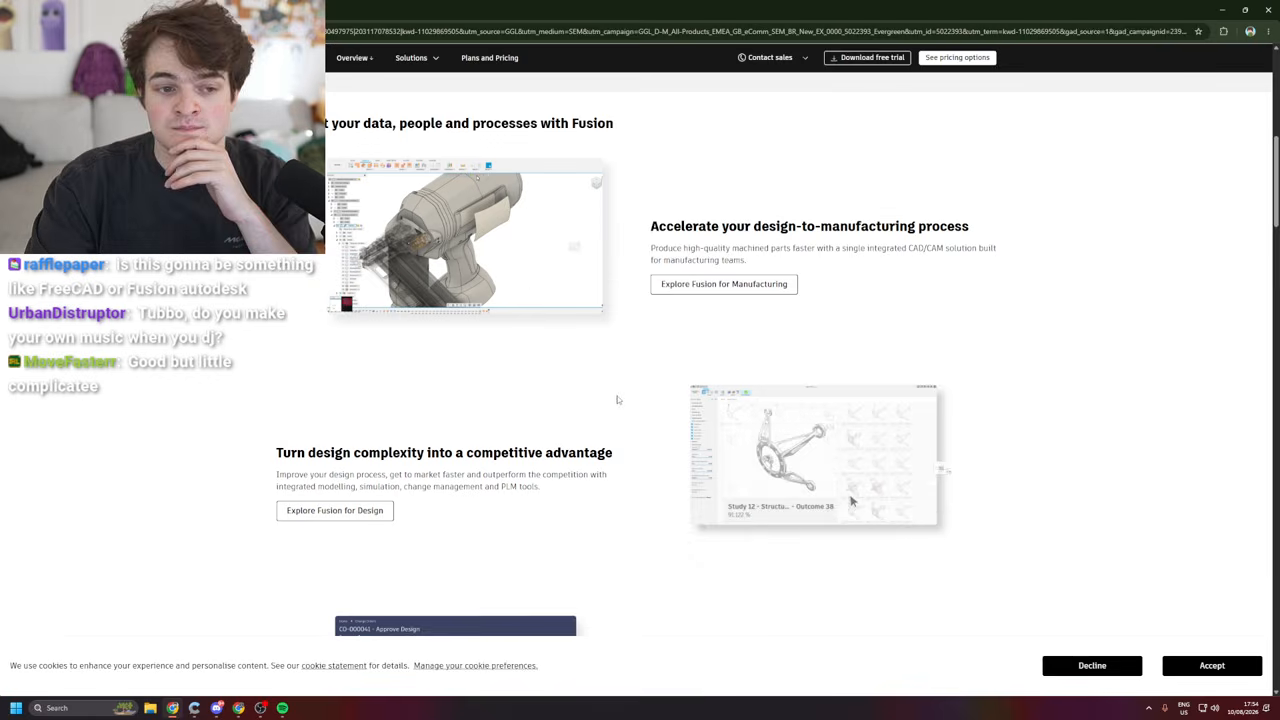
- Set the Autodesk Fusion subscription term to 1 month on the product page
{"action": "scroll", "coordinate": [763, 427], "scroll_direction": "down", "scroll_amount": 1}
{"action": "scroll", "coordinate": [630, 410], "scroll_direction": "down", "scroll_amount": 2}
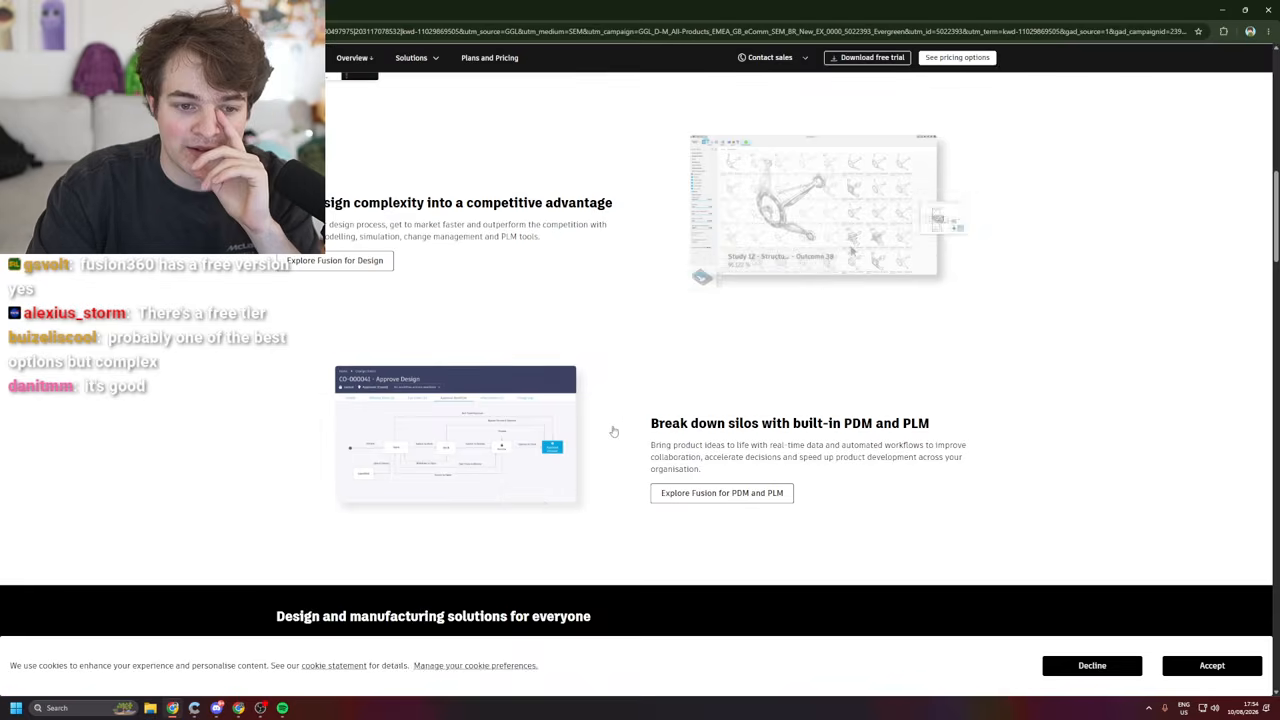
{"action": "scroll", "coordinate": [614, 430], "scroll_direction": "up", "scroll_amount": 10}
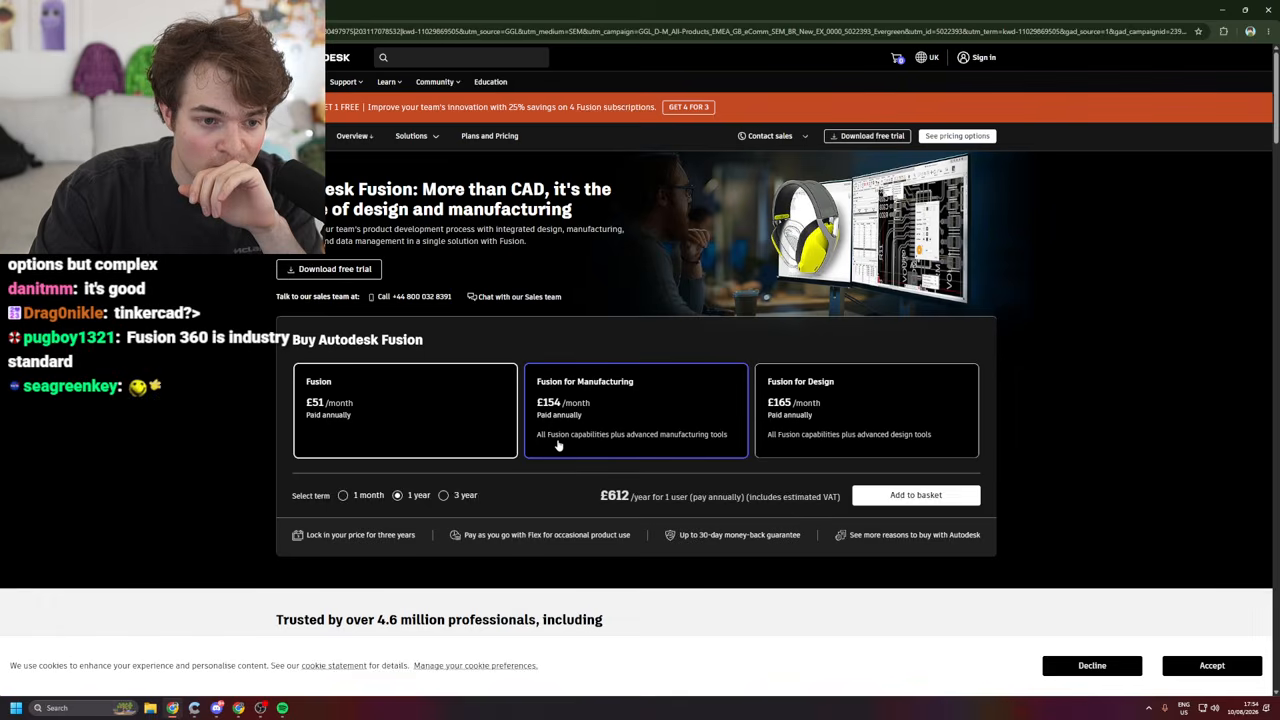
{"action": "scroll", "coordinate": [500, 445], "scroll_direction": "down", "scroll_amount": 3}
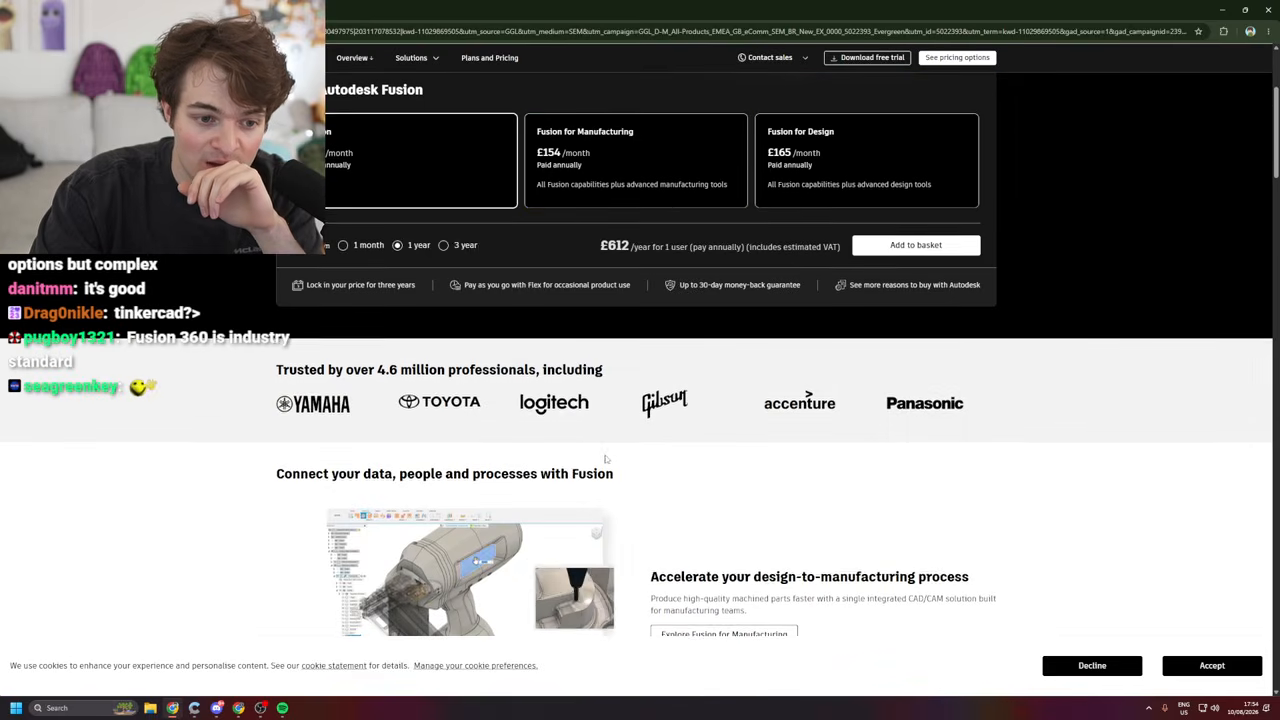
{"action": "left_click", "coordinate": [350, 248]}
{"action": "scroll", "coordinate": [574, 303], "scroll_direction": "up", "scroll_amount": 1}
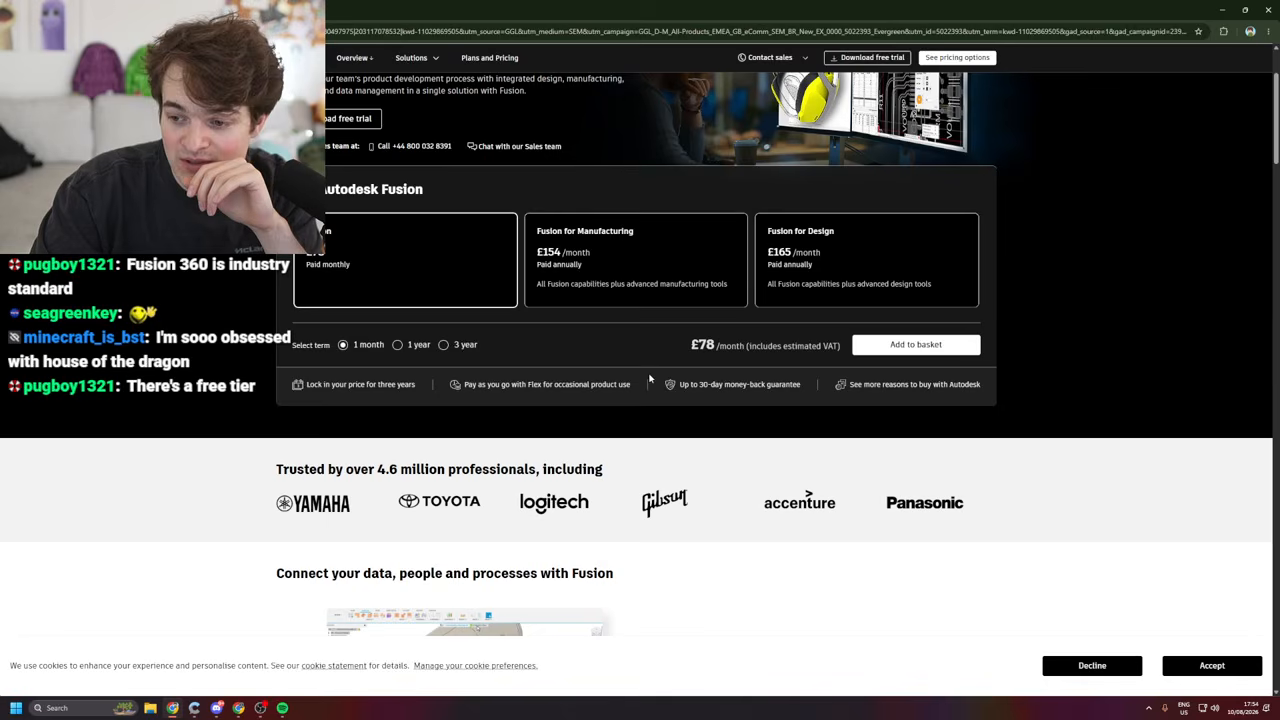
- Examine the Autodesk Fusion page's feature overview, manufacturing solutions, and plans and pricing sections
{"action": "scroll", "coordinate": [667, 481], "scroll_direction": "down", "scroll_amount": 1}
{"action": "scroll", "coordinate": [672, 483], "scroll_direction": "down", "scroll_amount": 2}
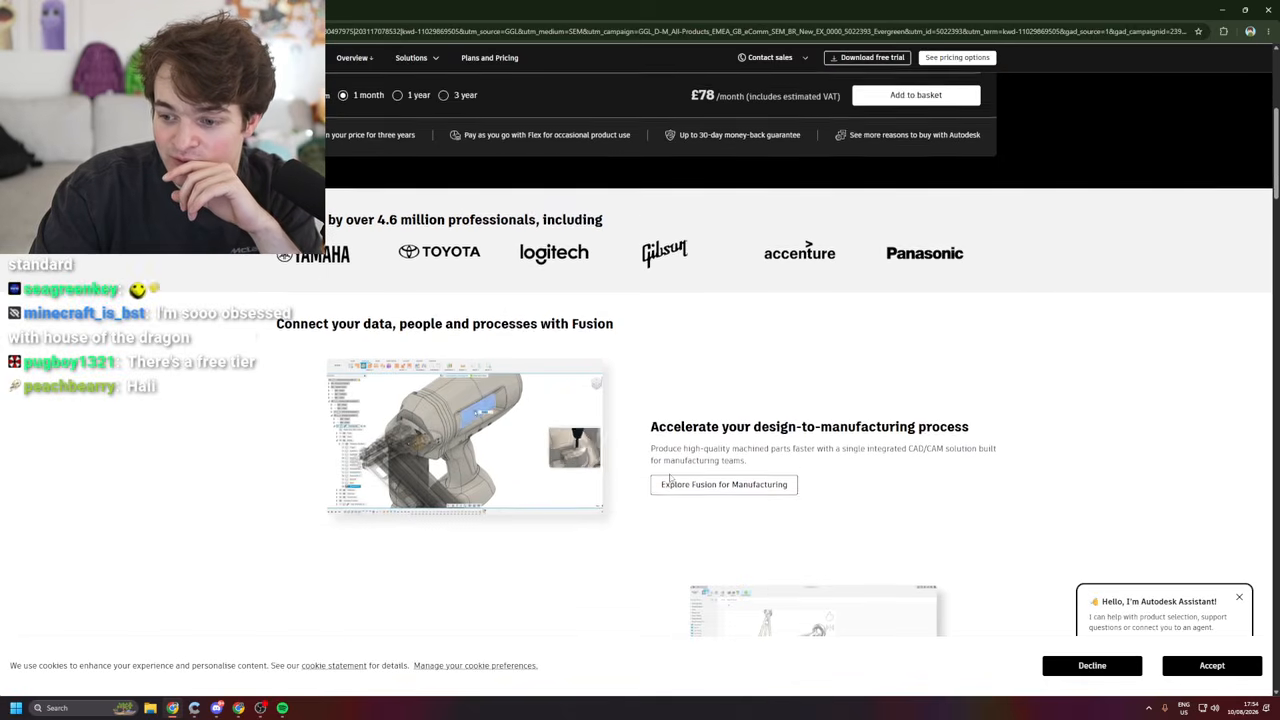
{"action": "scroll", "coordinate": [672, 485], "scroll_direction": "down", "scroll_amount": 10}
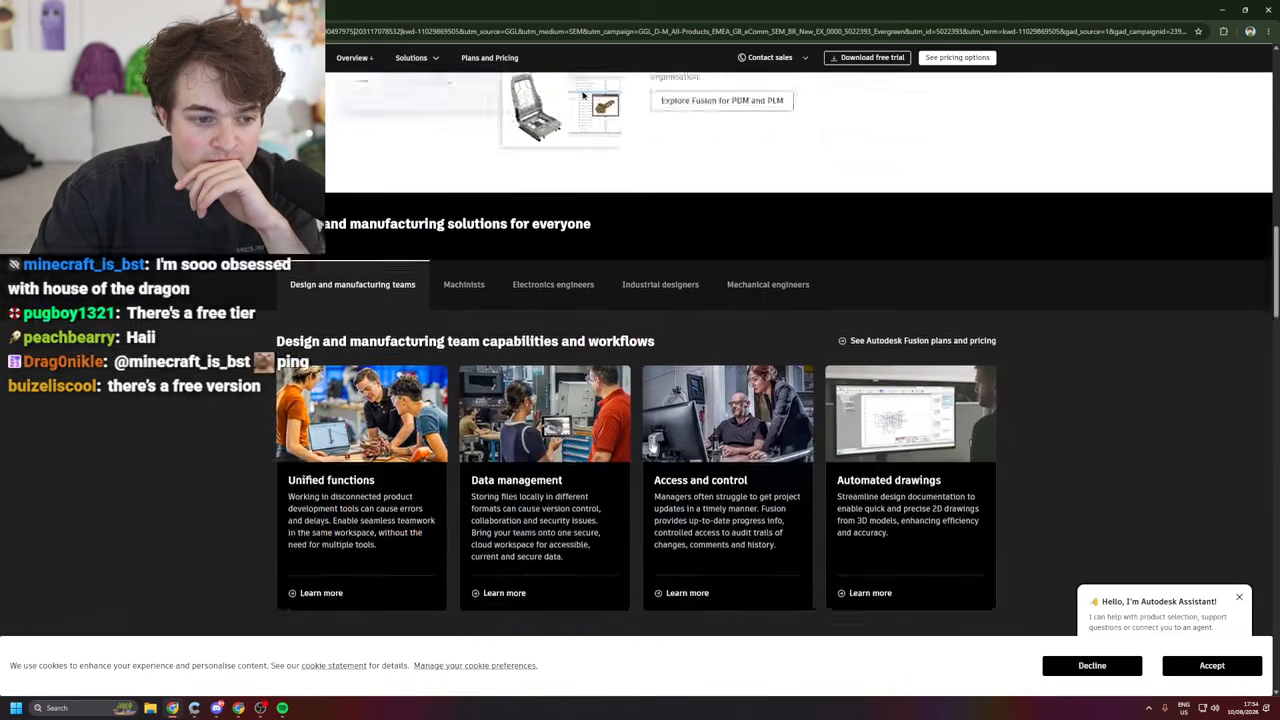
{"action": "scroll", "coordinate": [660, 440], "scroll_direction": "down", "scroll_amount": 4}
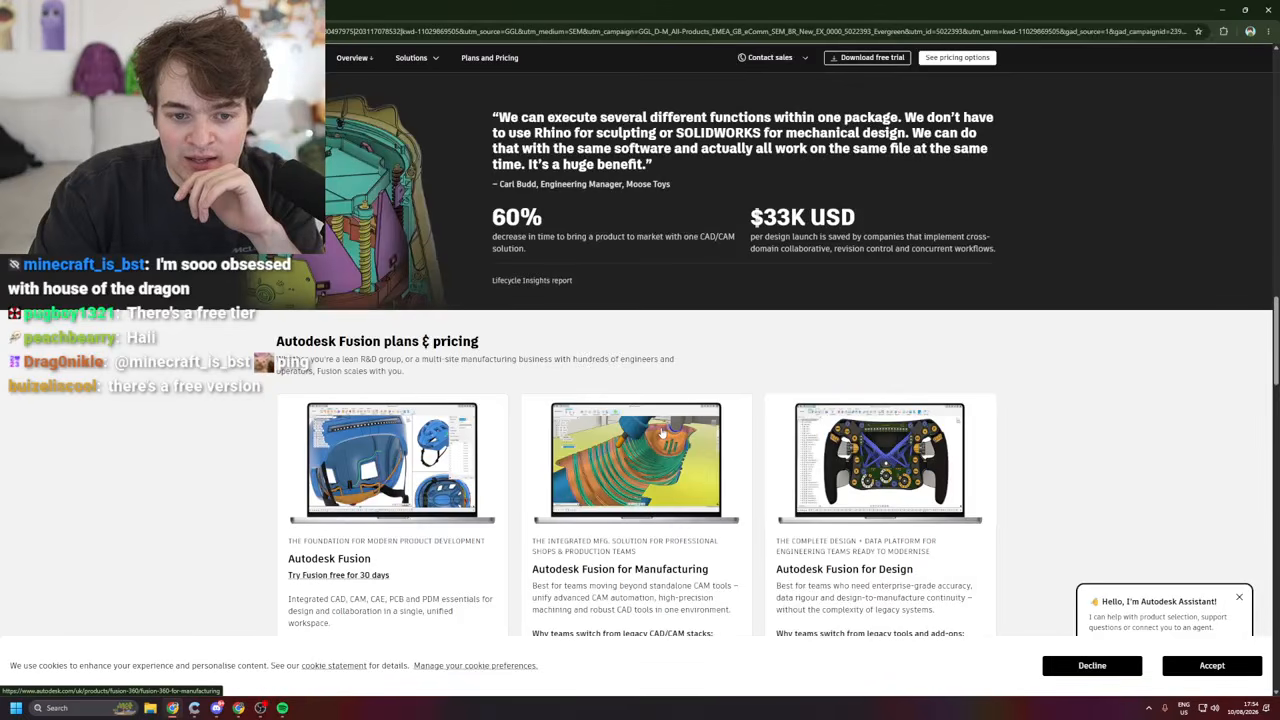
{"action": "scroll", "coordinate": [661, 432], "scroll_direction": "down", "scroll_amount": 1}
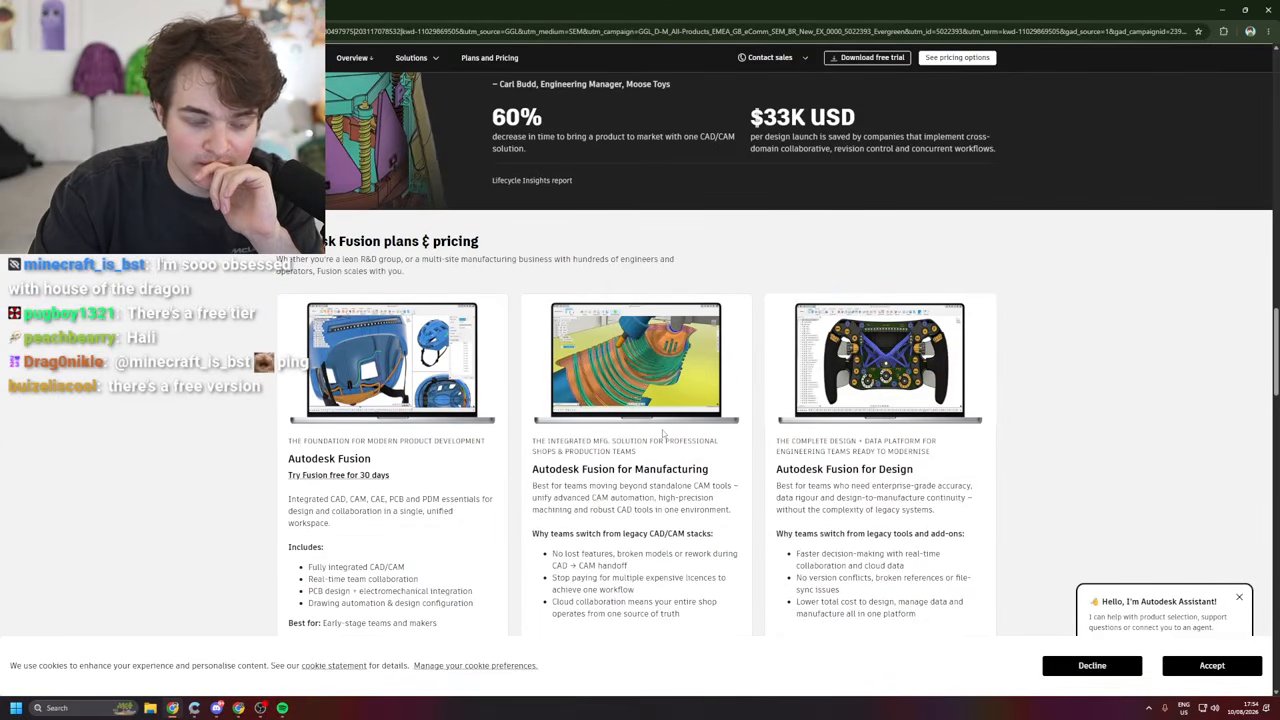
{"action": "scroll", "coordinate": [662, 433], "scroll_direction": "down", "scroll_amount": 6}
{"action": "scroll", "coordinate": [658, 430], "scroll_direction": "up", "scroll_amount": 12}
{"action": "scroll", "coordinate": [654, 428], "scroll_direction": "up", "scroll_amount": 10}
{"action": "scroll", "coordinate": [654, 428], "scroll_direction": "up", "scroll_amount": 3}
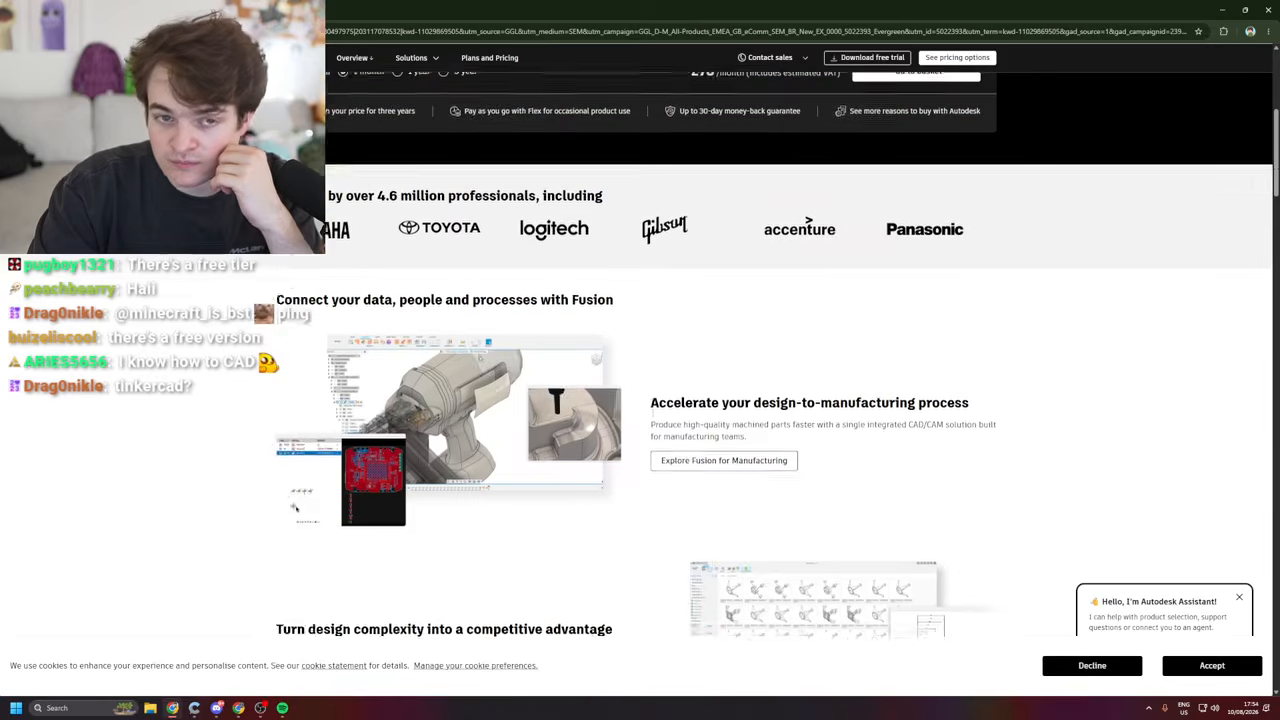
{"action": "scroll", "coordinate": [654, 429], "scroll_direction": "up", "scroll_amount": 4}
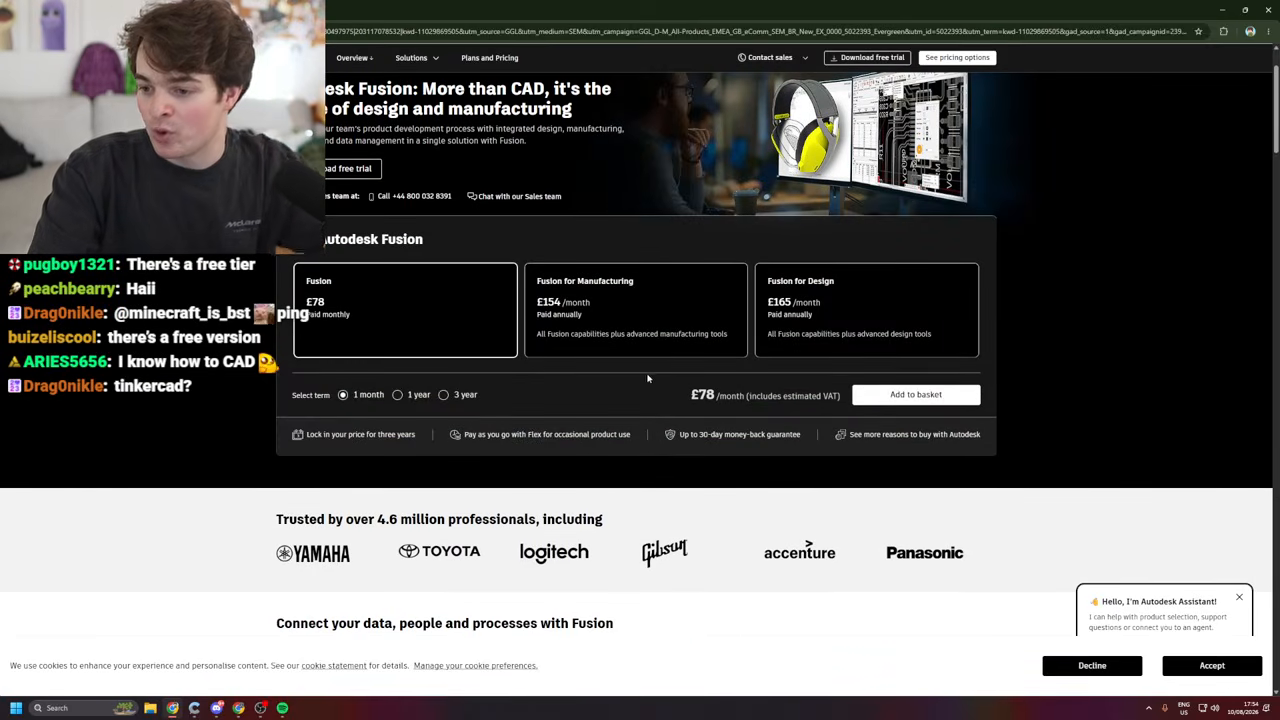
- Dismiss the Autodesk Assistant pop-up and decline the website's cookies
{"action": "scroll", "coordinate": [461, 488], "scroll_direction": "up", "scroll_amount": 1}
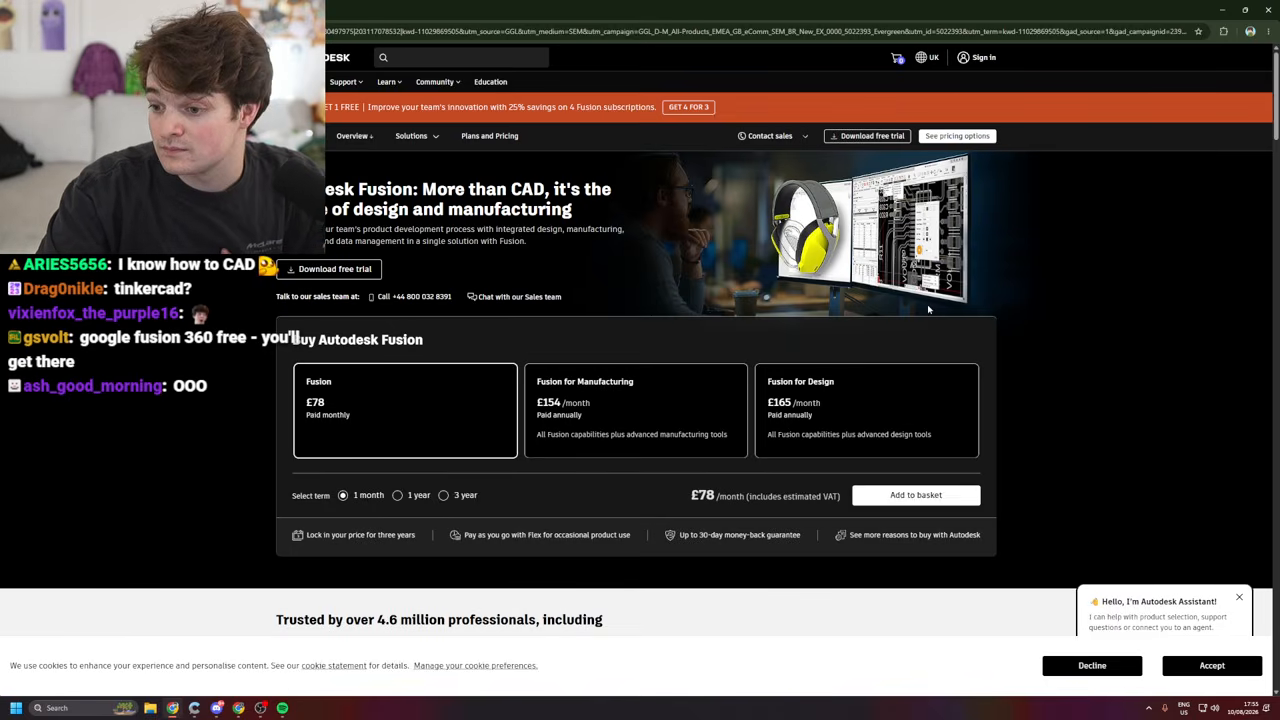
{"action": "left_click", "coordinate": [1240, 598]}
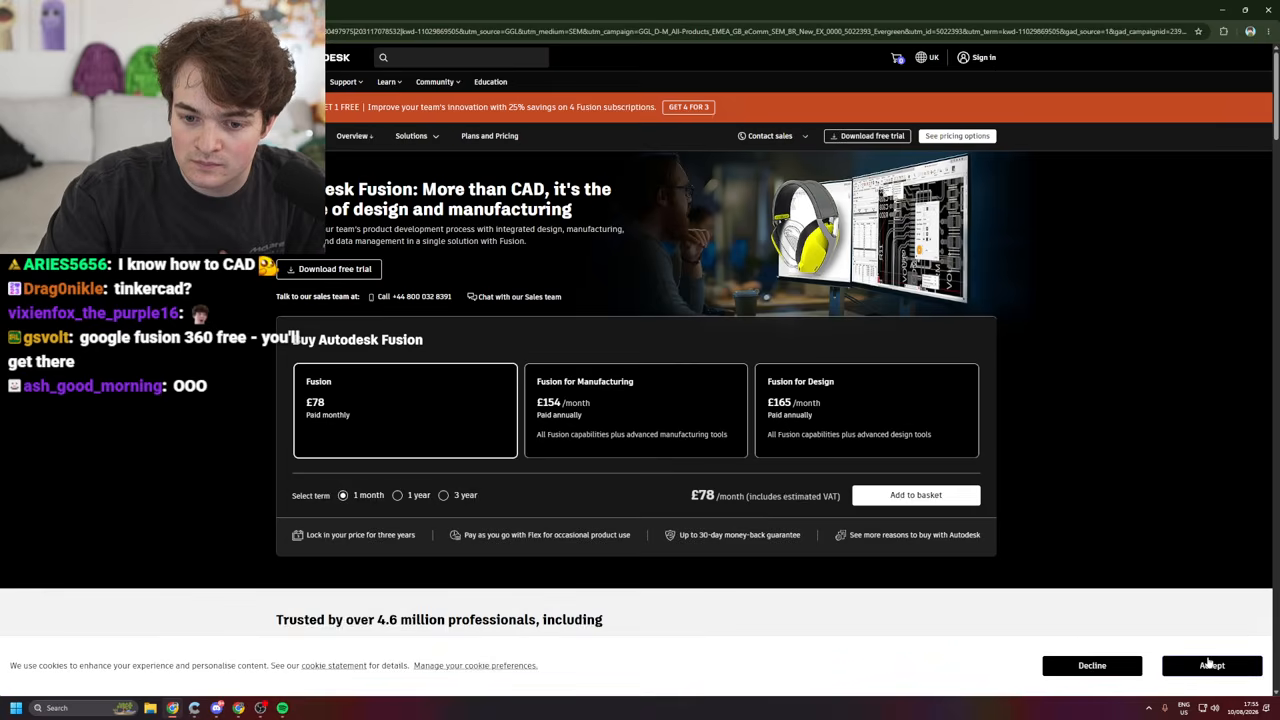
{"action": "left_click", "coordinate": [1092, 665]}
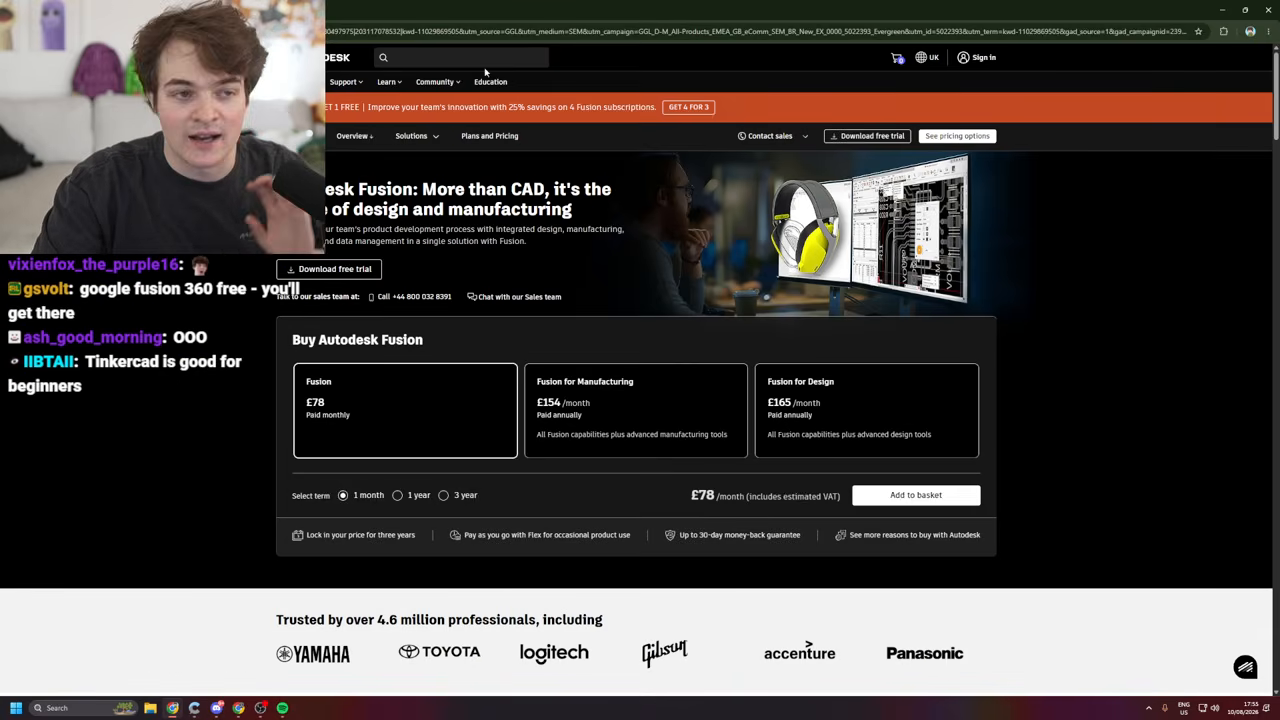
- Search the web for Tinkercad in a new browser tab and open the Tinkercad website
{"action": "key", "text": "ctrl+t"}
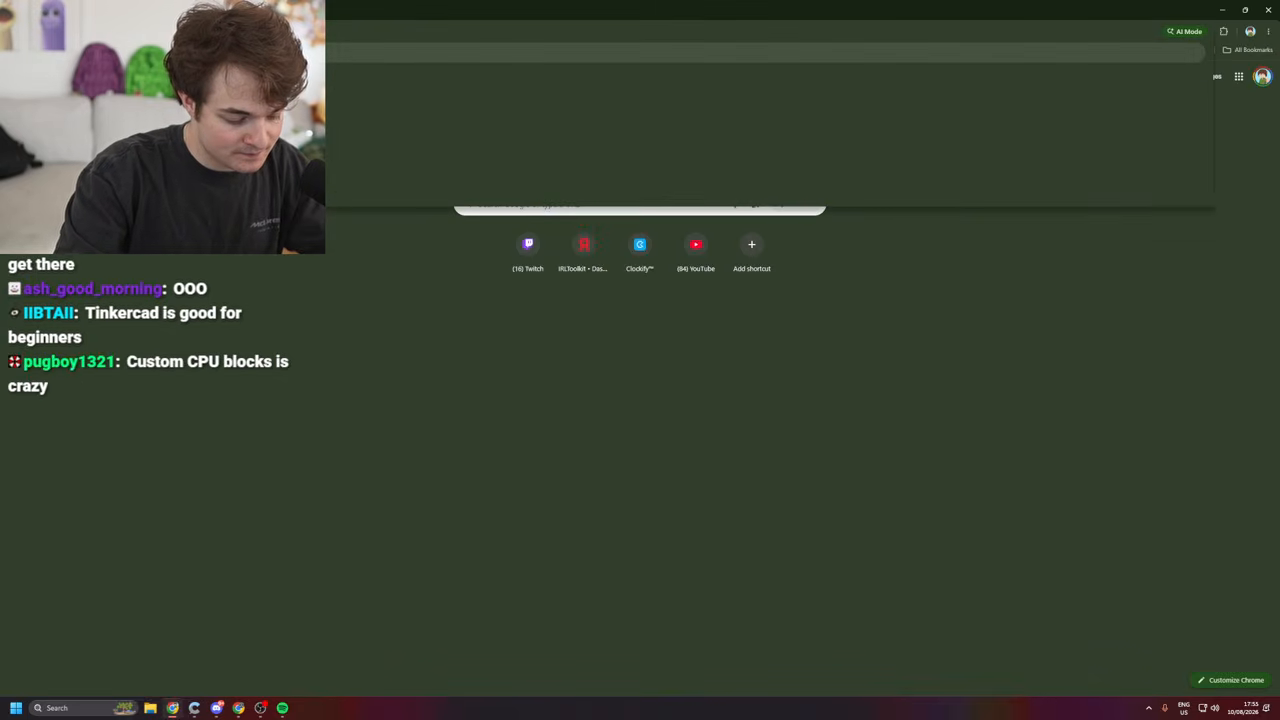
{"action": "key", "text": "Return"}
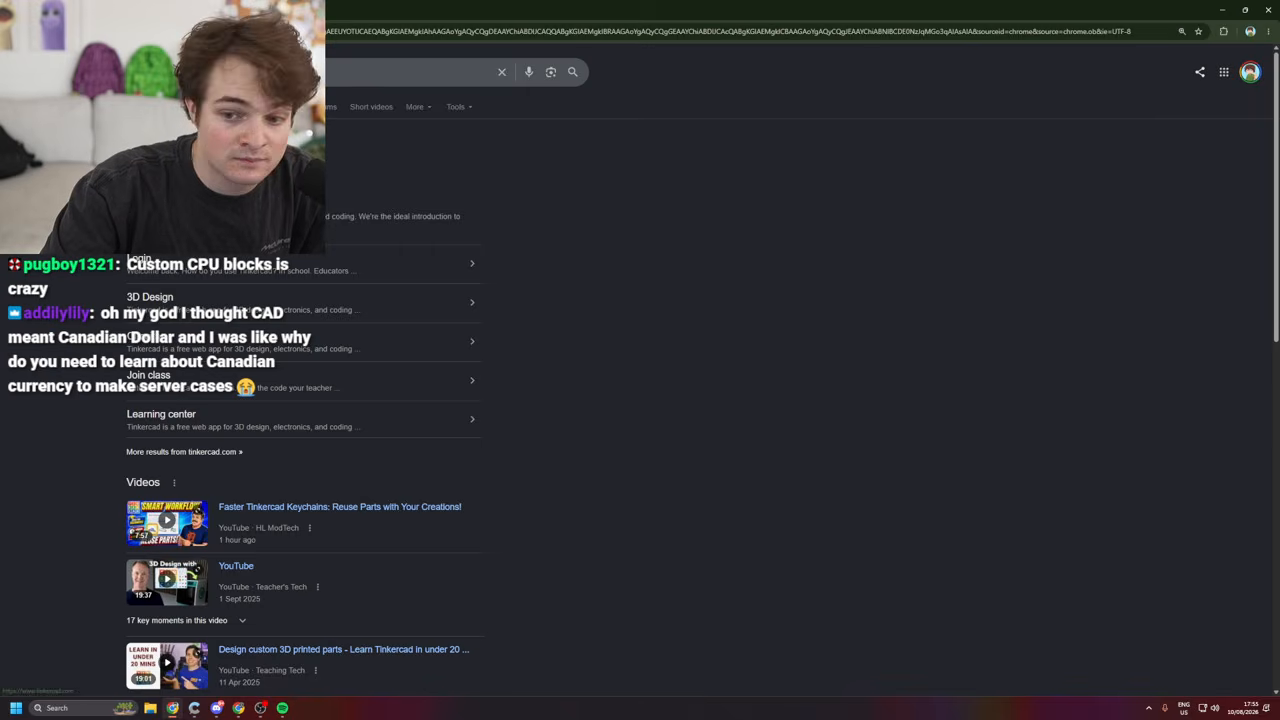
{"action": "left_click", "coordinate": [212, 193]}
- Examine the Tinkercad home page, including its 3D Design, Circuits, Codeblocks and educational standards sections
{"action": "scroll", "coordinate": [895, 292], "scroll_direction": "down", "scroll_amount": 3}
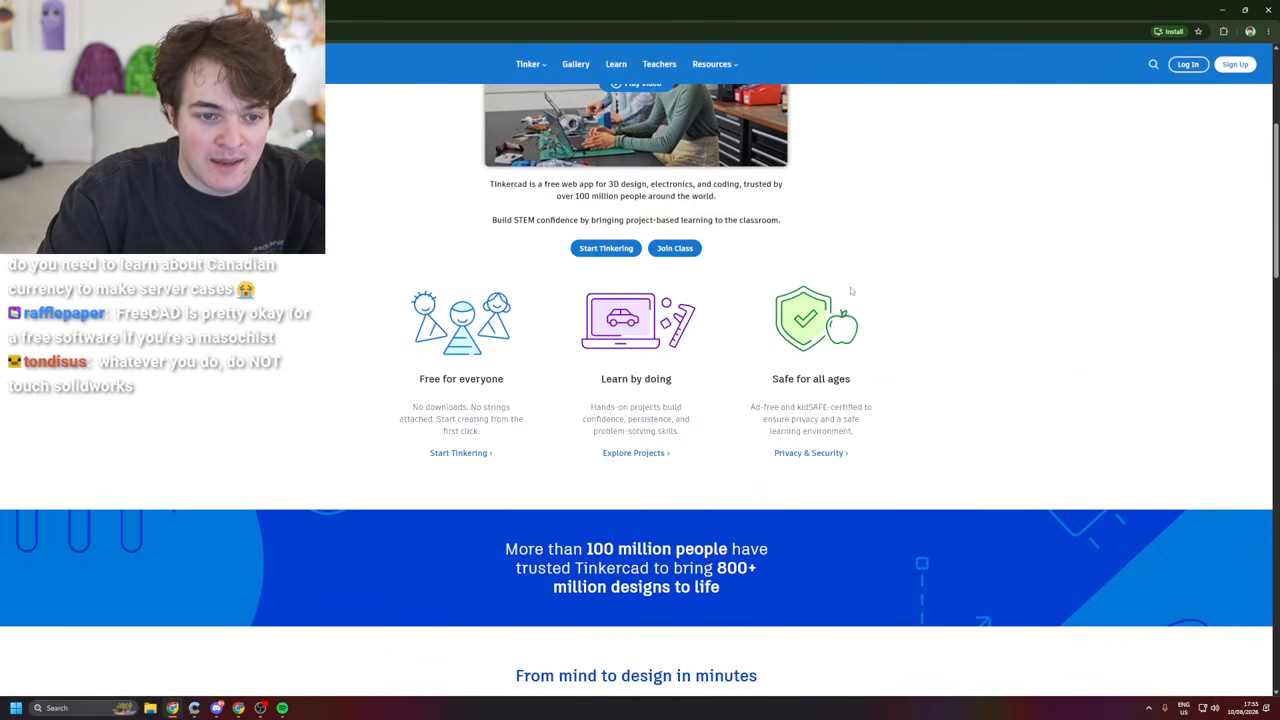
{"action": "scroll", "coordinate": [913, 361], "scroll_direction": "down", "scroll_amount": 7}
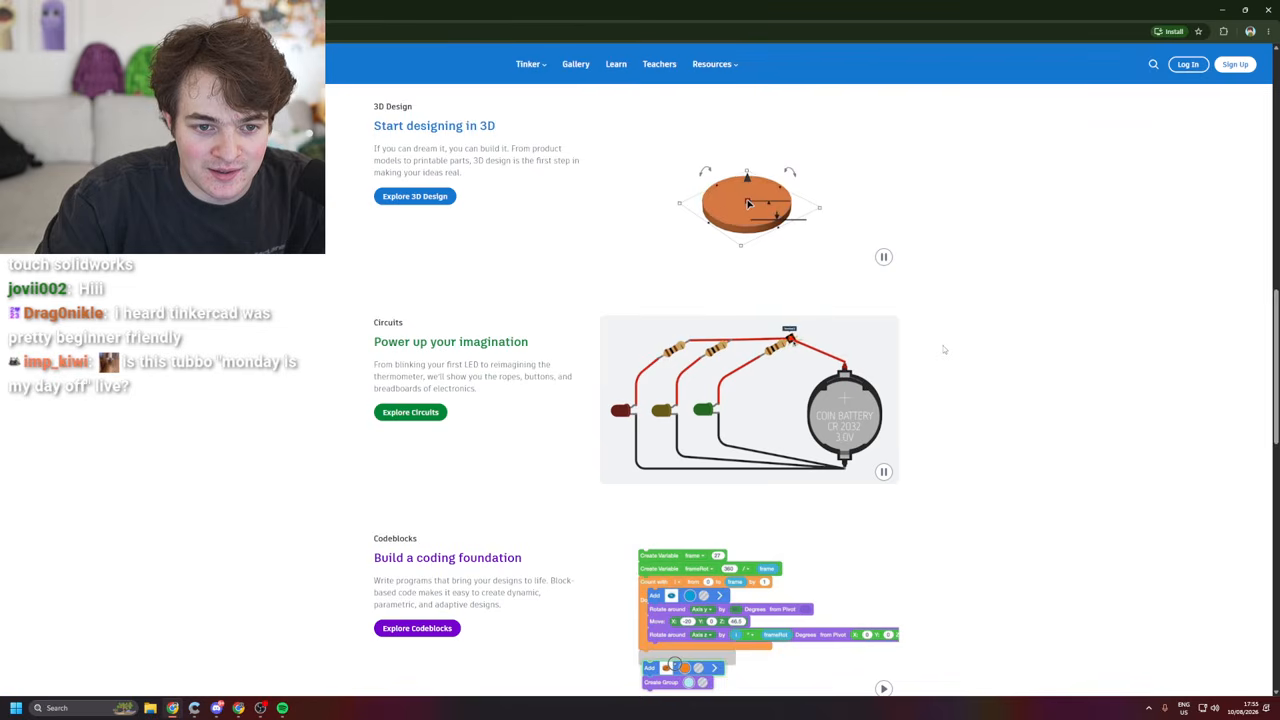
{"action": "scroll", "coordinate": [966, 354], "scroll_direction": "up", "scroll_amount": 1}
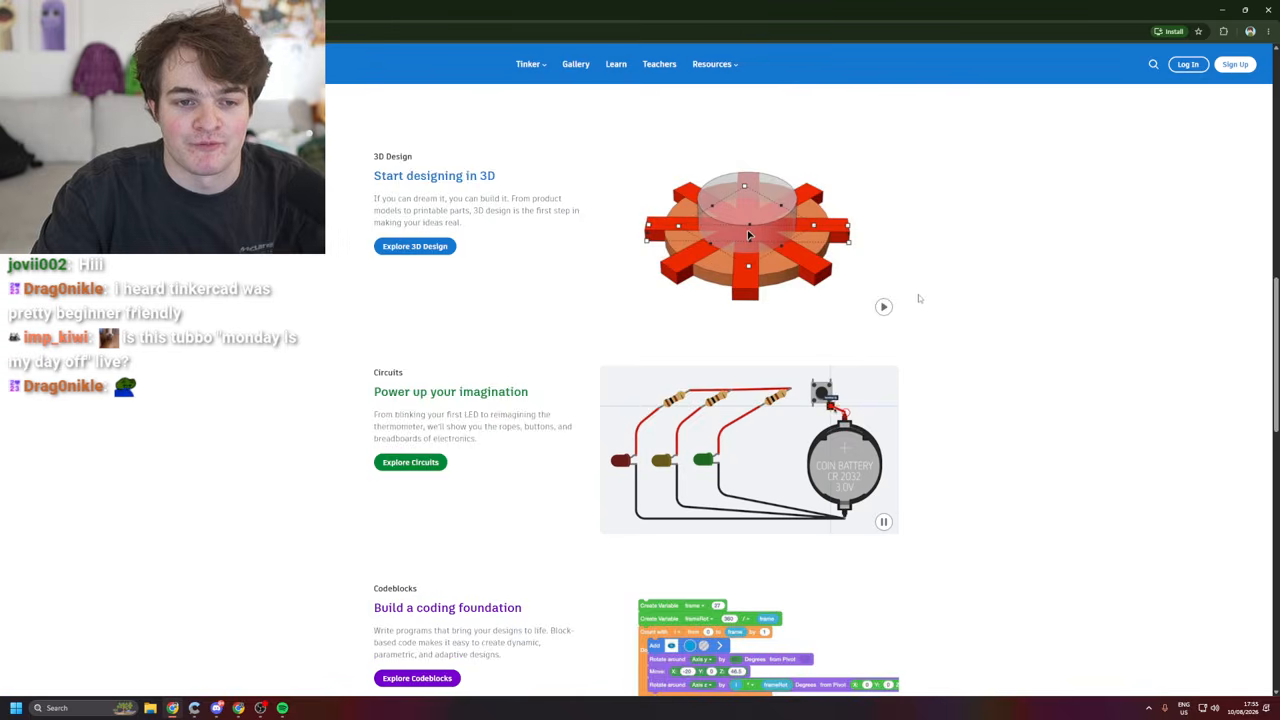
{"action": "scroll", "coordinate": [943, 314], "scroll_direction": "down", "scroll_amount": 3}
{"action": "scroll", "coordinate": [943, 314], "scroll_direction": "up", "scroll_amount": 1}
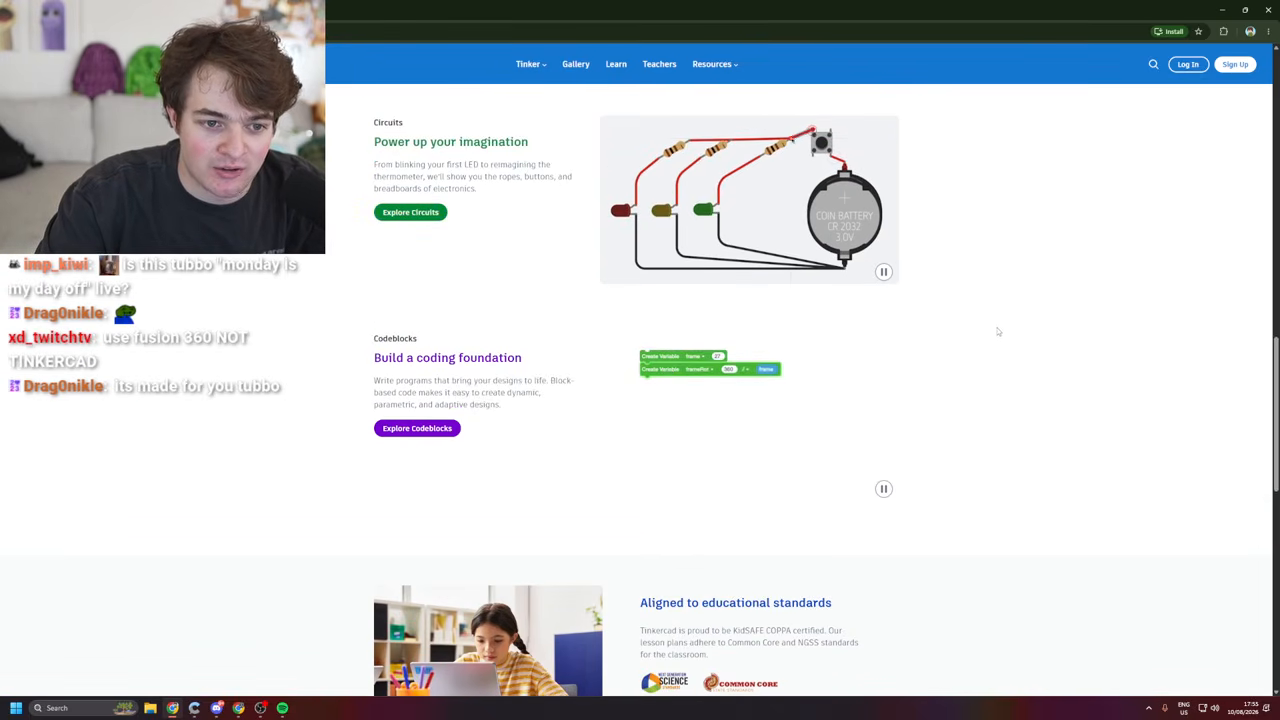
{"action": "scroll", "coordinate": [997, 330], "scroll_direction": "down", "scroll_amount": 3}
{"action": "scroll", "coordinate": [1011, 354], "scroll_direction": "up", "scroll_amount": 10}
{"action": "scroll", "coordinate": [984, 360], "scroll_direction": "up", "scroll_amount": 4}
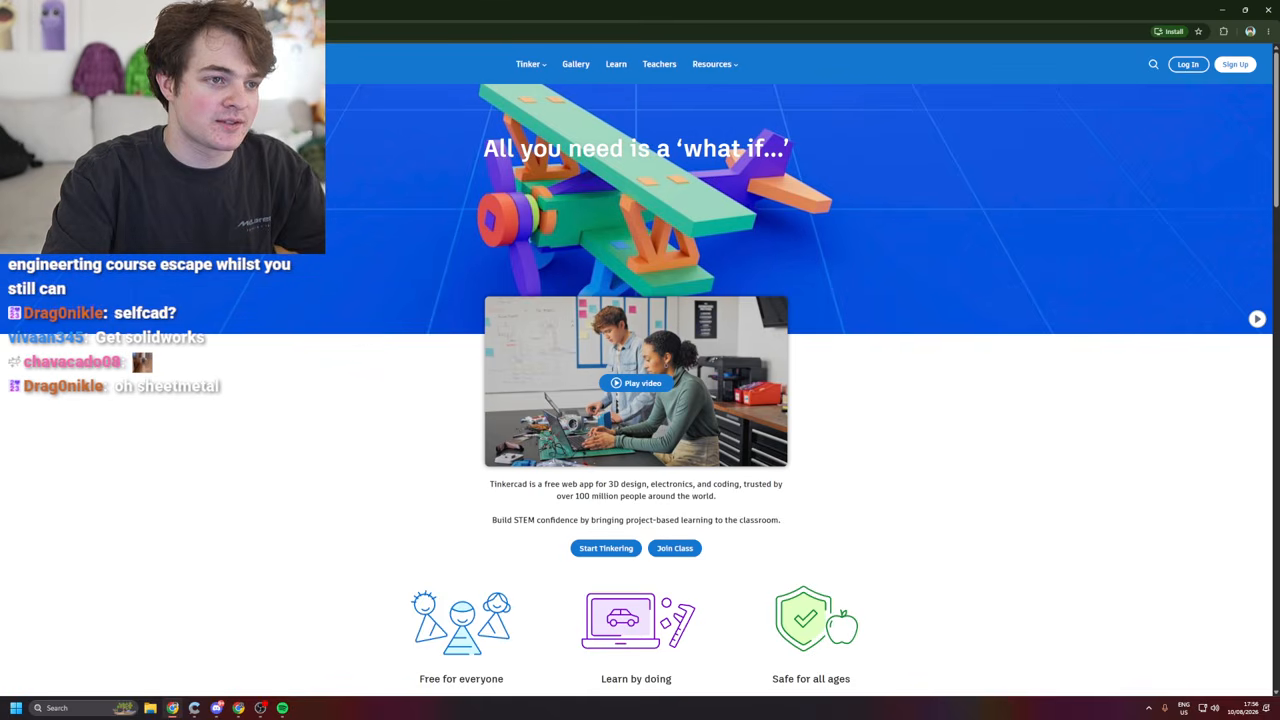
- Search for SolidWorks in a new browser tab, open CAD Software Direct's Solidworks site and review its product offers
{"action": "key", "text": "ctrl+t"}
{"action": "type", "text": "selfcad"}
{"action": "key", "text": "Return"}
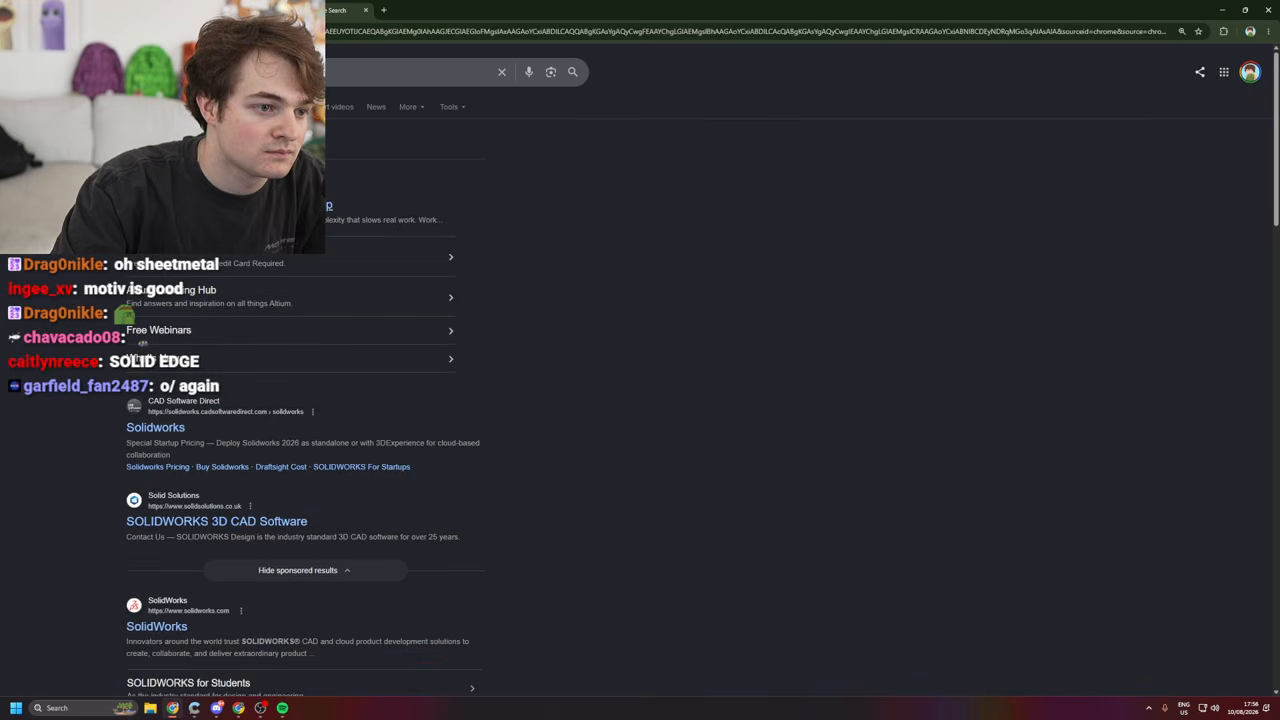
{"action": "left_click", "coordinate": [159, 437]}
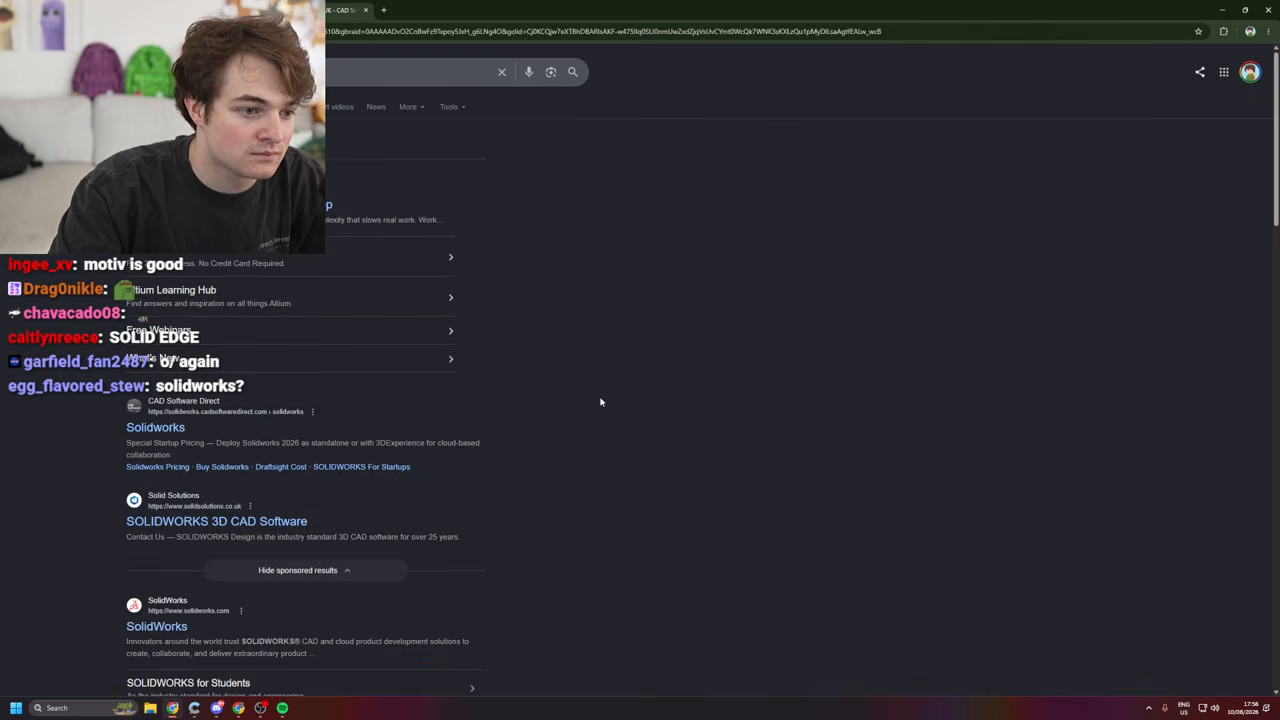
{"action": "scroll", "coordinate": [700, 345], "scroll_direction": "down", "scroll_amount": 2}
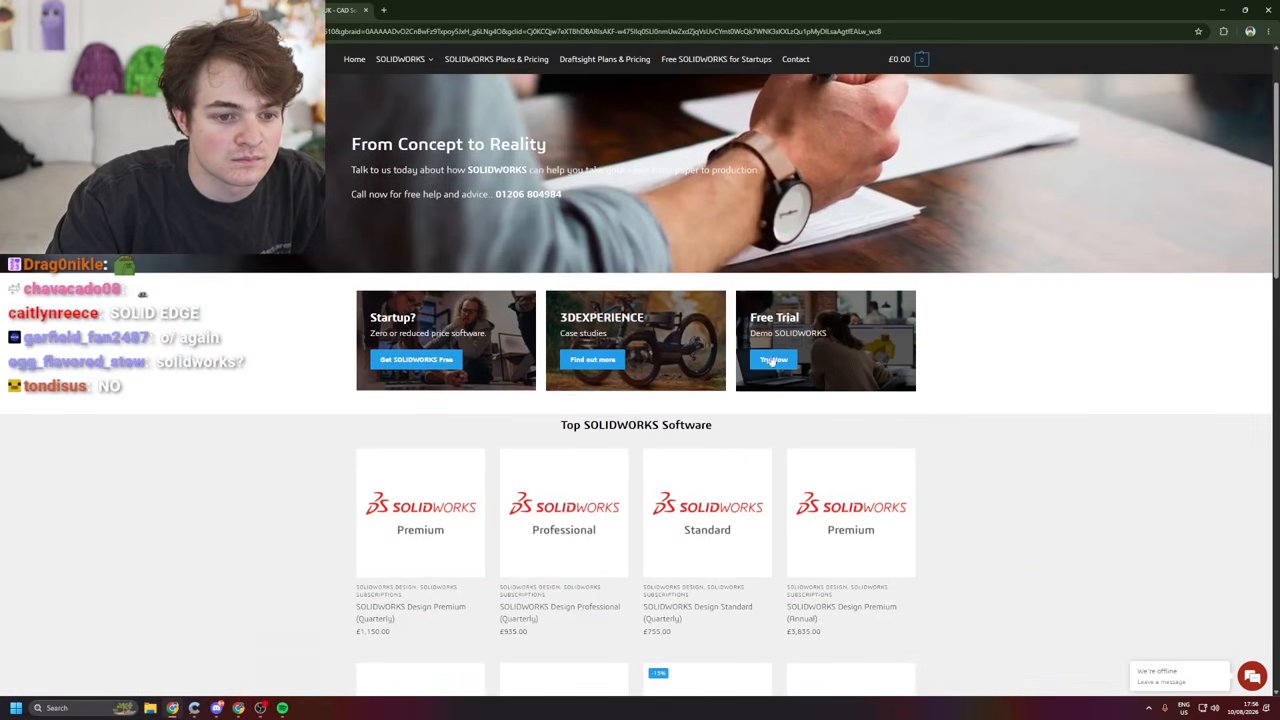
{"action": "scroll", "coordinate": [977, 411], "scroll_direction": "up", "scroll_amount": 1}
{"action": "scroll", "coordinate": [970, 385], "scroll_direction": "down", "scroll_amount": 9}
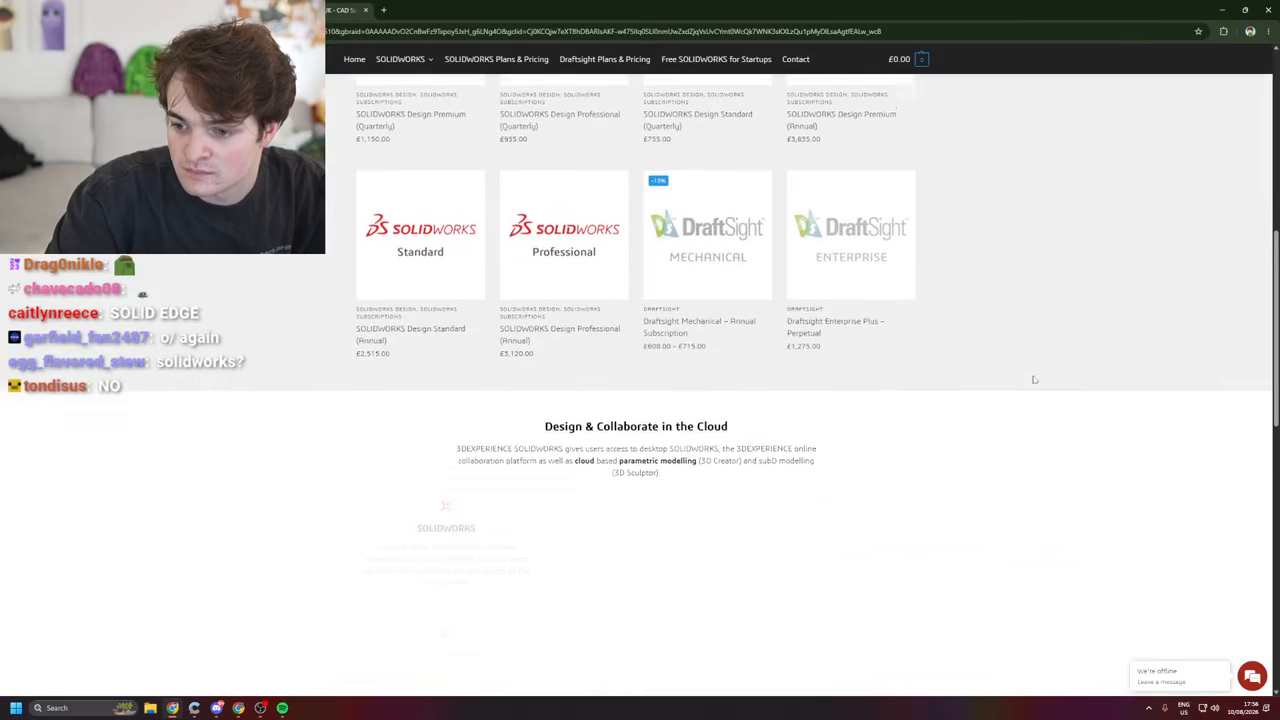
- Return to the search results, search for AutoCAD, and open and review Autodesk's official AutoCAD page
{"action": "key", "text": "alt+Left"}
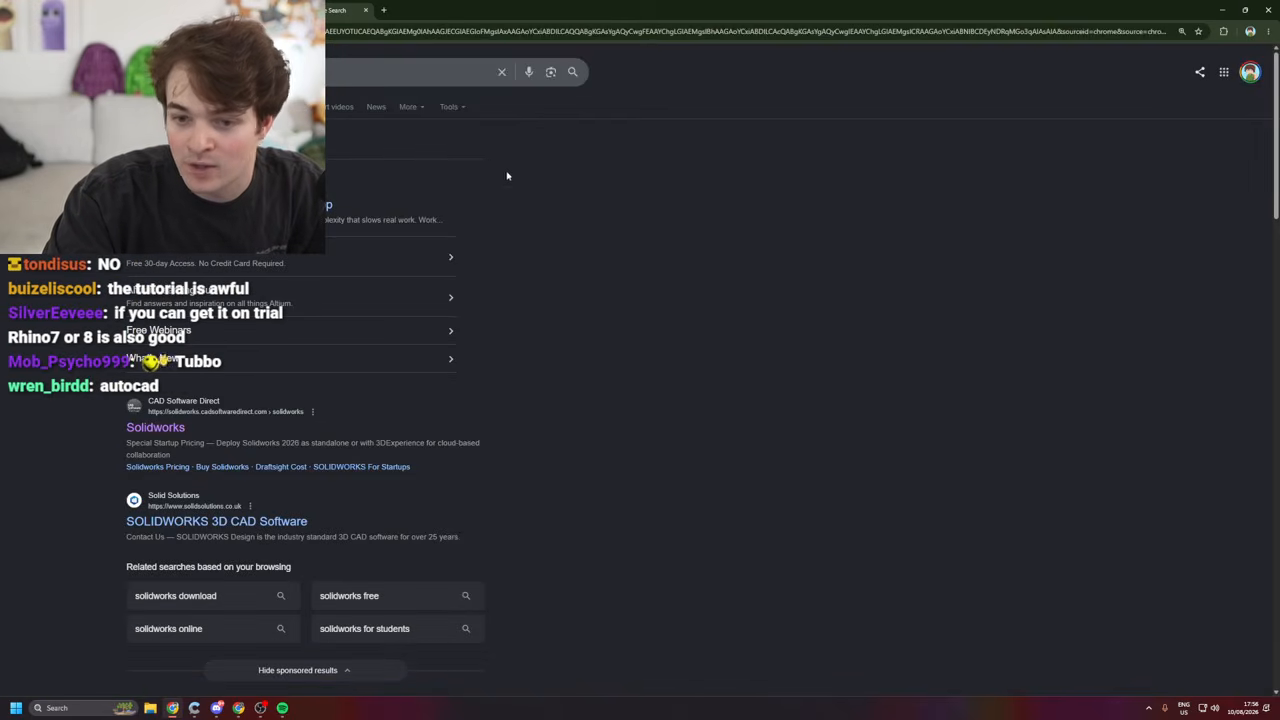
{"action": "left_click", "coordinate": [260, 72]}
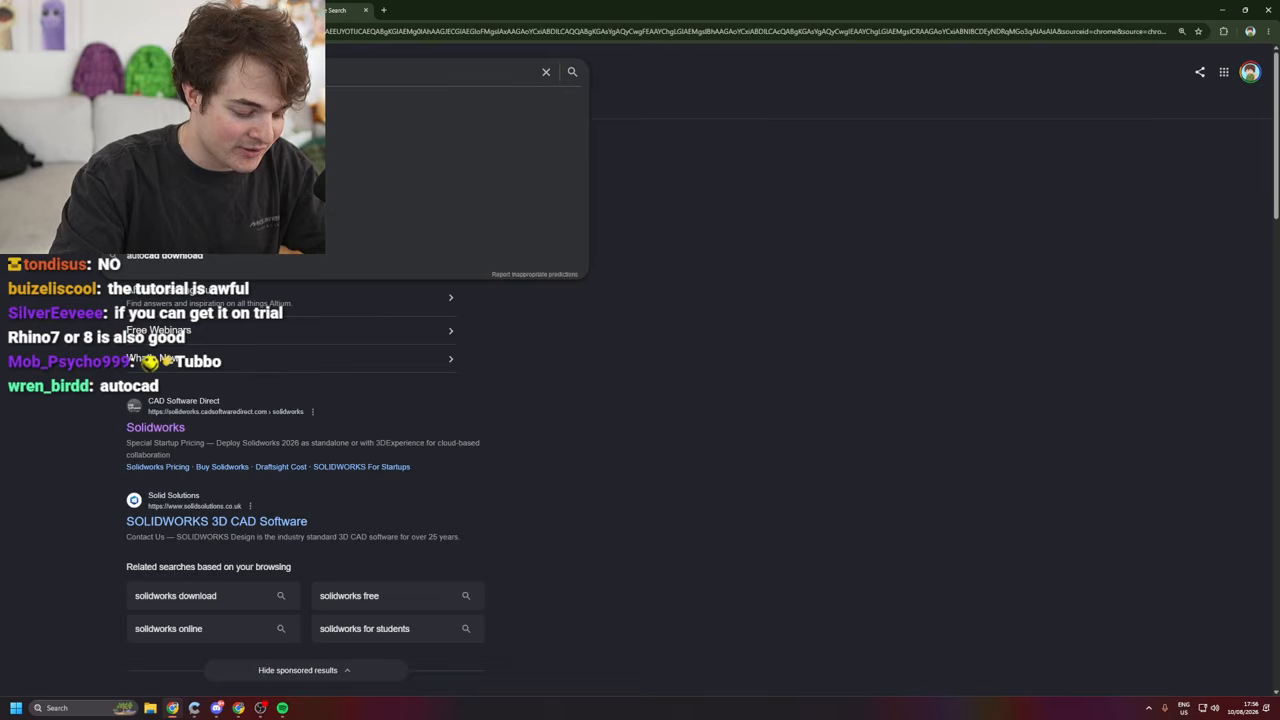
{"action": "key", "text": "Return"}
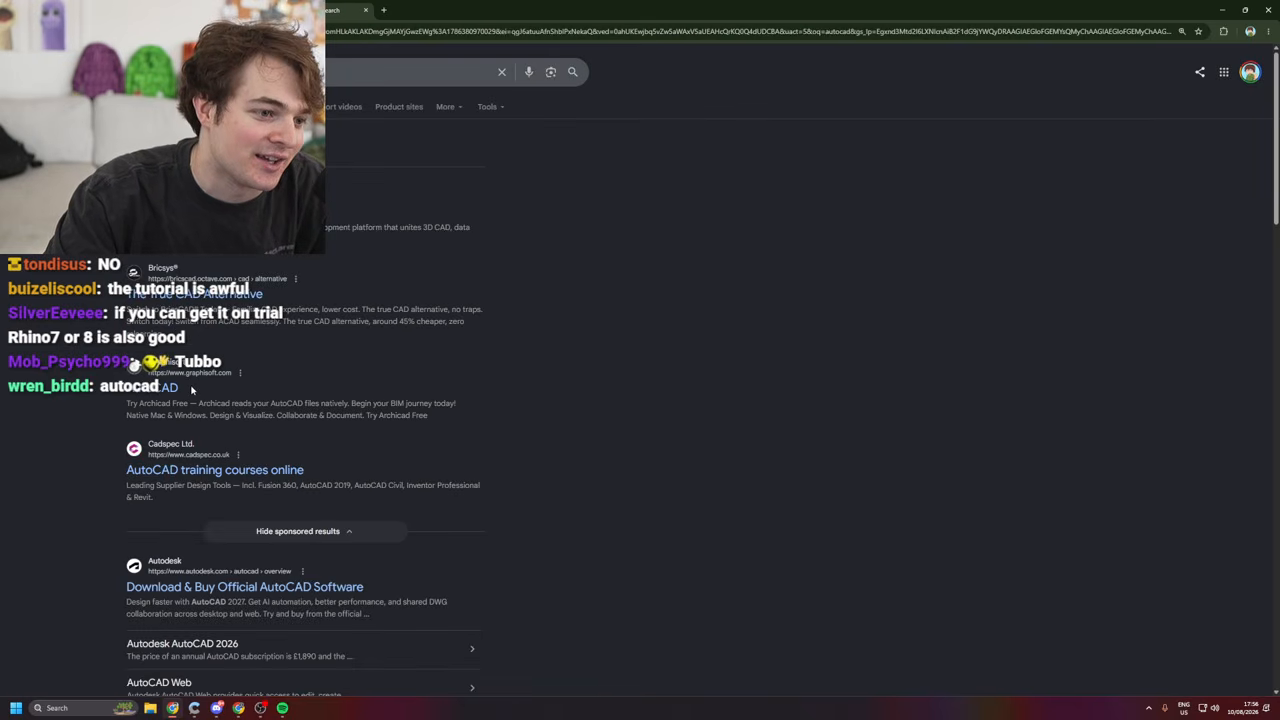
{"action": "scroll", "coordinate": [234, 448], "scroll_direction": "down", "scroll_amount": 2}
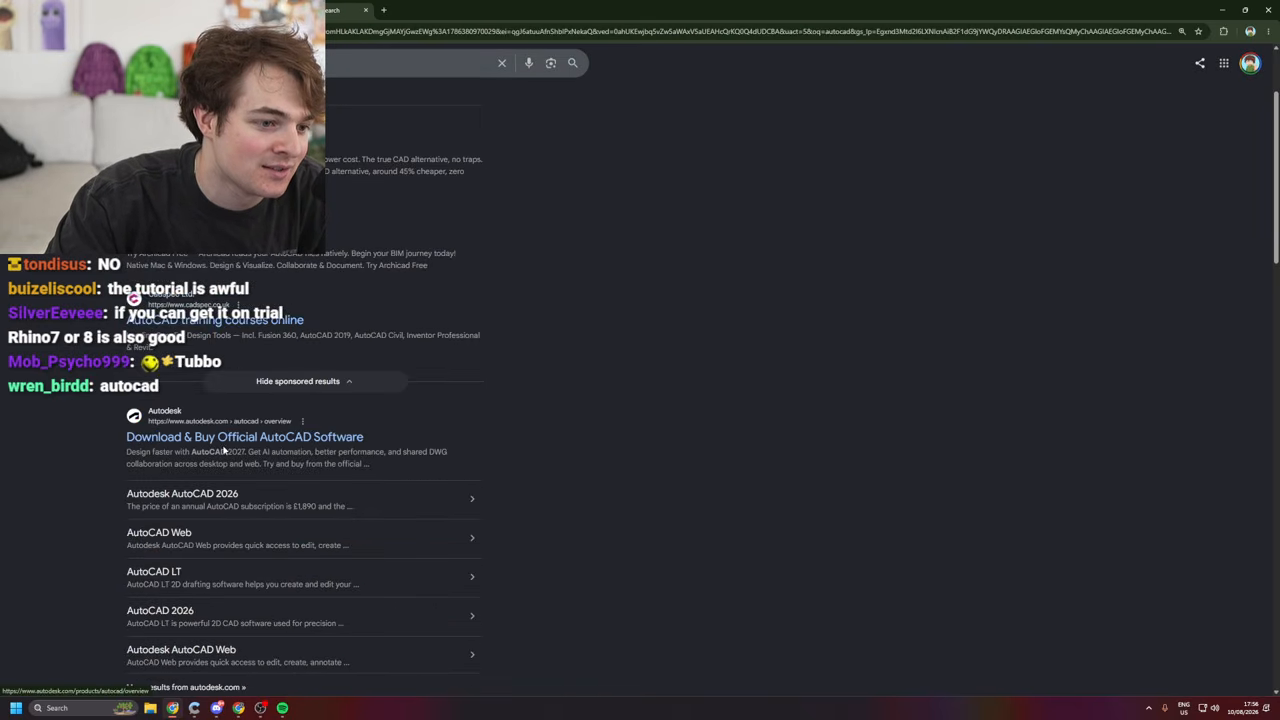
{"action": "left_click", "coordinate": [234, 446]}
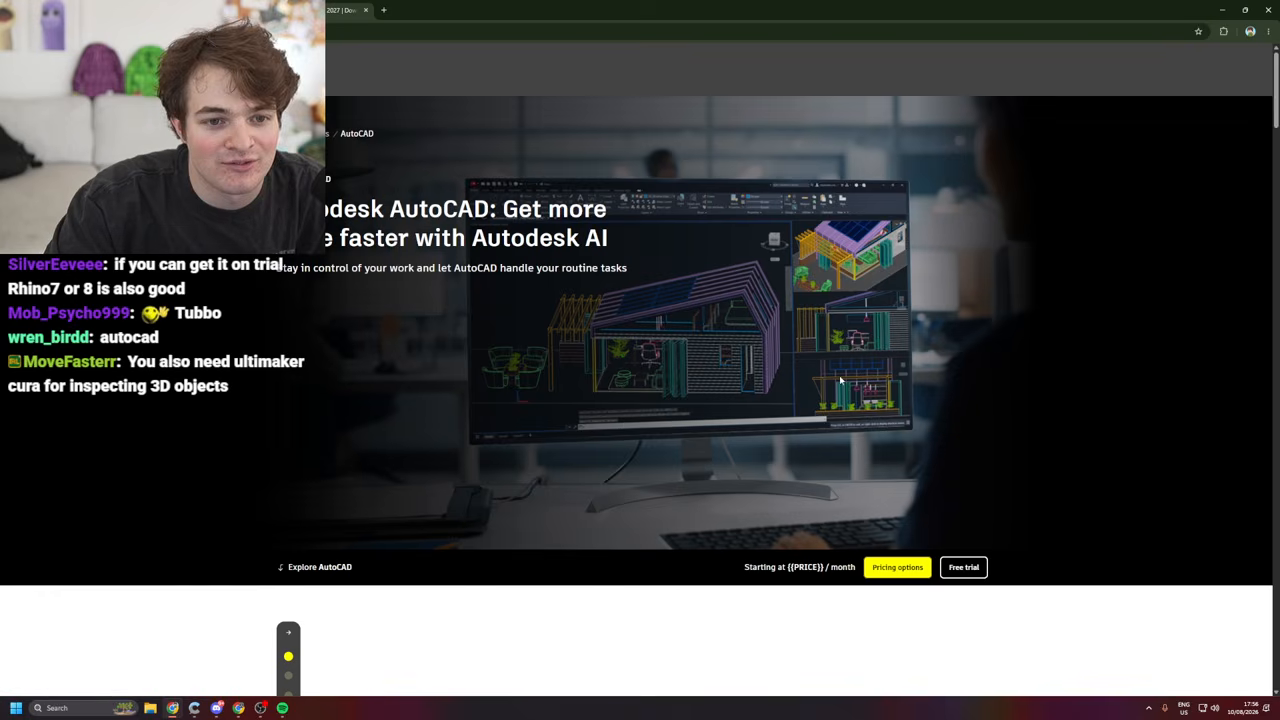
{"action": "scroll", "coordinate": [909, 460], "scroll_direction": "down", "scroll_amount": 3}
{"action": "scroll", "coordinate": [909, 460], "scroll_direction": "down", "scroll_amount": 4}
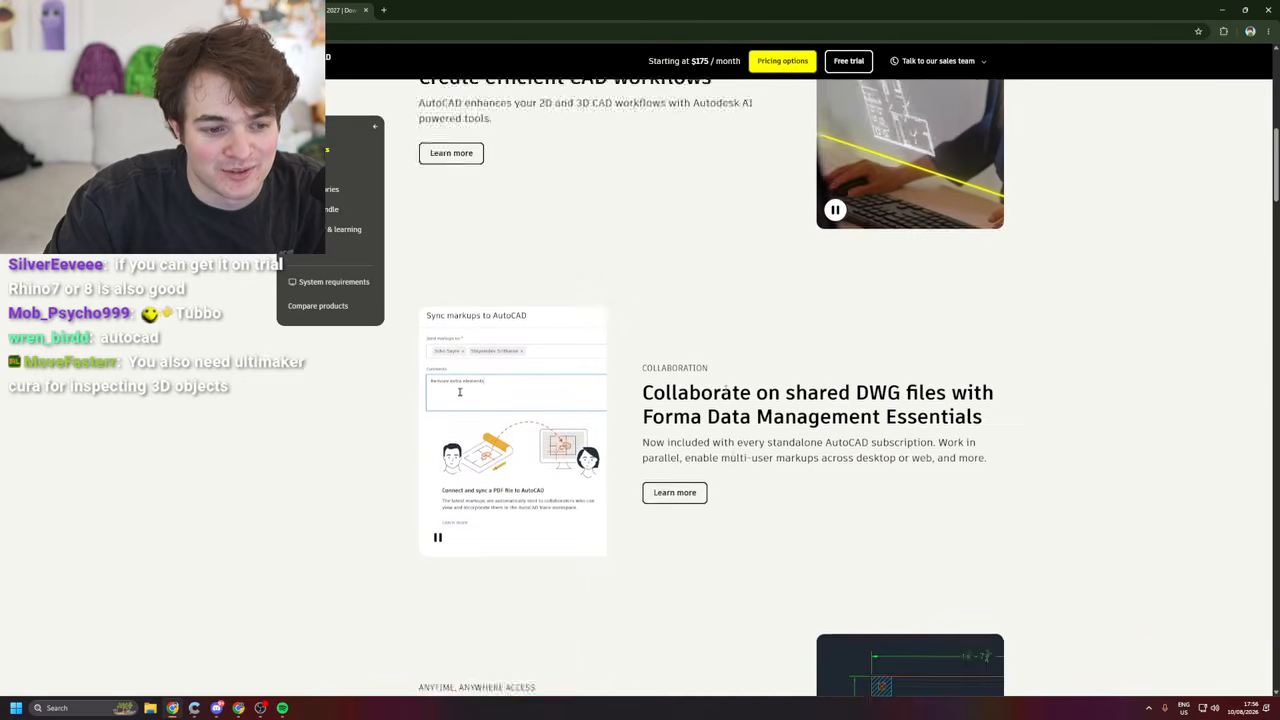
{"action": "scroll", "coordinate": [704, 380], "scroll_direction": "up", "scroll_amount": 4}
{"action": "scroll", "coordinate": [704, 380], "scroll_direction": "up", "scroll_amount": 4}
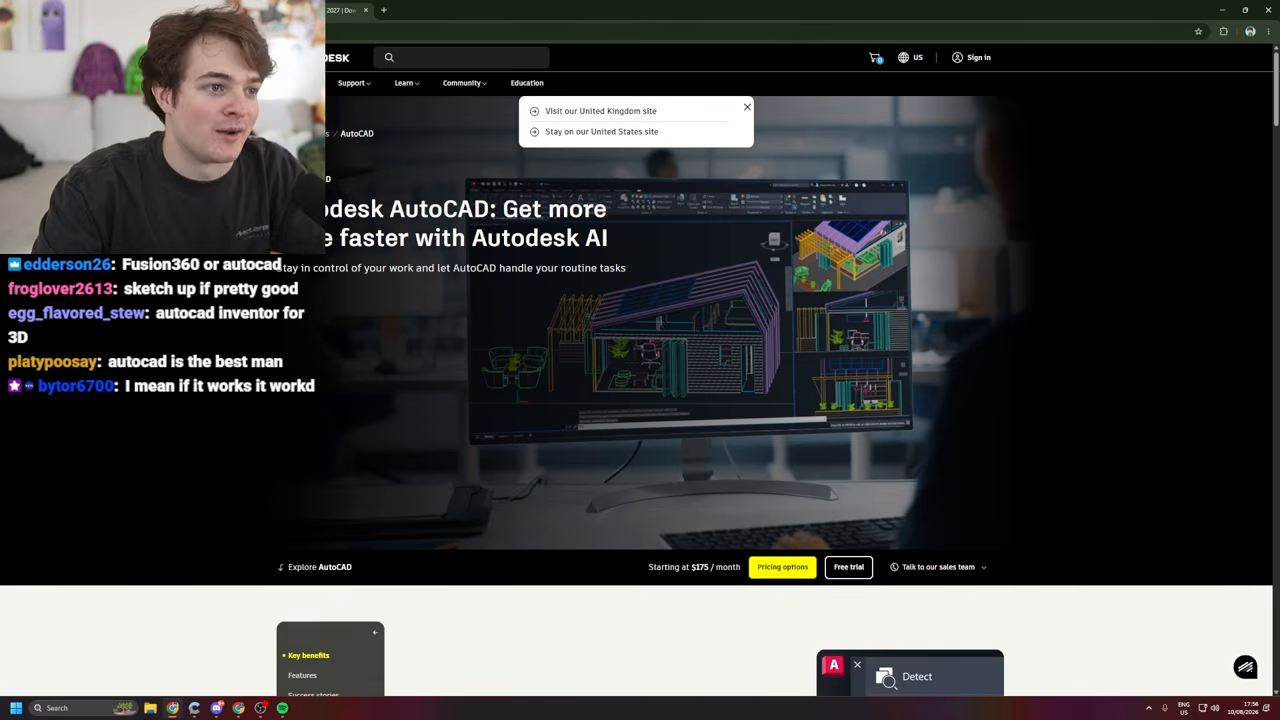
- Switch back to the Autodesk Fusion page and decline its e-mail sign-up offer
{"action": "left_click", "coordinate": [190, 10]}
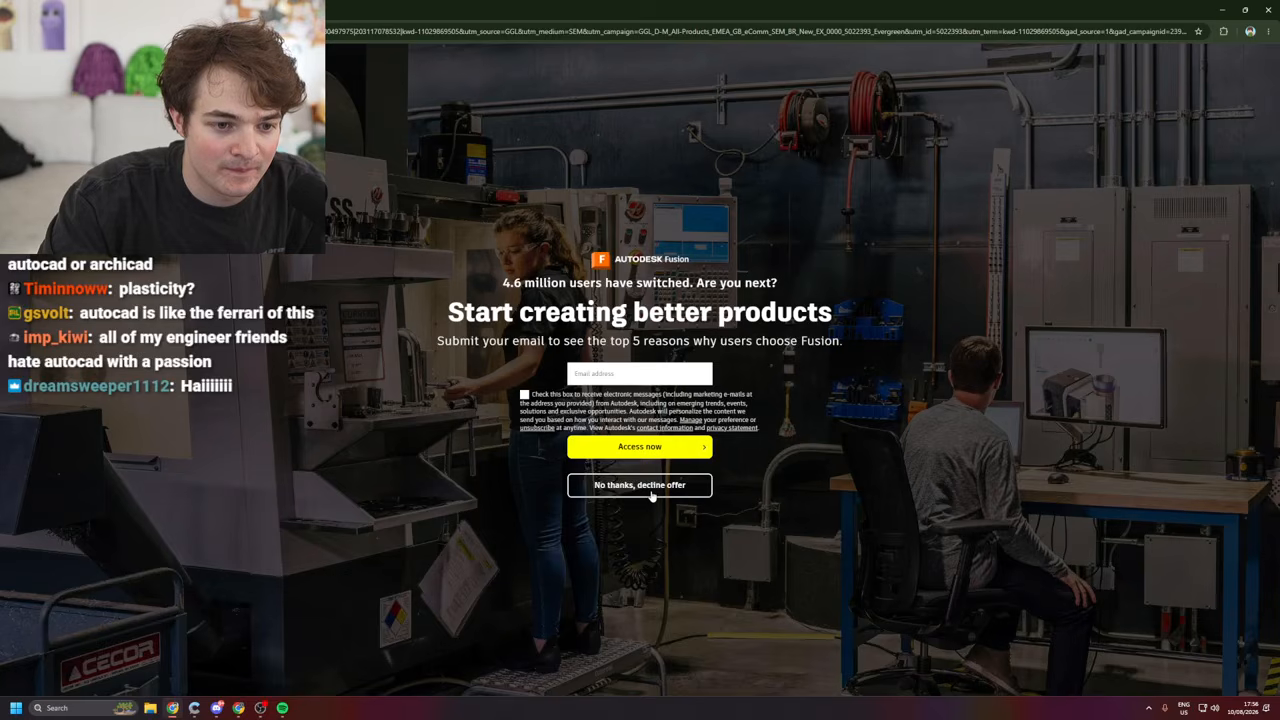
{"action": "left_click", "coordinate": [653, 490]}
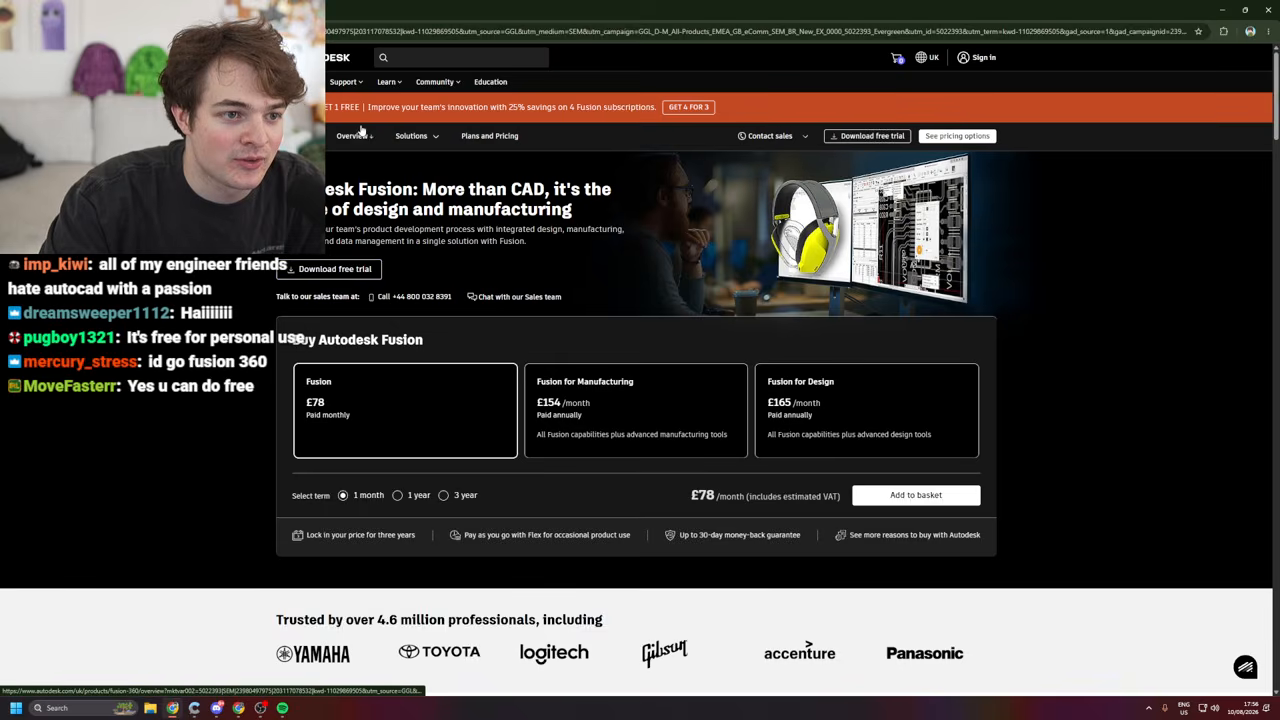
- Search the web in a new browser tab for the free Fusion version and open the Autodesk Fusion for personal use page
{"action": "key", "text": "ctrl+t"}
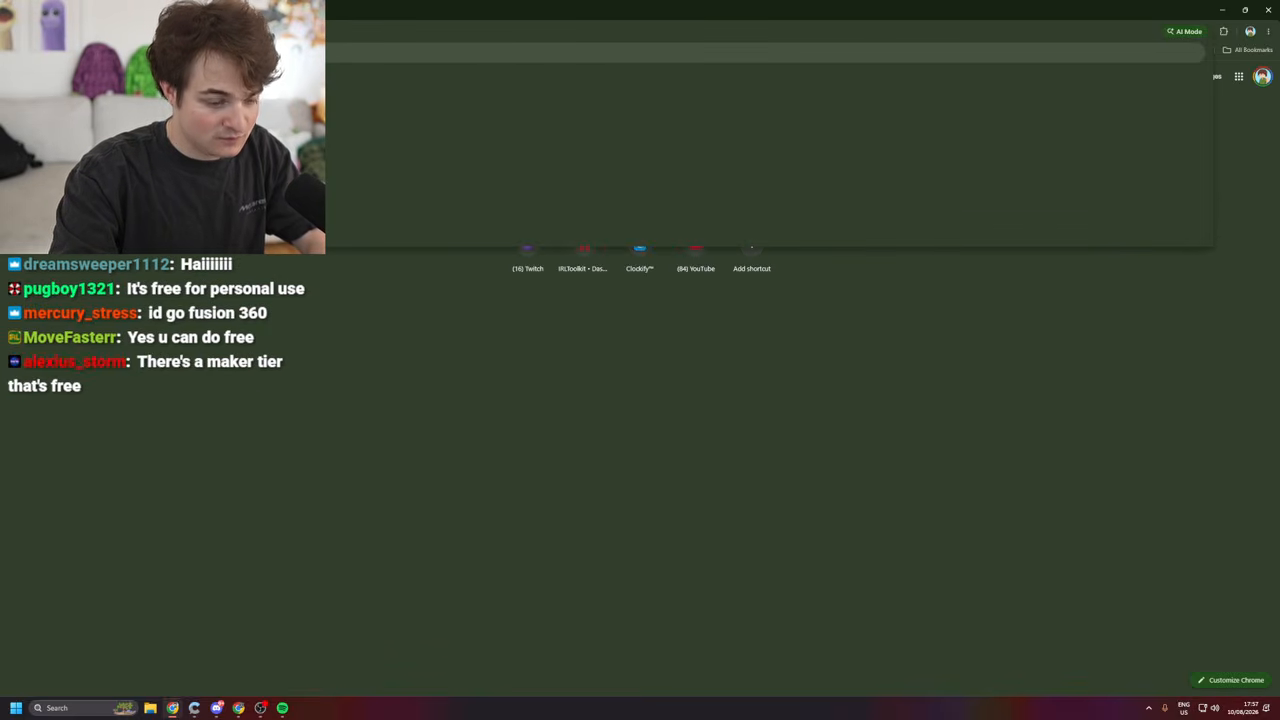
{"action": "key", "text": "Return"}
{"action": "scroll", "coordinate": [305, 427], "scroll_direction": "down", "scroll_amount": 1}
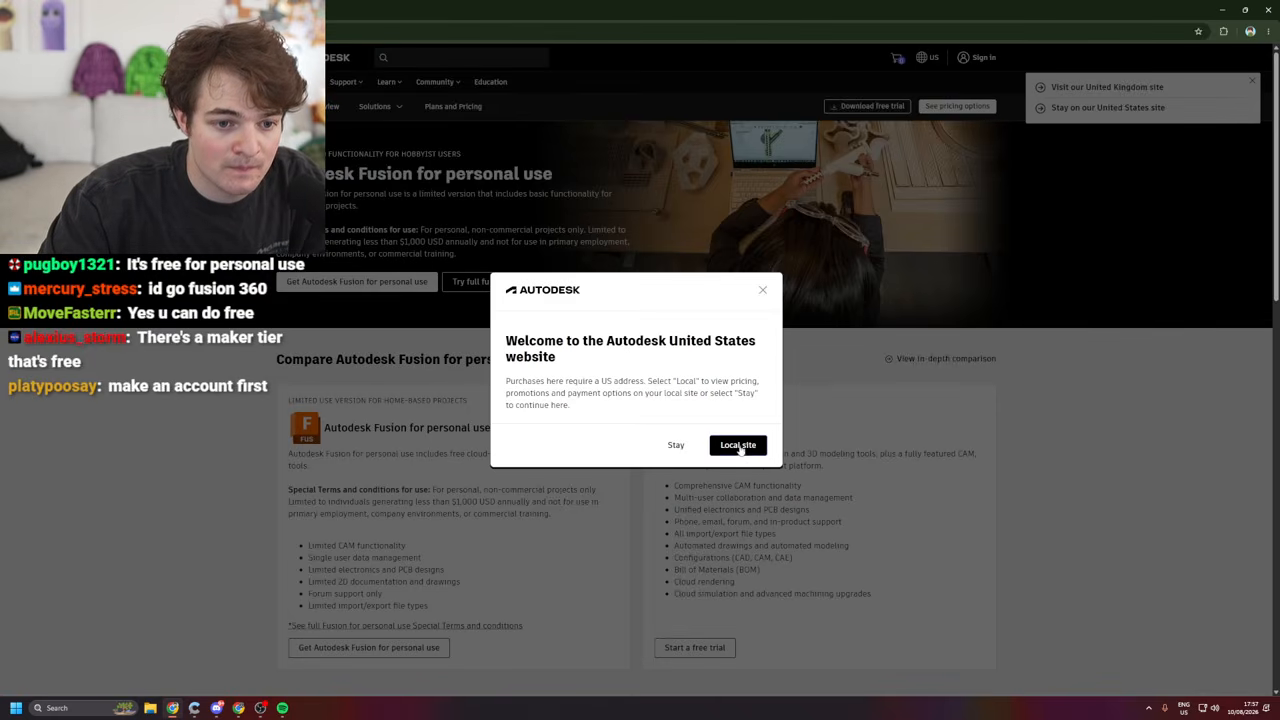
- Stay on Autodesk's United States website and request Autodesk Fusion for personal use from the version comparison
{"action": "left_click", "coordinate": [739, 447]}
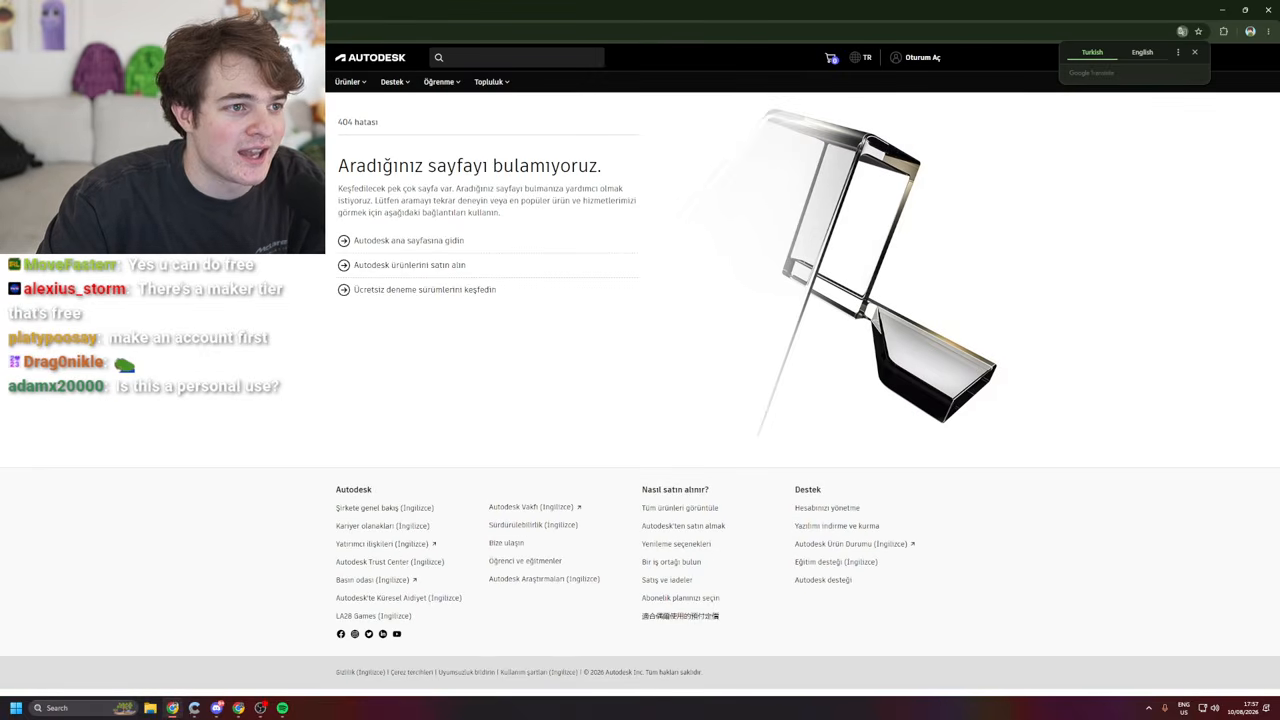
{"action": "key", "text": "alt+Left"}
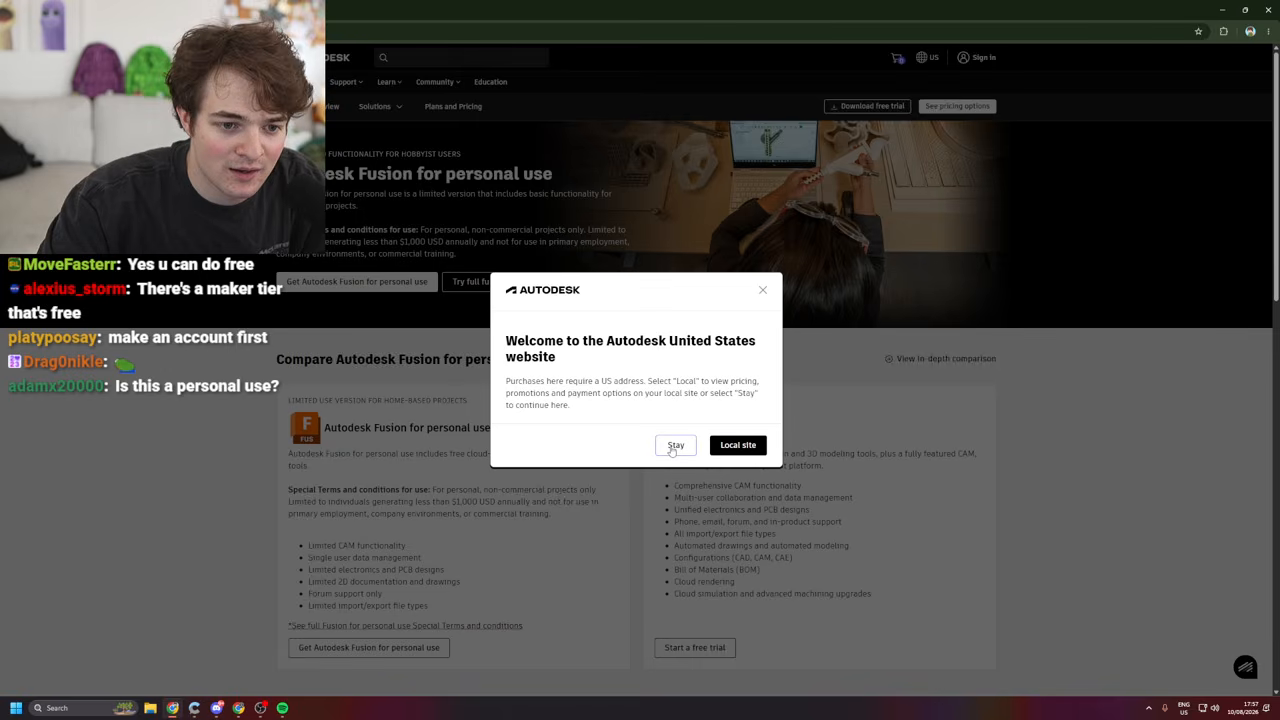
{"action": "left_click", "coordinate": [672, 447]}
{"action": "scroll", "coordinate": [400, 505], "scroll_direction": "down", "scroll_amount": 2}
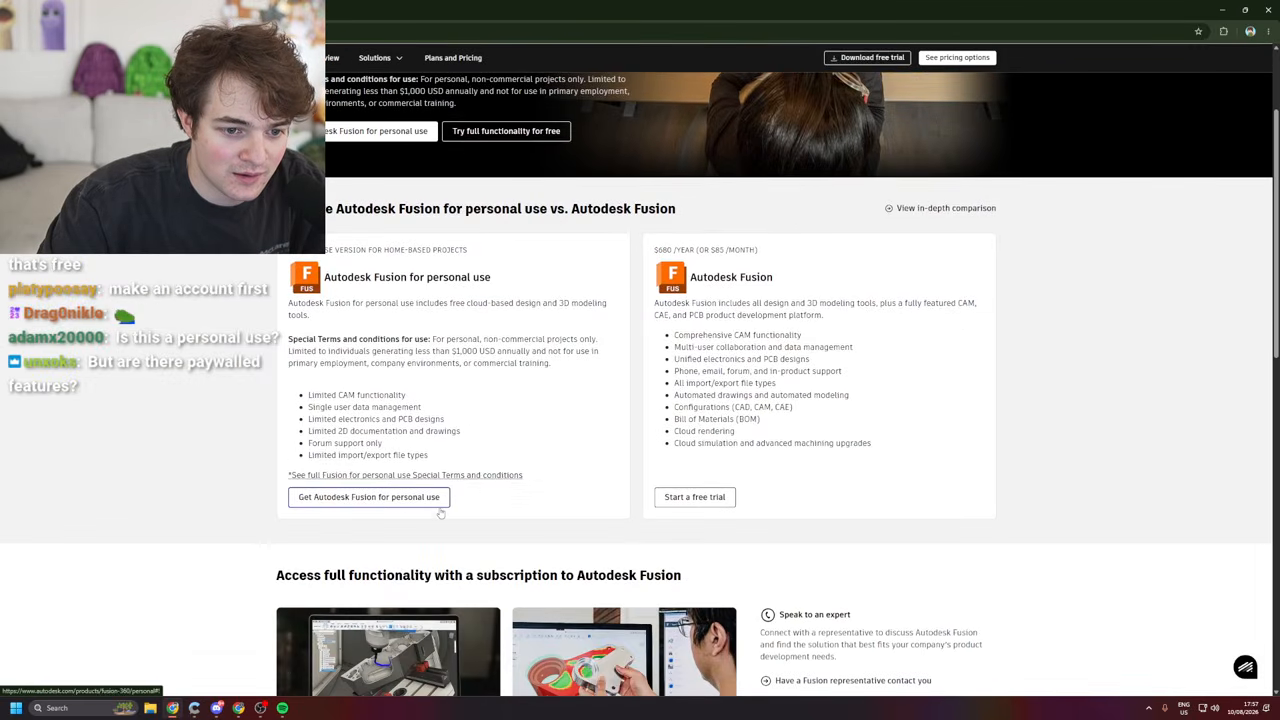
{"action": "left_click", "coordinate": [395, 498]}
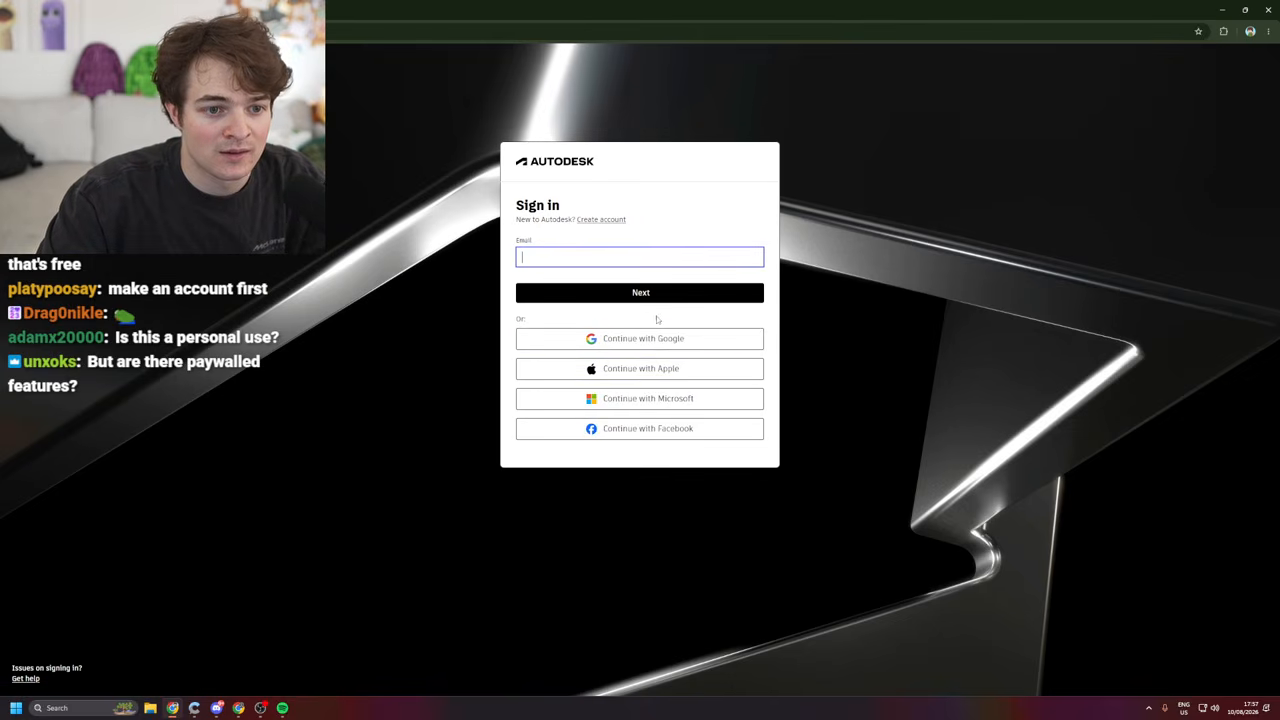
- Sign in to Autodesk with the Google account and agree to the Terms of Use without opting in to marketing communications
{"action": "left_click", "coordinate": [666, 346]}
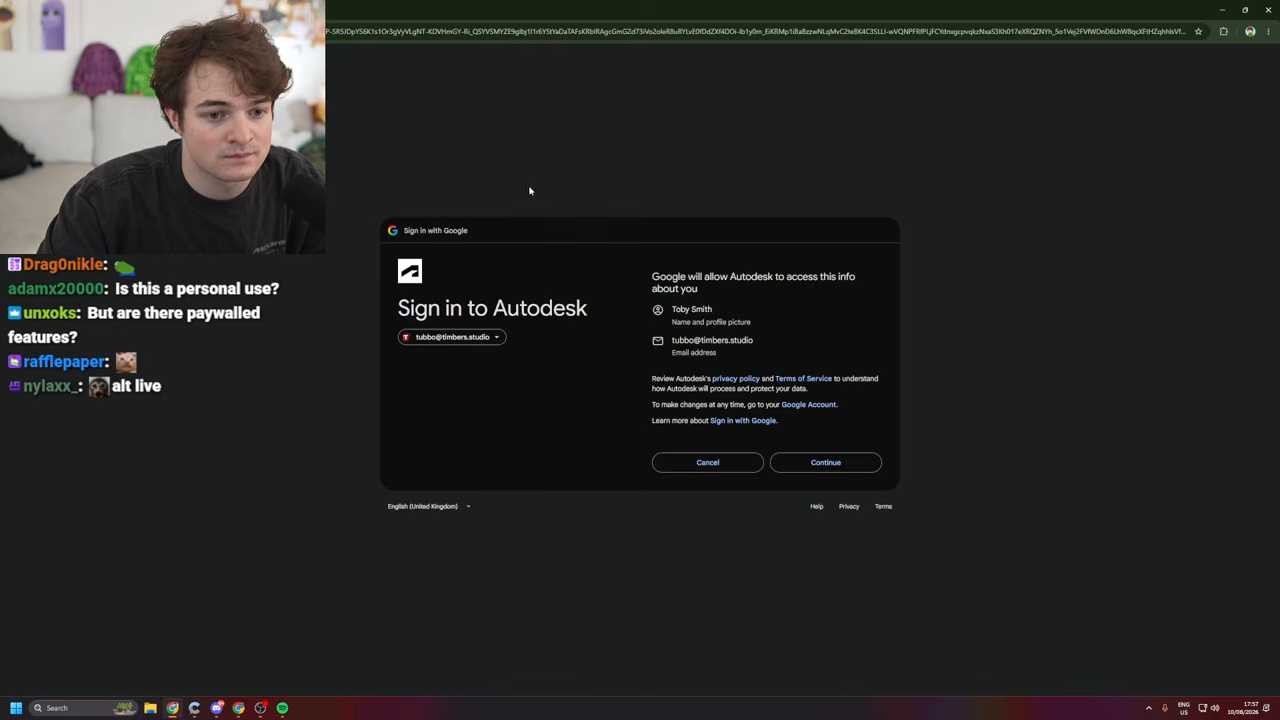
{"action": "left_click", "coordinate": [824, 463]}
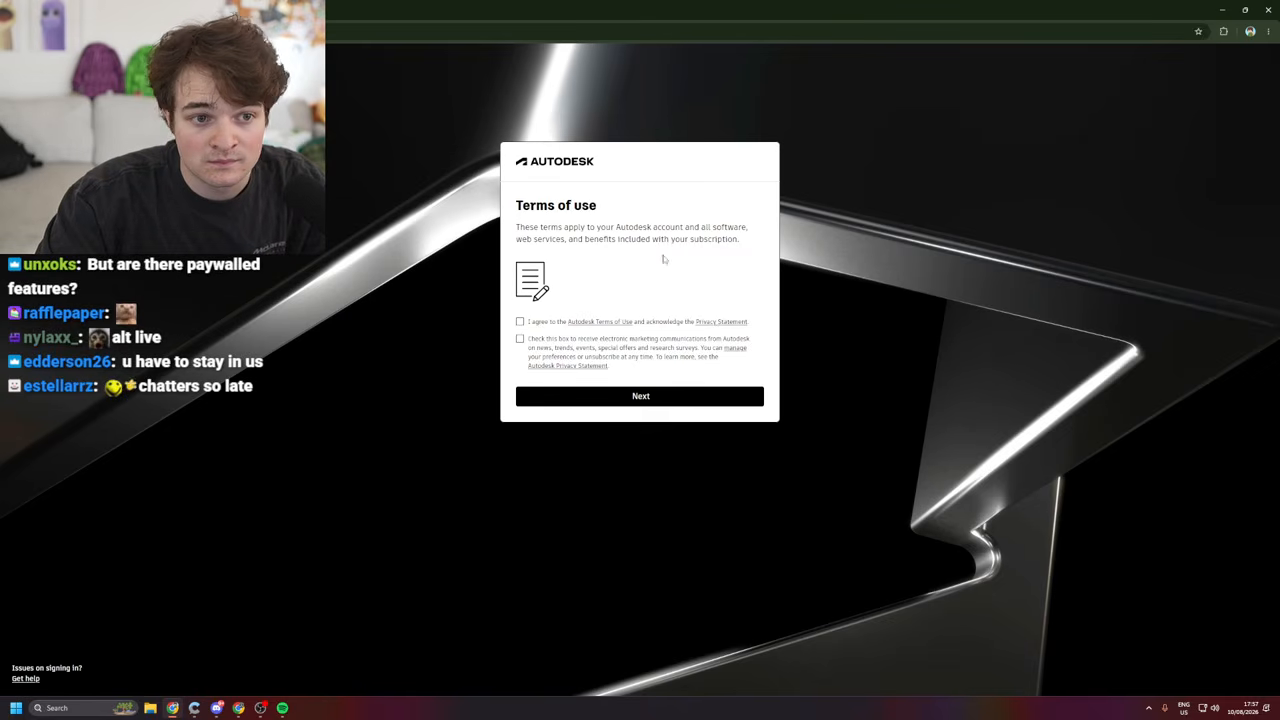
{"action": "left_click", "coordinate": [520, 322]}
{"action": "left_click", "coordinate": [594, 397]}
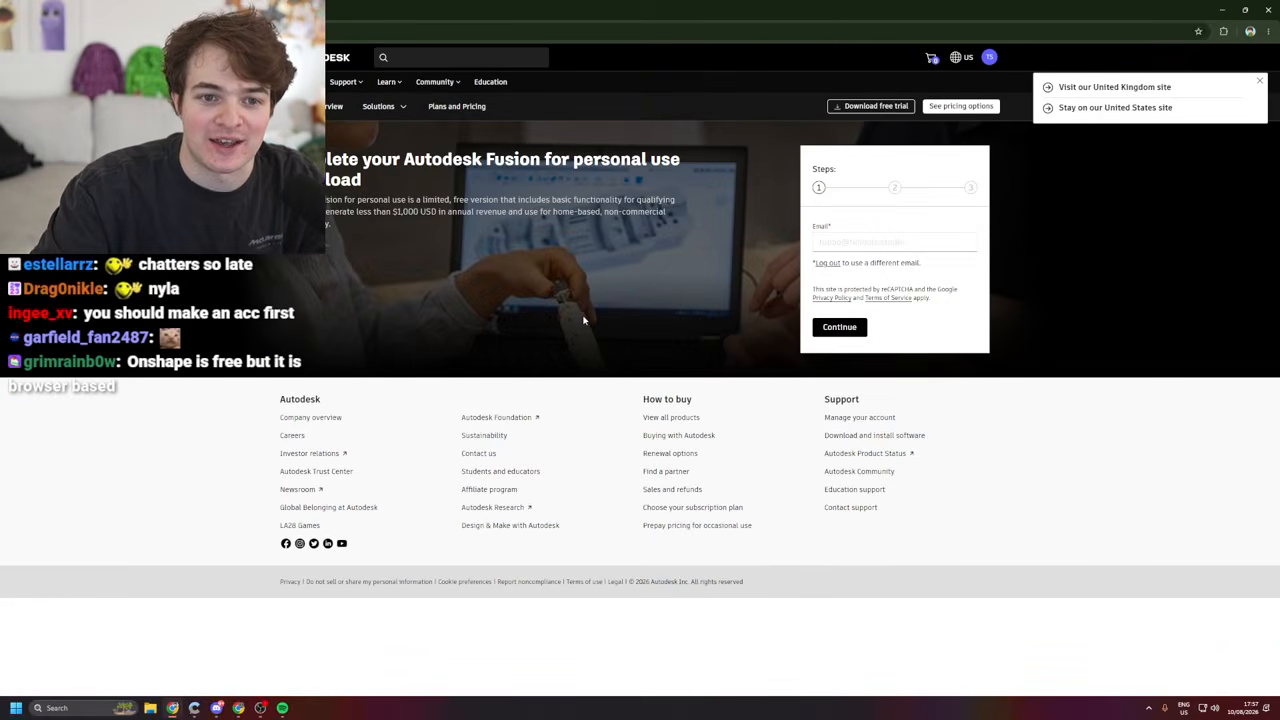
- Confirm the e-mail and name details in the personal-use download form, leave the work phone empty, and complete the remaining form off-screen
{"action": "left_click", "coordinate": [840, 328]}
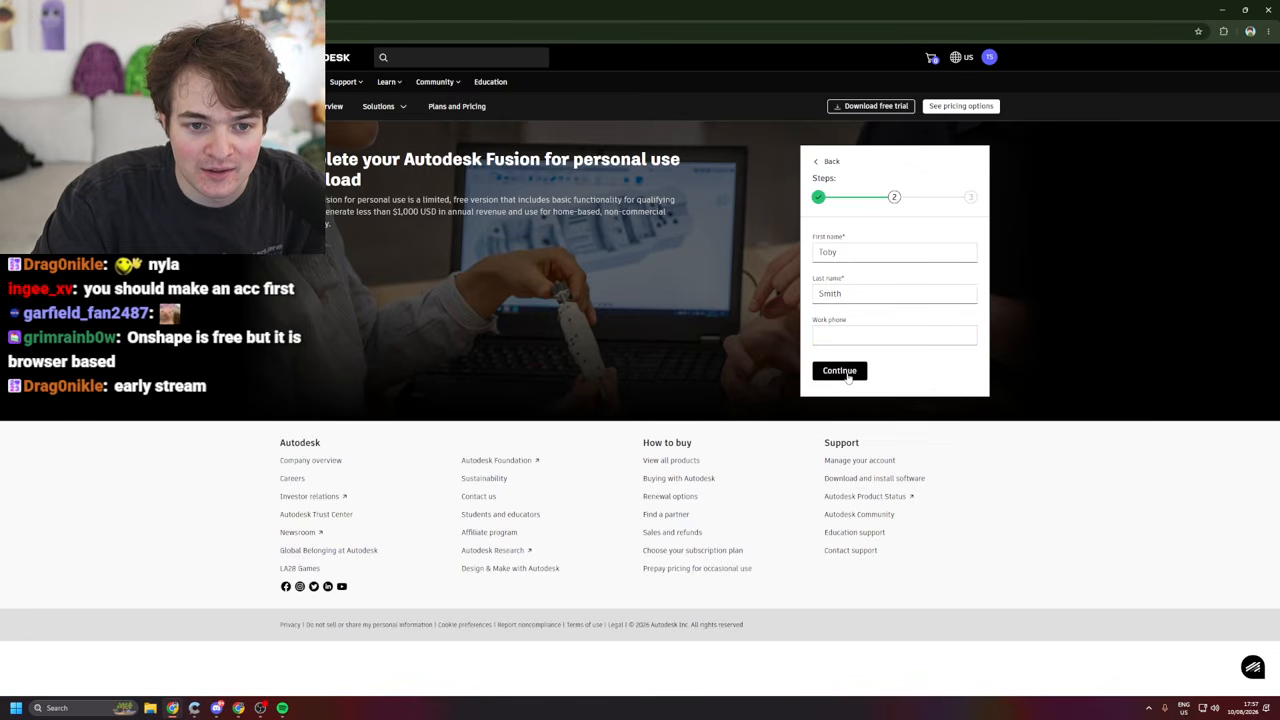
{"action": "left_click", "coordinate": [840, 371]}
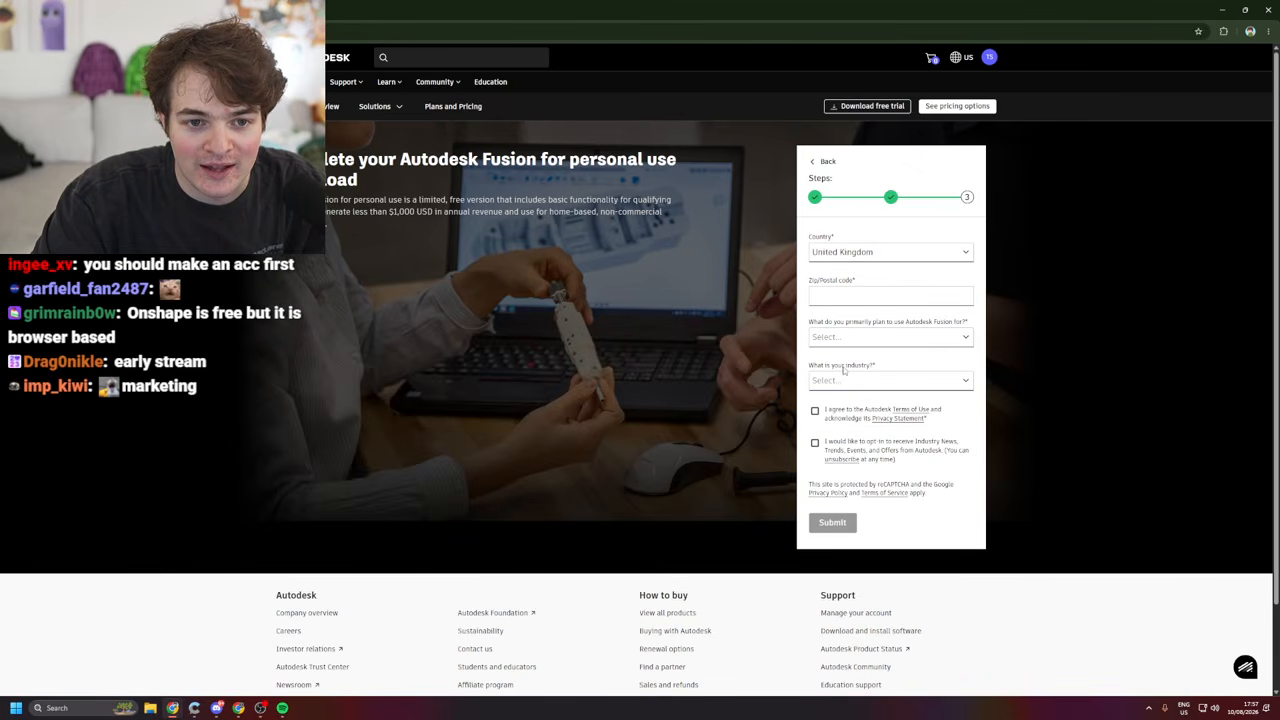
{"action": "left_click_drag", "start_coordinate": [200, 10], "coordinate": [0, 330]}
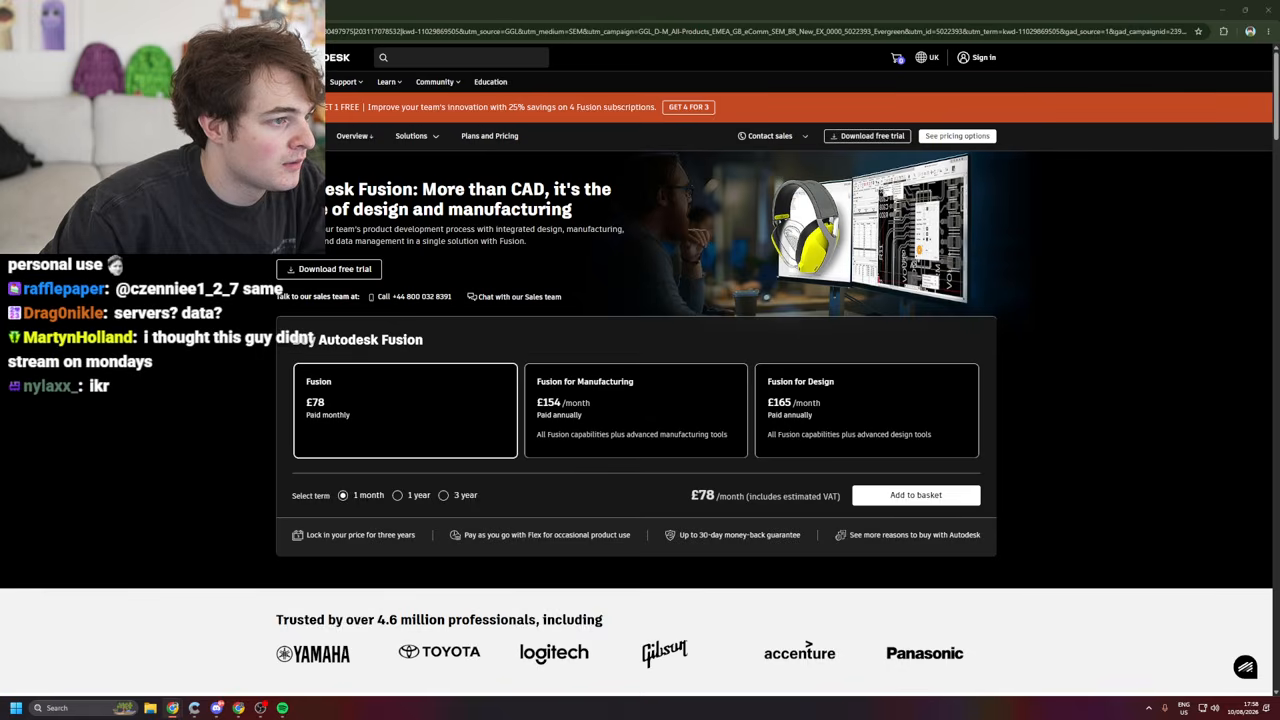
{"action": "left_click_drag", "start_coordinate": [0, 228], "coordinate": [592, 4]}
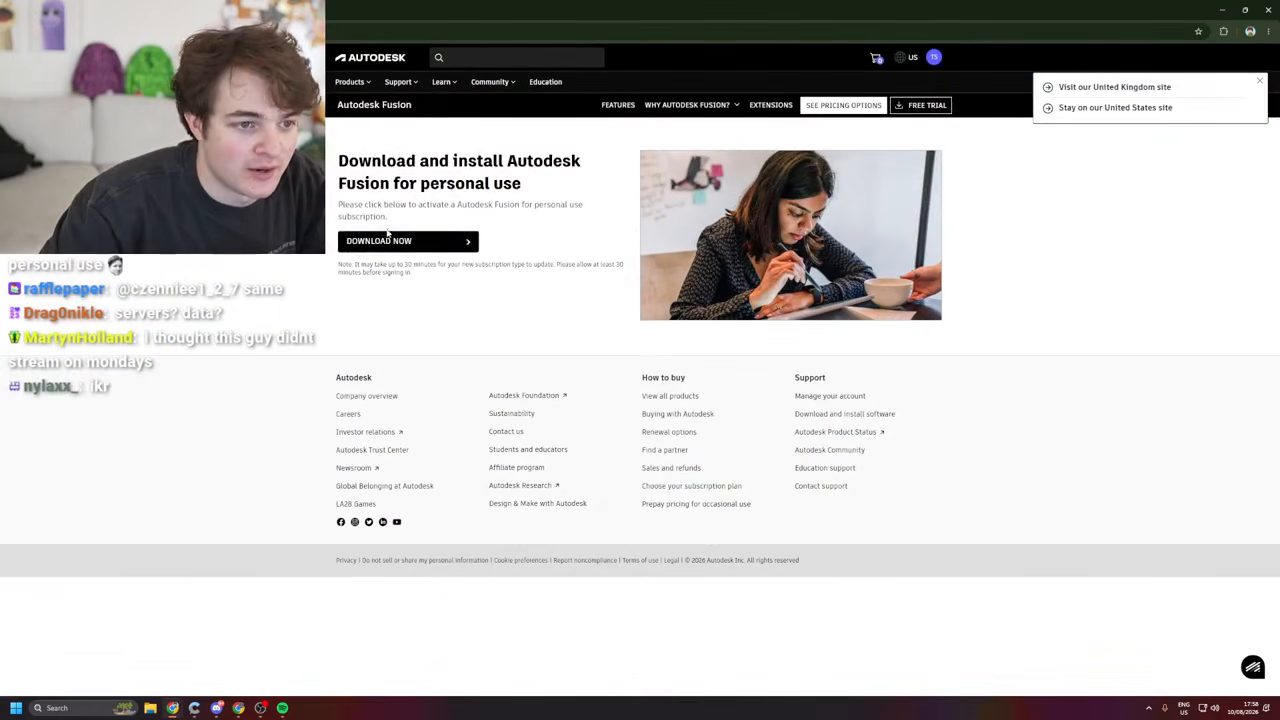
- Download Fusion for personal use and run Fusion Client Downloader.exe to install it
{"action": "left_click", "coordinate": [411, 240]}
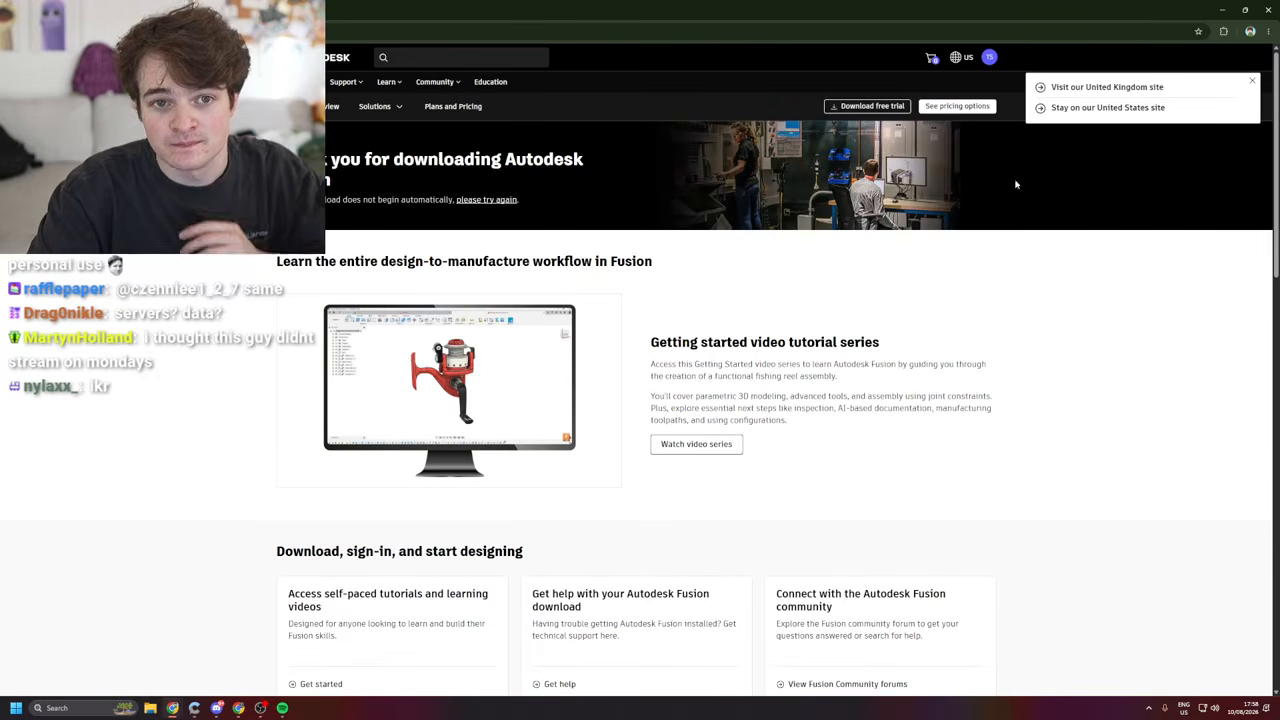
{"action": "left_click", "coordinate": [1231, 31]}
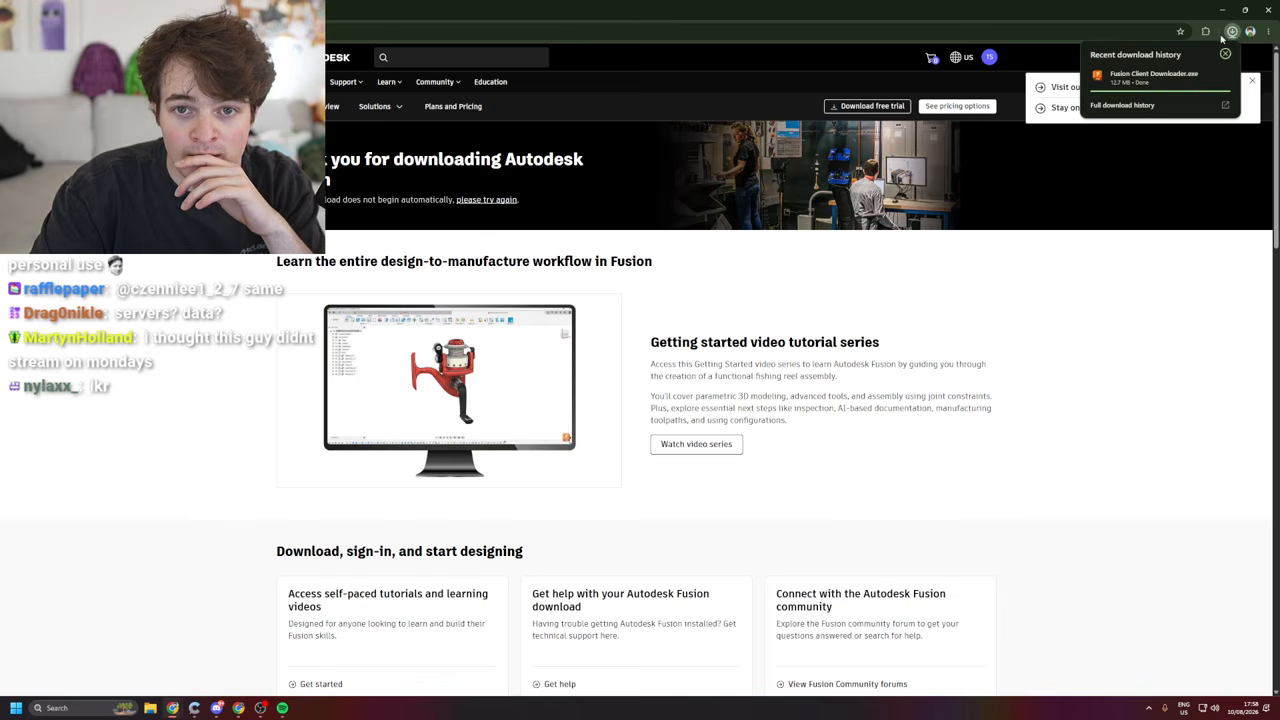
{"action": "left_click", "coordinate": [1170, 84]}
{"action": "left_click_drag", "start_coordinate": [640, 8], "coordinate": [0, 150]}
{"action": "left_click_drag", "start_coordinate": [480, 9], "coordinate": [292, 192]}
{"action": "left_click", "coordinate": [642, 192]}
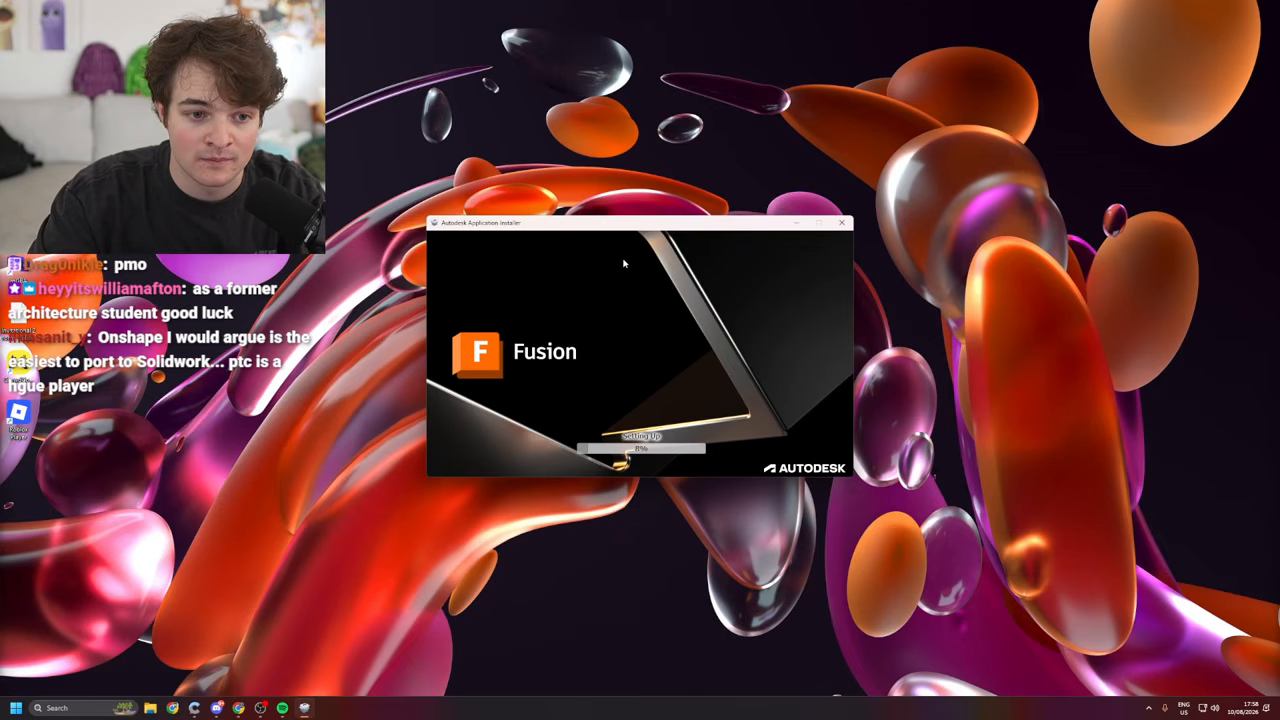
{"action": "left_click_drag", "start_coordinate": [639, 224], "coordinate": [638, 233]}
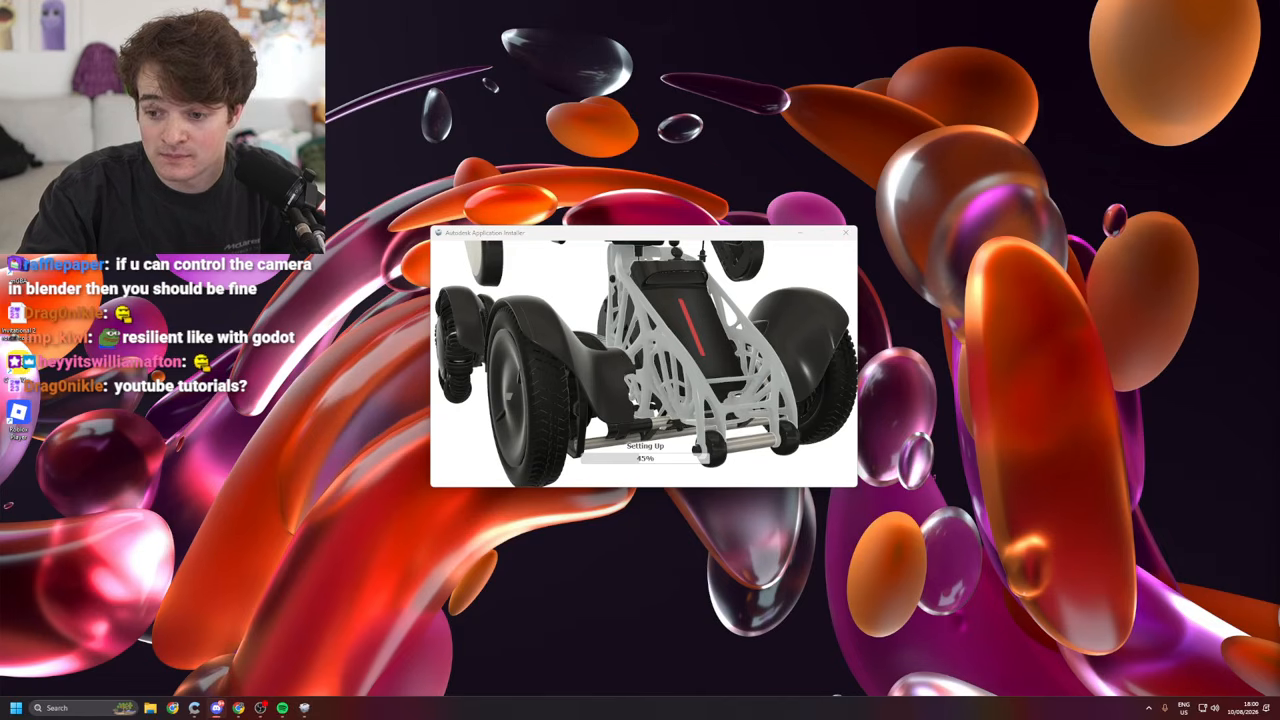
{"action": "left_click_drag", "start_coordinate": [666, 235], "coordinate": [660, 238]}
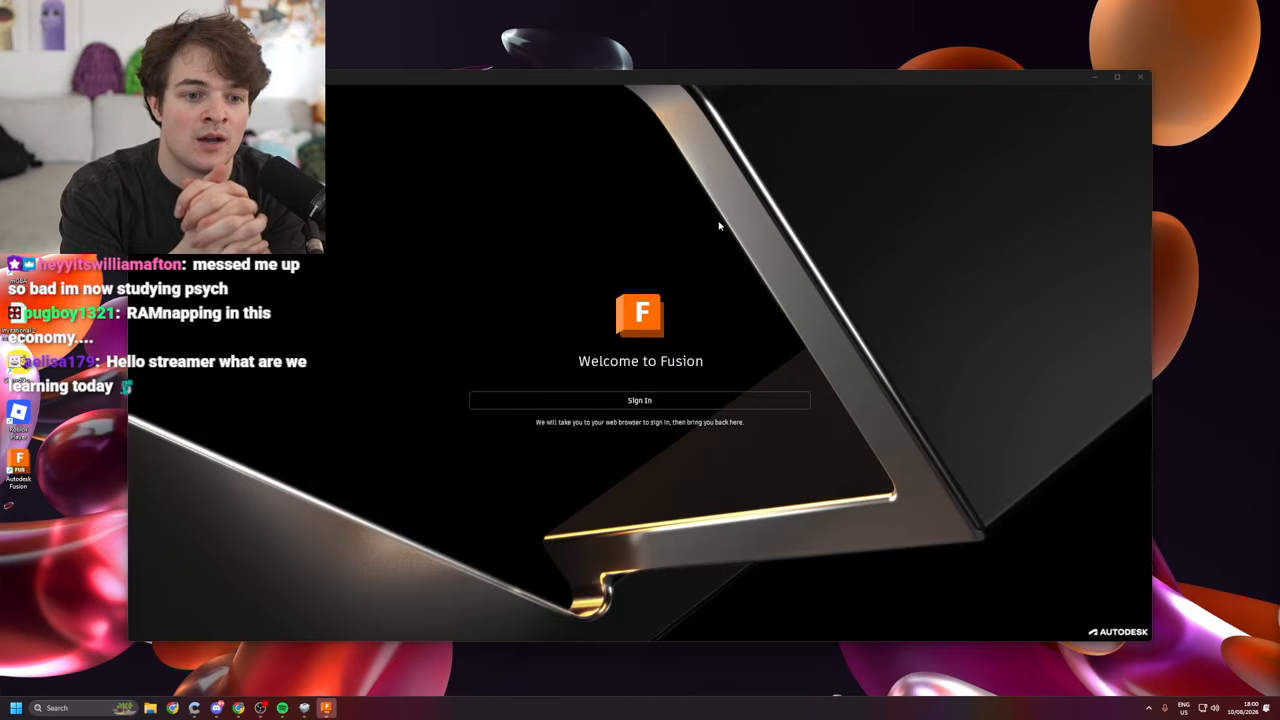
- Sign in to Fusion through the web browser and accept the privacy settings without personalized offers
{"action": "left_click", "coordinate": [678, 401]}
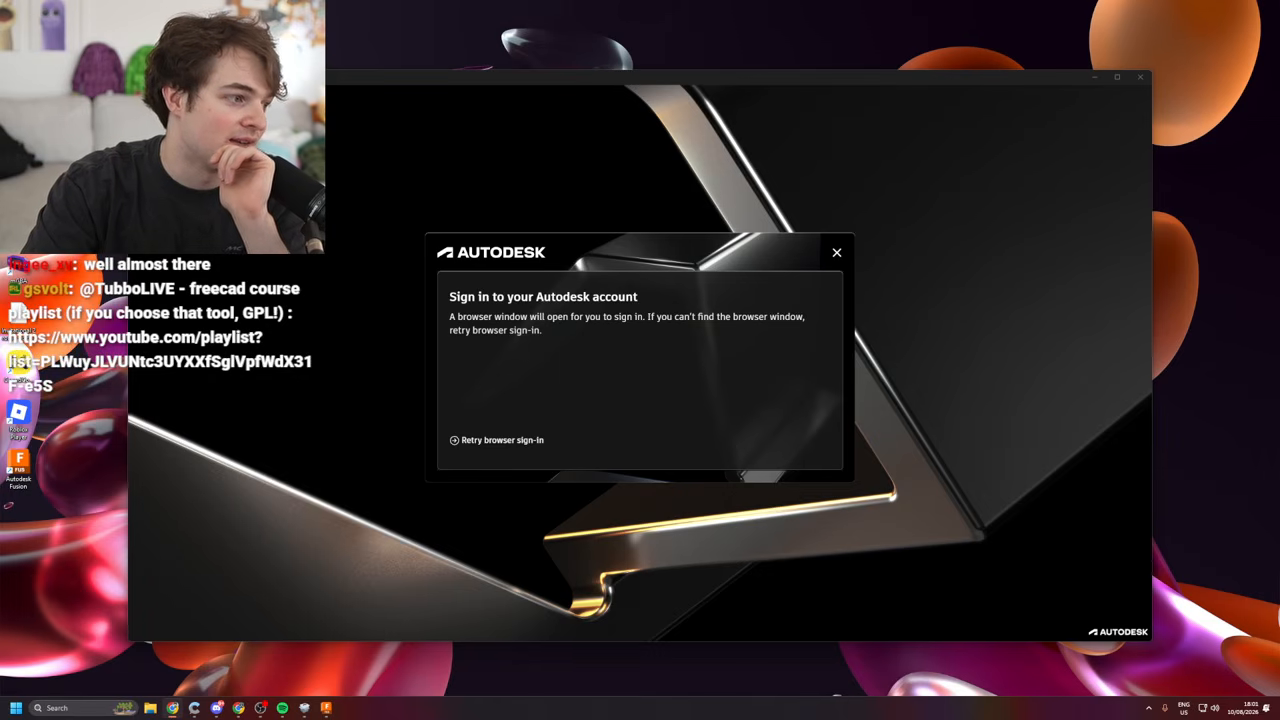
{"action": "left_click_drag", "start_coordinate": [1279, 345], "coordinate": [1279, 337]}
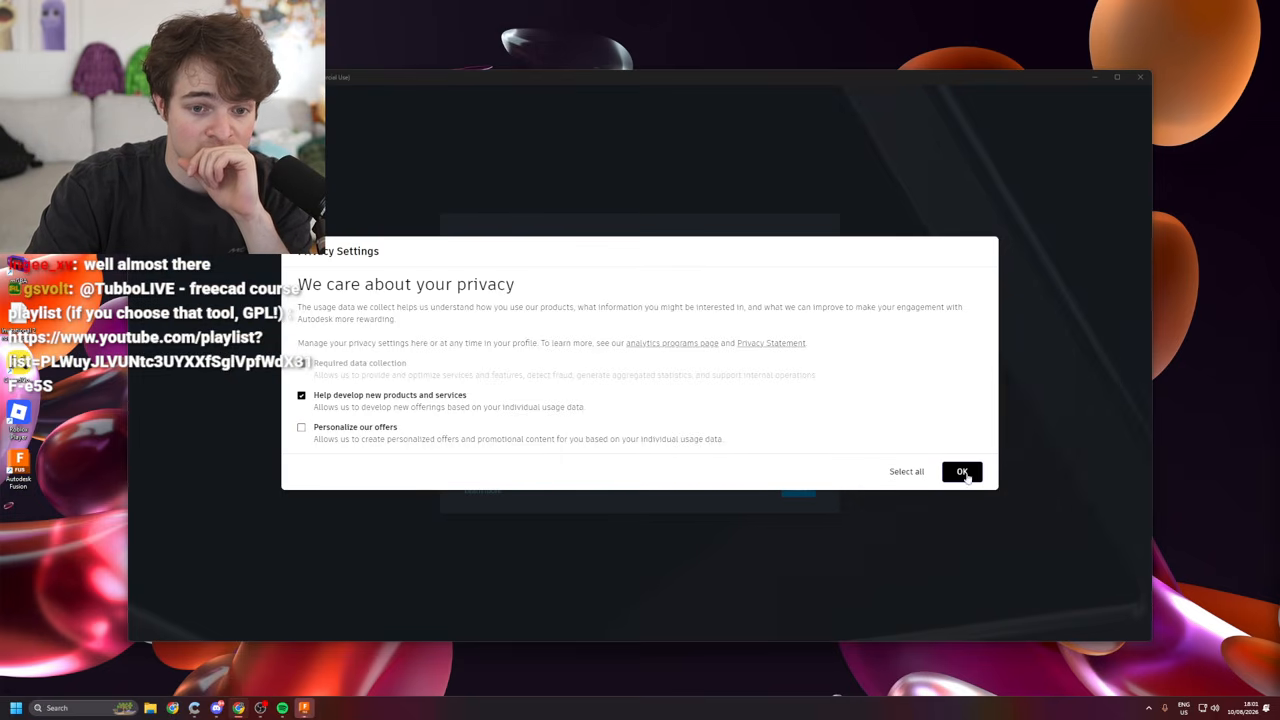
{"action": "left_click", "coordinate": [962, 473]}
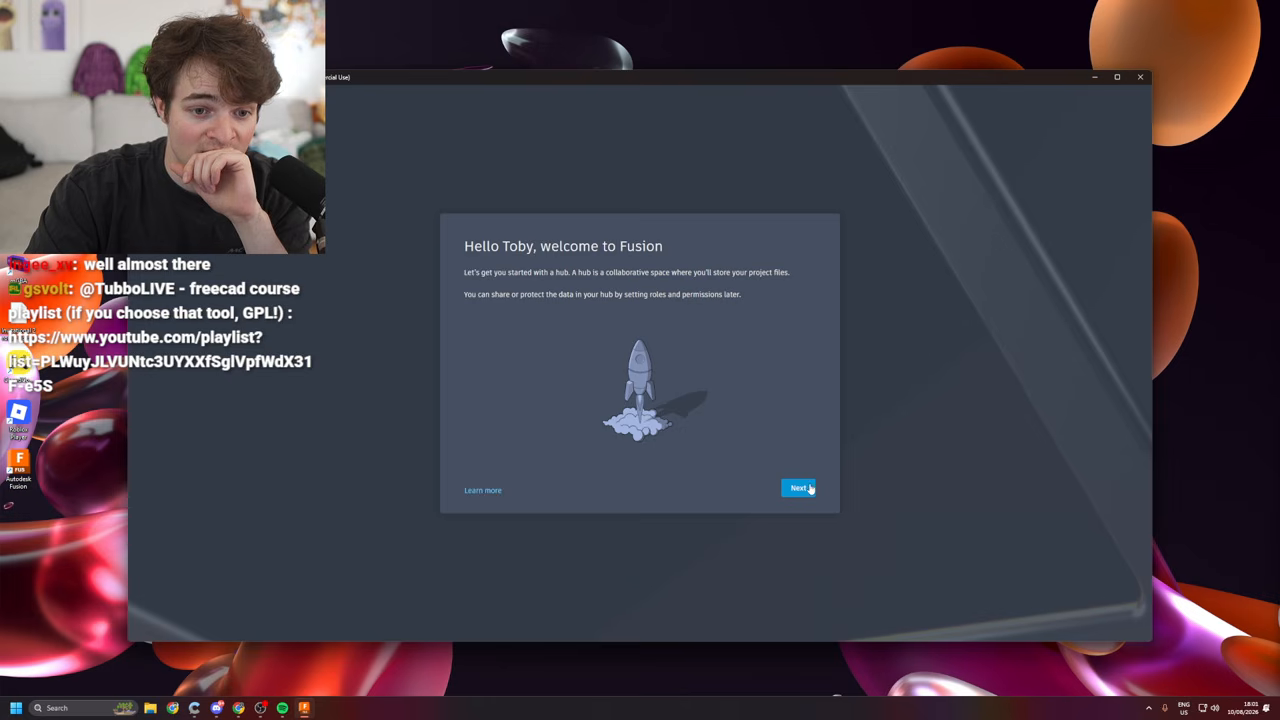
- Name the new hub Timbers Studio, keep the preselected team, and continue to the hub discovery settings
{"action": "left_click", "coordinate": [800, 488]}
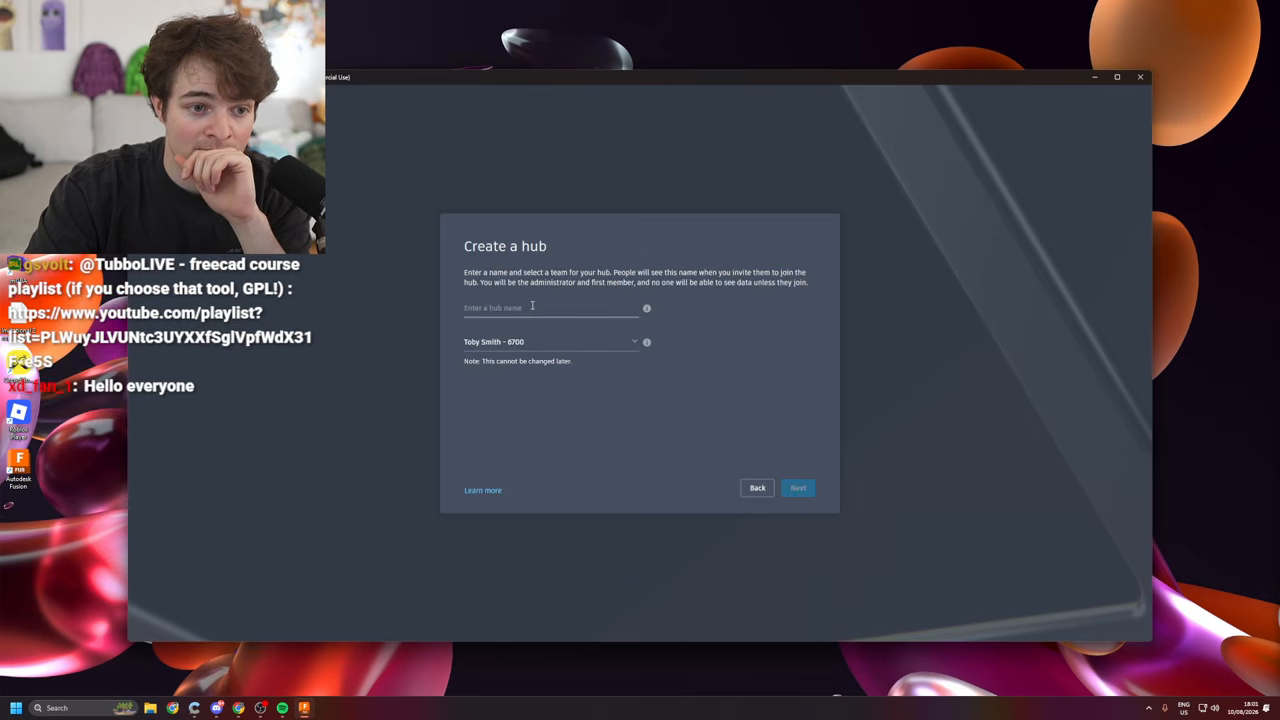
{"action": "left_click", "coordinate": [550, 343]}
{"action": "left_click", "coordinate": [686, 406]}
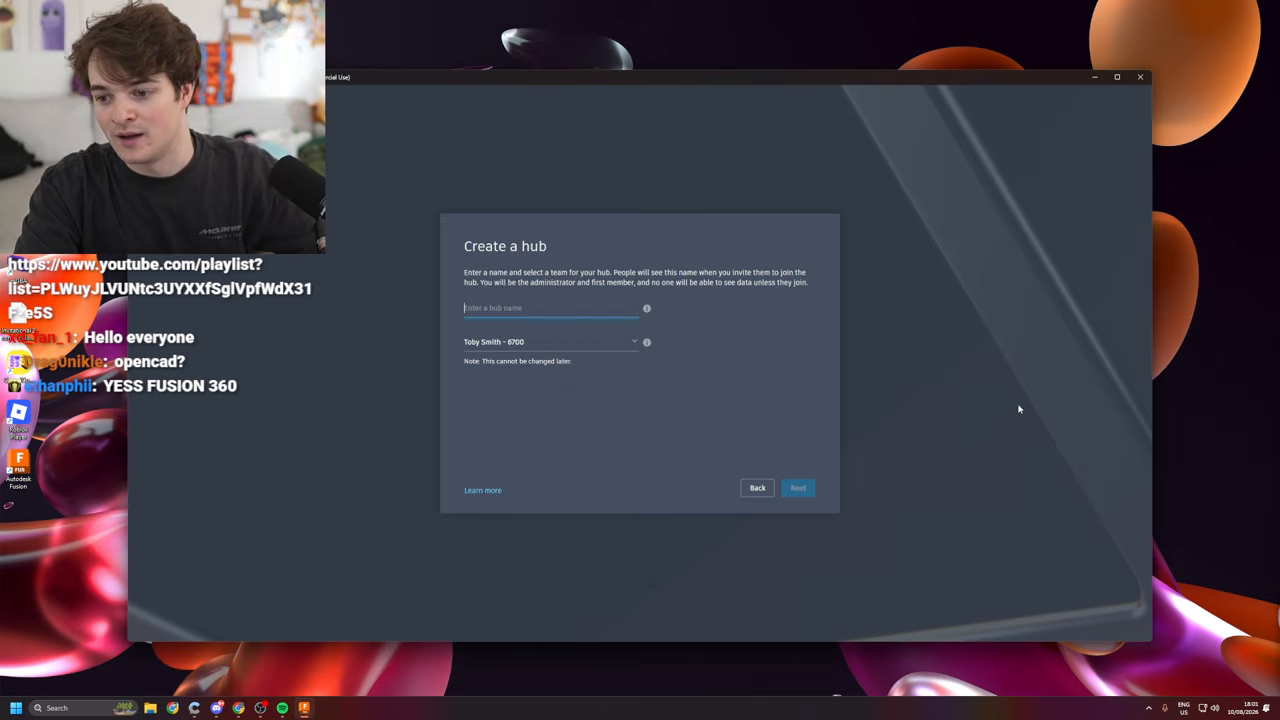
{"action": "type", "text": "Tio"}
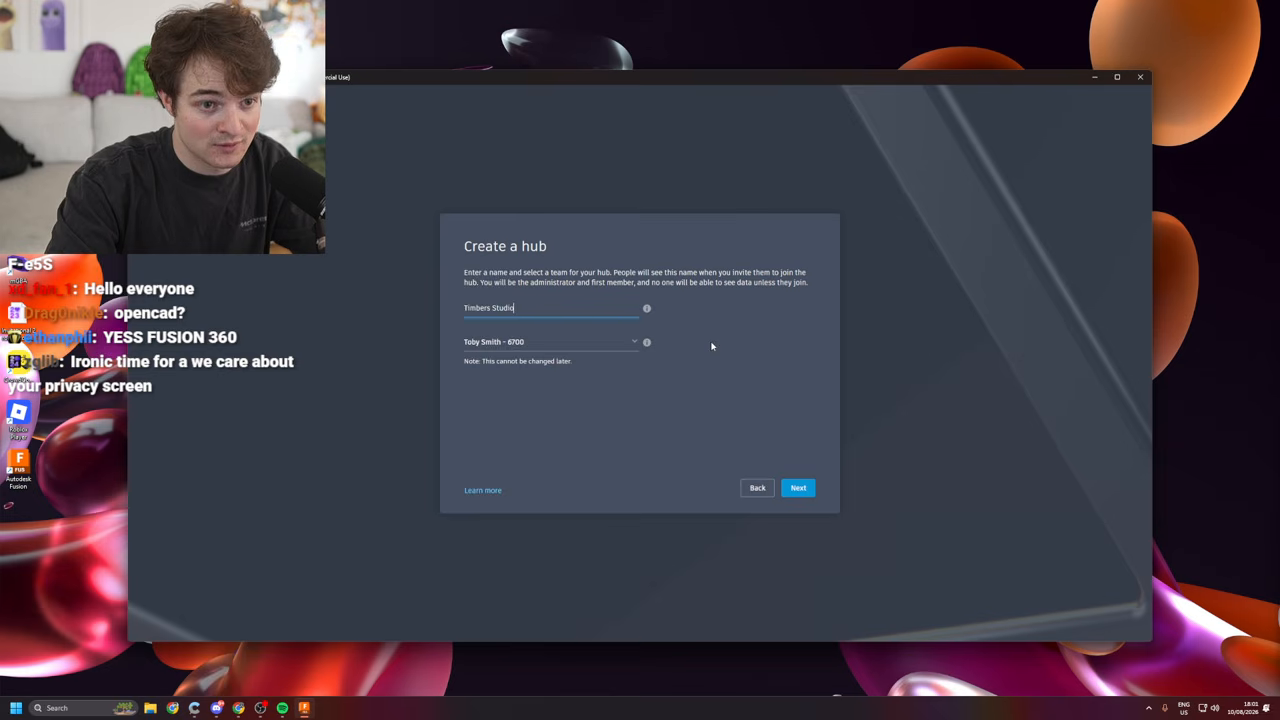
{"action": "left_click", "coordinate": [798, 485]}
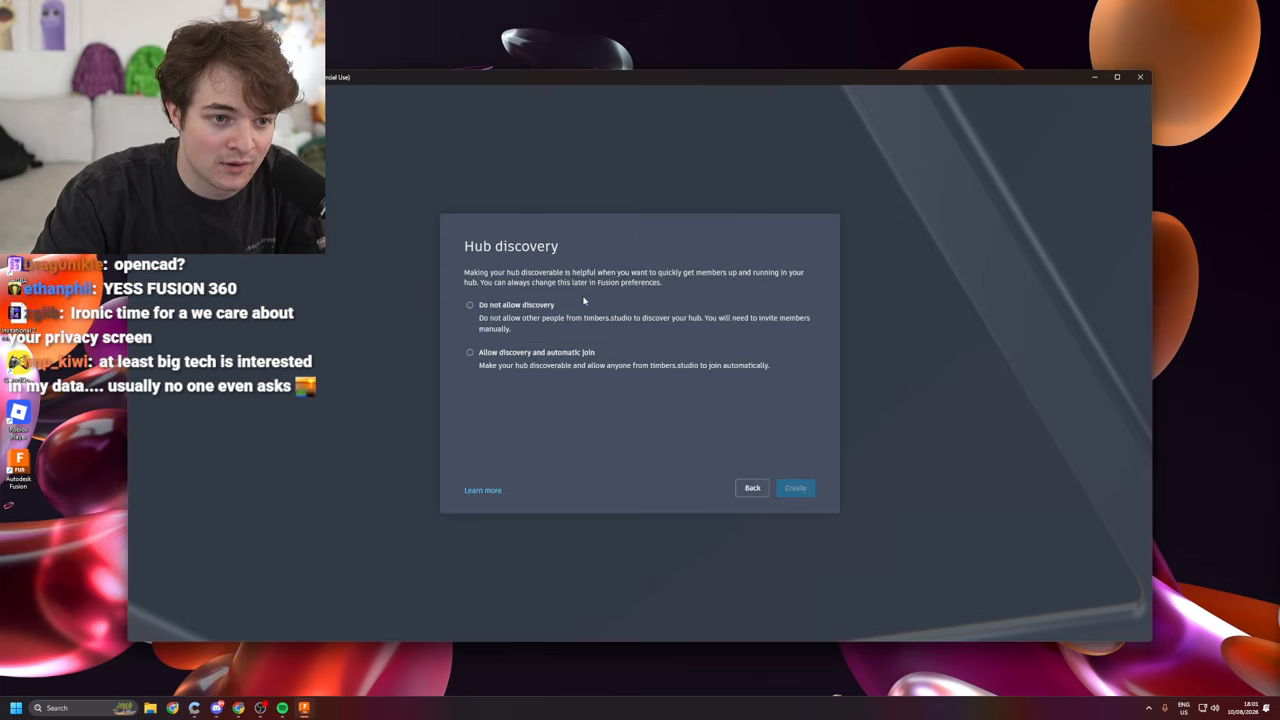
- Create the hub with discovery not allowed and go to it
{"action": "left_click", "coordinate": [505, 330]}
{"action": "left_click", "coordinate": [796, 488]}
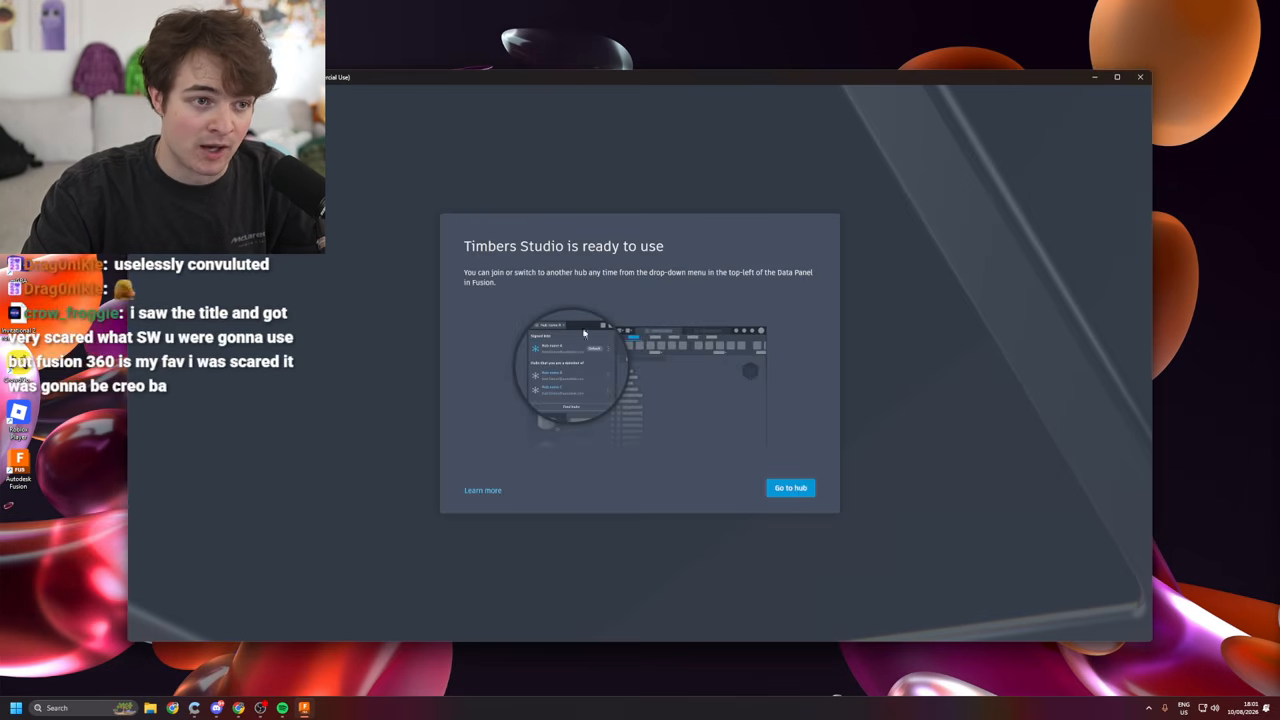
{"action": "left_click", "coordinate": [790, 488]}
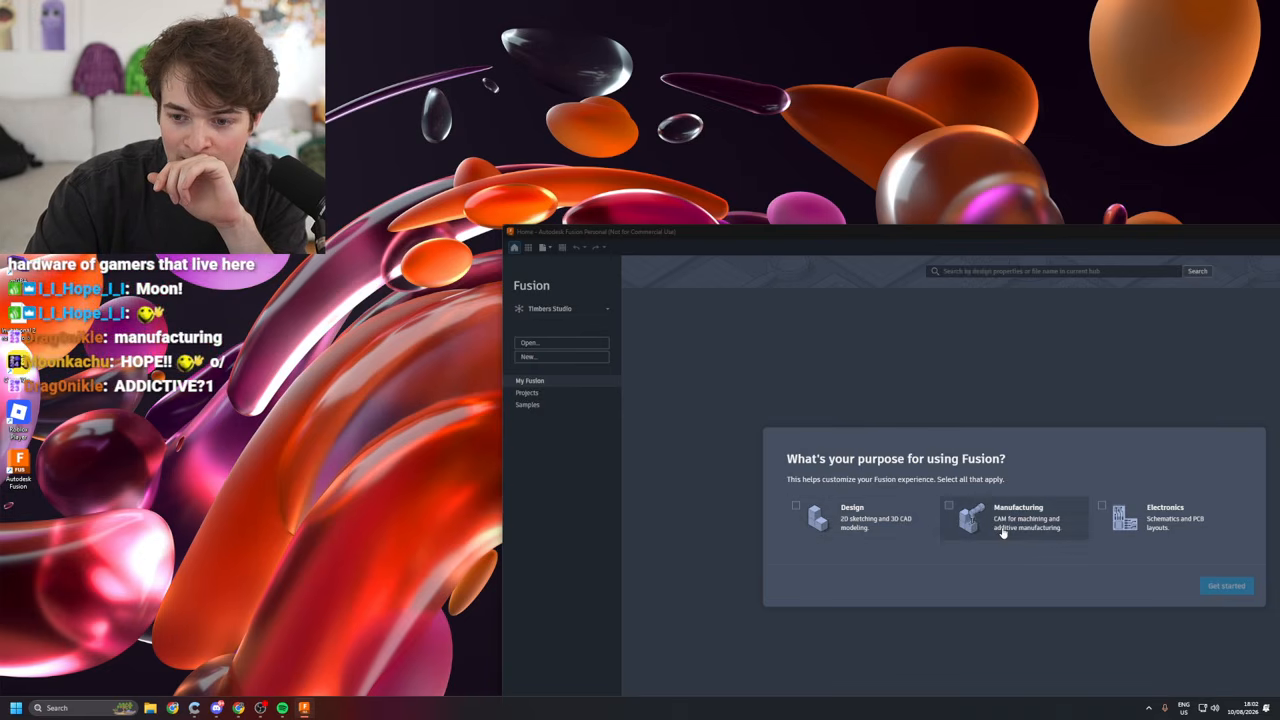
- Choose Design as the purpose for using Fusion, with Part Design as default type, mm units and the Fusion mouse setup
{"action": "left_click", "coordinate": [873, 535]}
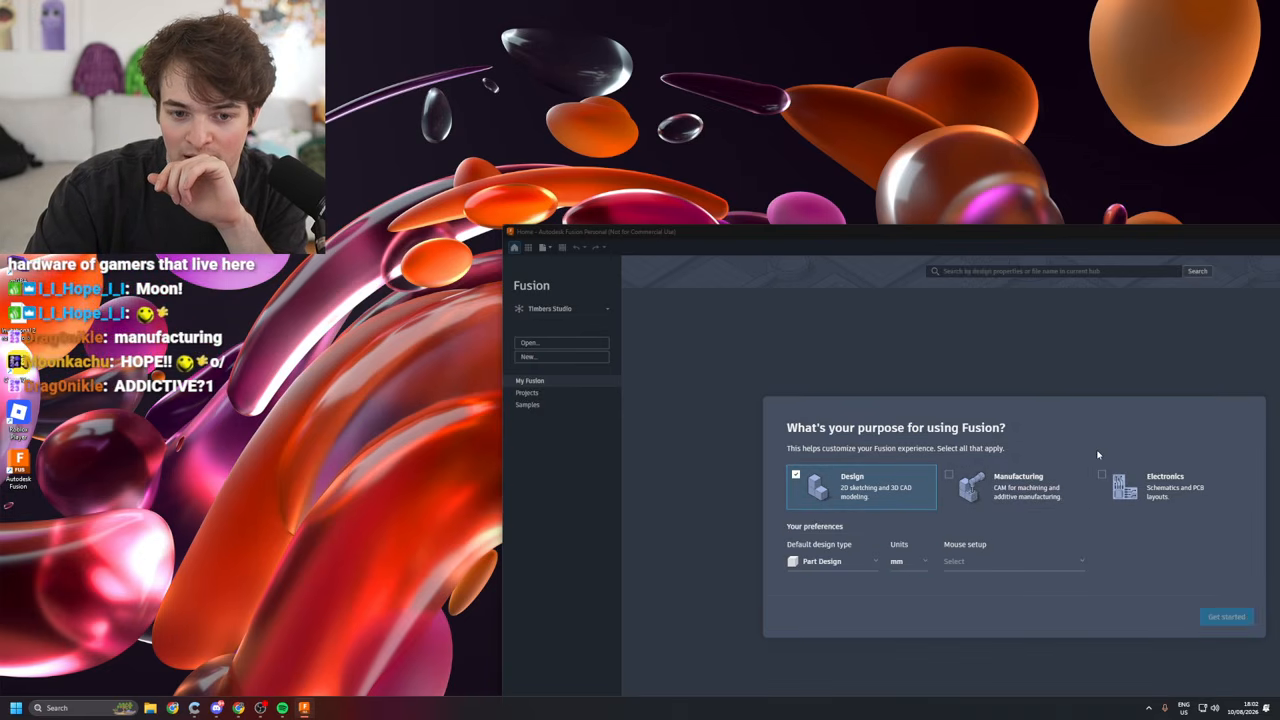
{"action": "left_click", "coordinate": [856, 564]}
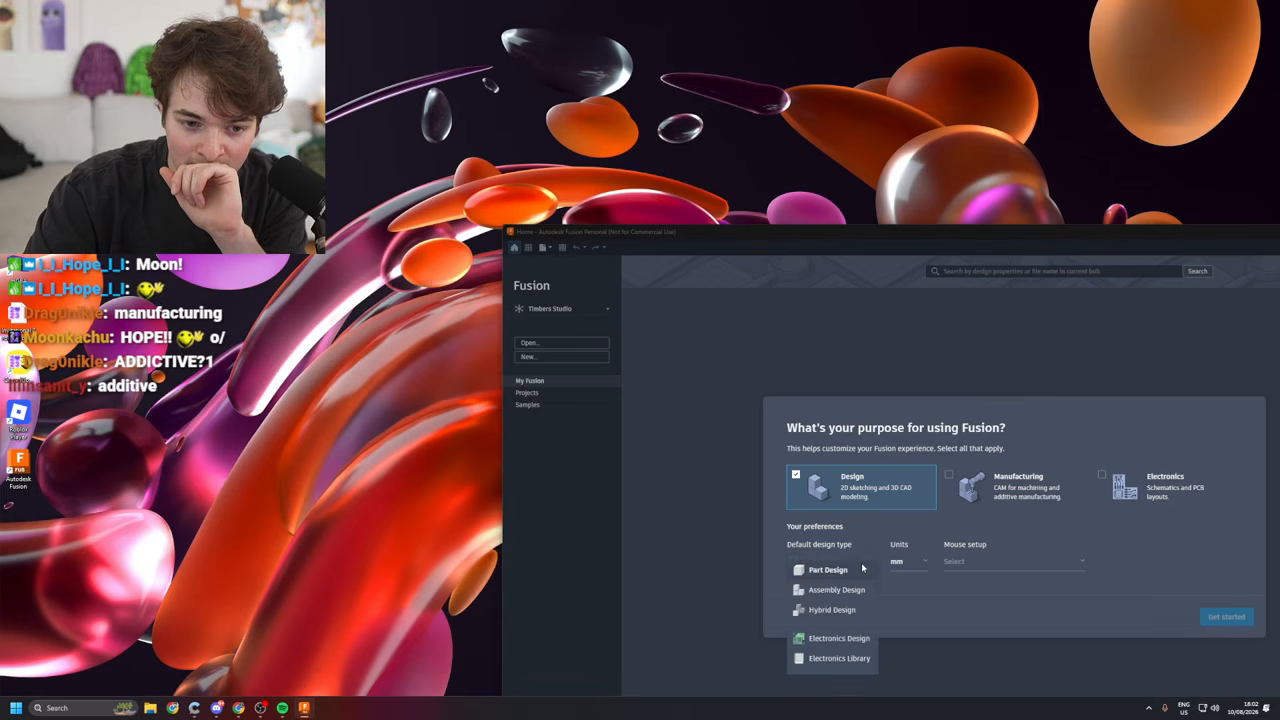
{"action": "left_click", "coordinate": [852, 569]}
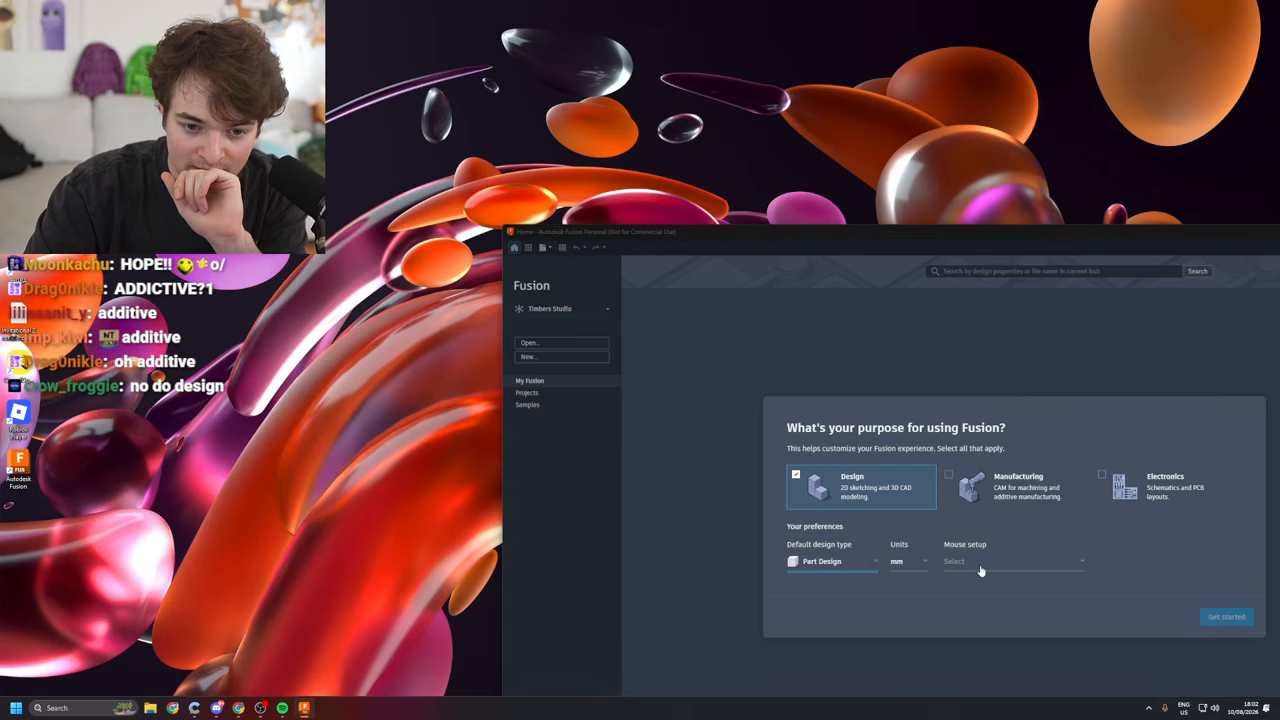
{"action": "left_click", "coordinate": [905, 568]}
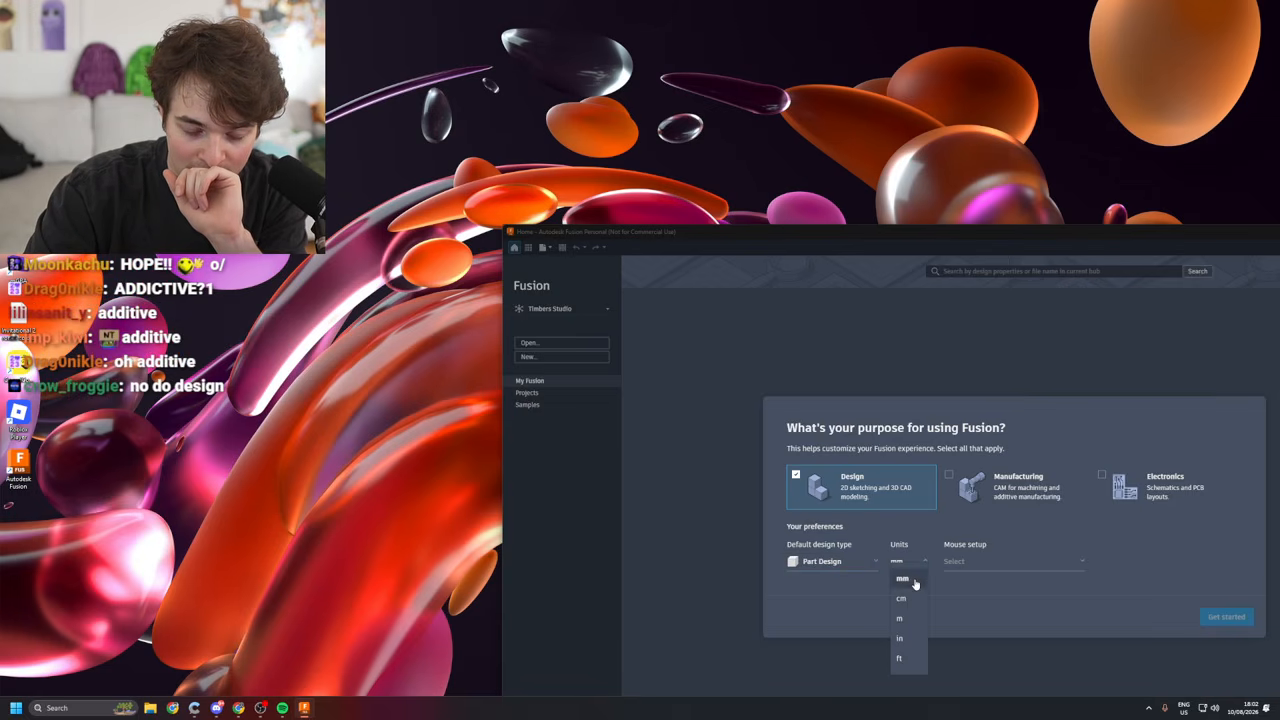
{"action": "left_click", "coordinate": [908, 584]}
{"action": "left_click", "coordinate": [970, 568]}
{"action": "left_click", "coordinate": [1000, 559]}
{"action": "left_click", "coordinate": [996, 563]}
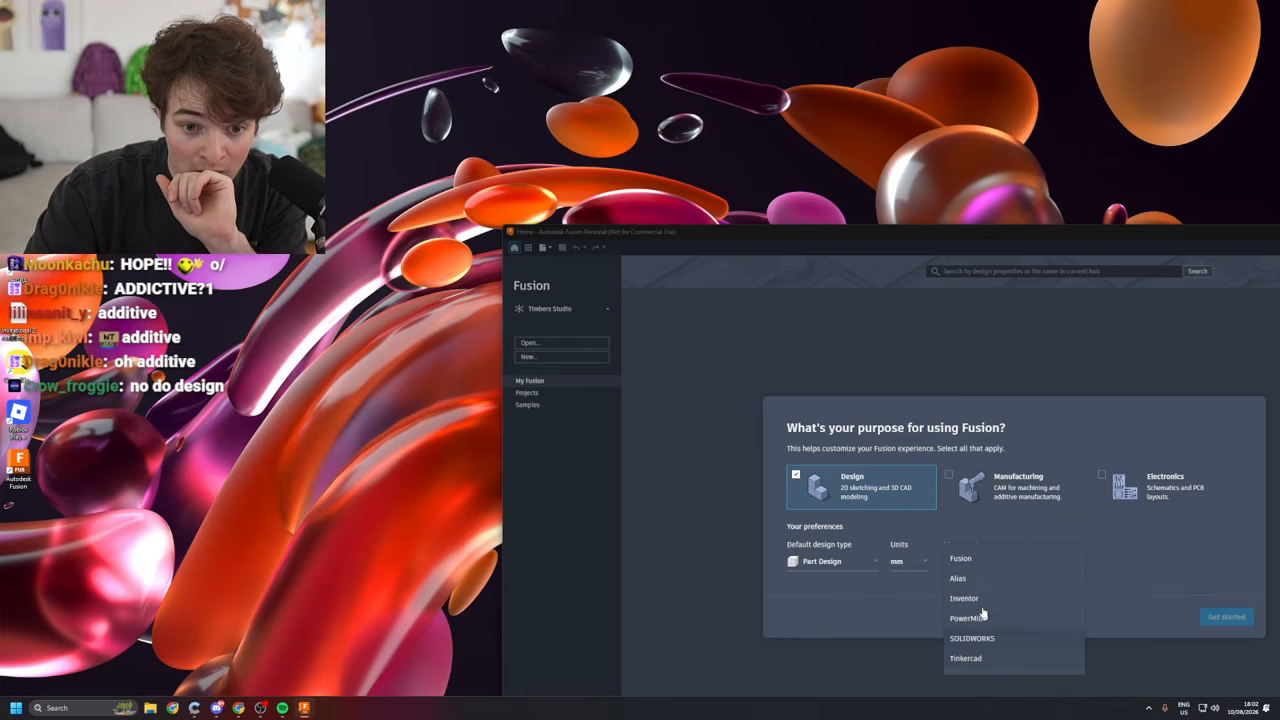
{"action": "left_click", "coordinate": [1000, 560]}
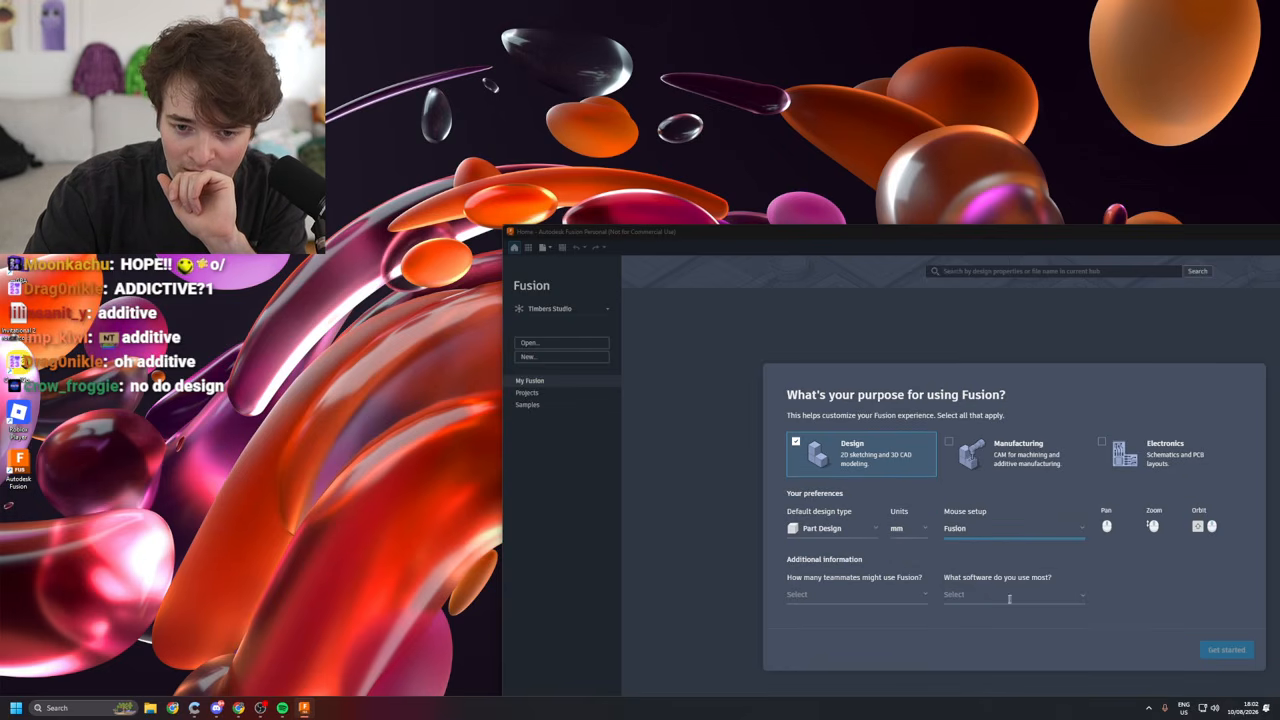
- Set the teammates answer to Just me and the most-used software to None, and finish the setup to get started
{"action": "left_click", "coordinate": [854, 603]}
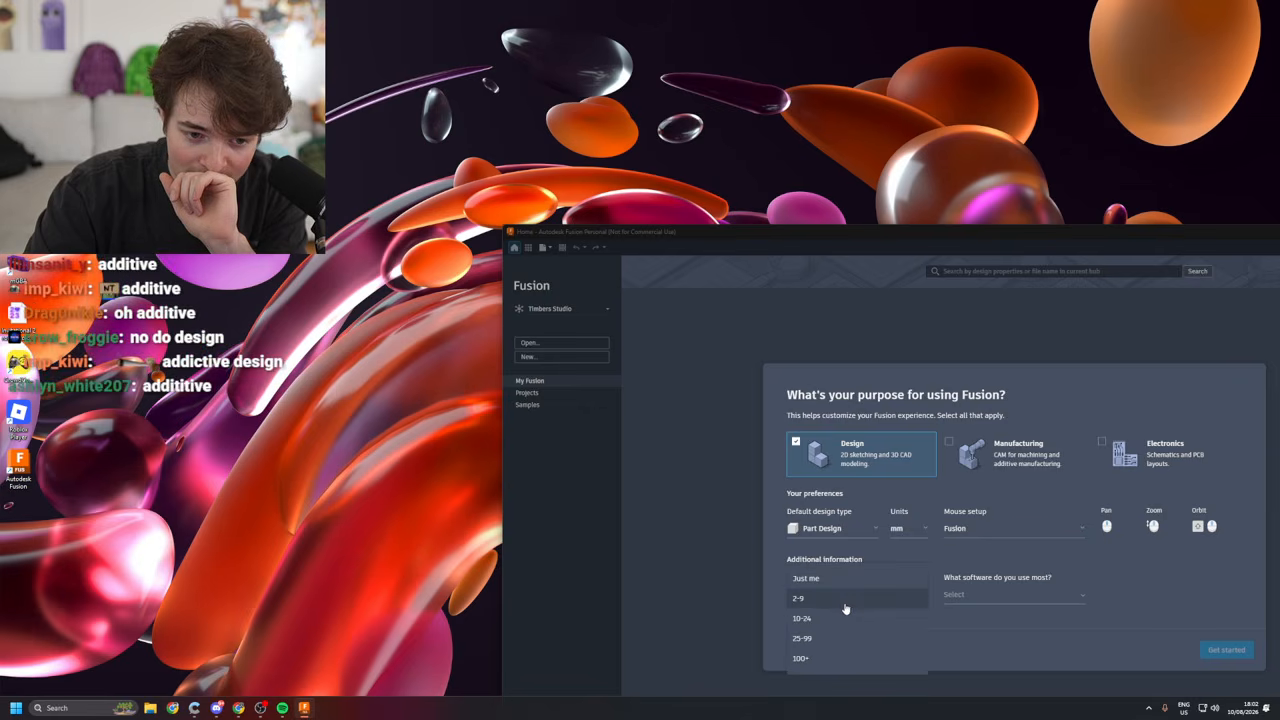
{"action": "left_click", "coordinate": [850, 606]}
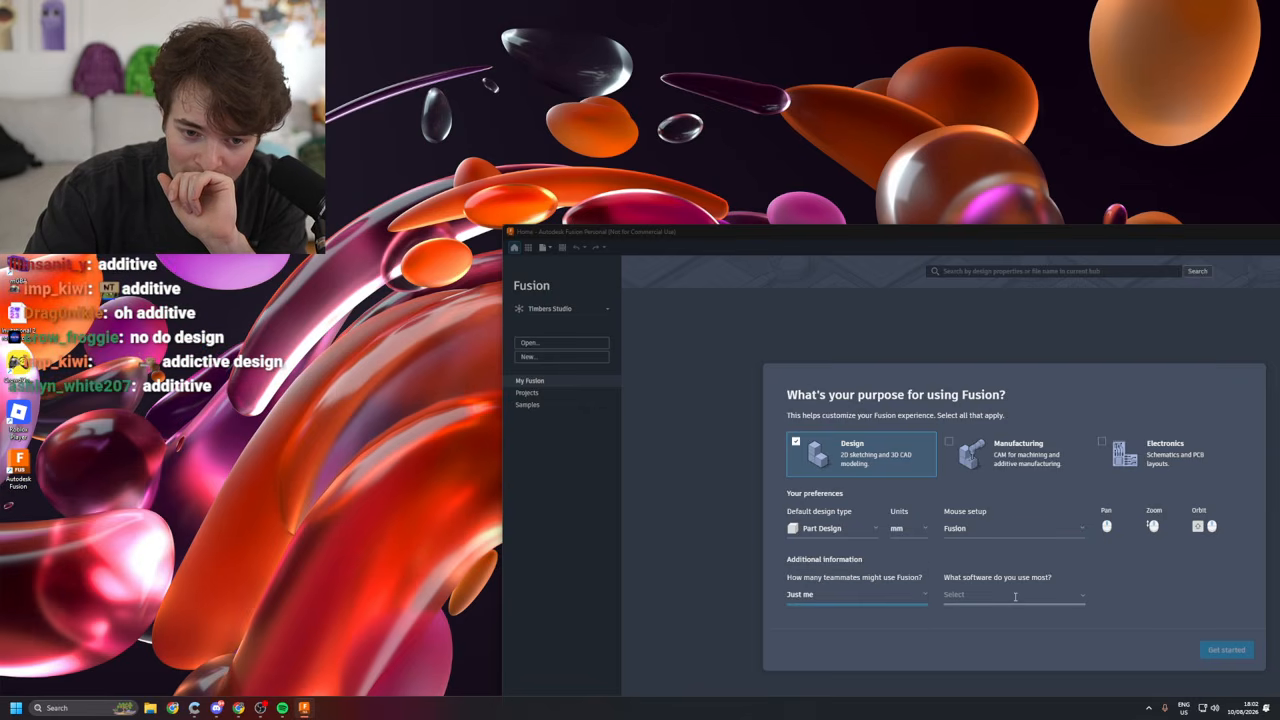
{"action": "left_click", "coordinate": [1015, 597]}
{"action": "scroll", "coordinate": [1020, 545], "scroll_direction": "down", "scroll_amount": 3}
{"action": "scroll", "coordinate": [1022, 545], "scroll_direction": "down", "scroll_amount": 2}
{"action": "left_click", "coordinate": [1018, 552]}
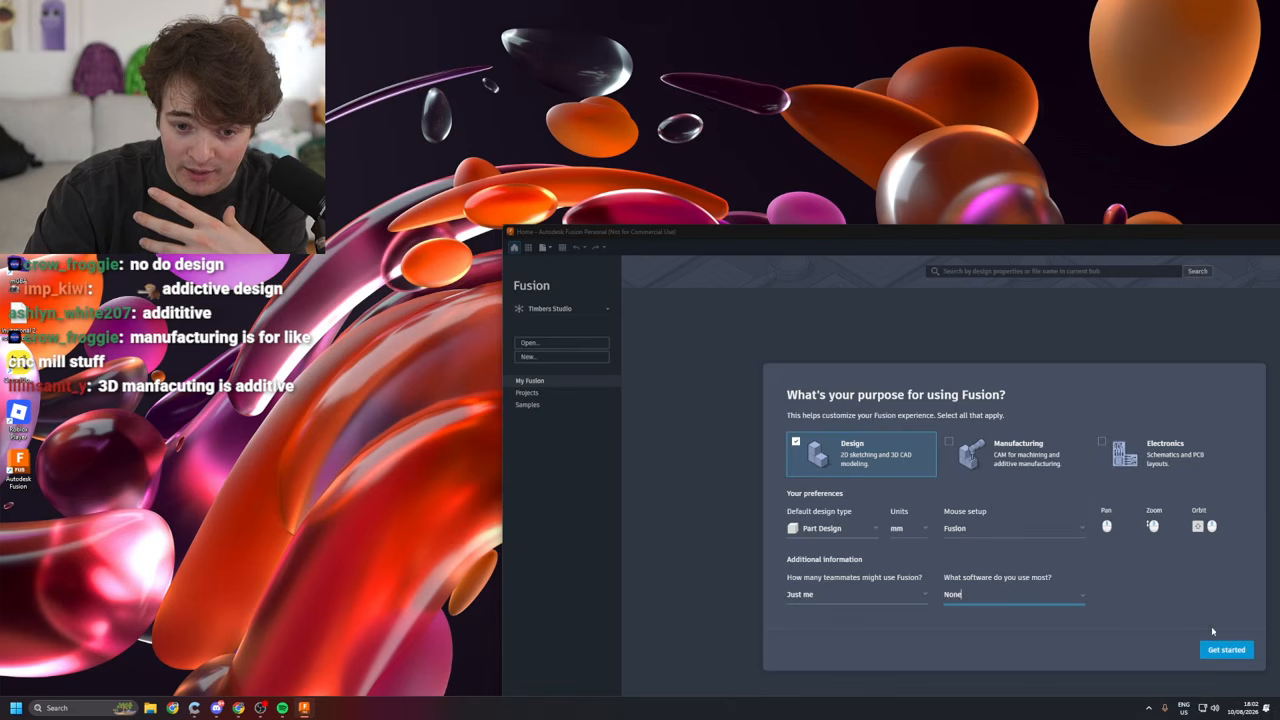
{"action": "left_click", "coordinate": [1226, 650]}
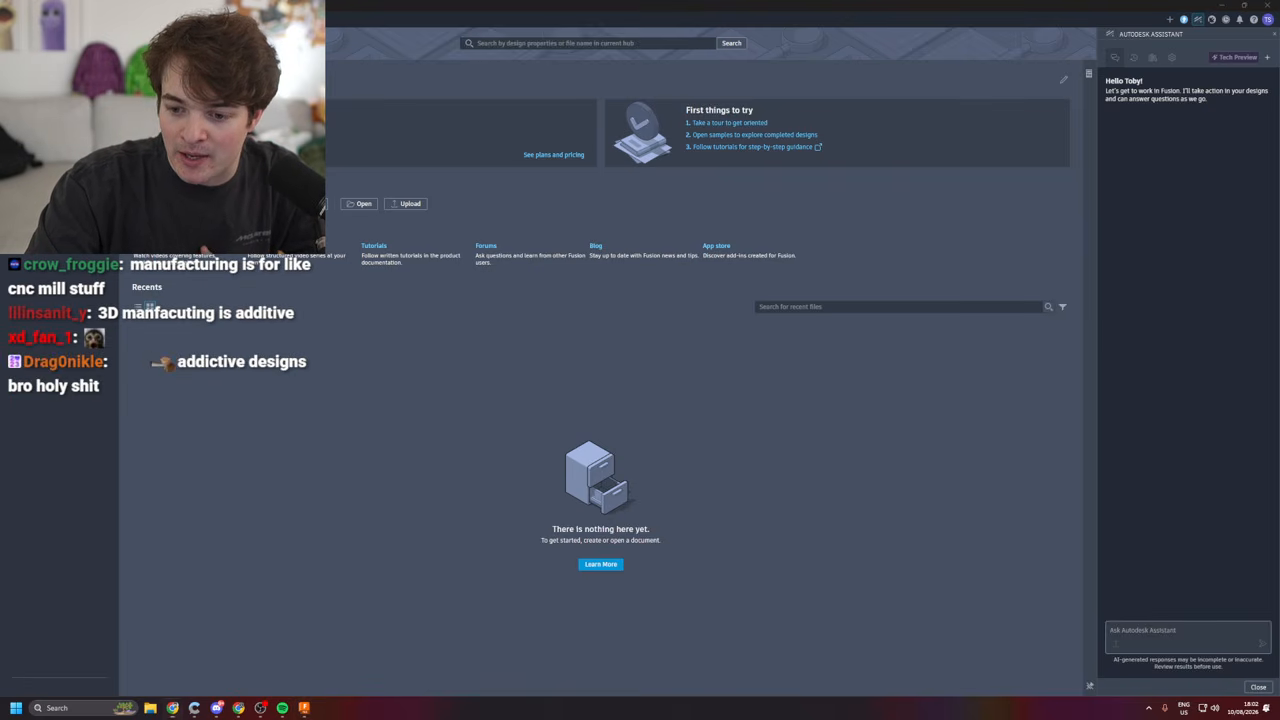
- Switch to a Chrome window over Fusion and search the web for Gigabyte B650M-k
{"action": "left_click_drag", "start_coordinate": [1279, 260], "coordinate": [644, 162]}
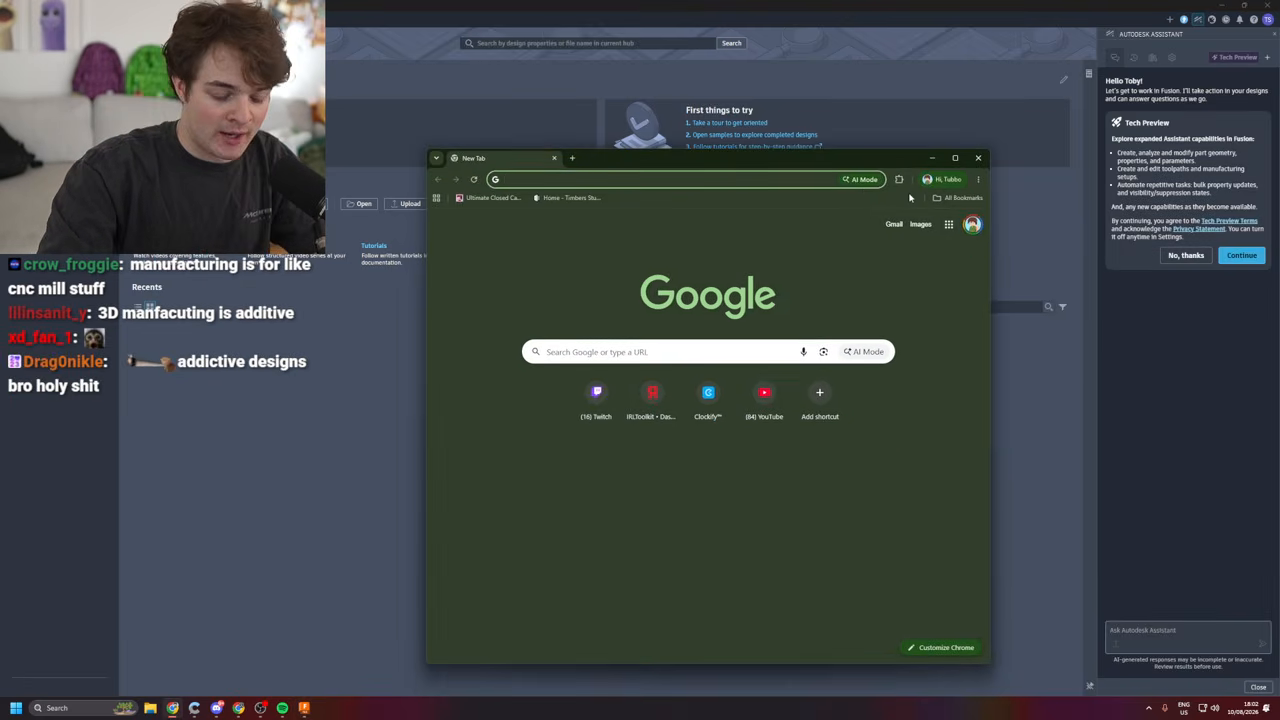
{"action": "type", "text": "Gigaby"}
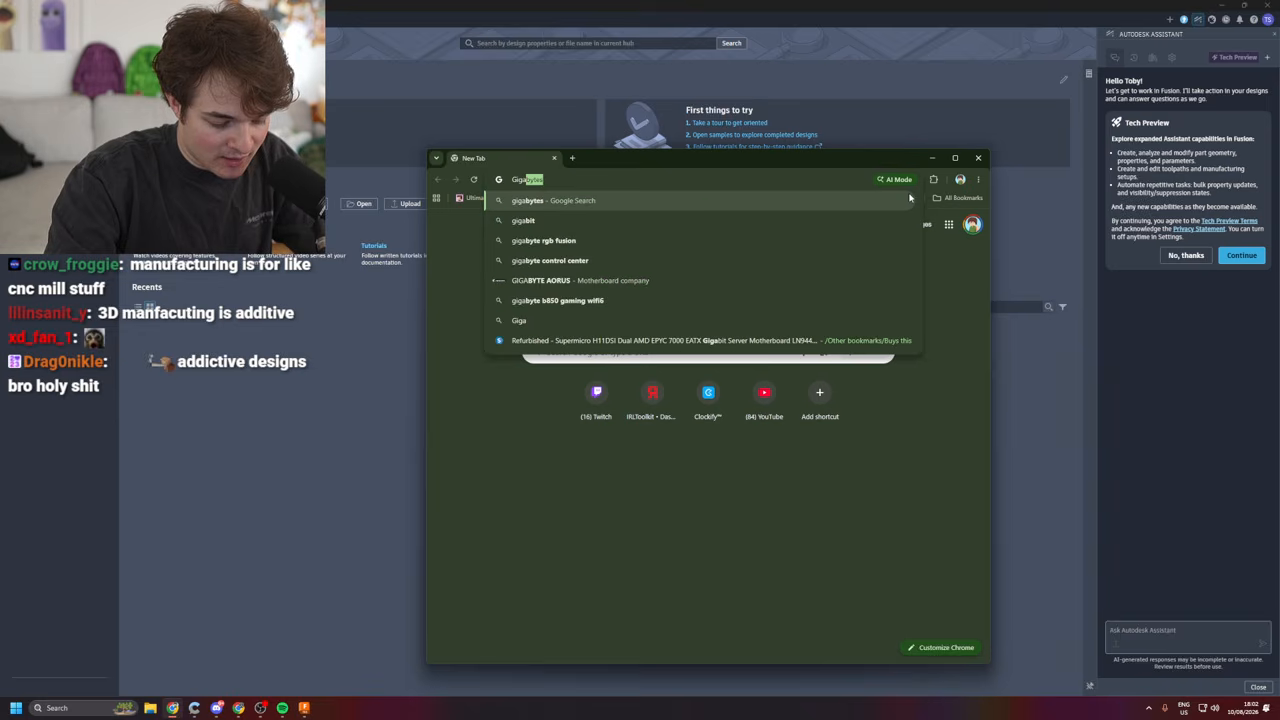
{"action": "type", "text": "te"}
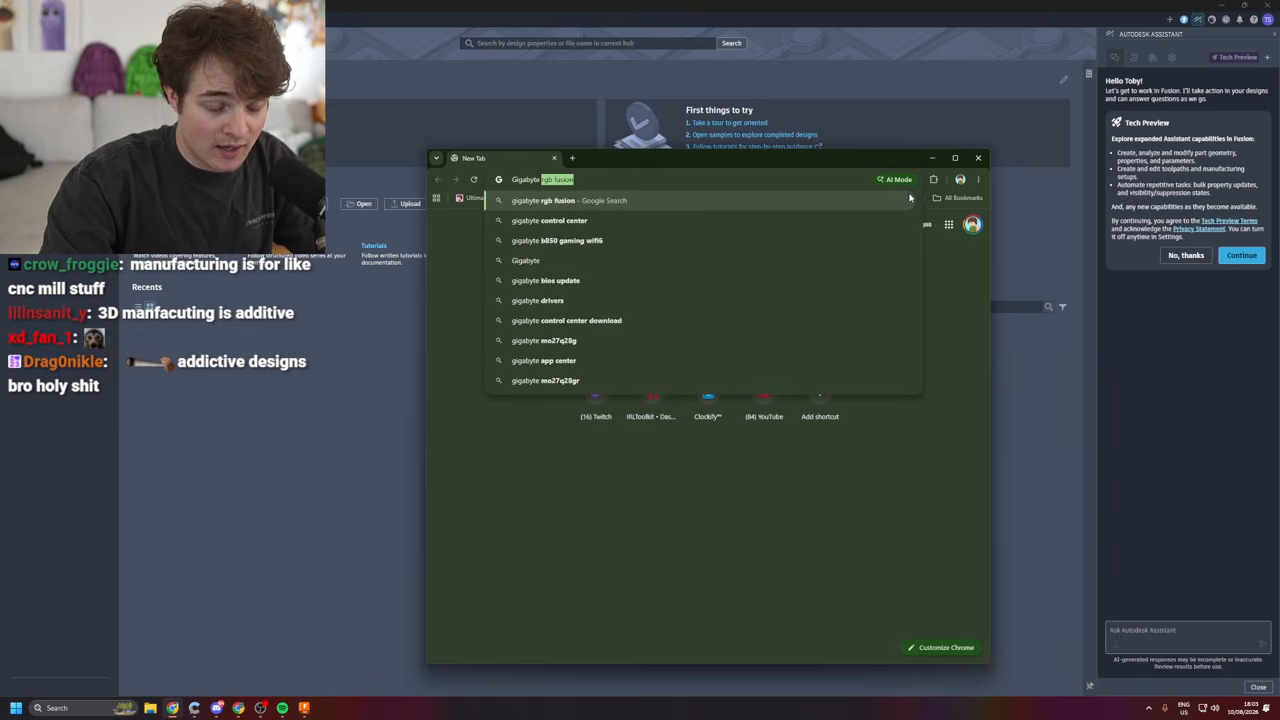
{"action": "type", "text": " B"}
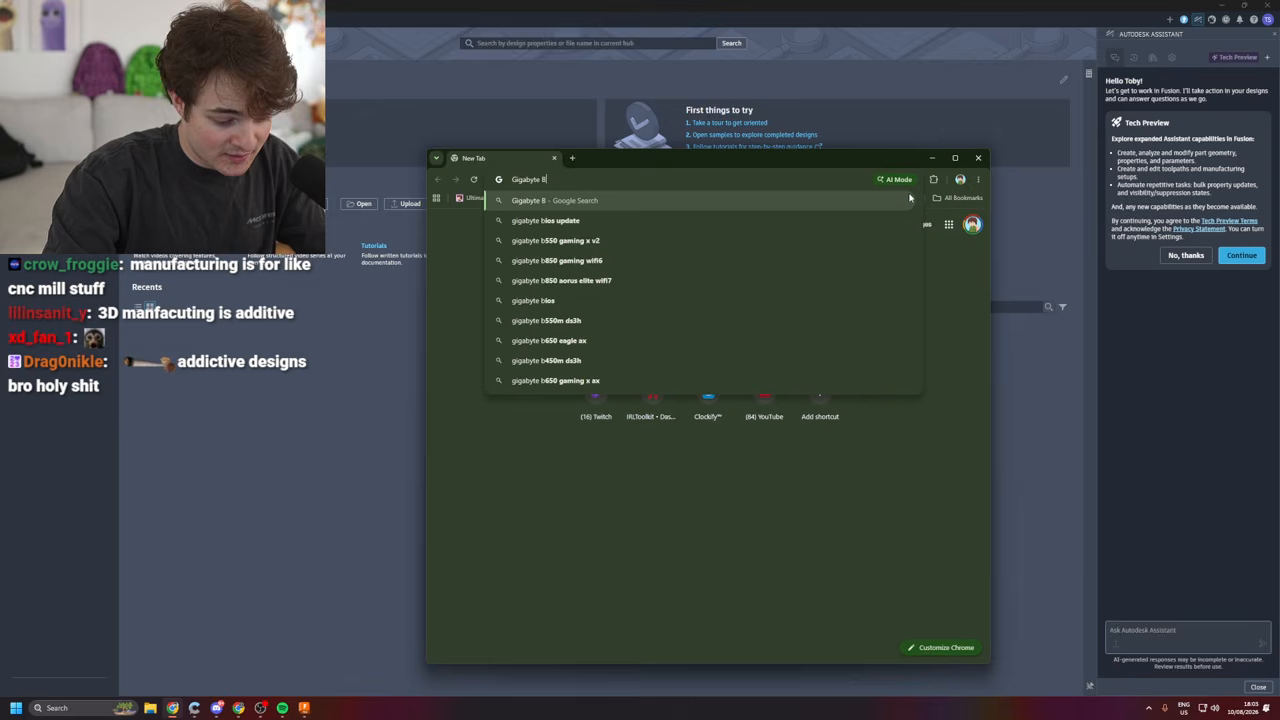
{"action": "type", "text": "6"}
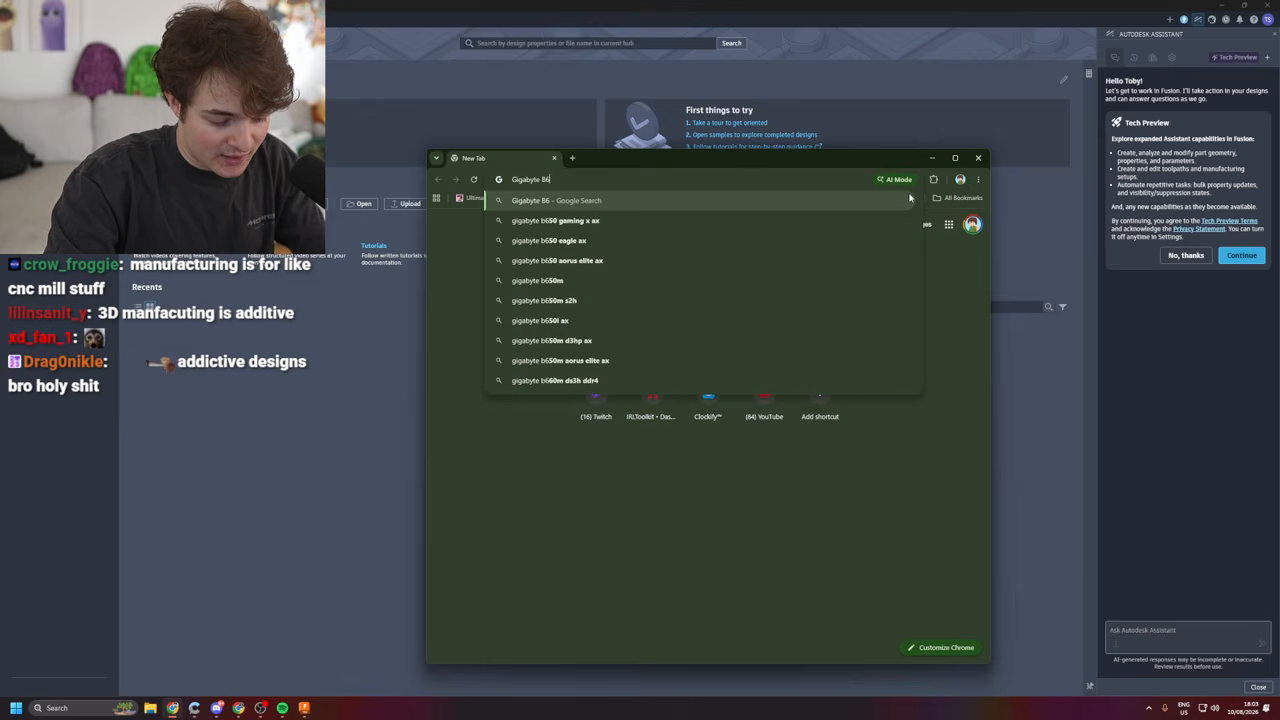
{"action": "type", "text": "50M"}
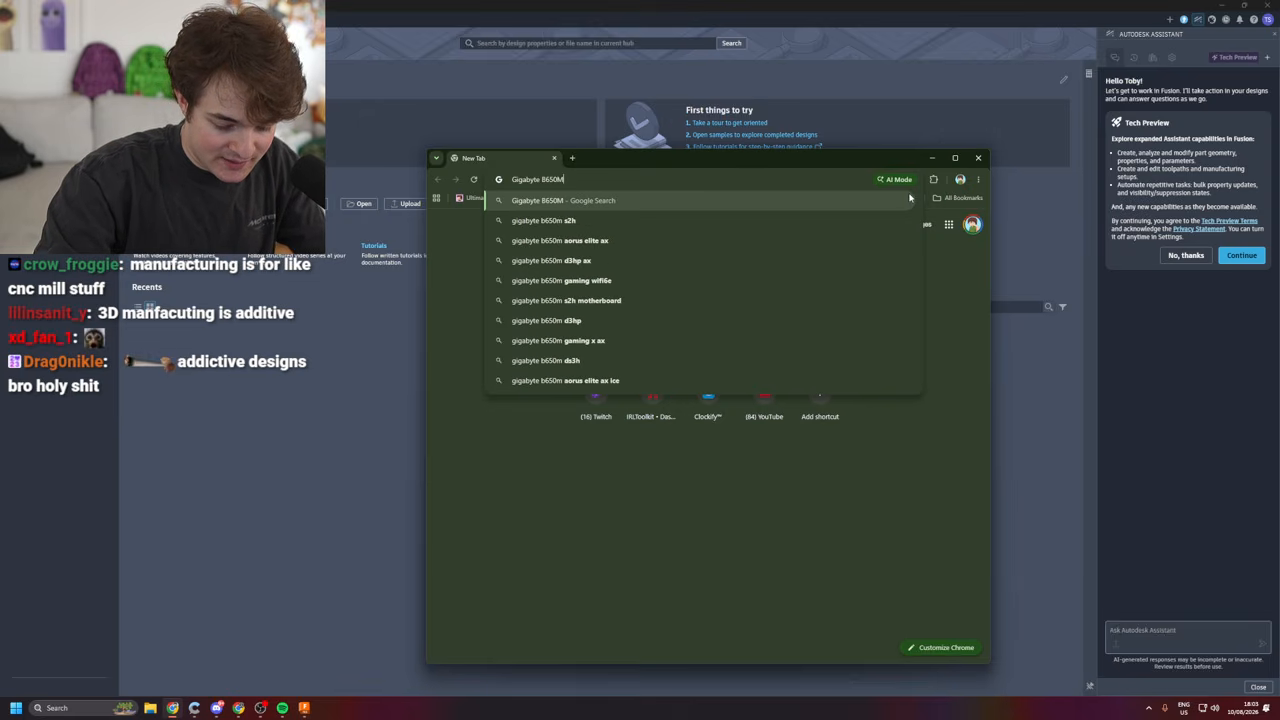
{"action": "type", "text": "-k"}
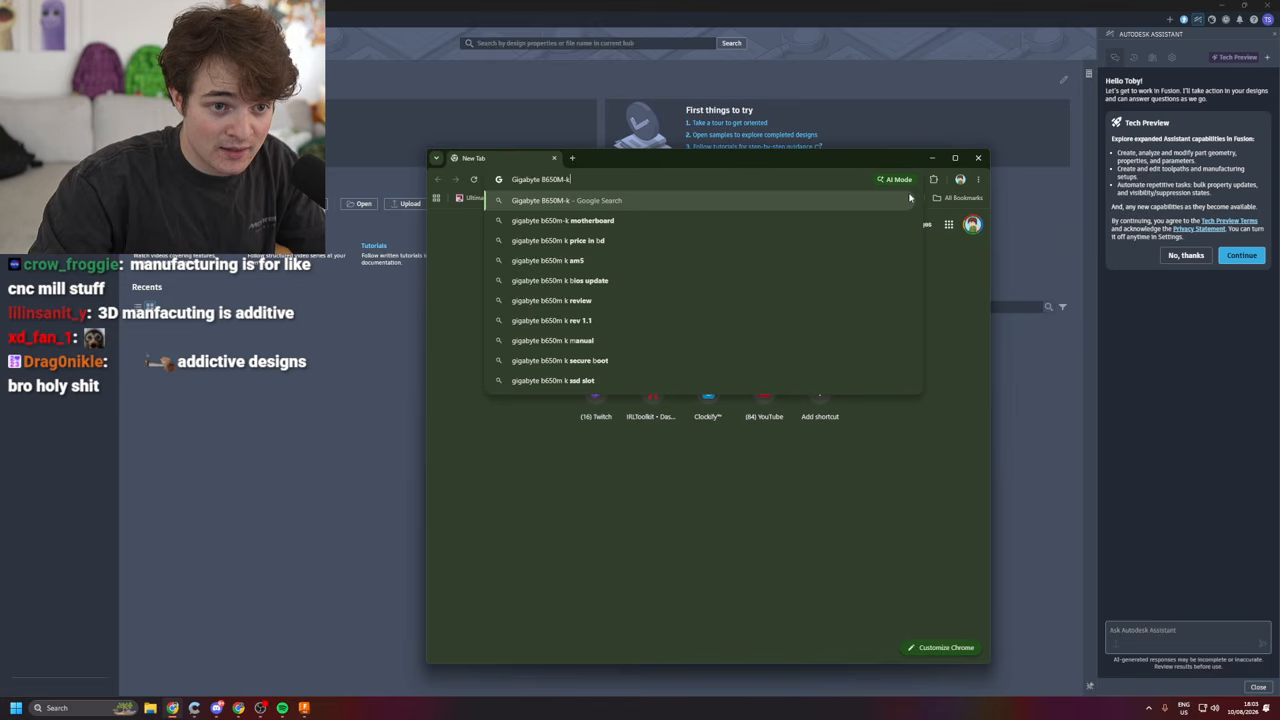
{"action": "key", "text": "Return"}
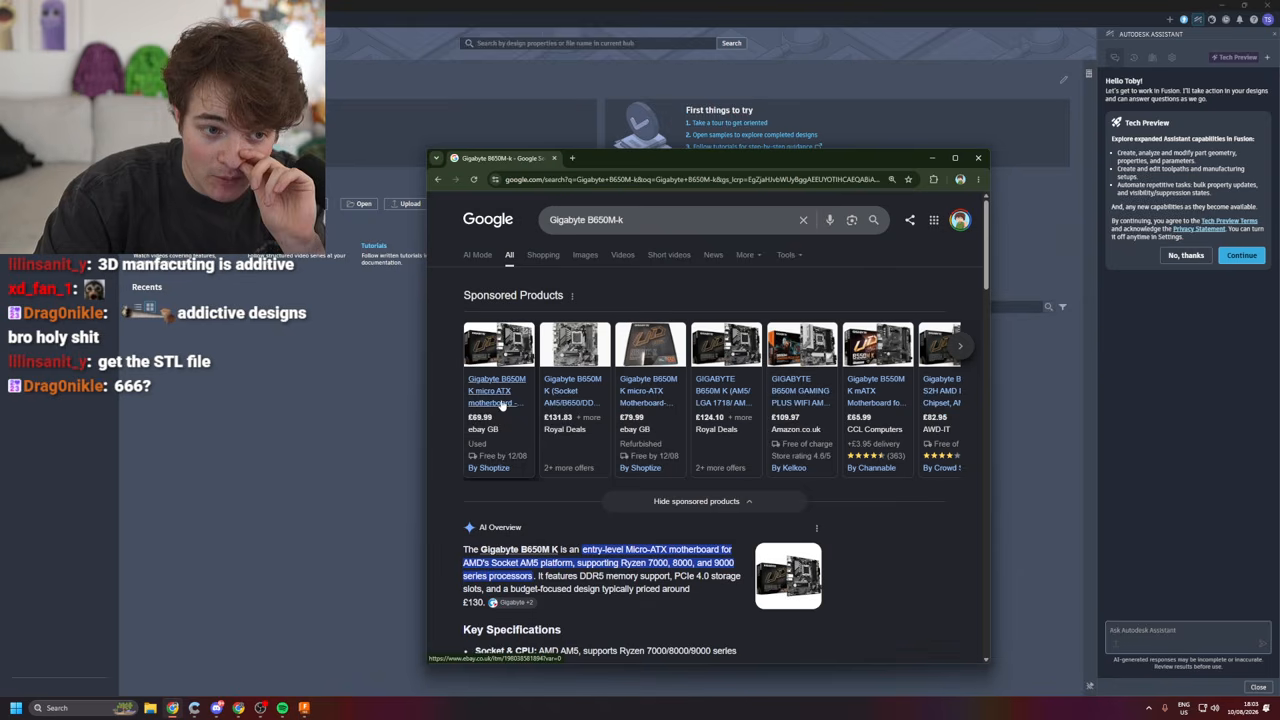
- Extend the Gigabyte B650M-k search to look for its schematic and open the motherboard manual PDF from the results
{"action": "left_click", "coordinate": [683, 221]}
{"action": "type", "text": "sc"}
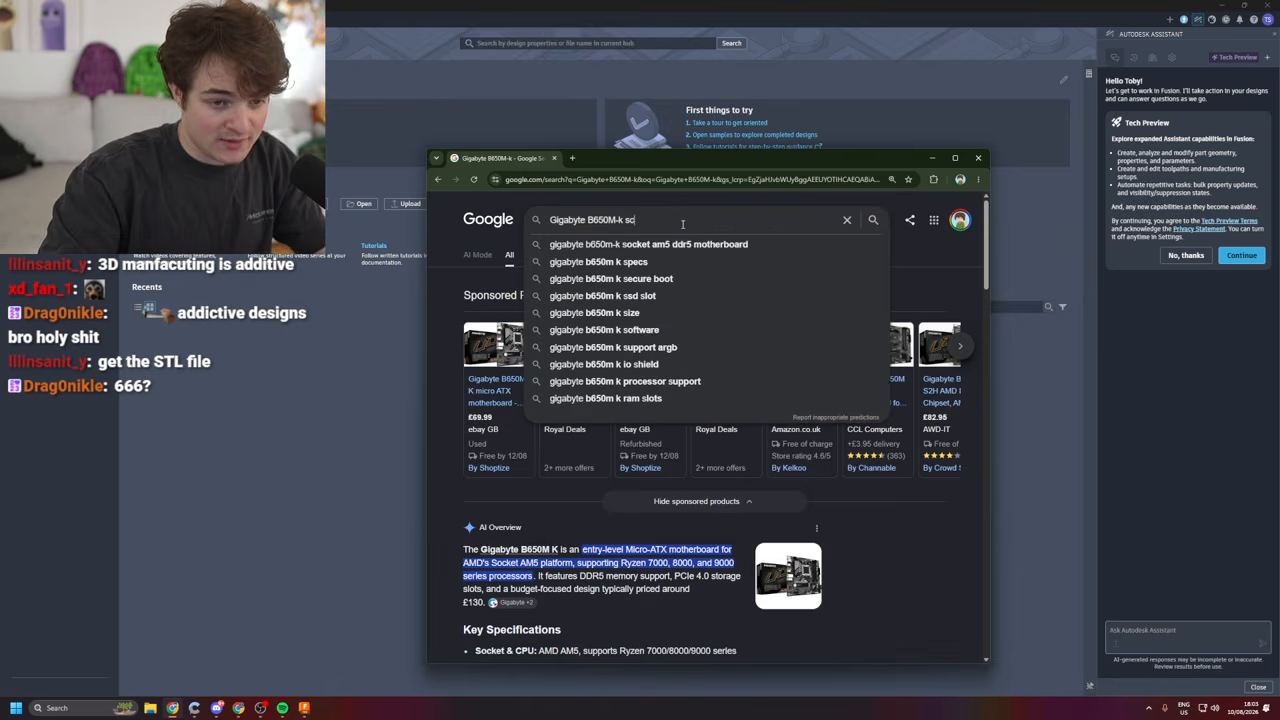
{"action": "type", "text": "ama"}
{"action": "key", "text": "BackSpace"}
{"action": "key", "text": "BackSpace"}
{"action": "key", "text": "BackSpace"}
{"action": "type", "text": "hematic"}
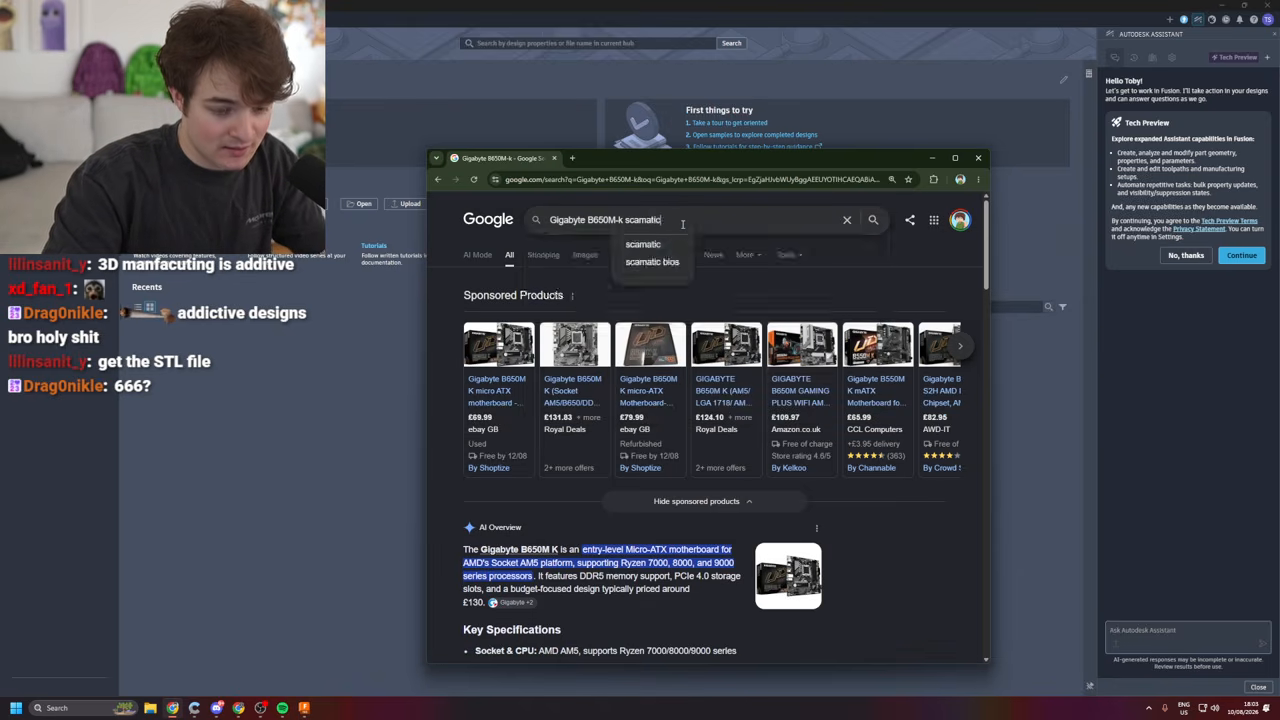
{"action": "key", "text": "Return"}
{"action": "left_click", "coordinate": [561, 320]}
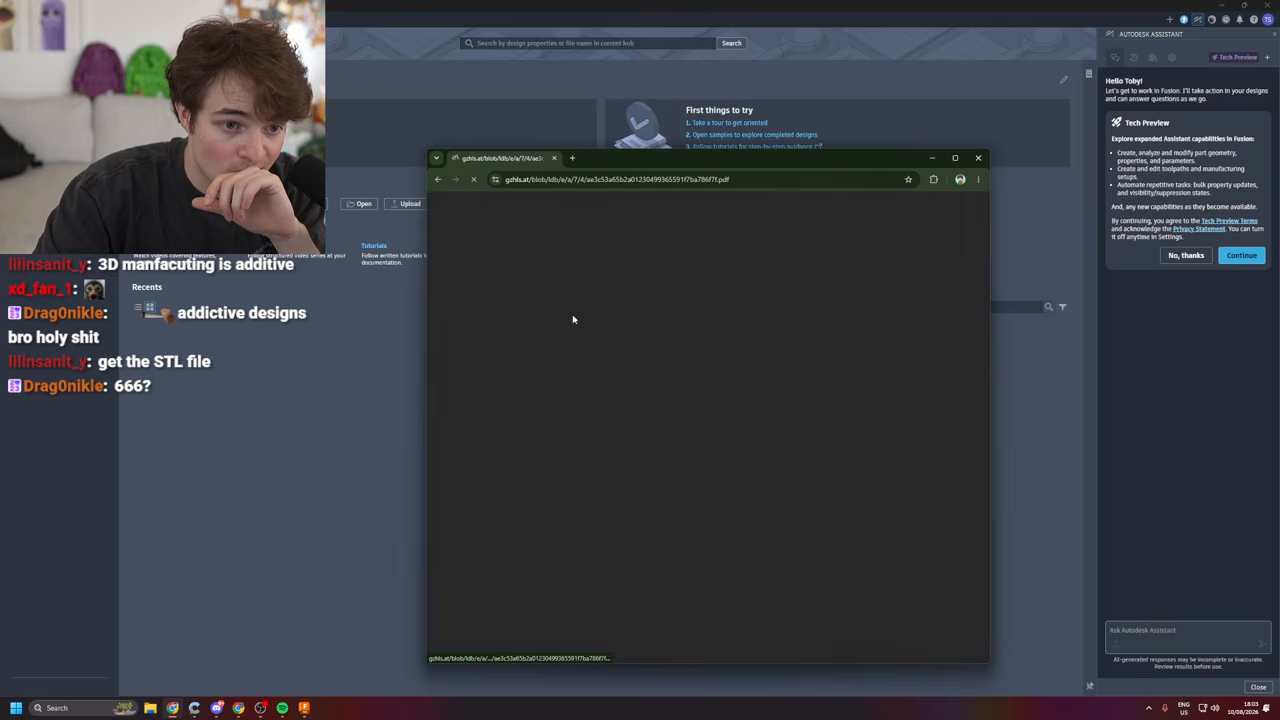
- Examine the Motherboard Layout diagram on page 4 of the PDF manual at an enlarged size
{"action": "scroll", "coordinate": [766, 420], "scroll_direction": "down", "scroll_amount": 7}
{"action": "scroll", "coordinate": [753, 421], "scroll_direction": "down", "scroll_amount": 5}
{"action": "scroll", "coordinate": [705, 440], "scroll_direction": "up", "scroll_amount": 5, "text": "ctrl"}
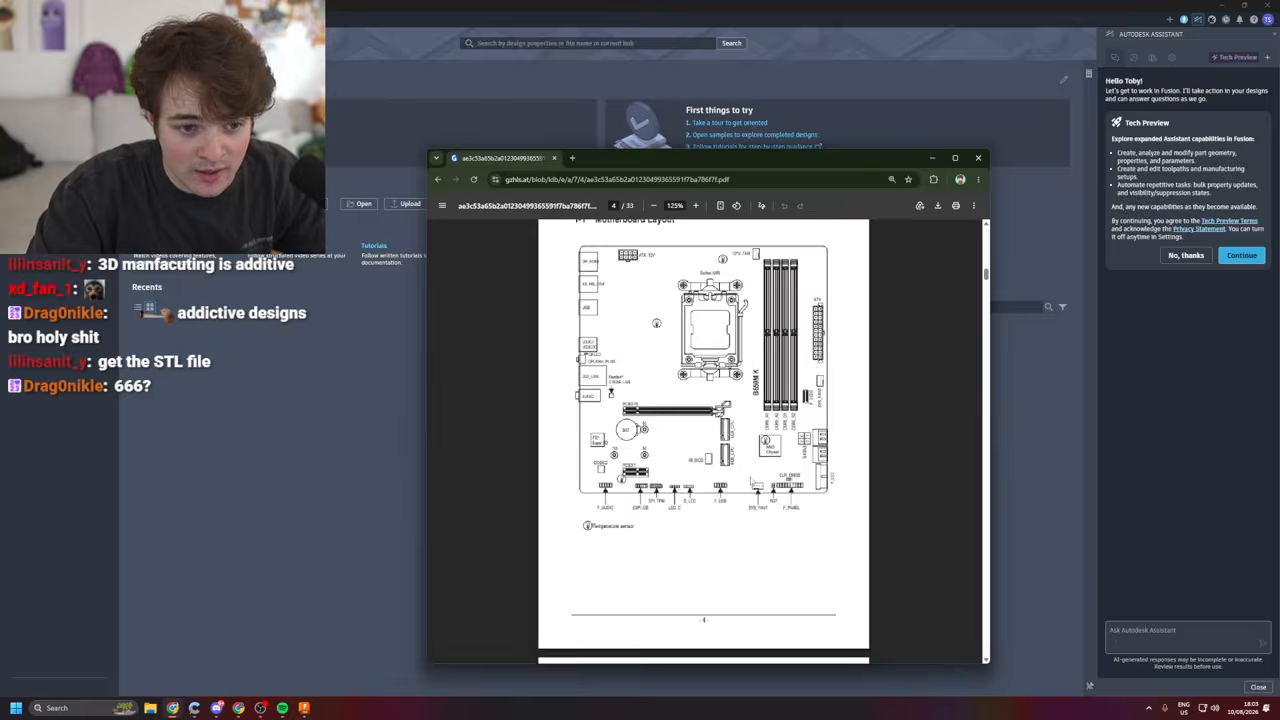
{"action": "scroll", "coordinate": [705, 440], "scroll_direction": "up", "scroll_amount": 2}
{"action": "scroll", "coordinate": [705, 440], "scroll_direction": "down", "scroll_amount": 3, "text": "ctrl"}
{"action": "scroll", "coordinate": [705, 440], "scroll_direction": "up", "scroll_amount": 3, "text": "ctrl"}
{"action": "scroll", "coordinate": [705, 440], "scroll_direction": "down", "scroll_amount": 2}
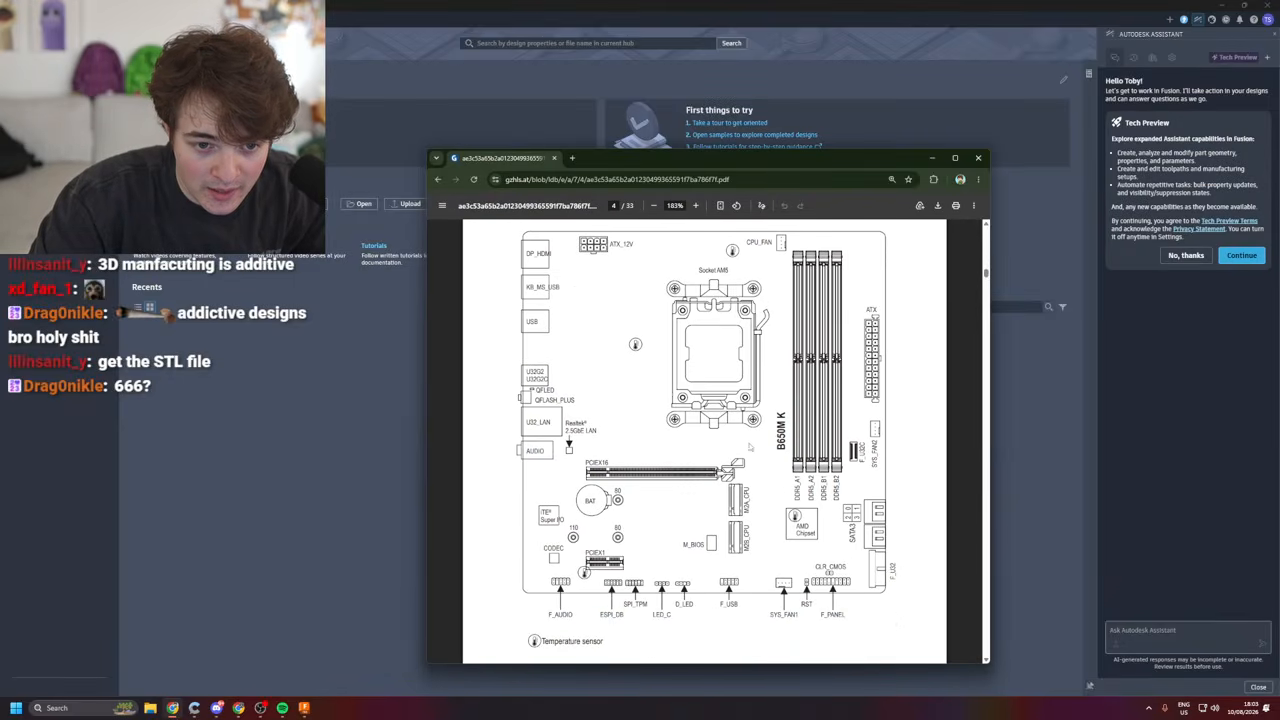
{"action": "scroll", "coordinate": [761, 443], "scroll_direction": "down", "scroll_amount": 3, "text": "ctrl"}
{"action": "scroll", "coordinate": [745, 437], "scroll_direction": "up", "scroll_amount": 2, "text": "ctrl"}
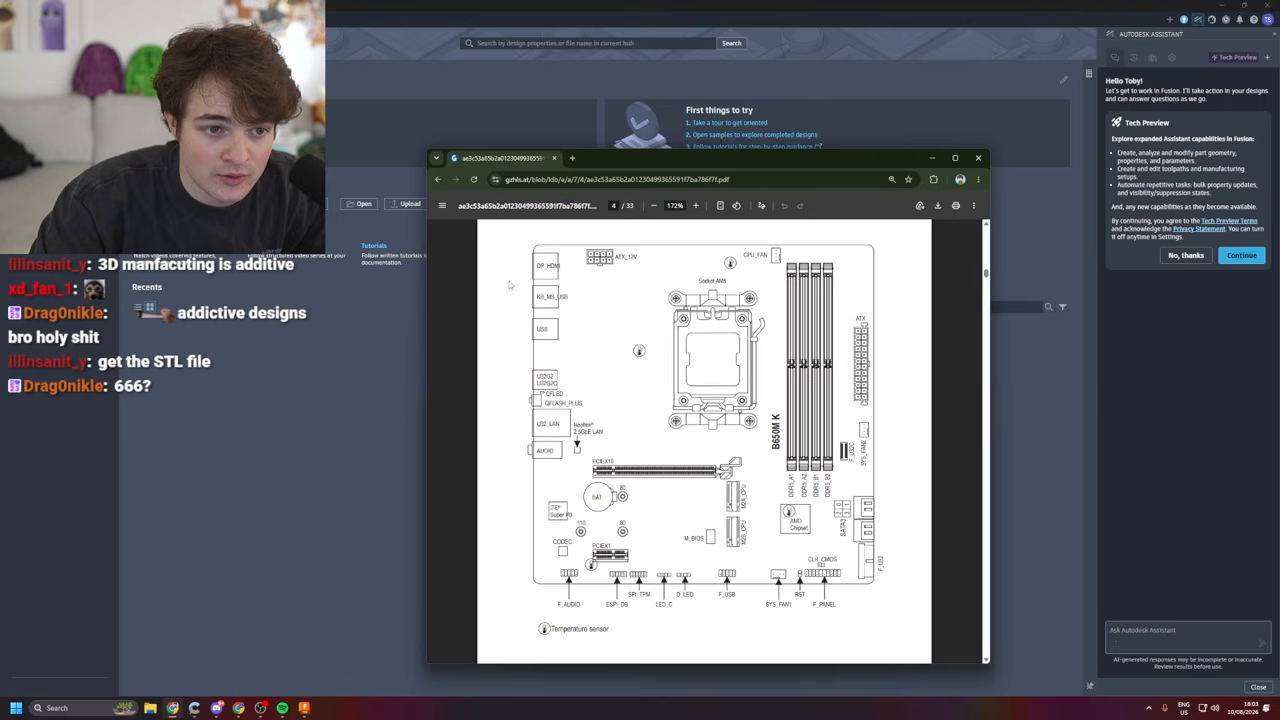
- Look through the manual's box contents, specifications and CPU installation pages for board measurements, and return to the Motherboard Layout diagram
{"action": "scroll", "coordinate": [747, 424], "scroll_direction": "down", "scroll_amount": 5}
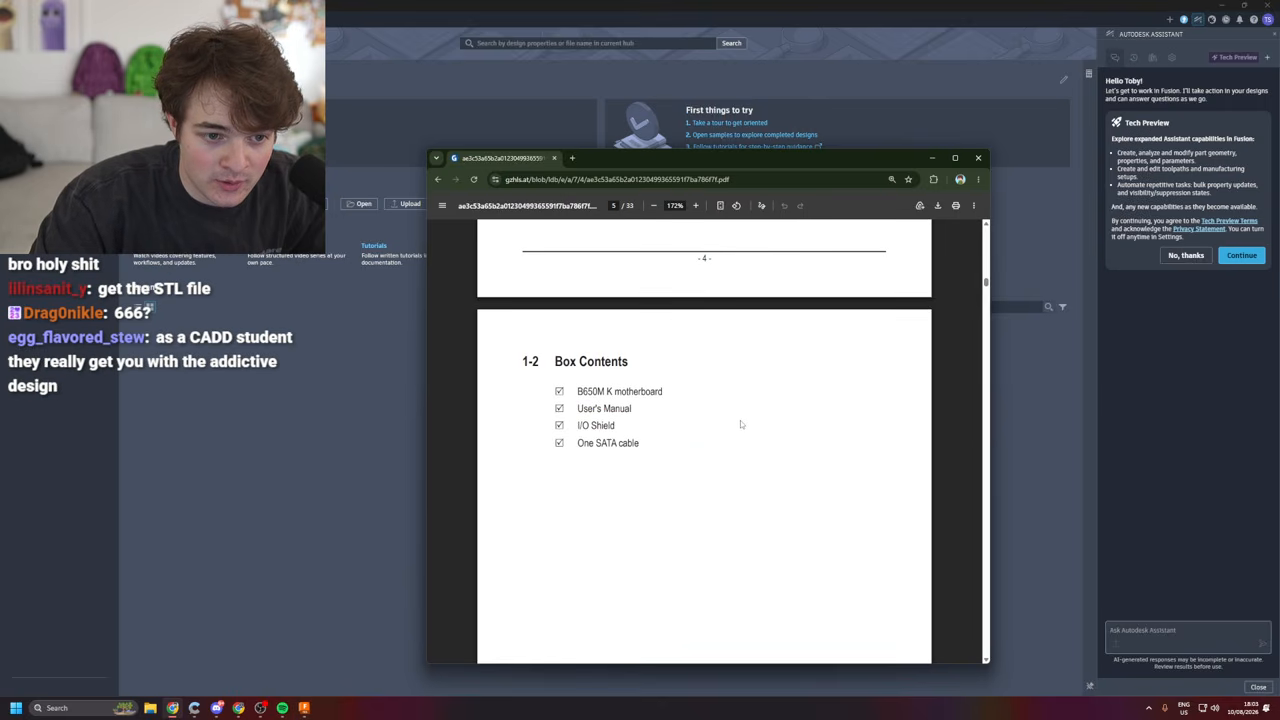
{"action": "scroll", "coordinate": [656, 412], "scroll_direction": "down", "scroll_amount": 15}
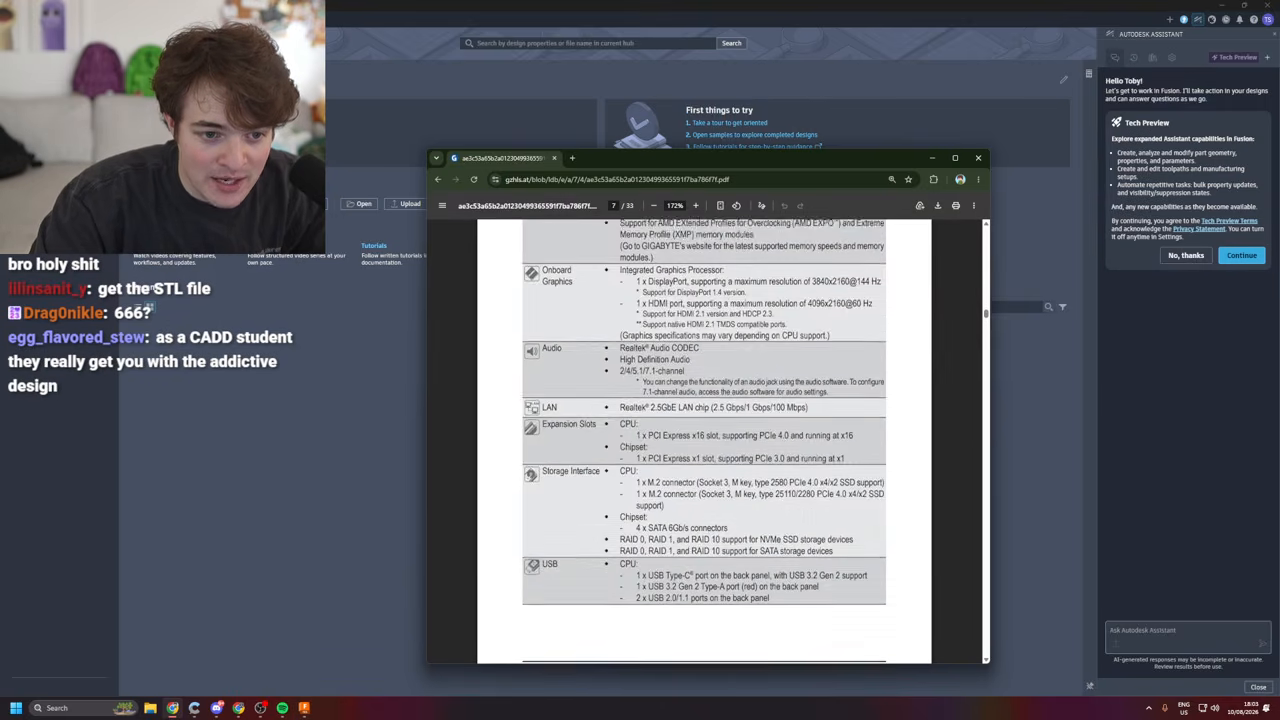
{"action": "scroll", "coordinate": [705, 440], "scroll_direction": "down", "scroll_amount": 15}
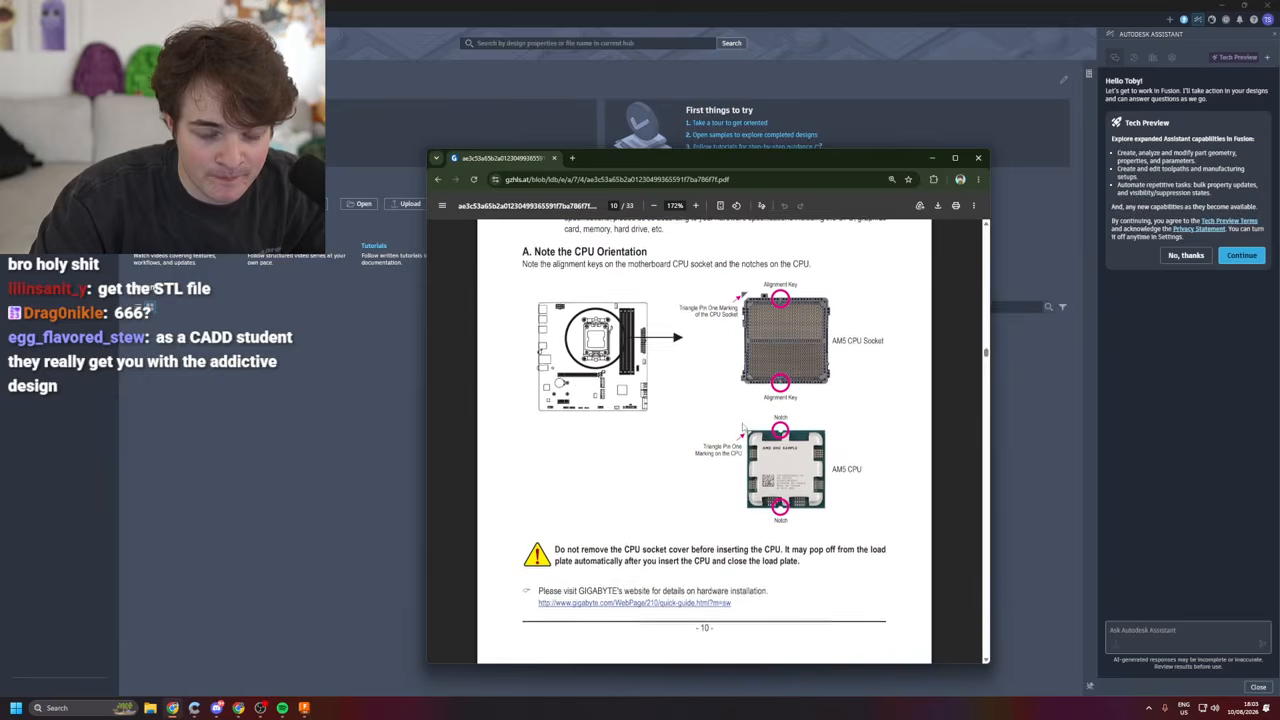
{"action": "scroll", "coordinate": [836, 489], "scroll_direction": "down", "scroll_amount": 8}
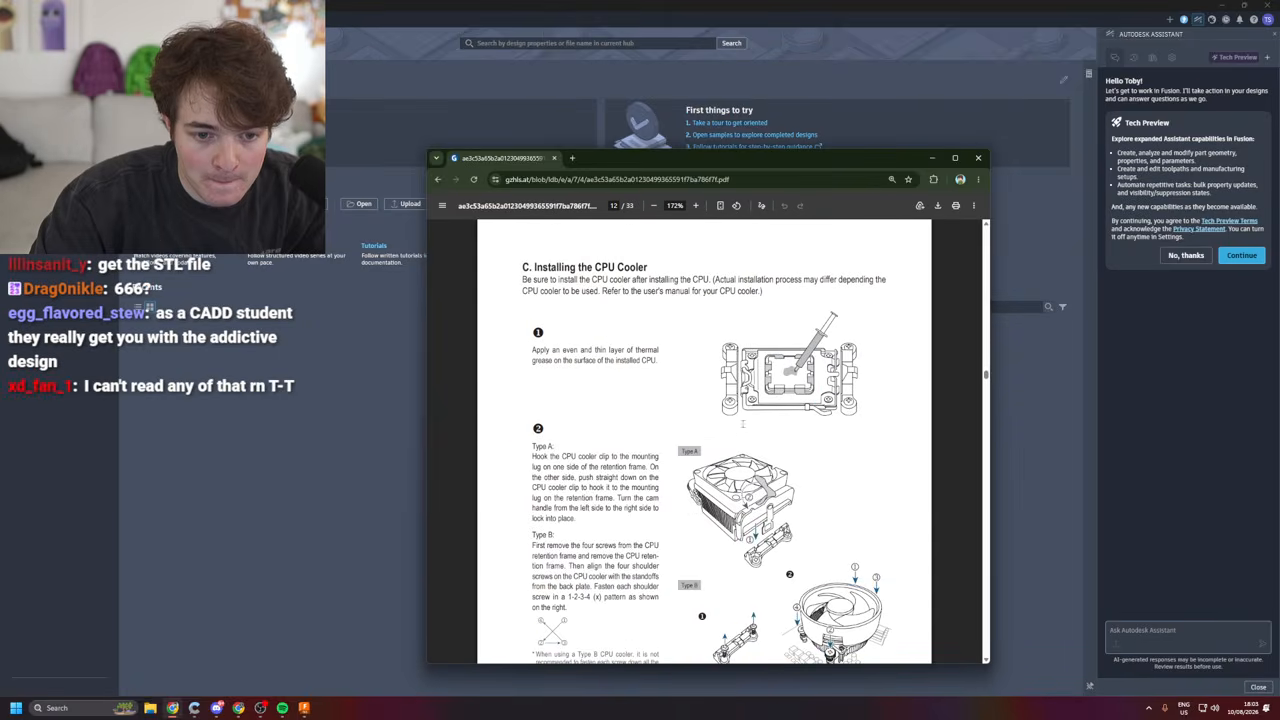
{"action": "scroll", "coordinate": [786, 458], "scroll_direction": "up", "scroll_amount": 20}
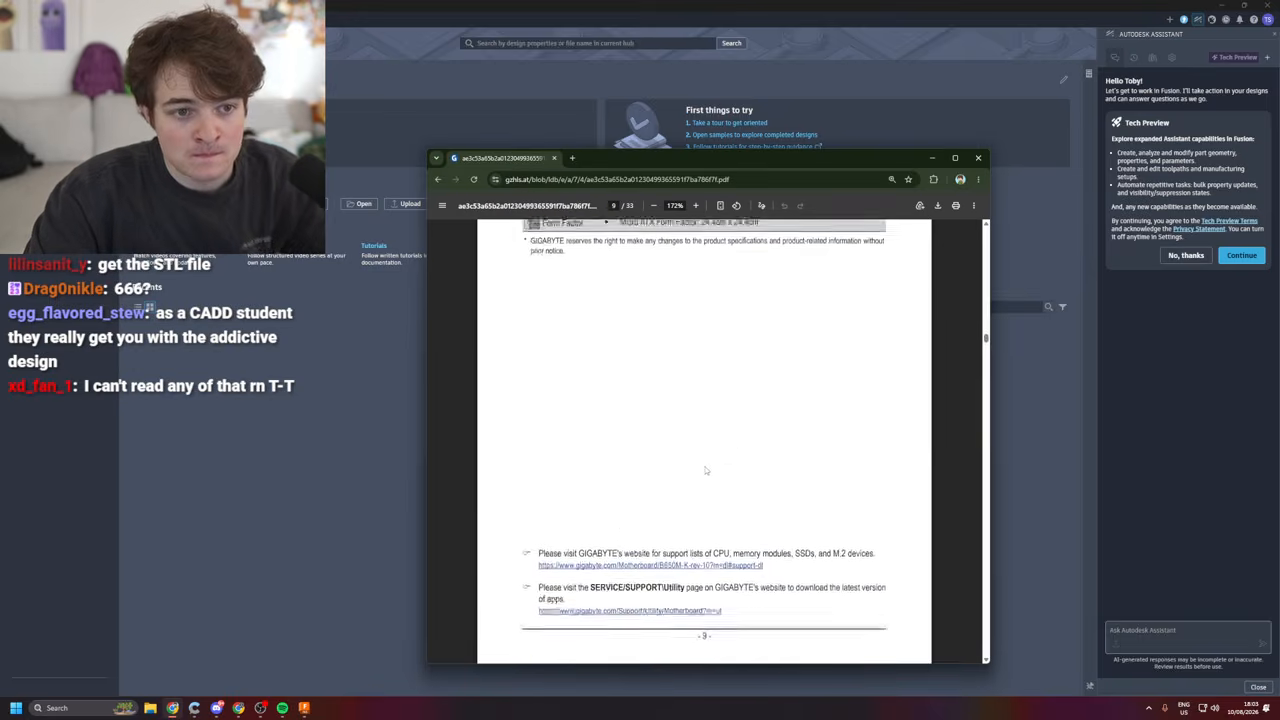
{"action": "scroll", "coordinate": [761, 453], "scroll_direction": "up", "scroll_amount": 15}
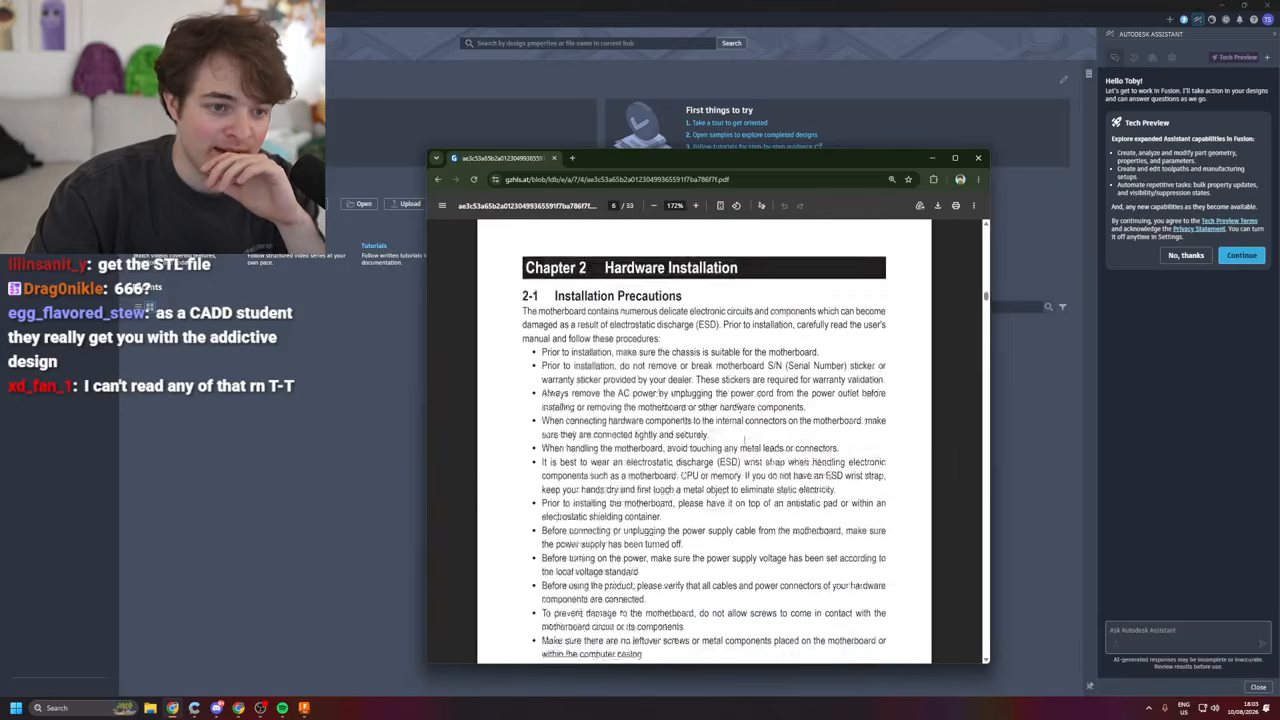
{"action": "scroll", "coordinate": [761, 453], "scroll_direction": "up", "scroll_amount": 8}
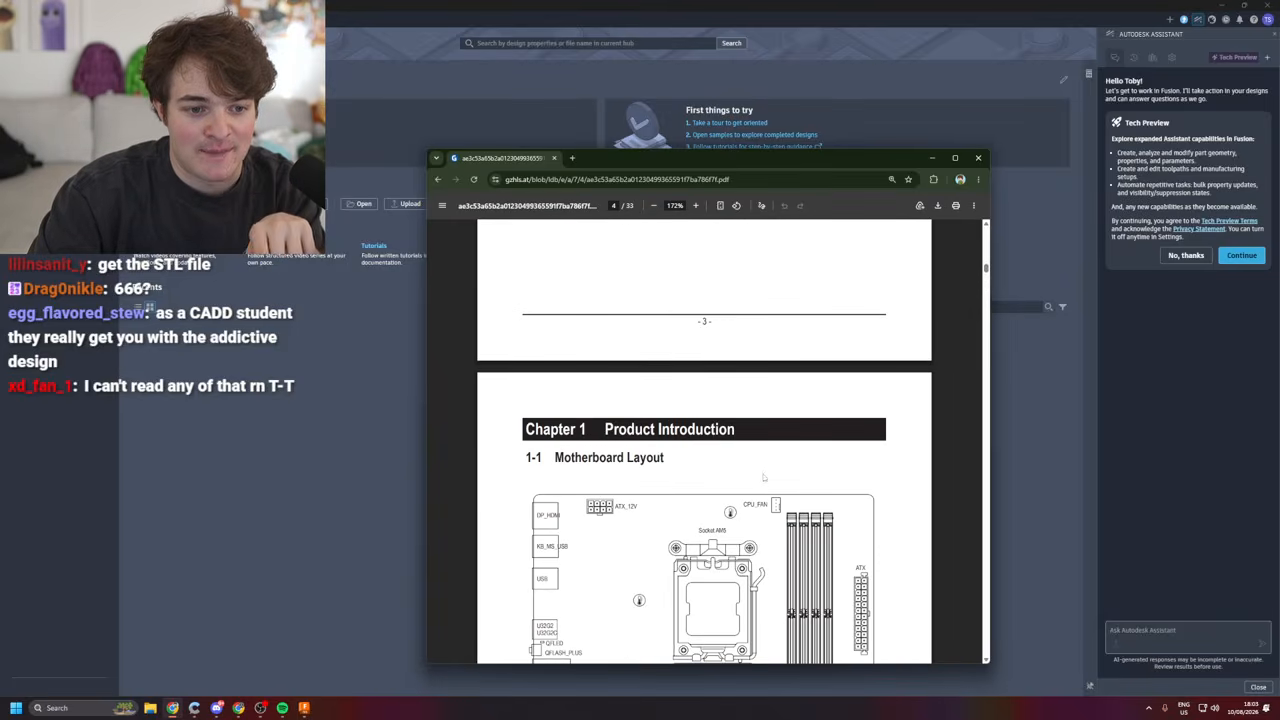
{"action": "scroll", "coordinate": [760, 490], "scroll_direction": "up", "scroll_amount": 7}
{"action": "scroll", "coordinate": [760, 480], "scroll_direction": "down", "scroll_amount": 8}
{"action": "scroll", "coordinate": [790, 473], "scroll_direction": "down", "scroll_amount": 1}
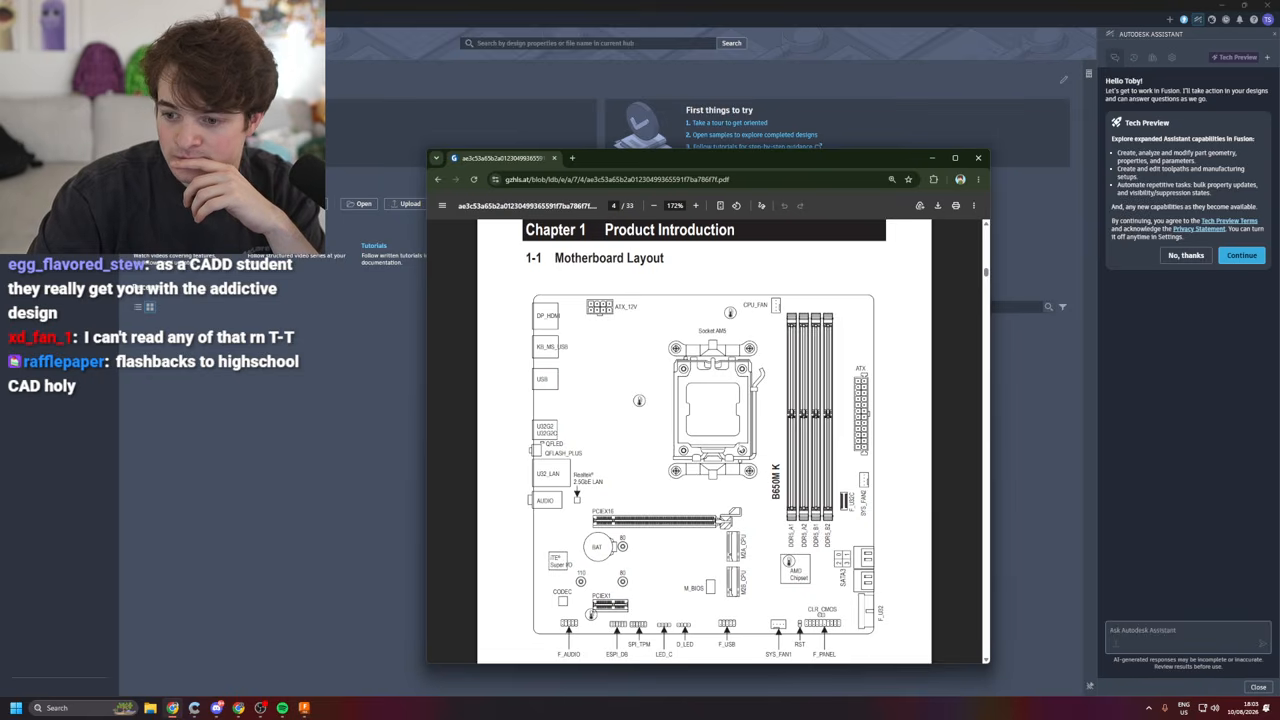
{"action": "scroll", "coordinate": [705, 440], "scroll_direction": "up", "scroll_amount": 4}
- Search for standoffs in a new tab, correct the query to m ATX standoffs, and look over the results
{"action": "left_click", "coordinate": [572, 157]}
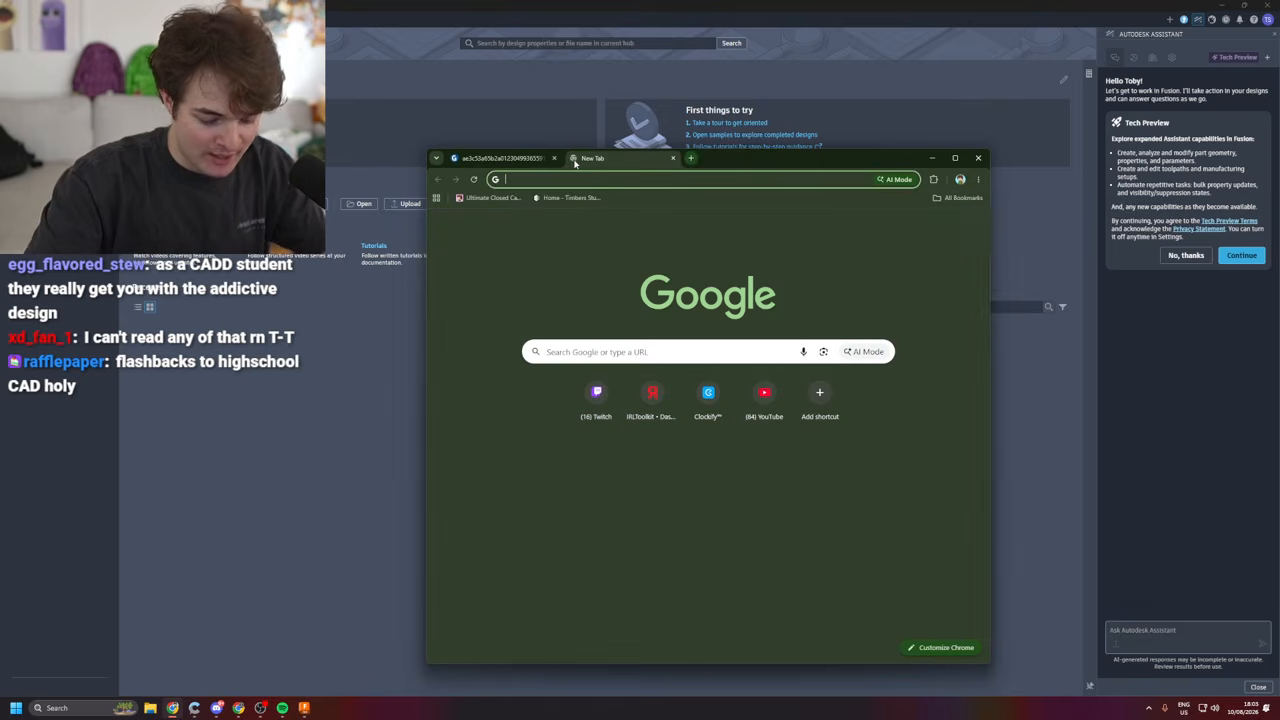
{"action": "type", "text": "matk"}
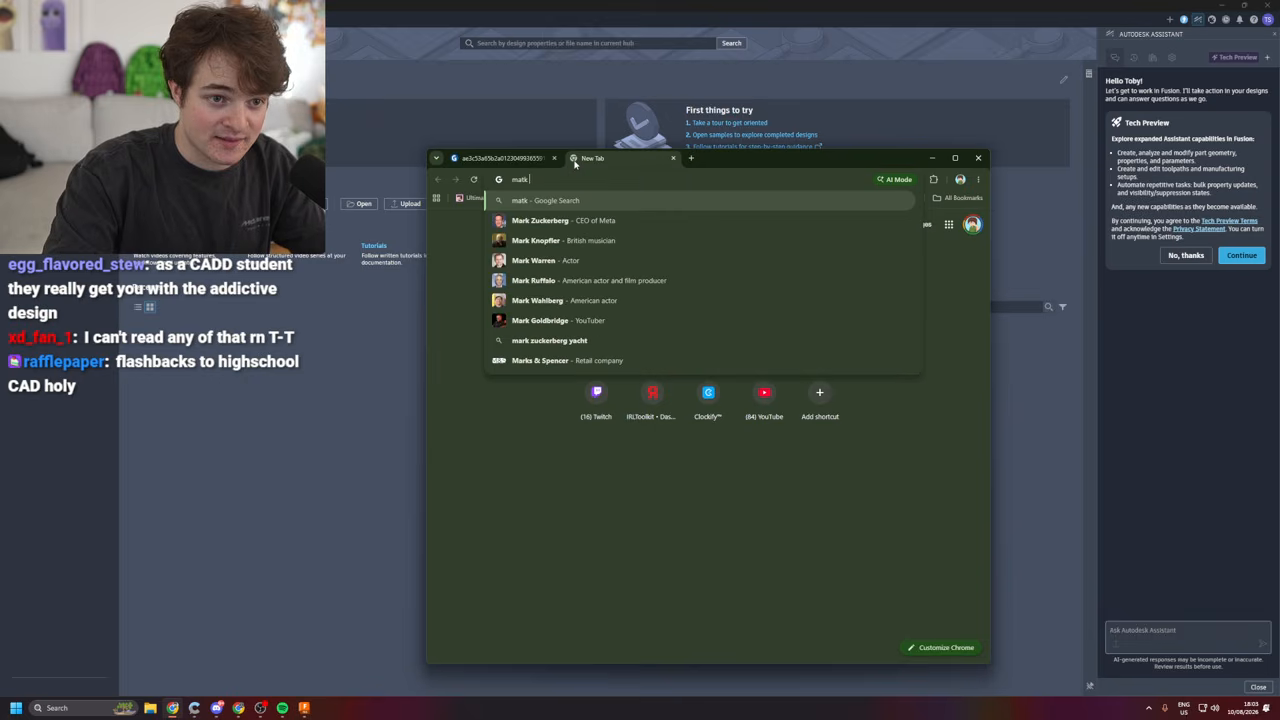
{"action": "type", "text": " statndoffs"}
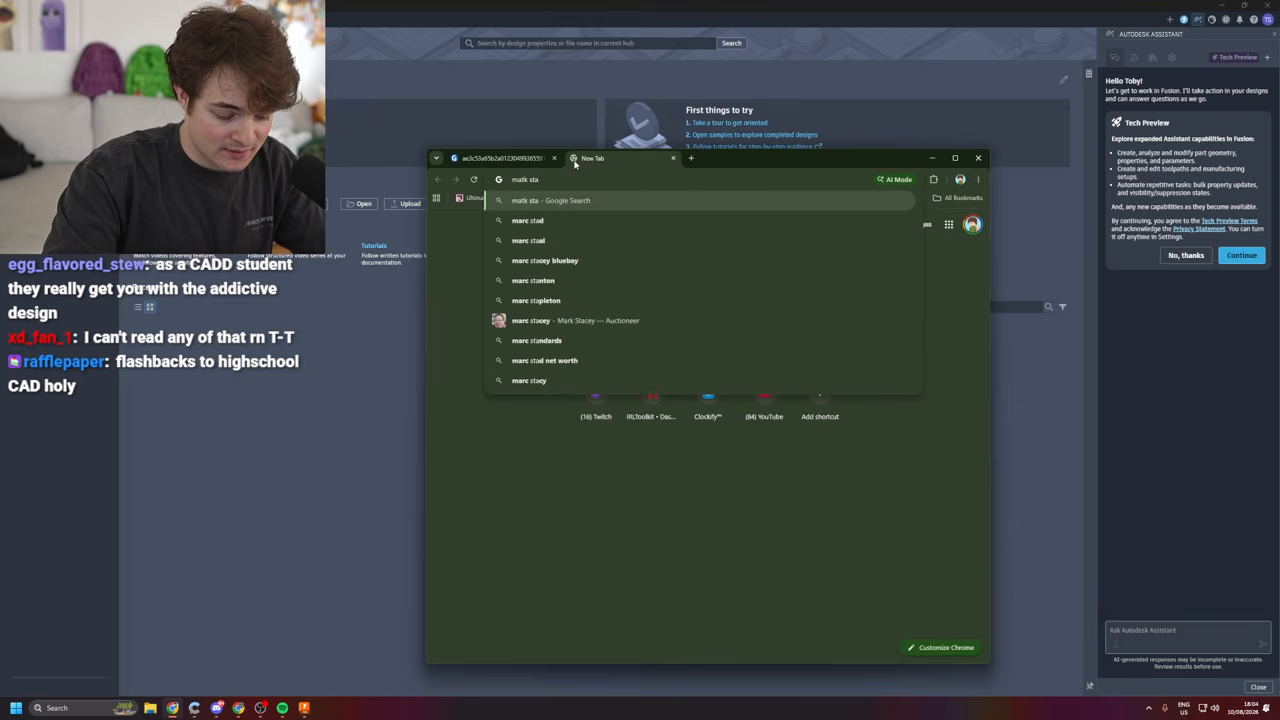
{"action": "key", "text": "Return"}
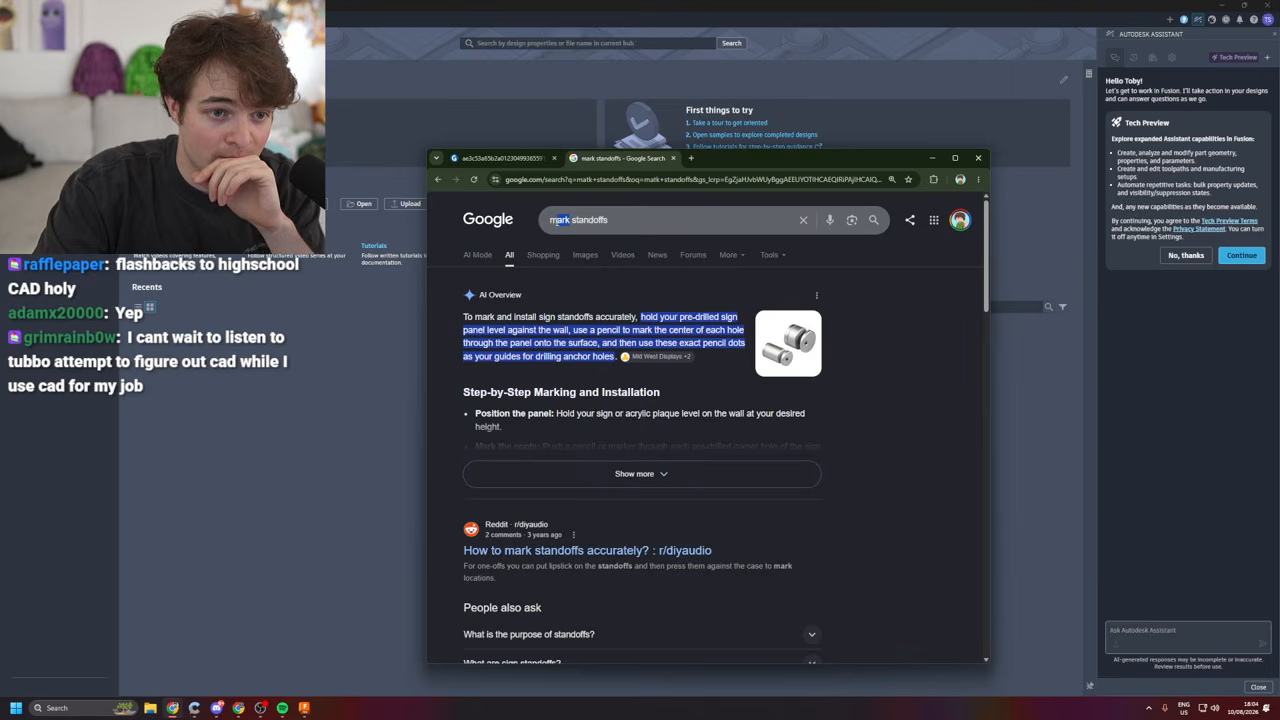
{"action": "left_click_drag", "start_coordinate": [557, 223], "coordinate": [549, 231]}
{"action": "type", "text": "m AT"}
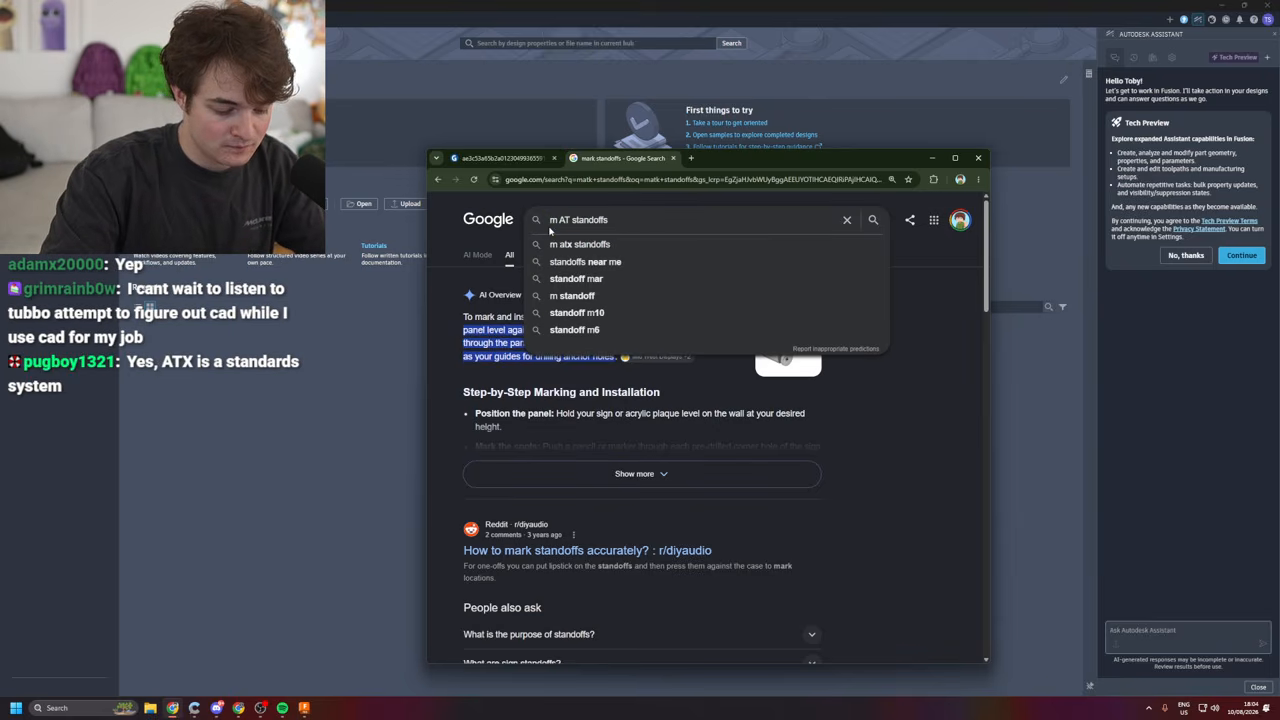
{"action": "type", "text": "X"}
{"action": "key", "text": "Return"}
{"action": "scroll", "coordinate": [548, 359], "scroll_direction": "down", "scroll_amount": 2}
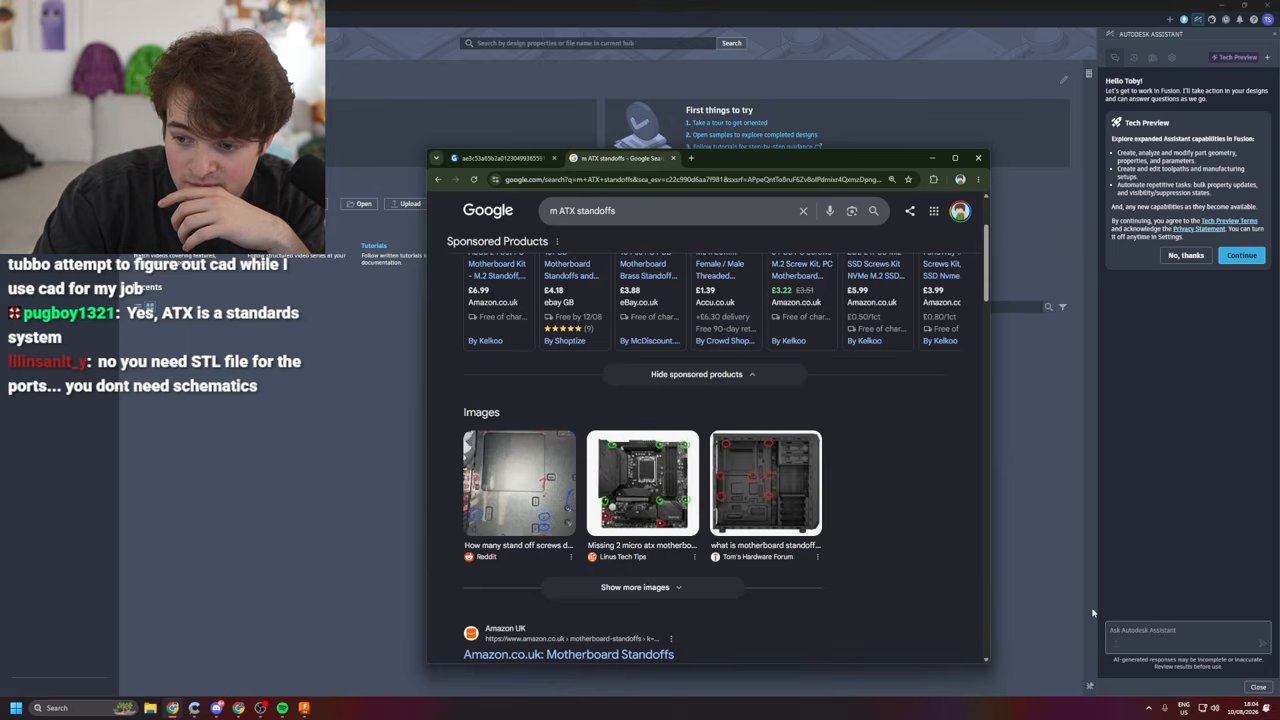
{"action": "scroll", "coordinate": [742, 516], "scroll_direction": "up", "scroll_amount": 4}
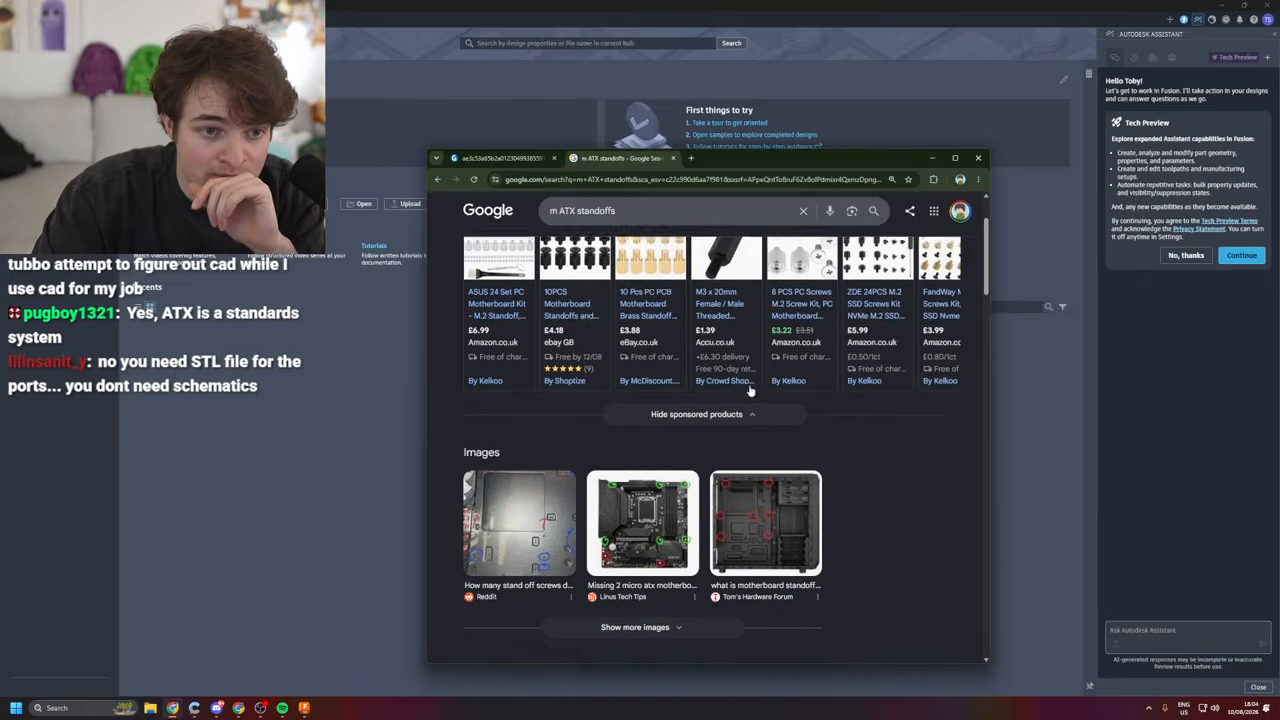
- Refine the m ATX standoffs search to look for a schematic
{"action": "left_click", "coordinate": [640, 212]}
{"action": "type", "text": "sc"}
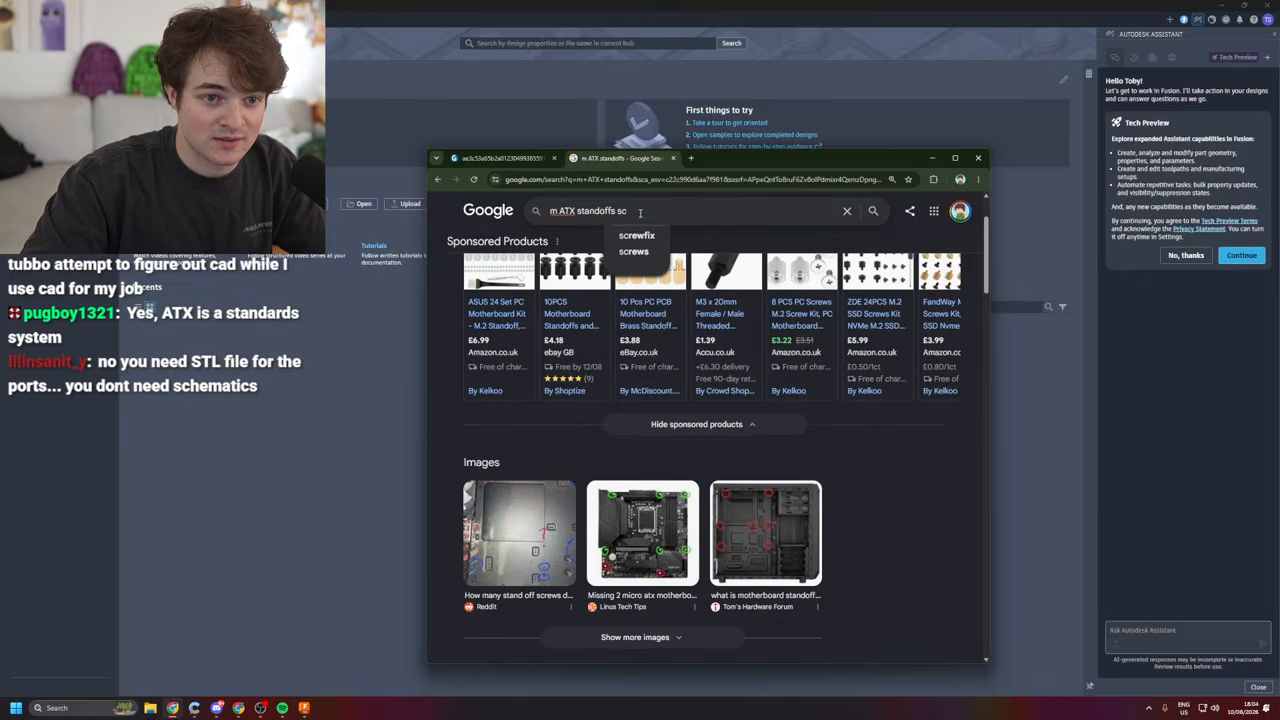
{"action": "type", "text": "amtic"}
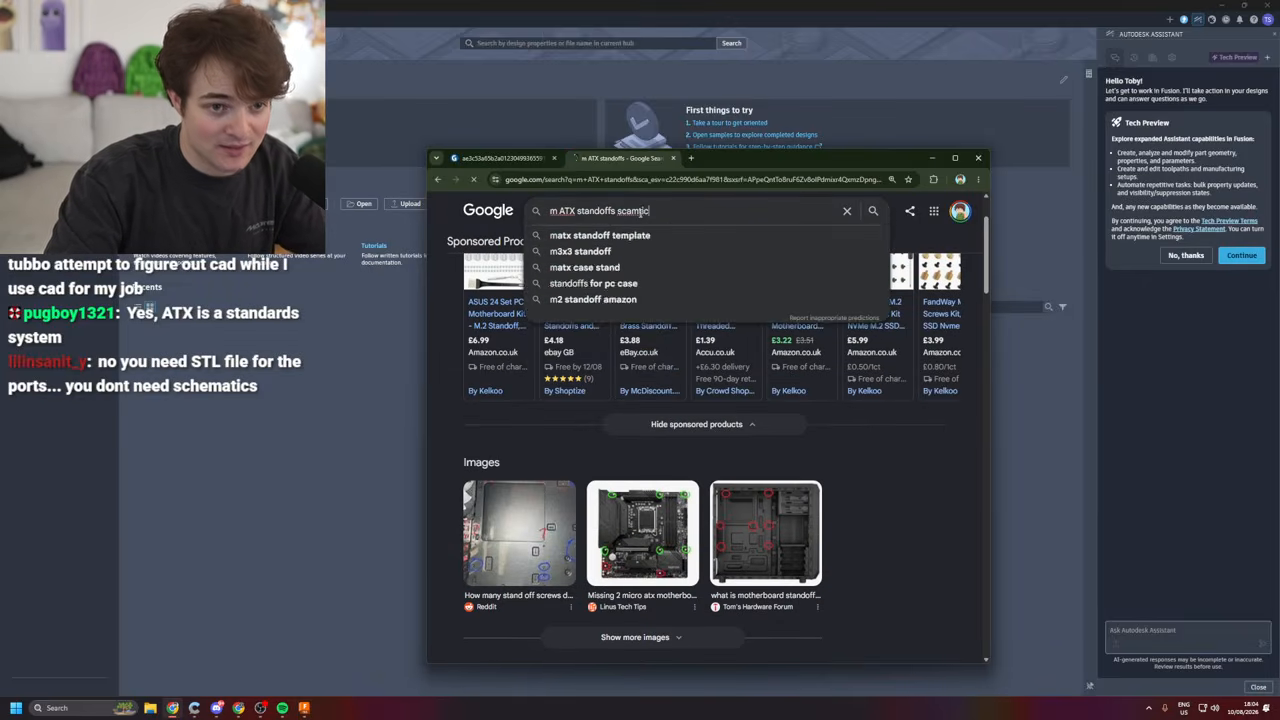
{"action": "key", "text": "Return"}
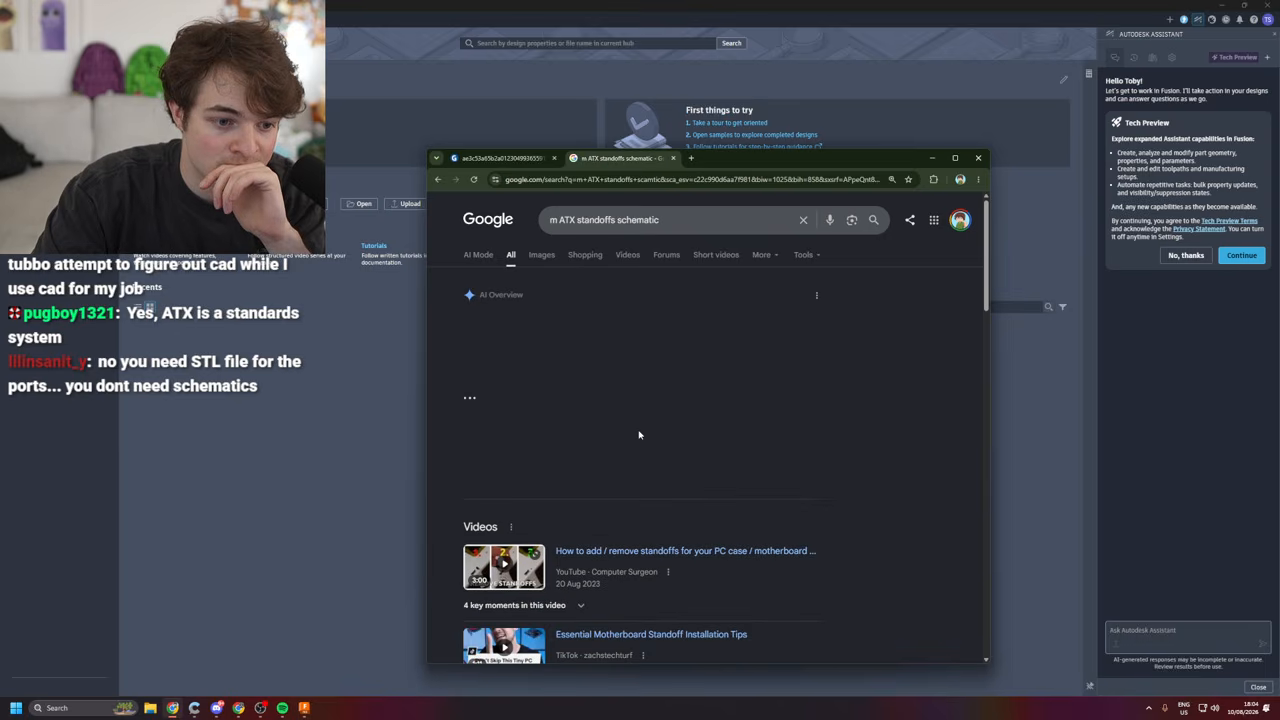
- Expand the AI Overview, highlight the millimetre board dimensions, and read through the standoff placement information and its sources
{"action": "left_click", "coordinate": [603, 480]}
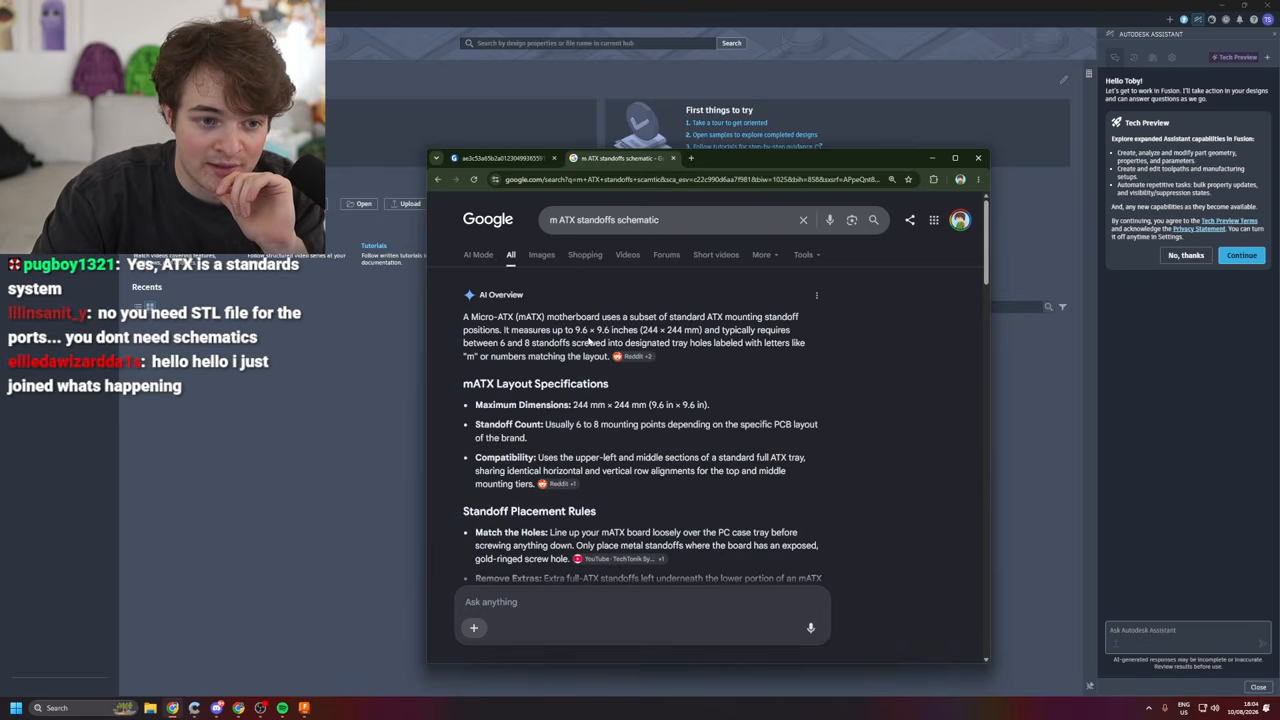
{"action": "left_click_drag", "start_coordinate": [642, 329], "coordinate": [686, 330]}
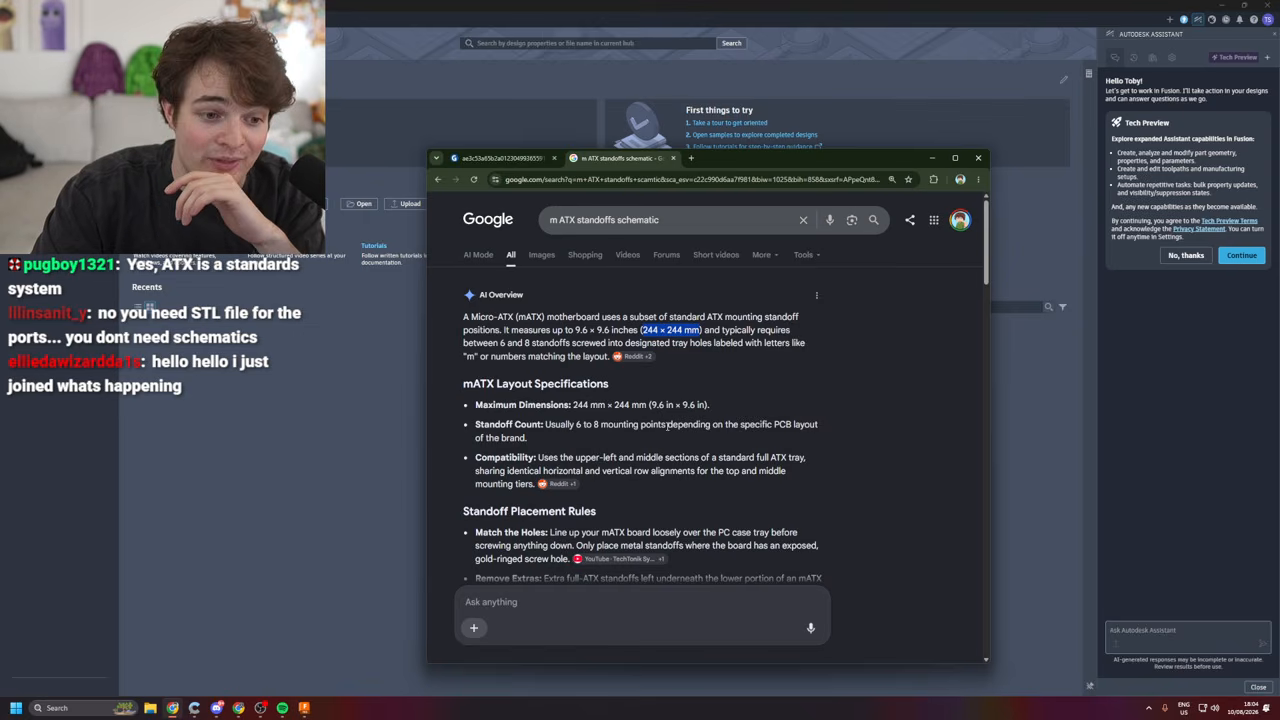
{"action": "scroll", "coordinate": [667, 424], "scroll_direction": "down", "scroll_amount": 6}
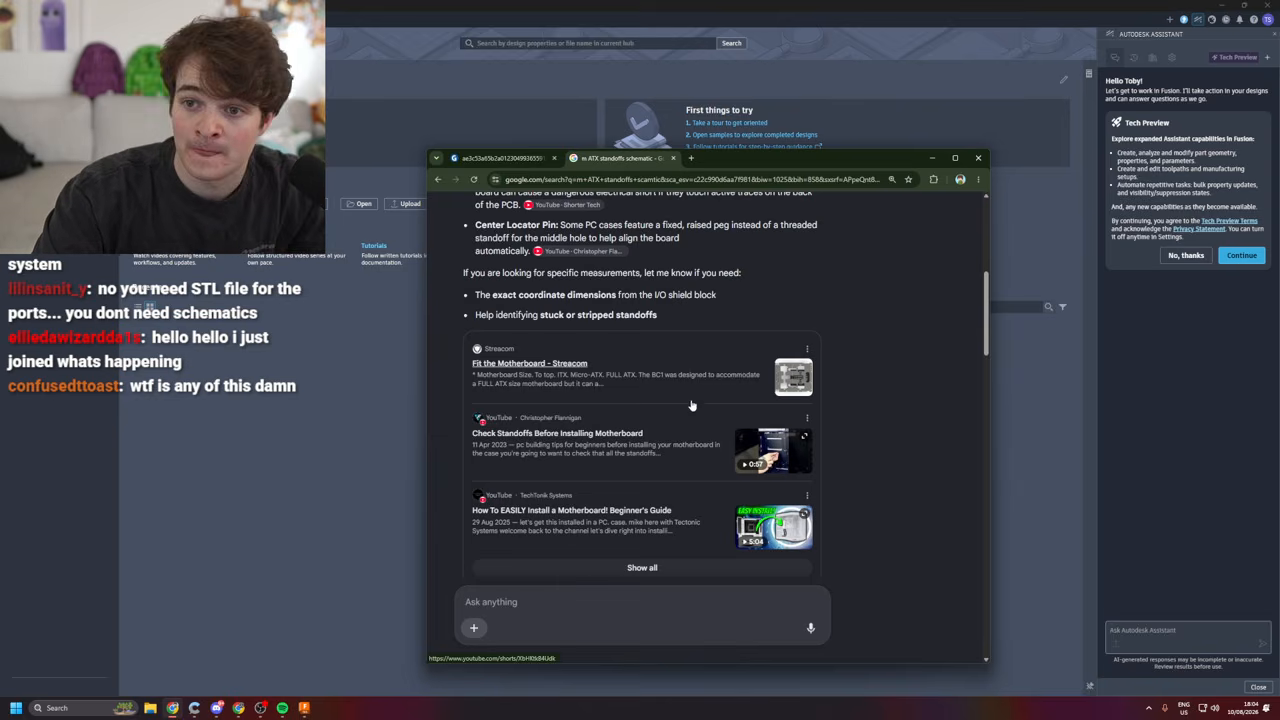
- Find the Reddit microATX standoff locations diagram among the search's image results and open its full image in a new tab
{"action": "scroll", "coordinate": [680, 432], "scroll_direction": "down", "scroll_amount": 6}
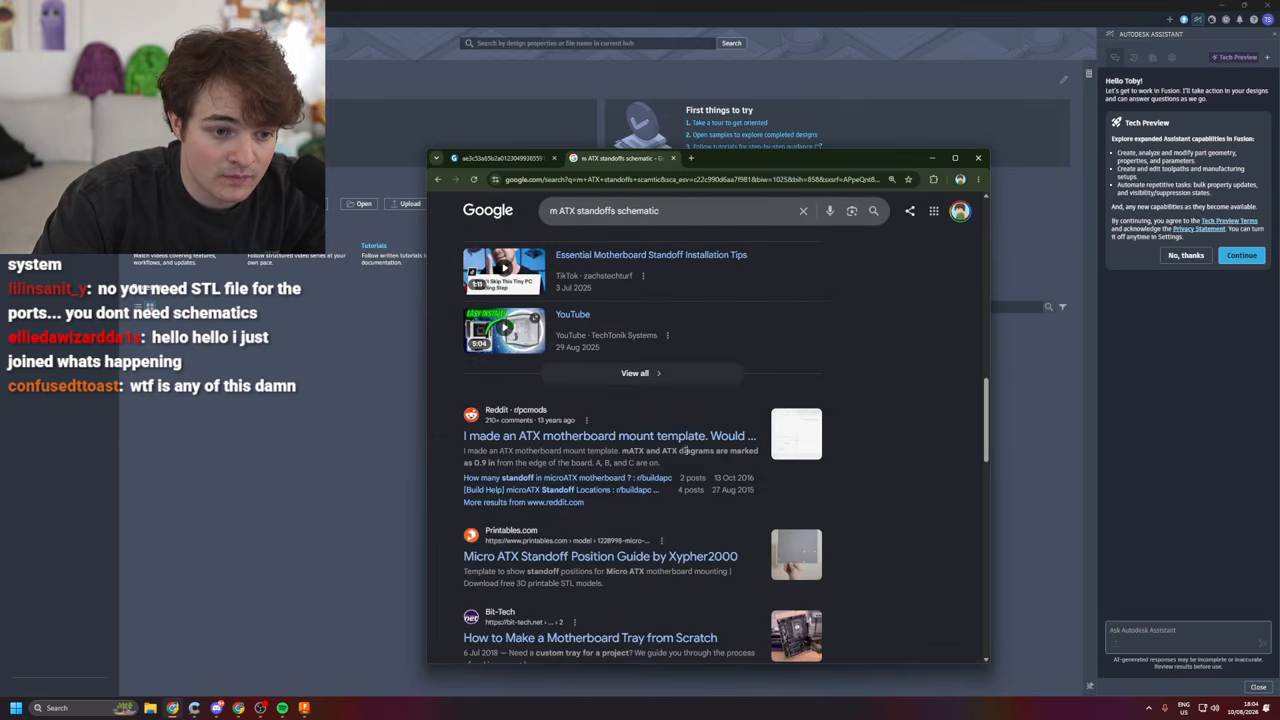
{"action": "scroll", "coordinate": [793, 486], "scroll_direction": "down", "scroll_amount": 5}
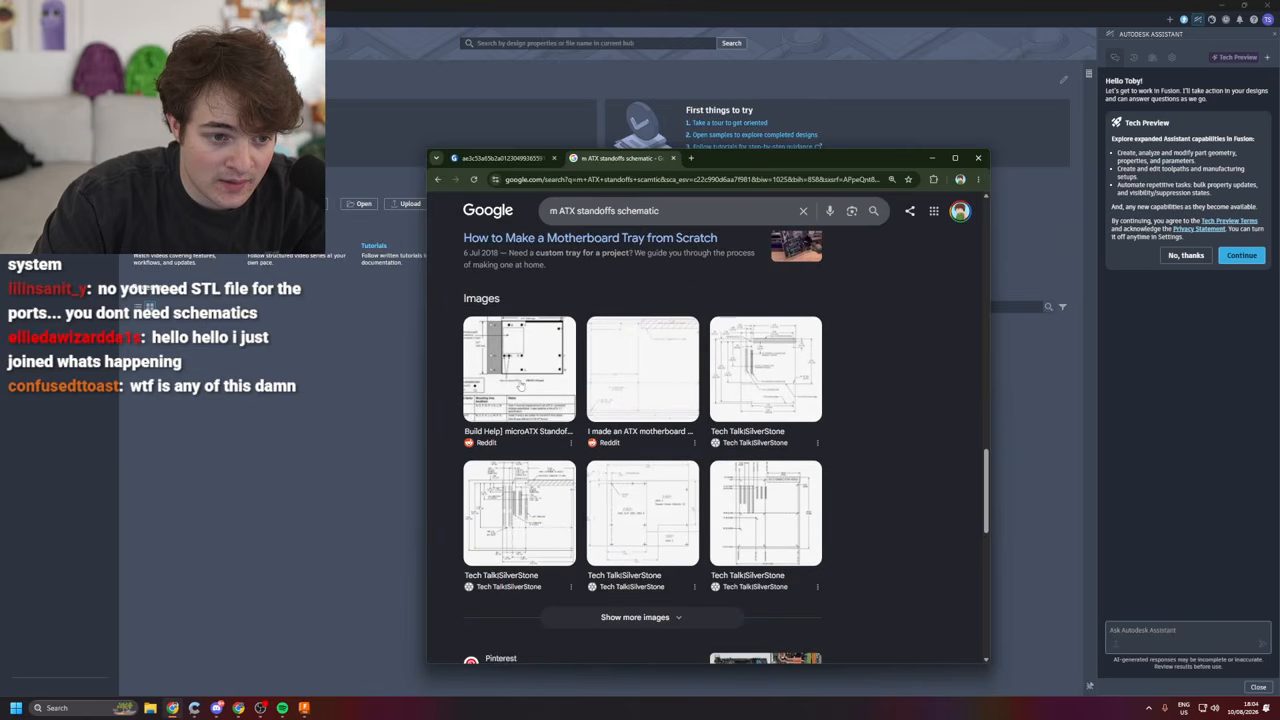
{"action": "left_click", "coordinate": [528, 381]}
{"action": "right_click", "coordinate": [832, 369]}
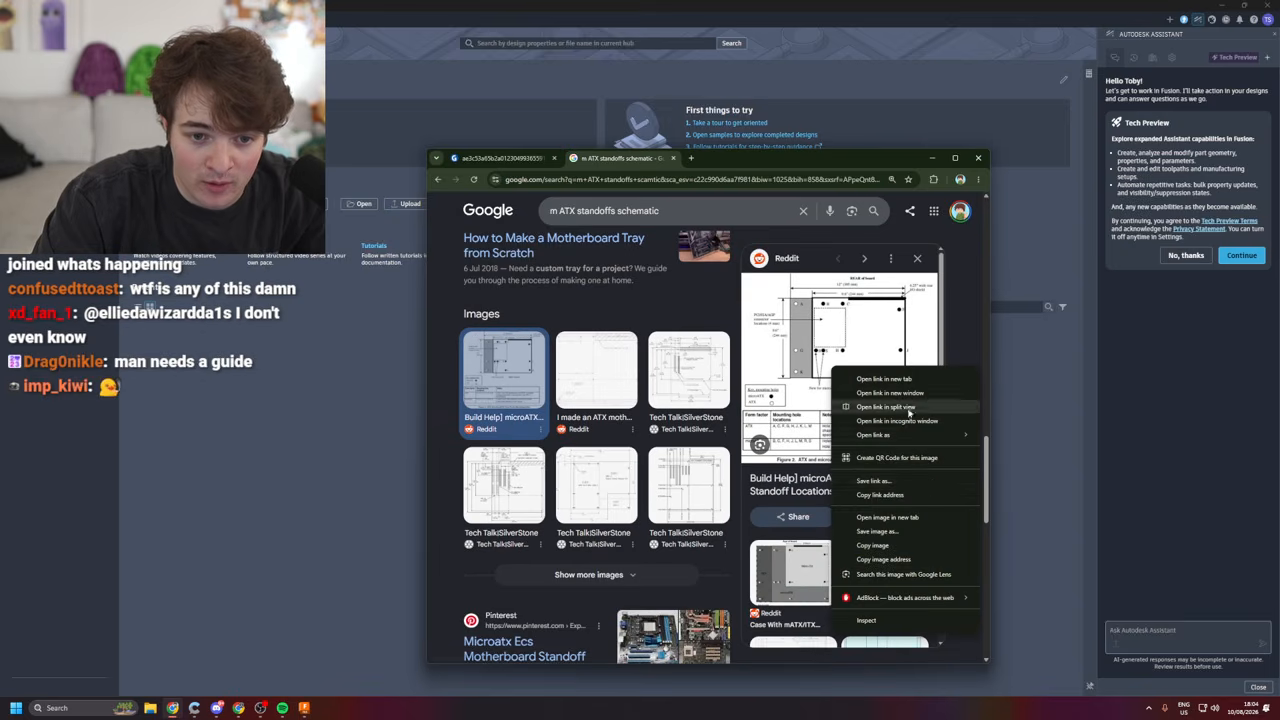
{"action": "left_click", "coordinate": [911, 519]}
- Switch to the opened diagram and examine the microATX mounting hole positions, board dimensions and form factor table
{"action": "left_click", "coordinate": [728, 160]}
{"action": "scroll", "coordinate": [760, 357], "scroll_direction": "up", "scroll_amount": 1, "text": "ctrl"}
{"action": "scroll", "coordinate": [760, 357], "scroll_direction": "up", "scroll_amount": 3, "text": "ctrl"}
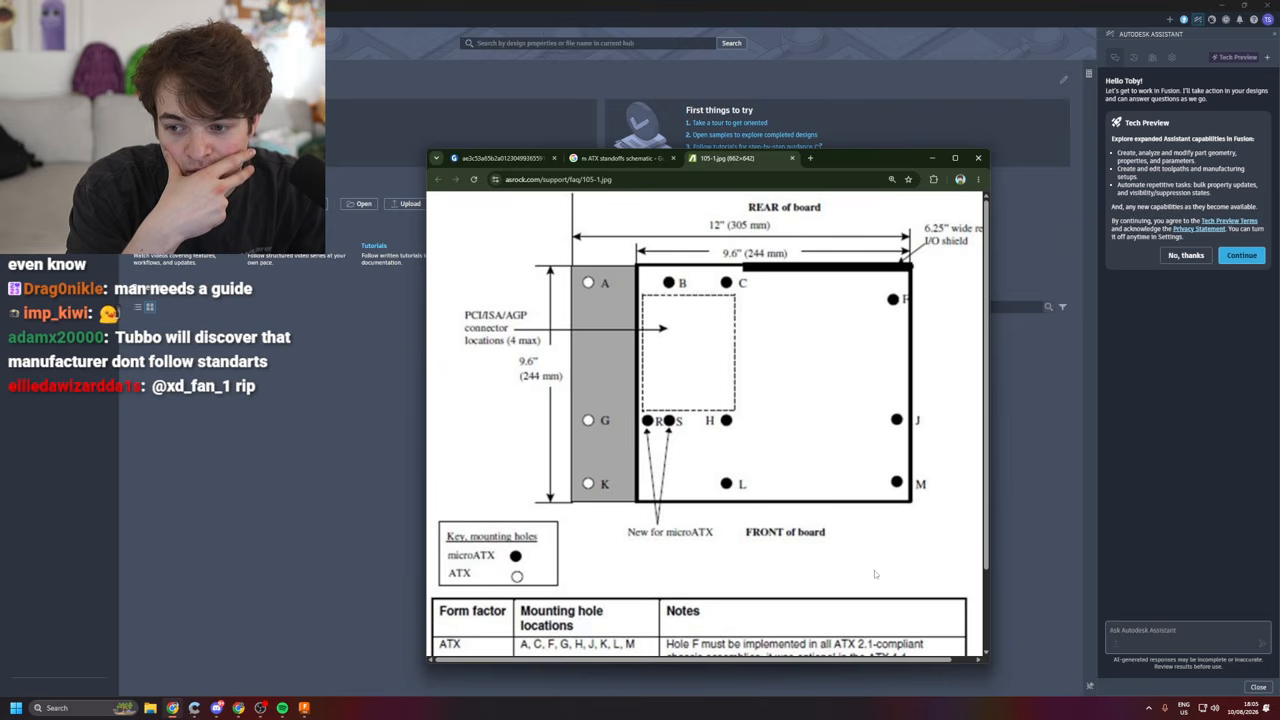
{"action": "key", "text": "ctrl+minus"}
{"action": "key", "text": "ctrl+minus"}
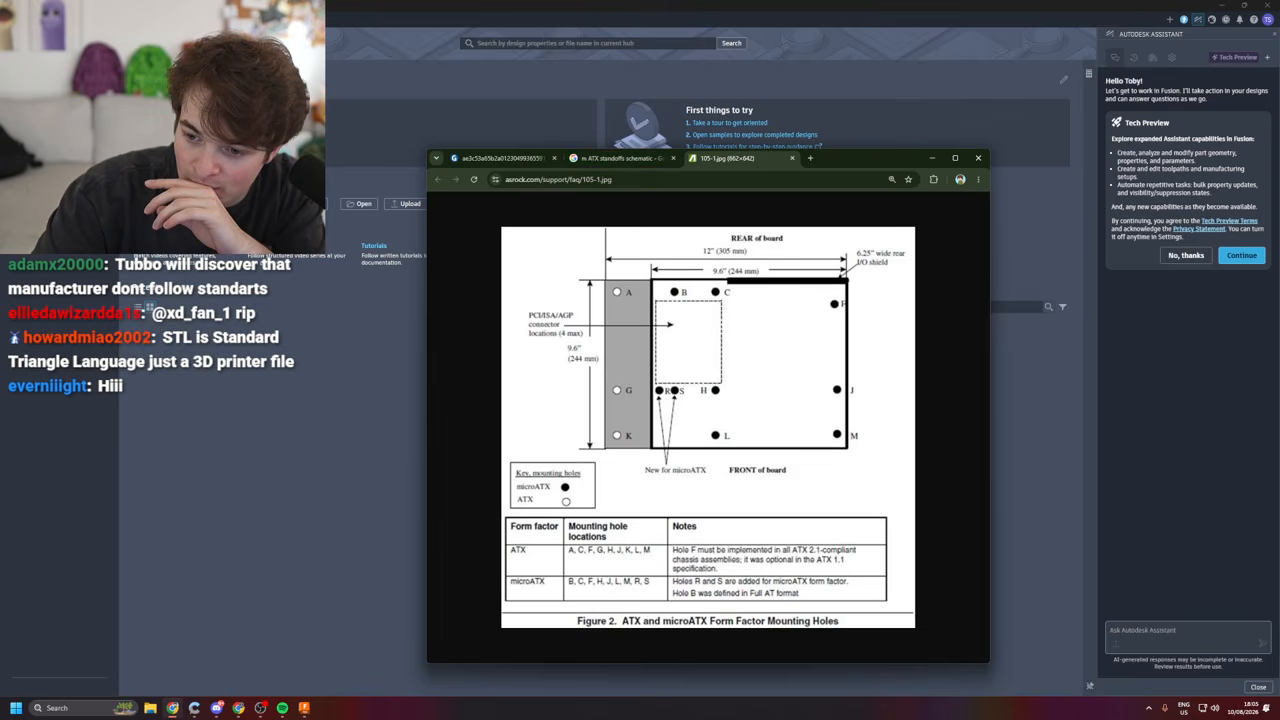
- Return to the image results and compare the previews of the Reddit and SilverStone motherboard schematics, including the mATX/ITX standoff diagram
{"action": "left_click", "coordinate": [620, 158]}
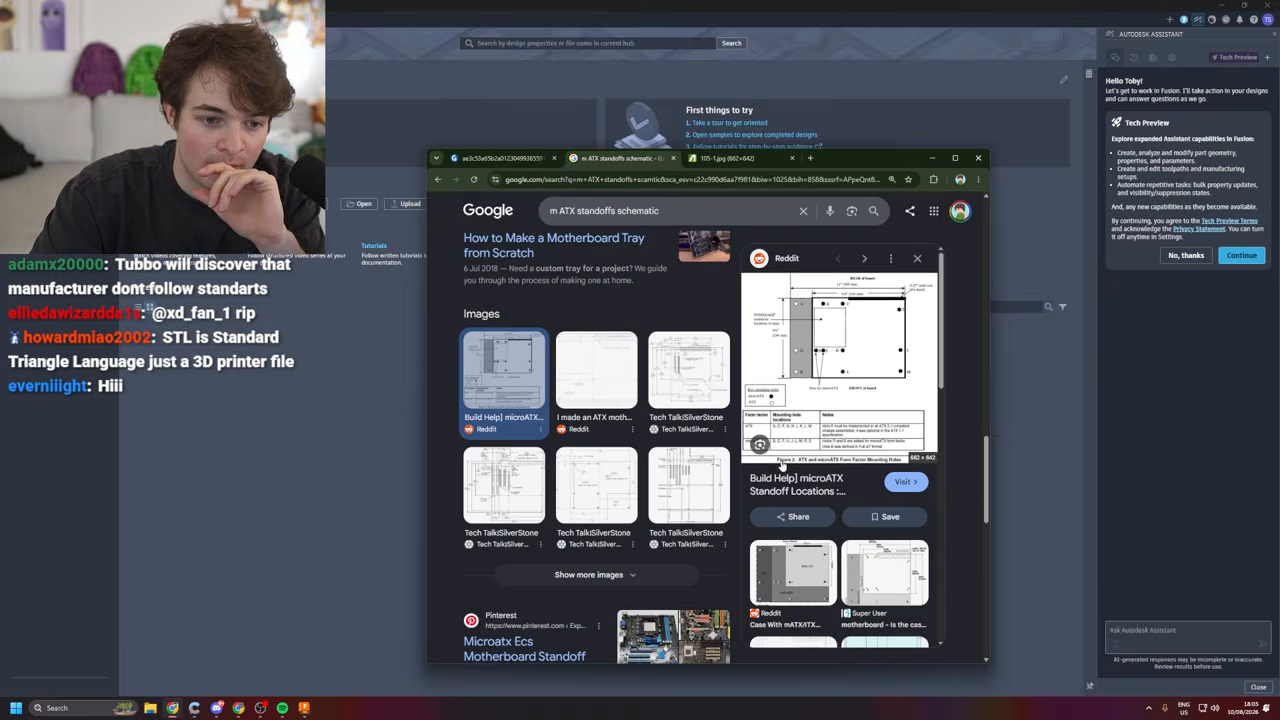
{"action": "left_click", "coordinate": [797, 476]}
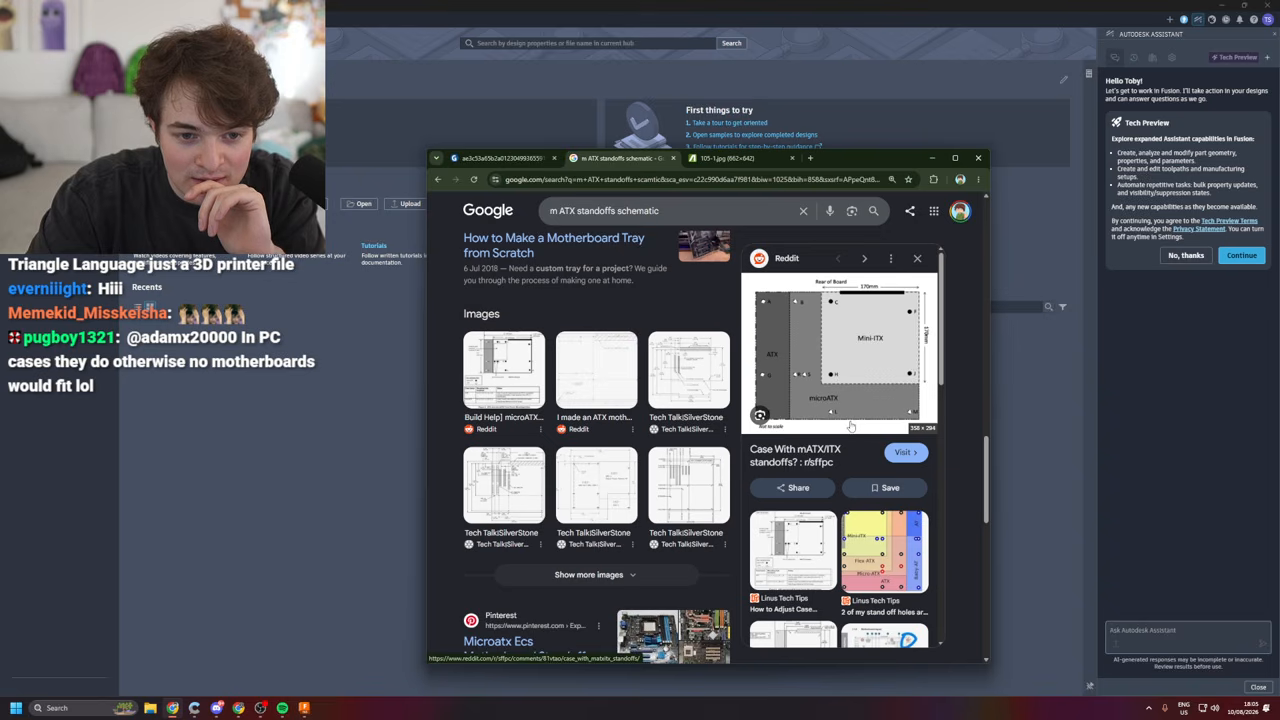
{"action": "left_click", "coordinate": [689, 370]}
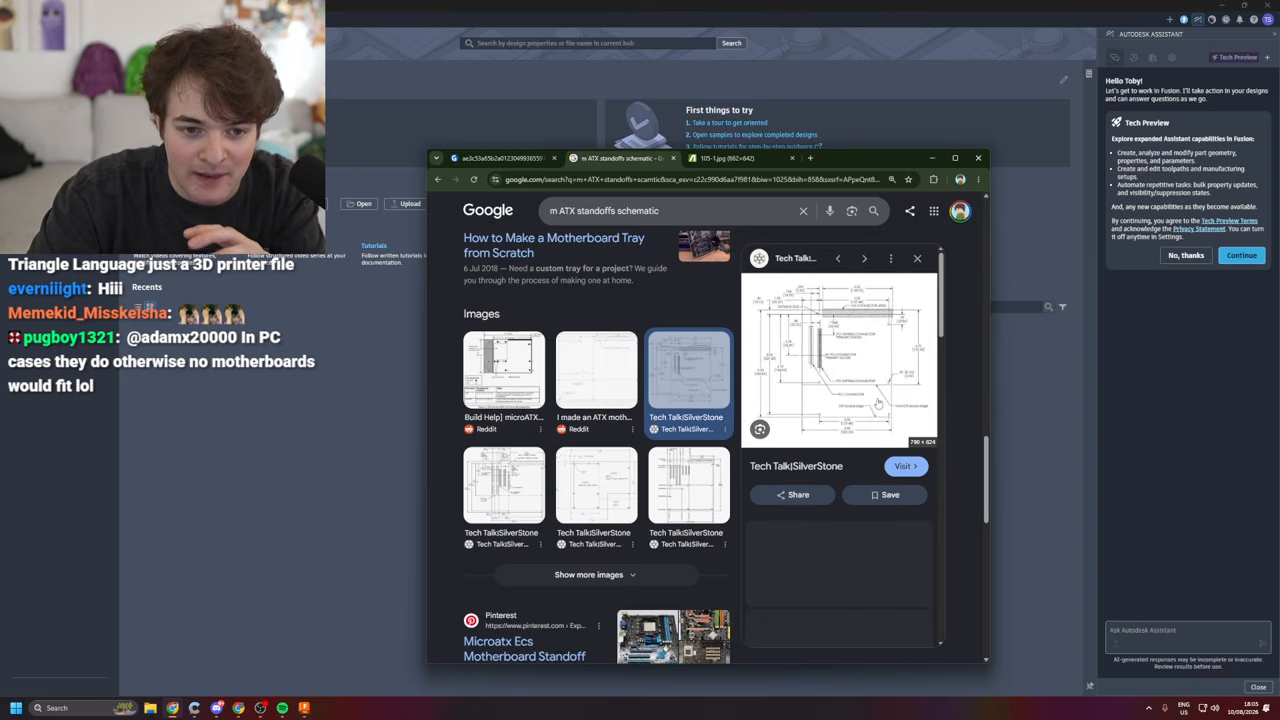
{"action": "left_click", "coordinate": [516, 369]}
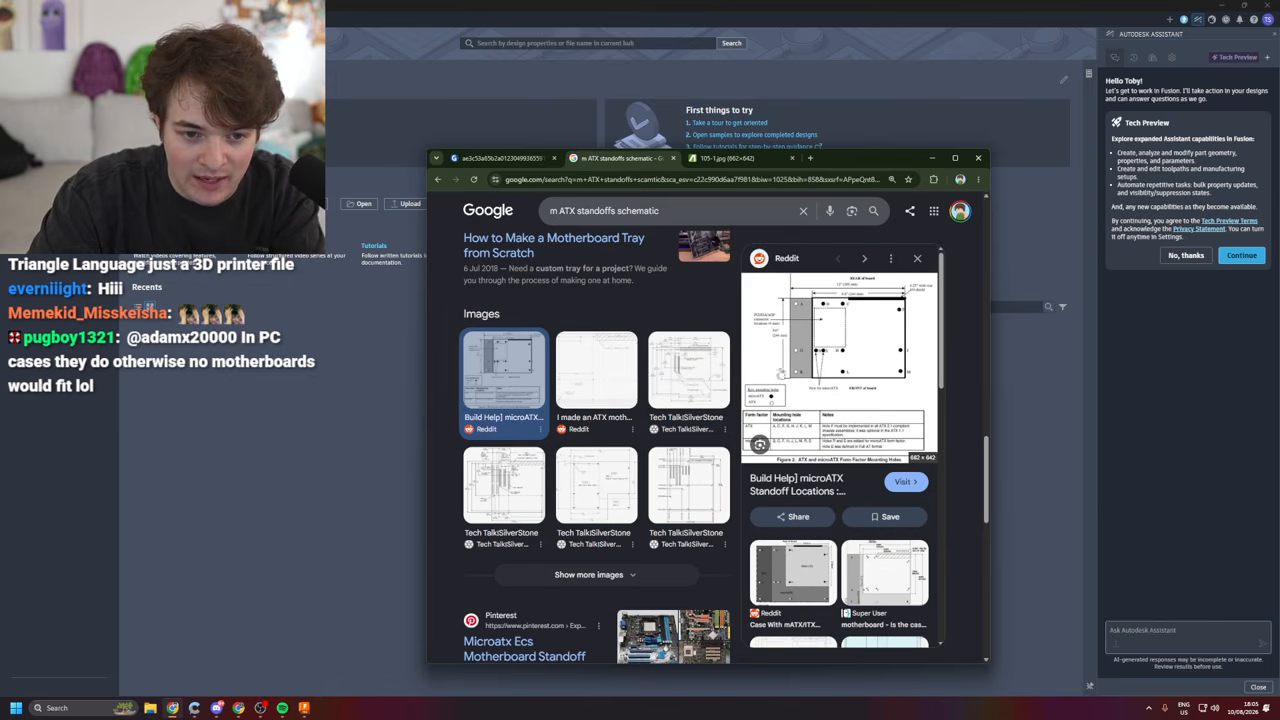
{"action": "left_click", "coordinate": [504, 482]}
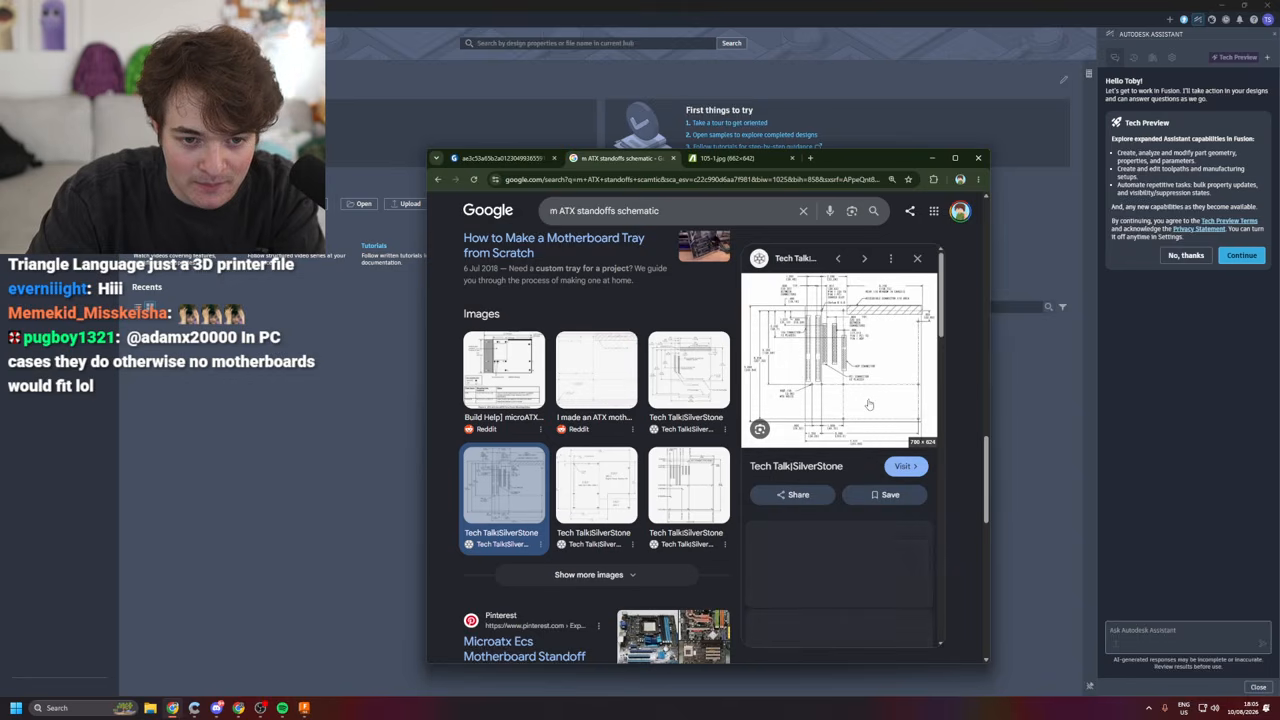
{"action": "left_click", "coordinate": [689, 380]}
{"action": "key", "text": "Left"}
{"action": "key", "text": "Left"}
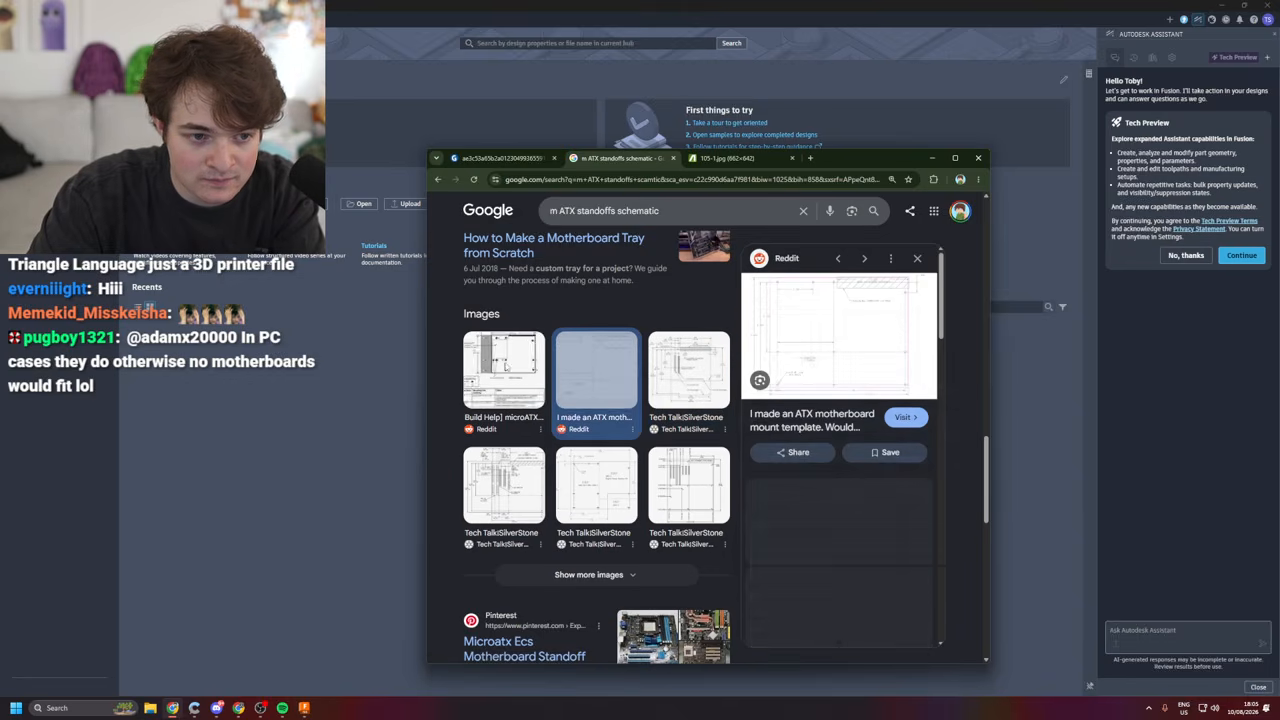
{"action": "left_click", "coordinate": [793, 572]}
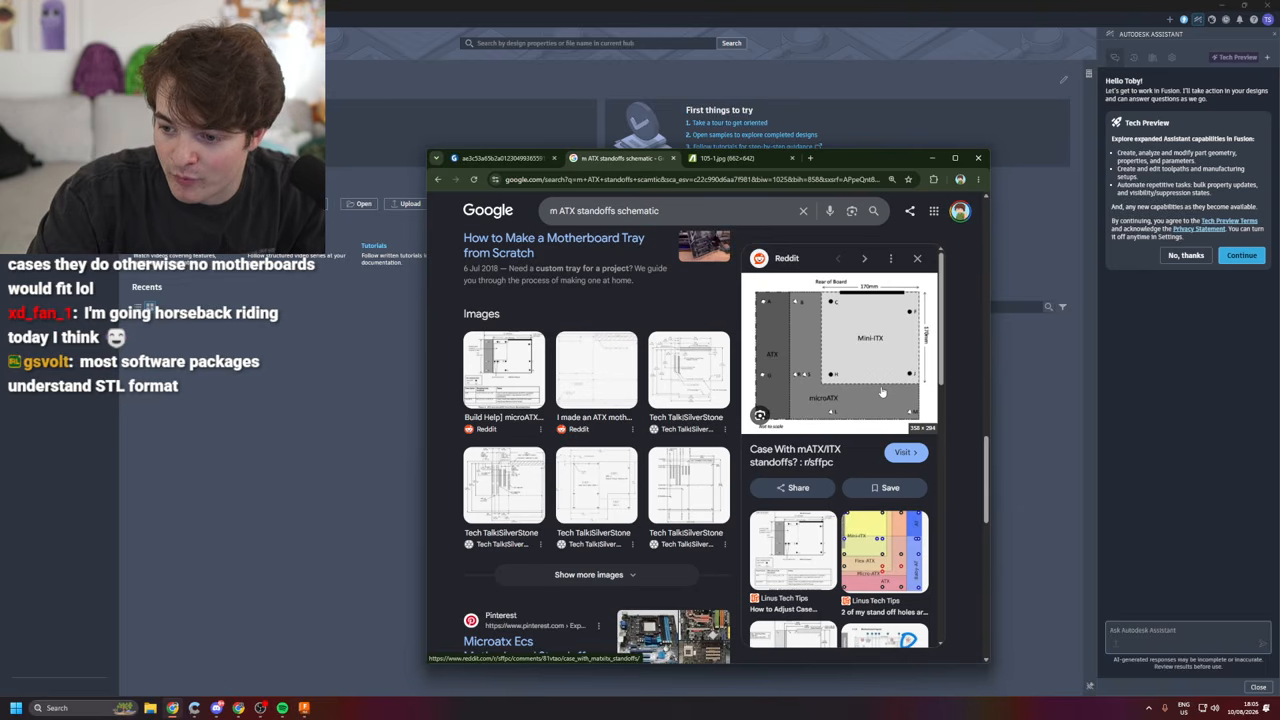
- Replace the search query with "Micro atk STL" and run the search
{"action": "left_click_drag", "start_coordinate": [676, 211], "coordinate": [470, 189]}
{"action": "type", "text": "M"}
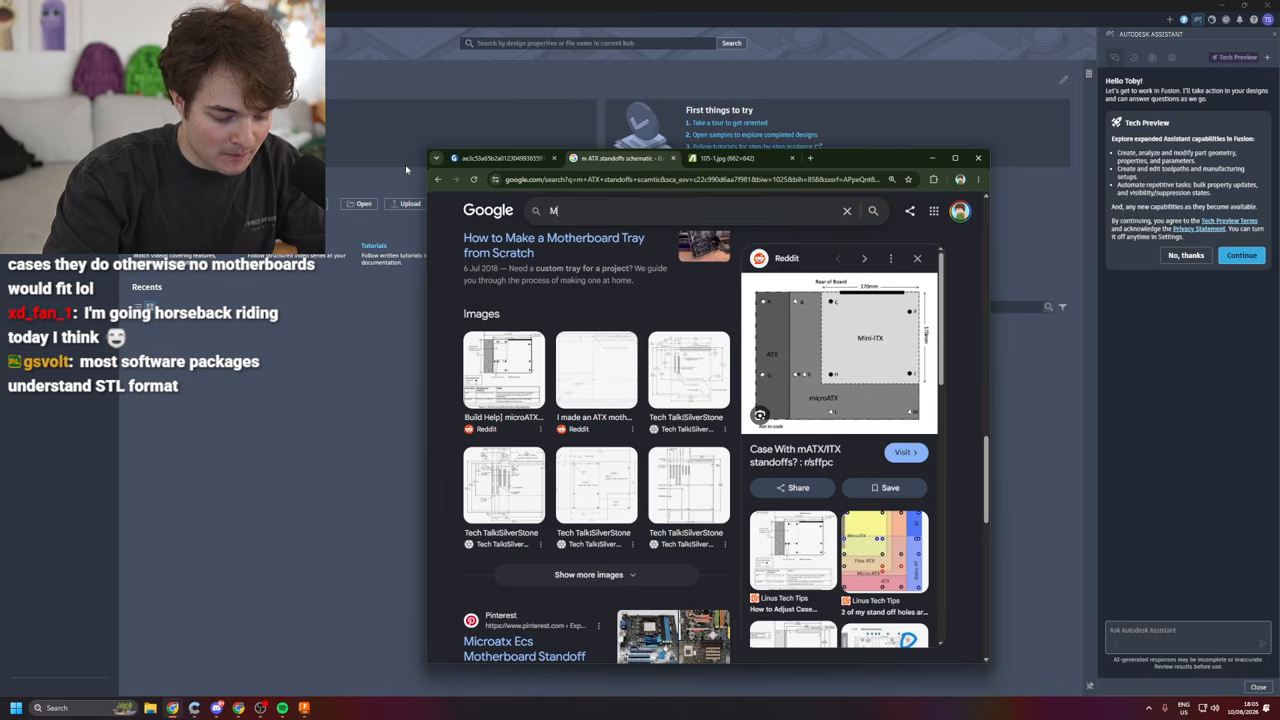
{"action": "type", "text": "icro at"}
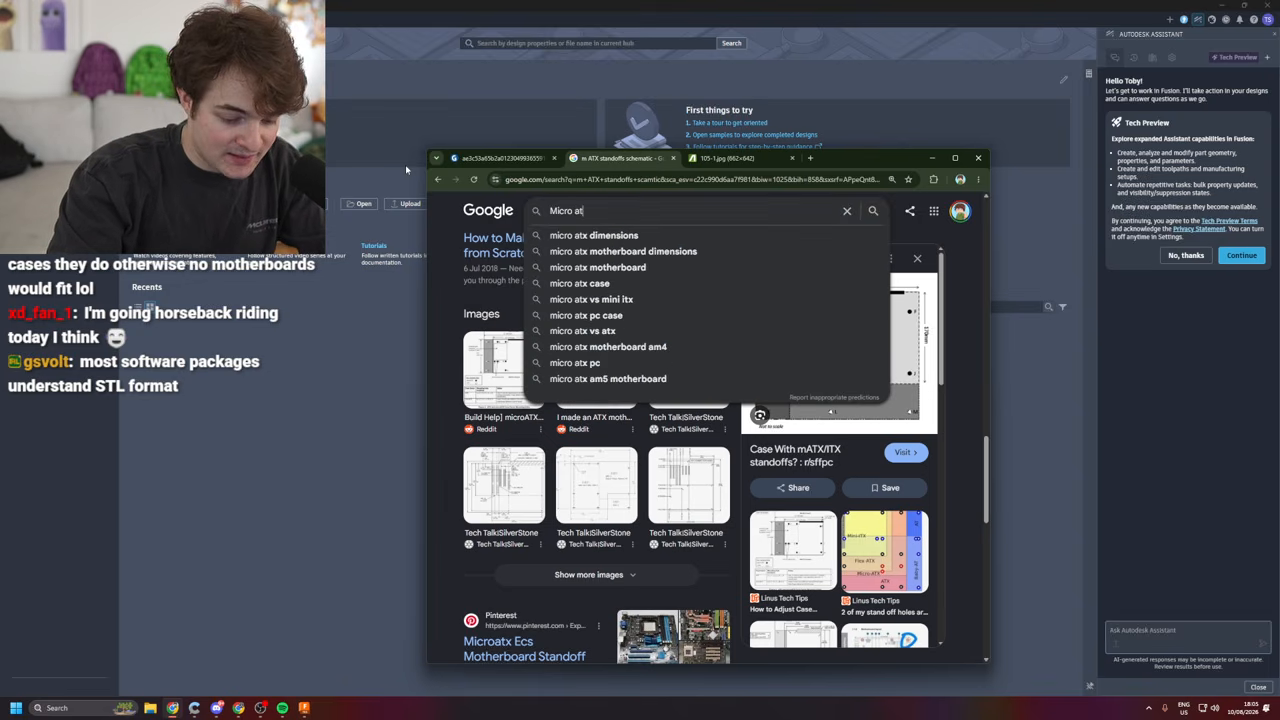
{"action": "type", "text": "k STL"}
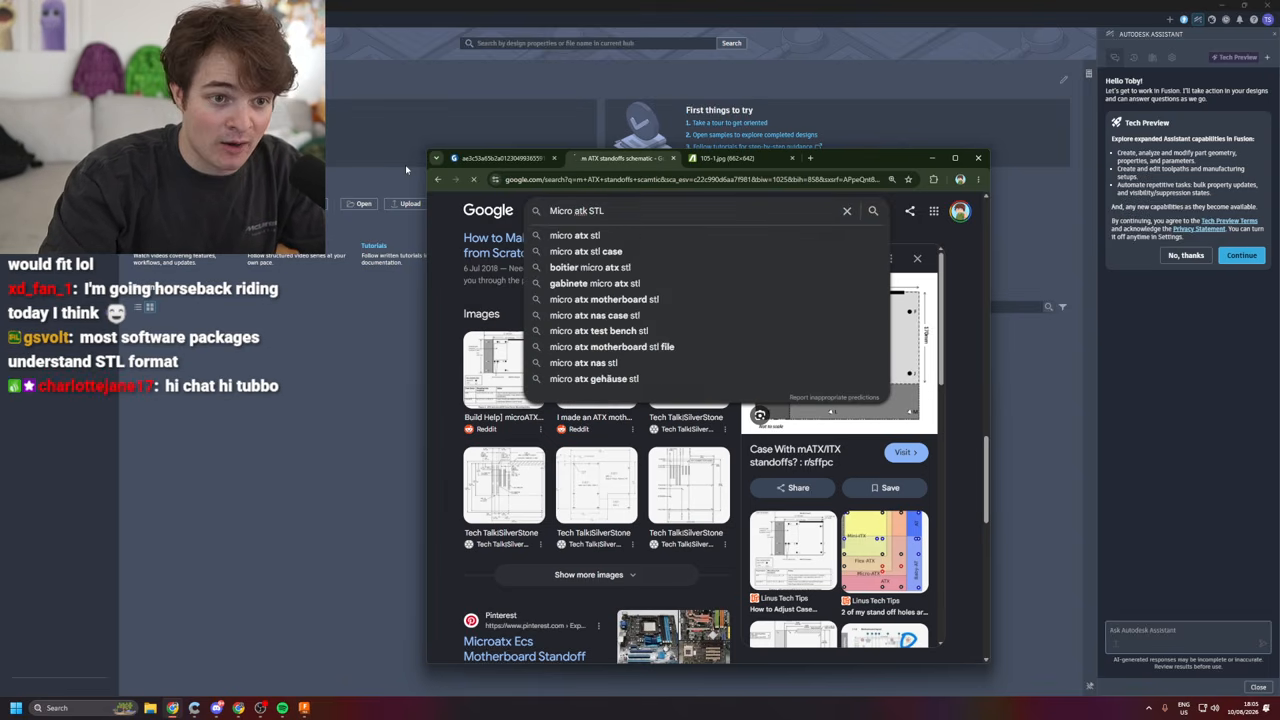
{"action": "key", "text": "Return"}
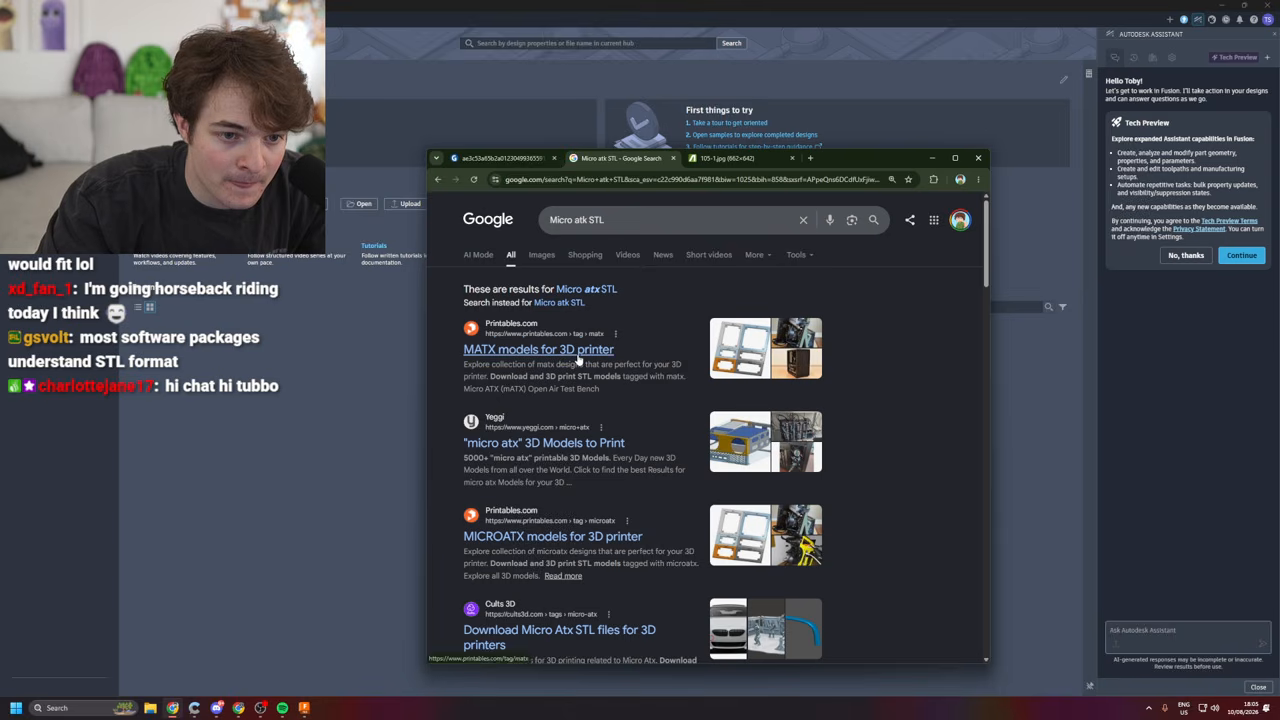
- Open the Printables MATX models page, accept all cookies, and browse the listed frames and cases
{"action": "left_click", "coordinate": [578, 355]}
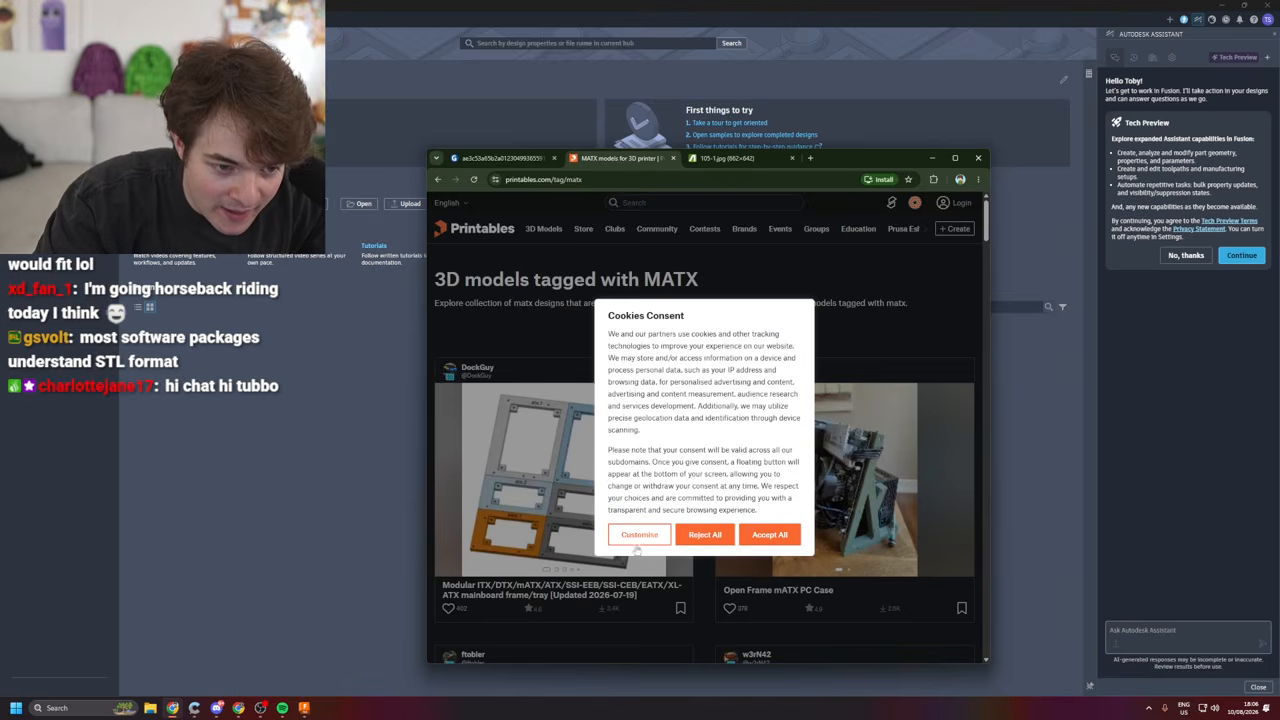
{"action": "left_click", "coordinate": [778, 538]}
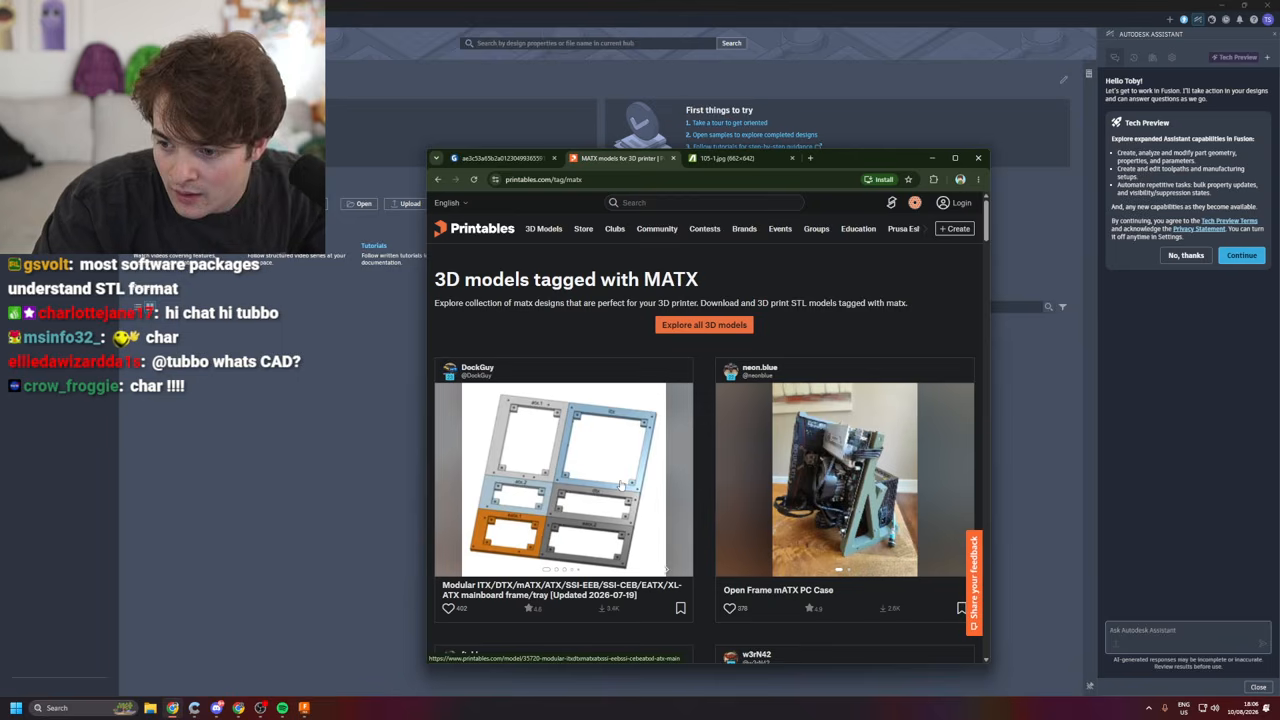
{"action": "scroll", "coordinate": [640, 465], "scroll_direction": "down", "scroll_amount": 3}
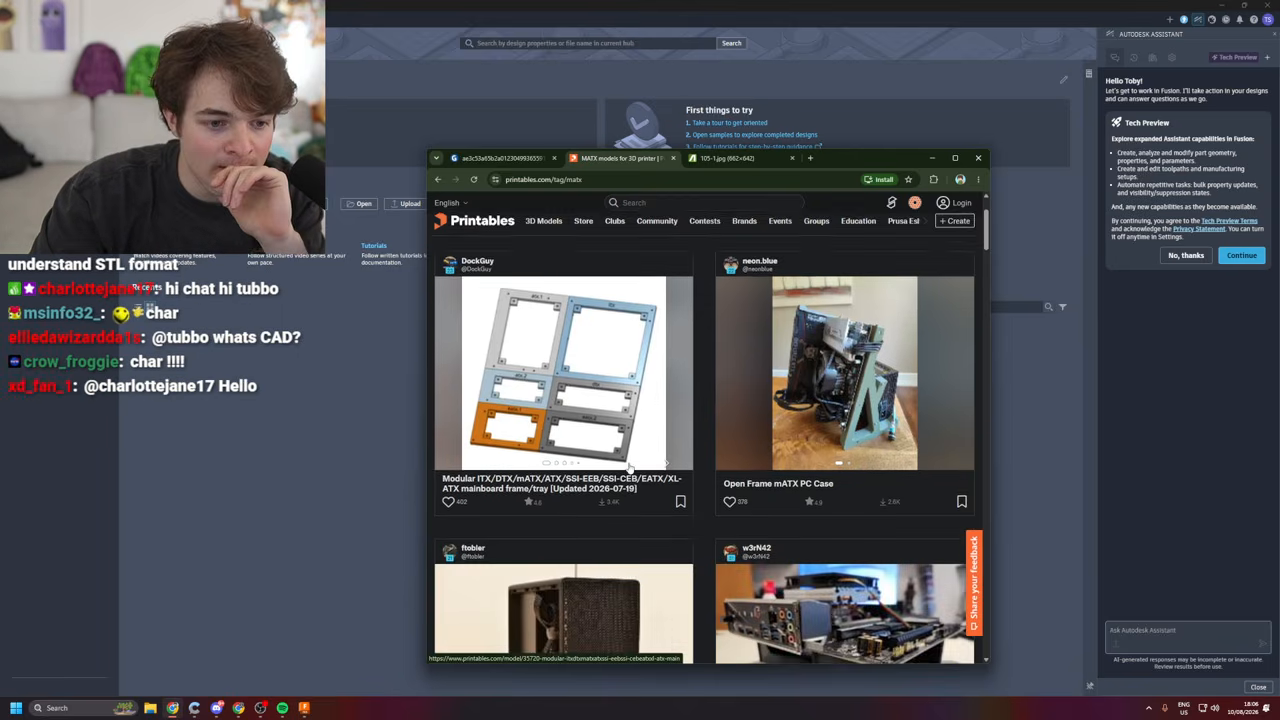
{"action": "scroll", "coordinate": [635, 462], "scroll_direction": "up", "scroll_amount": 3}
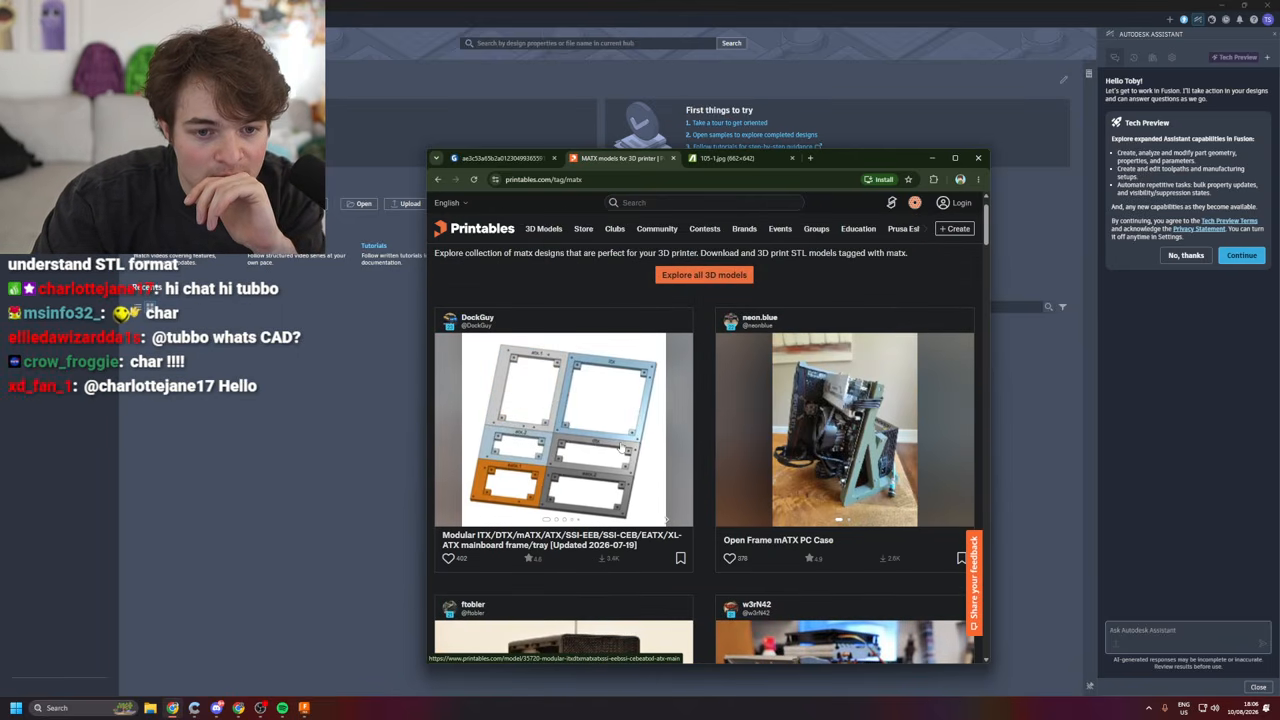
{"action": "scroll", "coordinate": [598, 432], "scroll_direction": "up", "scroll_amount": 1}
{"action": "scroll", "coordinate": [600, 423], "scroll_direction": "down", "scroll_amount": 9}
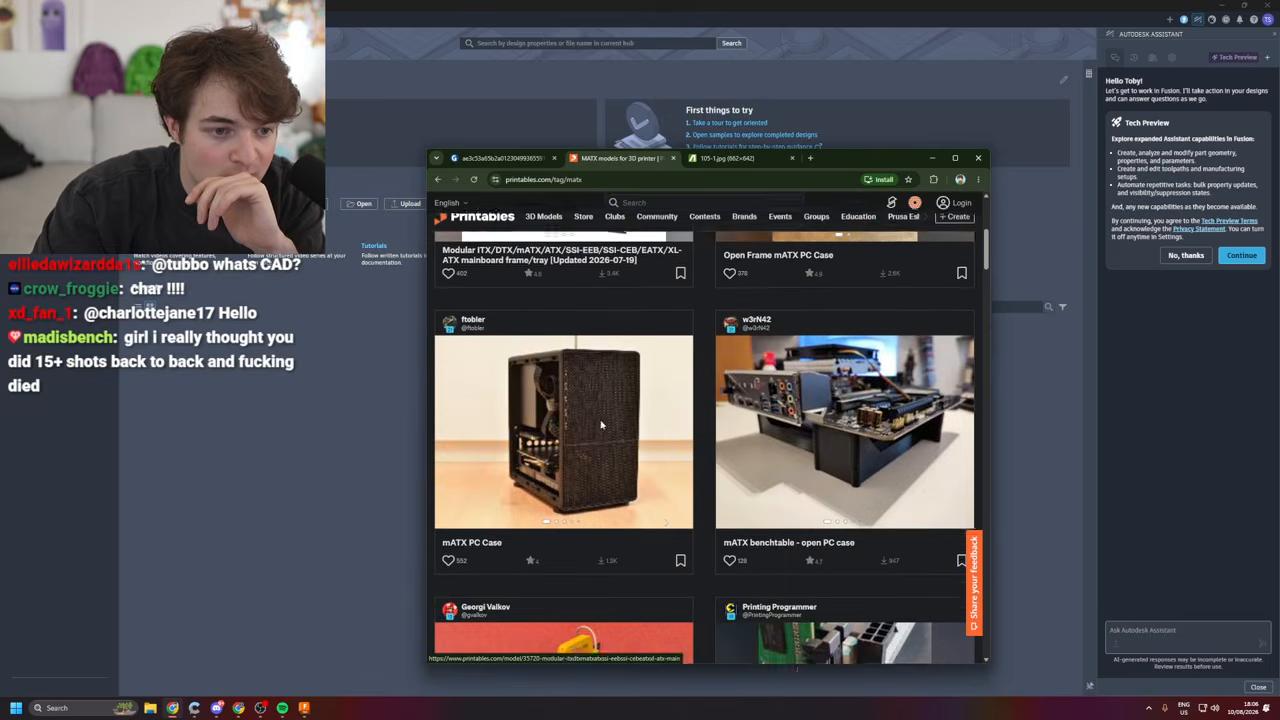
{"action": "scroll", "coordinate": [613, 428], "scroll_direction": "down", "scroll_amount": 3}
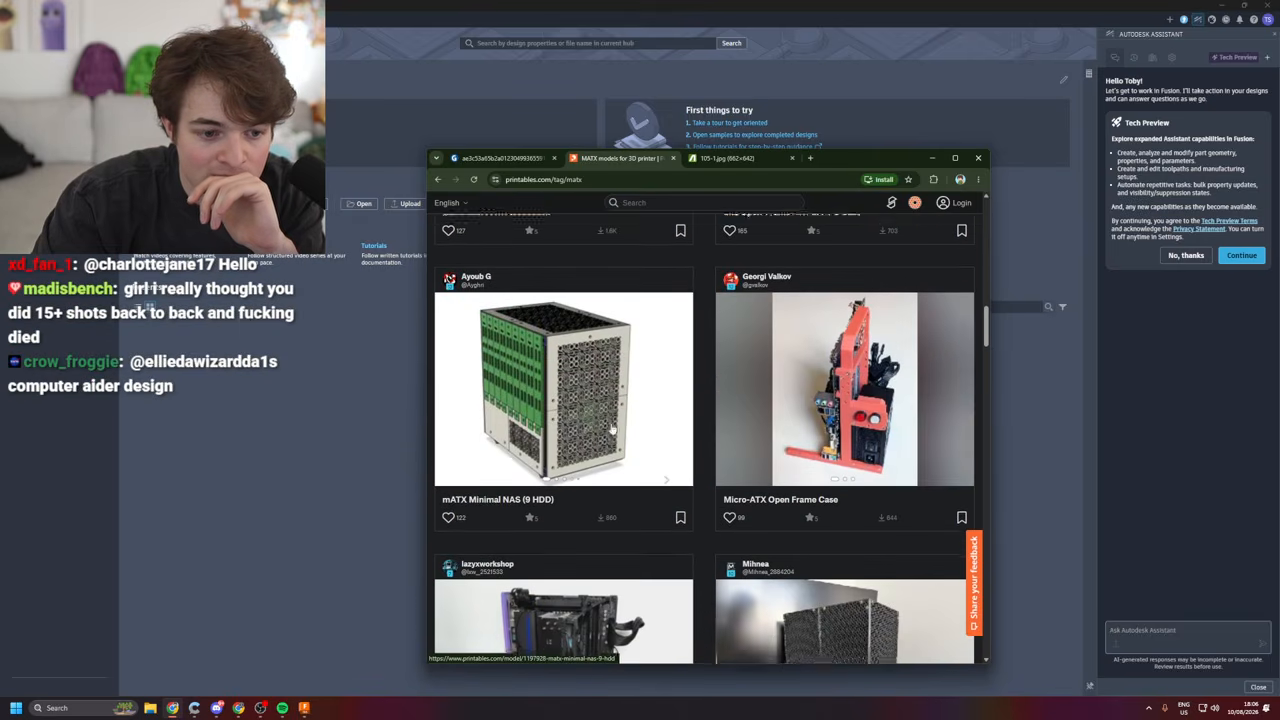
{"action": "scroll", "coordinate": [610, 423], "scroll_direction": "up", "scroll_amount": 6}
{"action": "scroll", "coordinate": [610, 423], "scroll_direction": "up", "scroll_amount": 3}
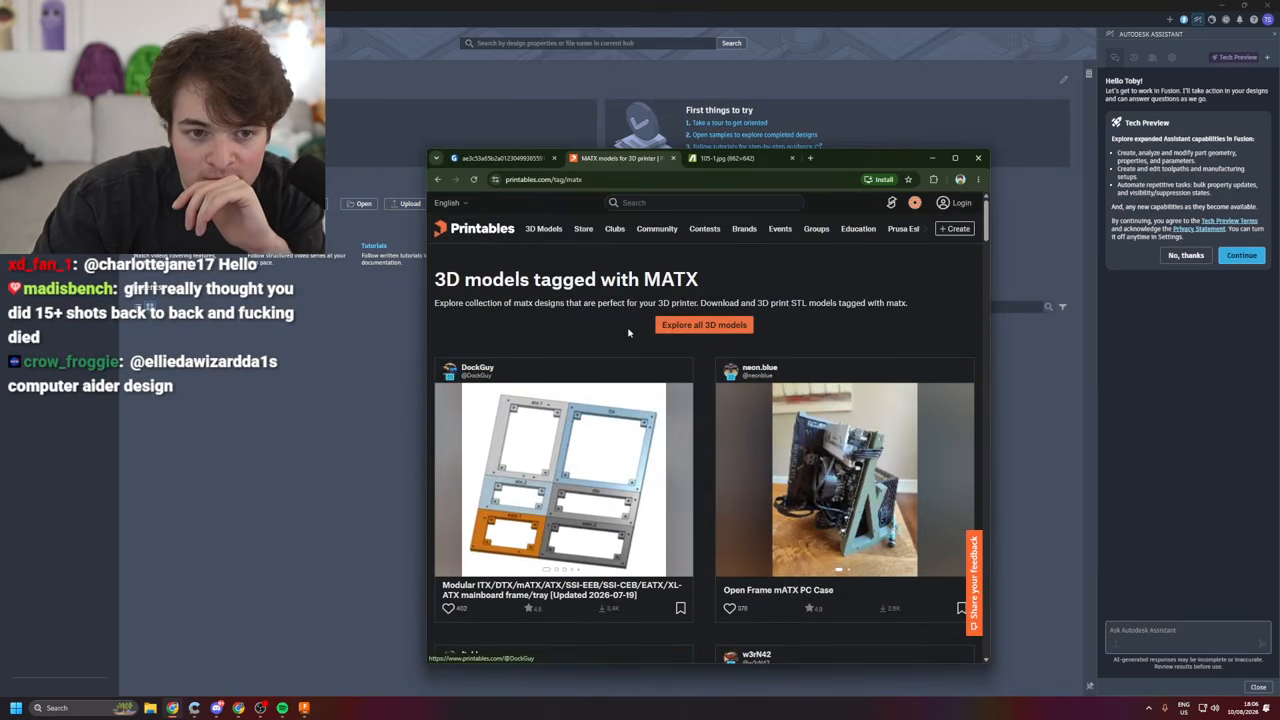
- Go back to the search results, open the Cults 3D Micro ATX STL files page, and browse its models
{"action": "key", "text": "alt+Left"}
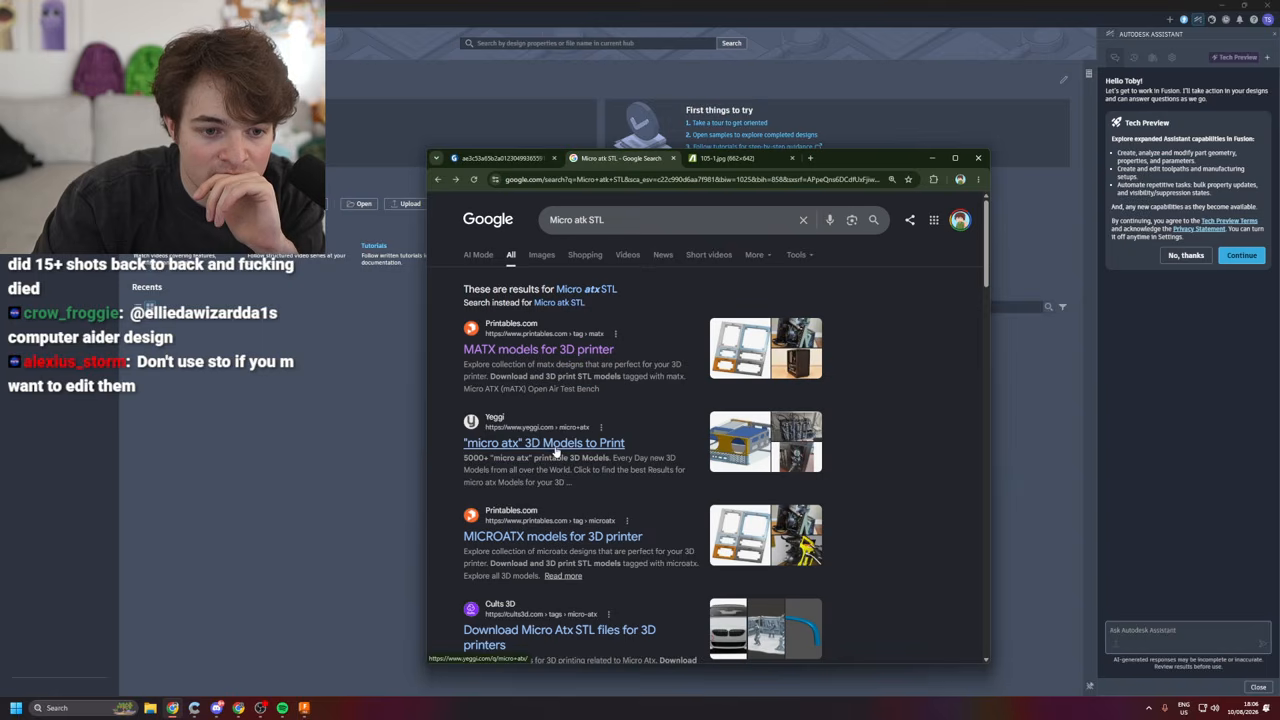
{"action": "scroll", "coordinate": [588, 540], "scroll_direction": "down", "scroll_amount": 3}
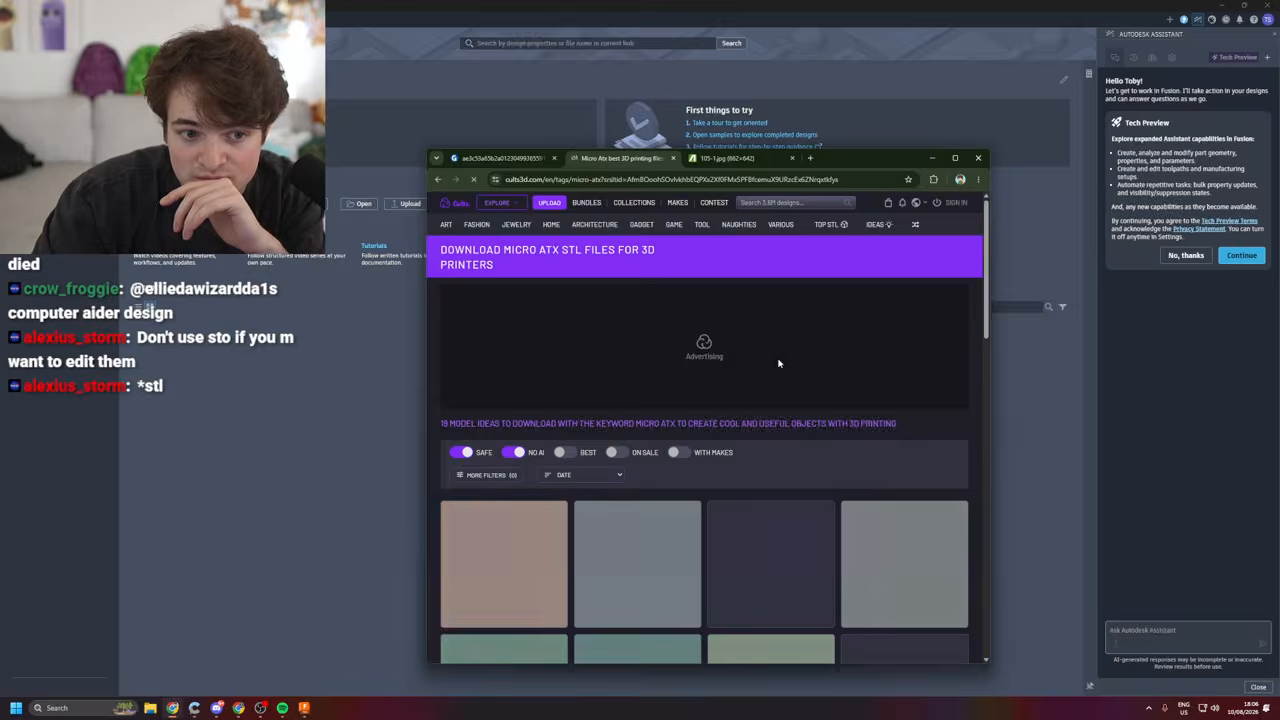
{"action": "scroll", "coordinate": [731, 466], "scroll_direction": "down", "scroll_amount": 3}
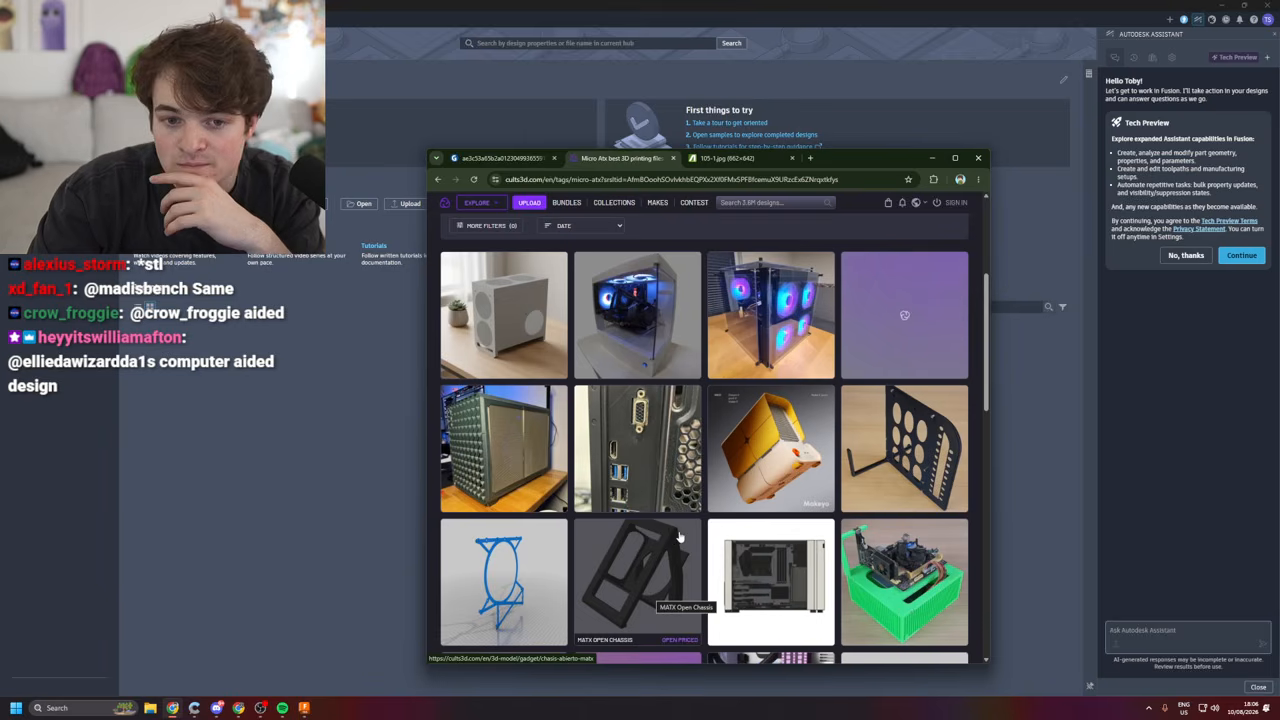
- Return to the search results and look through the remaining links, images and product listings for a motherboard model
{"action": "key", "text": "alt+Left"}
{"action": "scroll", "coordinate": [665, 494], "scroll_direction": "down", "scroll_amount": 6}
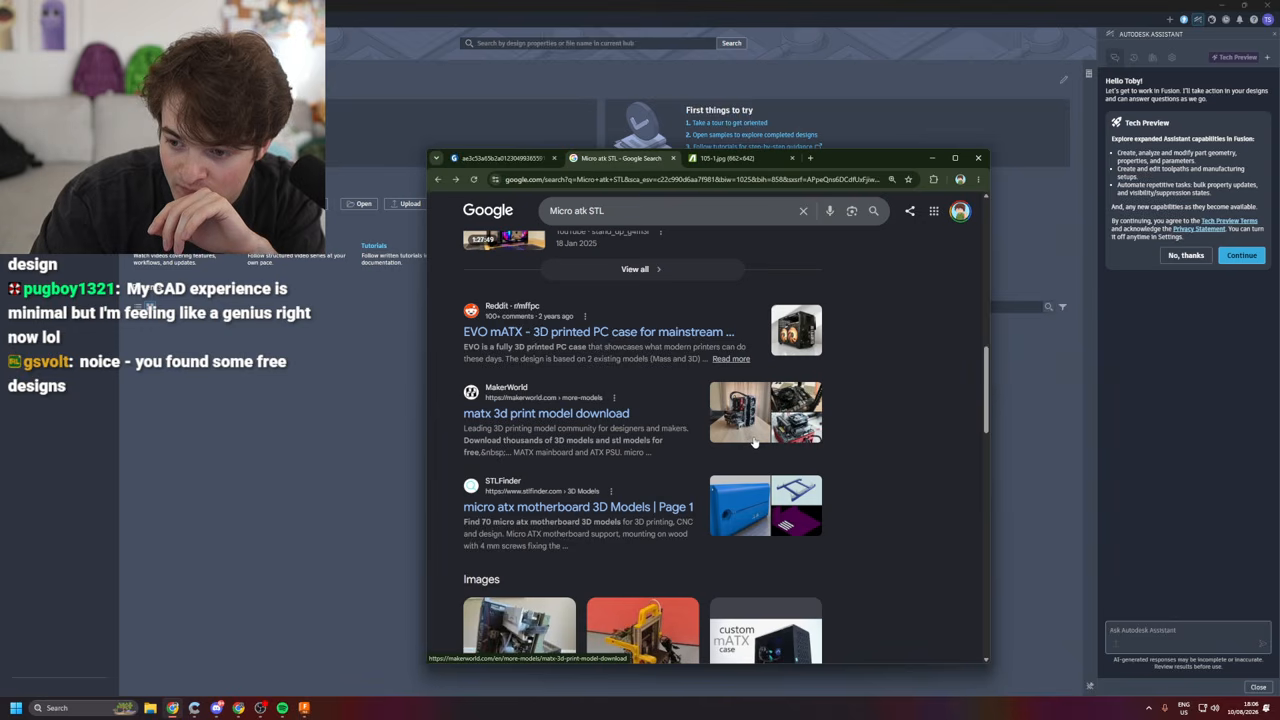
{"action": "scroll", "coordinate": [790, 465], "scroll_direction": "down", "scroll_amount": 5}
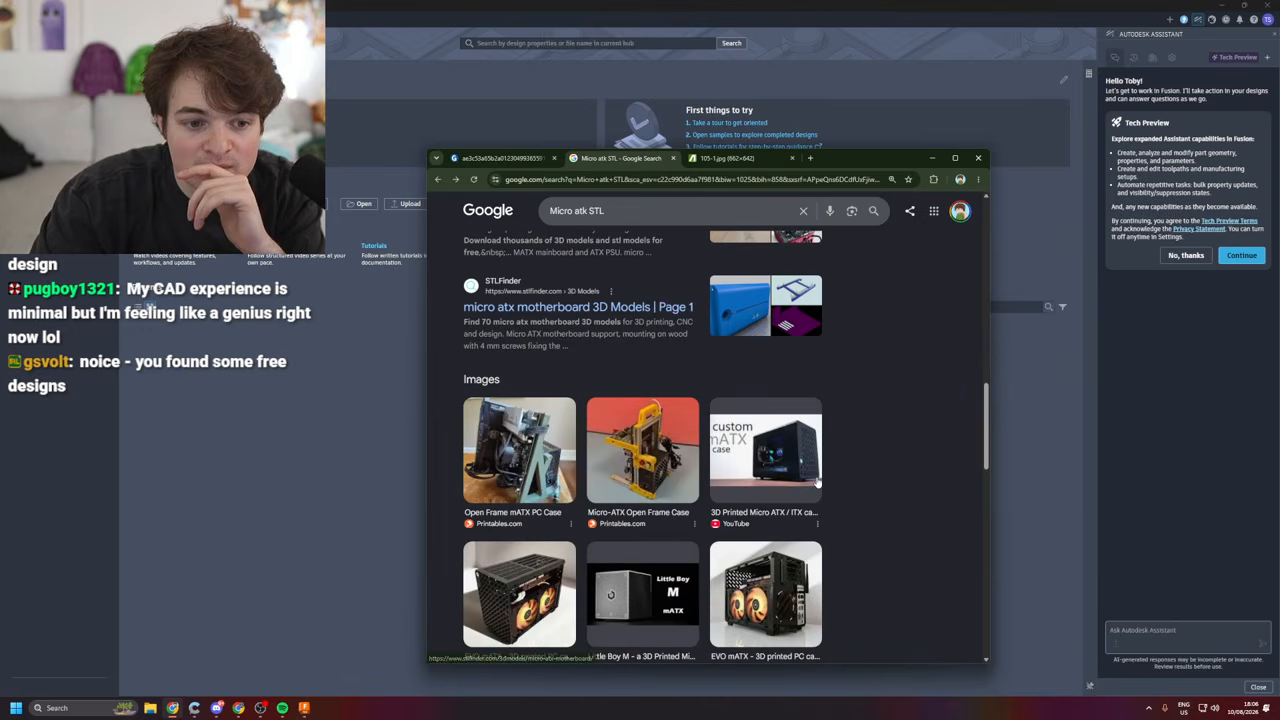
{"action": "scroll", "coordinate": [837, 490], "scroll_direction": "down", "scroll_amount": 5}
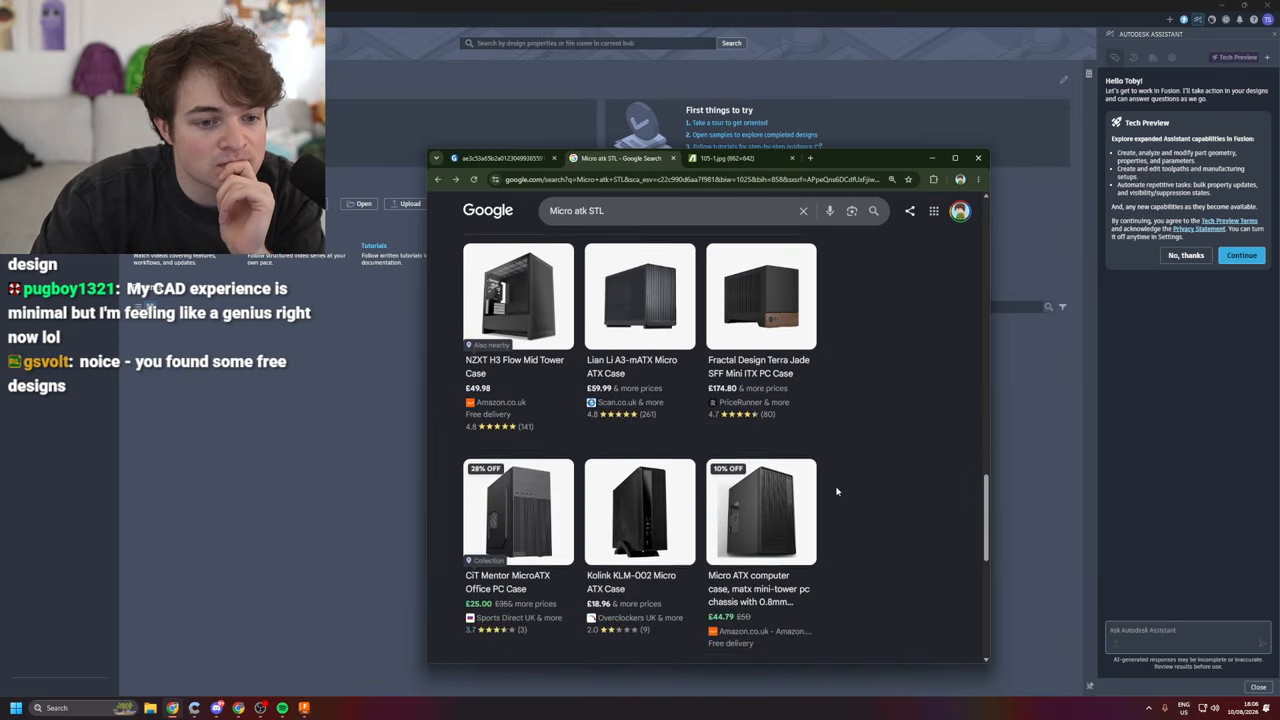
{"action": "scroll", "coordinate": [865, 500], "scroll_direction": "up", "scroll_amount": 8}
{"action": "scroll", "coordinate": [800, 430], "scroll_direction": "up", "scroll_amount": 8}
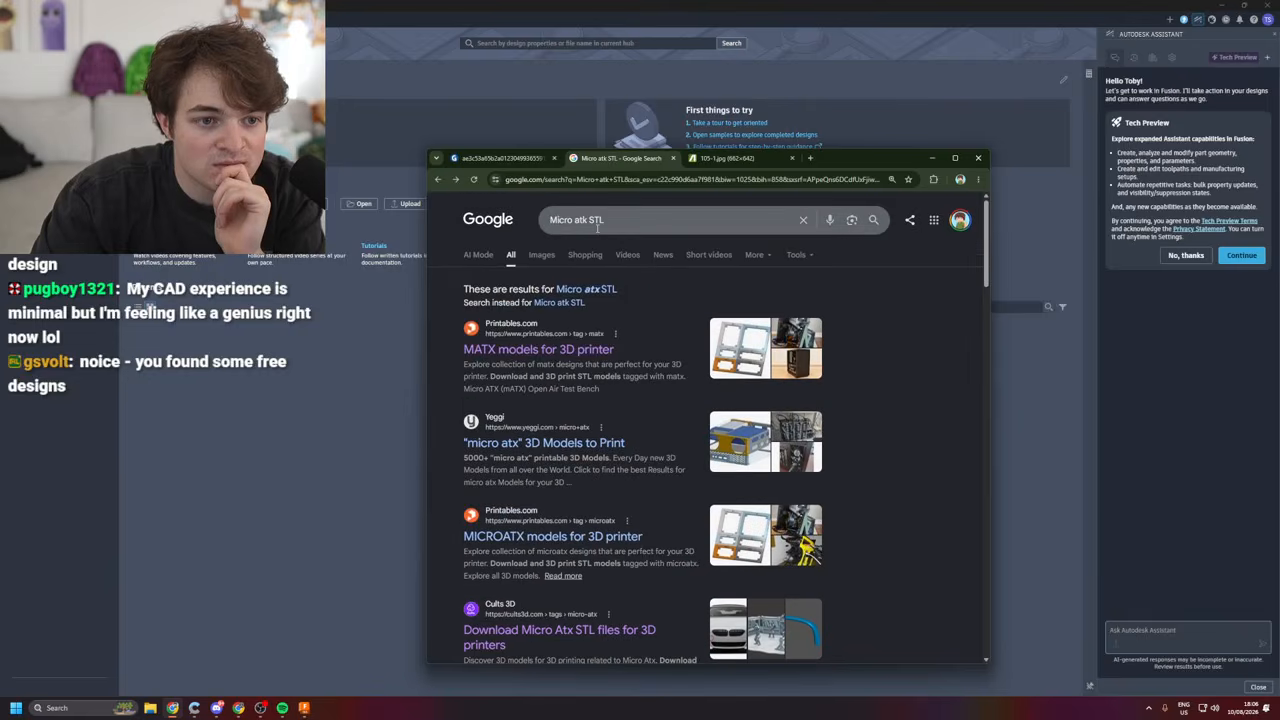
- Correct the search query to "Micro atx STL" and rerun the search
{"action": "left_click", "coordinate": [589, 219]}
{"action": "key", "text": "BackSpace"}
{"action": "type", "text": "x"}
{"action": "key", "text": "Return"}
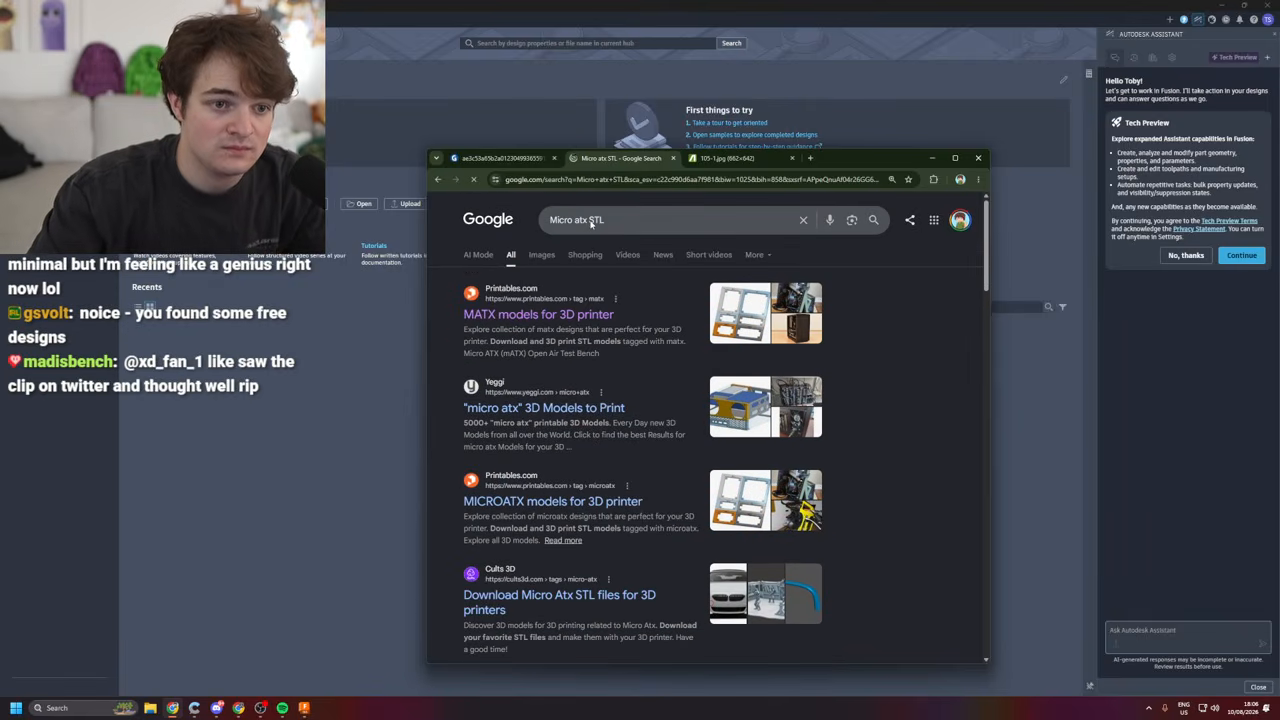
- Open Yeggi's "micro atx" 3D models page, continue without disabling the ad blocker, give cookie consent, and browse the models
{"action": "left_click", "coordinate": [601, 409]}
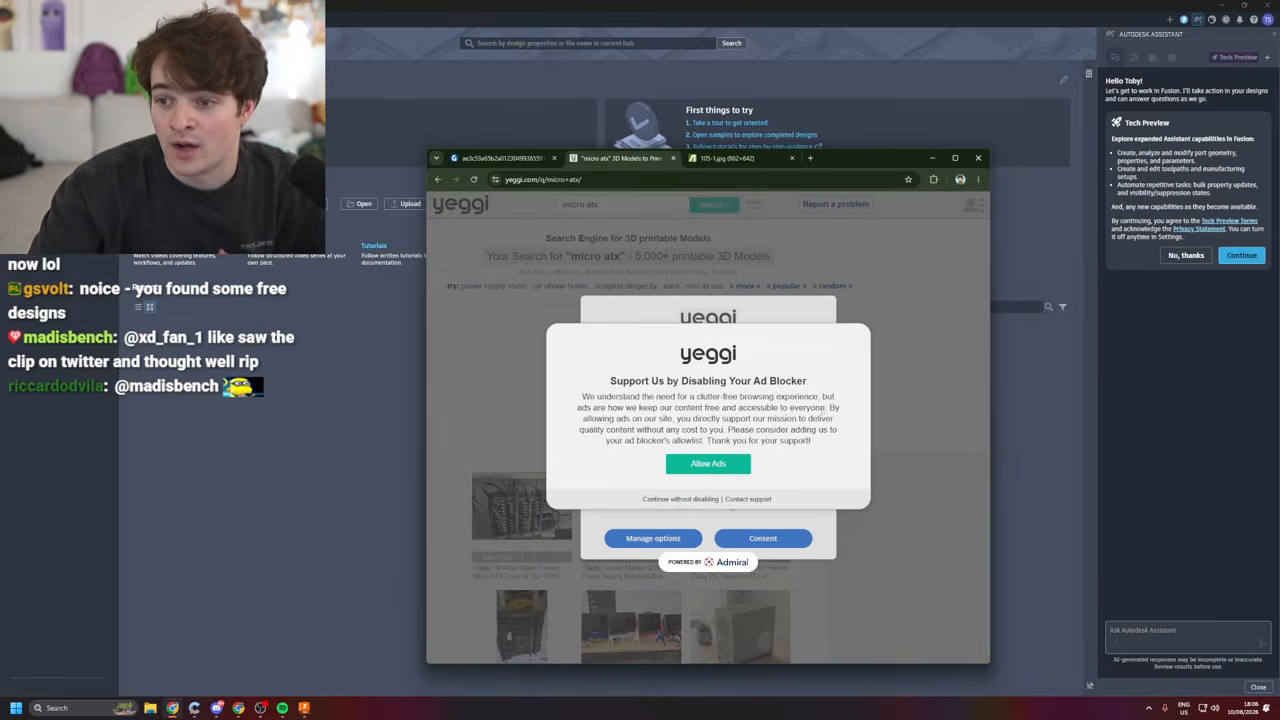
{"action": "left_click", "coordinate": [729, 466]}
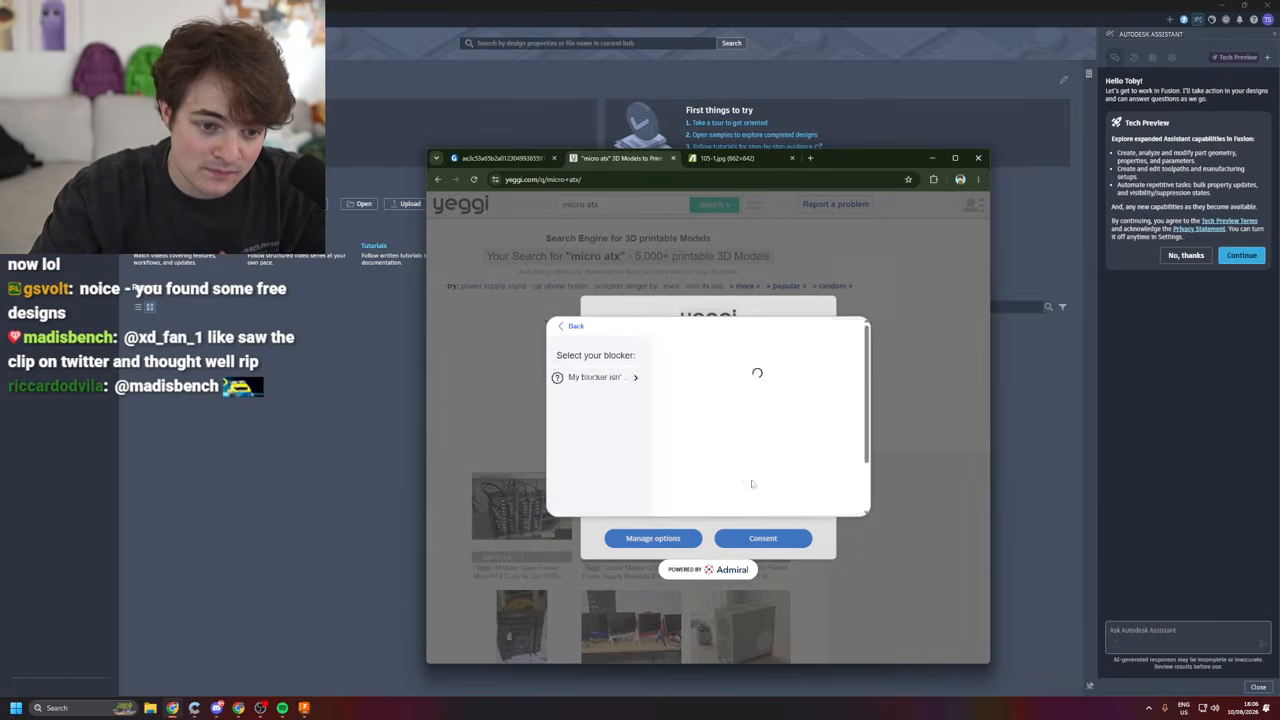
{"action": "left_click", "coordinate": [600, 289]}
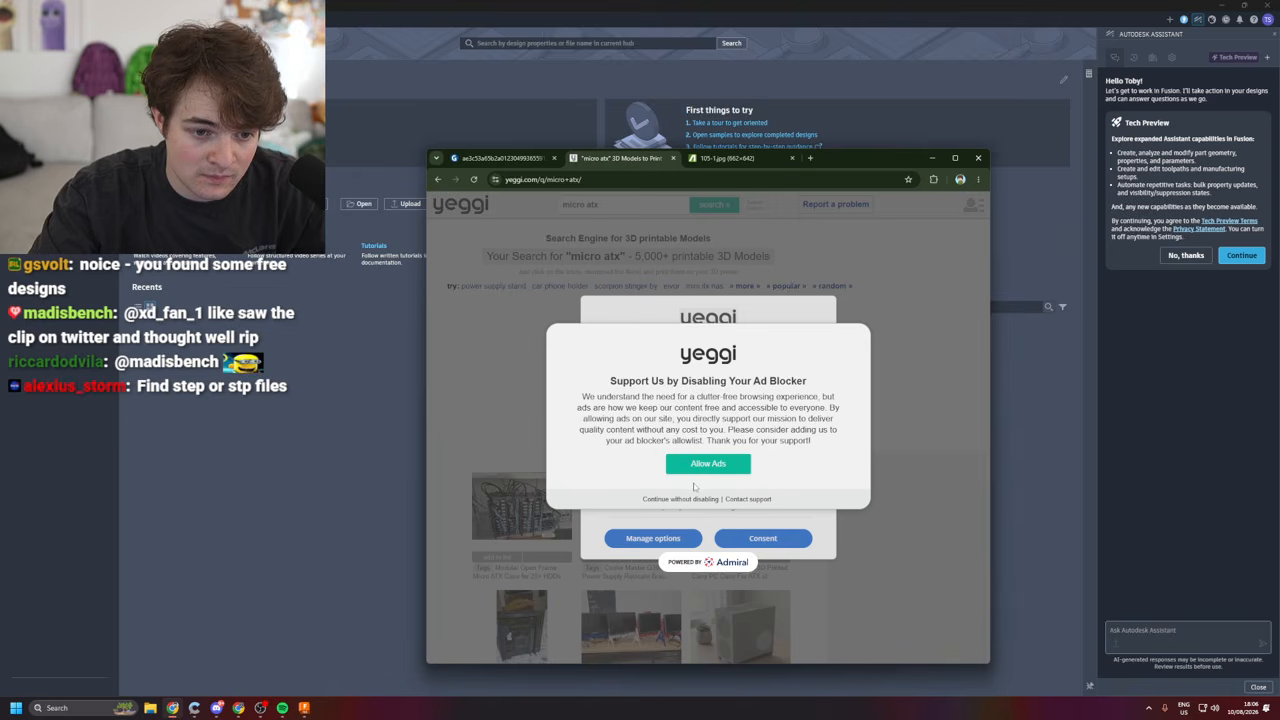
{"action": "left_click", "coordinate": [712, 499]}
{"action": "left_click", "coordinate": [730, 539]}
{"action": "scroll", "coordinate": [709, 457], "scroll_direction": "down", "scroll_amount": 3}
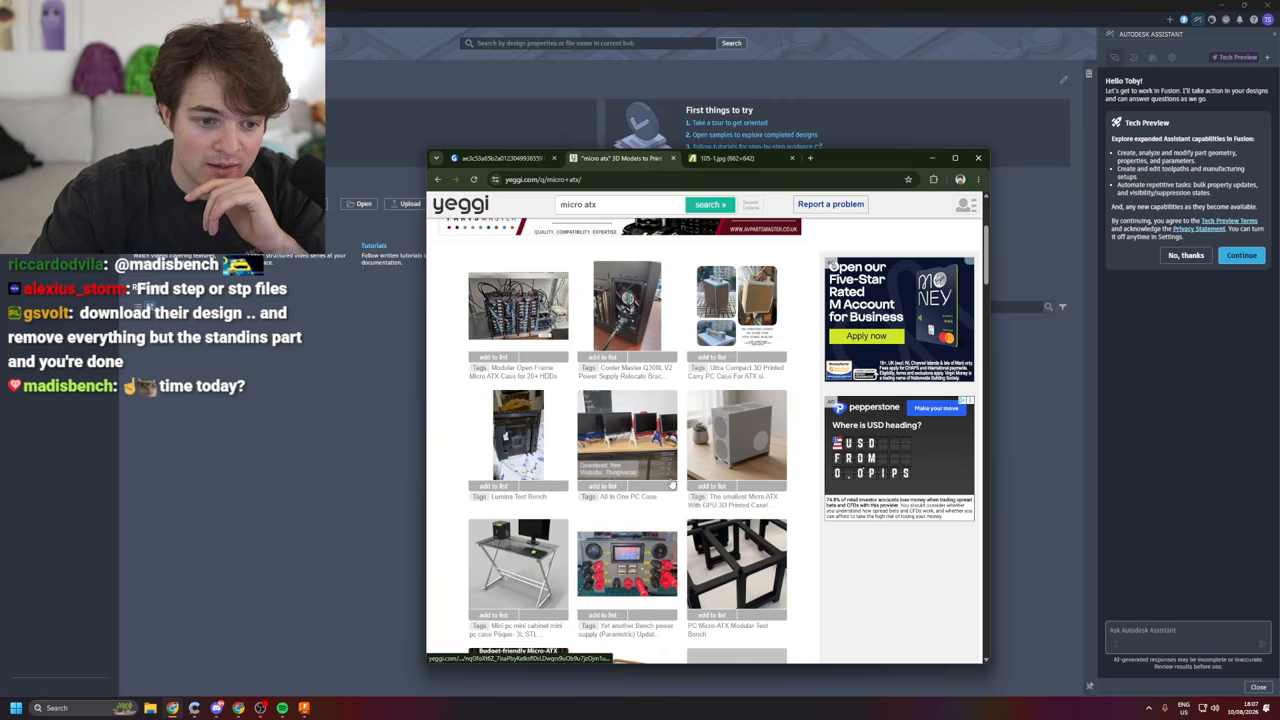
- Finish browsing the Yeggi models, check the ASRock mounting-hole diagram, and return to the Gigabyte B650M-k schematic search results
{"action": "scroll", "coordinate": [727, 468], "scroll_direction": "down", "scroll_amount": 3}
{"action": "scroll", "coordinate": [632, 430], "scroll_direction": "up", "scroll_amount": 7}
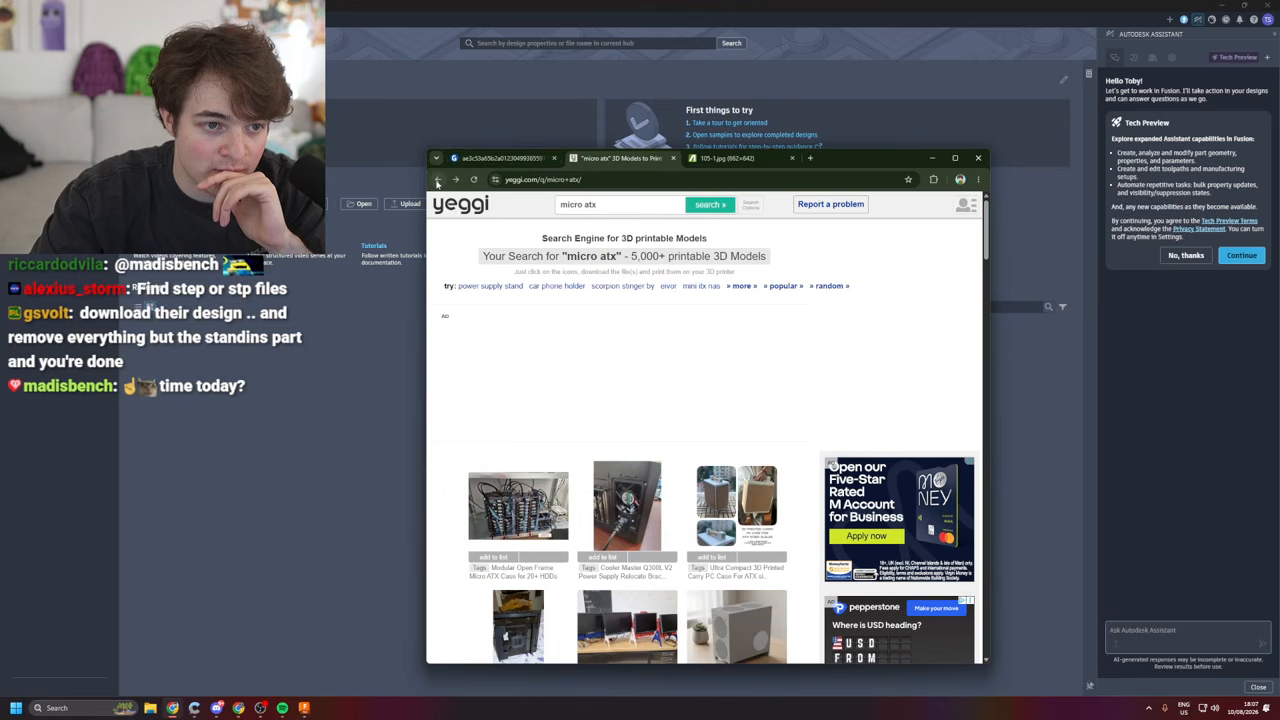
{"action": "key", "text": "ctrl+Tab"}
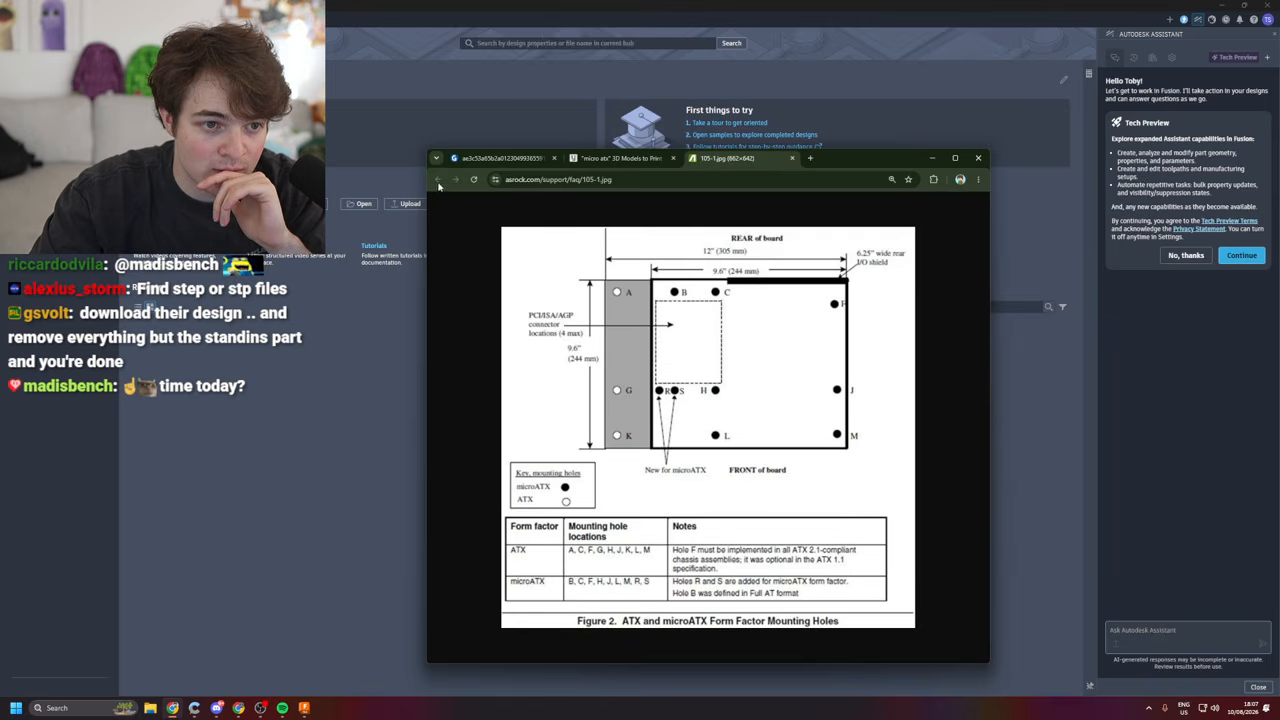
{"action": "key", "text": "ctrl+Tab"}
{"action": "left_click", "coordinate": [437, 180]}
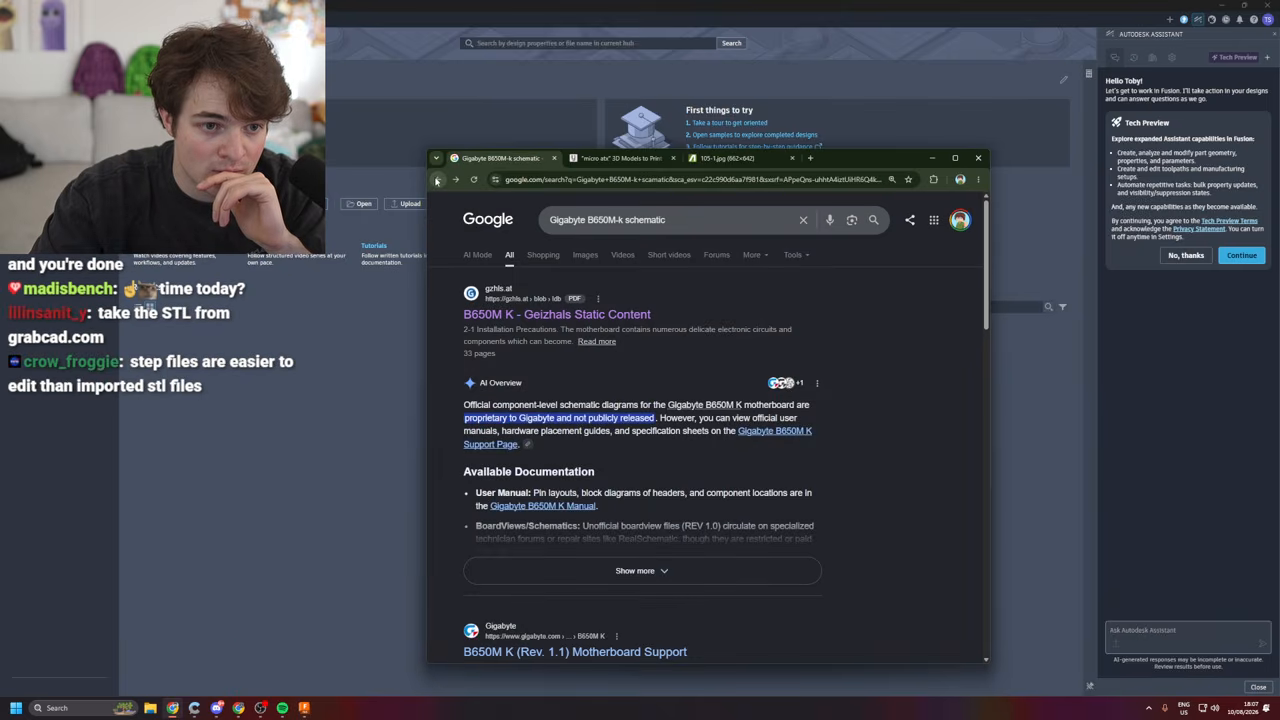
- Look through the Indiafix Gigabyte B650M K Rev 1.0 schematic page, go back, and open Gigabyte's B650M K (Rev. 1.0) support page
{"action": "scroll", "coordinate": [693, 323], "scroll_direction": "down", "scroll_amount": 5}
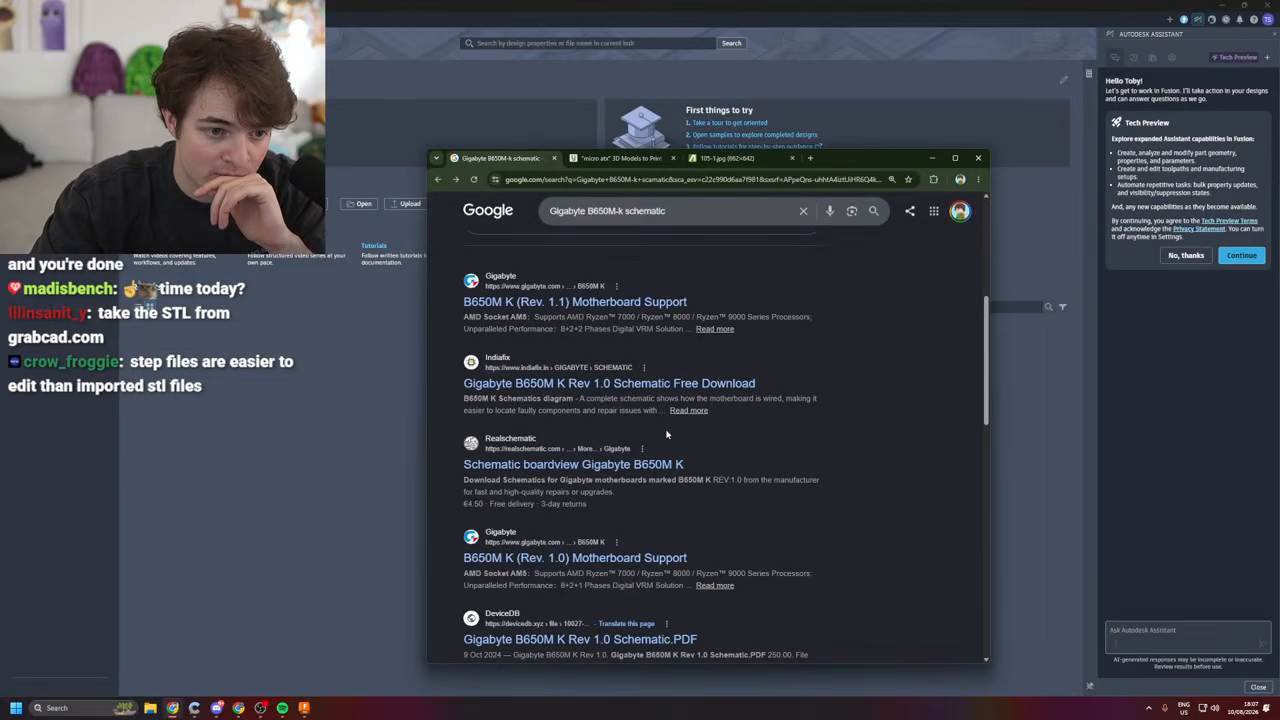
{"action": "left_click", "coordinate": [658, 385]}
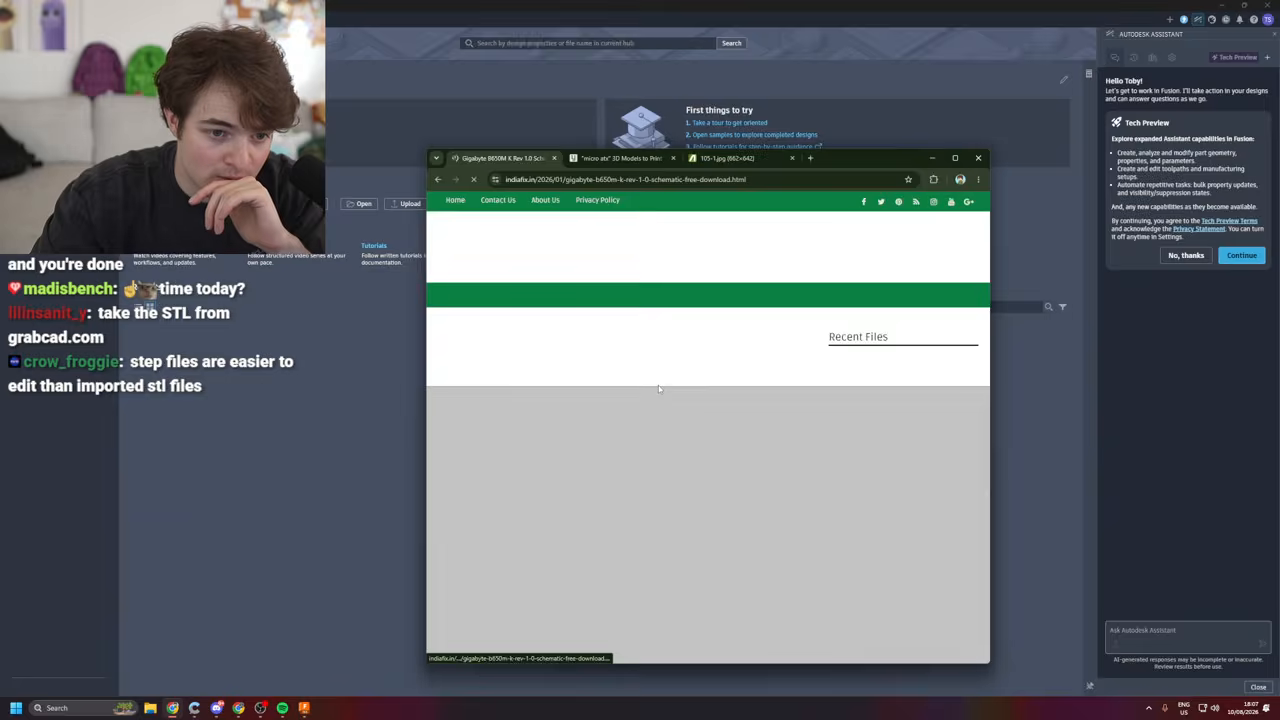
{"action": "left_click", "coordinate": [762, 528]}
{"action": "scroll", "coordinate": [703, 439], "scroll_direction": "down", "scroll_amount": 15}
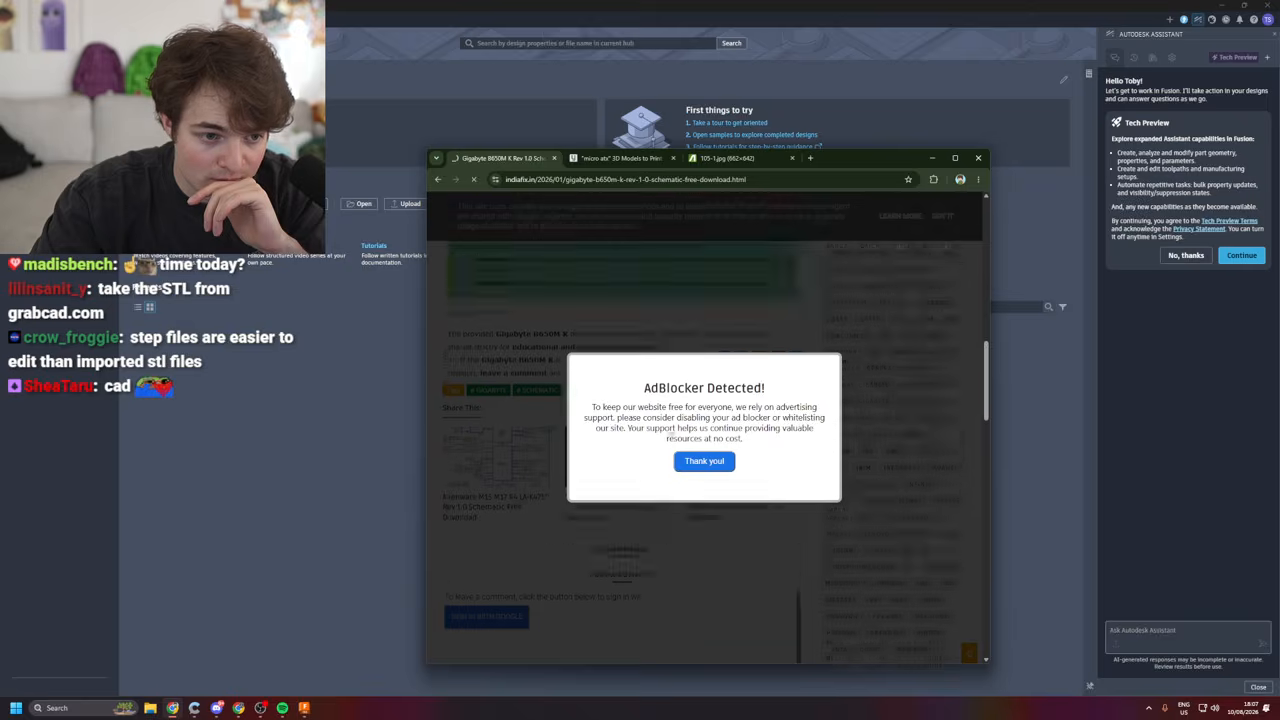
{"action": "left_click", "coordinate": [438, 180]}
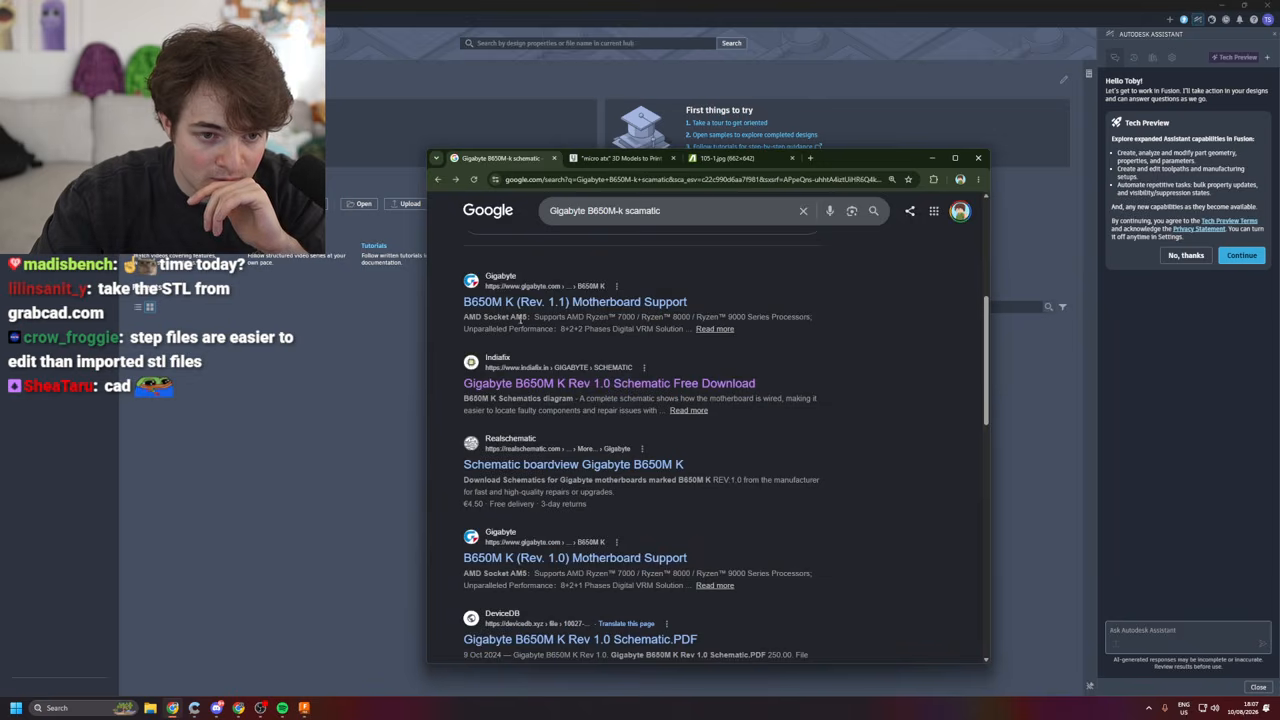
{"action": "left_click", "coordinate": [673, 557]}
- Open grabcad.com and look through its home page and the GrabCAD Print page for a way to the model library
{"action": "left_click", "coordinate": [590, 157]}
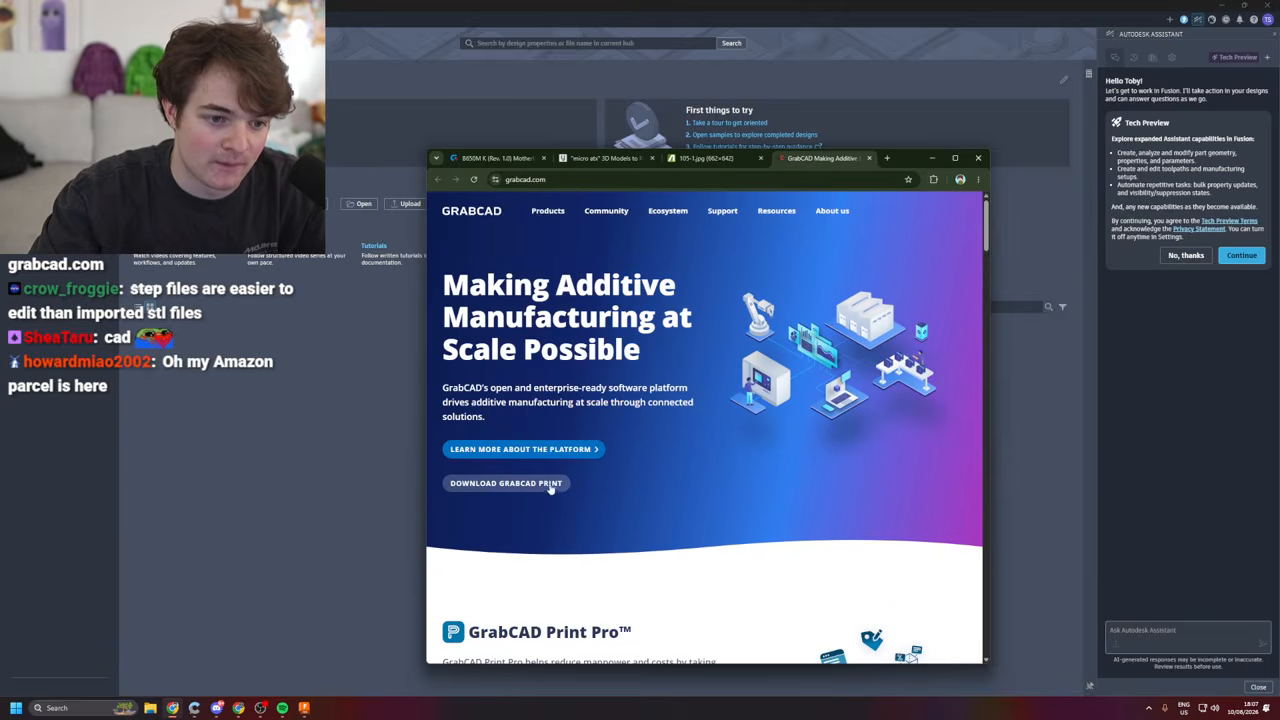
{"action": "scroll", "coordinate": [648, 479], "scroll_direction": "down", "scroll_amount": 7}
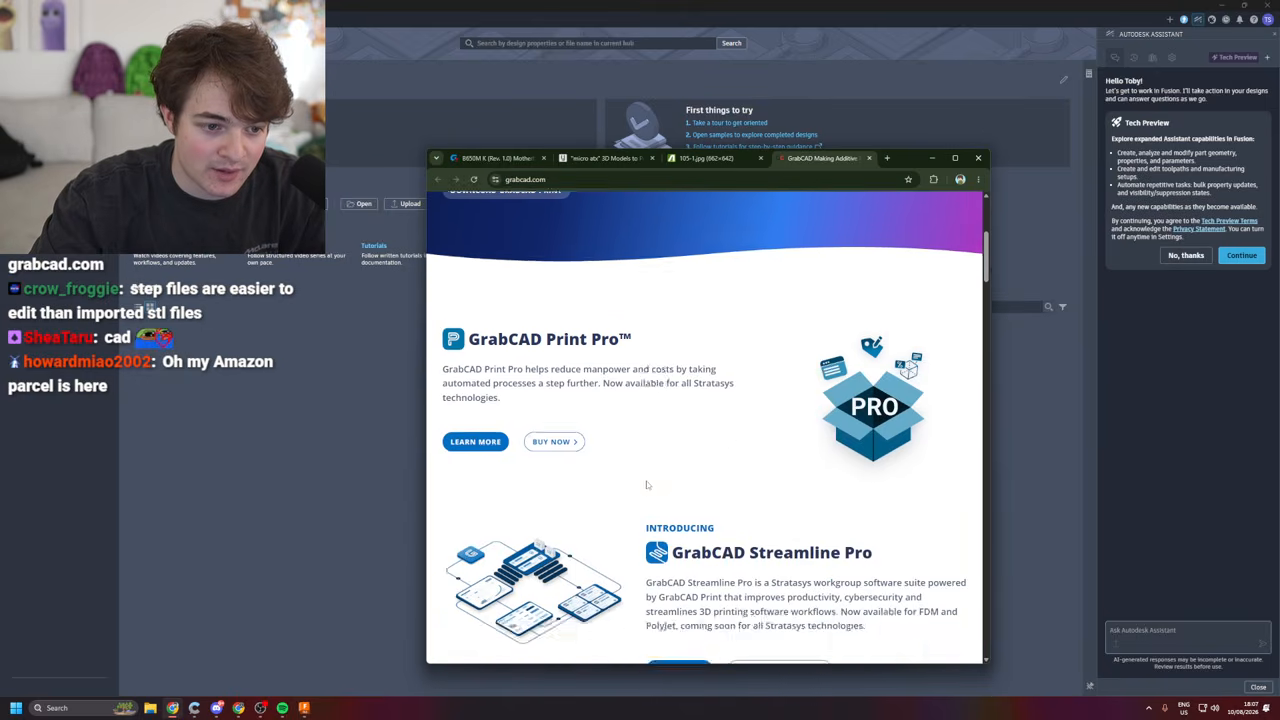
{"action": "scroll", "coordinate": [648, 479], "scroll_direction": "up", "scroll_amount": 2}
{"action": "scroll", "coordinate": [571, 429], "scroll_direction": "up", "scroll_amount": 3}
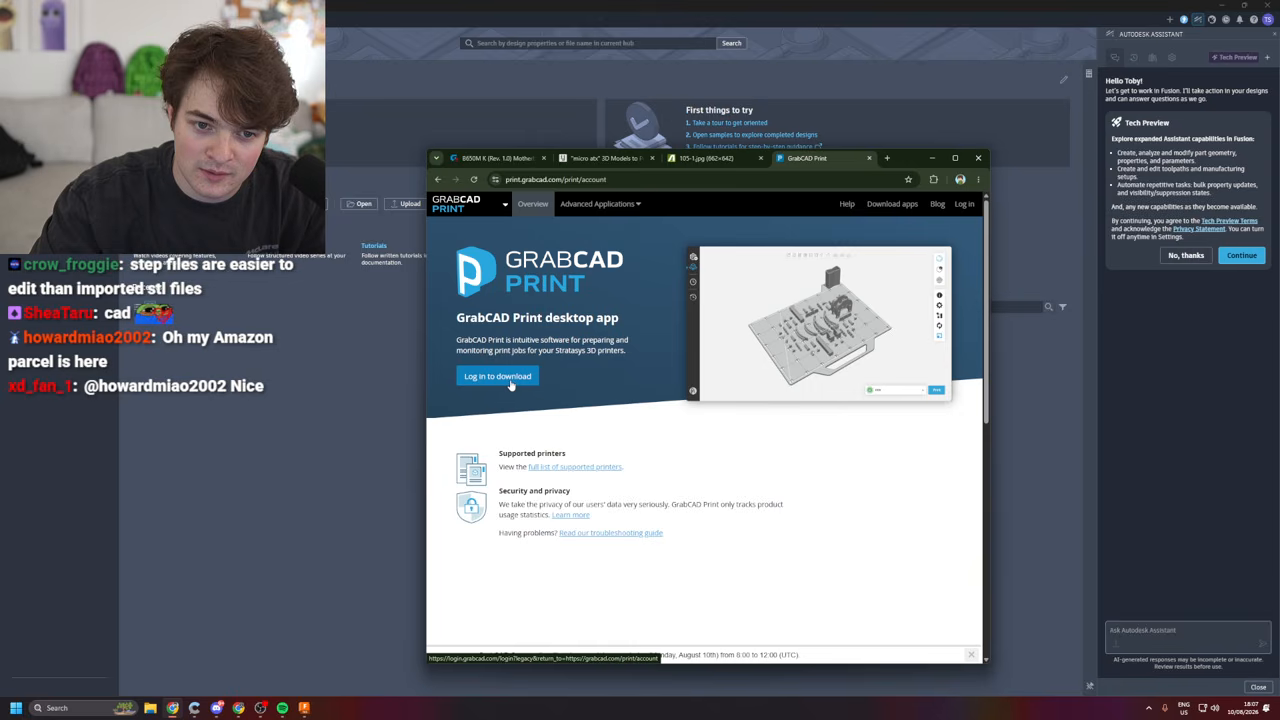
{"action": "left_click", "coordinate": [598, 203]}
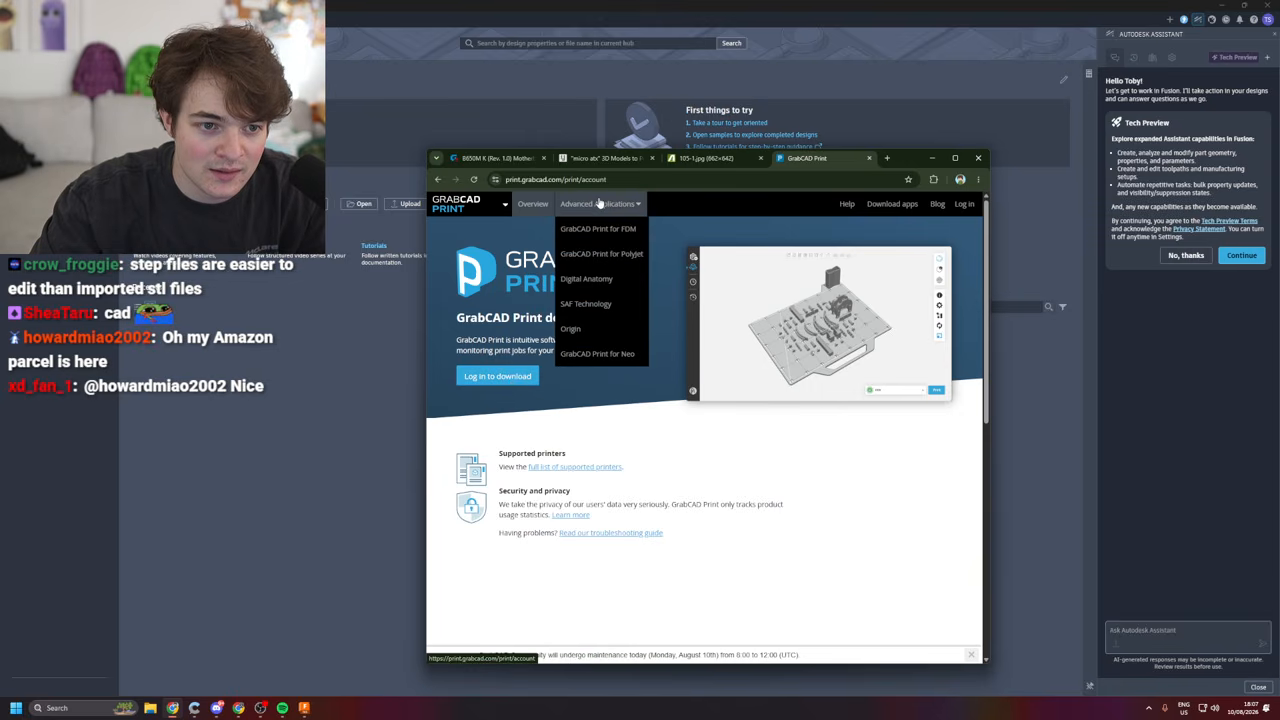
{"action": "mouse_move", "coordinate": [452, 205]}
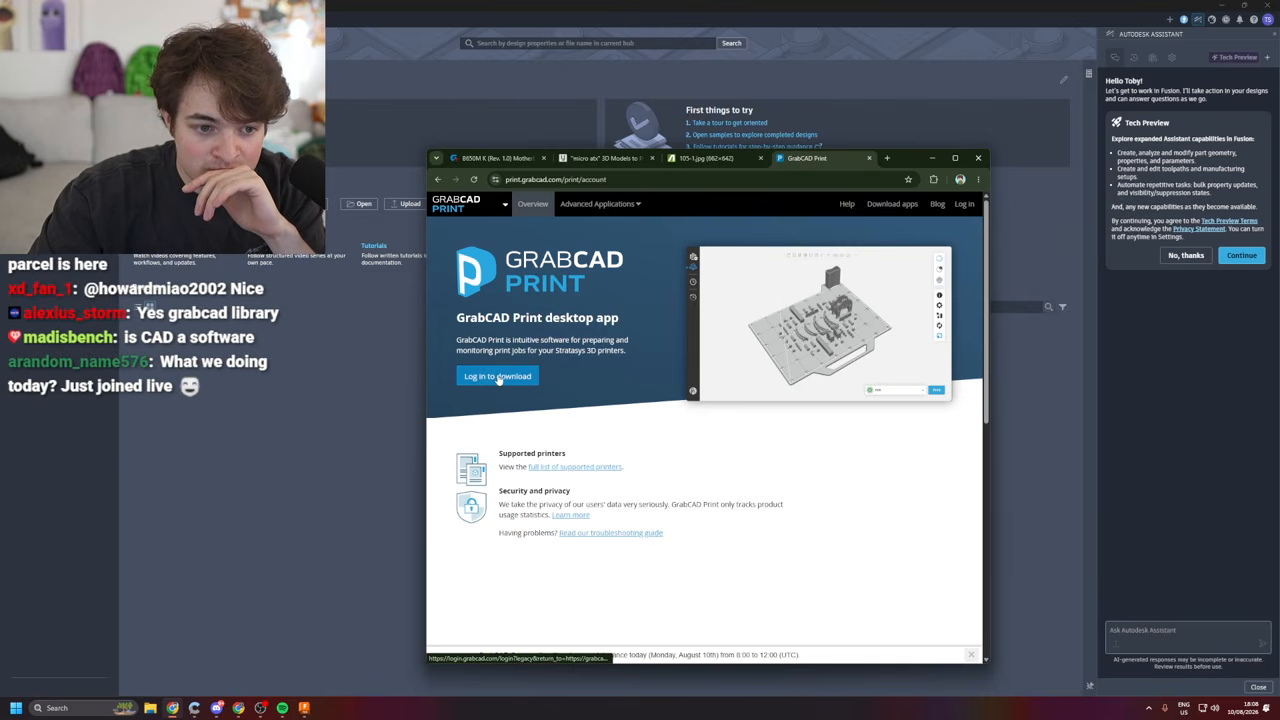
- Maximise the browser window, search the web for "grabcad library cad", and open the GrabCAD model library
{"action": "left_click_drag", "start_coordinate": [885, 167], "coordinate": [892, 2]}
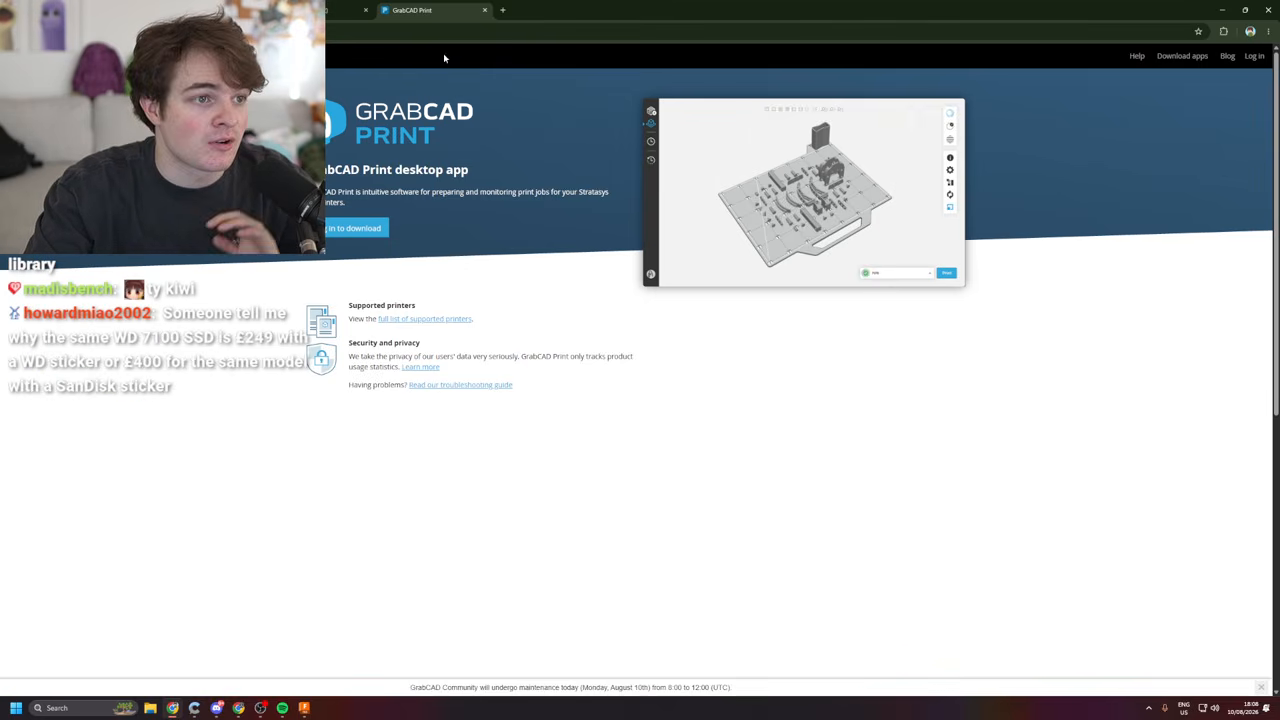
{"action": "left_click", "coordinate": [320, 31]}
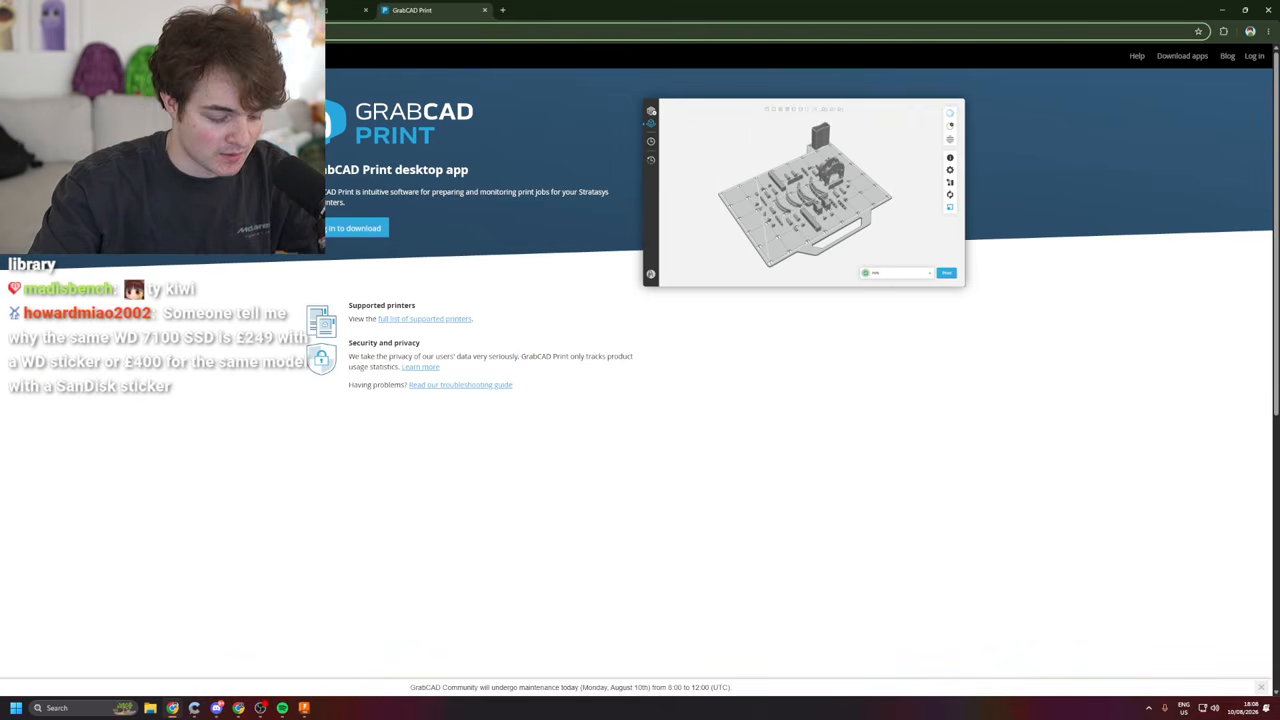
{"action": "type", "text": "grabcad library"}
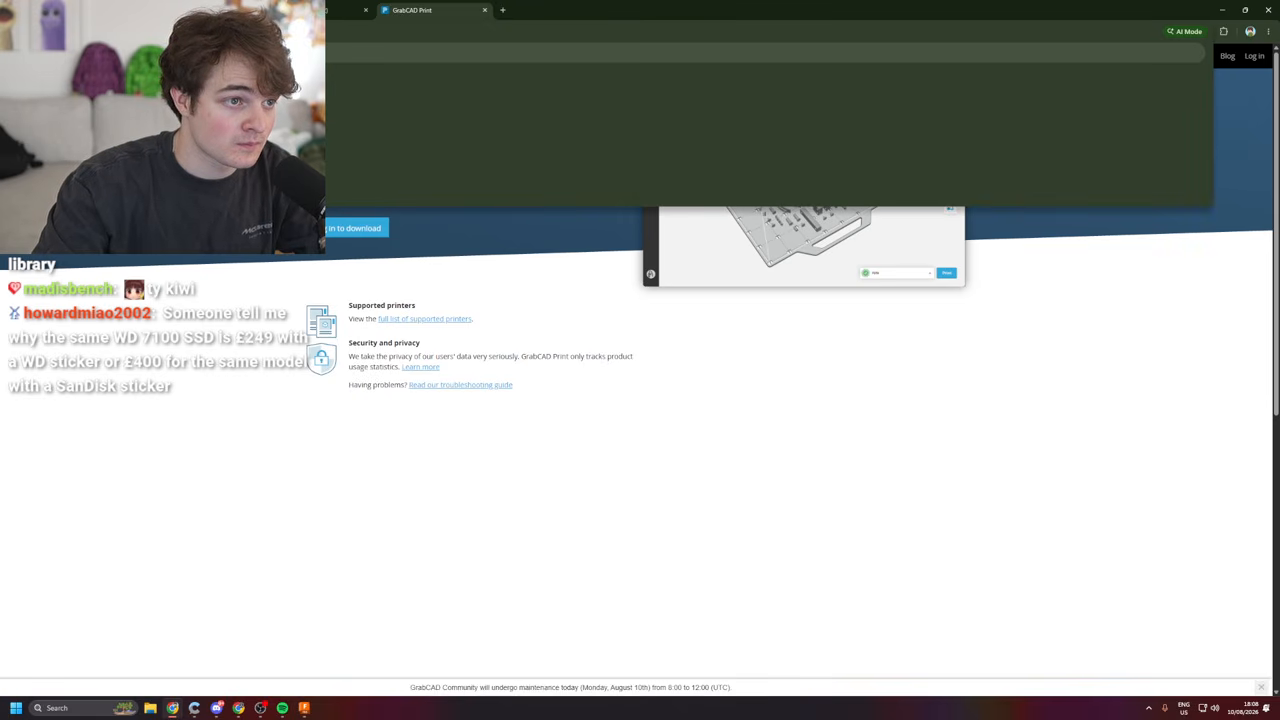
{"action": "type", "text": " cad"}
{"action": "key", "text": "Return"}
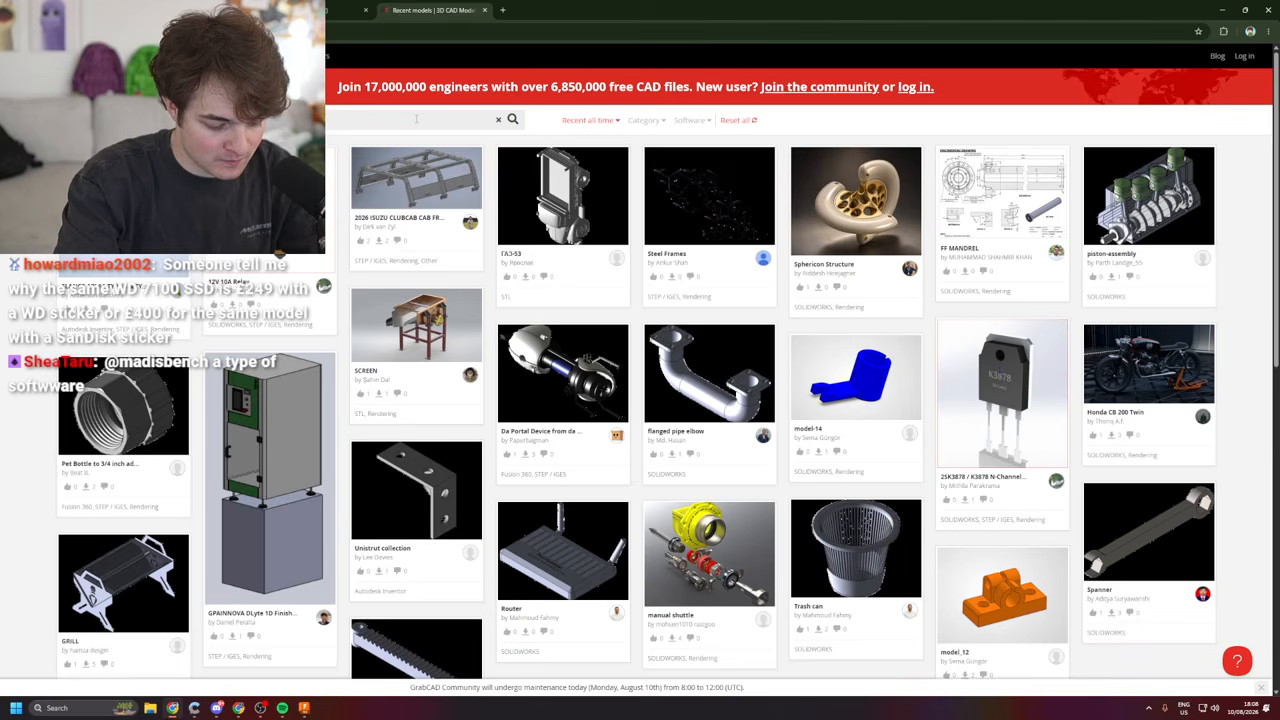
- Search the GrabCAD library for M-ATX and try different results-per-page settings on the model list
{"action": "key", "text": "Return"}
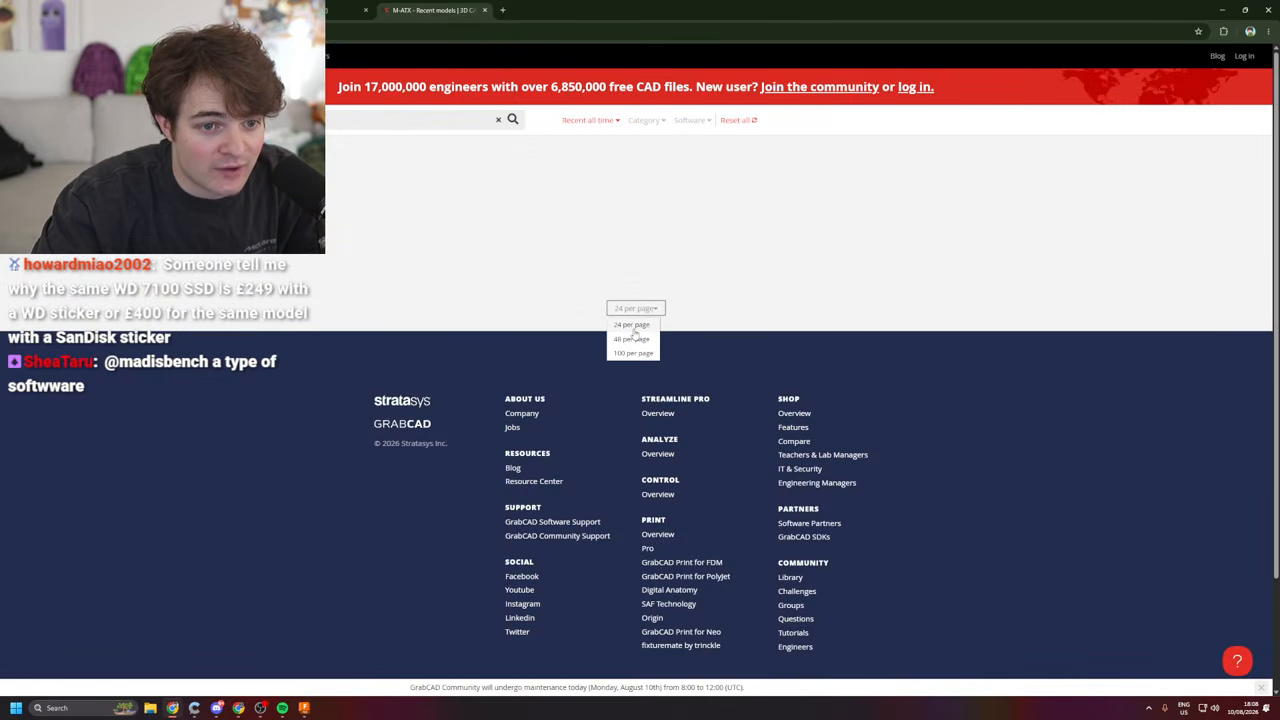
{"action": "left_click", "coordinate": [635, 345]}
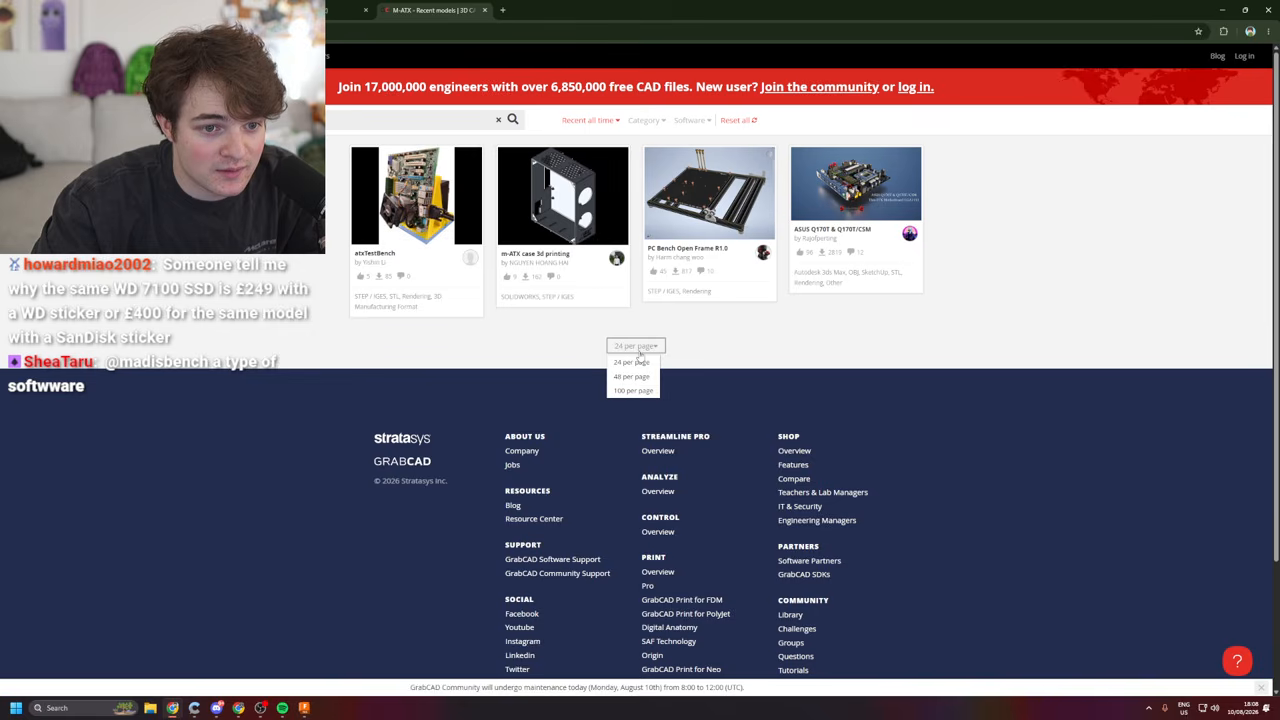
{"action": "left_click", "coordinate": [634, 387]}
{"action": "left_click", "coordinate": [635, 308]}
{"action": "left_click", "coordinate": [634, 322]}
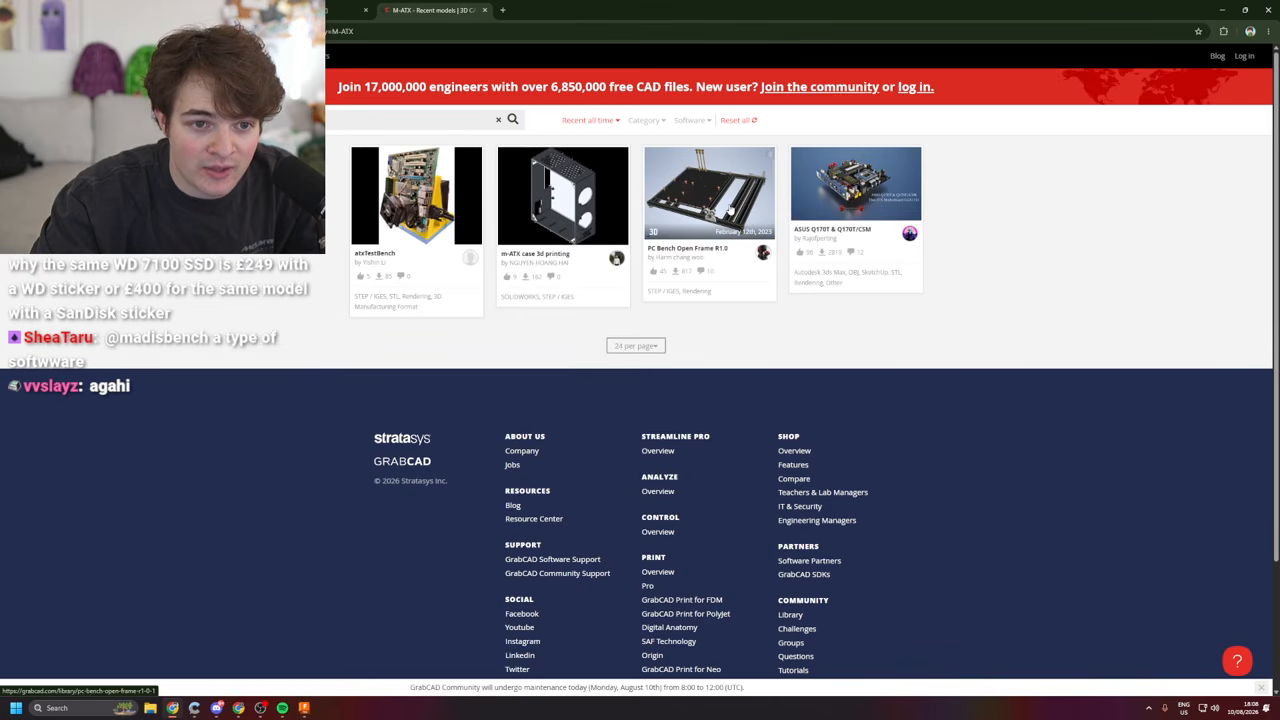
- Open the PC Bench Open Frame R1.0 model page and examine its images and file list
{"action": "left_click", "coordinate": [730, 210]}
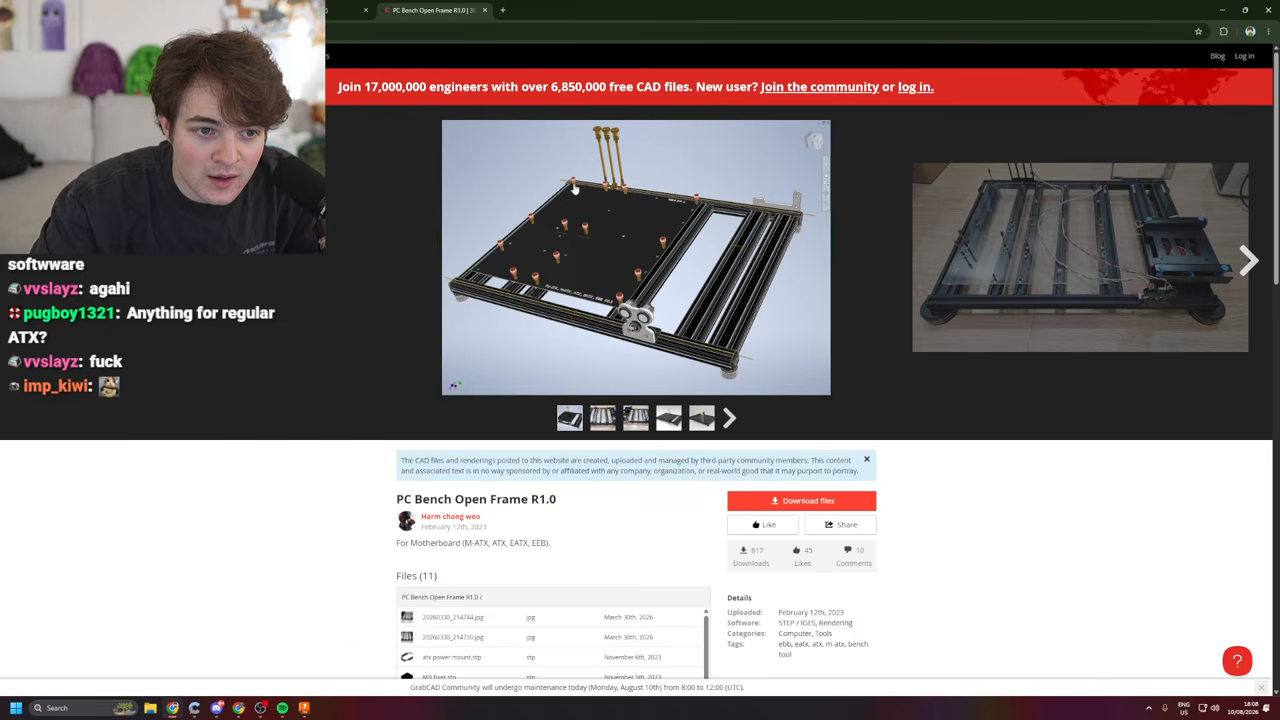
{"action": "left_click", "coordinate": [614, 422]}
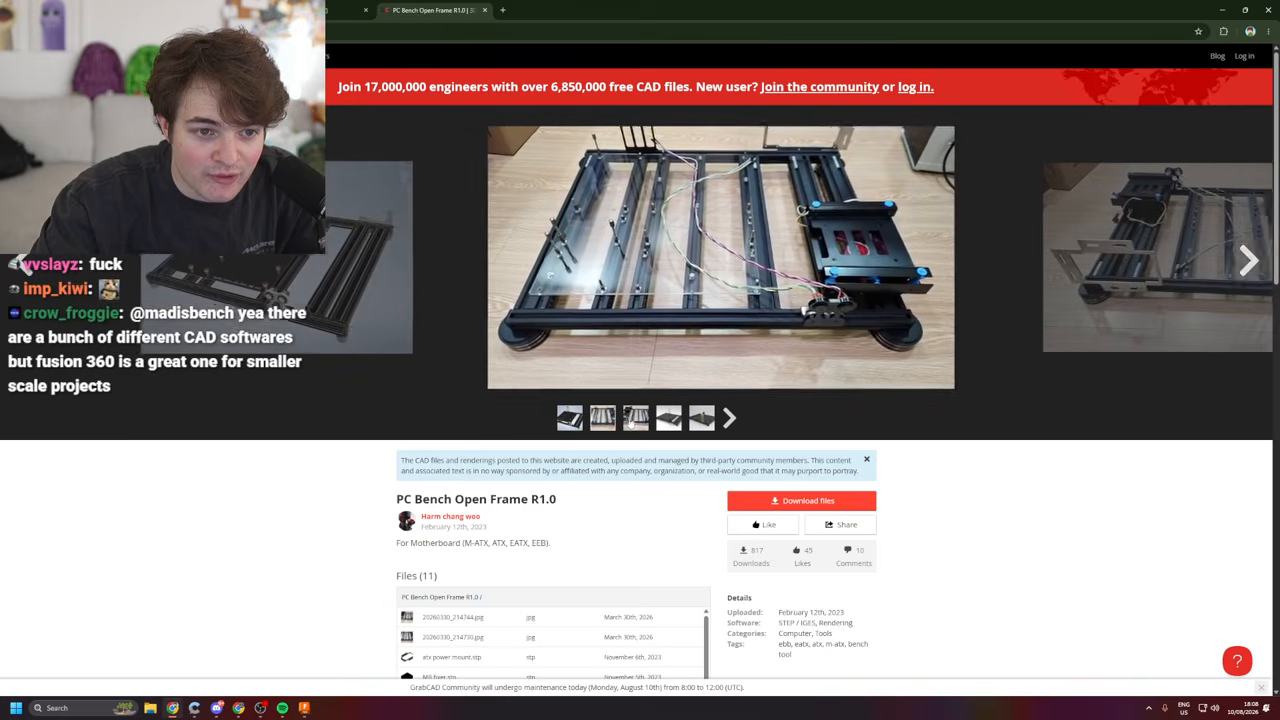
{"action": "left_click", "coordinate": [635, 421]}
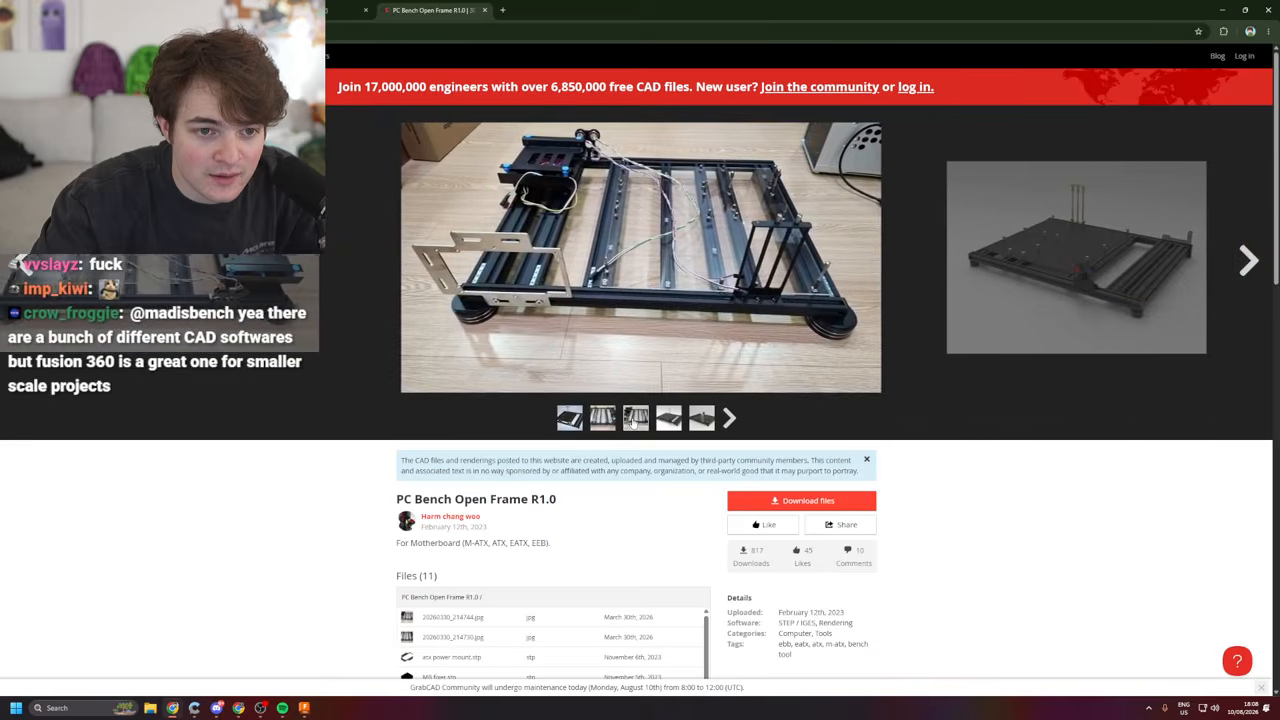
{"action": "left_click", "coordinate": [568, 419]}
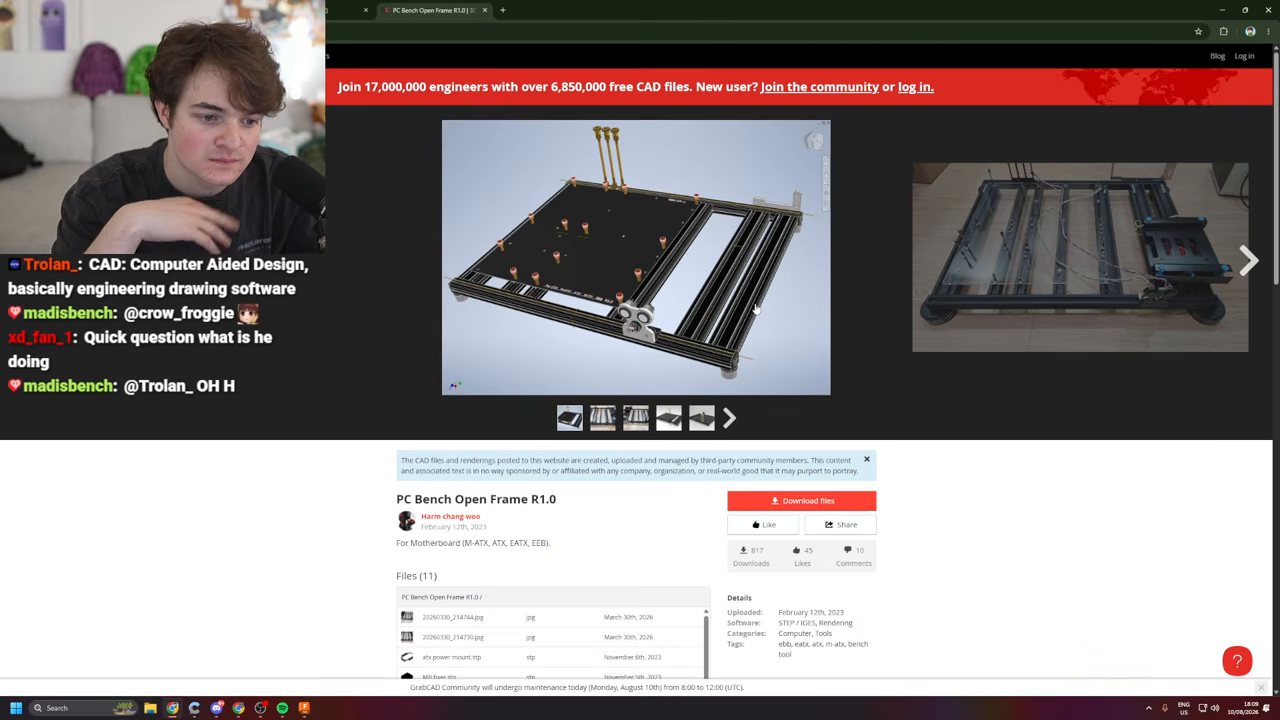
{"action": "scroll", "coordinate": [483, 540], "scroll_direction": "down", "scroll_amount": 2}
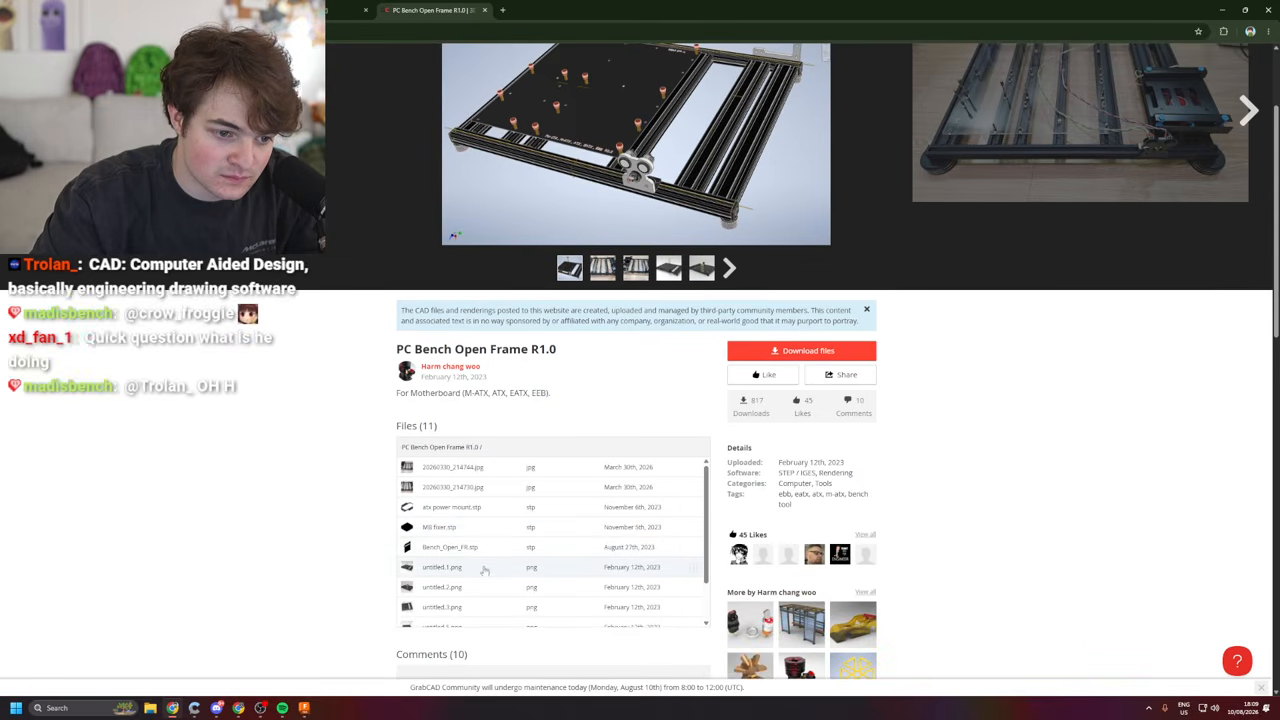
{"action": "scroll", "coordinate": [483, 568], "scroll_direction": "up", "scroll_amount": 2}
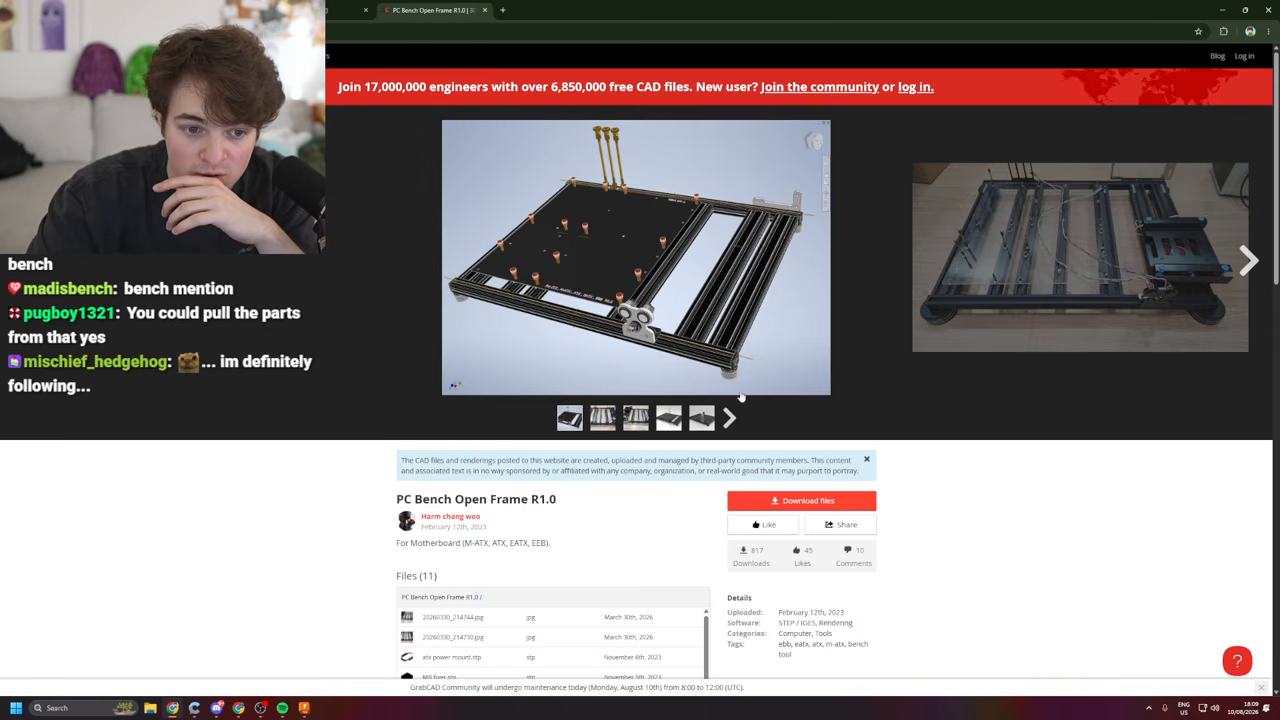
- Request the PC Bench Open Frame R1.0 files, move the GrabCAD tab into a separate window off-screen, and close the remaining browser window
{"action": "left_click", "coordinate": [790, 508]}
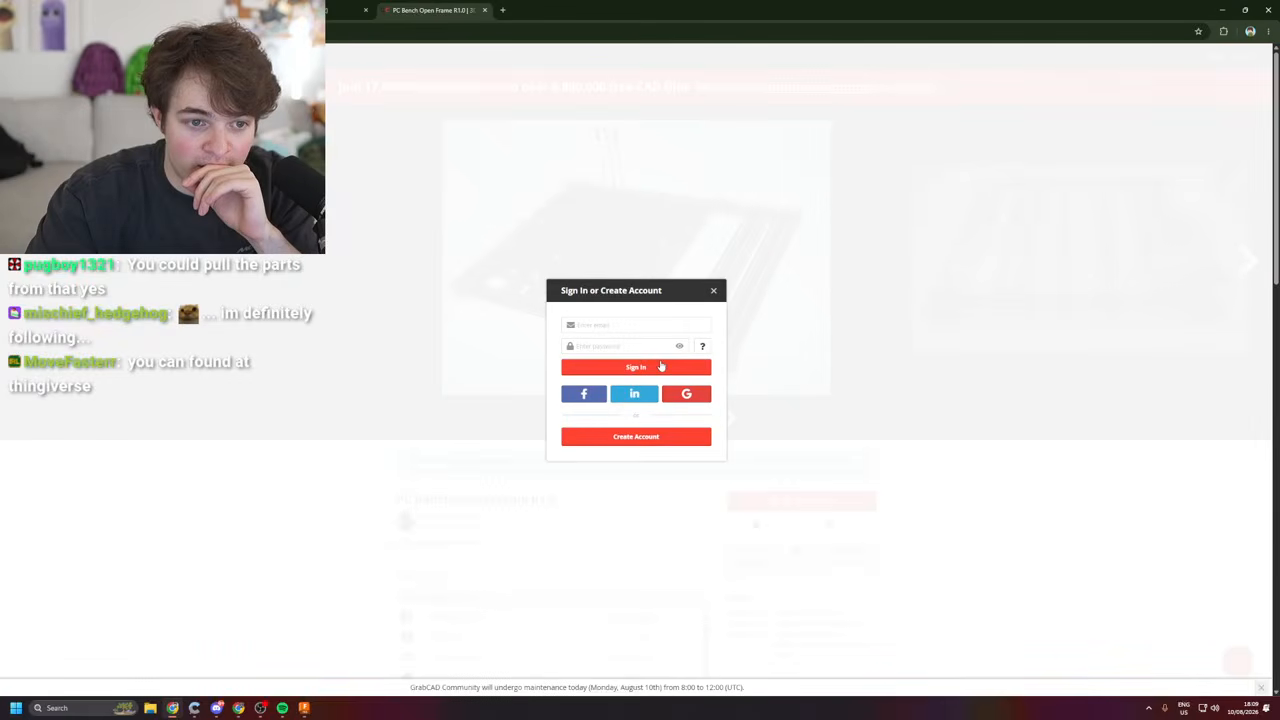
{"action": "left_click_drag", "start_coordinate": [412, 14], "coordinate": [0, 350]}
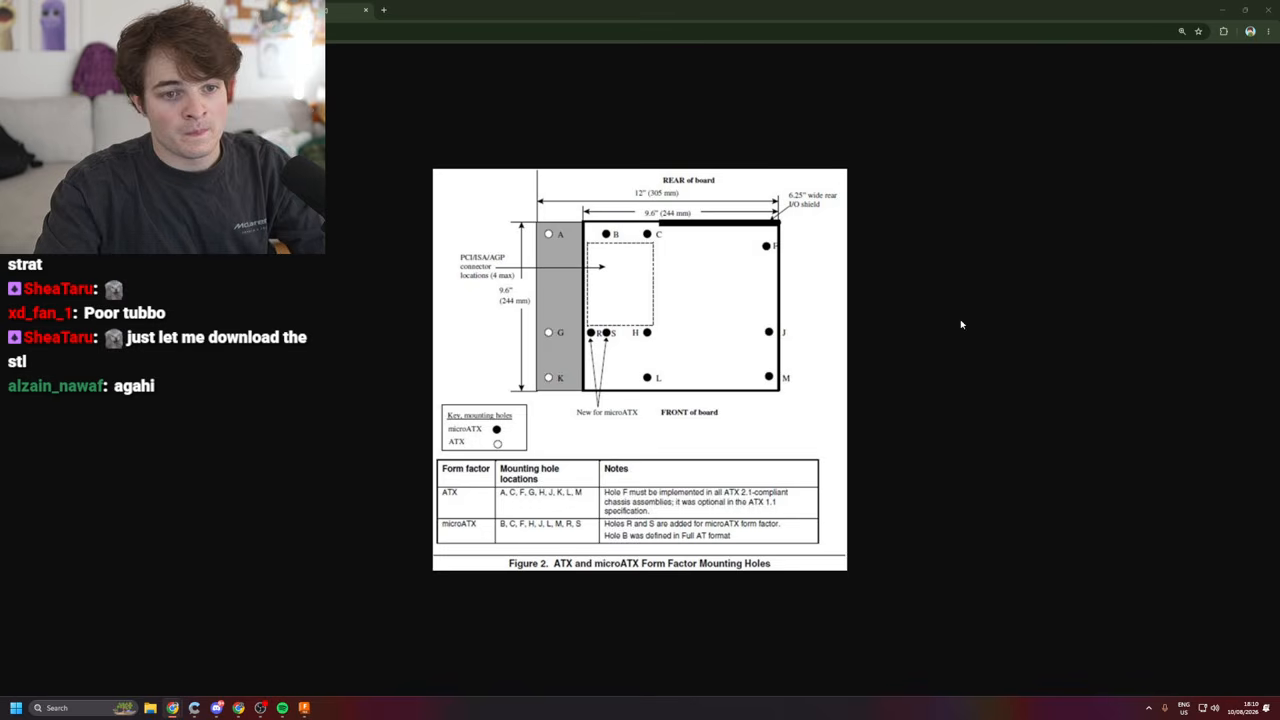
{"action": "left_click_drag", "start_coordinate": [580, 6], "coordinate": [466, 188]}
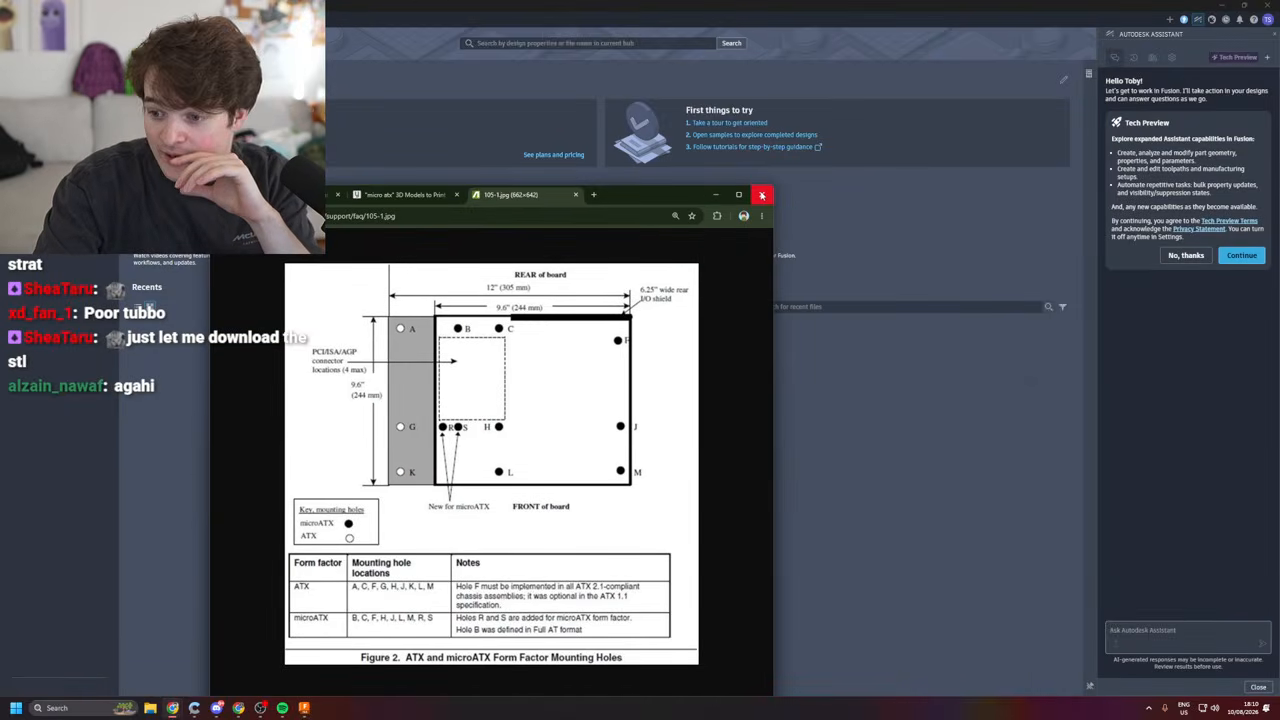
{"action": "left_click", "coordinate": [760, 195]}
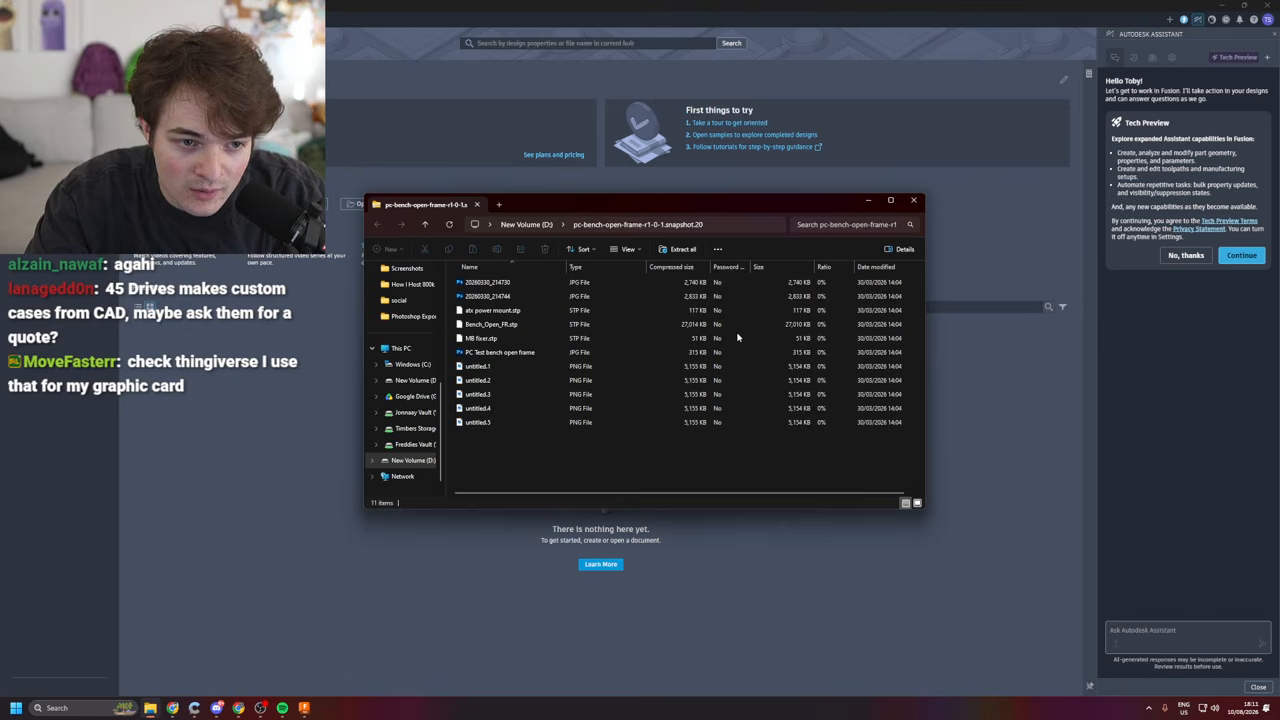
- Inspect the downloaded pc-bench-open-frame archive, picking out Bench_Open_FR.stp and enlarging the file icons
{"action": "left_click", "coordinate": [520, 326]}
{"action": "left_click_drag", "start_coordinate": [538, 330], "coordinate": [568, 326]}
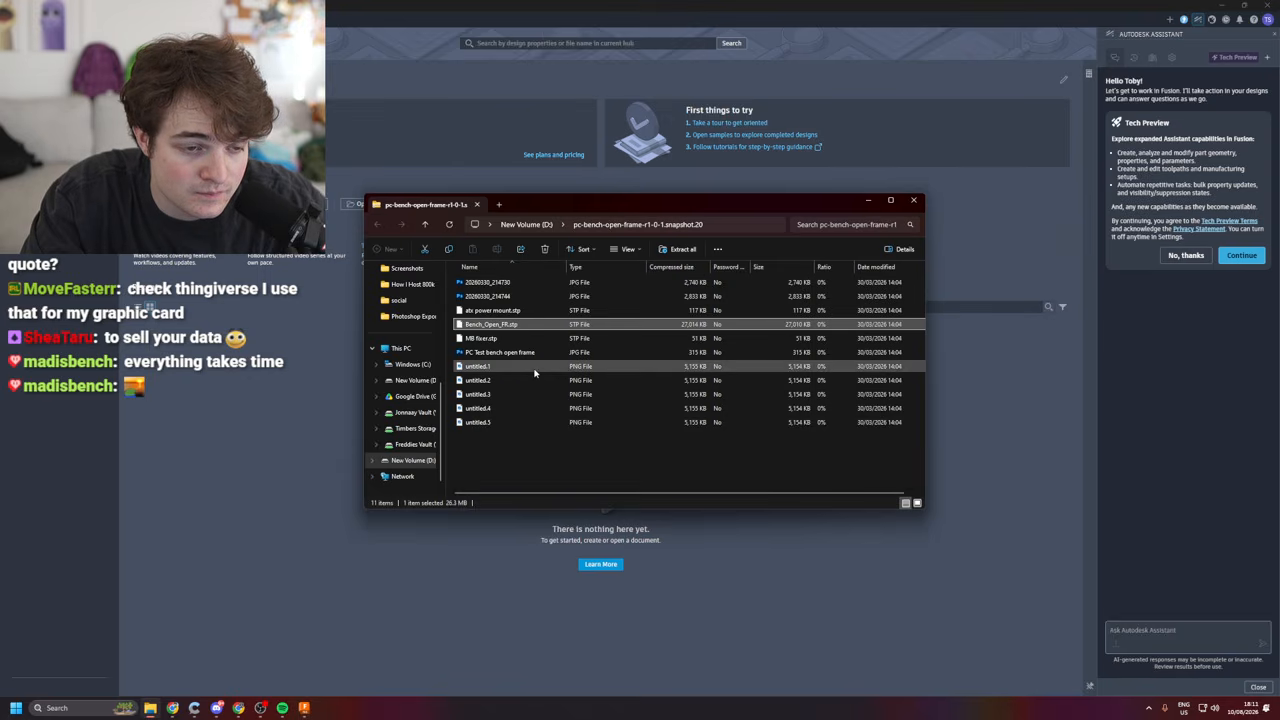
{"action": "scroll", "coordinate": [525, 371], "scroll_direction": "up", "scroll_amount": 3, "text": "ctrl"}
{"action": "scroll", "coordinate": [605, 352], "scroll_direction": "up", "scroll_amount": 2, "text": "ctrl"}
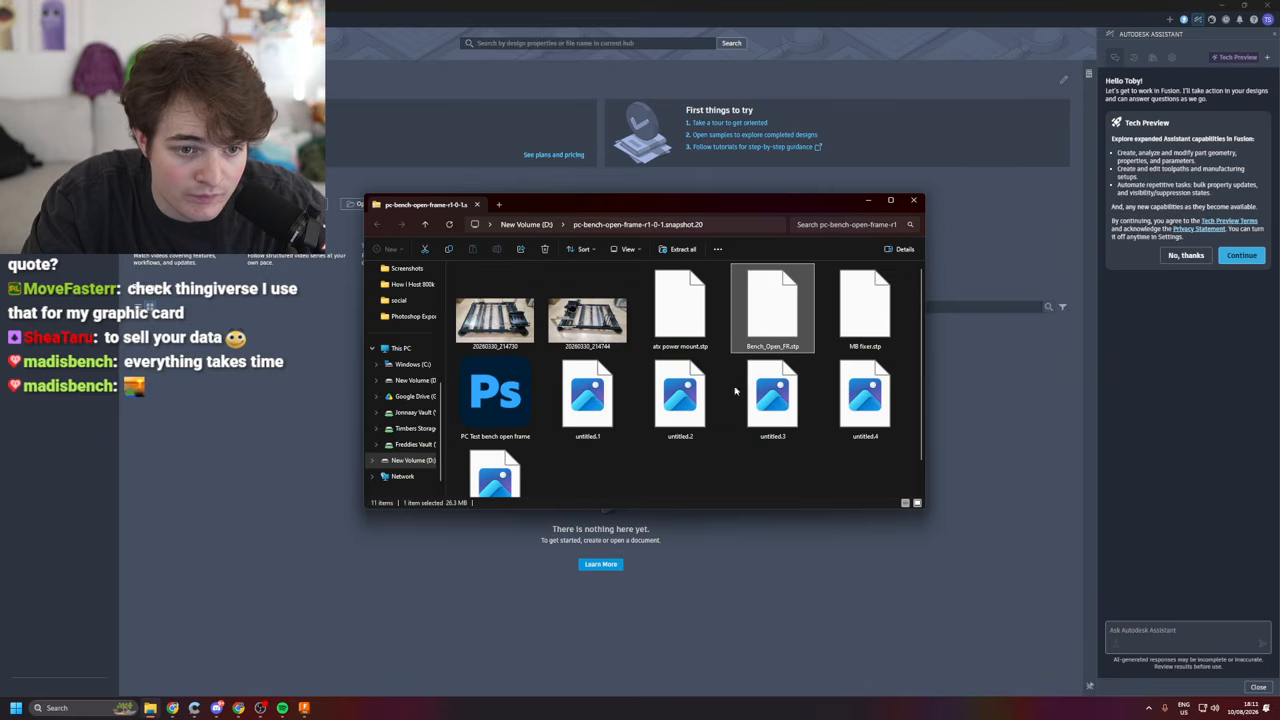
{"action": "left_click", "coordinate": [725, 490]}
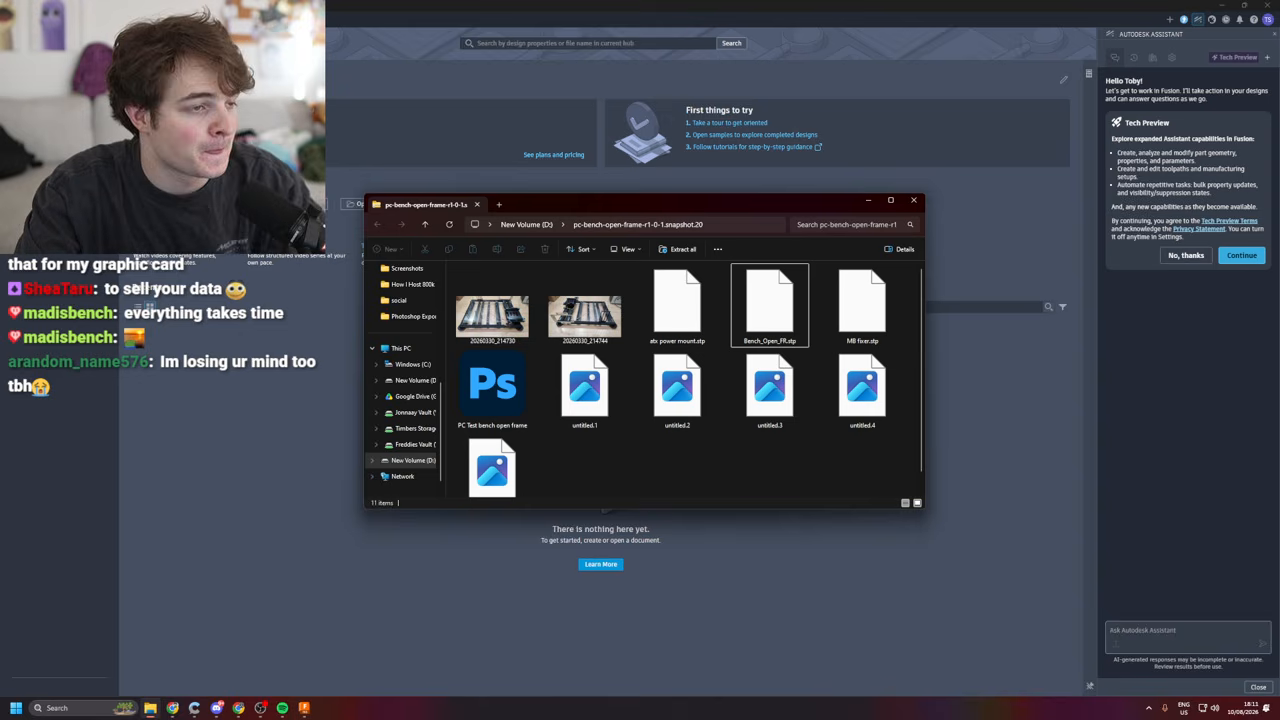
{"action": "left_click", "coordinate": [784, 458]}
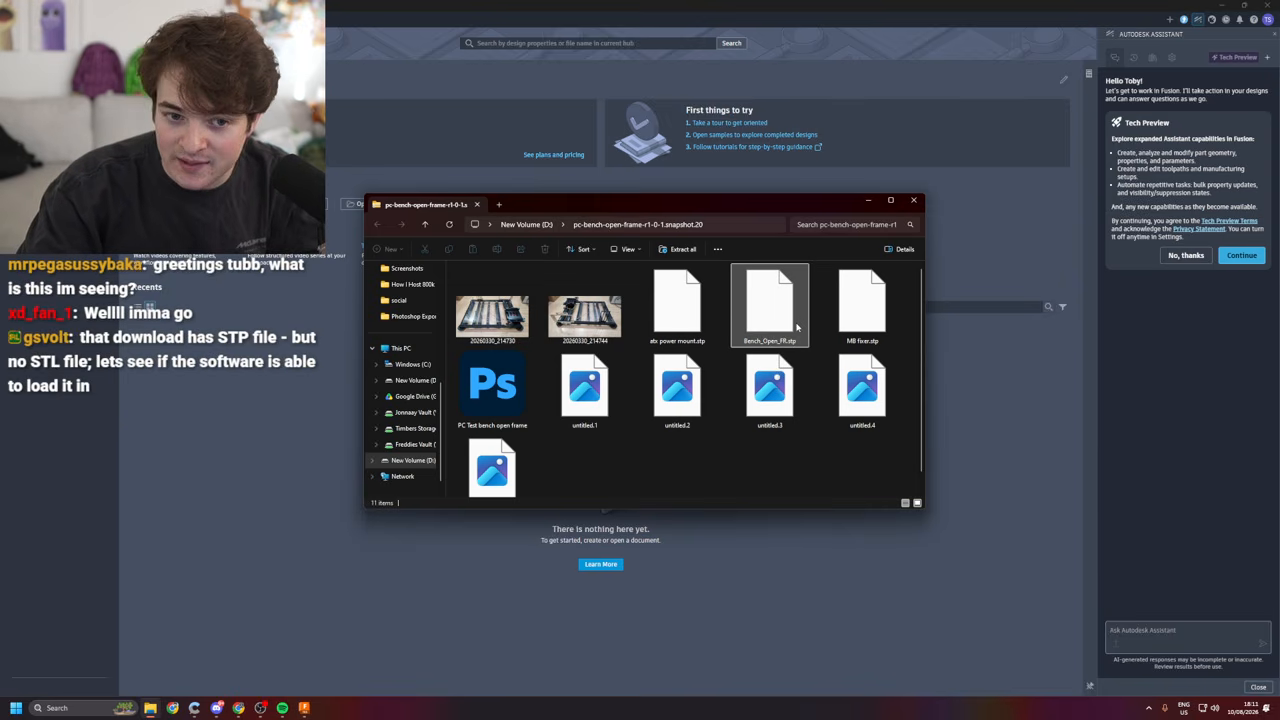
- Move the archive window out of the way, open Bench_Open_FR.stp from the computer, and dismiss the document-limit notice
{"action": "left_click_drag", "start_coordinate": [612, 208], "coordinate": [0, 303]}
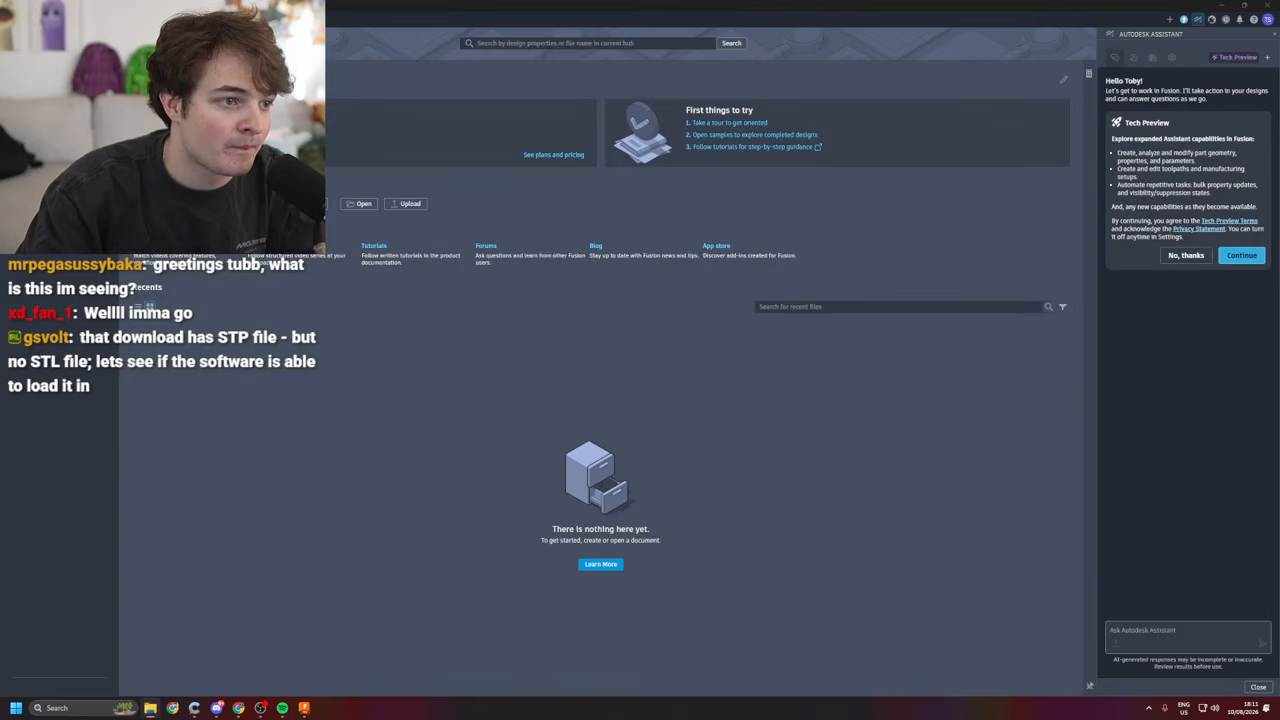
{"action": "left_click", "coordinate": [344, 204]}
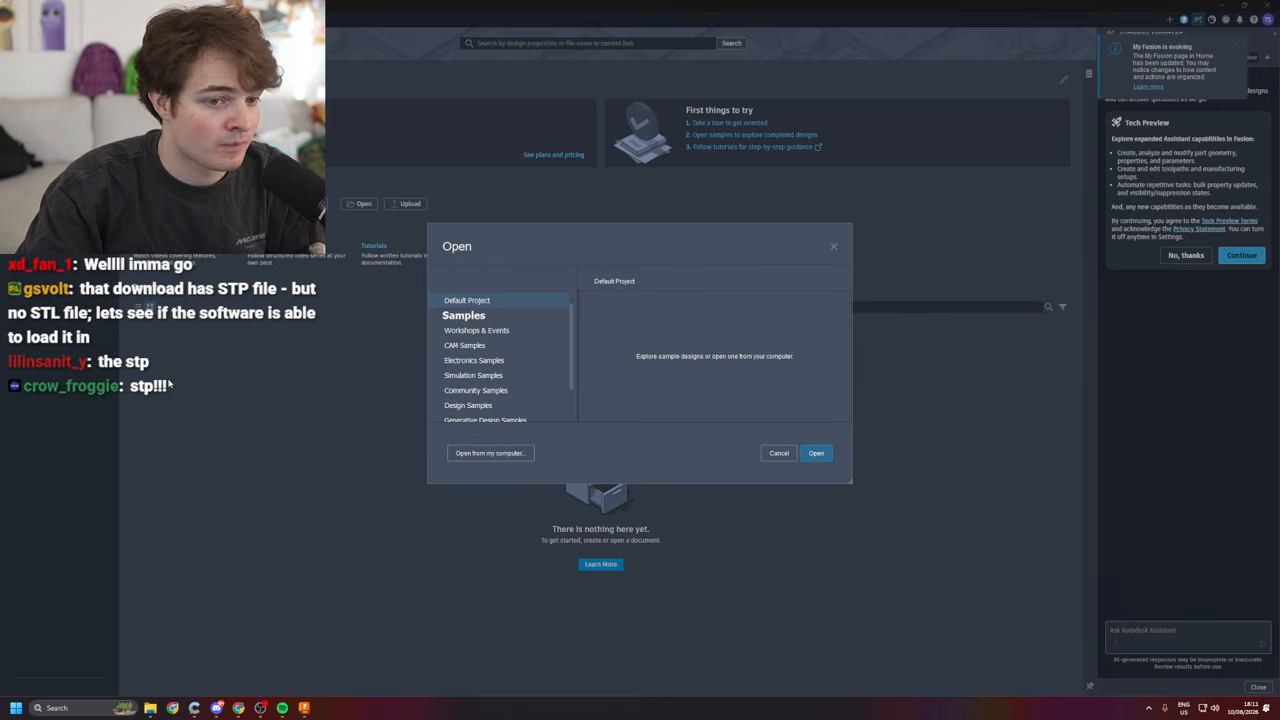
{"action": "left_click", "coordinate": [492, 453]}
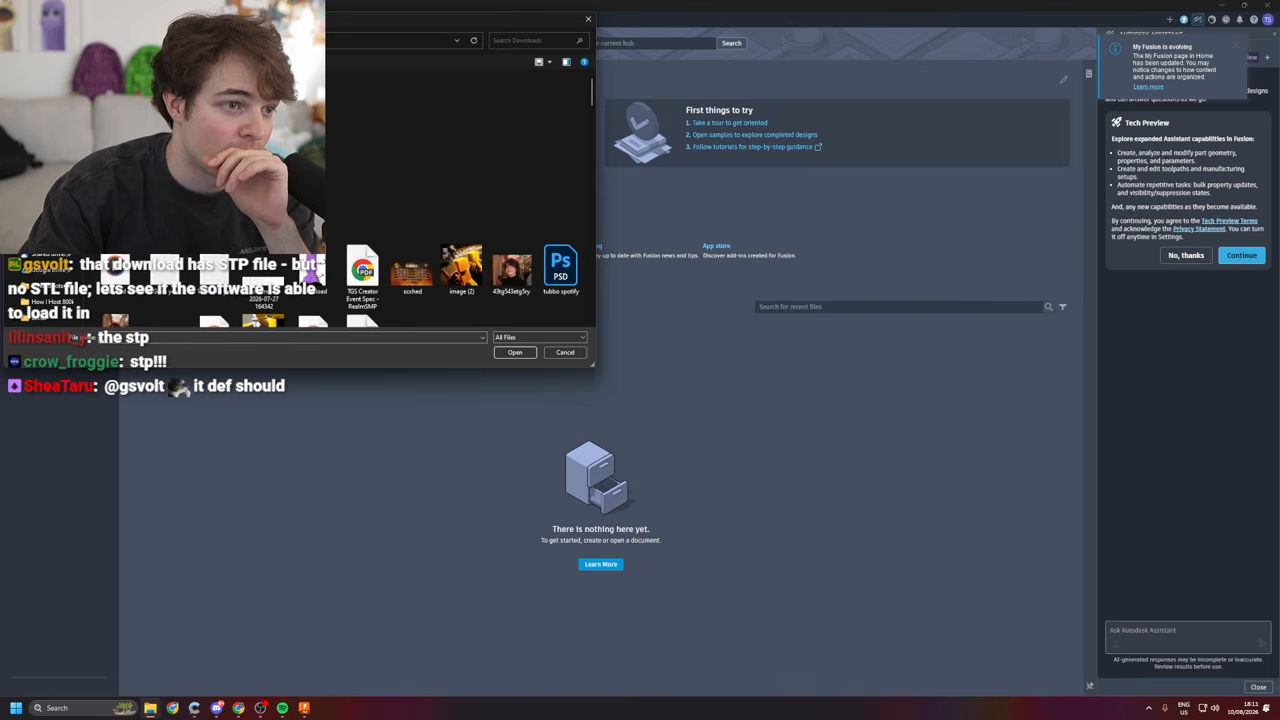
{"action": "left_click", "coordinate": [530, 353]}
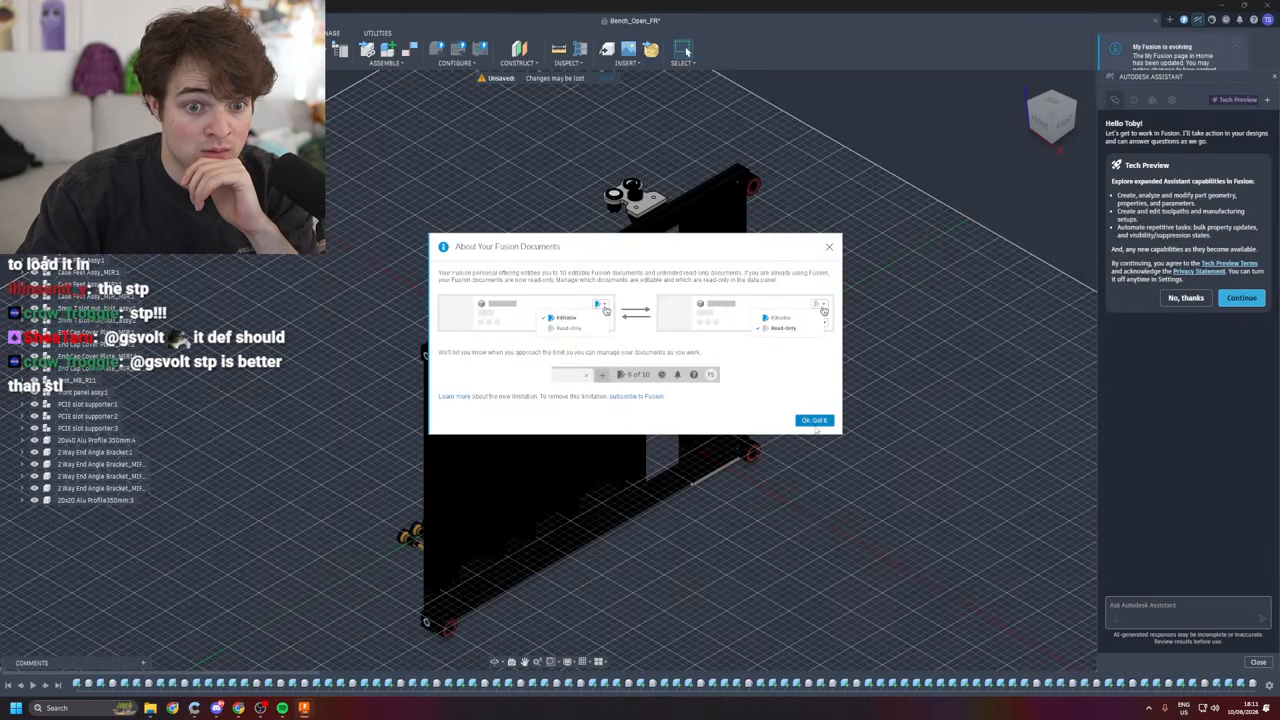
{"action": "left_click", "coordinate": [815, 422]}
{"action": "scroll", "coordinate": [793, 569], "scroll_direction": "down", "scroll_amount": 1}
{"action": "middle_click_drag", "start_coordinate": [686, 528], "coordinate": [643, 468]}
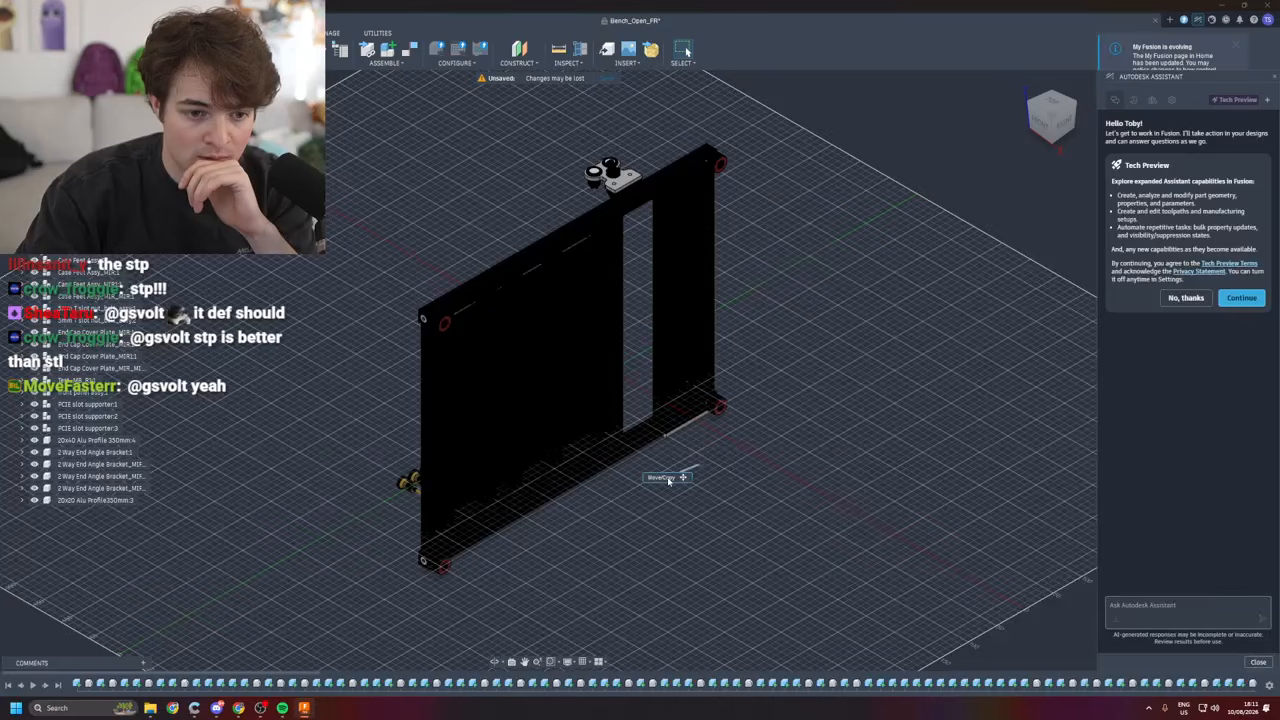
{"action": "key", "text": "m"}
{"action": "right_click", "coordinate": [751, 432]}
{"action": "left_click", "coordinate": [638, 530]}
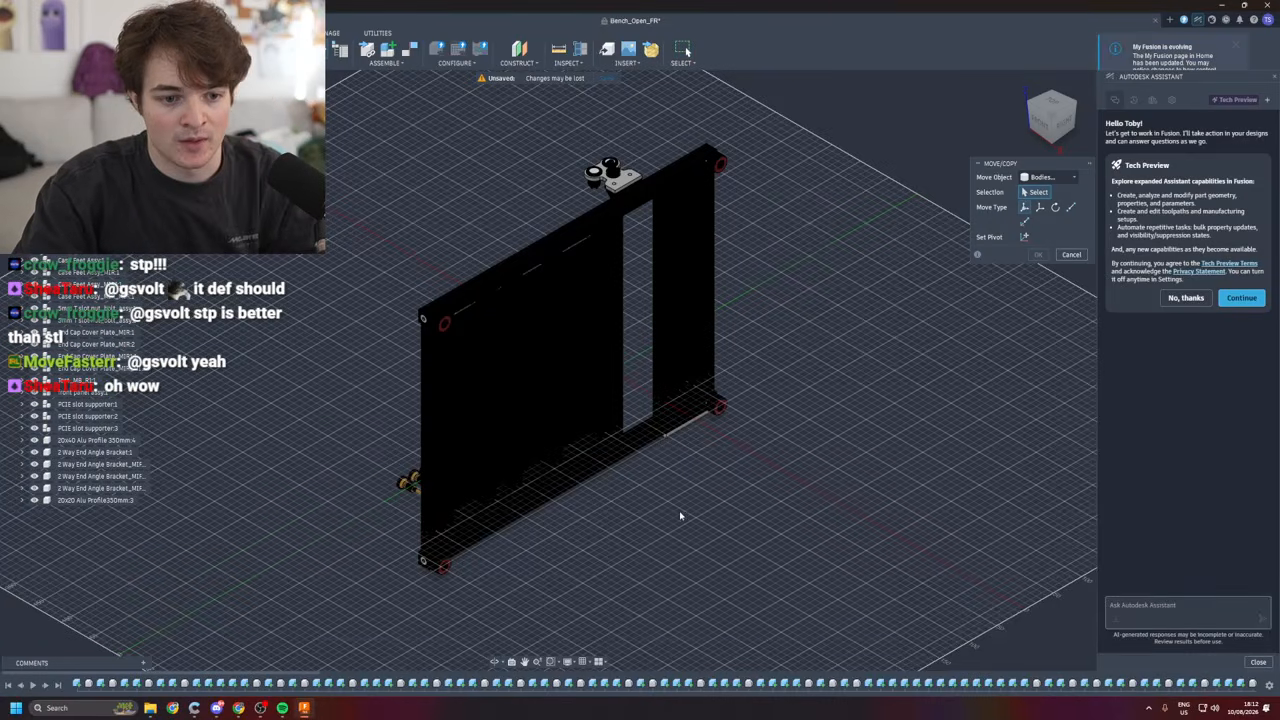
{"action": "left_click_drag", "start_coordinate": [669, 457], "coordinate": [751, 489]}
{"action": "middle_click_drag", "start_coordinate": [660, 504], "coordinate": [667, 512]}
{"action": "middle_click_drag", "start_coordinate": [767, 465], "coordinate": [819, 422]}
{"action": "key", "text": "e"}
{"action": "mouse_move", "coordinate": [714, 475]}
{"action": "middle_mouse_down"}
{"action": "mouse_move", "coordinate": [839, 447]}
{"action": "mouse_move", "coordinate": [826, 497]}
{"action": "mouse_move", "coordinate": [760, 486]}
{"action": "mouse_move", "coordinate": [901, 447]}
{"action": "mouse_move", "coordinate": [704, 489]}
{"action": "middle_mouse_up"}
{"action": "key", "text": "q"}
{"action": "scroll", "coordinate": [730, 505], "scroll_direction": "up", "scroll_amount": 3}
{"action": "scroll", "coordinate": [622, 428], "scroll_direction": "down", "scroll_amount": 4}
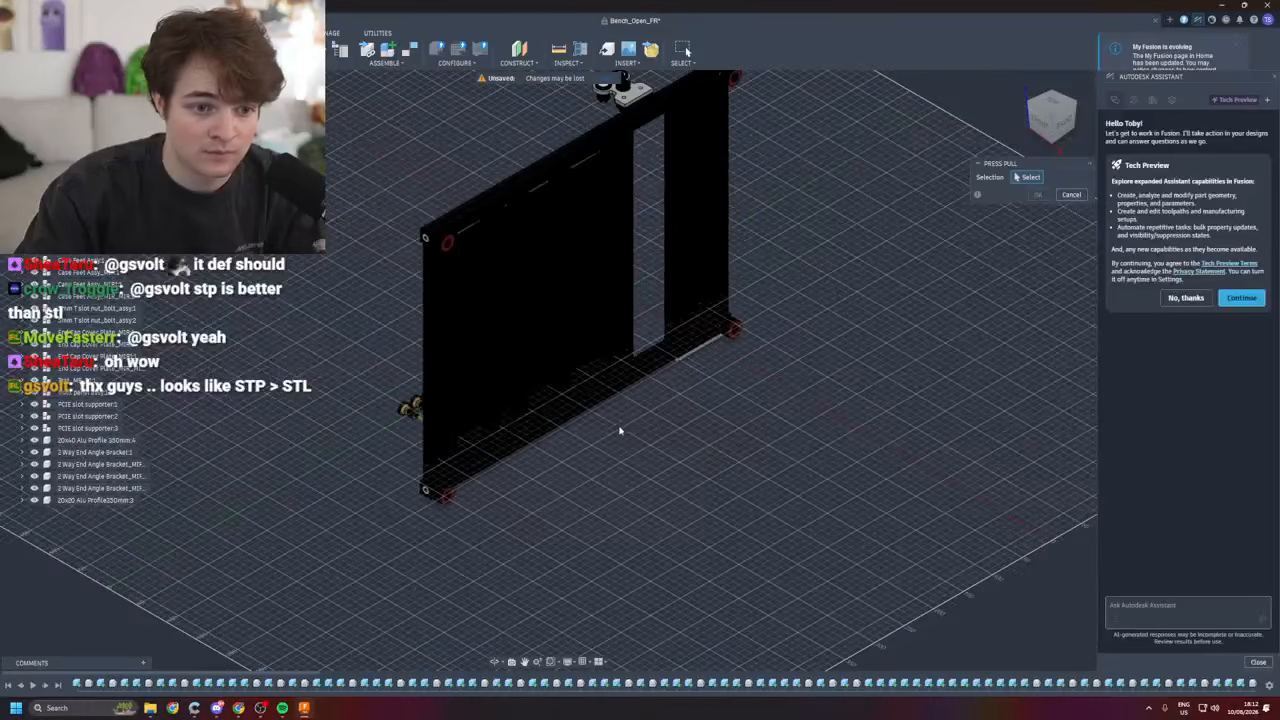
{"action": "scroll", "coordinate": [527, 303], "scroll_direction": "up", "scroll_amount": 2}
{"action": "scroll", "coordinate": [513, 292], "scroll_direction": "down", "scroll_amount": 1}
{"action": "middle_click_drag", "start_coordinate": [684, 475], "coordinate": [749, 495]}
{"action": "scroll", "coordinate": [711, 443], "scroll_direction": "down", "scroll_amount": 2}
{"action": "scroll", "coordinate": [726, 449], "scroll_direction": "up", "scroll_amount": 4}
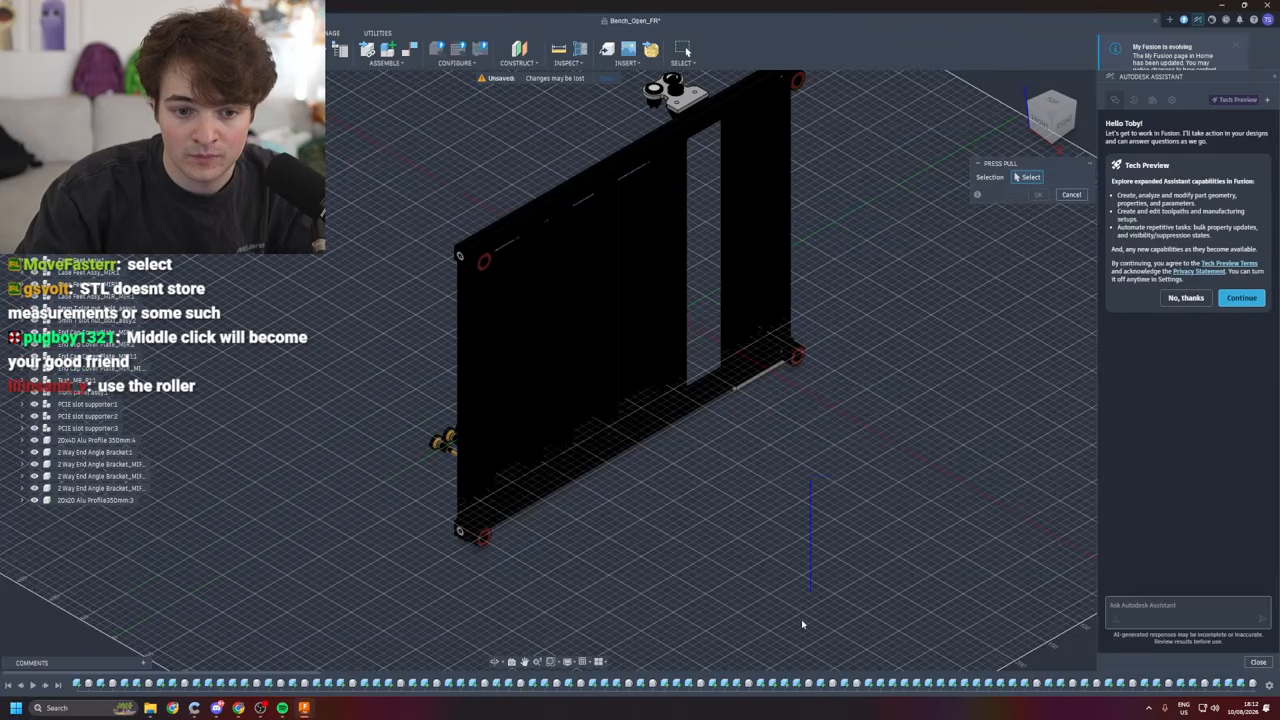
{"action": "left_click_drag", "start_coordinate": [822, 493], "coordinate": [1073, 654]}
{"action": "left_click_drag", "start_coordinate": [909, 460], "coordinate": [802, 488]}
{"action": "key", "text": "Escape"}
{"action": "mouse_move", "coordinate": [964, 391]}
{"action": "left_mouse_down"}
{"action": "mouse_move", "coordinate": [783, 524]}
{"action": "mouse_move", "coordinate": [542, 597]}
{"action": "left_mouse_up"}
{"action": "mouse_move", "coordinate": [362, 583]}
{"action": "left_mouse_down"}
{"action": "mouse_move", "coordinate": [623, 126]}
{"action": "mouse_move", "coordinate": [830, 105]}
{"action": "left_mouse_up"}
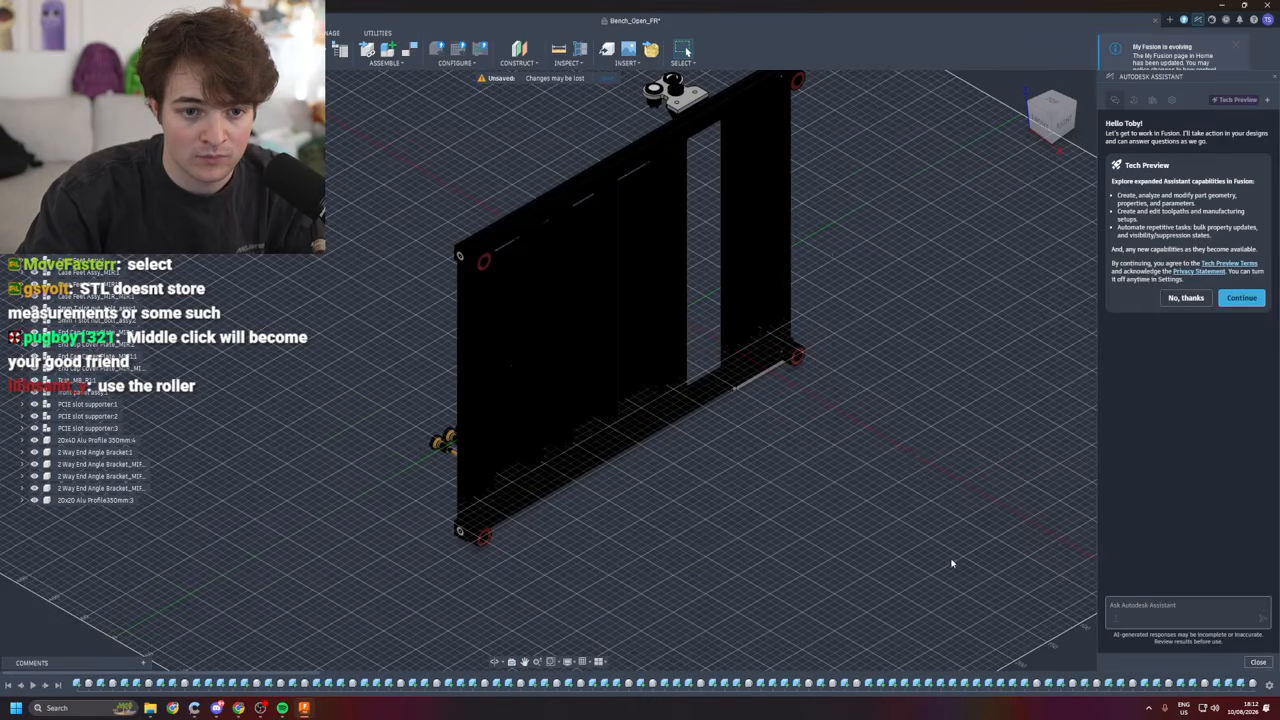
- Examine the imported open bench frame up close and from farther away
{"action": "middle_click_drag", "start_coordinate": [801, 543], "coordinate": [837, 526]}
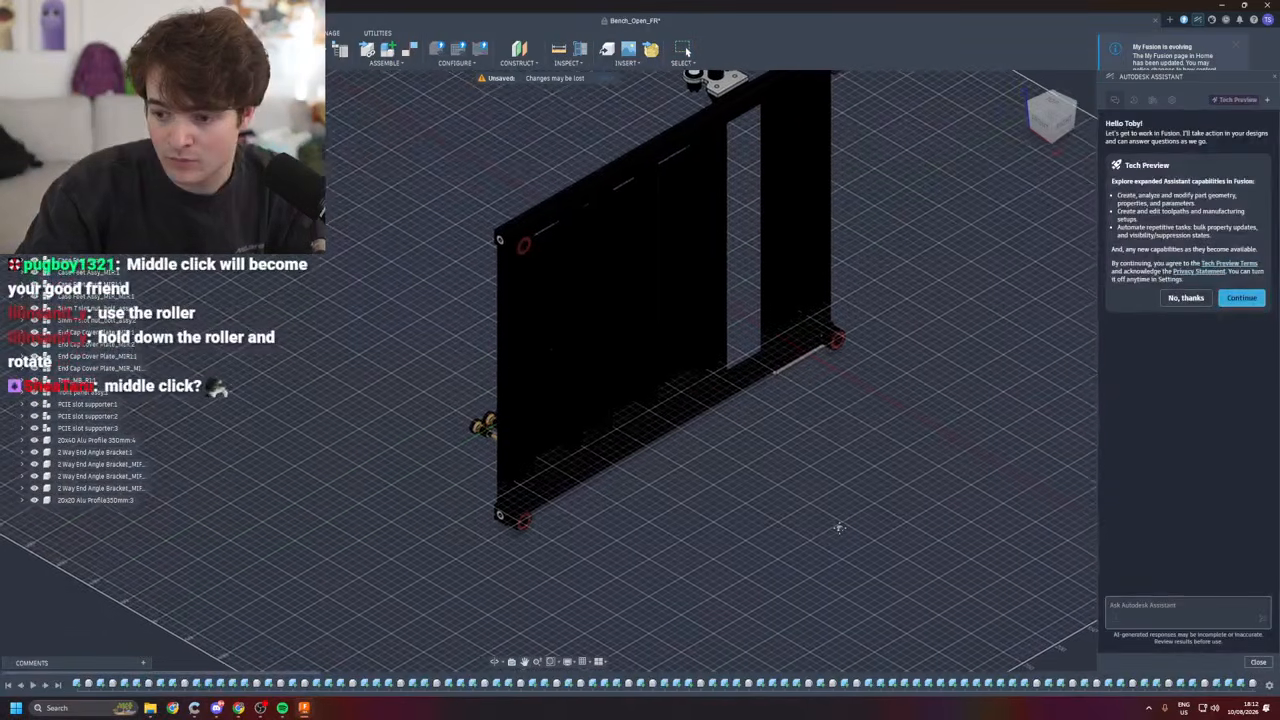
{"action": "scroll", "coordinate": [806, 494], "scroll_direction": "up", "scroll_amount": 2}
{"action": "mouse_move", "coordinate": [771, 437]}
{"action": "middle_mouse_down", "text": "shift"}
{"action": "mouse_move", "coordinate": [760, 423]}
{"action": "mouse_move", "coordinate": [783, 425]}
{"action": "middle_mouse_up", "text": "shift"}
{"action": "right_click_drag", "start_coordinate": [735, 464], "coordinate": [733, 467]}
{"action": "left_click_drag", "start_coordinate": [824, 418], "coordinate": [795, 466]}
{"action": "scroll", "coordinate": [842, 450], "scroll_direction": "down", "scroll_amount": 1}
{"action": "middle_click_drag", "start_coordinate": [882, 407], "coordinate": [817, 420]}
{"action": "left_click_drag", "start_coordinate": [791, 420], "coordinate": [756, 517]}
{"action": "mouse_move", "coordinate": [720, 511]}
{"action": "middle_mouse_down"}
{"action": "mouse_move", "coordinate": [829, 477]}
{"action": "mouse_move", "coordinate": [728, 475]}
{"action": "mouse_move", "coordinate": [726, 500]}
{"action": "middle_mouse_up"}
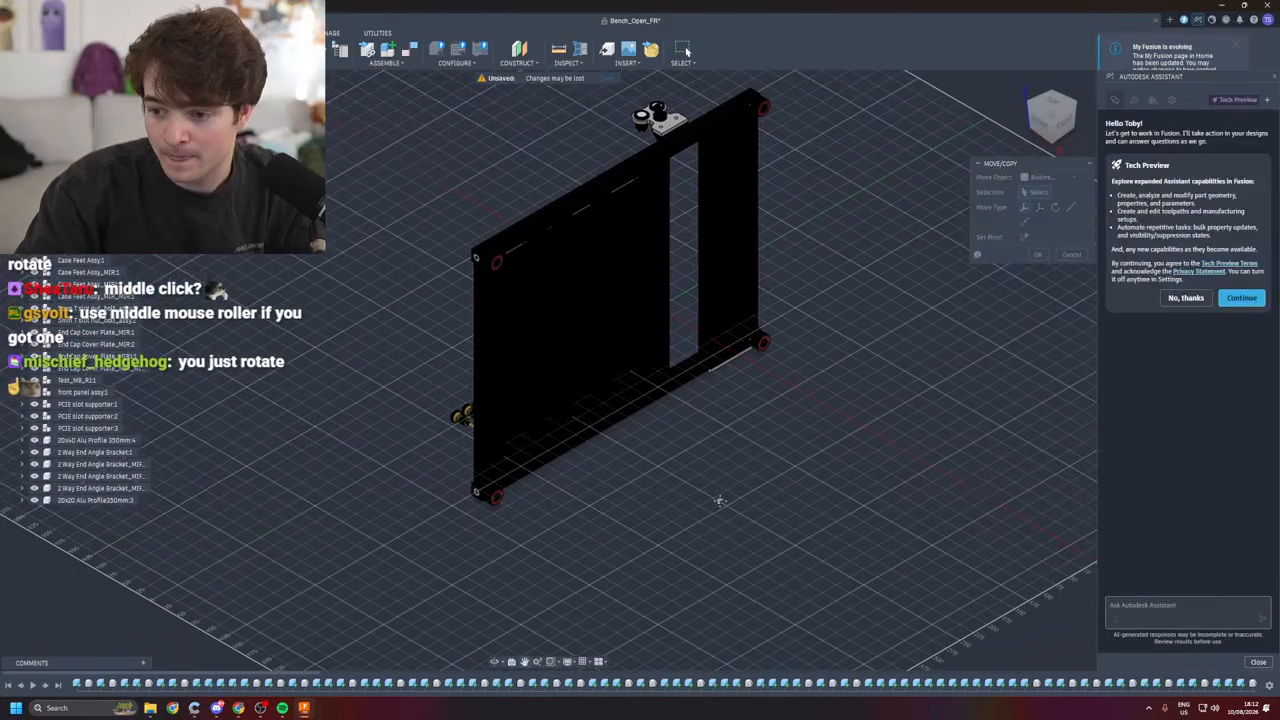
{"action": "scroll", "coordinate": [806, 499], "scroll_direction": "up", "scroll_amount": 3}
{"action": "scroll", "coordinate": [809, 476], "scroll_direction": "down", "scroll_amount": 4}
{"action": "scroll", "coordinate": [811, 474], "scroll_direction": "up", "scroll_amount": 4}
{"action": "middle_click_drag", "start_coordinate": [811, 474], "coordinate": [826, 440]}
{"action": "scroll", "coordinate": [826, 438], "scroll_direction": "down", "scroll_amount": 1}
{"action": "scroll", "coordinate": [826, 438], "scroll_direction": "down", "scroll_amount": 4}
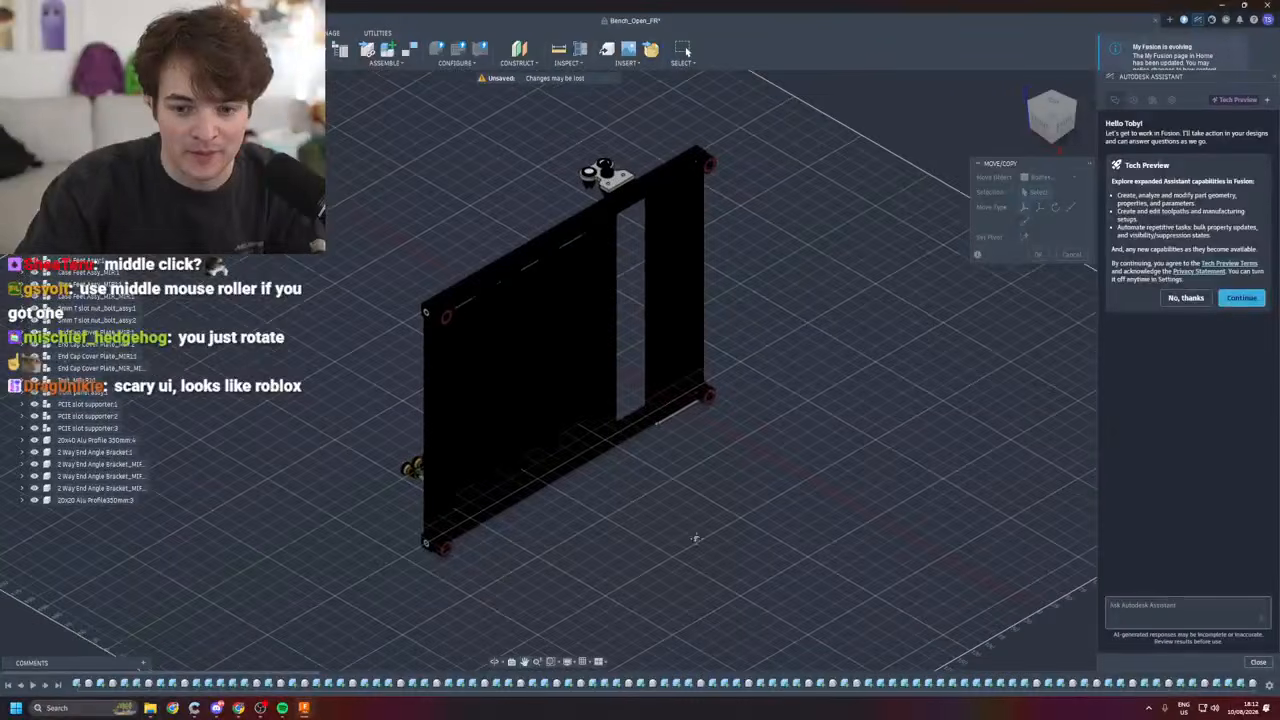
{"action": "scroll", "coordinate": [677, 551], "scroll_direction": "up", "scroll_amount": 5}
{"action": "scroll", "coordinate": [743, 534], "scroll_direction": "down", "scroll_amount": 2}
{"action": "middle_click_drag", "start_coordinate": [802, 551], "coordinate": [786, 517]}
- Try to rotate the small body at the frame's lower corner -85 degrees about X with Move/Copy
{"action": "left_click_drag", "start_coordinate": [919, 546], "coordinate": [231, 74]}
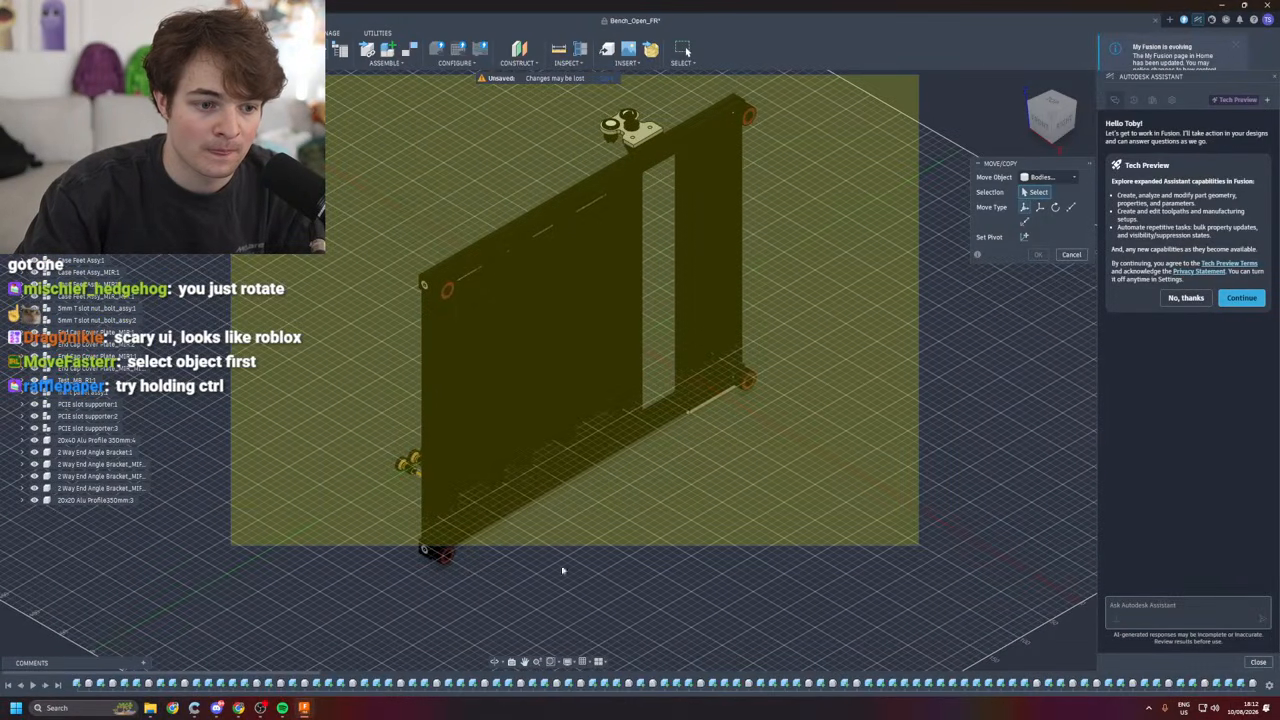
{"action": "left_click_drag", "start_coordinate": [894, 623], "coordinate": [244, 80]}
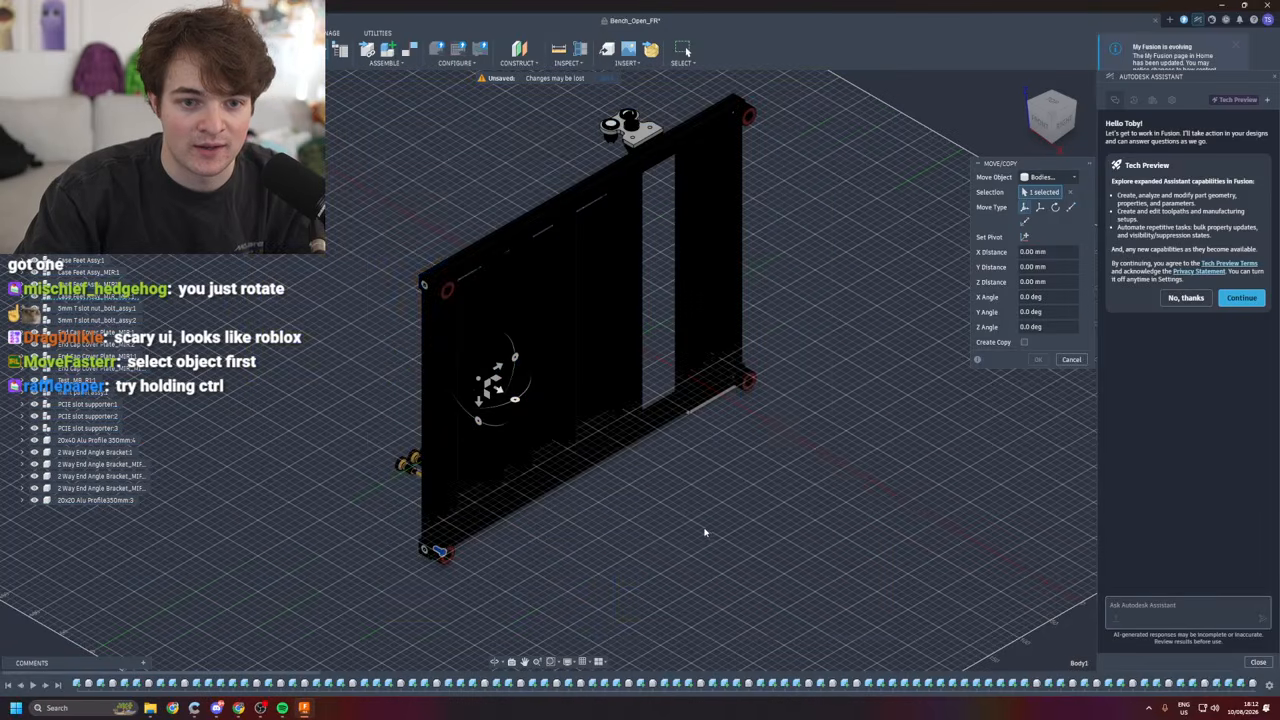
{"action": "scroll", "coordinate": [706, 531], "scroll_direction": "down", "scroll_amount": 1}
{"action": "middle_click_drag", "start_coordinate": [706, 531], "coordinate": [733, 517]}
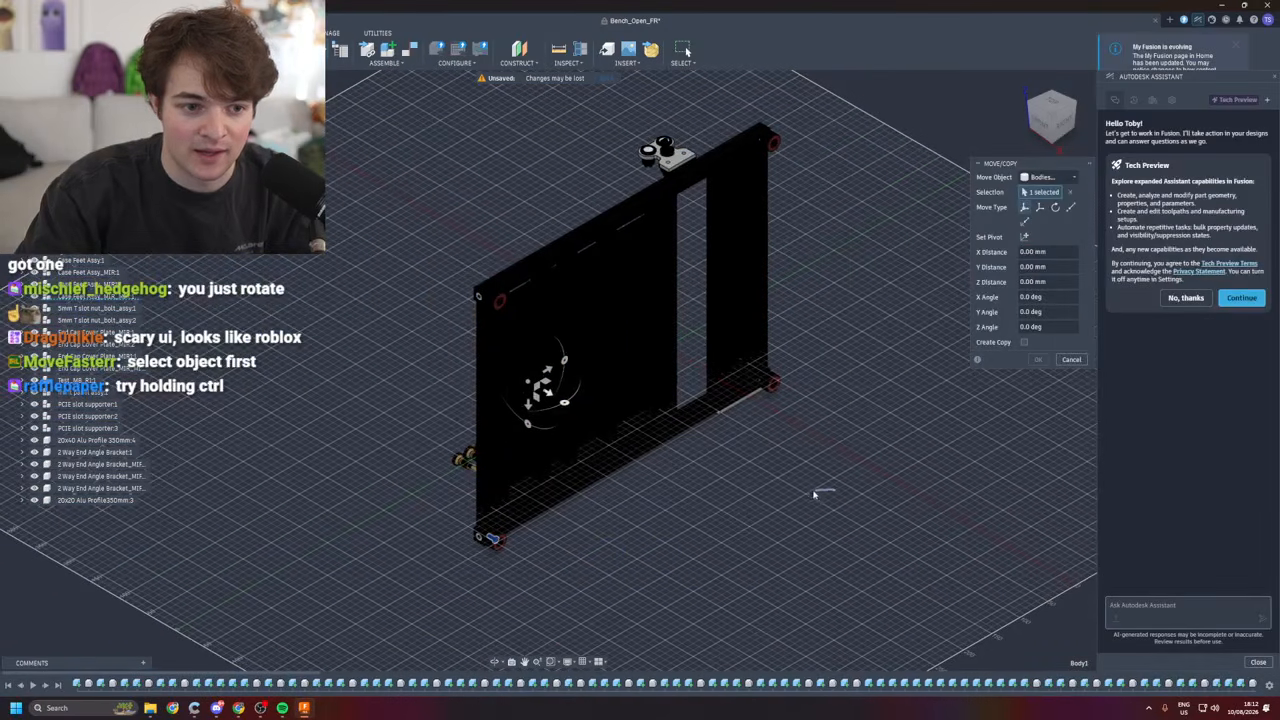
{"action": "right_click", "coordinate": [811, 497]}
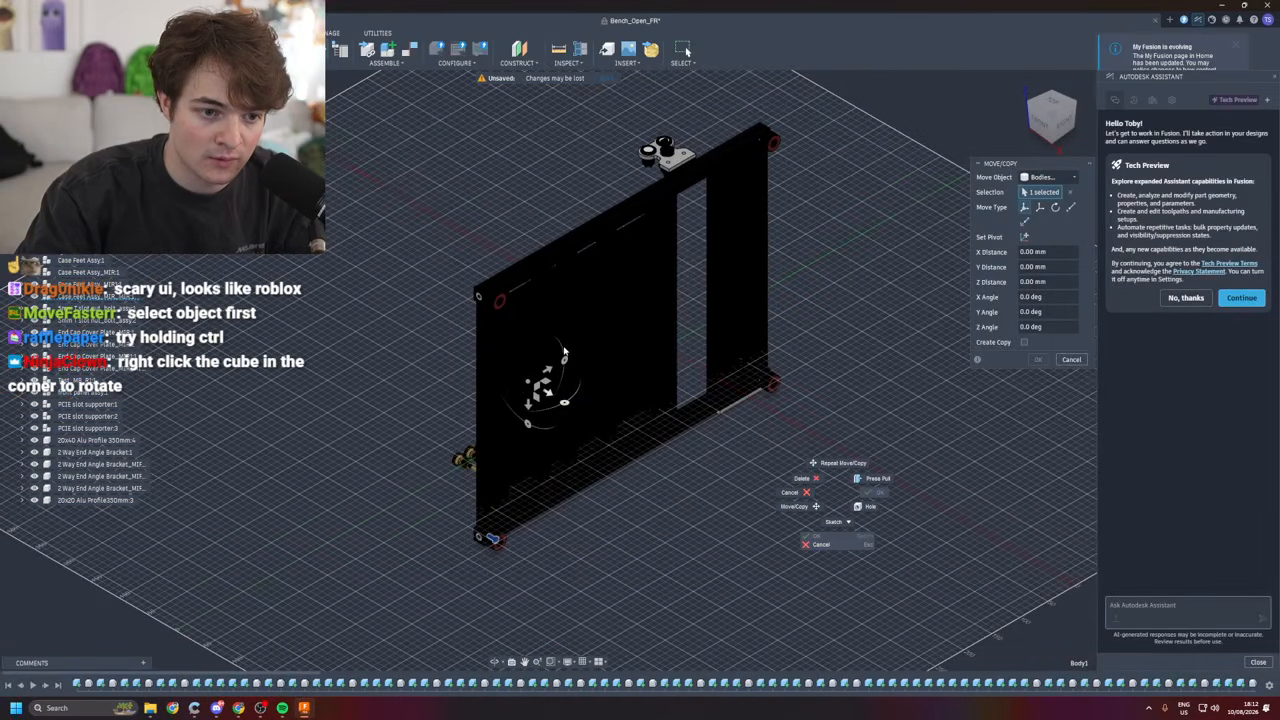
{"action": "left_click", "coordinate": [565, 351]}
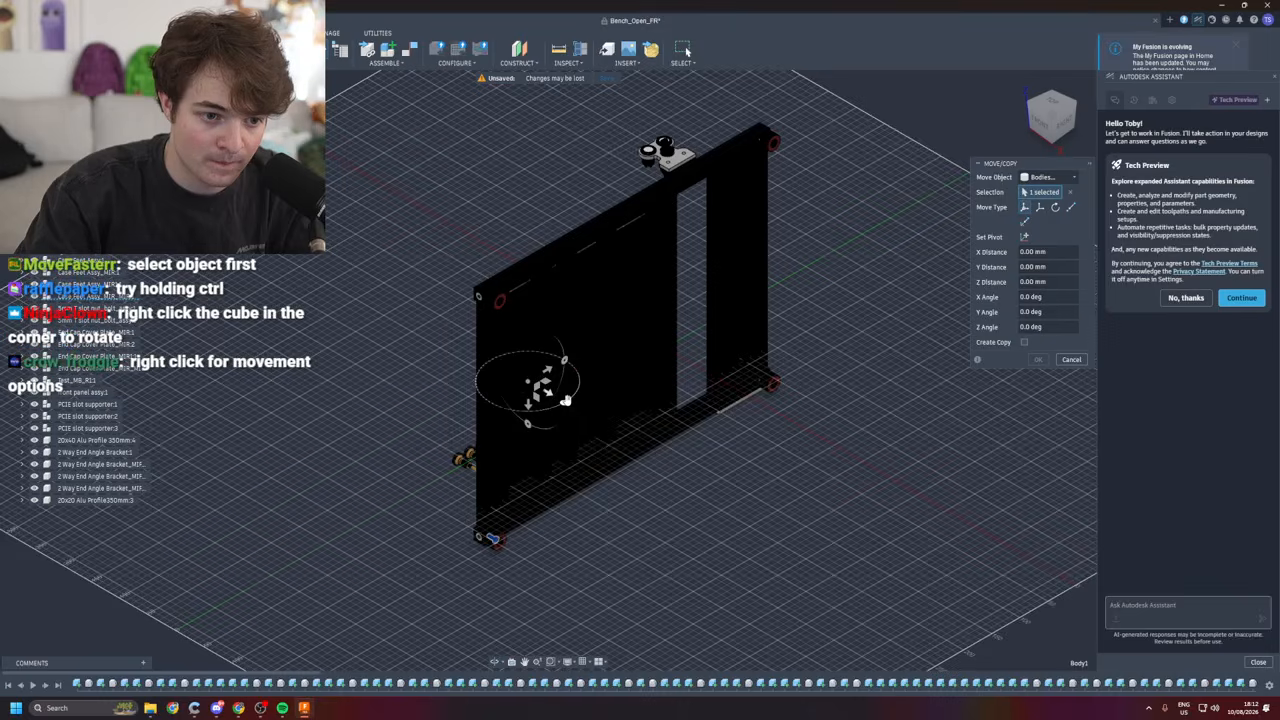
{"action": "left_click_drag", "start_coordinate": [529, 421], "coordinate": [744, 528]}
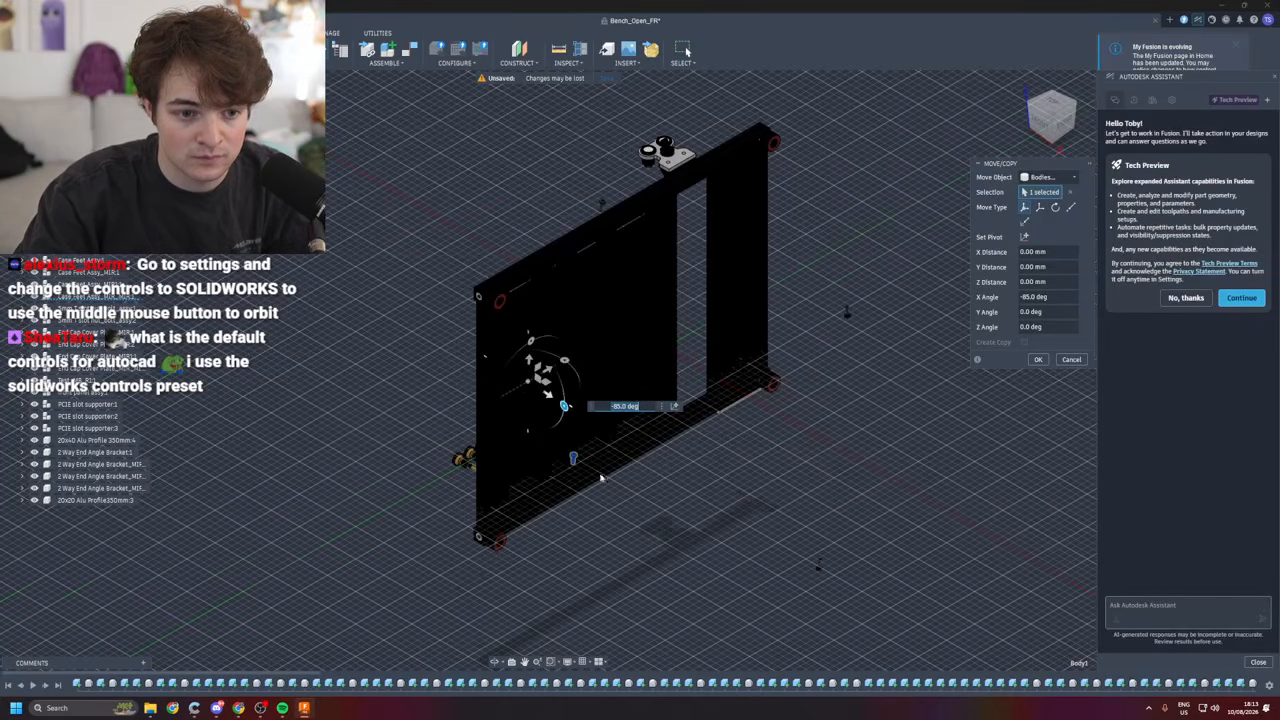
{"action": "key", "text": "Return"}
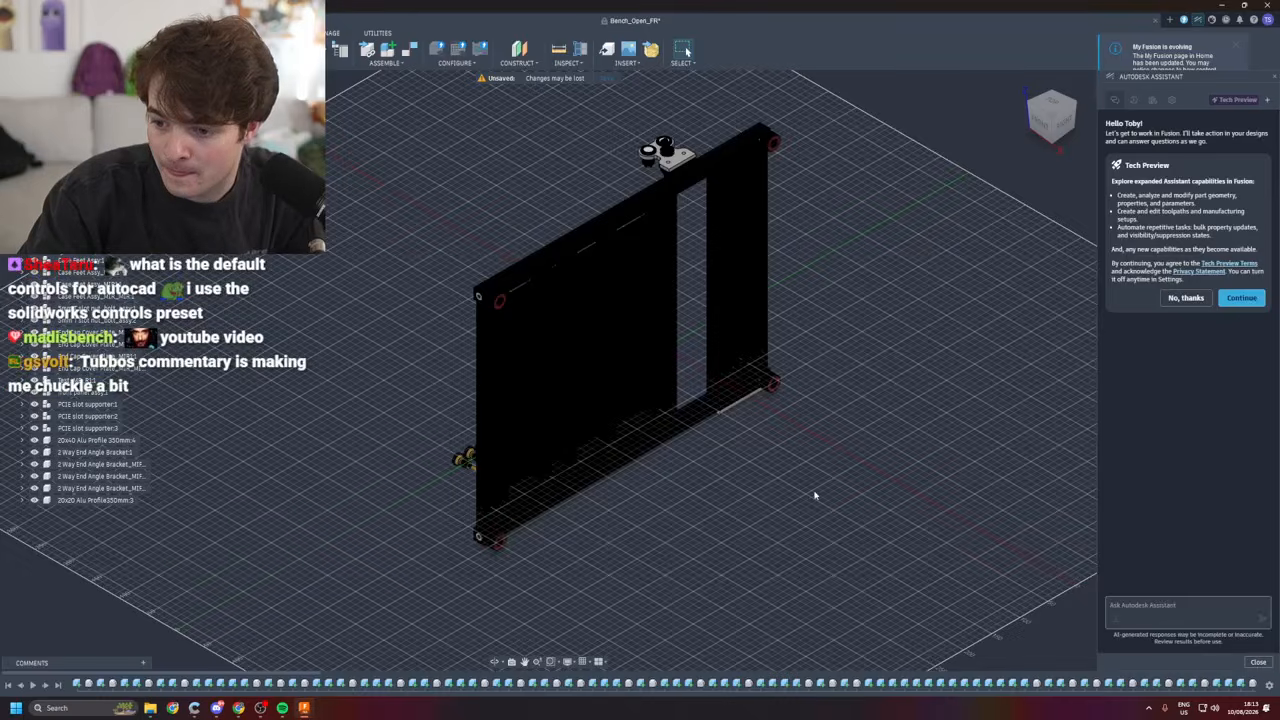
- Examine the frame's panels, picking out the long vertical edge of a 20x20 aluminium profile
{"action": "scroll", "coordinate": [816, 496], "scroll_direction": "up", "scroll_amount": 3}
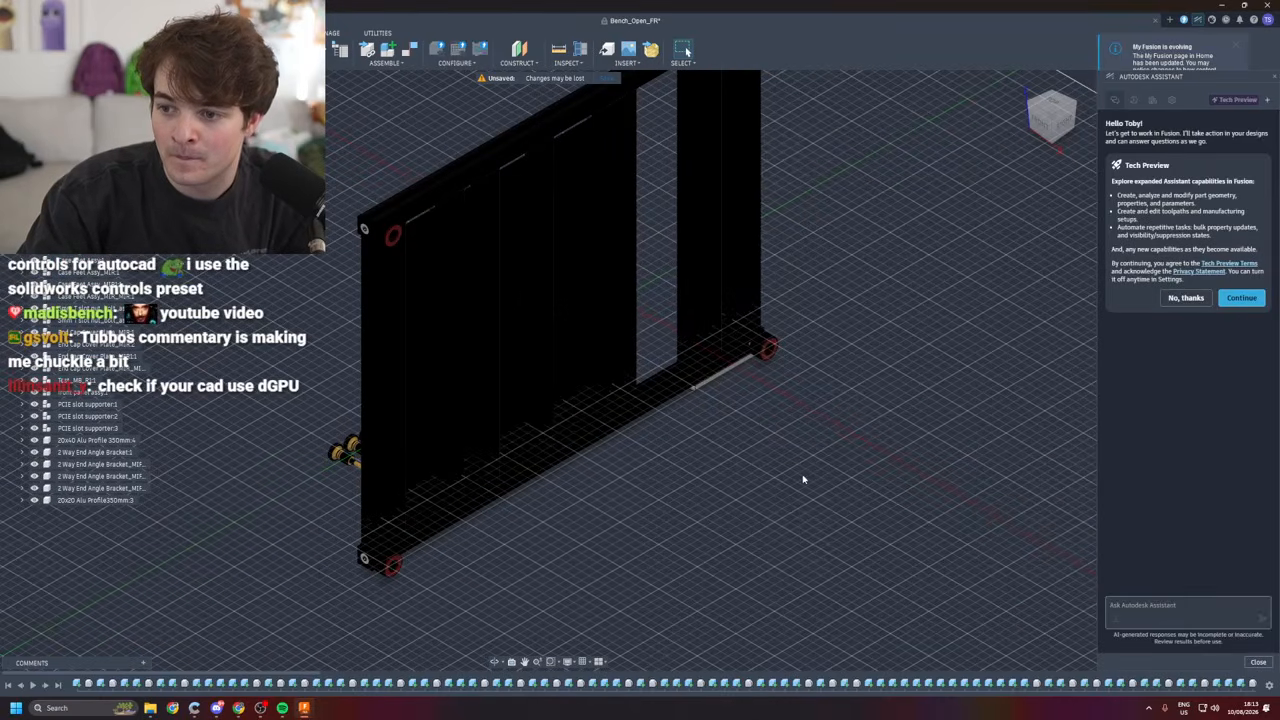
{"action": "left_click", "coordinate": [545, 325]}
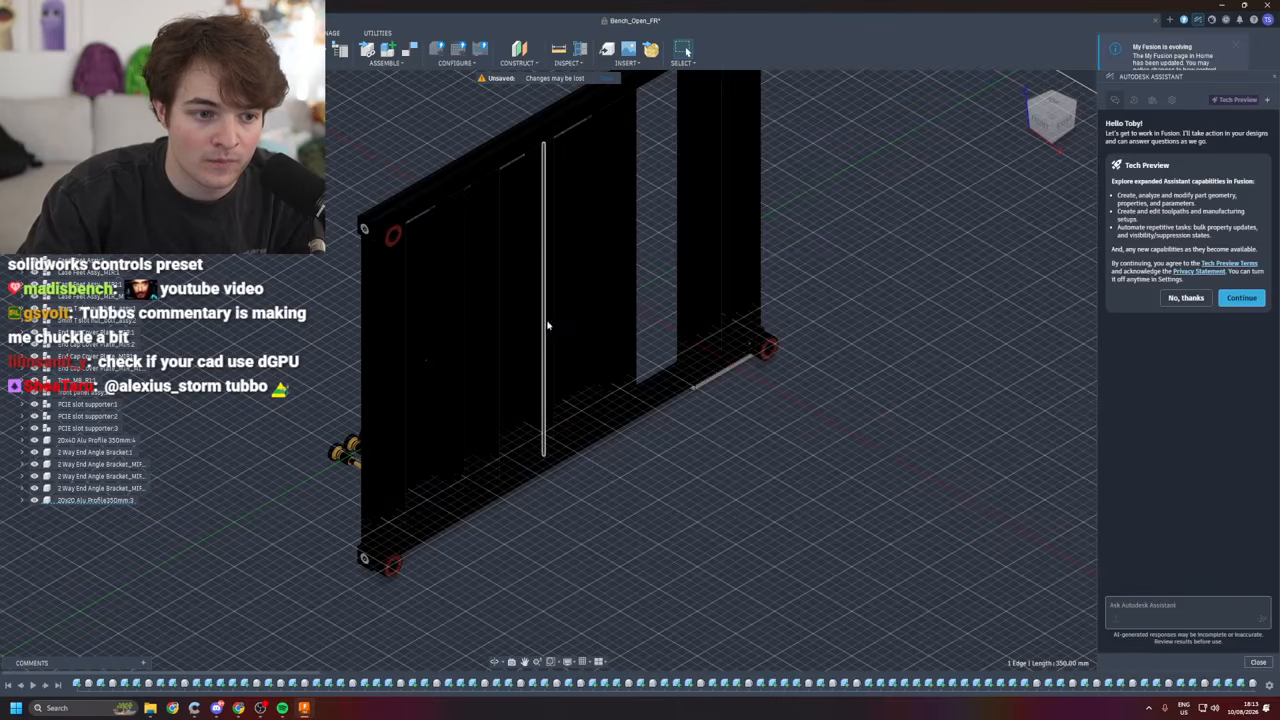
{"action": "right_click_drag", "start_coordinate": [546, 321], "coordinate": [580, 384]}
{"action": "key", "text": "Escape"}
{"action": "middle_click_drag", "start_coordinate": [666, 511], "coordinate": [752, 604]}
{"action": "scroll", "coordinate": [758, 592], "scroll_direction": "up", "scroll_amount": 2}
{"action": "scroll", "coordinate": [766, 570], "scroll_direction": "down", "scroll_amount": 5}
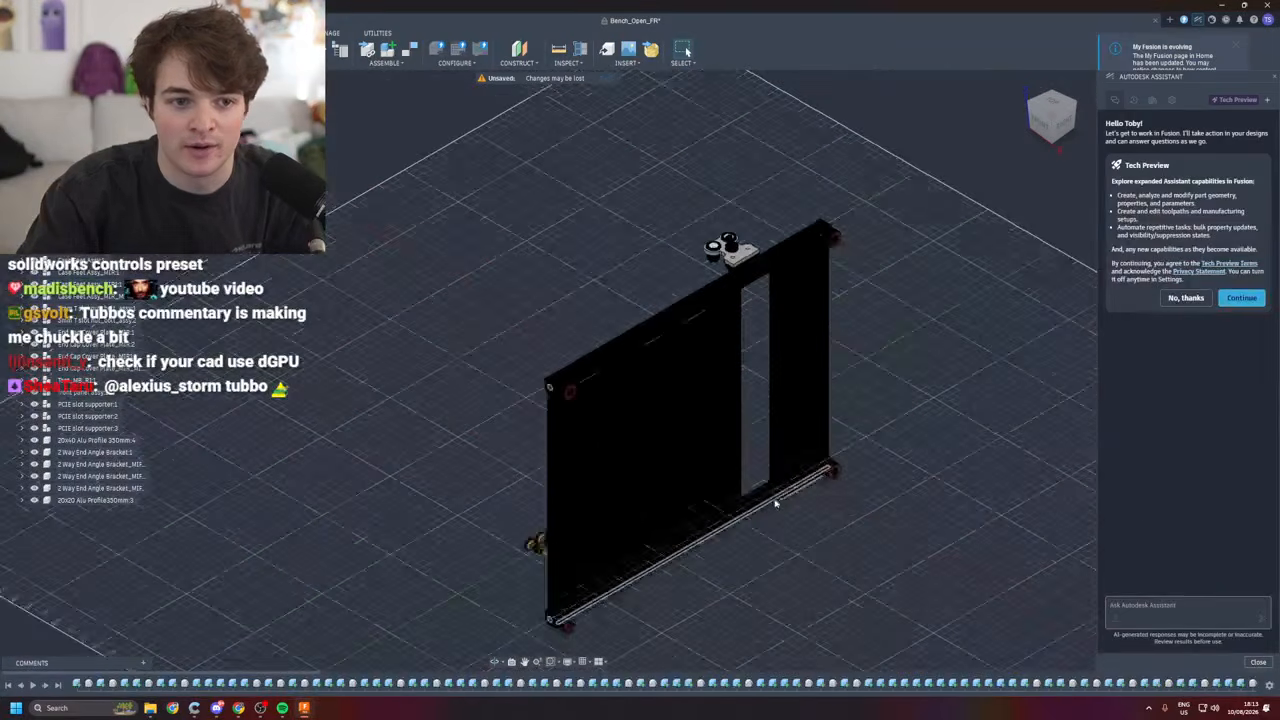
{"action": "scroll", "coordinate": [840, 577], "scroll_direction": "up", "scroll_amount": 1}
{"action": "scroll", "coordinate": [846, 577], "scroll_direction": "up", "scroll_amount": 1}
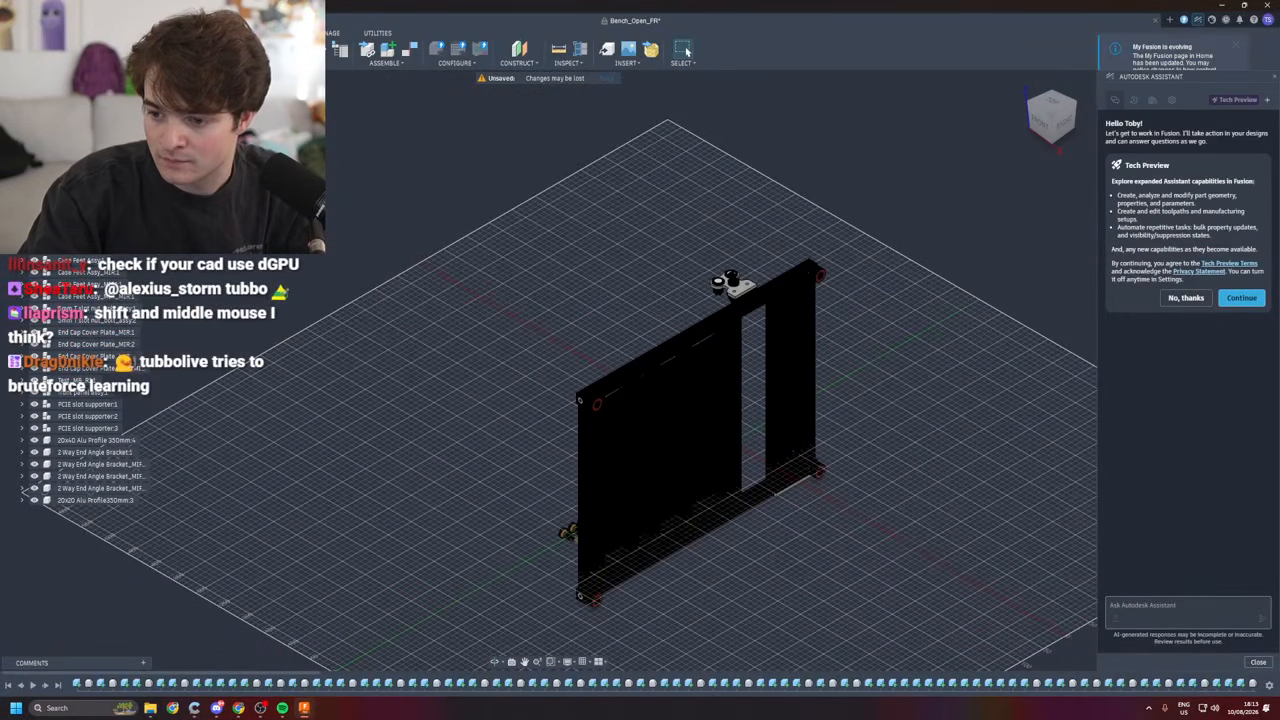
- Read the chat tip about SOLIDWORKS-style controls, check the general and Manufacture preferences for them, and close the preferences
{"action": "left_click_drag", "start_coordinate": [1279, 335], "coordinate": [950, 243]}
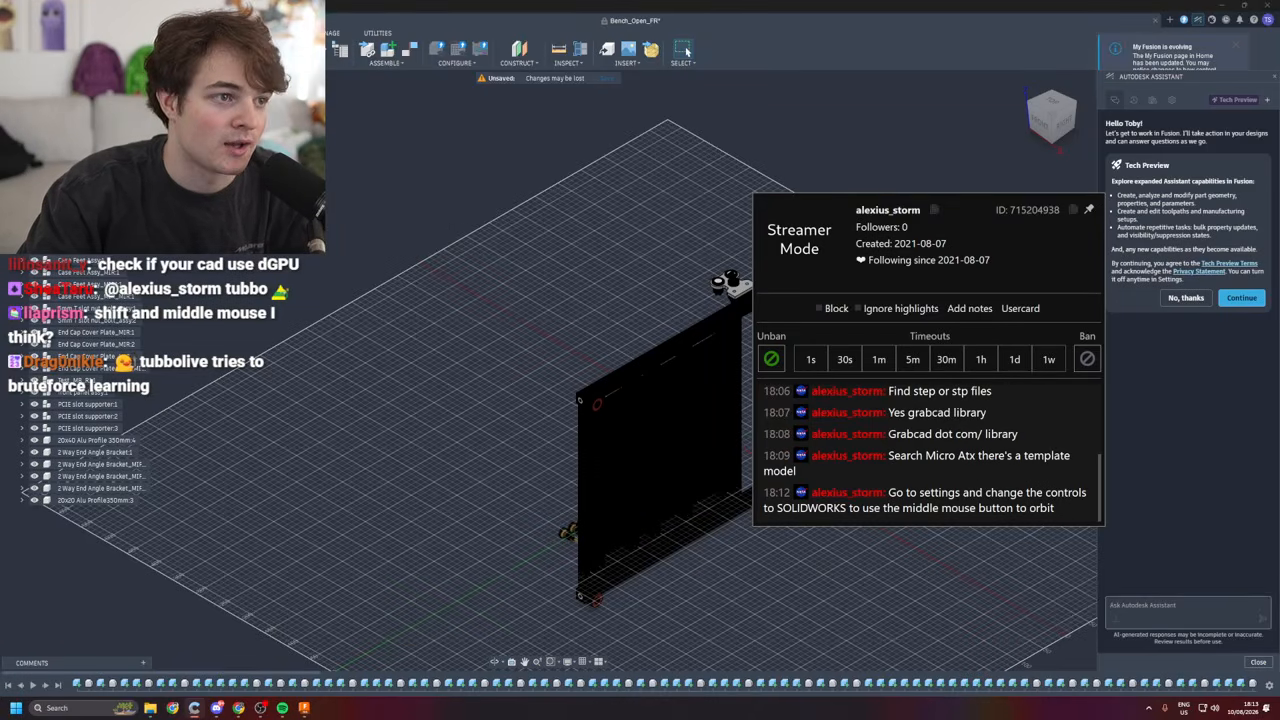
{"action": "key", "text": "Escape"}
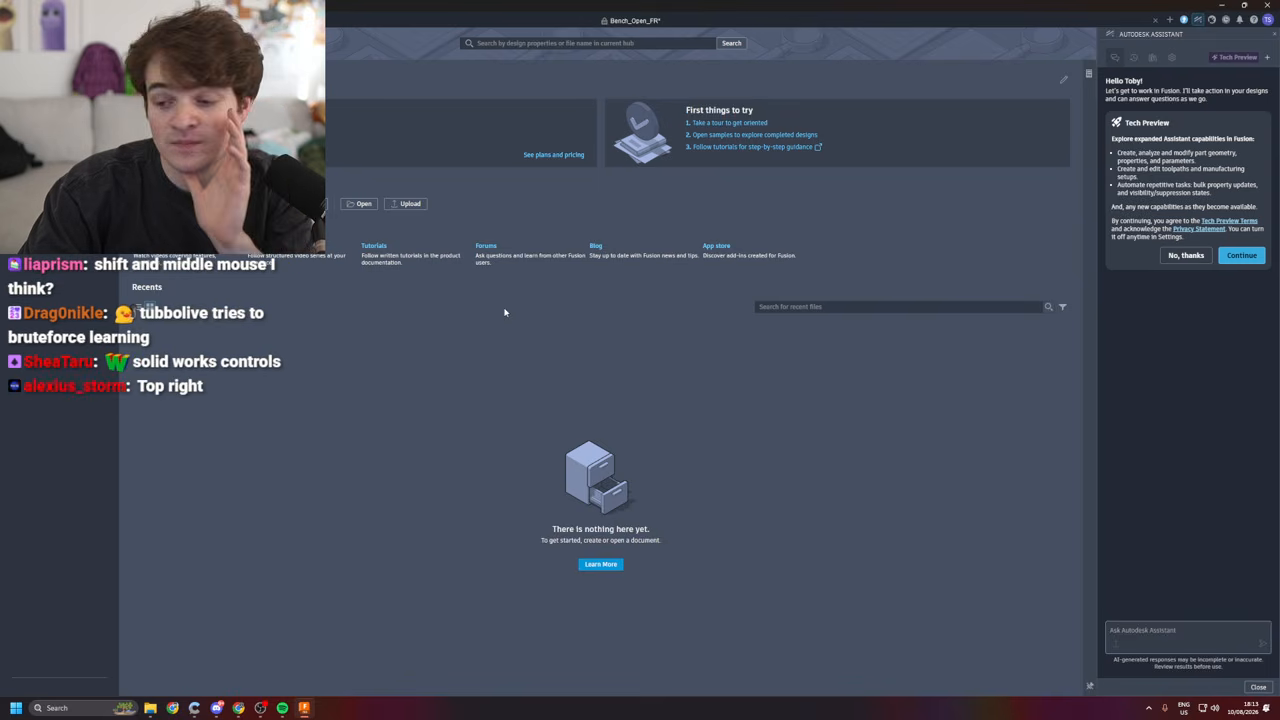
{"action": "left_click", "coordinate": [1267, 20]}
{"action": "left_click", "coordinate": [1250, 44]}
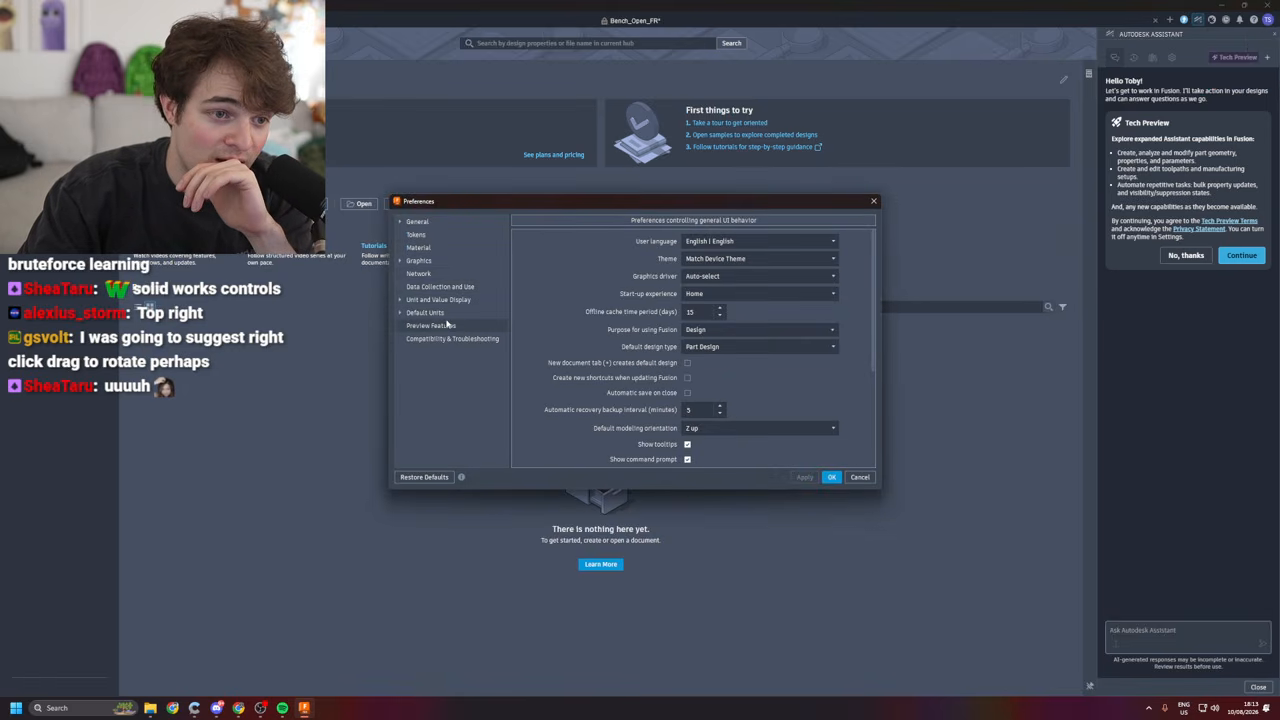
{"action": "left_click", "coordinate": [399, 222]}
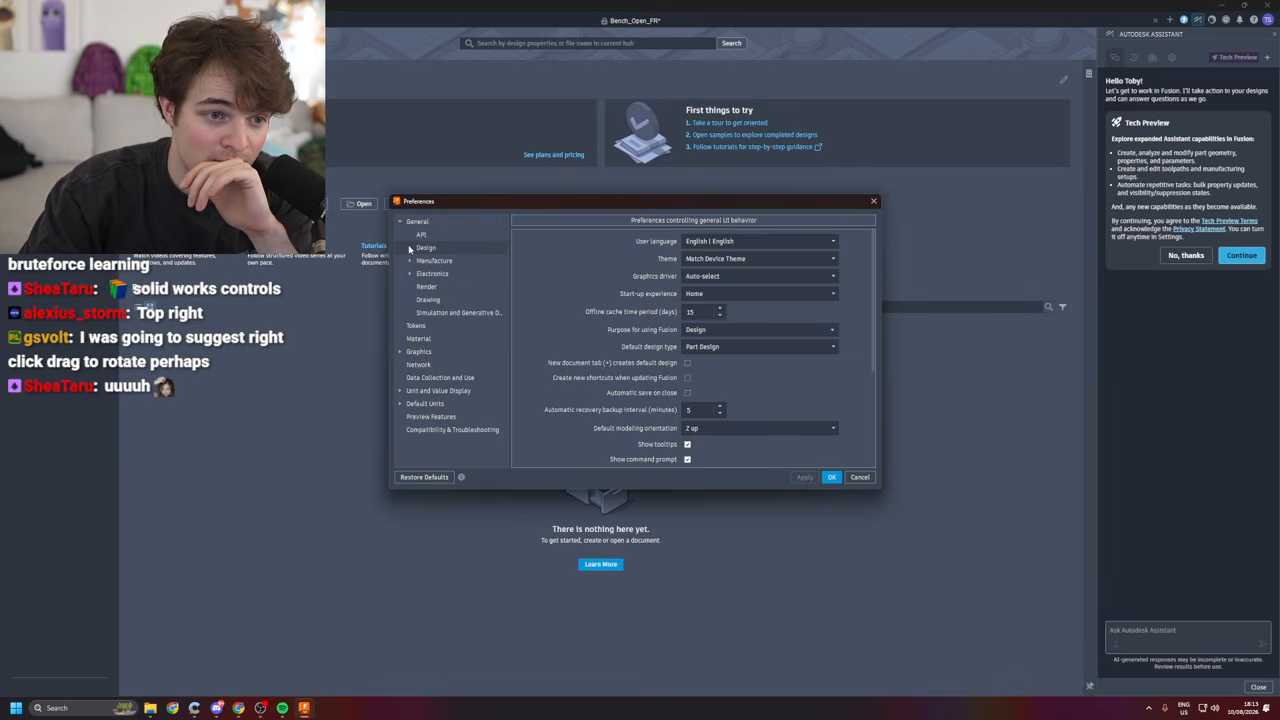
{"action": "left_click", "coordinate": [410, 261]}
{"action": "left_click", "coordinate": [410, 261]}
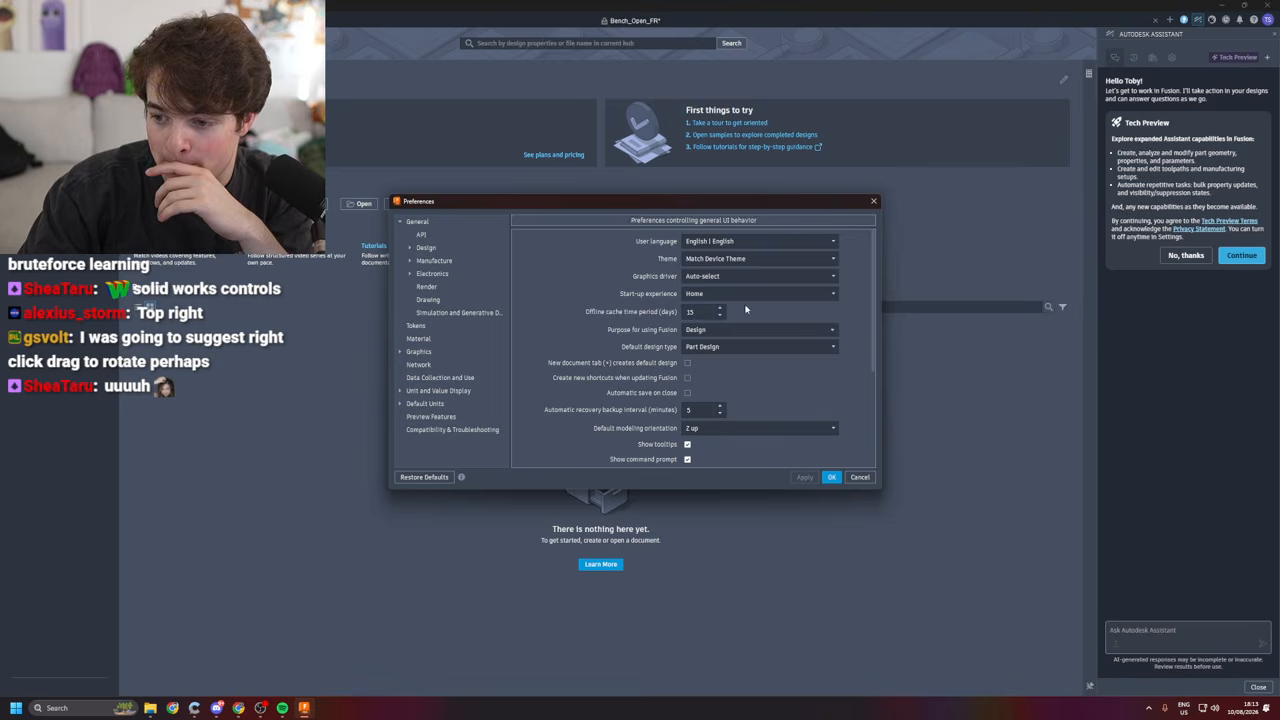
{"action": "left_click", "coordinate": [873, 202]}
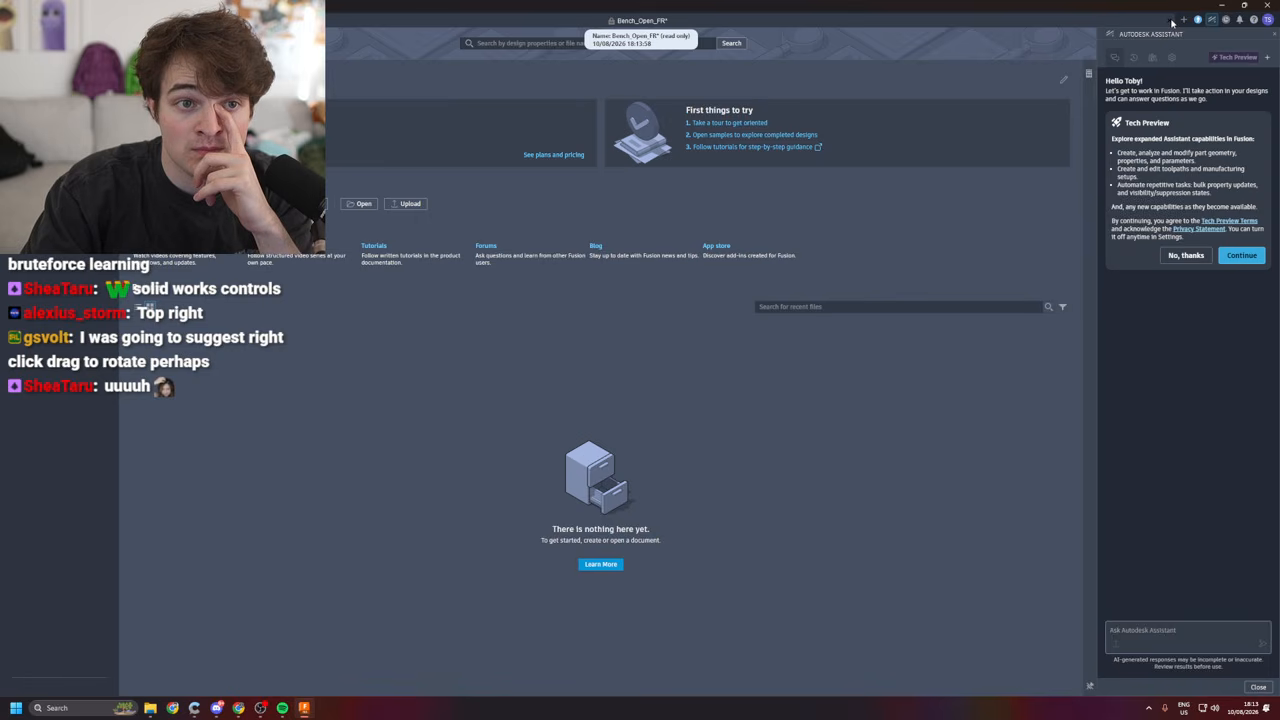
- Close the Autodesk Assistant and reopen the general preferences at the mouse setup and orbit options
{"action": "left_click", "coordinate": [1273, 36]}
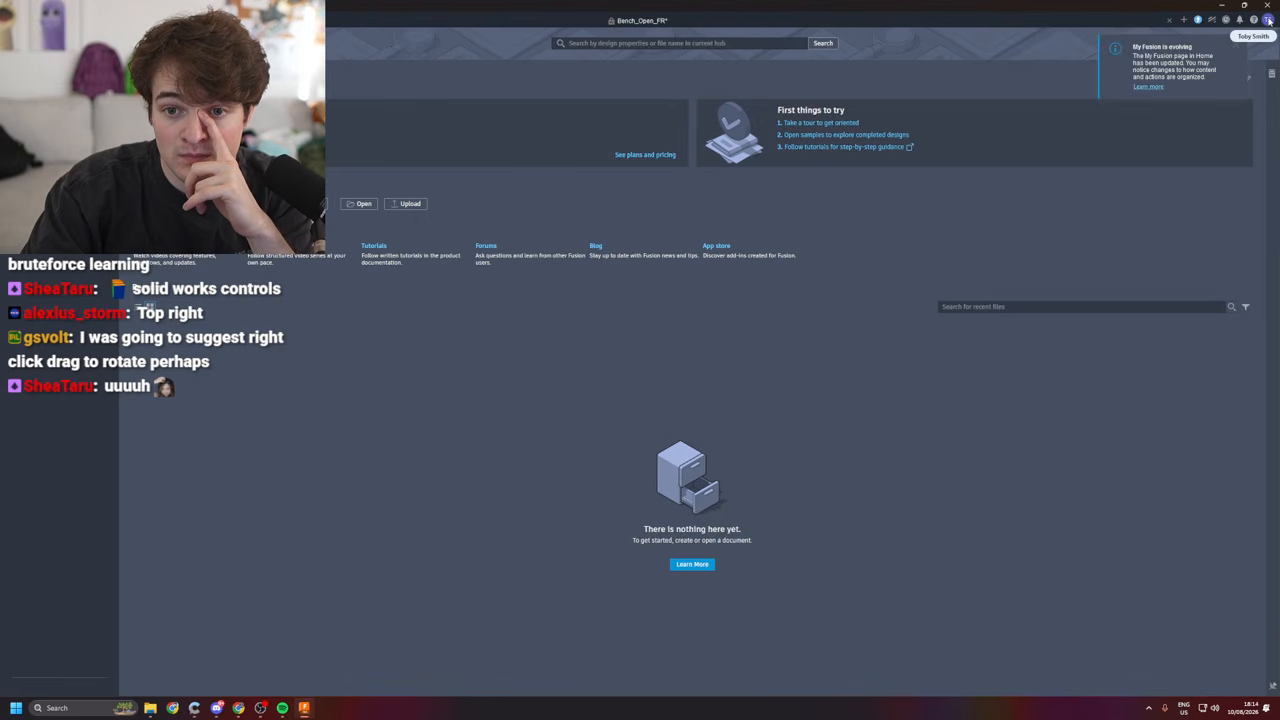
{"action": "left_click", "coordinate": [1268, 20]}
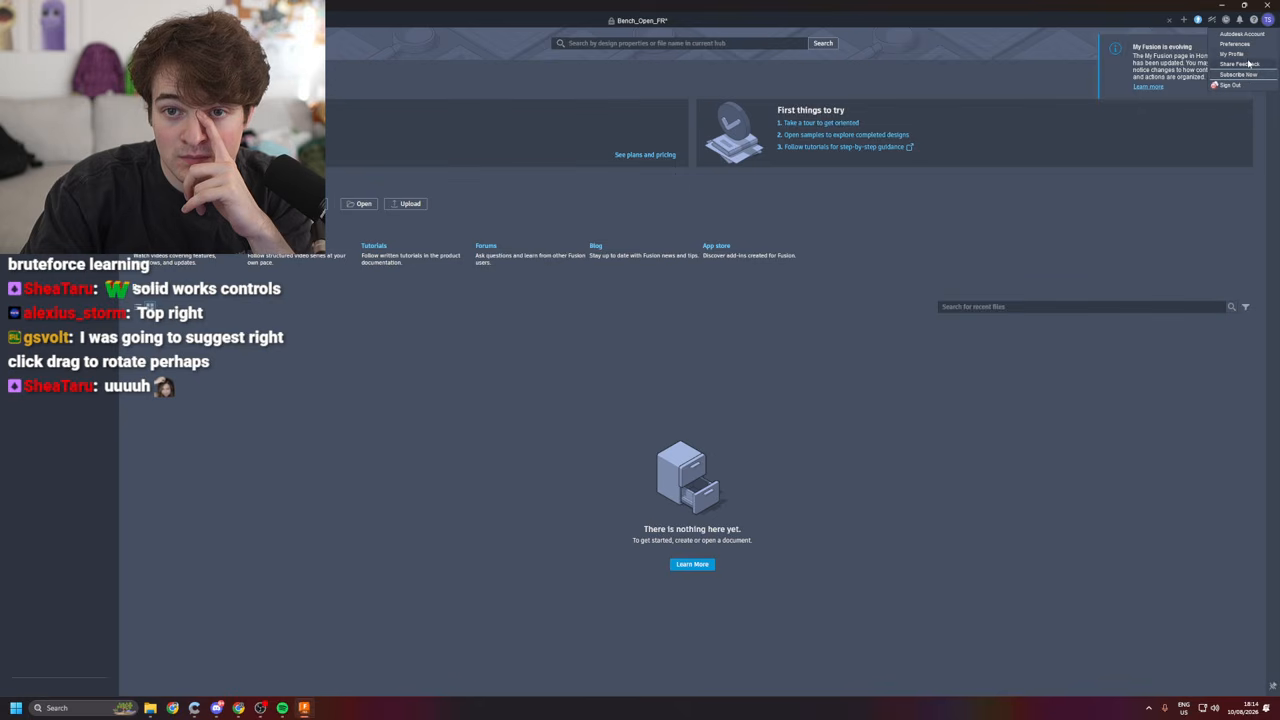
{"action": "left_click", "coordinate": [1240, 44]}
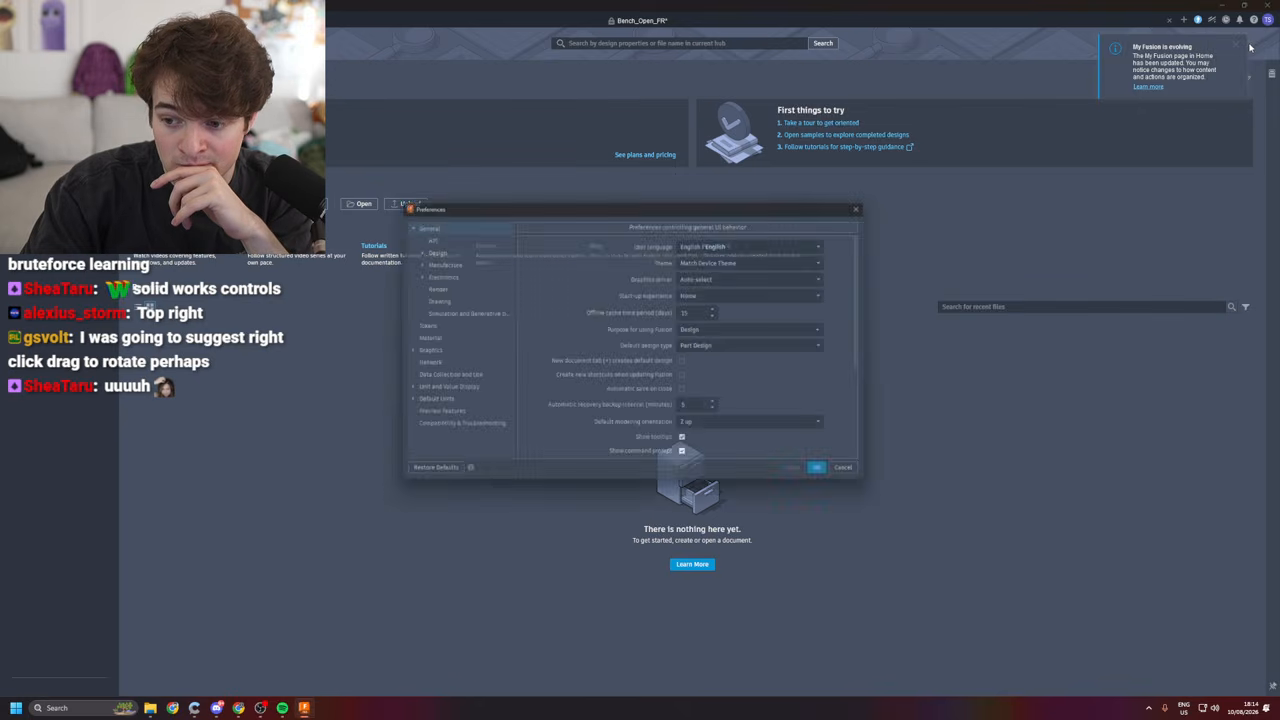
{"action": "scroll", "coordinate": [618, 337], "scroll_direction": "down", "scroll_amount": 5}
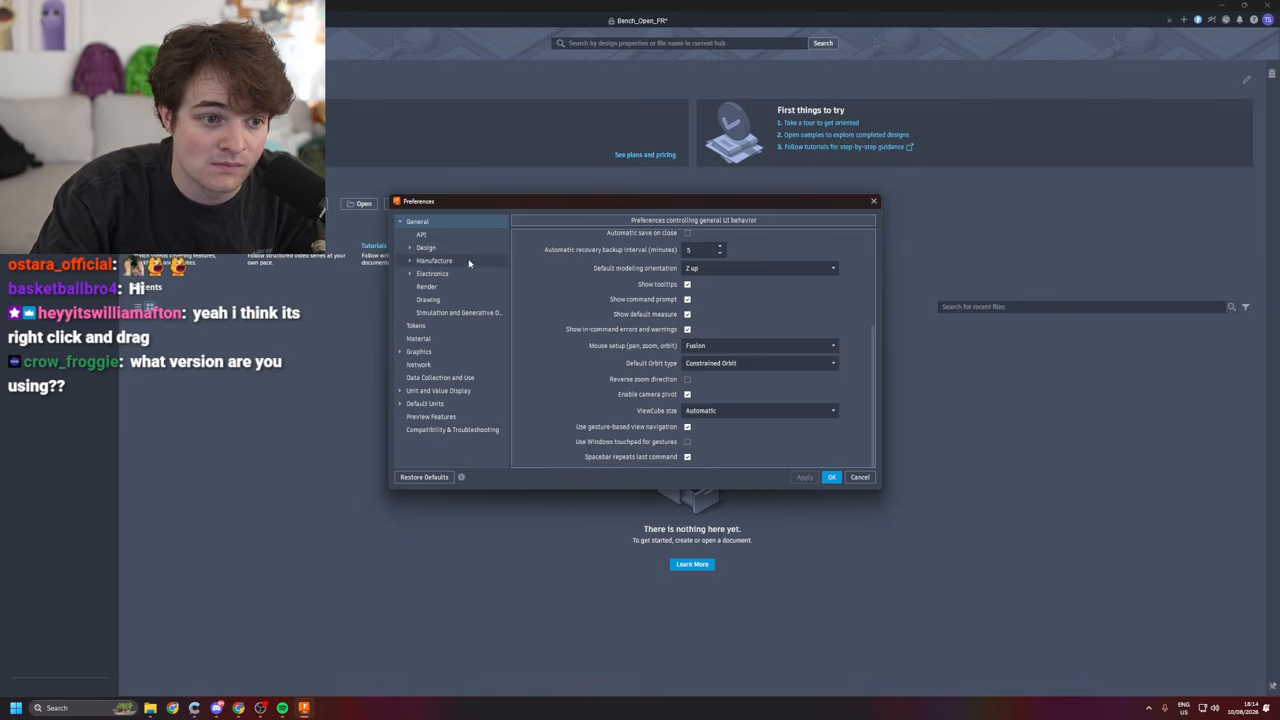
- Look through the API, Design, Manufacture, Electronics, Render and Drawing preferences for mouse controls, returning to the general preferences
{"action": "left_click", "coordinate": [409, 249]}
{"action": "left_click", "coordinate": [409, 249]}
{"action": "left_click", "coordinate": [409, 262]}
{"action": "left_click", "coordinate": [408, 261]}
{"action": "left_click", "coordinate": [409, 274]}
{"action": "left_click", "coordinate": [409, 274]}
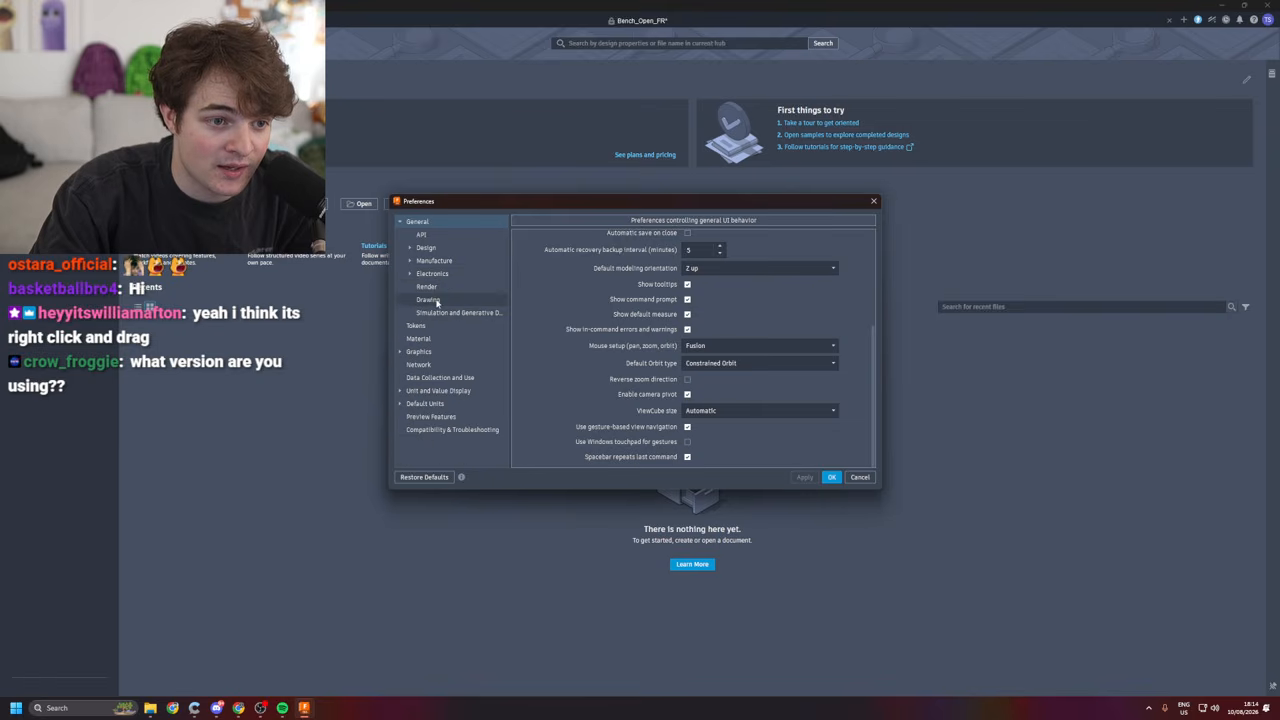
{"action": "left_click", "coordinate": [428, 287]}
{"action": "left_click", "coordinate": [430, 300]}
{"action": "left_click", "coordinate": [445, 287]}
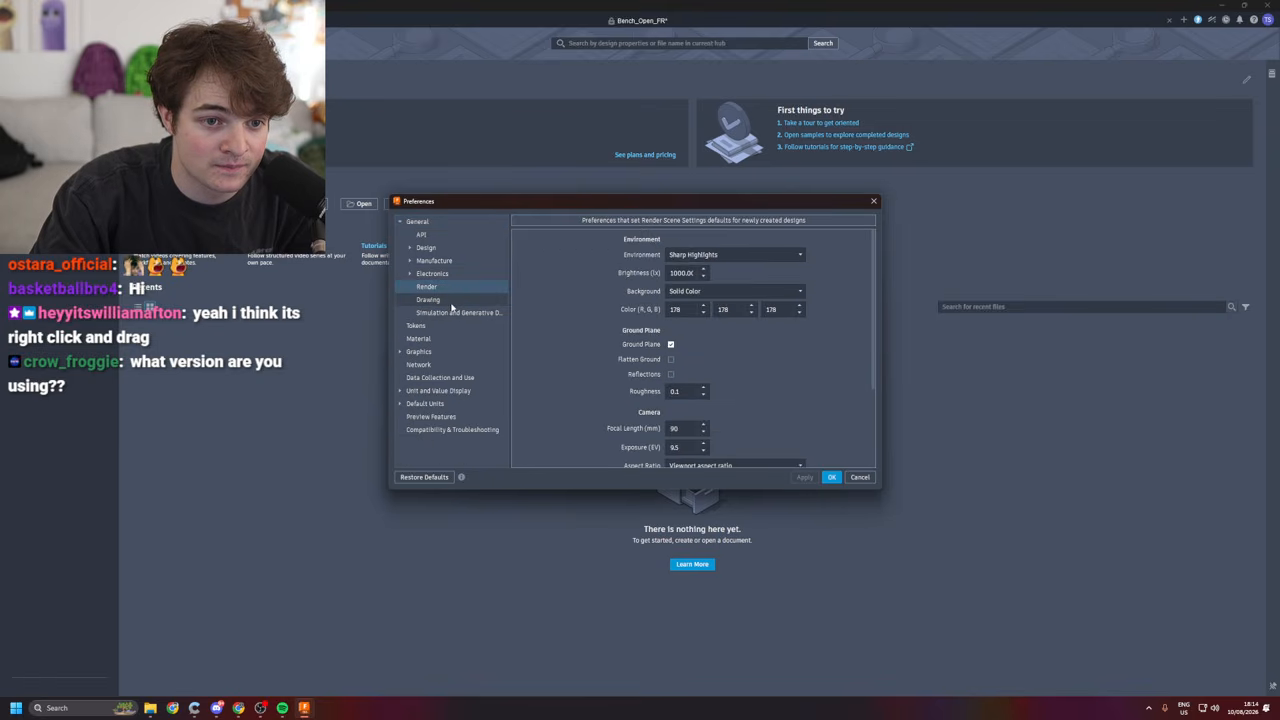
{"action": "left_click", "coordinate": [440, 300]}
{"action": "left_click", "coordinate": [440, 287]}
{"action": "left_click", "coordinate": [446, 300]}
{"action": "left_click", "coordinate": [433, 235]}
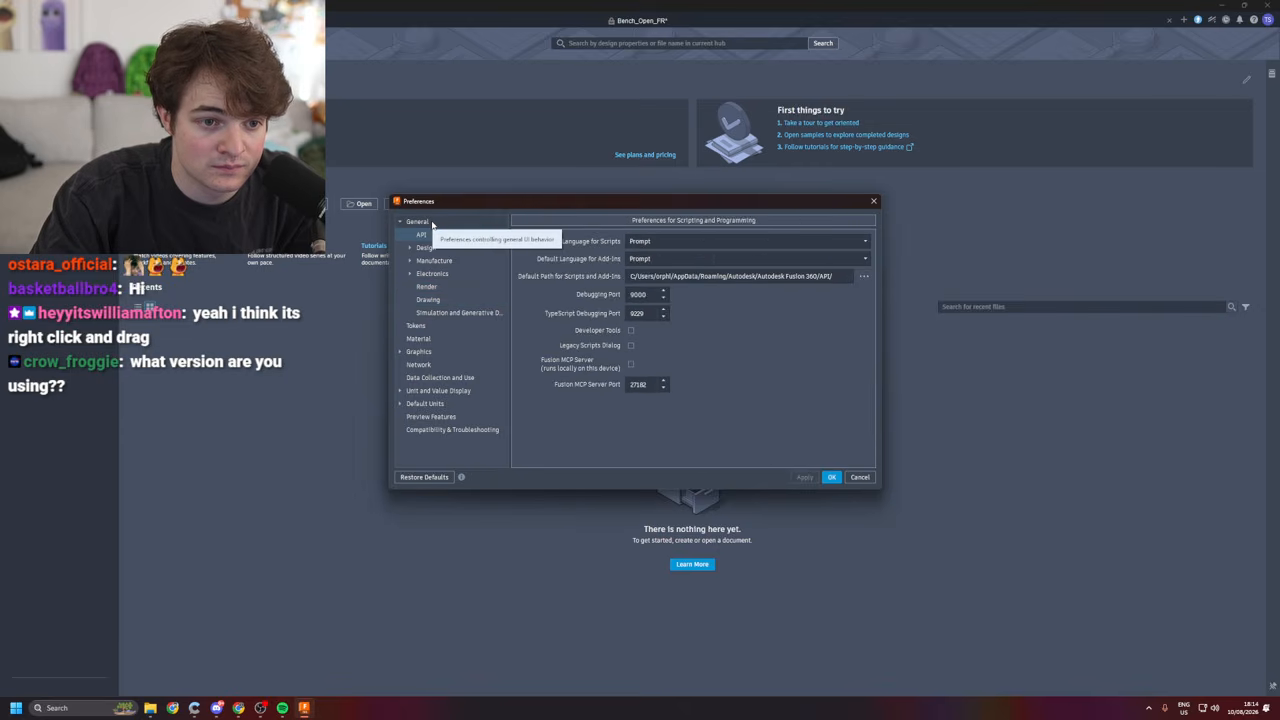
{"action": "left_click", "coordinate": [432, 222]}
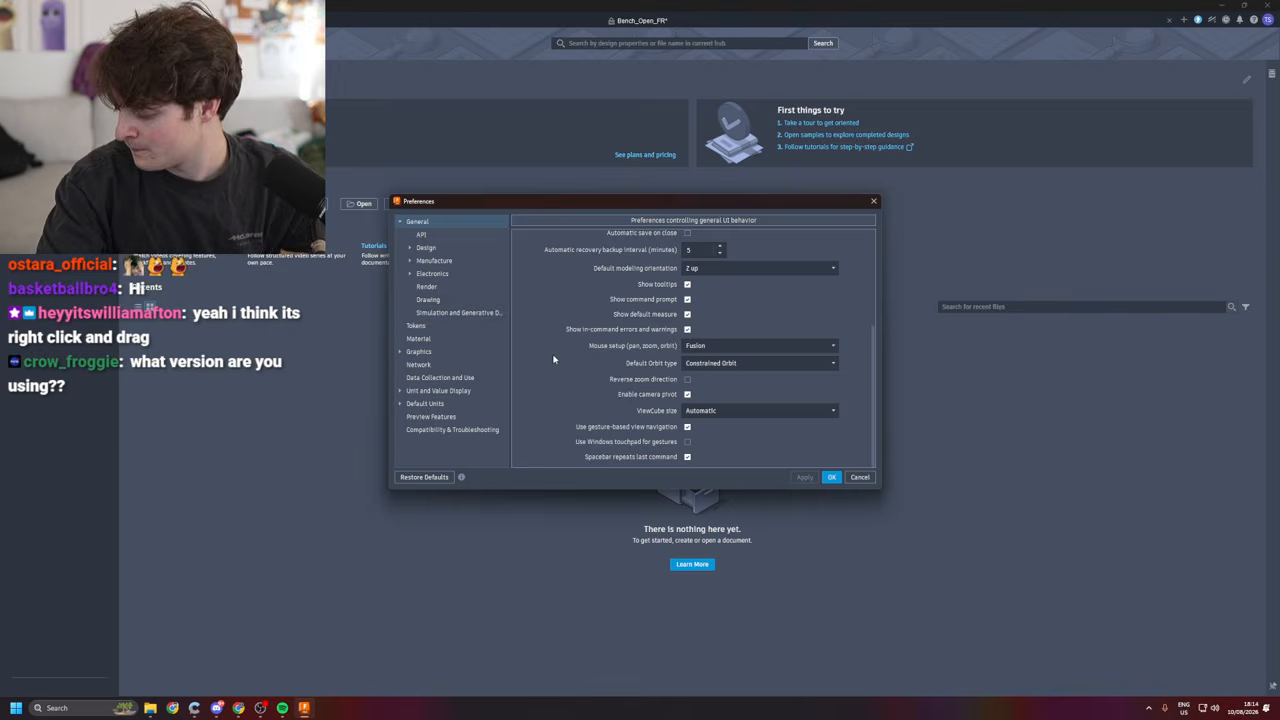
- Restore the general preferences to their defaults and accept them
{"action": "left_click", "coordinate": [424, 480]}
{"action": "left_click", "coordinate": [707, 366]}
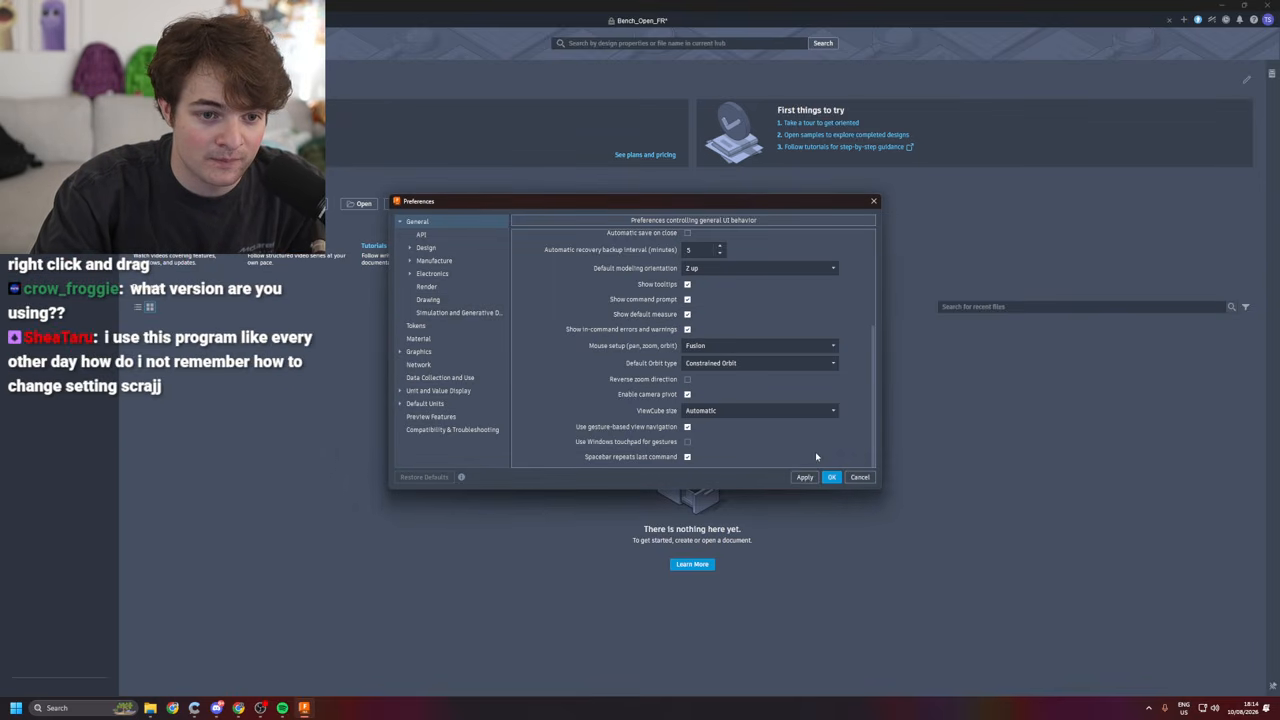
{"action": "left_click", "coordinate": [836, 478]}
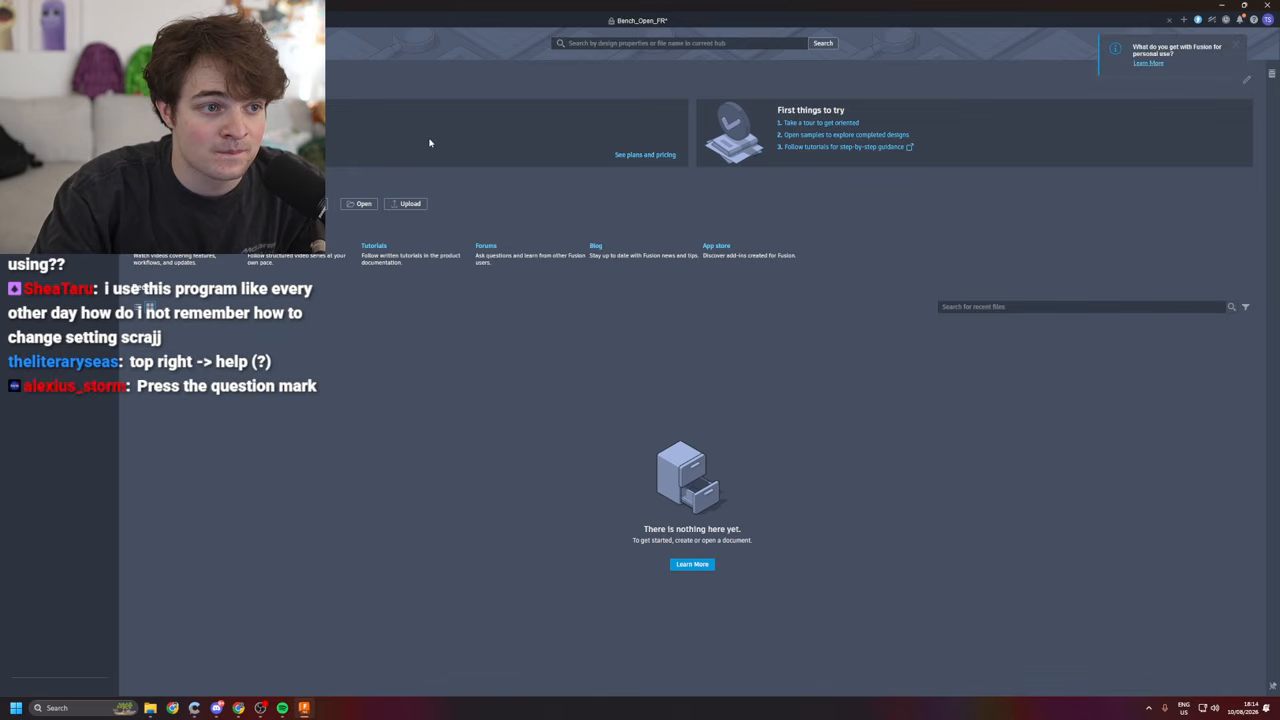
- Dismiss the notifications about Fusion for personal use and the updated My Fusion page, and close the notification list
{"action": "left_click", "coordinate": [1238, 47]}
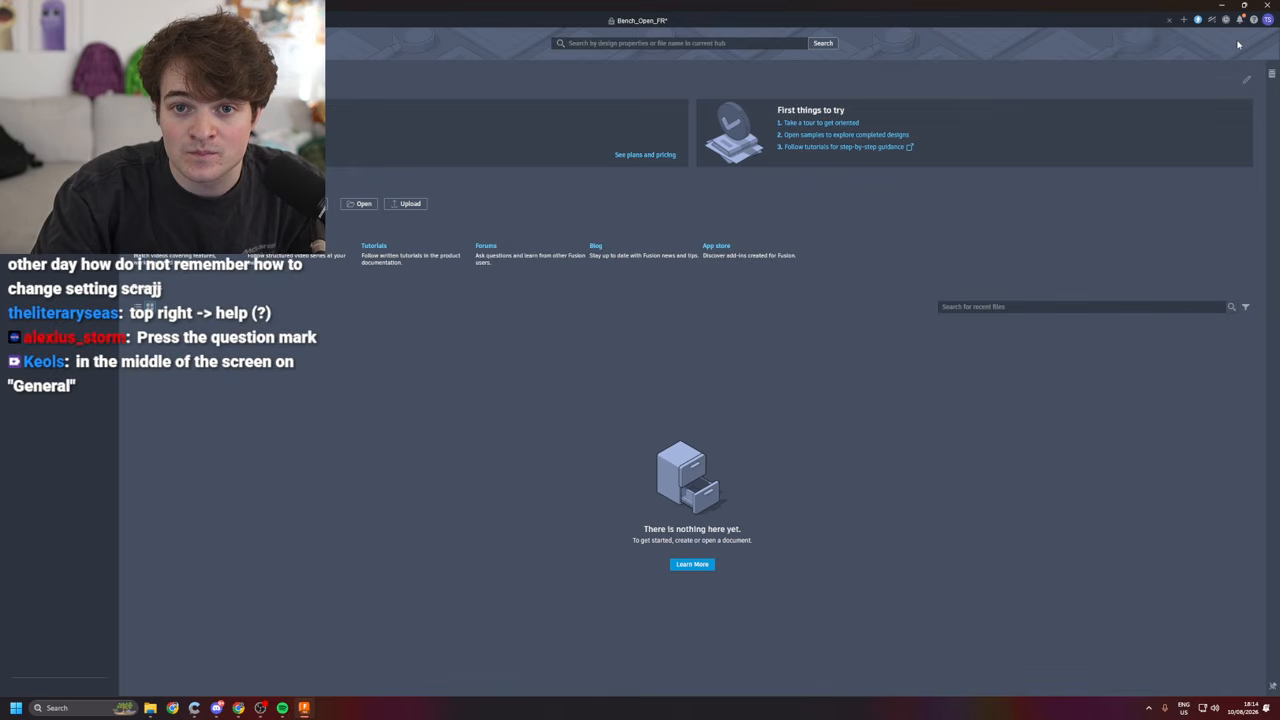
{"action": "left_click", "coordinate": [1240, 20]}
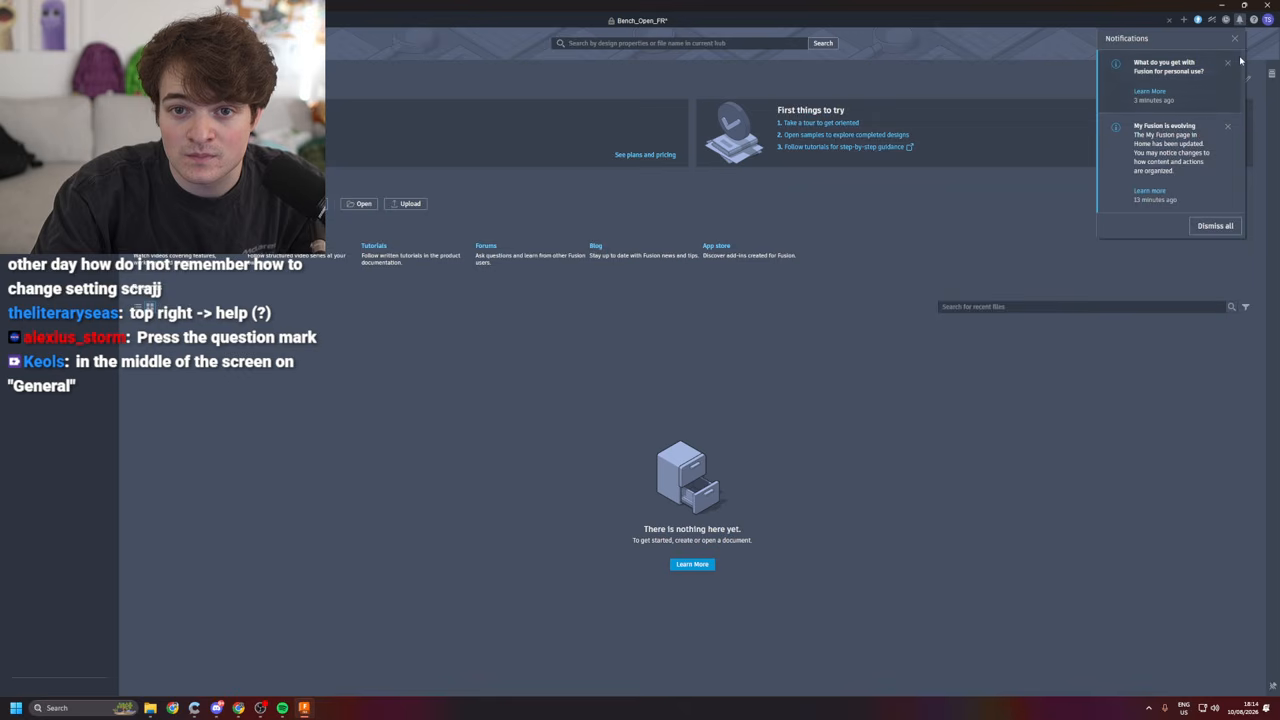
{"action": "left_click", "coordinate": [1230, 63]}
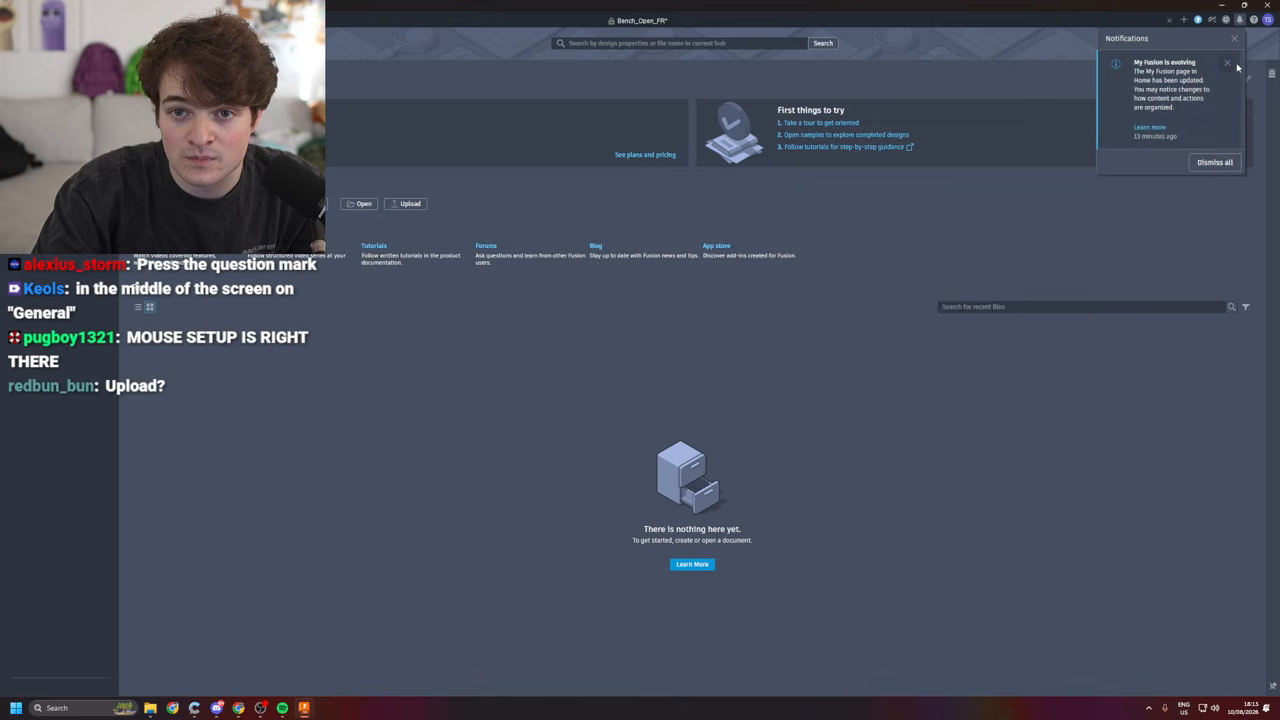
{"action": "left_click", "coordinate": [1230, 64]}
{"action": "left_click", "coordinate": [1234, 40]}
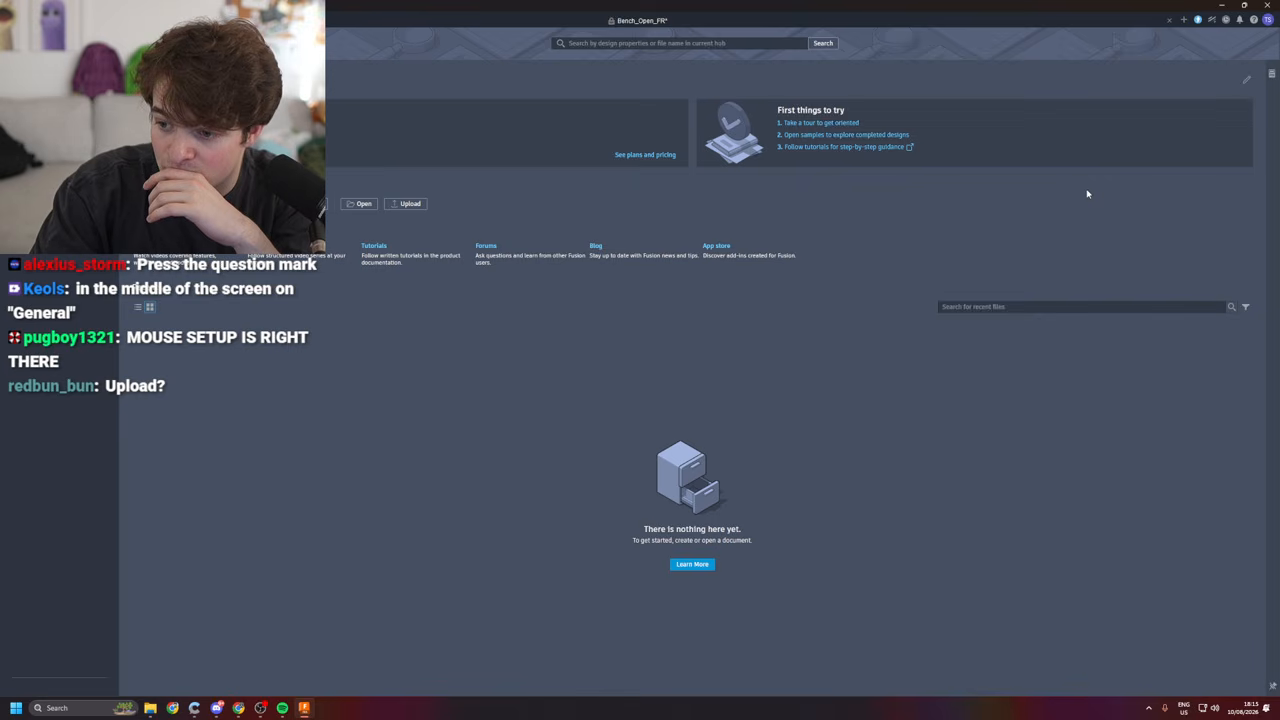
- Reopen the preferences and look over the general options, including the mouse setup
{"action": "left_click", "coordinate": [1267, 20]}
{"action": "left_click", "coordinate": [1240, 64]}
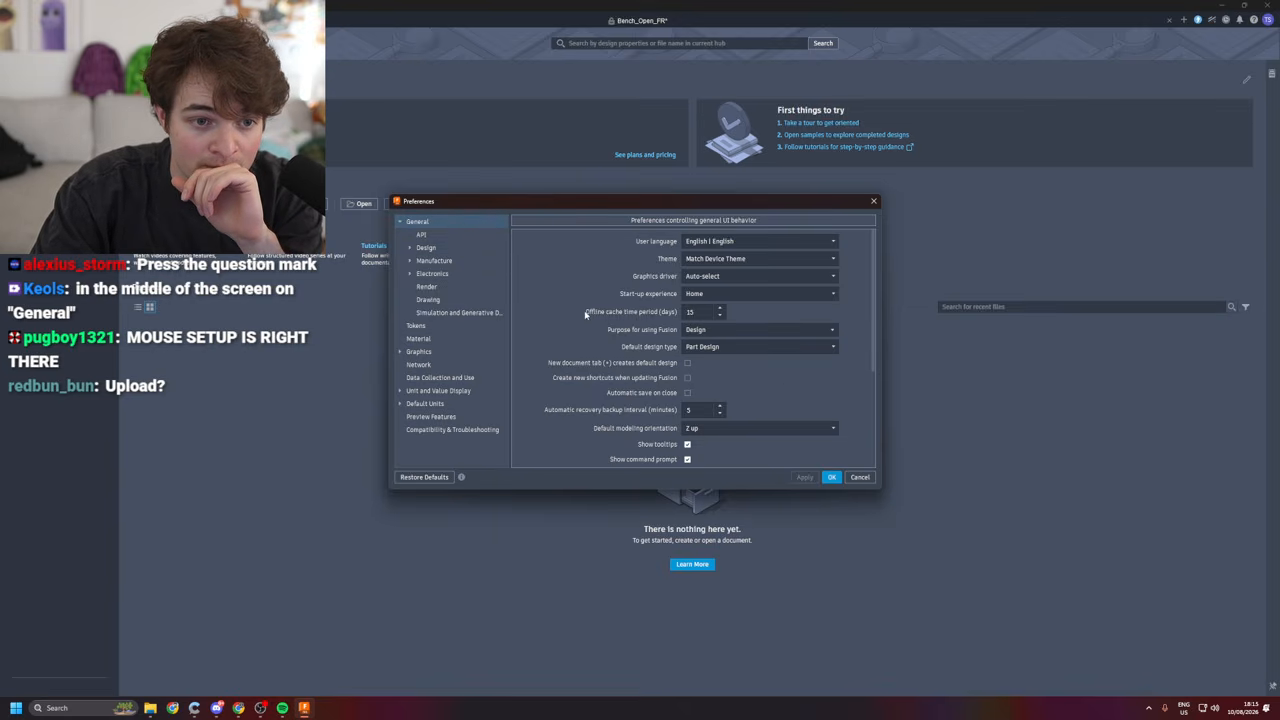
{"action": "scroll", "coordinate": [584, 318], "scroll_direction": "down", "scroll_amount": 3}
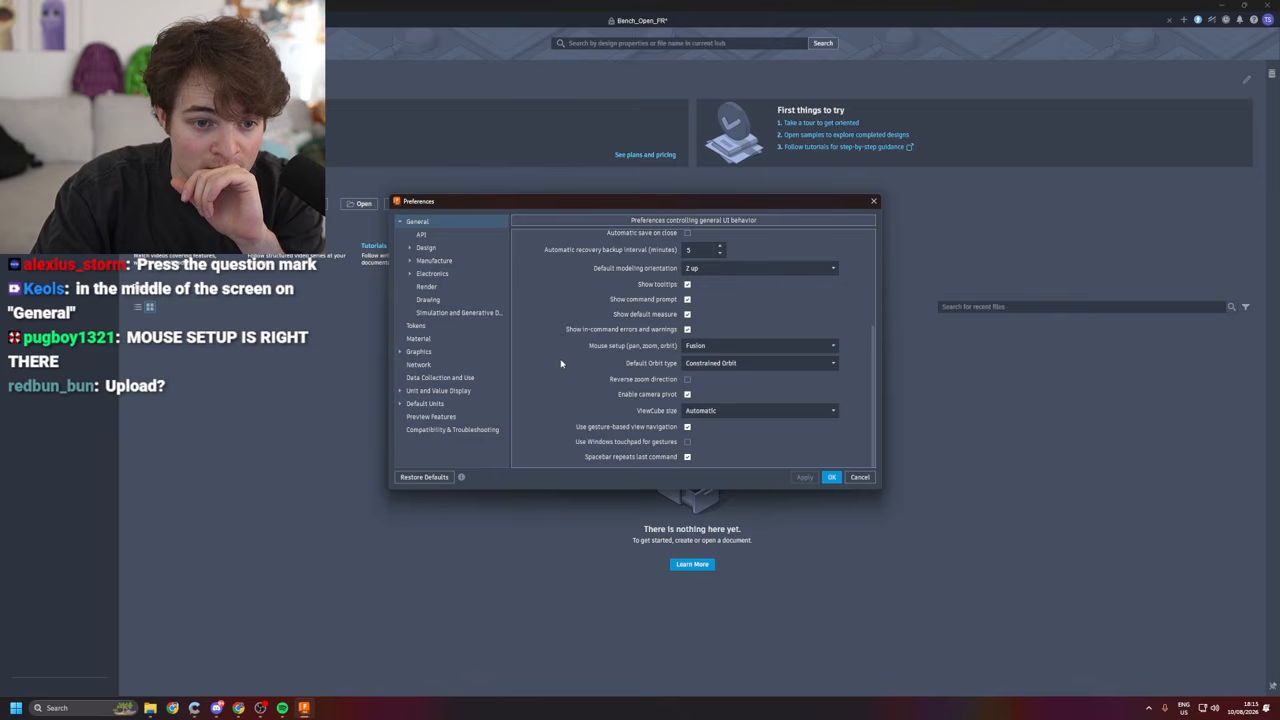
{"action": "scroll", "coordinate": [559, 369], "scroll_direction": "up", "scroll_amount": 3}
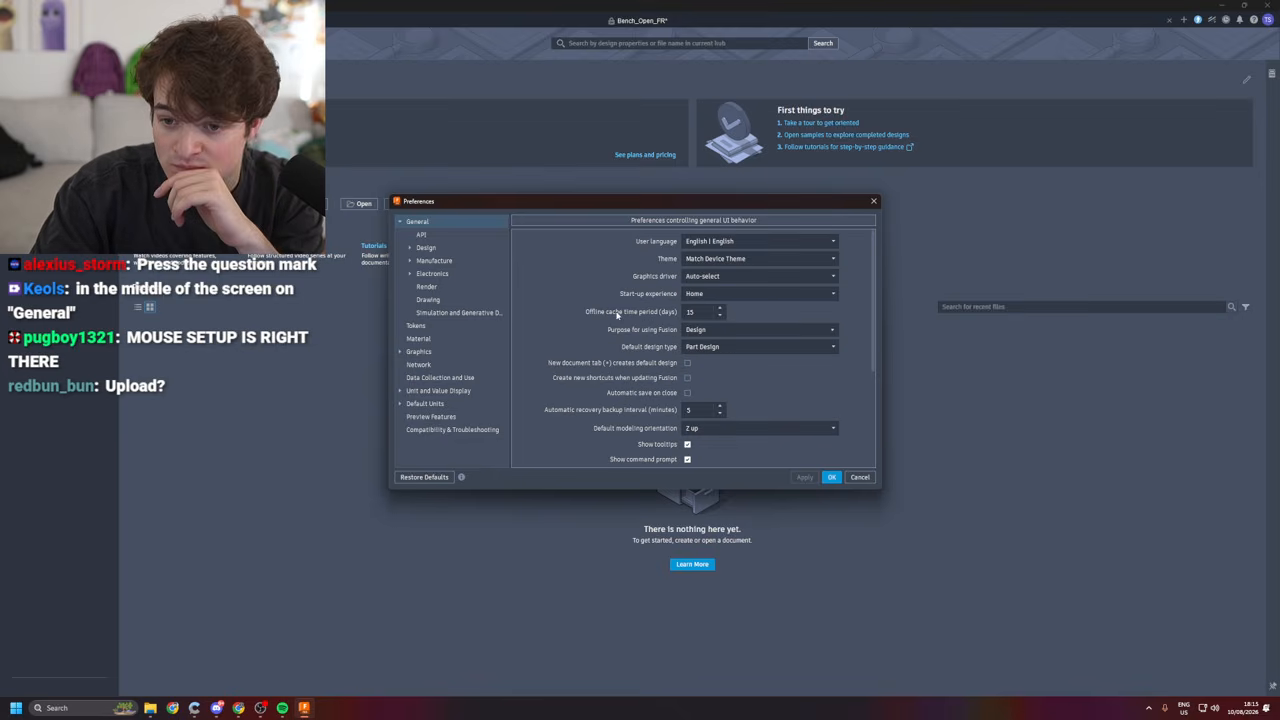
- Switch the interface theme to Light Gray
{"action": "left_click", "coordinate": [756, 262]}
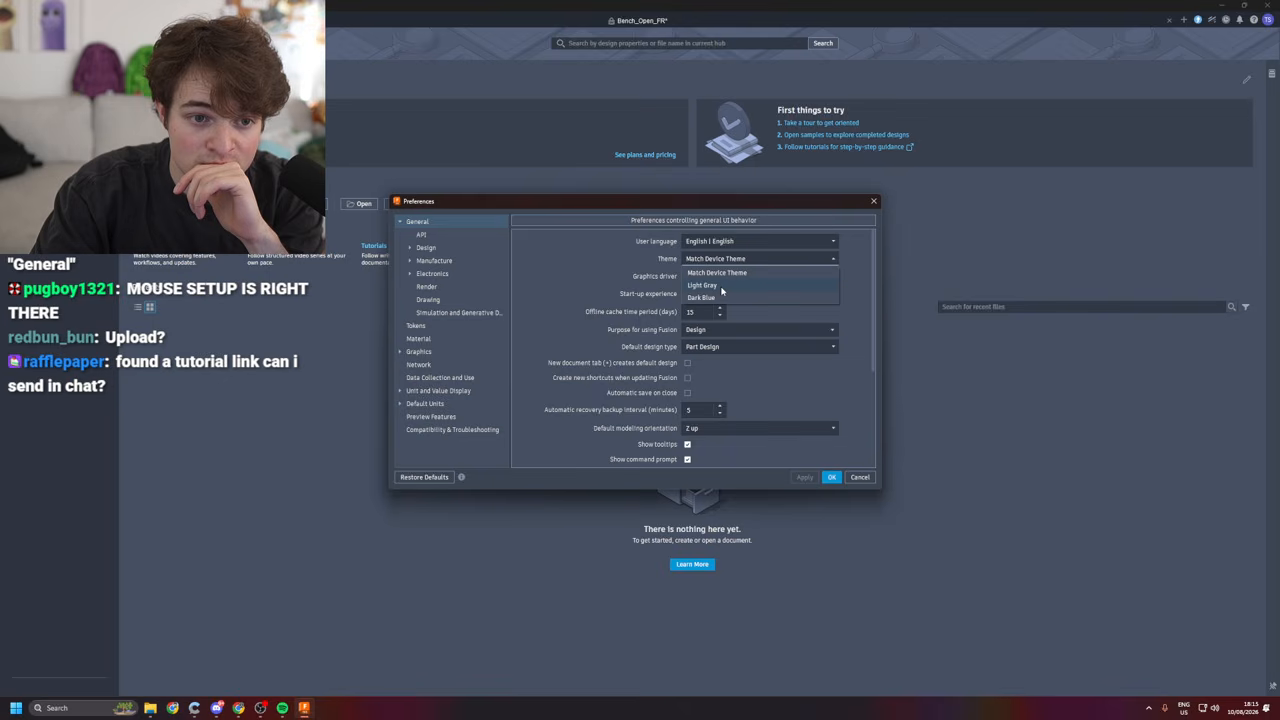
{"action": "left_click", "coordinate": [722, 286]}
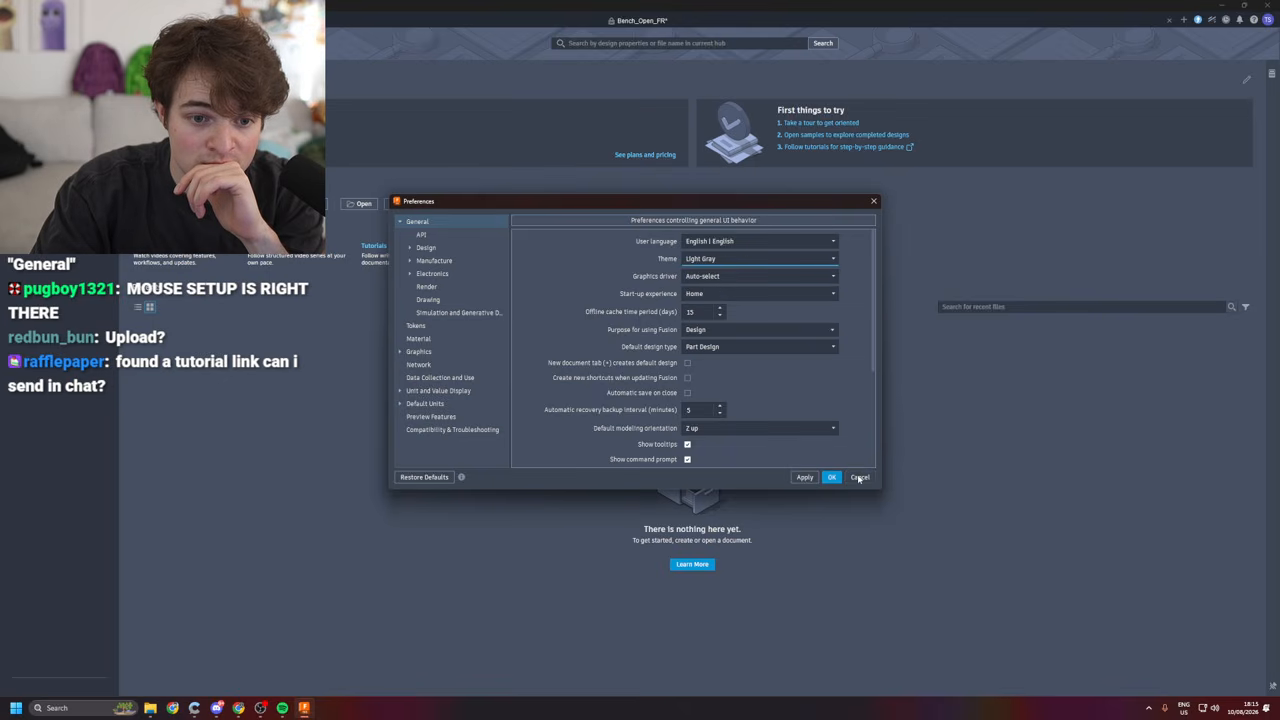
{"action": "left_click", "coordinate": [827, 478]}
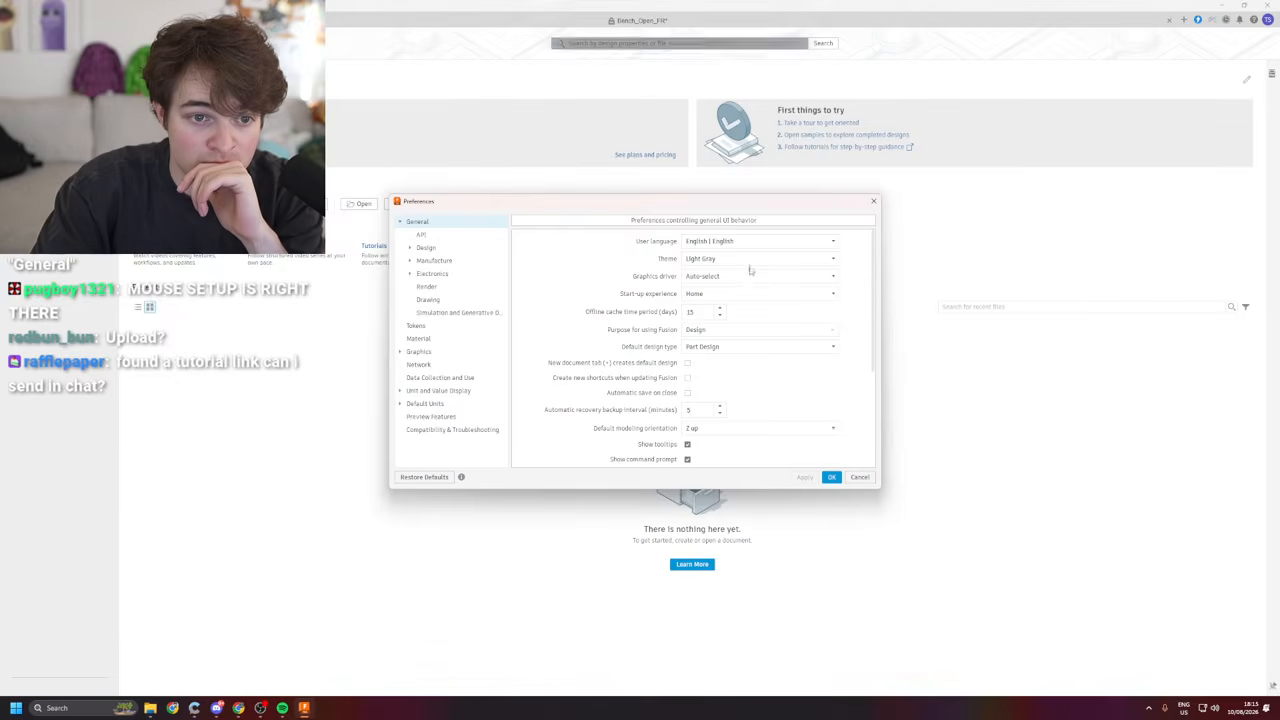
- Set the interface theme to Dark Blue and apply it
{"action": "left_click", "coordinate": [752, 259]}
{"action": "left_click", "coordinate": [726, 298]}
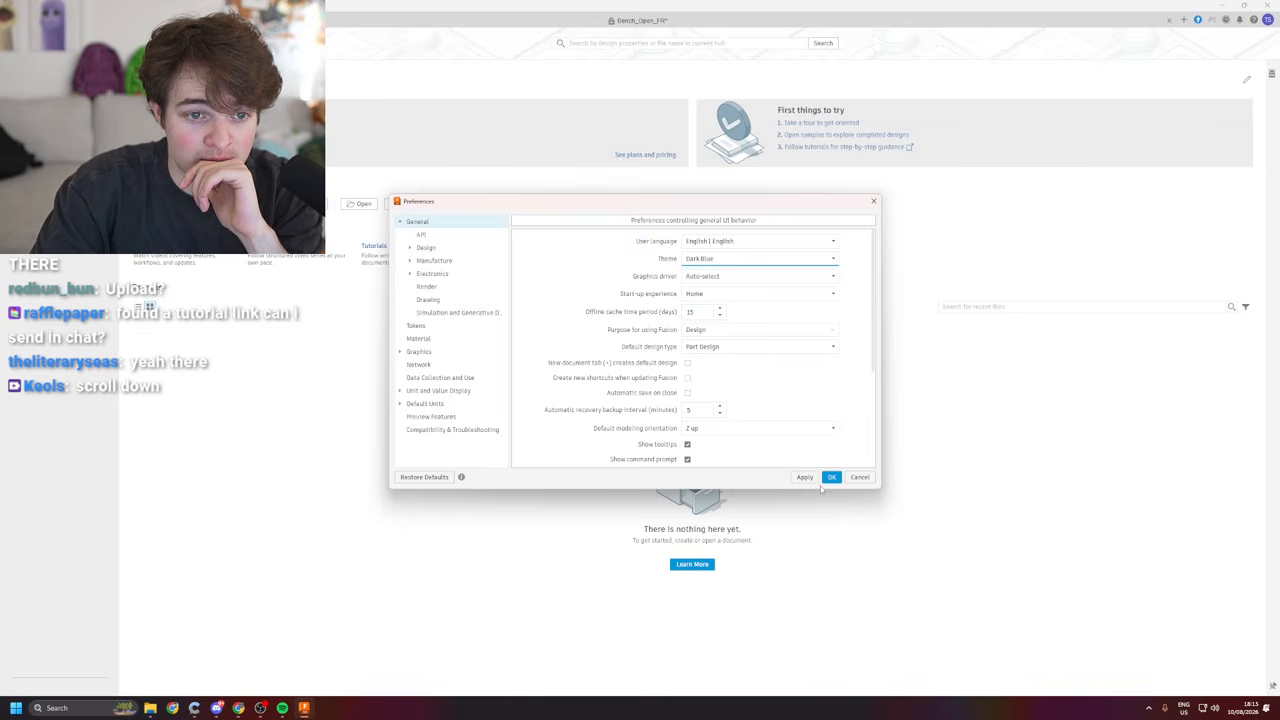
{"action": "left_click", "coordinate": [808, 477]}
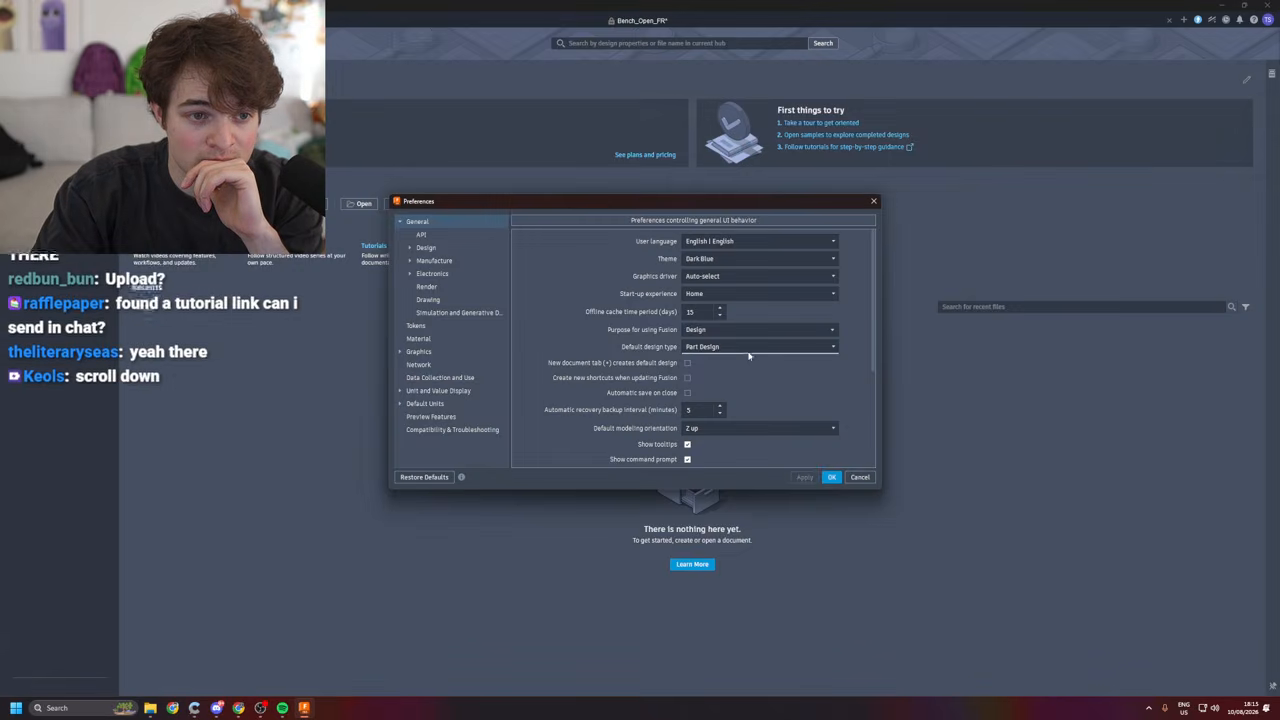
{"action": "left_click", "coordinate": [740, 258]}
{"action": "left_click", "coordinate": [715, 273]}
{"action": "left_click", "coordinate": [727, 259]}
{"action": "left_click", "coordinate": [712, 297]}
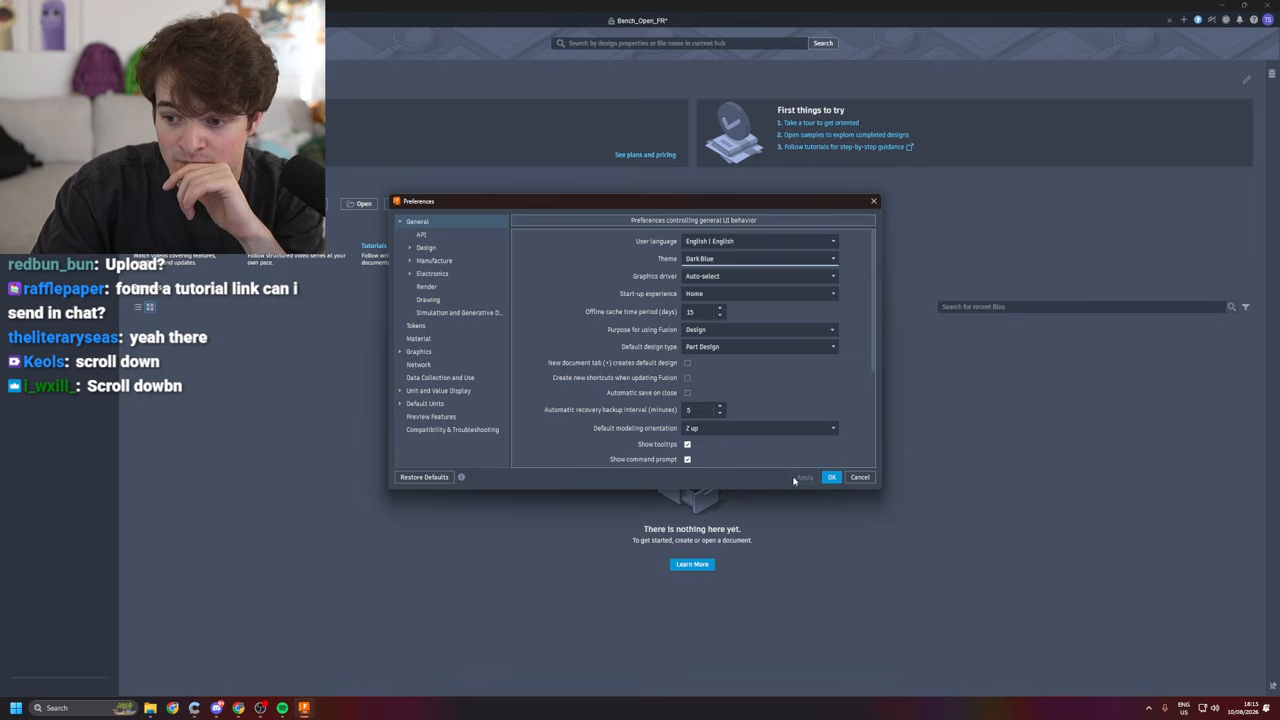
- Set the mouse setup for pan, zoom and orbit to SOLIDWORKS and accept the preferences
{"action": "scroll", "coordinate": [606, 398], "scroll_direction": "down", "scroll_amount": 3}
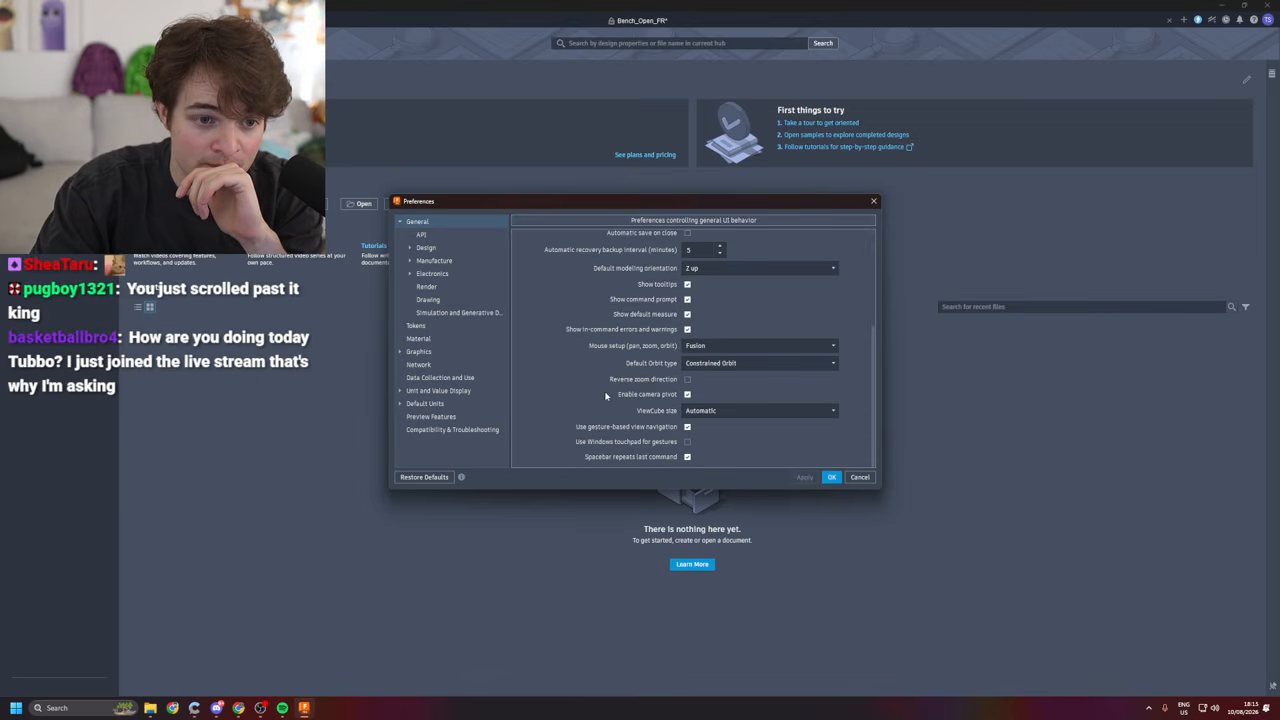
{"action": "left_click", "coordinate": [760, 345]}
{"action": "left_click", "coordinate": [725, 403]}
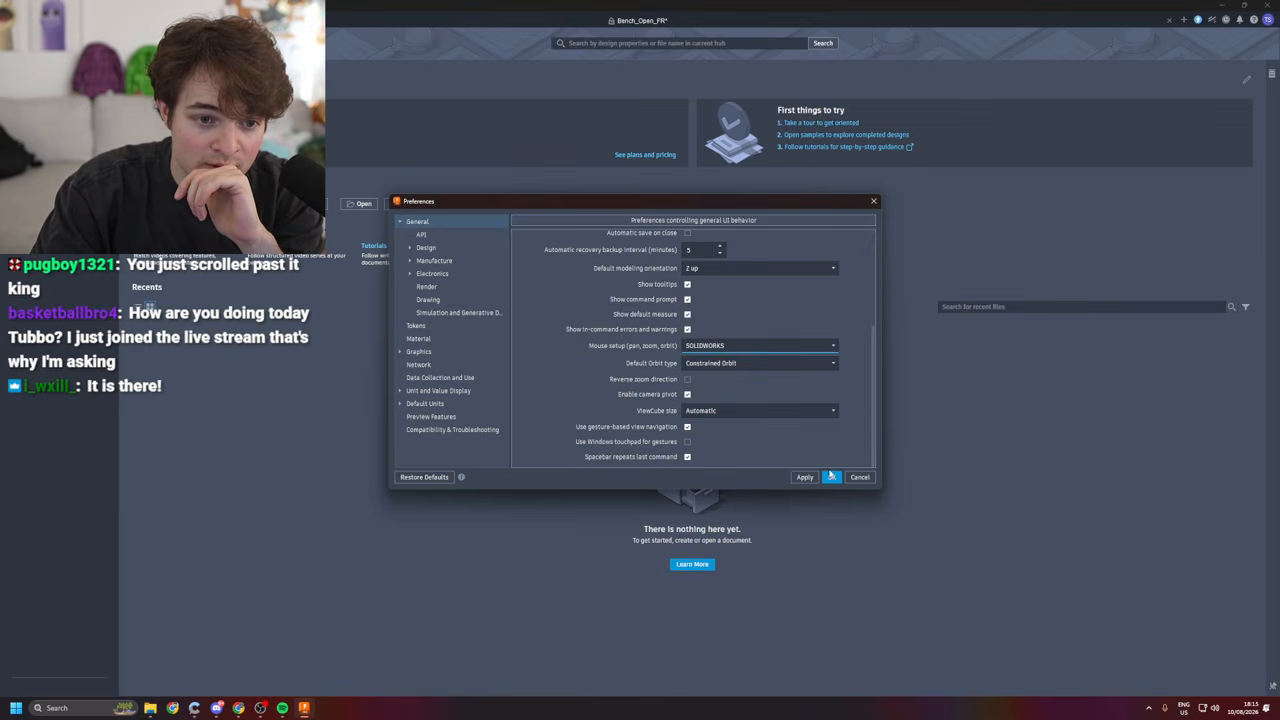
{"action": "left_click", "coordinate": [832, 477]}
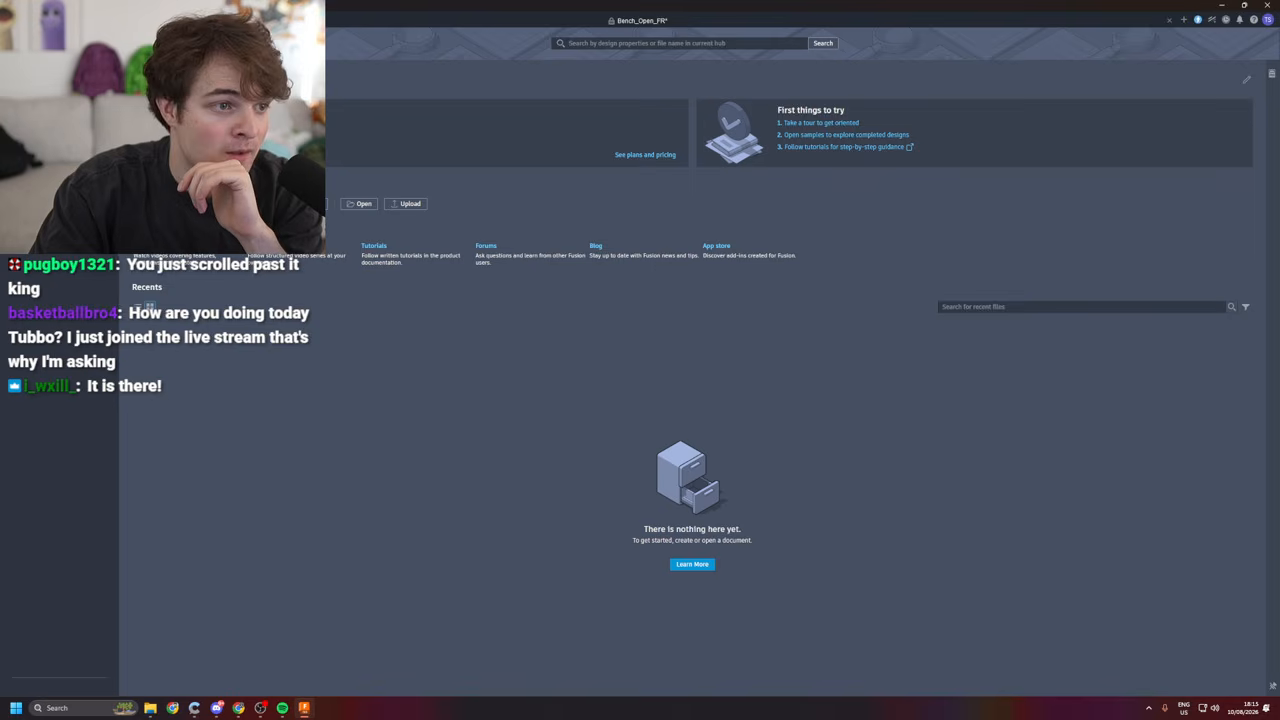
- Open the Bench_Open_FR model from a file on the computer
{"action": "left_click", "coordinate": [359, 204]}
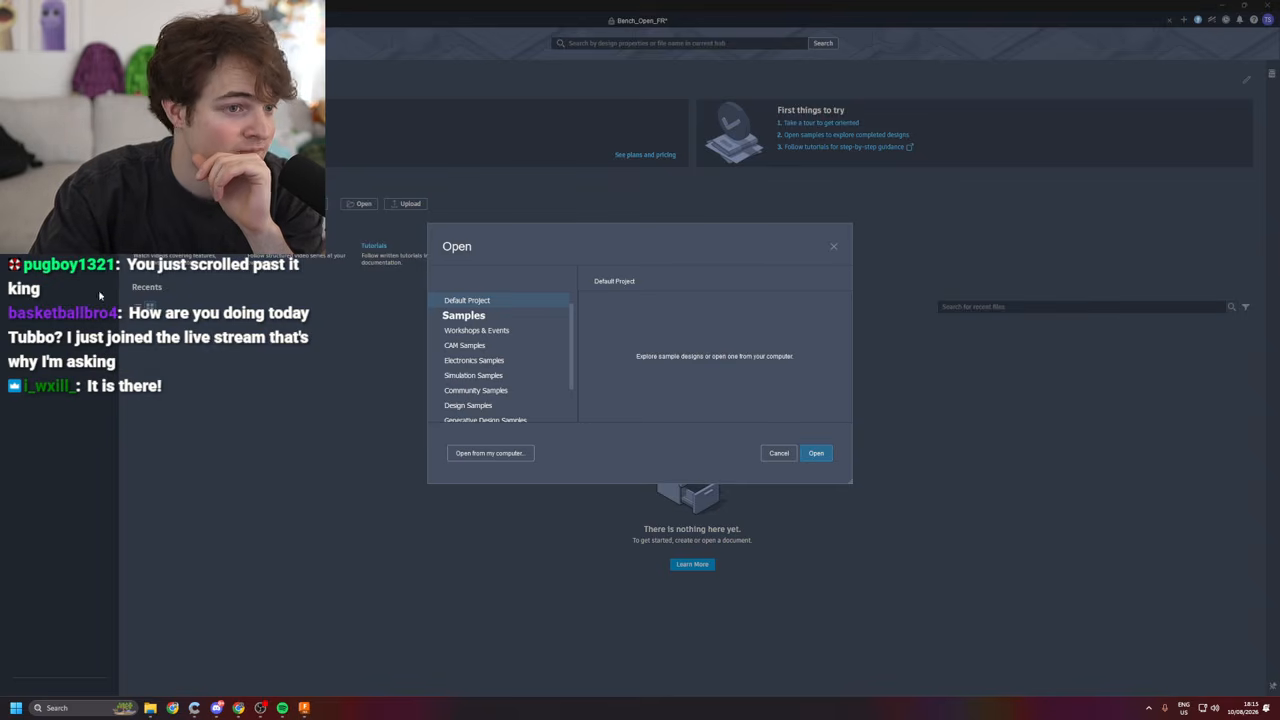
{"action": "left_click", "coordinate": [486, 453]}
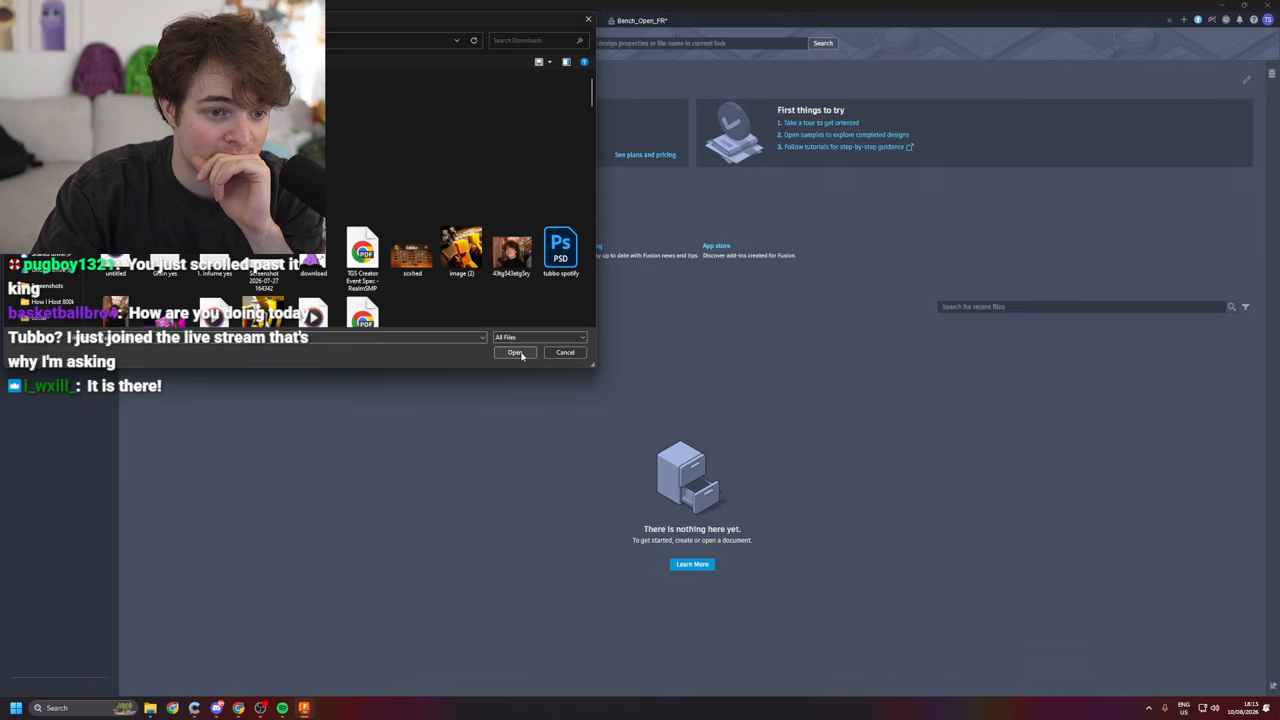
{"action": "left_click", "coordinate": [512, 352]}
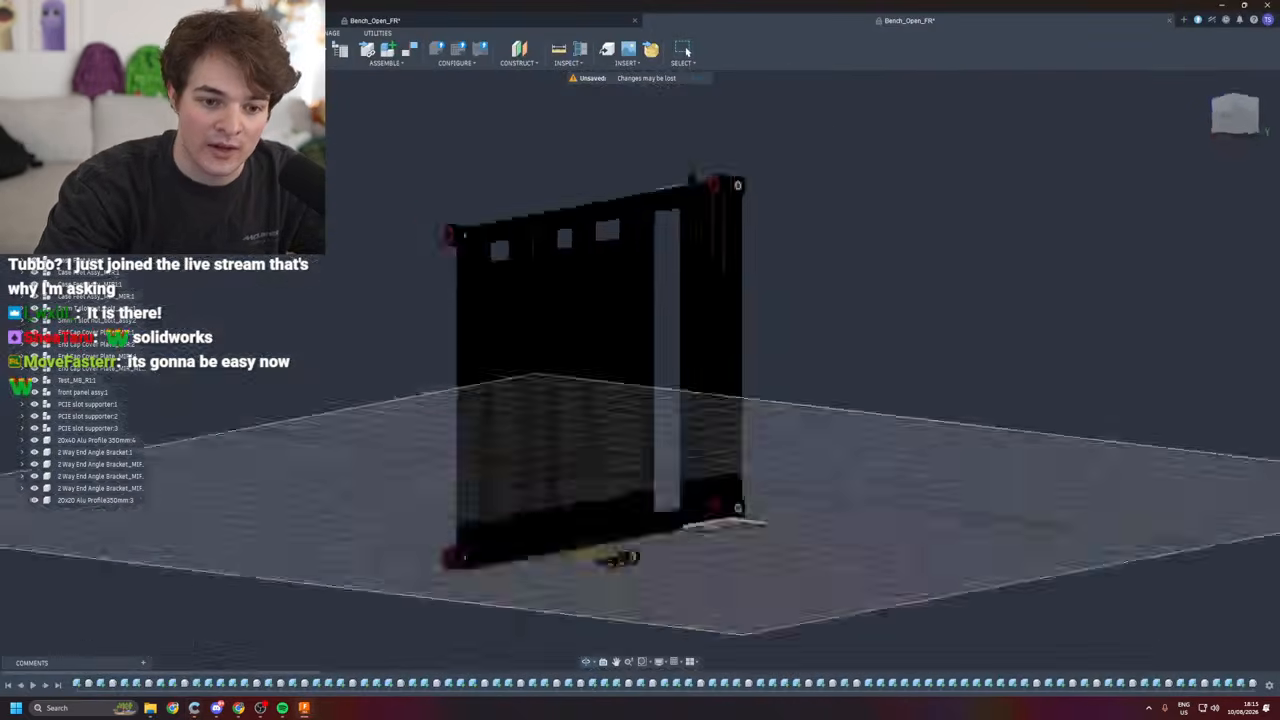
- Examine the bench frame from several sides, trying out orbit, pan and zoom with the new mouse controls
{"action": "middle_click_drag", "start_coordinate": [820, 400], "coordinate": [630, 378], "text": "shift"}
{"action": "scroll", "coordinate": [650, 438], "scroll_direction": "up", "scroll_amount": 4}
{"action": "scroll", "coordinate": [648, 440], "scroll_direction": "down", "scroll_amount": 3}
{"action": "middle_click_drag", "start_coordinate": [895, 438], "coordinate": [820, 450], "text": "shift"}
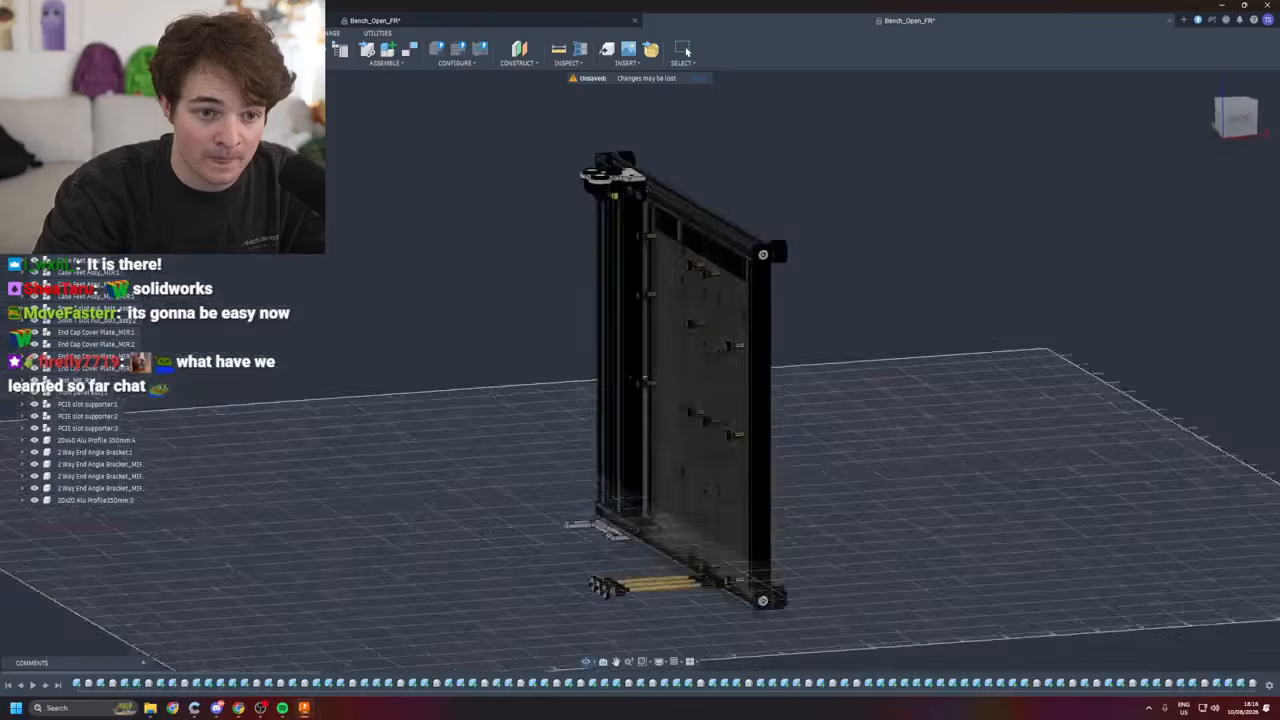
{"action": "middle_click_drag", "start_coordinate": [631, 377], "coordinate": [735, 335], "text": "shift"}
{"action": "mouse_move", "coordinate": [650, 370]}
{"action": "middle_mouse_down"}
{"action": "mouse_move", "coordinate": [695, 430]}
{"action": "mouse_move", "coordinate": [790, 415]}
{"action": "mouse_move", "coordinate": [825, 355]}
{"action": "mouse_move", "coordinate": [665, 470]}
{"action": "mouse_move", "coordinate": [730, 350]}
{"action": "mouse_move", "coordinate": [710, 420]}
{"action": "mouse_move", "coordinate": [620, 445]}
{"action": "mouse_move", "coordinate": [560, 495]}
{"action": "mouse_move", "coordinate": [610, 410]}
{"action": "mouse_move", "coordinate": [710, 365]}
{"action": "mouse_move", "coordinate": [690, 410]}
{"action": "mouse_move", "coordinate": [698, 395]}
{"action": "mouse_move", "coordinate": [655, 375]}
{"action": "middle_mouse_up"}
- Try to rotate the whole frame with Move/Copy, selecting all of its bodies
{"action": "right_click_drag", "start_coordinate": [1025, 451], "coordinate": [976, 463]}
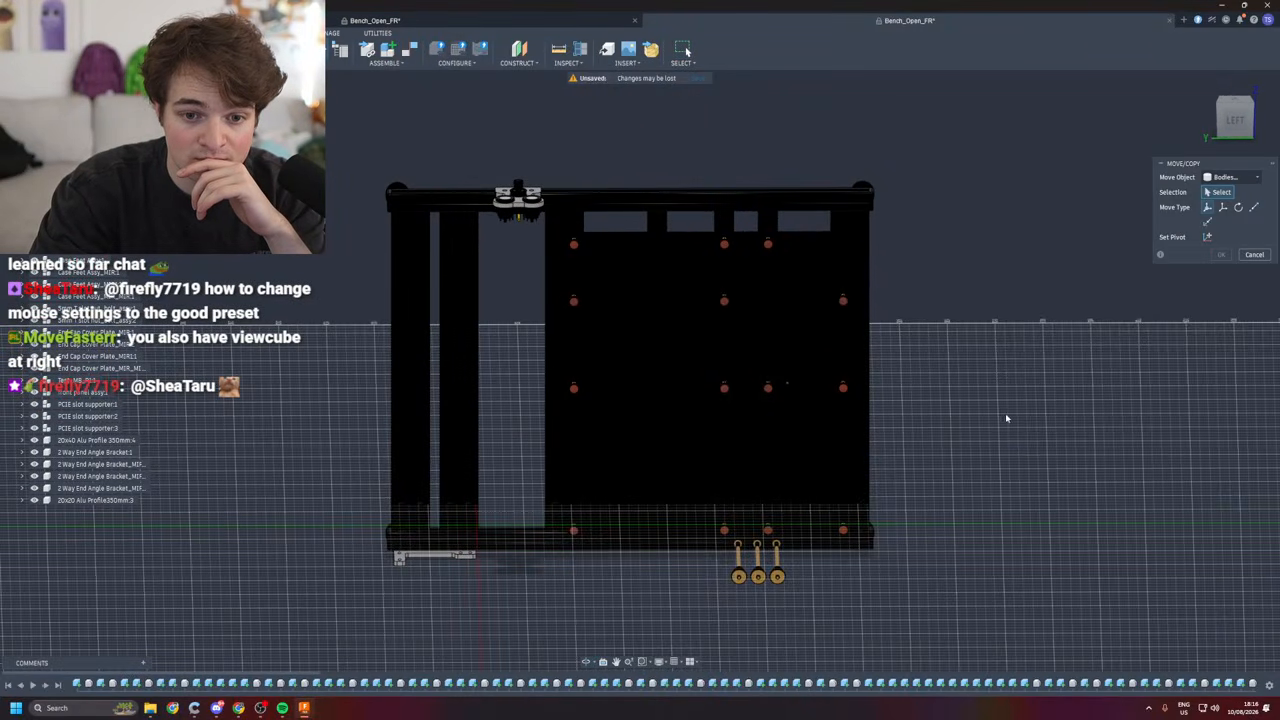
{"action": "middle_click_drag", "start_coordinate": [999, 466], "coordinate": [1060, 537], "text": "shift"}
{"action": "left_click_drag", "start_coordinate": [768, 502], "coordinate": [550, 253]}
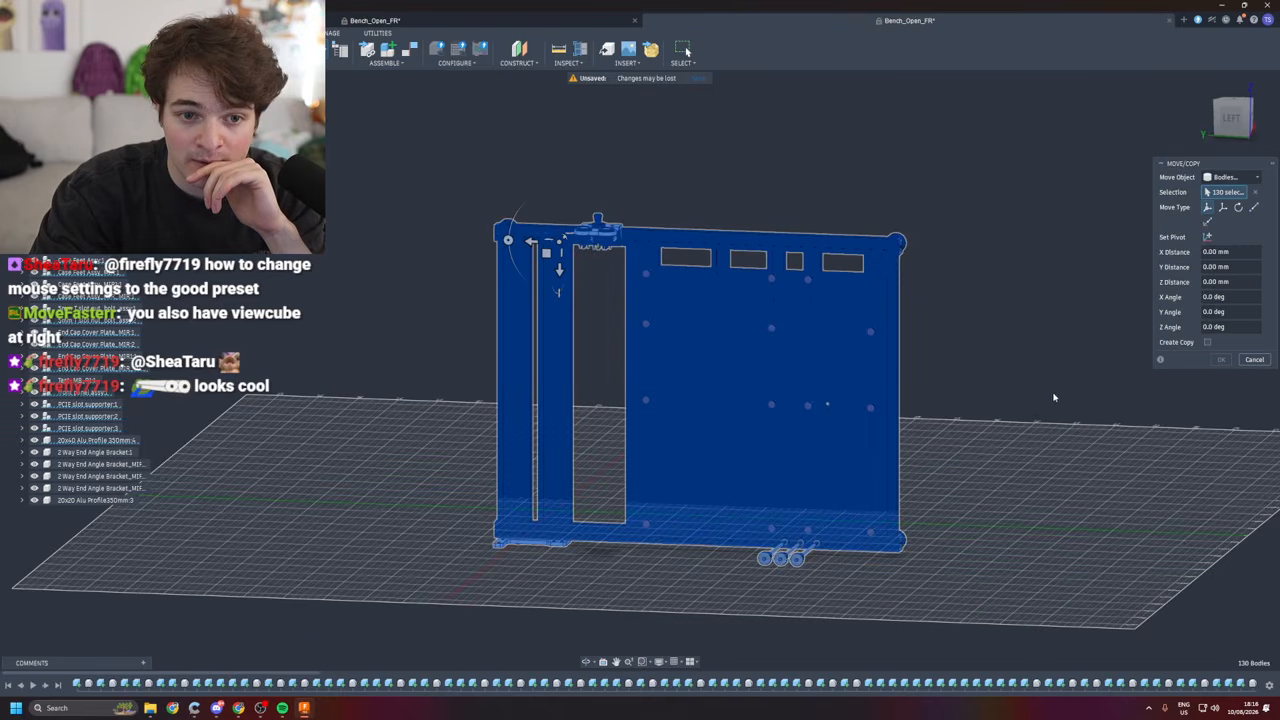
{"action": "middle_click_drag", "start_coordinate": [1053, 397], "coordinate": [771, 277], "text": "shift"}
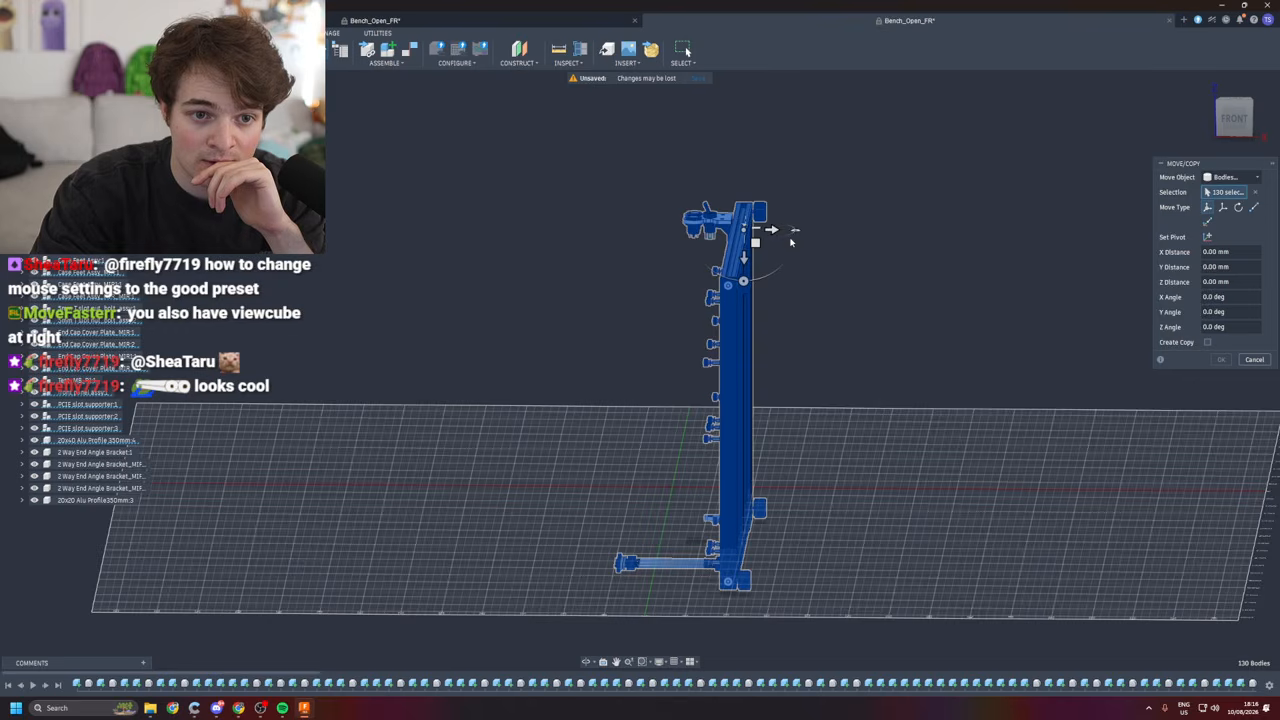
{"action": "left_click_drag", "start_coordinate": [743, 283], "coordinate": [685, 231]}
{"action": "middle_click_drag", "start_coordinate": [680, 263], "coordinate": [780, 368], "text": "shift"}
{"action": "middle_click_drag", "start_coordinate": [817, 228], "coordinate": [625, 500], "text": "shift"}
{"action": "key", "text": "Escape"}
- Inspect the frame in the front and left views, examining the large panel with the standoffs up close
{"action": "scroll", "coordinate": [918, 498], "scroll_direction": "up", "scroll_amount": 3}
{"action": "scroll", "coordinate": [917, 491], "scroll_direction": "down", "scroll_amount": 7}
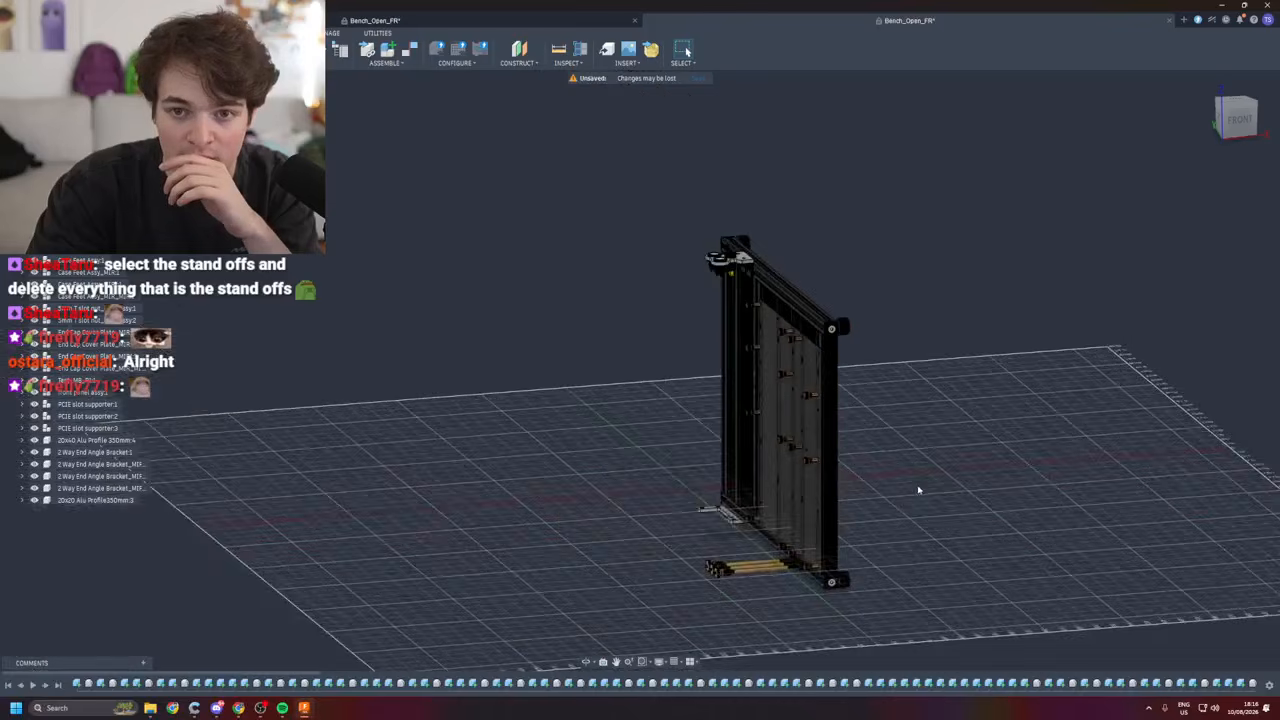
{"action": "middle_click_drag", "start_coordinate": [1057, 449], "coordinate": [1088, 455], "text": "shift"}
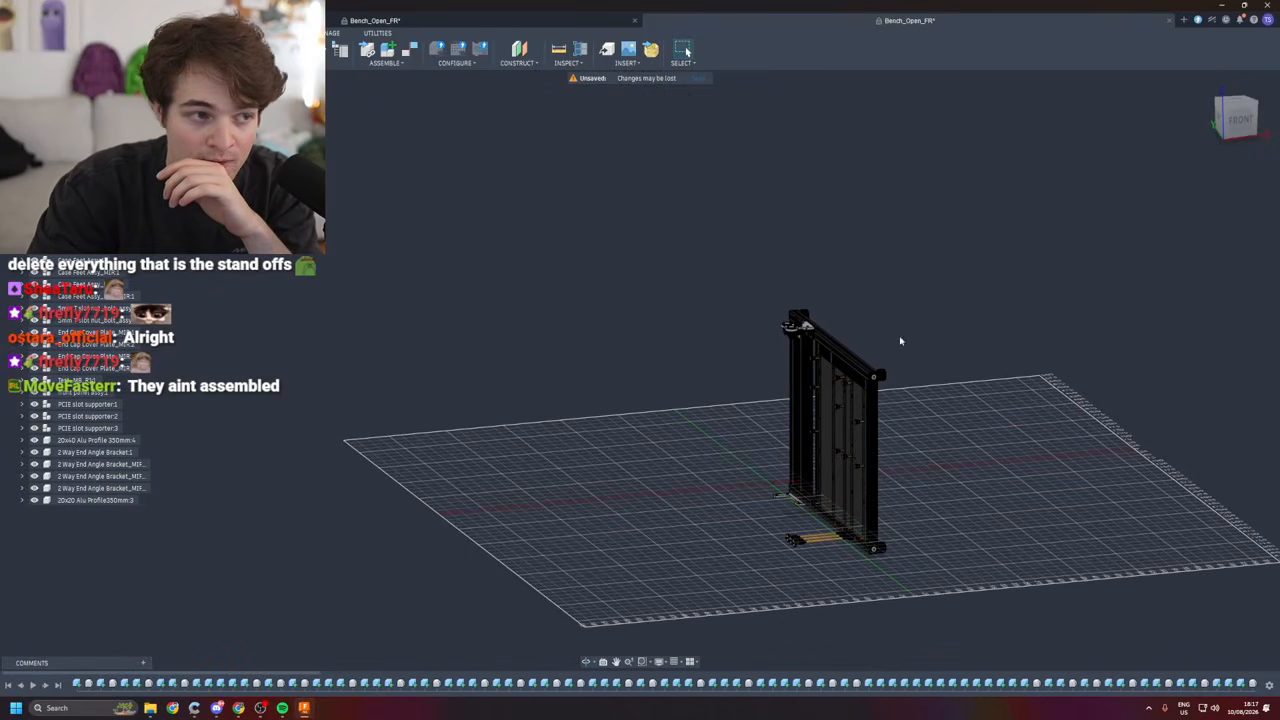
{"action": "left_click", "coordinate": [1238, 121]}
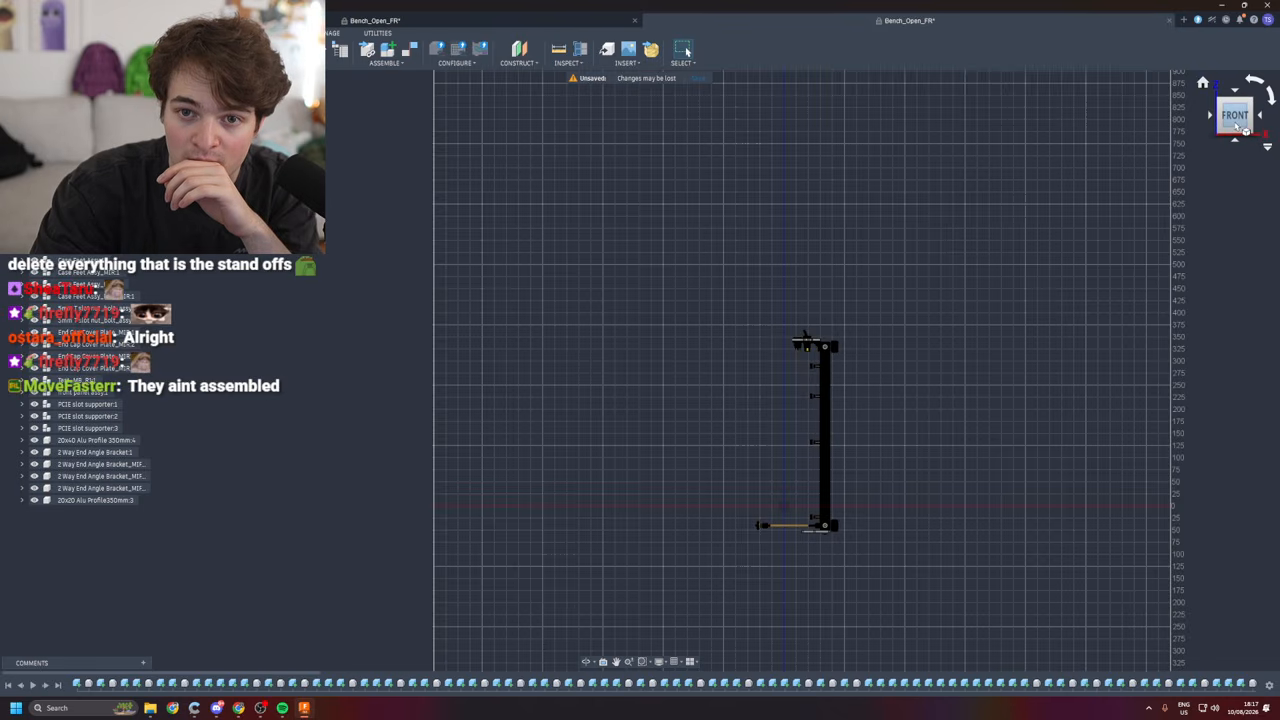
{"action": "left_click", "coordinate": [1213, 119]}
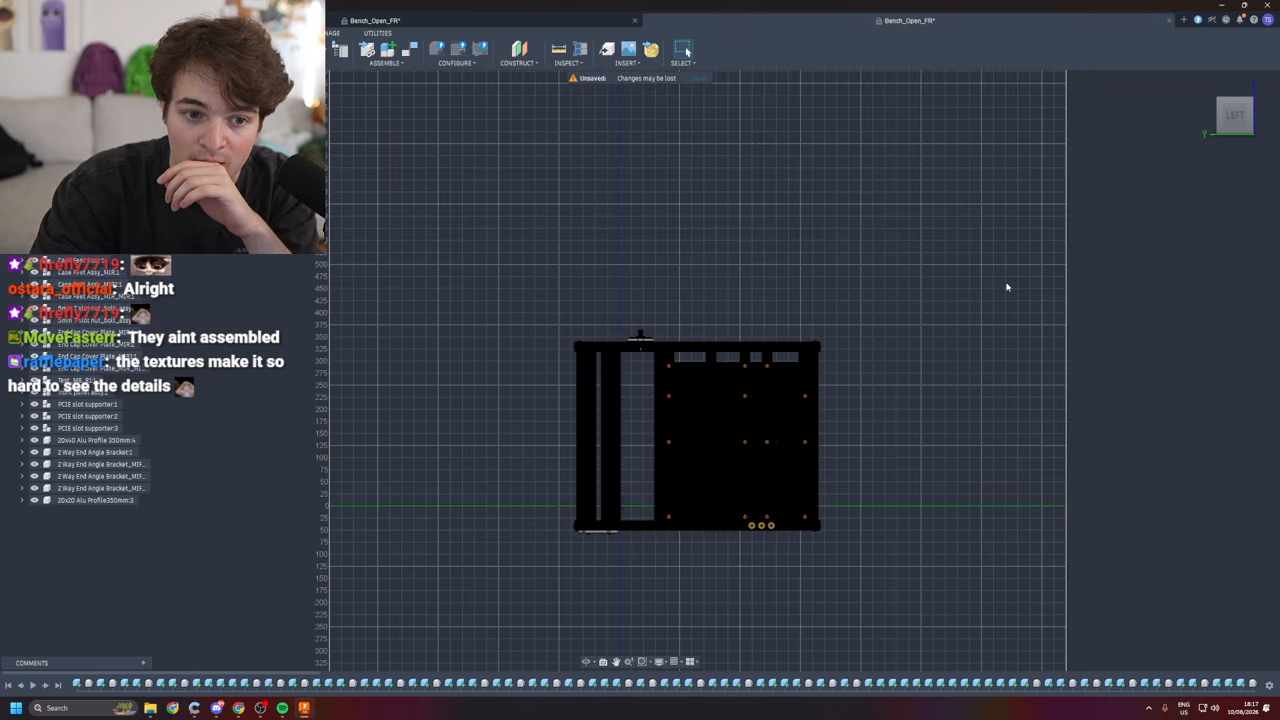
{"action": "scroll", "coordinate": [765, 477], "scroll_direction": "up", "scroll_amount": 3}
{"action": "scroll", "coordinate": [764, 473], "scroll_direction": "up", "scroll_amount": 3}
{"action": "middle_click_drag", "start_coordinate": [851, 481], "coordinate": [966, 520], "text": "shift"}
{"action": "left_click", "coordinate": [1235, 114]}
{"action": "scroll", "coordinate": [810, 467], "scroll_direction": "down", "scroll_amount": 2}
{"action": "scroll", "coordinate": [860, 490], "scroll_direction": "up", "scroll_amount": 3}
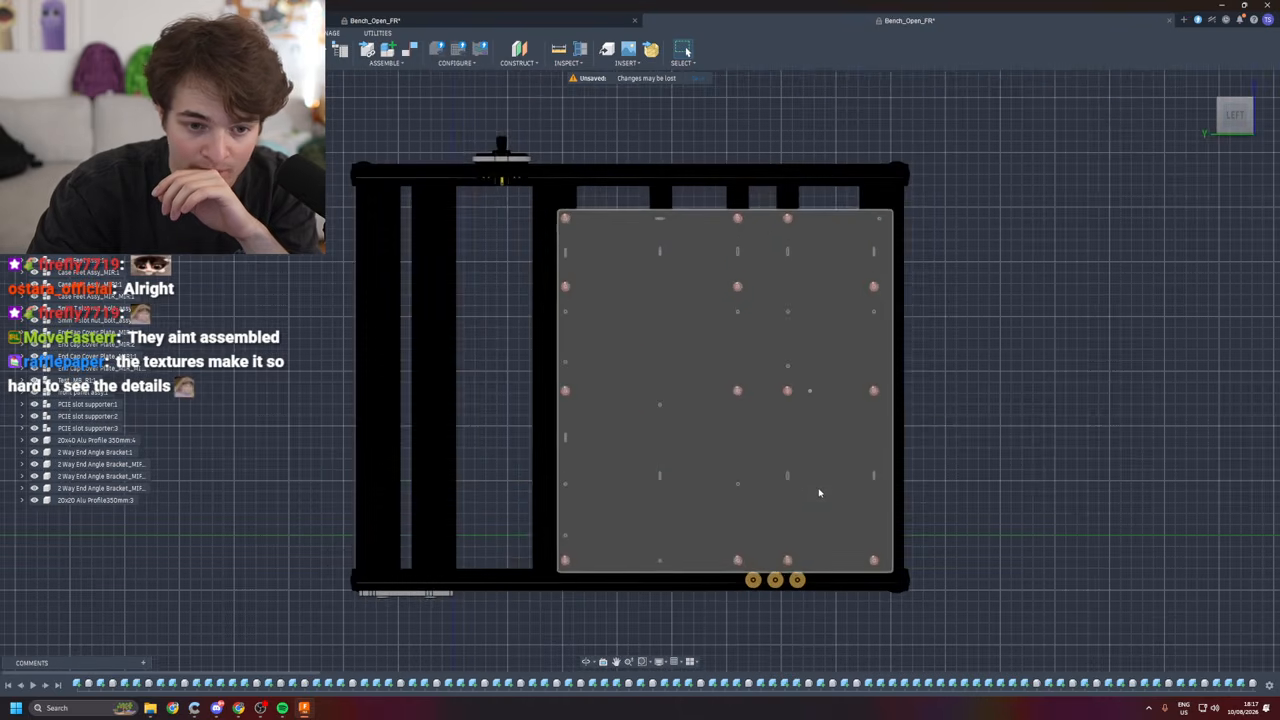
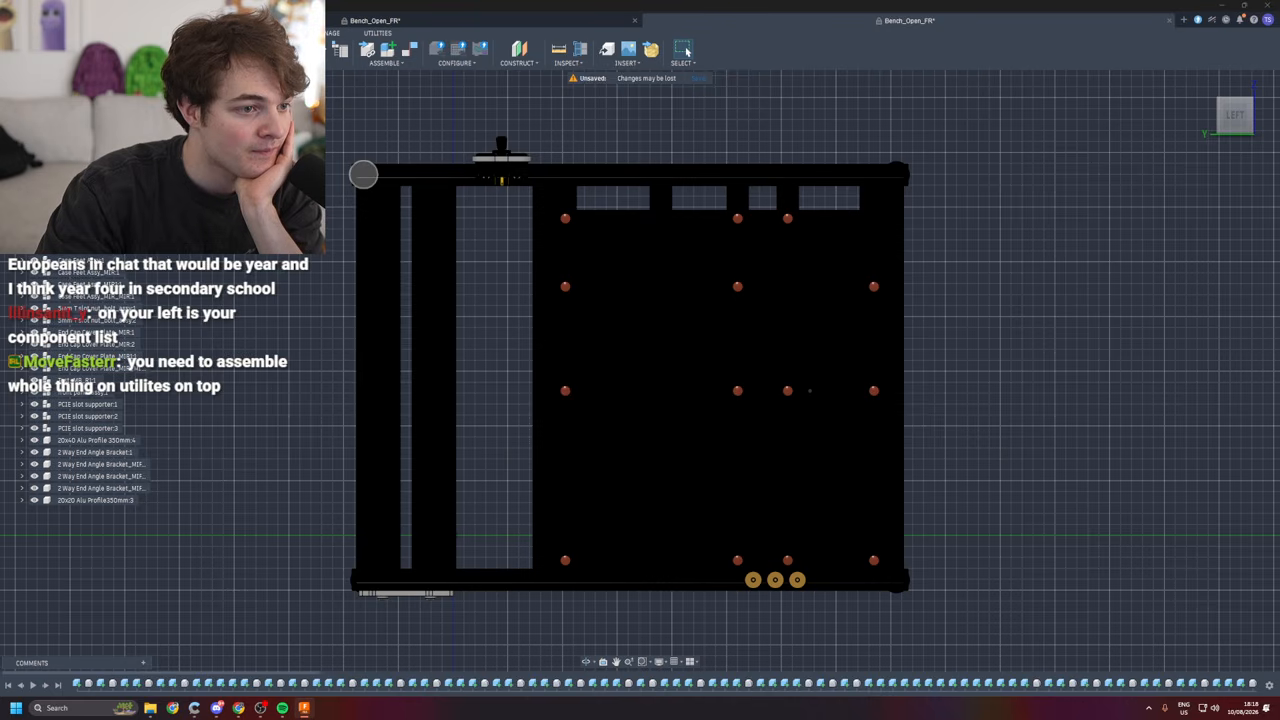
- Try deleting the aluminium profile along the frame's upper edge, and undo the deletion
{"action": "left_click", "coordinate": [630, 175]}
{"action": "key", "text": "Delete"}
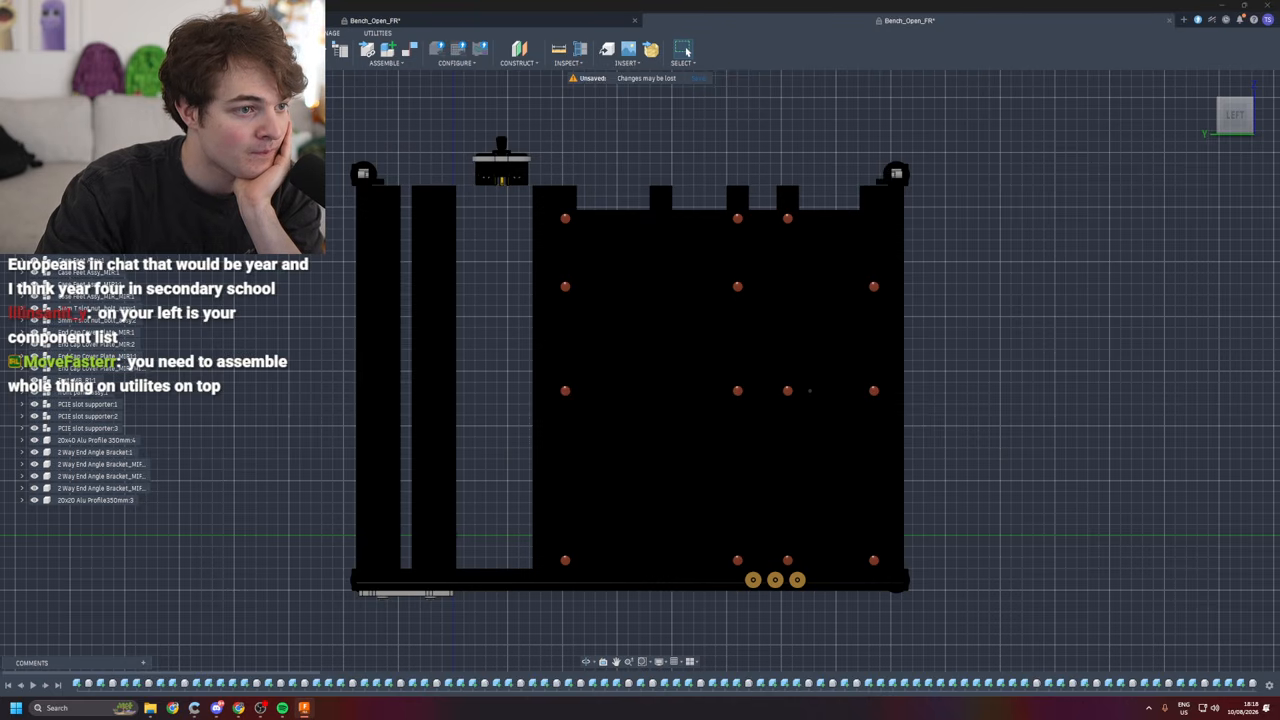
{"action": "key", "text": "ctrl+z"}
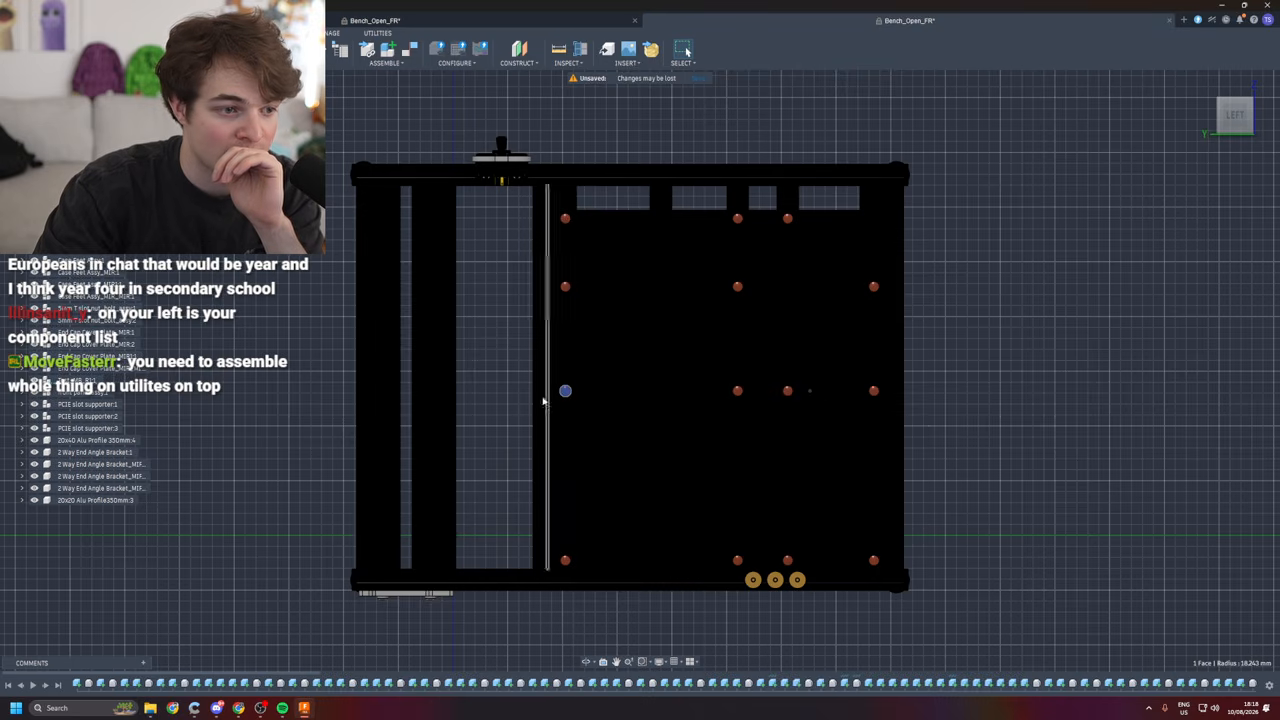
- Toggle the visibility of Test_MB_R11 to identify the motherboard plate, leaving it hidden
{"action": "left_click", "coordinate": [105, 358]}
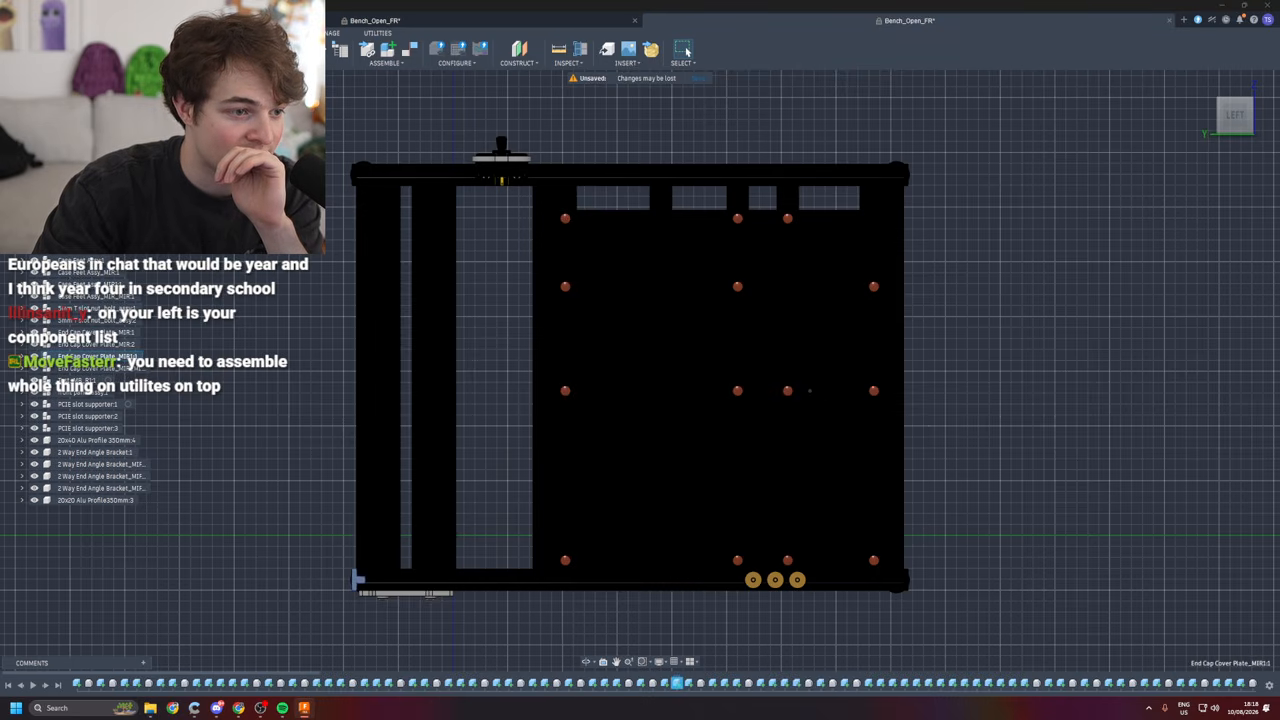
{"action": "left_click", "coordinate": [34, 380]}
{"action": "left_click", "coordinate": [35, 380]}
{"action": "left_click", "coordinate": [35, 380]}
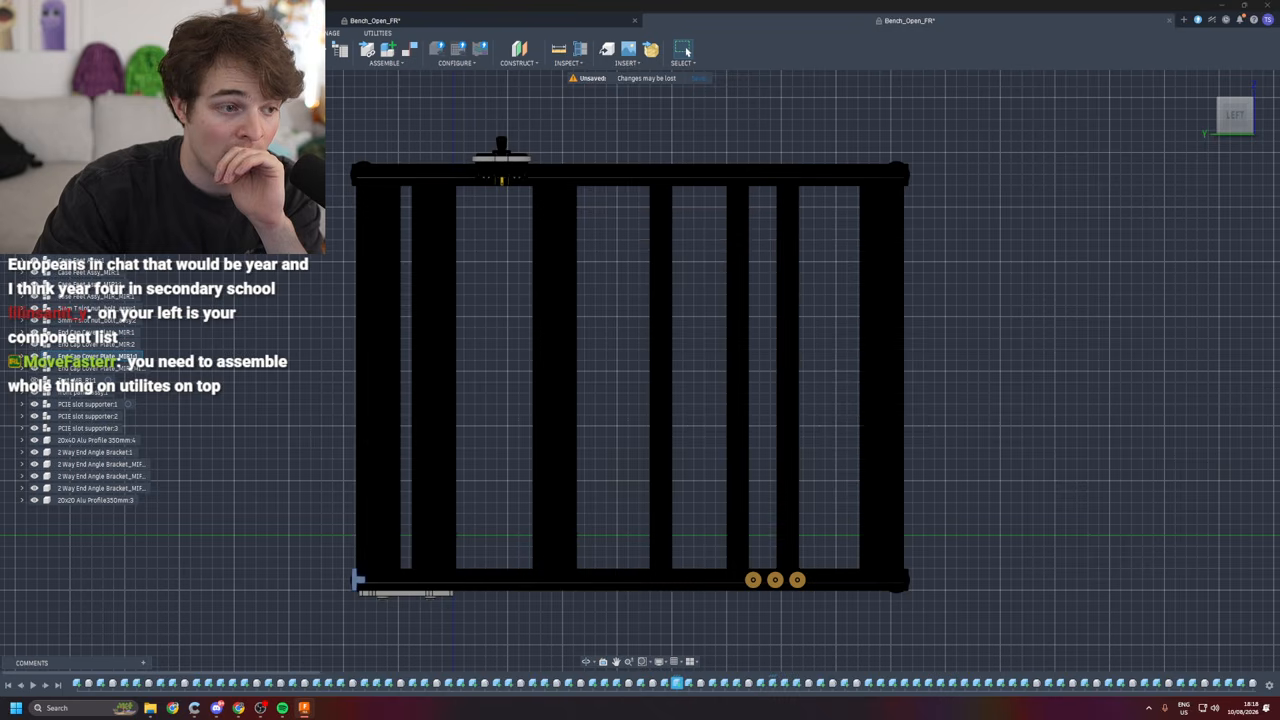
{"action": "left_click", "coordinate": [35, 380]}
{"action": "left_click", "coordinate": [35, 380]}
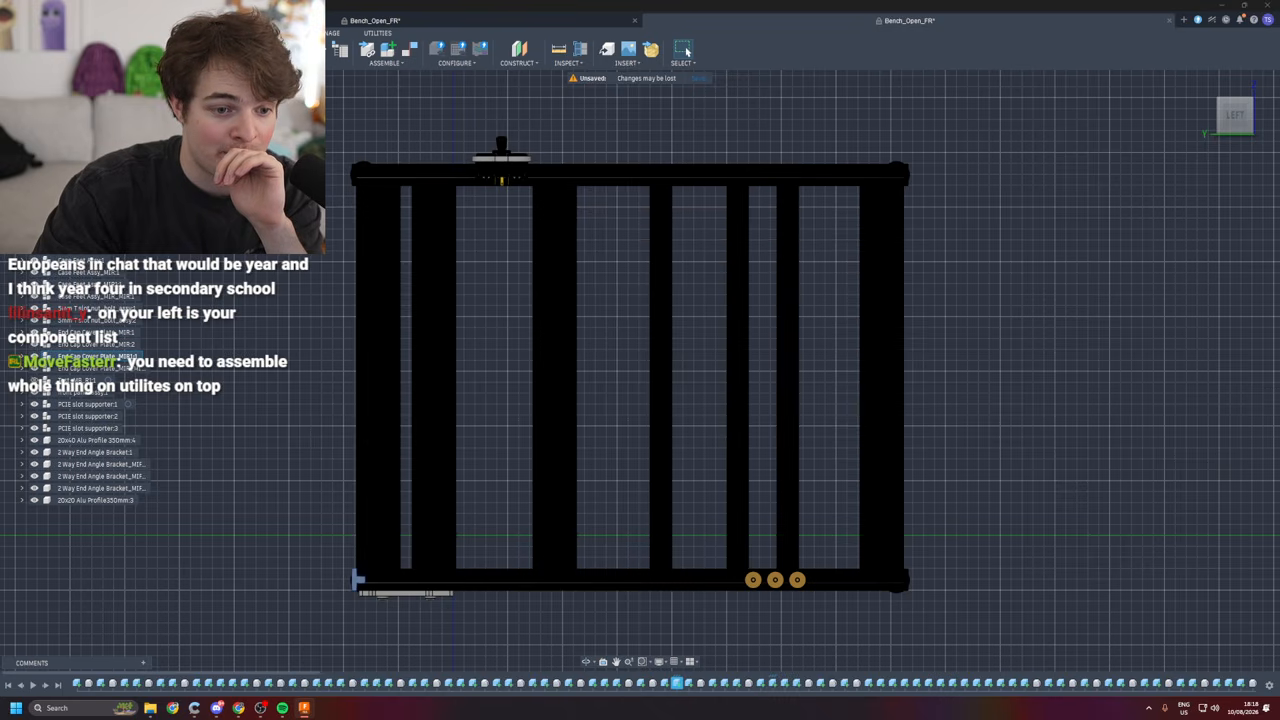
{"action": "left_click", "coordinate": [35, 380]}
{"action": "left_click", "coordinate": [35, 380]}
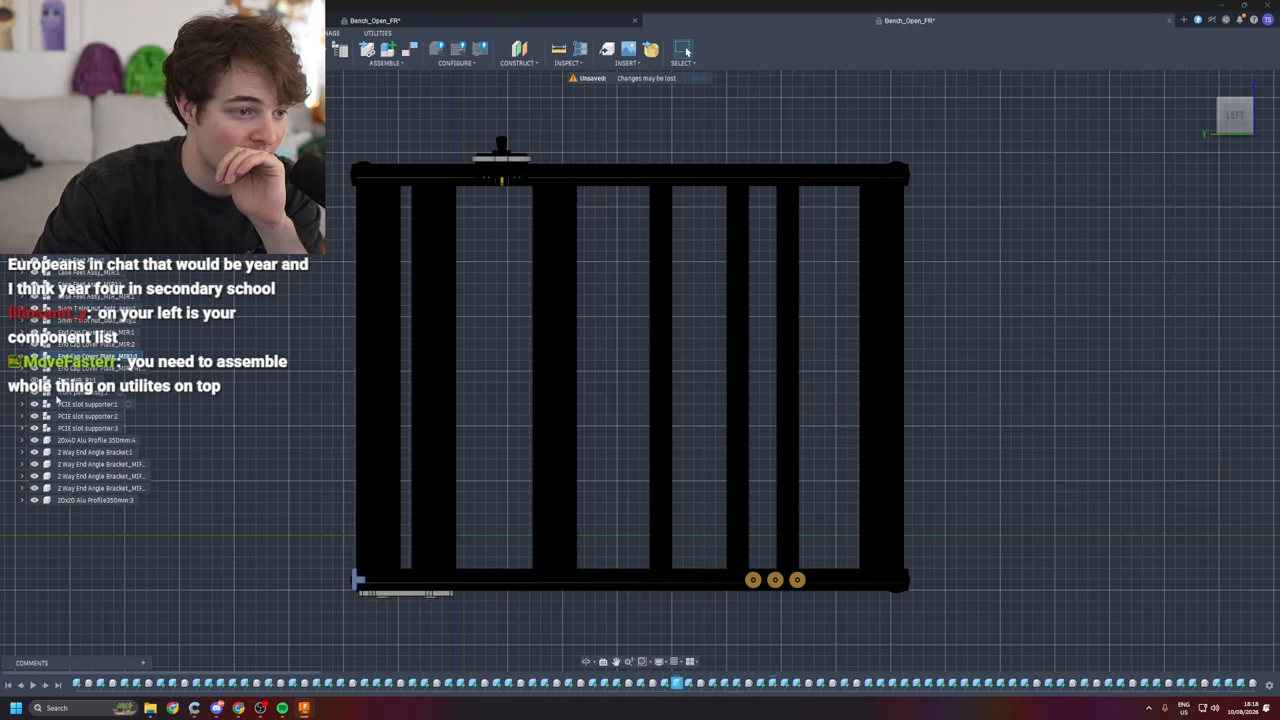
{"action": "left_click", "coordinate": [35, 380]}
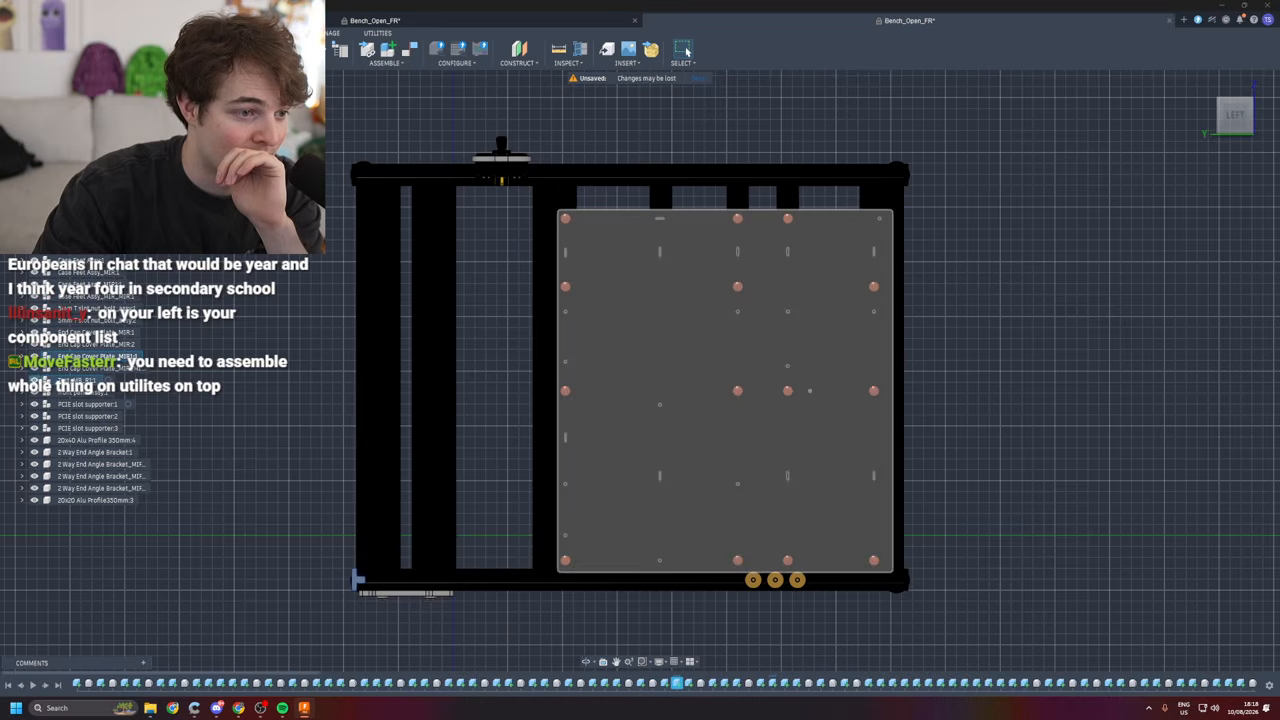
{"action": "left_click", "coordinate": [35, 380]}
- Delete the front panel assembly and confirm its removal
{"action": "left_click", "coordinate": [66, 394]}
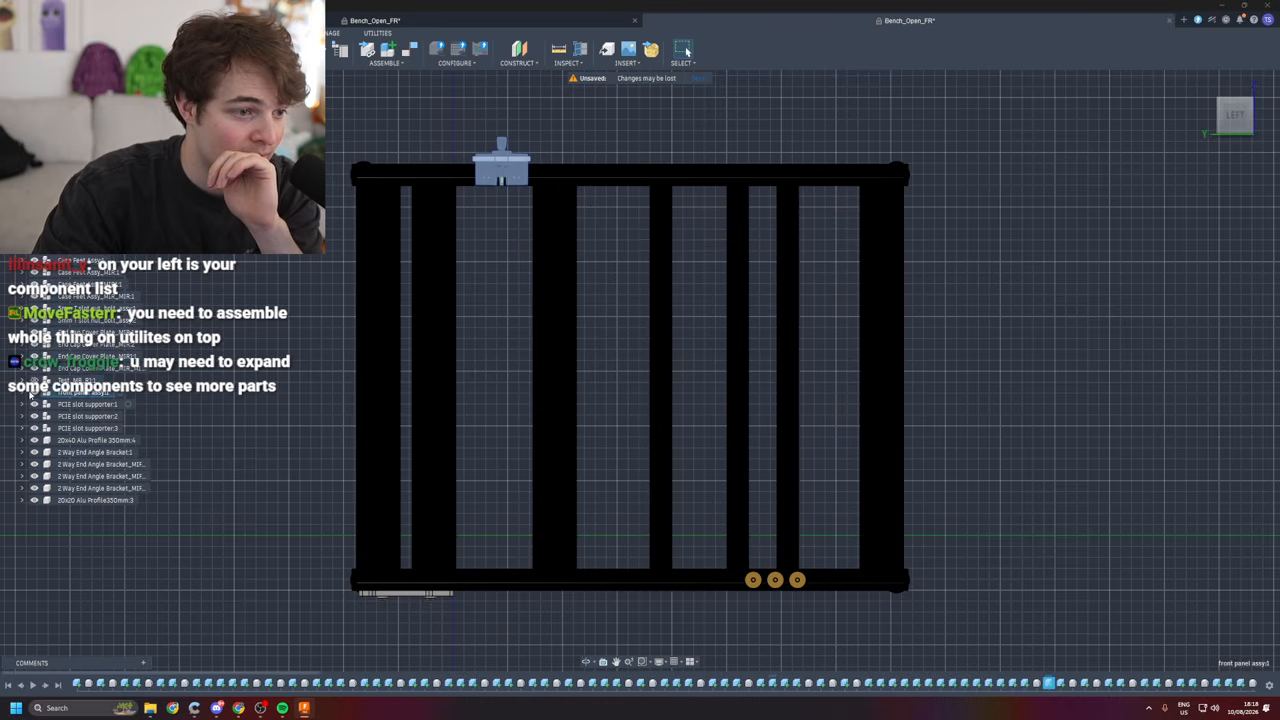
{"action": "key", "text": "Delete"}
{"action": "left_click", "coordinate": [697, 383]}
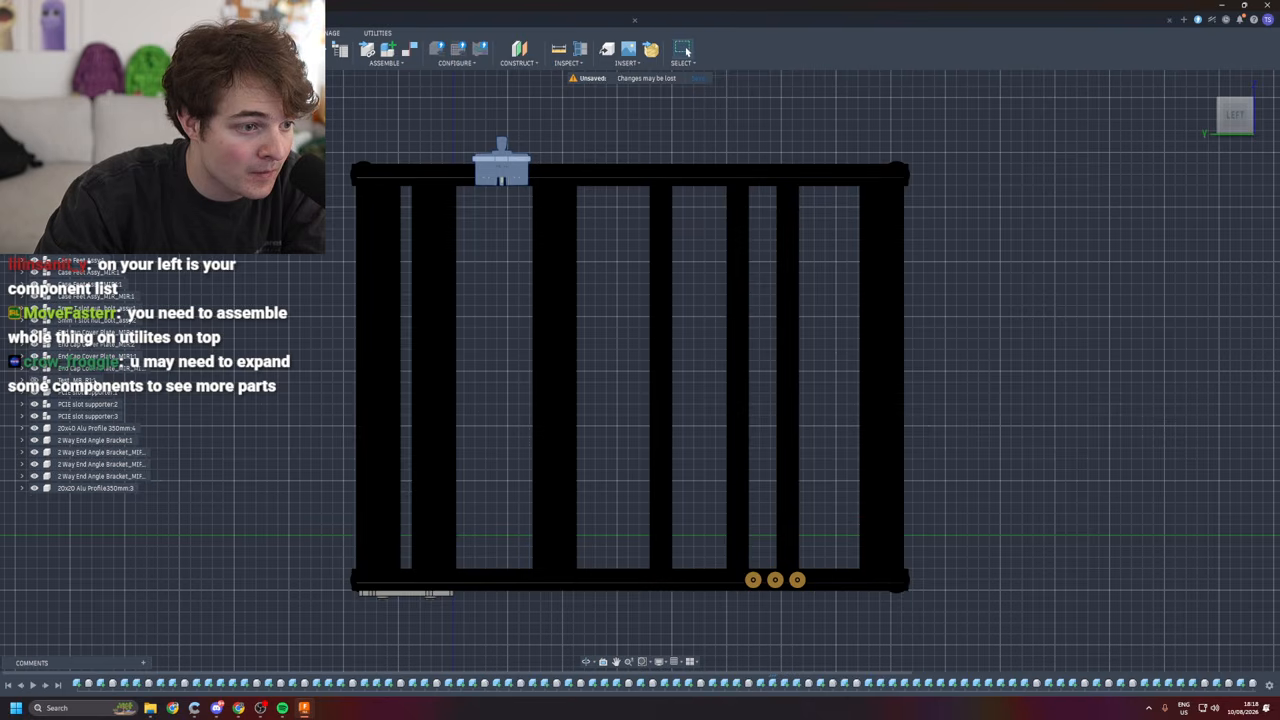
- Remove all three PCIE slot supporter components from the design
{"action": "left_click", "coordinate": [124, 396]}
{"action": "key", "text": "Delete"}
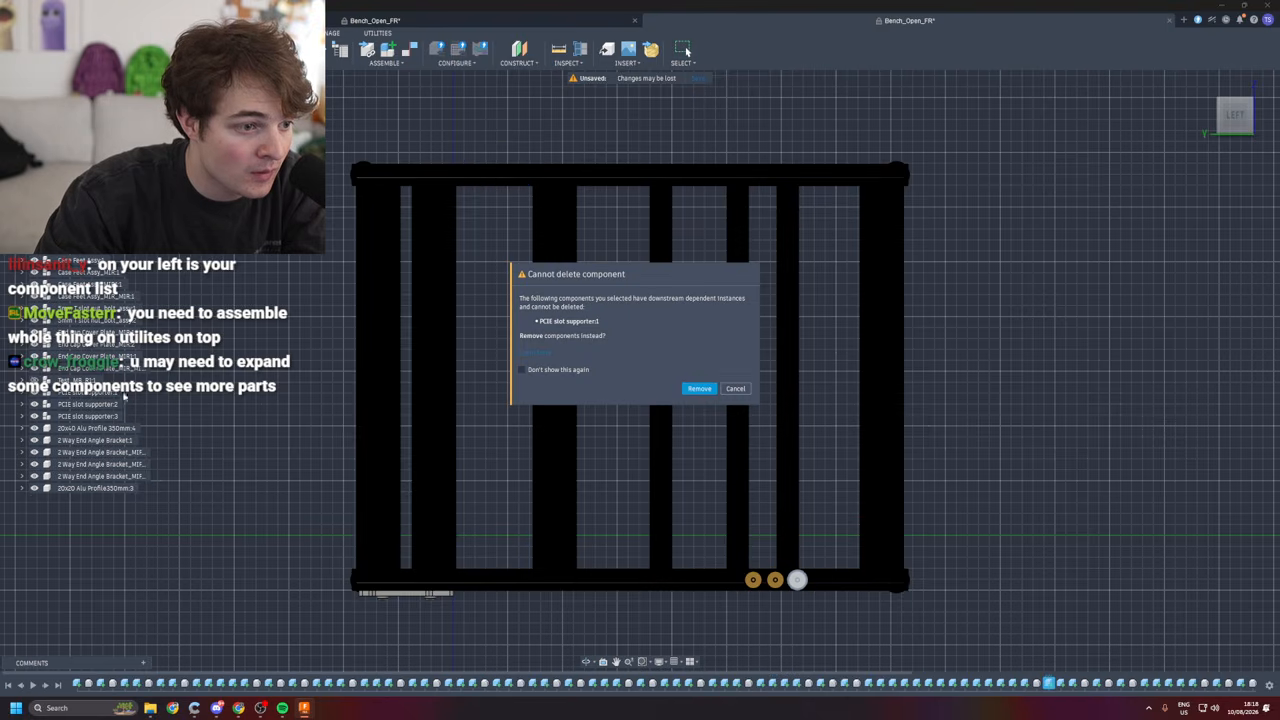
{"action": "left_click", "coordinate": [699, 389]}
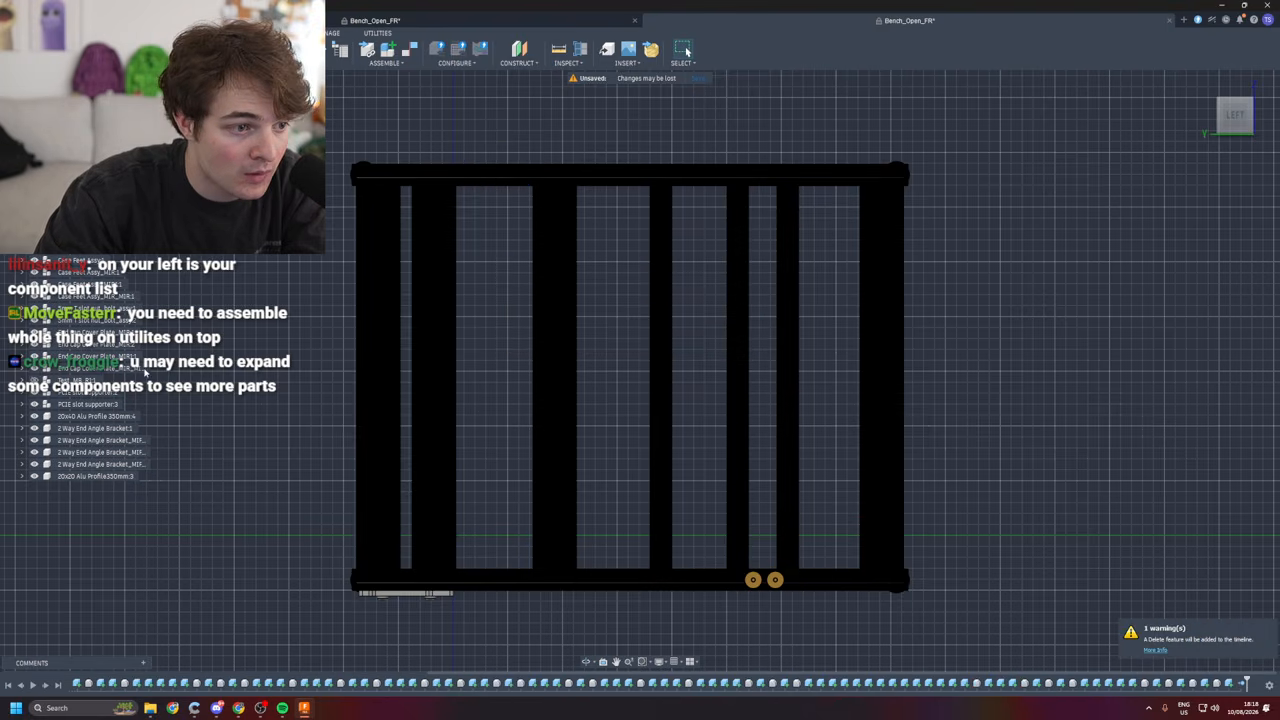
{"action": "left_click", "coordinate": [85, 395]}
{"action": "key", "text": "Delete"}
{"action": "left_click", "coordinate": [84, 394]}
{"action": "key", "text": "Delete"}
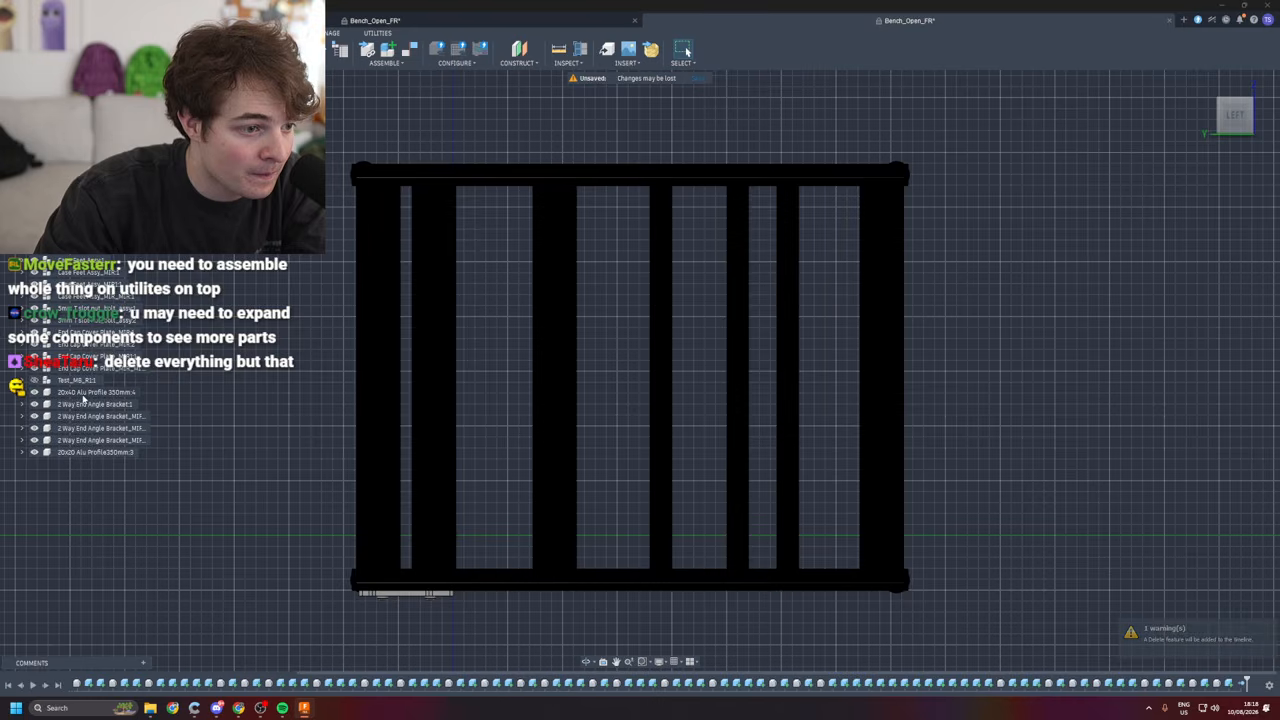
- Delete the 20x40 Alu Profile 350mm:4, the 2 Way End Angle Brackets and the 20x20 Alu Profile350mm:3, including dependent features
{"action": "left_click", "coordinate": [85, 395]}
{"action": "key", "text": "Delete"}
{"action": "left_click", "coordinate": [88, 394]}
{"action": "key", "text": "Delete"}
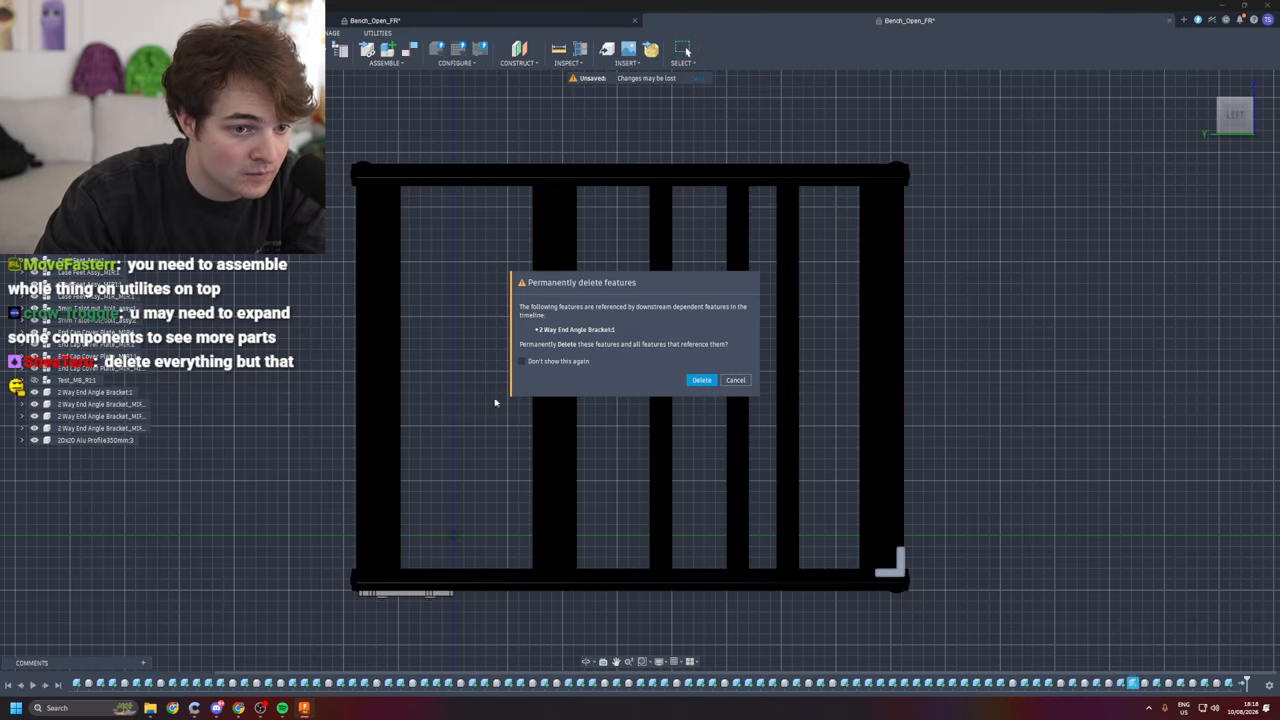
{"action": "left_click", "coordinate": [701, 380]}
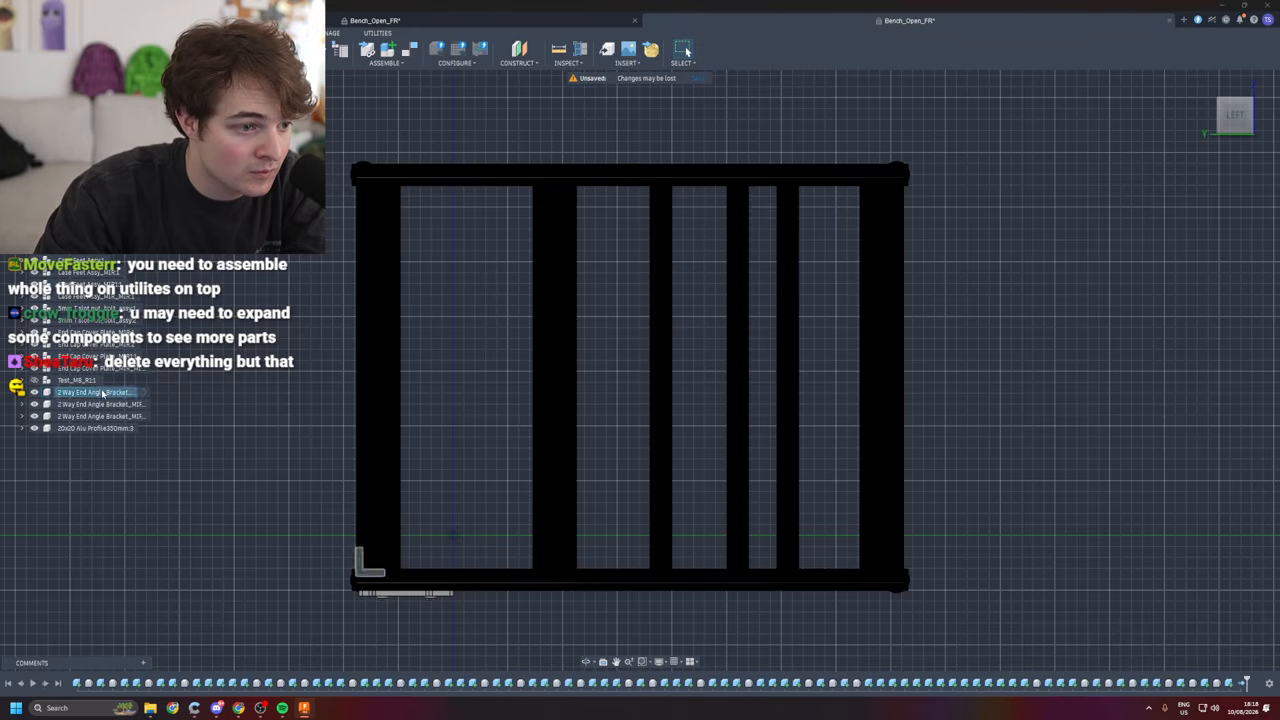
{"action": "left_click", "coordinate": [96, 397]}
{"action": "key", "text": "Delete"}
{"action": "left_click", "coordinate": [97, 395]}
{"action": "key", "text": "Delete"}
{"action": "key", "text": "Delete"}
- Delete the End Cap Cover Plates and the 5mm T-slot nut and bolt assemblies
{"action": "left_click", "coordinate": [92, 357]}
{"action": "key", "text": "Delete"}
{"action": "left_click", "coordinate": [91, 346]}
{"action": "key", "text": "Delete"}
{"action": "left_click", "coordinate": [91, 333]}
{"action": "key", "text": "Delete"}
{"action": "left_click", "coordinate": [92, 320]}
{"action": "key", "text": "Delete"}
{"action": "left_click", "coordinate": [92, 309]}
{"action": "key", "text": "Delete"}
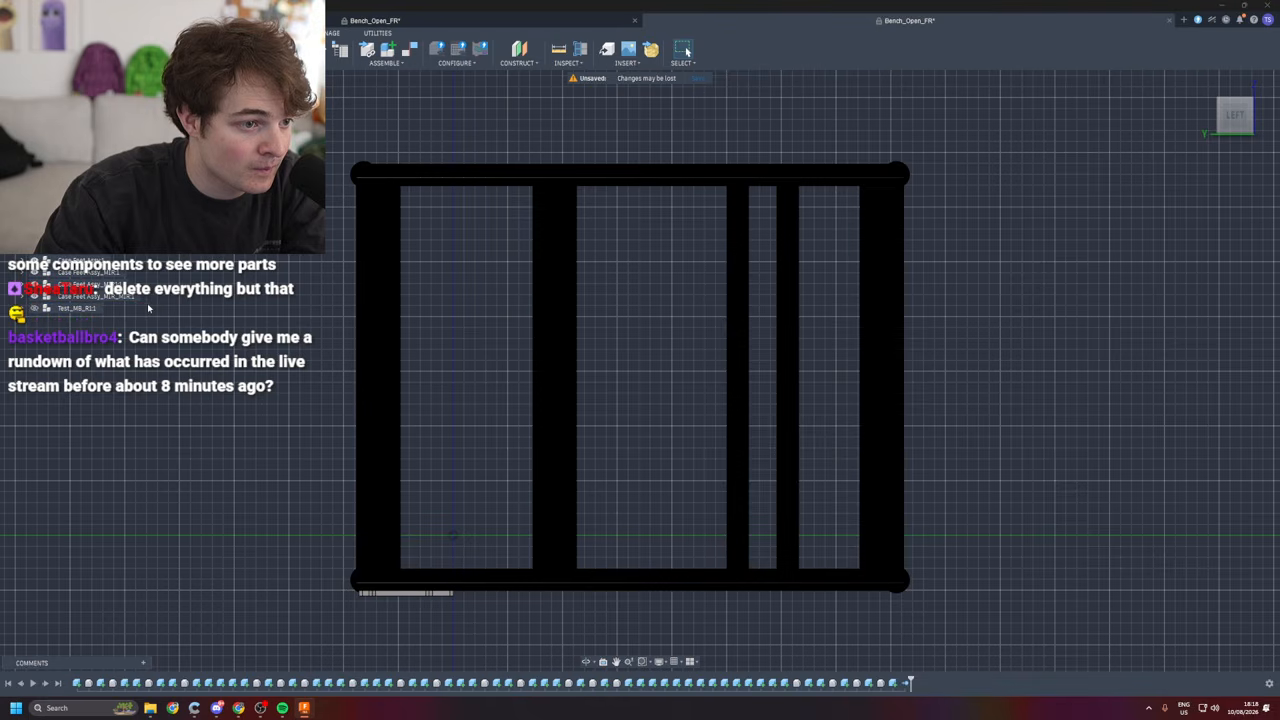
- Delete the Case Feet assemblies, including their mirrored copies, from the frame
{"action": "left_click", "coordinate": [122, 296]}
{"action": "key", "text": "Delete"}
{"action": "left_click", "coordinate": [97, 285]}
{"action": "key", "text": "Delete"}
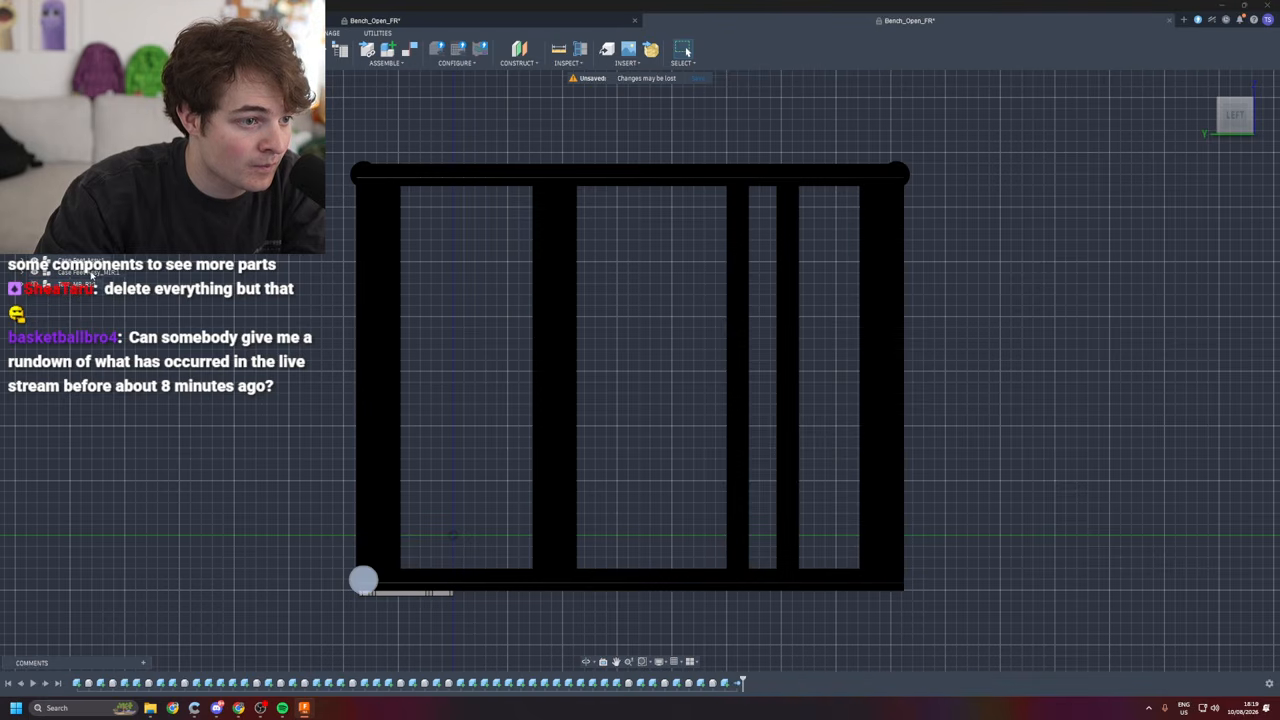
{"action": "left_click", "coordinate": [92, 272]}
{"action": "key", "text": "Delete"}
{"action": "left_click", "coordinate": [87, 260]}
{"action": "key", "text": "Delete"}
- Delete the remaining aluminium profiles and the thin bar beneath the frame, keeping only Test_MB_R11
{"action": "left_click", "coordinate": [87, 248]}
{"action": "key", "text": "Delete"}
{"action": "left_click", "coordinate": [87, 237]}
{"action": "key", "text": "Delete"}
{"action": "left_click", "coordinate": [87, 225]}
{"action": "key", "text": "Delete"}
{"action": "left_click", "coordinate": [87, 213]}
{"action": "key", "text": "Delete"}
{"action": "left_click", "coordinate": [87, 201]}
{"action": "key", "text": "Delete"}
{"action": "left_click", "coordinate": [87, 189]}
{"action": "key", "text": "Delete"}
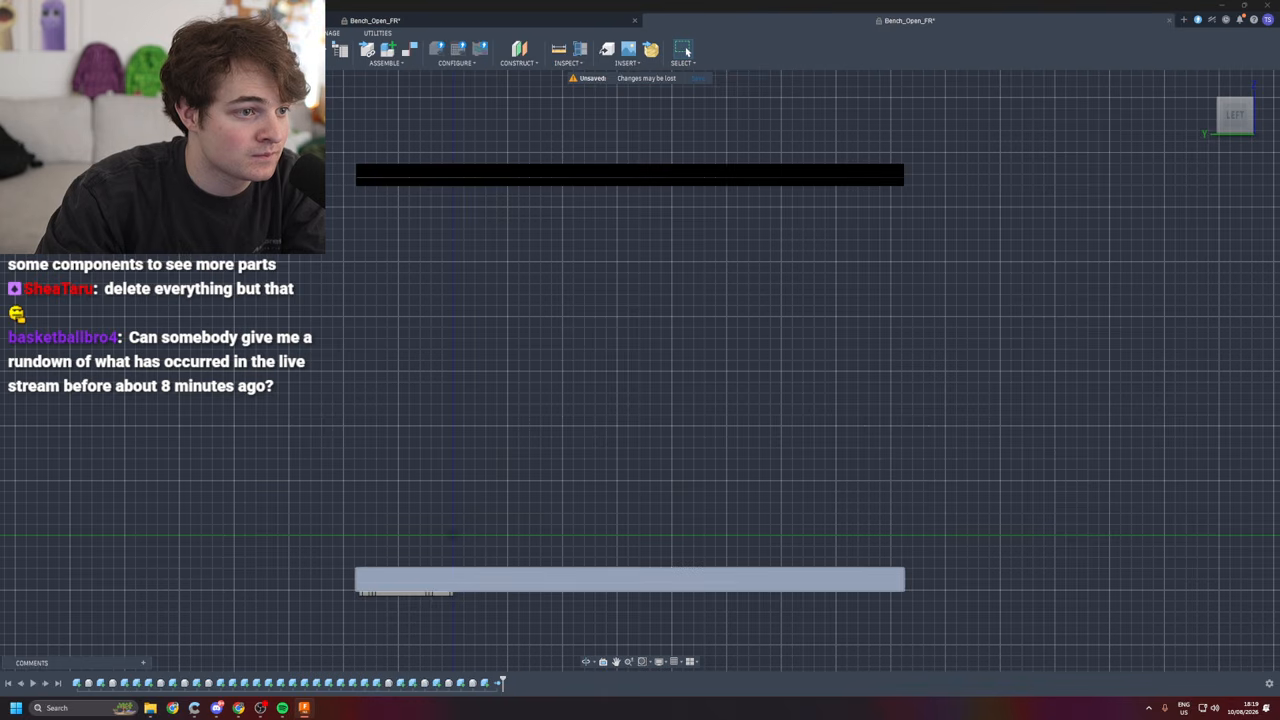
{"action": "left_click", "coordinate": [87, 177]}
{"action": "key", "text": "Delete"}
{"action": "left_click", "coordinate": [87, 165]}
{"action": "key", "text": "Delete"}
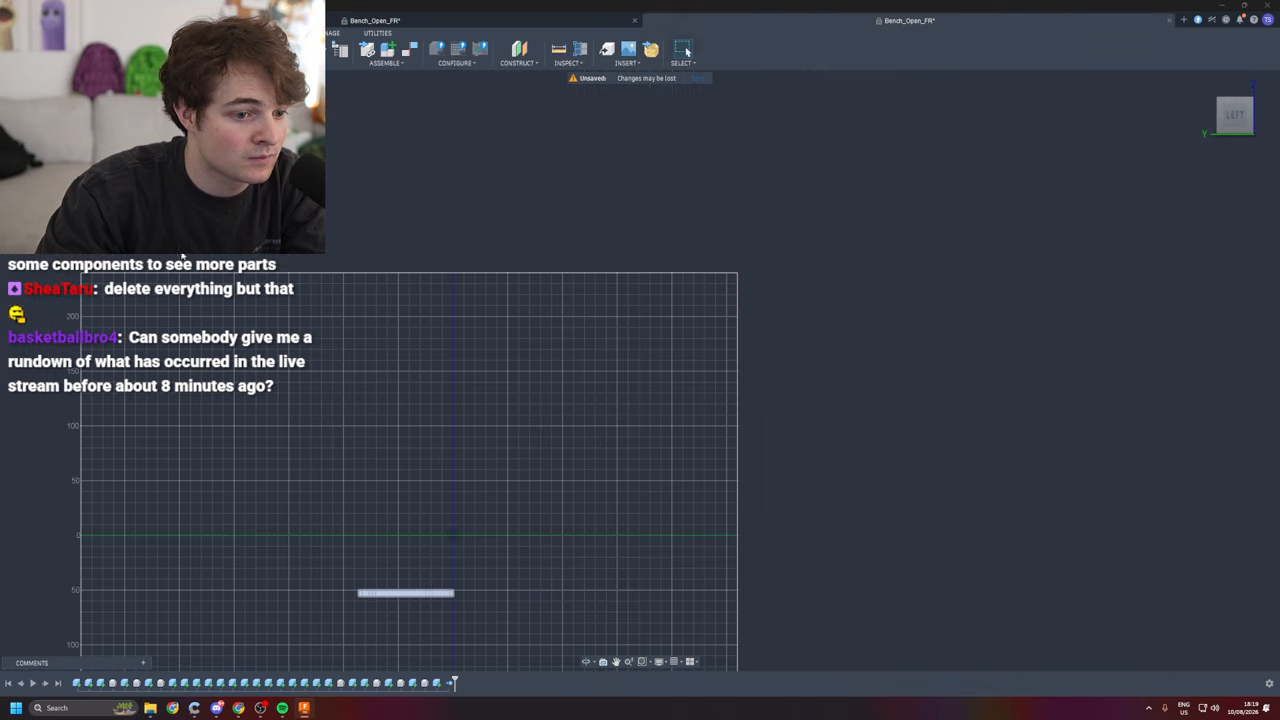
- Show the hidden Test_MB_R11 plate and look at it in the left view
{"action": "left_click", "coordinate": [33, 153]}
{"action": "middle_click_drag", "start_coordinate": [963, 431], "coordinate": [932, 520], "text": "shift"}
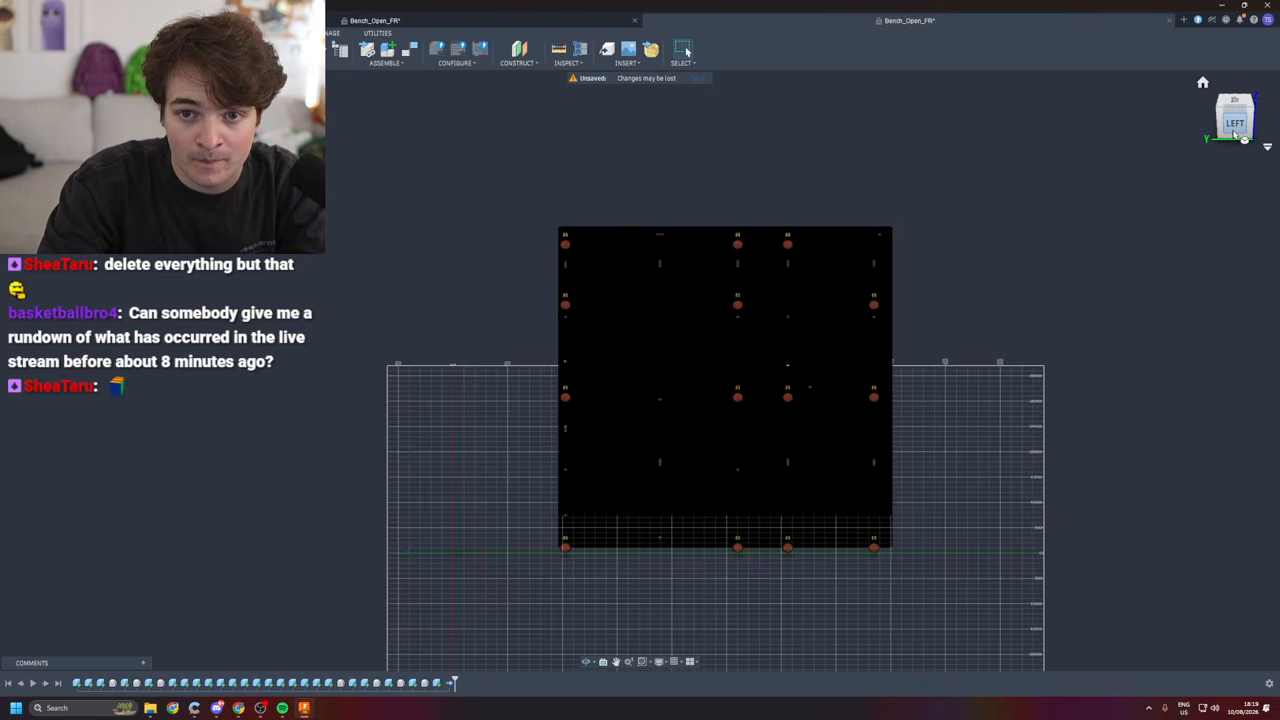
{"action": "left_click", "coordinate": [1234, 115]}
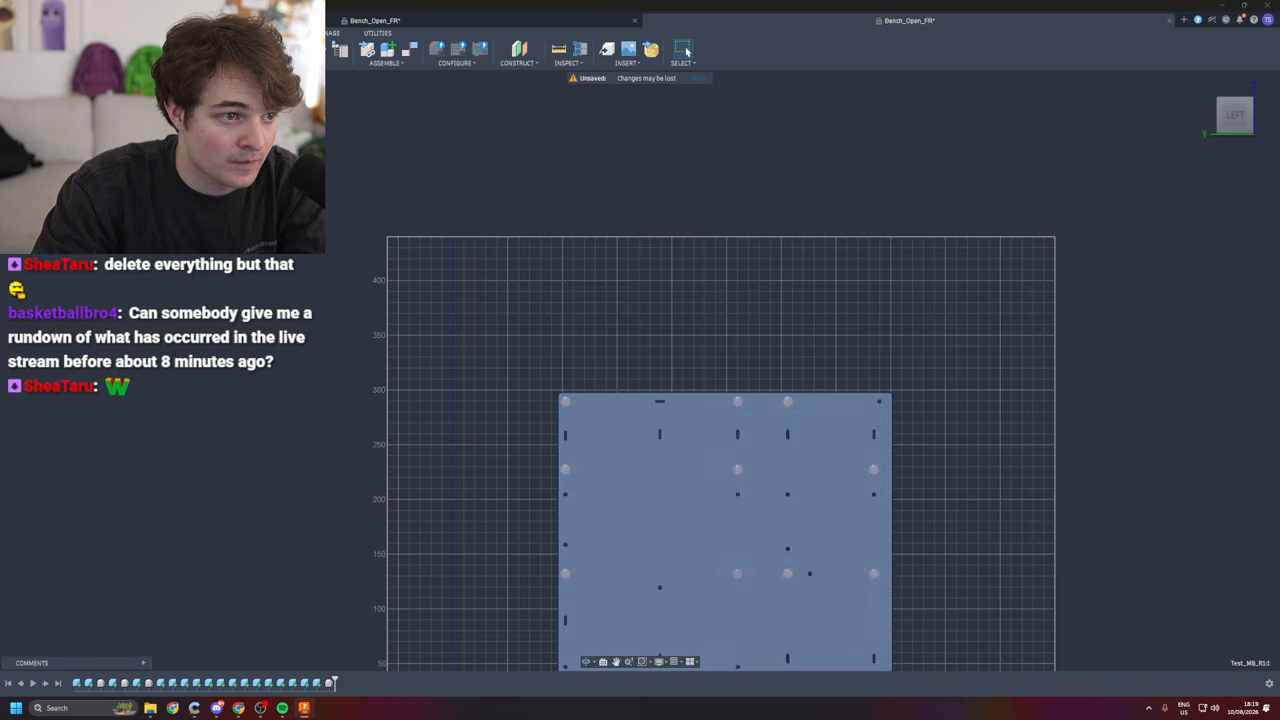
- Inspect the motherboard plate from an angle and undo its removal, keeping the plate shown
{"action": "middle_click_drag", "start_coordinate": [947, 378], "coordinate": [973, 560], "text": "shift"}
{"action": "right_click_drag", "start_coordinate": [951, 497], "coordinate": [974, 500]}
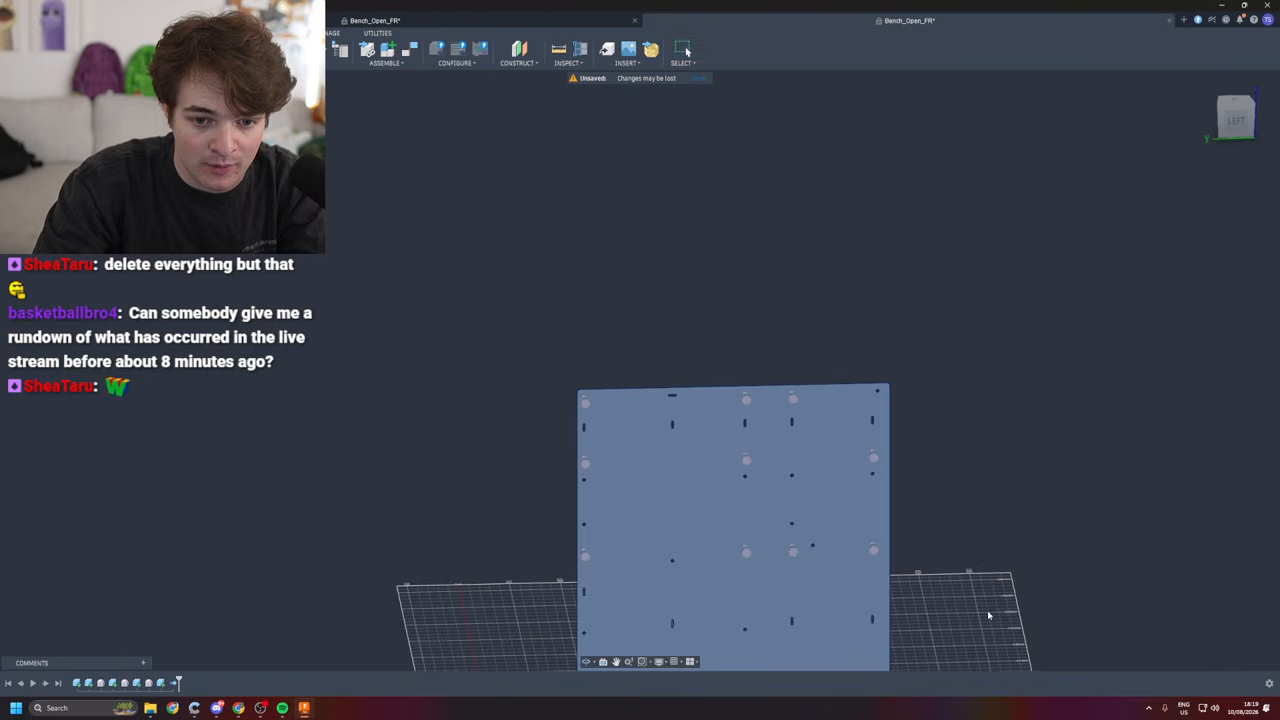
{"action": "middle_click_drag", "start_coordinate": [993, 605], "coordinate": [962, 586], "text": "shift"}
{"action": "left_click", "coordinate": [1234, 122]}
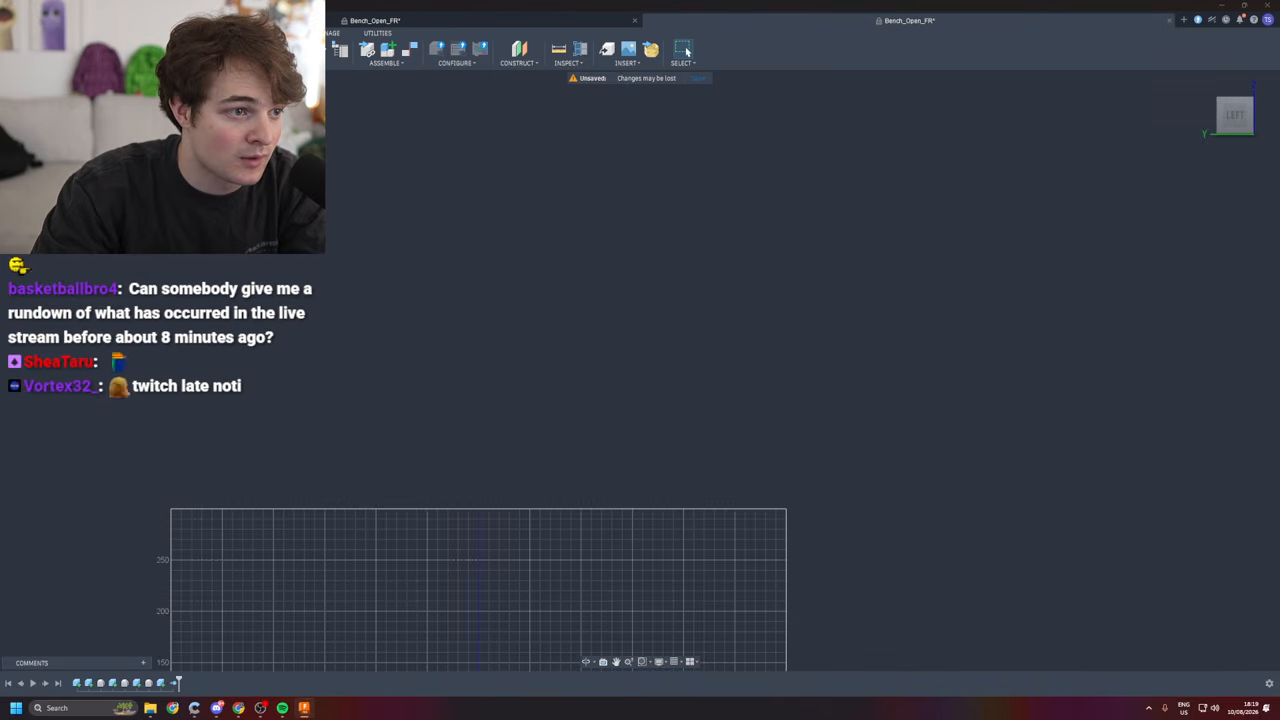
{"action": "key", "text": "ctrl+z"}
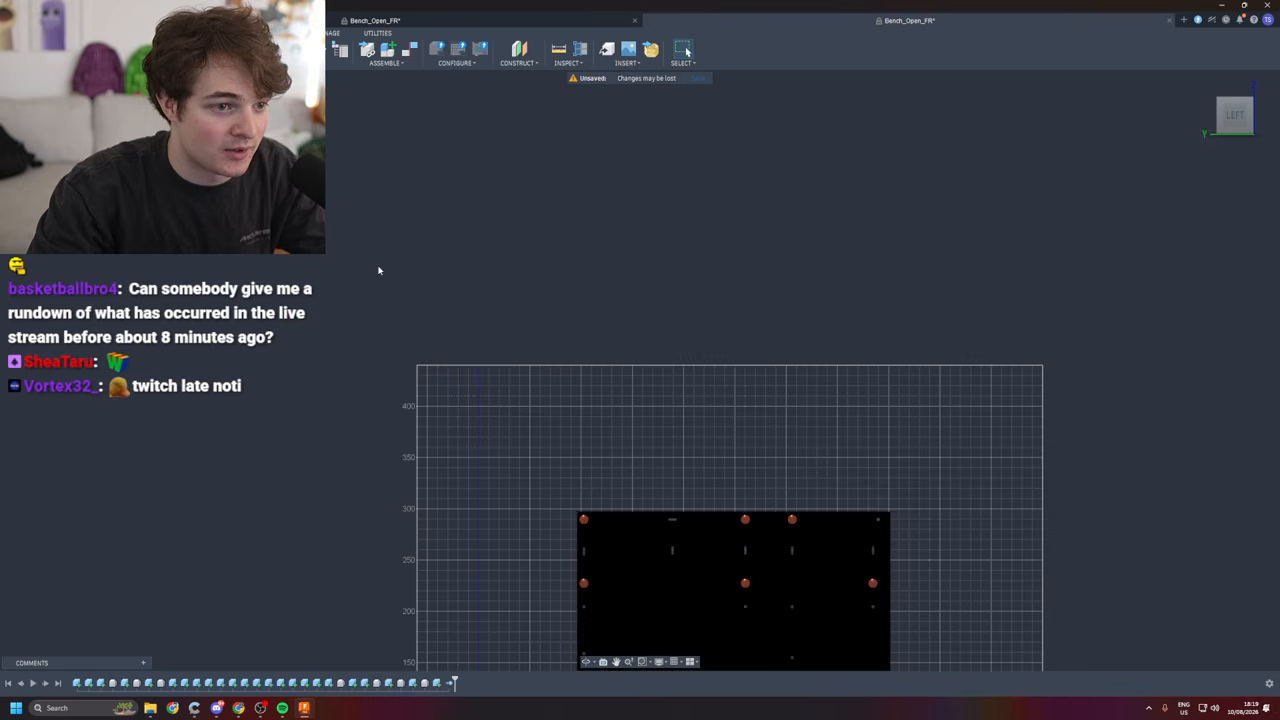
{"action": "key", "text": "ctrl+z"}
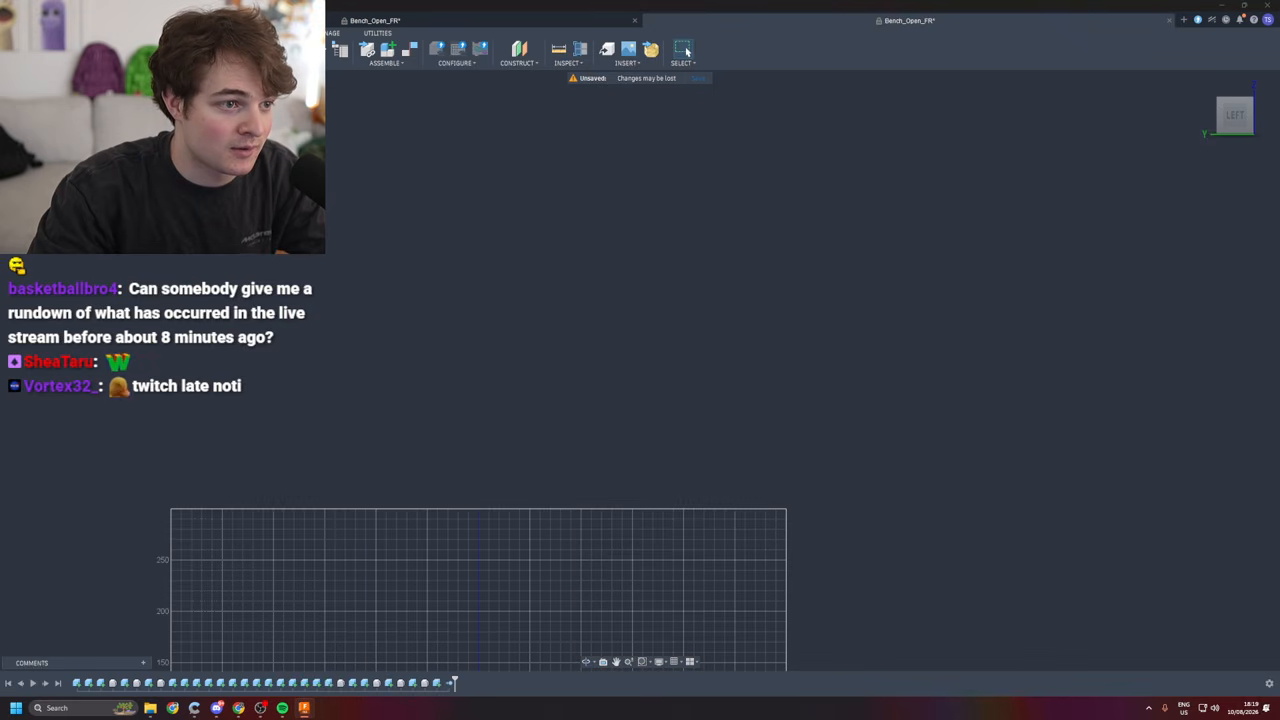
{"action": "key", "text": "ctrl+y"}
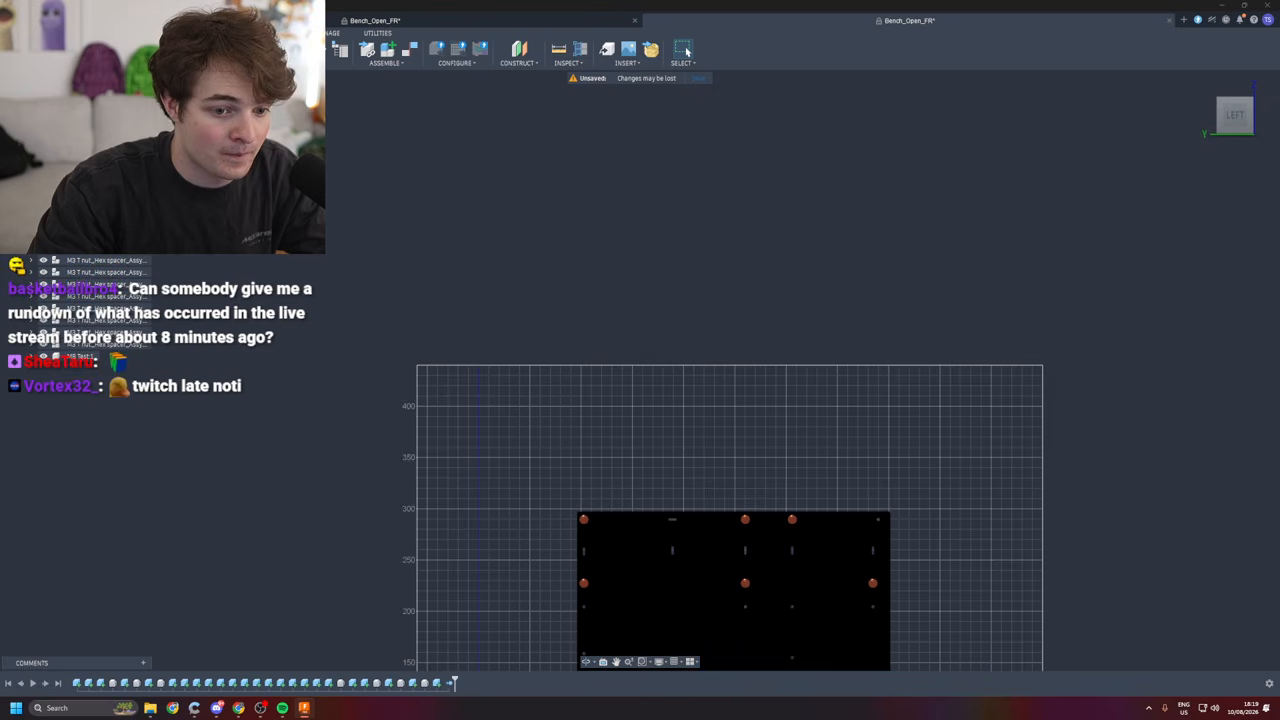
- Save the stripped-down design as "Blank M-ATK MB" in the Default Project
{"action": "scroll", "coordinate": [740, 352], "scroll_direction": "down", "scroll_amount": 5}
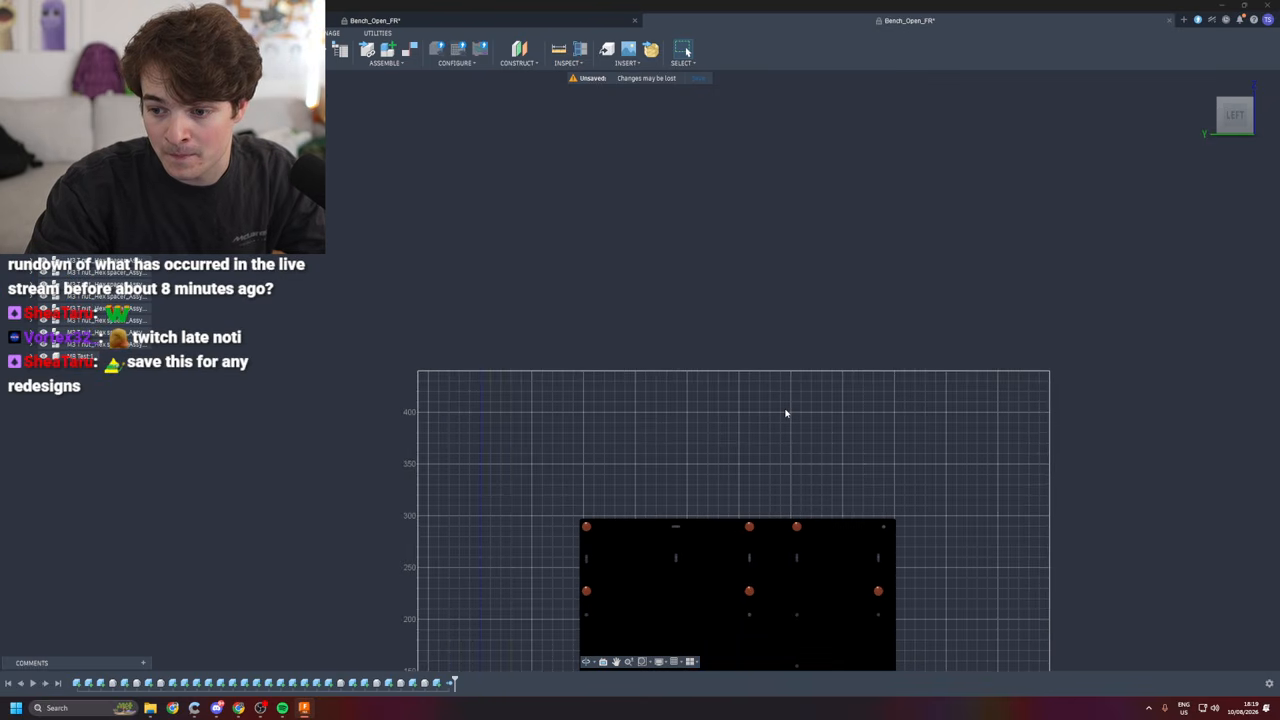
{"action": "scroll", "coordinate": [850, 545], "scroll_direction": "down", "scroll_amount": 4}
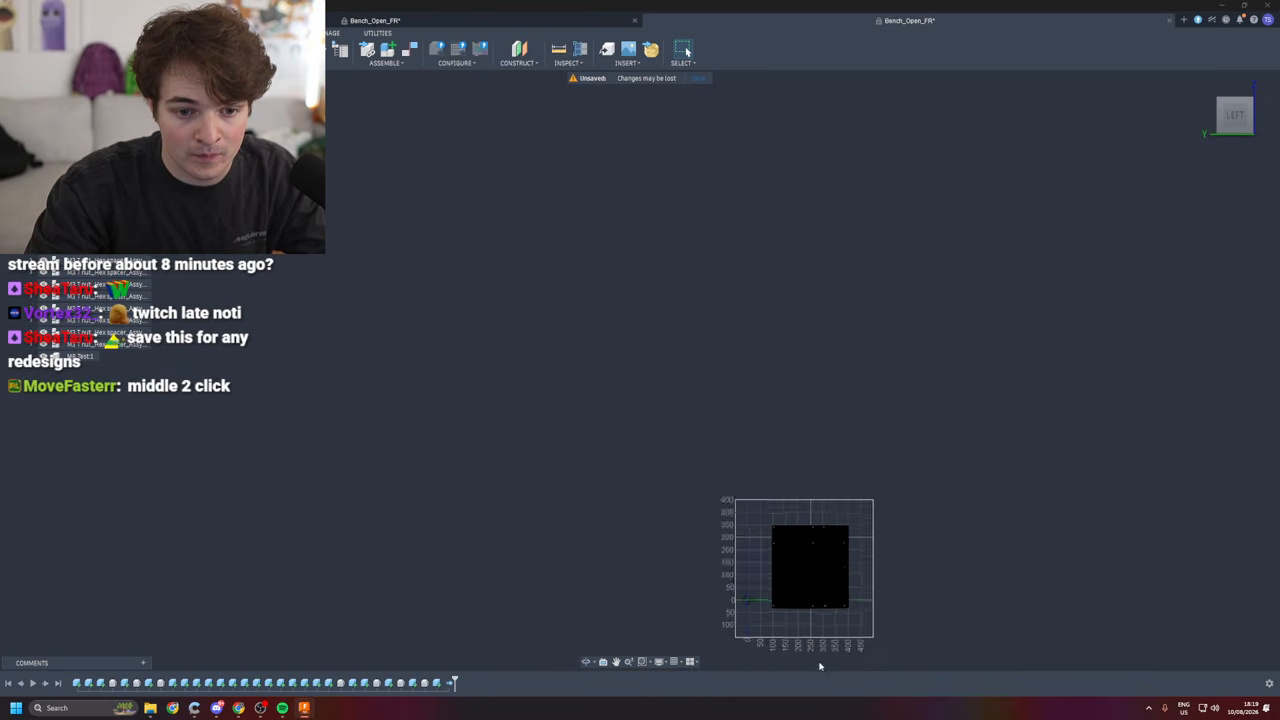
{"action": "scroll", "coordinate": [822, 668], "scroll_direction": "up", "scroll_amount": 7}
{"action": "scroll", "coordinate": [880, 300], "scroll_direction": "up", "scroll_amount": 3}
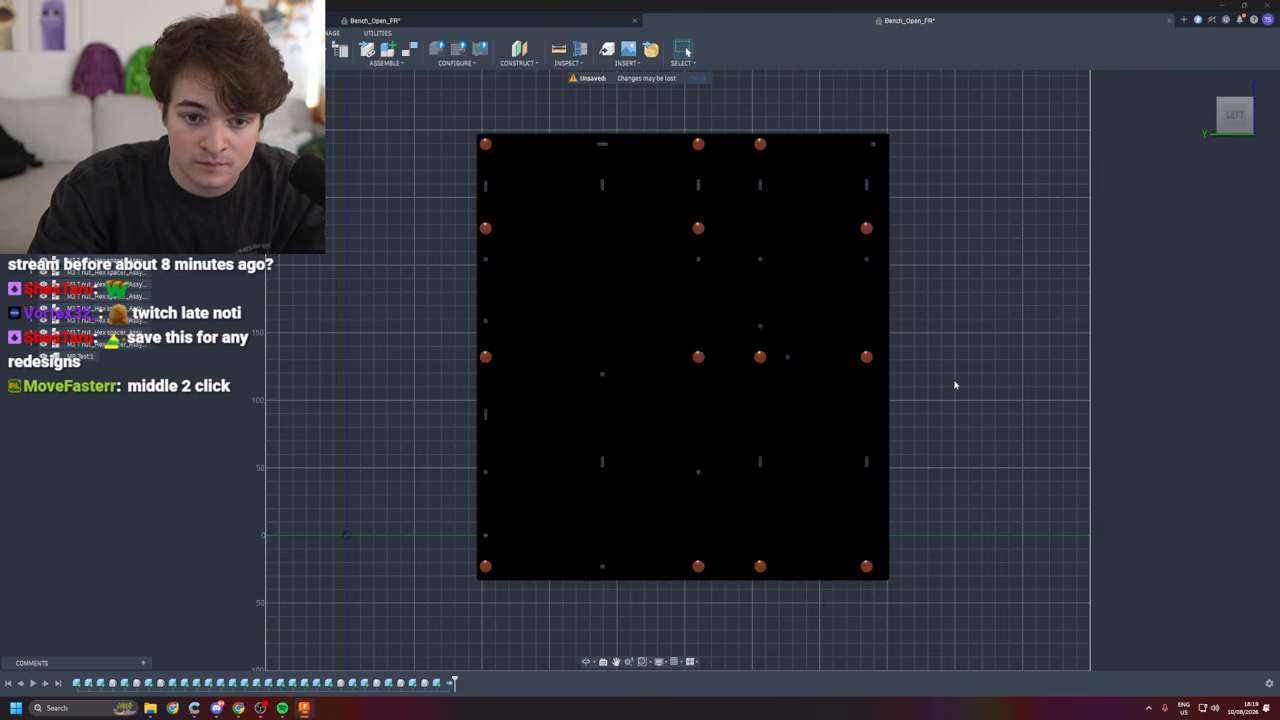
{"action": "scroll", "coordinate": [962, 381], "scroll_direction": "up", "scroll_amount": 2}
{"action": "scroll", "coordinate": [690, 383], "scroll_direction": "up", "scroll_amount": 1}
{"action": "scroll", "coordinate": [693, 385], "scroll_direction": "down", "scroll_amount": 3}
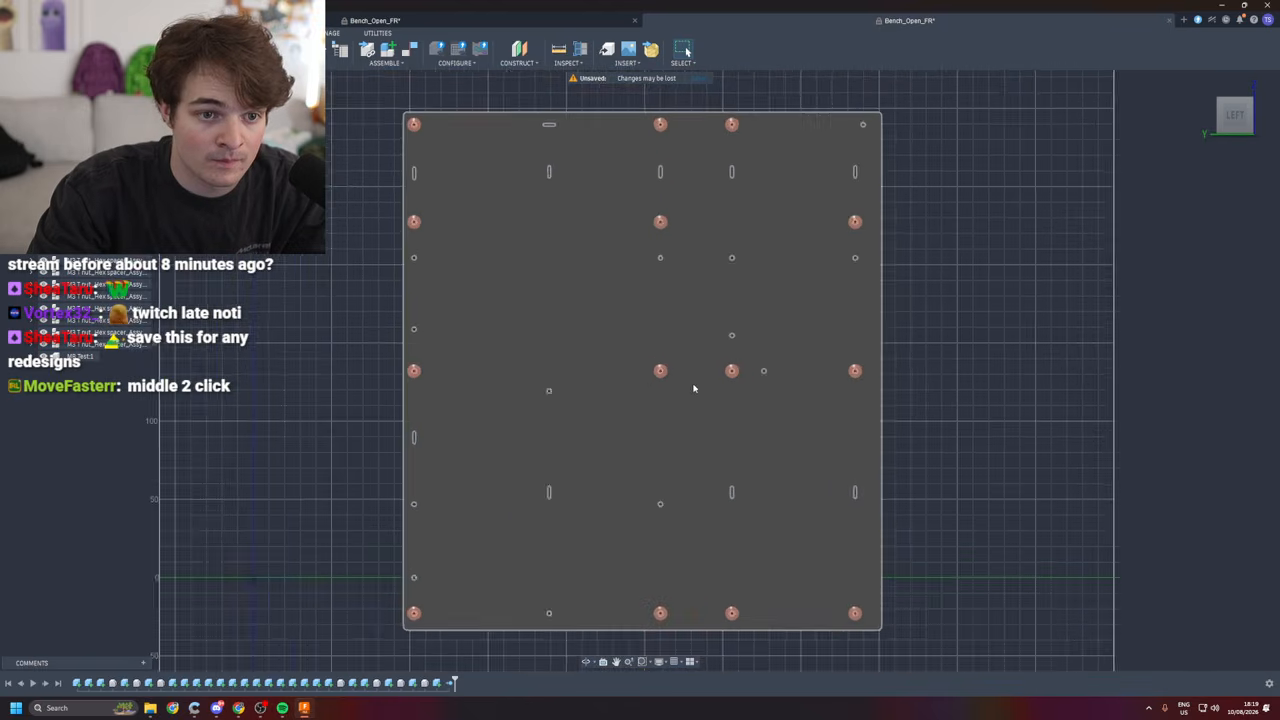
{"action": "left_click", "coordinate": [697, 79]}
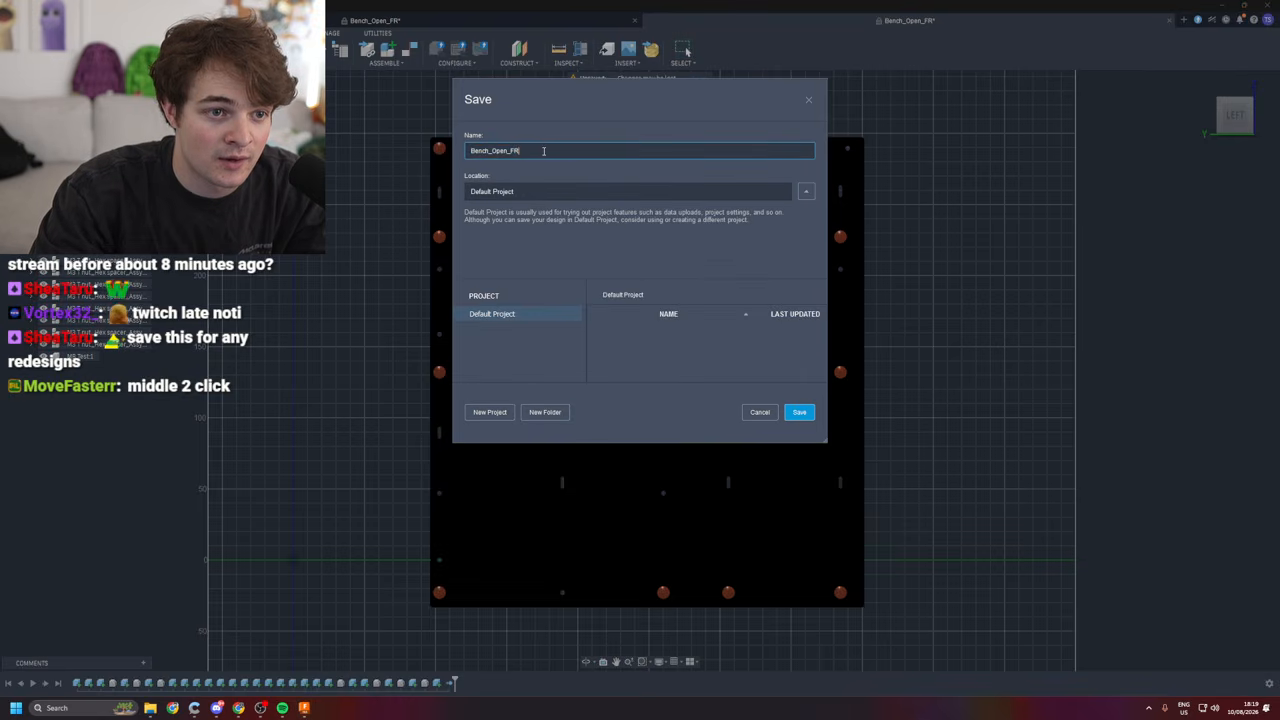
{"action": "key", "text": "BackSpace"}
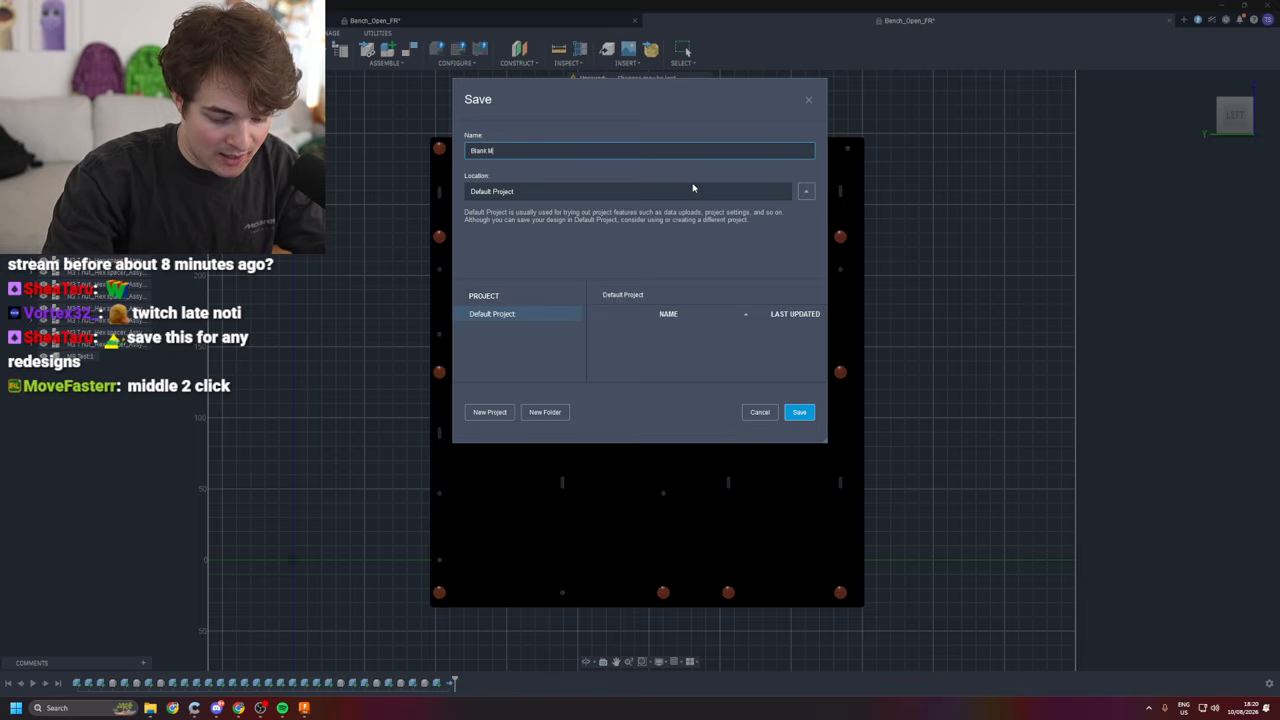
{"action": "type", "text": "Blank M-ATK ME"}
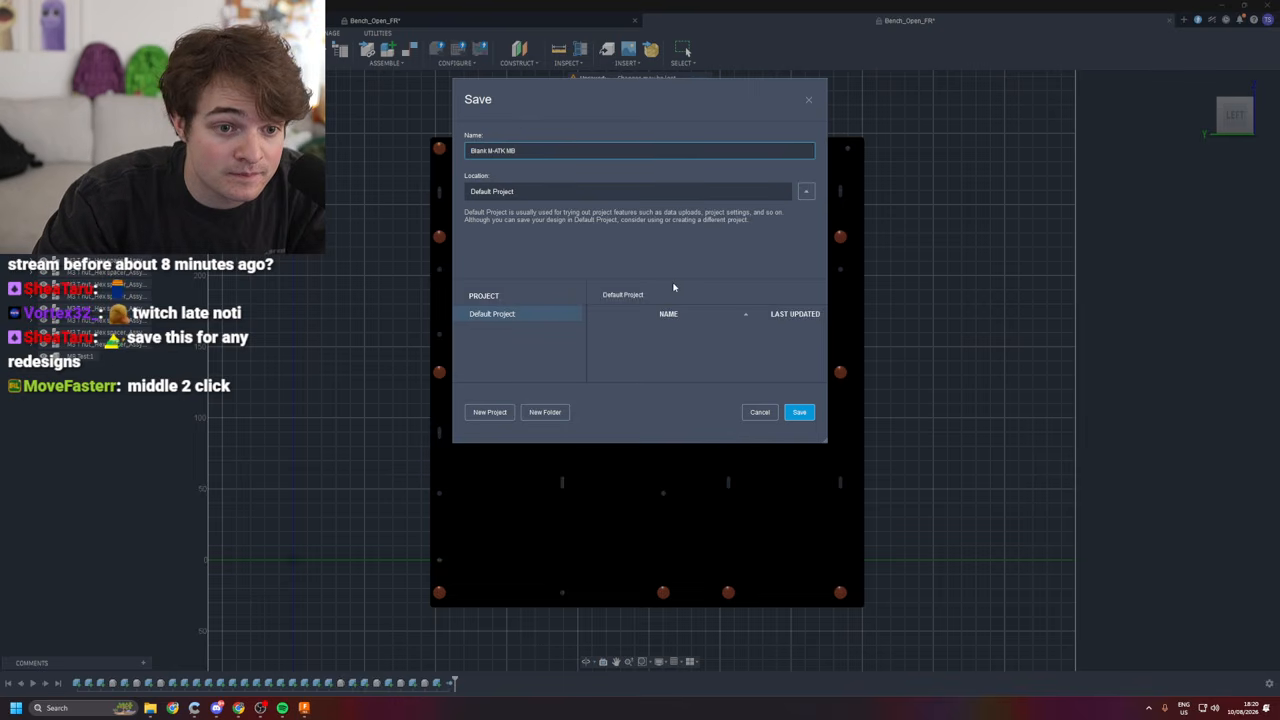
{"action": "left_click", "coordinate": [800, 413]}
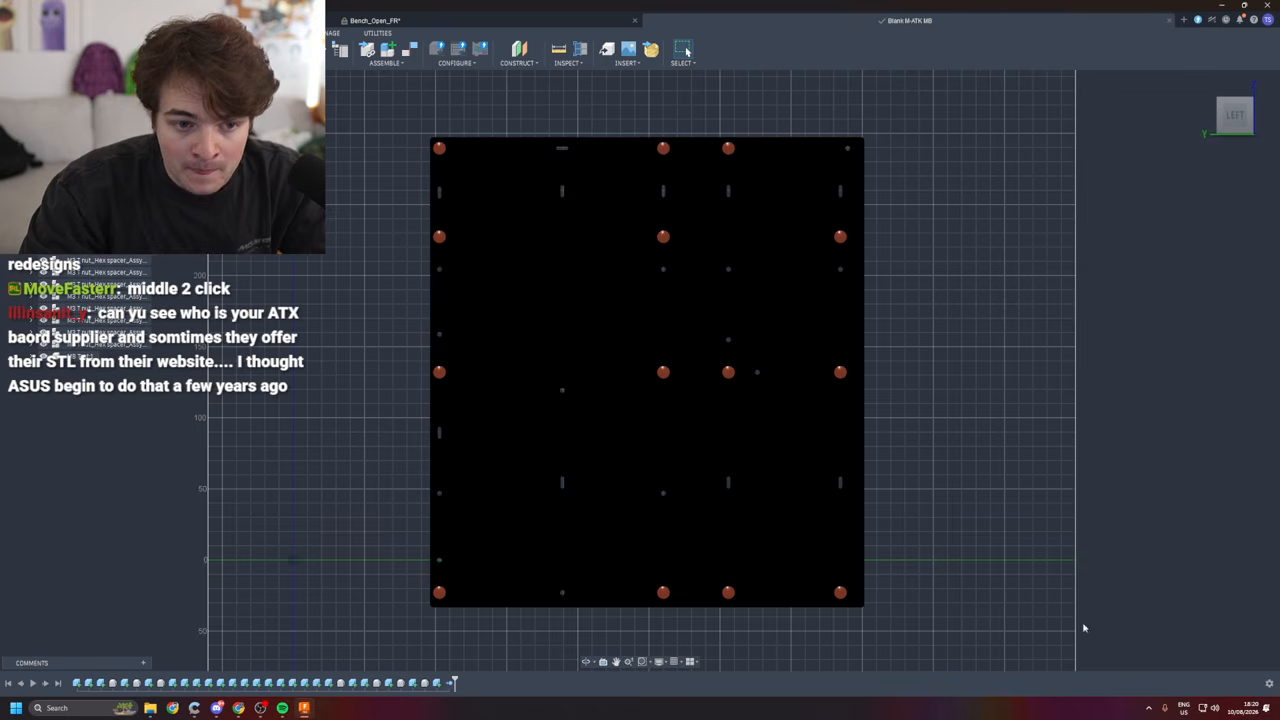
- Turn off the layout grid lock and hide the layout grid behind the motherboard plate
{"action": "mouse_move", "coordinate": [937, 580]}
{"action": "middle_mouse_down", "text": "shift"}
{"action": "mouse_move", "coordinate": [928, 500]}
{"action": "mouse_move", "coordinate": [920, 522]}
{"action": "mouse_move", "coordinate": [800, 610]}
{"action": "mouse_move", "coordinate": [922, 592]}
{"action": "mouse_move", "coordinate": [885, 500]}
{"action": "mouse_move", "coordinate": [920, 598]}
{"action": "mouse_move", "coordinate": [1040, 645]}
{"action": "middle_mouse_up", "text": "shift"}
{"action": "middle_click_drag", "start_coordinate": [1080, 590], "coordinate": [1191, 508], "text": "shift"}
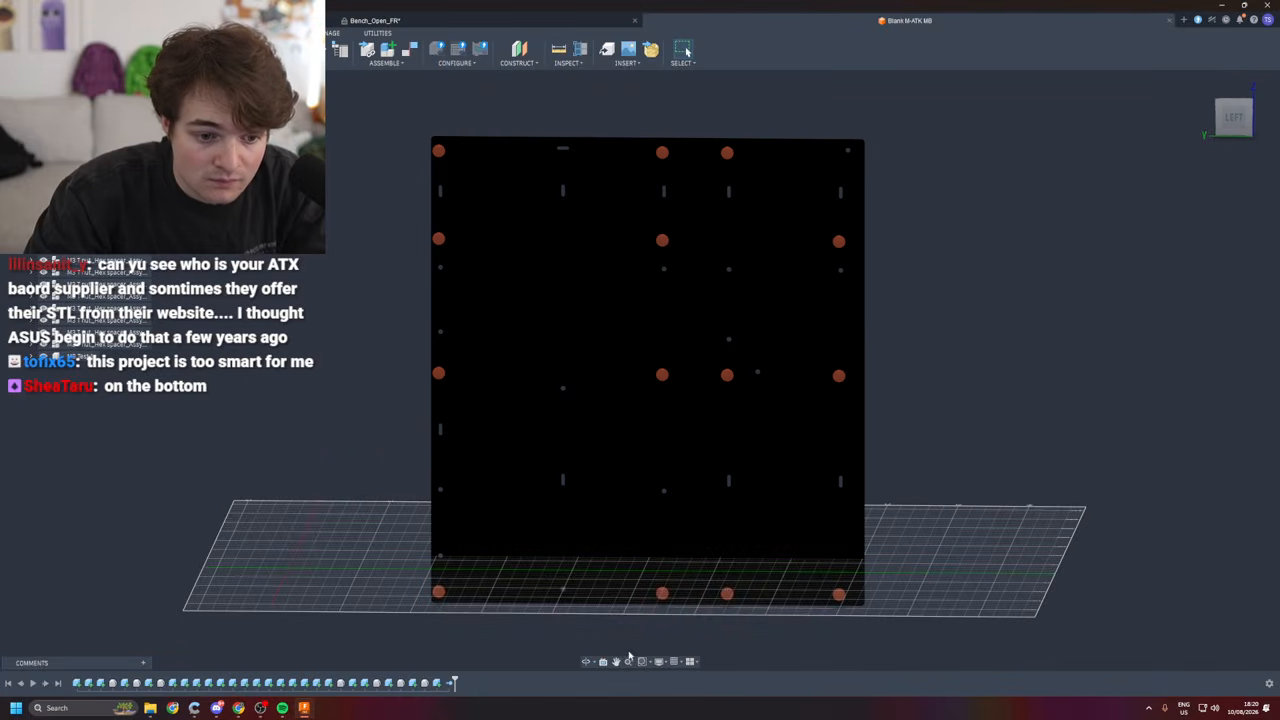
{"action": "left_click", "coordinate": [675, 661]}
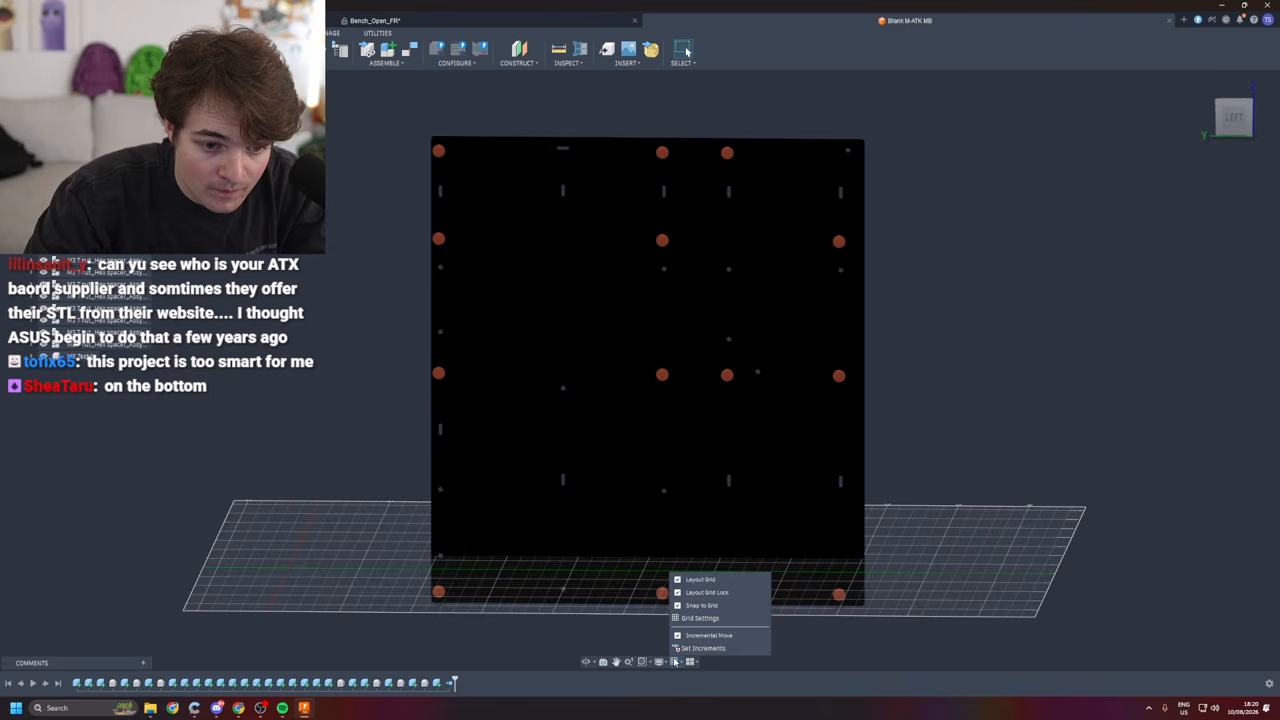
{"action": "left_click", "coordinate": [677, 594]}
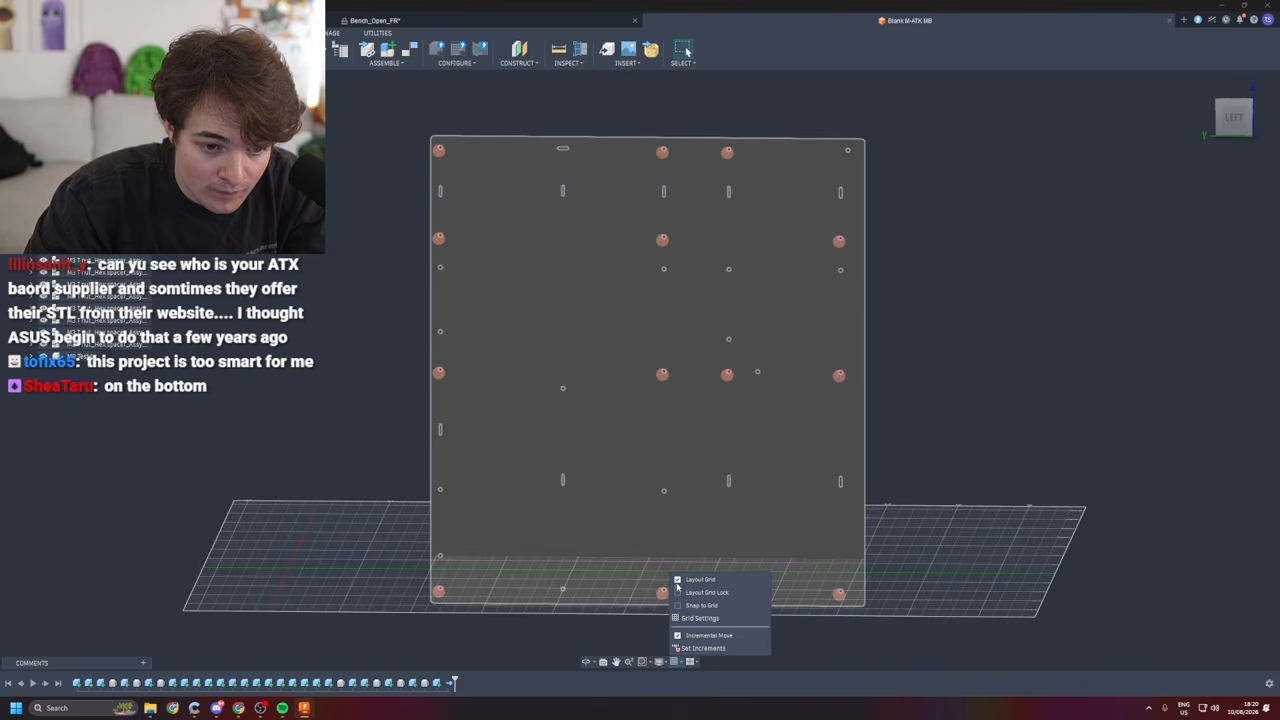
{"action": "left_click", "coordinate": [677, 580]}
{"action": "left_click", "coordinate": [677, 581]}
{"action": "left_click", "coordinate": [677, 581]}
{"action": "middle_click_drag", "start_coordinate": [690, 560], "coordinate": [730, 450], "text": "shift"}
{"action": "middle_click_drag", "start_coordinate": [895, 440], "coordinate": [864, 518], "text": "shift"}
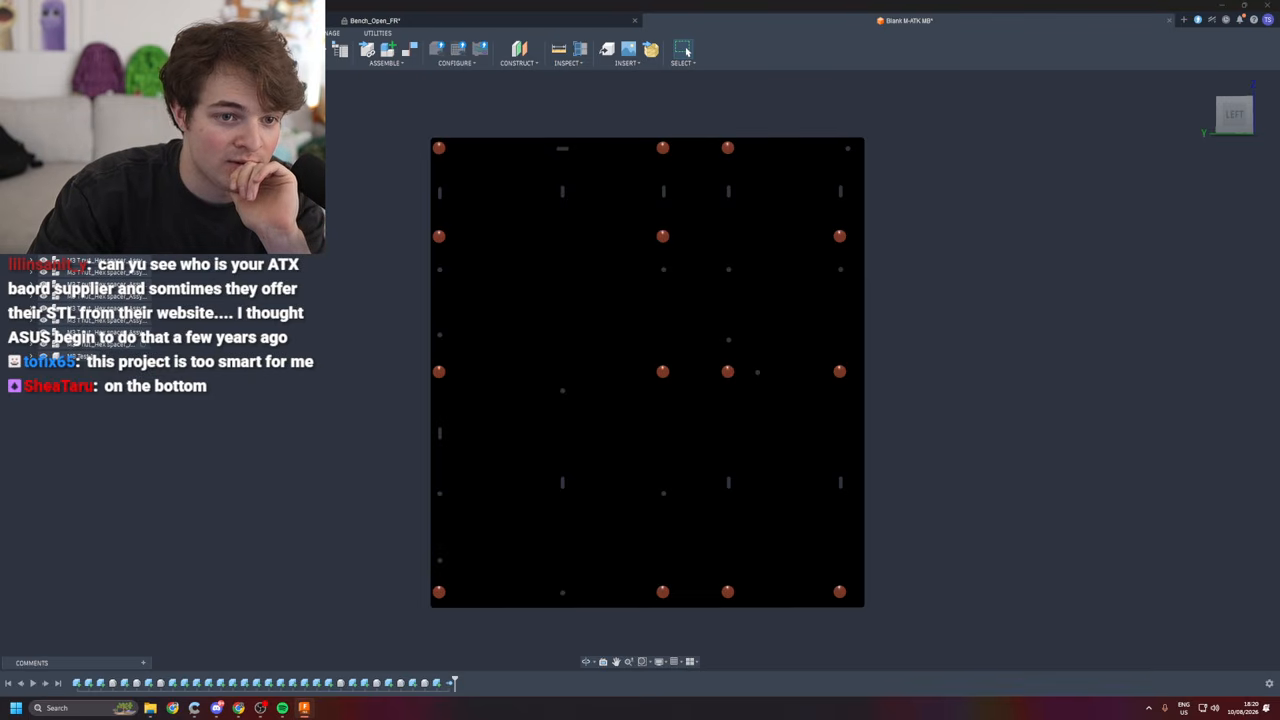
- Hide the MB Test plate to look at the spacers alone, show it again and select it
{"action": "left_click", "coordinate": [43, 356]}
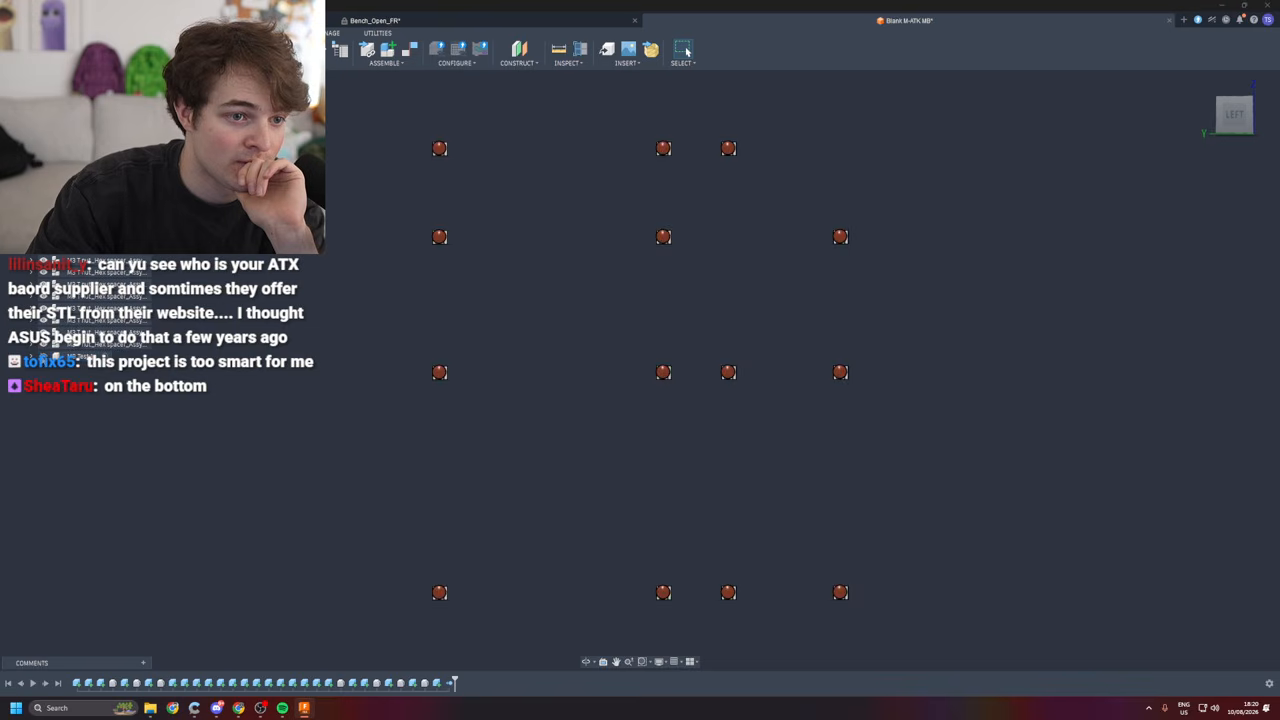
{"action": "left_click", "coordinate": [45, 355]}
{"action": "left_click", "coordinate": [79, 358]}
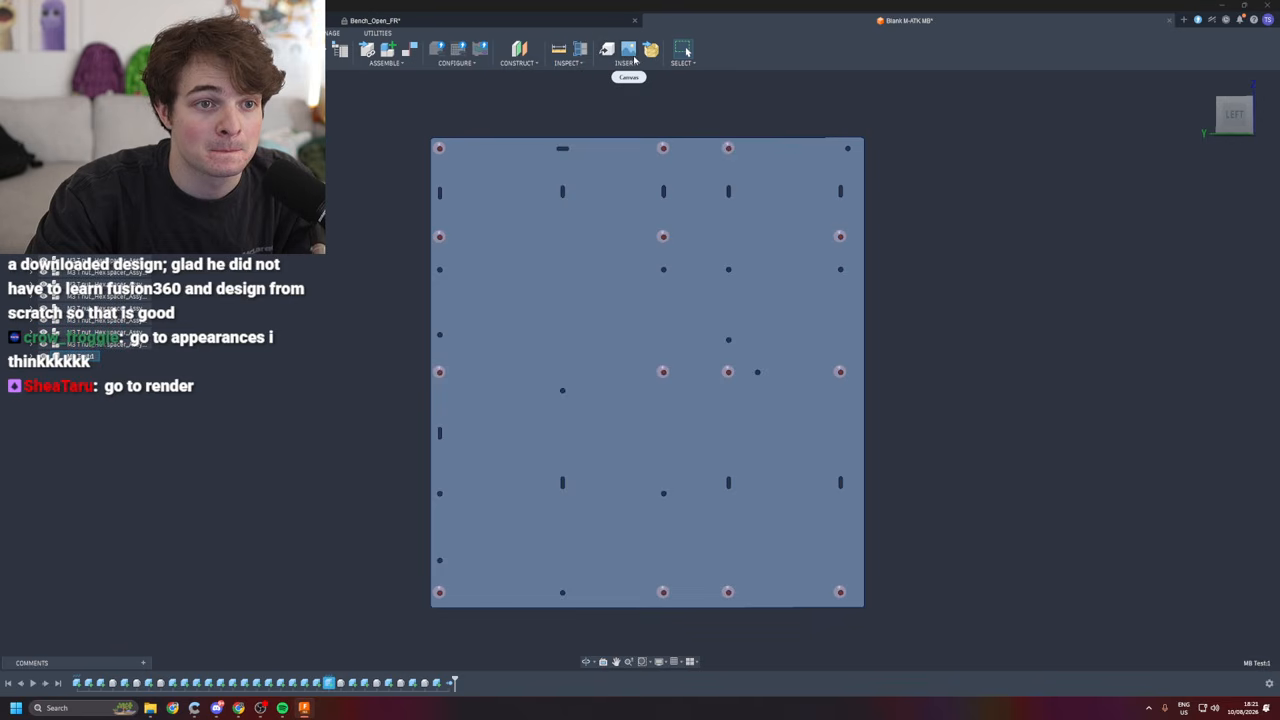
{"action": "left_click", "coordinate": [684, 50]}
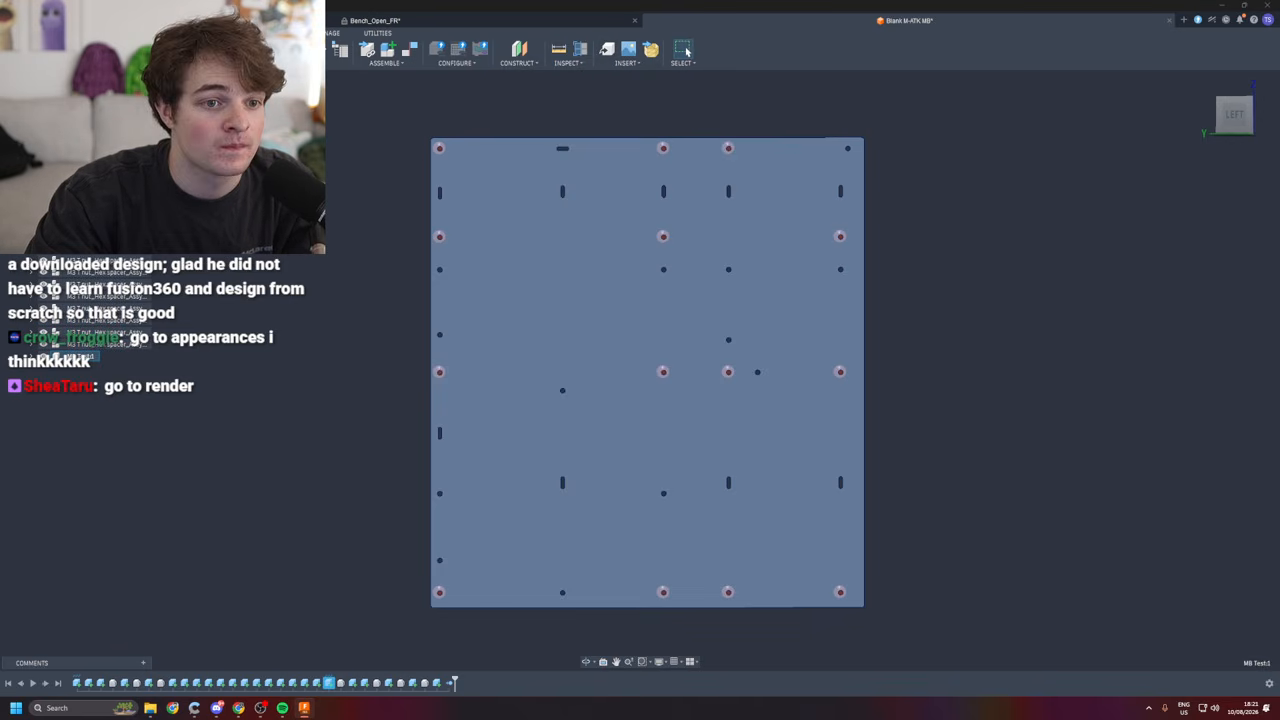
{"action": "mouse_move", "coordinate": [880, 499]}
{"action": "middle_mouse_down", "text": "shift"}
{"action": "mouse_move", "coordinate": [842, 375]}
{"action": "mouse_move", "coordinate": [930, 338]}
{"action": "mouse_move", "coordinate": [880, 498]}
{"action": "middle_mouse_up", "text": "shift"}
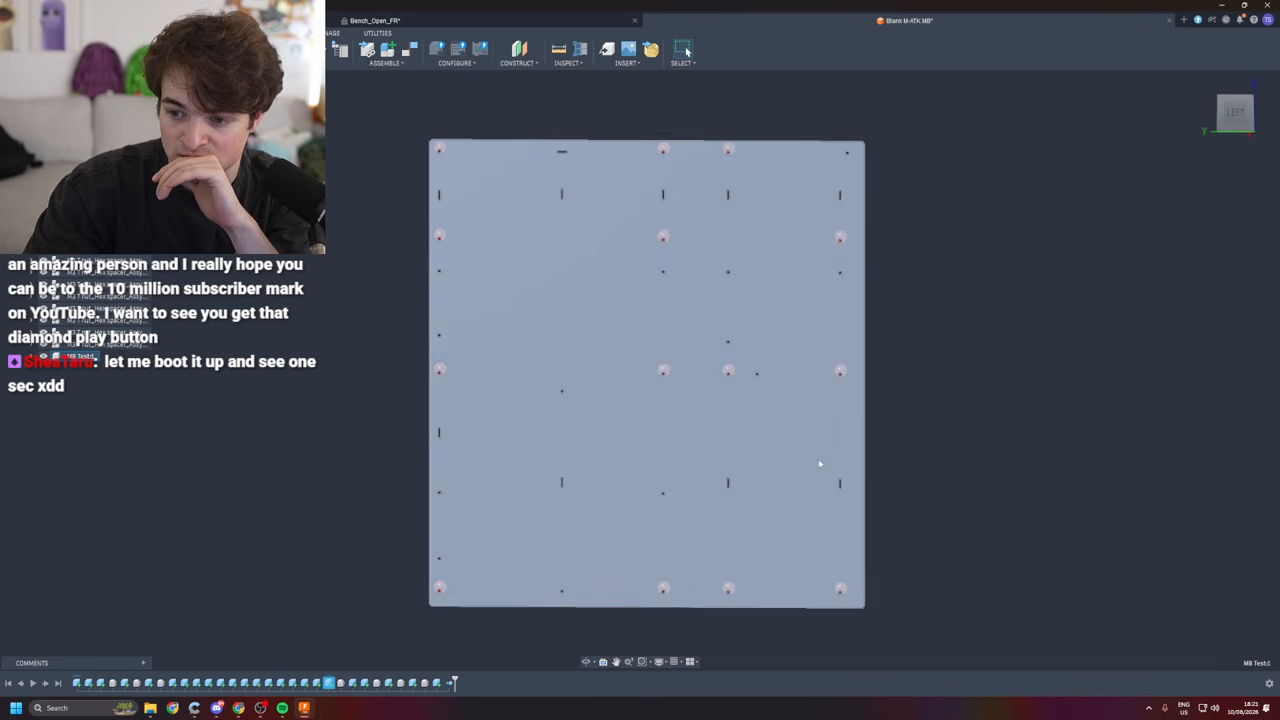
{"action": "left_click", "coordinate": [709, 443]}
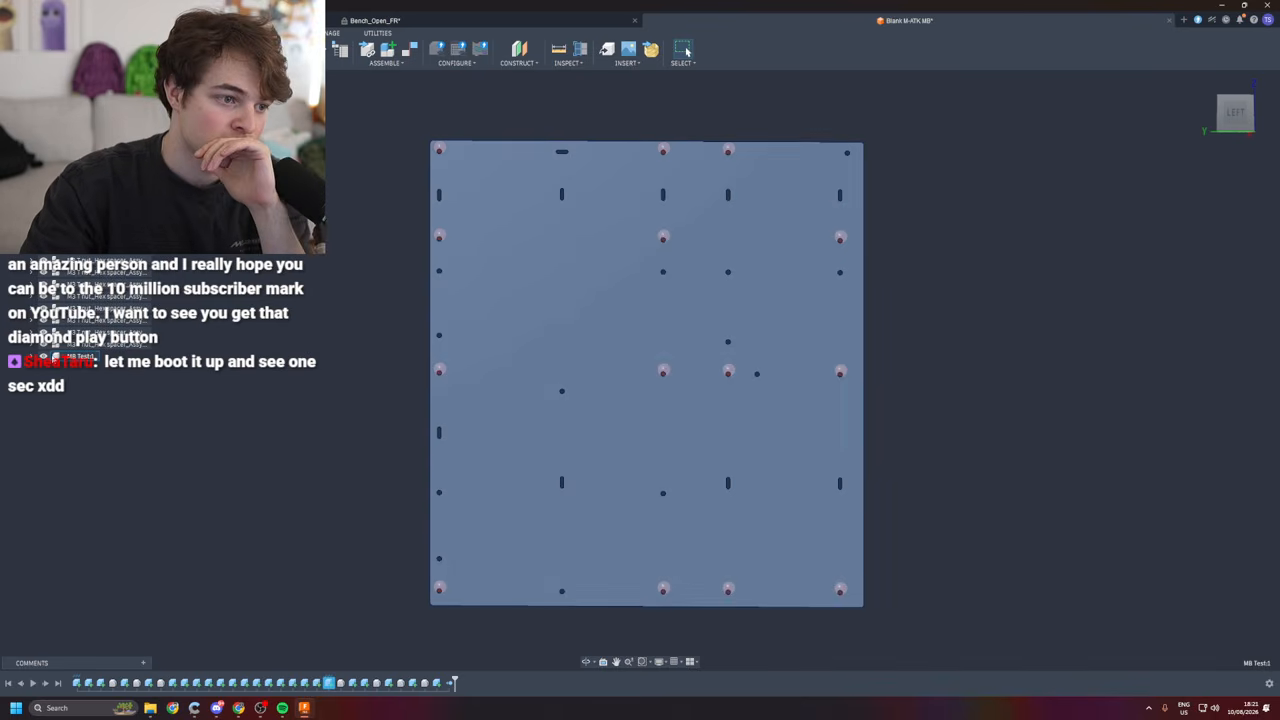
- Toggle the visibility of the plate and spacers, show them all again and reselect the MB Test component
{"action": "left_click", "coordinate": [43, 357]}
{"action": "left_click", "coordinate": [43, 357]}
{"action": "left_click", "coordinate": [43, 357]}
{"action": "left_click", "coordinate": [43, 357]}
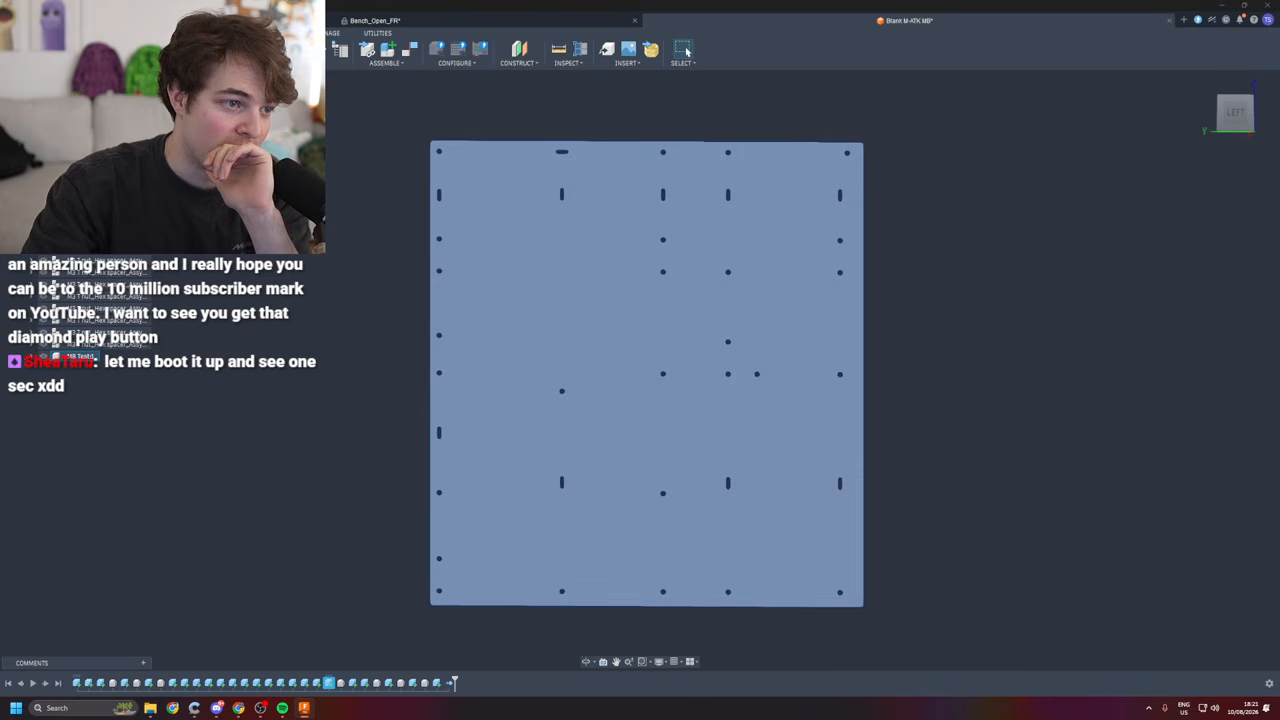
{"action": "middle_click_drag", "start_coordinate": [284, 495], "coordinate": [297, 472], "text": "shift"}
{"action": "left_click", "coordinate": [297, 472]}
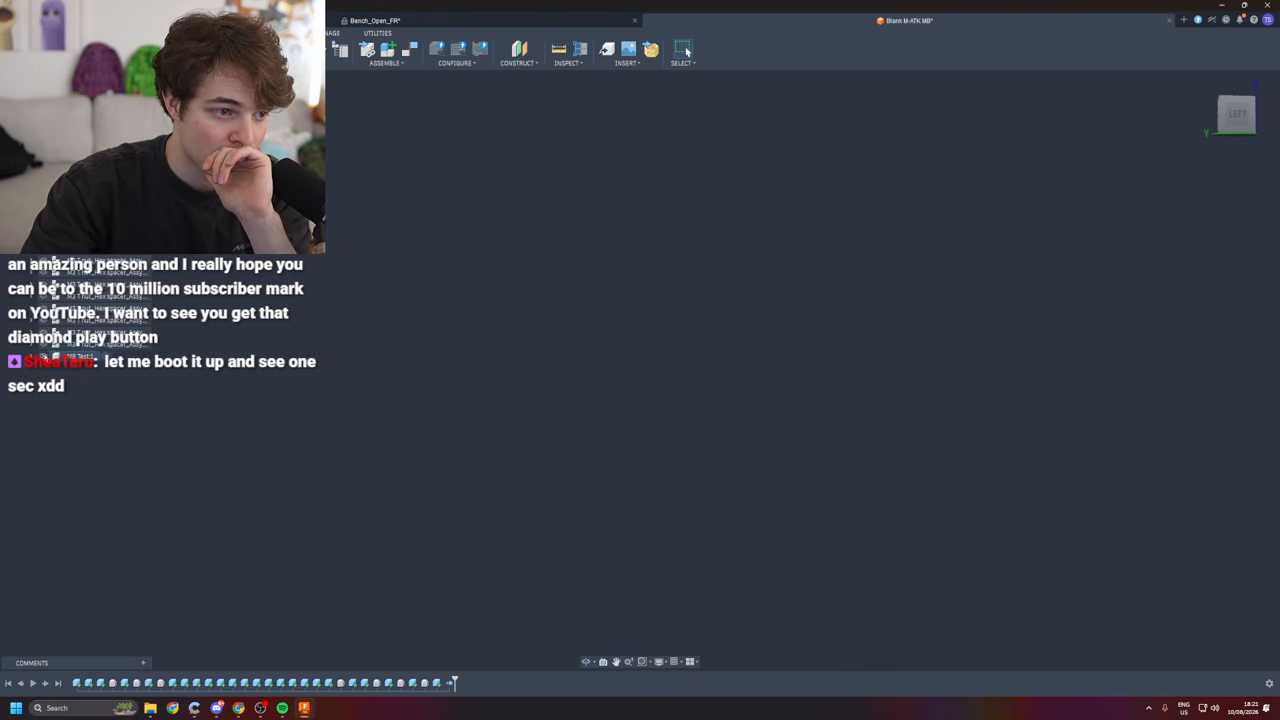
{"action": "left_click", "coordinate": [43, 357]}
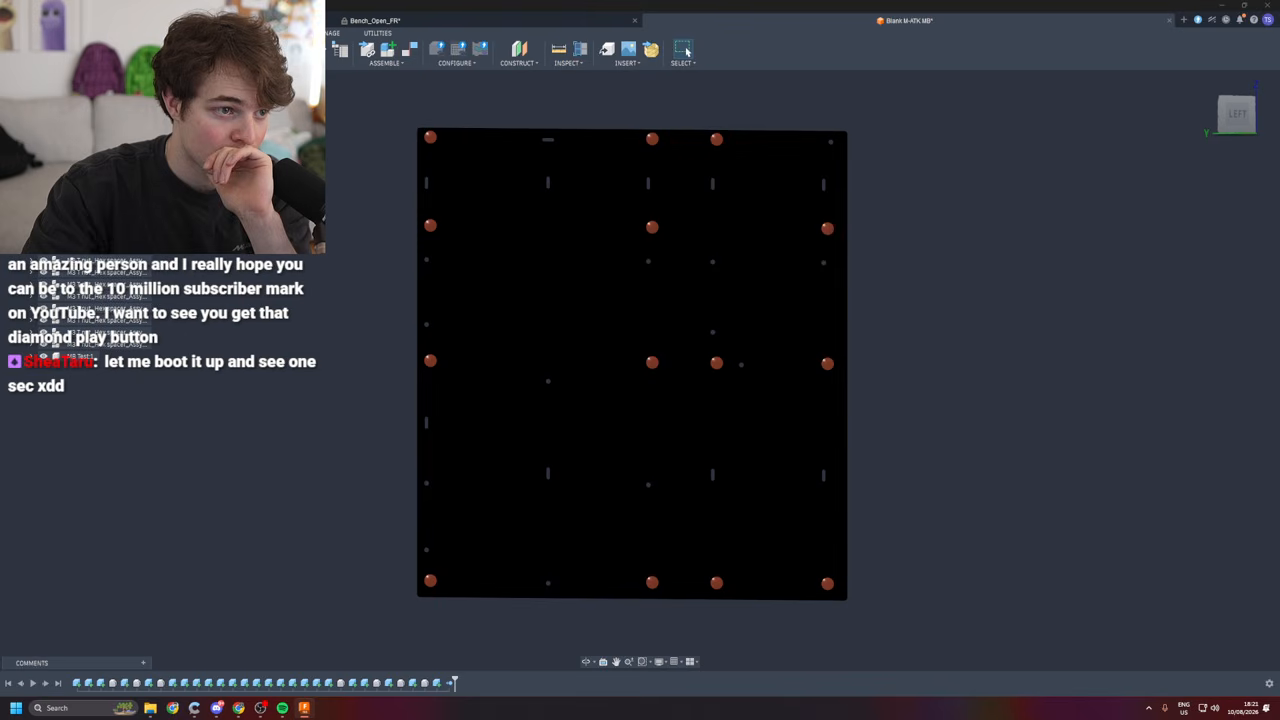
{"action": "left_click", "coordinate": [80, 357]}
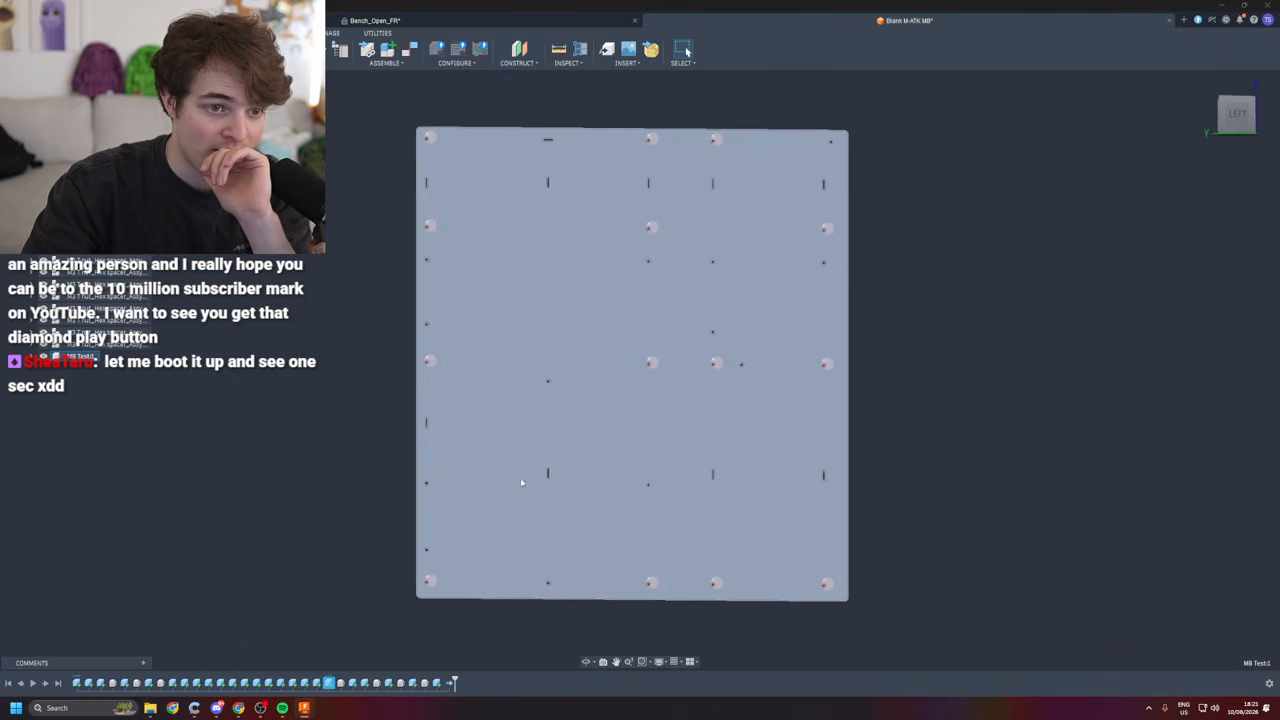
{"action": "middle_click_drag", "start_coordinate": [917, 491], "coordinate": [634, 363], "text": "shift"}
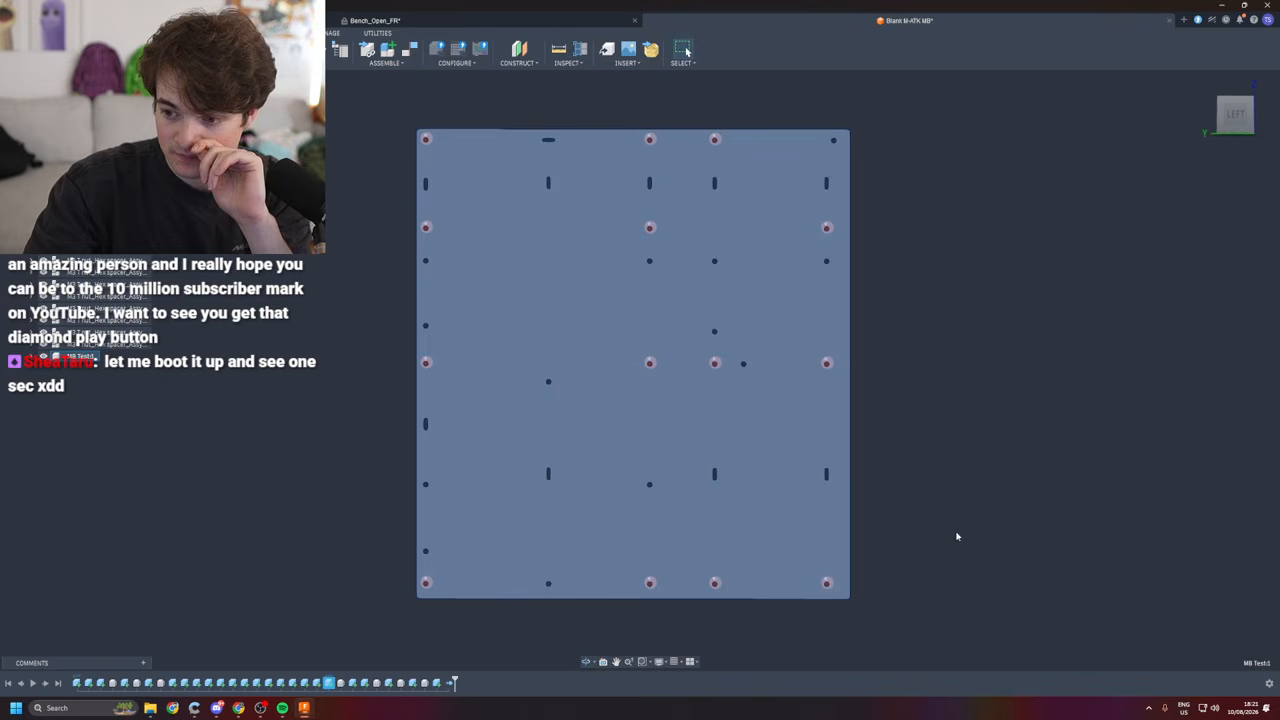
{"action": "middle_click_drag", "start_coordinate": [1082, 517], "coordinate": [1252, 557], "text": "shift"}
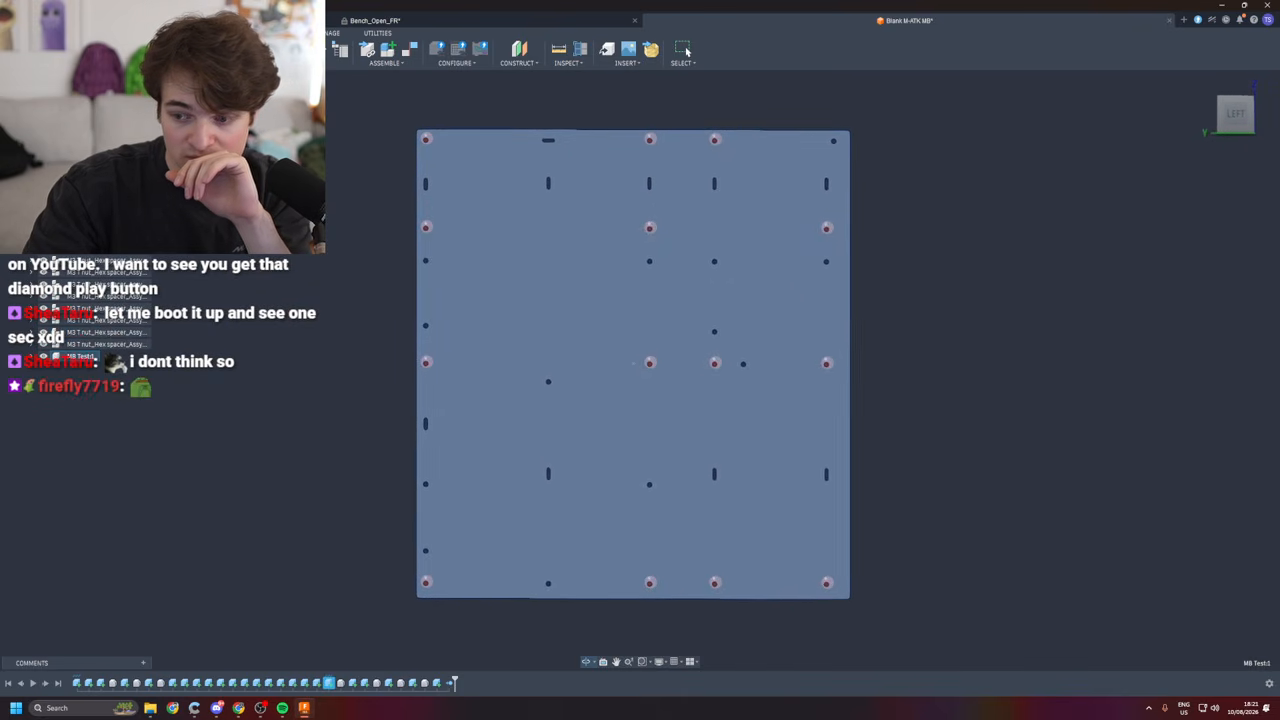
{"action": "left_click", "coordinate": [685, 50]}
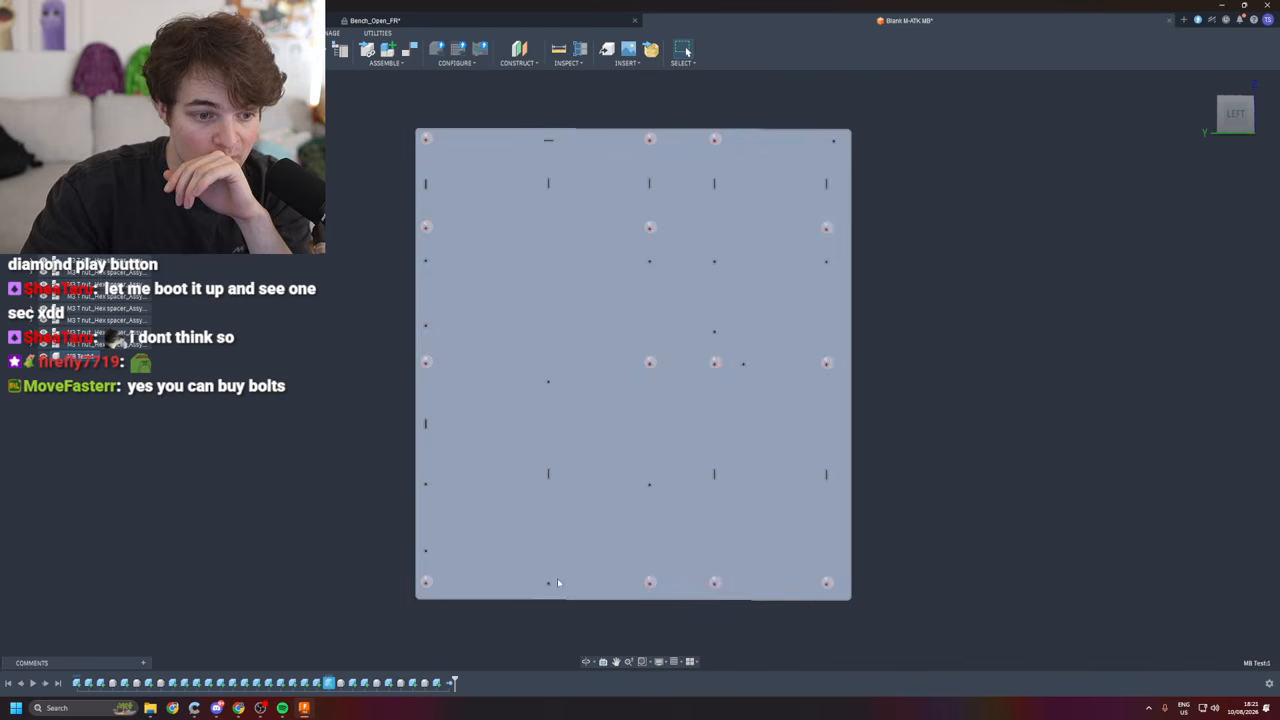
{"action": "mouse_move", "coordinate": [428, 510]}
{"action": "middle_mouse_down", "text": "shift"}
{"action": "mouse_move", "coordinate": [440, 450]}
{"action": "mouse_move", "coordinate": [524, 356]}
{"action": "mouse_move", "coordinate": [427, 510]}
{"action": "middle_mouse_up", "text": "shift"}
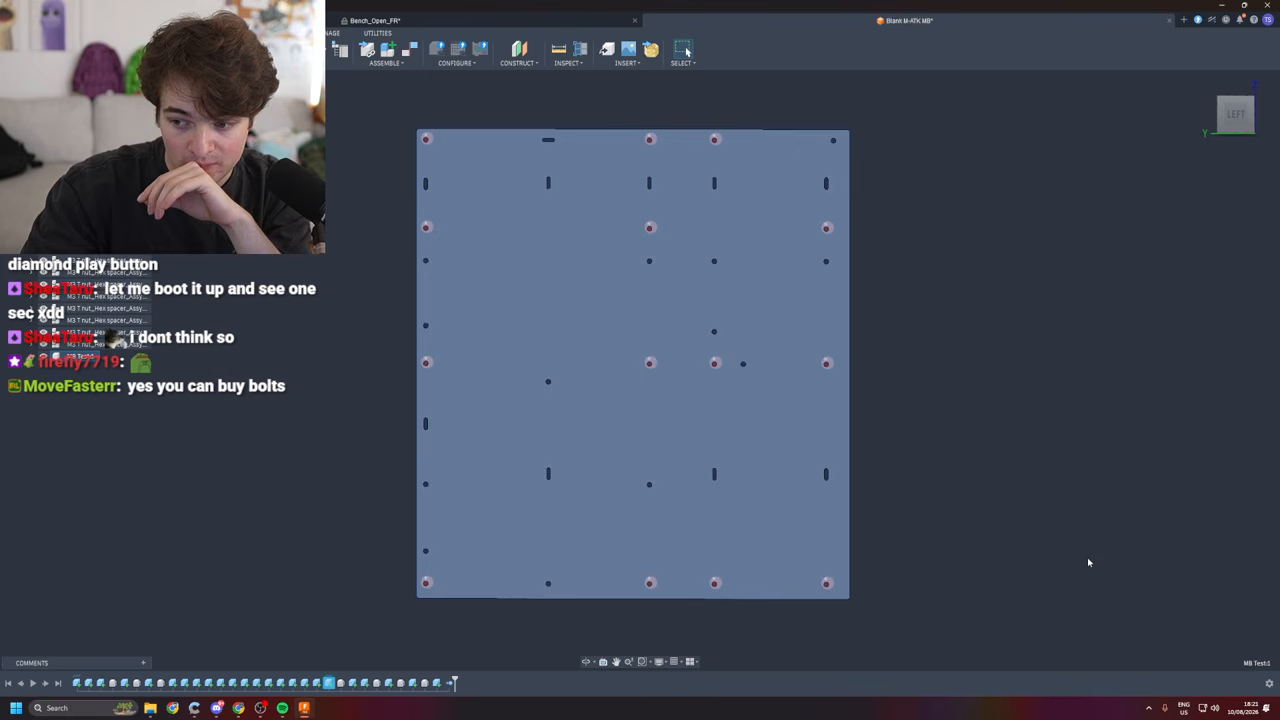
{"action": "mouse_move", "coordinate": [976, 495]}
{"action": "middle_mouse_down", "text": "shift"}
{"action": "mouse_move", "coordinate": [1030, 380]}
{"action": "mouse_move", "coordinate": [982, 345]}
{"action": "mouse_move", "coordinate": [945, 352]}
{"action": "mouse_move", "coordinate": [880, 300]}
{"action": "mouse_move", "coordinate": [976, 496]}
{"action": "middle_mouse_up", "text": "shift"}
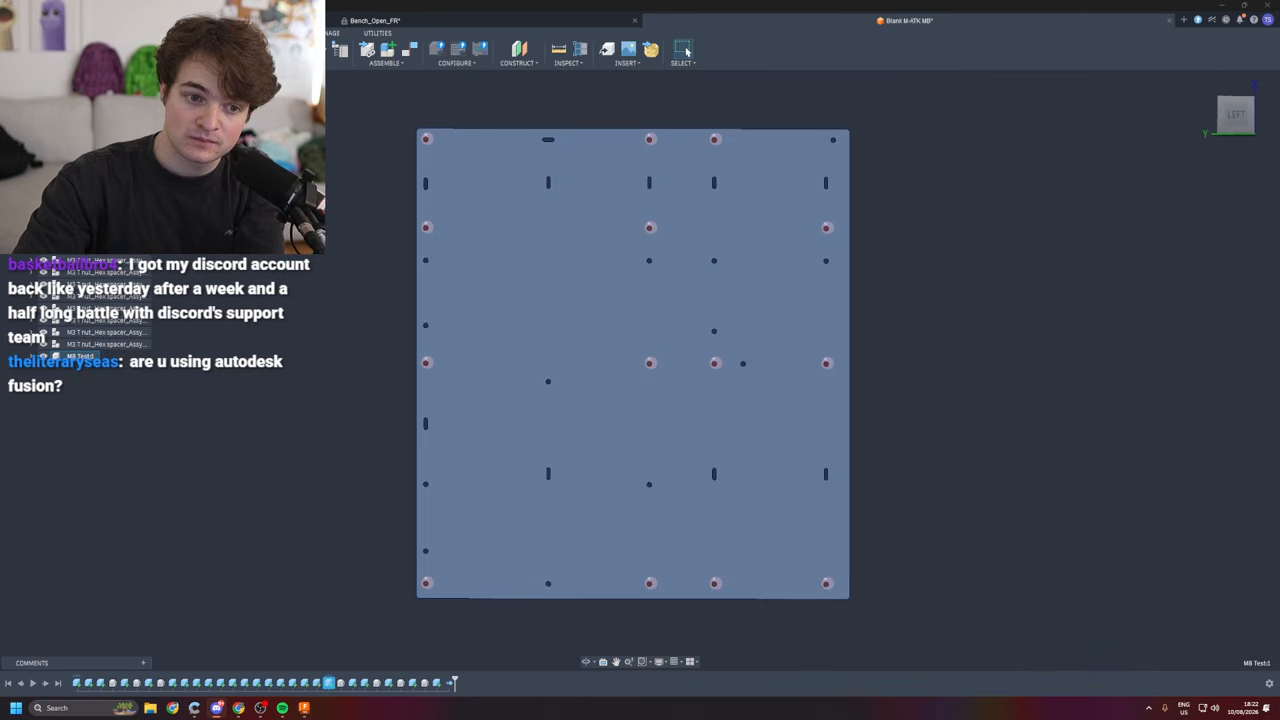
{"action": "middle_click_drag", "start_coordinate": [966, 511], "coordinate": [966, 484], "text": "shift"}
{"action": "left_click", "coordinate": [684, 49]}
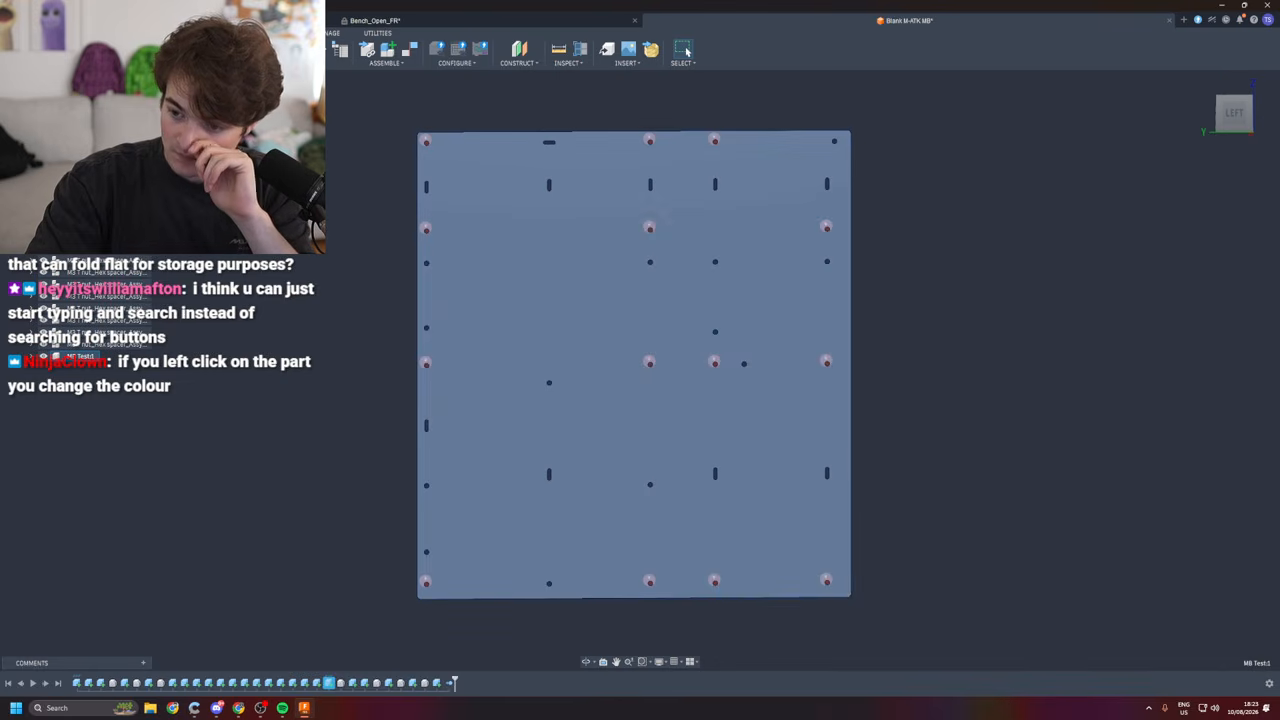
- Open the appearance settings for the plate's large face and try the light grey Opaque(190,188,186) appearance with Bodies/Components as the target
{"action": "left_click", "coordinate": [647, 431]}
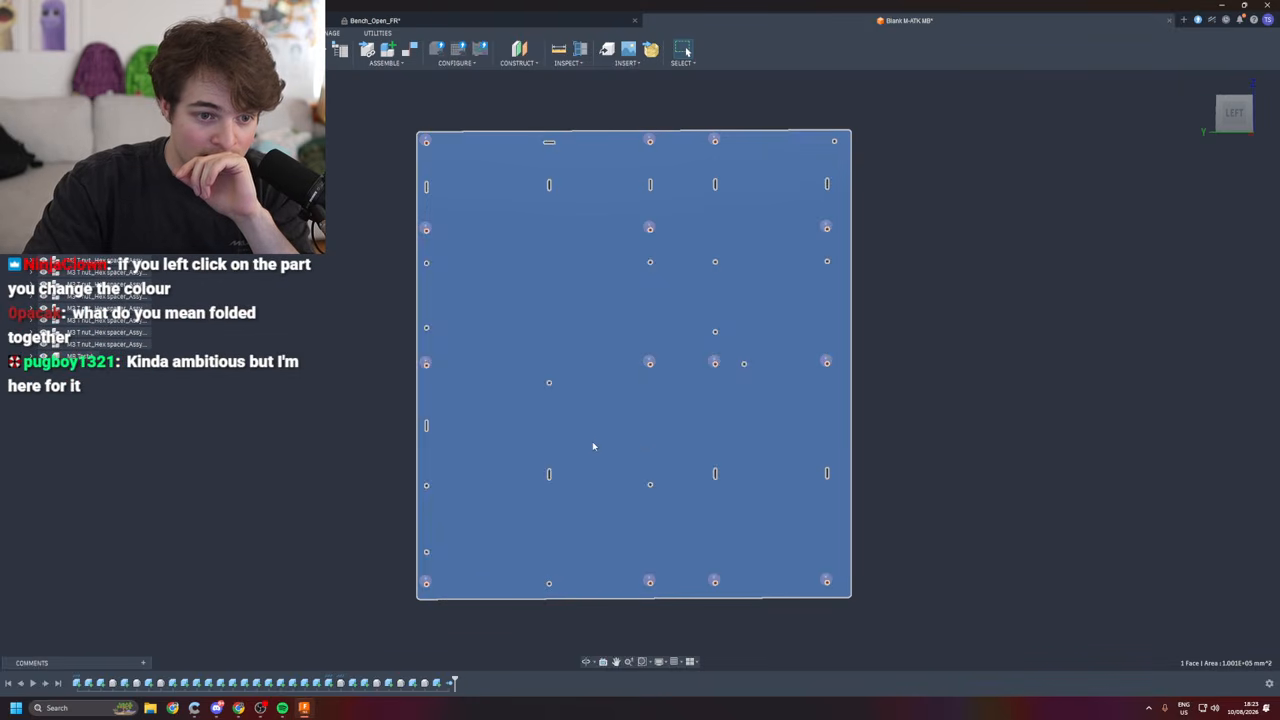
{"action": "right_click", "coordinate": [592, 441]}
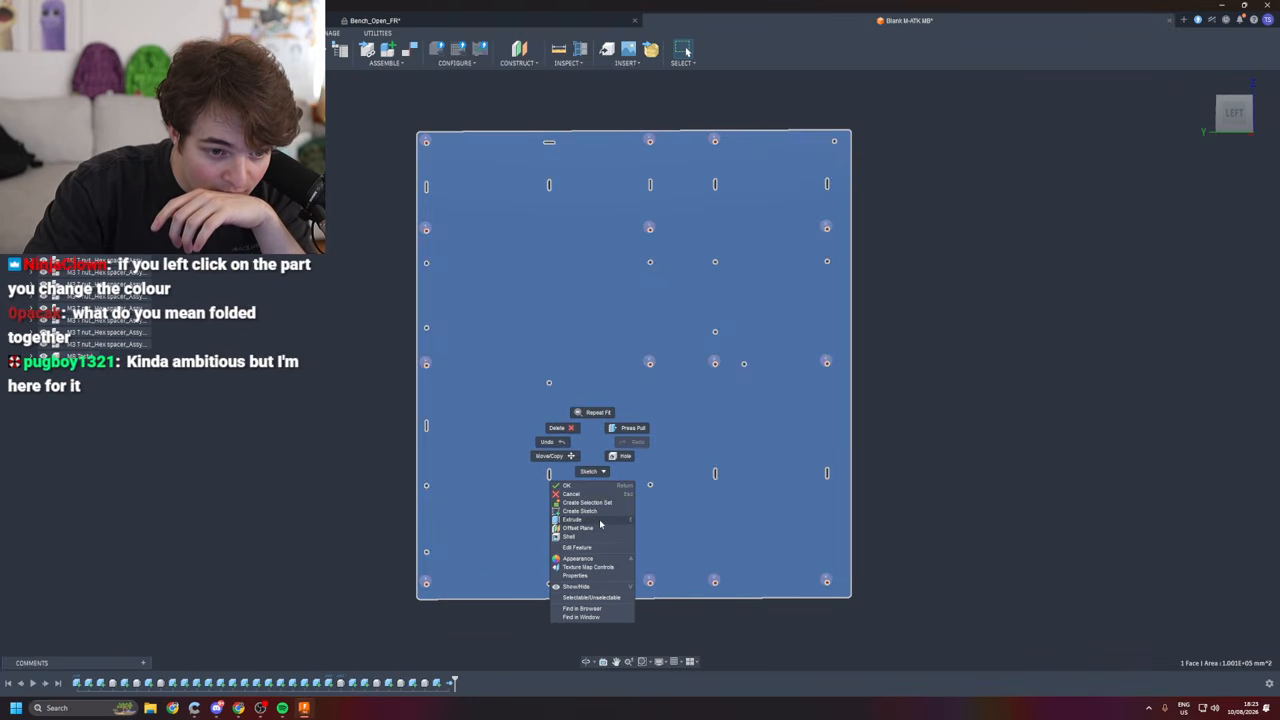
{"action": "left_click", "coordinate": [589, 559]}
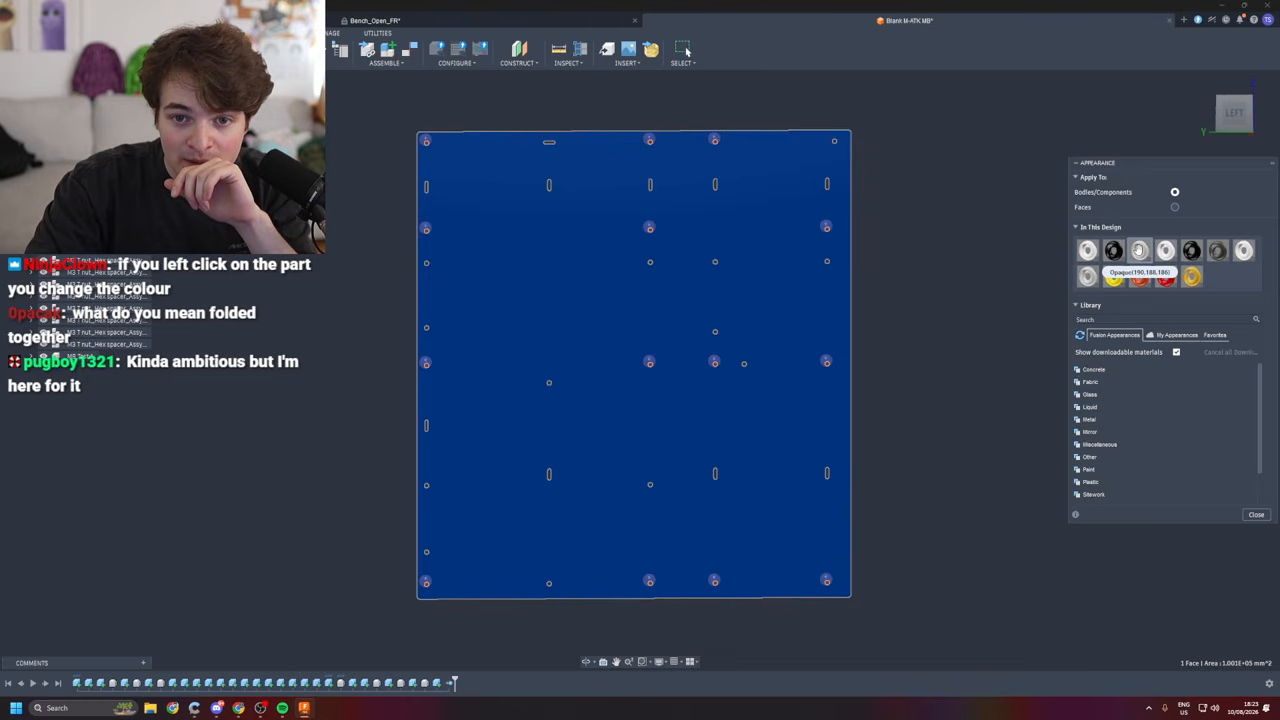
{"action": "double_click", "coordinate": [1140, 252]}
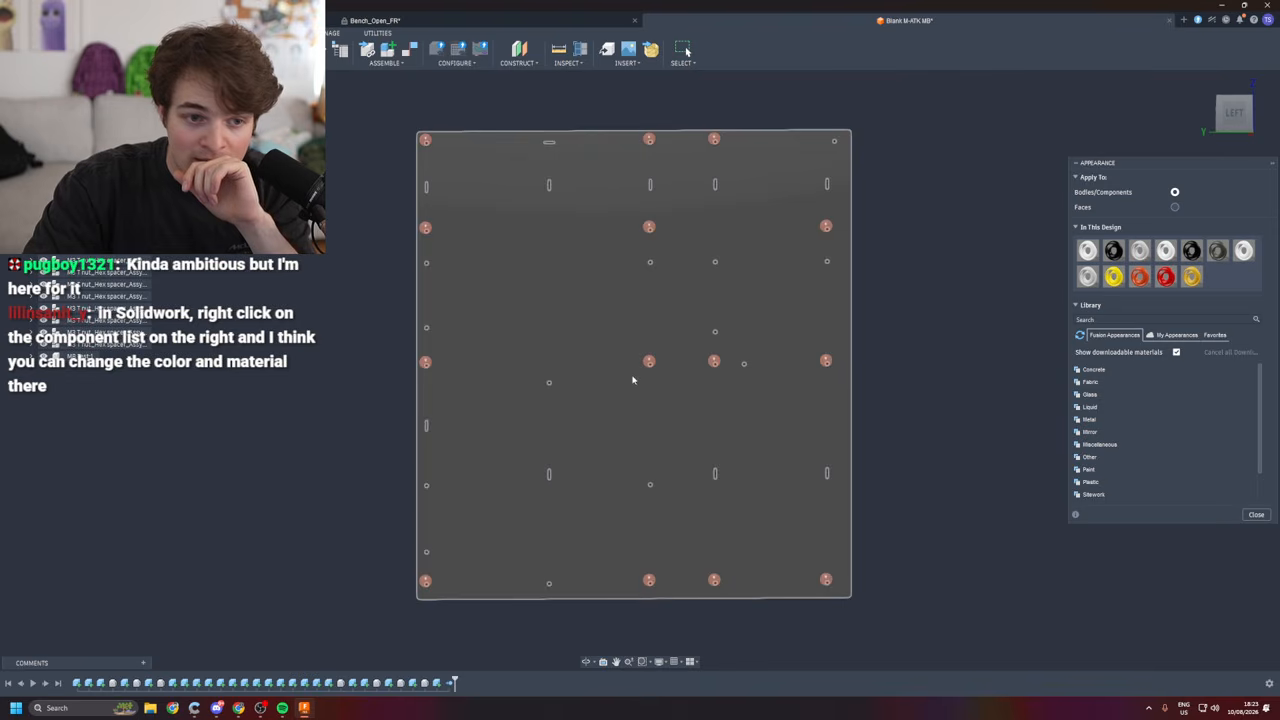
- Try to recolour the motherboard plate with the design's red opaque appearance
{"action": "right_click", "coordinate": [586, 430]}
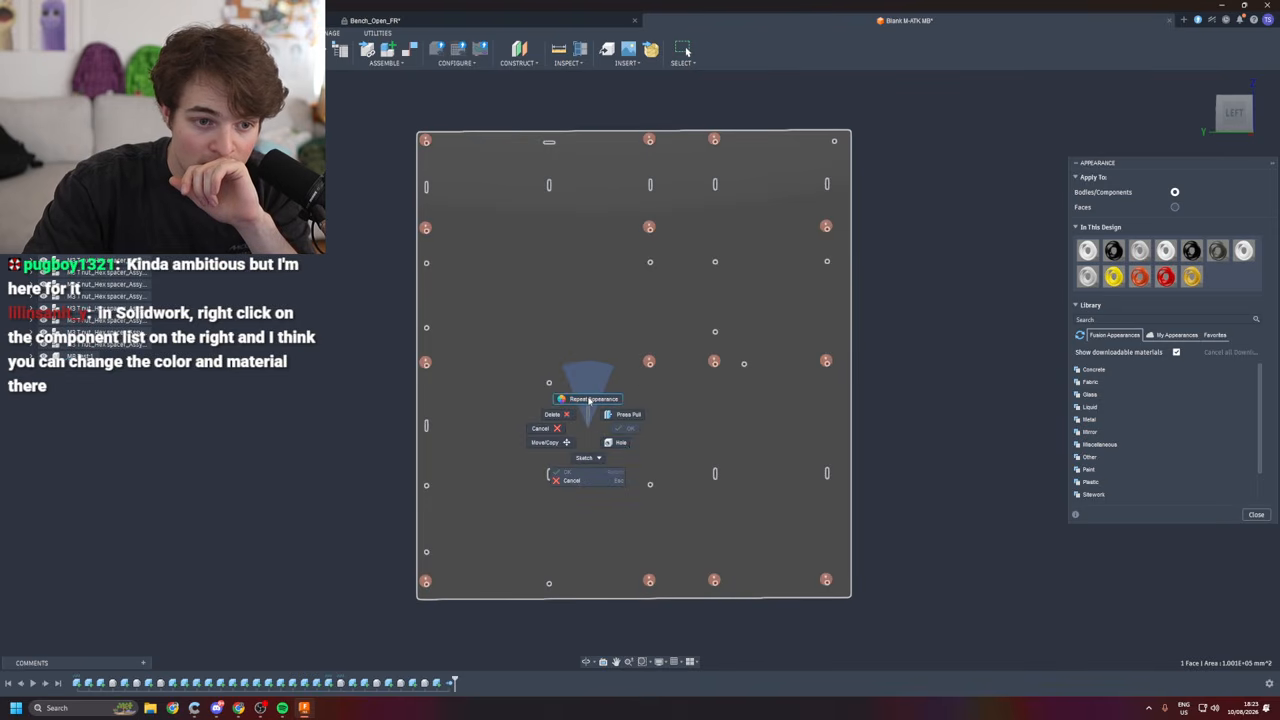
{"action": "left_click", "coordinate": [548, 398]}
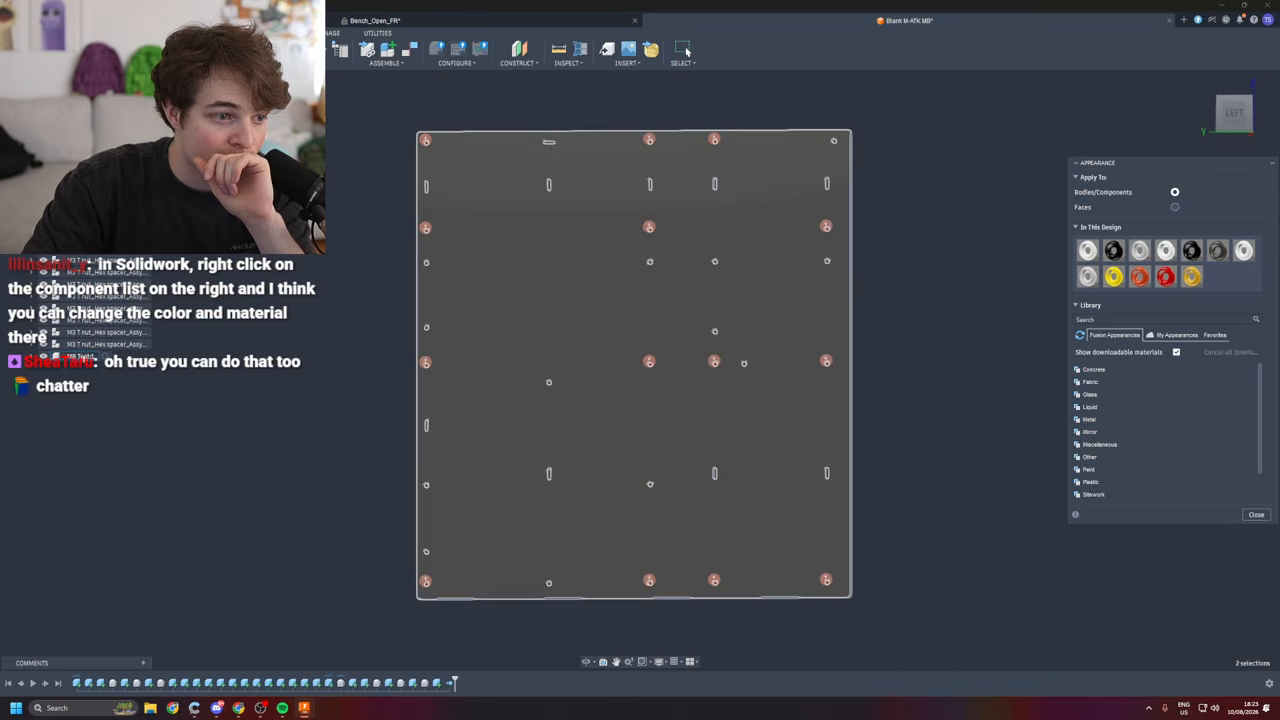
{"action": "right_click", "coordinate": [632, 442]}
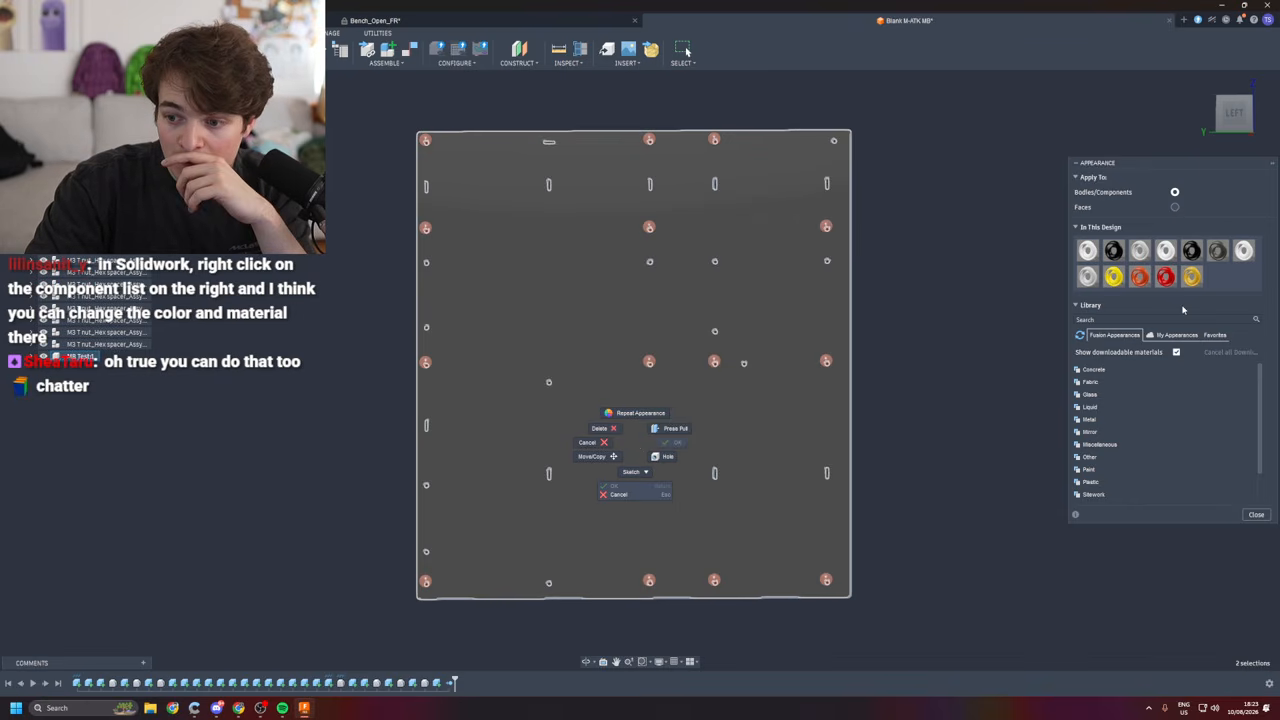
{"action": "left_click", "coordinate": [1165, 276]}
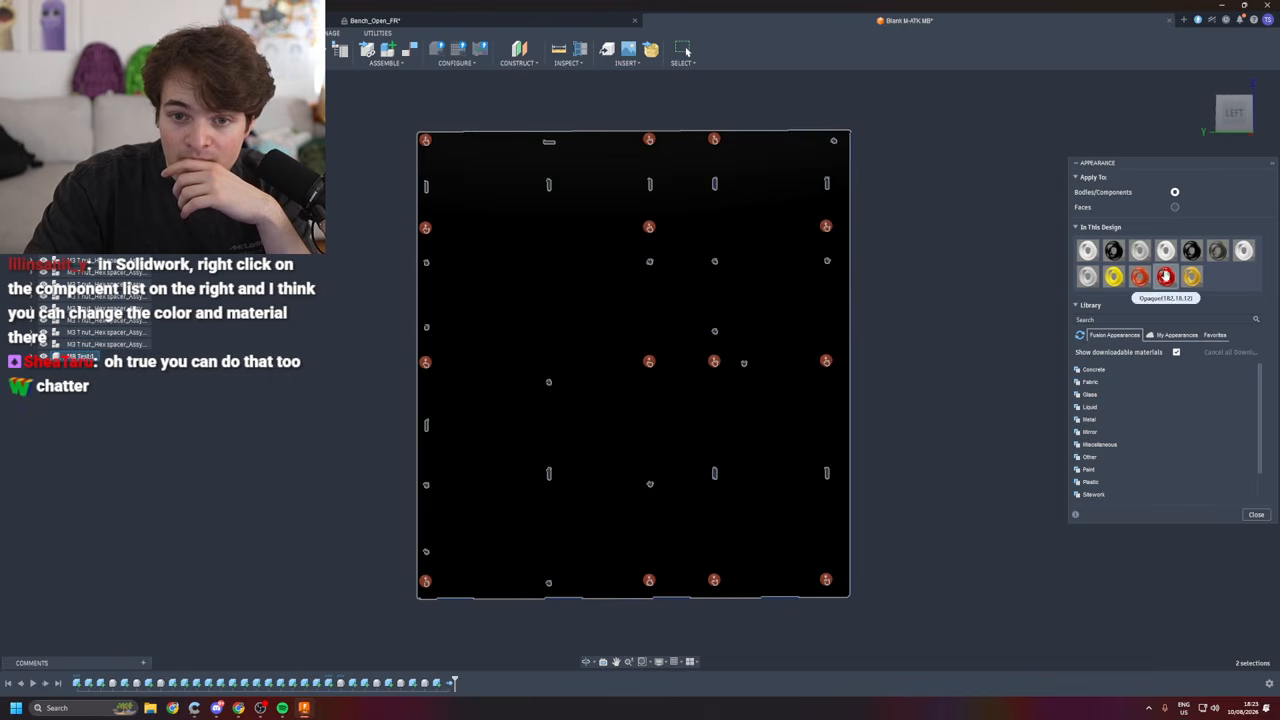
- Select the MB Test plate, set the appearance to apply to Faces and expand the Concrete appearance library
{"action": "left_click", "coordinate": [789, 306]}
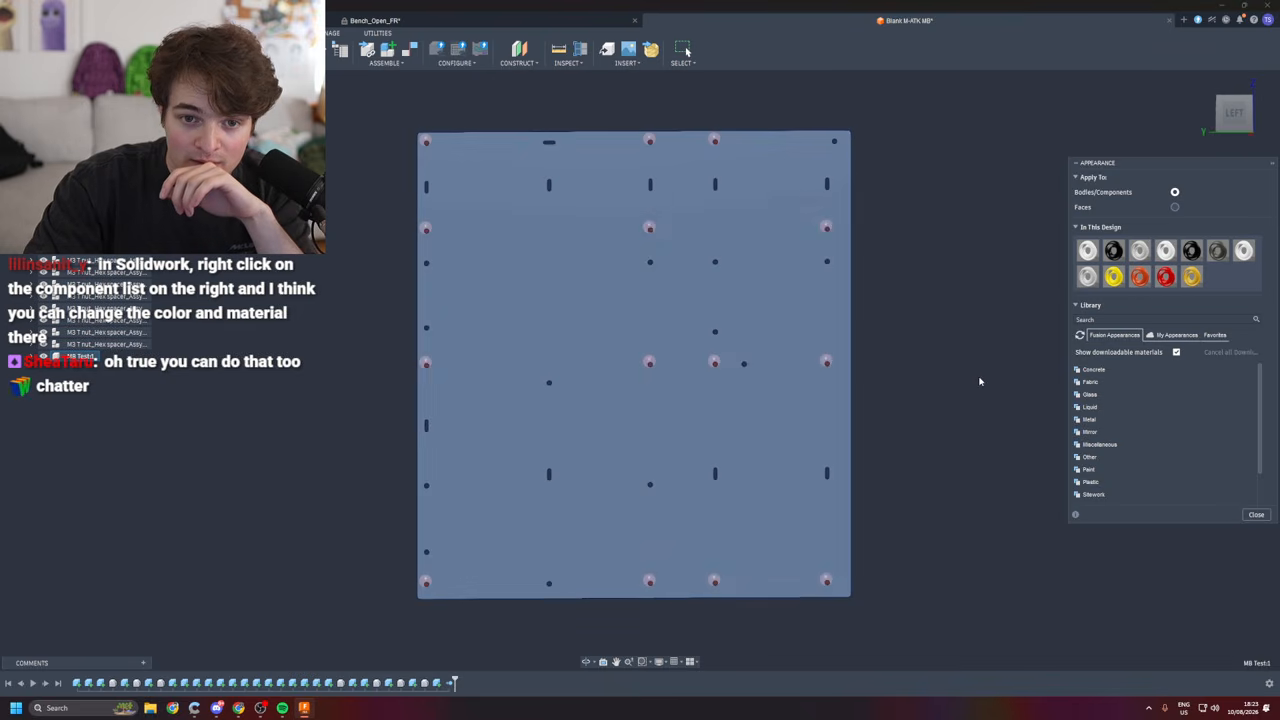
{"action": "left_click", "coordinate": [1174, 207]}
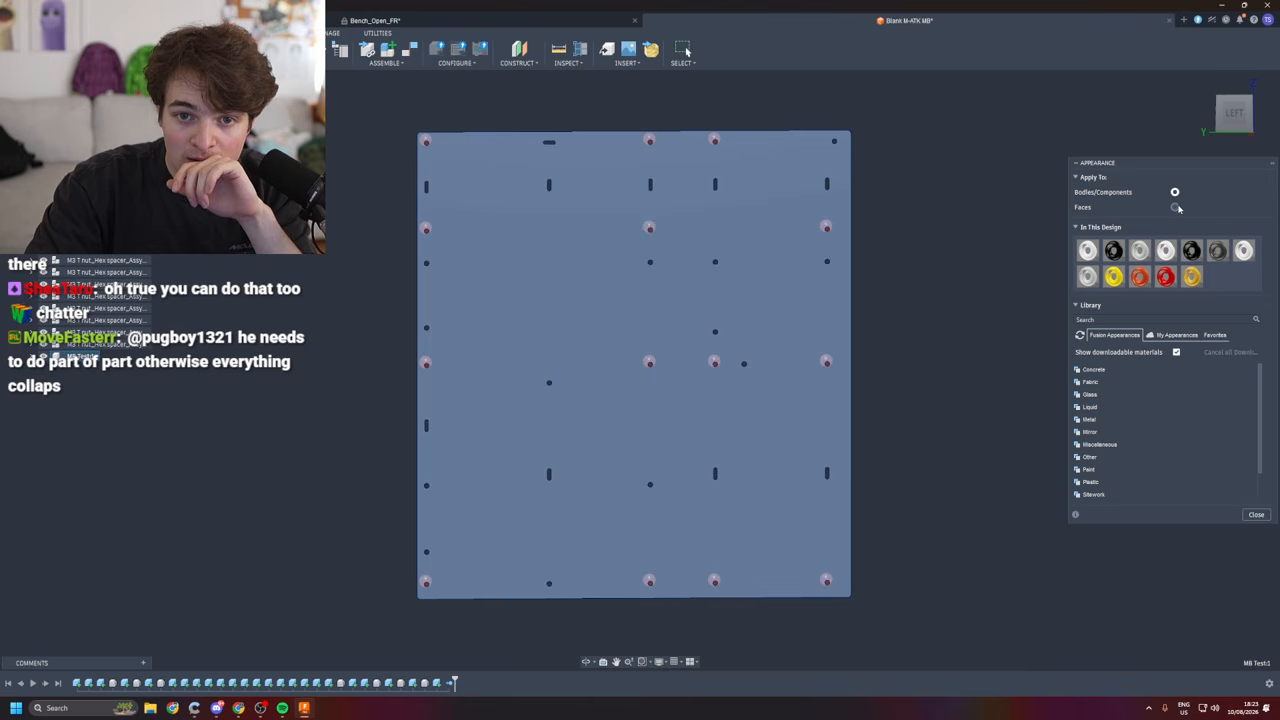
{"action": "left_click", "coordinate": [451, 294]}
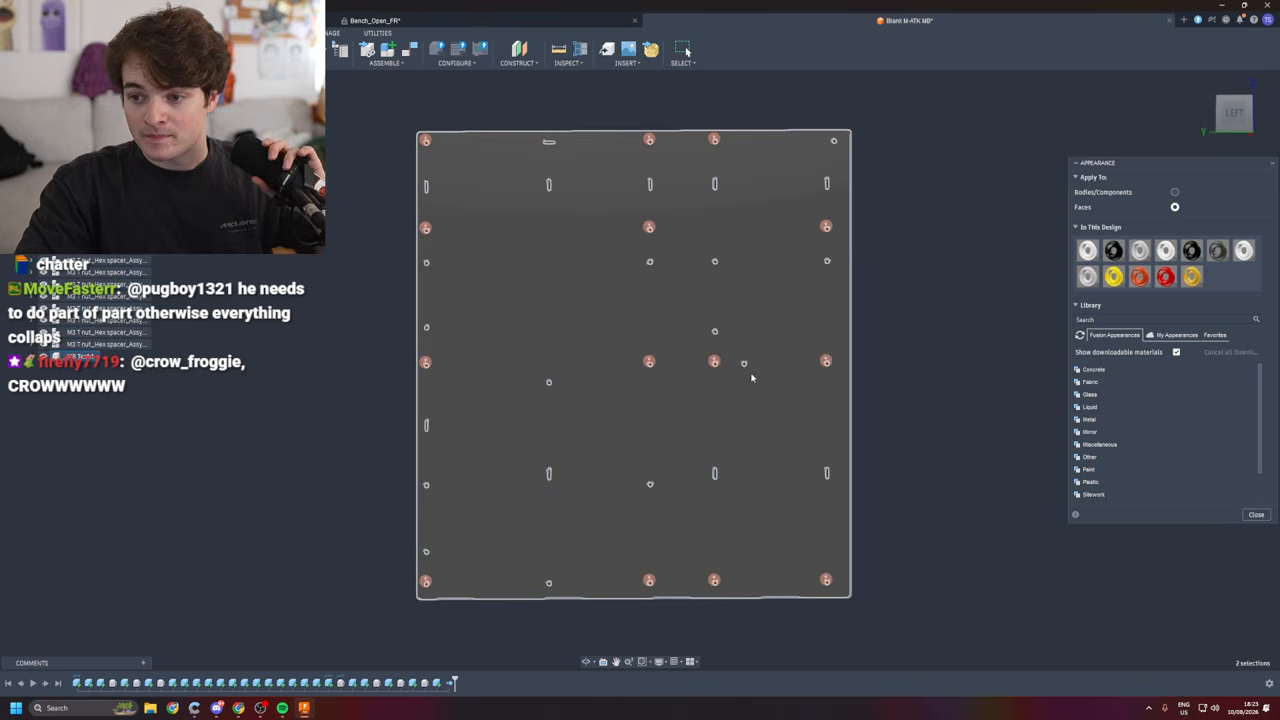
{"action": "mouse_move", "coordinate": [640, 363]}
{"action": "middle_mouse_down", "text": "shift"}
{"action": "mouse_move", "coordinate": [648, 275]}
{"action": "mouse_move", "coordinate": [640, 350]}
{"action": "middle_mouse_up", "text": "shift"}
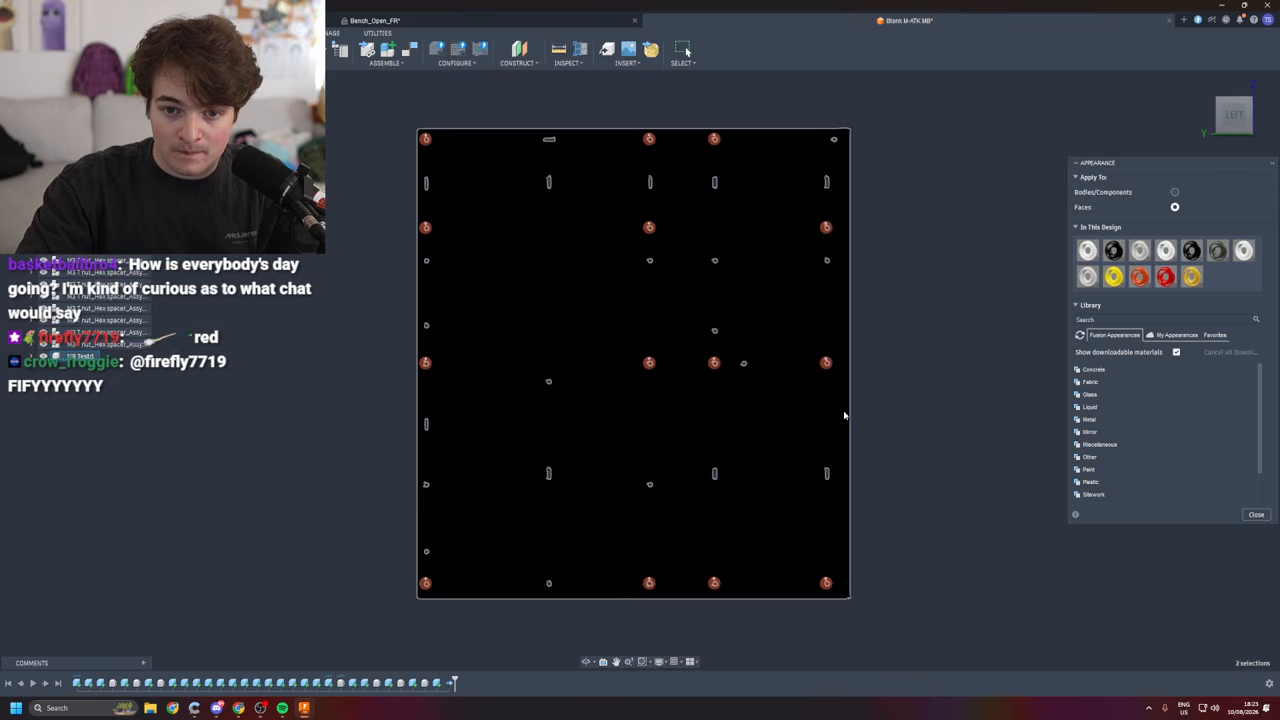
{"action": "left_click", "coordinate": [1081, 370]}
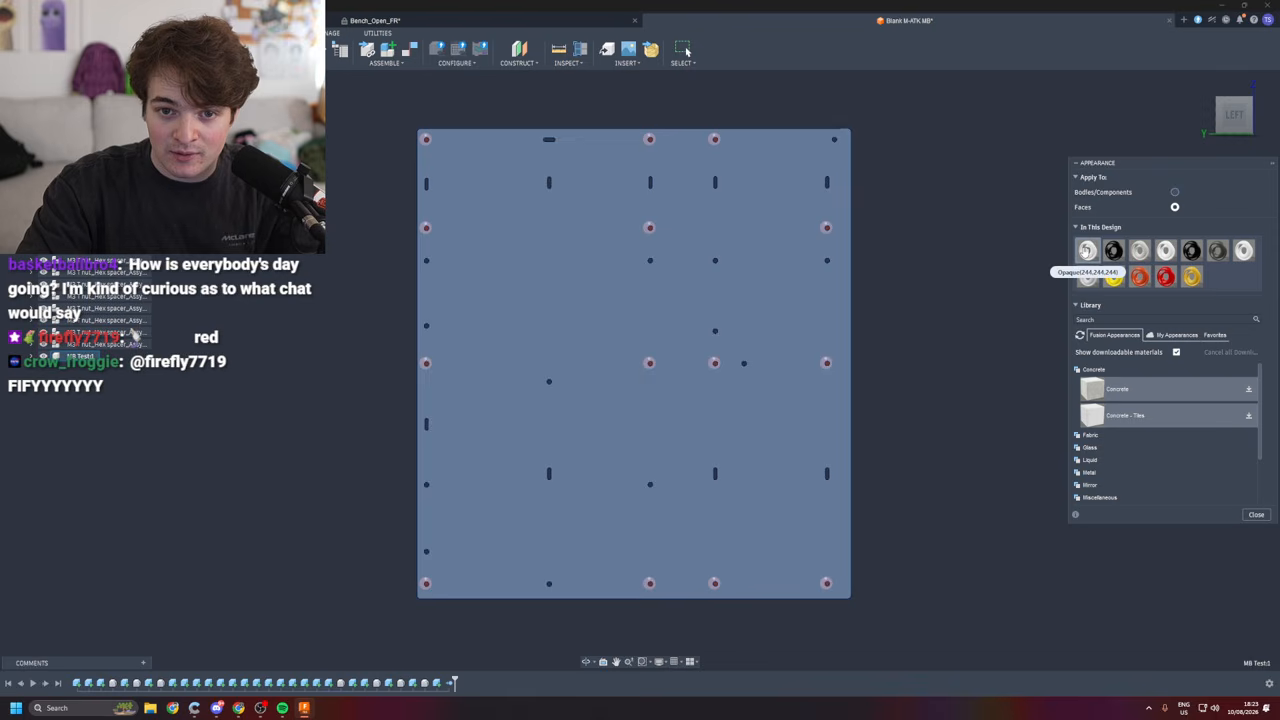
{"action": "double_click", "coordinate": [1192, 278]}
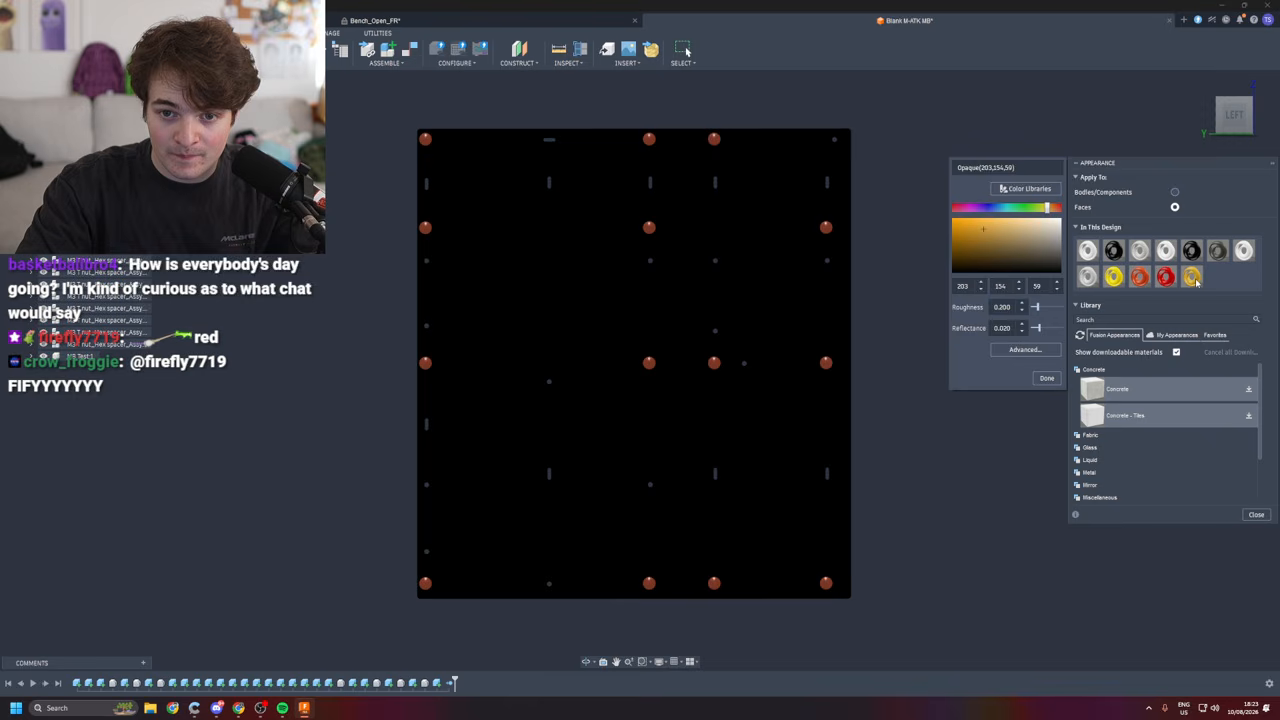
{"action": "left_click", "coordinate": [1045, 378]}
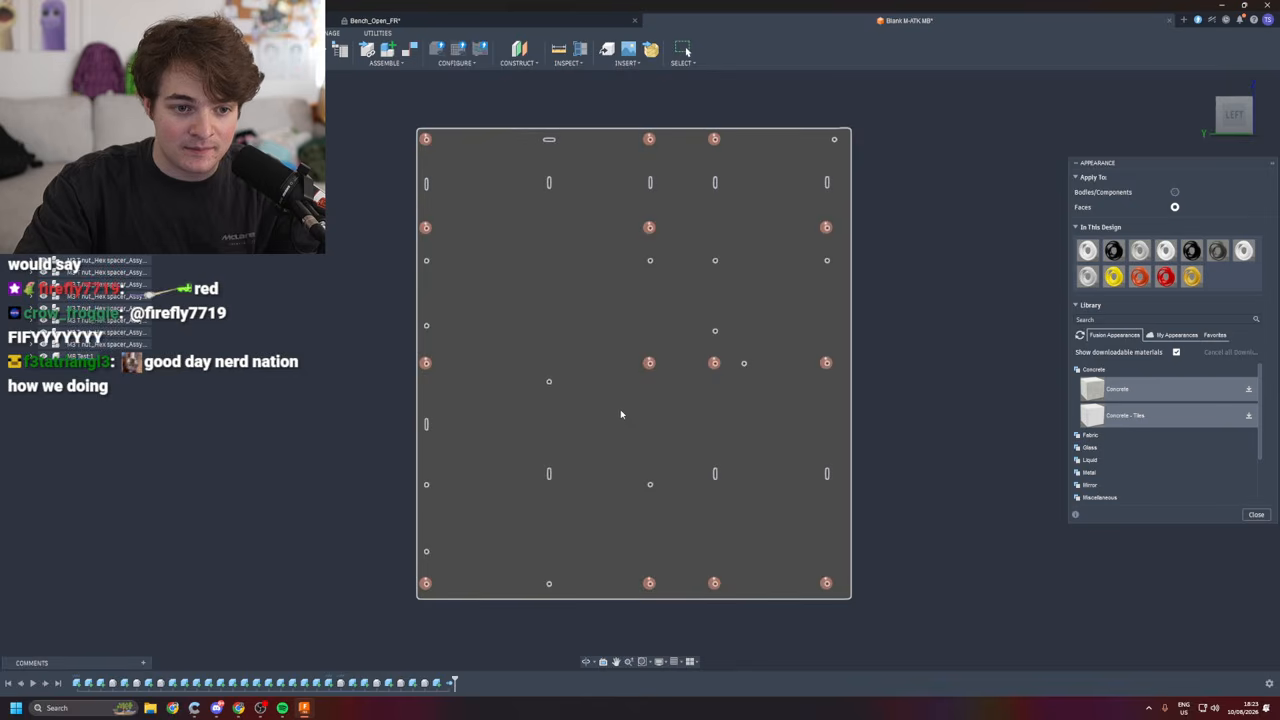
{"action": "left_click", "coordinate": [622, 414]}
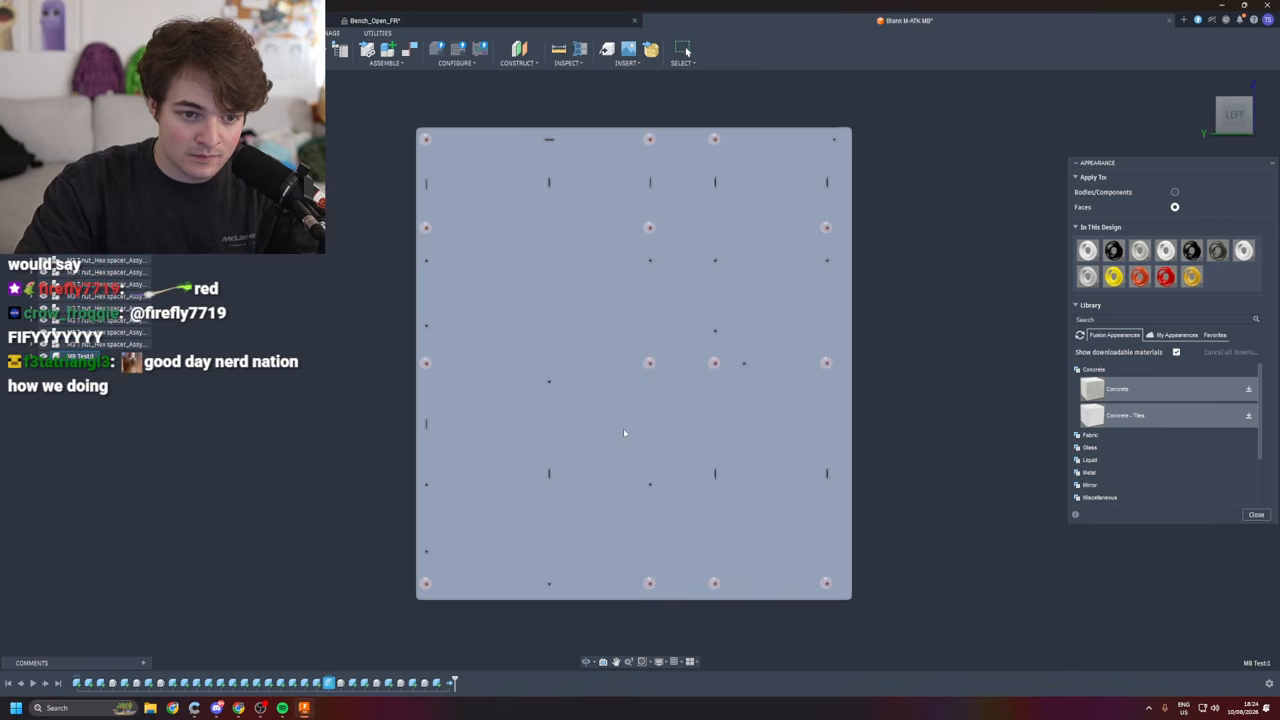
{"action": "key", "text": "Escape"}
- Apply the design's red opaque appearance to the MB Test motherboard plate, with Bodies/Components as the target
{"action": "left_click", "coordinate": [626, 420]}
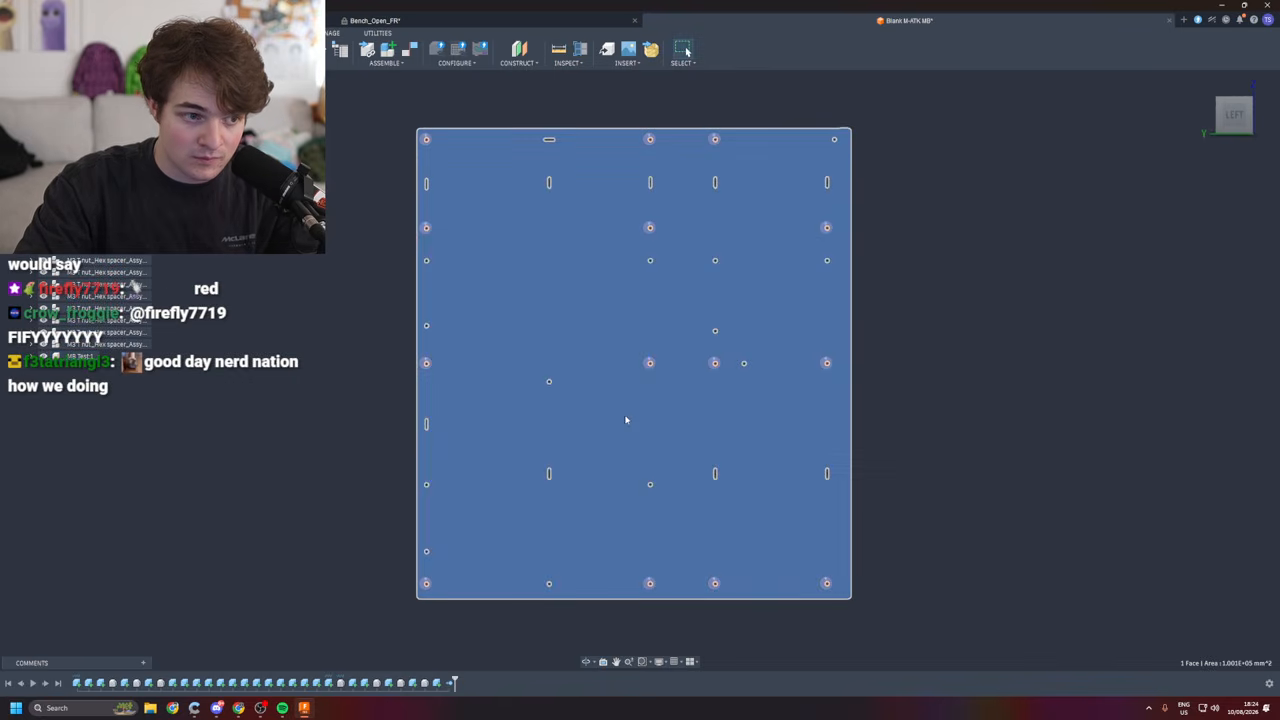
{"action": "right_click", "coordinate": [626, 420]}
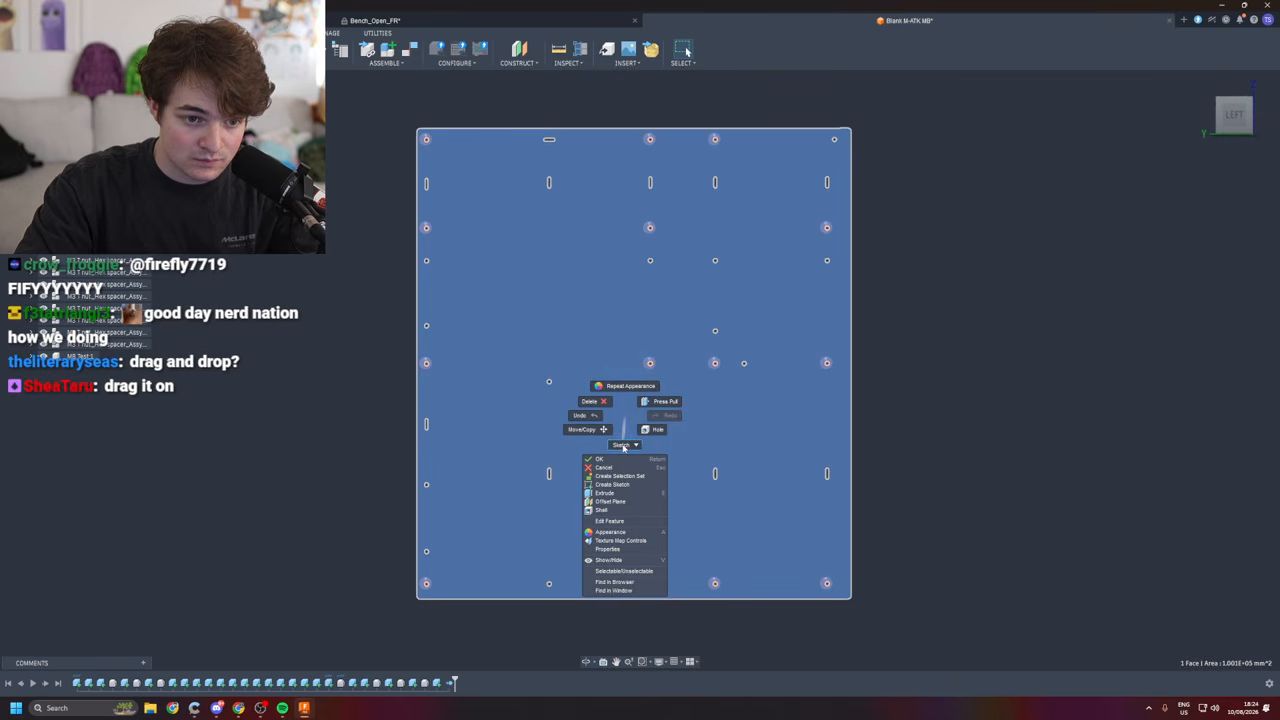
{"action": "left_click", "coordinate": [617, 533]}
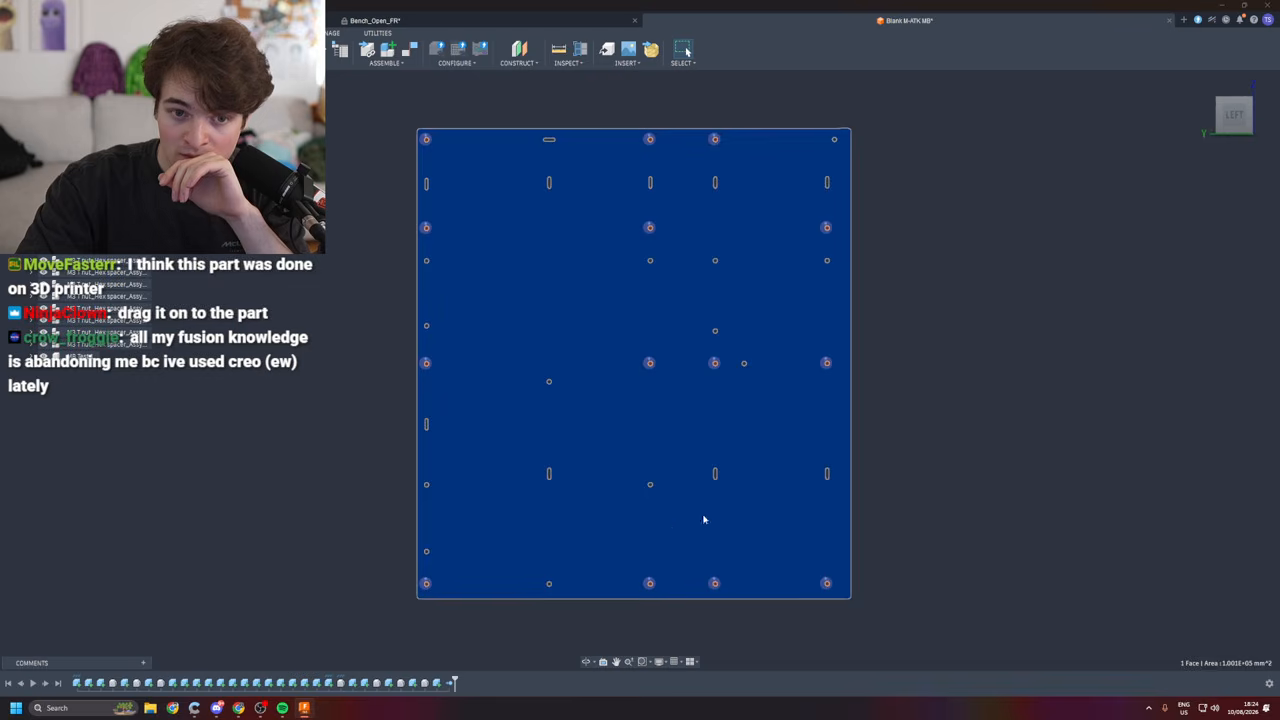
{"action": "left_click_drag", "start_coordinate": [1165, 279], "coordinate": [592, 331]}
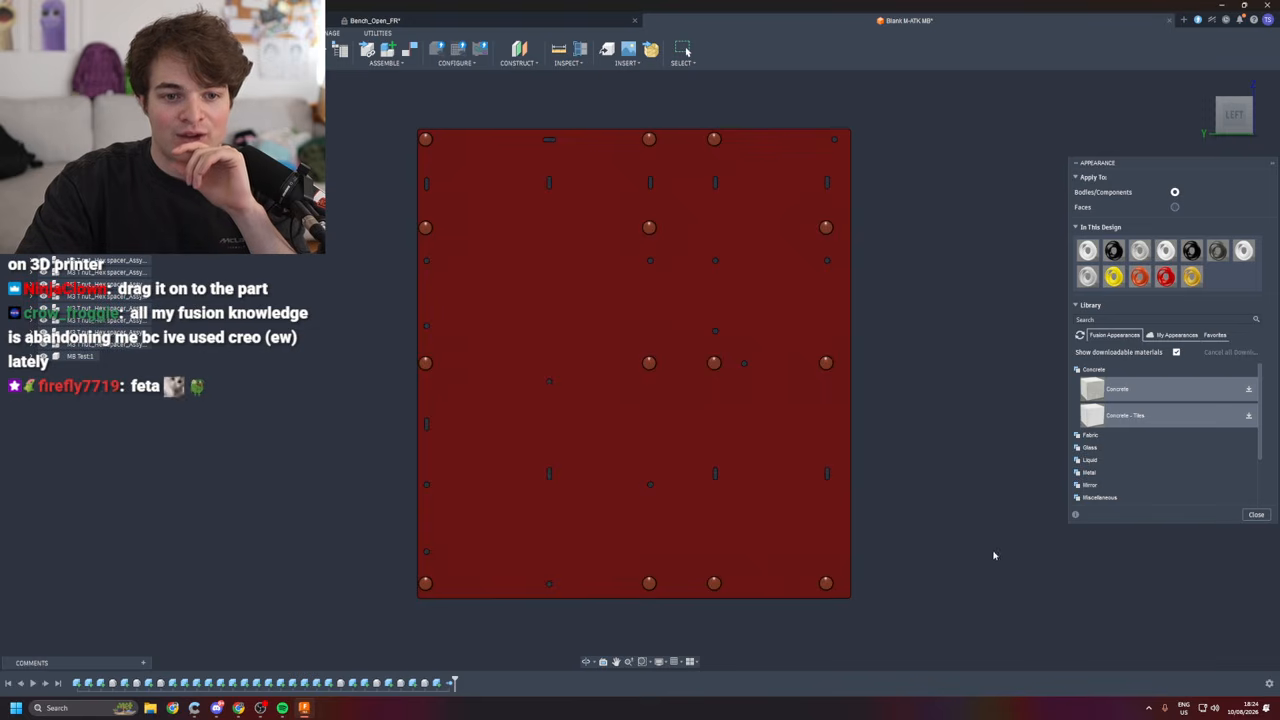
{"action": "key", "text": "Delete"}
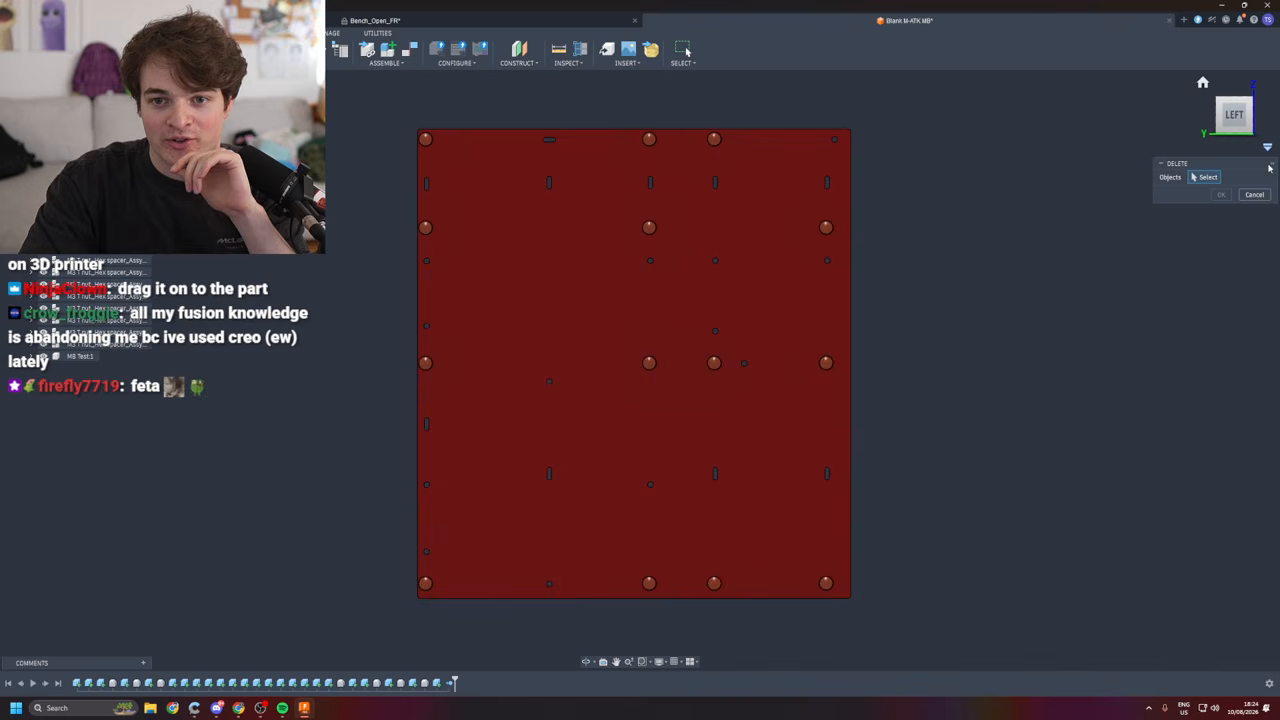
{"action": "left_click", "coordinate": [1254, 195]}
{"action": "right_click_drag", "start_coordinate": [960, 506], "coordinate": [952, 468]}
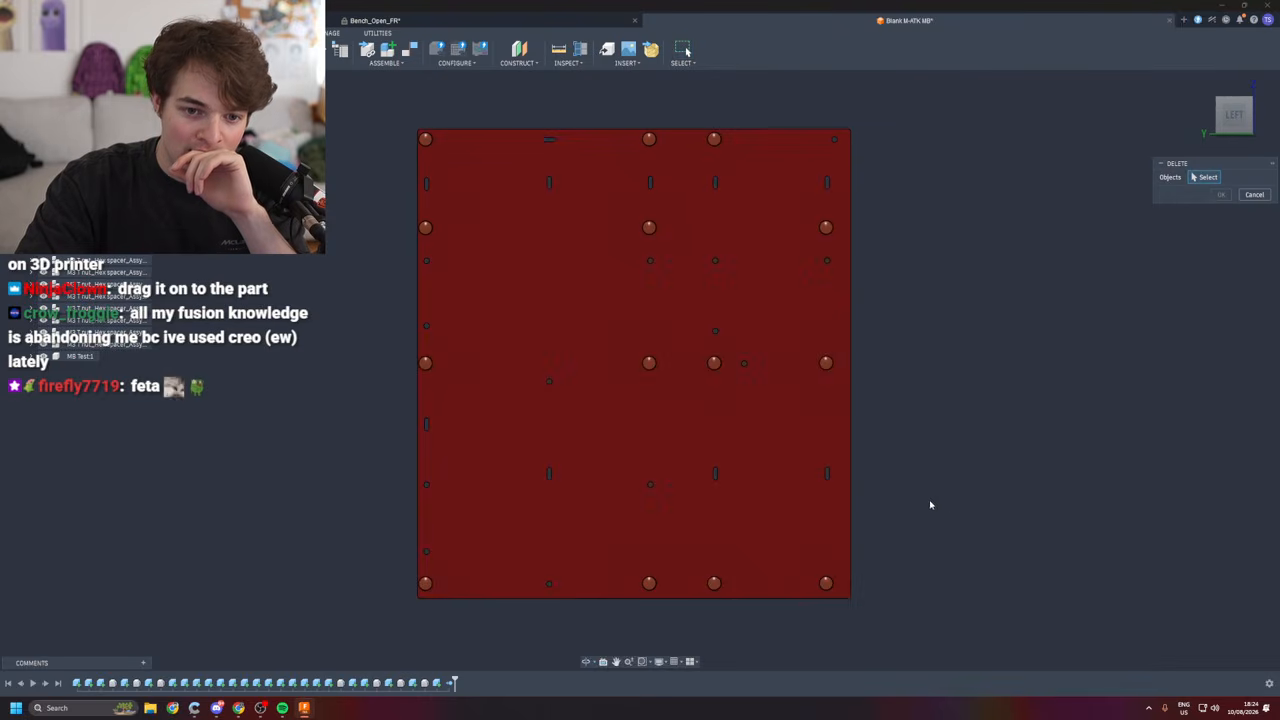
{"action": "left_click", "coordinate": [1248, 197]}
- Delete several M3 T nut_Hex spacer assemblies from the plate, one after another
{"action": "mouse_move", "coordinate": [1014, 369]}
{"action": "middle_mouse_down", "text": "shift"}
{"action": "mouse_move", "coordinate": [1035, 260]}
{"action": "mouse_move", "coordinate": [975, 225]}
{"action": "mouse_move", "coordinate": [997, 363]}
{"action": "middle_mouse_up", "text": "shift"}
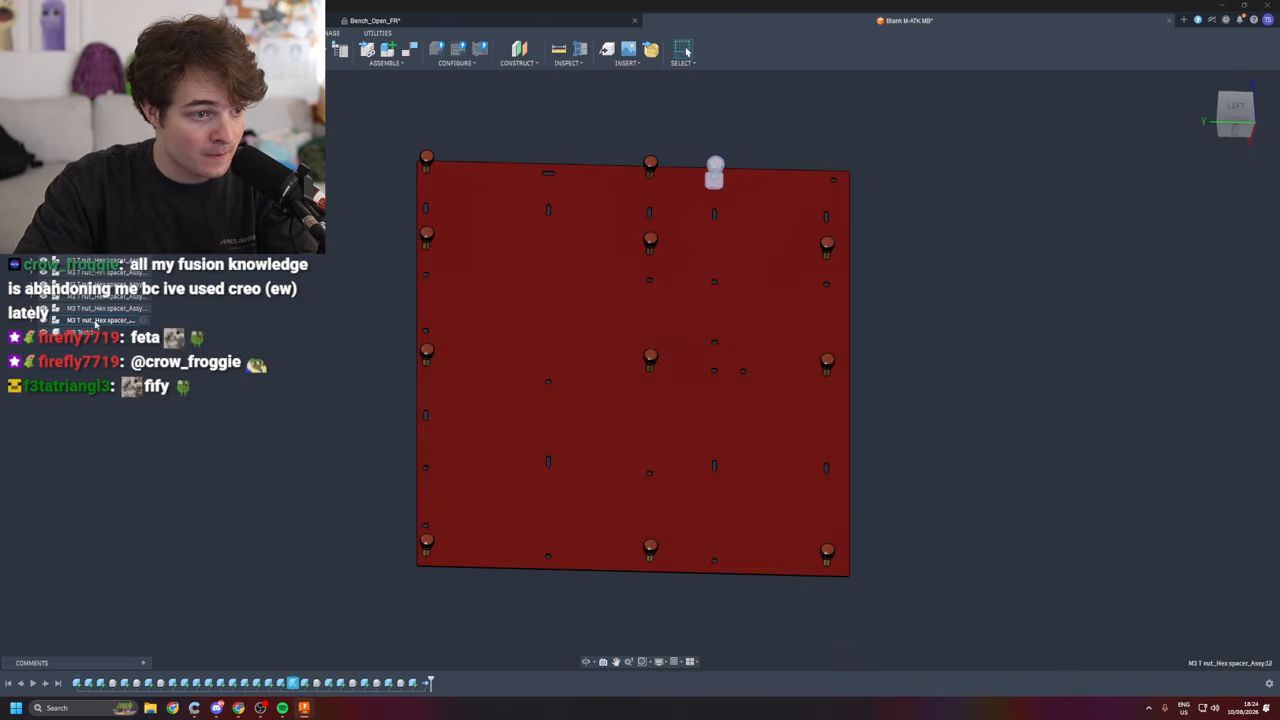
{"action": "left_click", "coordinate": [97, 294]}
{"action": "key", "text": "Delete"}
{"action": "left_click", "coordinate": [95, 283]}
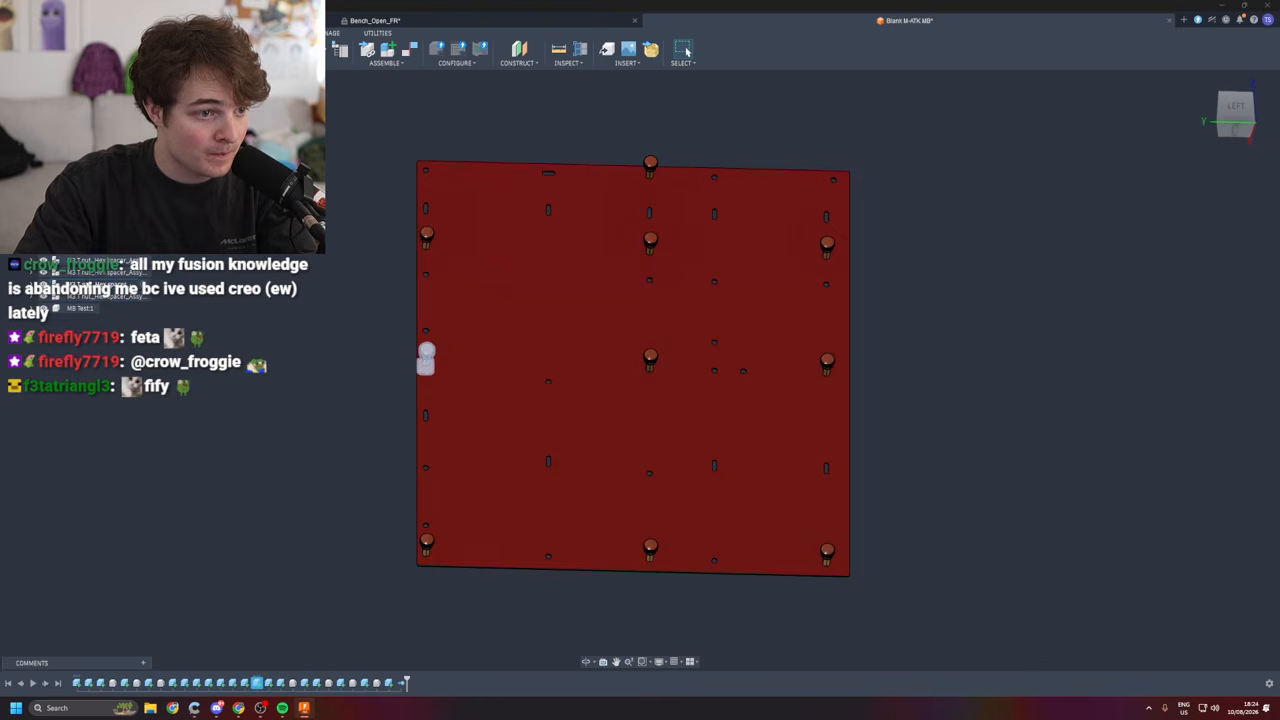
{"action": "key", "text": "Delete"}
{"action": "left_click", "coordinate": [92, 271]}
{"action": "key", "text": "Delete"}
{"action": "key", "text": "Delete"}
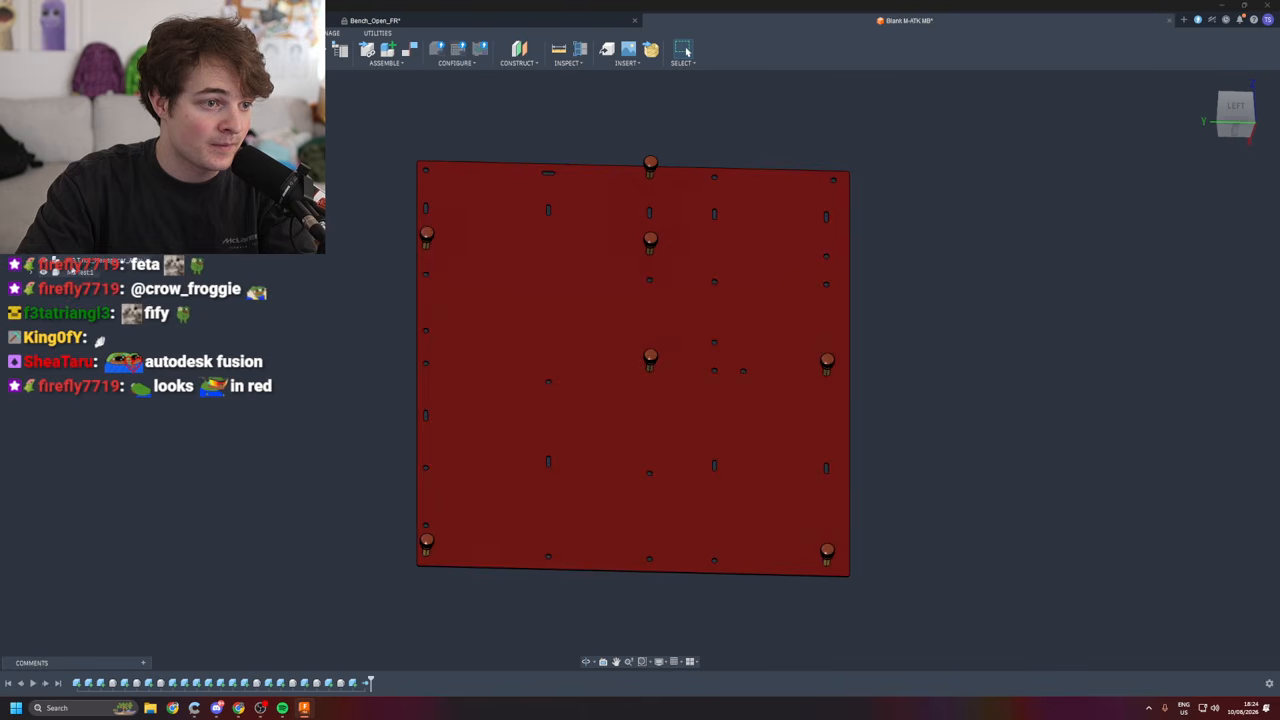
- Isolate the MB Test component to hide the spacers that are still on it
{"action": "right_click", "coordinate": [63, 420]}
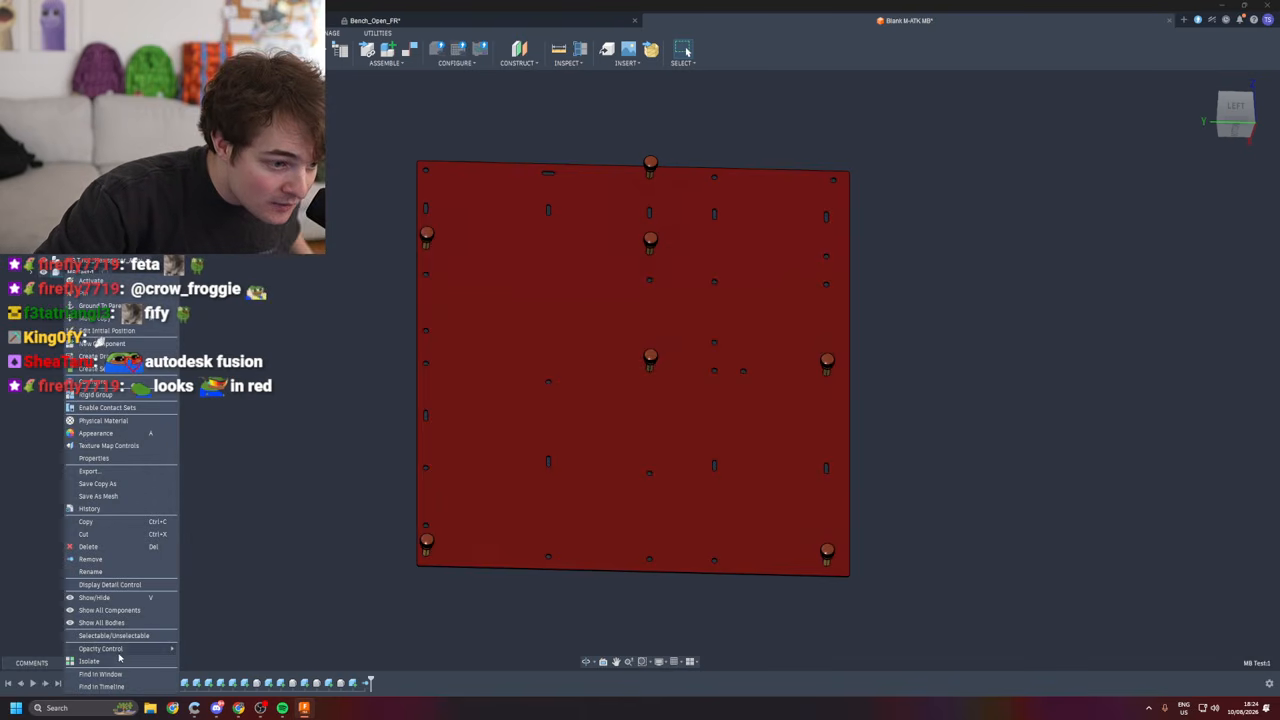
{"action": "left_click", "coordinate": [117, 662]}
{"action": "left_click", "coordinate": [960, 535]}
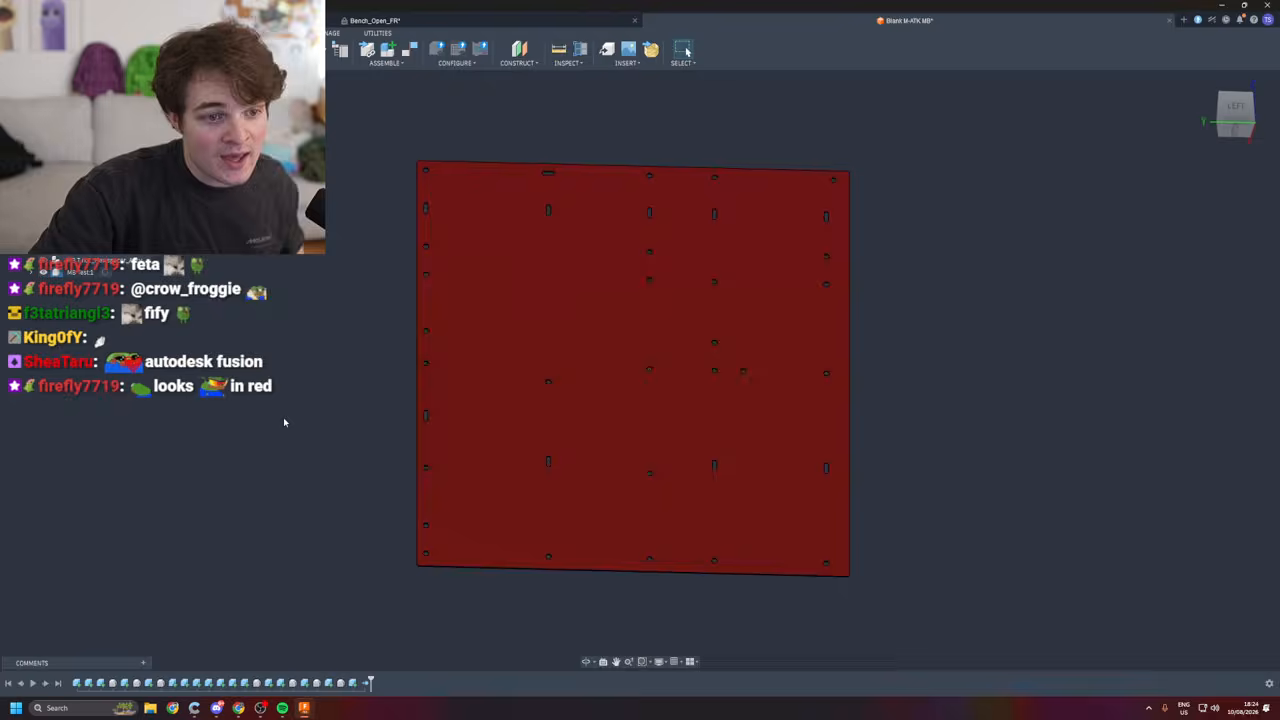
- Examine the isolated plate's hole and slot layout against the motherboard's mounting pattern
{"action": "middle_click_drag", "start_coordinate": [960, 535], "coordinate": [970, 500], "text": "shift"}
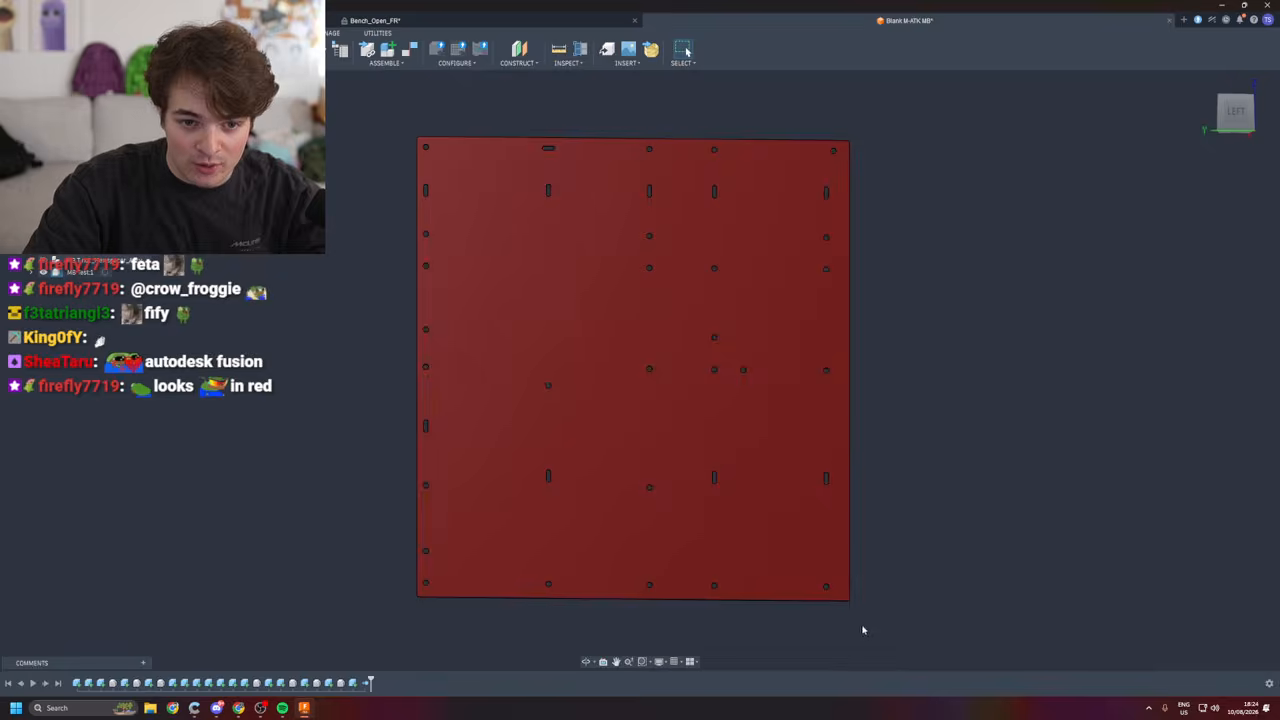
{"action": "mouse_move", "coordinate": [1106, 592]}
{"action": "middle_mouse_down", "text": "shift"}
{"action": "mouse_move", "coordinate": [1044, 680]}
{"action": "mouse_move", "coordinate": [1020, 545]}
{"action": "mouse_move", "coordinate": [960, 515]}
{"action": "mouse_move", "coordinate": [1085, 580]}
{"action": "mouse_move", "coordinate": [1099, 601]}
{"action": "middle_mouse_up", "text": "shift"}
{"action": "scroll", "coordinate": [1099, 601], "scroll_direction": "down", "scroll_amount": 1}
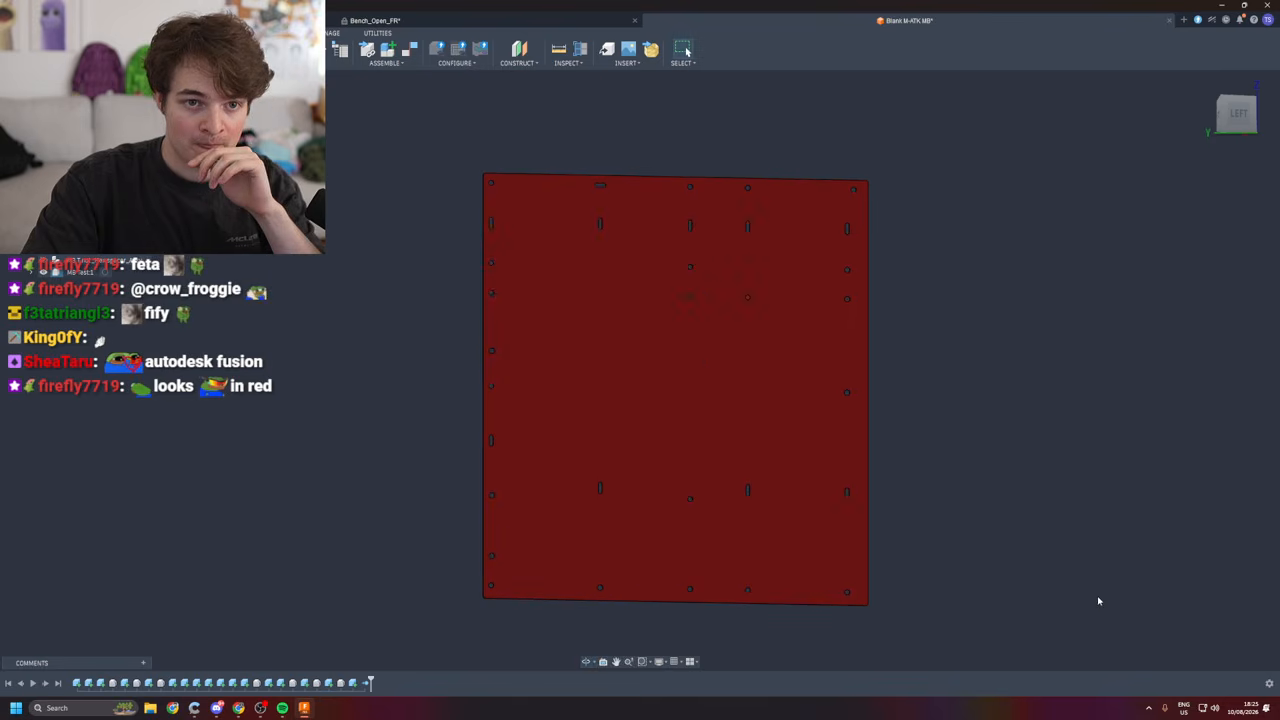
{"action": "scroll", "coordinate": [1009, 579], "scroll_direction": "down", "scroll_amount": 1}
{"action": "mouse_move", "coordinate": [1010, 559]}
{"action": "middle_mouse_down", "text": "shift"}
{"action": "mouse_move", "coordinate": [955, 590]}
{"action": "mouse_move", "coordinate": [1008, 555]}
{"action": "mouse_move", "coordinate": [1023, 564]}
{"action": "middle_mouse_up", "text": "shift"}
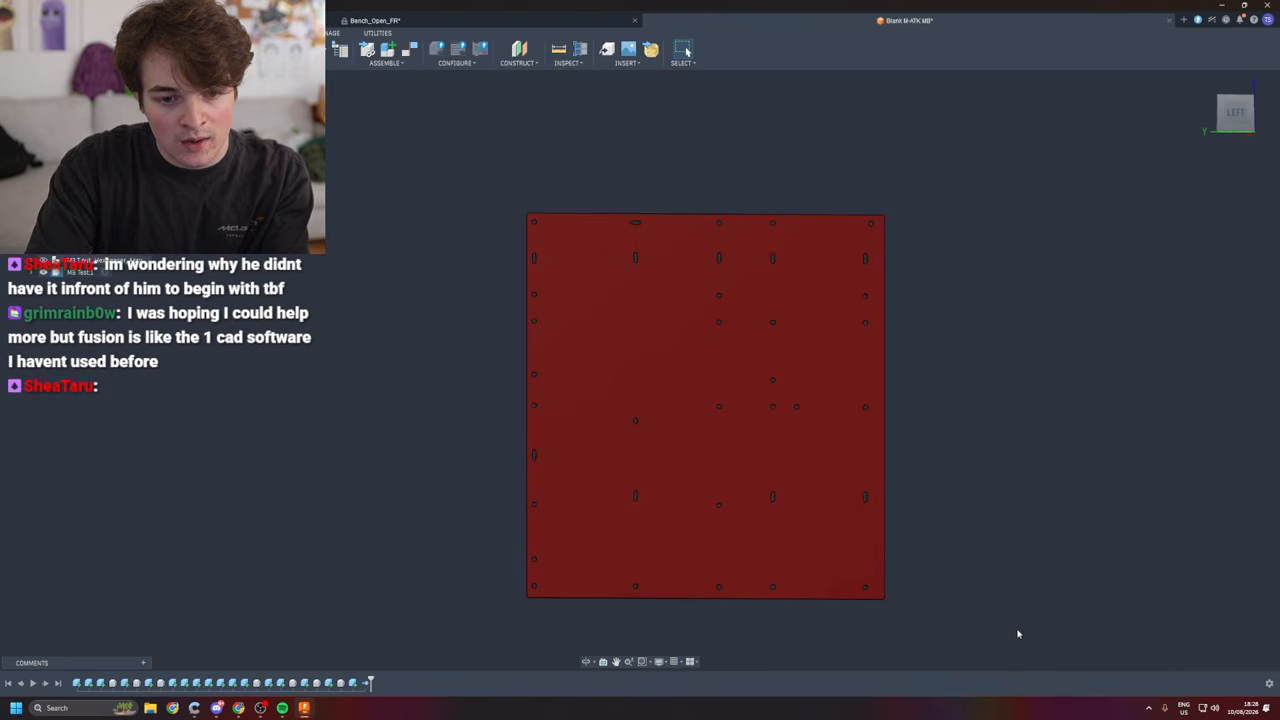
{"action": "scroll", "coordinate": [897, 561], "scroll_direction": "up", "scroll_amount": 2}
{"action": "scroll", "coordinate": [897, 561], "scroll_direction": "down", "scroll_amount": 1}
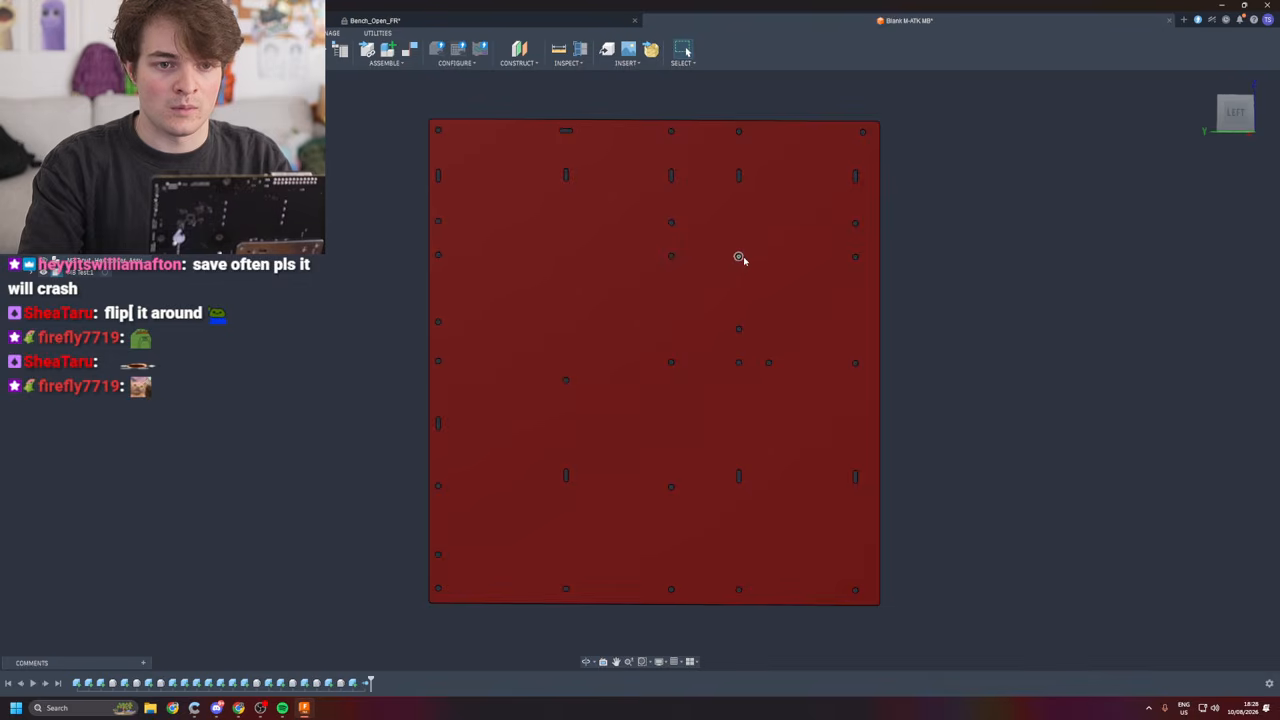
{"action": "scroll", "coordinate": [860, 289], "scroll_direction": "up", "scroll_amount": 2}
{"action": "scroll", "coordinate": [849, 386], "scroll_direction": "down", "scroll_amount": 2}
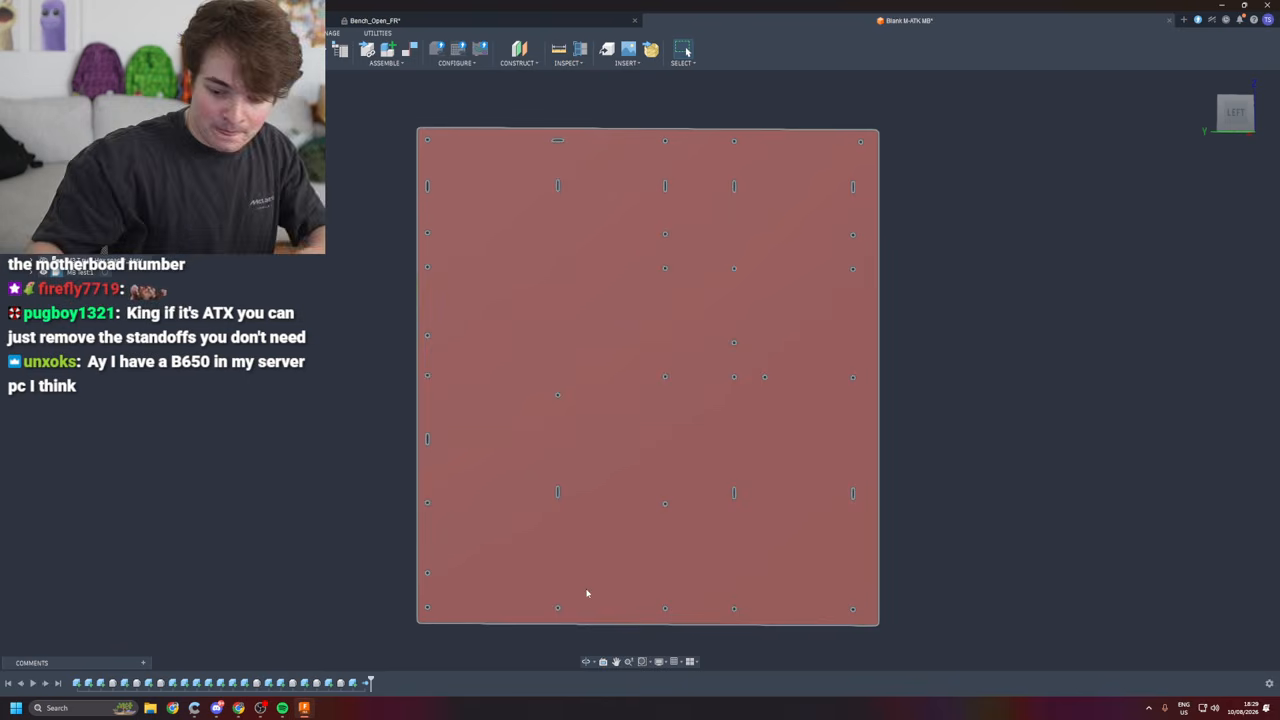
- Select the circular edges of eight plate holes for the motherboard mount, restarting the selection once
{"action": "scroll", "coordinate": [380, 600], "scroll_direction": "down", "scroll_amount": 1}
{"action": "scroll", "coordinate": [380, 603], "scroll_direction": "up", "scroll_amount": 3}
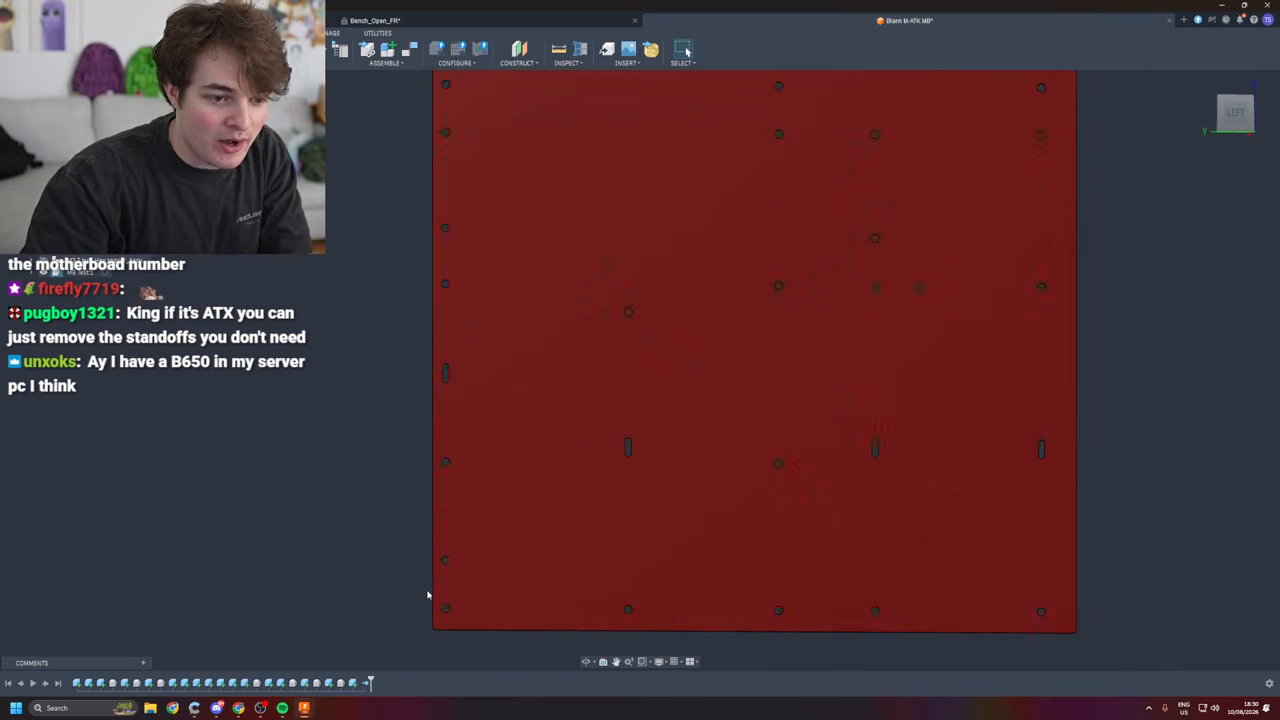
{"action": "left_click", "coordinate": [446, 561]}
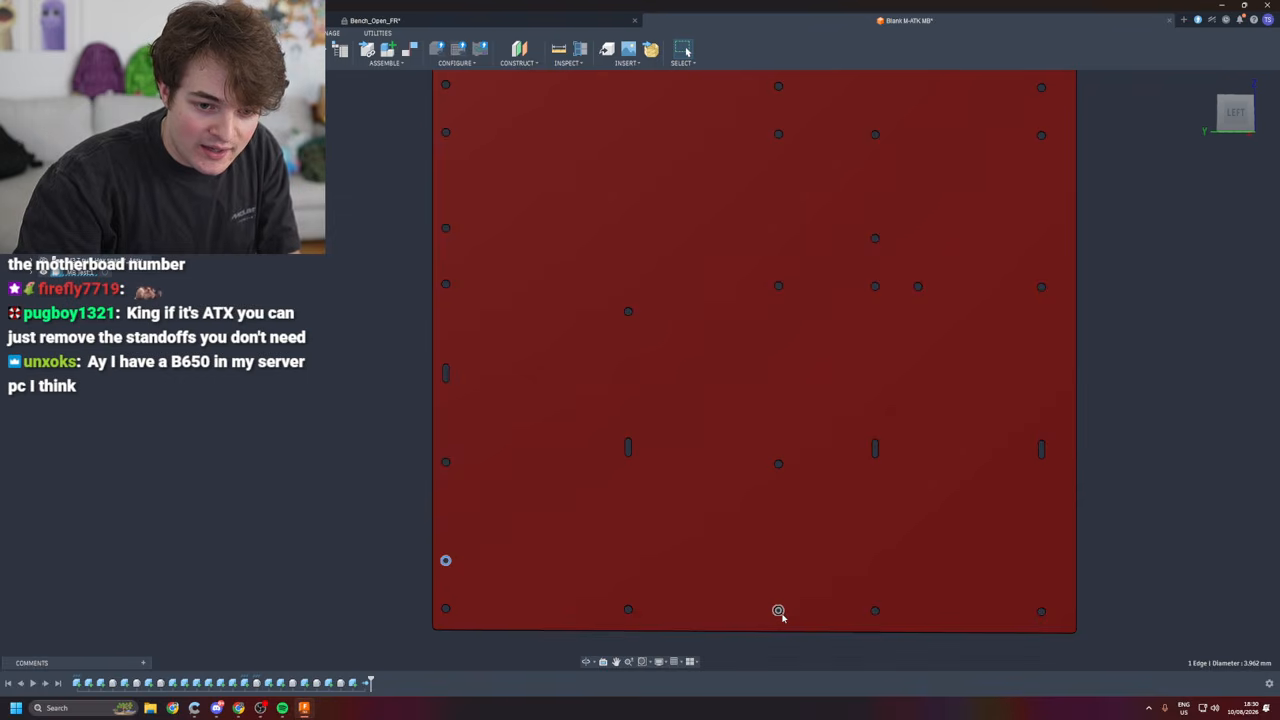
{"action": "left_click", "coordinate": [778, 611], "text": "ctrl"}
{"action": "left_click", "coordinate": [875, 611], "text": "ctrl"}
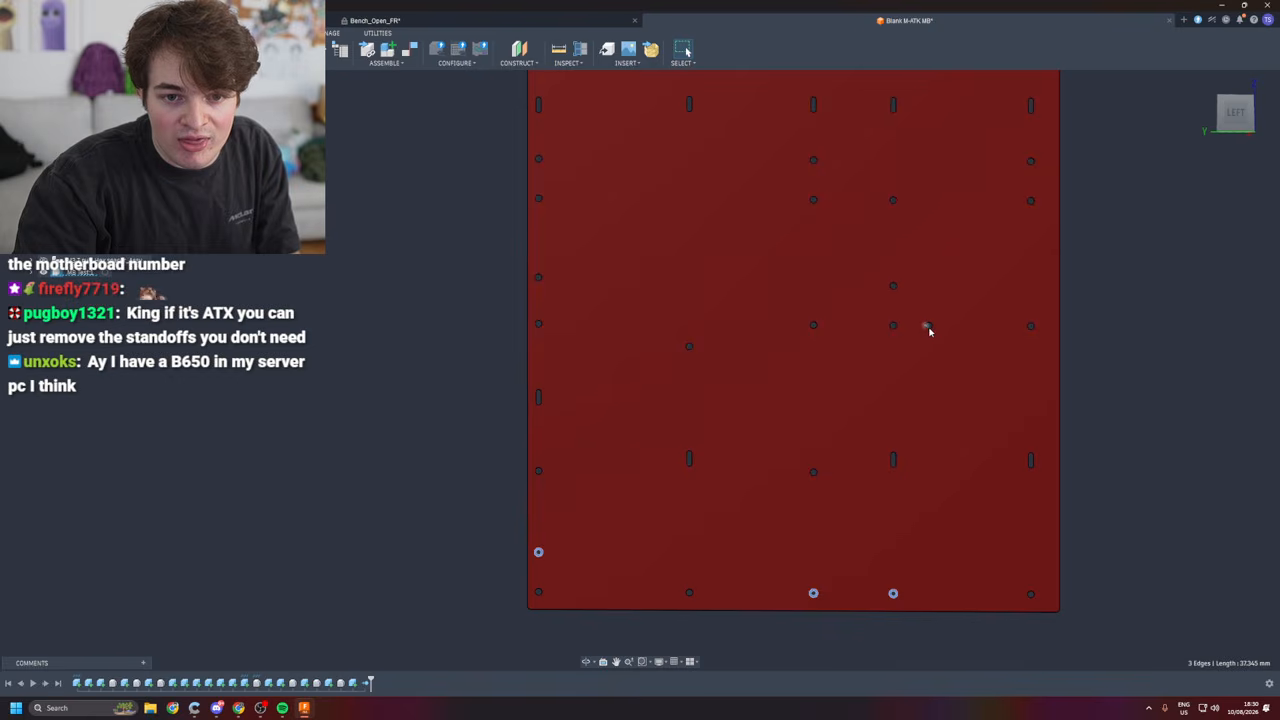
{"action": "left_click", "coordinate": [928, 326], "text": "ctrl"}
{"action": "left_click", "coordinate": [930, 328]}
{"action": "left_click", "coordinate": [894, 594], "text": "ctrl"}
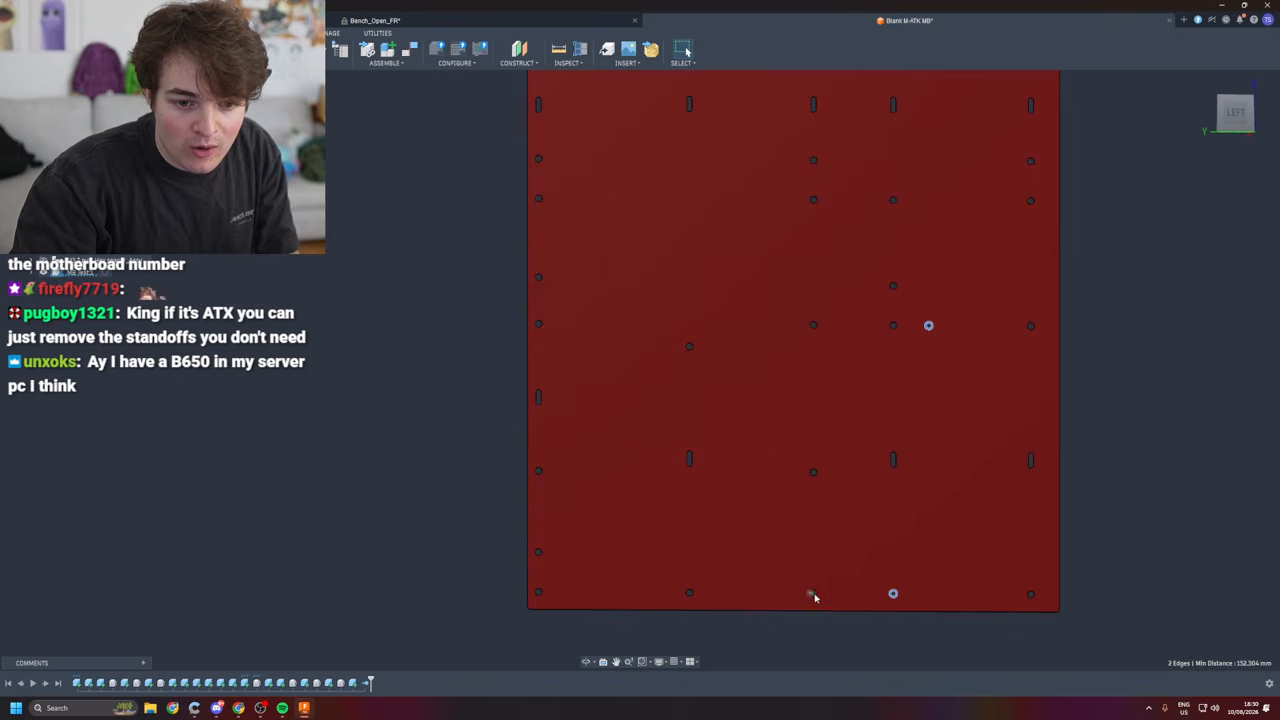
{"action": "left_click", "coordinate": [814, 594], "text": "ctrl"}
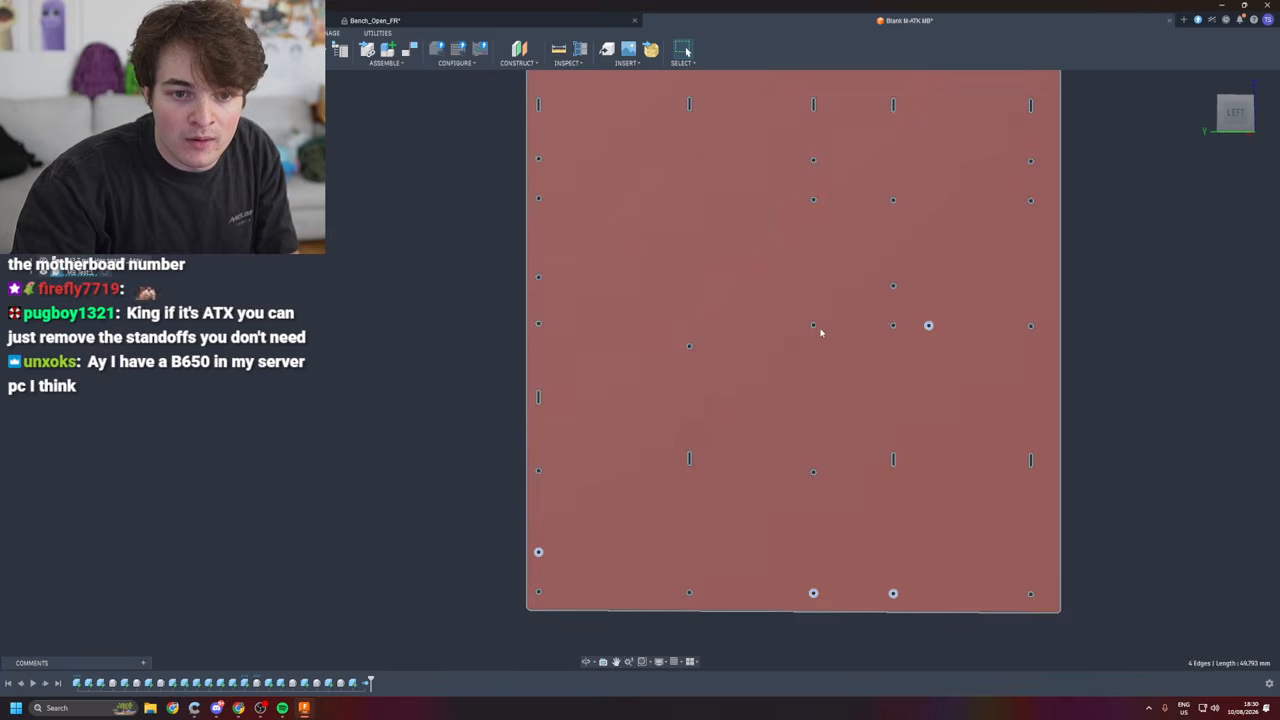
{"action": "left_click", "coordinate": [814, 326], "text": "ctrl"}
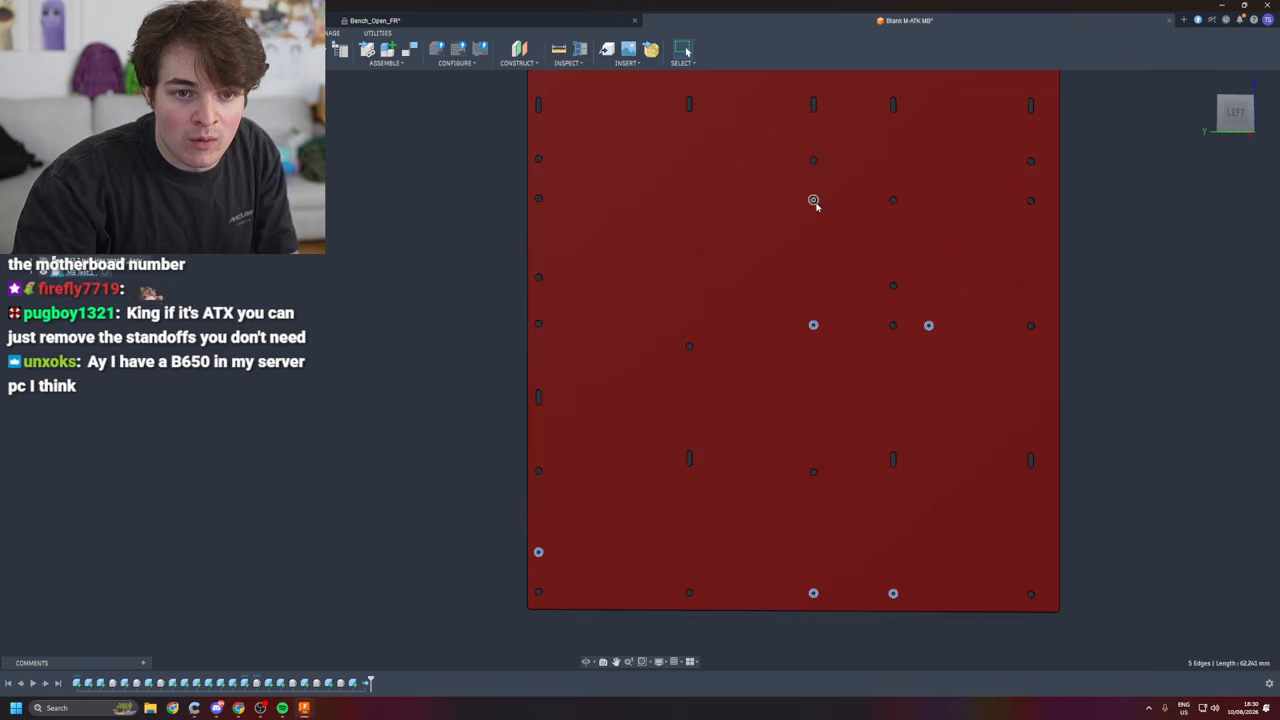
{"action": "left_click", "coordinate": [814, 200], "text": "ctrl"}
{"action": "left_click", "coordinate": [539, 198], "text": "ctrl"}
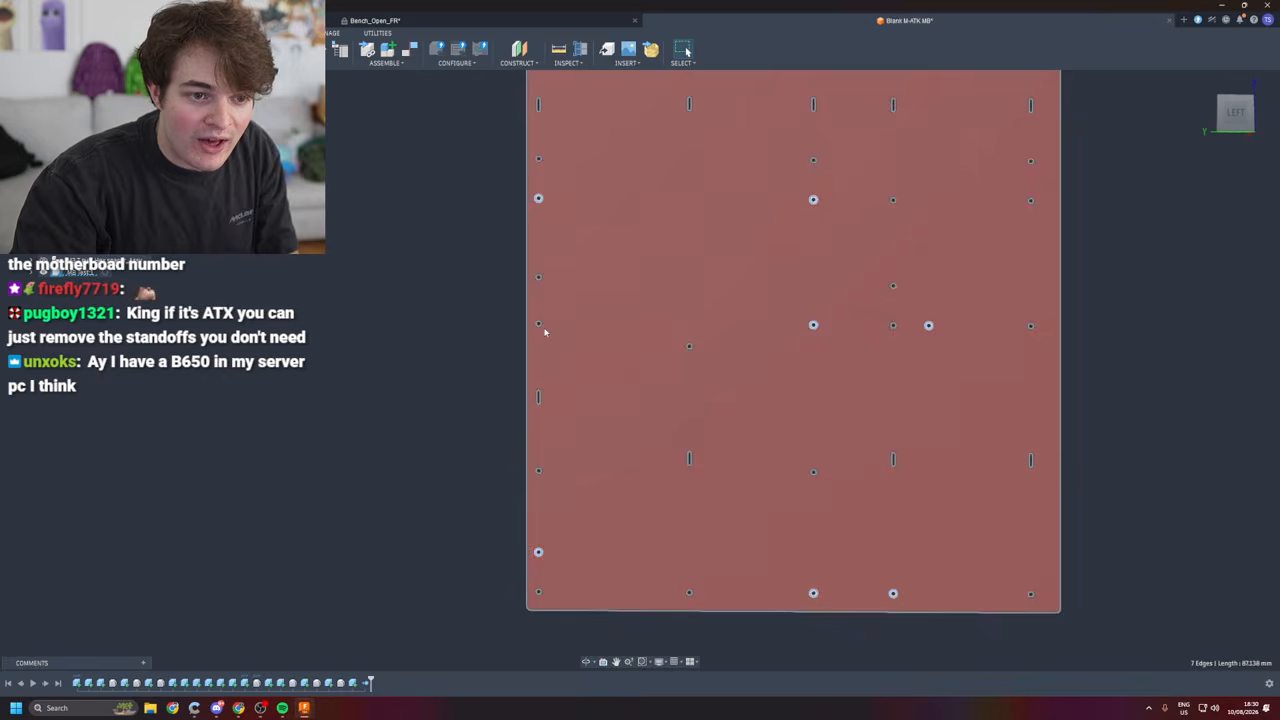
{"action": "left_click", "coordinate": [540, 325], "text": "ctrl"}
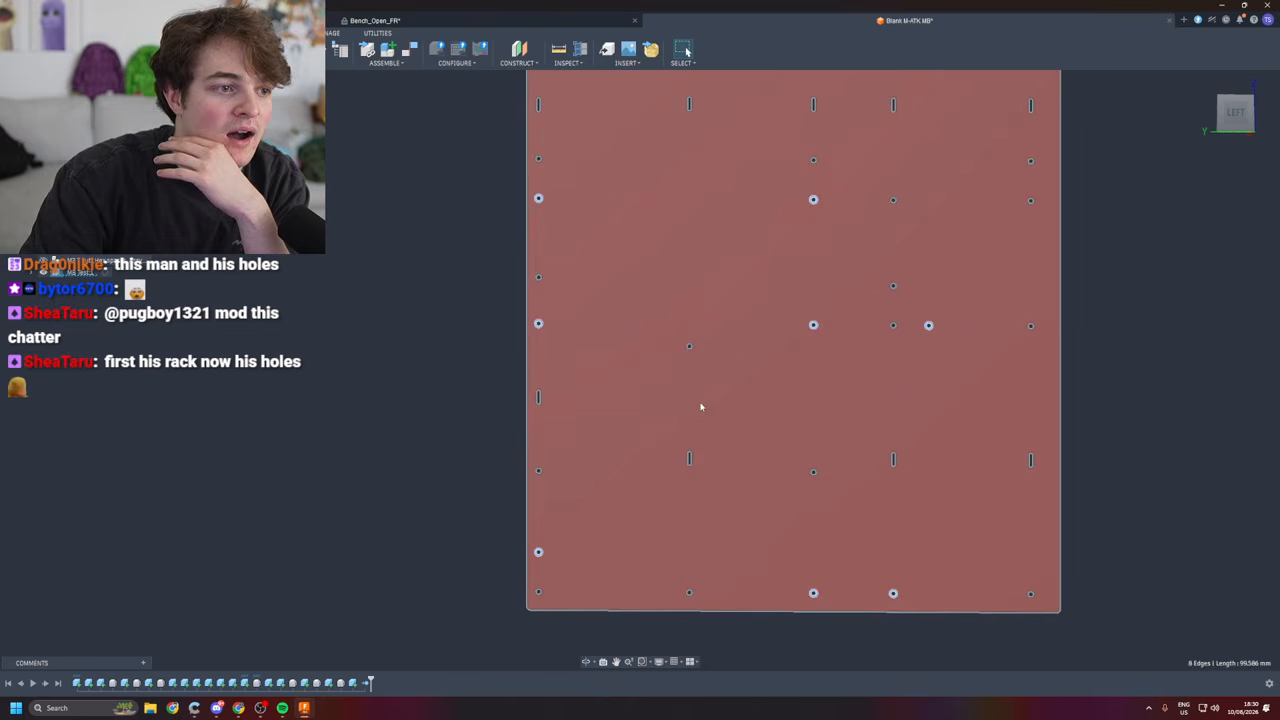
- Try to extrude the eight selected hole edges of the plate
{"action": "scroll", "coordinate": [843, 418], "scroll_direction": "up", "scroll_amount": 3}
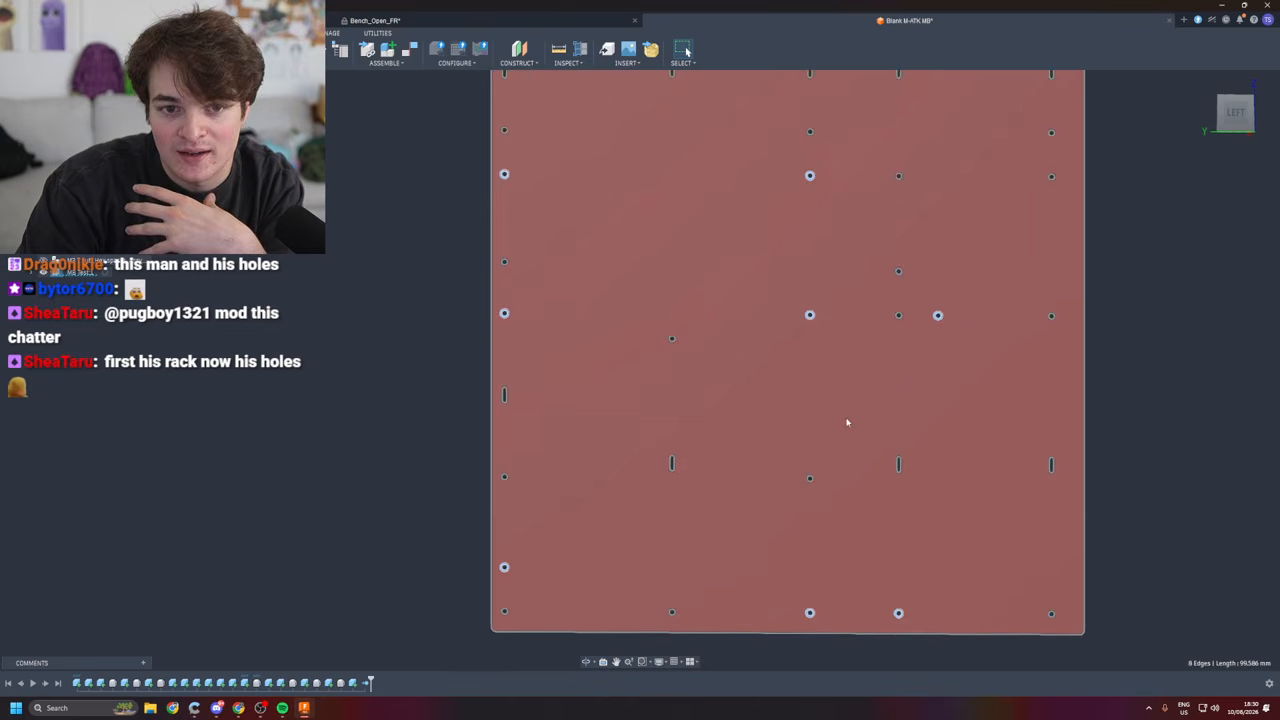
{"action": "scroll", "coordinate": [848, 387], "scroll_direction": "down", "scroll_amount": 6}
{"action": "scroll", "coordinate": [1045, 278], "scroll_direction": "up", "scroll_amount": 3}
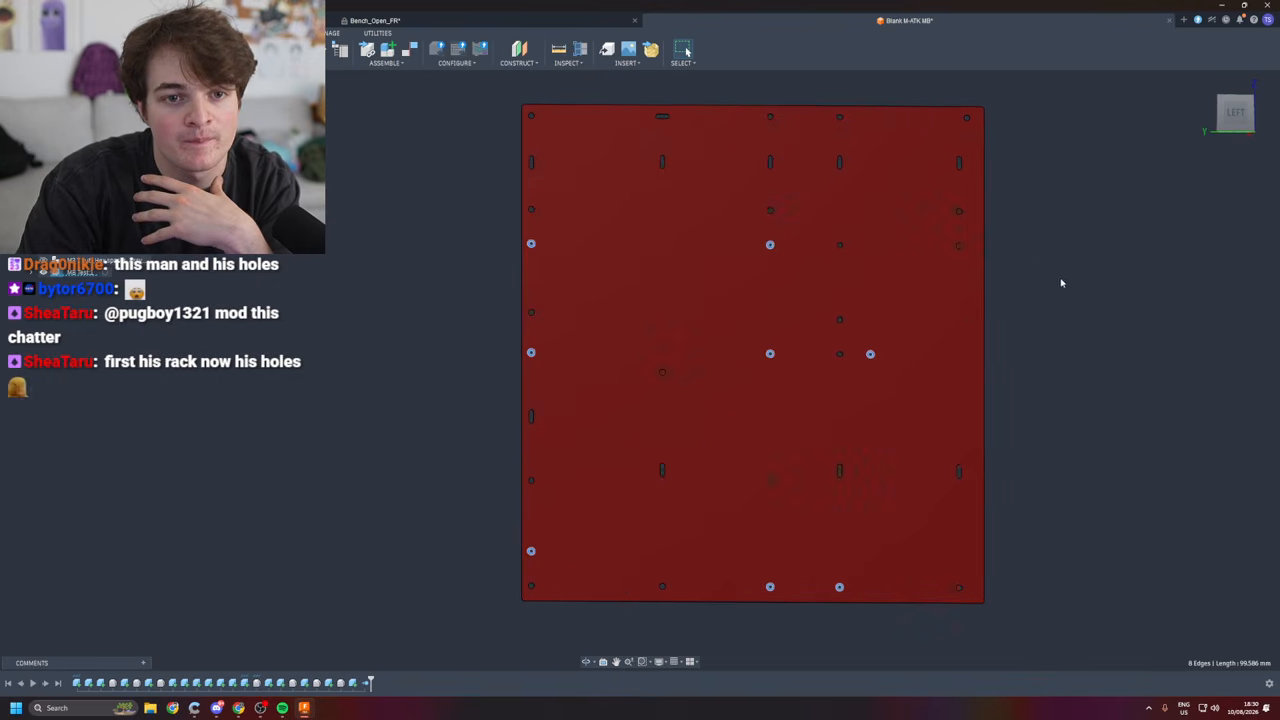
{"action": "scroll", "coordinate": [1160, 290], "scroll_direction": "down", "scroll_amount": 2}
{"action": "scroll", "coordinate": [1215, 305], "scroll_direction": "up", "scroll_amount": 4}
{"action": "scroll", "coordinate": [1150, 312], "scroll_direction": "down", "scroll_amount": 3}
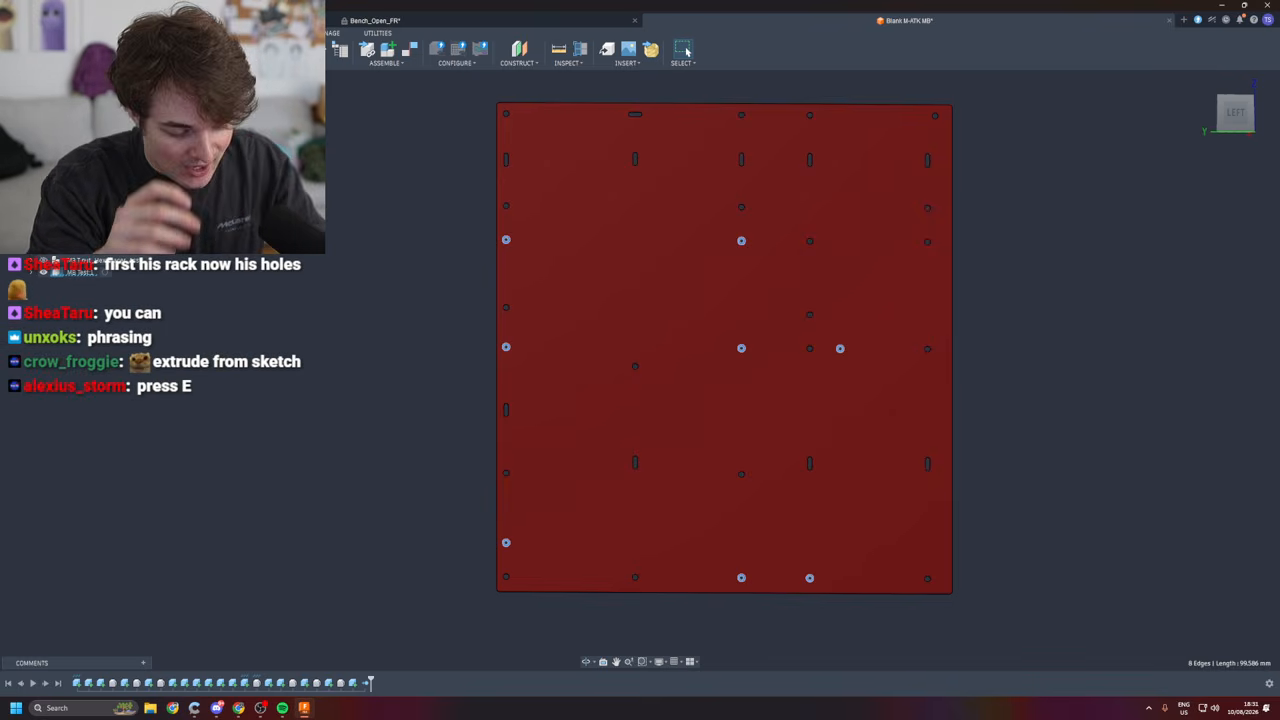
{"action": "key", "text": "e"}
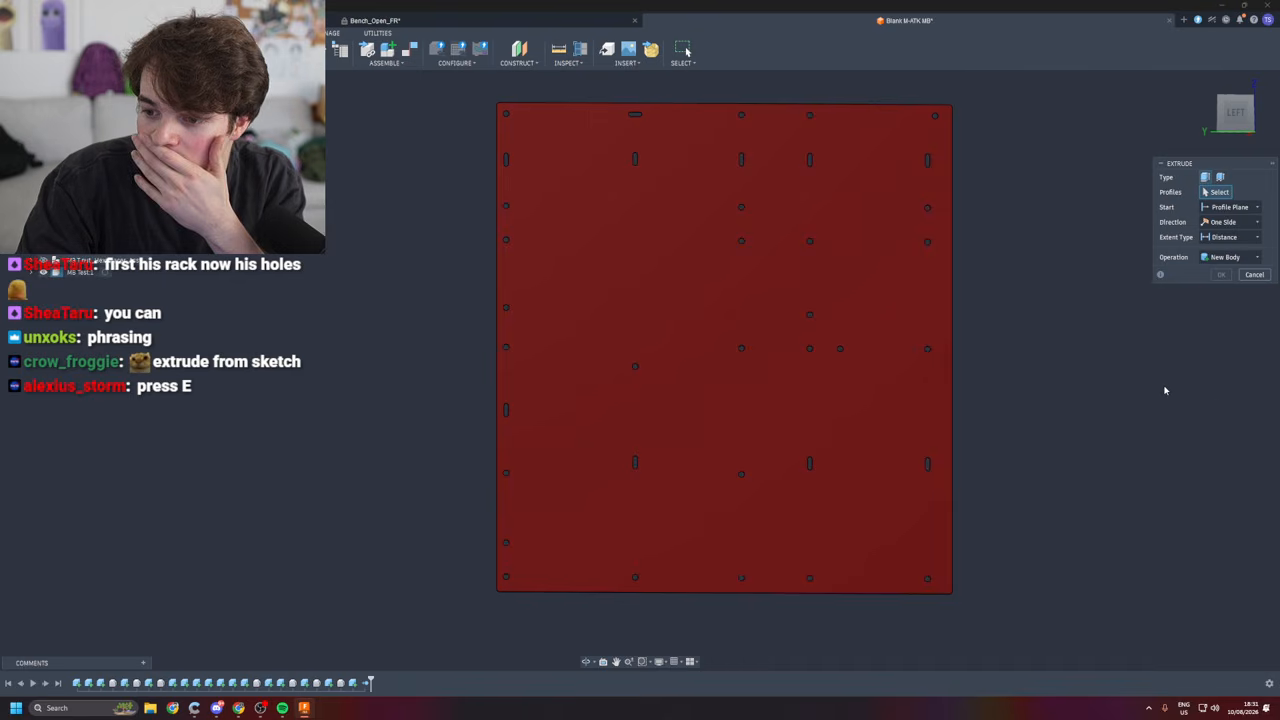
{"action": "key", "text": "Escape"}
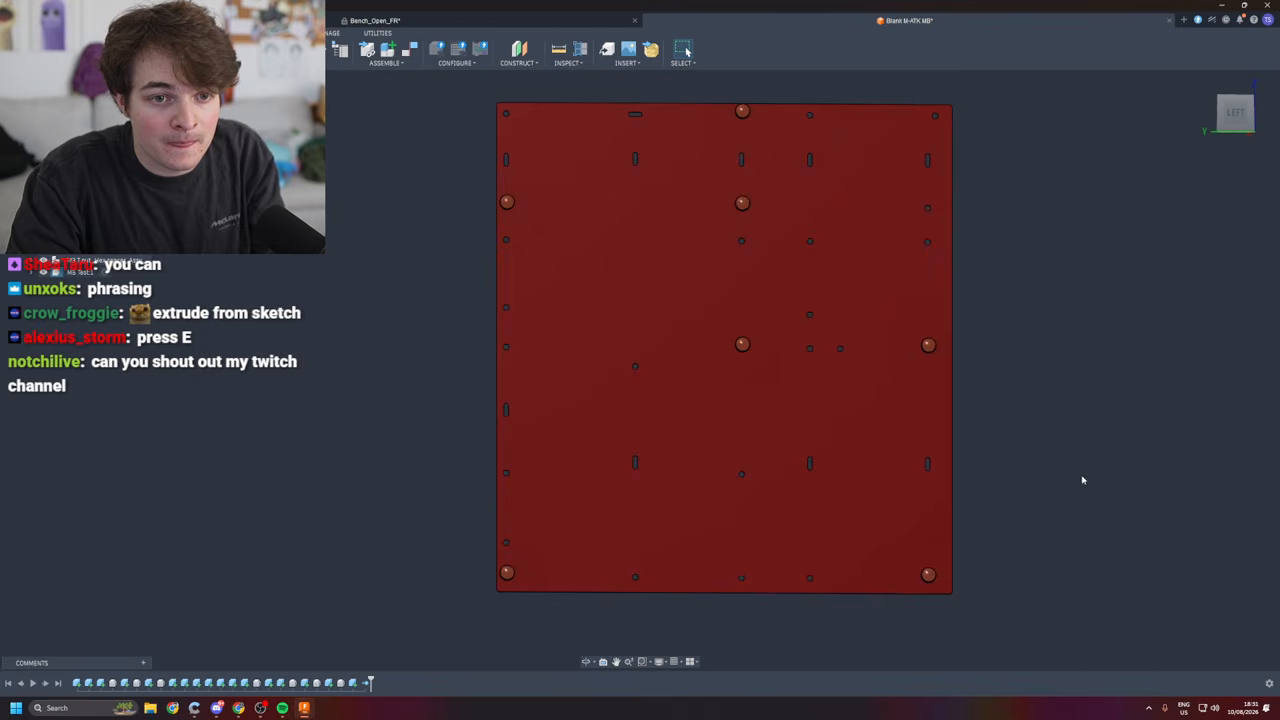
- Delete all the remaining M3 T nut_Hex spacer assemblies, keeping only the MB Test plate
{"action": "left_click", "coordinate": [43, 236]}
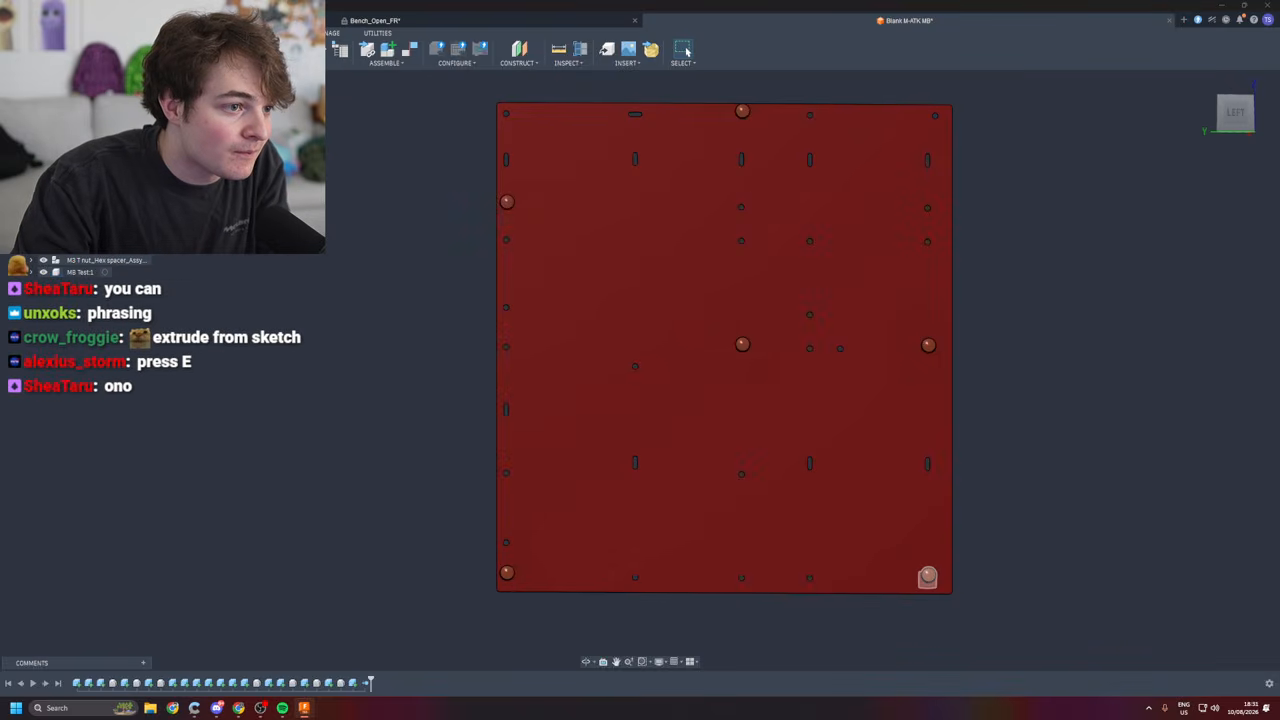
{"action": "key", "text": "Delete"}
{"action": "left_click", "coordinate": [96, 251]}
{"action": "key", "text": "Delete"}
{"action": "key", "text": "Delete"}
{"action": "key", "text": "Delete"}
{"action": "key", "text": "Delete"}
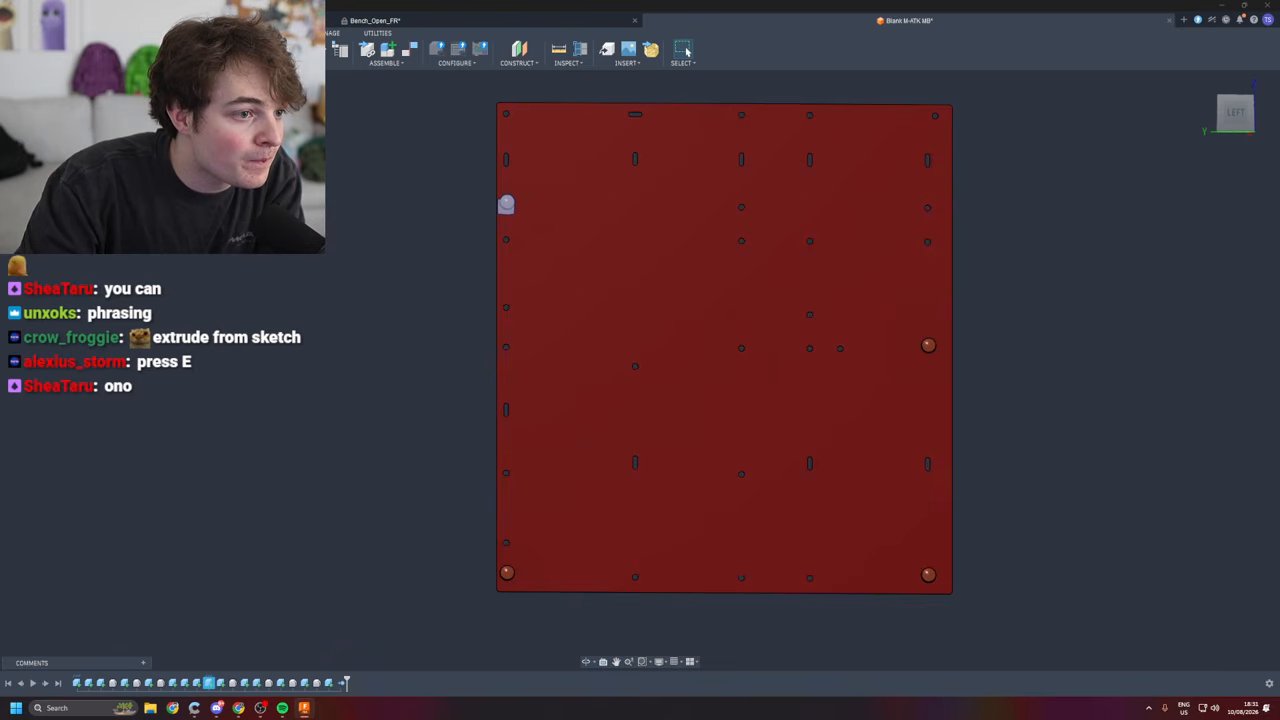
{"action": "key", "text": "Delete"}
{"action": "key", "text": "Delete"}
{"action": "key", "text": "Delete"}
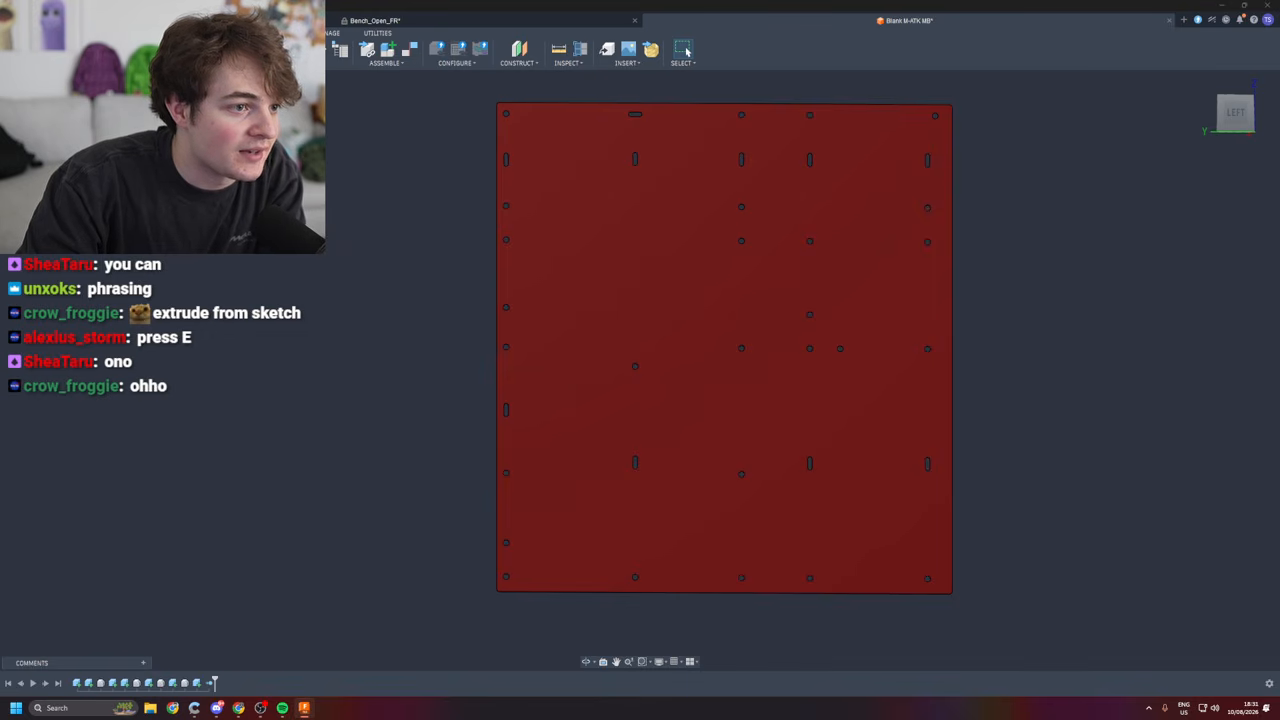
{"action": "left_click", "coordinate": [89, 683]}
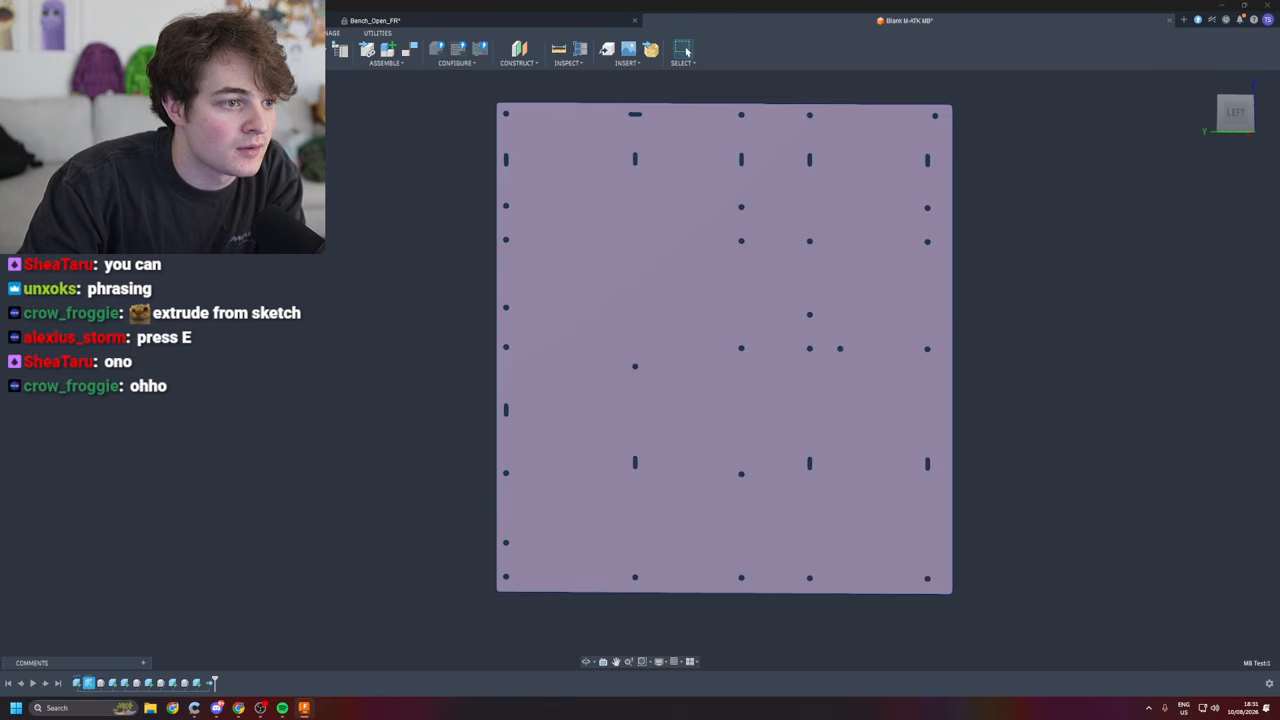
{"action": "key", "text": "Escape"}
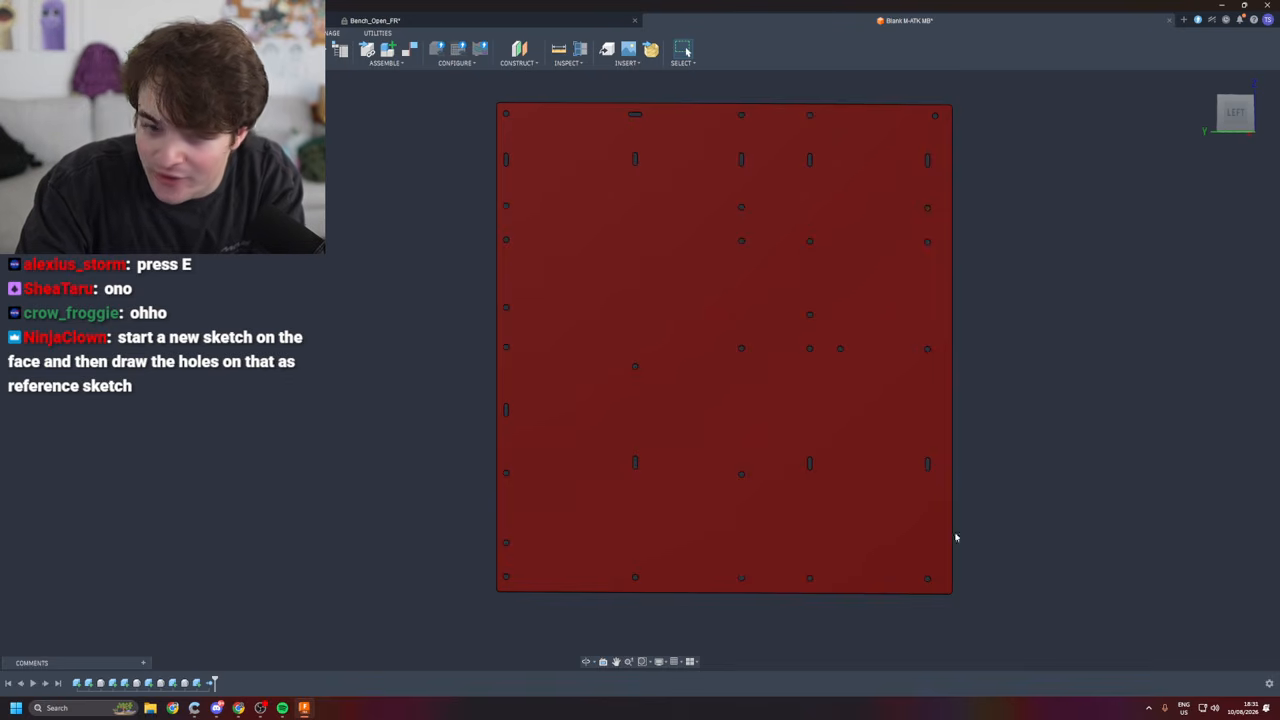
- Select the plate's large face together with the circular edges of the eight motherboard mounting holes
{"action": "right_click", "coordinate": [694, 403]}
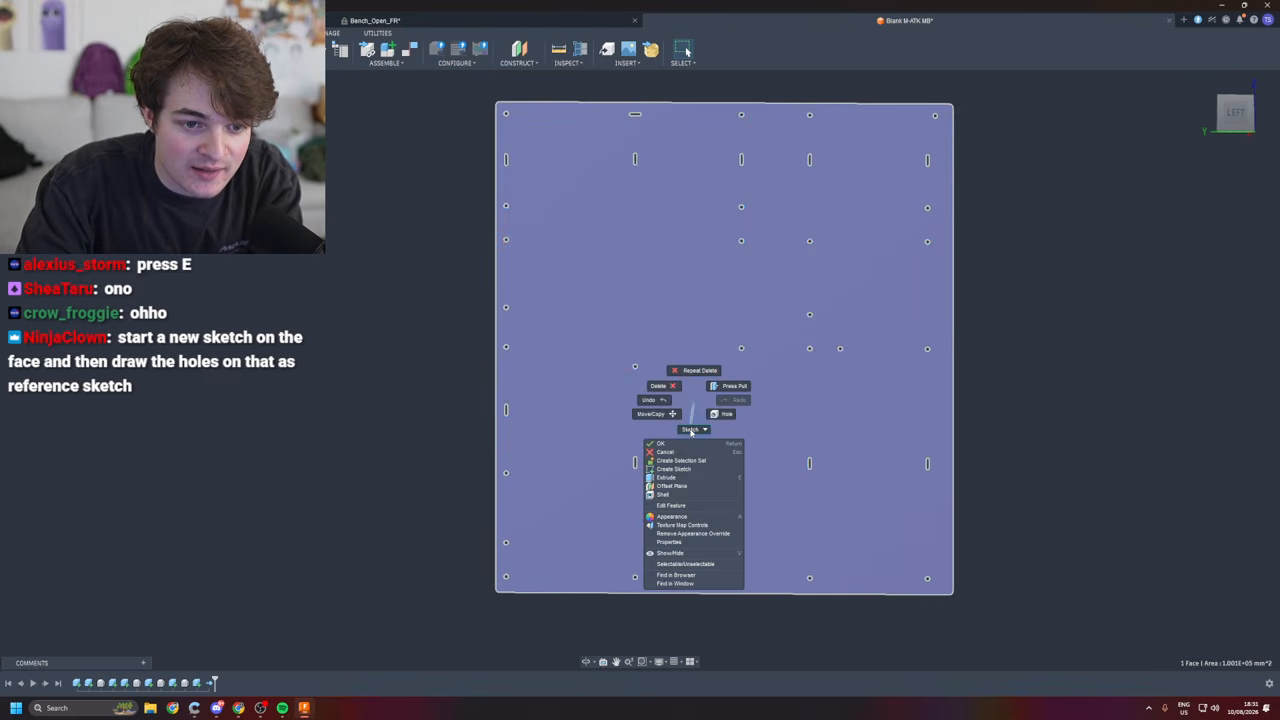
{"action": "left_click", "coordinate": [690, 429]}
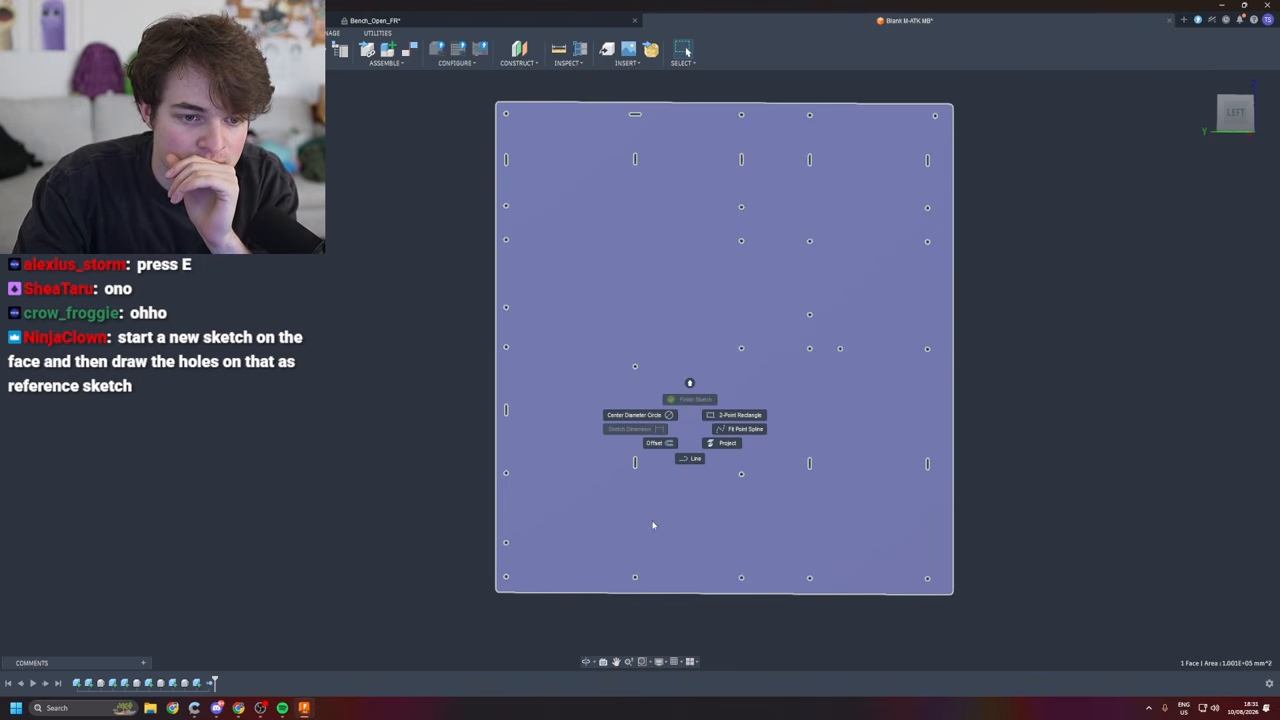
{"action": "left_click", "coordinate": [622, 568]}
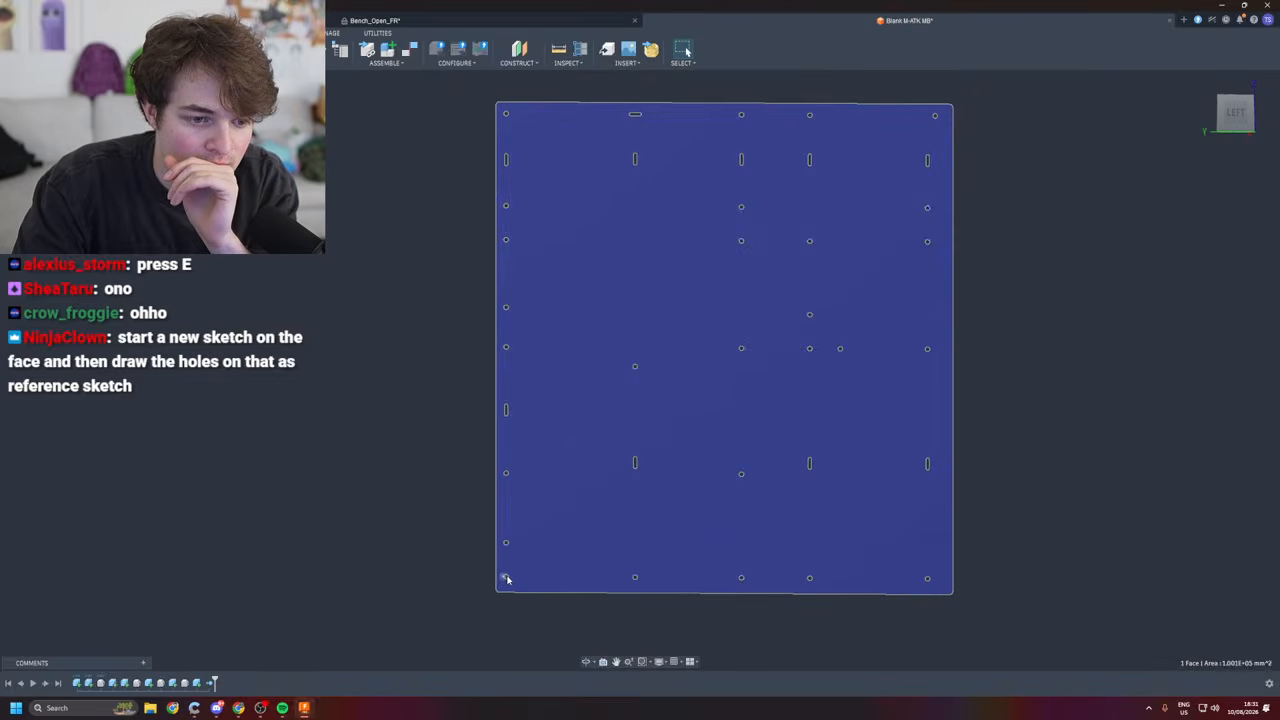
{"action": "left_click", "coordinate": [506, 544], "text": "shift"}
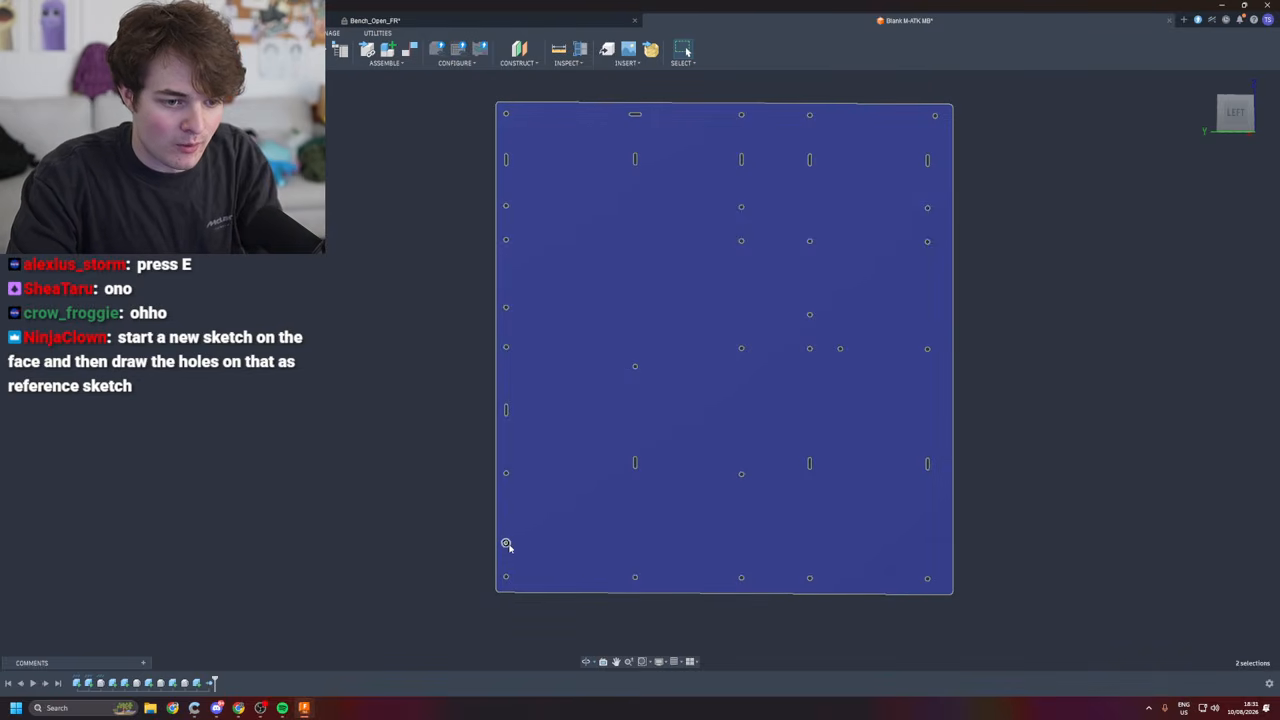
{"action": "left_click", "coordinate": [741, 578], "text": "shift"}
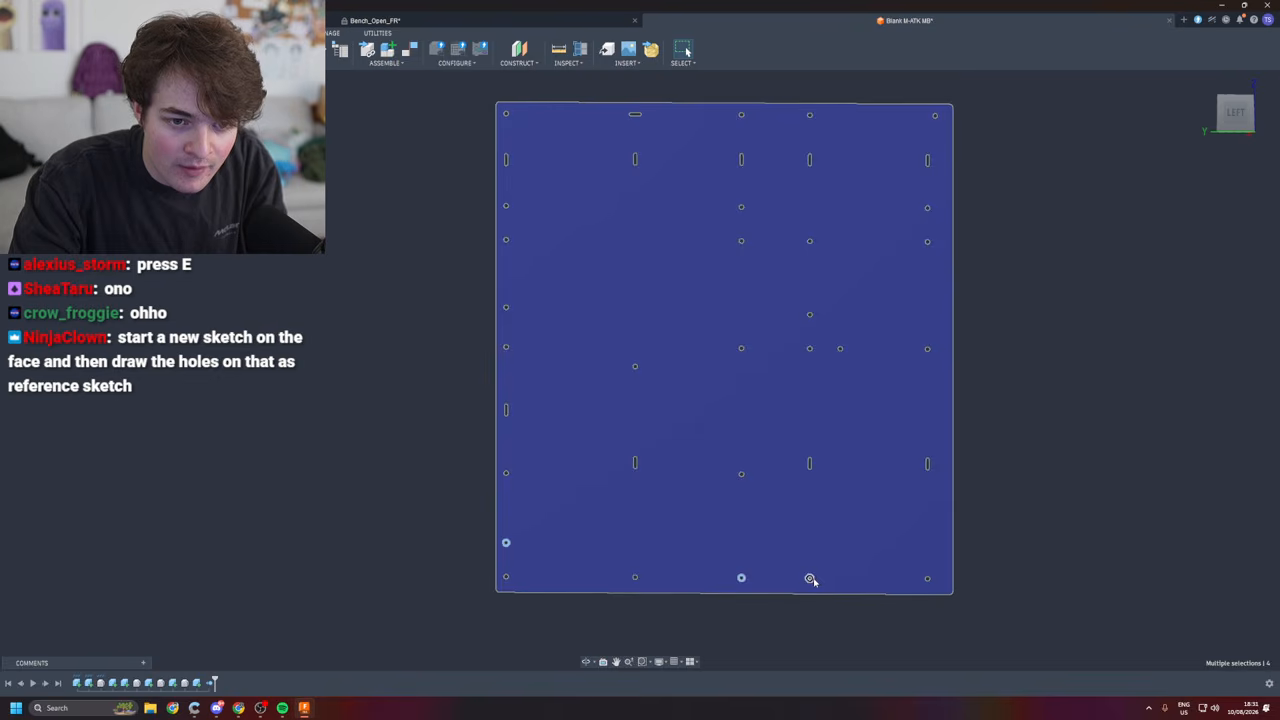
{"action": "left_click", "coordinate": [840, 349], "text": "shift"}
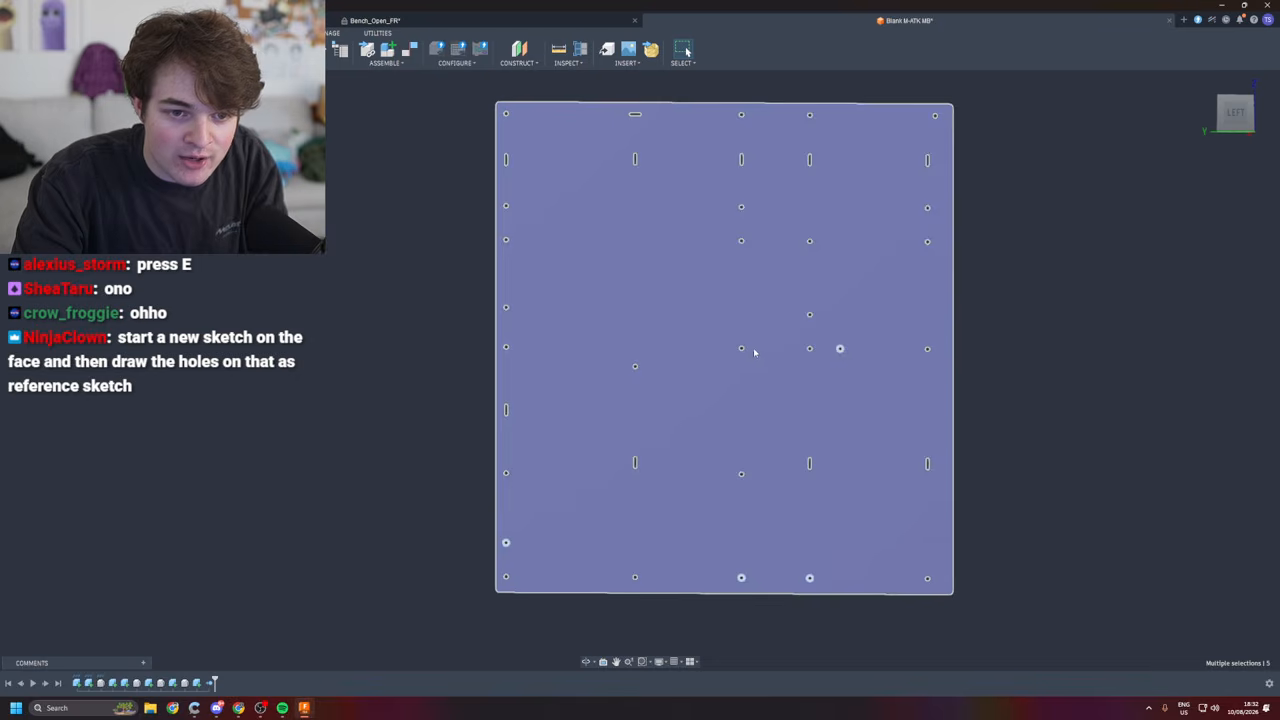
{"action": "left_click", "coordinate": [741, 348], "text": "shift"}
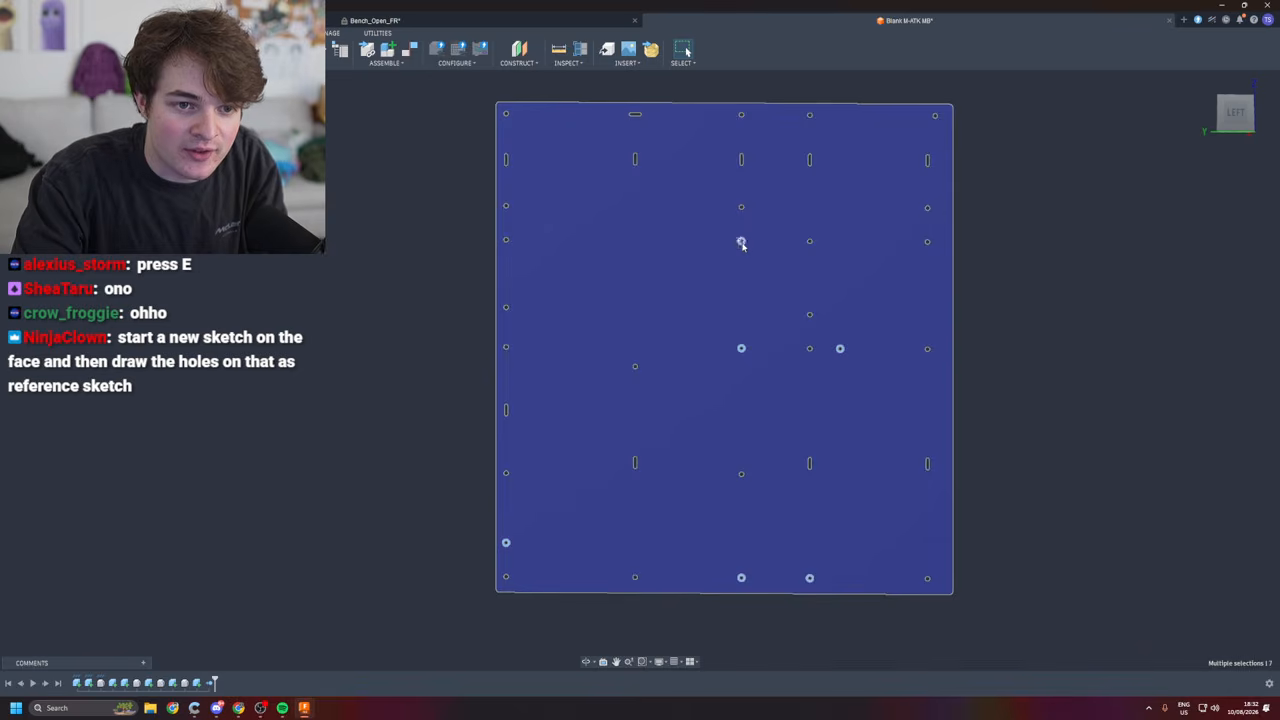
{"action": "left_click", "coordinate": [506, 240], "text": "shift"}
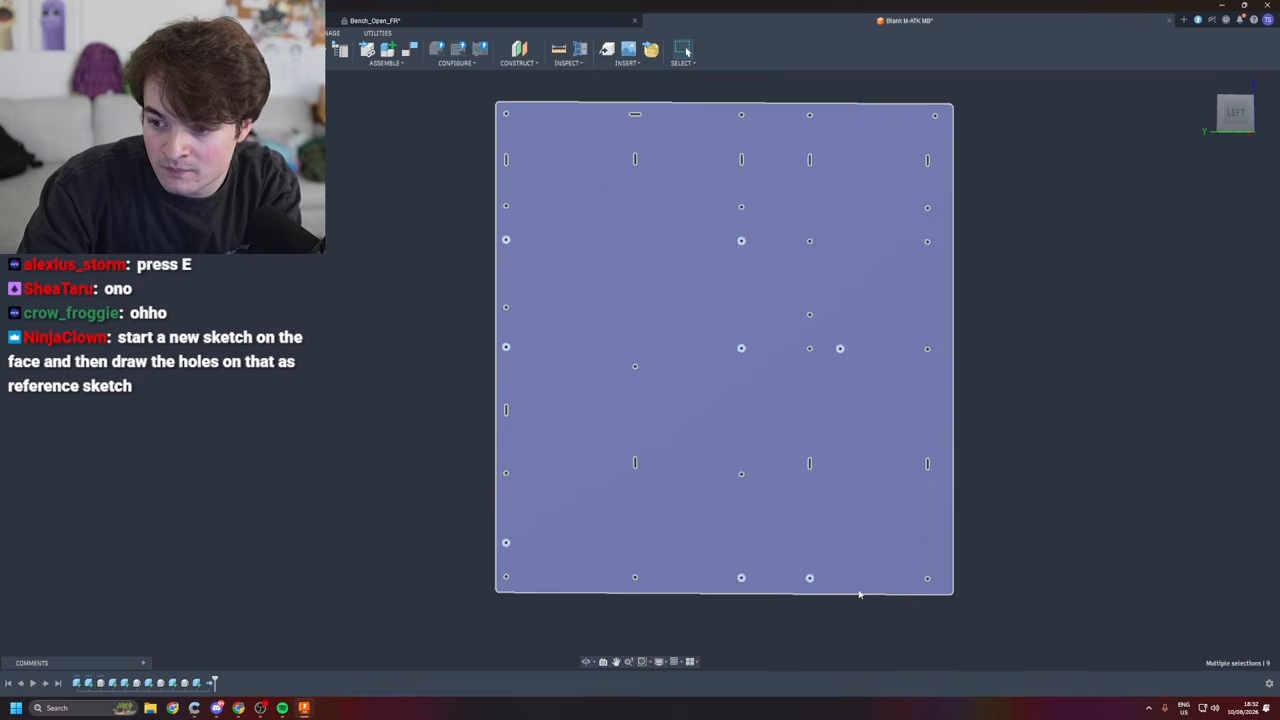
{"action": "right_click", "coordinate": [812, 580]}
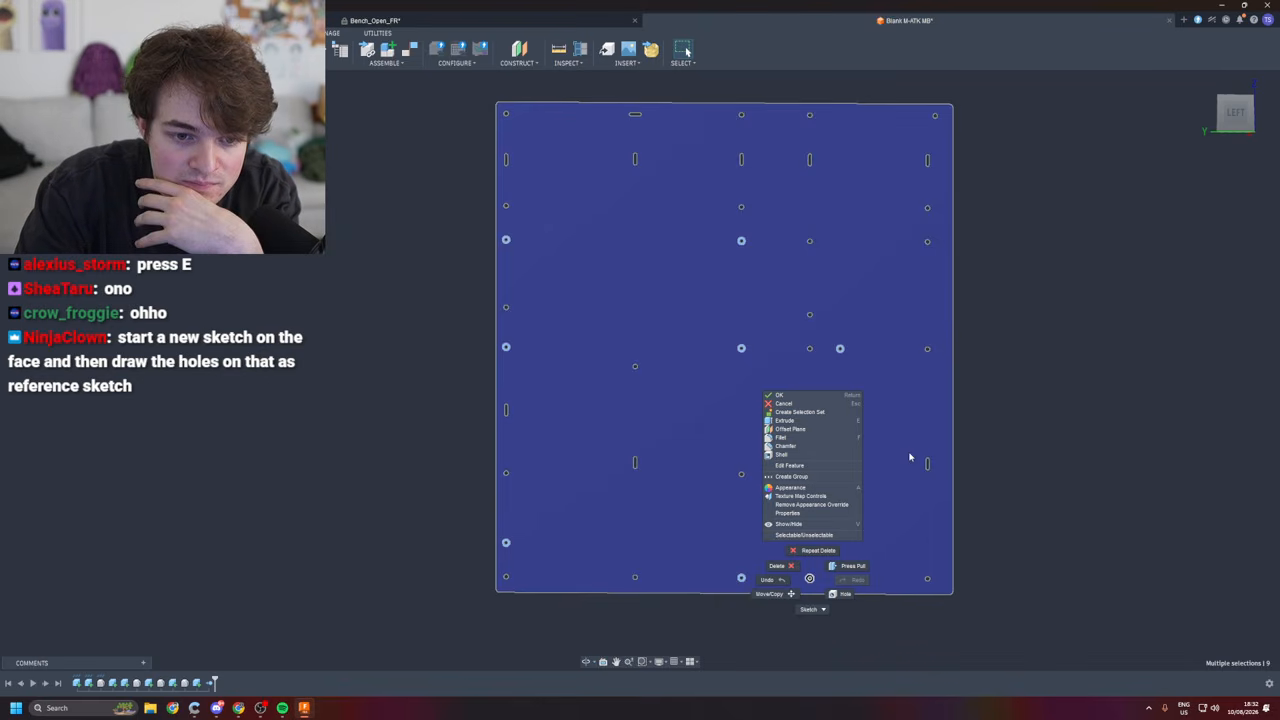
{"action": "left_click", "coordinate": [681, 422]}
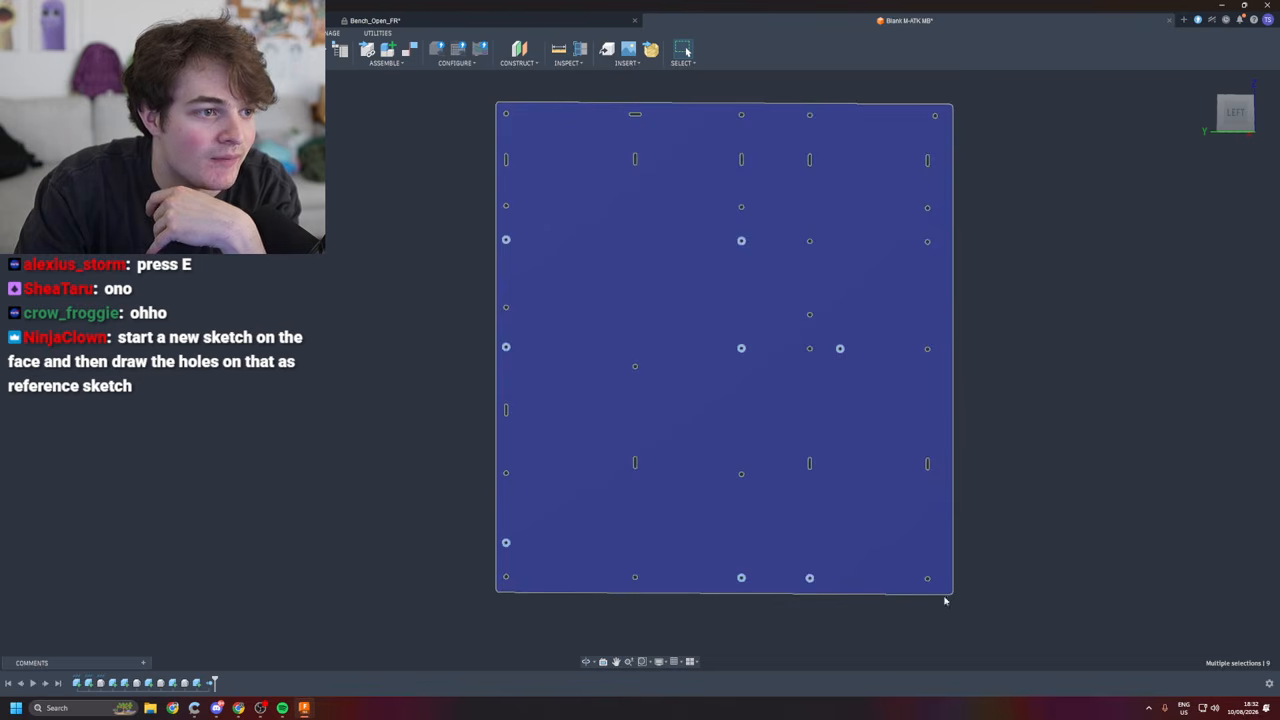
{"action": "scroll", "coordinate": [980, 586], "scroll_direction": "down", "scroll_amount": 1}
{"action": "scroll", "coordinate": [1000, 553], "scroll_direction": "up", "scroll_amount": 2}
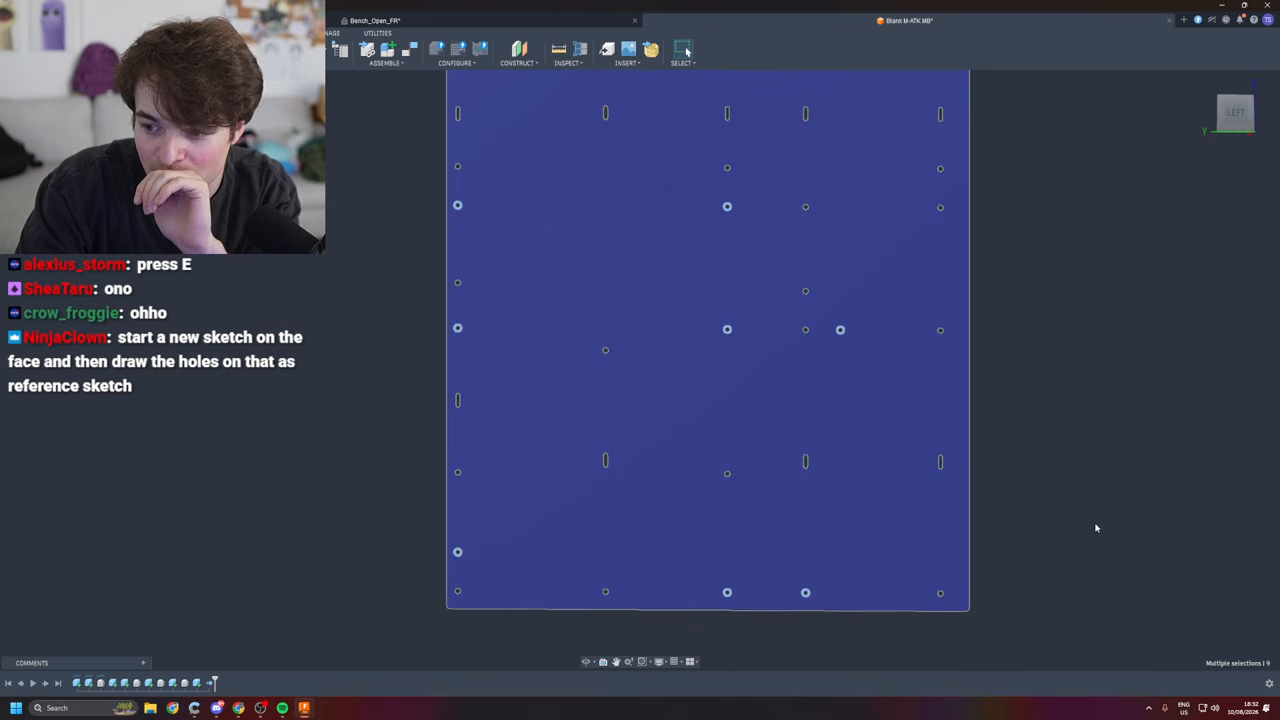
{"action": "scroll", "coordinate": [1050, 500], "scroll_direction": "down", "scroll_amount": 2}
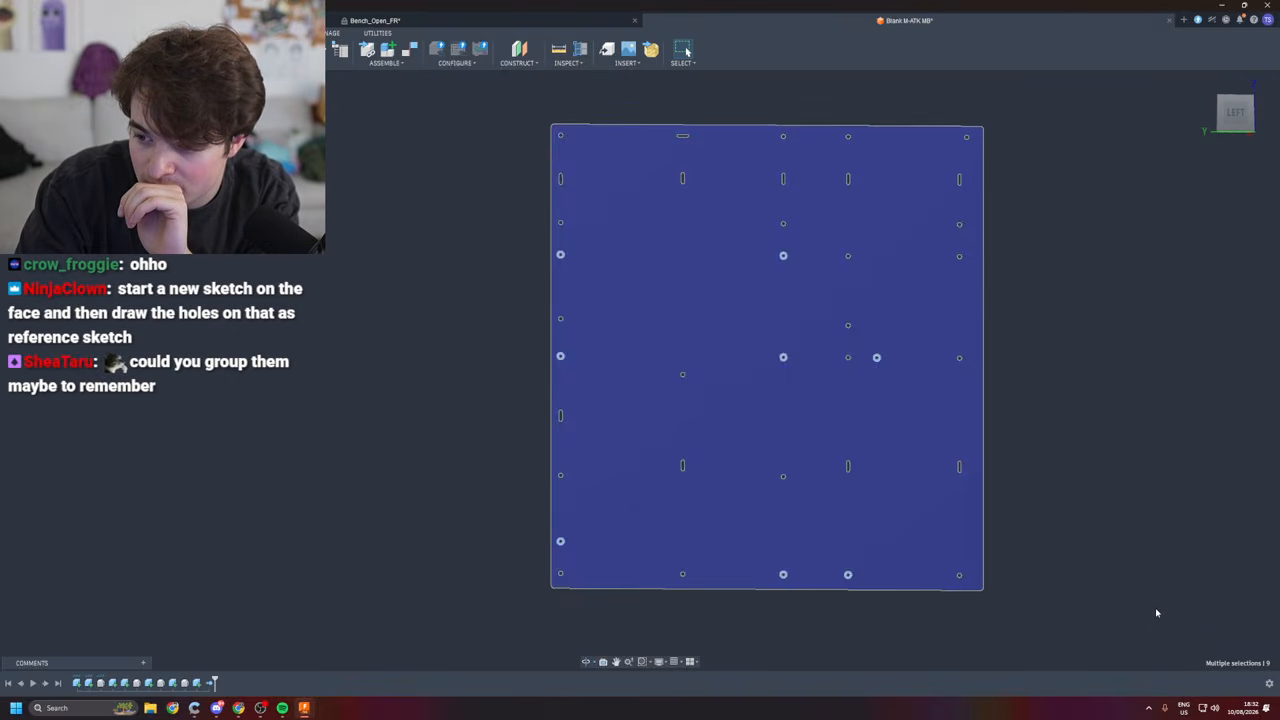
{"action": "right_click", "coordinate": [752, 440]}
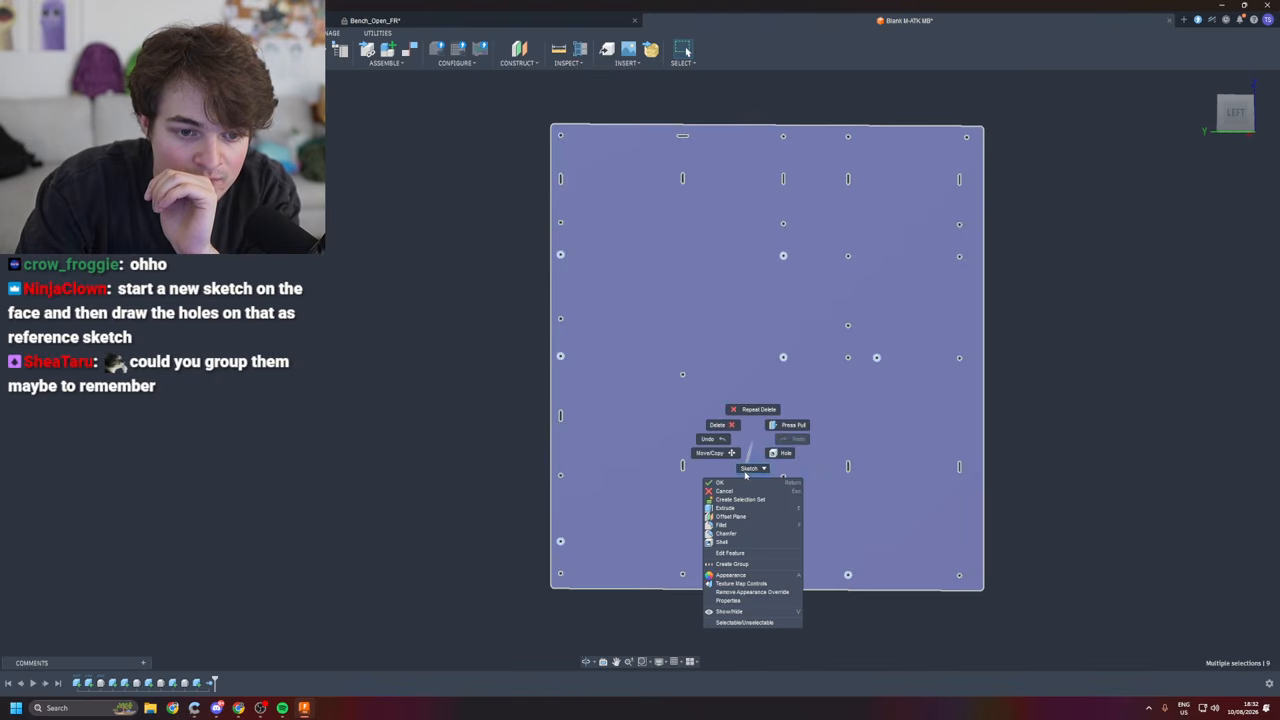
{"action": "left_click", "coordinate": [752, 469]}
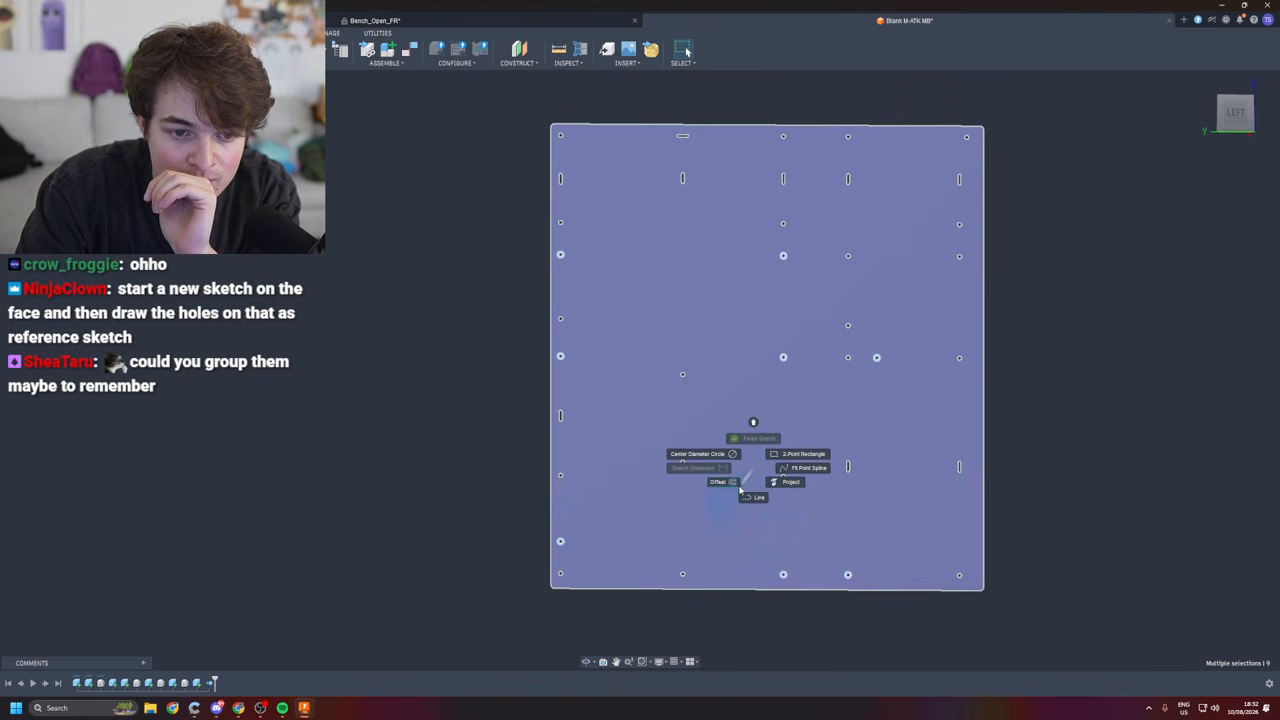
{"action": "left_click", "coordinate": [953, 514]}
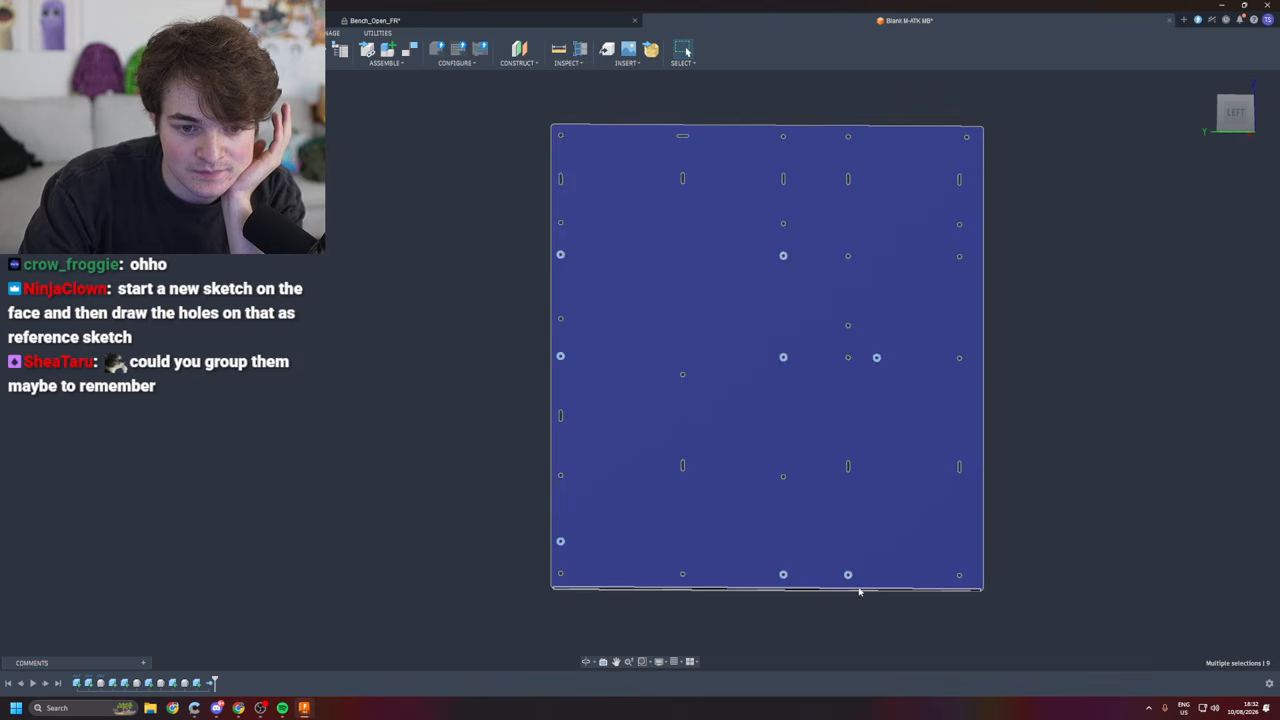
{"action": "scroll", "coordinate": [858, 588], "scroll_direction": "up", "scroll_amount": 6}
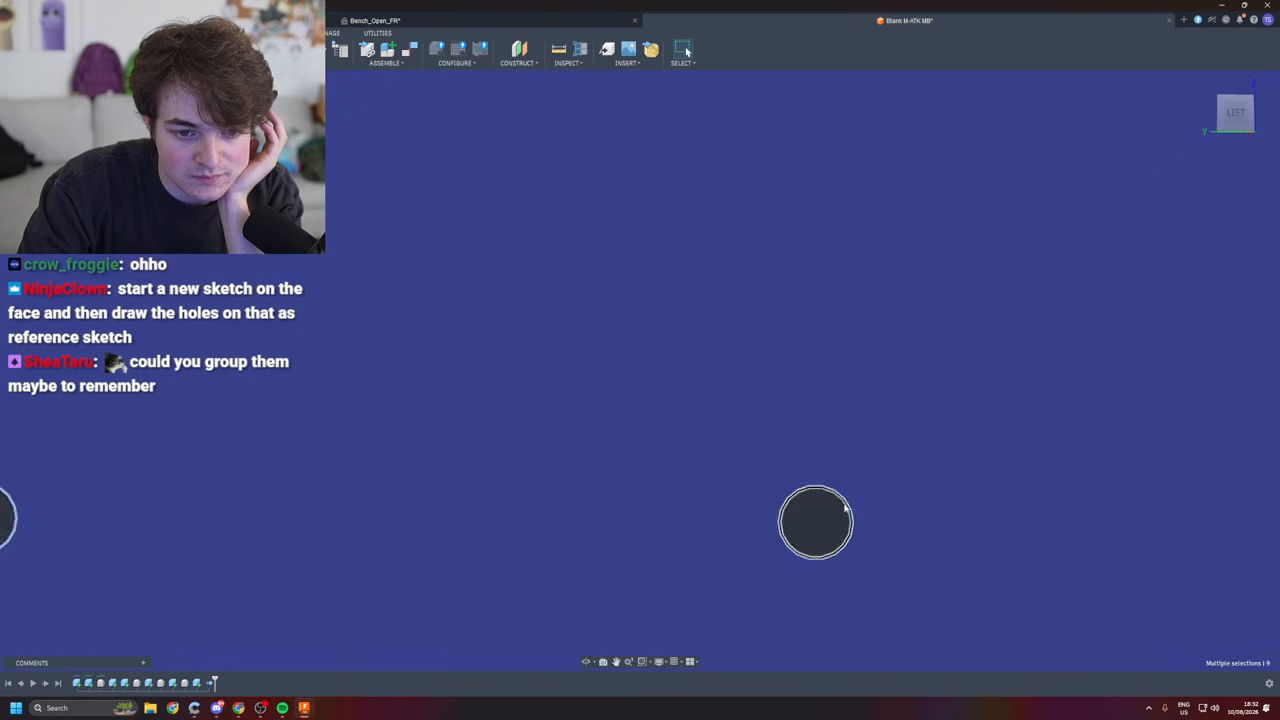
{"action": "scroll", "coordinate": [818, 532], "scroll_direction": "down", "scroll_amount": 3}
{"action": "scroll", "coordinate": [814, 530], "scroll_direction": "down", "scroll_amount": 7}
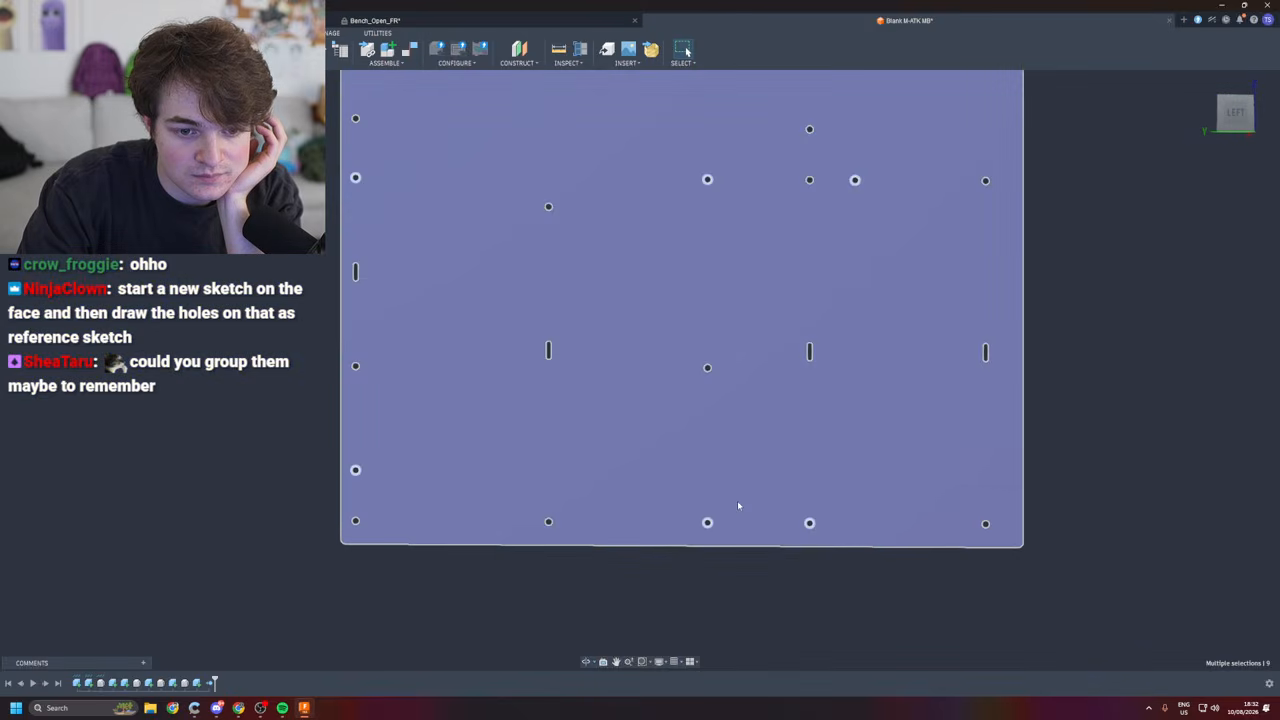
{"action": "scroll", "coordinate": [406, 172], "scroll_direction": "up", "scroll_amount": 1}
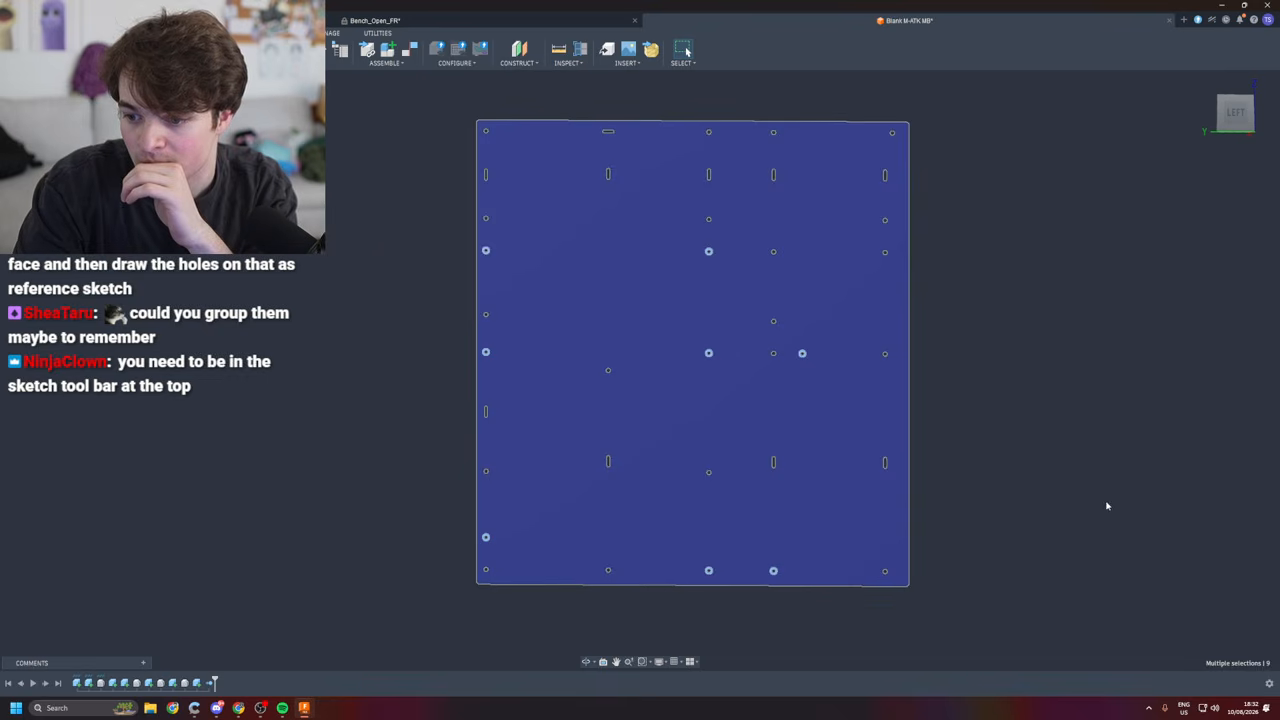
{"action": "scroll", "coordinate": [1128, 489], "scroll_direction": "down", "scroll_amount": 1}
{"action": "scroll", "coordinate": [1126, 489], "scroll_direction": "up", "scroll_amount": 1}
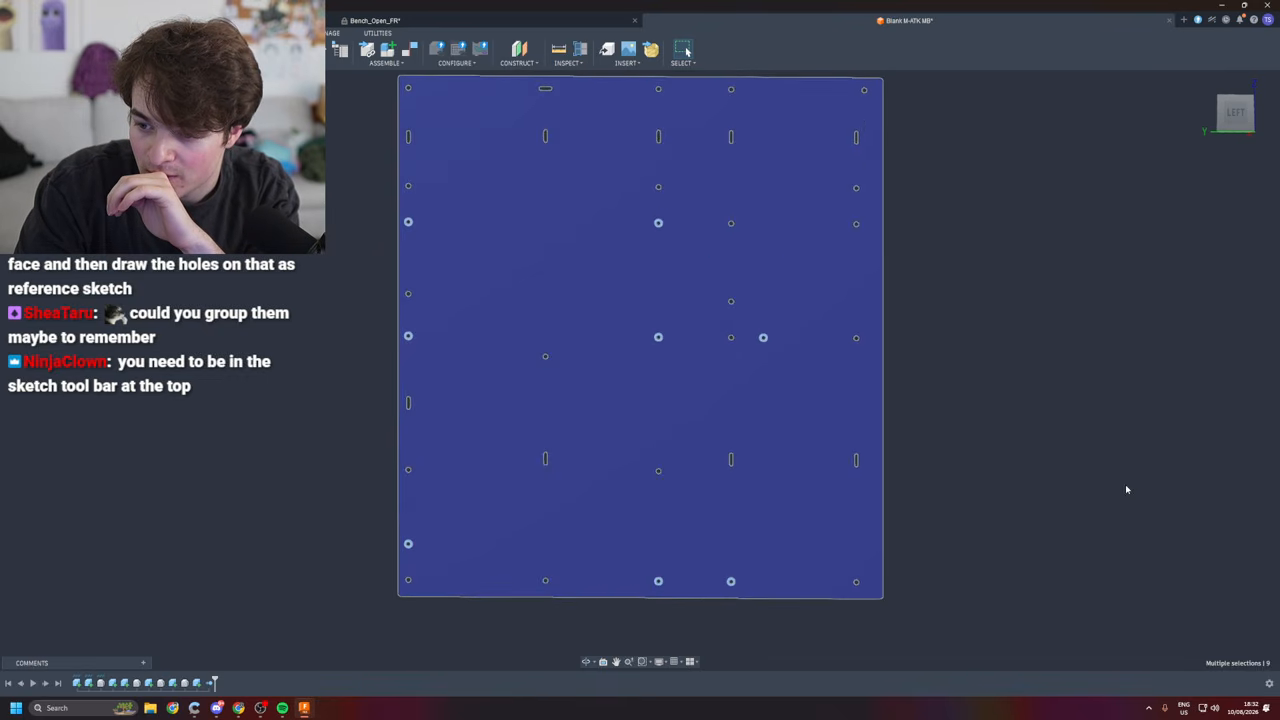
{"action": "scroll", "coordinate": [1126, 489], "scroll_direction": "down", "scroll_amount": 1}
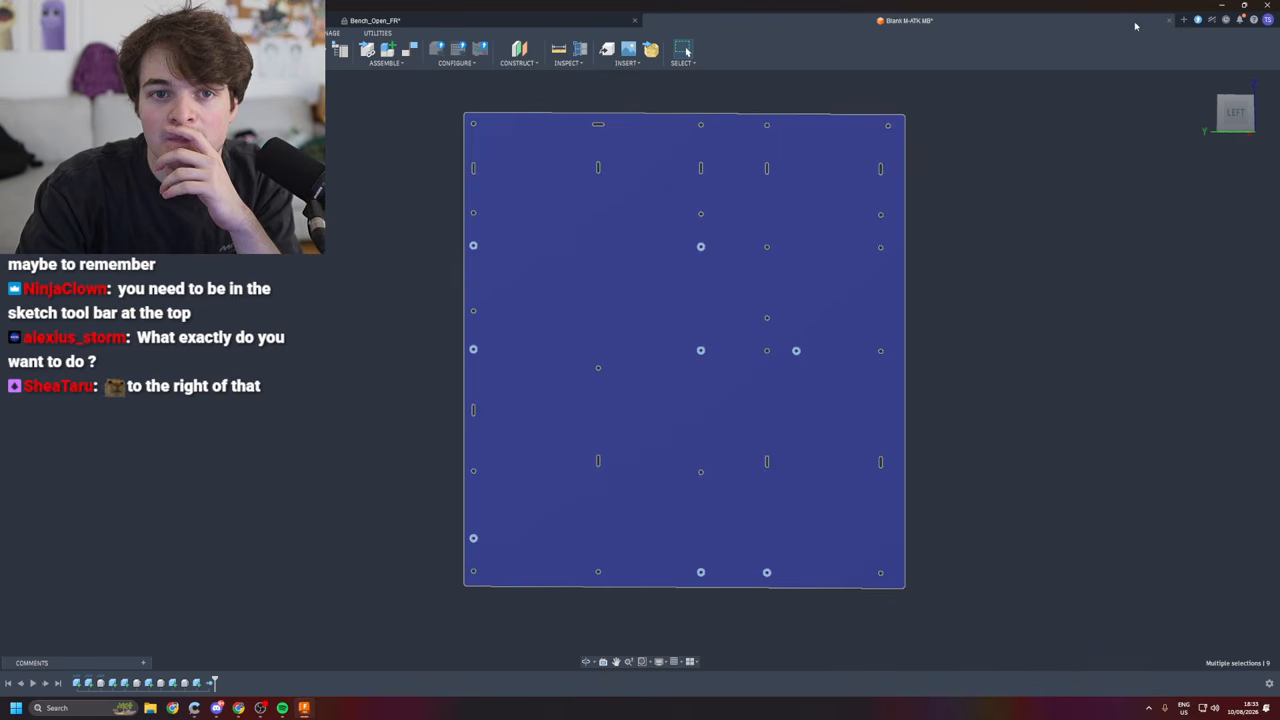
- Switch to the Bench_Open_FR document and close it, returning to the blank M-ATX plate design
{"action": "left_click", "coordinate": [560, 20]}
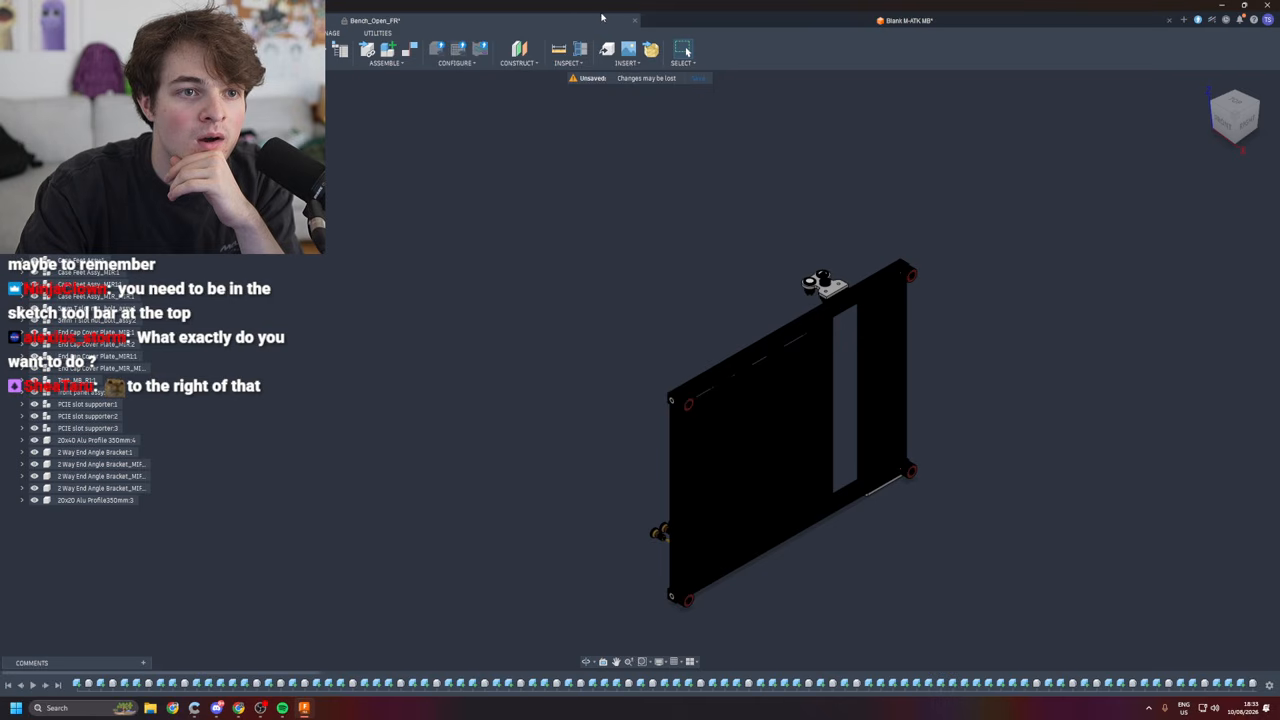
{"action": "left_click", "coordinate": [634, 20]}
{"action": "left_click", "coordinate": [696, 361]}
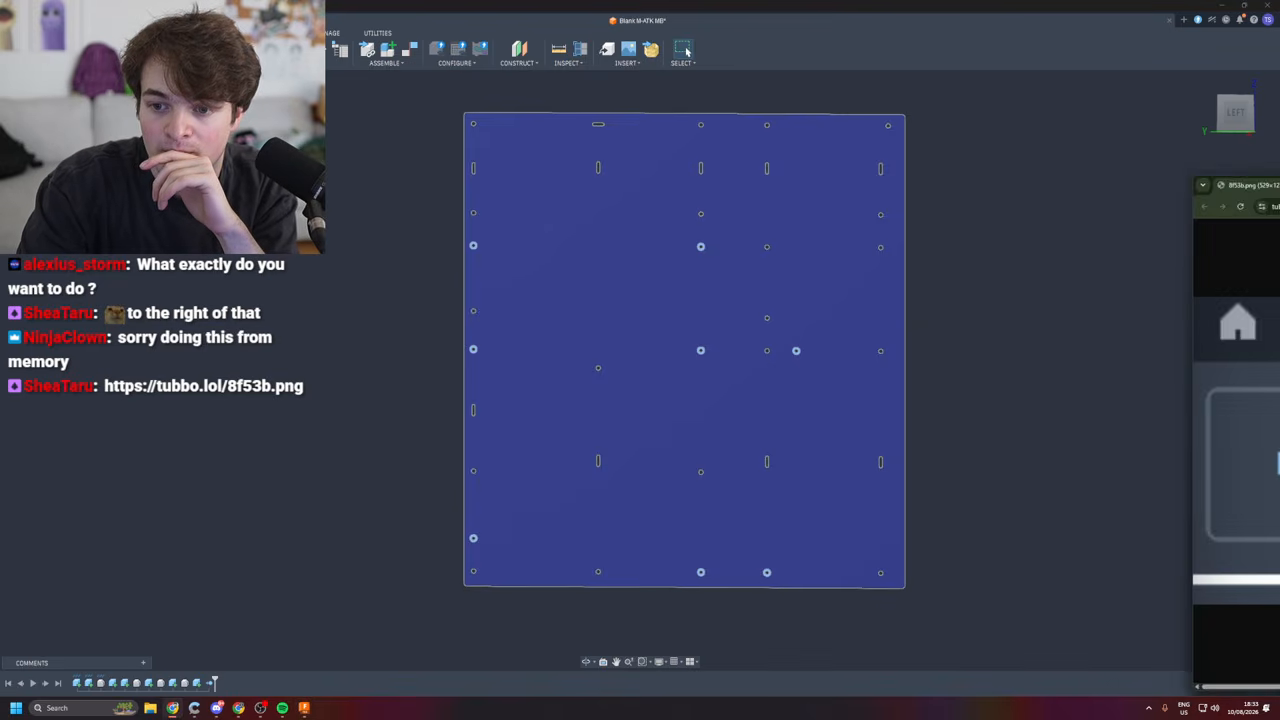
- Consult the reference image in the browser and create a new sketch on the plate's large flat face, viewed from the left
{"action": "left_click_drag", "start_coordinate": [1279, 196], "coordinate": [520, 152]}
{"action": "left_click", "coordinate": [884, 144]}
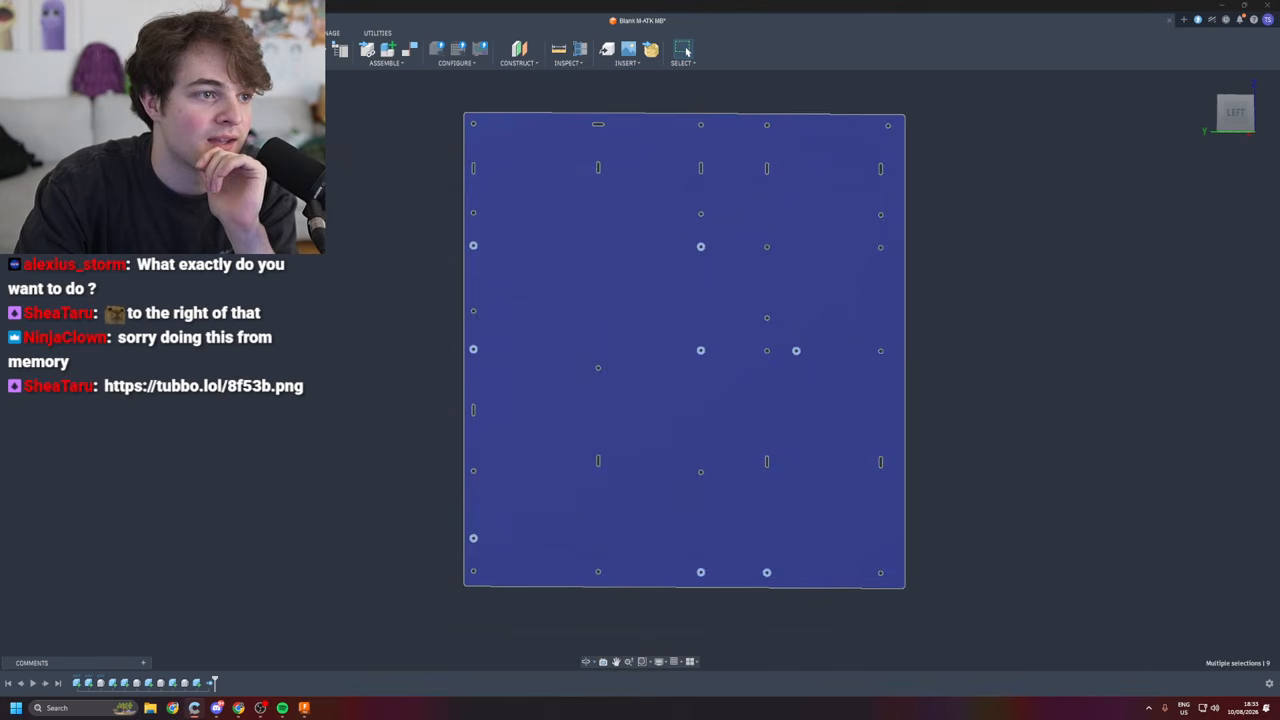
{"action": "left_click", "coordinate": [88, 49]}
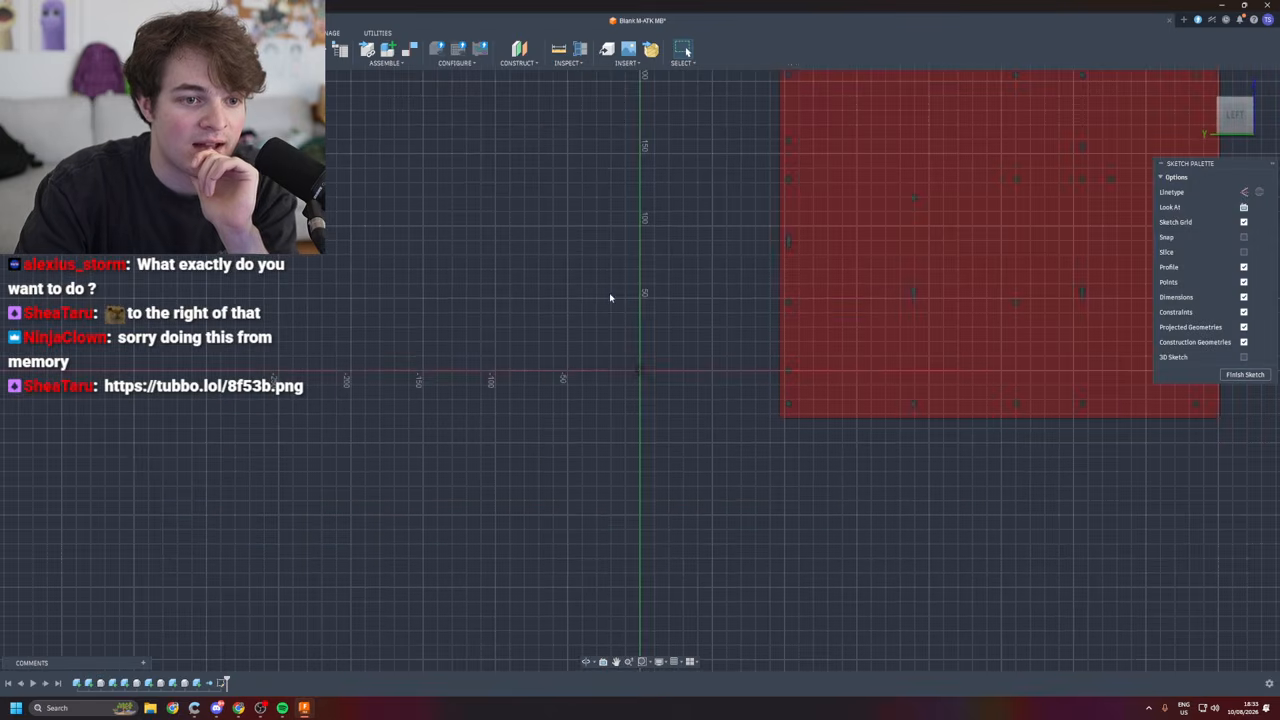
{"action": "scroll", "coordinate": [749, 397], "scroll_direction": "down", "scroll_amount": 4}
{"action": "scroll", "coordinate": [893, 268], "scroll_direction": "up", "scroll_amount": 1}
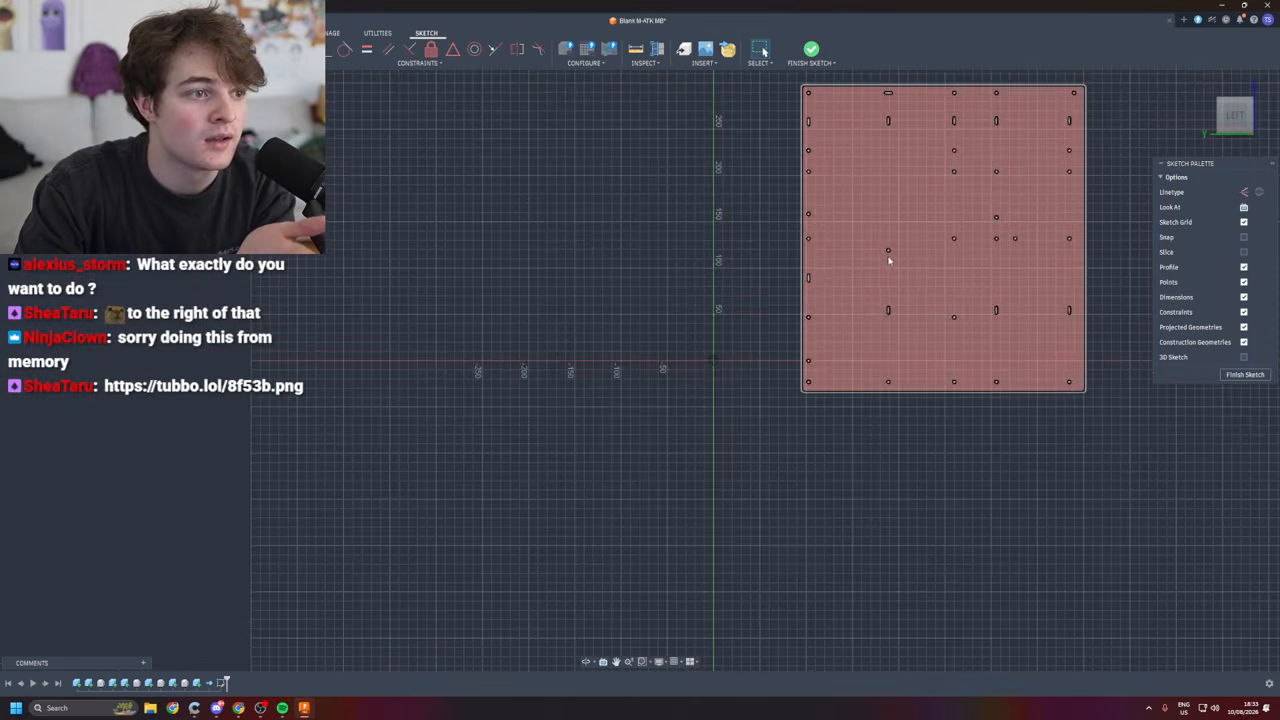
{"action": "scroll", "coordinate": [777, 362], "scroll_direction": "up", "scroll_amount": 1}
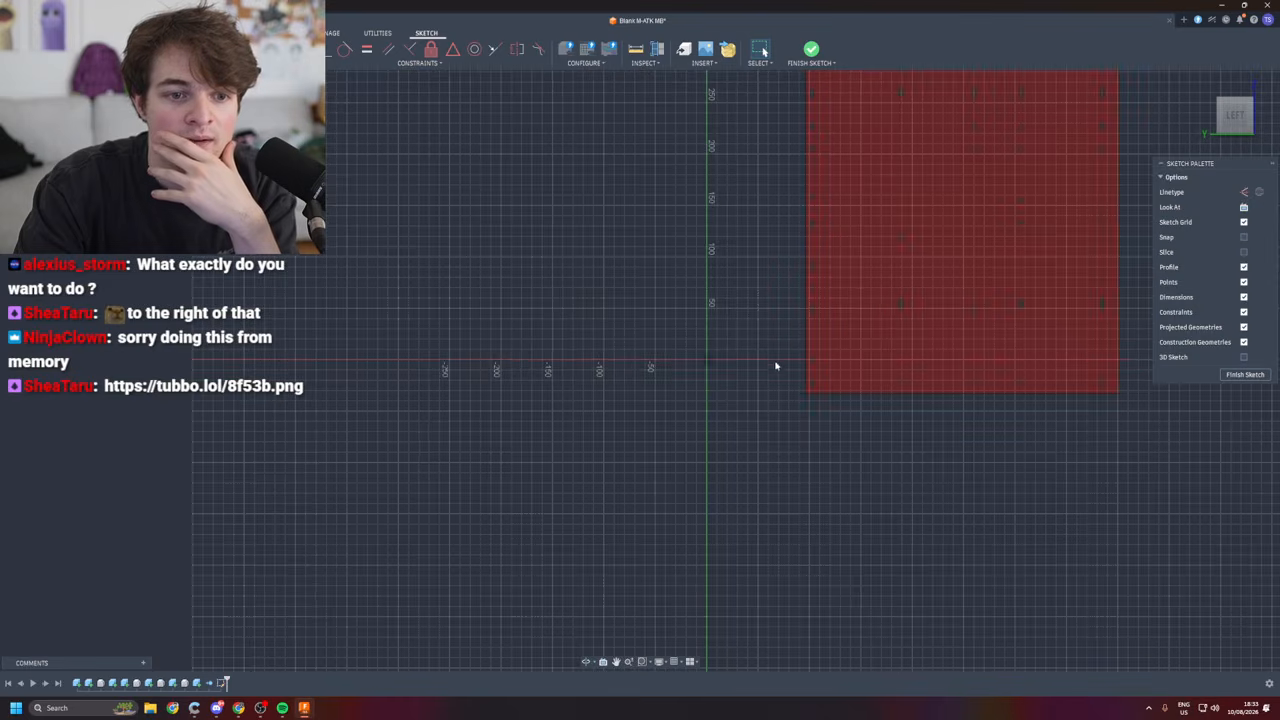
{"action": "scroll", "coordinate": [686, 363], "scroll_direction": "up", "scroll_amount": 4}
{"action": "scroll", "coordinate": [667, 365], "scroll_direction": "down", "scroll_amount": 4}
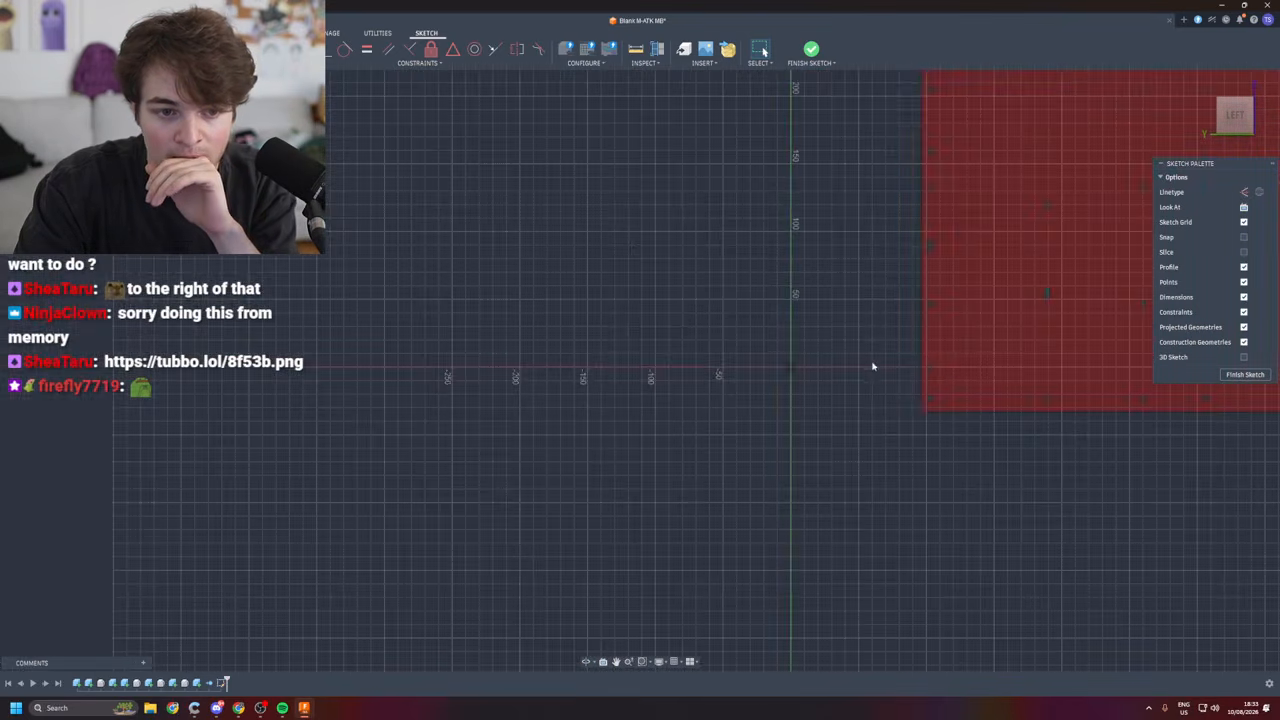
{"action": "middle_click_drag", "start_coordinate": [987, 472], "coordinate": [690, 550], "text": "shift"}
{"action": "left_click", "coordinate": [1240, 118]}
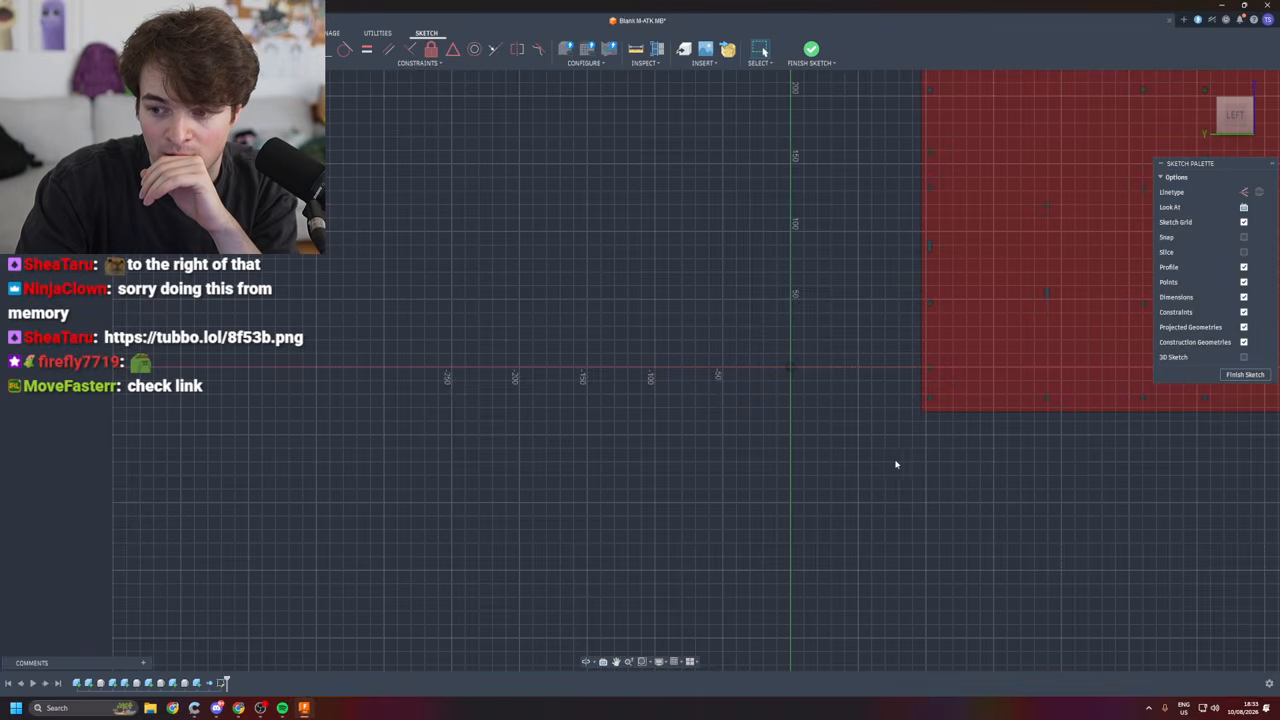
{"action": "right_click_drag", "start_coordinate": [938, 458], "coordinate": [899, 474]}
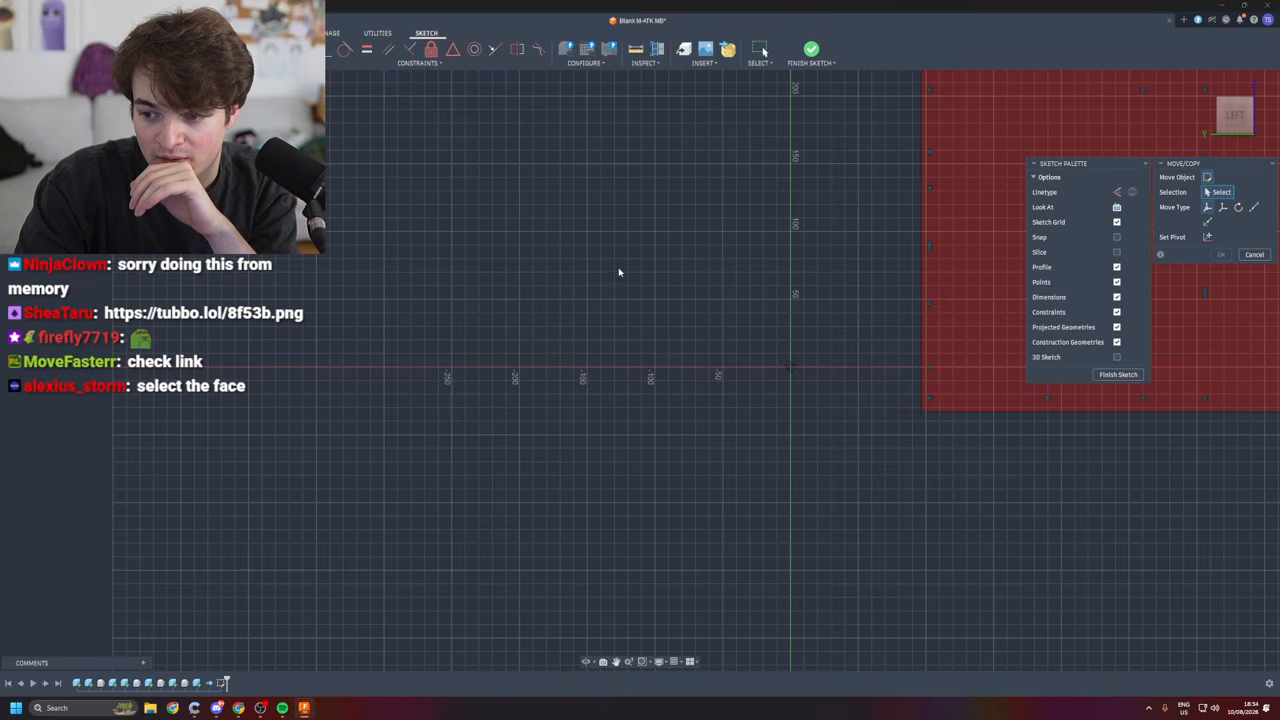
{"action": "left_click", "coordinate": [1037, 165]}
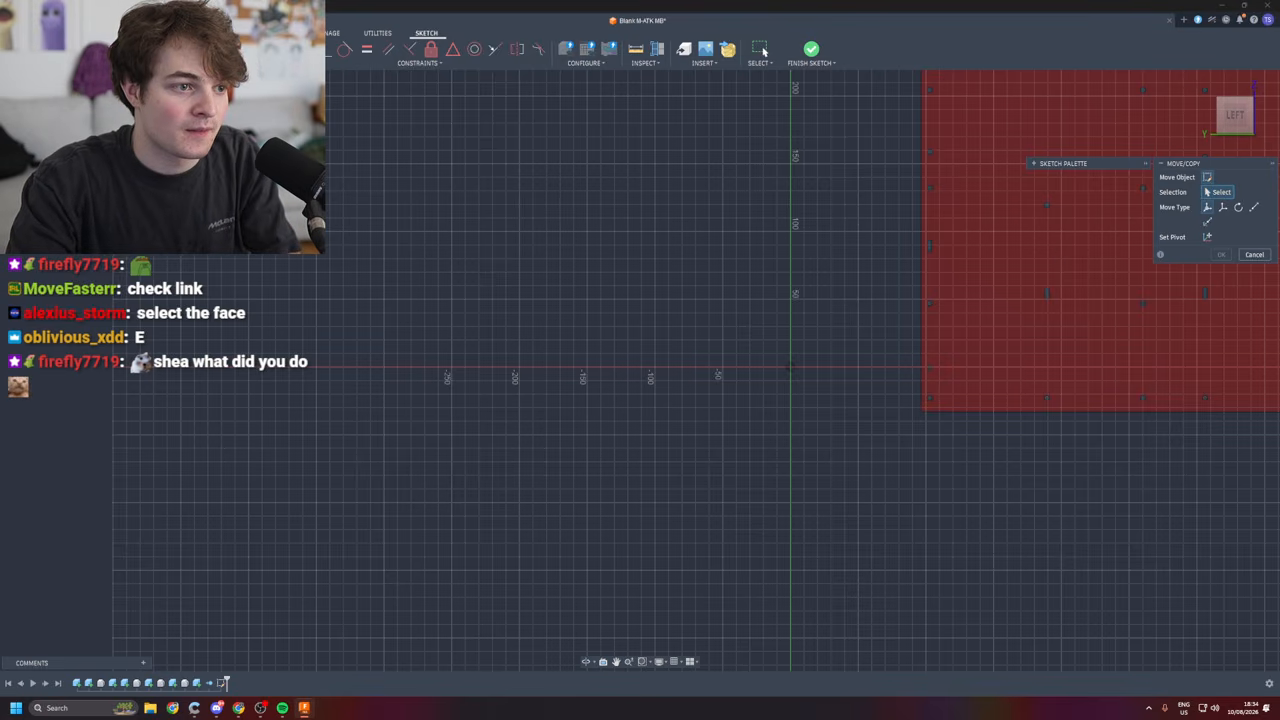
{"action": "middle_click_drag", "start_coordinate": [714, 341], "coordinate": [917, 474], "text": "shift"}
{"action": "key", "text": "Escape"}
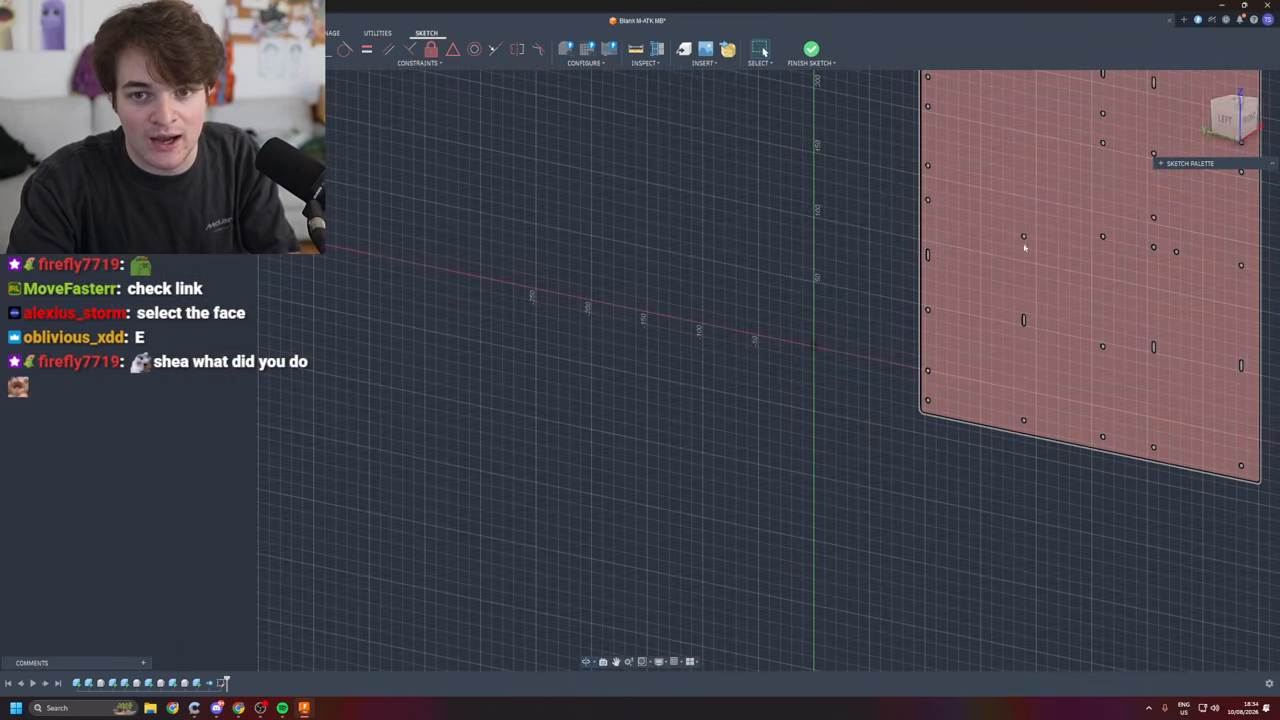
{"action": "left_click", "coordinate": [1227, 120]}
{"action": "left_click", "coordinate": [1161, 165]}
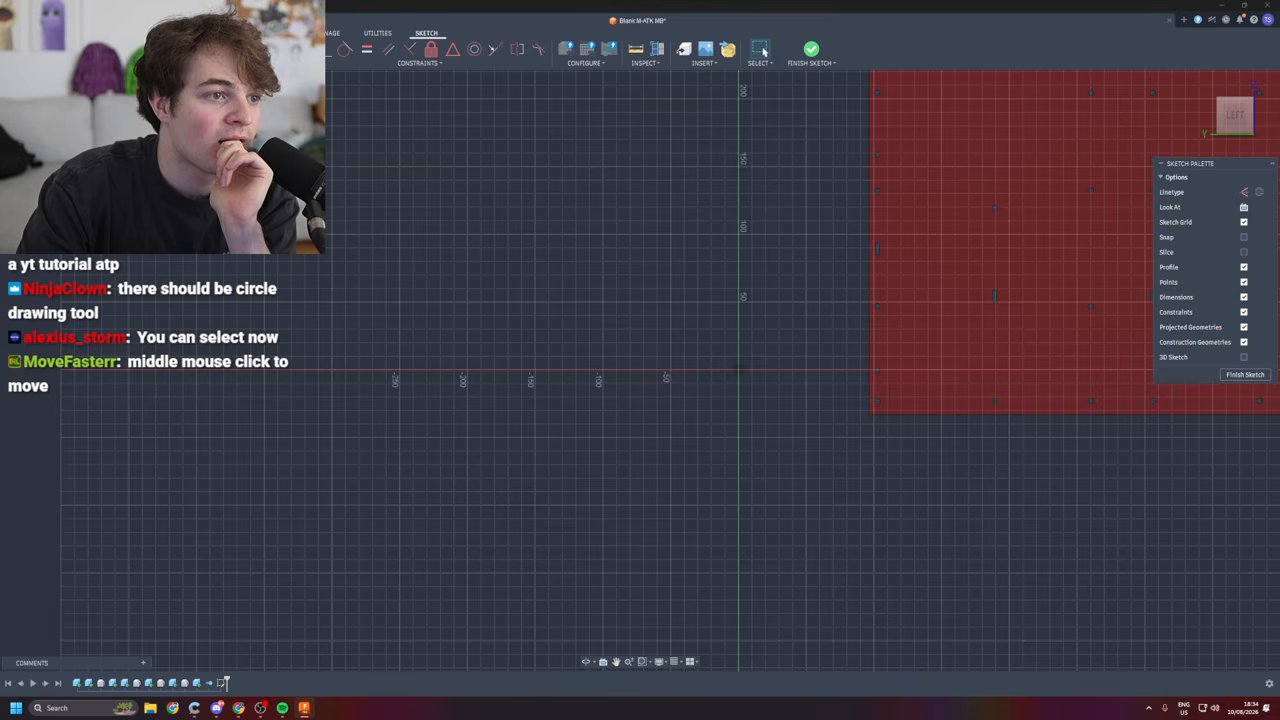
- Sketch a circle over the second hole from the bottom along the plate's left edge, centred on the hole
{"action": "left_click", "coordinate": [240, 145]}
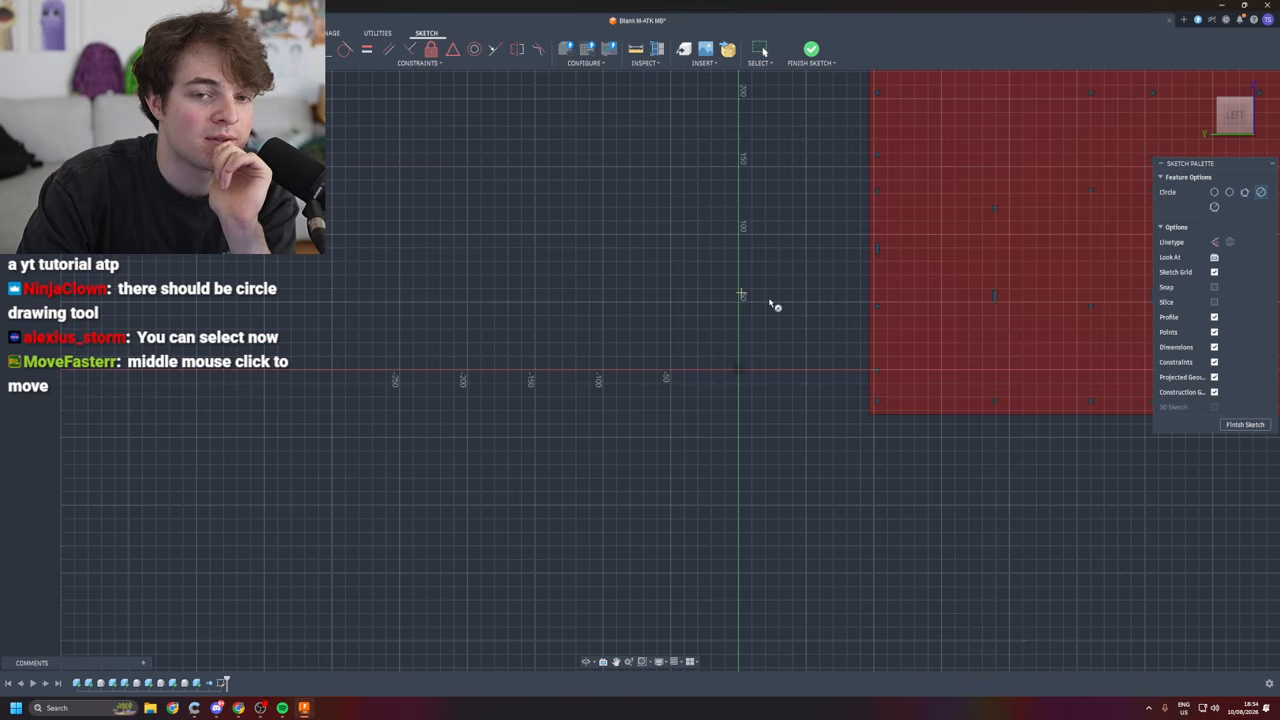
{"action": "mouse_move", "coordinate": [1193, 166]}
{"action": "left_mouse_down"}
{"action": "mouse_move", "coordinate": [812, 203]}
{"action": "mouse_move", "coordinate": [428, 160]}
{"action": "left_mouse_up"}
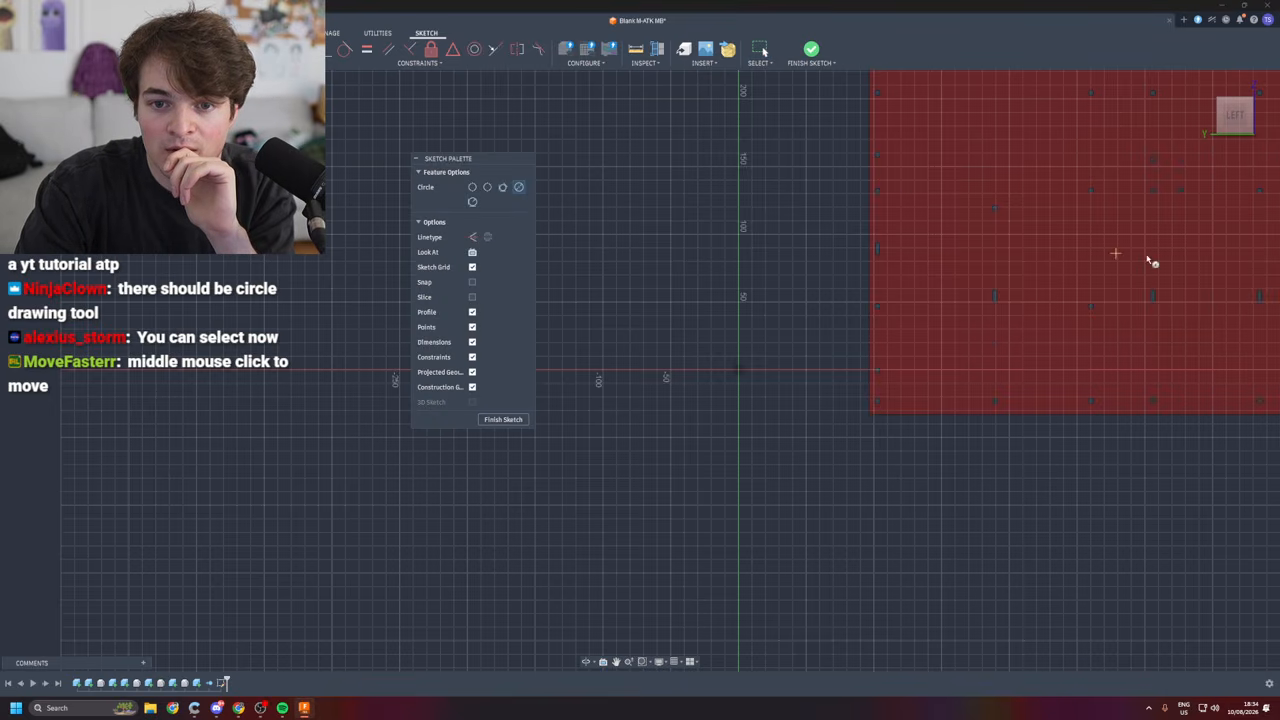
{"action": "left_click", "coordinate": [878, 372]}
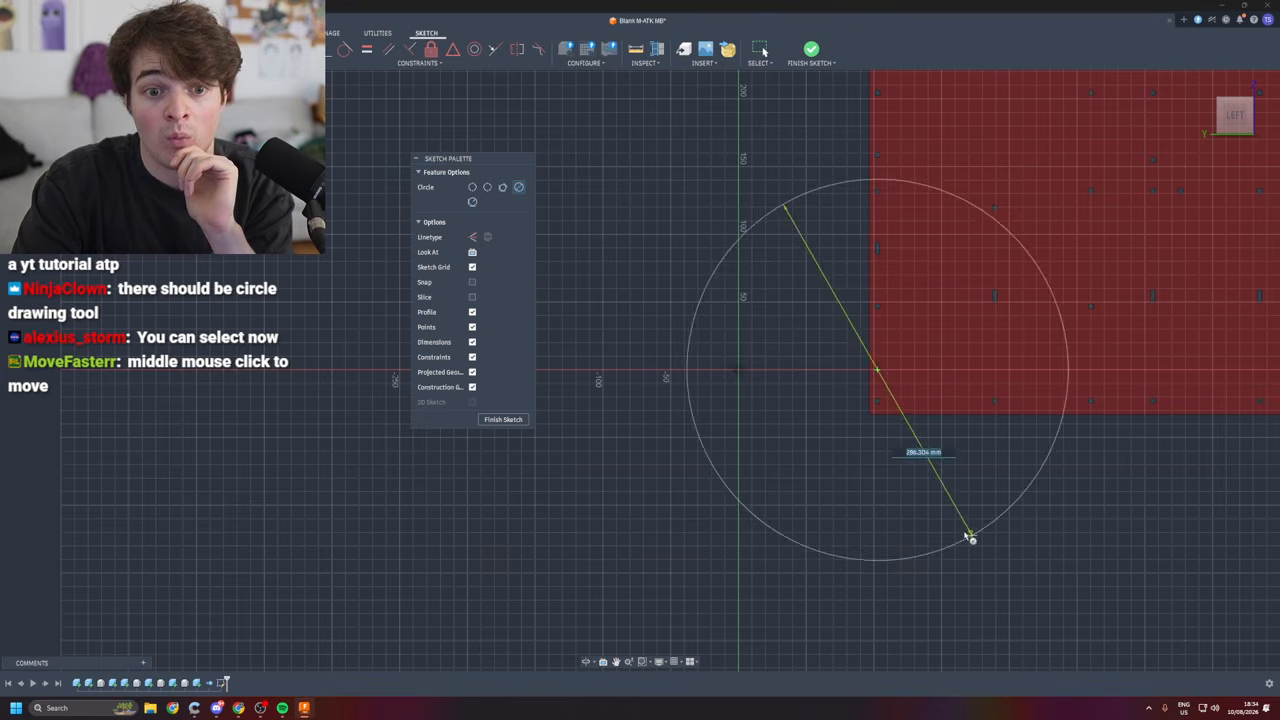
{"action": "left_click", "coordinate": [882, 375]}
{"action": "scroll", "coordinate": [1010, 480], "scroll_direction": "up", "scroll_amount": 2}
{"action": "scroll", "coordinate": [1060, 450], "scroll_direction": "up", "scroll_amount": 4}
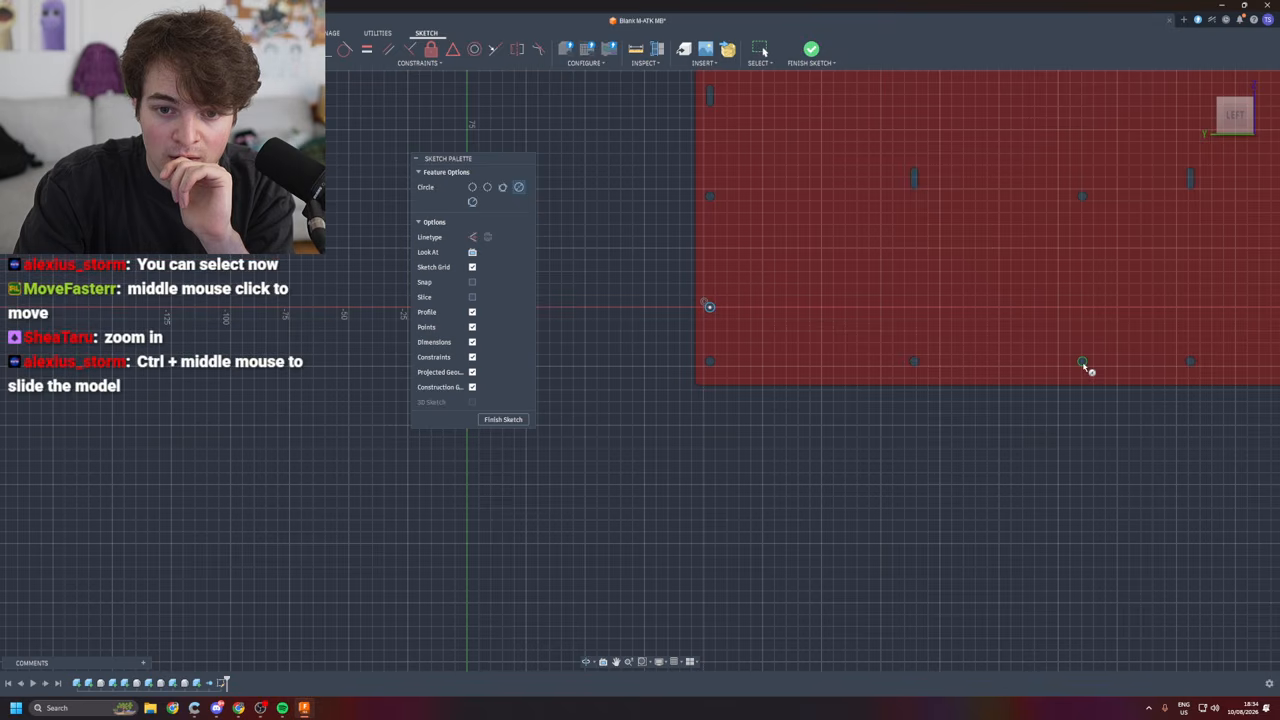
- Sketch hole-sized circles over the third and fourth holes from the left in the plate's bottom row
{"action": "left_click", "coordinate": [1084, 363]}
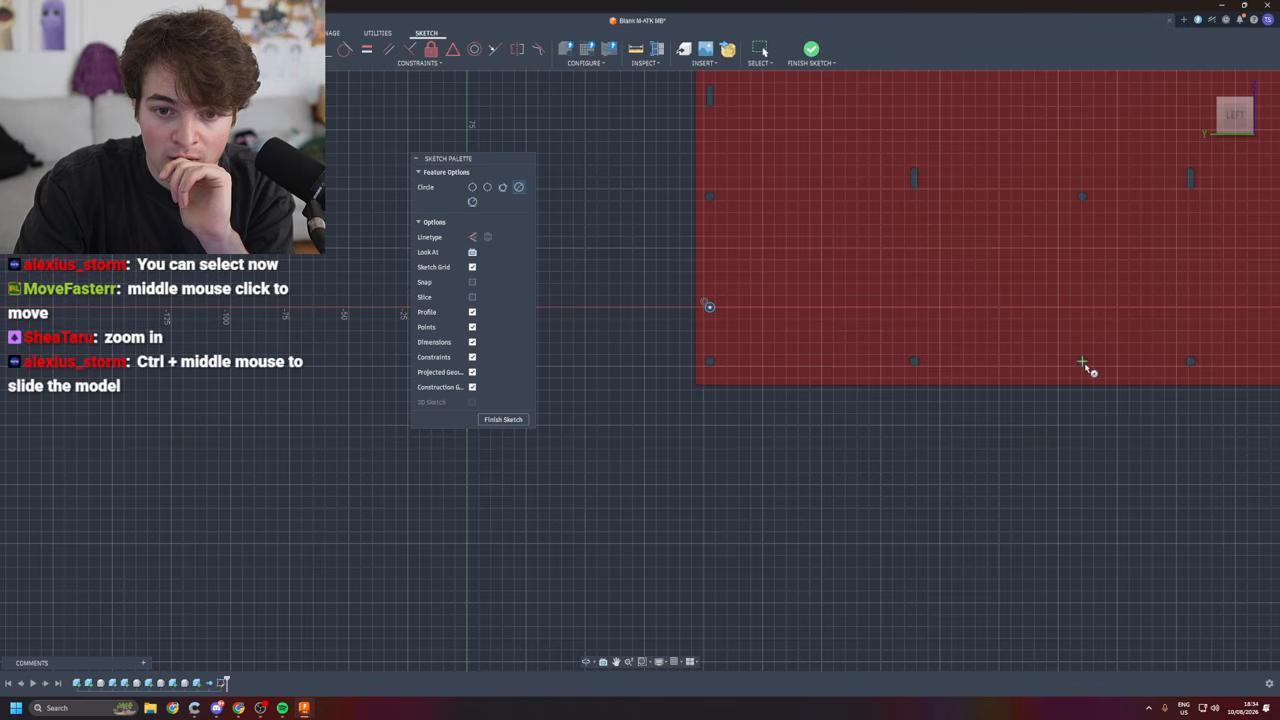
{"action": "left_click", "coordinate": [1088, 367]}
{"action": "left_click", "coordinate": [1191, 363]}
{"action": "left_click", "coordinate": [1194, 366]}
- Examine the whole plate to locate the remaining mounting holes that need circles
{"action": "scroll", "coordinate": [1183, 260], "scroll_direction": "up", "scroll_amount": 2}
{"action": "scroll", "coordinate": [1190, 218], "scroll_direction": "down", "scroll_amount": 8}
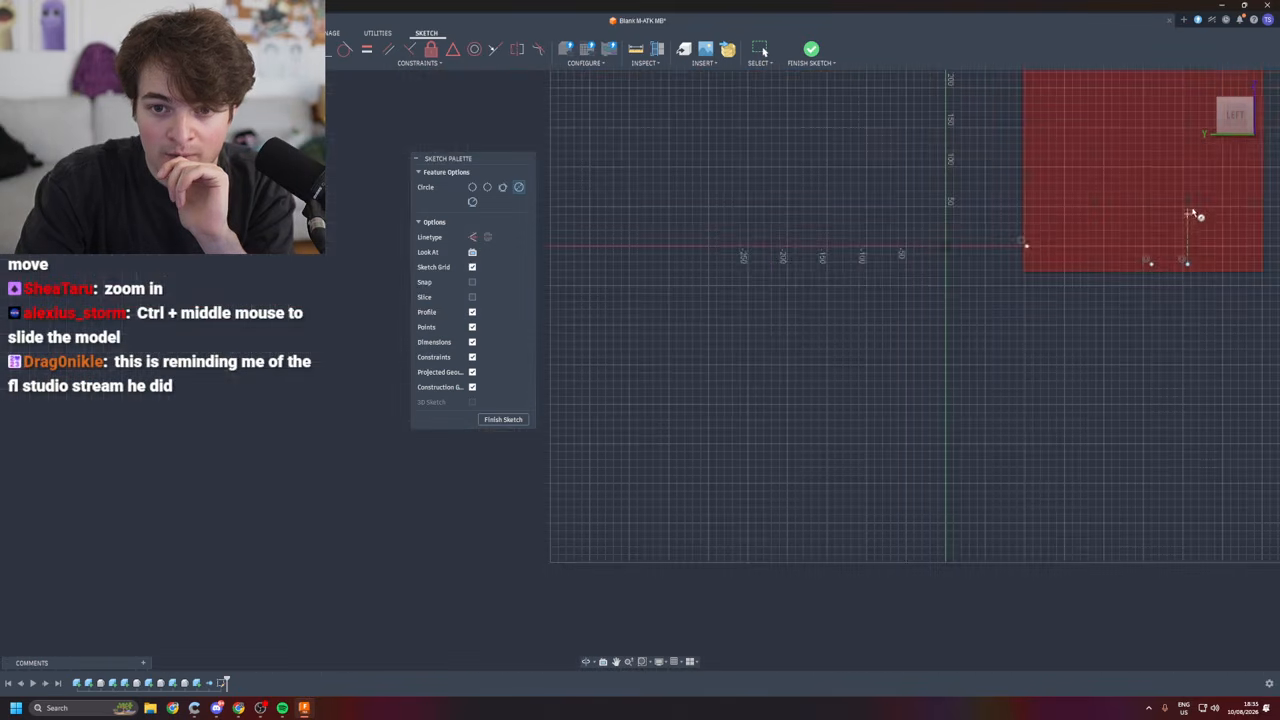
{"action": "scroll", "coordinate": [1228, 90], "scroll_direction": "up", "scroll_amount": 3}
{"action": "scroll", "coordinate": [1235, 140], "scroll_direction": "down", "scroll_amount": 5}
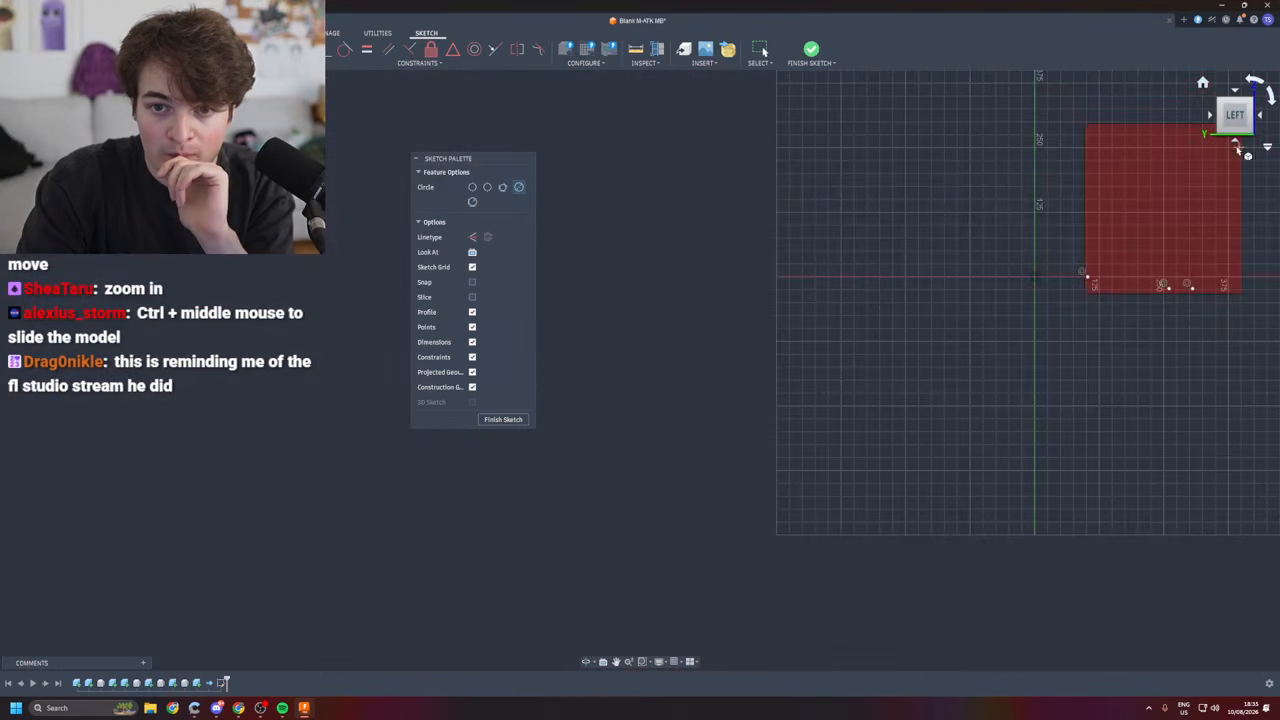
{"action": "scroll", "coordinate": [1237, 148], "scroll_direction": "up", "scroll_amount": 5}
{"action": "scroll", "coordinate": [1275, 306], "scroll_direction": "down", "scroll_amount": 5}
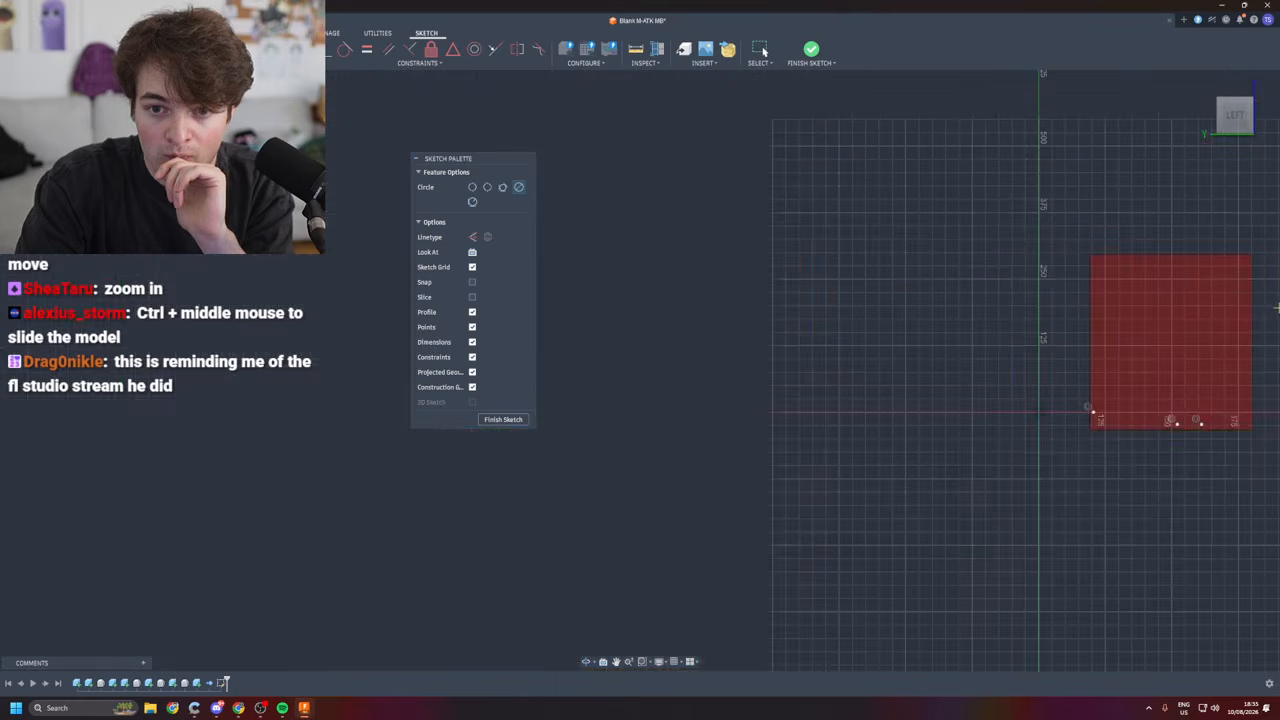
{"action": "scroll", "coordinate": [1270, 280], "scroll_direction": "down", "scroll_amount": 4}
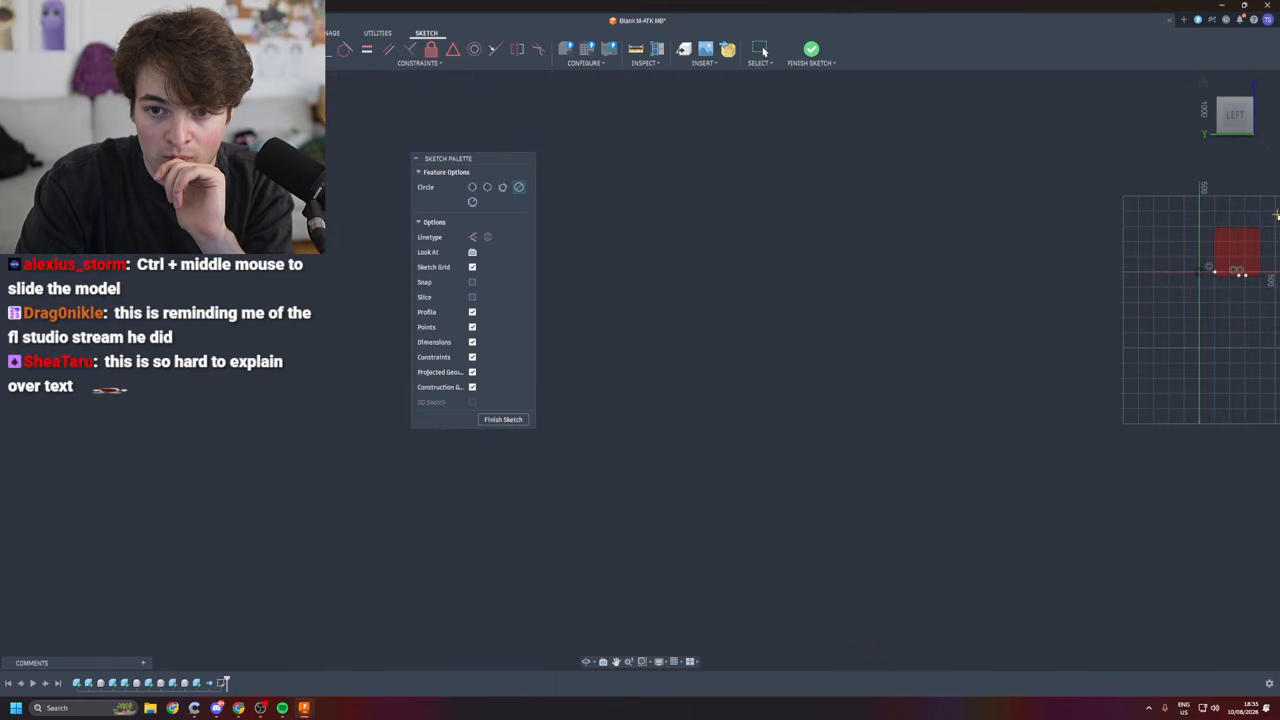
{"action": "scroll", "coordinate": [1272, 236], "scroll_direction": "up", "scroll_amount": 6}
{"action": "scroll", "coordinate": [1205, 585], "scroll_direction": "up", "scroll_amount": 4}
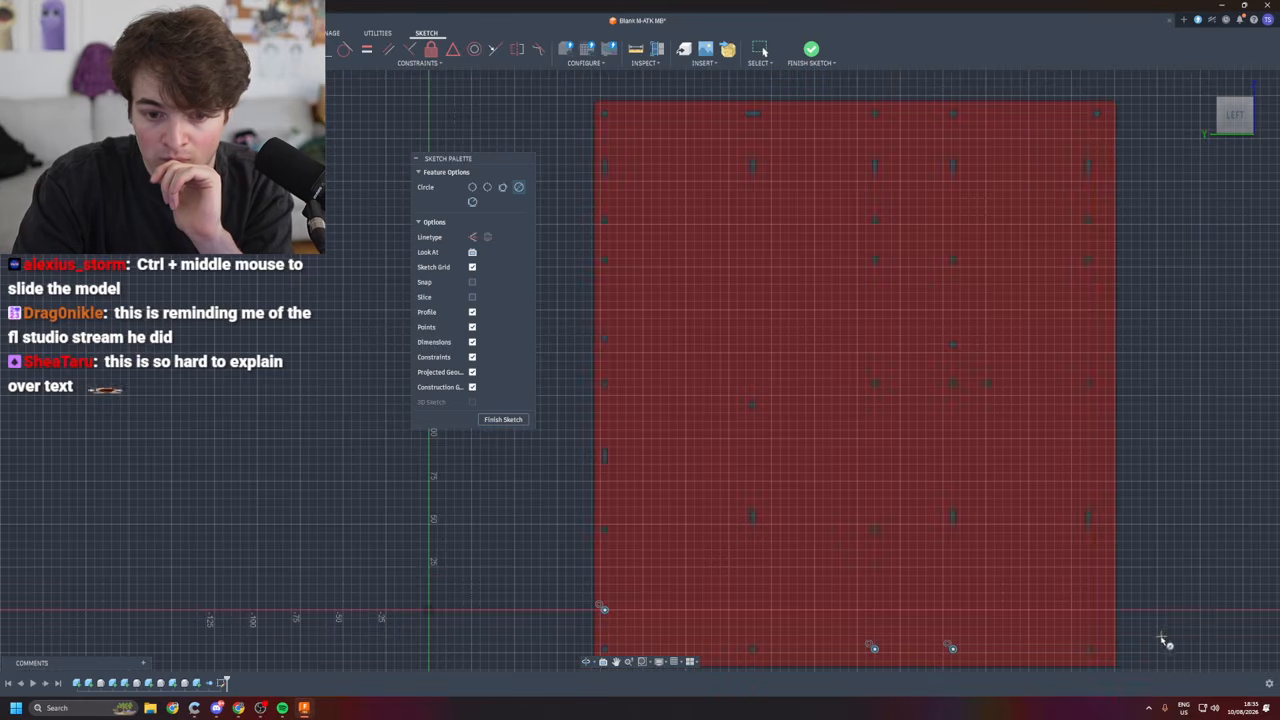
{"action": "scroll", "coordinate": [1140, 660], "scroll_direction": "up", "scroll_amount": 1}
{"action": "scroll", "coordinate": [1103, 525], "scroll_direction": "down", "scroll_amount": 1}
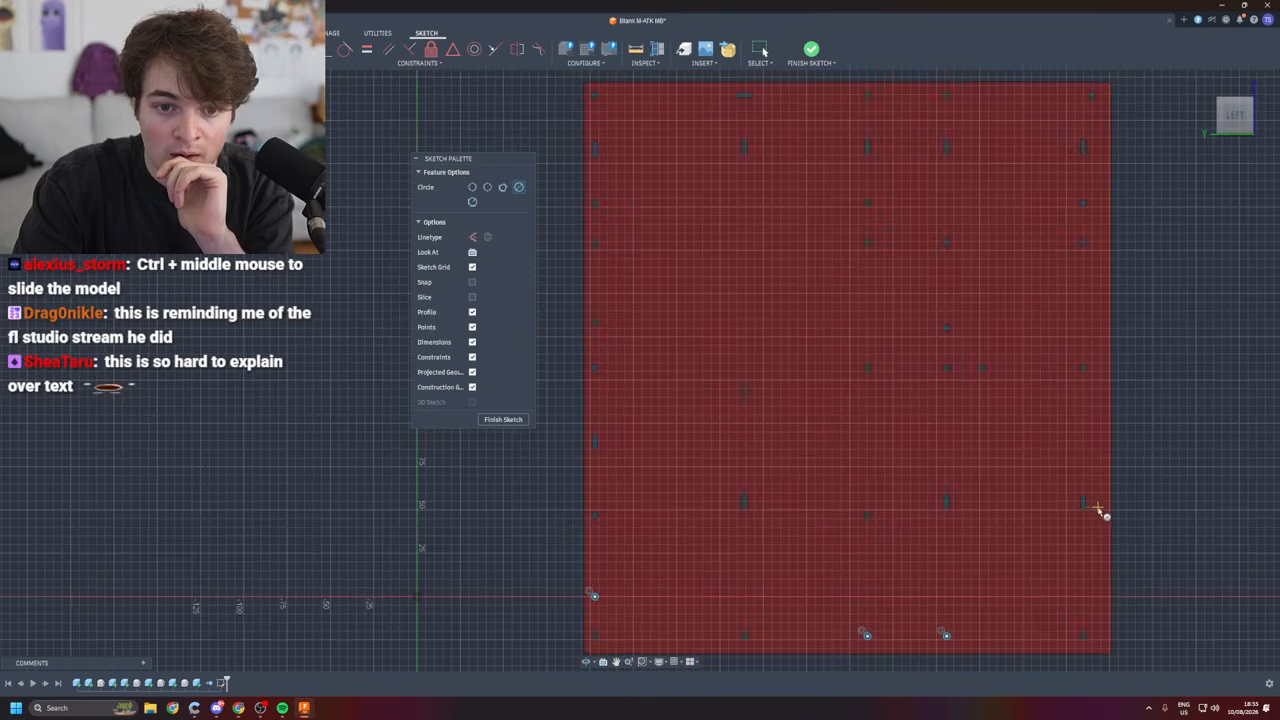
- Sketch hole-sized circles over the second and fourth holes of the five-hole middle row and the second hole of the four-hole row above
{"action": "left_click", "coordinate": [982, 369]}
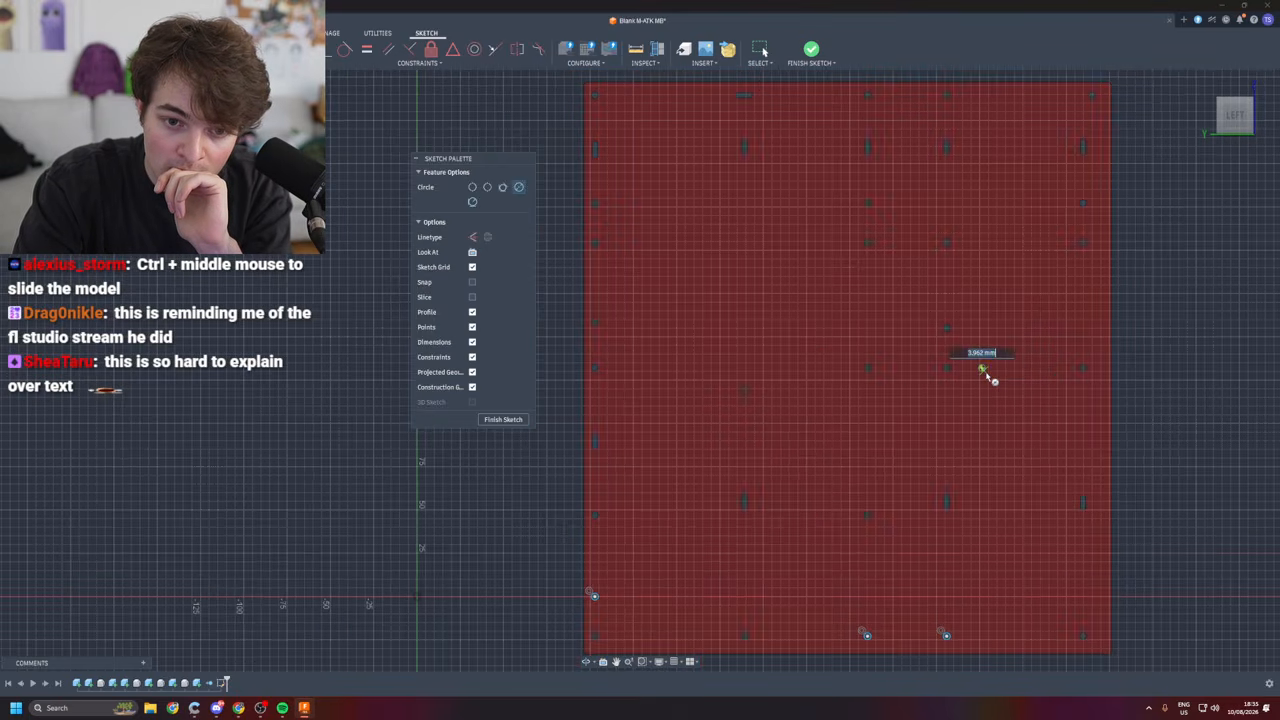
{"action": "left_click", "coordinate": [871, 372]}
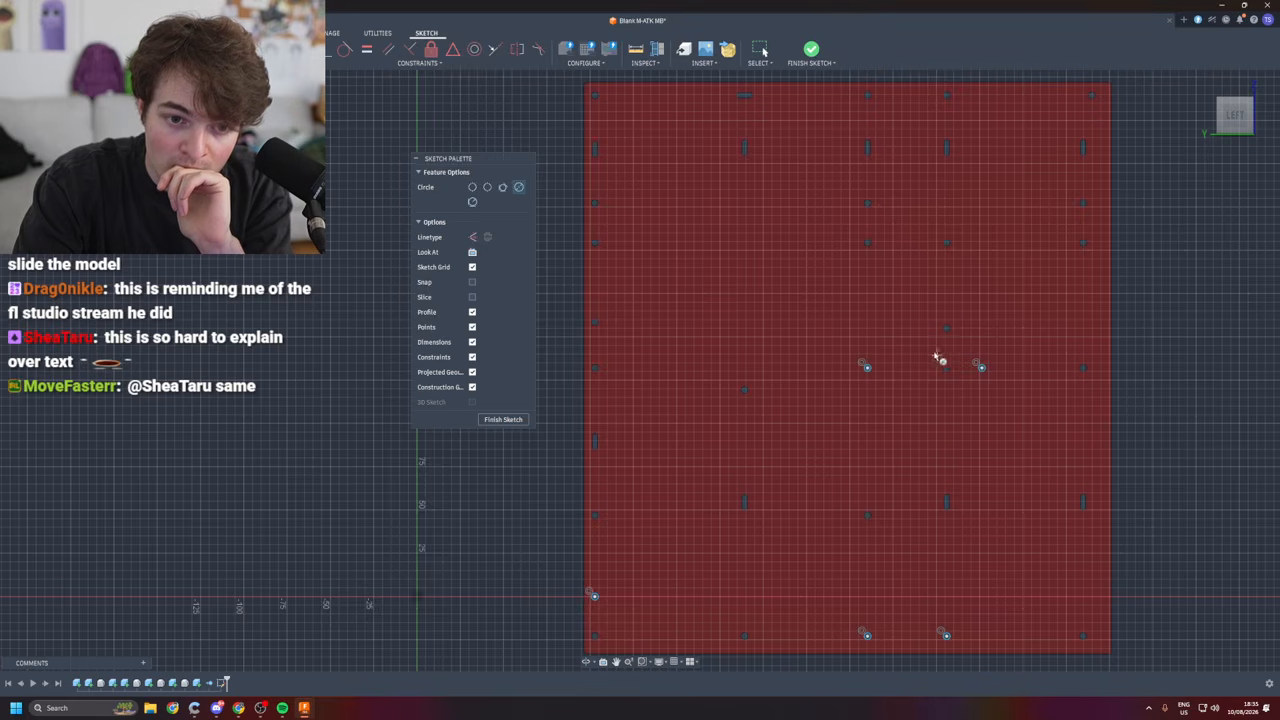
{"action": "left_click", "coordinate": [868, 245]}
{"action": "left_click", "coordinate": [874, 252]}
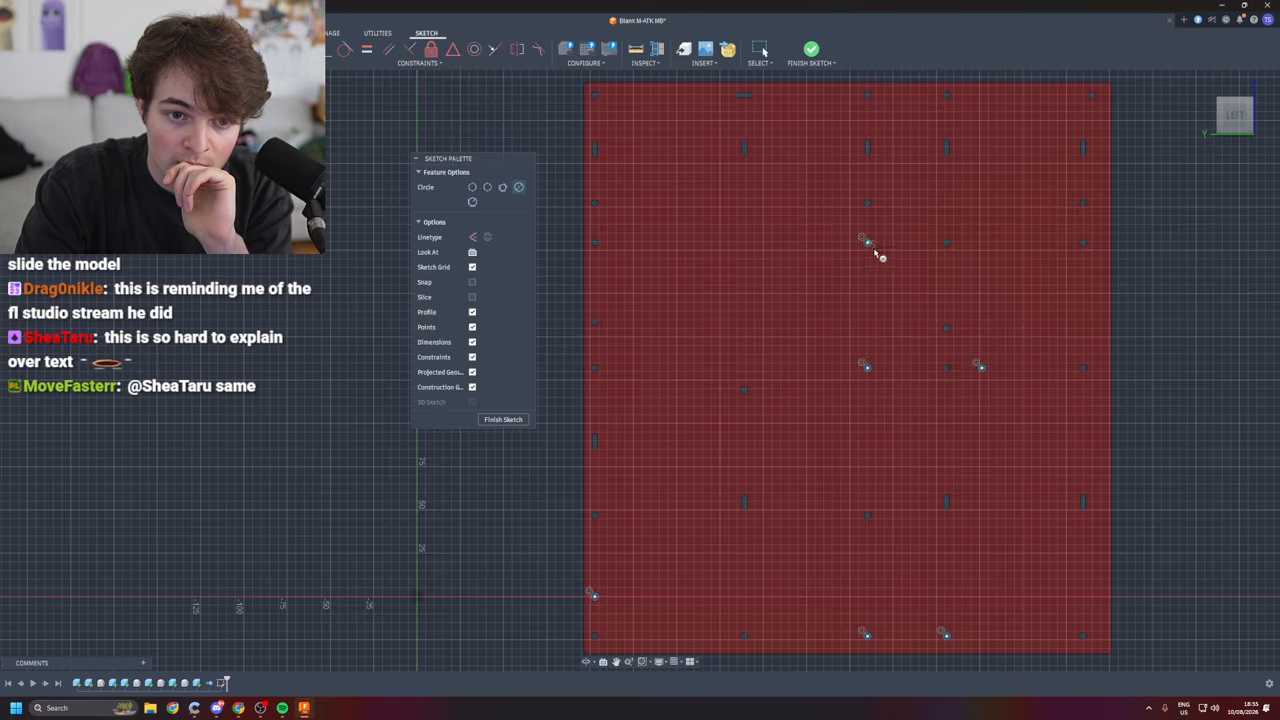
- Sketch hole-sized circles over the left-edge holes of the four-hole row and the five-hole middle row
{"action": "left_click", "coordinate": [594, 245]}
{"action": "left_click", "coordinate": [598, 249]}
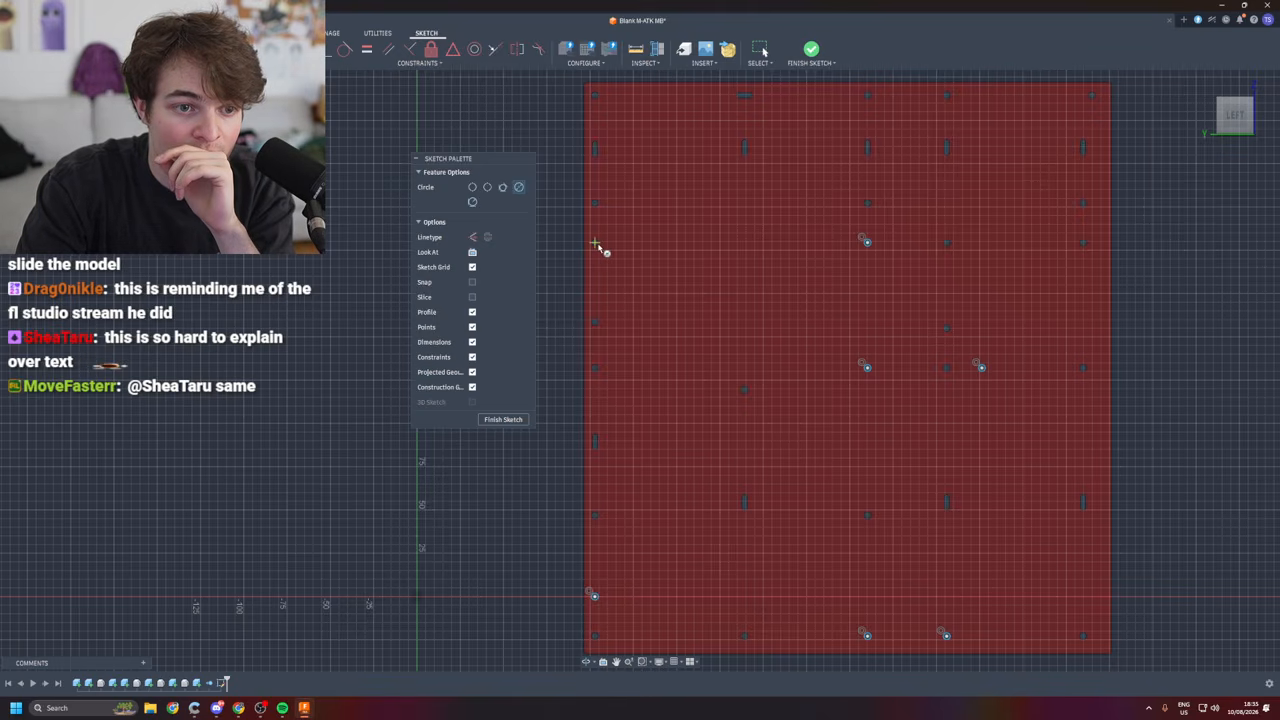
{"action": "left_click", "coordinate": [598, 370]}
{"action": "left_click", "coordinate": [601, 373]}
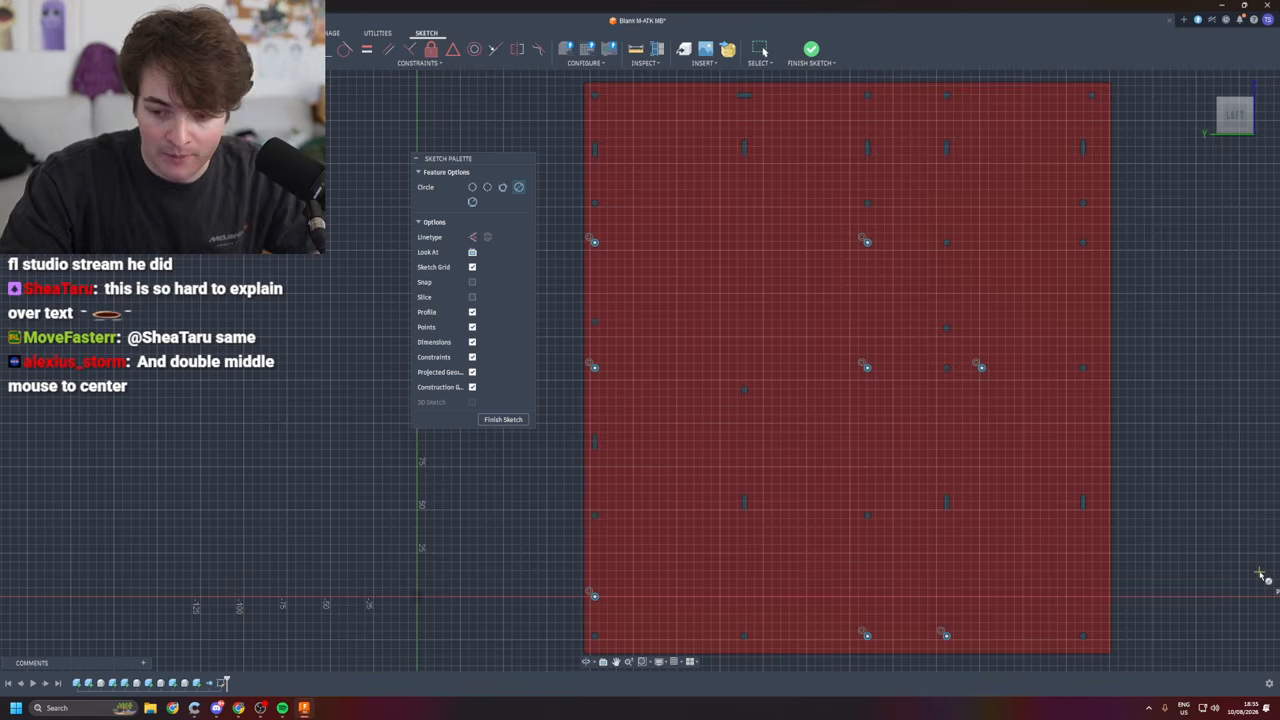
- Move the sketch palette clear of the plate and finish the sketch
{"action": "middle_click", "coordinate": [805, 484]}
{"action": "middle_click", "coordinate": [805, 484]}
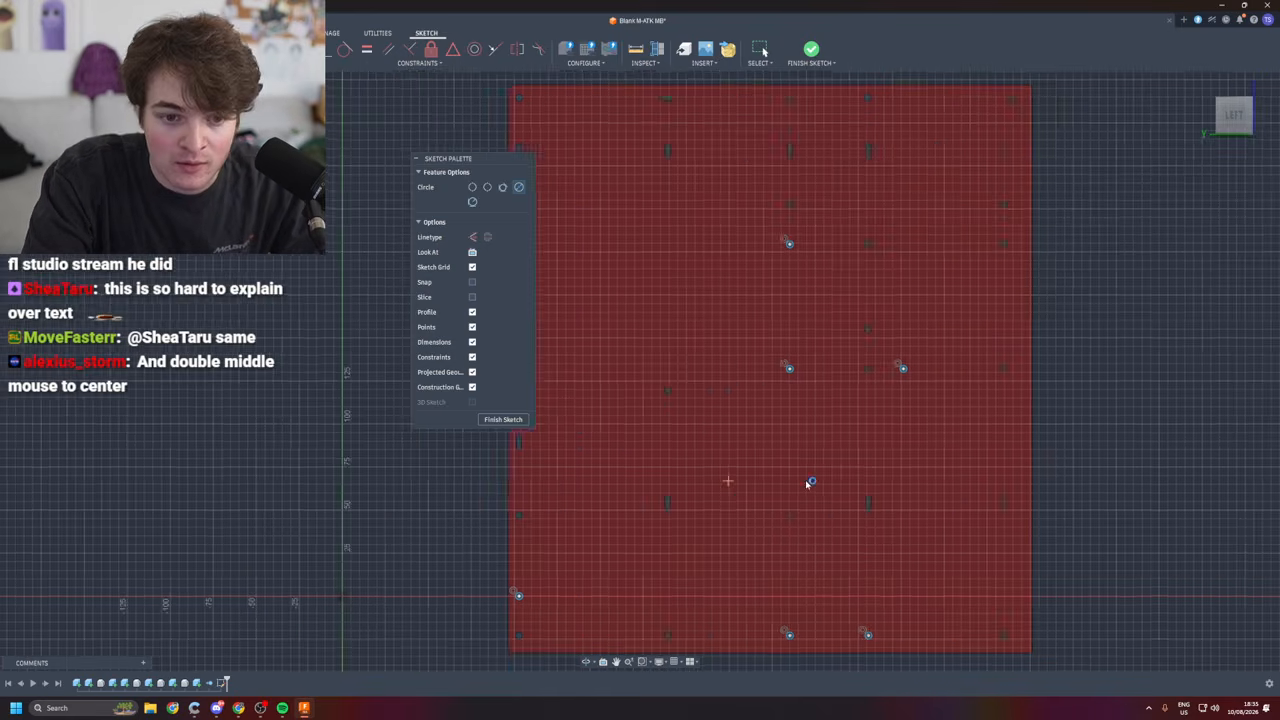
{"action": "mouse_move", "coordinate": [478, 158]}
{"action": "left_mouse_down"}
{"action": "mouse_move", "coordinate": [1134, 222]}
{"action": "mouse_move", "coordinate": [1181, 200]}
{"action": "left_mouse_up"}
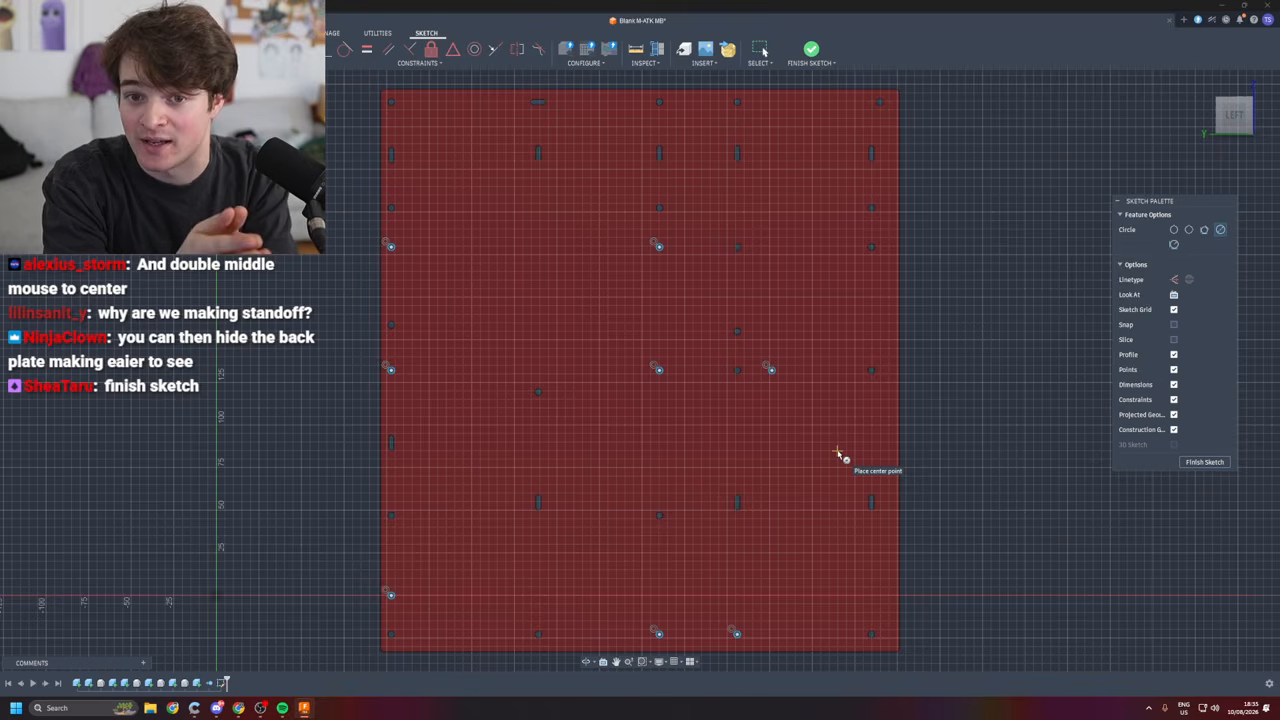
{"action": "left_click", "coordinate": [1205, 462]}
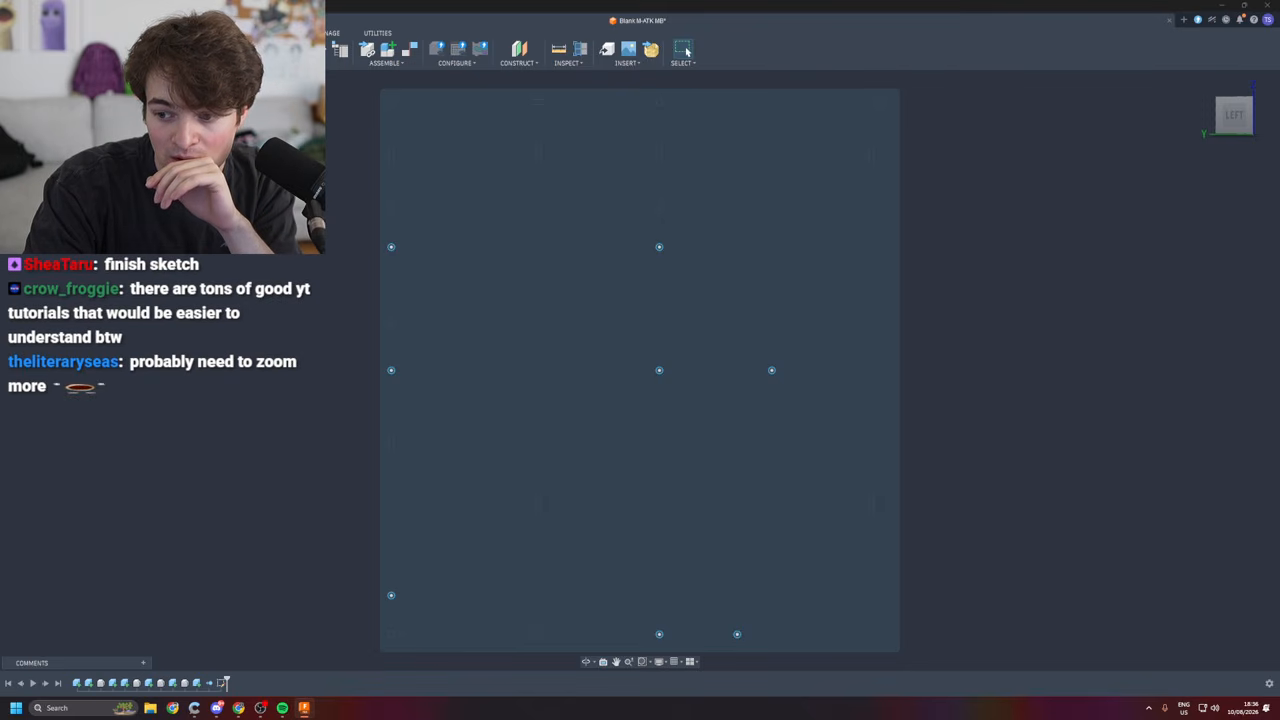
- Toggle the display of Sketch1 to try to isolate the drawn circles from the plate's outline
{"action": "scroll", "coordinate": [690, 365], "scroll_direction": "up", "scroll_amount": 2}
{"action": "scroll", "coordinate": [697, 377], "scroll_direction": "down", "scroll_amount": 3}
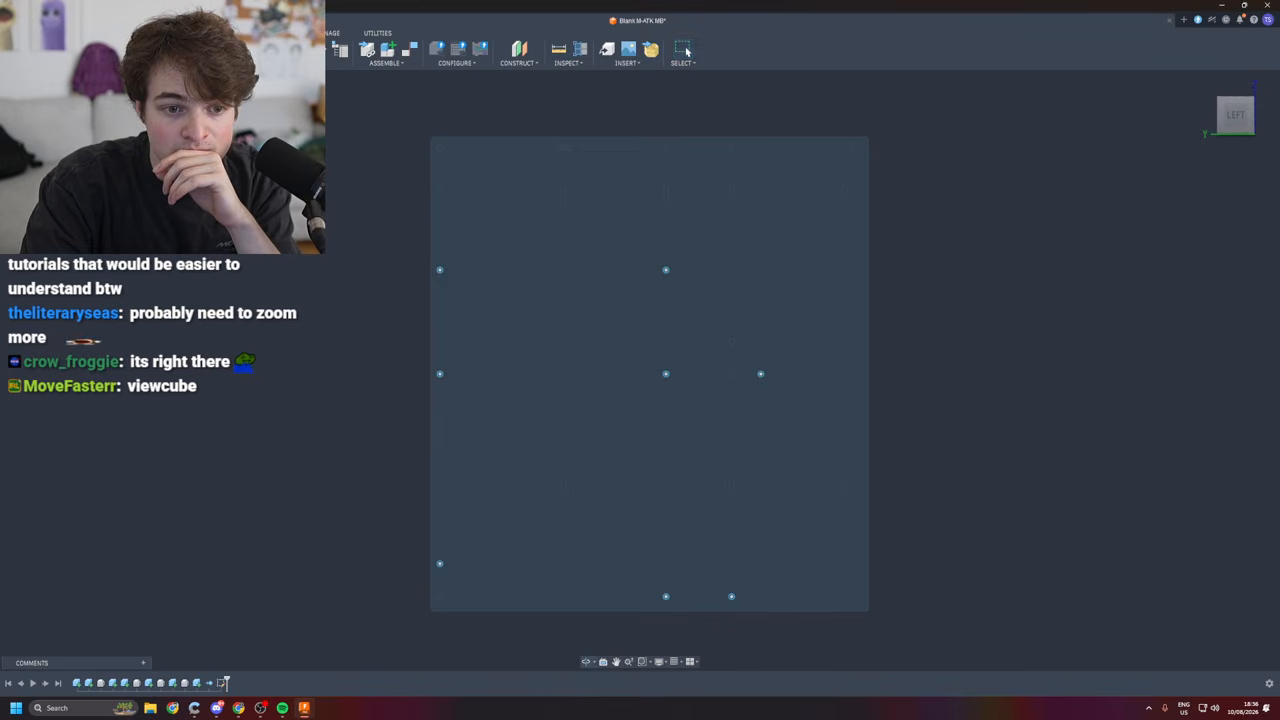
{"action": "scroll", "coordinate": [911, 398], "scroll_direction": "up", "scroll_amount": 2}
{"action": "scroll", "coordinate": [638, 380], "scroll_direction": "up", "scroll_amount": 1}
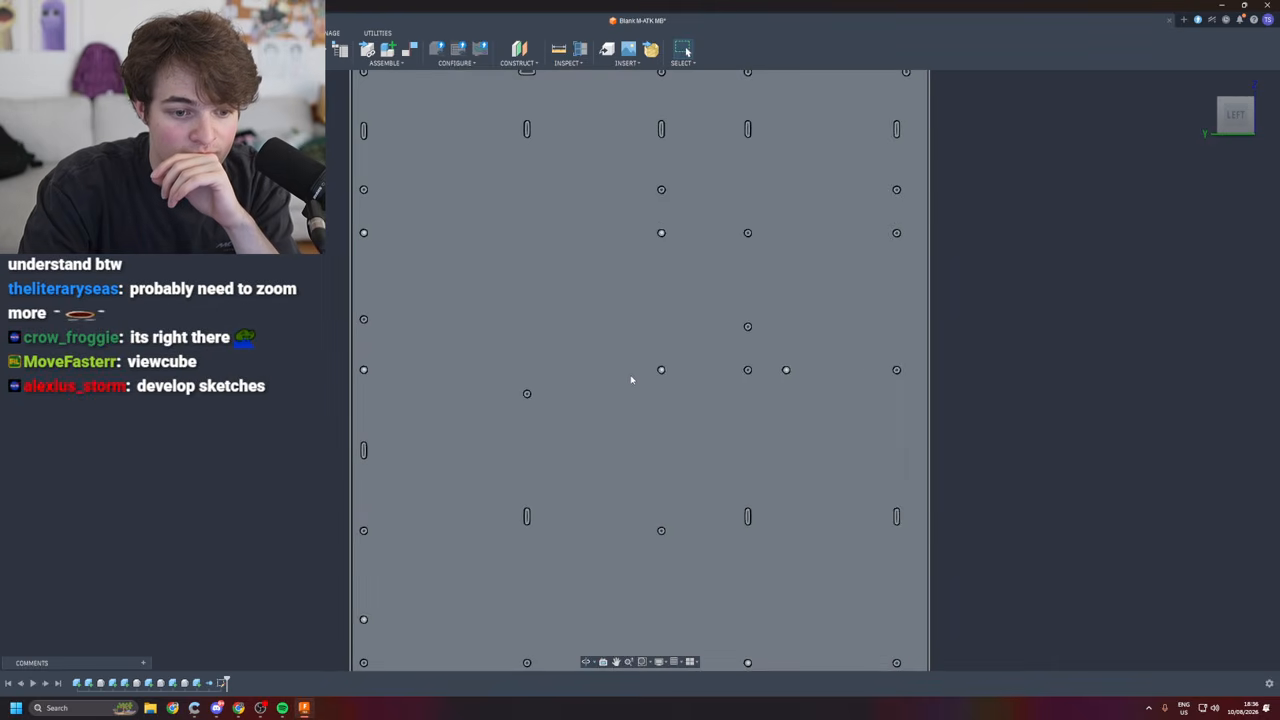
{"action": "scroll", "coordinate": [632, 379], "scroll_direction": "down", "scroll_amount": 2}
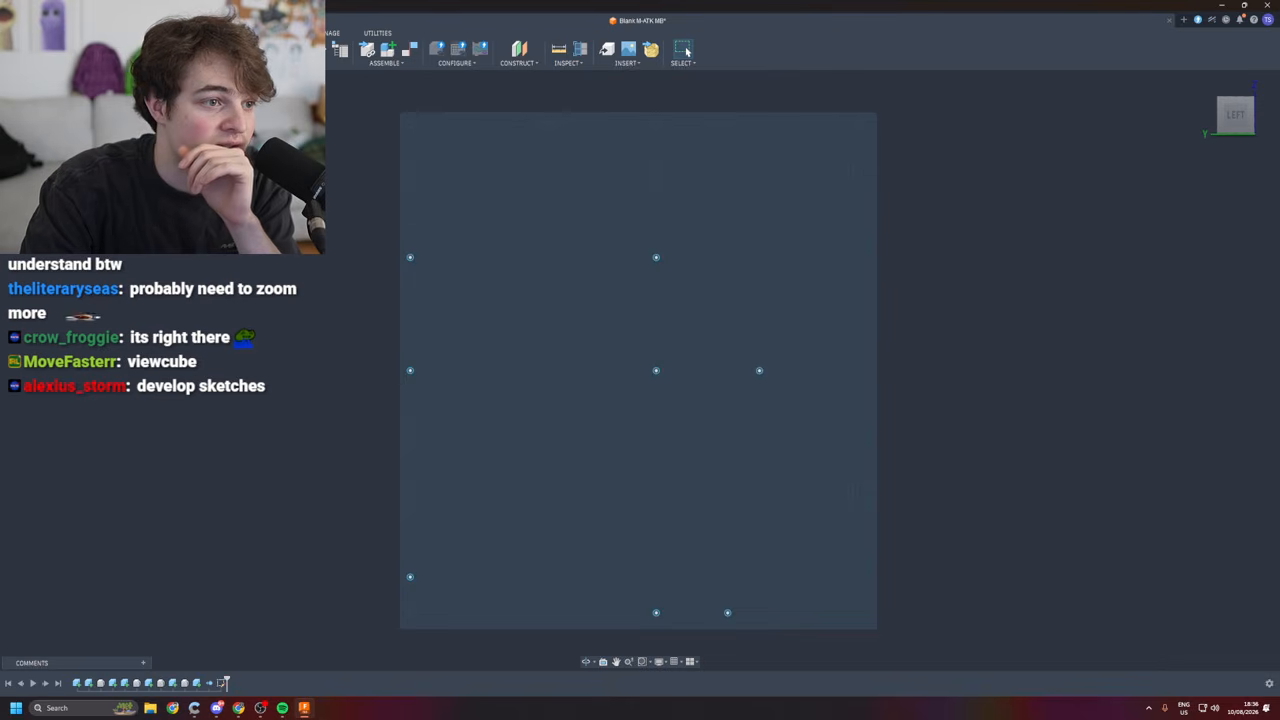
{"action": "right_click", "coordinate": [83, 220]}
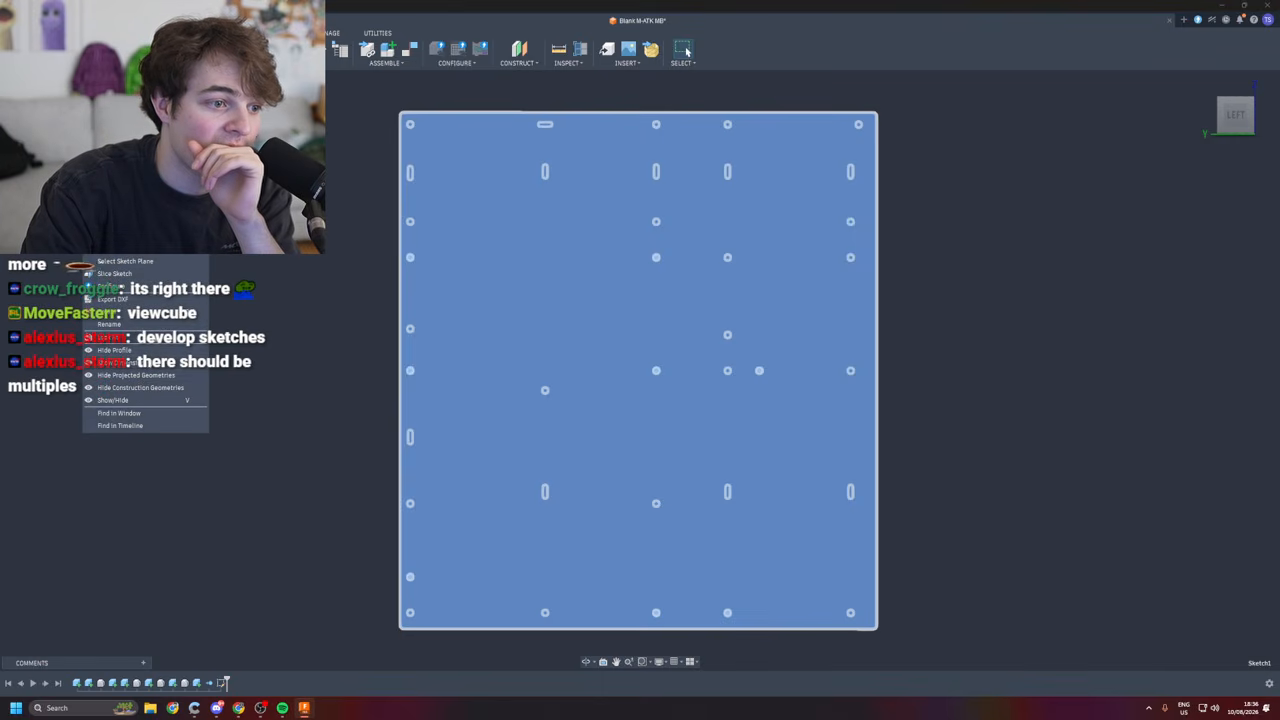
{"action": "left_click", "coordinate": [141, 400]}
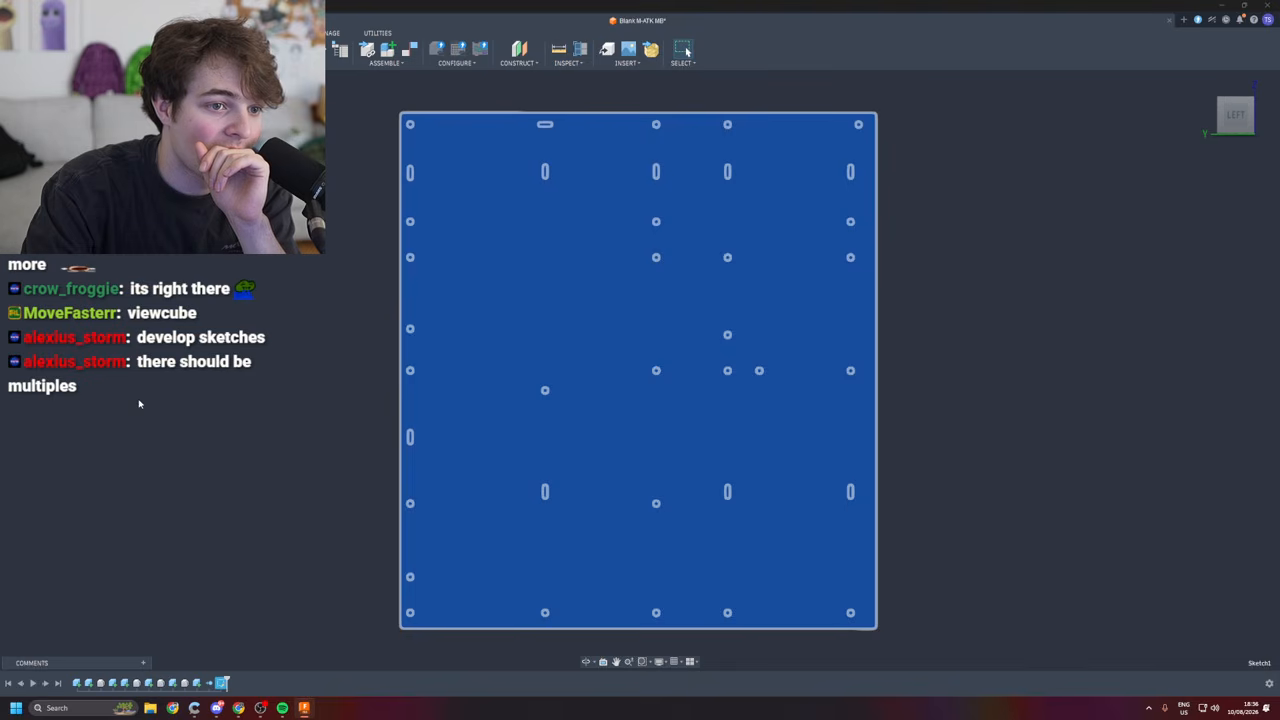
{"action": "right_click", "coordinate": [83, 220]}
{"action": "left_click", "coordinate": [130, 389]}
{"action": "left_click", "coordinate": [372, 326]}
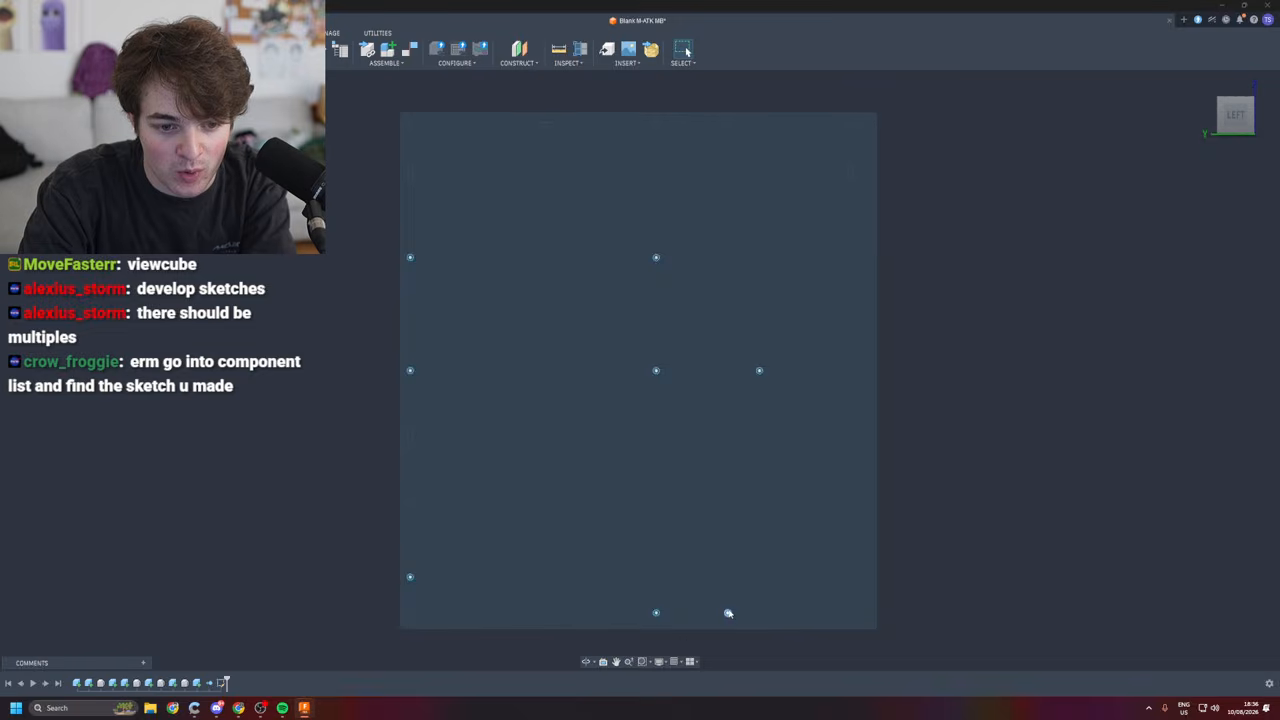
{"action": "scroll", "coordinate": [748, 390], "scroll_direction": "up", "scroll_amount": 2}
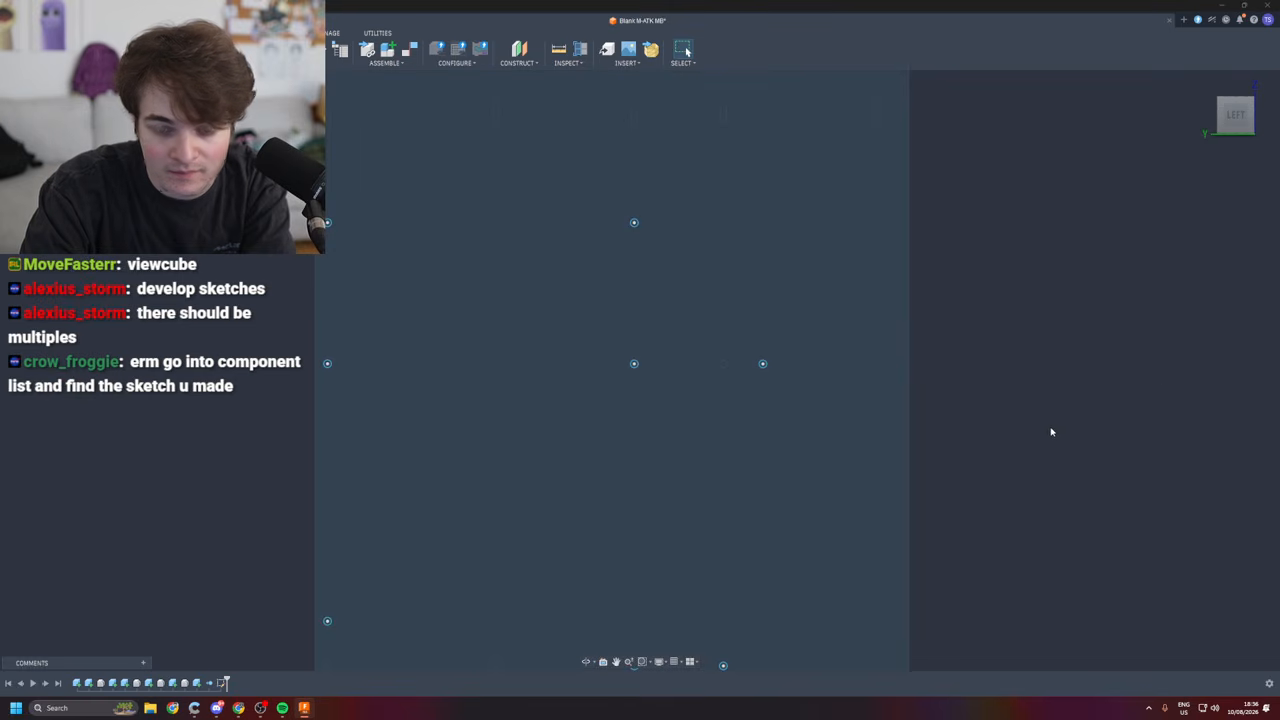
{"action": "scroll", "coordinate": [766, 363], "scroll_direction": "up", "scroll_amount": 5}
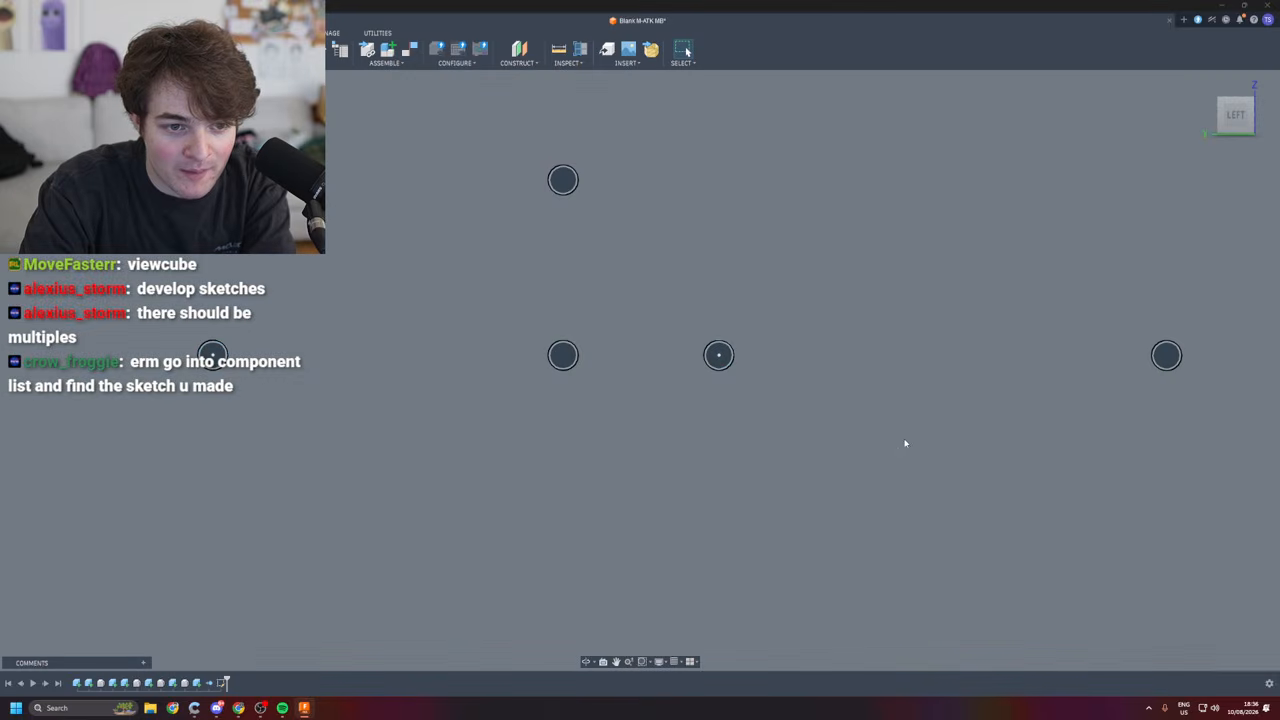
{"action": "scroll", "coordinate": [469, 400], "scroll_direction": "down", "scroll_amount": 5}
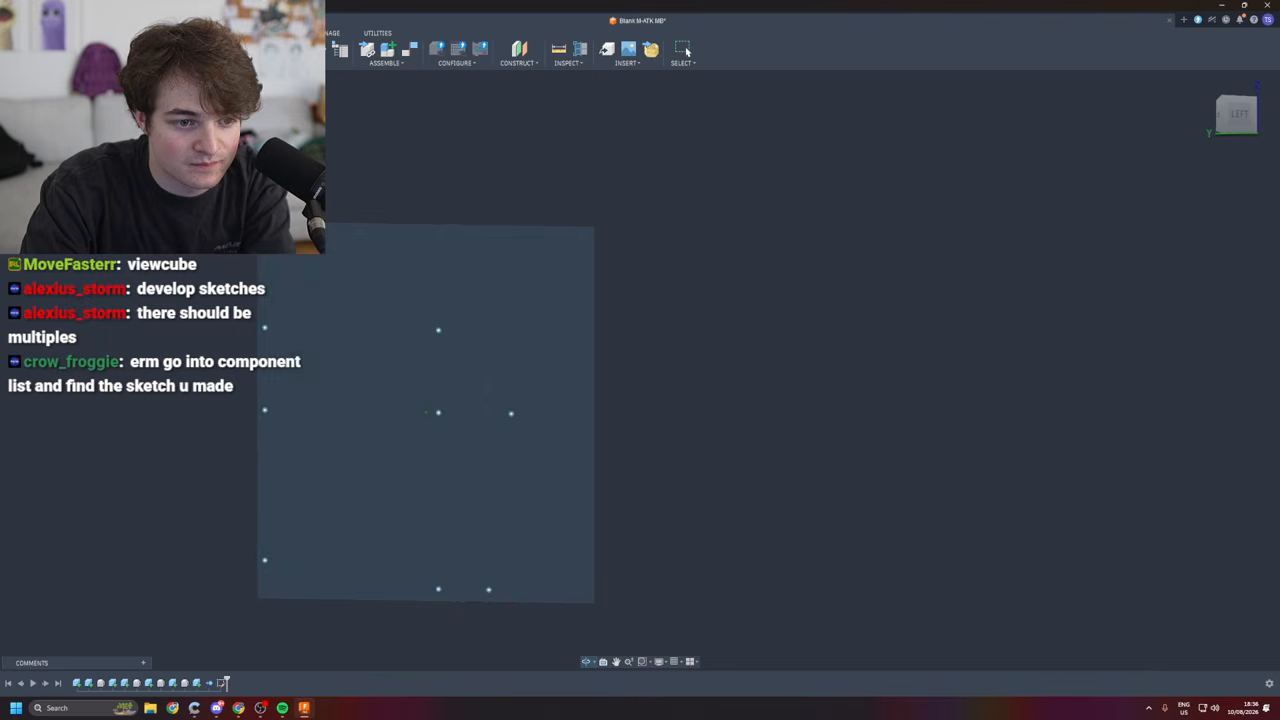
{"action": "middle_click_drag", "start_coordinate": [946, 327], "coordinate": [932, 340], "text": "shift"}
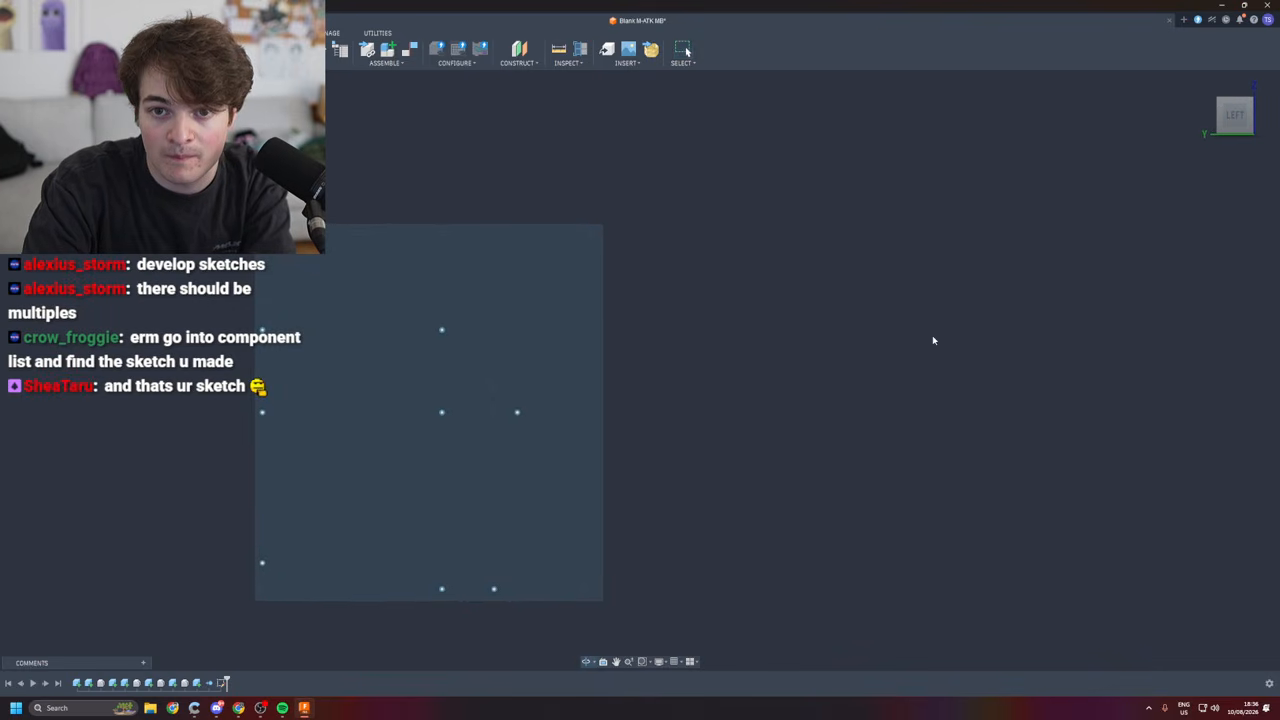
{"action": "middle_click", "coordinate": [935, 340]}
{"action": "middle_click", "coordinate": [935, 340]}
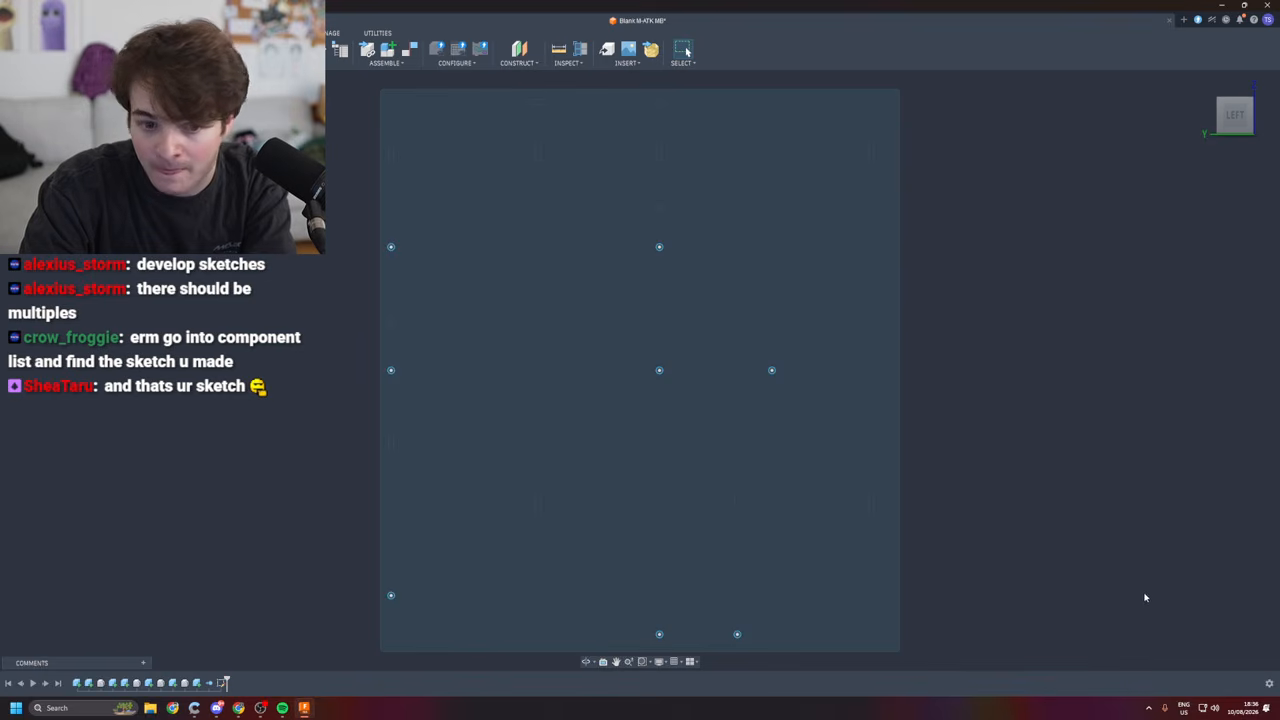
- Try toggling visibility and selecting the large background profile that surrounds the sketched circles
{"action": "key", "text": "v"}
{"action": "key", "text": "v"}
{"action": "key", "text": "v"}
{"action": "left_click", "coordinate": [848, 111]}
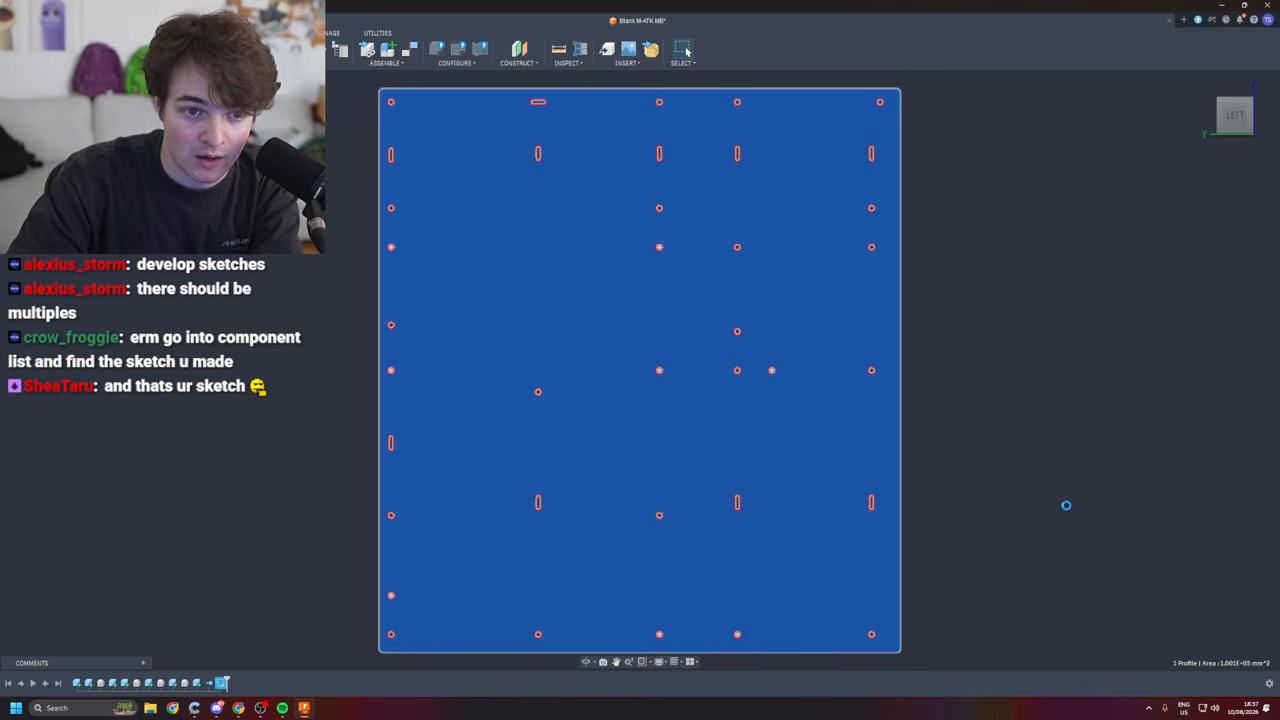
{"action": "left_click", "coordinate": [1009, 580]}
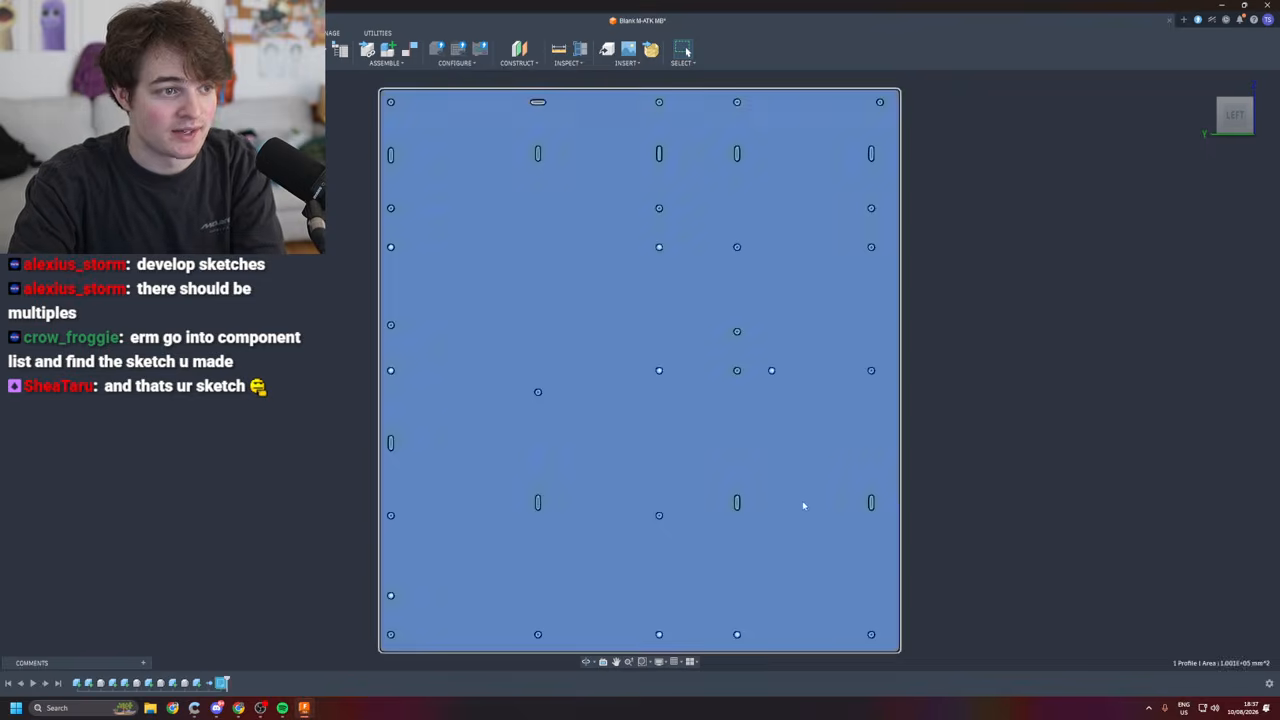
{"action": "left_click", "coordinate": [803, 506]}
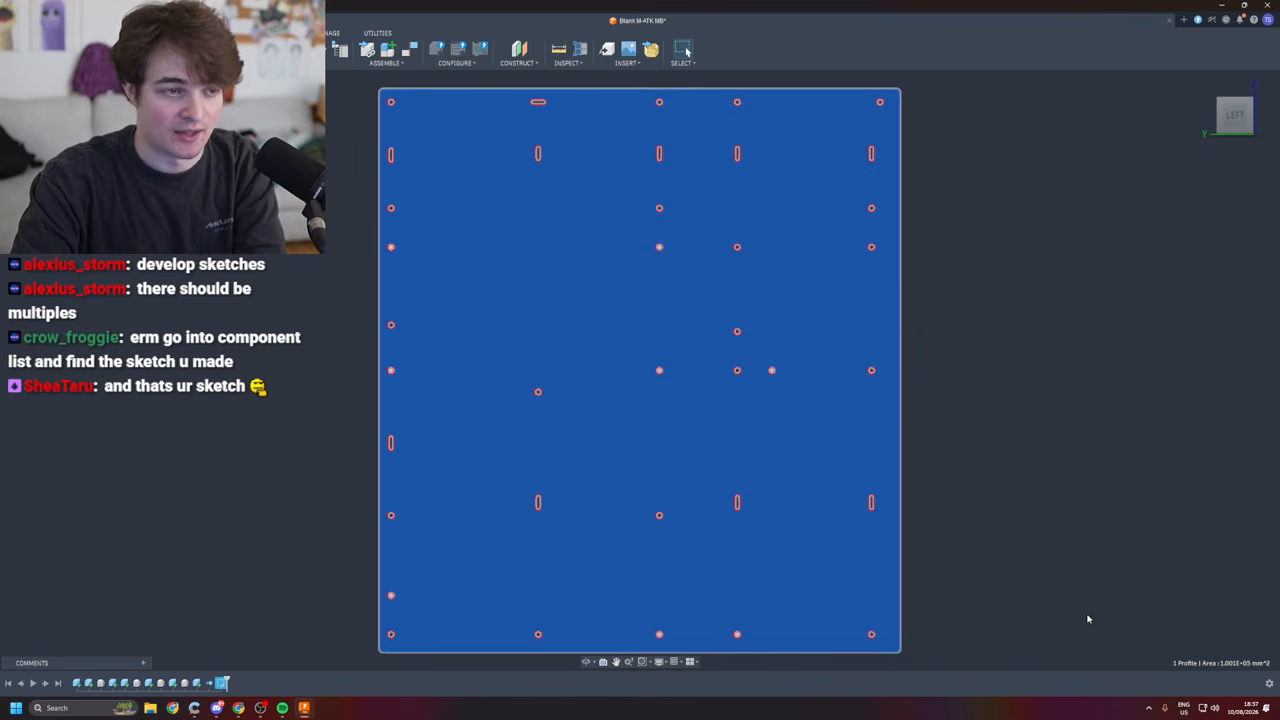
{"action": "left_click", "coordinate": [1090, 618]}
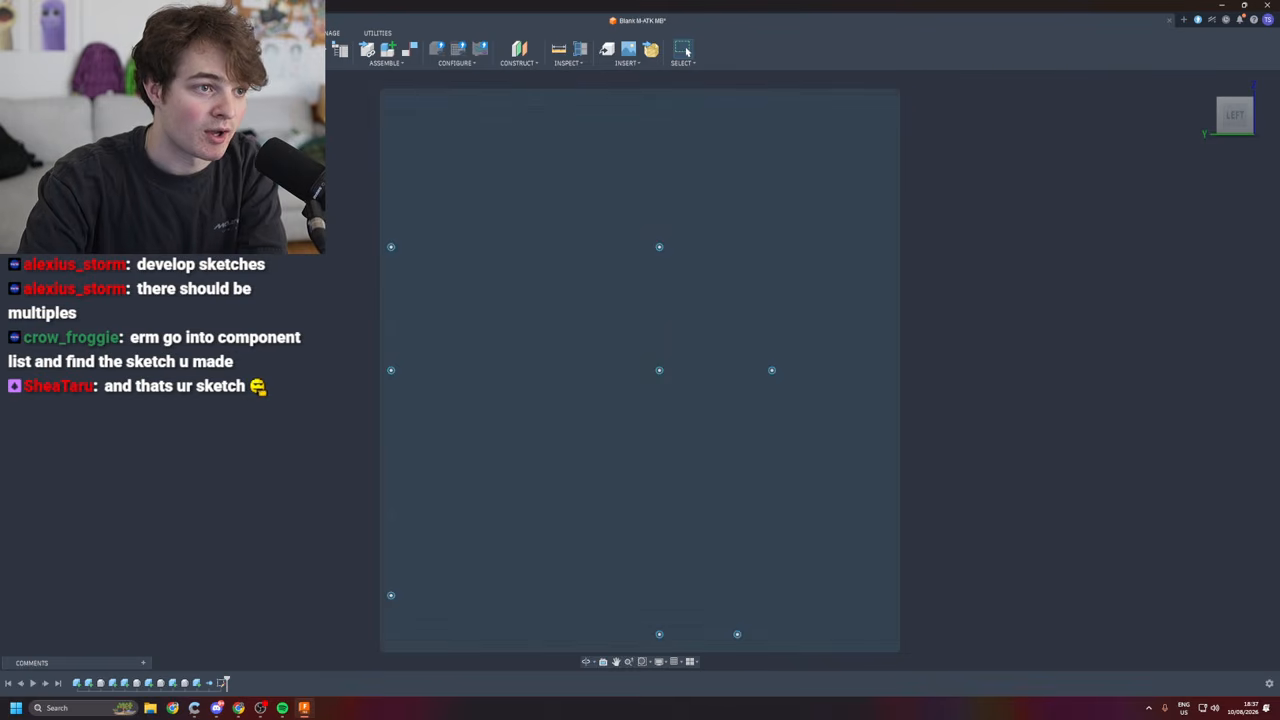
- Create a second sketch on the plate's flat face, try to delete the large background profile, and finish the sketch
{"action": "left_click", "coordinate": [88, 49]}
{"action": "left_click", "coordinate": [486, 209]}
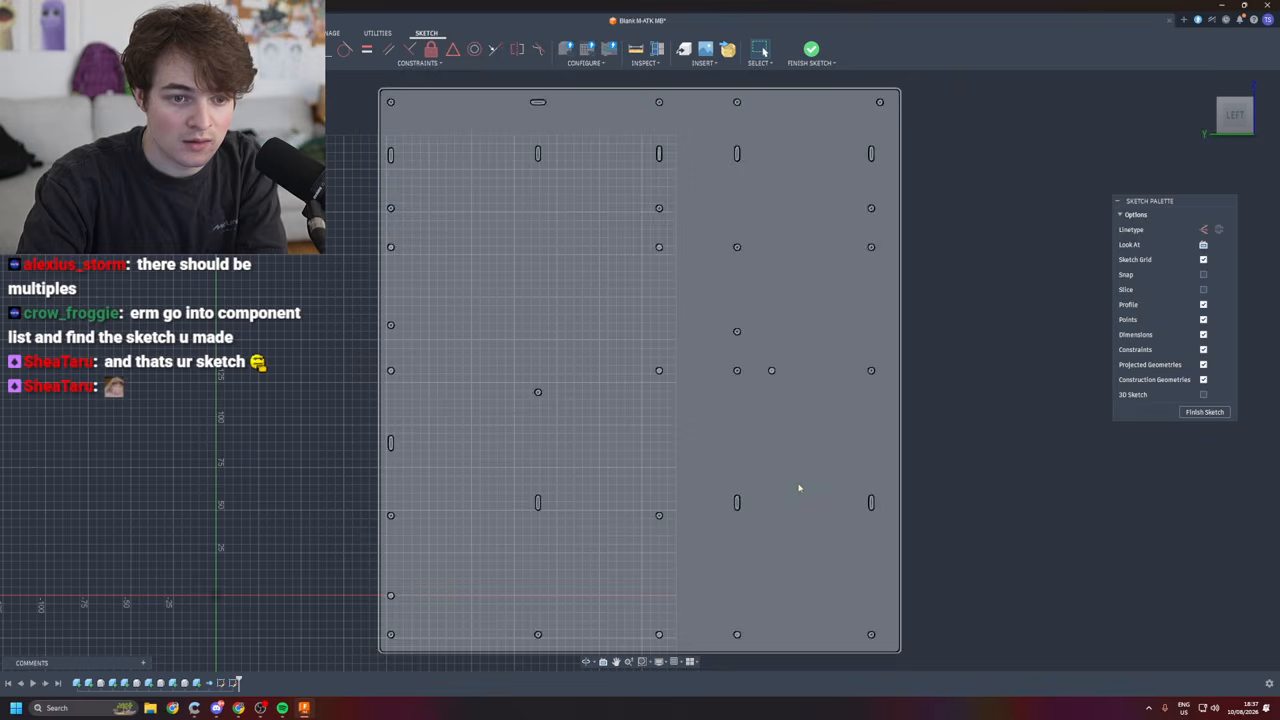
{"action": "left_click", "coordinate": [800, 486]}
{"action": "left_click", "coordinate": [1131, 552]}
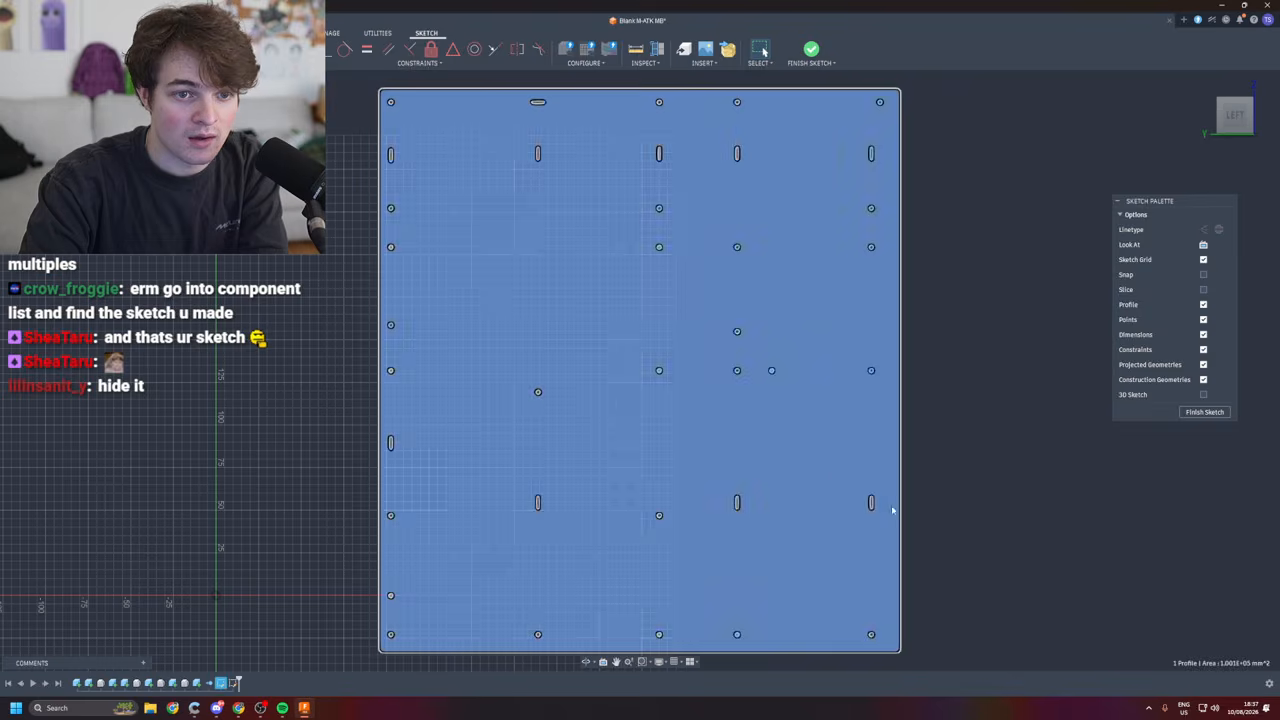
{"action": "left_click", "coordinate": [869, 497]}
{"action": "key", "text": "Delete"}
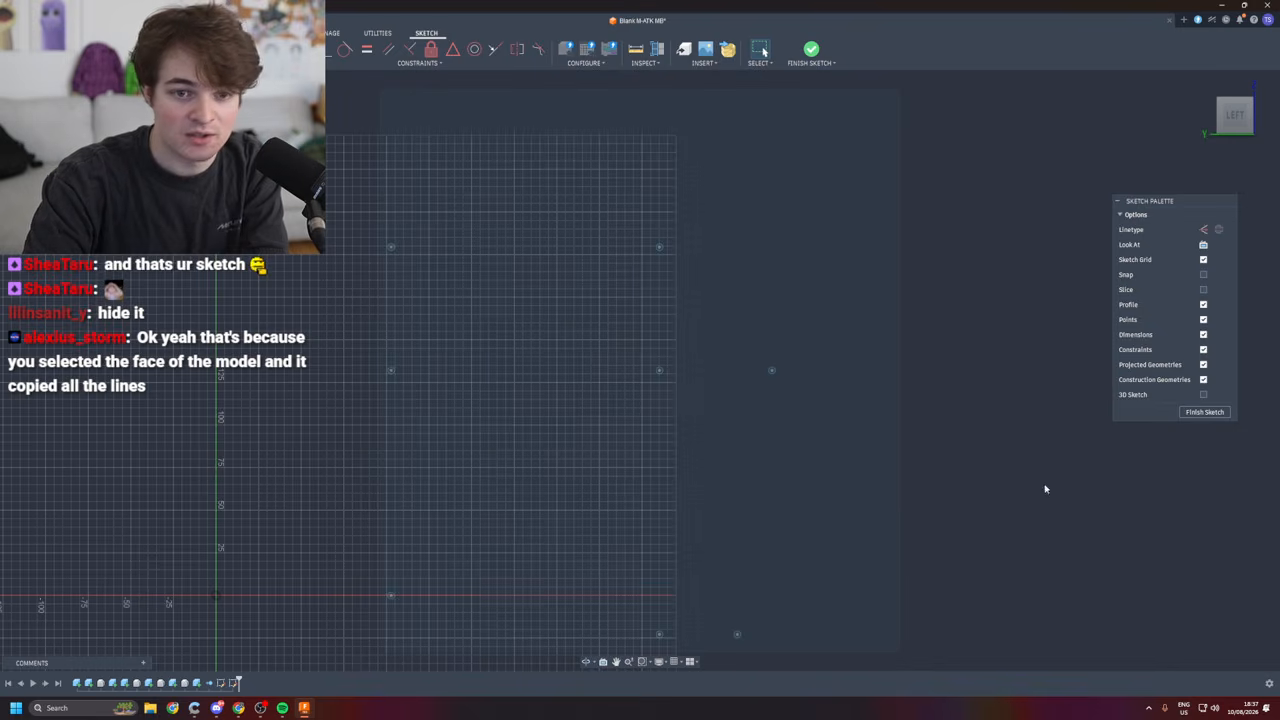
{"action": "left_click", "coordinate": [1203, 412]}
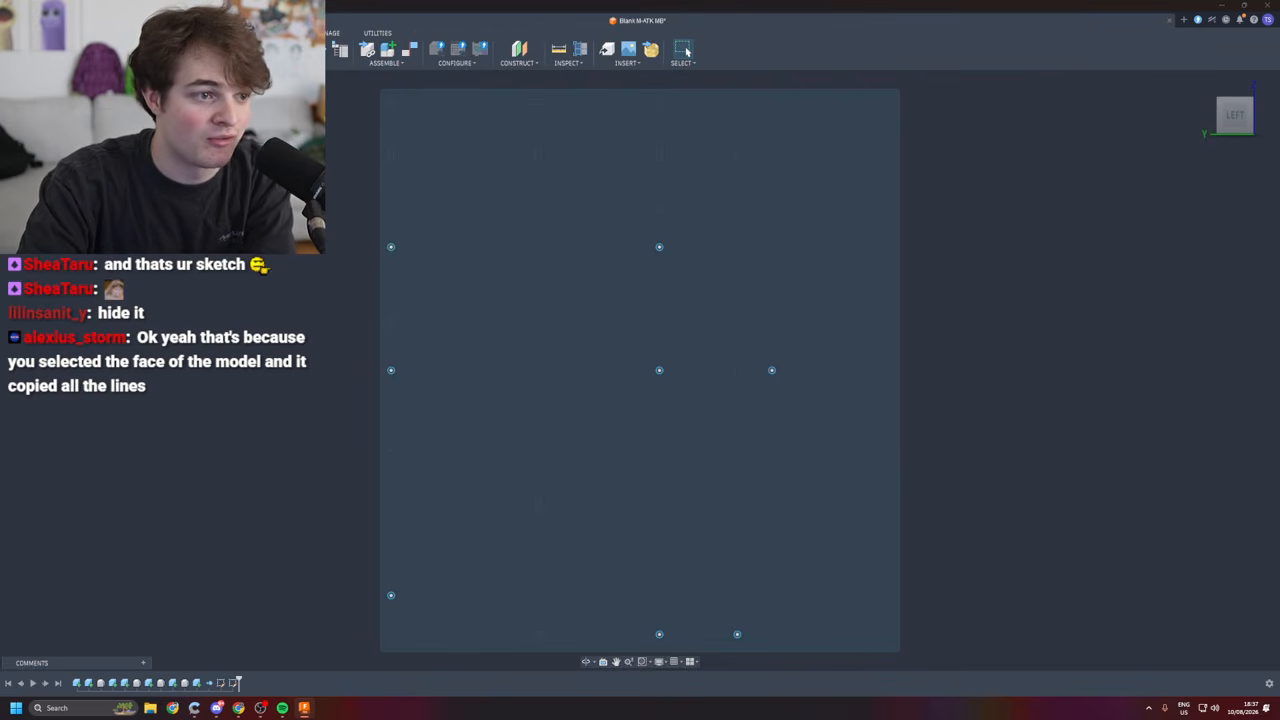
- Delete the second sketch and display the first sketch with the circles
{"action": "key", "text": "v"}
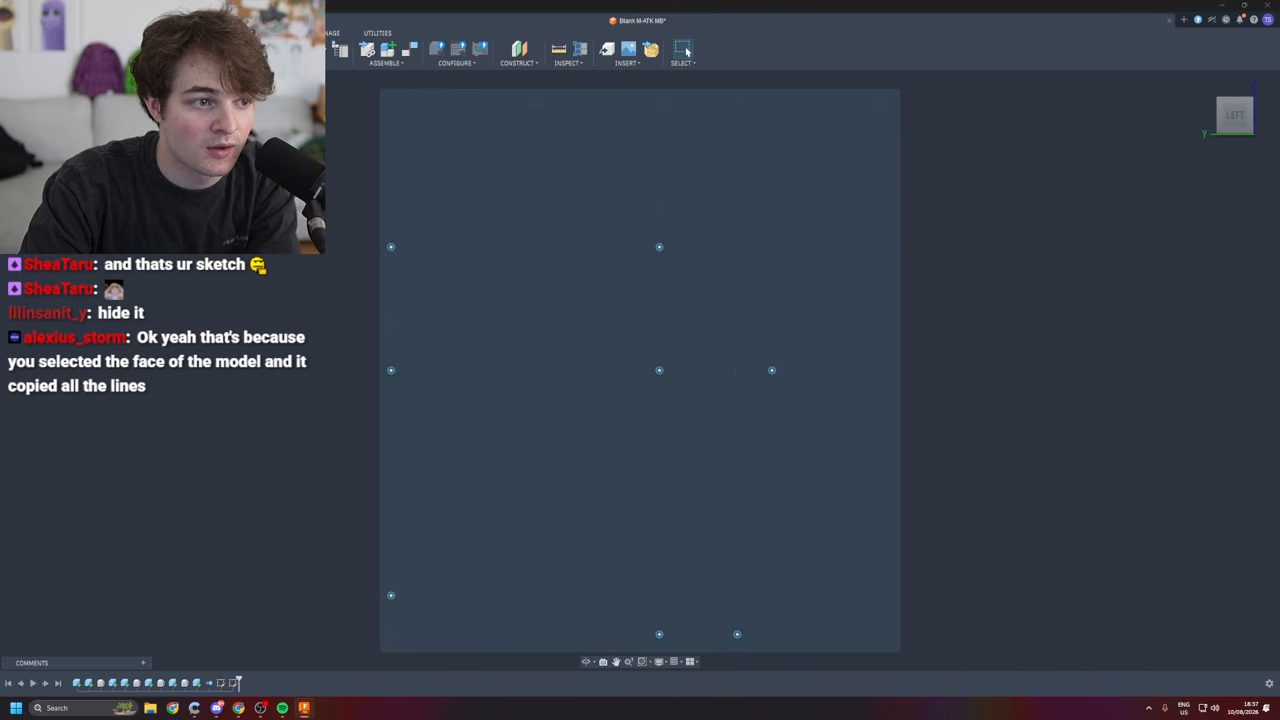
{"action": "key", "text": "v"}
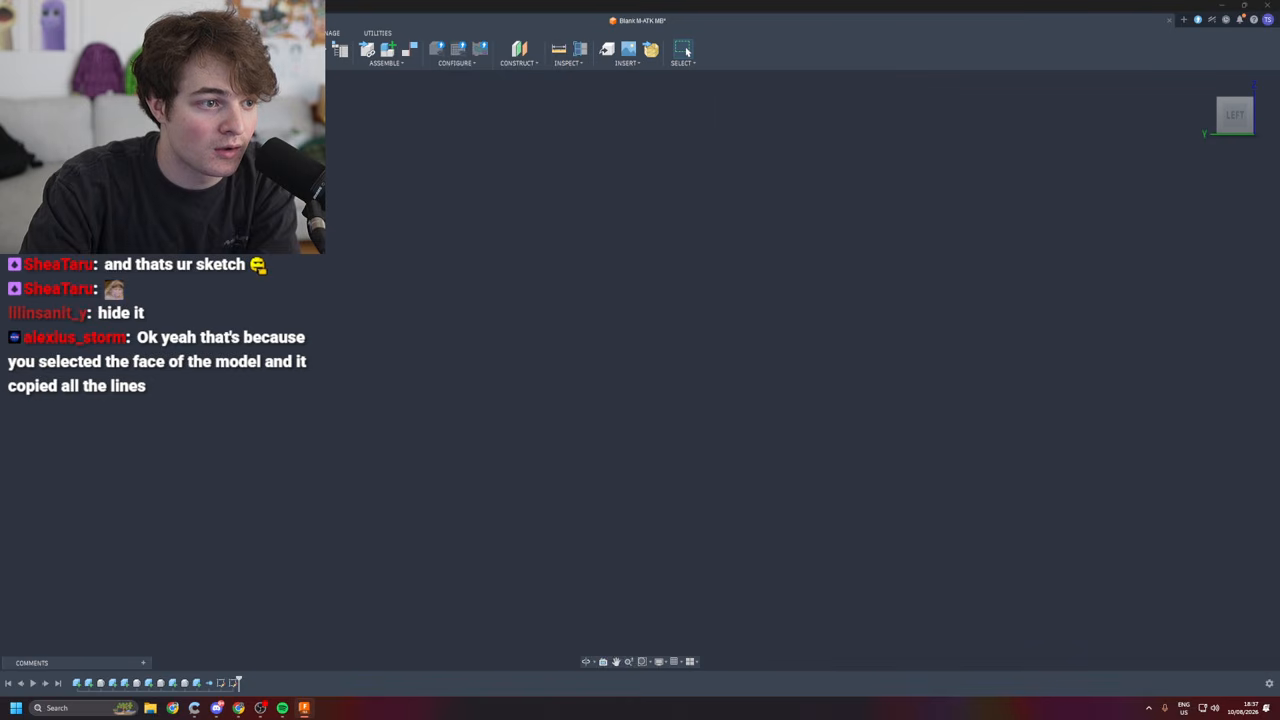
{"action": "left_click", "coordinate": [233, 683]}
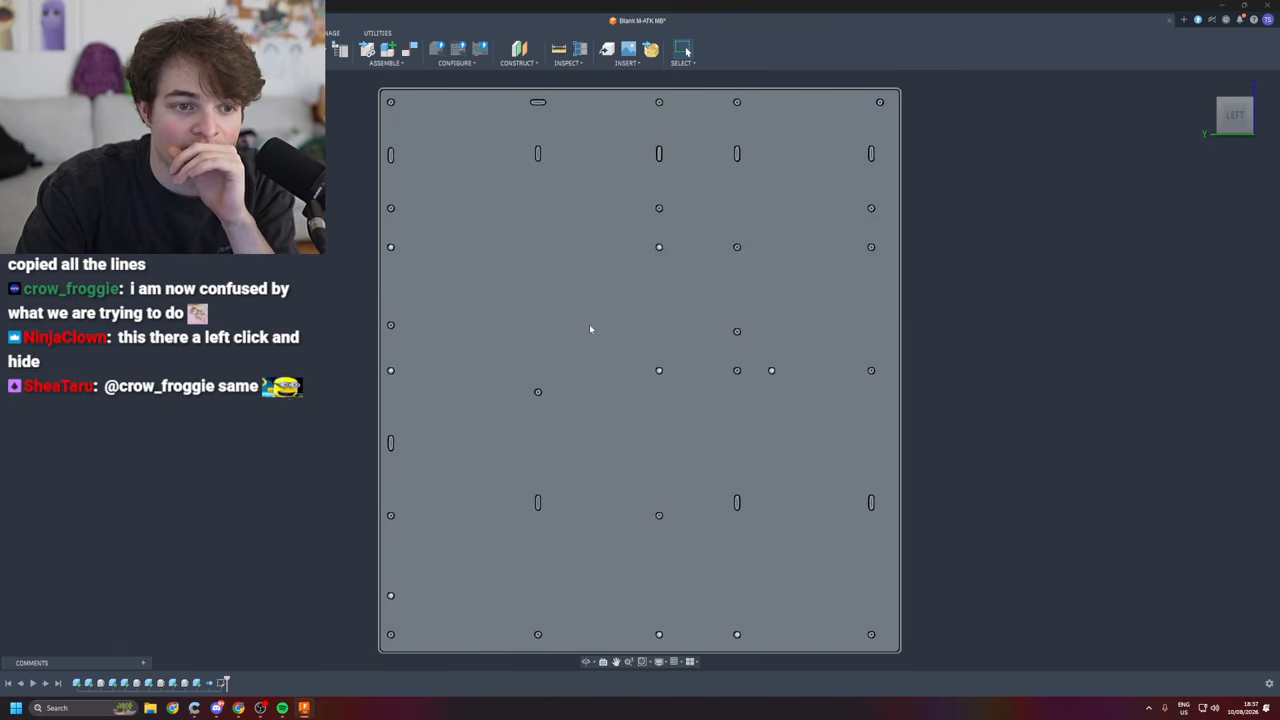
- Delete the sketch containing the marking circles and bring the plate body back into view
{"action": "left_click", "coordinate": [590, 329]}
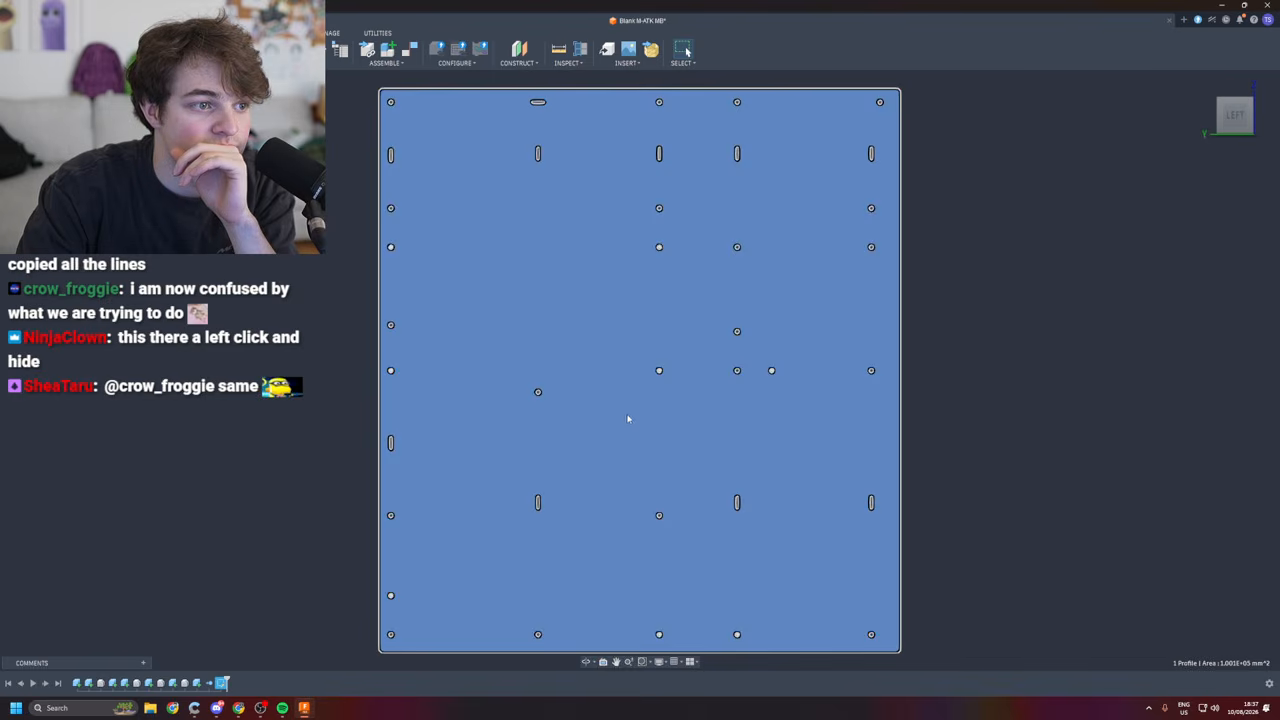
{"action": "right_click", "coordinate": [627, 416]}
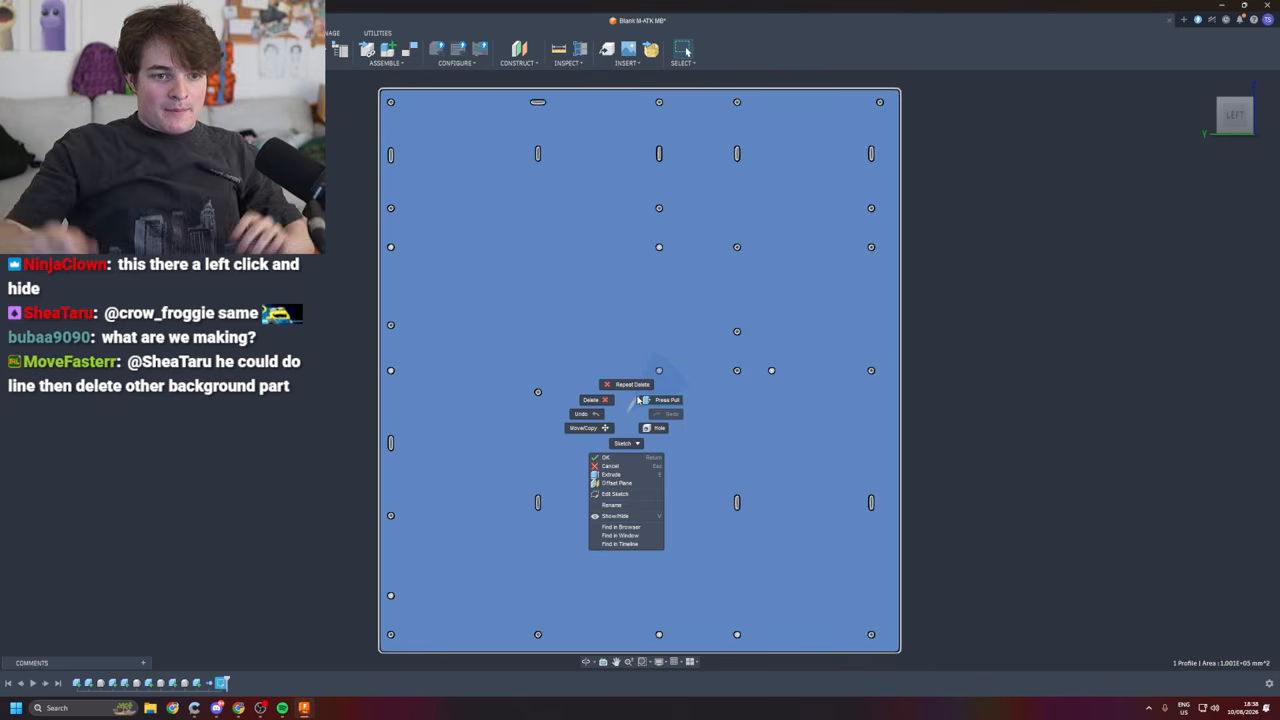
{"action": "left_click", "coordinate": [597, 290]}
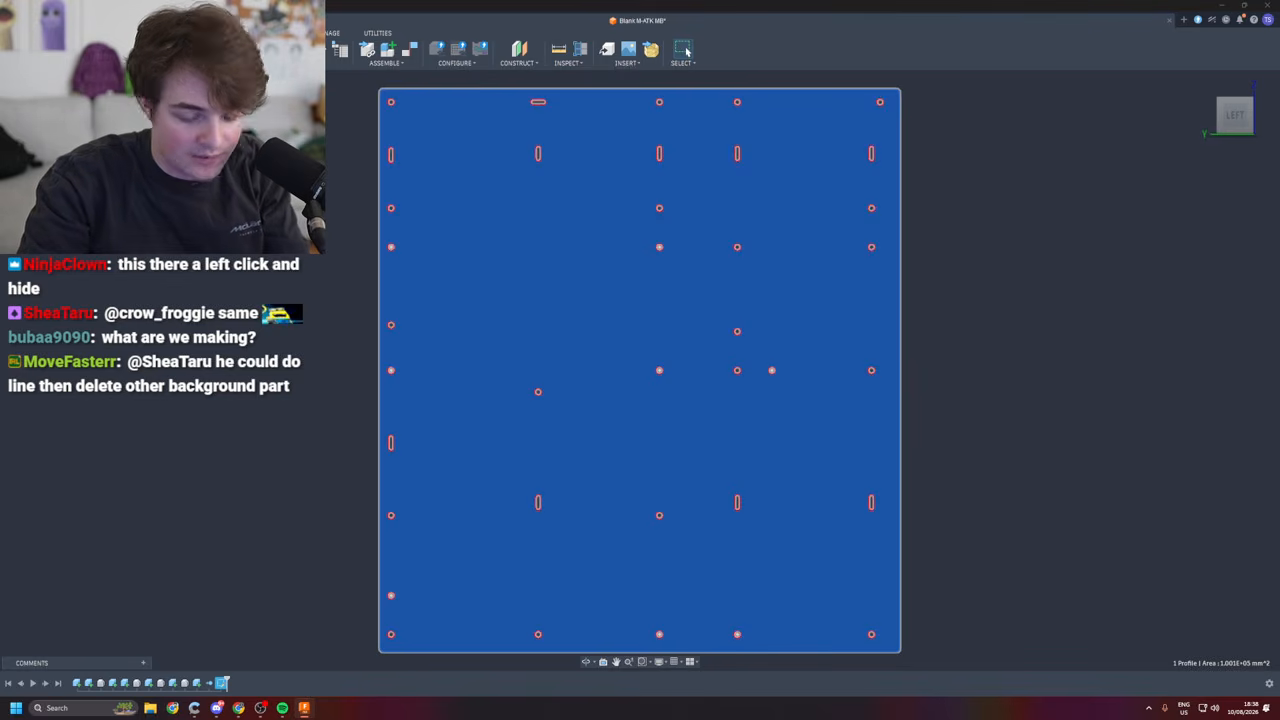
{"action": "key", "text": "Escape"}
{"action": "left_click", "coordinate": [85, 172]}
{"action": "key", "text": "Delete"}
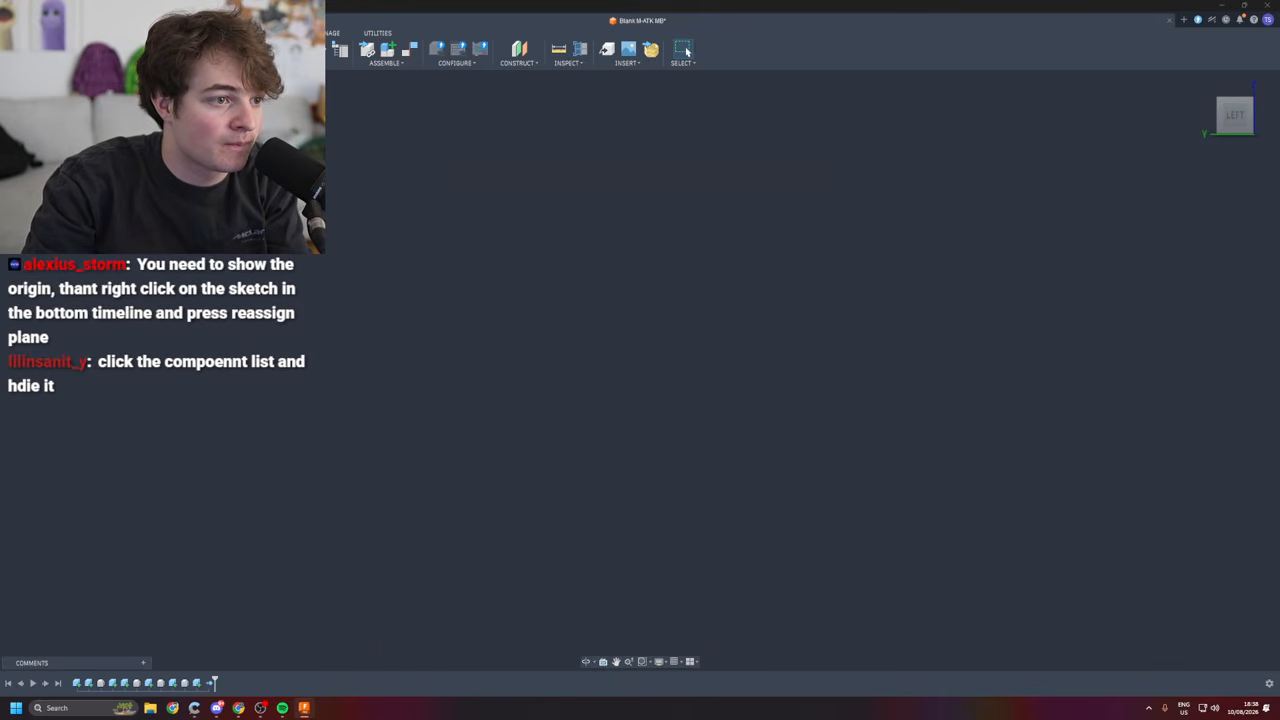
{"action": "key", "text": "ctrl+z"}
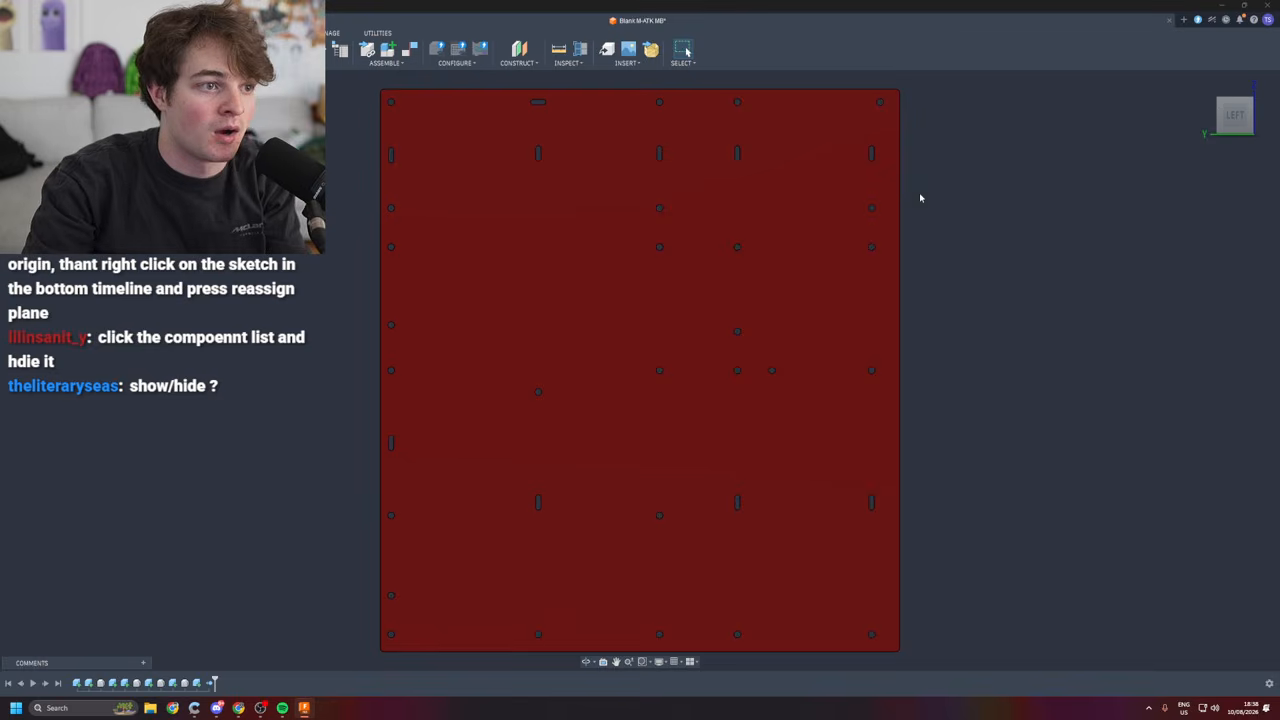
- Start a new sketch on the origin plane facing the left view, toggling the plate off and back on
{"action": "key", "text": "ctrl+z"}
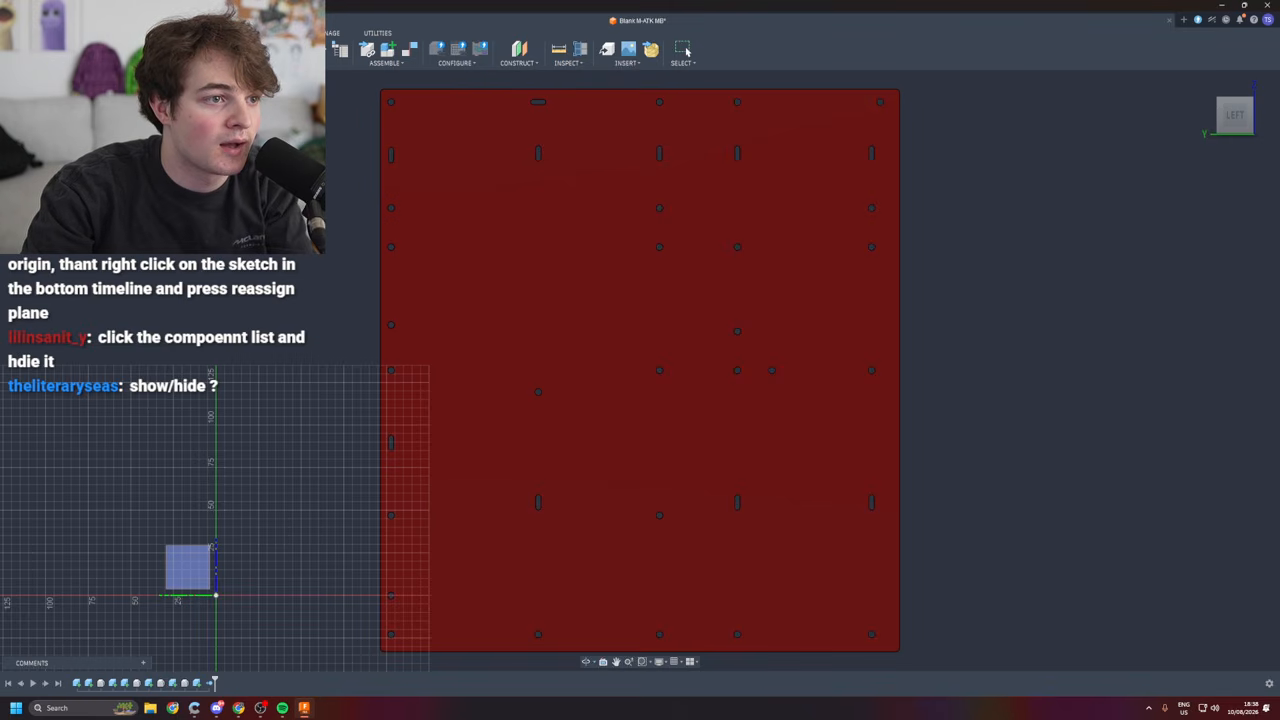
{"action": "left_click", "coordinate": [66, 49]}
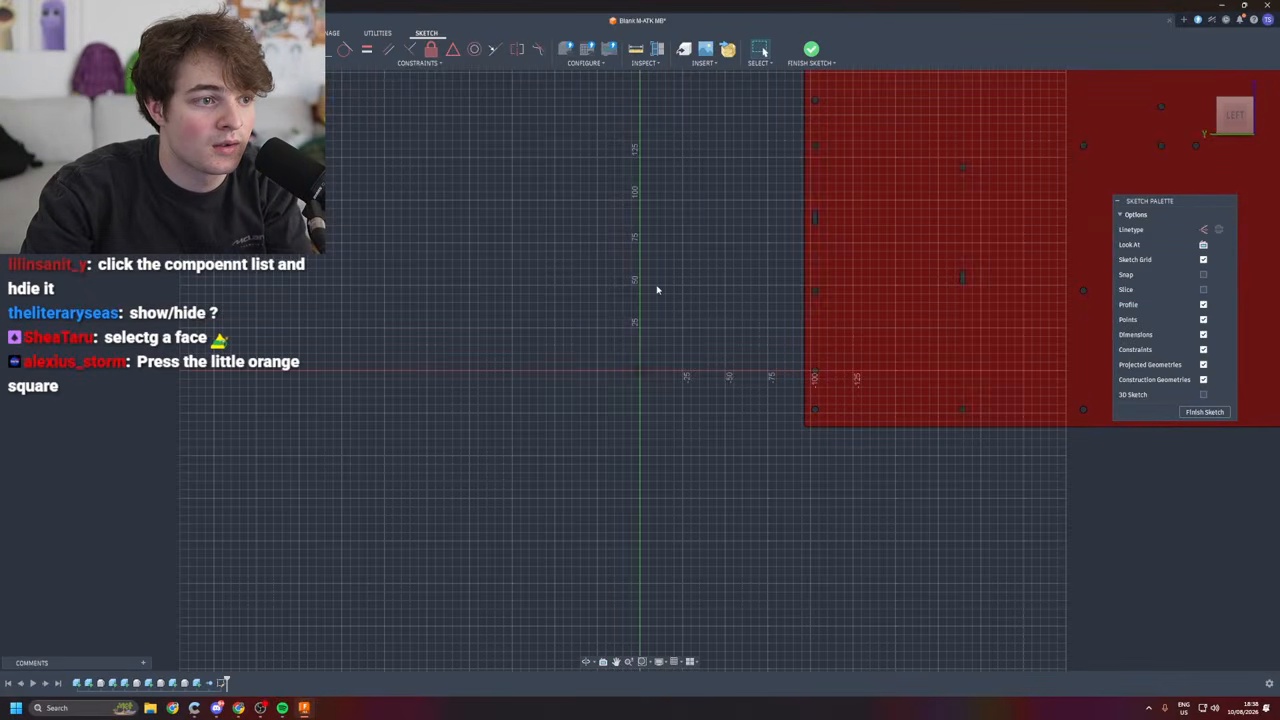
{"action": "left_click", "coordinate": [30, 140]}
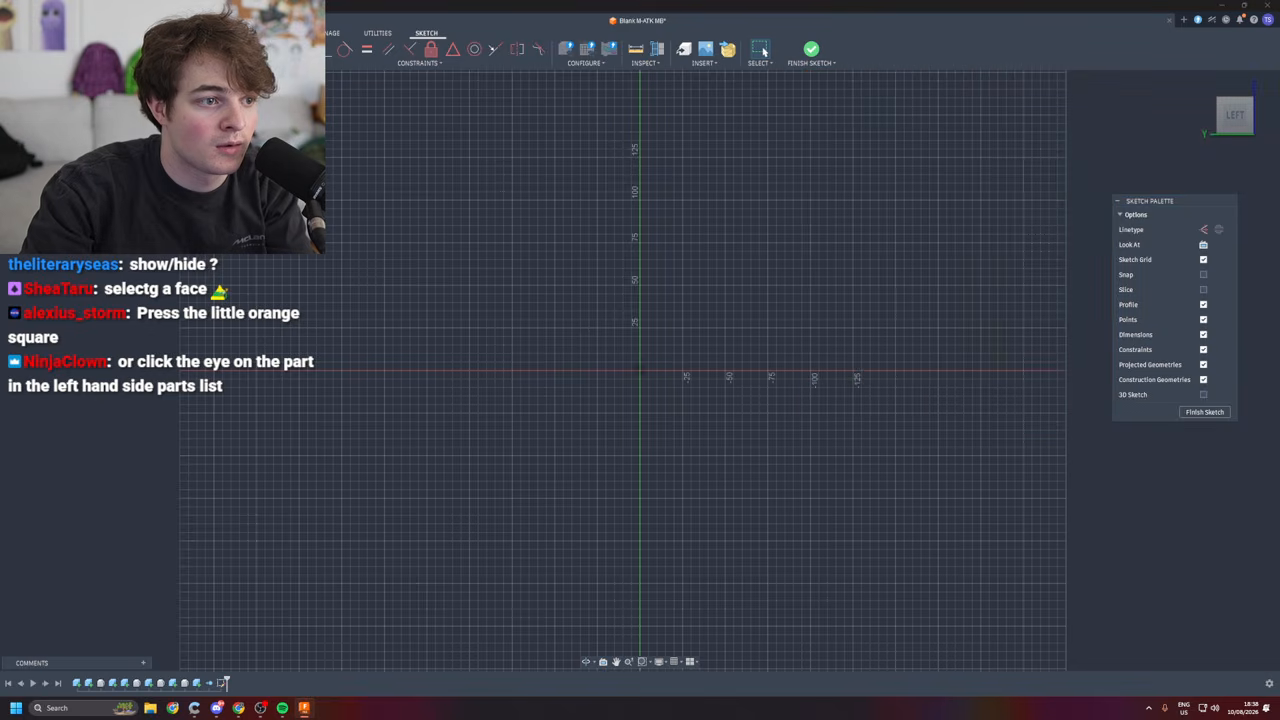
{"action": "left_click", "coordinate": [30, 140]}
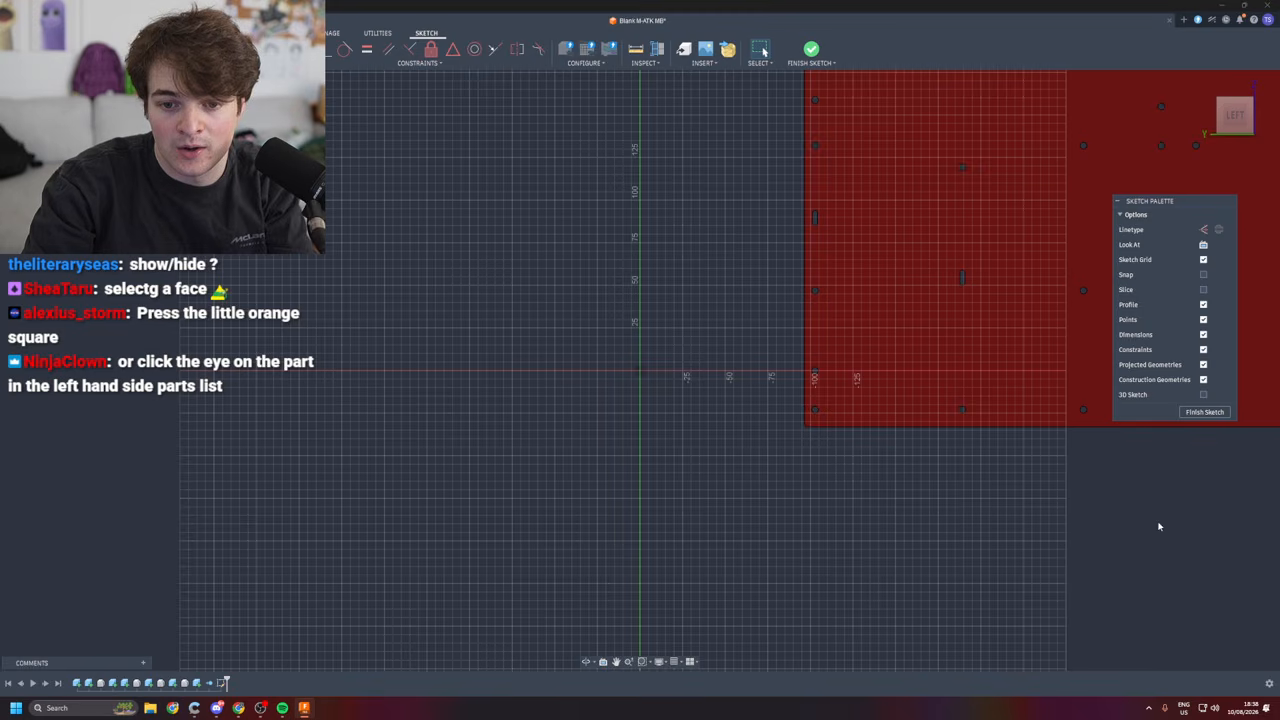
{"action": "middle_click_drag", "start_coordinate": [1236, 482], "coordinate": [815, 704]}
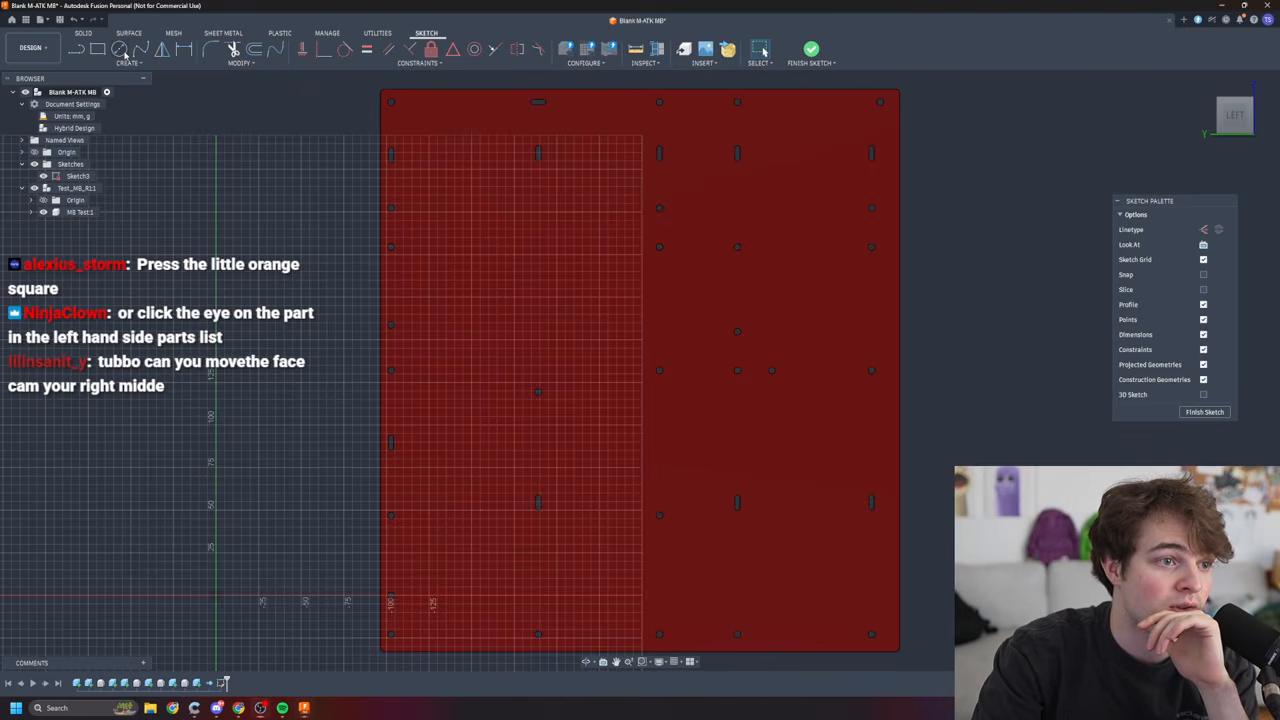
{"action": "left_click", "coordinate": [118, 49]}
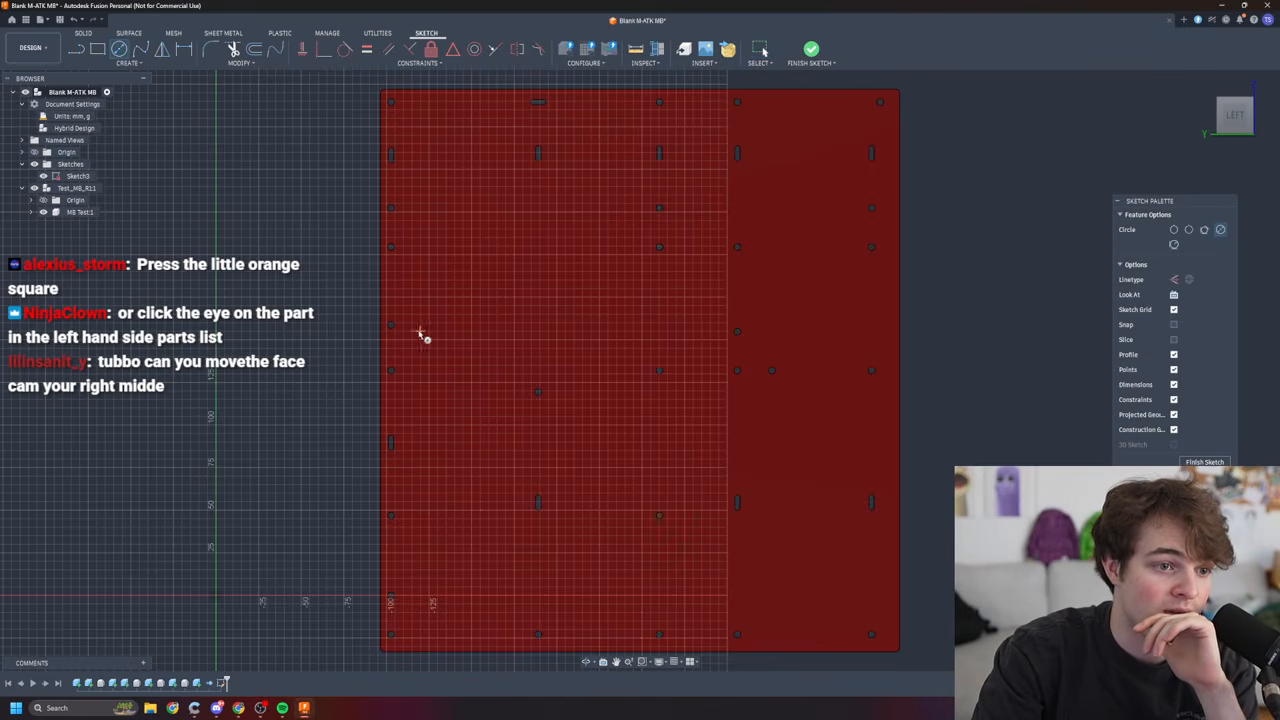
{"action": "left_click", "coordinate": [391, 600]}
{"action": "left_click", "coordinate": [383, 592]}
{"action": "key", "text": "Escape"}
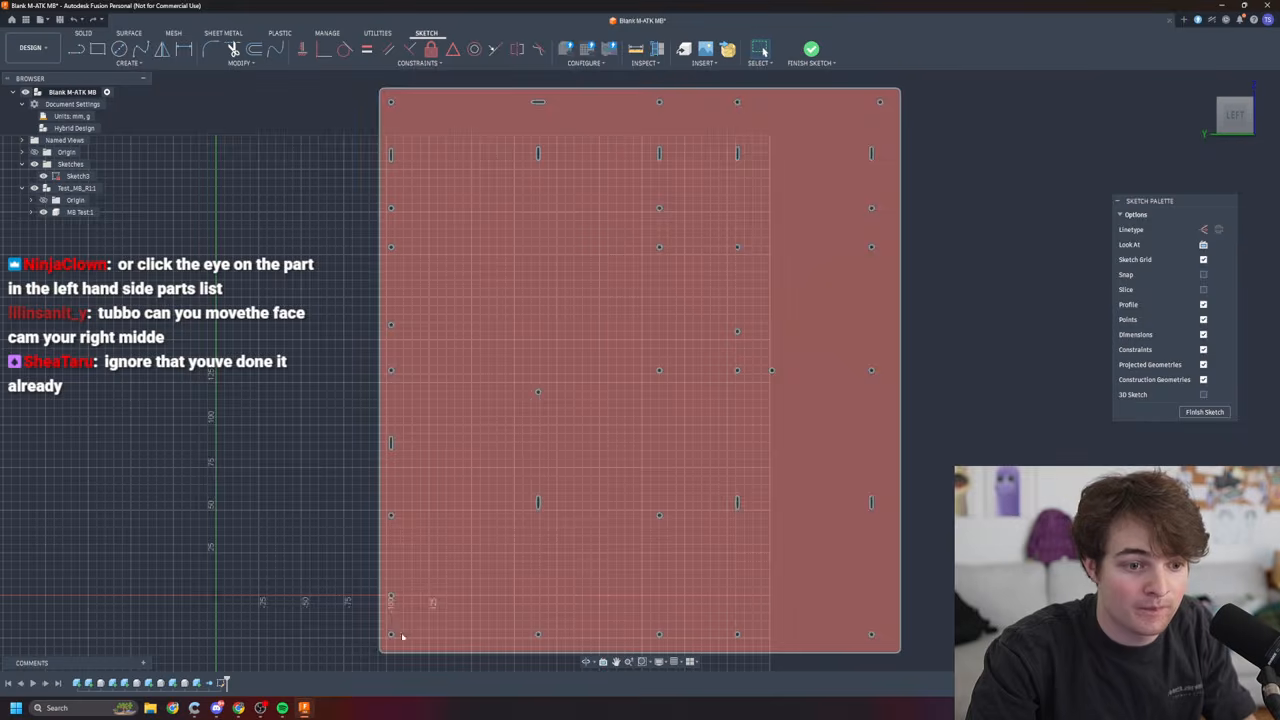
{"action": "scroll", "coordinate": [341, 636], "scroll_direction": "down", "scroll_amount": 3}
{"action": "scroll", "coordinate": [341, 636], "scroll_direction": "up", "scroll_amount": 4}
{"action": "left_click", "coordinate": [118, 49]}
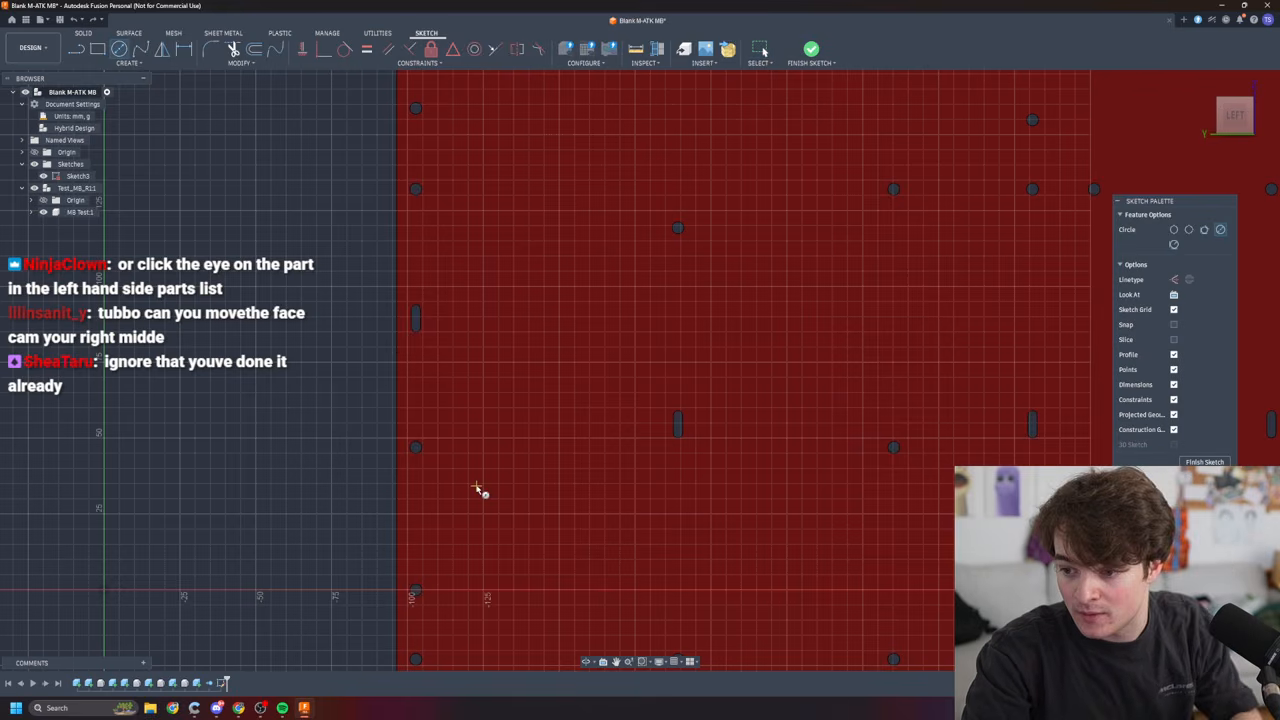
{"action": "scroll", "coordinate": [752, 458], "scroll_direction": "down", "scroll_amount": 1}
{"action": "scroll", "coordinate": [756, 462], "scroll_direction": "down", "scroll_amount": 2}
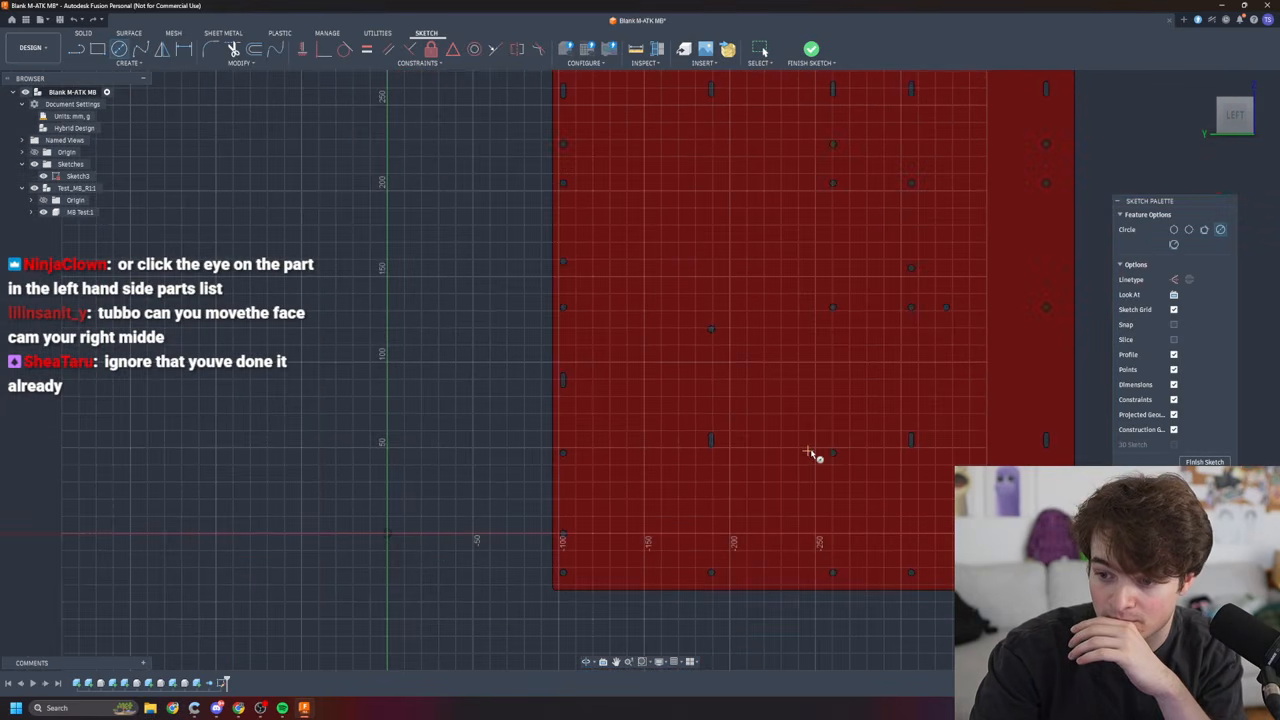
{"action": "scroll", "coordinate": [834, 466], "scroll_direction": "down", "scroll_amount": 2}
{"action": "middle_click", "coordinate": [957, 486]}
{"action": "middle_click", "coordinate": [957, 486]}
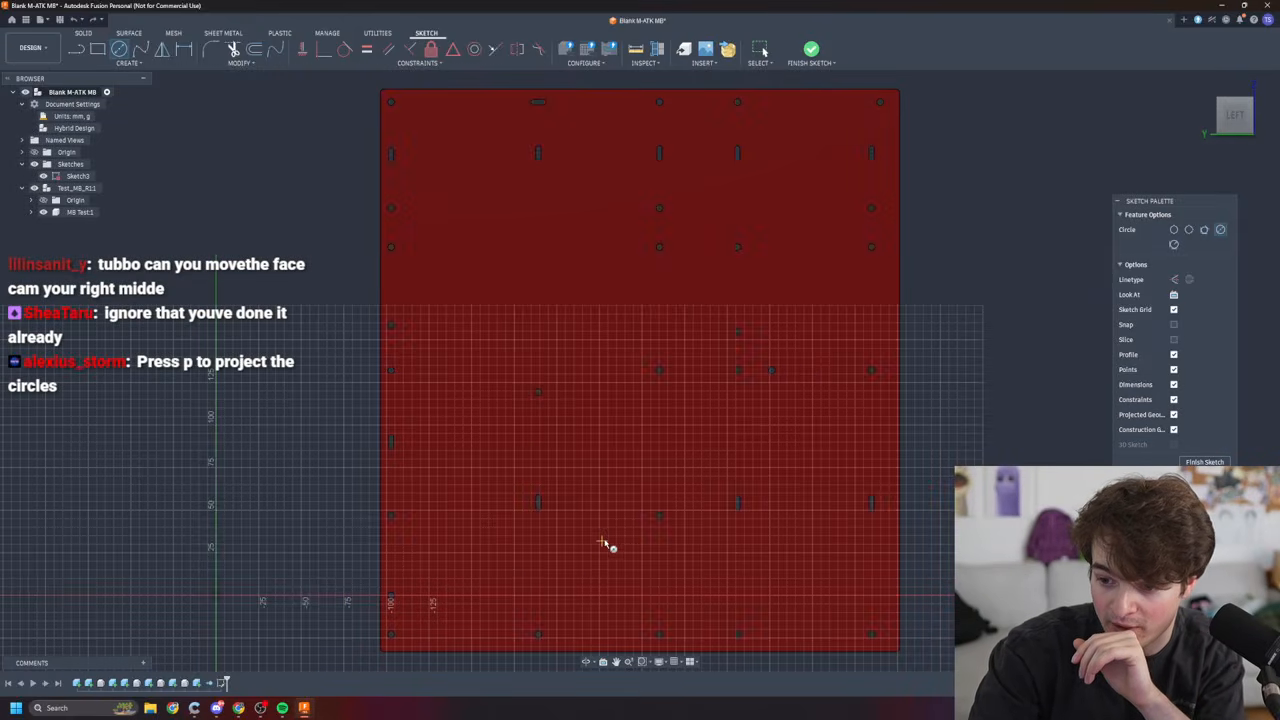
- Project eight of the plate's mounting-hole edges into the sketch: two in an upper row, three in the middle row and three near the lower edge
{"action": "key", "text": "p"}
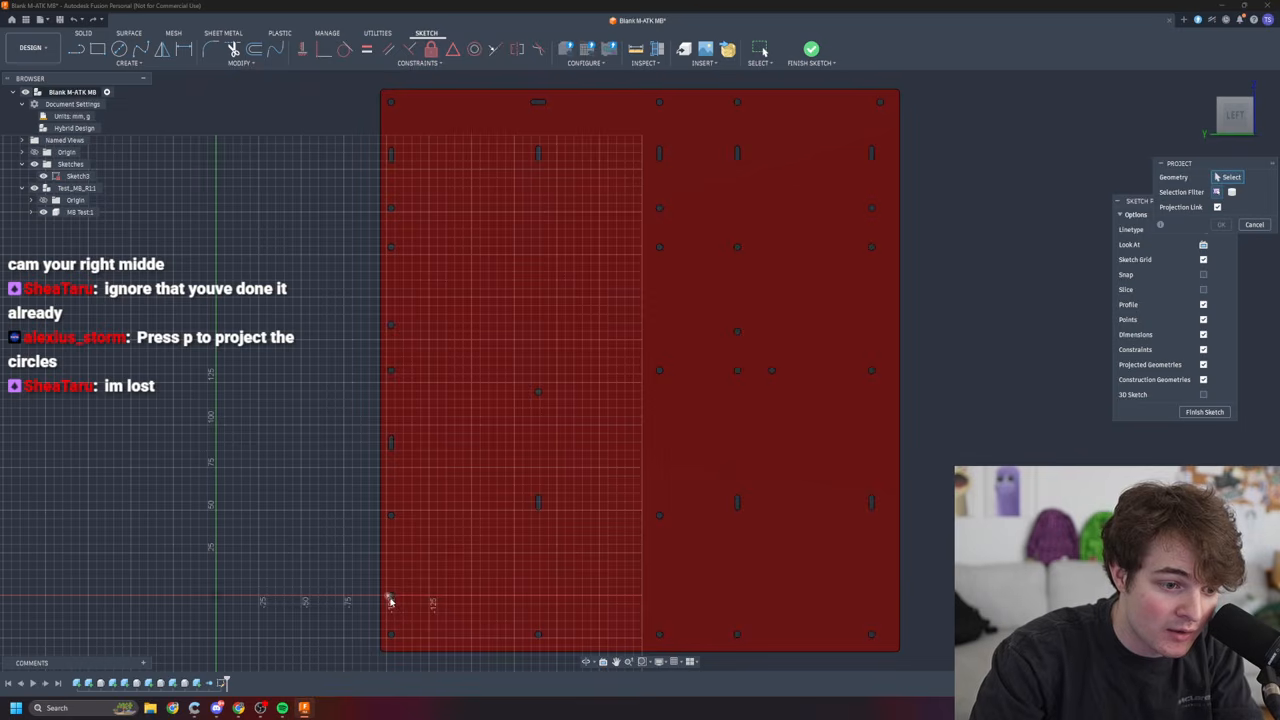
{"action": "left_click", "coordinate": [391, 597]}
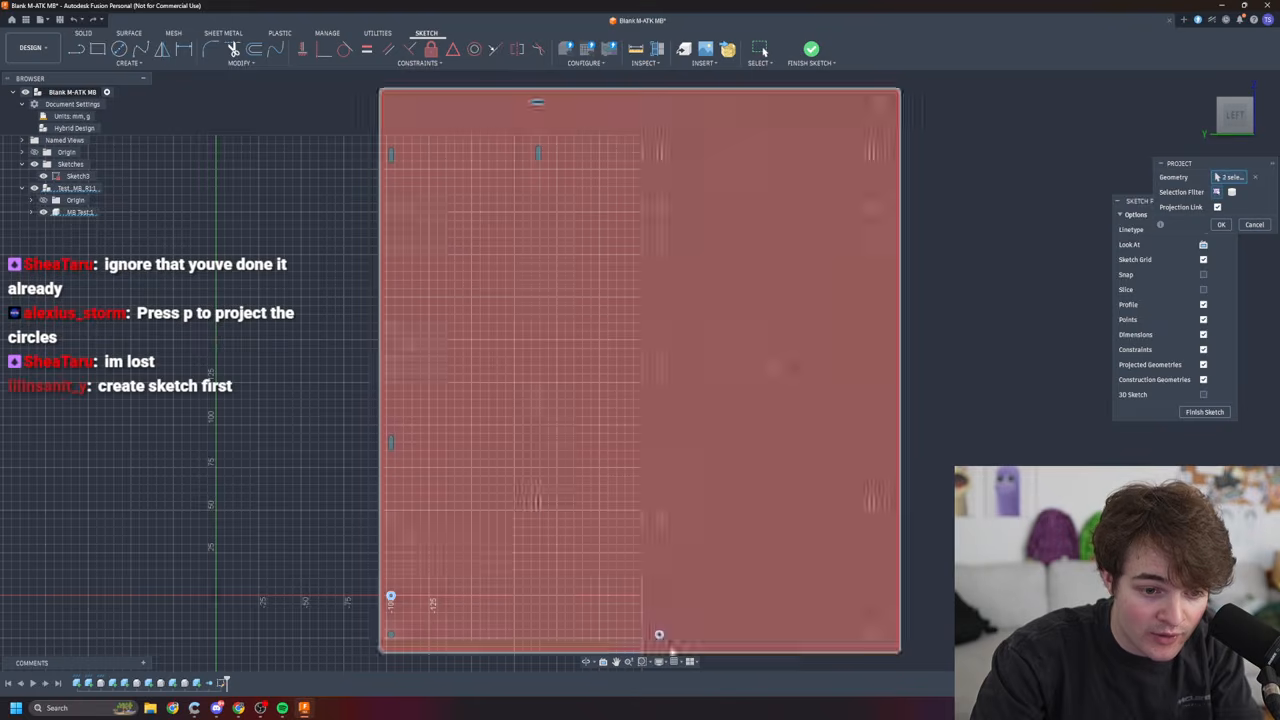
{"action": "left_click", "coordinate": [659, 634]}
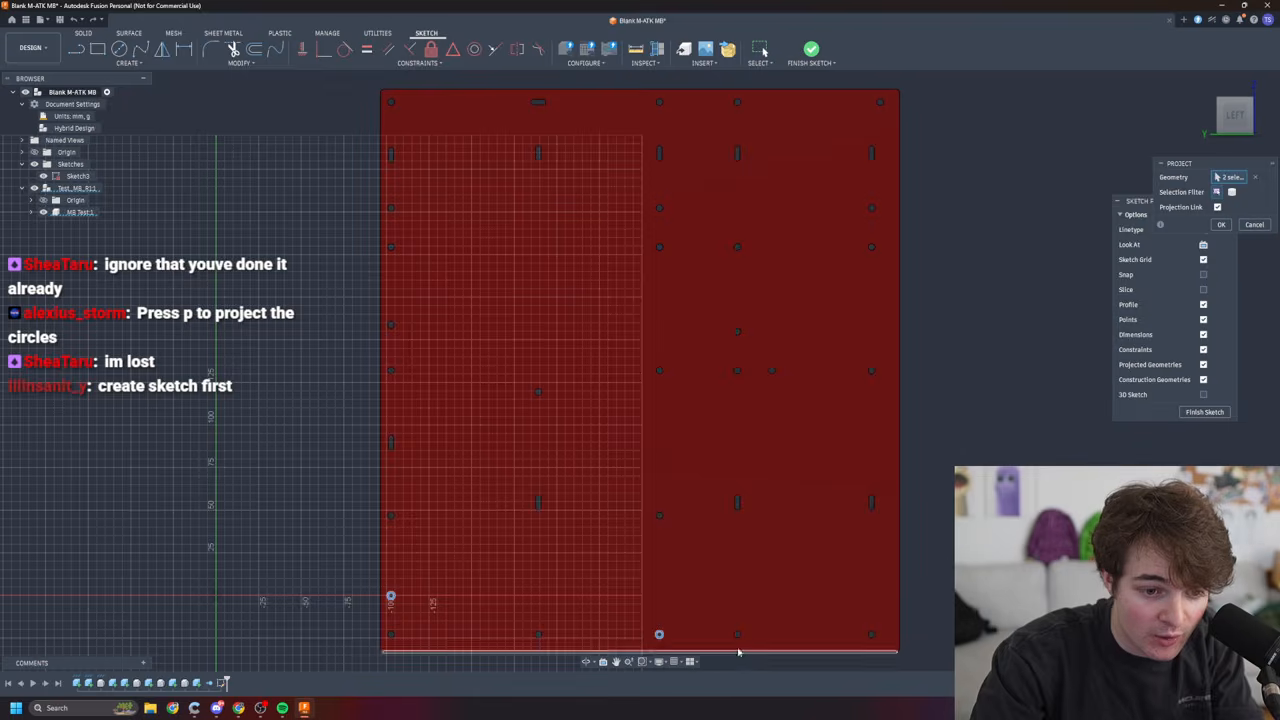
{"action": "left_click", "coordinate": [737, 634]}
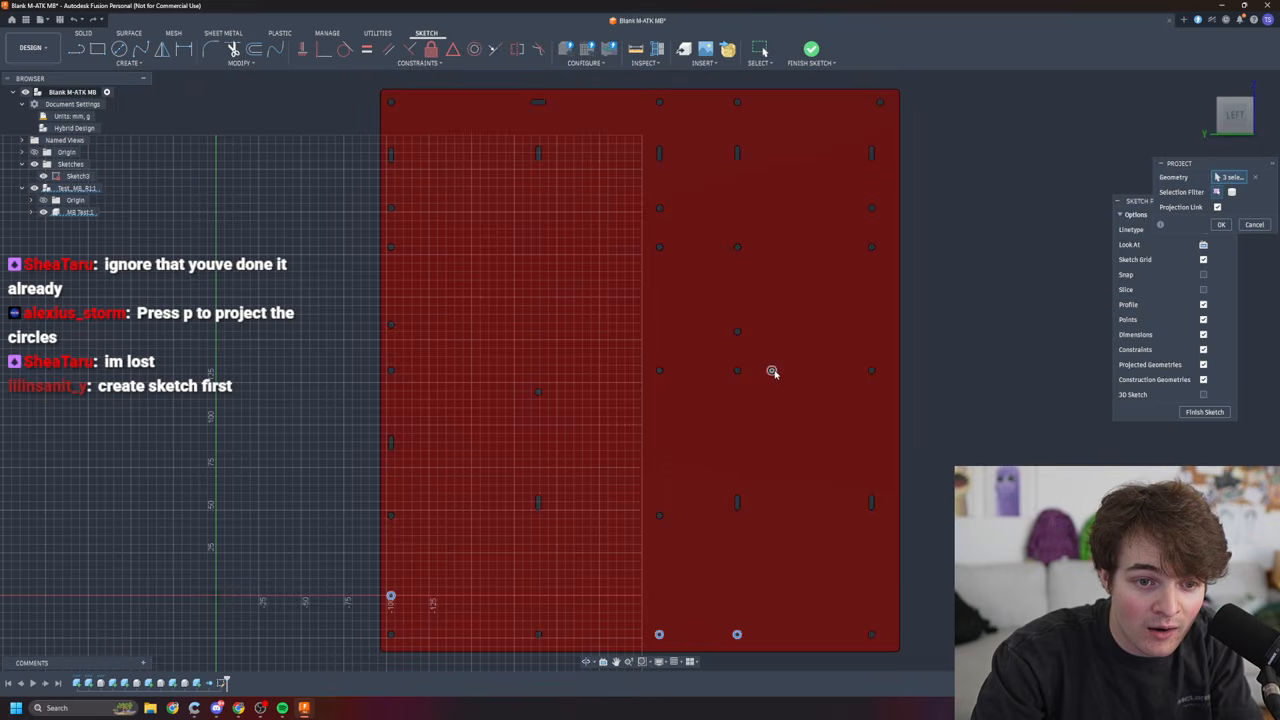
{"action": "left_click", "coordinate": [771, 370]}
{"action": "left_click", "coordinate": [659, 370]}
{"action": "left_click", "coordinate": [660, 247]}
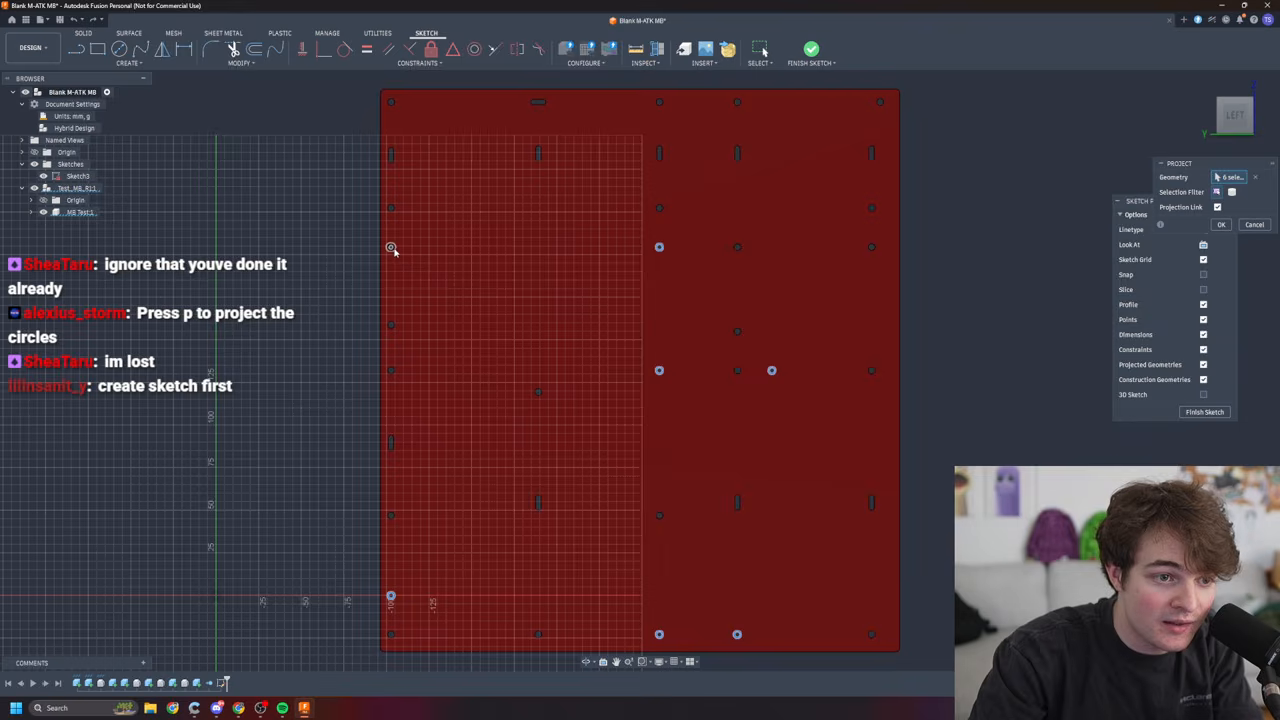
{"action": "left_click", "coordinate": [391, 247]}
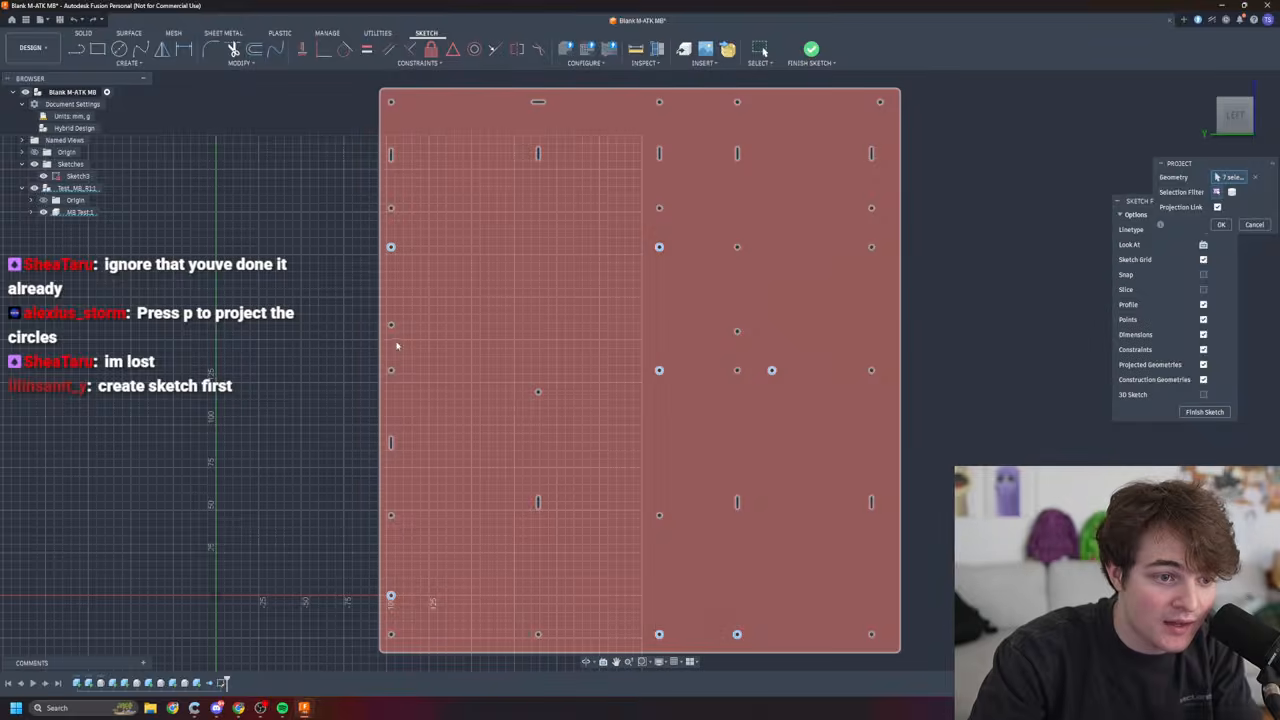
{"action": "left_click", "coordinate": [391, 370]}
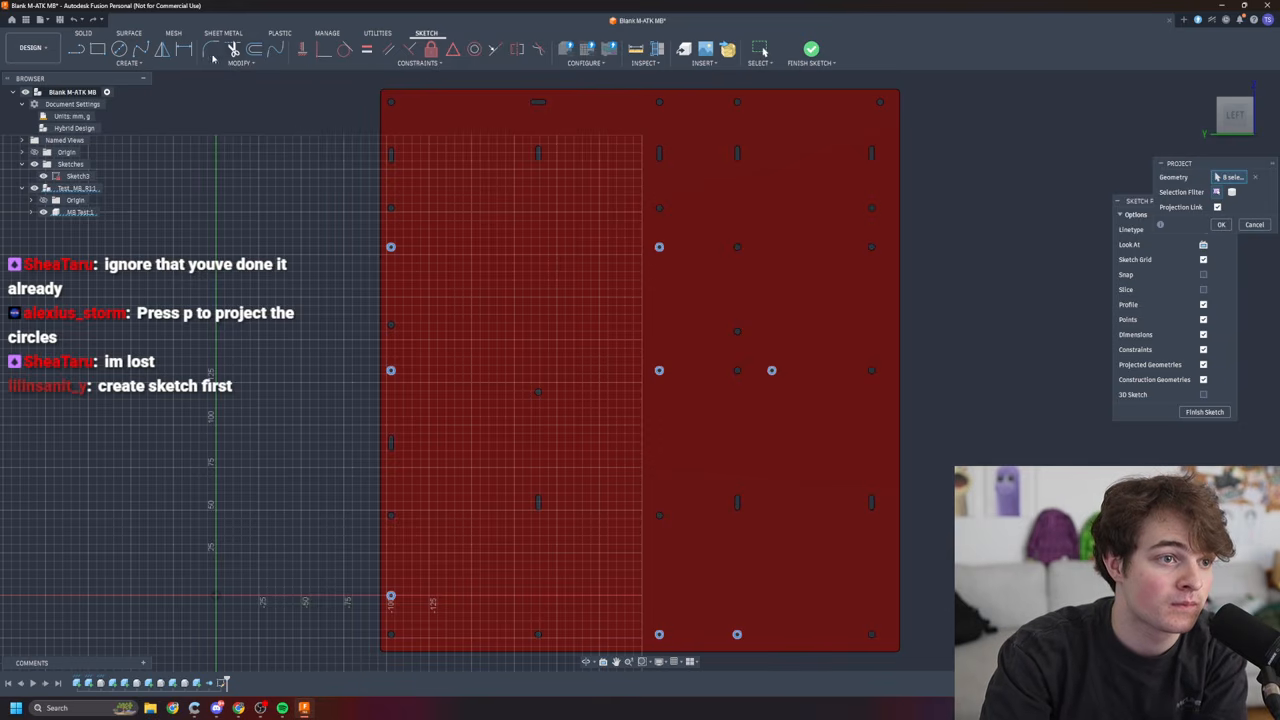
{"action": "left_click", "coordinate": [119, 49]}
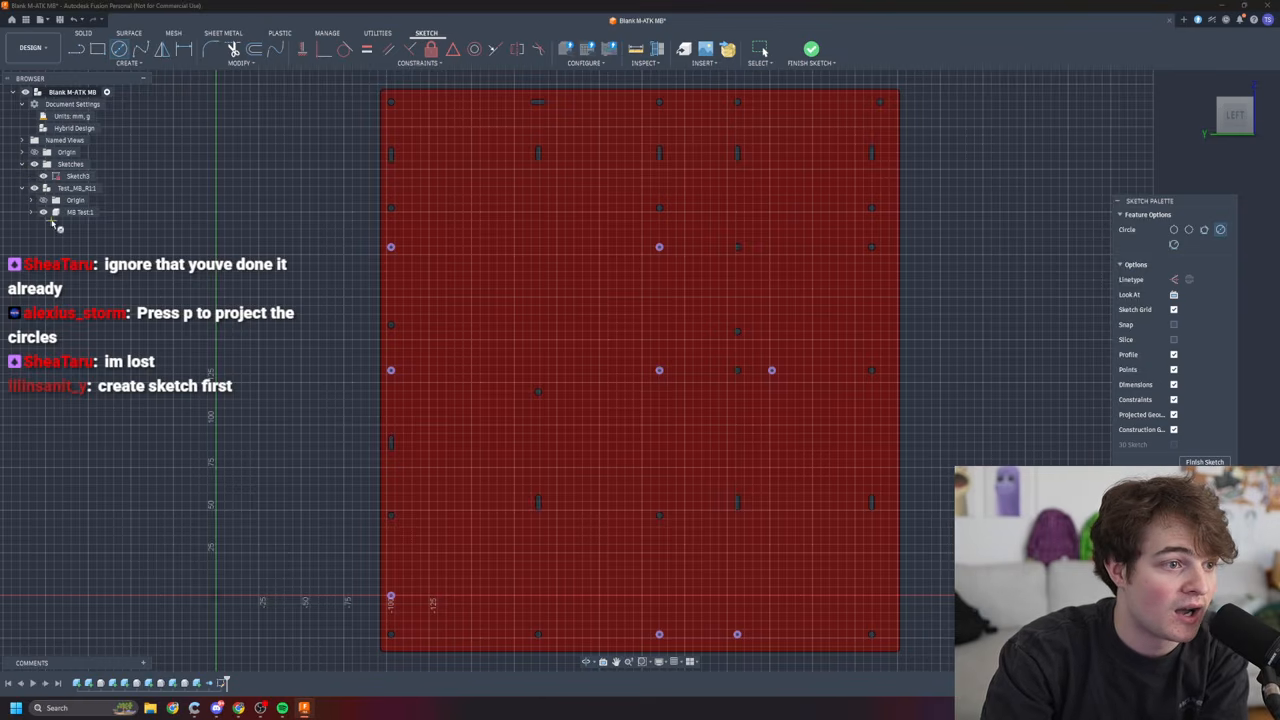
- Hide the Test_MB_R11 component so the projected circles stand alone, and finish the sketch
{"action": "left_click", "coordinate": [34, 188]}
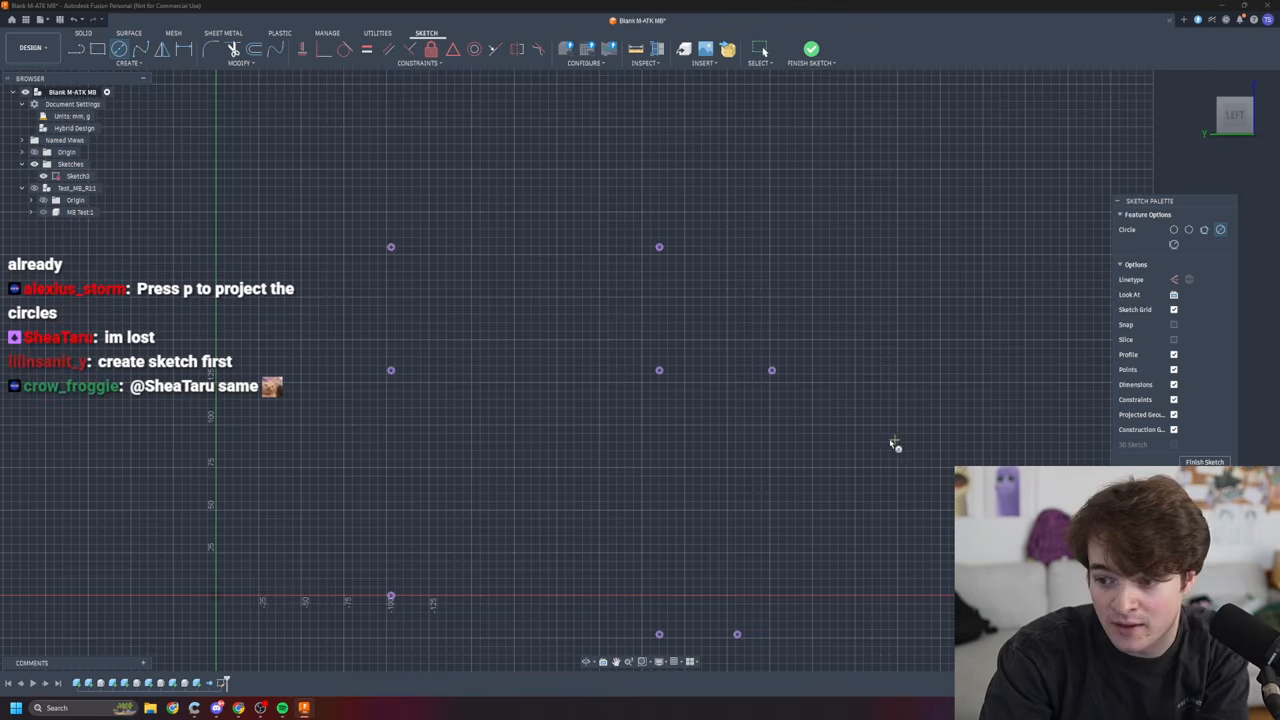
{"action": "mouse_move", "coordinate": [790, 490]}
{"action": "middle_mouse_down", "text": "shift"}
{"action": "mouse_move", "coordinate": [794, 506]}
{"action": "mouse_move", "coordinate": [749, 491]}
{"action": "mouse_move", "coordinate": [705, 515]}
{"action": "mouse_move", "coordinate": [738, 496]}
{"action": "middle_mouse_up", "text": "shift"}
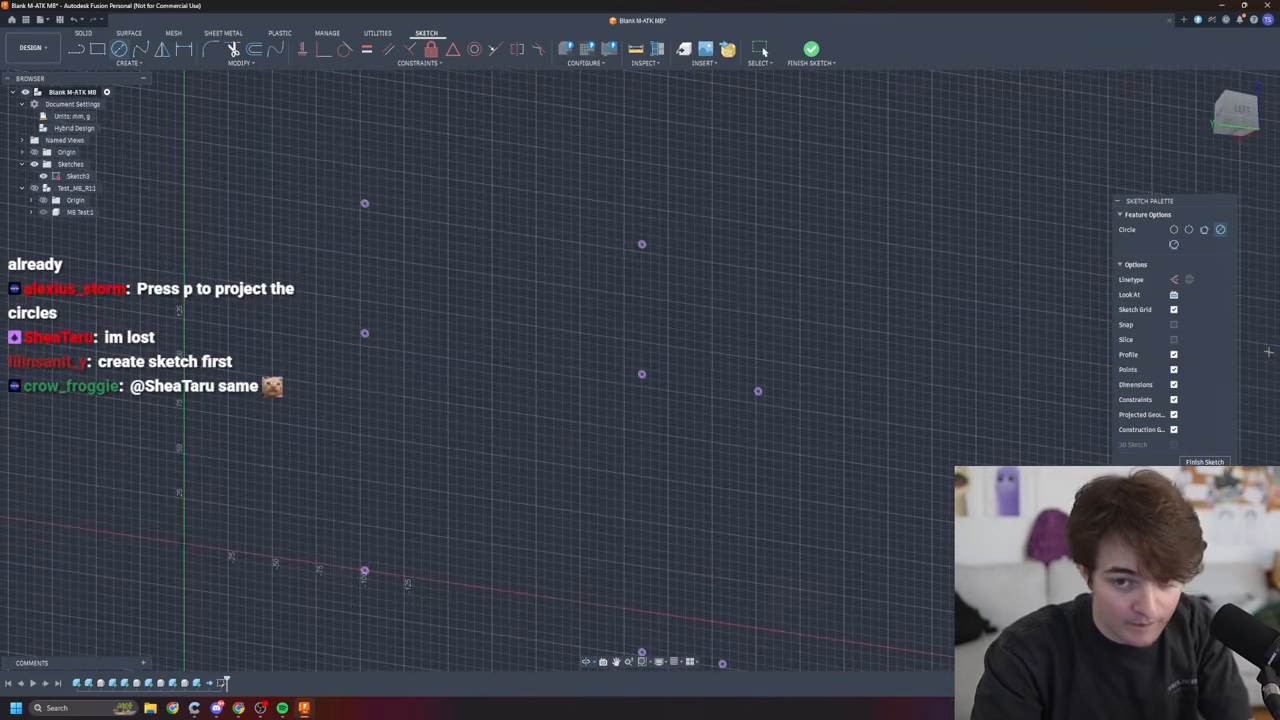
{"action": "left_click", "coordinate": [1237, 118]}
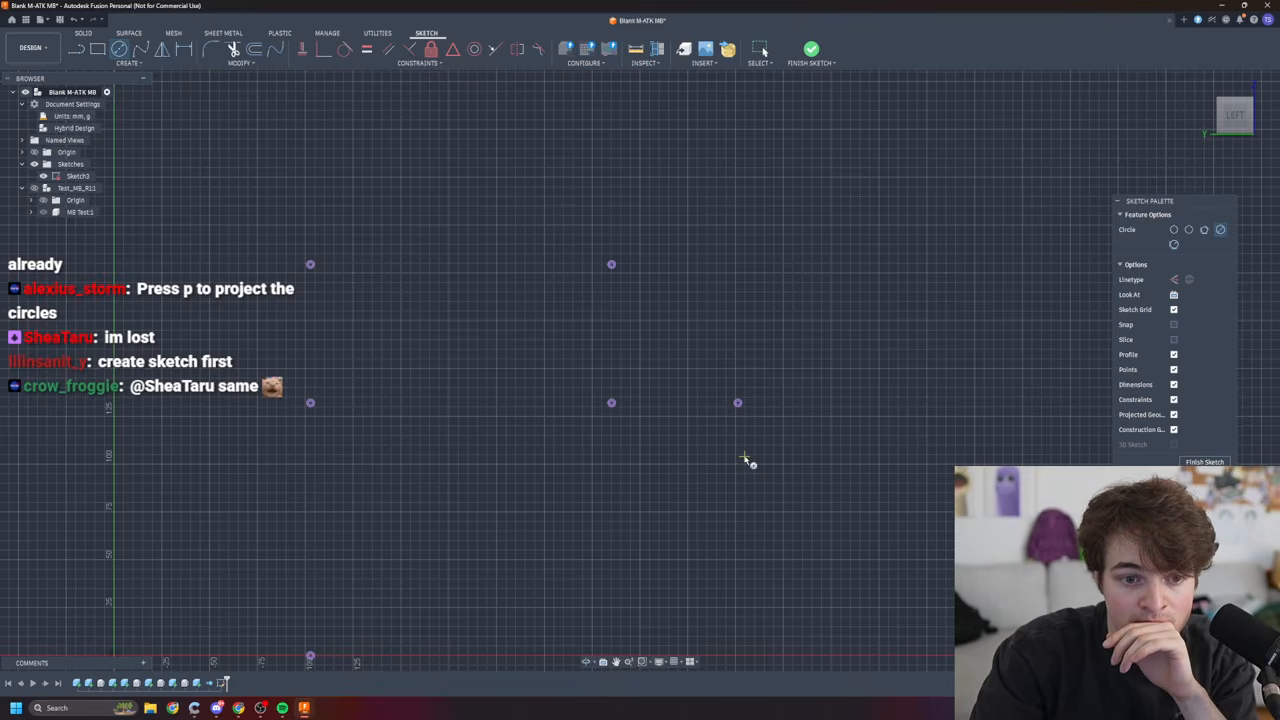
{"action": "scroll", "coordinate": [752, 476], "scroll_direction": "up", "scroll_amount": 2}
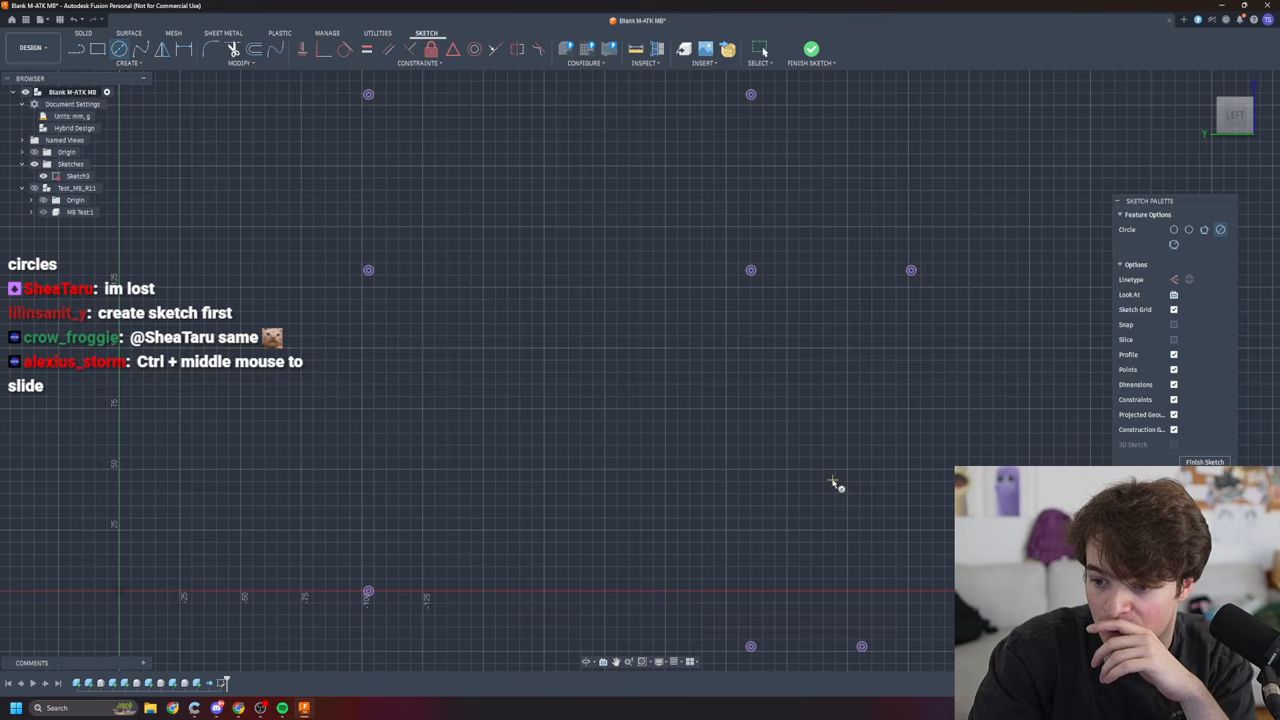
{"action": "mouse_move", "coordinate": [878, 440]}
{"action": "middle_mouse_down"}
{"action": "mouse_move", "coordinate": [911, 457]}
{"action": "mouse_move", "coordinate": [935, 446]}
{"action": "mouse_move", "coordinate": [820, 425]}
{"action": "mouse_move", "coordinate": [871, 420]}
{"action": "middle_mouse_up"}
{"action": "scroll", "coordinate": [868, 453], "scroll_direction": "up", "scroll_amount": 1}
{"action": "scroll", "coordinate": [873, 449], "scroll_direction": "down", "scroll_amount": 4}
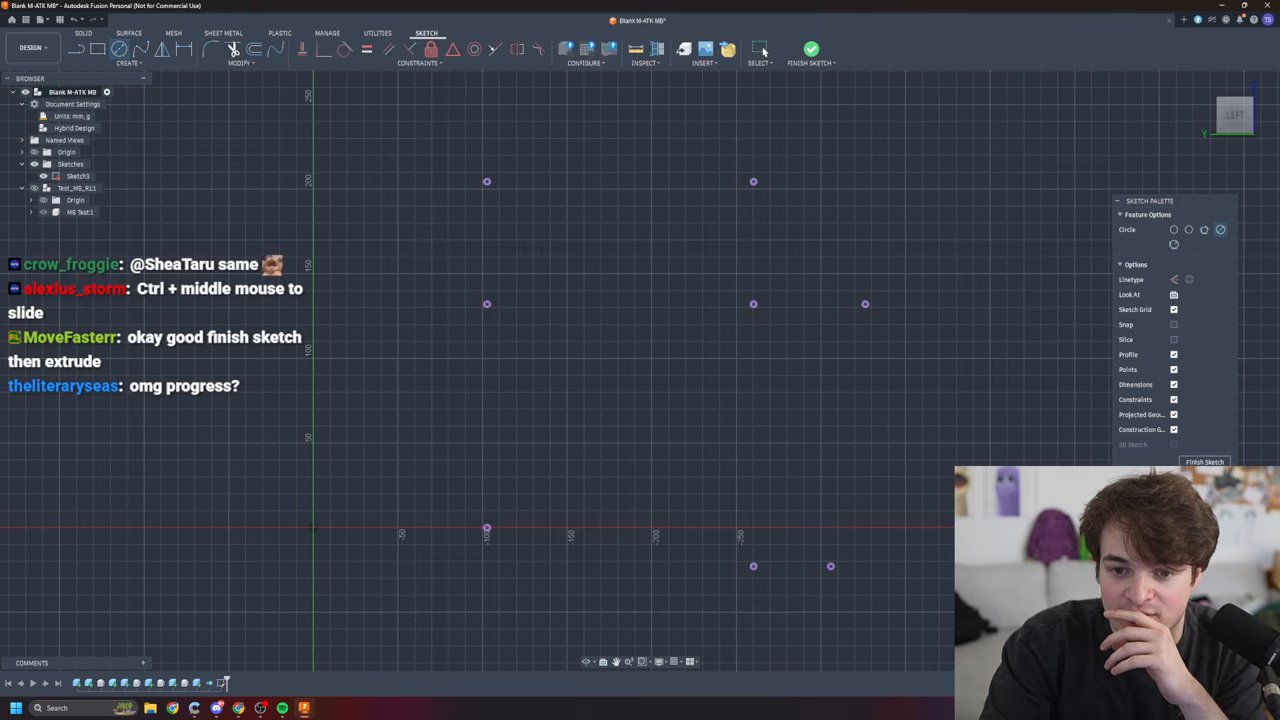
{"action": "left_click", "coordinate": [1205, 462]}
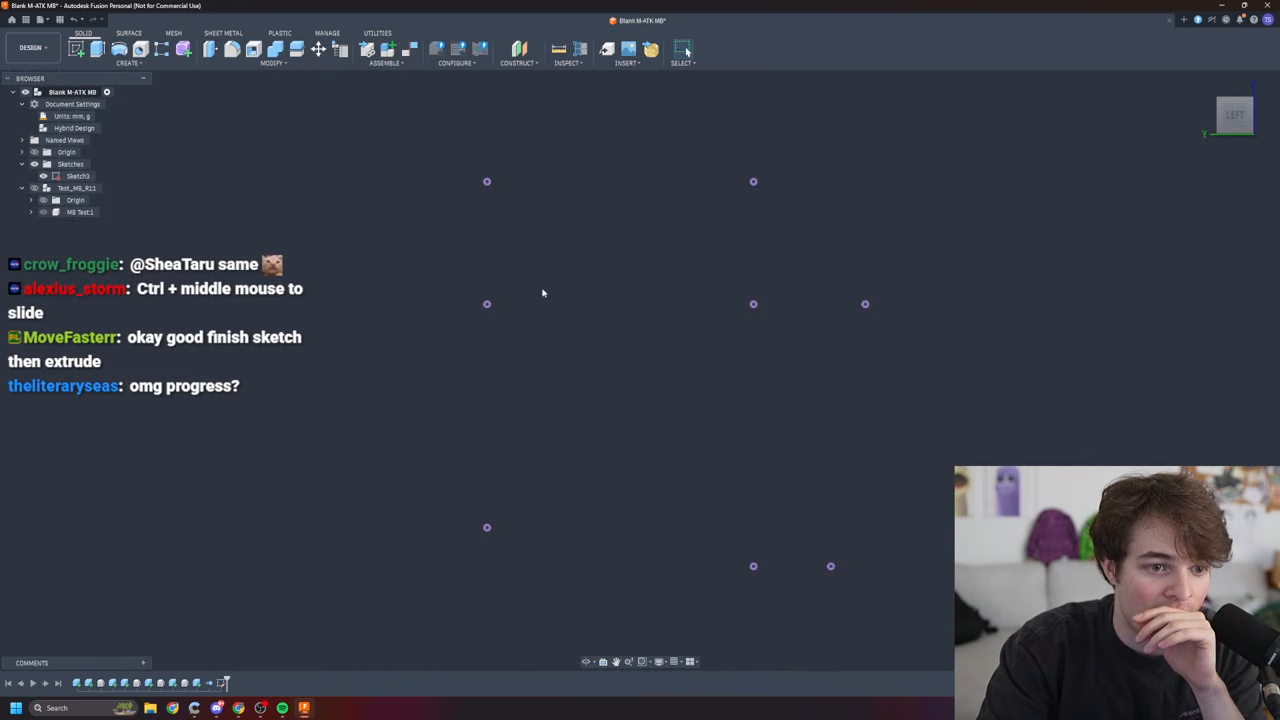
{"action": "left_click", "coordinate": [77, 176]}
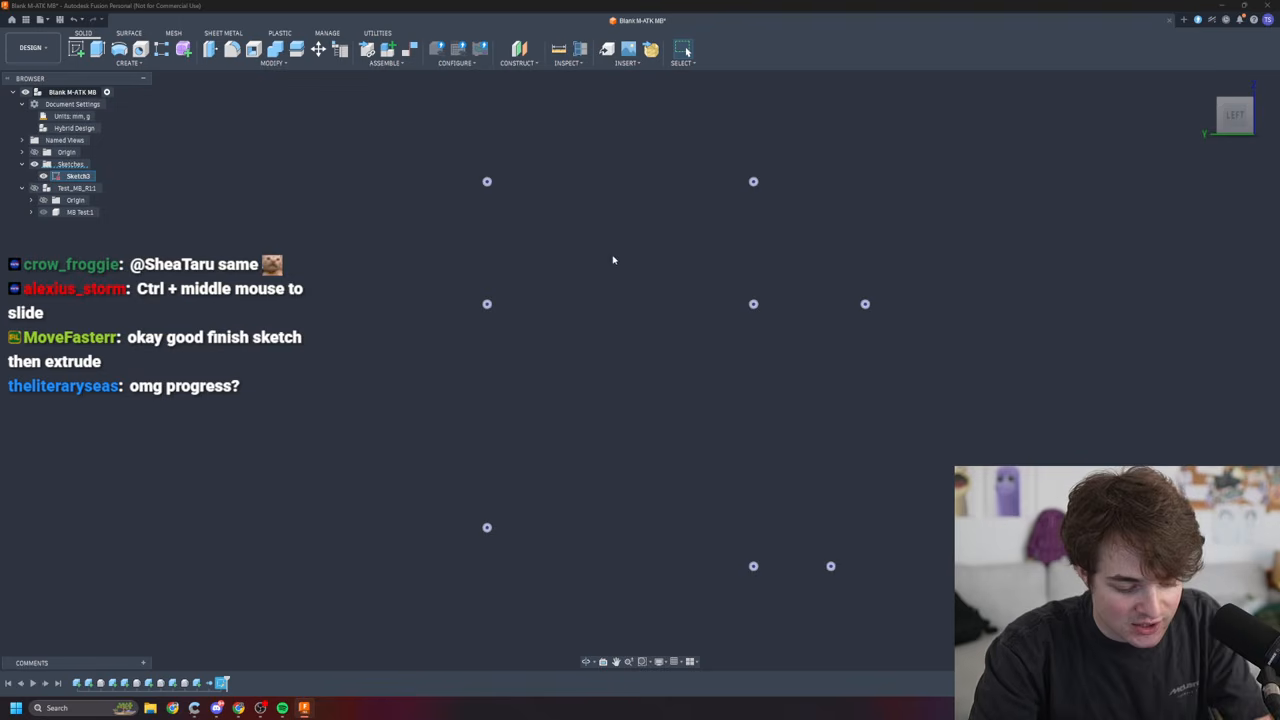
{"action": "key", "text": "p"}
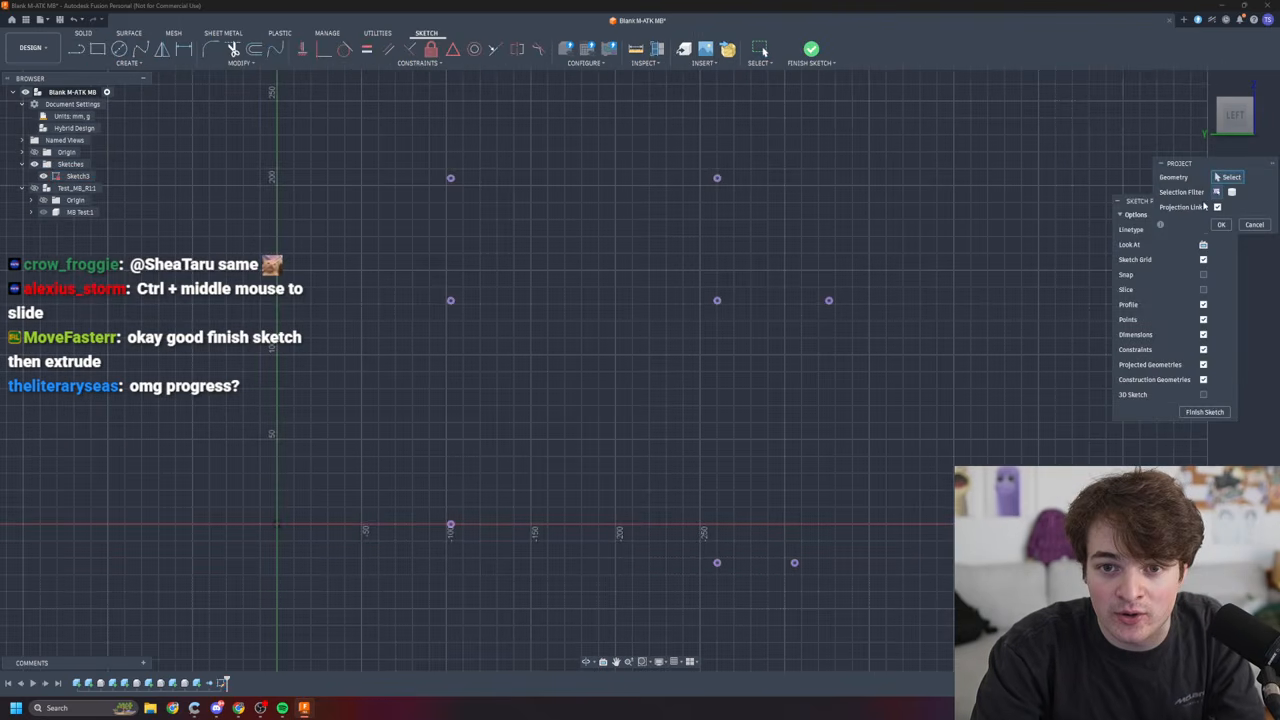
{"action": "left_click_drag", "start_coordinate": [1210, 166], "coordinate": [1115, 184]}
{"action": "left_click", "coordinate": [1153, 242]}
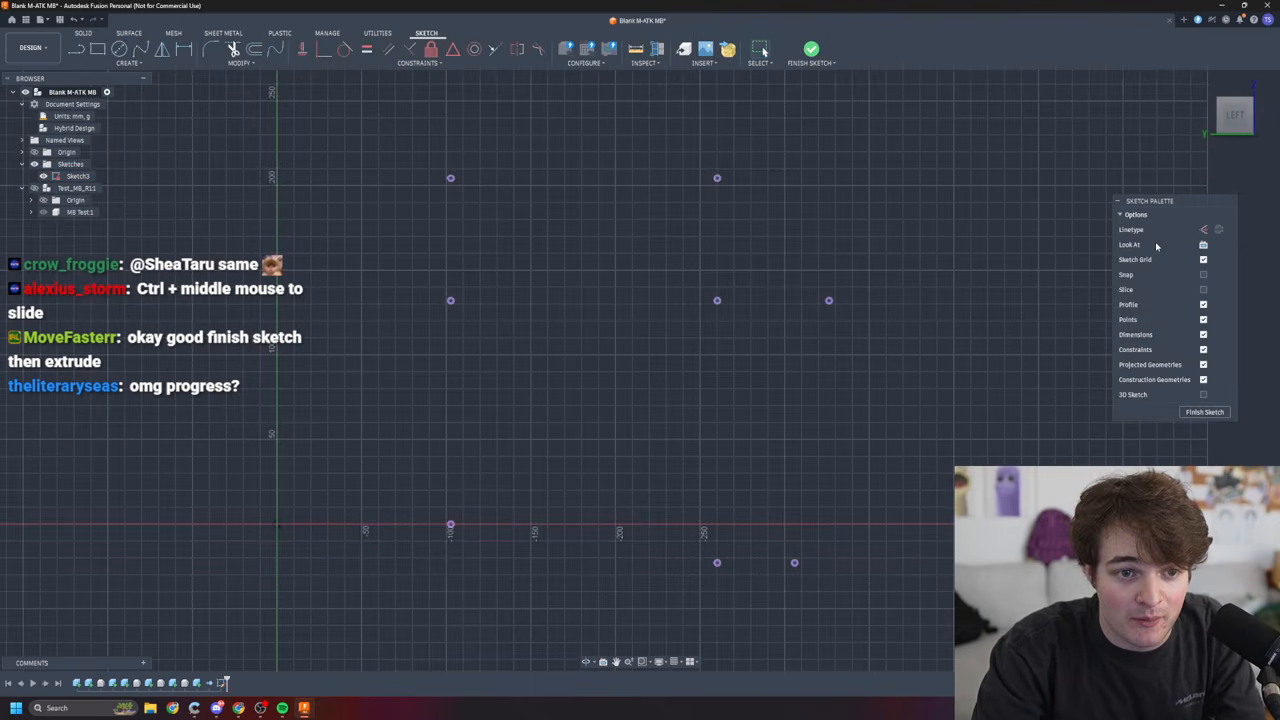
{"action": "left_click", "coordinate": [1202, 412]}
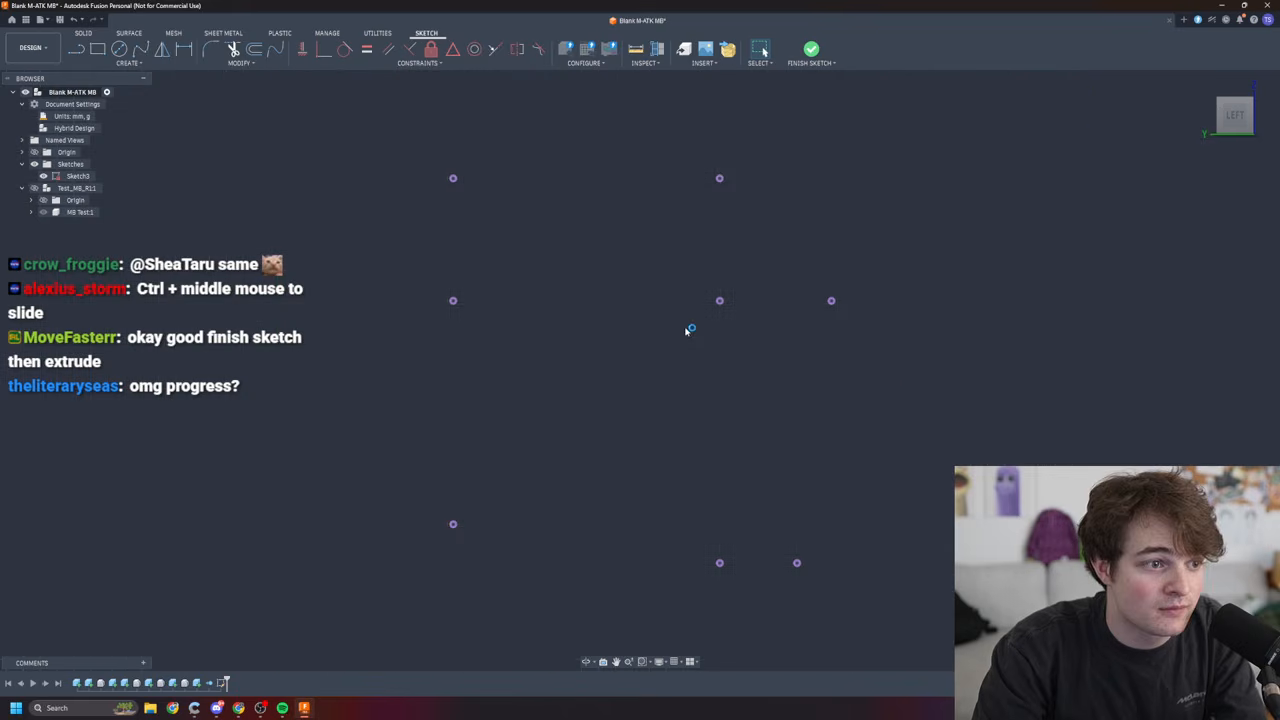
- Extrude all eight projected circles 8 mm to one side as new bodies
{"action": "left_click", "coordinate": [77, 177]}
{"action": "key", "text": "e"}
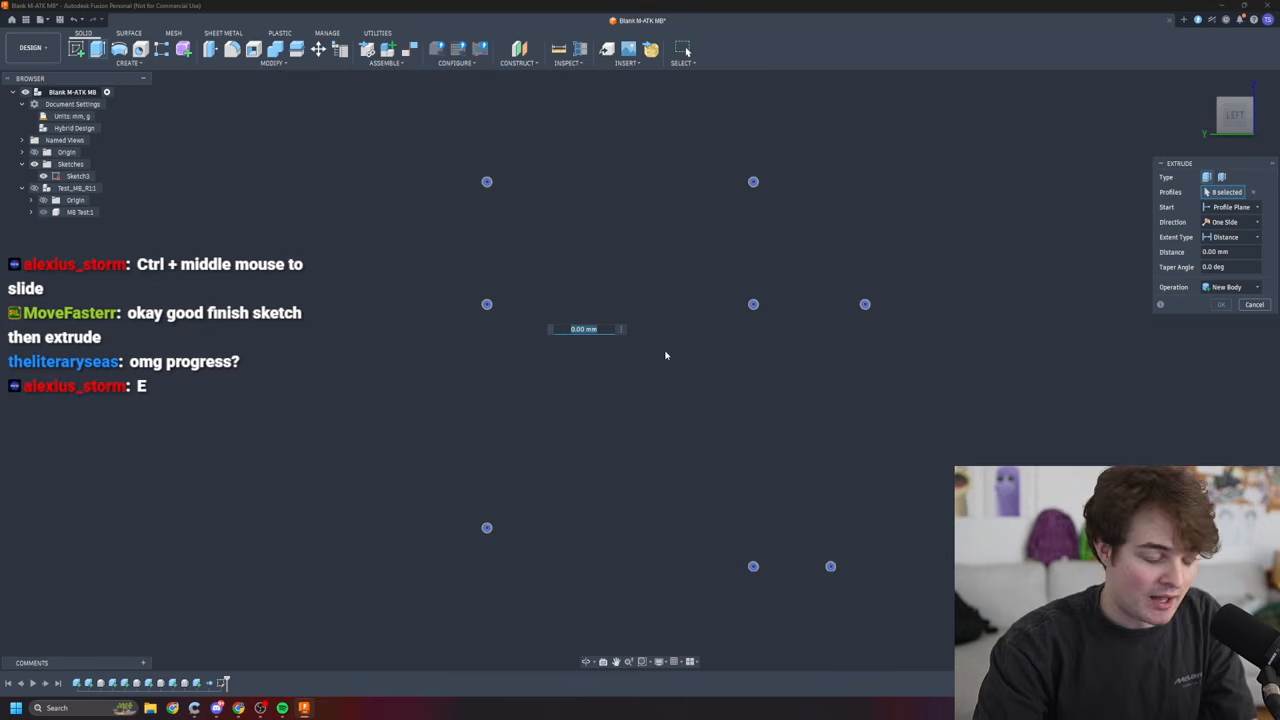
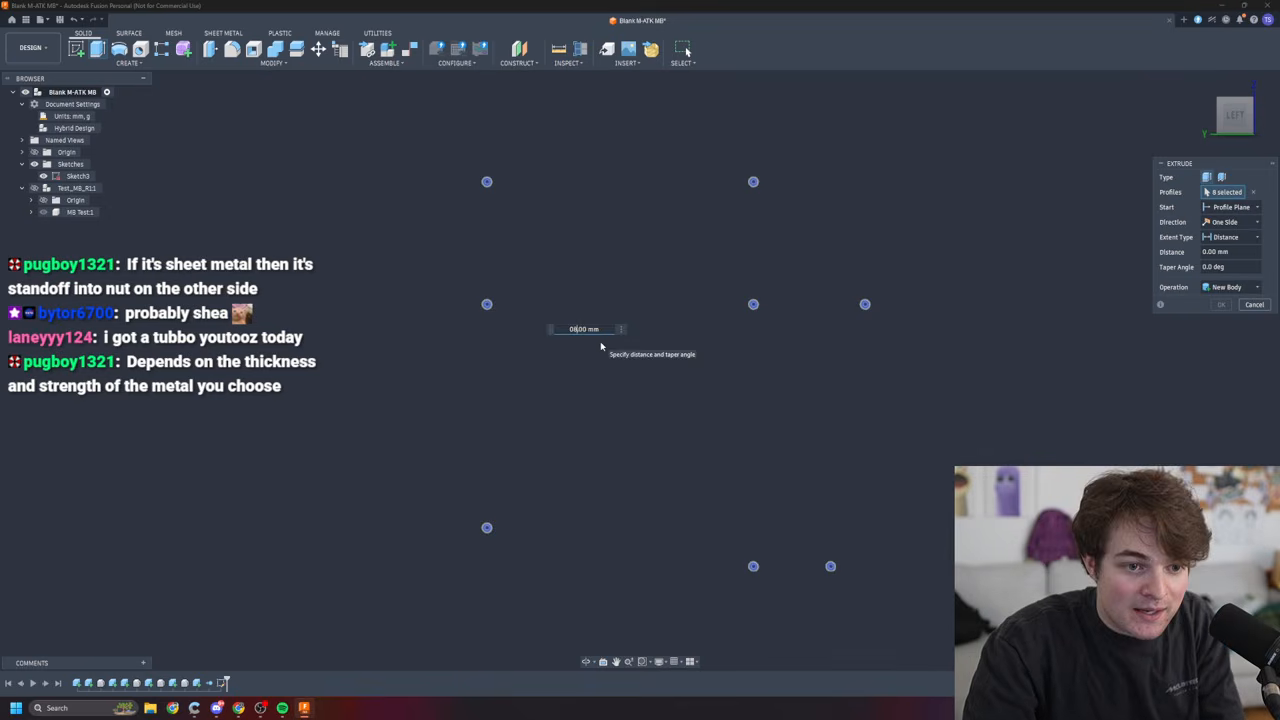
{"action": "type", "text": "8"}
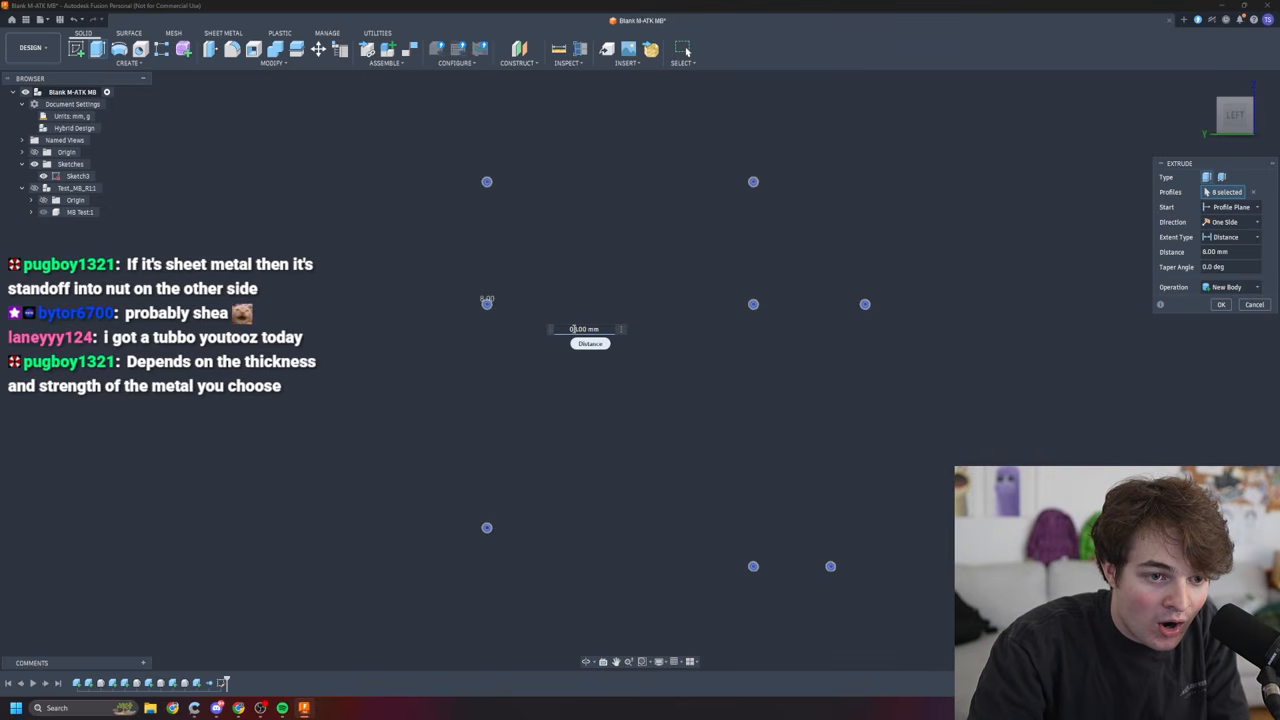
{"action": "key", "text": "Return"}
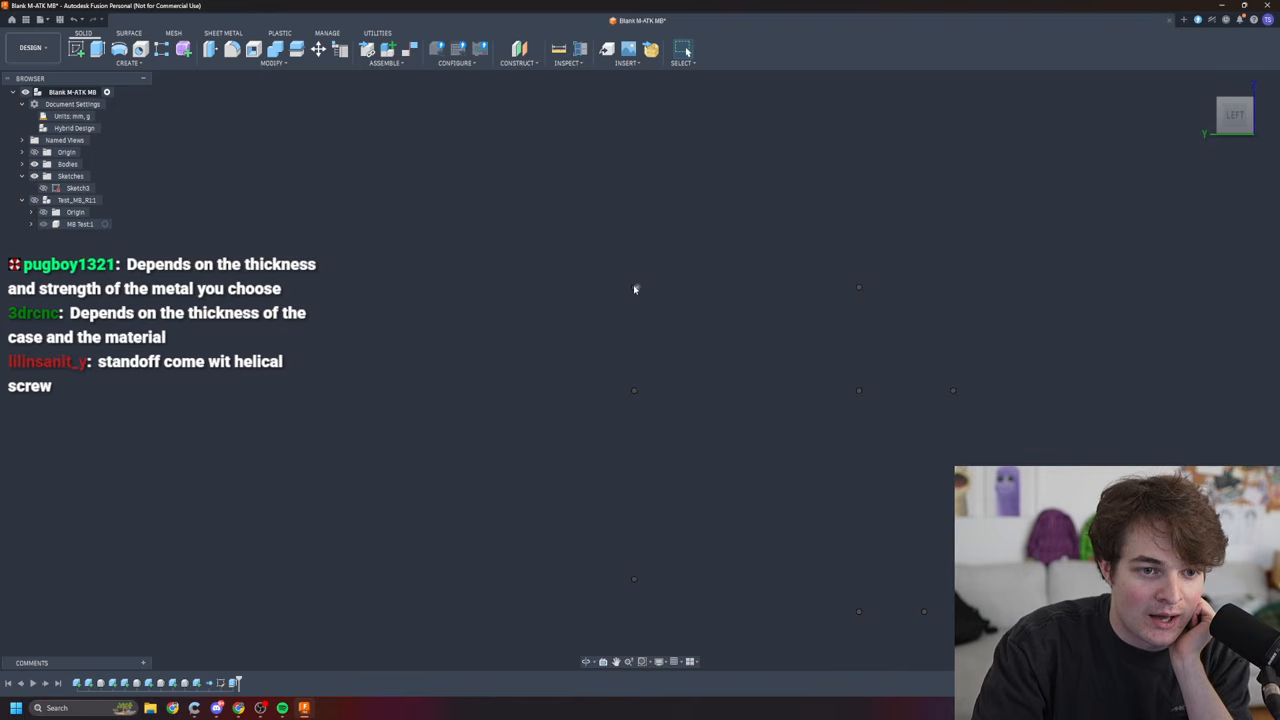
{"action": "scroll", "coordinate": [810, 425], "scroll_direction": "down", "scroll_amount": 2}
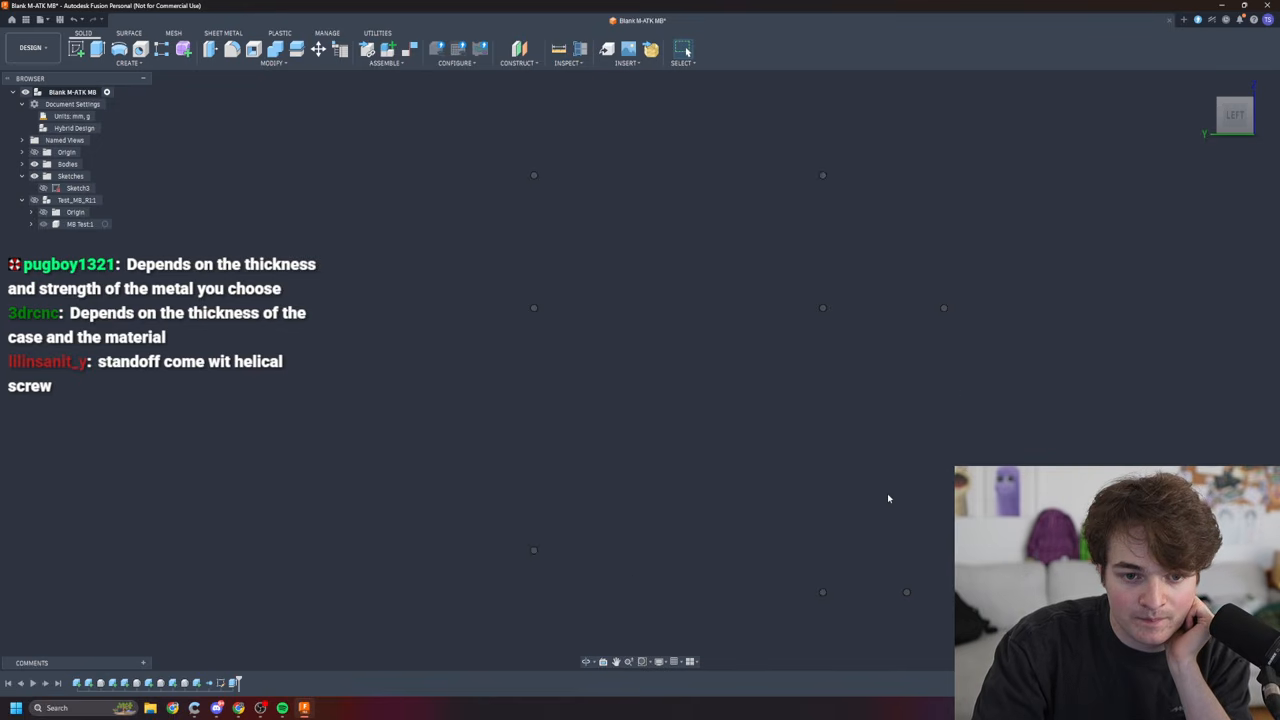
{"action": "scroll", "coordinate": [846, 453], "scroll_direction": "up", "scroll_amount": 2}
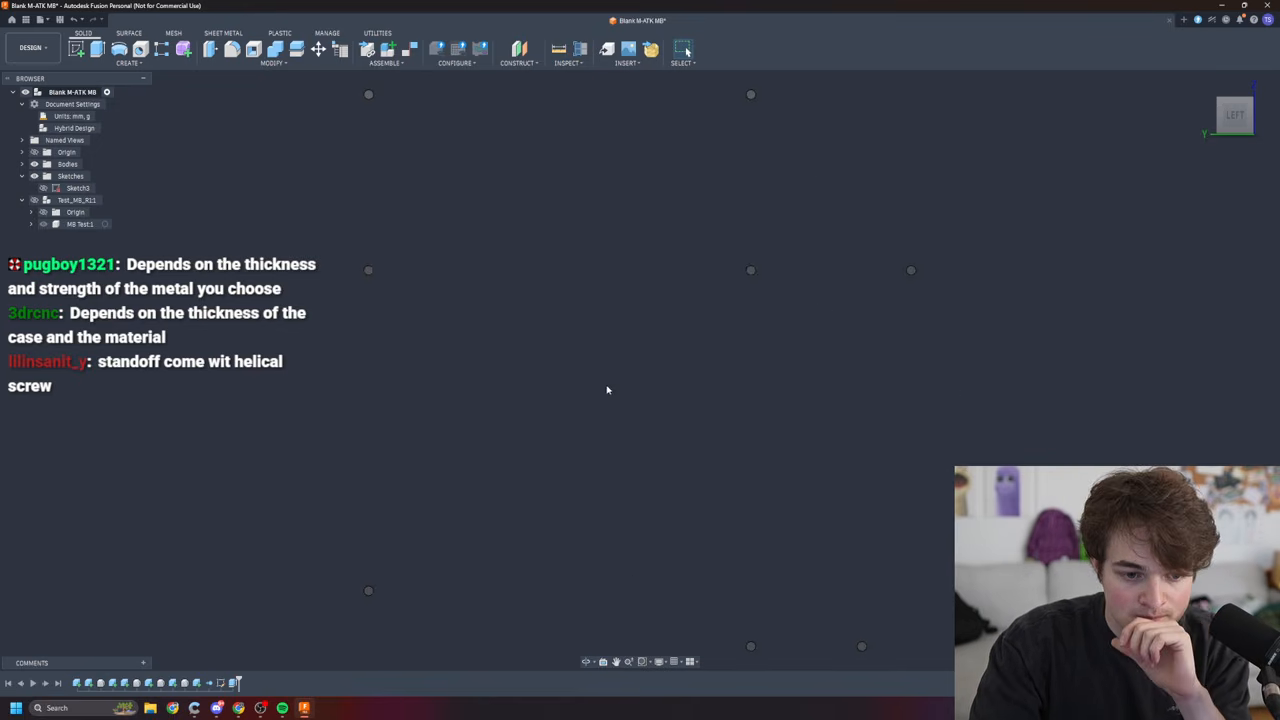
{"action": "scroll", "coordinate": [632, 398], "scroll_direction": "down", "scroll_amount": 2}
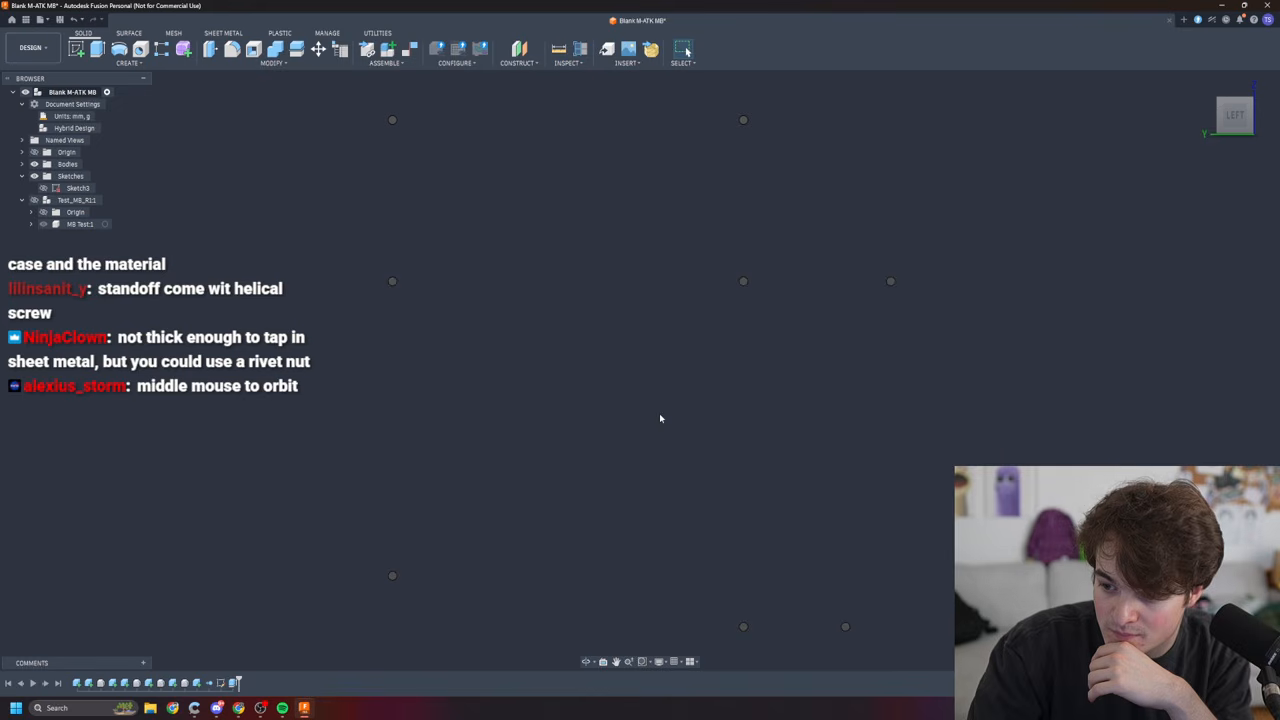
- Inspect the eight extruded standoff cylinders from several angles, covering both their end faces and their lengths
{"action": "middle_click_drag", "start_coordinate": [586, 390], "coordinate": [720, 400], "text": "shift"}
{"action": "middle_click_drag", "start_coordinate": [641, 373], "coordinate": [668, 438], "text": "shift"}
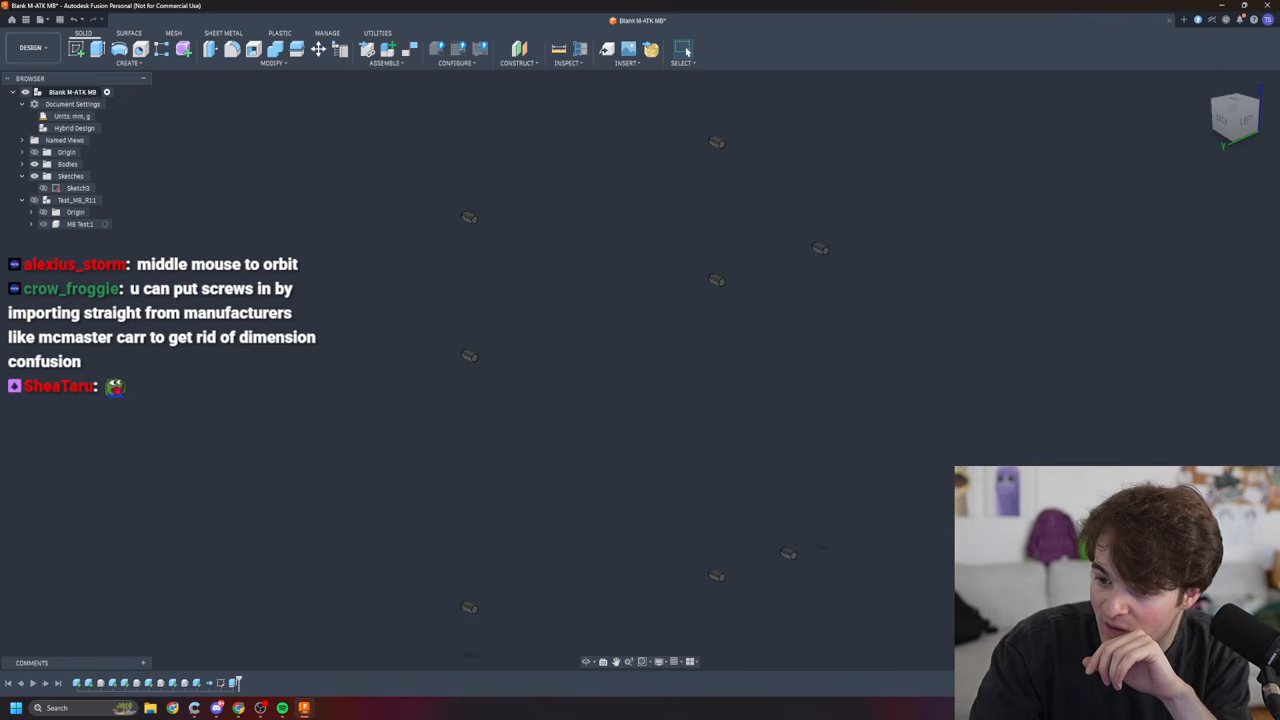
{"action": "scroll", "coordinate": [594, 434], "scroll_direction": "down", "scroll_amount": 1}
{"action": "scroll", "coordinate": [605, 429], "scroll_direction": "up", "scroll_amount": 2}
{"action": "mouse_move", "coordinate": [609, 429]}
{"action": "middle_mouse_down", "text": "shift"}
{"action": "mouse_move", "coordinate": [508, 422]}
{"action": "mouse_move", "coordinate": [661, 430]}
{"action": "mouse_move", "coordinate": [590, 434]}
{"action": "middle_mouse_up", "text": "shift"}
{"action": "scroll", "coordinate": [629, 429], "scroll_direction": "up", "scroll_amount": 1}
{"action": "scroll", "coordinate": [630, 431], "scroll_direction": "down", "scroll_amount": 3}
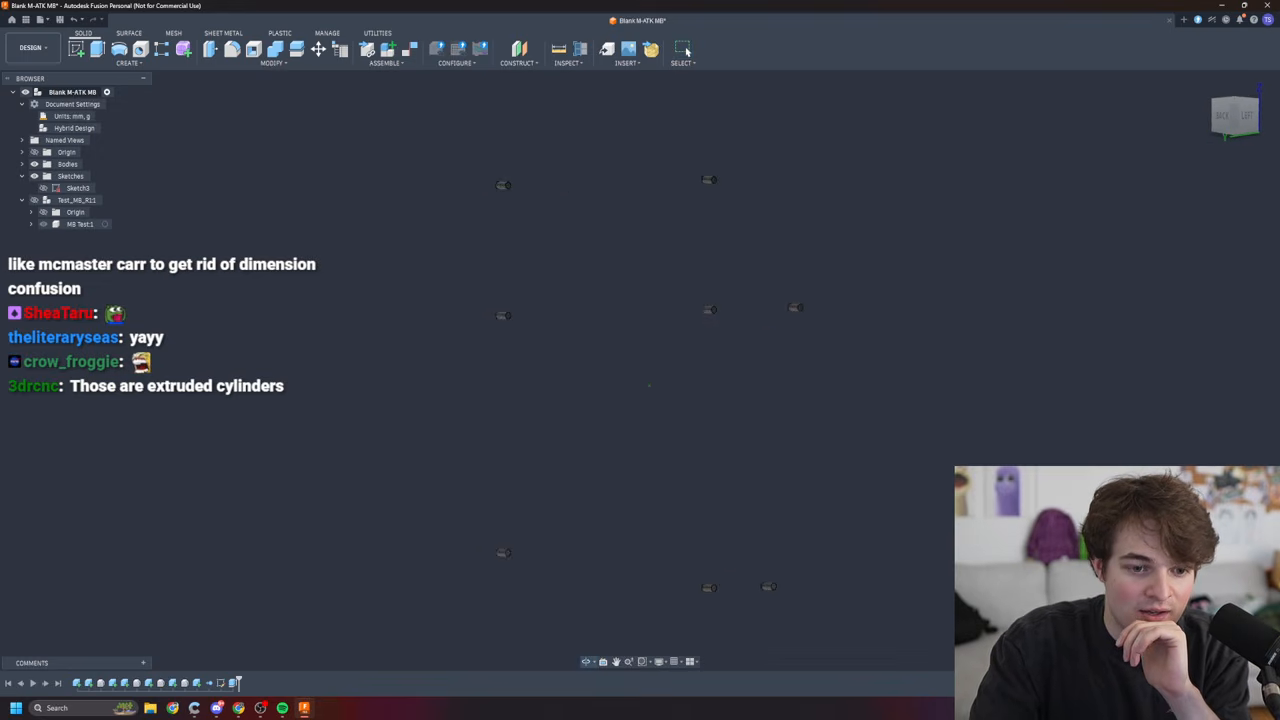
{"action": "middle_click_drag", "start_coordinate": [677, 440], "coordinate": [698, 445], "text": "shift"}
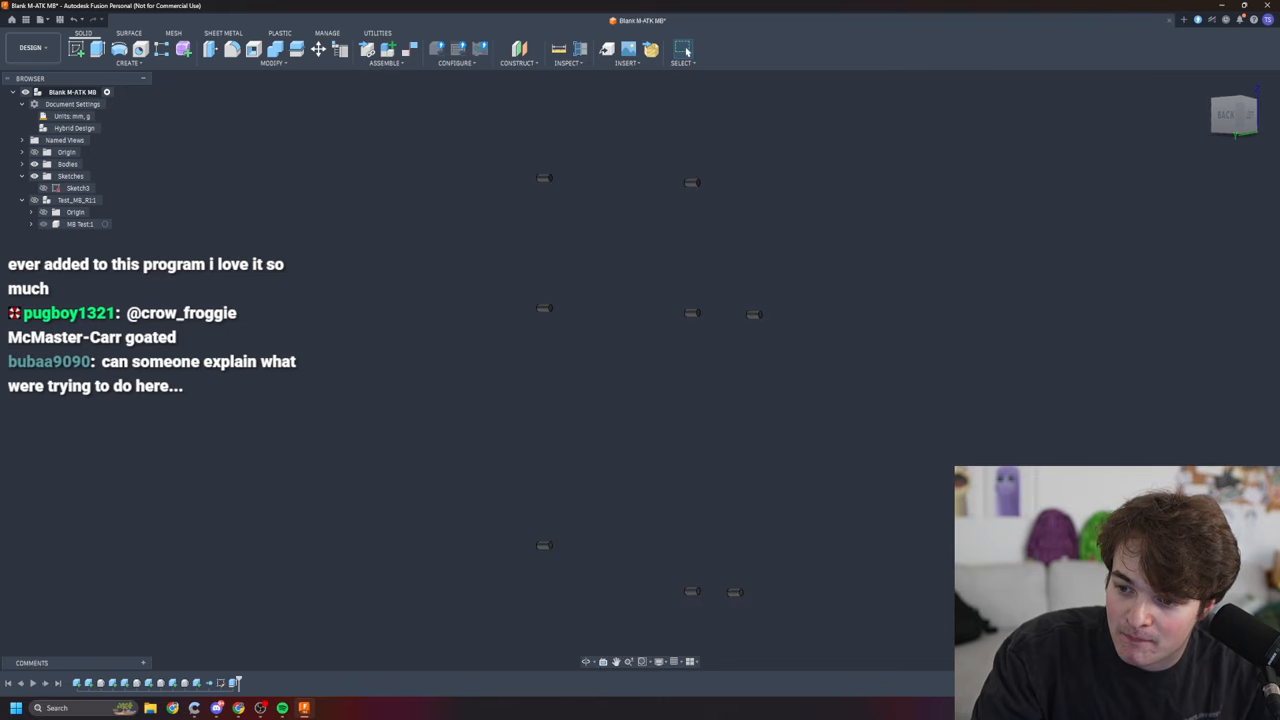
{"action": "middle_click_drag", "start_coordinate": [865, 427], "coordinate": [745, 421], "text": "shift"}
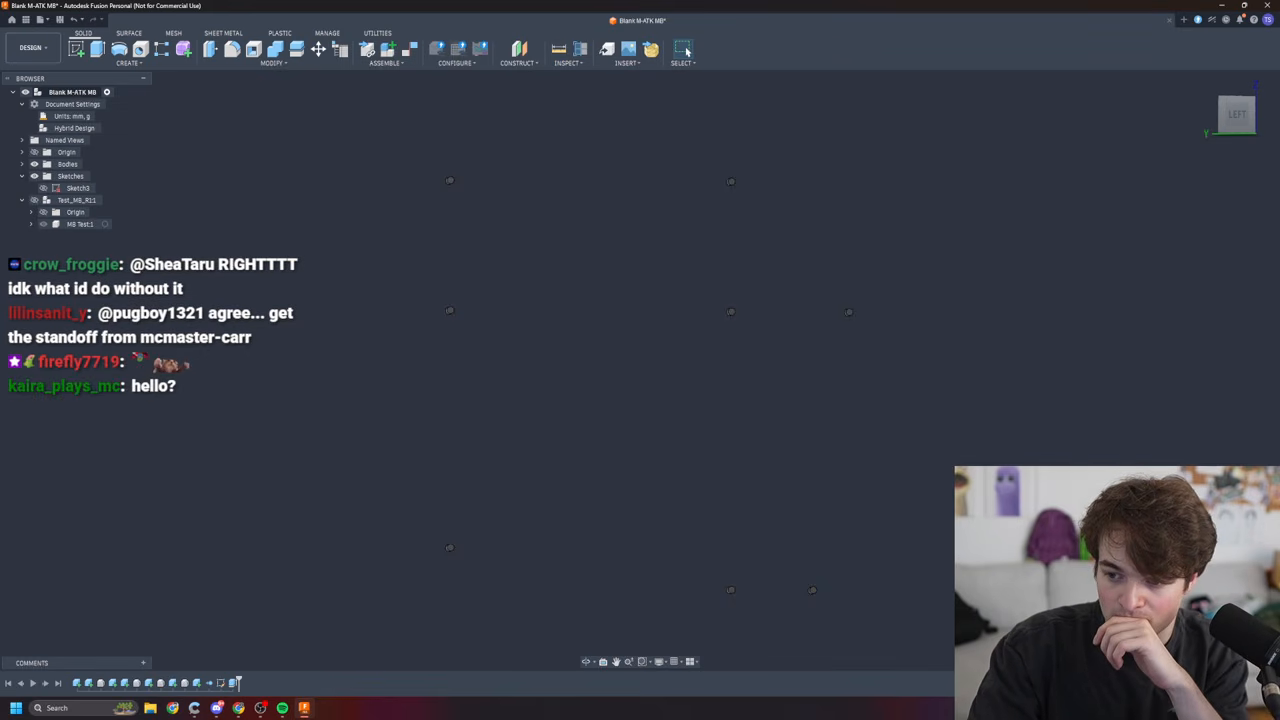
{"action": "middle_click_drag", "start_coordinate": [654, 423], "coordinate": [915, 445], "text": "shift"}
{"action": "middle_click_drag", "start_coordinate": [650, 386], "coordinate": [451, 391], "text": "shift"}
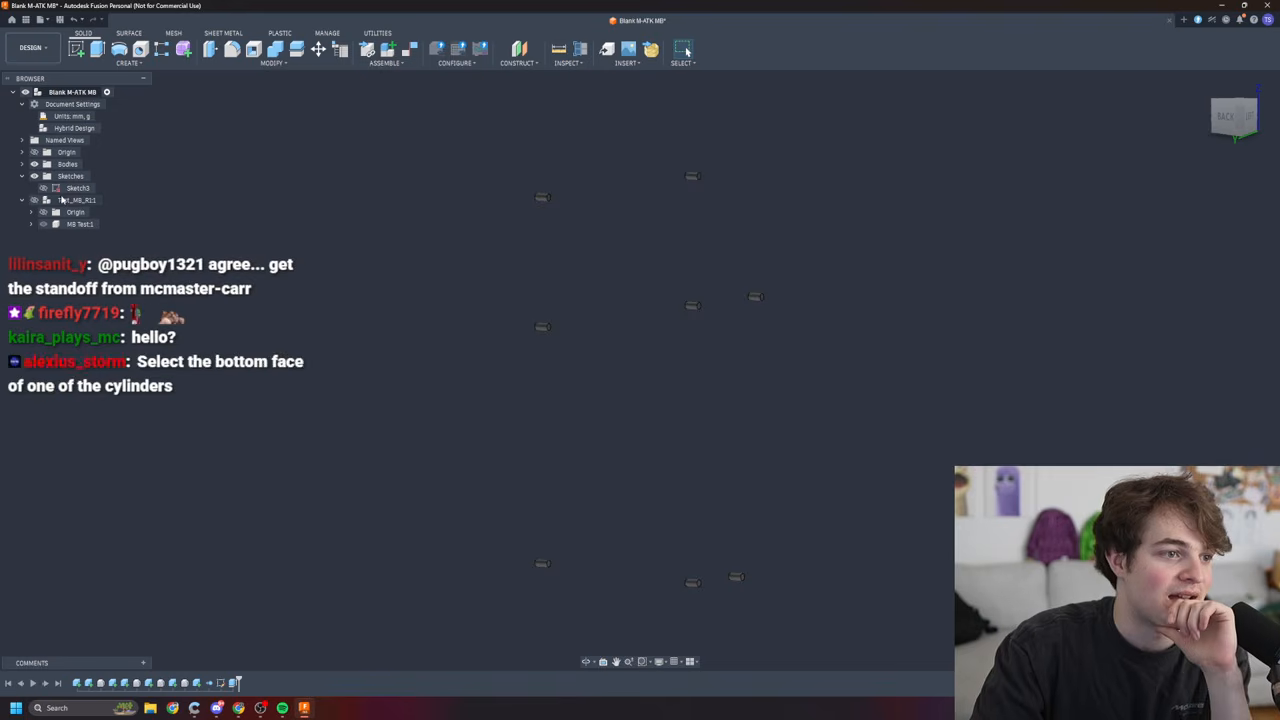
- Toggle the Test_MB_R11 plate's visibility to compare it with the standoffs, and delete the component from the design
{"action": "left_click", "coordinate": [21, 201]}
{"action": "left_click", "coordinate": [21, 201]}
{"action": "left_click", "coordinate": [21, 201]}
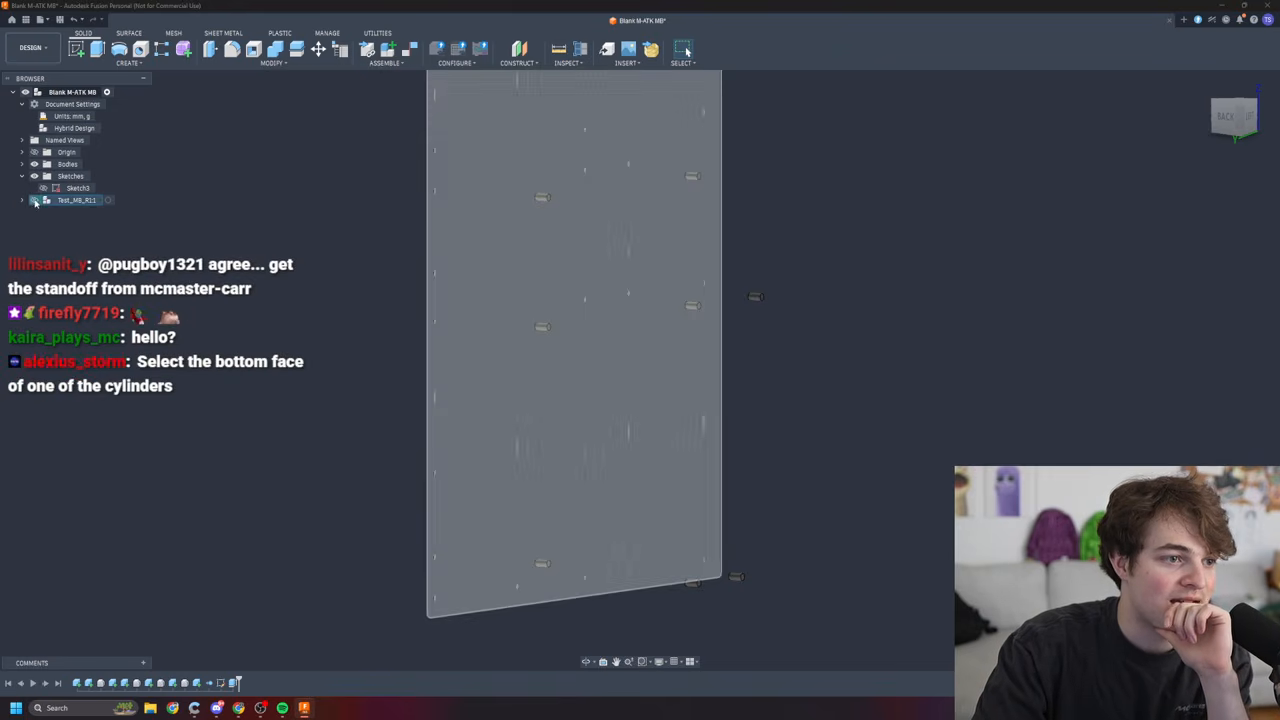
{"action": "left_click", "coordinate": [35, 201]}
{"action": "middle_click_drag", "start_coordinate": [620, 400], "coordinate": [452, 390], "text": "shift"}
{"action": "left_click", "coordinate": [34, 200]}
{"action": "left_click", "coordinate": [23, 200]}
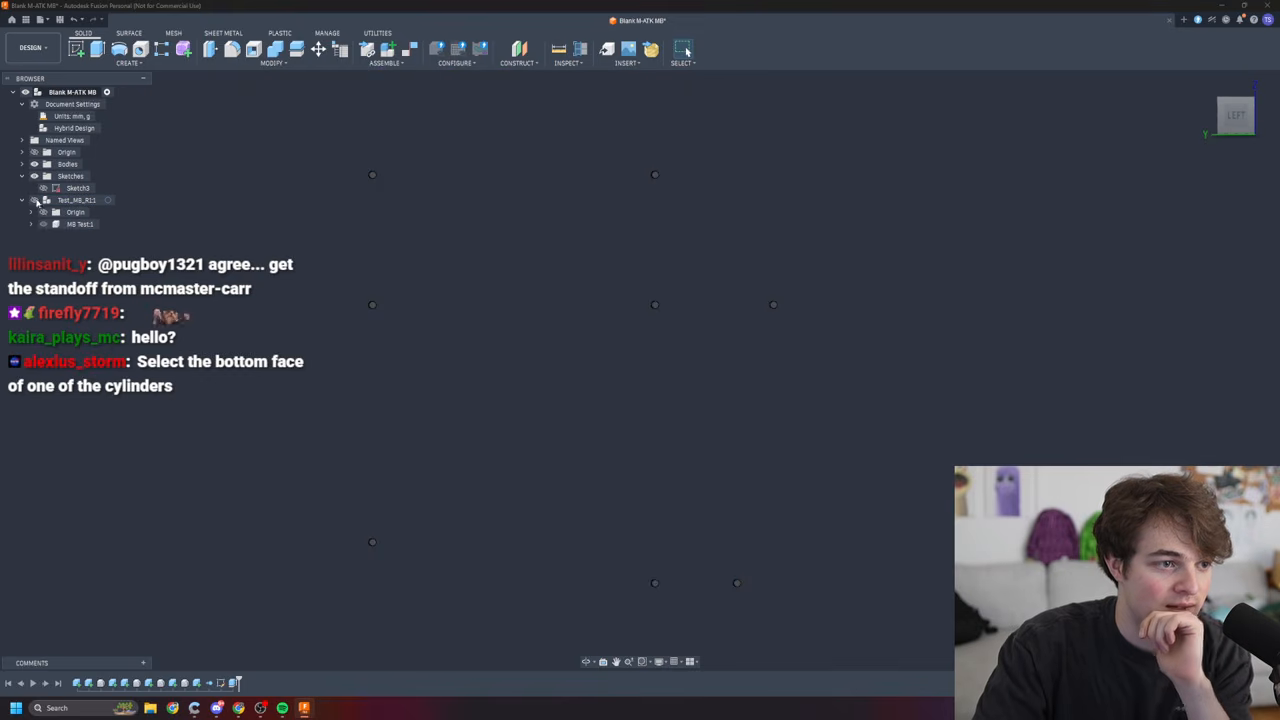
{"action": "left_click", "coordinate": [57, 200]}
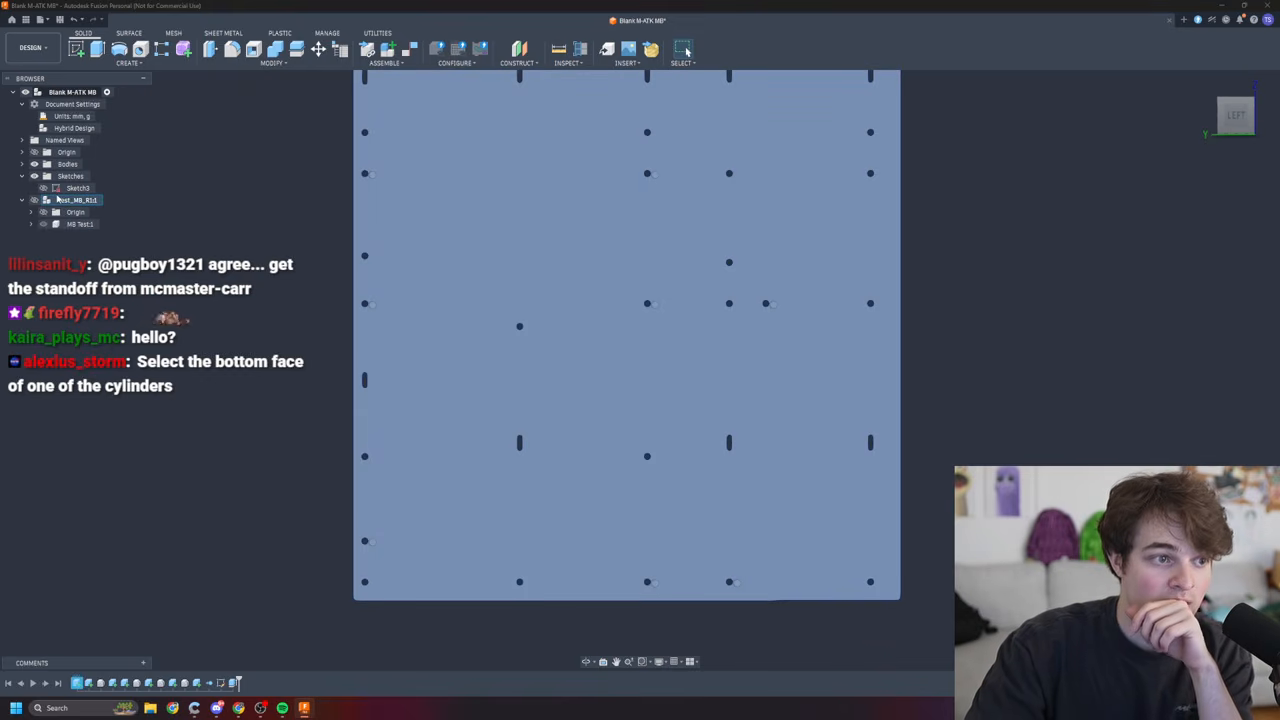
{"action": "key", "text": "Delete"}
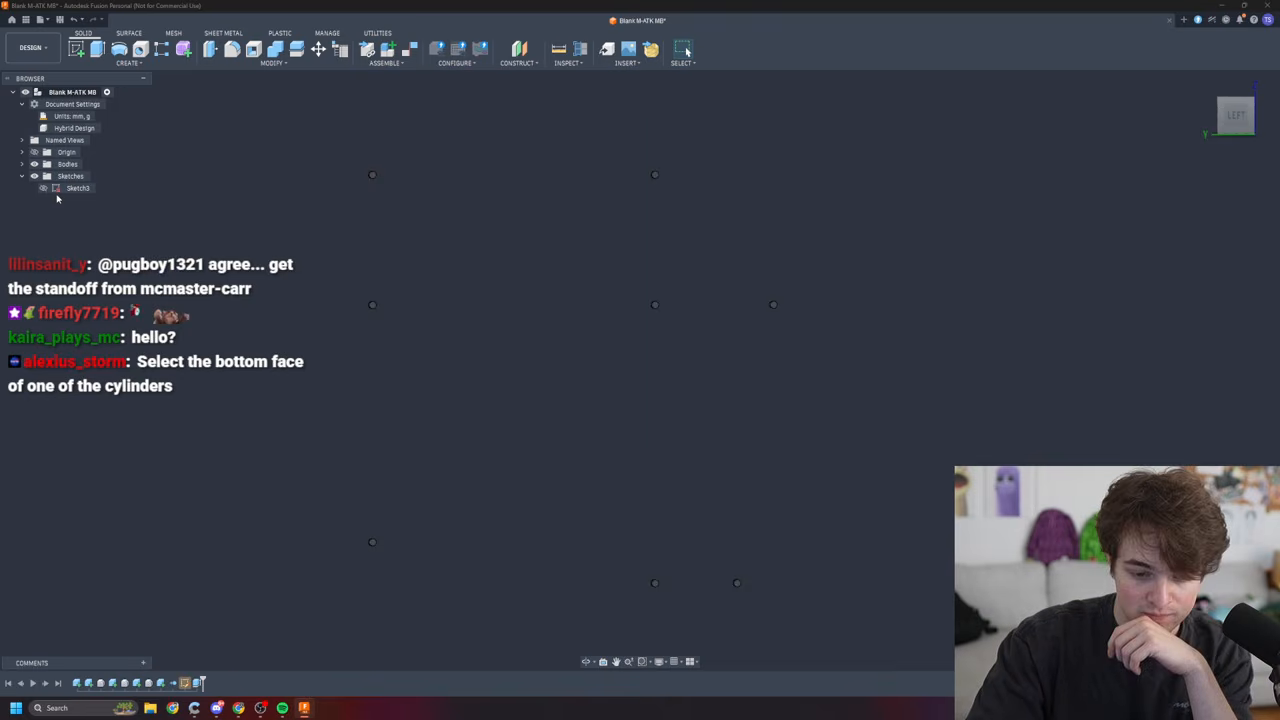
- Collapse the sketch list, expand the Bodies folder and toggle its visibility to check which bodies it holds
{"action": "left_click", "coordinate": [23, 176]}
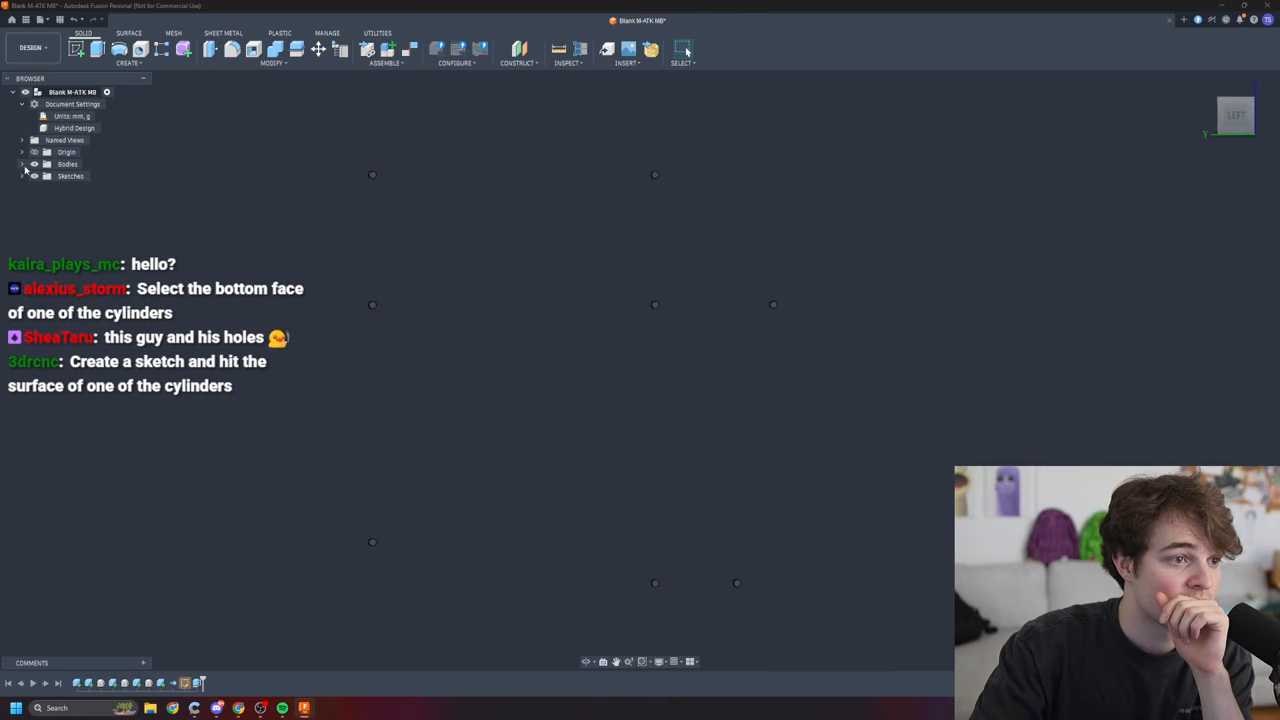
{"action": "left_click", "coordinate": [22, 165]}
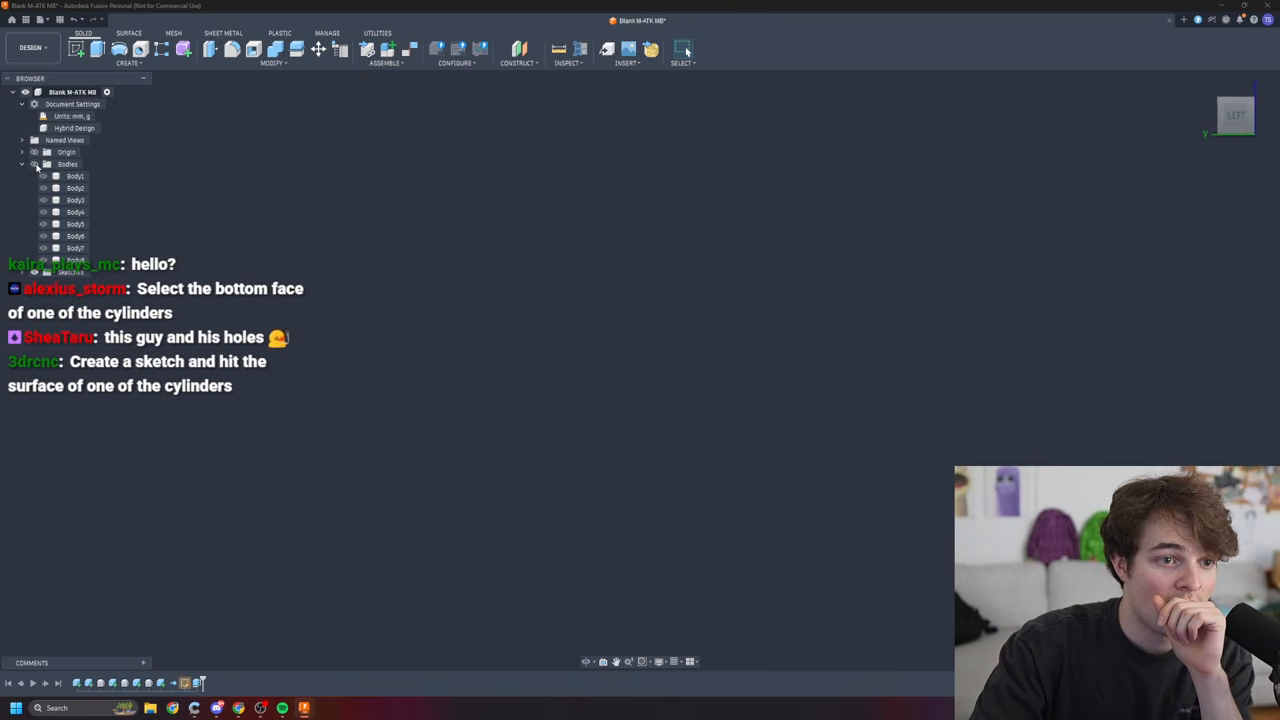
{"action": "left_click", "coordinate": [35, 165]}
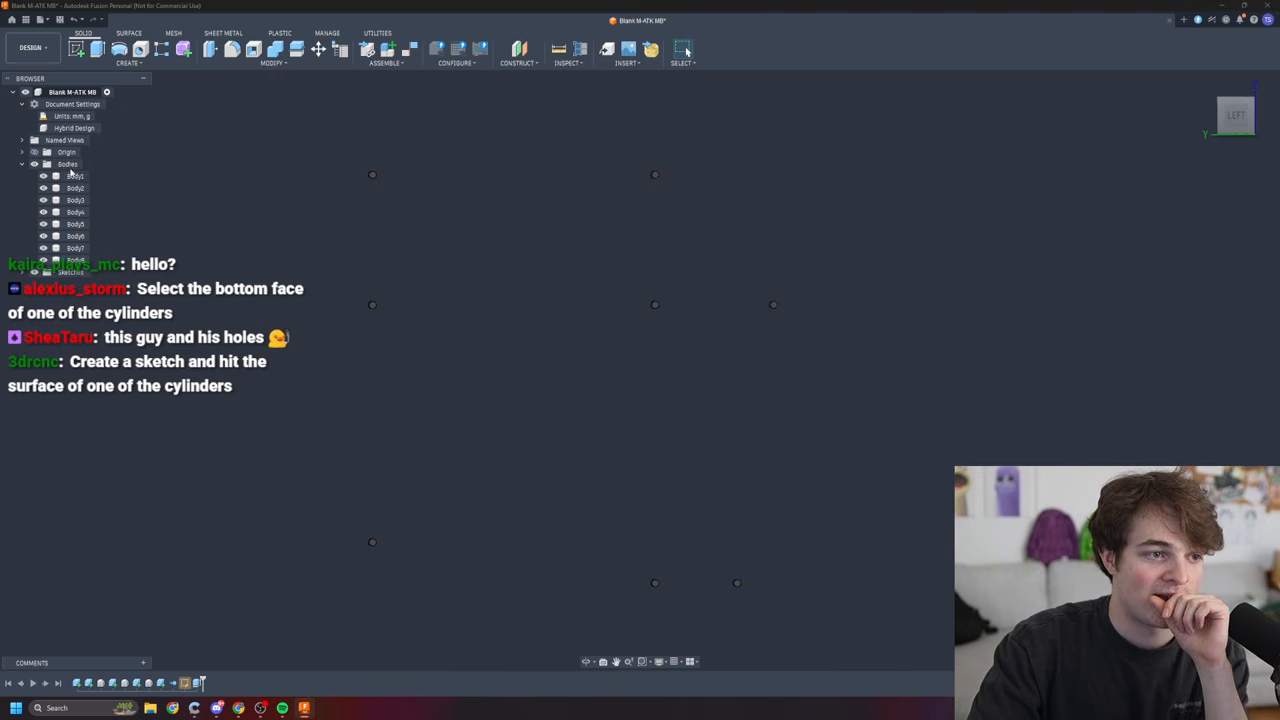
{"action": "left_click", "coordinate": [72, 176]}
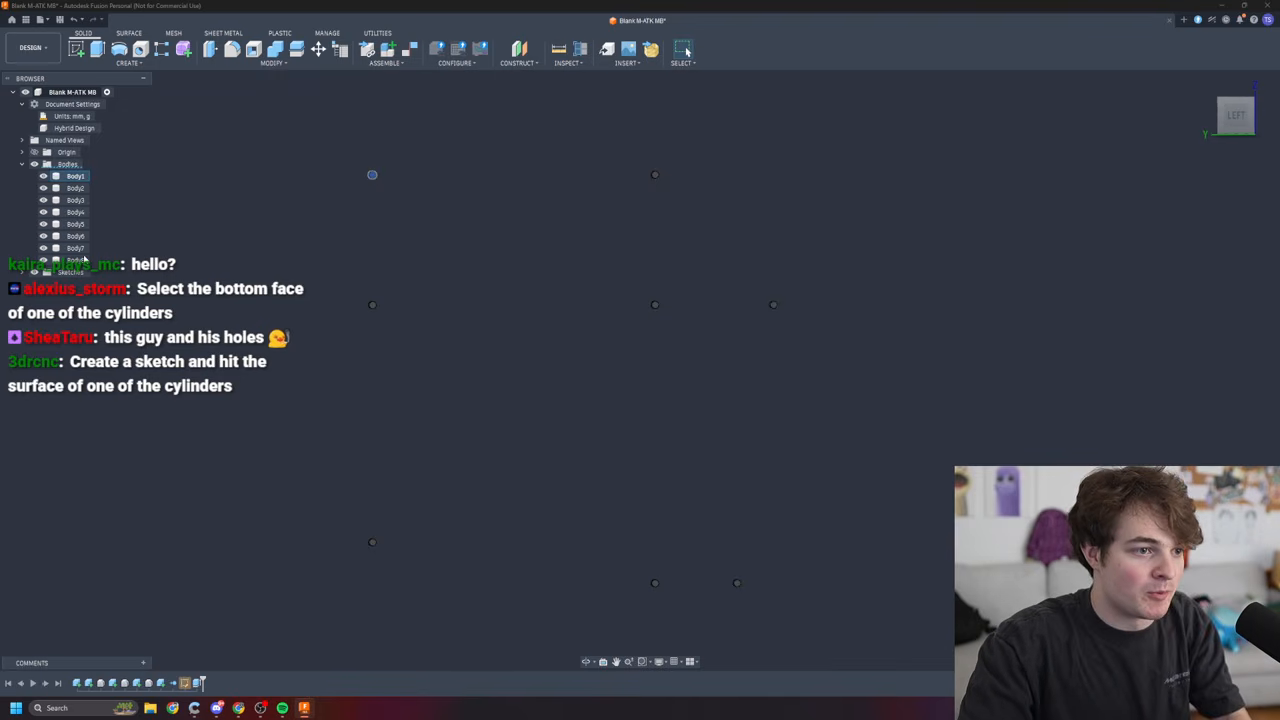
{"action": "left_click", "coordinate": [85, 260], "text": "shift"}
{"action": "right_click", "coordinate": [87, 220]}
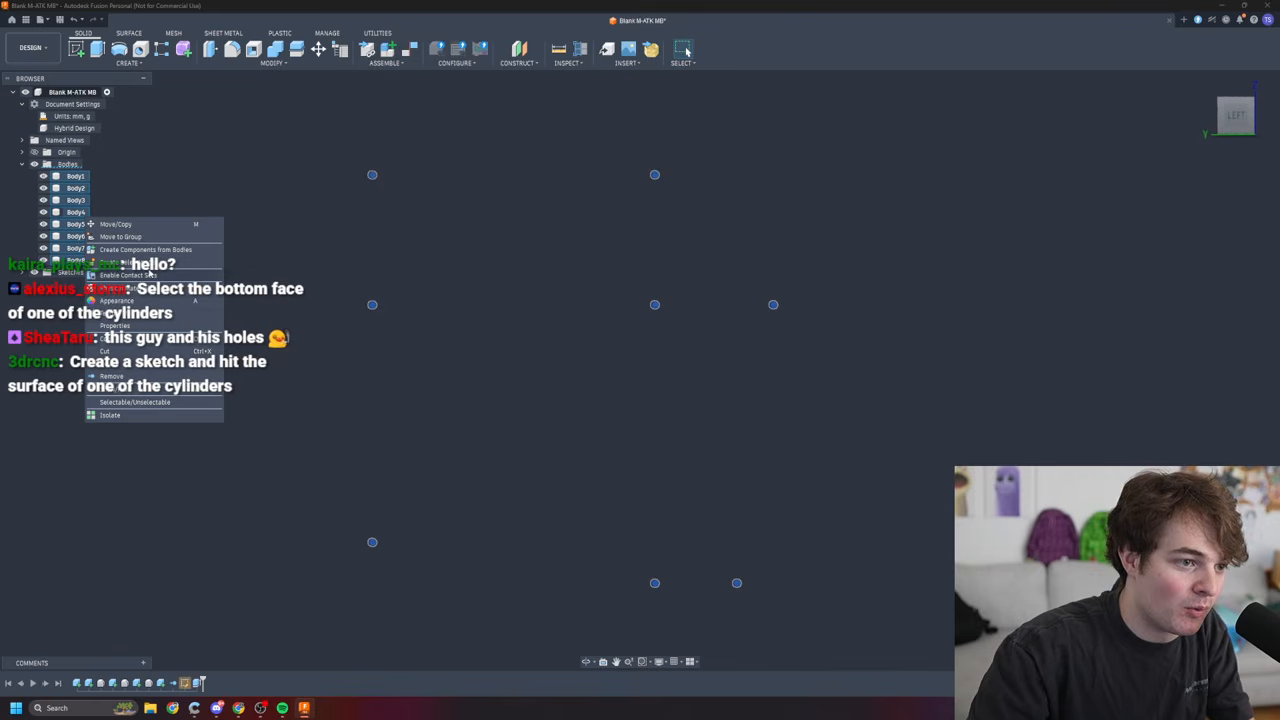
{"action": "left_click", "coordinate": [148, 238]}
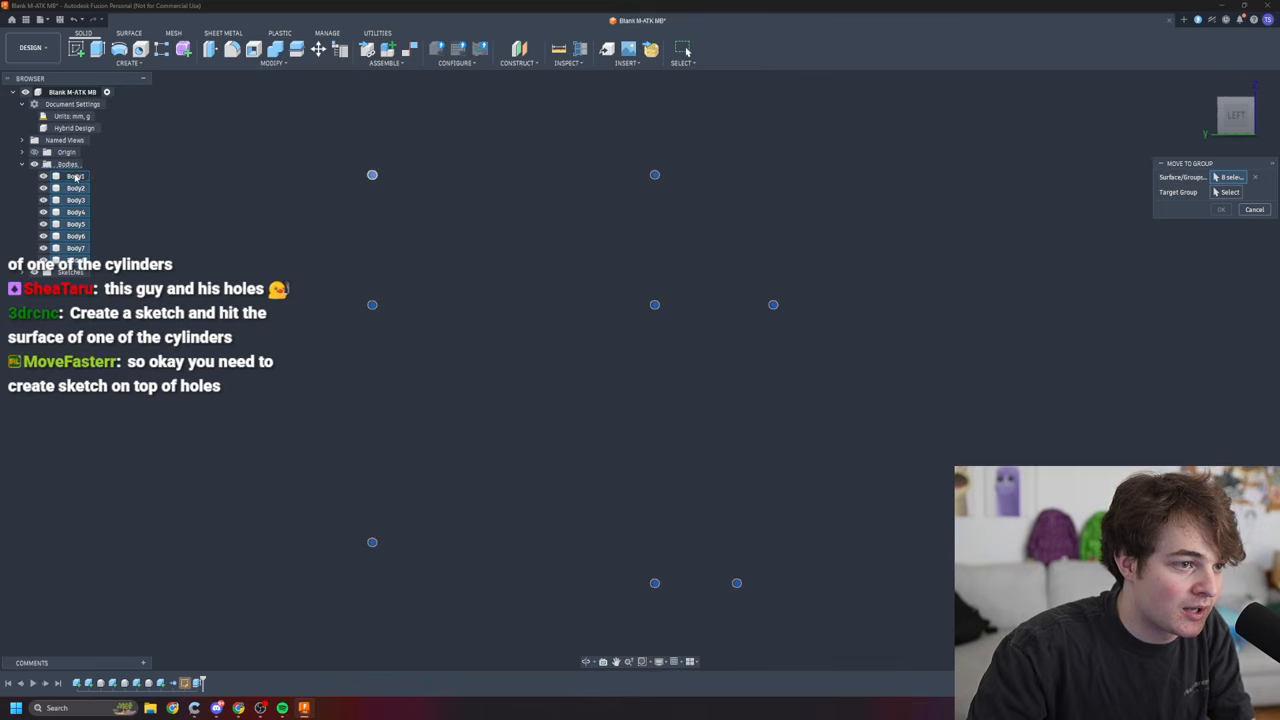
{"action": "left_click", "coordinate": [1248, 209]}
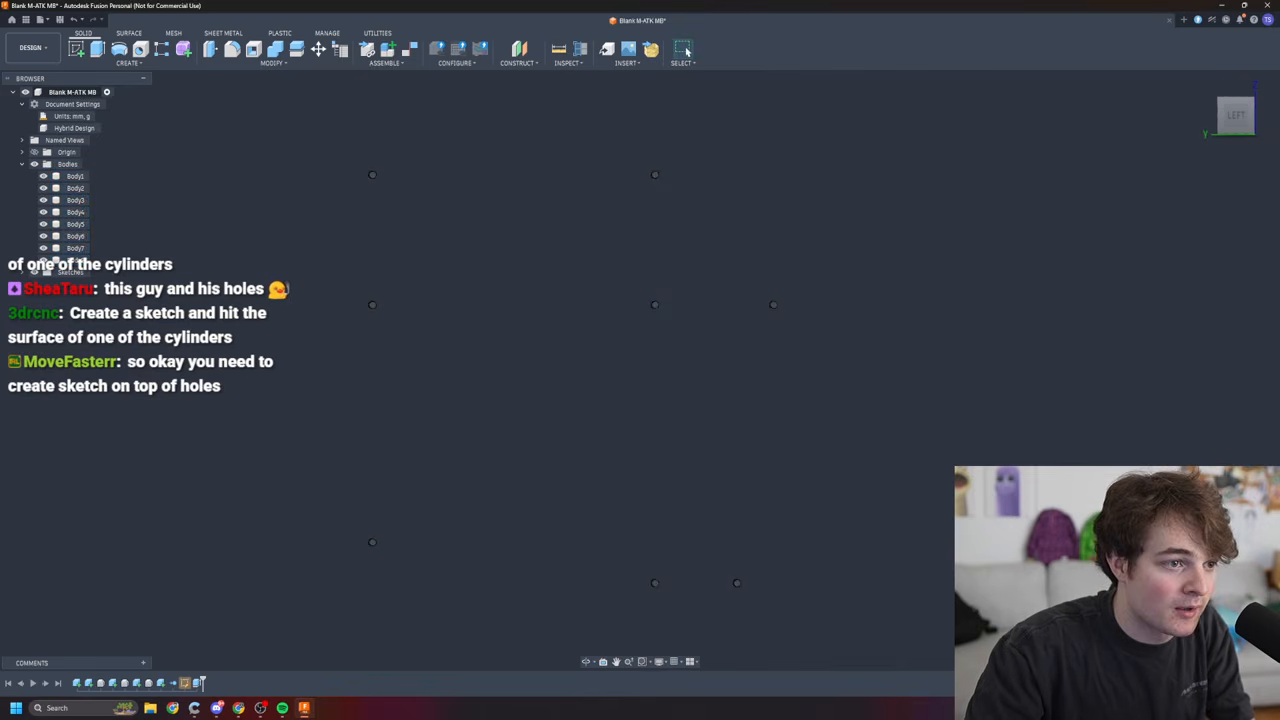
- Create a selection set from all eight standoff bodies, and delete that set again
{"action": "left_click", "coordinate": [75, 176]}
{"action": "left_click", "coordinate": [75, 248], "text": "shift"}
{"action": "right_click", "coordinate": [80, 224]}
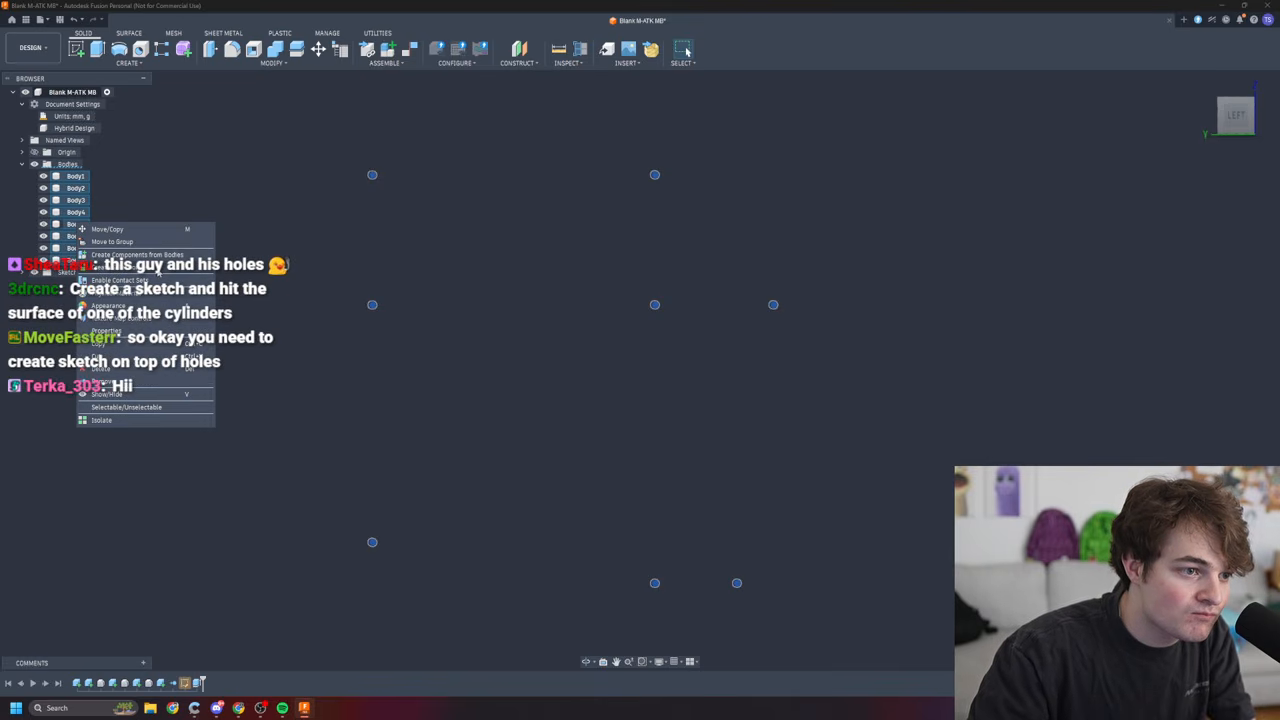
{"action": "left_click", "coordinate": [158, 270]}
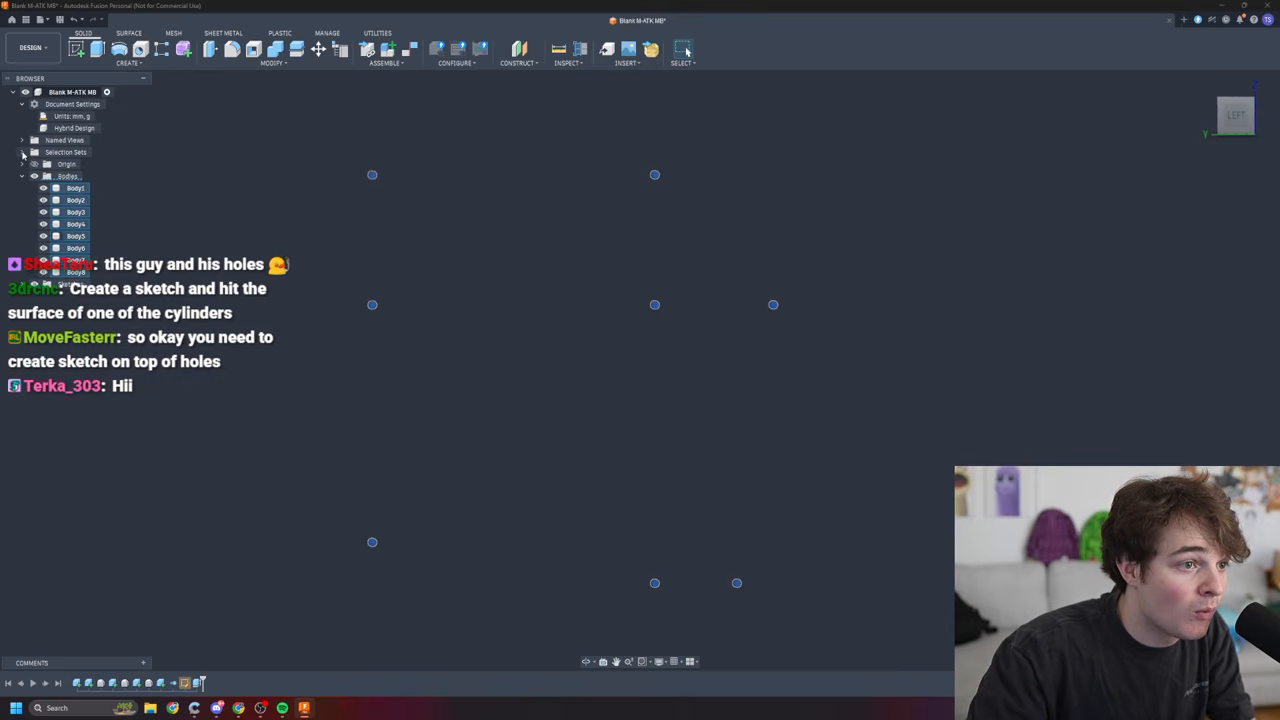
{"action": "left_click", "coordinate": [68, 152]}
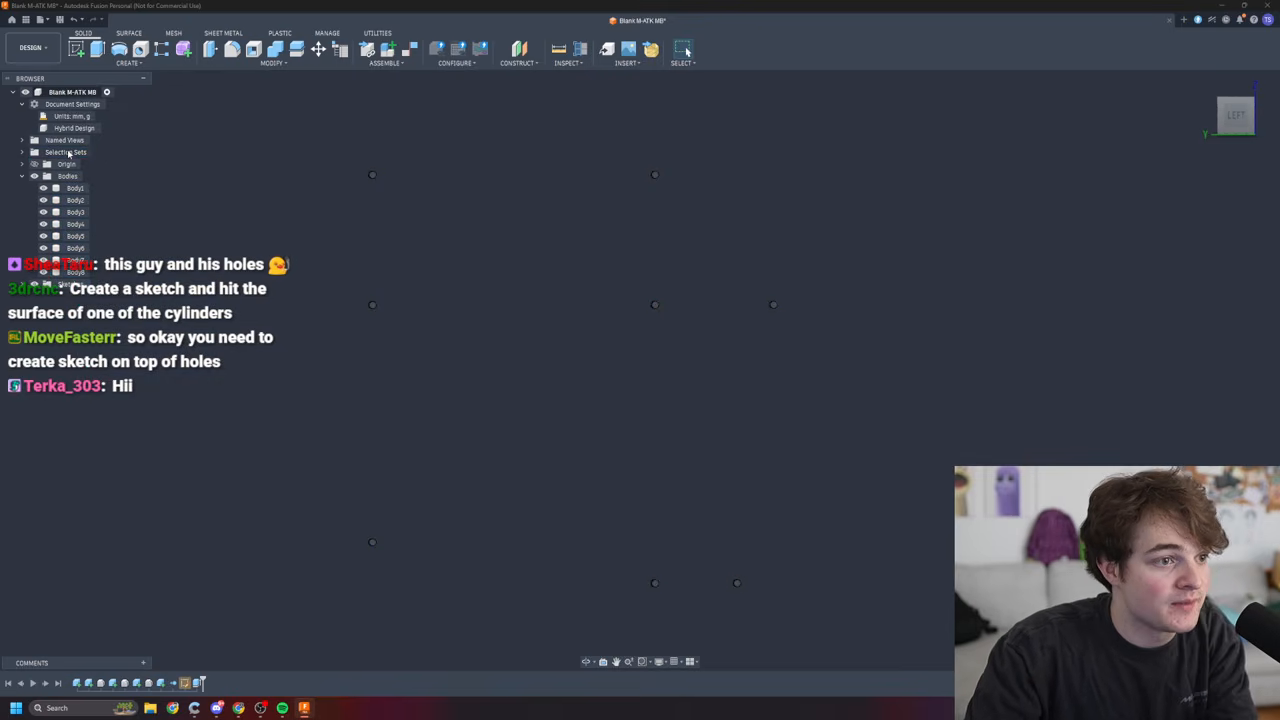
{"action": "left_click", "coordinate": [22, 152]}
{"action": "left_click", "coordinate": [69, 165]}
{"action": "key", "text": "Delete"}
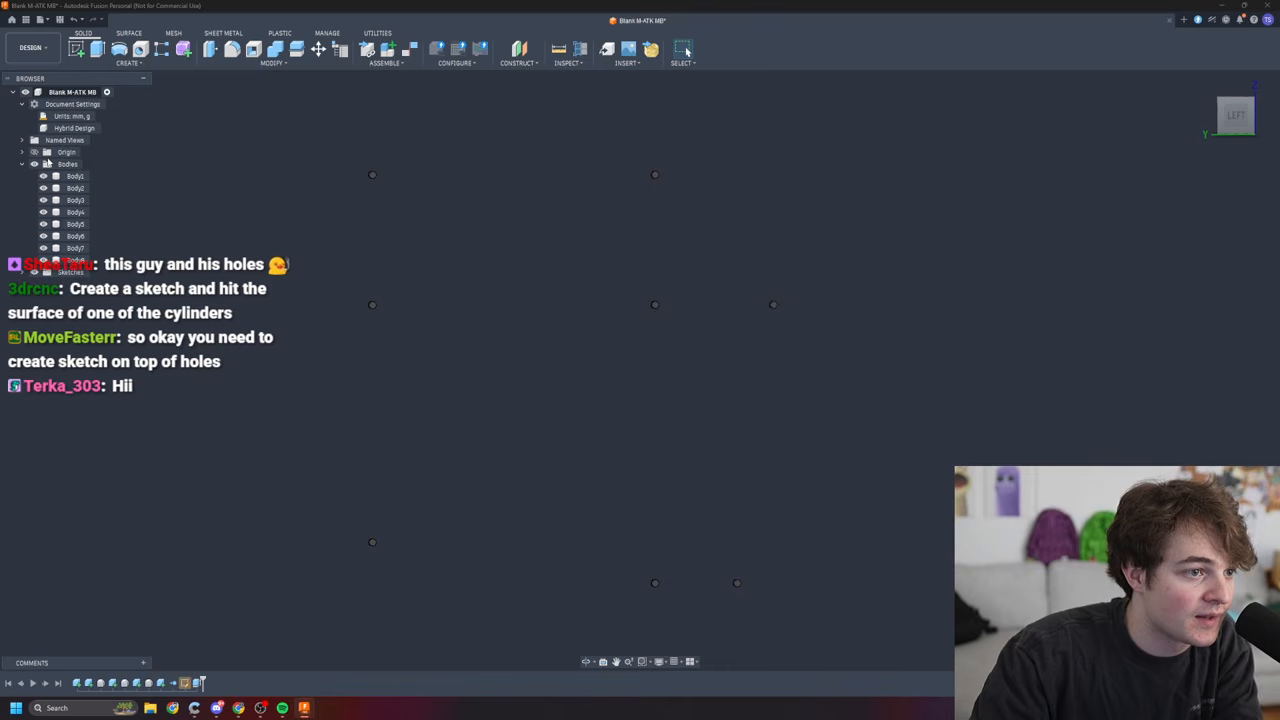
- Create a new group in the Bodies folder and name it M-ATX Standoffs
{"action": "left_click", "coordinate": [21, 153]}
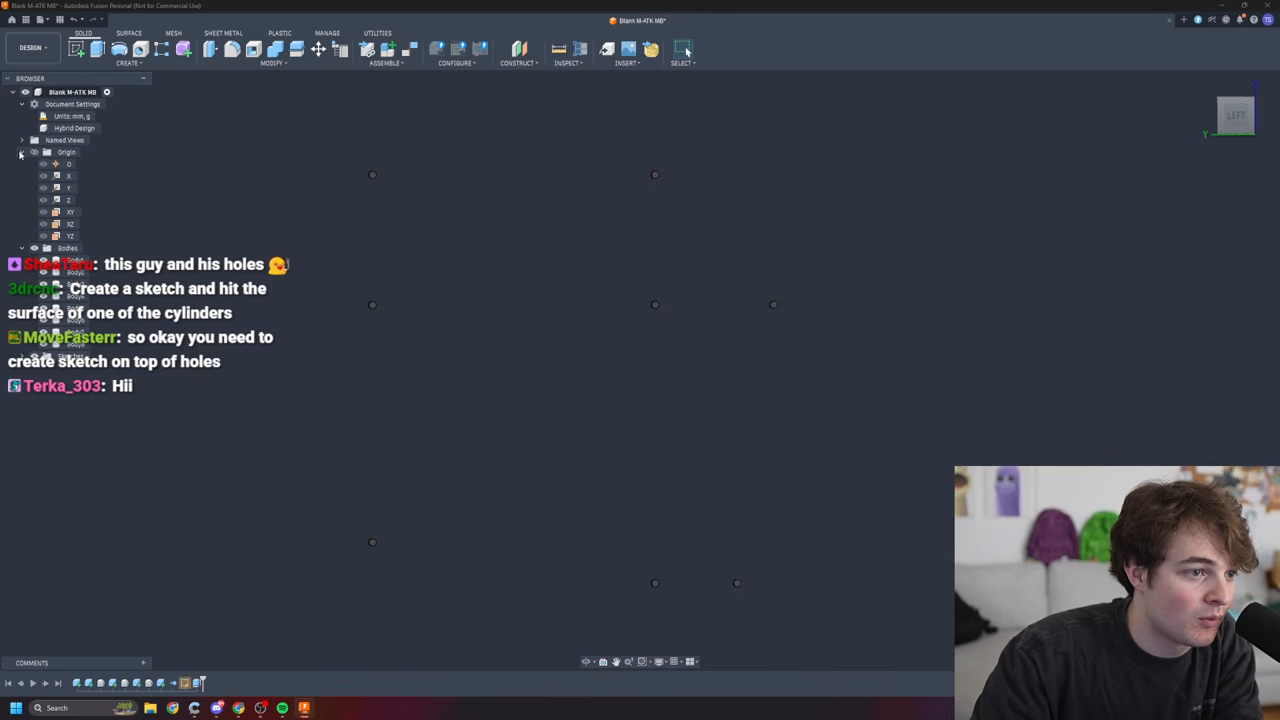
{"action": "left_click", "coordinate": [21, 153]}
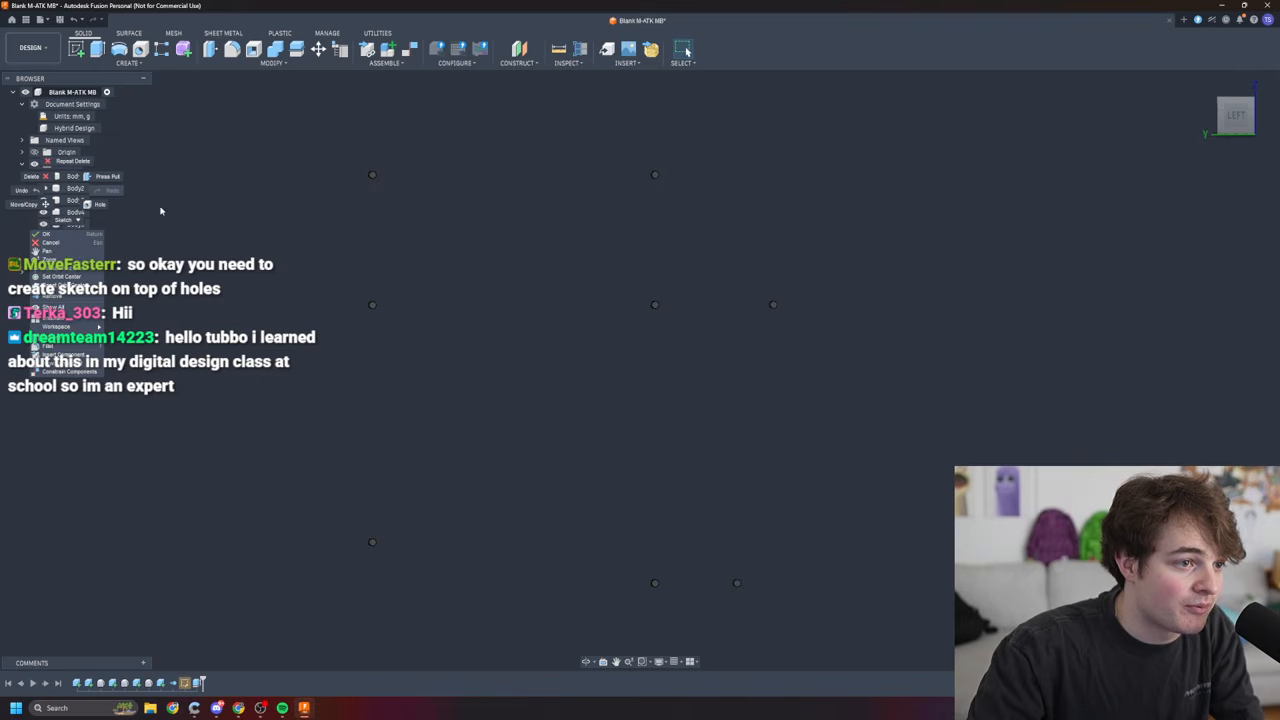
{"action": "right_click", "coordinate": [70, 165]}
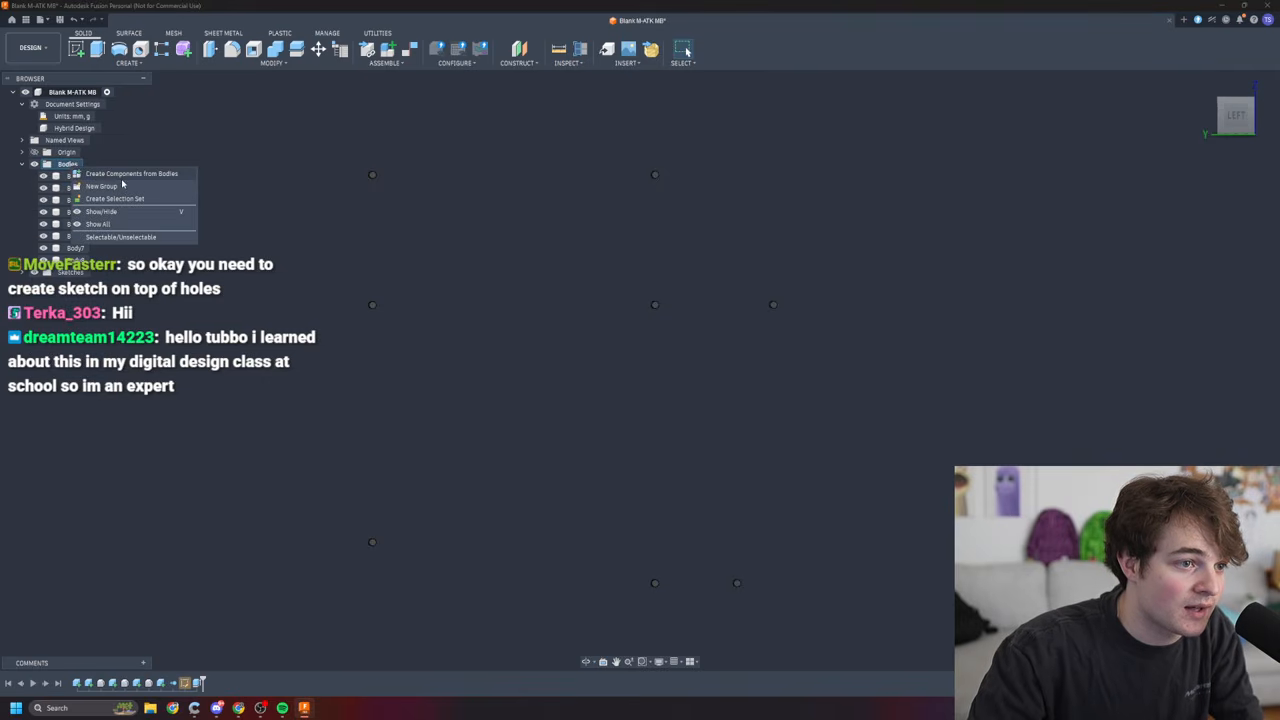
{"action": "left_click", "coordinate": [124, 187]}
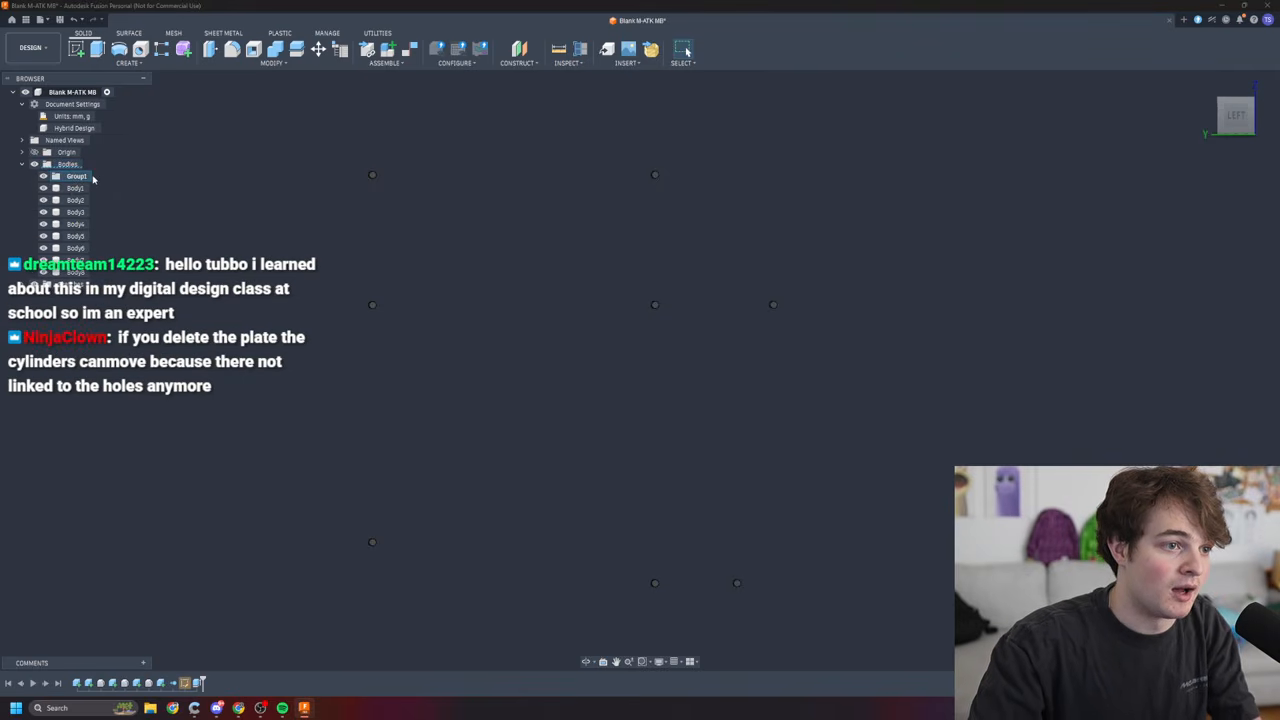
{"action": "key", "text": "BackSpace"}
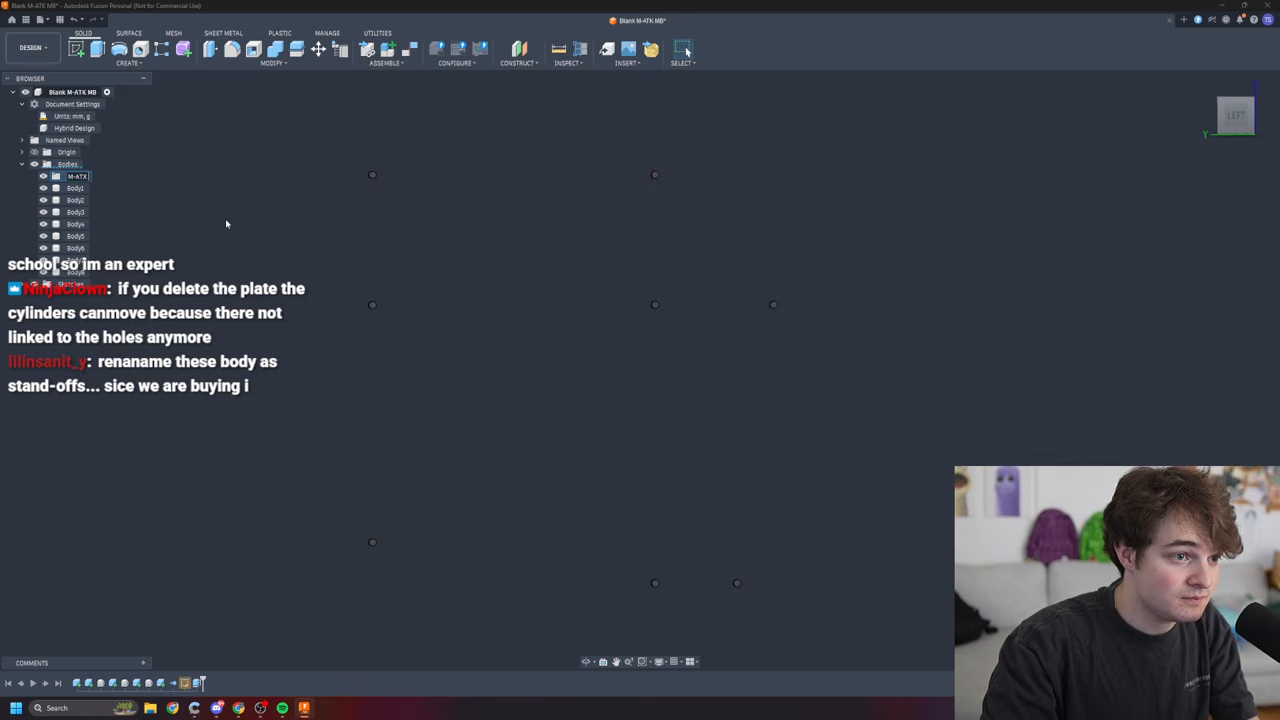
{"action": "type", "text": "M-ATX Standoffs"}
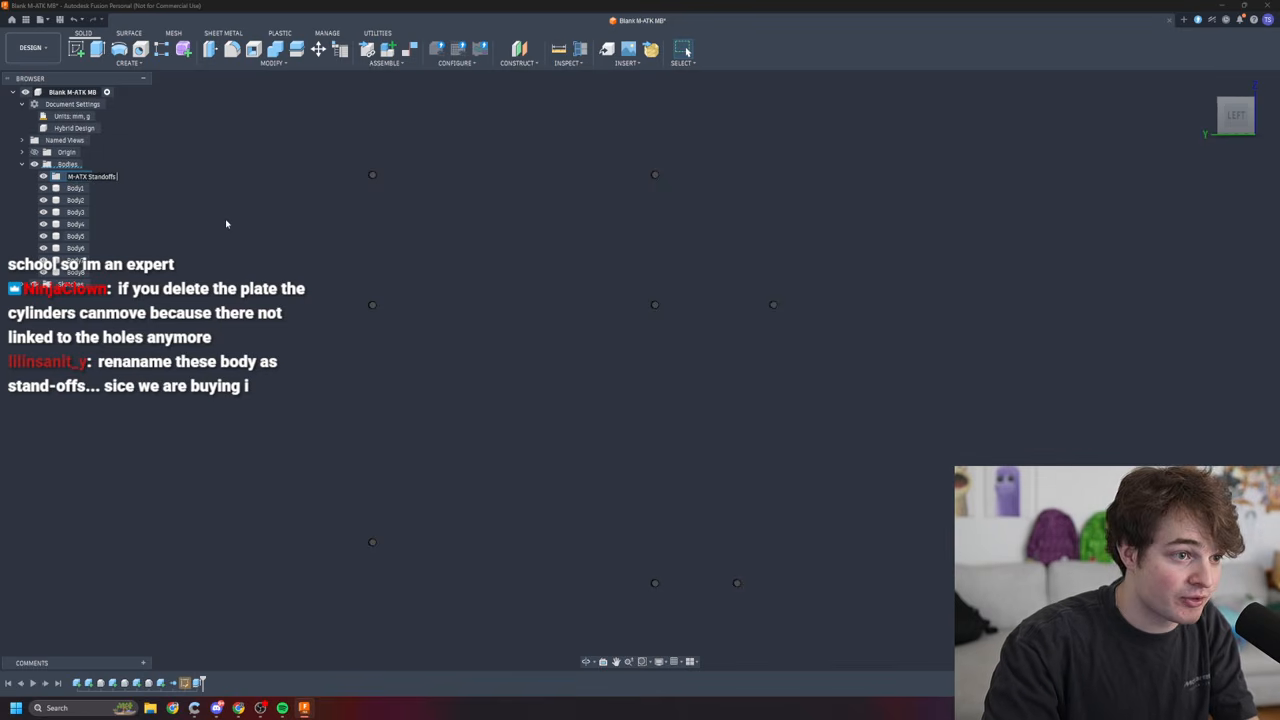
{"action": "key", "text": "Return"}
- Move all eight standoff bodies, Body1 through Body8, into the M-ATX Standoffs group
{"action": "left_click", "coordinate": [78, 188]}
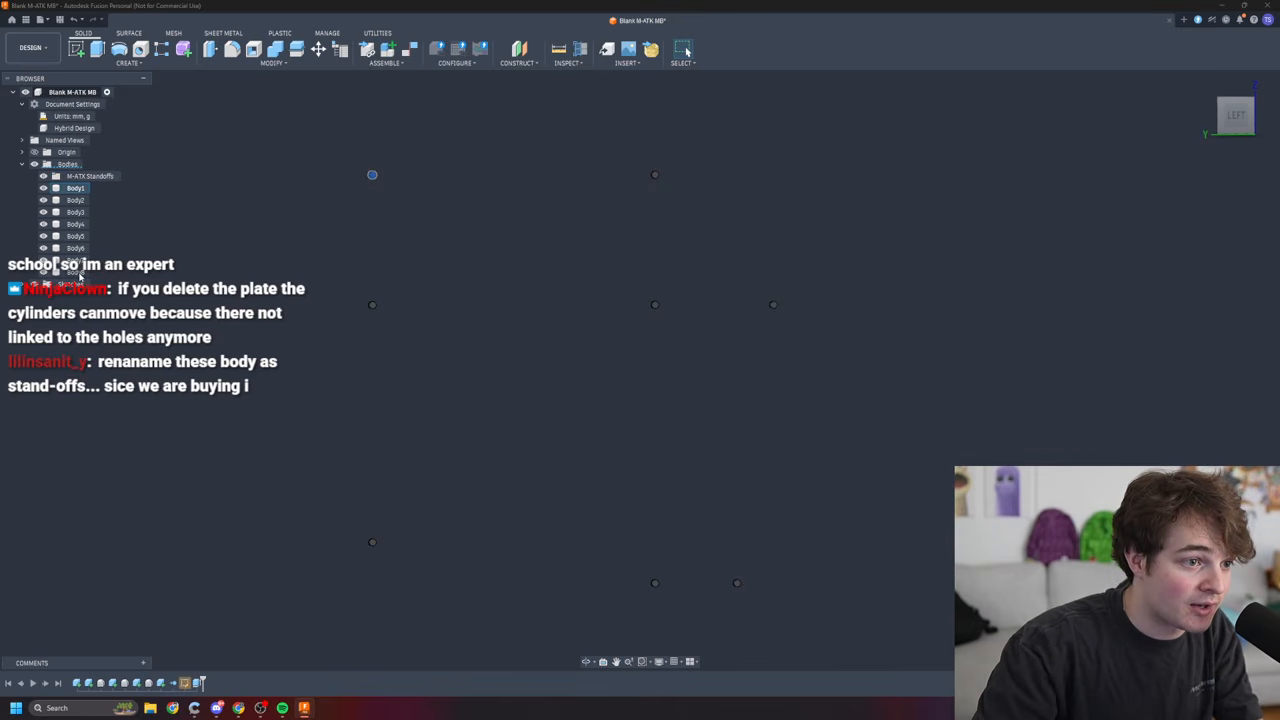
{"action": "left_click", "coordinate": [78, 273], "text": "shift"}
{"action": "right_click", "coordinate": [82, 236]}
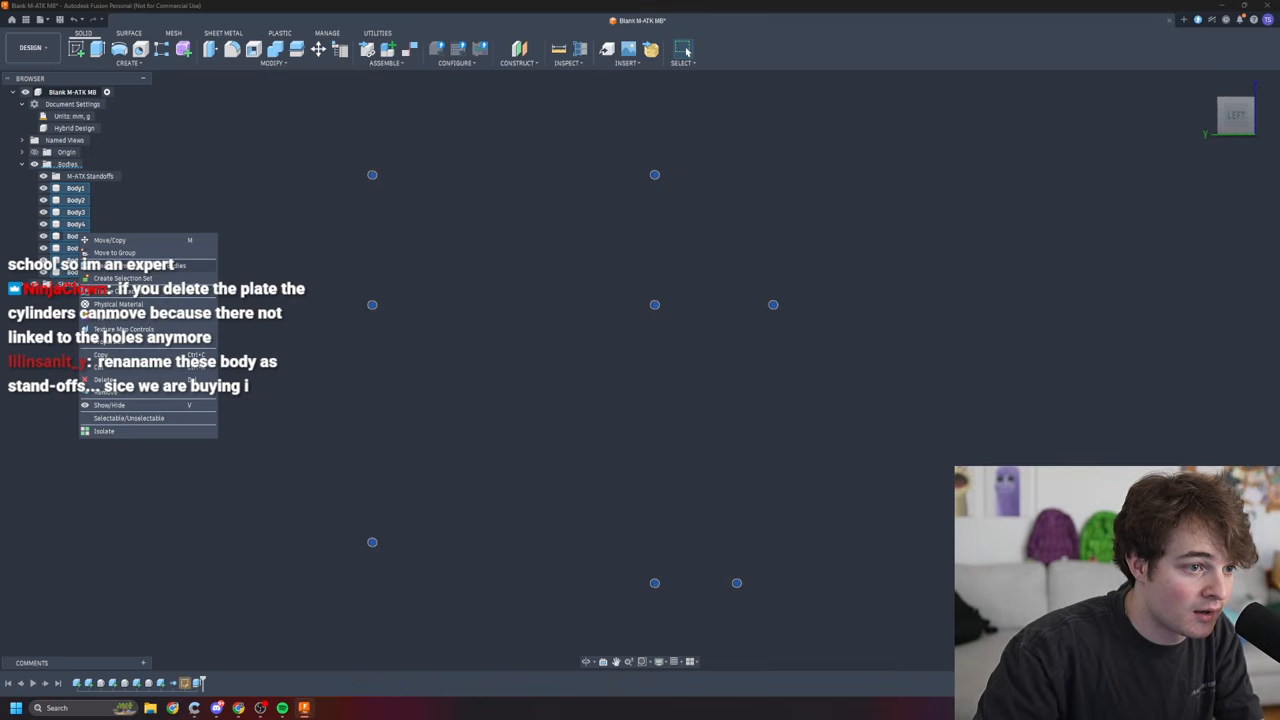
{"action": "left_click", "coordinate": [114, 252]}
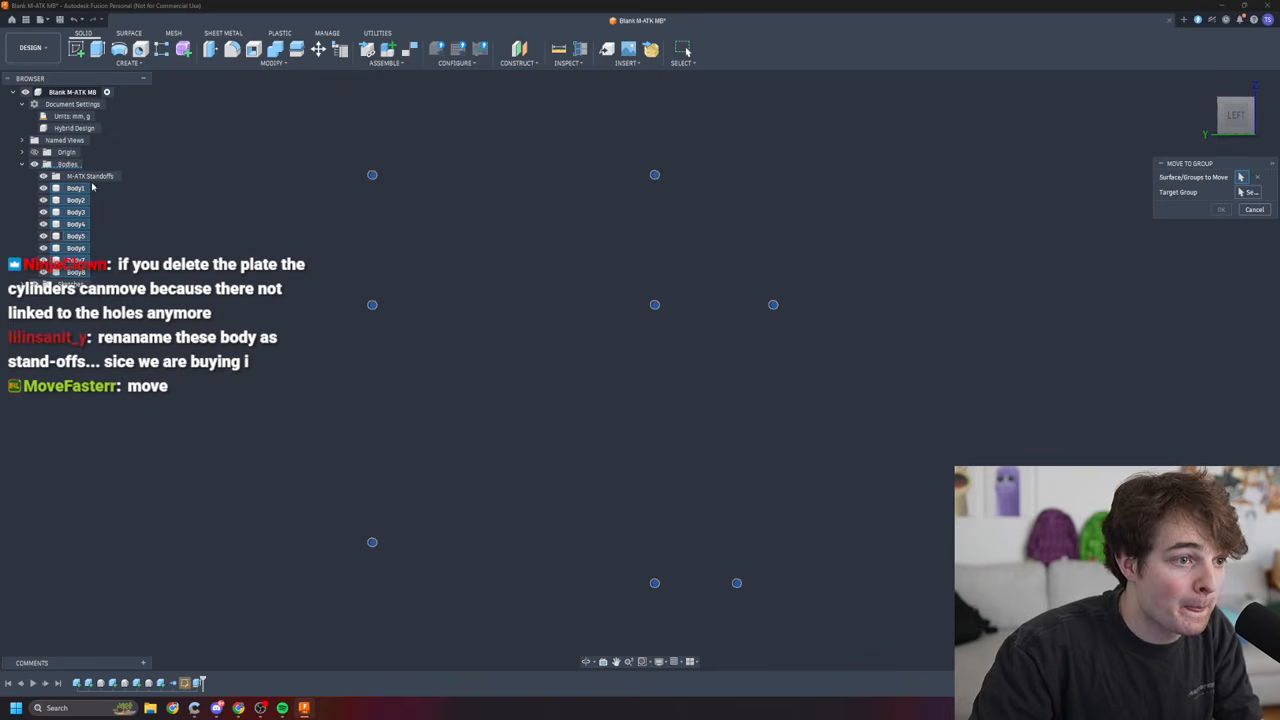
{"action": "left_click", "coordinate": [1245, 193]}
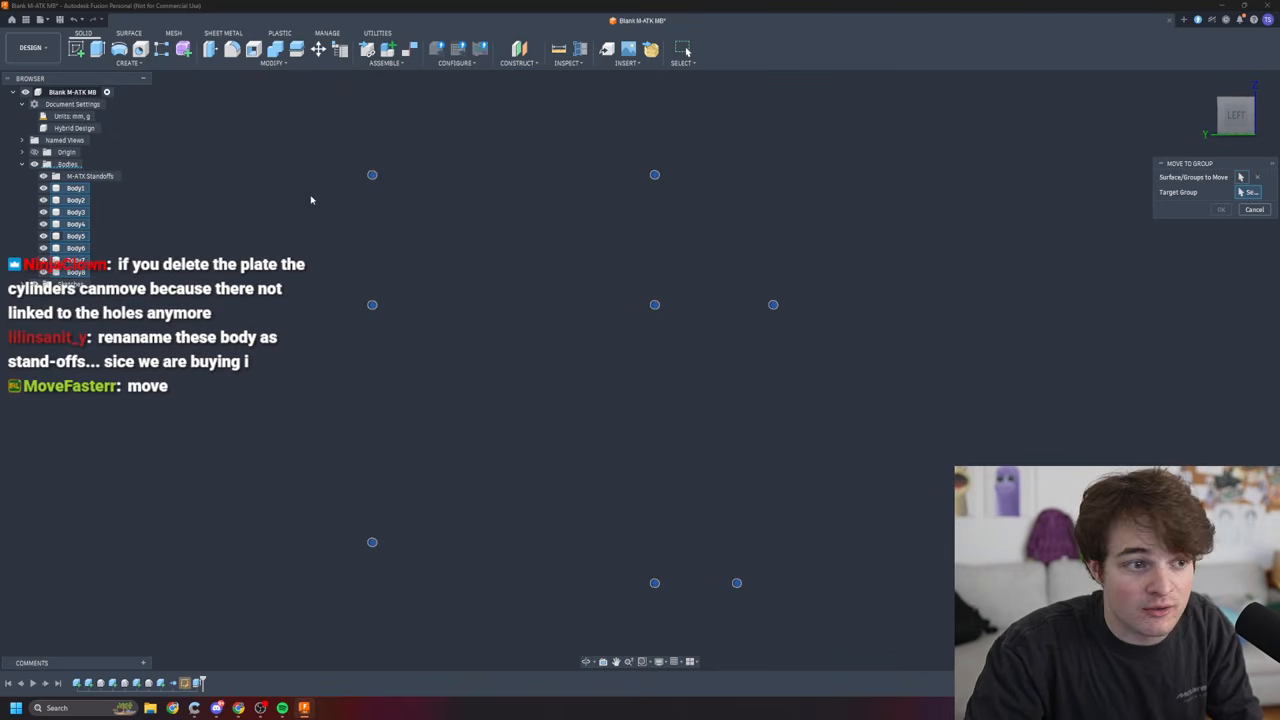
{"action": "left_click", "coordinate": [90, 176]}
{"action": "left_click", "coordinate": [1221, 209]}
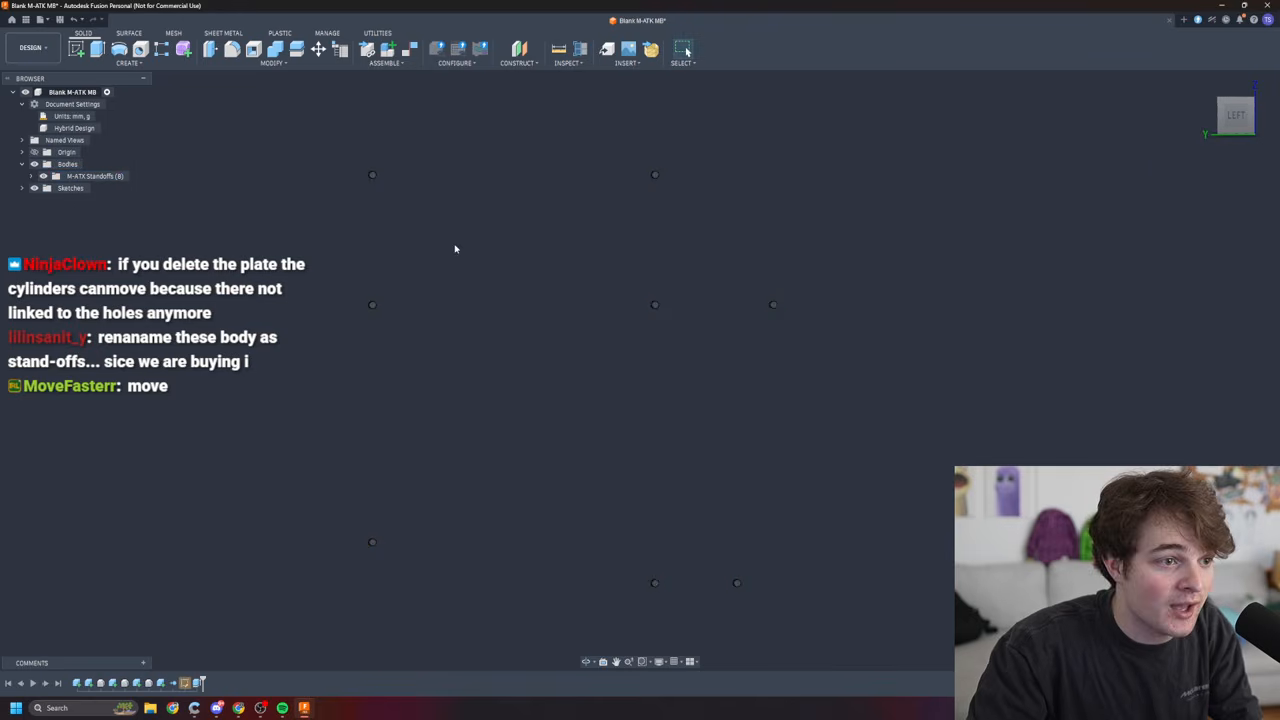
- Check the M-ATX Standoffs group by expanding its contents and toggling its visibility, and collapse it again
{"action": "left_click", "coordinate": [32, 177]}
{"action": "left_click", "coordinate": [44, 177]}
{"action": "left_click", "coordinate": [44, 177]}
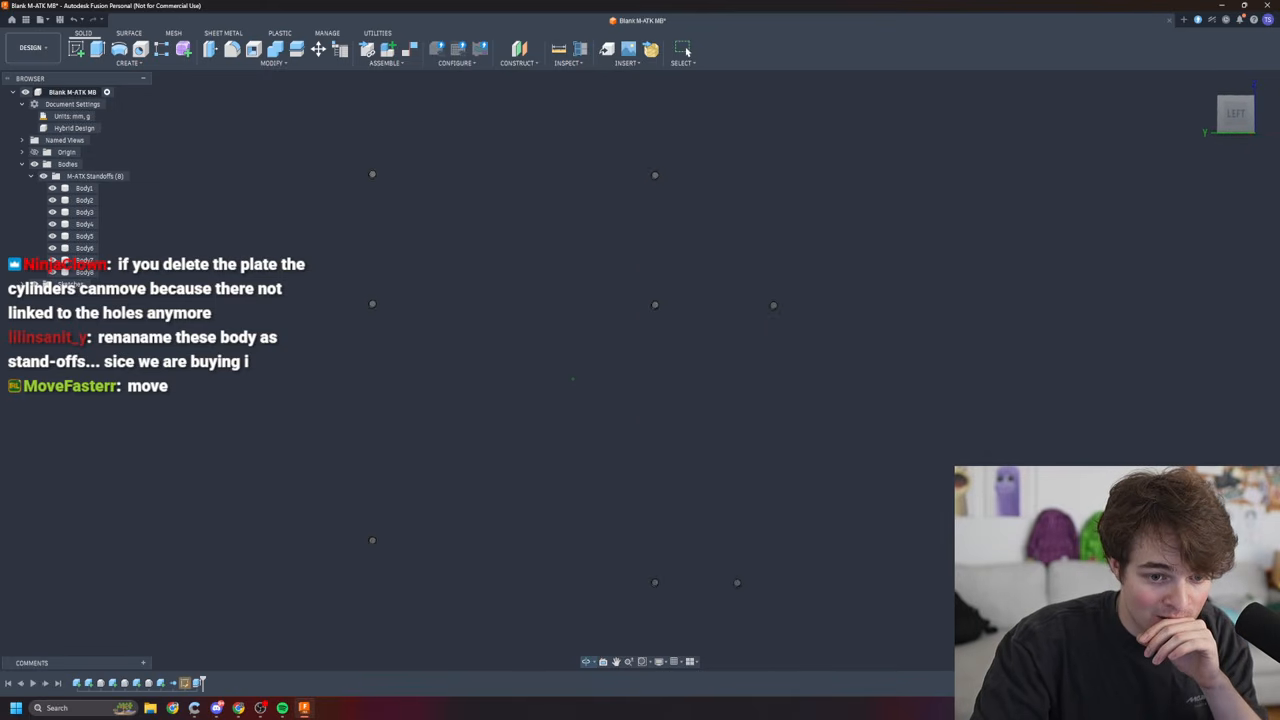
{"action": "middle_click_drag", "start_coordinate": [657, 414], "coordinate": [657, 419], "text": "shift"}
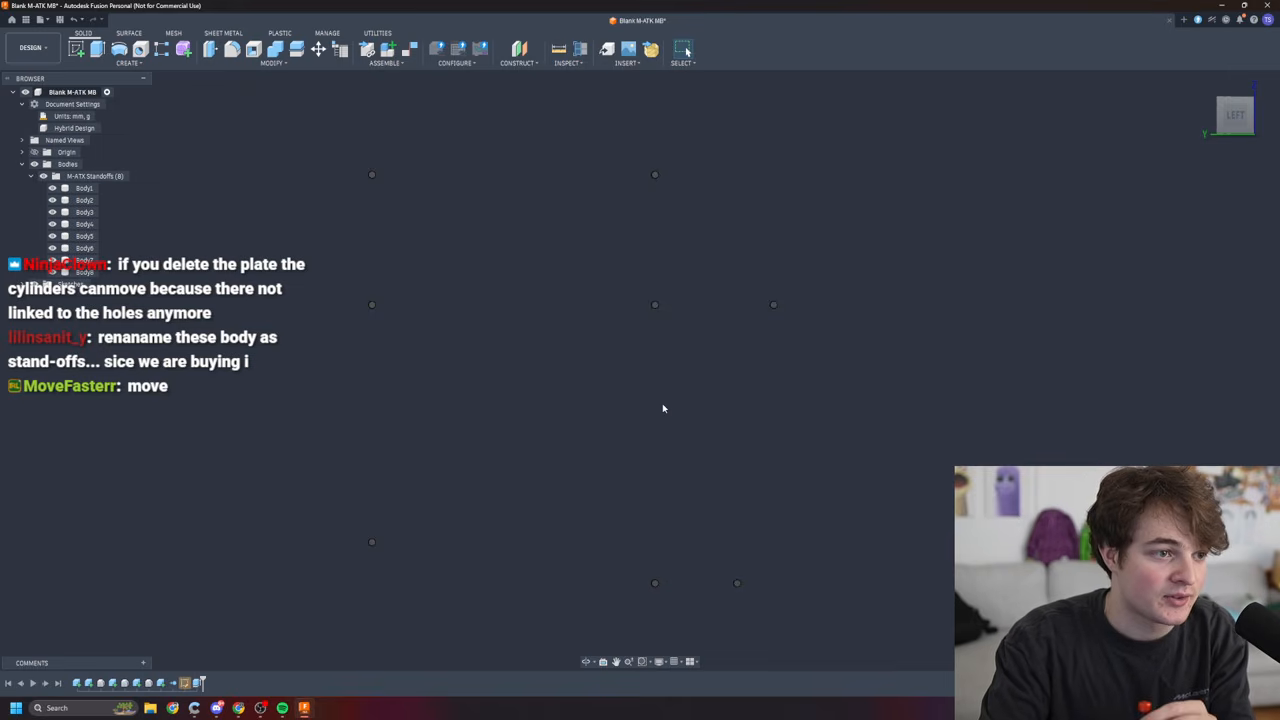
{"action": "left_click", "coordinate": [31, 176]}
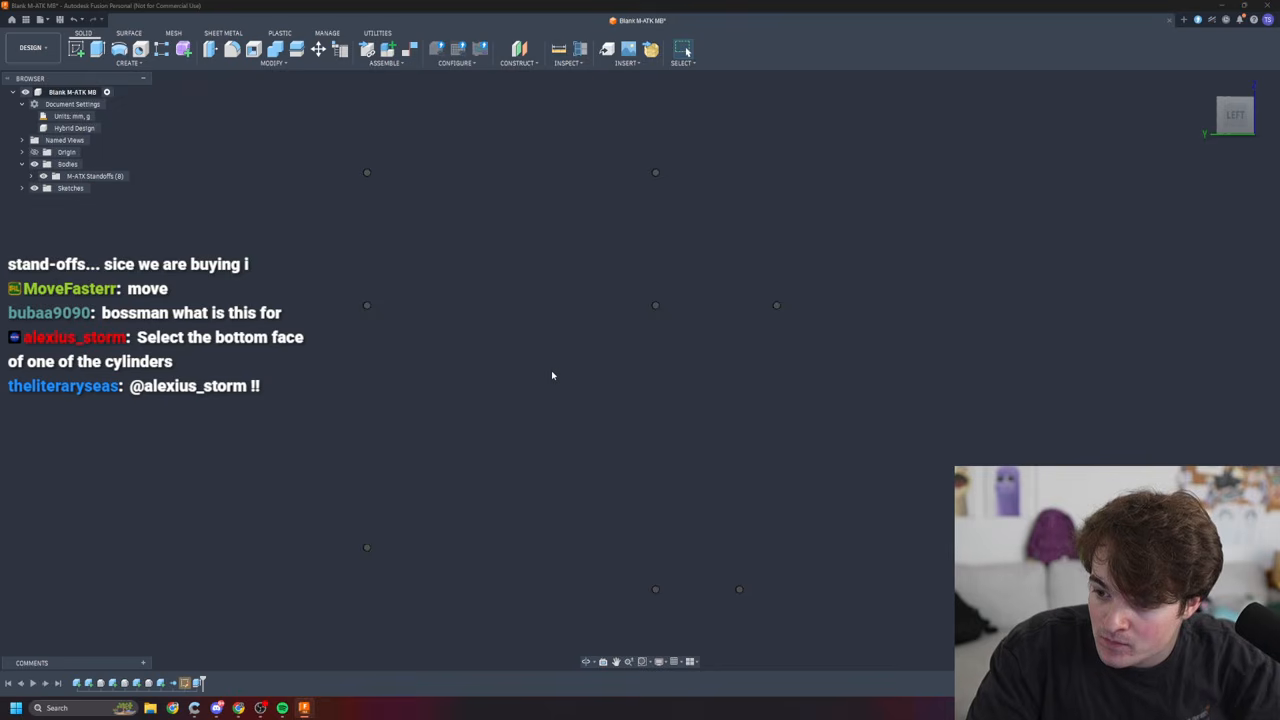
- Construct an offset plane from the end face of the central standoff, trying a distance of 229 mm
{"action": "middle_click_drag", "start_coordinate": [550, 450], "coordinate": [543, 331], "text": "shift"}
{"action": "scroll", "coordinate": [488, 299], "scroll_direction": "up", "scroll_amount": 6}
{"action": "left_click", "coordinate": [506, 309]}
{"action": "mouse_move", "coordinate": [685, 382]}
{"action": "middle_mouse_down", "text": "shift"}
{"action": "mouse_move", "coordinate": [600, 398]}
{"action": "mouse_move", "coordinate": [695, 393]}
{"action": "middle_mouse_up", "text": "shift"}
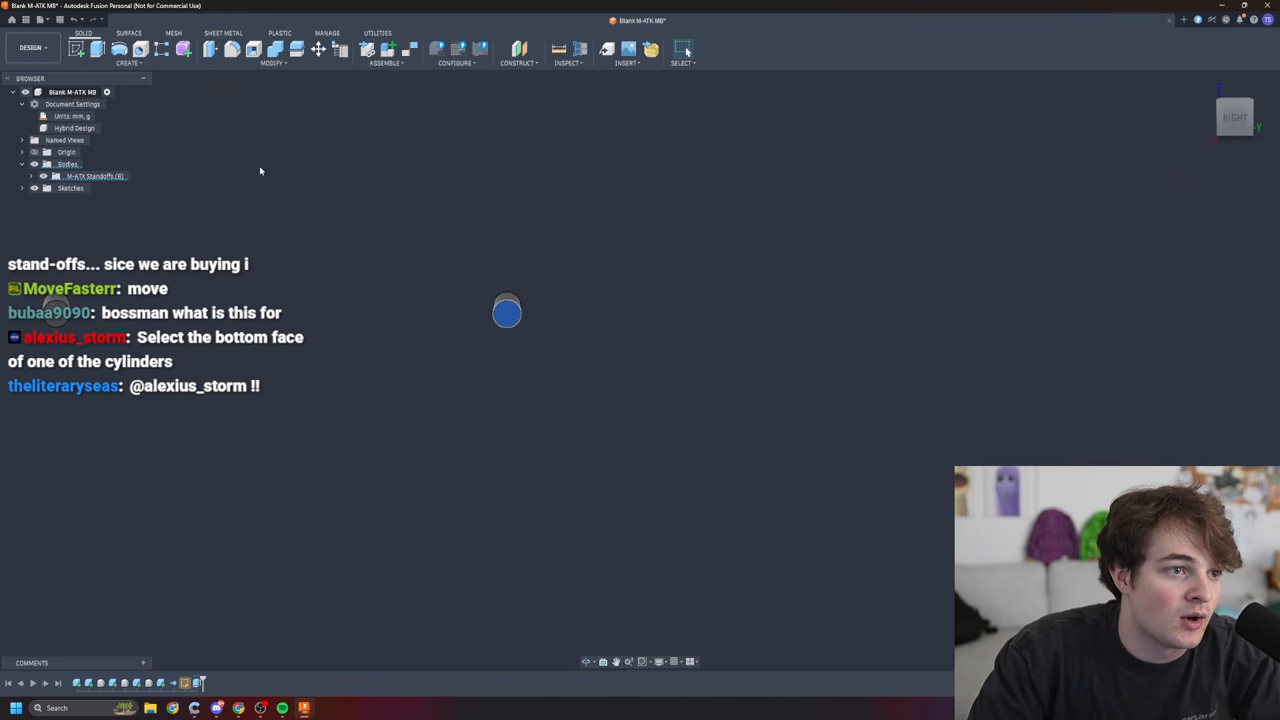
{"action": "middle_click_drag", "start_coordinate": [654, 331], "coordinate": [640, 370], "text": "shift"}
{"action": "scroll", "coordinate": [649, 338], "scroll_direction": "up", "scroll_amount": 2}
{"action": "left_click", "coordinate": [519, 63]}
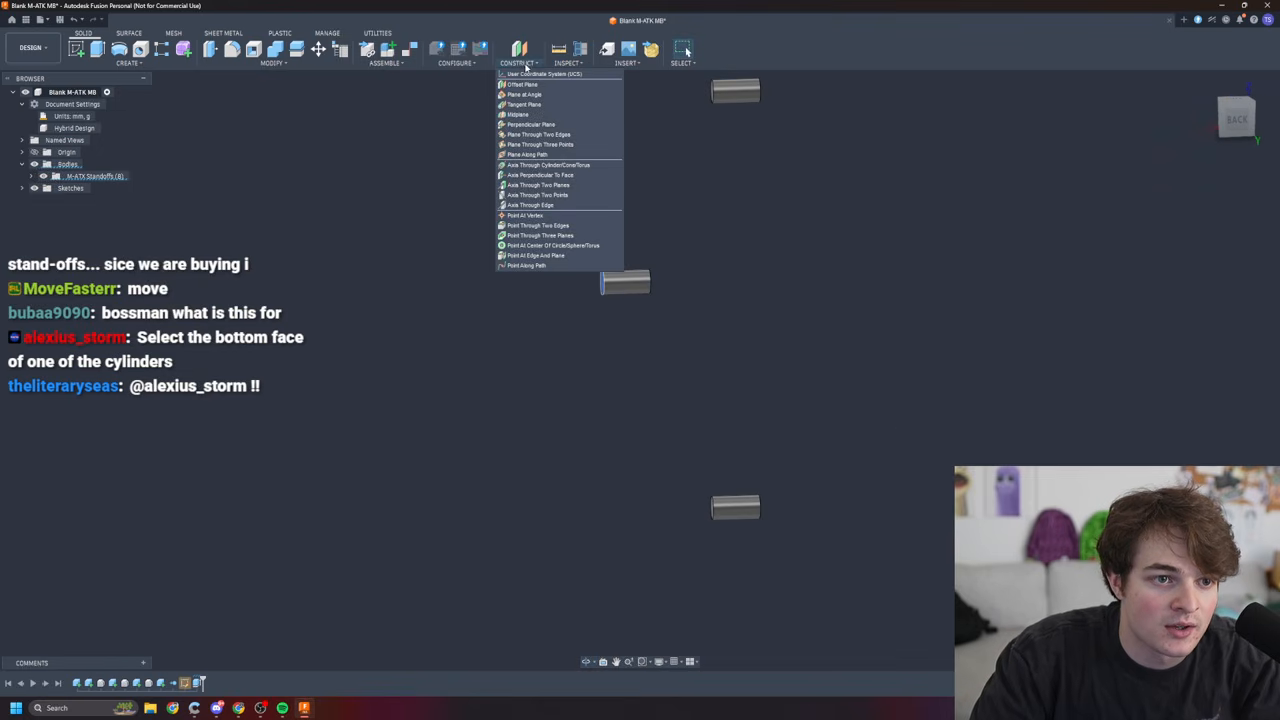
{"action": "left_click", "coordinate": [524, 84]}
{"action": "middle_click_drag", "start_coordinate": [652, 392], "coordinate": [597, 381], "text": "shift"}
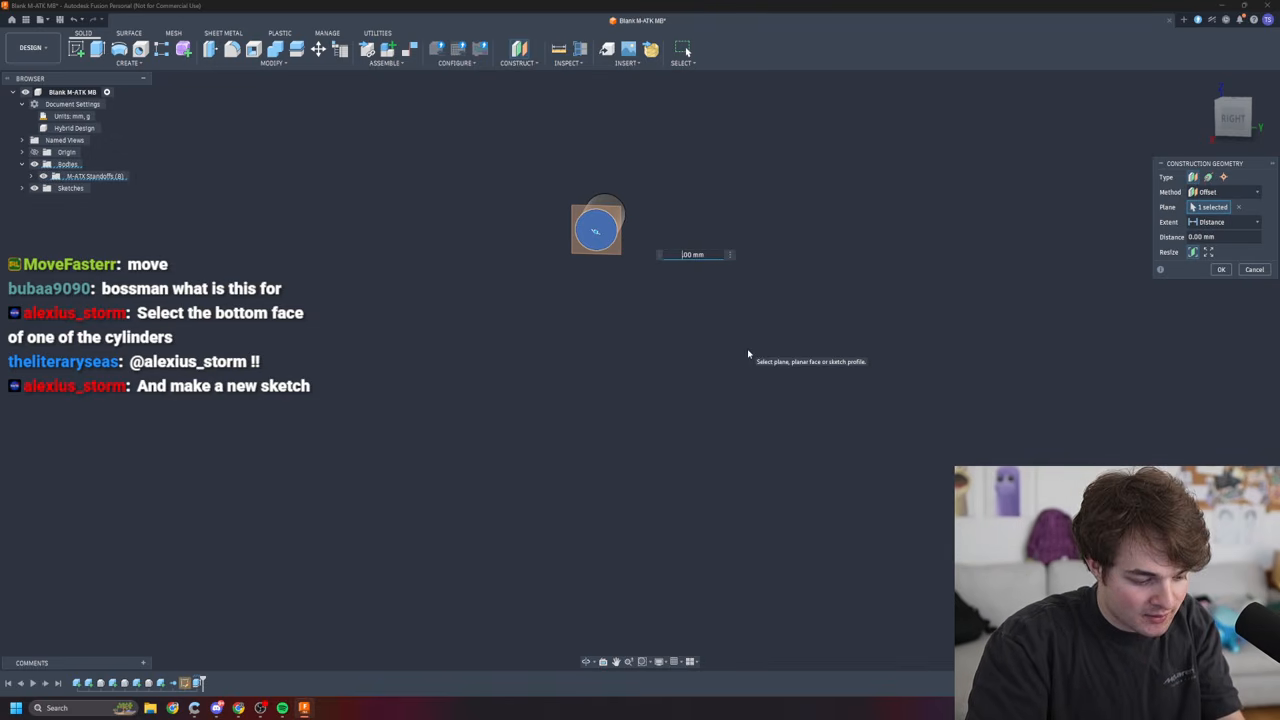
{"action": "type", "text": "229"}
{"action": "scroll", "coordinate": [713, 318], "scroll_direction": "down", "scroll_amount": 2}
{"action": "scroll", "coordinate": [700, 340], "scroll_direction": "down", "scroll_amount": 1}
{"action": "scroll", "coordinate": [689, 364], "scroll_direction": "up", "scroll_amount": 2}
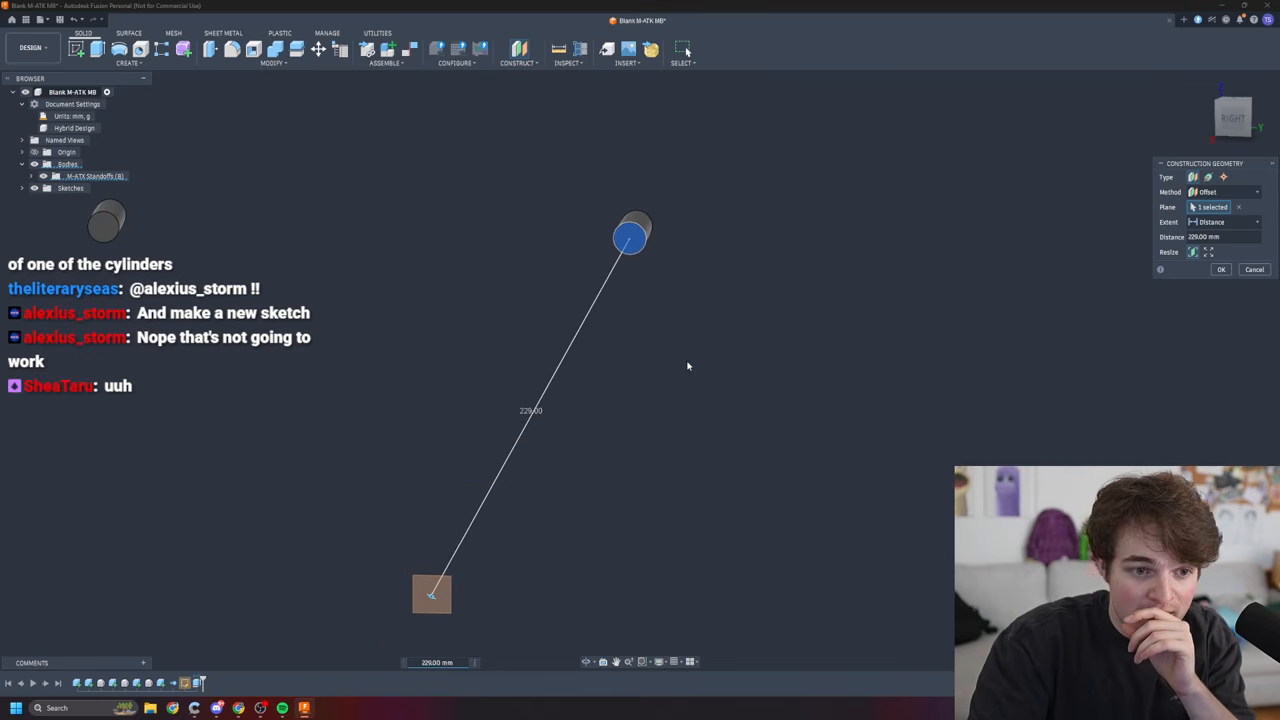
{"action": "scroll", "coordinate": [730, 392], "scroll_direction": "up", "scroll_amount": 3}
{"action": "scroll", "coordinate": [714, 394], "scroll_direction": "down", "scroll_amount": 3}
{"action": "middle_click_drag", "start_coordinate": [504, 662], "coordinate": [516, 632], "text": "shift"}
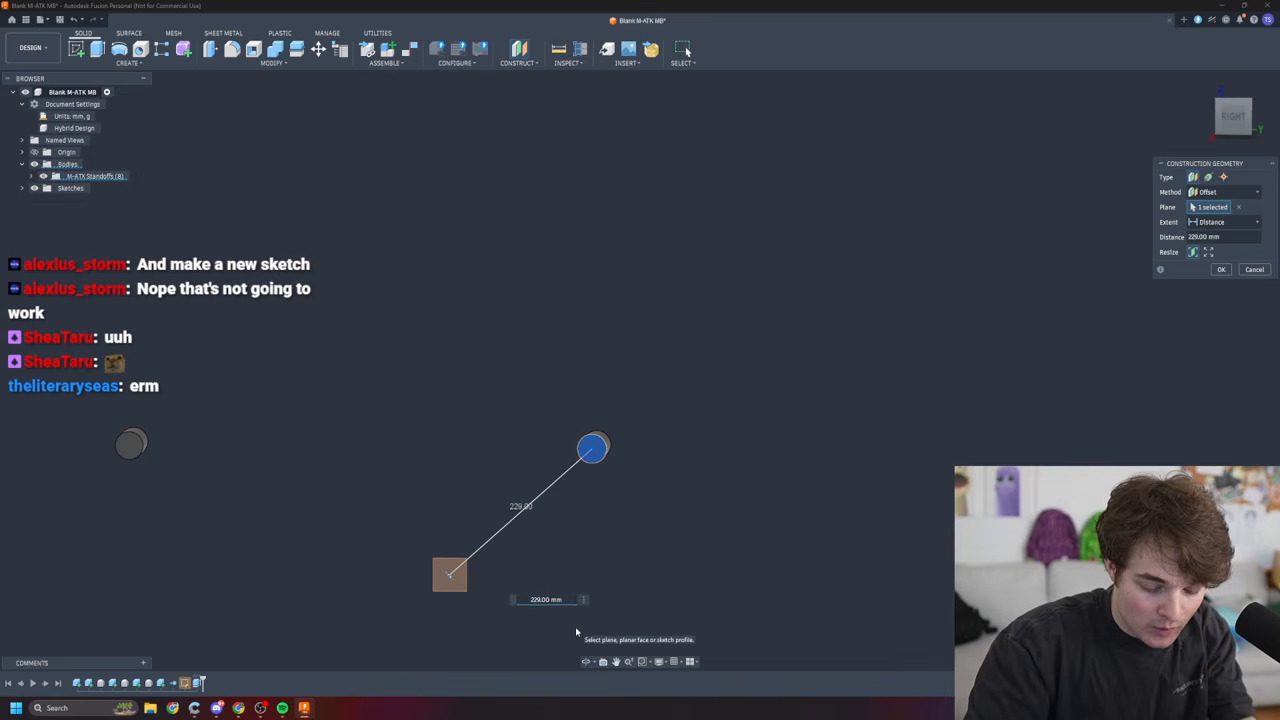
{"action": "key", "text": "Return"}
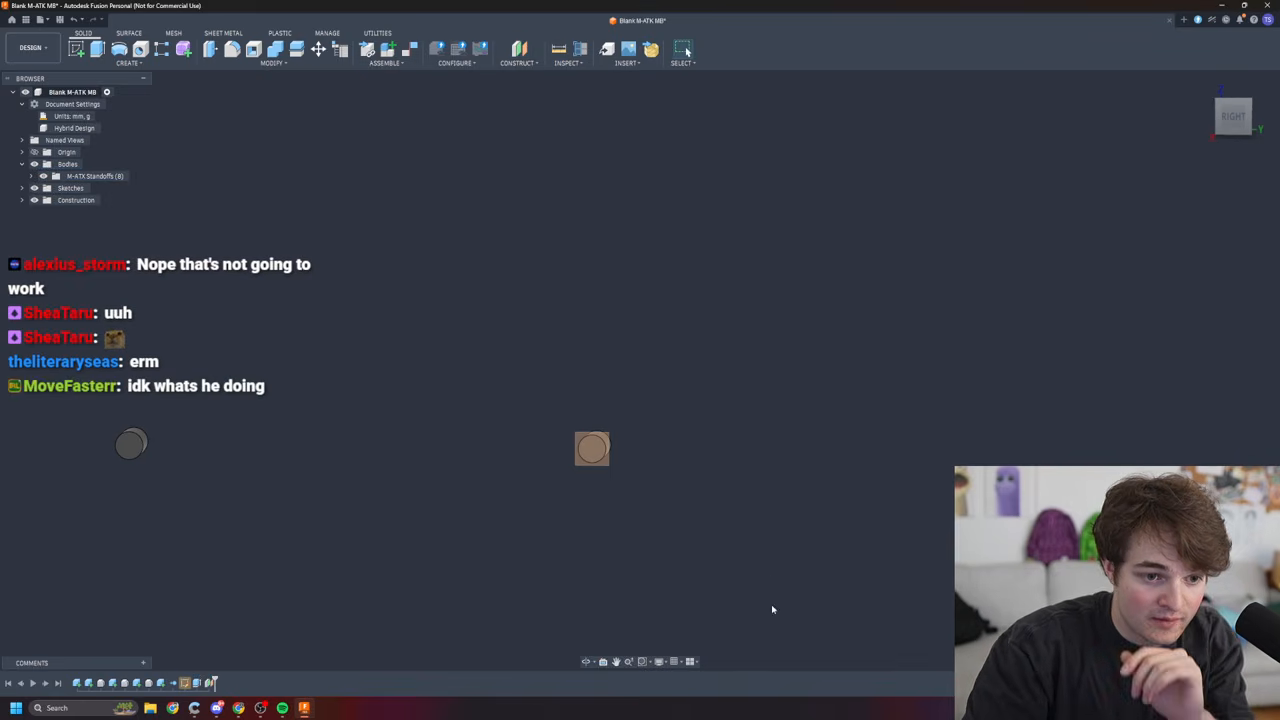
- Enlarge the construction plane in the right view until it spans all eight standoffs
{"action": "mouse_move", "coordinate": [774, 458]}
{"action": "middle_mouse_down", "text": "shift"}
{"action": "mouse_move", "coordinate": [735, 560]}
{"action": "mouse_move", "coordinate": [775, 470]}
{"action": "middle_mouse_up", "text": "shift"}
{"action": "scroll", "coordinate": [700, 508], "scroll_direction": "down", "scroll_amount": 3}
{"action": "scroll", "coordinate": [682, 498], "scroll_direction": "up", "scroll_amount": 5}
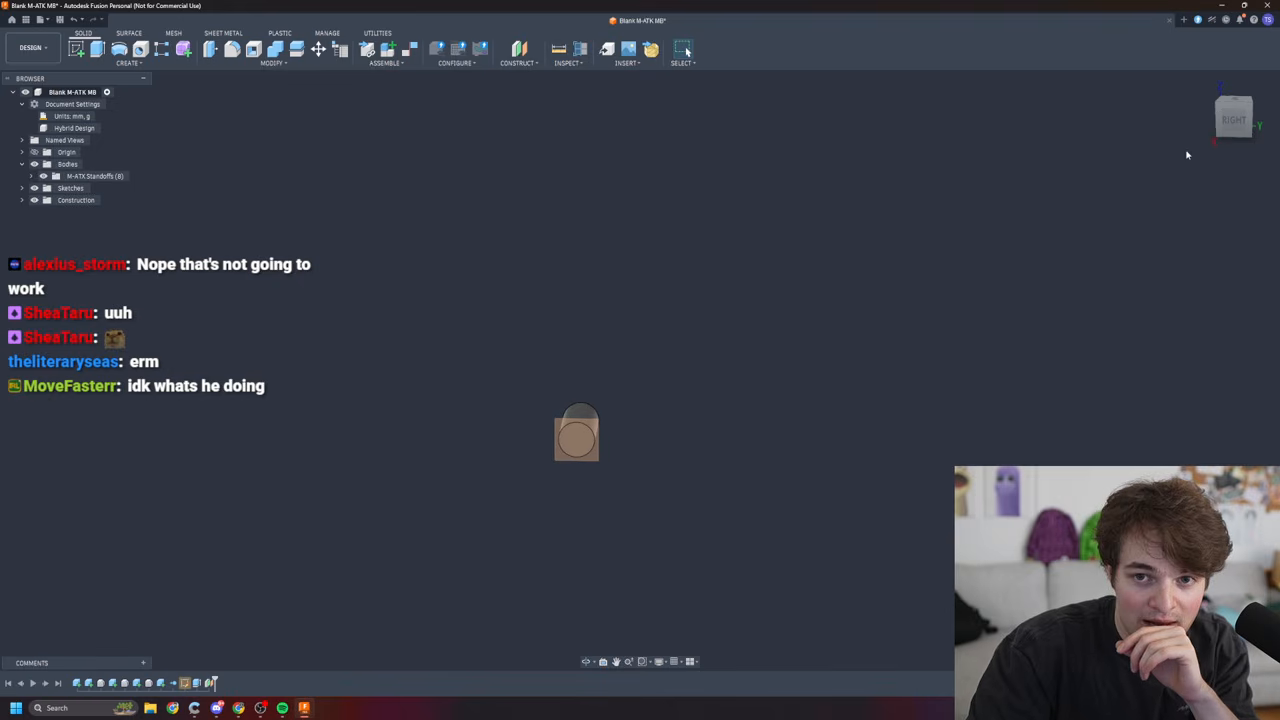
{"action": "left_click", "coordinate": [1232, 124]}
{"action": "scroll", "coordinate": [667, 472], "scroll_direction": "down", "scroll_amount": 5}
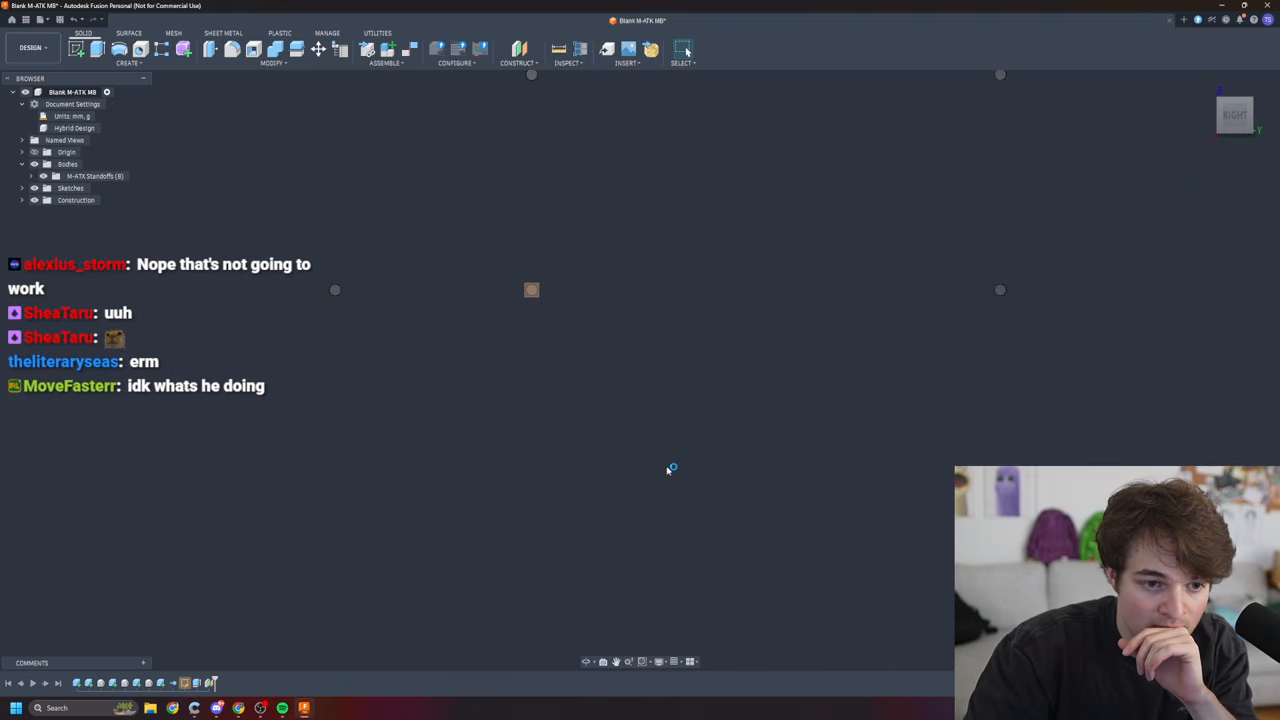
{"action": "left_click", "coordinate": [530, 271]}
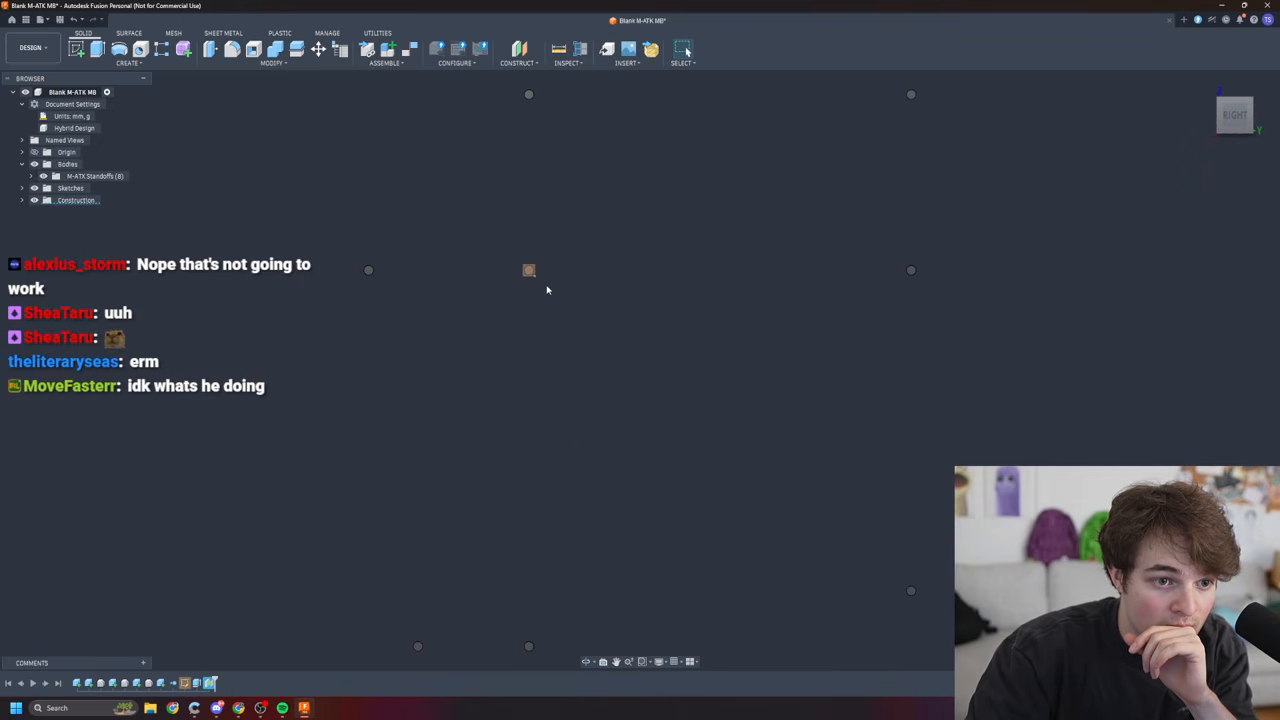
{"action": "left_click_drag", "start_coordinate": [531, 275], "coordinate": [943, 656]}
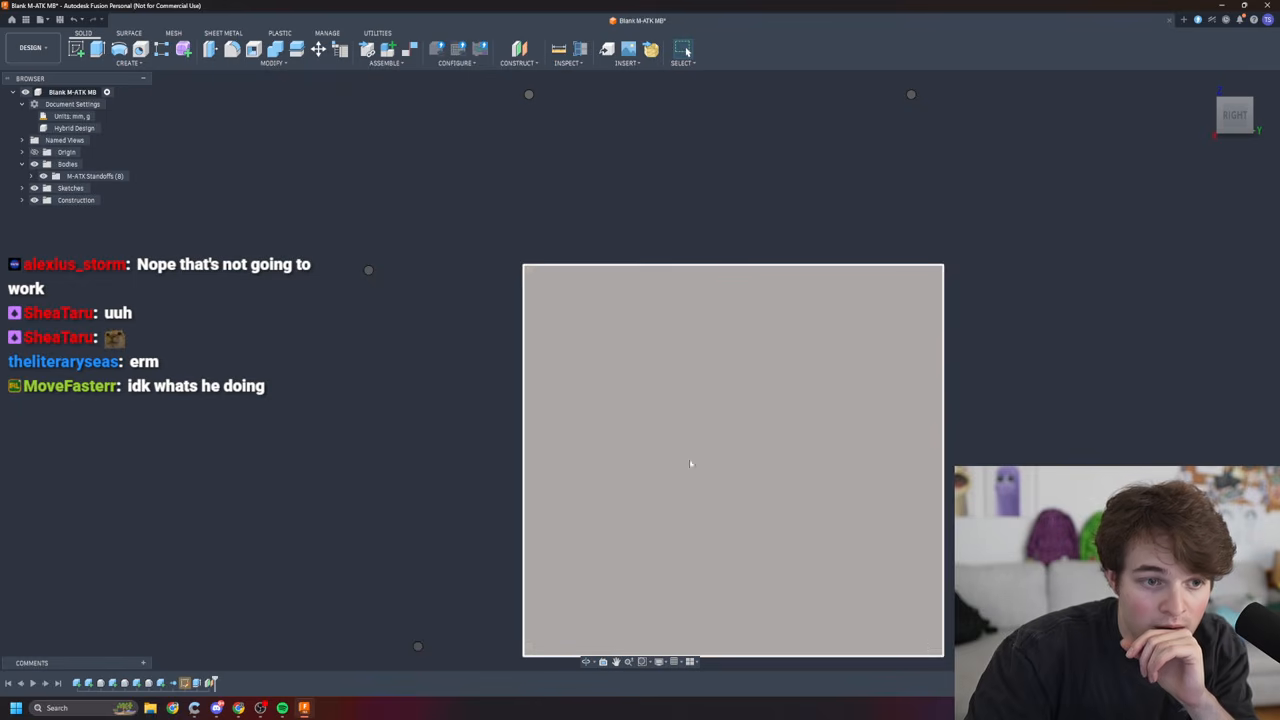
{"action": "left_click_drag", "start_coordinate": [523, 265], "coordinate": [331, 79]}
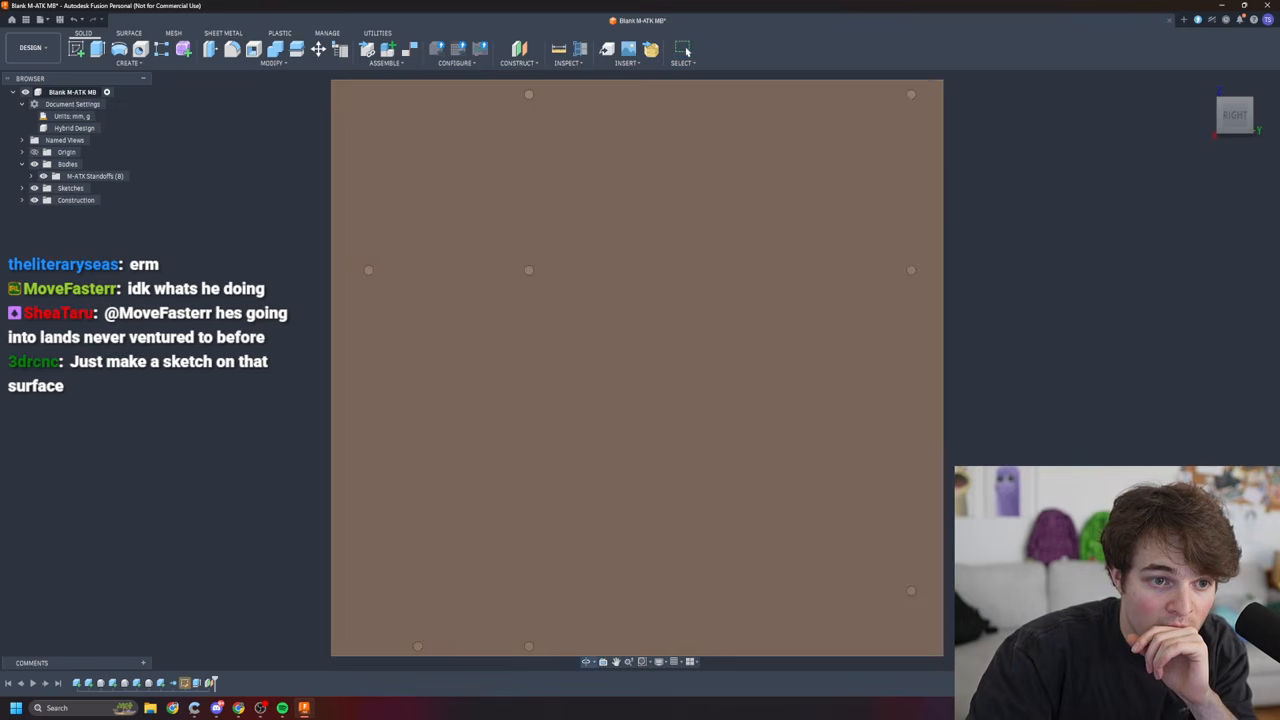
- Inspect the enlarged construction plane against the standoffs from several angles, and delete it
{"action": "middle_click_drag", "start_coordinate": [940, 450], "coordinate": [740, 430], "text": "shift"}
{"action": "middle_click_drag", "start_coordinate": [1090, 372], "coordinate": [1208, 388], "text": "shift"}
{"action": "scroll", "coordinate": [990, 402], "scroll_direction": "up", "scroll_amount": 2}
{"action": "scroll", "coordinate": [949, 410], "scroll_direction": "down", "scroll_amount": 4}
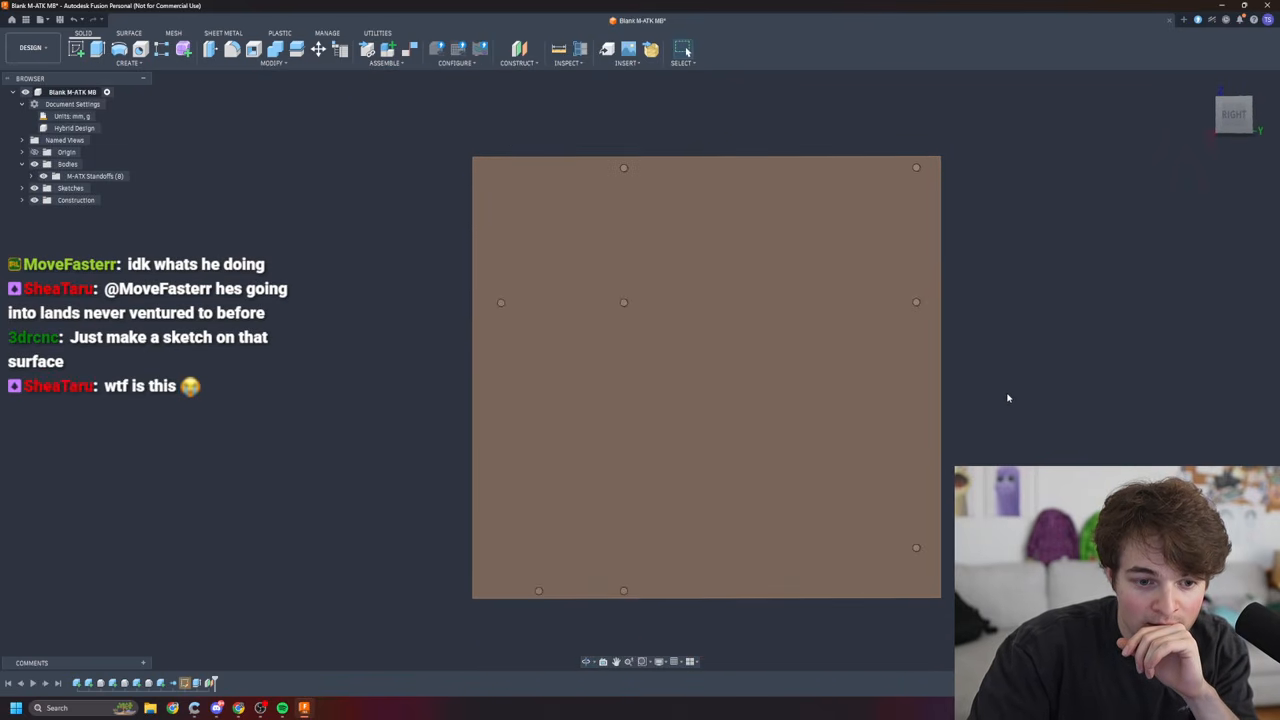
{"action": "scroll", "coordinate": [1008, 396], "scroll_direction": "up", "scroll_amount": 3}
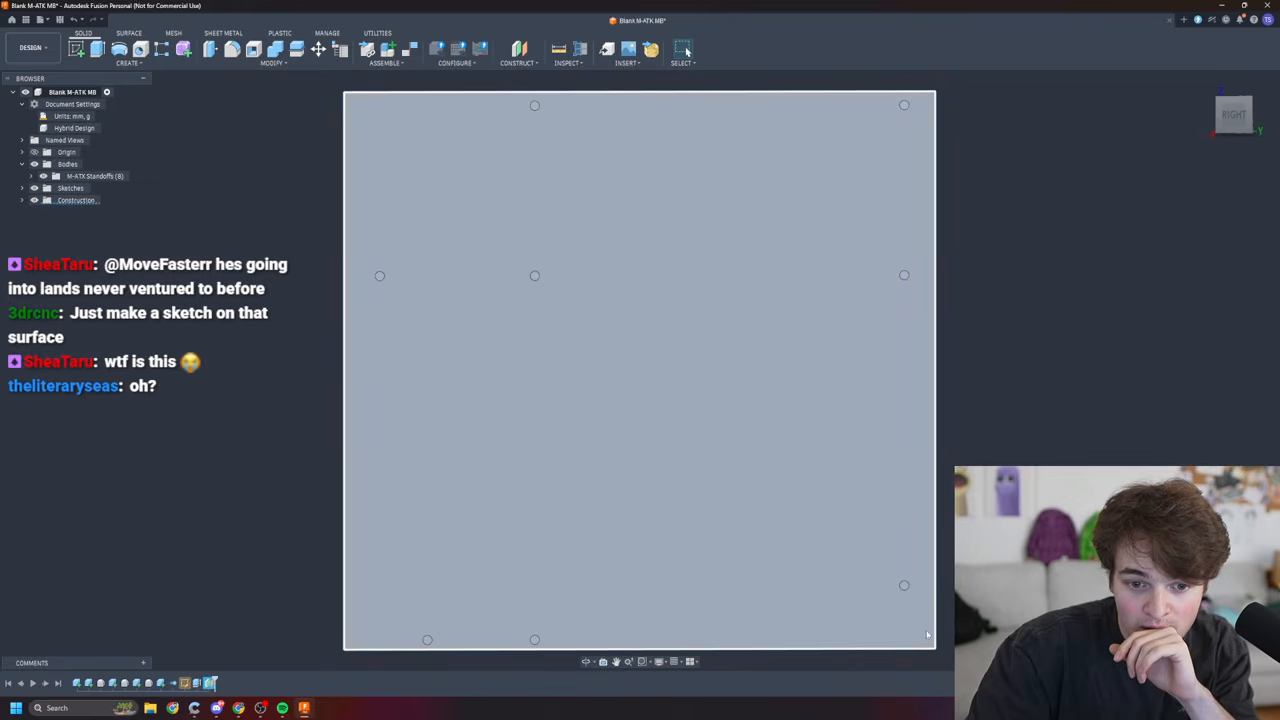
{"action": "left_click", "coordinate": [930, 645]}
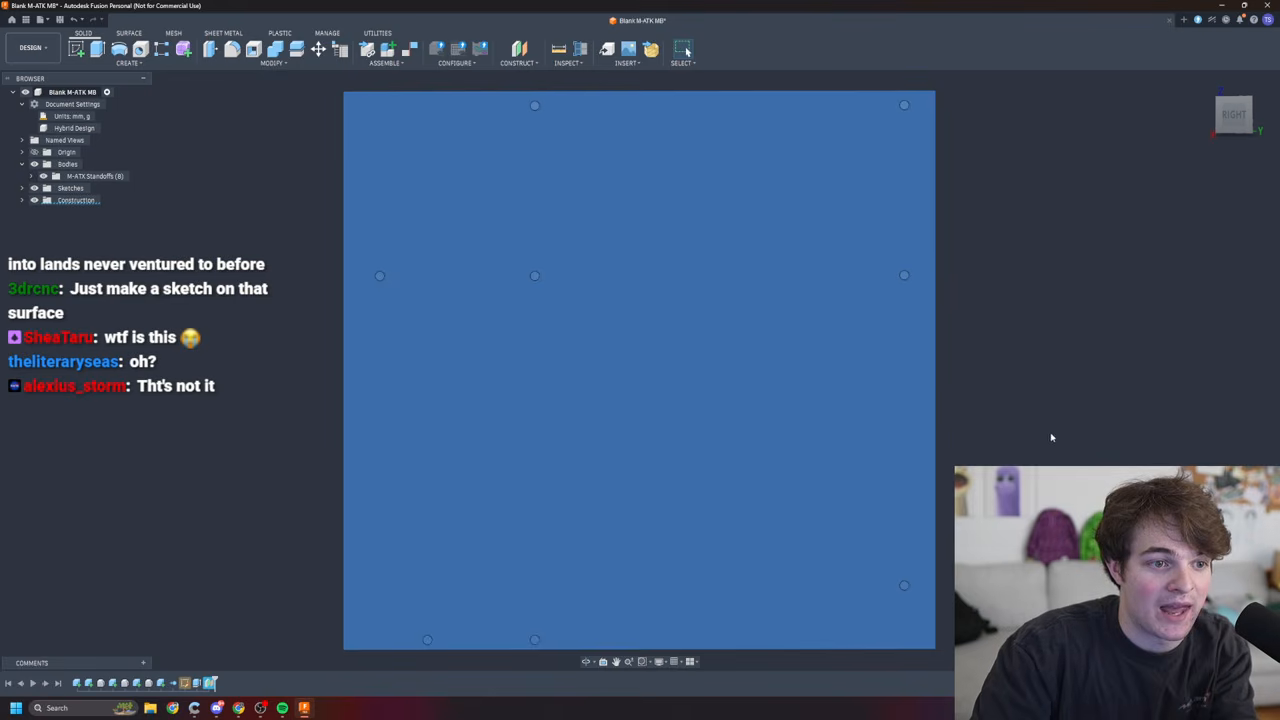
{"action": "mouse_move", "coordinate": [1055, 393]}
{"action": "middle_mouse_down", "text": "shift"}
{"action": "mouse_move", "coordinate": [810, 425]}
{"action": "mouse_move", "coordinate": [820, 435]}
{"action": "mouse_move", "coordinate": [1058, 397]}
{"action": "middle_mouse_up", "text": "shift"}
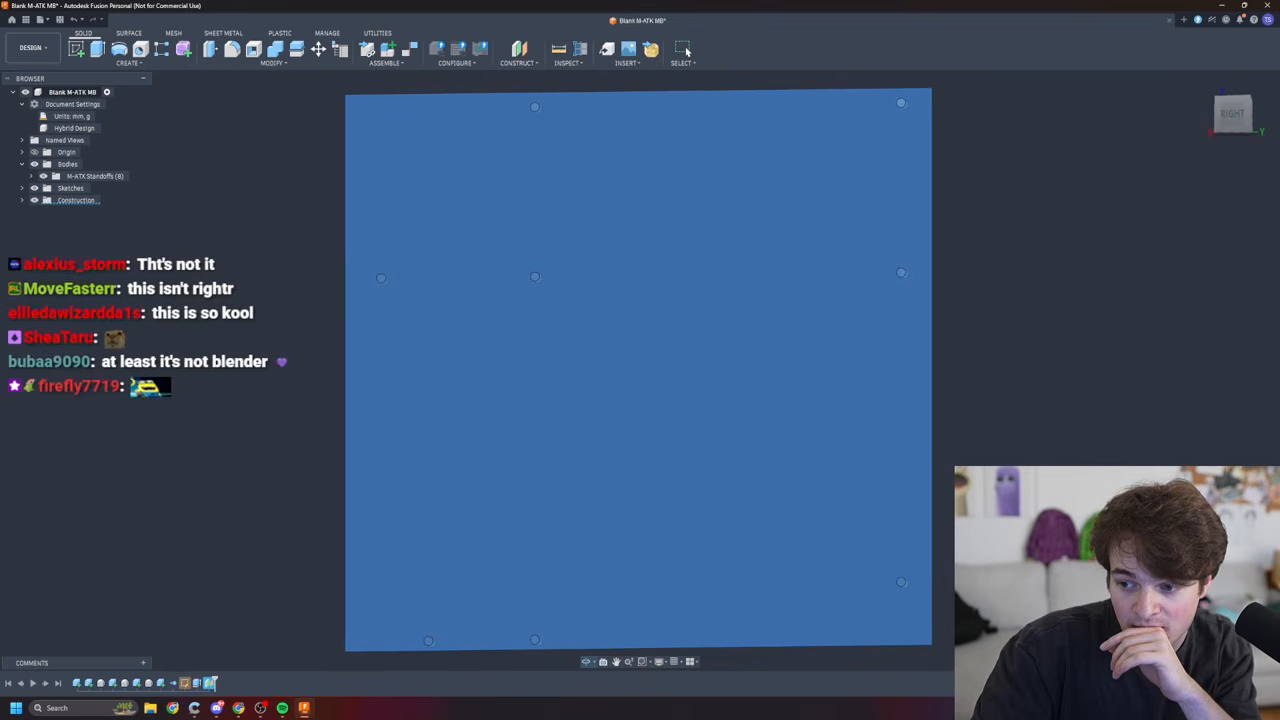
{"action": "left_click", "coordinate": [684, 49]}
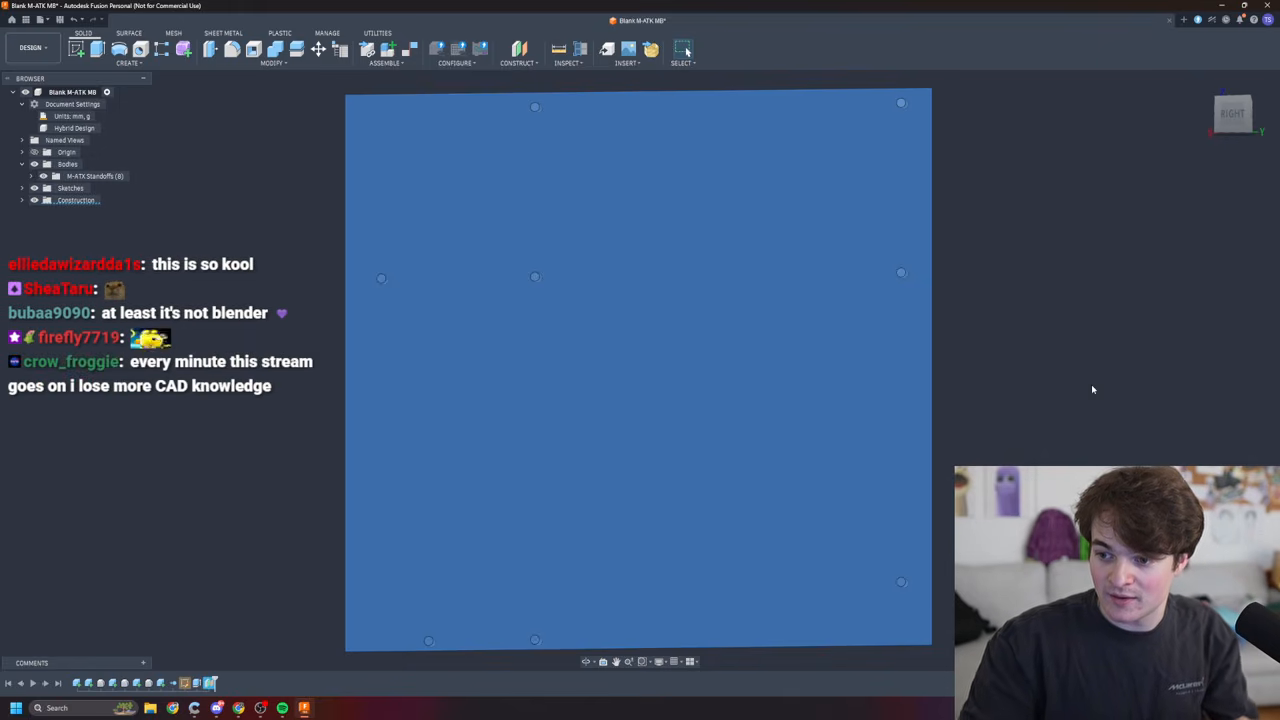
{"action": "middle_click_drag", "start_coordinate": [1066, 301], "coordinate": [1056, 299], "text": "shift"}
{"action": "middle_click_drag", "start_coordinate": [812, 420], "coordinate": [837, 426], "text": "shift"}
{"action": "left_click", "coordinate": [829, 424]}
{"action": "key", "text": "Delete"}
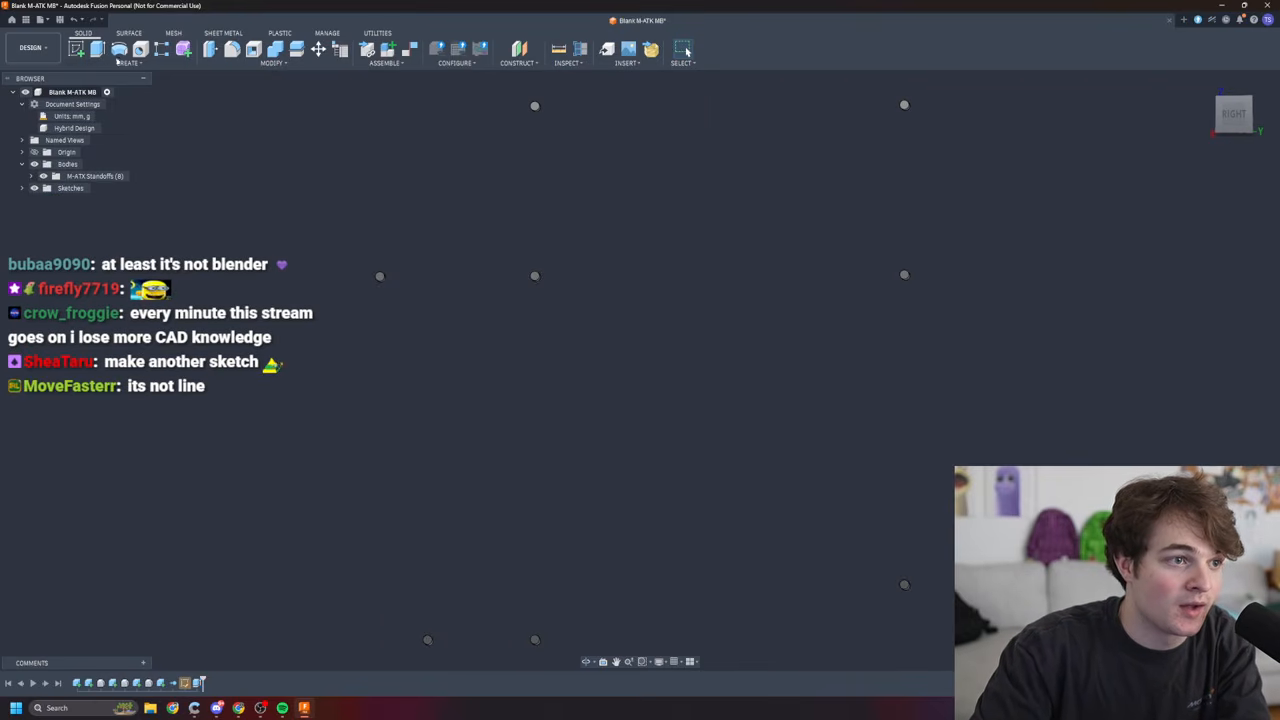
- Create a new sketch on the end face of the central standoff
{"action": "left_click", "coordinate": [80, 52]}
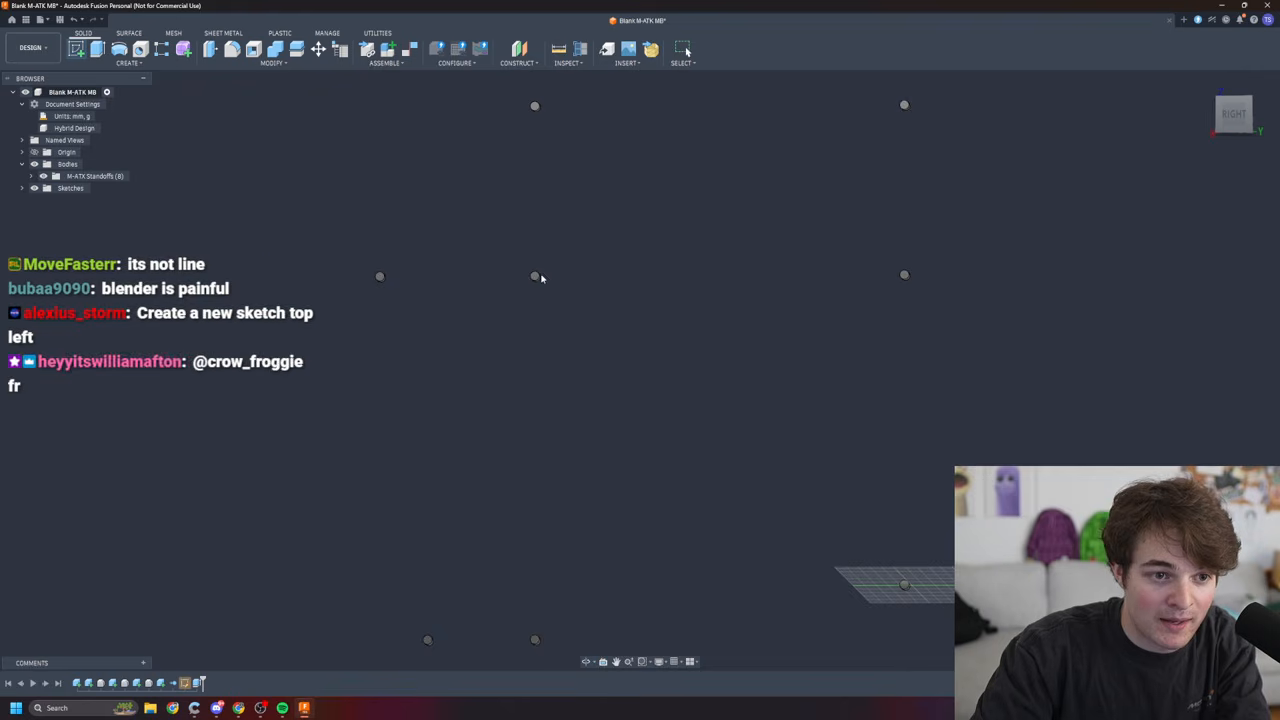
{"action": "left_click", "coordinate": [537, 278]}
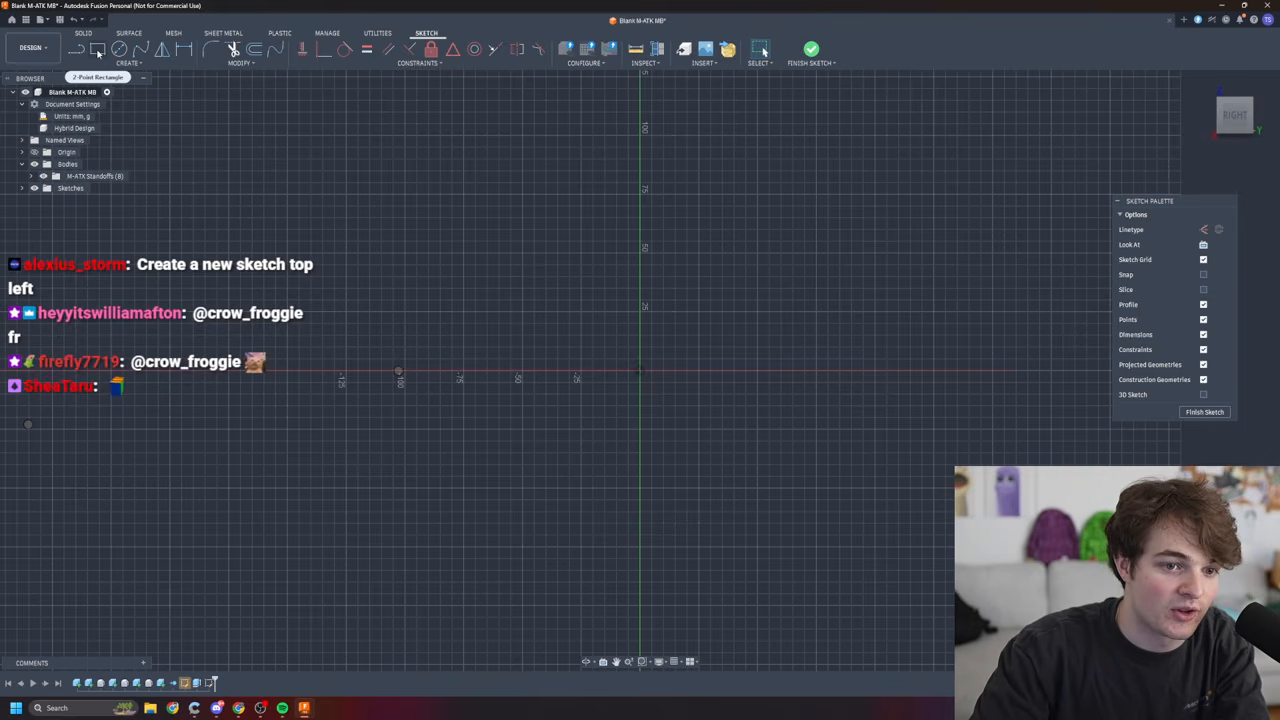
{"action": "left_click", "coordinate": [97, 49]}
{"action": "scroll", "coordinate": [655, 385], "scroll_direction": "up", "scroll_amount": 3}
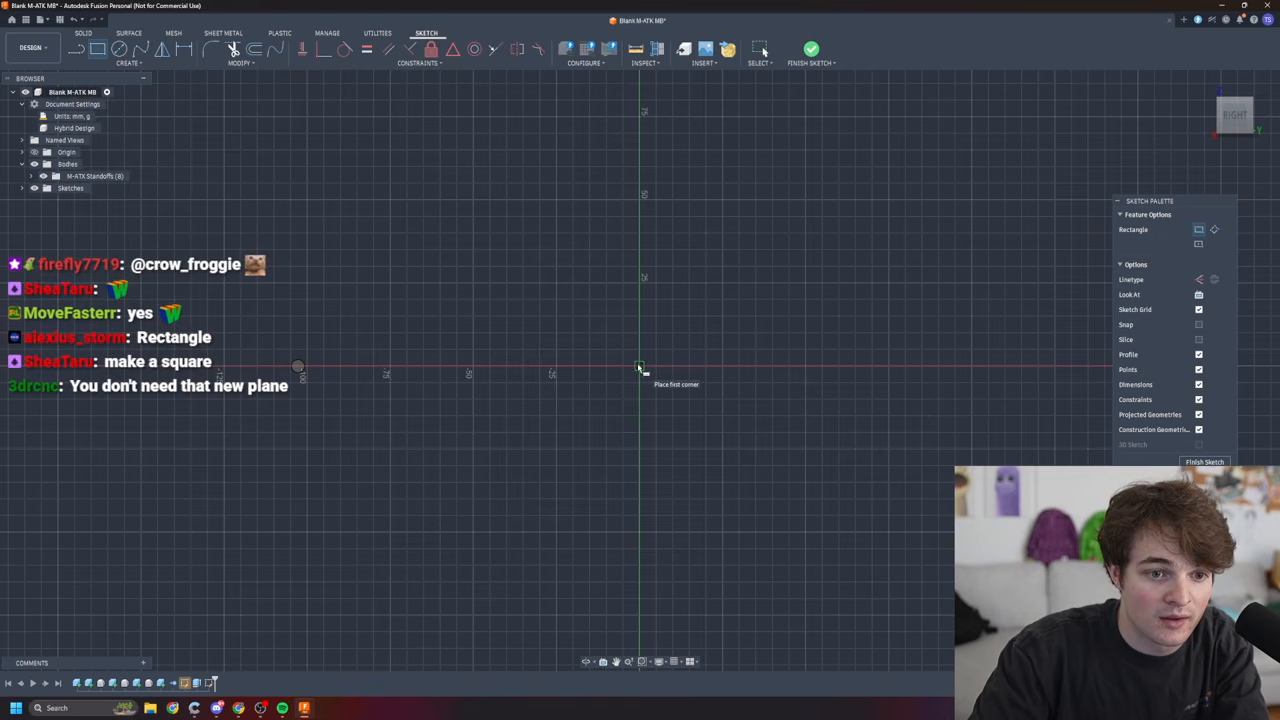
{"action": "left_click", "coordinate": [640, 367]}
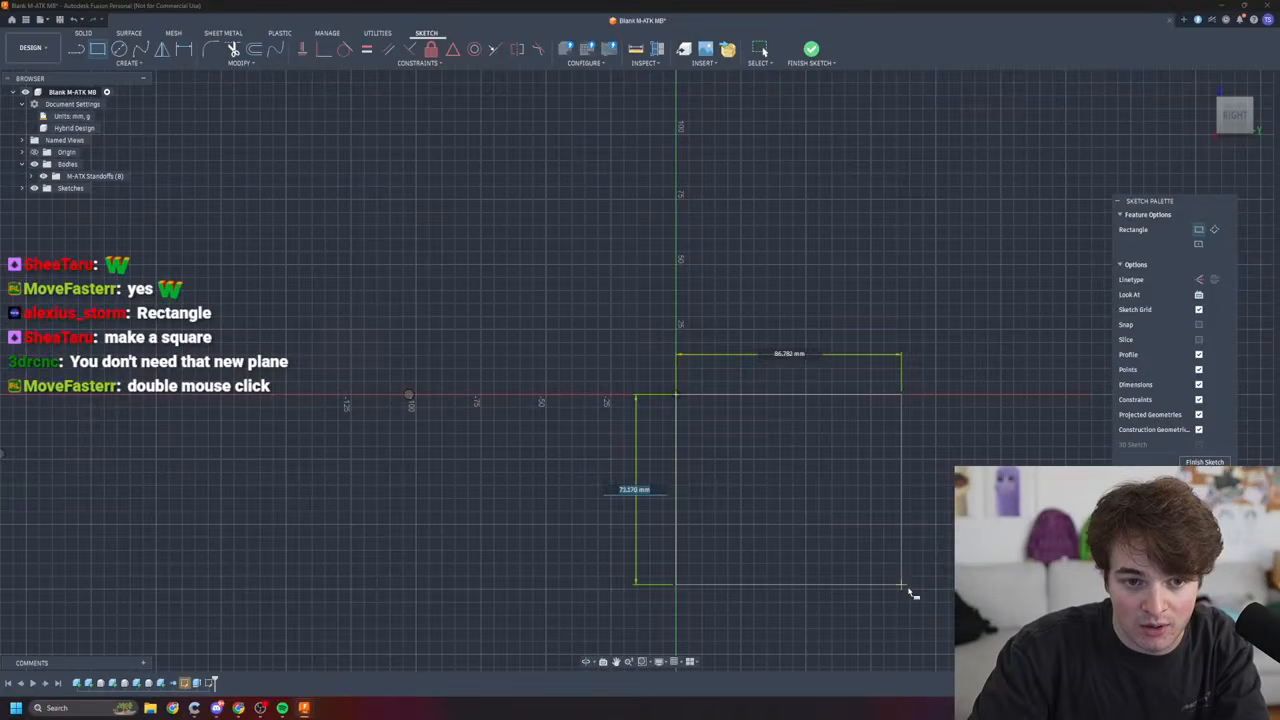
{"action": "scroll", "coordinate": [1050, 638], "scroll_direction": "down", "scroll_amount": 1}
{"action": "middle_click_drag", "start_coordinate": [1050, 638], "coordinate": [1270, 712]}
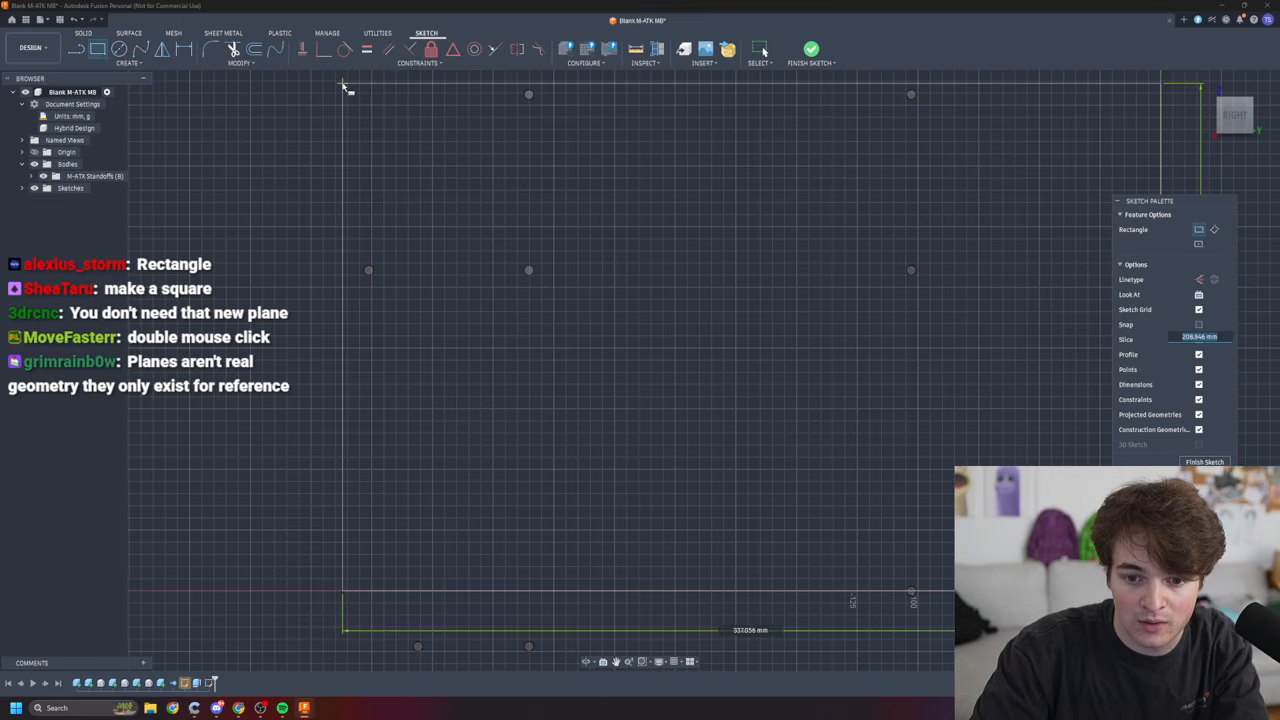
{"action": "key", "text": "Escape"}
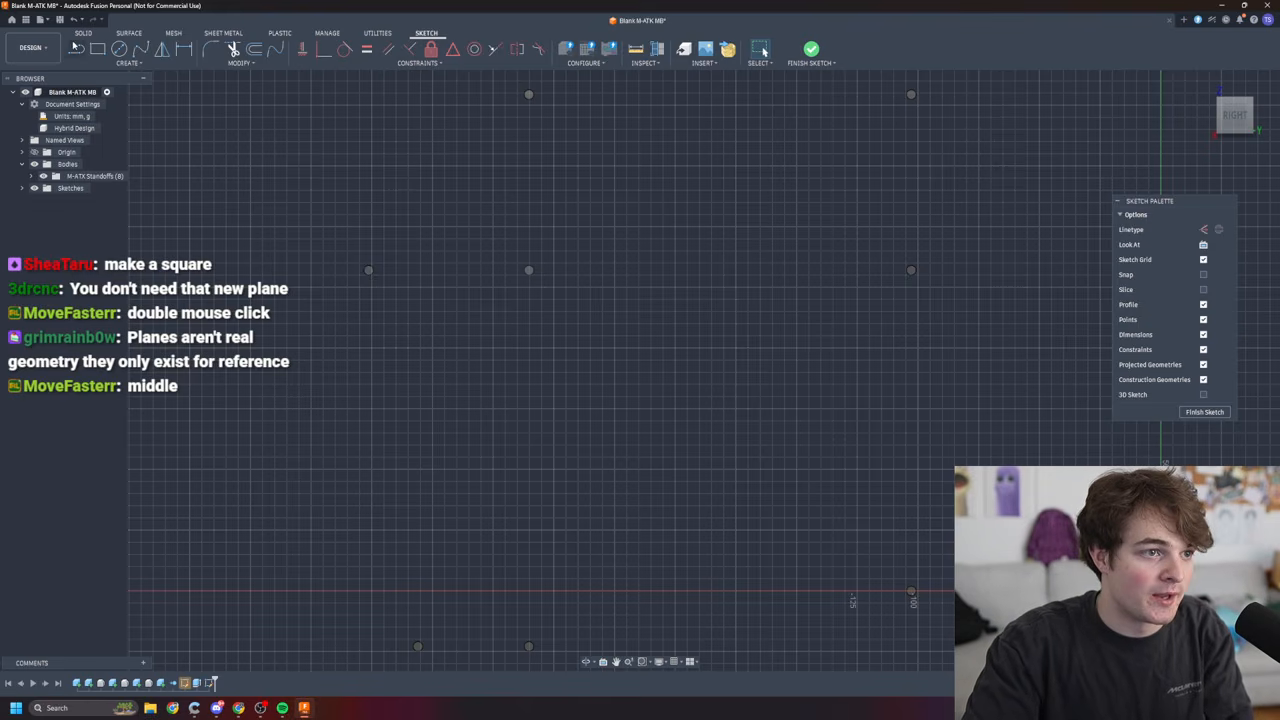
- Collapse the sketch palette and hide the Sketches folder
{"action": "scroll", "coordinate": [666, 423], "scroll_direction": "down", "scroll_amount": 3}
{"action": "scroll", "coordinate": [821, 419], "scroll_direction": "up", "scroll_amount": 1}
{"action": "scroll", "coordinate": [815, 444], "scroll_direction": "down", "scroll_amount": 1}
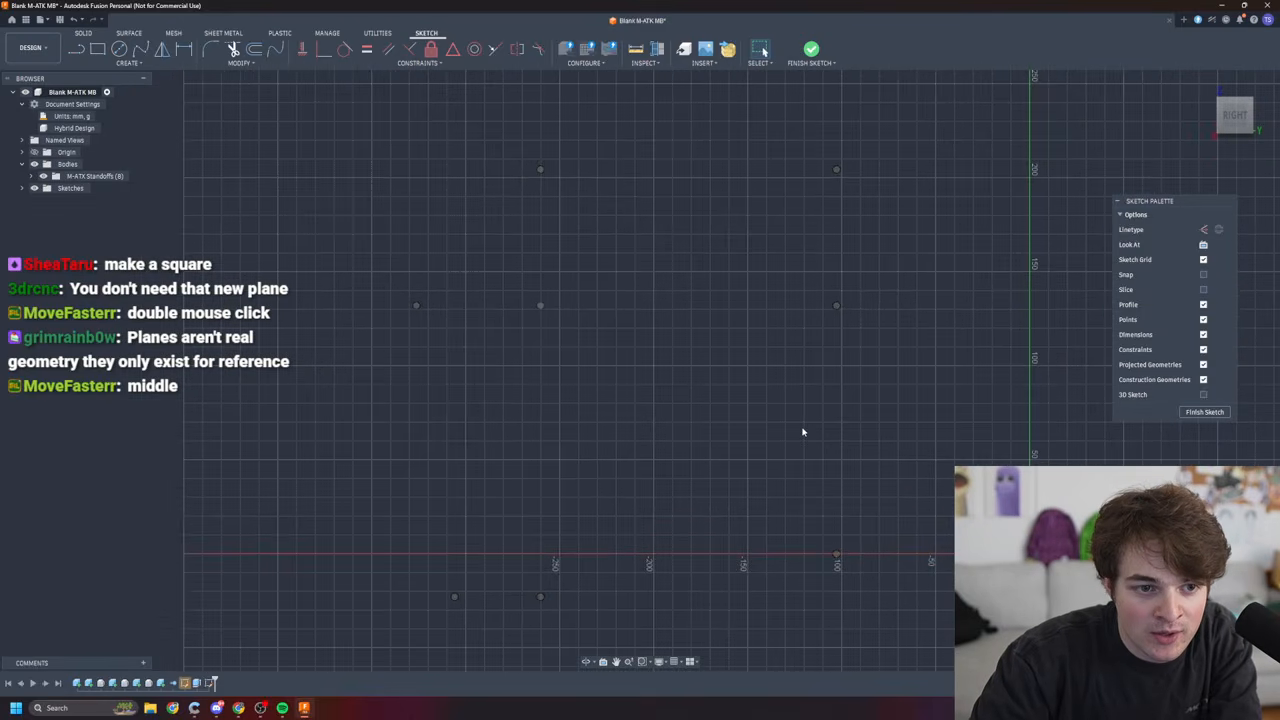
{"action": "left_click", "coordinate": [209, 683]}
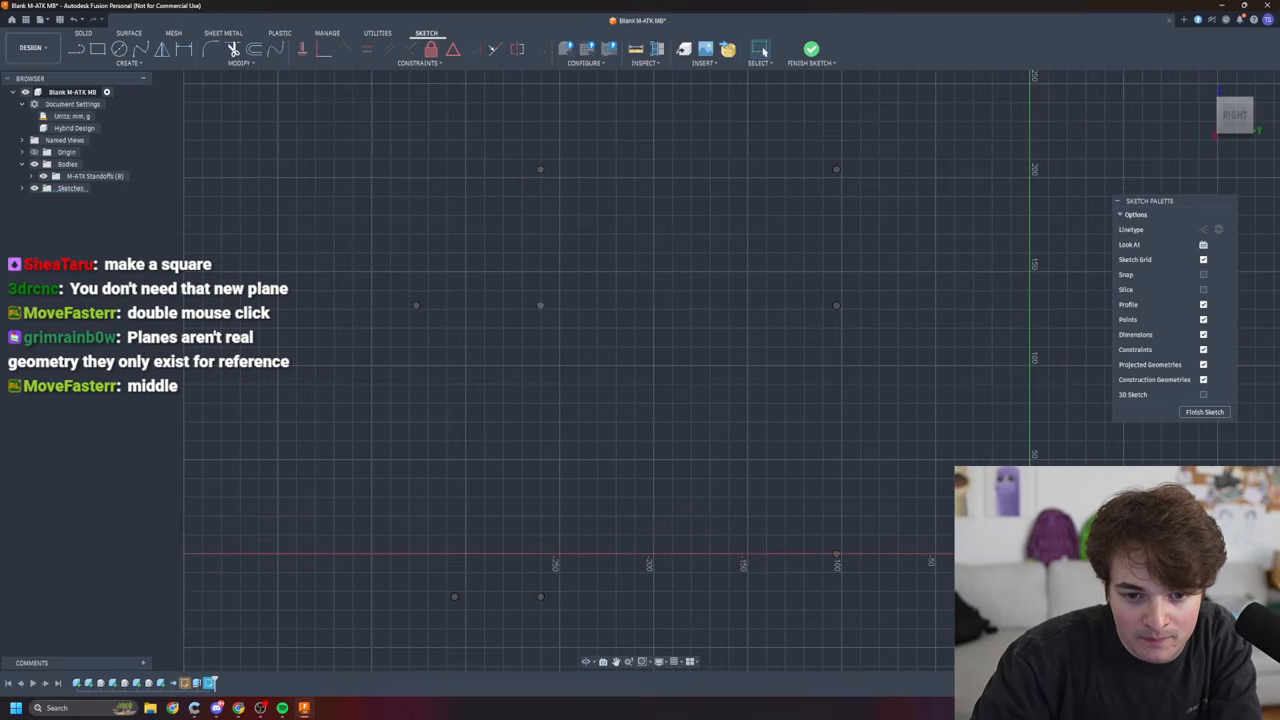
{"action": "left_click", "coordinate": [1121, 200]}
{"action": "left_click", "coordinate": [22, 188]}
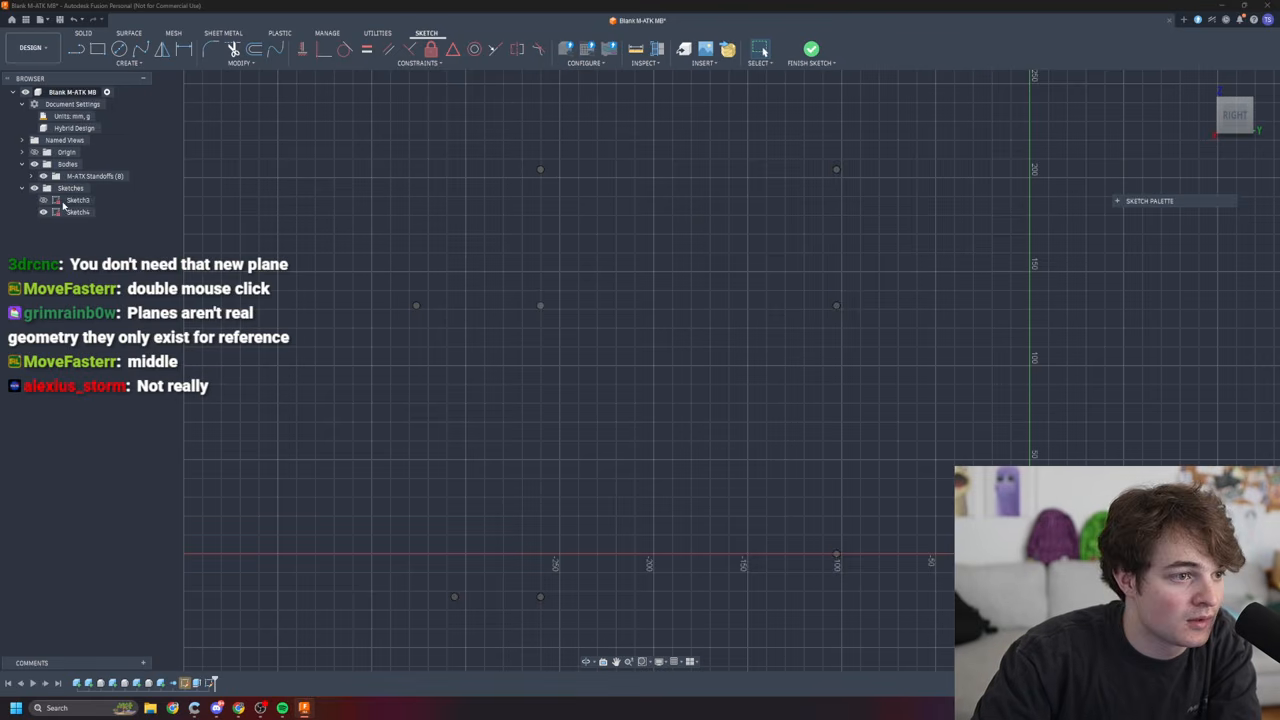
{"action": "left_click", "coordinate": [64, 202]}
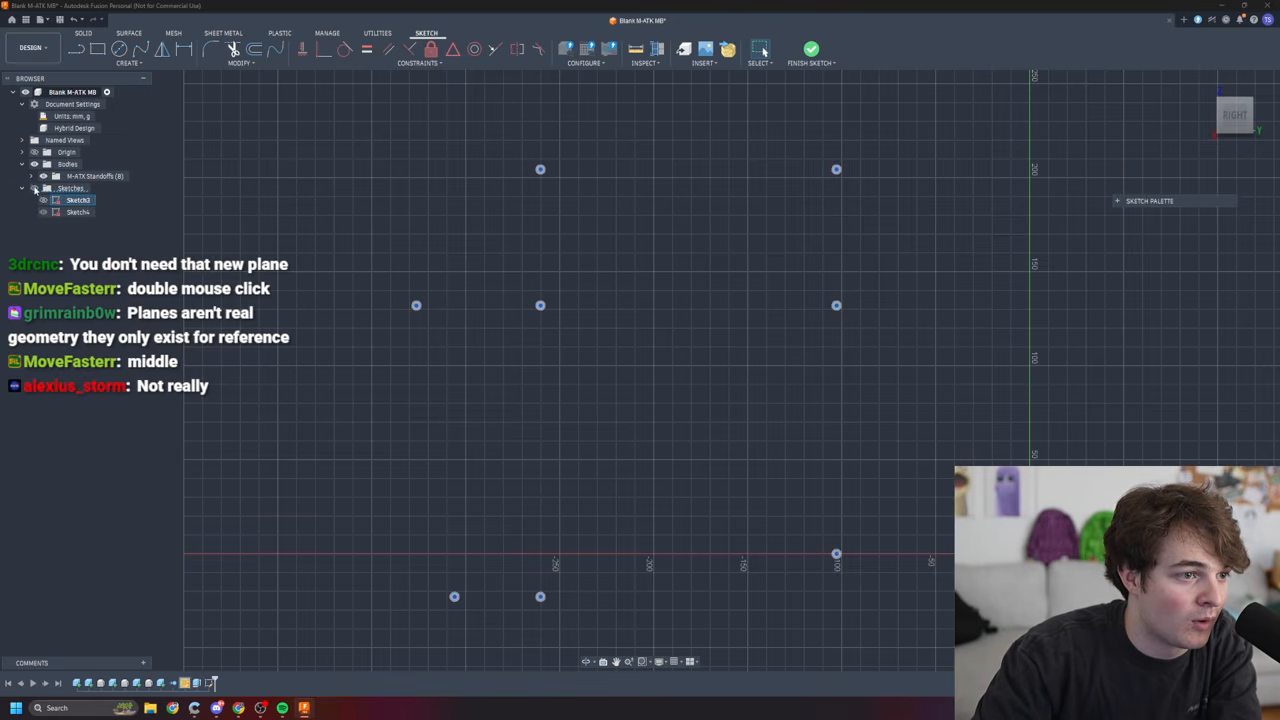
{"action": "left_click", "coordinate": [23, 189]}
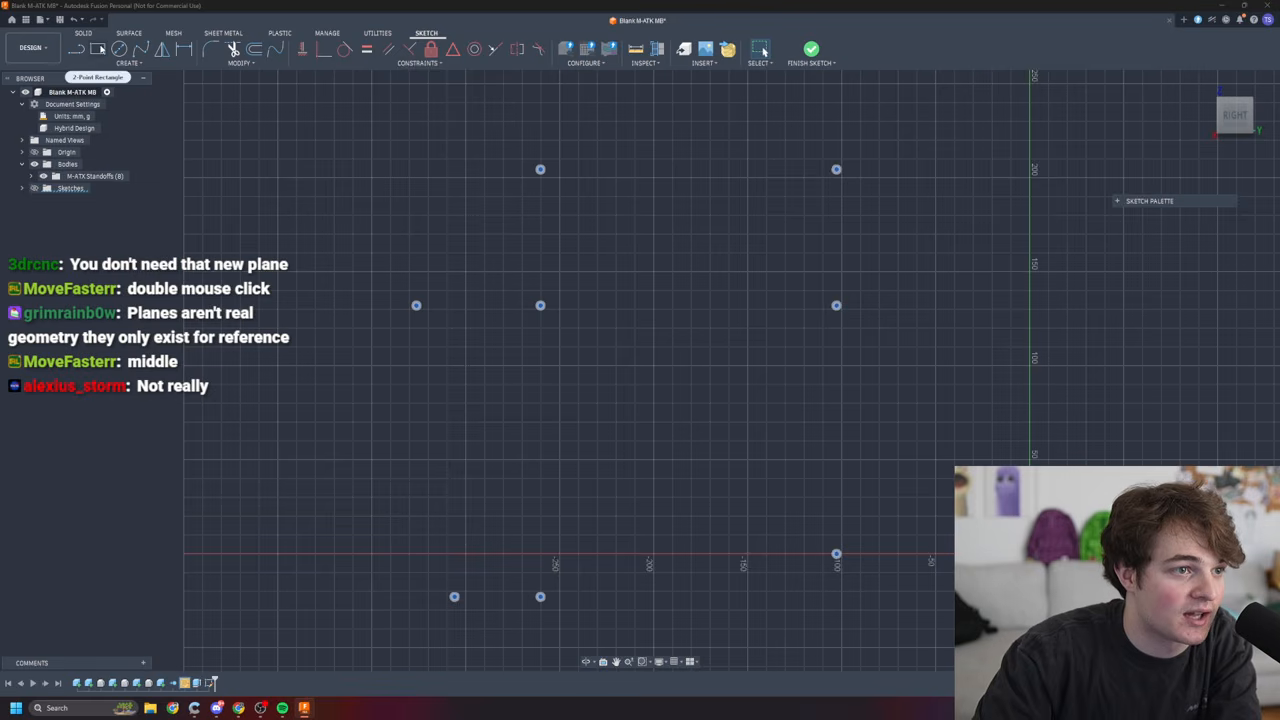
{"action": "left_click", "coordinate": [92, 33]}
{"action": "left_click", "coordinate": [173, 33]}
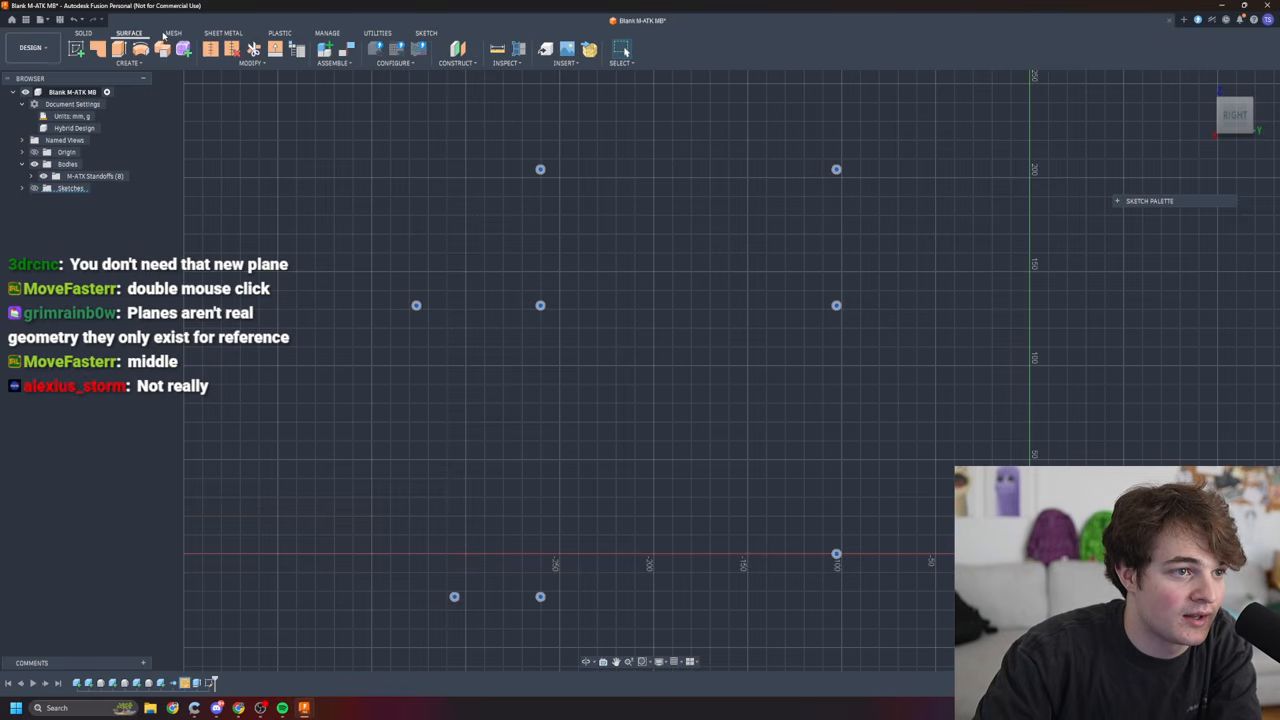
{"action": "left_click", "coordinate": [225, 33]}
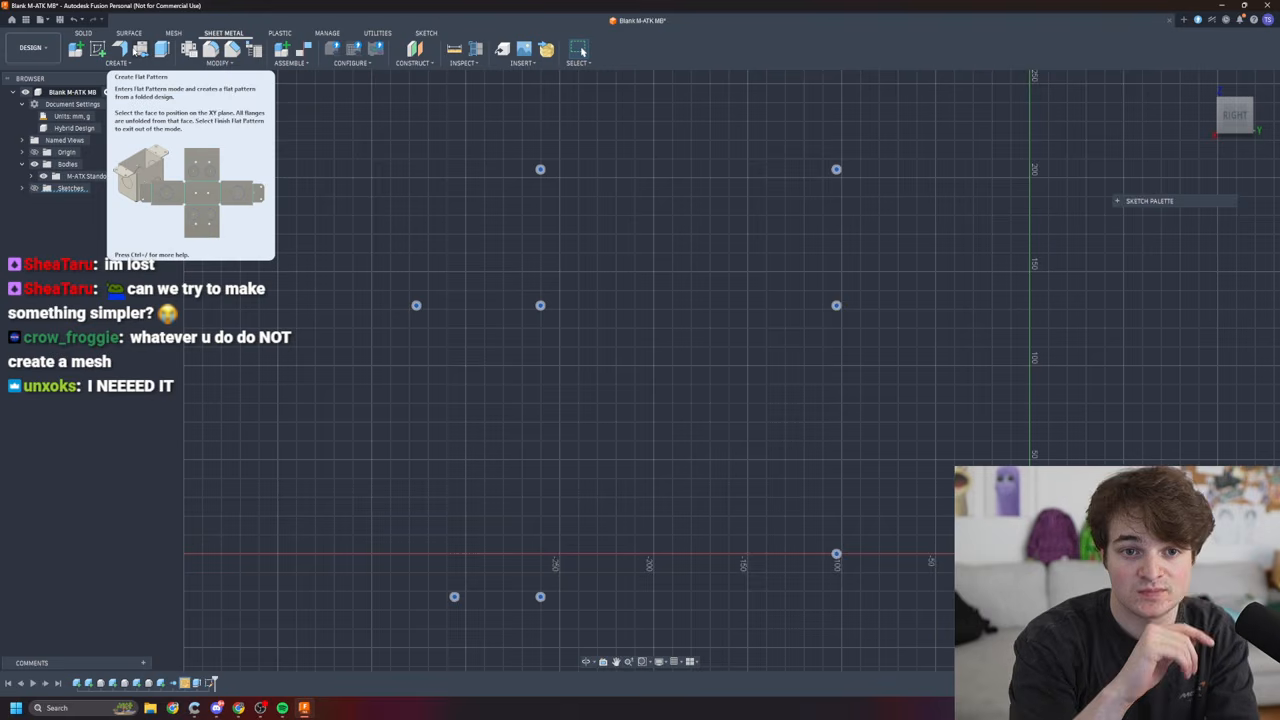
{"action": "left_click", "coordinate": [86, 34]}
- Show the Sketches folder and turn the model to the left view with all eight standoffs in sight
{"action": "scroll", "coordinate": [930, 476], "scroll_direction": "up", "scroll_amount": 1}
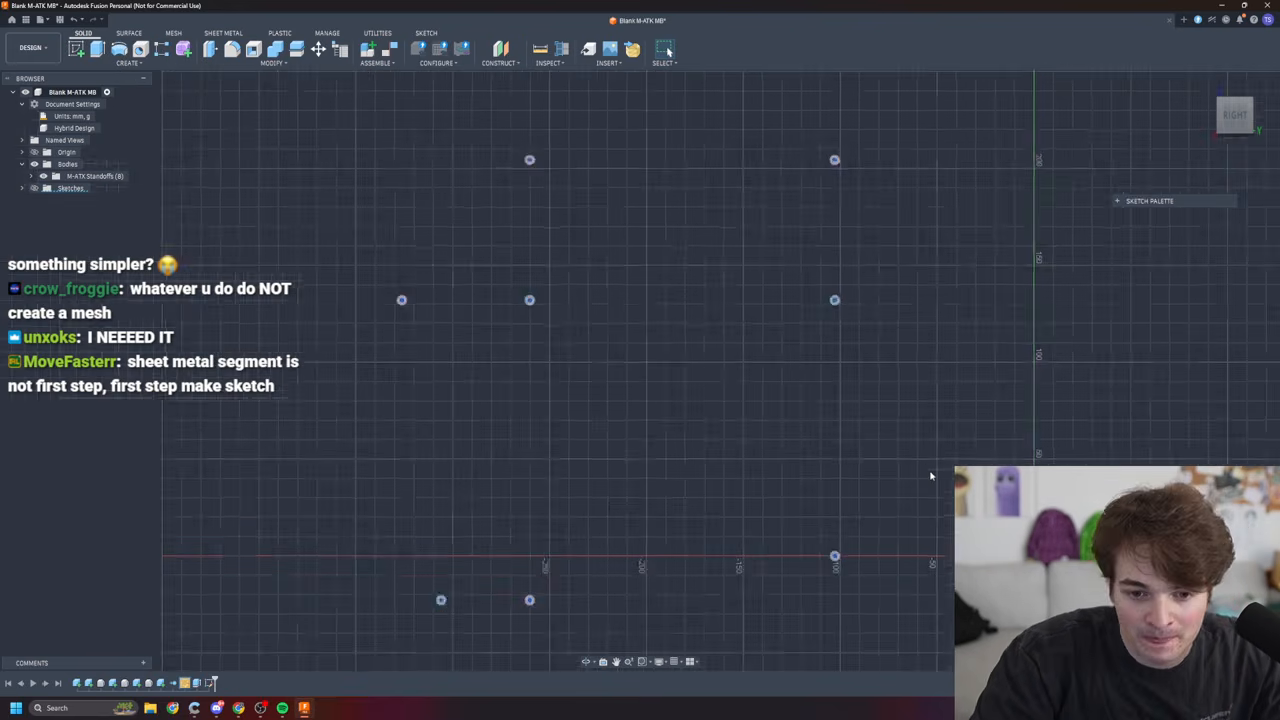
{"action": "scroll", "coordinate": [930, 476], "scroll_direction": "down", "scroll_amount": 1}
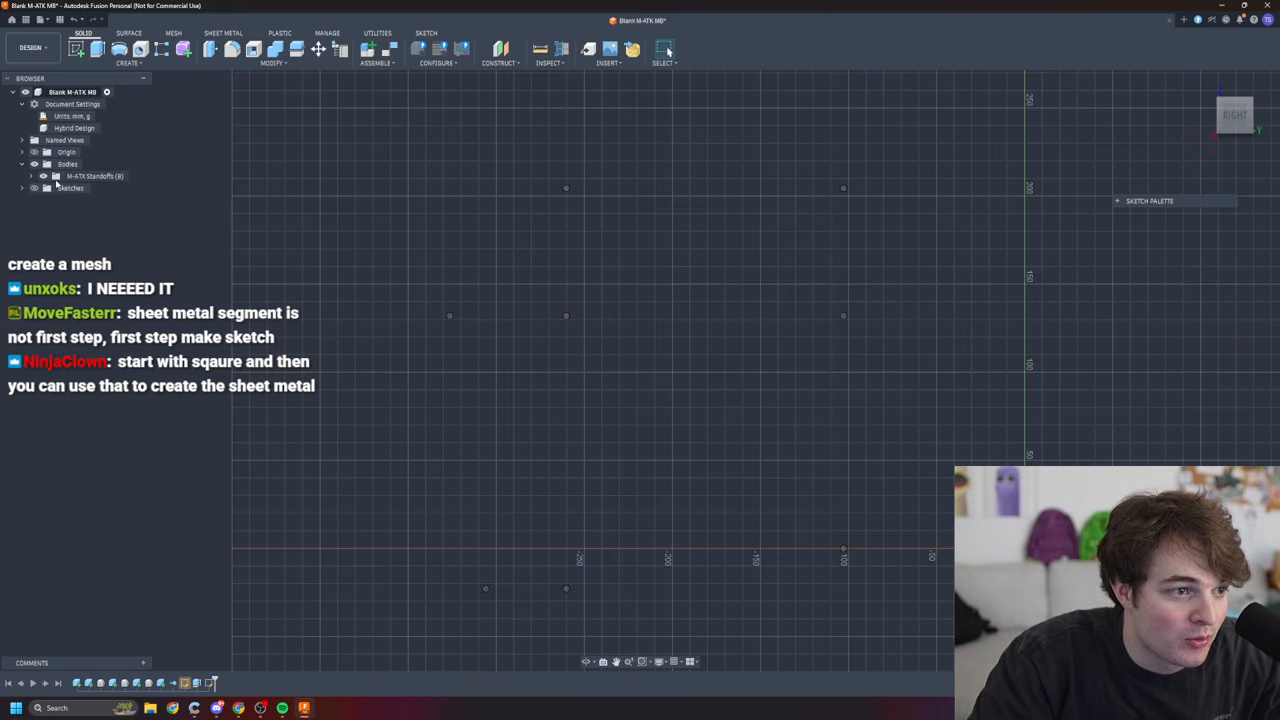
{"action": "scroll", "coordinate": [1025, 555], "scroll_direction": "down", "scroll_amount": 2}
{"action": "scroll", "coordinate": [1025, 555], "scroll_direction": "up", "scroll_amount": 3}
{"action": "mouse_move", "coordinate": [791, 480]}
{"action": "middle_mouse_down", "text": "shift"}
{"action": "mouse_move", "coordinate": [1050, 495]}
{"action": "mouse_move", "coordinate": [791, 480]}
{"action": "mouse_move", "coordinate": [1240, 480]}
{"action": "middle_mouse_up", "text": "shift"}
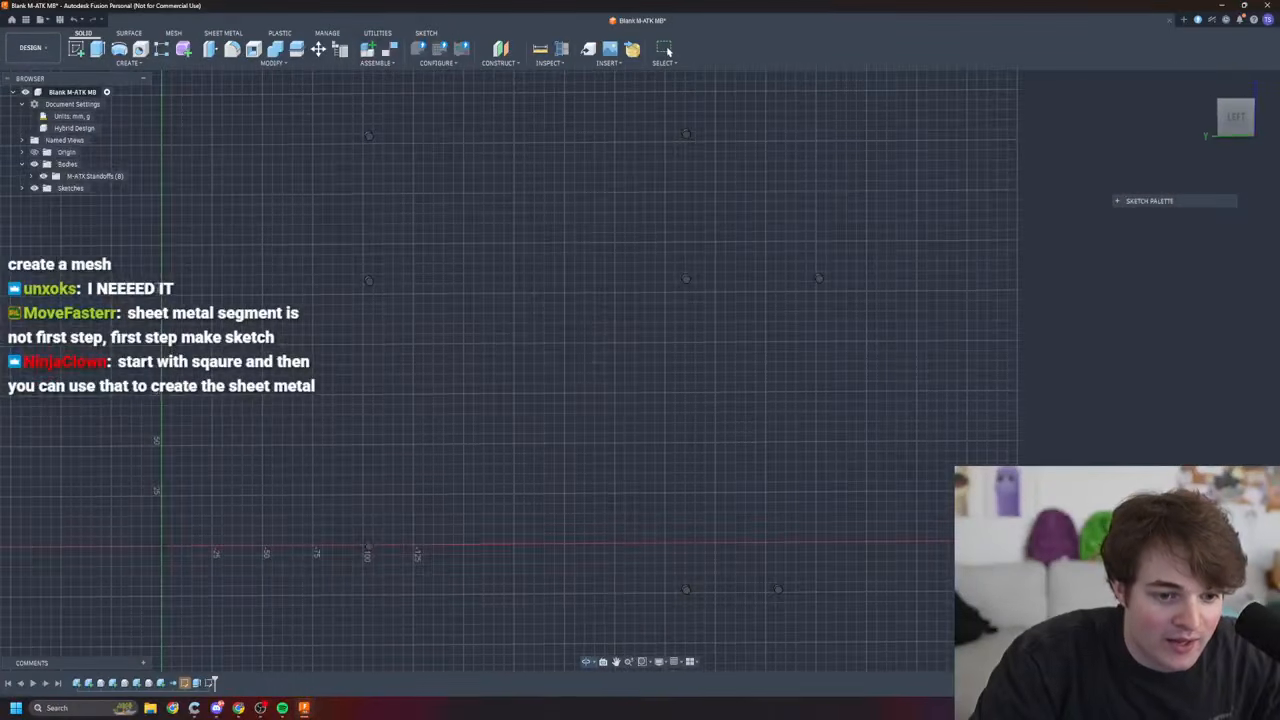
{"action": "scroll", "coordinate": [597, 462], "scroll_direction": "up", "scroll_amount": 1}
{"action": "scroll", "coordinate": [597, 462], "scroll_direction": "down", "scroll_amount": 2}
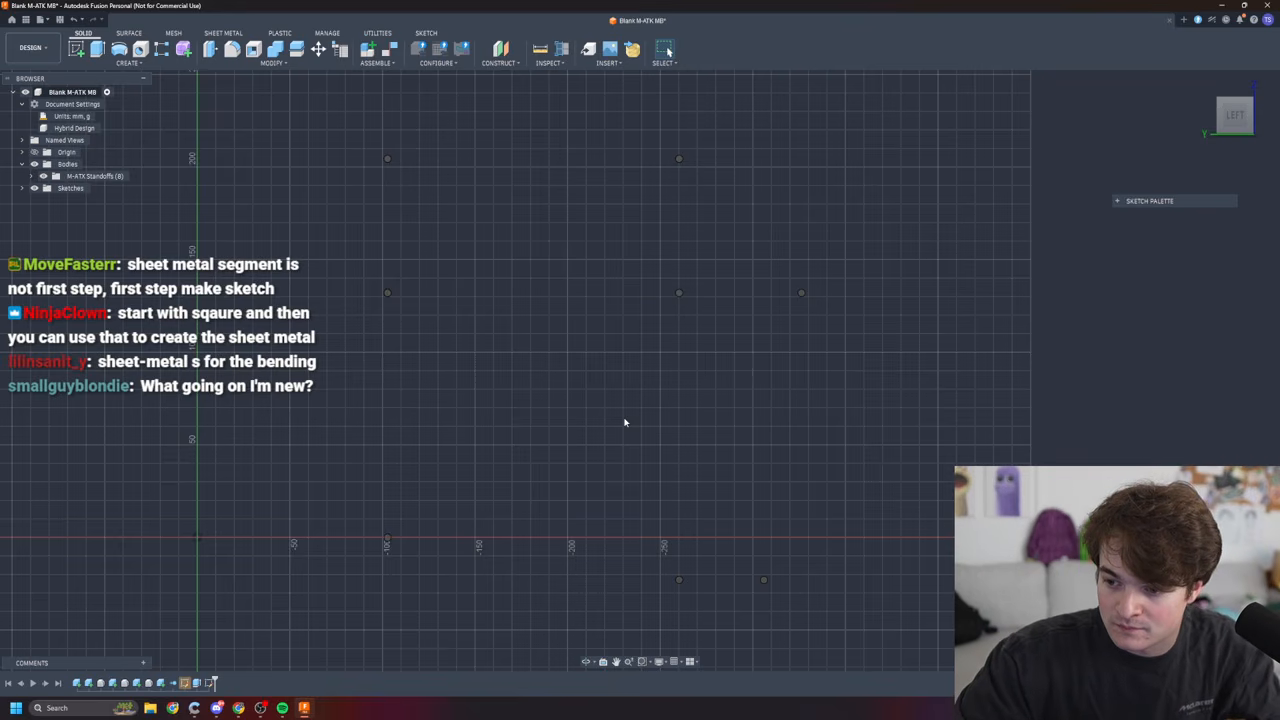
{"action": "left_click", "coordinate": [375, 52]}
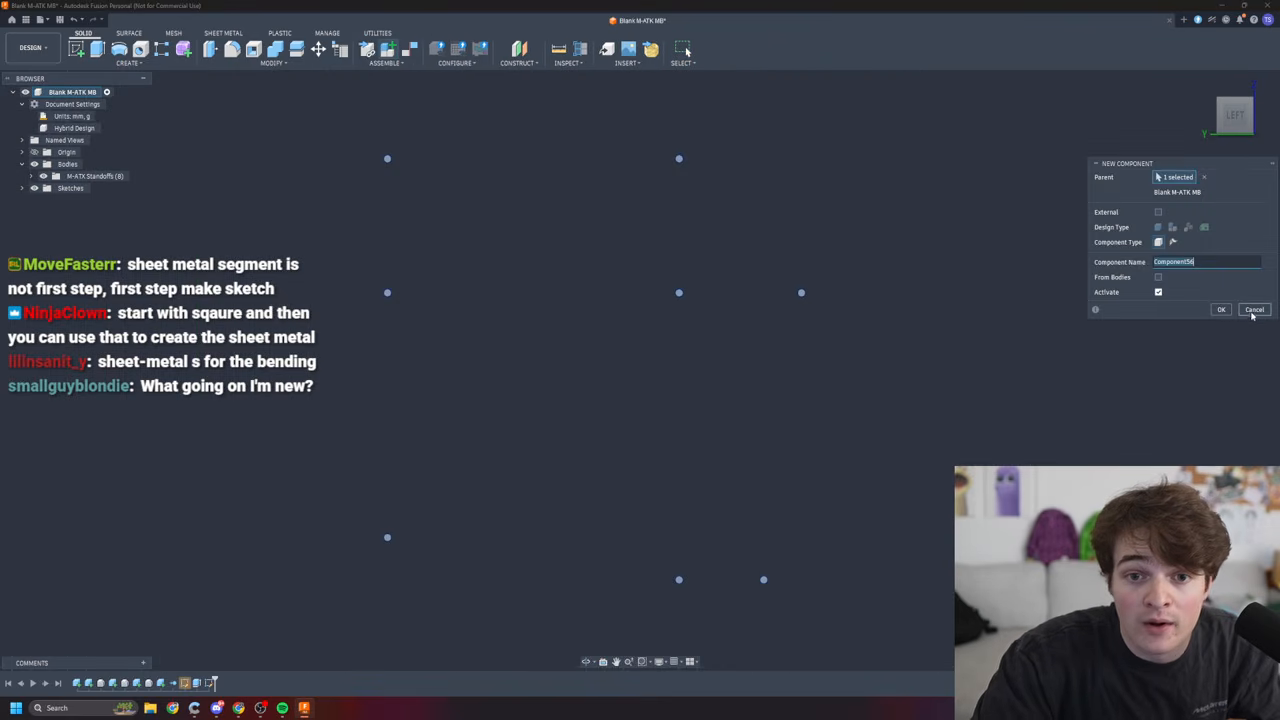
{"action": "left_click", "coordinate": [1254, 309]}
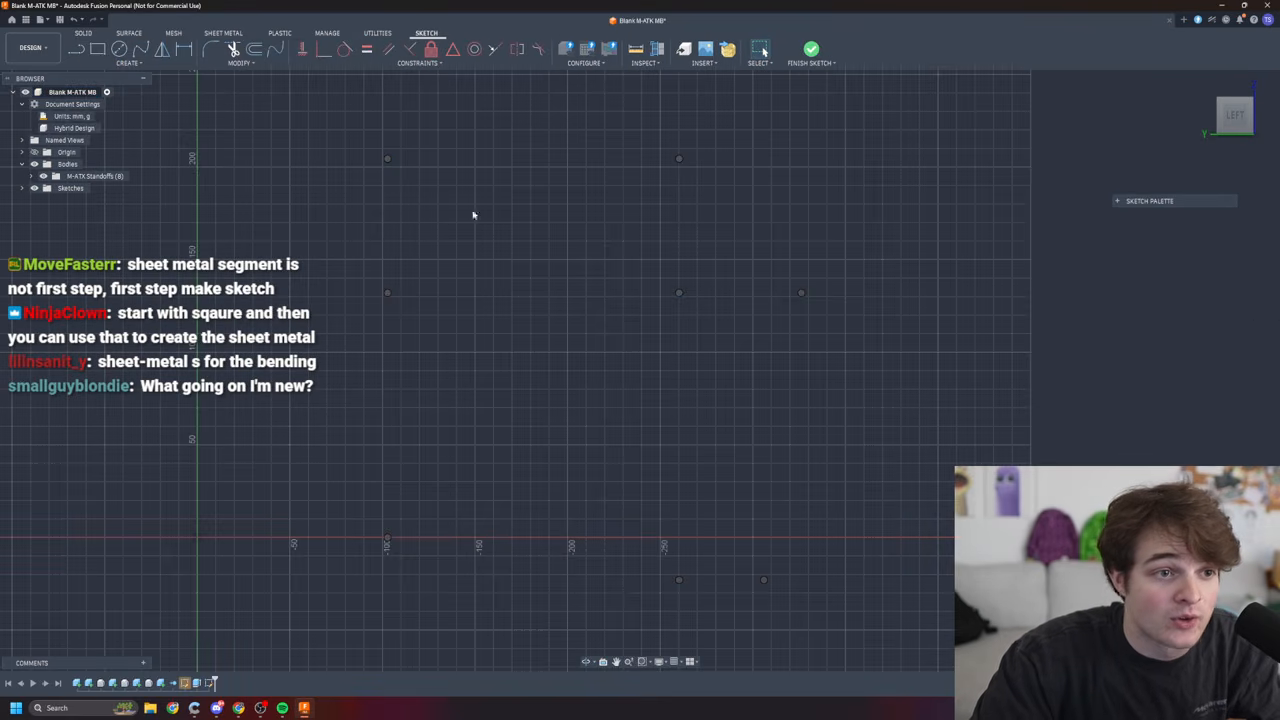
{"action": "left_click", "coordinate": [86, 34]}
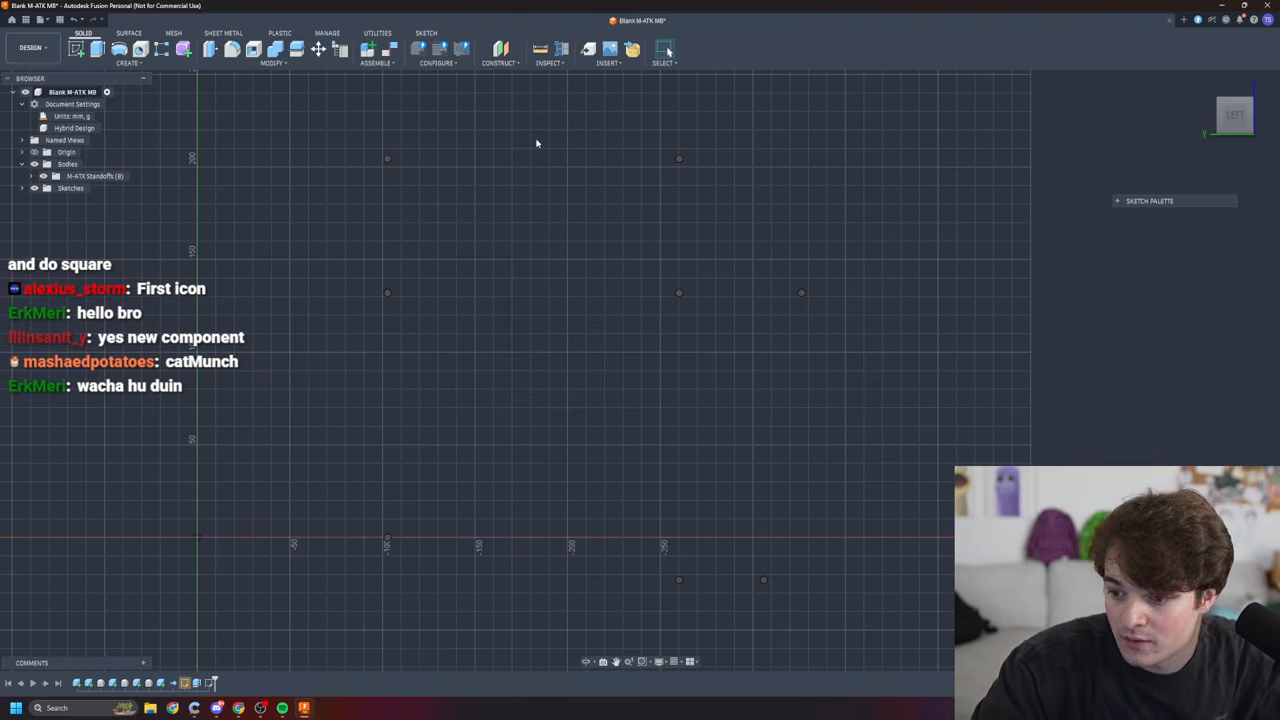
{"action": "right_click", "coordinate": [537, 236]}
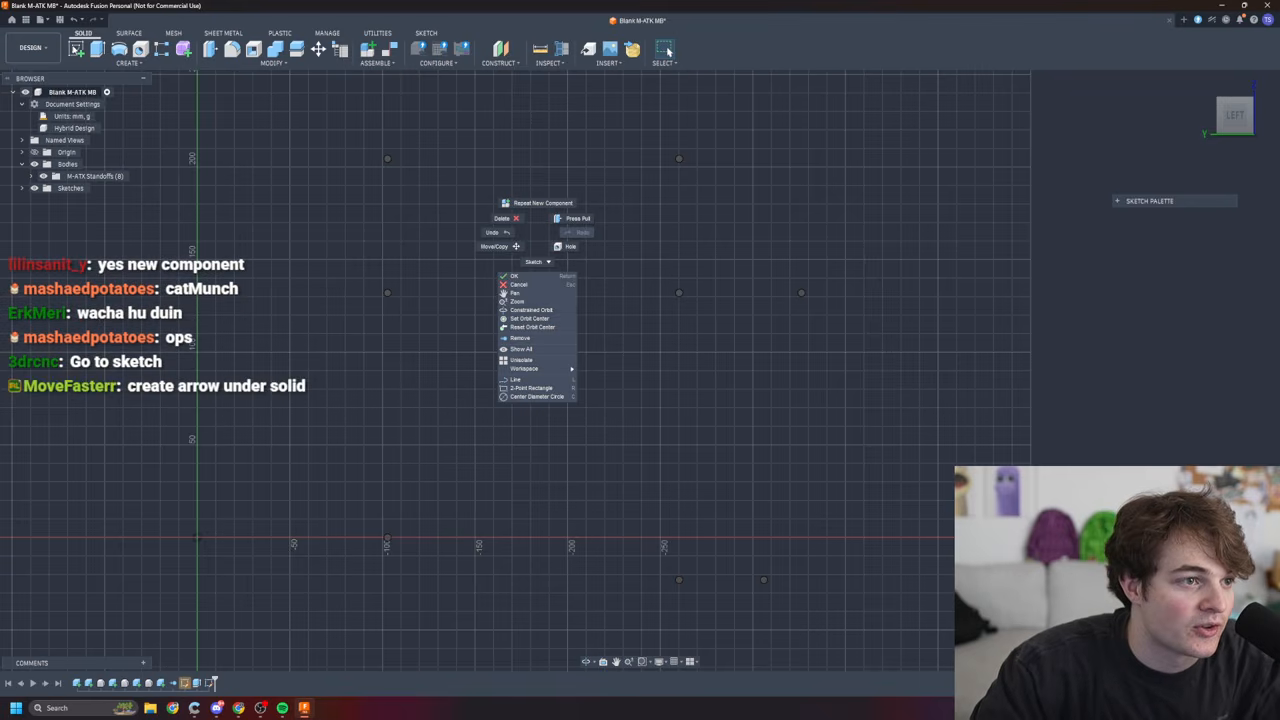
{"action": "left_click", "coordinate": [80, 52]}
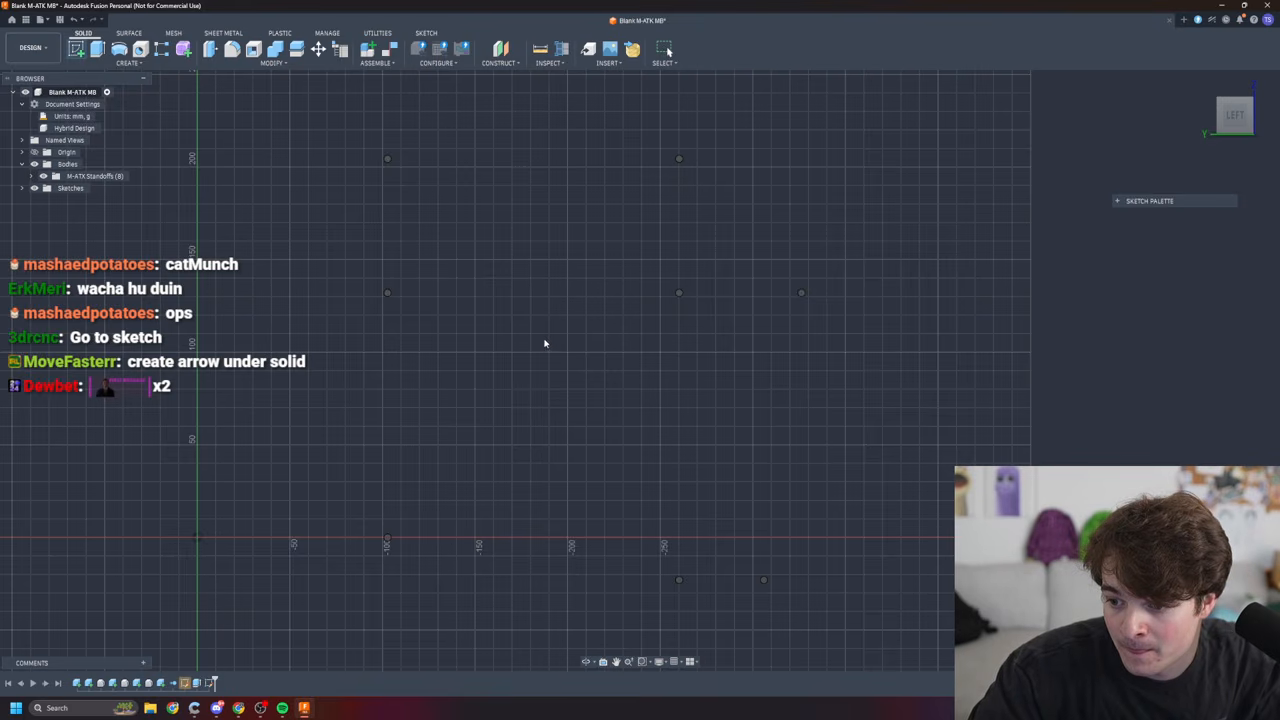
{"action": "right_click", "coordinate": [551, 292]}
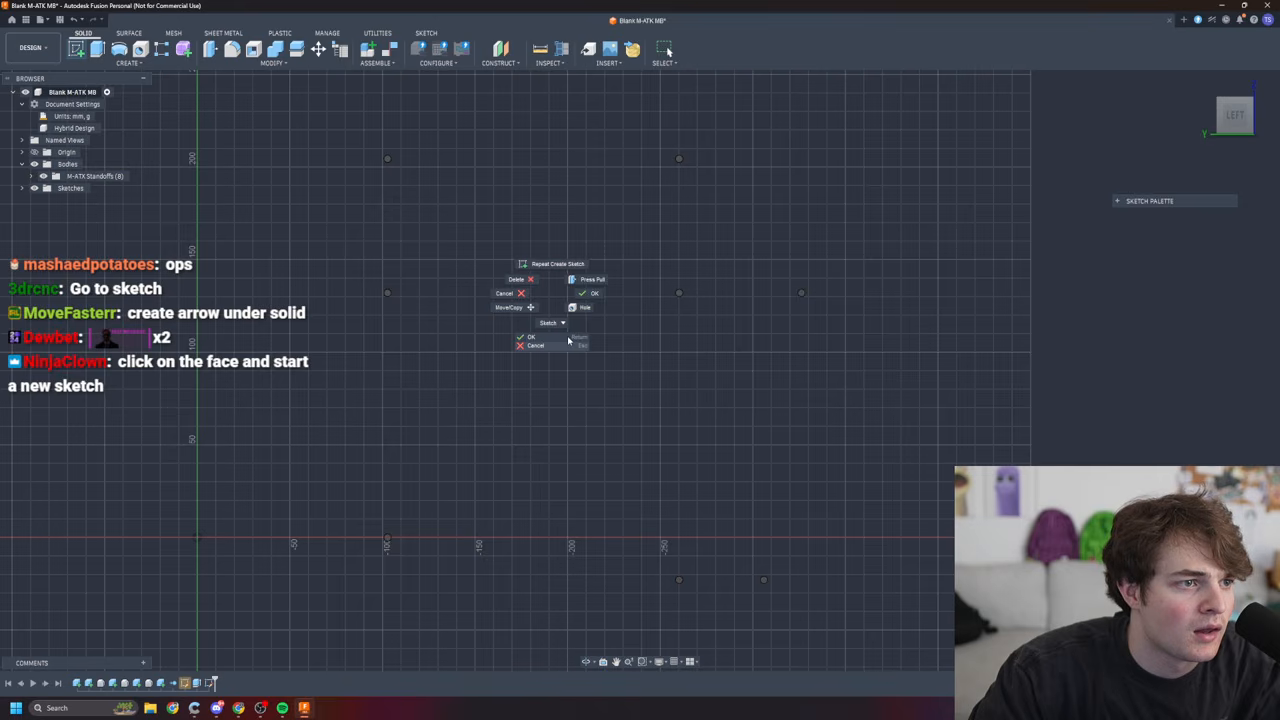
{"action": "key", "text": "e"}
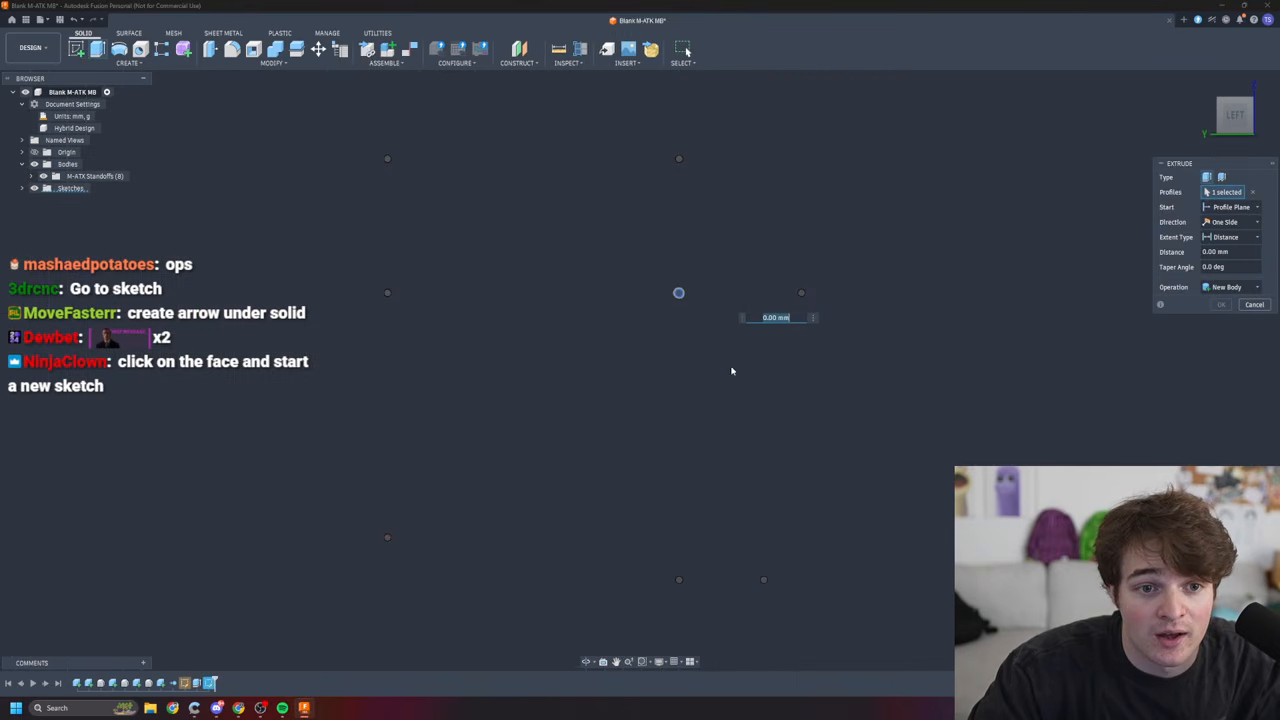
{"action": "scroll", "coordinate": [686, 317], "scroll_direction": "up", "scroll_amount": 3}
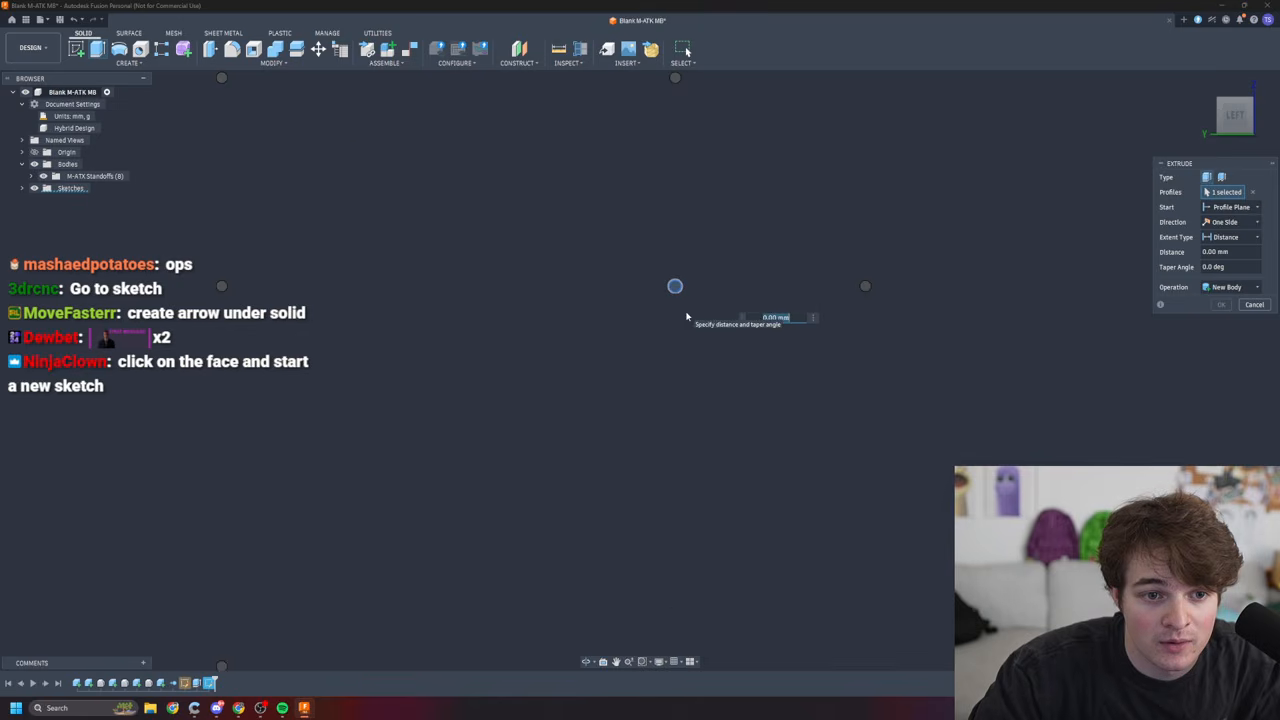
{"action": "left_click", "coordinate": [1254, 305]}
- Expand the sketch palette and align the view squarely to the left side of the standoffs
{"action": "scroll", "coordinate": [645, 431], "scroll_direction": "down", "scroll_amount": 3}
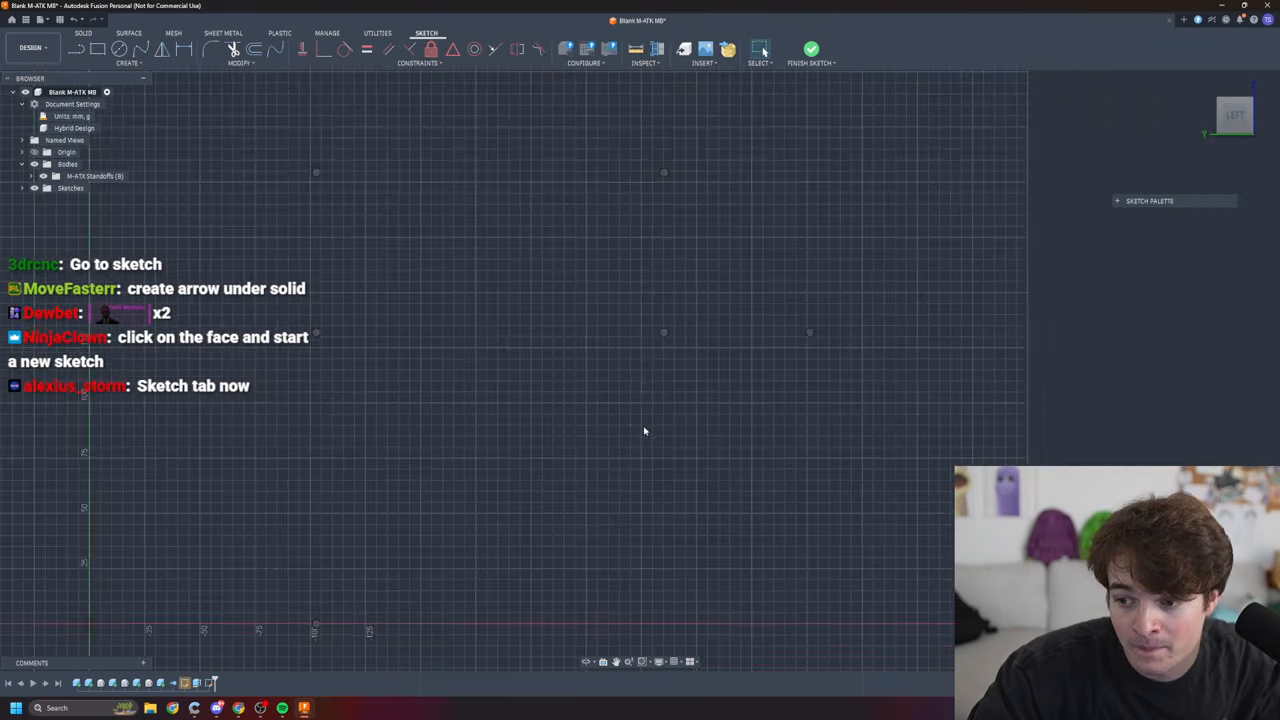
{"action": "scroll", "coordinate": [540, 420], "scroll_direction": "down", "scroll_amount": 2}
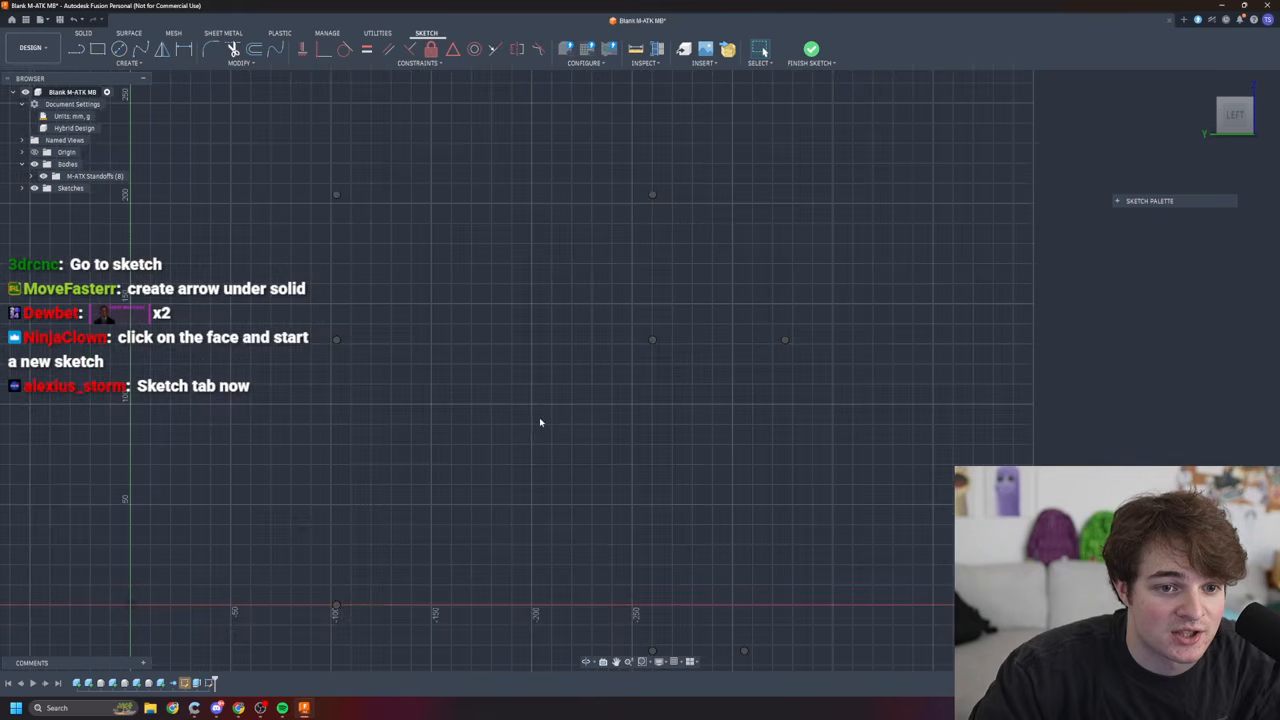
{"action": "left_click", "coordinate": [1119, 201]}
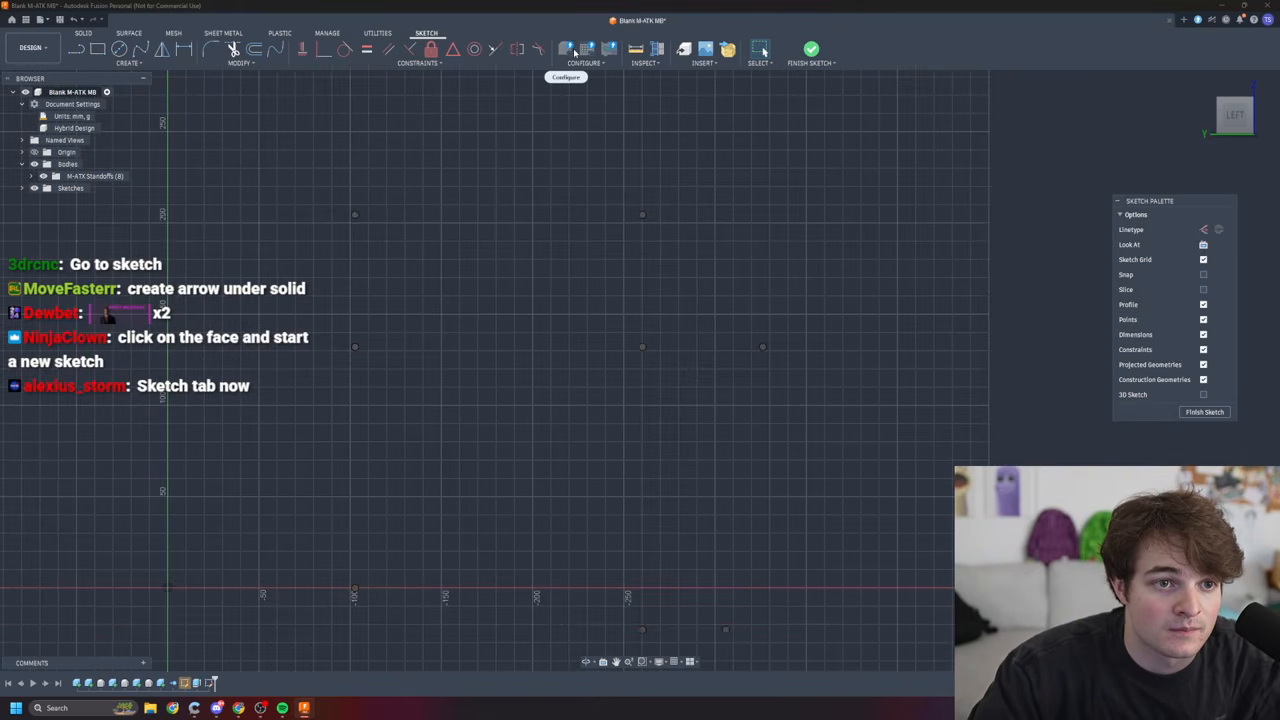
{"action": "mouse_move", "coordinate": [640, 380]}
{"action": "middle_mouse_down", "text": "shift"}
{"action": "mouse_move", "coordinate": [745, 350]}
{"action": "mouse_move", "coordinate": [950, 335]}
{"action": "mouse_move", "coordinate": [762, 330]}
{"action": "middle_mouse_up", "text": "shift"}
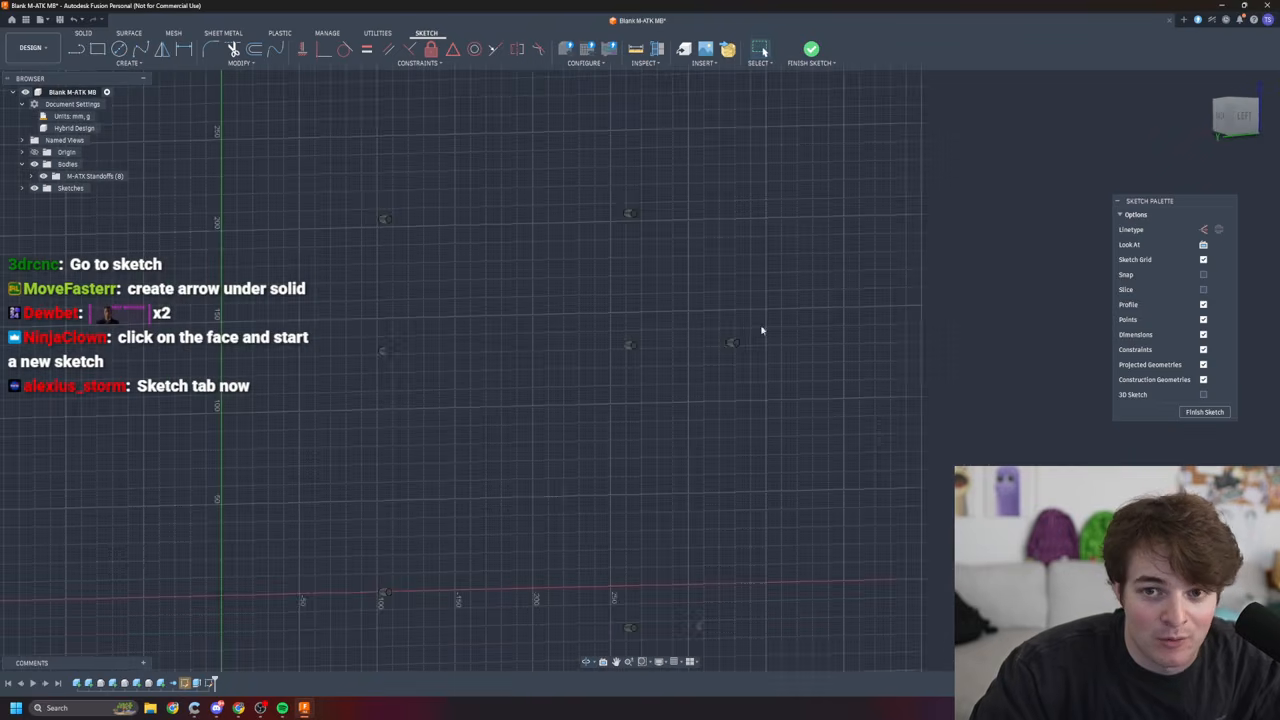
{"action": "left_click", "coordinate": [1246, 116]}
{"action": "scroll", "coordinate": [518, 498], "scroll_direction": "up", "scroll_amount": 1}
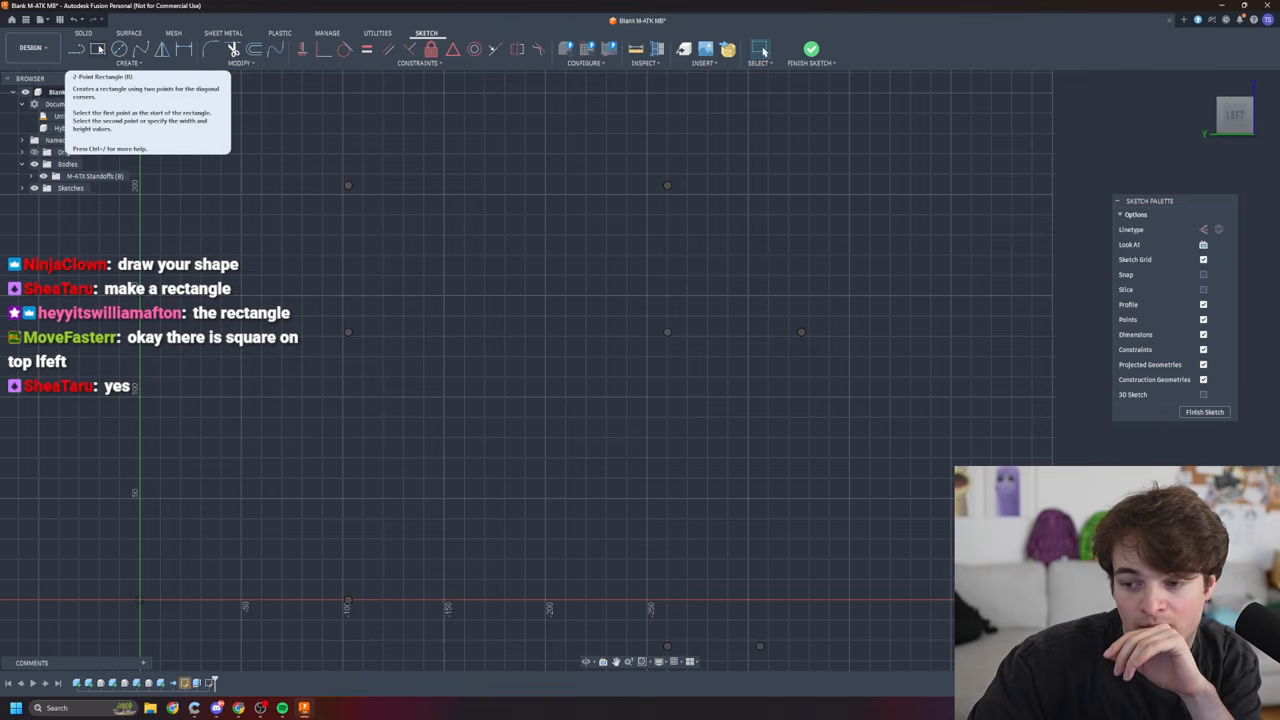
- Draw a two-point rectangle about 237 mm wide that encloses all eight standoffs
{"action": "left_click", "coordinate": [99, 48]}
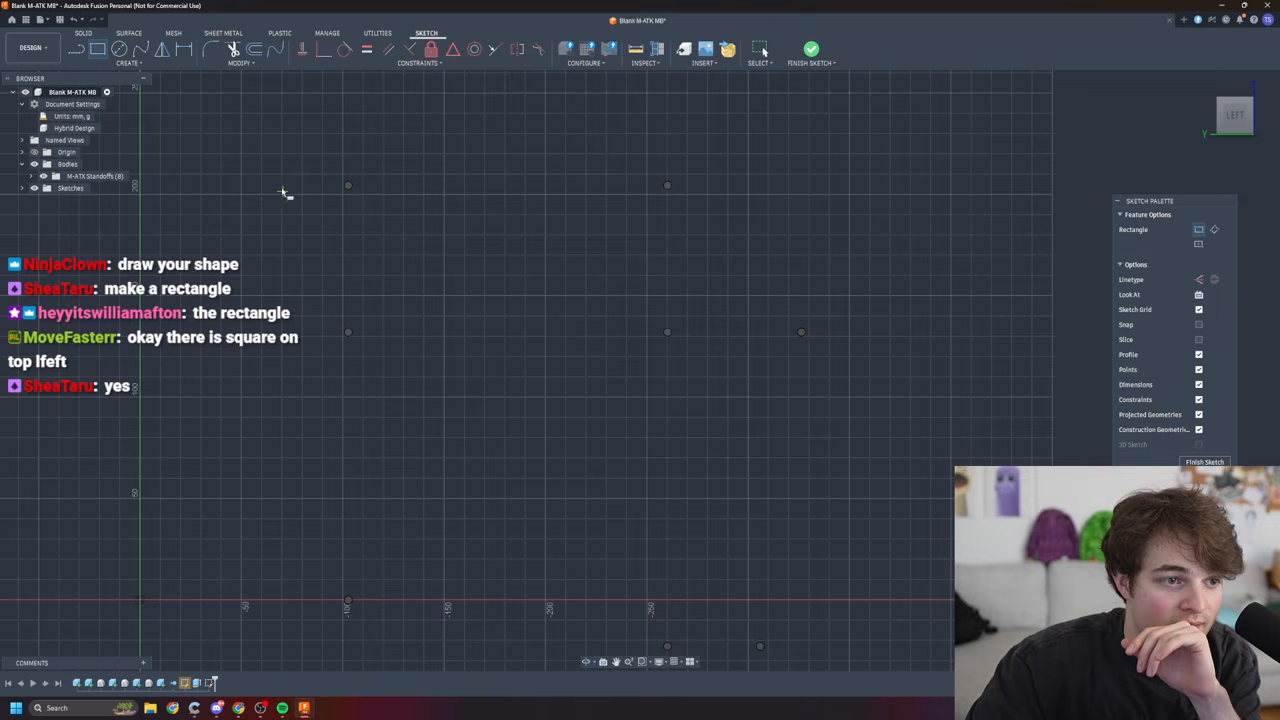
{"action": "scroll", "coordinate": [775, 530], "scroll_direction": "down", "scroll_amount": 2}
{"action": "scroll", "coordinate": [775, 530], "scroll_direction": "down", "scroll_amount": 1}
{"action": "scroll", "coordinate": [410, 242], "scroll_direction": "up", "scroll_amount": 2}
{"action": "left_click", "coordinate": [424, 243]}
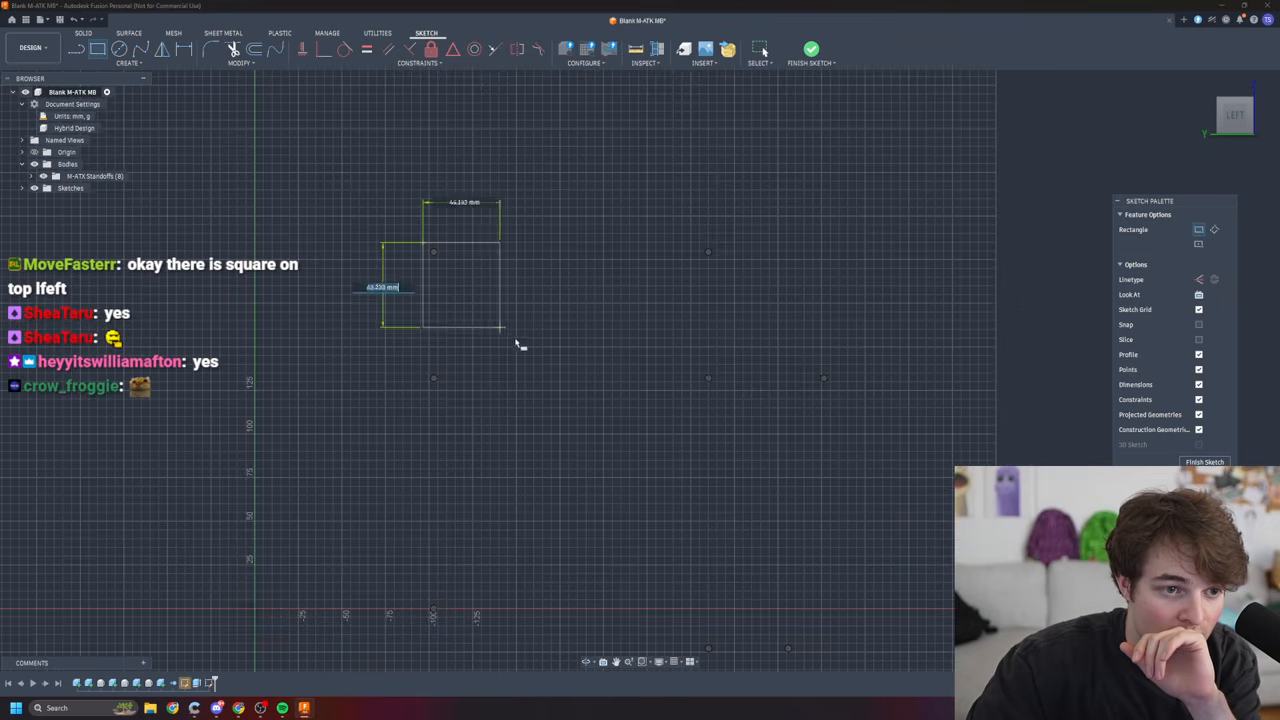
{"action": "left_click", "coordinate": [838, 661]}
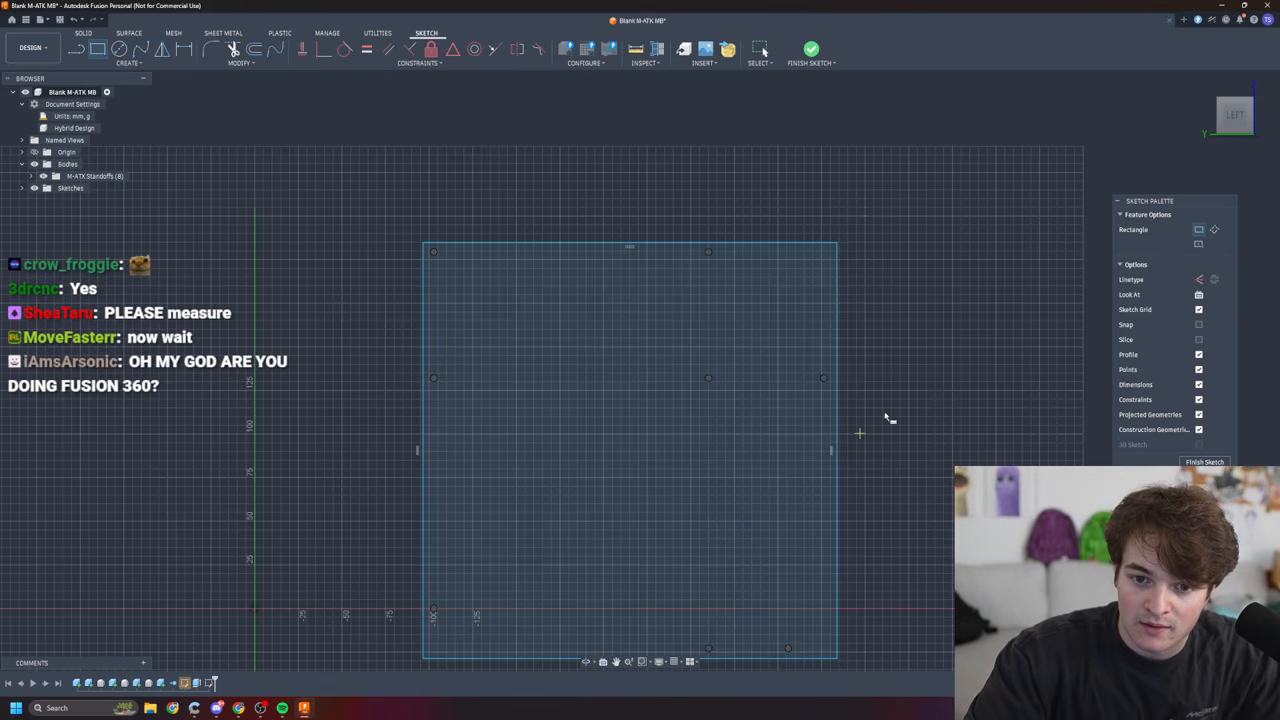
{"action": "mouse_move", "coordinate": [920, 470]}
{"action": "middle_mouse_down", "text": "shift"}
{"action": "mouse_move", "coordinate": [912, 480]}
{"action": "mouse_move", "coordinate": [910, 442]}
{"action": "mouse_move", "coordinate": [909, 494]}
{"action": "mouse_move", "coordinate": [936, 500]}
{"action": "middle_mouse_up", "text": "shift"}
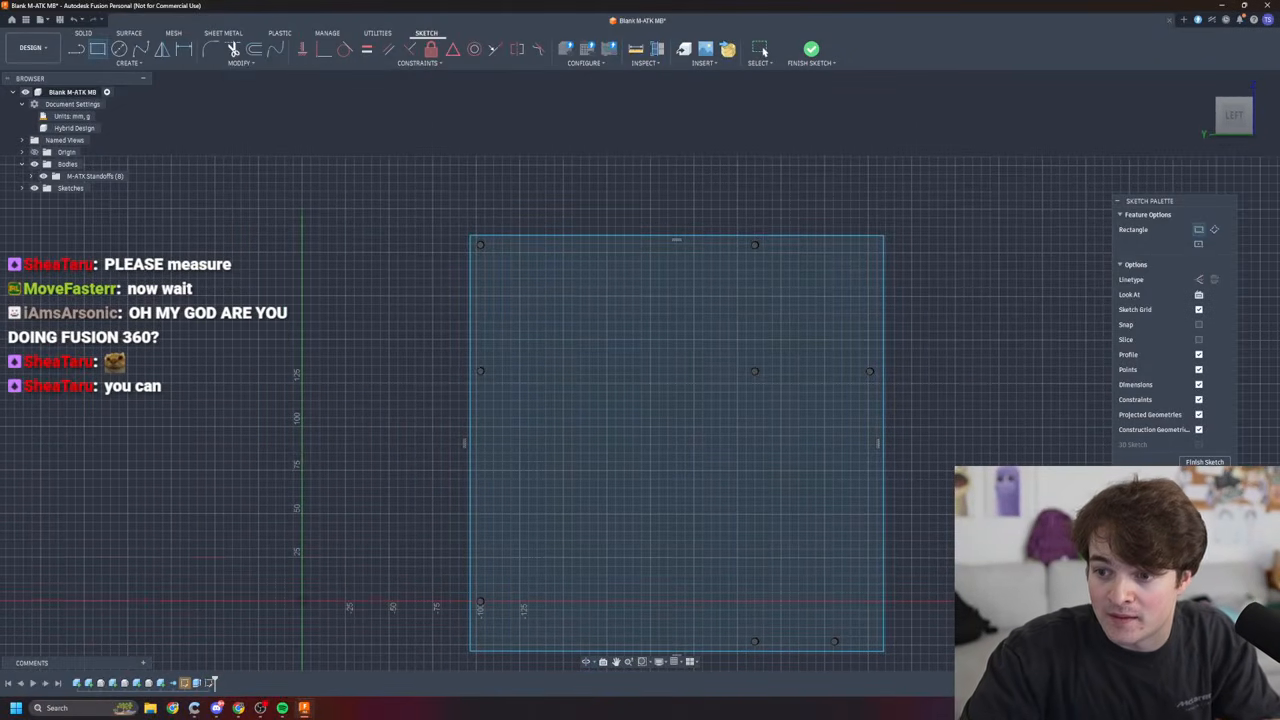
- Switch to the browser and search Google for "M-ATX size chart"
{"action": "left_click_drag", "start_coordinate": [1279, 285], "coordinate": [725, 271]}
{"action": "type", "text": "M-ATX"}
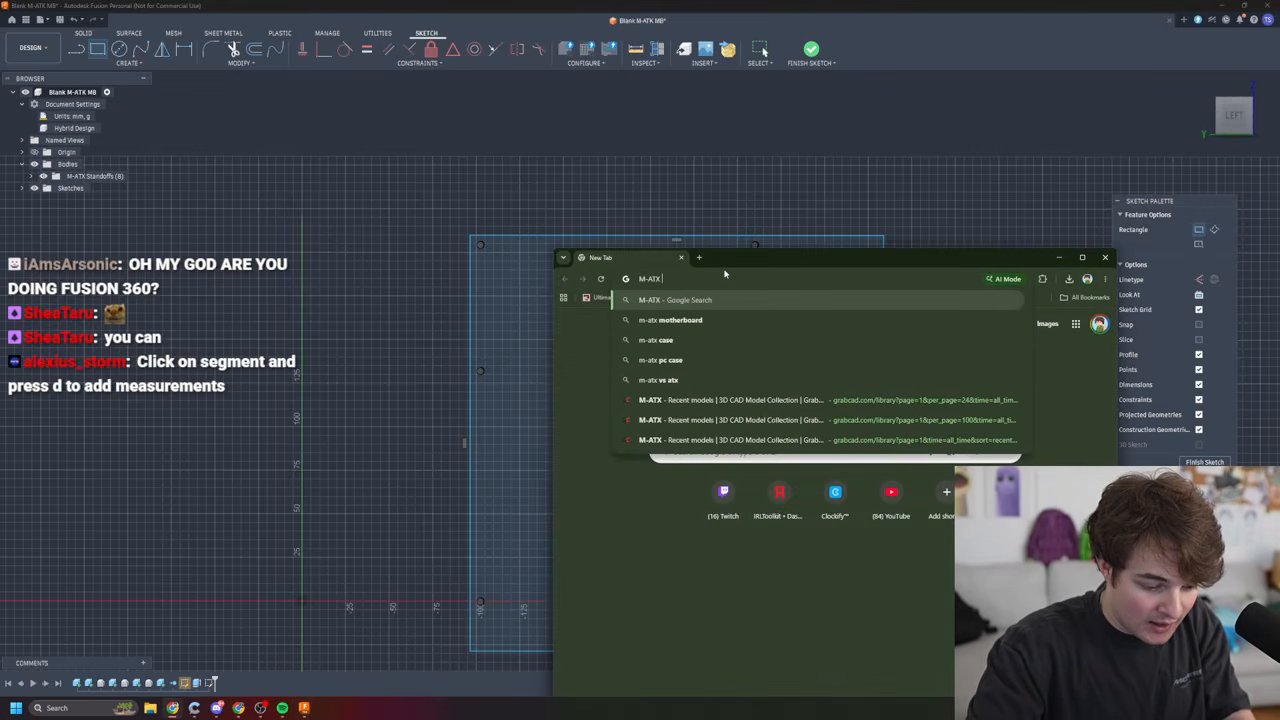
{"action": "type", "text": " size chart"}
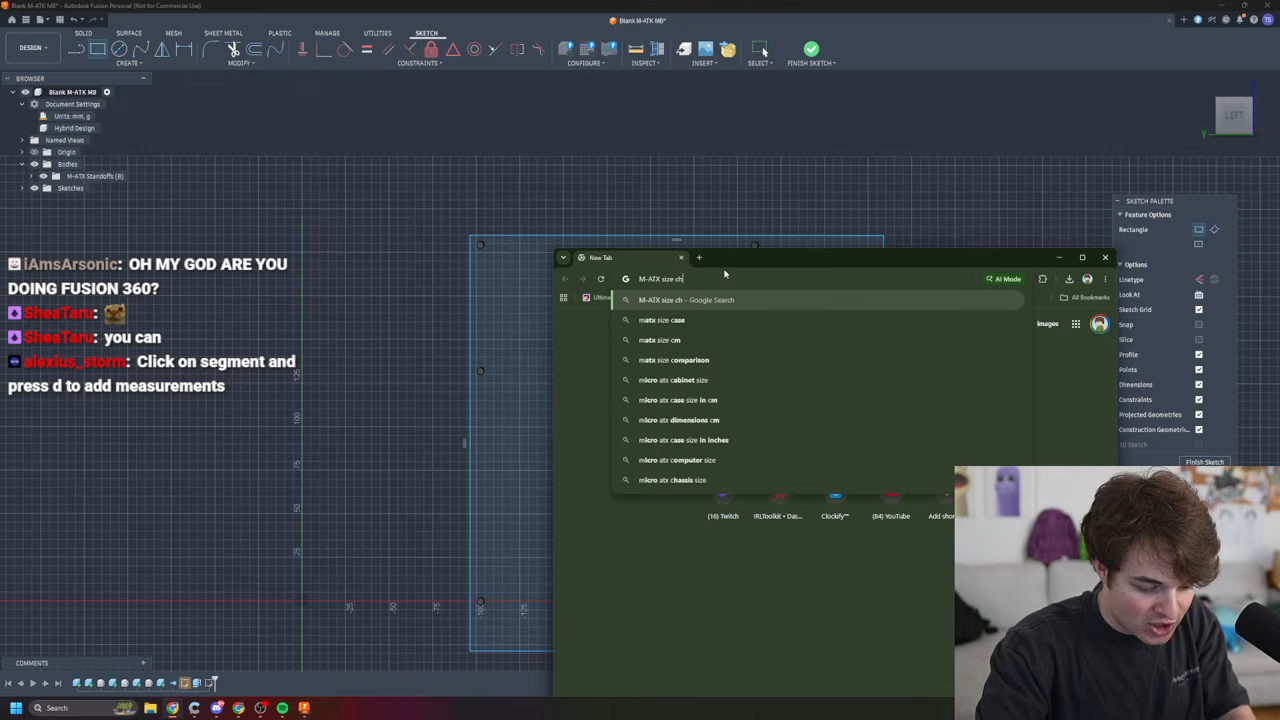
{"action": "key", "text": "Return"}
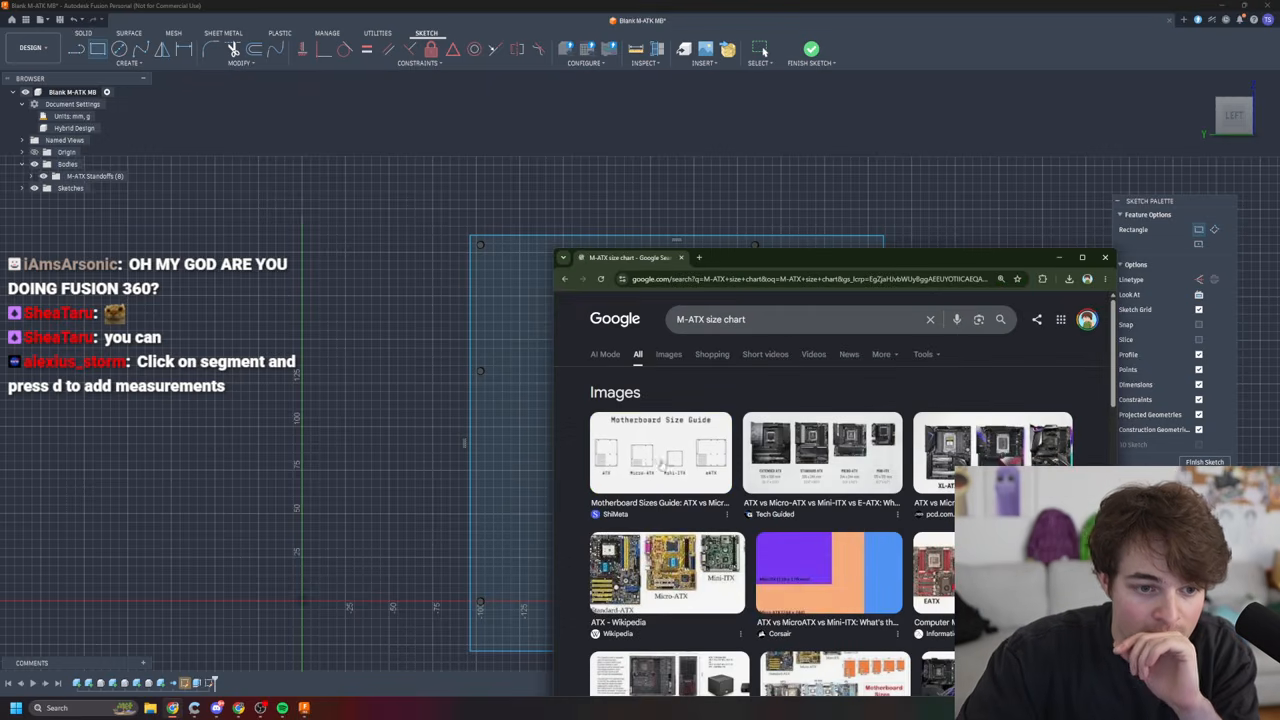
- Open ShiMeta's motherboard sizes guide, look up the standard Micro-ATX dimensions, and move the browser off the model
{"action": "left_click", "coordinate": [640, 462]}
{"action": "left_click", "coordinate": [916, 482]}
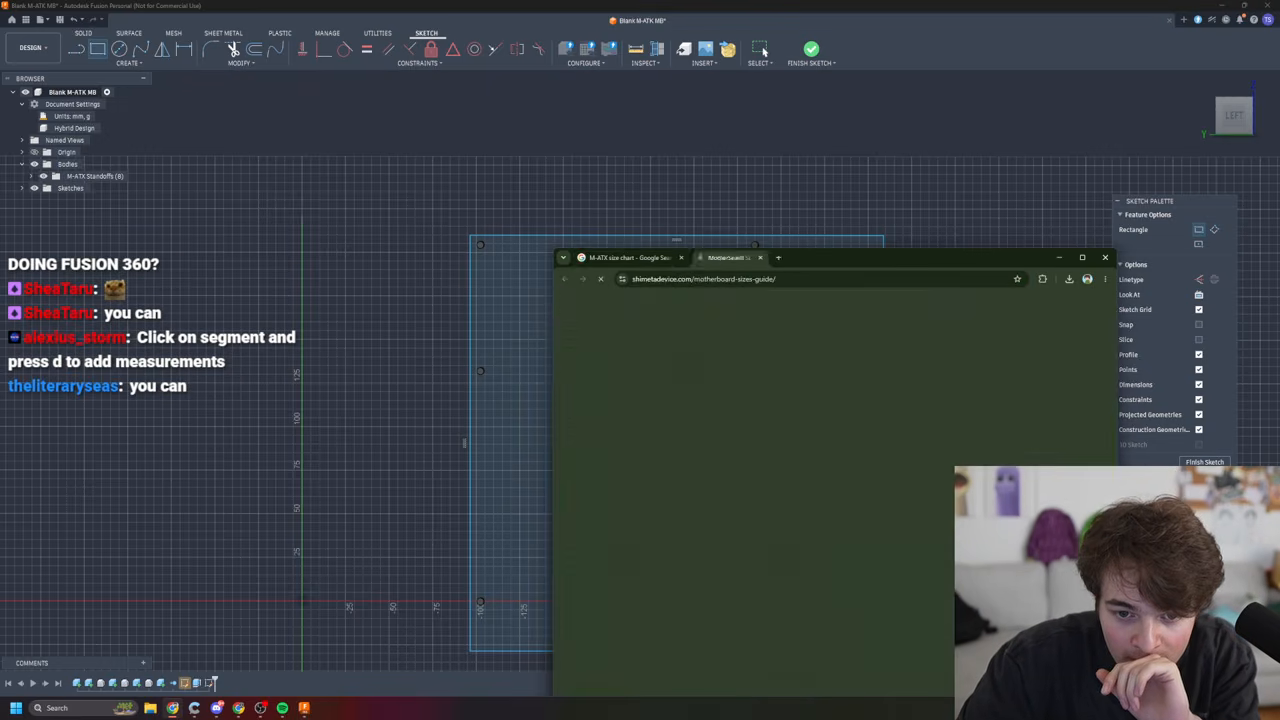
{"action": "scroll", "coordinate": [852, 443], "scroll_direction": "down", "scroll_amount": 5}
{"action": "scroll", "coordinate": [865, 448], "scroll_direction": "down", "scroll_amount": 5}
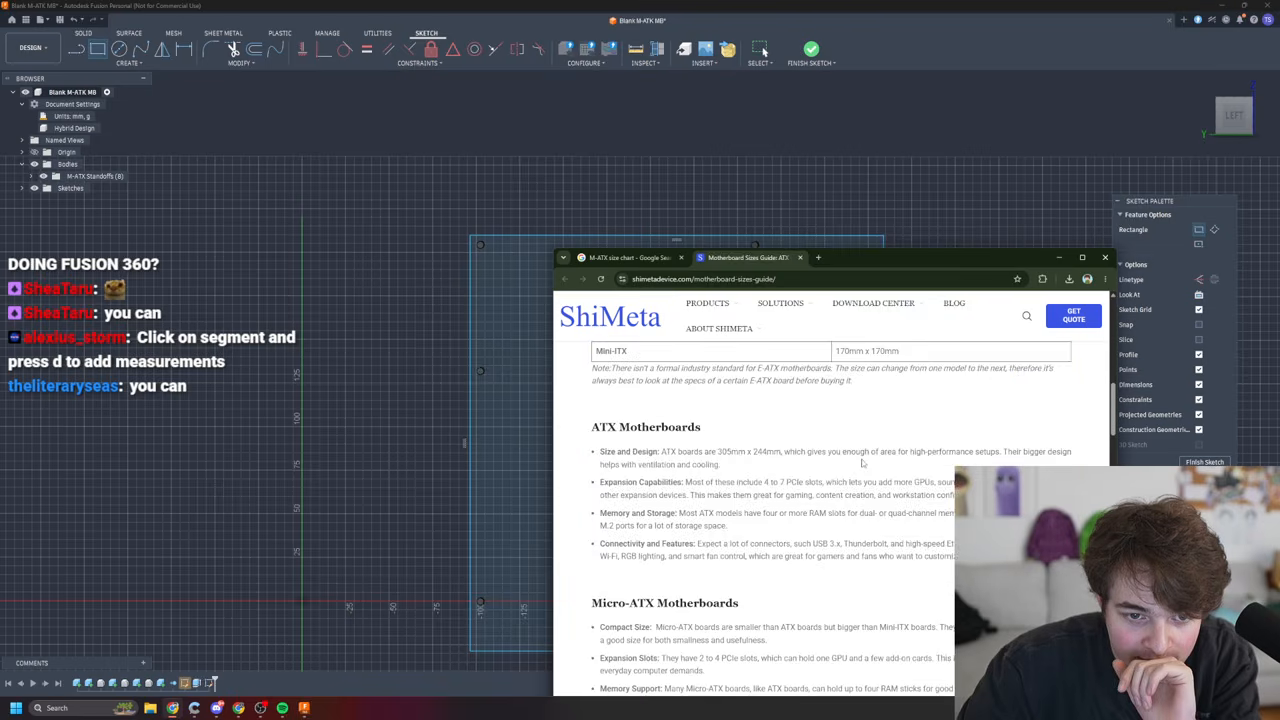
{"action": "scroll", "coordinate": [782, 476], "scroll_direction": "up", "scroll_amount": 2}
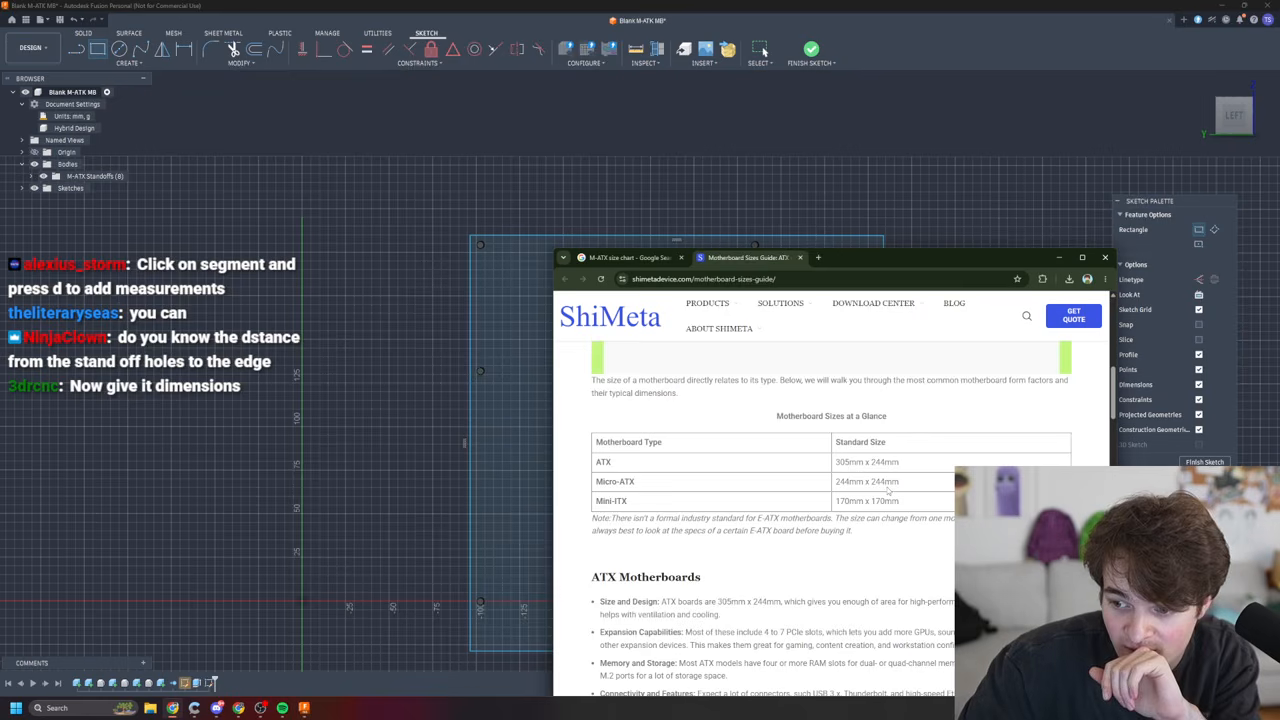
{"action": "left_click_drag", "start_coordinate": [930, 257], "coordinate": [0, 277]}
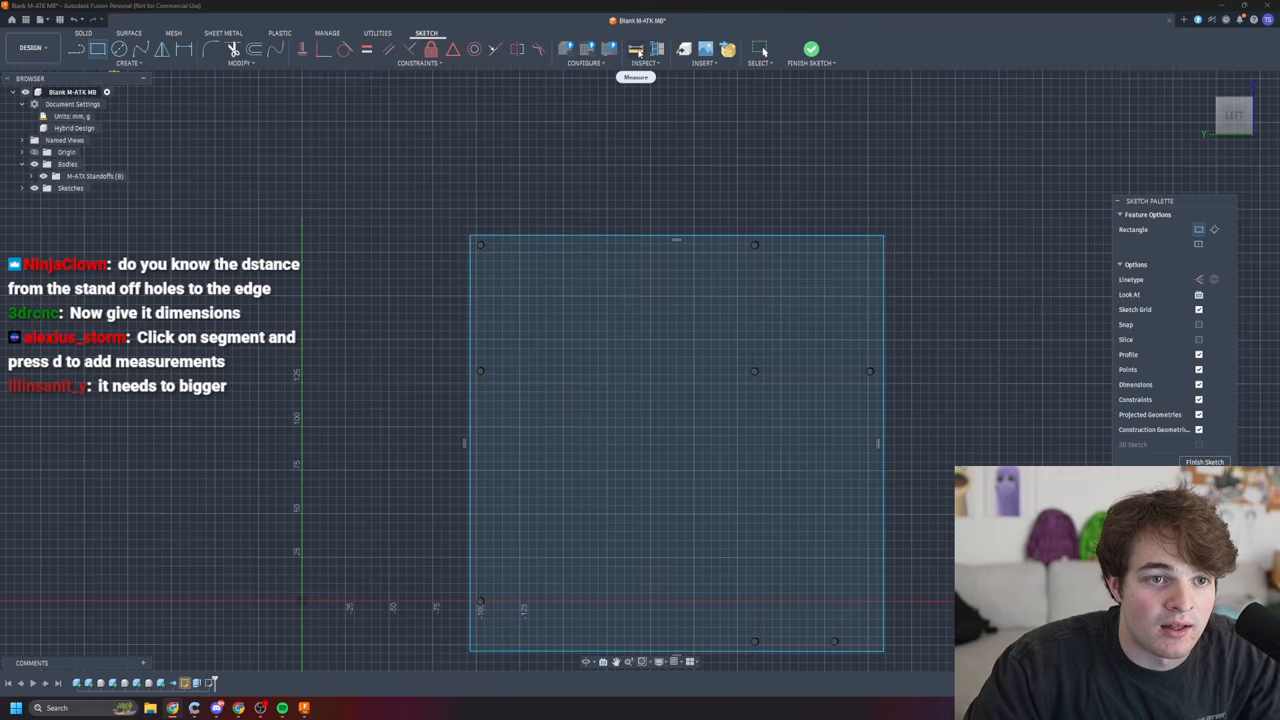
- Measure the distance between the two upper corners of the board rectangle
{"action": "left_click", "coordinate": [635, 49]}
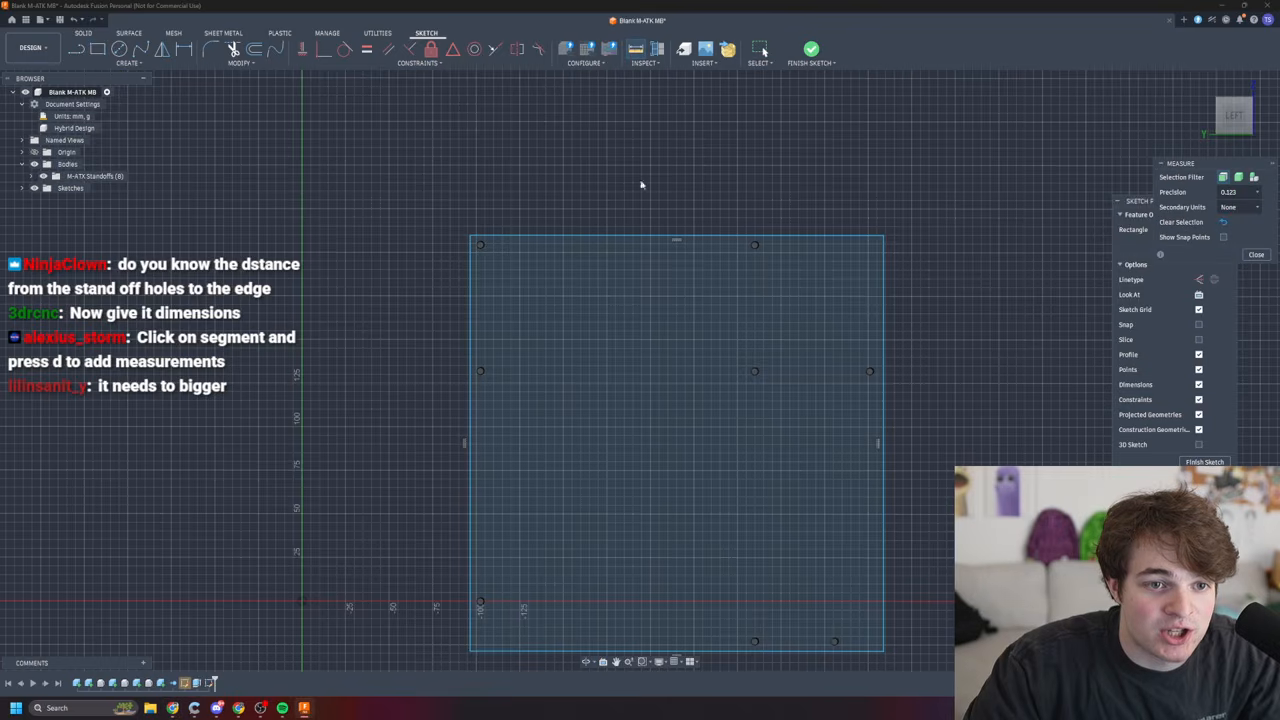
{"action": "left_click", "coordinate": [884, 237]}
{"action": "left_click", "coordinate": [472, 238]}
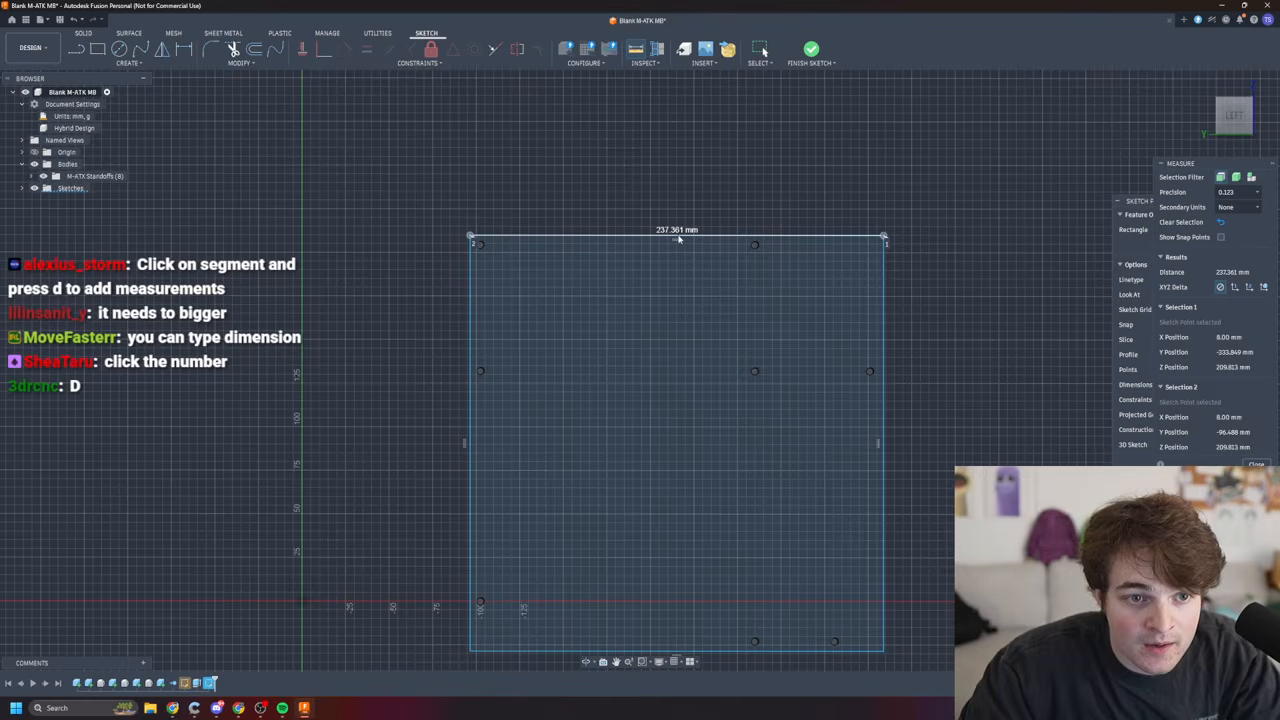
{"action": "key", "text": "Escape"}
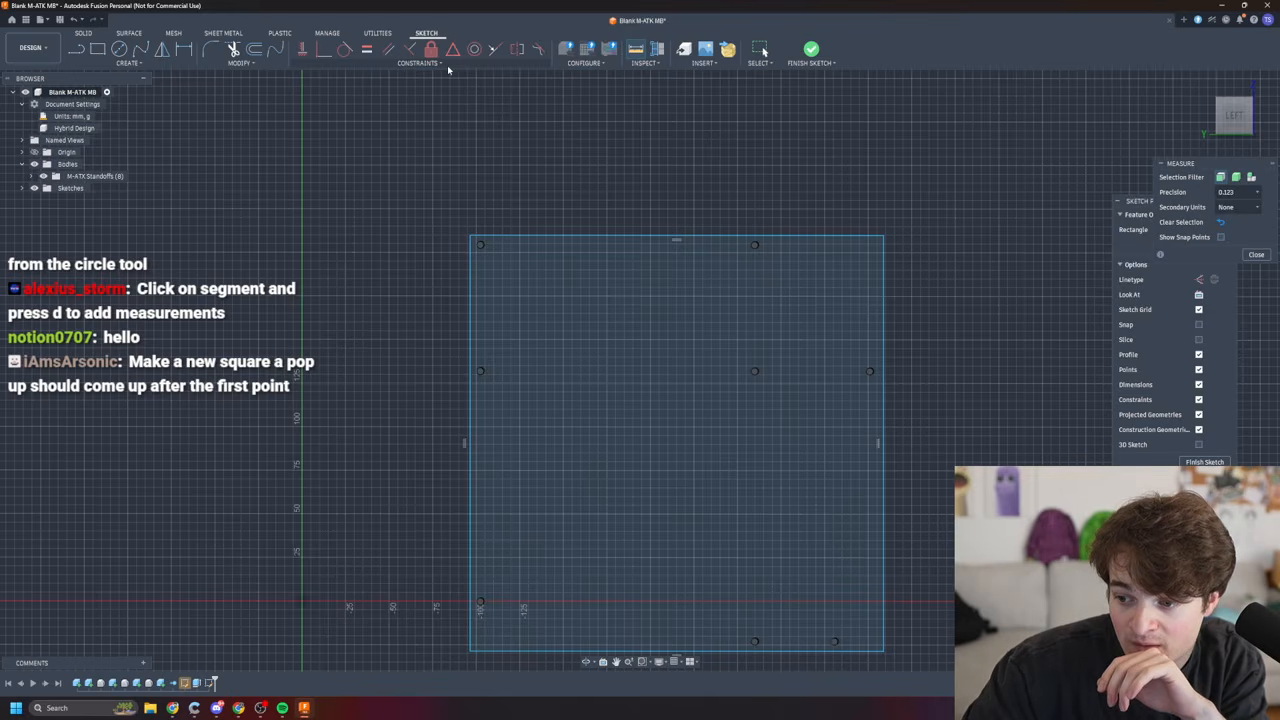
- Measure the area of the rectangle's profile, exit the Measure tool and clear the profile selection
{"action": "left_click", "coordinate": [877, 251]}
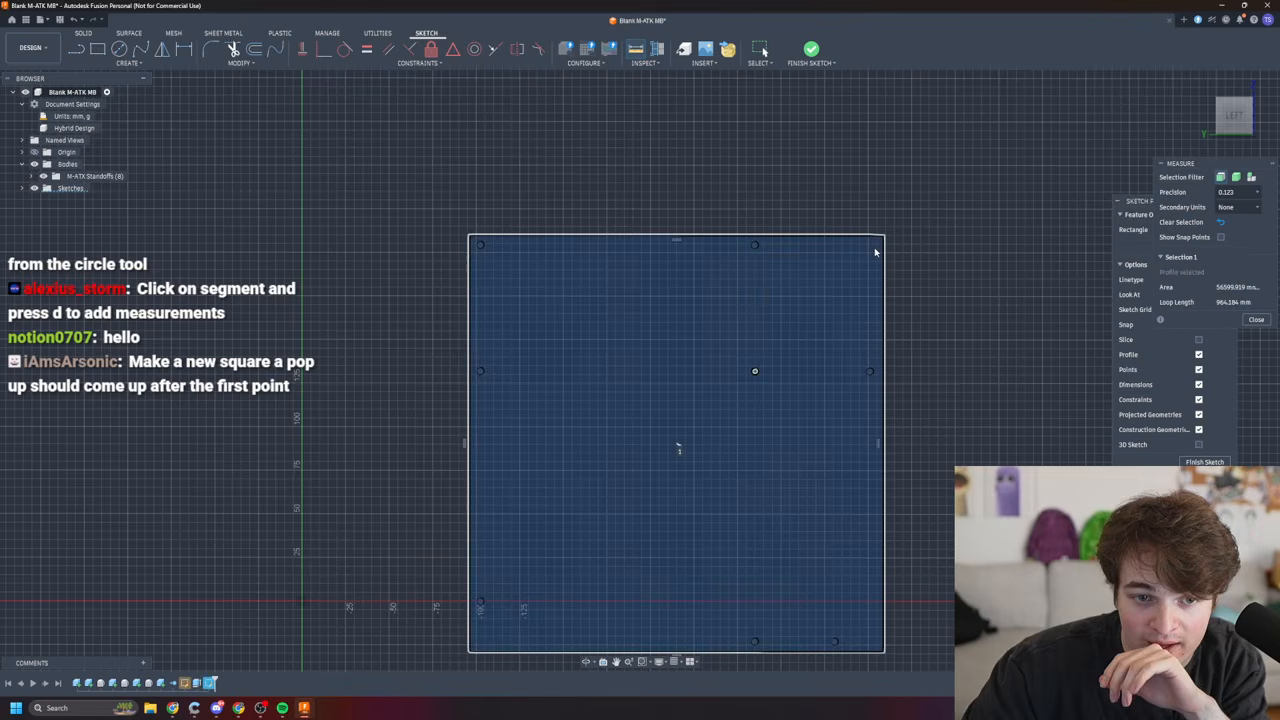
{"action": "key", "text": "Escape"}
{"action": "key", "text": "Escape"}
{"action": "left_click", "coordinate": [866, 260]}
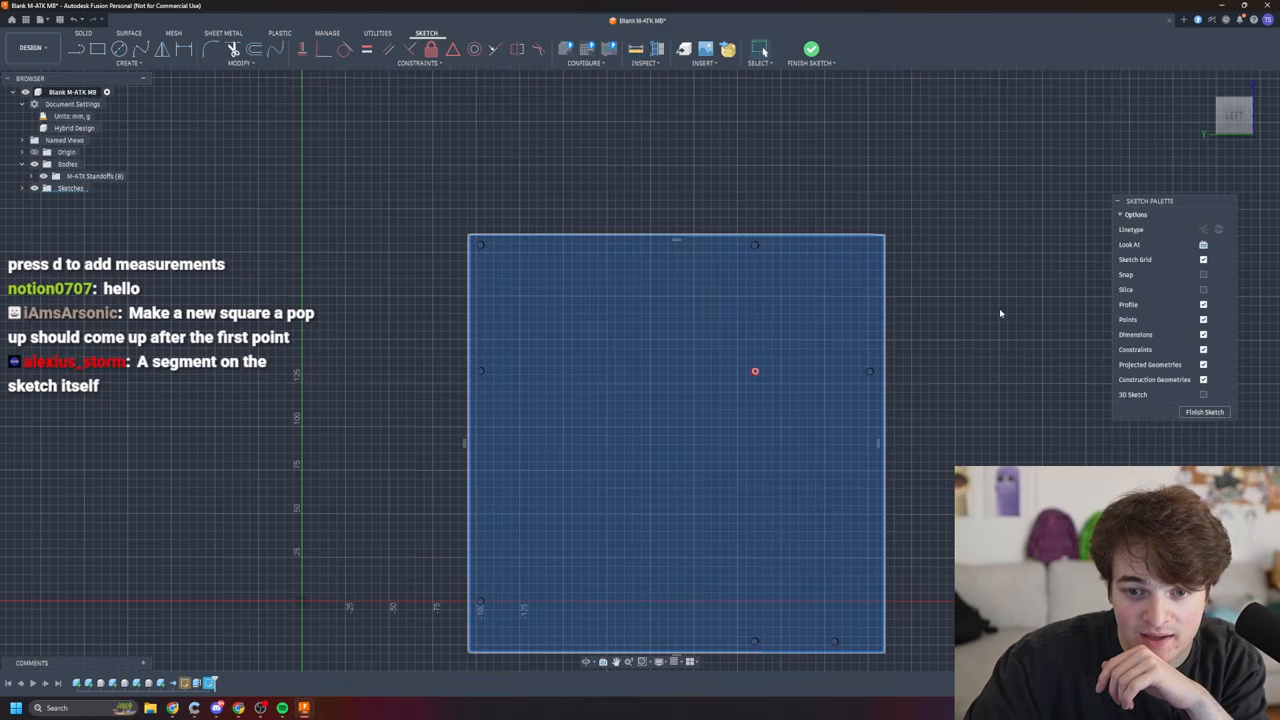
{"action": "key", "text": "Escape"}
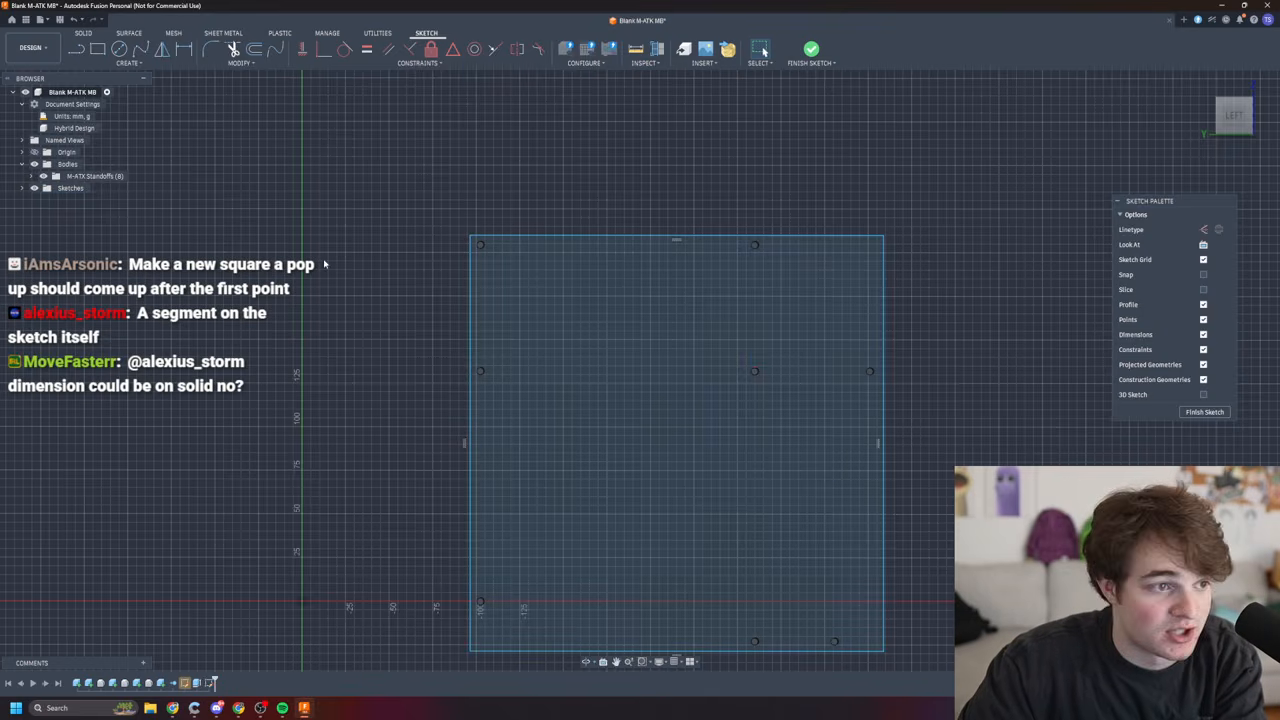
- Expand the Sketches folder and hide Sketch4, which holds the board rectangle
{"action": "left_click", "coordinate": [22, 188]}
{"action": "left_click", "coordinate": [44, 213]}
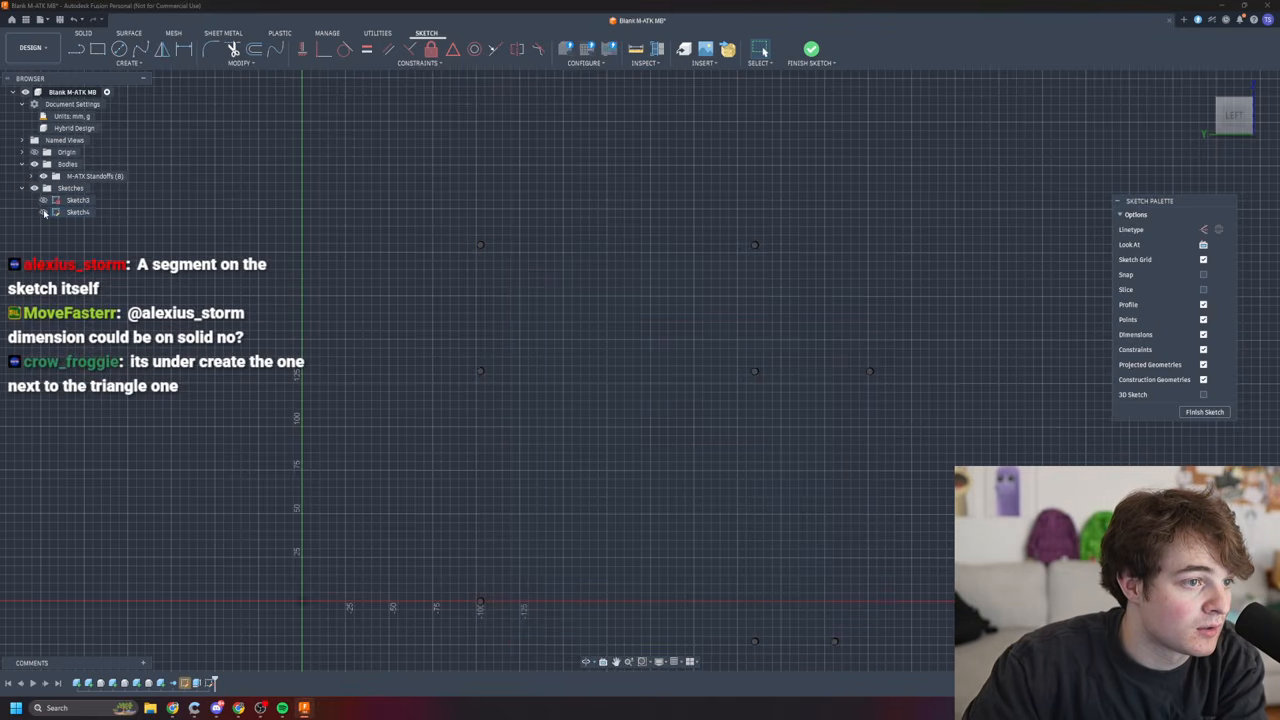
- Show Sketch4 again and delete it
{"action": "left_click", "coordinate": [44, 213]}
{"action": "left_click", "coordinate": [84, 212]}
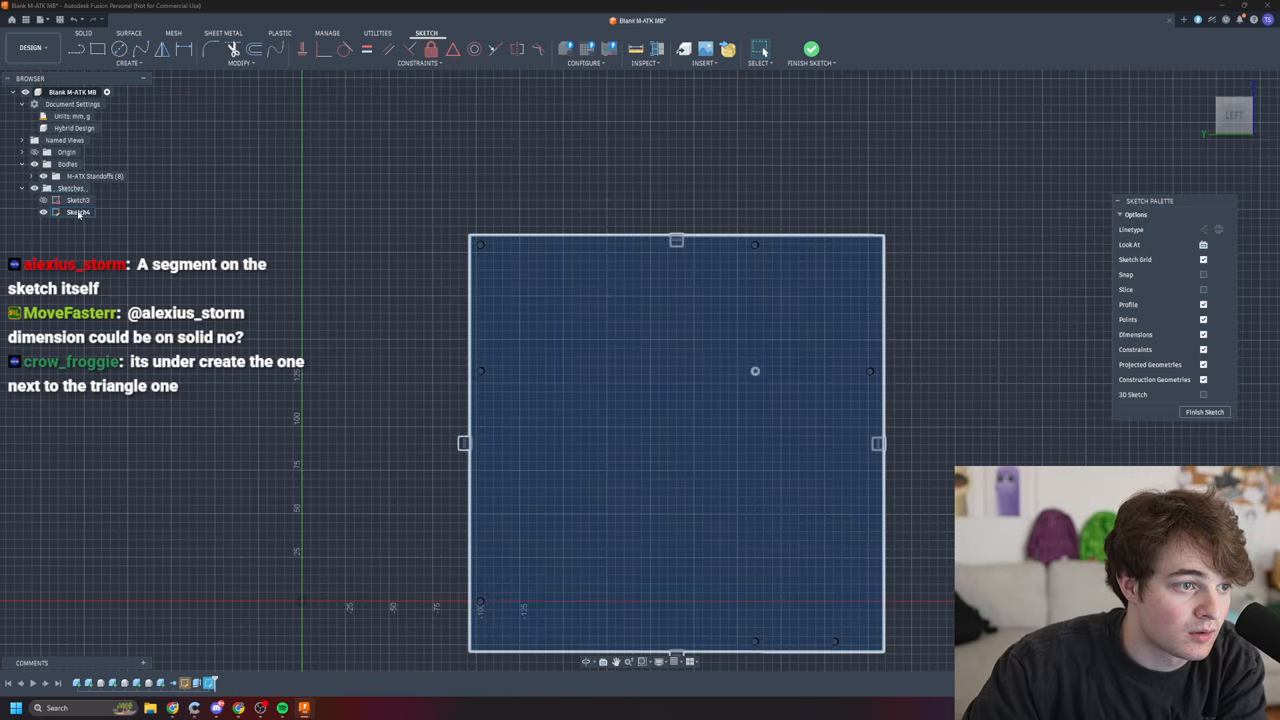
{"action": "key", "text": "Delete"}
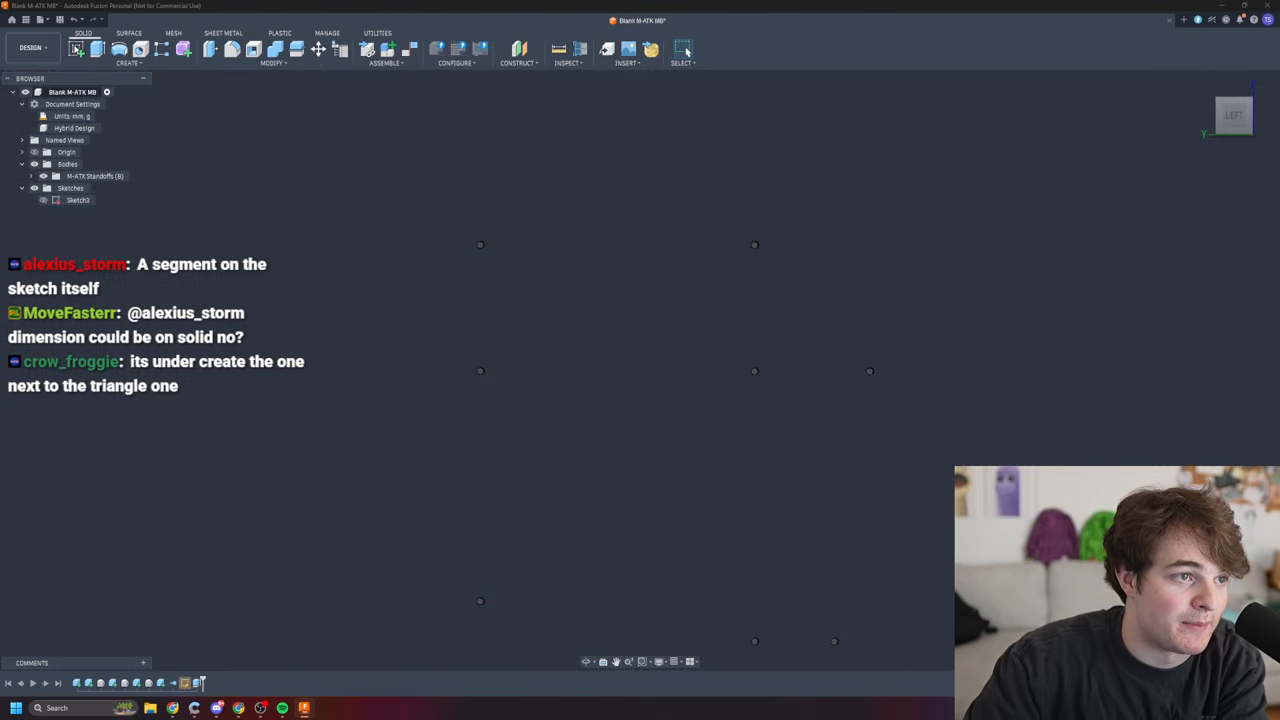
- In a new sketch on the central standoff's end face, draw a rectangle around the standoffs, 244 mm high and about 262 mm wide
{"action": "left_click", "coordinate": [75, 48]}
{"action": "left_click", "coordinate": [752, 372]}
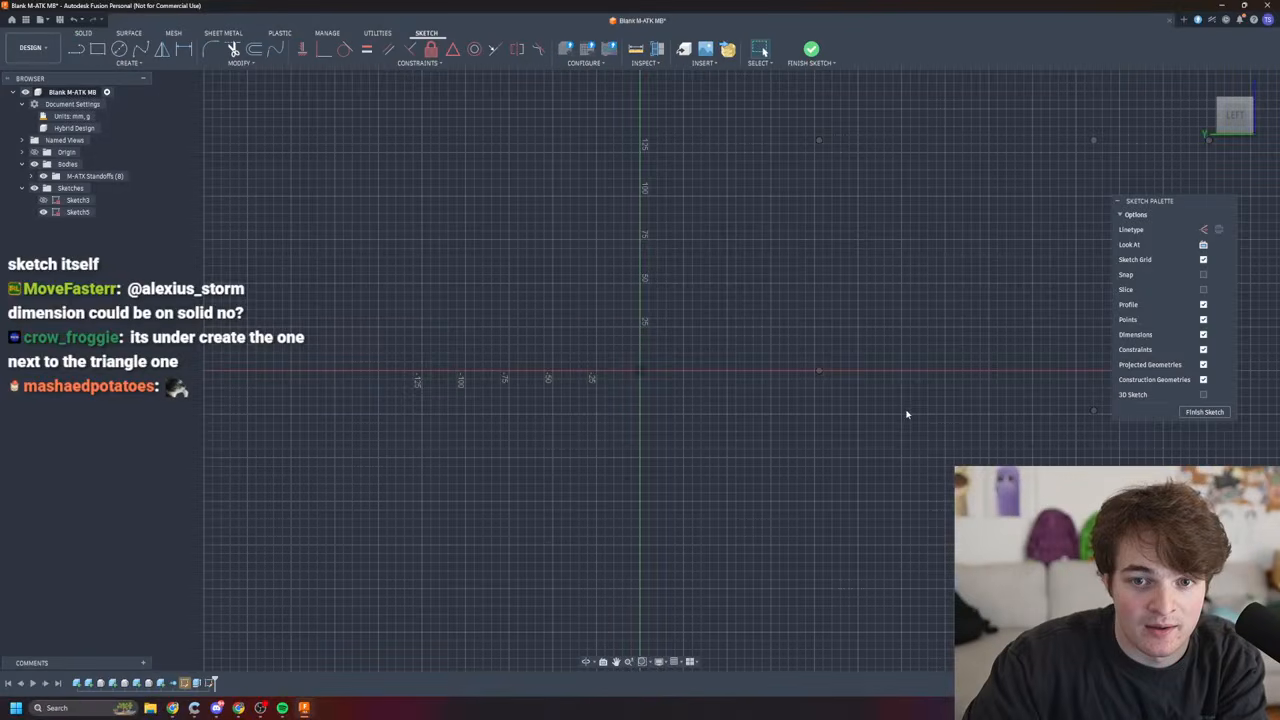
{"action": "middle_click", "coordinate": [802, 399]}
{"action": "middle_click", "coordinate": [802, 399]}
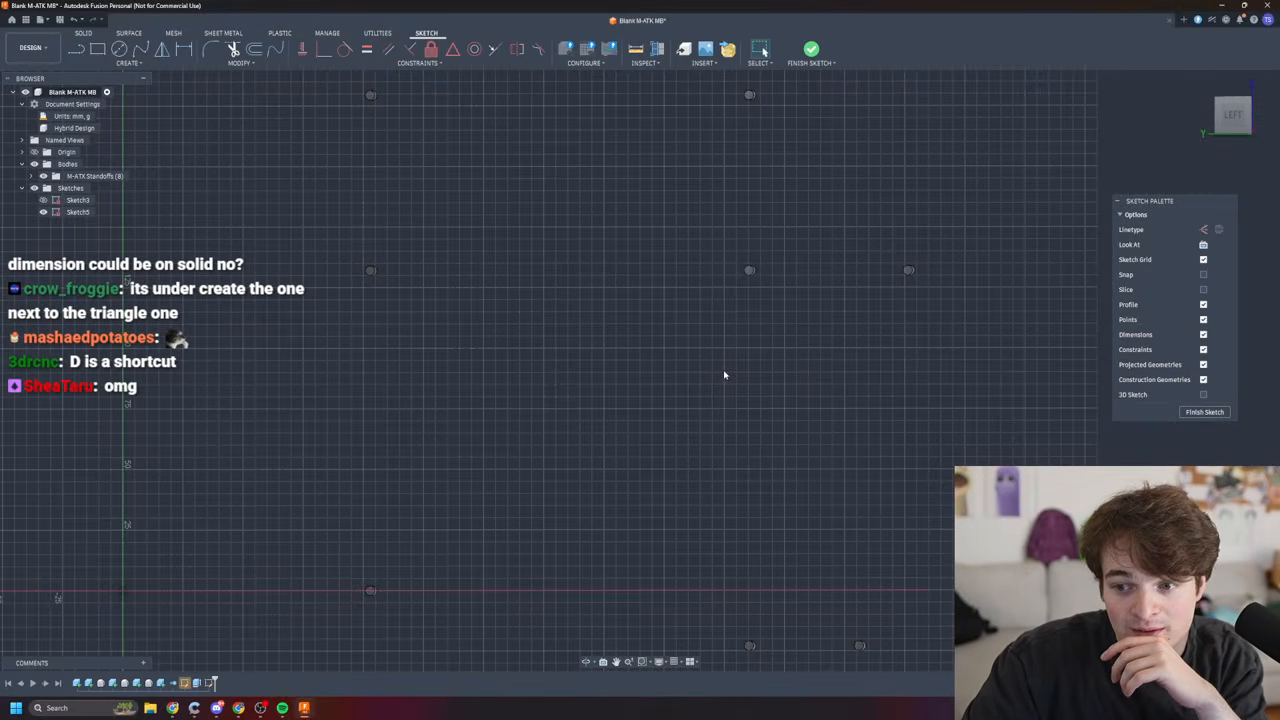
{"action": "key", "text": "r"}
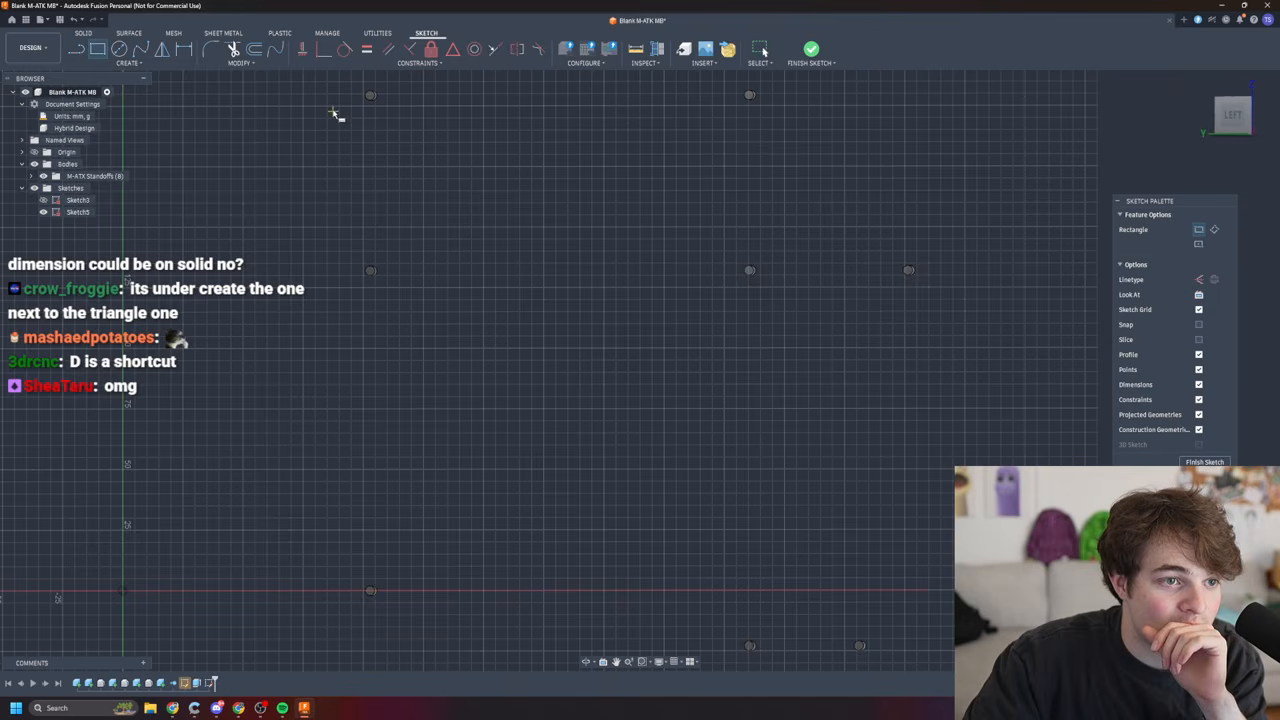
{"action": "left_click", "coordinate": [309, 88]}
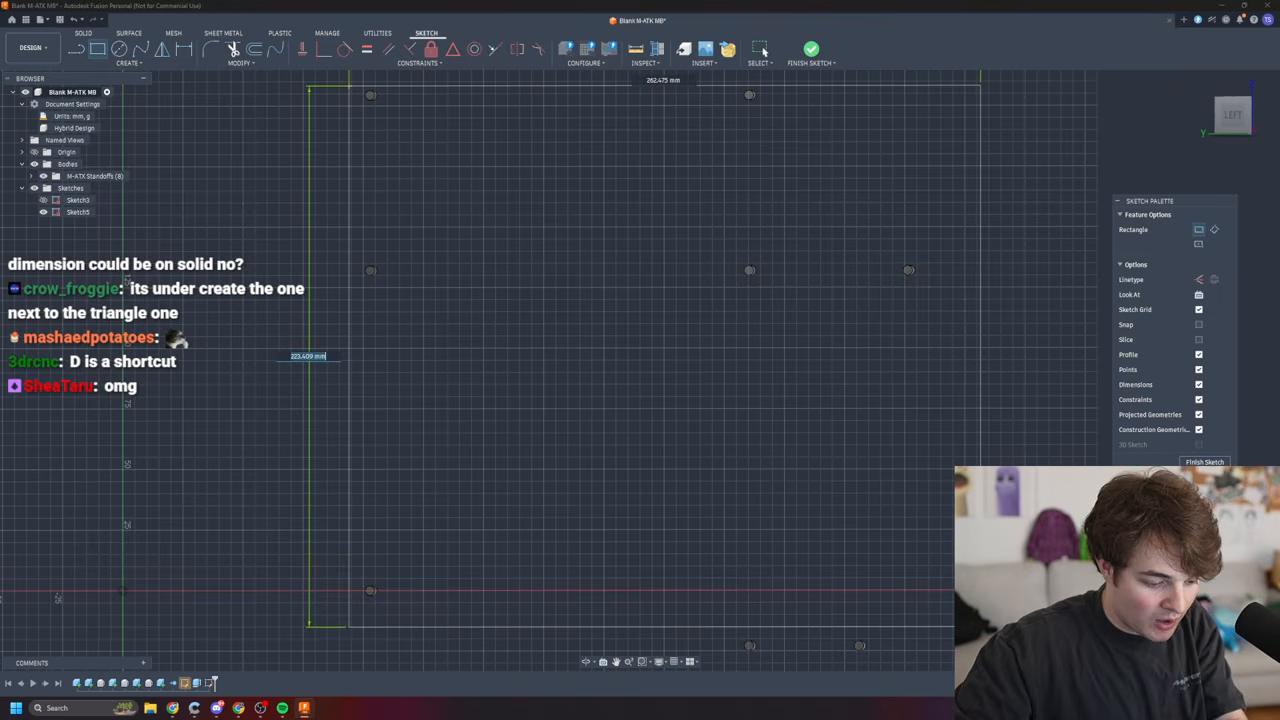
{"action": "type", "text": "244"}
{"action": "key", "text": "Return"}
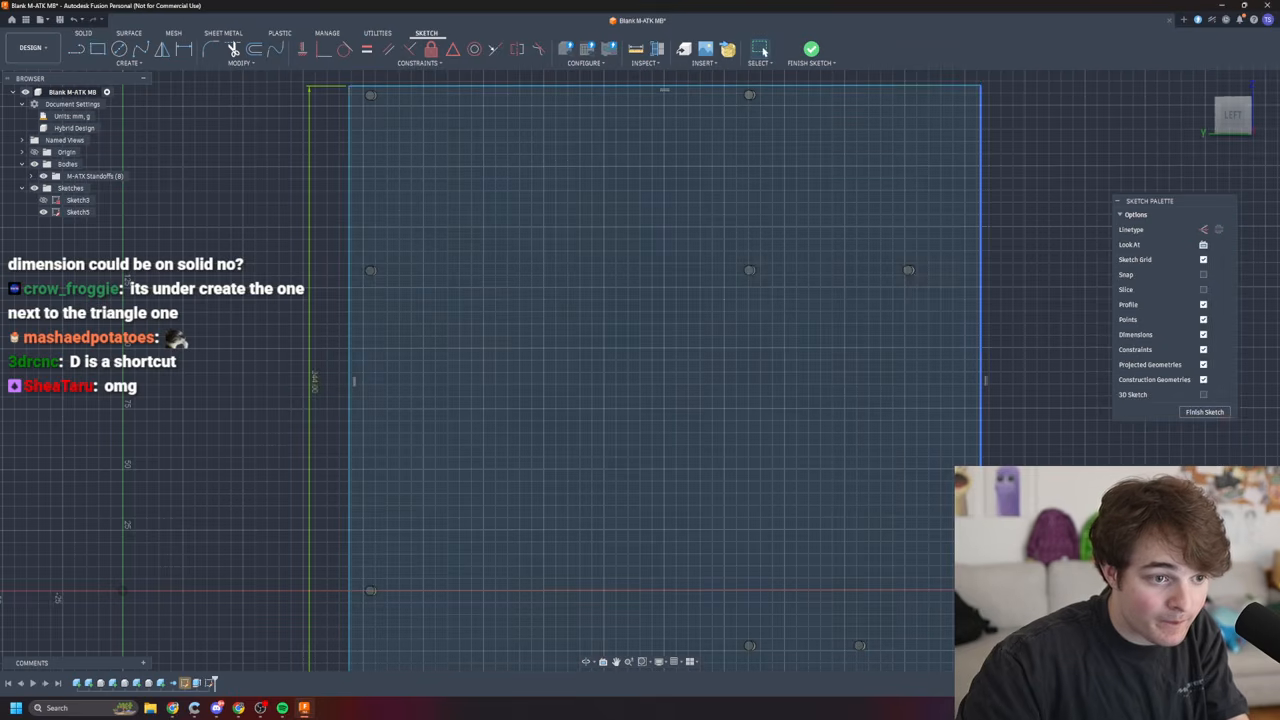
{"action": "left_click", "coordinate": [781, 491]}
{"action": "scroll", "coordinate": [691, 150], "scroll_direction": "down", "scroll_amount": 4}
{"action": "mouse_move", "coordinate": [895, 182]}
{"action": "middle_mouse_down", "text": "shift"}
{"action": "mouse_move", "coordinate": [913, 270]}
{"action": "mouse_move", "coordinate": [921, 213]}
{"action": "middle_mouse_up", "text": "shift"}
{"action": "key", "text": "e"}
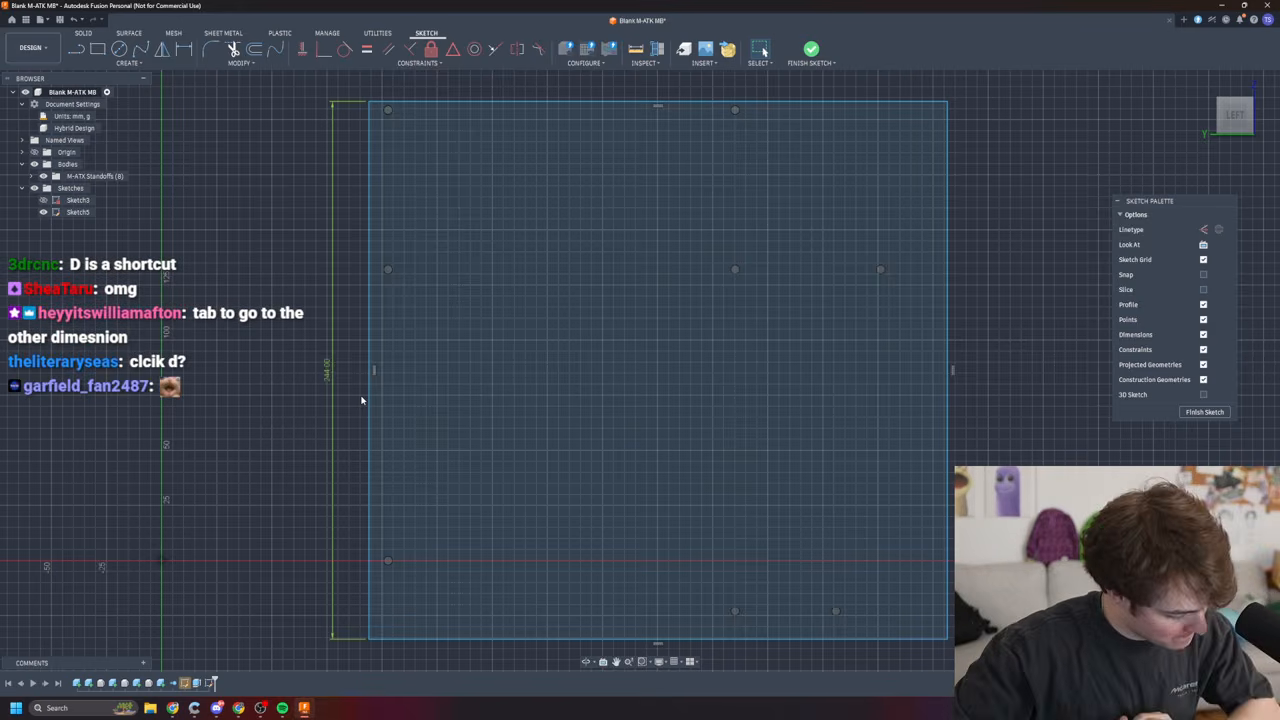
- Dimension the rectangle's width to 244 mm and place the dimension just outside its upper edge
{"action": "key", "text": "d"}
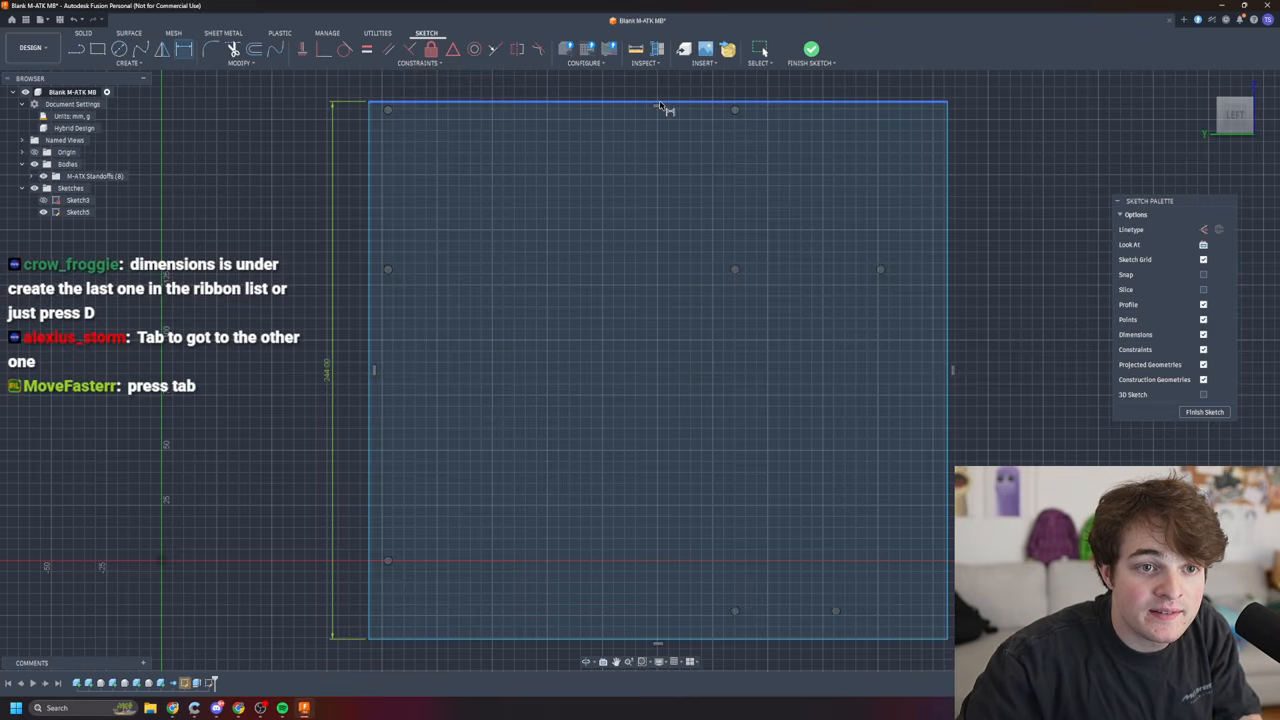
{"action": "left_click", "coordinate": [664, 108]}
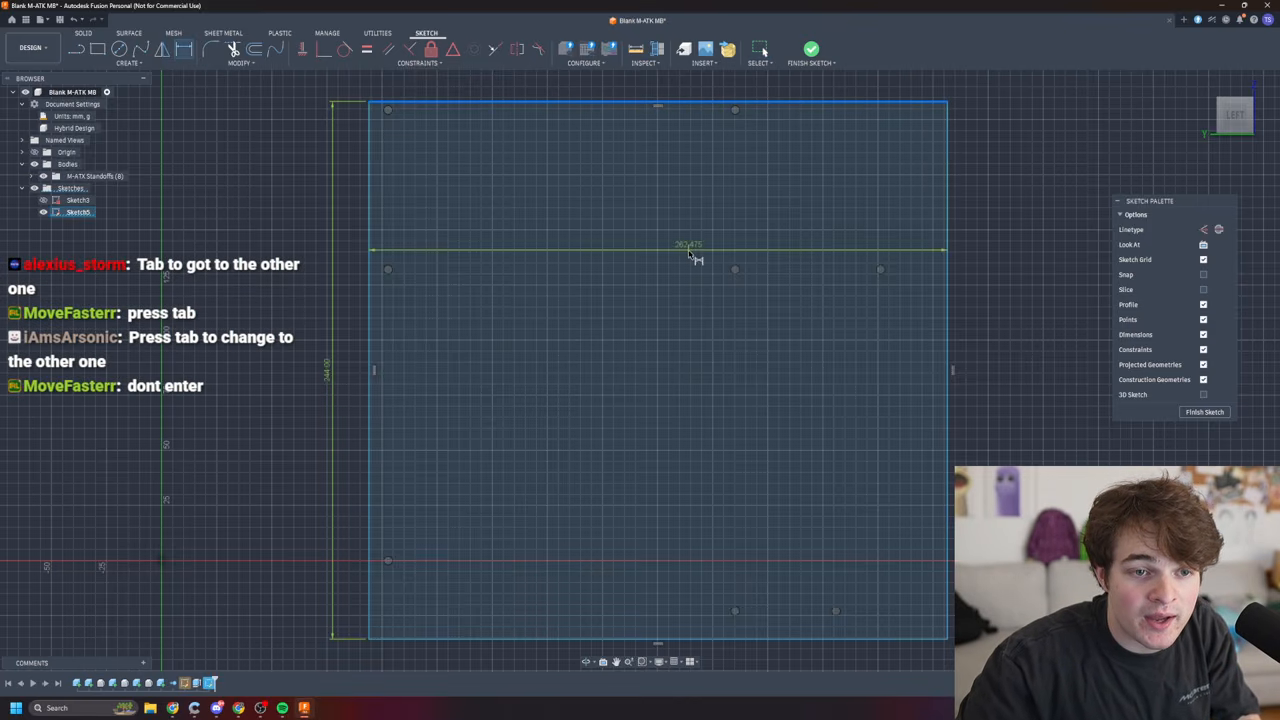
{"action": "scroll", "coordinate": [745, 260], "scroll_direction": "down", "scroll_amount": 3}
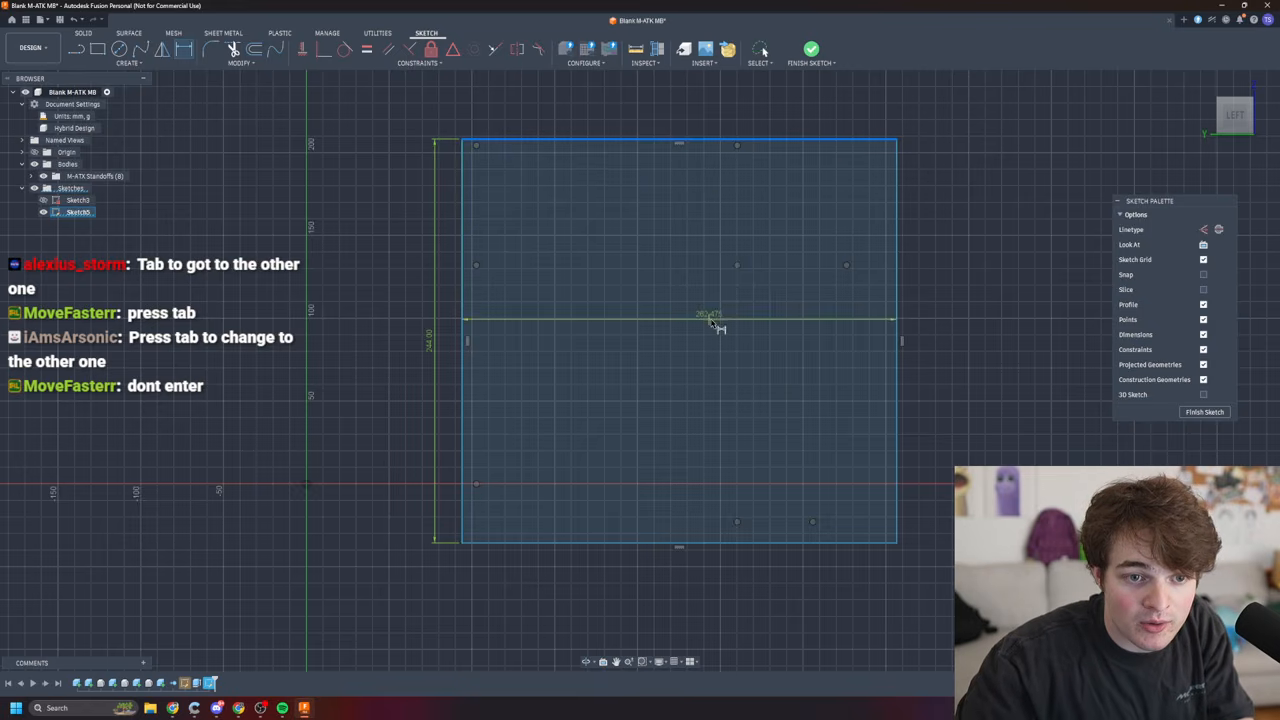
{"action": "left_click", "coordinate": [681, 141]}
{"action": "left_click", "coordinate": [685, 140]}
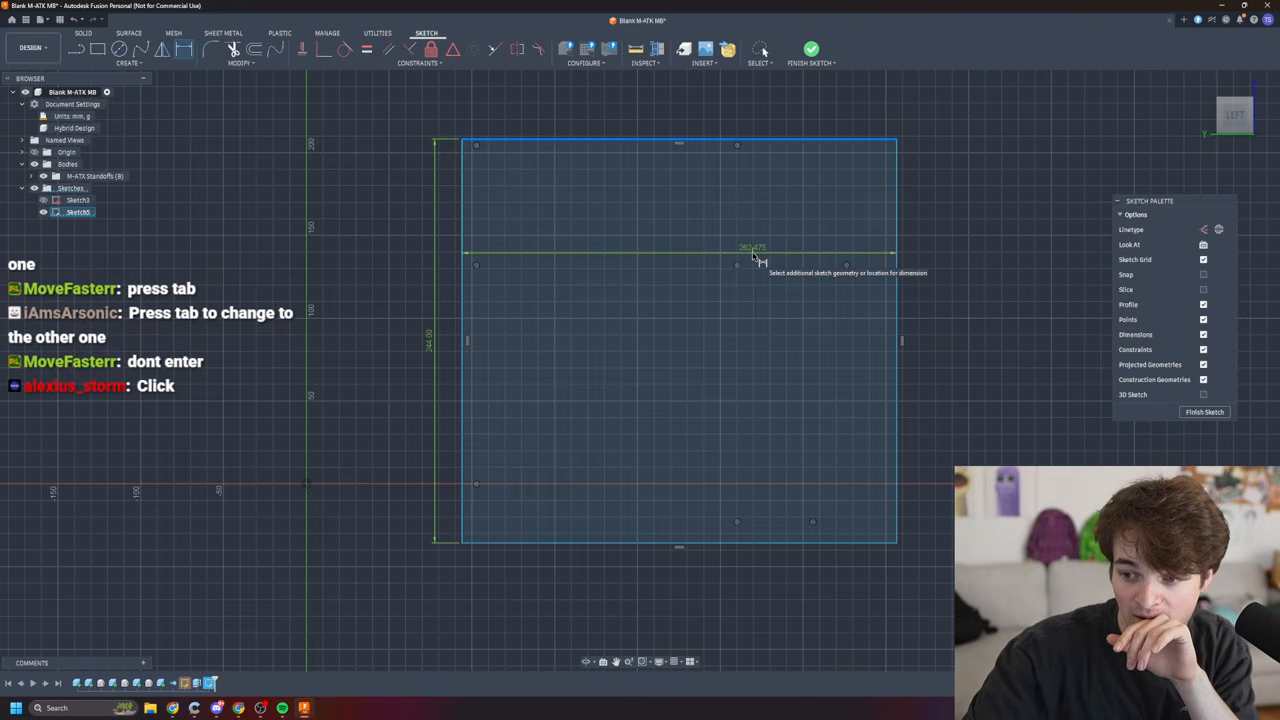
{"action": "left_click", "coordinate": [694, 240]}
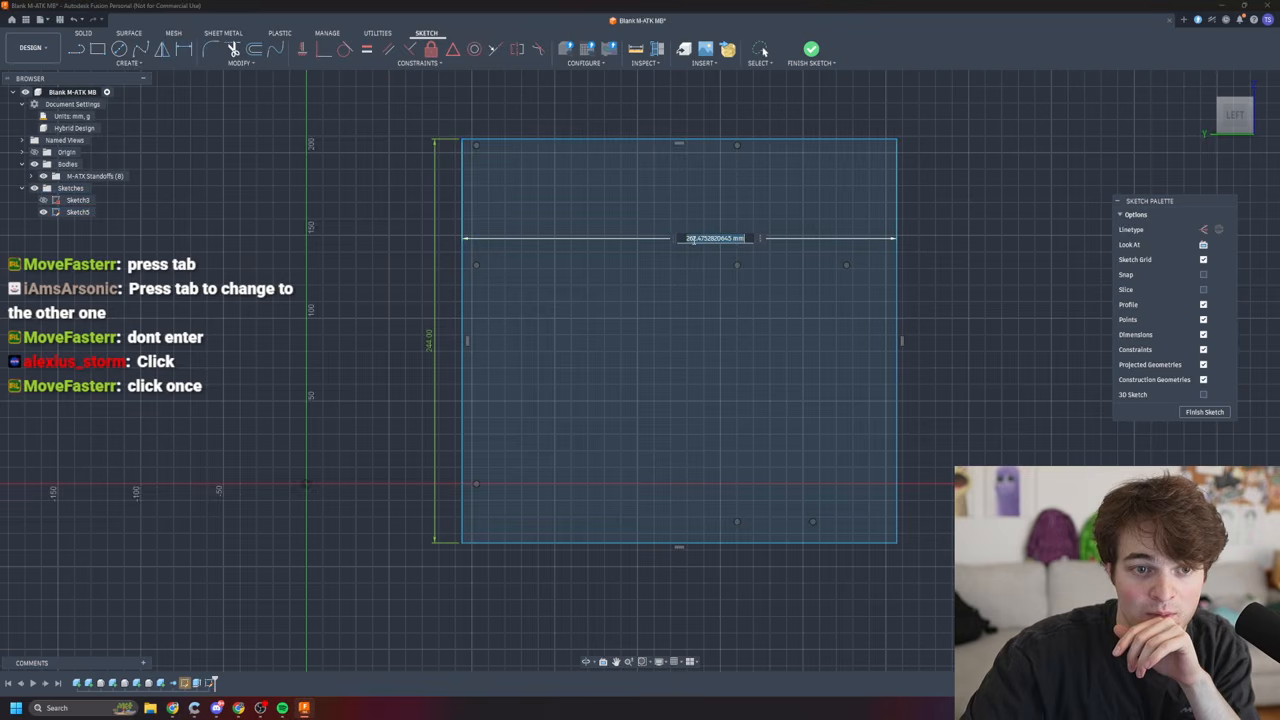
{"action": "type", "text": "244"}
{"action": "key", "text": "Return"}
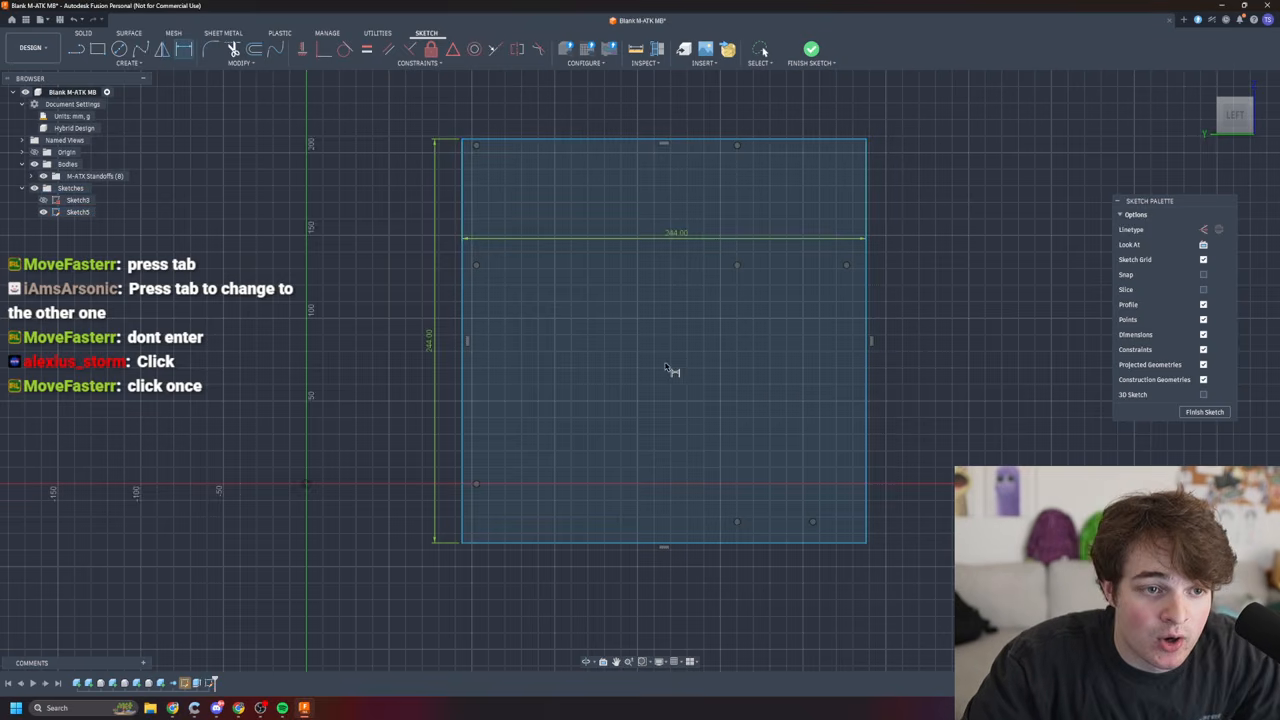
{"action": "left_click_drag", "start_coordinate": [668, 240], "coordinate": [667, 114]}
- Try to move the board rectangle freehand by its upper edge, about -2.96 mm in X and 0.47 mm in Y
{"action": "key", "text": "d"}
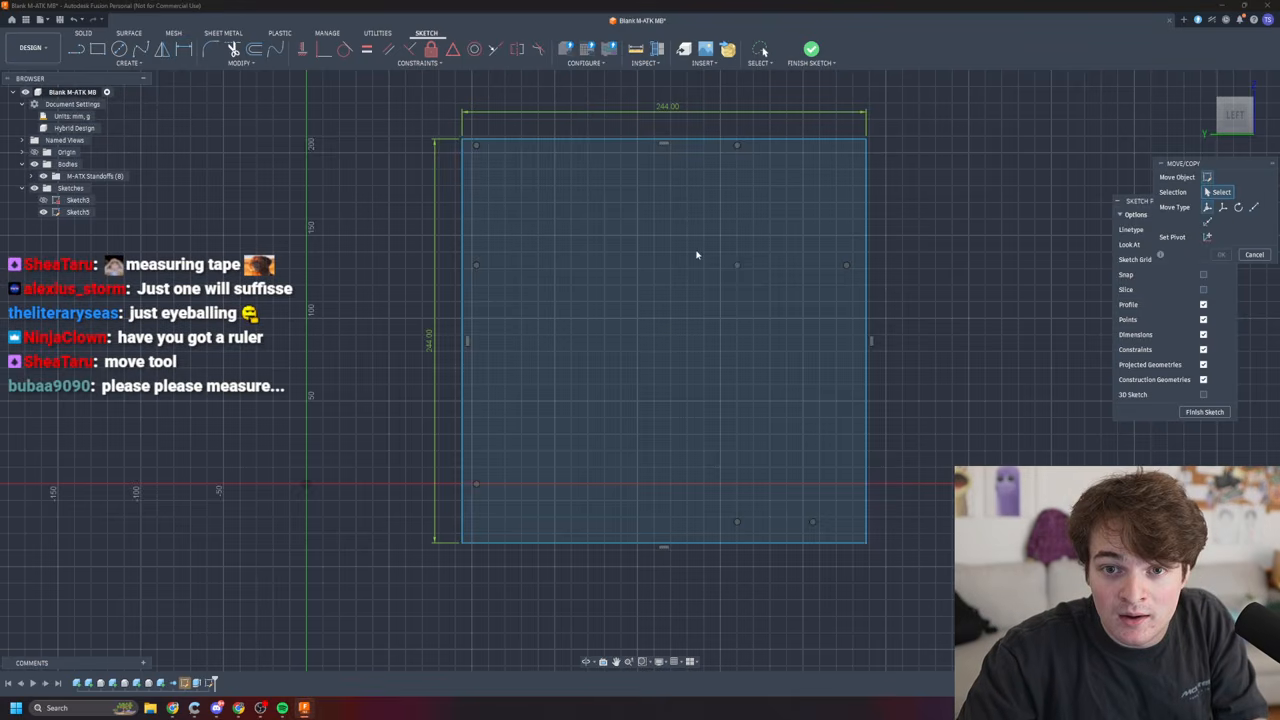
{"action": "left_click", "coordinate": [576, 141]}
{"action": "left_click", "coordinate": [604, 139]}
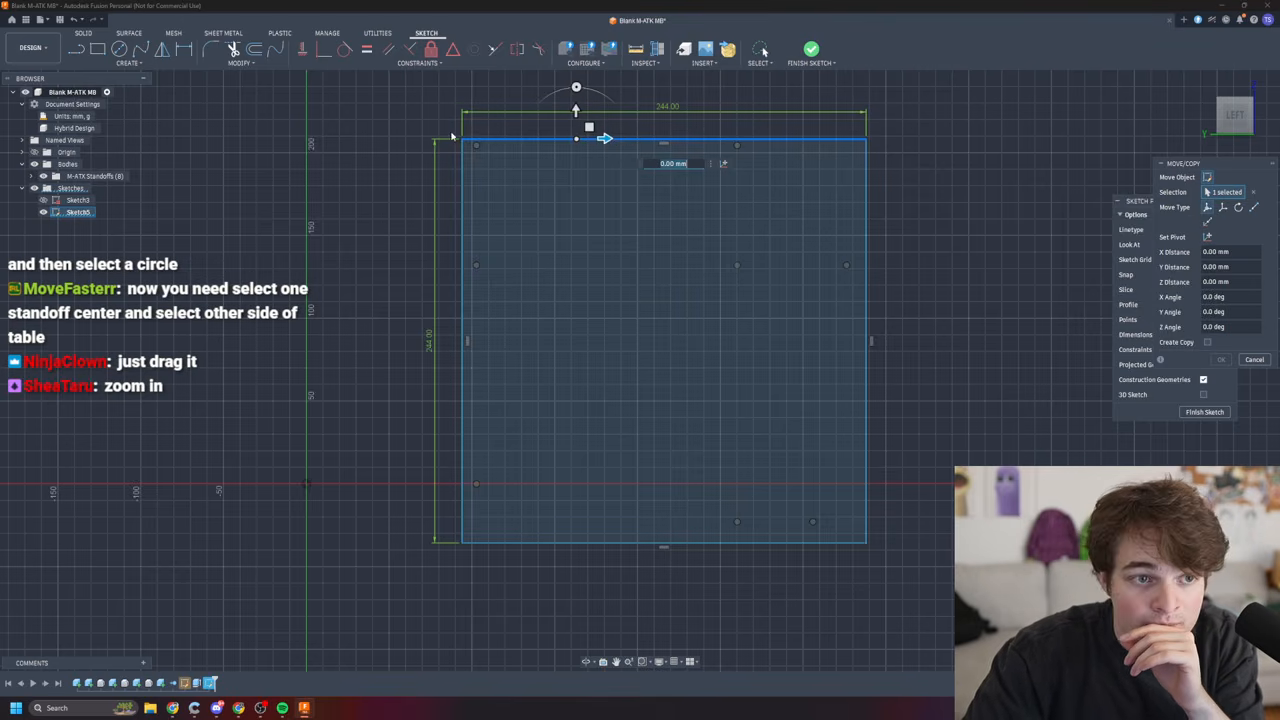
{"action": "scroll", "coordinate": [605, 138], "scroll_direction": "up", "scroll_amount": 5}
{"action": "scroll", "coordinate": [503, 151], "scroll_direction": "up", "scroll_amount": 4}
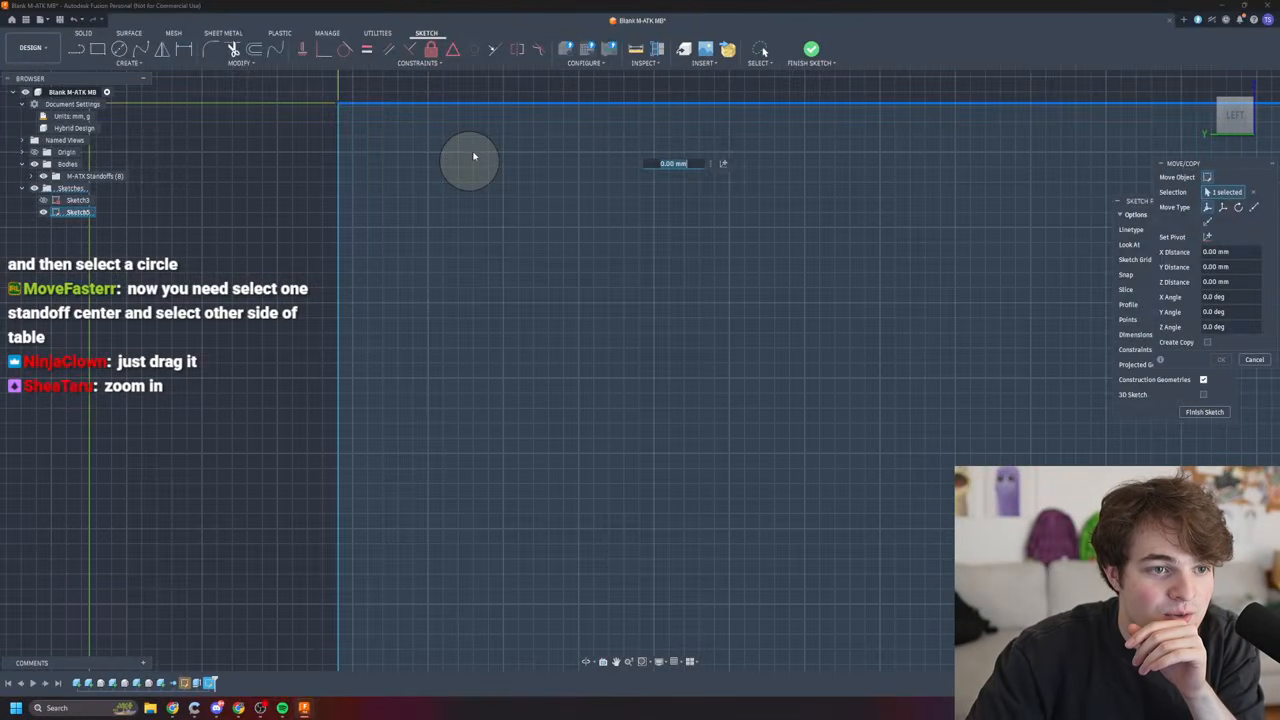
{"action": "scroll", "coordinate": [475, 155], "scroll_direction": "down", "scroll_amount": 3}
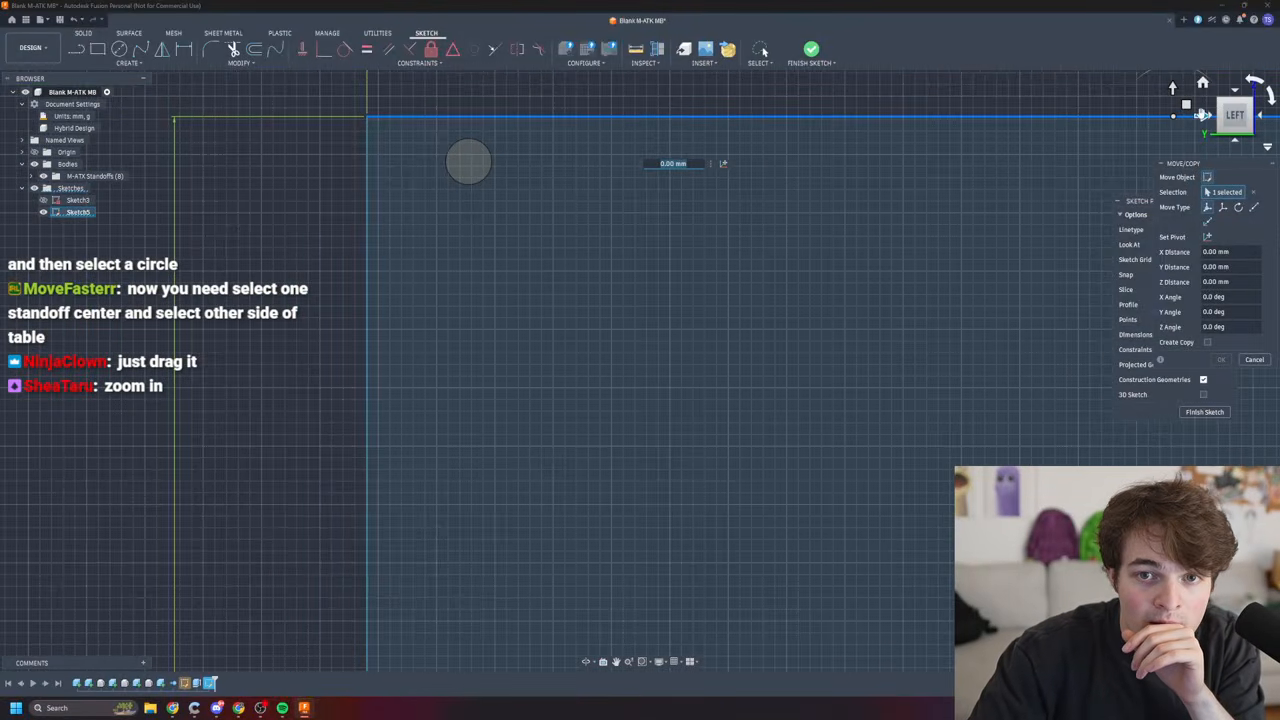
{"action": "left_click_drag", "start_coordinate": [1231, 117], "coordinate": [1240, 122]}
{"action": "left_click", "coordinate": [1232, 121]}
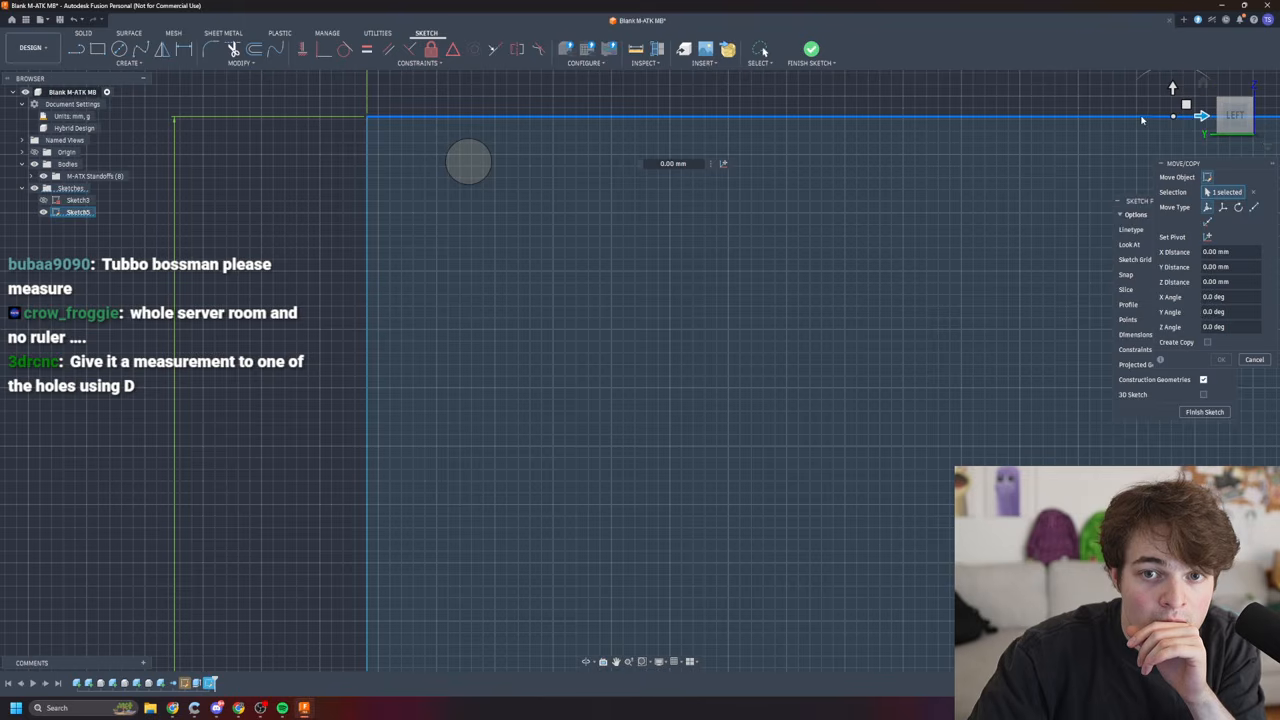
{"action": "mouse_move", "coordinate": [1173, 113]}
{"action": "left_mouse_down"}
{"action": "mouse_move", "coordinate": [1221, 115]}
{"action": "mouse_move", "coordinate": [1140, 110]}
{"action": "left_mouse_up"}
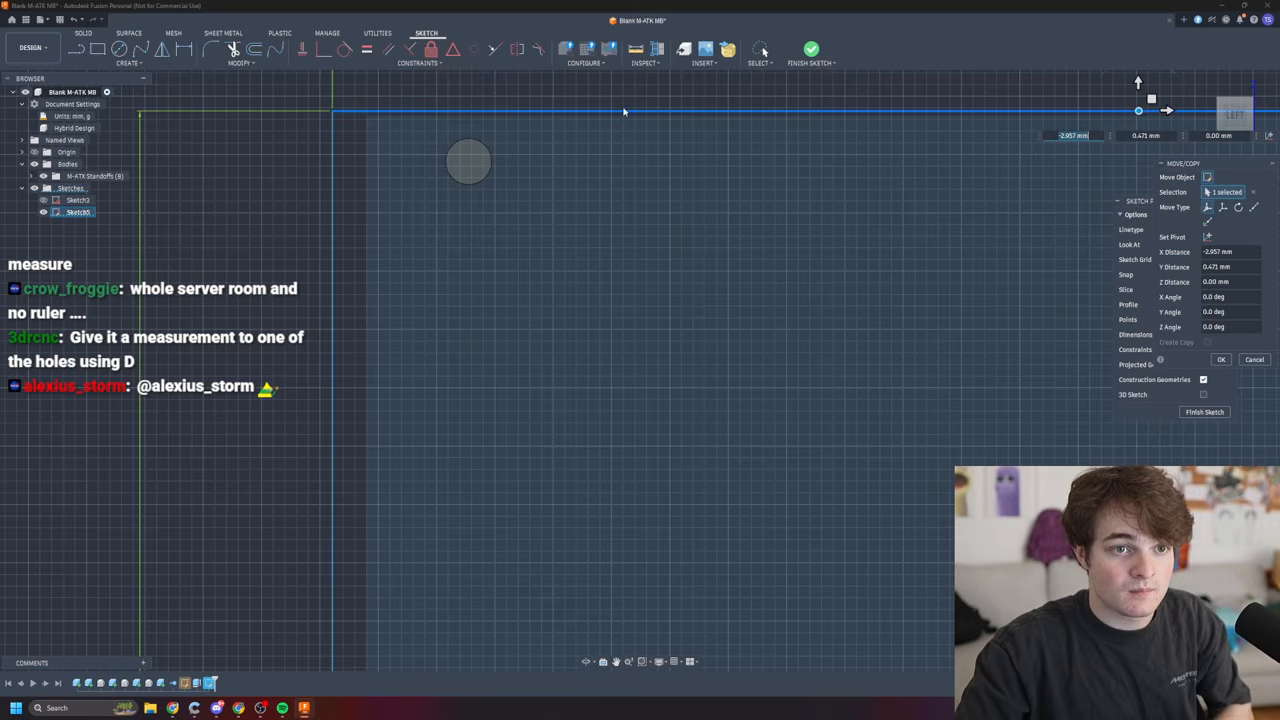
{"action": "scroll", "coordinate": [705, 354], "scroll_direction": "down", "scroll_amount": 6}
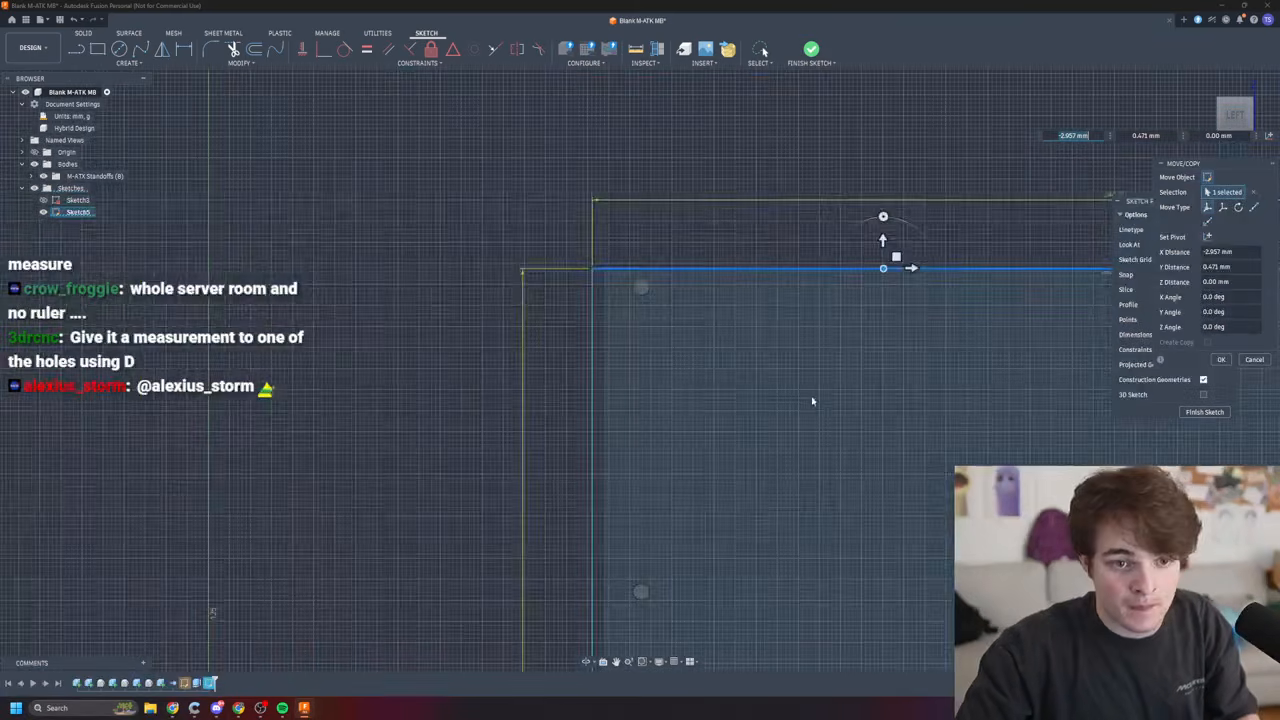
{"action": "middle_click", "coordinate": [792, 390]}
{"action": "middle_click", "coordinate": [792, 390]}
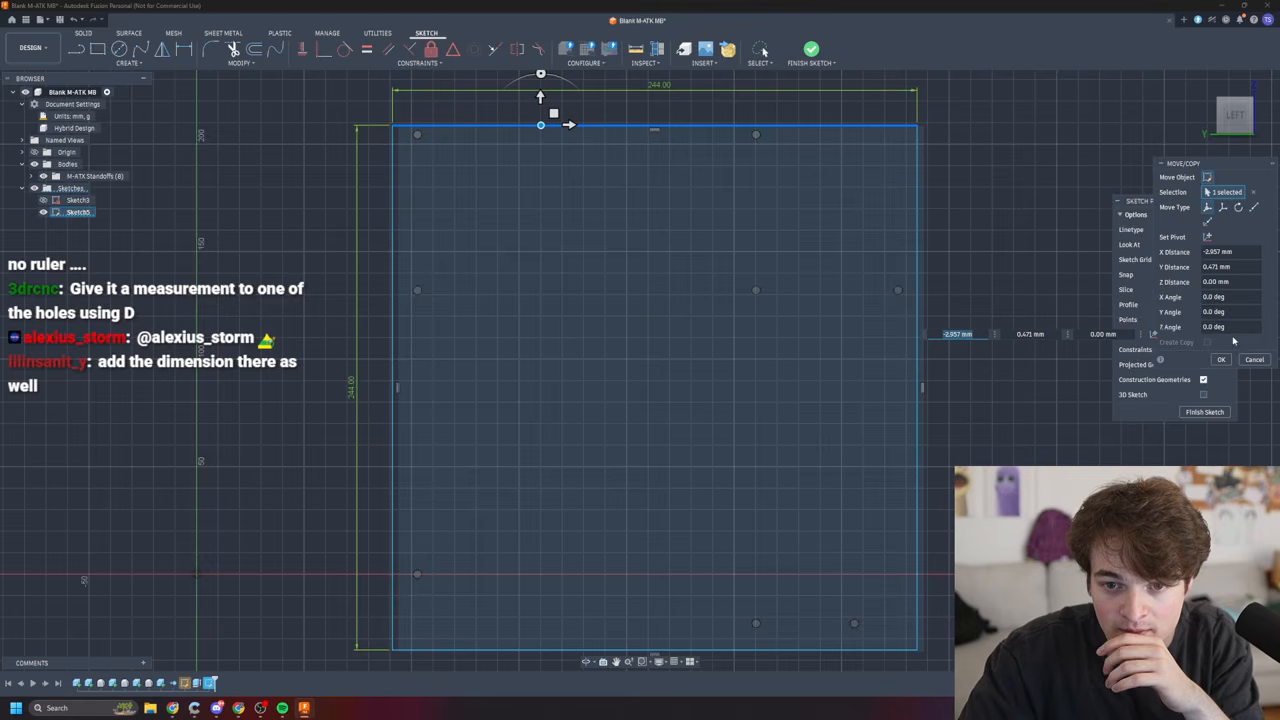
{"action": "left_click", "coordinate": [1255, 360]}
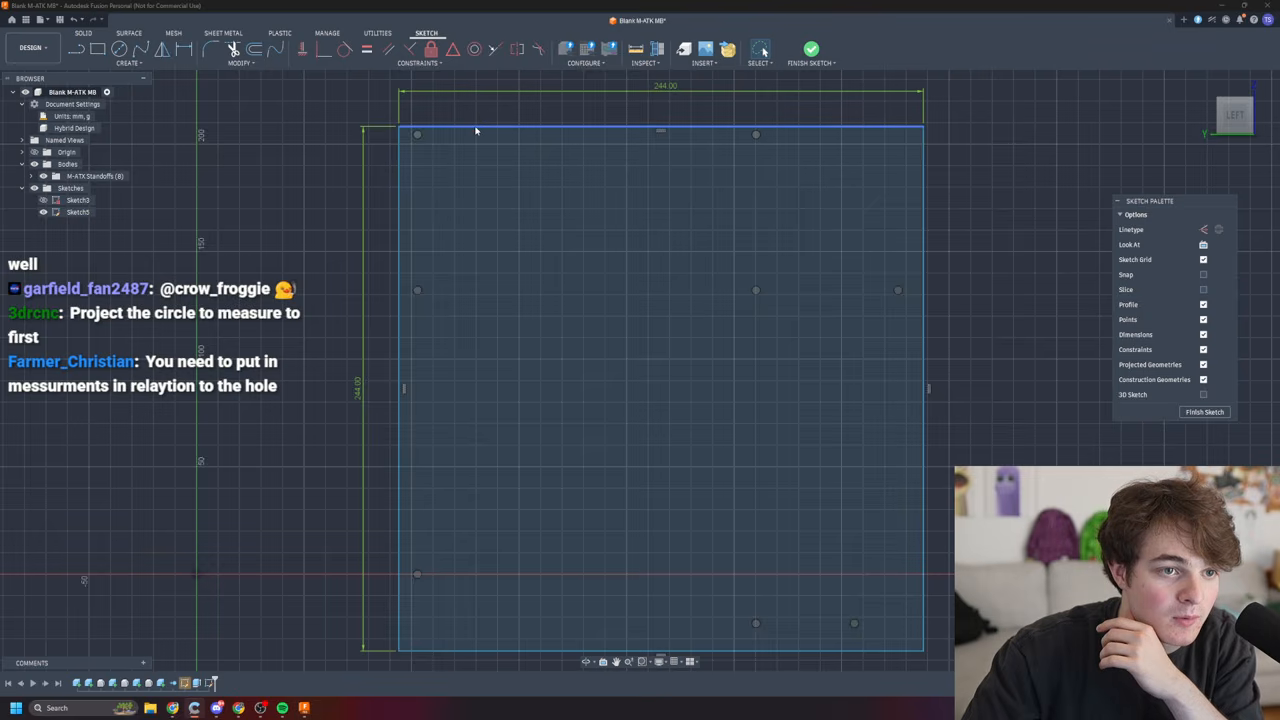
- Try to add a dimension from the rectangle's upper edge at the upper corner standoff
{"action": "left_click", "coordinate": [476, 130]}
{"action": "key", "text": "d"}
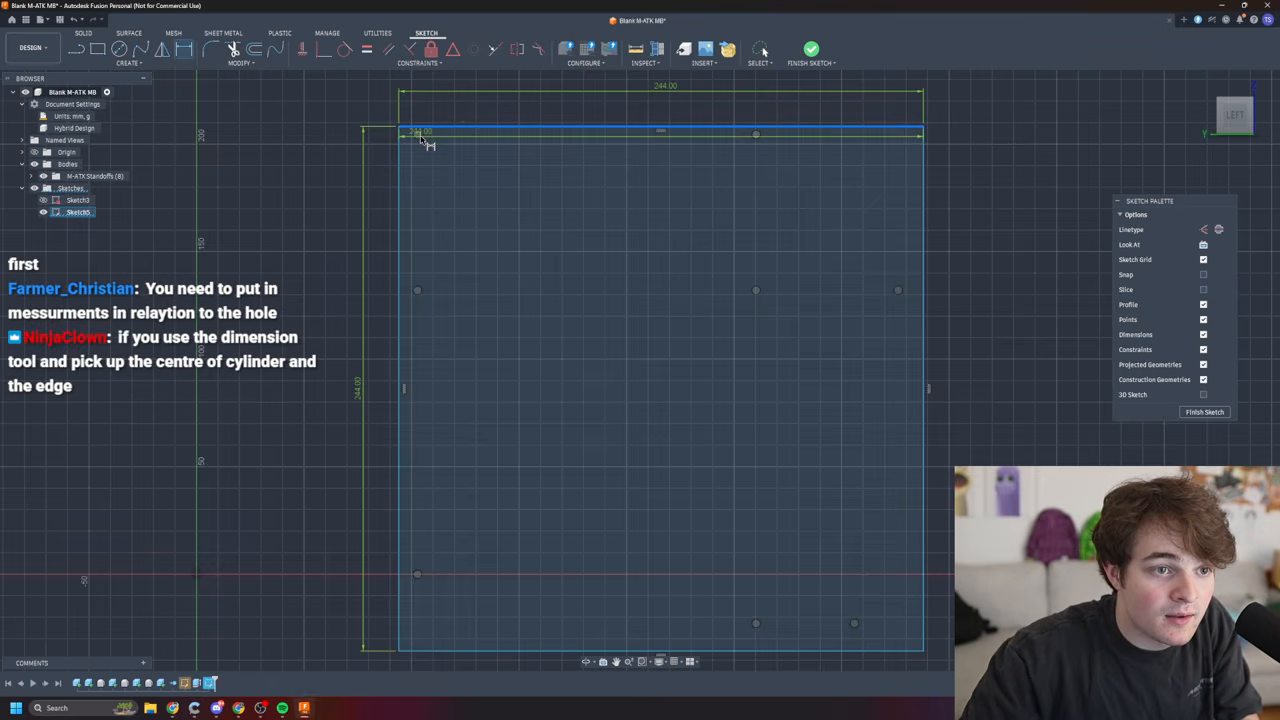
{"action": "left_click", "coordinate": [419, 139]}
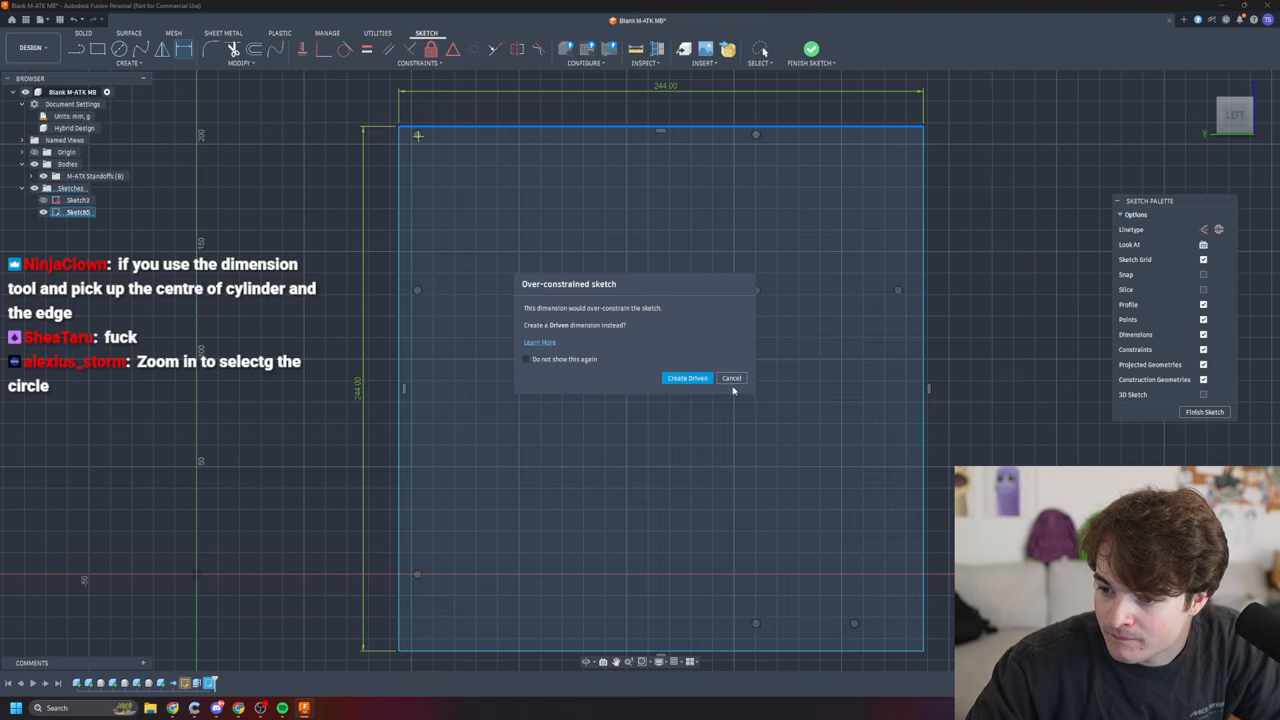
{"action": "left_click", "coordinate": [731, 378]}
- Try to dimension the distance between the corner standoff's circular edge and the rectangle's upper edge
{"action": "scroll", "coordinate": [410, 137], "scroll_direction": "up", "scroll_amount": 8}
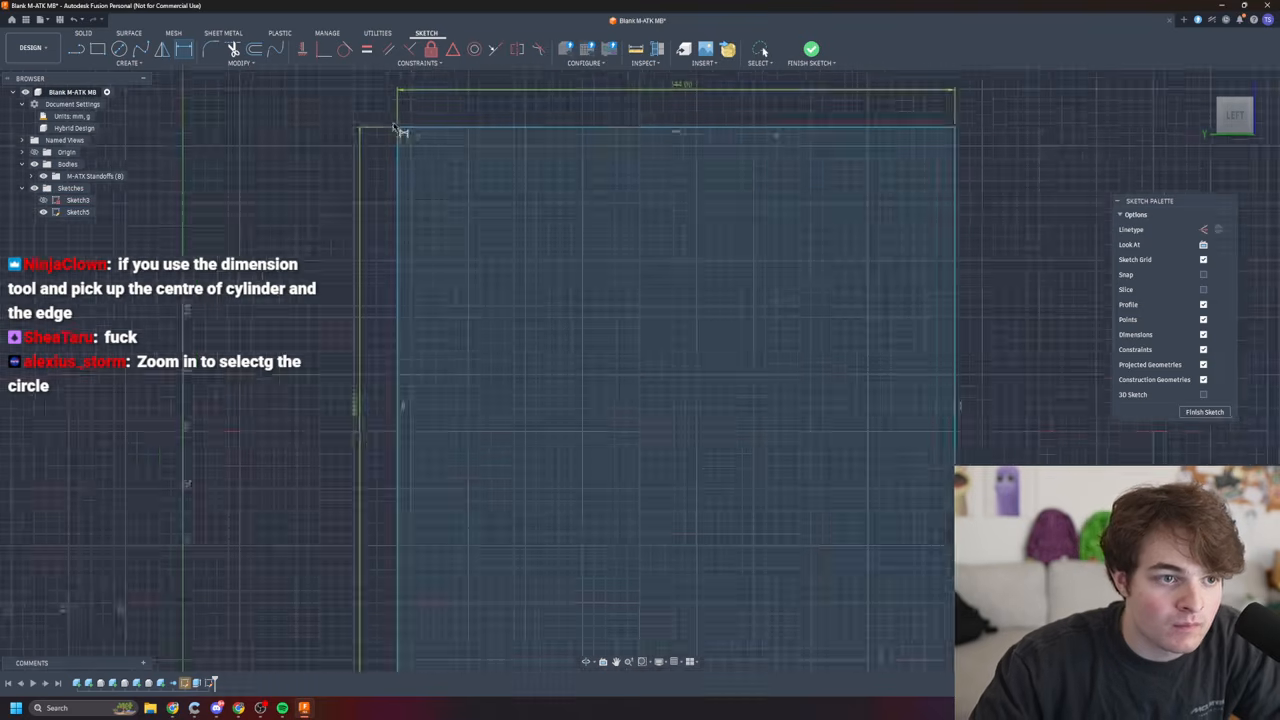
{"action": "left_click", "coordinate": [463, 161]}
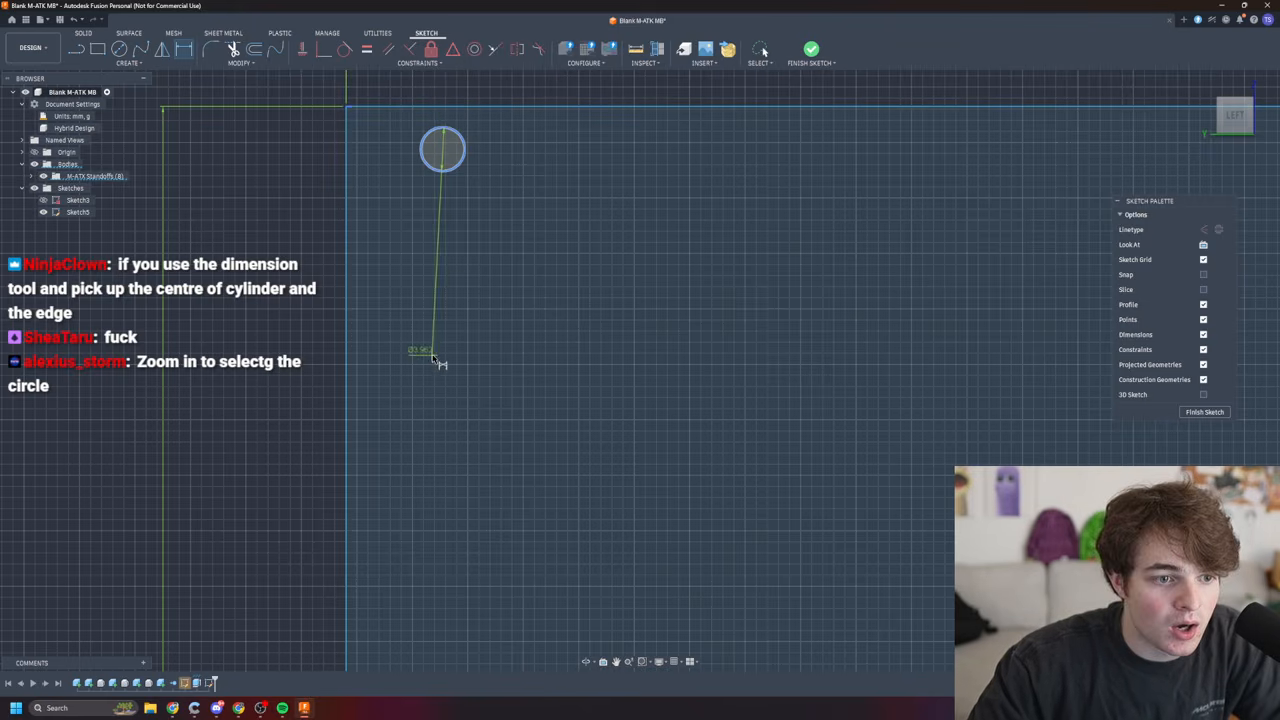
{"action": "scroll", "coordinate": [814, 300], "scroll_direction": "down", "scroll_amount": 5}
{"action": "scroll", "coordinate": [894, 257], "scroll_direction": "up", "scroll_amount": 5}
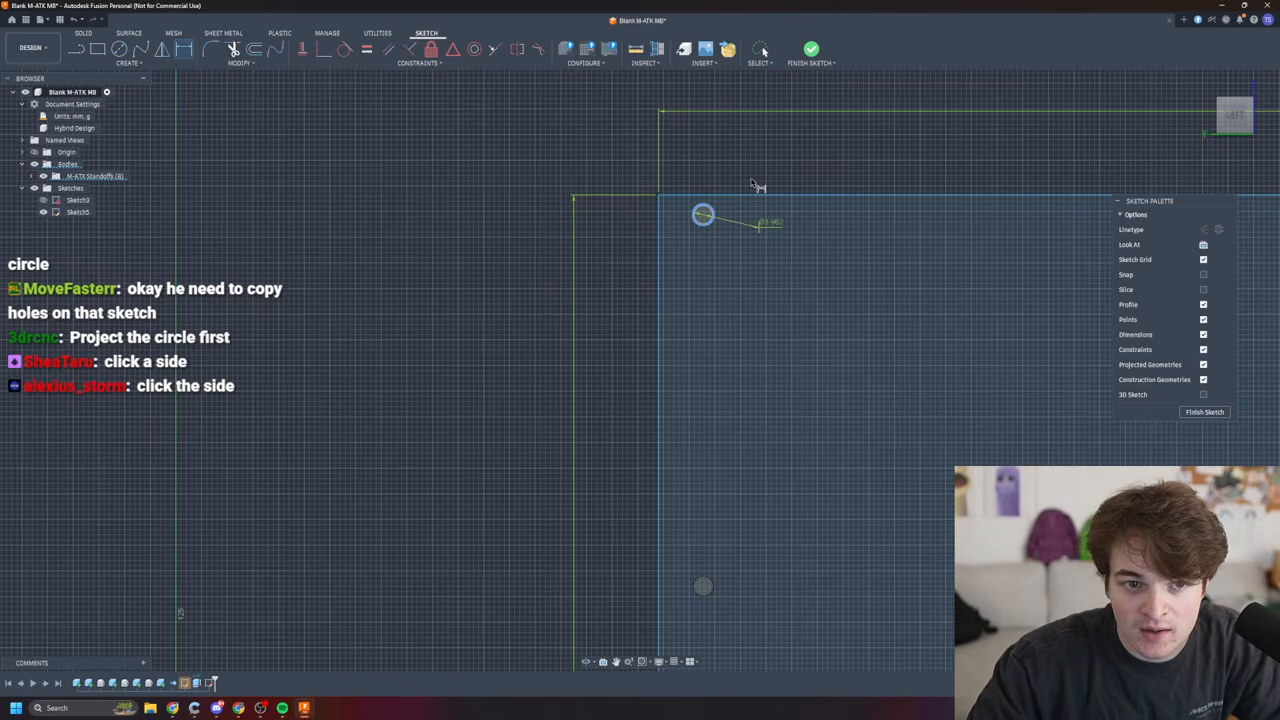
{"action": "left_click", "coordinate": [725, 195]}
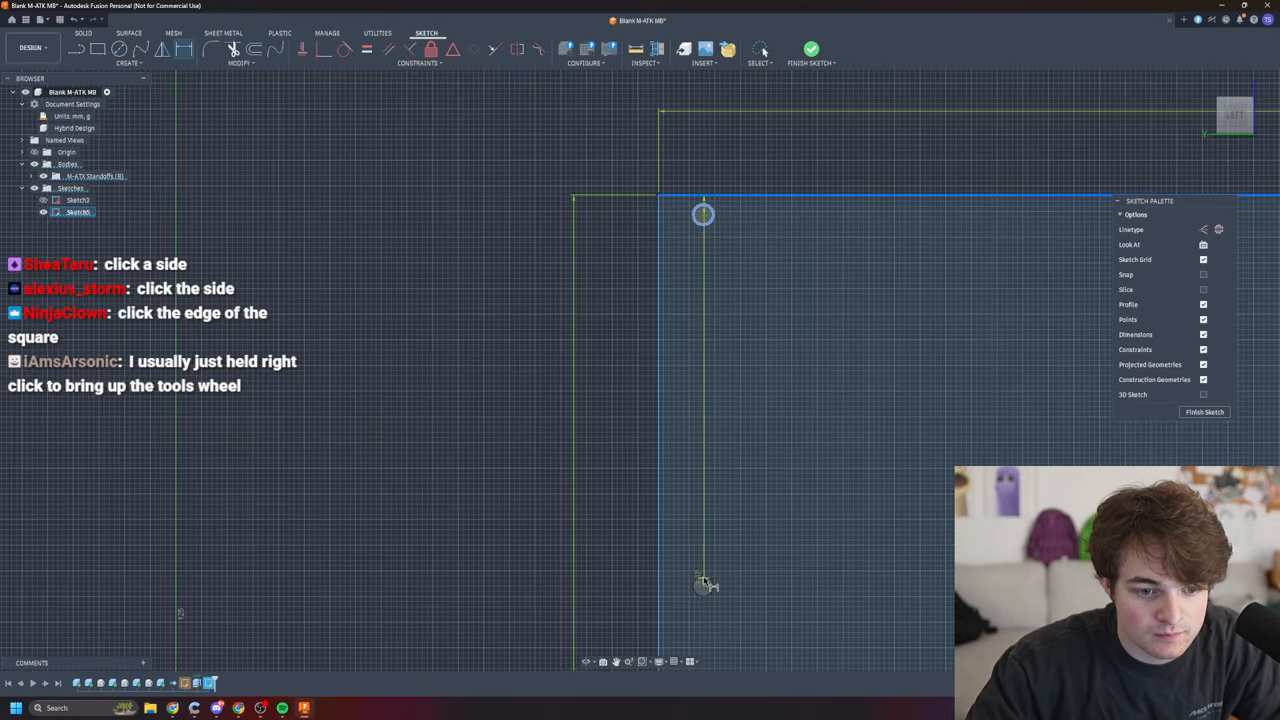
{"action": "scroll", "coordinate": [940, 497], "scroll_direction": "up", "scroll_amount": 1}
{"action": "scroll", "coordinate": [940, 497], "scroll_direction": "down", "scroll_amount": 1}
{"action": "left_click", "coordinate": [835, 465]}
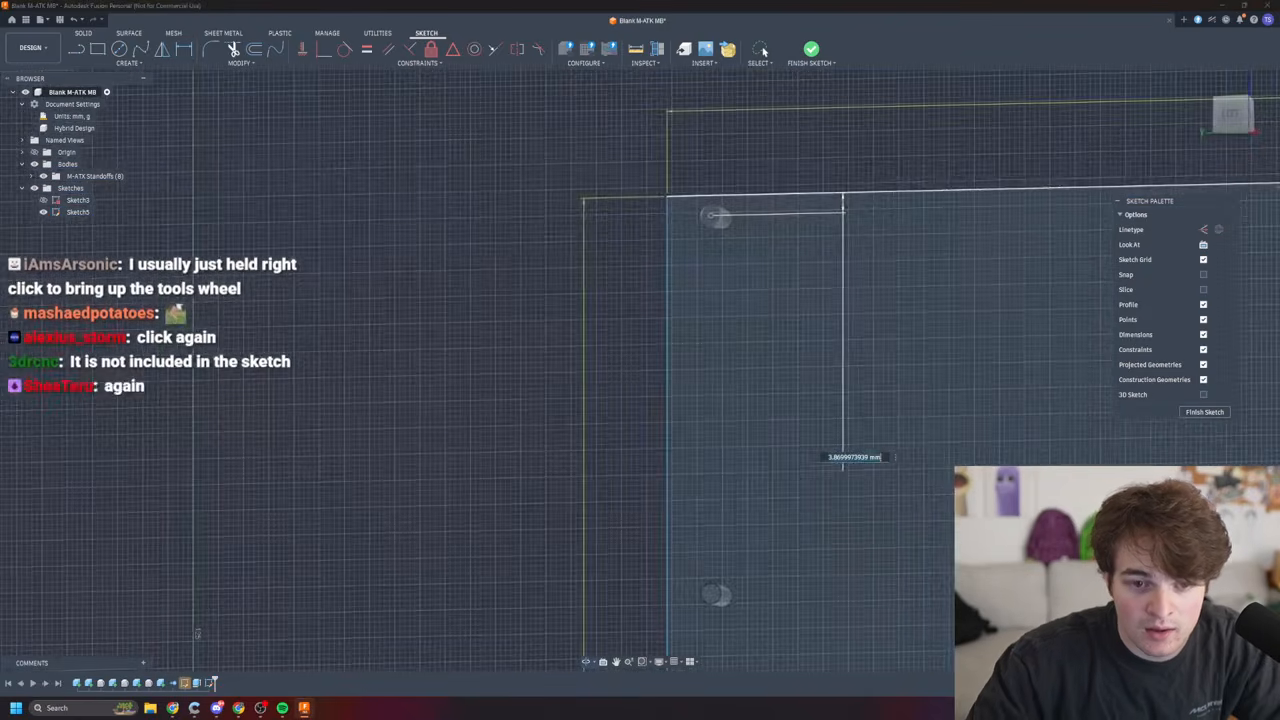
{"action": "middle_click", "coordinate": [843, 465]}
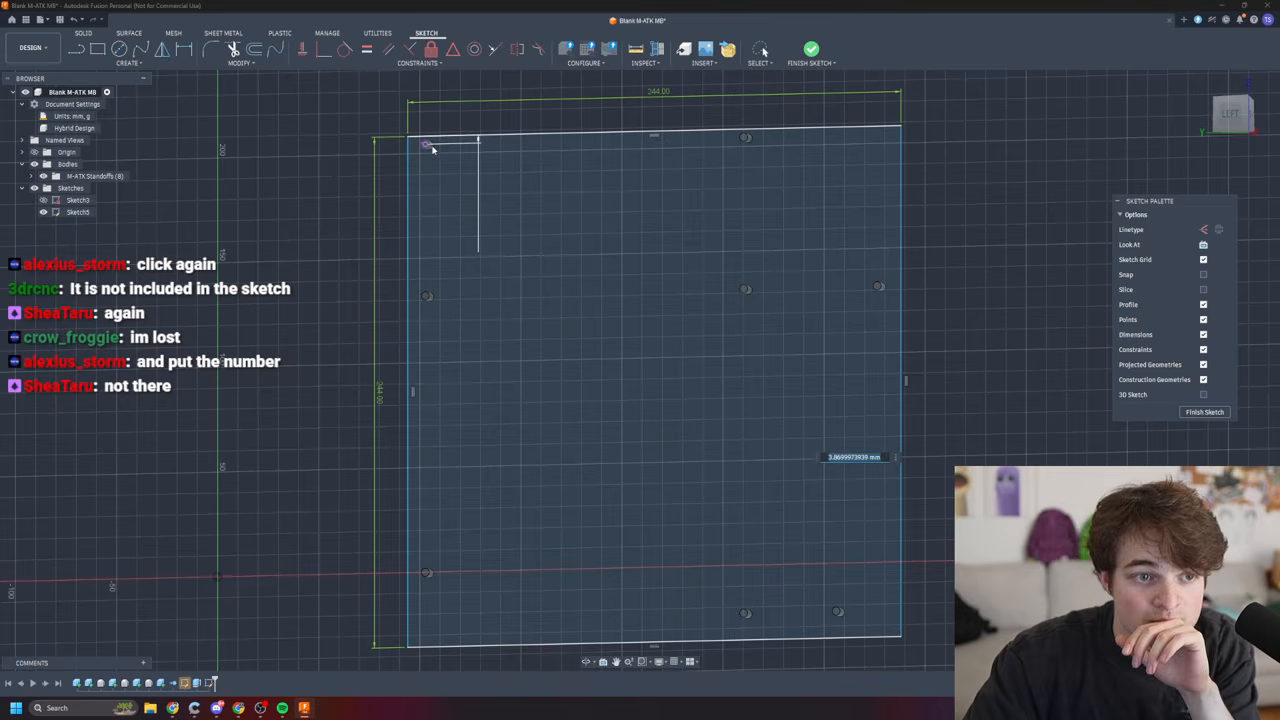
{"action": "scroll", "coordinate": [432, 148], "scroll_direction": "up", "scroll_amount": 8}
{"action": "mouse_move", "coordinate": [537, 244]}
{"action": "middle_mouse_down", "text": "shift"}
{"action": "mouse_move", "coordinate": [620, 243]}
{"action": "mouse_move", "coordinate": [760, 330]}
{"action": "mouse_move", "coordinate": [665, 335]}
{"action": "mouse_move", "coordinate": [558, 253]}
{"action": "middle_mouse_up", "text": "shift"}
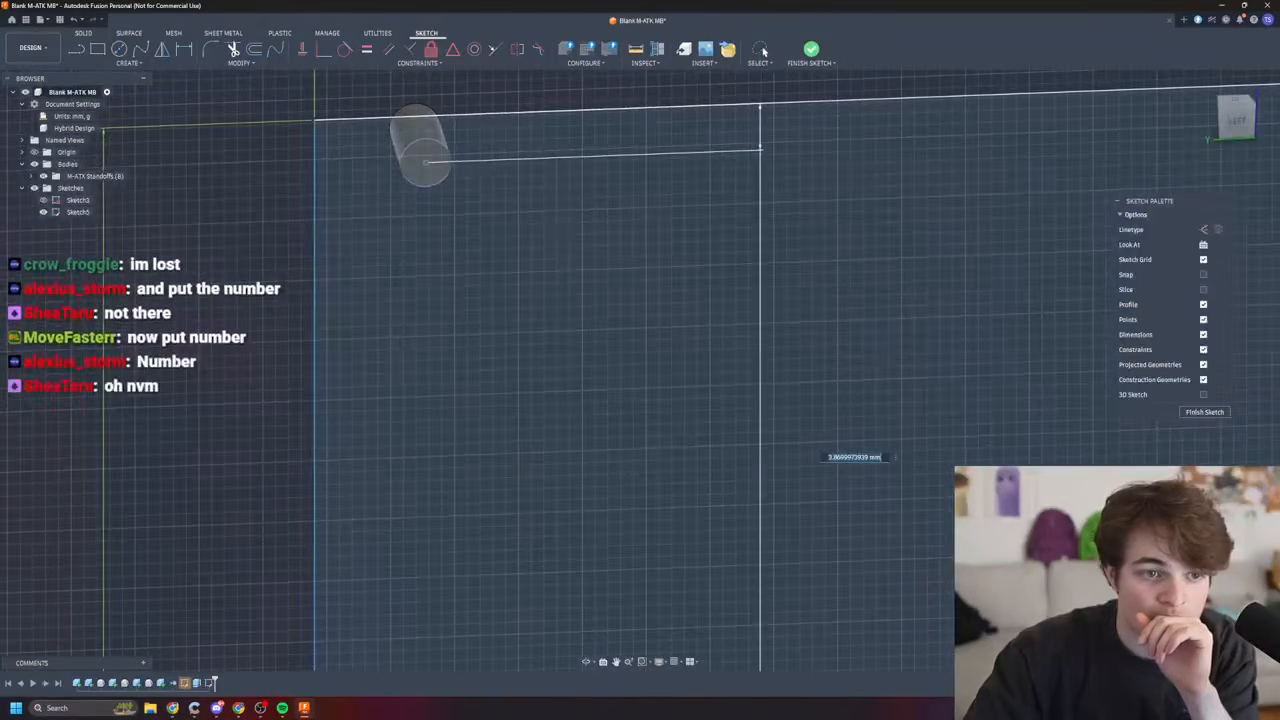
{"action": "scroll", "coordinate": [559, 253], "scroll_direction": "down", "scroll_amount": 8}
{"action": "scroll", "coordinate": [473, 158], "scroll_direction": "up", "scroll_amount": 2}
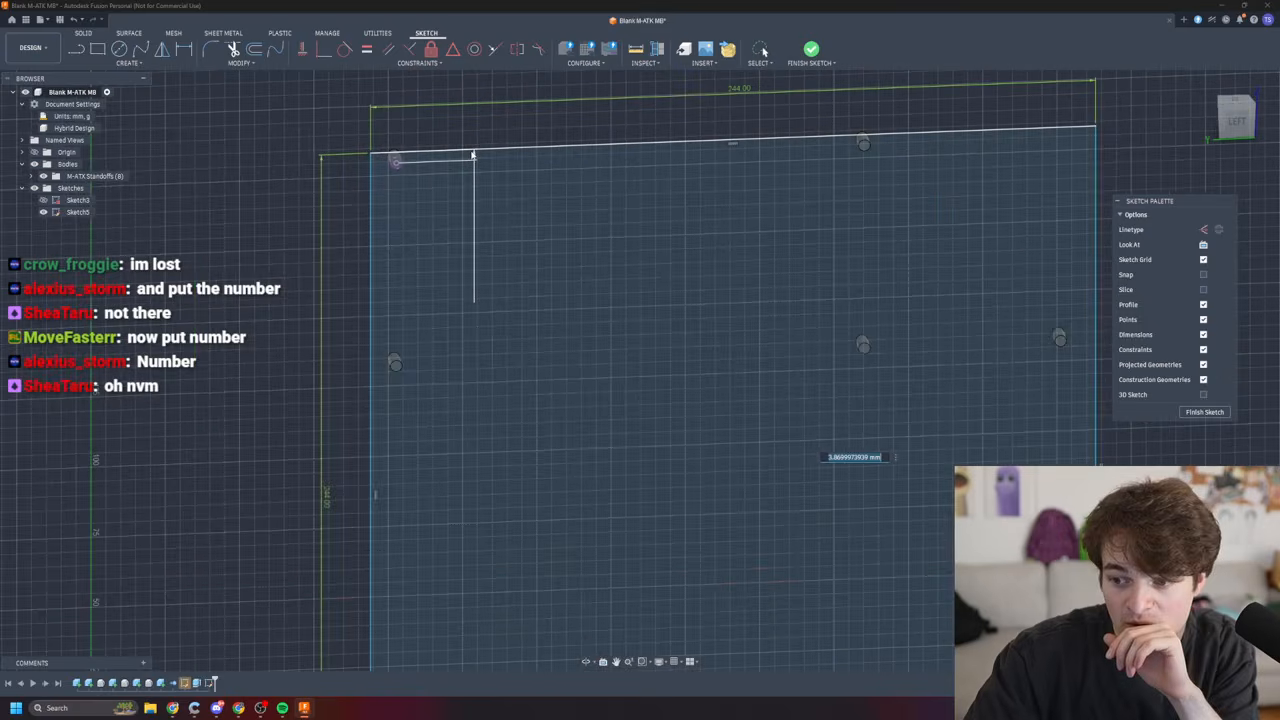
{"action": "scroll", "coordinate": [475, 158], "scroll_direction": "up", "scroll_amount": 2}
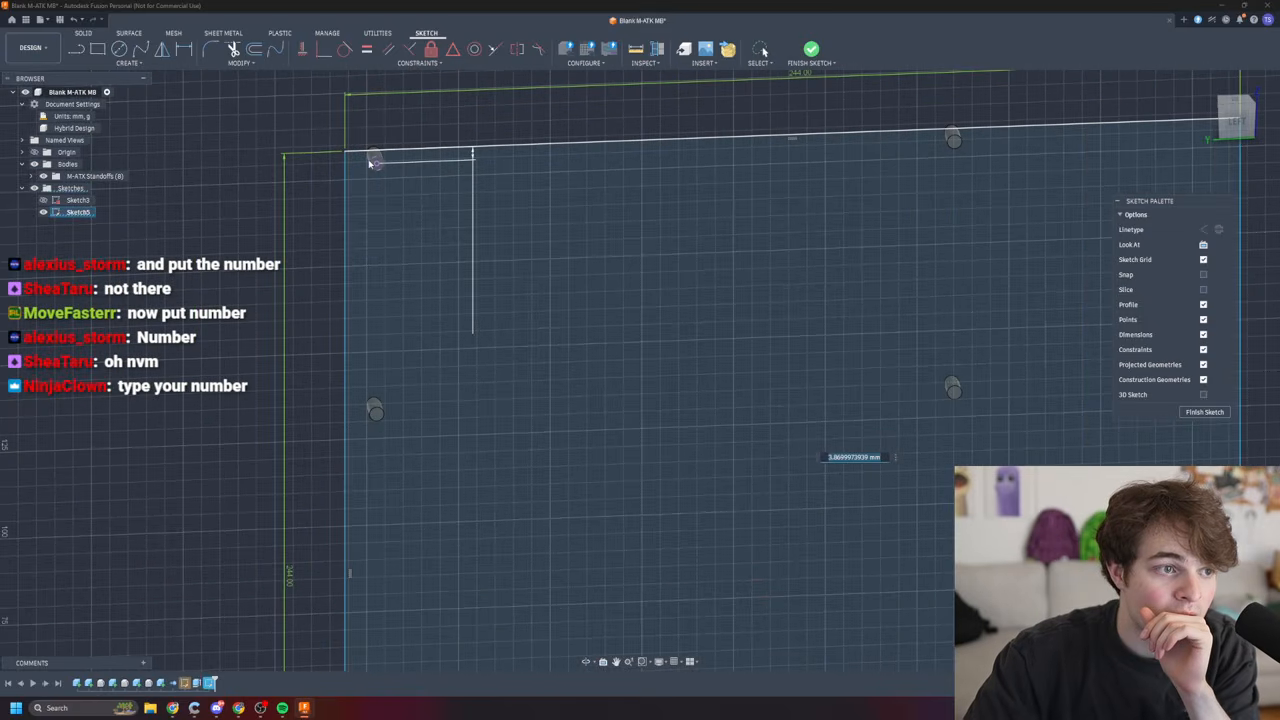
{"action": "key", "text": "Return"}
{"action": "key", "text": "Escape"}
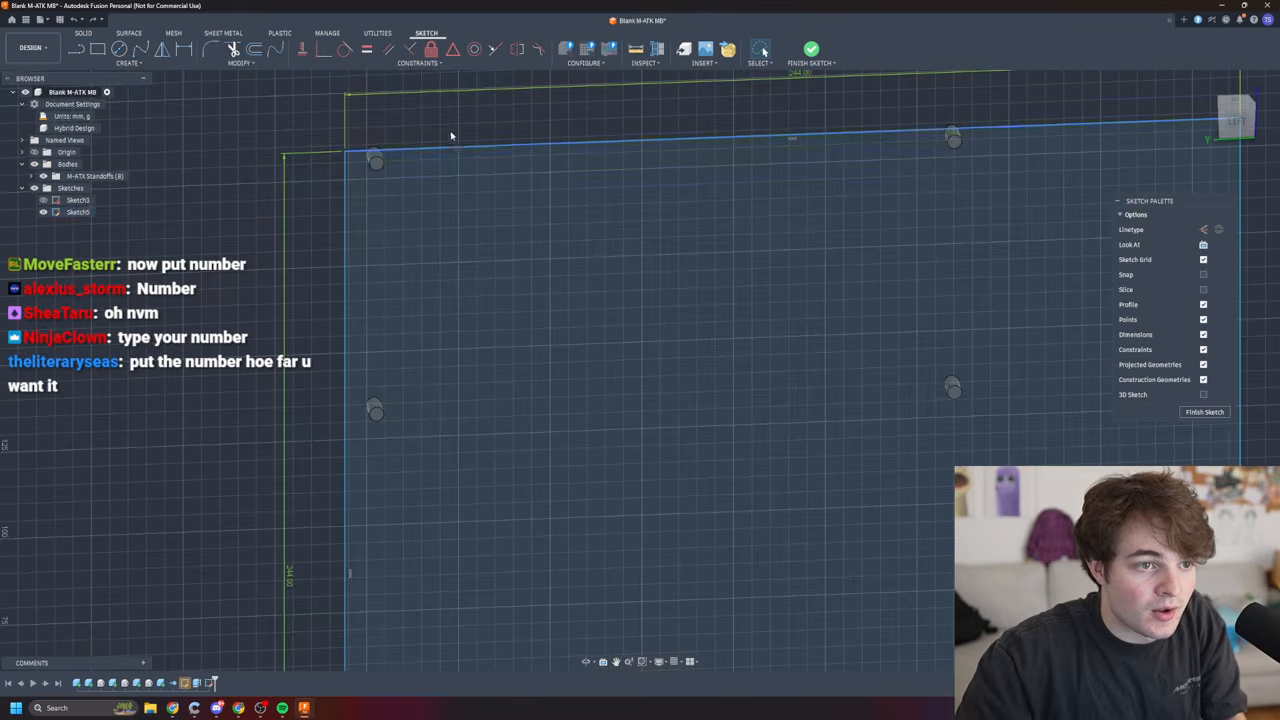
- Try to dimension from the board rectangle's upper edge to the corner standoff body
{"action": "scroll", "coordinate": [450, 132], "scroll_direction": "up", "scroll_amount": 2}
{"action": "scroll", "coordinate": [484, 195], "scroll_direction": "down", "scroll_amount": 2}
{"action": "middle_click_drag", "start_coordinate": [703, 326], "coordinate": [697, 322], "text": "shift"}
{"action": "scroll", "coordinate": [696, 321], "scroll_direction": "down", "scroll_amount": 4}
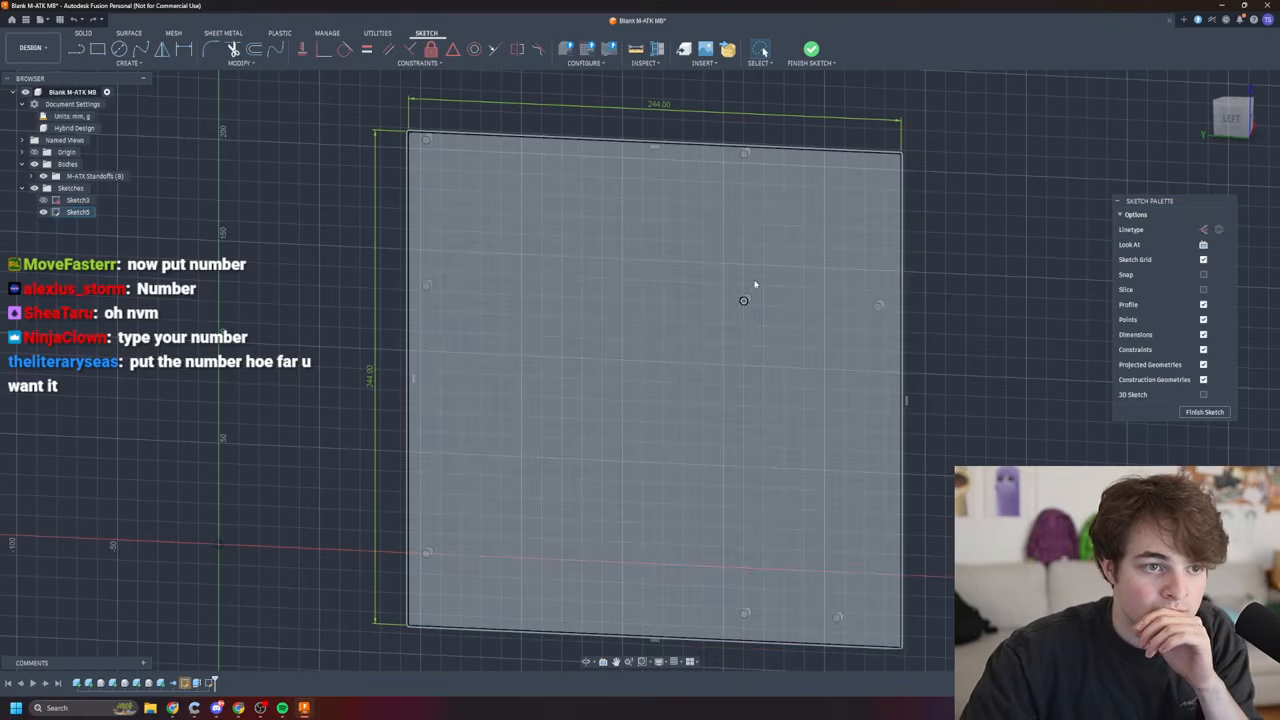
{"action": "scroll", "coordinate": [380, 121], "scroll_direction": "down", "scroll_amount": 1}
{"action": "scroll", "coordinate": [389, 124], "scroll_direction": "up", "scroll_amount": 6}
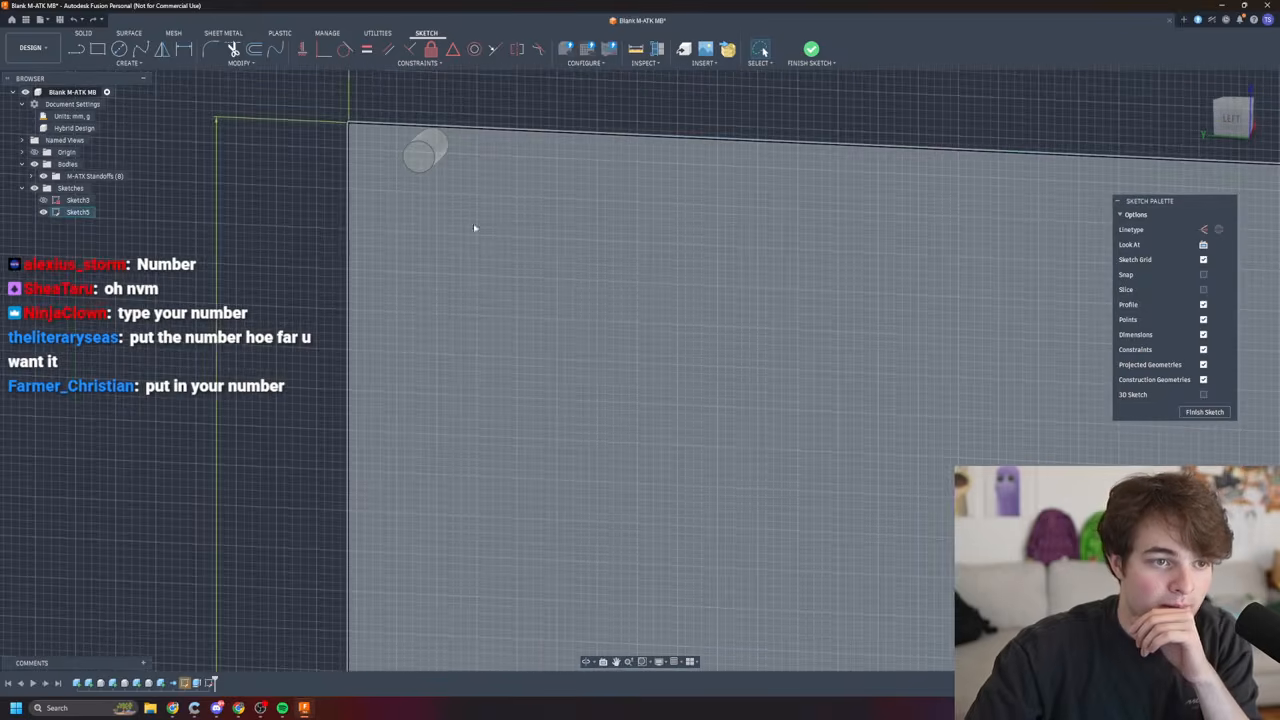
{"action": "middle_click_drag", "start_coordinate": [475, 228], "coordinate": [491, 242], "text": "shift"}
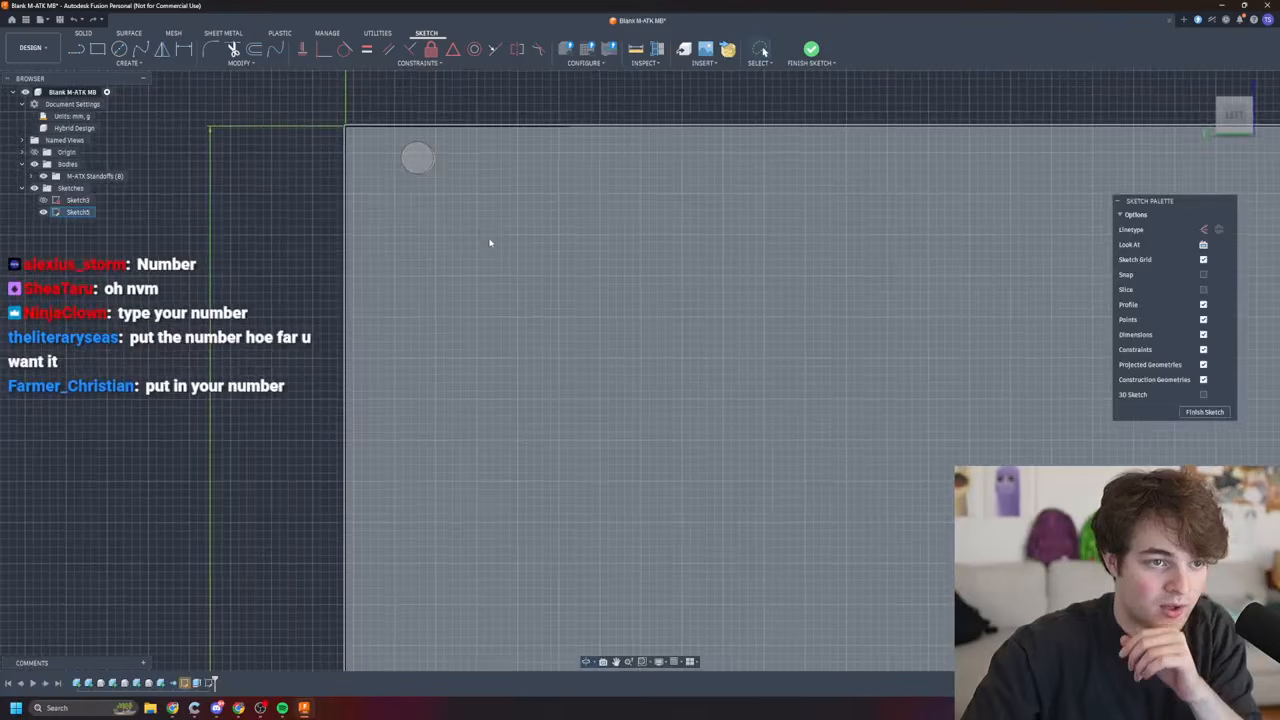
{"action": "key", "text": "d"}
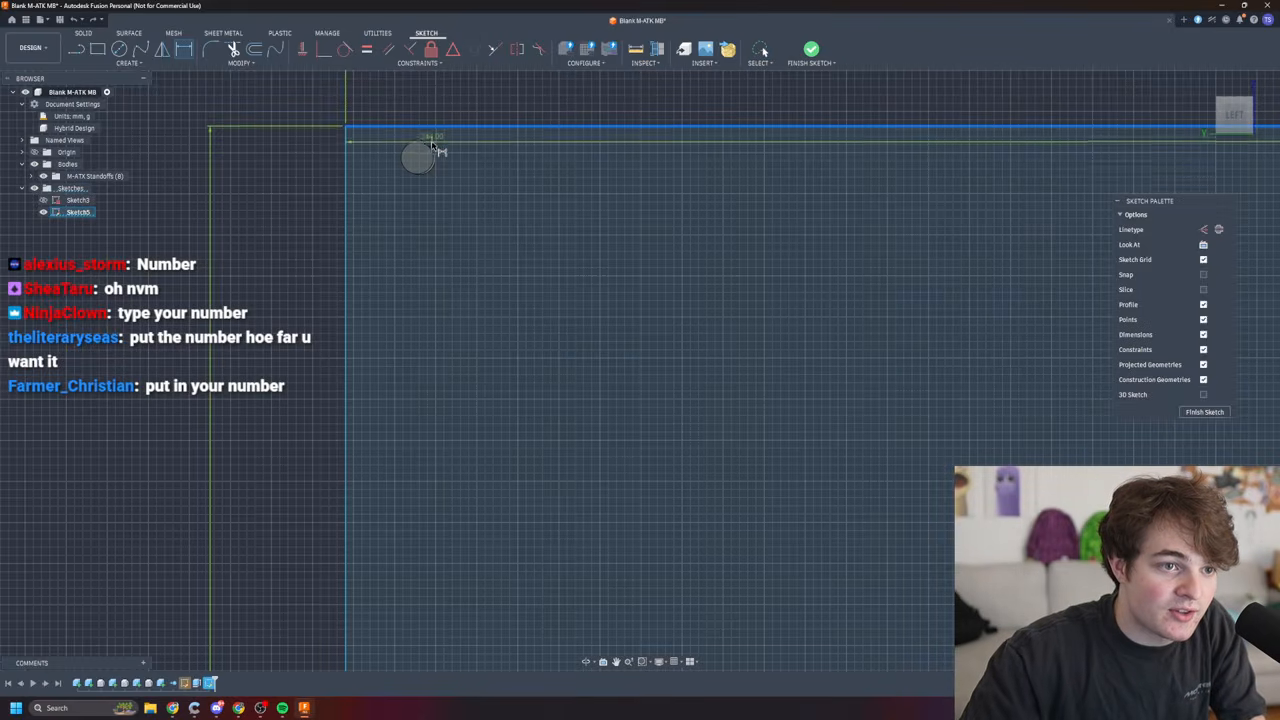
{"action": "scroll", "coordinate": [416, 160], "scroll_direction": "up", "scroll_amount": 2}
{"action": "scroll", "coordinate": [410, 163], "scroll_direction": "up", "scroll_amount": 2}
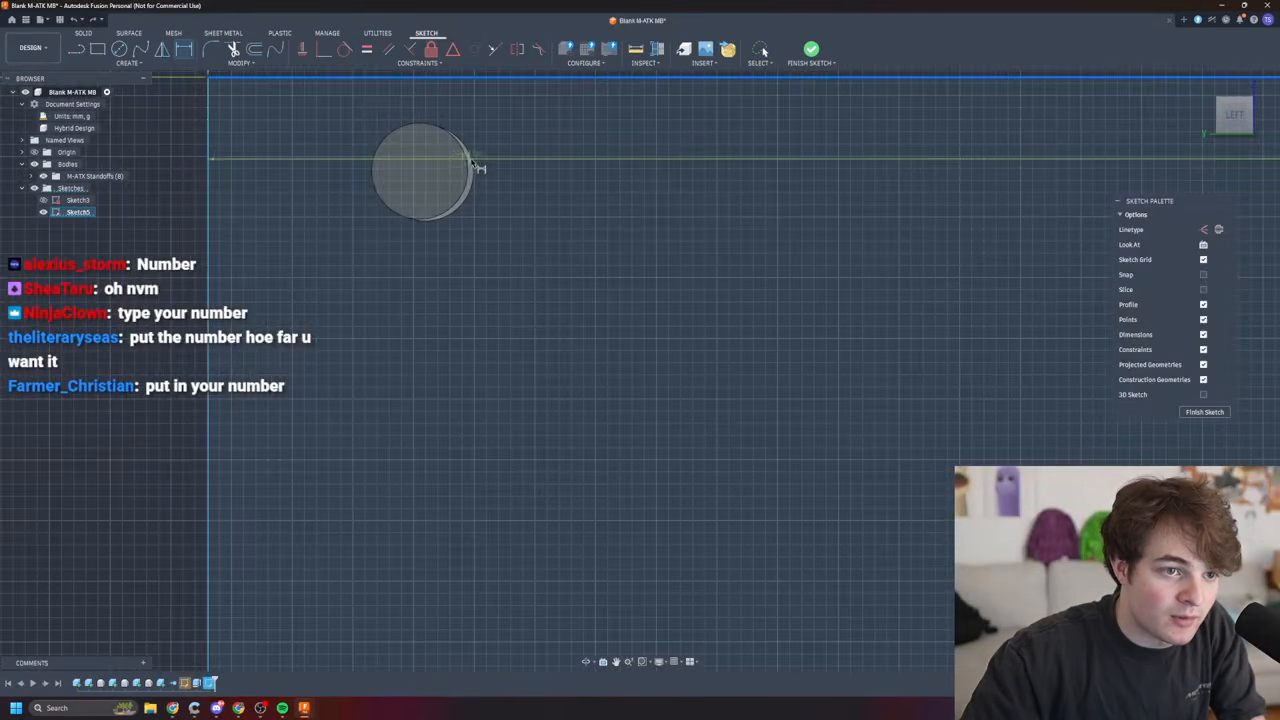
{"action": "middle_click_drag", "start_coordinate": [466, 167], "coordinate": [484, 210], "text": "shift"}
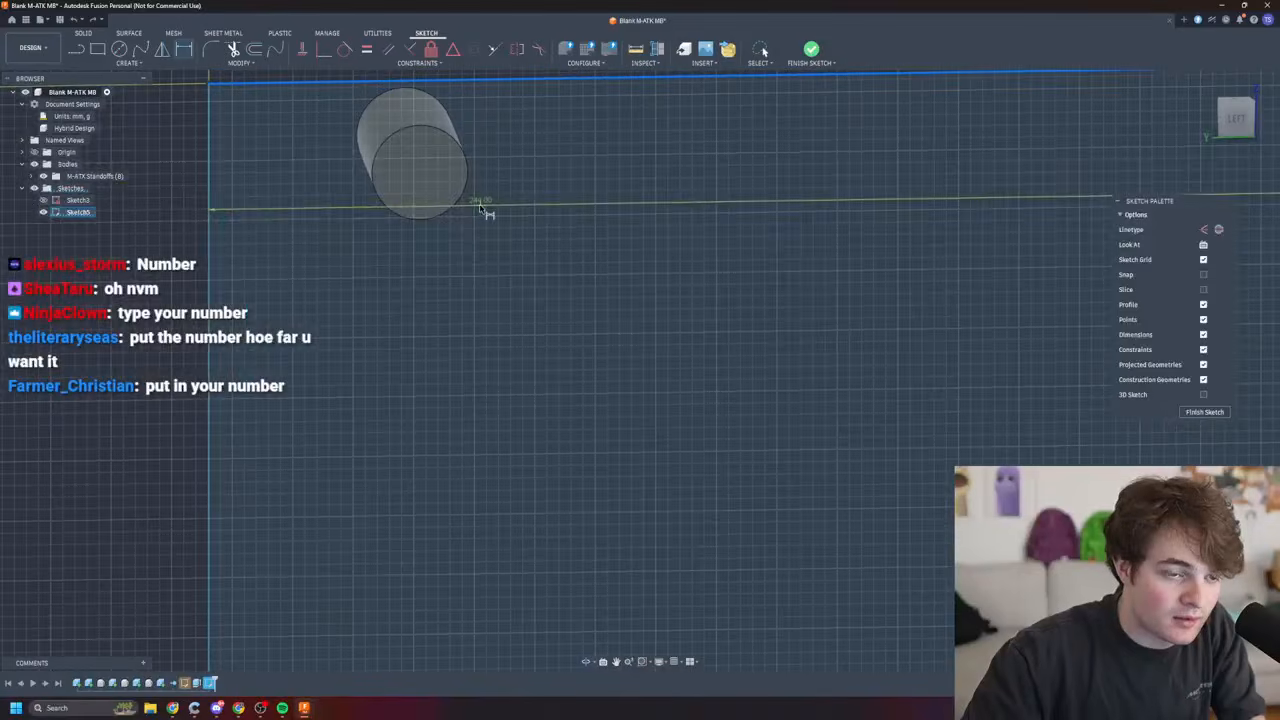
{"action": "scroll", "coordinate": [485, 208], "scroll_direction": "down", "scroll_amount": 7}
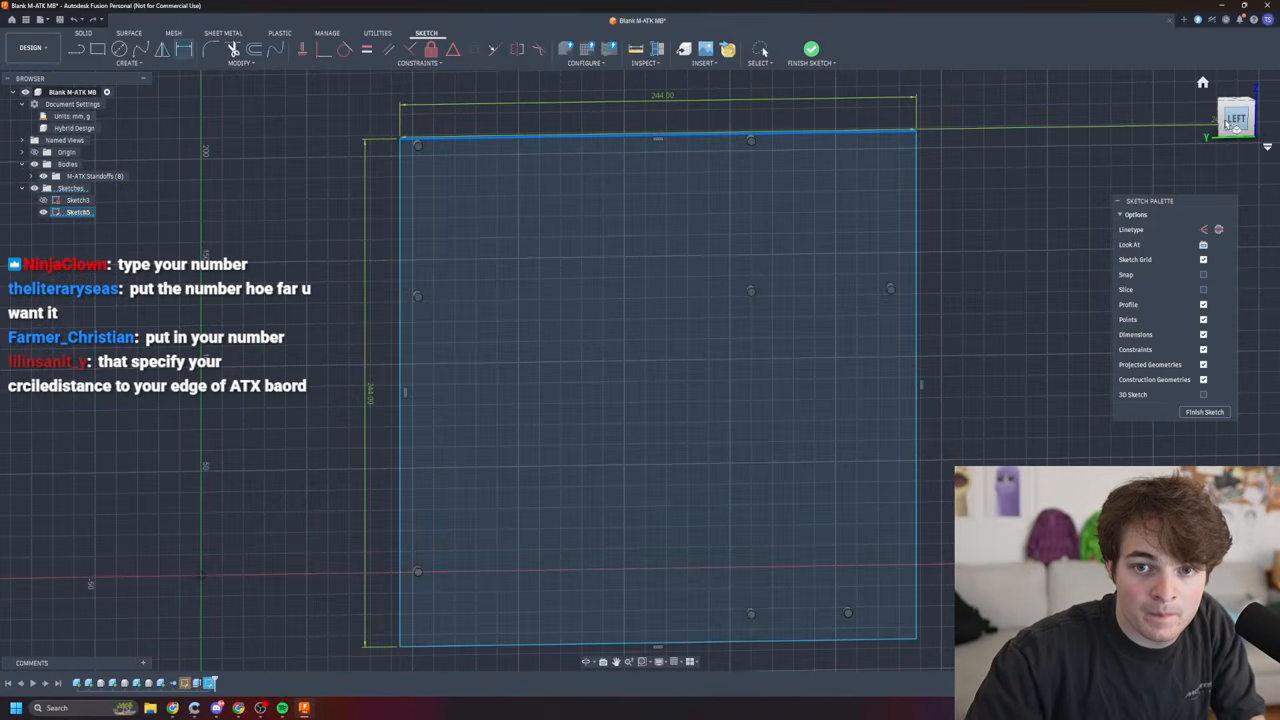
{"action": "scroll", "coordinate": [433, 143], "scroll_direction": "up", "scroll_amount": 5}
{"action": "scroll", "coordinate": [433, 143], "scroll_direction": "up", "scroll_amount": 3}
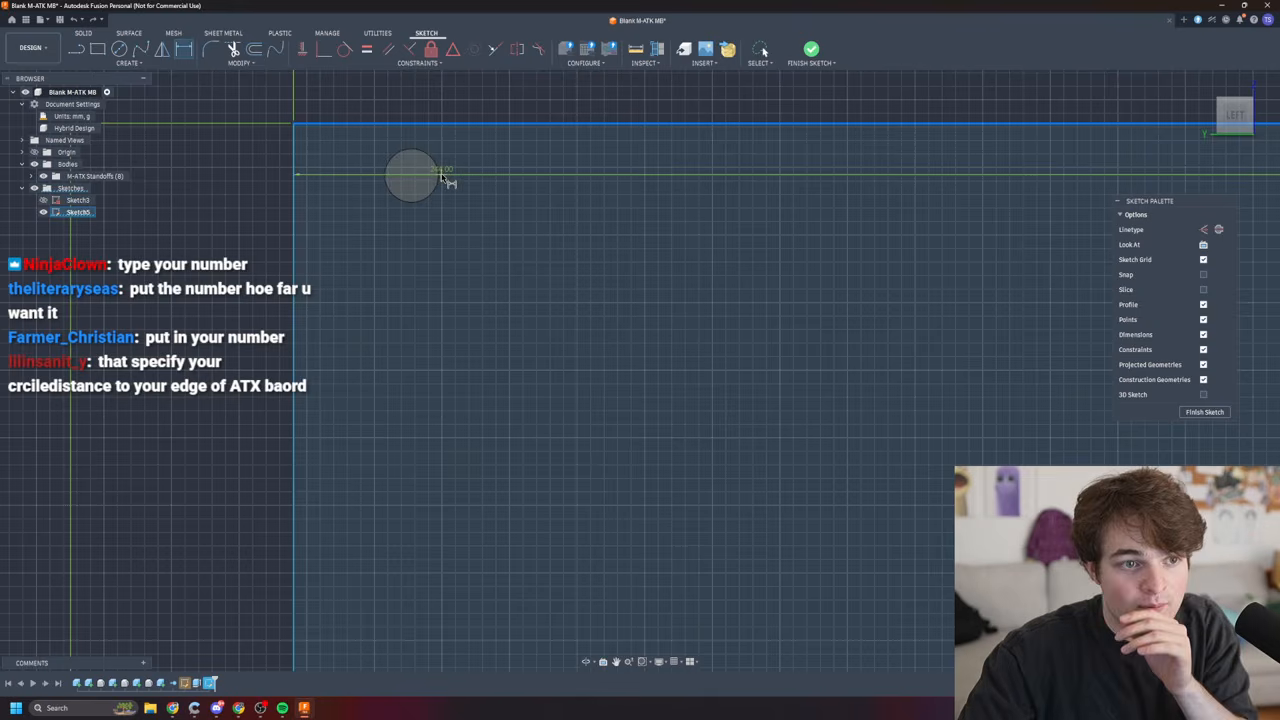
{"action": "scroll", "coordinate": [443, 178], "scroll_direction": "up", "scroll_amount": 6}
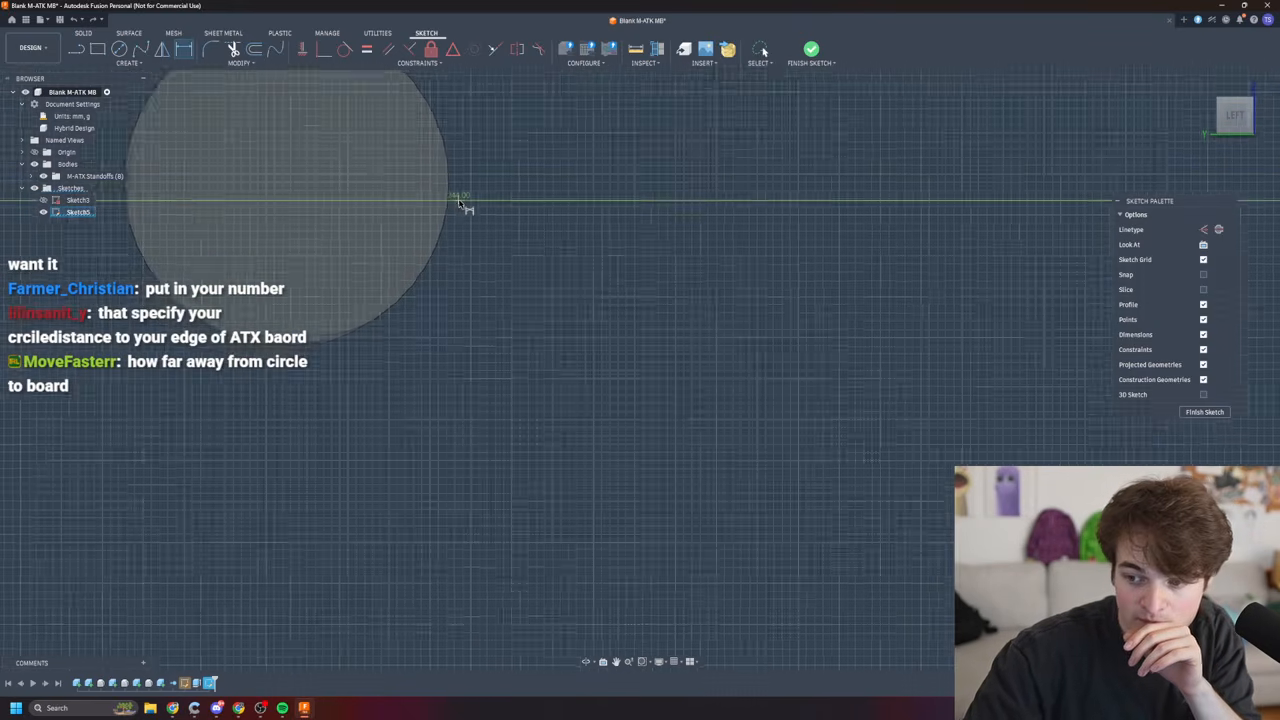
{"action": "scroll", "coordinate": [457, 200], "scroll_direction": "down", "scroll_amount": 8}
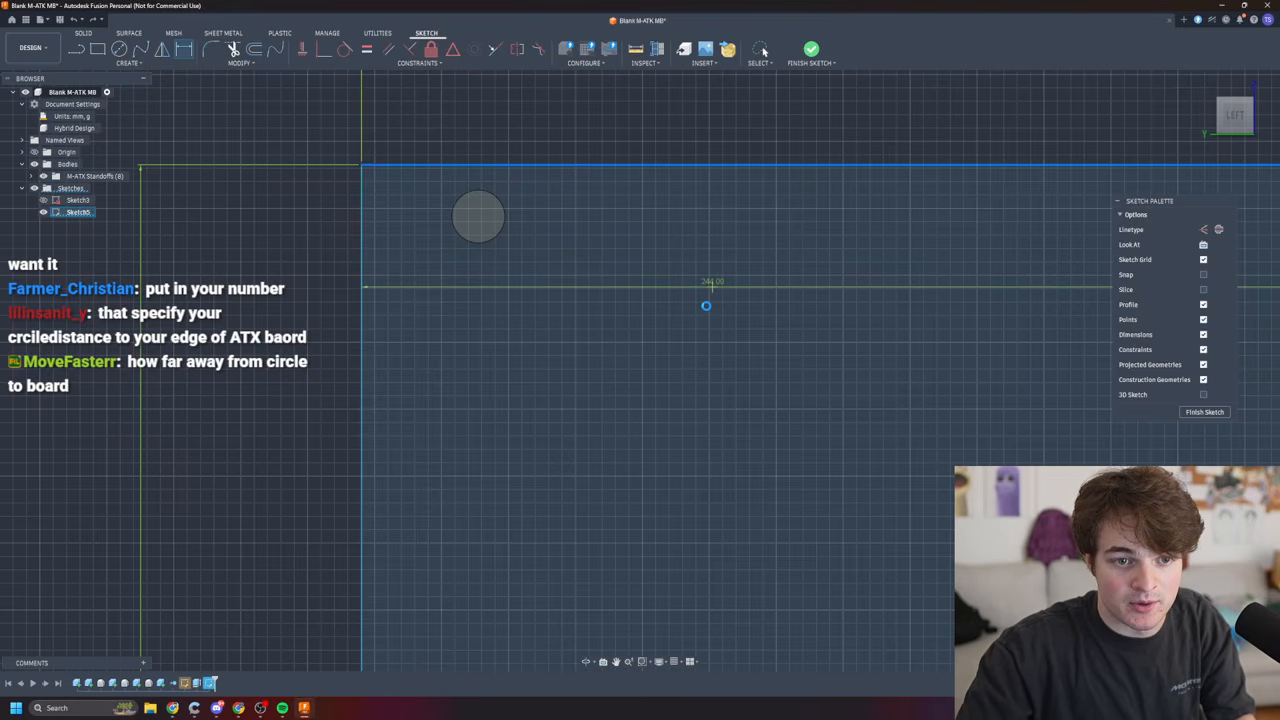
{"action": "key", "text": "Escape"}
- Examine the board rectangle and the standoffs up close, from an angle and in full view
{"action": "scroll", "coordinate": [700, 306], "scroll_direction": "up", "scroll_amount": 3}
{"action": "scroll", "coordinate": [574, 348], "scroll_direction": "up", "scroll_amount": 4}
{"action": "scroll", "coordinate": [572, 325], "scroll_direction": "down", "scroll_amount": 7}
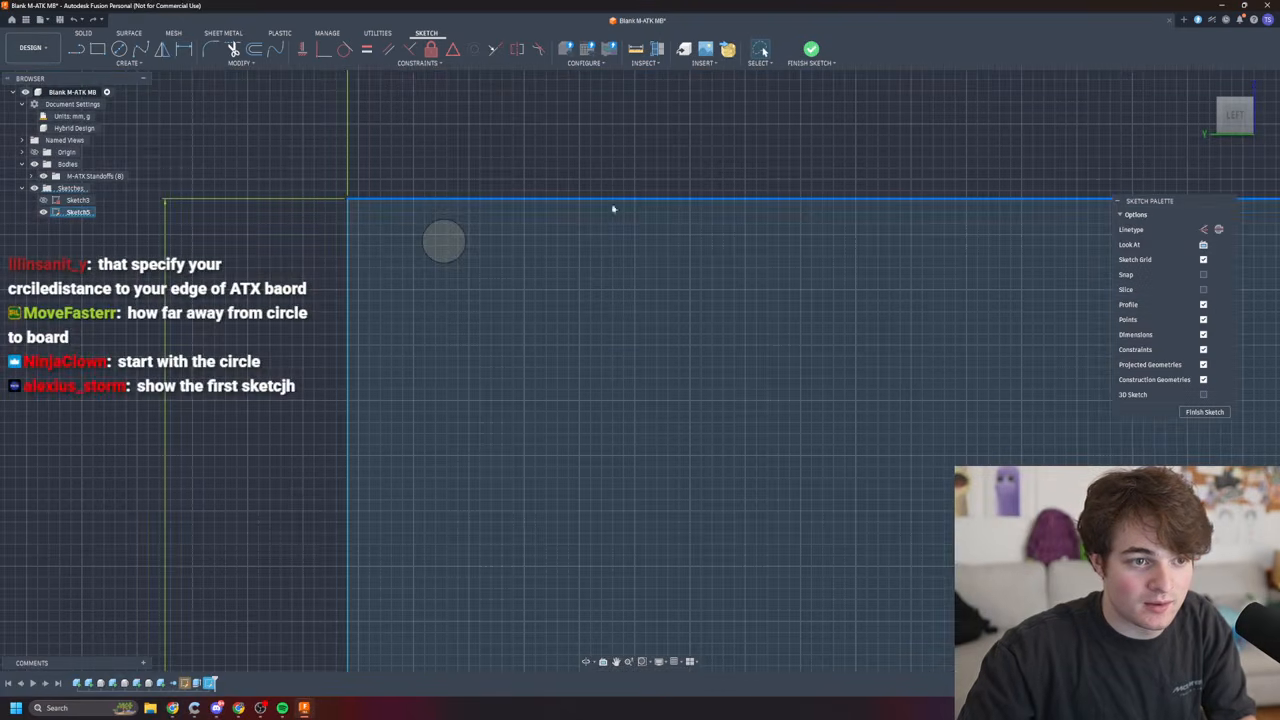
{"action": "scroll", "coordinate": [793, 383], "scroll_direction": "down", "scroll_amount": 2}
{"action": "scroll", "coordinate": [666, 229], "scroll_direction": "down", "scroll_amount": 4}
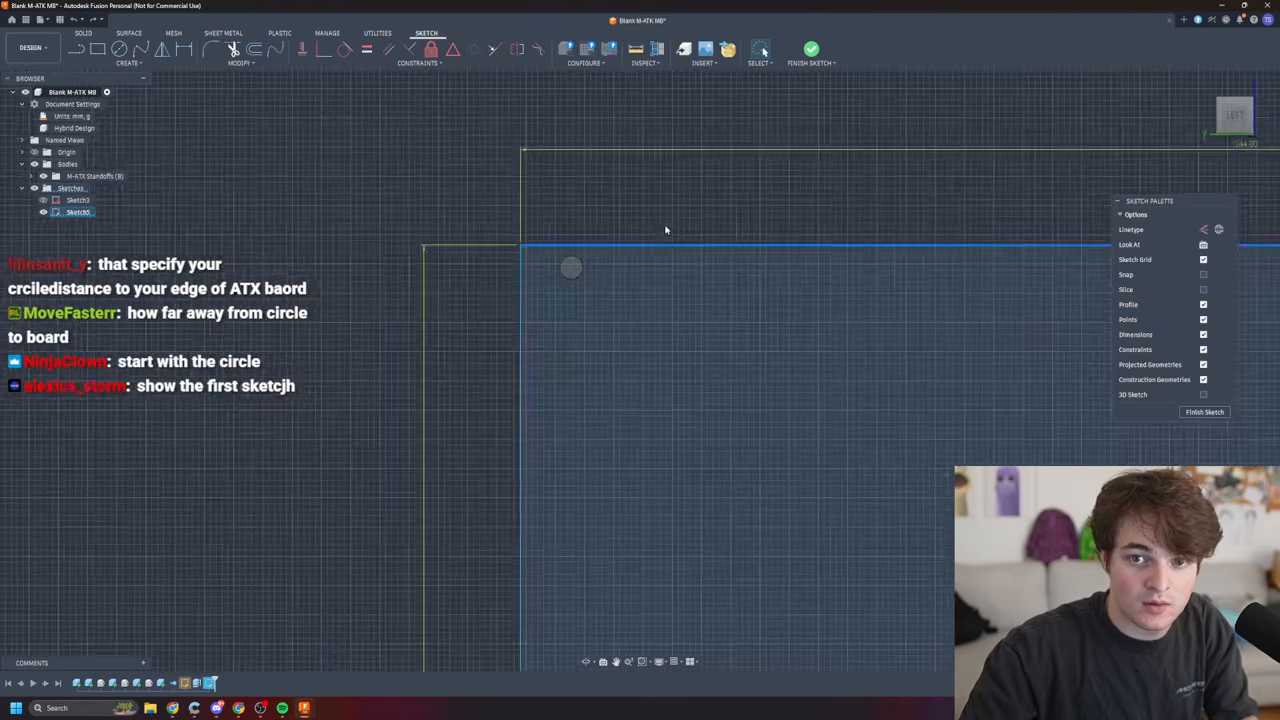
{"action": "scroll", "coordinate": [687, 236], "scroll_direction": "down", "scroll_amount": 2}
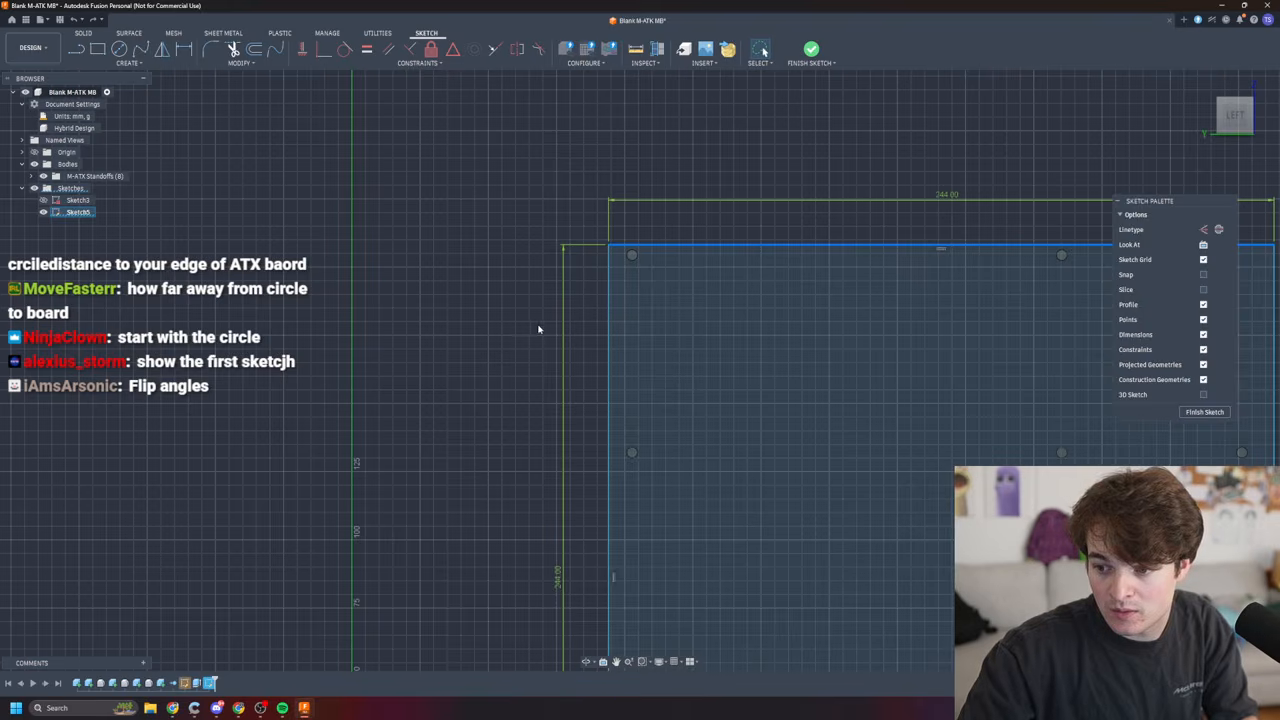
{"action": "mouse_move", "coordinate": [541, 330]}
{"action": "middle_mouse_down", "text": "shift"}
{"action": "mouse_move", "coordinate": [485, 290]}
{"action": "mouse_move", "coordinate": [290, 272]}
{"action": "mouse_move", "coordinate": [215, 285]}
{"action": "mouse_move", "coordinate": [395, 265]}
{"action": "middle_mouse_up", "text": "shift"}
{"action": "mouse_move", "coordinate": [610, 285]}
{"action": "middle_mouse_down", "text": "shift"}
{"action": "mouse_move", "coordinate": [847, 303]}
{"action": "mouse_move", "coordinate": [771, 292]}
{"action": "middle_mouse_up", "text": "shift"}
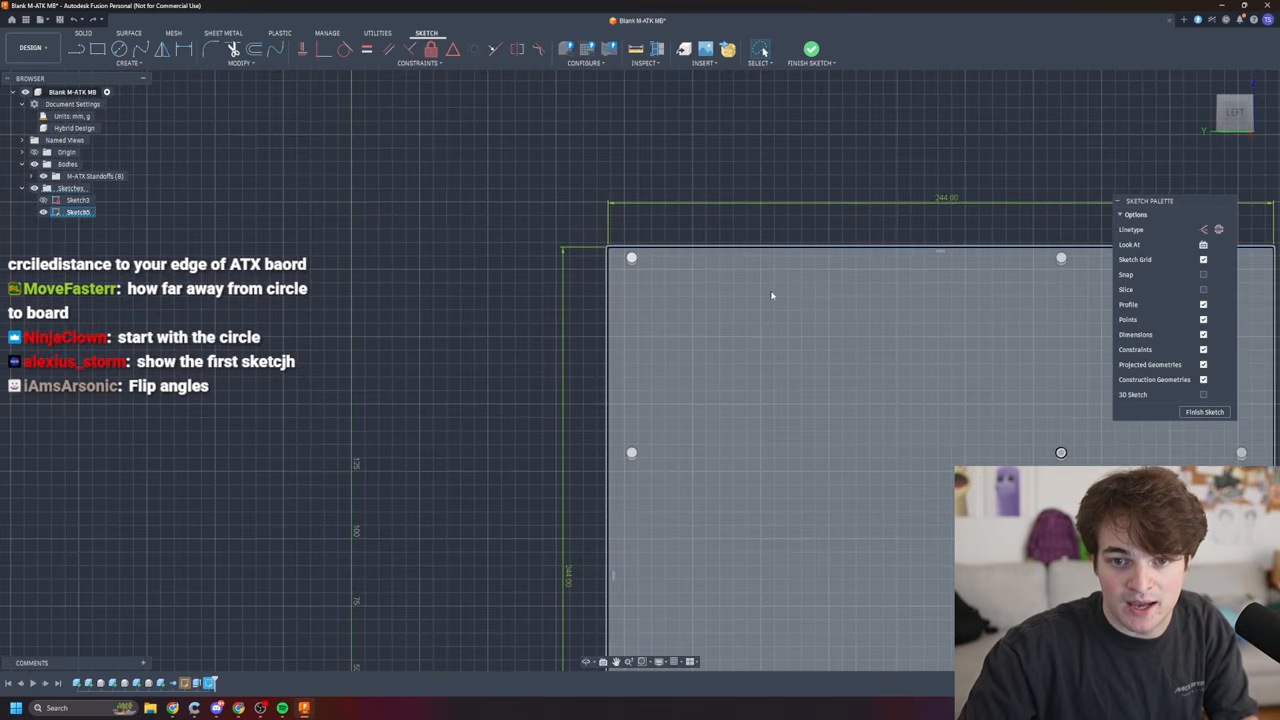
{"action": "middle_click", "coordinate": [772, 293]}
{"action": "middle_click", "coordinate": [772, 293]}
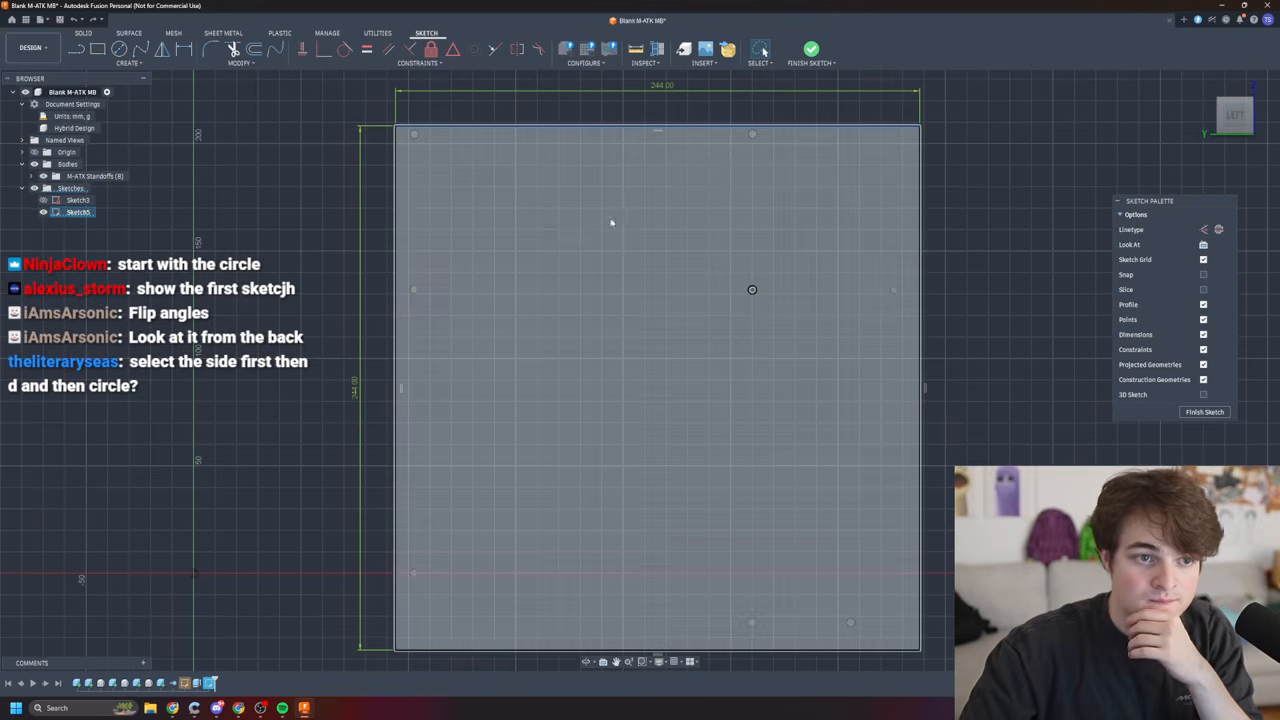
{"action": "left_click", "coordinate": [611, 222]}
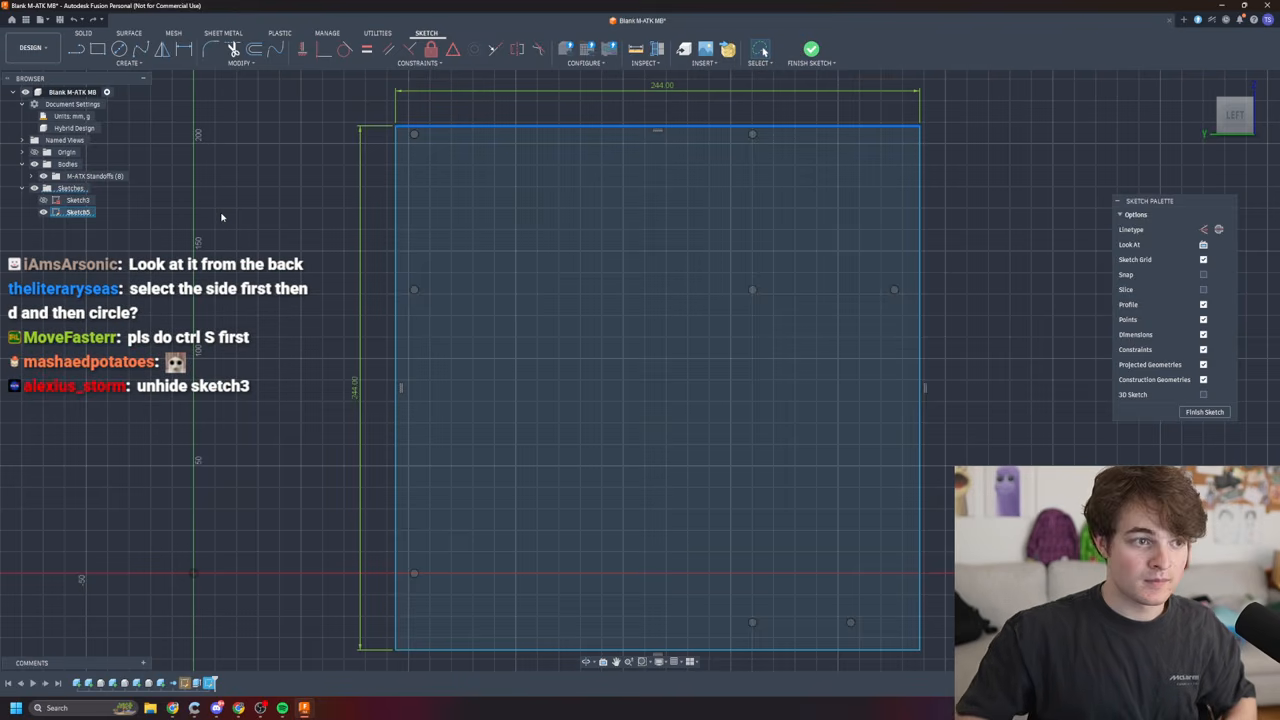
- Unhide Sketch3 with the standoff circles, with the upper corner standoff in close view
{"action": "left_click", "coordinate": [43, 200]}
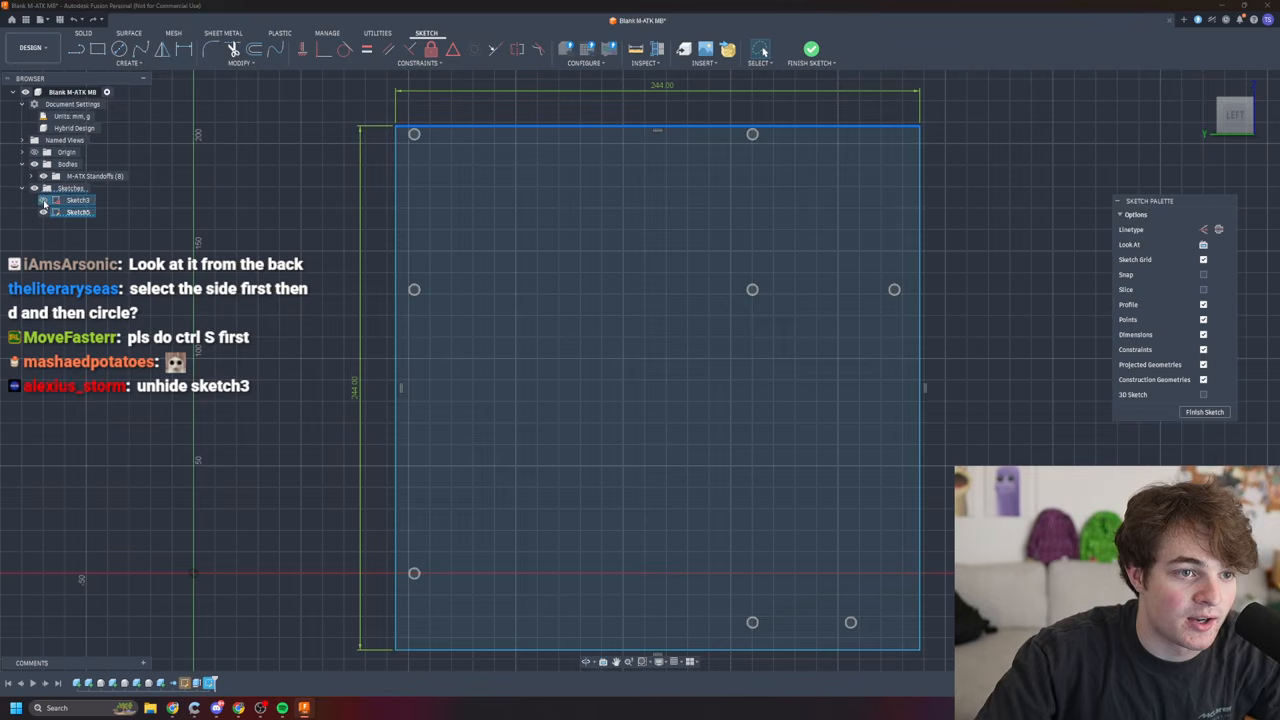
{"action": "scroll", "coordinate": [415, 125], "scroll_direction": "up", "scroll_amount": 5}
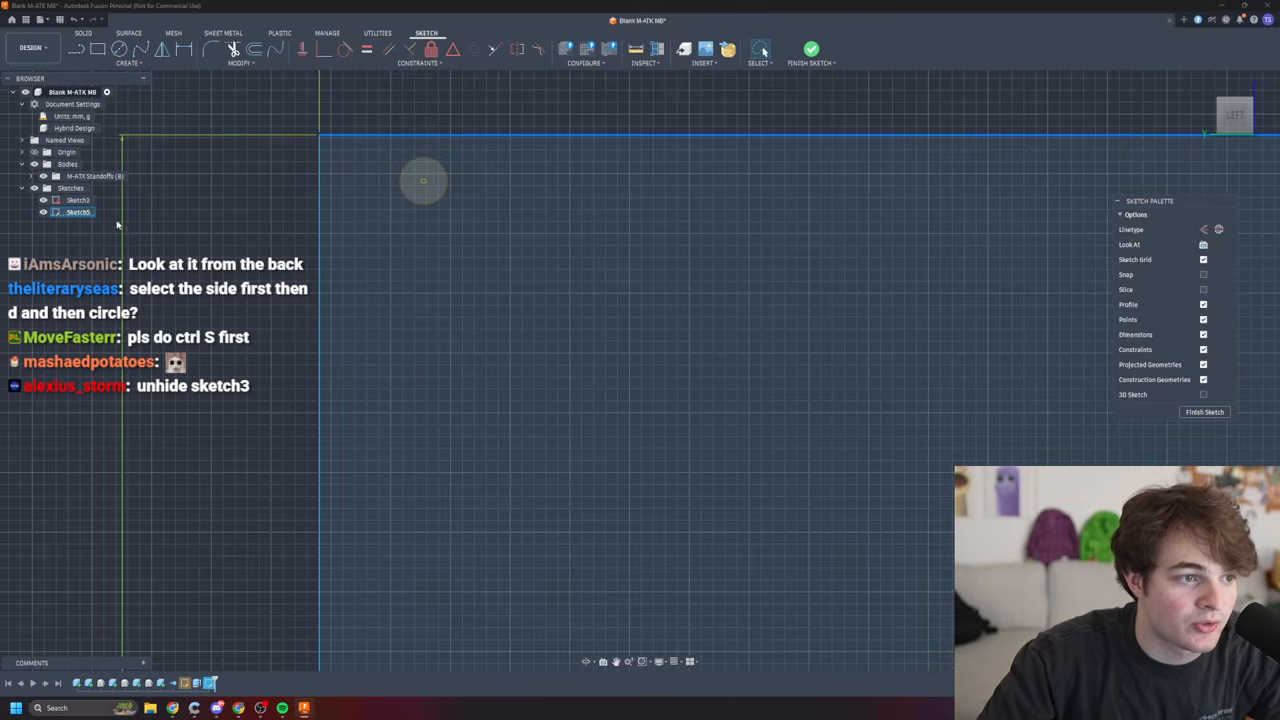
{"action": "scroll", "coordinate": [566, 205], "scroll_direction": "up", "scroll_amount": 1}
{"action": "scroll", "coordinate": [566, 205], "scroll_direction": "down", "scroll_amount": 2}
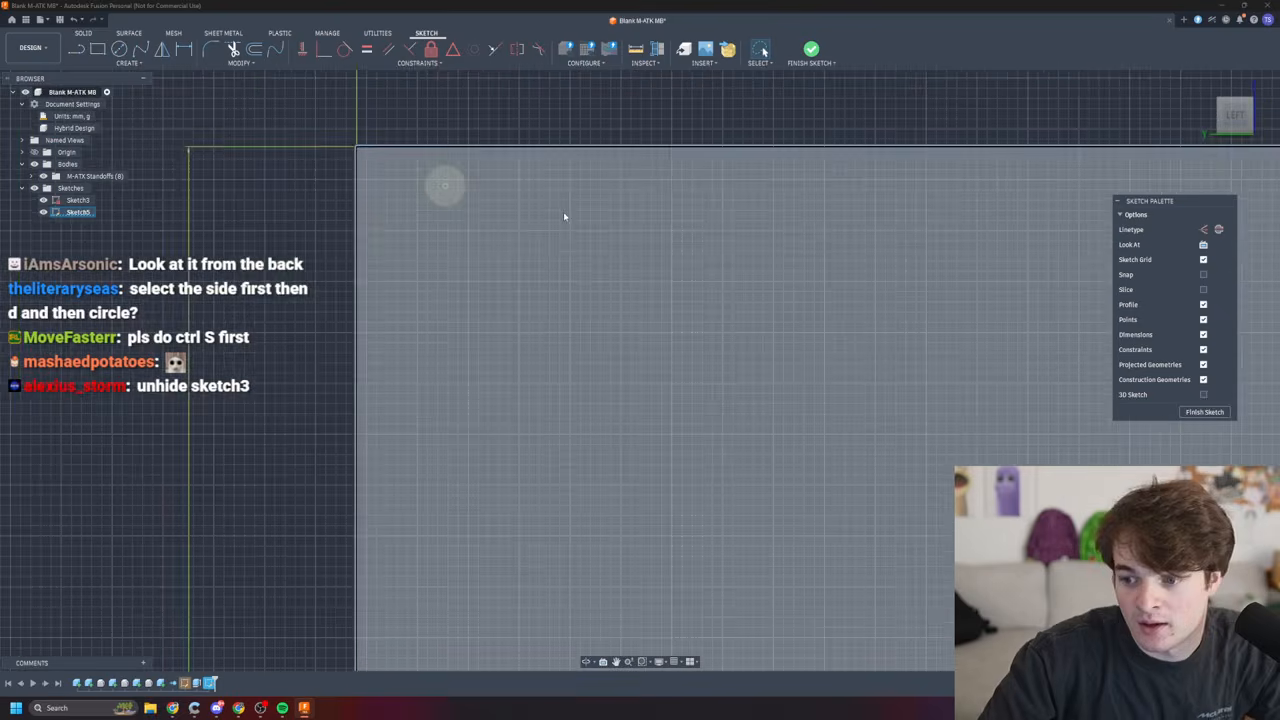
- Try to dimension the corner standoff circle from the rectangle's upper edge, and decline creating a driven dimension
{"action": "key", "text": "d"}
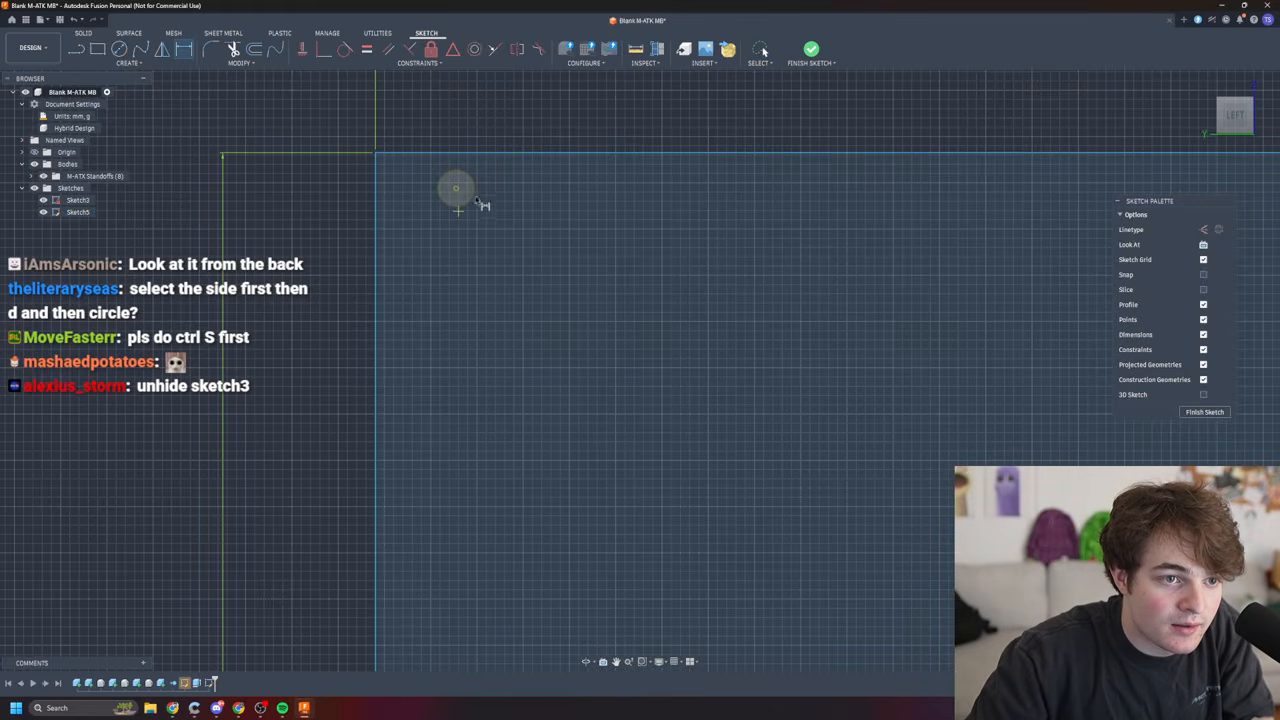
{"action": "left_click", "coordinate": [471, 154]}
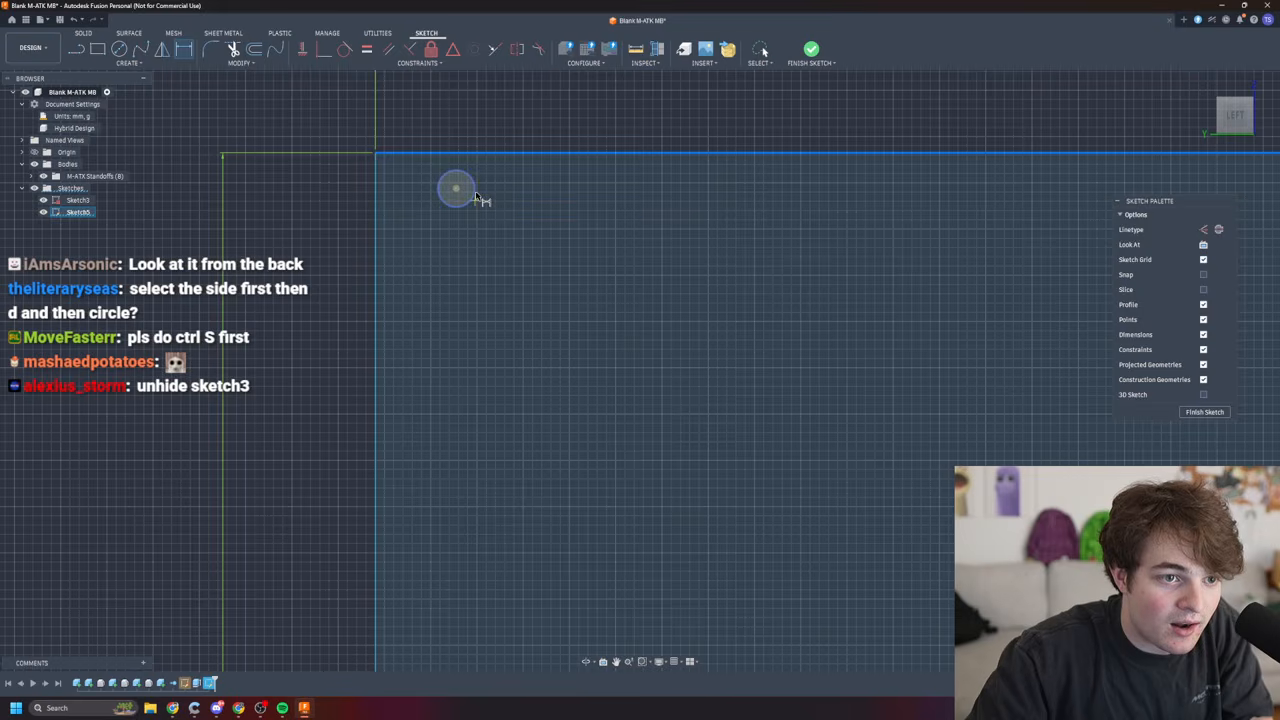
{"action": "scroll", "coordinate": [478, 195], "scroll_direction": "up", "scroll_amount": 5}
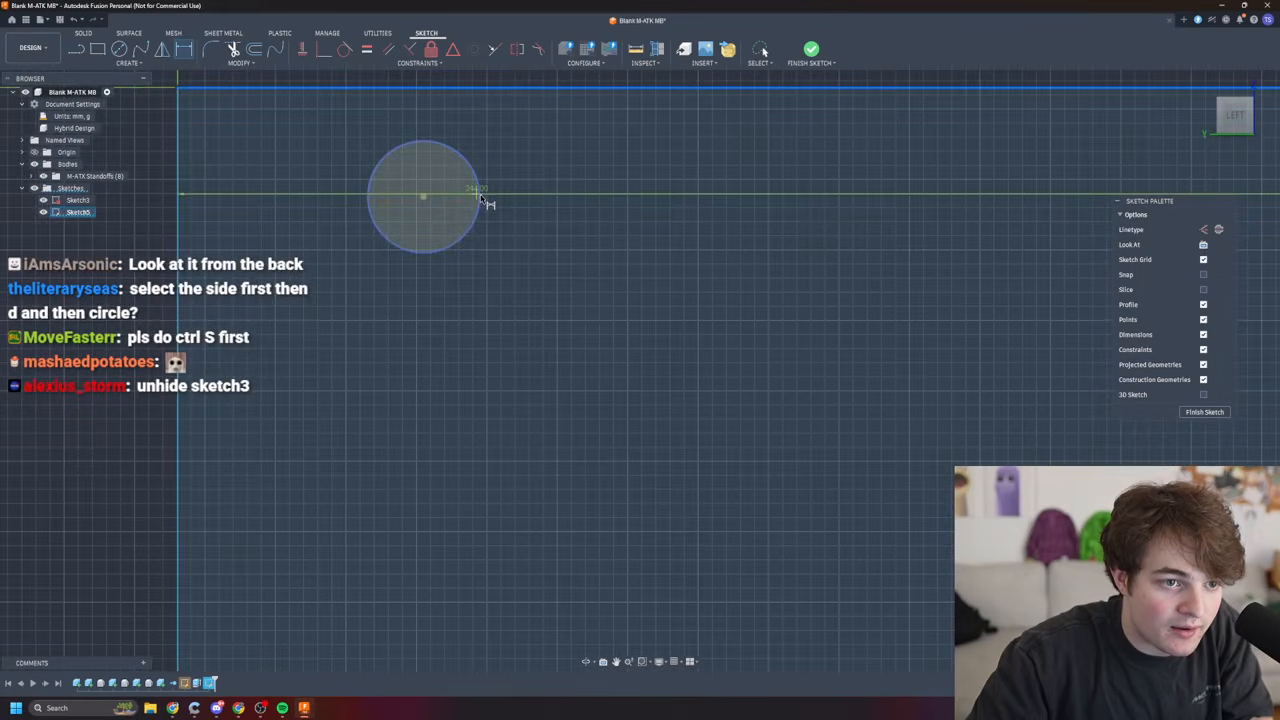
{"action": "key", "text": "Escape"}
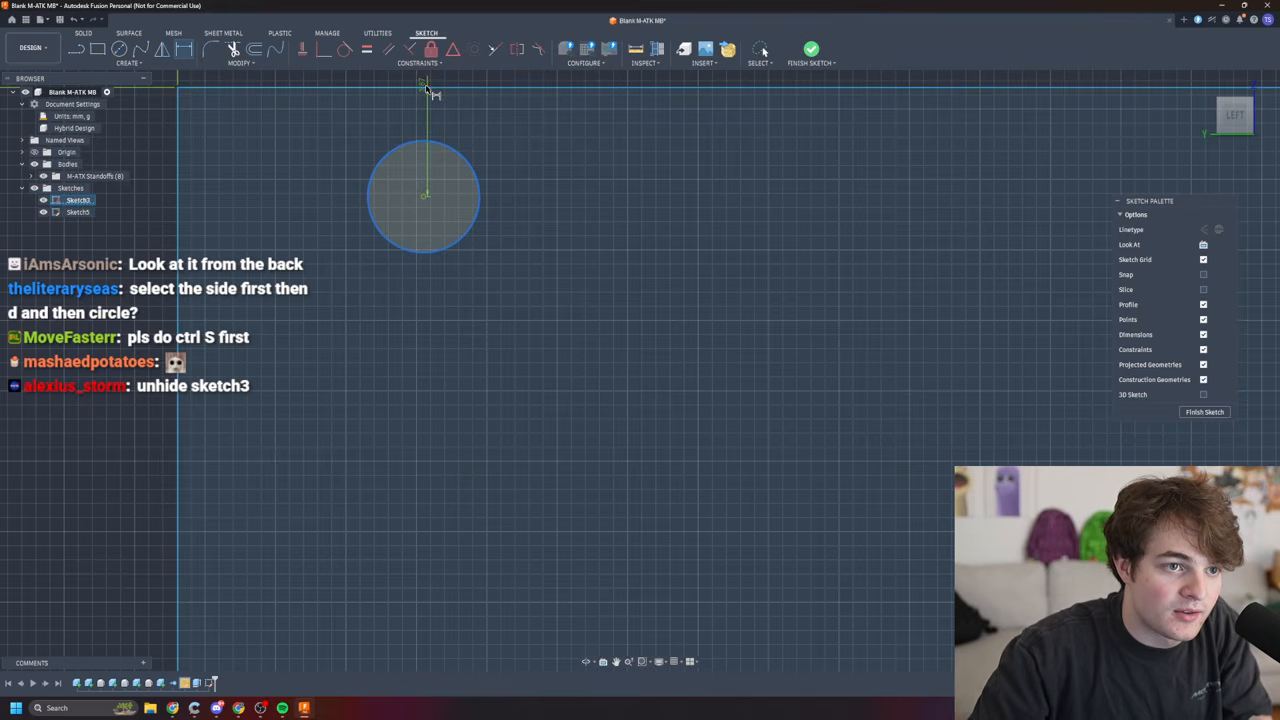
{"action": "scroll", "coordinate": [427, 88], "scroll_direction": "down", "scroll_amount": 1}
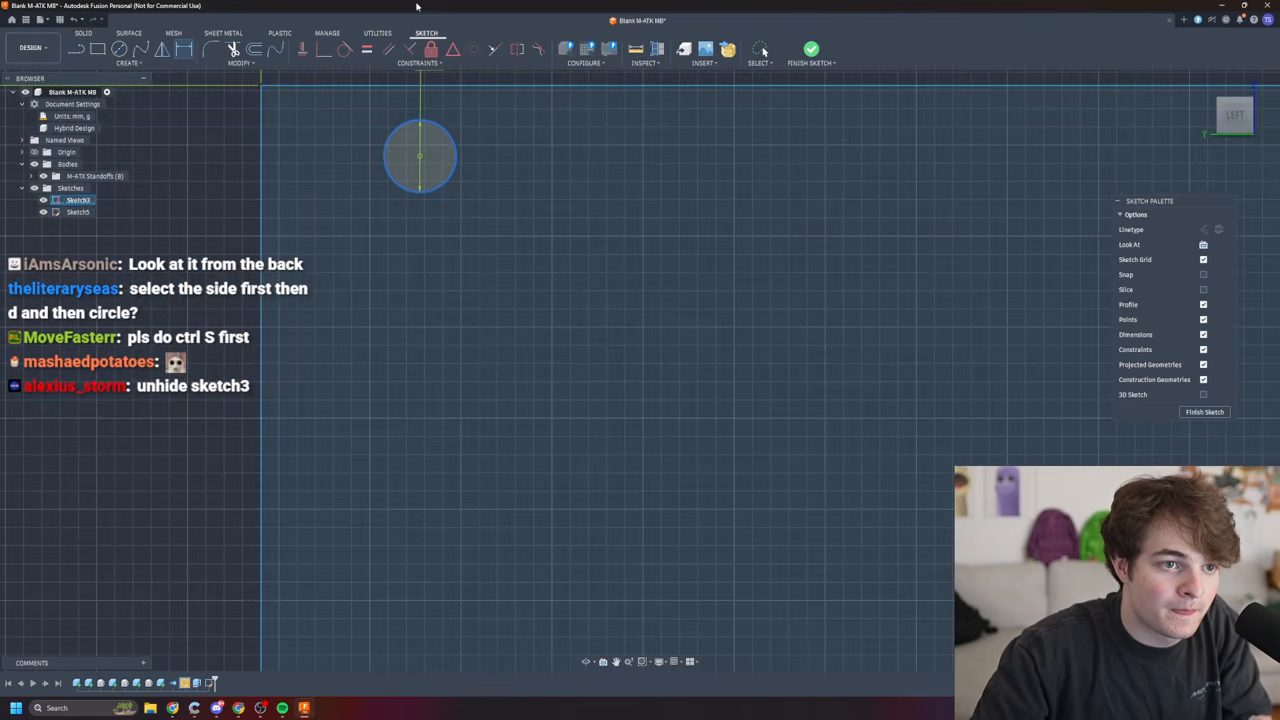
{"action": "scroll", "coordinate": [416, 124], "scroll_direction": "down", "scroll_amount": 3}
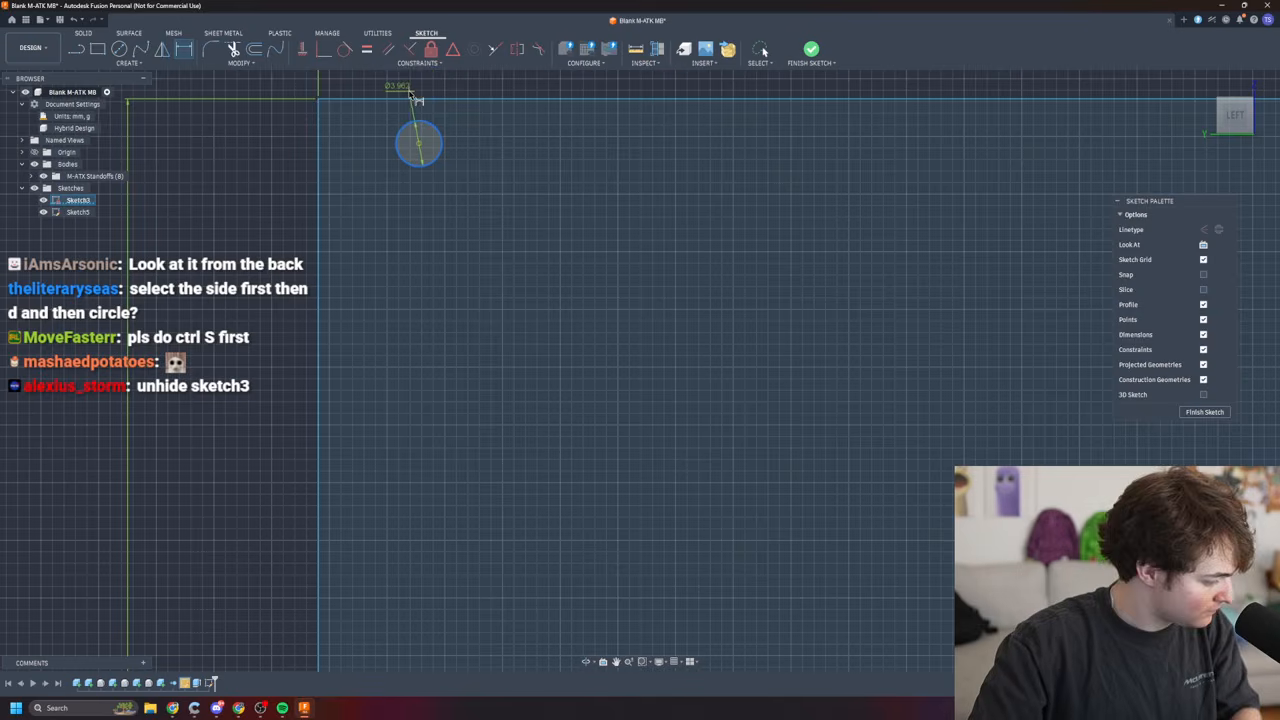
{"action": "left_click", "coordinate": [570, 195]}
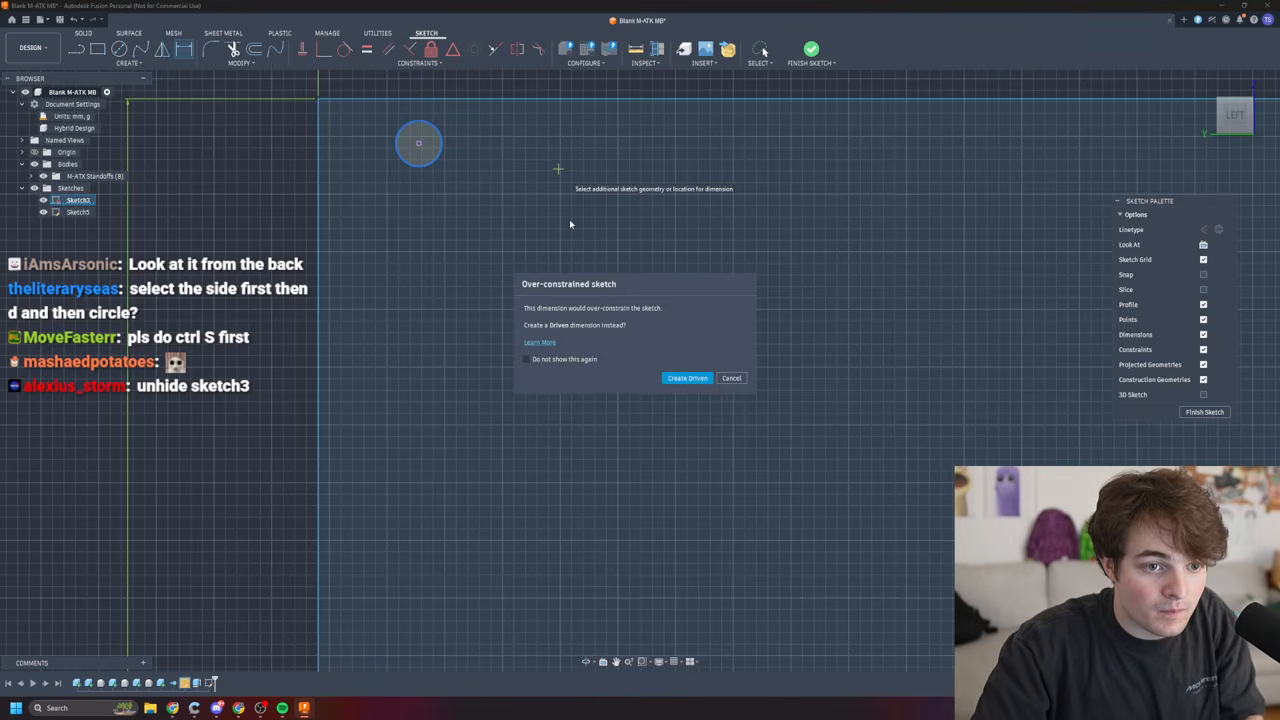
{"action": "left_click", "coordinate": [731, 378]}
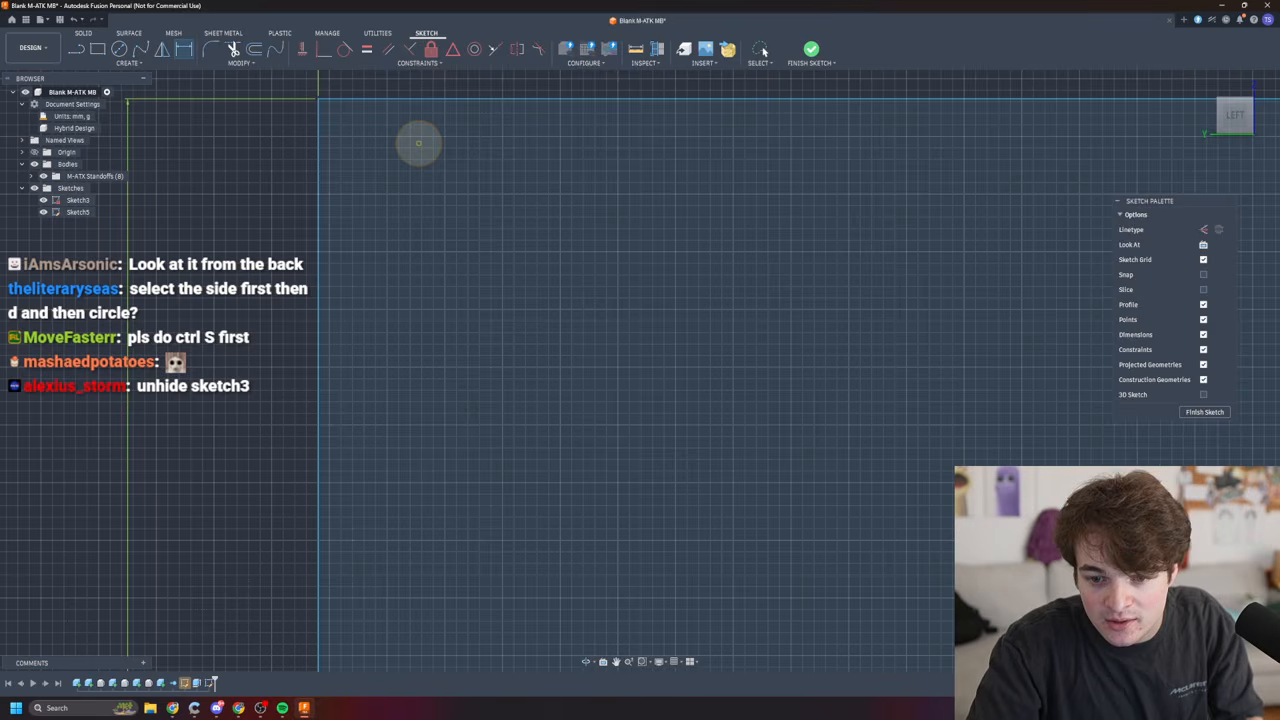
- Dimension the board rectangle's upper edge 5 mm from the centre of the upper-left corner standoff circle
{"action": "scroll", "coordinate": [742, 442], "scroll_direction": "up", "scroll_amount": 1}
{"action": "middle_click_drag", "start_coordinate": [778, 362], "coordinate": [742, 240], "text": "shift"}
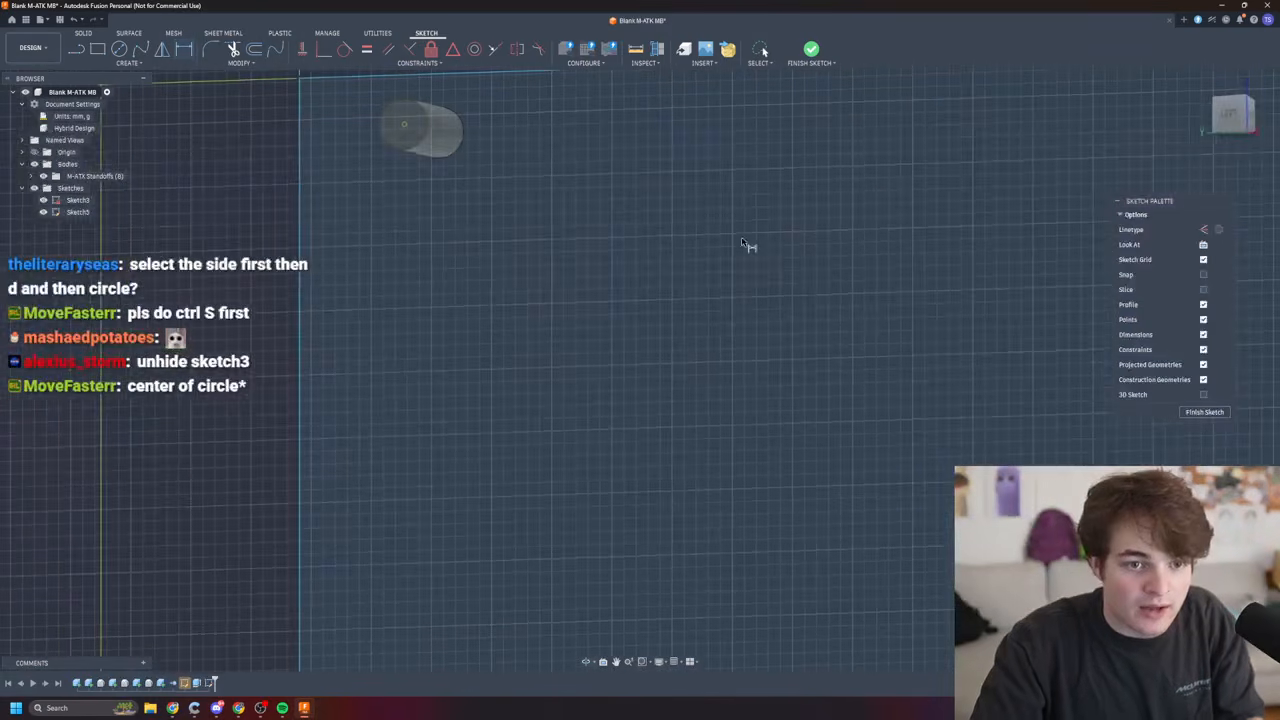
{"action": "left_click", "coordinate": [1230, 116]}
{"action": "mouse_move", "coordinate": [610, 190]}
{"action": "middle_mouse_down"}
{"action": "mouse_move", "coordinate": [603, 366]}
{"action": "mouse_move", "coordinate": [626, 420]}
{"action": "mouse_move", "coordinate": [669, 420]}
{"action": "middle_mouse_up"}
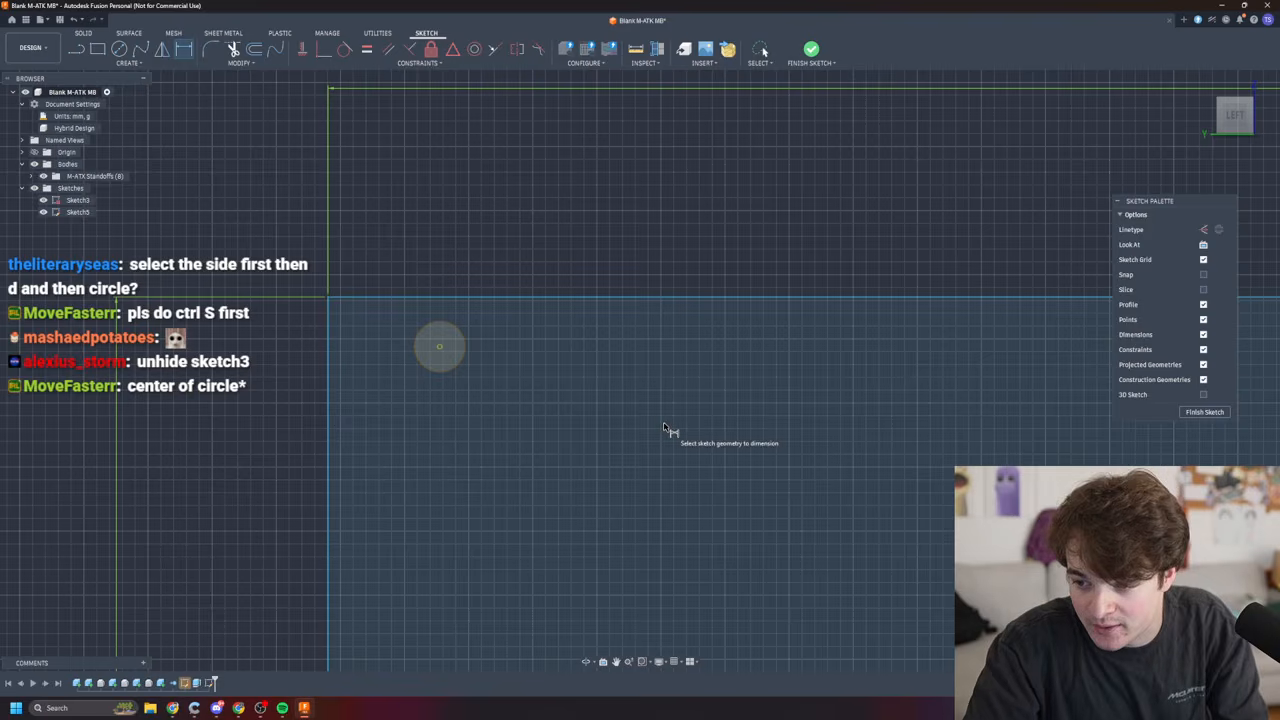
{"action": "scroll", "coordinate": [437, 348], "scroll_direction": "up", "scroll_amount": 1}
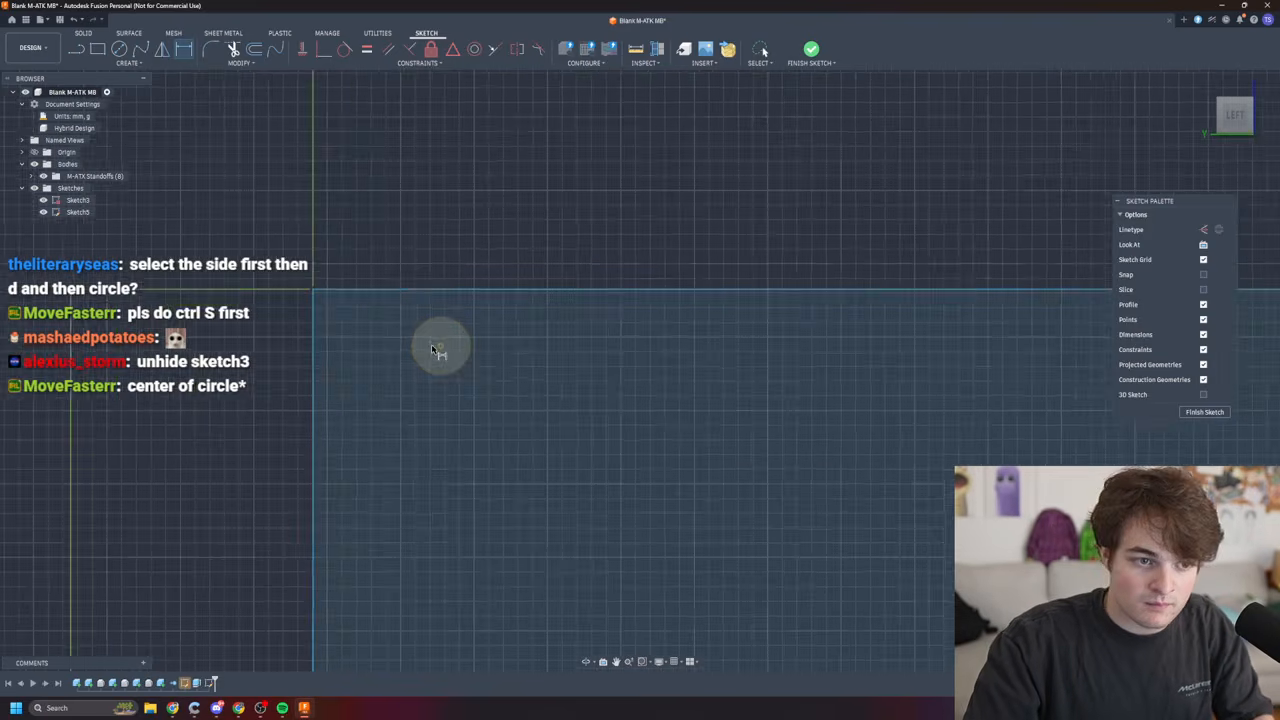
{"action": "scroll", "coordinate": [437, 350], "scroll_direction": "up", "scroll_amount": 5}
{"action": "scroll", "coordinate": [437, 363], "scroll_direction": "up", "scroll_amount": 5}
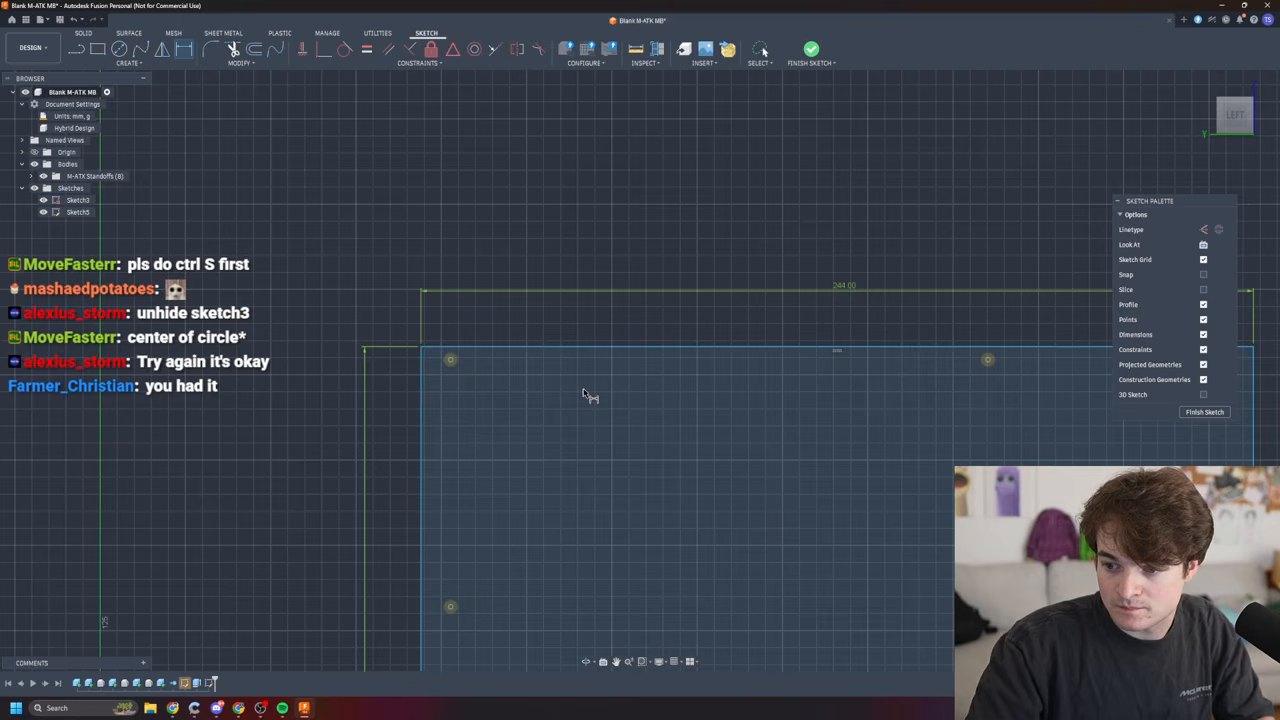
{"action": "scroll", "coordinate": [443, 360], "scroll_direction": "up", "scroll_amount": 5}
{"action": "scroll", "coordinate": [439, 323], "scroll_direction": "up", "scroll_amount": 2}
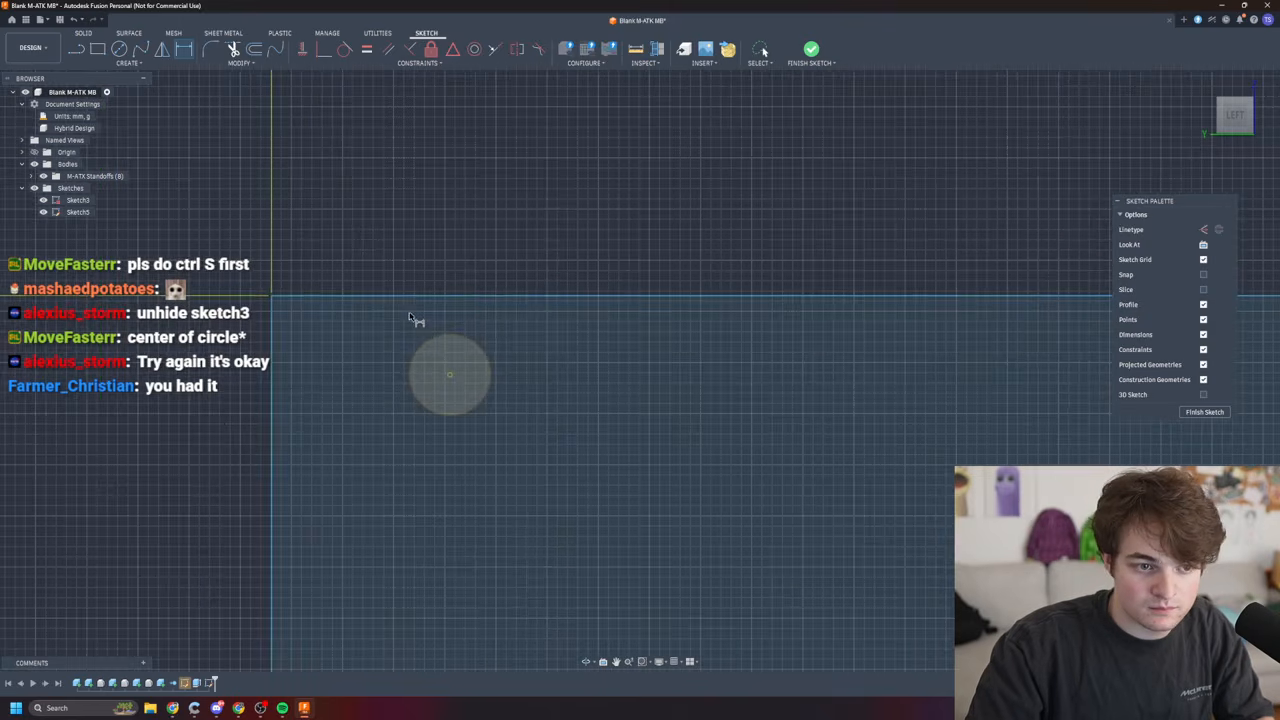
{"action": "left_click", "coordinate": [467, 297]}
{"action": "left_click", "coordinate": [481, 345]}
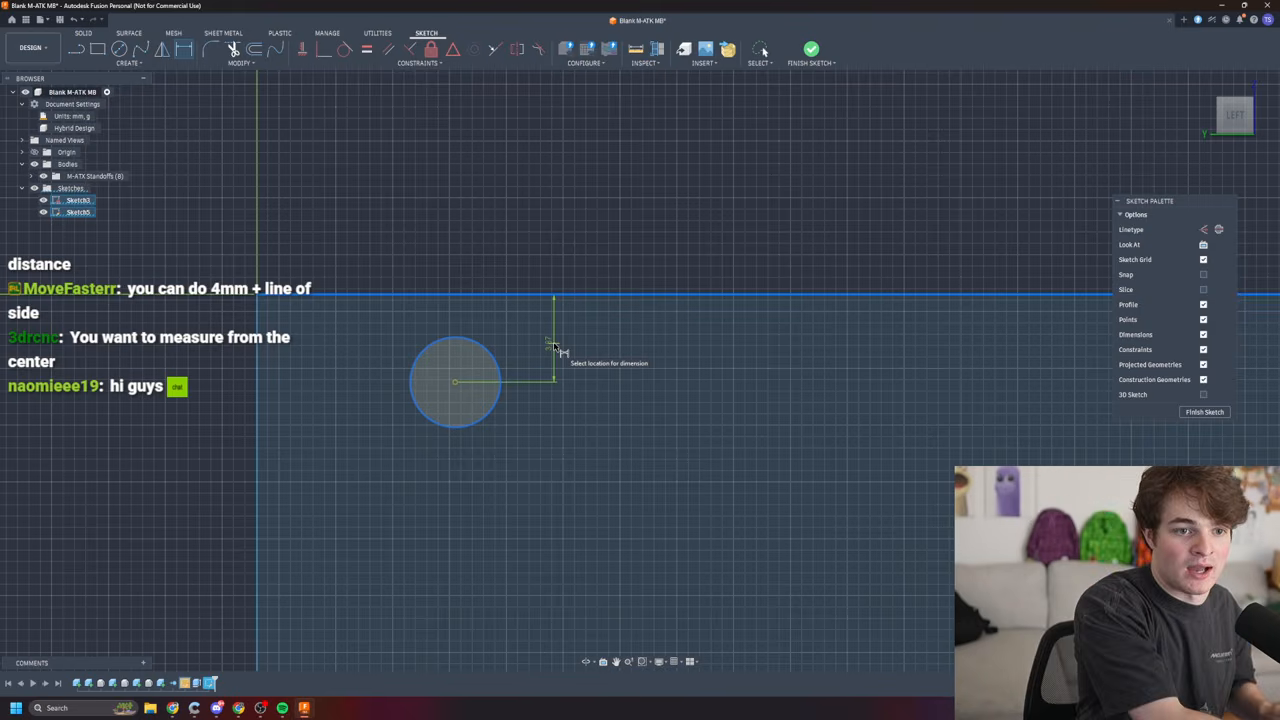
{"action": "left_click", "coordinate": [538, 336]}
{"action": "type", "text": "5"}
{"action": "key", "text": "Return"}
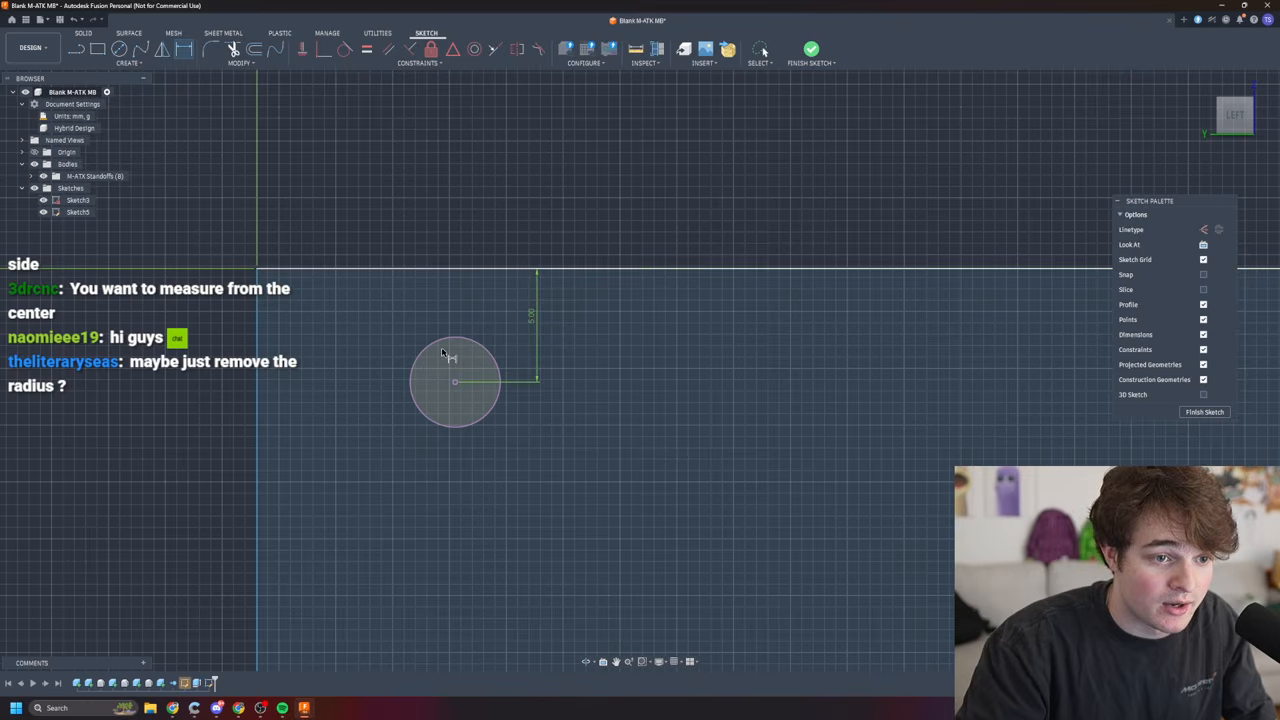
- Dimension the board rectangle's left edge 5 mm from the centre of the same corner standoff circle
{"action": "left_click", "coordinate": [258, 397]}
{"action": "left_click", "coordinate": [413, 390]}
{"action": "left_click", "coordinate": [320, 393]}
{"action": "type", "text": "5"}
{"action": "key", "text": "Return"}
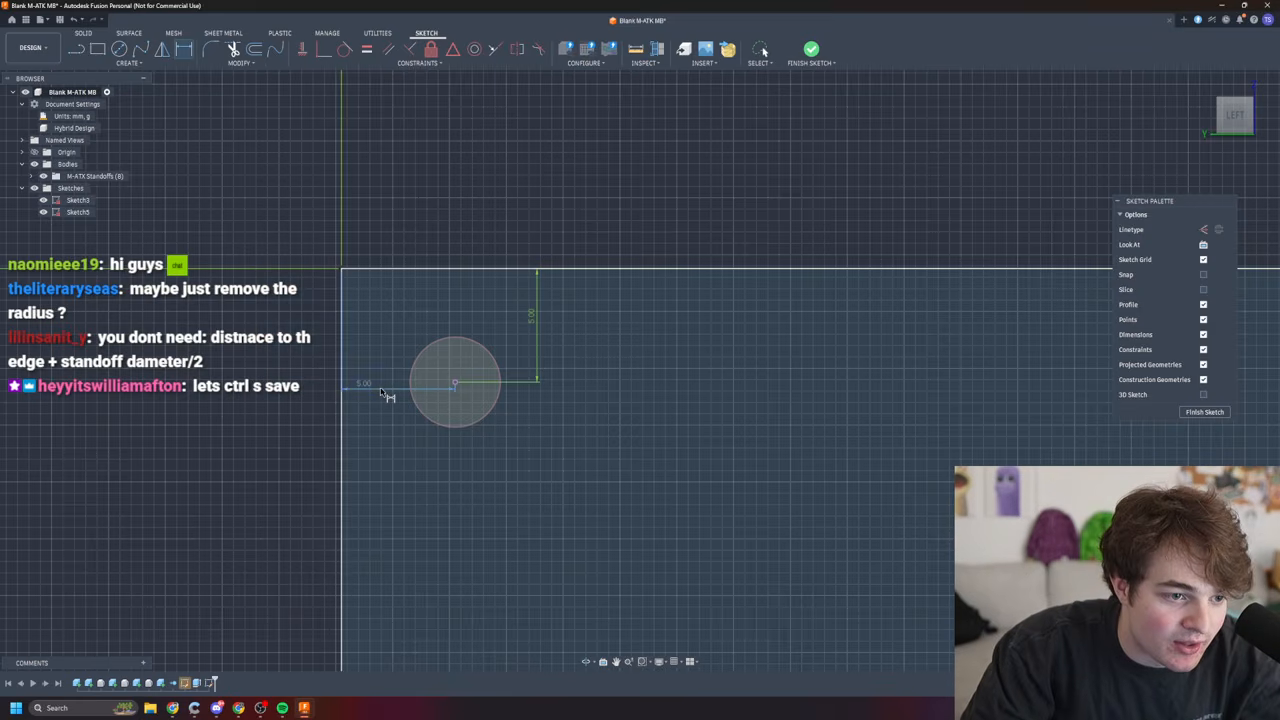
- Reposition both 5 mm dimensions of the corner standoff so they sit outside the board rectangle
{"action": "left_click_drag", "start_coordinate": [383, 396], "coordinate": [437, 168]}
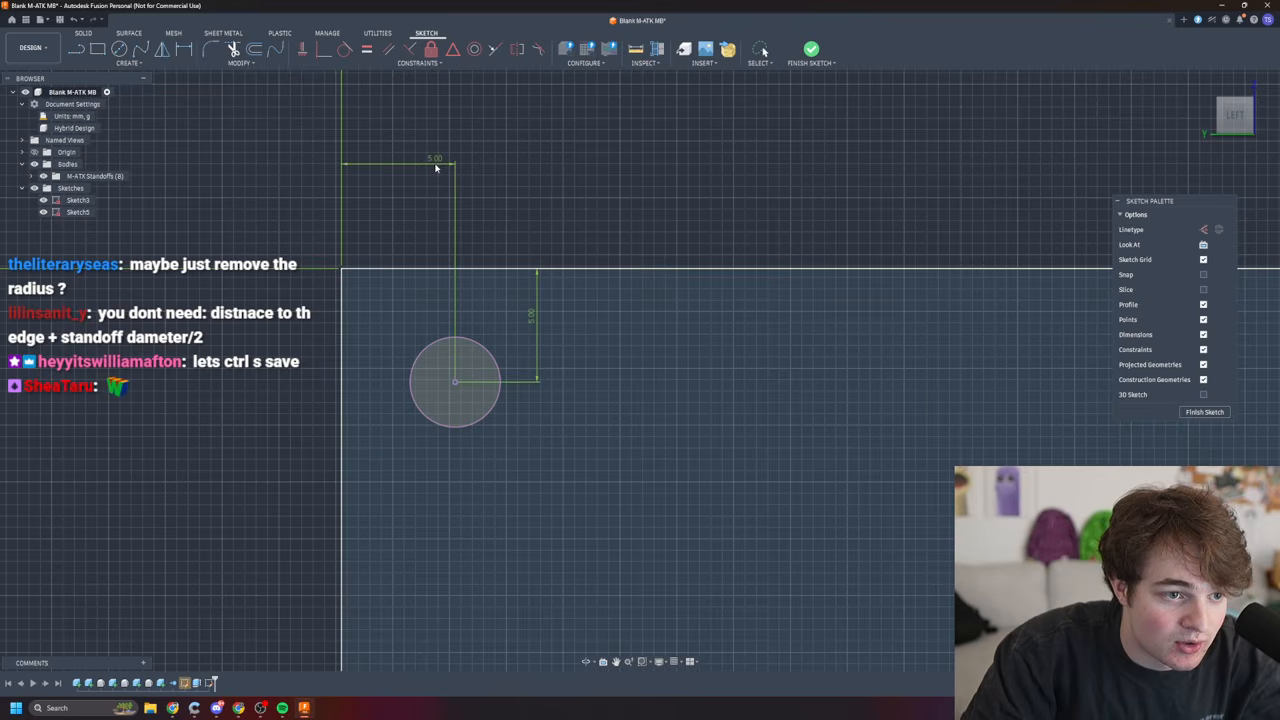
{"action": "key", "text": "d"}
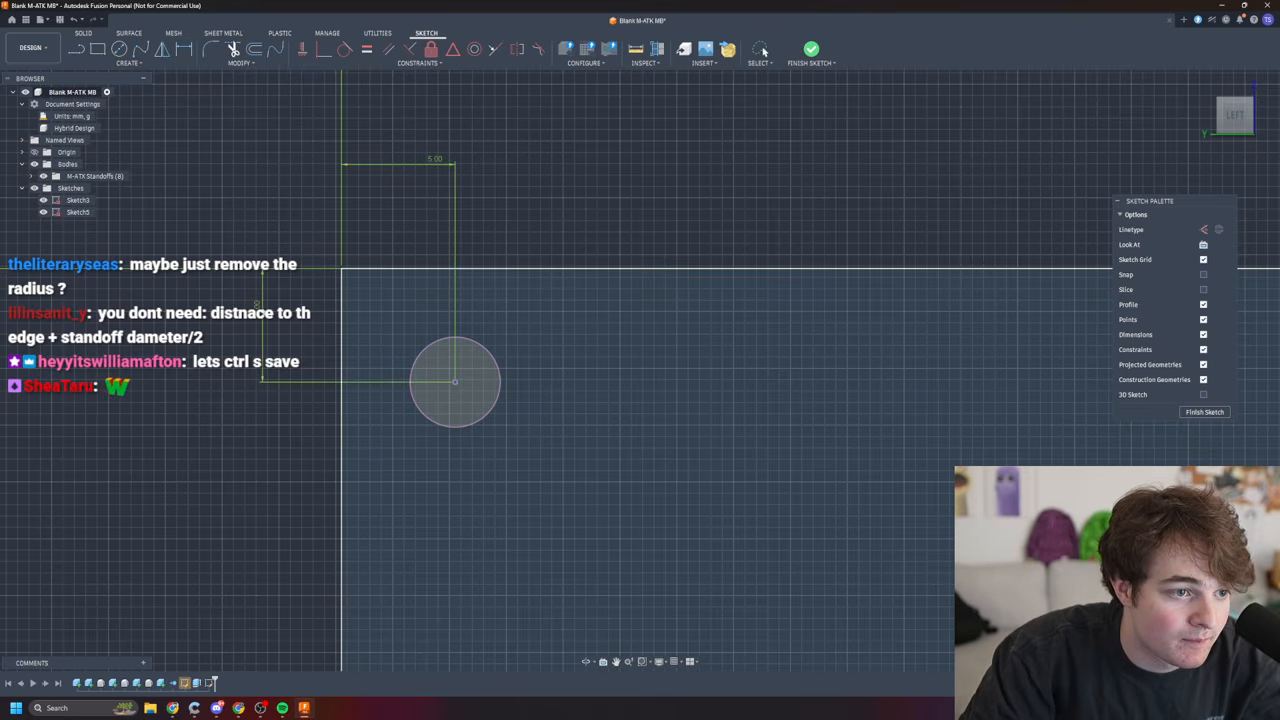
{"action": "left_click", "coordinate": [240, 312]}
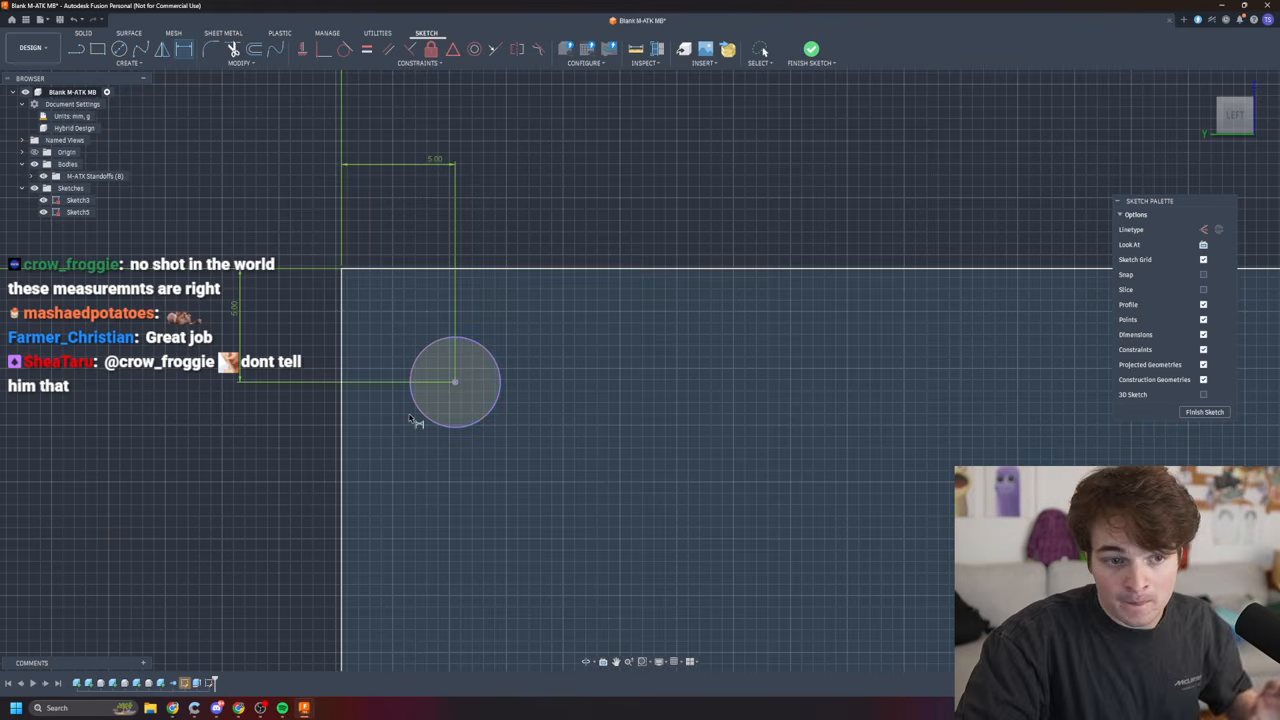
- Examine the corner standoff offsets and how the whole board rectangle sits around all eight standoff circles
{"action": "scroll", "coordinate": [584, 440], "scroll_direction": "up", "scroll_amount": 2}
{"action": "scroll", "coordinate": [591, 448], "scroll_direction": "down", "scroll_amount": 3}
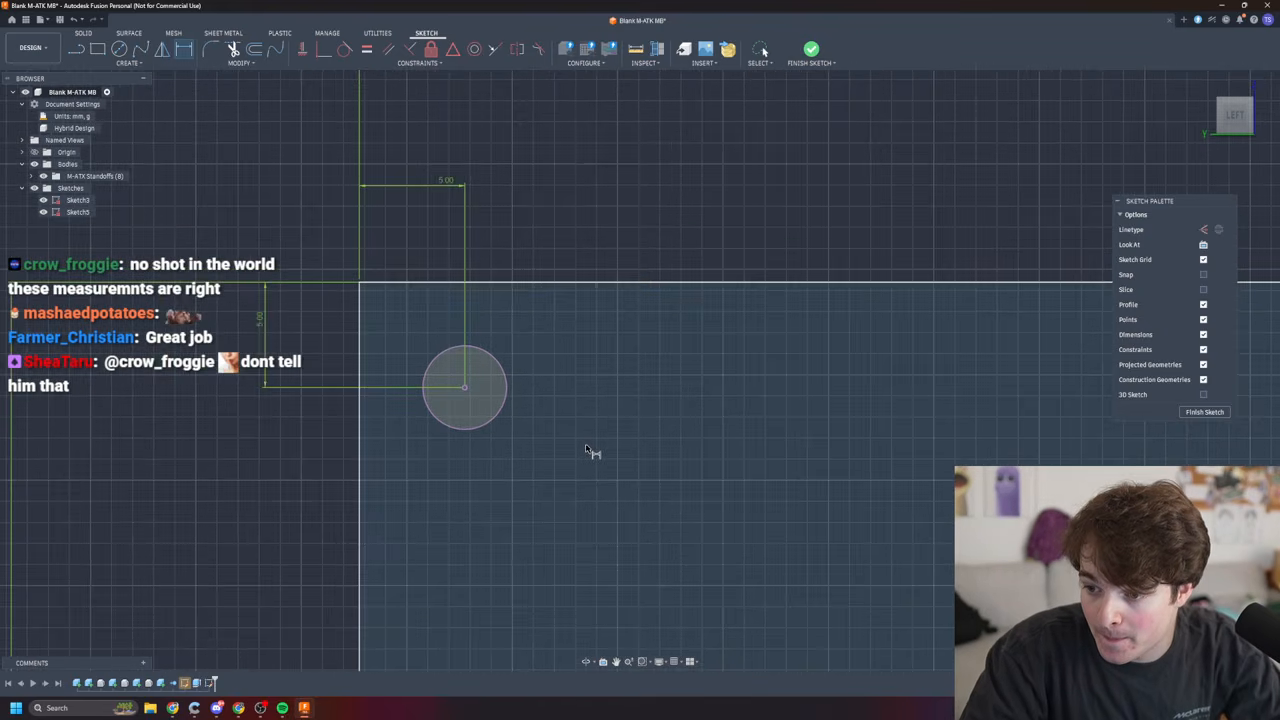
{"action": "scroll", "coordinate": [586, 462], "scroll_direction": "down", "scroll_amount": 2}
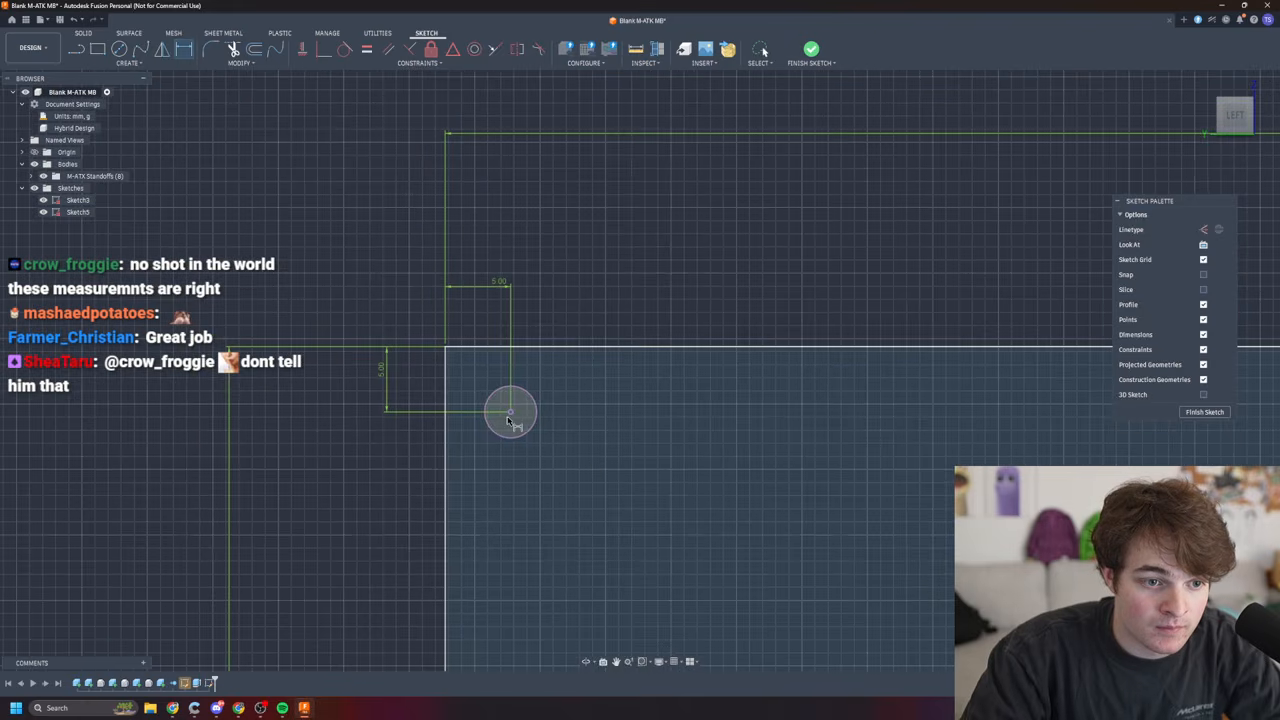
{"action": "scroll", "coordinate": [518, 418], "scroll_direction": "up", "scroll_amount": 3}
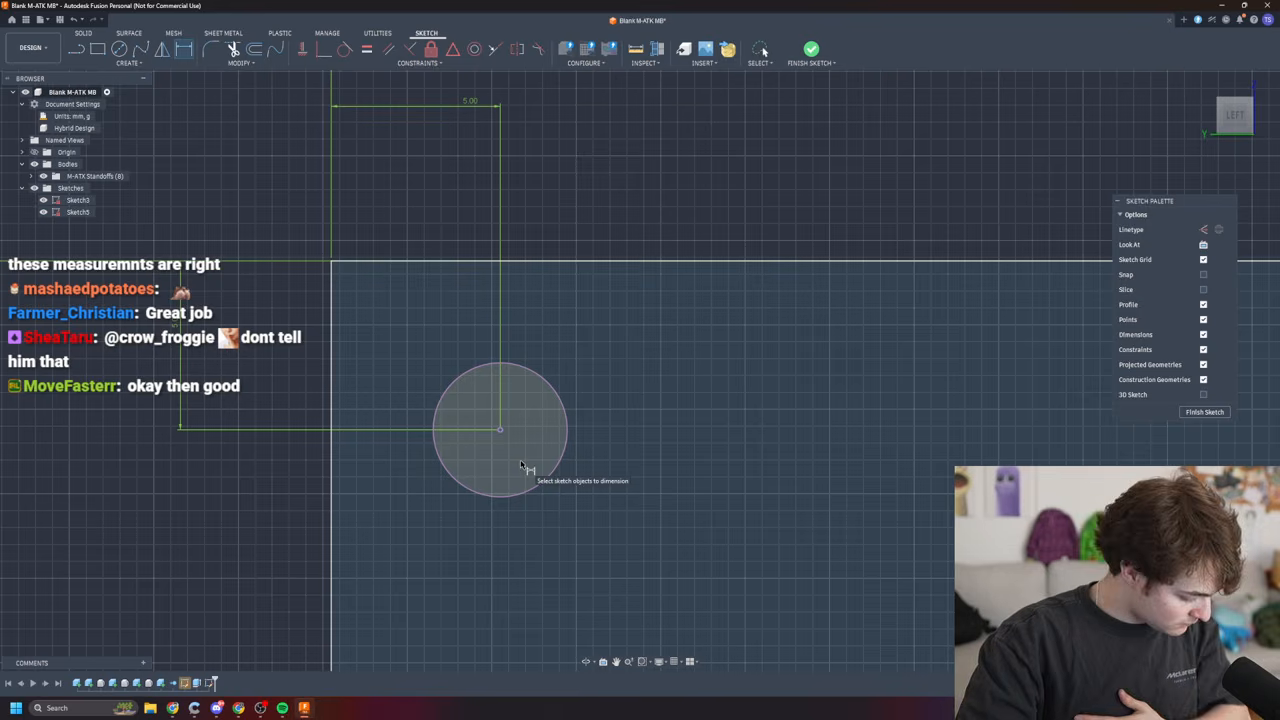
{"action": "scroll", "coordinate": [568, 457], "scroll_direction": "down", "scroll_amount": 10}
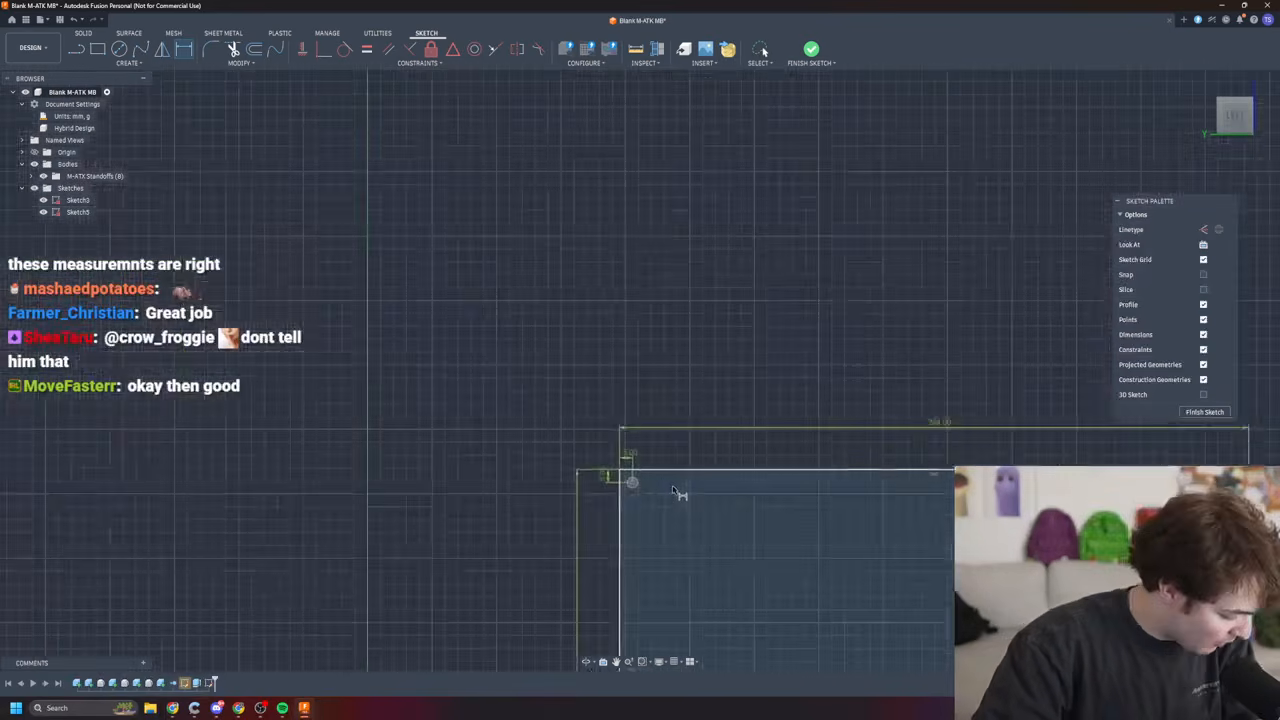
{"action": "scroll", "coordinate": [825, 450], "scroll_direction": "up", "scroll_amount": 2}
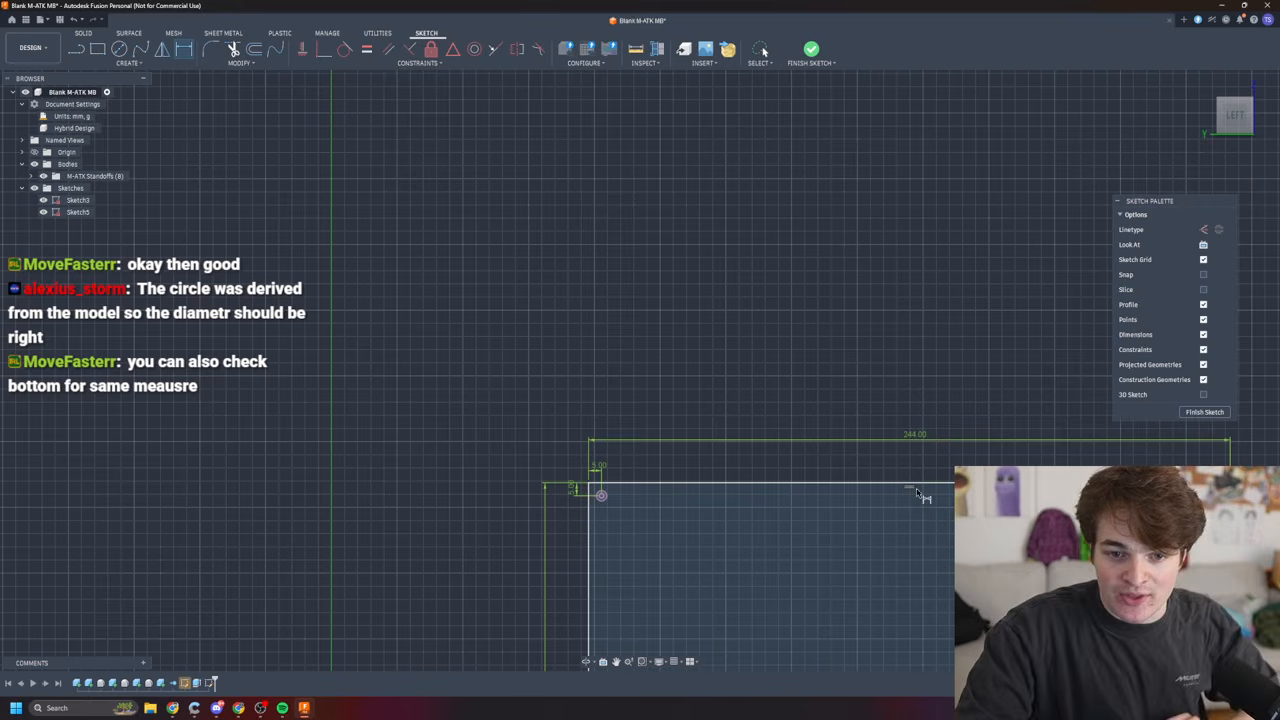
{"action": "middle_click_drag", "start_coordinate": [915, 462], "coordinate": [883, 352], "text": "shift"}
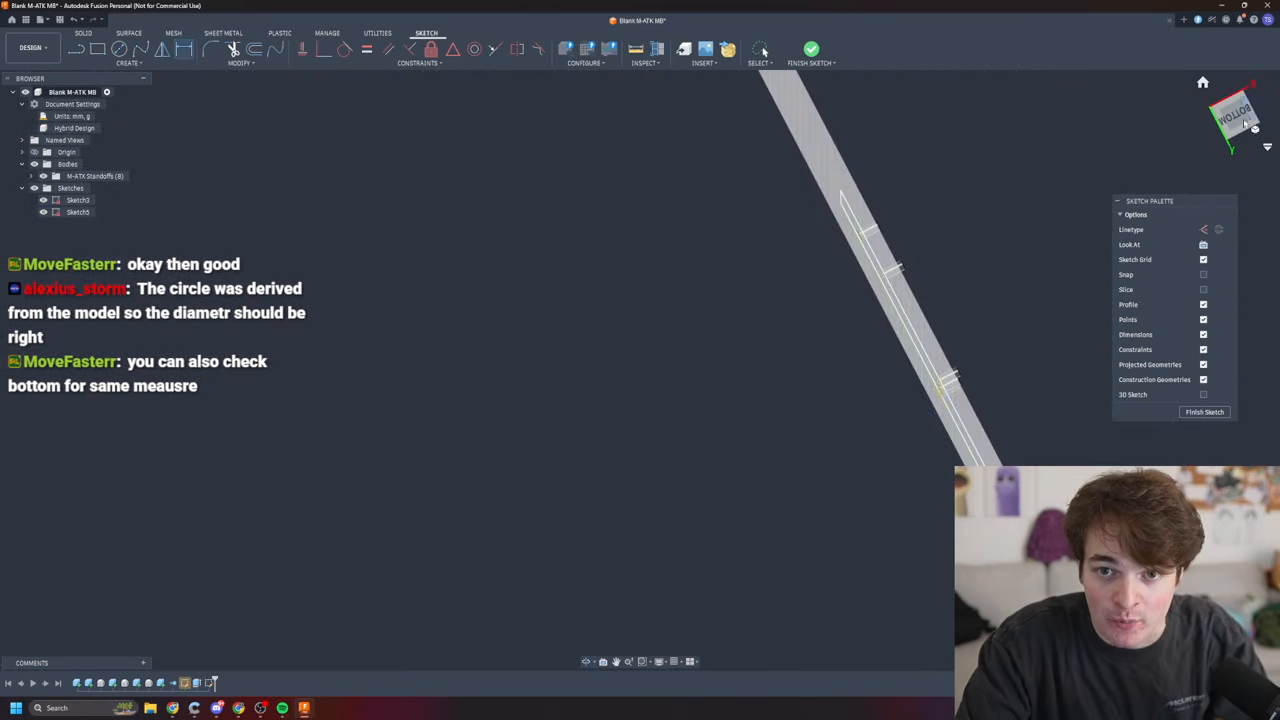
{"action": "middle_click_drag", "start_coordinate": [997, 352], "coordinate": [800, 368], "text": "shift"}
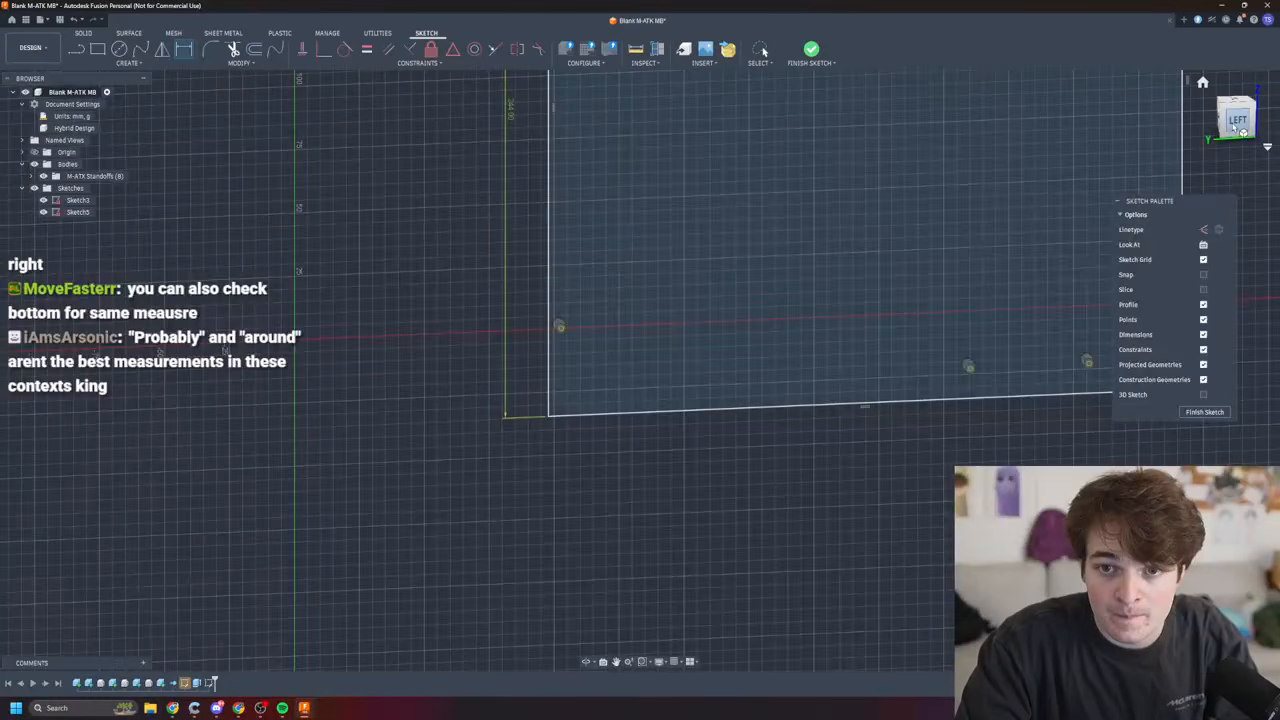
{"action": "left_click", "coordinate": [1237, 120]}
{"action": "mouse_move", "coordinate": [838, 270]}
{"action": "middle_mouse_down"}
{"action": "mouse_move", "coordinate": [790, 420]}
{"action": "mouse_move", "coordinate": [815, 380]}
{"action": "mouse_move", "coordinate": [791, 518]}
{"action": "mouse_move", "coordinate": [854, 427]}
{"action": "mouse_move", "coordinate": [845, 419]}
{"action": "middle_mouse_up"}
{"action": "key", "text": "d"}
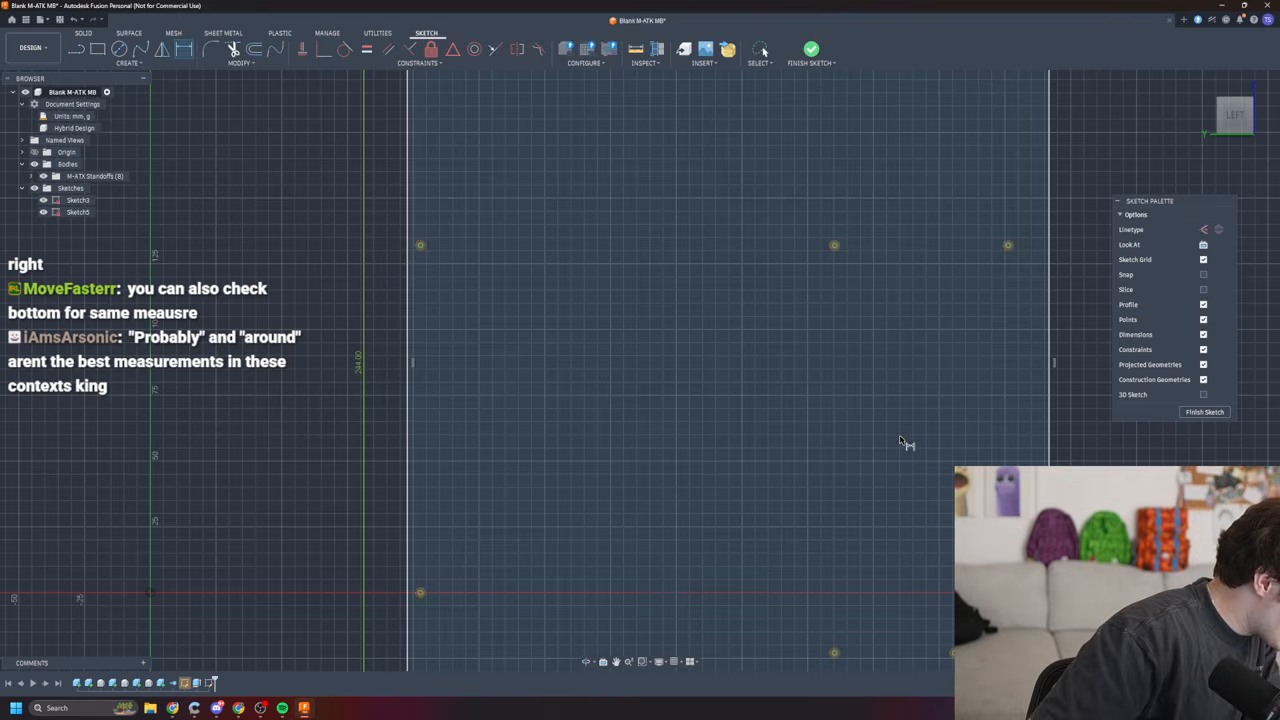
{"action": "scroll", "coordinate": [828, 455], "scroll_direction": "down", "scroll_amount": 3}
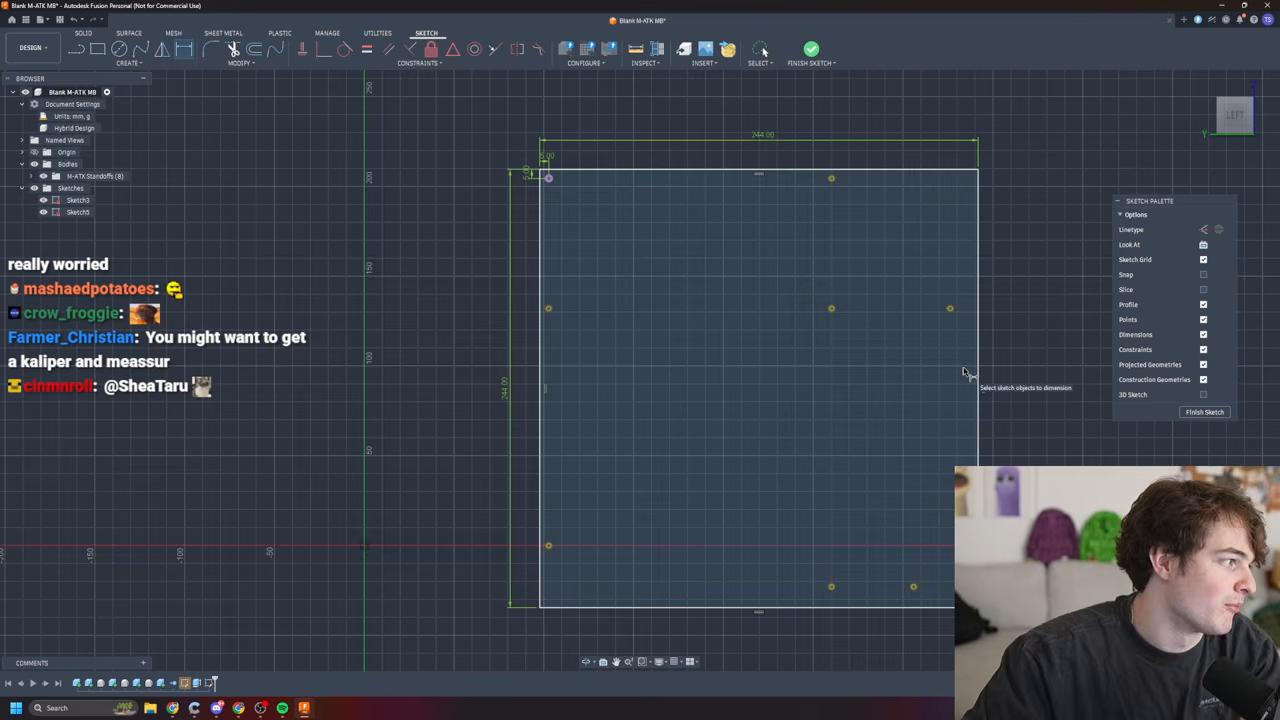
{"action": "scroll", "coordinate": [631, 393], "scroll_direction": "down", "scroll_amount": 2}
{"action": "scroll", "coordinate": [631, 393], "scroll_direction": "up", "scroll_amount": 6}
{"action": "scroll", "coordinate": [800, 391], "scroll_direction": "down", "scroll_amount": 4}
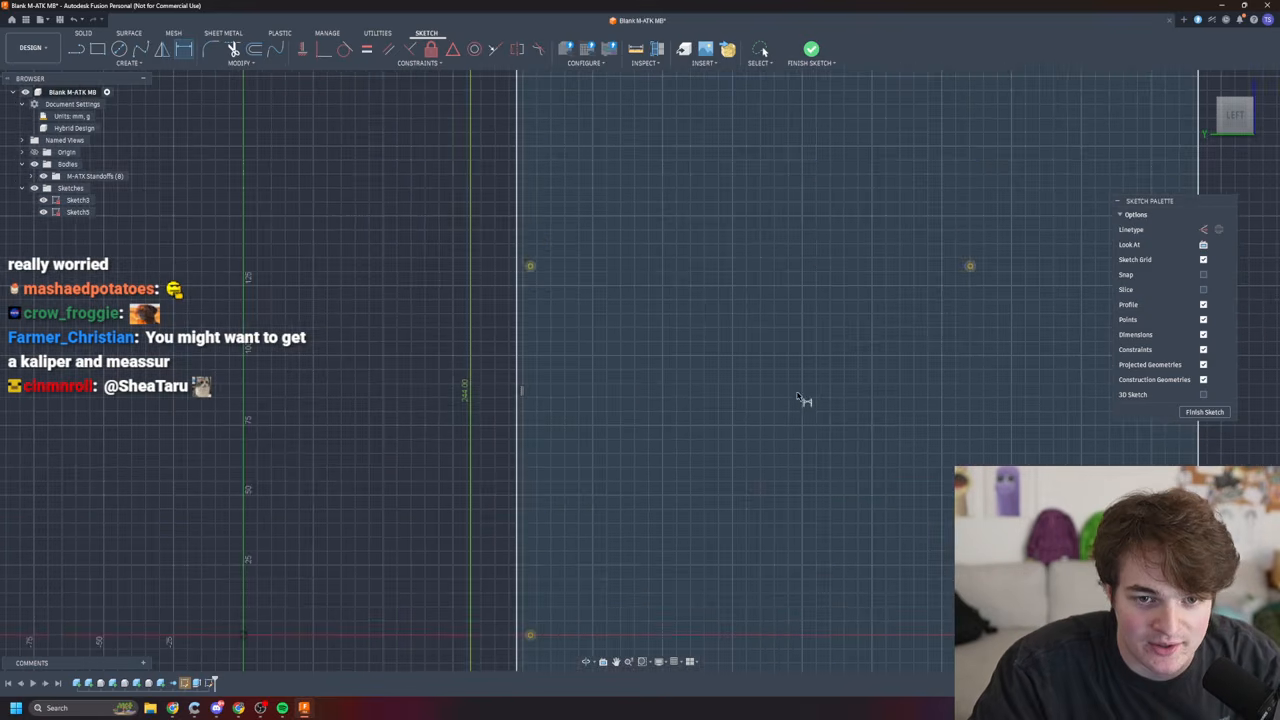
{"action": "scroll", "coordinate": [824, 395], "scroll_direction": "up", "scroll_amount": 1}
{"action": "middle_click_drag", "start_coordinate": [1004, 399], "coordinate": [815, 395]}
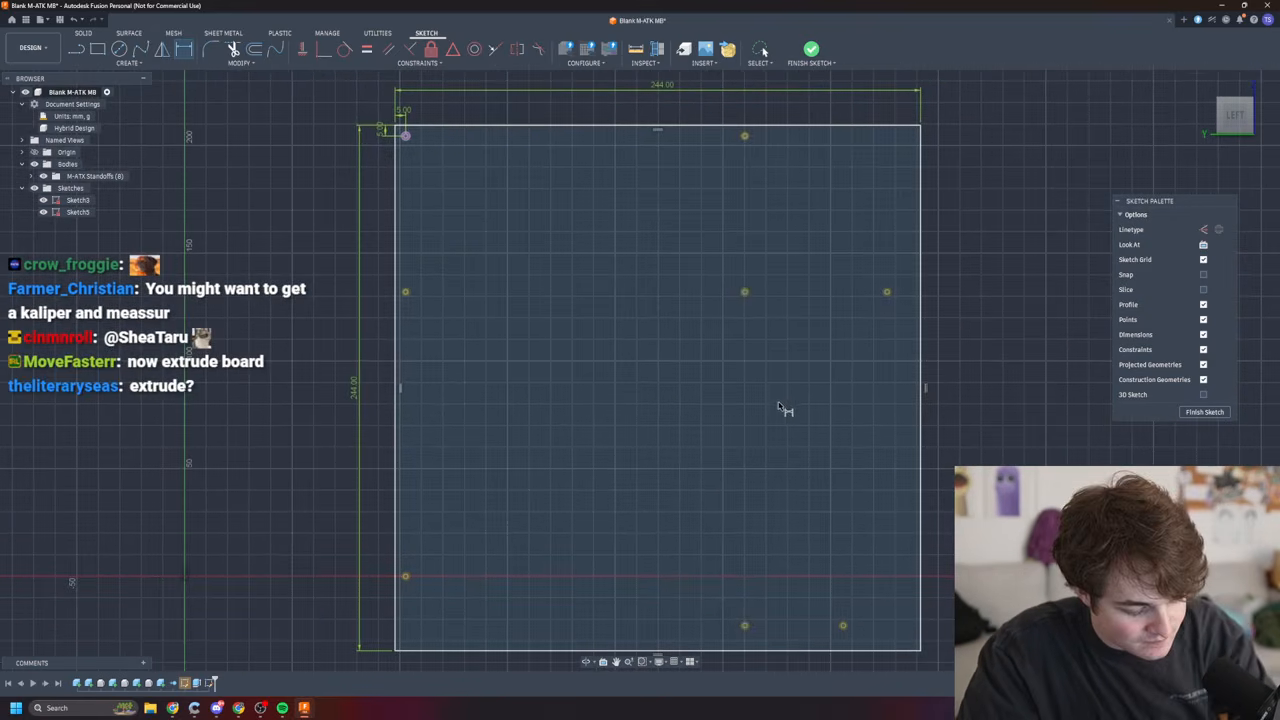
{"action": "mouse_move", "coordinate": [729, 385]}
{"action": "middle_mouse_down"}
{"action": "mouse_move", "coordinate": [649, 310]}
{"action": "mouse_move", "coordinate": [772, 410]}
{"action": "mouse_move", "coordinate": [782, 387]}
{"action": "middle_mouse_up"}
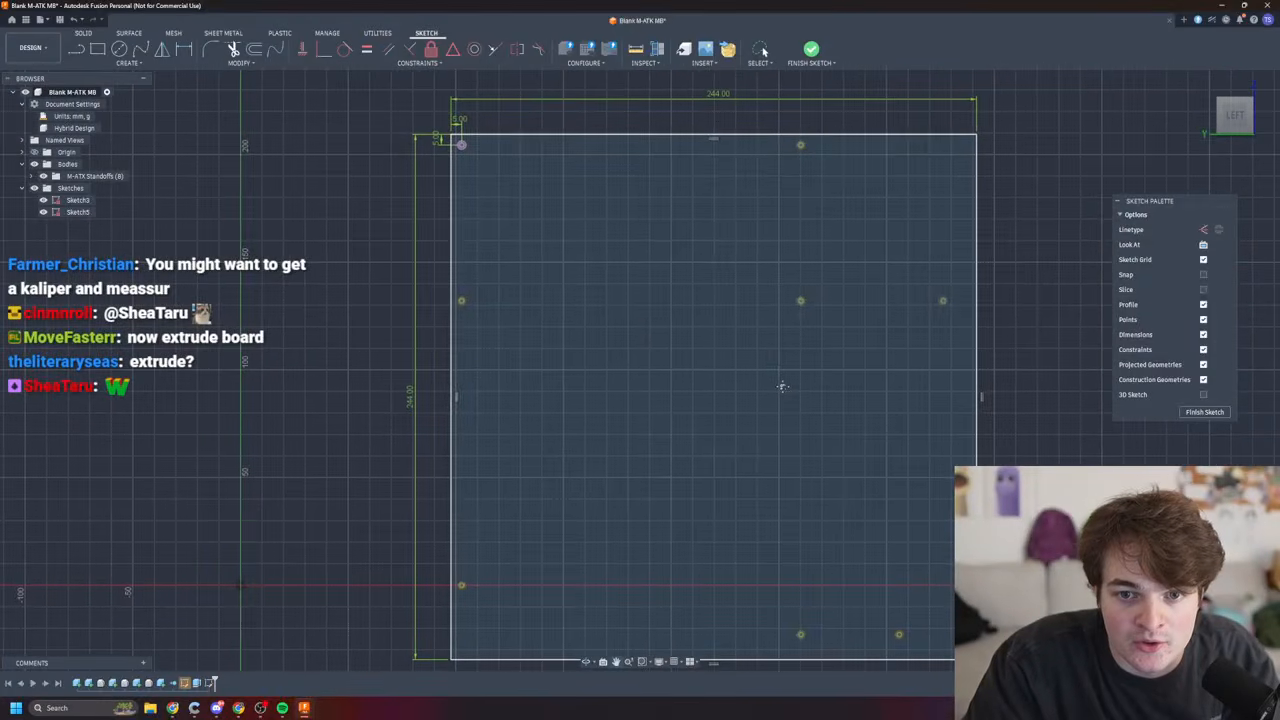
- Finish the sketch and extrude the board rectangle together with the Sketch3 standoff circles by 1 mm
{"action": "left_click", "coordinate": [1203, 412]}
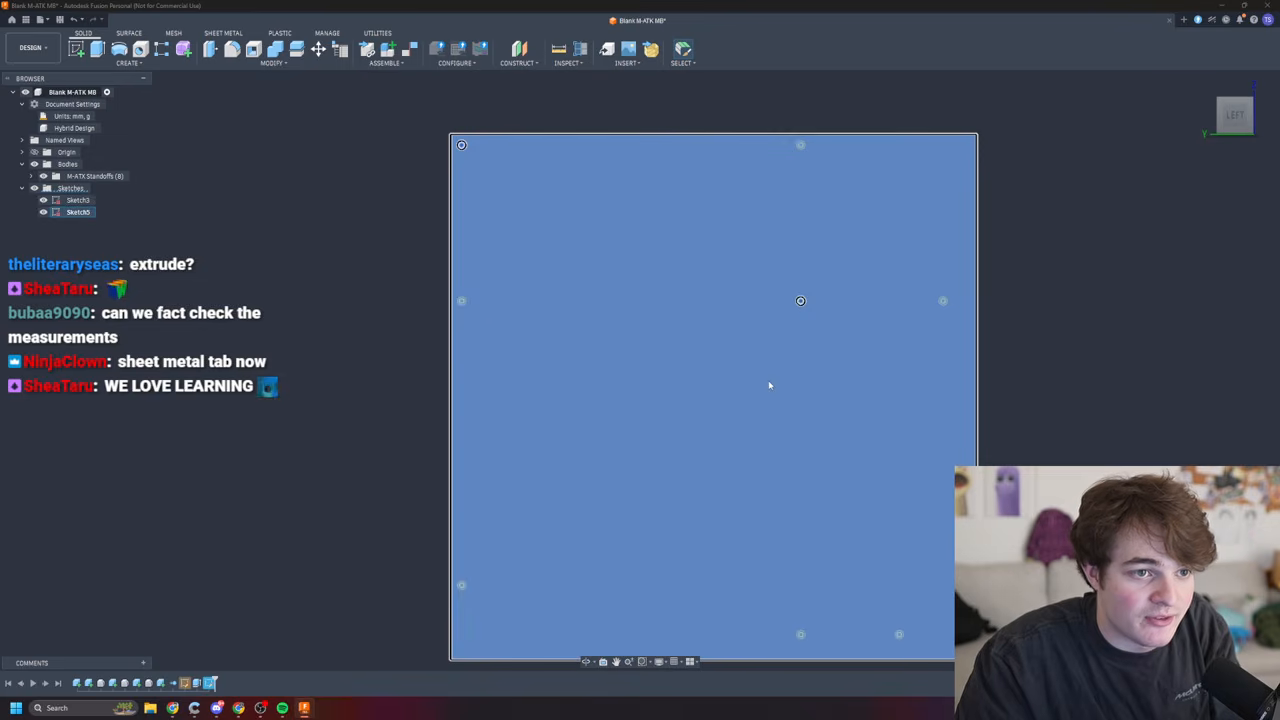
{"action": "left_click", "coordinate": [766, 380]}
{"action": "key", "text": "e"}
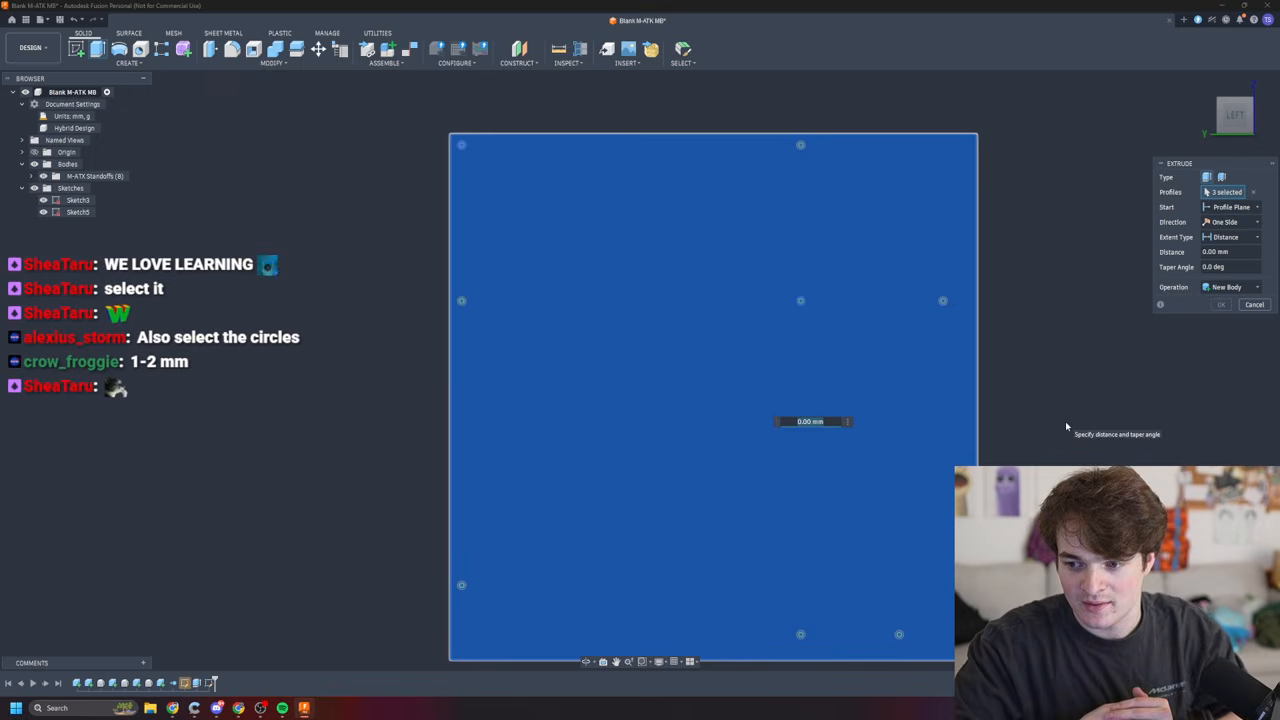
{"action": "left_click", "coordinate": [77, 200]}
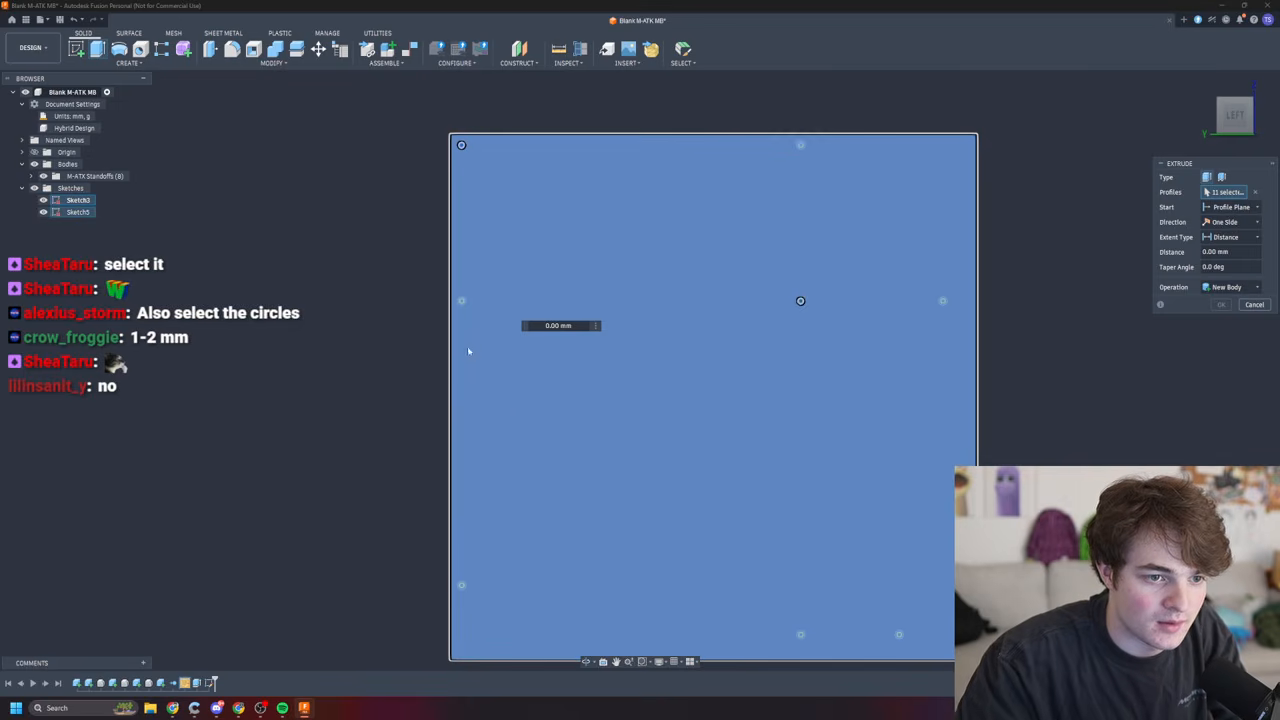
{"action": "scroll", "coordinate": [462, 344], "scroll_direction": "down", "scroll_amount": 1}
{"action": "middle_click_drag", "start_coordinate": [360, 368], "coordinate": [725, 313], "text": "shift"}
{"action": "scroll", "coordinate": [679, 343], "scroll_direction": "up", "scroll_amount": 3}
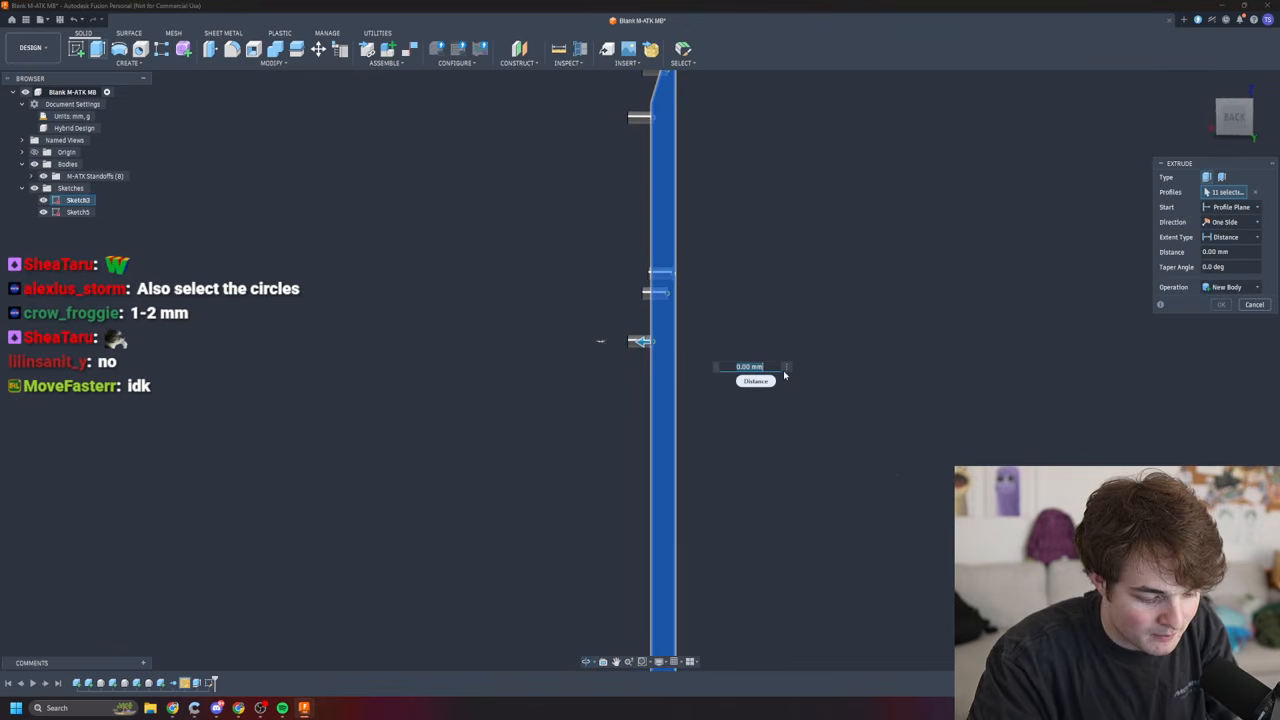
{"action": "type", "text": "1"}
{"action": "middle_click_drag", "start_coordinate": [739, 318], "coordinate": [777, 302], "text": "shift"}
{"action": "key", "text": "Return"}
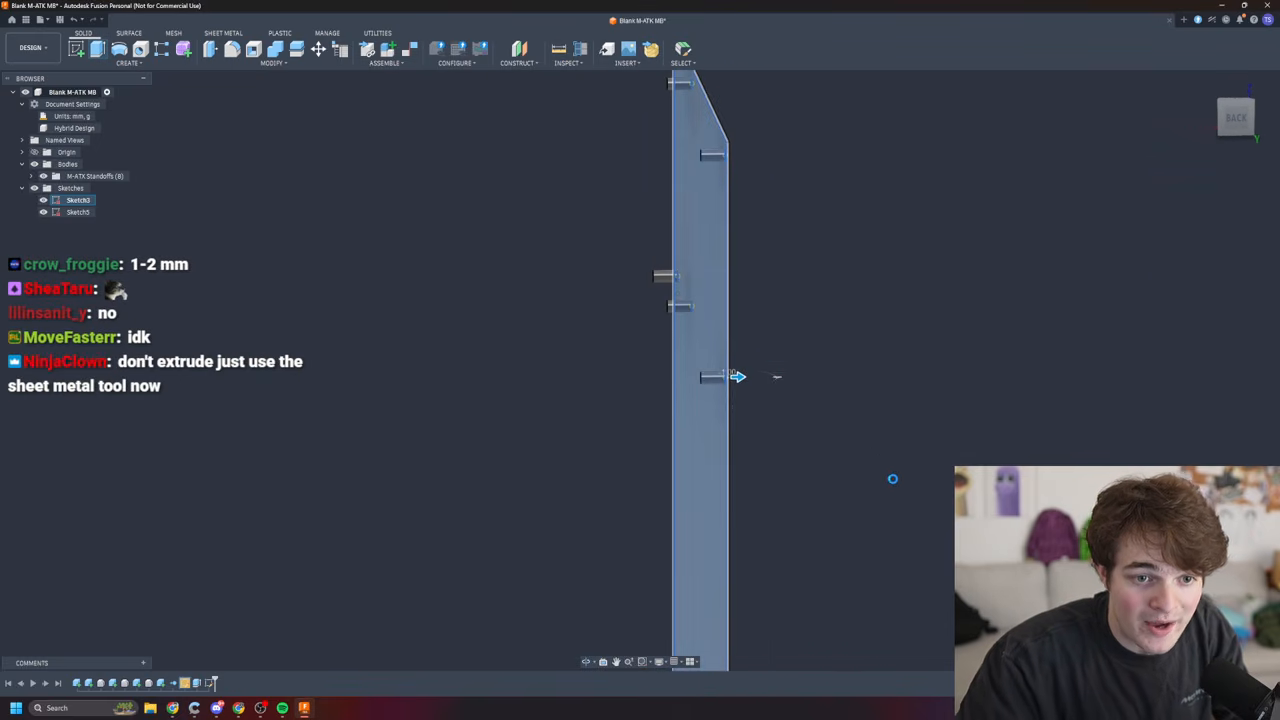
- Hide and reshow Body1 in the M-ATX Standoffs group to check which geometry belongs to it
{"action": "middle_click_drag", "start_coordinate": [777, 302], "coordinate": [403, 326], "text": "shift"}
{"action": "left_click", "coordinate": [1240, 117]}
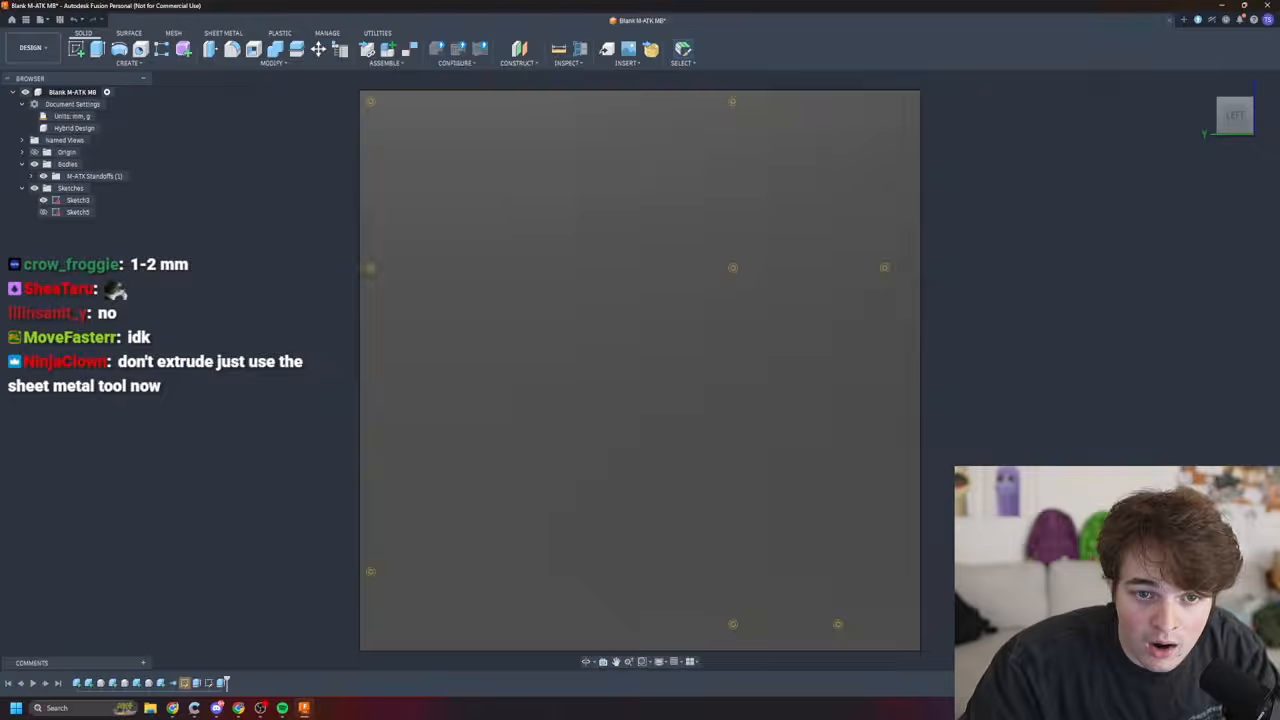
{"action": "middle_click_drag", "start_coordinate": [560, 370], "coordinate": [805, 372], "text": "shift"}
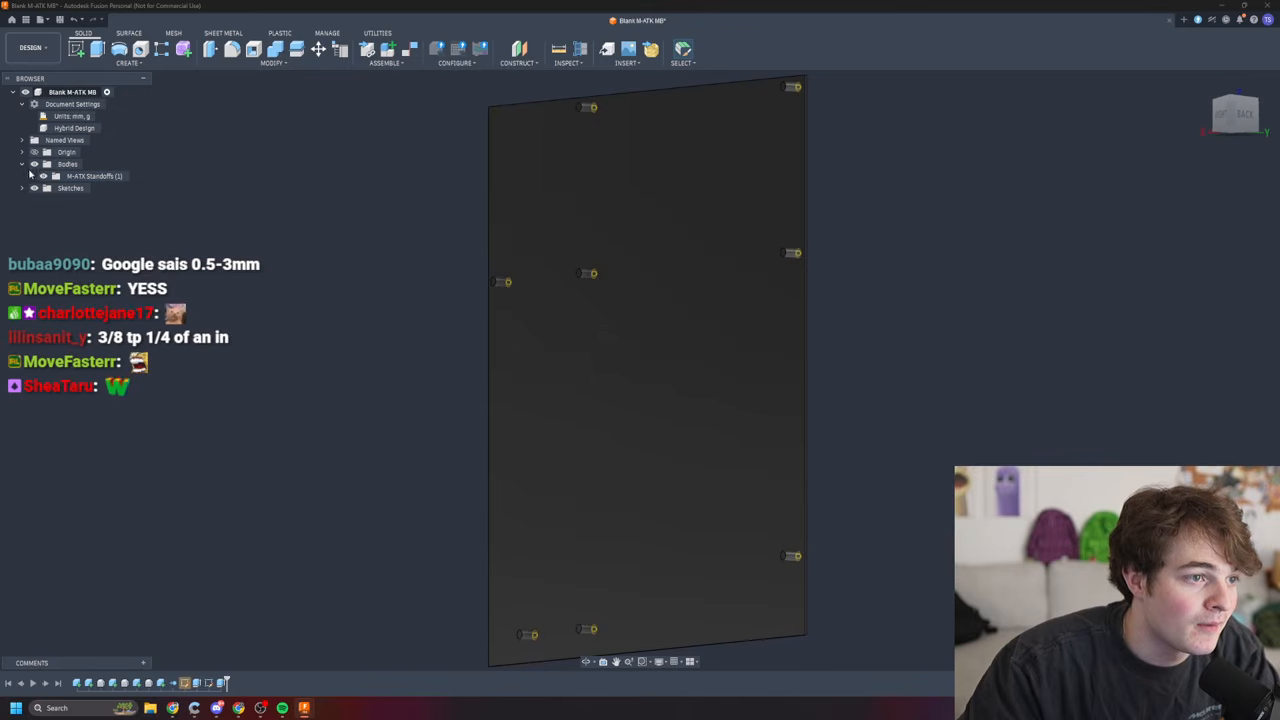
{"action": "left_click", "coordinate": [32, 176]}
{"action": "left_click", "coordinate": [54, 188]}
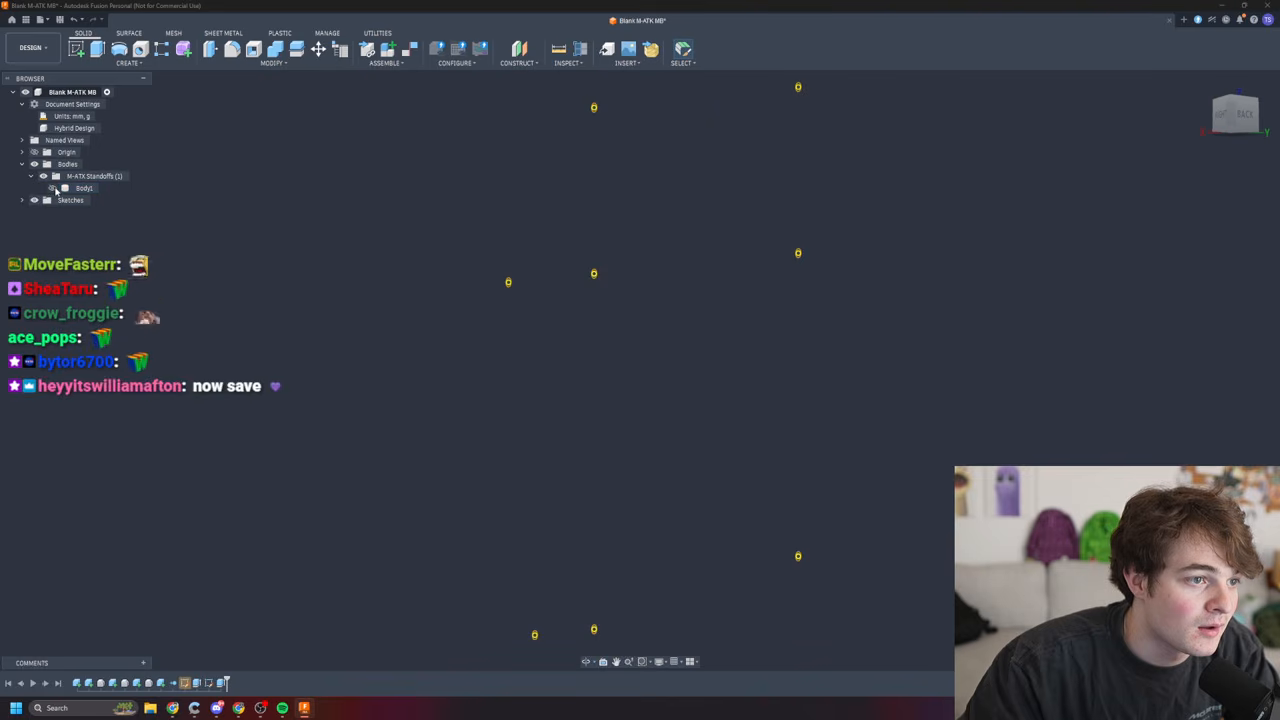
{"action": "left_click", "coordinate": [54, 188]}
{"action": "left_click", "coordinate": [54, 188]}
{"action": "left_click", "coordinate": [54, 188]}
{"action": "left_click", "coordinate": [31, 176]}
{"action": "left_click", "coordinate": [23, 165]}
{"action": "left_click", "coordinate": [23, 165]}
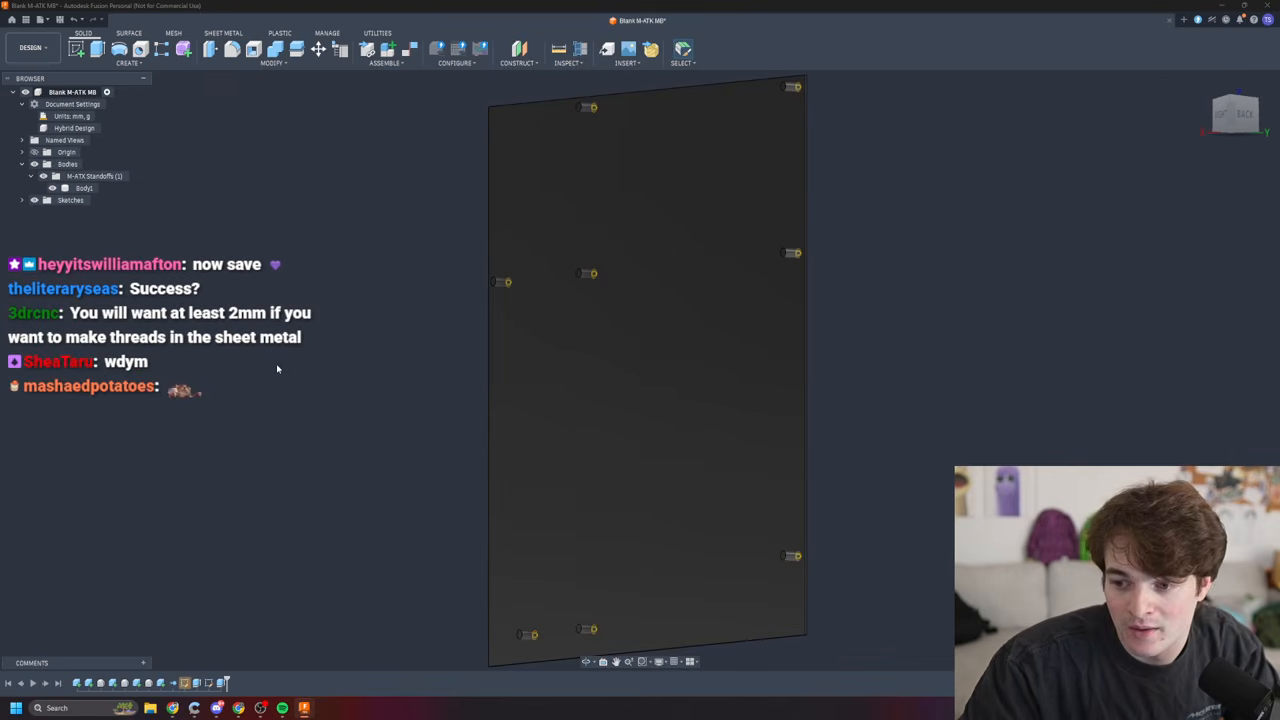
- Examine the extruded board from both faces and edge-on to check which side the standoffs are on
{"action": "mouse_move", "coordinate": [877, 448]}
{"action": "middle_mouse_down", "text": "shift"}
{"action": "mouse_move", "coordinate": [920, 422]}
{"action": "mouse_move", "coordinate": [918, 285]}
{"action": "mouse_move", "coordinate": [808, 290]}
{"action": "mouse_move", "coordinate": [877, 437]}
{"action": "middle_mouse_up", "text": "shift"}
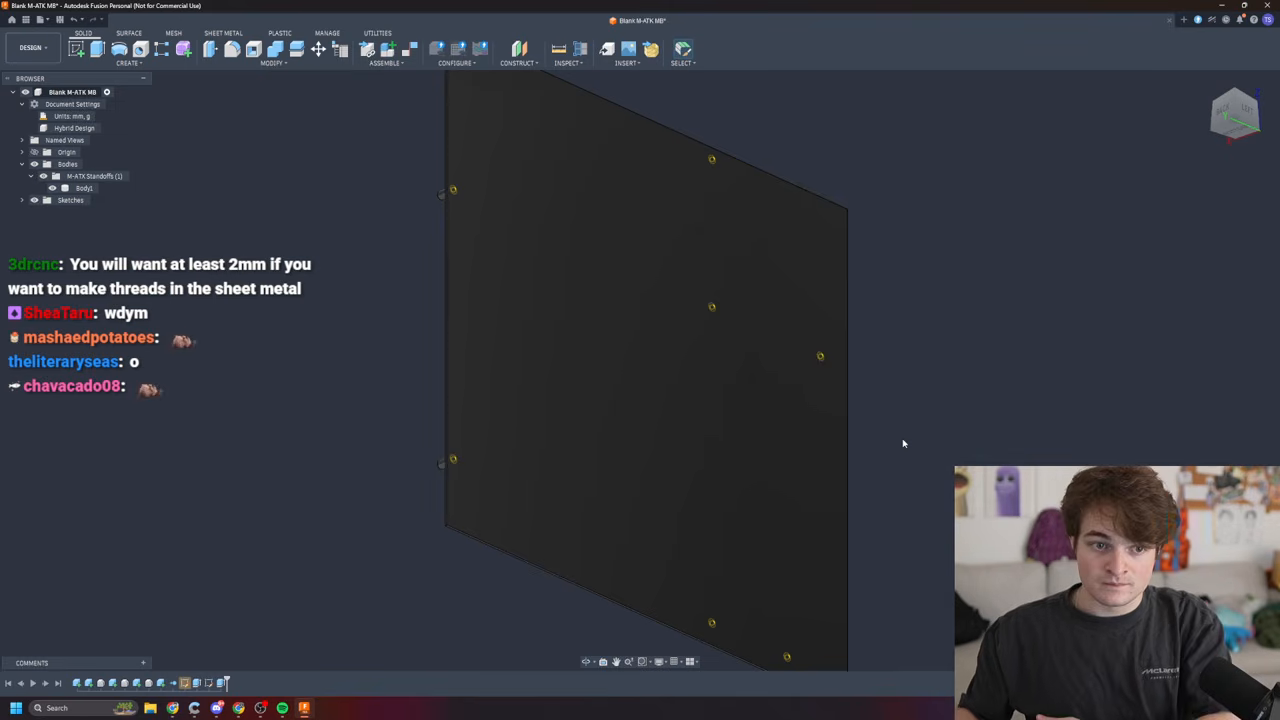
{"action": "scroll", "coordinate": [460, 445], "scroll_direction": "up", "scroll_amount": 6}
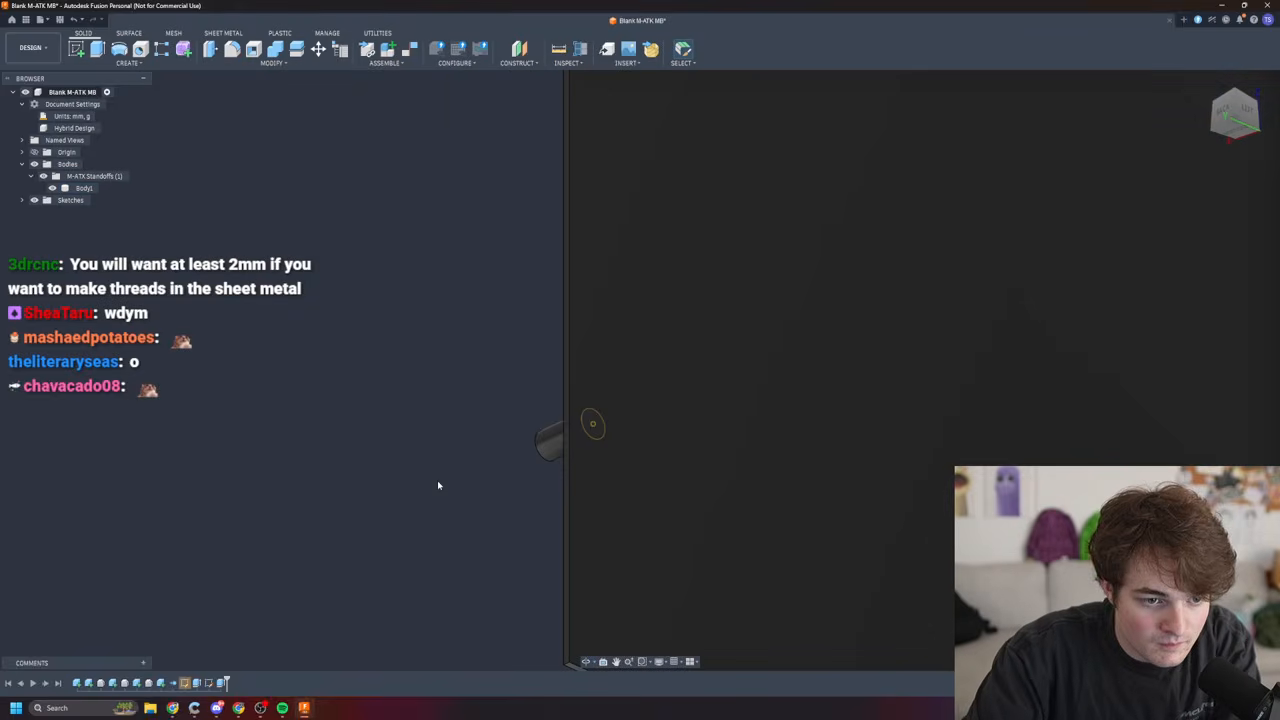
{"action": "scroll", "coordinate": [478, 459], "scroll_direction": "down", "scroll_amount": 7}
{"action": "middle_click_drag", "start_coordinate": [808, 471], "coordinate": [1040, 498], "text": "shift"}
{"action": "middle_click_drag", "start_coordinate": [668, 369], "coordinate": [946, 432], "text": "shift"}
{"action": "left_click_drag", "start_coordinate": [946, 432], "coordinate": [950, 416], "text": "shift"}
{"action": "middle_click_drag", "start_coordinate": [950, 416], "coordinate": [760, 405], "text": "shift"}
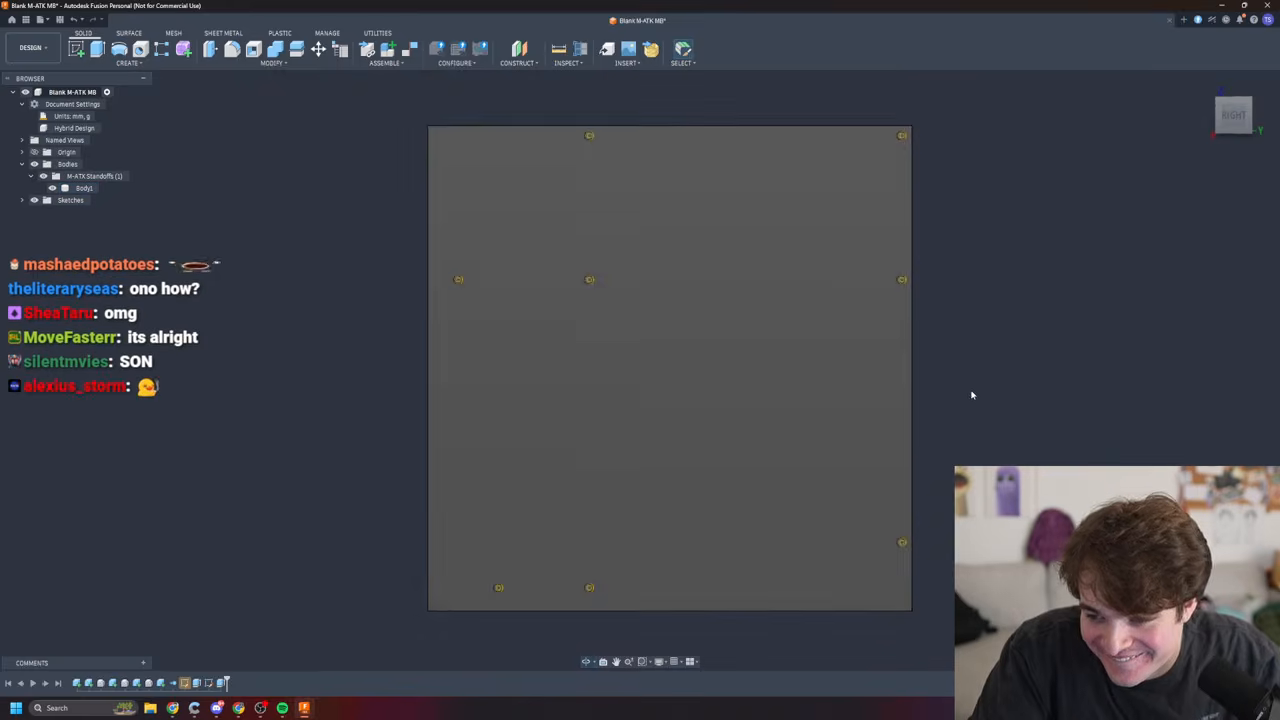
{"action": "mouse_move", "coordinate": [972, 395]}
{"action": "middle_mouse_down", "text": "shift"}
{"action": "mouse_move", "coordinate": [800, 440]}
{"action": "mouse_move", "coordinate": [747, 392]}
{"action": "mouse_move", "coordinate": [1000, 400]}
{"action": "mouse_move", "coordinate": [972, 395]}
{"action": "middle_mouse_up", "text": "shift"}
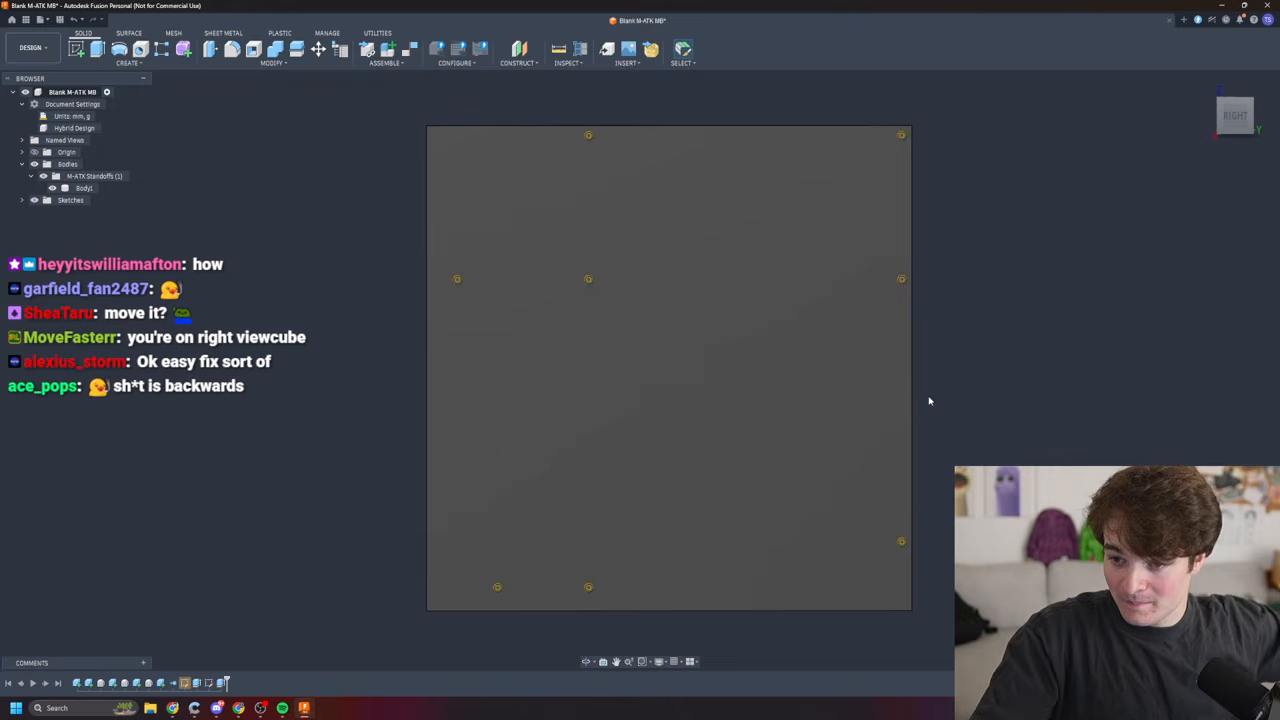
{"action": "middle_click_drag", "start_coordinate": [1105, 300], "coordinate": [845, 301], "text": "shift"}
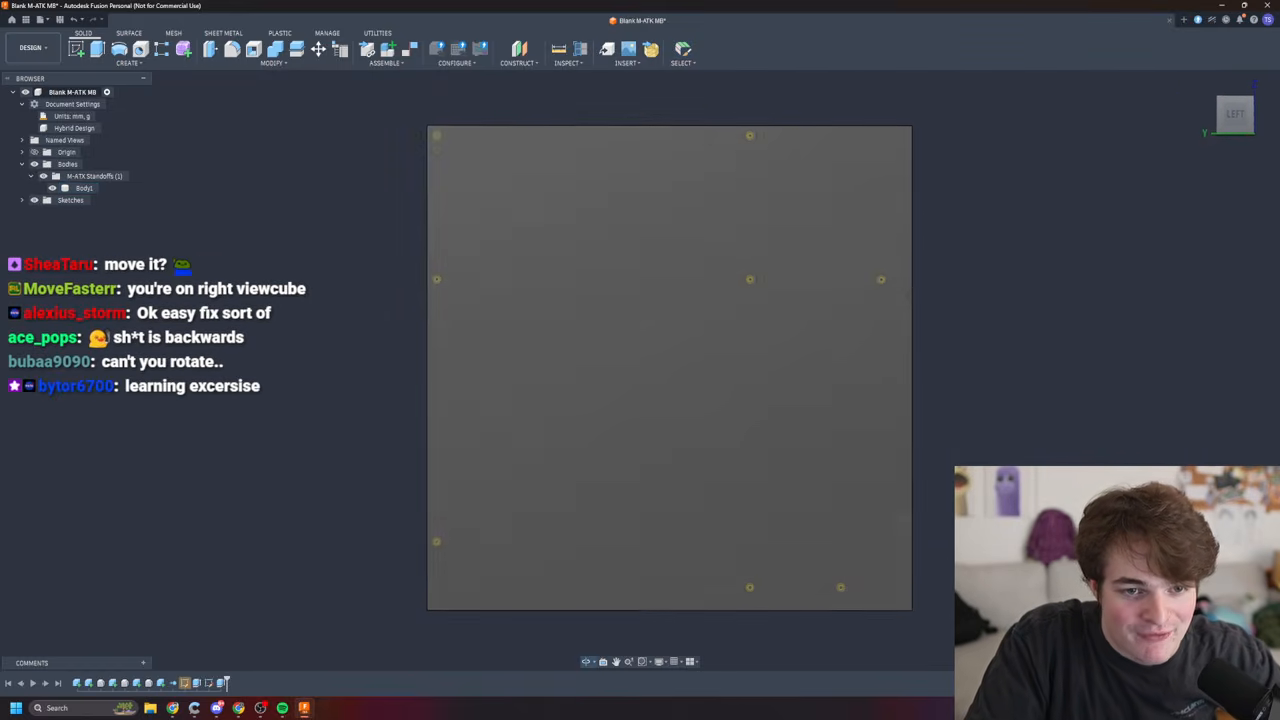
{"action": "middle_click_drag", "start_coordinate": [840, 245], "coordinate": [903, 352], "text": "shift"}
{"action": "middle_click_drag", "start_coordinate": [670, 369], "coordinate": [893, 320], "text": "shift"}
{"action": "middle_click_drag", "start_coordinate": [1044, 314], "coordinate": [1199, 350]}
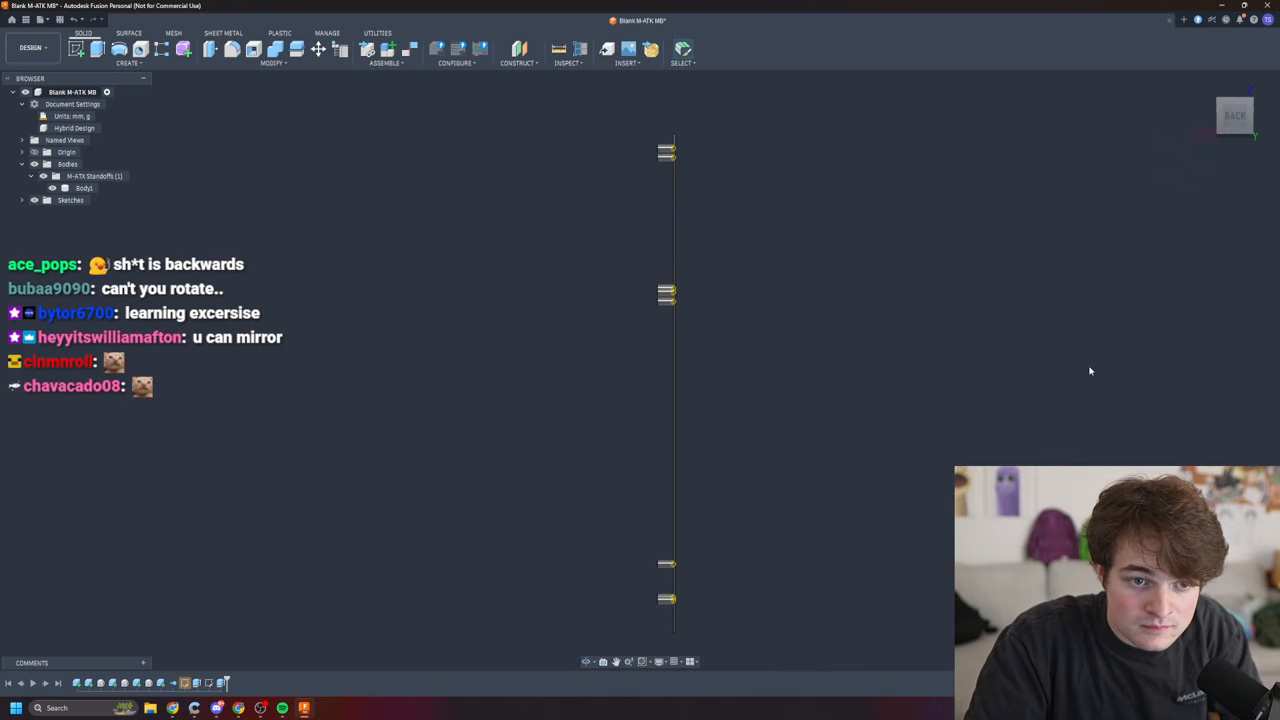
- Select the board and switch the M-ATX Standoffs group and its Body1 off and on to compare their geometry
{"action": "left_click", "coordinate": [673, 348]}
{"action": "middle_click_drag", "start_coordinate": [883, 354], "coordinate": [671, 333], "text": "shift"}
{"action": "left_click", "coordinate": [673, 334]}
{"action": "middle_click_drag", "start_coordinate": [891, 371], "coordinate": [925, 338], "text": "shift"}
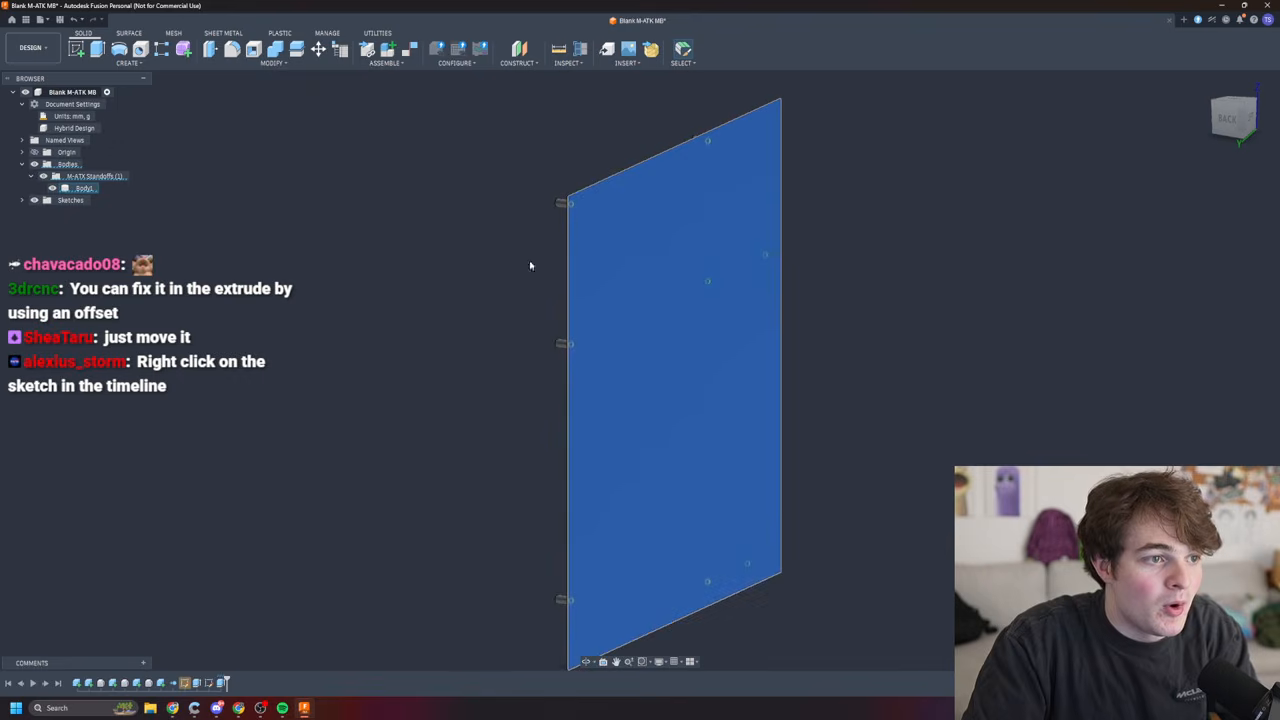
{"action": "left_click", "coordinate": [44, 176]}
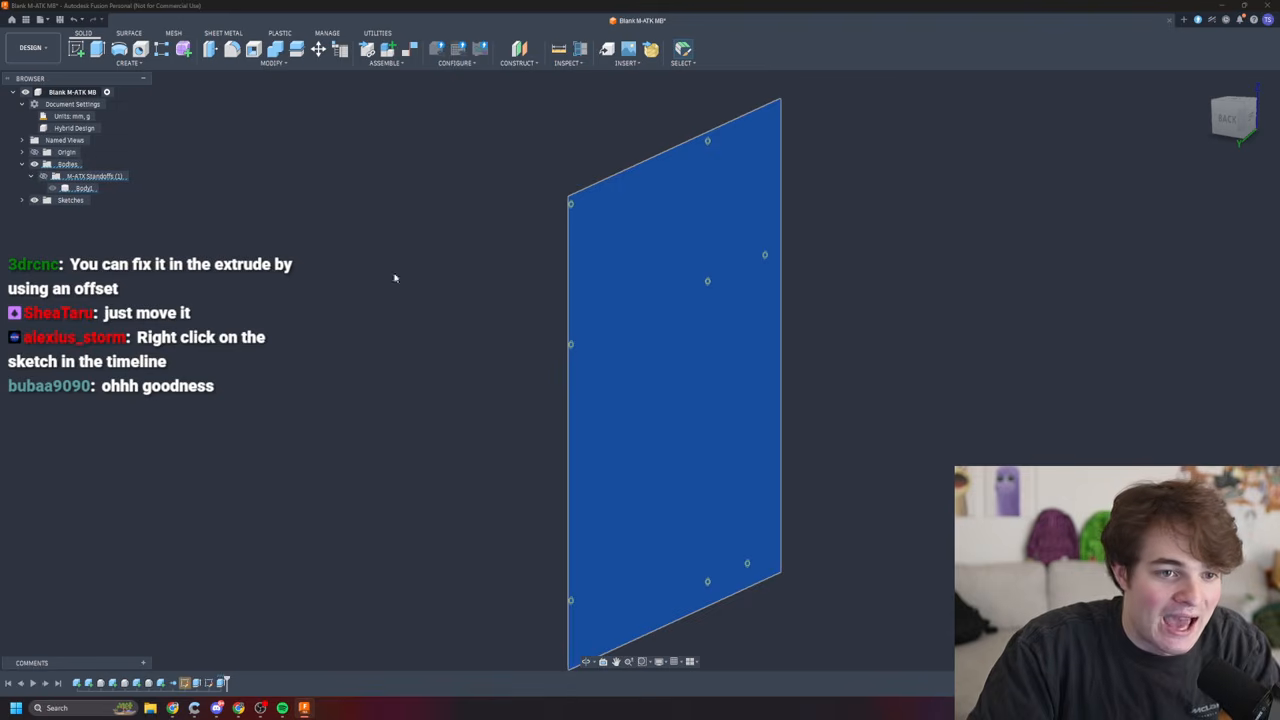
{"action": "middle_click_drag", "start_coordinate": [968, 366], "coordinate": [862, 366], "text": "shift"}
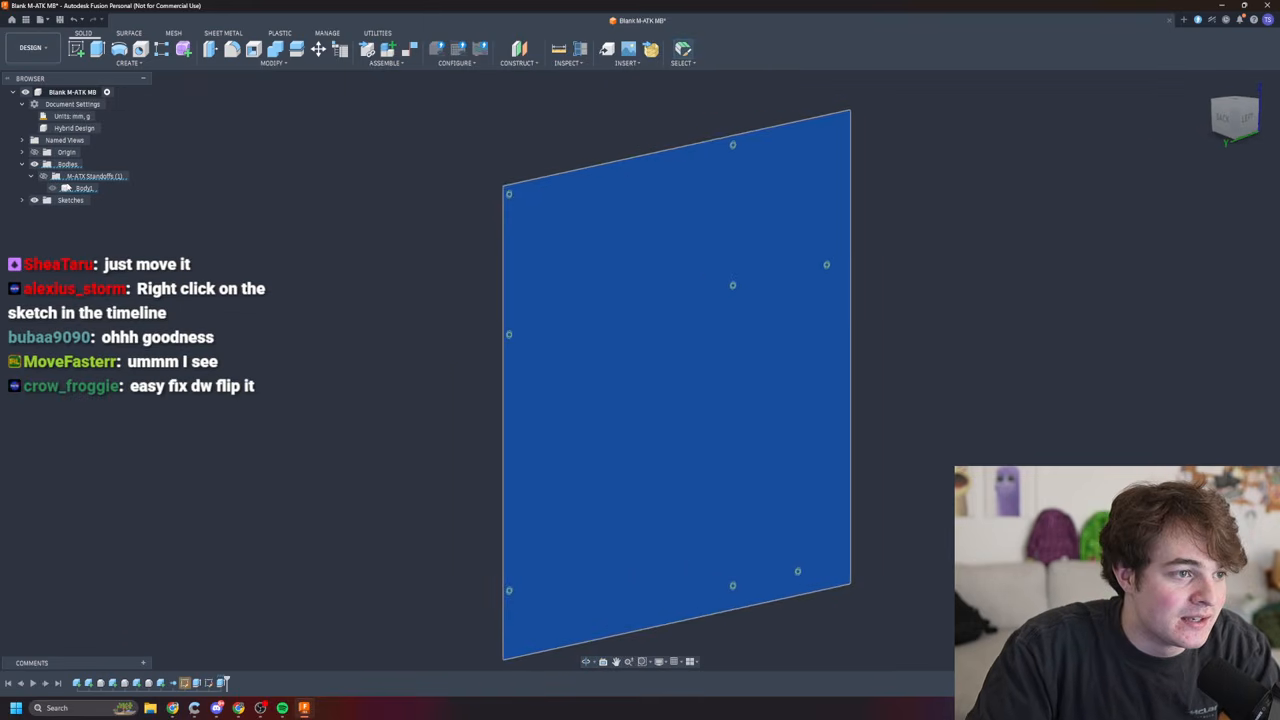
{"action": "left_click", "coordinate": [53, 190]}
{"action": "middle_click_drag", "start_coordinate": [185, 250], "coordinate": [335, 268], "text": "shift"}
{"action": "left_click", "coordinate": [43, 178]}
{"action": "left_click", "coordinate": [53, 189]}
- Examine the extruded board at an angle and square-on from the left to check the standoff layout
{"action": "middle_click_drag", "start_coordinate": [146, 214], "coordinate": [250, 190], "text": "shift"}
{"action": "middle_click_drag", "start_coordinate": [810, 338], "coordinate": [669, 343], "text": "shift"}
{"action": "left_click", "coordinate": [994, 388]}
{"action": "middle_click_drag", "start_coordinate": [995, 389], "coordinate": [900, 190], "text": "shift"}
{"action": "left_click", "coordinate": [1236, 112]}
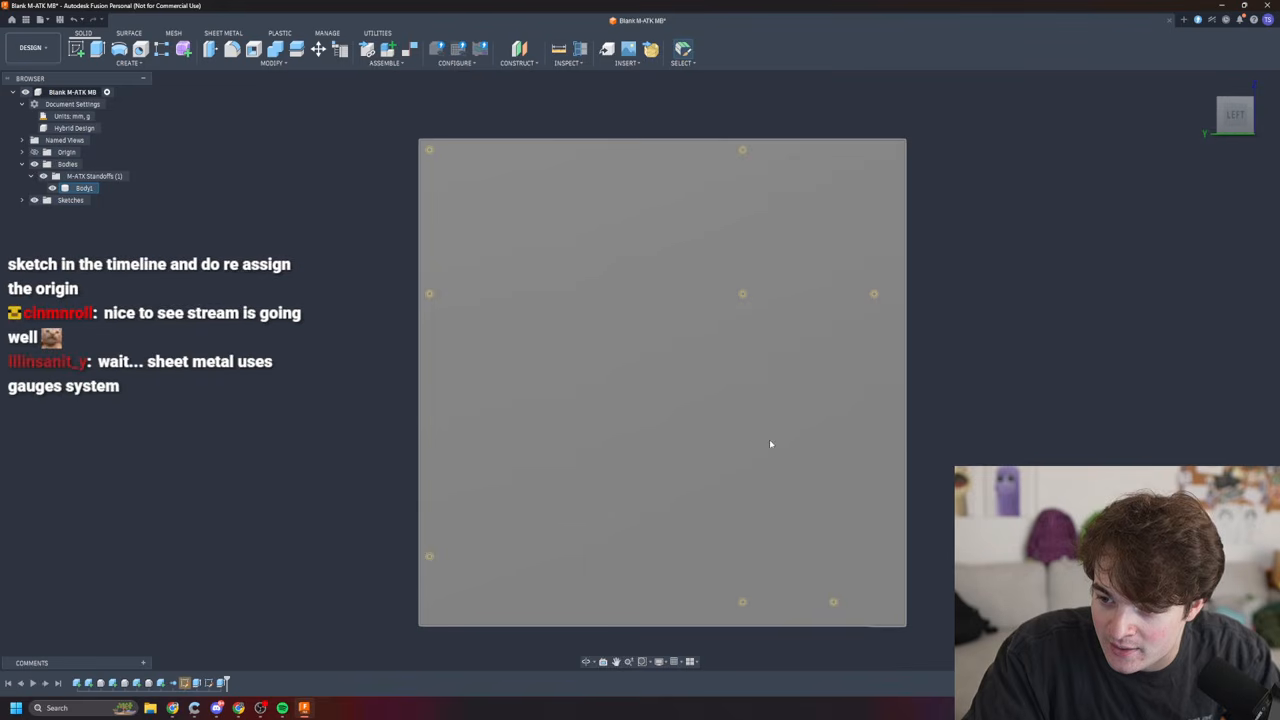
{"action": "right_click", "coordinate": [738, 437]}
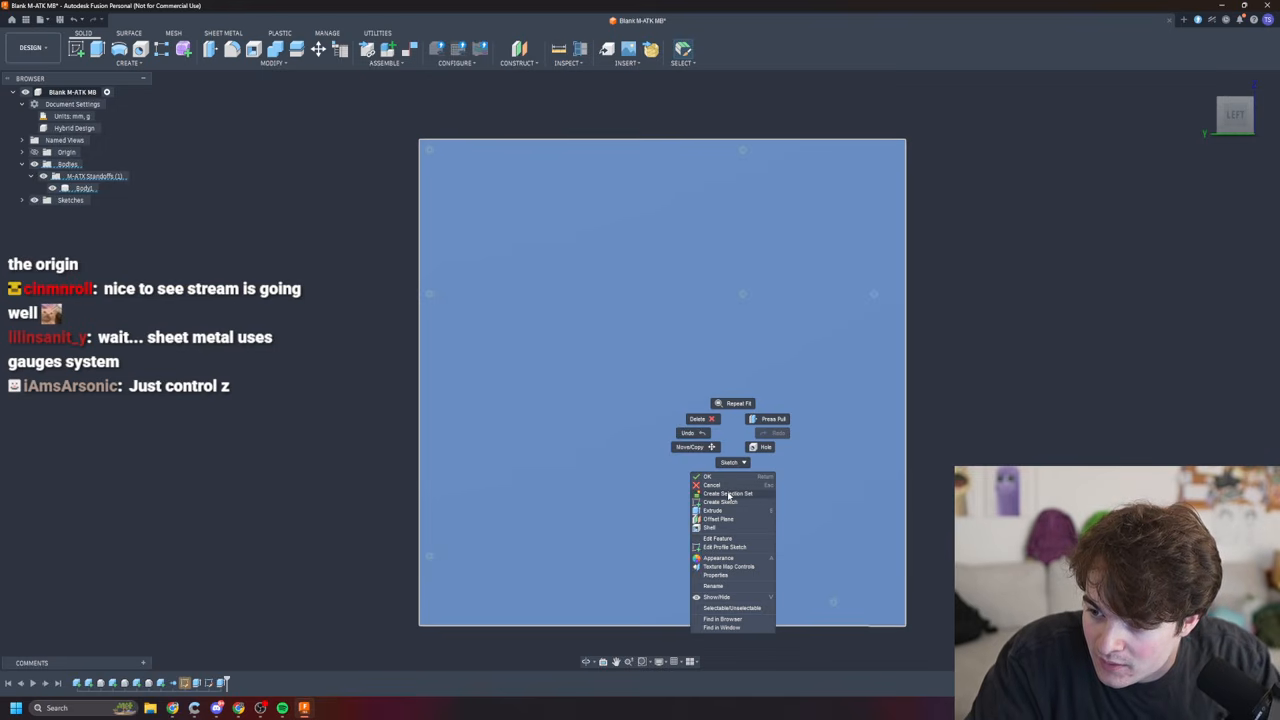
{"action": "left_click", "coordinate": [1040, 463]}
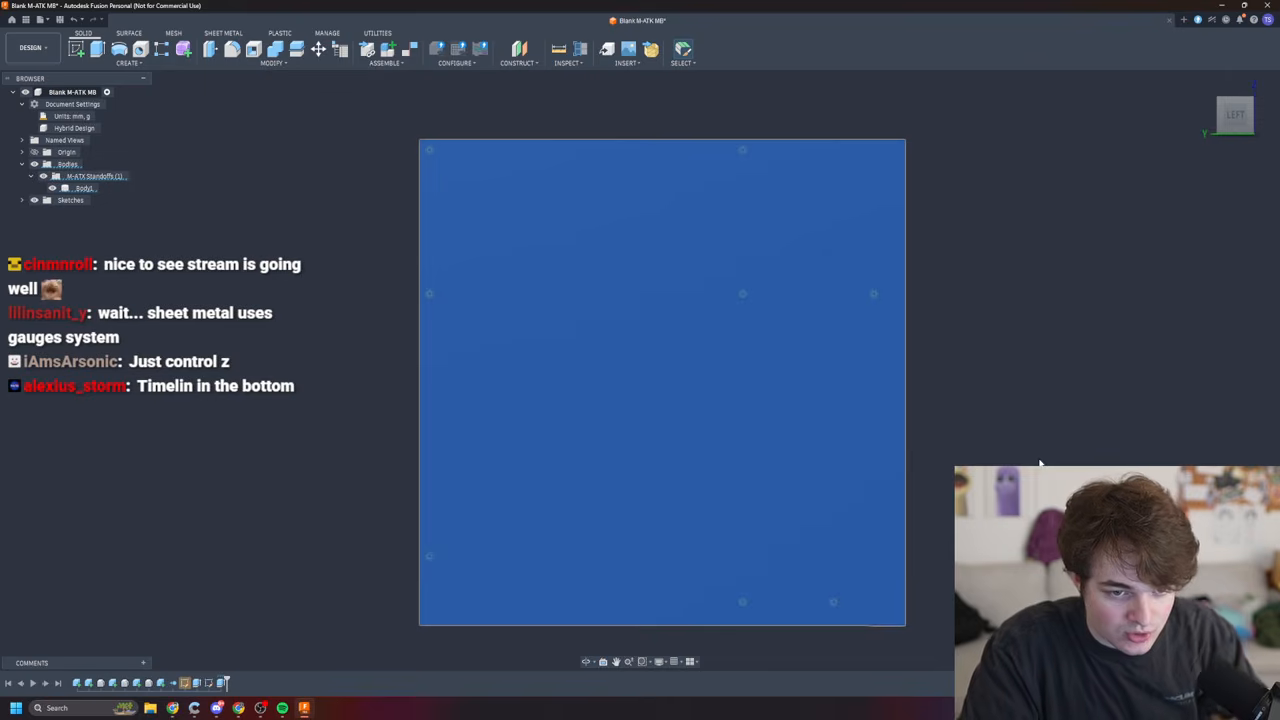
- Undo the 1 mm extrusion that joined the board to the standoffs
{"action": "key", "text": "ctrl+z"}
{"action": "key", "text": "ctrl+z"}
{"action": "key", "text": "ctrl+z"}
{"action": "middle_click_drag", "start_coordinate": [448, 407], "coordinate": [511, 420], "text": "shift"}
{"action": "key", "text": "ctrl+z"}
{"action": "key", "text": "ctrl+z"}
{"action": "key", "text": "ctrl+z"}
{"action": "key", "text": "ctrl+z"}
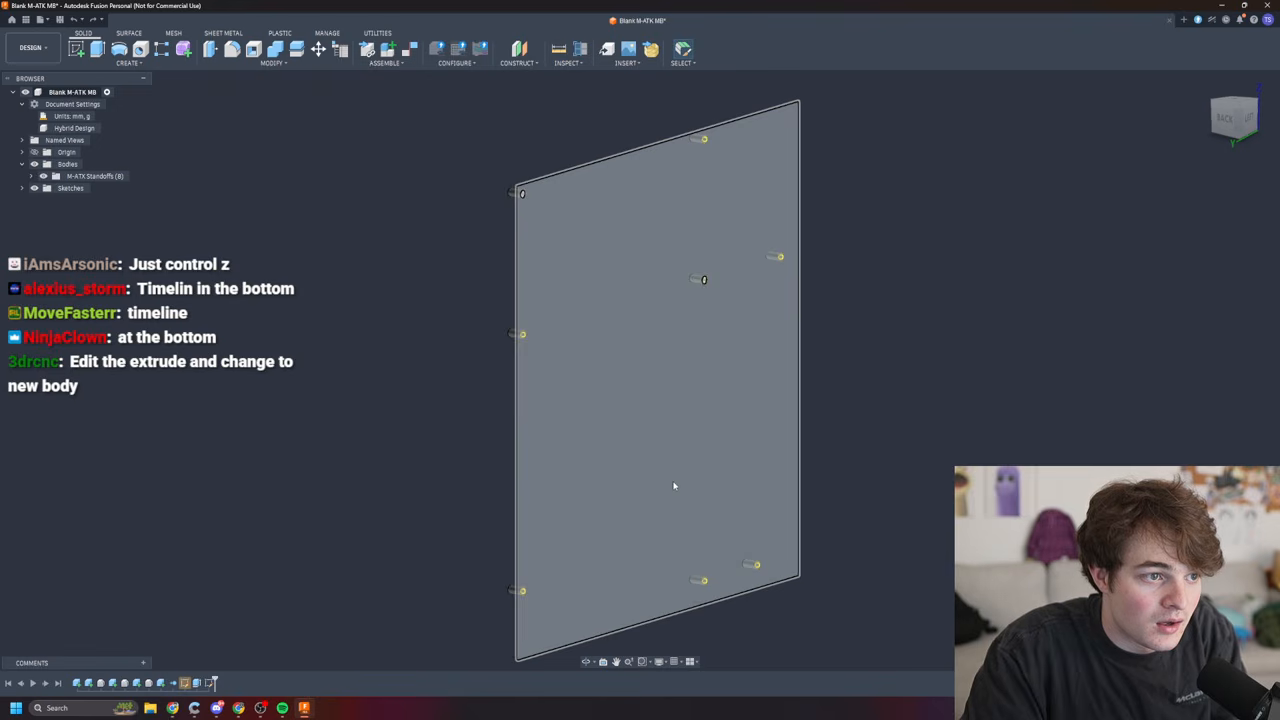
- Examine the board sketch edge-on and up close to check which end of the standoffs it lies on
{"action": "mouse_move", "coordinate": [675, 486]}
{"action": "middle_mouse_down", "text": "shift"}
{"action": "mouse_move", "coordinate": [762, 484]}
{"action": "mouse_move", "coordinate": [676, 474]}
{"action": "mouse_move", "coordinate": [771, 486]}
{"action": "middle_mouse_up", "text": "shift"}
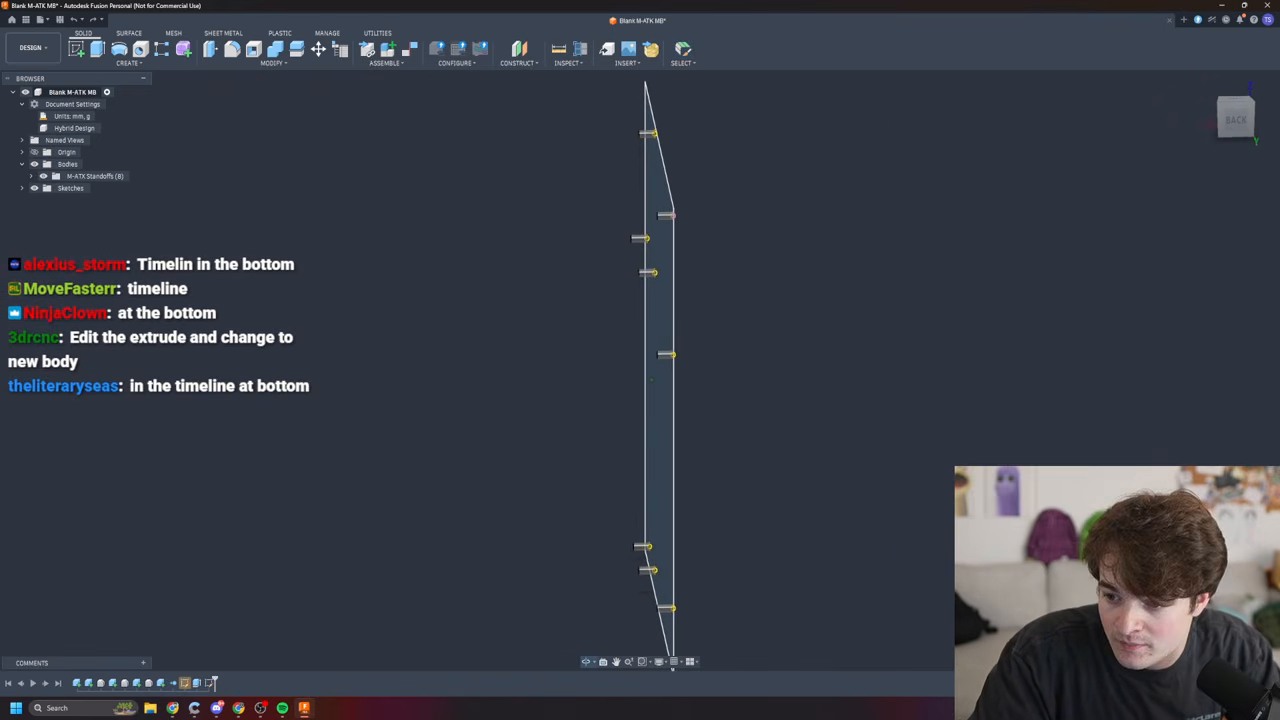
{"action": "scroll", "coordinate": [677, 374], "scroll_direction": "up", "scroll_amount": 5}
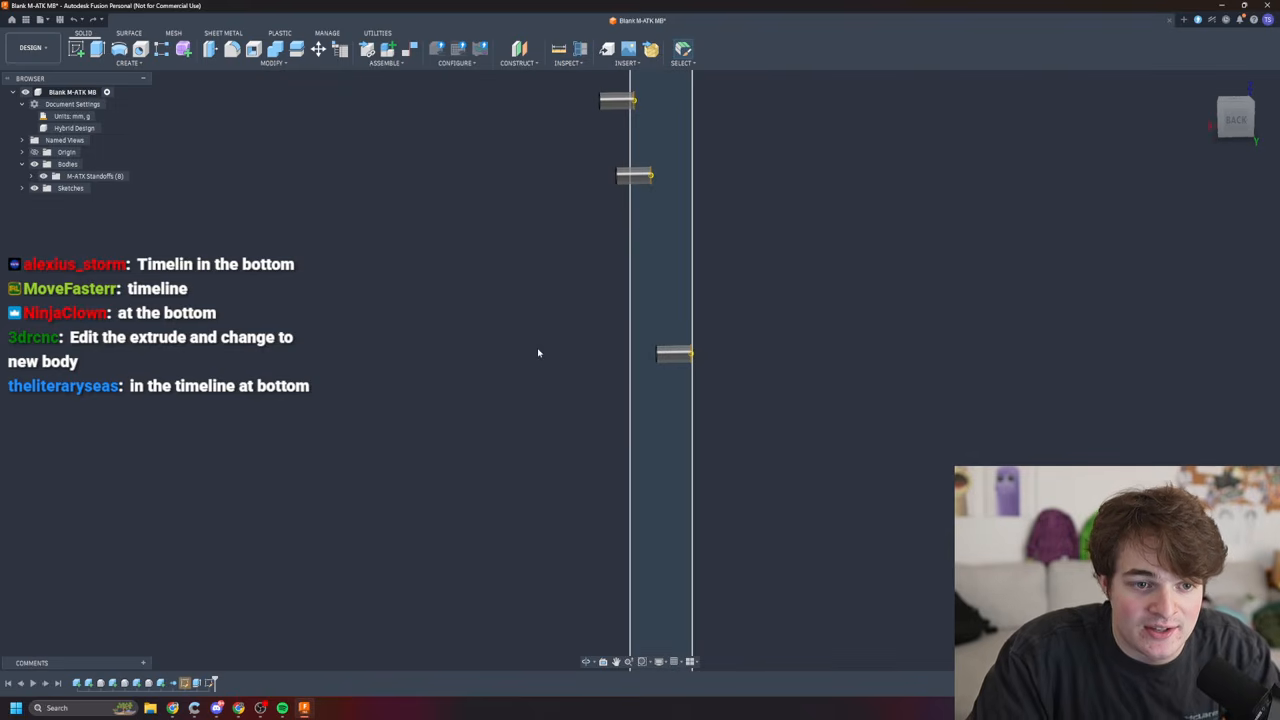
{"action": "middle_click_drag", "start_coordinate": [931, 417], "coordinate": [990, 417], "text": "shift"}
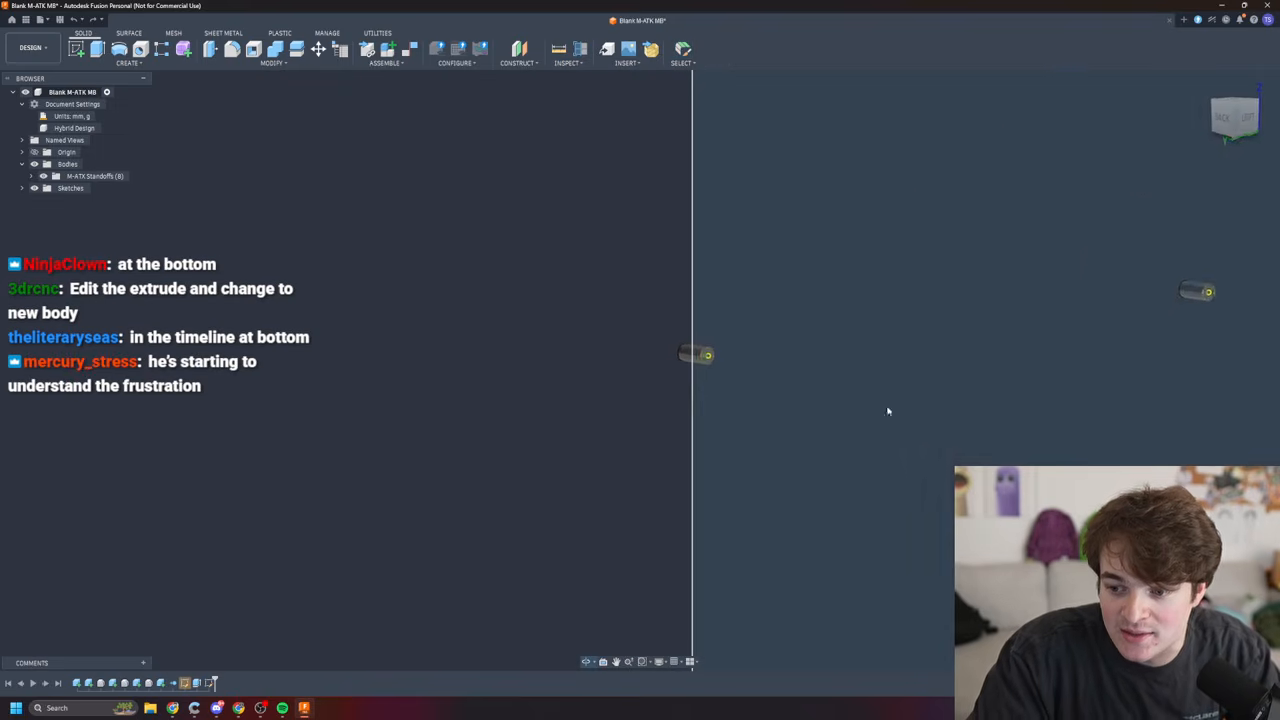
{"action": "scroll", "coordinate": [829, 414], "scroll_direction": "up", "scroll_amount": 4}
{"action": "middle_click", "coordinate": [826, 411]}
{"action": "middle_click", "coordinate": [826, 411]}
{"action": "middle_click_drag", "start_coordinate": [919, 400], "coordinate": [938, 399], "text": "shift"}
{"action": "mouse_move", "coordinate": [333, 325]}
{"action": "middle_mouse_down", "text": "shift"}
{"action": "mouse_move", "coordinate": [465, 330]}
{"action": "mouse_move", "coordinate": [320, 332]}
{"action": "middle_mouse_up", "text": "shift"}
- Select all profiles of the Sketch5 board outline and set up an extrusion of 1 mm
{"action": "left_click", "coordinate": [22, 188]}
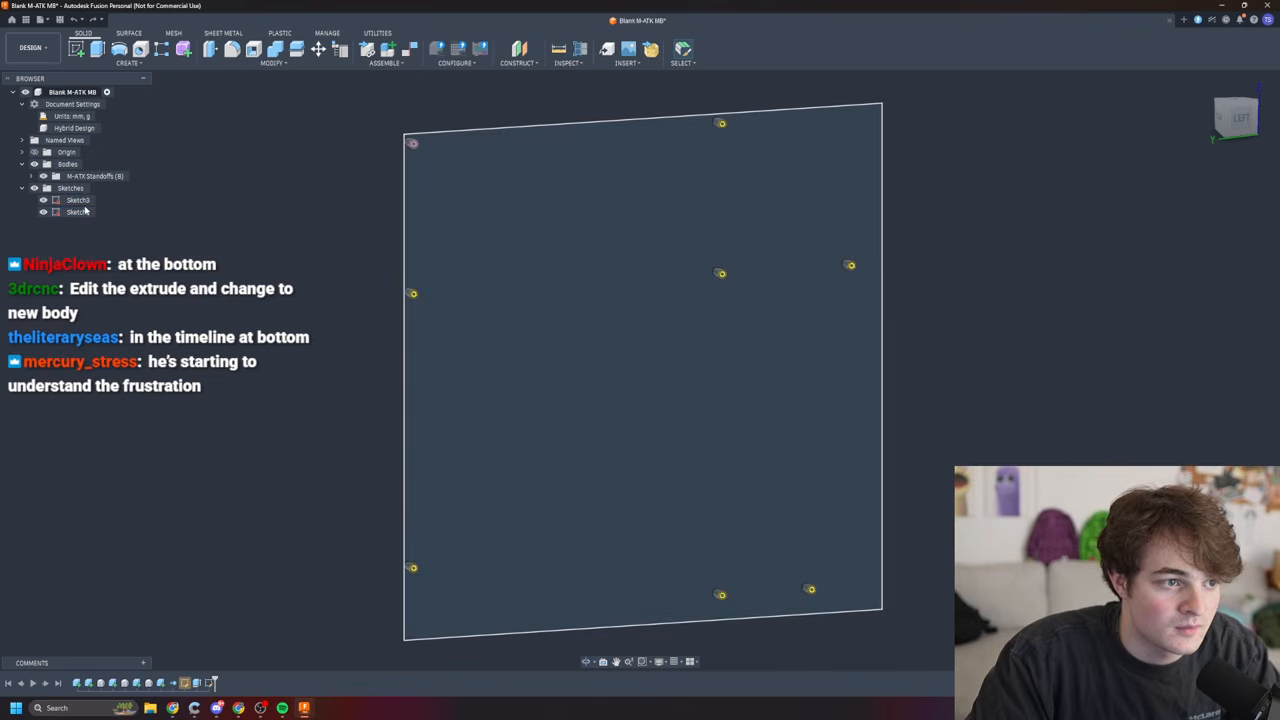
{"action": "left_click", "coordinate": [70, 215]}
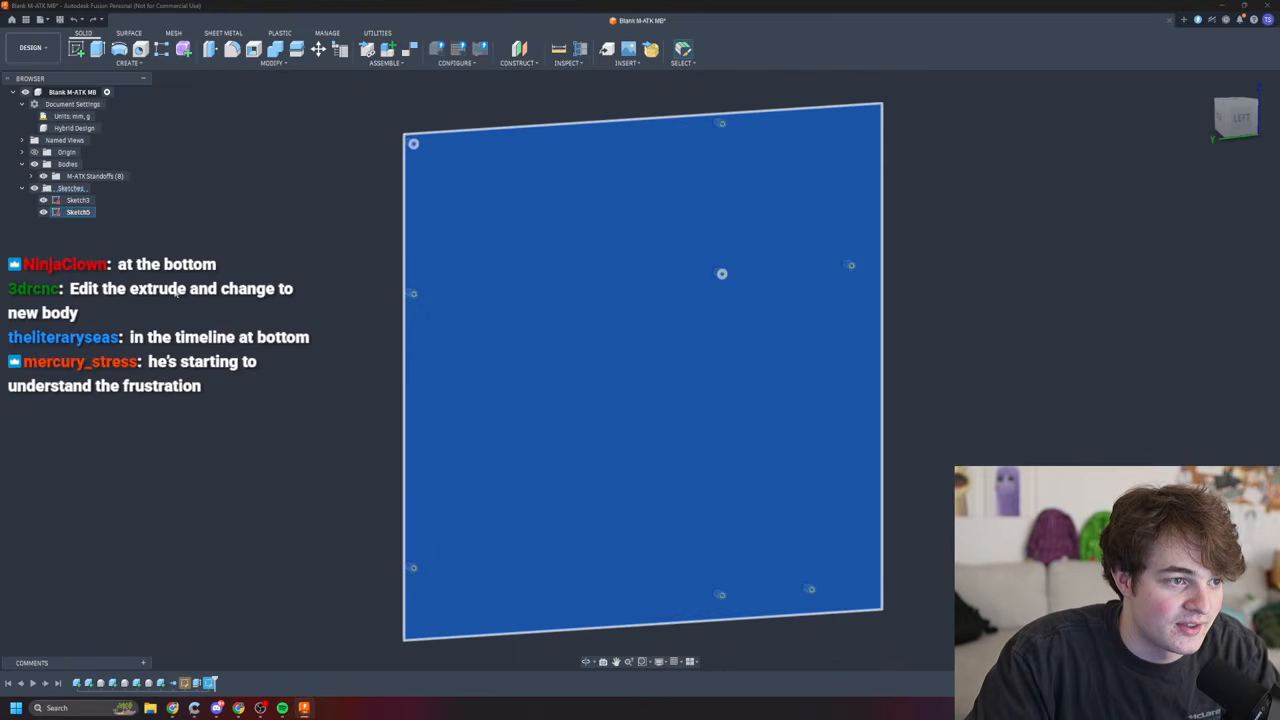
{"action": "middle_click_drag", "start_coordinate": [295, 330], "coordinate": [397, 330], "text": "shift"}
{"action": "middle_click_drag", "start_coordinate": [750, 367], "coordinate": [689, 362], "text": "shift"}
{"action": "key", "text": "e"}
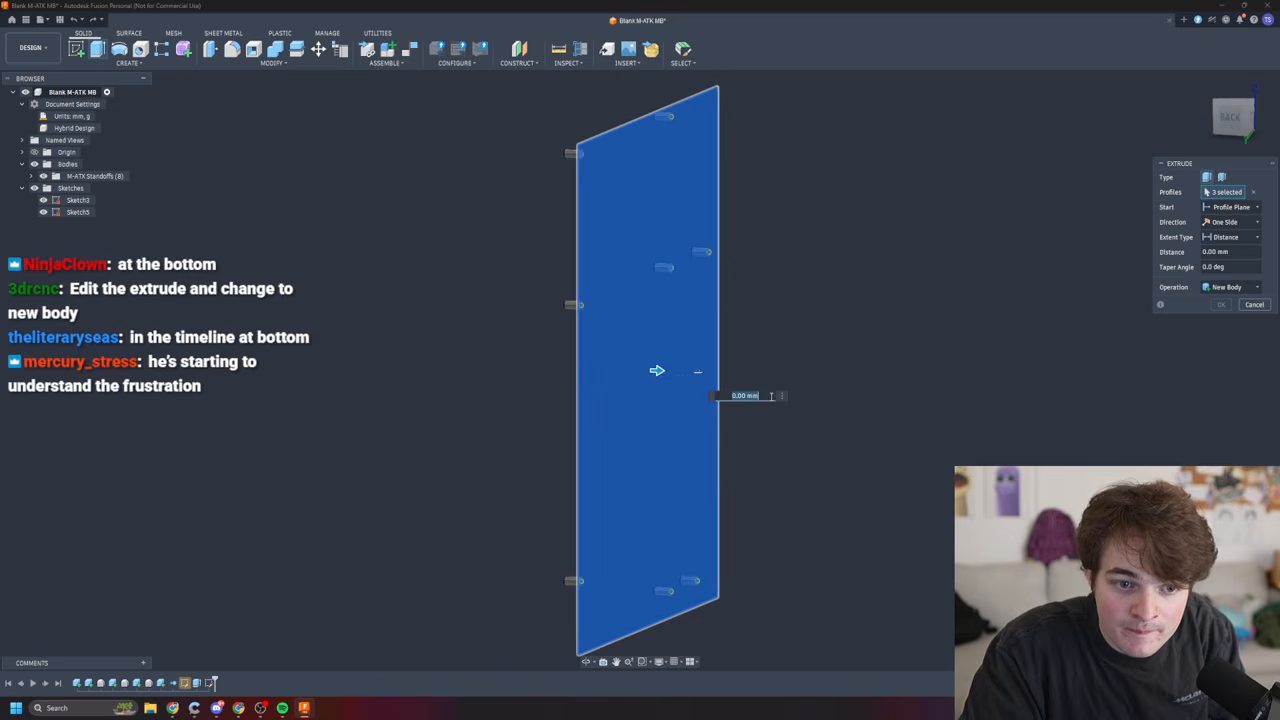
{"action": "type", "text": "1"}
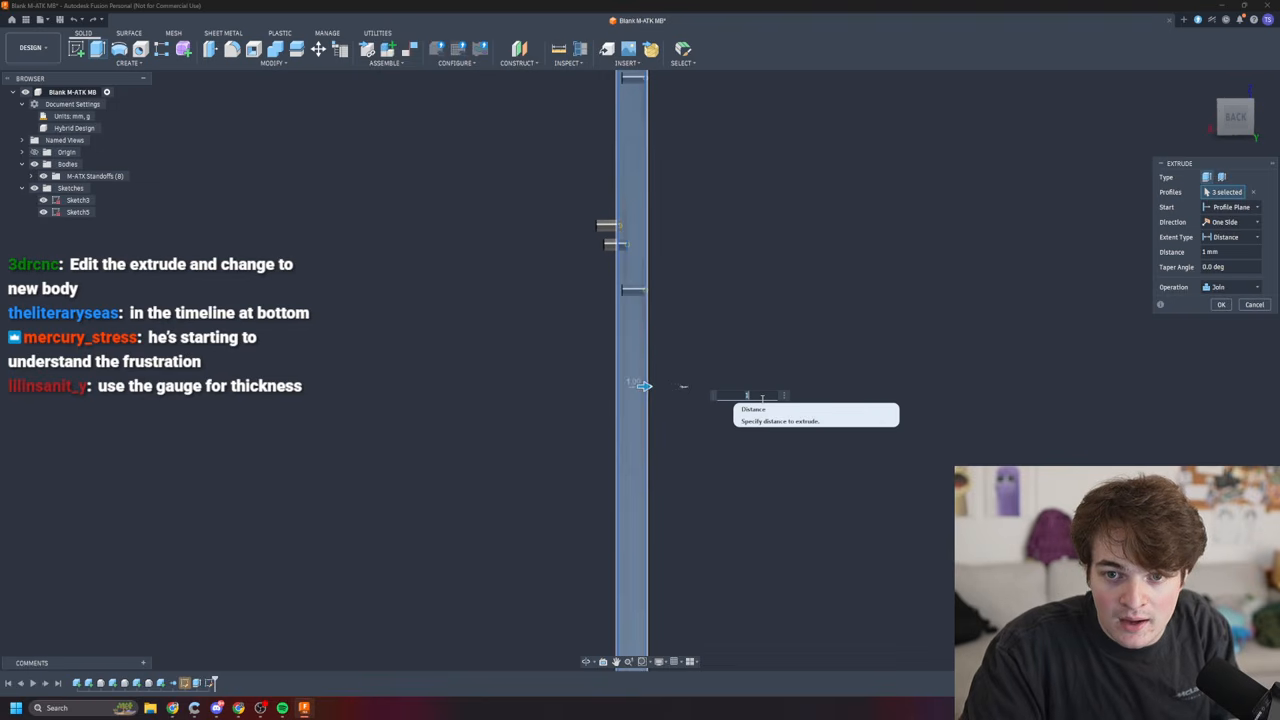
- Keep the extrusion one-sided and change its start from the profile plane to an offset
{"action": "left_click", "coordinate": [1235, 224]}
{"action": "left_click", "coordinate": [1235, 222]}
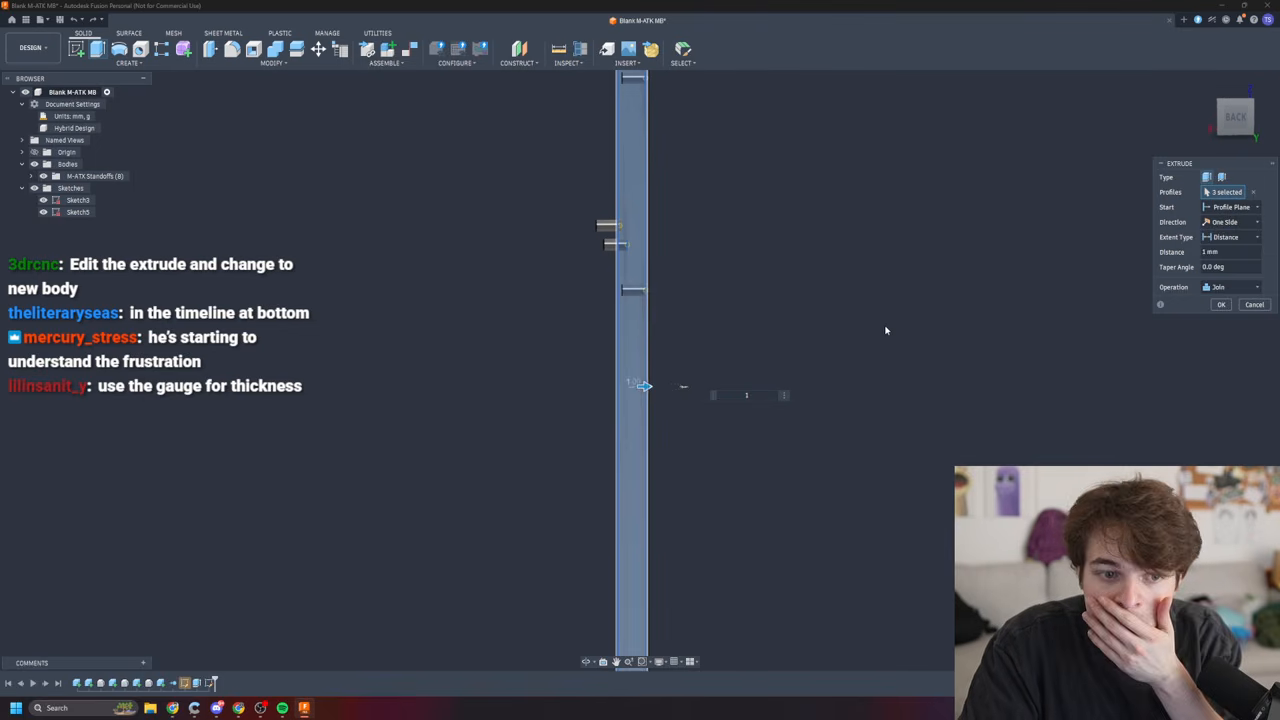
{"action": "mouse_move", "coordinate": [910, 325]}
{"action": "middle_mouse_down", "text": "shift"}
{"action": "mouse_move", "coordinate": [865, 325]}
{"action": "mouse_move", "coordinate": [908, 325]}
{"action": "middle_mouse_up", "text": "shift"}
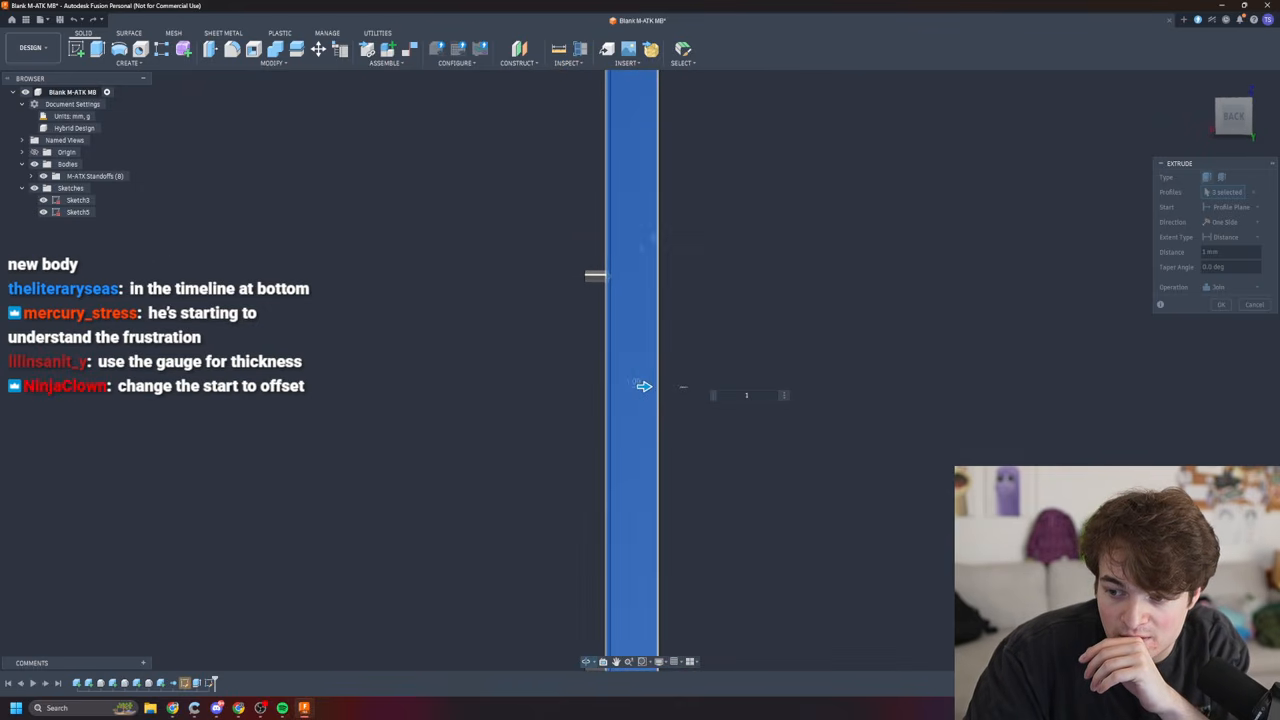
{"action": "left_click", "coordinate": [1244, 208]}
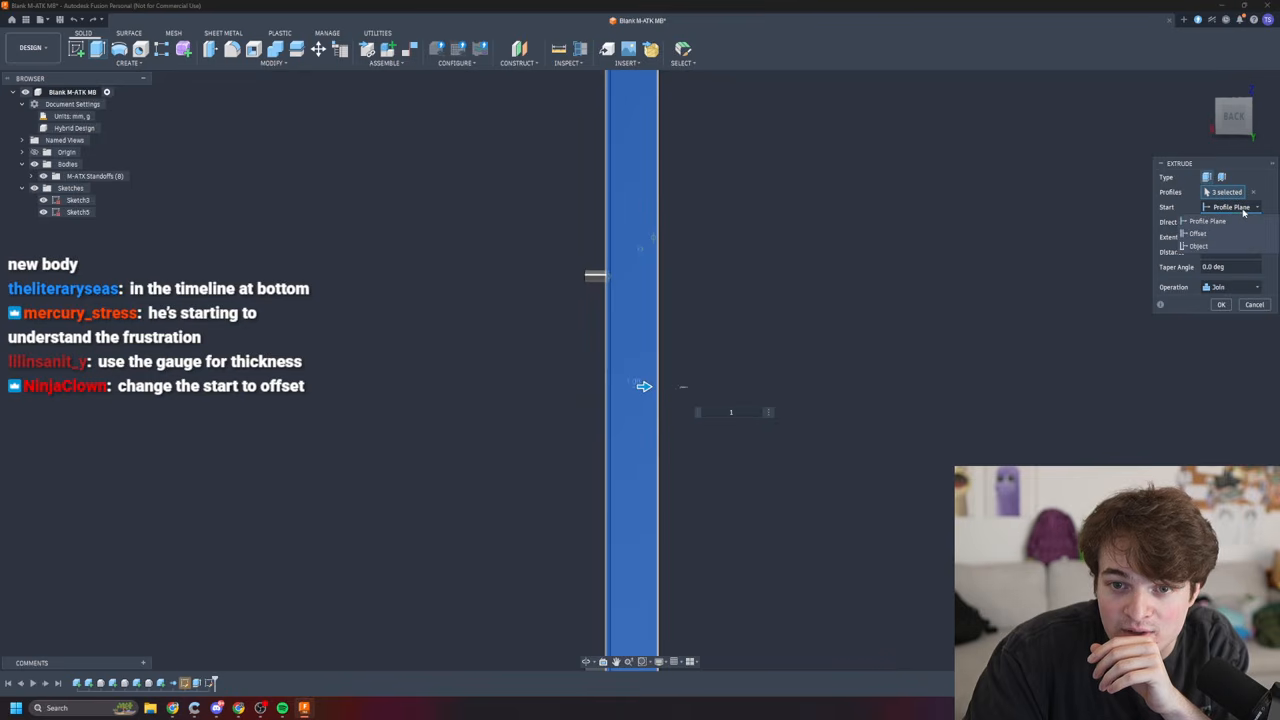
{"action": "left_click", "coordinate": [1230, 236]}
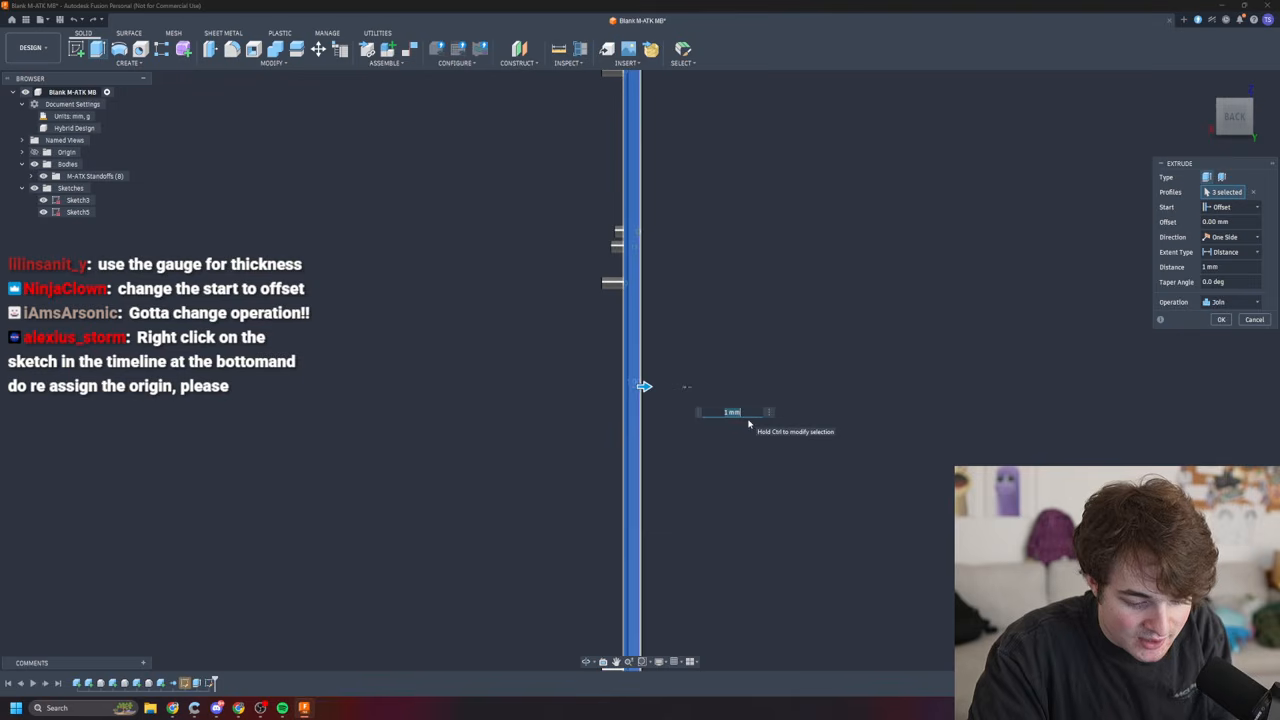
- Try a board extrusion distance of -9 mm, inspect the preview edge-on, and restore the distance to 1 mm
{"action": "key", "text": "Return"}
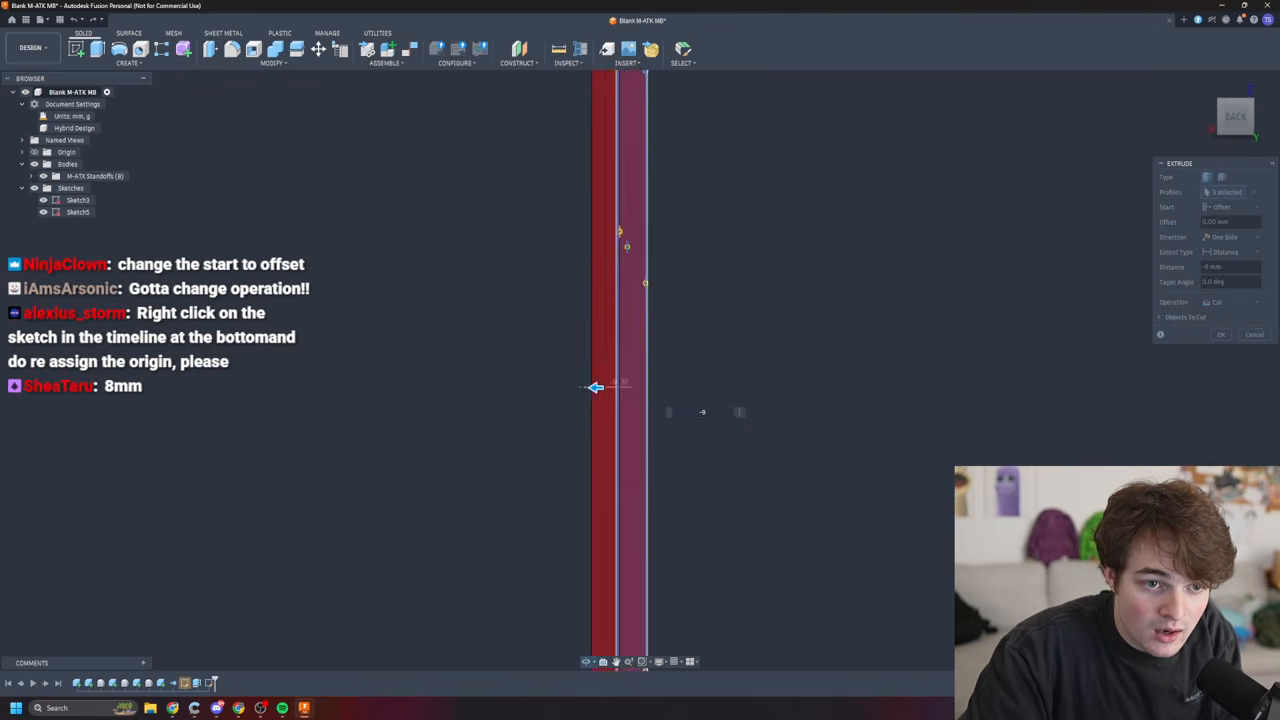
{"action": "middle_click_drag", "start_coordinate": [640, 370], "coordinate": [697, 366], "text": "shift"}
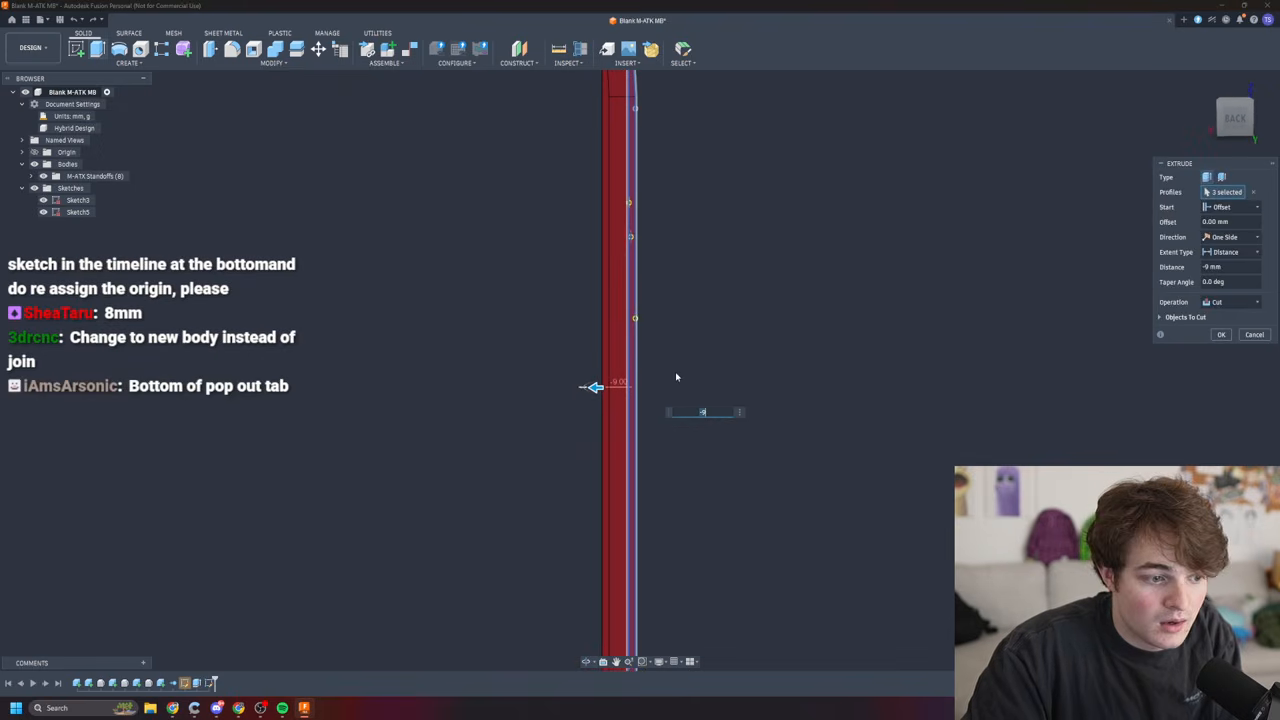
{"action": "mouse_move", "coordinate": [694, 557]}
{"action": "middle_mouse_down", "text": "shift"}
{"action": "mouse_move", "coordinate": [744, 566]}
{"action": "mouse_move", "coordinate": [710, 562]}
{"action": "middle_mouse_up", "text": "shift"}
{"action": "middle_click_drag", "start_coordinate": [862, 470], "coordinate": [823, 467], "text": "shift"}
{"action": "key", "text": "BackSpace"}
{"action": "key", "text": "BackSpace"}
{"action": "key", "text": "Return"}
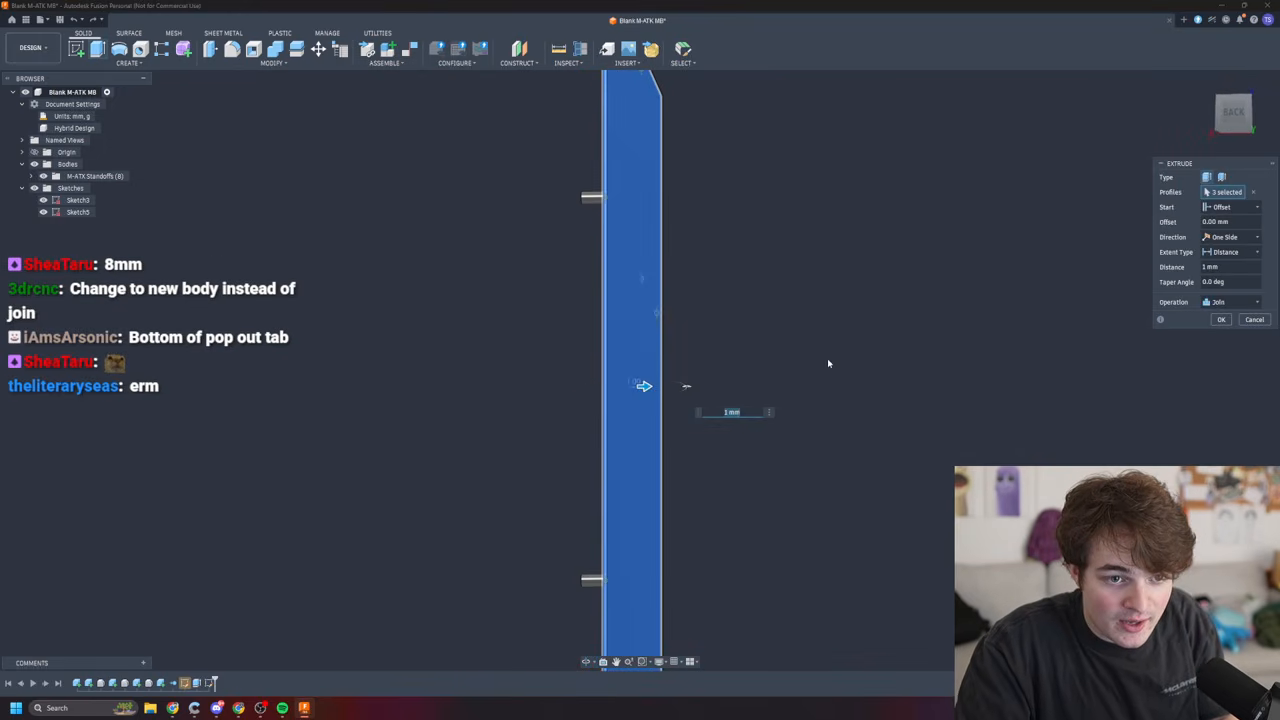
- Try a board extrusion distance of 9 mm in the opposite direction, and return the distance to 1 mm
{"action": "middle_click_drag", "start_coordinate": [823, 467], "coordinate": [786, 432], "text": "shift"}
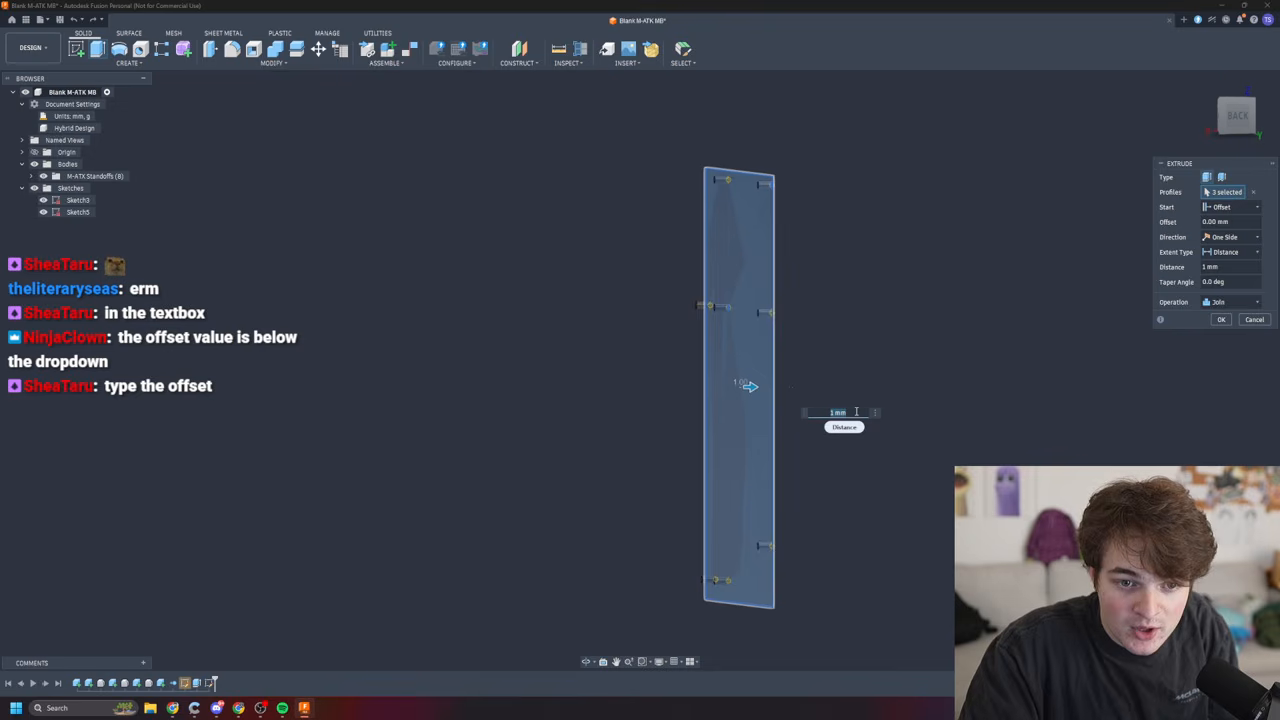
{"action": "type", "text": "9"}
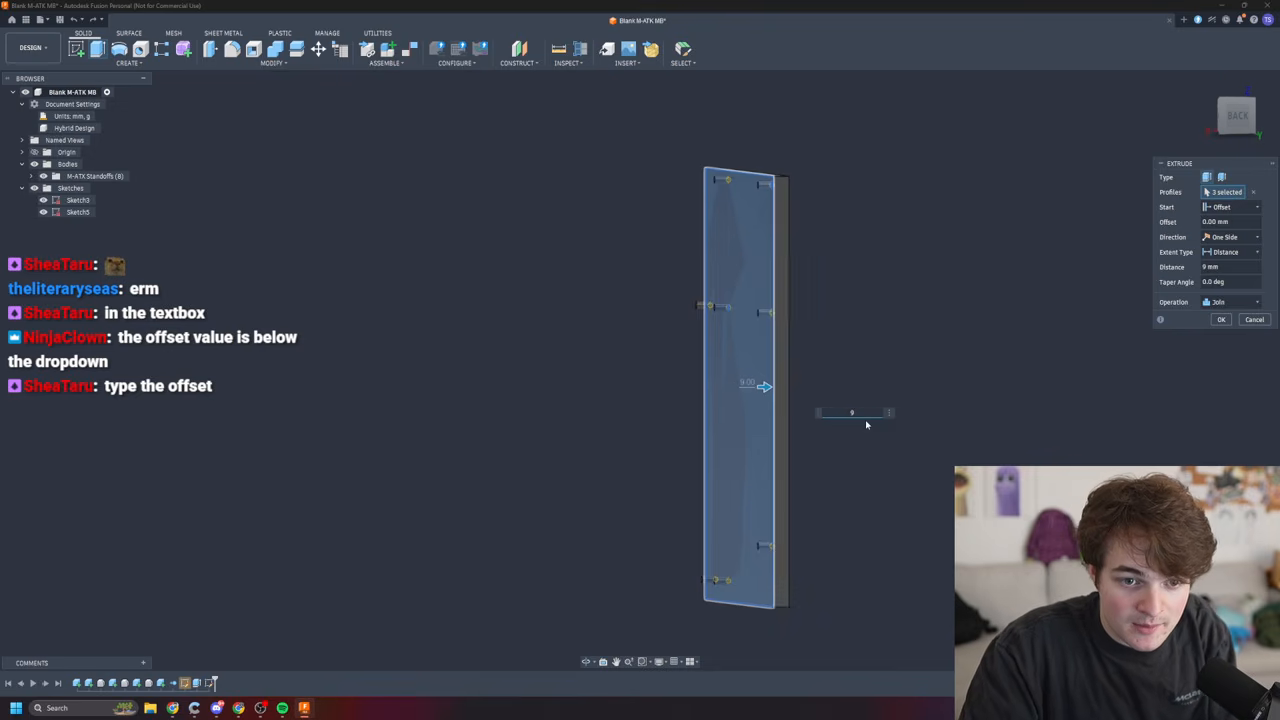
{"action": "middle_click_drag", "start_coordinate": [812, 374], "coordinate": [837, 366], "text": "shift"}
{"action": "scroll", "coordinate": [800, 374], "scroll_direction": "down", "scroll_amount": 1}
{"action": "scroll", "coordinate": [800, 372], "scroll_direction": "up", "scroll_amount": 5}
{"action": "key", "text": "BackSpace"}
{"action": "type", "text": "1"}
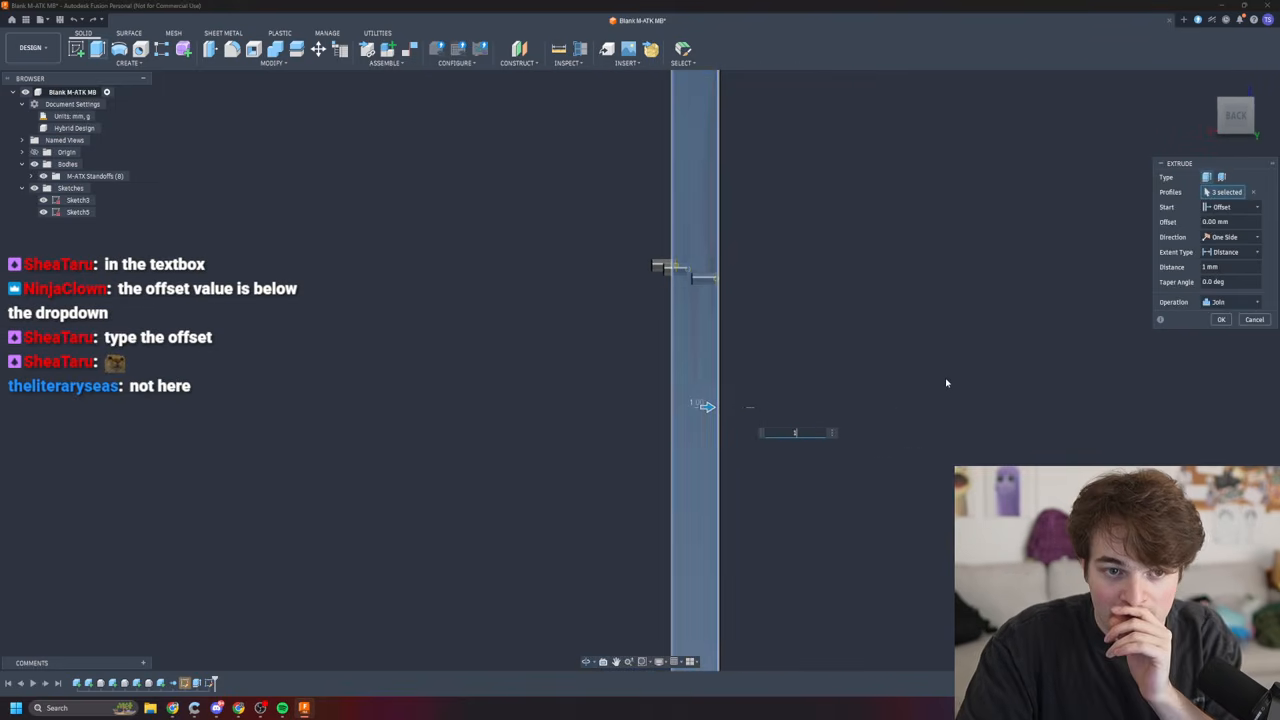
- Set the extrusion's start offset to -9 mm so the board meets the standoffs' far ends, and finish the extrusion
{"action": "left_click", "coordinate": [1233, 207]}
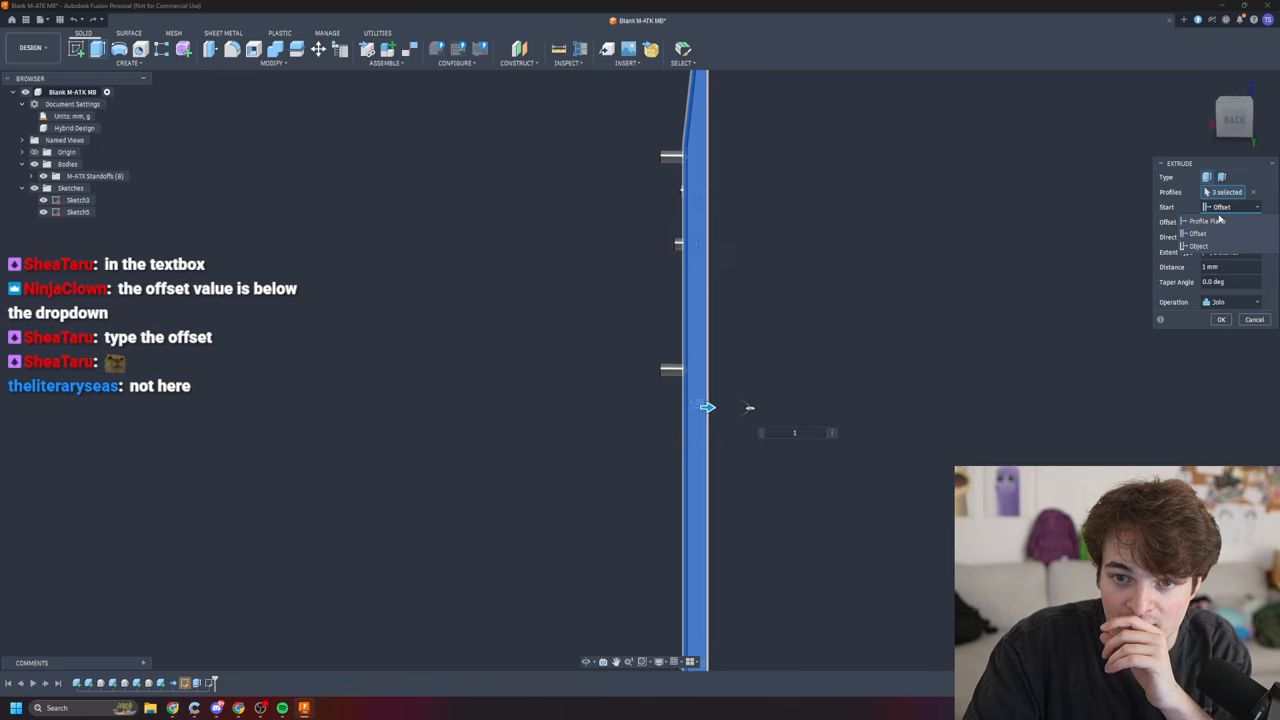
{"action": "left_click", "coordinate": [1224, 210]}
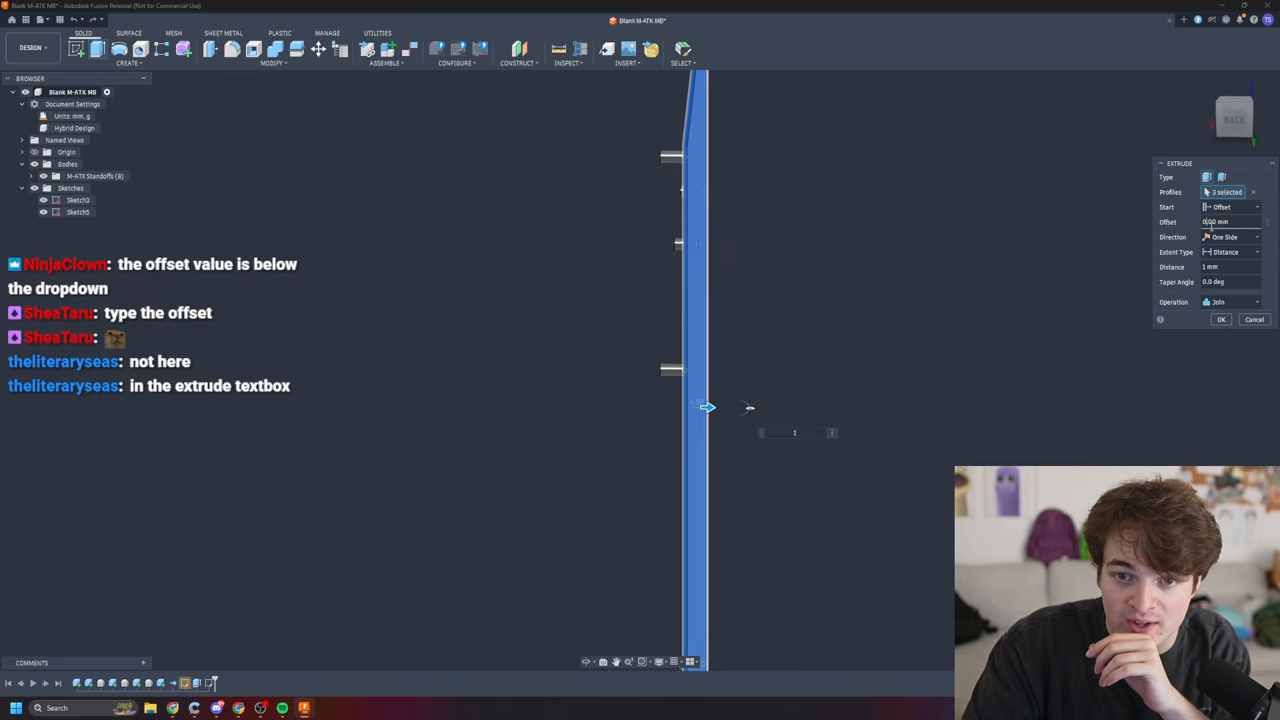
{"action": "type", "text": "6"}
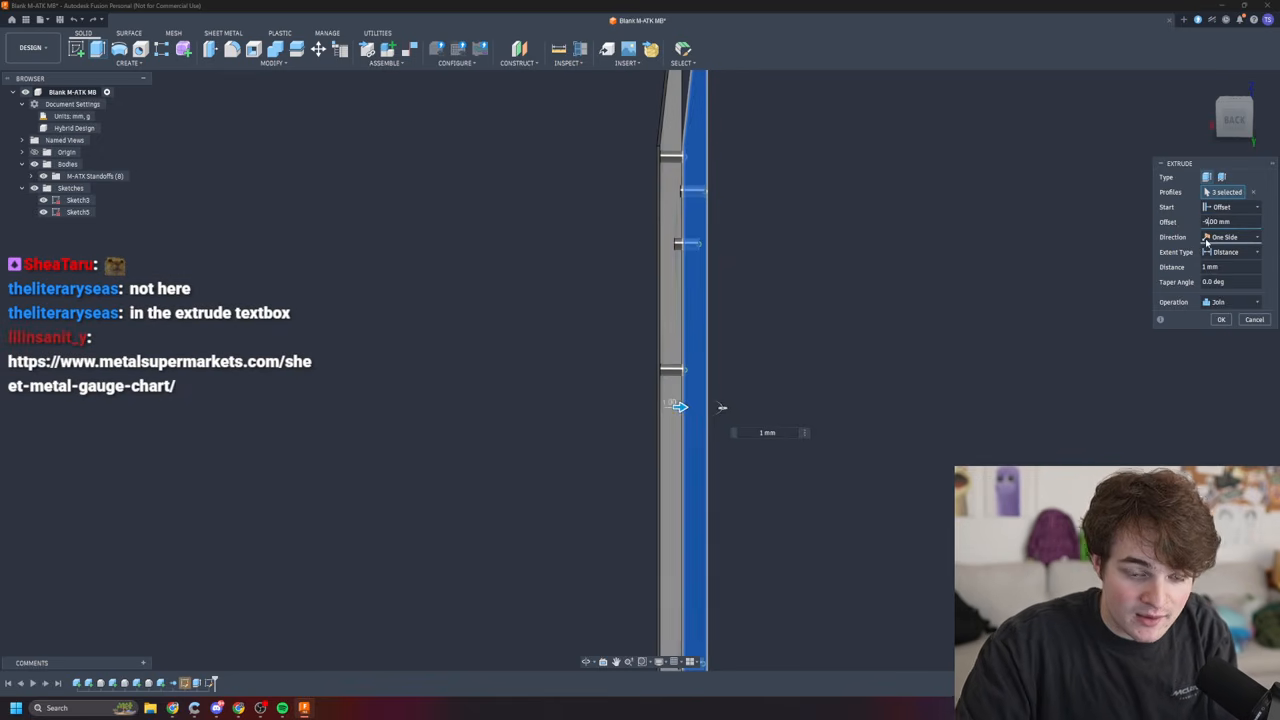
{"action": "key", "text": "Return"}
- Inspect the joint between the board and the standoffs up close, edge-on, and from the full left face
{"action": "mouse_move", "coordinate": [914, 330]}
{"action": "middle_mouse_down", "text": "shift"}
{"action": "mouse_move", "coordinate": [995, 332]}
{"action": "mouse_move", "coordinate": [880, 335]}
{"action": "mouse_move", "coordinate": [955, 335]}
{"action": "mouse_move", "coordinate": [915, 355]}
{"action": "middle_mouse_up", "text": "shift"}
{"action": "middle_click_drag", "start_coordinate": [858, 272], "coordinate": [831, 263], "text": "shift"}
{"action": "scroll", "coordinate": [667, 137], "scroll_direction": "down", "scroll_amount": 3}
{"action": "scroll", "coordinate": [668, 139], "scroll_direction": "up", "scroll_amount": 10}
{"action": "scroll", "coordinate": [651, 130], "scroll_direction": "up", "scroll_amount": 3}
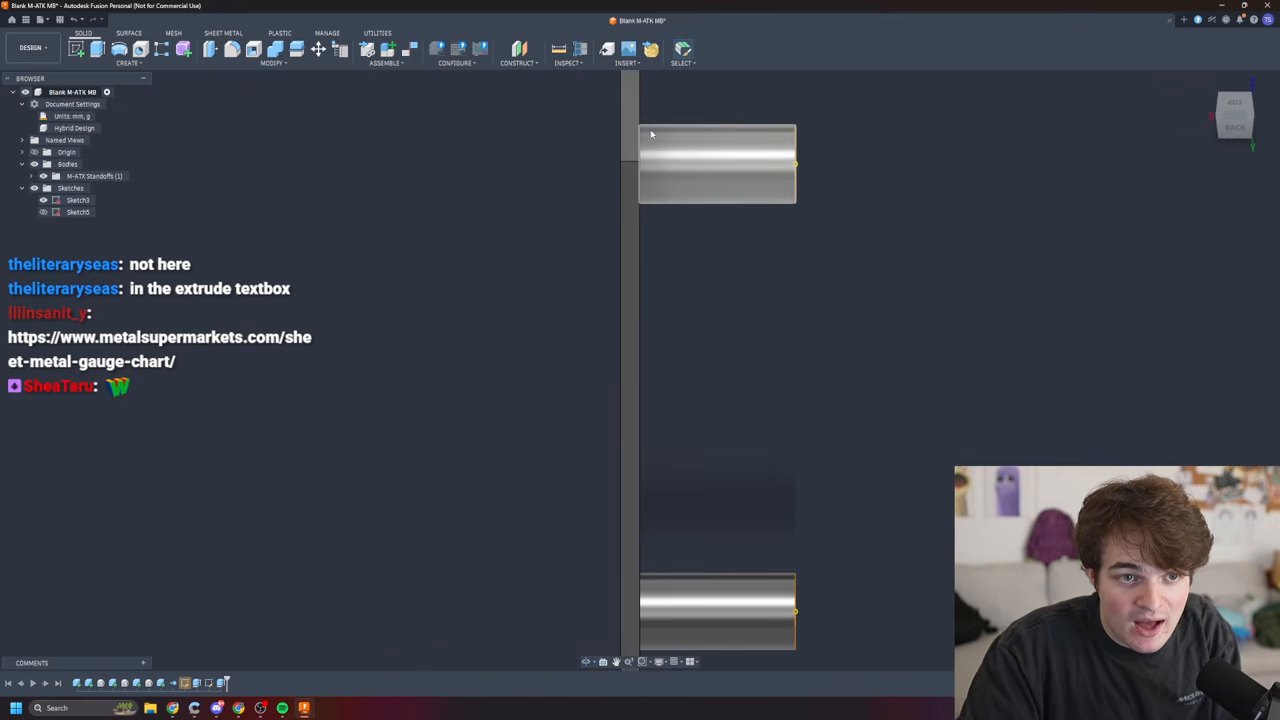
{"action": "scroll", "coordinate": [930, 369], "scroll_direction": "down", "scroll_amount": 9}
{"action": "middle_click_drag", "start_coordinate": [940, 391], "coordinate": [729, 423], "text": "shift"}
{"action": "middle_click", "coordinate": [716, 419]}
{"action": "middle_click", "coordinate": [716, 419]}
- Briefly hide and reshow Body1 in the M-ATX Standoffs group to check its geometry, and hide Sketch3
{"action": "left_click", "coordinate": [31, 176]}
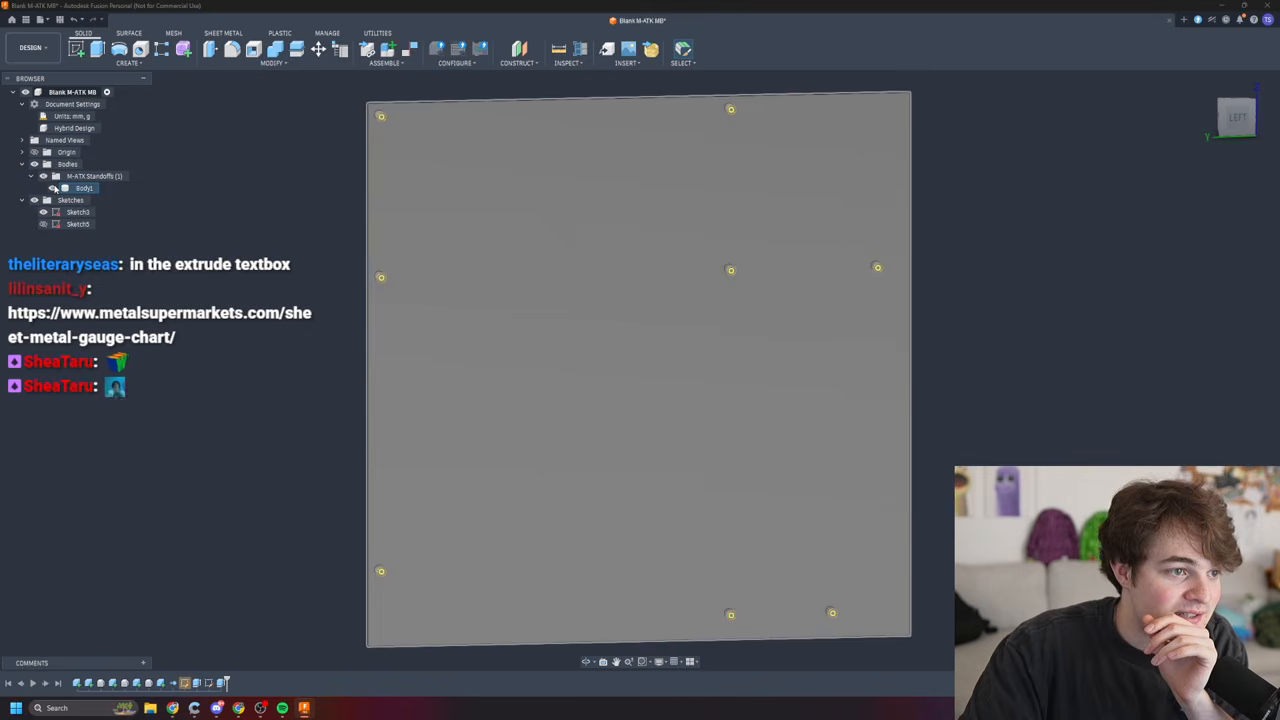
{"action": "left_click", "coordinate": [53, 188]}
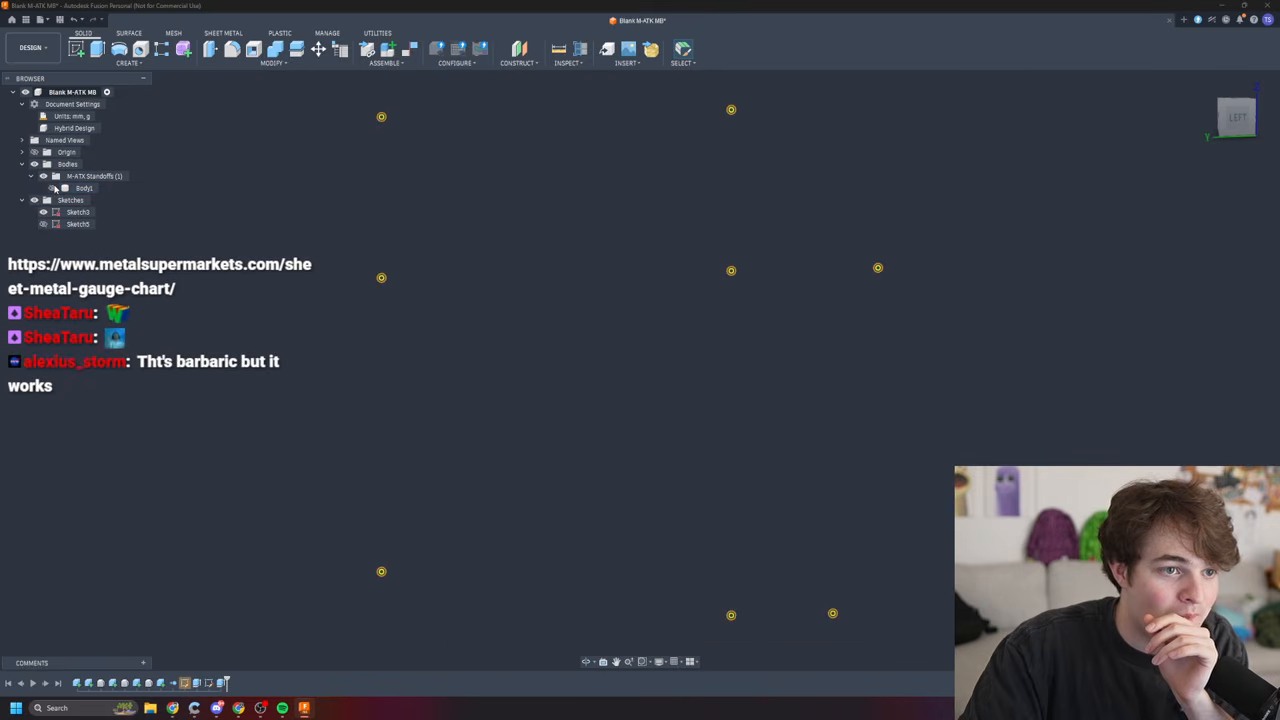
{"action": "left_click", "coordinate": [44, 212]}
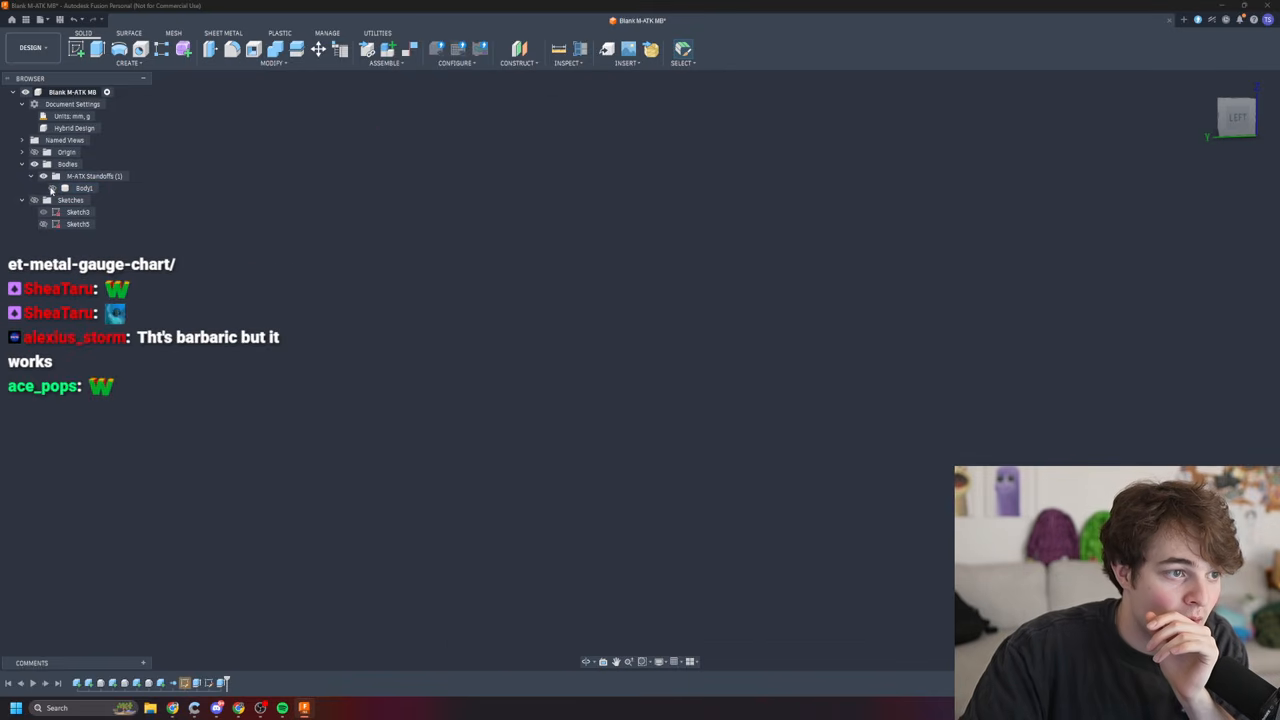
{"action": "left_click", "coordinate": [53, 188]}
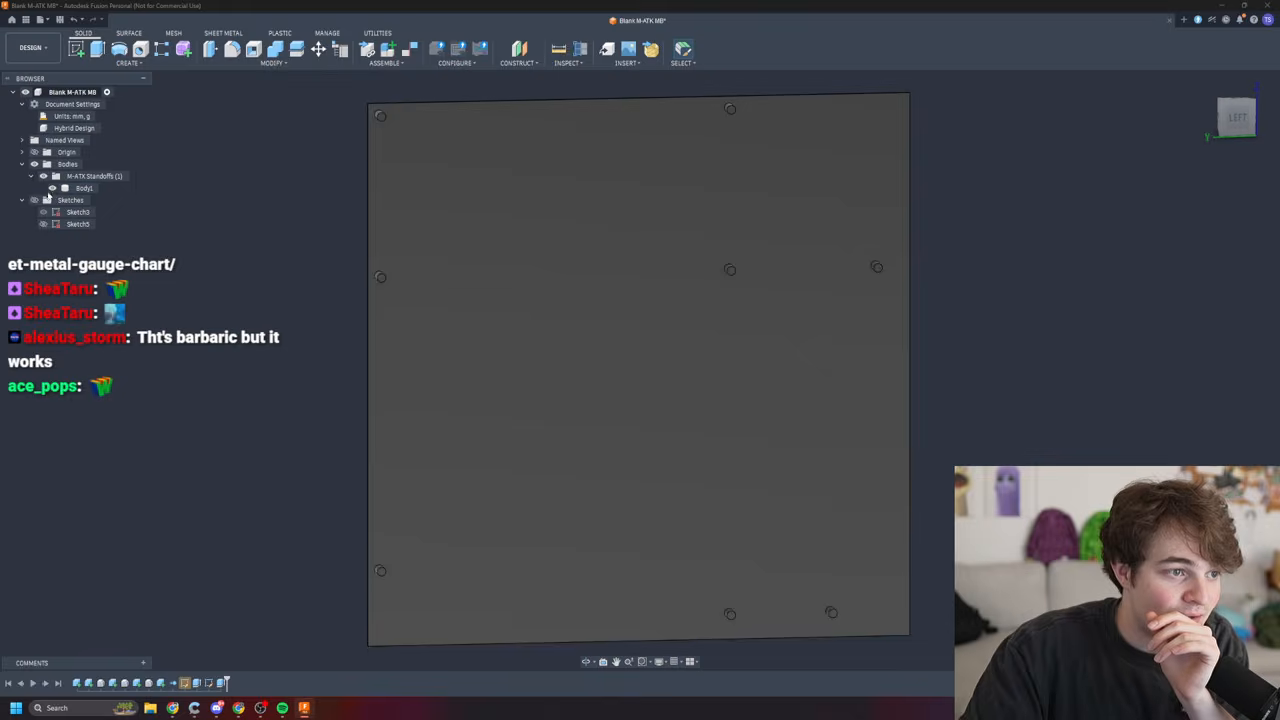
- Examine the finished board and its standoffs from the left face, up close and from below to check their orientation
{"action": "middle_click_drag", "start_coordinate": [301, 358], "coordinate": [280, 242], "text": "shift"}
{"action": "middle_click_drag", "start_coordinate": [502, 232], "coordinate": [538, 318], "text": "shift"}
{"action": "middle_click_drag", "start_coordinate": [636, 330], "coordinate": [654, 337], "text": "shift"}
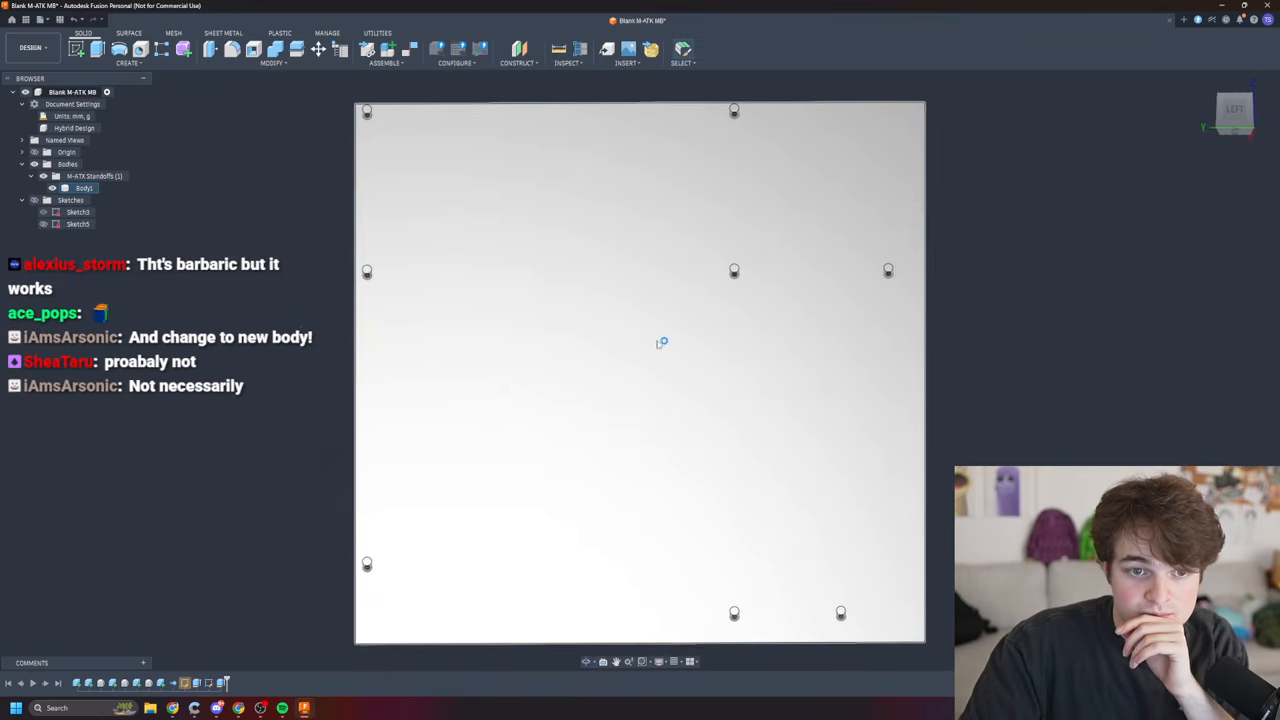
{"action": "left_click", "coordinate": [1243, 118]}
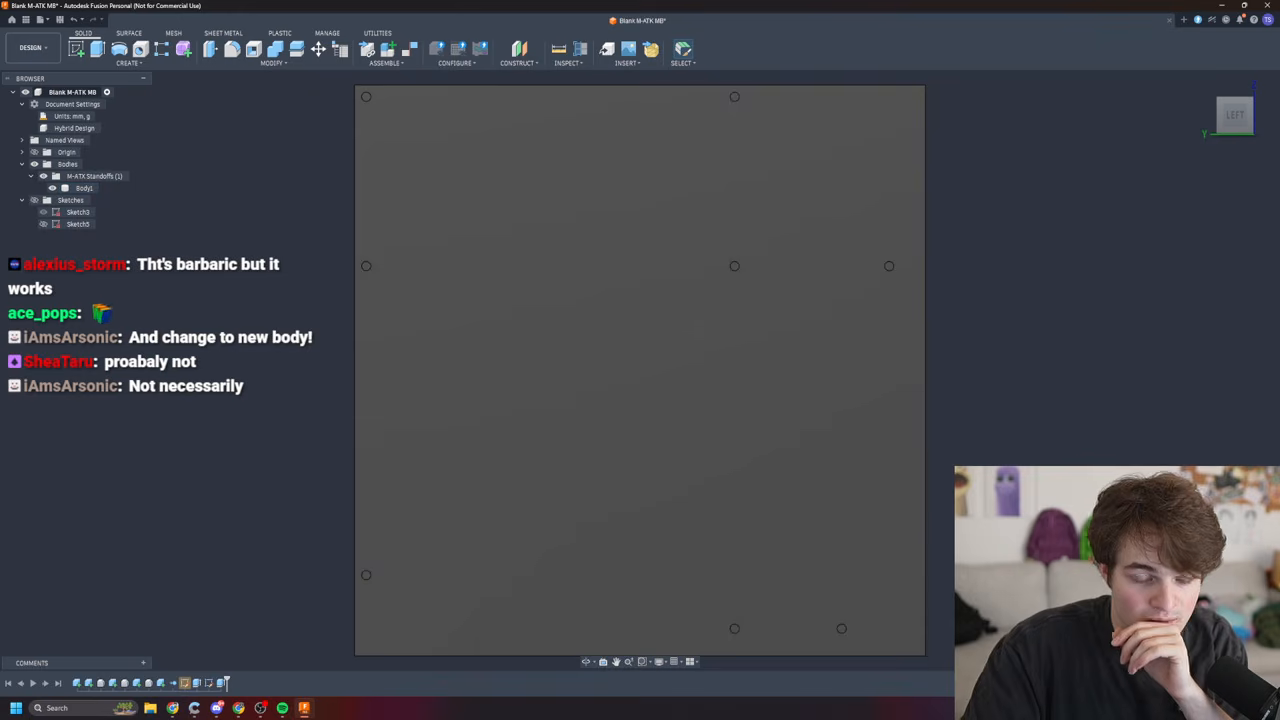
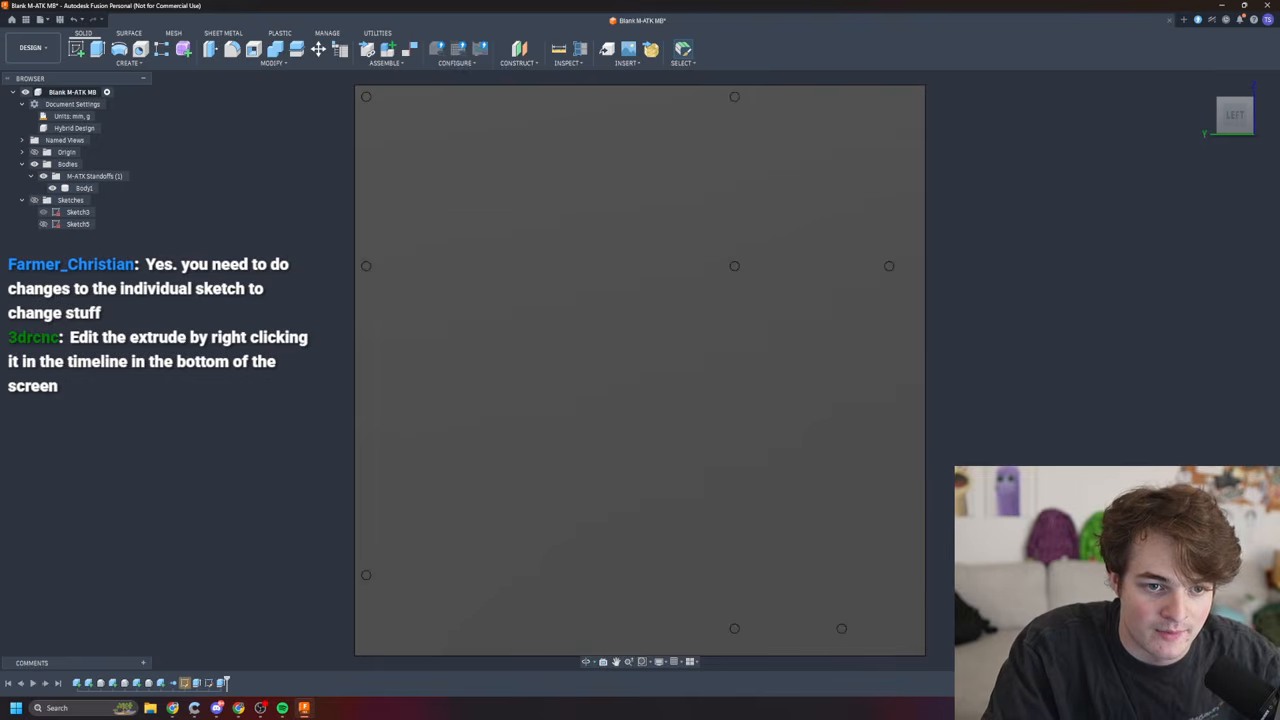
{"action": "middle_click_drag", "start_coordinate": [560, 400], "coordinate": [540, 443], "text": "shift"}
{"action": "scroll", "coordinate": [1087, 457], "scroll_direction": "up", "scroll_amount": 3}
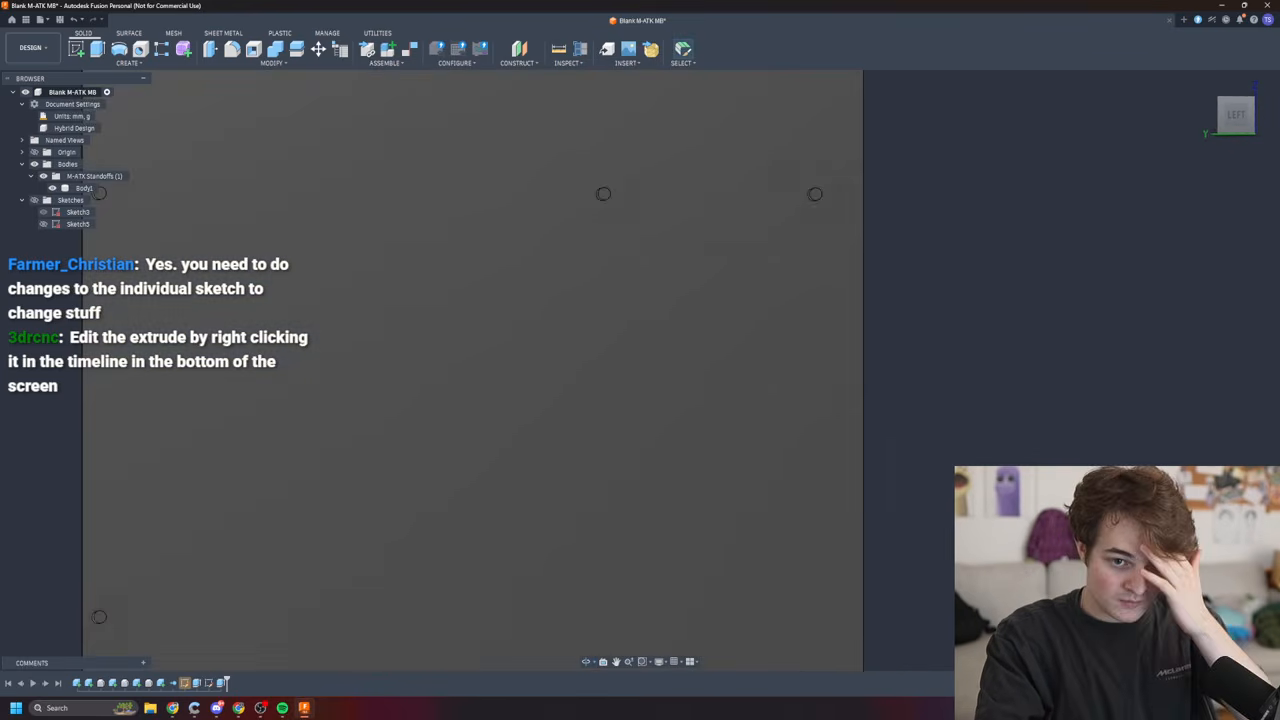
{"action": "scroll", "coordinate": [1055, 465], "scroll_direction": "down", "scroll_amount": 3}
{"action": "mouse_move", "coordinate": [1055, 465]}
{"action": "middle_mouse_down", "text": "shift"}
{"action": "mouse_move", "coordinate": [1030, 435]}
{"action": "mouse_move", "coordinate": [1050, 460]}
{"action": "middle_mouse_up", "text": "shift"}
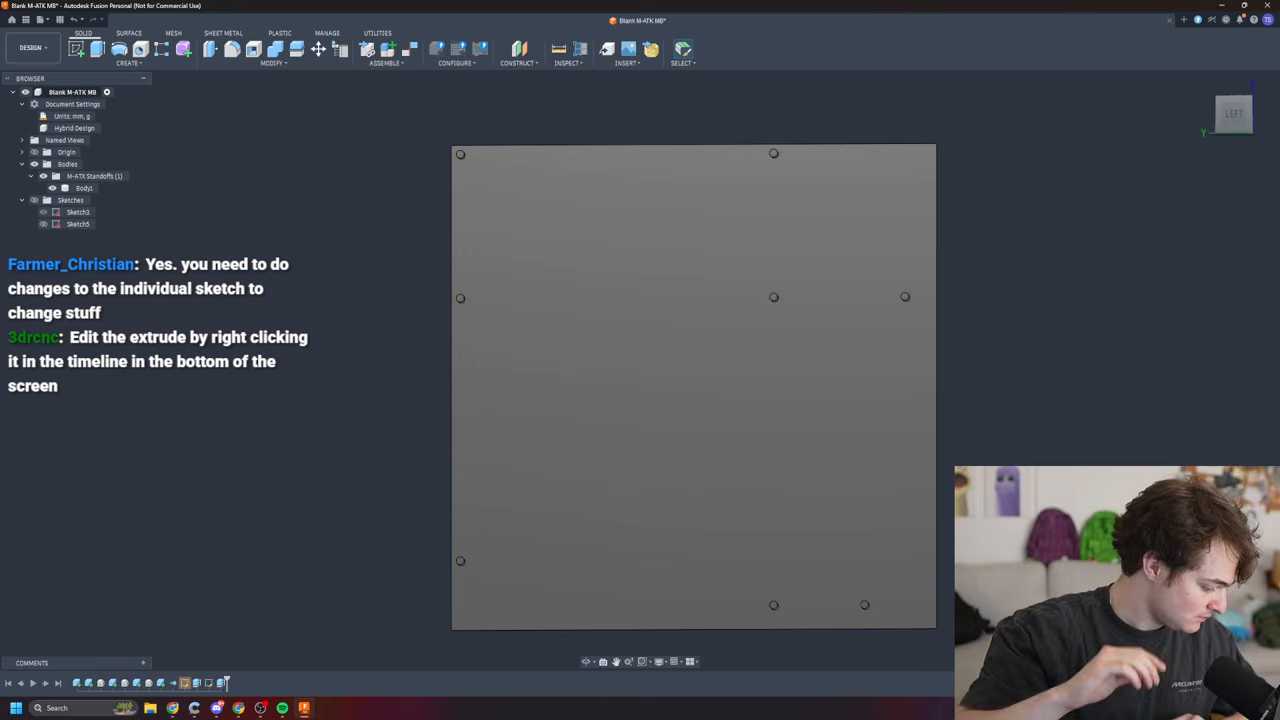
{"action": "middle_click_drag", "start_coordinate": [690, 420], "coordinate": [702, 299], "text": "shift"}
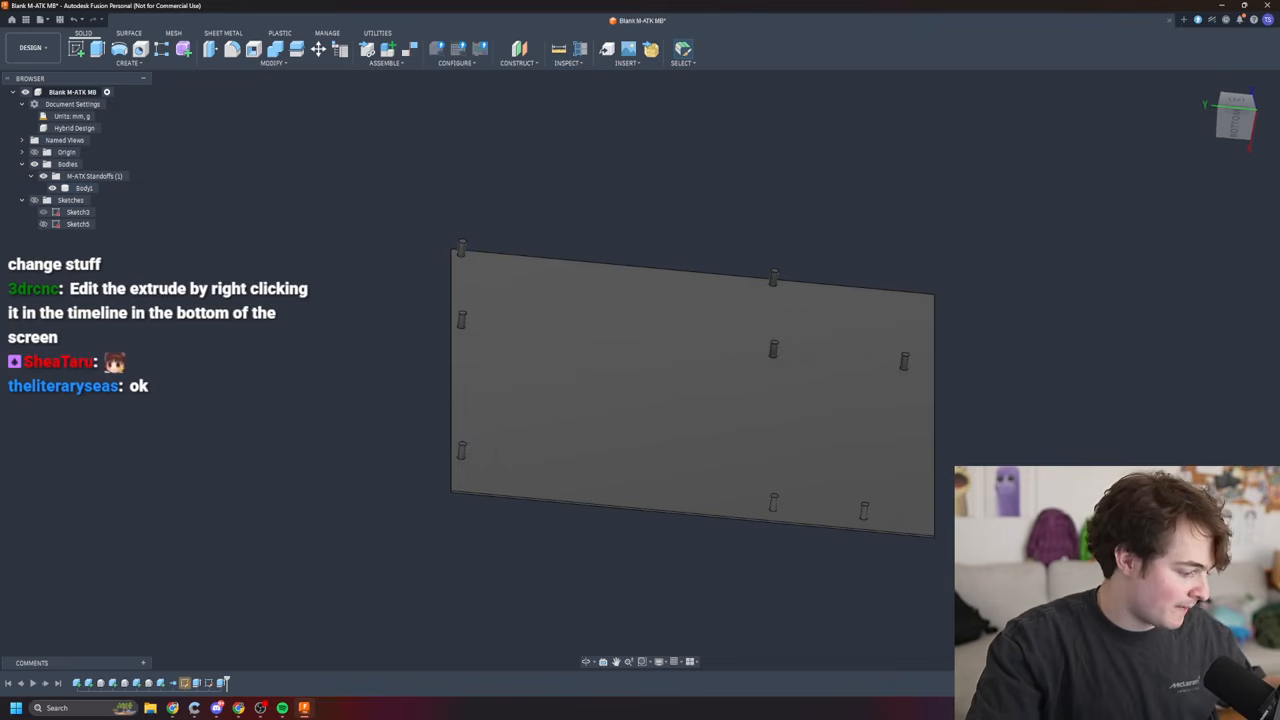
- Inspect the board and standoffs edge-on from the bottom face
{"action": "middle_click_drag", "start_coordinate": [907, 490], "coordinate": [905, 403], "text": "shift"}
{"action": "left_click", "coordinate": [1207, 148]}
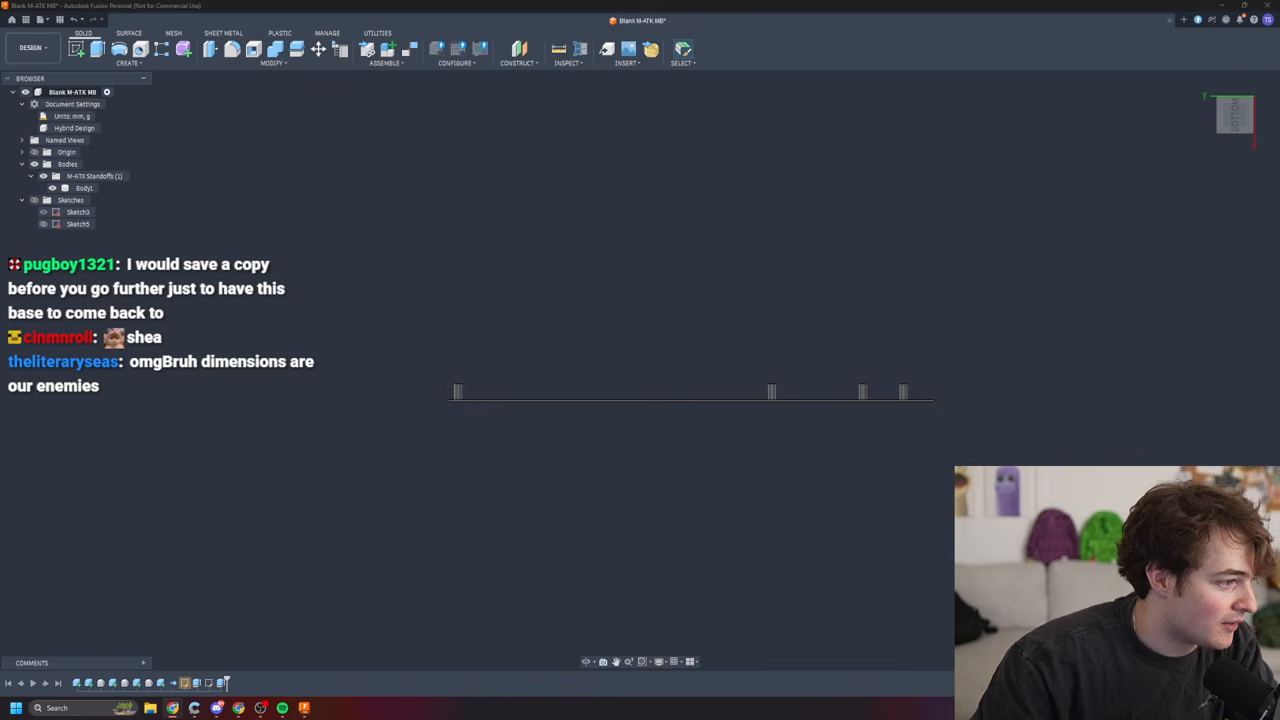
- Switch to the browser, examine the dimension drawing in the eBay 2U 19-inch rack shelf listing, and close that window
{"action": "left_click_drag", "start_coordinate": [300, 719], "coordinate": [315, 132]}
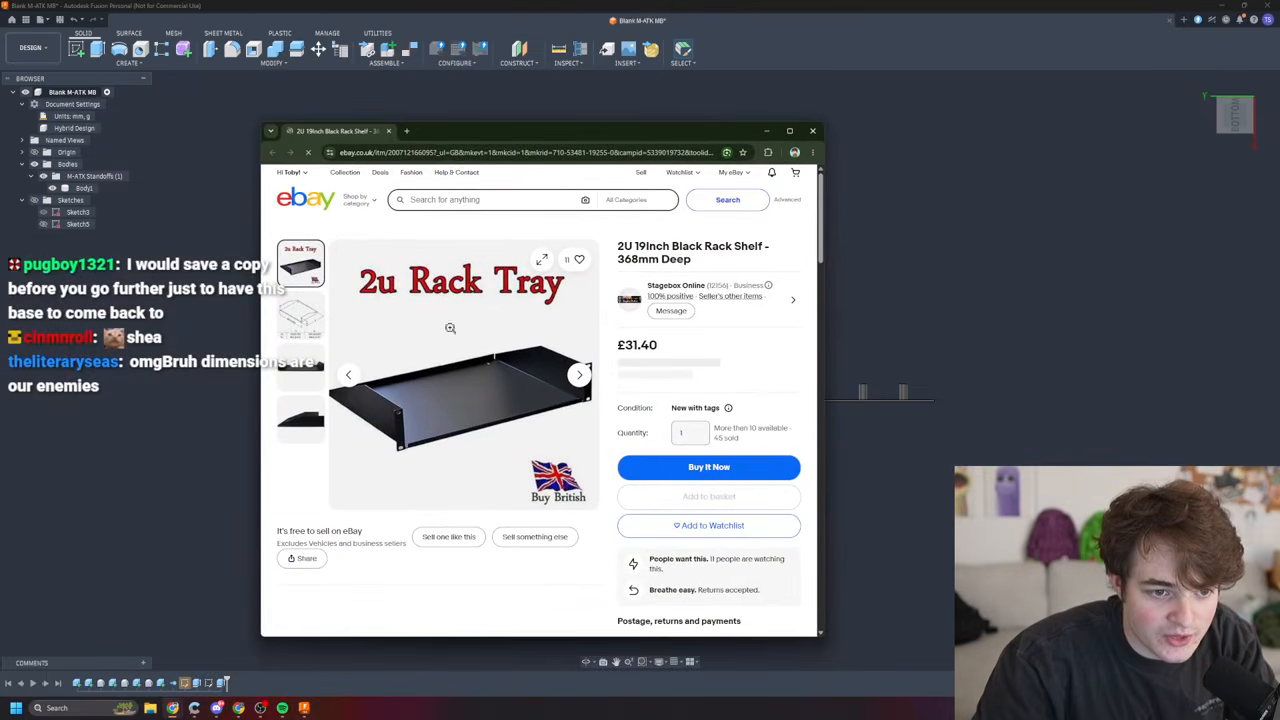
{"action": "left_click", "coordinate": [320, 341]}
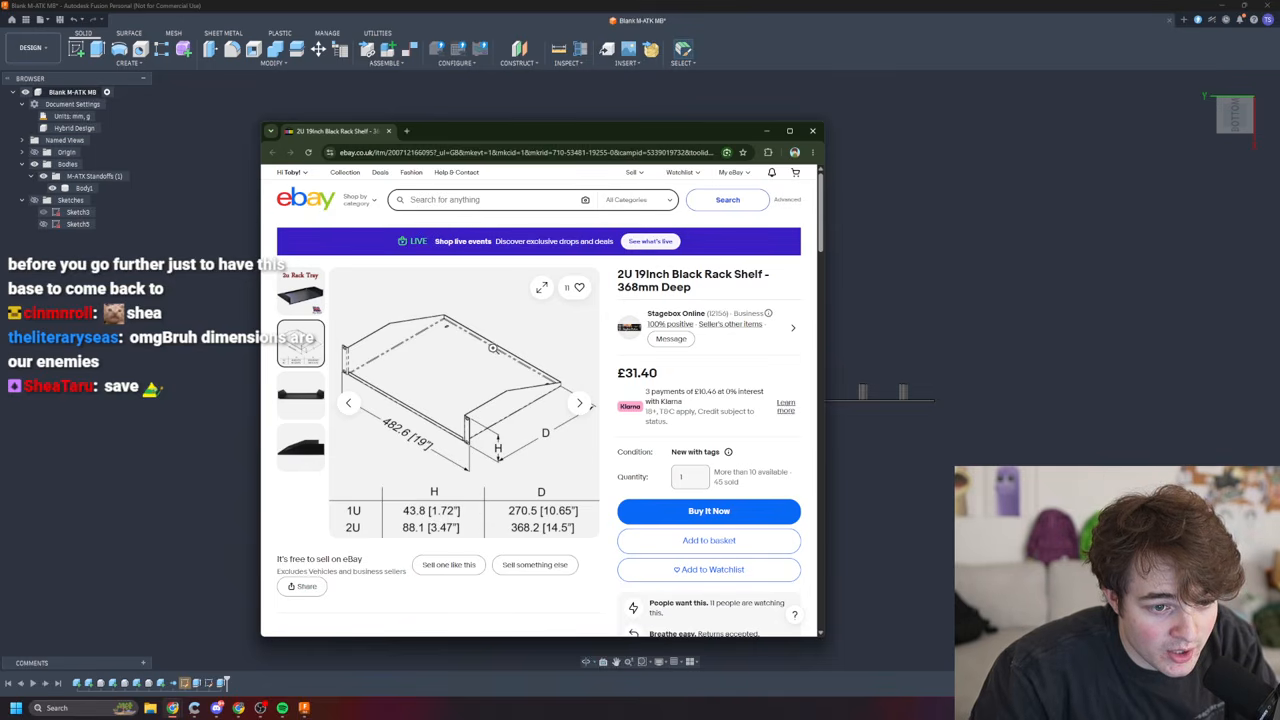
{"action": "left_click", "coordinate": [458, 411]}
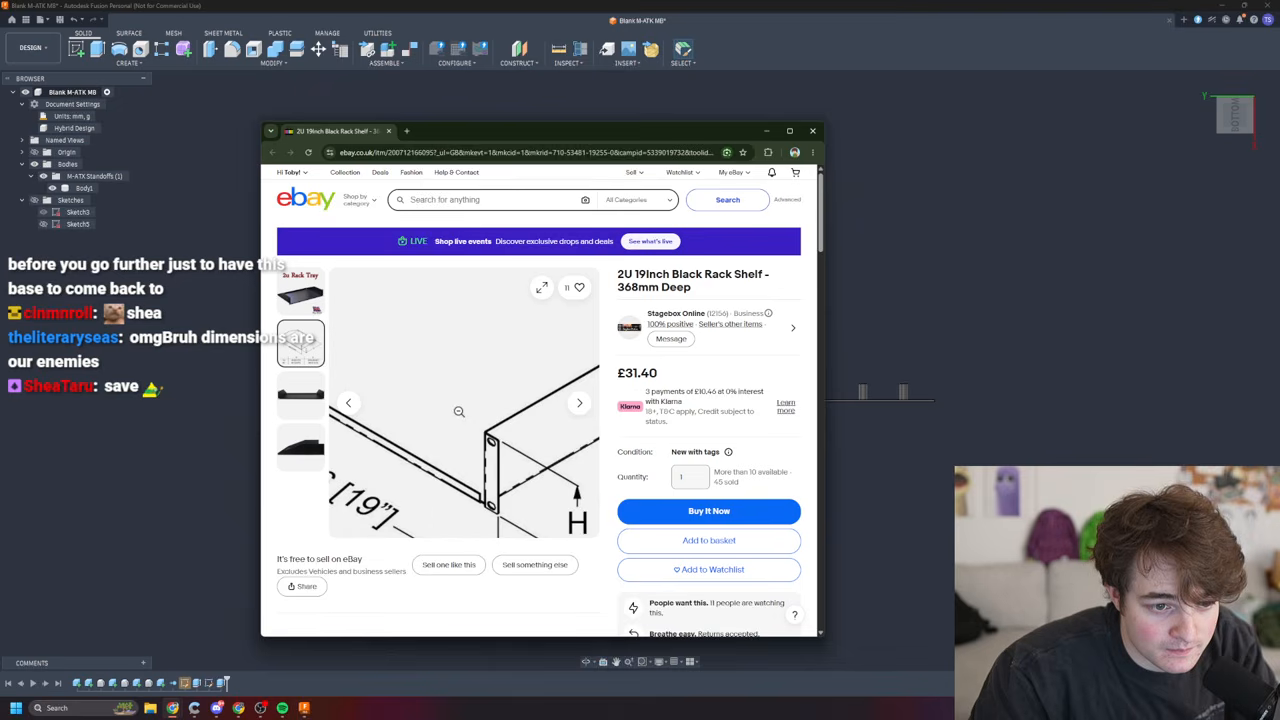
{"action": "left_click", "coordinate": [458, 411]}
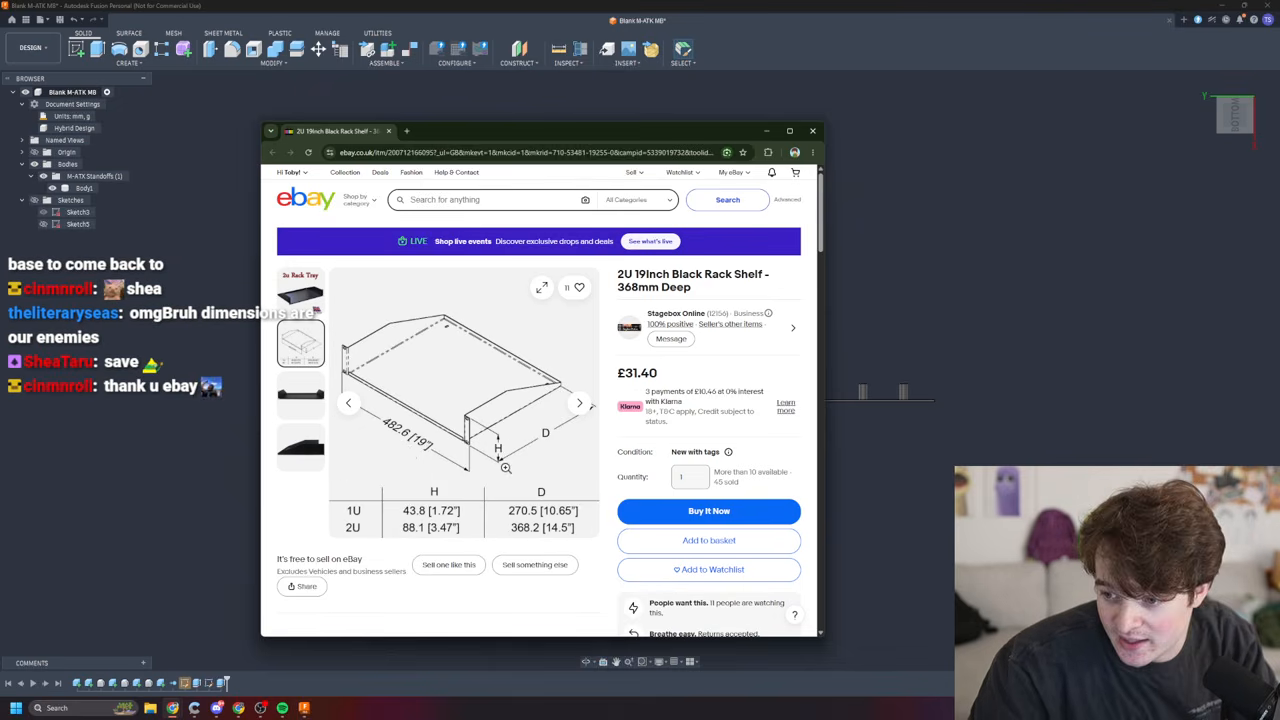
{"action": "left_click", "coordinate": [812, 131]}
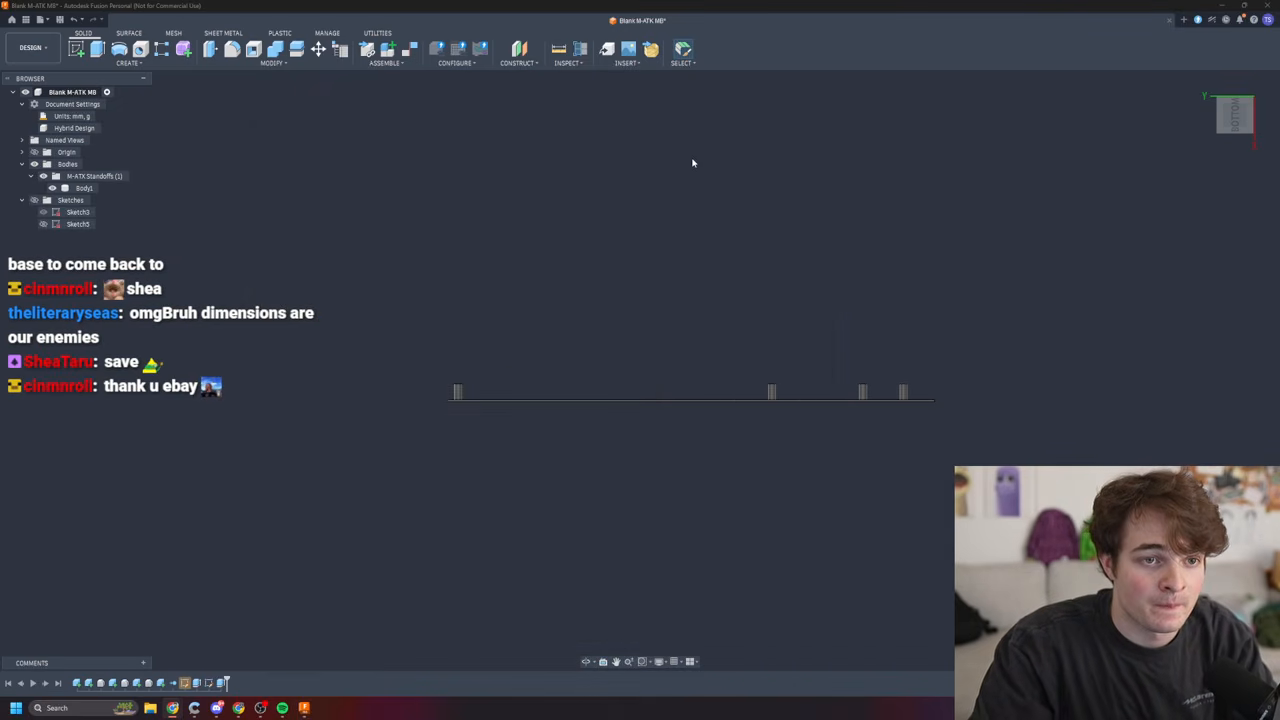
- Save the Blank M-ATX MB design in Fusion
{"action": "left_click", "coordinate": [718, 202]}
{"action": "key", "text": "ctrl+s"}
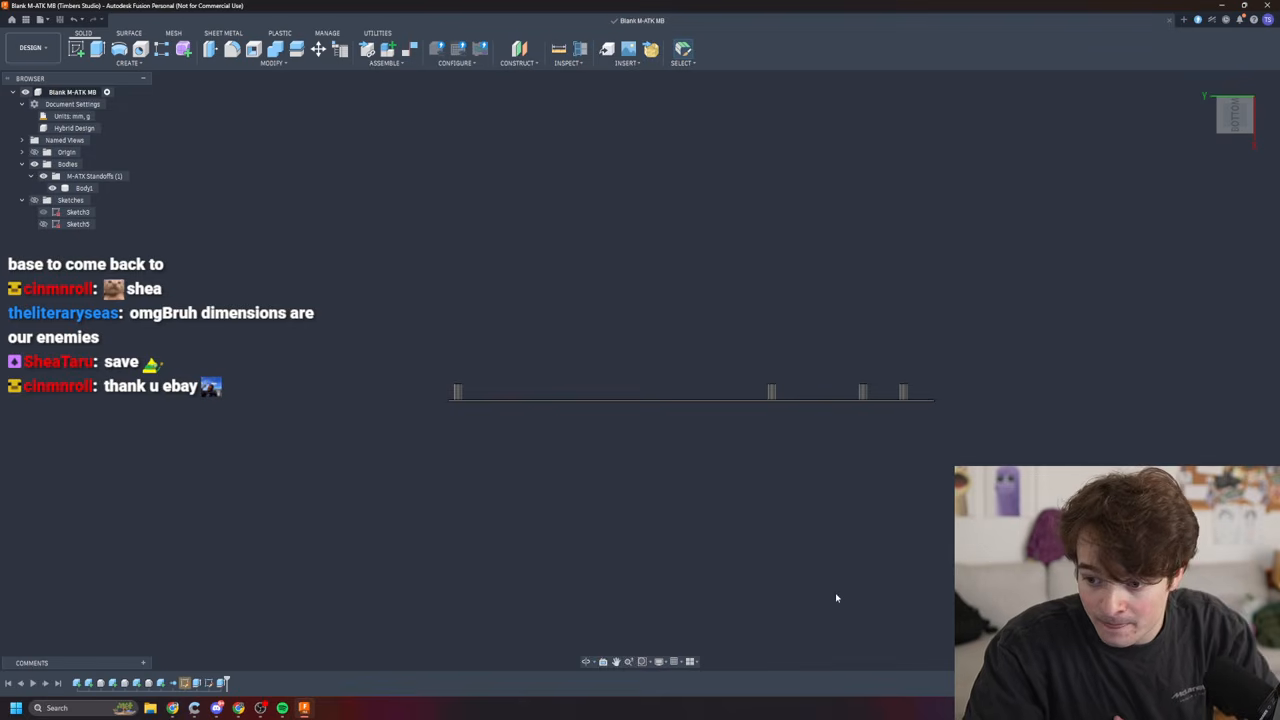
- Switch to the browser and open the eBay listing for the 1U 19-inch blank rack panel from the rack dimension search results
{"action": "left_click", "coordinate": [173, 709]}
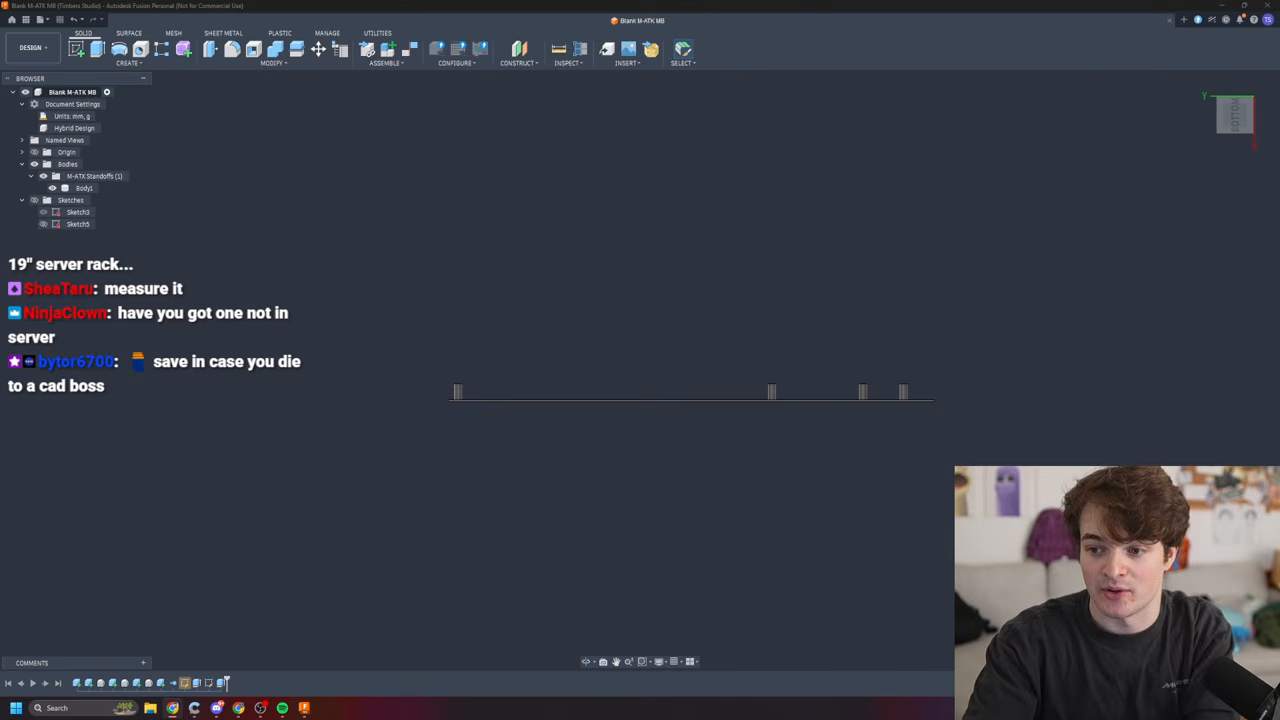
{"action": "left_click_drag", "start_coordinate": [0, 240], "coordinate": [735, 130]}
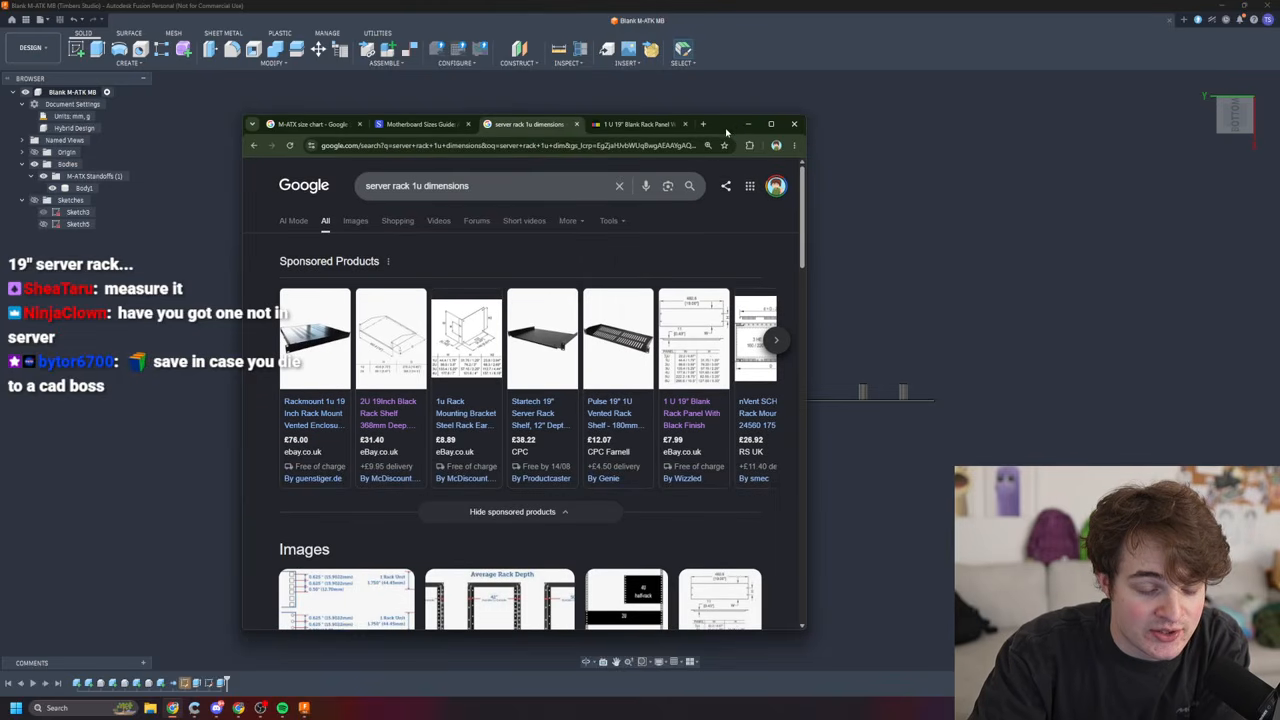
{"action": "left_click", "coordinate": [689, 357]}
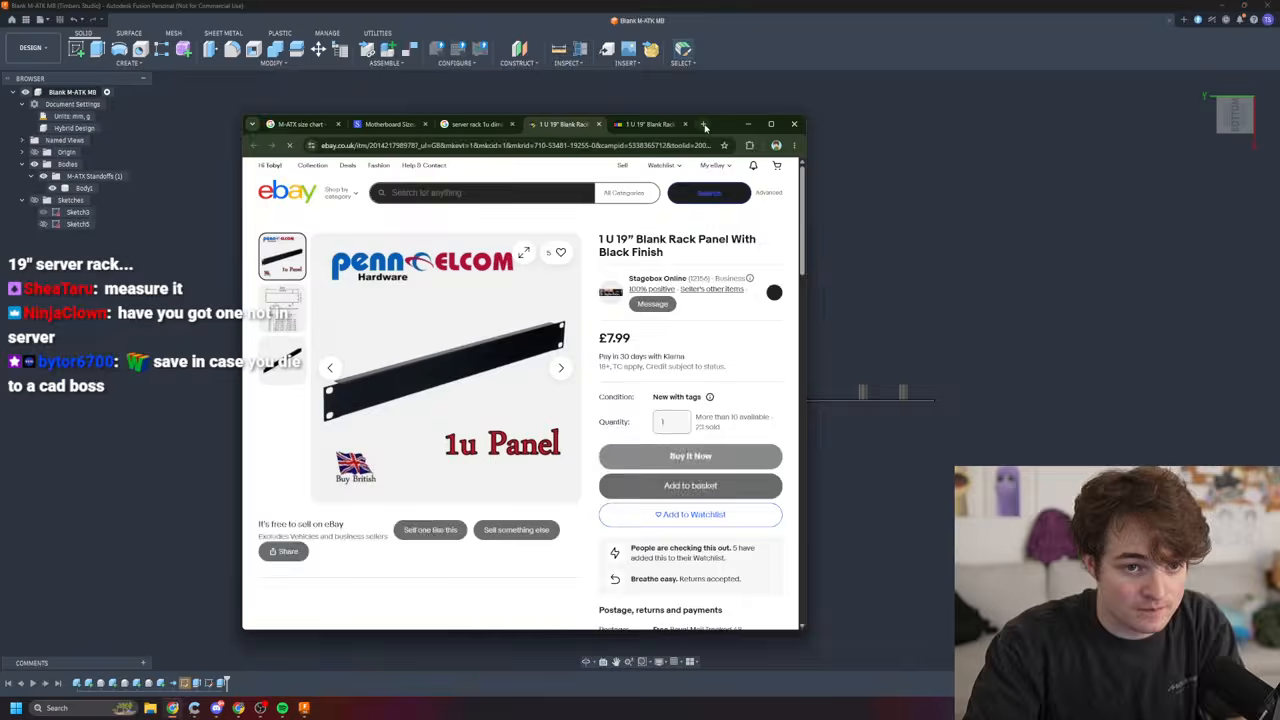
- Search the web for 19 inches in mm in a new browser tab and read the conversion
{"action": "left_click", "coordinate": [704, 124]}
{"action": "type", "text": "19 inchest"}
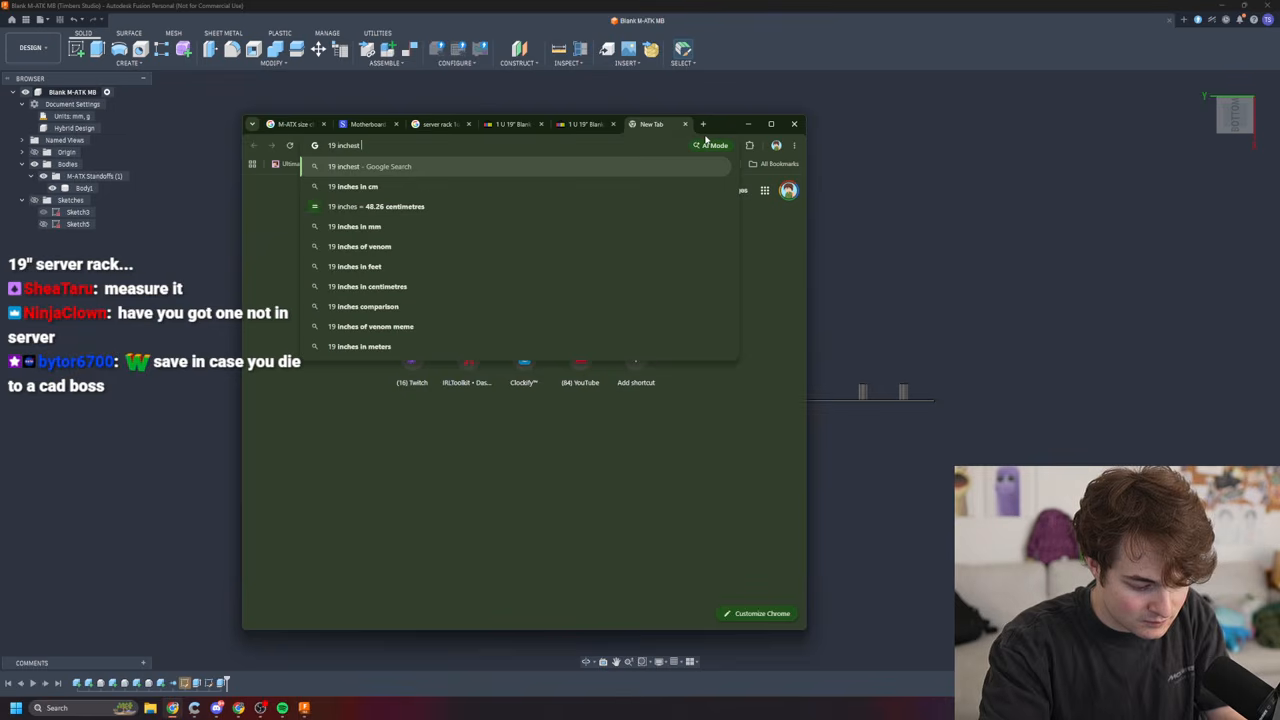
{"action": "key", "text": "BackSpace"}
{"action": "type", "text": "in "}
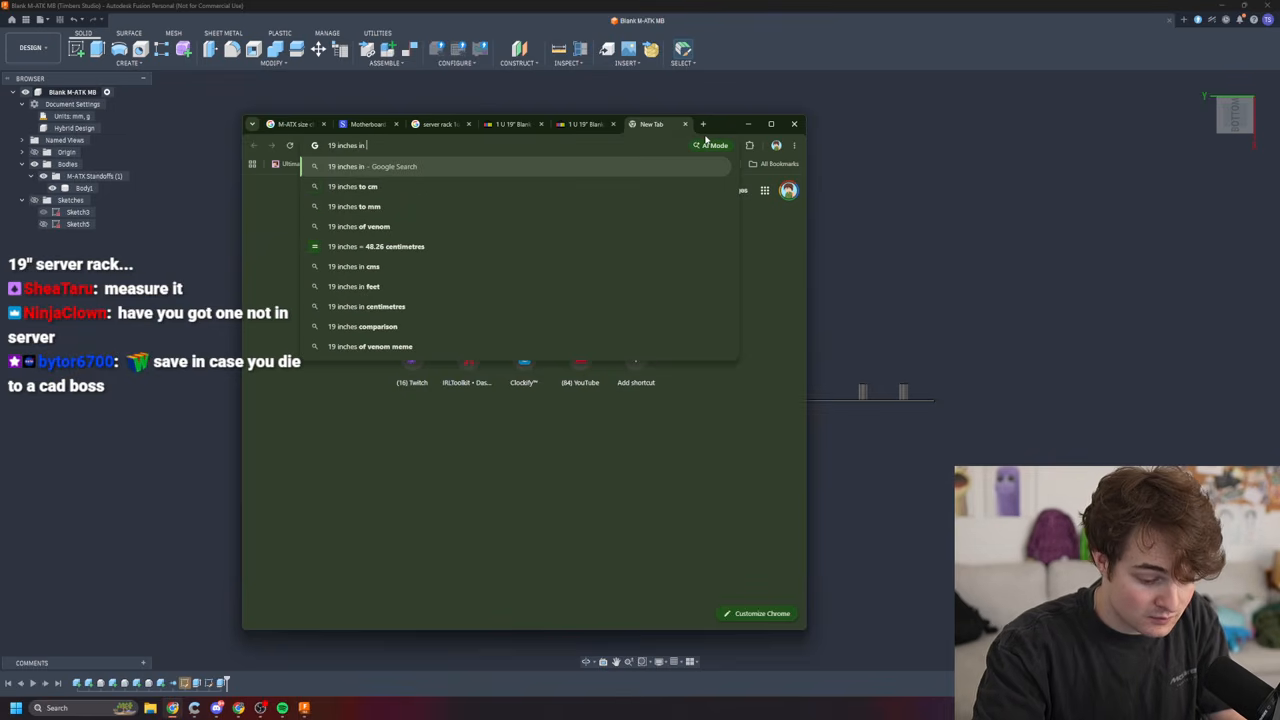
{"action": "type", "text": "mm"}
{"action": "key", "text": "Return"}
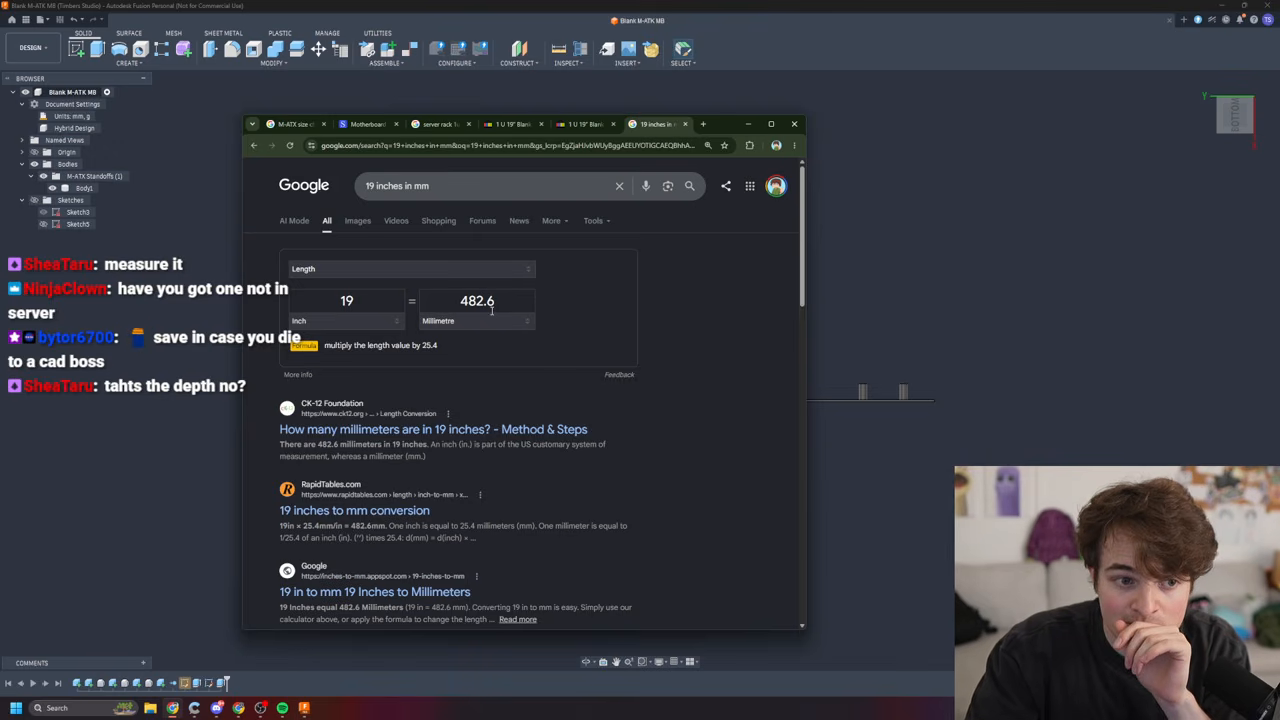
{"action": "scroll", "coordinate": [620, 285], "scroll_direction": "down", "scroll_amount": 1}
{"action": "scroll", "coordinate": [657, 291], "scroll_direction": "up", "scroll_amount": 1}
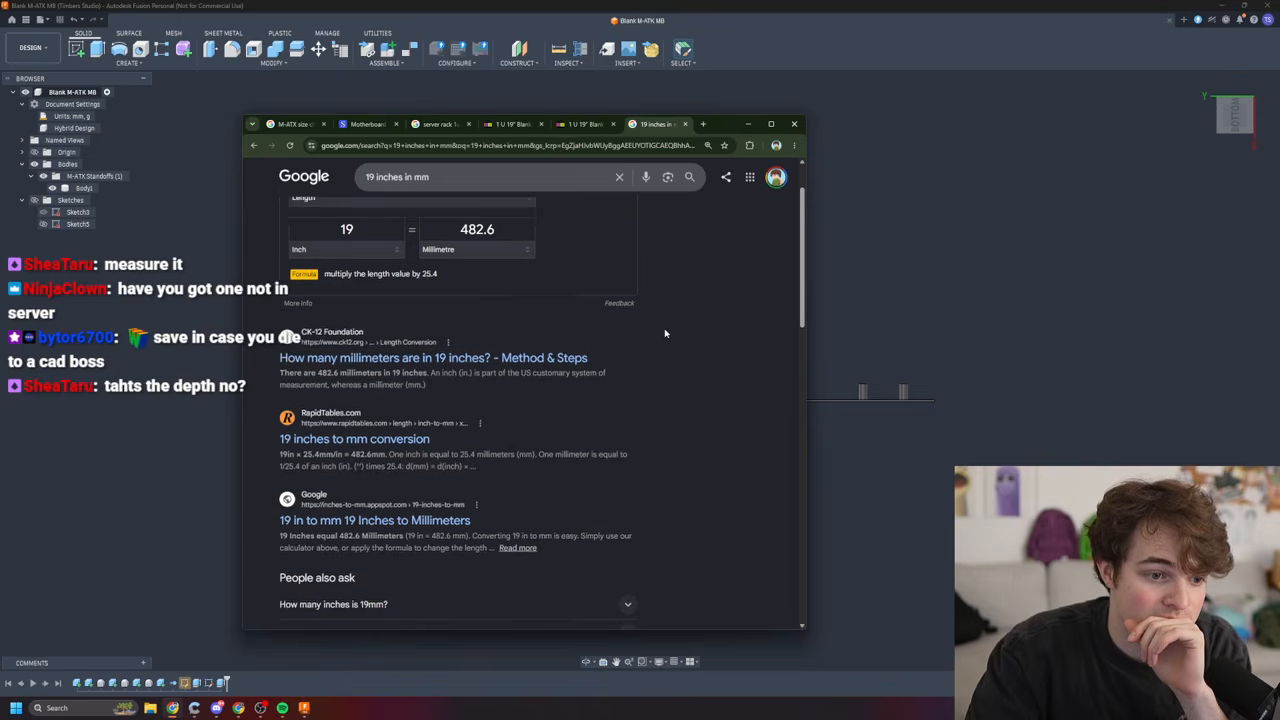
- Search the web for how wide a 1U server rack is in a new browser tab
{"action": "left_click", "coordinate": [703, 124]}
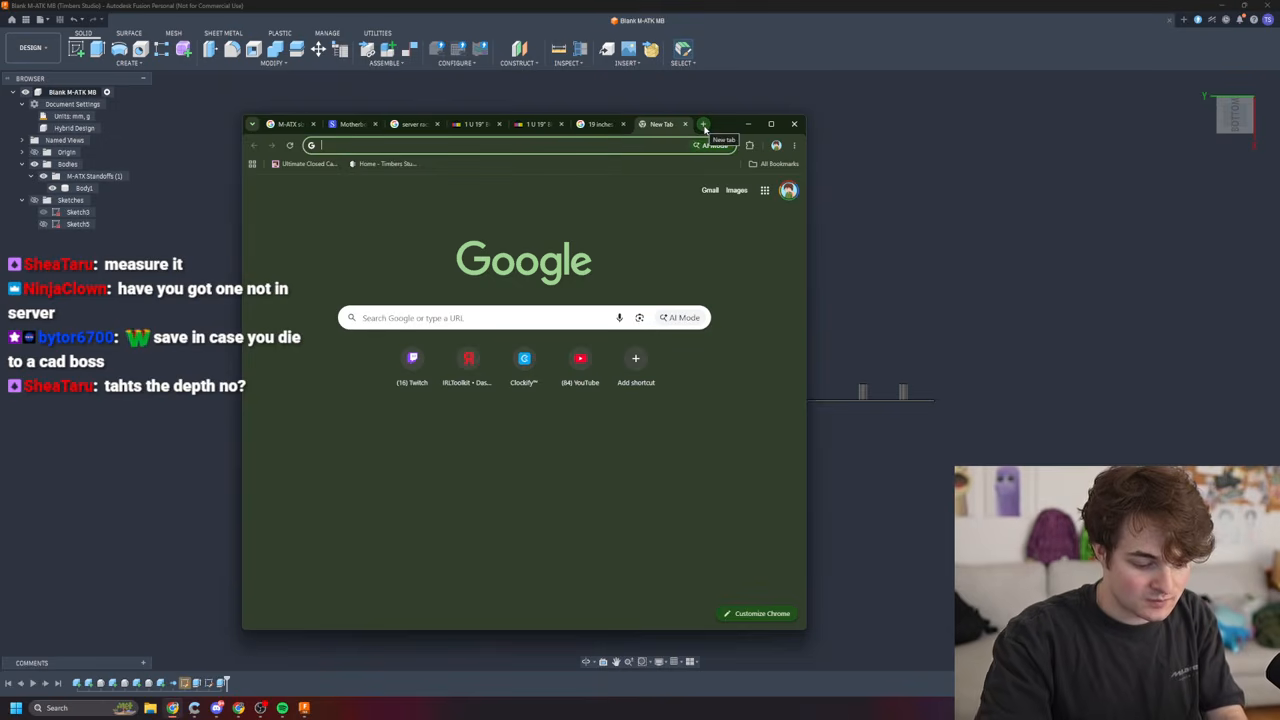
{"action": "type", "text": "how wide"}
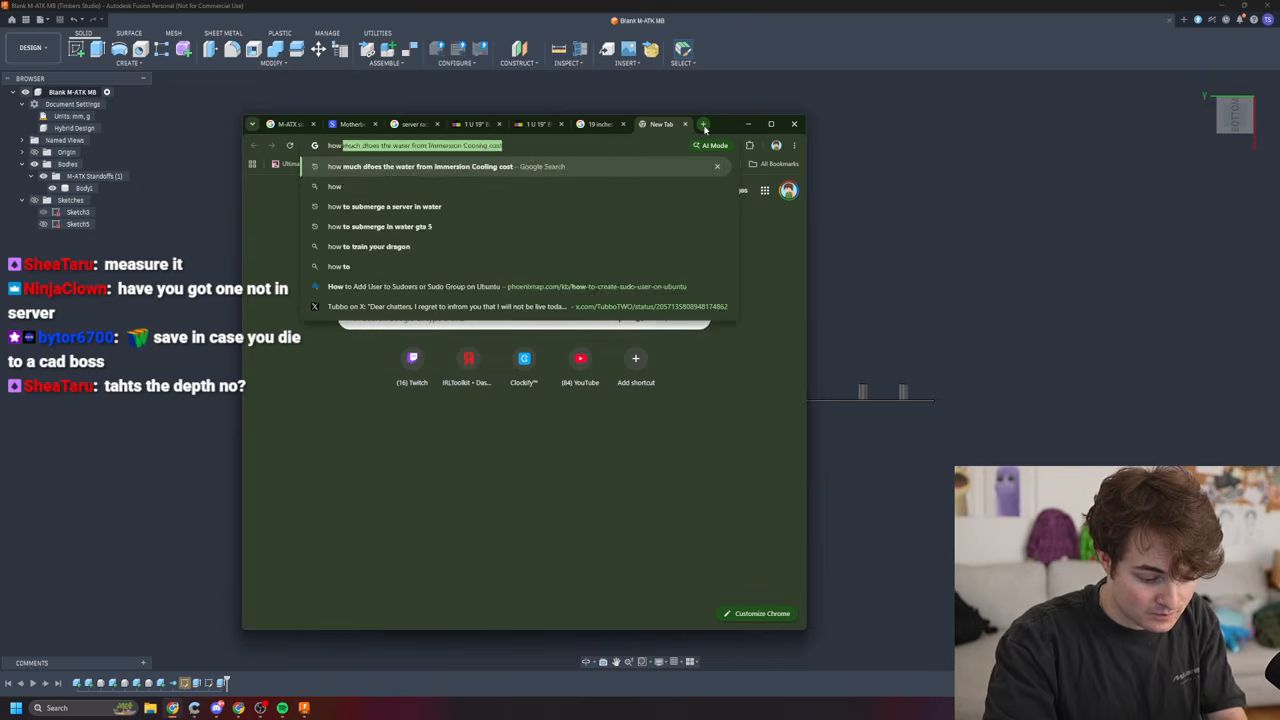
{"action": "type", "text": "is a"}
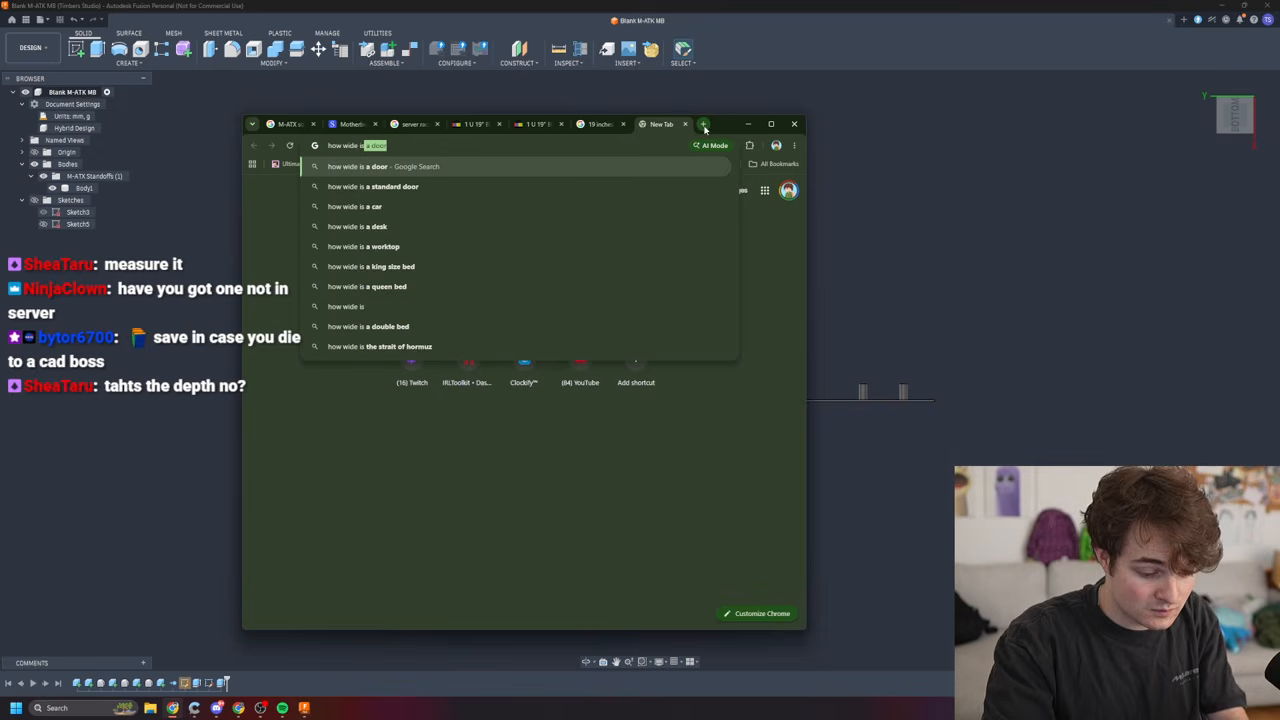
{"action": "type", "text": " 1u"}
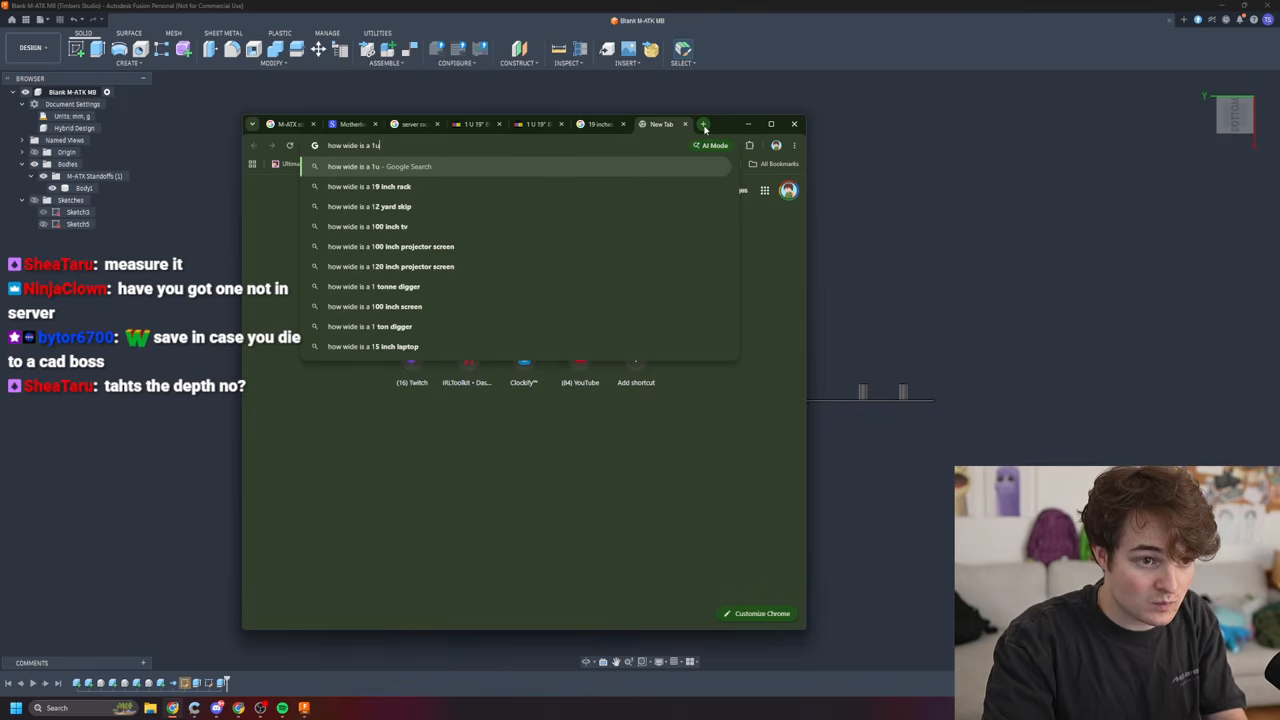
{"action": "type", "text": " server rack"}
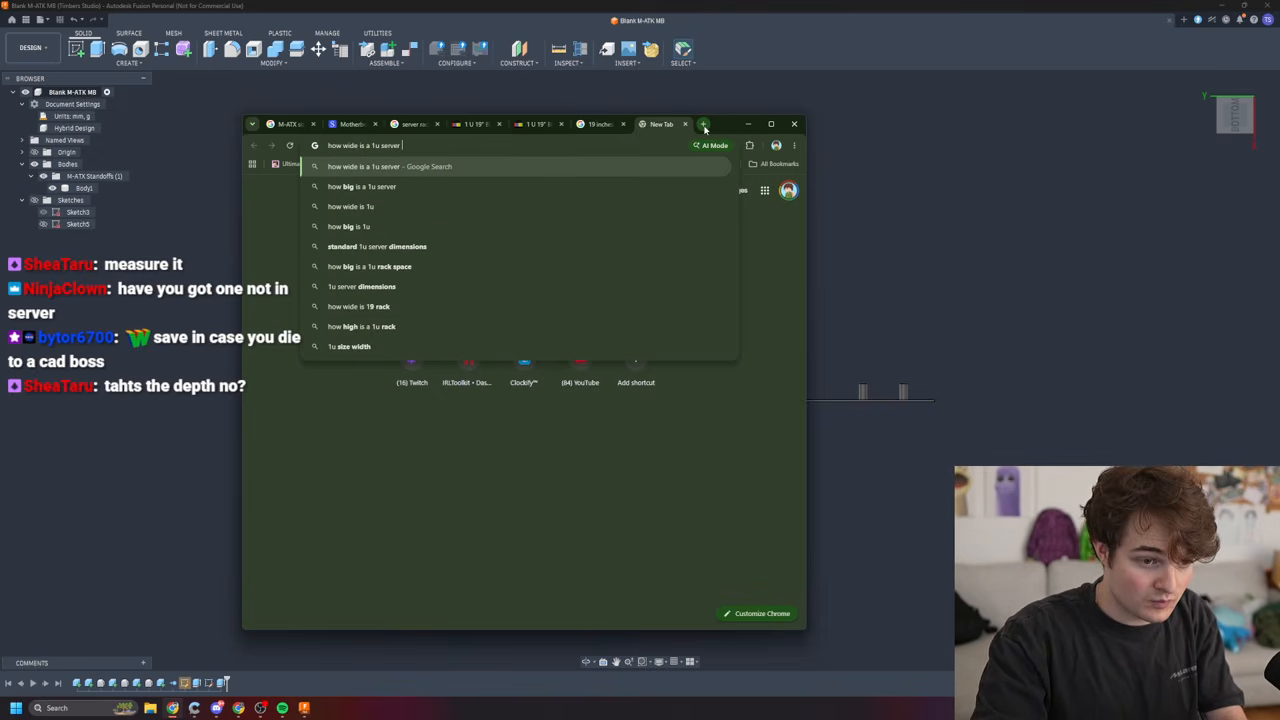
{"action": "key", "text": "Return"}
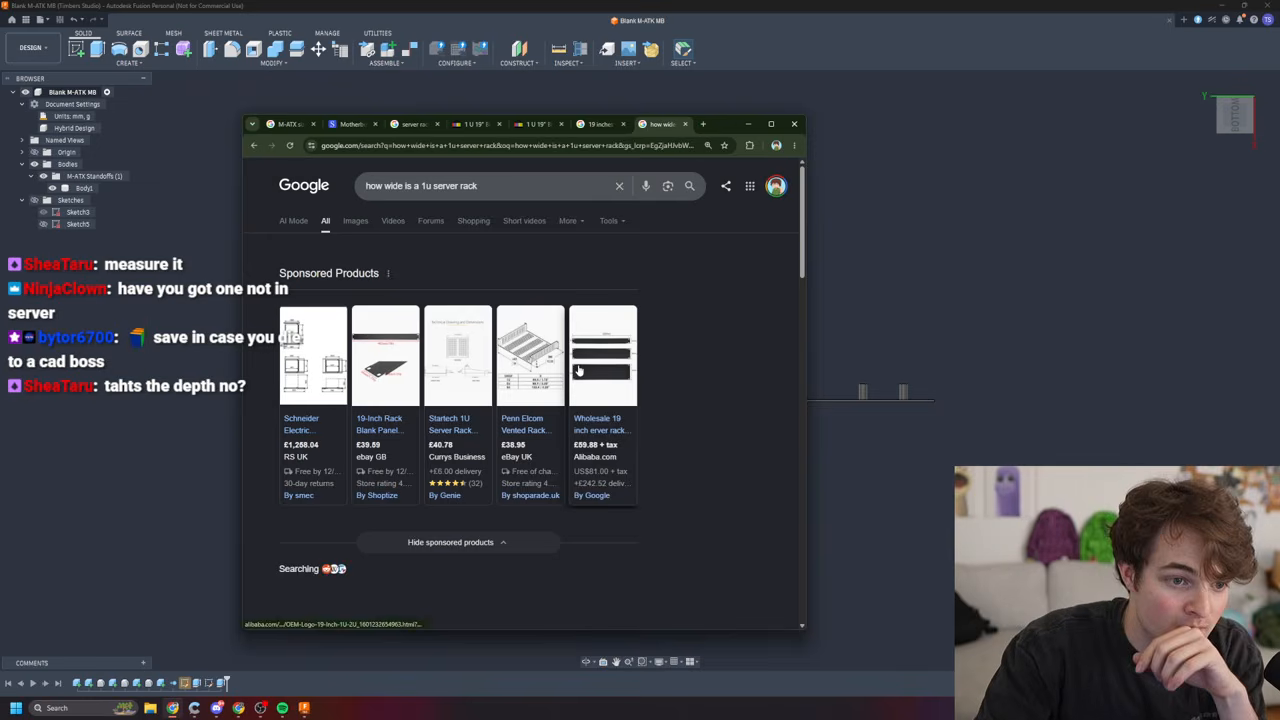
- Open the Penn Elcom 1U vented rack shelf listing from the sponsored results and examine the width and height dimensions in its technical drawing
{"action": "left_click", "coordinate": [588, 363]}
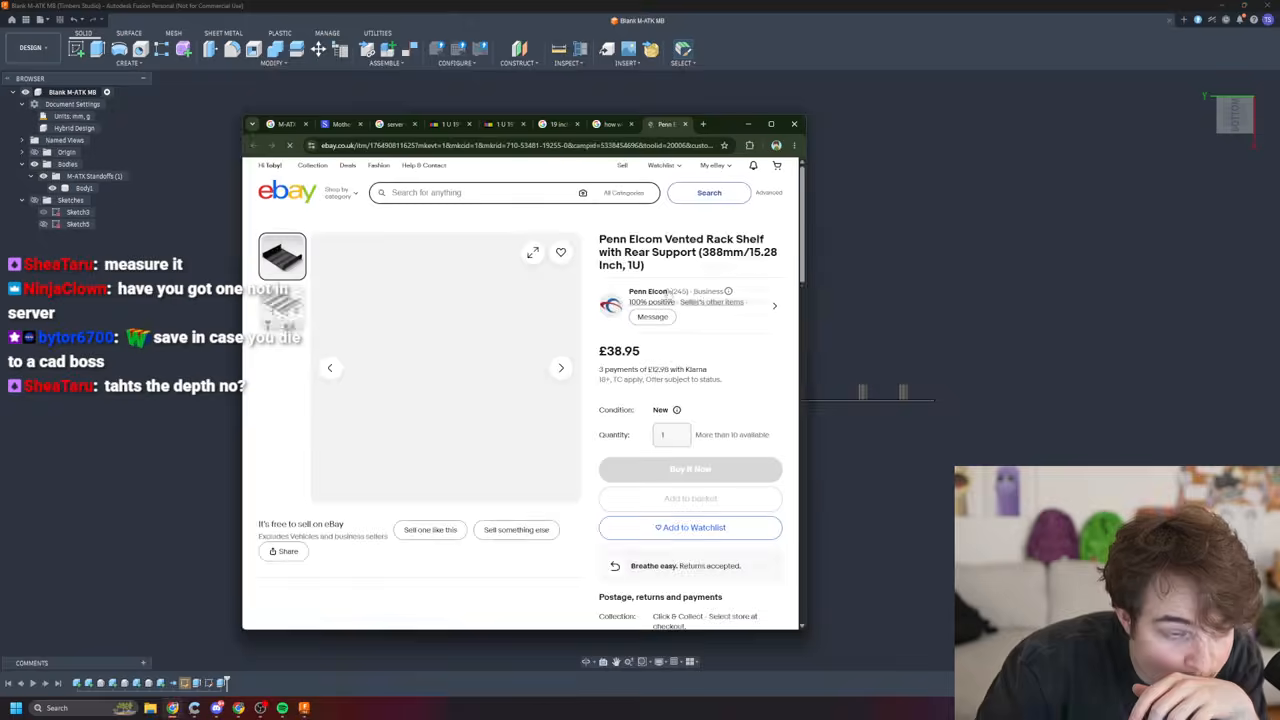
{"action": "left_click", "coordinate": [284, 338]}
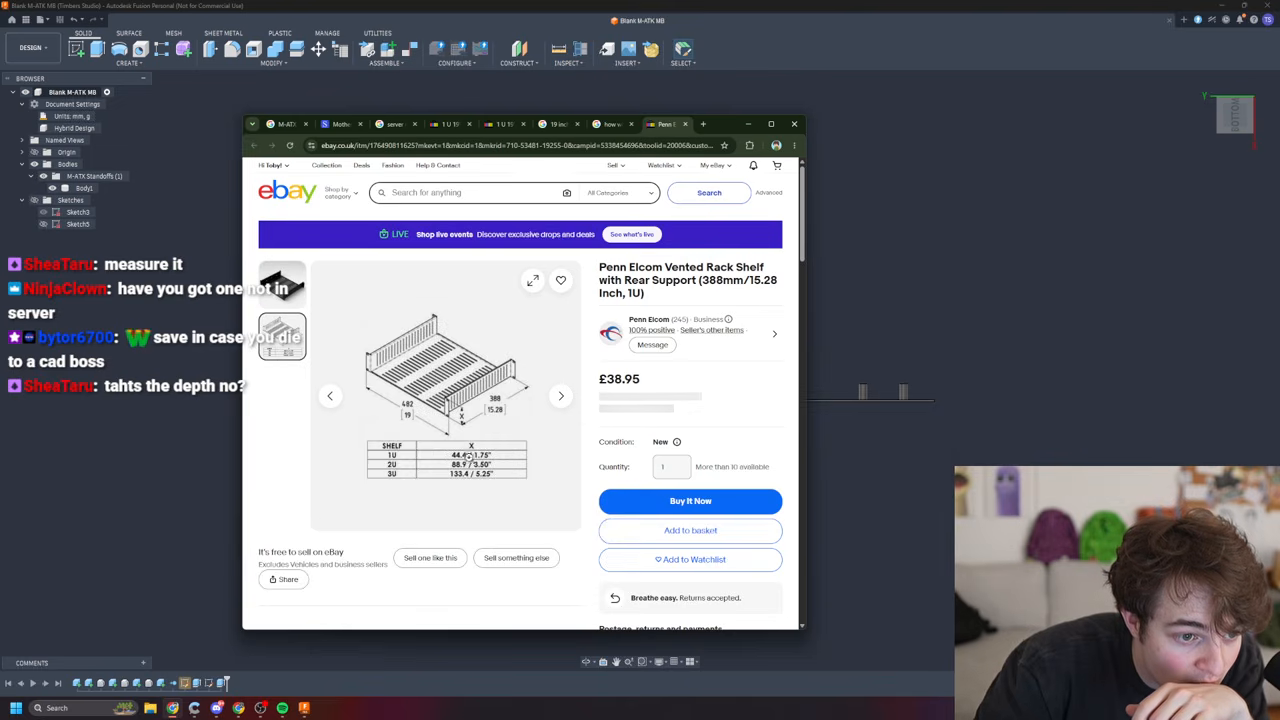
{"action": "left_click", "coordinate": [464, 452]}
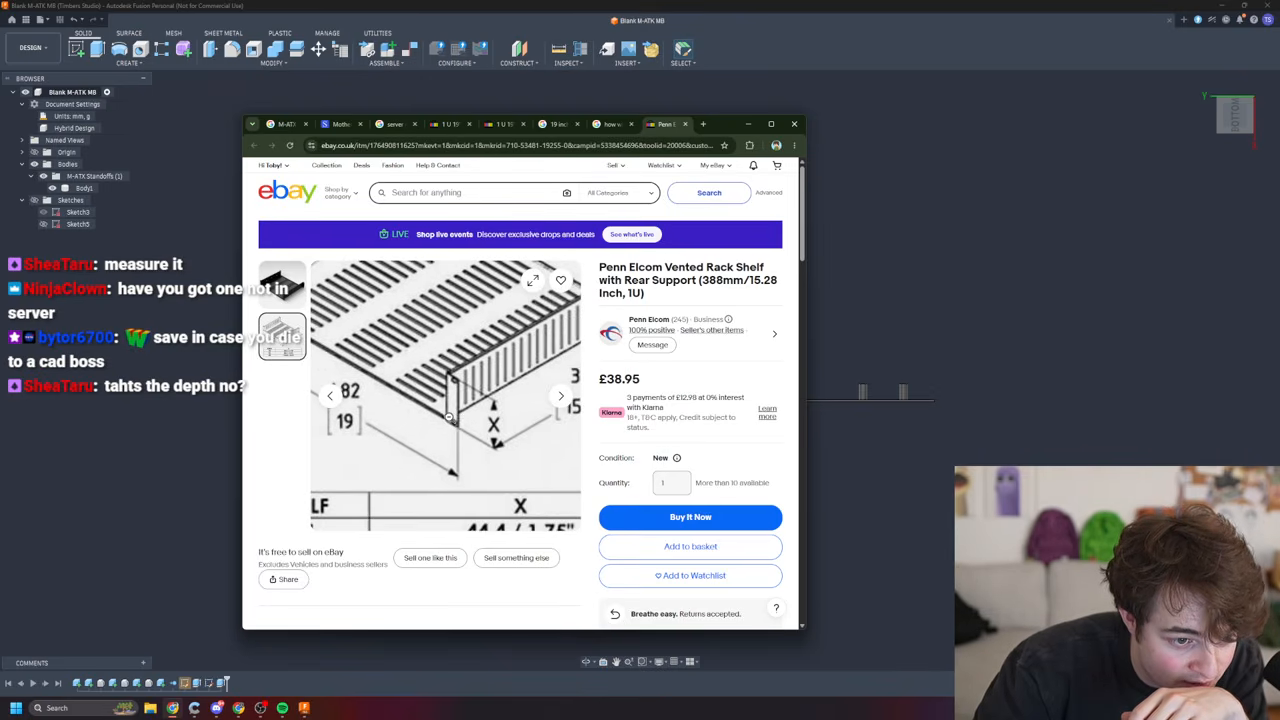
{"action": "left_click", "coordinate": [448, 410]}
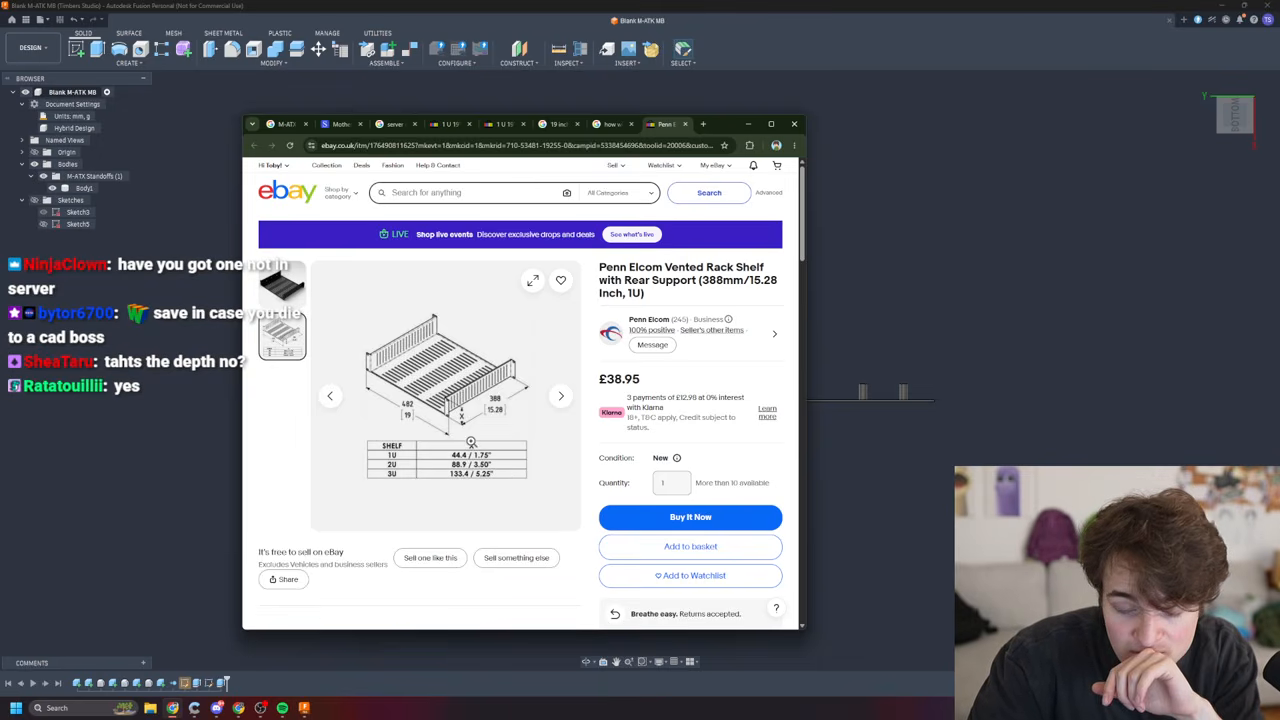
{"action": "left_click", "coordinate": [448, 418]}
{"action": "left_click", "coordinate": [448, 418]}
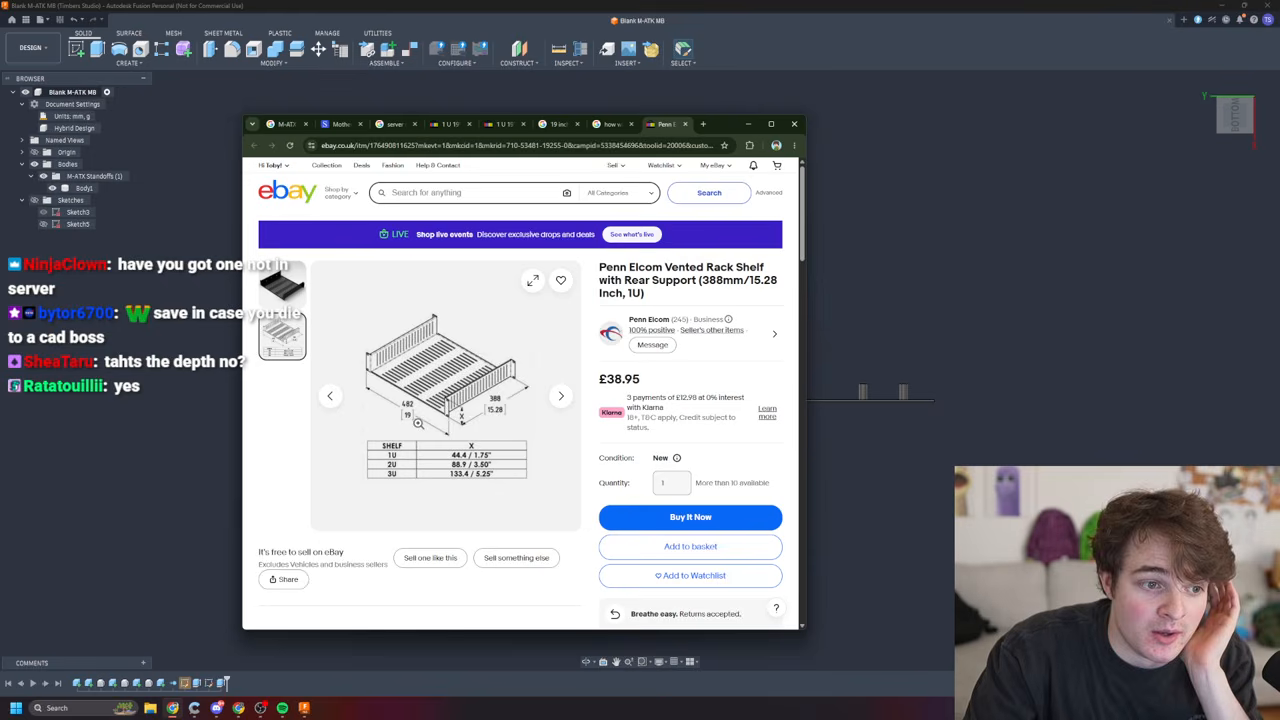
{"action": "left_click", "coordinate": [401, 384]}
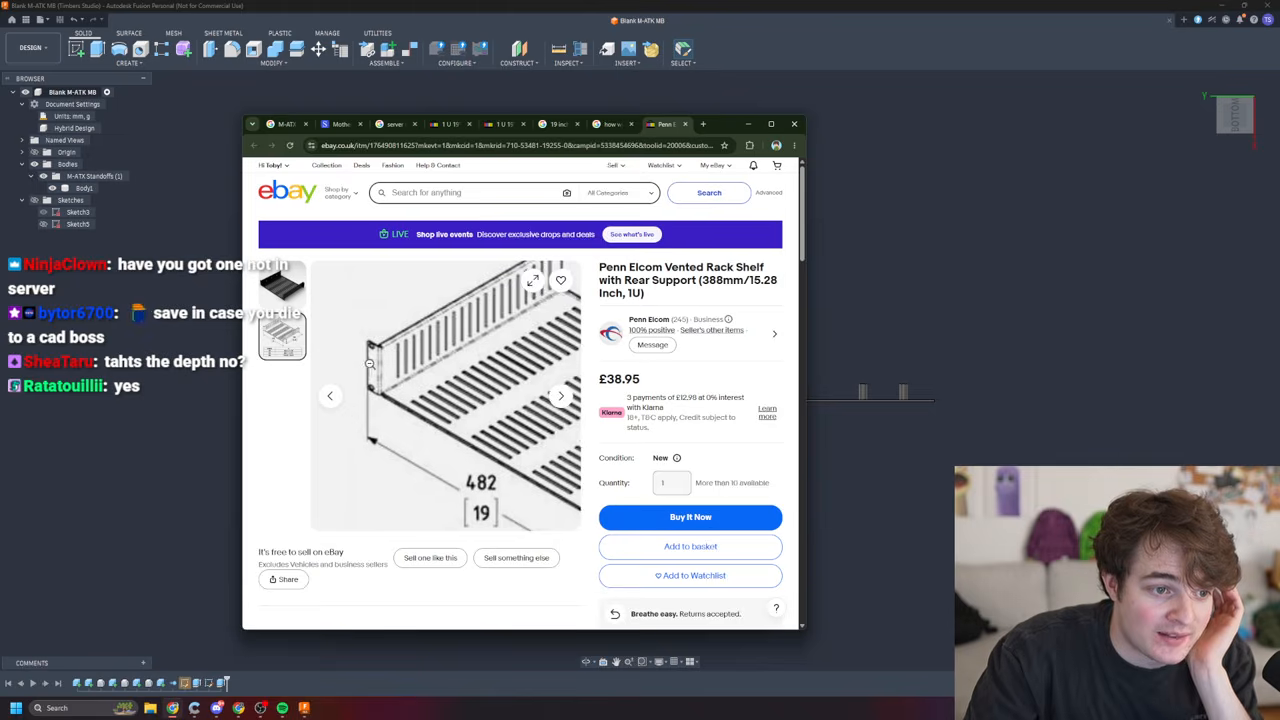
{"action": "left_click", "coordinate": [401, 384]}
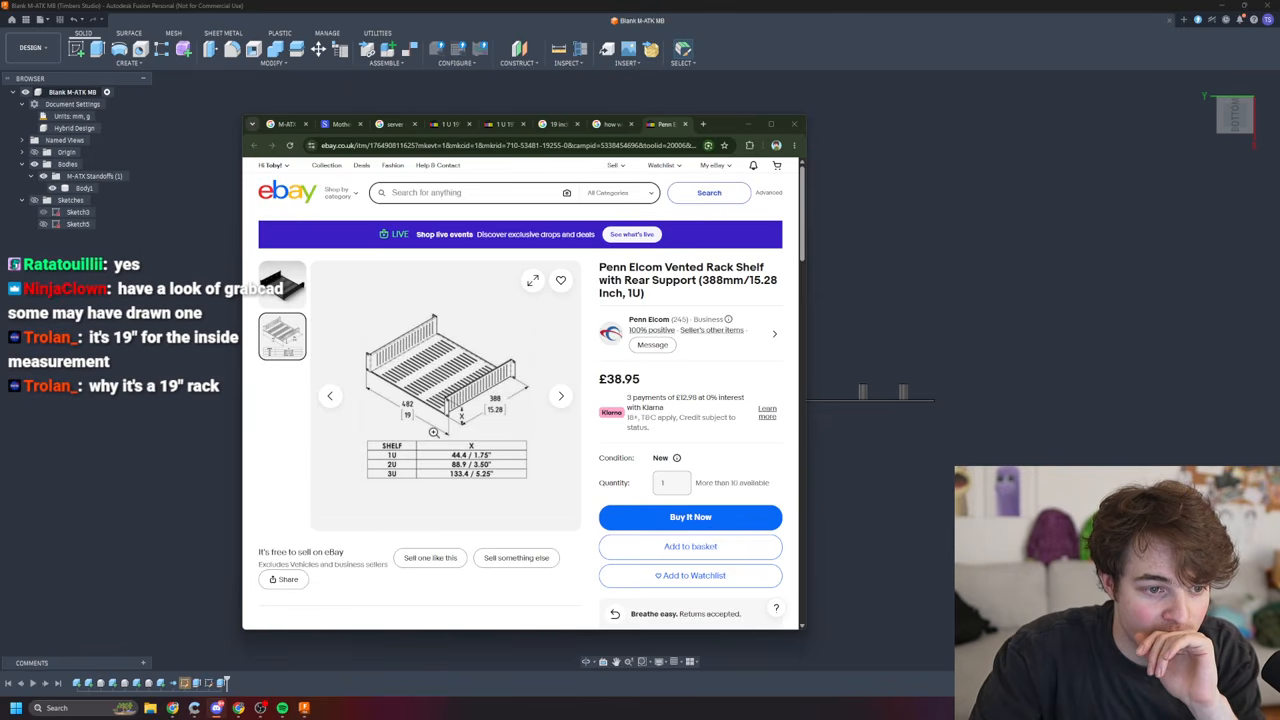
{"action": "left_click", "coordinate": [412, 420]}
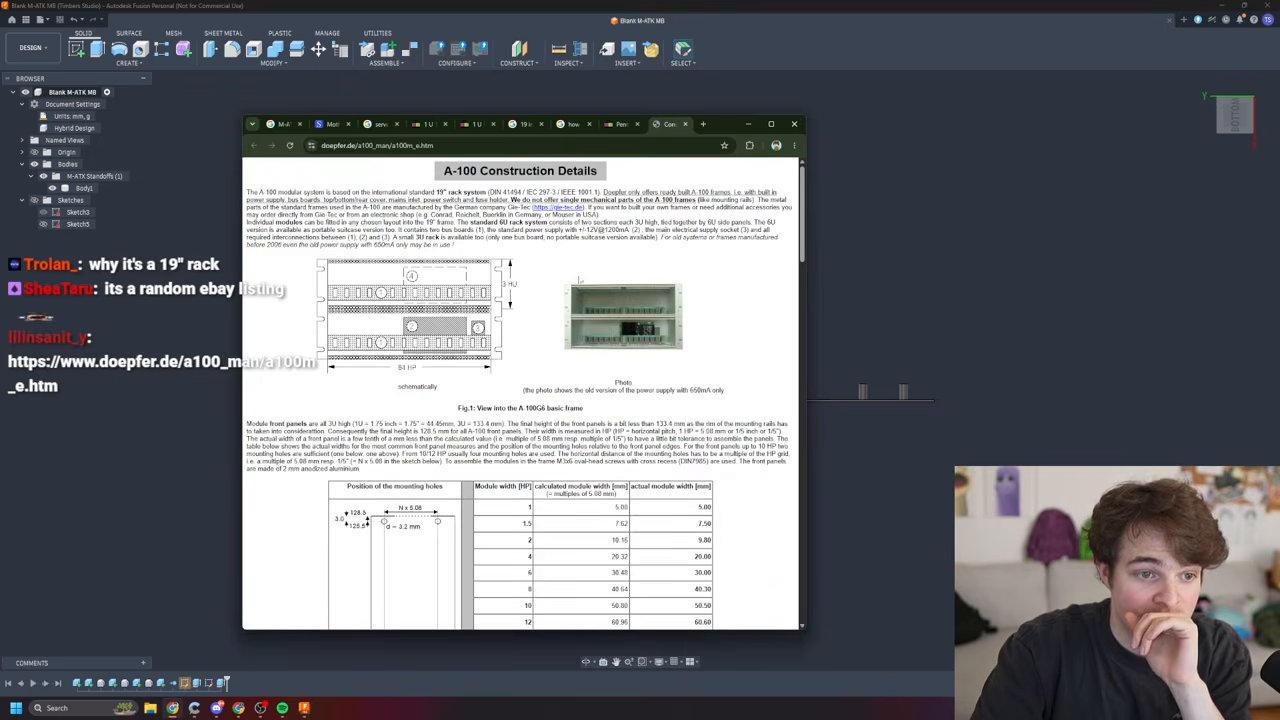
- Examine the A-100 Construction Details page for the 19-inch rack system's dimensions, mounting hole positions and frame drawings
{"action": "scroll", "coordinate": [544, 345], "scroll_direction": "down", "scroll_amount": 3}
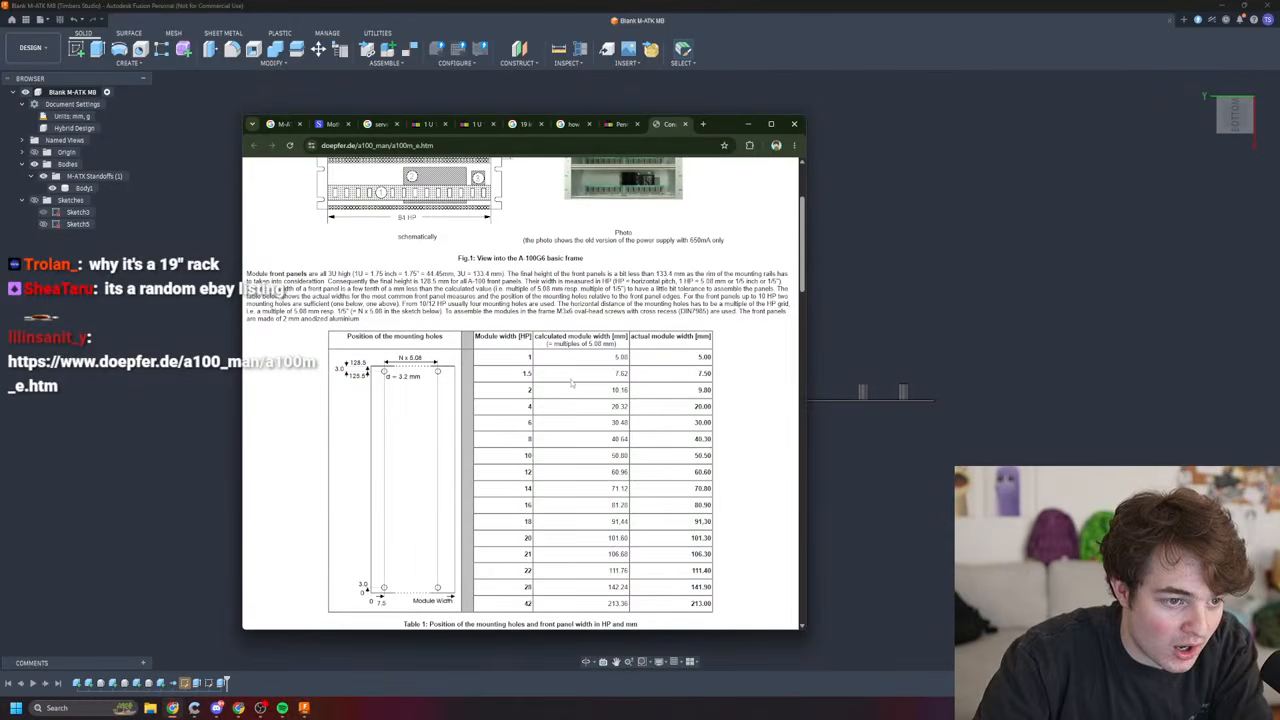
{"action": "scroll", "coordinate": [587, 391], "scroll_direction": "up", "scroll_amount": 3}
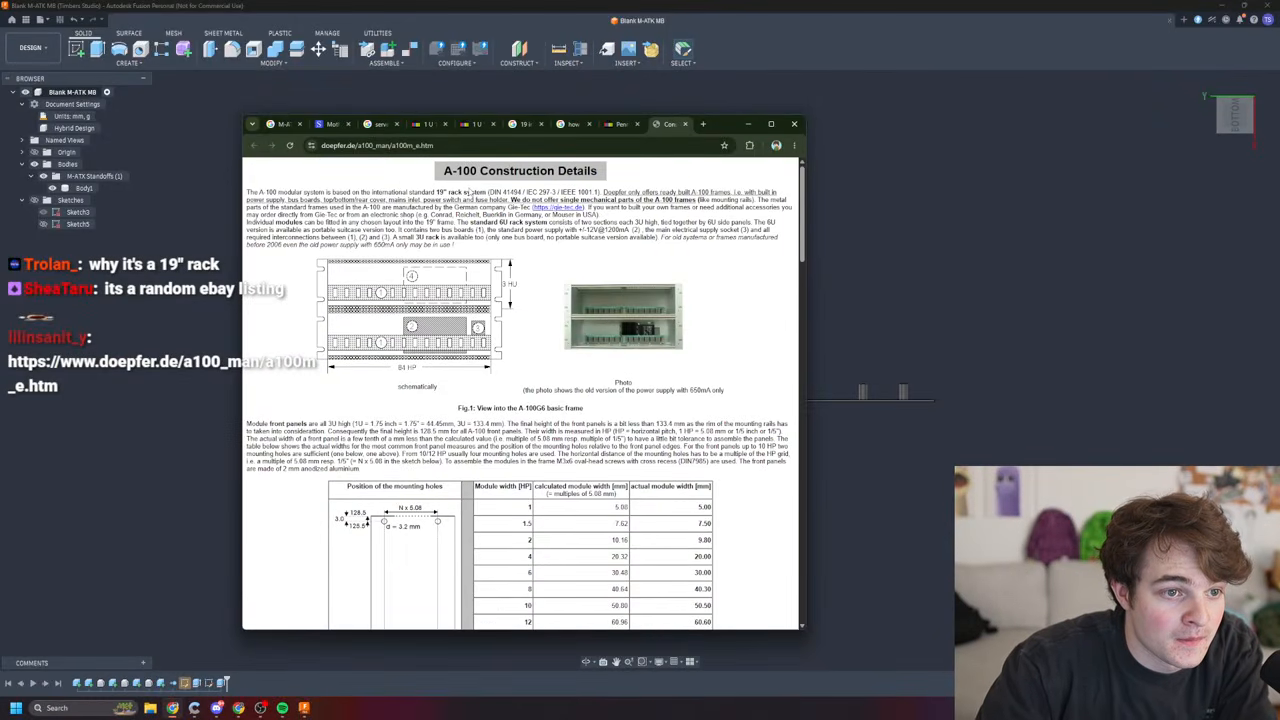
{"action": "scroll", "coordinate": [581, 342], "scroll_direction": "down", "scroll_amount": 10}
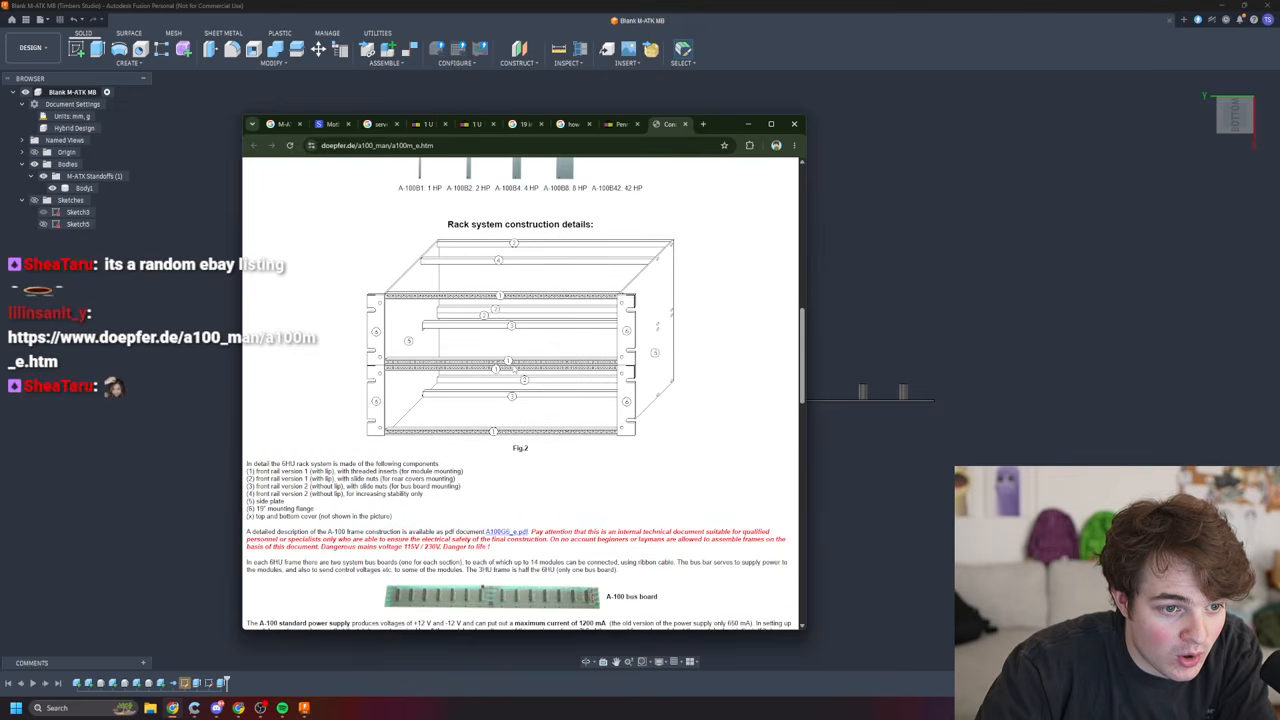
{"action": "scroll", "coordinate": [612, 359], "scroll_direction": "down", "scroll_amount": 1}
{"action": "scroll", "coordinate": [563, 380], "scroll_direction": "down", "scroll_amount": 3}
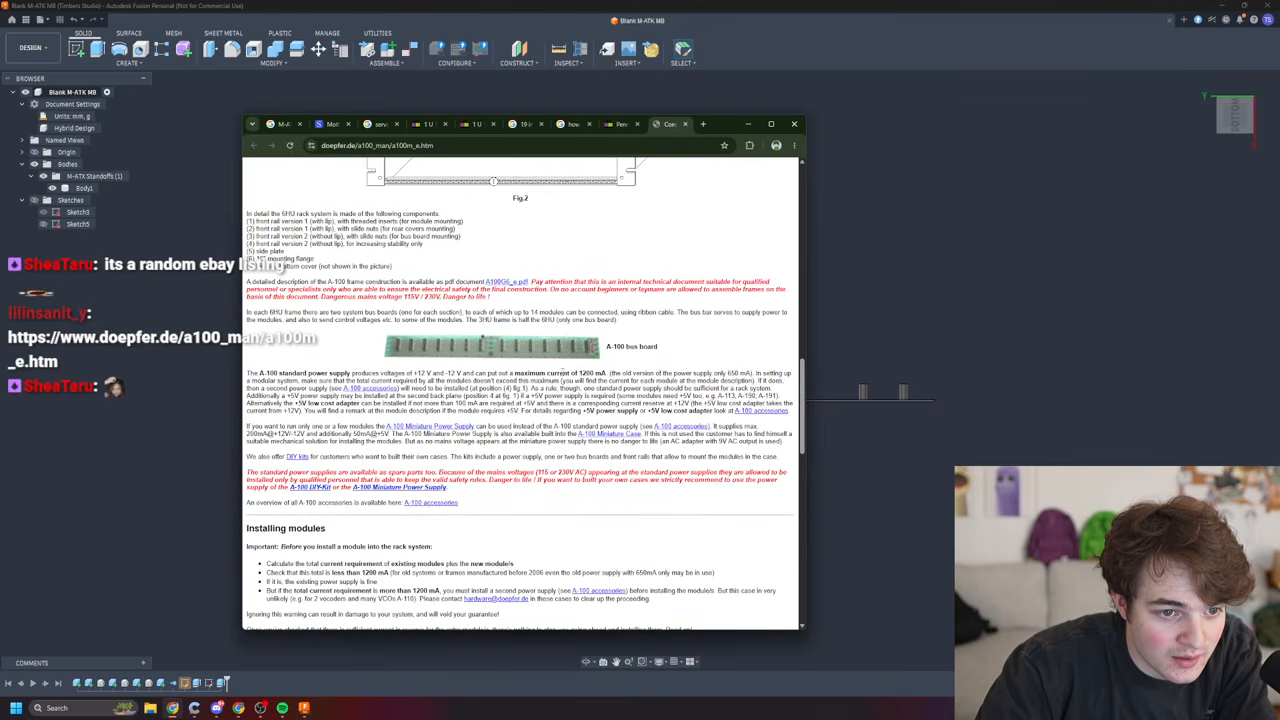
{"action": "scroll", "coordinate": [552, 363], "scroll_direction": "down", "scroll_amount": 8}
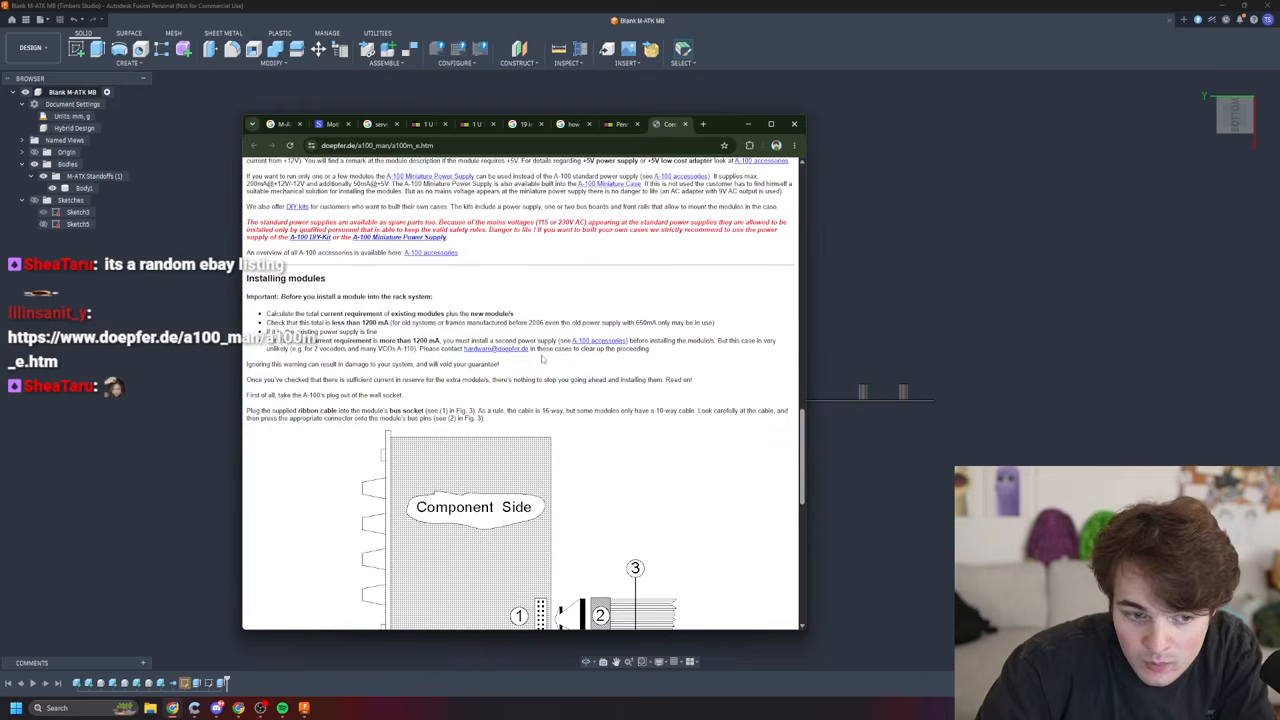
{"action": "scroll", "coordinate": [605, 375], "scroll_direction": "up", "scroll_amount": 1}
{"action": "scroll", "coordinate": [550, 365], "scroll_direction": "down", "scroll_amount": 4}
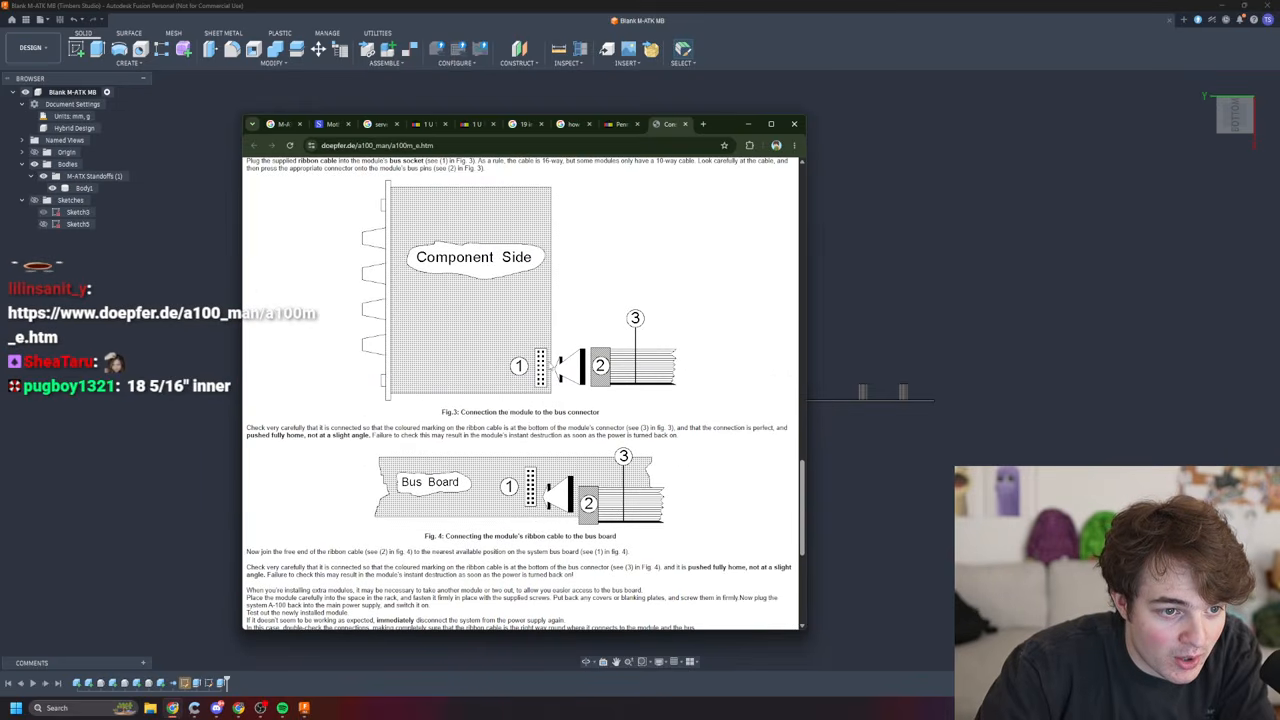
{"action": "scroll", "coordinate": [546, 319], "scroll_direction": "down", "scroll_amount": 1}
{"action": "scroll", "coordinate": [540, 370], "scroll_direction": "up", "scroll_amount": 15}
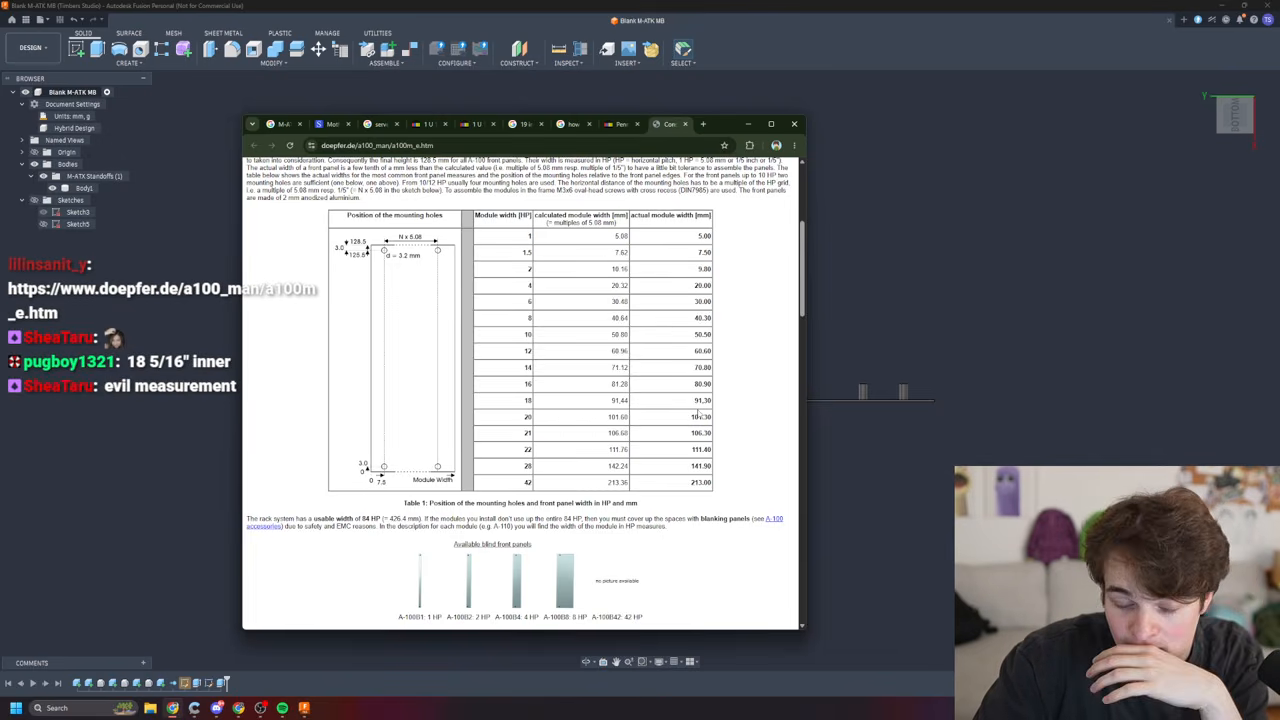
- Search the web for 18 5/6 to mm in a new browser tab
{"action": "left_click", "coordinate": [704, 124]}
{"action": "type", "text": "18 5/6 to "}
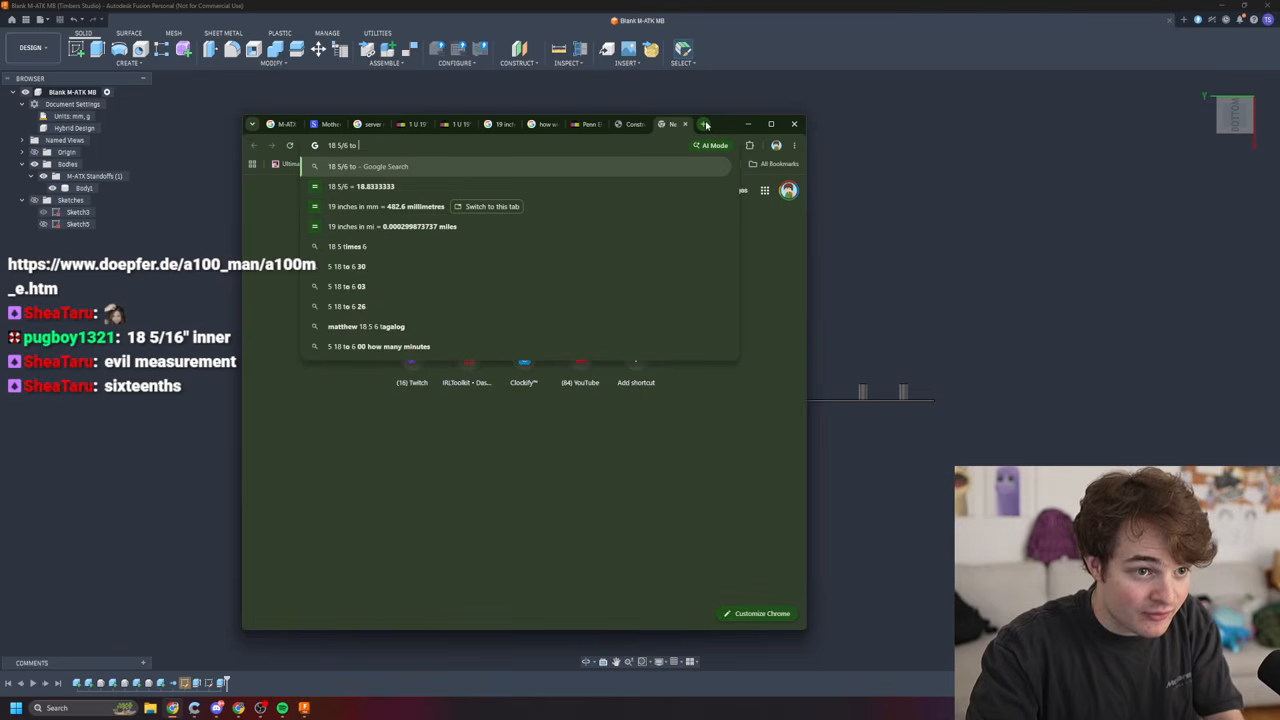
{"action": "type", "text": "mm"}
{"action": "key", "text": "Return"}
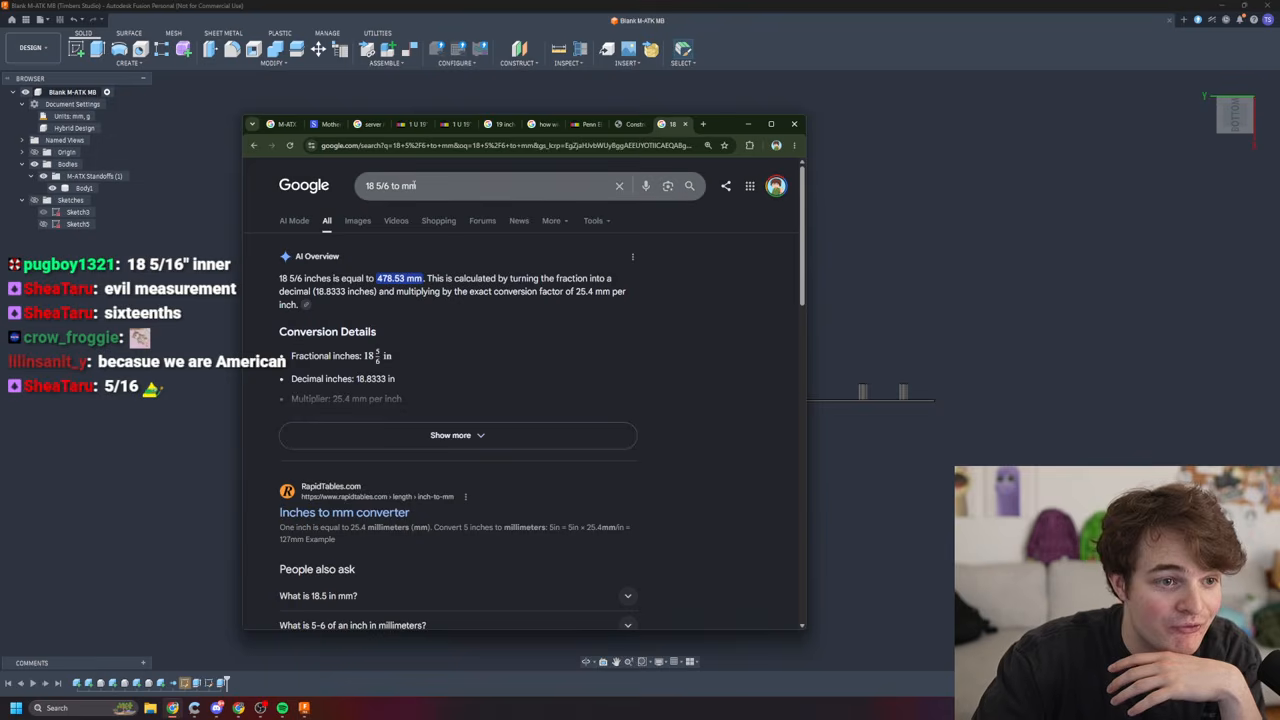
- Correct the conversion search to 18 5/16 to mm and read through the results
{"action": "left_click", "coordinate": [385, 186]}
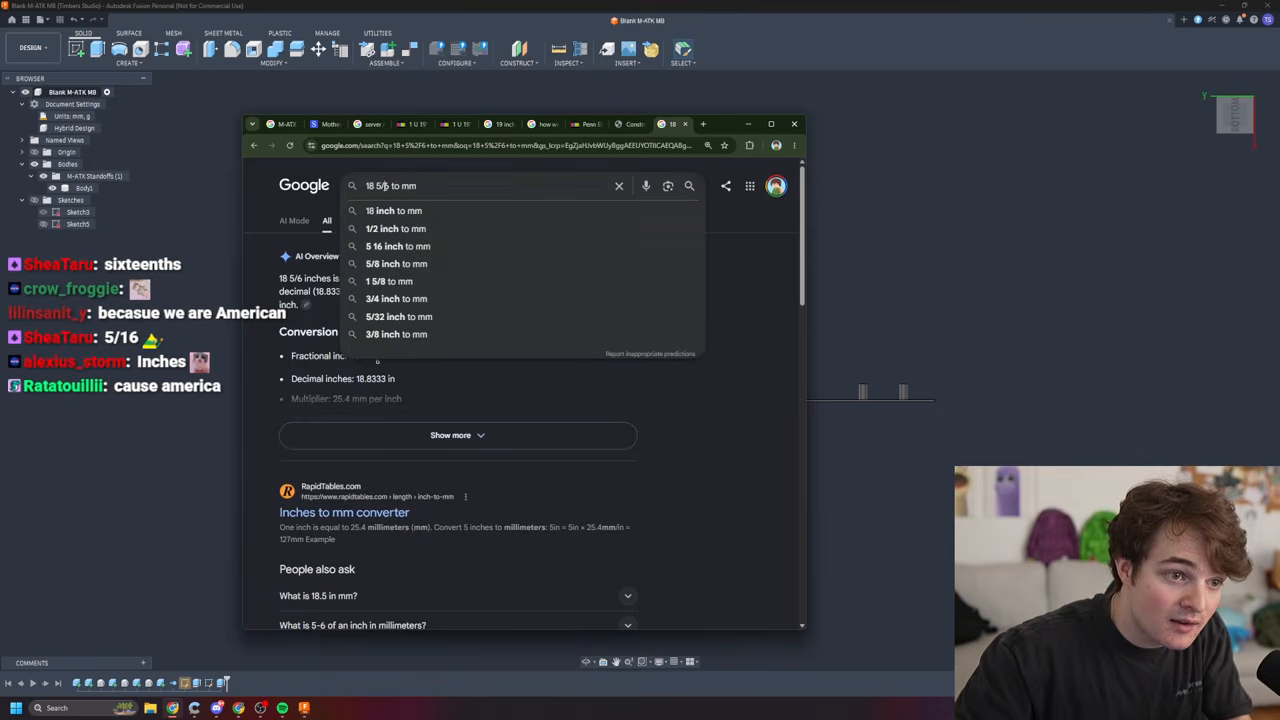
{"action": "type", "text": "1"}
{"action": "key", "text": "Return"}
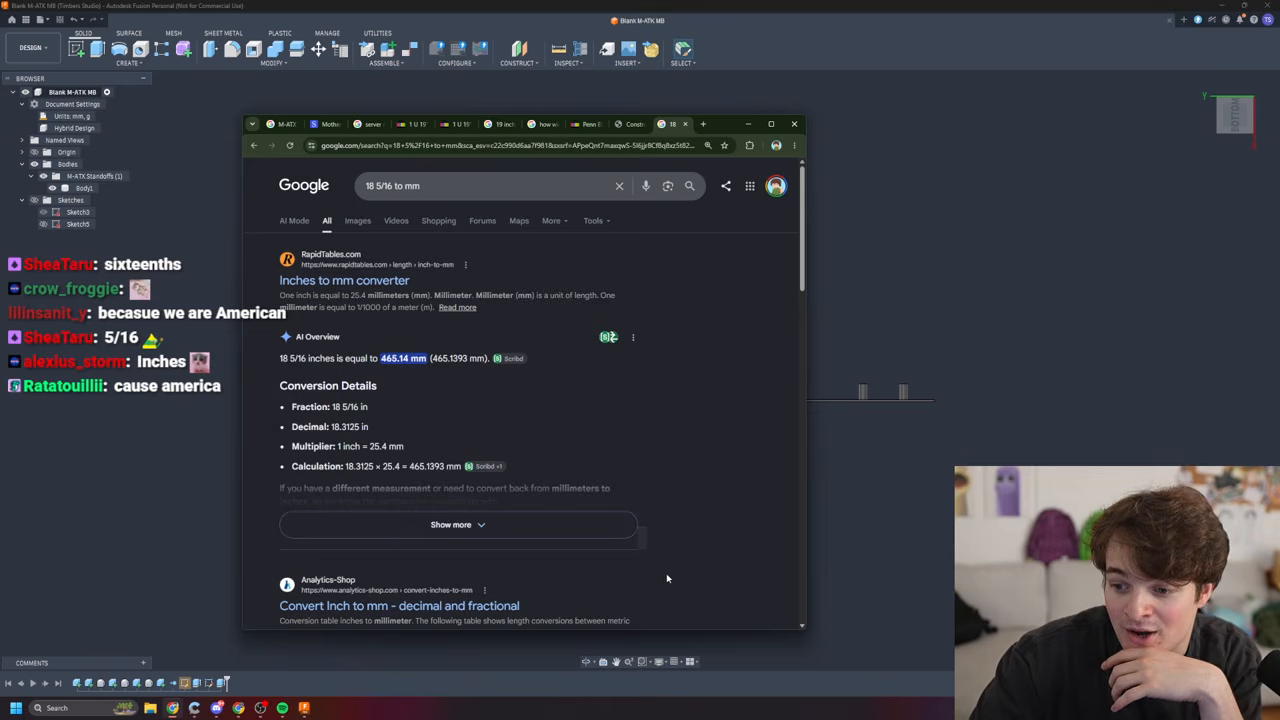
{"action": "scroll", "coordinate": [640, 560], "scroll_direction": "down", "scroll_amount": 2}
{"action": "scroll", "coordinate": [643, 494], "scroll_direction": "down", "scroll_amount": 1}
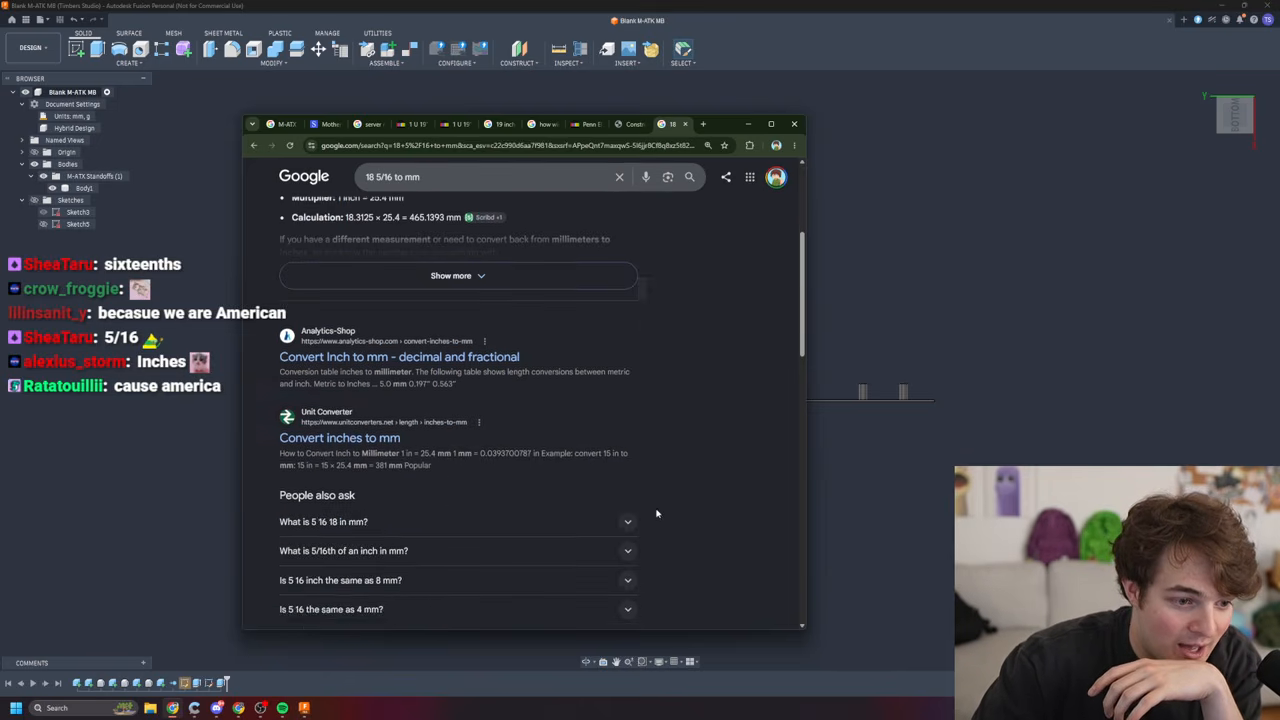
{"action": "scroll", "coordinate": [636, 502], "scroll_direction": "up", "scroll_amount": 1}
{"action": "scroll", "coordinate": [636, 502], "scroll_direction": "up", "scroll_amount": 2}
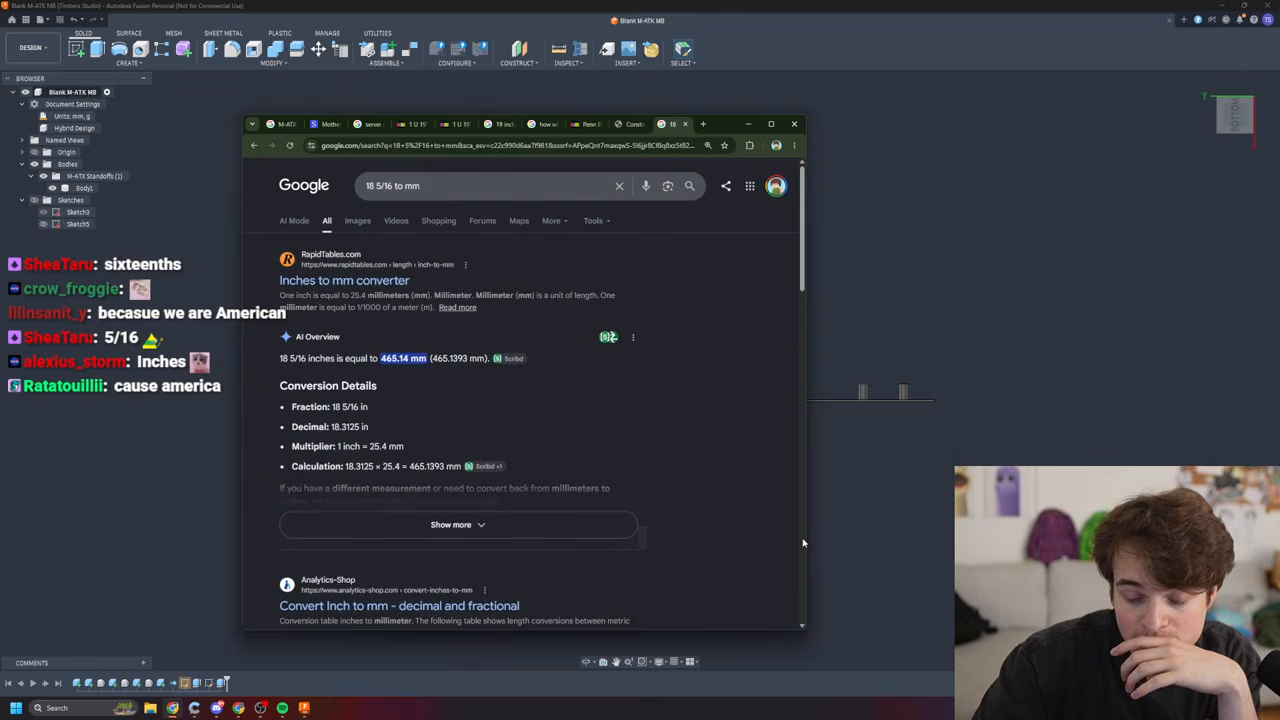
{"action": "scroll", "coordinate": [708, 526], "scroll_direction": "down", "scroll_amount": 2}
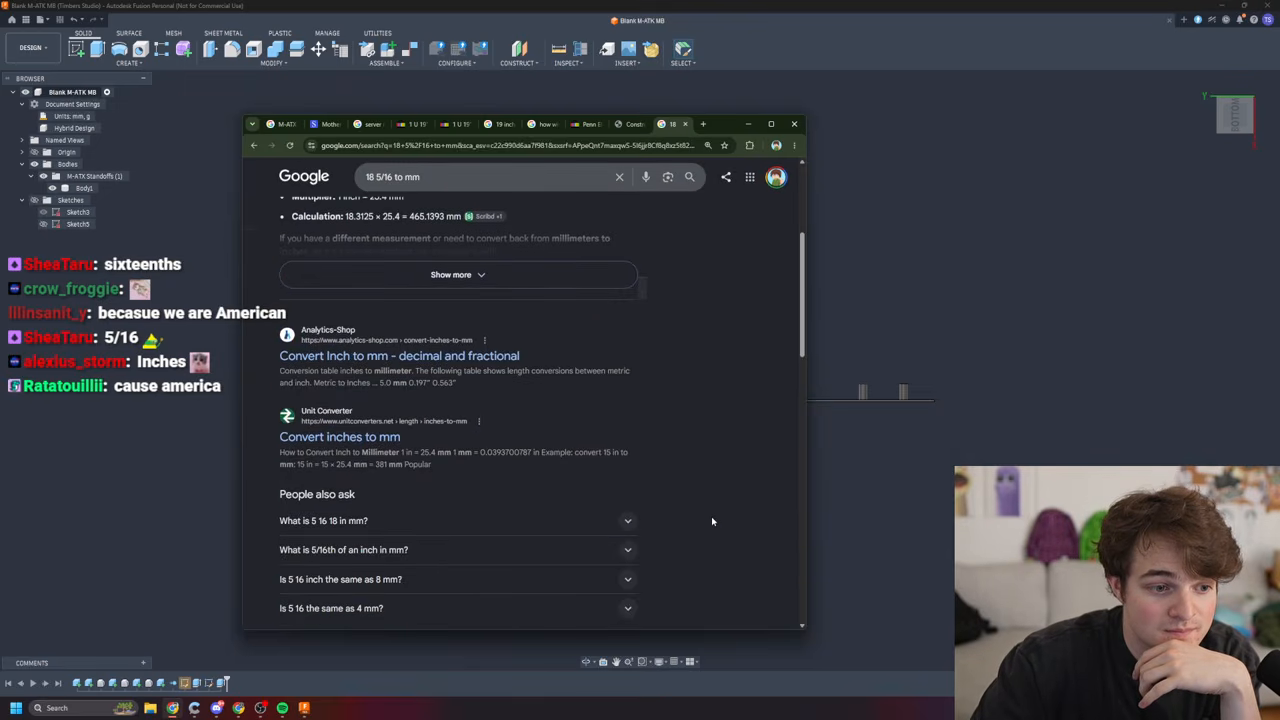
{"action": "scroll", "coordinate": [712, 520], "scroll_direction": "up", "scroll_amount": 2}
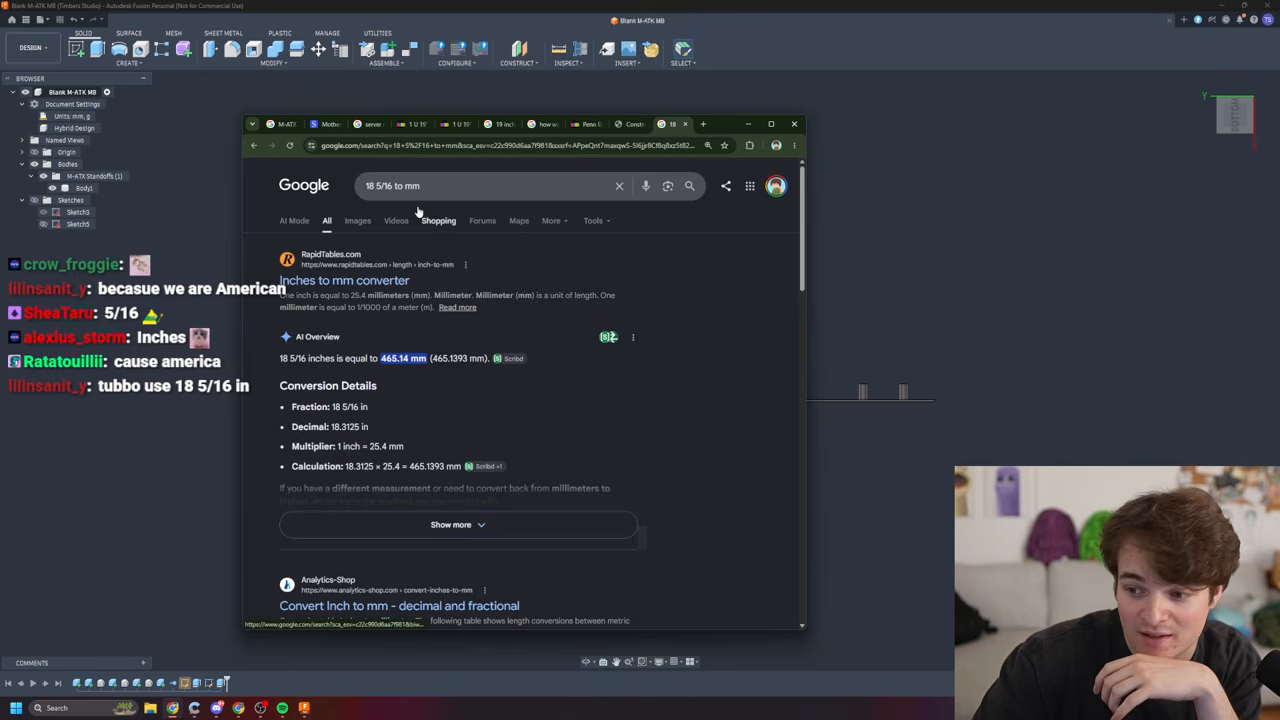
- Add the inch unit to the conversion search so that it reads 18 5/16 in to mm
{"action": "left_click", "coordinate": [392, 186]}
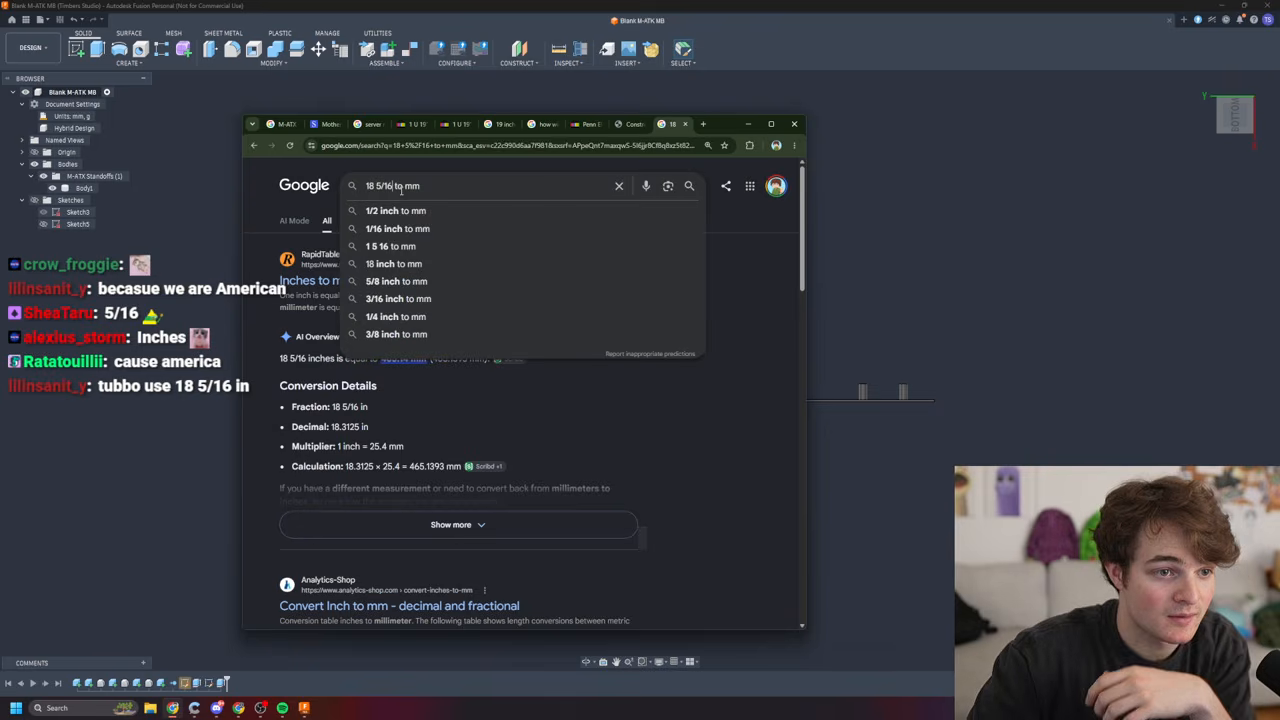
{"action": "type", "text": "in"}
{"action": "key", "text": "Return"}
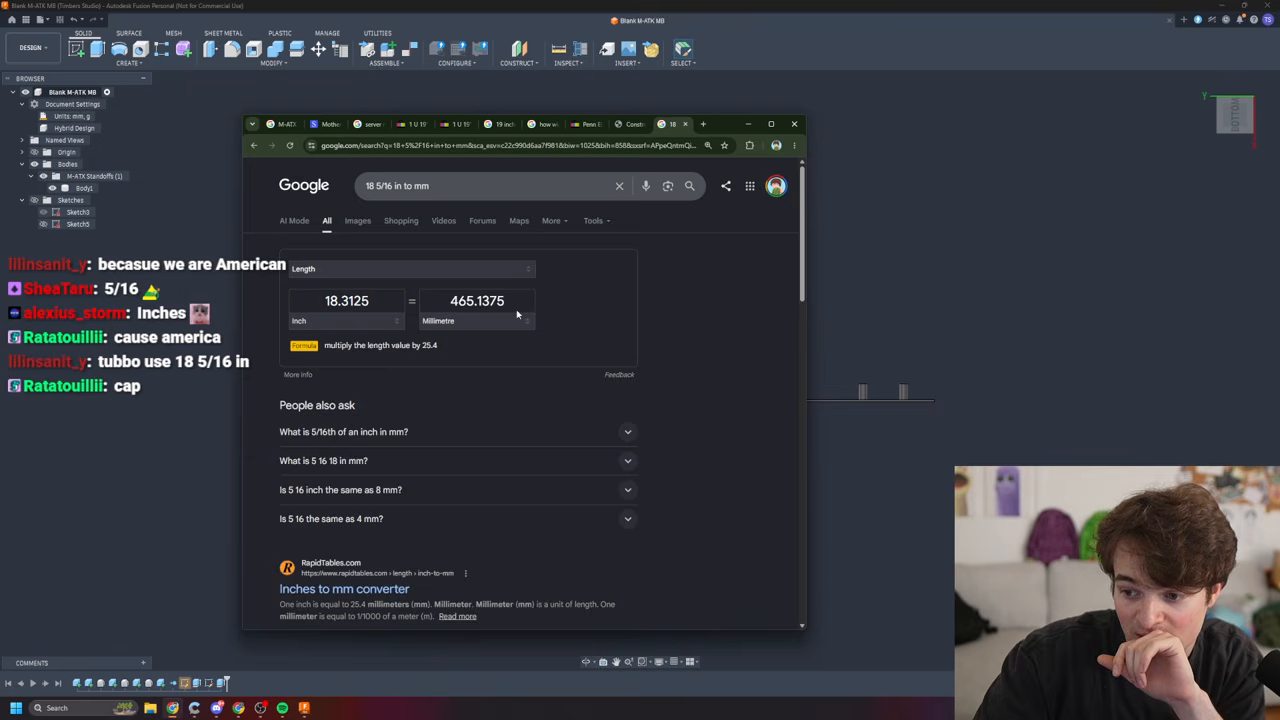
- Search the web for 11/16 in to mm in a new browser tab
{"action": "left_click_drag", "start_coordinate": [450, 301], "coordinate": [506, 302]}
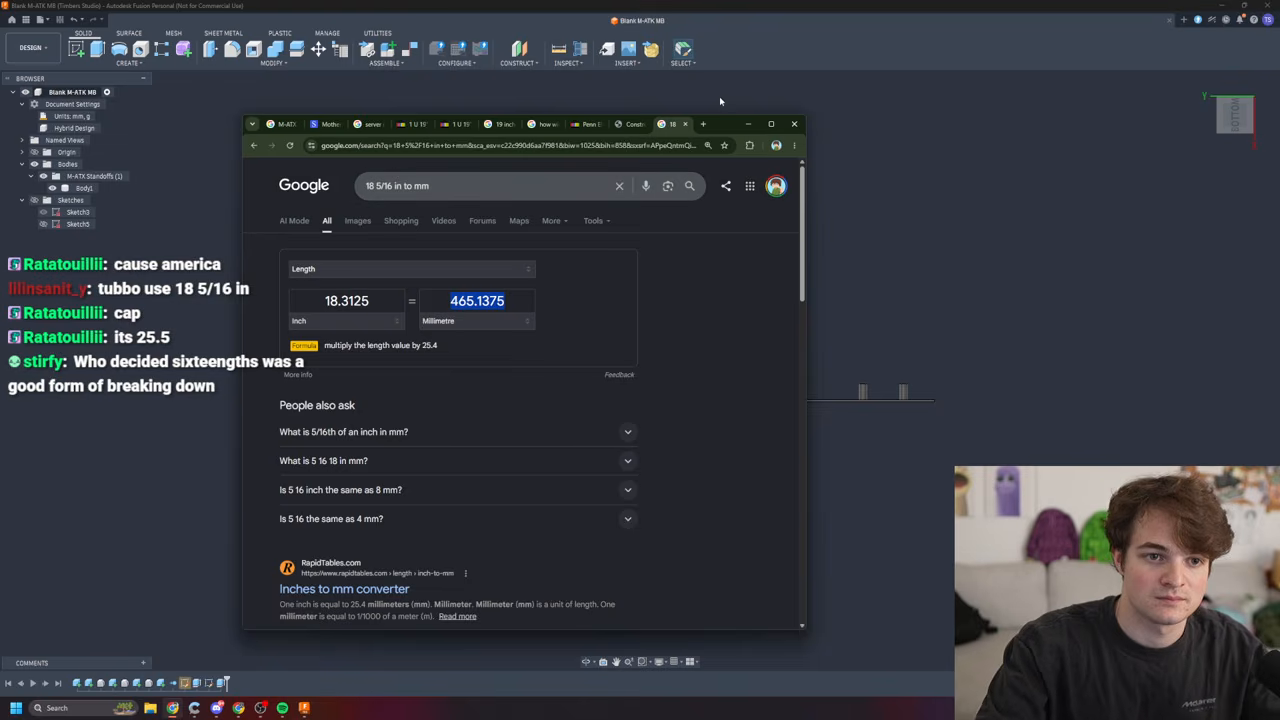
{"action": "left_click", "coordinate": [703, 124]}
{"action": "type", "text": "11/16 in to mm"}
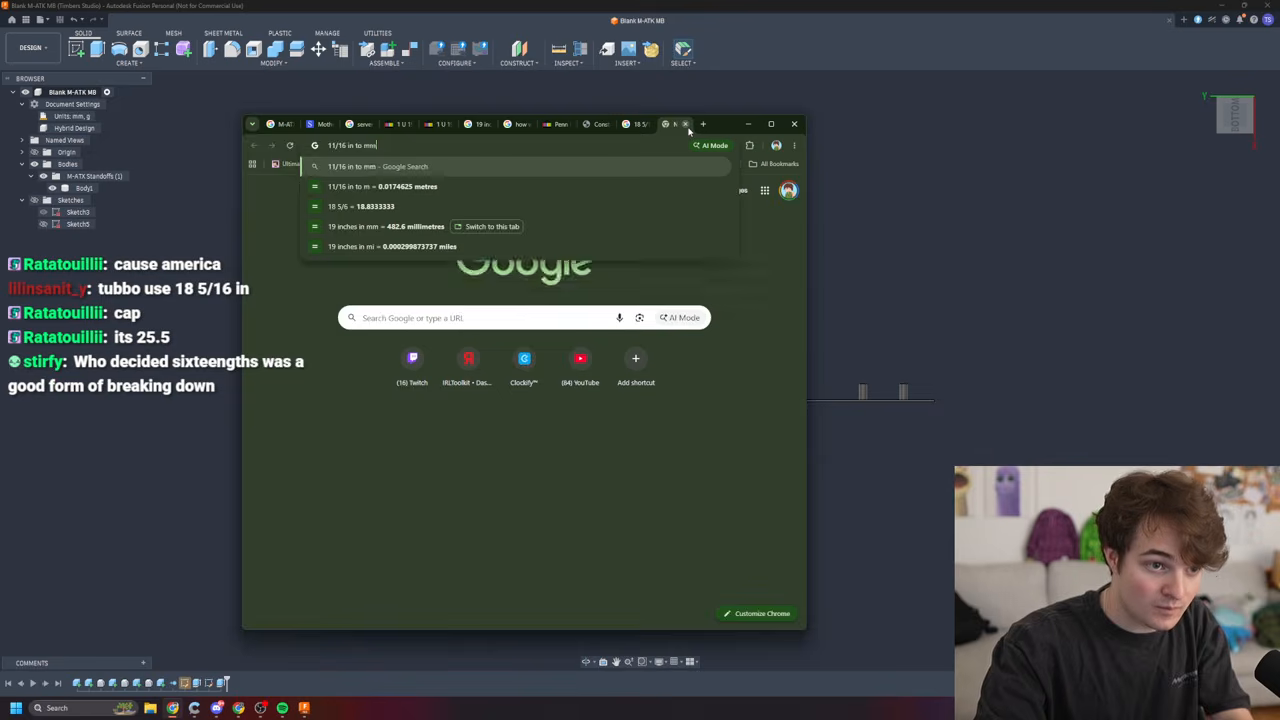
{"action": "key", "text": "Return"}
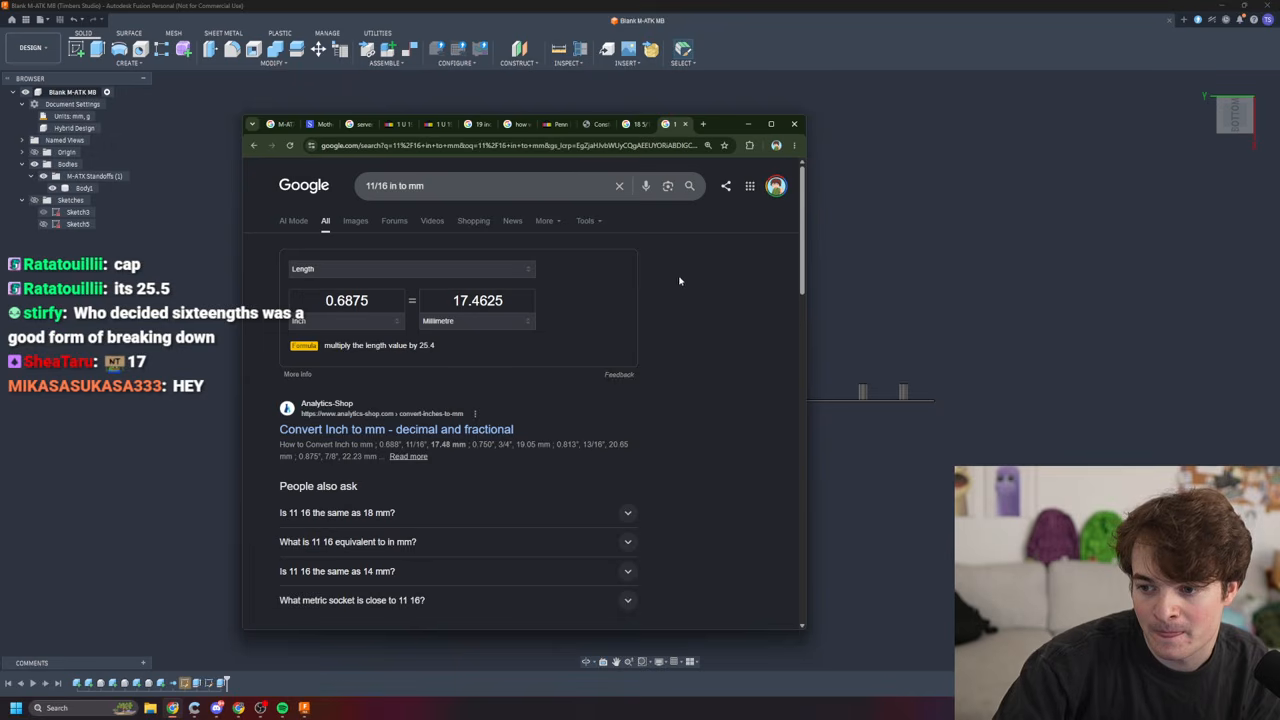
- Return to the 18 5/16 in to mm conversion and look through its search results
{"action": "key", "text": "ctrl+shift+Tab"}
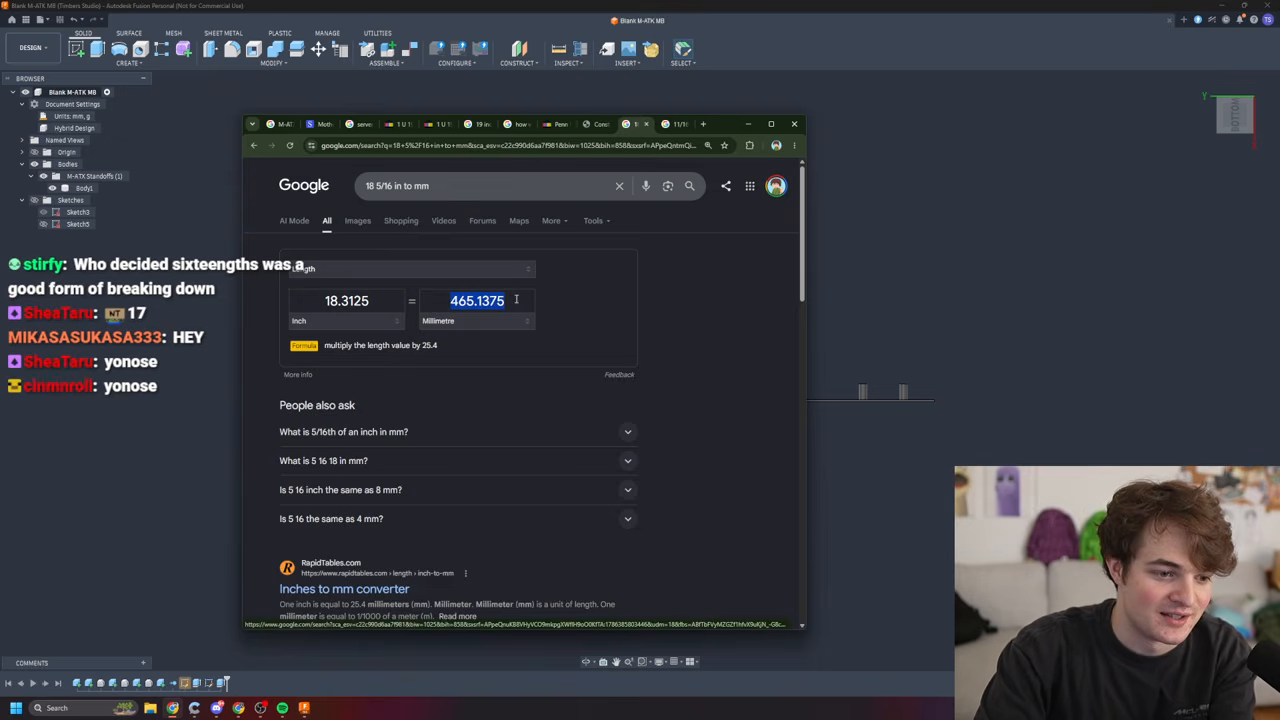
{"action": "scroll", "coordinate": [524, 385], "scroll_direction": "down", "scroll_amount": 3}
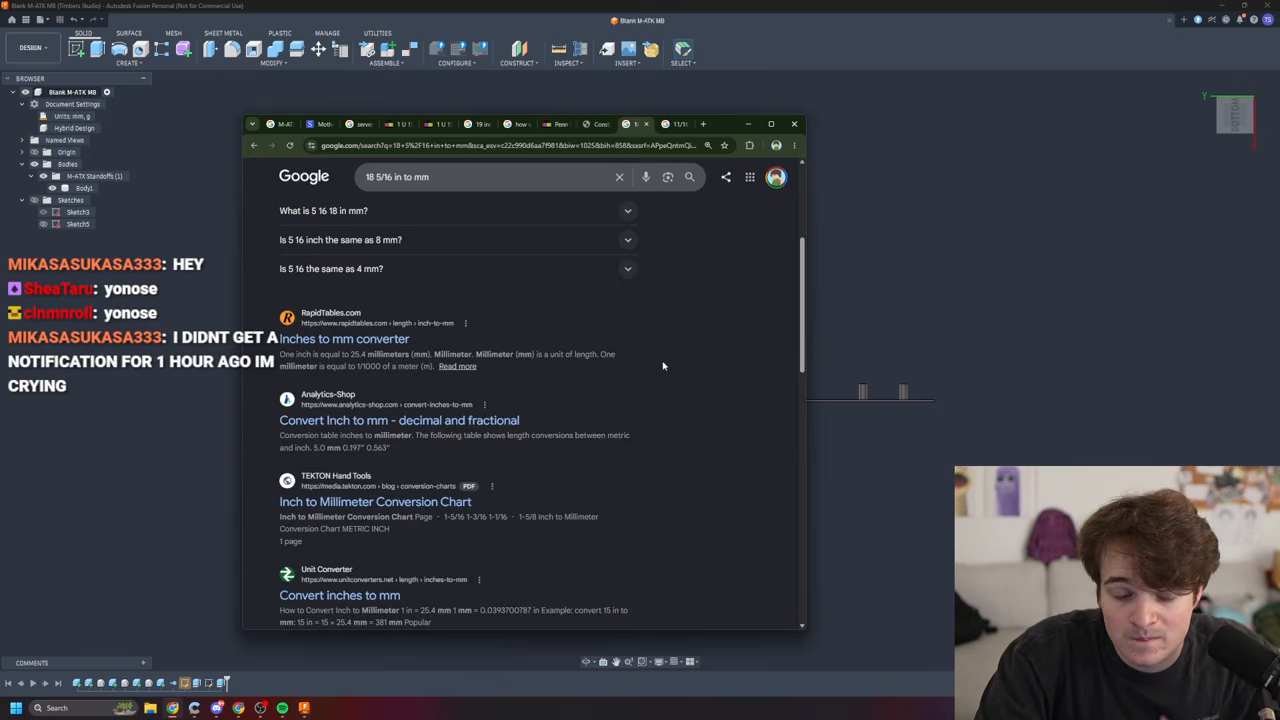
{"action": "scroll", "coordinate": [658, 420], "scroll_direction": "up", "scroll_amount": 1}
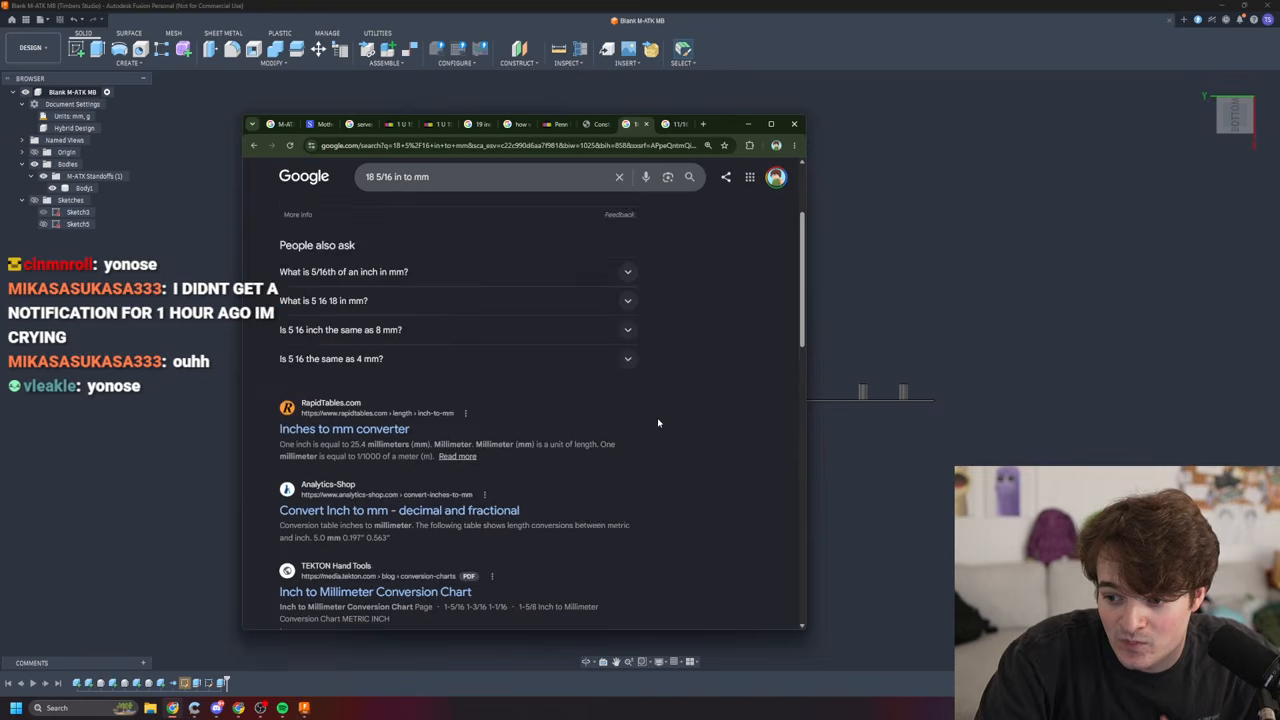
{"action": "scroll", "coordinate": [658, 422], "scroll_direction": "up", "scroll_amount": 2}
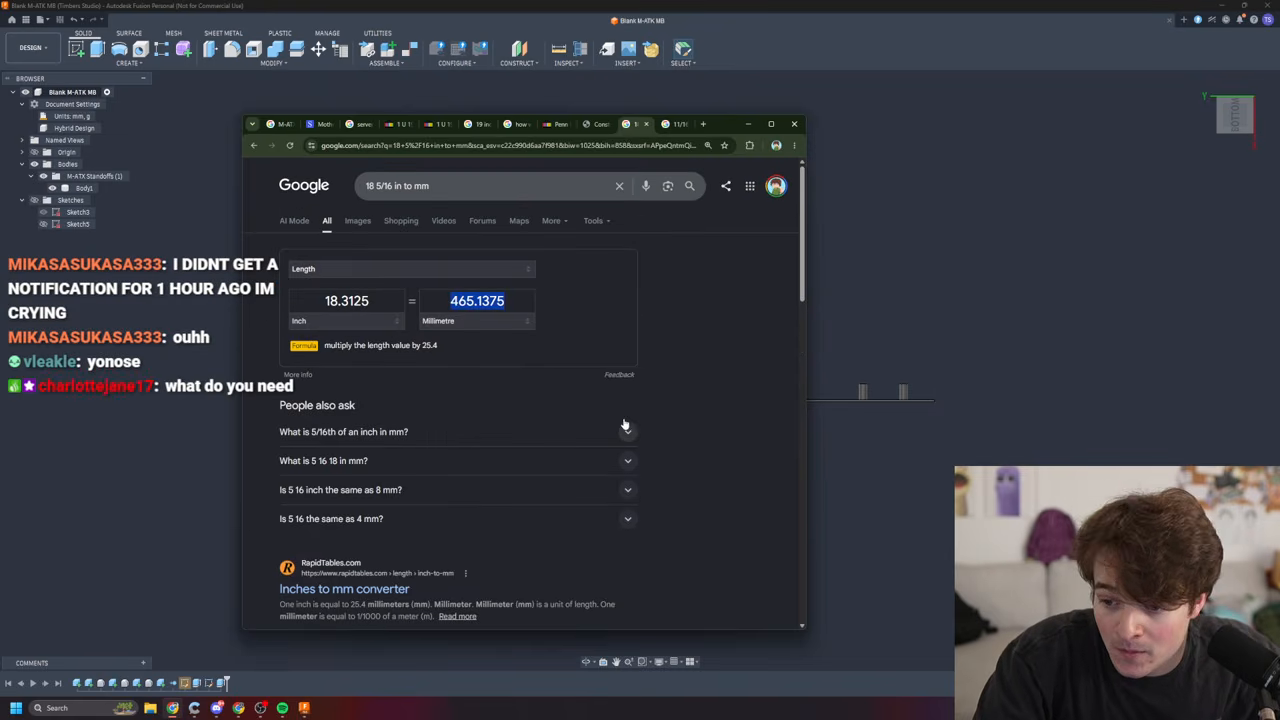
- Open the Wikipedia article on rack units and examine its definition, mounting hole spacing and half-rack sections for the rack's dimensions
{"action": "left_click", "coordinate": [553, 124]}
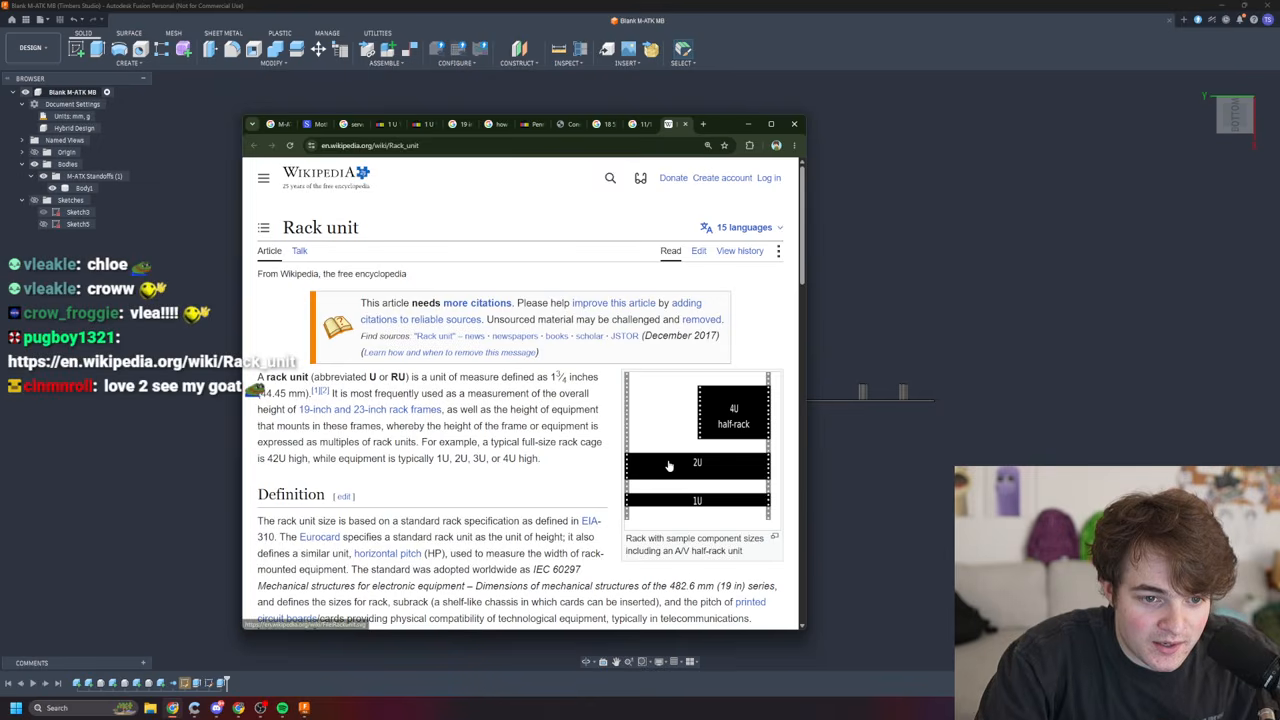
{"action": "scroll", "coordinate": [700, 342], "scroll_direction": "down", "scroll_amount": 1}
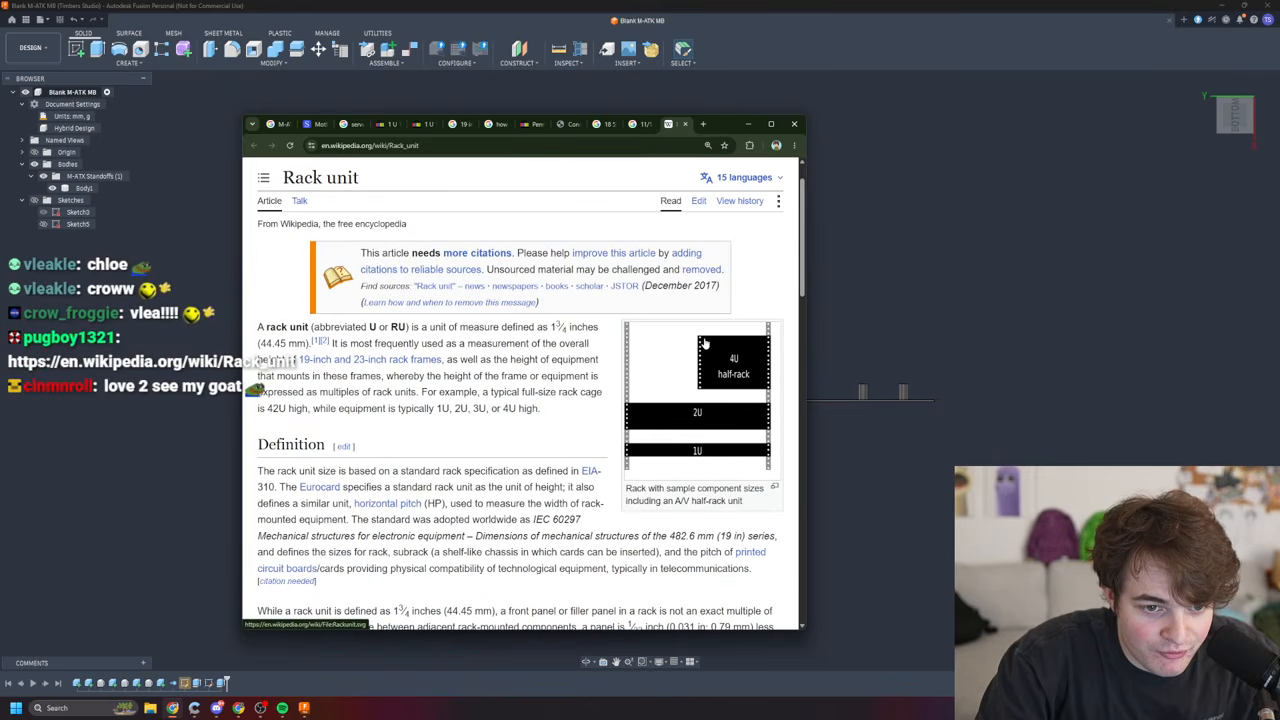
{"action": "scroll", "coordinate": [675, 457], "scroll_direction": "down", "scroll_amount": 2}
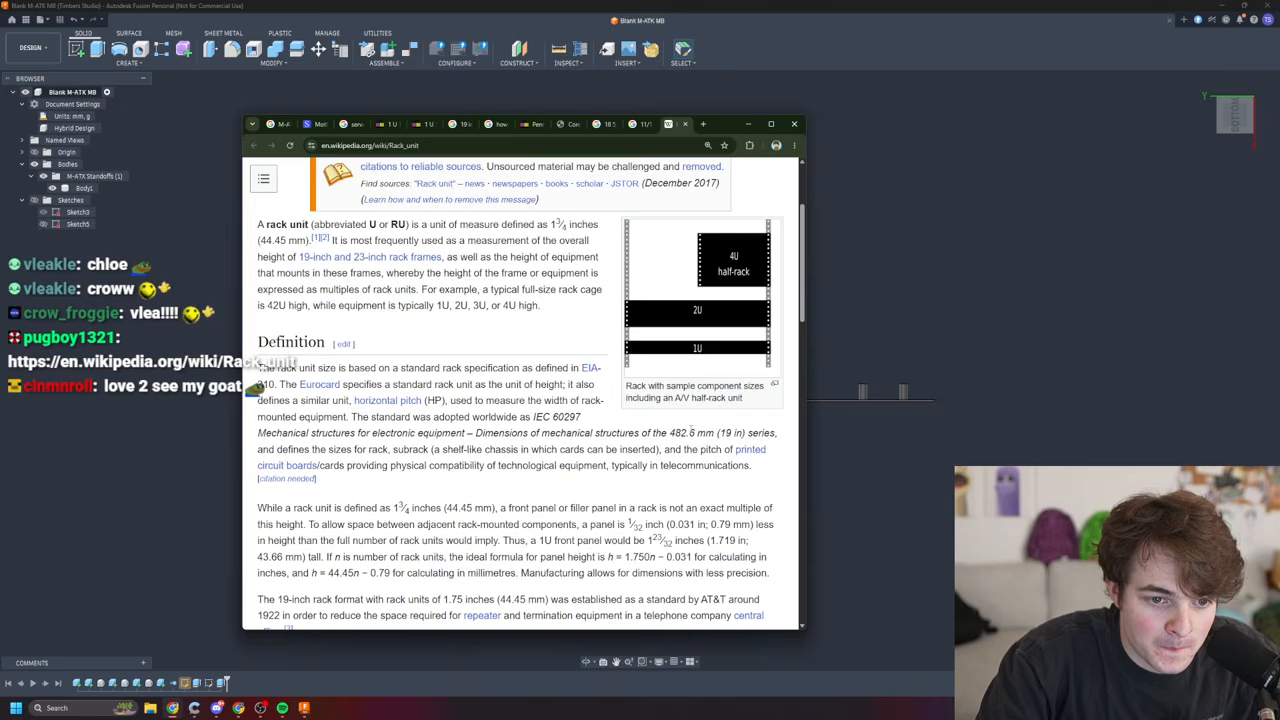
{"action": "scroll", "coordinate": [501, 478], "scroll_direction": "down", "scroll_amount": 1}
{"action": "scroll", "coordinate": [501, 478], "scroll_direction": "down", "scroll_amount": 2}
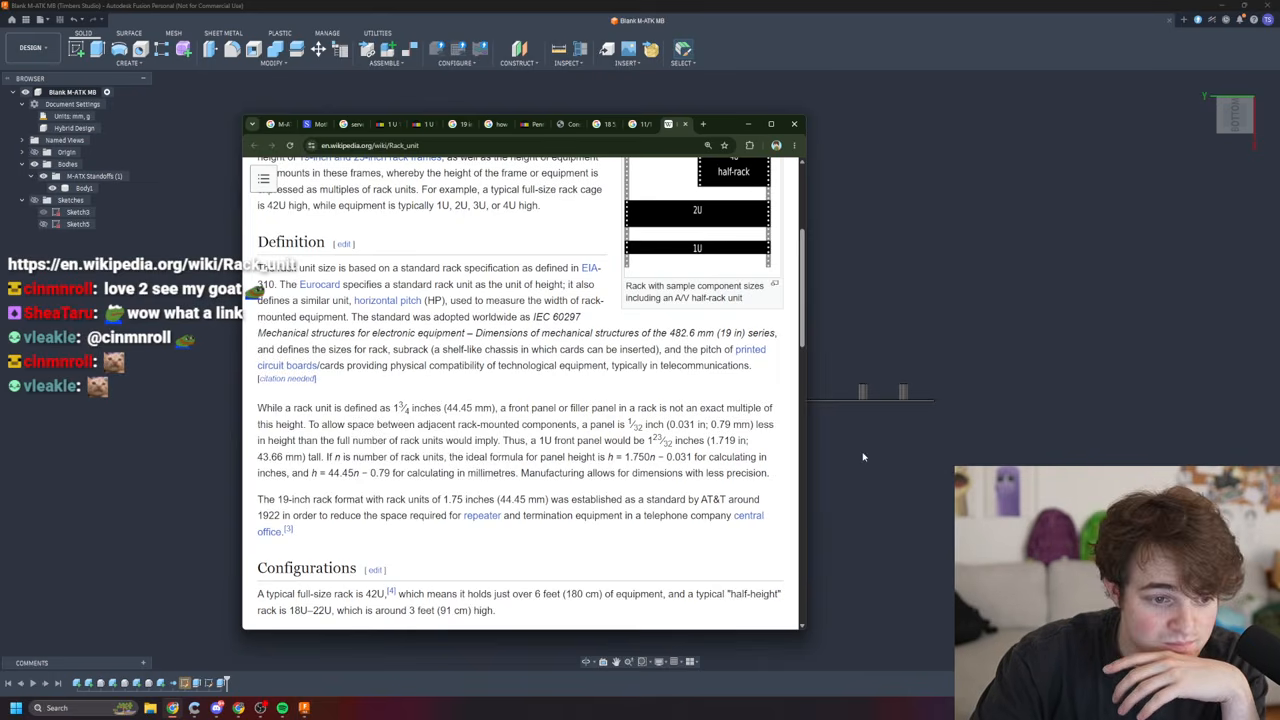
{"action": "scroll", "coordinate": [465, 425], "scroll_direction": "down", "scroll_amount": 4}
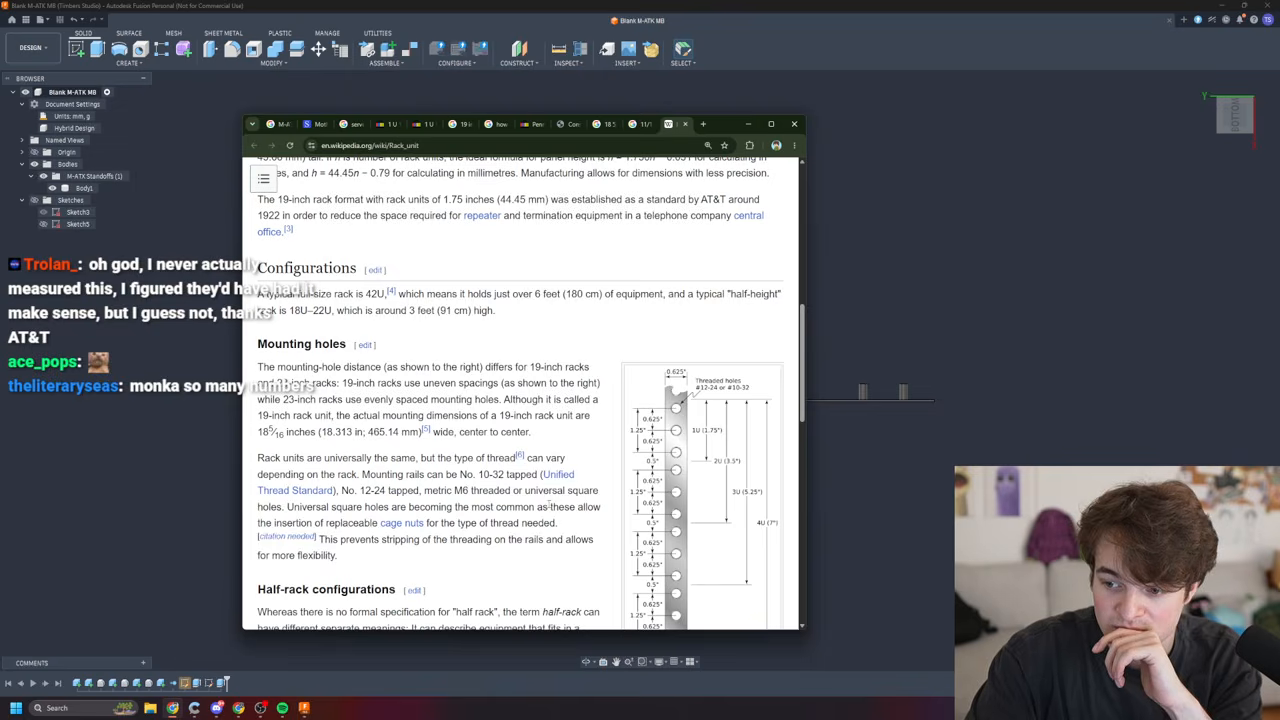
{"action": "scroll", "coordinate": [468, 500], "scroll_direction": "up", "scroll_amount": 3}
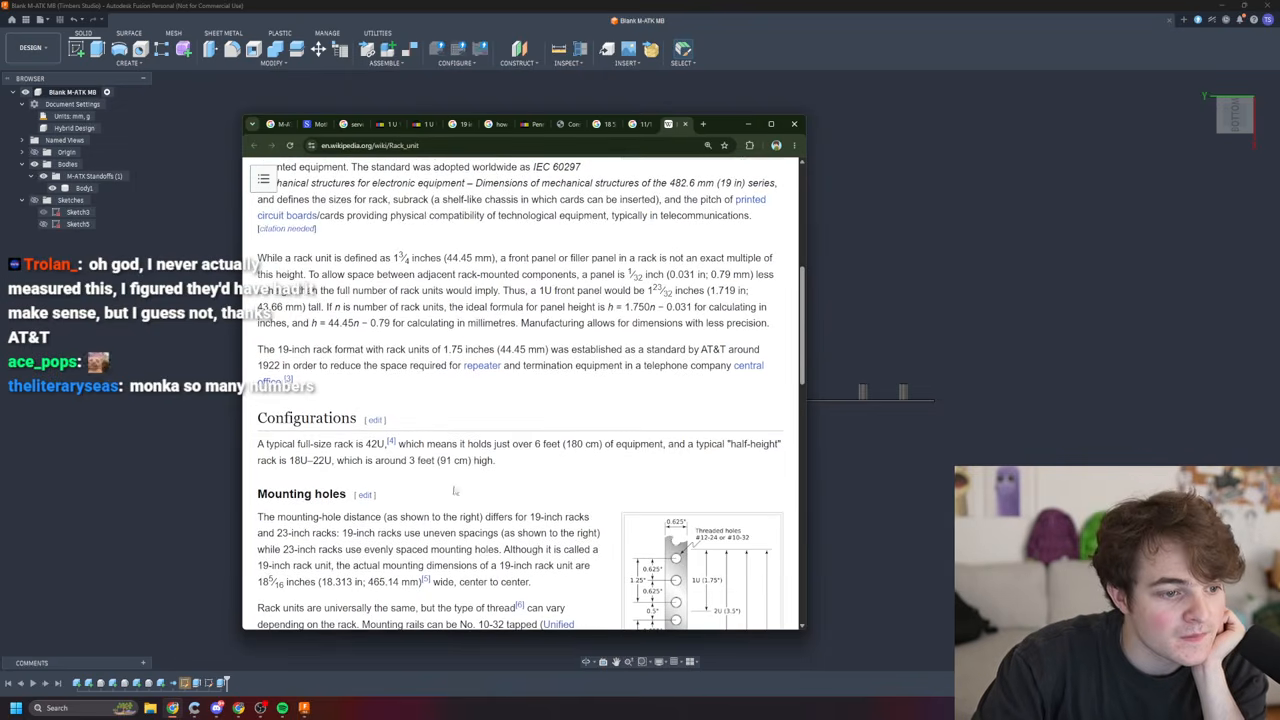
{"action": "scroll", "coordinate": [466, 475], "scroll_direction": "down", "scroll_amount": 8}
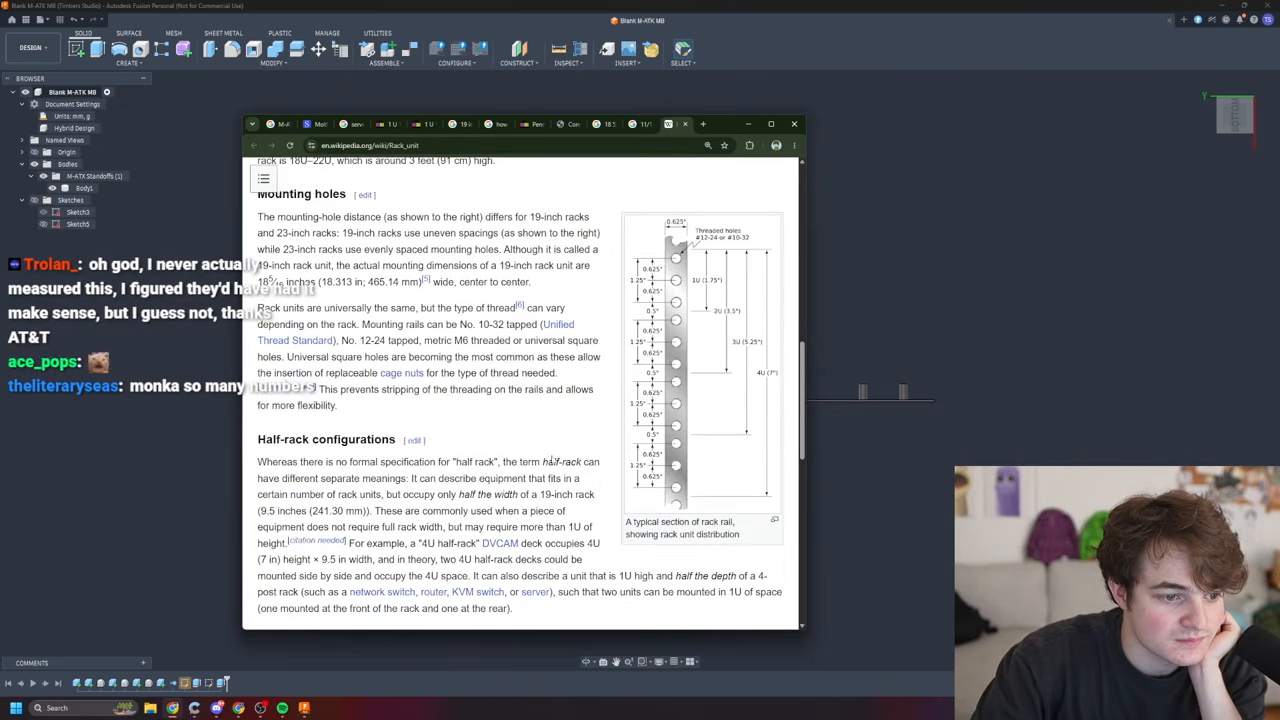
{"action": "scroll", "coordinate": [544, 457], "scroll_direction": "down", "scroll_amount": 1}
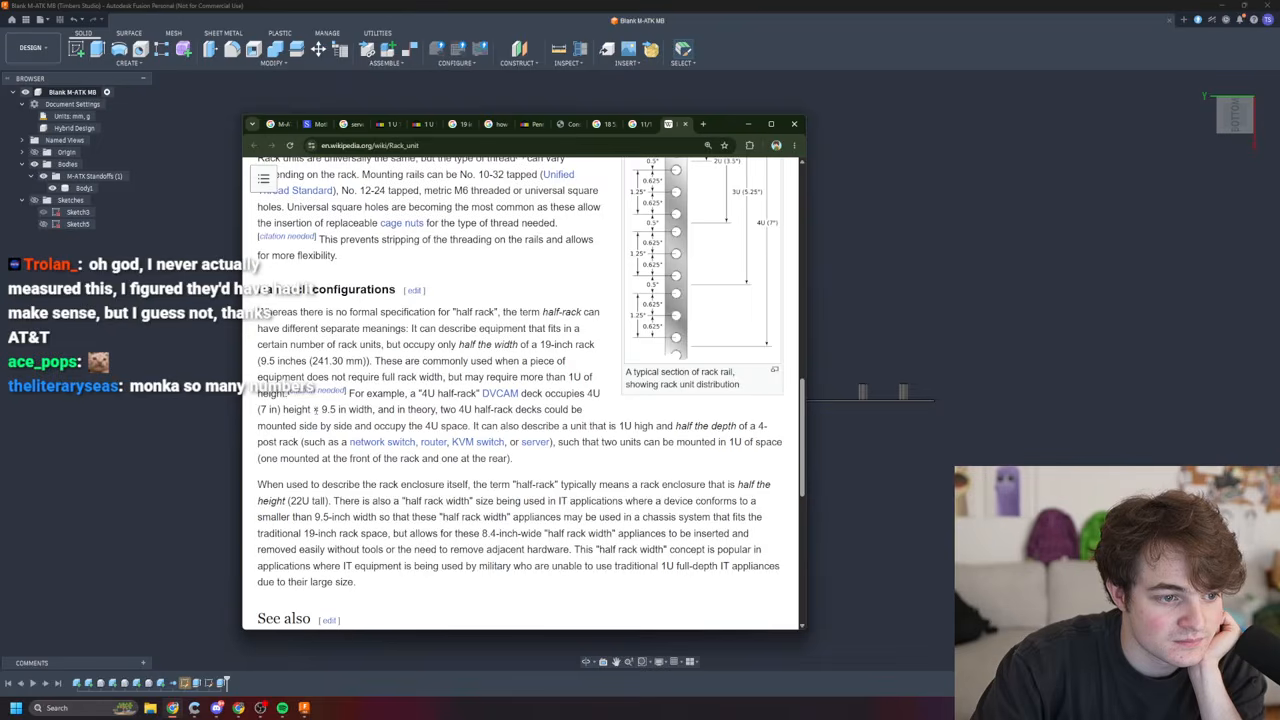
{"action": "scroll", "coordinate": [492, 412], "scroll_direction": "down", "scroll_amount": 10}
{"action": "scroll", "coordinate": [492, 412], "scroll_direction": "up", "scroll_amount": 7}
{"action": "scroll", "coordinate": [491, 411], "scroll_direction": "up", "scroll_amount": 15}
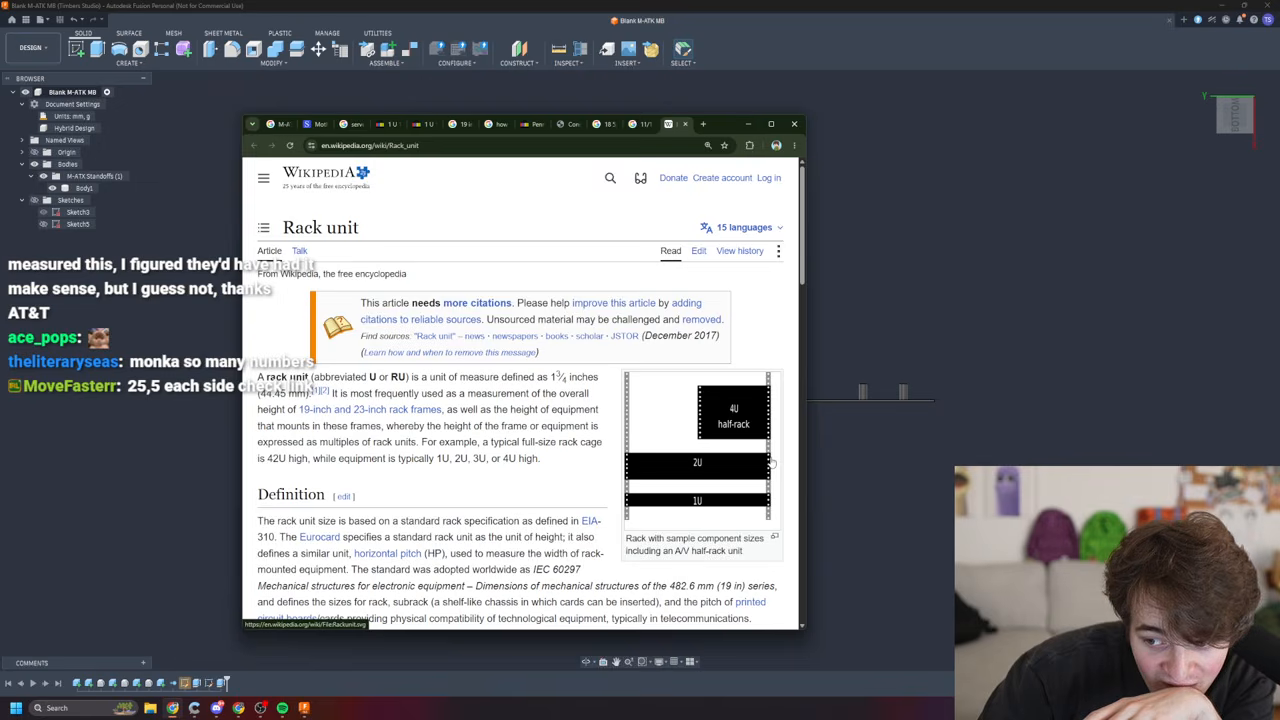
{"action": "scroll", "coordinate": [556, 470], "scroll_direction": "down", "scroll_amount": 1}
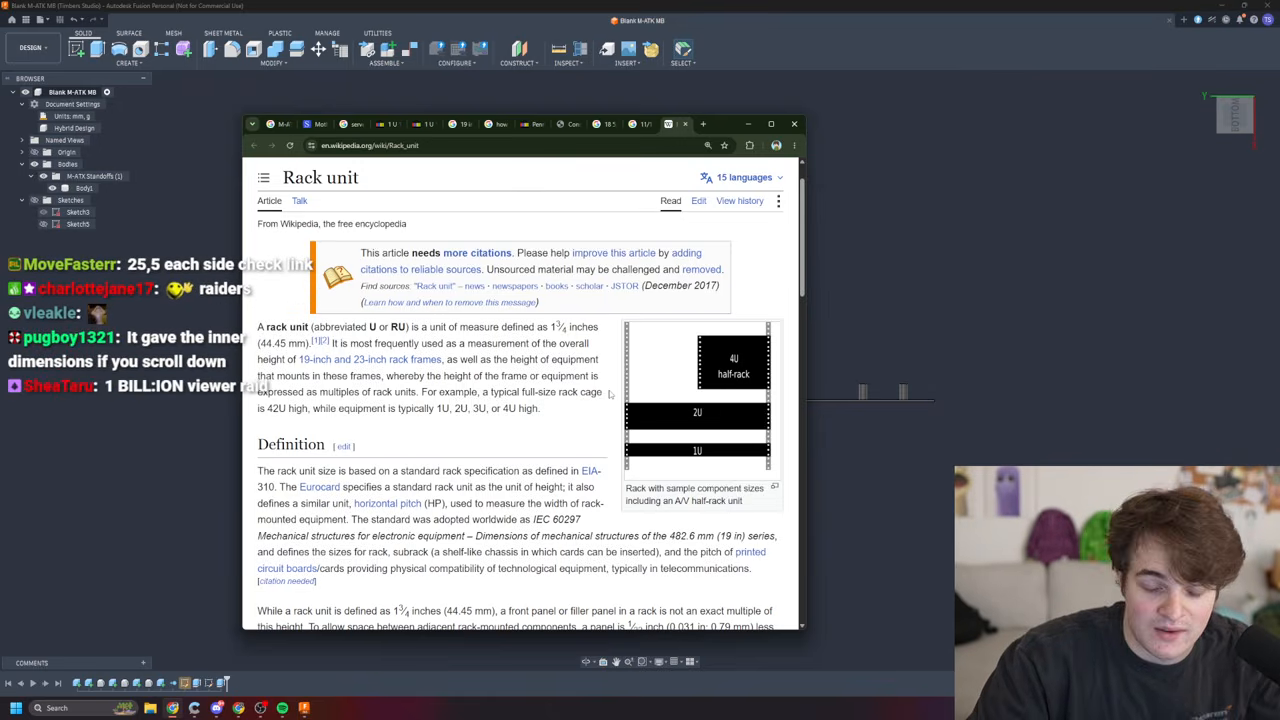
{"action": "scroll", "coordinate": [262, 391], "scroll_direction": "down", "scroll_amount": 4}
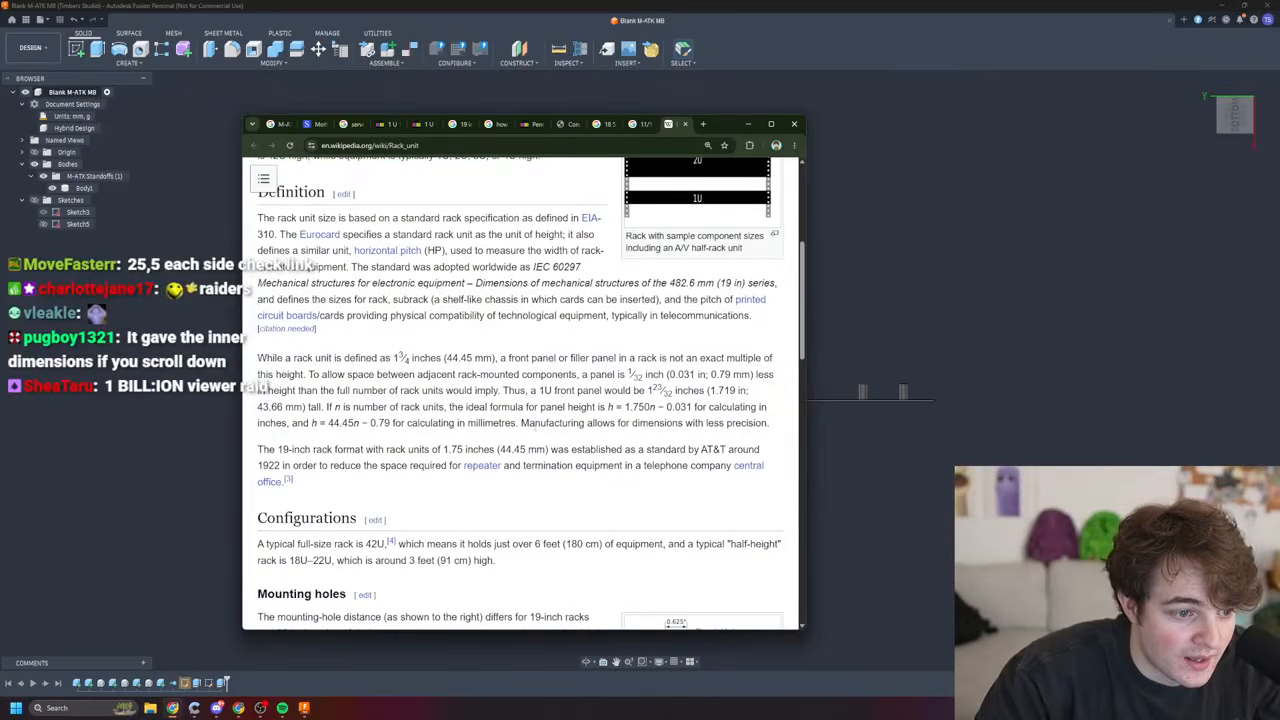
{"action": "scroll", "coordinate": [262, 391], "scroll_direction": "down", "scroll_amount": 3}
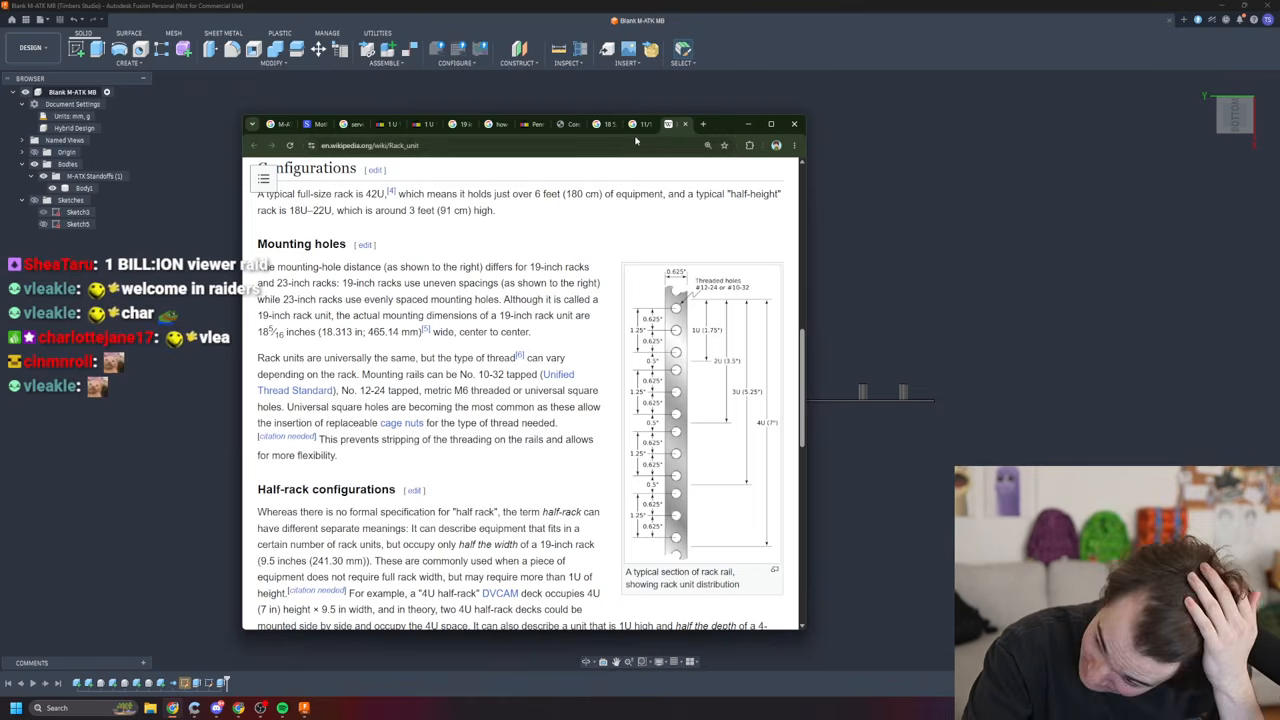
- Revisit the 11/16 in and 18 5/16 in conversion results and check the millimetre value for 18 5/16 in
{"action": "mouse_move", "coordinate": [619, 133]}
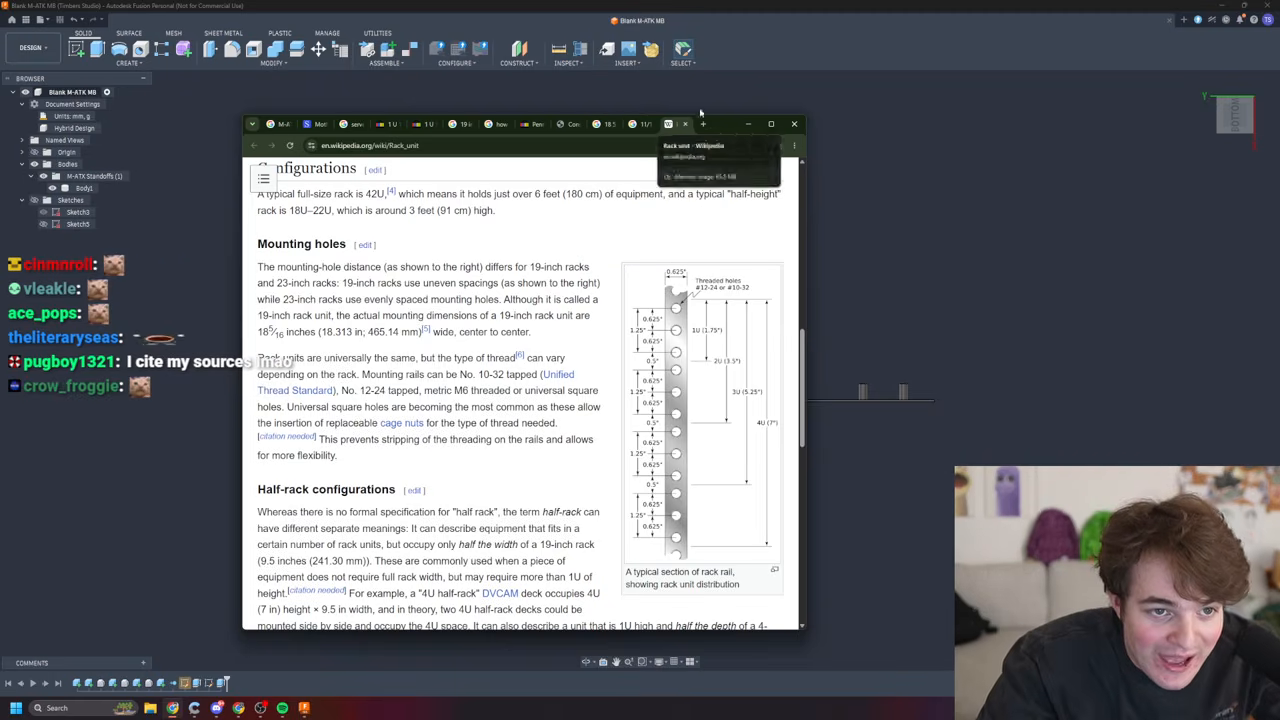
{"action": "left_click", "coordinate": [636, 125]}
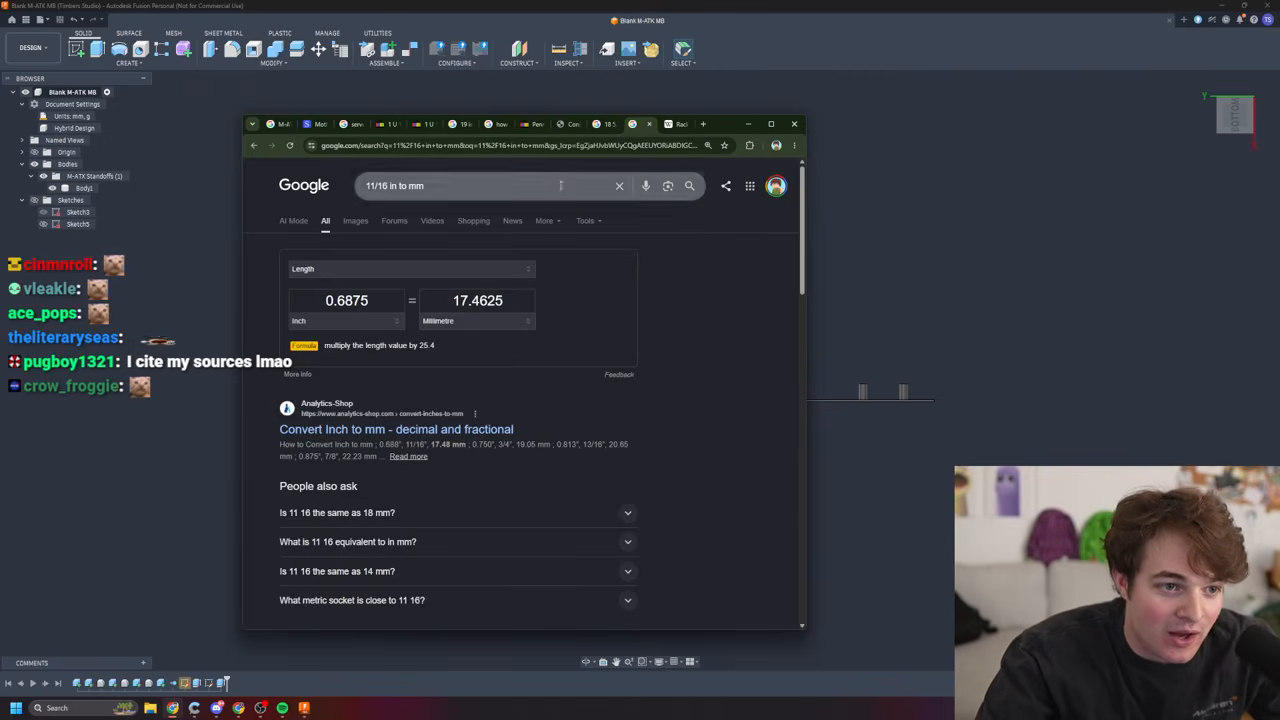
{"action": "left_click", "coordinate": [592, 124]}
{"action": "left_click", "coordinate": [514, 307]}
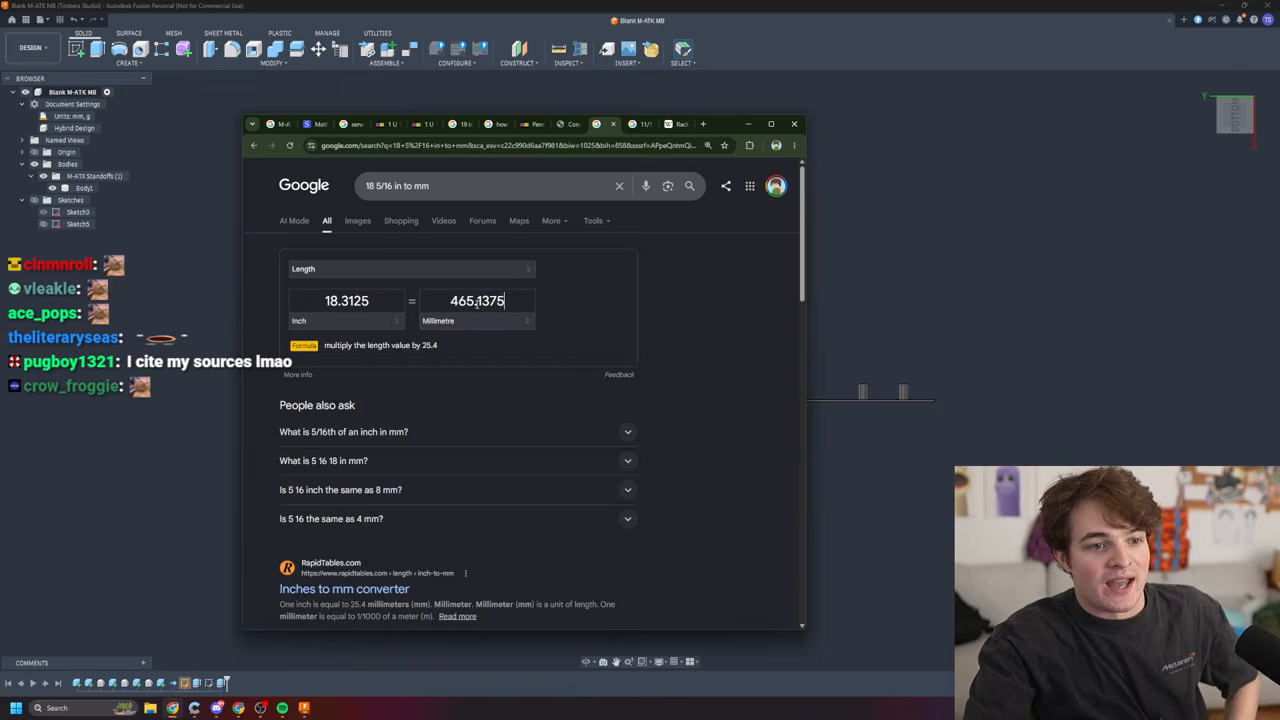
{"action": "left_click_drag", "start_coordinate": [510, 300], "coordinate": [452, 302]}
{"action": "left_click", "coordinate": [452, 302]}
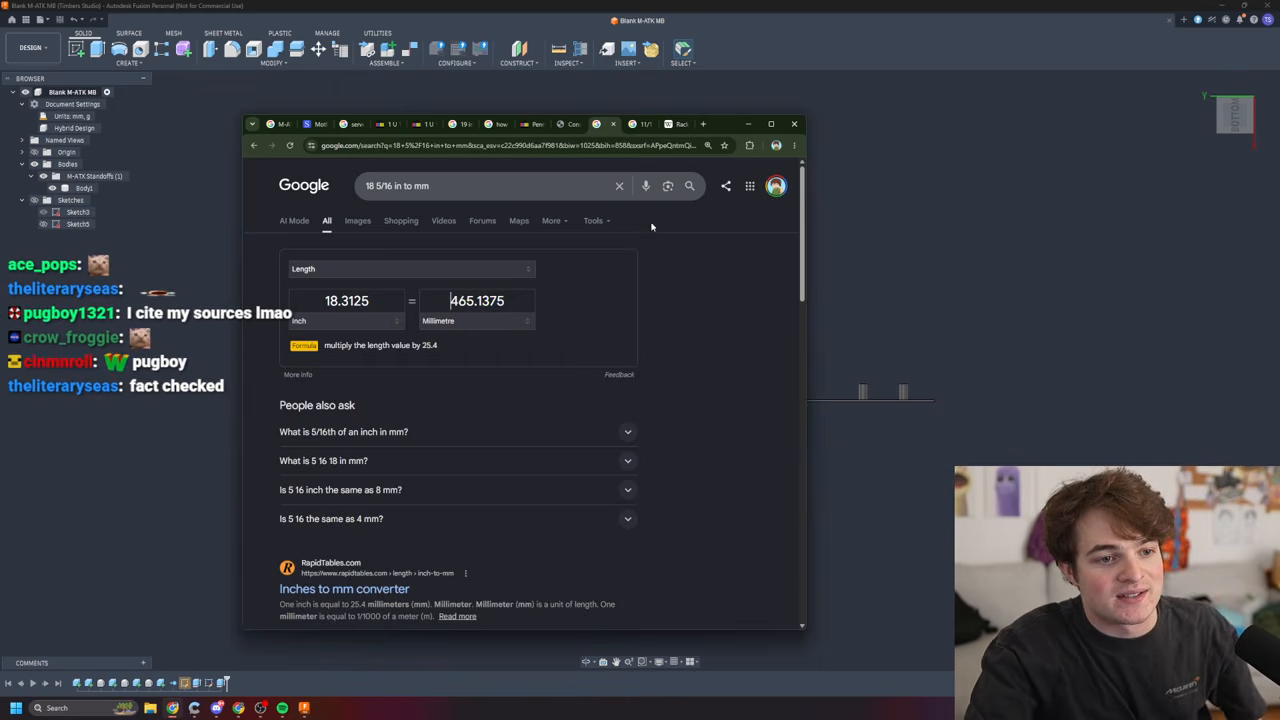
- Switch to Fusion, view the M-ATX standoff plate squarely from the left side, and recheck the 18 5/16 in conversion in the browser
{"action": "left_click", "coordinate": [749, 128]}
{"action": "middle_click_drag", "start_coordinate": [1047, 338], "coordinate": [1045, 505], "text": "shift"}
{"action": "left_click", "coordinate": [1248, 118]}
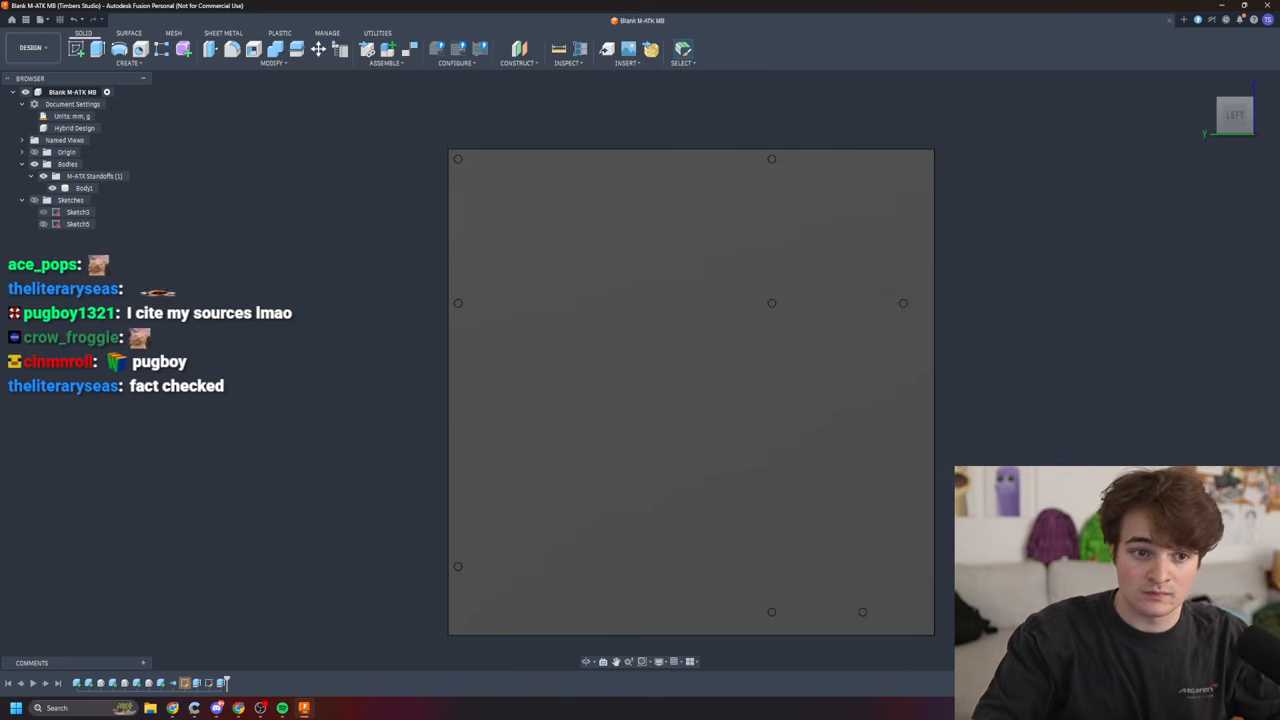
{"action": "scroll", "coordinate": [1020, 576], "scroll_direction": "up", "scroll_amount": 1}
{"action": "scroll", "coordinate": [1020, 576], "scroll_direction": "down", "scroll_amount": 3}
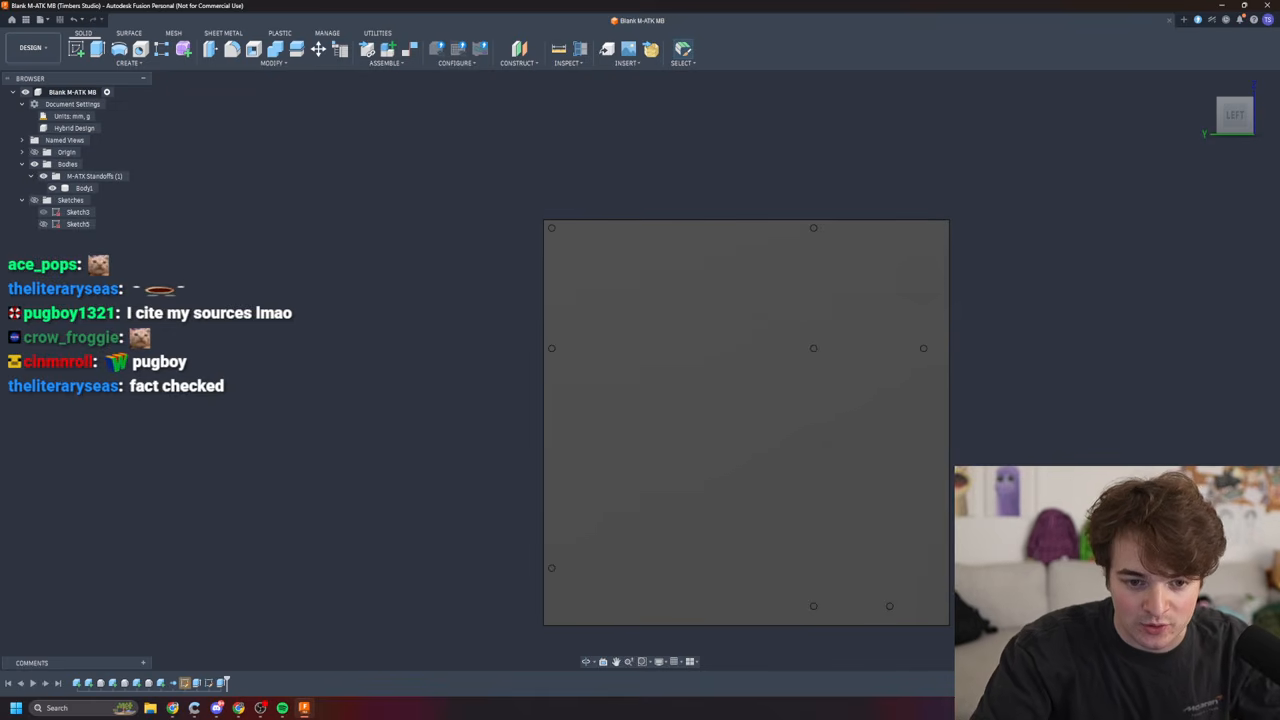
{"action": "scroll", "coordinate": [1022, 566], "scroll_direction": "up", "scroll_amount": 3}
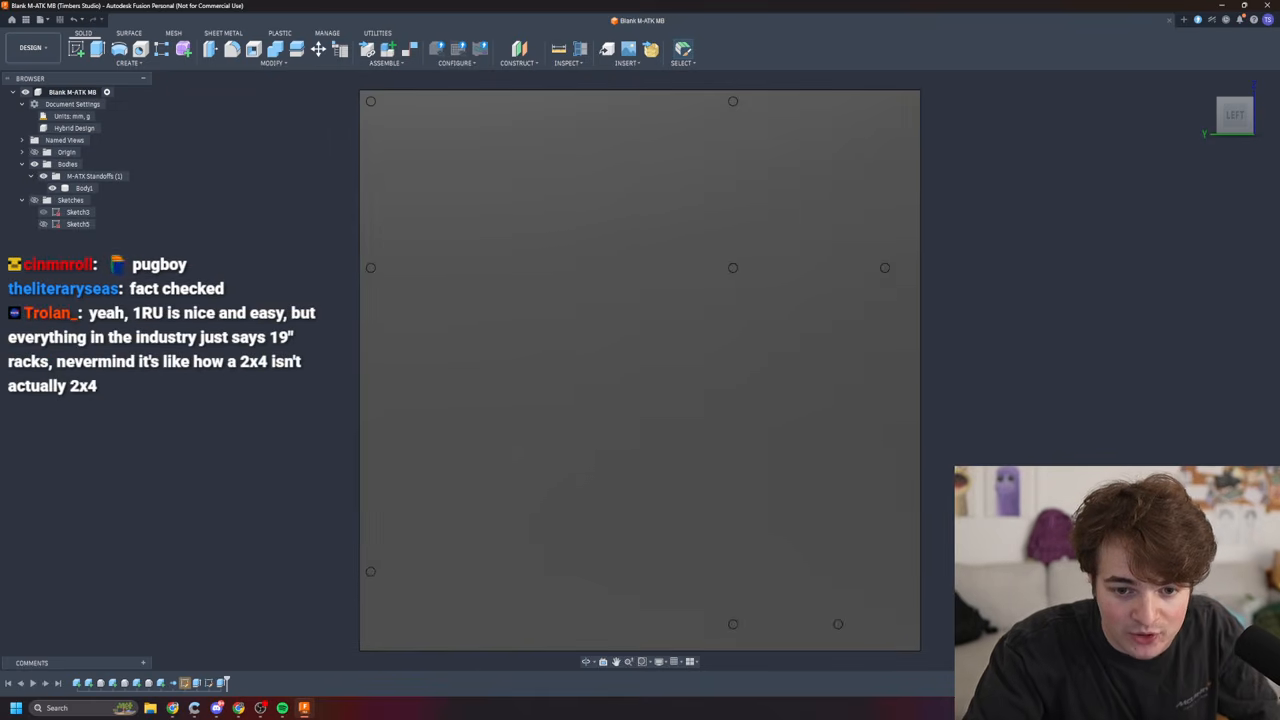
{"action": "scroll", "coordinate": [1020, 576], "scroll_direction": "up", "scroll_amount": 2}
{"action": "scroll", "coordinate": [1020, 576], "scroll_direction": "down", "scroll_amount": 4}
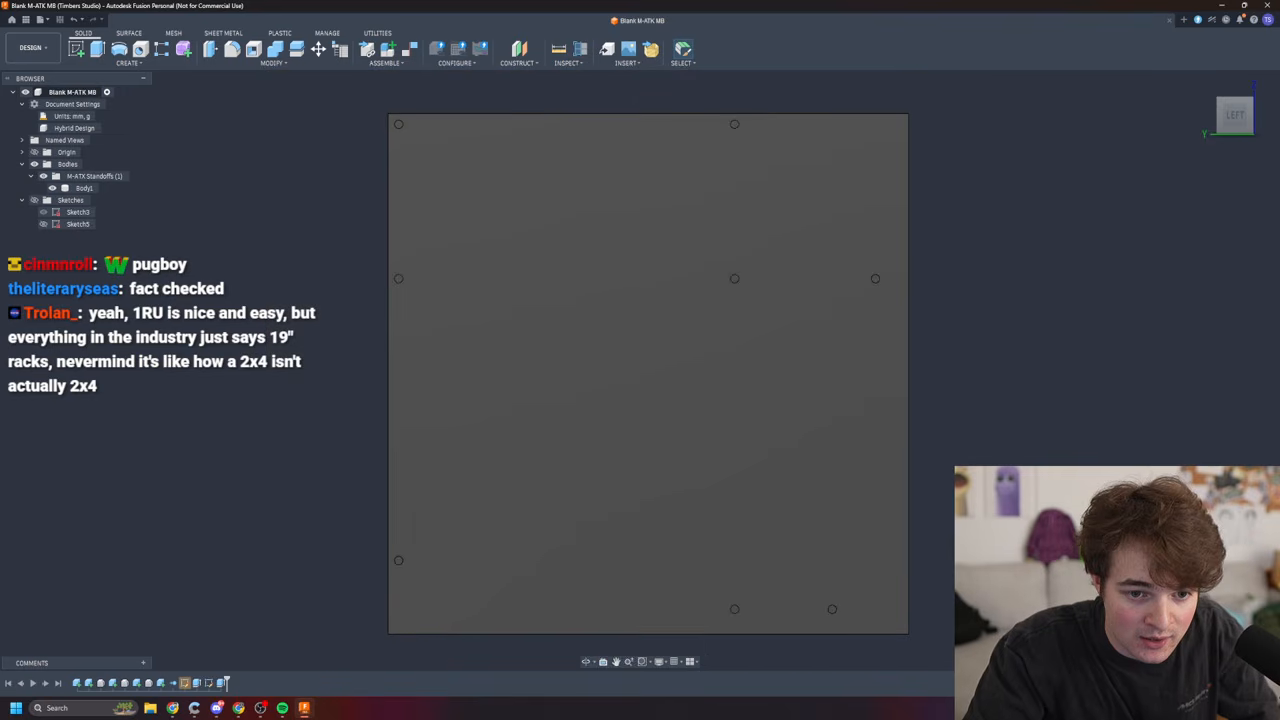
{"action": "middle_click_drag", "start_coordinate": [1061, 552], "coordinate": [846, 510]}
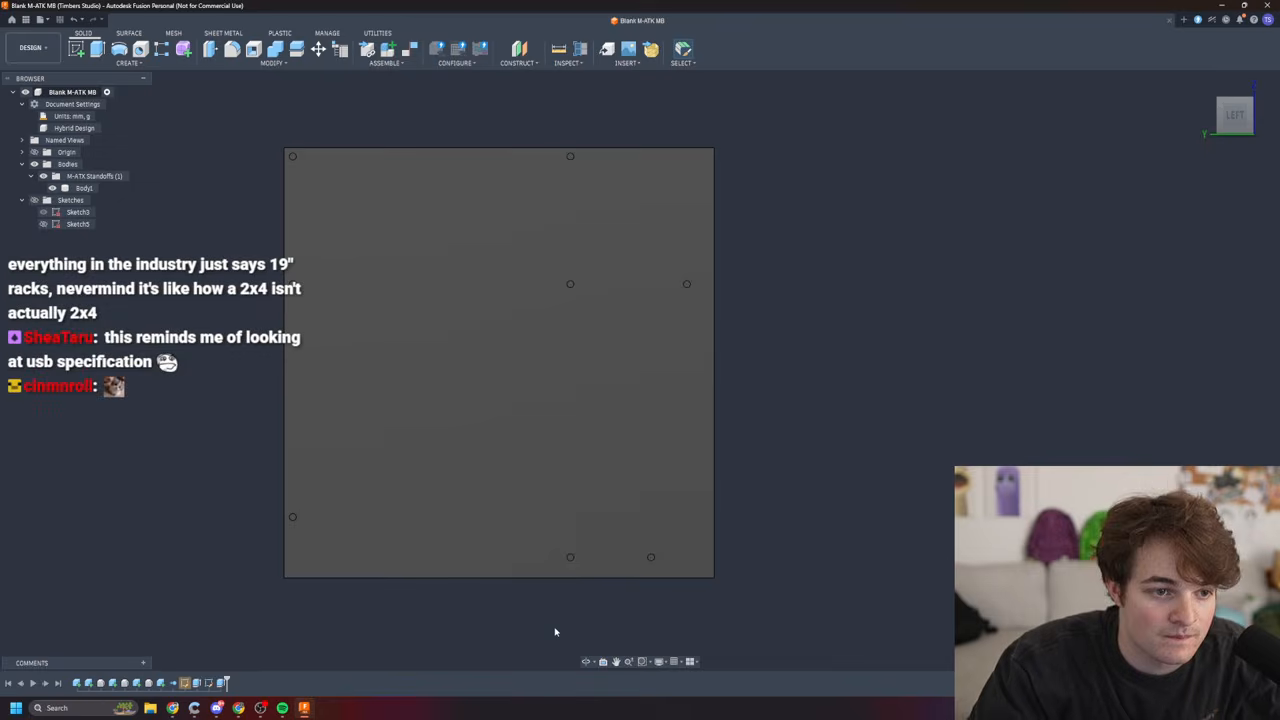
{"action": "key", "text": "alt+Tab"}
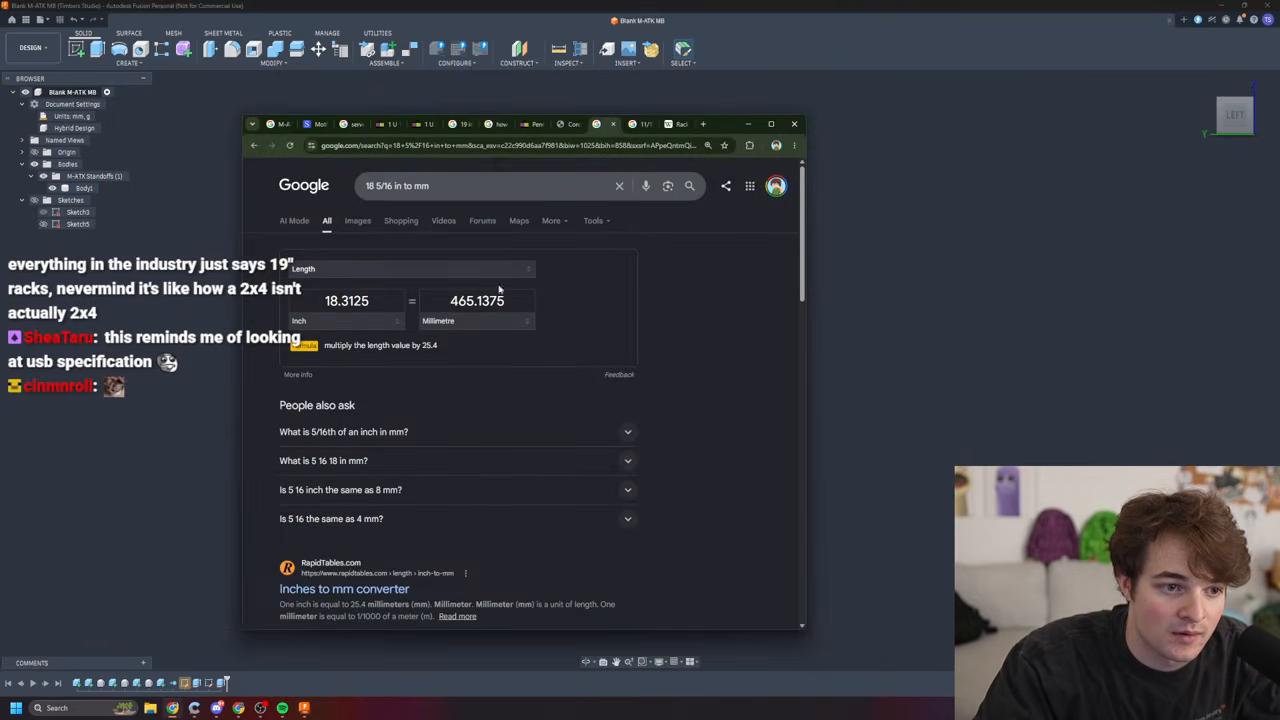
{"action": "key", "text": "alt+Tab"}
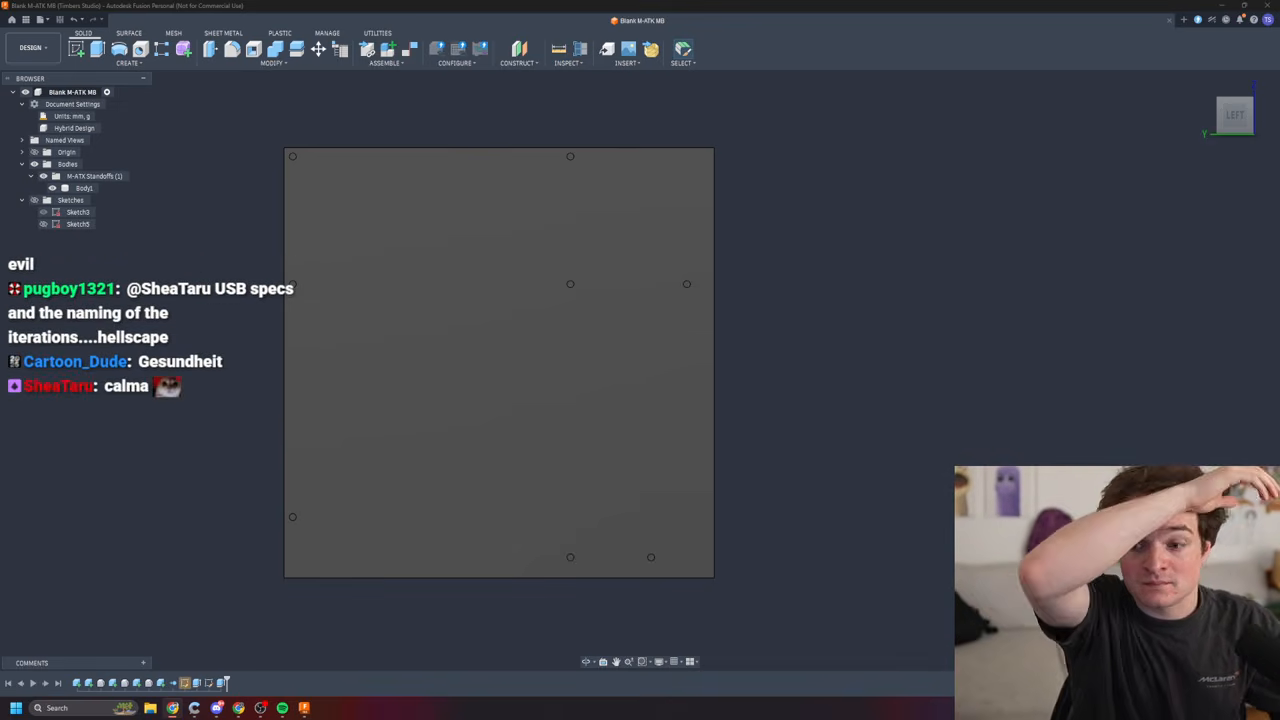
{"action": "left_click", "coordinate": [377, 355]}
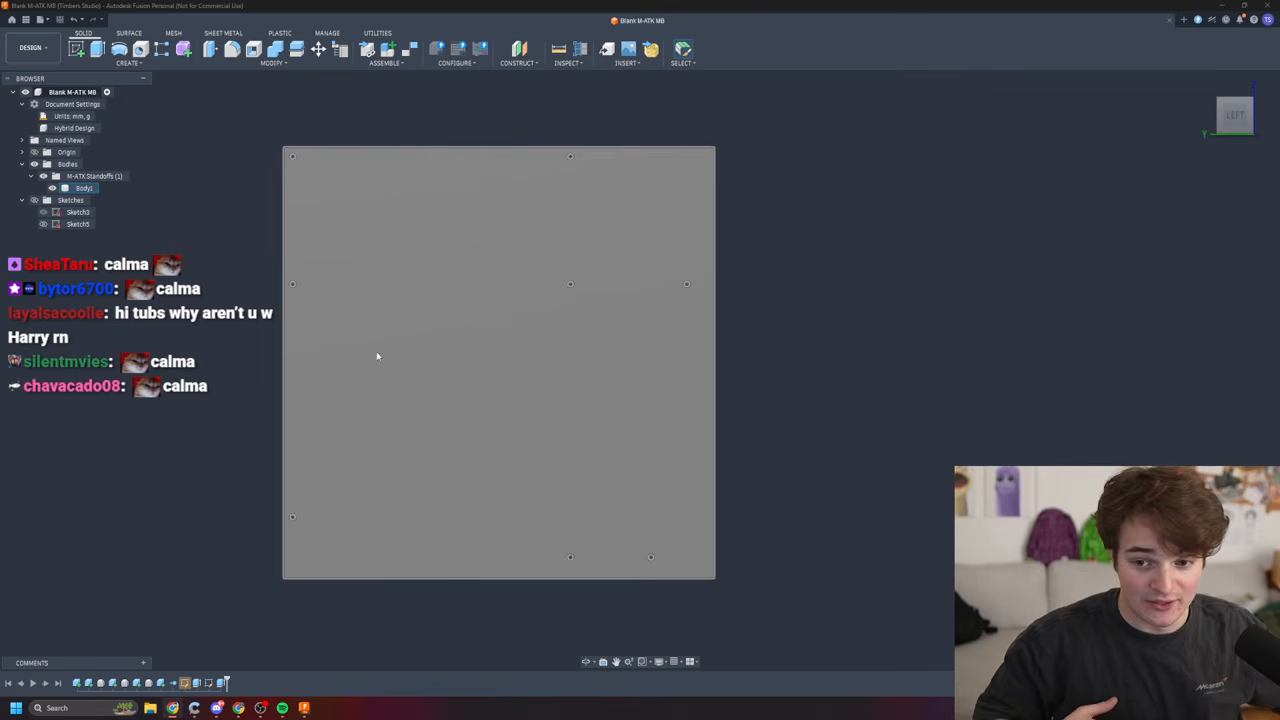
{"action": "middle_click_drag", "start_coordinate": [829, 566], "coordinate": [749, 603], "text": "shift"}
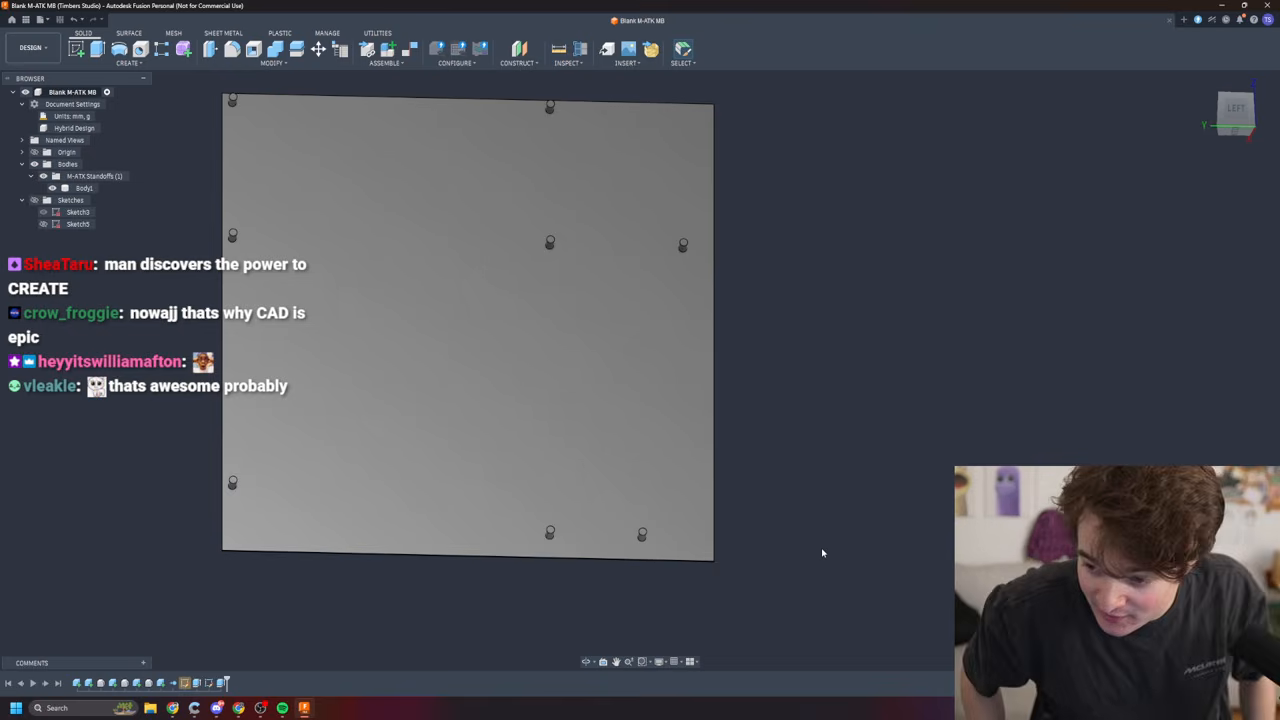
{"action": "left_click", "coordinate": [691, 494]}
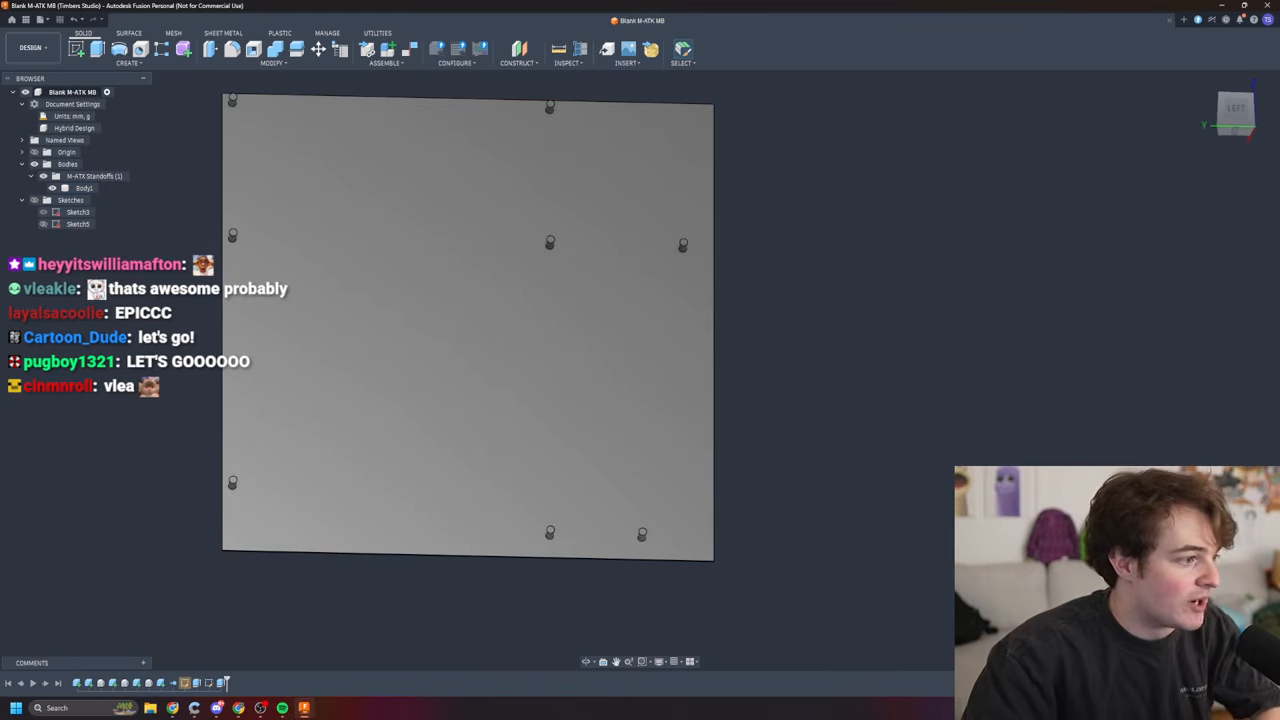
{"action": "middle_click_drag", "start_coordinate": [817, 552], "coordinate": [811, 549], "text": "shift"}
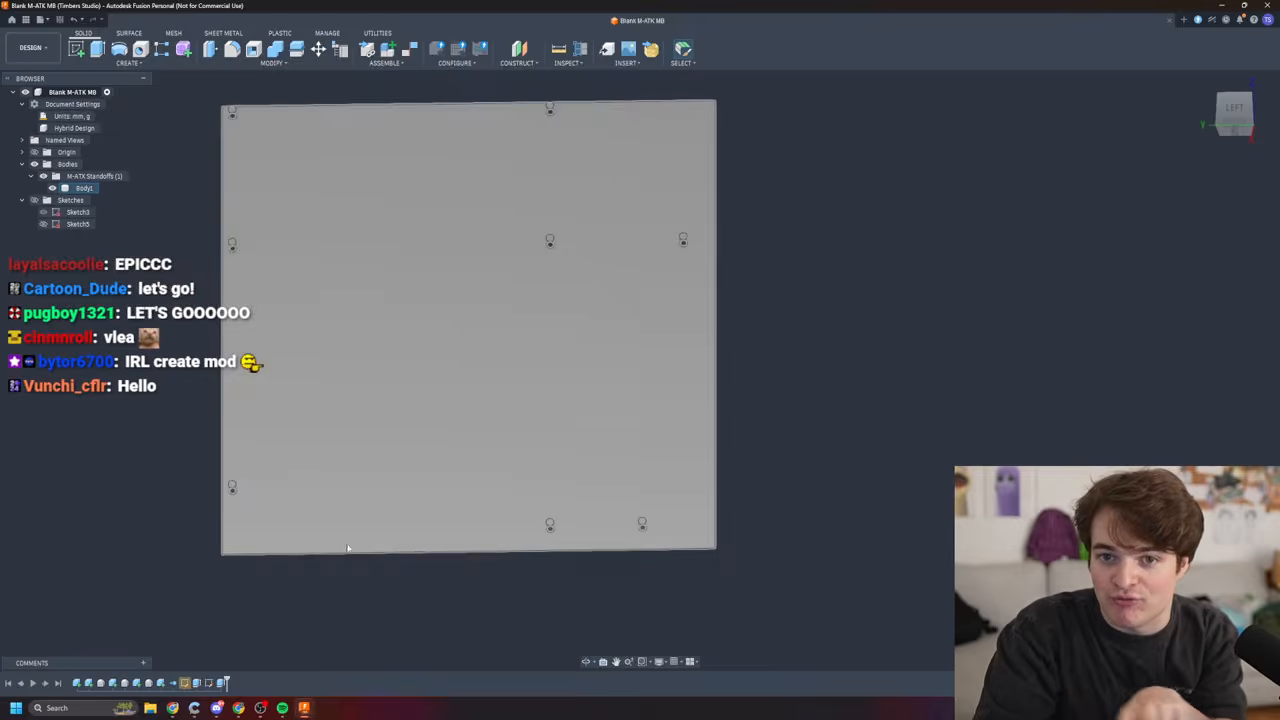
{"action": "left_click", "coordinate": [1237, 106]}
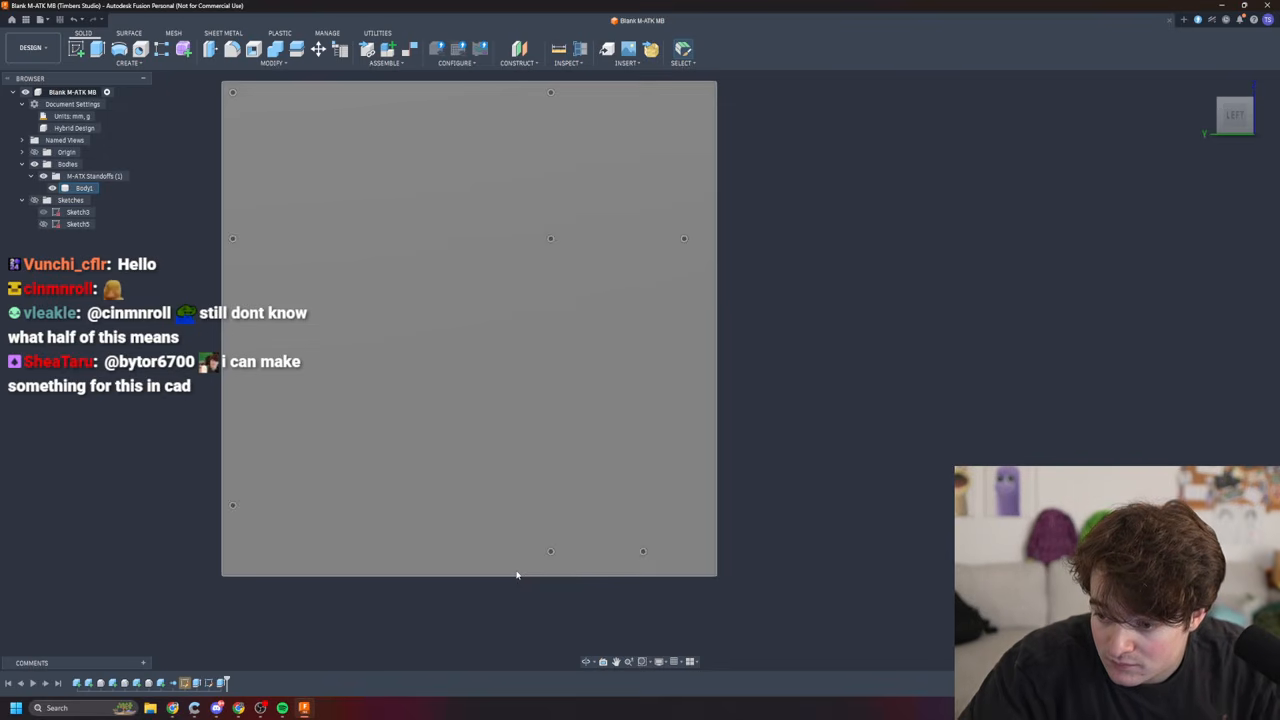
- Start a new sketch in the left view and draw a rectangle 50 mm high and about 78 mm wide beside the standoff plate
{"action": "left_click", "coordinate": [517, 577]}
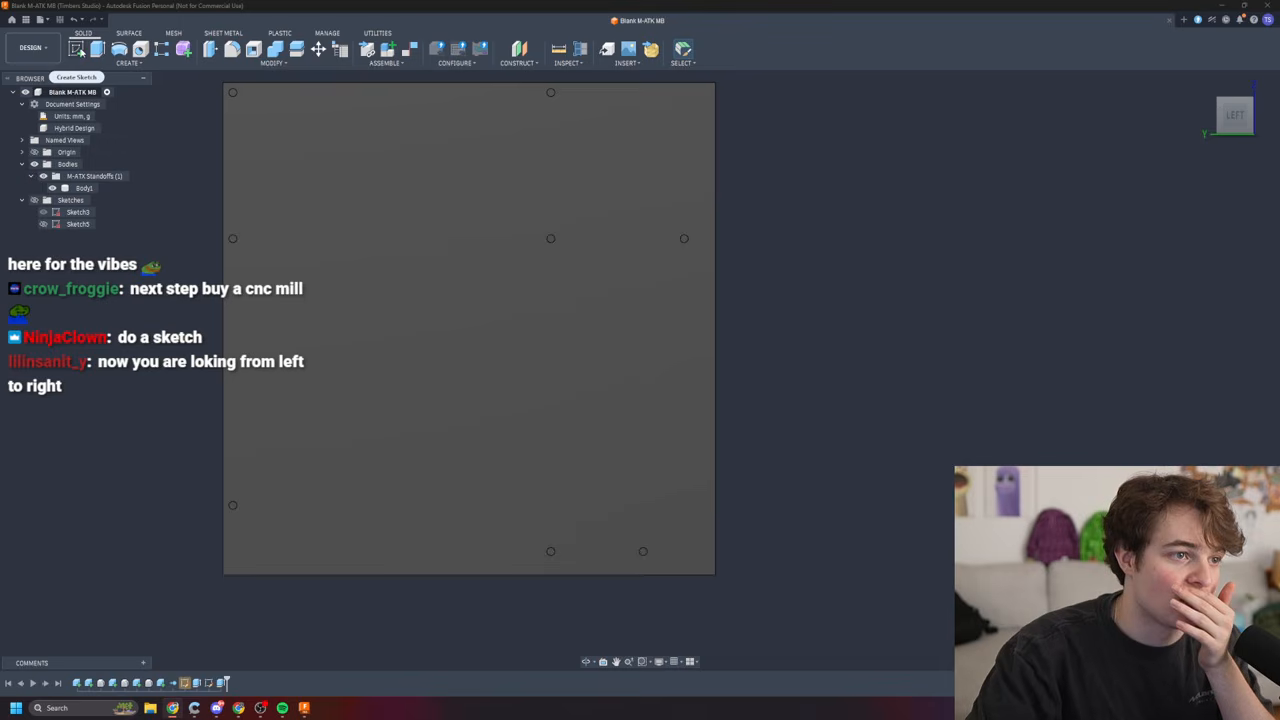
{"action": "left_click", "coordinate": [79, 50]}
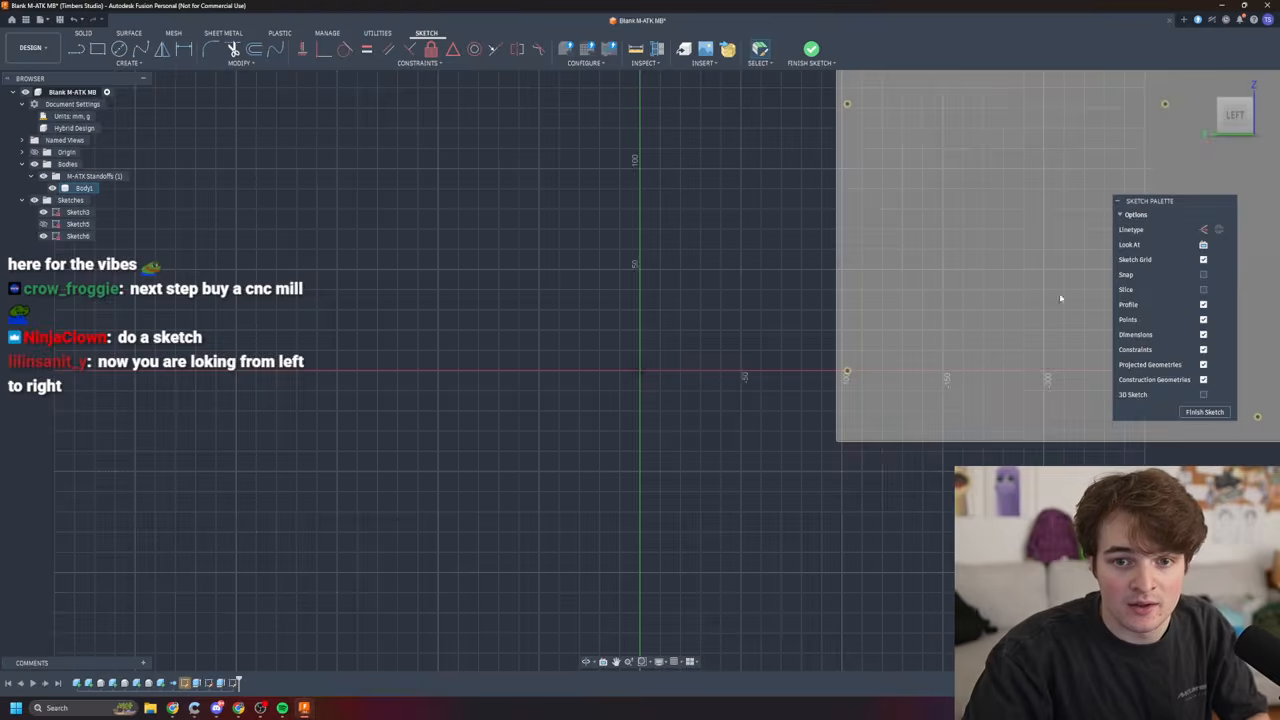
{"action": "left_click", "coordinate": [97, 49]}
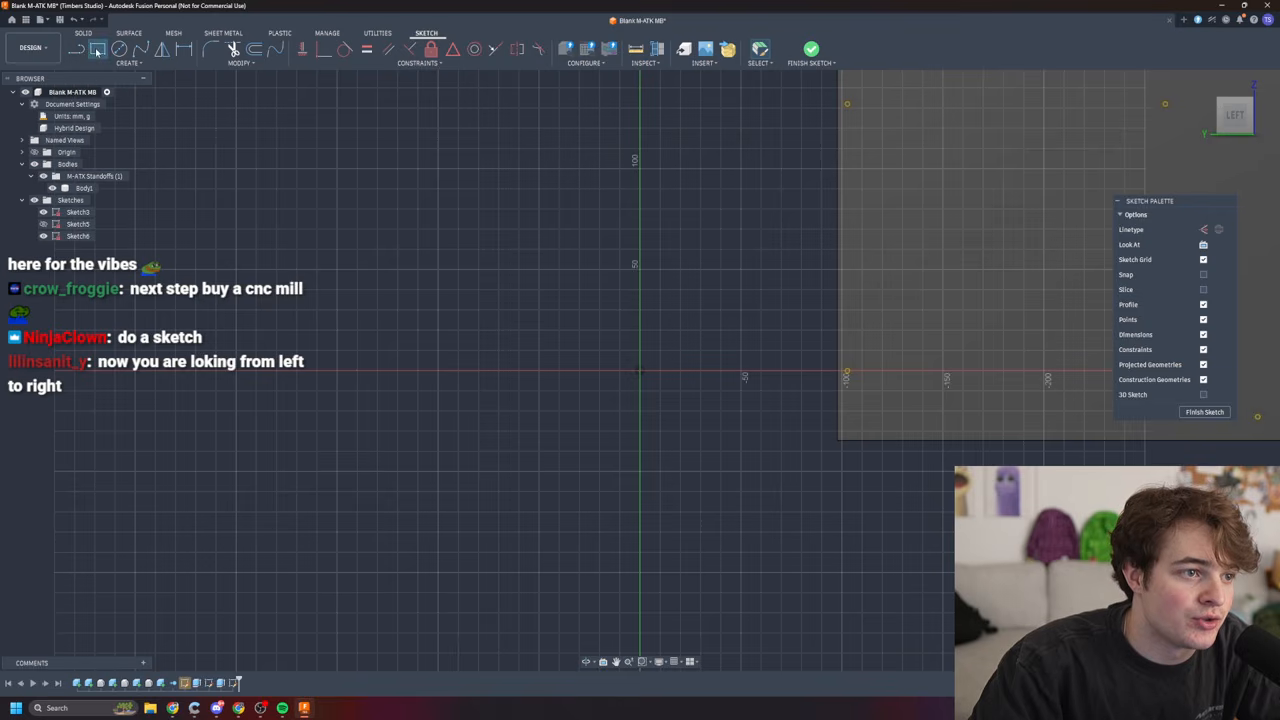
{"action": "left_click", "coordinate": [360, 427]}
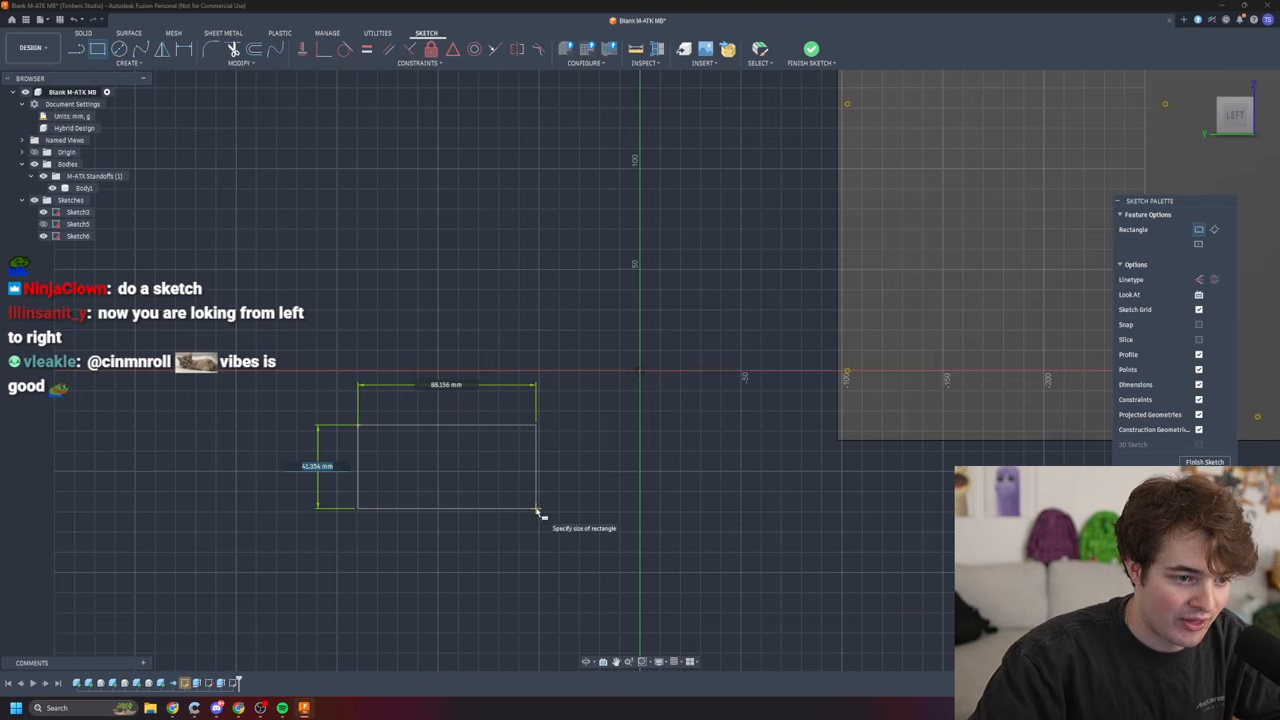
{"action": "type", "text": "50"}
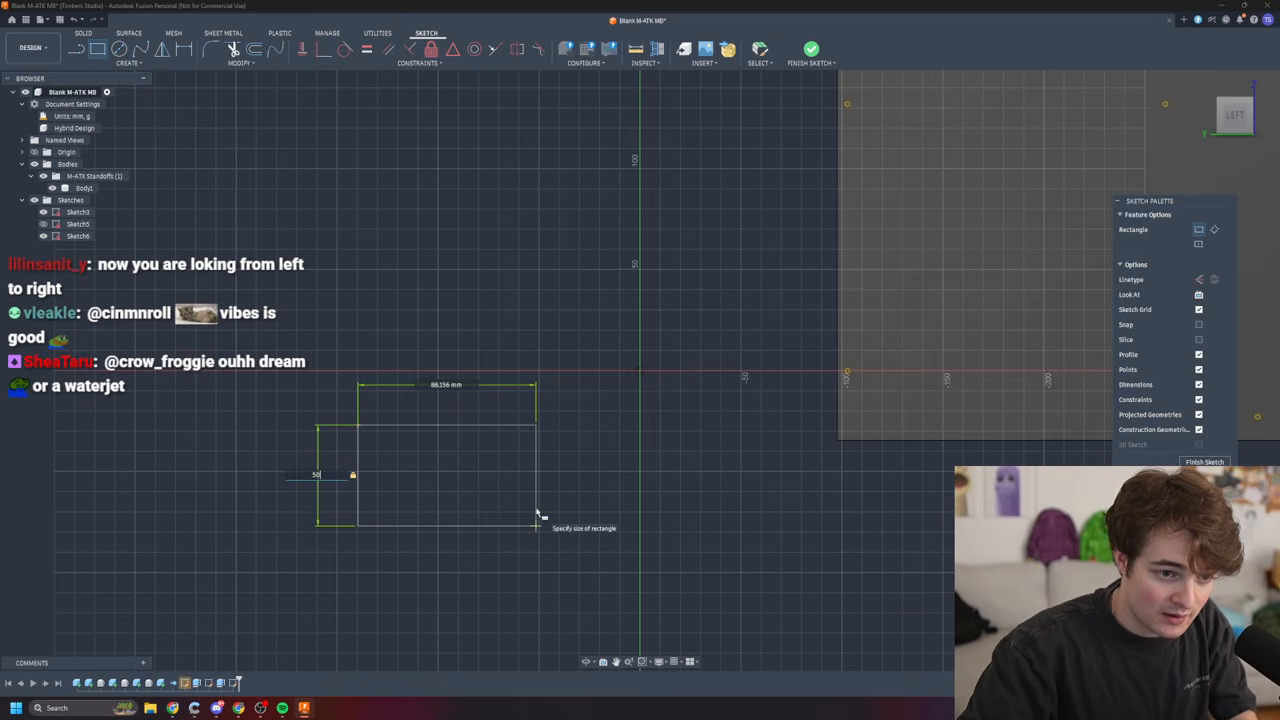
{"action": "left_click", "coordinate": [515, 502]}
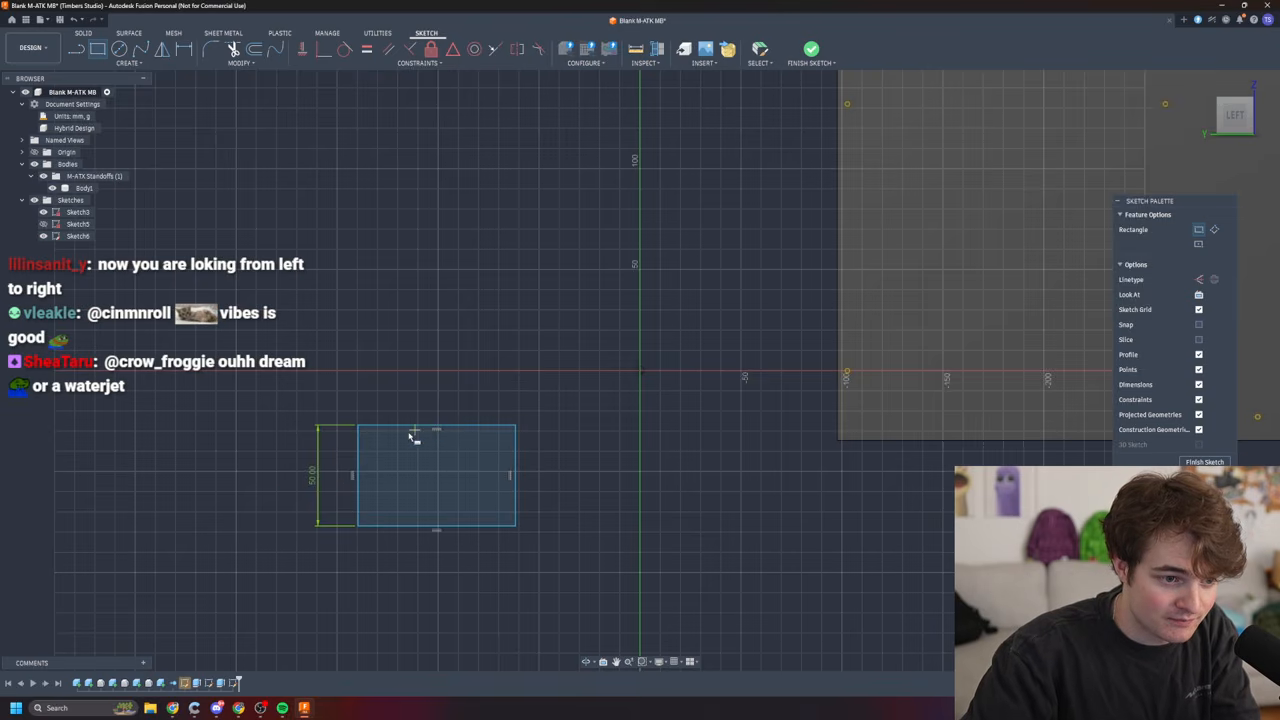
- Dimension the upper edge of the rectangle and set its width to 483 mm
{"action": "key", "text": "d"}
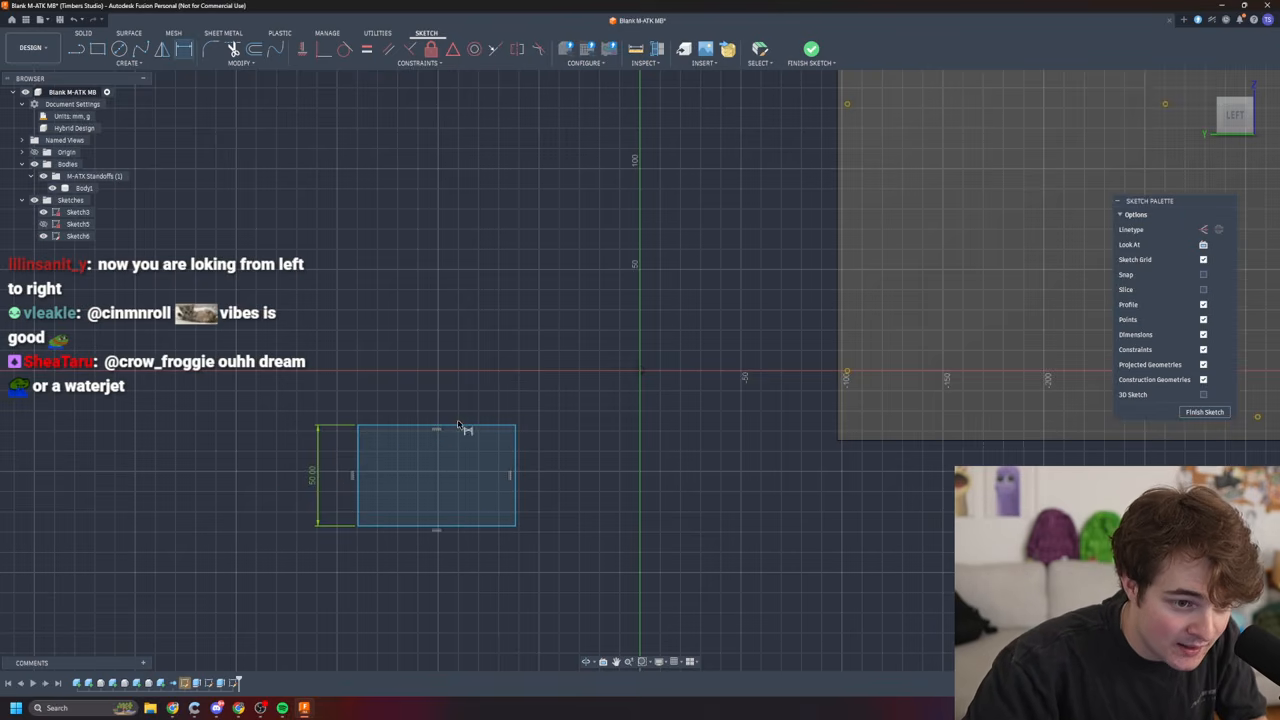
{"action": "left_click", "coordinate": [458, 428]}
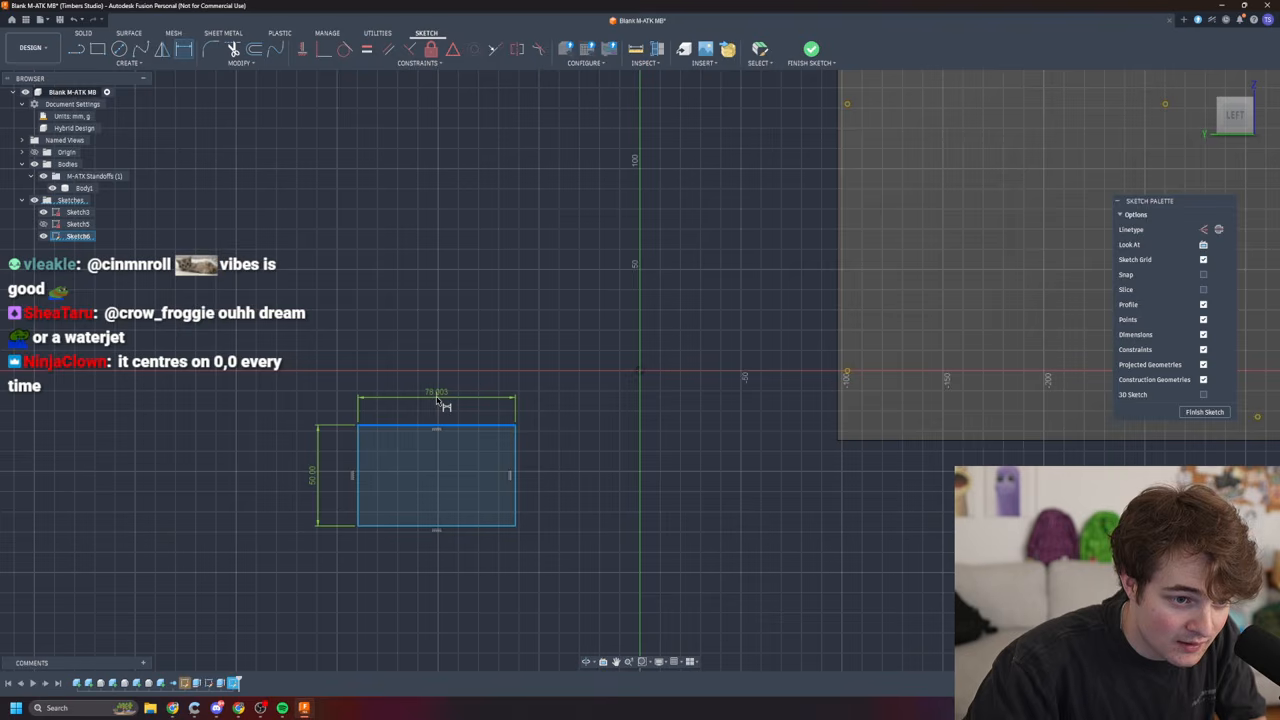
{"action": "left_click", "coordinate": [440, 398]}
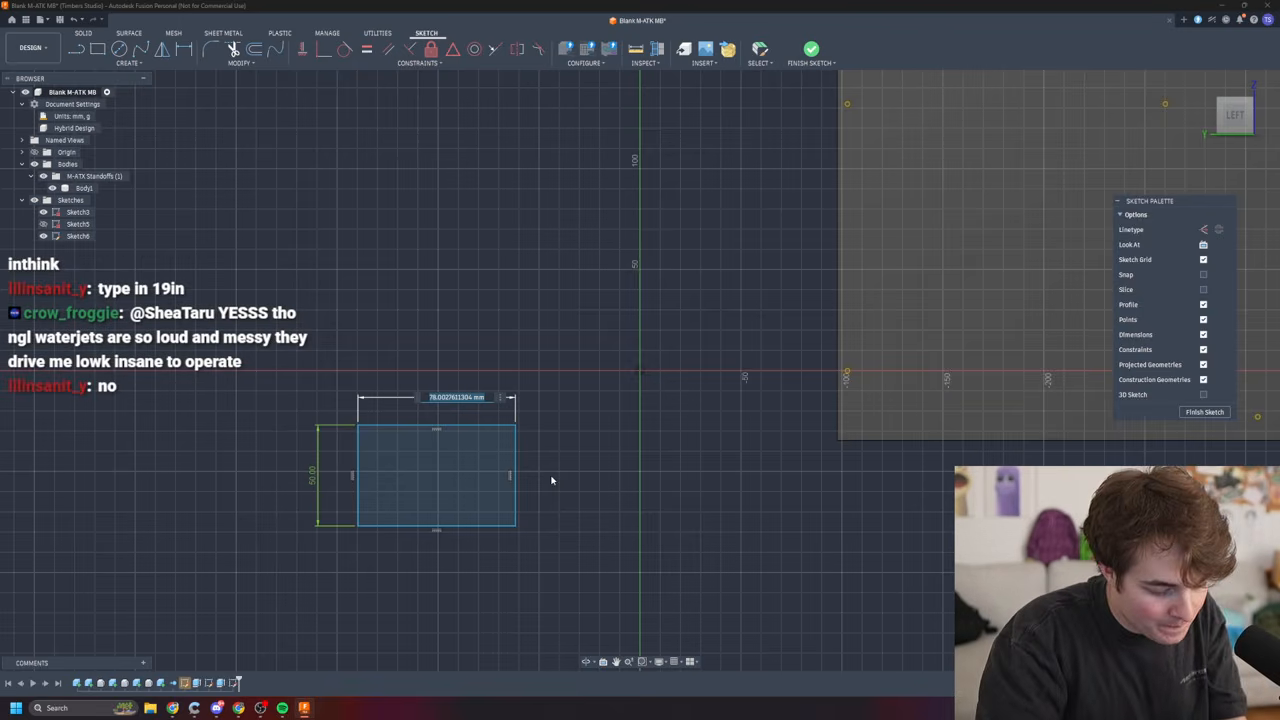
{"action": "type", "text": "483"}
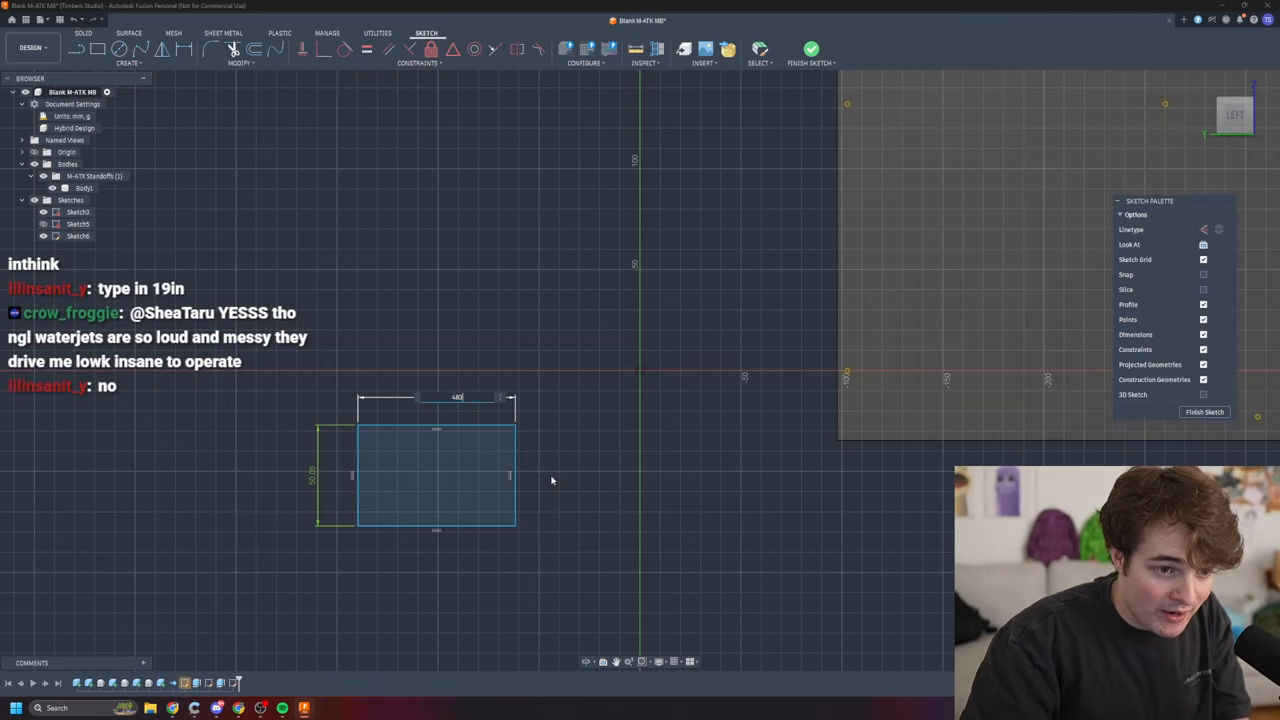
{"action": "key", "text": "Return"}
{"action": "scroll", "coordinate": [745, 520], "scroll_direction": "down", "scroll_amount": 4}
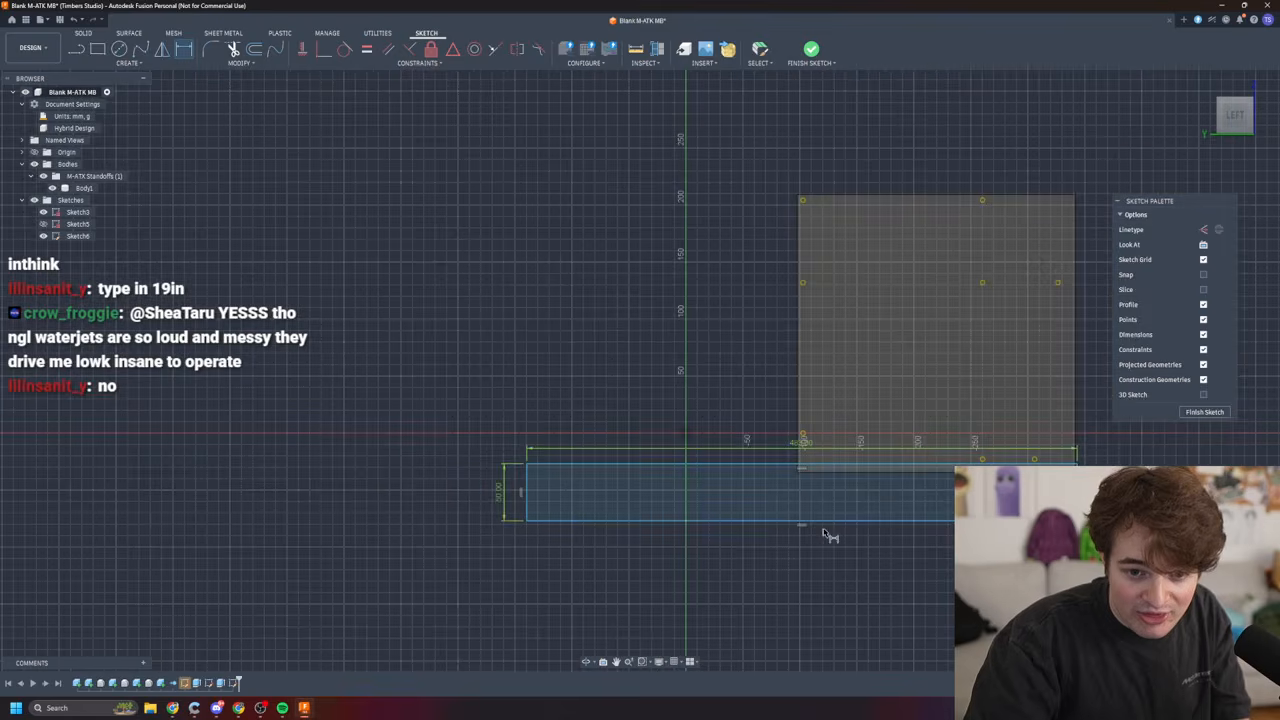
{"action": "scroll", "coordinate": [815, 532], "scroll_direction": "up", "scroll_amount": 2}
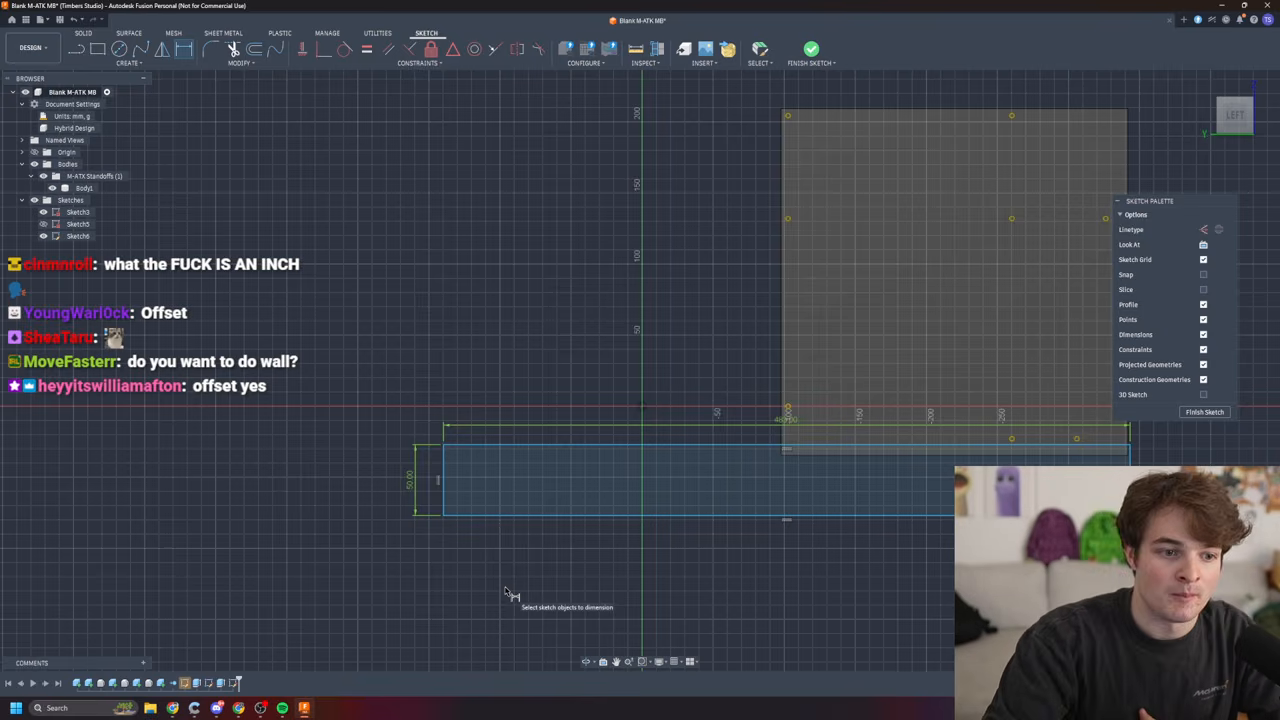
- Start an Offset on the rectangle's outline and bring up Calculator beside the sketch
{"action": "left_click", "coordinate": [255, 54]}
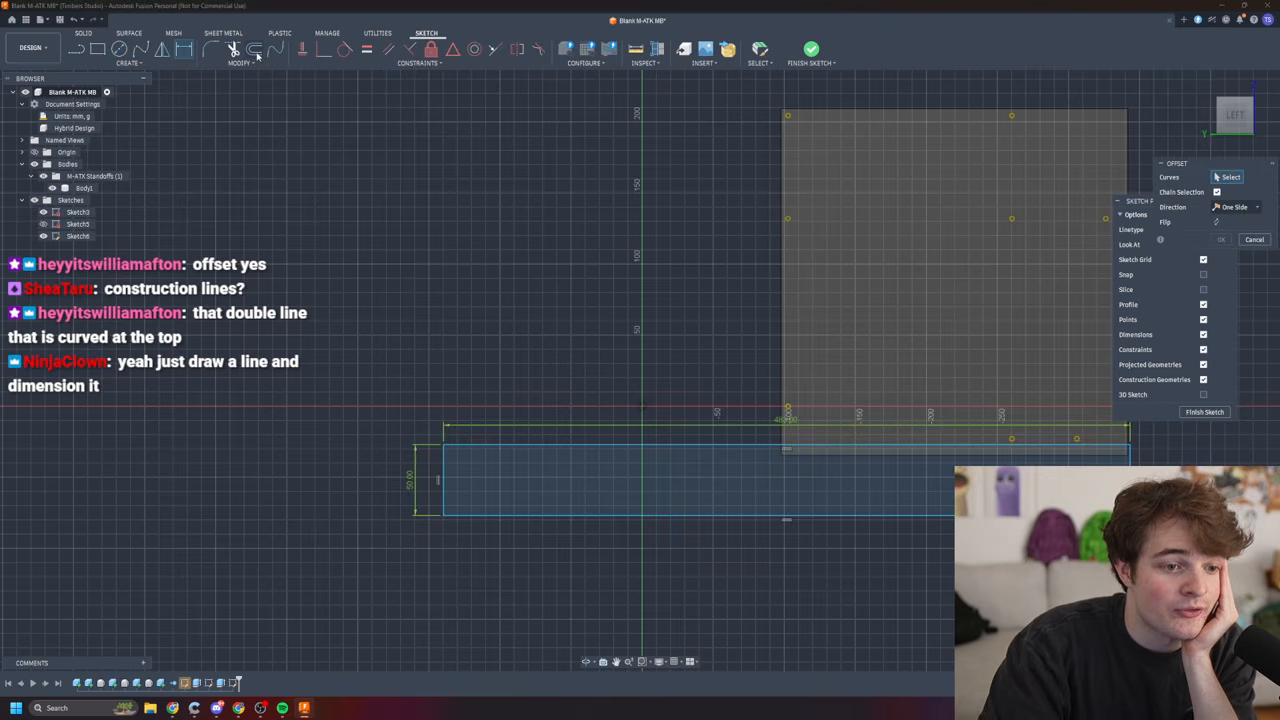
{"action": "left_click", "coordinate": [443, 462]}
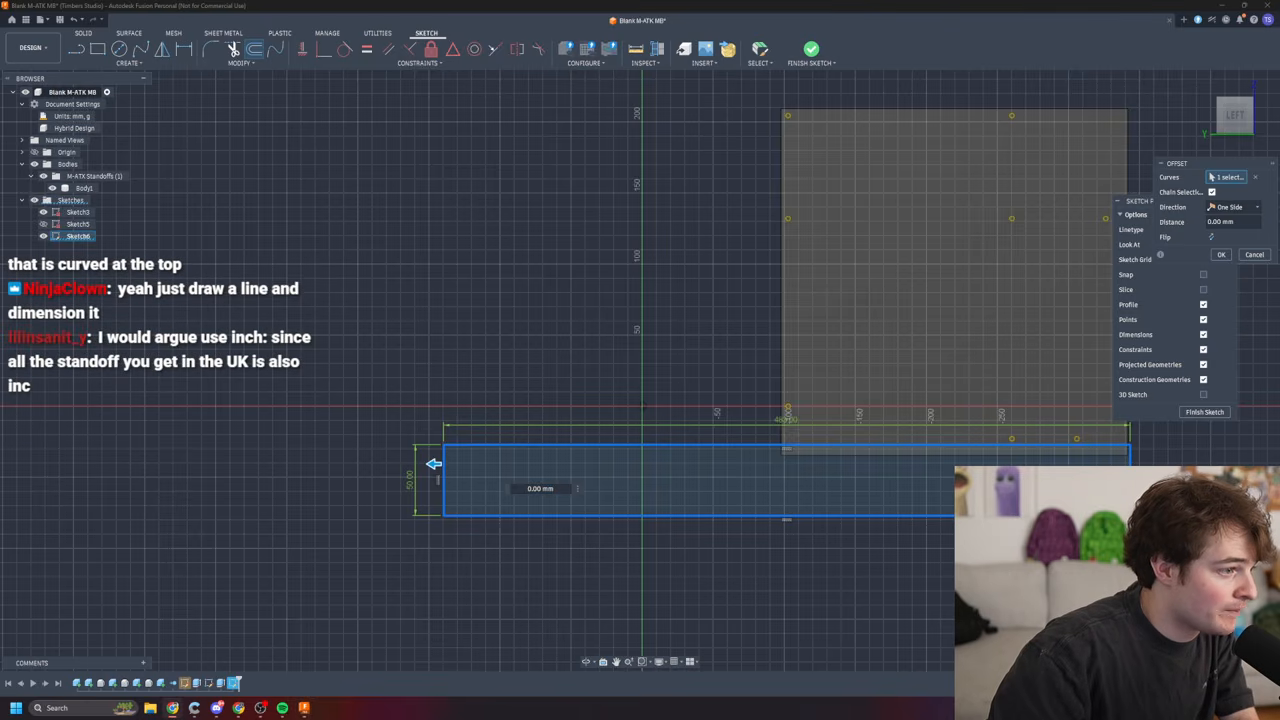
{"action": "key", "text": "super"}
{"action": "type", "text": "calculator"}
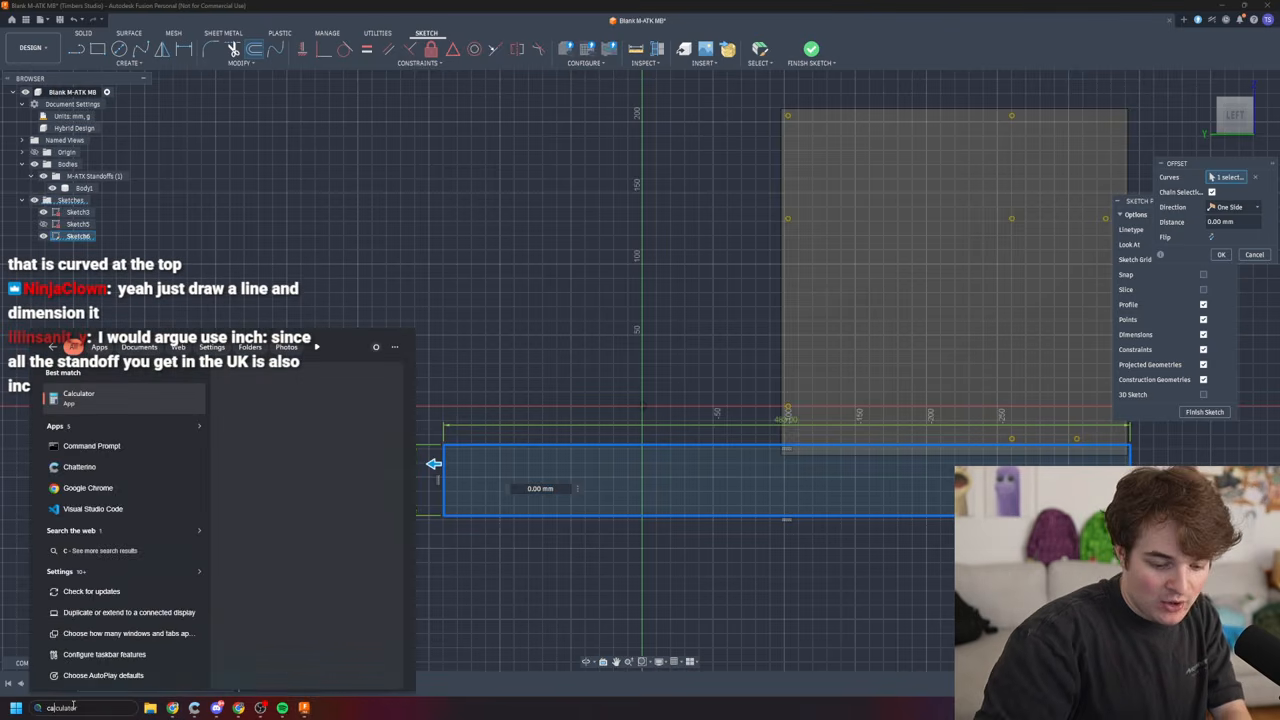
{"action": "key", "text": "Return"}
{"action": "mouse_move", "coordinate": [590, 164]}
{"action": "left_mouse_down"}
{"action": "mouse_move", "coordinate": [343, 177]}
{"action": "mouse_move", "coordinate": [259, 167]}
{"action": "mouse_move", "coordinate": [242, 178]}
{"action": "left_mouse_up"}
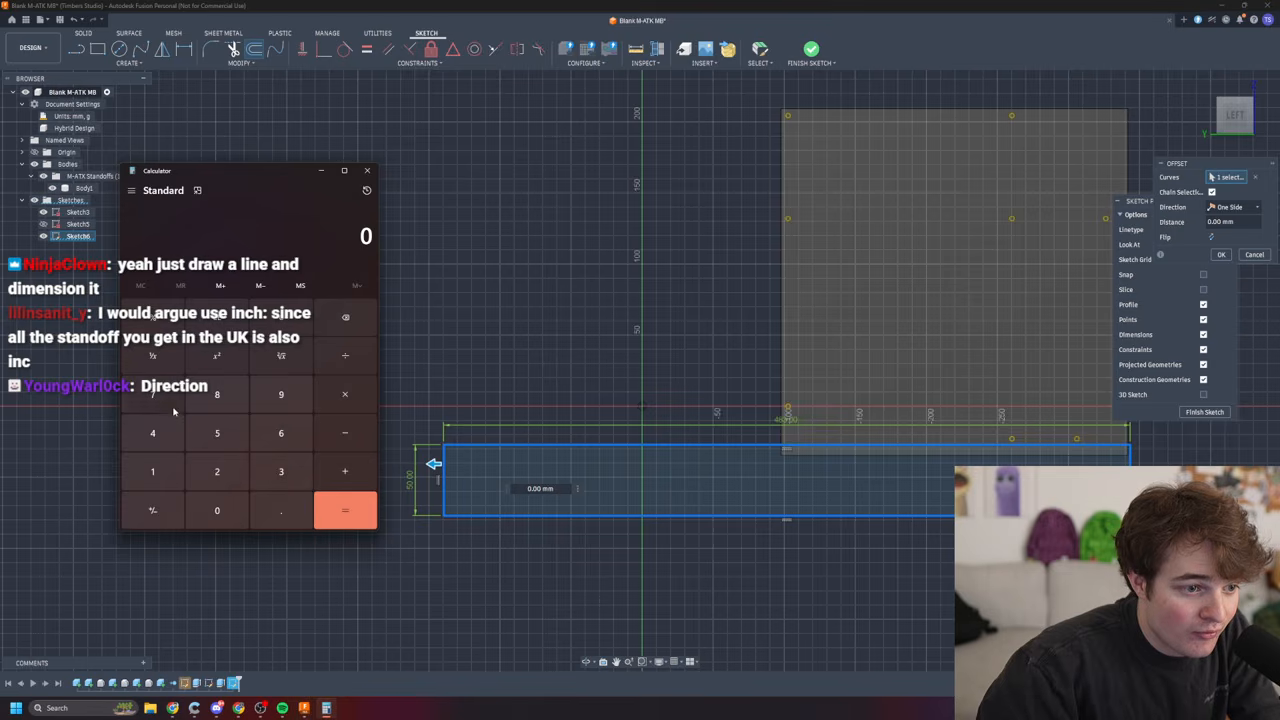
- Calculate half the difference between 483 and 465 in Calculator, and close it
{"action": "left_click", "coordinate": [155, 434]}
{"action": "left_click", "coordinate": [215, 396]}
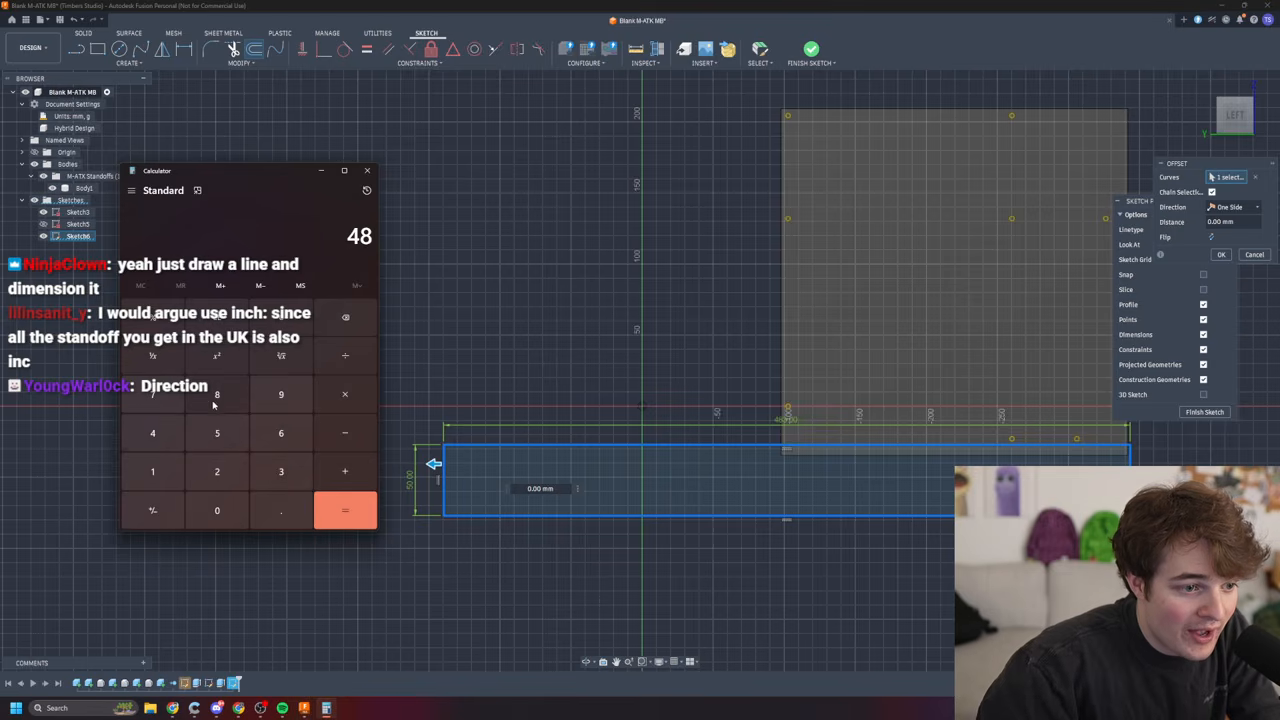
{"action": "left_click", "coordinate": [281, 471]}
{"action": "left_click", "coordinate": [345, 433]}
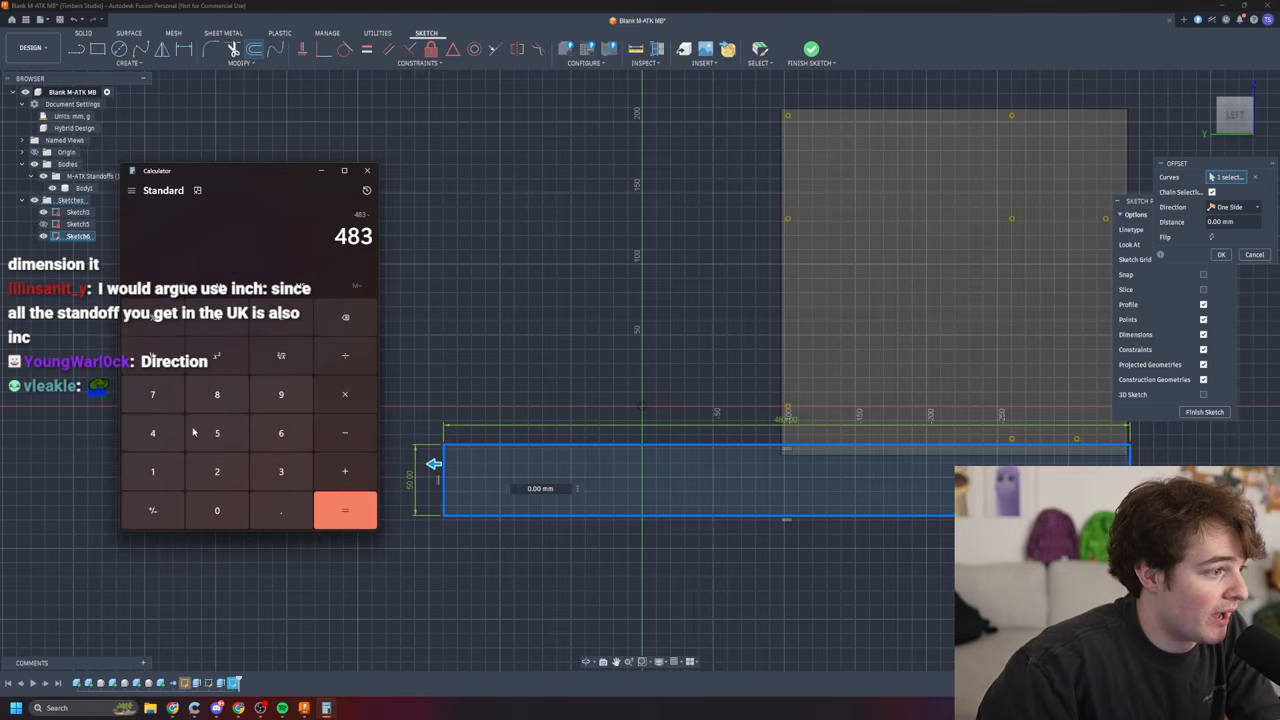
{"action": "left_click", "coordinate": [150, 434]}
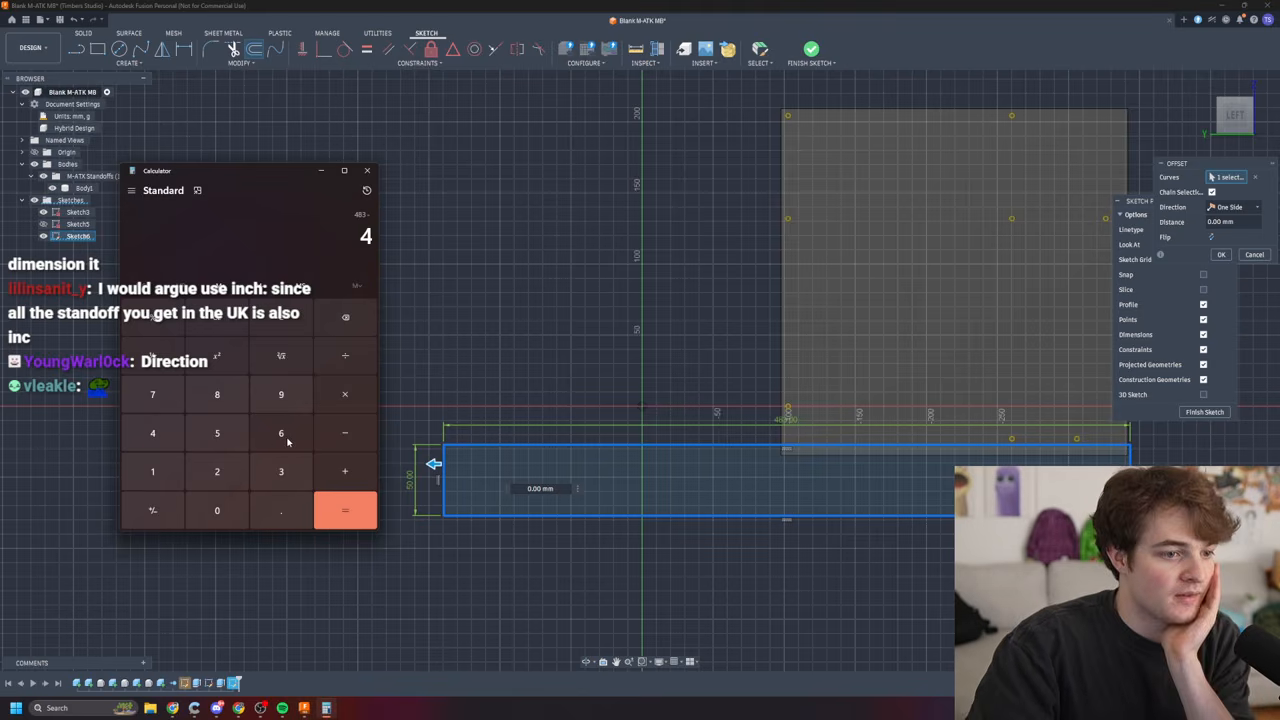
{"action": "left_click", "coordinate": [281, 433]}
{"action": "left_click", "coordinate": [217, 433]}
{"action": "left_click", "coordinate": [345, 510]}
{"action": "left_click", "coordinate": [356, 398]}
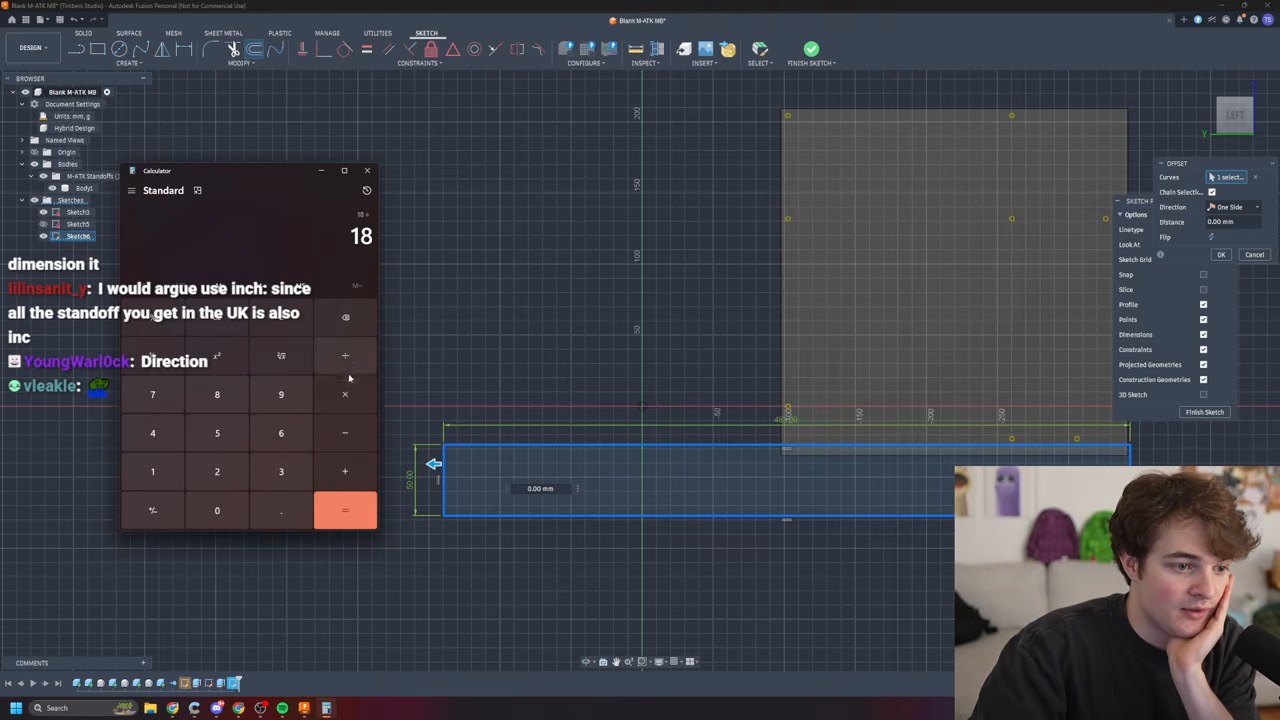
{"action": "left_click", "coordinate": [217, 471]}
{"action": "left_click", "coordinate": [345, 510]}
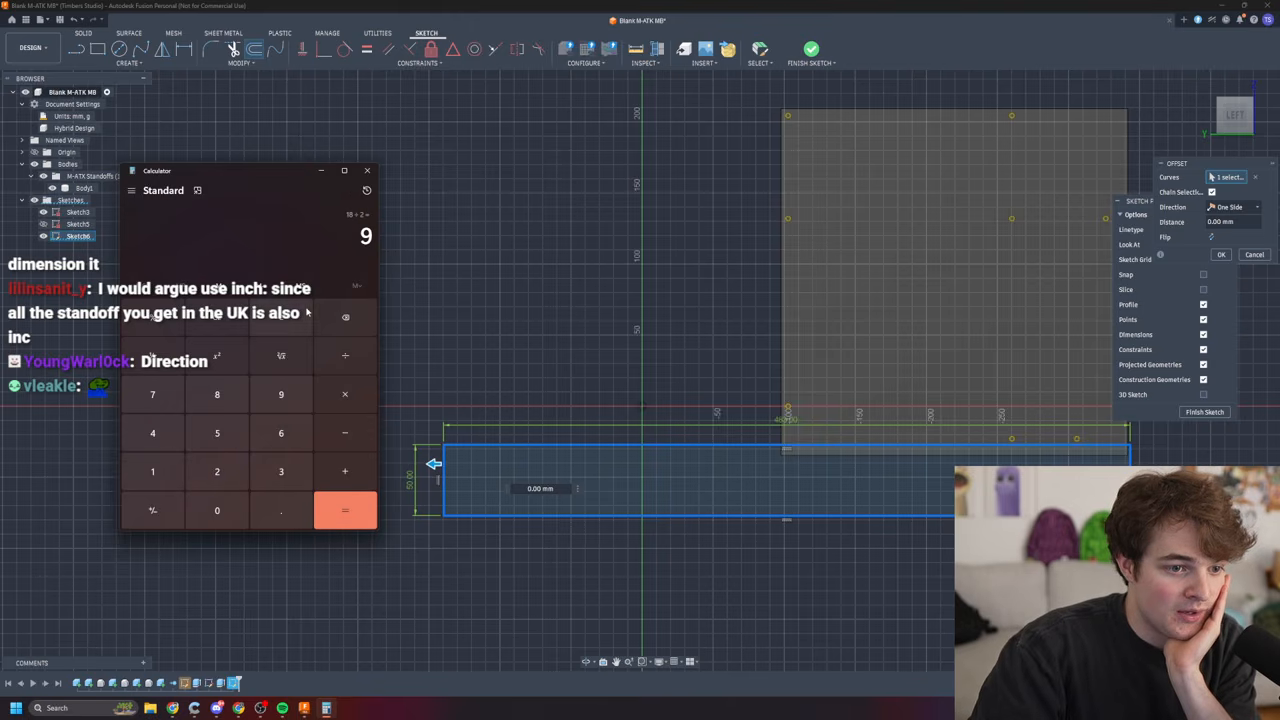
{"action": "left_click", "coordinate": [367, 170]}
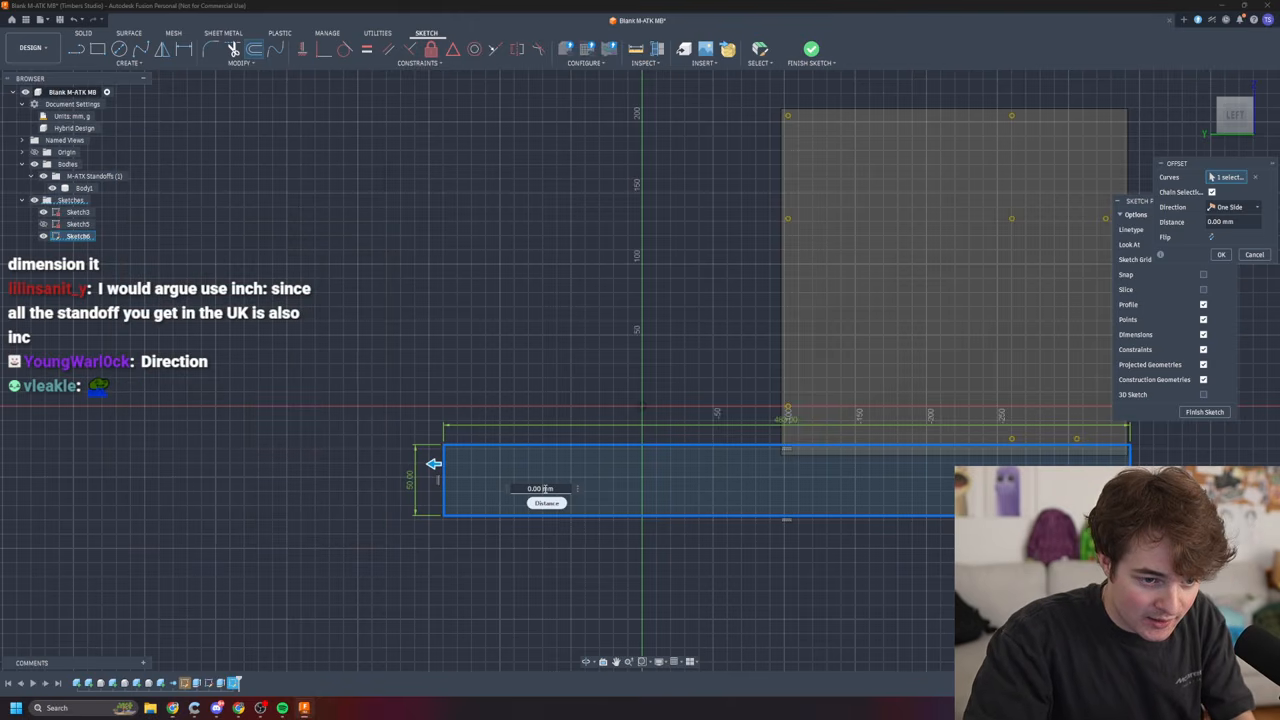
- Offset the rectangle's outline inward with a distance of -9 mm
{"action": "double_click", "coordinate": [545, 489]}
{"action": "type", "text": "-"}
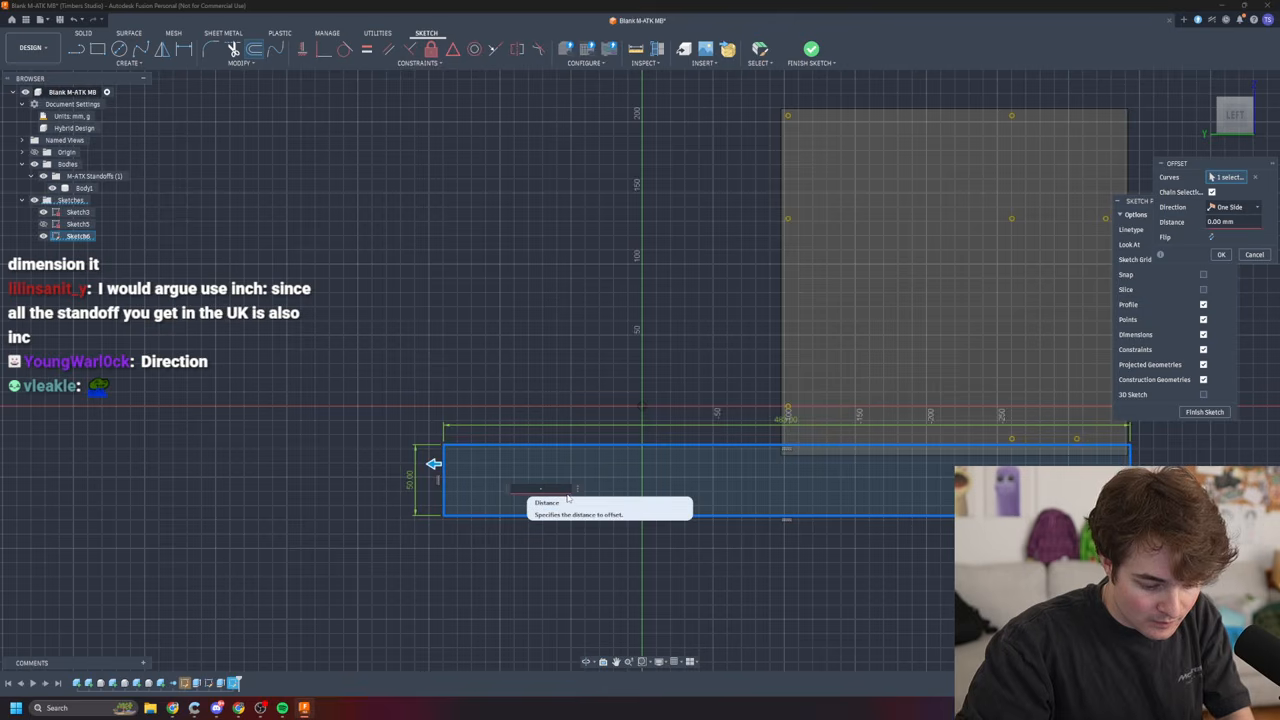
{"action": "type", "text": "9"}
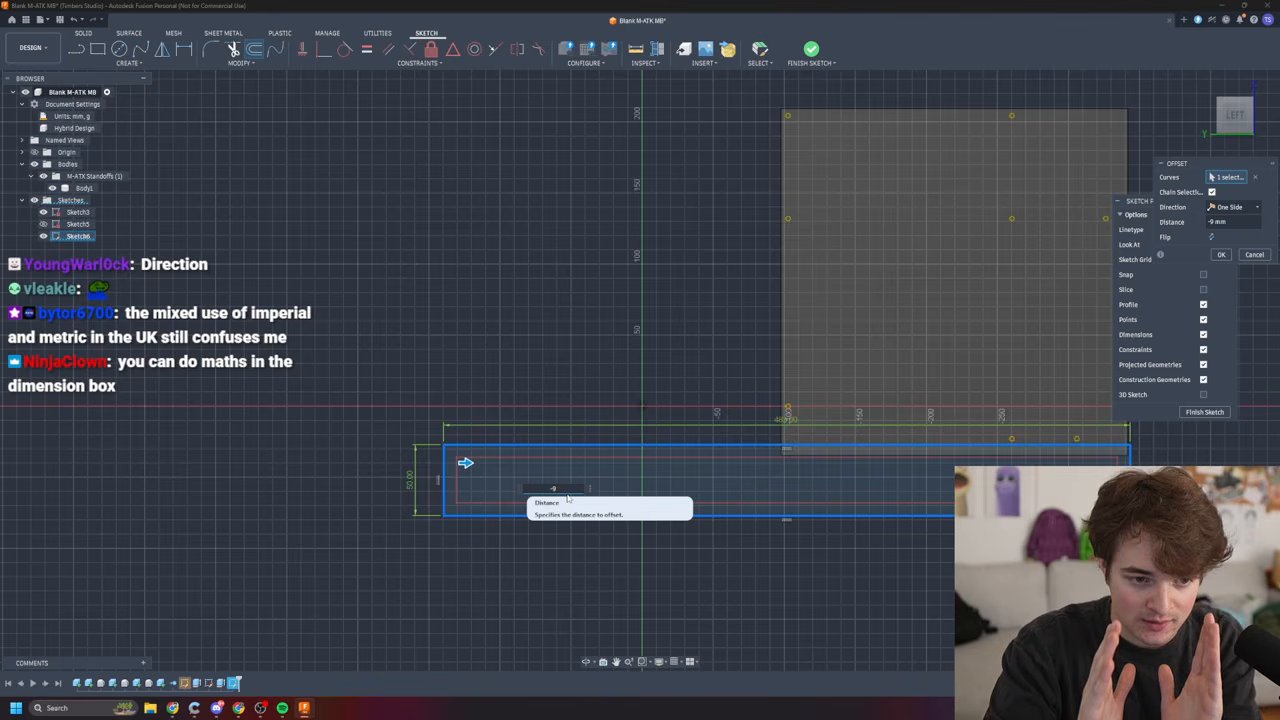
{"action": "key", "text": "Return"}
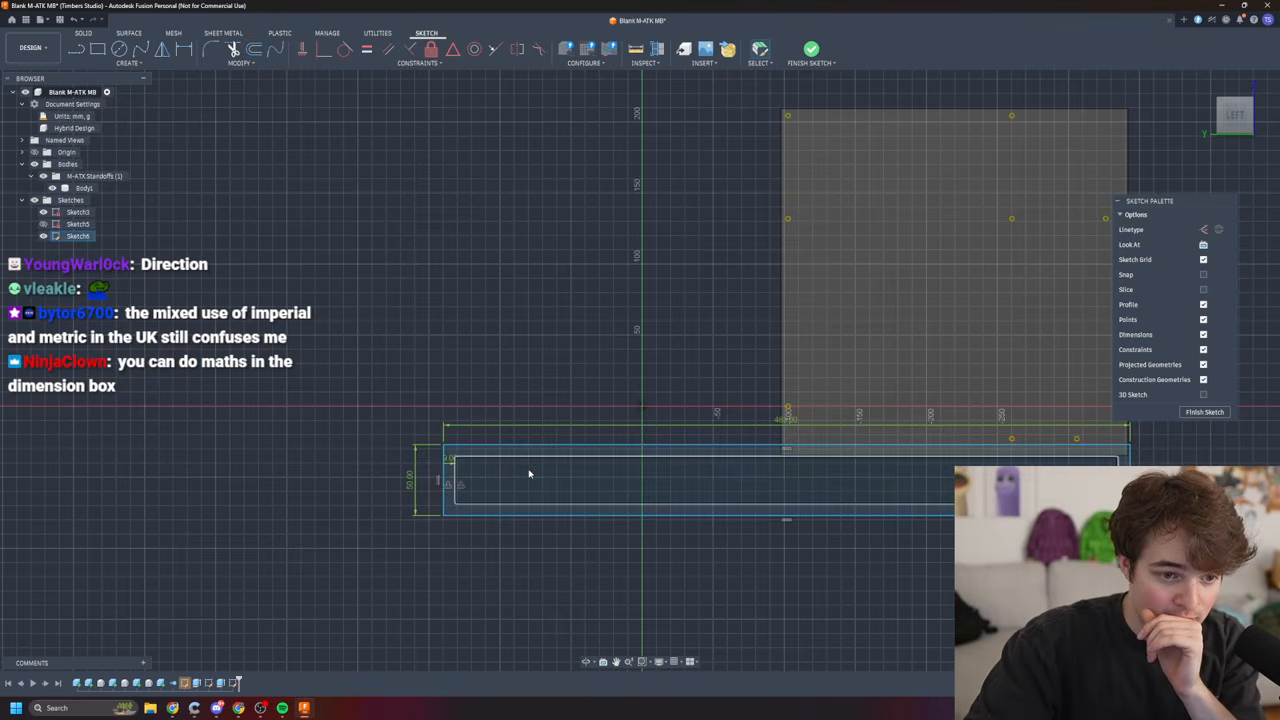
- Remove the inner rectangle's two horizontal edges, keeping only its two vertical end lines
{"action": "key", "text": "d"}
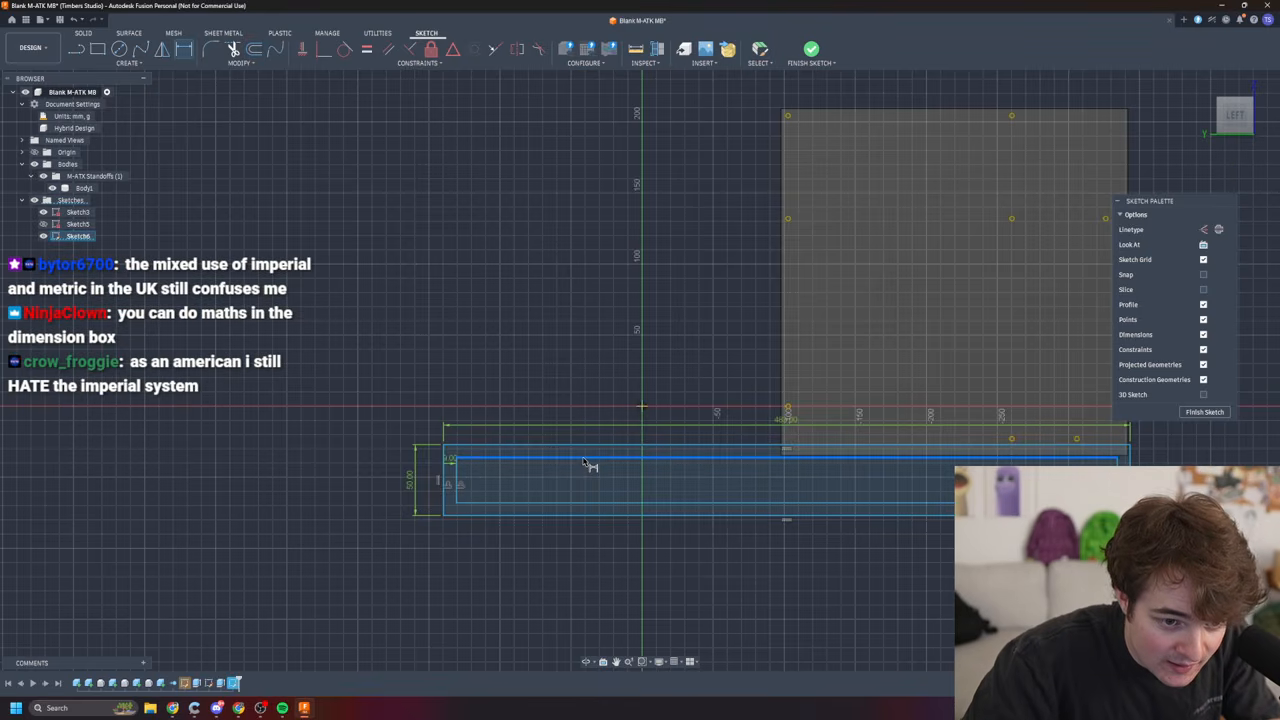
{"action": "left_click", "coordinate": [593, 461]}
{"action": "left_click", "coordinate": [592, 503]}
{"action": "key", "text": "Escape"}
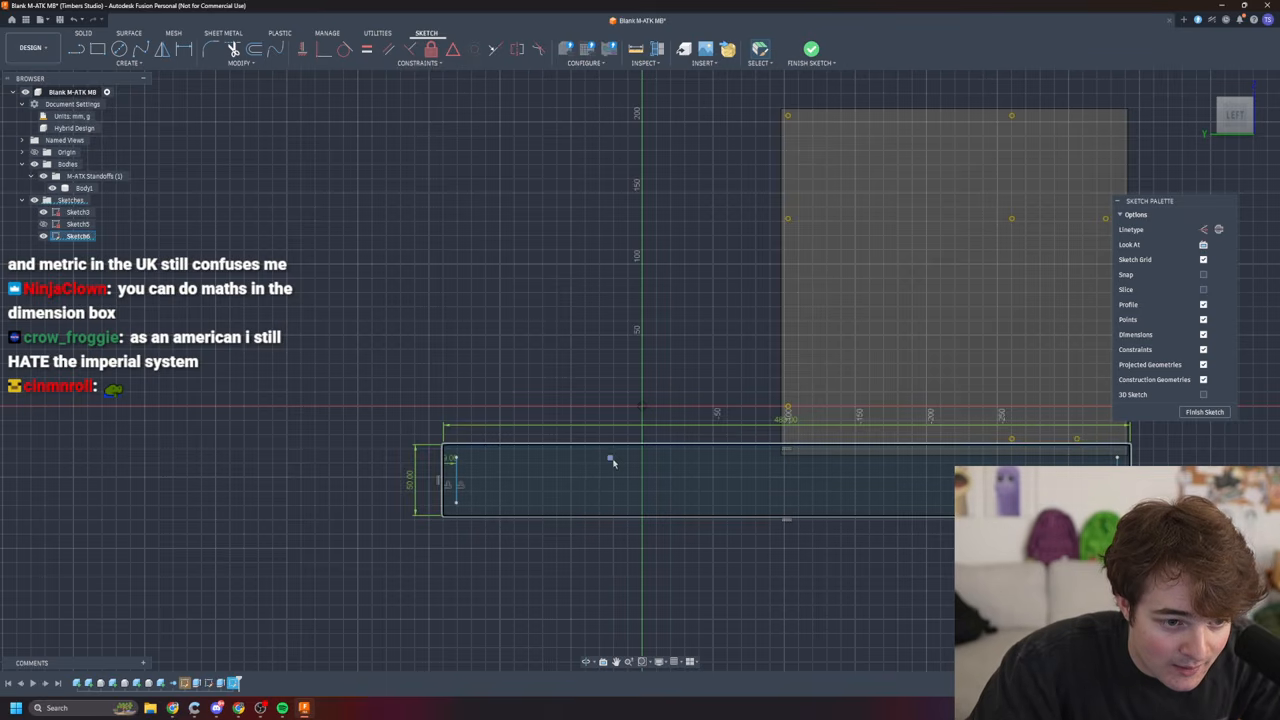
{"action": "left_click", "coordinate": [665, 505]}
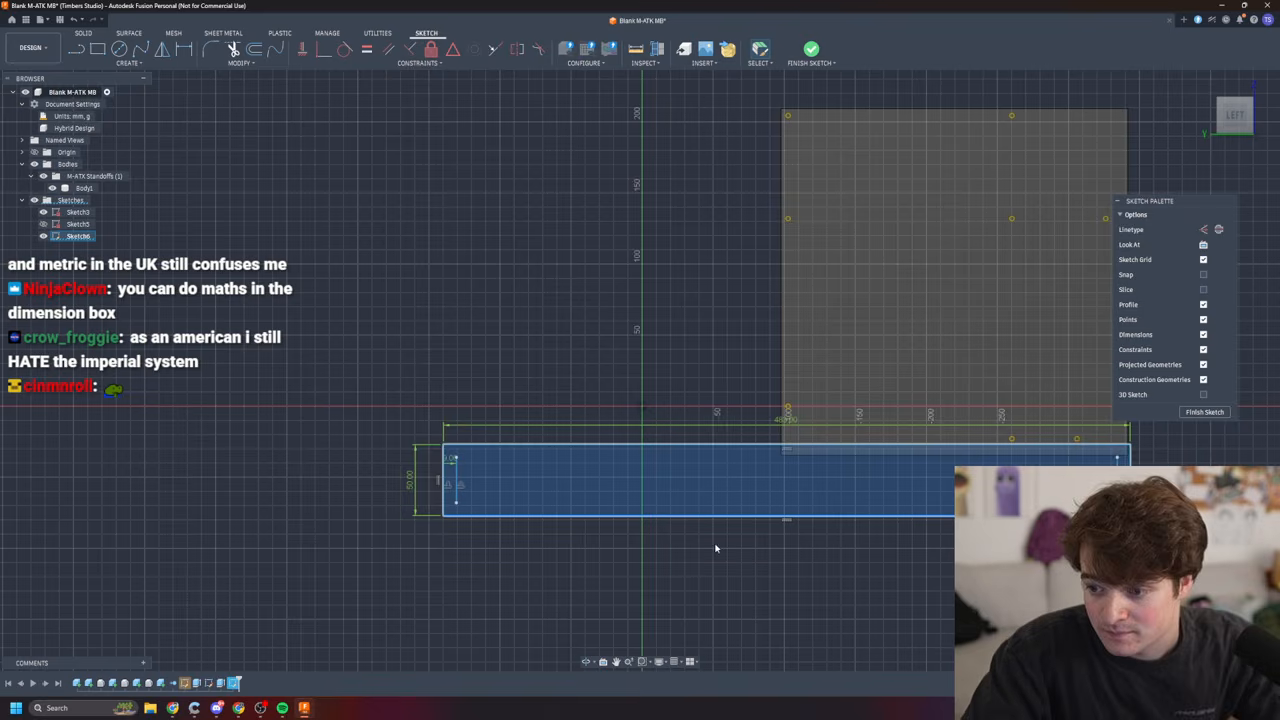
- Place the 9 mm offset dimension outside the outer rectangle, beside its 50 mm height dimension
{"action": "middle_click_drag", "start_coordinate": [910, 636], "coordinate": [738, 565], "text": "shift"}
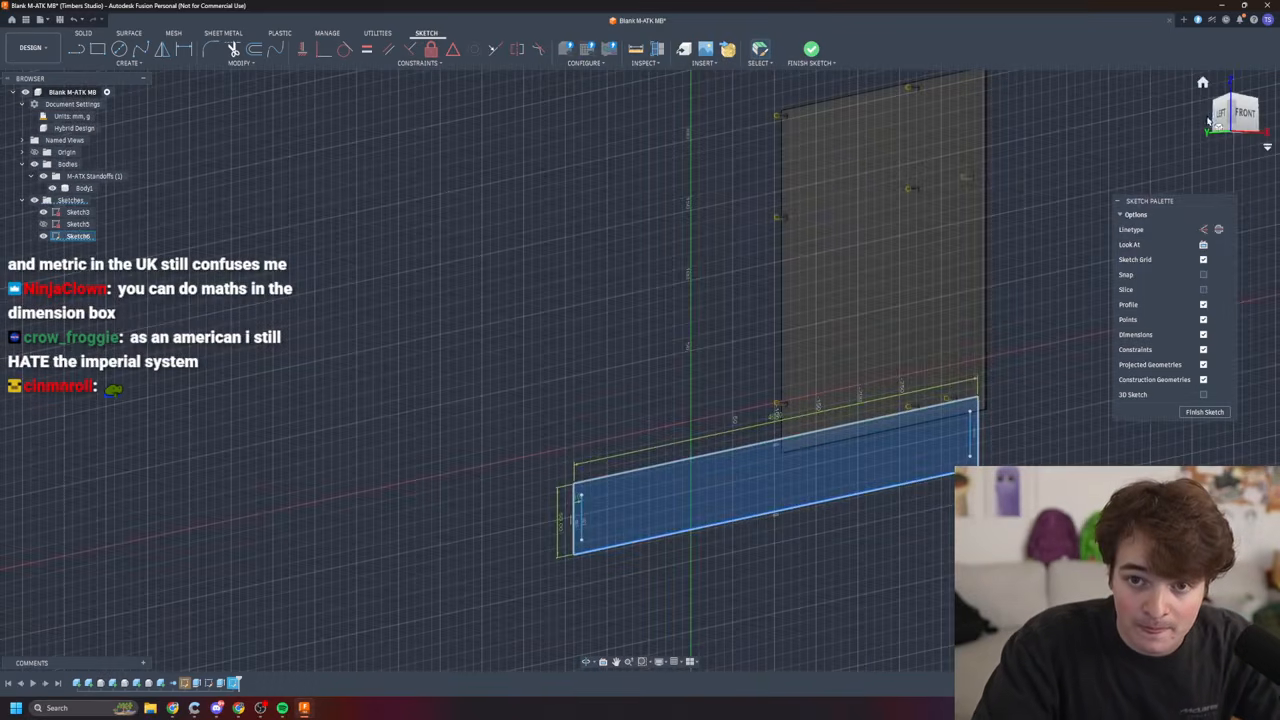
{"action": "left_click", "coordinate": [1221, 116]}
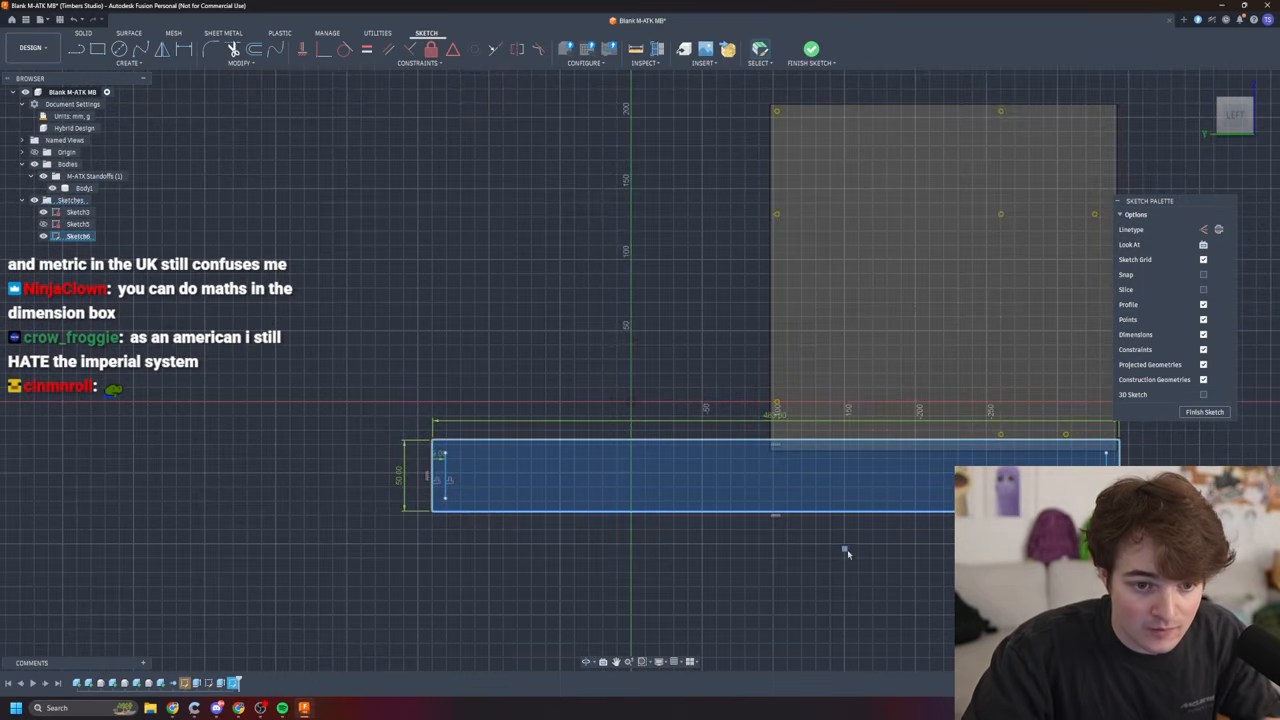
{"action": "middle_click_drag", "start_coordinate": [849, 569], "coordinate": [738, 514]}
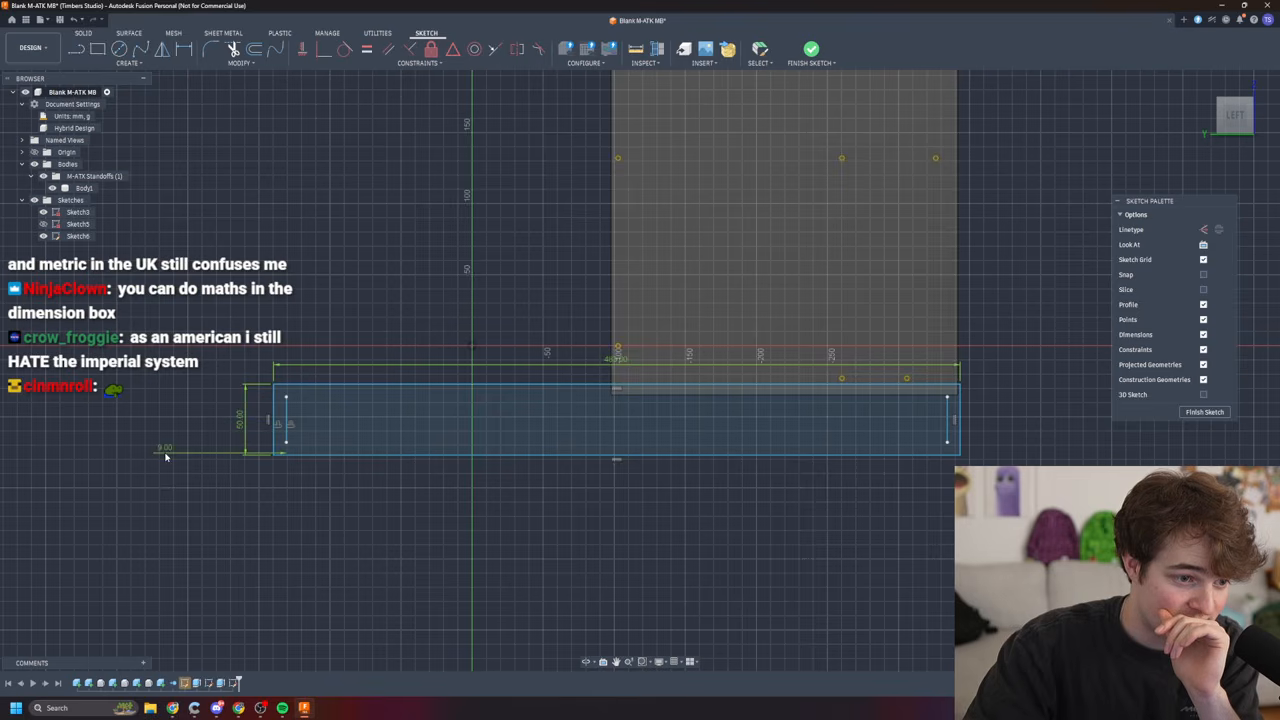
{"action": "left_click", "coordinate": [285, 443]}
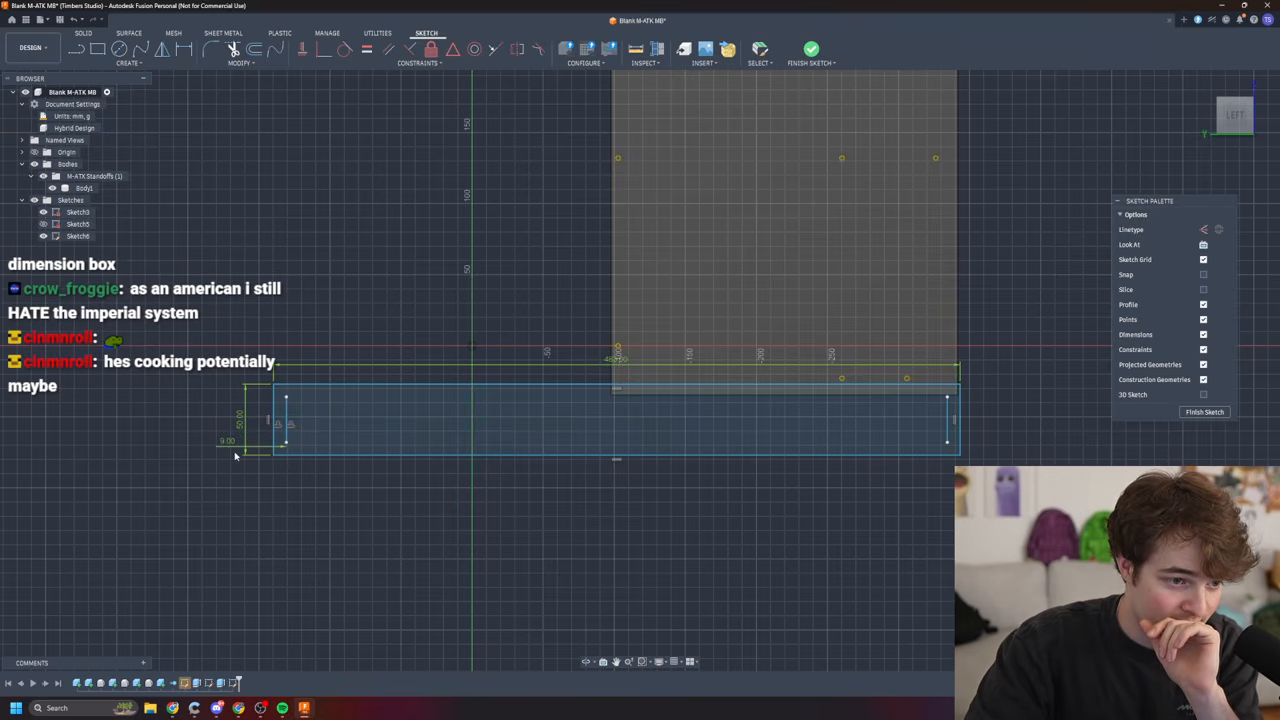
{"action": "left_click", "coordinate": [228, 443]}
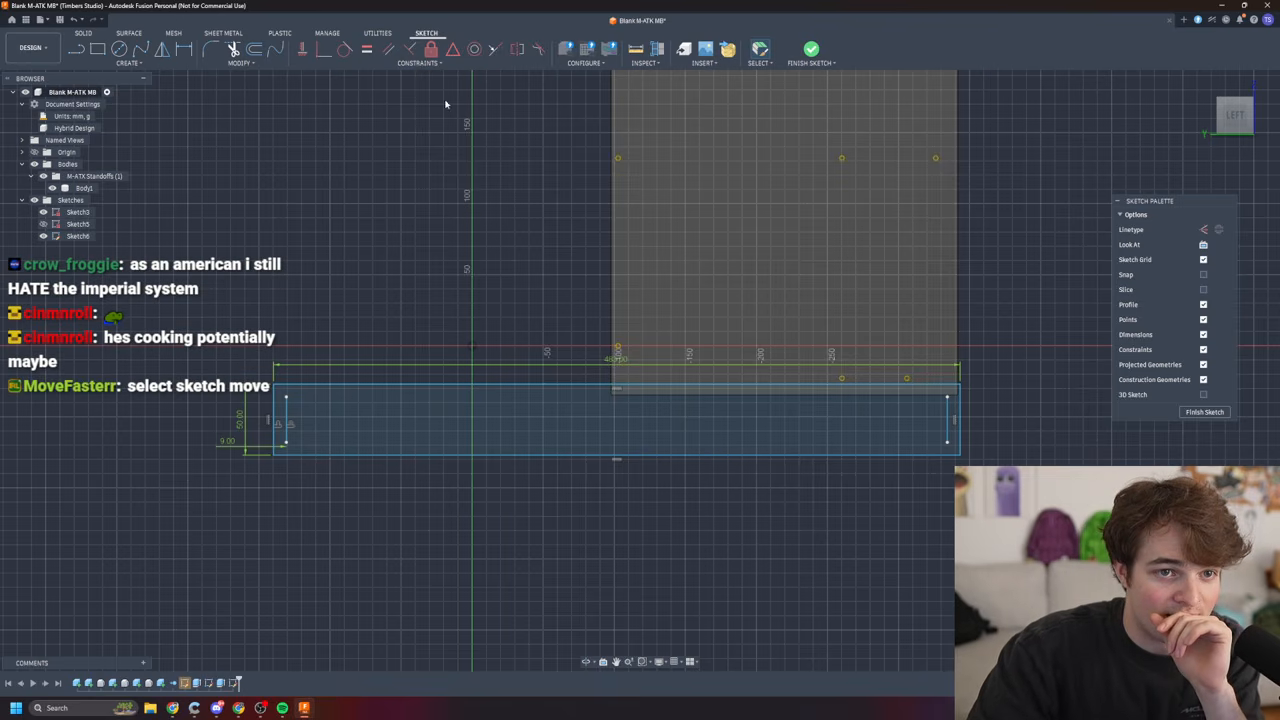
- Move the outer rectangle down so it sits clear of the standoff plate and the two vertical lines
{"action": "left_click", "coordinate": [78, 236]}
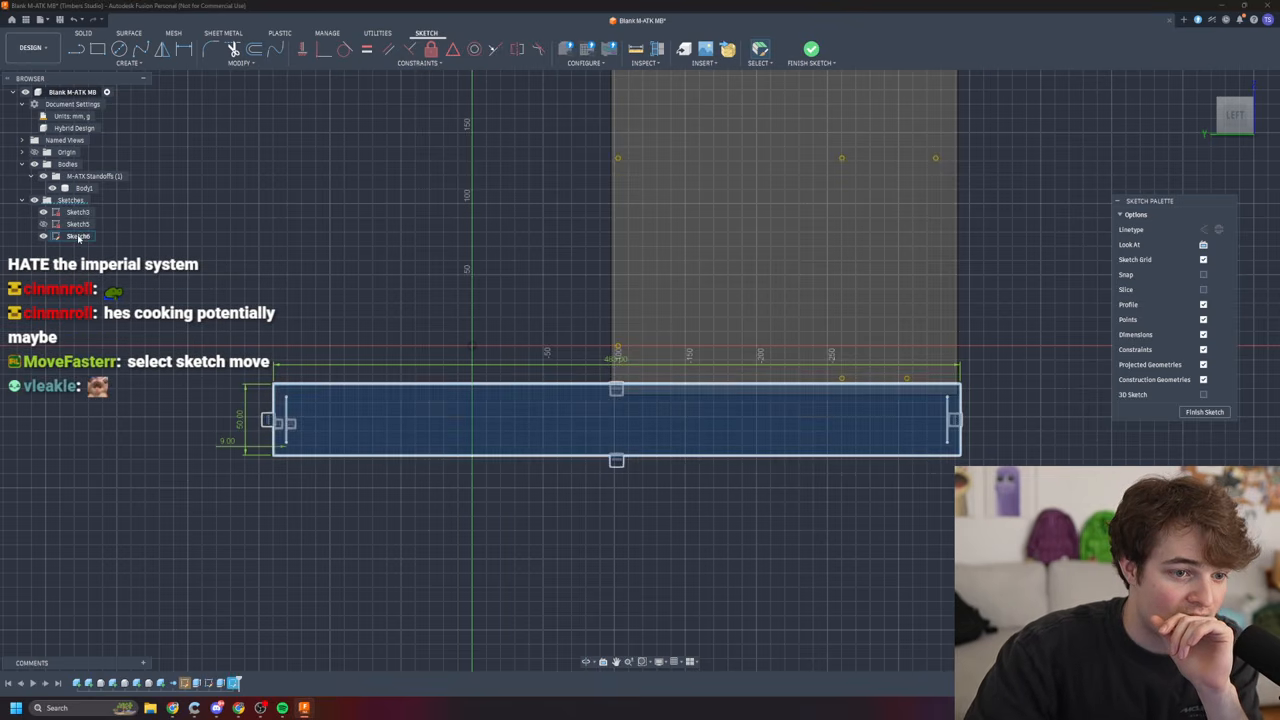
{"action": "left_click_drag", "start_coordinate": [669, 457], "coordinate": [709, 526]}
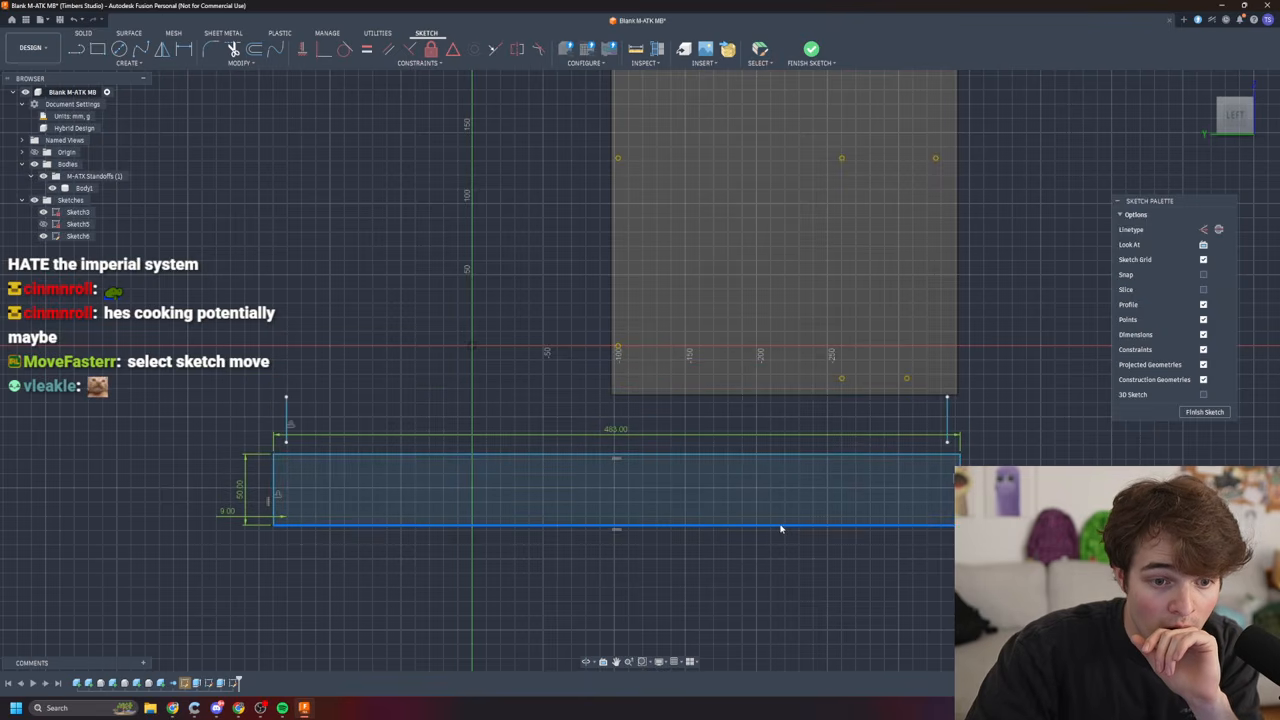
- Undo the moves of the outer rectangle so it surrounds the two vertical lines again
{"action": "left_click_drag", "start_coordinate": [748, 529], "coordinate": [745, 558]}
{"action": "left_click_drag", "start_coordinate": [488, 463], "coordinate": [608, 463]}
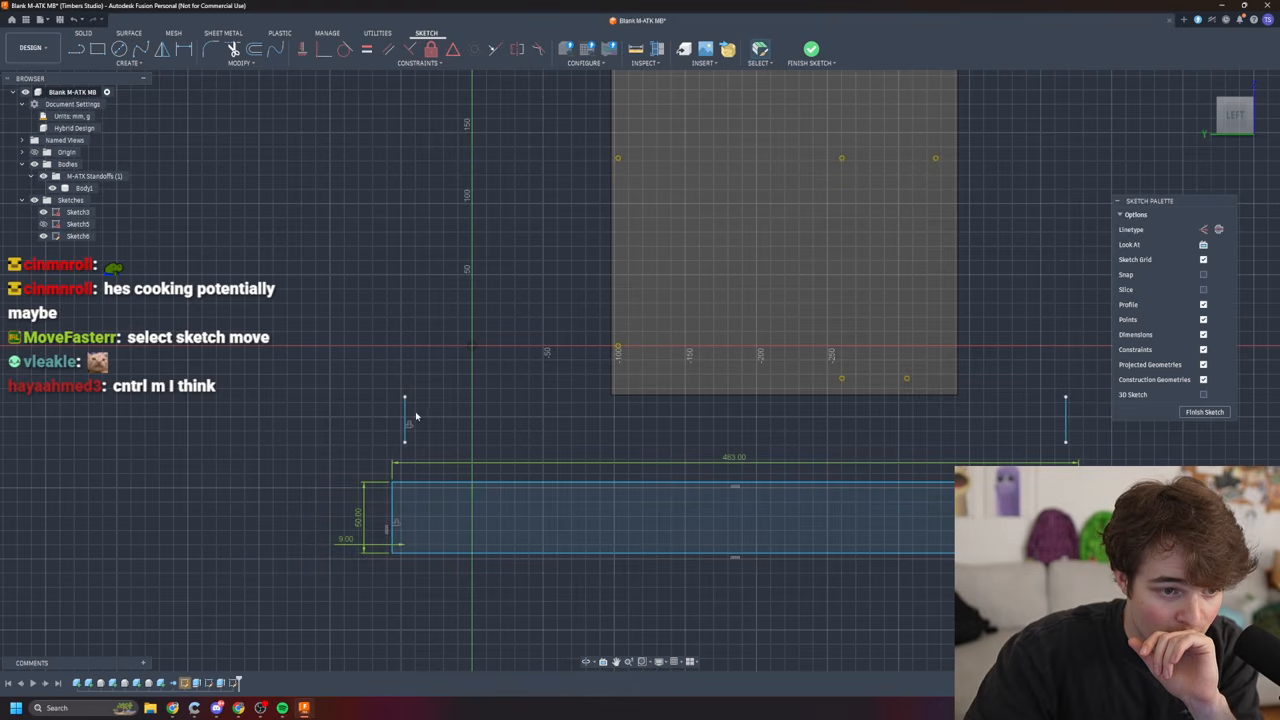
{"action": "key", "text": "ctrl+z"}
{"action": "key", "text": "ctrl+z"}
{"action": "key", "text": "ctrl+z"}
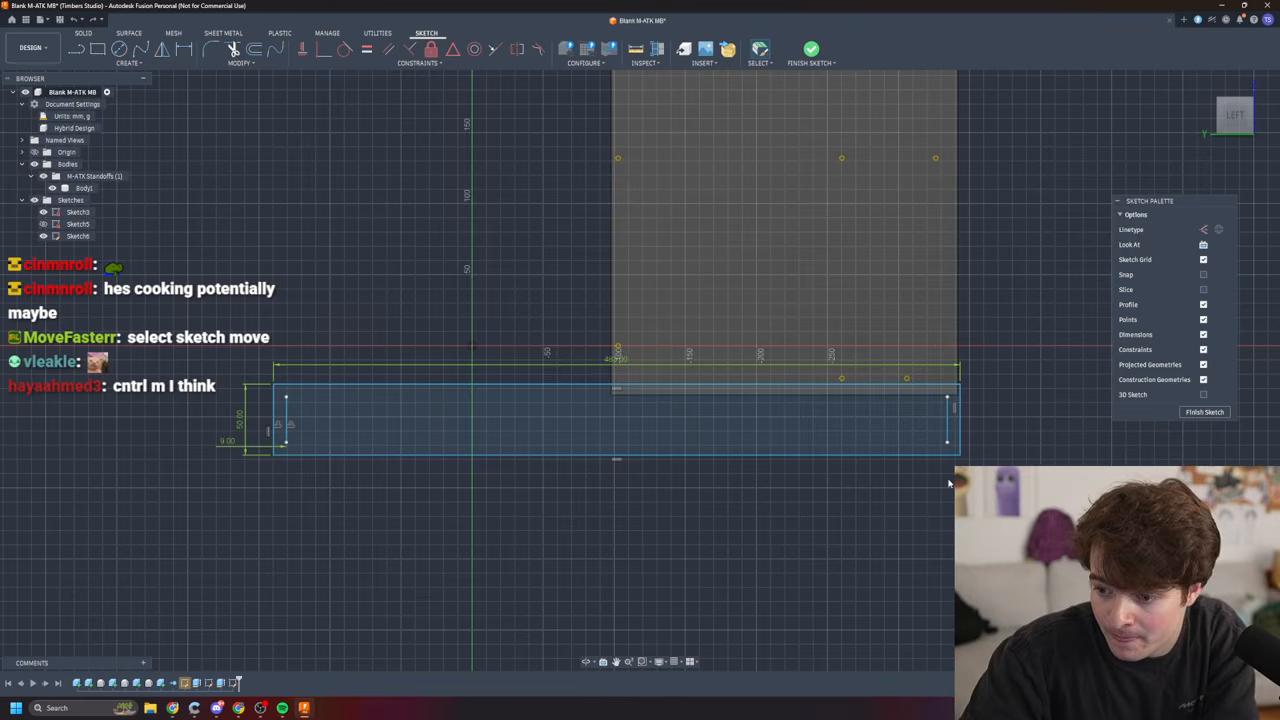
{"action": "key", "text": "super+m"}
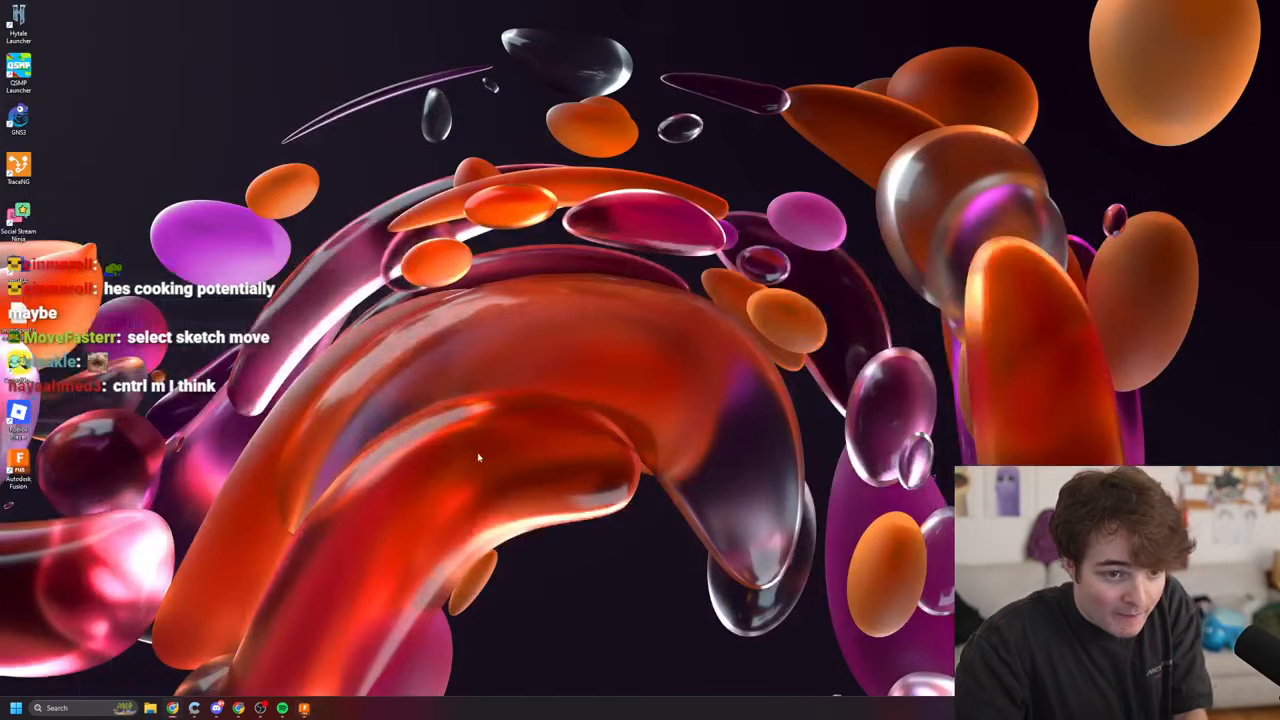
{"action": "left_click", "coordinate": [305, 708]}
{"action": "left_click", "coordinate": [305, 708]}
{"action": "left_click", "coordinate": [305, 708]}
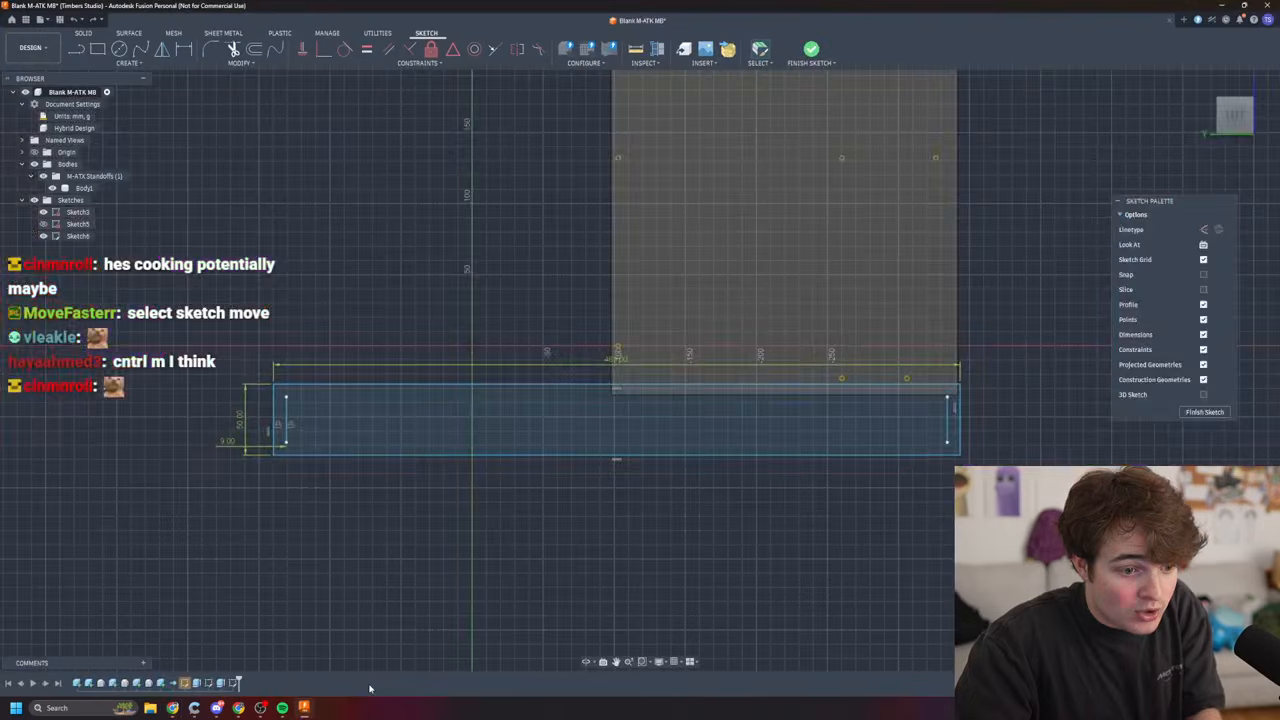
{"action": "mouse_move", "coordinate": [640, 442]}
{"action": "middle_mouse_down", "text": "shift"}
{"action": "mouse_move", "coordinate": [830, 495]}
{"action": "mouse_move", "coordinate": [698, 452]}
{"action": "middle_mouse_up", "text": "shift"}
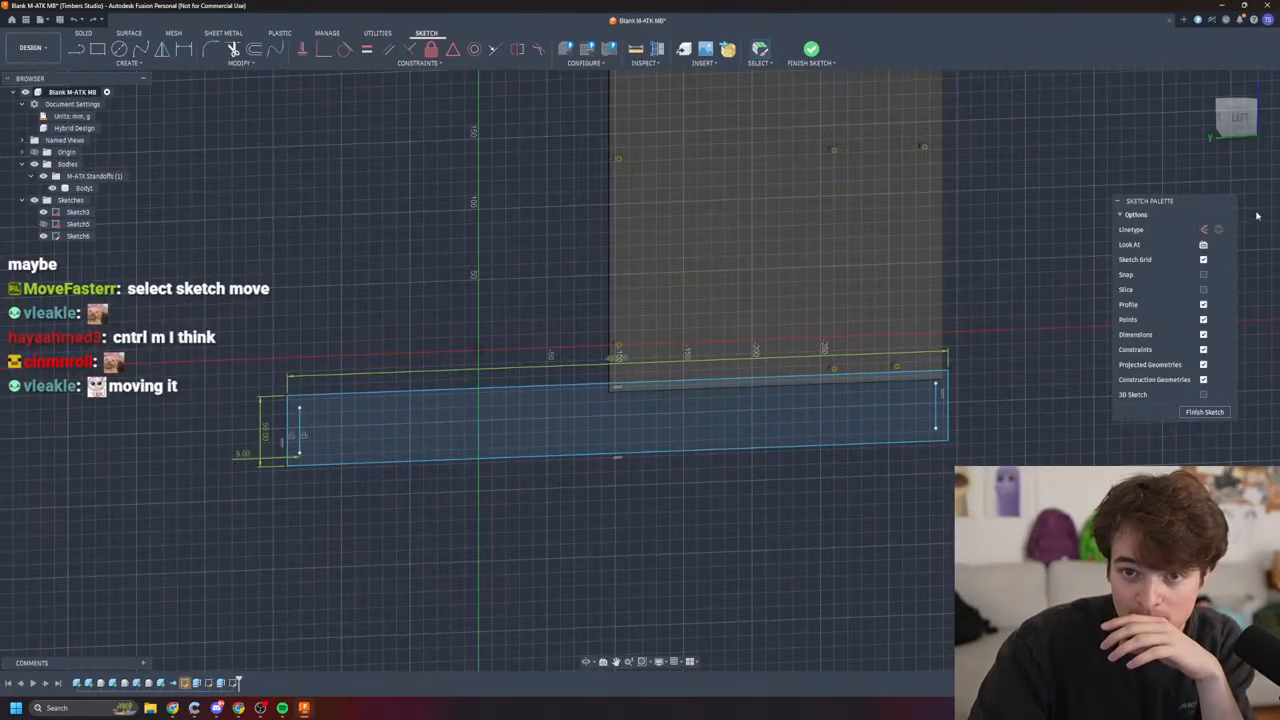
{"action": "left_click", "coordinate": [1236, 117]}
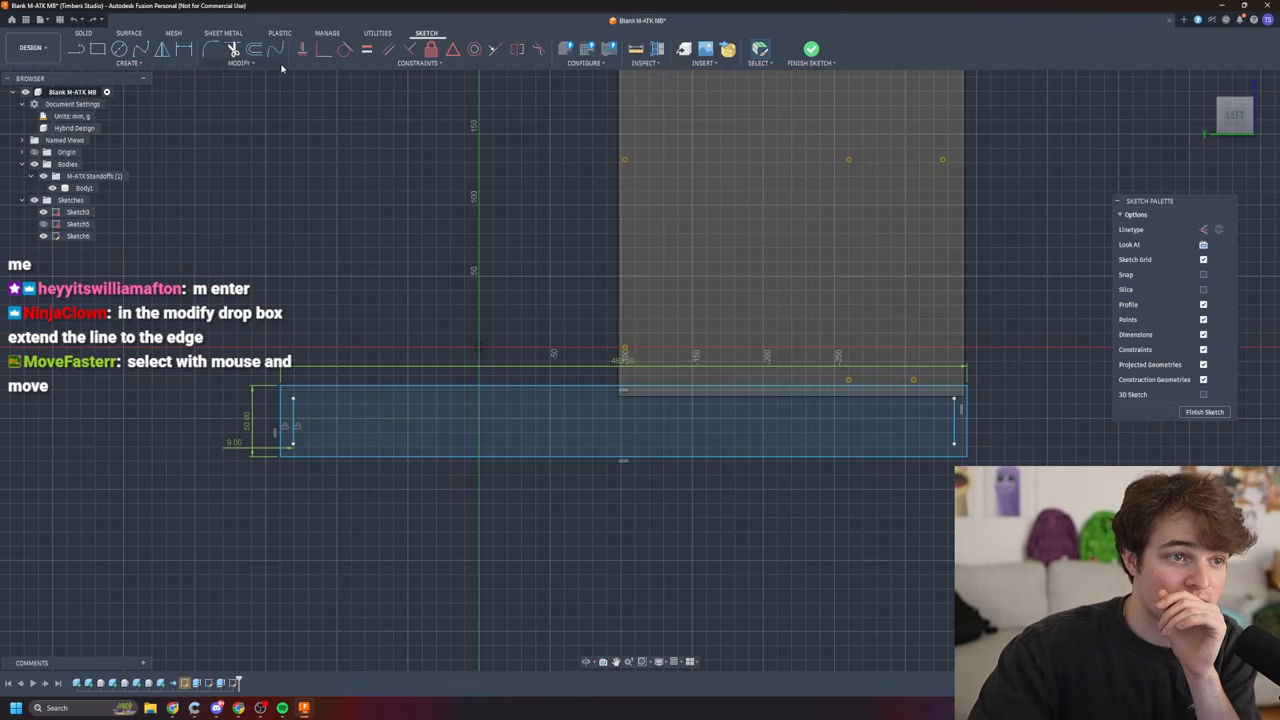
{"action": "right_click", "coordinate": [293, 401]}
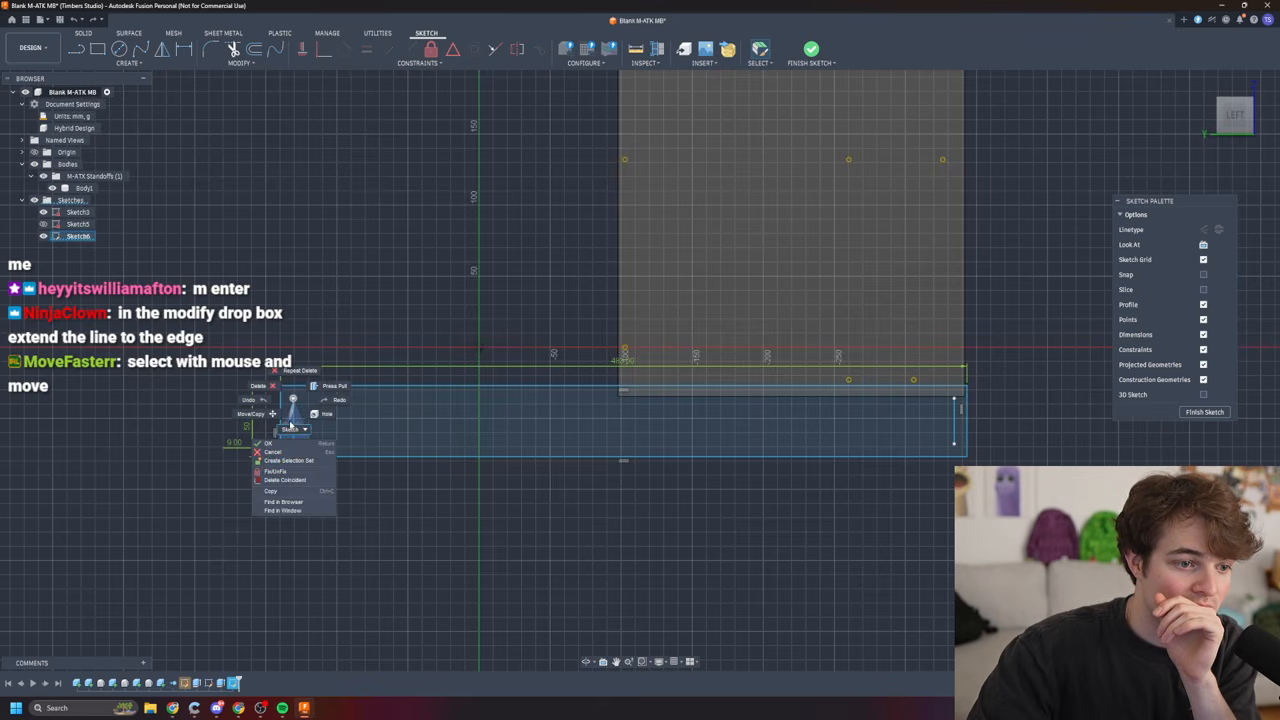
{"action": "left_click", "coordinate": [295, 421]}
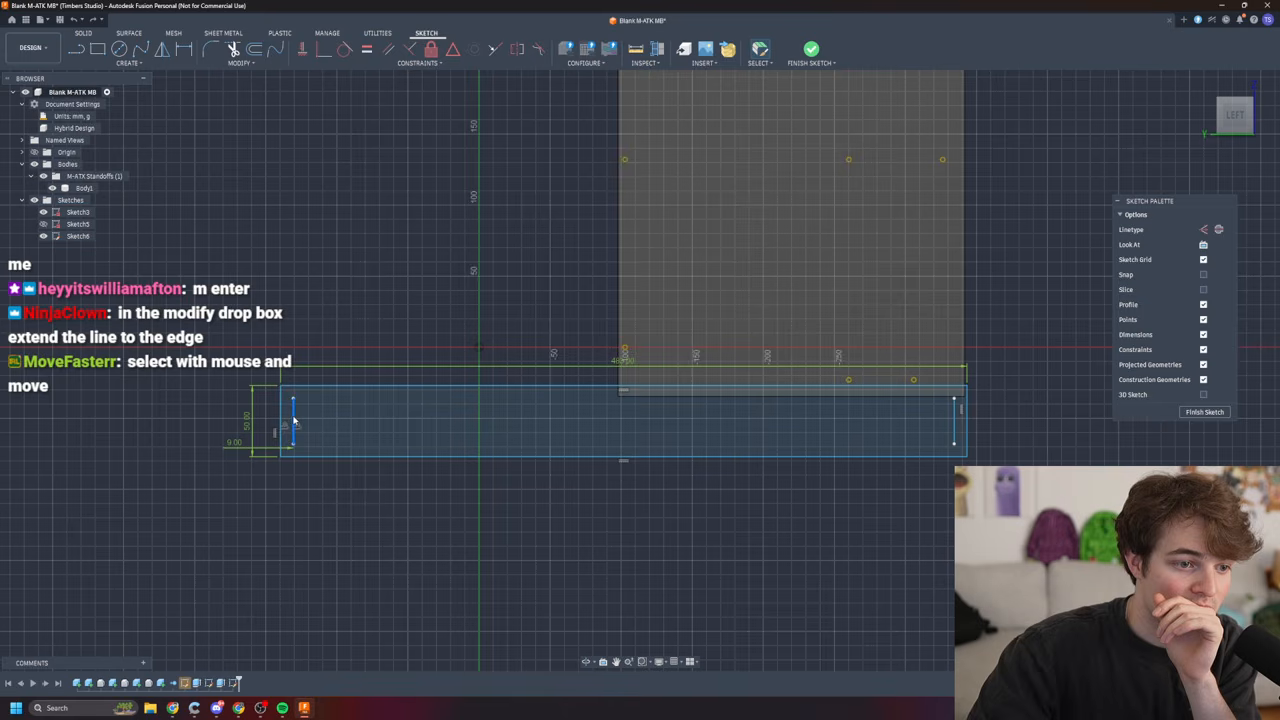
{"action": "right_click", "coordinate": [295, 421]}
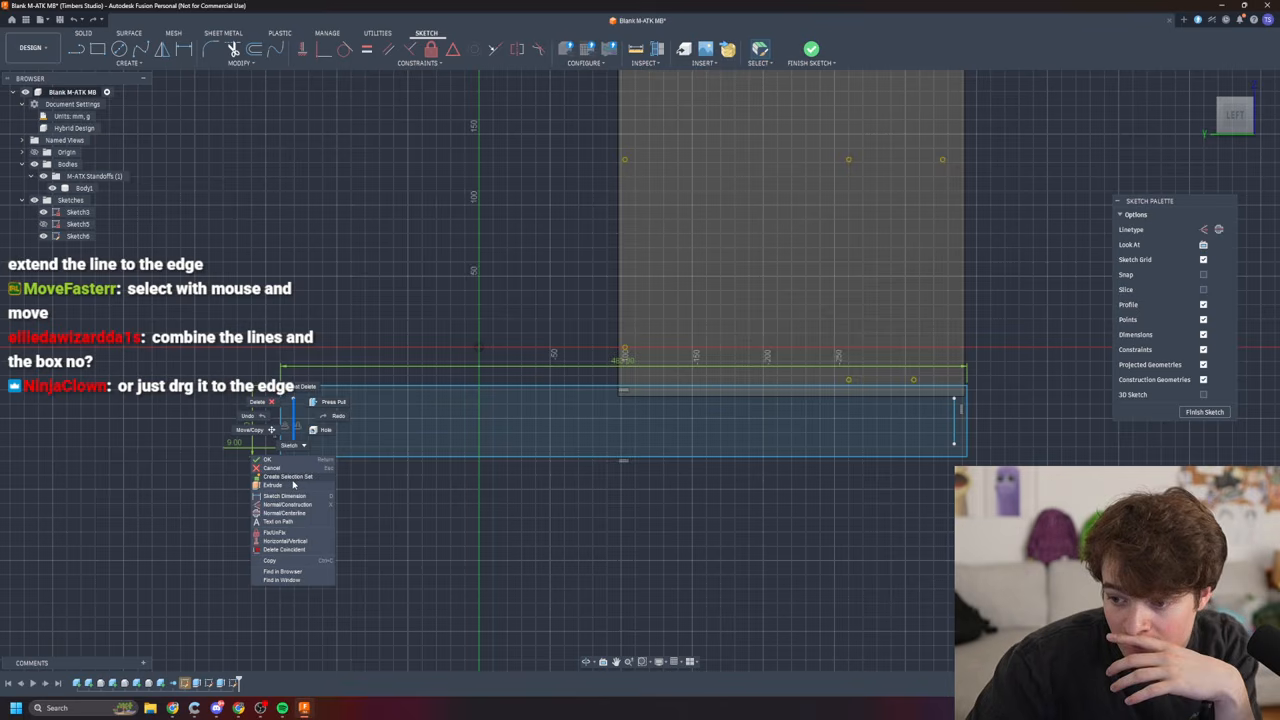
{"action": "left_click", "coordinate": [330, 401]}
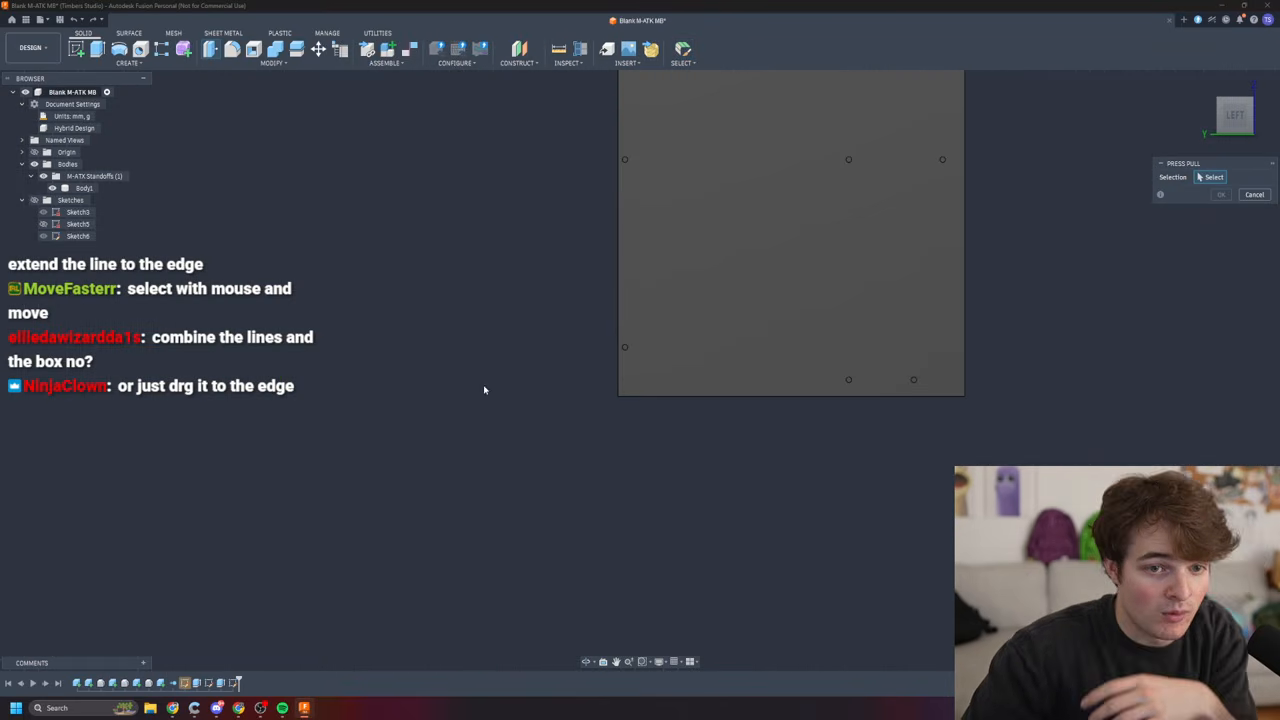
{"action": "key", "text": "Escape"}
- Extend both inner vertical lines so their endpoints meet the upper and lower edges of the outer rectangle
{"action": "left_click_drag", "start_coordinate": [455, 422], "coordinate": [454, 409]}
{"action": "left_click_drag", "start_coordinate": [455, 468], "coordinate": [453, 480]}
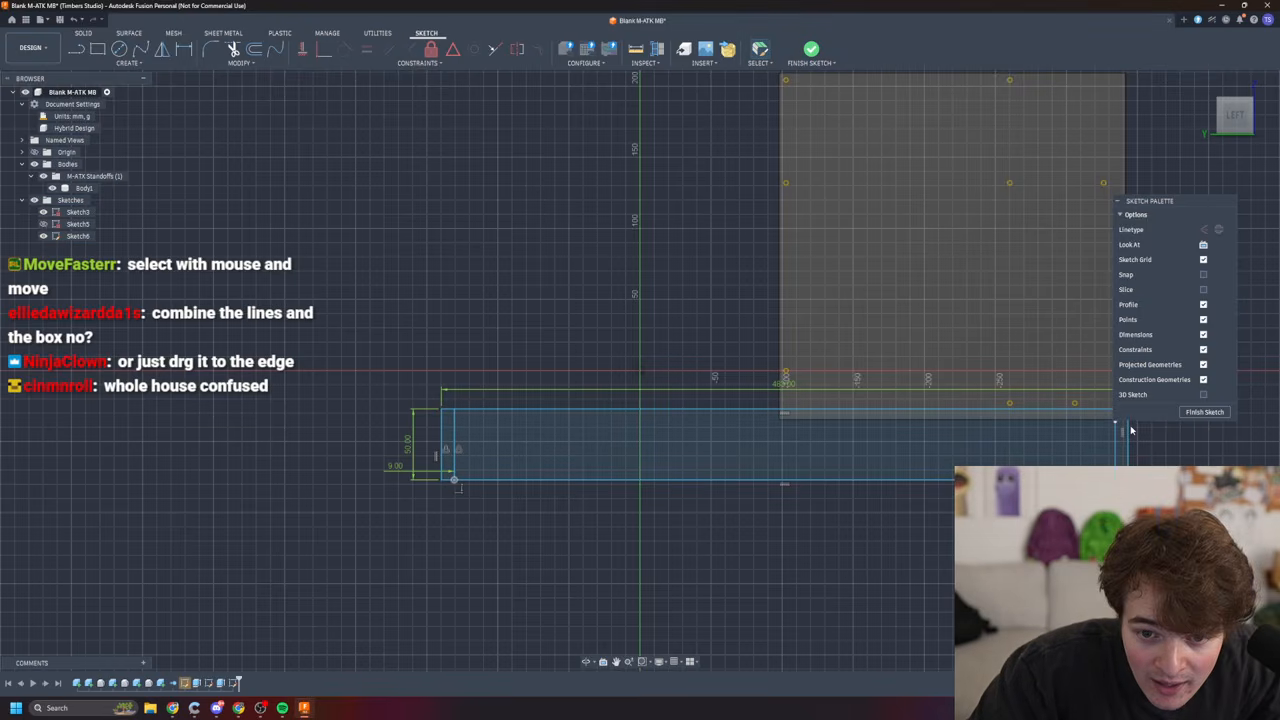
{"action": "middle_click_drag", "start_coordinate": [1114, 412], "coordinate": [899, 442]}
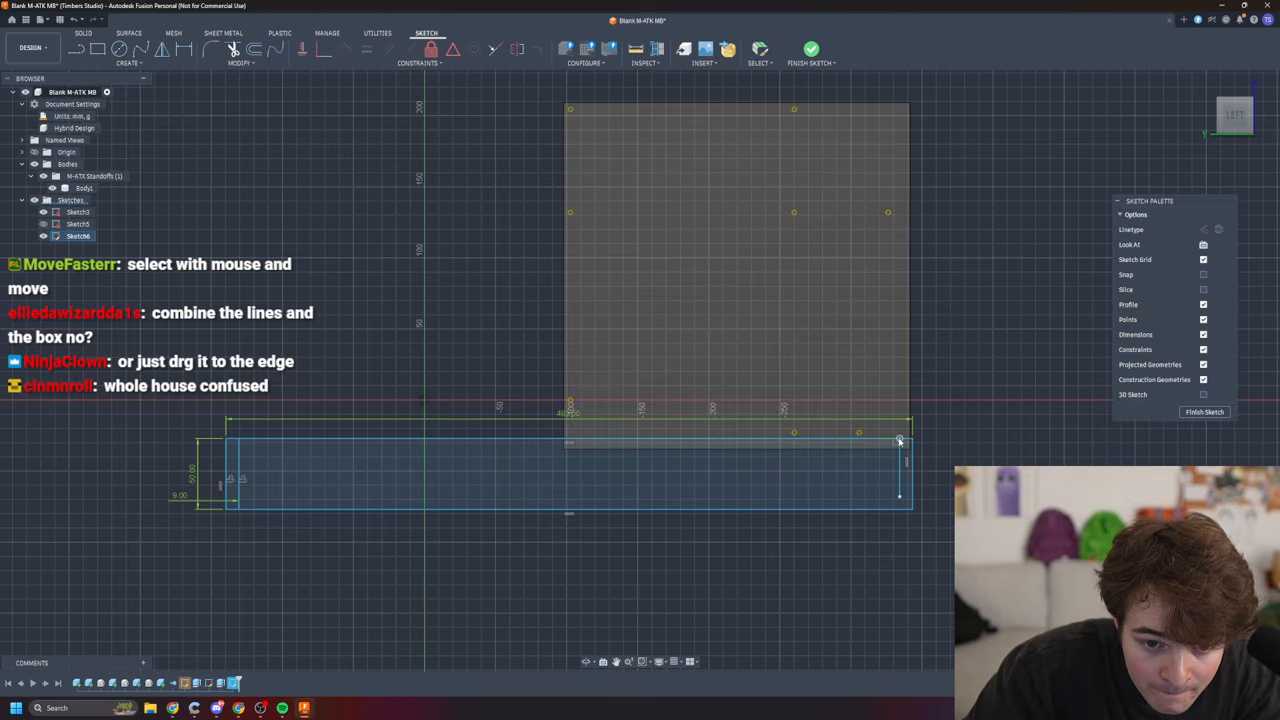
{"action": "left_click_drag", "start_coordinate": [899, 497], "coordinate": [900, 510]}
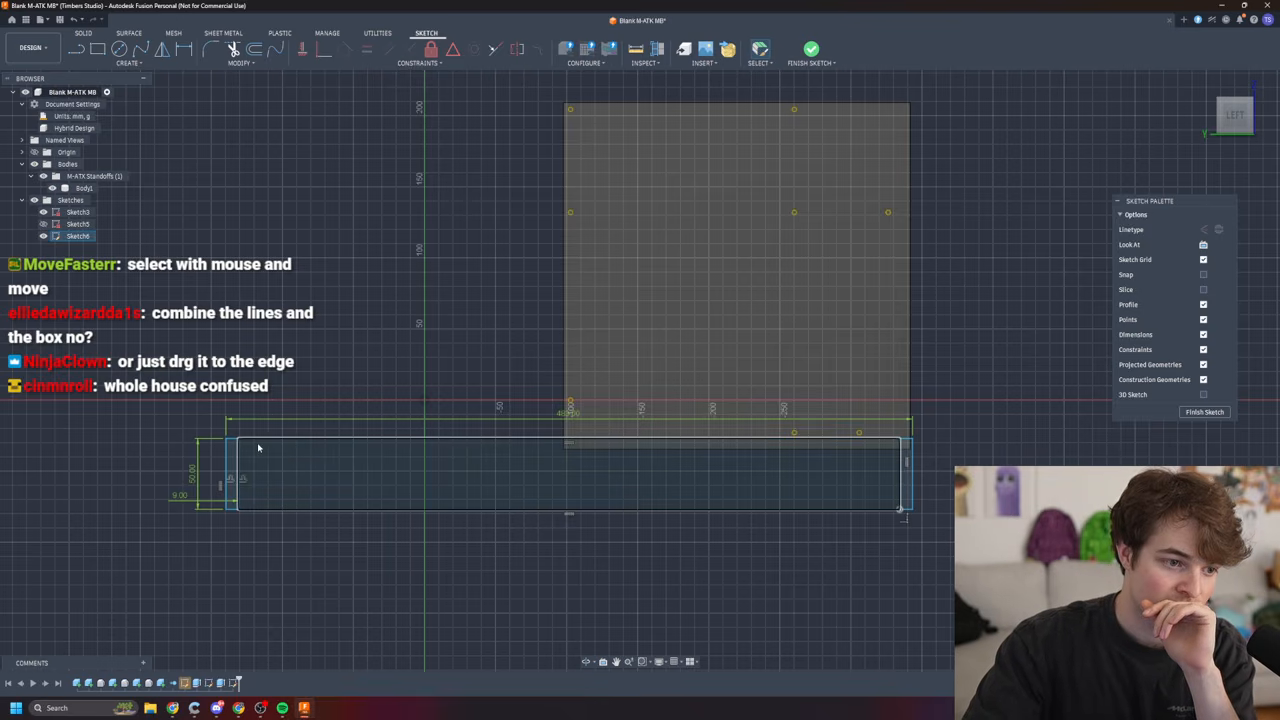
{"action": "left_click", "coordinate": [250, 478]}
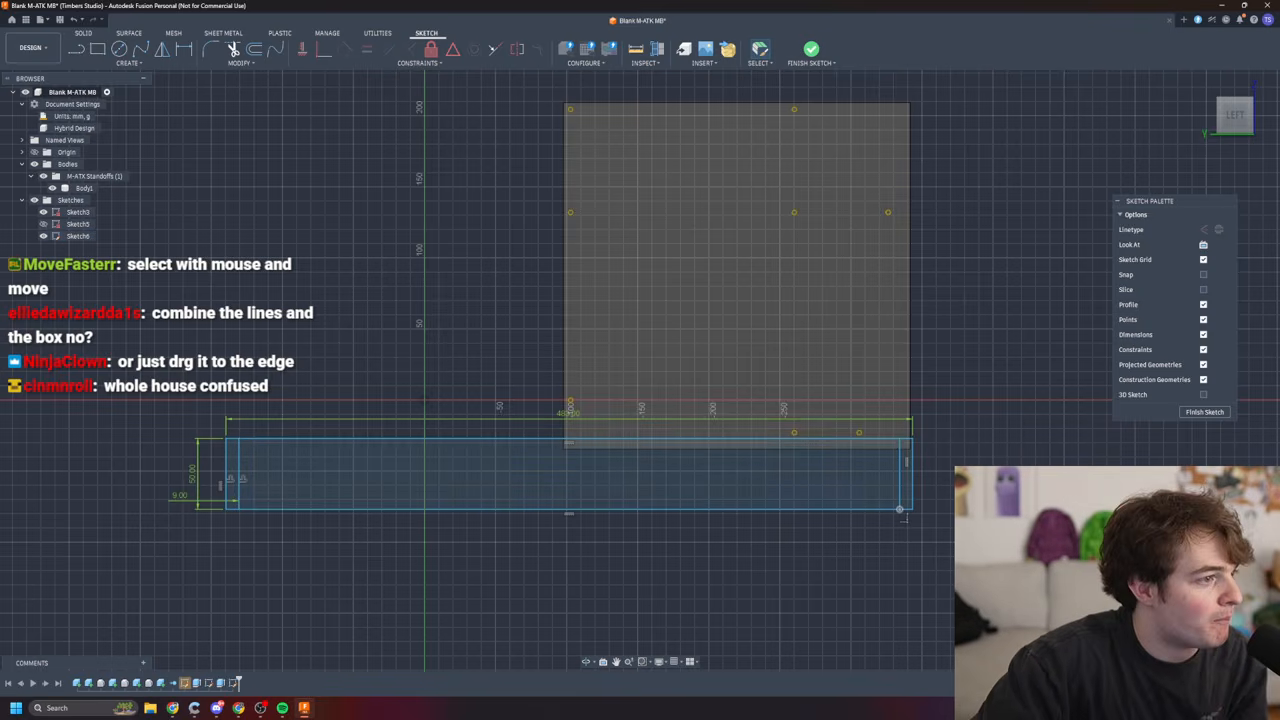
- Check the 1U height in the Wikipedia rack unit article and set the outer rectangle's height to 44.45 mm
{"action": "key", "text": "alt+Tab"}
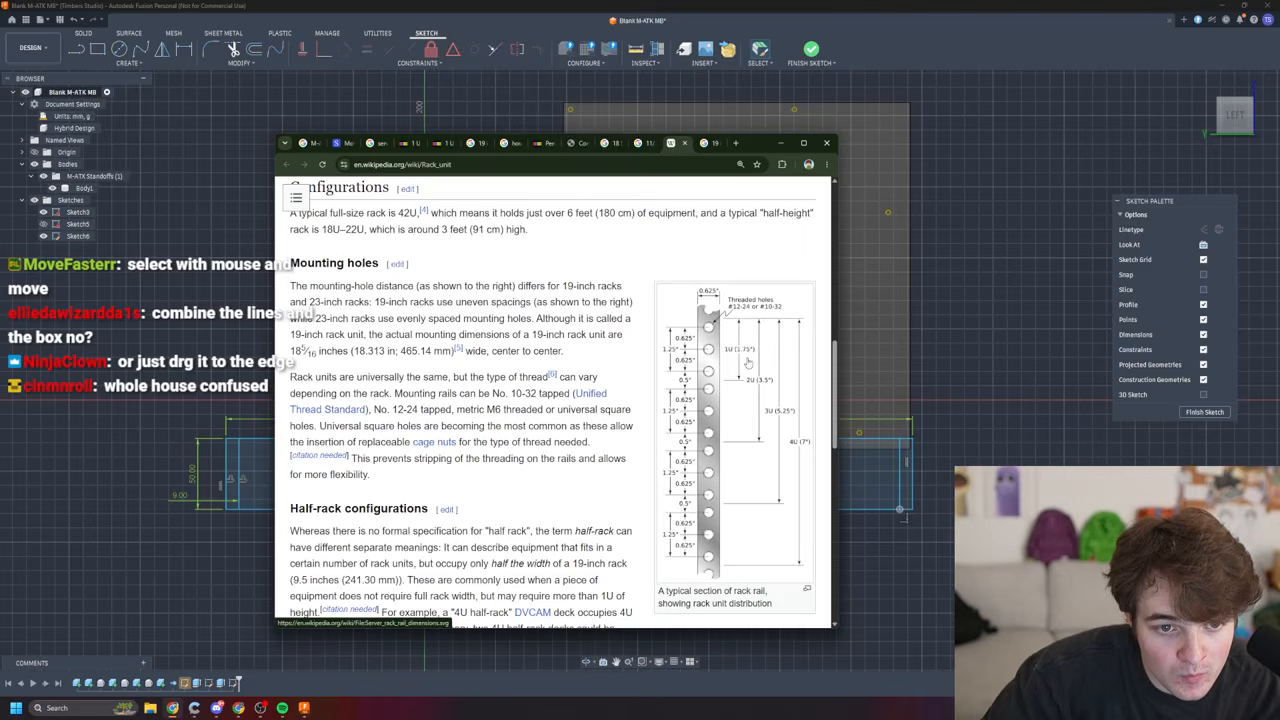
{"action": "left_click", "coordinate": [781, 143]}
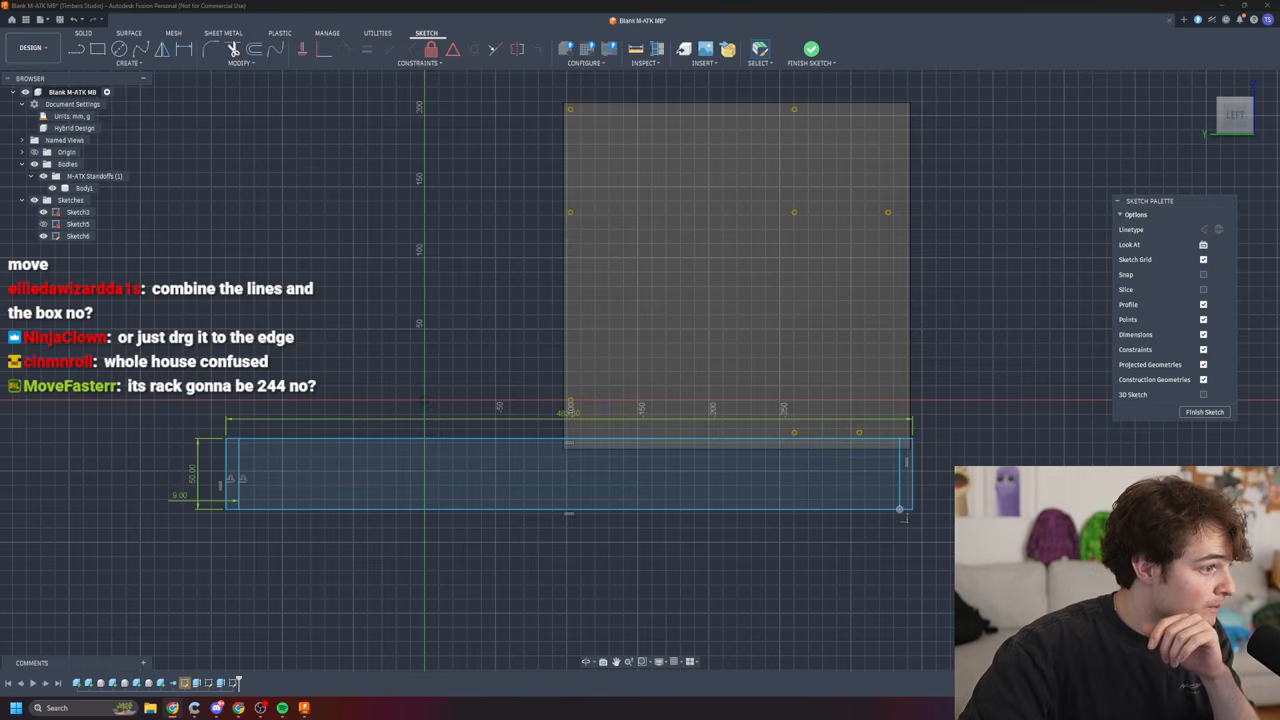
{"action": "double_click", "coordinate": [194, 476]}
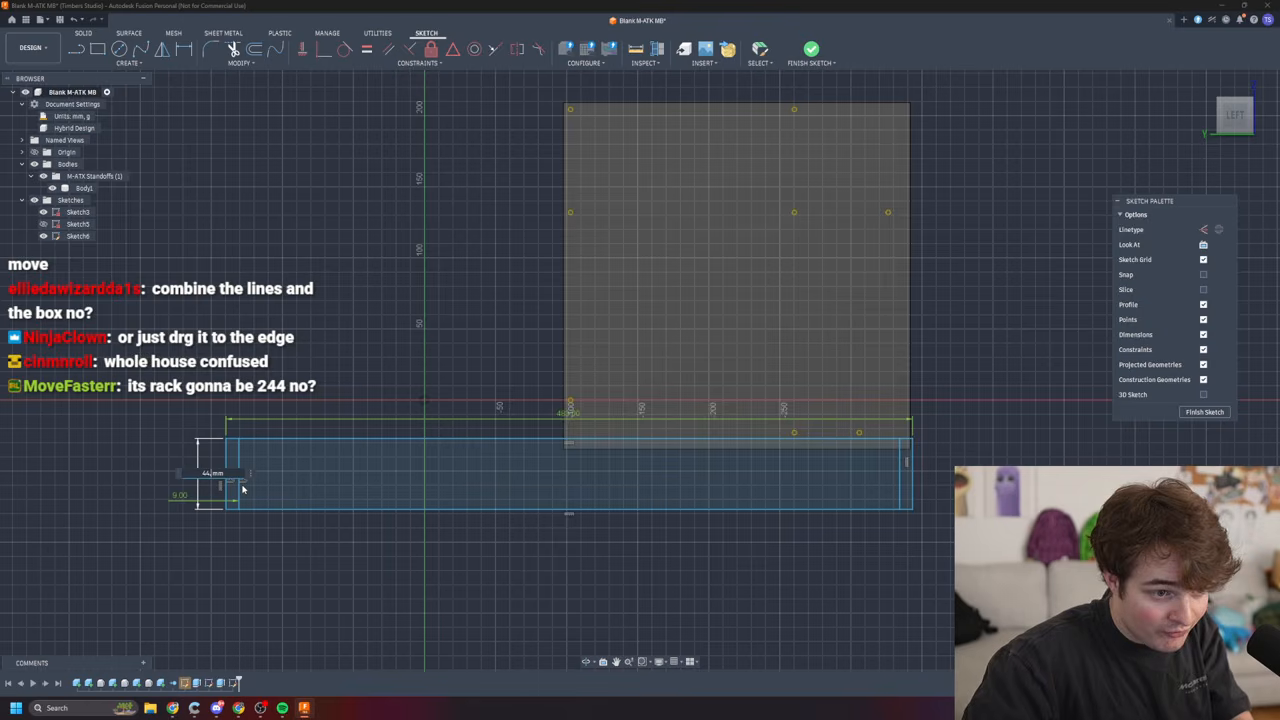
{"action": "key", "text": "Return"}
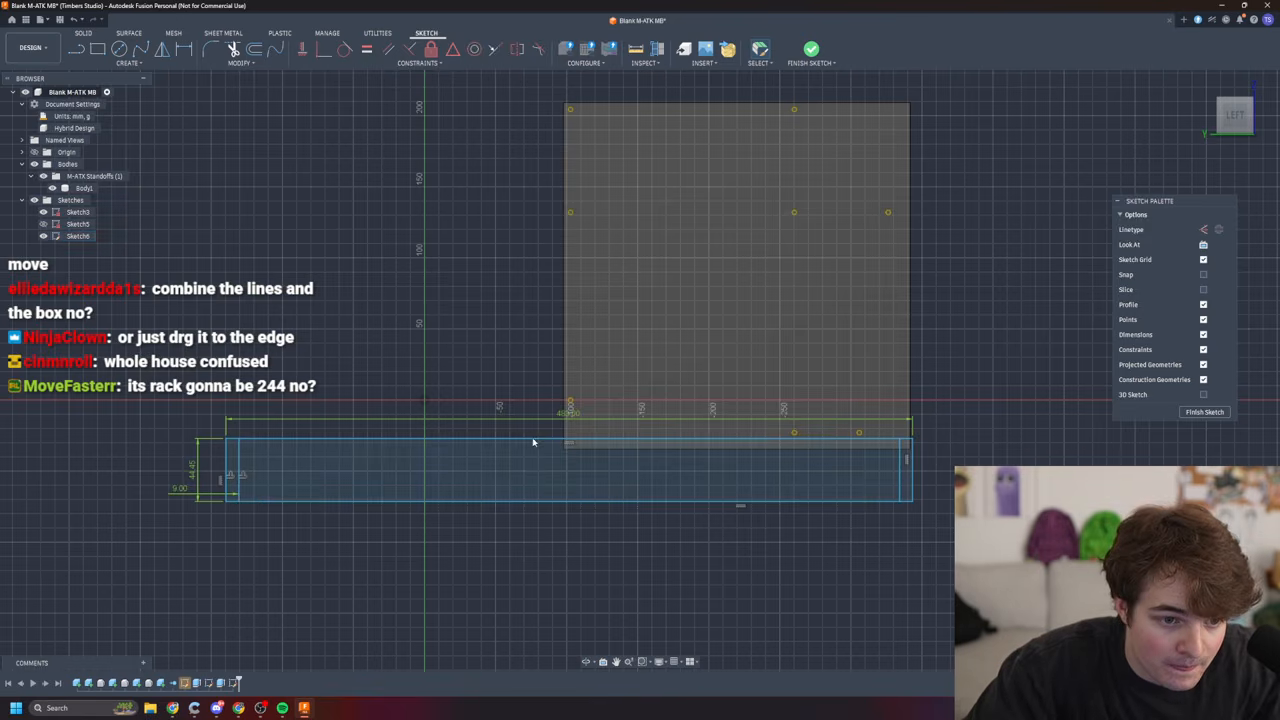
{"action": "left_click", "coordinate": [251, 496]}
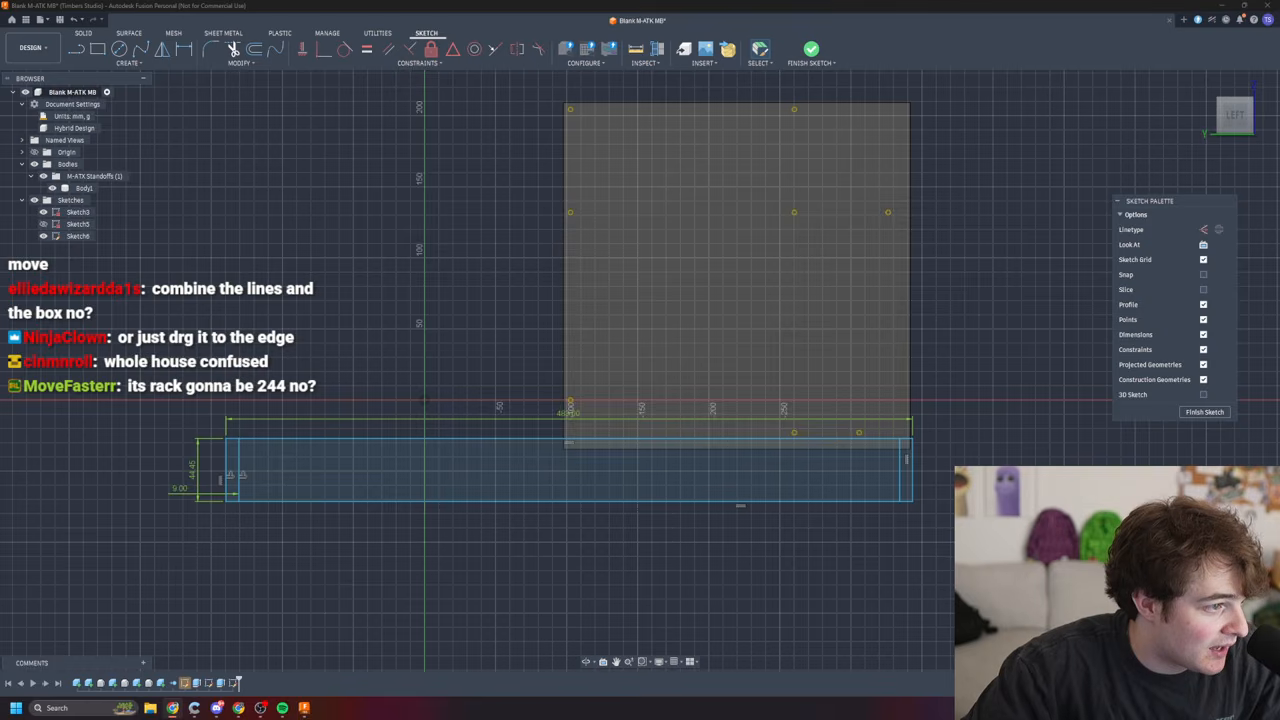
- Examine the mounting-hole dimensions in the Wikipedia rack unit article and the AliExpress listing for a 1U 19-inch rack mount ear
{"action": "key", "text": "alt+Tab"}
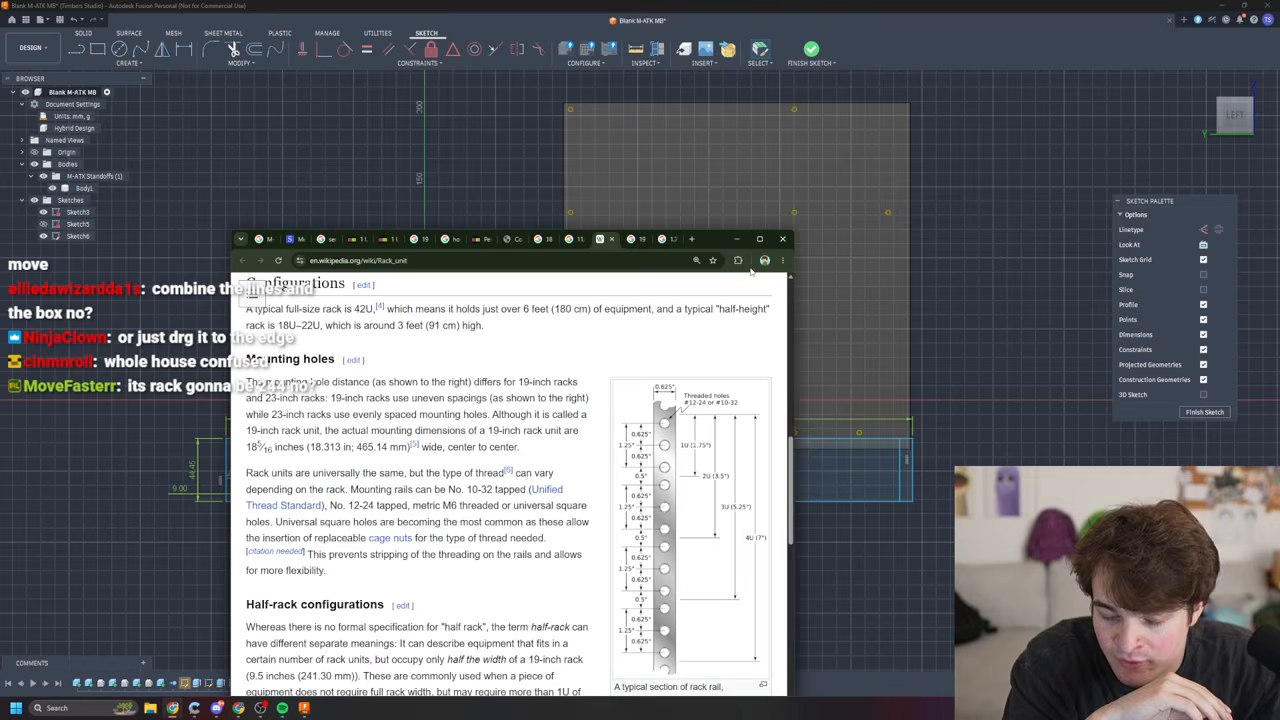
{"action": "mouse_move", "coordinate": [709, 243]}
{"action": "left_mouse_down"}
{"action": "mouse_move", "coordinate": [370, 201]}
{"action": "mouse_move", "coordinate": [0, 200]}
{"action": "left_mouse_up"}
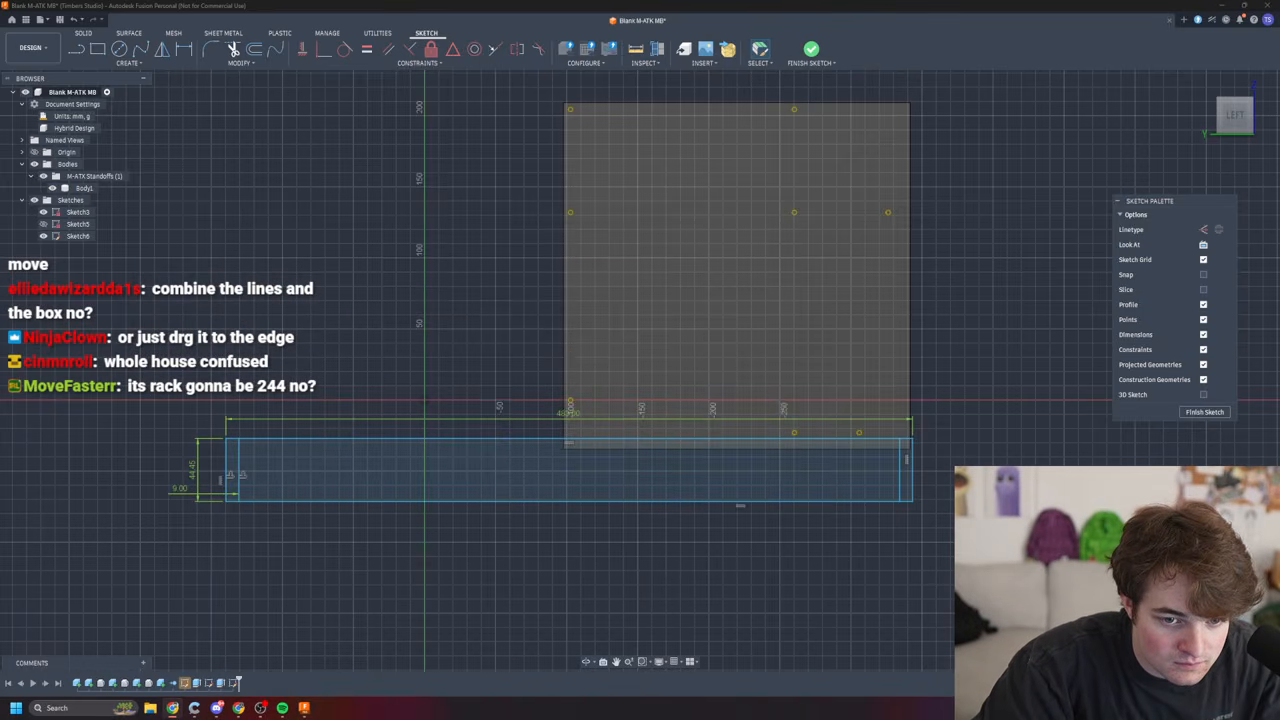
{"action": "left_click_drag", "start_coordinate": [0, 300], "coordinate": [0, 212]}
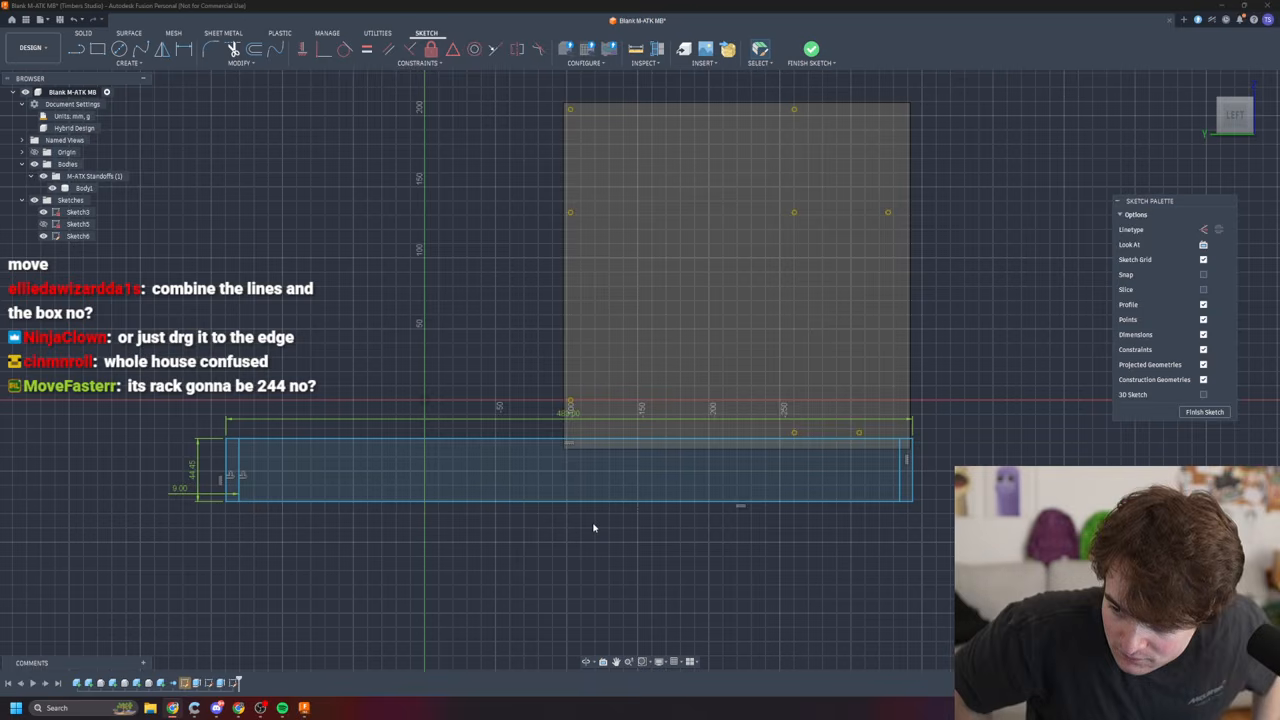
{"action": "mouse_move", "coordinate": [661, 555]}
{"action": "middle_mouse_down"}
{"action": "mouse_move", "coordinate": [619, 555]}
{"action": "mouse_move", "coordinate": [757, 514]}
{"action": "middle_mouse_up"}
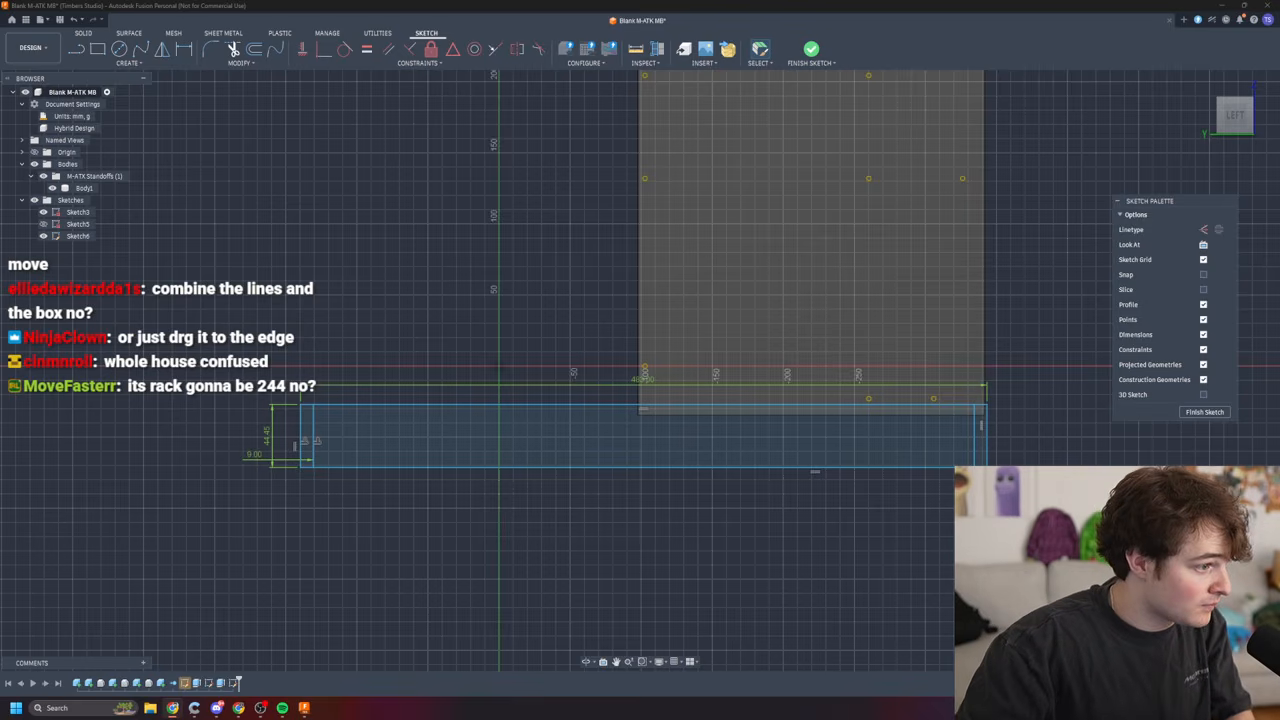
{"action": "left_click_drag", "start_coordinate": [0, 300], "coordinate": [803, 109]}
{"action": "left_click", "coordinate": [545, 548]}
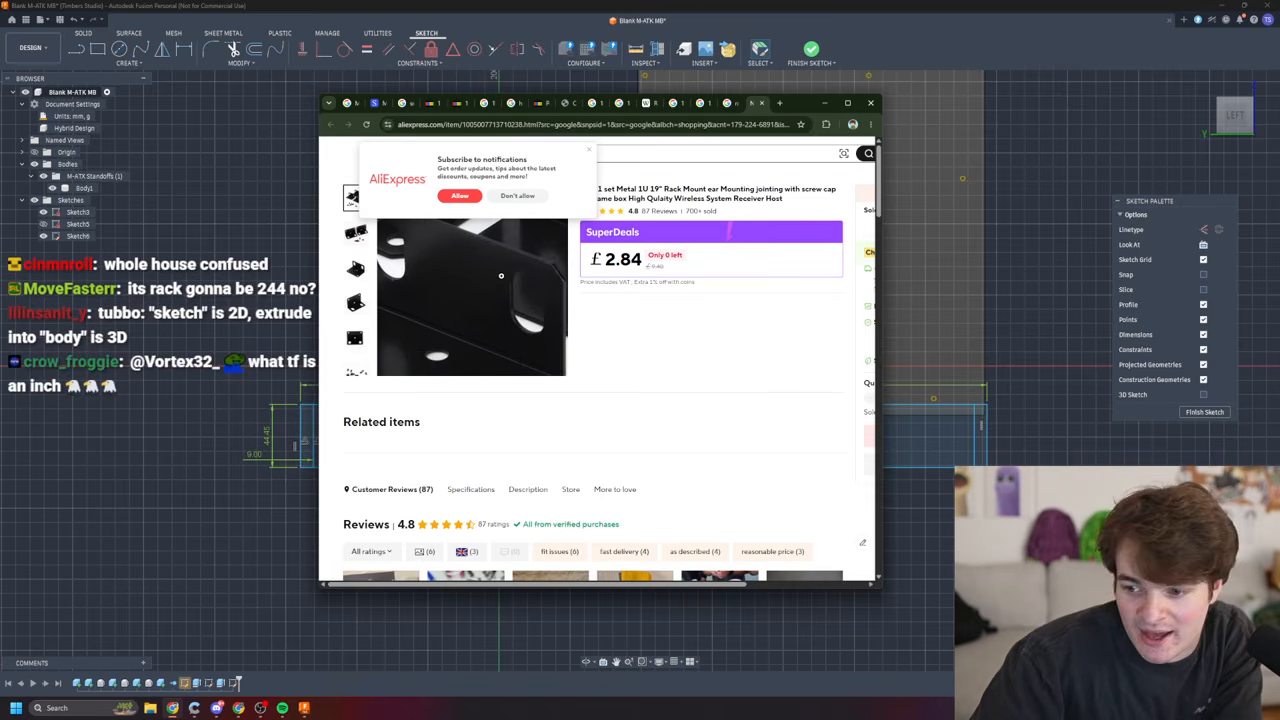
{"action": "mouse_move", "coordinate": [792, 107]}
{"action": "left_mouse_down"}
{"action": "mouse_move", "coordinate": [447, 188]}
{"action": "mouse_move", "coordinate": [0, 225]}
{"action": "left_mouse_up"}
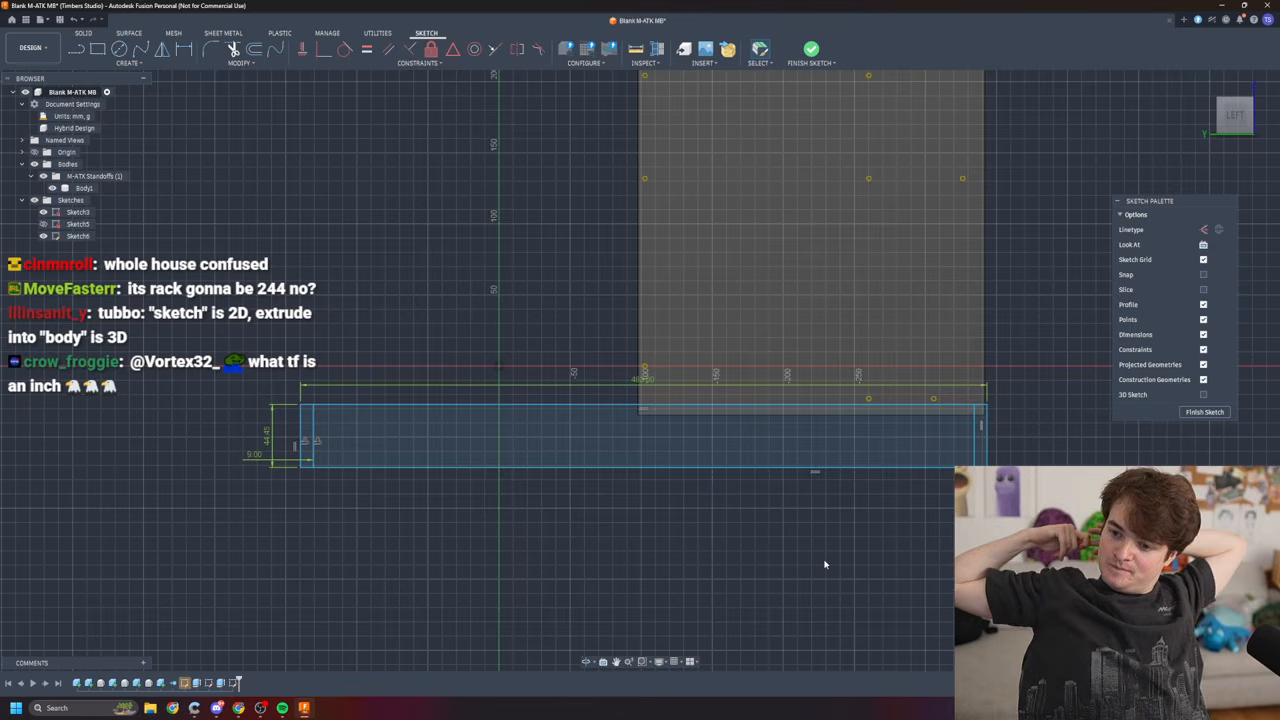
{"action": "mouse_move", "coordinate": [772, 547]}
{"action": "middle_mouse_down", "text": "shift"}
{"action": "mouse_move", "coordinate": [826, 508]}
{"action": "mouse_move", "coordinate": [793, 532]}
{"action": "middle_mouse_up", "text": "shift"}
{"action": "left_click", "coordinate": [1233, 113]}
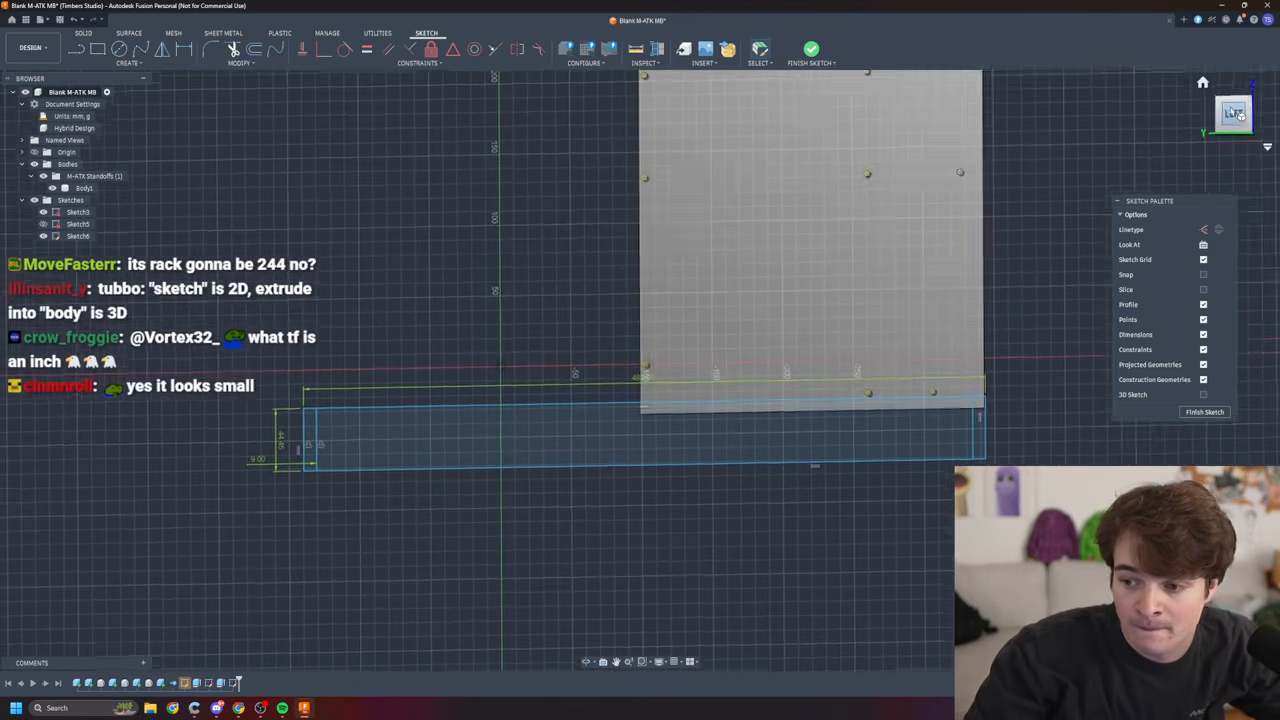
{"action": "left_click", "coordinate": [980, 448]}
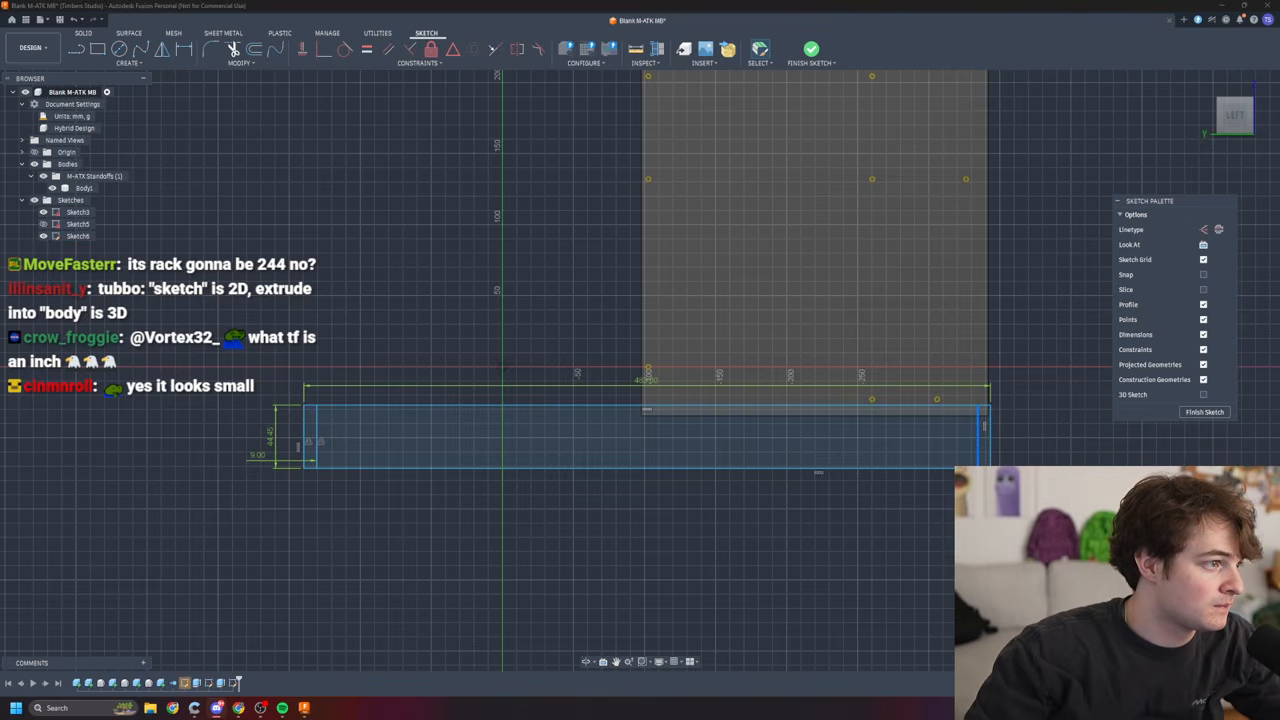
{"action": "left_click", "coordinate": [771, 589]}
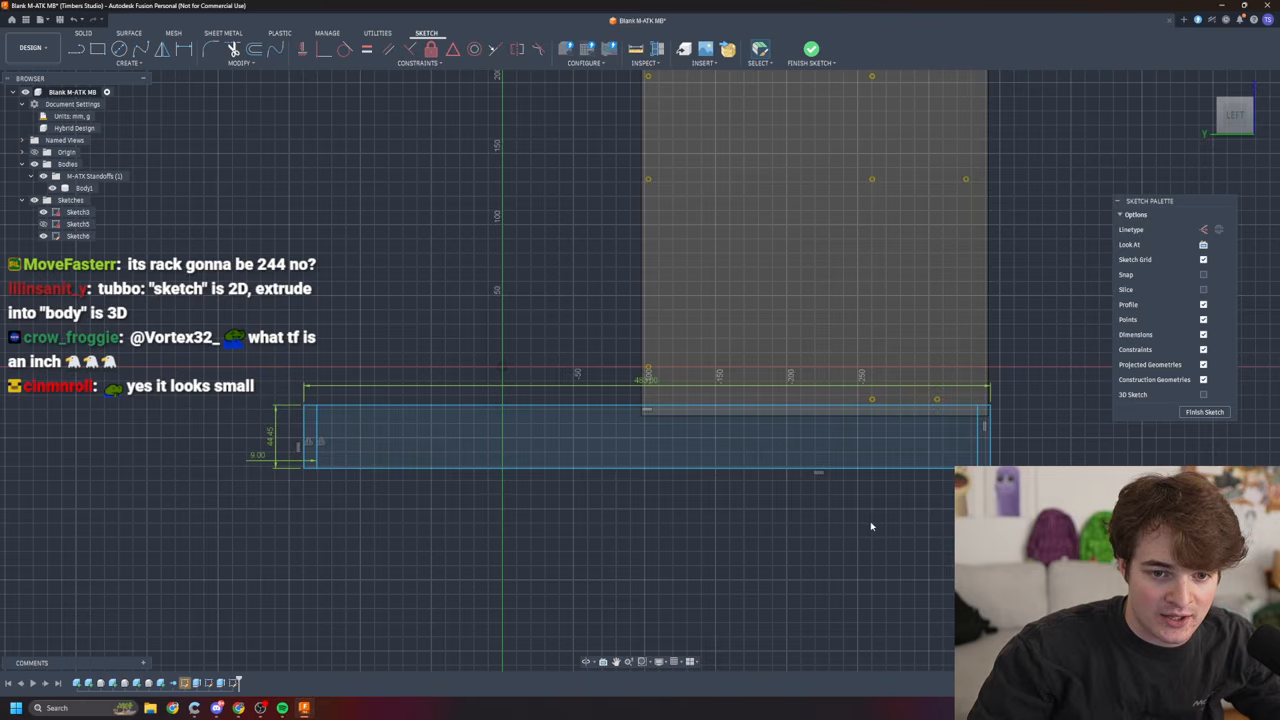
{"action": "left_click", "coordinate": [465, 414]}
{"action": "mouse_move", "coordinate": [277, 415]}
{"action": "left_mouse_down"}
{"action": "mouse_move", "coordinate": [272, 432]}
{"action": "mouse_move", "coordinate": [682, 530]}
{"action": "left_mouse_up"}
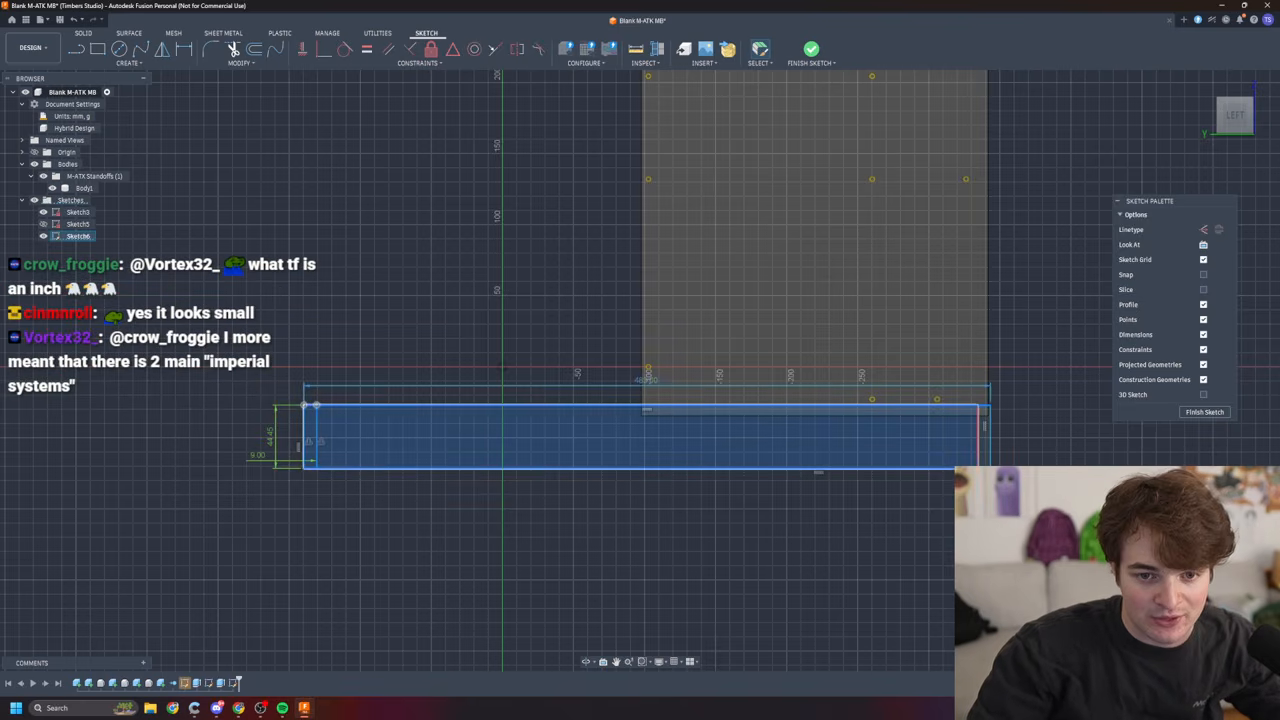
{"action": "key", "text": "Escape"}
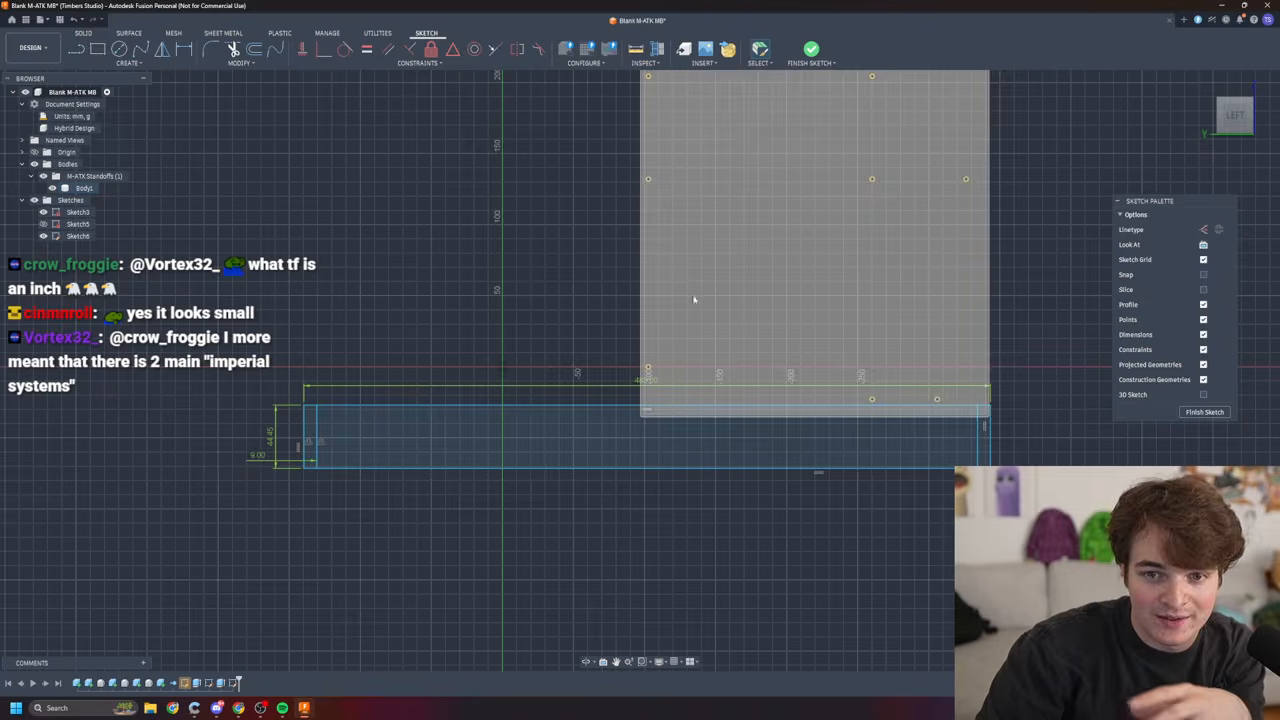
- Finish the rack panel sketch and return to solid modelling
{"action": "left_click", "coordinate": [67, 238]}
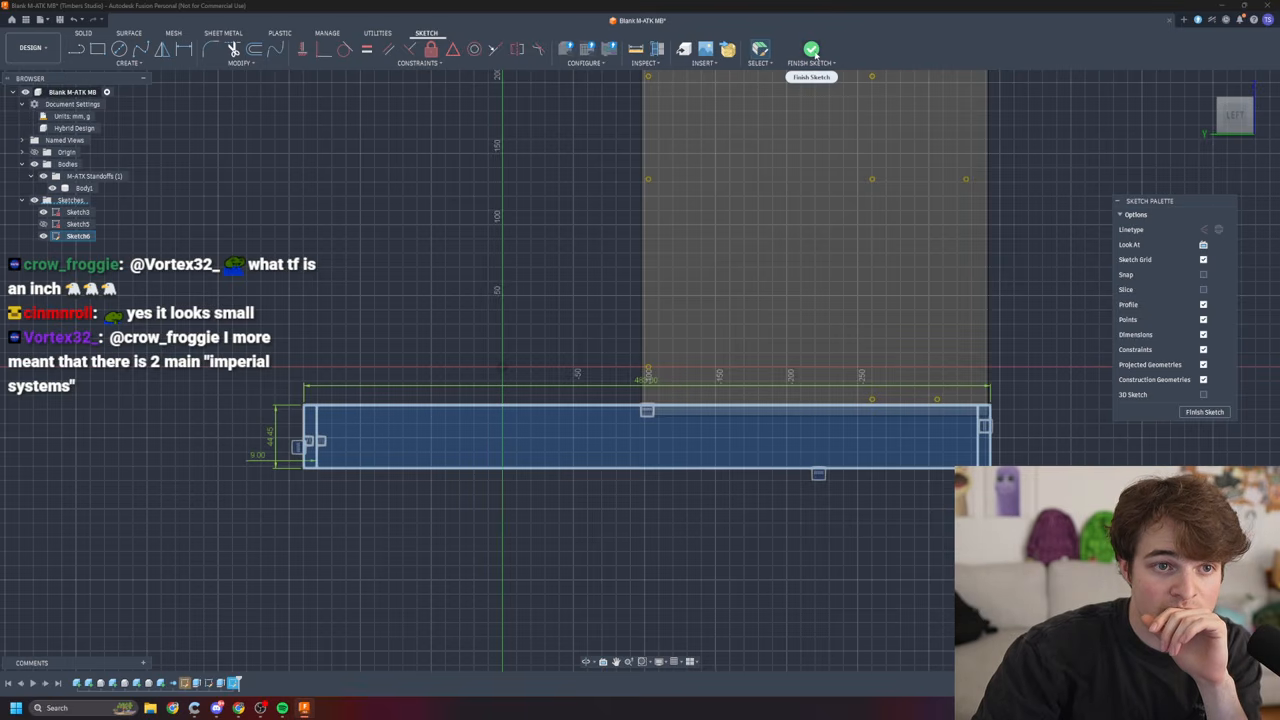
{"action": "left_click", "coordinate": [1207, 413]}
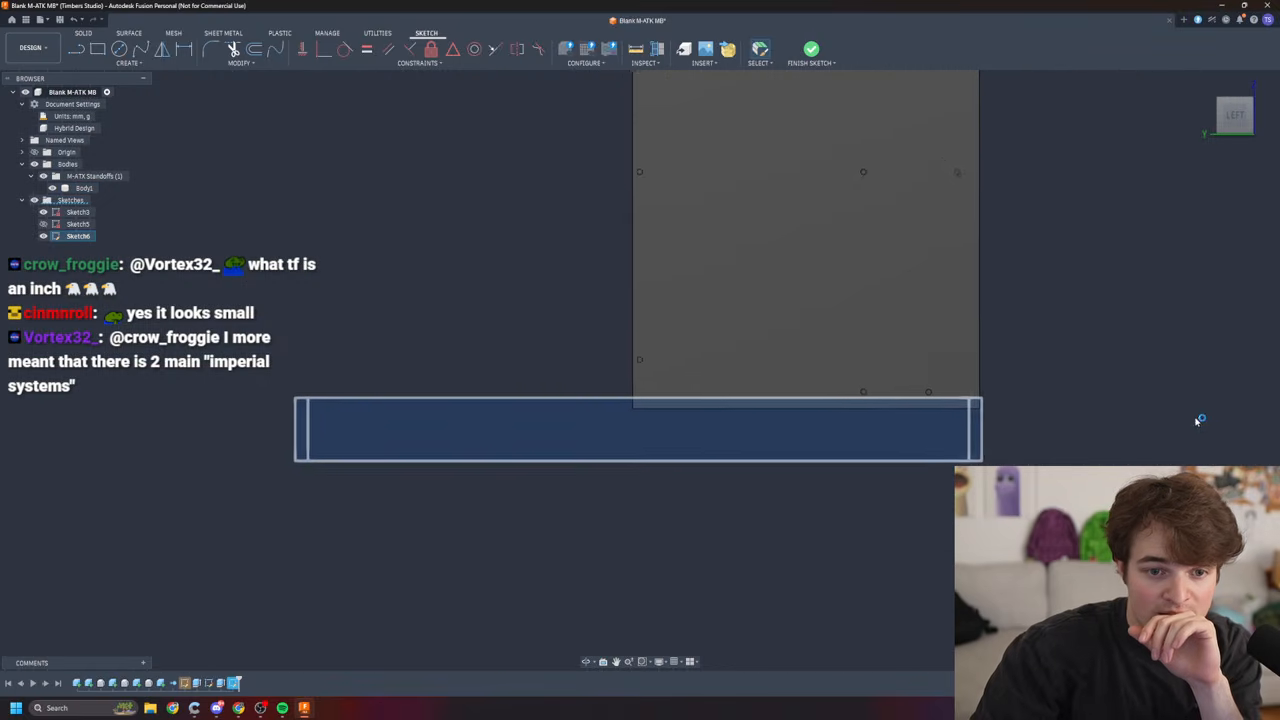
{"action": "left_click", "coordinate": [424, 434]}
{"action": "left_click", "coordinate": [77, 237]}
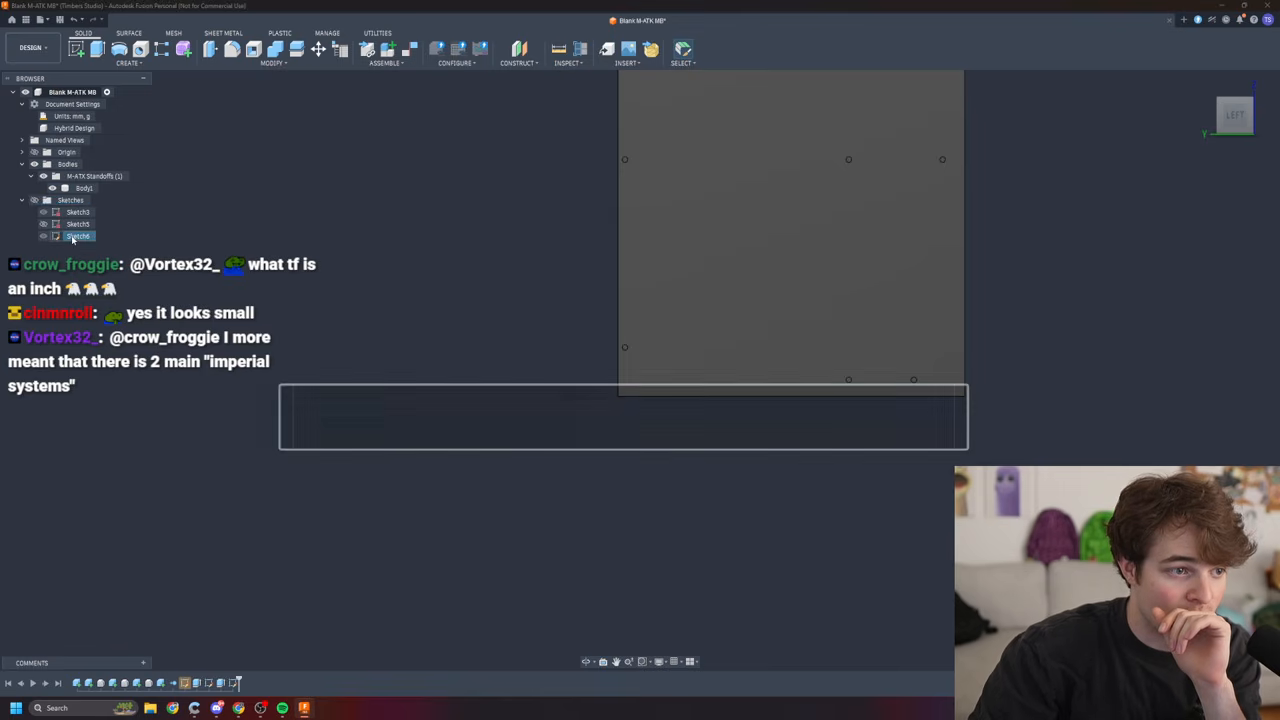
{"action": "right_click", "coordinate": [595, 408]}
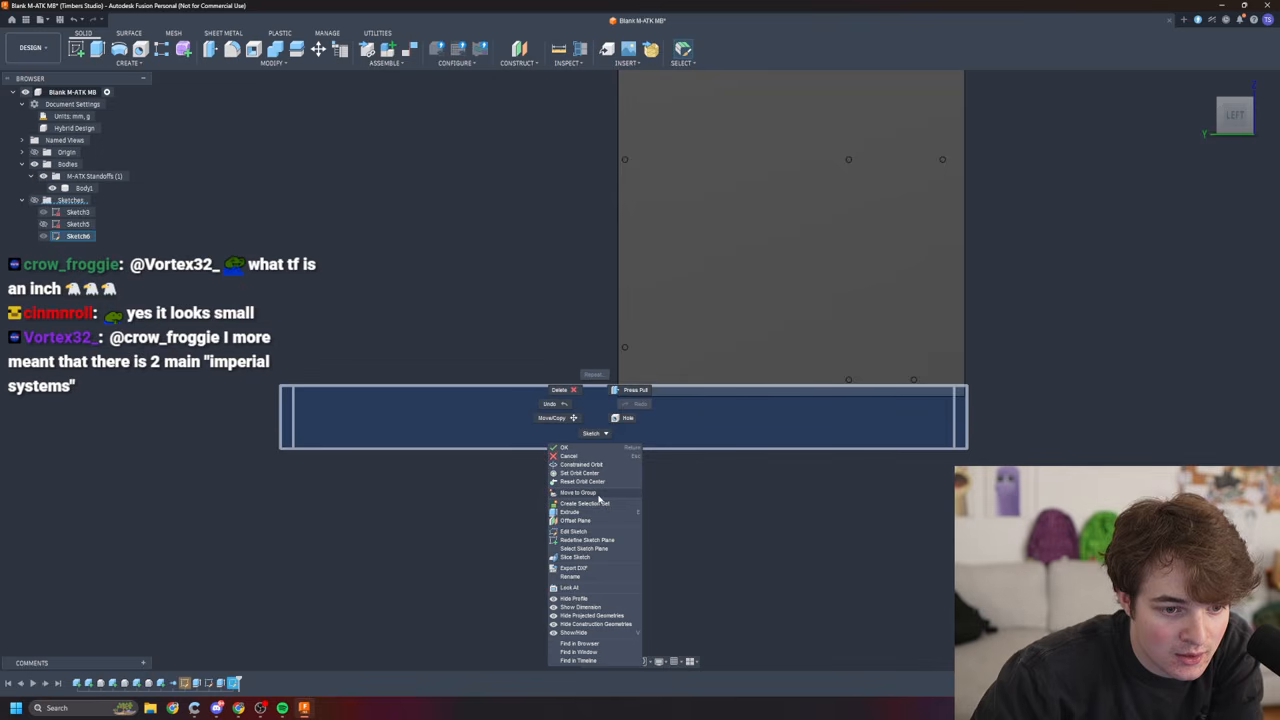
{"action": "left_click", "coordinate": [445, 397]}
{"action": "left_click", "coordinate": [539, 471]}
{"action": "left_click", "coordinate": [66, 236]}
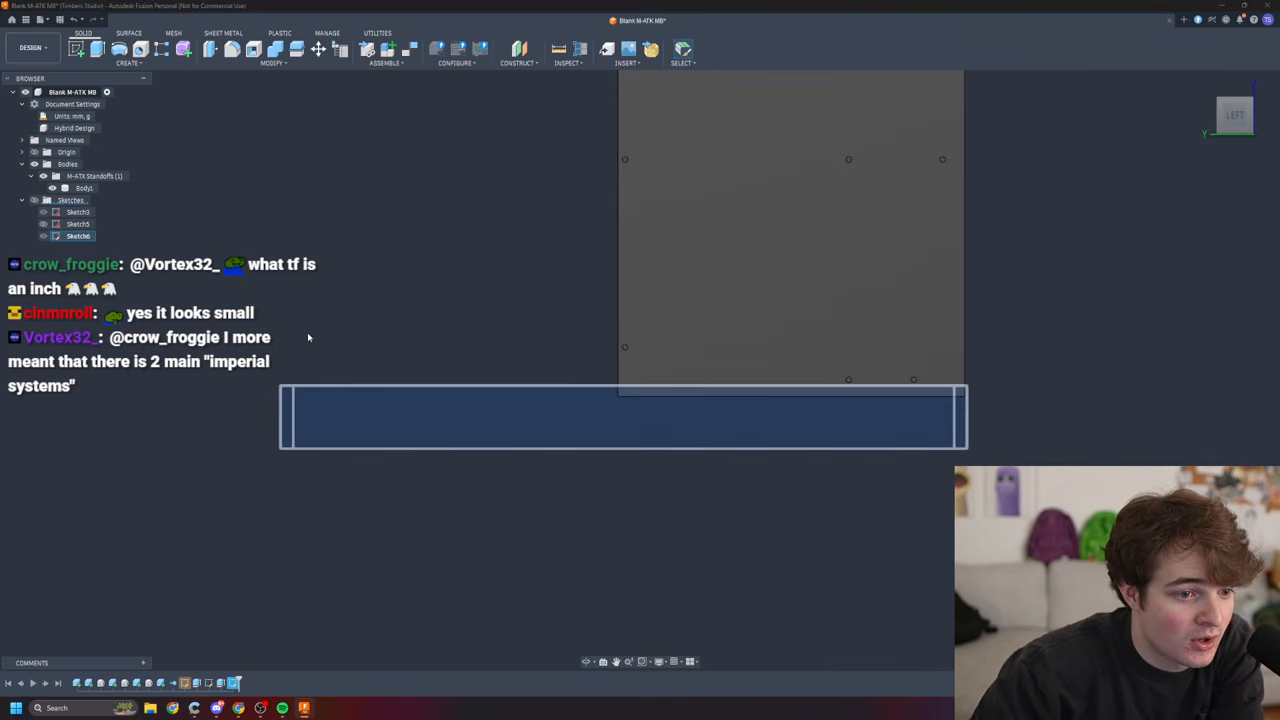
{"action": "right_click", "coordinate": [441, 436]}
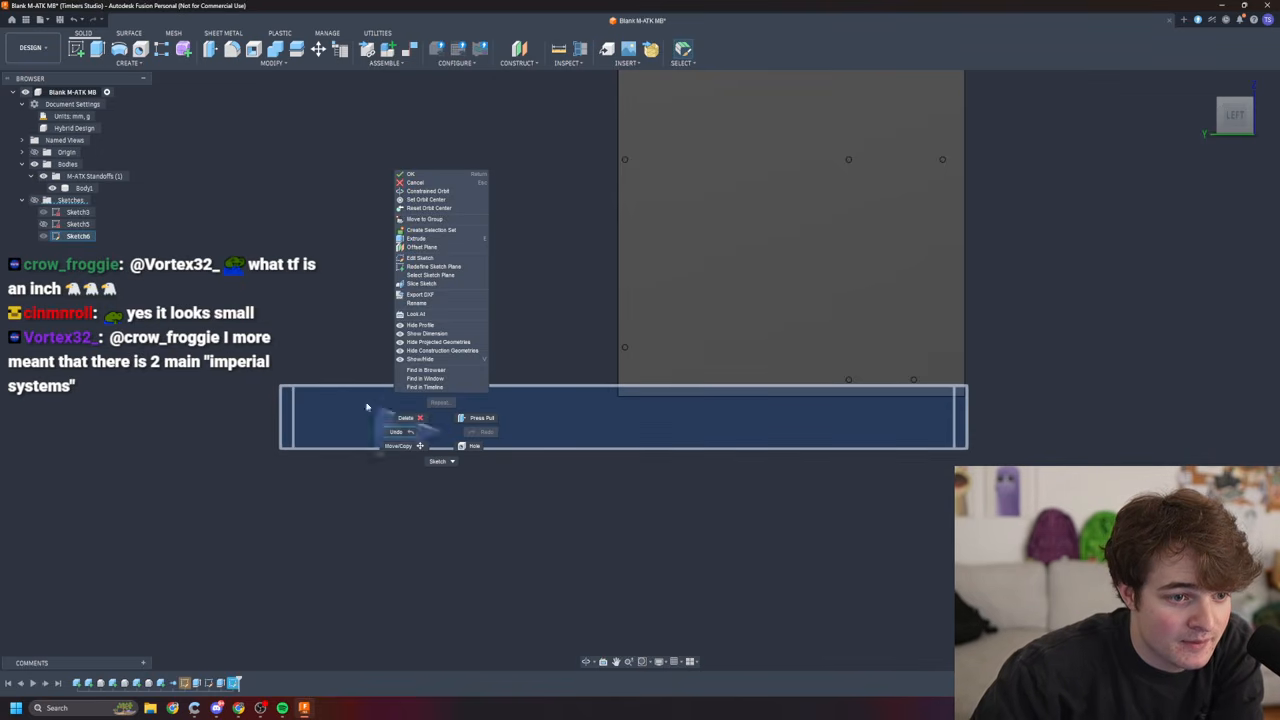
{"action": "left_click", "coordinate": [293, 322]}
{"action": "left_click", "coordinate": [943, 497]}
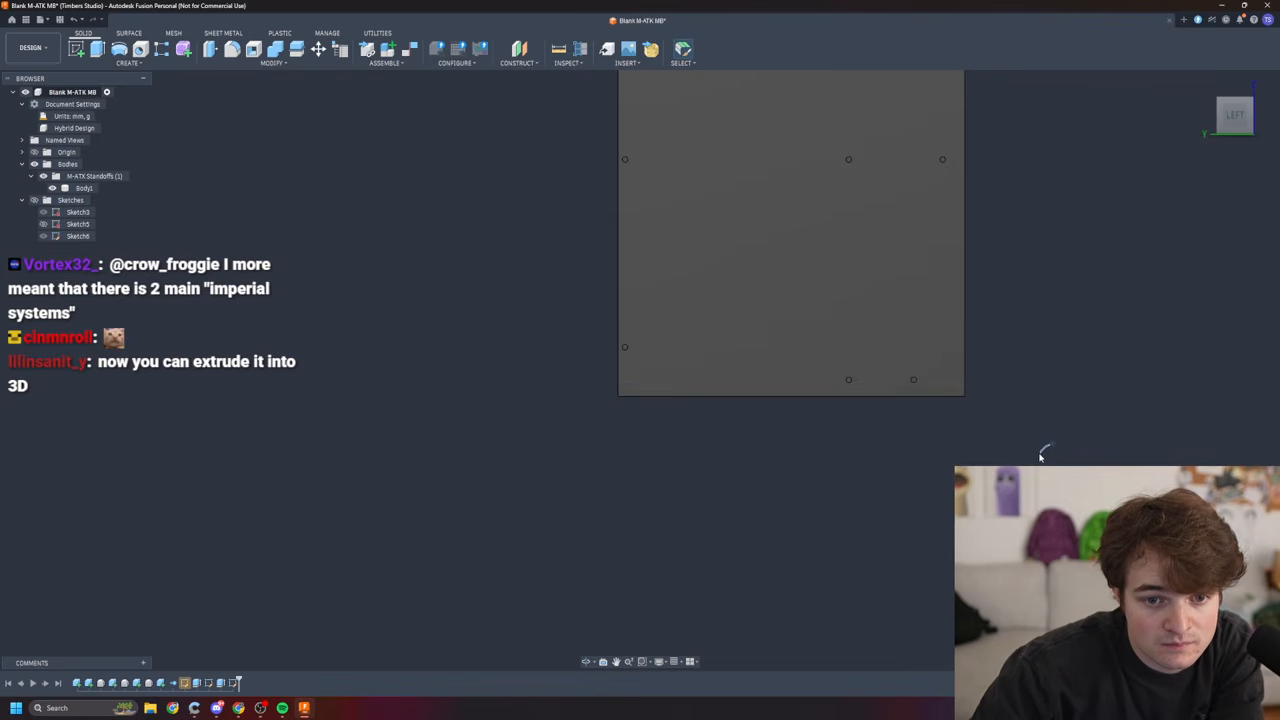
{"action": "key", "text": "m"}
{"action": "left_click", "coordinate": [1254, 255]}
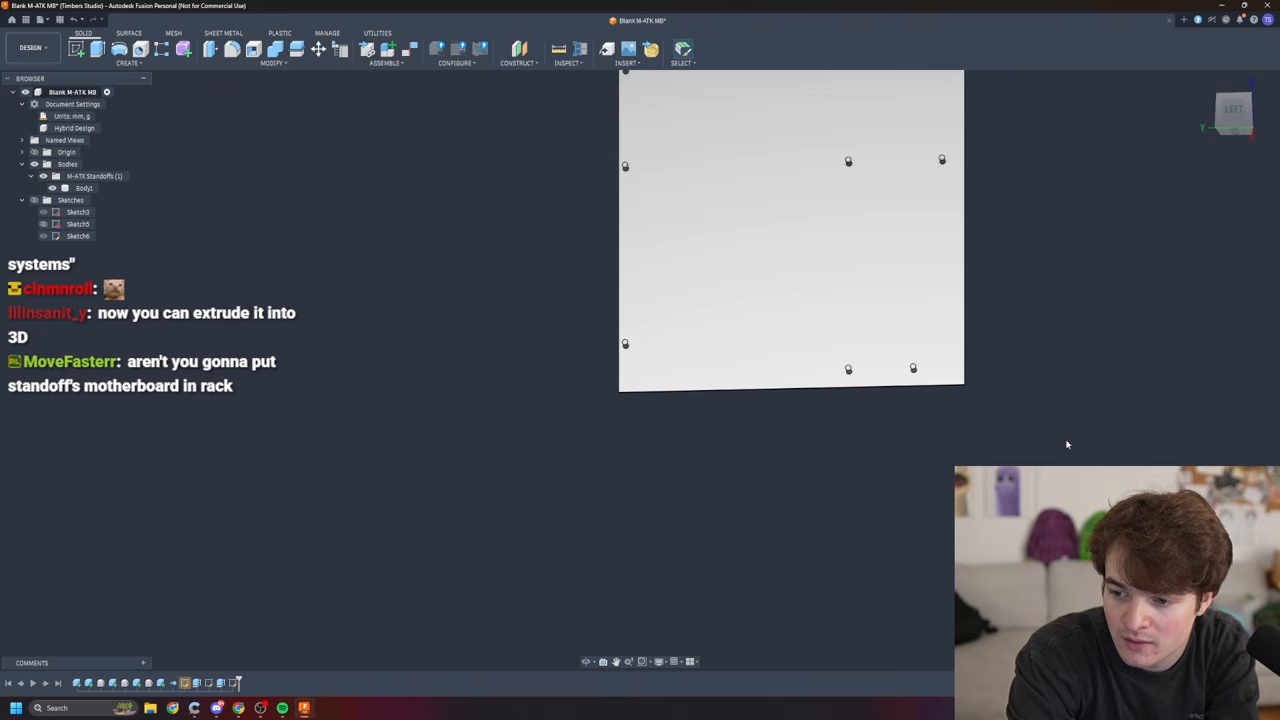
- Show the sketches in the model, keep the rack panel sketch visible, and hide the standoff hole sketch
{"action": "left_click", "coordinate": [68, 236]}
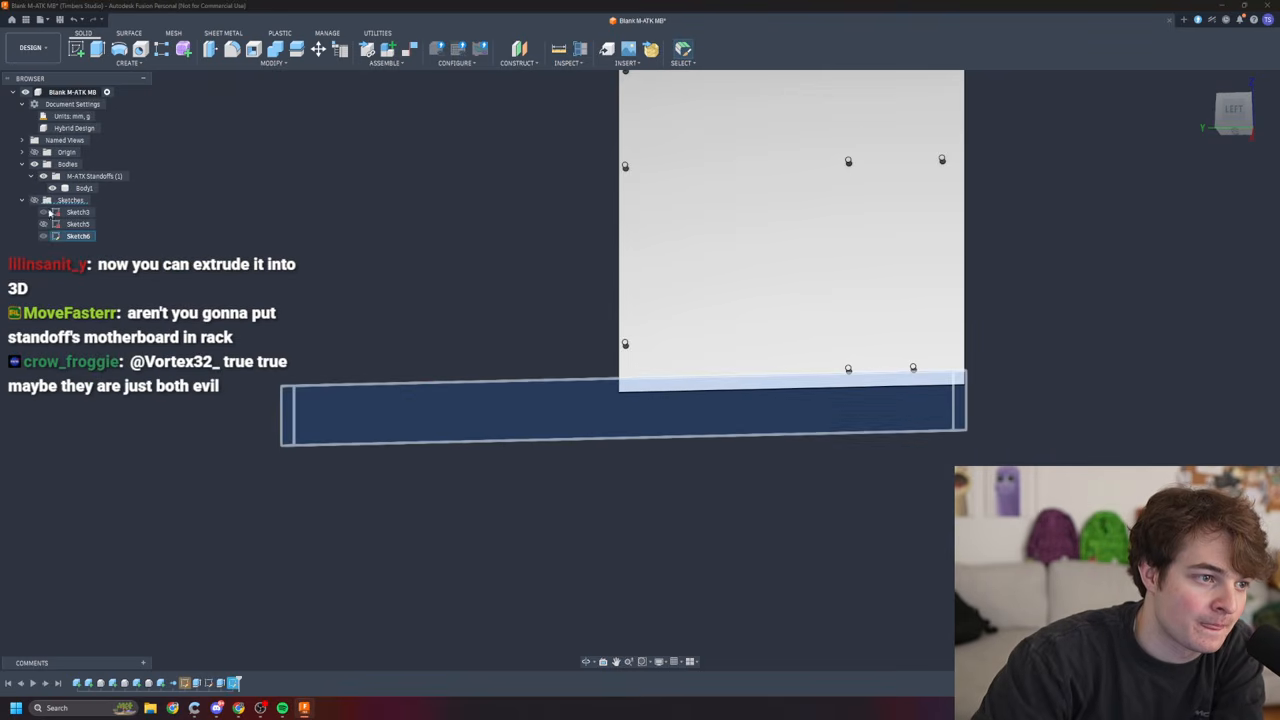
{"action": "left_click", "coordinate": [35, 200]}
{"action": "left_click", "coordinate": [35, 200]}
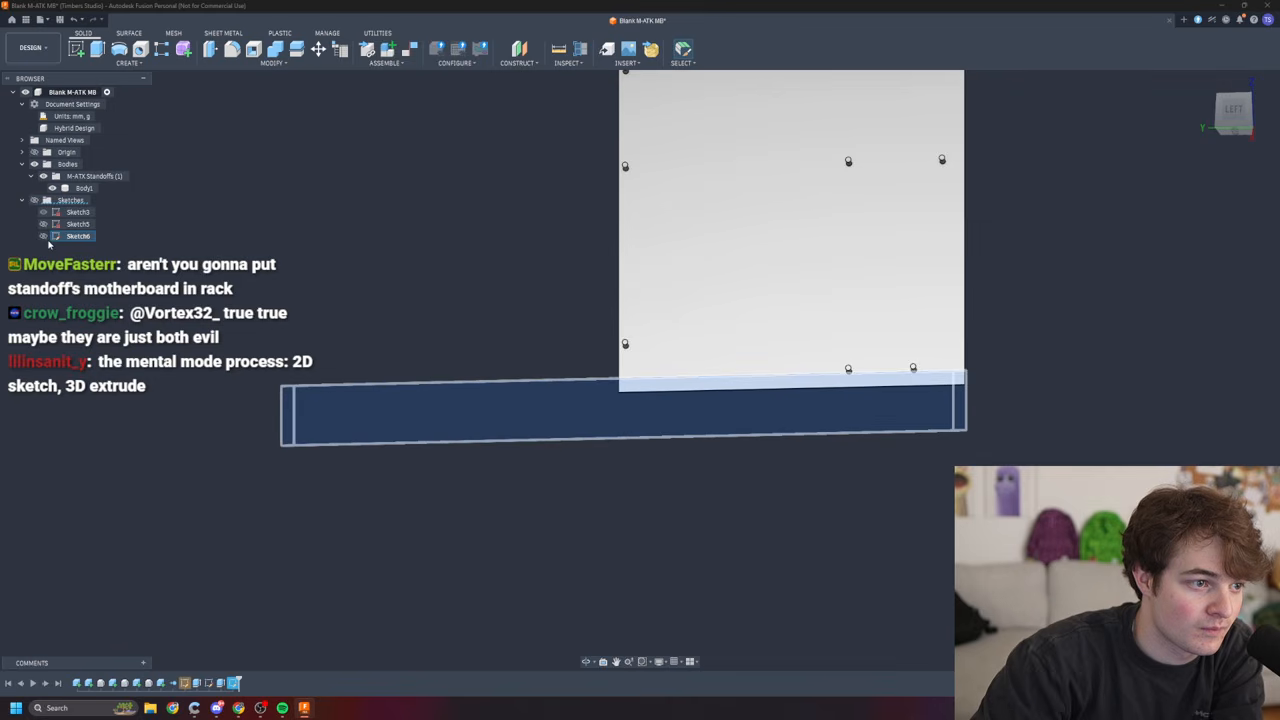
{"action": "left_click", "coordinate": [35, 201]}
{"action": "left_click", "coordinate": [43, 213]}
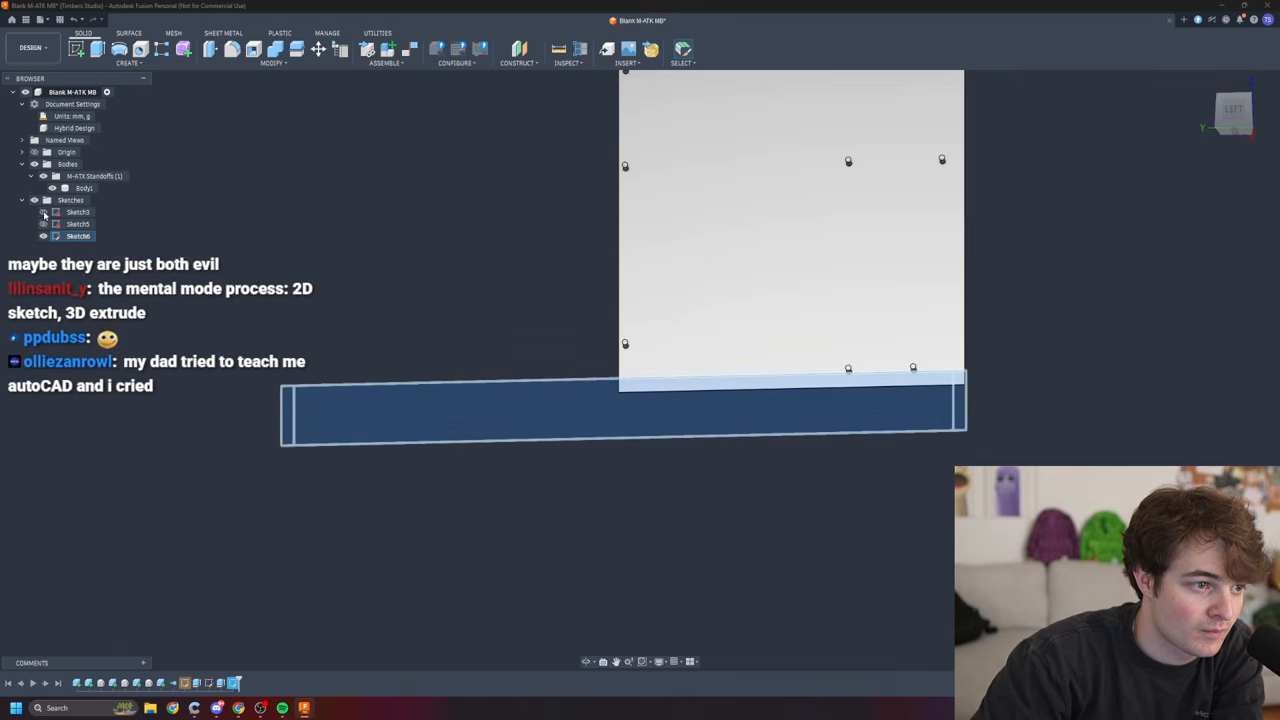
{"action": "mouse_move", "coordinate": [485, 331]}
{"action": "middle_mouse_down", "text": "shift"}
{"action": "mouse_move", "coordinate": [492, 395]}
{"action": "mouse_move", "coordinate": [690, 436]}
{"action": "mouse_move", "coordinate": [780, 402]}
{"action": "mouse_move", "coordinate": [592, 388]}
{"action": "mouse_move", "coordinate": [484, 340]}
{"action": "middle_mouse_up", "text": "shift"}
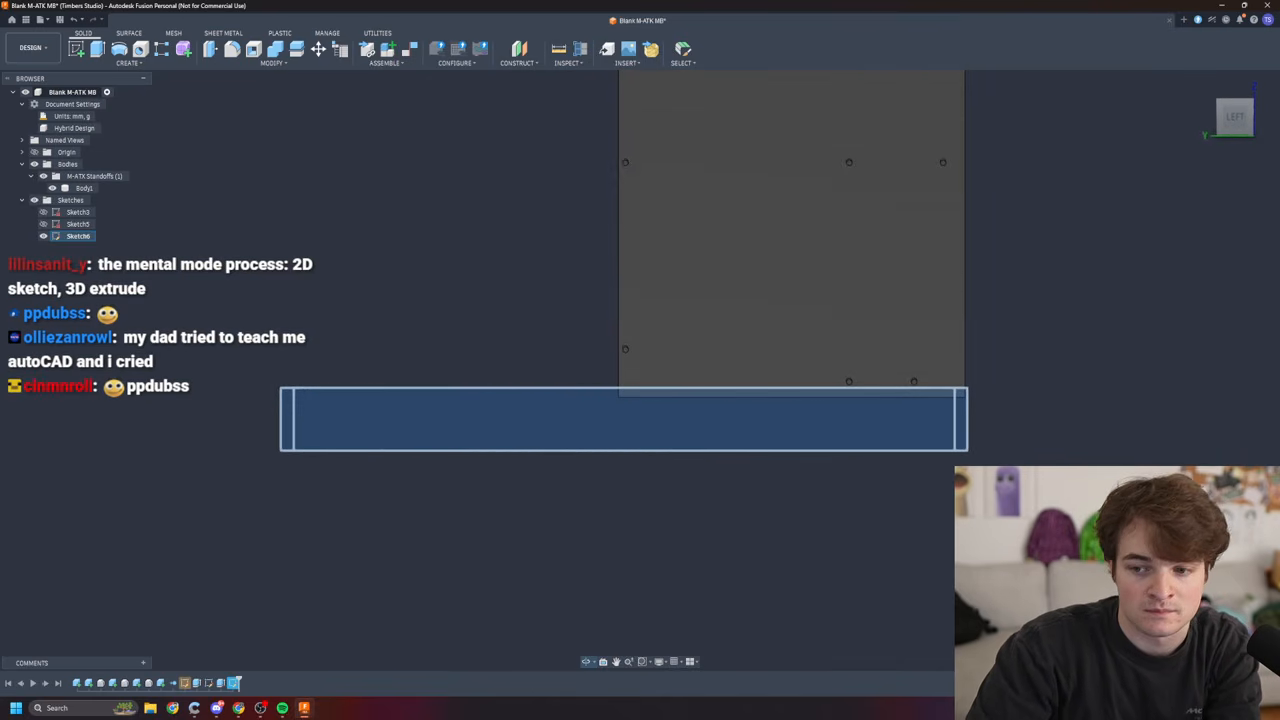
- Try to reposition the rack panel sketch by selecting its profiles and pulling it freehand
{"action": "left_click", "coordinate": [443, 425]}
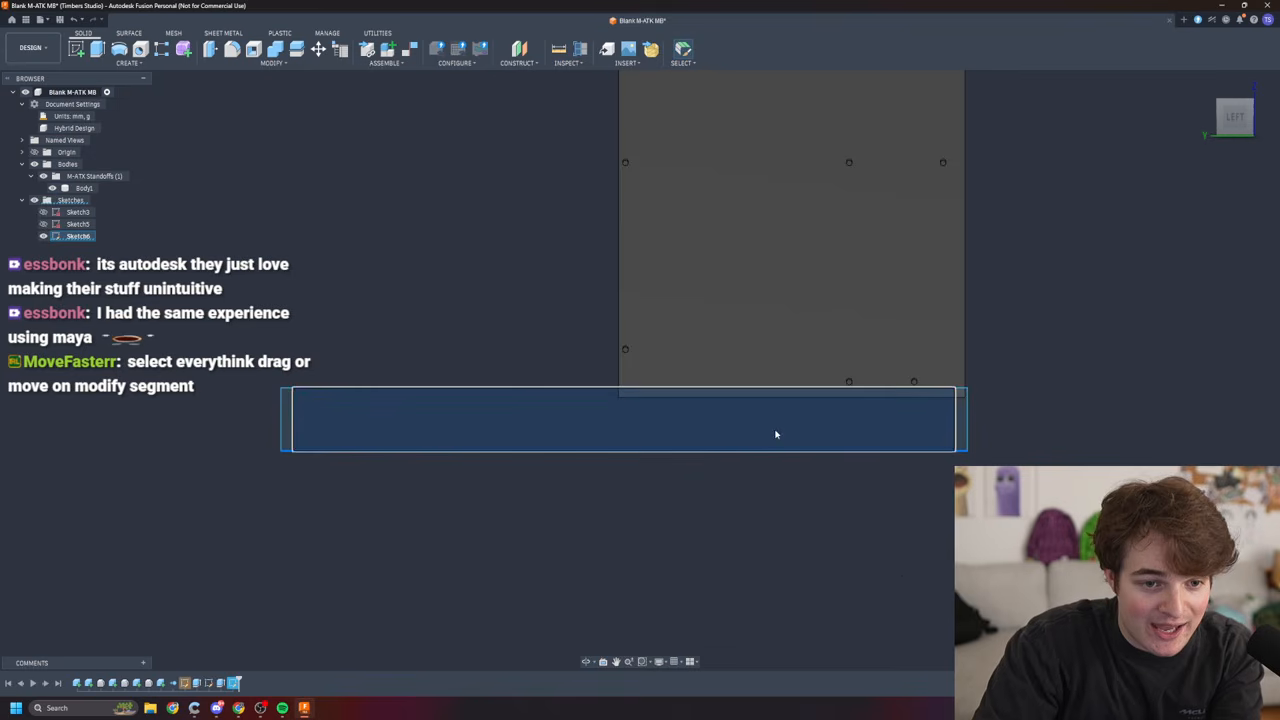
{"action": "left_click", "coordinate": [961, 433]}
{"action": "left_click", "coordinate": [900, 432]}
{"action": "left_click", "coordinate": [965, 432]}
{"action": "left_click", "coordinate": [79, 237]}
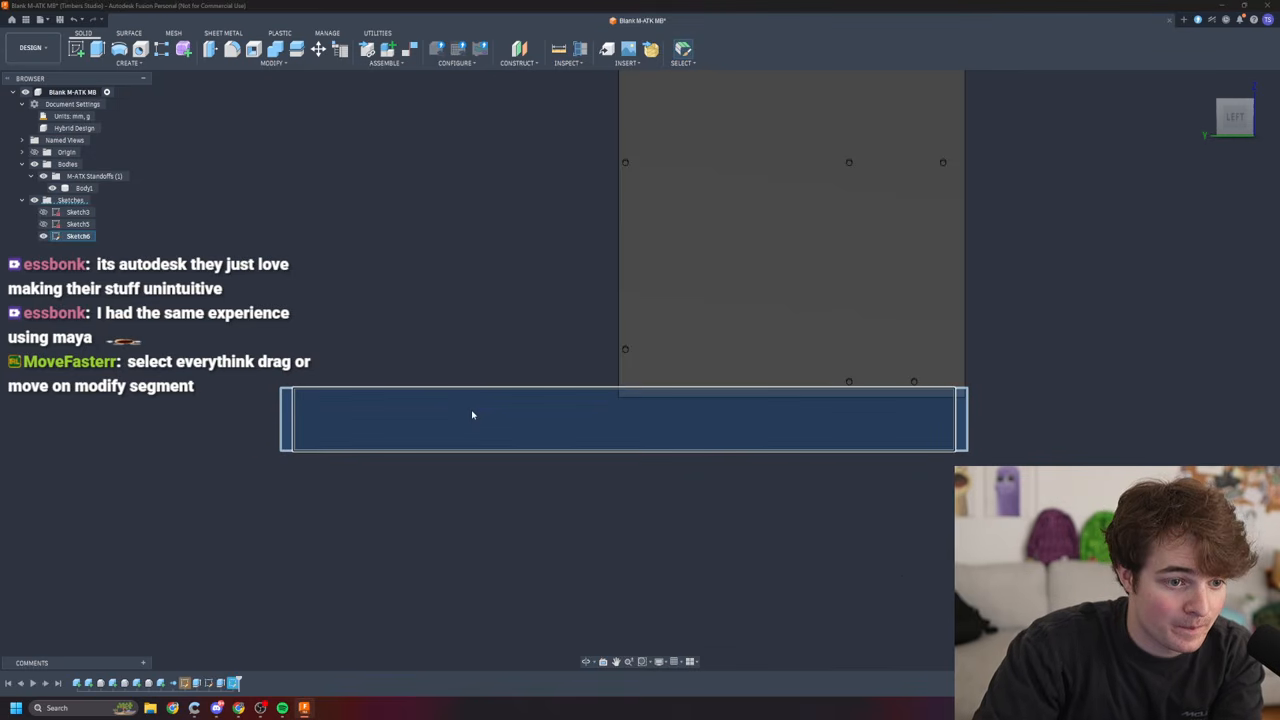
{"action": "left_click_drag", "start_coordinate": [474, 415], "coordinate": [569, 535]}
{"action": "left_click_drag", "start_coordinate": [712, 570], "coordinate": [712, 570]}
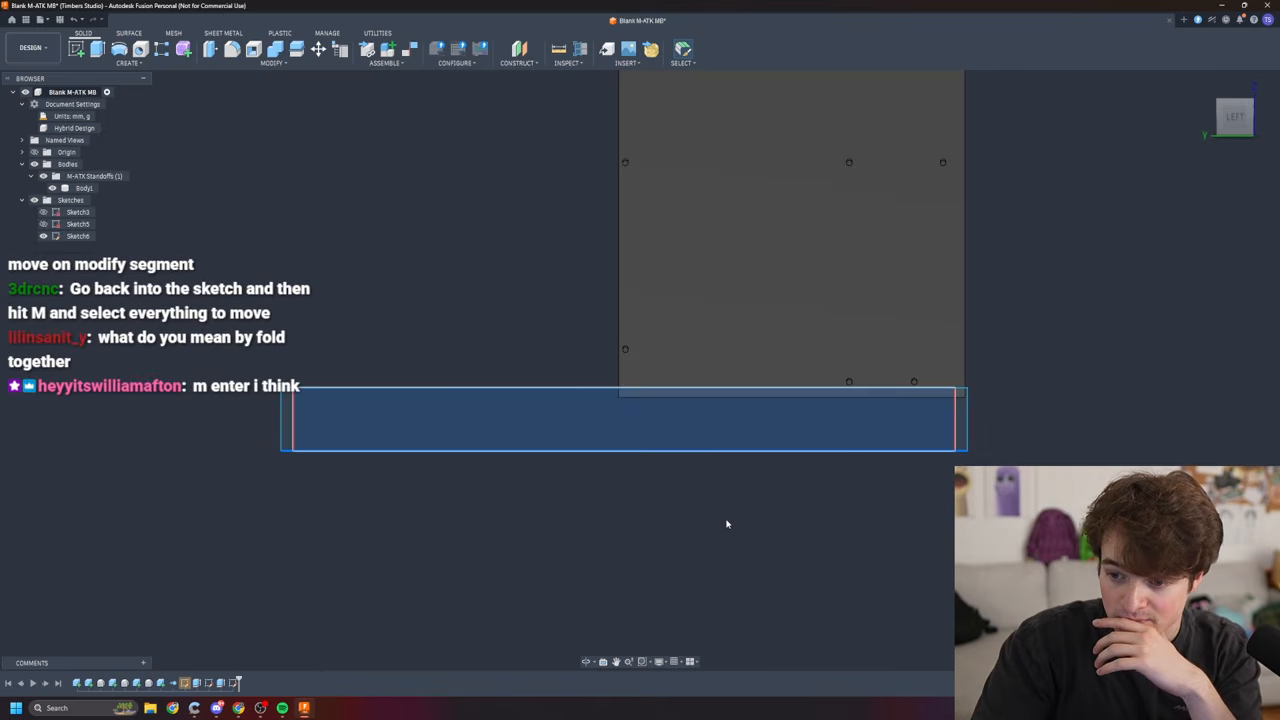
- Try to move the rack panel's lower edge by -130 mm along X outside sketch editing
{"action": "key", "text": "m"}
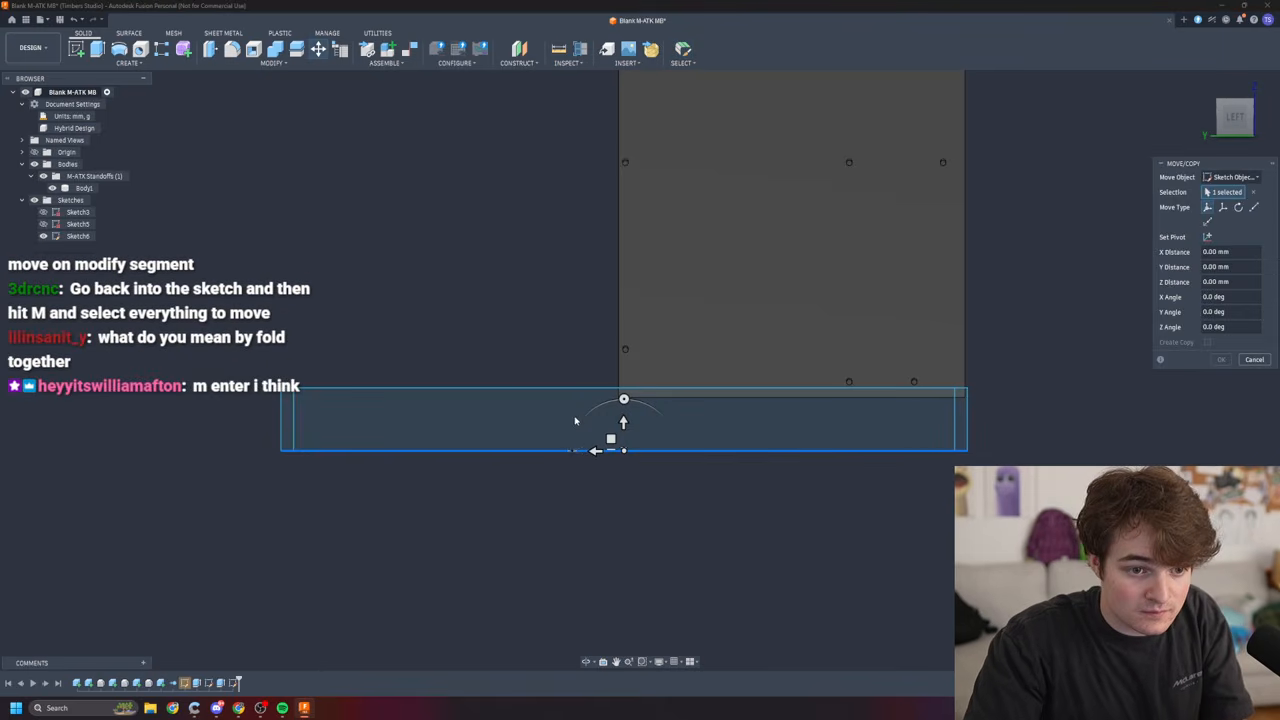
{"action": "left_click_drag", "start_coordinate": [597, 450], "coordinate": [829, 468]}
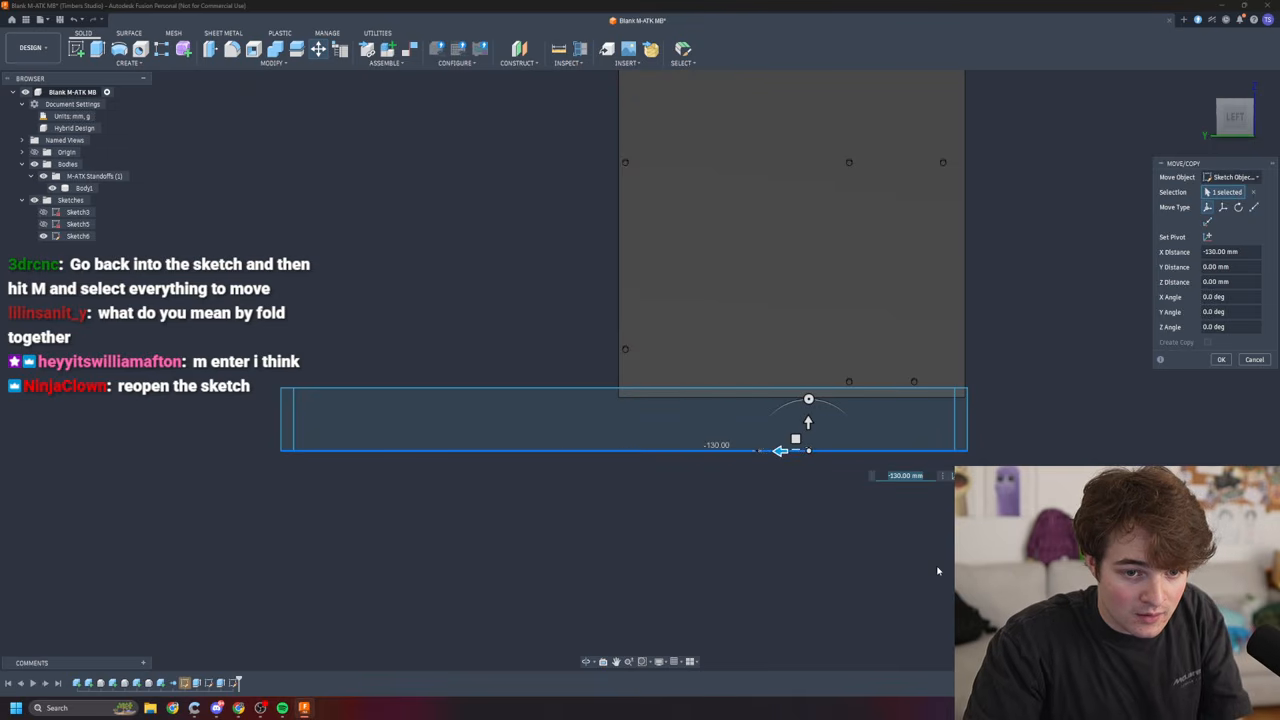
{"action": "key", "text": "Return"}
{"action": "left_click", "coordinate": [571, 423]}
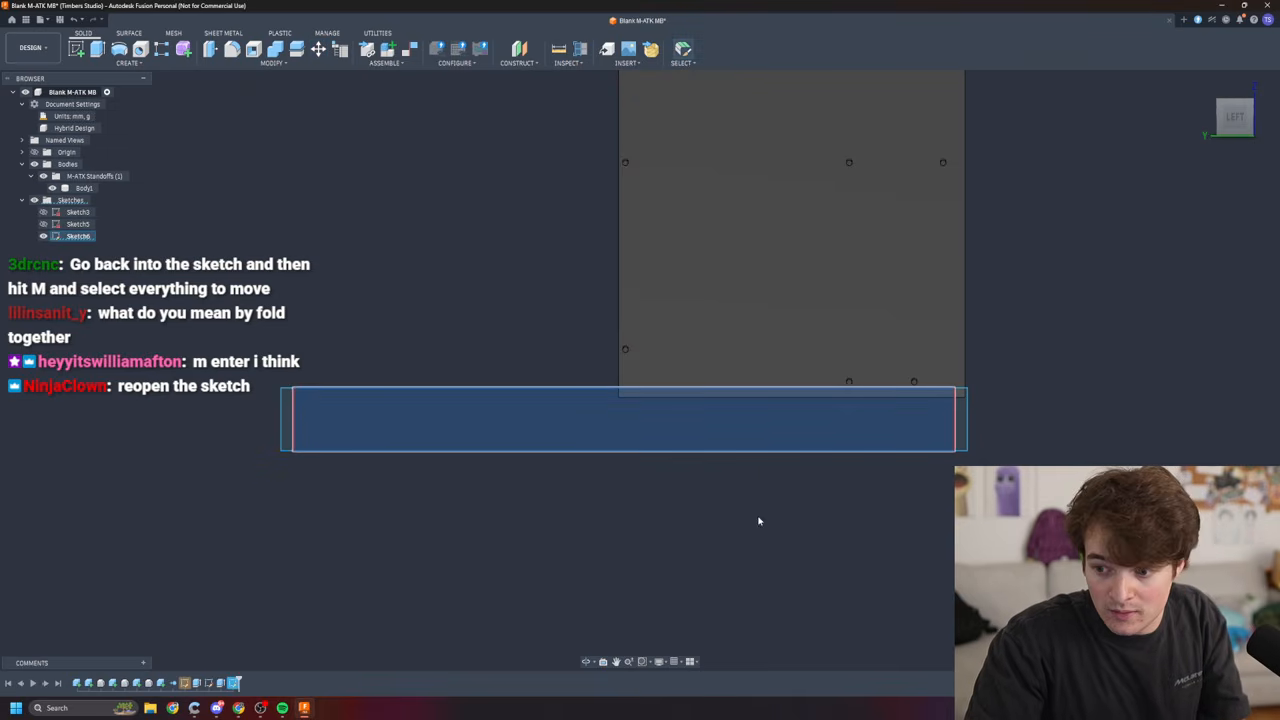
{"action": "left_click", "coordinate": [76, 48]}
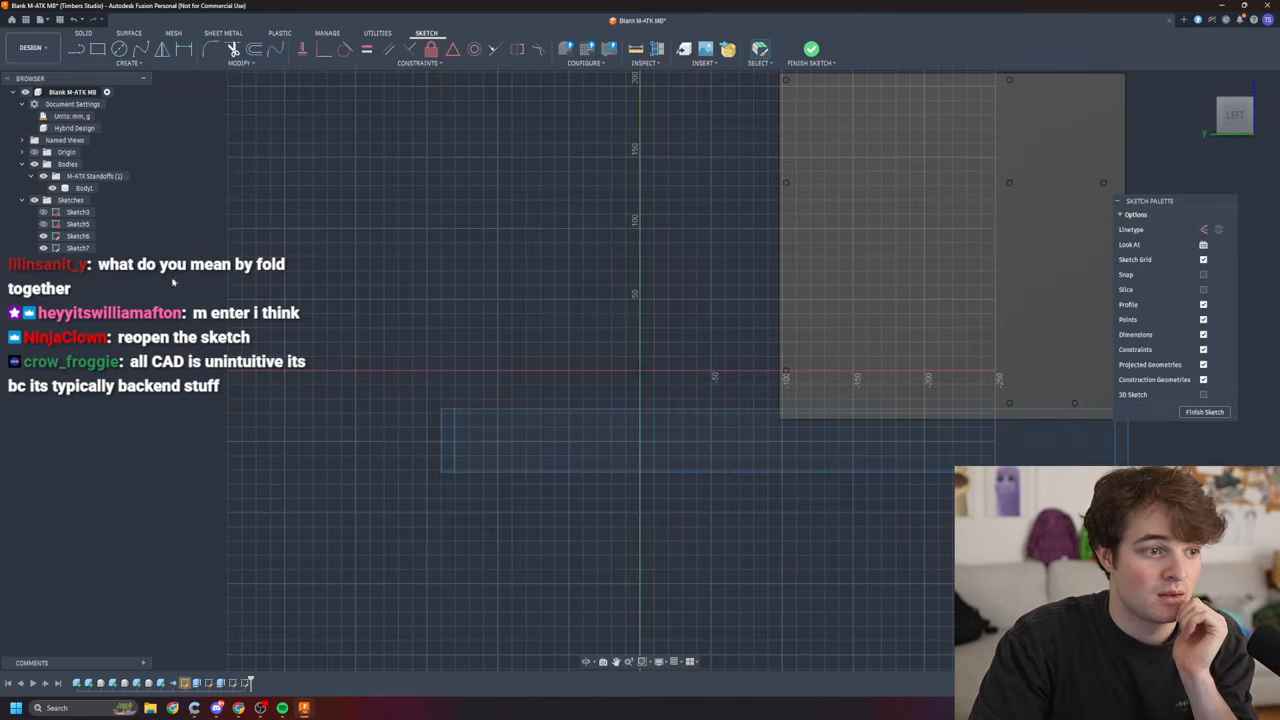
{"action": "key", "text": "ctrl+z"}
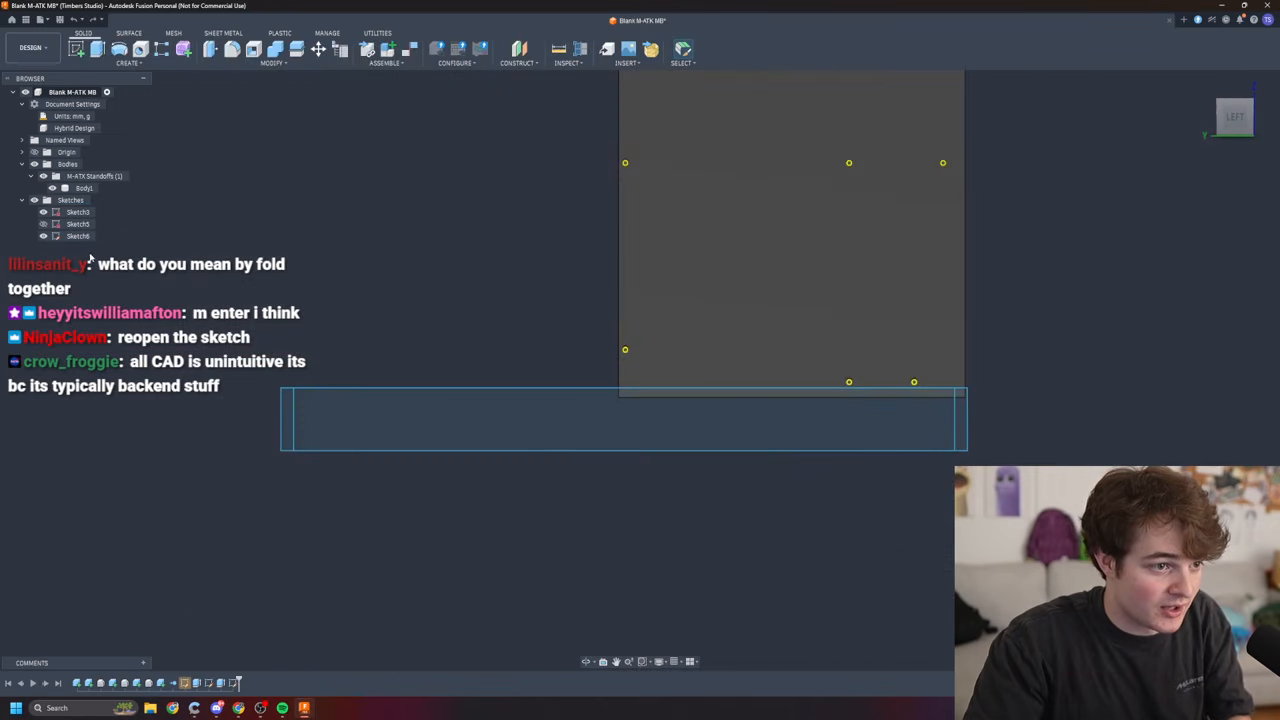
- Hide the standoff hole sketch and open the rack panel sketch for editing
{"action": "right_click", "coordinate": [81, 238]}
{"action": "left_click", "coordinate": [79, 238]}
{"action": "right_click", "coordinate": [76, 239]}
{"action": "left_click", "coordinate": [76, 239]}
{"action": "left_click", "coordinate": [69, 239]}
{"action": "left_click", "coordinate": [58, 238]}
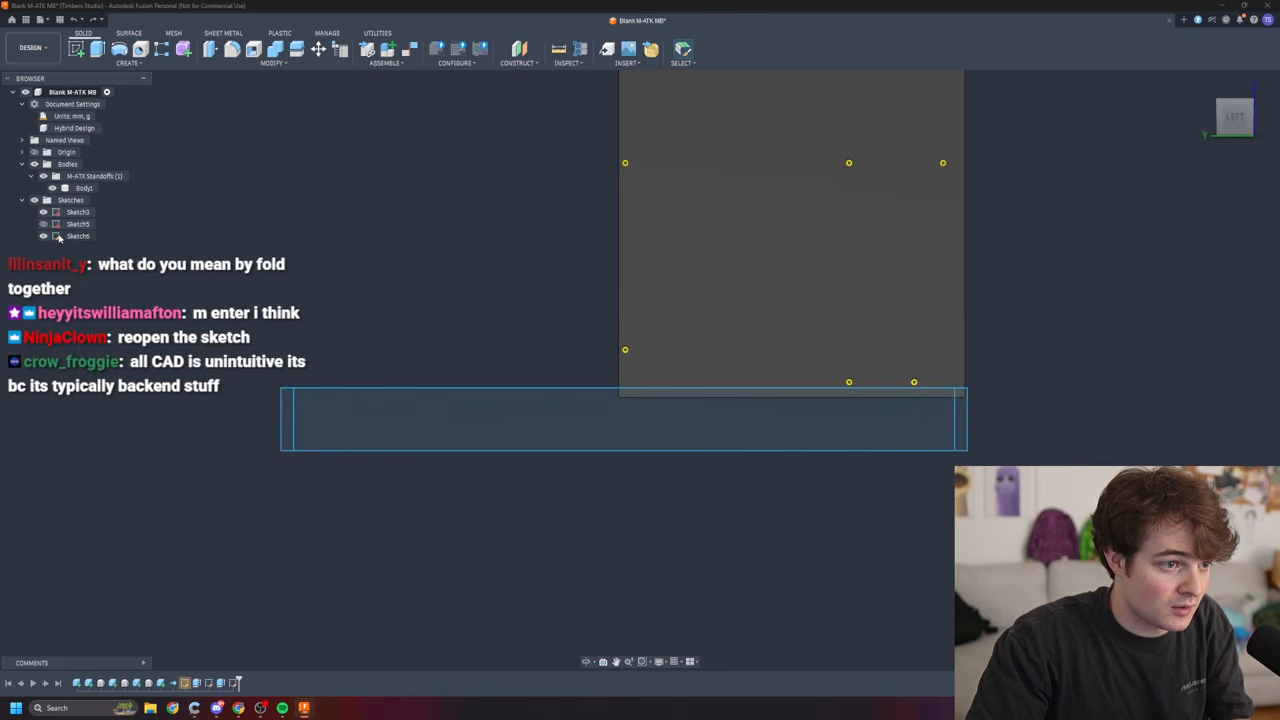
{"action": "right_click", "coordinate": [57, 238]}
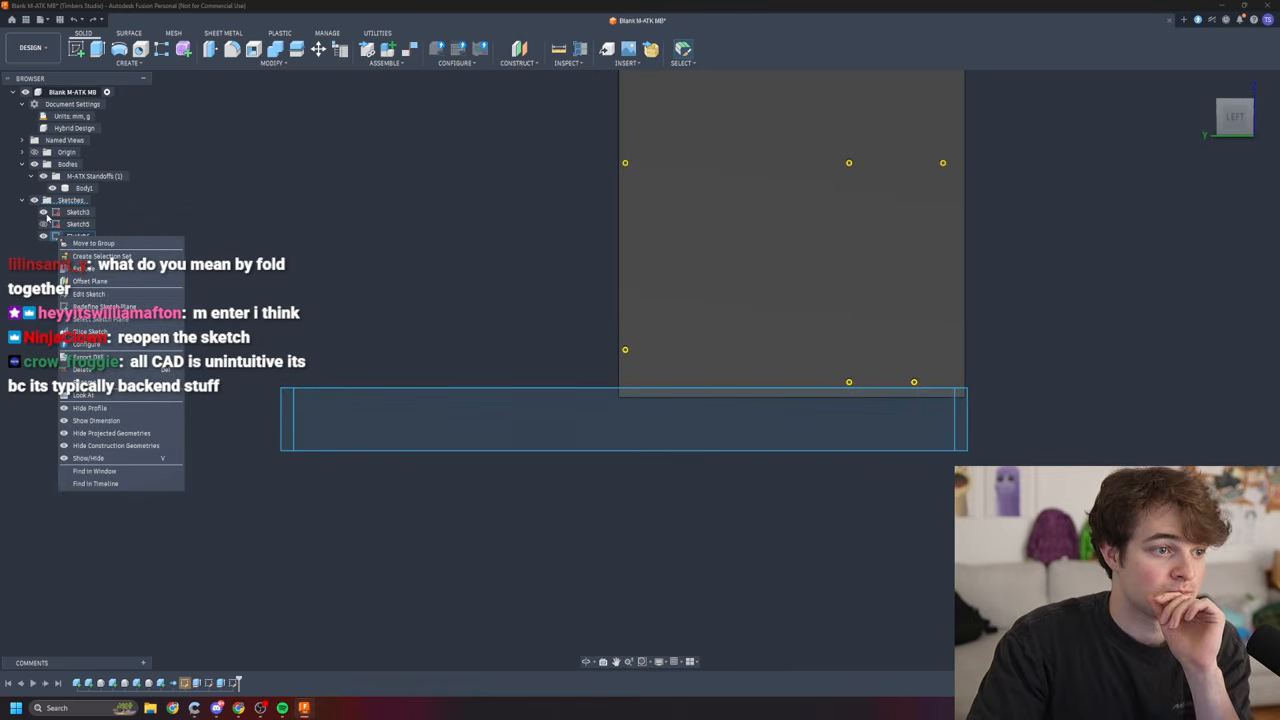
{"action": "left_click", "coordinate": [42, 214]}
{"action": "right_click", "coordinate": [58, 238]}
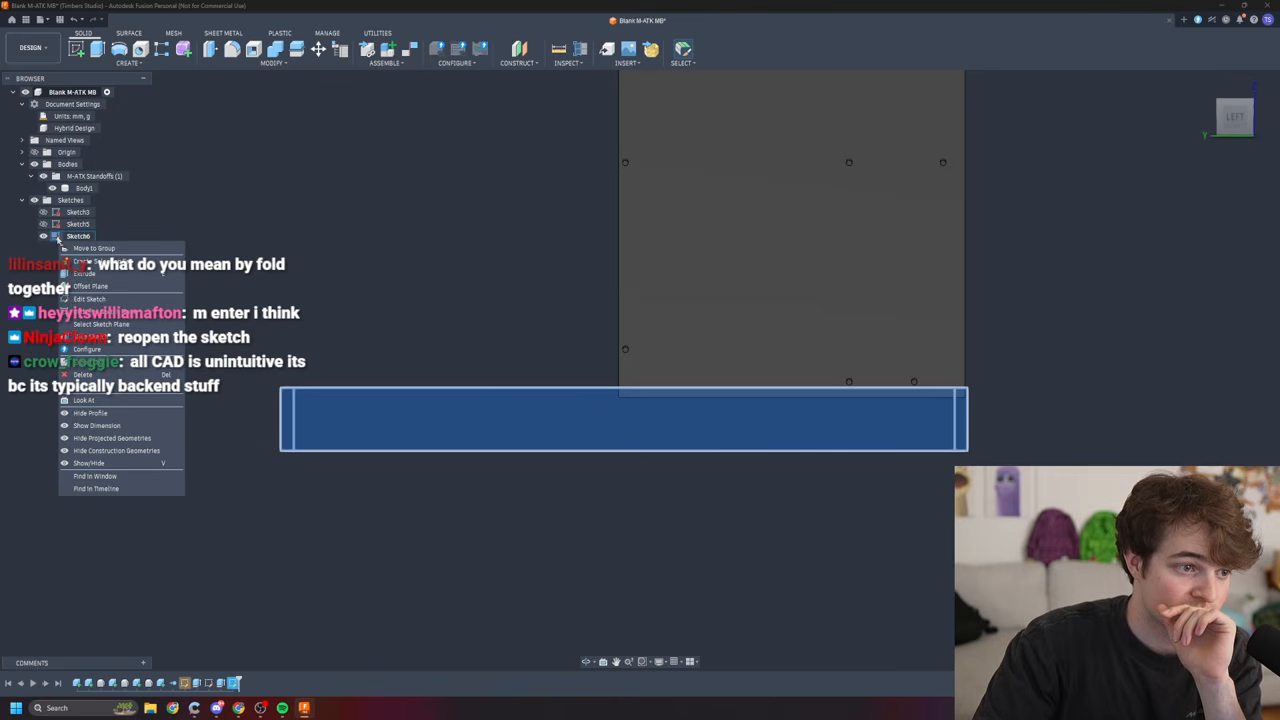
{"action": "left_click", "coordinate": [89, 299]}
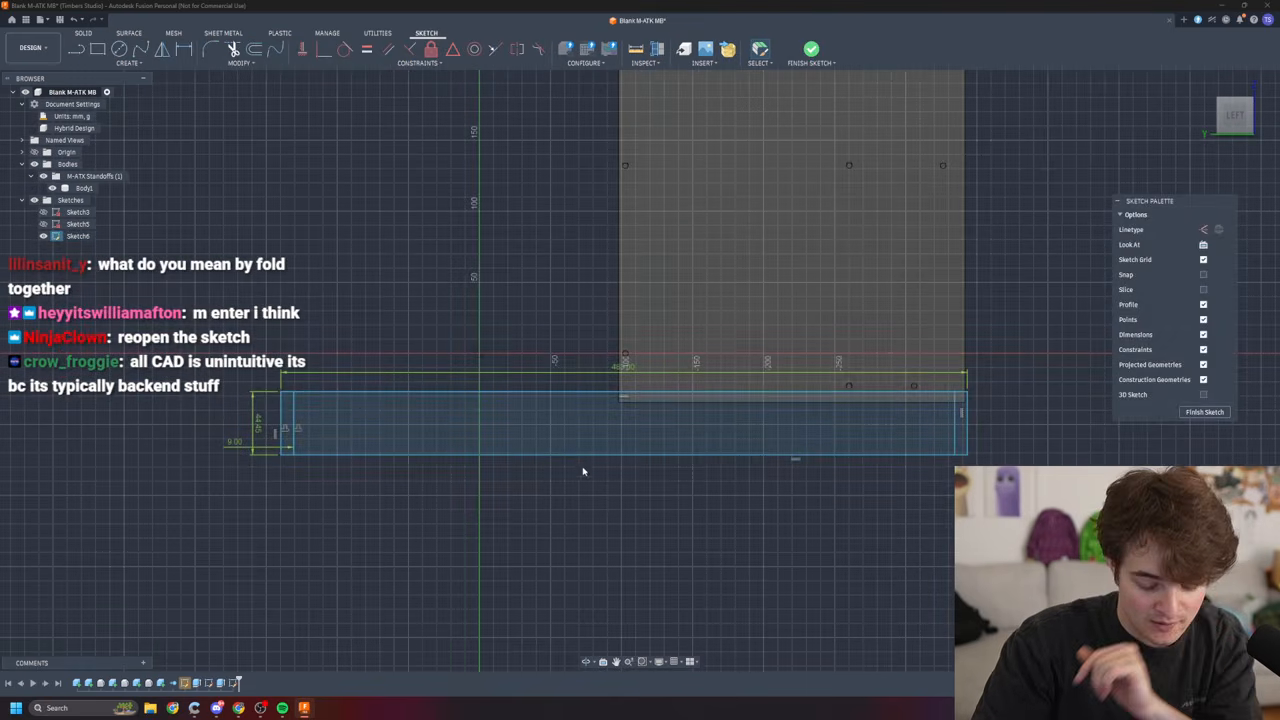
- Try to move the rack panel's central profile -30 mm along X, cancel the move and undo
{"action": "key", "text": "m"}
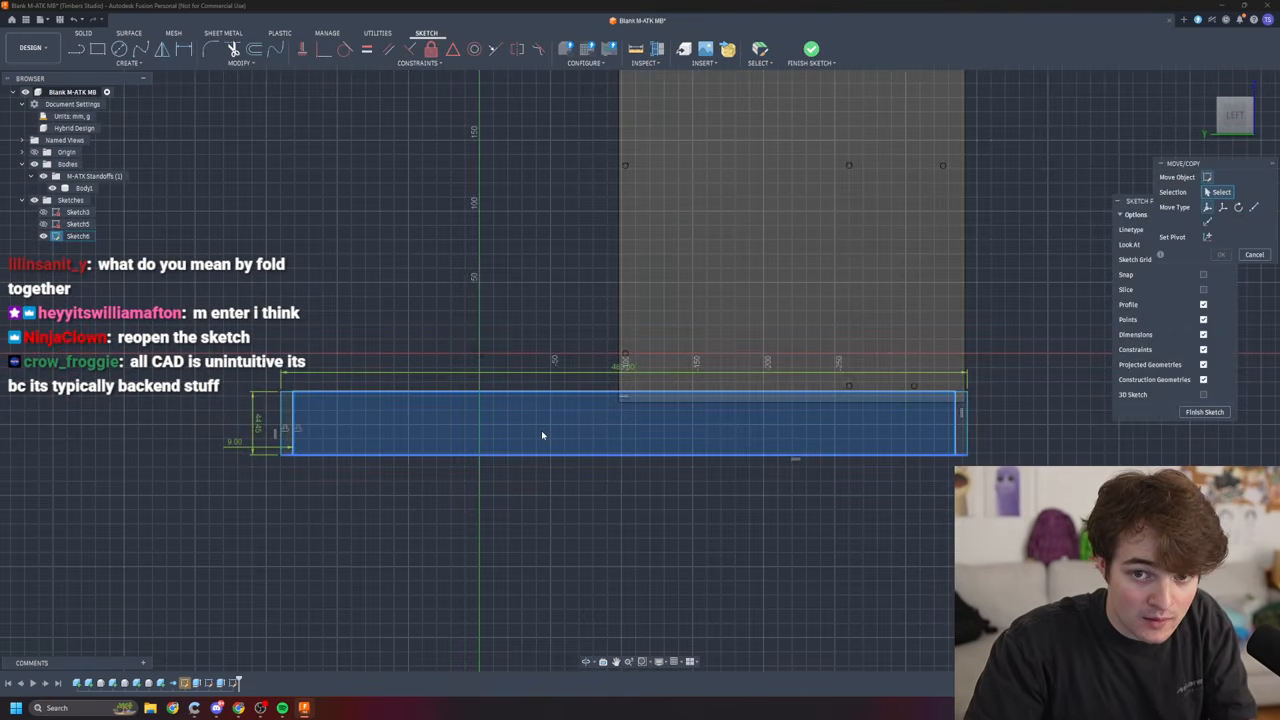
{"action": "left_click", "coordinate": [683, 450]}
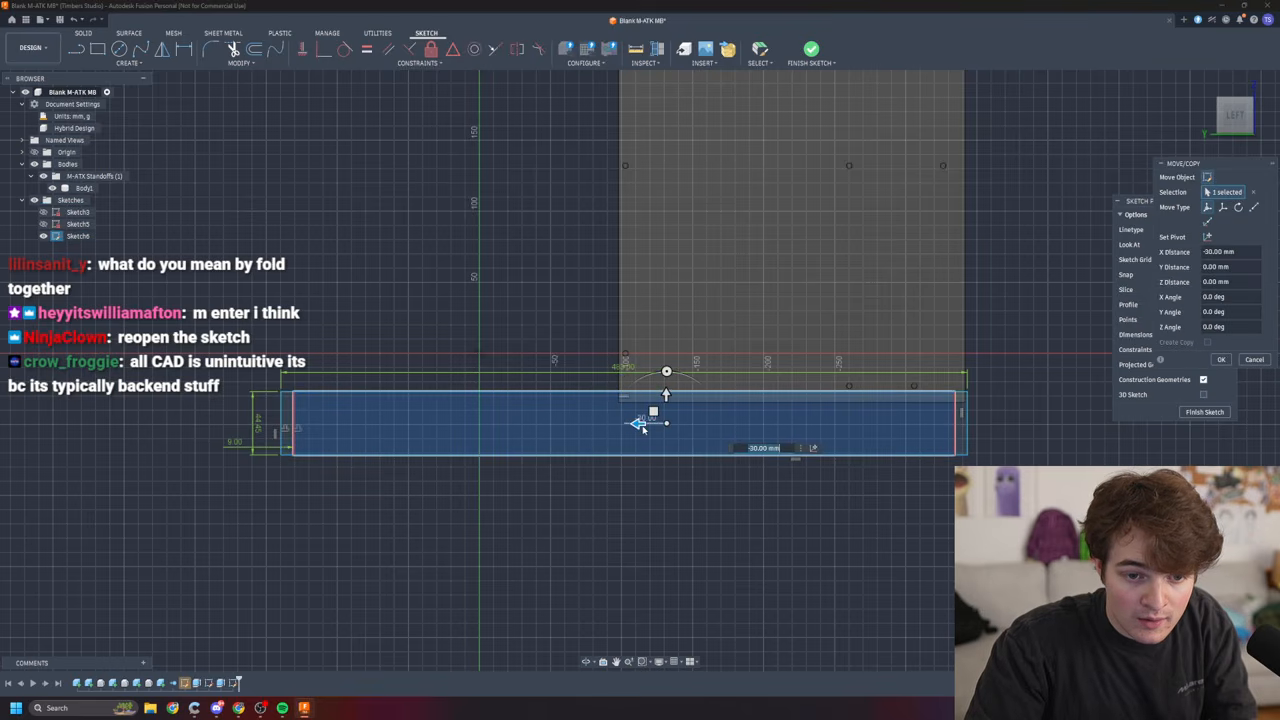
{"action": "key", "text": "Escape"}
{"action": "key", "text": "ctrl+z"}
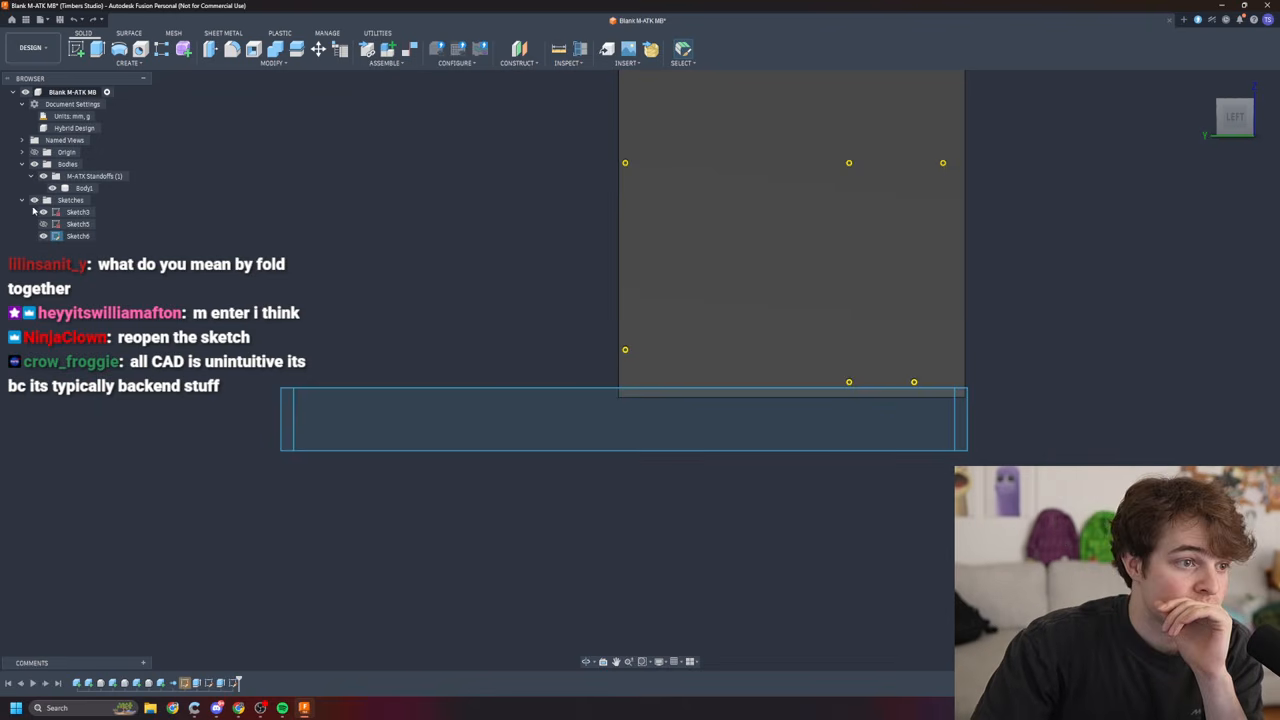
- Reopen the rack panel sketch for editing with the standoff hole sketch hidden
{"action": "right_click", "coordinate": [68, 236]}
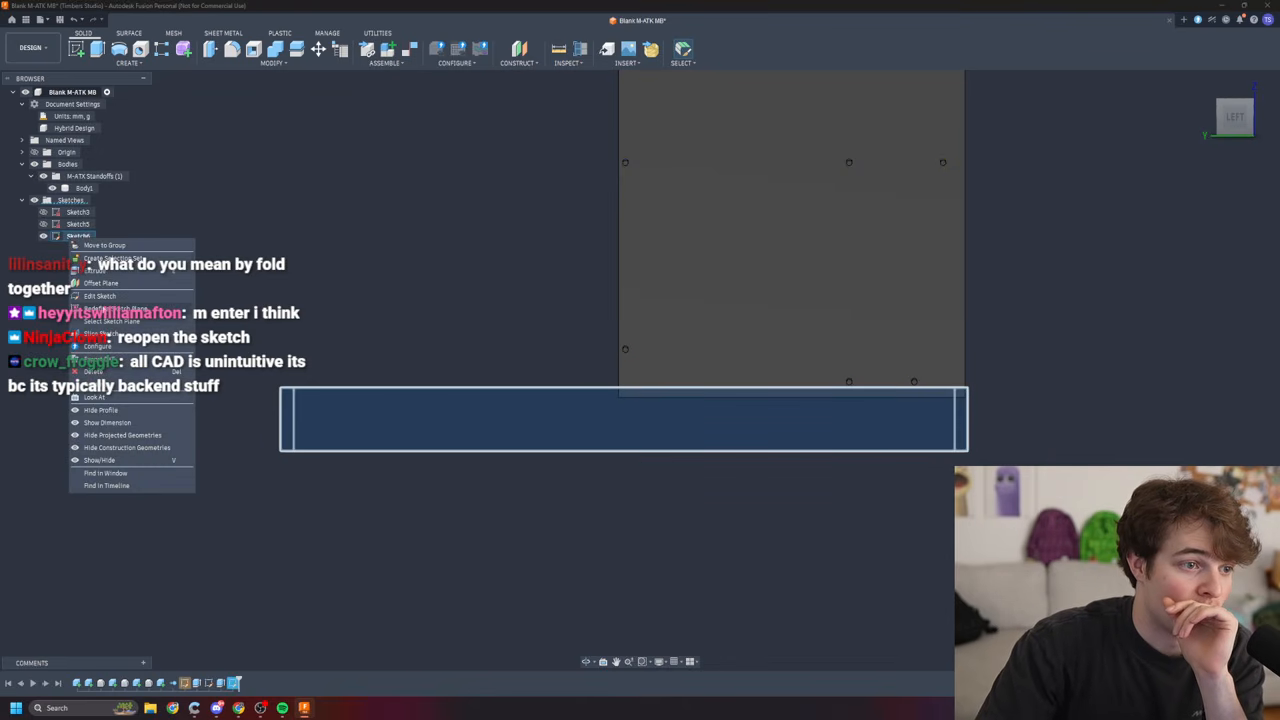
{"action": "left_click", "coordinate": [100, 296]}
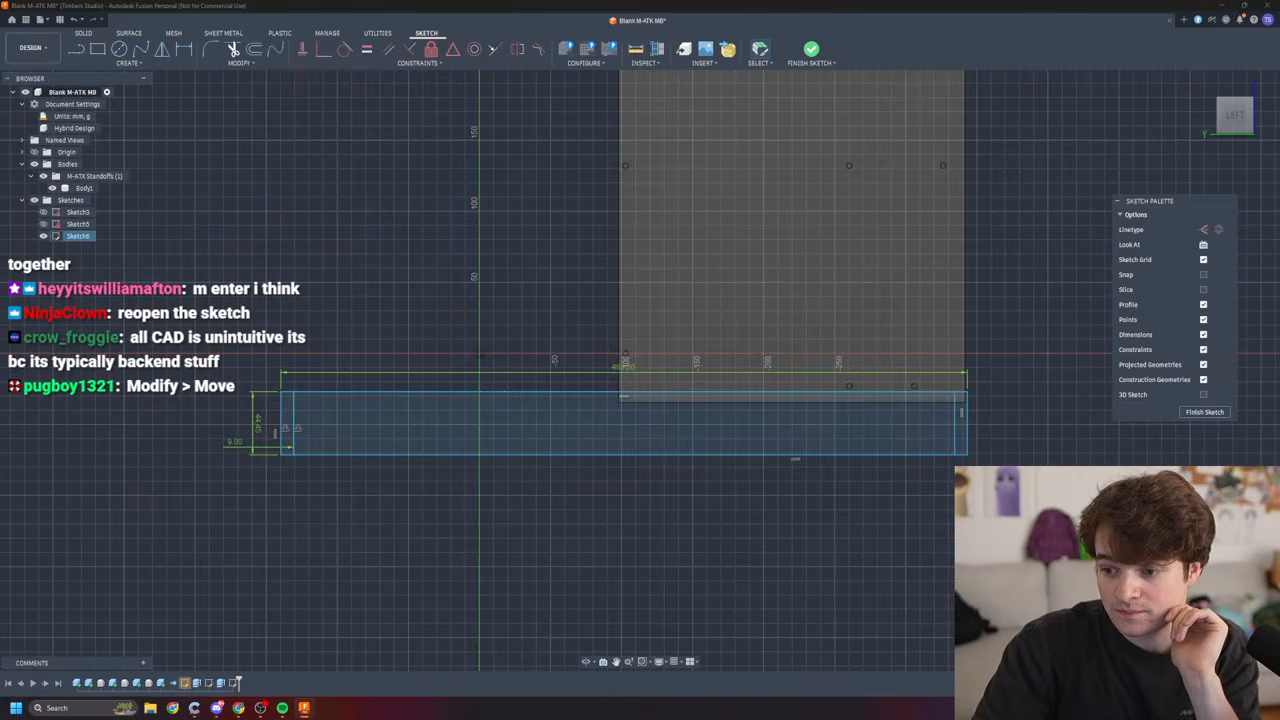
{"action": "right_click", "coordinate": [686, 432]}
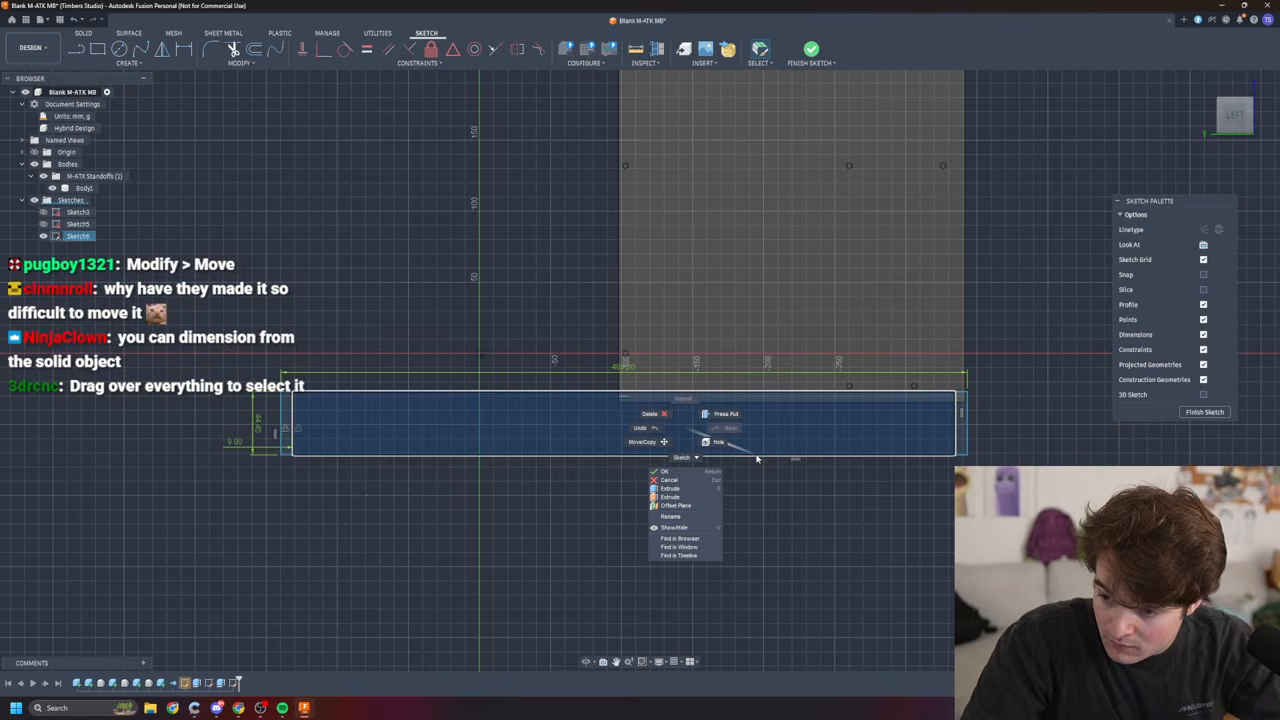
{"action": "left_click", "coordinate": [322, 333]}
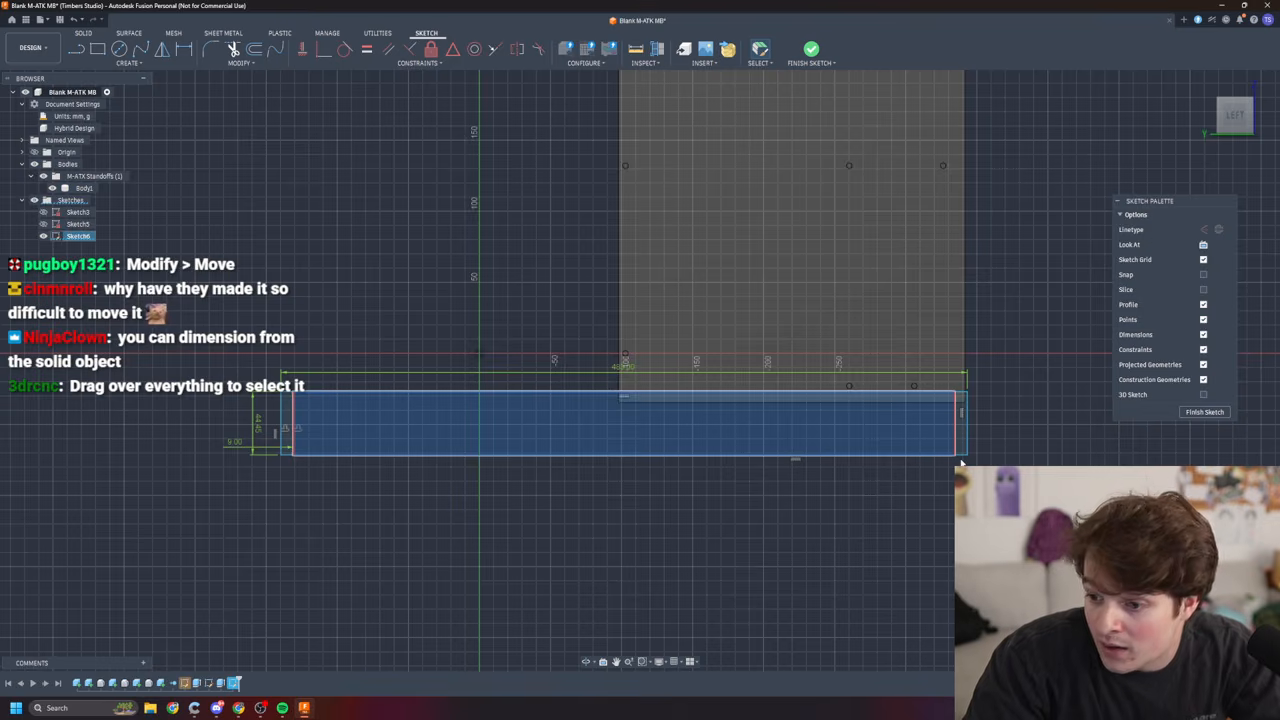
- Move the rack panel outline straight down within its sketch so it lies clear below the motherboard plate
{"action": "left_click", "coordinate": [58, 237]}
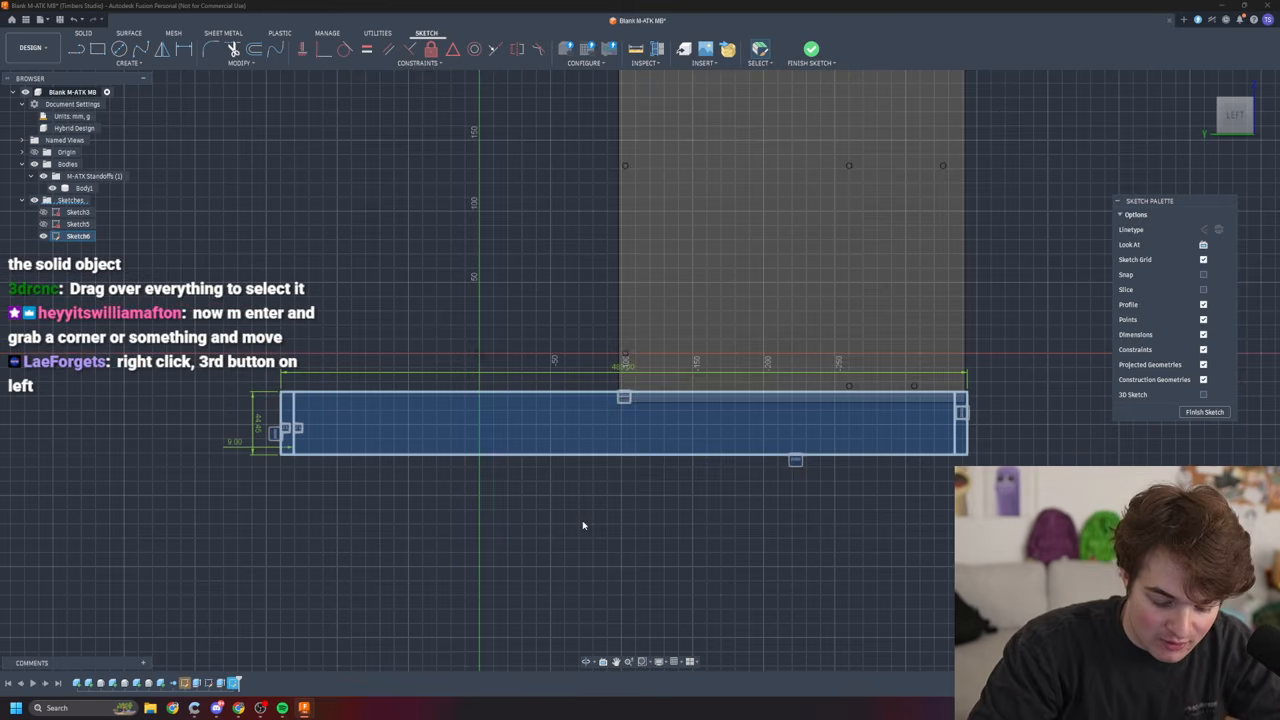
{"action": "key", "text": "m"}
{"action": "left_click", "coordinate": [281, 392]}
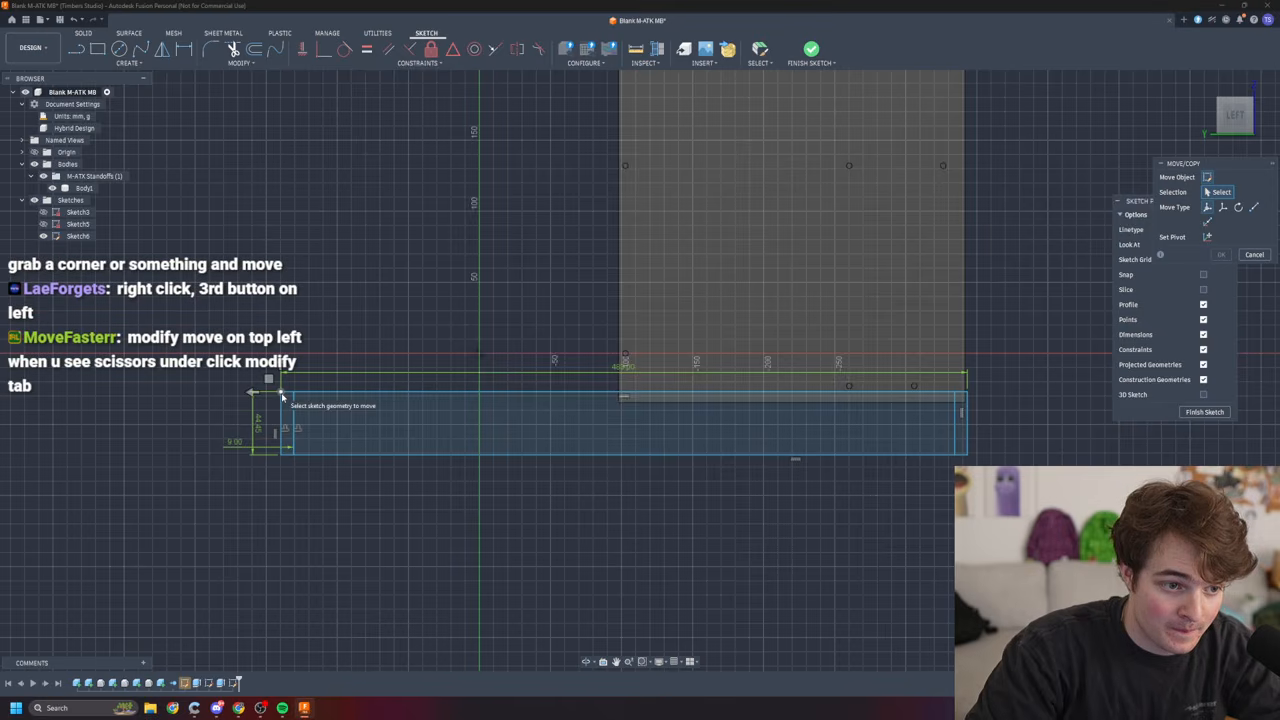
{"action": "left_click", "coordinate": [293, 423]}
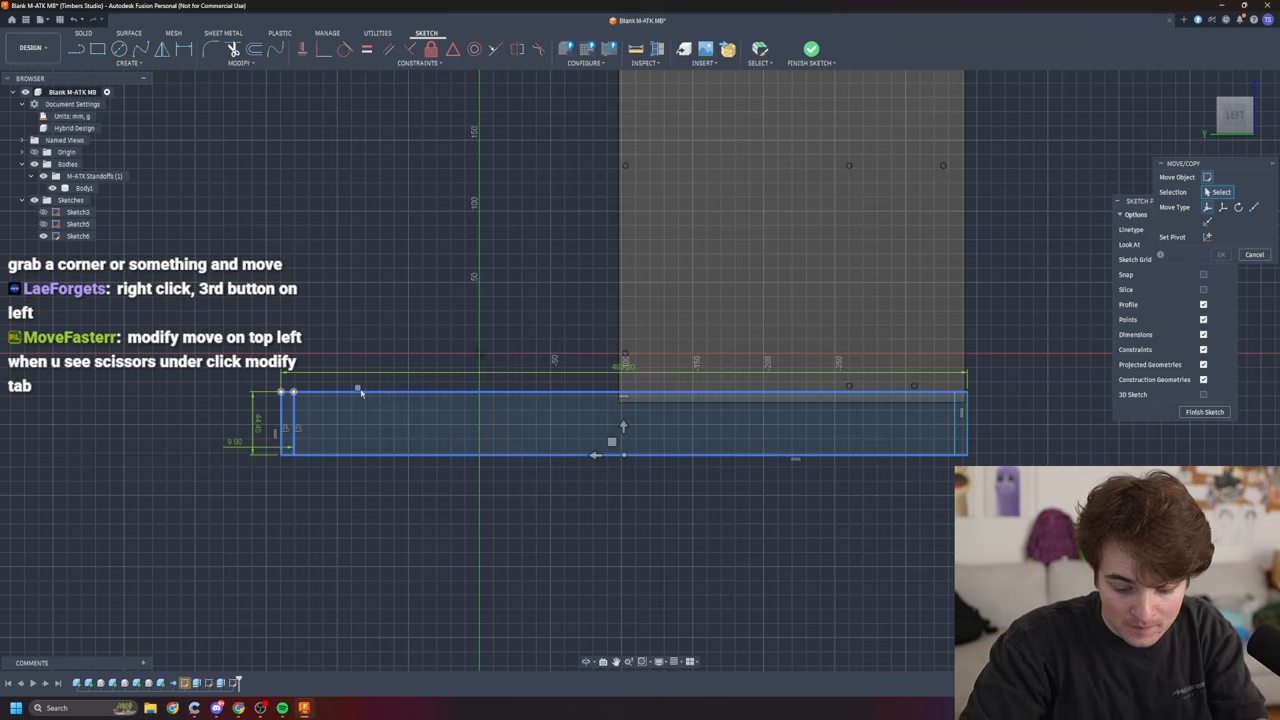
{"action": "left_click", "coordinate": [420, 455]}
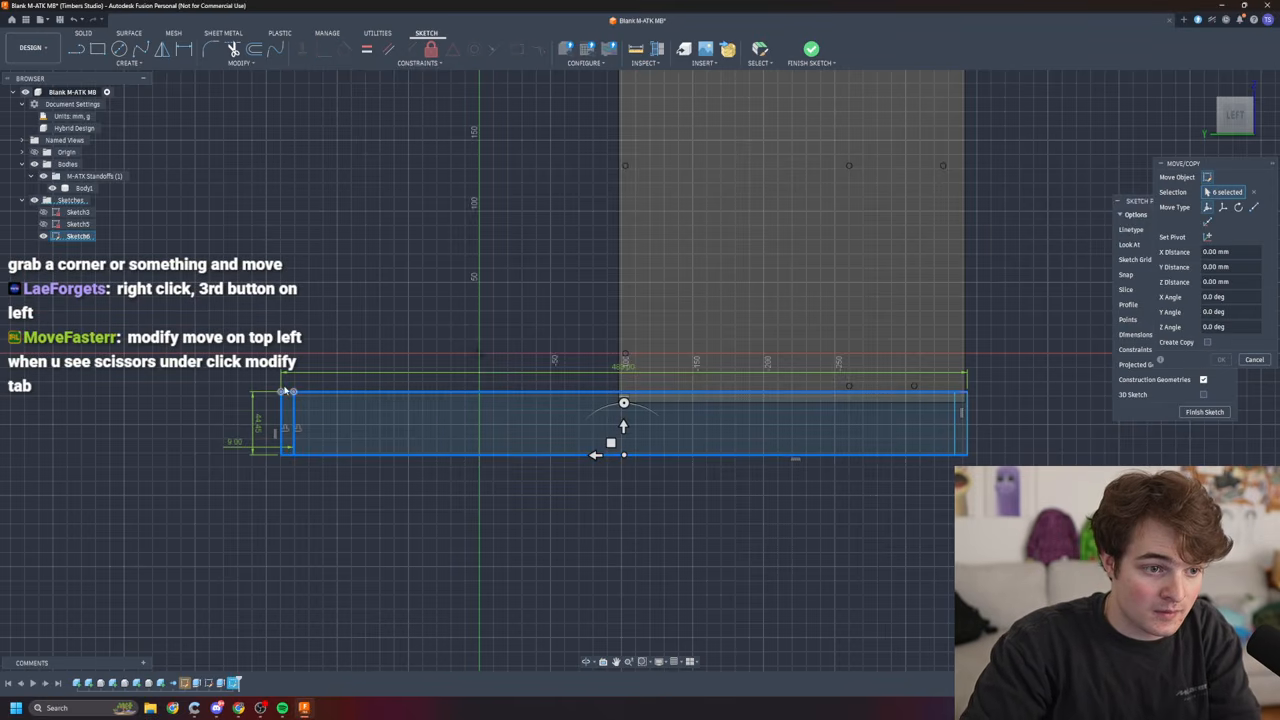
{"action": "left_click", "coordinate": [632, 455]}
{"action": "left_click_drag", "start_coordinate": [596, 455], "coordinate": [937, 541]}
{"action": "left_click_drag", "start_coordinate": [1136, 541], "coordinate": [535, 489]}
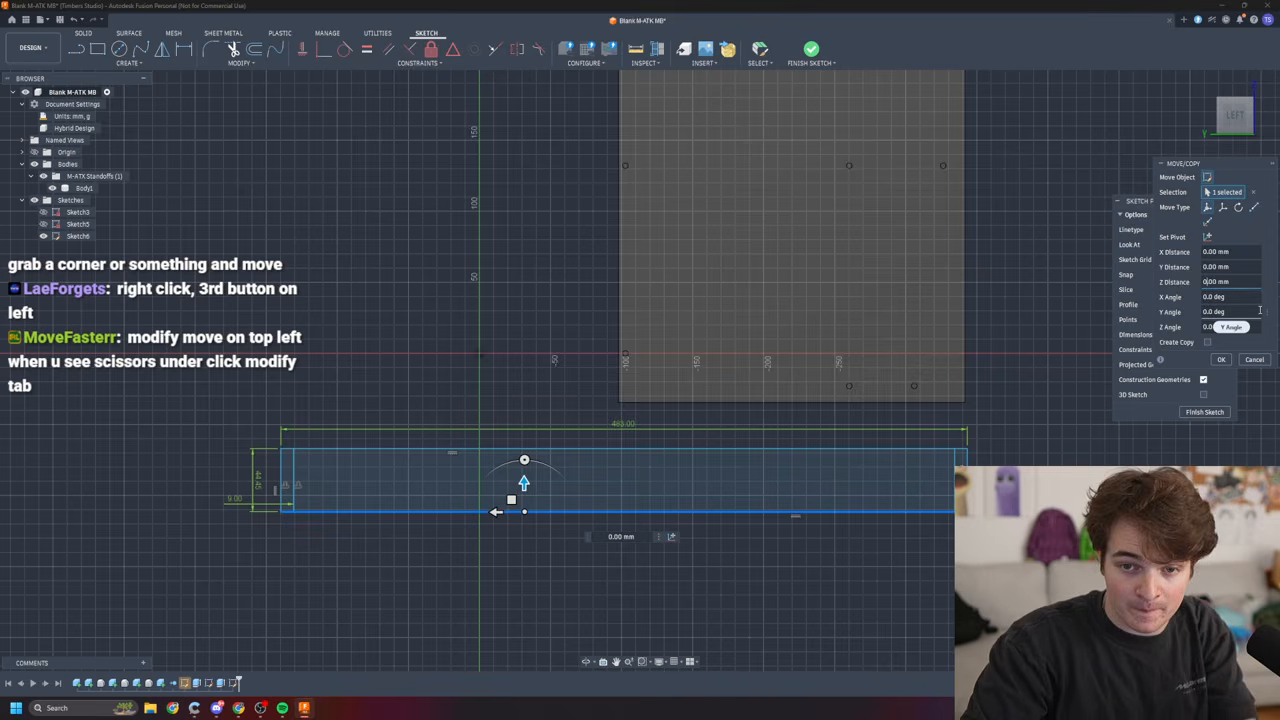
{"action": "key", "text": "Escape"}
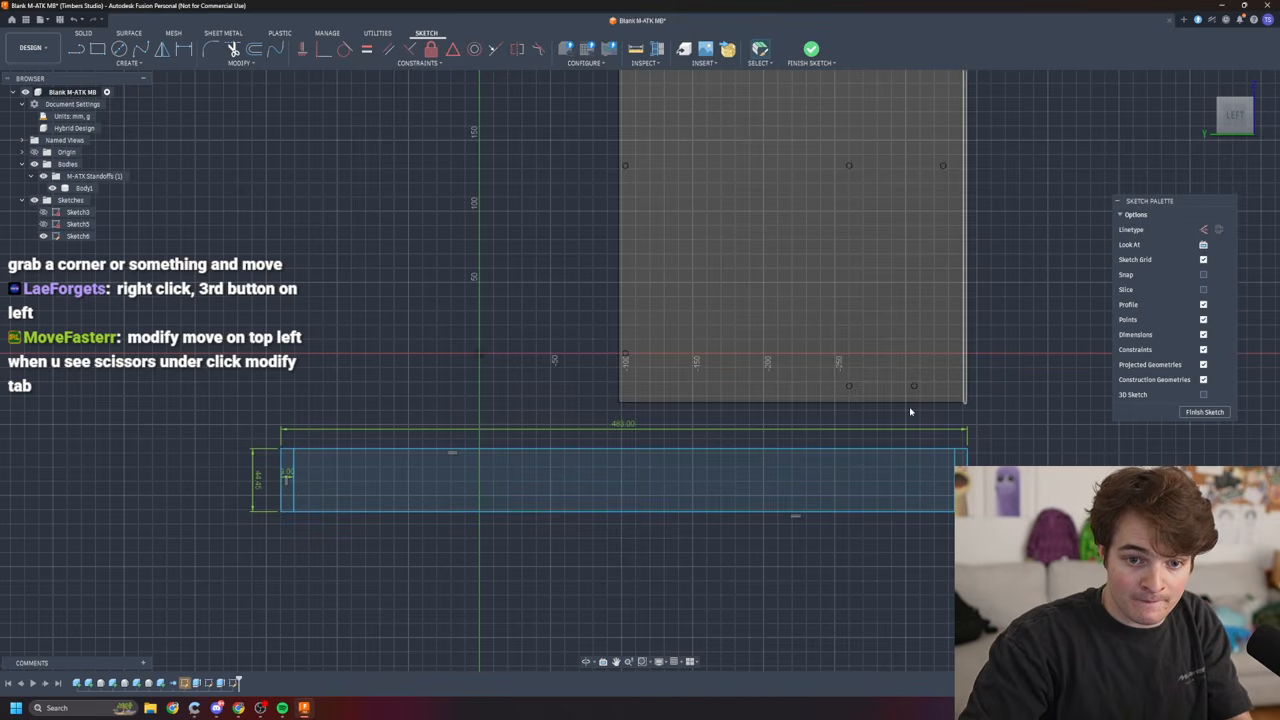
- Move the rack panel outline about -127 mm along X and -31 mm along Y within its sketch
{"action": "left_click", "coordinate": [728, 468]}
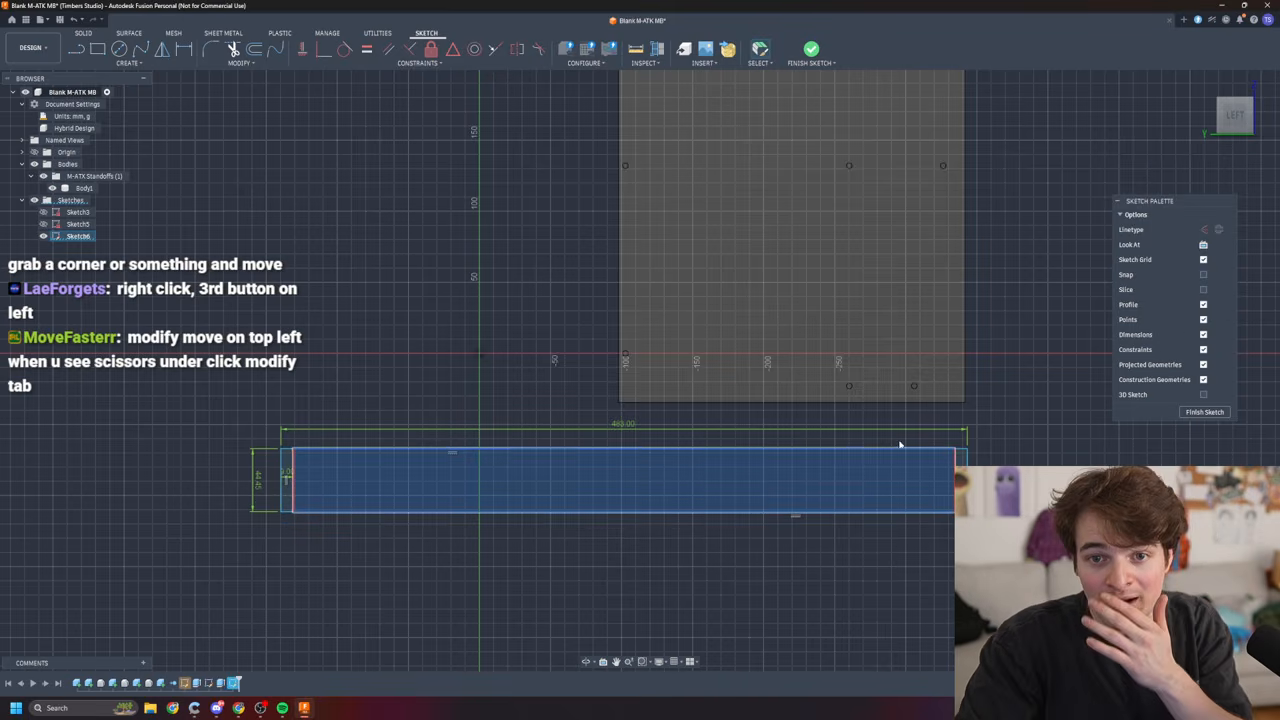
{"action": "left_click", "coordinate": [54, 236]}
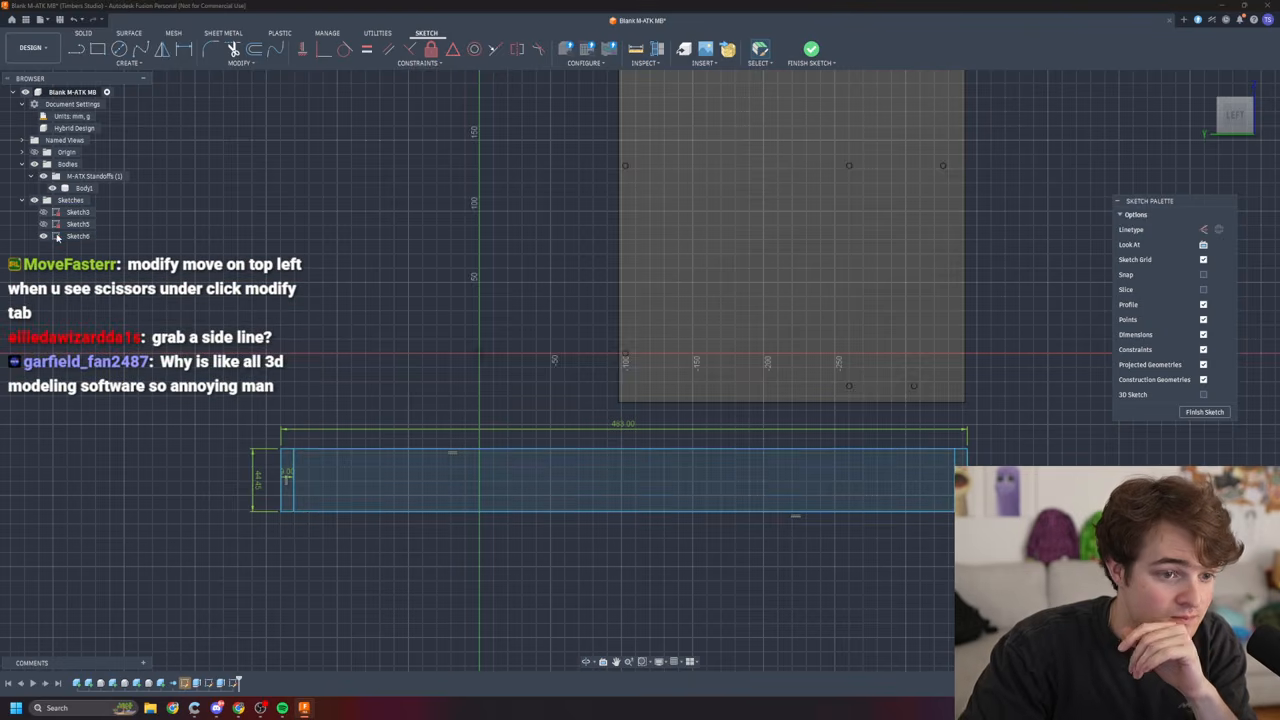
{"action": "key", "text": "m"}
{"action": "left_click", "coordinate": [894, 491]}
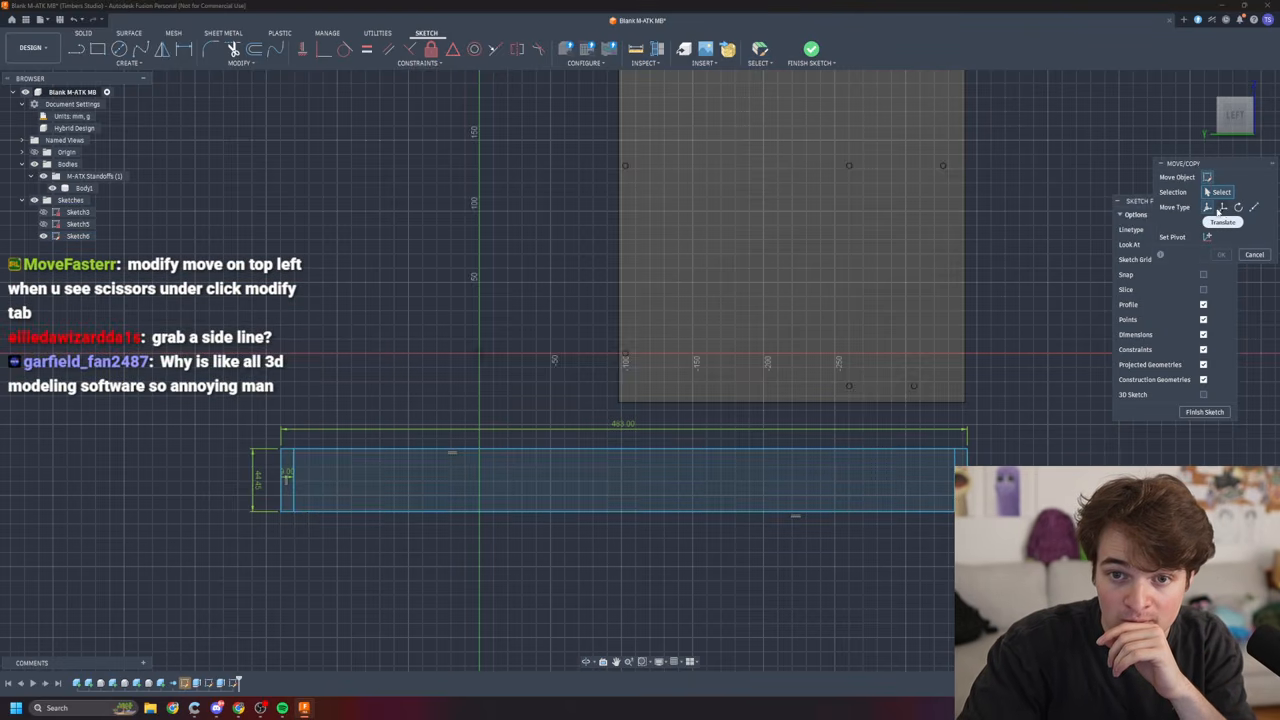
{"action": "left_click", "coordinate": [293, 449]}
{"action": "left_click", "coordinate": [292, 450]}
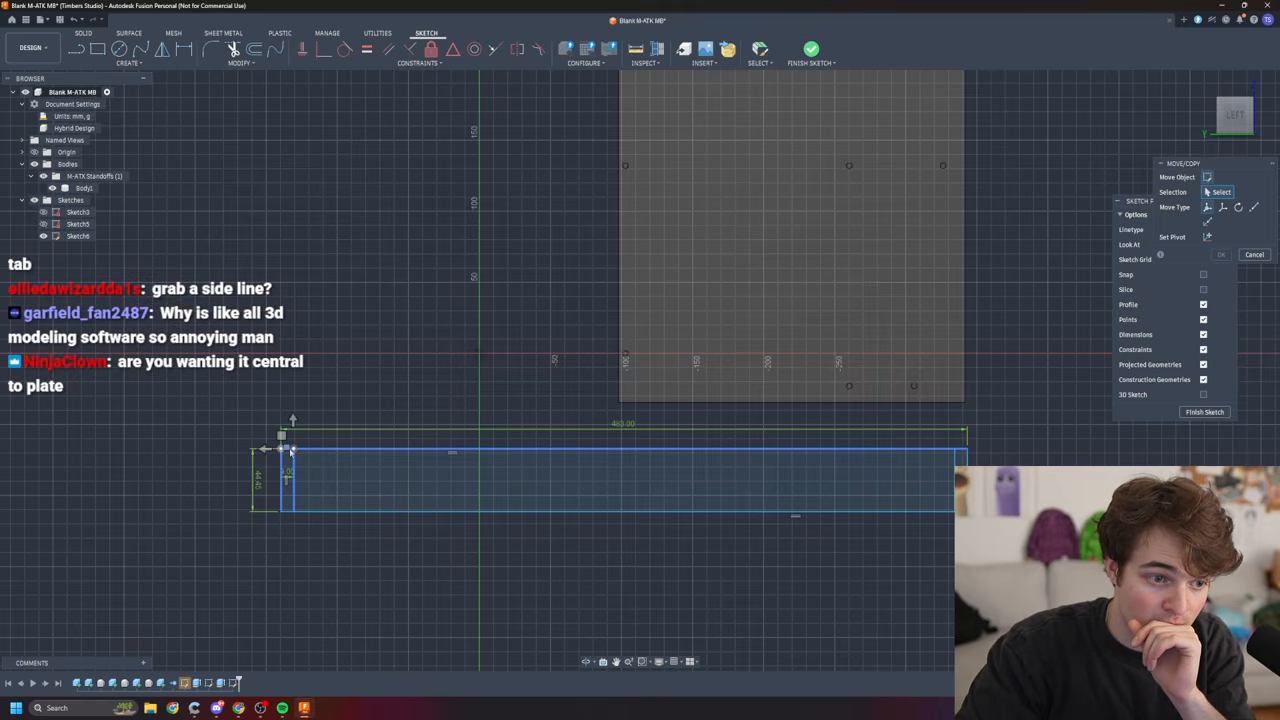
{"action": "left_click", "coordinate": [404, 511]}
{"action": "left_click", "coordinate": [938, 511]}
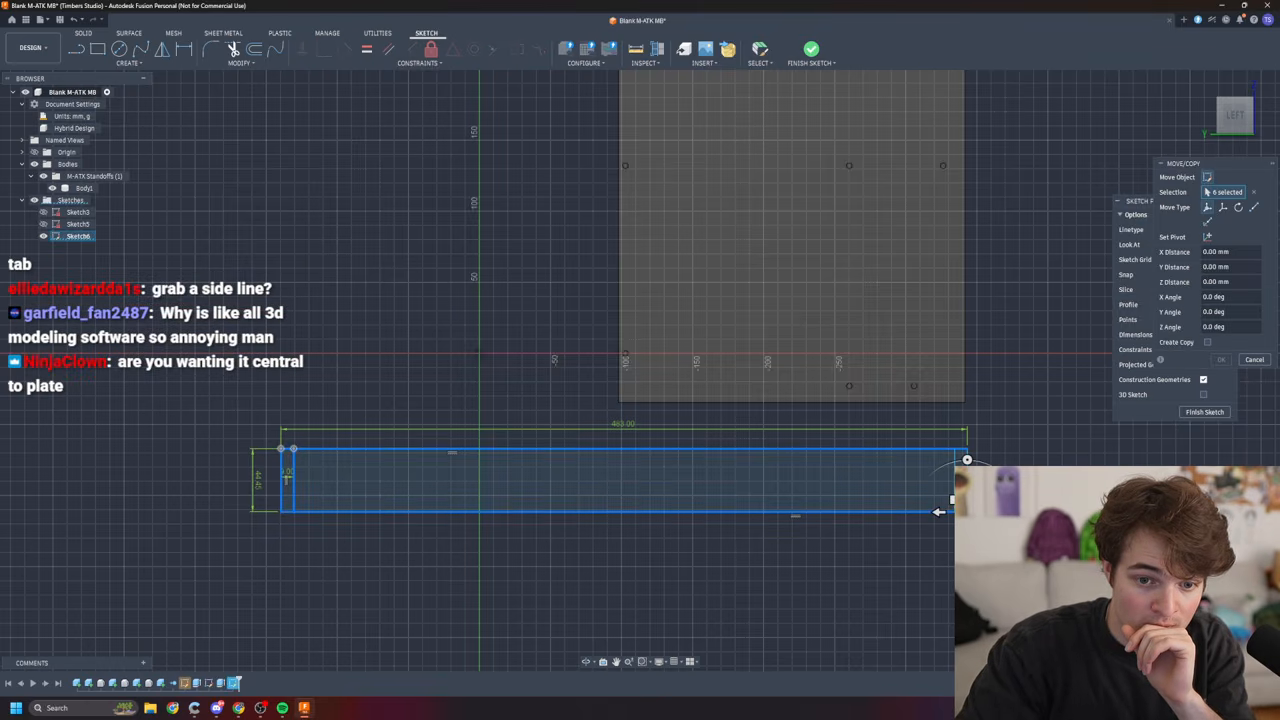
{"action": "left_click_drag", "start_coordinate": [938, 511], "coordinate": [1118, 555]}
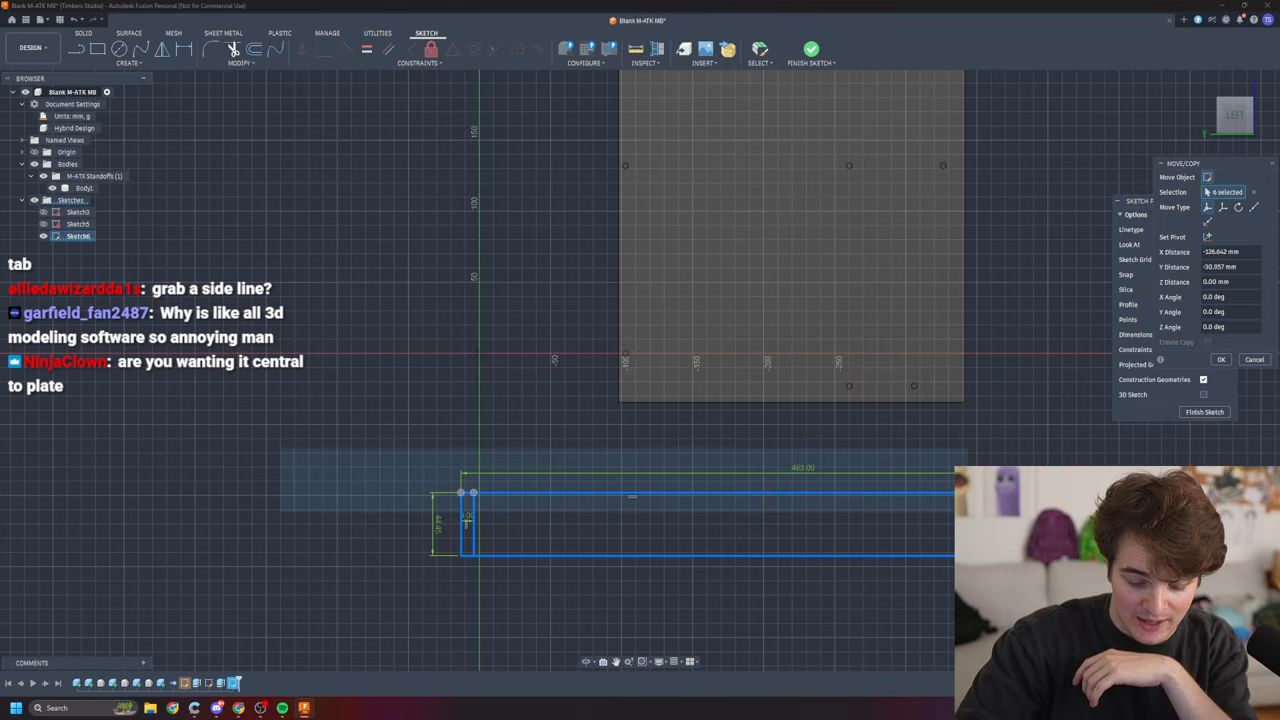
{"action": "key", "text": "Return"}
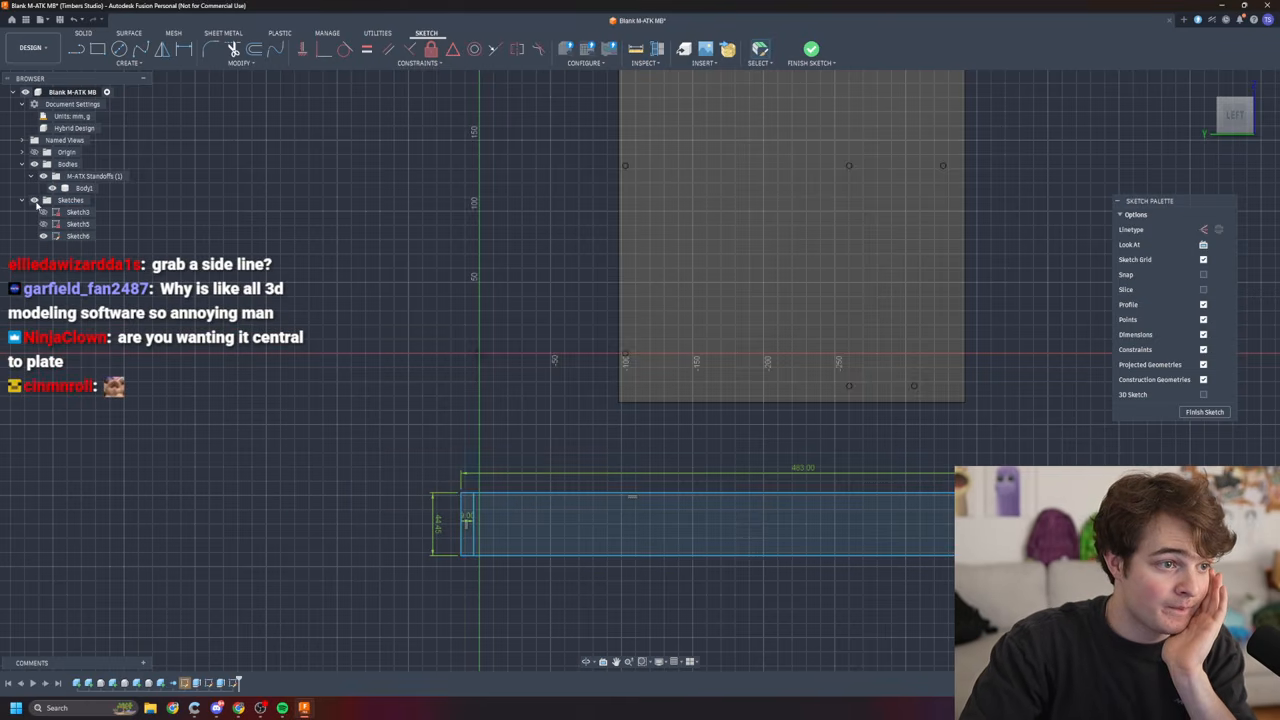
- Finish editing the rack panel sketch and check the panel's placement against the motherboard plate
{"action": "mouse_move", "coordinate": [912, 466]}
{"action": "middle_mouse_down", "text": "shift"}
{"action": "mouse_move", "coordinate": [1030, 520]}
{"action": "mouse_move", "coordinate": [945, 468]}
{"action": "mouse_move", "coordinate": [963, 374]}
{"action": "middle_mouse_up", "text": "shift"}
{"action": "scroll", "coordinate": [923, 331], "scroll_direction": "up", "scroll_amount": 3}
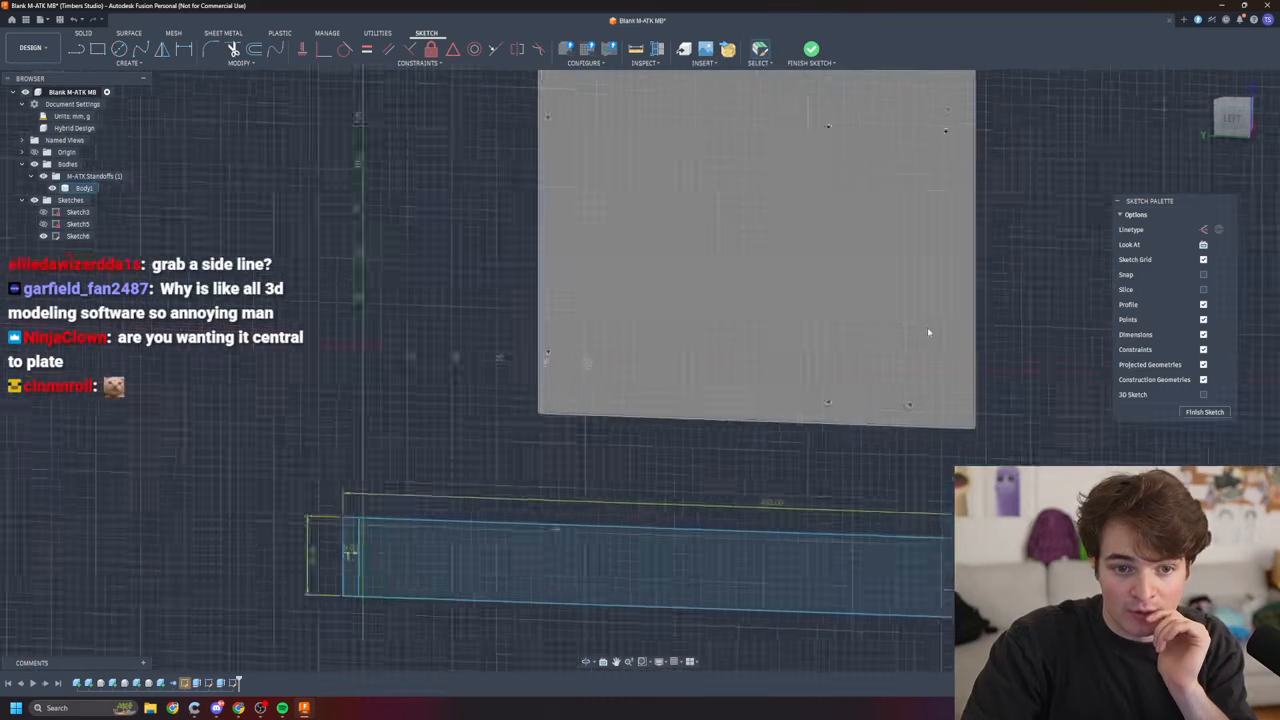
{"action": "middle_click_drag", "start_coordinate": [1028, 437], "coordinate": [976, 444], "text": "shift"}
{"action": "left_click", "coordinate": [1204, 411]}
{"action": "scroll", "coordinate": [1060, 446], "scroll_direction": "up", "scroll_amount": 2}
{"action": "scroll", "coordinate": [1058, 448], "scroll_direction": "down", "scroll_amount": 4}
{"action": "mouse_move", "coordinate": [1057, 449]}
{"action": "middle_mouse_down", "text": "shift"}
{"action": "mouse_move", "coordinate": [1080, 460]}
{"action": "mouse_move", "coordinate": [1062, 448]}
{"action": "mouse_move", "coordinate": [1076, 340]}
{"action": "mouse_move", "coordinate": [1091, 393]}
{"action": "mouse_move", "coordinate": [1090, 585]}
{"action": "mouse_move", "coordinate": [1098, 565]}
{"action": "mouse_move", "coordinate": [1160, 548]}
{"action": "mouse_move", "coordinate": [931, 389]}
{"action": "middle_mouse_up", "text": "shift"}
{"action": "left_click", "coordinate": [683, 269]}
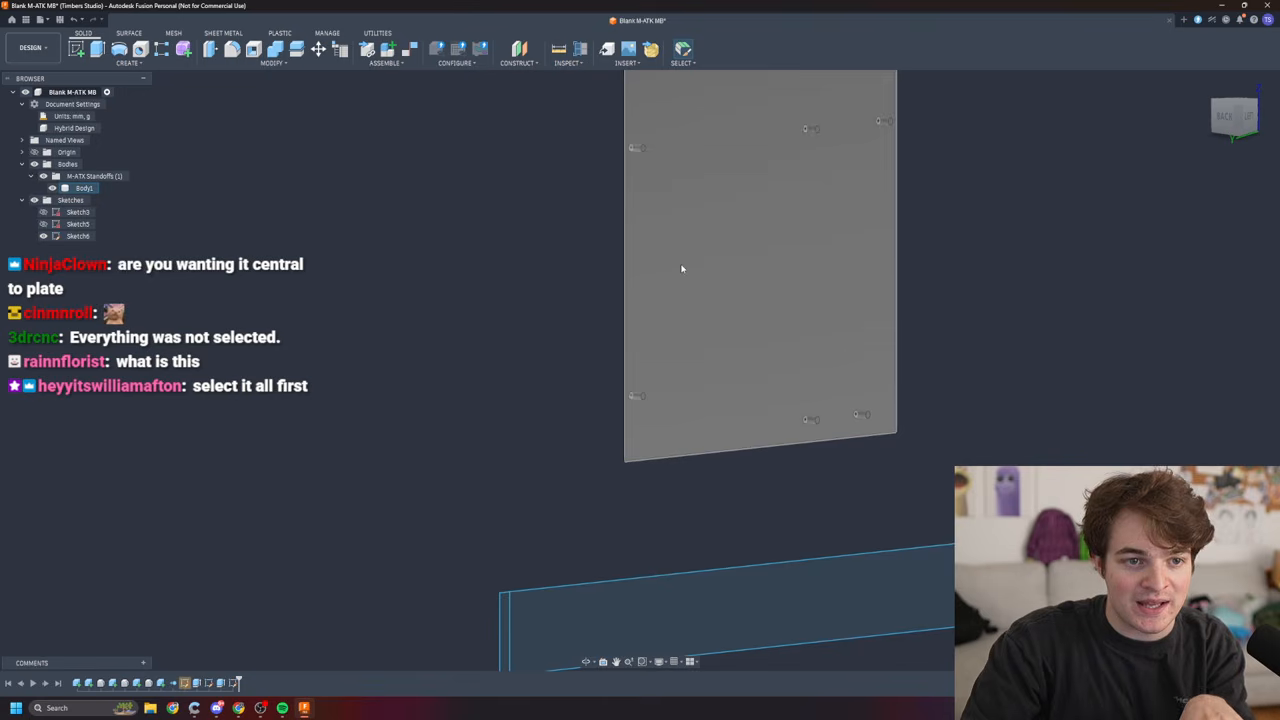
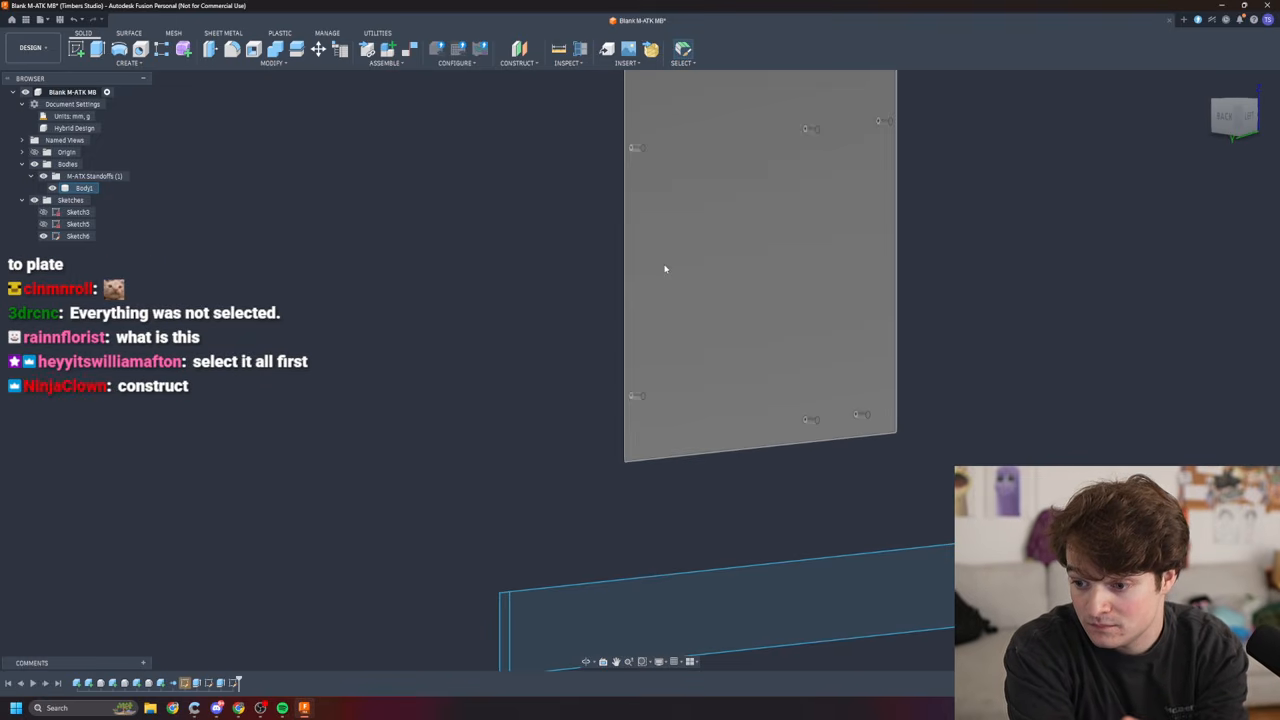
- Create an offset construction plane at 0 mm on the large face of the motherboard plate
{"action": "middle_click_drag", "start_coordinate": [784, 267], "coordinate": [638, 265], "text": "shift"}
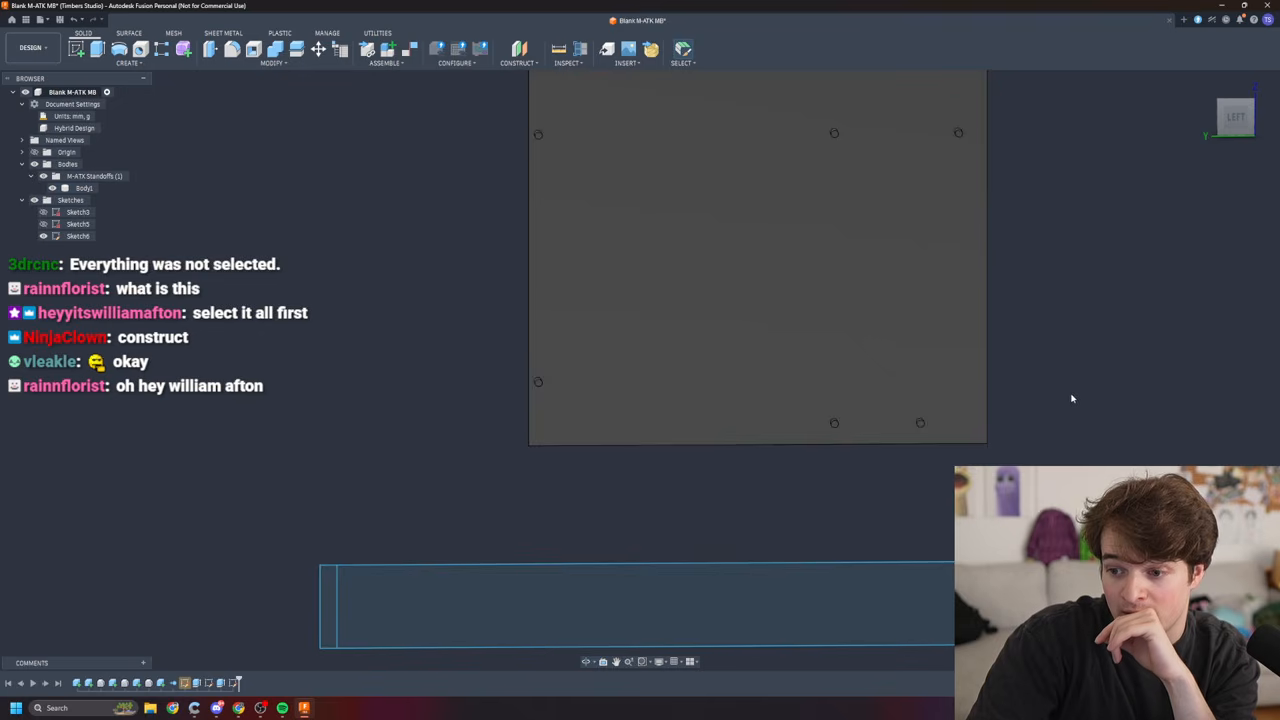
{"action": "scroll", "coordinate": [1080, 395], "scroll_direction": "down", "scroll_amount": 3}
{"action": "scroll", "coordinate": [1106, 314], "scroll_direction": "up", "scroll_amount": 3}
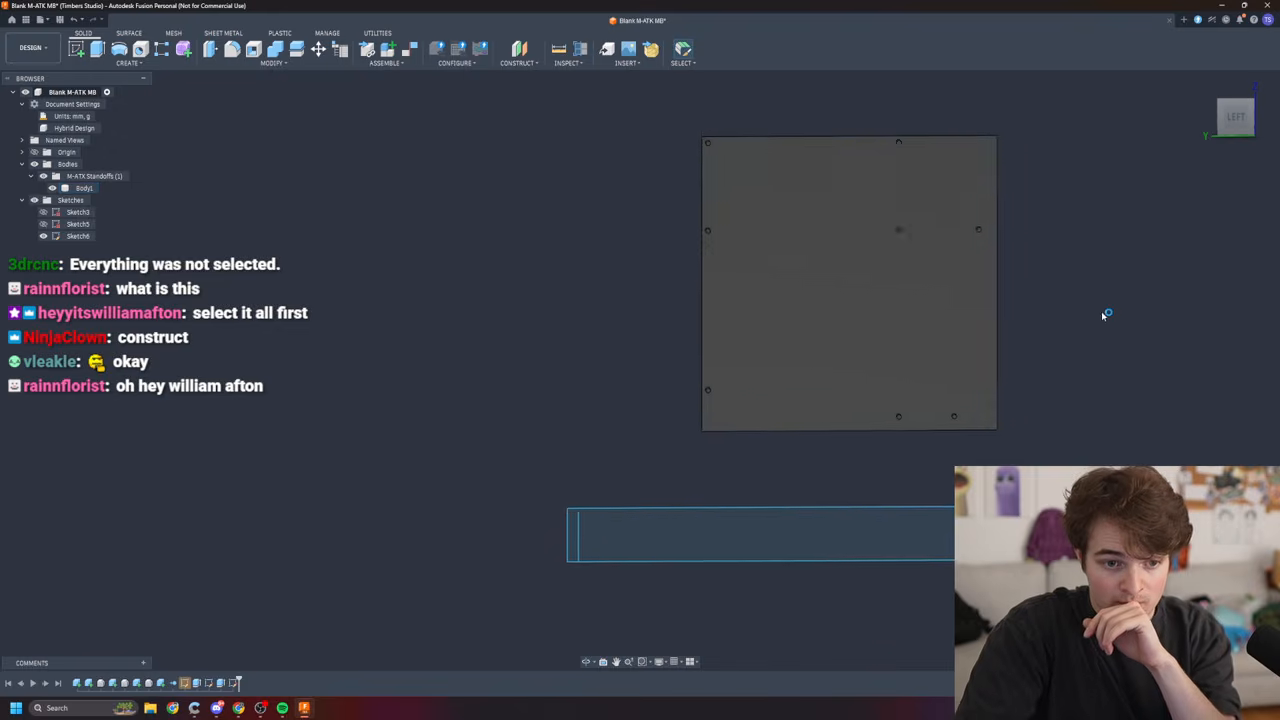
{"action": "middle_click_drag", "start_coordinate": [1108, 314], "coordinate": [951, 326]}
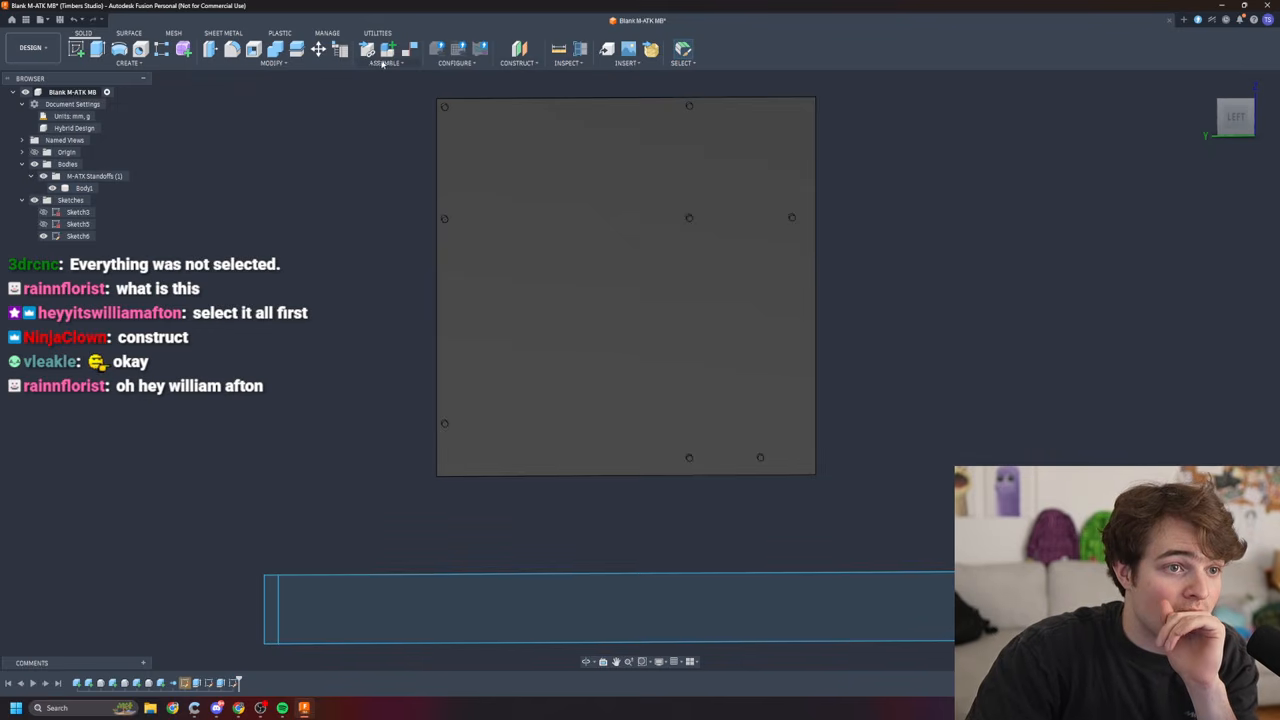
{"action": "left_click", "coordinate": [386, 63]}
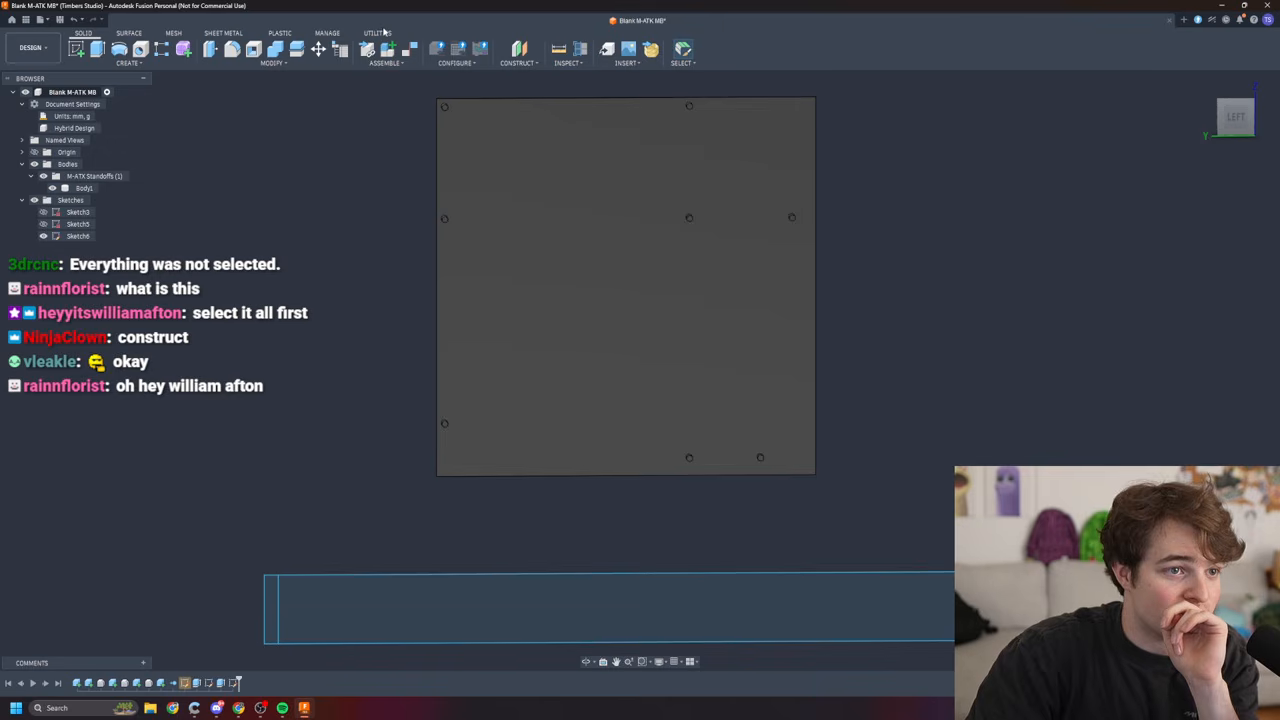
{"action": "left_click", "coordinate": [600, 288]}
{"action": "right_click", "coordinate": [600, 288]}
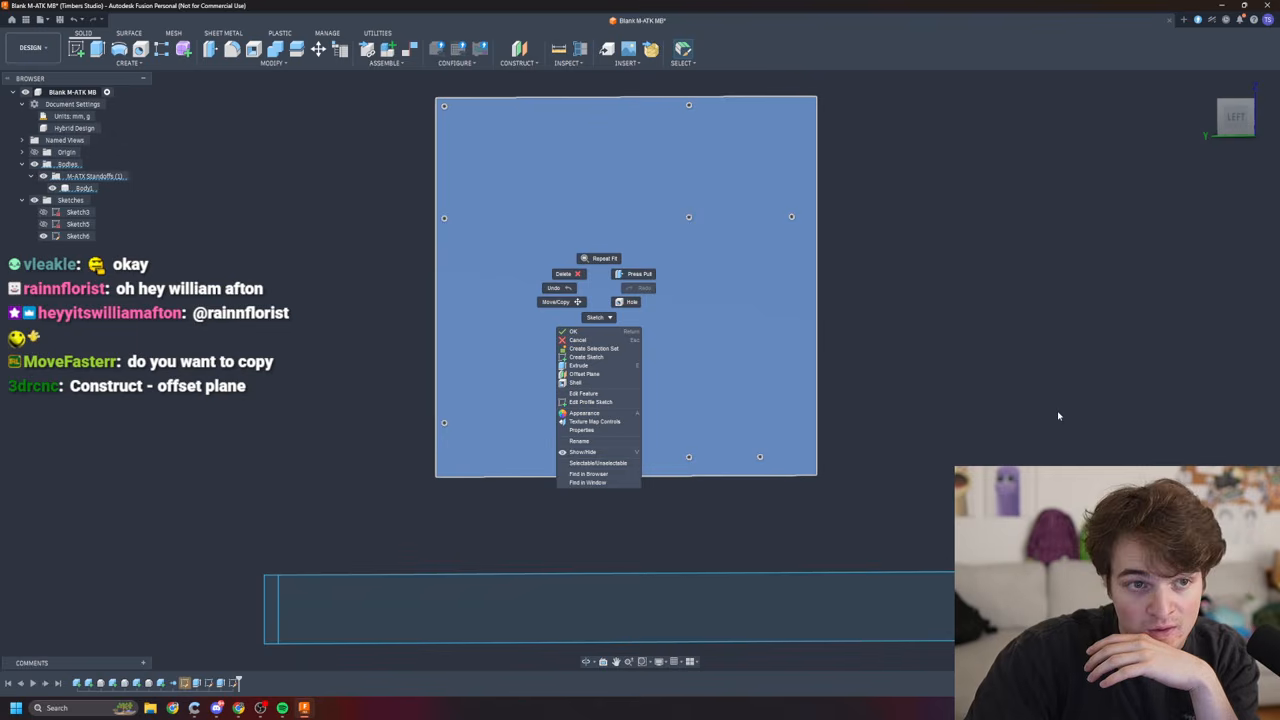
{"action": "key", "text": "Escape"}
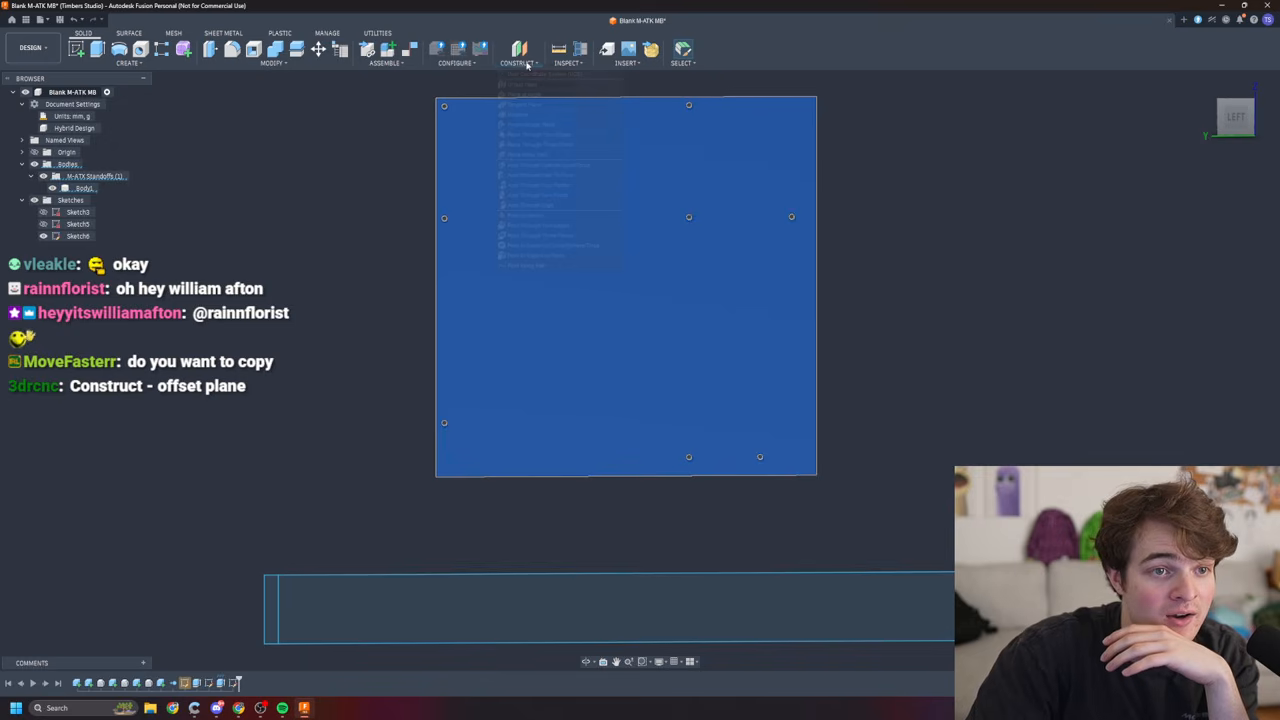
{"action": "left_click", "coordinate": [518, 62]}
{"action": "left_click", "coordinate": [537, 87]}
{"action": "mouse_move", "coordinate": [991, 409]}
{"action": "middle_mouse_down", "text": "shift"}
{"action": "mouse_move", "coordinate": [1200, 428]}
{"action": "mouse_move", "coordinate": [991, 409]}
{"action": "middle_mouse_up", "text": "shift"}
{"action": "middle_click_drag", "start_coordinate": [716, 350], "coordinate": [726, 334], "text": "shift"}
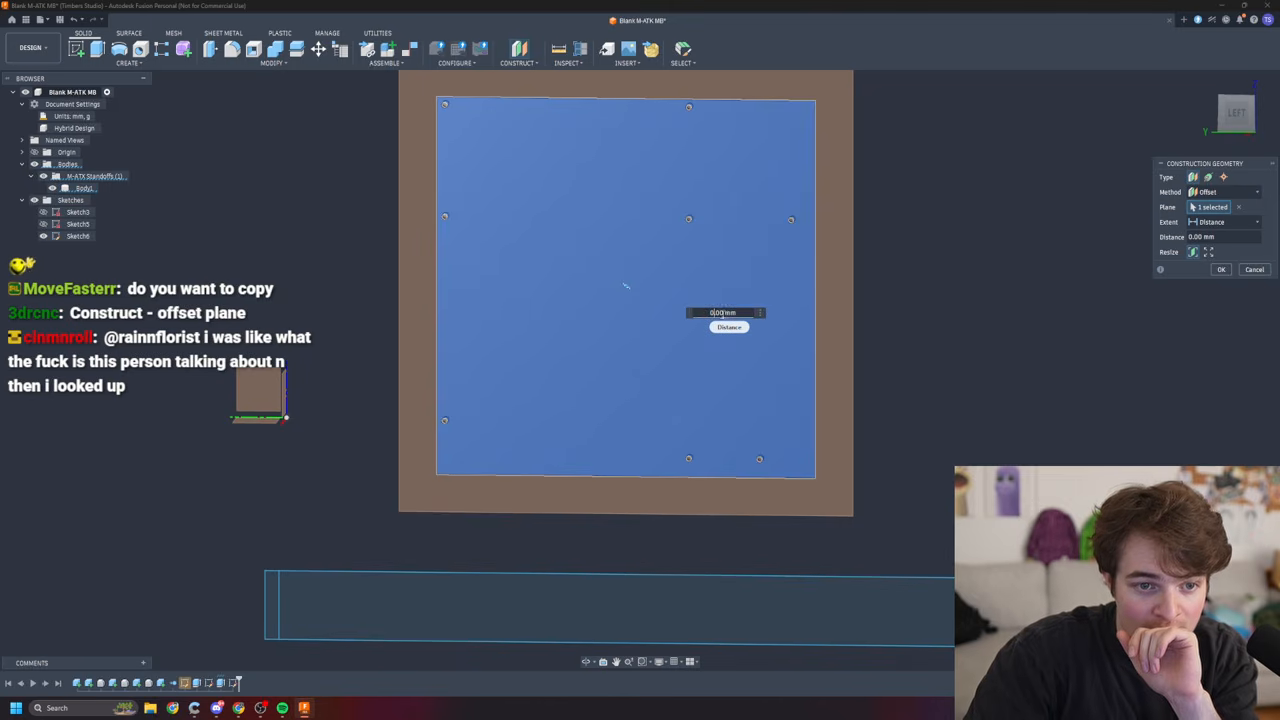
{"action": "key", "text": "Return"}
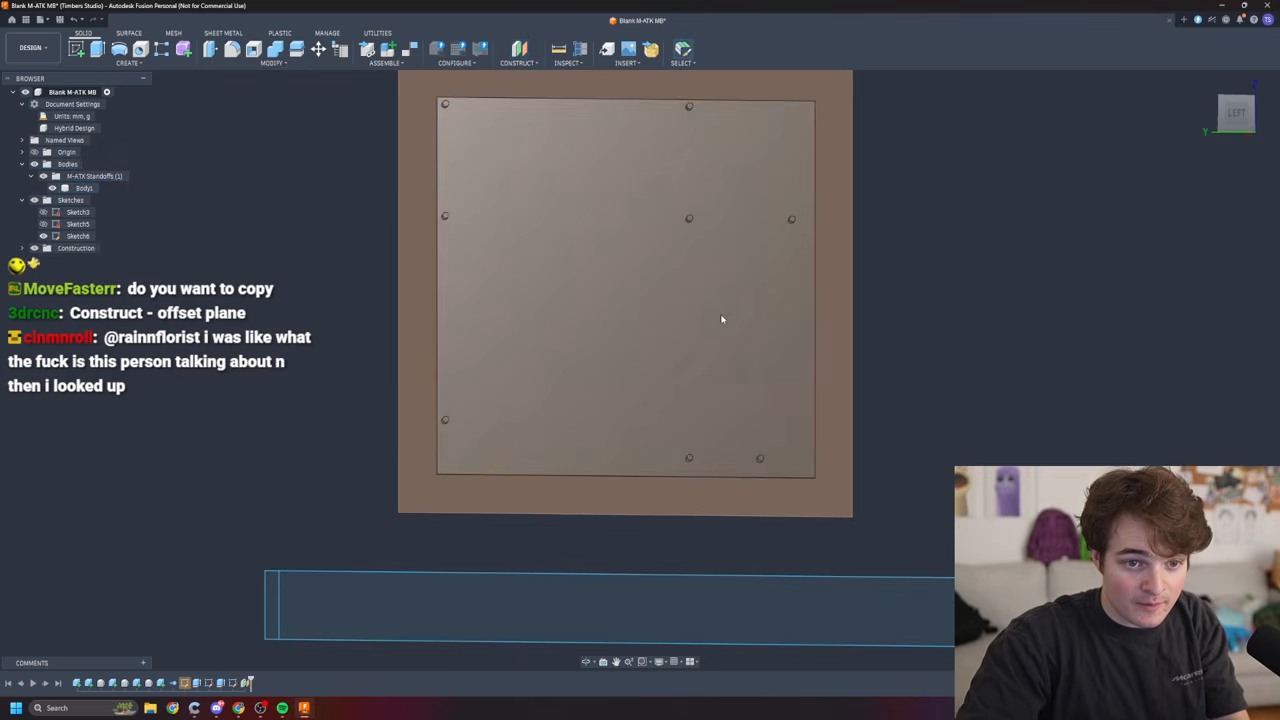
- Examine the construction plane's position and extent relative to the motherboard plate and the rack panel outline
{"action": "middle_click_drag", "start_coordinate": [470, 235], "coordinate": [601, 261], "text": "shift"}
{"action": "scroll", "coordinate": [601, 261], "scroll_direction": "down", "scroll_amount": 2}
{"action": "scroll", "coordinate": [603, 263], "scroll_direction": "up", "scroll_amount": 7}
{"action": "middle_click_drag", "start_coordinate": [906, 351], "coordinate": [812, 249], "text": "shift"}
{"action": "scroll", "coordinate": [815, 255], "scroll_direction": "down", "scroll_amount": 8}
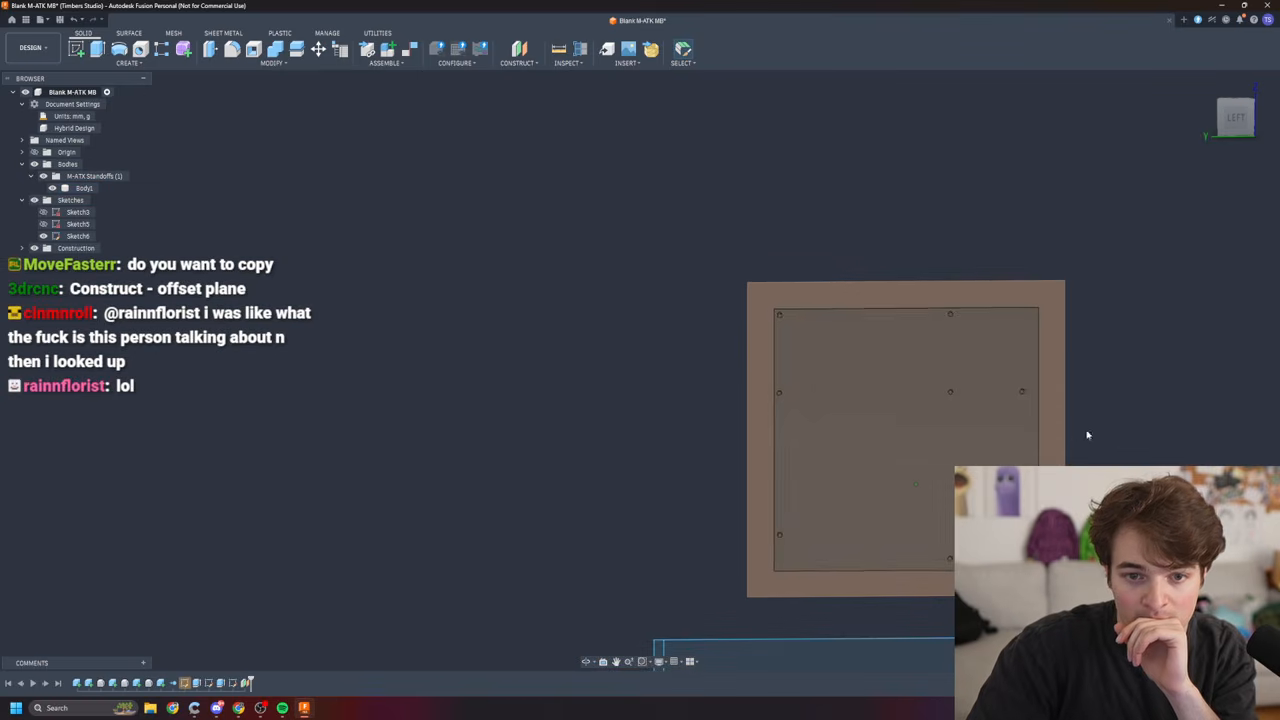
{"action": "middle_click", "coordinate": [1134, 444]}
{"action": "middle_click", "coordinate": [1134, 444]}
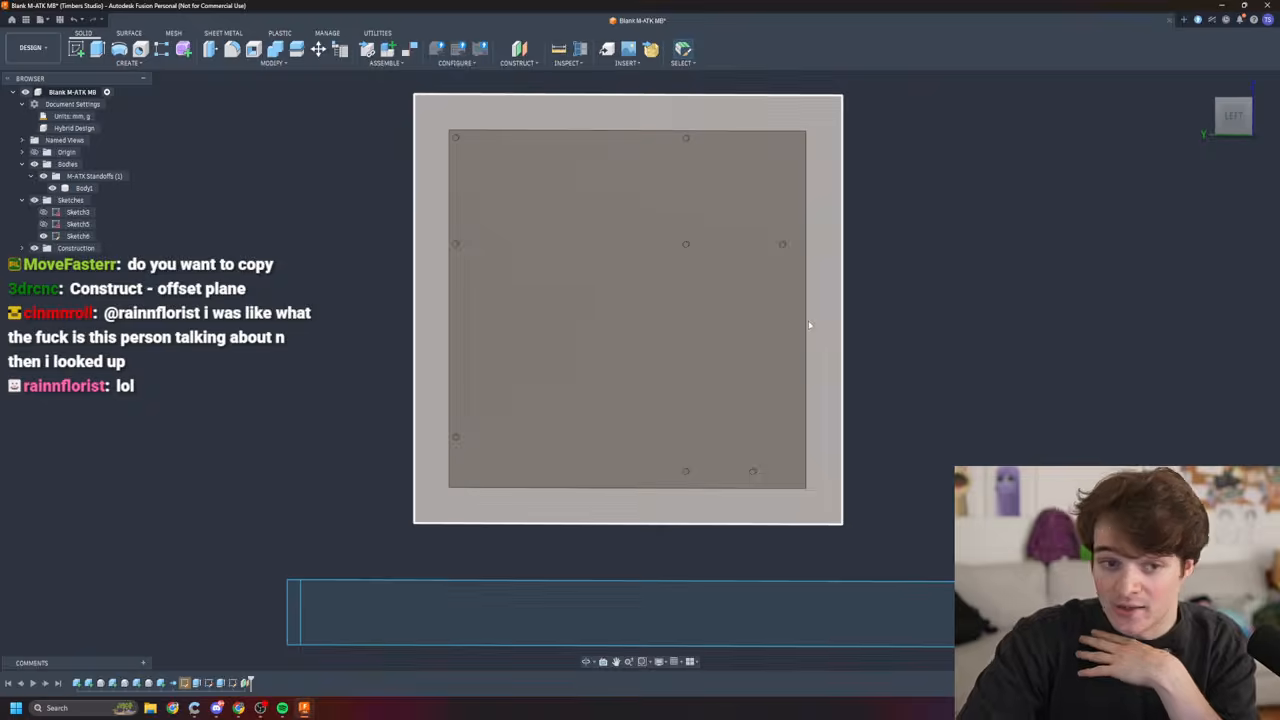
{"action": "left_click", "coordinate": [430, 249]}
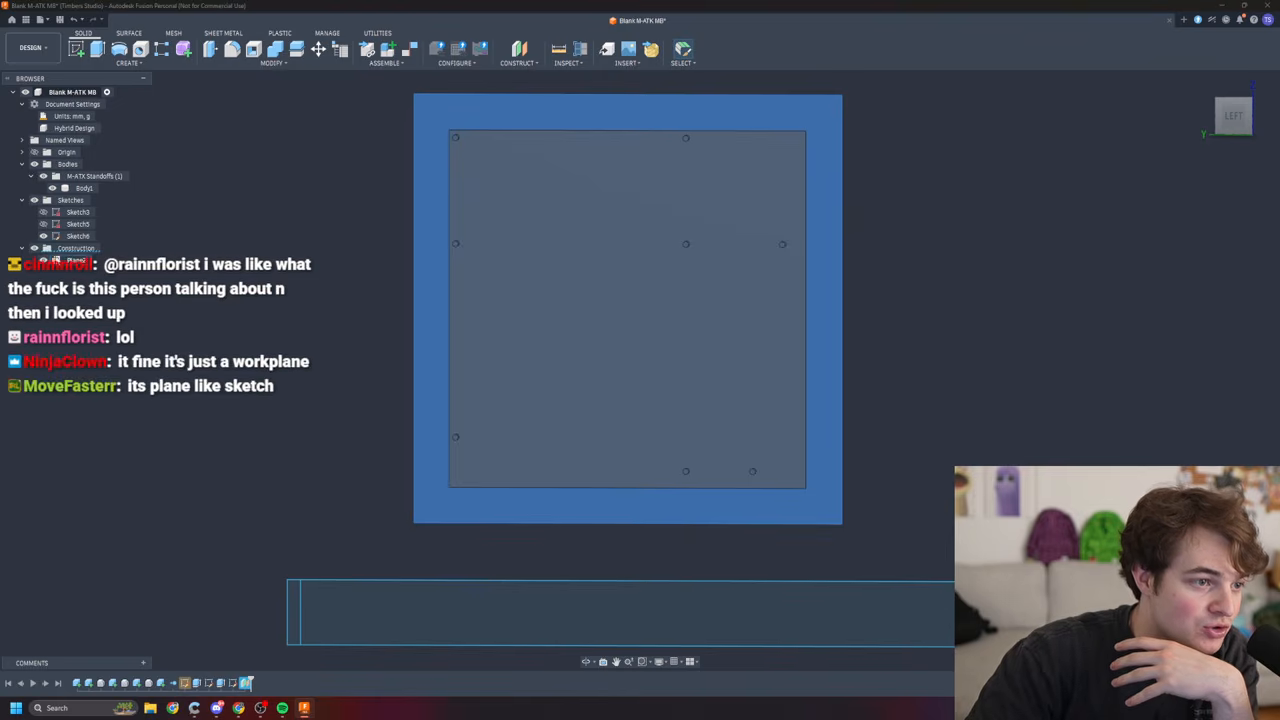
{"action": "left_click", "coordinate": [22, 248]}
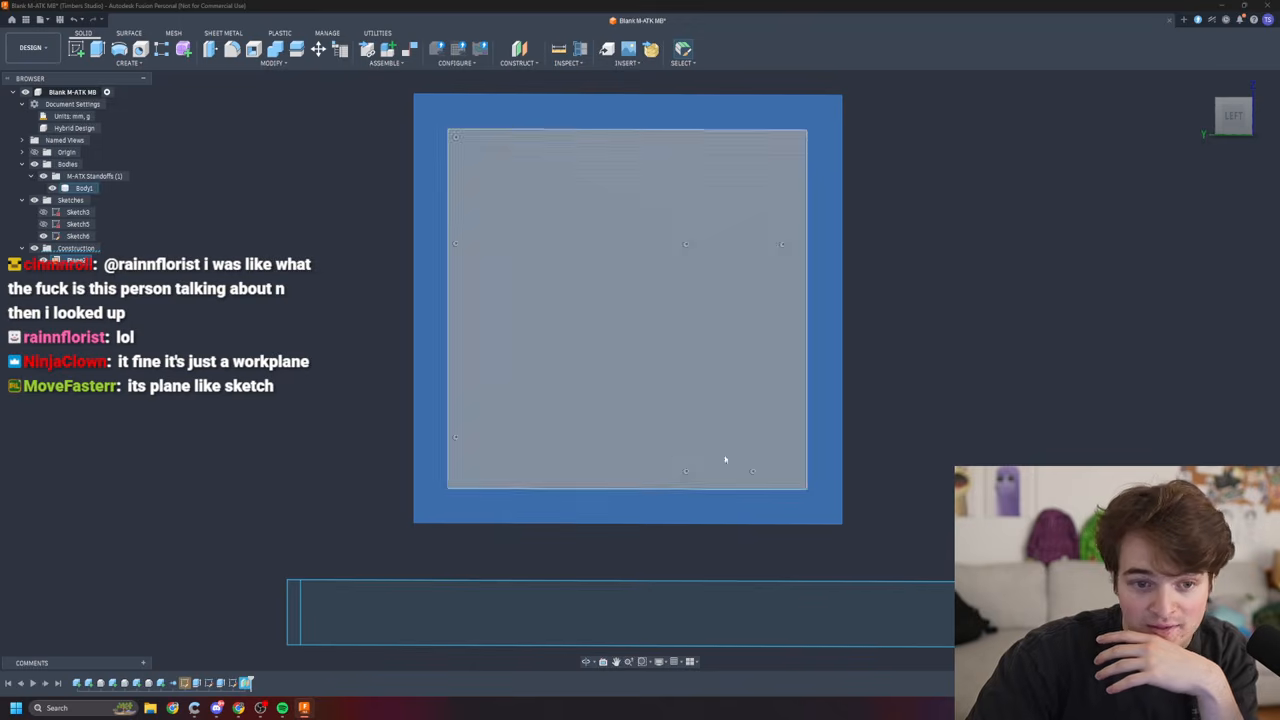
{"action": "left_click", "coordinate": [80, 261]}
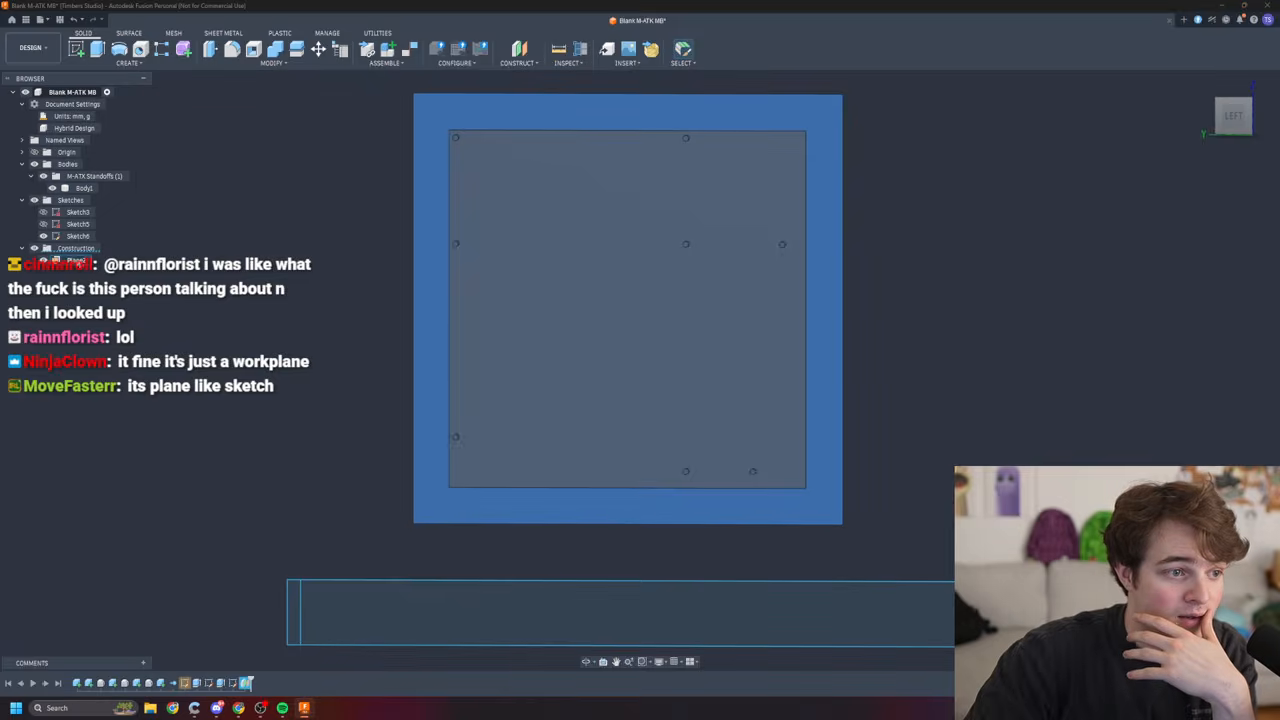
{"action": "left_click", "coordinate": [411, 287]}
{"action": "right_click", "coordinate": [411, 295]}
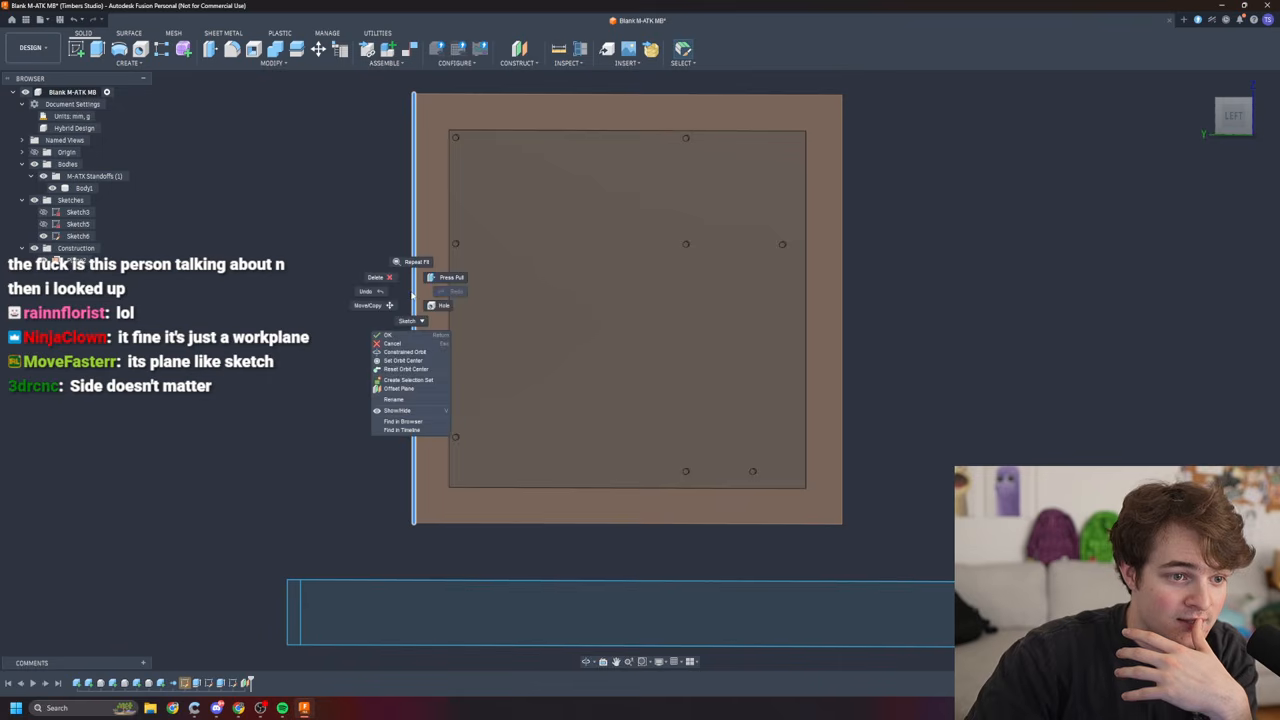
{"action": "key", "text": "Escape"}
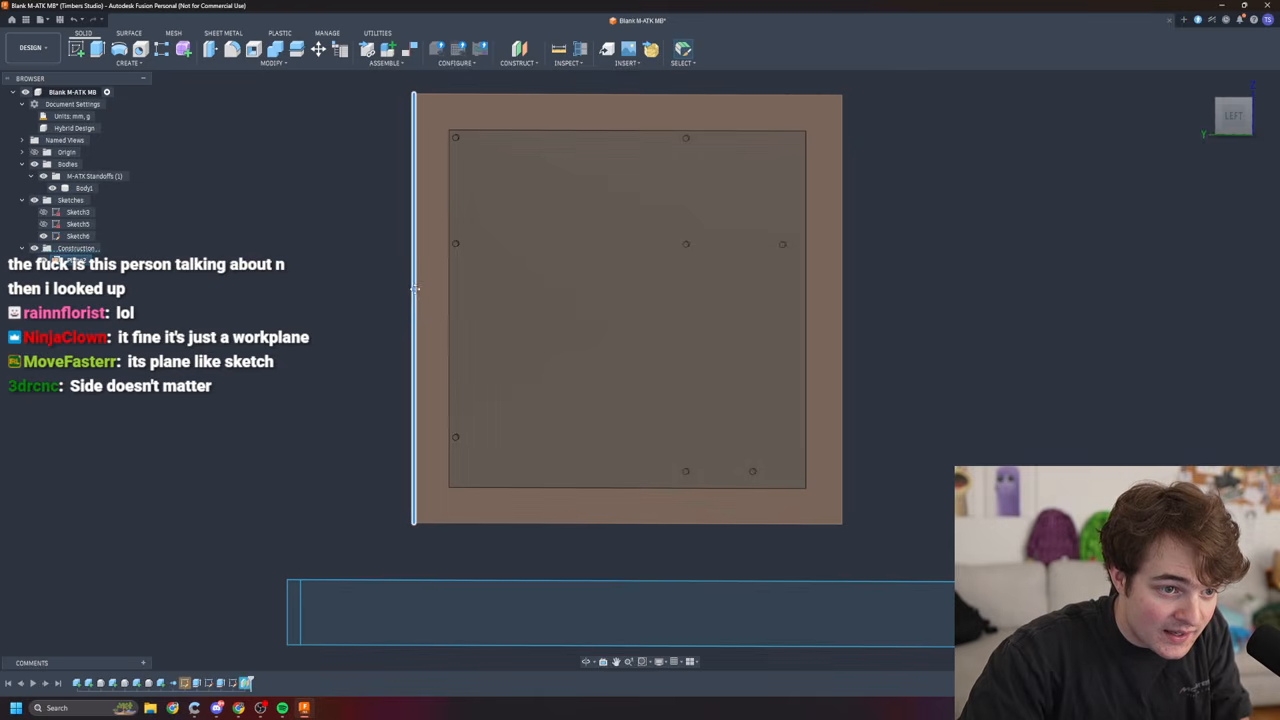
{"action": "left_click", "coordinate": [76, 260]}
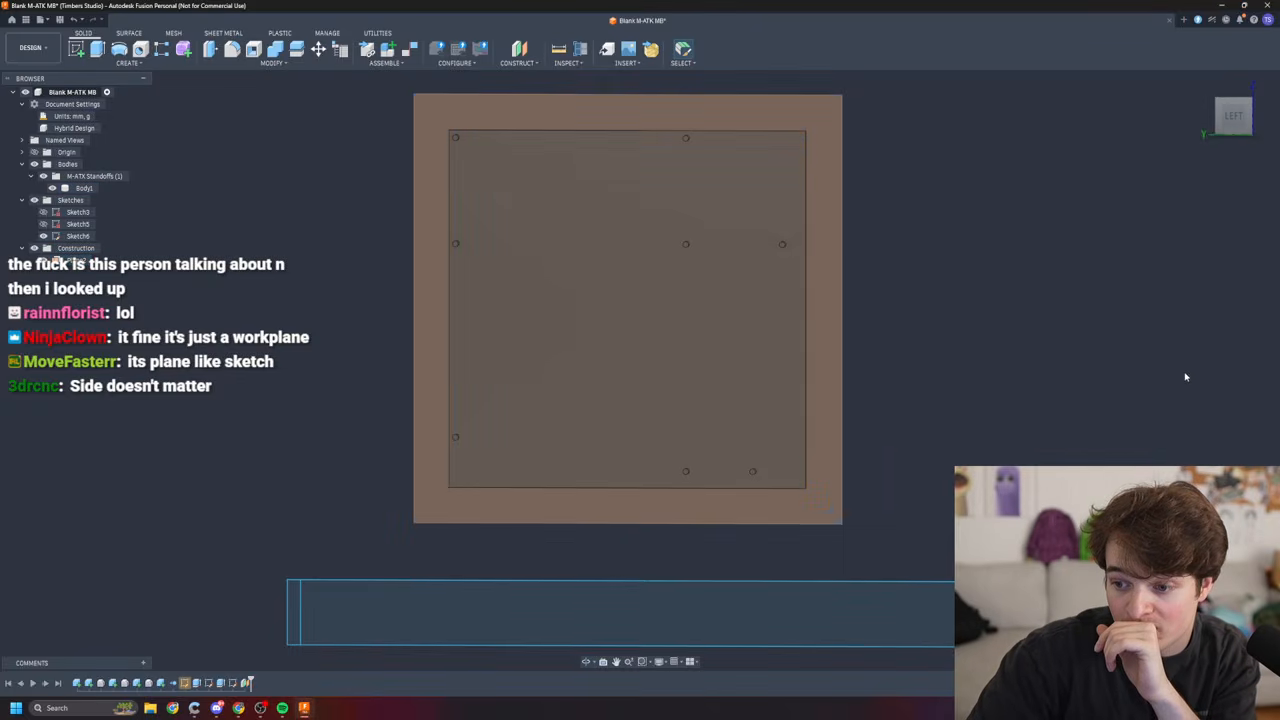
{"action": "middle_click_drag", "start_coordinate": [1120, 420], "coordinate": [1024, 393], "text": "shift"}
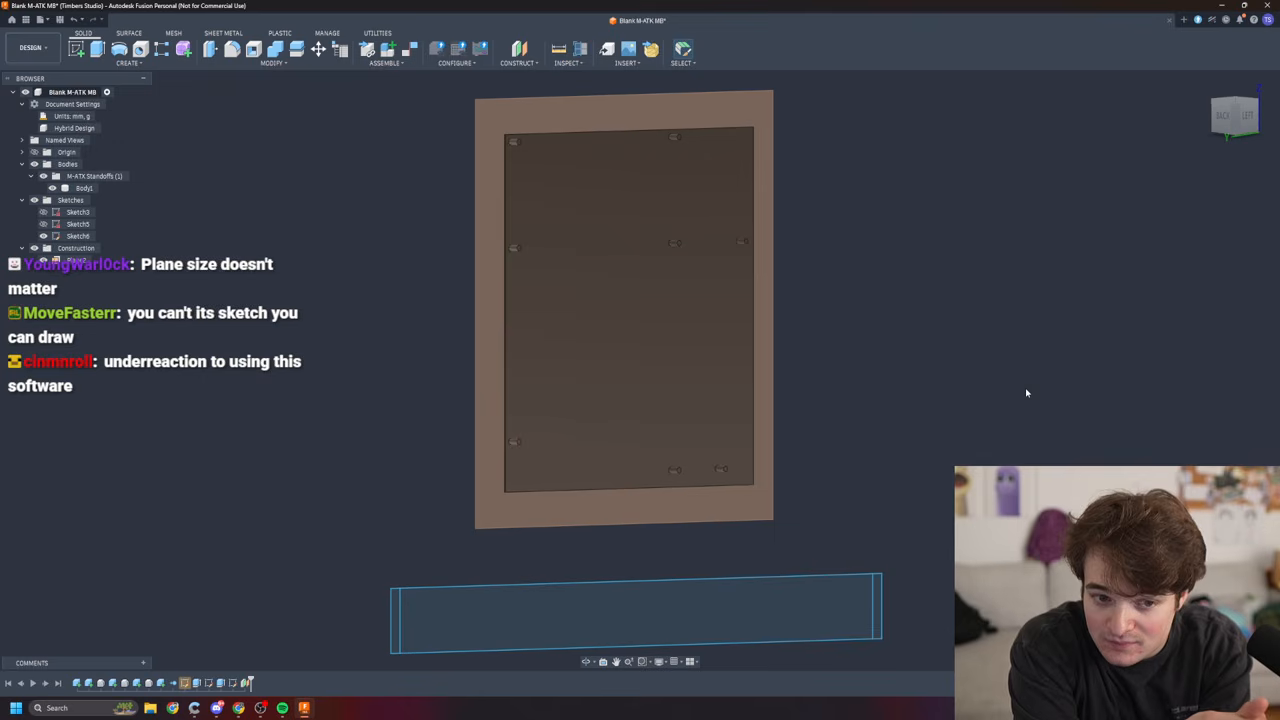
{"action": "middle_click_drag", "start_coordinate": [996, 405], "coordinate": [985, 405], "text": "shift"}
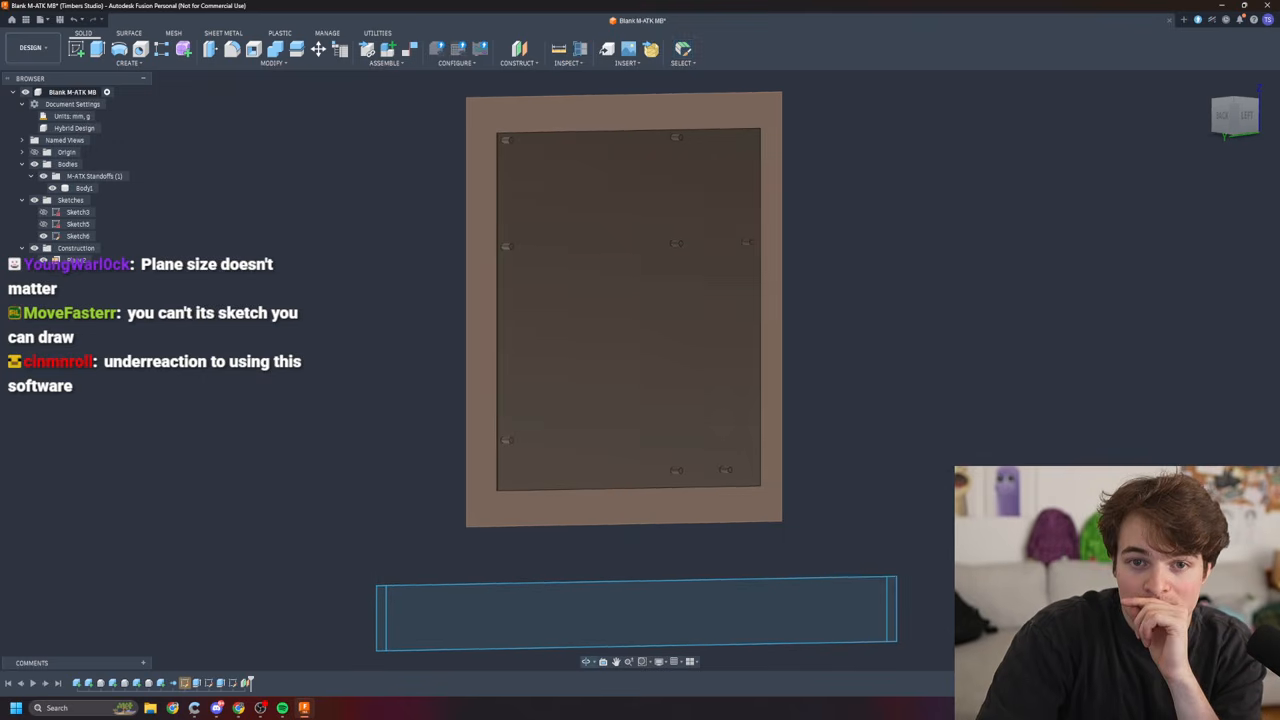
- Start a new sketch on the construction plane, viewed from the left side of the model
{"action": "left_click", "coordinate": [1247, 117]}
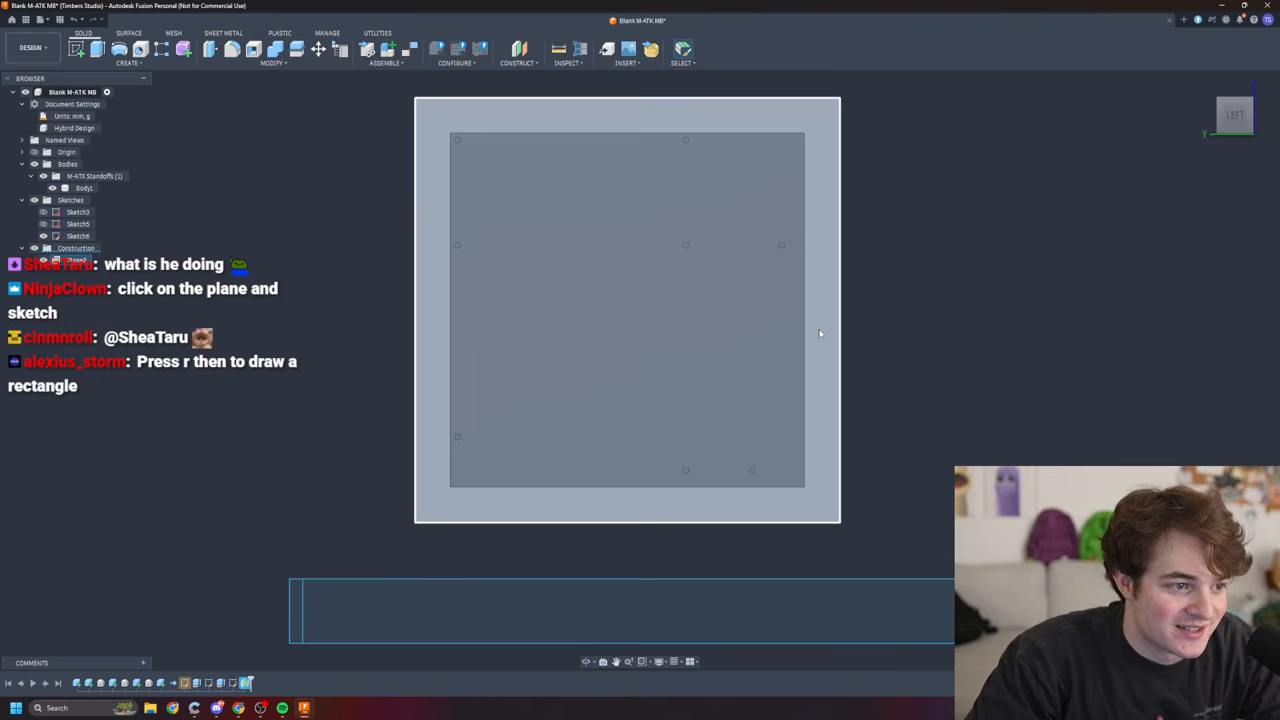
{"action": "right_click", "coordinate": [820, 333]}
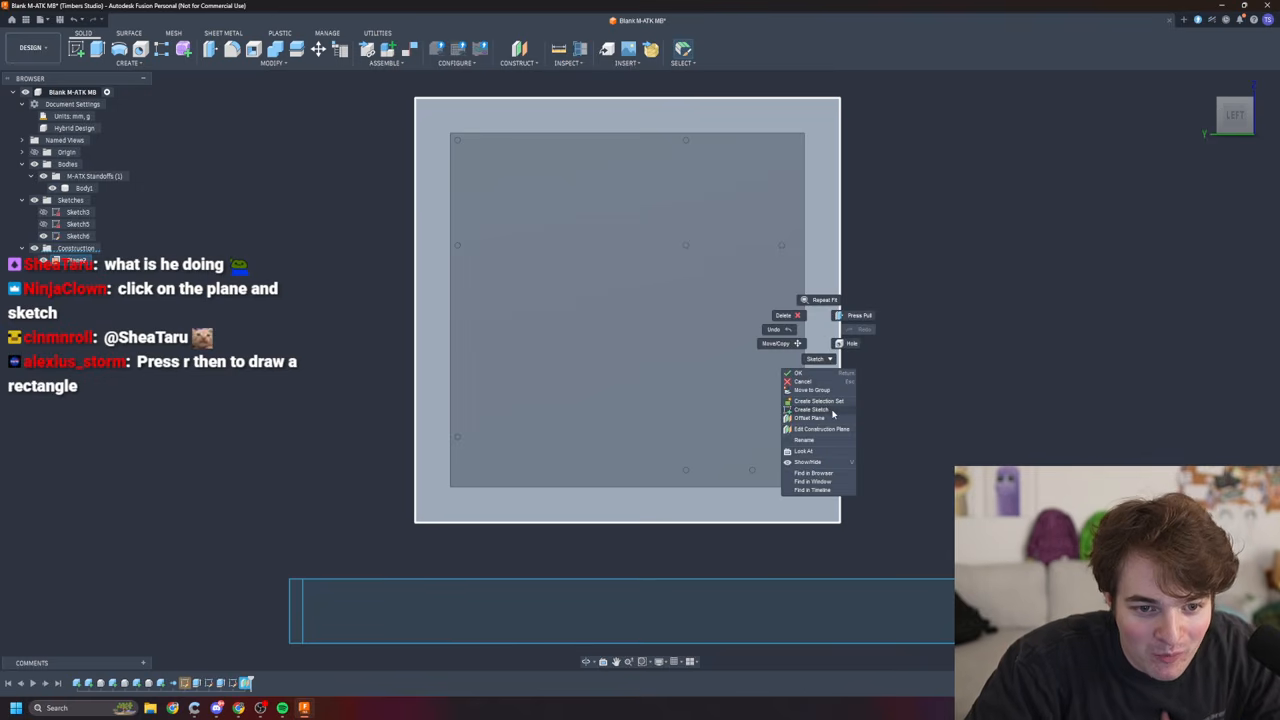
{"action": "left_click", "coordinate": [811, 409]}
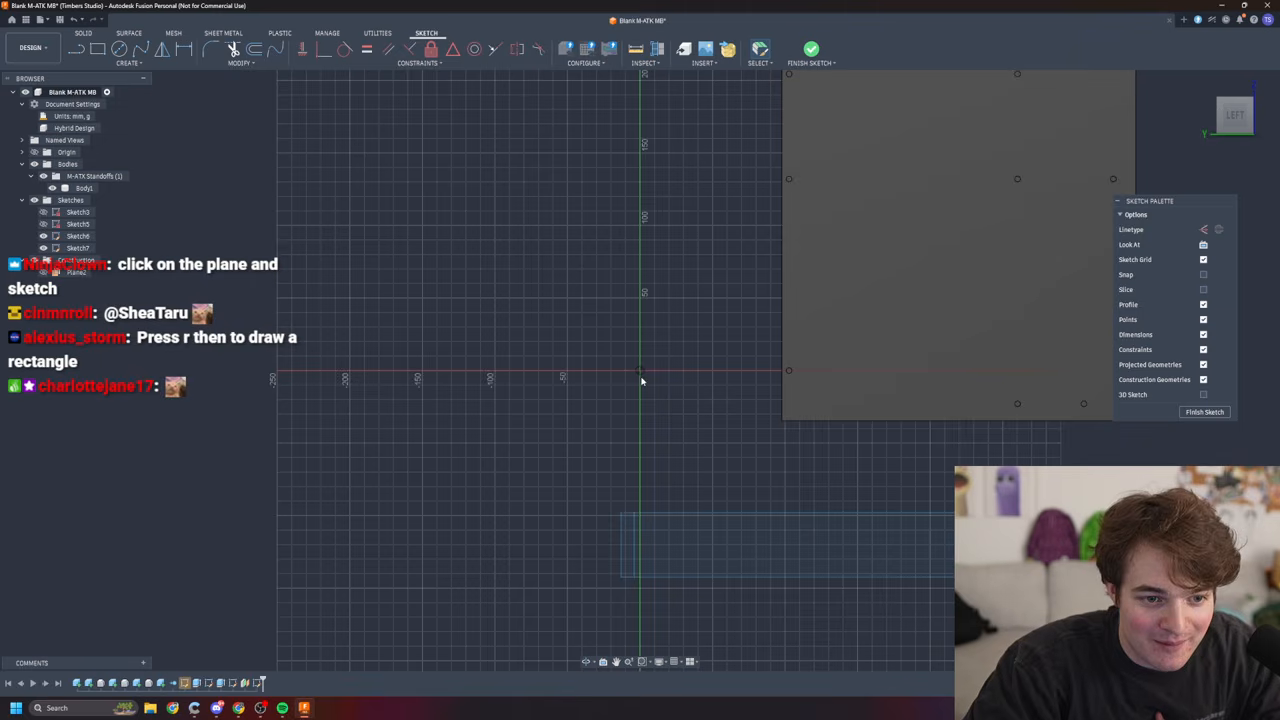
- Draw a two-point rectangle around the sketch origin, about 106 mm wide and 244 mm high, and select its upper edge
{"action": "key", "text": "r"}
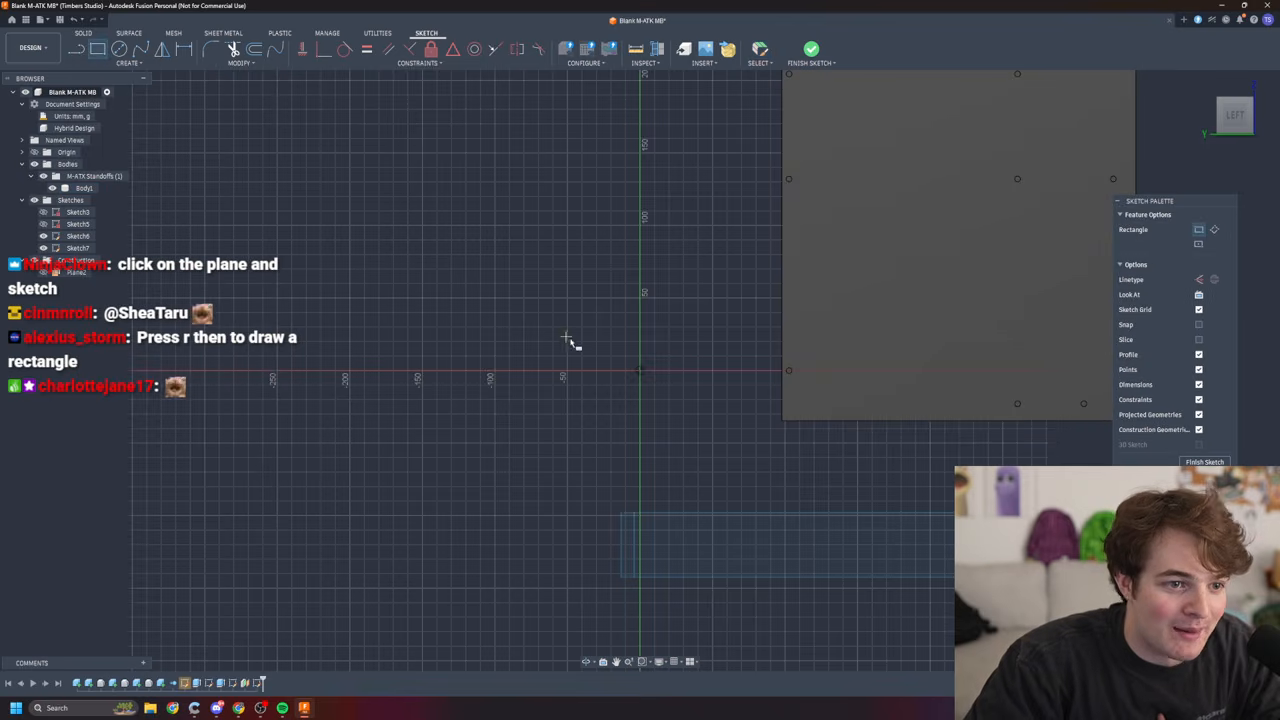
{"action": "left_click", "coordinate": [551, 293]}
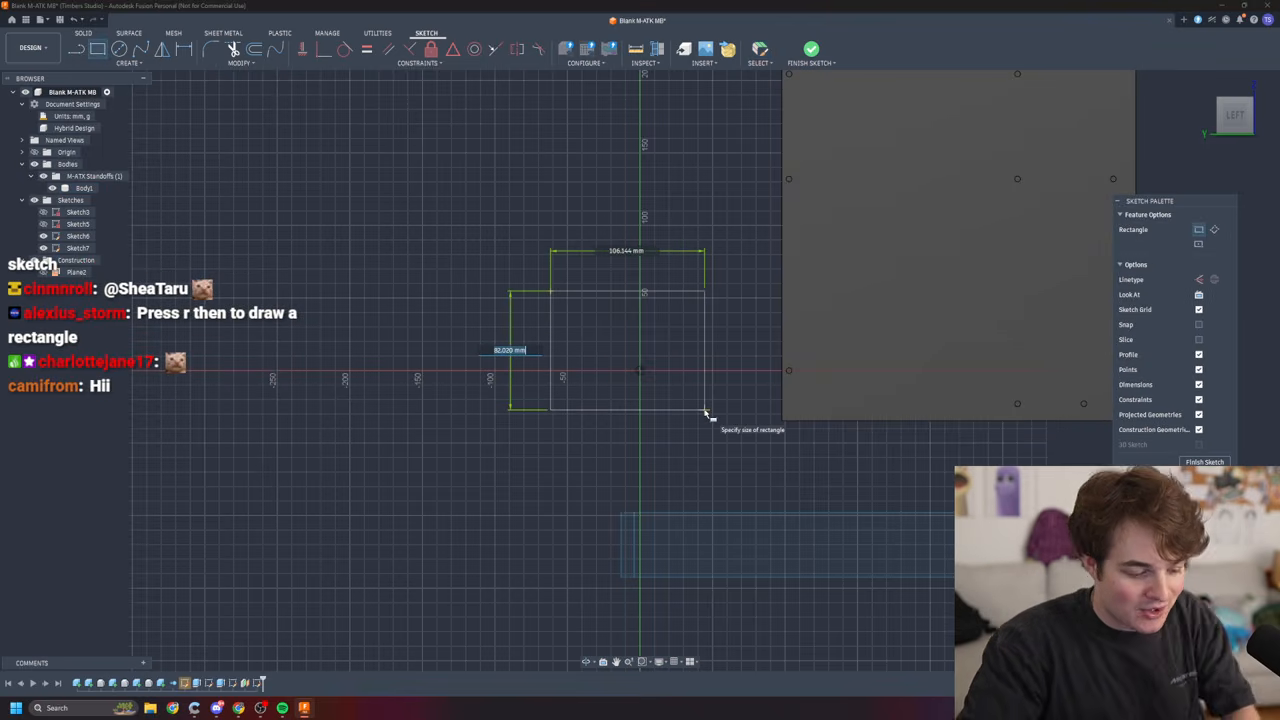
{"action": "type", "text": "244"}
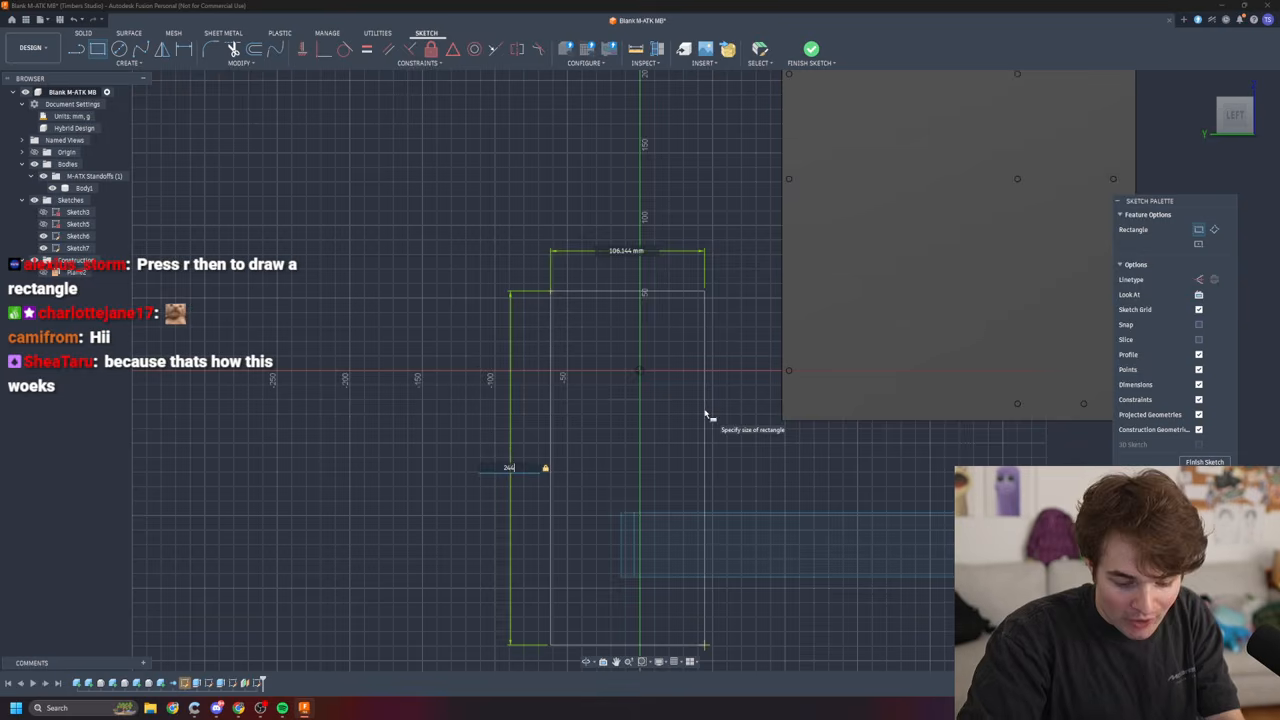
{"action": "key", "text": "Return"}
{"action": "left_click", "coordinate": [628, 296]}
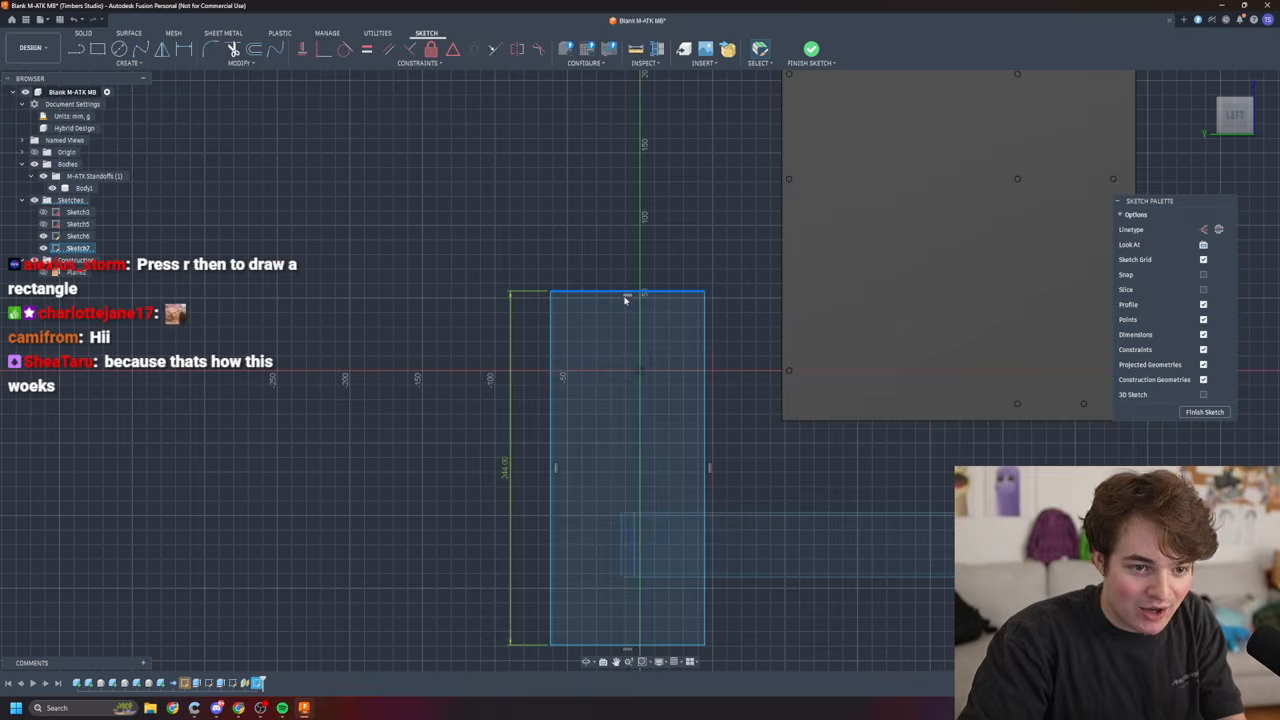
- Dimension the rectangle's upper edge to 244 mm so the sketch matches the square motherboard plate
{"action": "key", "text": "d"}
{"action": "left_click", "coordinate": [630, 296]}
{"action": "key", "text": "Escape"}
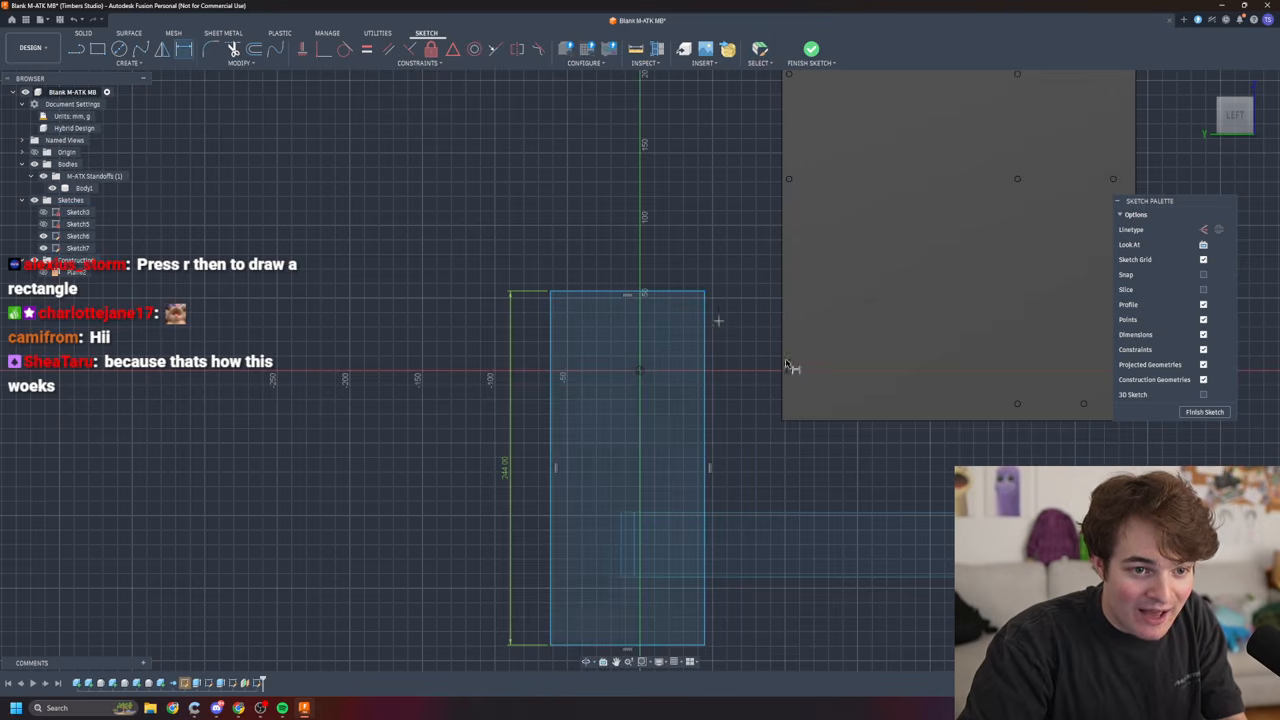
{"action": "left_click", "coordinate": [652, 296]}
{"action": "left_click", "coordinate": [648, 273]}
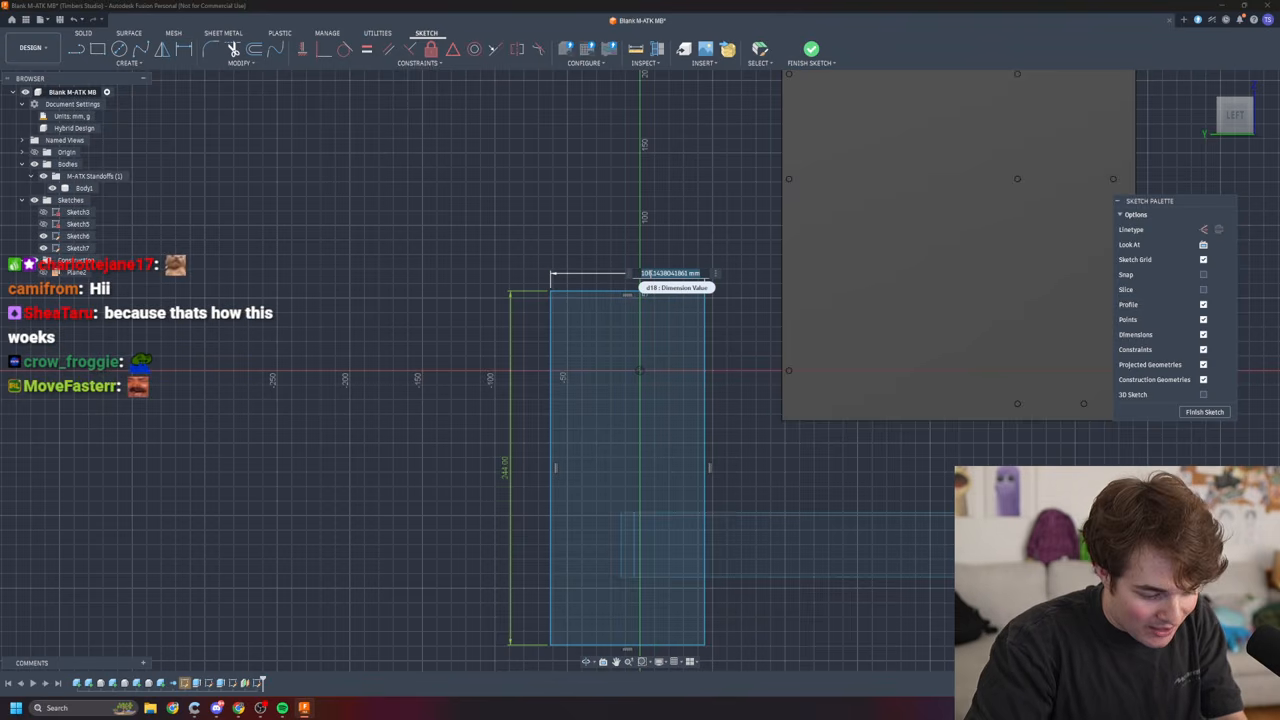
{"action": "type", "text": "244"}
{"action": "key", "text": "Return"}
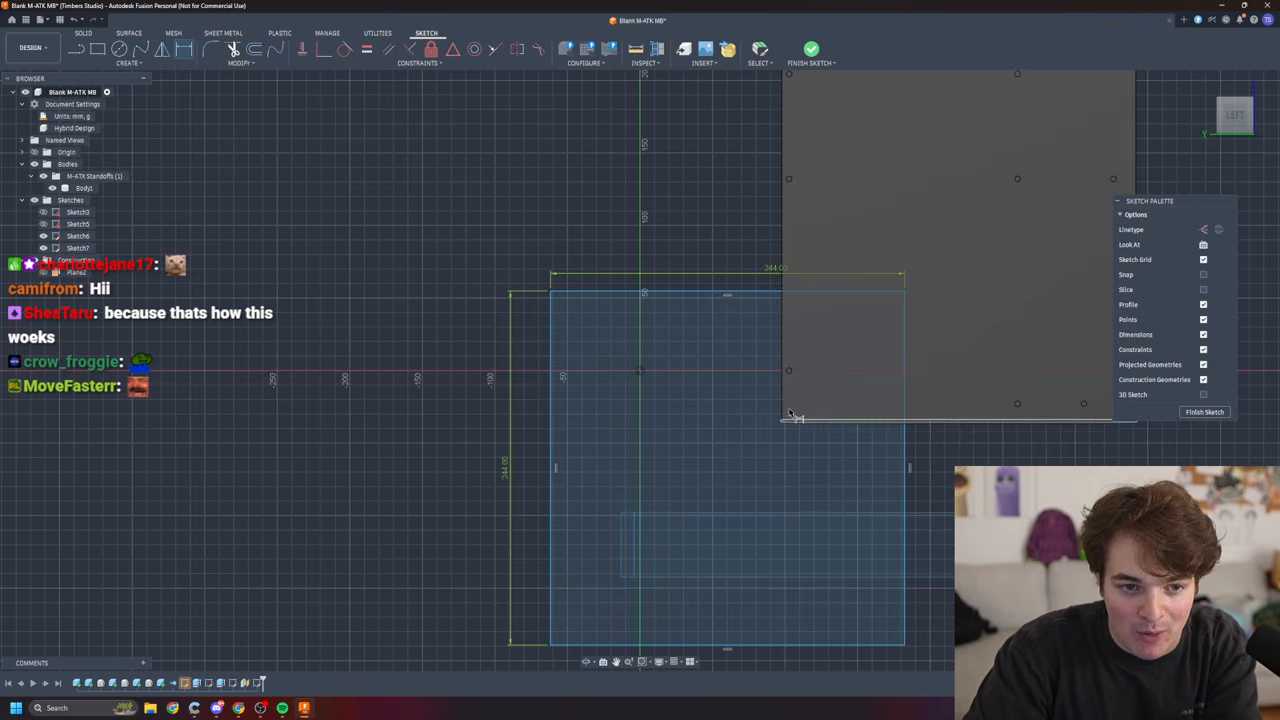
- Move the square by its corner point 159.56 mm in X and 154.391 mm in Y onto the motherboard plate
{"action": "left_click", "coordinate": [550, 291]}
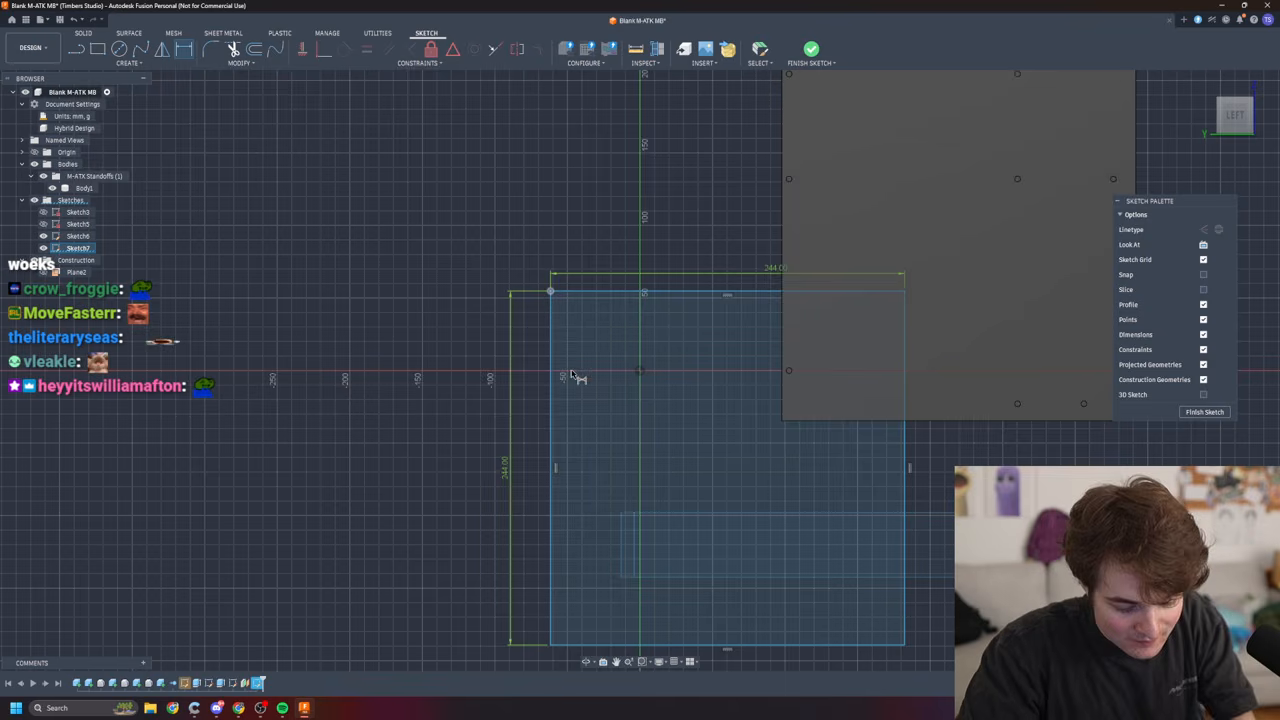
{"action": "key", "text": "m"}
{"action": "mouse_move", "coordinate": [550, 291]}
{"action": "left_mouse_down"}
{"action": "mouse_move", "coordinate": [773, 92]}
{"action": "mouse_move", "coordinate": [779, 68]}
{"action": "left_mouse_up"}
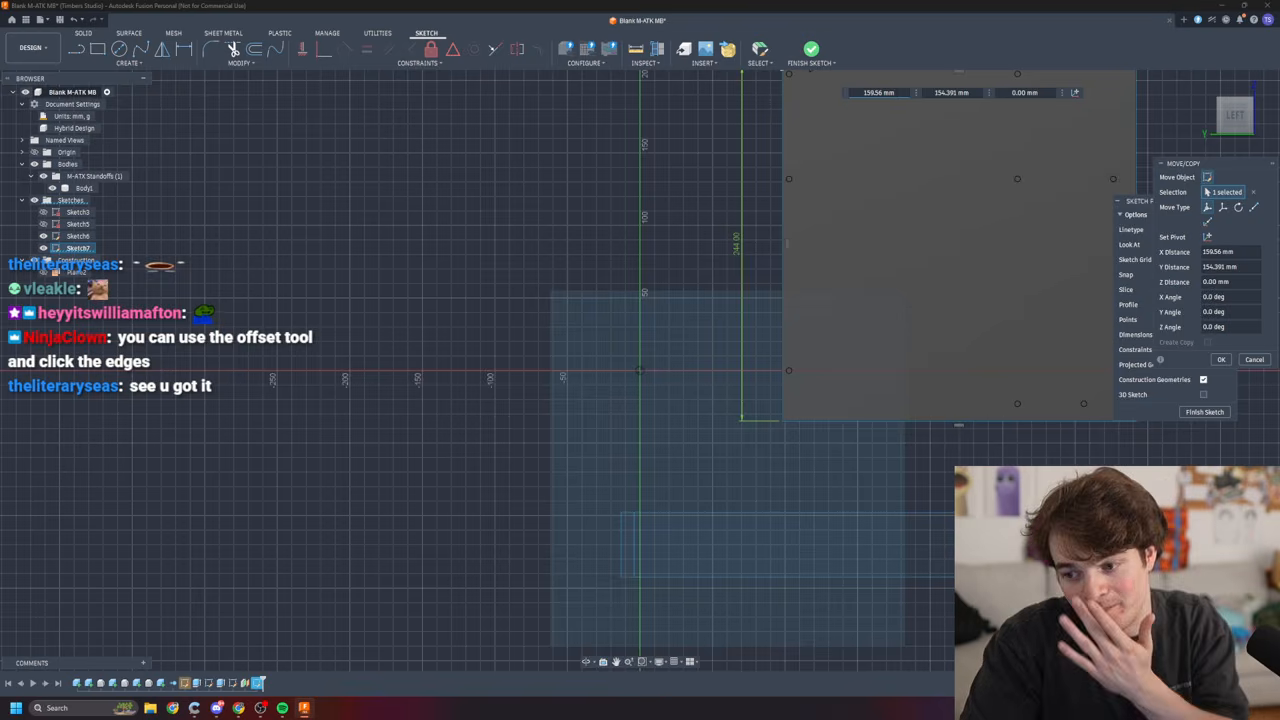
{"action": "scroll", "coordinate": [1105, 252], "scroll_direction": "down", "scroll_amount": 1}
{"action": "middle_click_drag", "start_coordinate": [1105, 252], "coordinate": [846, 280]}
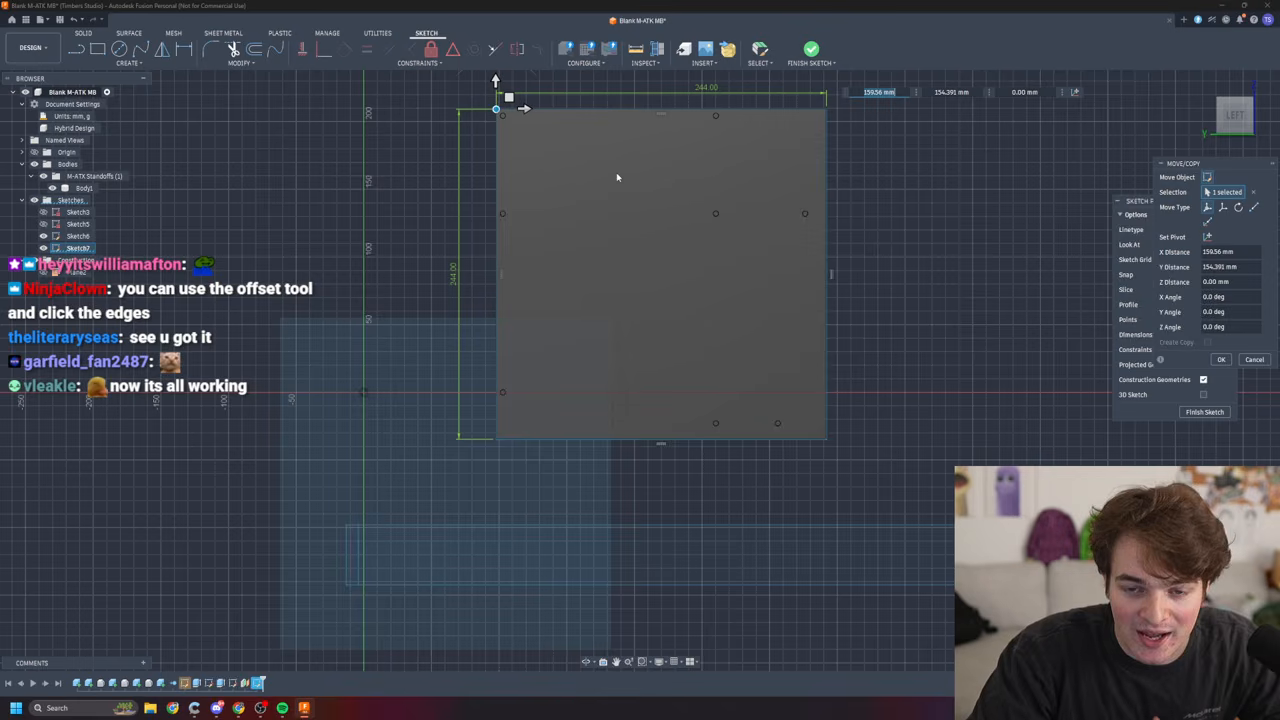
{"action": "key", "text": "Return"}
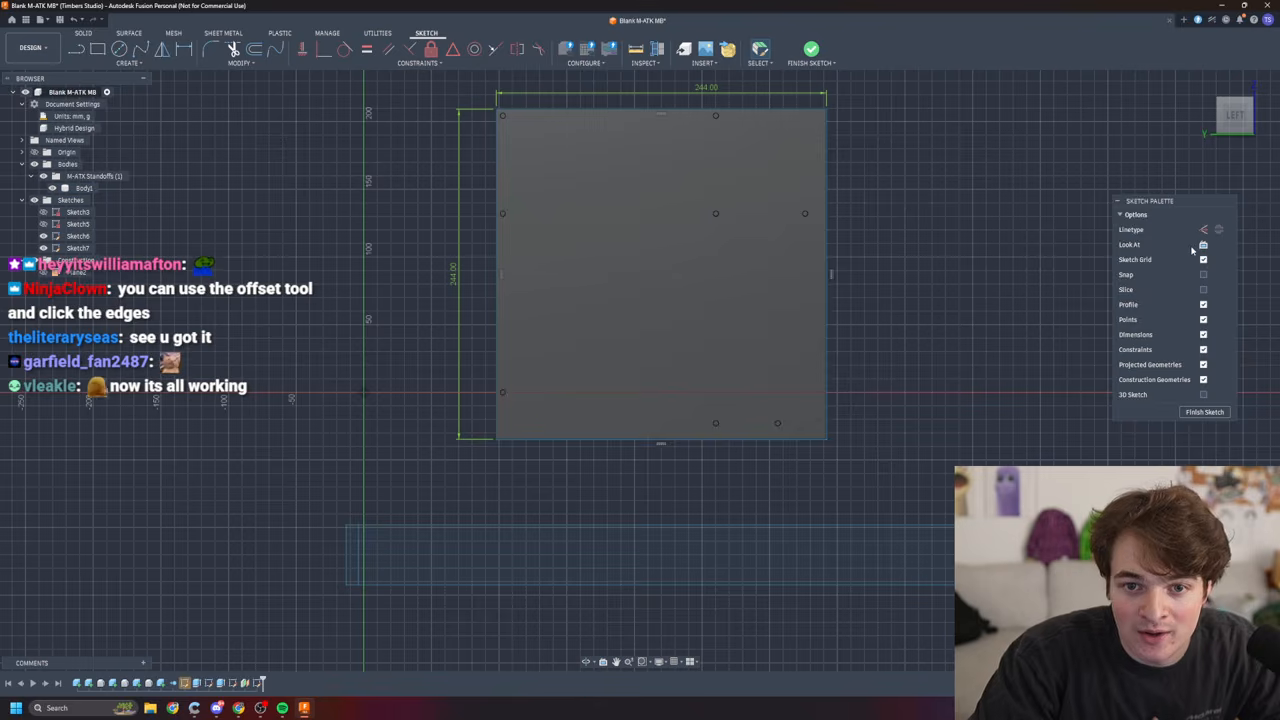
- Nudge the square's corner and adjoining edges by -0.863 mm in X and -0.526 mm in Y to match the plate's outline
{"action": "key", "text": "m"}
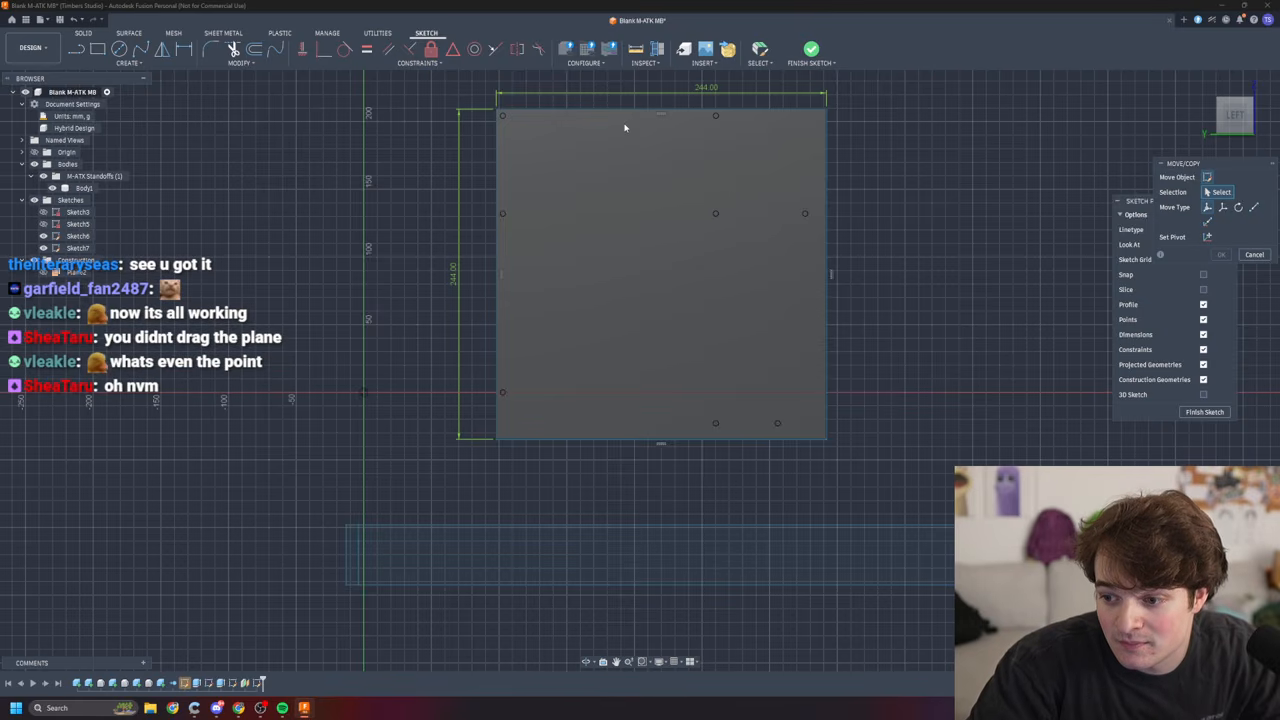
{"action": "left_click", "coordinate": [499, 110]}
{"action": "mouse_move", "coordinate": [503, 106]}
{"action": "left_mouse_down"}
{"action": "mouse_move", "coordinate": [206, 133]}
{"action": "mouse_move", "coordinate": [494, 110]}
{"action": "left_mouse_up"}
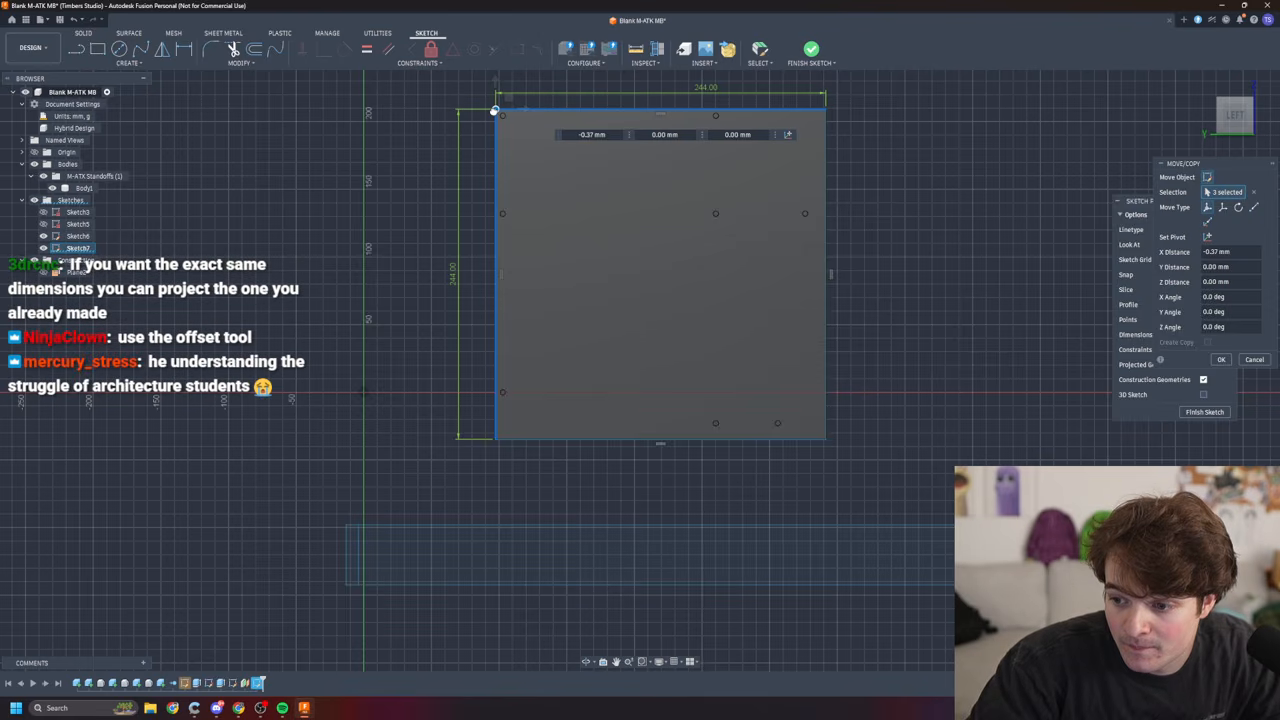
{"action": "mouse_move", "coordinate": [494, 111]}
{"action": "left_mouse_down"}
{"action": "mouse_move", "coordinate": [327, 114]}
{"action": "mouse_move", "coordinate": [506, 117]}
{"action": "mouse_move", "coordinate": [487, 117]}
{"action": "left_mouse_up"}
{"action": "middle_click_drag", "start_coordinate": [489, 114], "coordinate": [530, 245], "text": "shift"}
{"action": "scroll", "coordinate": [729, 256], "scroll_direction": "down", "scroll_amount": 2}
{"action": "scroll", "coordinate": [729, 263], "scroll_direction": "up", "scroll_amount": 6}
{"action": "scroll", "coordinate": [723, 229], "scroll_direction": "down", "scroll_amount": 1}
{"action": "scroll", "coordinate": [703, 240], "scroll_direction": "down", "scroll_amount": 5}
{"action": "middle_click_drag", "start_coordinate": [703, 240], "coordinate": [676, 236], "text": "shift"}
{"action": "middle_click_drag", "start_coordinate": [664, 112], "coordinate": [783, 234]}
{"action": "scroll", "coordinate": [783, 234], "scroll_direction": "up", "scroll_amount": 2}
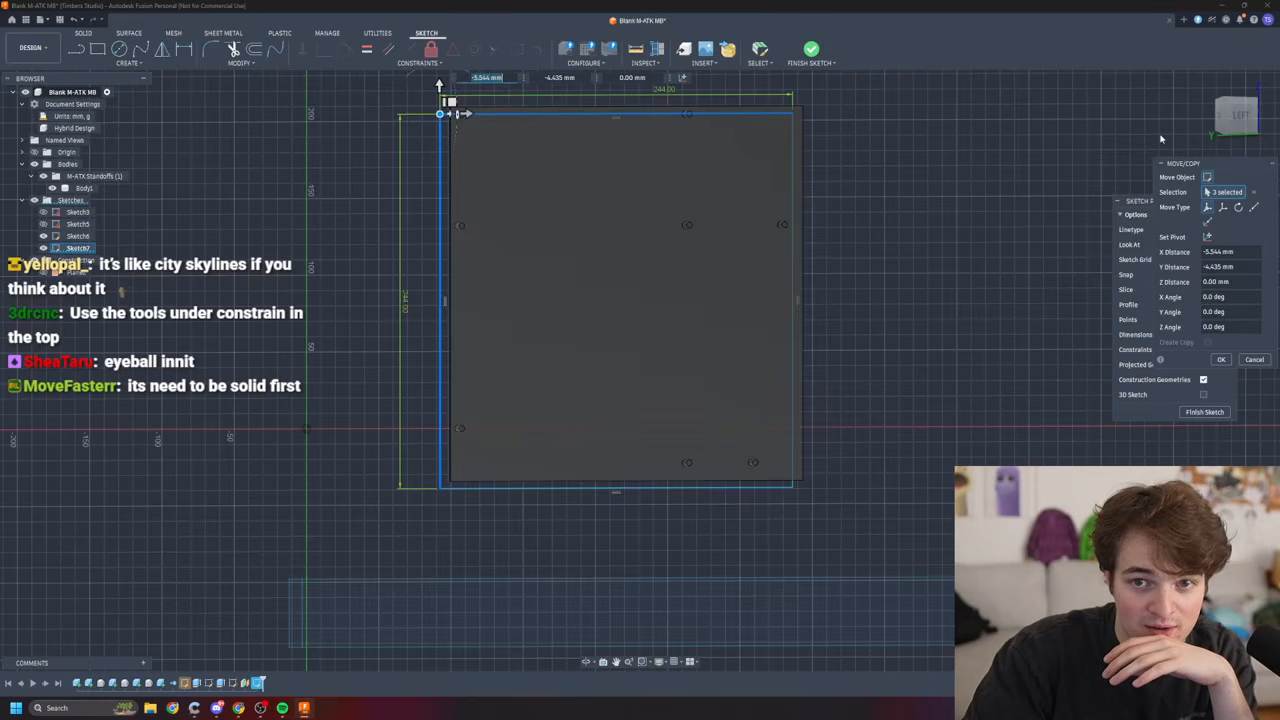
{"action": "left_click", "coordinate": [1241, 115]}
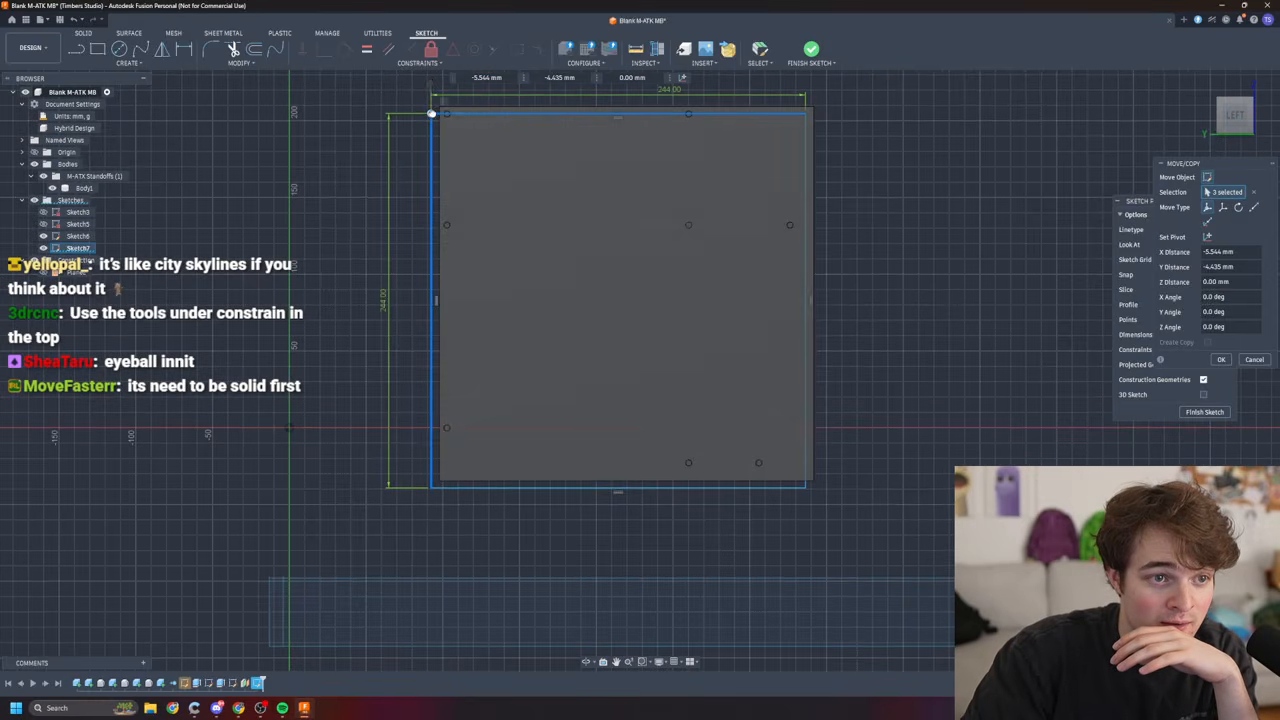
{"action": "left_click_drag", "start_coordinate": [431, 113], "coordinate": [438, 106]}
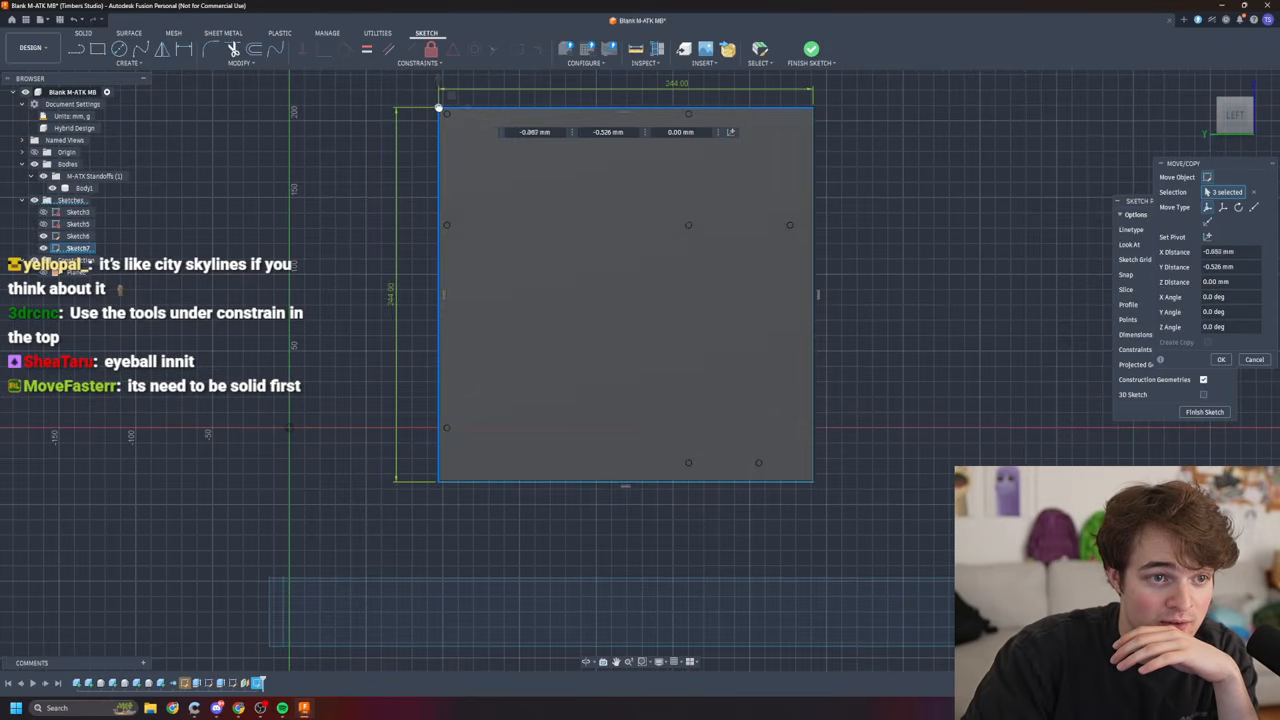
{"action": "left_click", "coordinate": [1221, 360]}
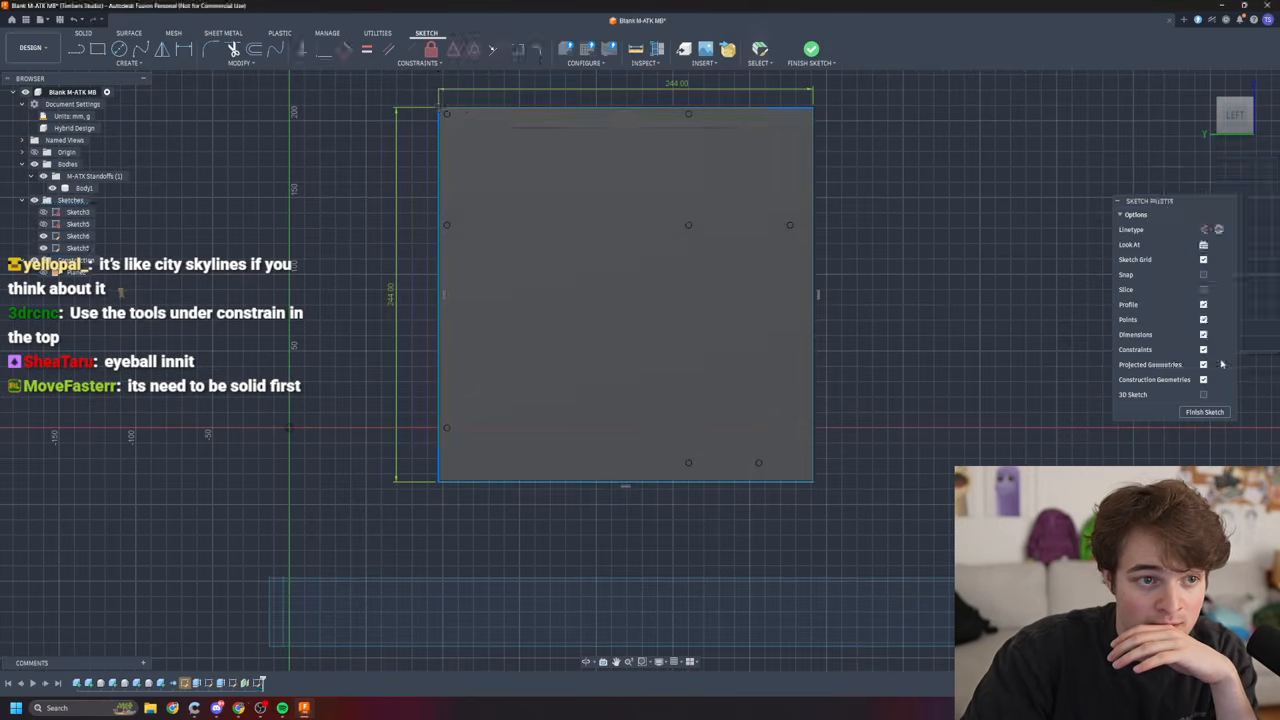
- Finish the sketch and extrude the square profile 1 mm as a new body
{"action": "left_click", "coordinate": [1203, 412]}
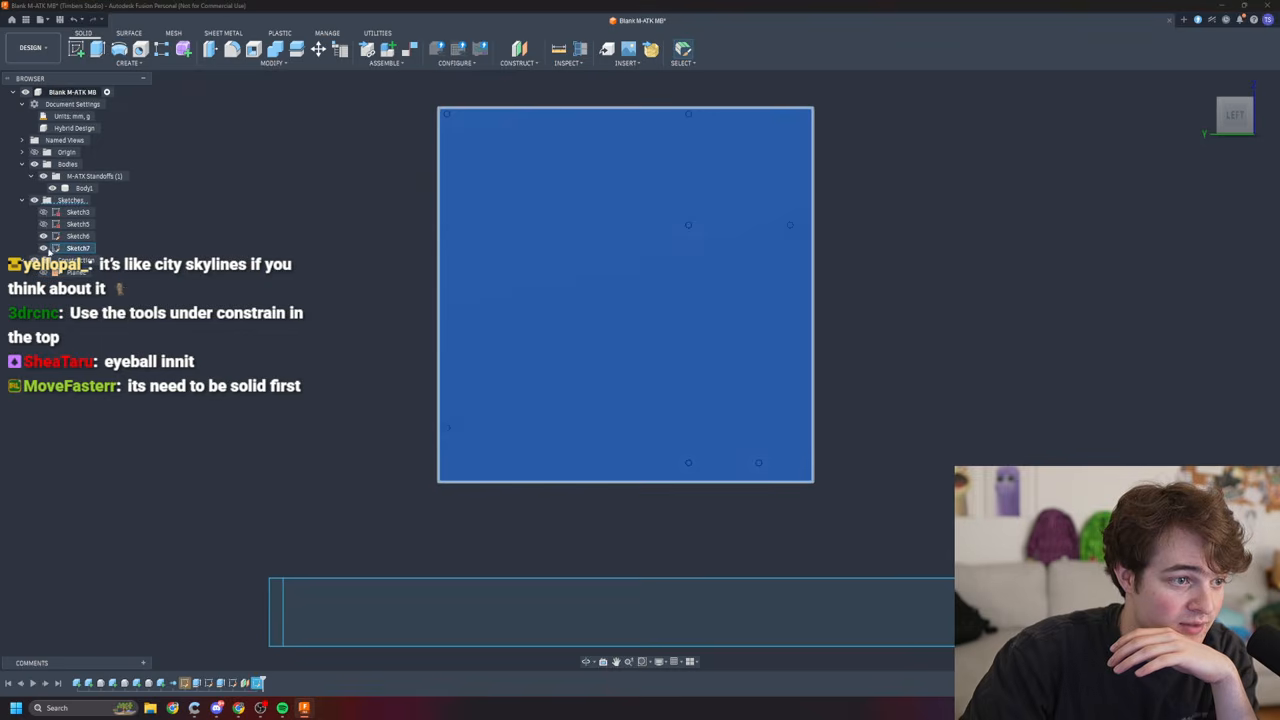
{"action": "key", "text": "e"}
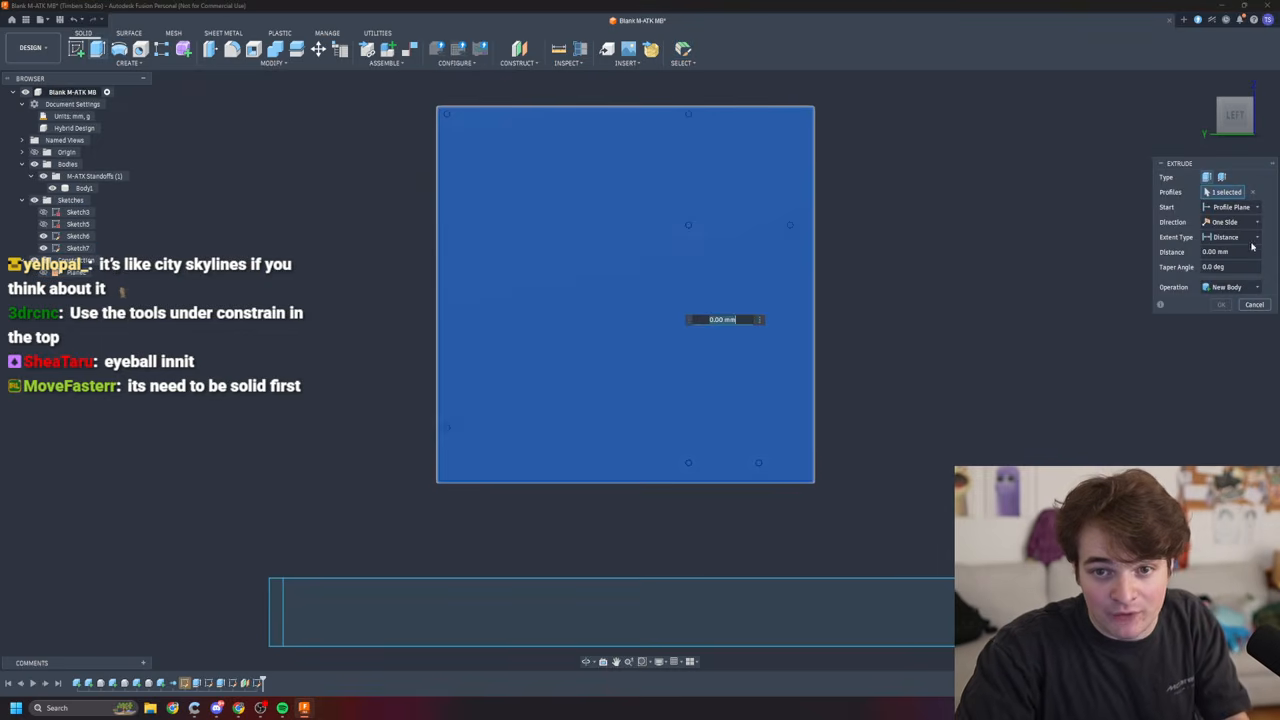
{"action": "type", "text": "1"}
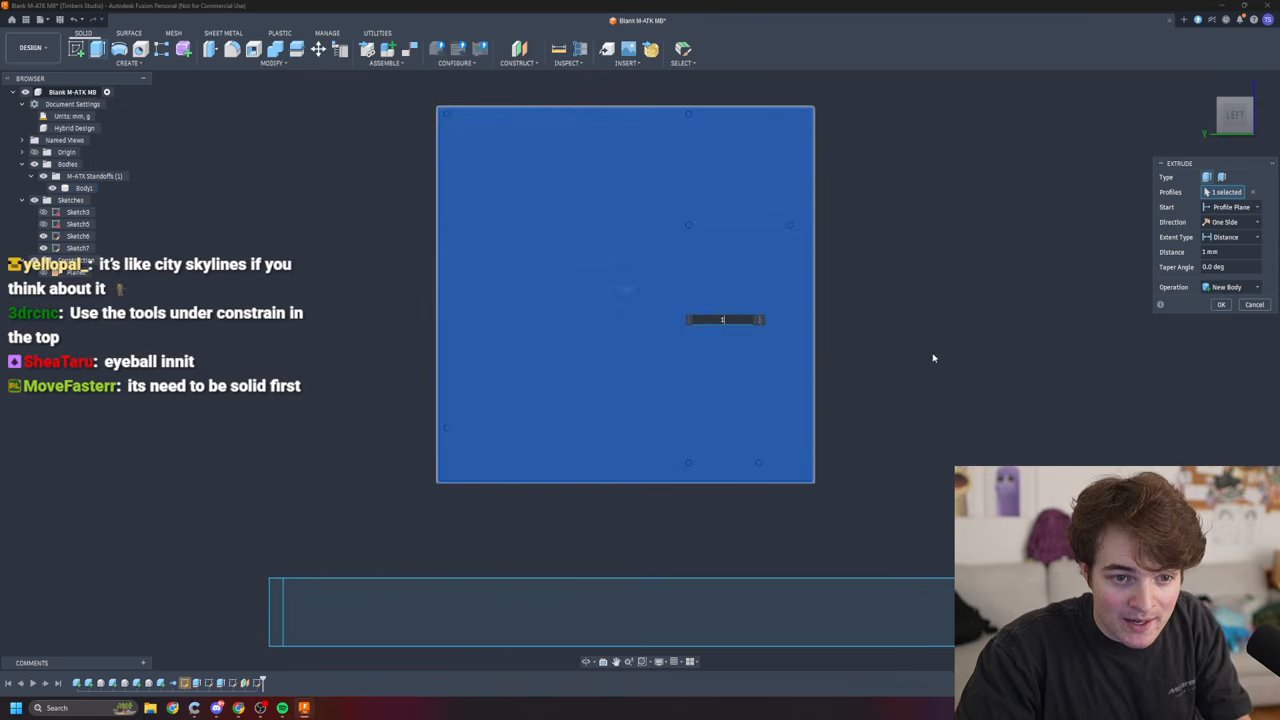
{"action": "key", "text": "Return"}
- Compare the new body with the motherboard plate along their edges, hiding and reshowing the new body to tell them apart
{"action": "middle_click_drag", "start_coordinate": [914, 389], "coordinate": [976, 427], "text": "shift"}
{"action": "scroll", "coordinate": [592, 225], "scroll_direction": "down", "scroll_amount": 3}
{"action": "scroll", "coordinate": [625, 218], "scroll_direction": "up", "scroll_amount": 8}
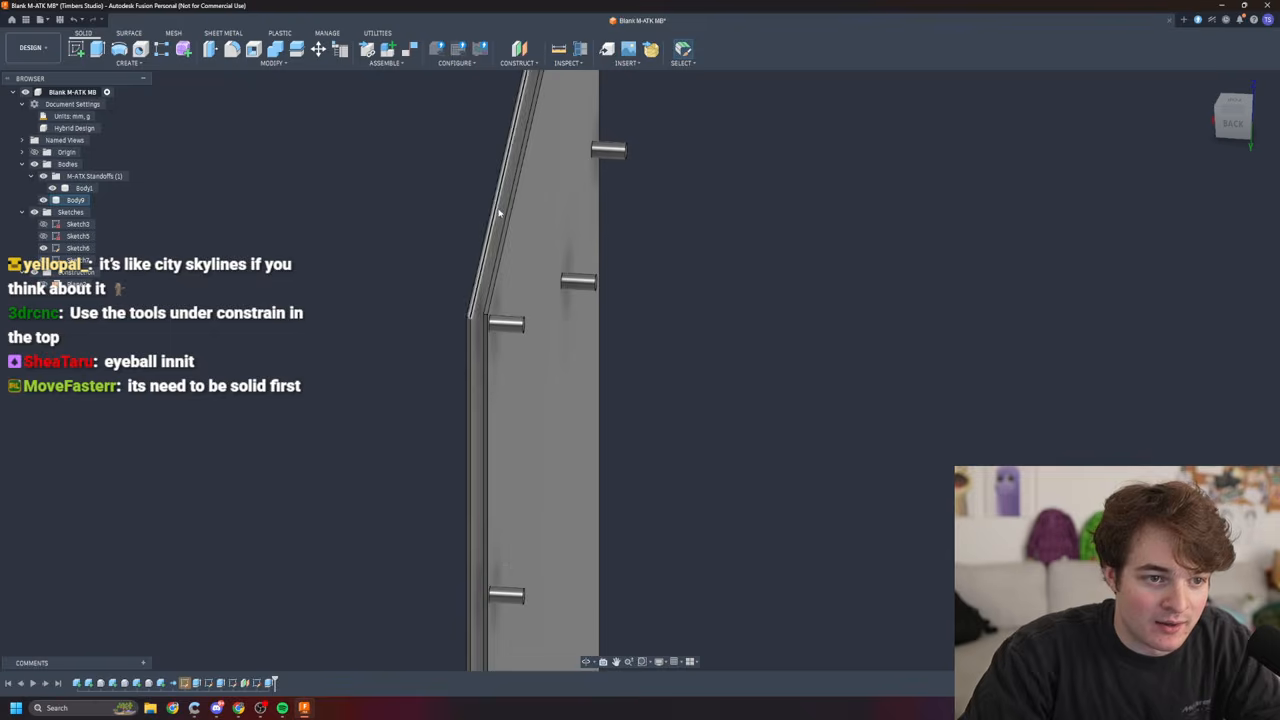
{"action": "left_click", "coordinate": [501, 212]}
{"action": "mouse_move", "coordinate": [853, 373]}
{"action": "middle_mouse_down", "text": "shift"}
{"action": "mouse_move", "coordinate": [925, 376]}
{"action": "mouse_move", "coordinate": [853, 376]}
{"action": "middle_mouse_up", "text": "shift"}
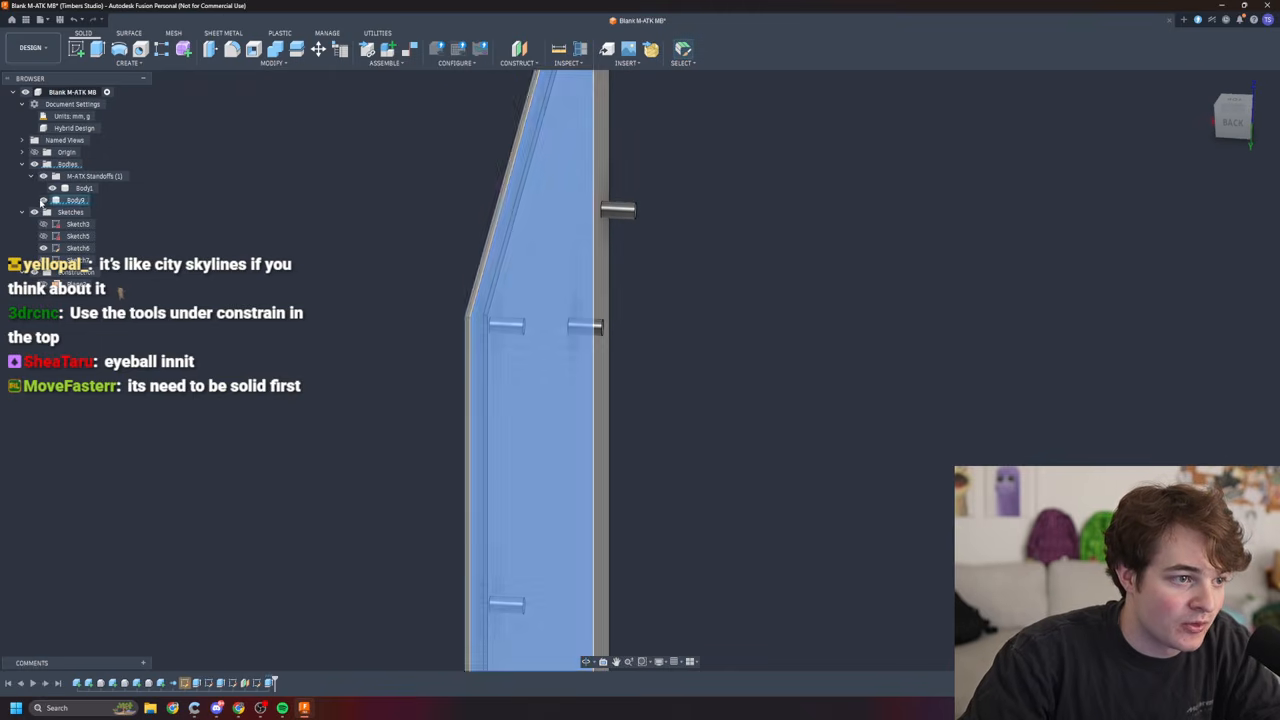
{"action": "left_click", "coordinate": [759, 353]}
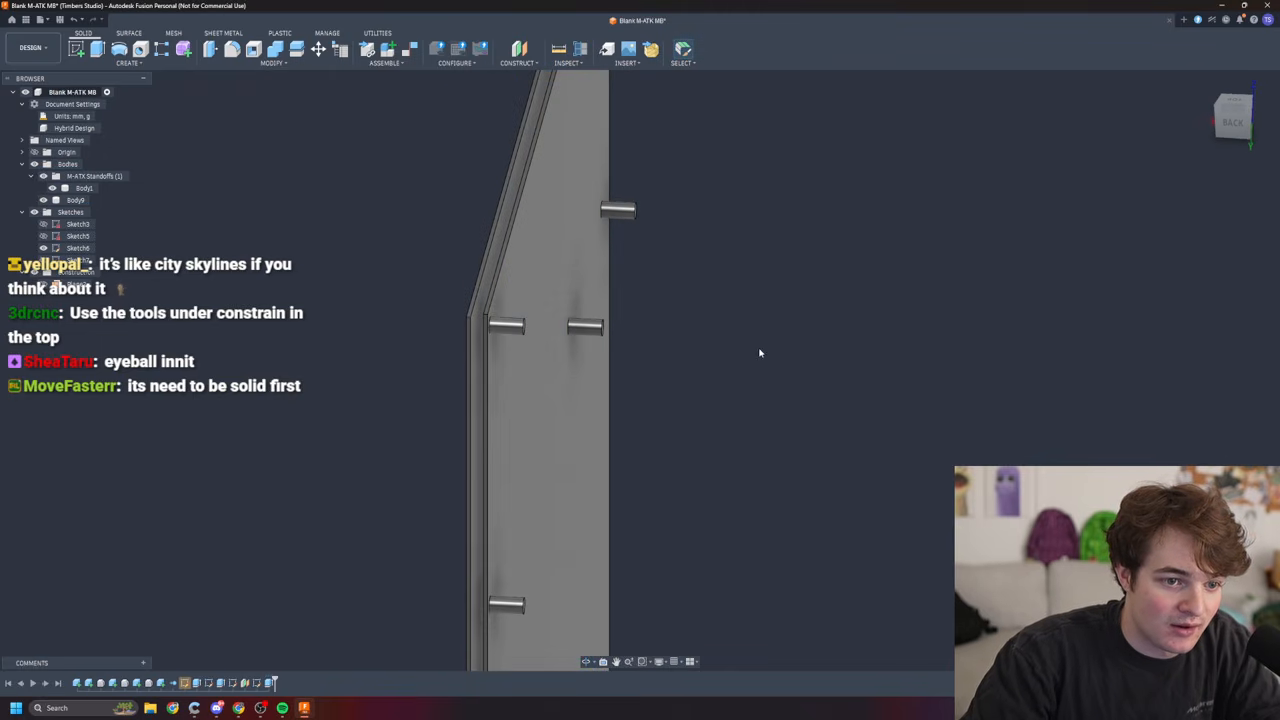
{"action": "left_click", "coordinate": [43, 200]}
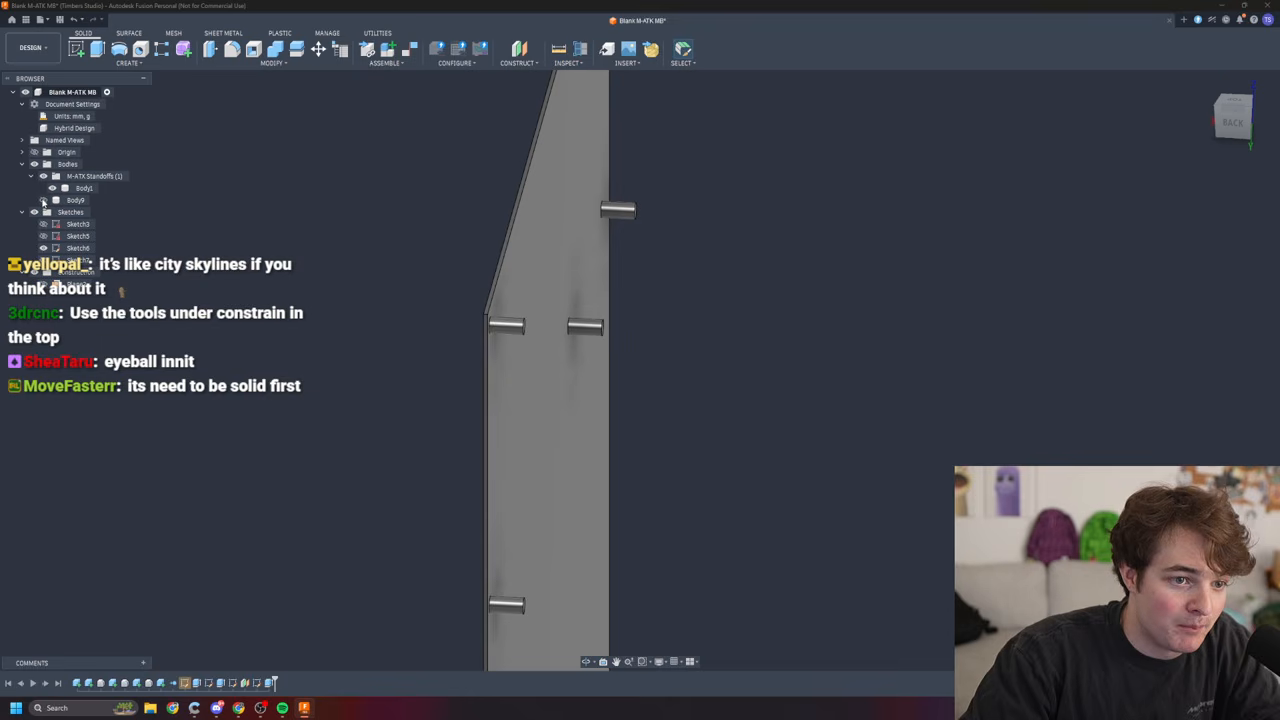
{"action": "left_click", "coordinate": [45, 200]}
{"action": "middle_click_drag", "start_coordinate": [752, 325], "coordinate": [540, 338], "text": "shift"}
{"action": "left_click_drag", "start_coordinate": [650, 335], "coordinate": [737, 331]}
{"action": "scroll", "coordinate": [738, 331], "scroll_direction": "down", "scroll_amount": 4}
{"action": "middle_click_drag", "start_coordinate": [757, 326], "coordinate": [820, 302], "text": "shift"}
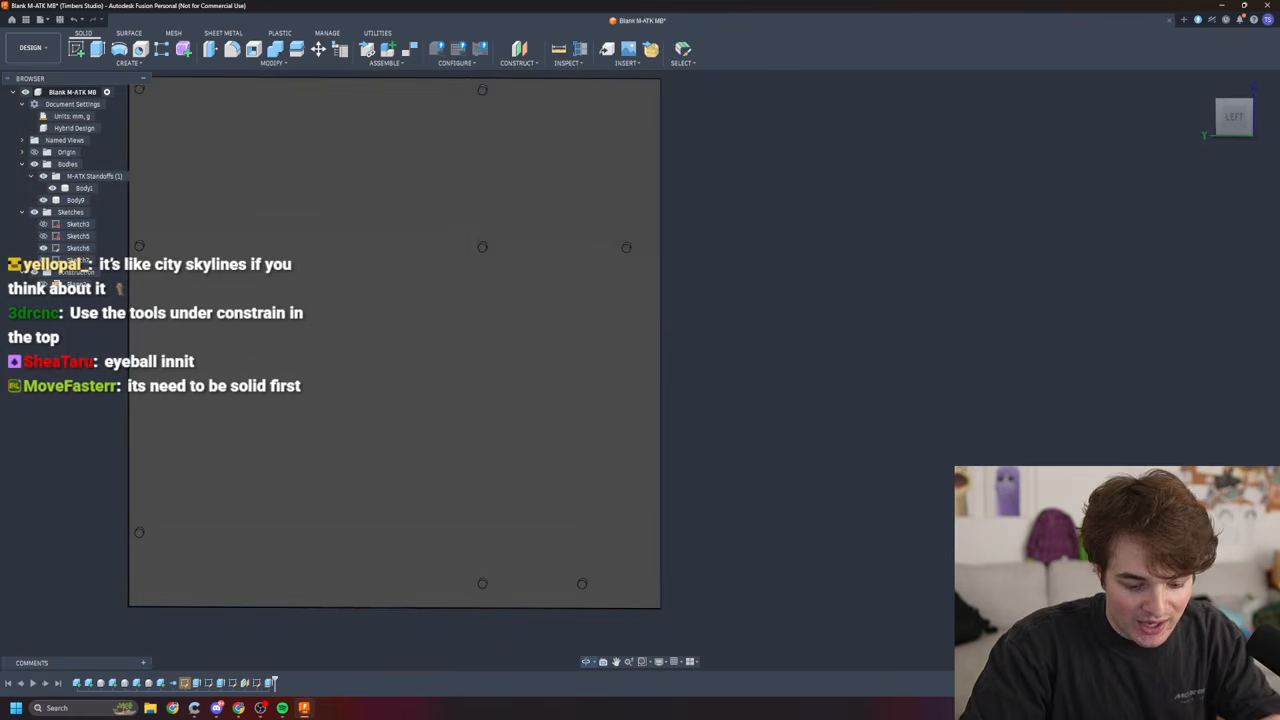
{"action": "scroll", "coordinate": [768, 306], "scroll_direction": "down", "scroll_amount": 4}
{"action": "left_click", "coordinate": [1229, 121]}
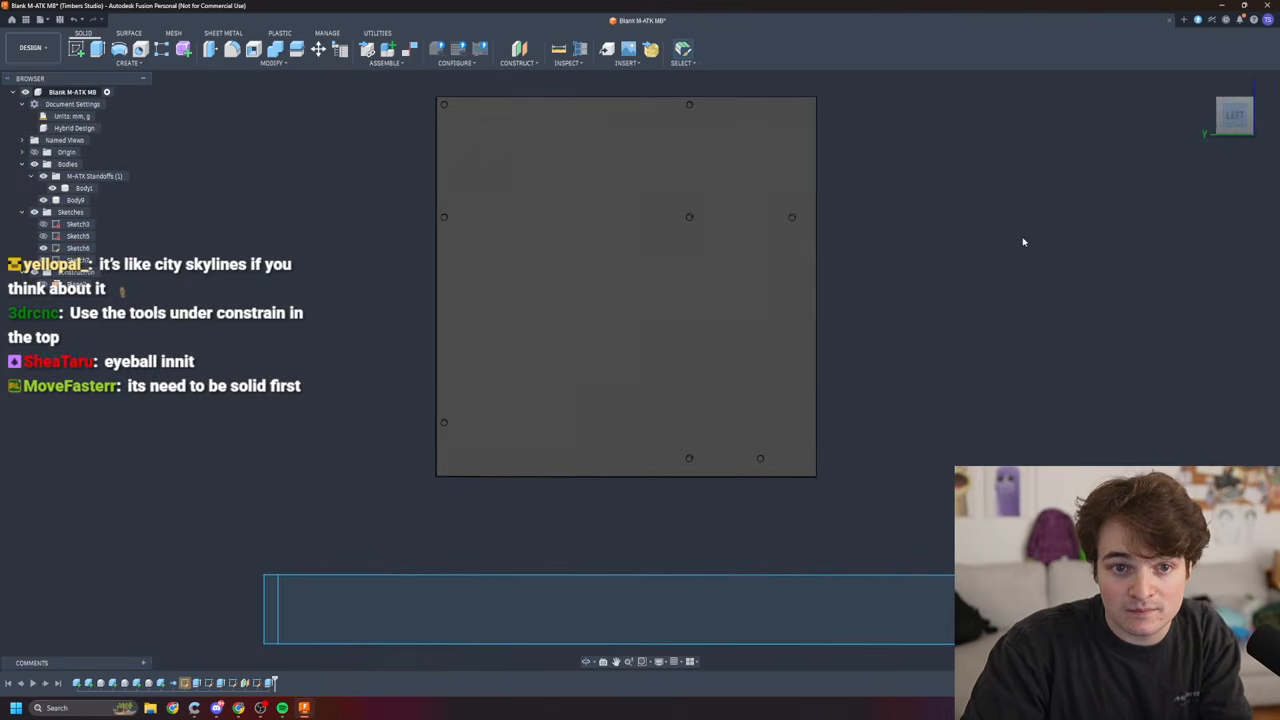
- Align the new body to the motherboard plate using their matching upper corners
{"action": "middle_click_drag", "start_coordinate": [891, 260], "coordinate": [751, 206], "text": "shift"}
{"action": "scroll", "coordinate": [668, 139], "scroll_direction": "up", "scroll_amount": 3}
{"action": "scroll", "coordinate": [668, 148], "scroll_direction": "up", "scroll_amount": 4}
{"action": "middle_click_drag", "start_coordinate": [671, 187], "coordinate": [728, 205], "text": "shift"}
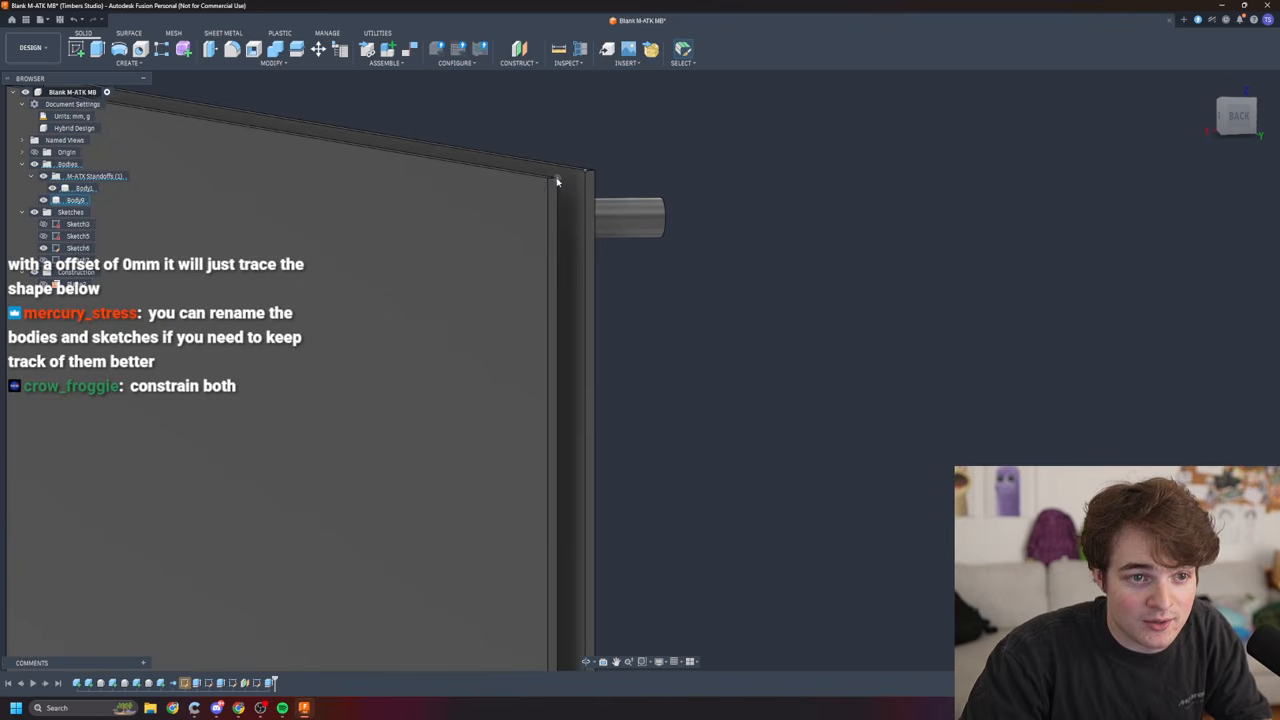
{"action": "right_click", "coordinate": [557, 181]}
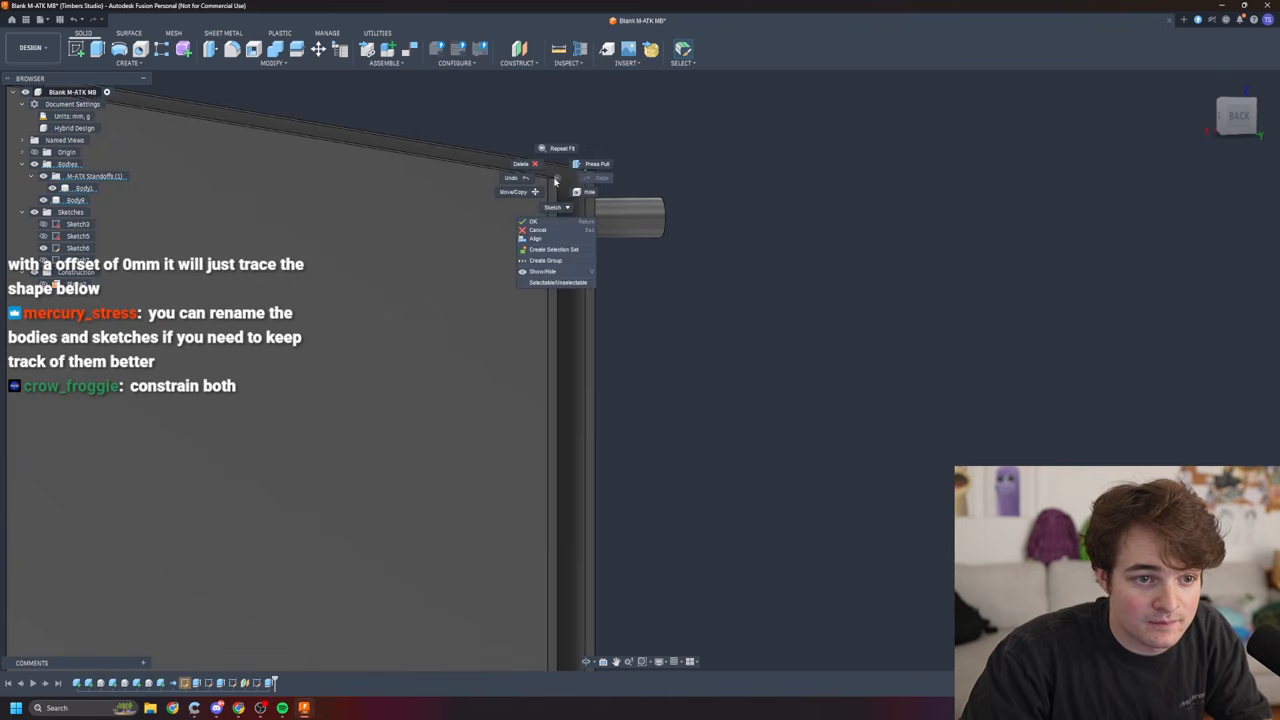
{"action": "left_click", "coordinate": [549, 240]}
{"action": "mouse_move", "coordinate": [803, 251]}
{"action": "middle_mouse_down", "text": "shift"}
{"action": "mouse_move", "coordinate": [786, 260]}
{"action": "mouse_move", "coordinate": [835, 260]}
{"action": "mouse_move", "coordinate": [805, 256]}
{"action": "middle_mouse_up", "text": "shift"}
{"action": "left_click", "coordinate": [569, 181]}
{"action": "left_click", "coordinate": [889, 275]}
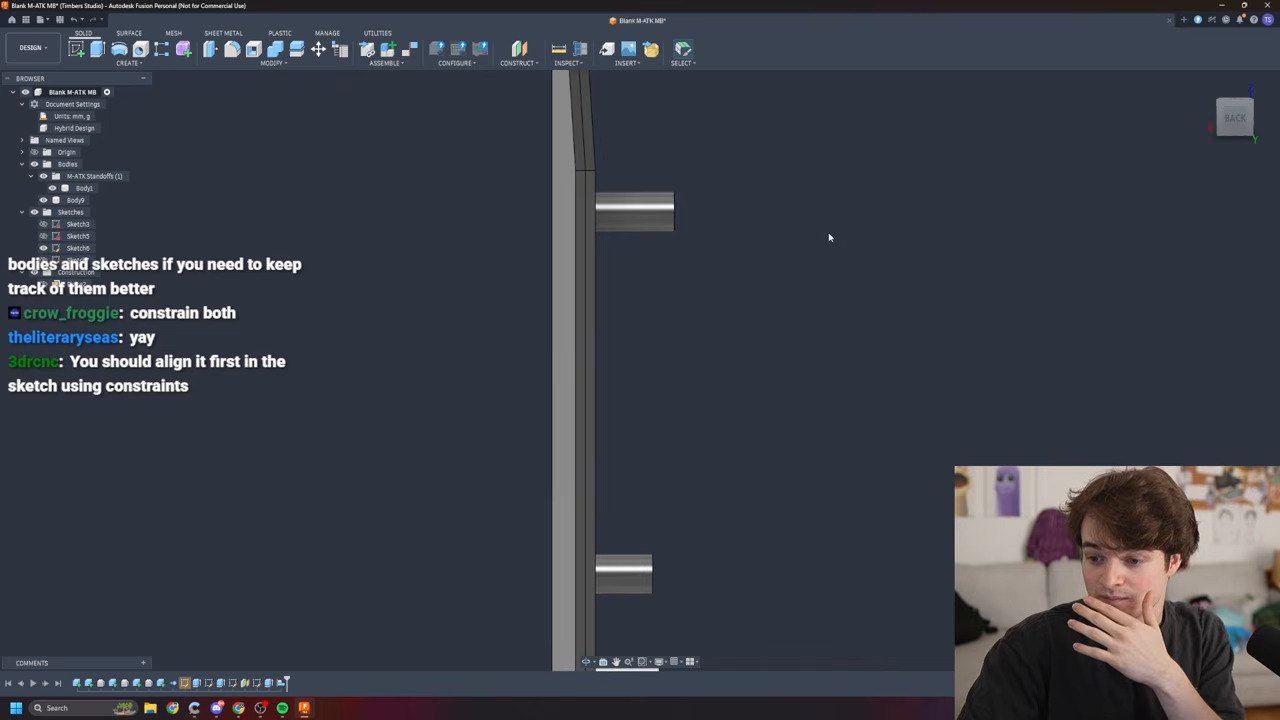
- Examine the edges and lower corners of the two stacked plates to check their alignment
{"action": "scroll", "coordinate": [888, 266], "scroll_direction": "up", "scroll_amount": 2}
{"action": "scroll", "coordinate": [823, 274], "scroll_direction": "down", "scroll_amount": 4}
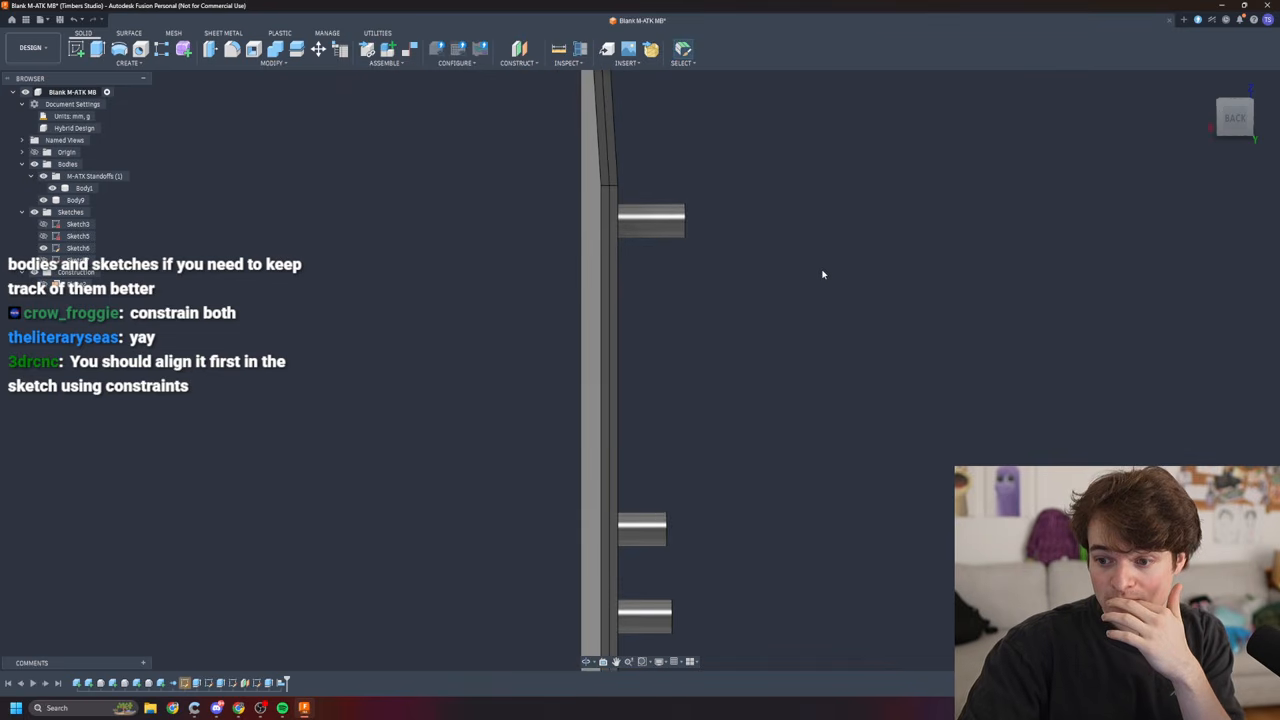
{"action": "mouse_move", "coordinate": [823, 274]}
{"action": "middle_mouse_down", "text": "shift"}
{"action": "mouse_move", "coordinate": [680, 276]}
{"action": "mouse_move", "coordinate": [858, 276]}
{"action": "mouse_move", "coordinate": [590, 280]}
{"action": "mouse_move", "coordinate": [570, 340]}
{"action": "mouse_move", "coordinate": [590, 240]}
{"action": "mouse_move", "coordinate": [700, 250]}
{"action": "mouse_move", "coordinate": [917, 323]}
{"action": "mouse_move", "coordinate": [980, 369]}
{"action": "mouse_move", "coordinate": [854, 495]}
{"action": "mouse_move", "coordinate": [850, 461]}
{"action": "middle_mouse_up", "text": "shift"}
{"action": "left_click", "coordinate": [815, 471]}
{"action": "middle_click_drag", "start_coordinate": [933, 480], "coordinate": [962, 470], "text": "shift"}
{"action": "middle_click_drag", "start_coordinate": [936, 375], "coordinate": [940, 494], "text": "shift"}
{"action": "scroll", "coordinate": [940, 474], "scroll_direction": "up", "scroll_amount": 2}
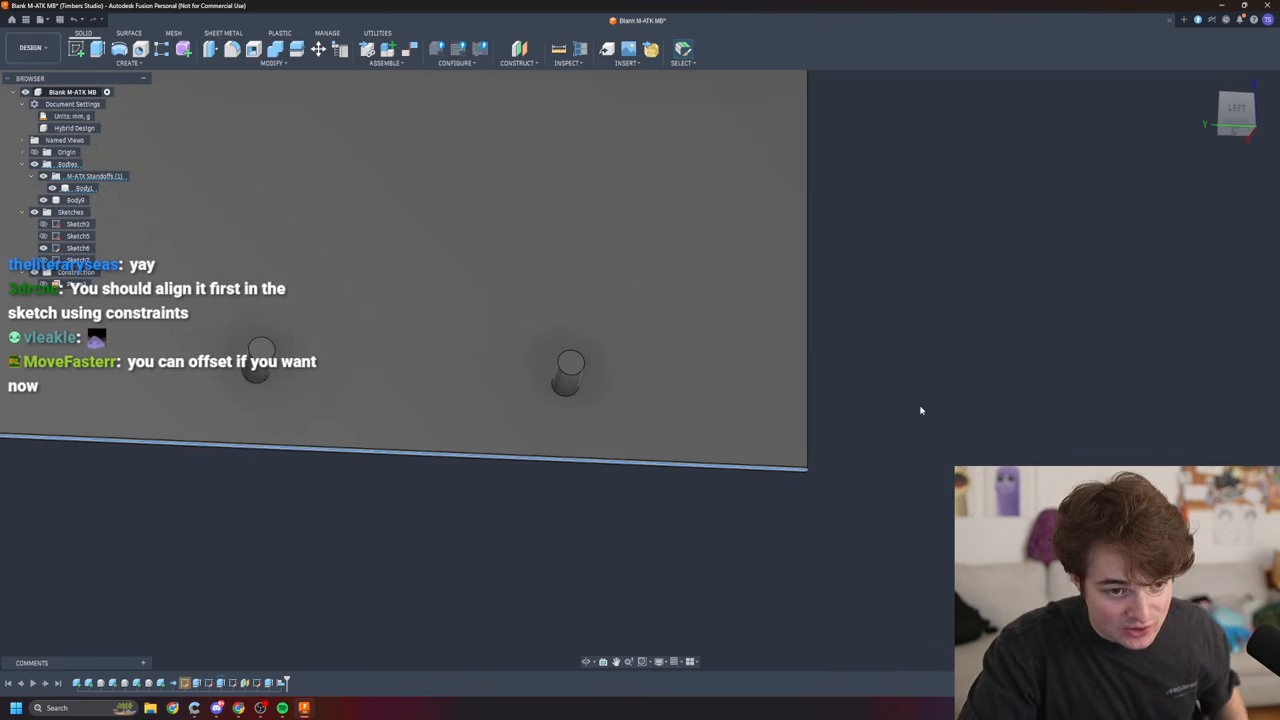
{"action": "scroll", "coordinate": [790, 397], "scroll_direction": "up", "scroll_amount": 3}
{"action": "scroll", "coordinate": [737, 381], "scroll_direction": "down", "scroll_amount": 6}
{"action": "middle_click_drag", "start_coordinate": [923, 466], "coordinate": [883, 433], "text": "shift"}
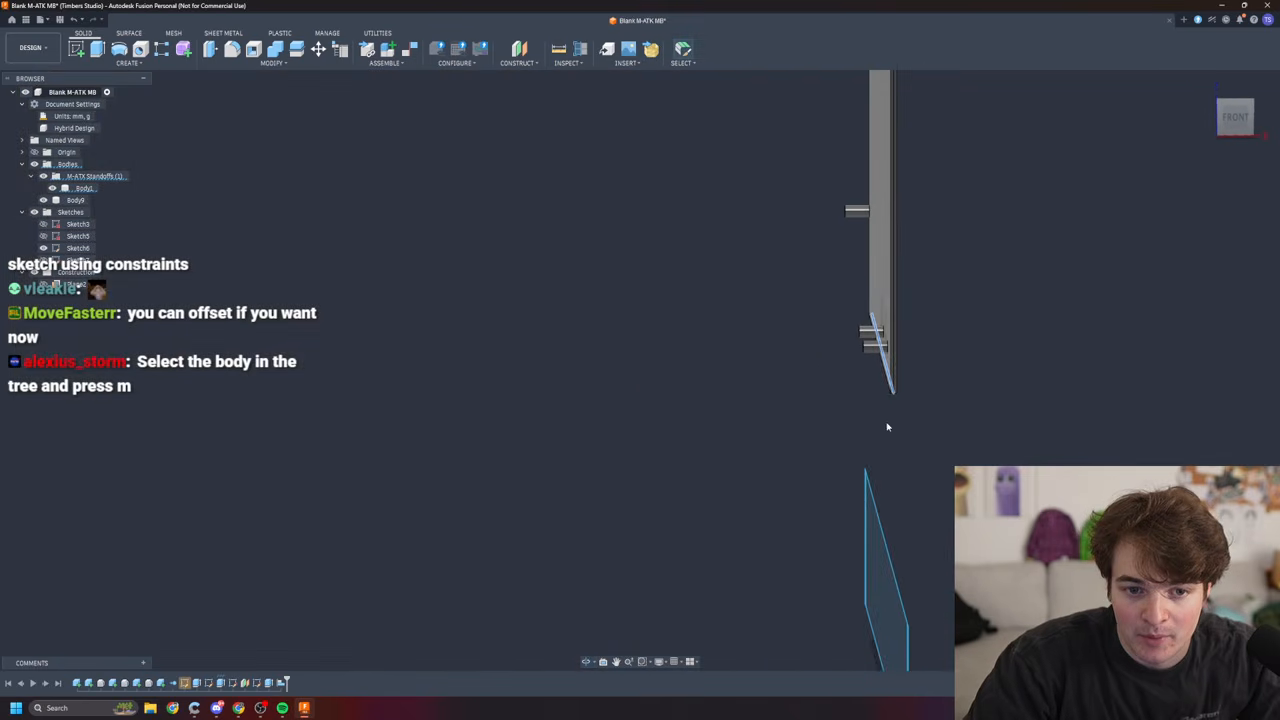
{"action": "scroll", "coordinate": [1000, 396], "scroll_direction": "down", "scroll_amount": 3}
{"action": "scroll", "coordinate": [994, 369], "scroll_direction": "up", "scroll_amount": 8}
- Try to move the new body's outer face 4 mm away from the motherboard plate
{"action": "middle_click_drag", "start_coordinate": [994, 369], "coordinate": [920, 351], "text": "shift"}
{"action": "left_click", "coordinate": [934, 364]}
{"action": "key", "text": "m"}
{"action": "left_click_drag", "start_coordinate": [920, 351], "coordinate": [951, 354]}
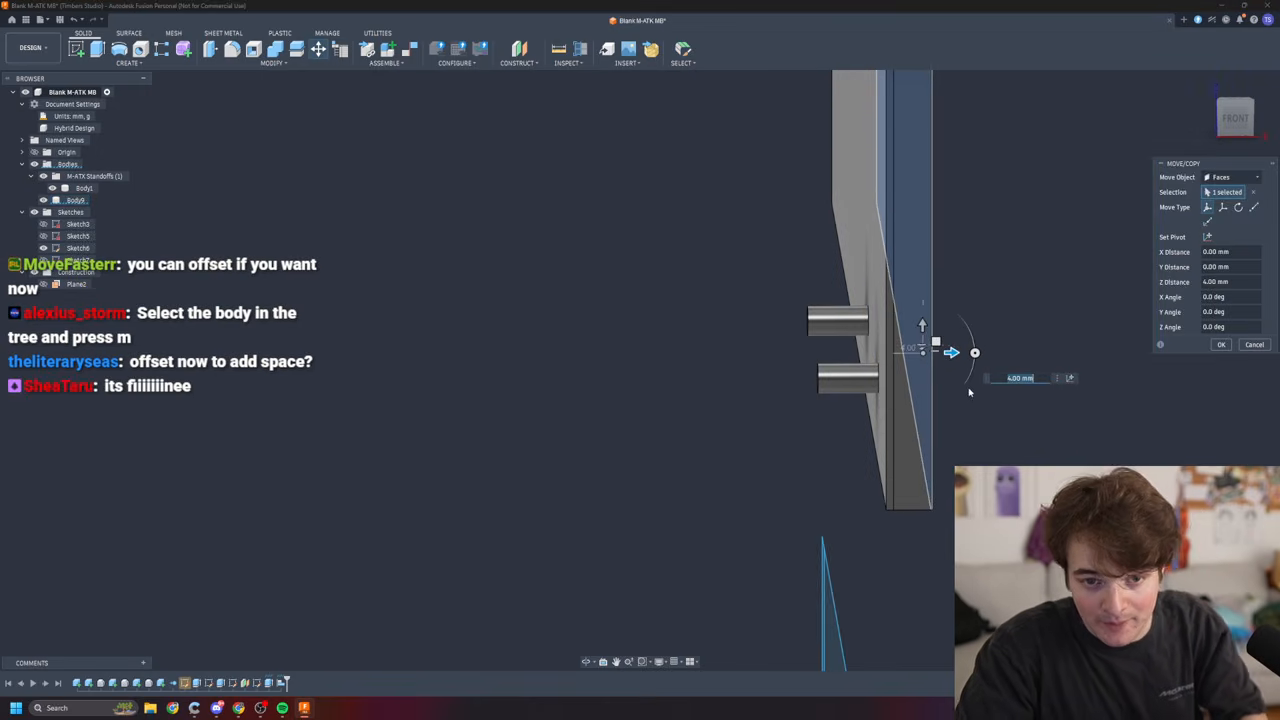
{"action": "key", "text": "Return"}
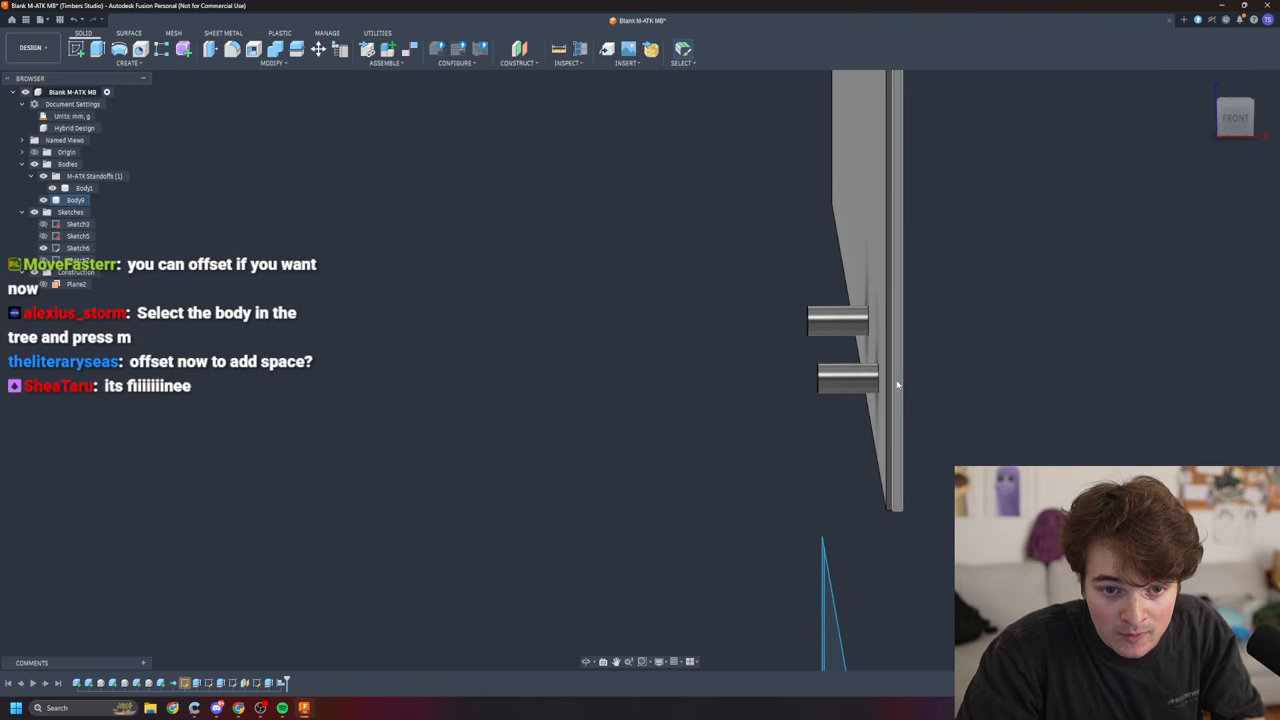
- Move the new body's outer face 11 mm away from the motherboard plate
{"action": "middle_click_drag", "start_coordinate": [908, 383], "coordinate": [935, 318], "text": "shift"}
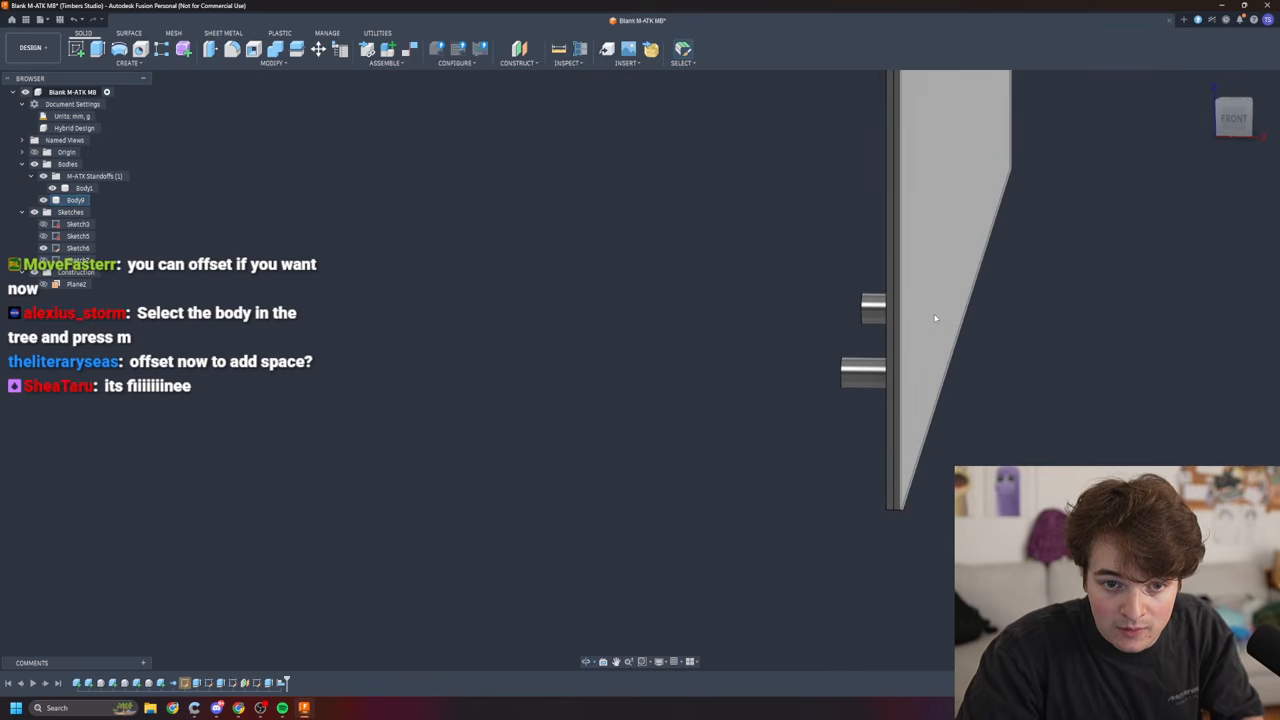
{"action": "left_click", "coordinate": [946, 348]}
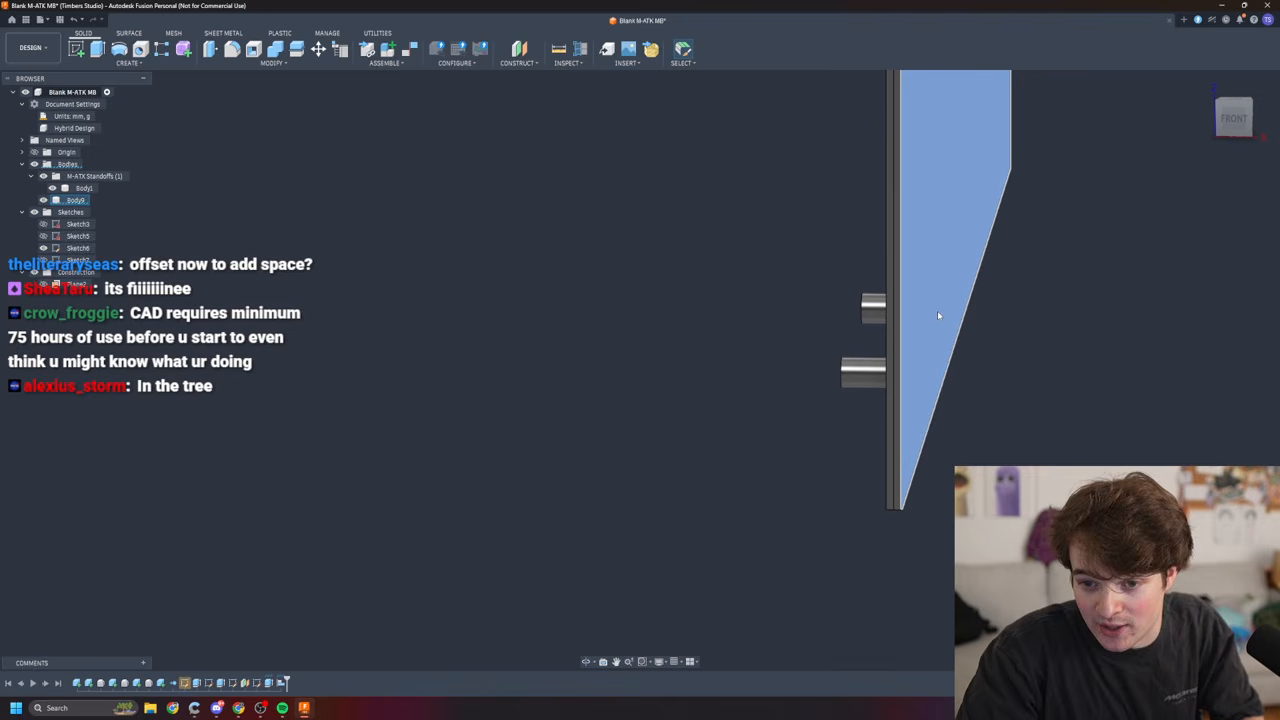
{"action": "key", "text": "m"}
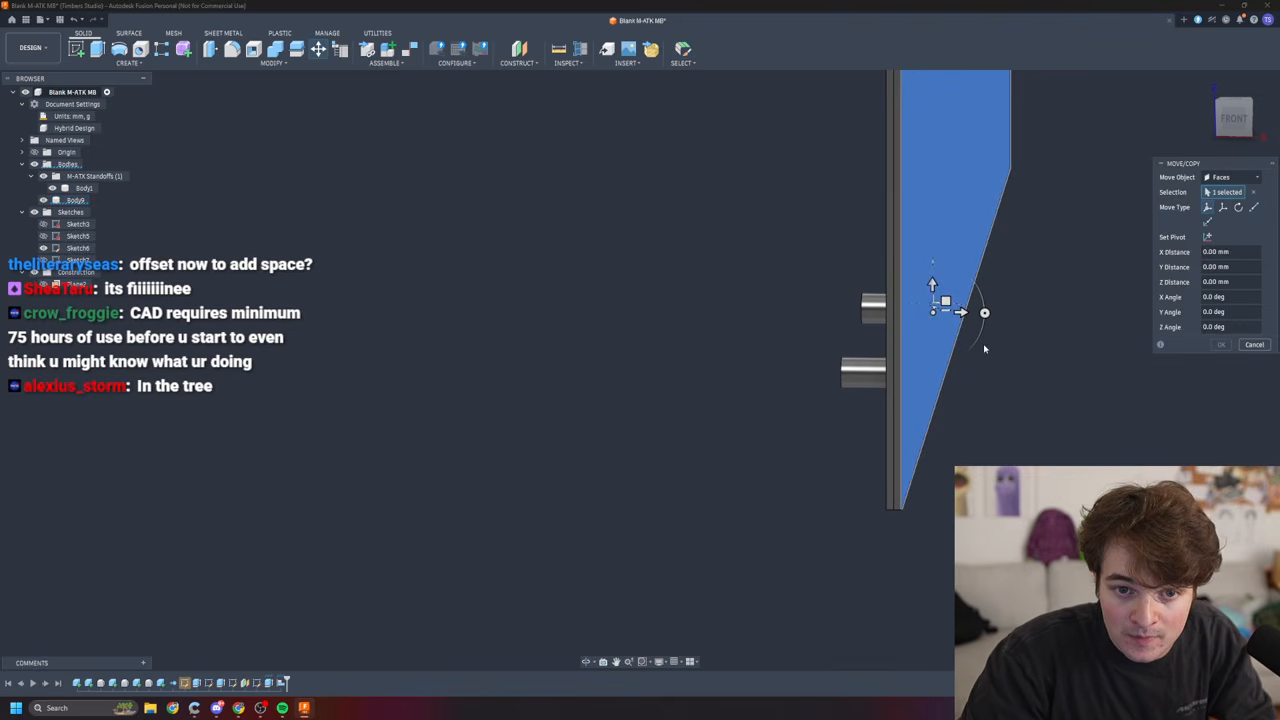
{"action": "left_click_drag", "start_coordinate": [960, 312], "coordinate": [1045, 340]}
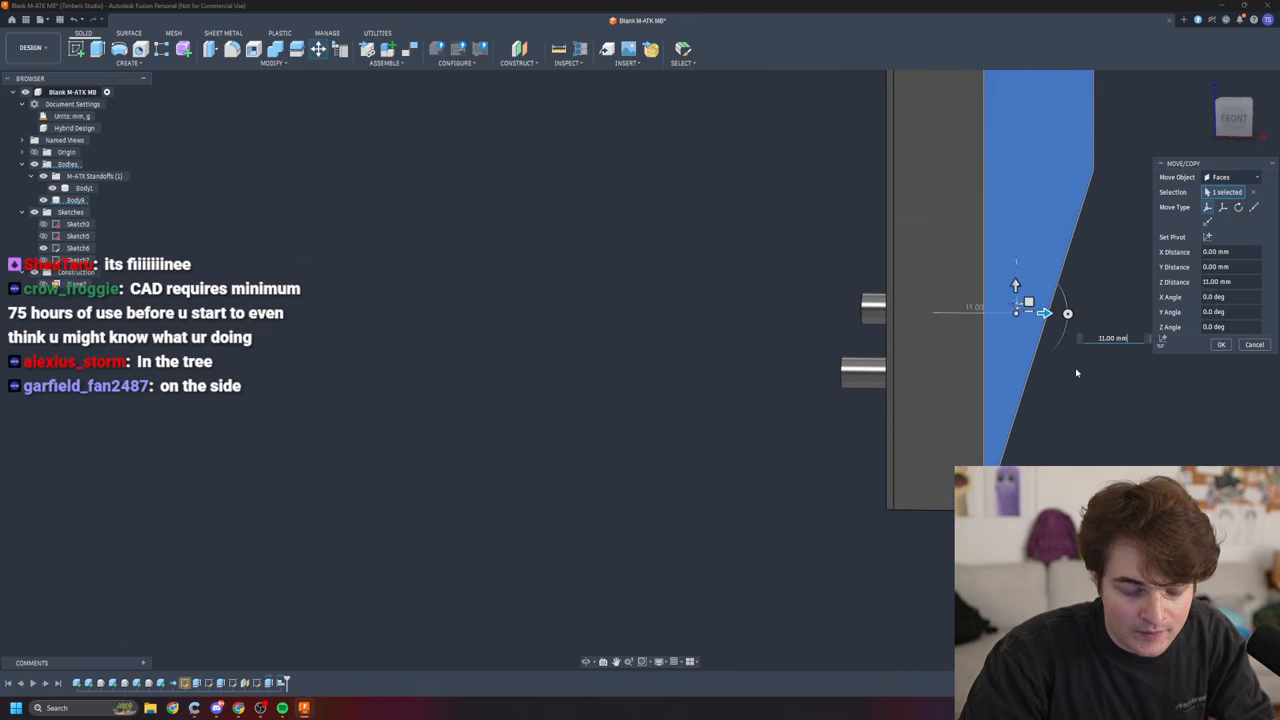
{"action": "key", "text": "Return"}
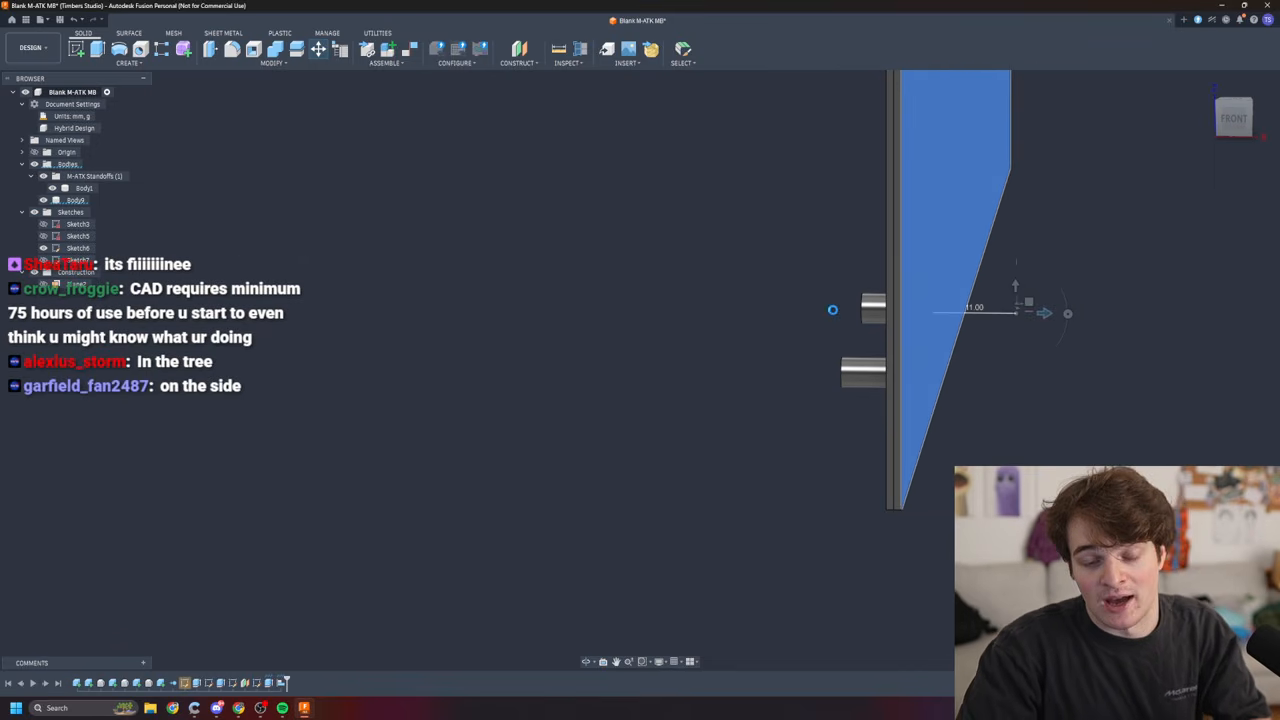
- Move the backing body's outer face 6 mm along X, away from the motherboard plate
{"action": "middle_click_drag", "start_coordinate": [829, 303], "coordinate": [892, 337], "text": "shift"}
{"action": "mouse_move", "coordinate": [1009, 397]}
{"action": "middle_mouse_down", "text": "shift"}
{"action": "mouse_move", "coordinate": [1012, 508]}
{"action": "mouse_move", "coordinate": [1028, 512]}
{"action": "middle_mouse_up", "text": "shift"}
{"action": "middle_click_drag", "start_coordinate": [968, 363], "coordinate": [1087, 382], "text": "shift"}
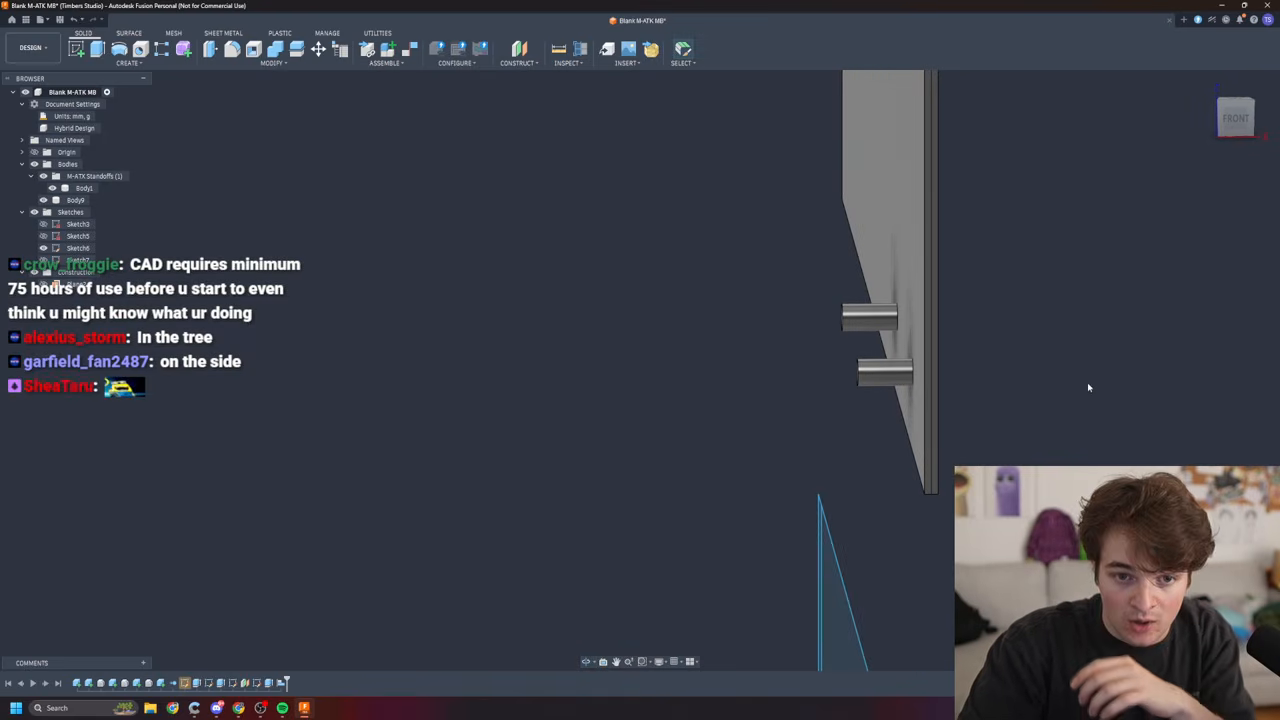
{"action": "left_click", "coordinate": [935, 347]}
{"action": "key", "text": "m"}
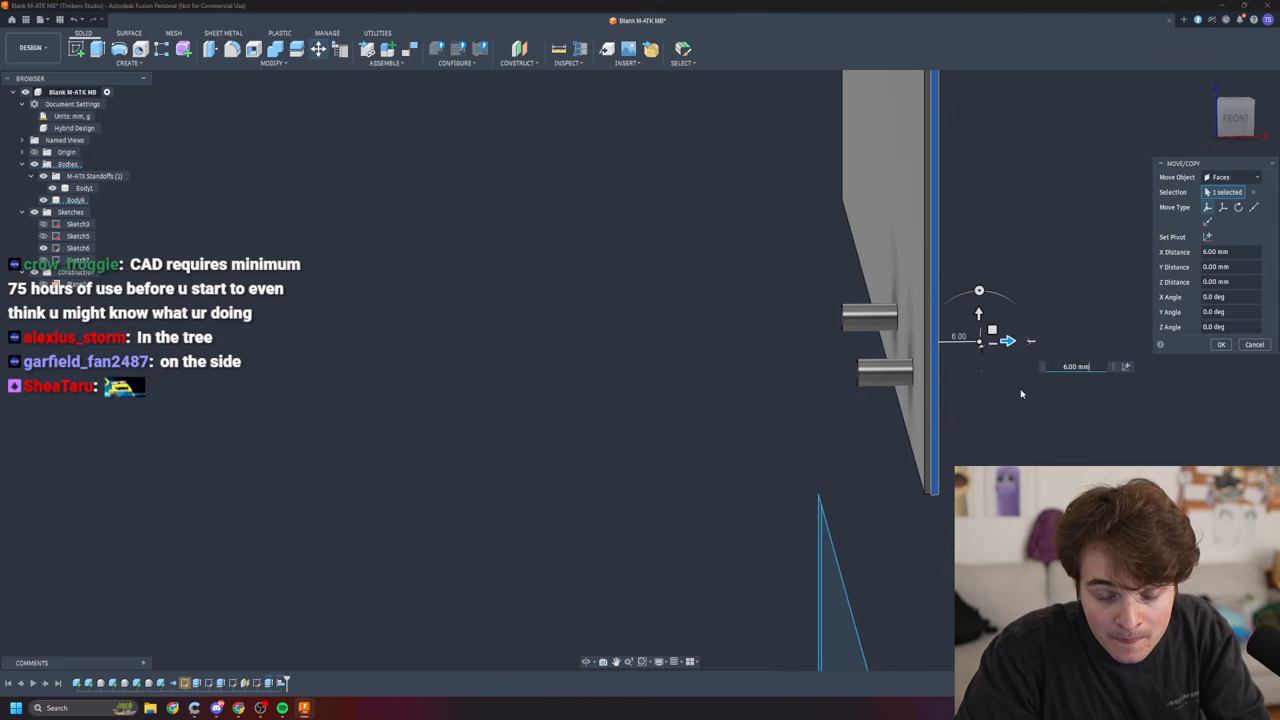
{"action": "key", "text": "Return"}
- Show the backing body's source sketch and examine its outline against the lower edges of the two plates
{"action": "mouse_move", "coordinate": [1073, 432]}
{"action": "middle_mouse_down", "text": "shift"}
{"action": "mouse_move", "coordinate": [968, 430]}
{"action": "mouse_move", "coordinate": [1055, 430]}
{"action": "middle_mouse_up", "text": "shift"}
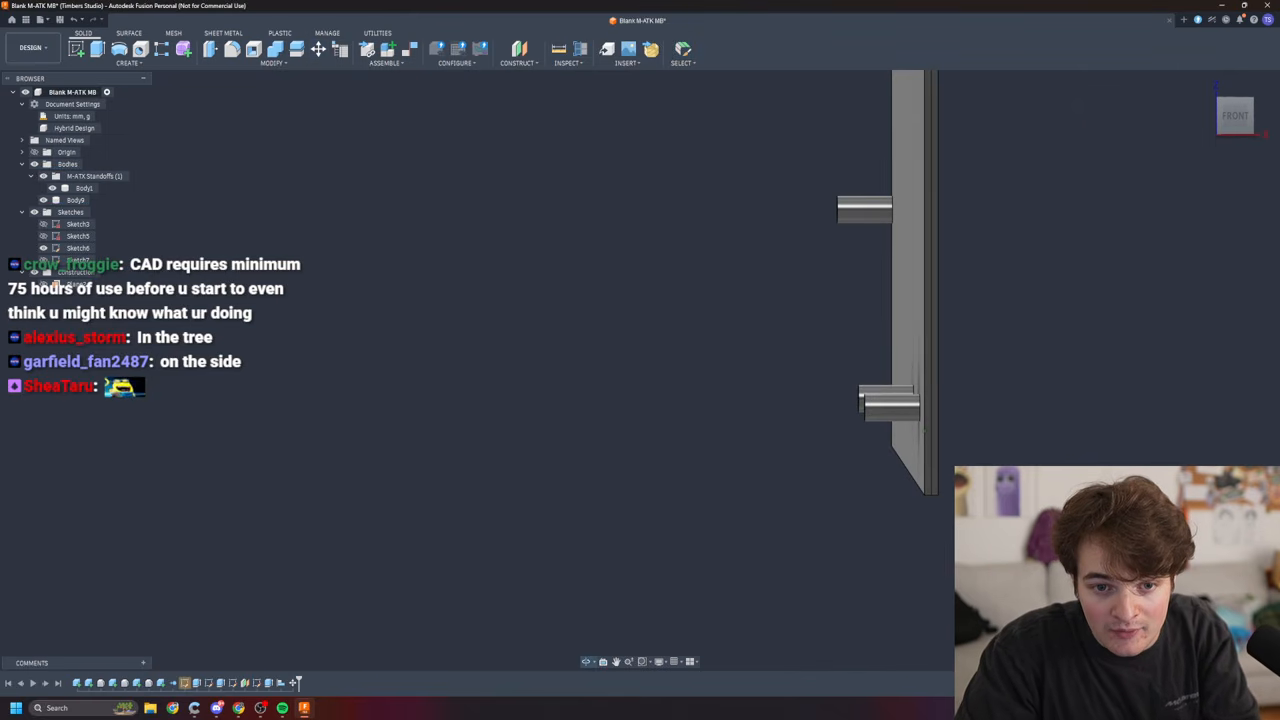
{"action": "mouse_move", "coordinate": [1100, 384]}
{"action": "middle_mouse_down", "text": "shift"}
{"action": "mouse_move", "coordinate": [1012, 388]}
{"action": "mouse_move", "coordinate": [1112, 388]}
{"action": "mouse_move", "coordinate": [1076, 388]}
{"action": "mouse_move", "coordinate": [1097, 397]}
{"action": "mouse_move", "coordinate": [1086, 395]}
{"action": "middle_mouse_up", "text": "shift"}
{"action": "scroll", "coordinate": [1100, 399], "scroll_direction": "down", "scroll_amount": 4}
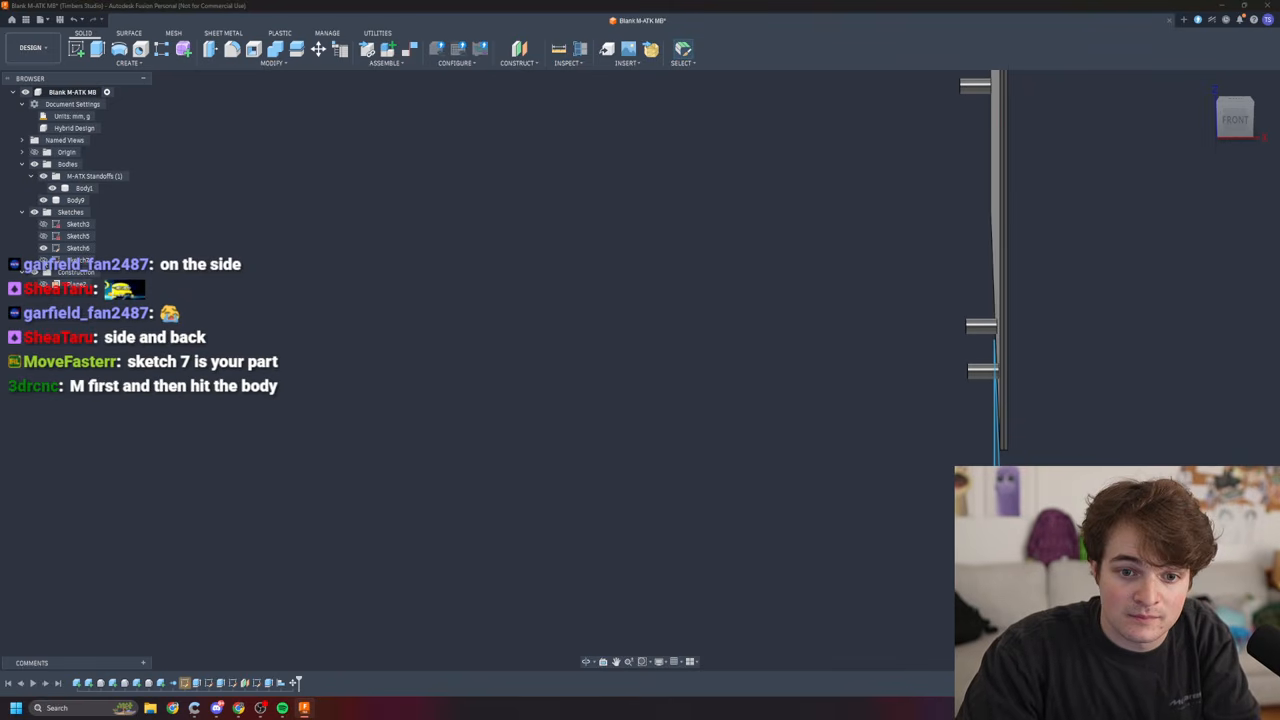
{"action": "left_click", "coordinate": [43, 260]}
{"action": "scroll", "coordinate": [1060, 449], "scroll_direction": "down", "scroll_amount": 2}
{"action": "scroll", "coordinate": [1052, 447], "scroll_direction": "up", "scroll_amount": 2}
{"action": "scroll", "coordinate": [1049, 446], "scroll_direction": "up", "scroll_amount": 8}
{"action": "middle_click_drag", "start_coordinate": [1068, 432], "coordinate": [900, 411], "text": "shift"}
- Move the whole backing body, Body9, 6 mm along X away from the motherboard plate
{"action": "left_click", "coordinate": [900, 411]}
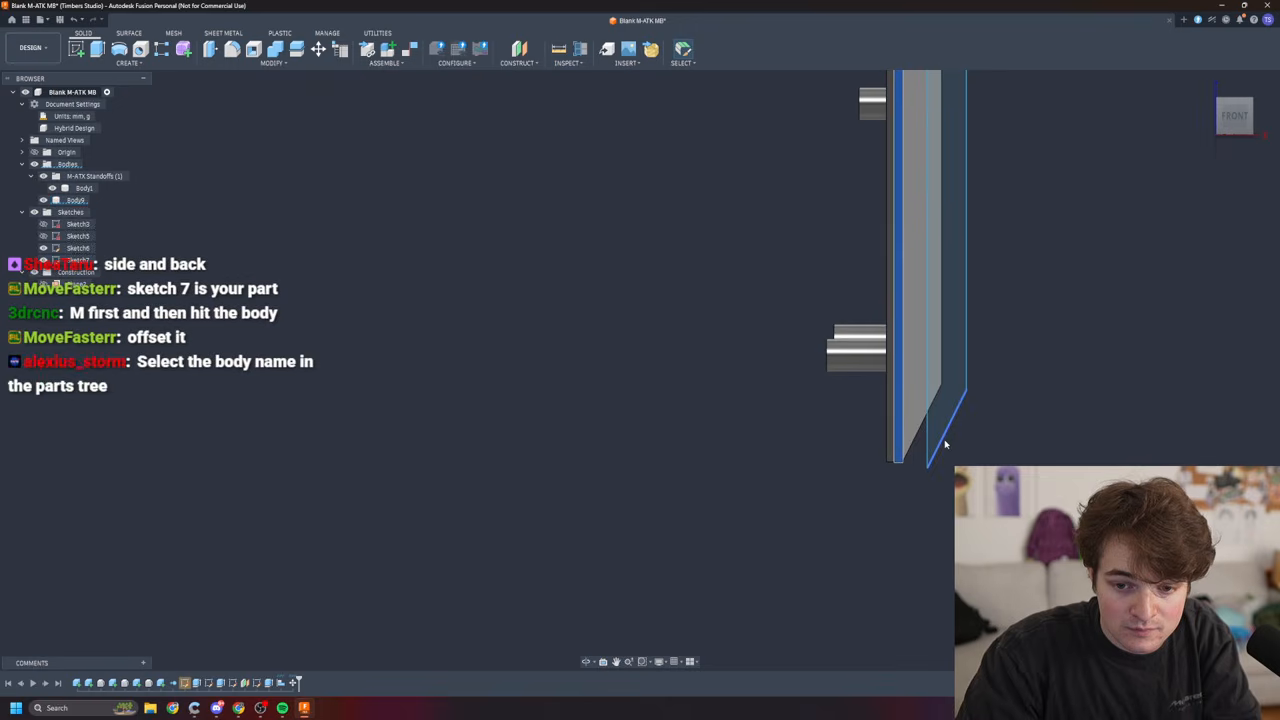
{"action": "left_click", "coordinate": [75, 200]}
{"action": "key", "text": "m"}
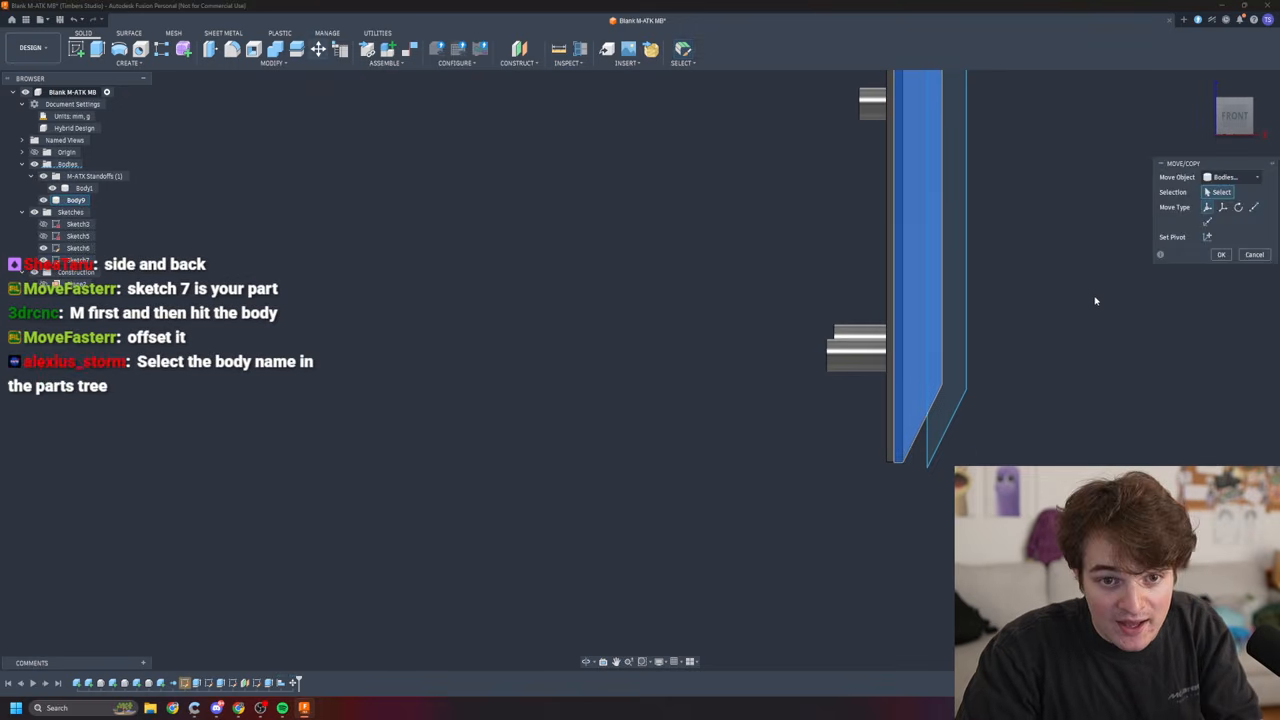
{"action": "left_click_drag", "start_coordinate": [918, 461], "coordinate": [970, 461]}
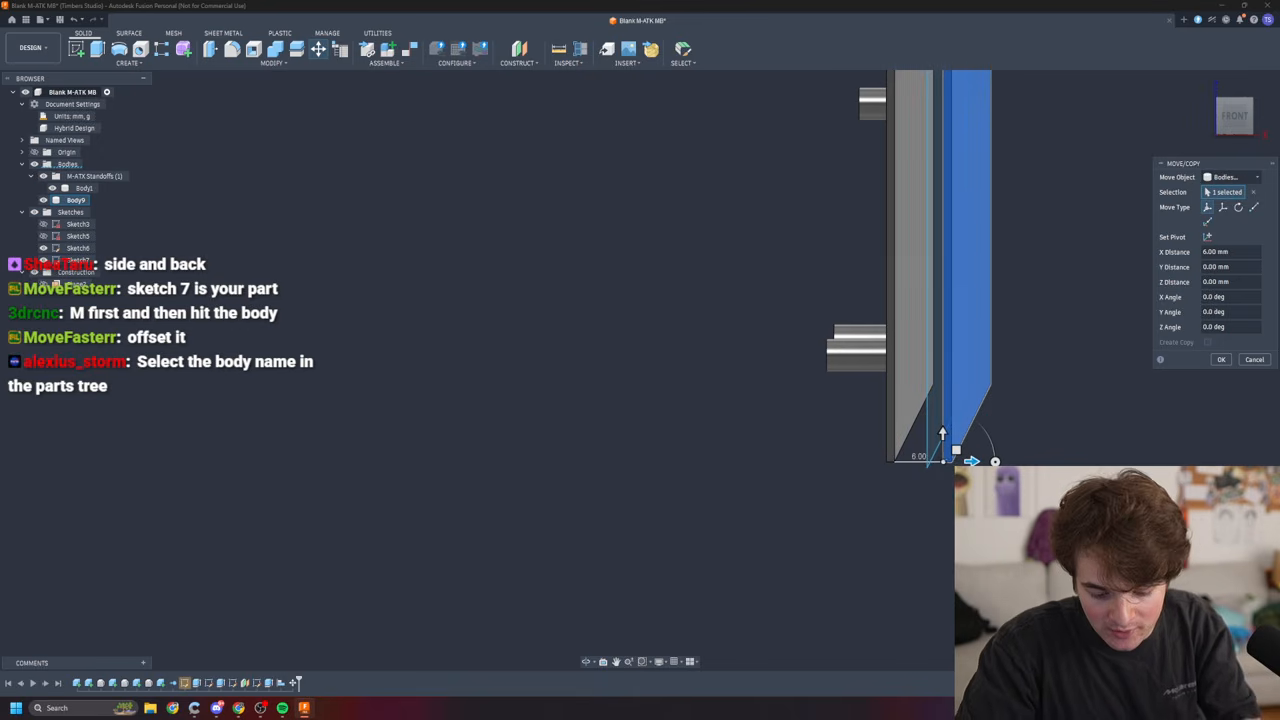
{"action": "key", "text": "Return"}
{"action": "middle_click_drag", "start_coordinate": [972, 461], "coordinate": [1012, 472], "text": "shift"}
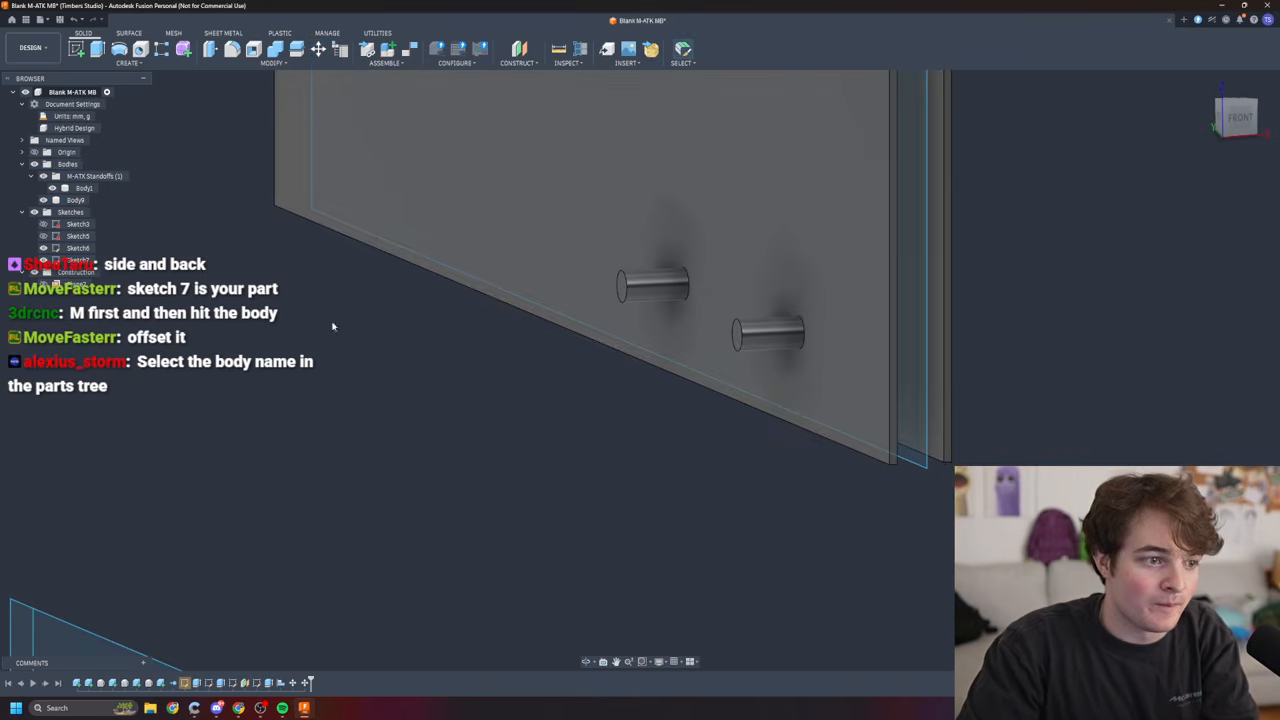
- Examine the gap between the two plates and their position relative to the 1U panel sketch
{"action": "scroll", "coordinate": [806, 446], "scroll_direction": "up", "scroll_amount": 2}
{"action": "scroll", "coordinate": [733, 489], "scroll_direction": "down", "scroll_amount": 6}
{"action": "middle_click_drag", "start_coordinate": [740, 495], "coordinate": [850, 490], "text": "shift"}
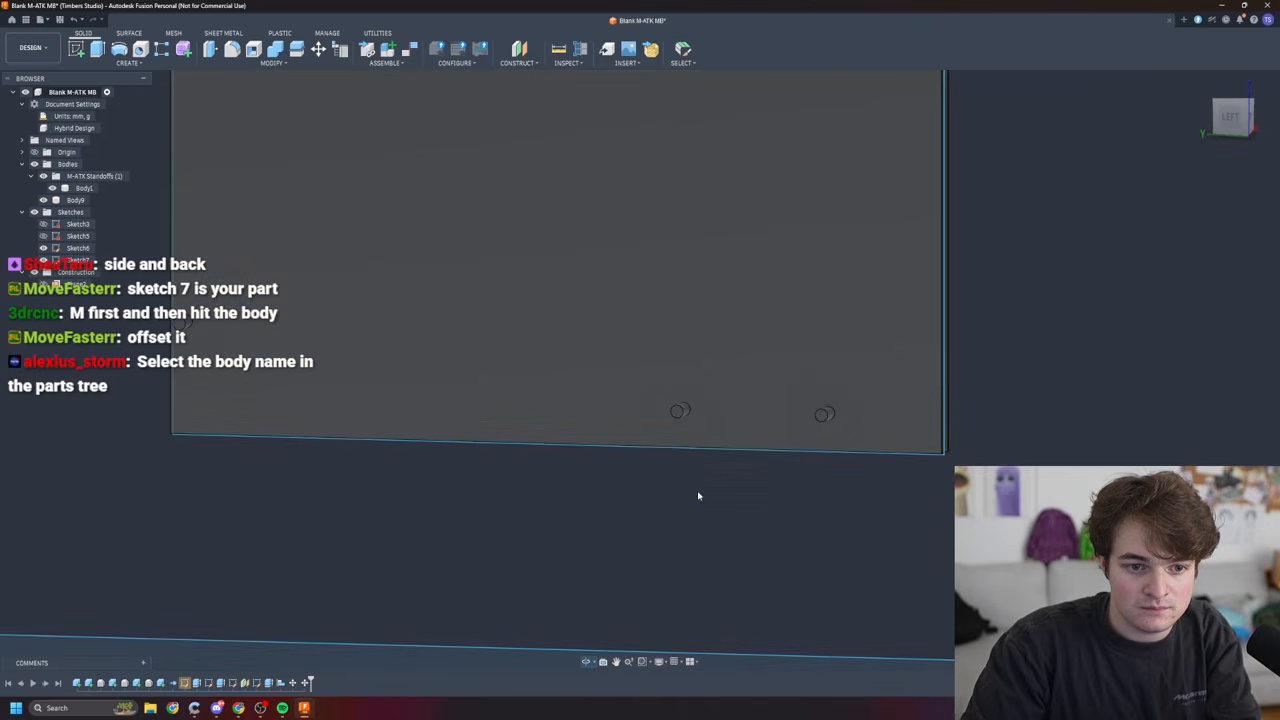
{"action": "scroll", "coordinate": [716, 490], "scroll_direction": "up", "scroll_amount": 2}
{"action": "scroll", "coordinate": [722, 489], "scroll_direction": "down", "scroll_amount": 7}
{"action": "mouse_move", "coordinate": [751, 497]}
{"action": "middle_mouse_down", "text": "shift"}
{"action": "mouse_move", "coordinate": [870, 490]}
{"action": "mouse_move", "coordinate": [806, 494]}
{"action": "middle_mouse_up", "text": "shift"}
{"action": "middle_click_drag", "start_coordinate": [594, 262], "coordinate": [627, 120], "text": "shift"}
{"action": "middle_click_drag", "start_coordinate": [792, 352], "coordinate": [800, 377], "text": "shift"}
{"action": "left_click", "coordinate": [764, 320]}
{"action": "mouse_move", "coordinate": [771, 328]}
{"action": "middle_mouse_down", "text": "shift"}
{"action": "mouse_move", "coordinate": [809, 443]}
{"action": "mouse_move", "coordinate": [791, 429]}
{"action": "middle_mouse_up", "text": "shift"}
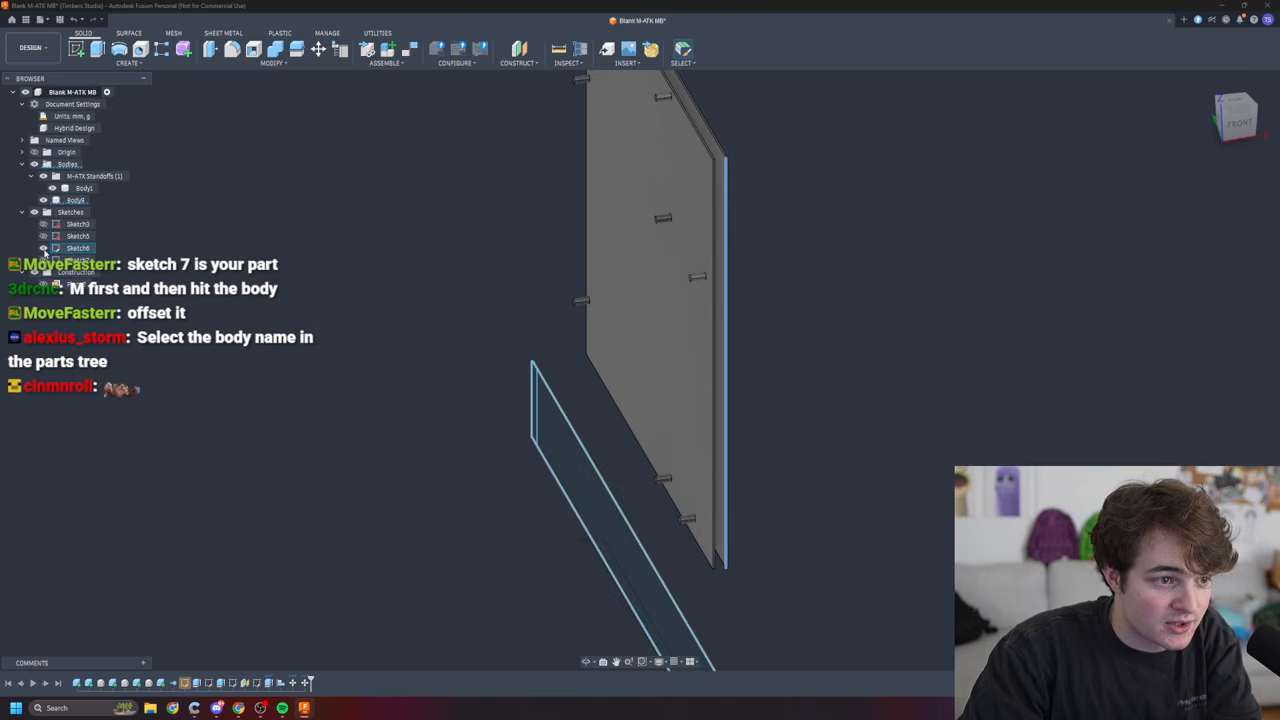
{"action": "mouse_move", "coordinate": [766, 417]}
{"action": "middle_mouse_down", "text": "shift"}
{"action": "mouse_move", "coordinate": [722, 394]}
{"action": "mouse_move", "coordinate": [784, 417]}
{"action": "mouse_move", "coordinate": [849, 391]}
{"action": "mouse_move", "coordinate": [820, 359]}
{"action": "mouse_move", "coordinate": [811, 388]}
{"action": "middle_mouse_up", "text": "shift"}
{"action": "scroll", "coordinate": [840, 390], "scroll_direction": "up", "scroll_amount": 2}
{"action": "scroll", "coordinate": [832, 389], "scroll_direction": "down", "scroll_amount": 2}
{"action": "scroll", "coordinate": [830, 389], "scroll_direction": "down", "scroll_amount": 2}
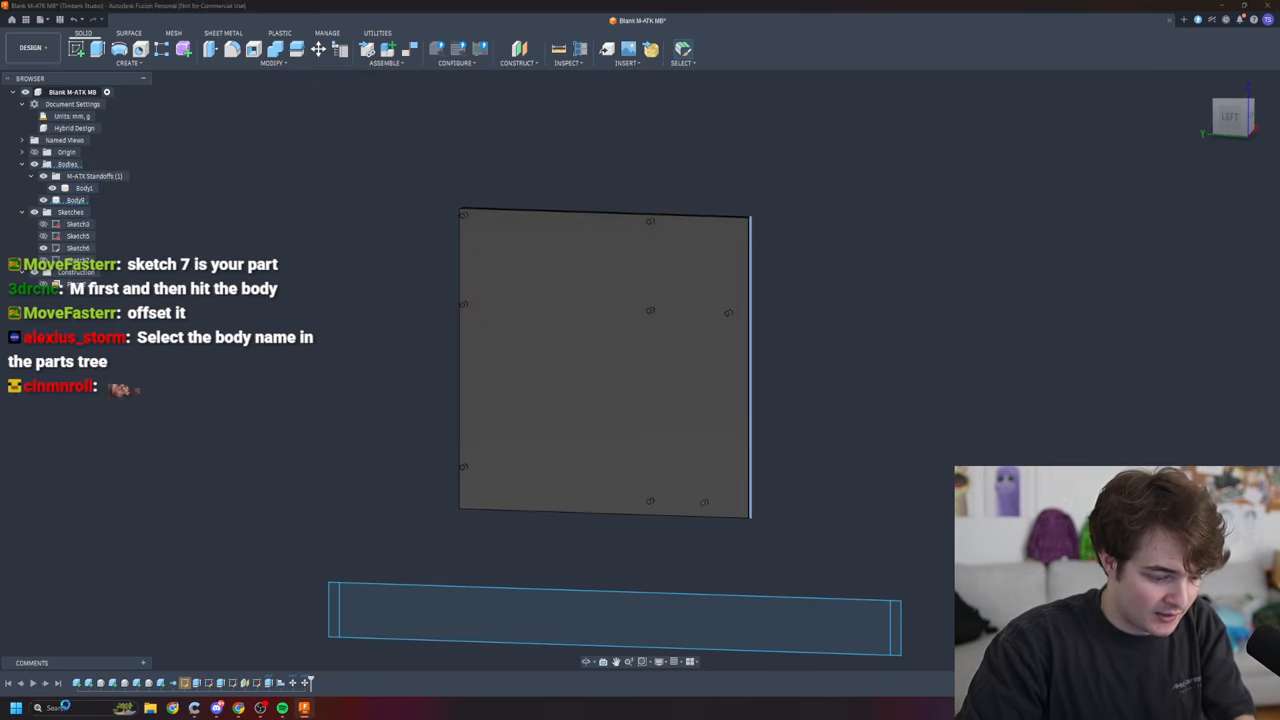
{"action": "left_click", "coordinate": [67, 708]}
{"action": "type", "text": "cal"}
{"action": "key", "text": "Return"}
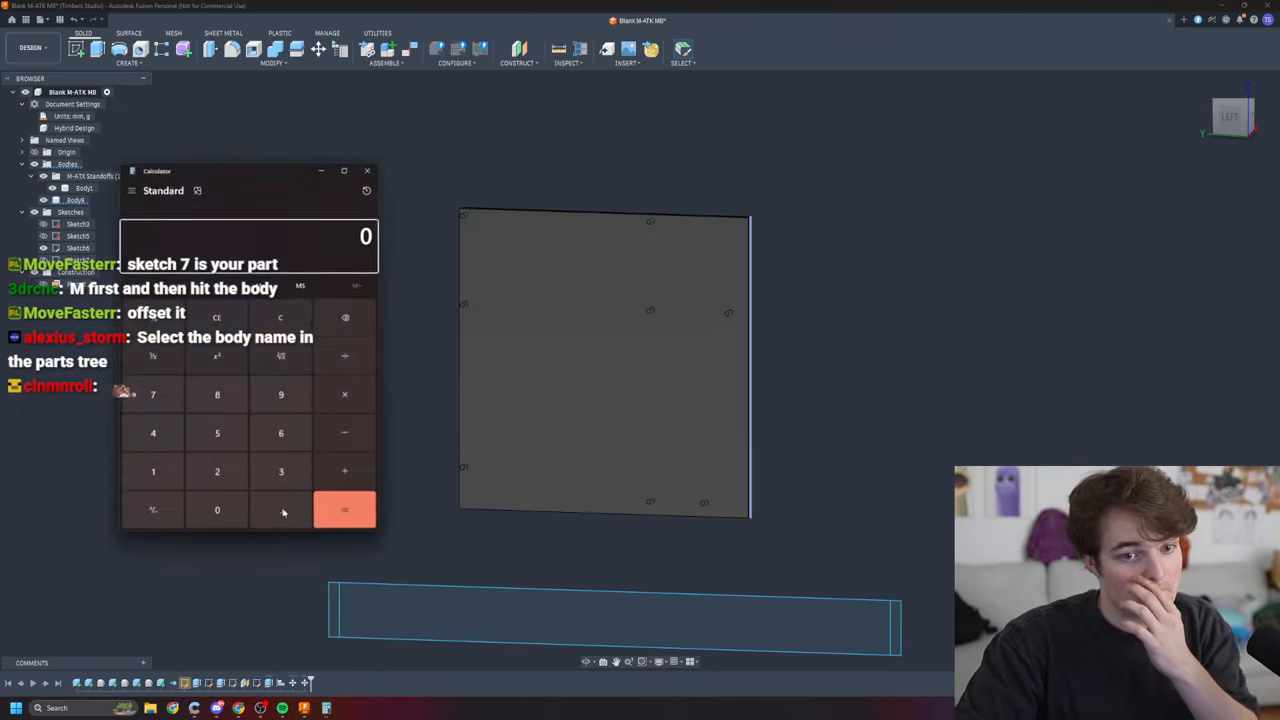
{"action": "left_click", "coordinate": [368, 173]}
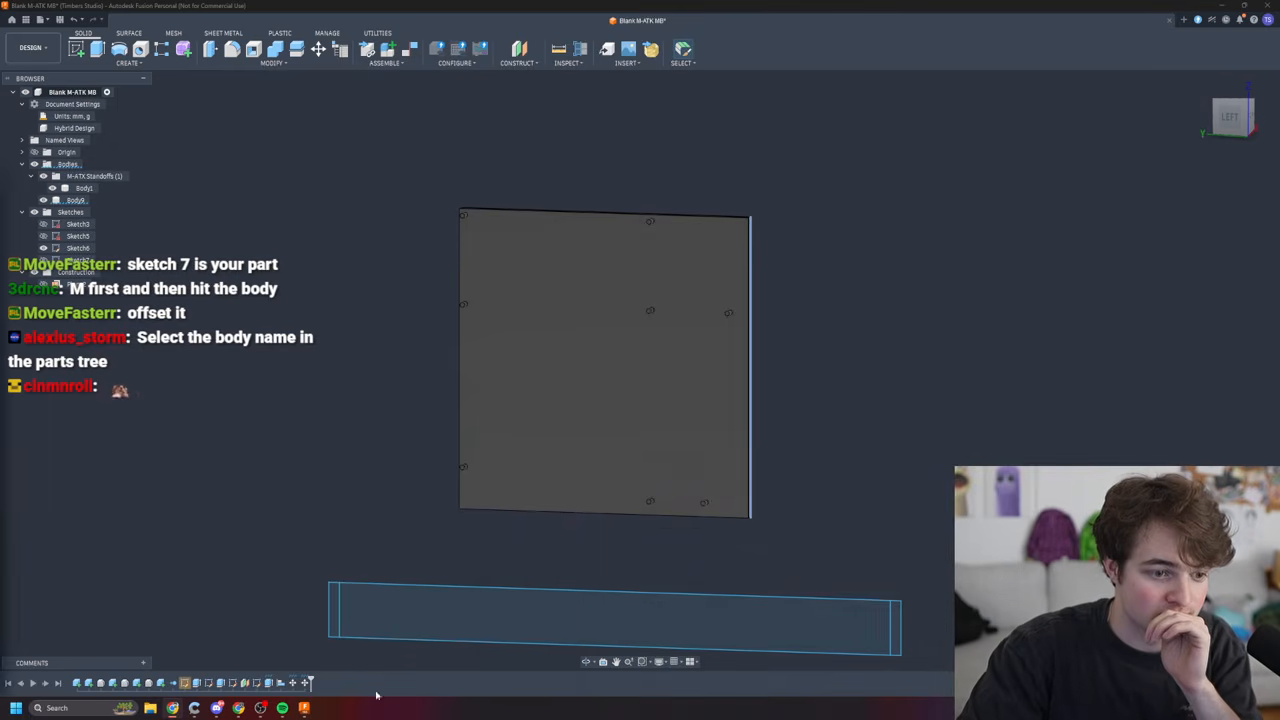
- Select the long upper edge of the 1U panel sketch to check it against the plates above
{"action": "left_click", "coordinate": [487, 590]}
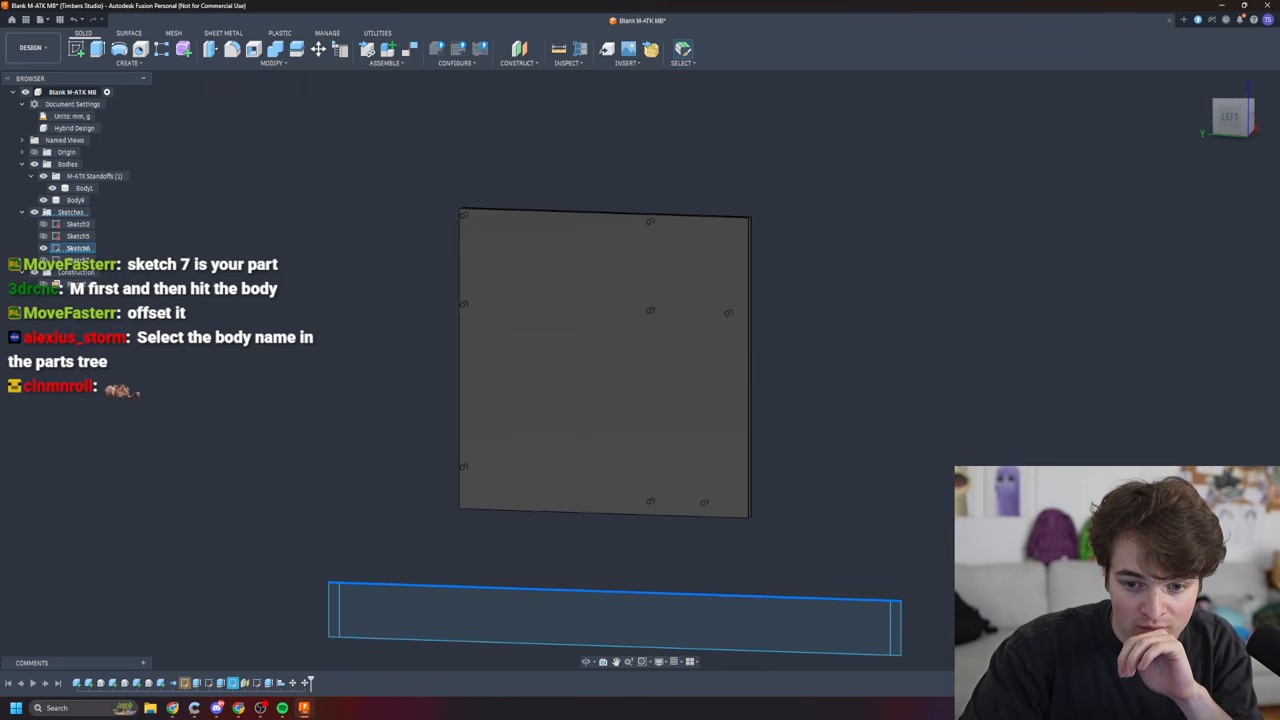
{"action": "scroll", "coordinate": [926, 522], "scroll_direction": "down", "scroll_amount": 1}
{"action": "scroll", "coordinate": [951, 520], "scroll_direction": "up", "scroll_amount": 4}
{"action": "middle_click_drag", "start_coordinate": [951, 520], "coordinate": [885, 520], "text": "shift"}
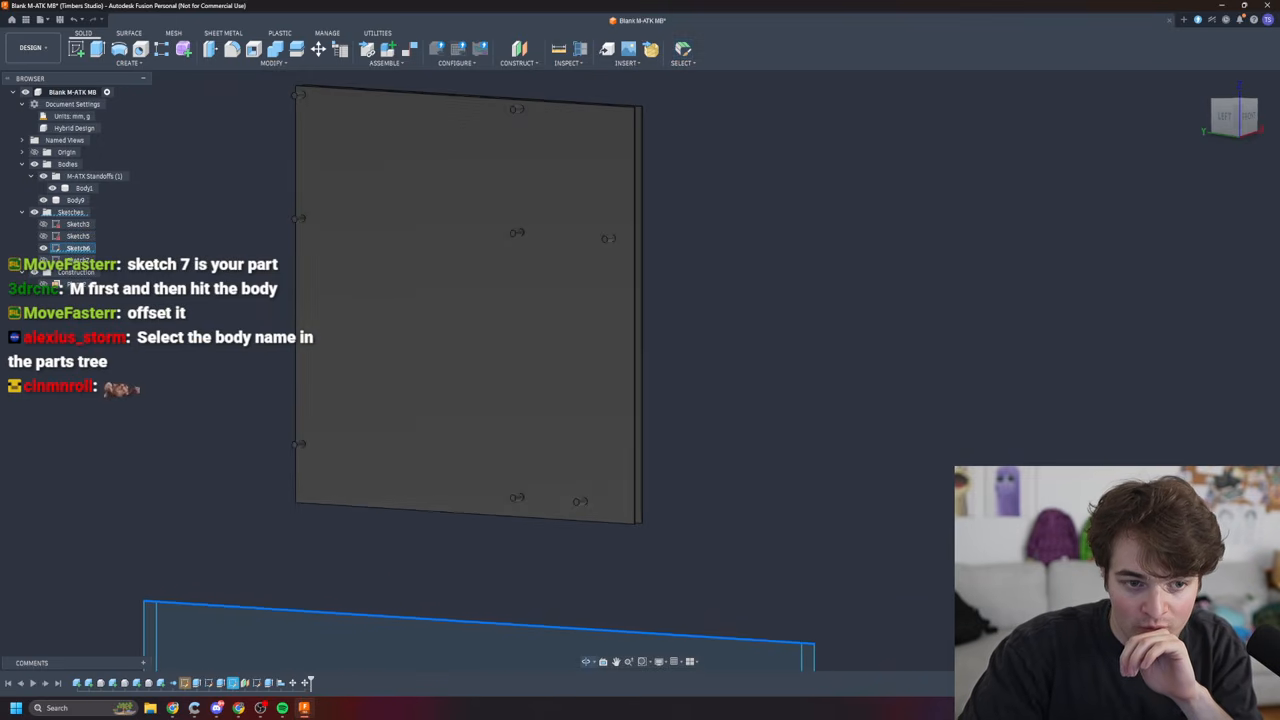
{"action": "middle_click_drag", "start_coordinate": [646, 397], "coordinate": [563, 424], "text": "shift"}
{"action": "left_click", "coordinate": [560, 420]}
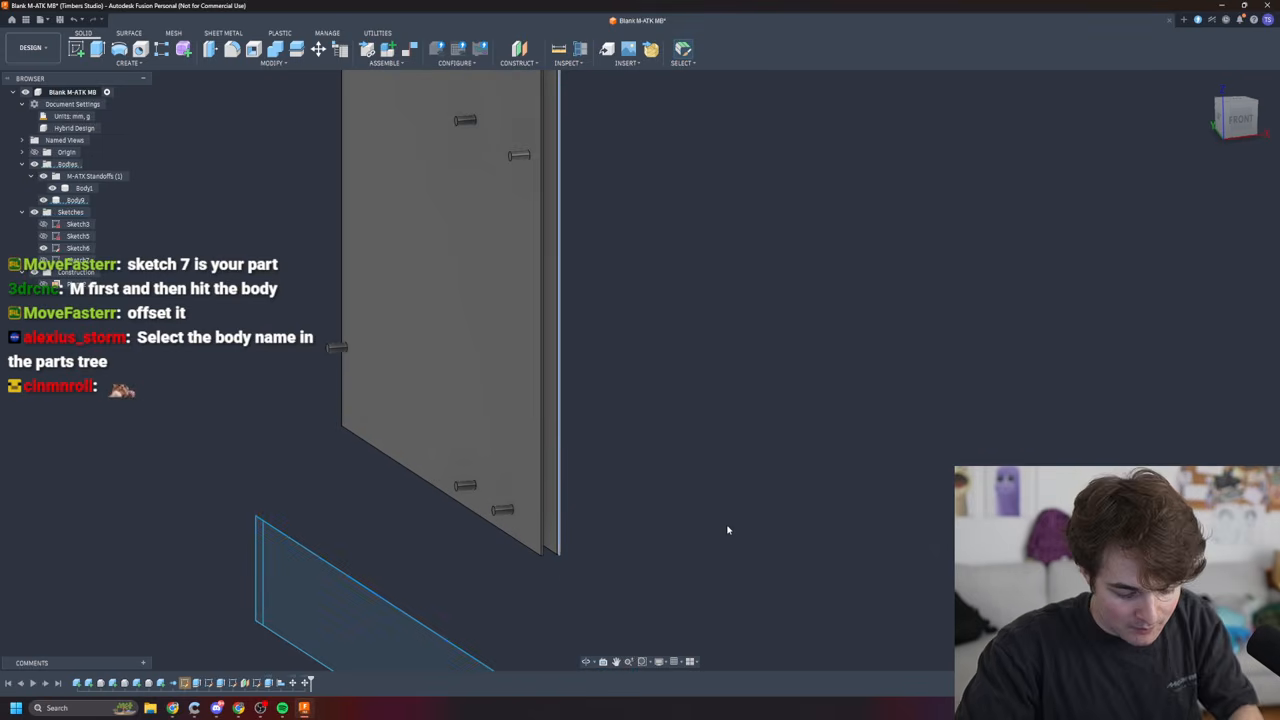
{"action": "key", "text": "m"}
{"action": "middle_click_drag", "start_coordinate": [657, 497], "coordinate": [801, 469], "text": "shift"}
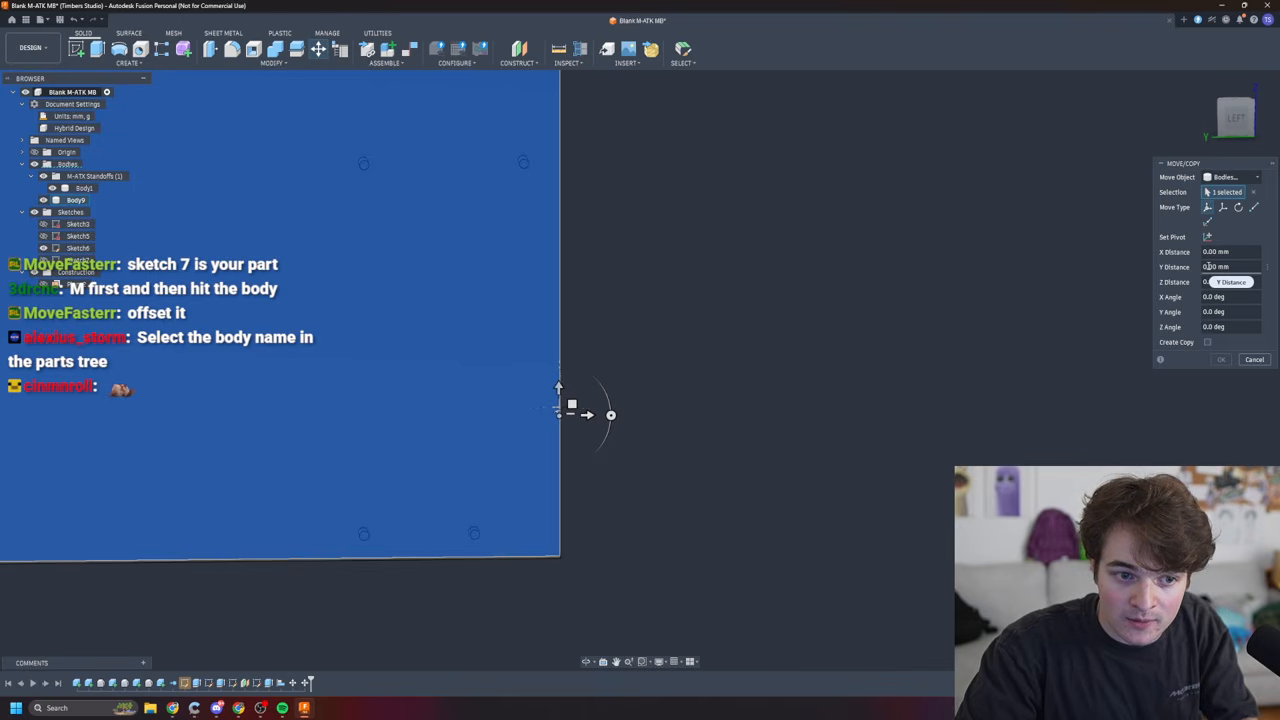
{"action": "middle_click_drag", "start_coordinate": [1202, 344], "coordinate": [851, 398], "text": "shift"}
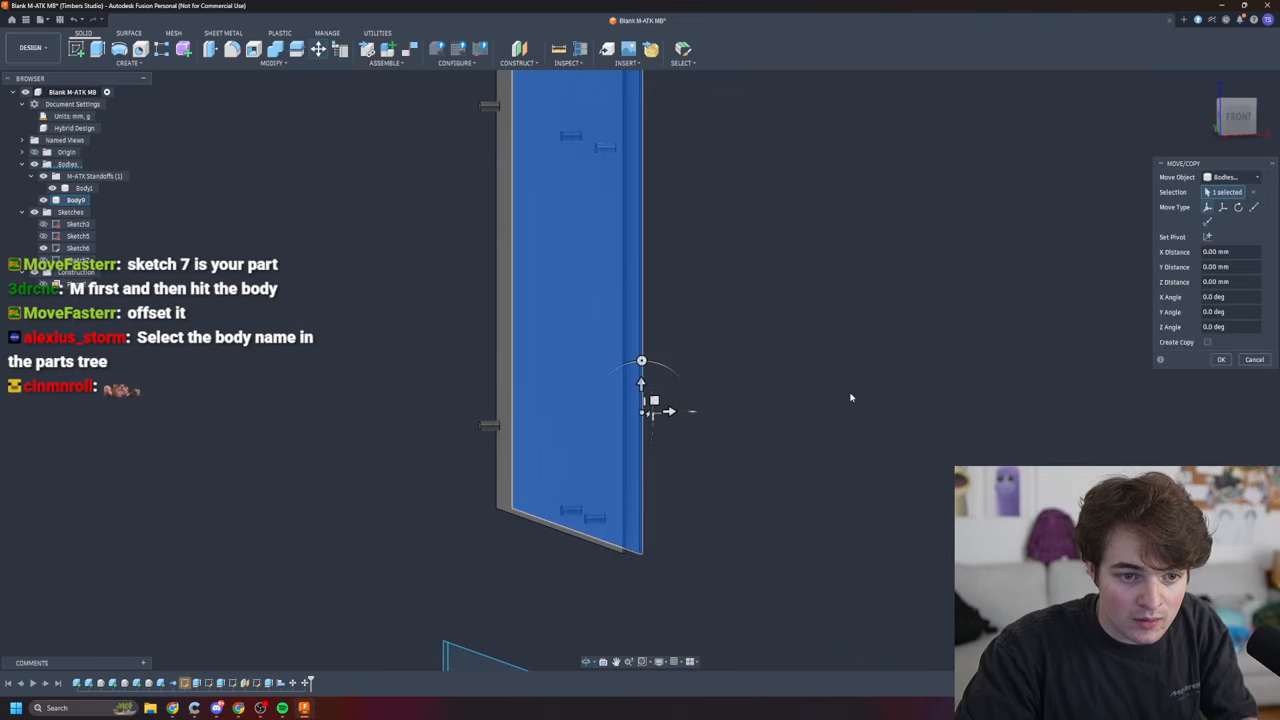
{"action": "left_click", "coordinate": [84, 188]}
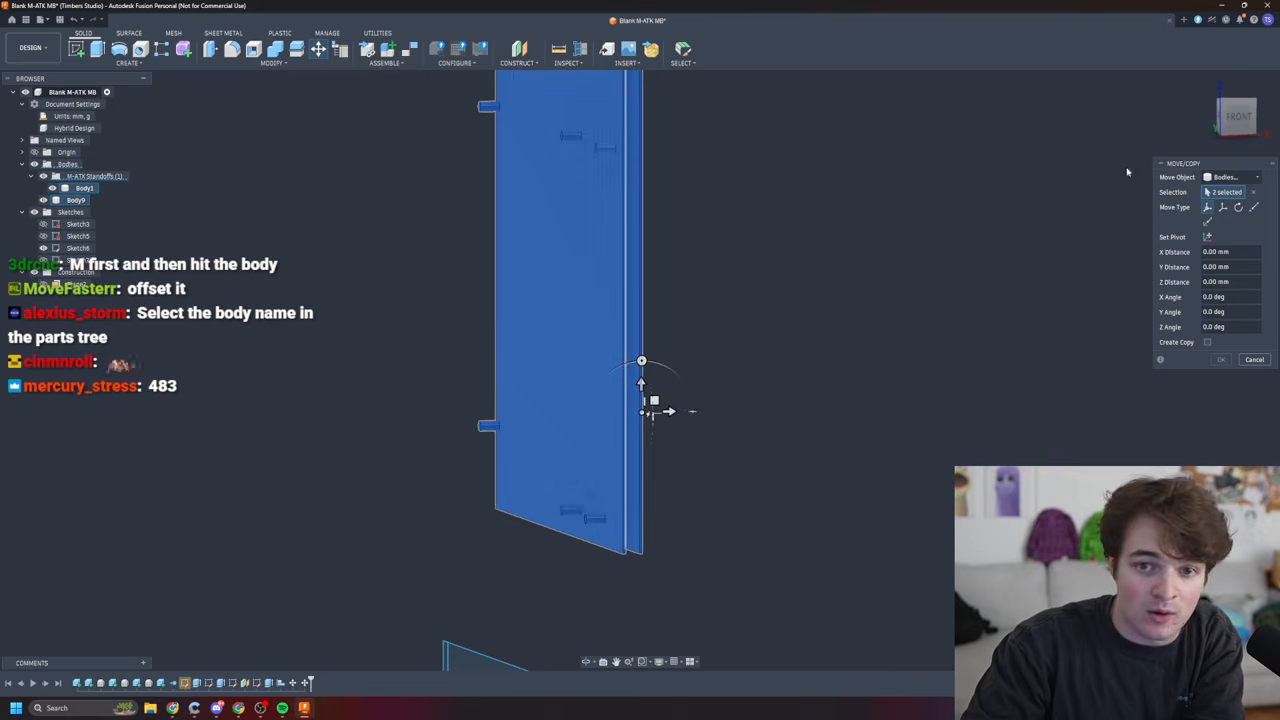
{"action": "key", "text": "Escape"}
- Move the backing body's narrow side face outward by 483-244 mm to widen it beyond the motherboard plate
{"action": "scroll", "coordinate": [680, 449], "scroll_direction": "up", "scroll_amount": 5}
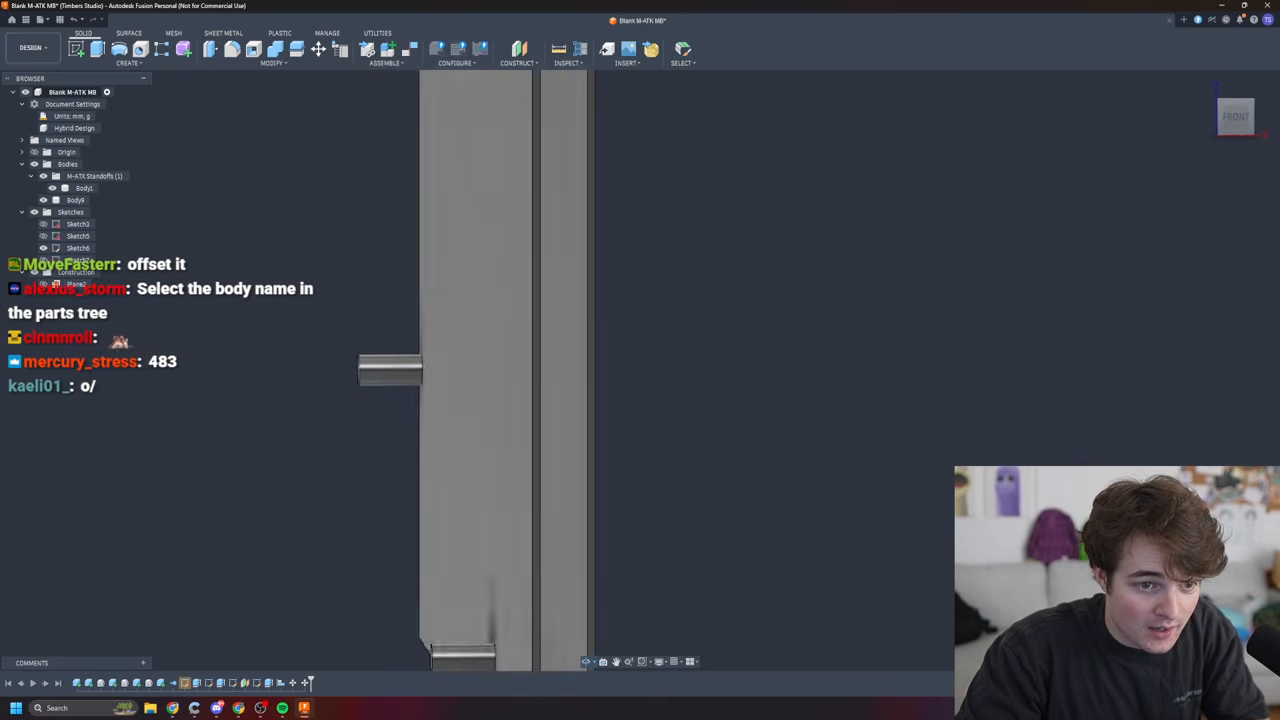
{"action": "left_click", "coordinate": [591, 374]}
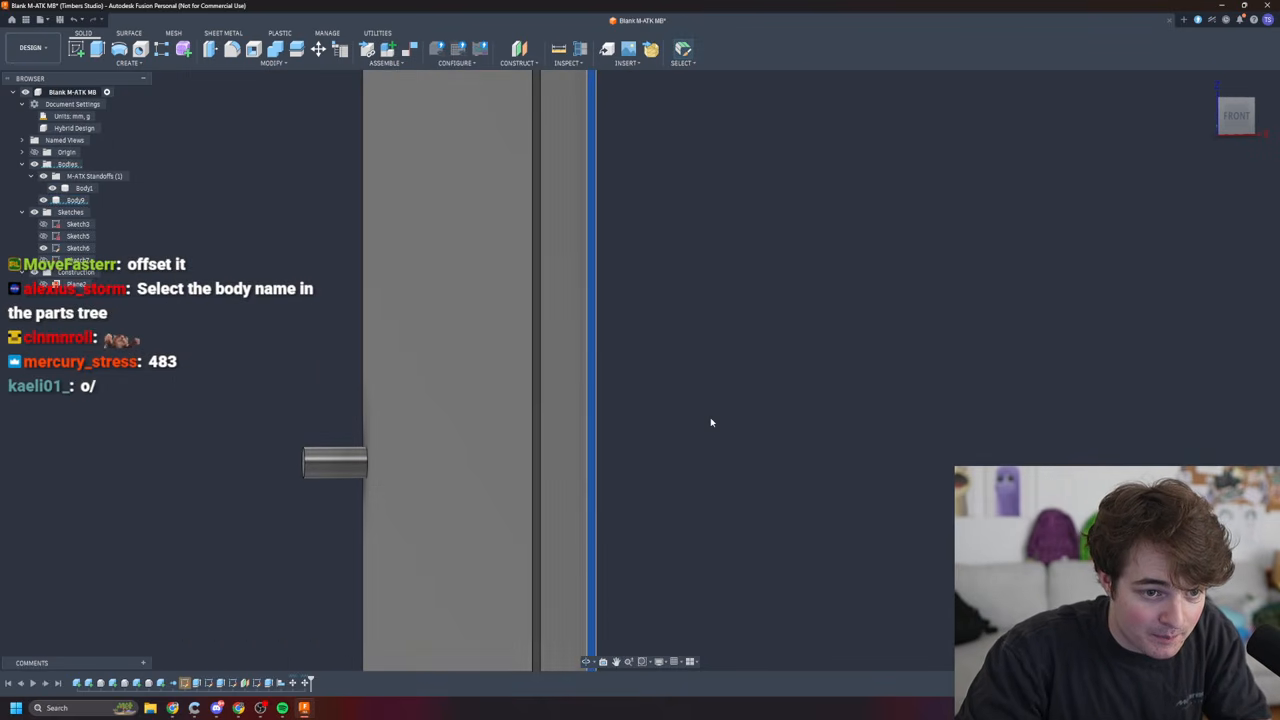
{"action": "key", "text": "m"}
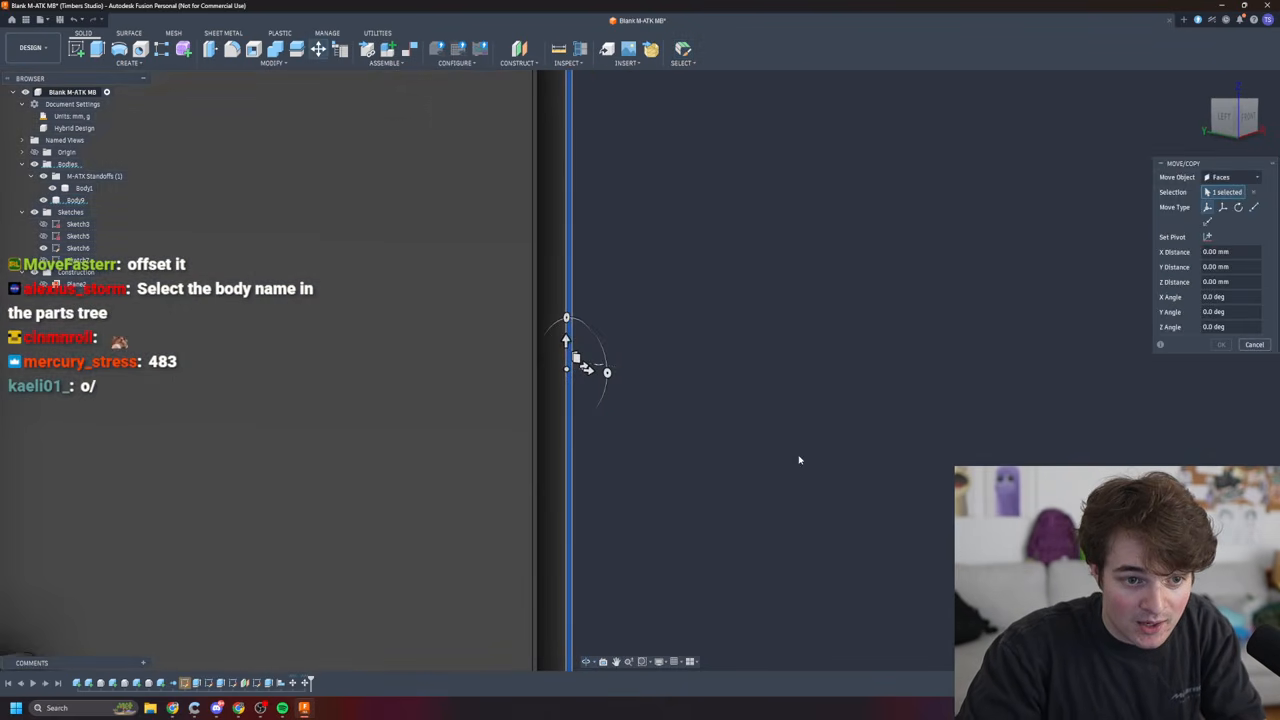
{"action": "scroll", "coordinate": [802, 453], "scroll_direction": "down", "scroll_amount": 3}
{"action": "middle_click_drag", "start_coordinate": [787, 470], "coordinate": [872, 468], "text": "shift"}
{"action": "left_click_drag", "start_coordinate": [708, 408], "coordinate": [731, 408]}
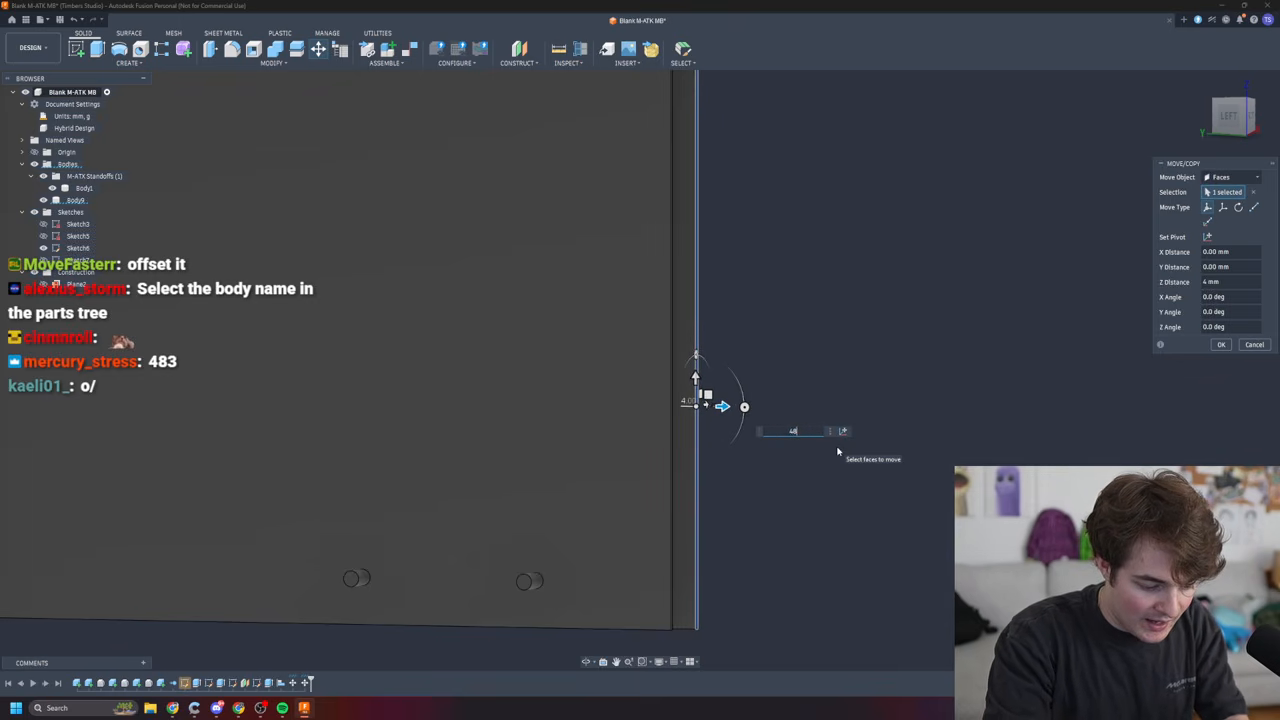
{"action": "type", "text": "3"}
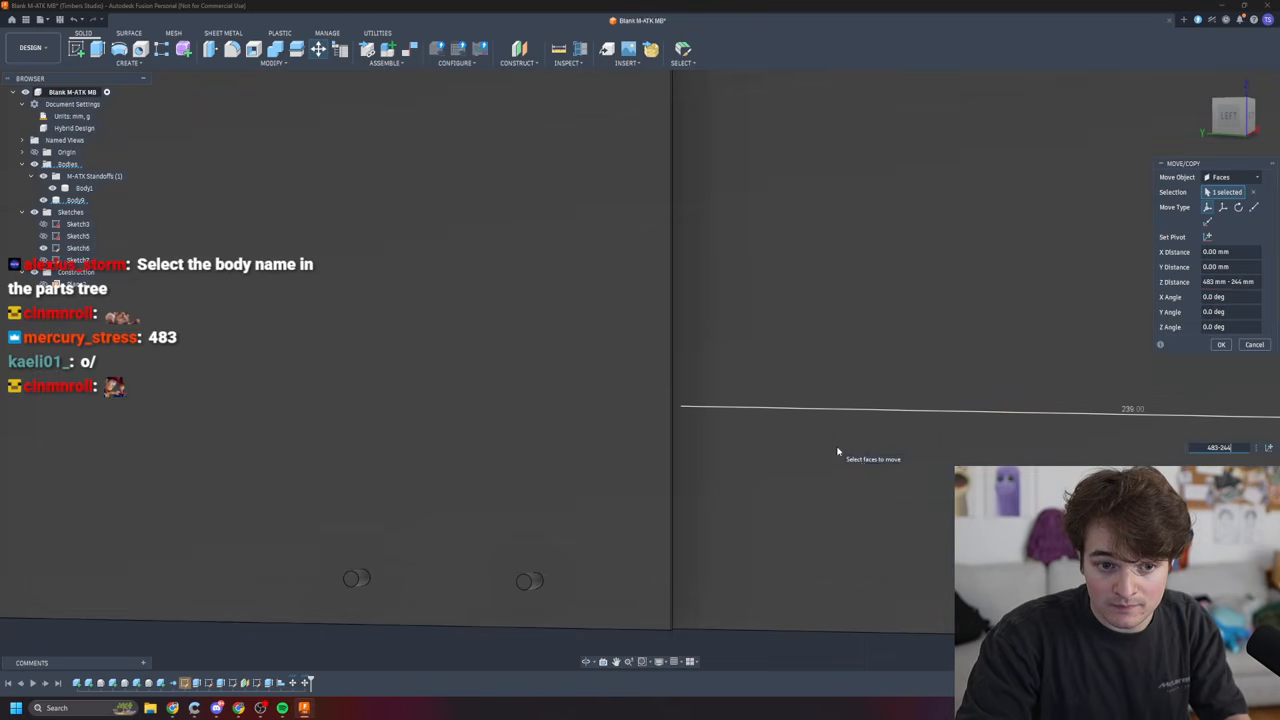
{"action": "type", "text": "-244"}
{"action": "key", "text": "Return"}
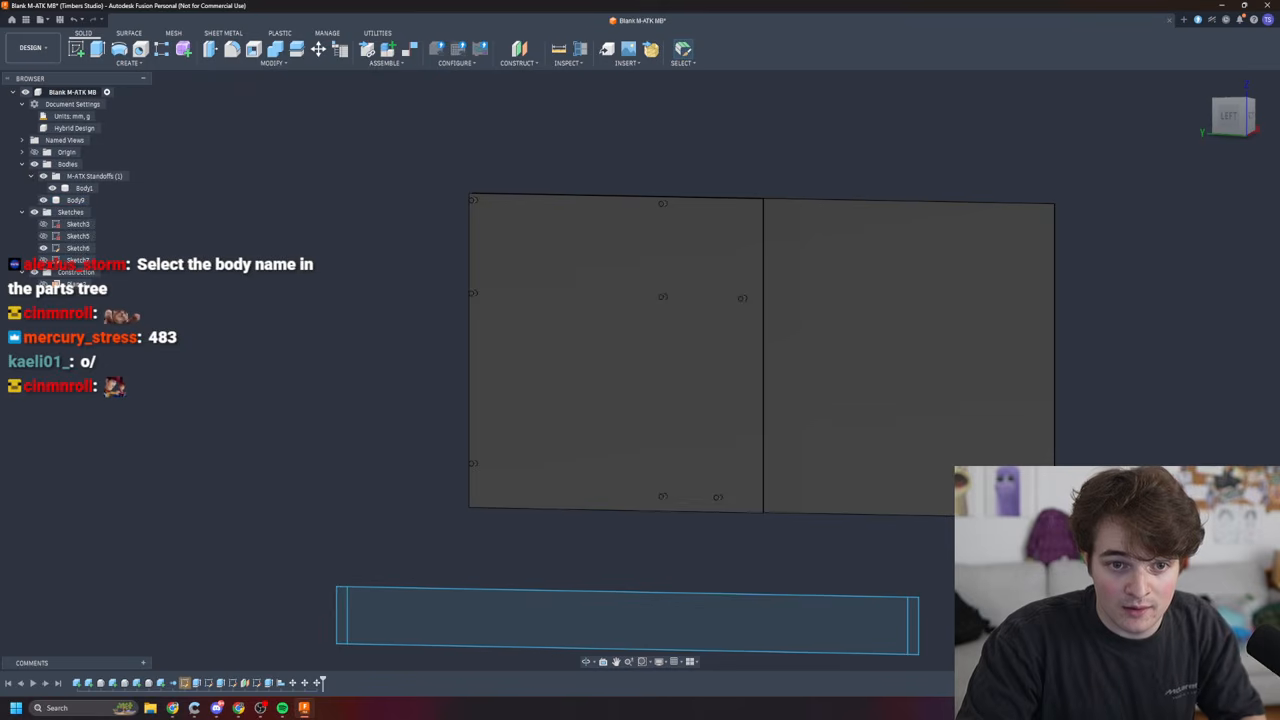
{"action": "mouse_move", "coordinate": [660, 380]}
{"action": "middle_mouse_down", "text": "shift"}
{"action": "mouse_move", "coordinate": [675, 360]}
{"action": "mouse_move", "coordinate": [610, 375]}
{"action": "mouse_move", "coordinate": [640, 420]}
{"action": "mouse_move", "coordinate": [696, 400]}
{"action": "mouse_move", "coordinate": [693, 424]}
{"action": "middle_mouse_up", "text": "shift"}
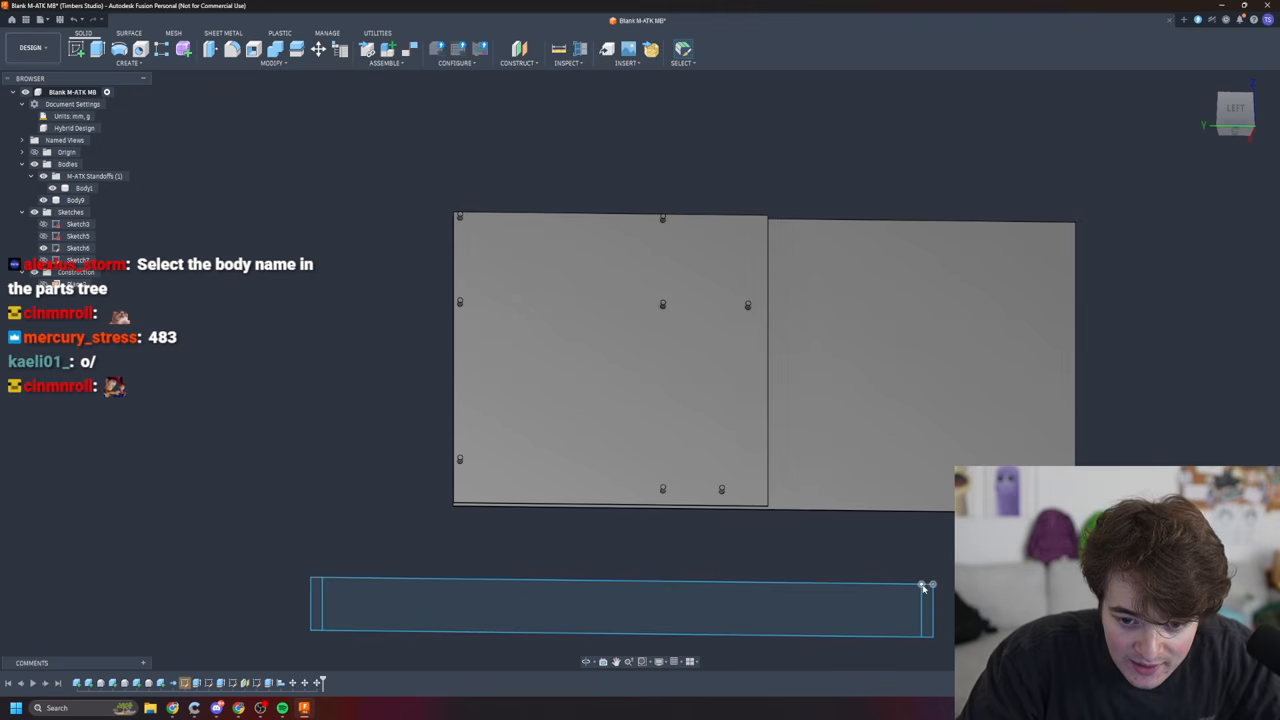
{"action": "middle_click_drag", "start_coordinate": [929, 587], "coordinate": [935, 498], "text": "shift"}
{"action": "scroll", "coordinate": [933, 496], "scroll_direction": "up", "scroll_amount": 4}
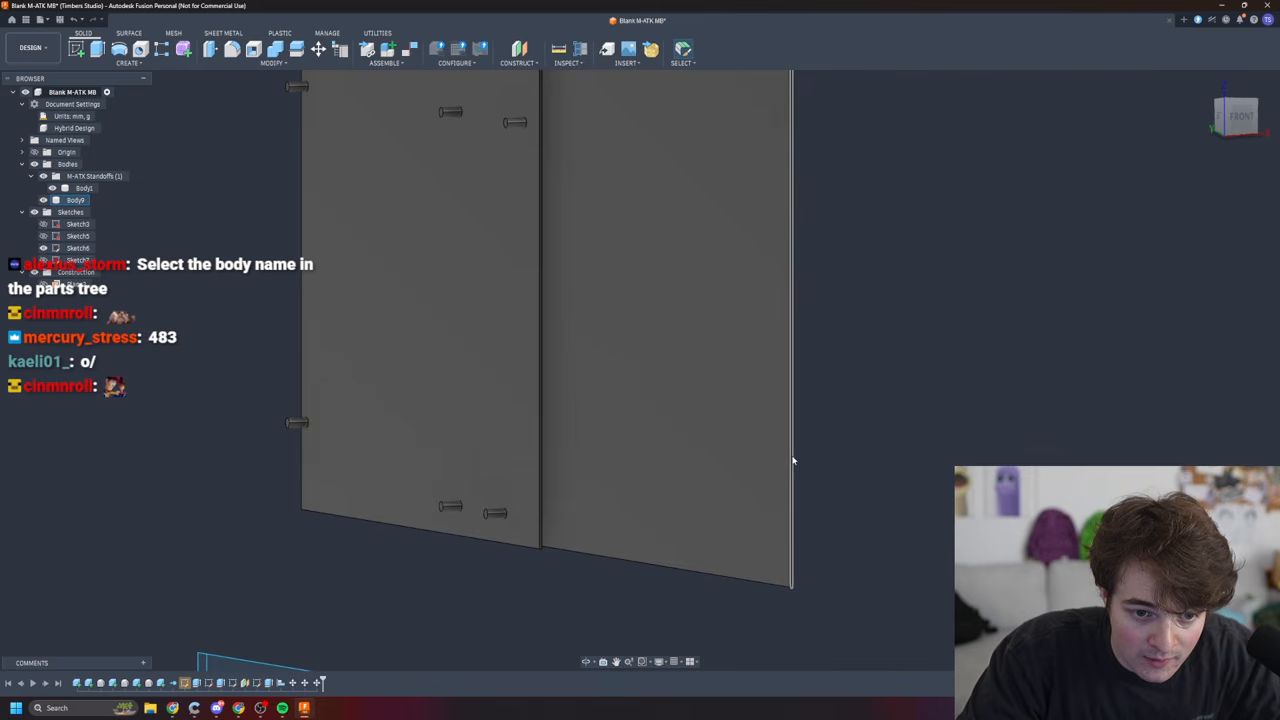
{"action": "scroll", "coordinate": [909, 507], "scroll_direction": "down", "scroll_amount": 2}
{"action": "scroll", "coordinate": [921, 507], "scroll_direction": "up", "scroll_amount": 4}
{"action": "right_click", "coordinate": [947, 499]}
{"action": "left_click", "coordinate": [928, 487]}
{"action": "middle_click_drag", "start_coordinate": [846, 417], "coordinate": [720, 401], "text": "shift"}
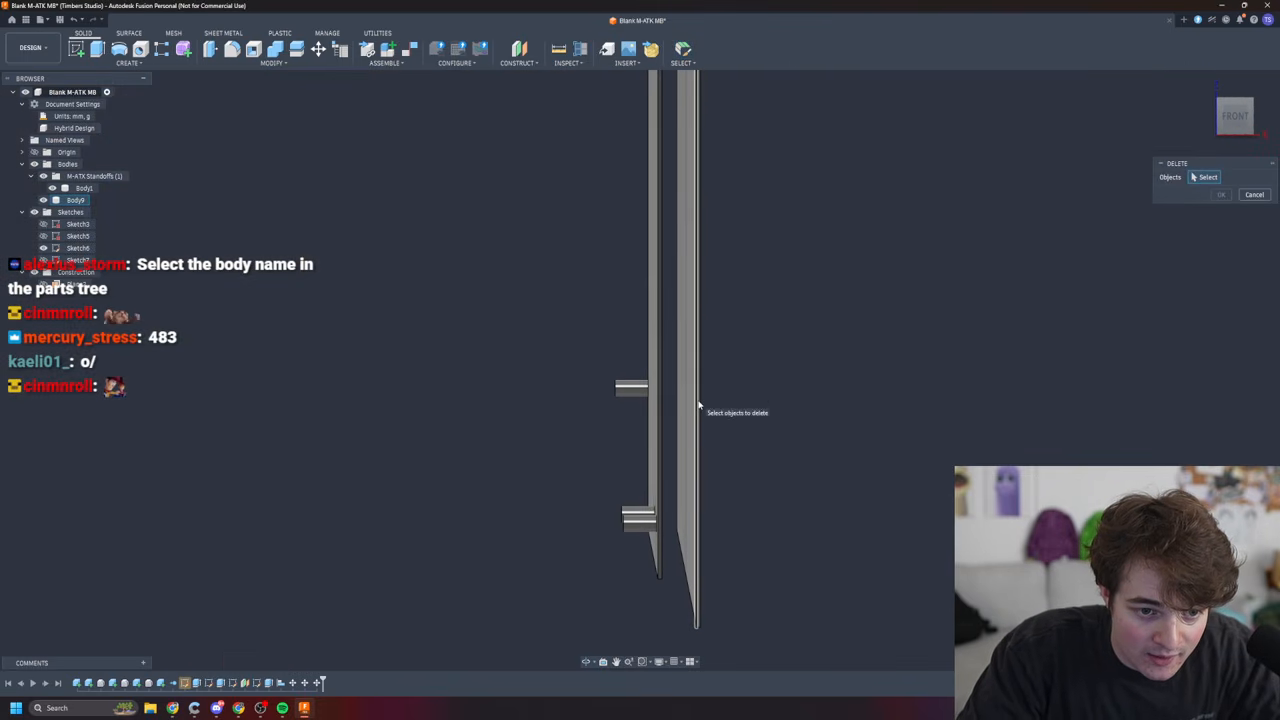
{"action": "left_click", "coordinate": [699, 404]}
{"action": "left_click", "coordinate": [699, 404]}
{"action": "scroll", "coordinate": [699, 404], "scroll_direction": "up", "scroll_amount": 5}
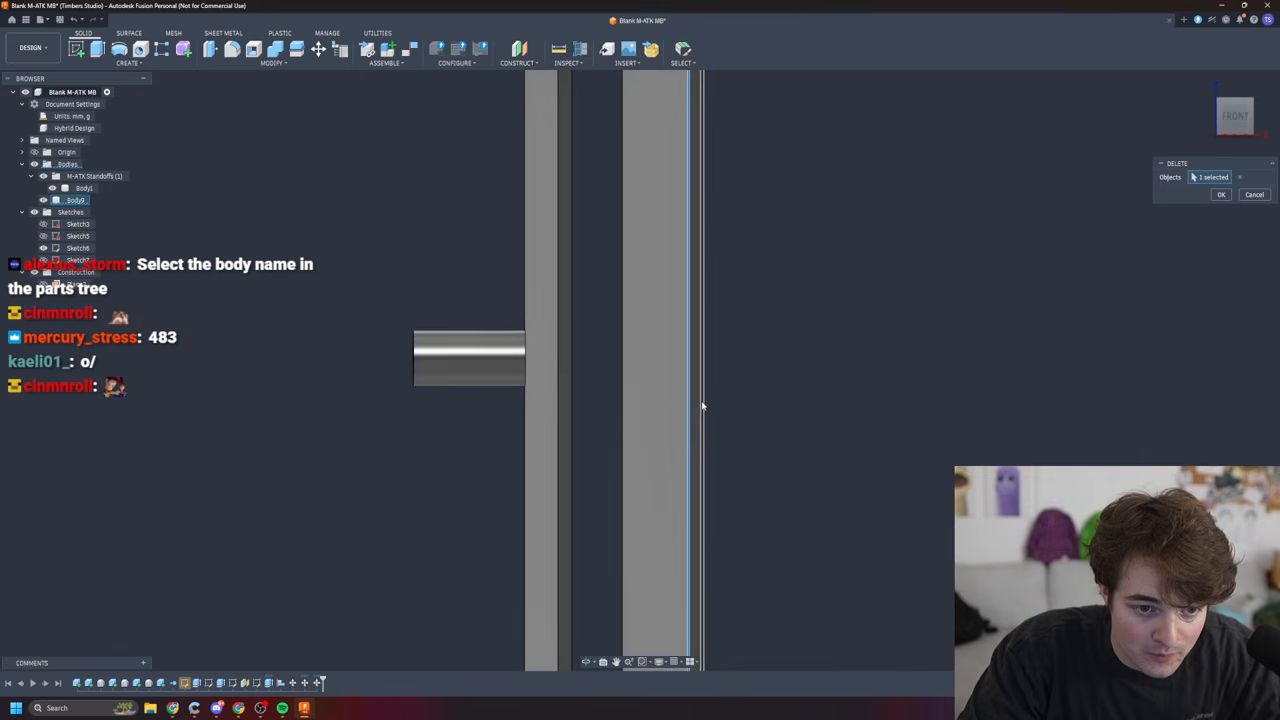
{"action": "left_click", "coordinate": [1221, 194]}
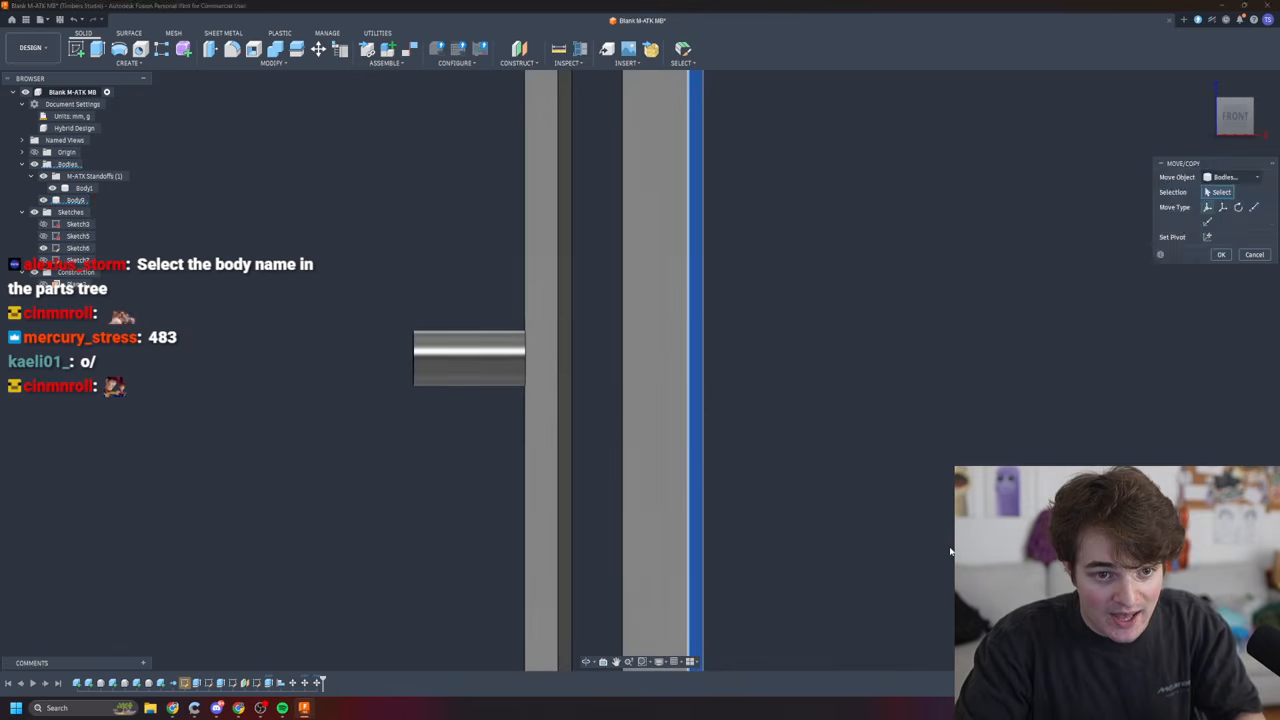
{"action": "scroll", "coordinate": [840, 500], "scroll_direction": "up", "scroll_amount": 3}
{"action": "scroll", "coordinate": [840, 500], "scroll_direction": "up", "scroll_amount": 5}
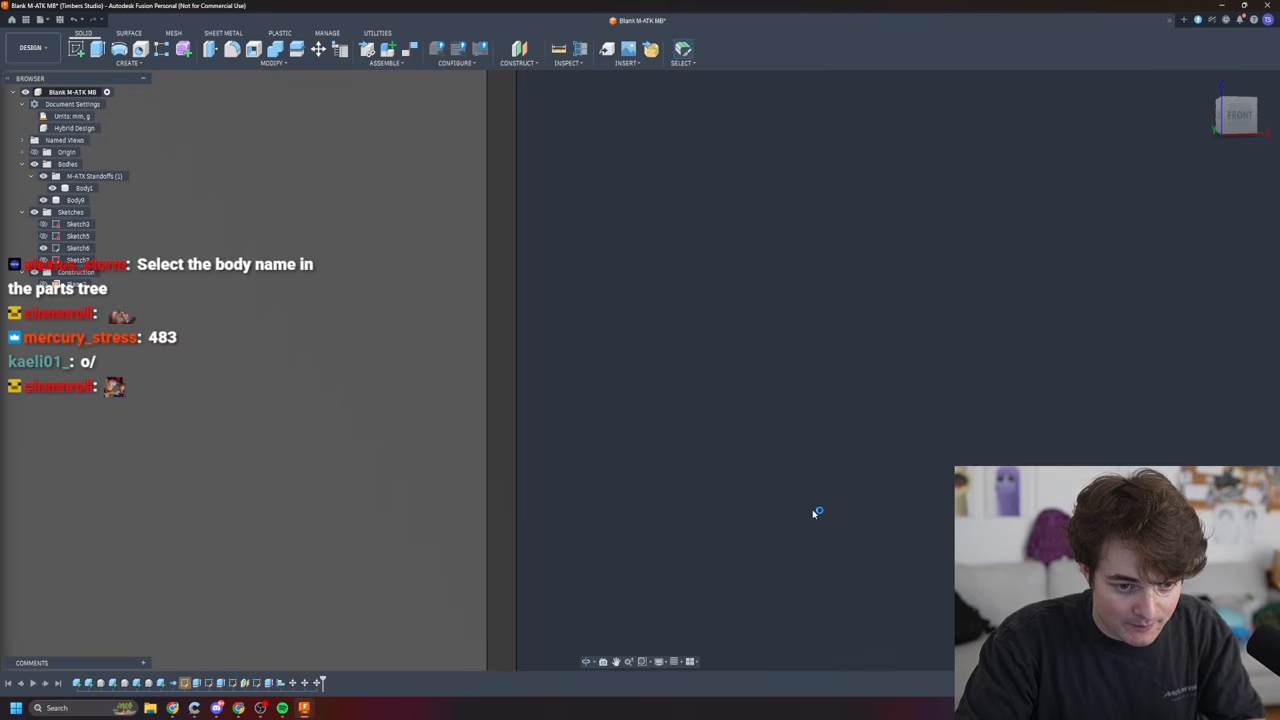
- Move the backing body's far side face 18 mm inward, towards the motherboard plate, to shorten its width
{"action": "scroll", "coordinate": [897, 532], "scroll_direction": "down", "scroll_amount": 5}
{"action": "middle_click_drag", "start_coordinate": [820, 496], "coordinate": [1014, 380], "text": "shift"}
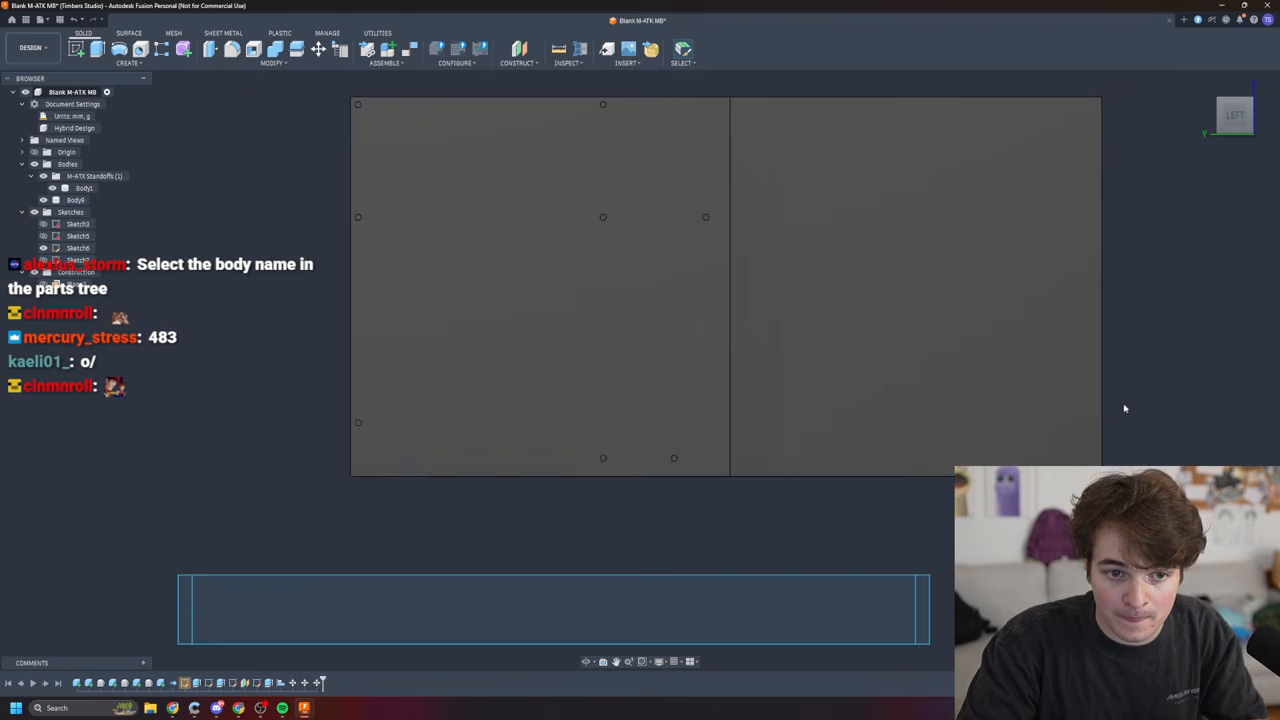
{"action": "middle_click_drag", "start_coordinate": [1123, 409], "coordinate": [663, 349], "text": "shift"}
{"action": "scroll", "coordinate": [632, 326], "scroll_direction": "down", "scroll_amount": 3}
{"action": "scroll", "coordinate": [631, 314], "scroll_direction": "up", "scroll_amount": 5}
{"action": "scroll", "coordinate": [640, 310], "scroll_direction": "up", "scroll_amount": 5}
{"action": "left_click", "coordinate": [677, 306]}
{"action": "key", "text": "m"}
{"action": "left_click_drag", "start_coordinate": [700, 392], "coordinate": [957, 408], "text": "shift"}
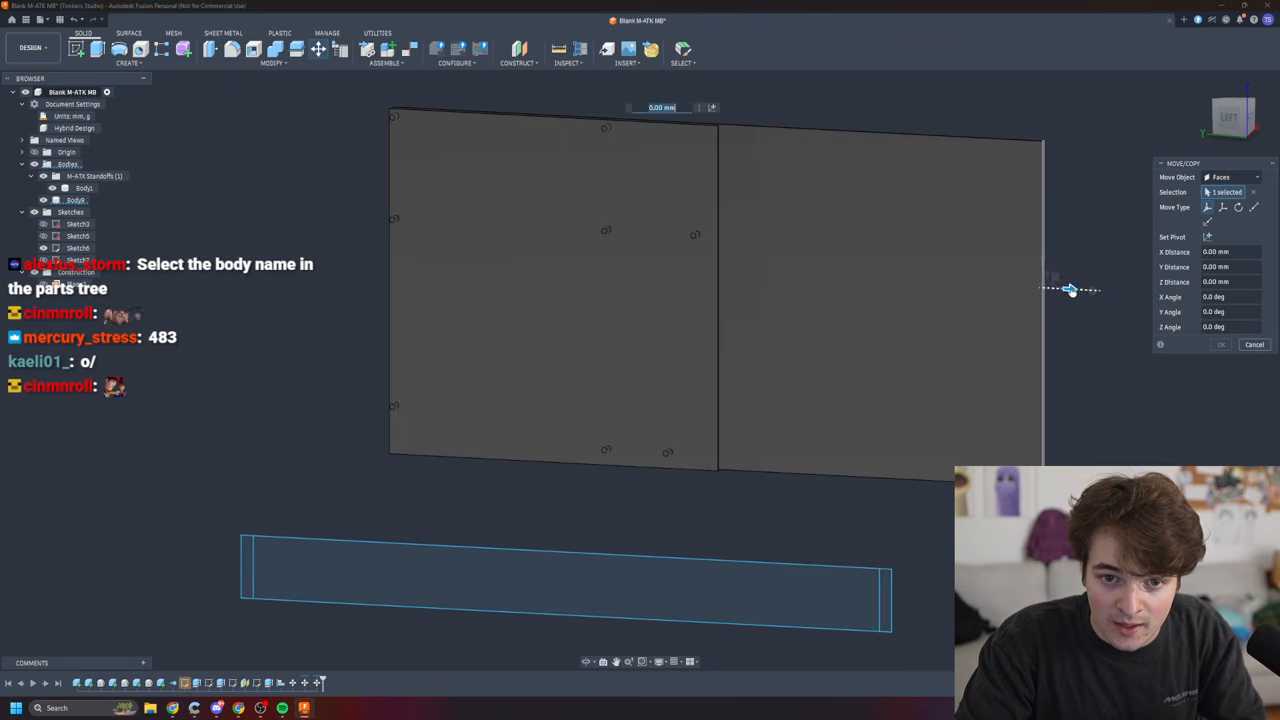
{"action": "left_click_drag", "start_coordinate": [1066, 288], "coordinate": [1053, 288]}
{"action": "type", "text": "-18"}
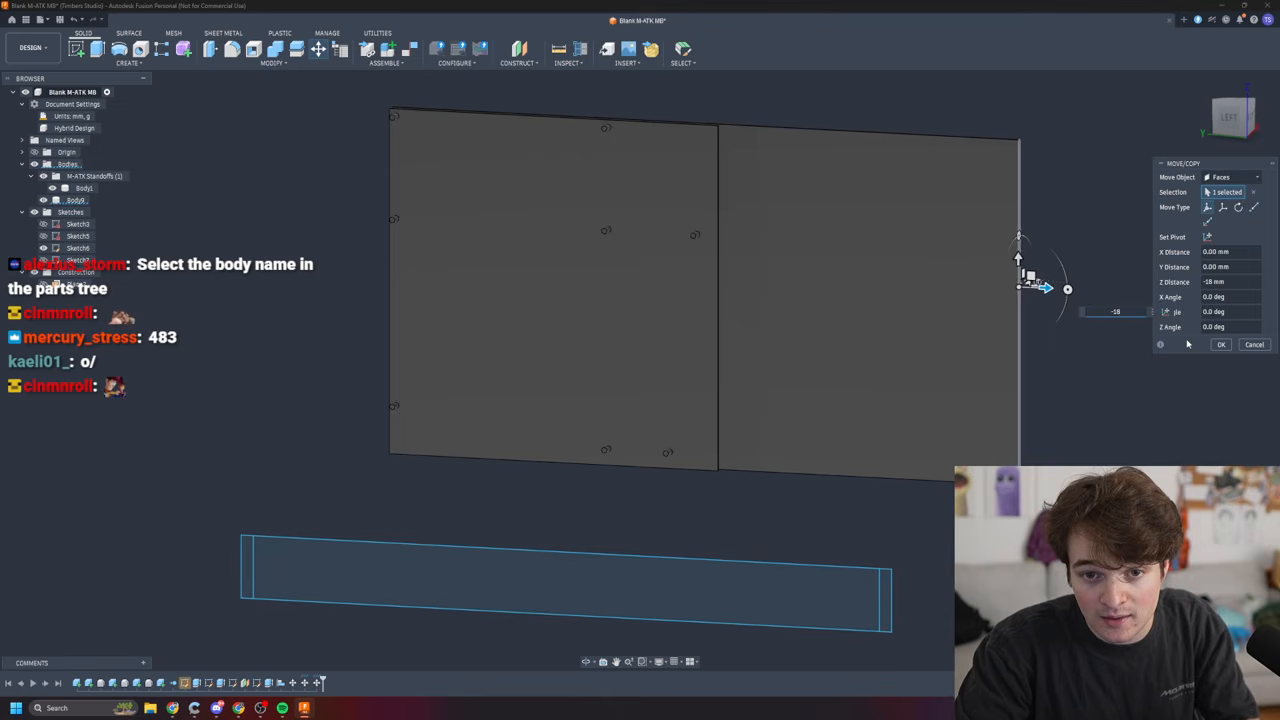
{"action": "key", "text": "Return"}
{"action": "middle_click_drag", "start_coordinate": [1085, 640], "coordinate": [1095, 615], "text": "shift"}
{"action": "left_click", "coordinate": [873, 352]}
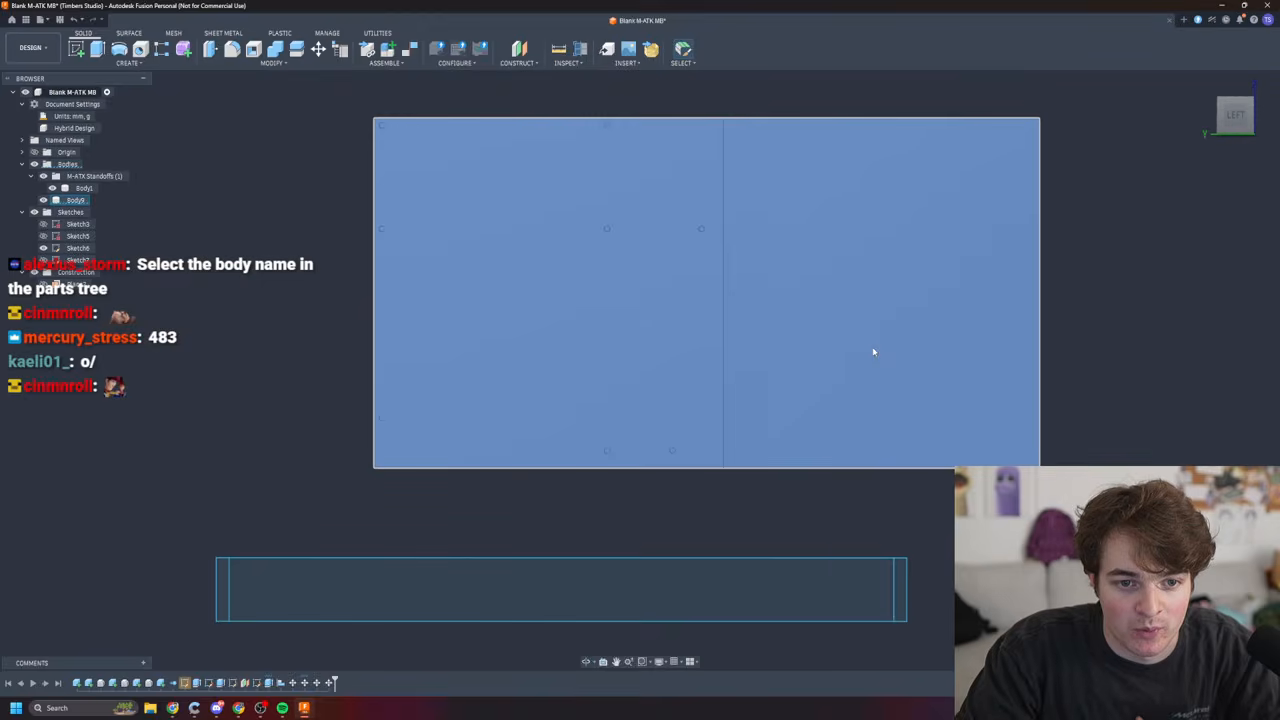
- Move the whole backing body 10 mm along Y so it extends past the motherboard plate's outer side edge
{"action": "left_click", "coordinate": [980, 461]}
{"action": "middle_click_drag", "start_coordinate": [606, 330], "coordinate": [604, 257], "text": "shift"}
{"action": "left_click", "coordinate": [362, 360]}
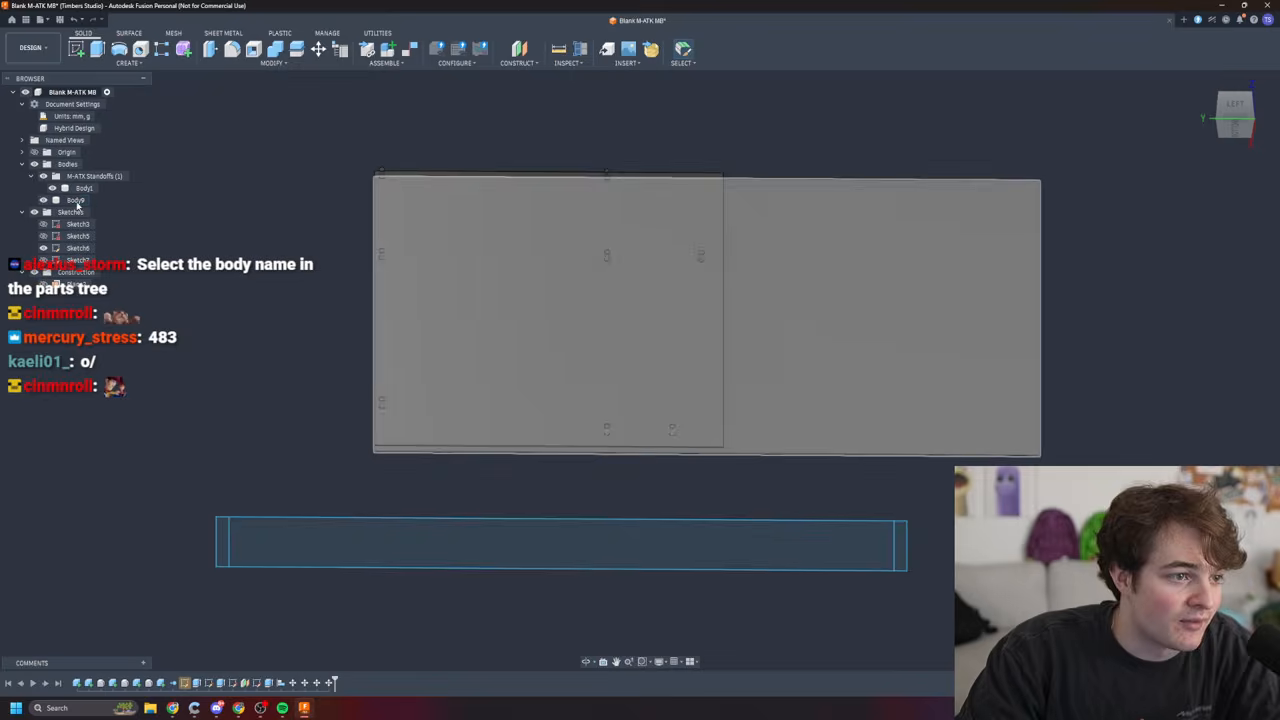
{"action": "left_click", "coordinate": [880, 435]}
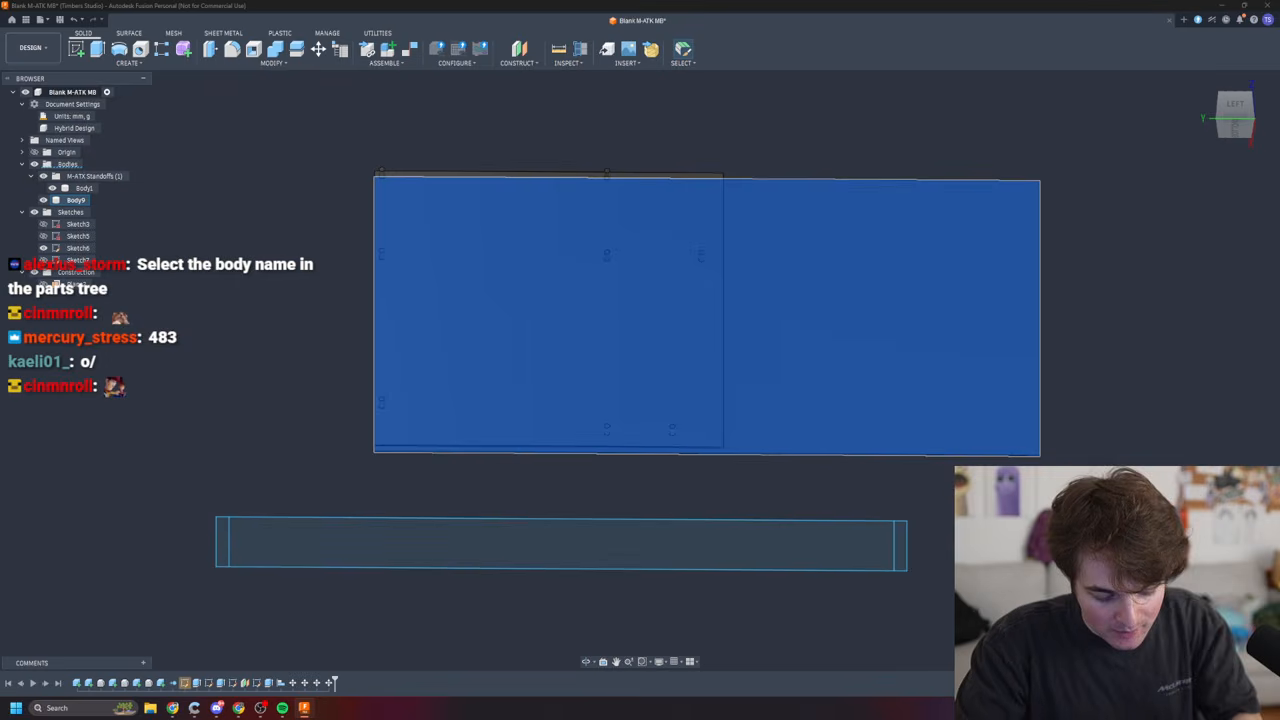
{"action": "key", "text": "m"}
{"action": "left_click_drag", "start_coordinate": [1014, 451], "coordinate": [997, 455]}
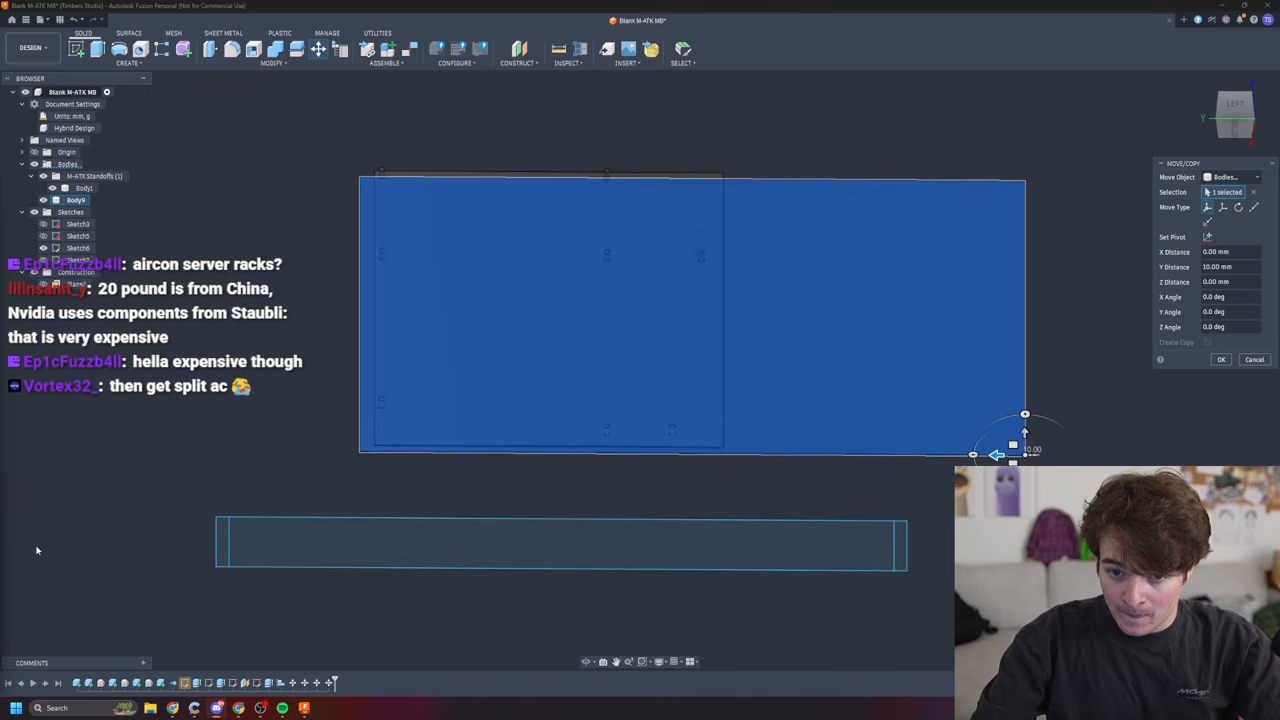
{"action": "scroll", "coordinate": [463, 471], "scroll_direction": "up", "scroll_amount": 4}
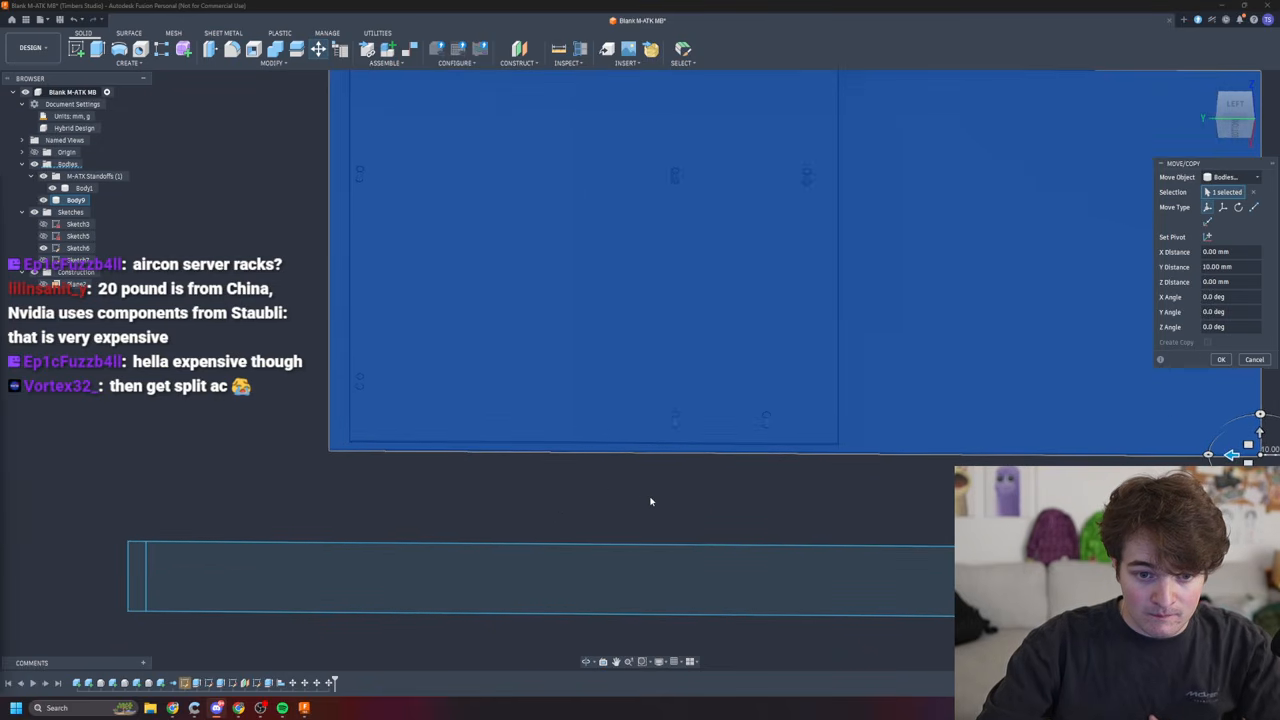
{"action": "scroll", "coordinate": [648, 500], "scroll_direction": "down", "scroll_amount": 1}
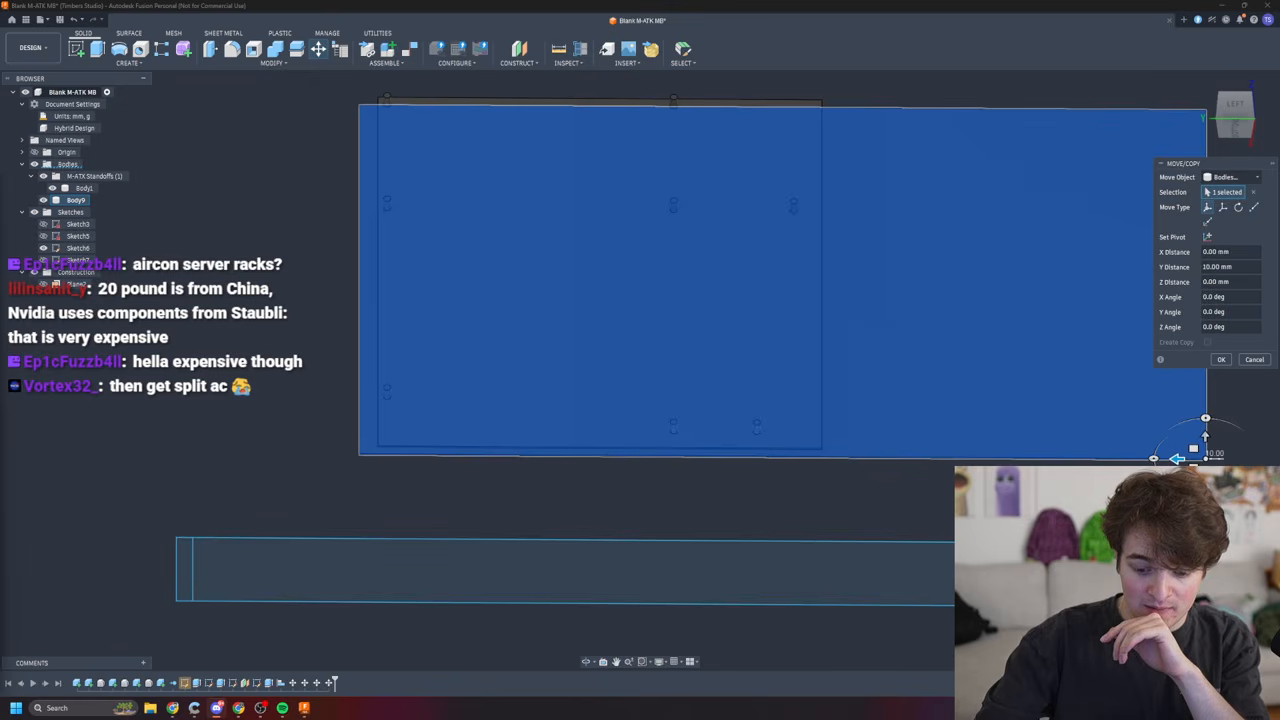
{"action": "left_click", "coordinate": [1255, 359]}
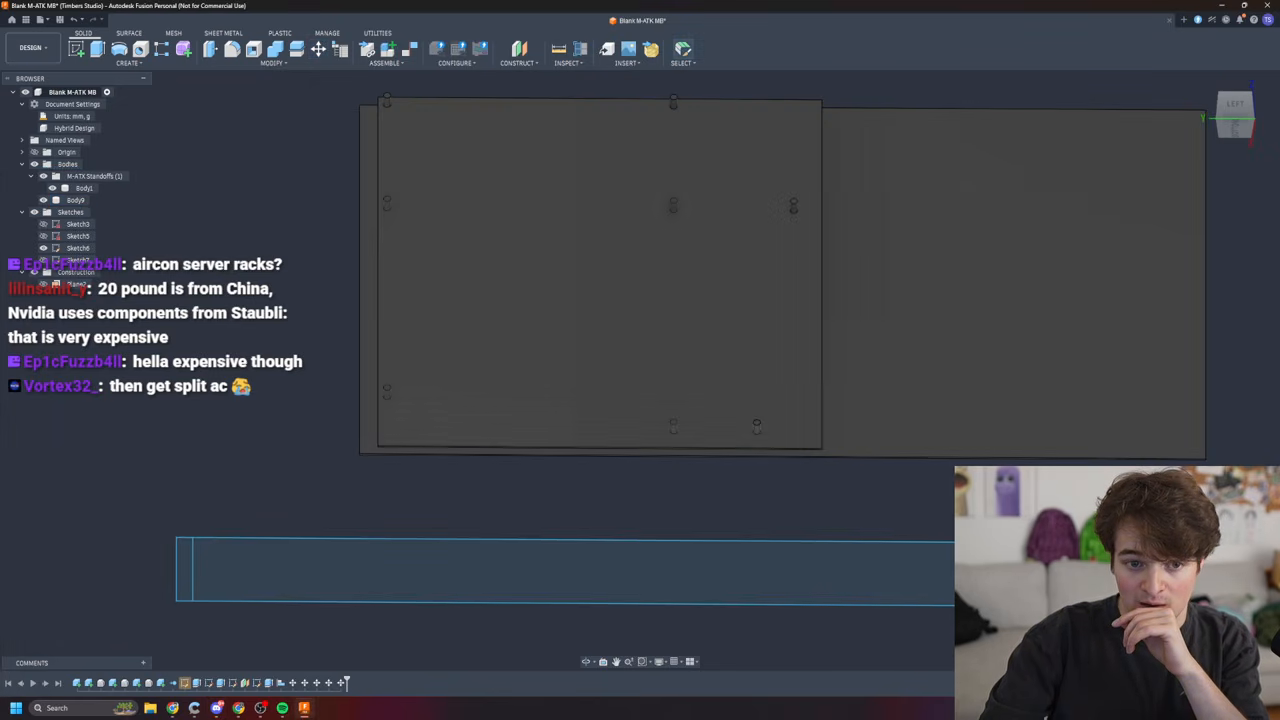
- Examine the backing body's margins around the motherboard plate and its alignment with the 1U panel sketch
{"action": "mouse_move", "coordinate": [1010, 490]}
{"action": "middle_mouse_down", "text": "shift"}
{"action": "mouse_move", "coordinate": [985, 495]}
{"action": "mouse_move", "coordinate": [1000, 560]}
{"action": "mouse_move", "coordinate": [1035, 490]}
{"action": "mouse_move", "coordinate": [1015, 525]}
{"action": "mouse_move", "coordinate": [1070, 475]}
{"action": "mouse_move", "coordinate": [988, 508]}
{"action": "middle_mouse_up", "text": "shift"}
{"action": "scroll", "coordinate": [1012, 515], "scroll_direction": "down", "scroll_amount": 4}
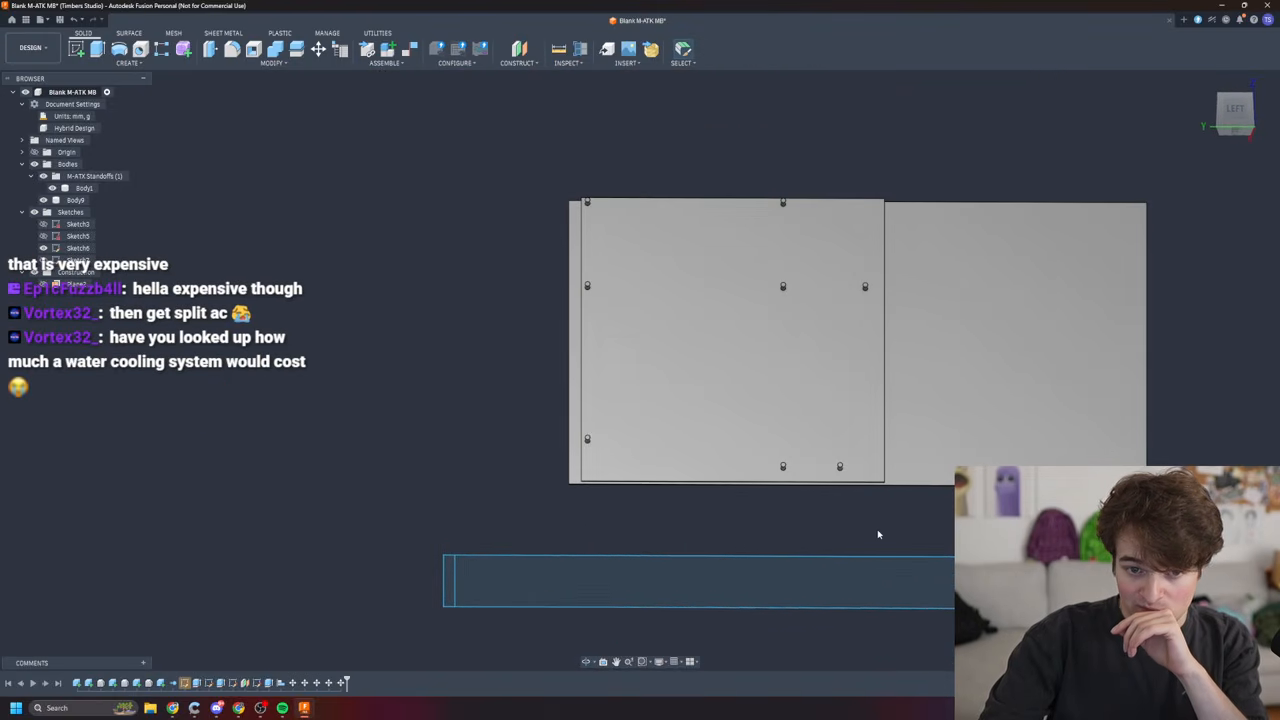
{"action": "scroll", "coordinate": [863, 522], "scroll_direction": "up", "scroll_amount": 2}
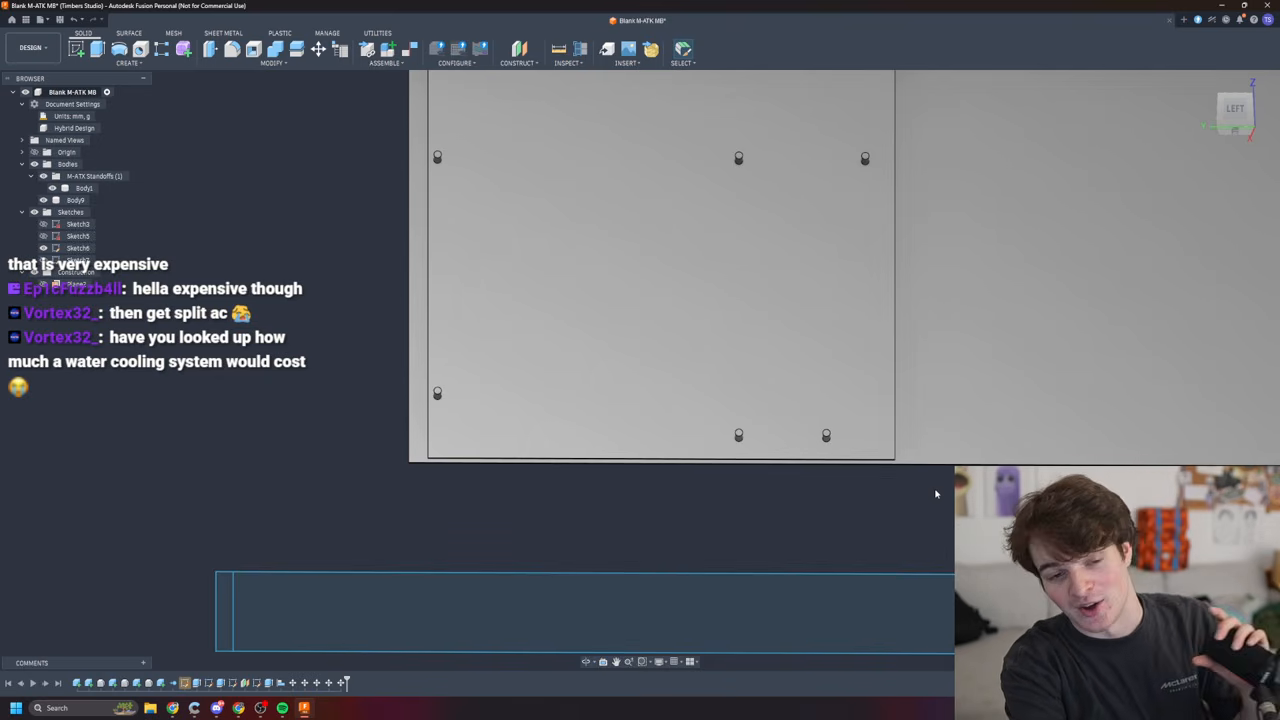
{"action": "middle_click_drag", "start_coordinate": [922, 508], "coordinate": [940, 529], "text": "shift"}
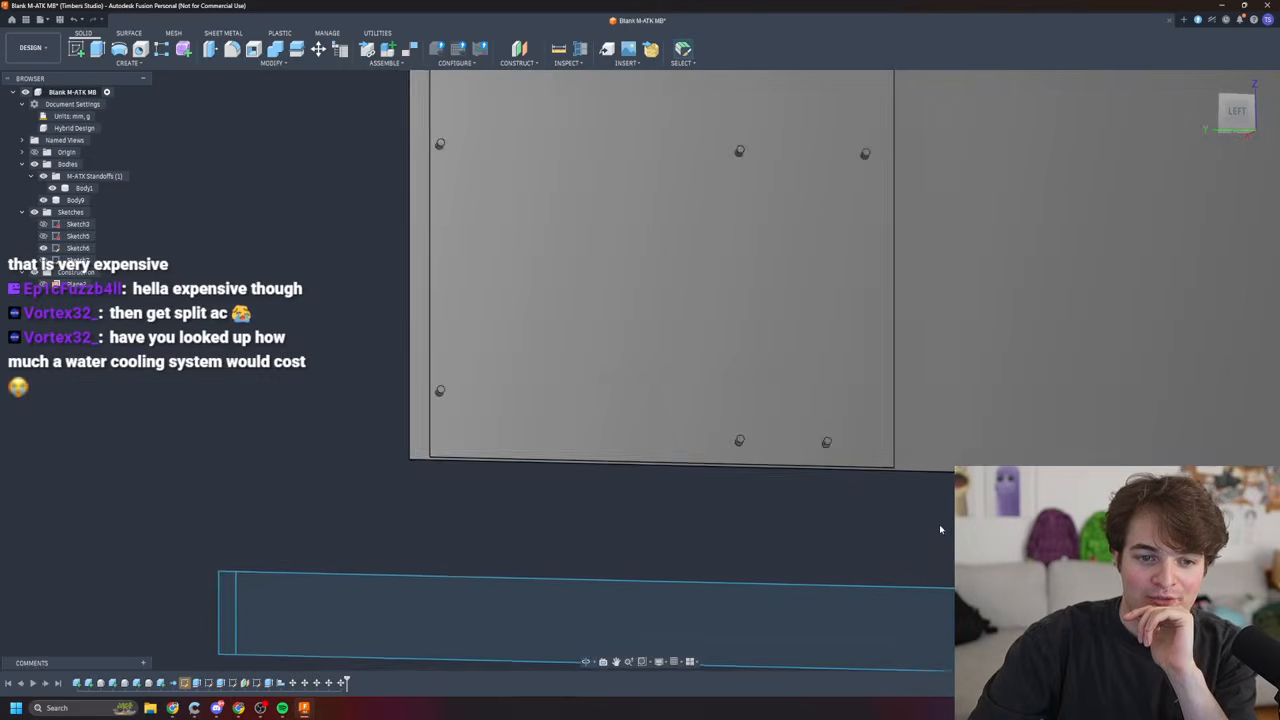
{"action": "scroll", "coordinate": [940, 529], "scroll_direction": "down", "scroll_amount": 2}
{"action": "scroll", "coordinate": [949, 522], "scroll_direction": "down", "scroll_amount": 2}
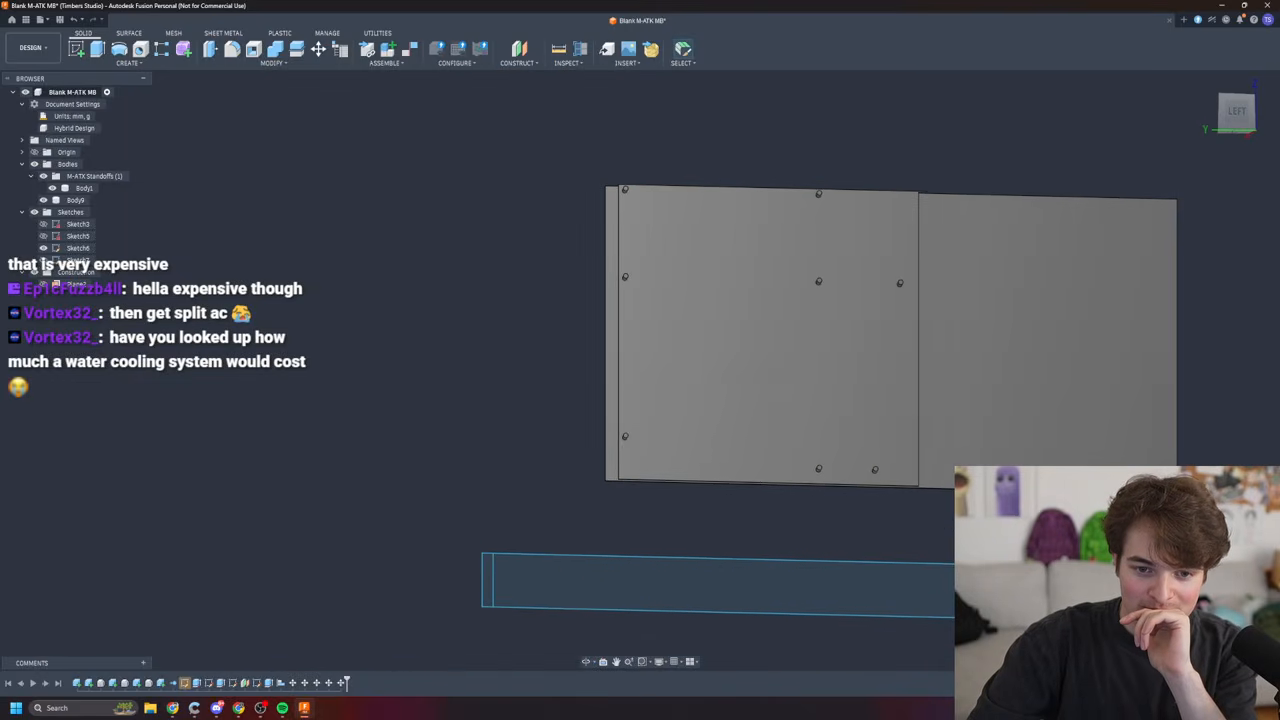
{"action": "scroll", "coordinate": [949, 522], "scroll_direction": "up", "scroll_amount": 2}
{"action": "middle_click_drag", "start_coordinate": [962, 505], "coordinate": [965, 534], "text": "shift"}
{"action": "left_click", "coordinate": [1233, 114]}
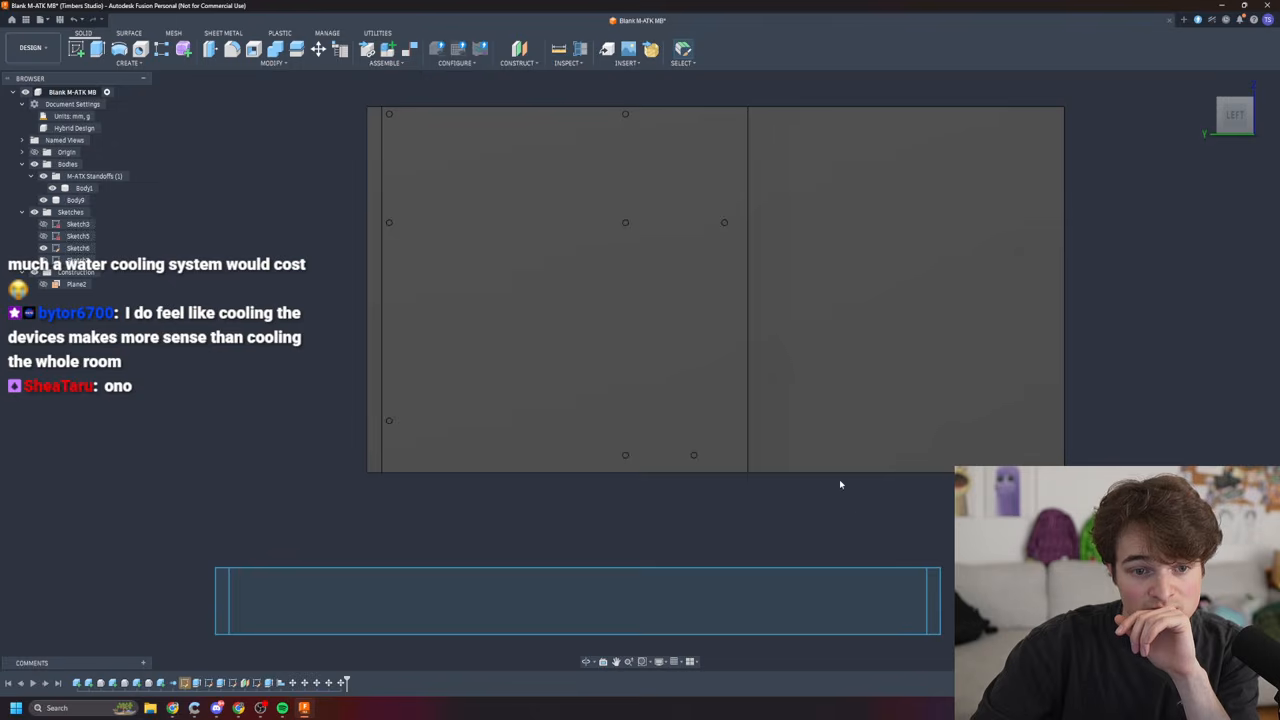
- Move the backing body's long lower face 20 mm outward in Z, towards the 1U panel sketch
{"action": "middle_click_drag", "start_coordinate": [929, 537], "coordinate": [785, 367], "text": "shift"}
{"action": "left_click", "coordinate": [785, 366]}
{"action": "scroll", "coordinate": [812, 473], "scroll_direction": "down", "scroll_amount": 10}
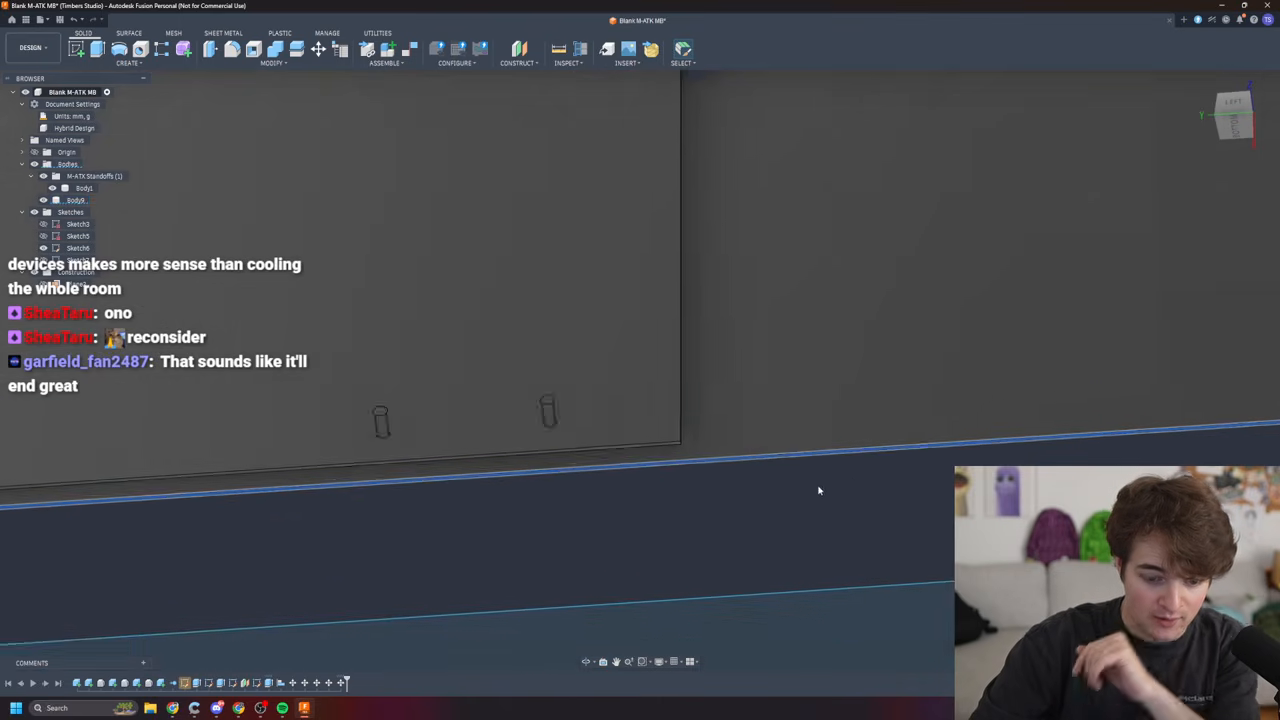
{"action": "key", "text": "m"}
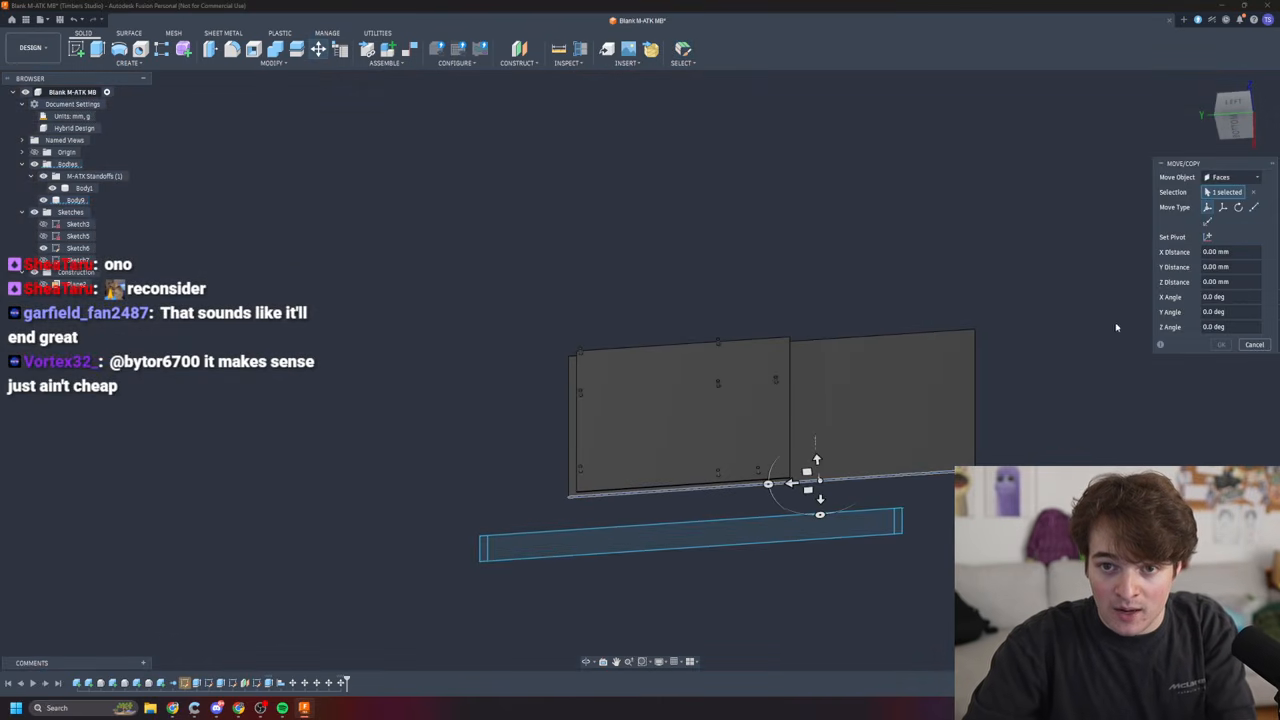
{"action": "left_click", "coordinate": [1236, 115]}
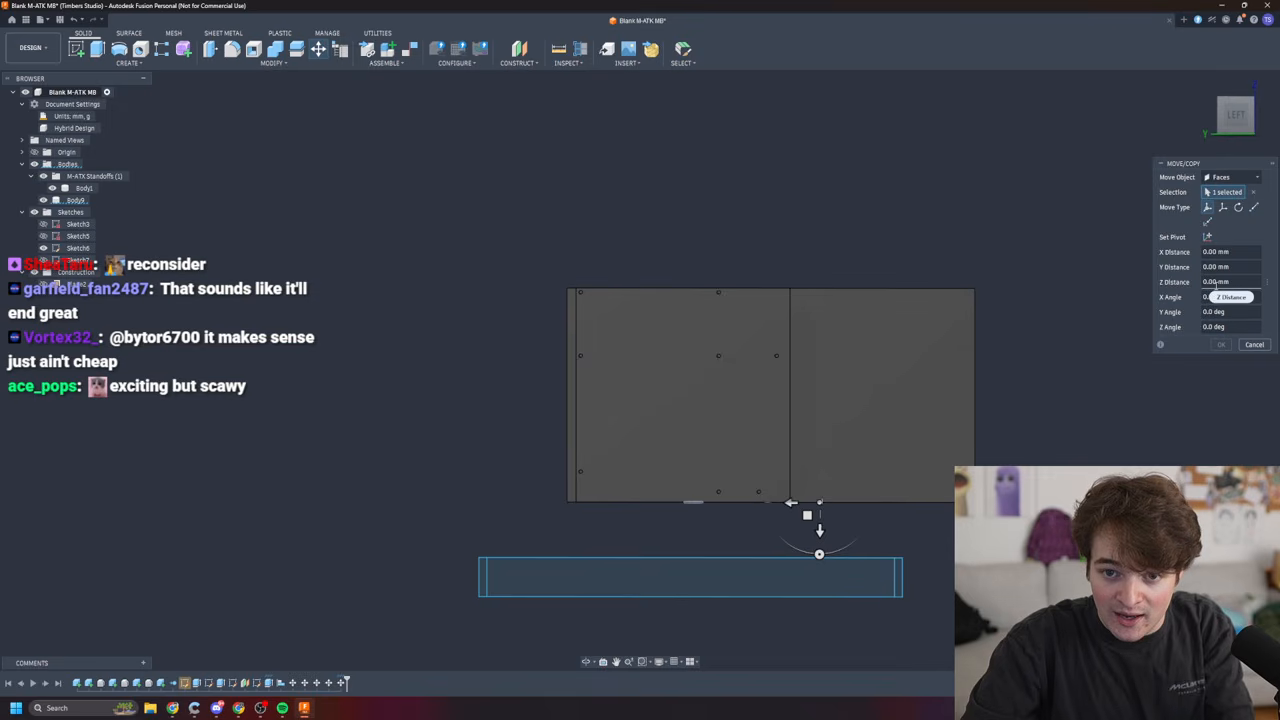
{"action": "left_click", "coordinate": [1208, 283]}
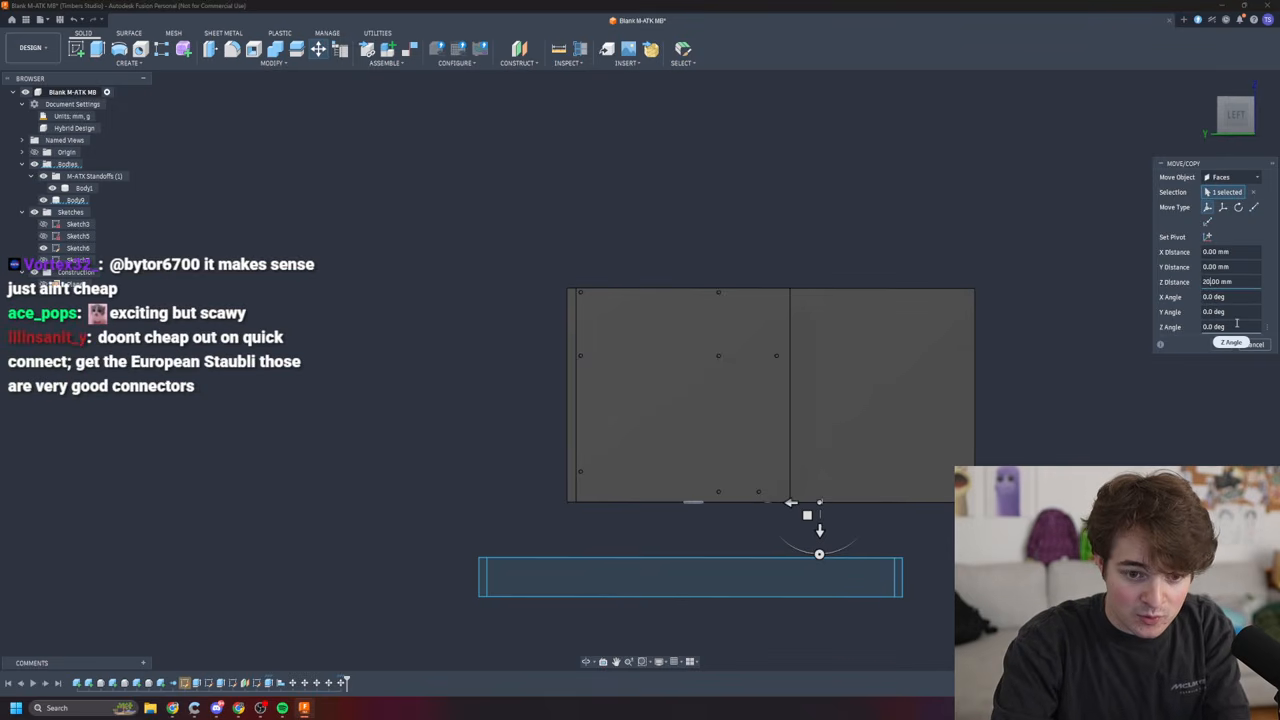
{"action": "type", "text": "2"}
{"action": "key", "text": "Return"}
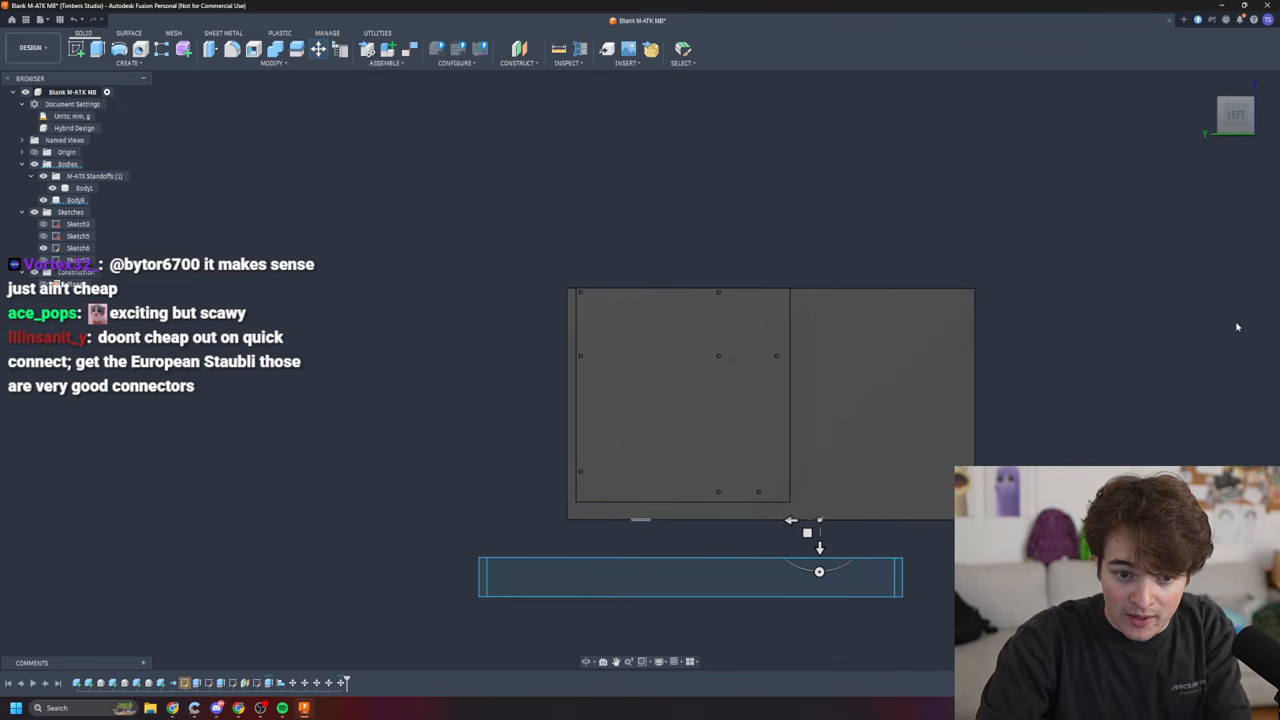
- Move the whole backing body upward to leave equal margins above and below the motherboard plate
{"action": "left_click", "coordinate": [76, 200]}
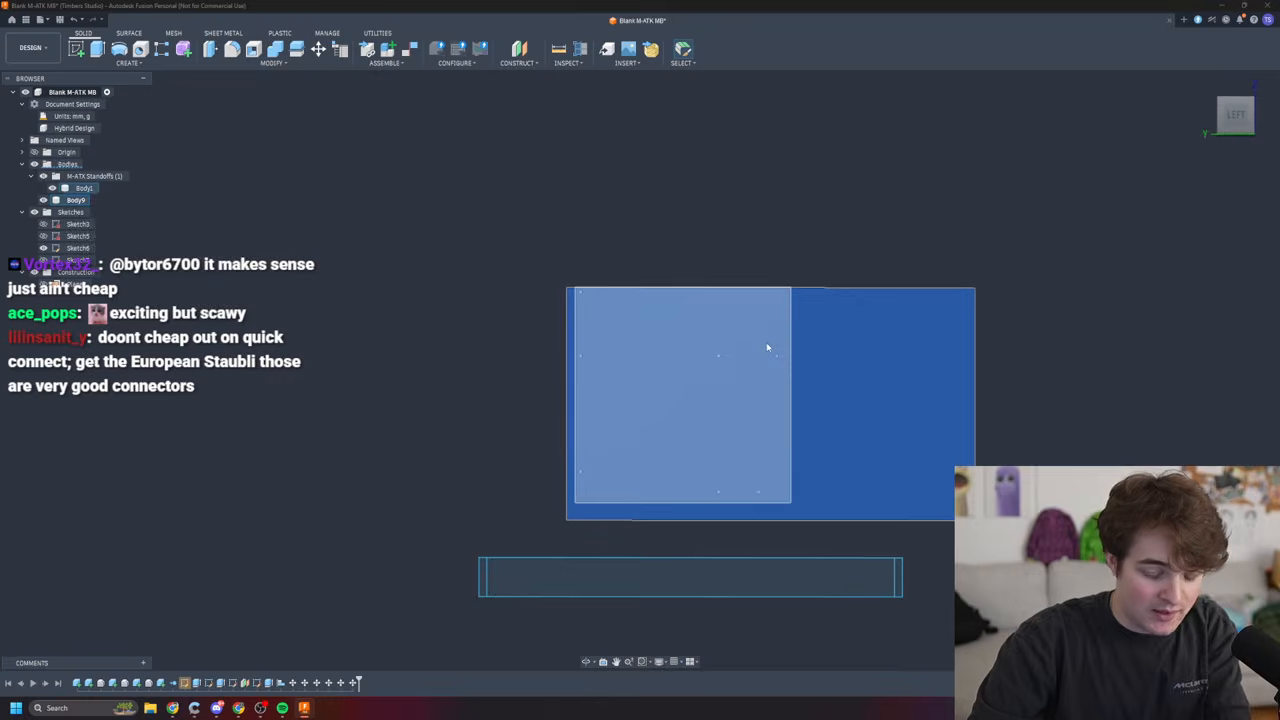
{"action": "key", "text": "m"}
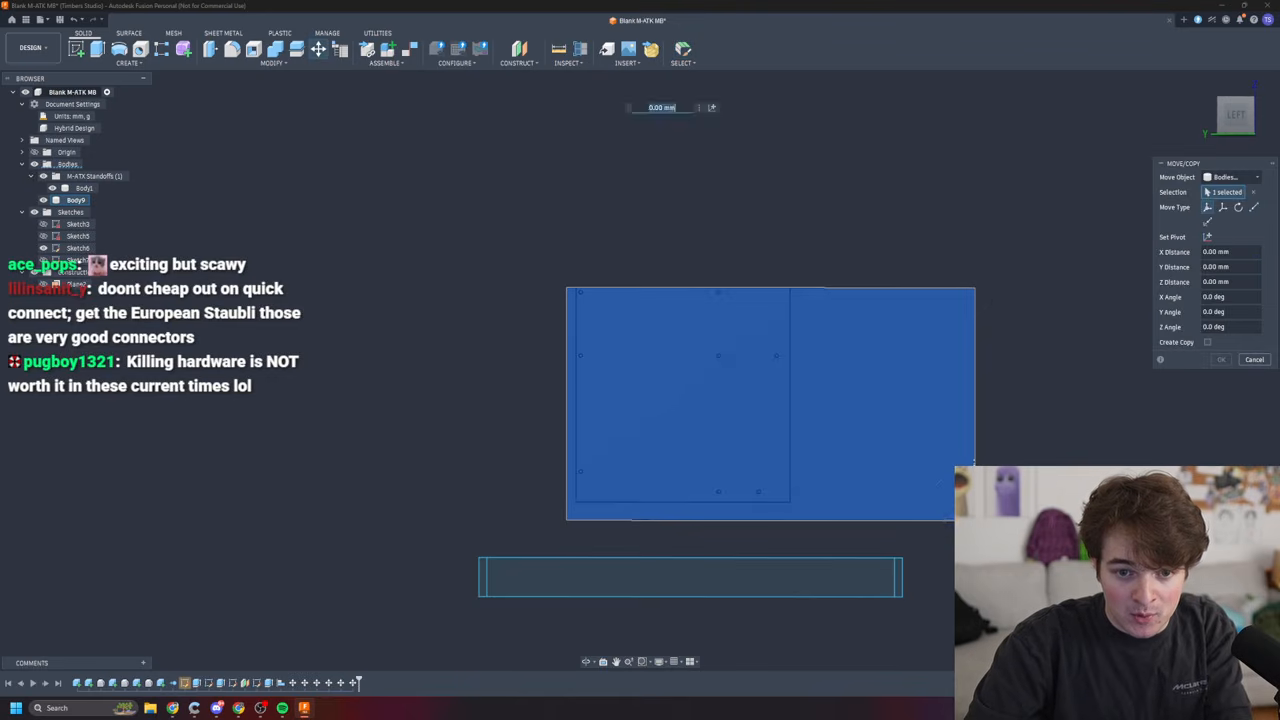
{"action": "key", "text": "Return"}
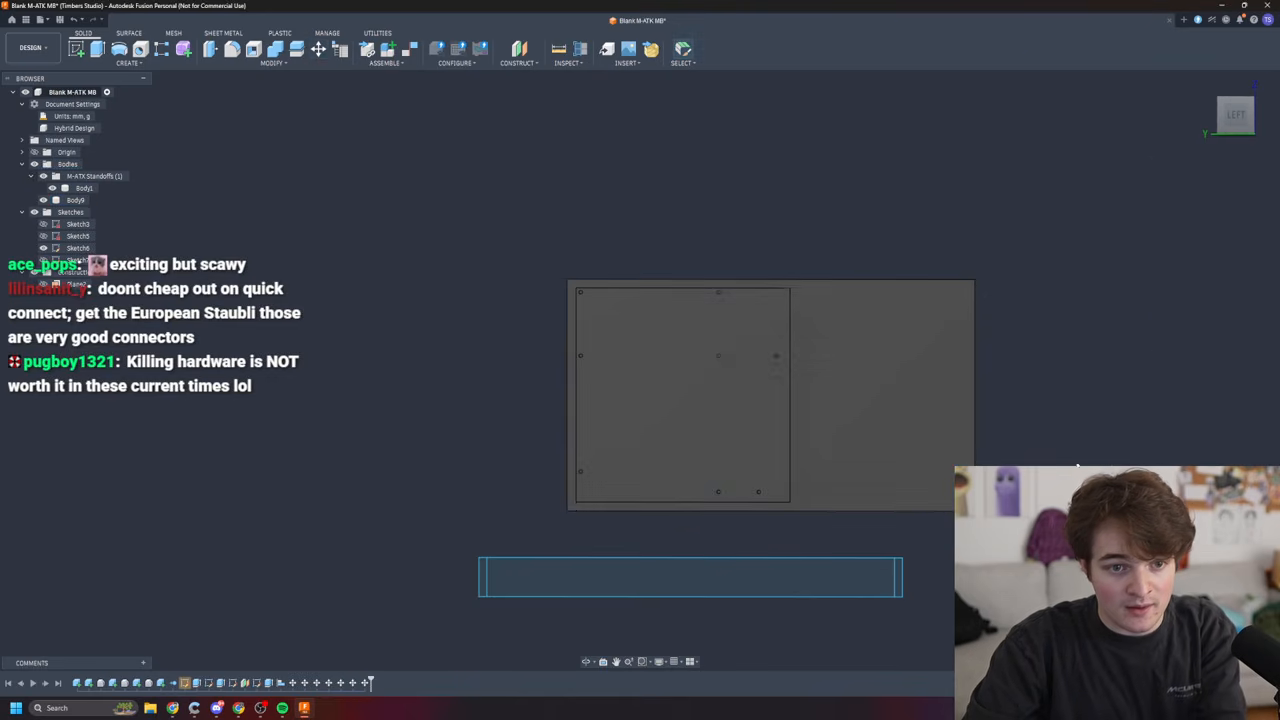
{"action": "scroll", "coordinate": [693, 471], "scroll_direction": "down", "scroll_amount": 1}
{"action": "scroll", "coordinate": [1008, 487], "scroll_direction": "up", "scroll_amount": 3}
{"action": "mouse_move", "coordinate": [943, 592]}
{"action": "middle_mouse_down", "text": "shift"}
{"action": "mouse_move", "coordinate": [1000, 545]}
{"action": "mouse_move", "coordinate": [960, 540]}
{"action": "mouse_move", "coordinate": [938, 556]}
{"action": "mouse_move", "coordinate": [950, 600]}
{"action": "middle_mouse_up", "text": "shift"}
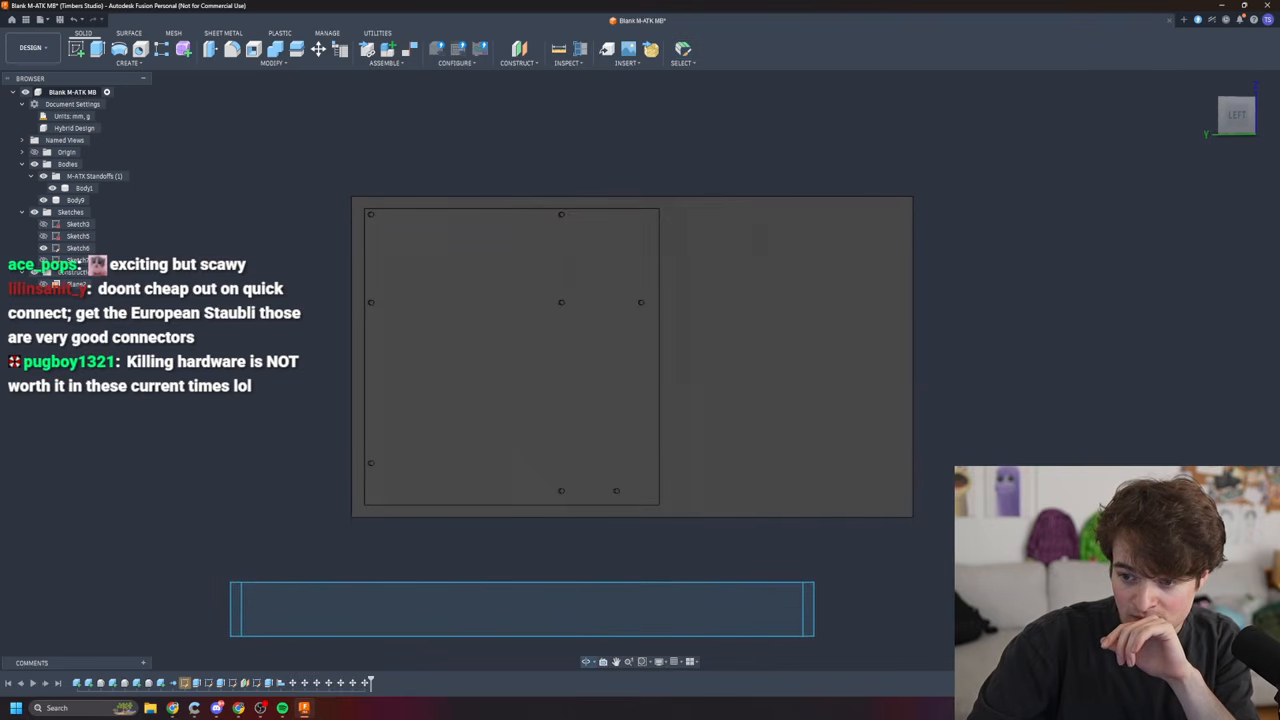
{"action": "scroll", "coordinate": [304, 596], "scroll_direction": "up", "scroll_amount": 3}
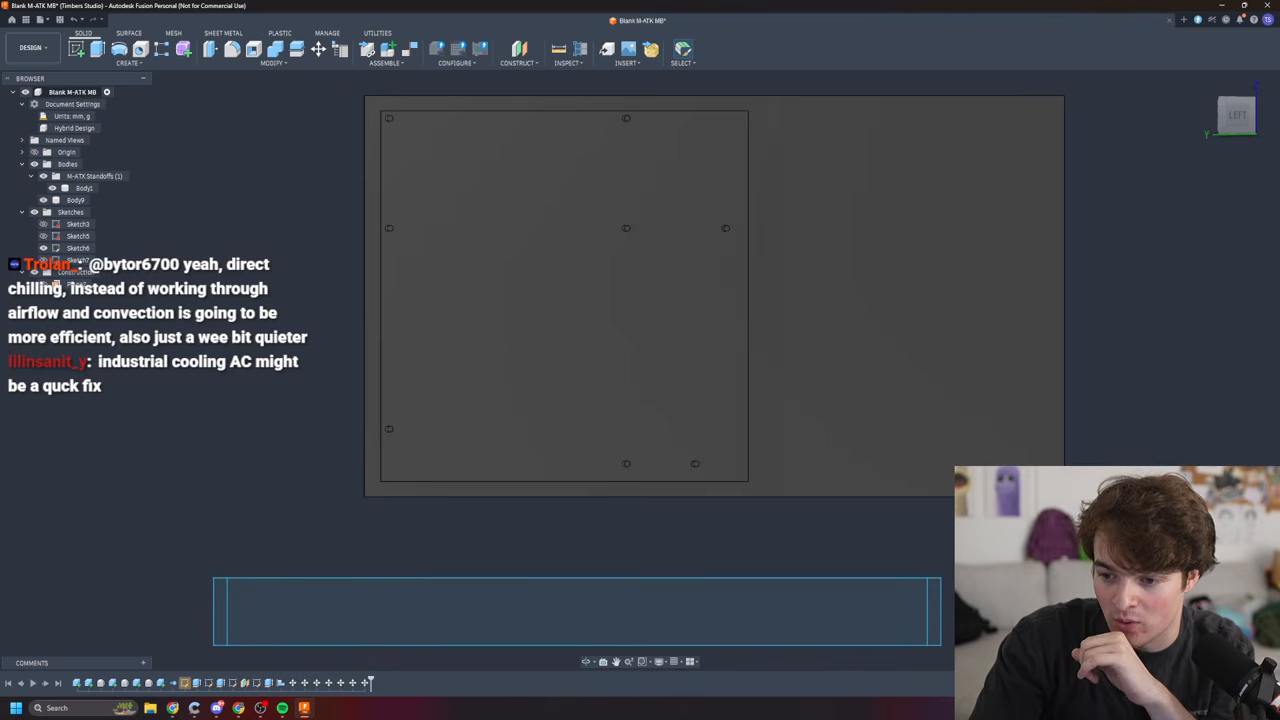
{"action": "mouse_move", "coordinate": [640, 370]}
{"action": "middle_mouse_down", "text": "shift"}
{"action": "mouse_move", "coordinate": [668, 275]}
{"action": "mouse_move", "coordinate": [640, 225]}
{"action": "mouse_move", "coordinate": [658, 212]}
{"action": "mouse_move", "coordinate": [640, 370]}
{"action": "middle_mouse_up", "text": "shift"}
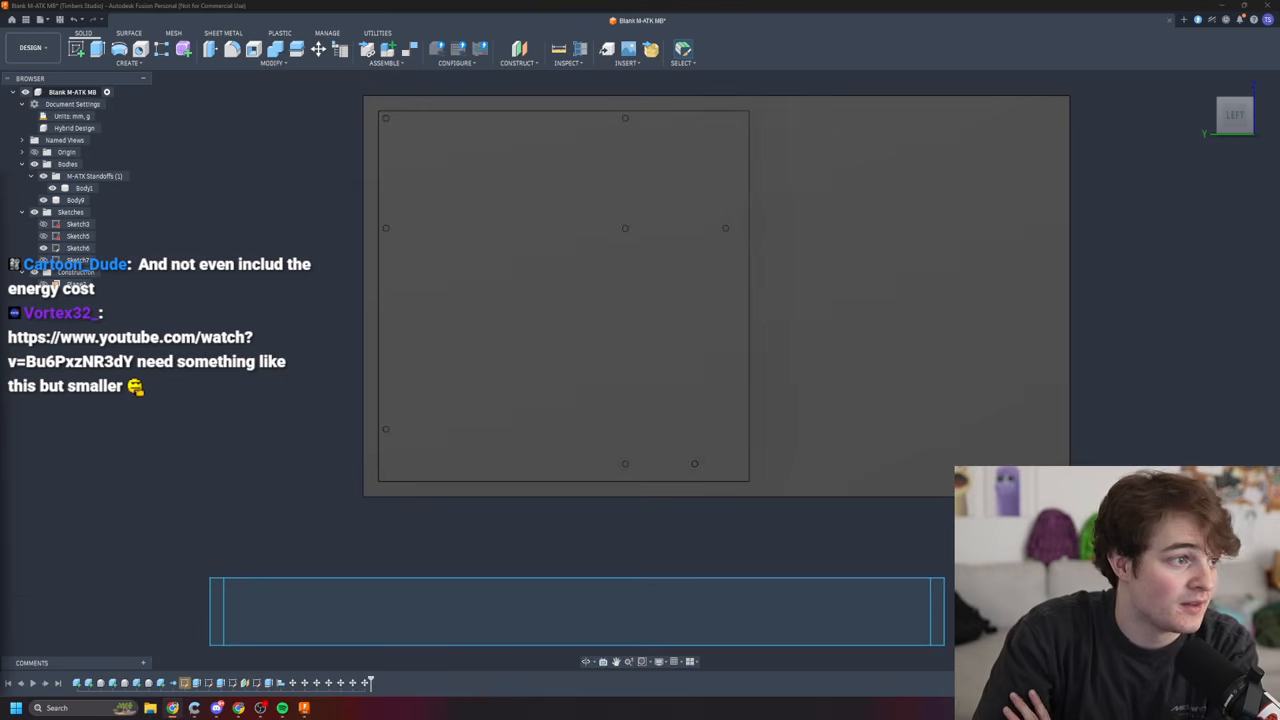
- Watch part of the Uniflair InRow server cooler video in the browser, skip ahead to 2:26, and close its window
{"action": "left_click_drag", "start_coordinate": [0, 190], "coordinate": [666, 97]}
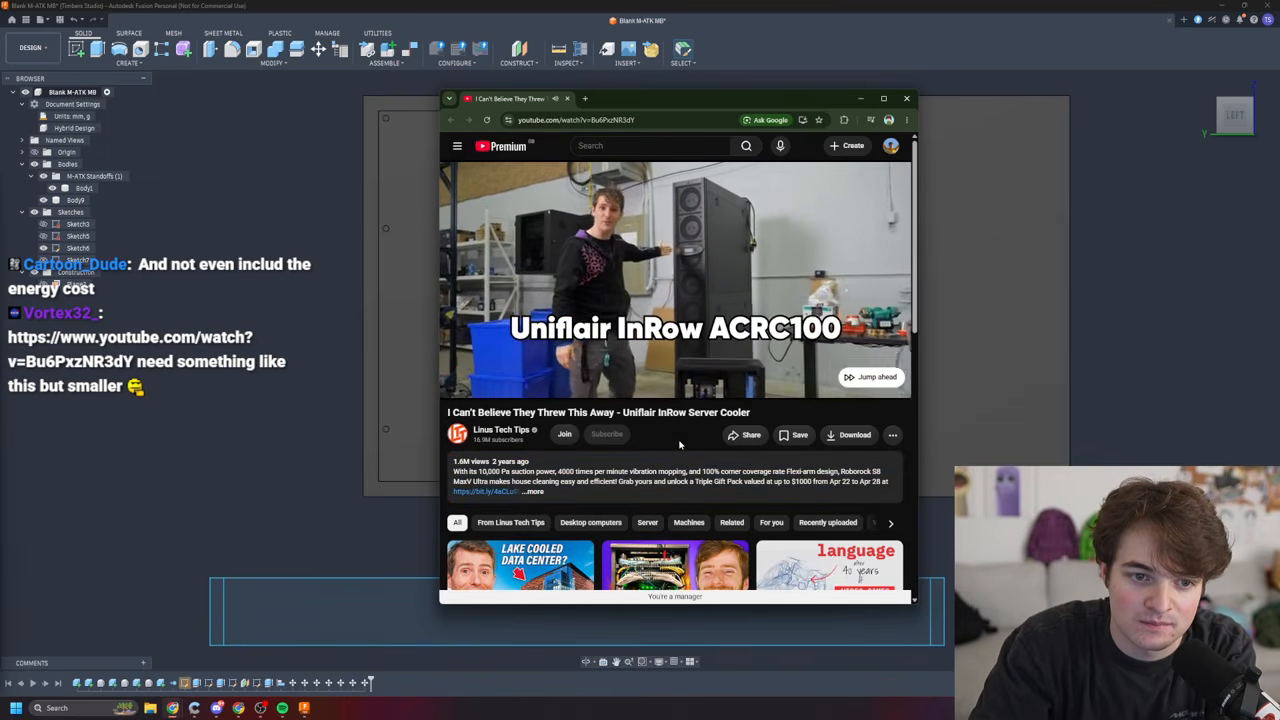
{"action": "left_click", "coordinate": [786, 256]}
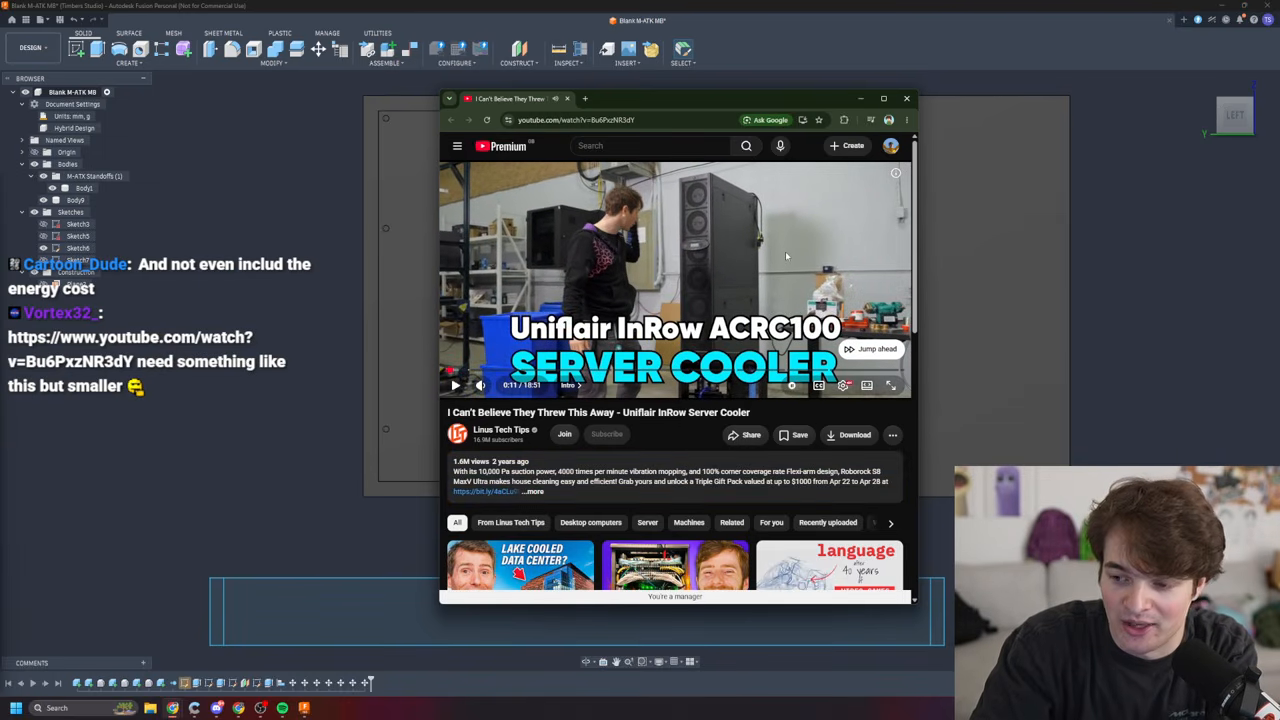
{"action": "left_click", "coordinate": [785, 251]}
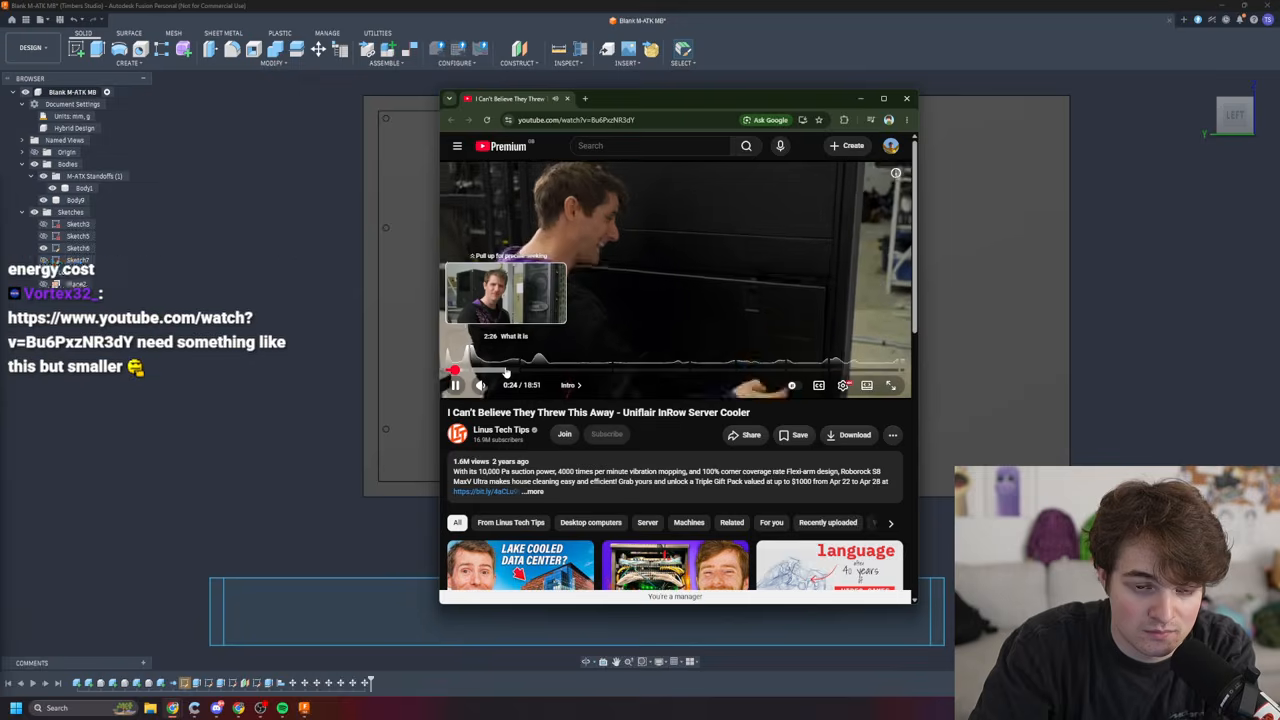
{"action": "left_click", "coordinate": [506, 372]}
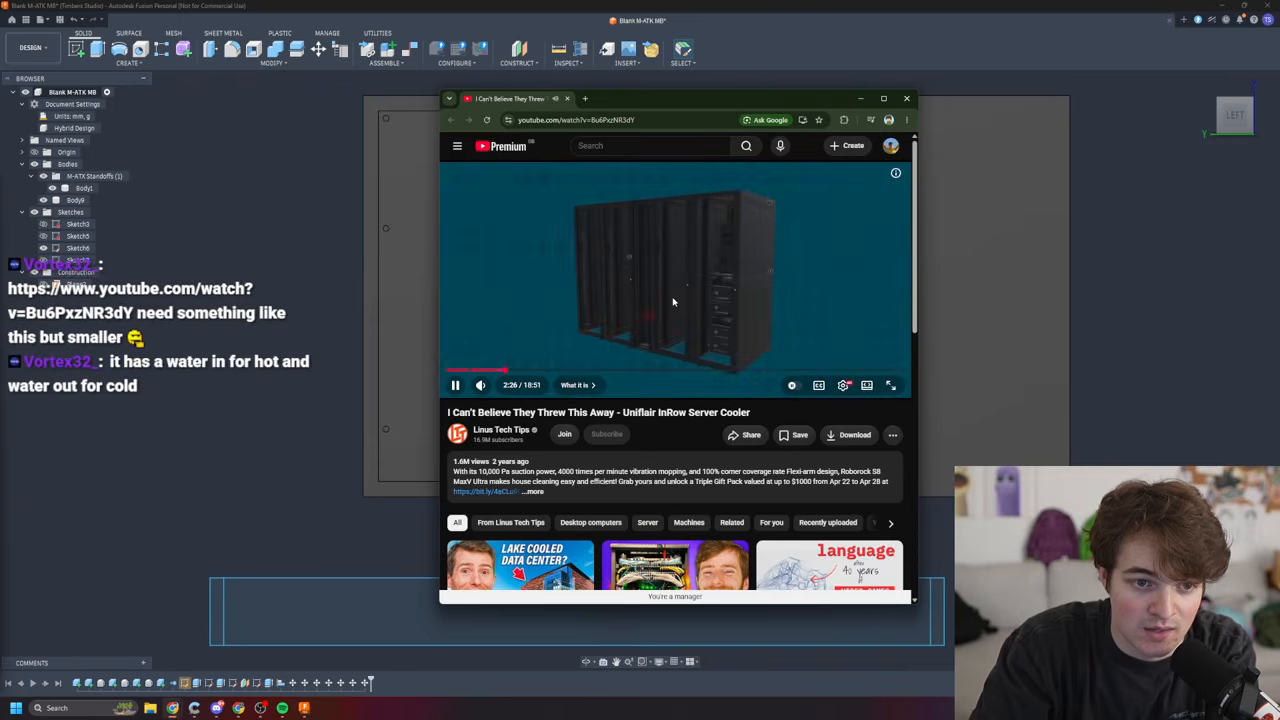
{"action": "left_click", "coordinate": [674, 301]}
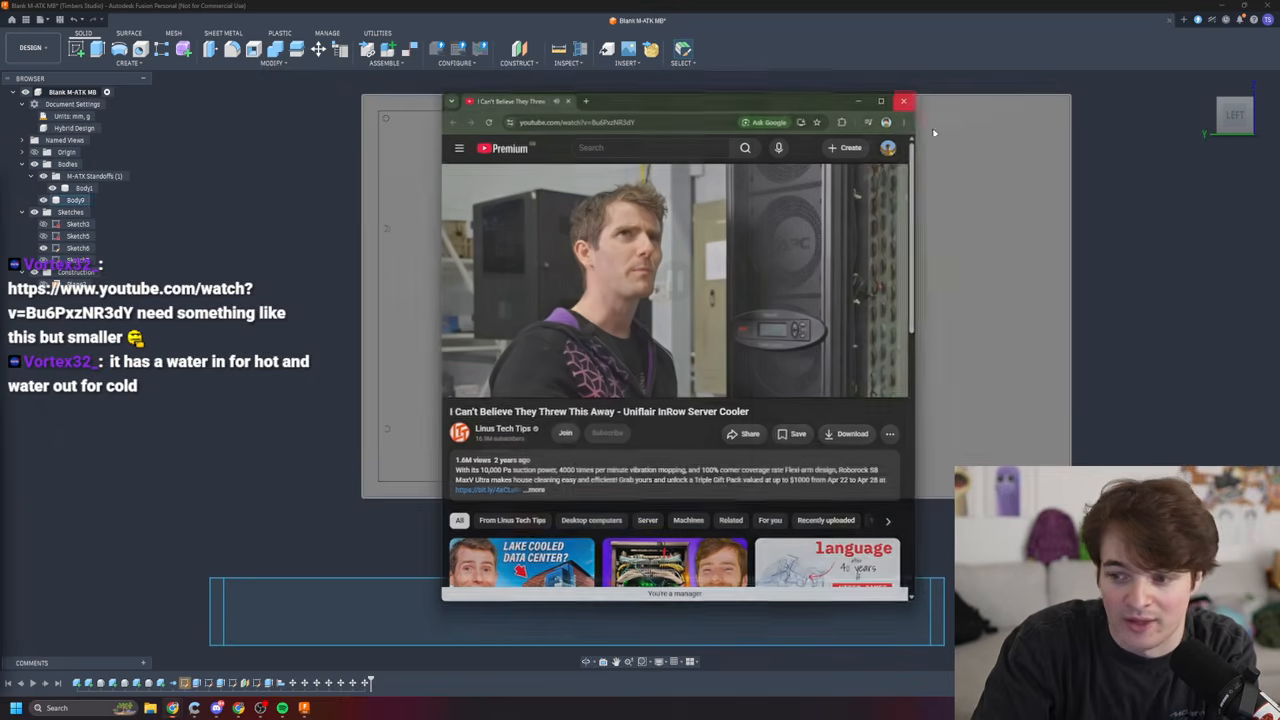
{"action": "left_click", "coordinate": [906, 98]}
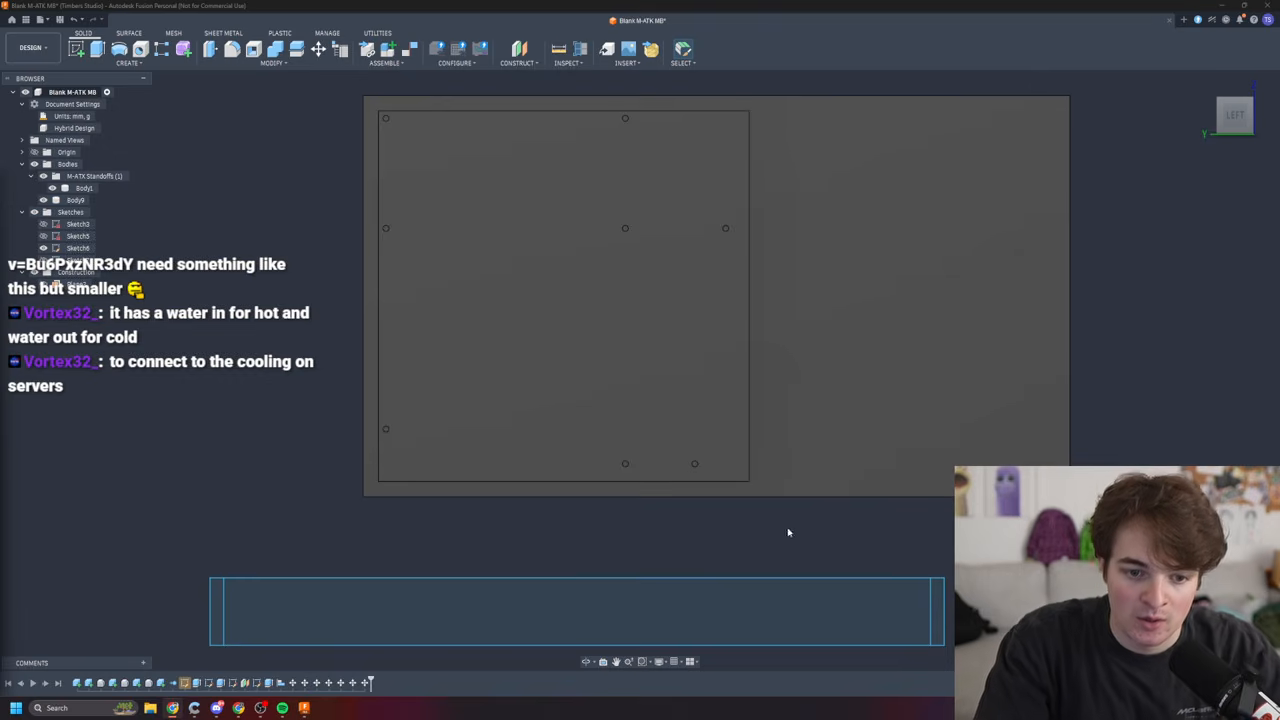
{"action": "mouse_move", "coordinate": [794, 531]}
{"action": "middle_mouse_down", "text": "shift"}
{"action": "mouse_move", "coordinate": [808, 445]}
{"action": "mouse_move", "coordinate": [813, 534]}
{"action": "middle_mouse_up", "text": "shift"}
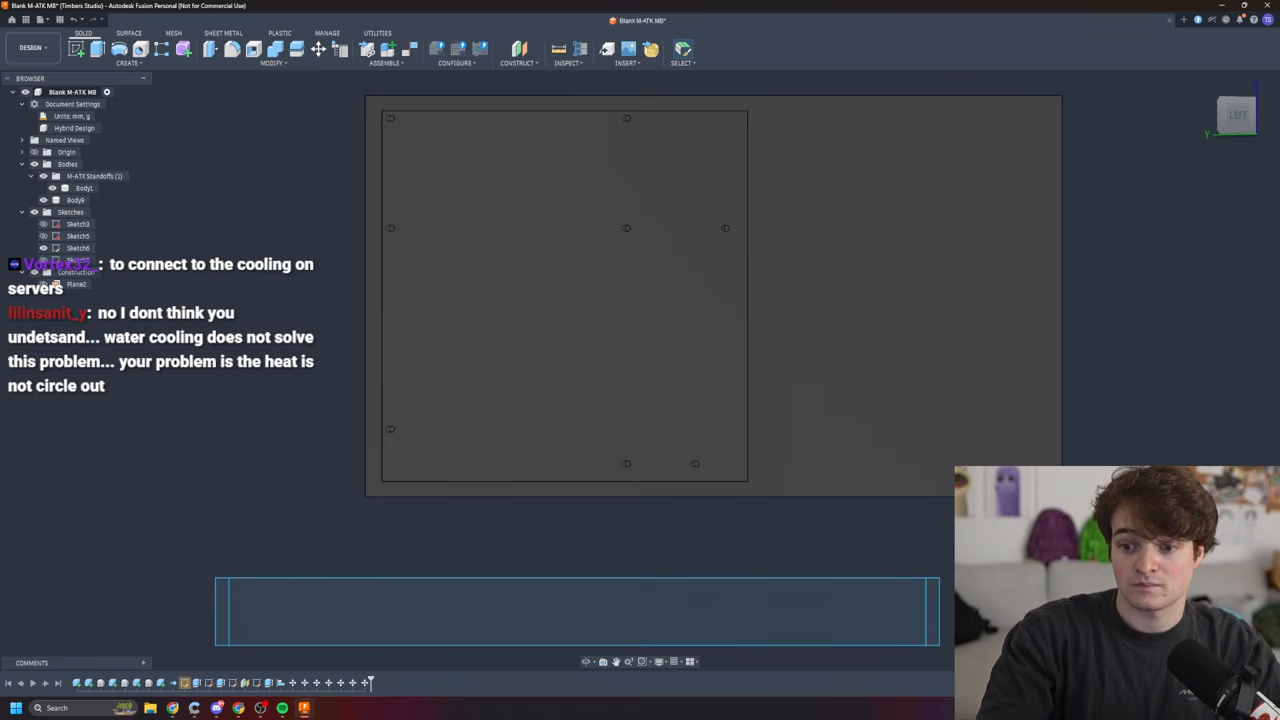
{"action": "middle_click_drag", "start_coordinate": [660, 400], "coordinate": [714, 420], "text": "shift"}
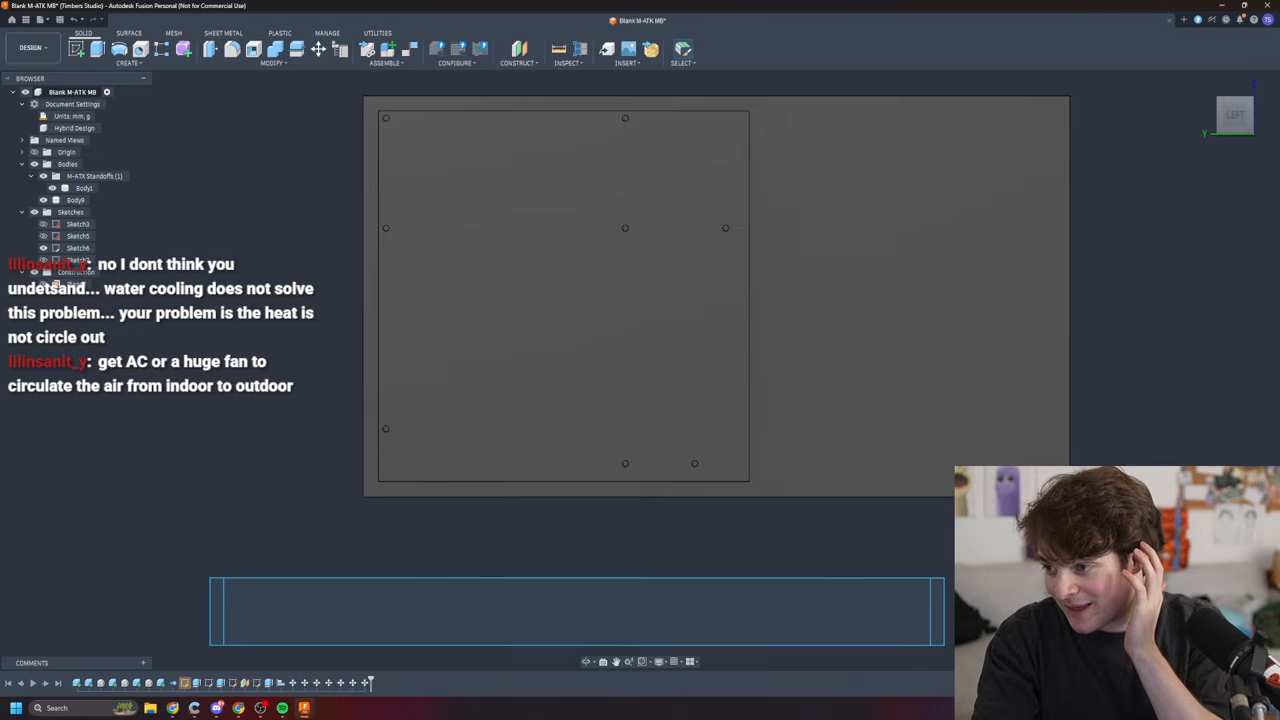
{"action": "left_click", "coordinate": [730, 600]}
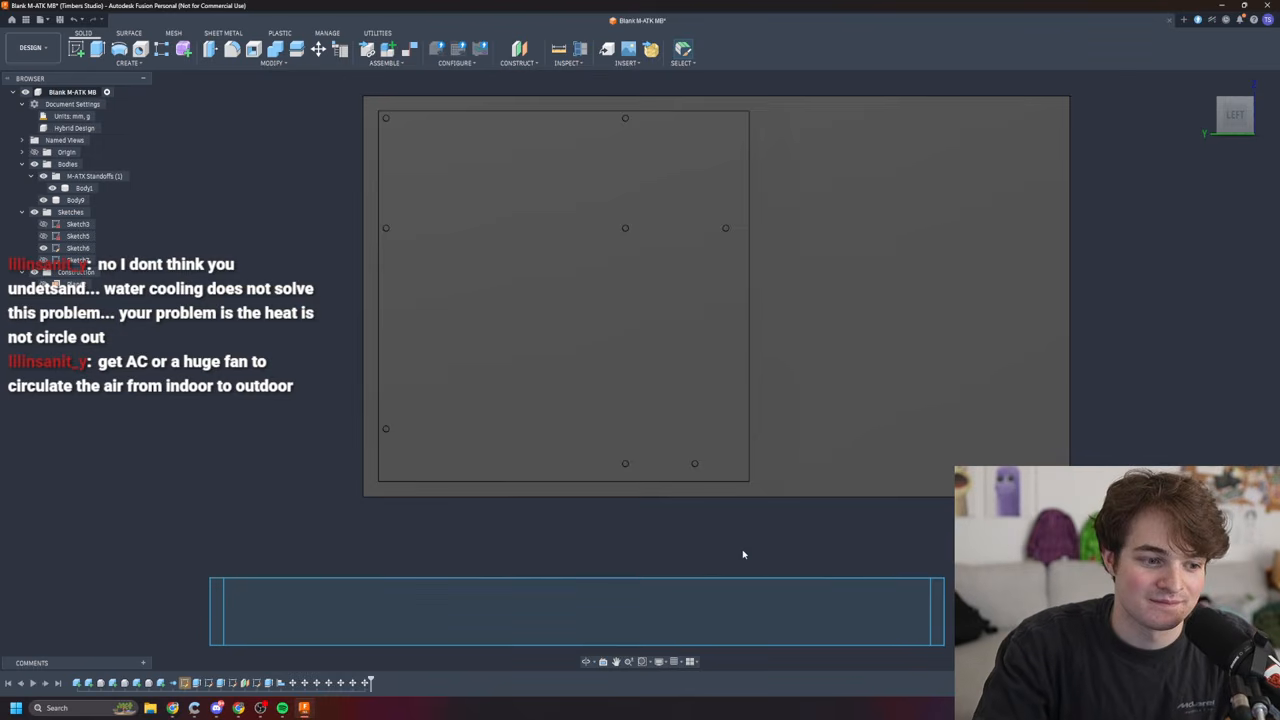
{"action": "mouse_move", "coordinate": [730, 600]}
{"action": "middle_mouse_down", "text": "shift"}
{"action": "mouse_move", "coordinate": [692, 588]}
{"action": "mouse_move", "coordinate": [760, 590]}
{"action": "mouse_move", "coordinate": [732, 600]}
{"action": "mouse_move", "coordinate": [727, 655]}
{"action": "mouse_move", "coordinate": [733, 600]}
{"action": "mouse_move", "coordinate": [744, 613]}
{"action": "middle_mouse_up", "text": "shift"}
{"action": "left_click", "coordinate": [1240, 132]}
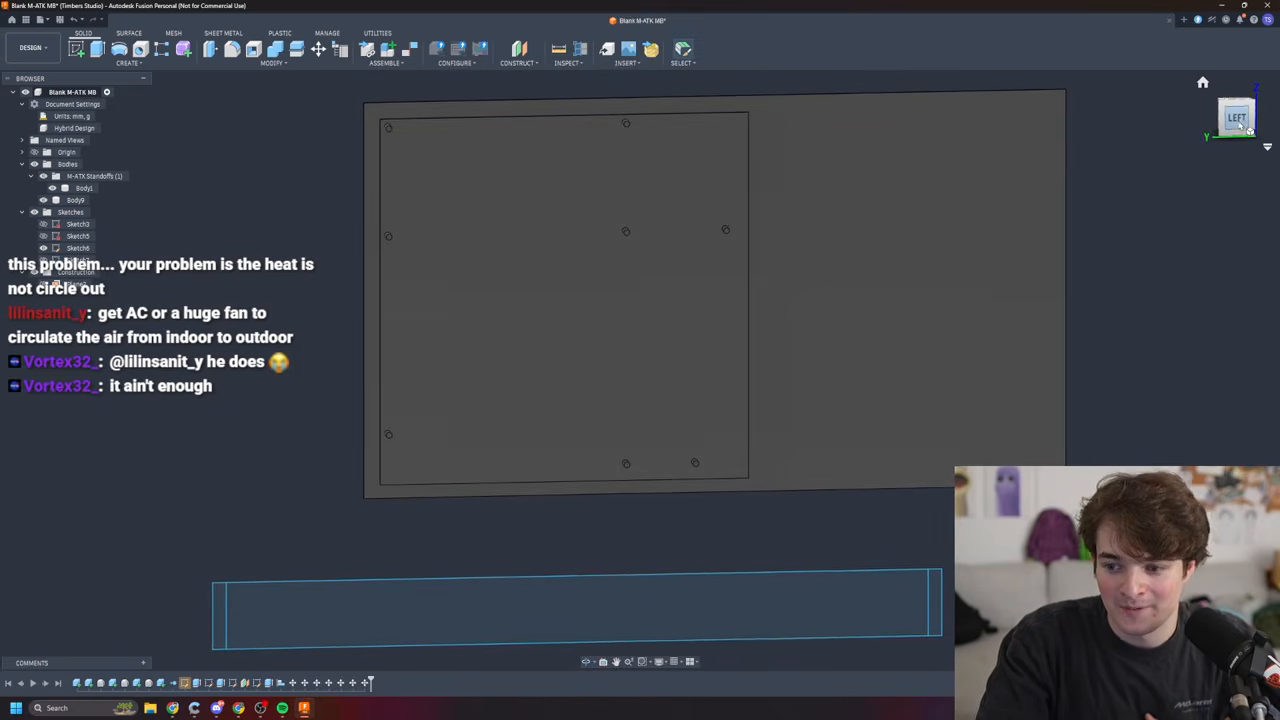
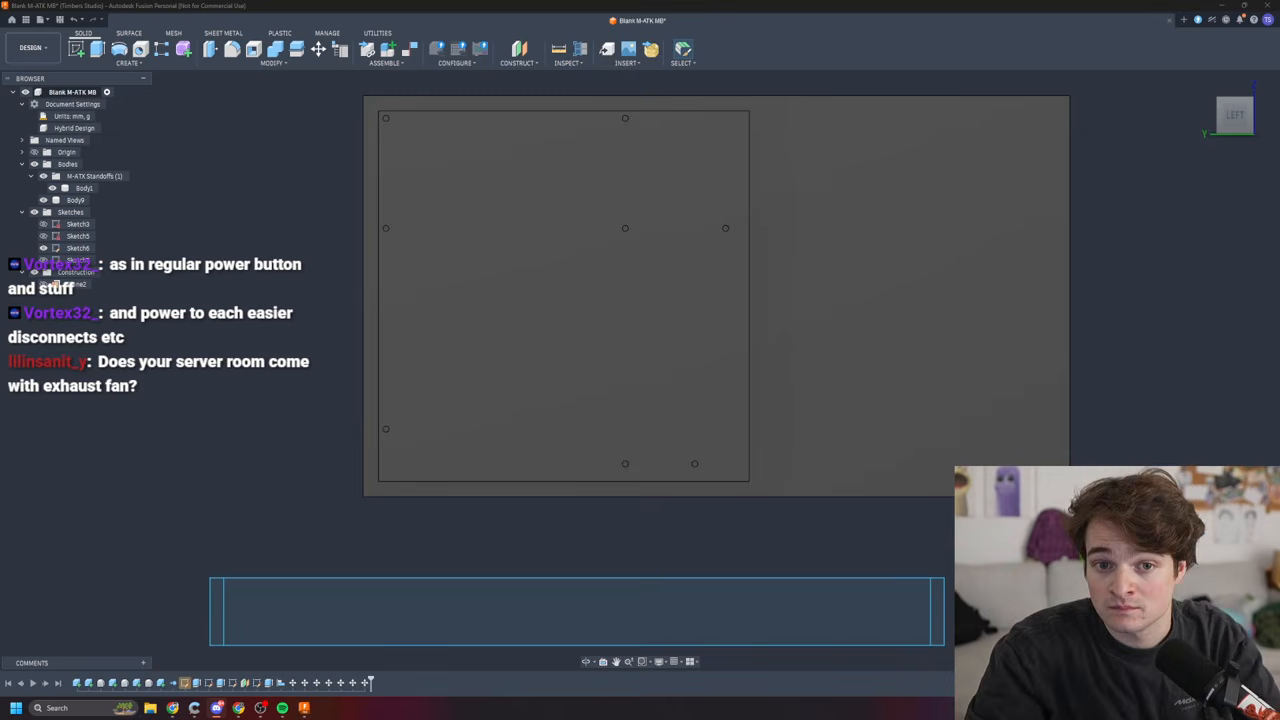
{"action": "middle_click_drag", "start_coordinate": [640, 350], "coordinate": [610, 388], "text": "shift"}
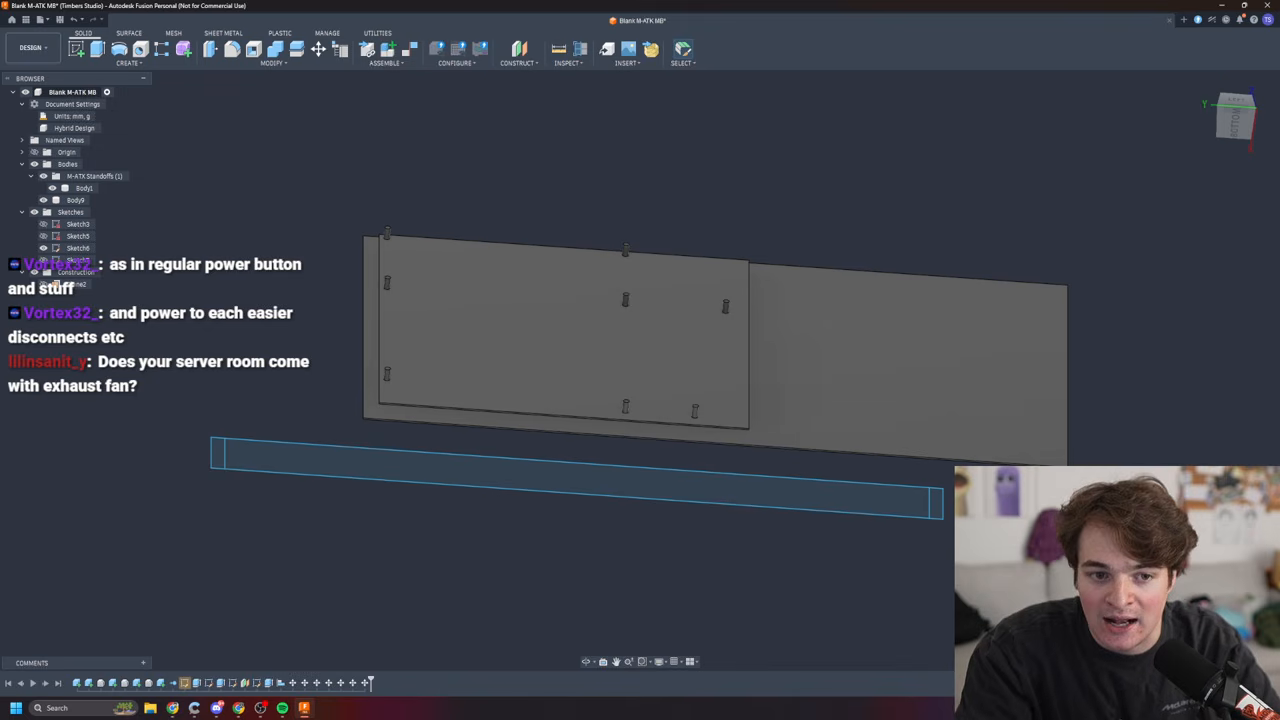
{"action": "left_click", "coordinate": [1236, 118]}
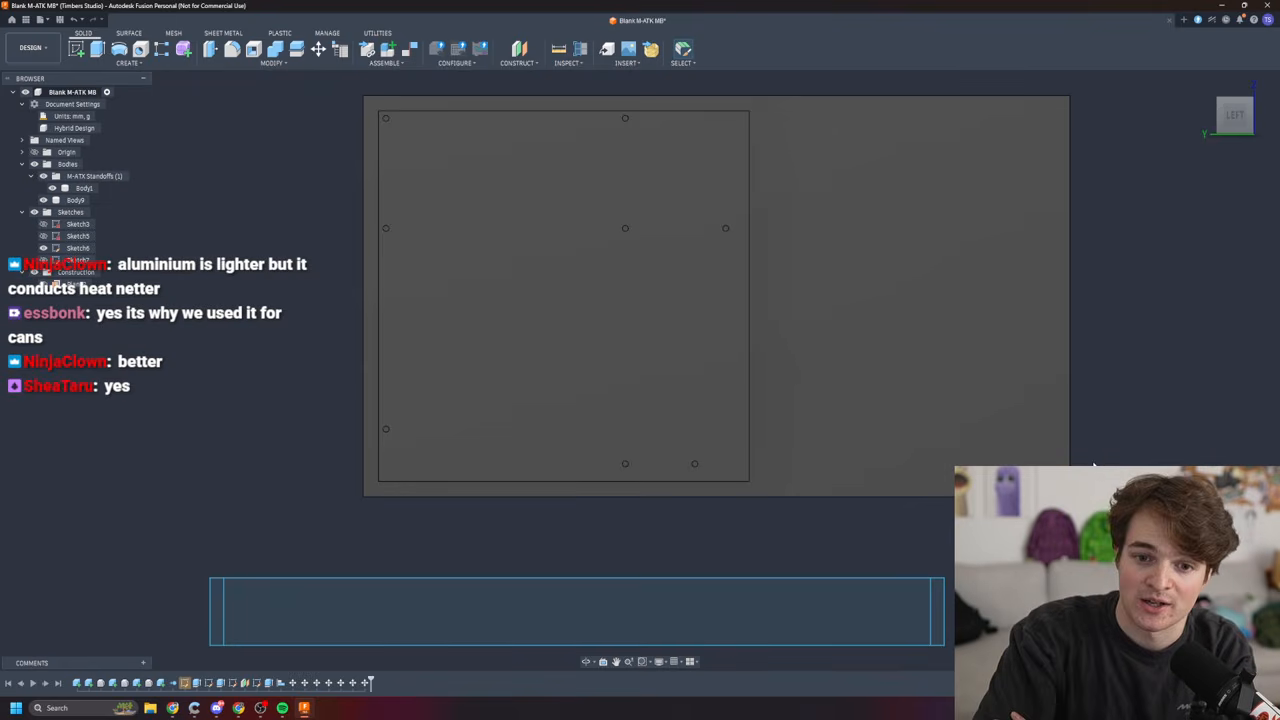
- Measure the backing body's narrow end face in the front view
{"action": "middle_click_drag", "start_coordinate": [1094, 465], "coordinate": [908, 472], "text": "shift"}
{"action": "left_click", "coordinate": [1235, 115]}
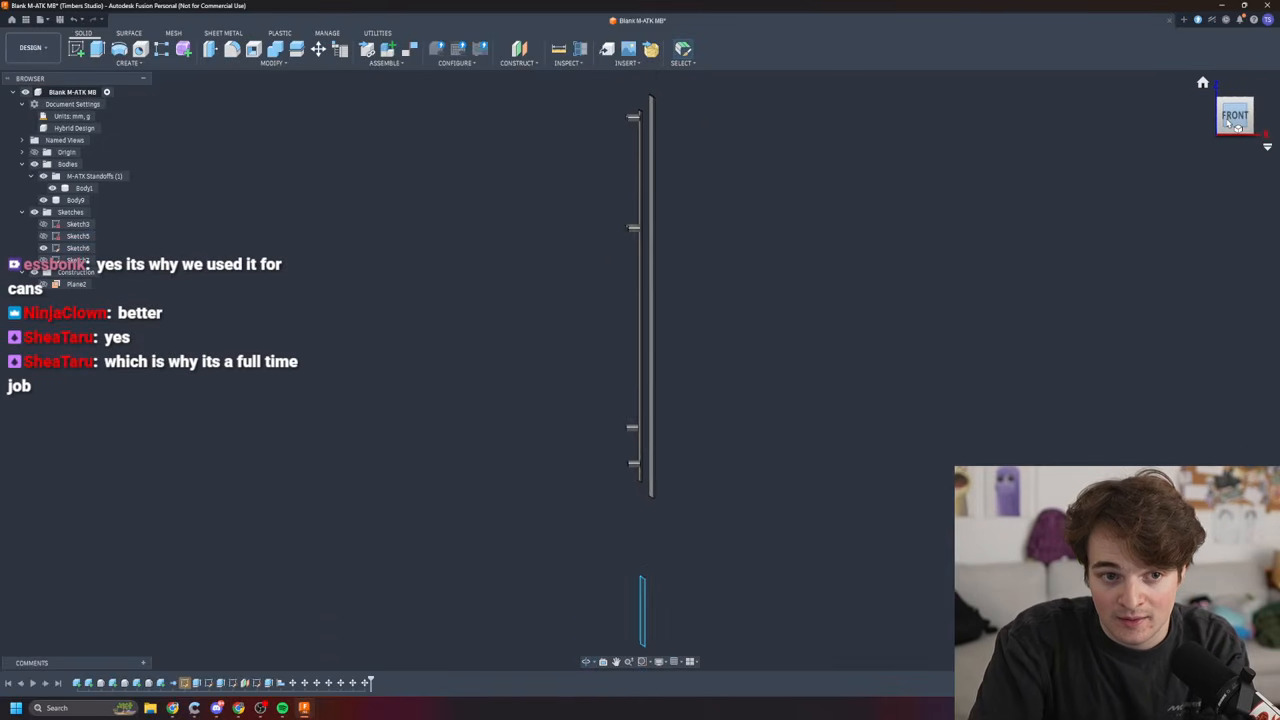
{"action": "scroll", "coordinate": [657, 410], "scroll_direction": "up", "scroll_amount": 5}
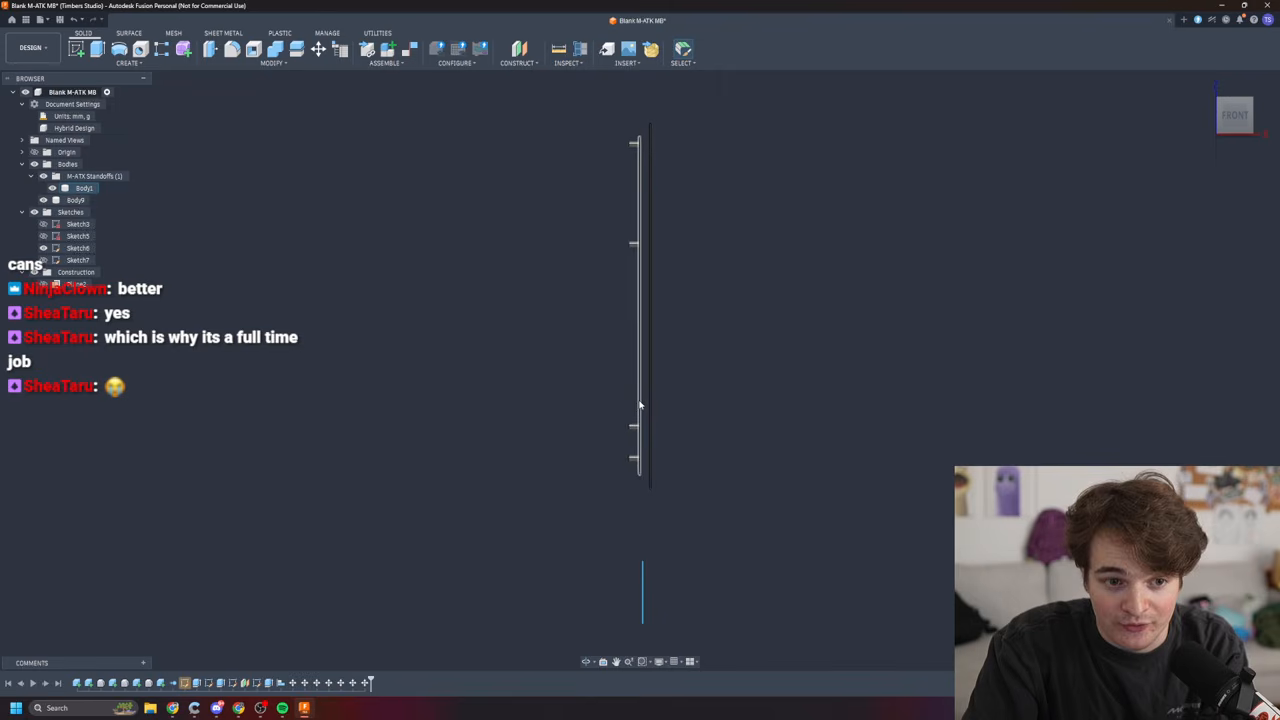
{"action": "scroll", "coordinate": [655, 435], "scroll_direction": "up", "scroll_amount": 2}
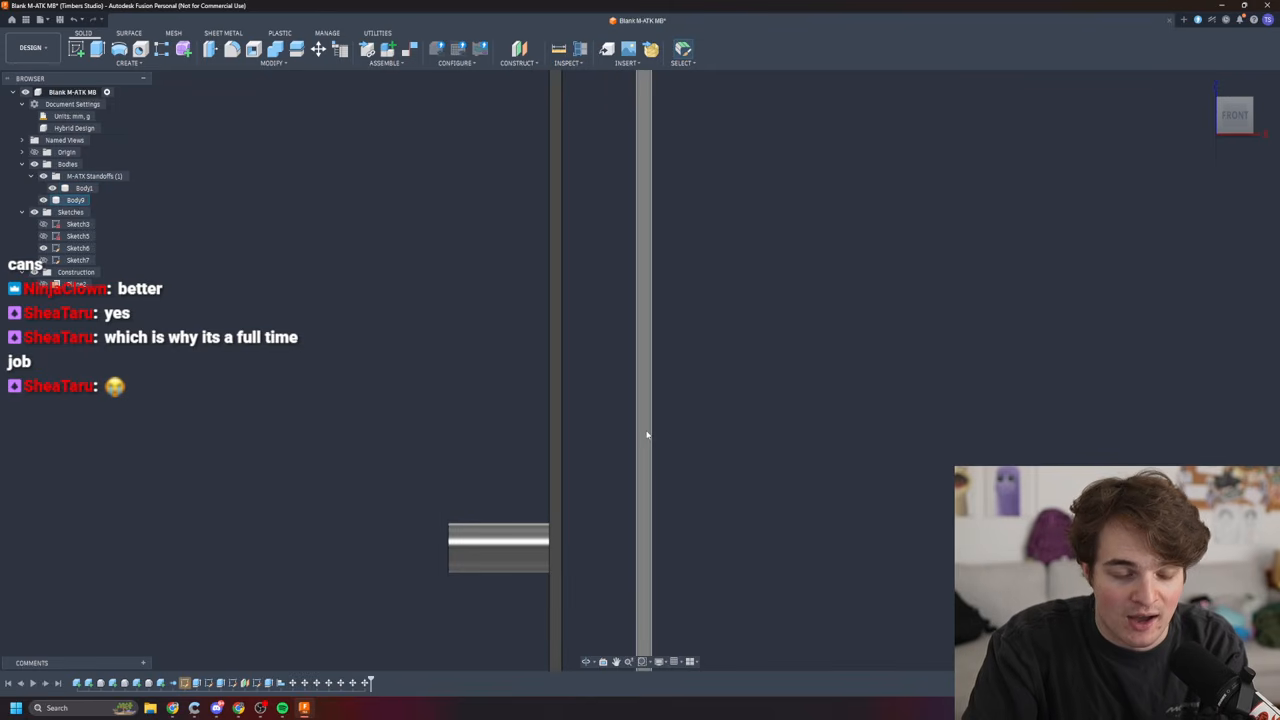
{"action": "scroll", "coordinate": [650, 430], "scroll_direction": "down", "scroll_amount": 5}
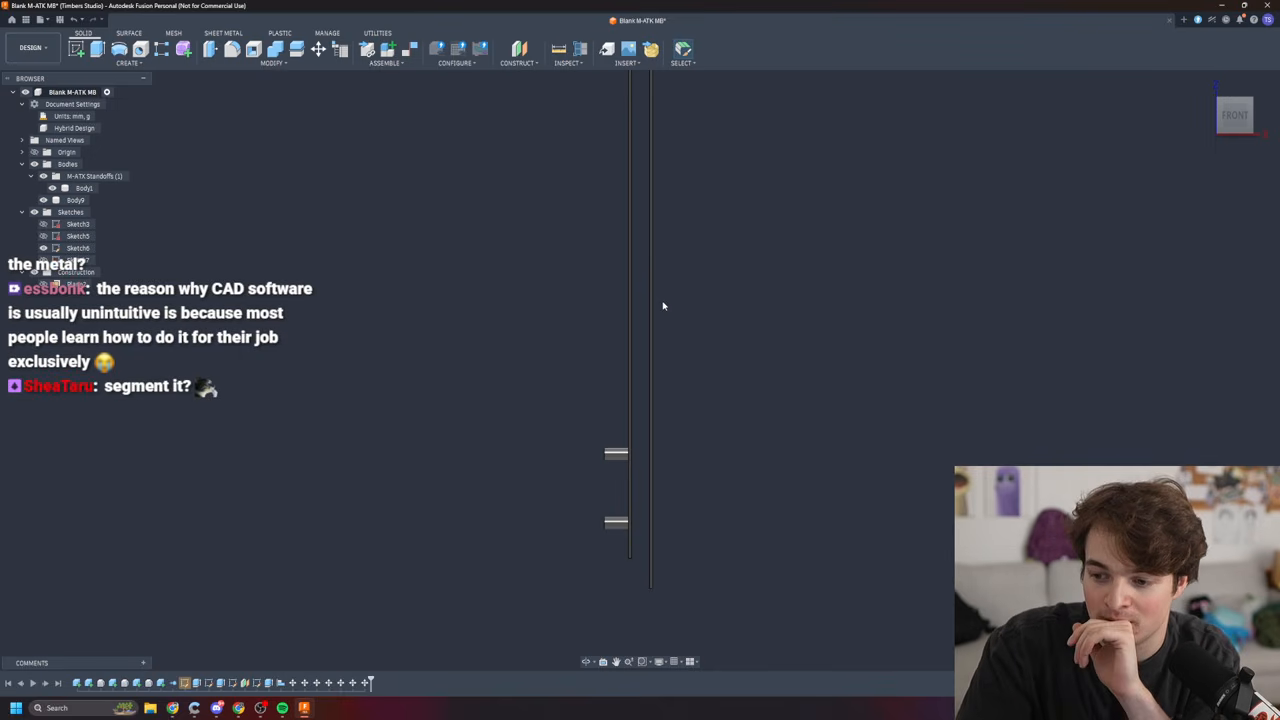
{"action": "scroll", "coordinate": [651, 522], "scroll_direction": "up", "scroll_amount": 5}
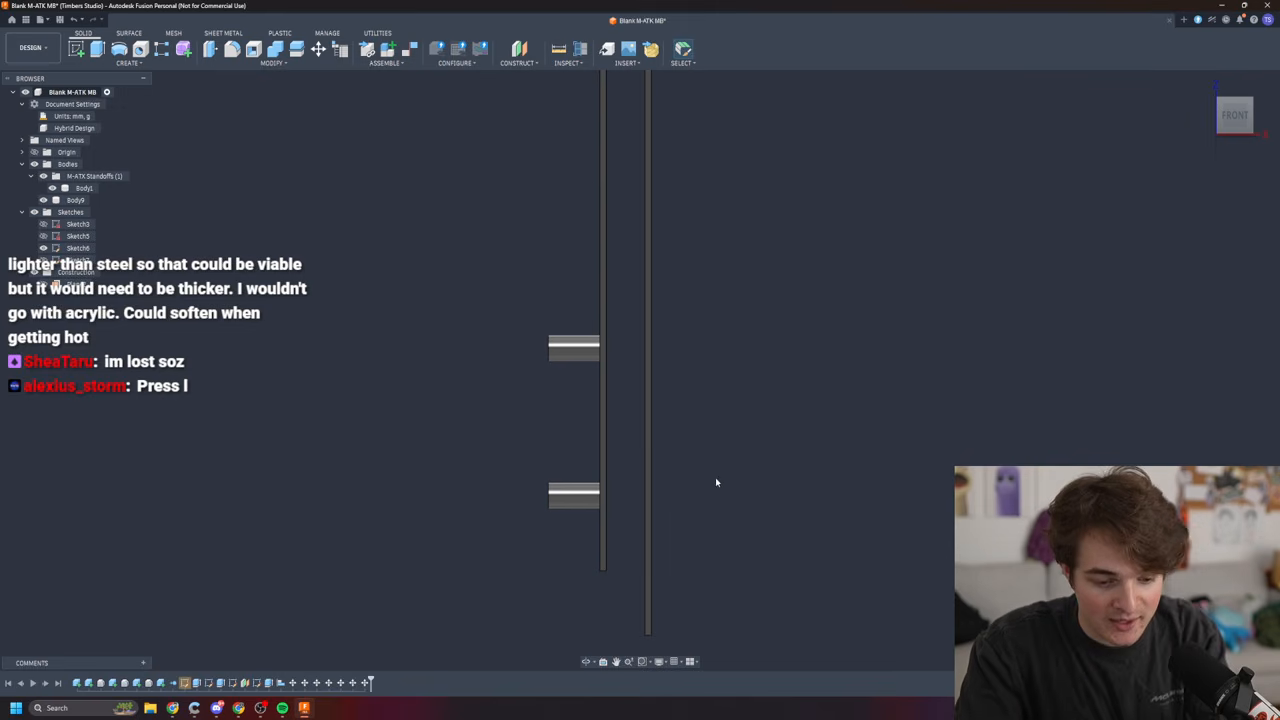
{"action": "key", "text": "i"}
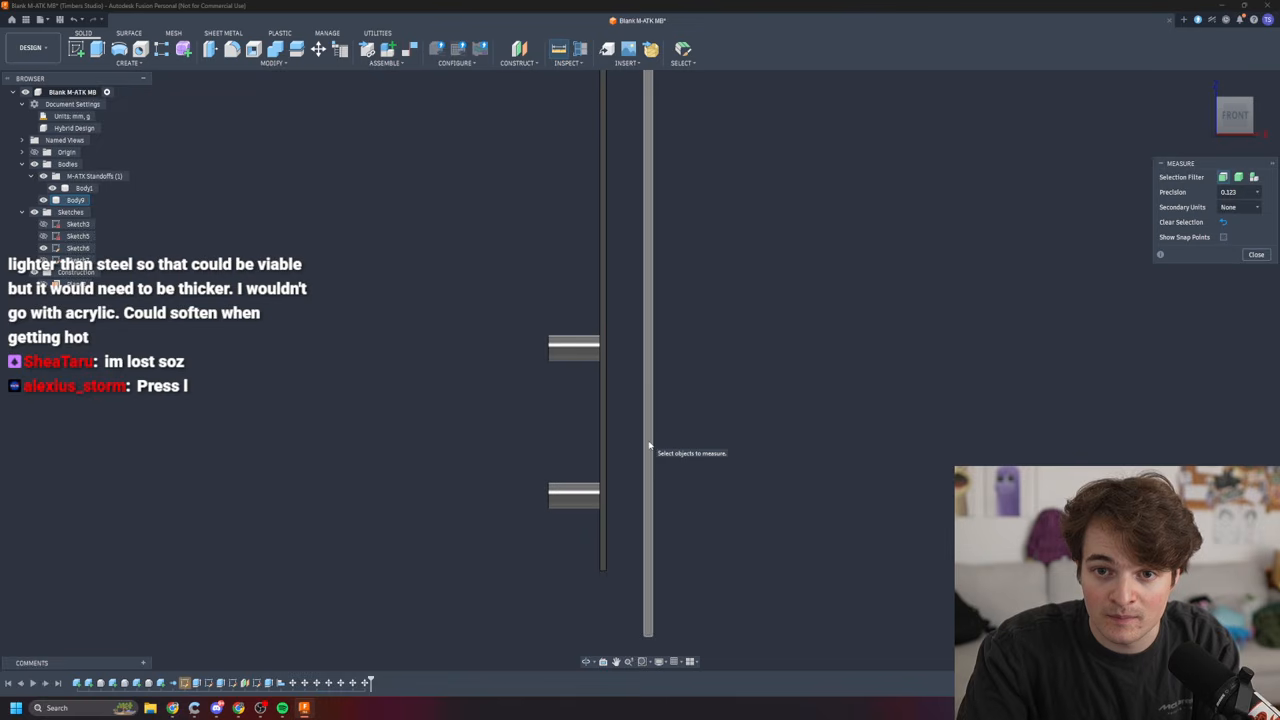
{"action": "left_click", "coordinate": [649, 446]}
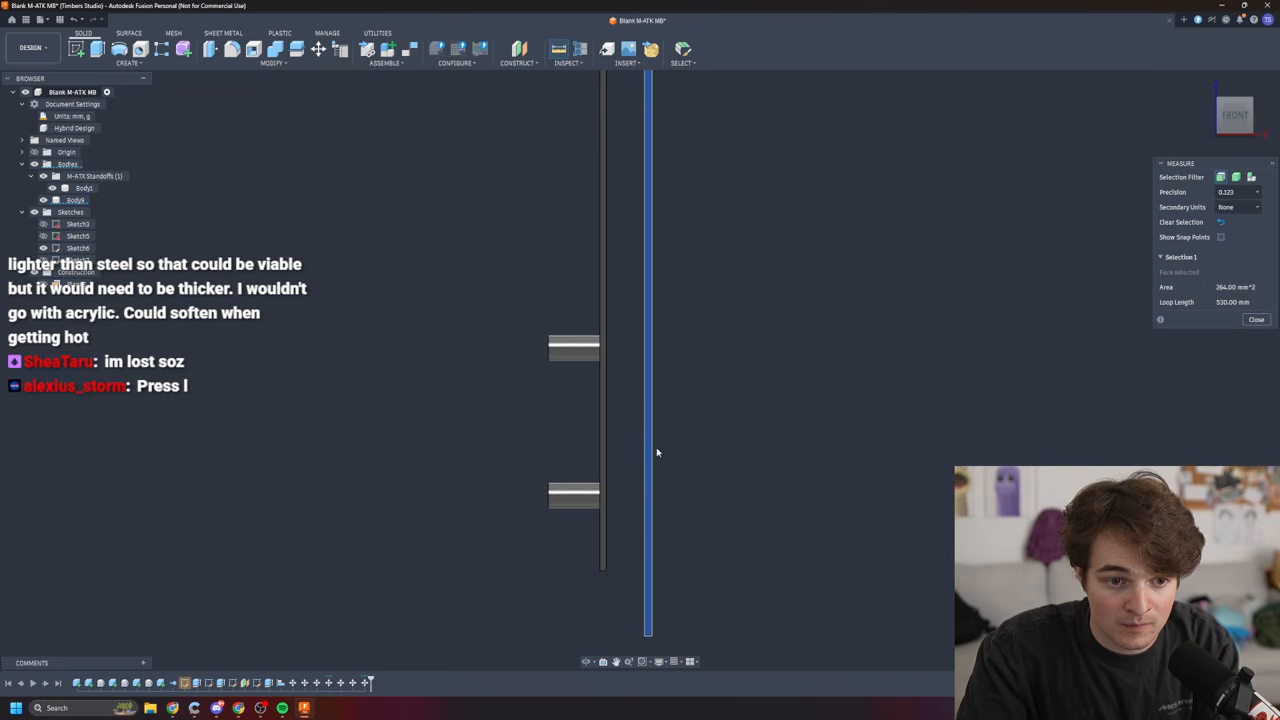
{"action": "left_click", "coordinate": [1258, 321]}
- Start a new sketch on the backing body's narrow front-facing end face
{"action": "scroll", "coordinate": [748, 405], "scroll_direction": "up", "scroll_amount": 2}
{"action": "scroll", "coordinate": [755, 406], "scroll_direction": "down", "scroll_amount": 8}
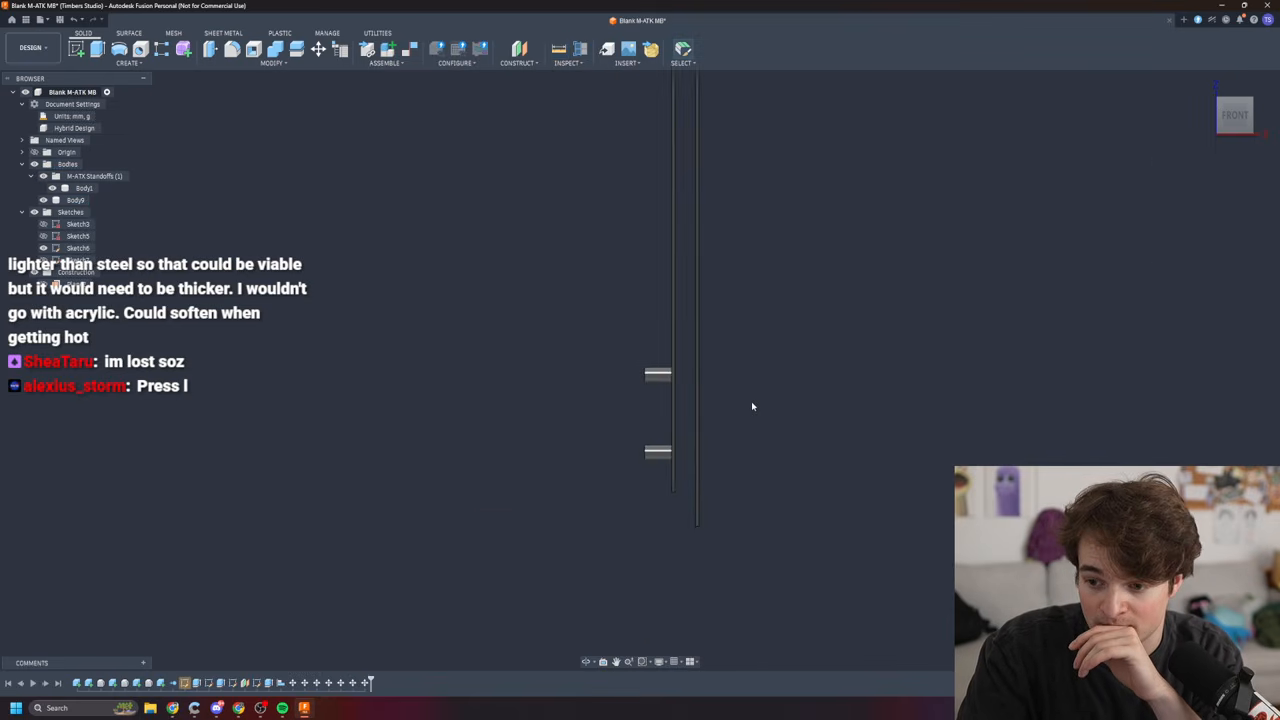
{"action": "scroll", "coordinate": [785, 288], "scroll_direction": "down", "scroll_amount": 2}
{"action": "middle_click_drag", "start_coordinate": [836, 289], "coordinate": [768, 196]}
{"action": "scroll", "coordinate": [706, 340], "scroll_direction": "up", "scroll_amount": 5}
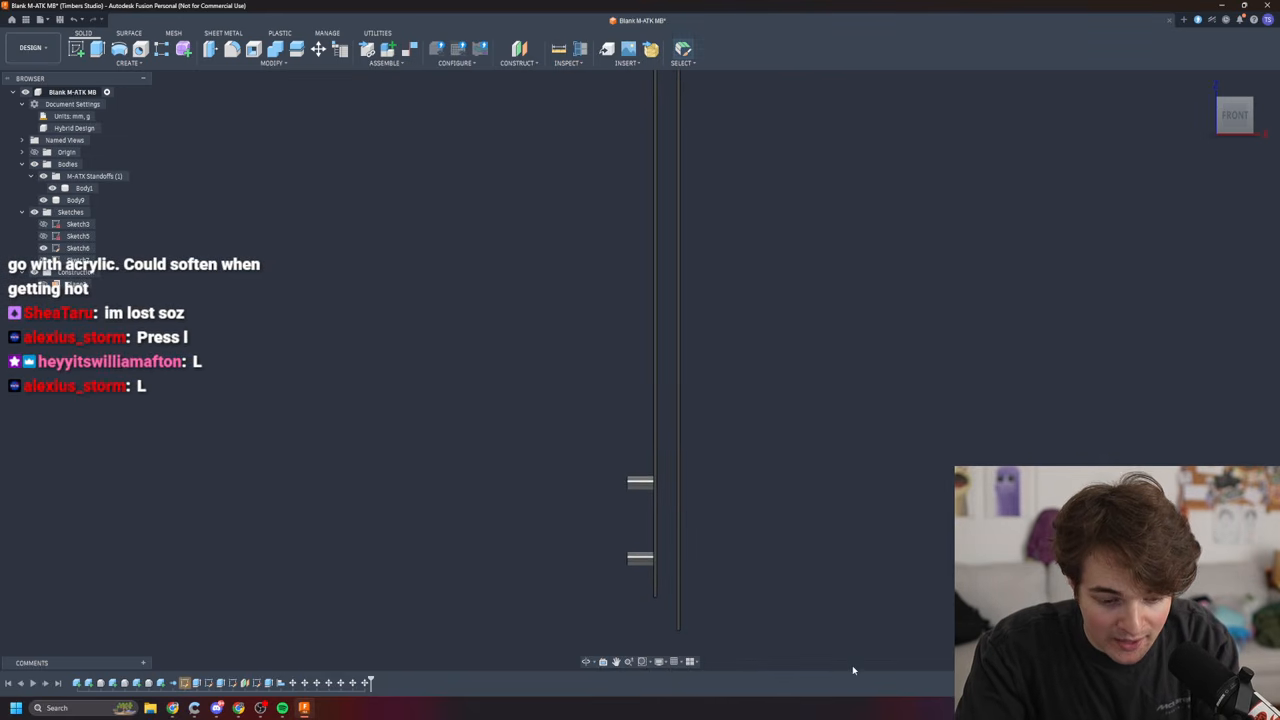
{"action": "key", "text": "l"}
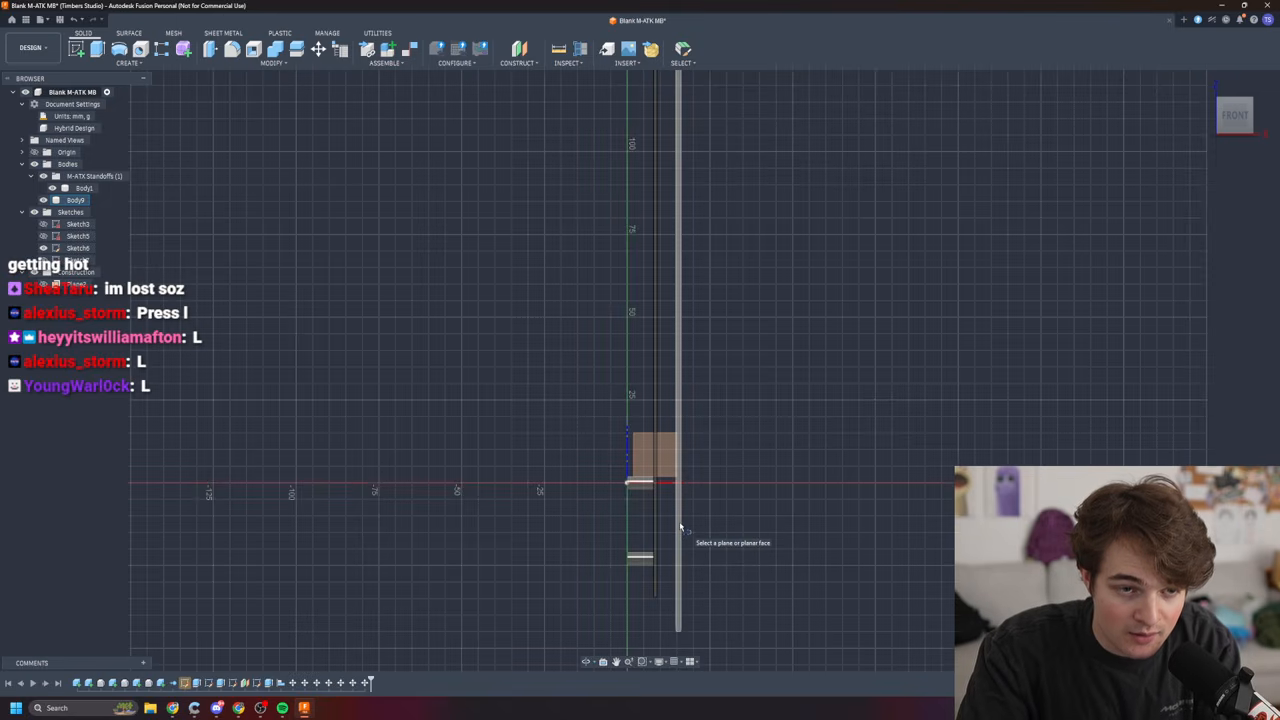
{"action": "left_click", "coordinate": [680, 527]}
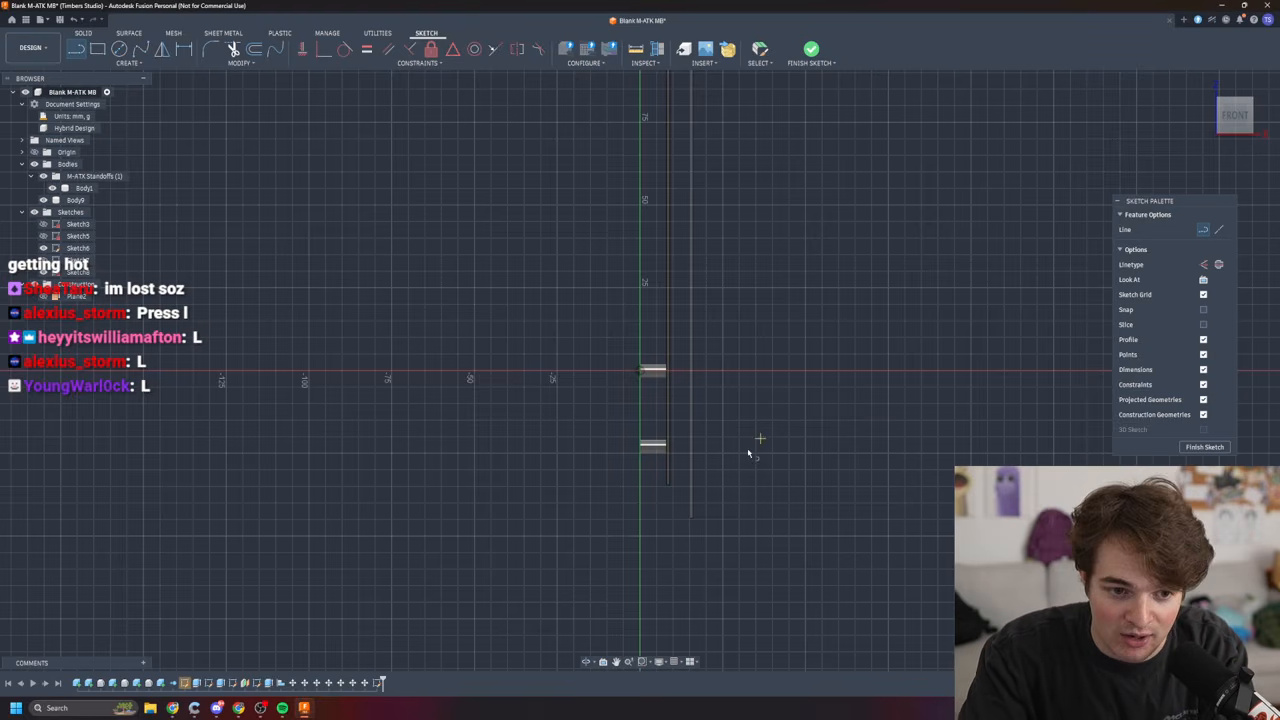
- Examine the gap between the backing body's lower end and the 1U panel sketch on the sketch plane
{"action": "scroll", "coordinate": [727, 365], "scroll_direction": "up", "scroll_amount": 4}
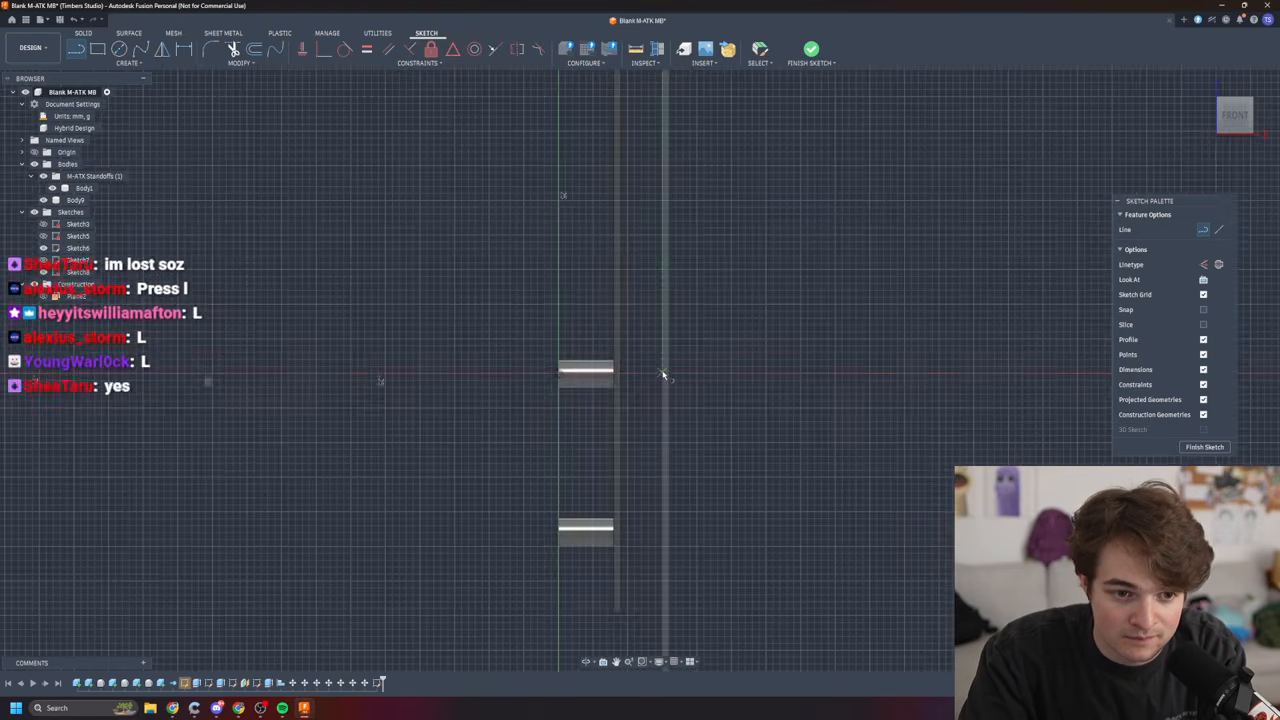
{"action": "scroll", "coordinate": [797, 389], "scroll_direction": "down", "scroll_amount": 2}
{"action": "scroll", "coordinate": [840, 320], "scroll_direction": "down", "scroll_amount": 2}
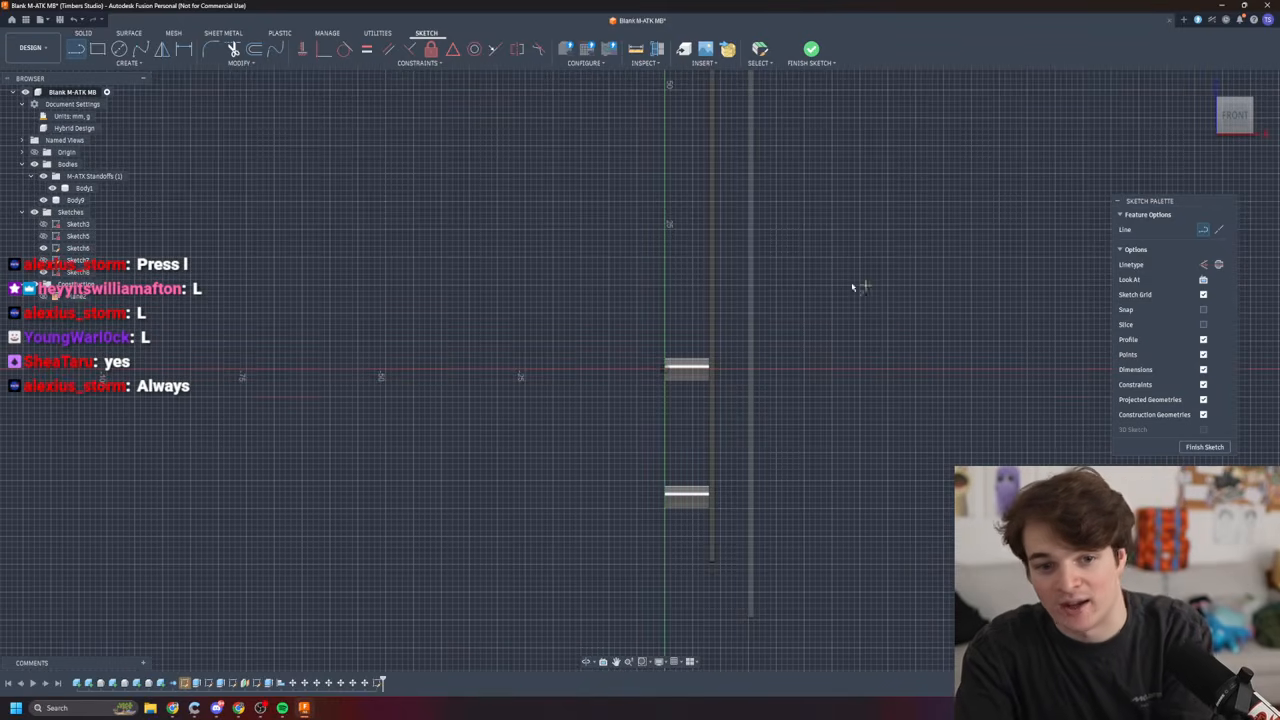
{"action": "scroll", "coordinate": [871, 286], "scroll_direction": "down", "scroll_amount": 5}
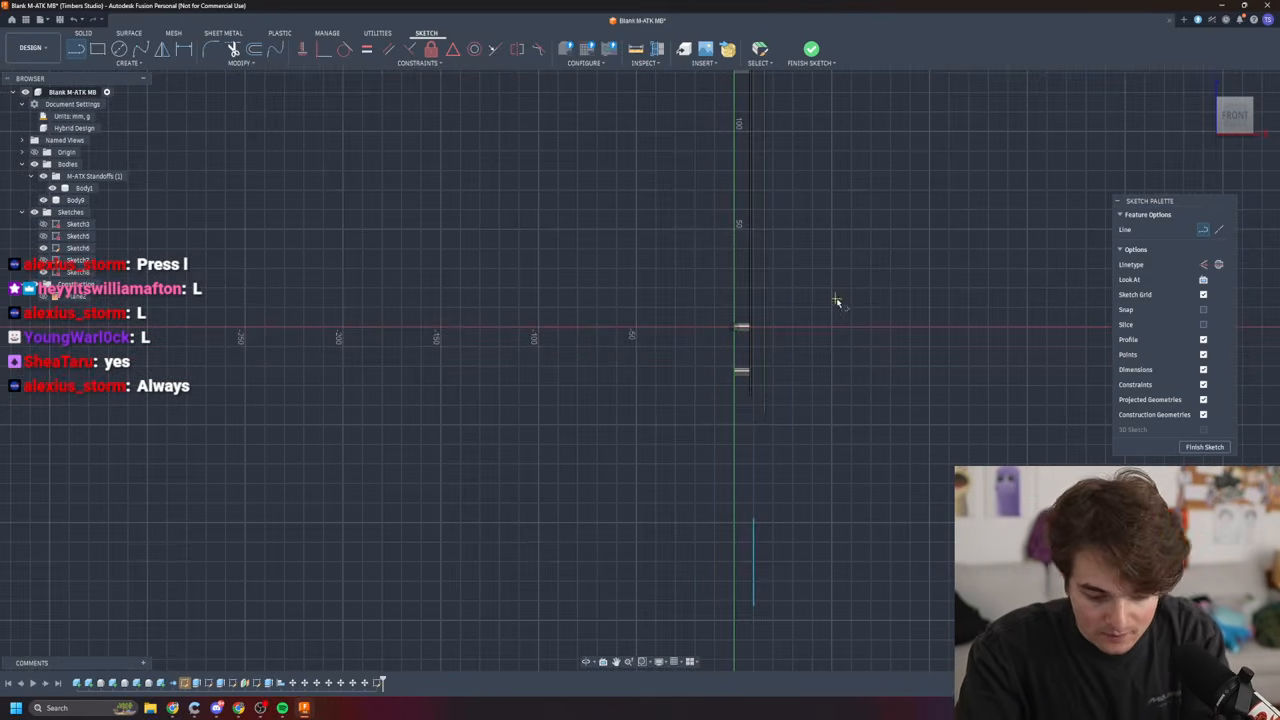
{"action": "middle_click_drag", "start_coordinate": [846, 291], "coordinate": [808, 251]}
{"action": "scroll", "coordinate": [714, 551], "scroll_direction": "down", "scroll_amount": 2}
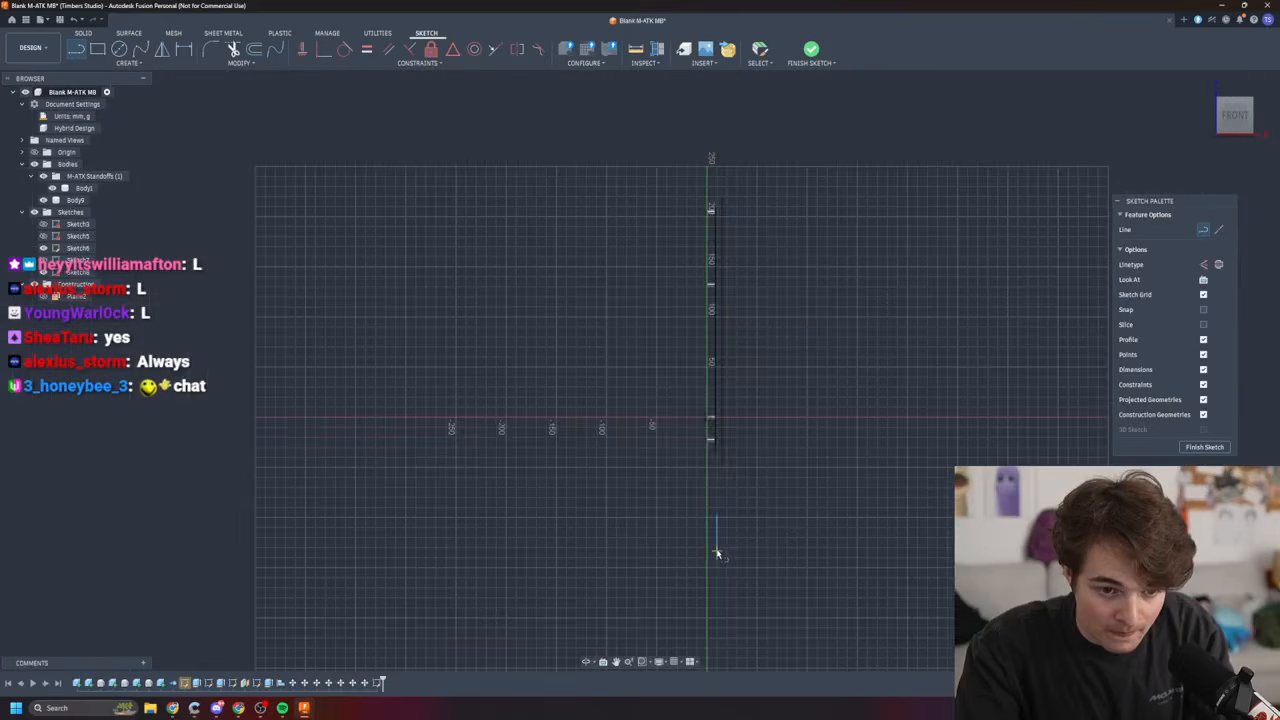
{"action": "scroll", "coordinate": [729, 506], "scroll_direction": "up", "scroll_amount": 8}
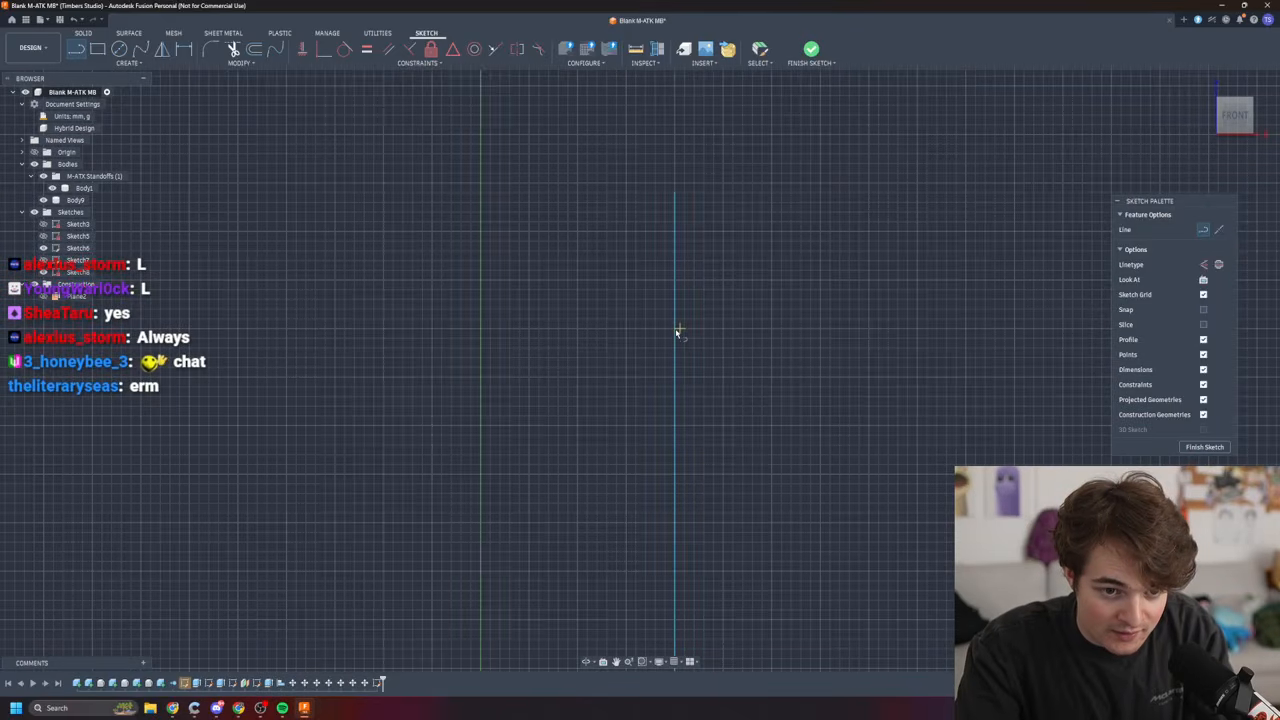
{"action": "scroll", "coordinate": [800, 309], "scroll_direction": "down", "scroll_amount": 5}
{"action": "scroll", "coordinate": [838, 265], "scroll_direction": "down", "scroll_amount": 3}
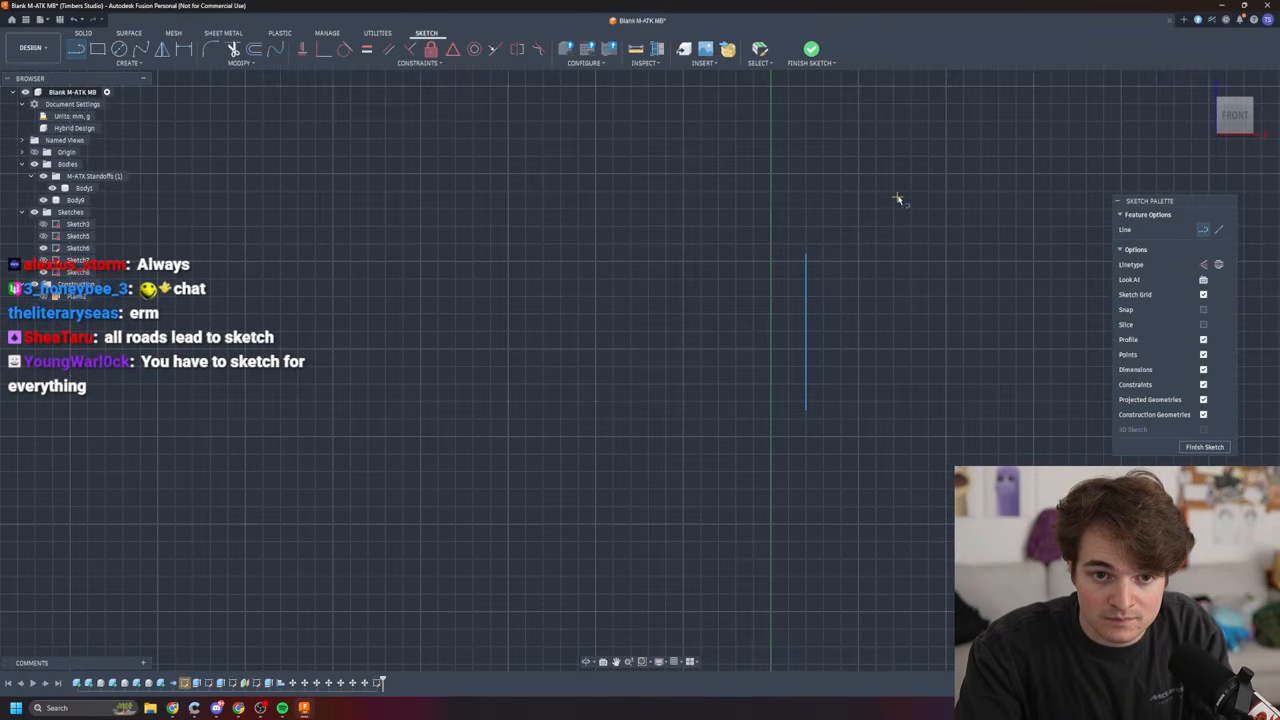
{"action": "mouse_move", "coordinate": [900, 189]}
{"action": "middle_mouse_down"}
{"action": "mouse_move", "coordinate": [763, 503]}
{"action": "mouse_move", "coordinate": [774, 543]}
{"action": "middle_mouse_up"}
{"action": "scroll", "coordinate": [698, 370], "scroll_direction": "up", "scroll_amount": 2}
{"action": "scroll", "coordinate": [698, 378], "scroll_direction": "up", "scroll_amount": 1}
{"action": "scroll", "coordinate": [704, 408], "scroll_direction": "down", "scroll_amount": 2}
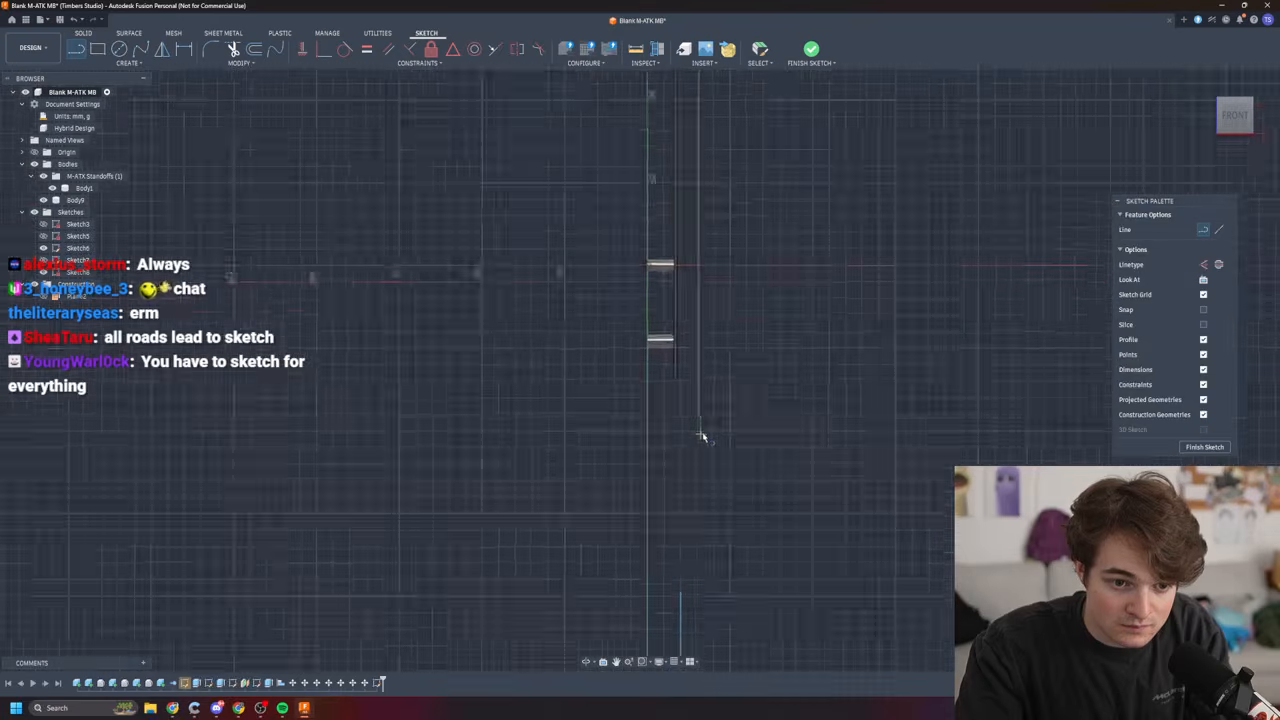
{"action": "scroll", "coordinate": [700, 434], "scroll_direction": "up", "scroll_amount": 5}
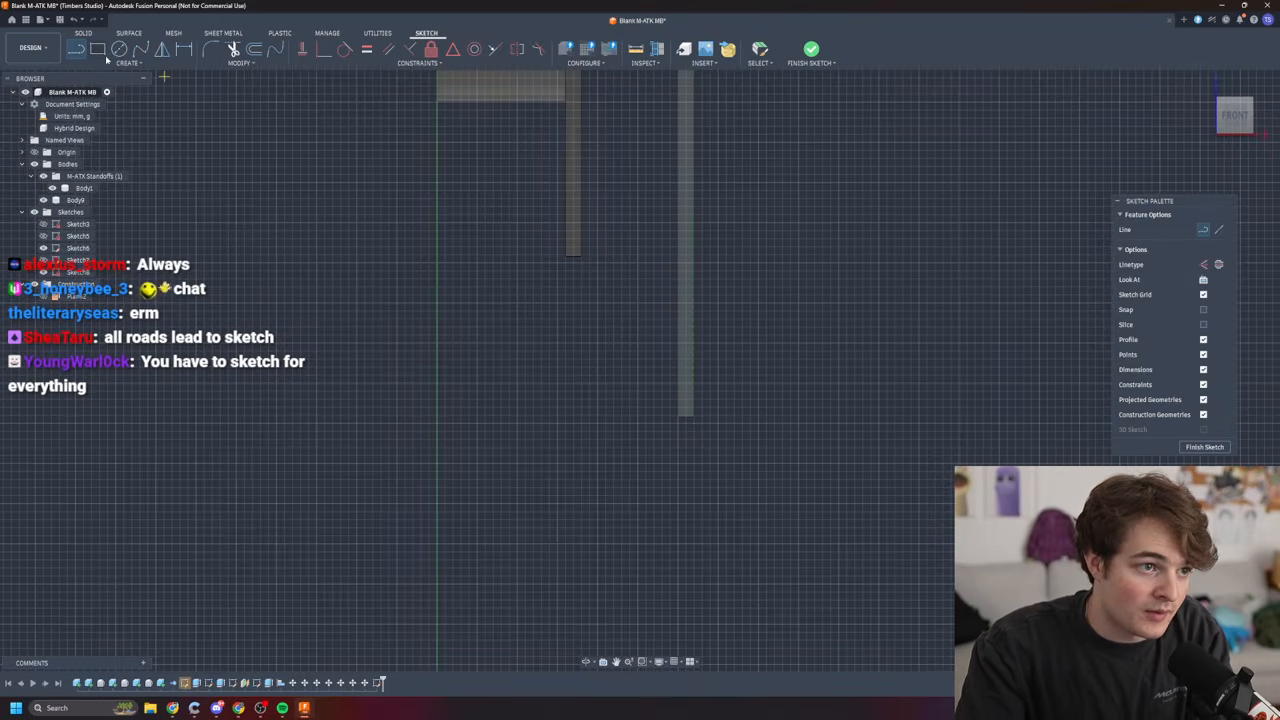
- Sketch a 50 mm tall rectangle across the backing body's full thickness, starting at its lower corner
{"action": "key", "text": "r"}
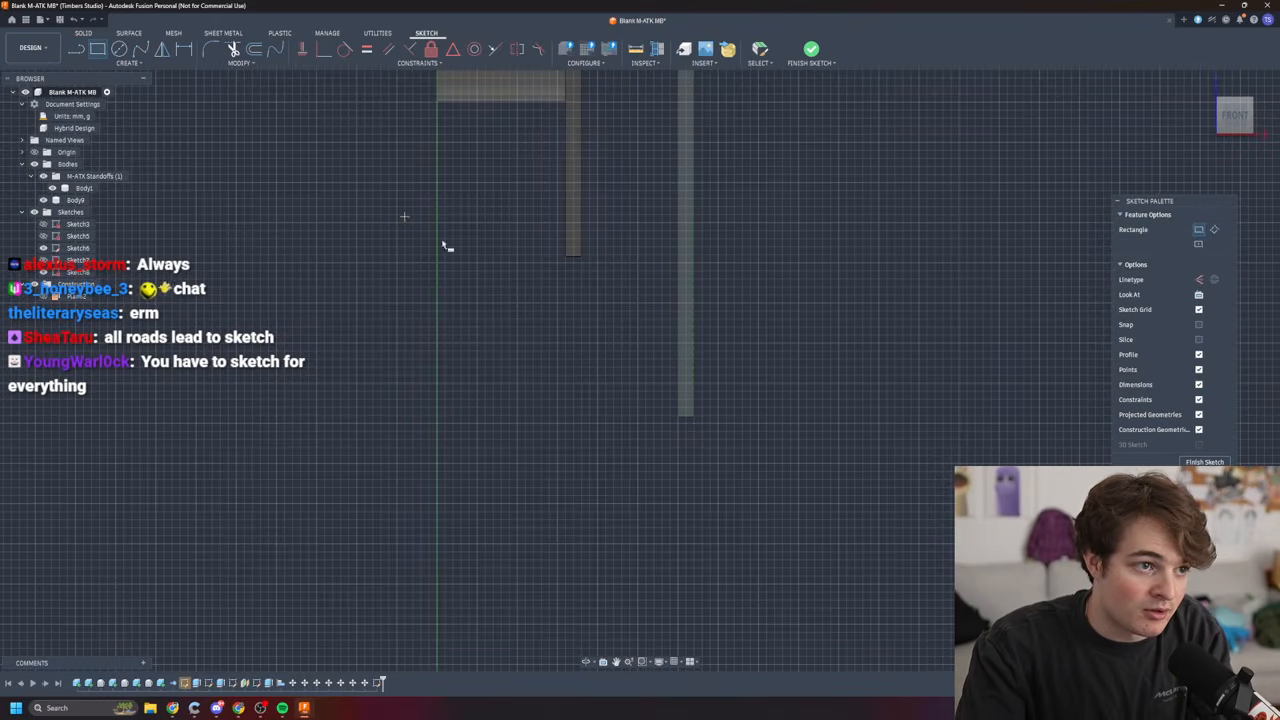
{"action": "scroll", "coordinate": [697, 417], "scroll_direction": "down", "scroll_amount": 2}
{"action": "scroll", "coordinate": [694, 423], "scroll_direction": "up", "scroll_amount": 5}
{"action": "left_click", "coordinate": [709, 419]}
{"action": "scroll", "coordinate": [703, 188], "scroll_direction": "up", "scroll_amount": 2}
{"action": "scroll", "coordinate": [708, 193], "scroll_direction": "down", "scroll_amount": 1}
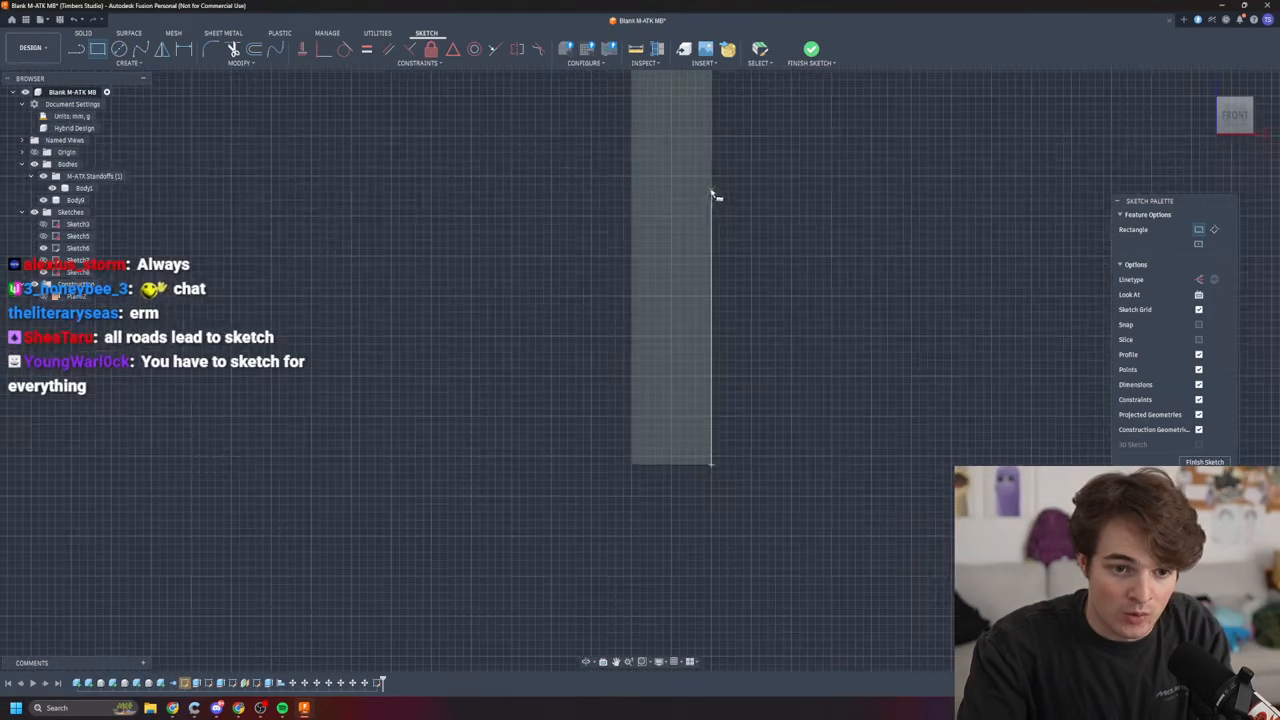
{"action": "scroll", "coordinate": [713, 195], "scroll_direction": "down", "scroll_amount": 2}
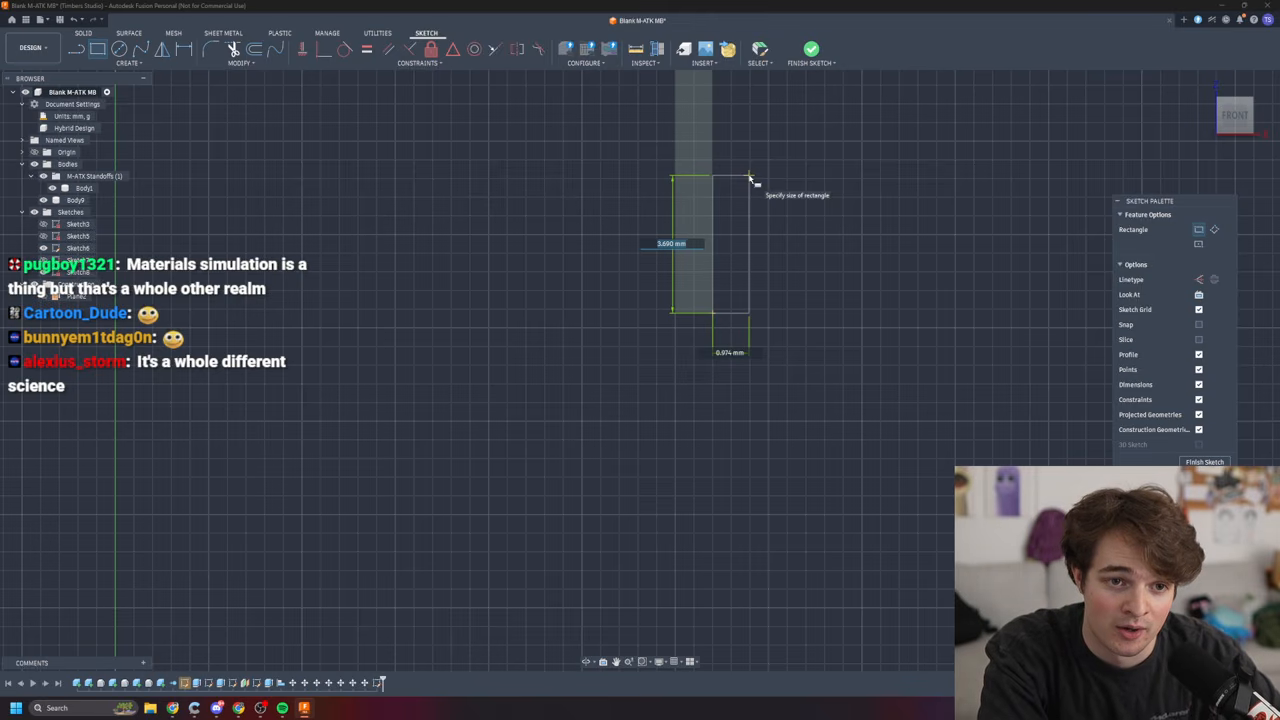
{"action": "key", "text": "Escape"}
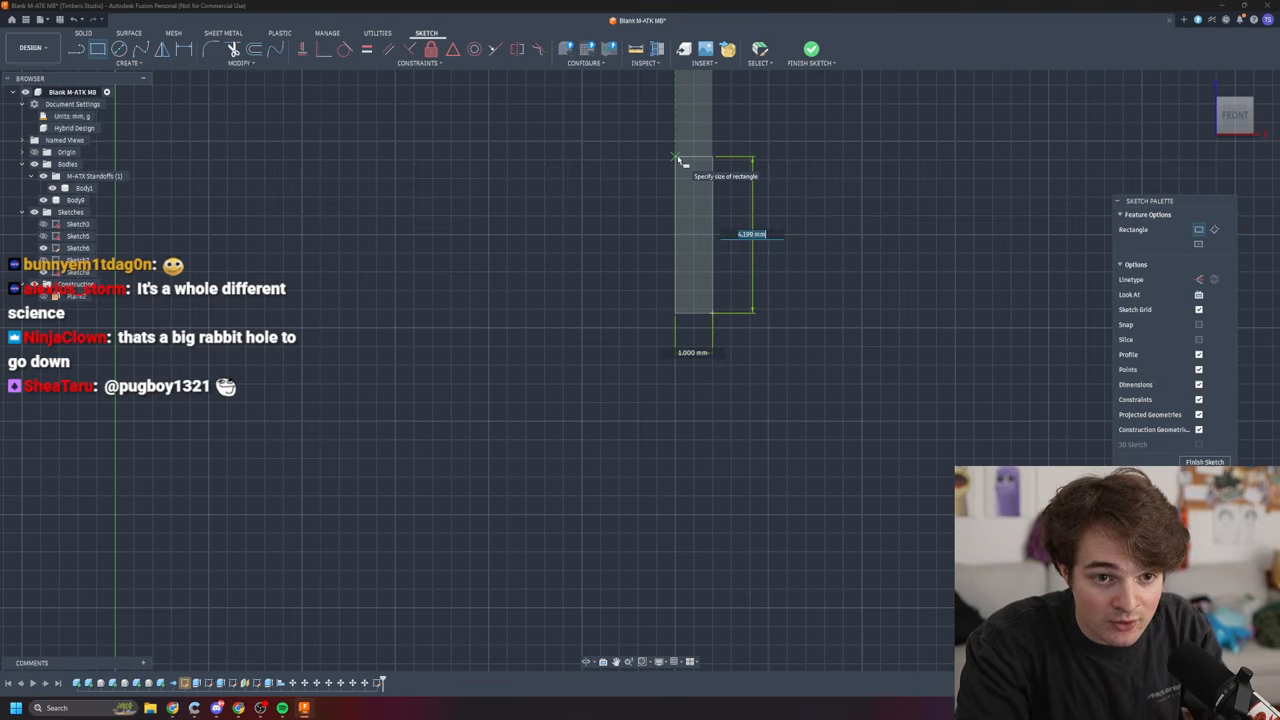
{"action": "key", "text": "Escape"}
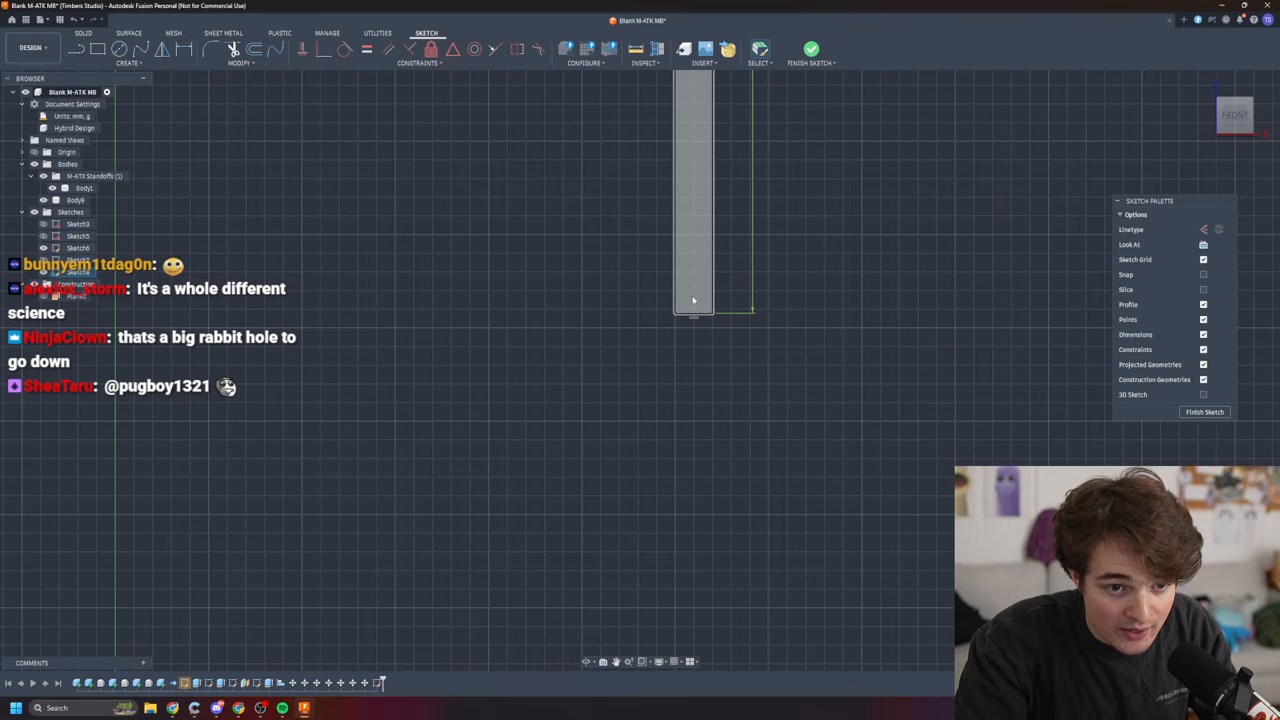
- Dimension the rectangle's width along its lower edge and finish the sketch
{"action": "key", "text": "d"}
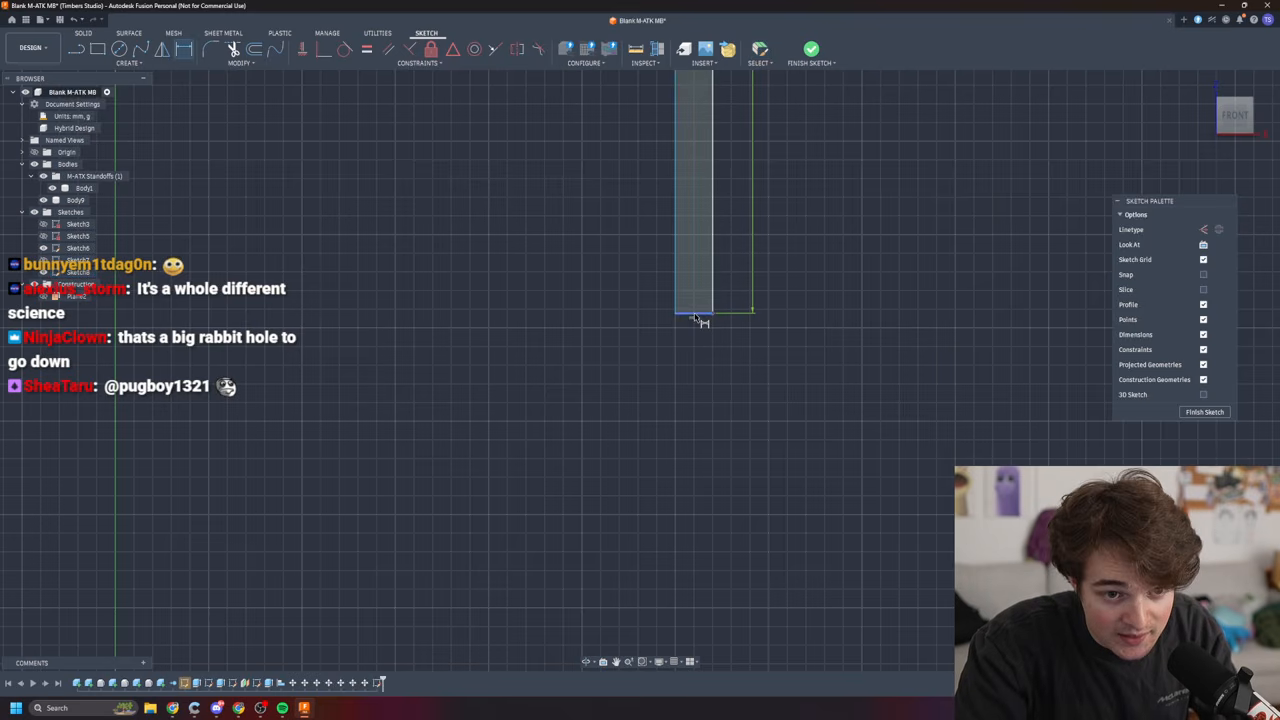
{"action": "left_click", "coordinate": [695, 314]}
{"action": "left_click", "coordinate": [699, 344]}
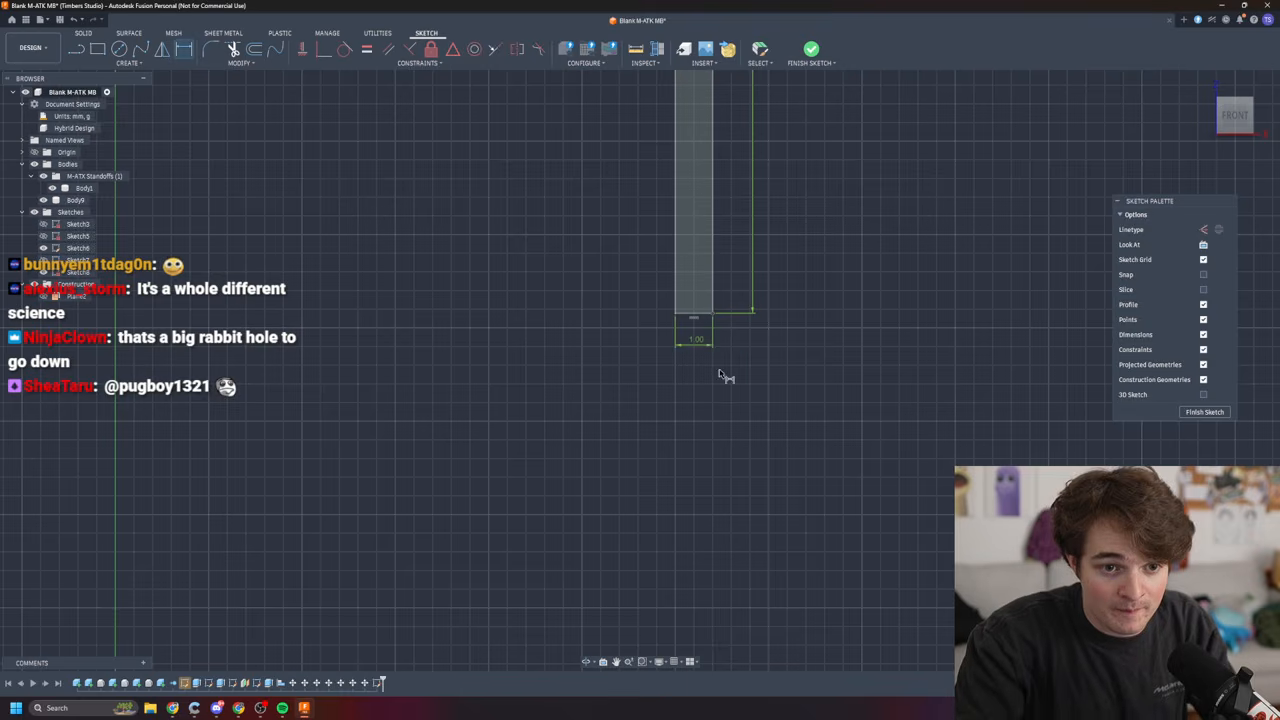
{"action": "scroll", "coordinate": [734, 394], "scroll_direction": "down", "scroll_amount": 5}
{"action": "scroll", "coordinate": [818, 217], "scroll_direction": "up", "scroll_amount": 6}
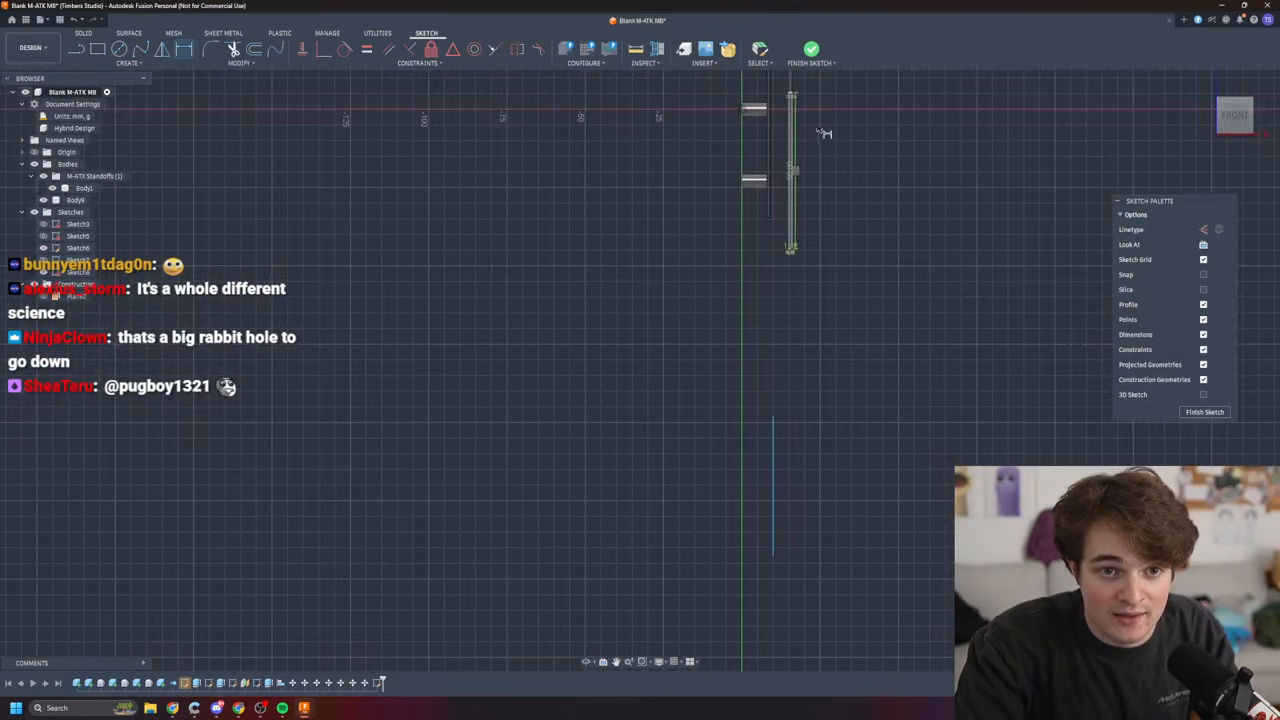
{"action": "scroll", "coordinate": [829, 429], "scroll_direction": "down", "scroll_amount": 4}
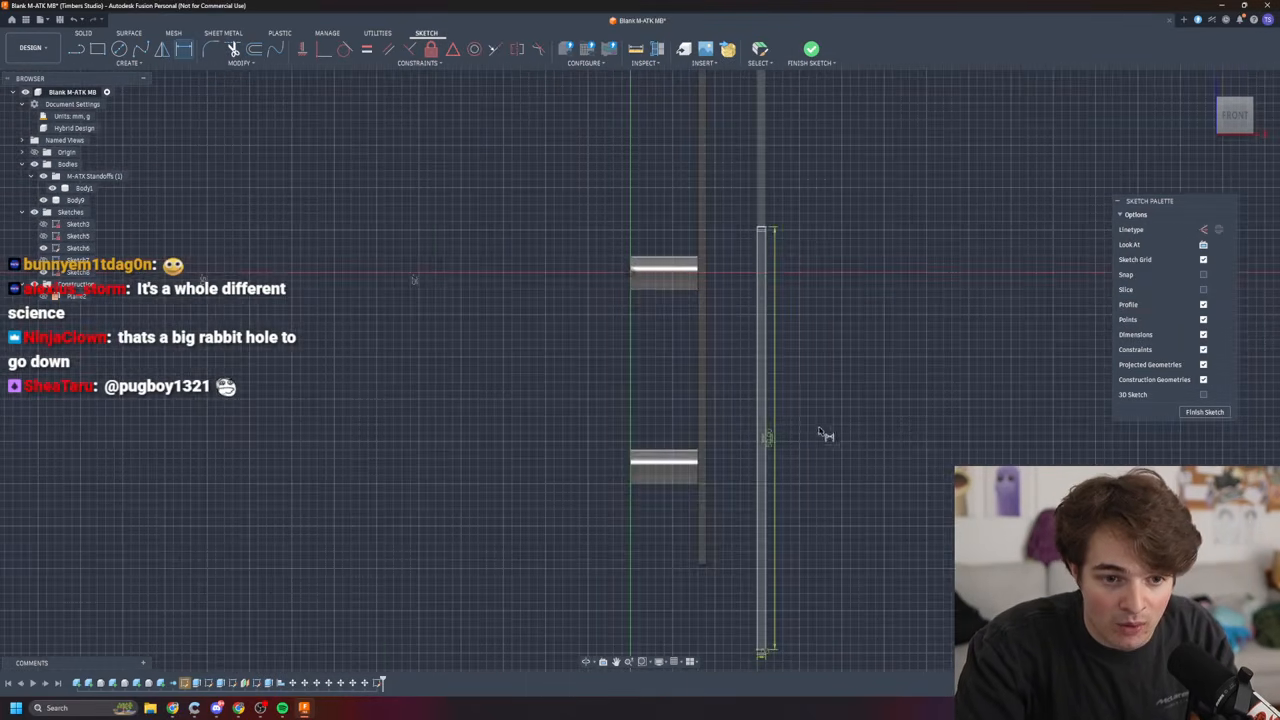
{"action": "scroll", "coordinate": [786, 423], "scroll_direction": "down", "scroll_amount": 3}
{"action": "scroll", "coordinate": [820, 389], "scroll_direction": "down", "scroll_amount": 2}
{"action": "scroll", "coordinate": [815, 401], "scroll_direction": "up", "scroll_amount": 5}
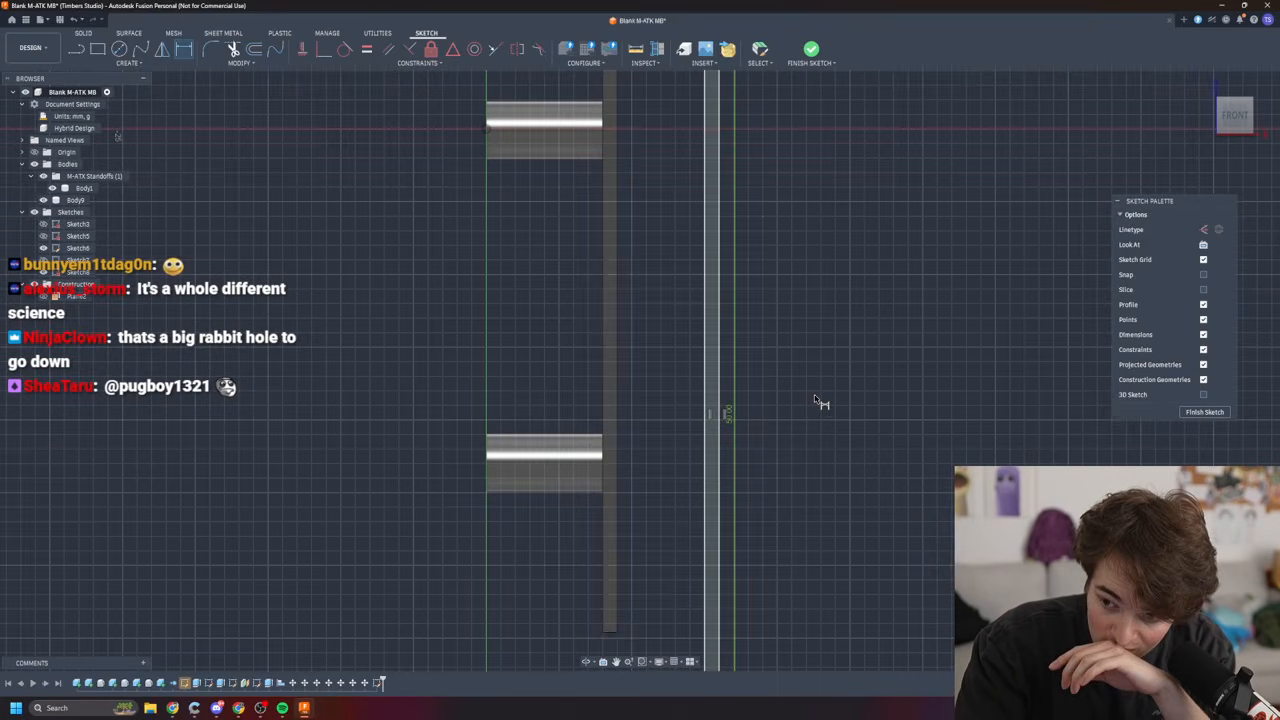
{"action": "scroll", "coordinate": [818, 395], "scroll_direction": "down", "scroll_amount": 3}
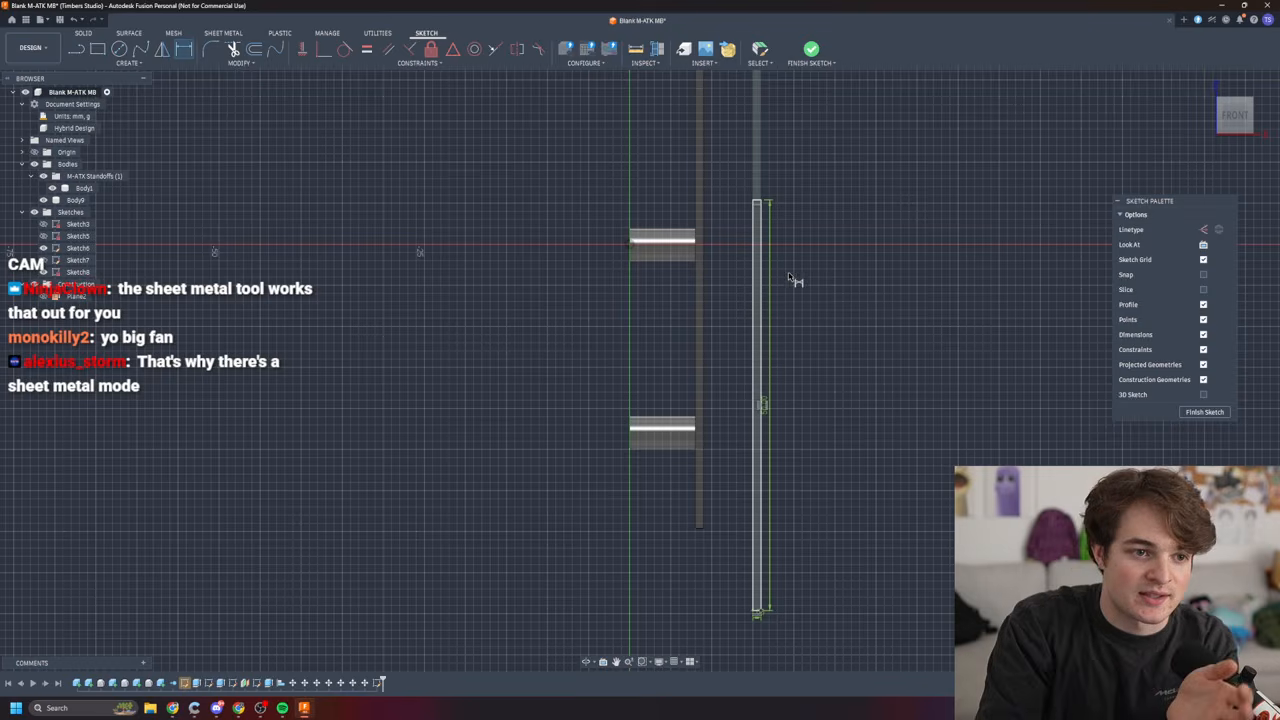
{"action": "left_click", "coordinate": [1205, 412]}
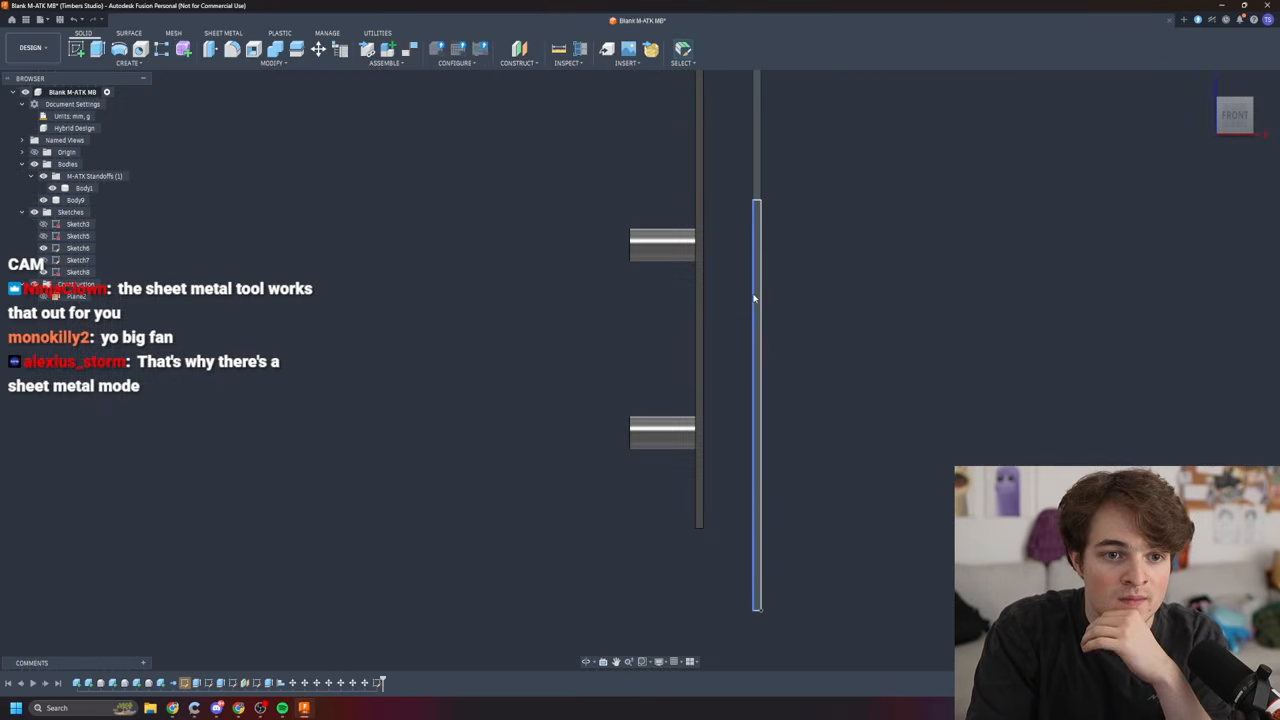
- Hide the 1U panel sketch and the new rectangle sketch on the backing body's end face
{"action": "left_click", "coordinate": [70, 273]}
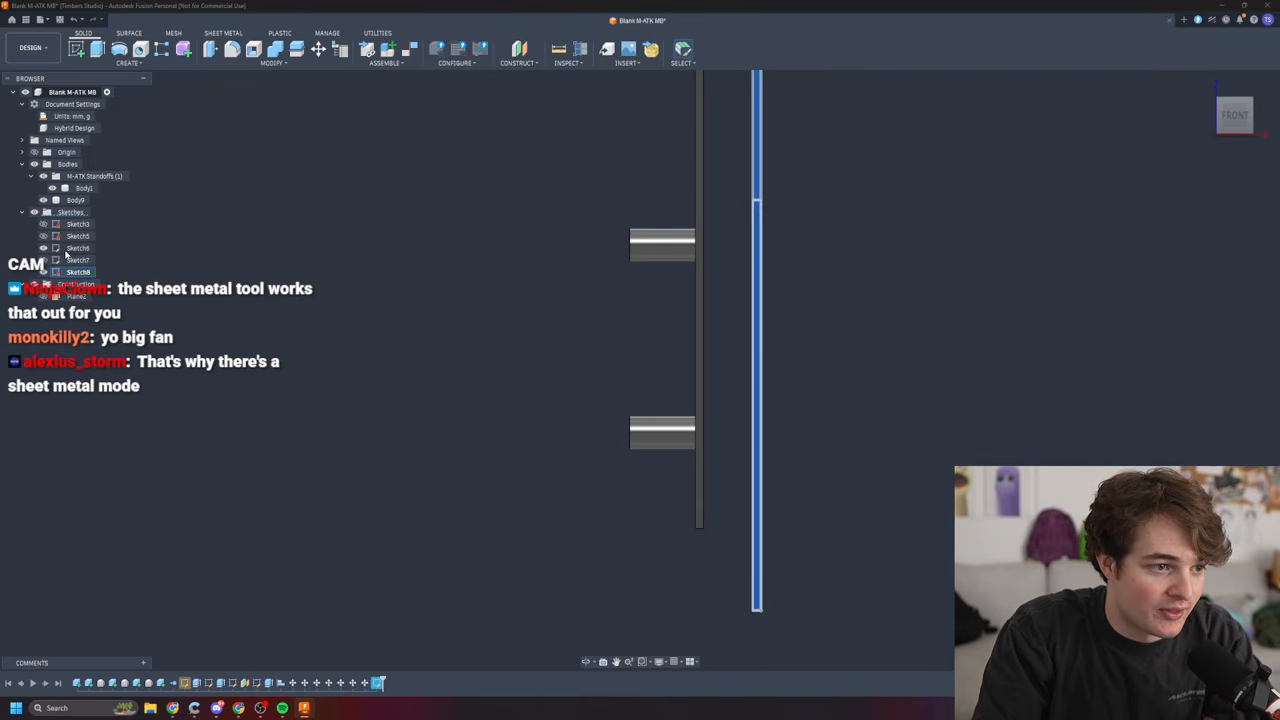
{"action": "left_click", "coordinate": [43, 248]}
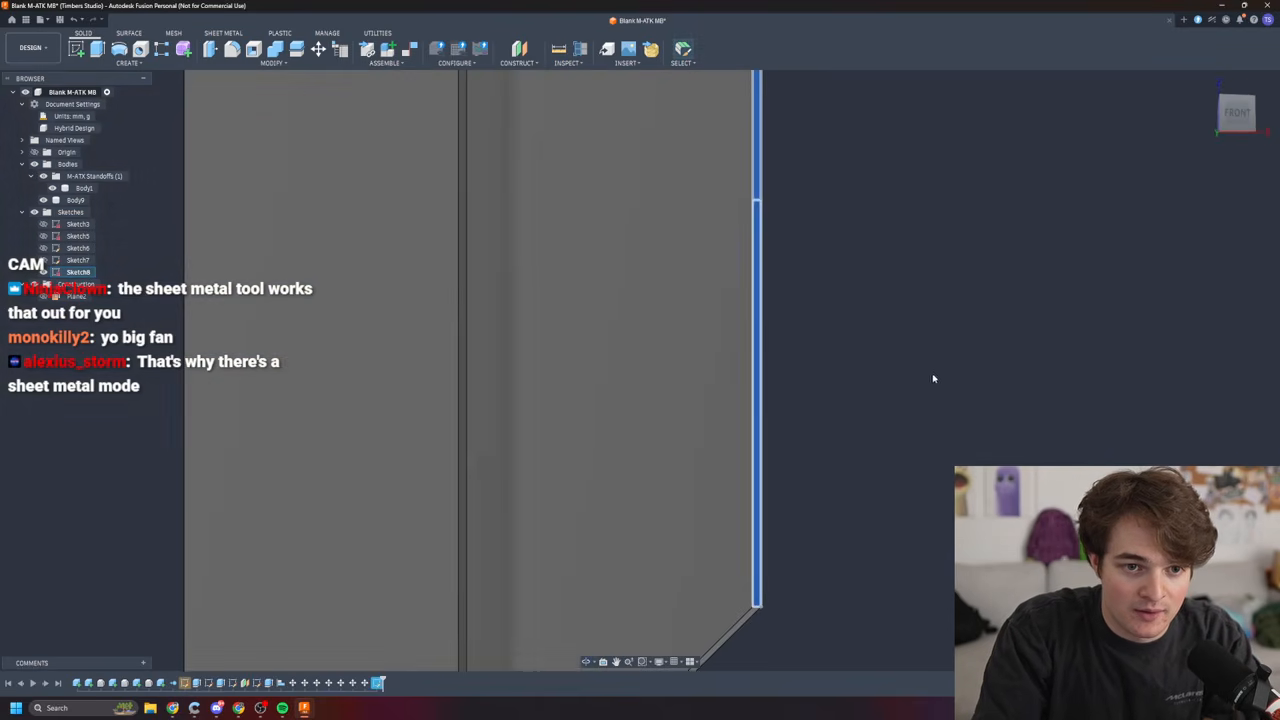
{"action": "scroll", "coordinate": [934, 378], "scroll_direction": "up", "scroll_amount": 2}
{"action": "scroll", "coordinate": [812, 366], "scroll_direction": "down", "scroll_amount": 4}
{"action": "left_click", "coordinate": [43, 274]}
{"action": "left_click", "coordinate": [909, 369]}
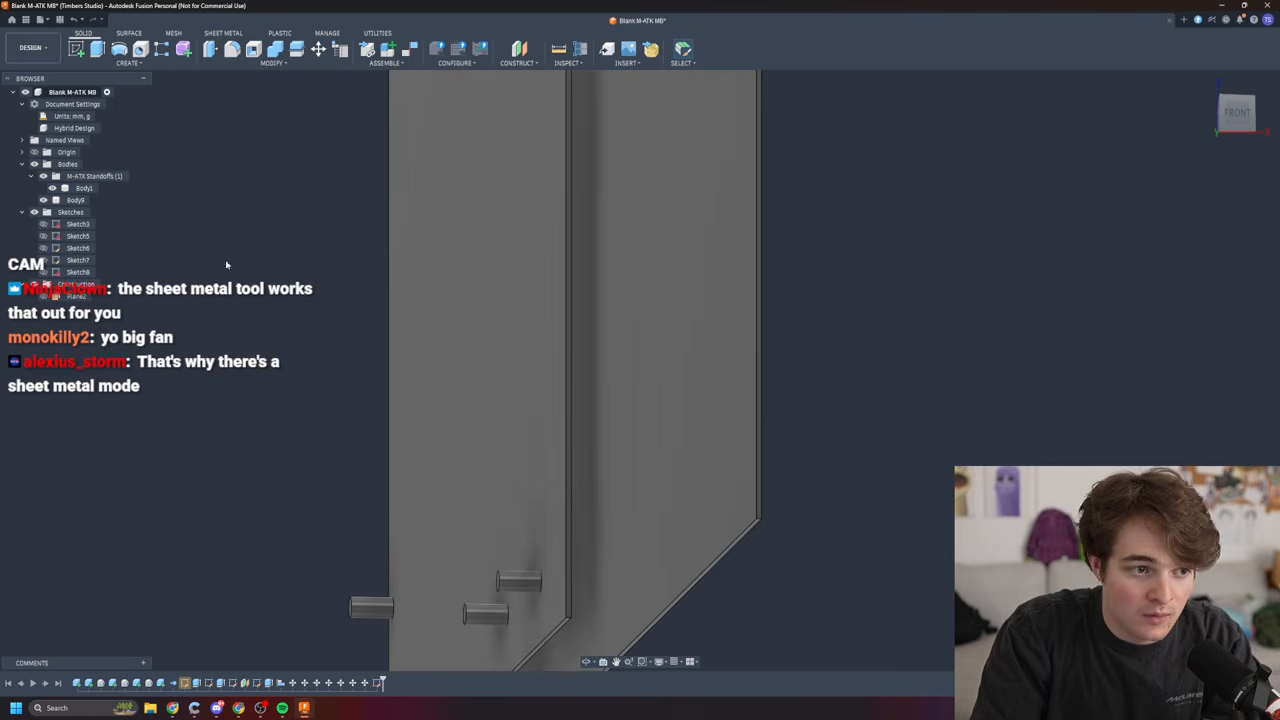
- Select the hidden rectangle sketch and examine its position on the backing body's end face from an angle
{"action": "left_click", "coordinate": [74, 276]}
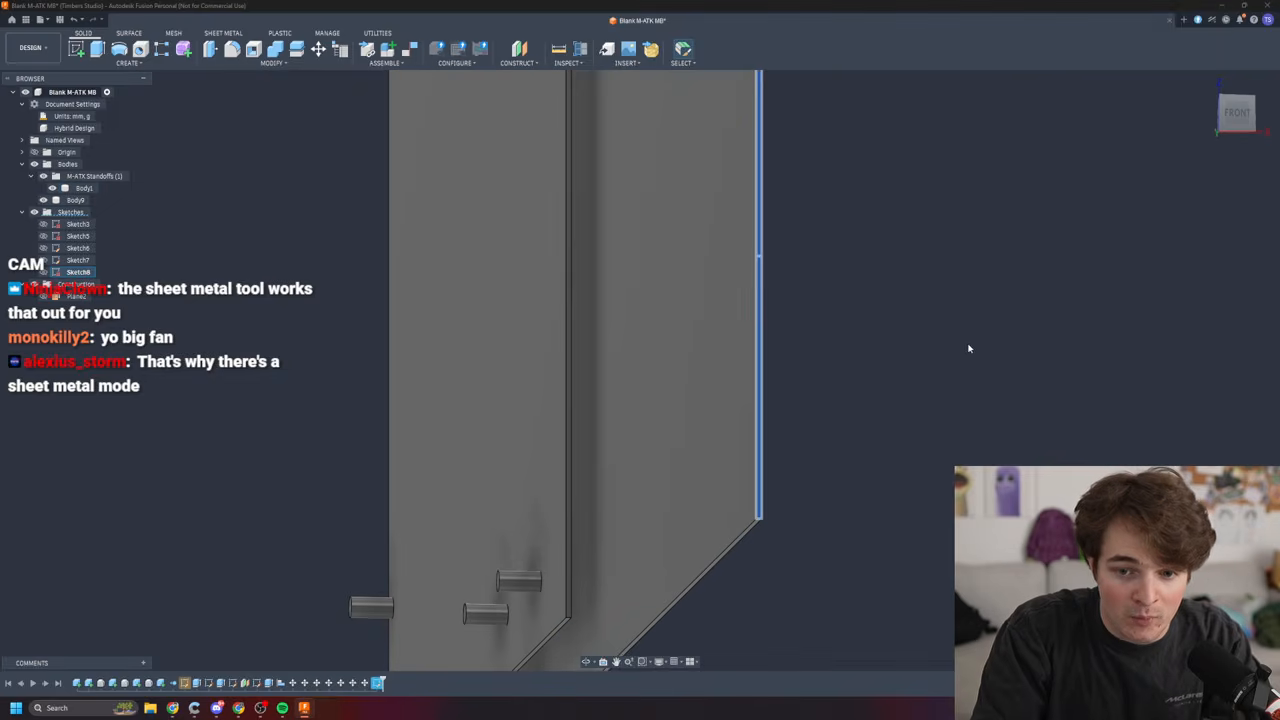
{"action": "scroll", "coordinate": [968, 348], "scroll_direction": "up", "scroll_amount": 3}
{"action": "scroll", "coordinate": [853, 326], "scroll_direction": "down", "scroll_amount": 2}
{"action": "scroll", "coordinate": [853, 326], "scroll_direction": "down", "scroll_amount": 5}
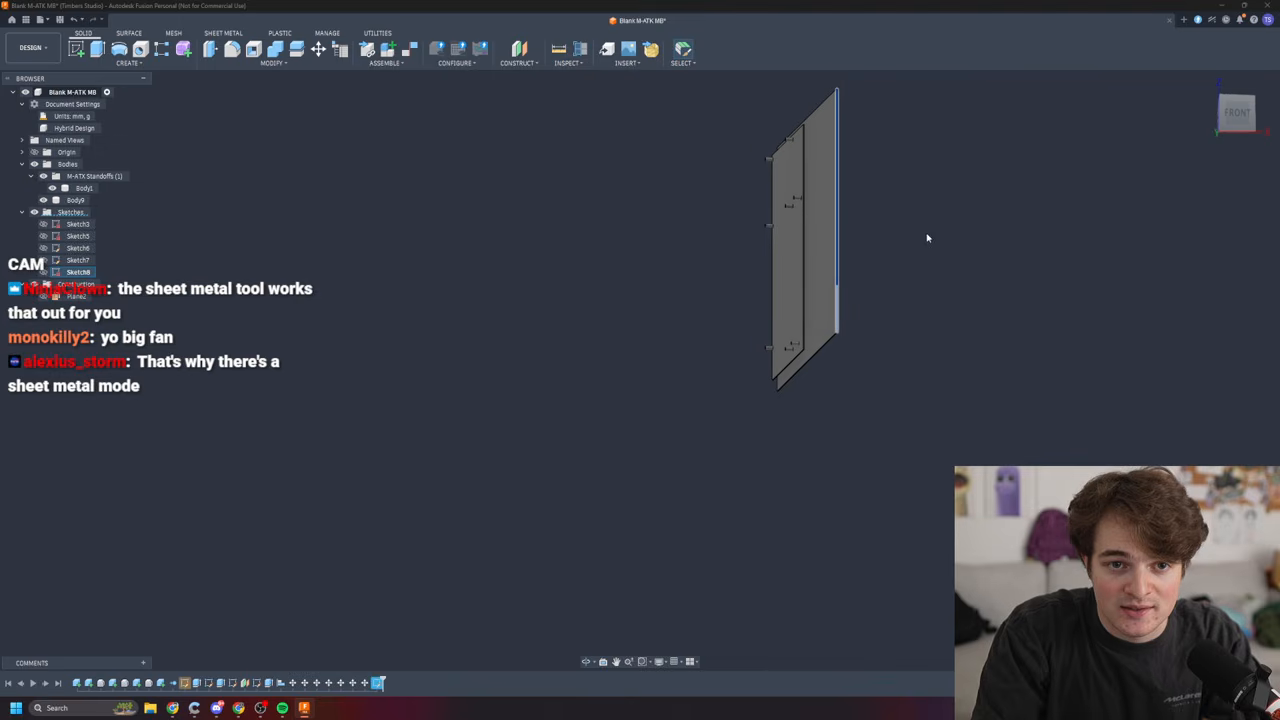
{"action": "scroll", "coordinate": [940, 268], "scroll_direction": "up", "scroll_amount": 8}
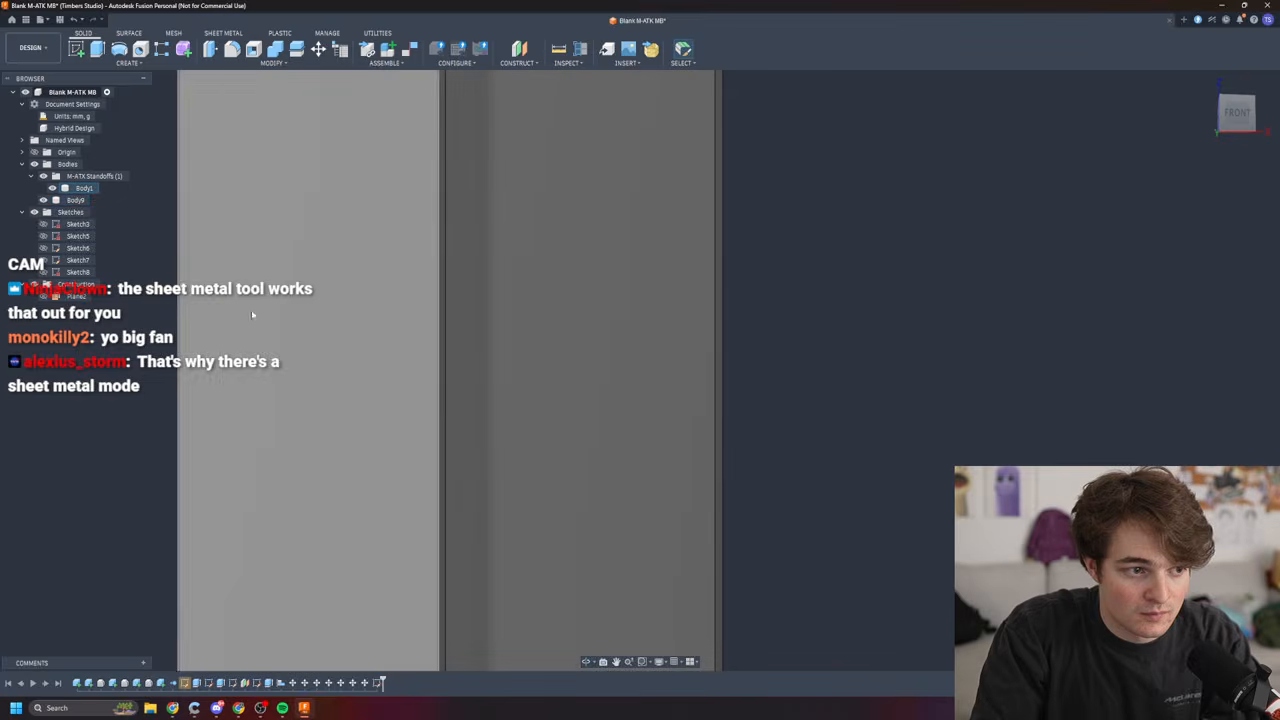
{"action": "left_click", "coordinate": [716, 340]}
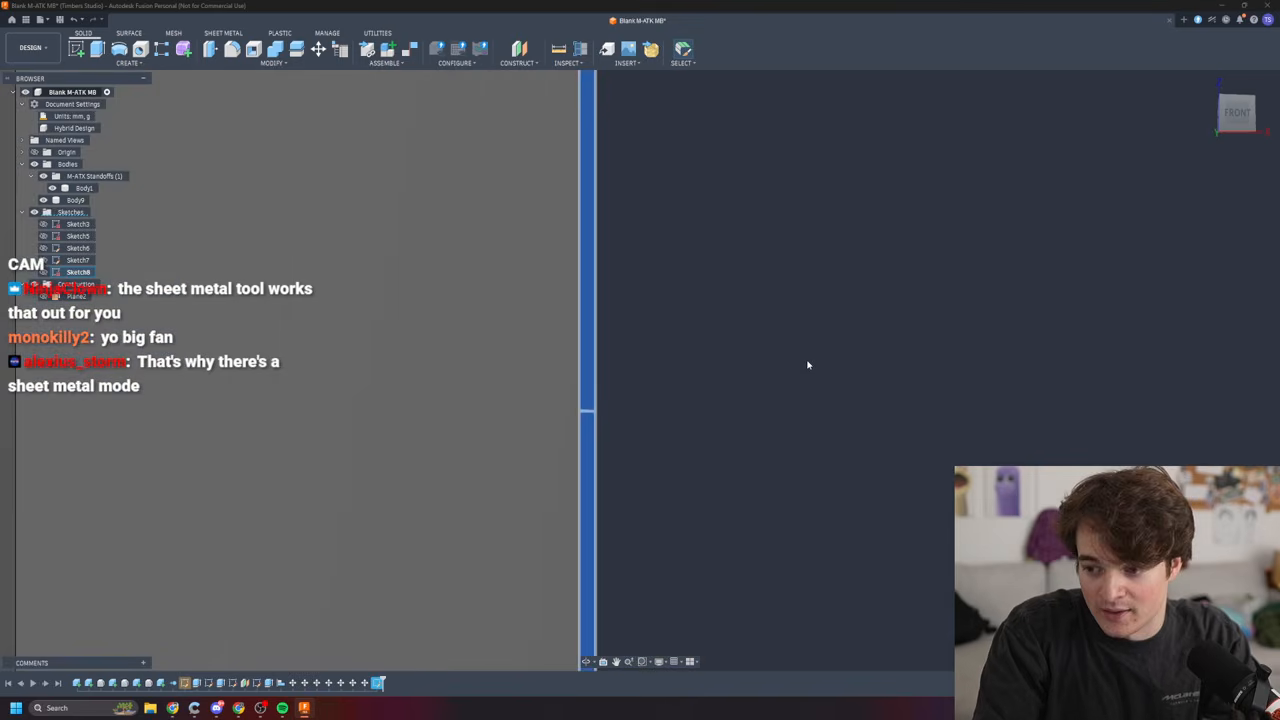
{"action": "scroll", "coordinate": [815, 364], "scroll_direction": "down", "scroll_amount": 3}
{"action": "middle_click_drag", "start_coordinate": [898, 350], "coordinate": [840, 375], "text": "shift"}
{"action": "middle_click_drag", "start_coordinate": [945, 362], "coordinate": [898, 354], "text": "shift"}
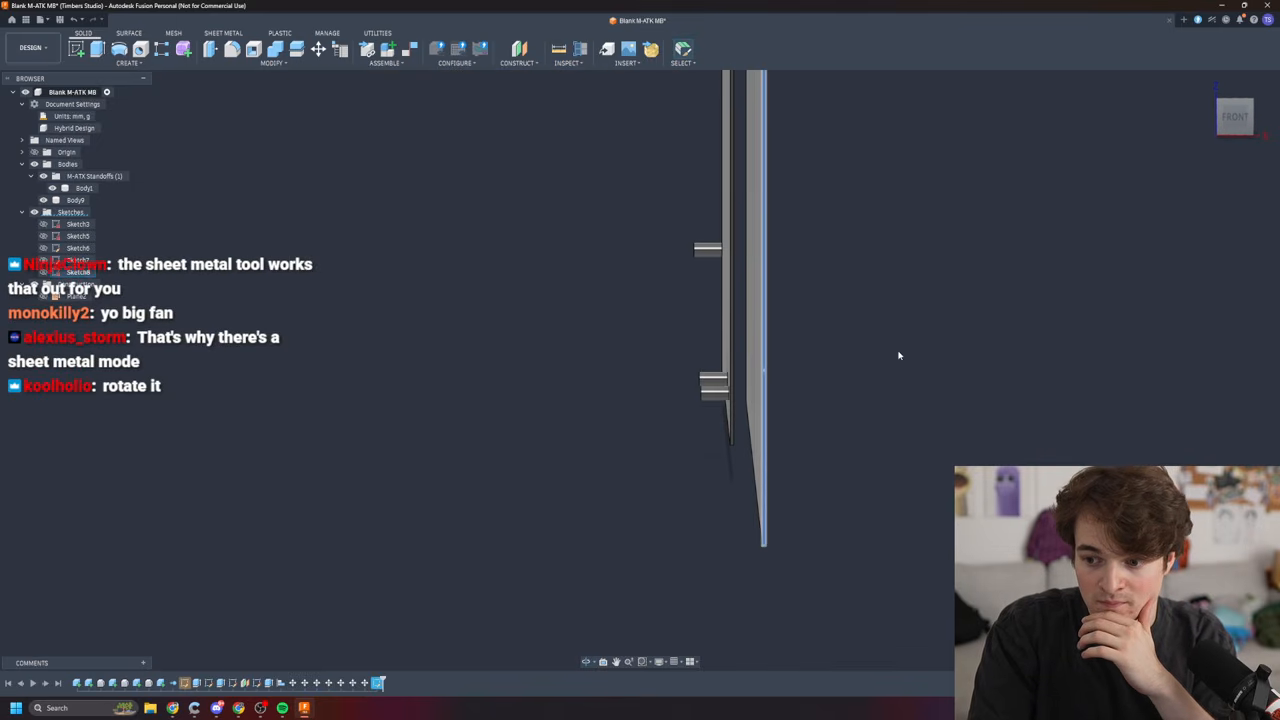
- Select Sketch8 and examine its profile along the large plate's edge from the front
{"action": "scroll", "coordinate": [880, 352], "scroll_direction": "up", "scroll_amount": 4}
{"action": "scroll", "coordinate": [879, 352], "scroll_direction": "down", "scroll_amount": 4}
{"action": "left_click", "coordinate": [1239, 122]}
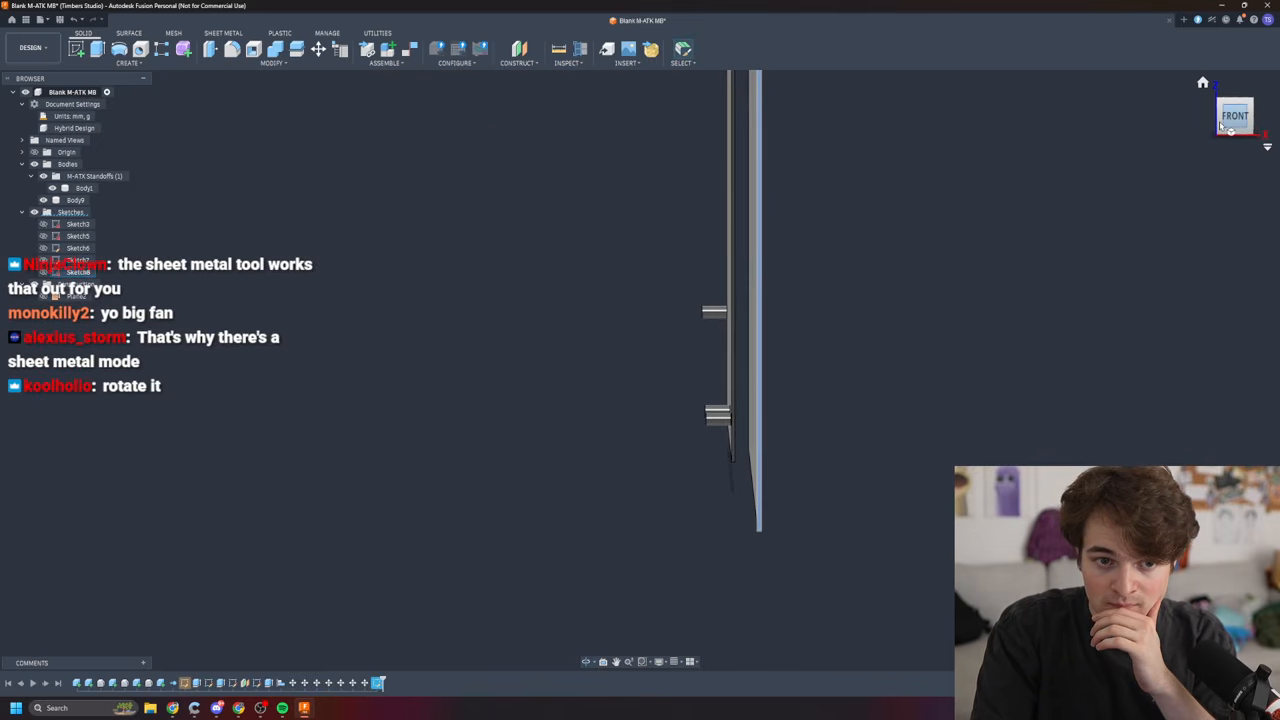
{"action": "middle_click_drag", "start_coordinate": [880, 254], "coordinate": [1003, 217], "text": "shift"}
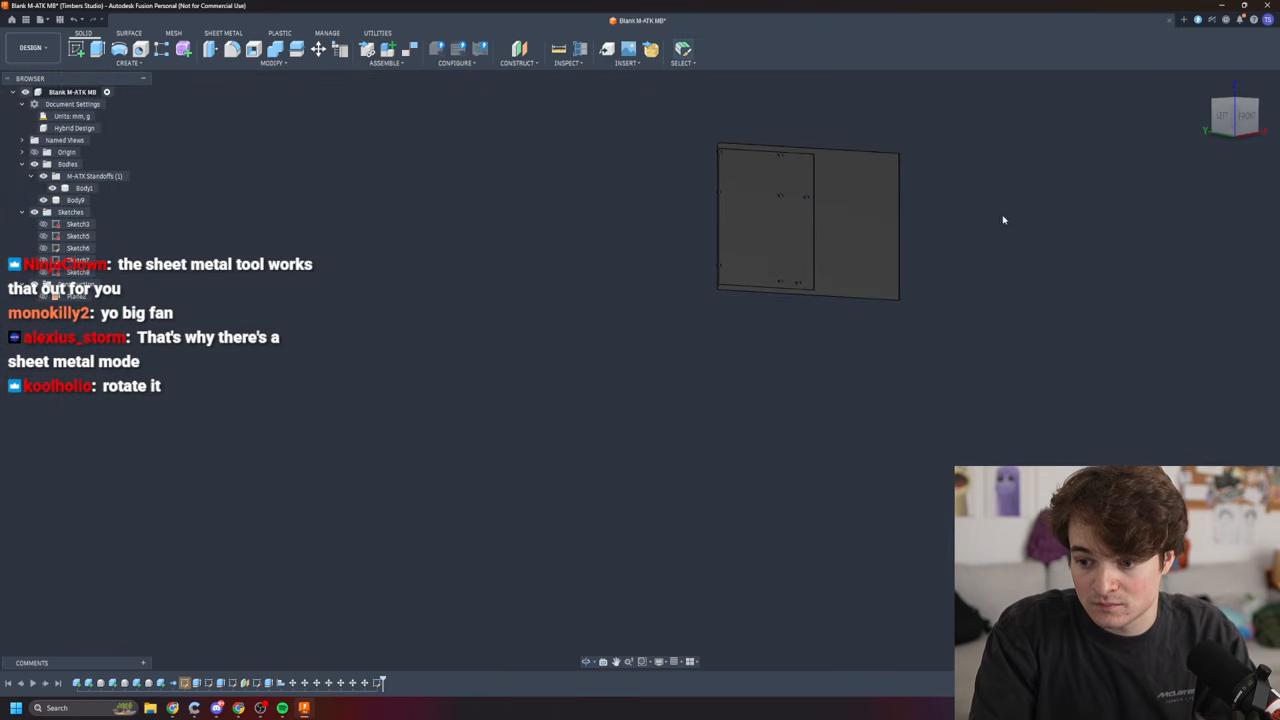
{"action": "scroll", "coordinate": [1000, 230], "scroll_direction": "up", "scroll_amount": 2}
{"action": "scroll", "coordinate": [990, 233], "scroll_direction": "up", "scroll_amount": 3}
{"action": "scroll", "coordinate": [725, 327], "scroll_direction": "up", "scroll_amount": 2}
{"action": "middle_click_drag", "start_coordinate": [843, 363], "coordinate": [559, 345], "text": "shift"}
{"action": "left_click", "coordinate": [109, 271]}
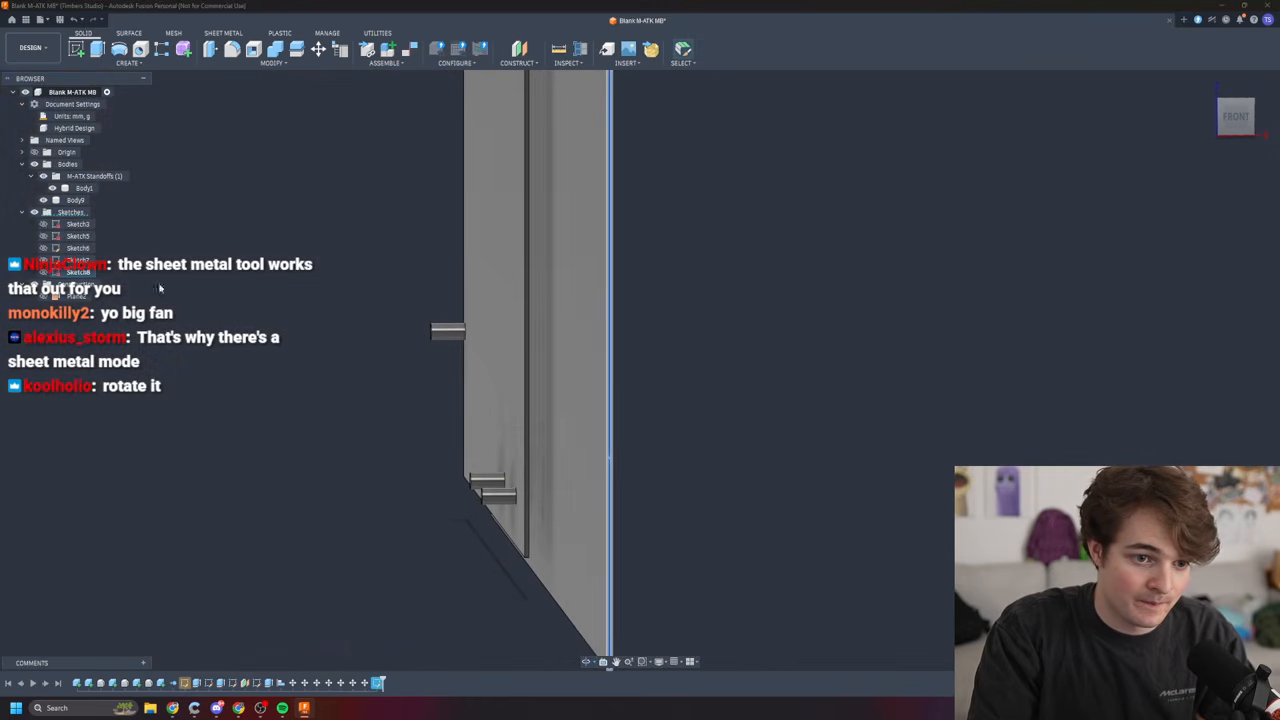
{"action": "scroll", "coordinate": [677, 557], "scroll_direction": "up", "scroll_amount": 3}
{"action": "scroll", "coordinate": [636, 590], "scroll_direction": "up", "scroll_amount": 3}
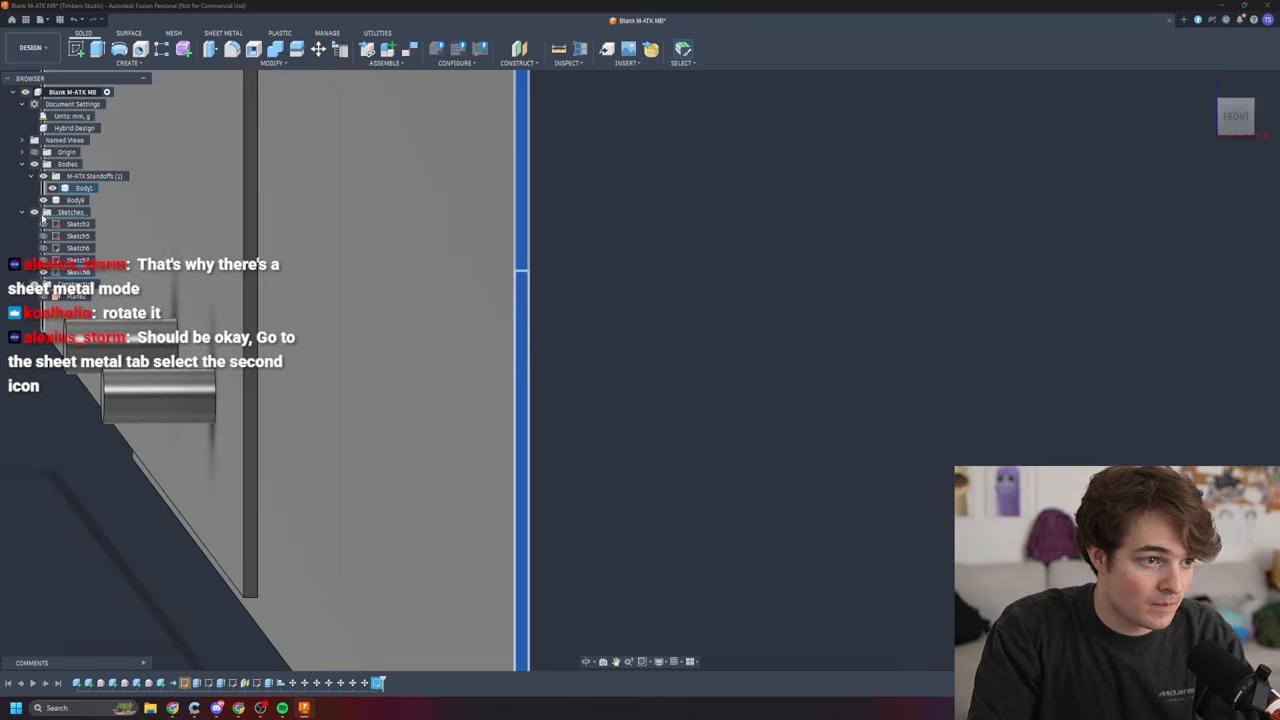
- Extrude the lower narrow profile on the large plate's edge 44 mm, joining it to the plate as a corner tab
{"action": "left_click", "coordinate": [521, 280]}
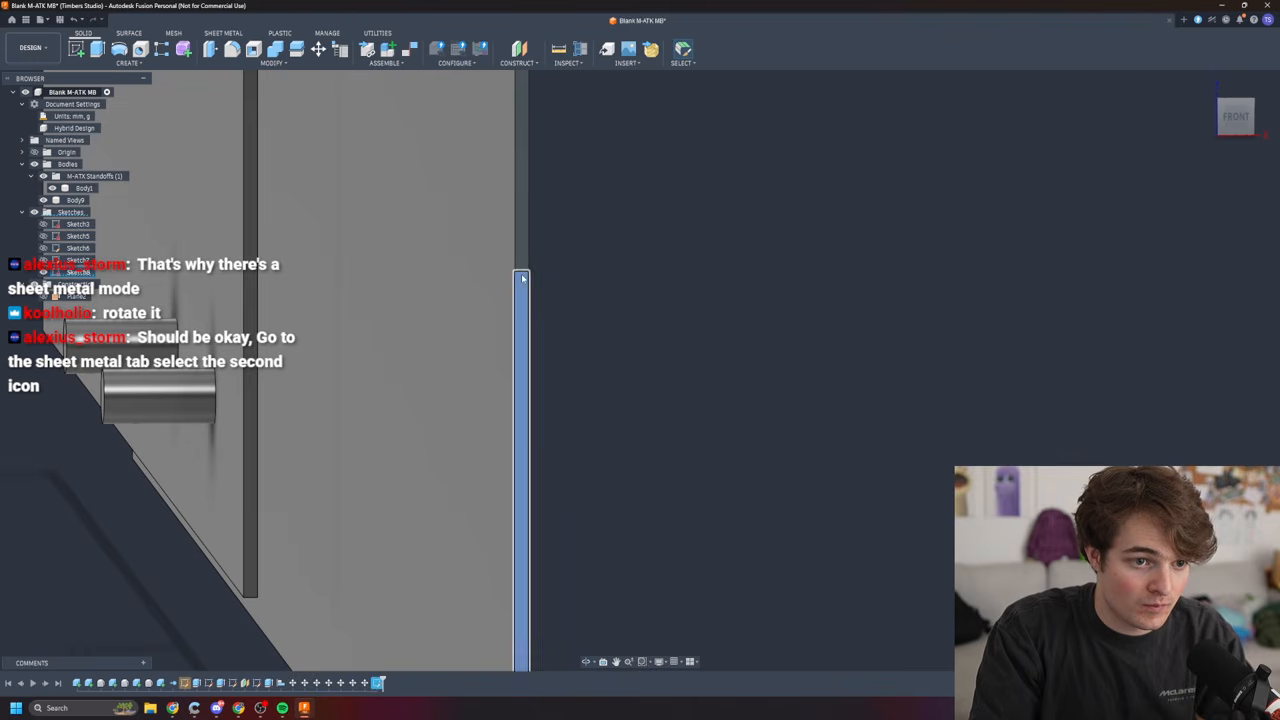
{"action": "scroll", "coordinate": [720, 483], "scroll_direction": "up", "scroll_amount": 3}
{"action": "scroll", "coordinate": [640, 479], "scroll_direction": "down", "scroll_amount": 6}
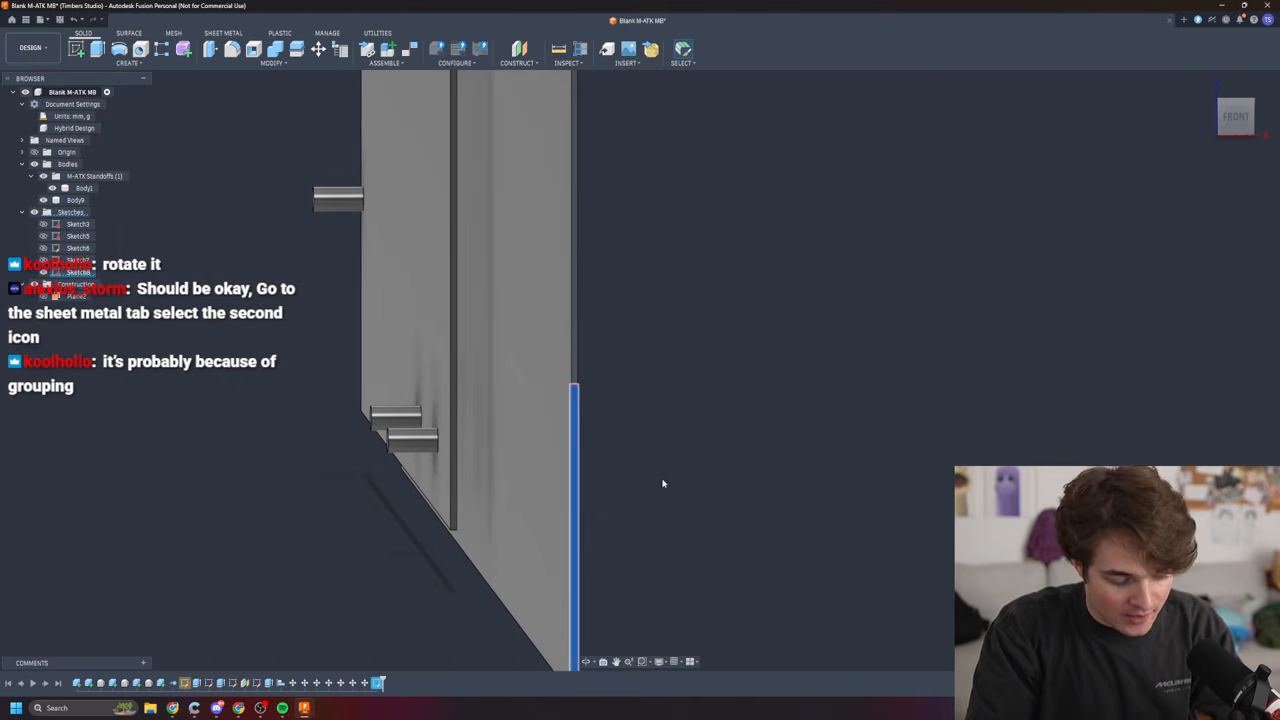
{"action": "middle_click_drag", "start_coordinate": [719, 520], "coordinate": [811, 360]}
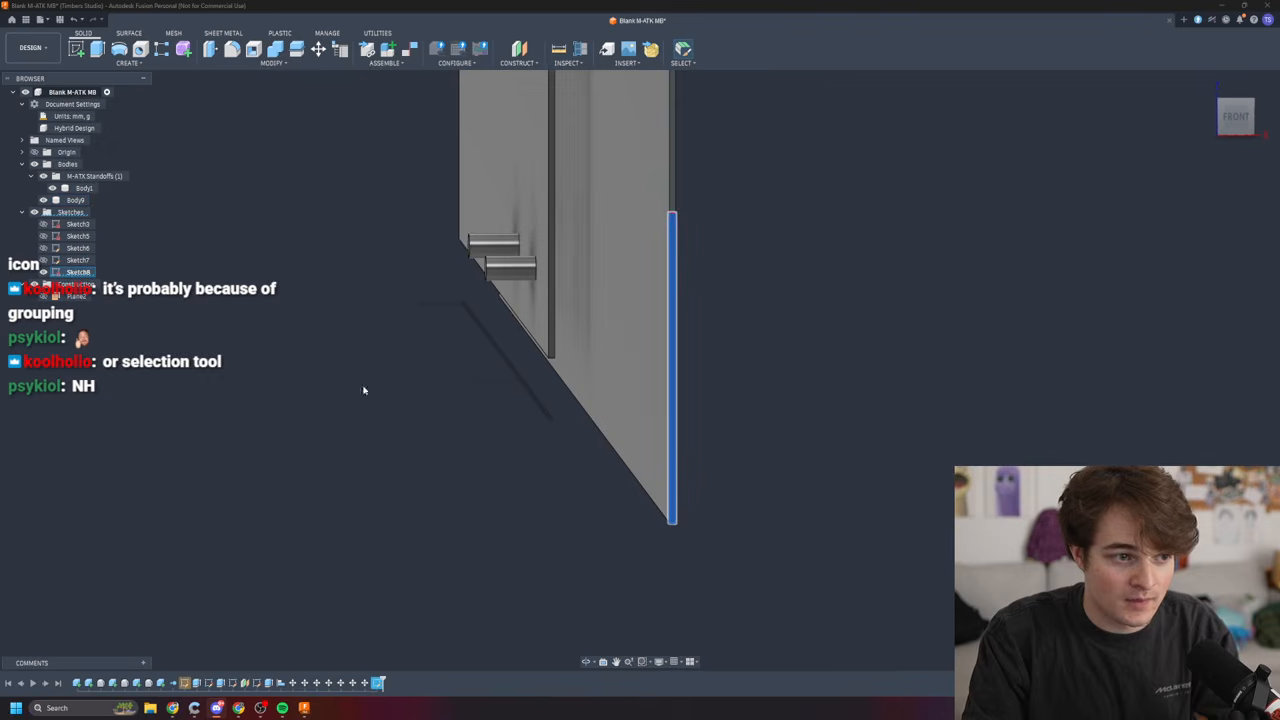
{"action": "middle_click_drag", "start_coordinate": [676, 398], "coordinate": [706, 404], "text": "shift"}
{"action": "right_click", "coordinate": [672, 377]}
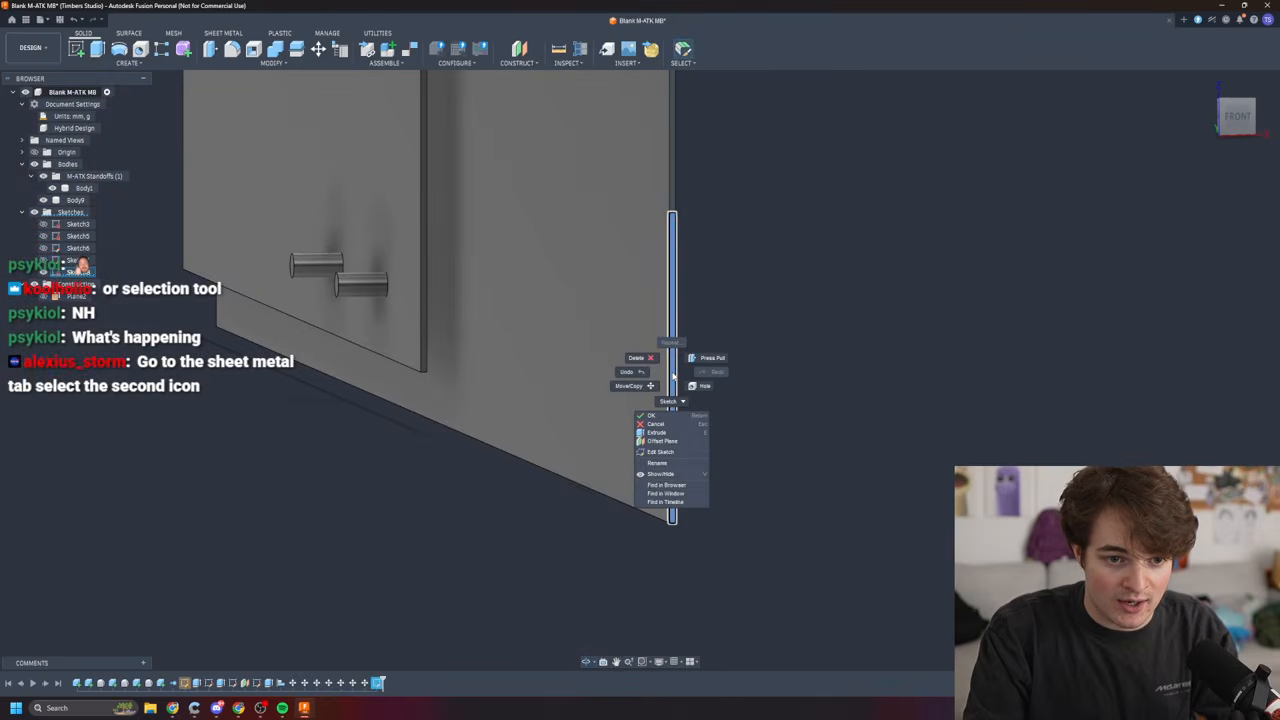
{"action": "left_click", "coordinate": [672, 432]}
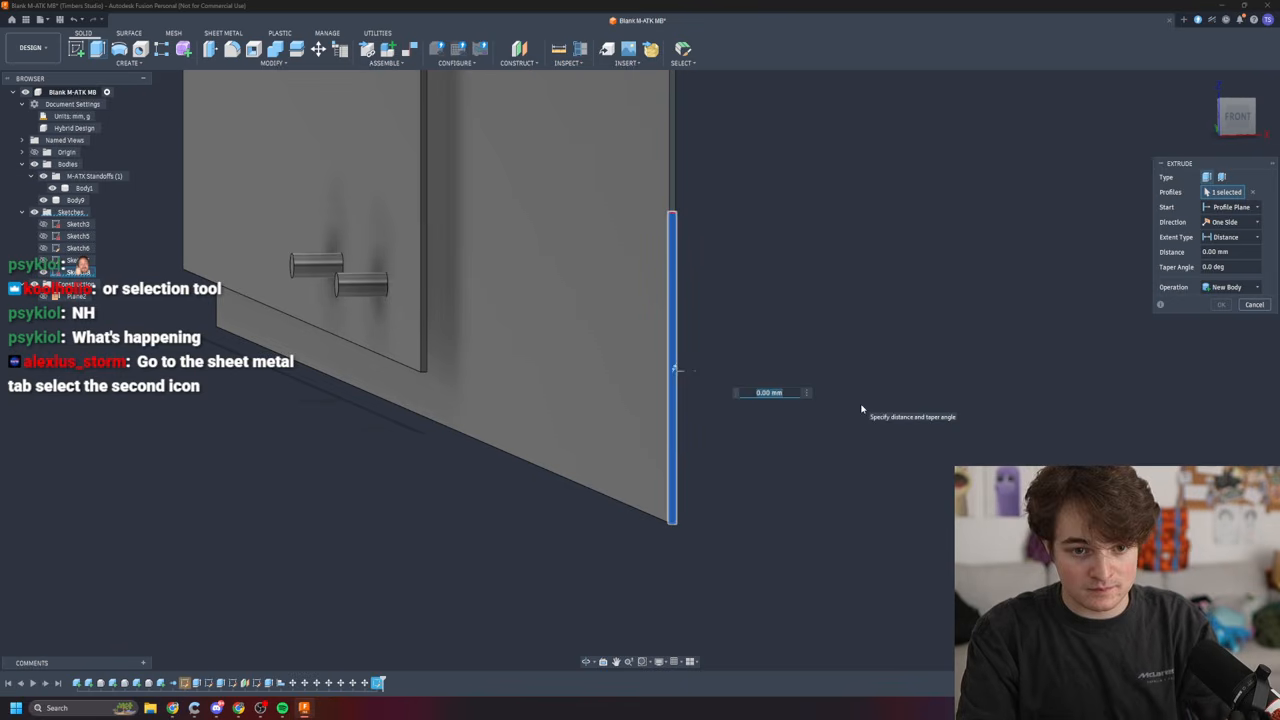
{"action": "key", "text": "BackSpace"}
{"action": "type", "text": "1"}
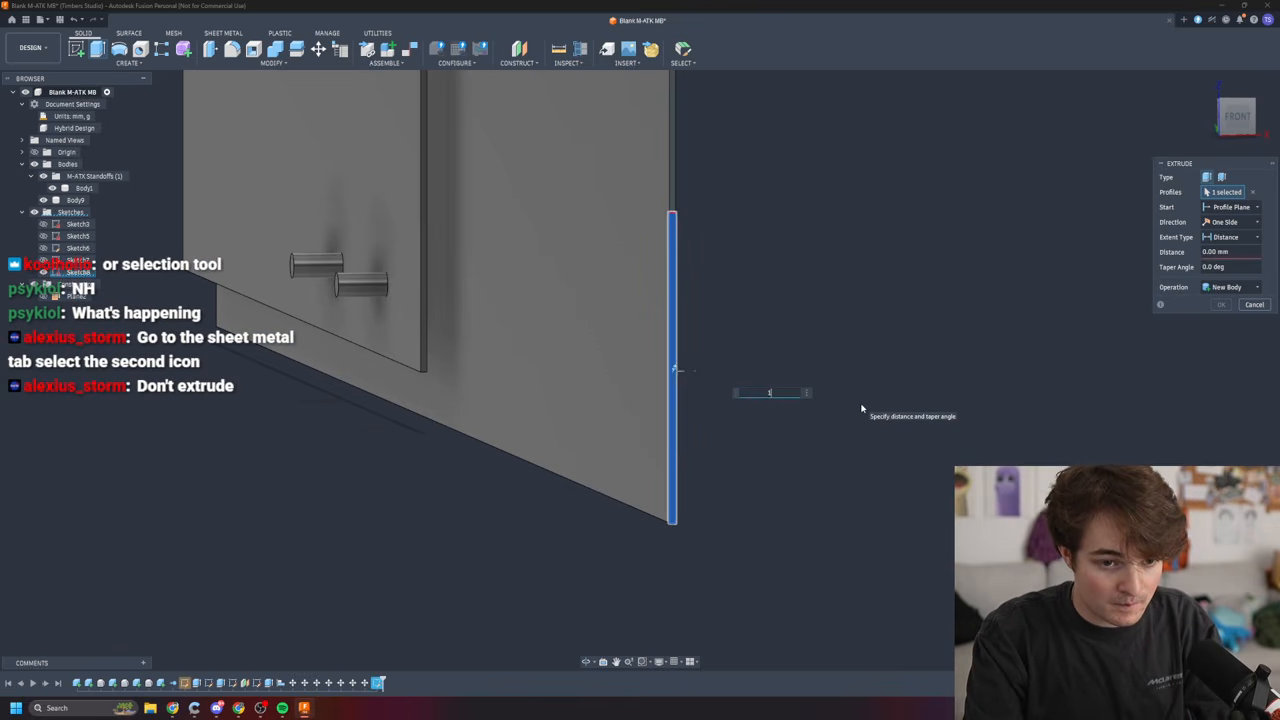
{"action": "type", "text": "0"}
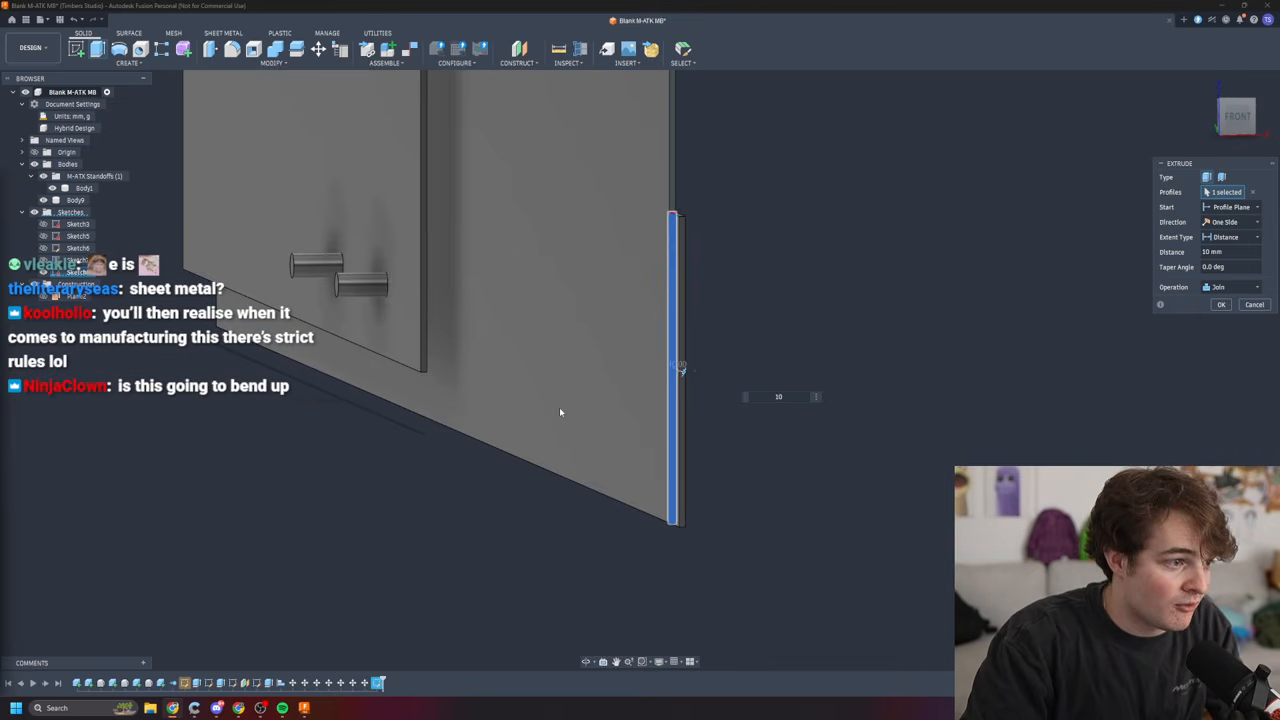
{"action": "left_click", "coordinate": [790, 397]}
{"action": "type", "text": "44"}
{"action": "key", "text": "Return"}
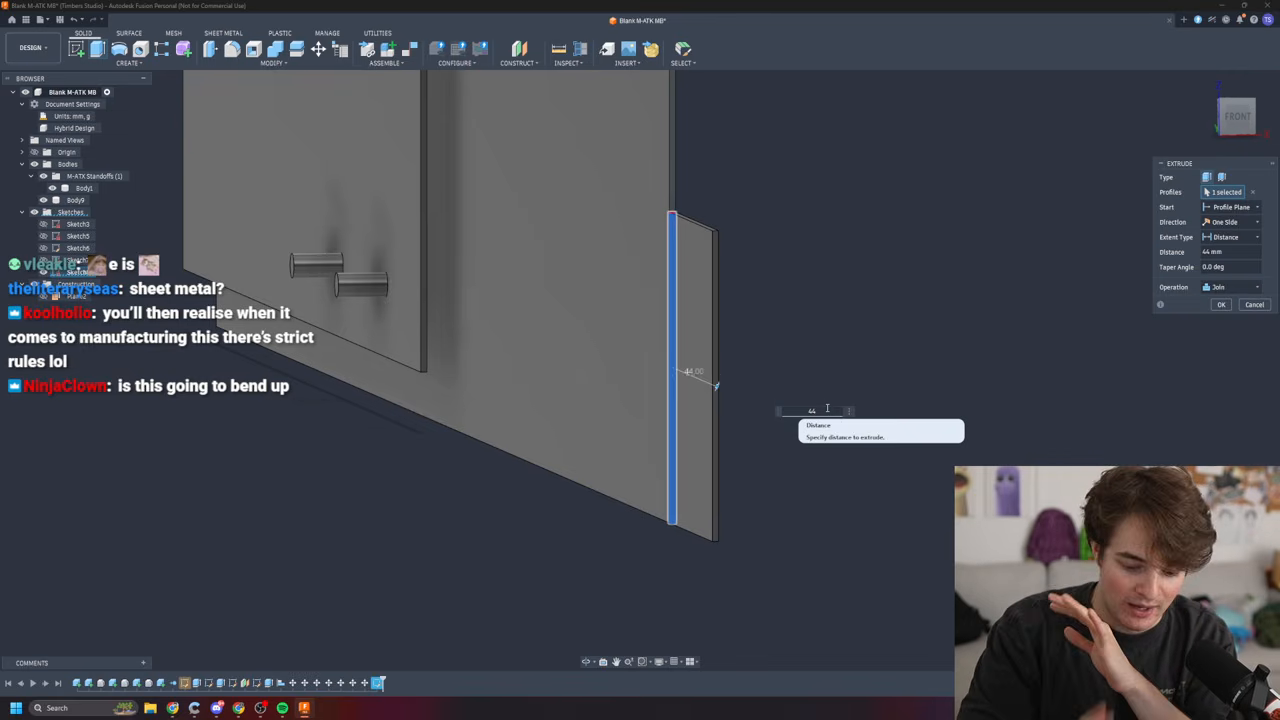
{"action": "key", "text": "Return"}
- Inspect the plate's extruded corner tab from the side and from the front
{"action": "middle_click_drag", "start_coordinate": [884, 542], "coordinate": [1050, 520], "text": "shift"}
{"action": "scroll", "coordinate": [777, 461], "scroll_direction": "up", "scroll_amount": 1}
{"action": "scroll", "coordinate": [780, 463], "scroll_direction": "down", "scroll_amount": 8}
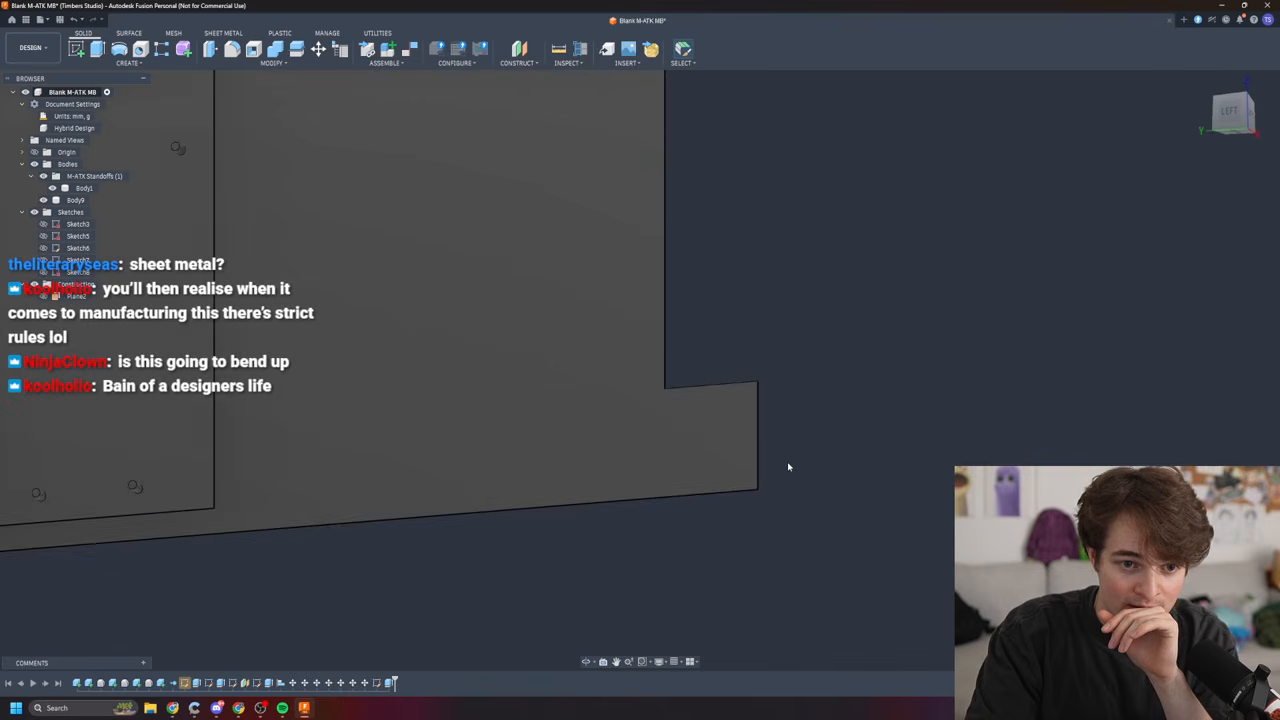
{"action": "middle_click_drag", "start_coordinate": [808, 420], "coordinate": [836, 391], "text": "shift"}
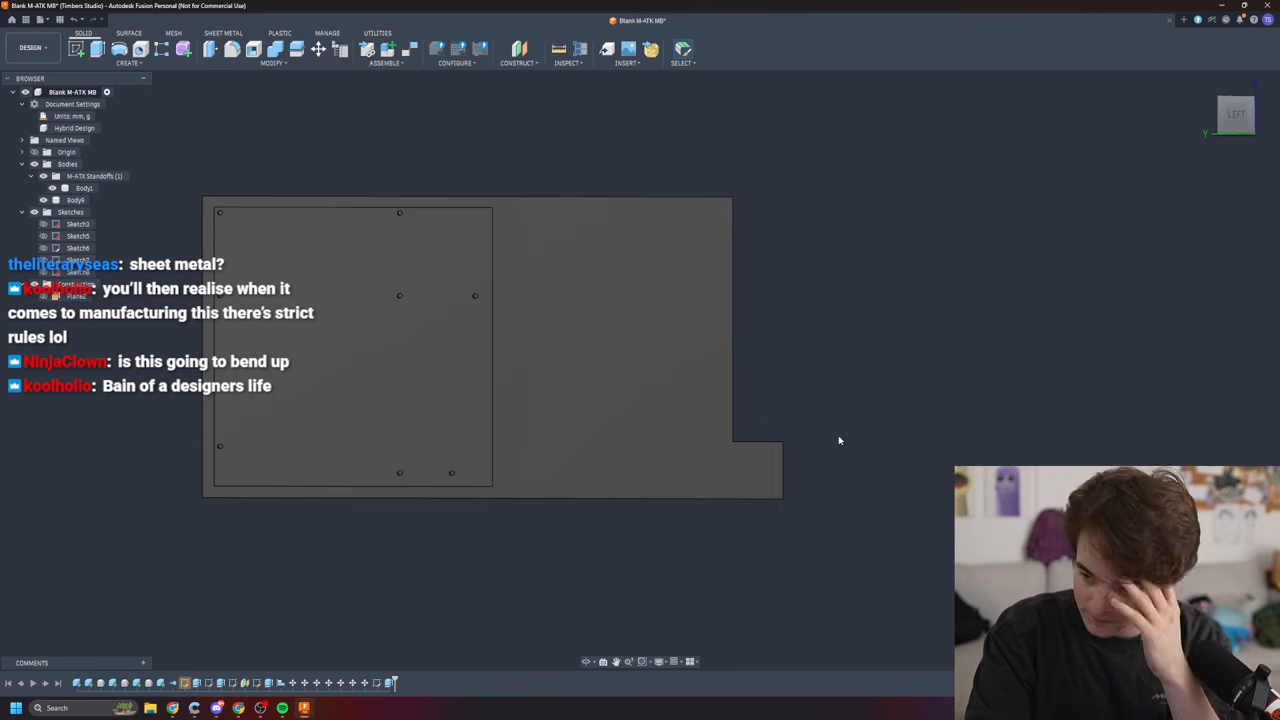
{"action": "scroll", "coordinate": [760, 448], "scroll_direction": "up", "scroll_amount": 1}
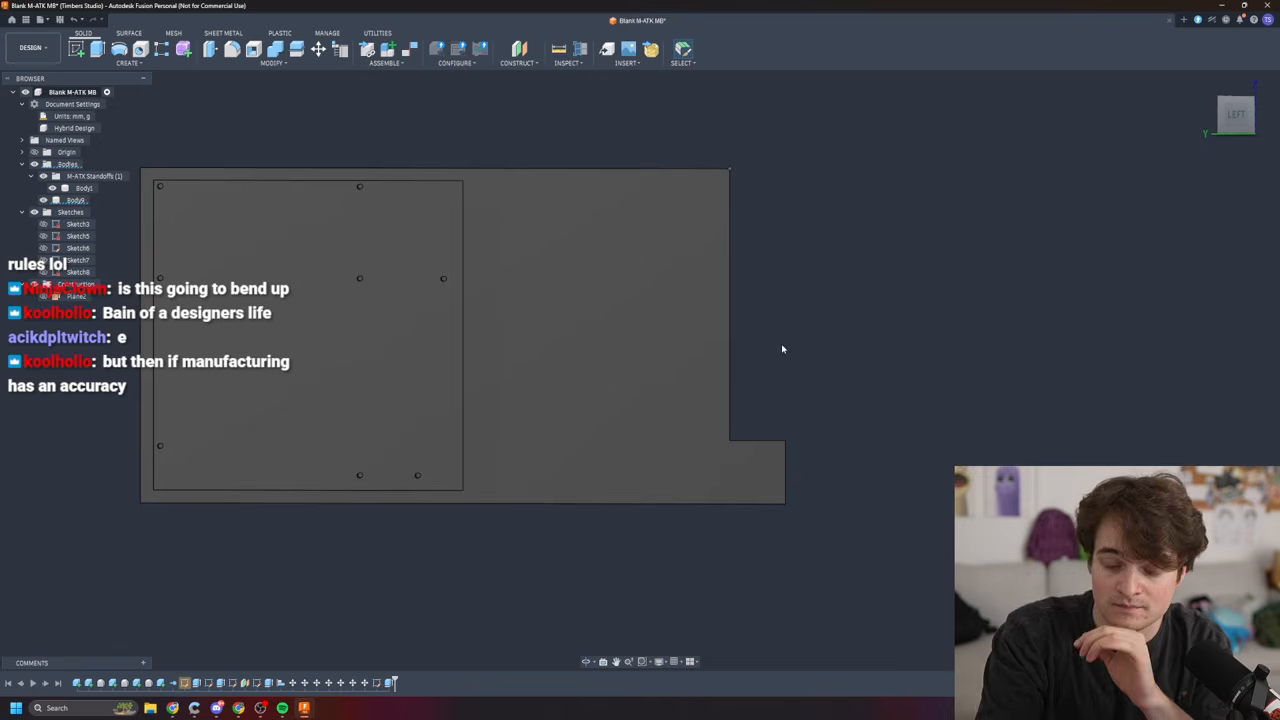
{"action": "scroll", "coordinate": [740, 503], "scroll_direction": "up", "scroll_amount": 2}
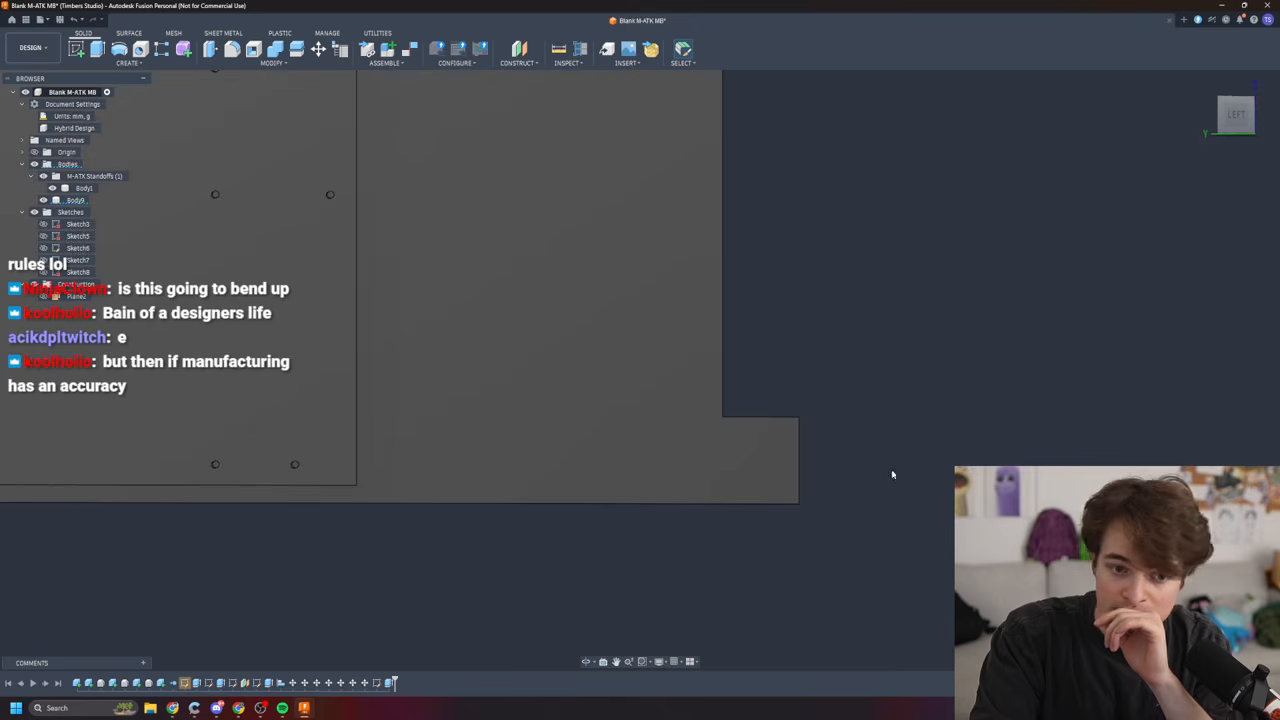
{"action": "scroll", "coordinate": [893, 470], "scroll_direction": "down", "scroll_amount": 3}
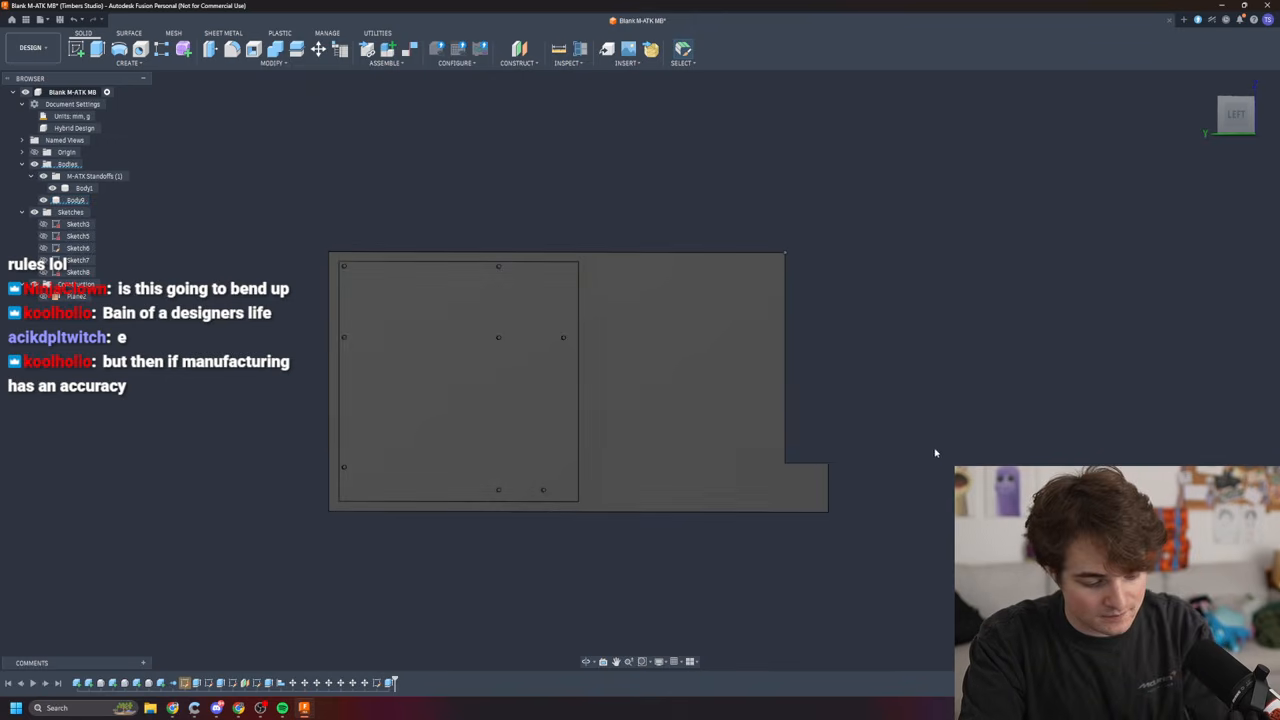
{"action": "left_click", "coordinate": [1254, 117]}
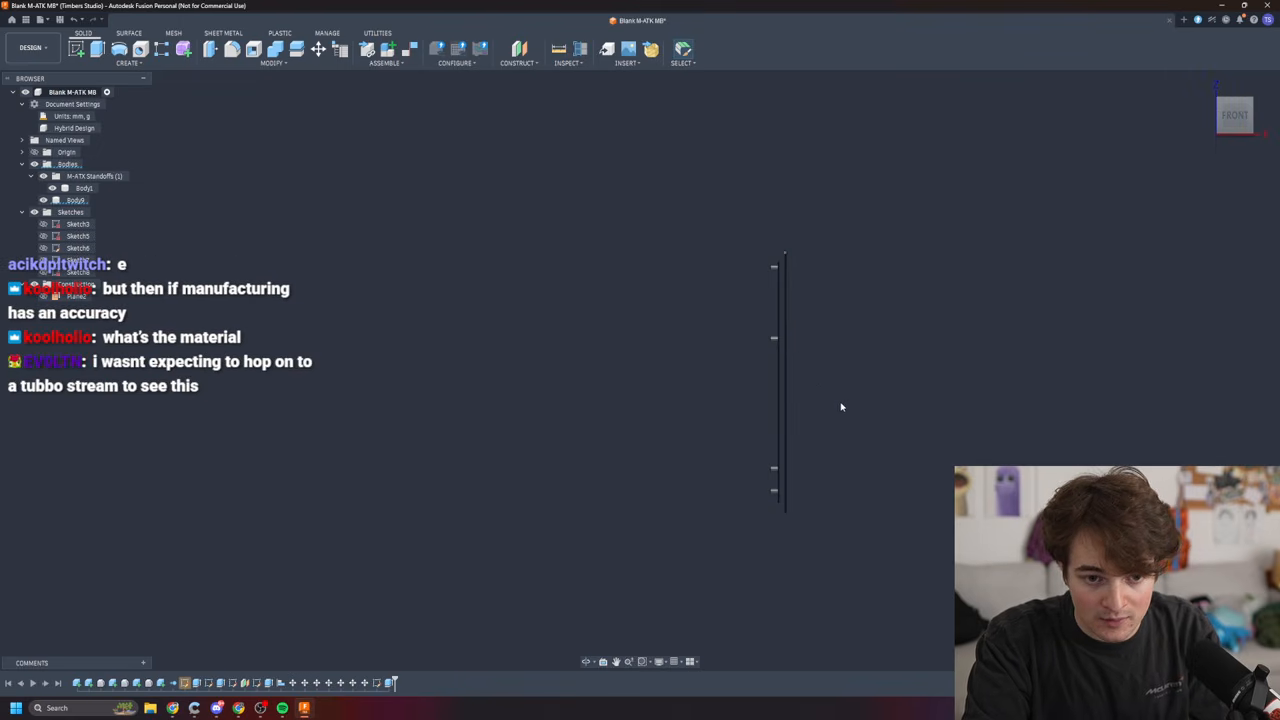
{"action": "middle_click_drag", "start_coordinate": [852, 393], "coordinate": [798, 391]}
{"action": "scroll", "coordinate": [734, 423], "scroll_direction": "up", "scroll_amount": 3}
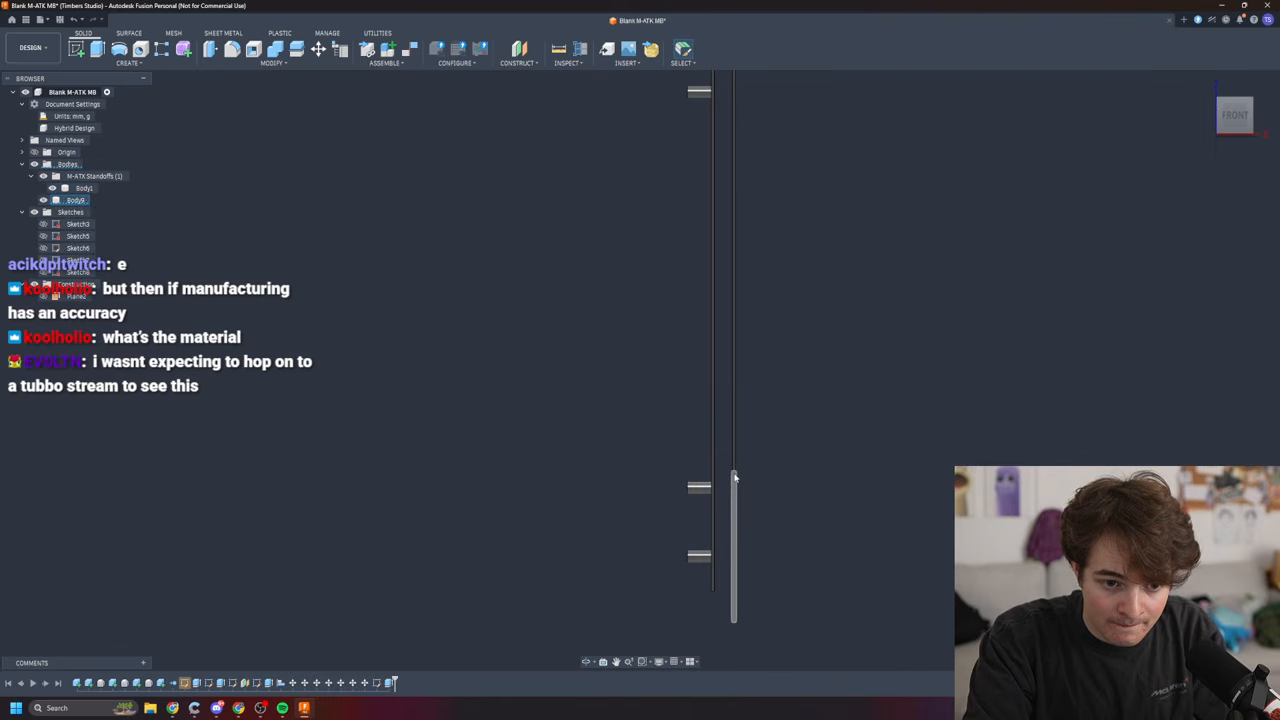
{"action": "scroll", "coordinate": [872, 375], "scroll_direction": "up", "scroll_amount": 3}
{"action": "scroll", "coordinate": [851, 384], "scroll_direction": "down", "scroll_amount": 4}
{"action": "scroll", "coordinate": [849, 384], "scroll_direction": "down", "scroll_amount": 1}
{"action": "scroll", "coordinate": [880, 280], "scroll_direction": "up", "scroll_amount": 5}
{"action": "middle_click_drag", "start_coordinate": [830, 422], "coordinate": [780, 377], "text": "shift"}
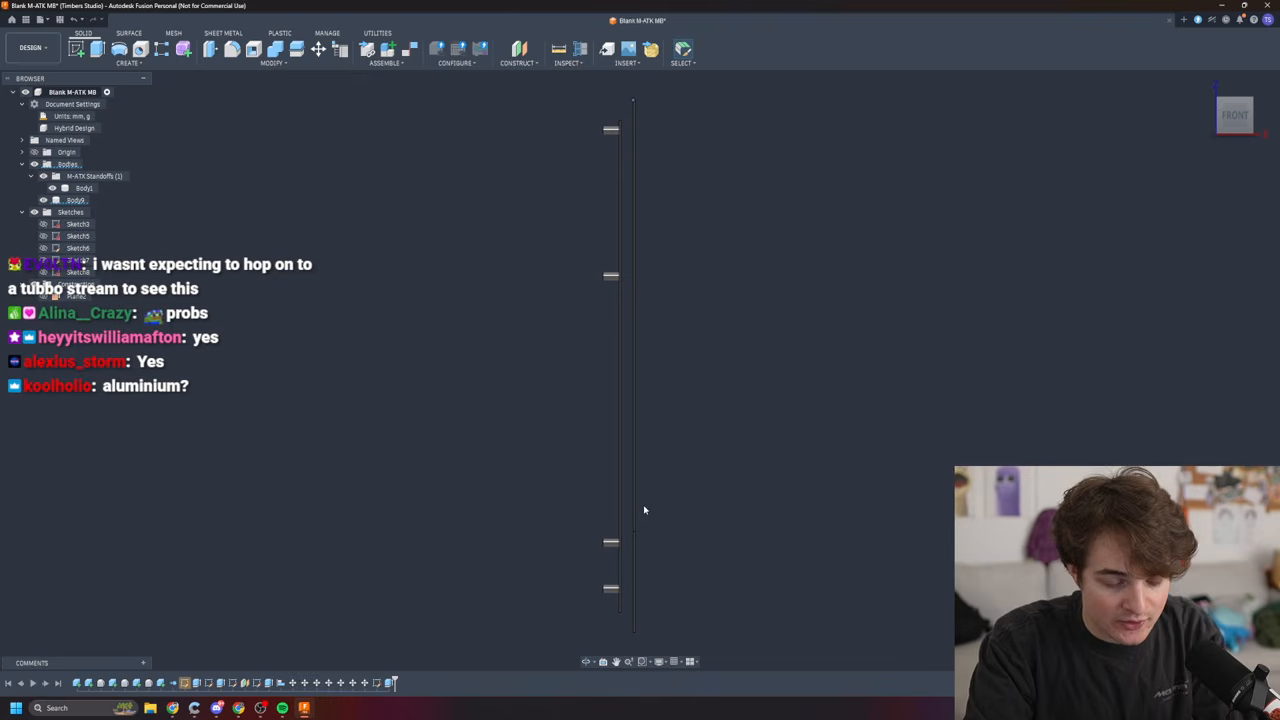
- Start a line sketch on the end face of the plate's corner tab
{"action": "key", "text": "l"}
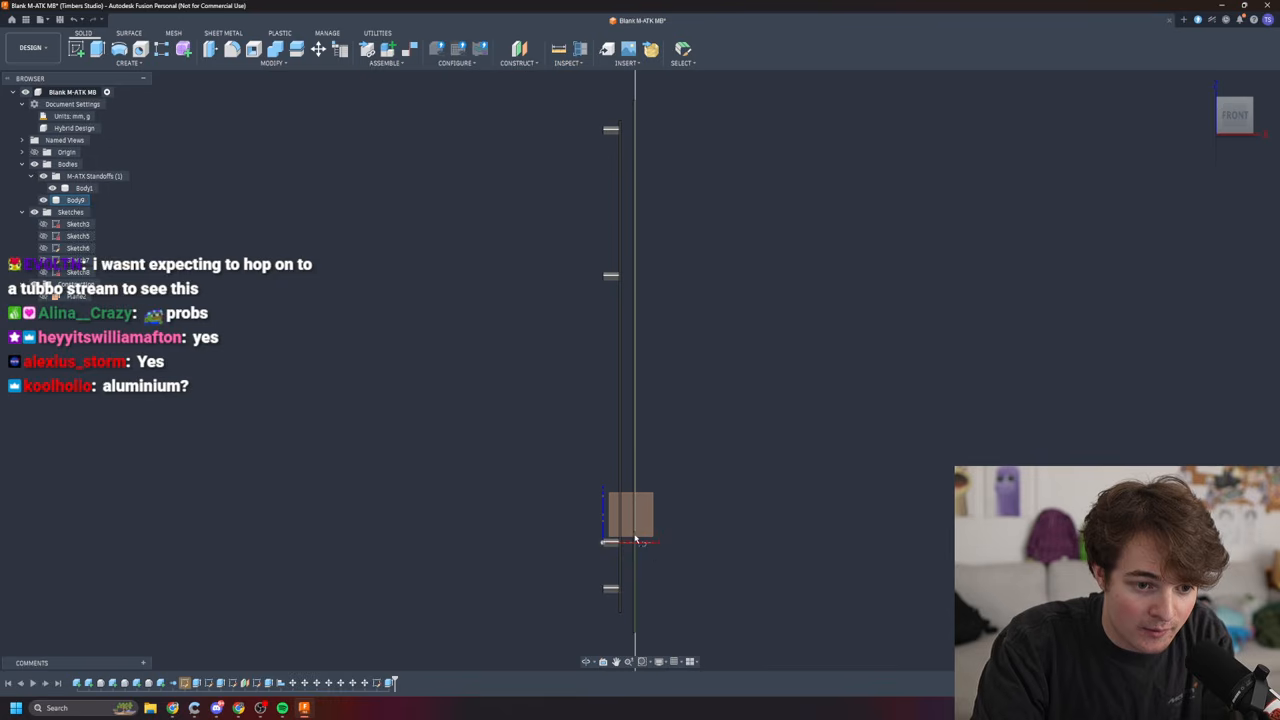
{"action": "scroll", "coordinate": [629, 562], "scroll_direction": "down", "scroll_amount": 1}
{"action": "scroll", "coordinate": [634, 554], "scroll_direction": "up", "scroll_amount": 7}
{"action": "left_click", "coordinate": [640, 494]}
{"action": "key", "text": "l"}
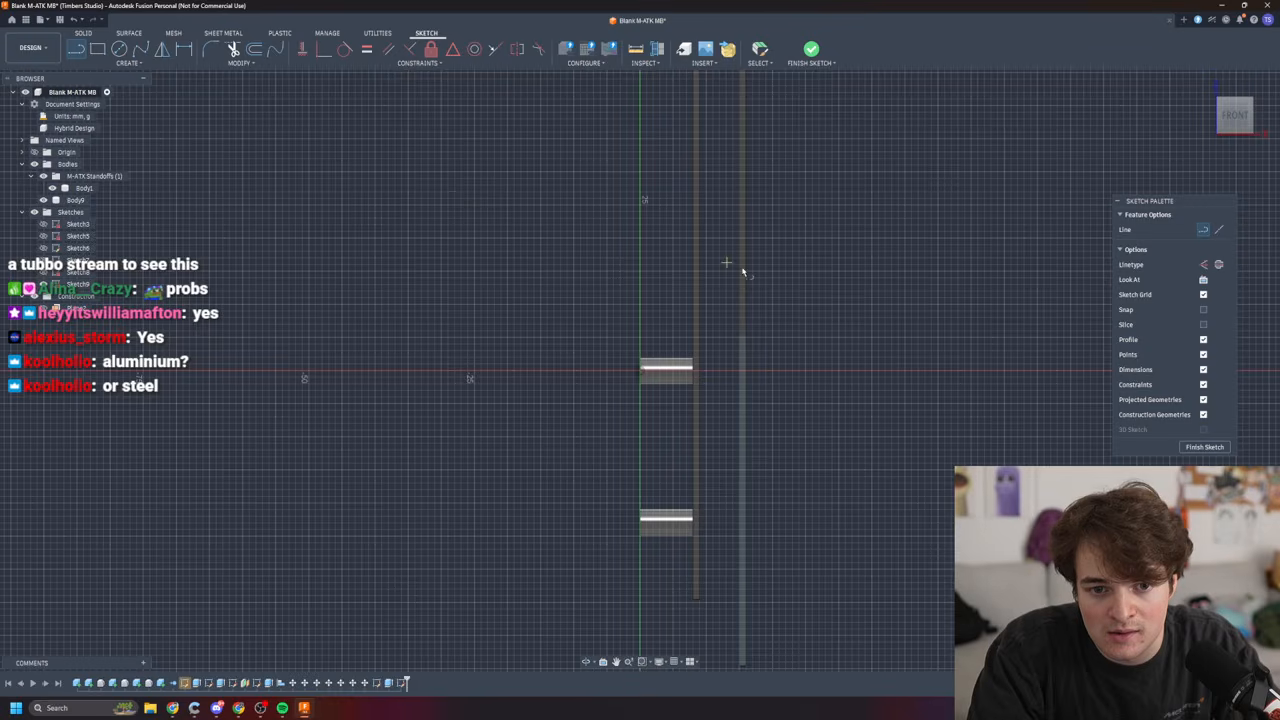
- Try to draw a vertical line from the tab's upper outer corner, and leave the sketch
{"action": "middle_click_drag", "start_coordinate": [812, 272], "coordinate": [880, 286], "text": "shift"}
{"action": "scroll", "coordinate": [563, 202], "scroll_direction": "down", "scroll_amount": 4}
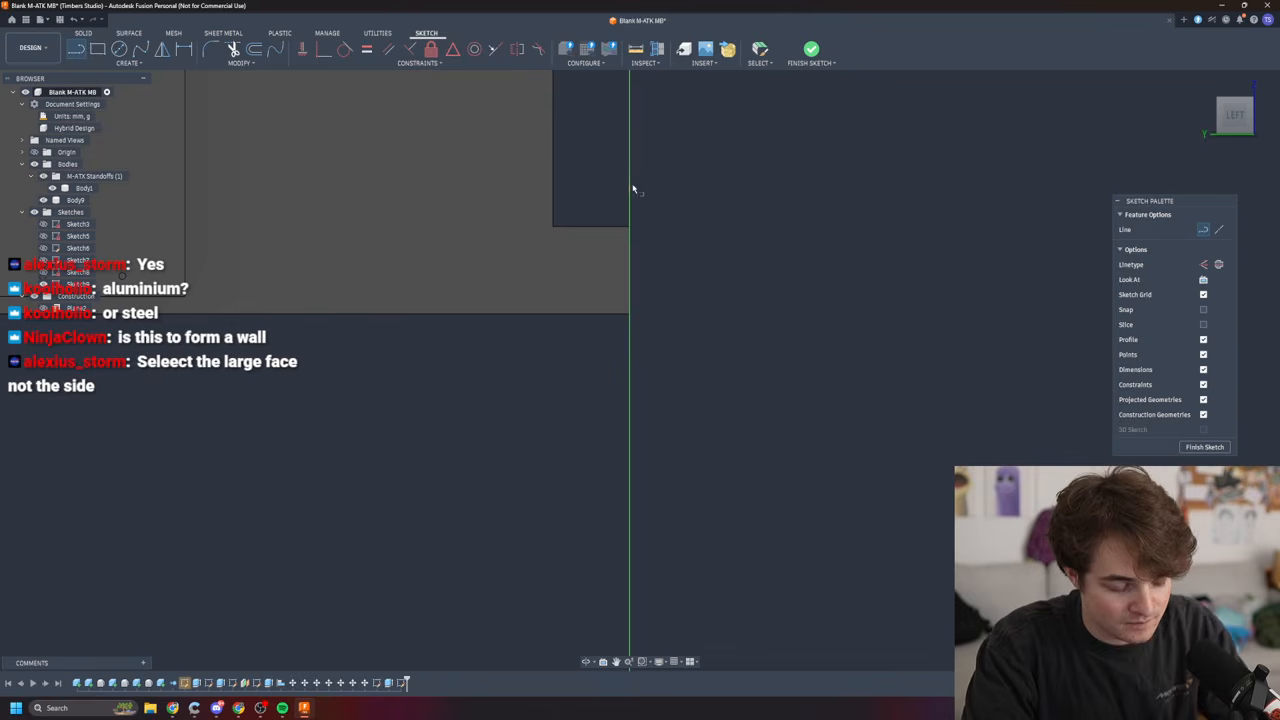
{"action": "scroll", "coordinate": [718, 171], "scroll_direction": "down", "scroll_amount": 3}
{"action": "mouse_move", "coordinate": [720, 171]}
{"action": "middle_mouse_down"}
{"action": "mouse_move", "coordinate": [757, 469]}
{"action": "mouse_move", "coordinate": [752, 422]}
{"action": "middle_mouse_up"}
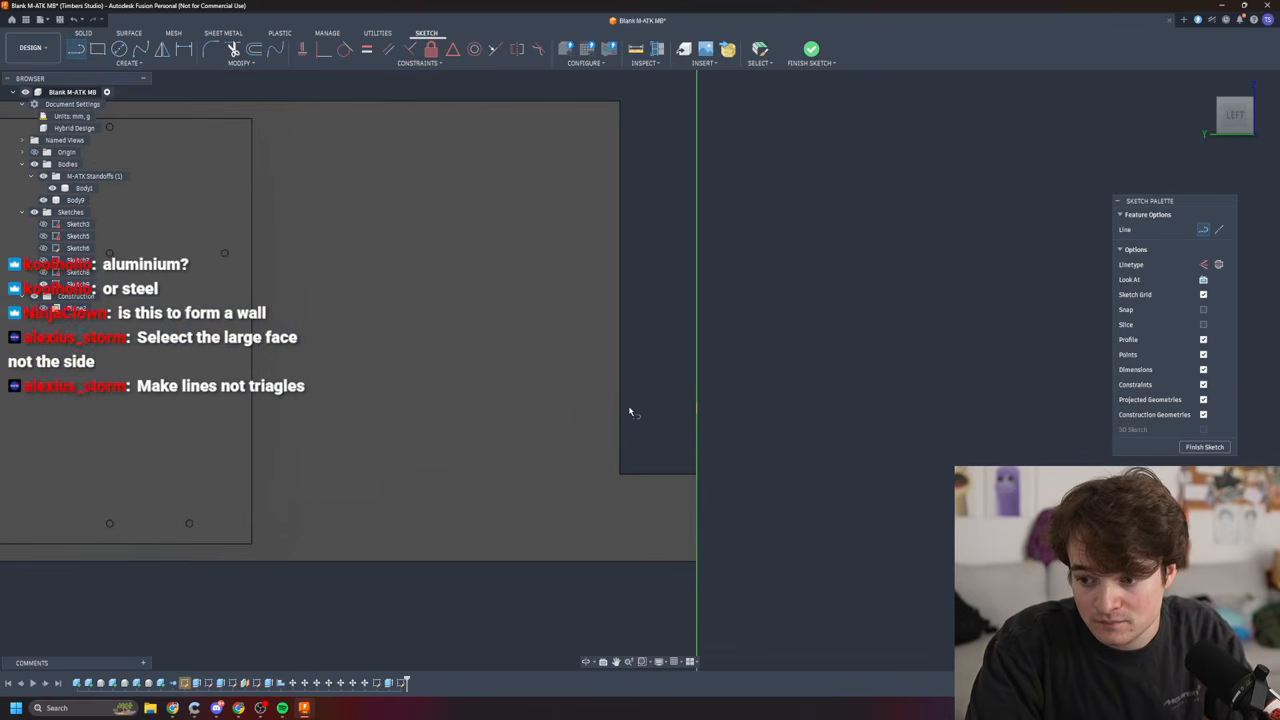
{"action": "scroll", "coordinate": [634, 406], "scroll_direction": "down", "scroll_amount": 1}
{"action": "scroll", "coordinate": [635, 407], "scroll_direction": "up", "scroll_amount": 2}
{"action": "scroll", "coordinate": [634, 407], "scroll_direction": "up", "scroll_amount": 1}
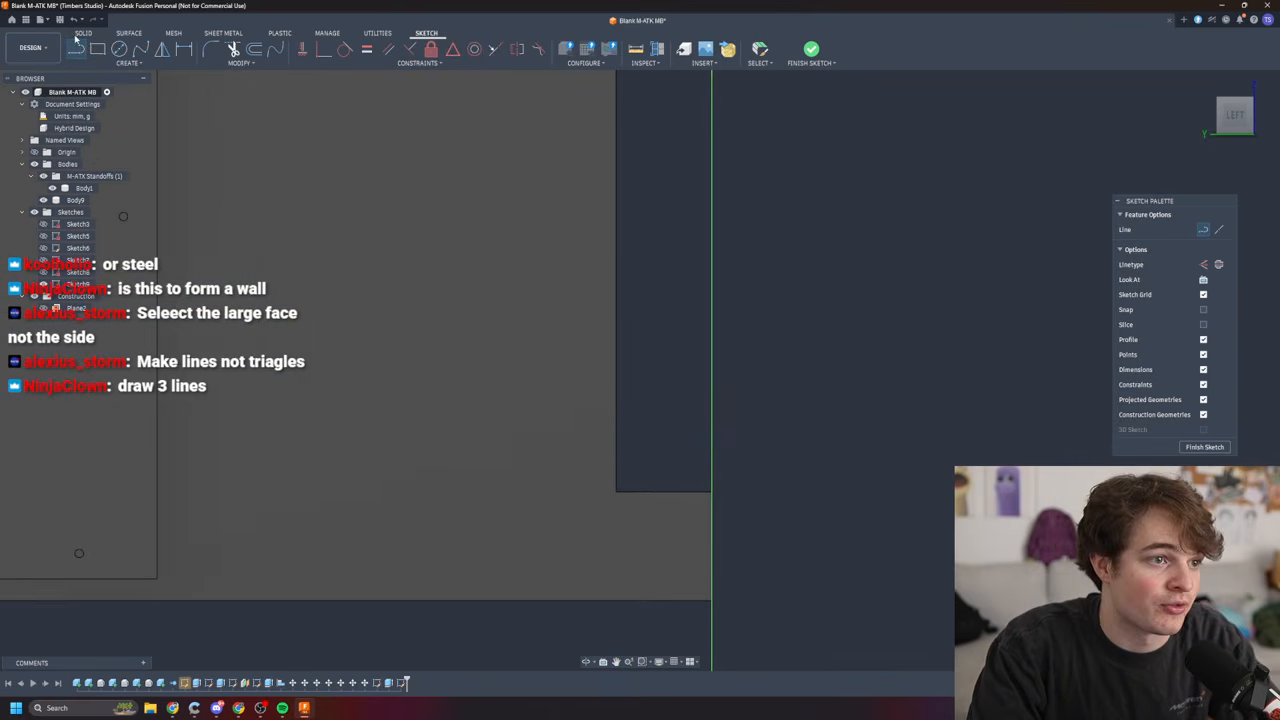
{"action": "left_click", "coordinate": [712, 492]}
{"action": "middle_click_drag", "start_coordinate": [815, 190], "coordinate": [797, 204], "text": "shift"}
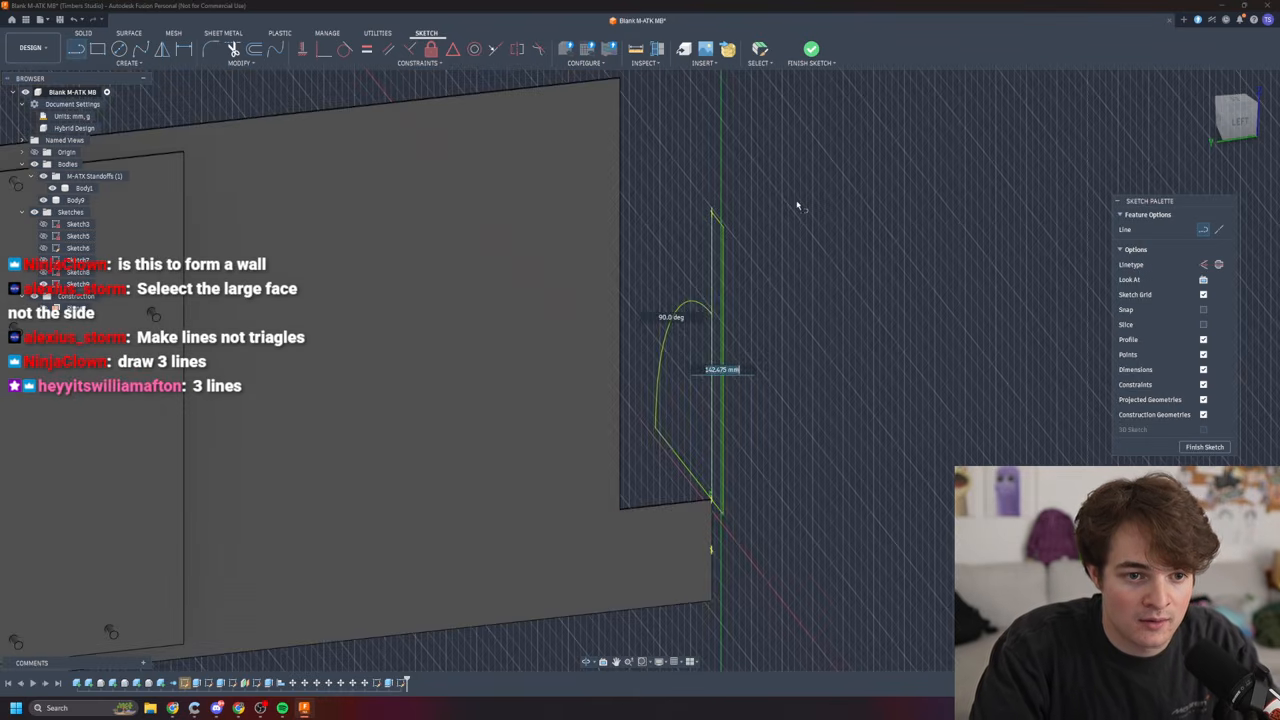
{"action": "left_click", "coordinate": [1240, 124]}
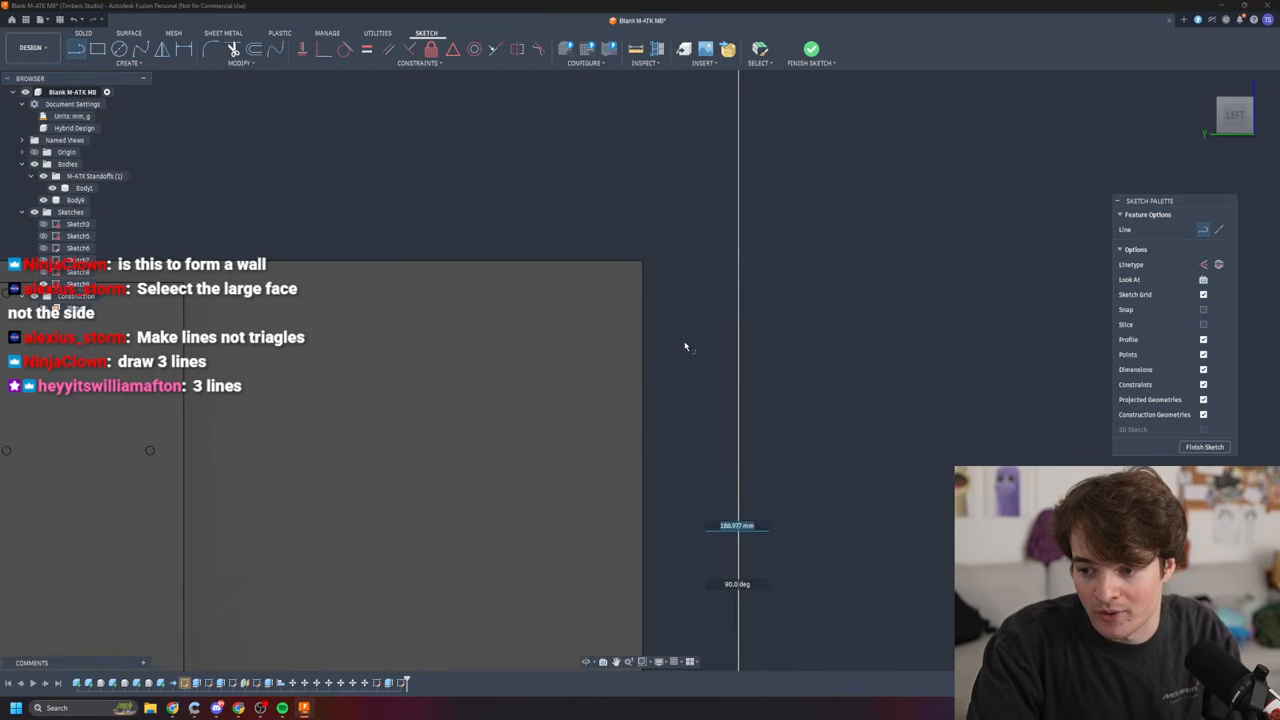
{"action": "scroll", "coordinate": [903, 563], "scroll_direction": "up", "scroll_amount": 3}
{"action": "scroll", "coordinate": [785, 460], "scroll_direction": "down", "scroll_amount": 2}
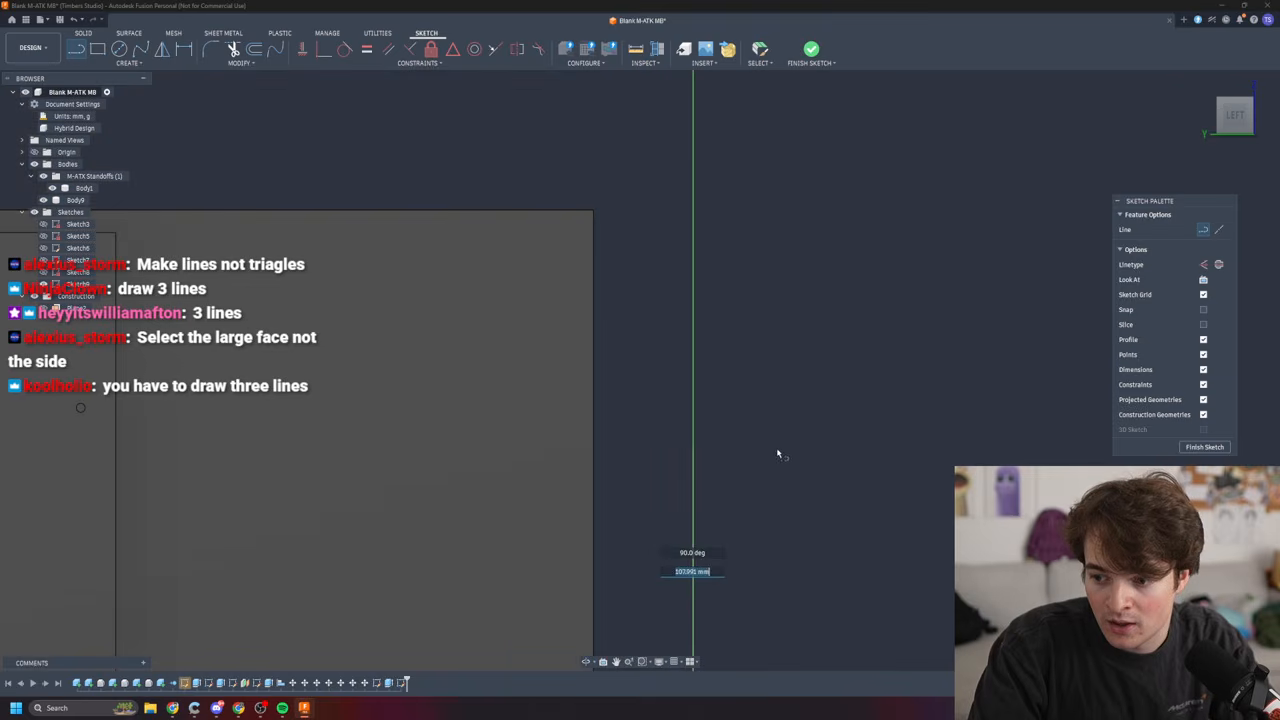
{"action": "scroll", "coordinate": [785, 545], "scroll_direction": "up", "scroll_amount": 2}
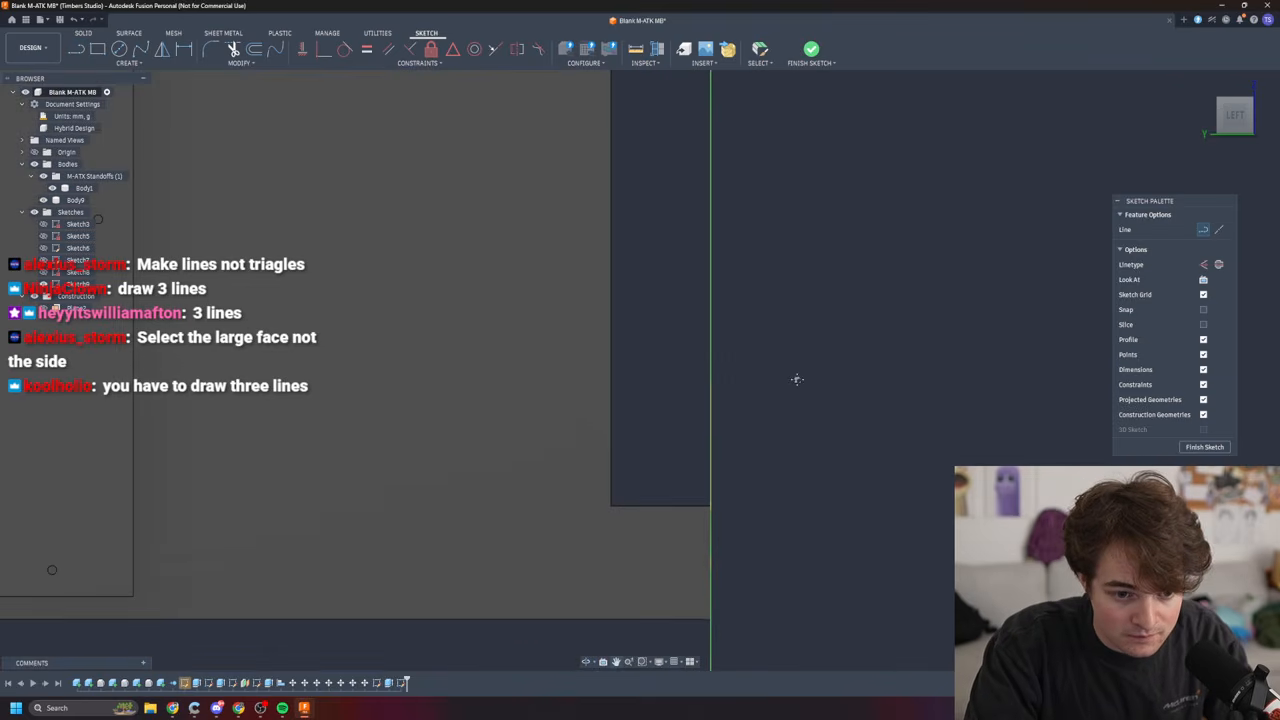
{"action": "left_click", "coordinate": [711, 505]}
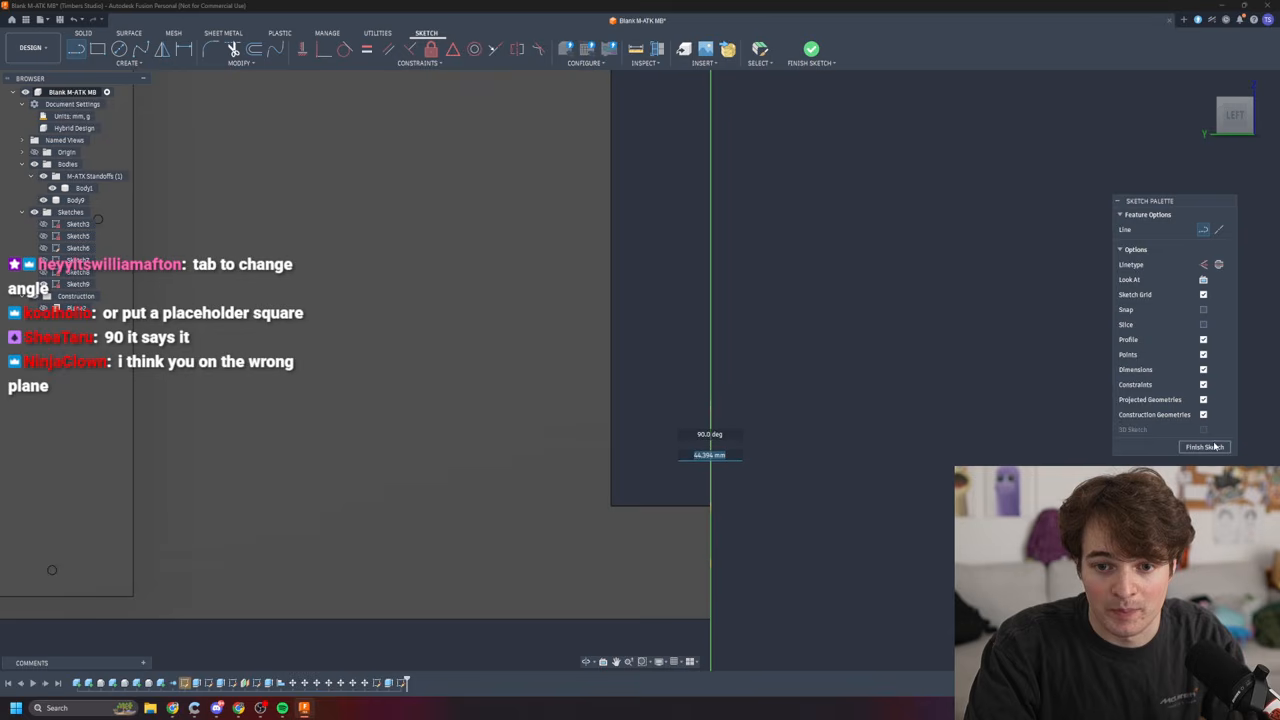
{"action": "key", "text": "Escape"}
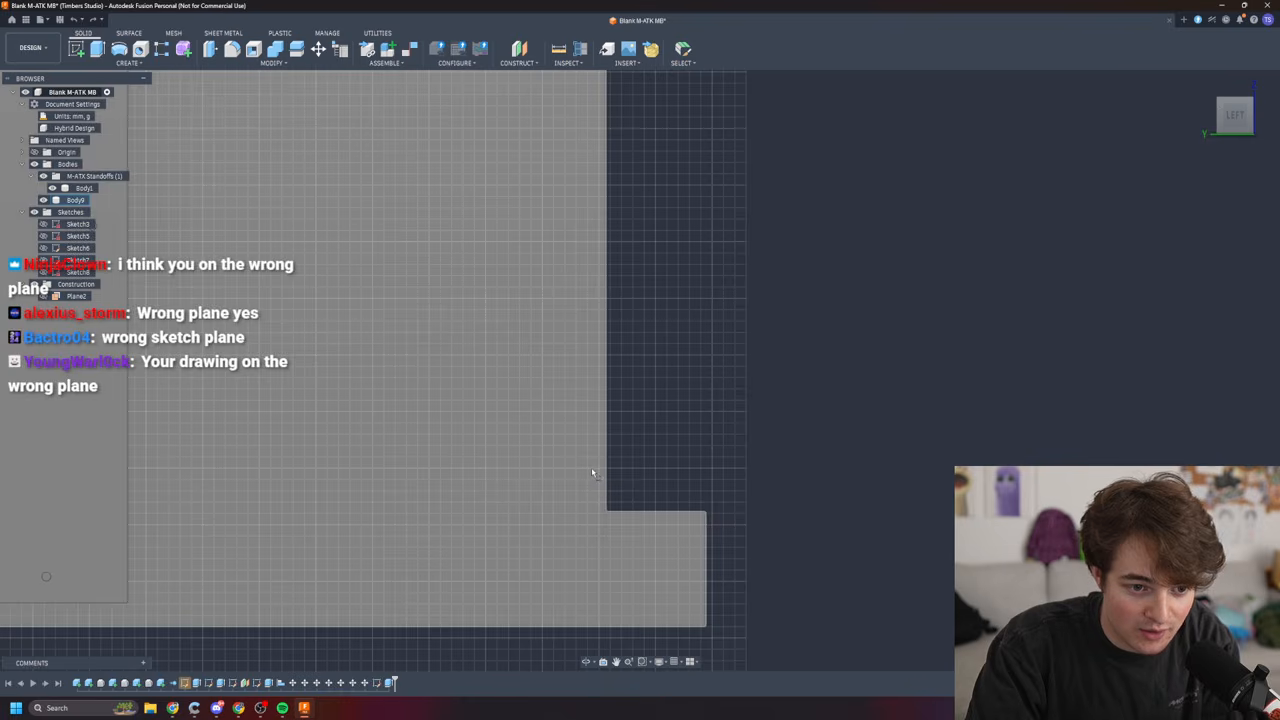
- Sketch a closed triangle on the large plate's face, joining the tab's upper outer corner, its inner corner and the plate's upper corner
{"action": "left_click", "coordinate": [591, 468]}
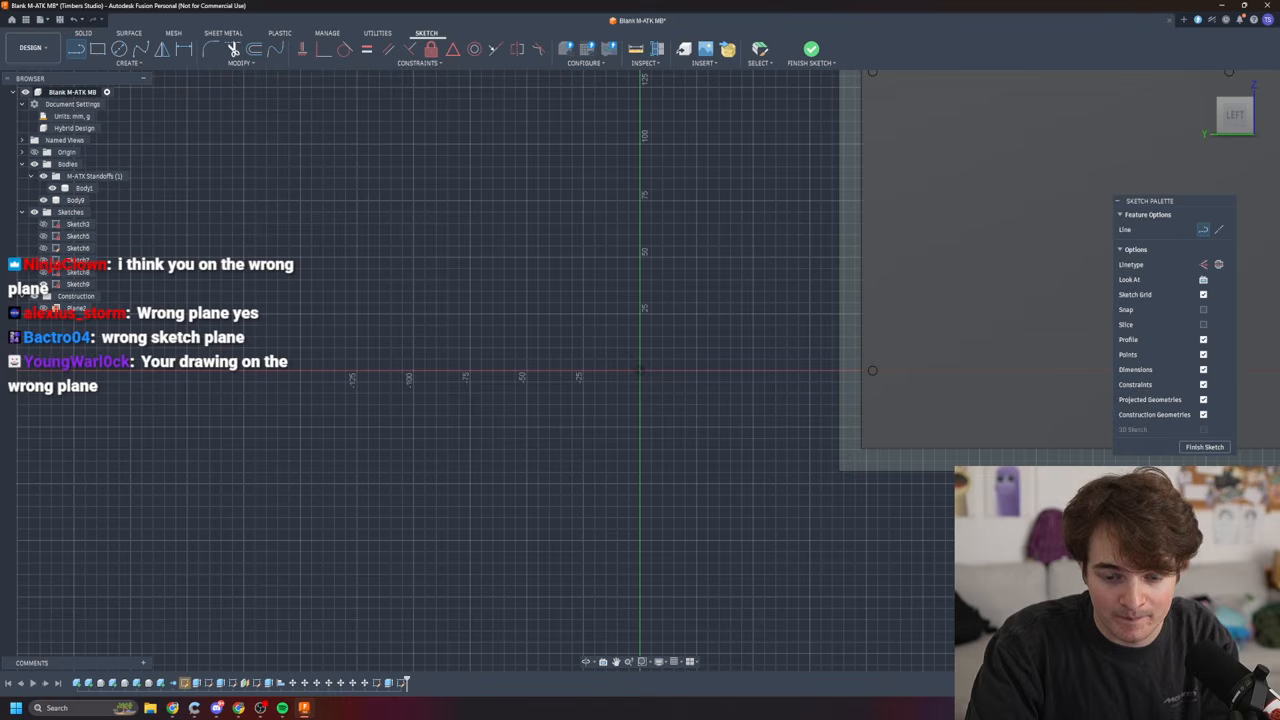
{"action": "middle_click_drag", "start_coordinate": [1199, 543], "coordinate": [429, 640]}
{"action": "mouse_move", "coordinate": [971, 431]}
{"action": "middle_mouse_down"}
{"action": "mouse_move", "coordinate": [677, 514]}
{"action": "mouse_move", "coordinate": [593, 520]}
{"action": "middle_mouse_up"}
{"action": "middle_click_drag", "start_coordinate": [958, 528], "coordinate": [871, 520]}
{"action": "scroll", "coordinate": [760, 532], "scroll_direction": "down", "scroll_amount": 1}
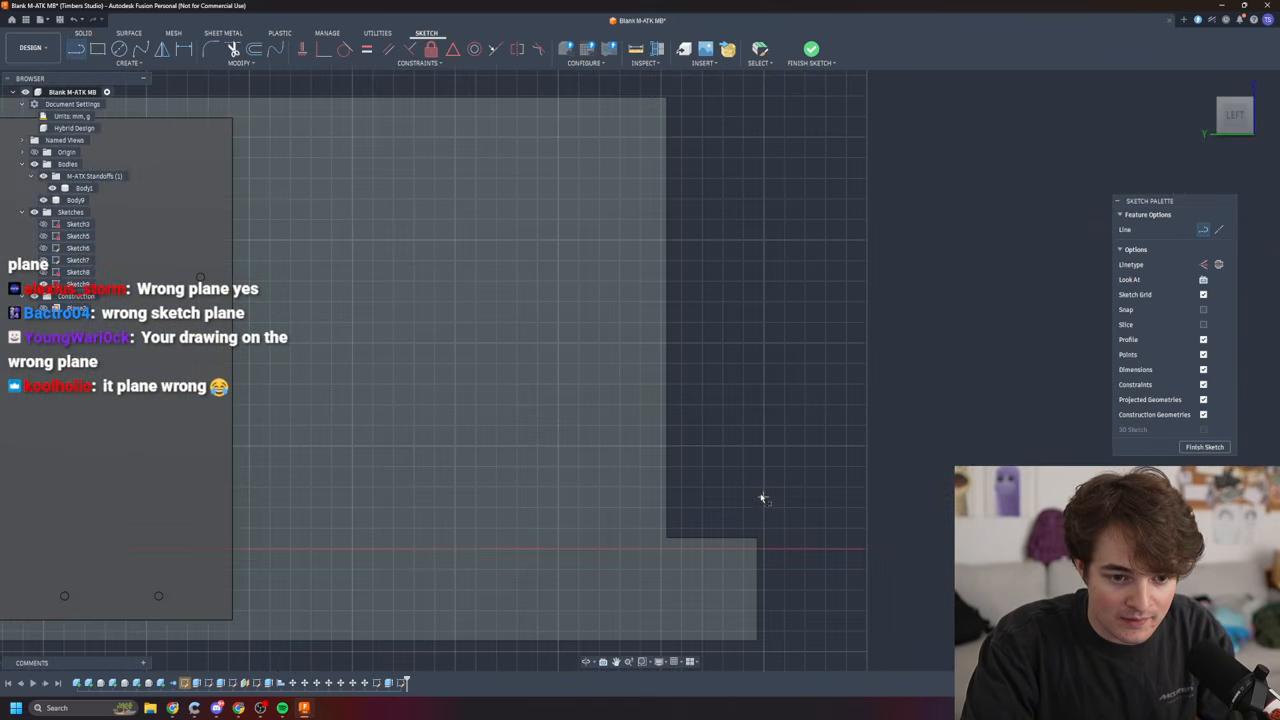
{"action": "left_click", "coordinate": [757, 541]}
{"action": "left_click", "coordinate": [665, 540]}
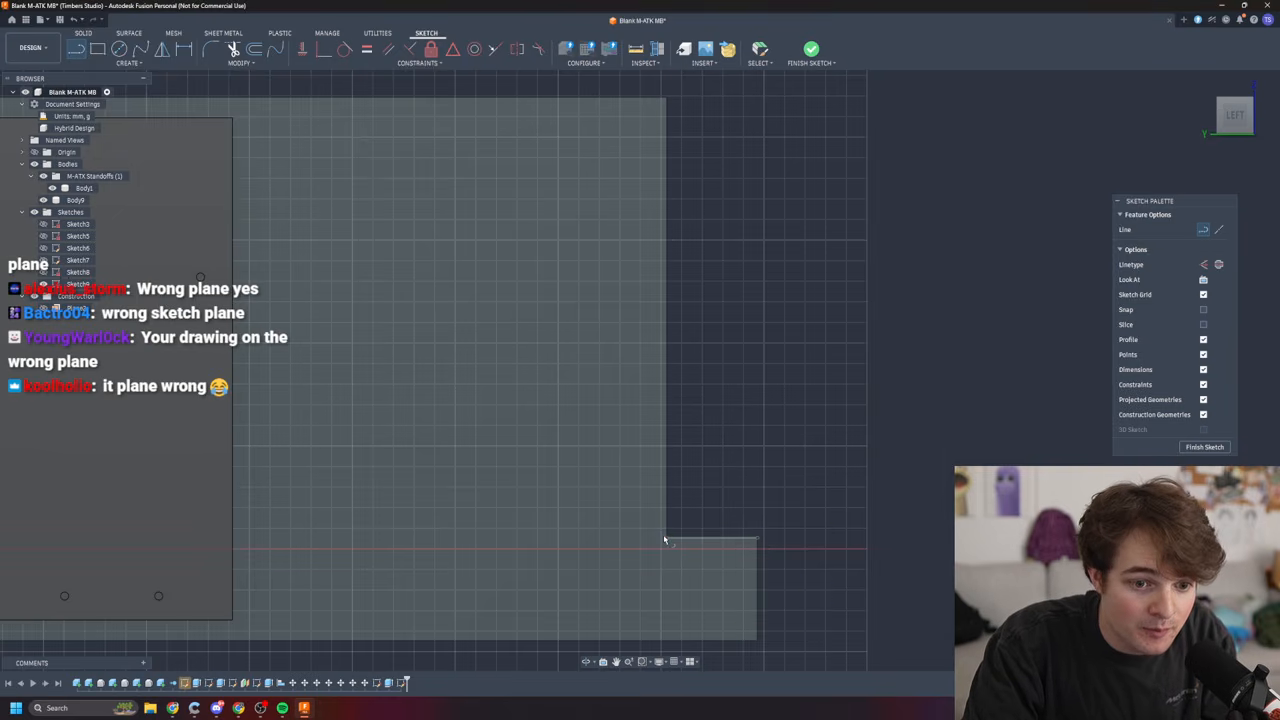
{"action": "left_click", "coordinate": [667, 99]}
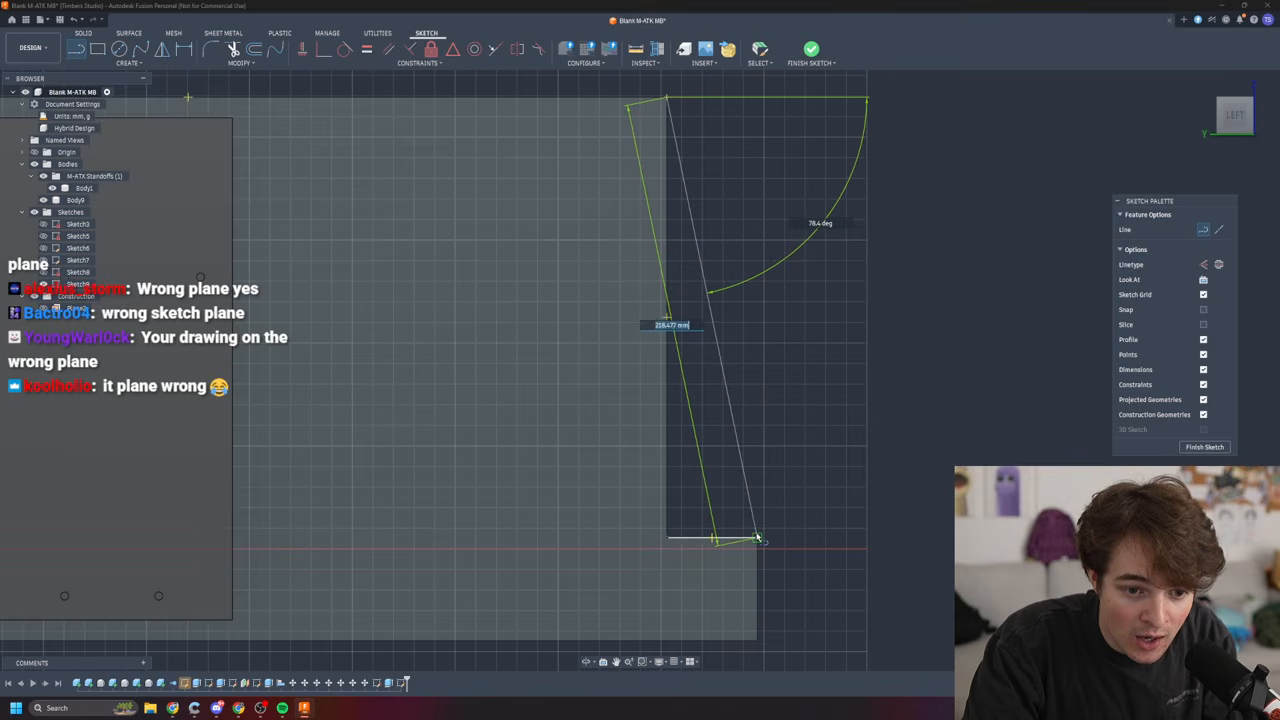
{"action": "left_click", "coordinate": [757, 539]}
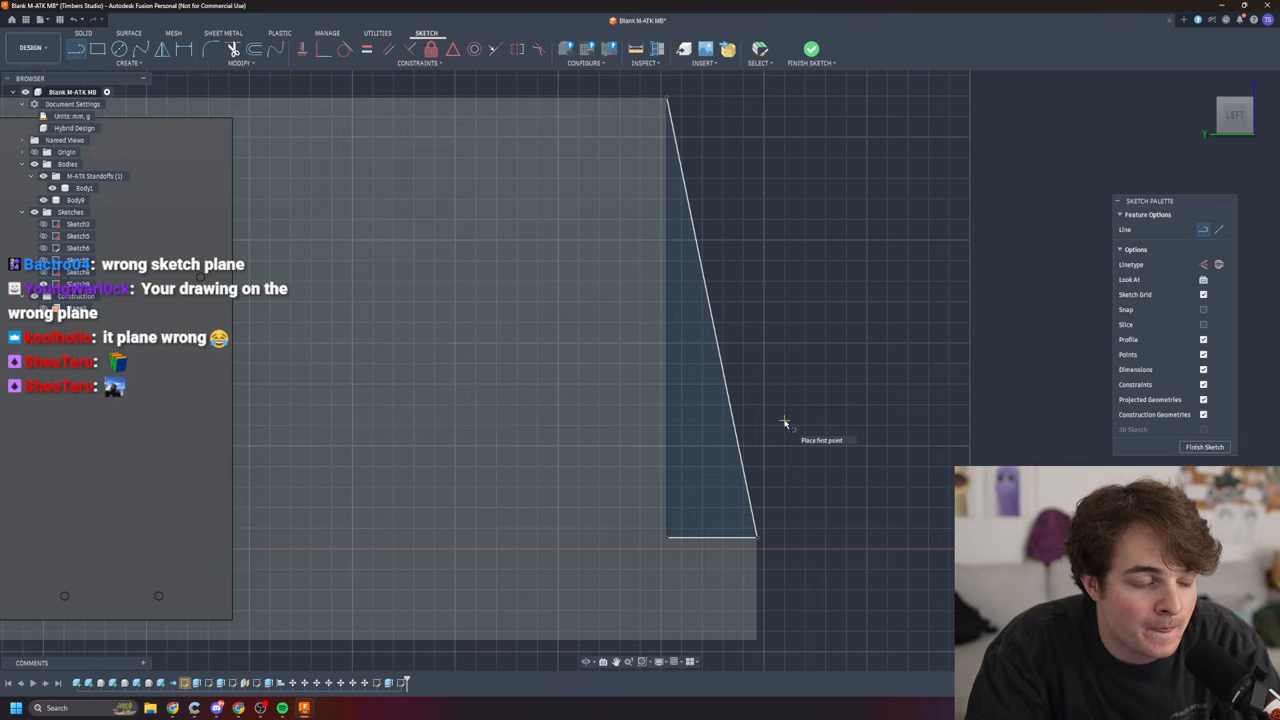
{"action": "left_click", "coordinate": [1205, 447]}
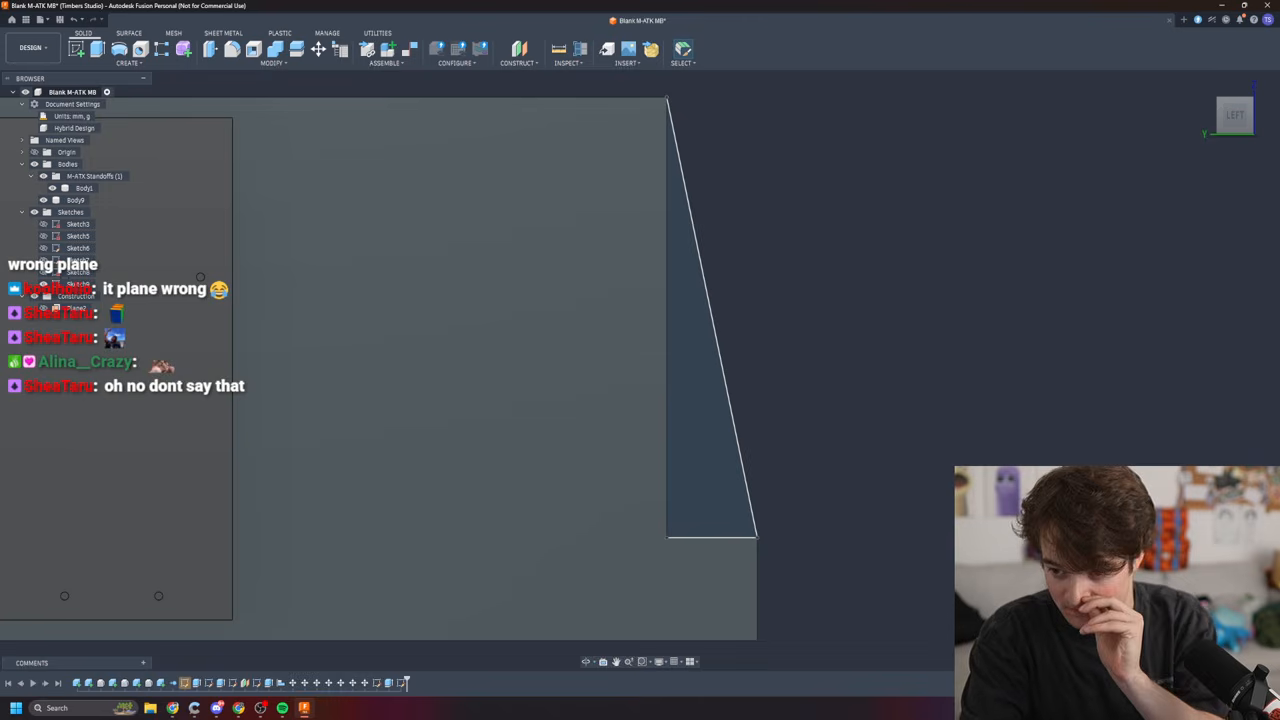
- Extrude the triangular profile -1 mm and join it to the large plate
{"action": "middle_click_drag", "start_coordinate": [1190, 460], "coordinate": [863, 474], "text": "shift"}
{"action": "scroll", "coordinate": [771, 514], "scroll_direction": "down", "scroll_amount": 4}
{"action": "scroll", "coordinate": [771, 514], "scroll_direction": "up", "scroll_amount": 6}
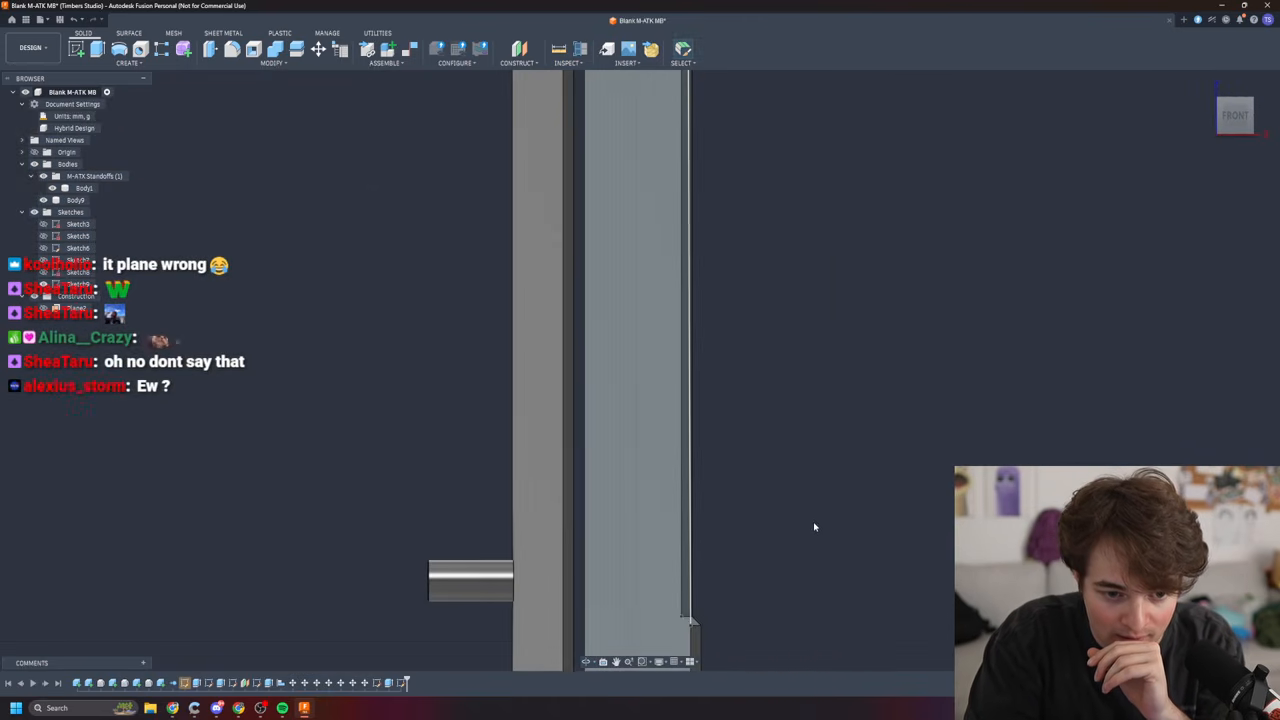
{"action": "middle_click_drag", "start_coordinate": [830, 520], "coordinate": [850, 520], "text": "shift"}
{"action": "middle_click_drag", "start_coordinate": [565, 450], "coordinate": [637, 500], "text": "shift"}
{"action": "scroll", "coordinate": [640, 500], "scroll_direction": "up", "scroll_amount": 1}
{"action": "scroll", "coordinate": [675, 520], "scroll_direction": "down", "scroll_amount": 1}
{"action": "right_click", "coordinate": [613, 433]}
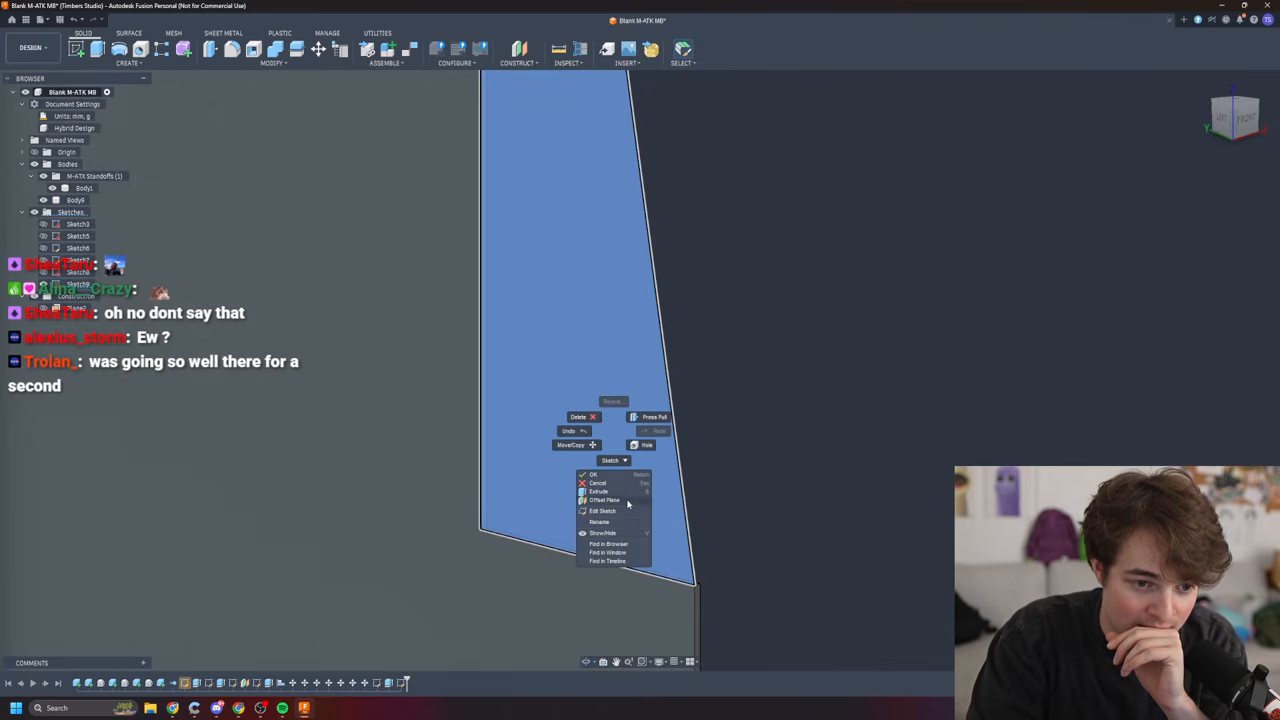
{"action": "left_click", "coordinate": [620, 492]}
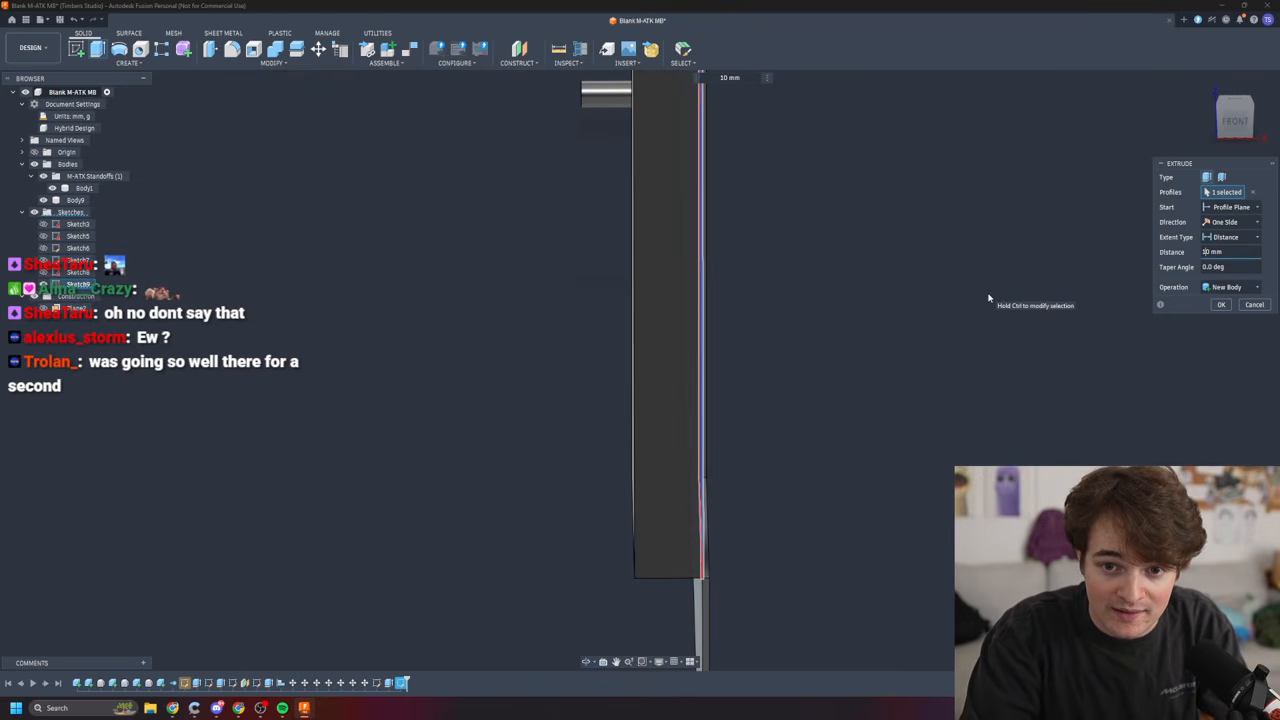
{"action": "key", "text": "BackSpace"}
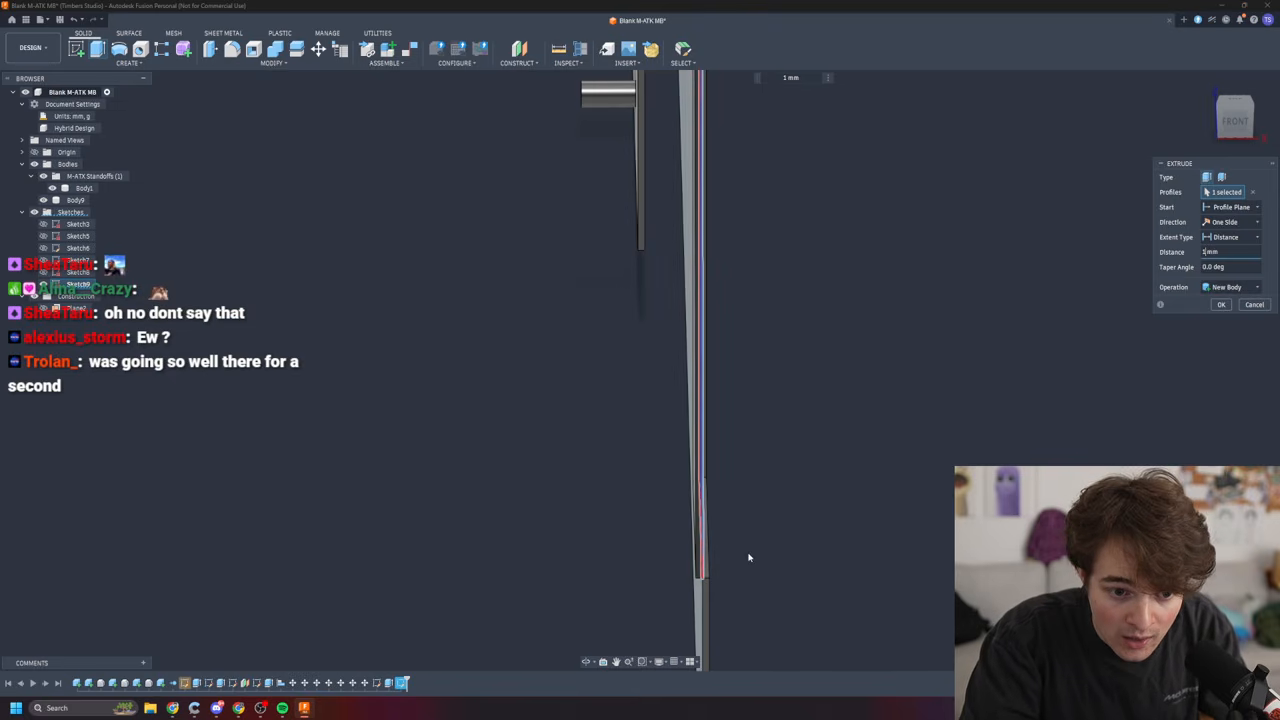
{"action": "scroll", "coordinate": [725, 580], "scroll_direction": "up", "scroll_amount": 3}
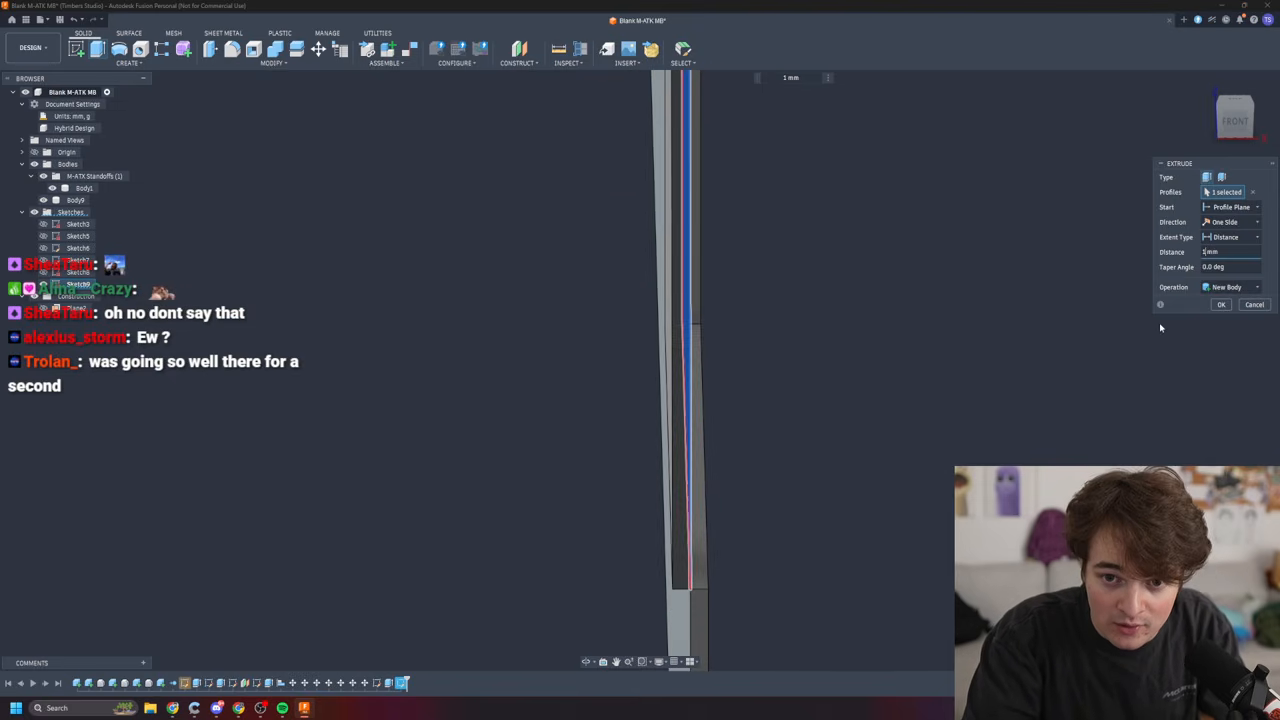
{"action": "key", "text": "Left"}
{"action": "type", "text": "-"}
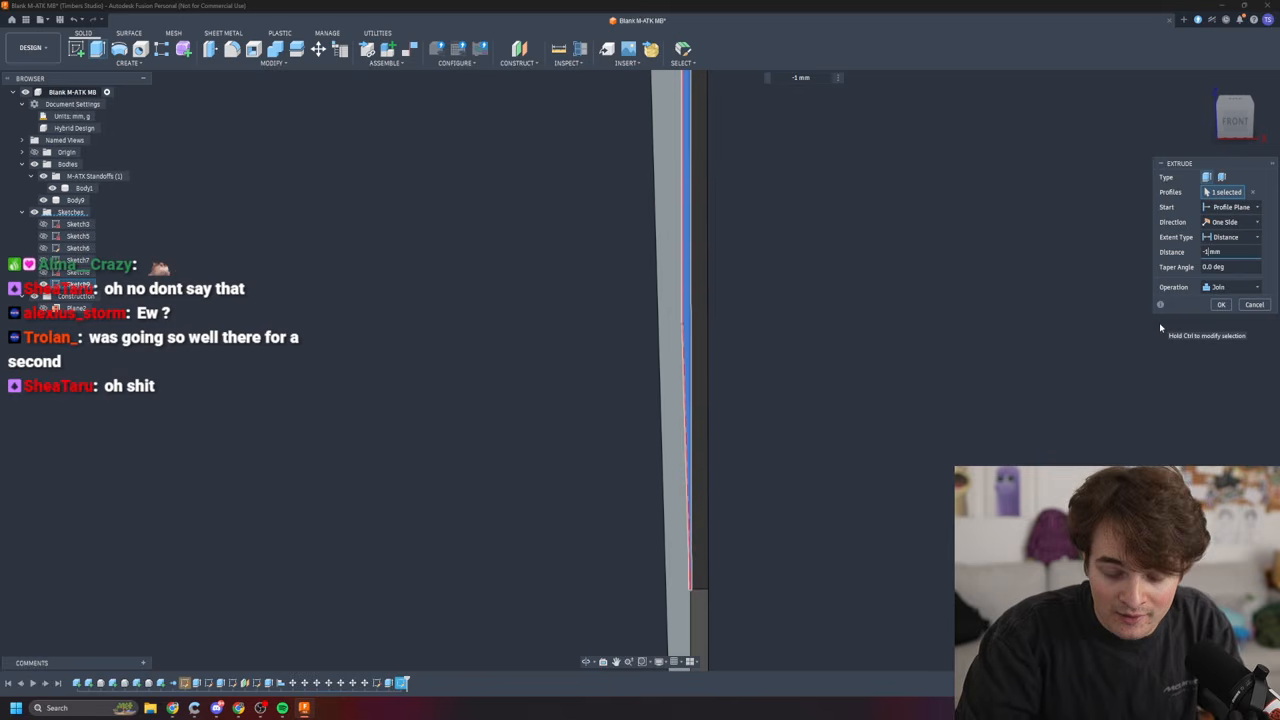
{"action": "key", "text": "Return"}
- Start a sketch on the large plate's bottom edge face, at the end with the sloped extension
{"action": "middle_click_drag", "start_coordinate": [991, 326], "coordinate": [1031, 398], "text": "shift"}
{"action": "scroll", "coordinate": [1137, 416], "scroll_direction": "down", "scroll_amount": 3}
{"action": "scroll", "coordinate": [1137, 416], "scroll_direction": "up", "scroll_amount": 2}
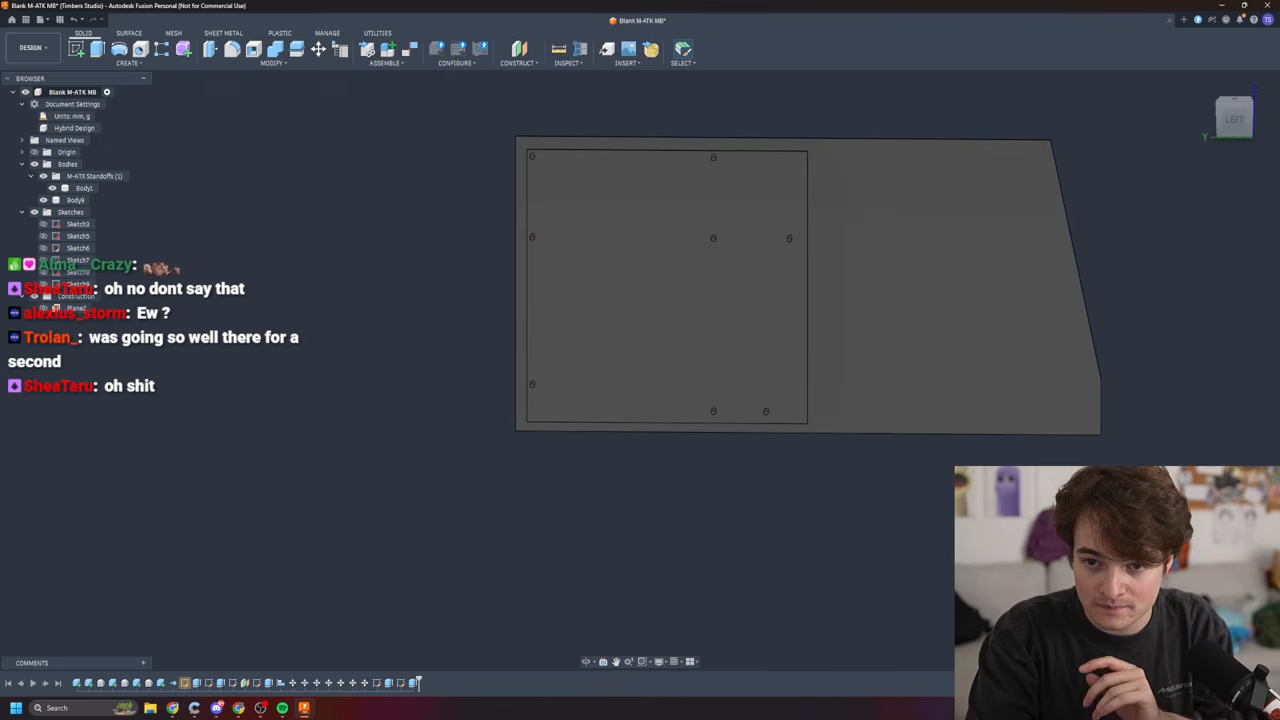
{"action": "left_click", "coordinate": [1236, 120]}
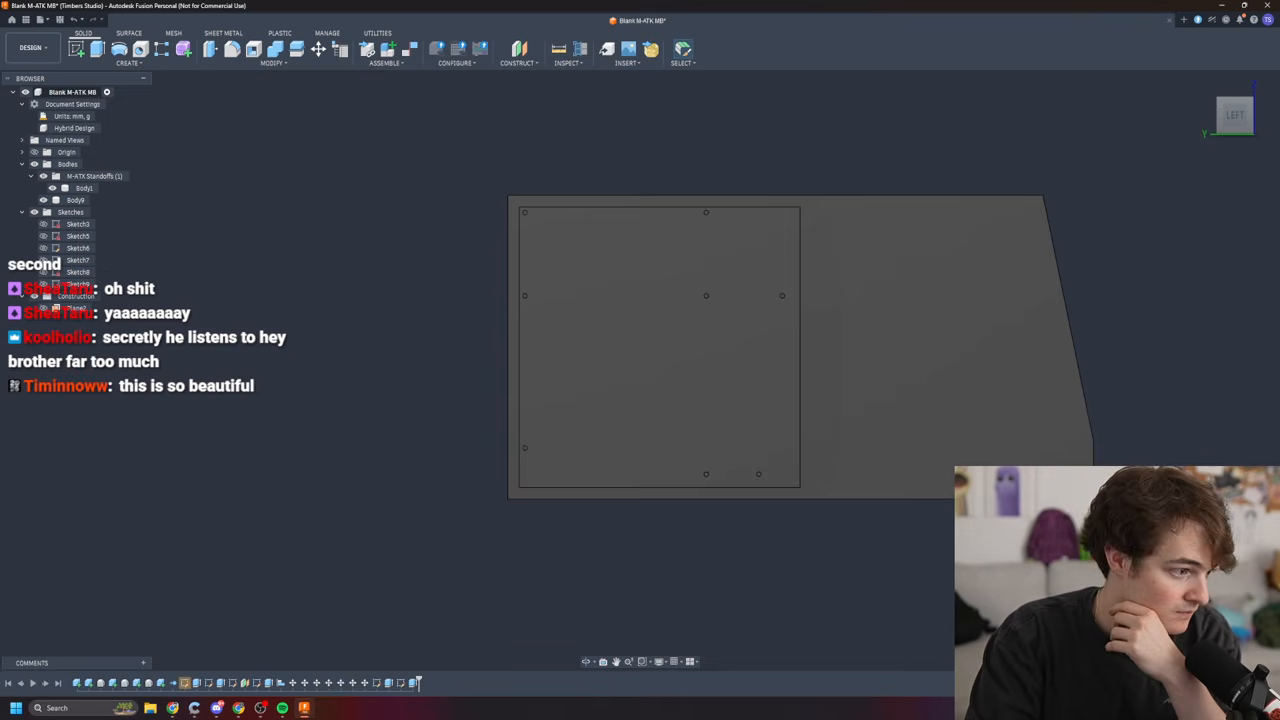
{"action": "scroll", "coordinate": [1108, 548], "scroll_direction": "up", "scroll_amount": 7}
{"action": "scroll", "coordinate": [1108, 546], "scroll_direction": "up", "scroll_amount": 2}
{"action": "middle_click_drag", "start_coordinate": [1108, 546], "coordinate": [1093, 386], "text": "shift"}
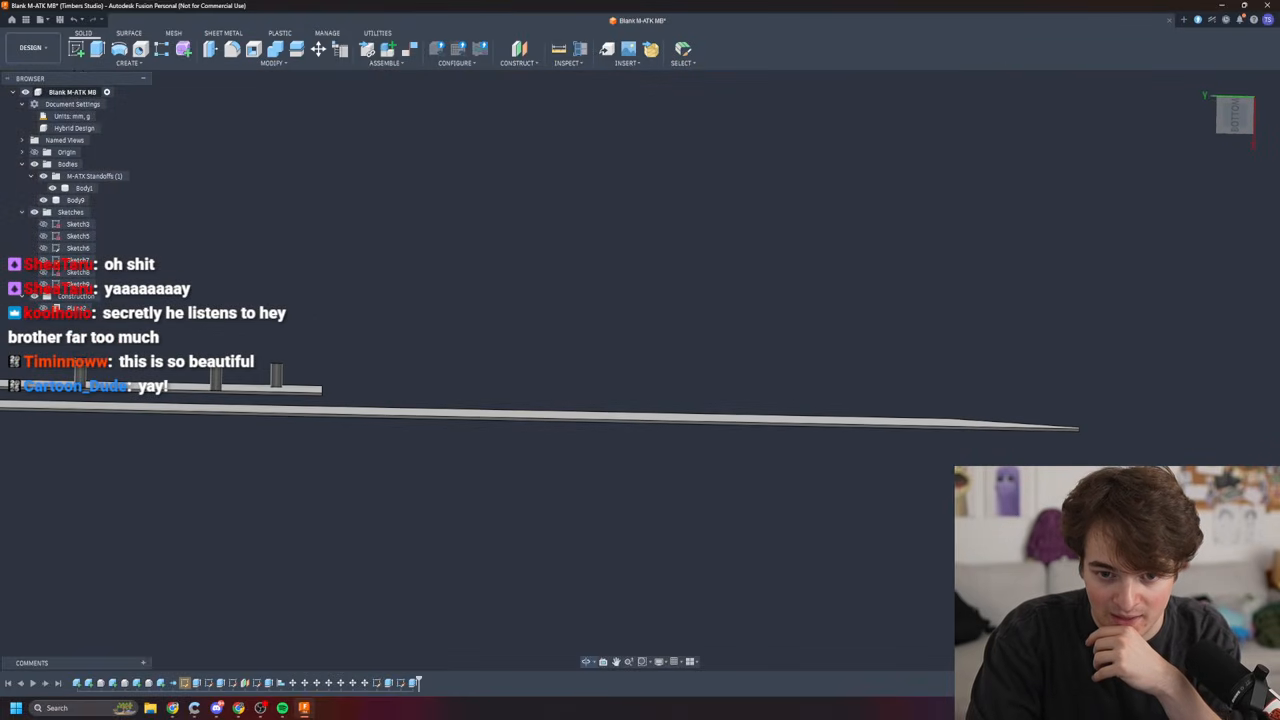
{"action": "left_click", "coordinate": [1234, 116]}
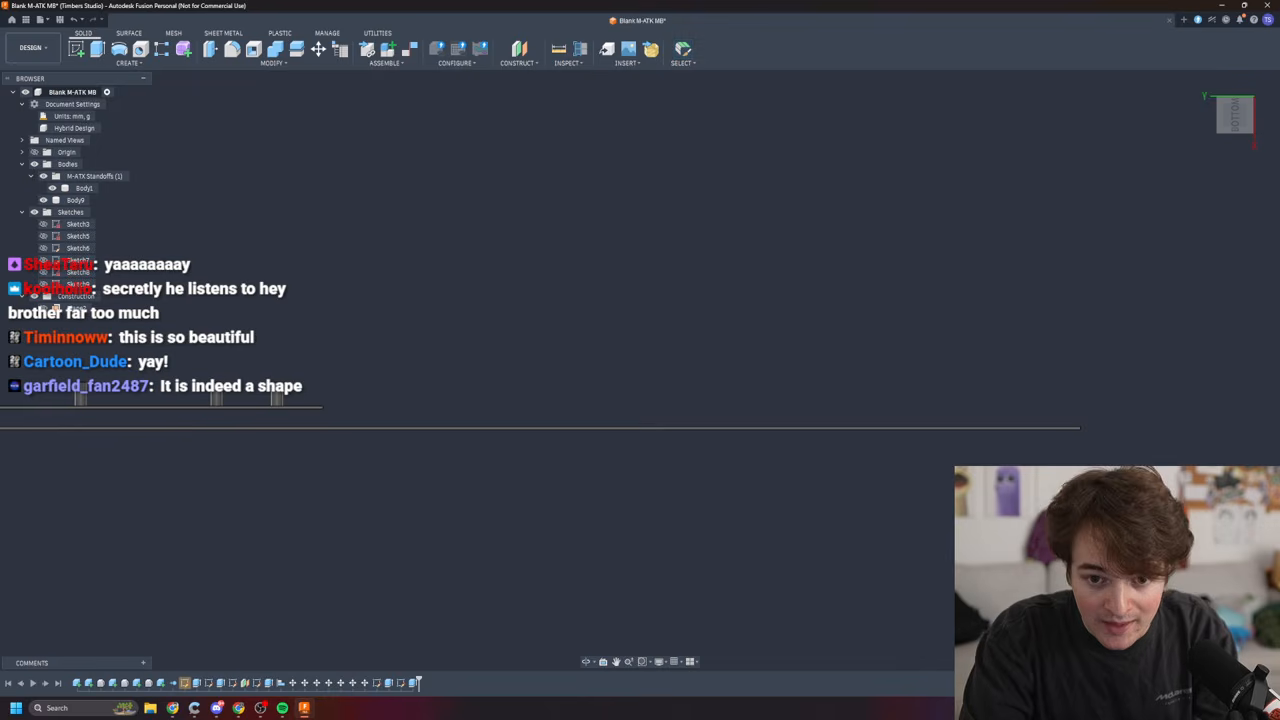
{"action": "left_click", "coordinate": [1058, 431]}
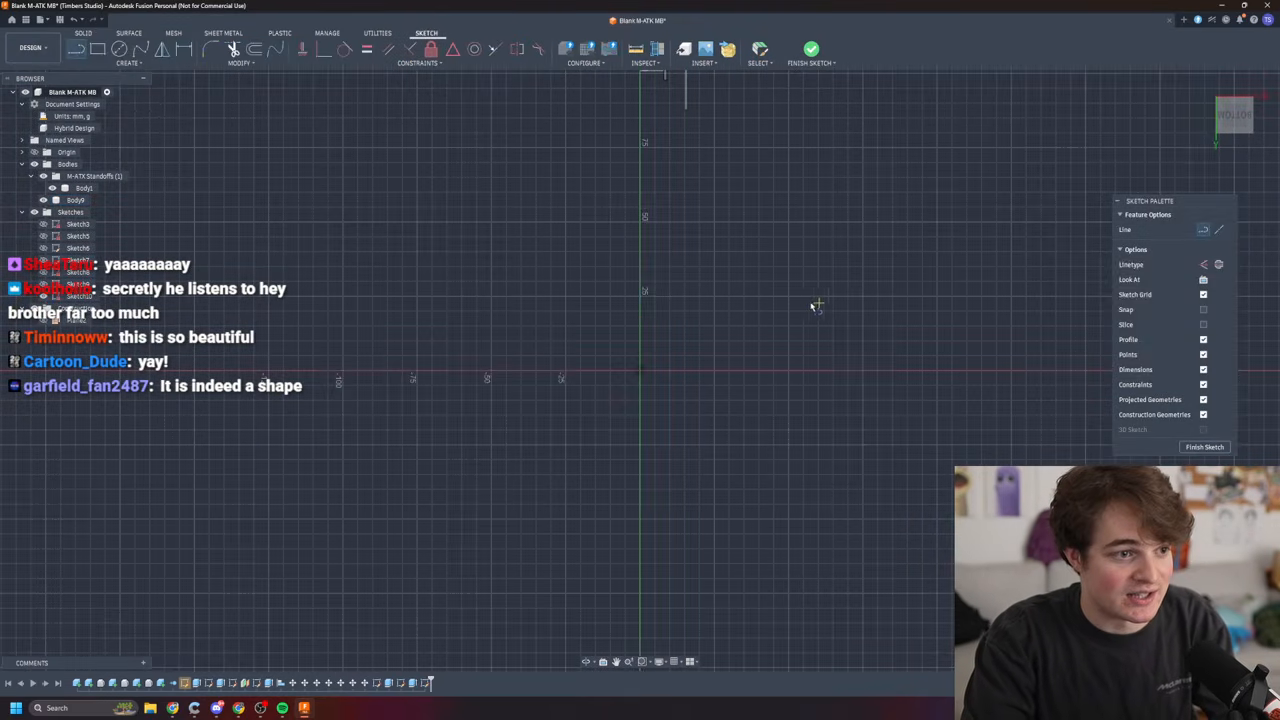
{"action": "mouse_move", "coordinate": [858, 254]}
{"action": "middle_mouse_down"}
{"action": "mouse_move", "coordinate": [837, 336]}
{"action": "mouse_move", "coordinate": [818, 669]}
{"action": "middle_mouse_up"}
{"action": "mouse_move", "coordinate": [823, 289]}
{"action": "middle_mouse_down"}
{"action": "mouse_move", "coordinate": [872, 537]}
{"action": "mouse_move", "coordinate": [790, 400]}
{"action": "mouse_move", "coordinate": [797, 686]}
{"action": "mouse_move", "coordinate": [784, 582]}
{"action": "mouse_move", "coordinate": [780, 682]}
{"action": "middle_mouse_up"}
{"action": "middle_click_drag", "start_coordinate": [737, 303], "coordinate": [751, 380]}
- Draw a 1 x 44 mm rectangle on the plate's bottom edge from its outer end corner, and finish the sketch
{"action": "left_click", "coordinate": [97, 48]}
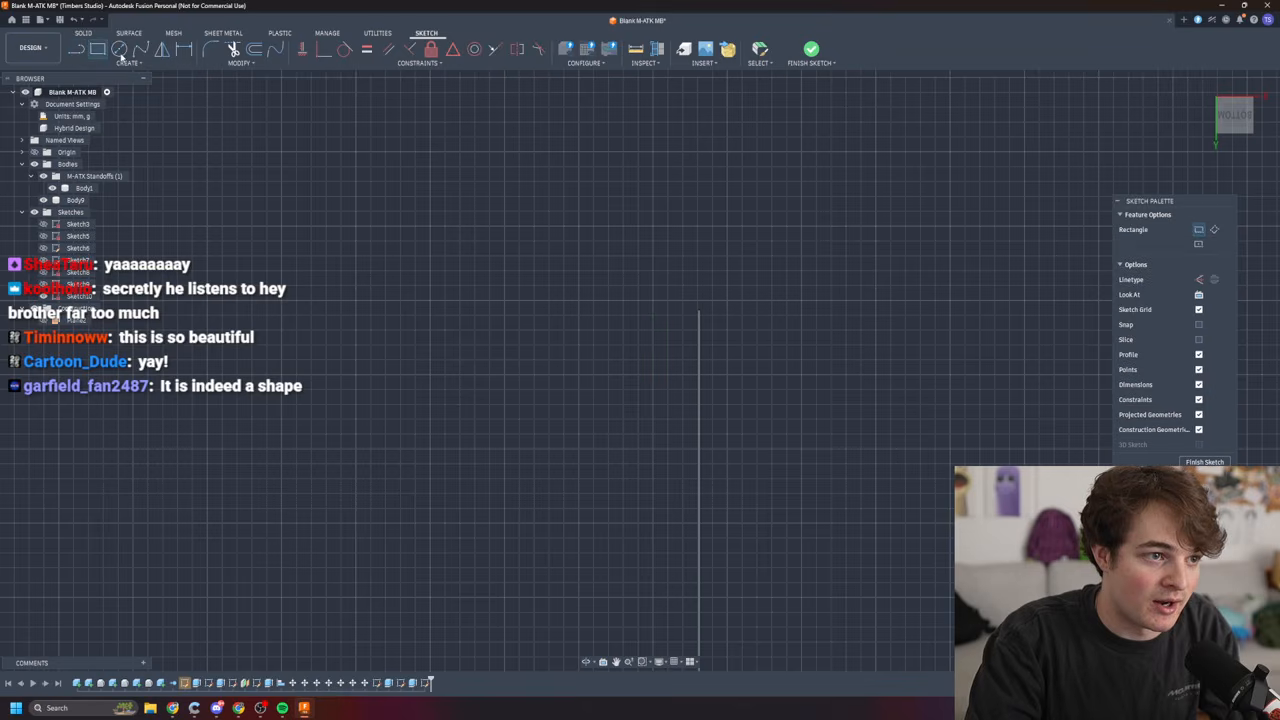
{"action": "scroll", "coordinate": [729, 366], "scroll_direction": "up", "scroll_amount": 4}
{"action": "scroll", "coordinate": [678, 258], "scroll_direction": "up", "scroll_amount": 2}
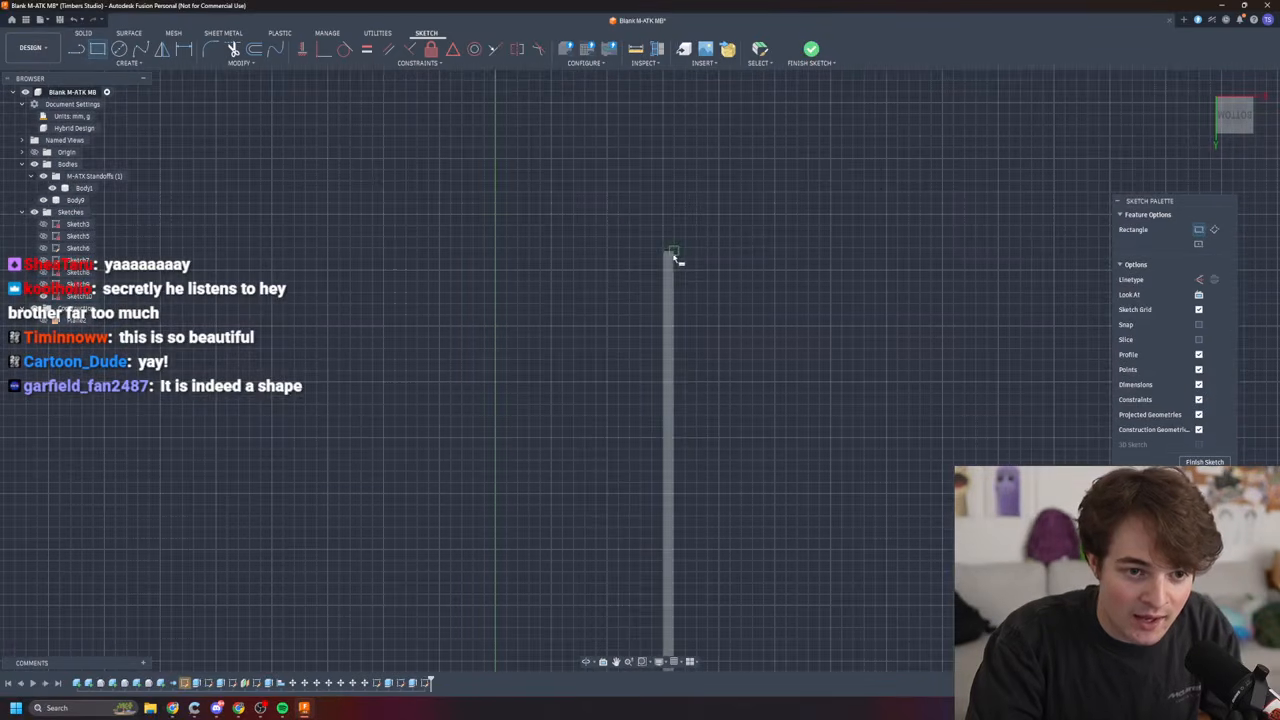
{"action": "left_click", "coordinate": [665, 253]}
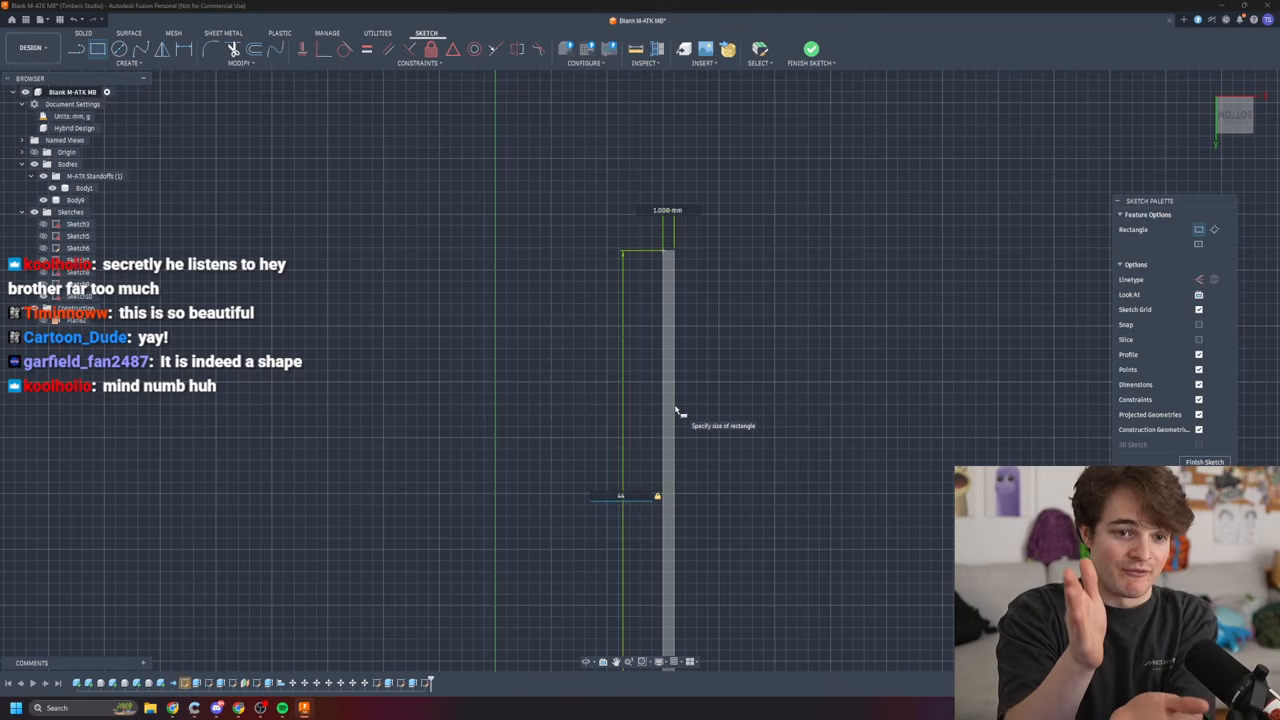
{"action": "key", "text": "Return"}
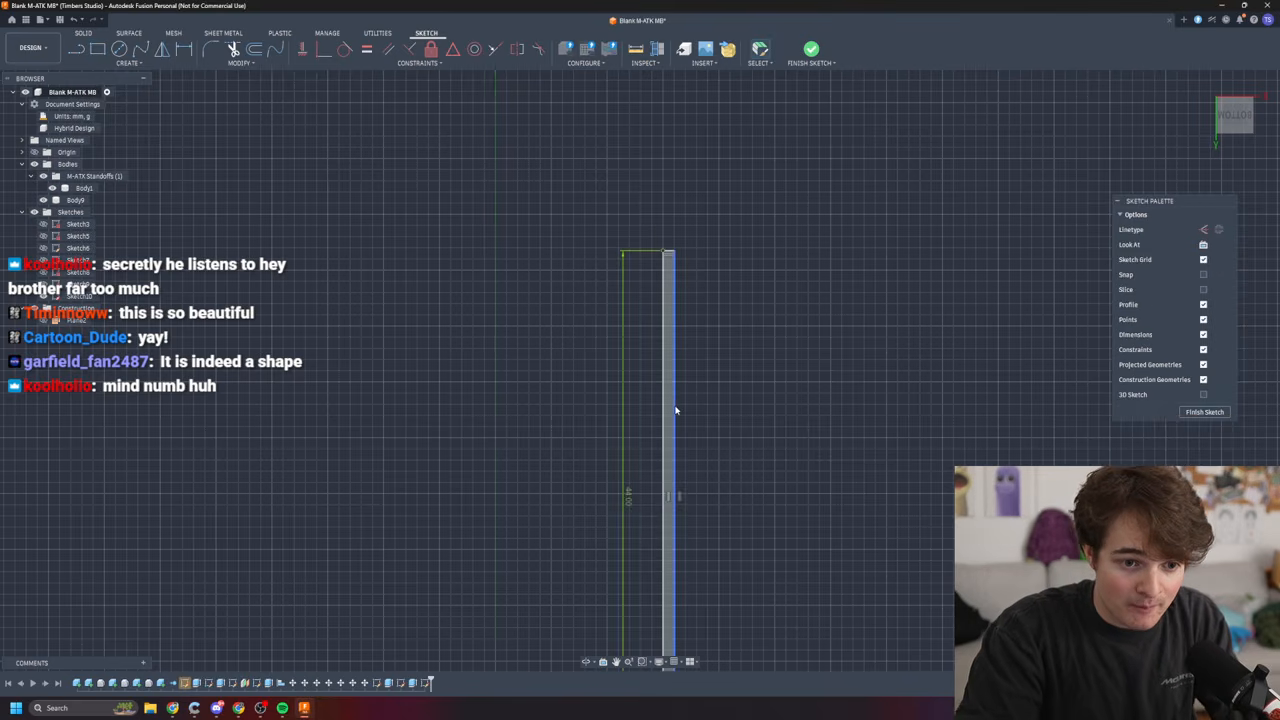
{"action": "scroll", "coordinate": [811, 548], "scroll_direction": "up", "scroll_amount": 3}
{"action": "scroll", "coordinate": [797, 535], "scroll_direction": "down", "scroll_amount": 5}
{"action": "scroll", "coordinate": [795, 560], "scroll_direction": "down", "scroll_amount": 2}
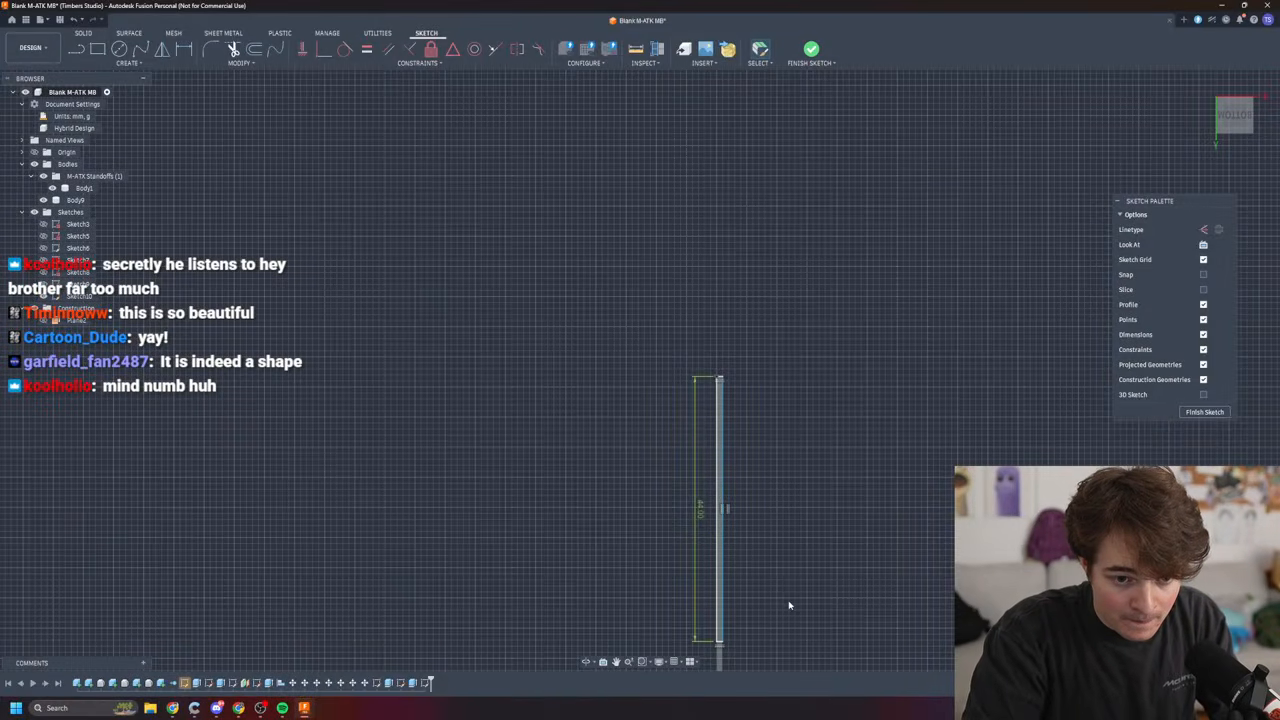
{"action": "middle_click_drag", "start_coordinate": [788, 601], "coordinate": [750, 470]}
{"action": "scroll", "coordinate": [686, 459], "scroll_direction": "down", "scroll_amount": 1}
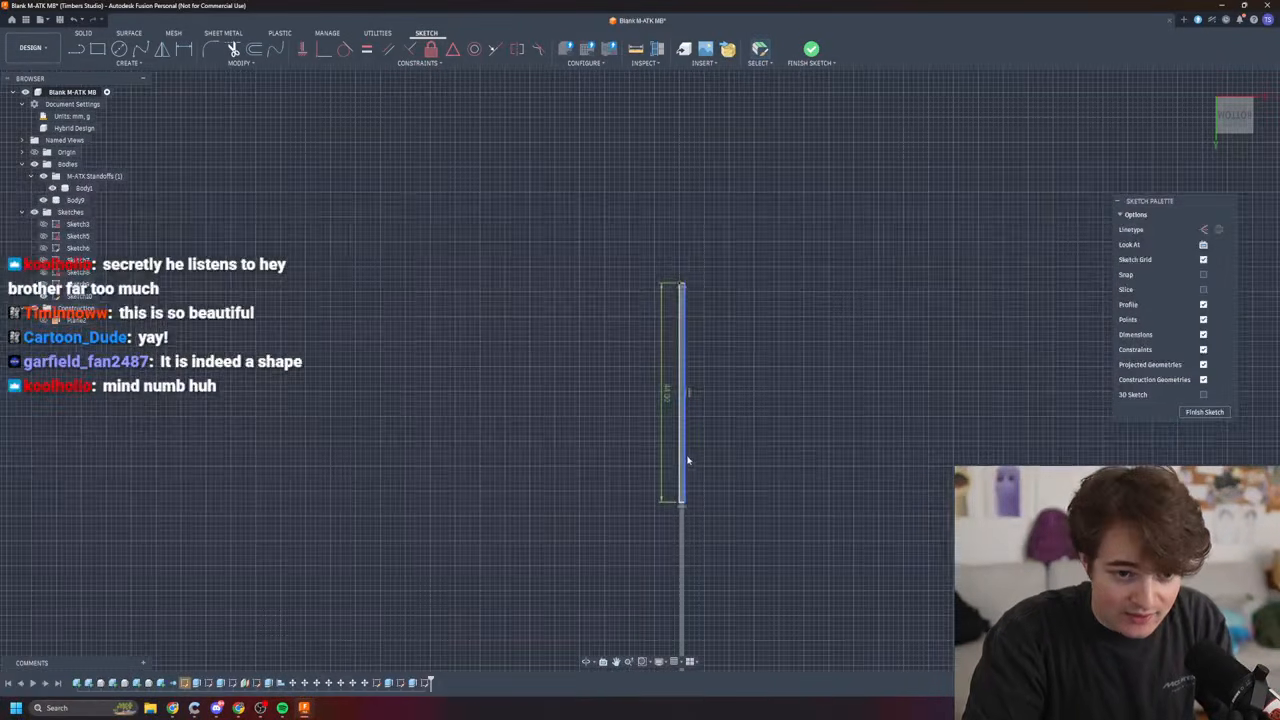
{"action": "scroll", "coordinate": [694, 432], "scroll_direction": "up", "scroll_amount": 3}
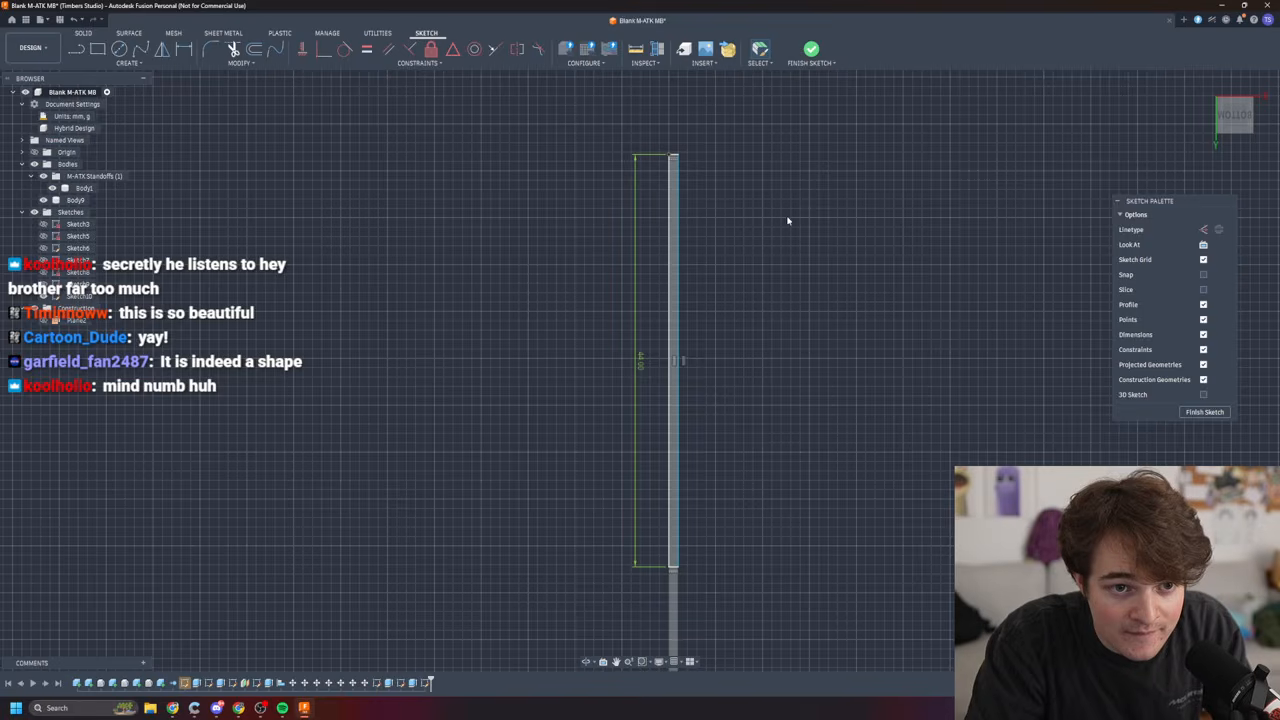
{"action": "left_click", "coordinate": [1205, 412]}
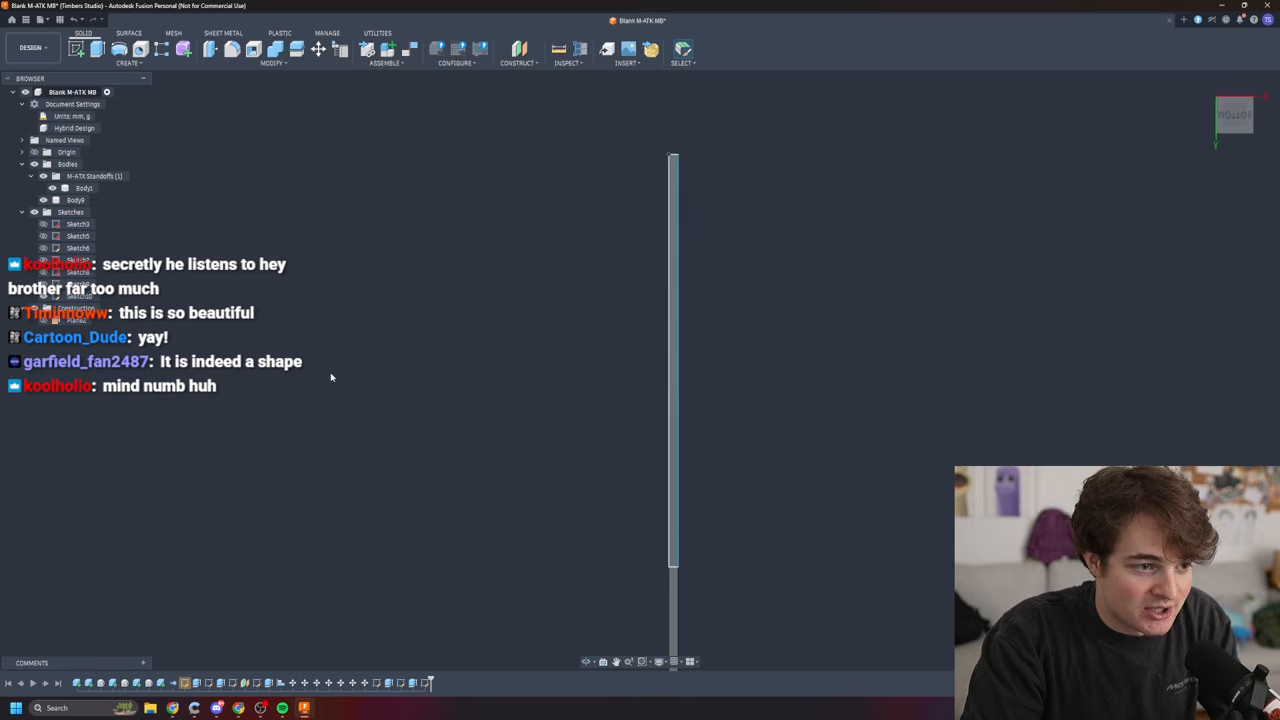
- Extrude the narrow rectangular profile 10 mm, joining it to the plate as a bottom corner tab
{"action": "right_click", "coordinate": [673, 366]}
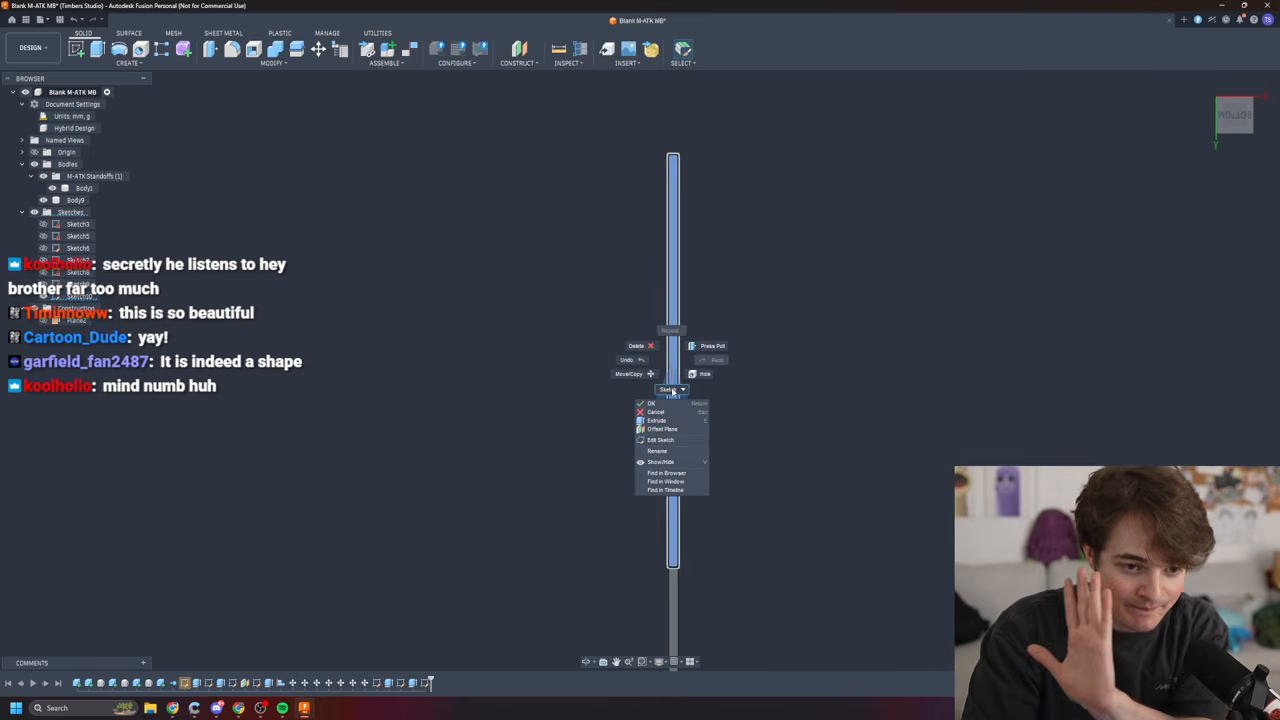
{"action": "left_click", "coordinate": [658, 420]}
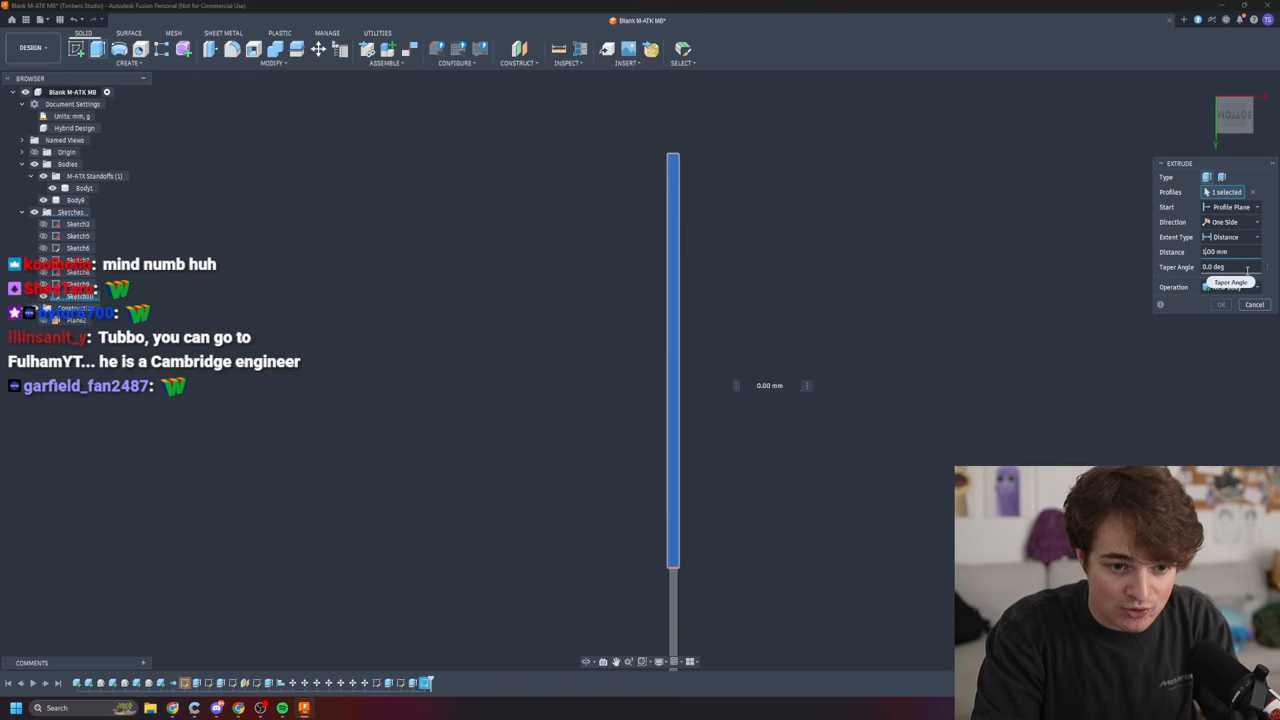
{"action": "type", "text": "10"}
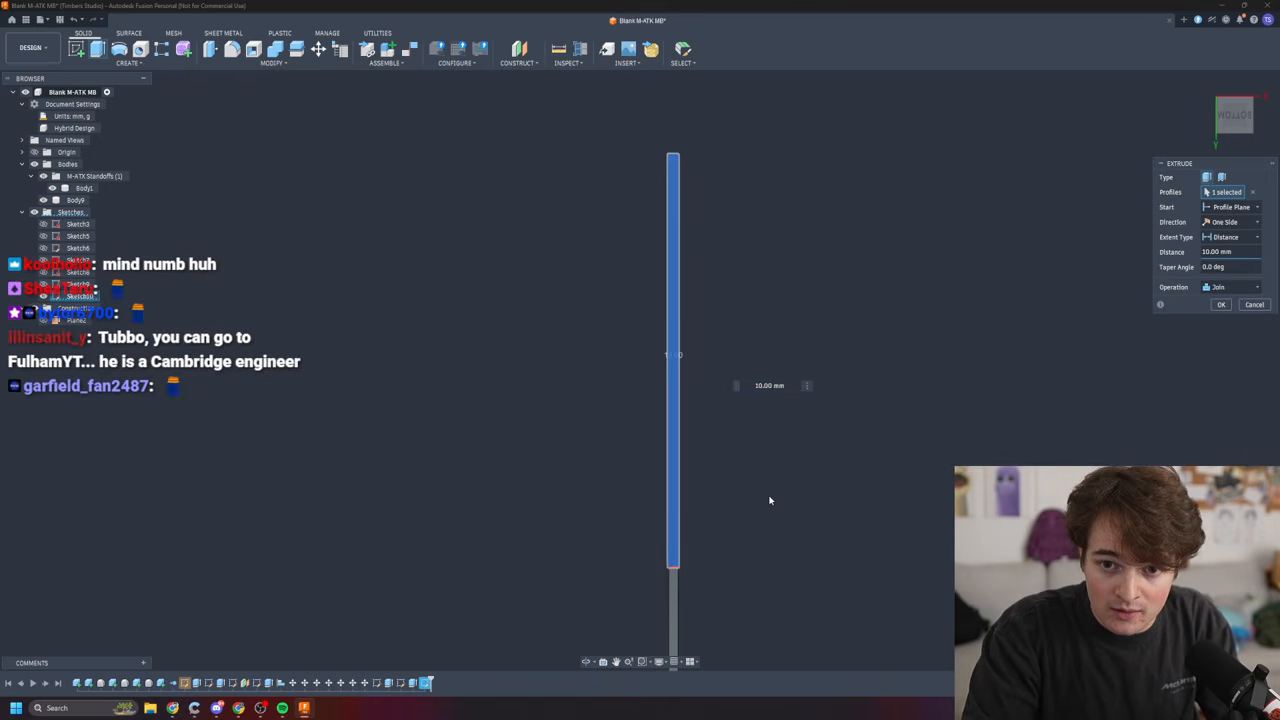
{"action": "middle_click_drag", "start_coordinate": [766, 502], "coordinate": [820, 440], "text": "shift"}
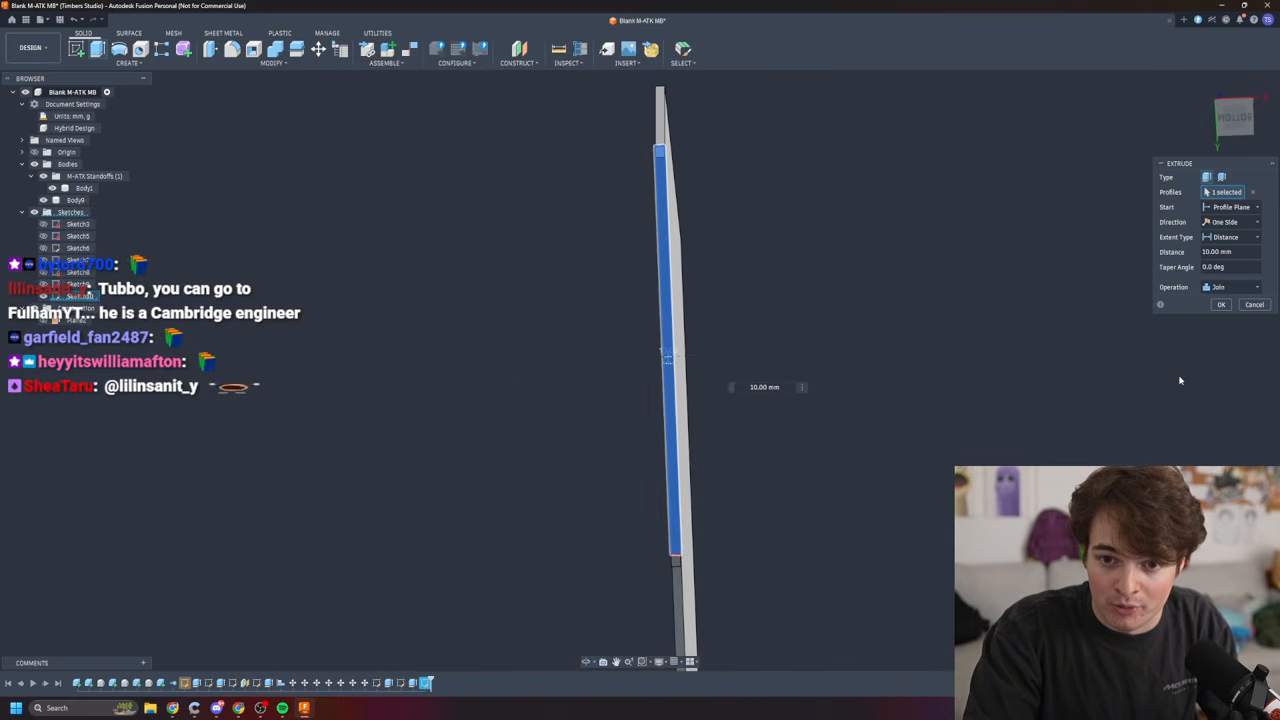
{"action": "left_click", "coordinate": [1221, 305]}
- Start a sketch on the large plate's broad face, around the bottom corner tab at the sloped end
{"action": "middle_click_drag", "start_coordinate": [780, 400], "coordinate": [932, 491], "text": "shift"}
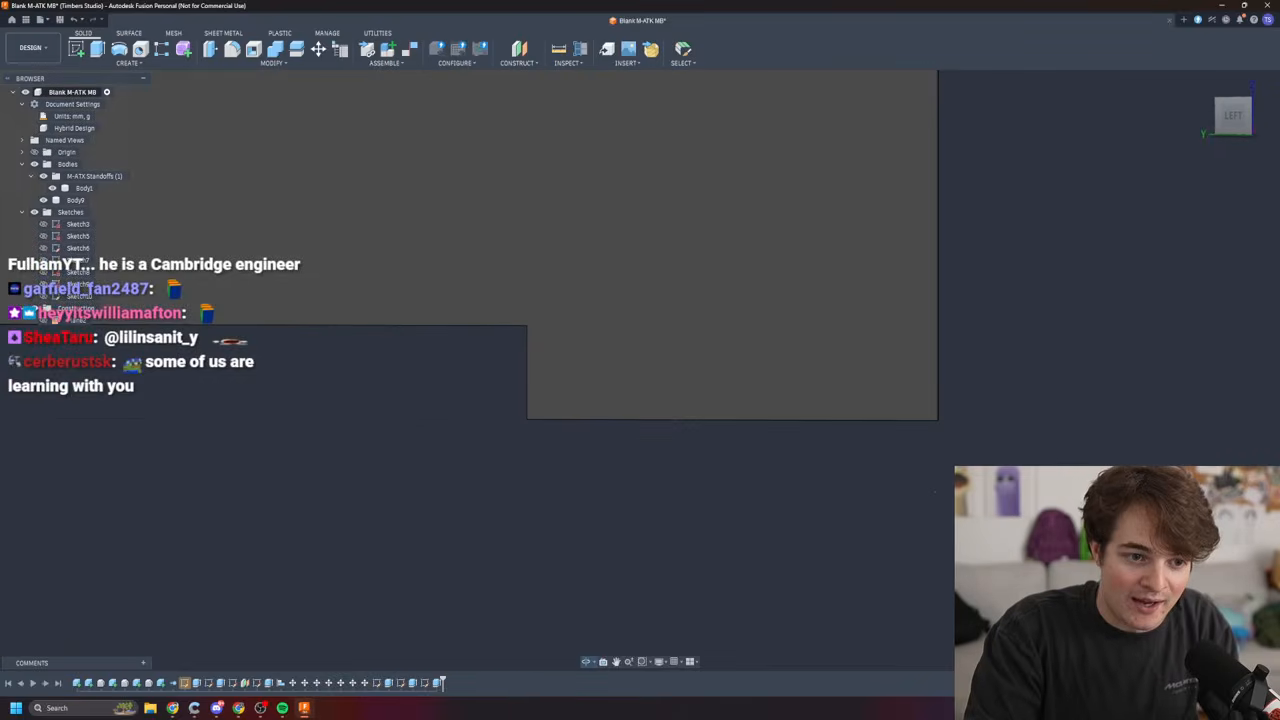
{"action": "scroll", "coordinate": [903, 490], "scroll_direction": "down", "scroll_amount": 4}
{"action": "scroll", "coordinate": [892, 504], "scroll_direction": "down", "scroll_amount": 5}
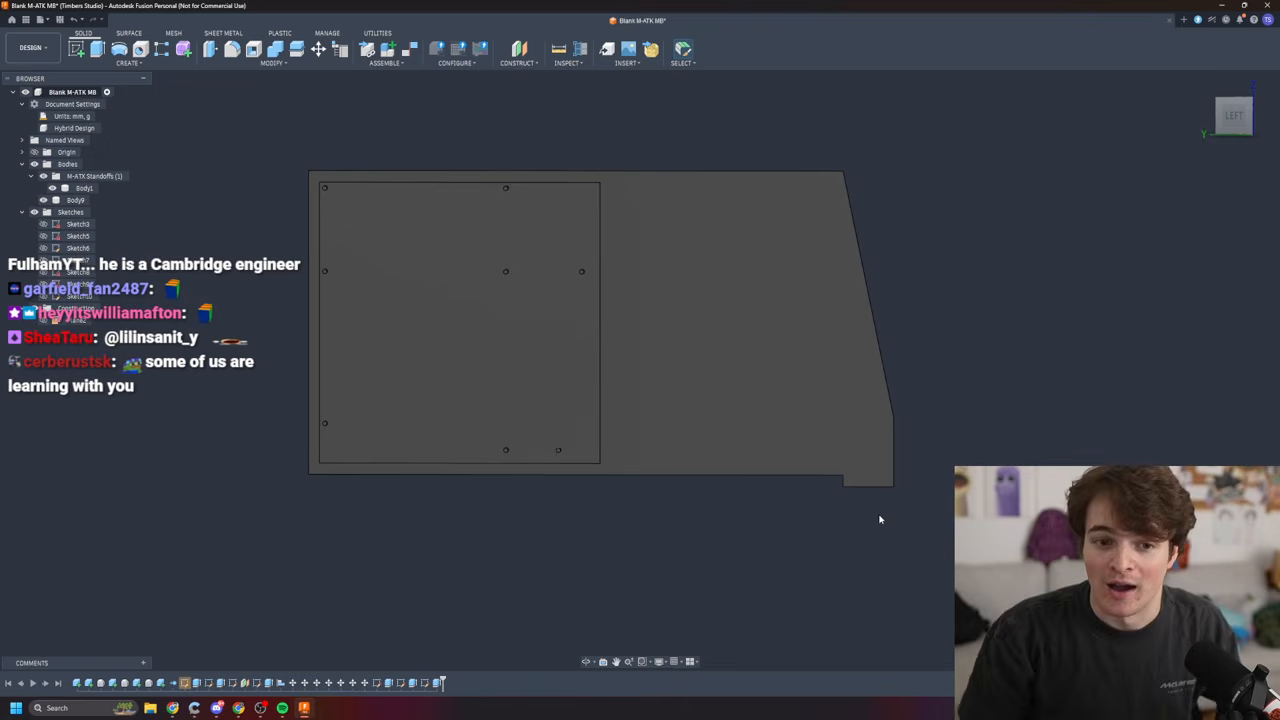
{"action": "scroll", "coordinate": [866, 513], "scroll_direction": "up", "scroll_amount": 10}
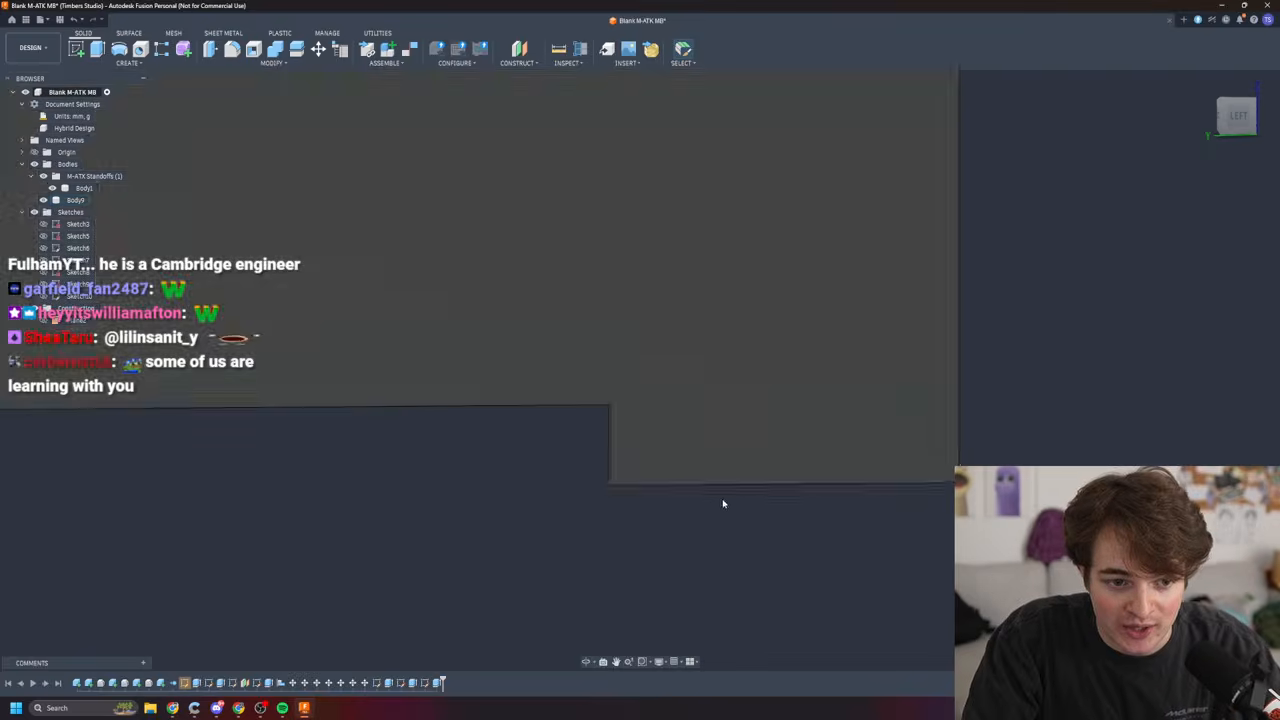
{"action": "middle_click_drag", "start_coordinate": [878, 528], "coordinate": [897, 536], "text": "shift"}
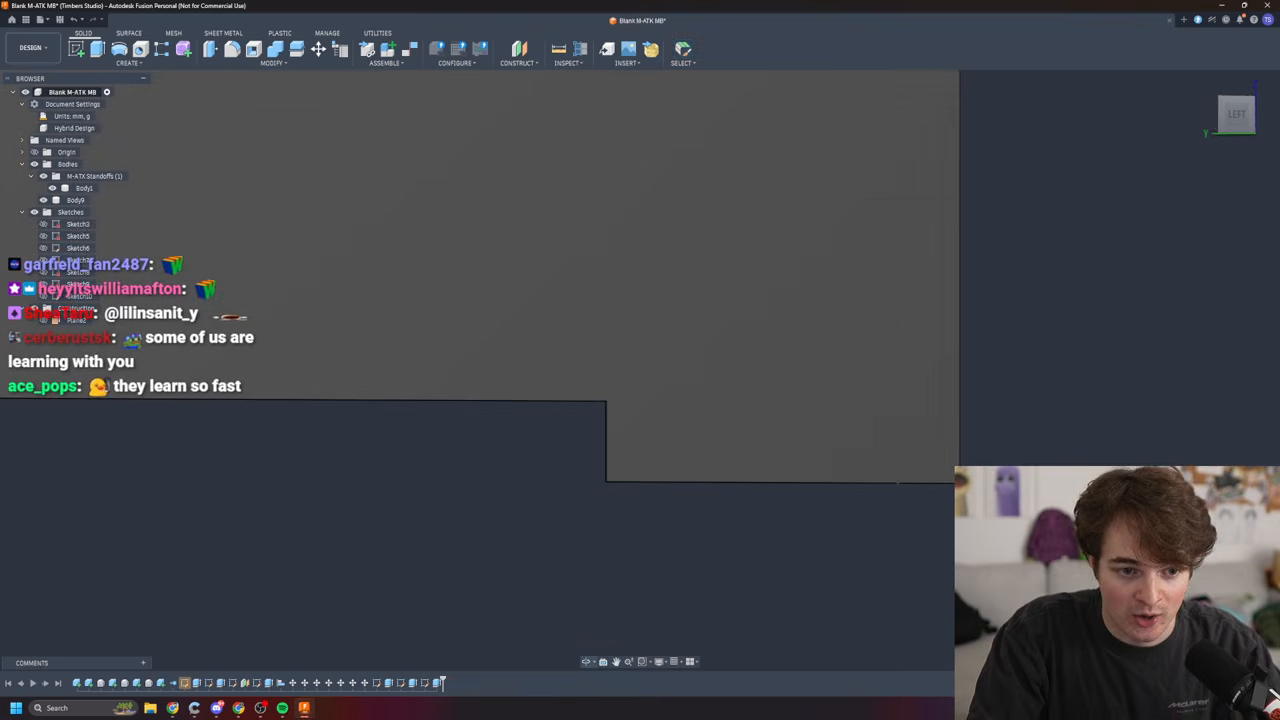
{"action": "key", "text": "l"}
{"action": "left_click", "coordinate": [737, 390]}
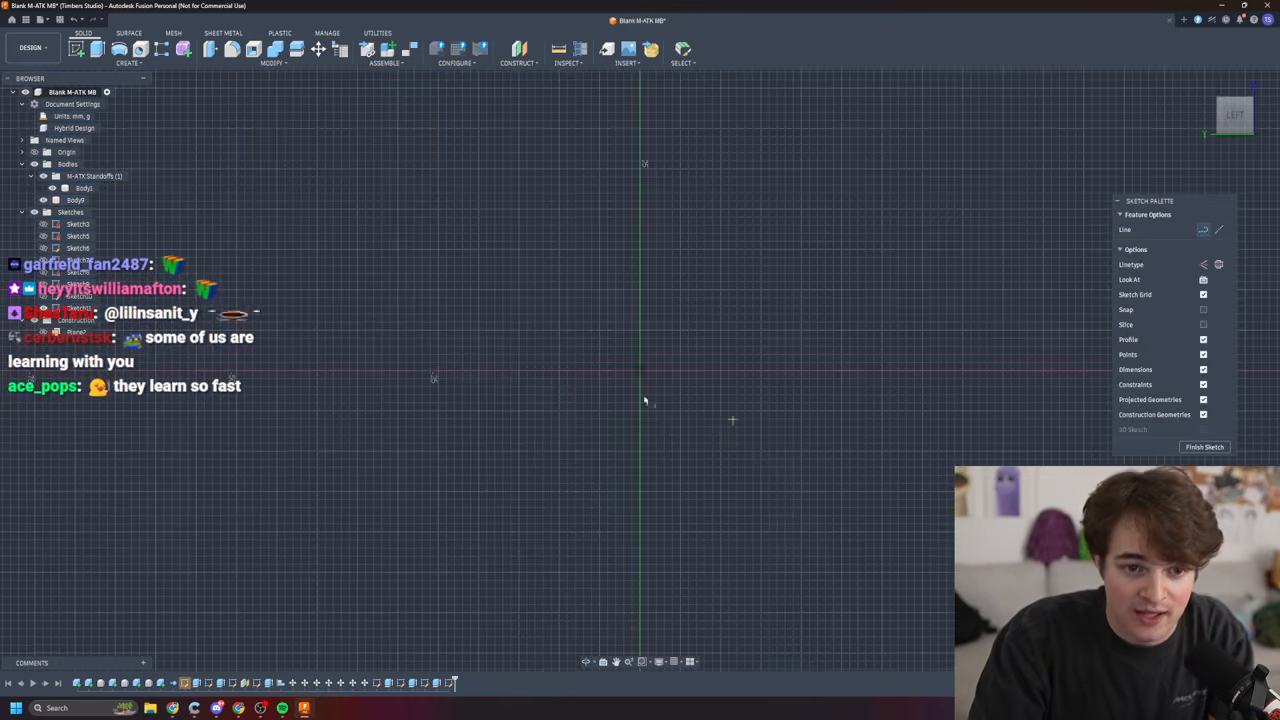
{"action": "scroll", "coordinate": [591, 397], "scroll_direction": "down", "scroll_amount": 5}
{"action": "middle_click_drag", "start_coordinate": [591, 397], "coordinate": [240, 355]}
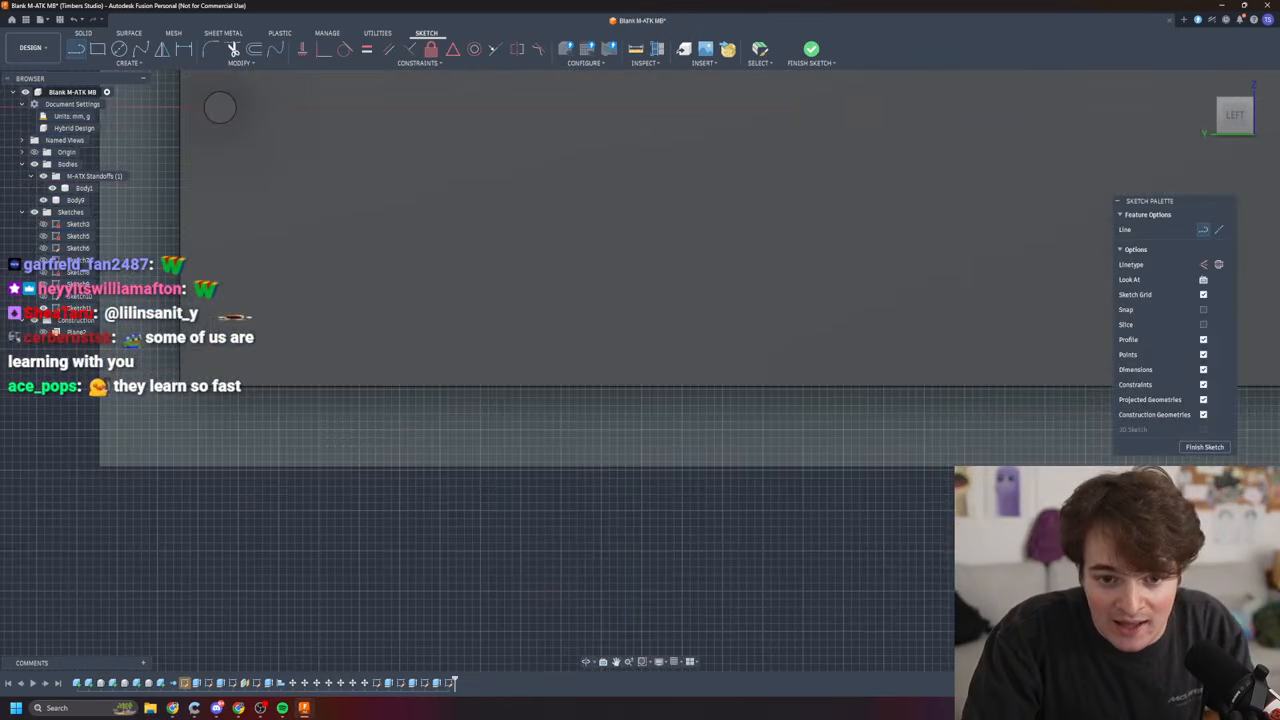
{"action": "scroll", "coordinate": [549, 489], "scroll_direction": "down", "scroll_amount": 3}
{"action": "scroll", "coordinate": [336, 512], "scroll_direction": "up", "scroll_amount": 5}
{"action": "middle_click_drag", "start_coordinate": [336, 512], "coordinate": [698, 454]}
{"action": "scroll", "coordinate": [758, 465], "scroll_direction": "down", "scroll_amount": 6}
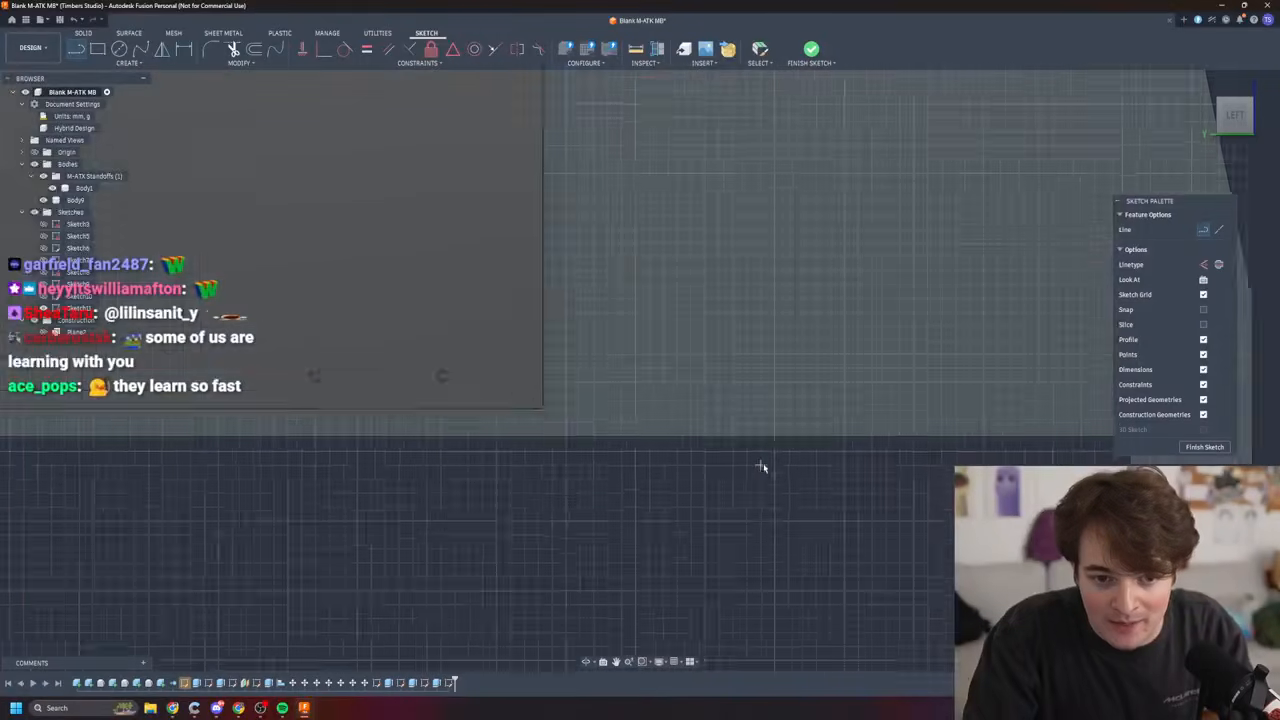
{"action": "middle_click_drag", "start_coordinate": [1094, 446], "coordinate": [876, 461]}
{"action": "scroll", "coordinate": [876, 462], "scroll_direction": "up", "scroll_amount": 3}
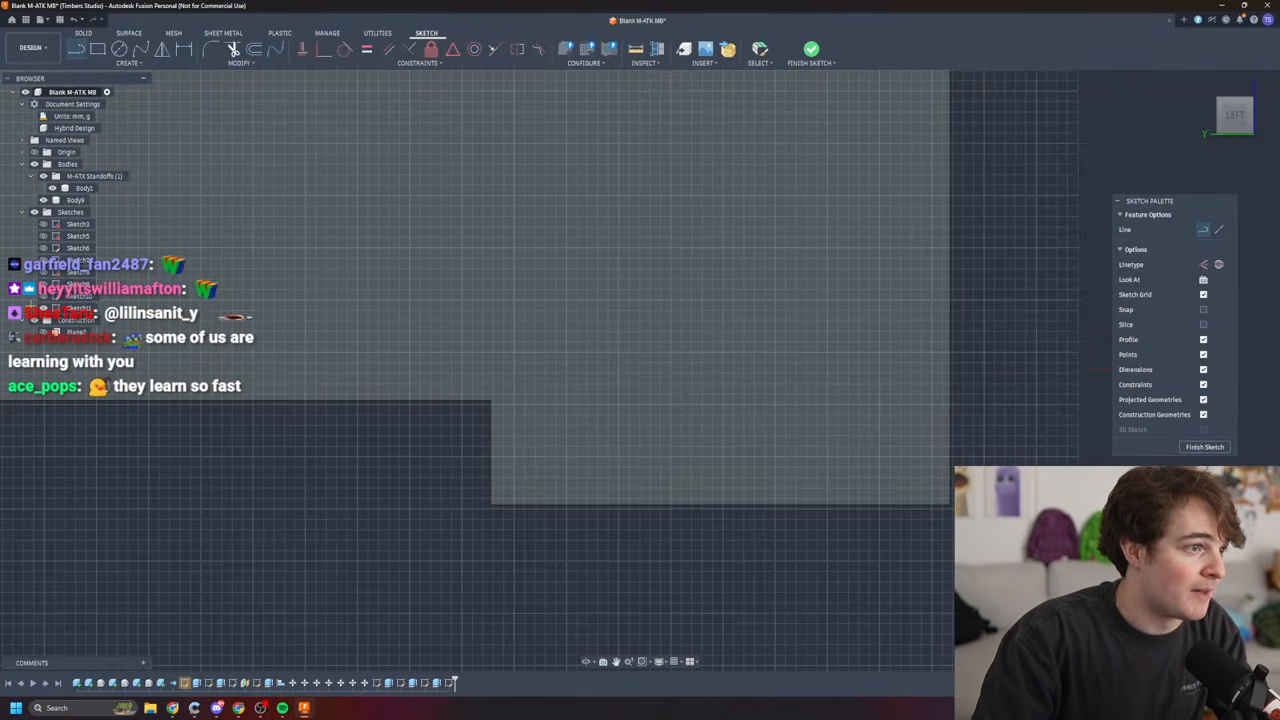
- Draw a circle 6 mm in diameter in the bottom corner tab, near its inner end
{"action": "left_click", "coordinate": [119, 49]}
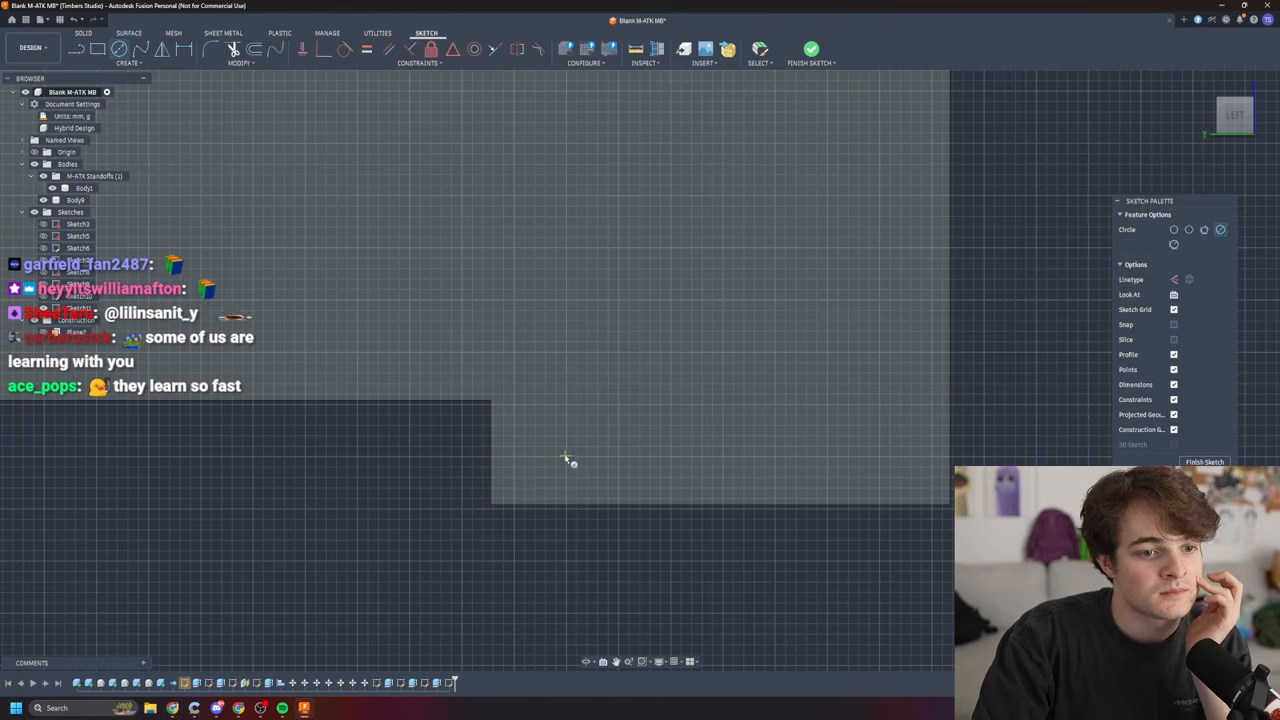
{"action": "scroll", "coordinate": [575, 465], "scroll_direction": "up", "scroll_amount": 5}
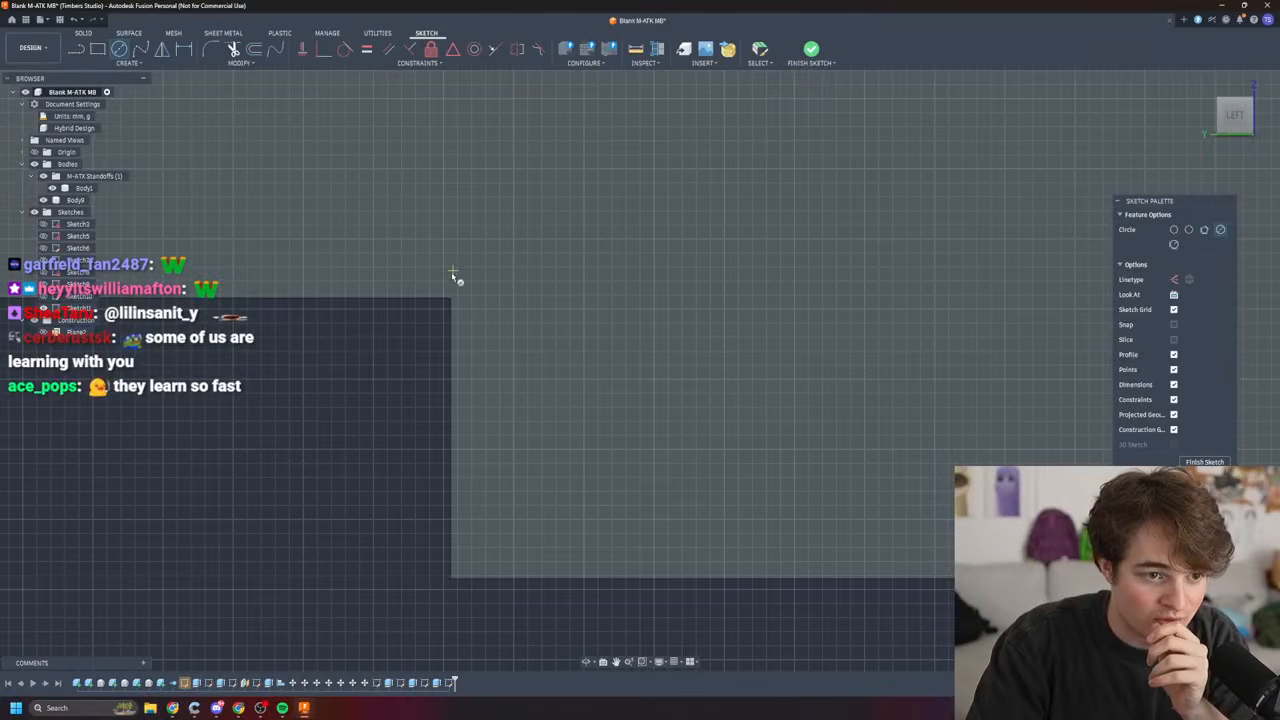
{"action": "scroll", "coordinate": [449, 300], "scroll_direction": "up", "scroll_amount": 3}
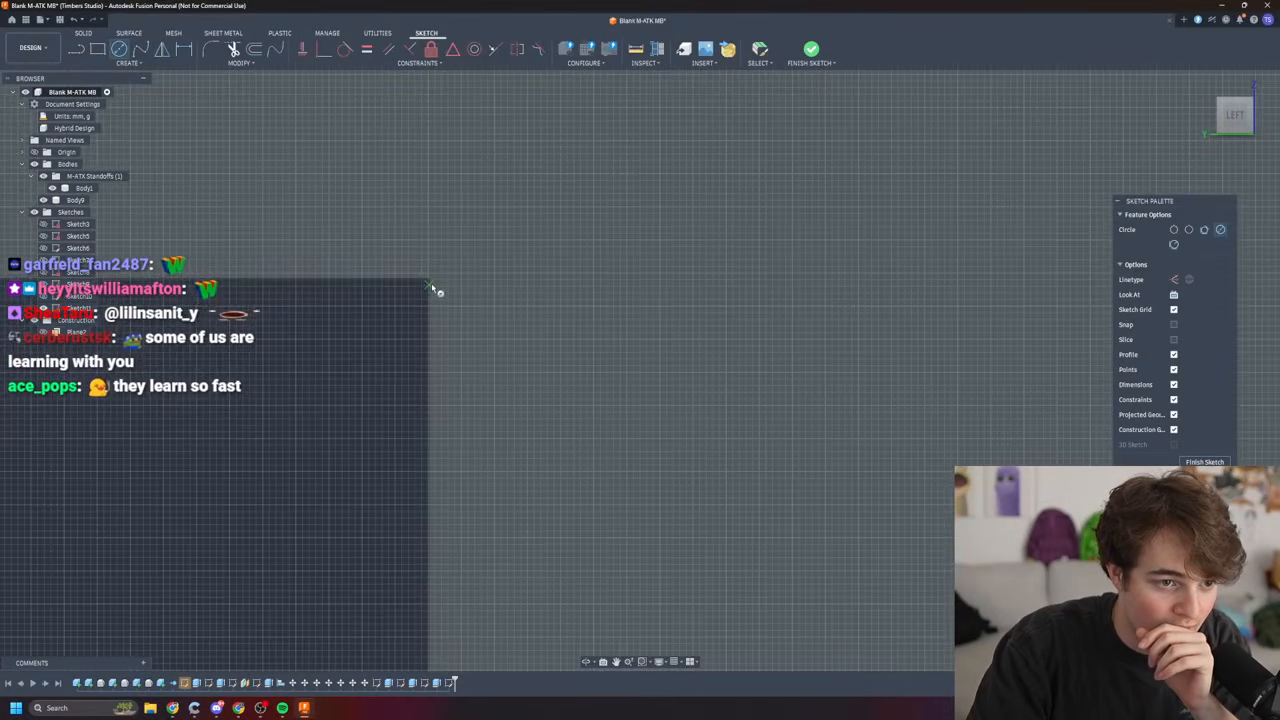
{"action": "scroll", "coordinate": [637, 437], "scroll_direction": "down", "scroll_amount": 4}
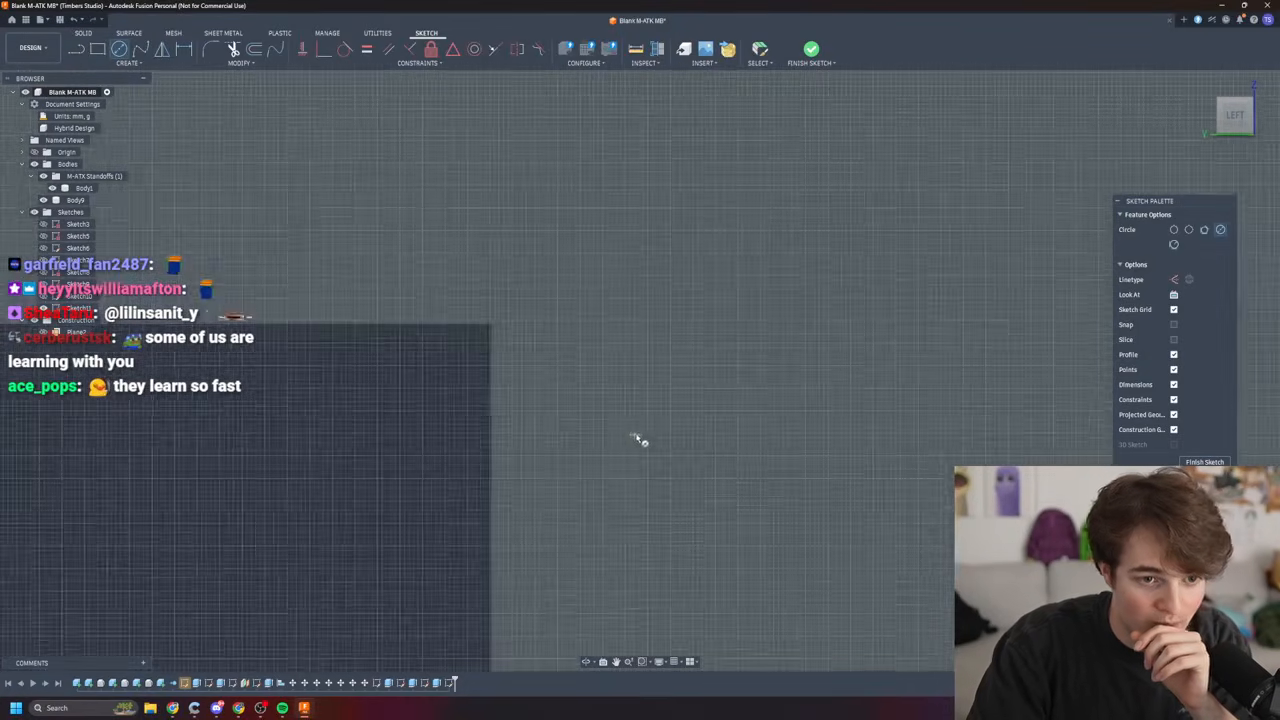
{"action": "scroll", "coordinate": [880, 520], "scroll_direction": "down", "scroll_amount": 3}
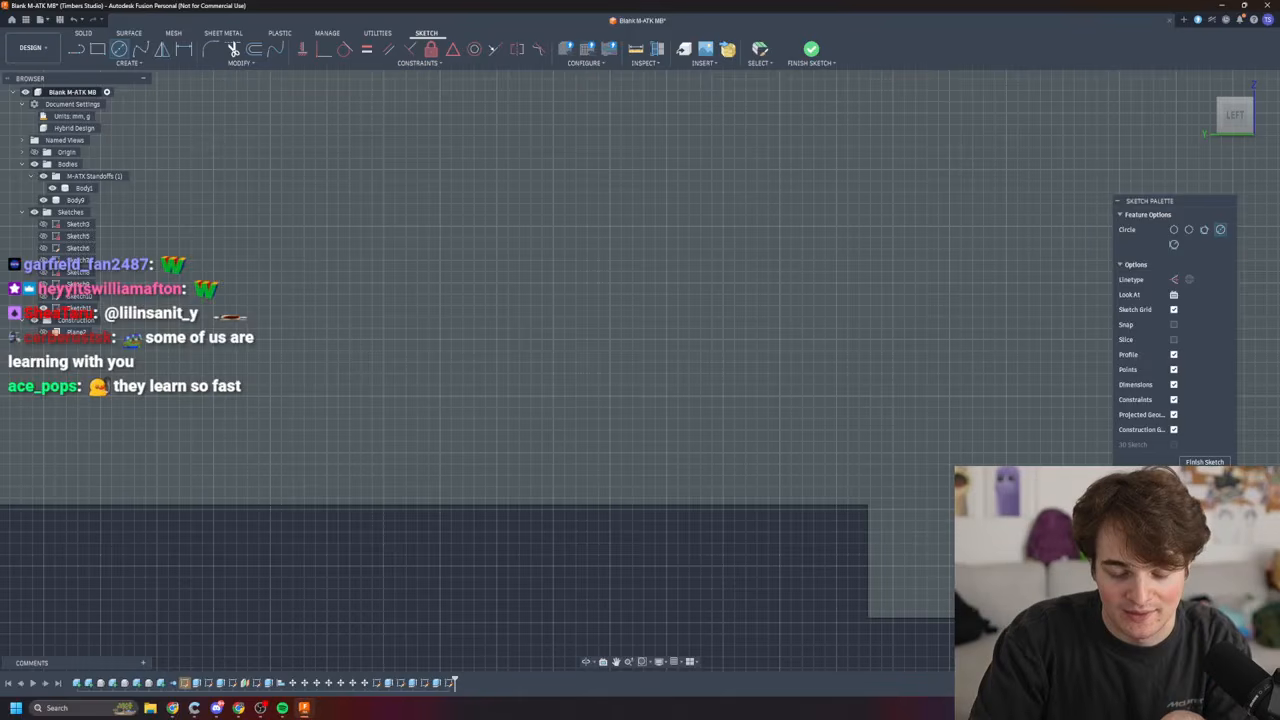
{"action": "mouse_move", "coordinate": [868, 505]}
{"action": "middle_mouse_down", "text": "shift"}
{"action": "mouse_move", "coordinate": [930, 545]}
{"action": "mouse_move", "coordinate": [868, 505]}
{"action": "middle_mouse_up", "text": "shift"}
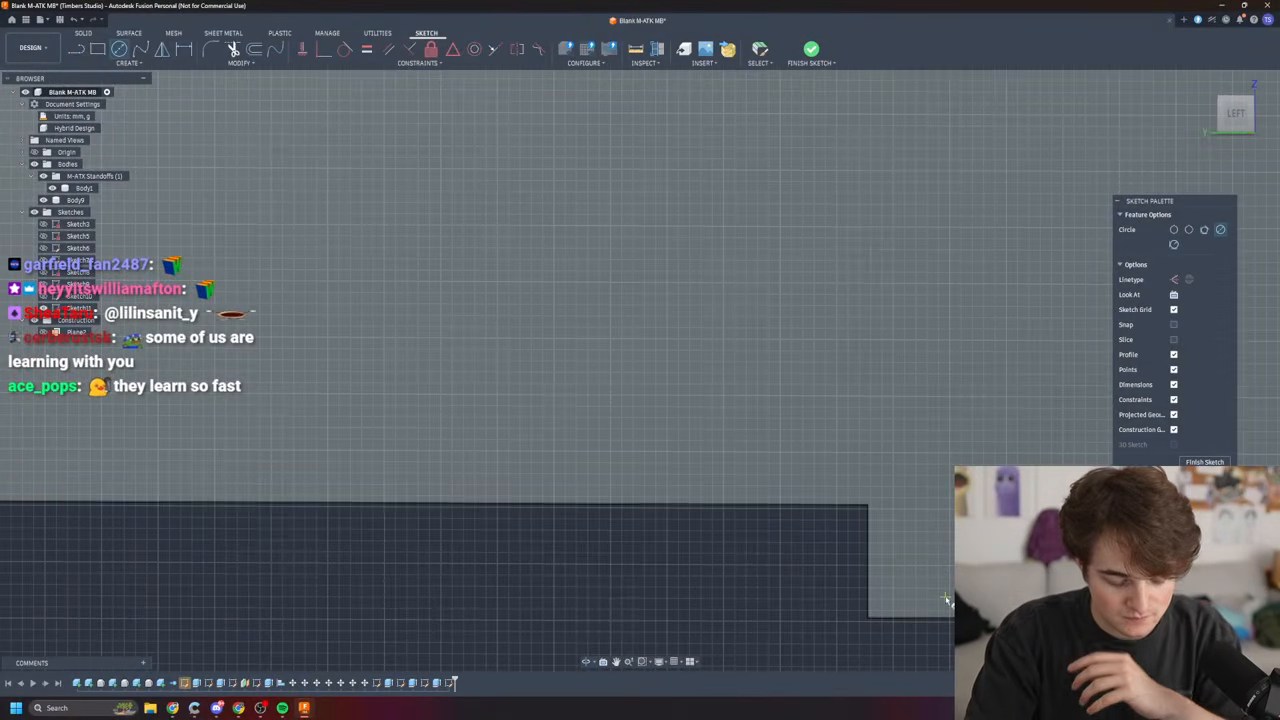
{"action": "left_click", "coordinate": [1236, 115]}
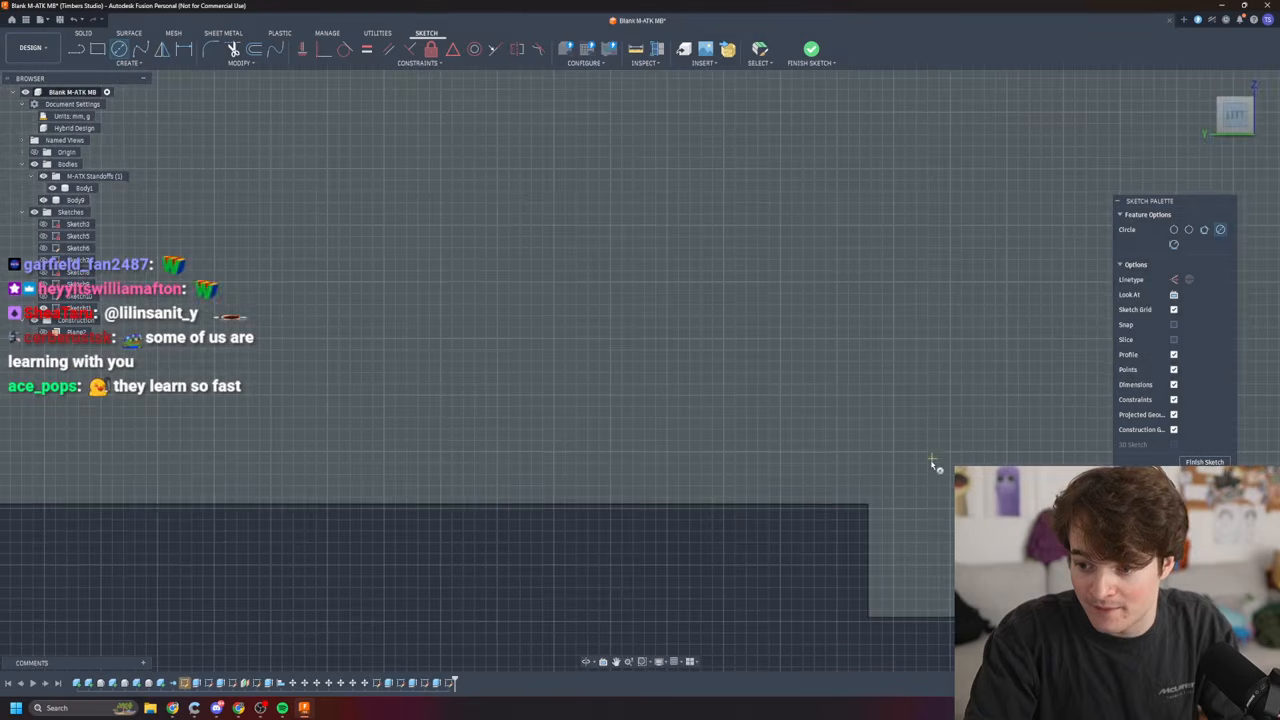
{"action": "mouse_move", "coordinate": [943, 503]}
{"action": "middle_mouse_down"}
{"action": "mouse_move", "coordinate": [589, 451]}
{"action": "mouse_move", "coordinate": [557, 461]}
{"action": "middle_mouse_up"}
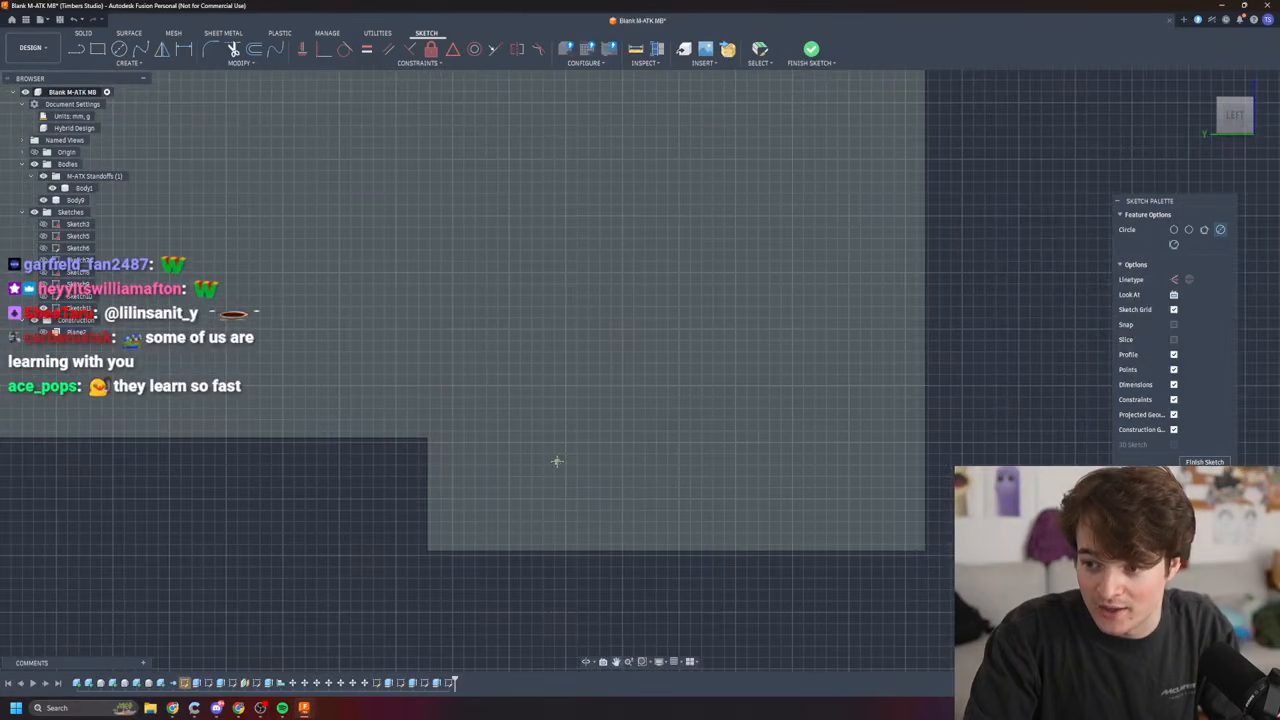
{"action": "left_click", "coordinate": [504, 497]}
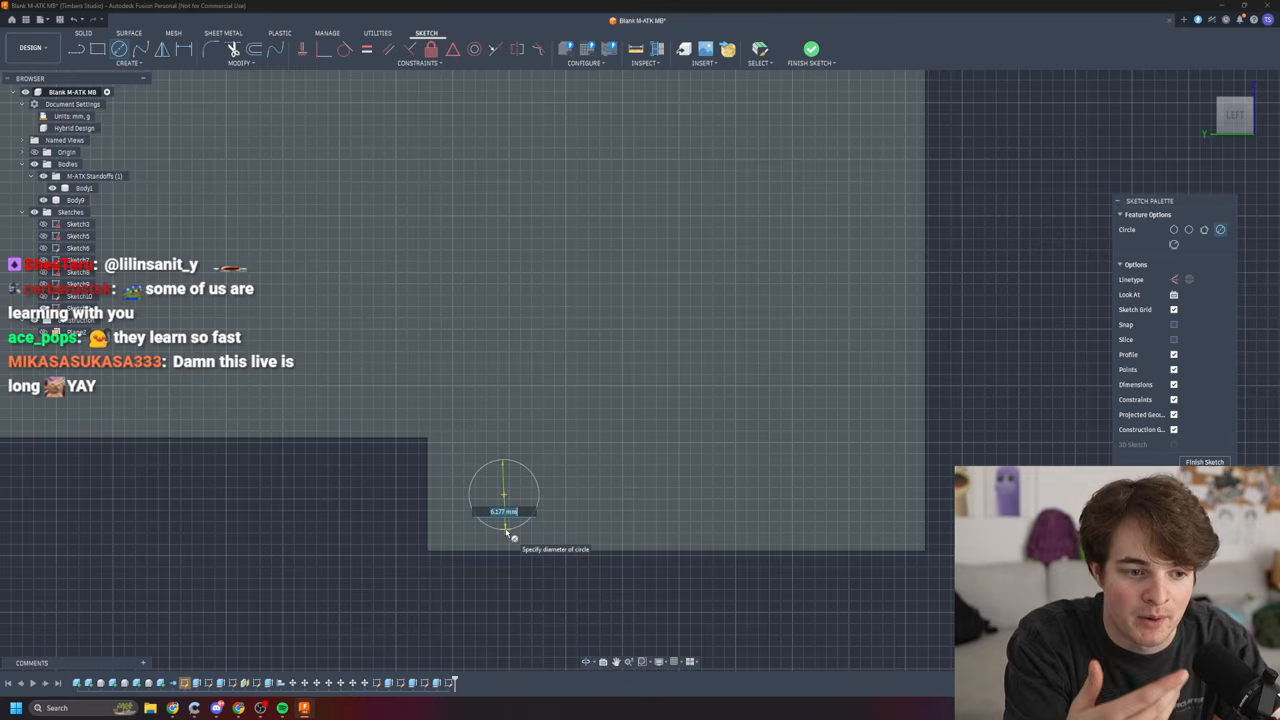
{"action": "type", "text": "6"}
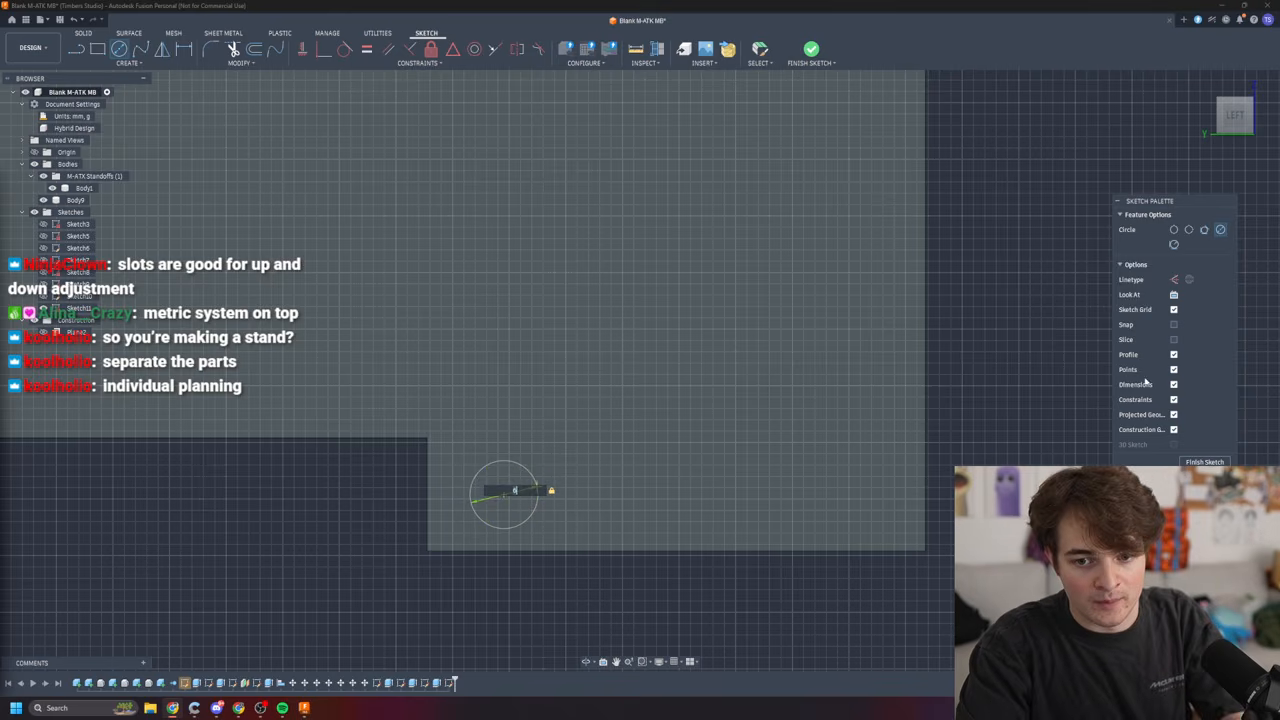
{"action": "key", "text": "Return"}
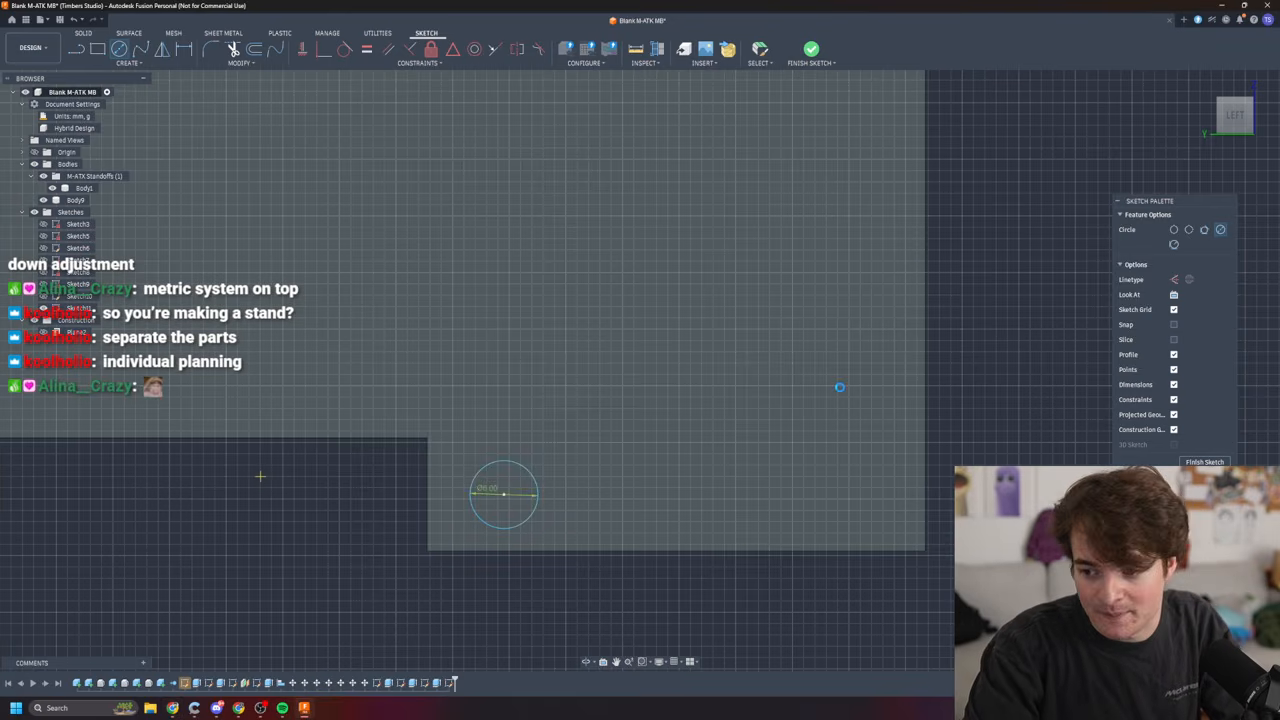
- Undo the 6 mm circle together with its sketch on the plate face
{"action": "key", "text": "Escape"}
{"action": "key", "text": "ctrl+z"}
{"action": "key", "text": "ctrl+z"}
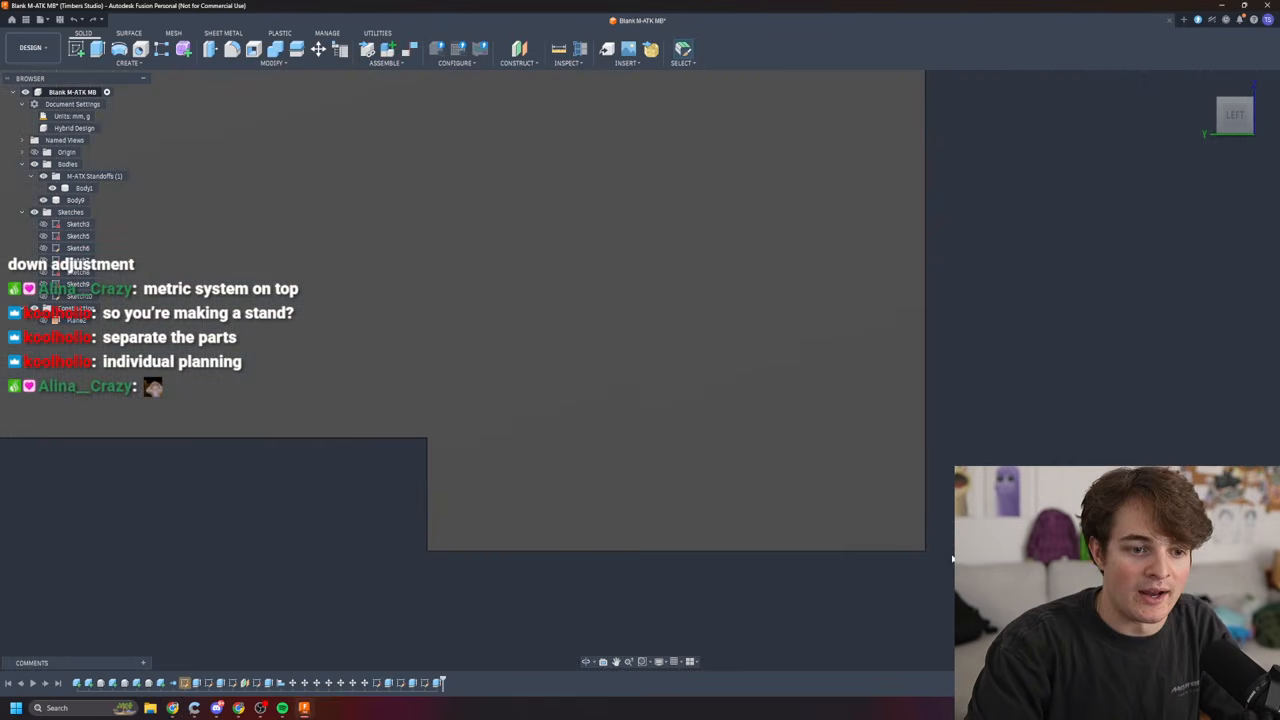
- Move the bottom corner tab's lower edge face outward by 6 mm to lengthen the tab
{"action": "mouse_move", "coordinate": [952, 497]}
{"action": "middle_mouse_down", "text": "shift"}
{"action": "mouse_move", "coordinate": [985, 420]}
{"action": "mouse_move", "coordinate": [886, 581]}
{"action": "middle_mouse_up", "text": "shift"}
{"action": "left_click", "coordinate": [881, 563]}
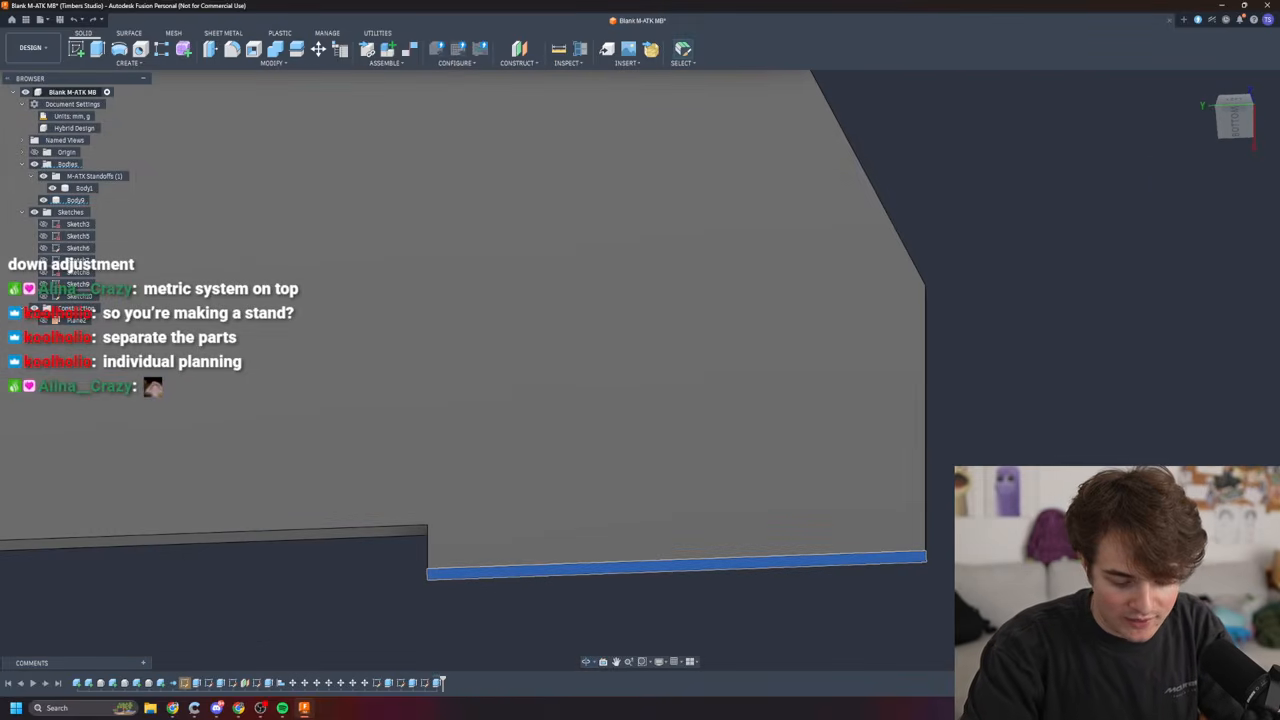
{"action": "key", "text": "m"}
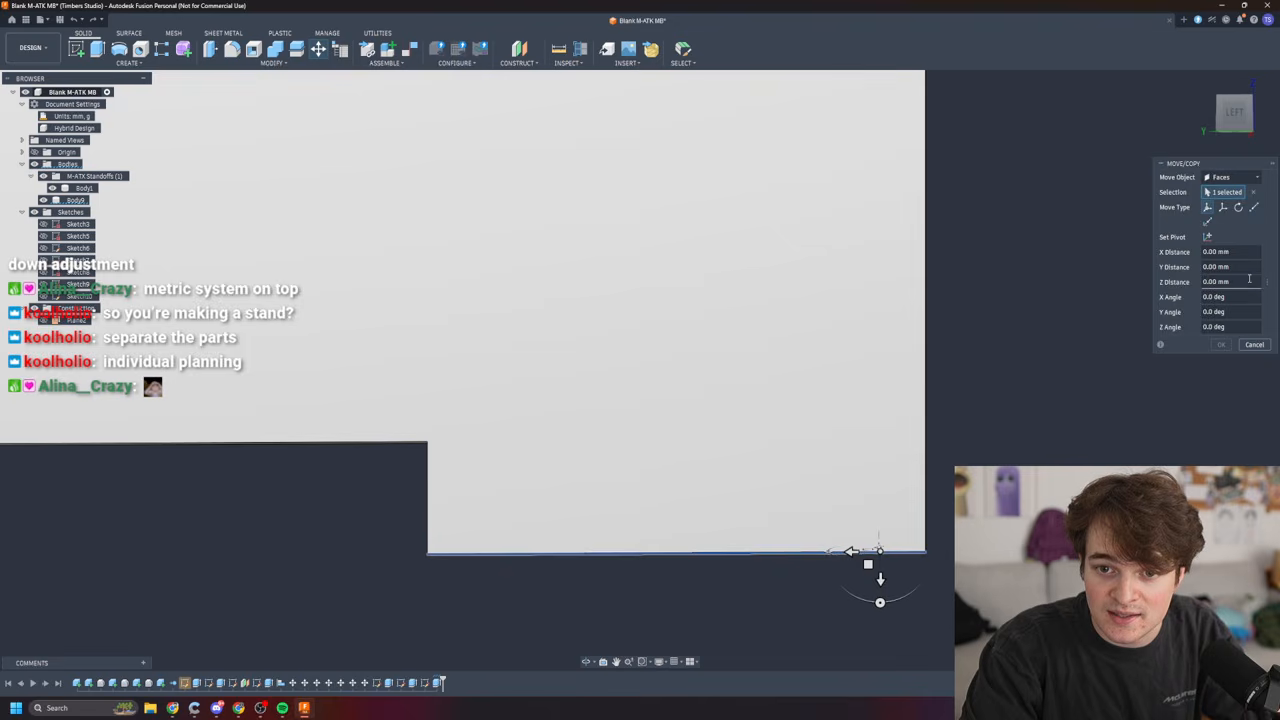
{"action": "left_click", "coordinate": [1208, 282]}
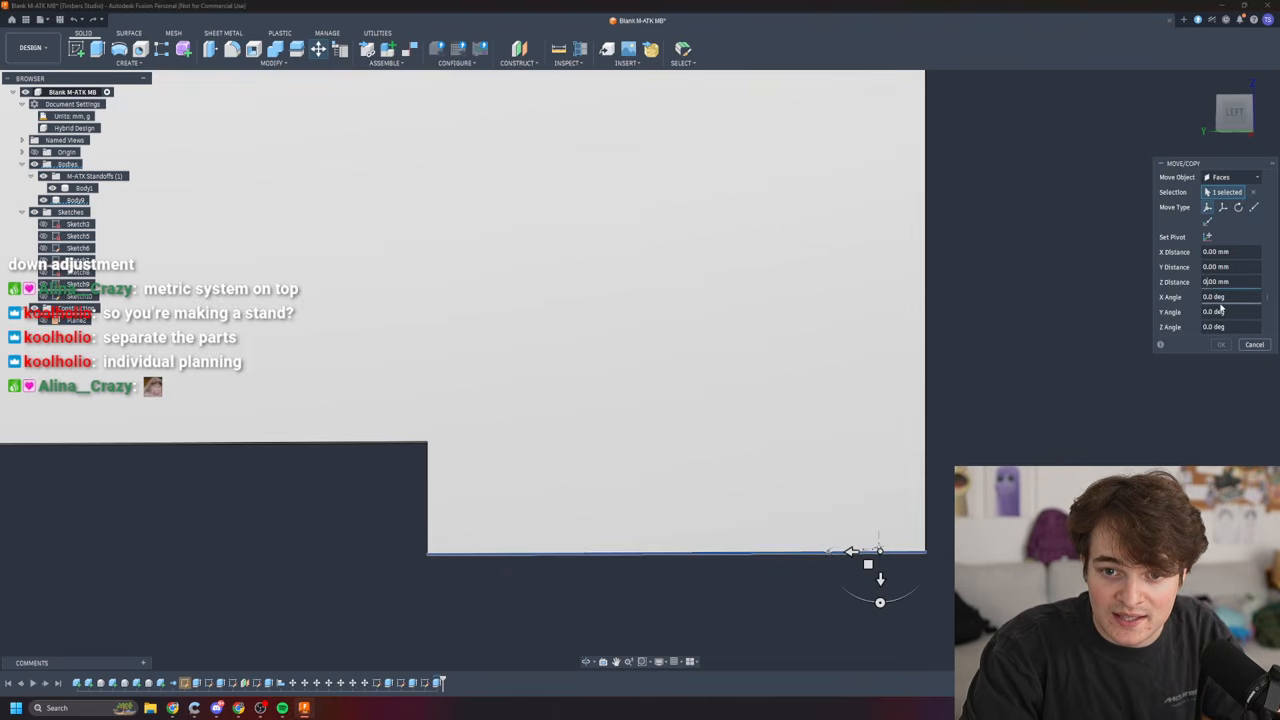
{"action": "key", "text": "BackSpace"}
{"action": "type", "text": "6"}
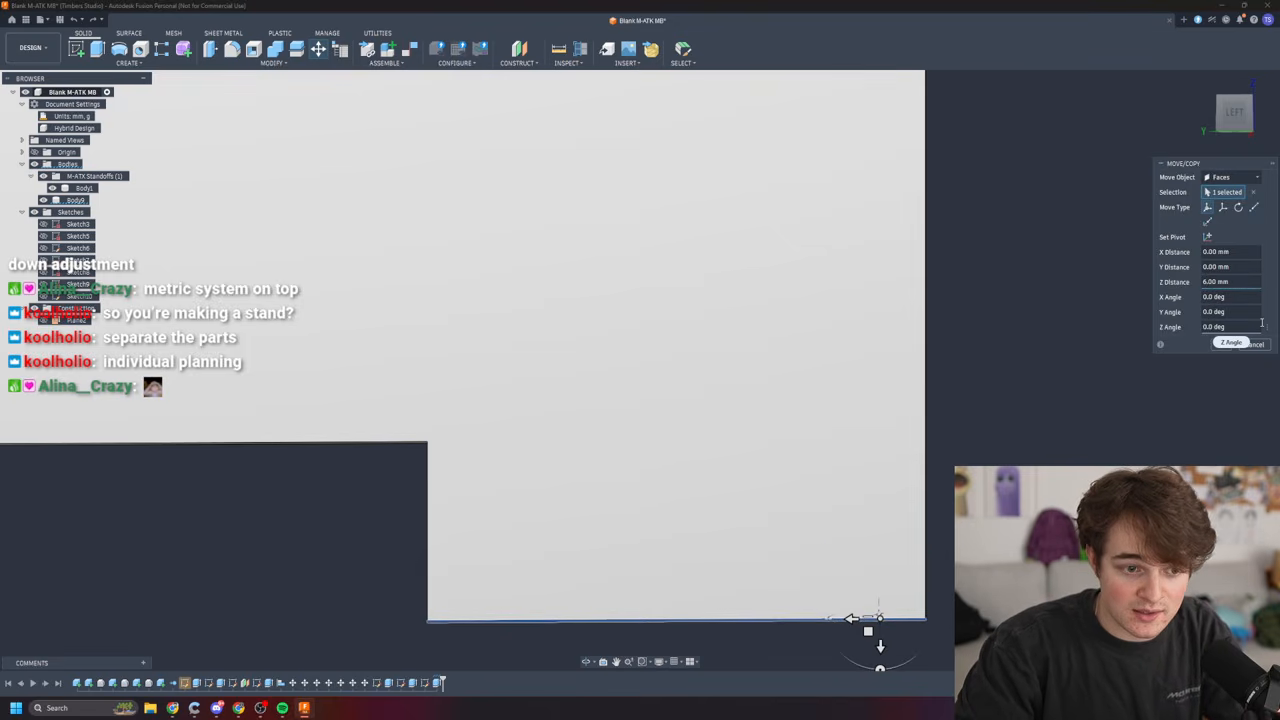
{"action": "key", "text": "Return"}
- Start a new sketch on the large plate's broad face, squared to the view around the lengthened bottom tab
{"action": "middle_click_drag", "start_coordinate": [1108, 422], "coordinate": [1080, 412], "text": "shift"}
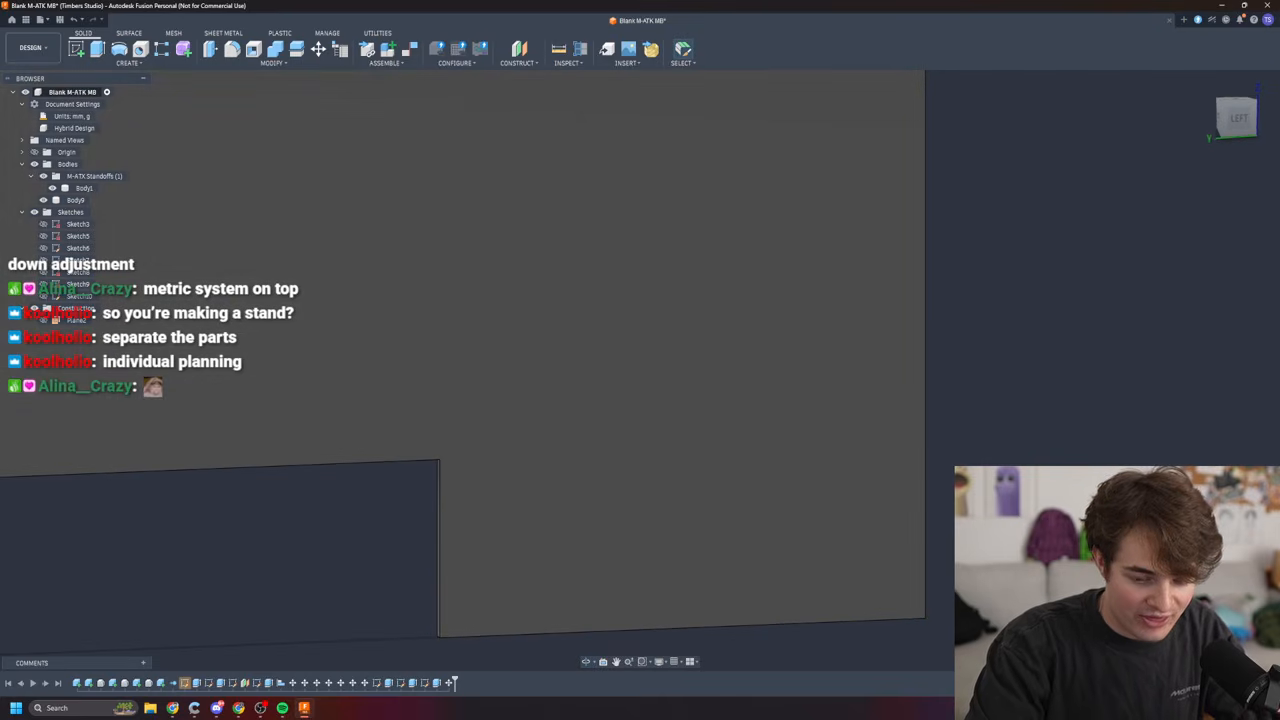
{"action": "left_click", "coordinate": [1237, 117]}
{"action": "key", "text": "l"}
{"action": "left_click", "coordinate": [866, 465]}
{"action": "scroll", "coordinate": [786, 404], "scroll_direction": "down", "scroll_amount": 5}
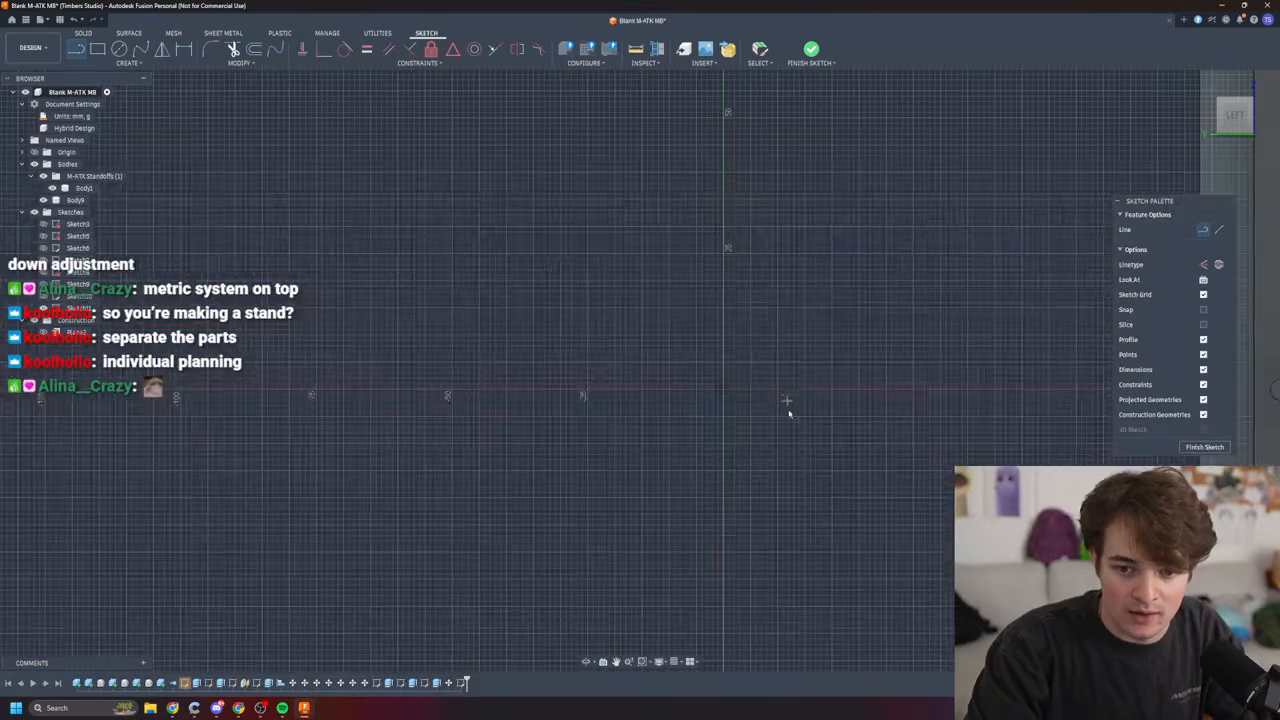
{"action": "mouse_move", "coordinate": [863, 529]}
{"action": "middle_mouse_down", "text": "shift"}
{"action": "mouse_move", "coordinate": [757, 531]}
{"action": "mouse_move", "coordinate": [800, 520]}
{"action": "middle_mouse_up", "text": "shift"}
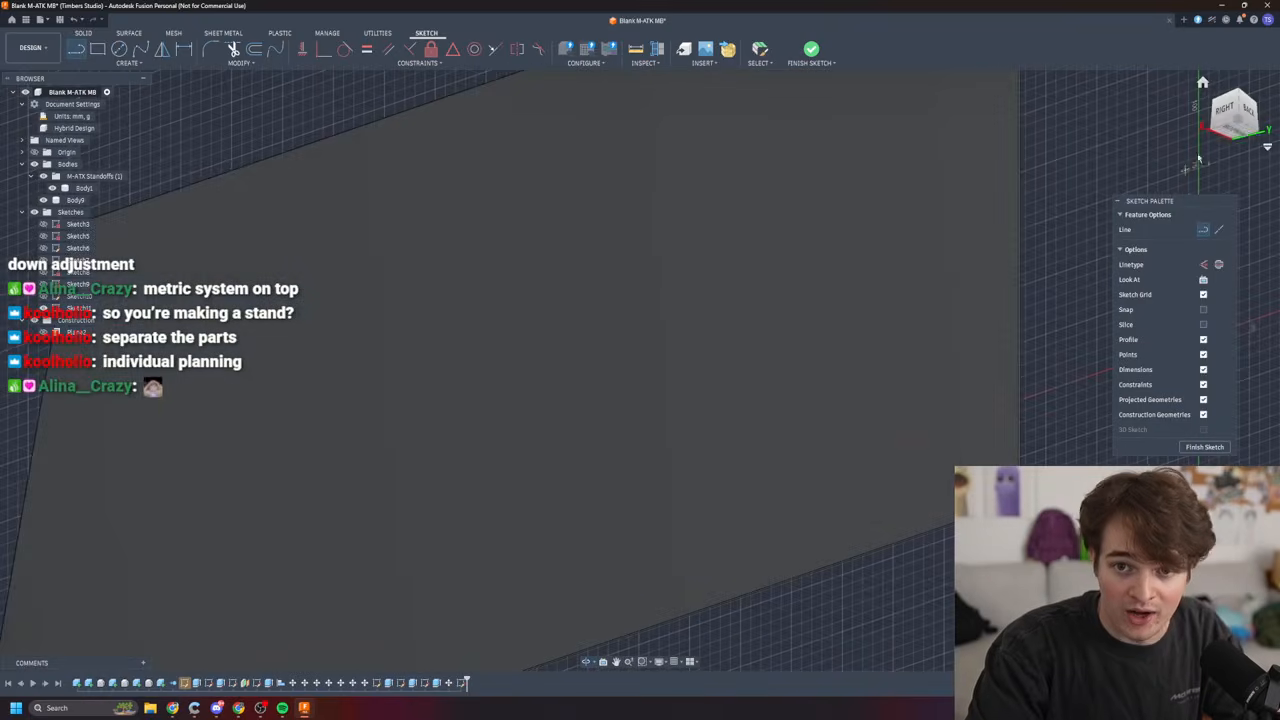
{"action": "middle_click_drag", "start_coordinate": [1034, 426], "coordinate": [600, 412], "text": "shift"}
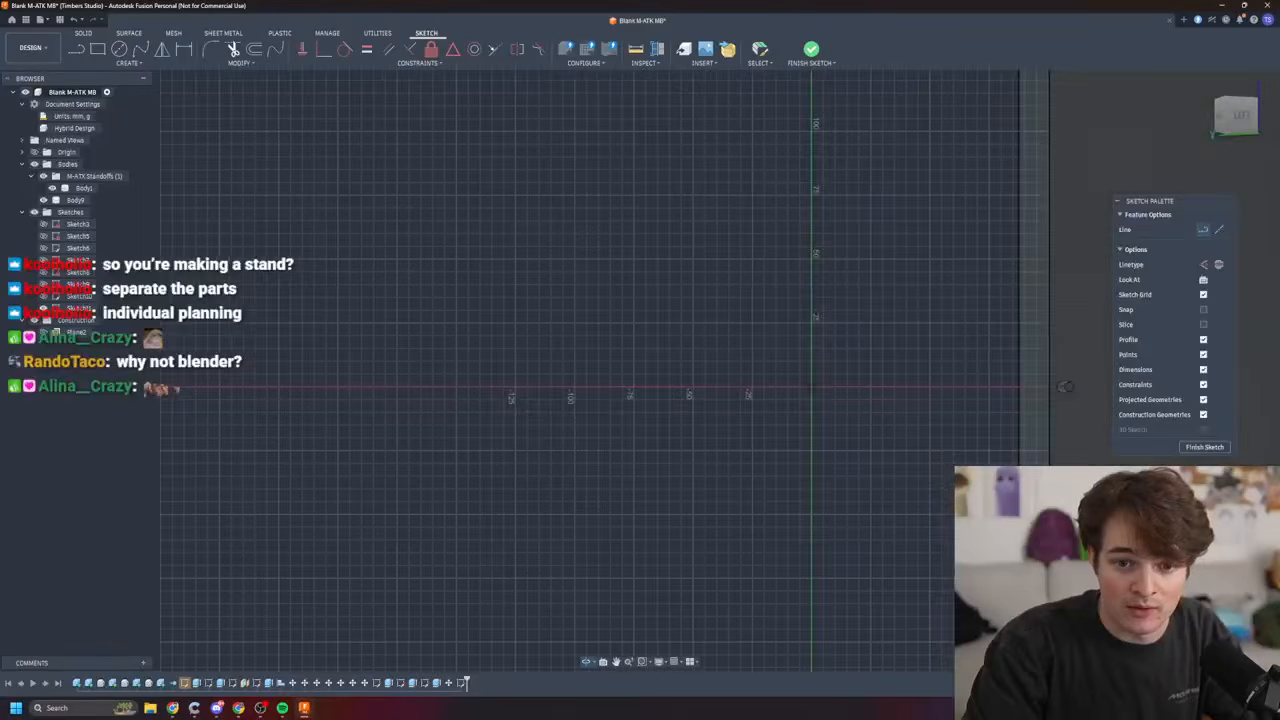
{"action": "middle_click_drag", "start_coordinate": [586, 519], "coordinate": [250, 498]}
{"action": "middle_click_drag", "start_coordinate": [771, 492], "coordinate": [205, 484]}
{"action": "mouse_move", "coordinate": [896, 520]}
{"action": "middle_mouse_down"}
{"action": "mouse_move", "coordinate": [843, 514]}
{"action": "mouse_move", "coordinate": [757, 474]}
{"action": "middle_mouse_up"}
{"action": "scroll", "coordinate": [750, 451], "scroll_direction": "up", "scroll_amount": 2}
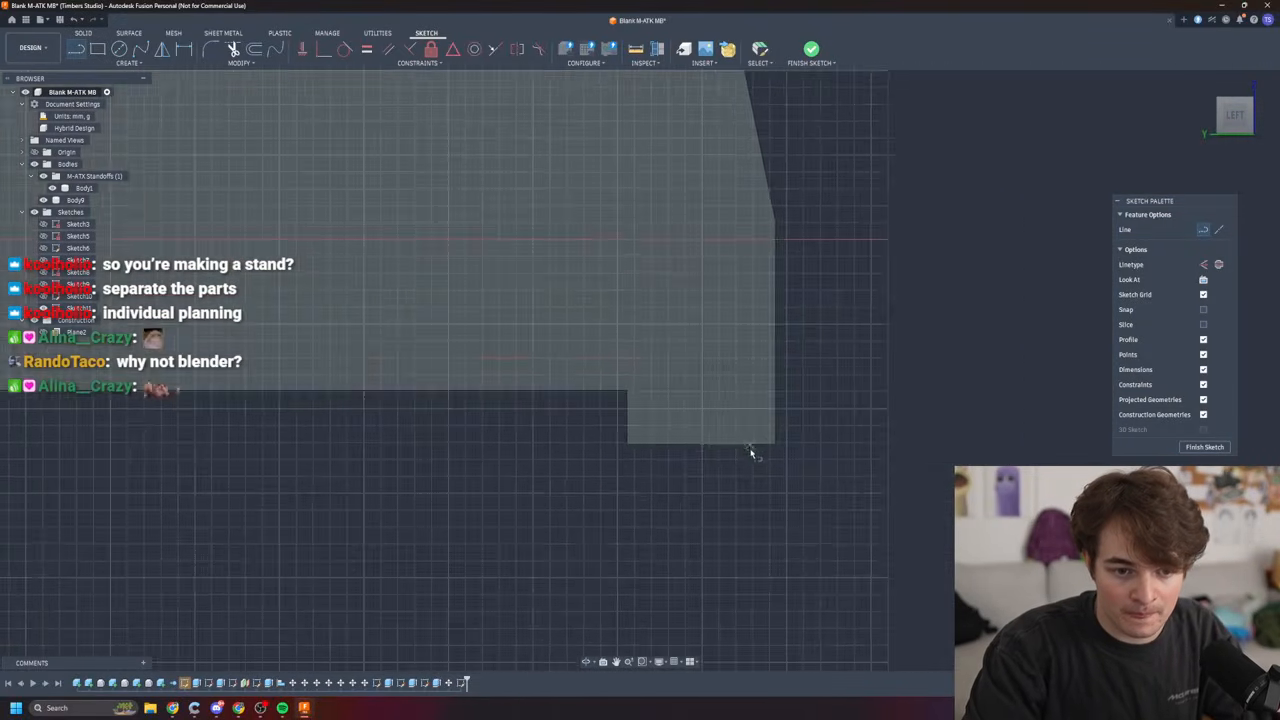
{"action": "scroll", "coordinate": [745, 449], "scroll_direction": "up", "scroll_amount": 2}
{"action": "scroll", "coordinate": [547, 351], "scroll_direction": "up", "scroll_amount": 1}
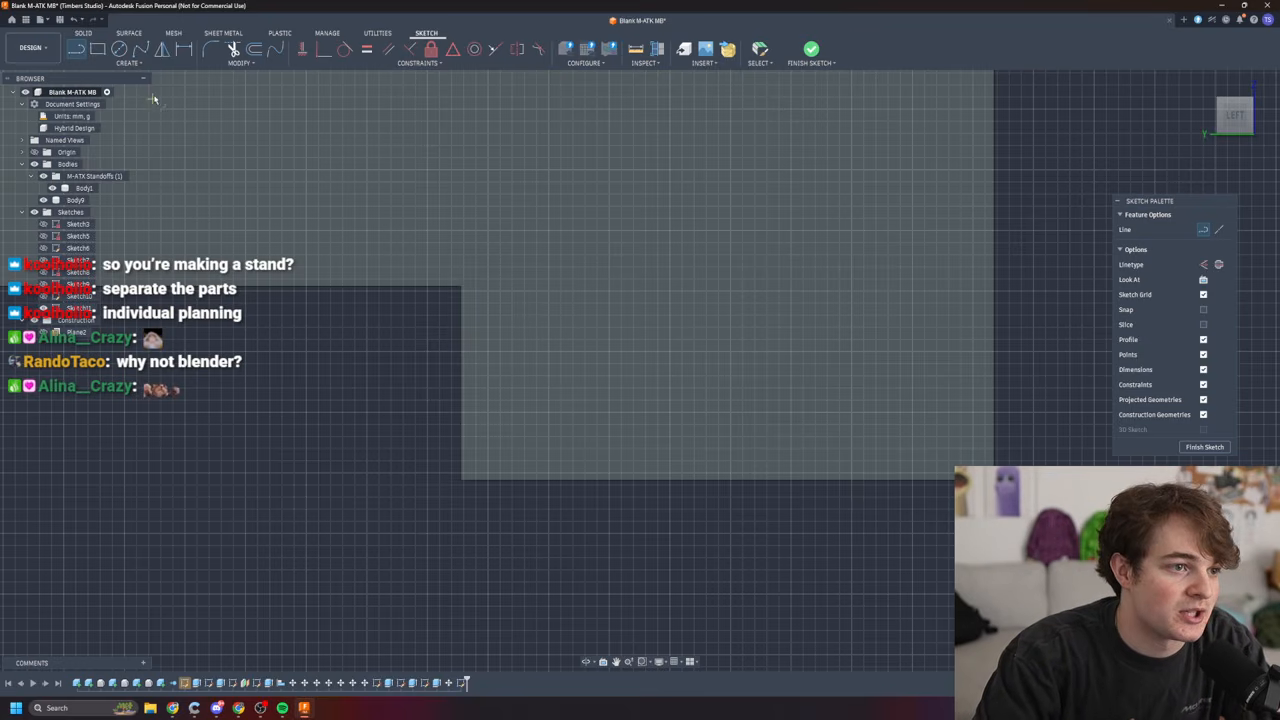
- Draw a circle 3.3 mm in diameter in the bottom tab, near its inner end
{"action": "left_click", "coordinate": [118, 48]}
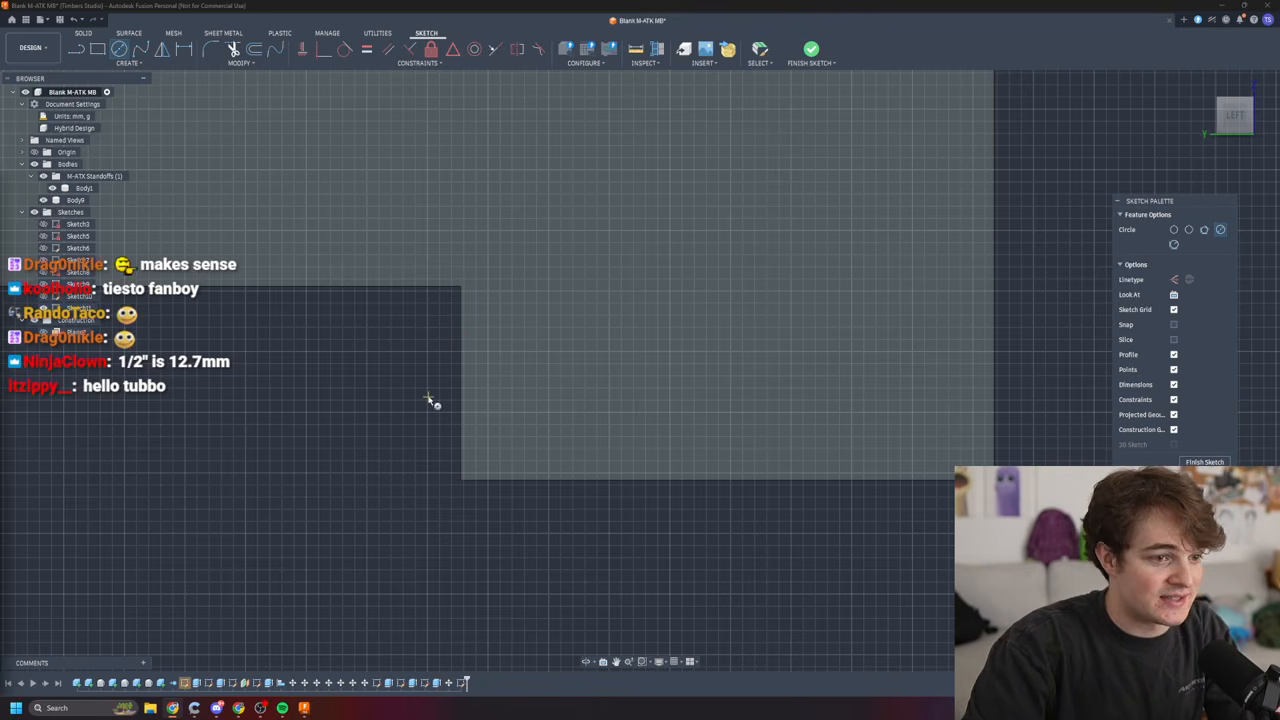
{"action": "left_click", "coordinate": [551, 387]}
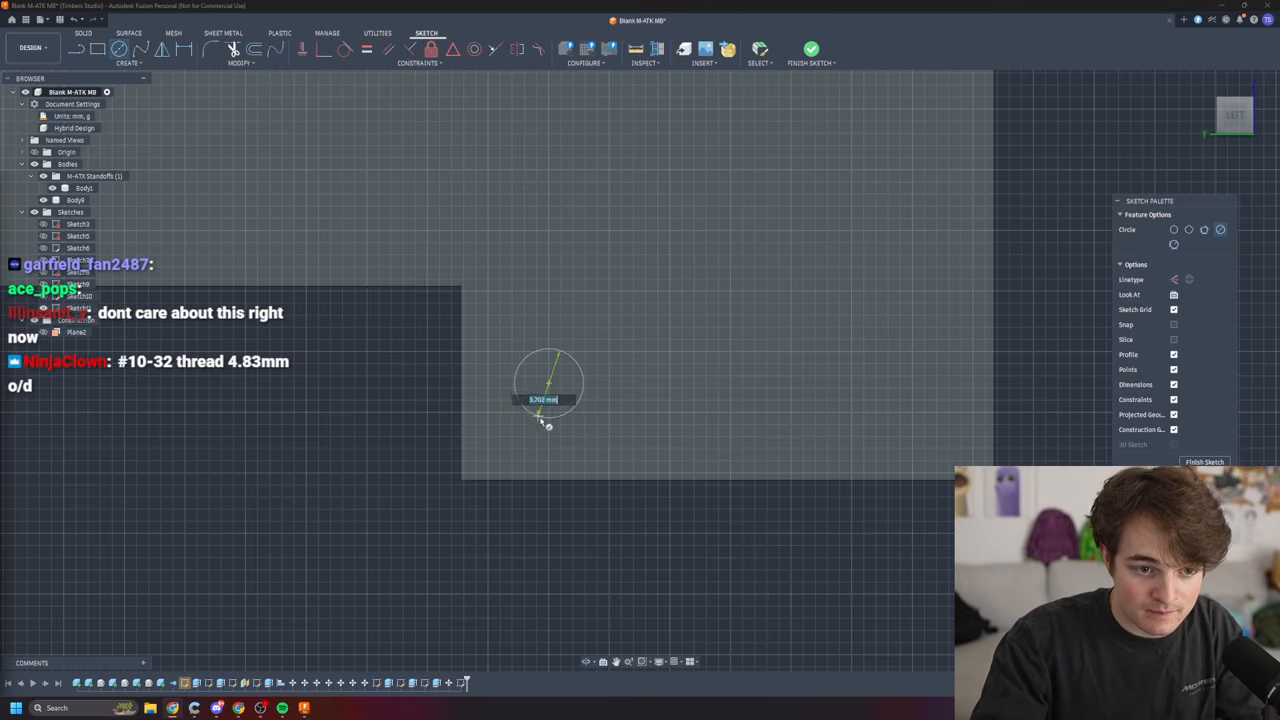
{"action": "type", "text": "3.3"}
{"action": "key", "text": "Return"}
{"action": "key", "text": "Escape"}
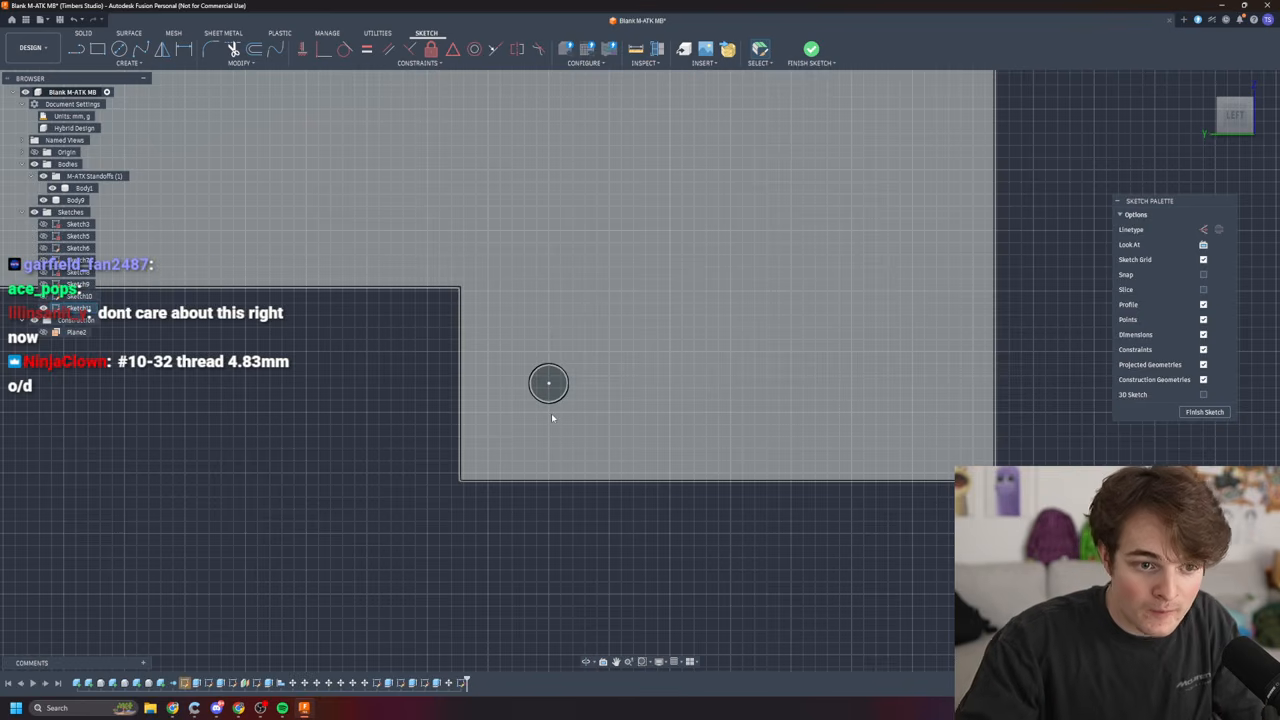
- Delete the 3.3 mm circle from the bottom tab's sketch
{"action": "scroll", "coordinate": [551, 478], "scroll_direction": "up", "scroll_amount": 2}
{"action": "scroll", "coordinate": [450, 478], "scroll_direction": "down", "scroll_amount": 3}
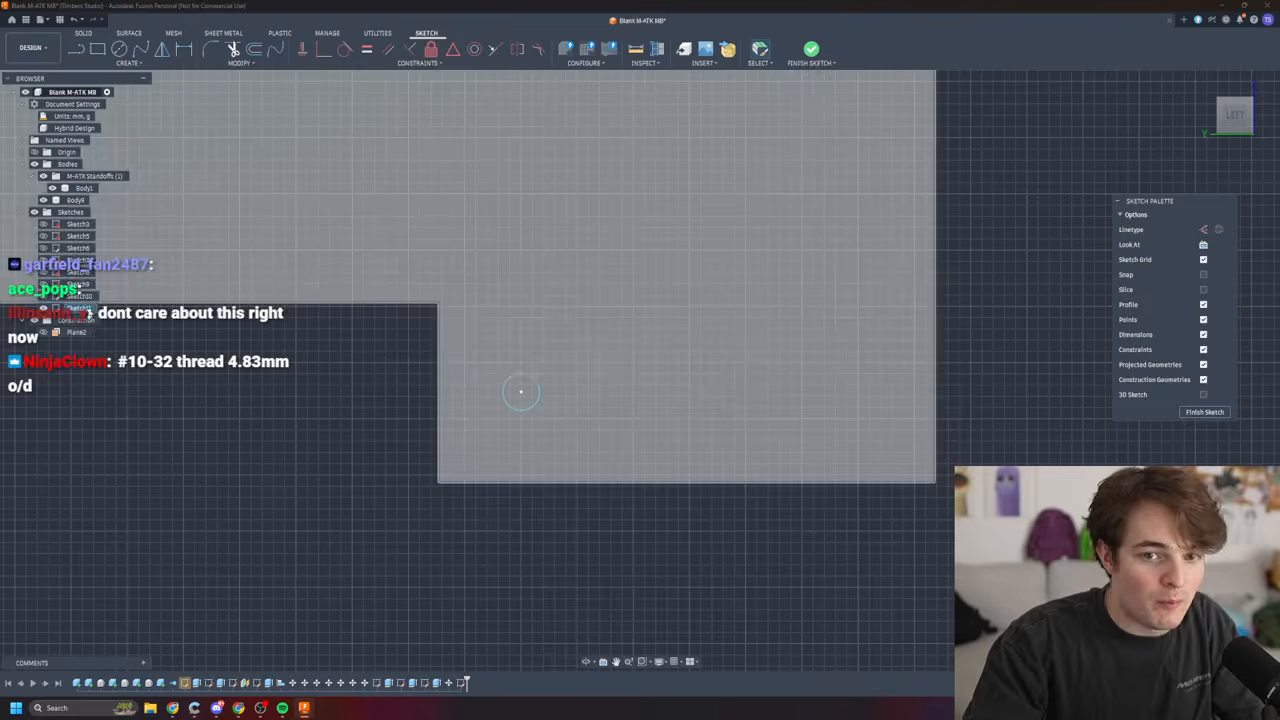
{"action": "left_click", "coordinate": [589, 417]}
{"action": "scroll", "coordinate": [545, 420], "scroll_direction": "down", "scroll_amount": 1}
{"action": "scroll", "coordinate": [526, 440], "scroll_direction": "up", "scroll_amount": 3}
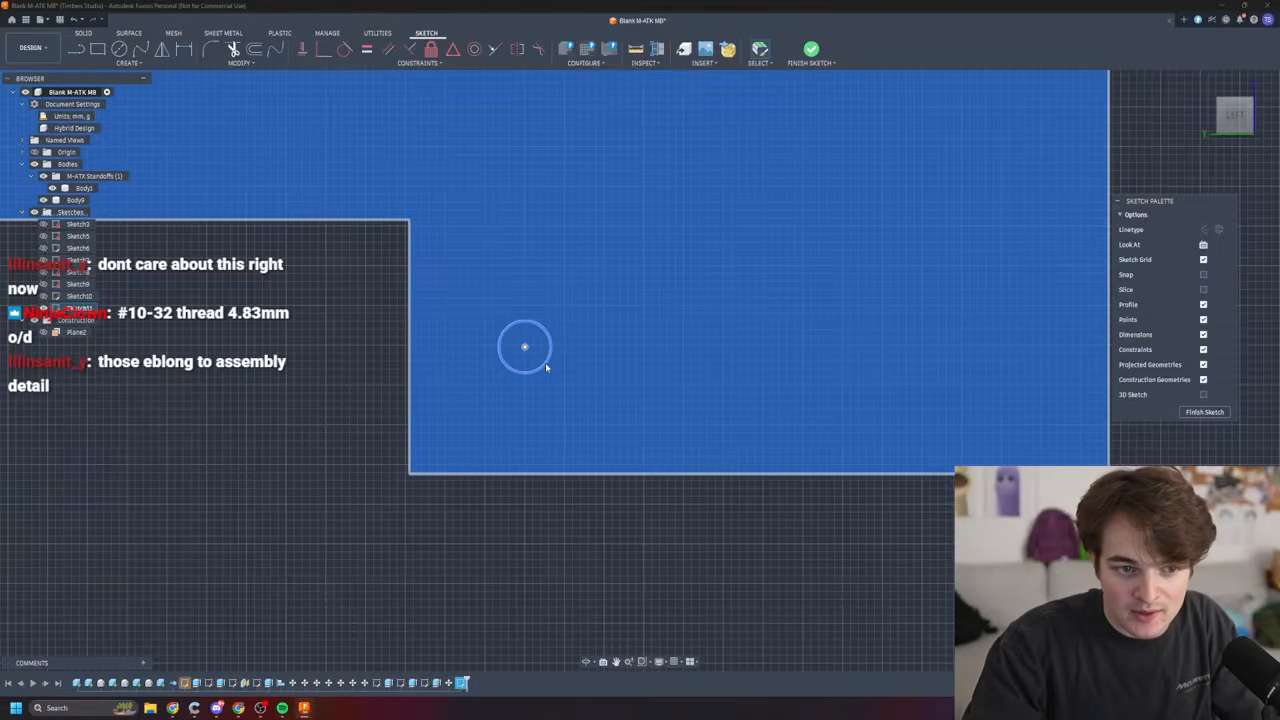
{"action": "left_click", "coordinate": [545, 362]}
{"action": "key", "text": "Delete"}
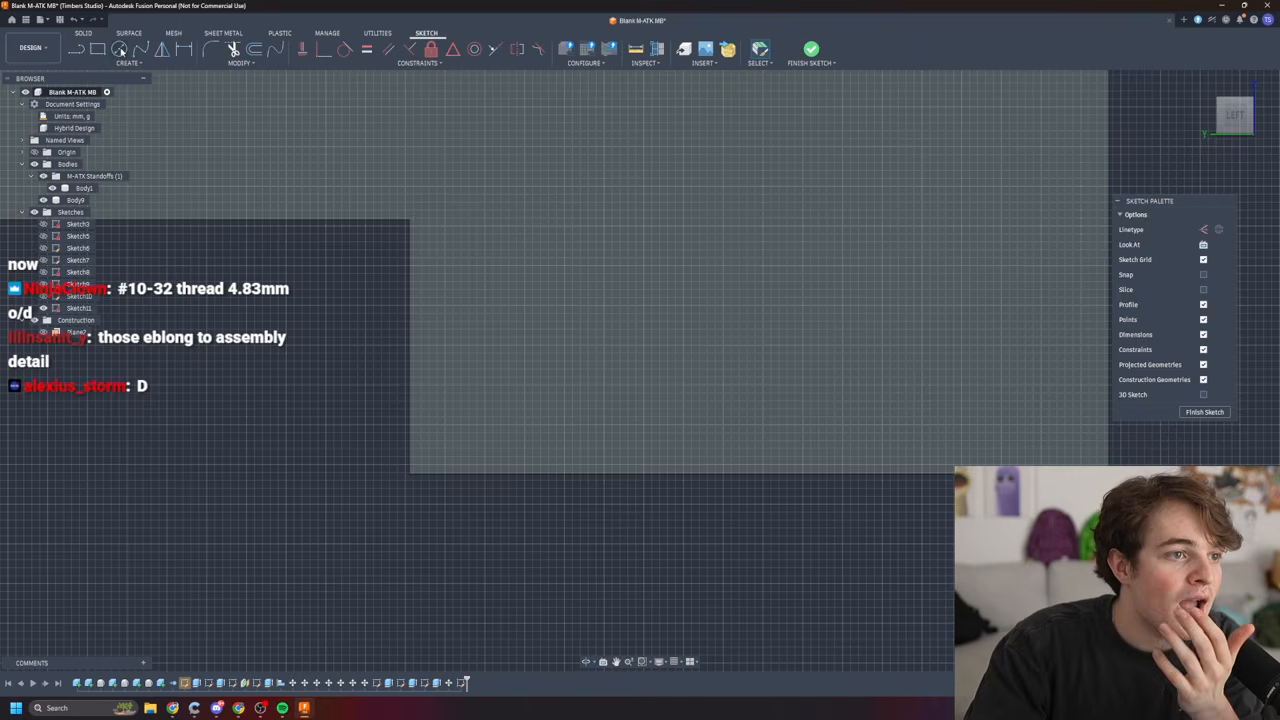
- Draw a circle 5 mm in diameter inside the bottom tab, near its stepped side edge
{"action": "left_click", "coordinate": [119, 49]}
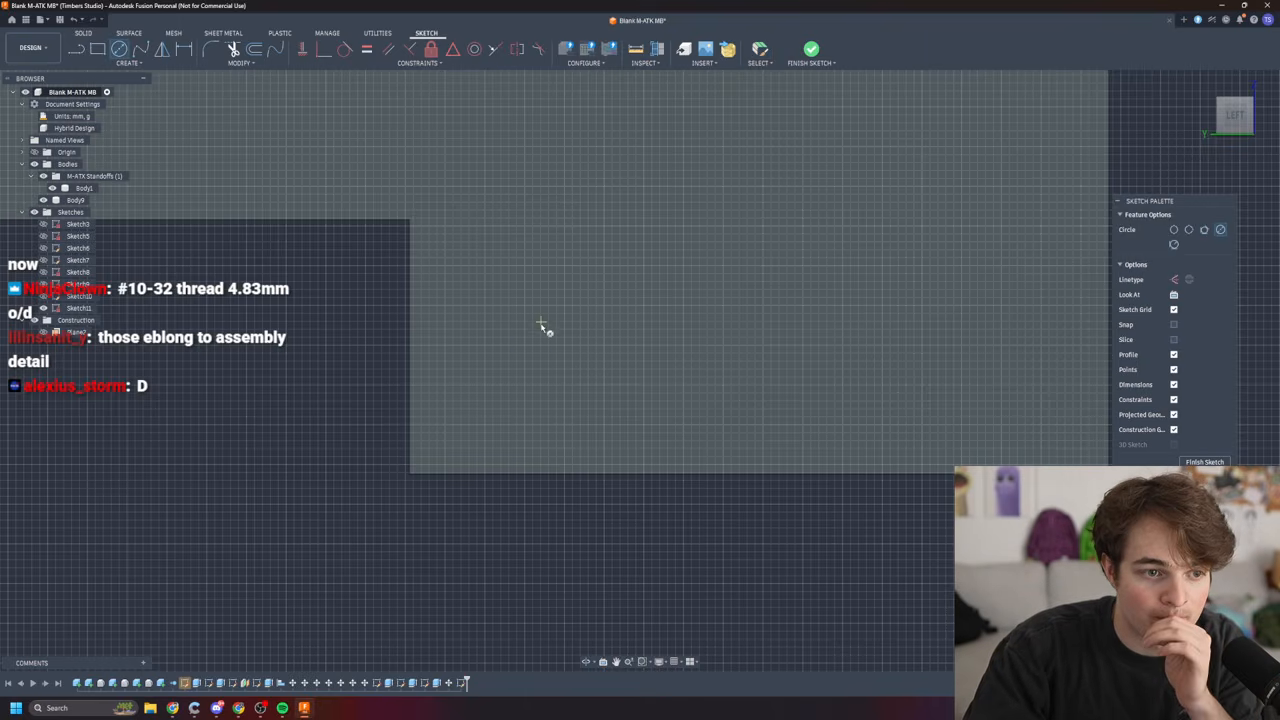
{"action": "left_click", "coordinate": [545, 348]}
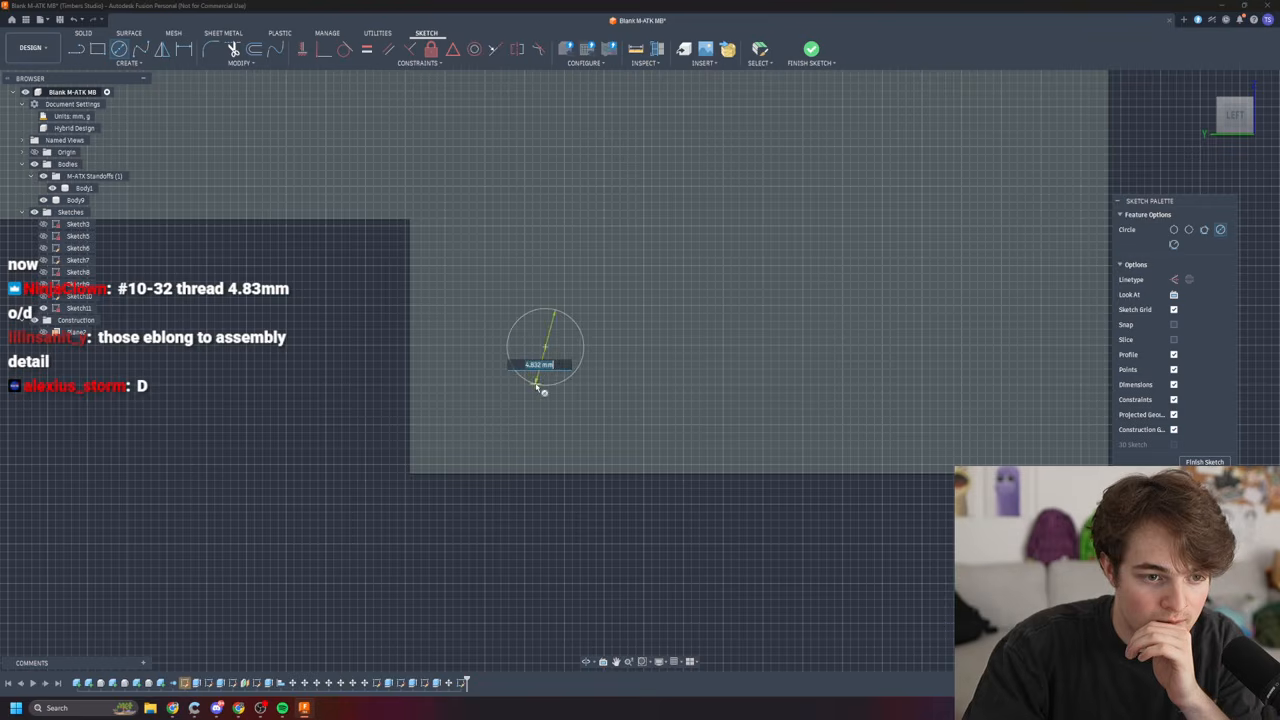
{"action": "type", "text": "5"}
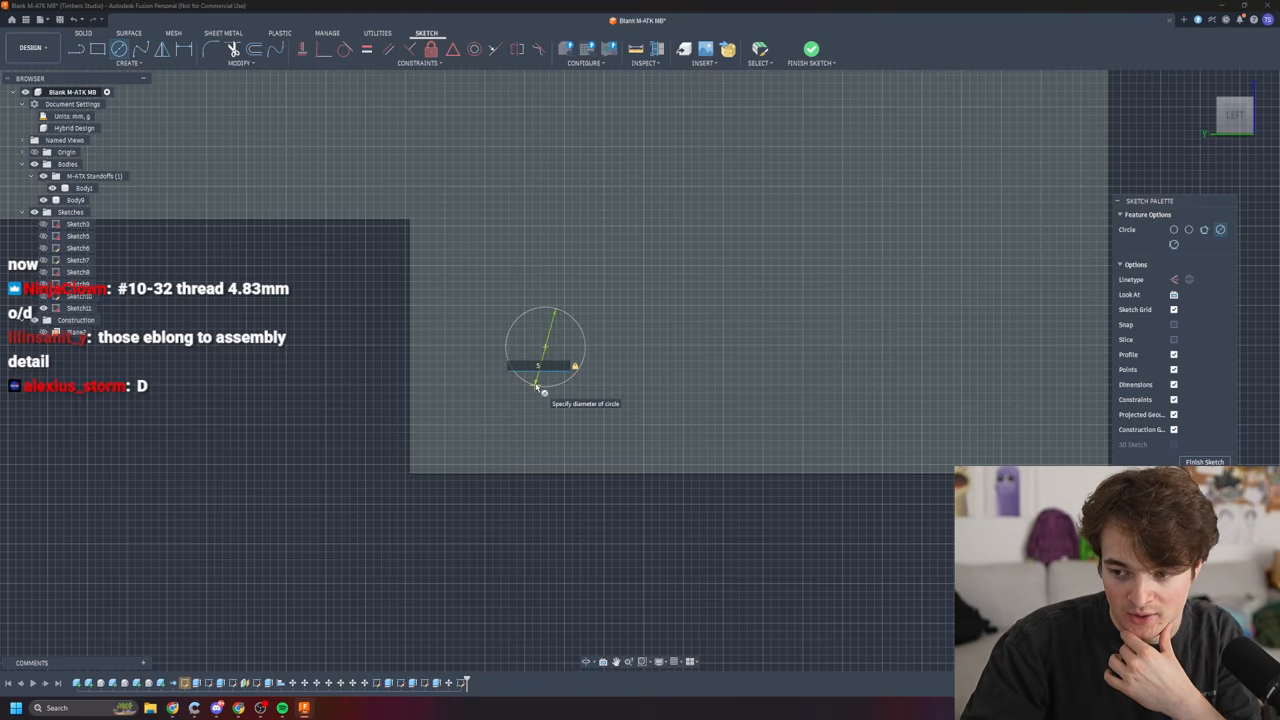
{"action": "key", "text": "Return"}
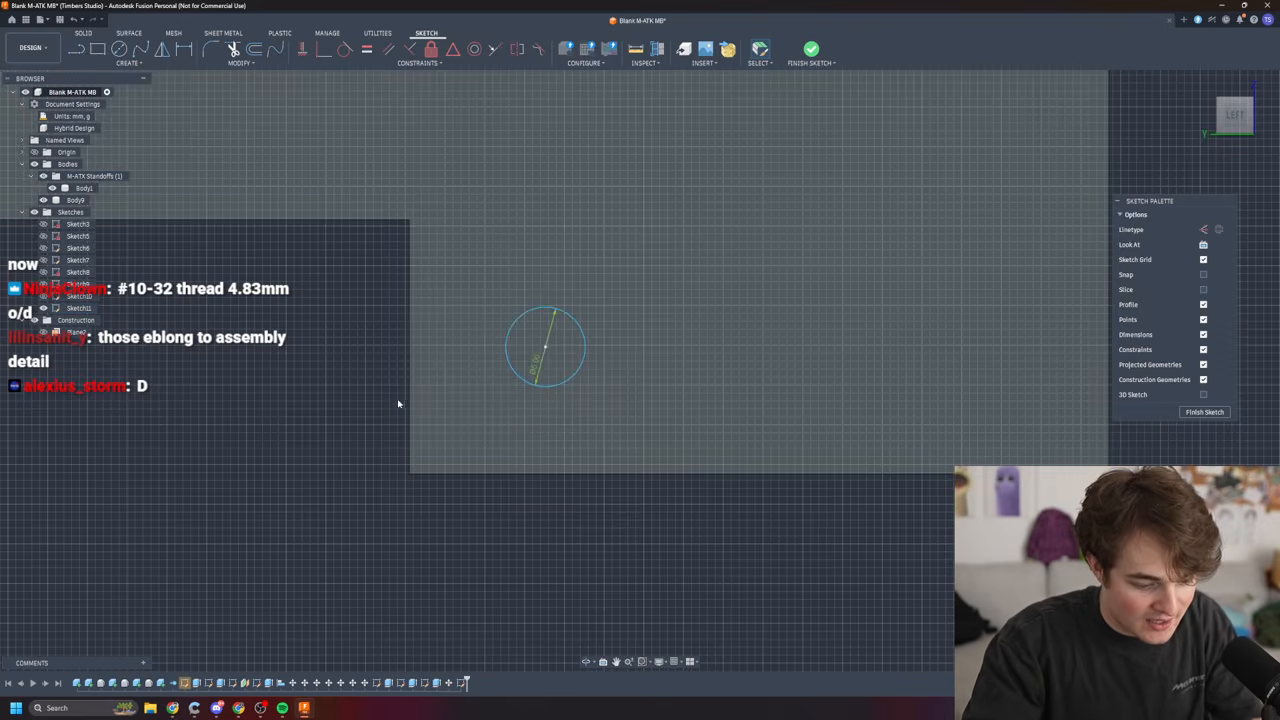
- Dimension the circle's centre 6.35 mm from the tab's stepped side edge
{"action": "key", "text": "d"}
{"action": "left_click", "coordinate": [411, 364]}
{"action": "left_click", "coordinate": [545, 347]}
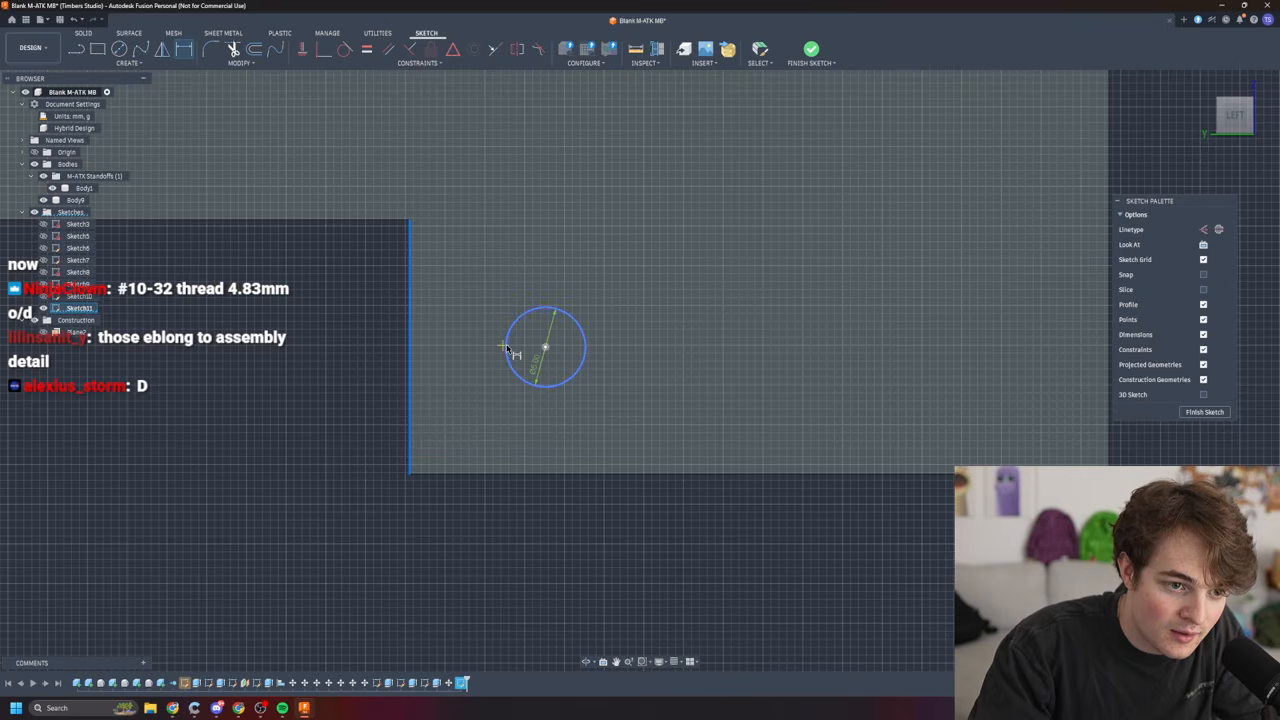
{"action": "left_click", "coordinate": [468, 364]}
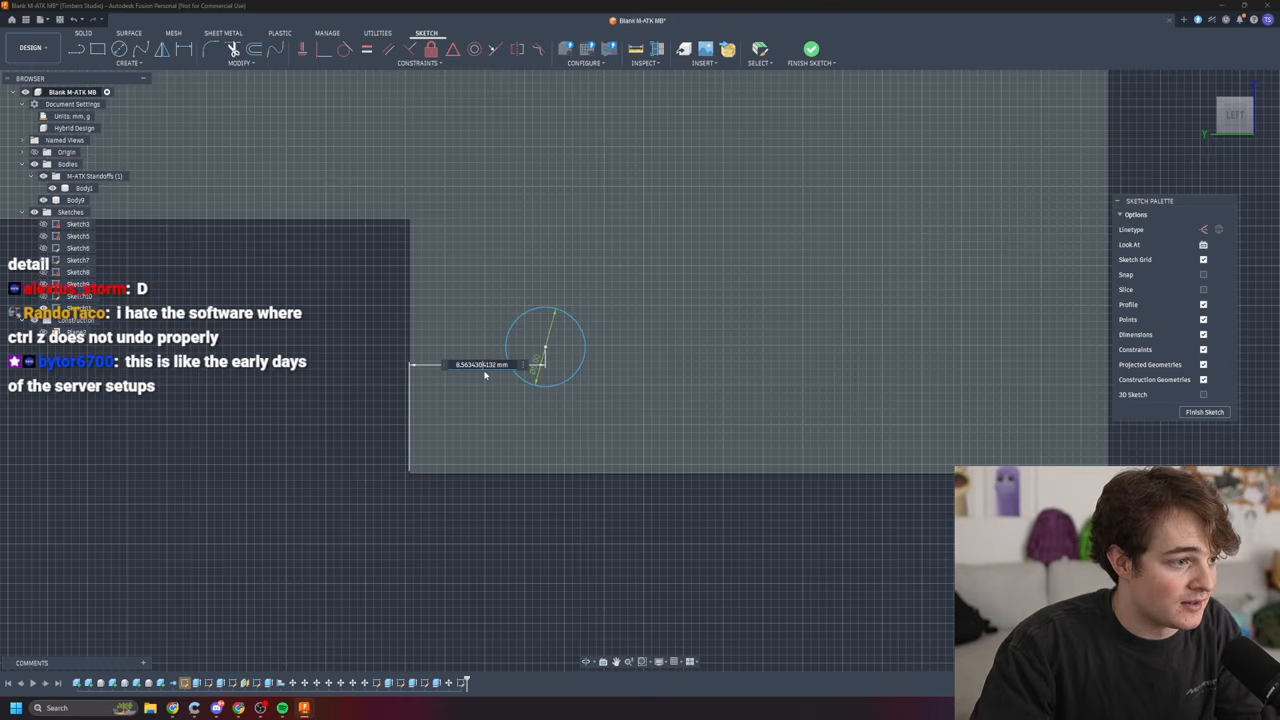
{"action": "type", "text": "6.35"}
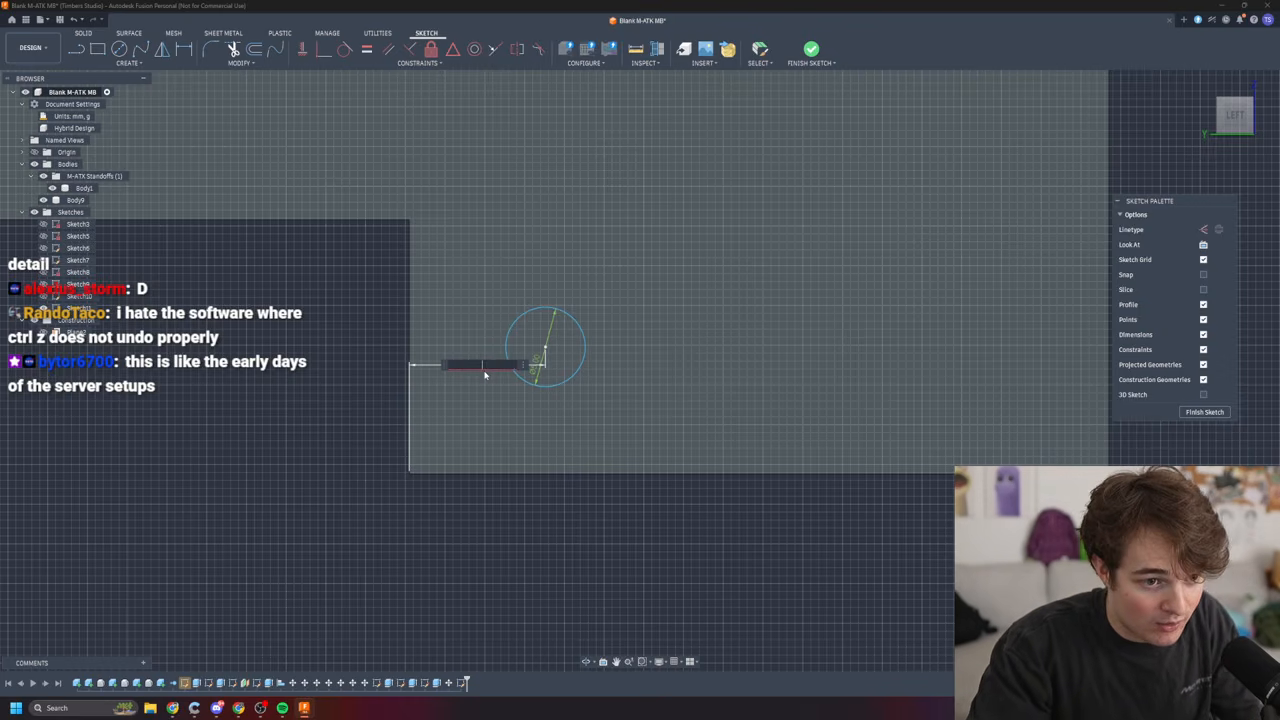
{"action": "key", "text": "ctrl+a"}
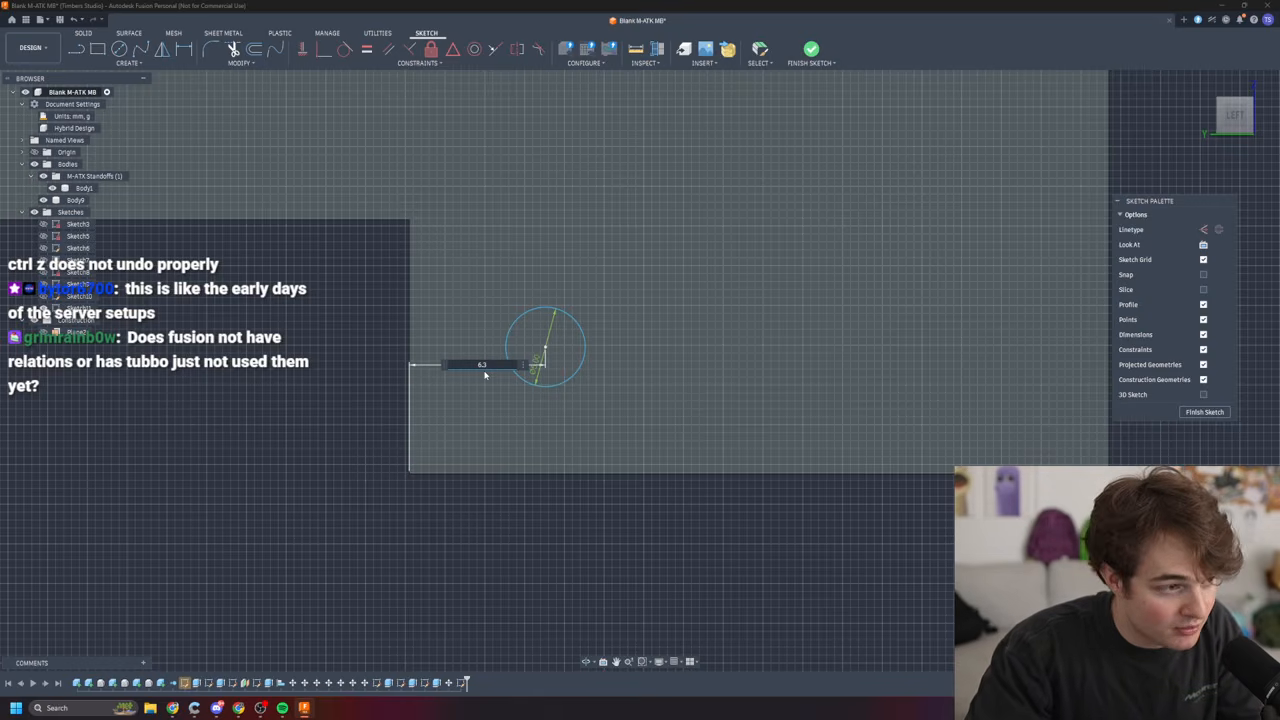
{"action": "key", "text": "Return"}
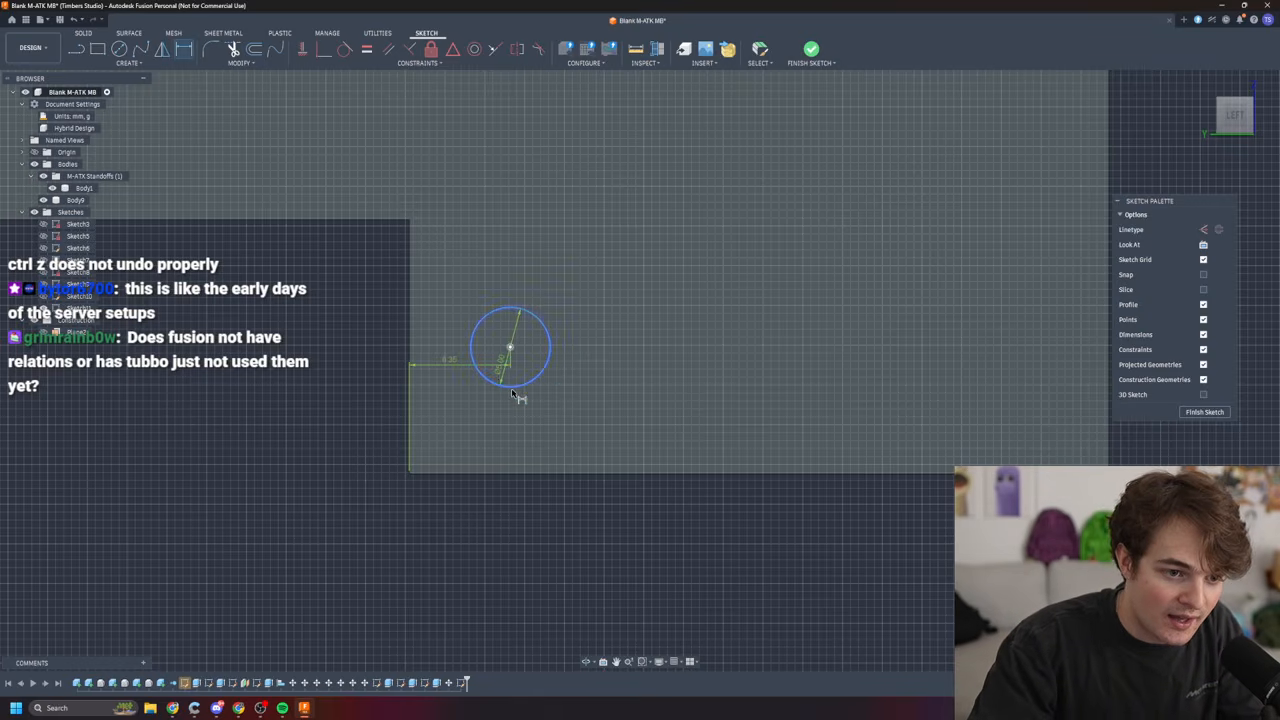
- Dimension the circle's centre 6.35 mm from the tab's lower edge
{"action": "left_click", "coordinate": [514, 474]}
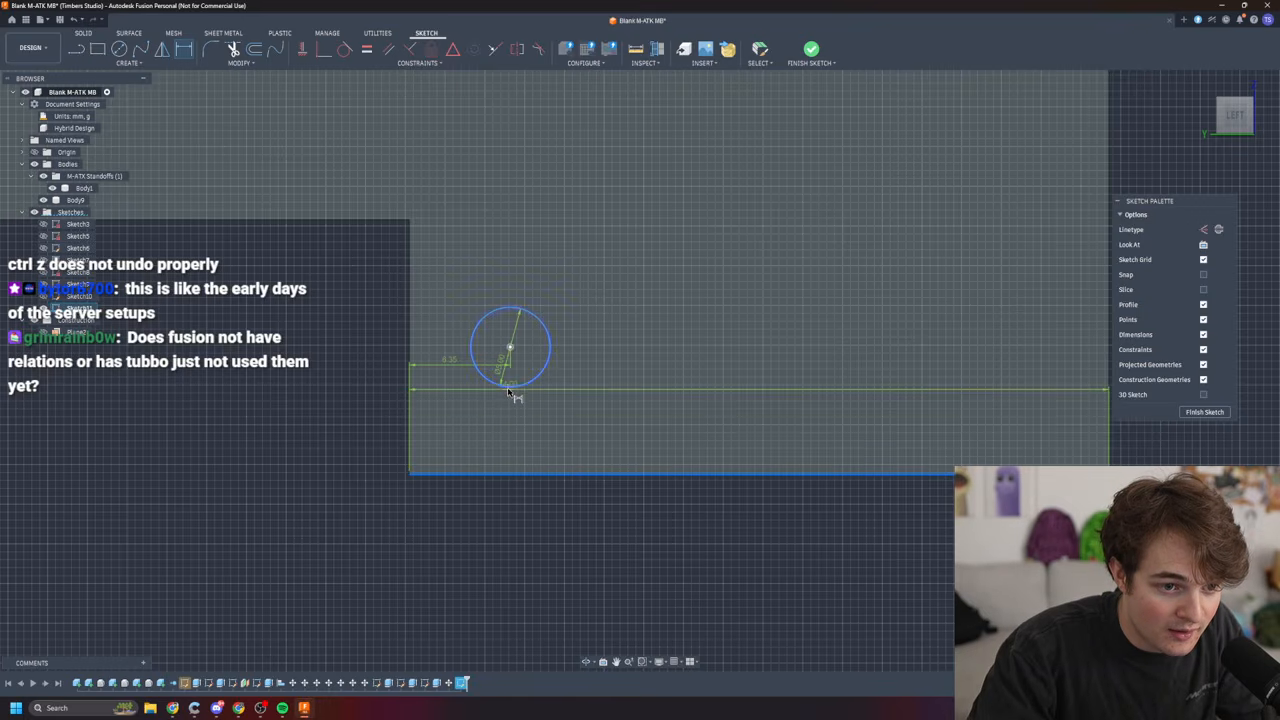
{"action": "left_click", "coordinate": [508, 389]}
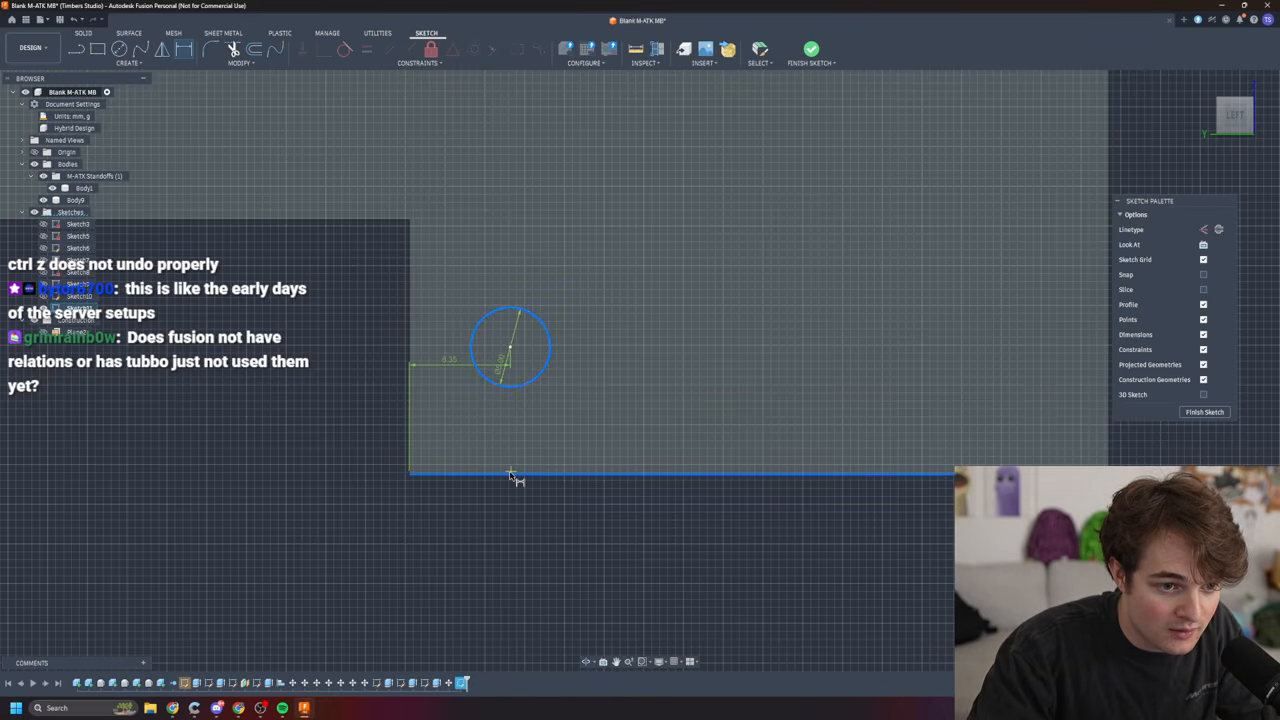
{"action": "left_click", "coordinate": [538, 434]}
{"action": "type", "text": "6.35"}
{"action": "key", "text": "Return"}
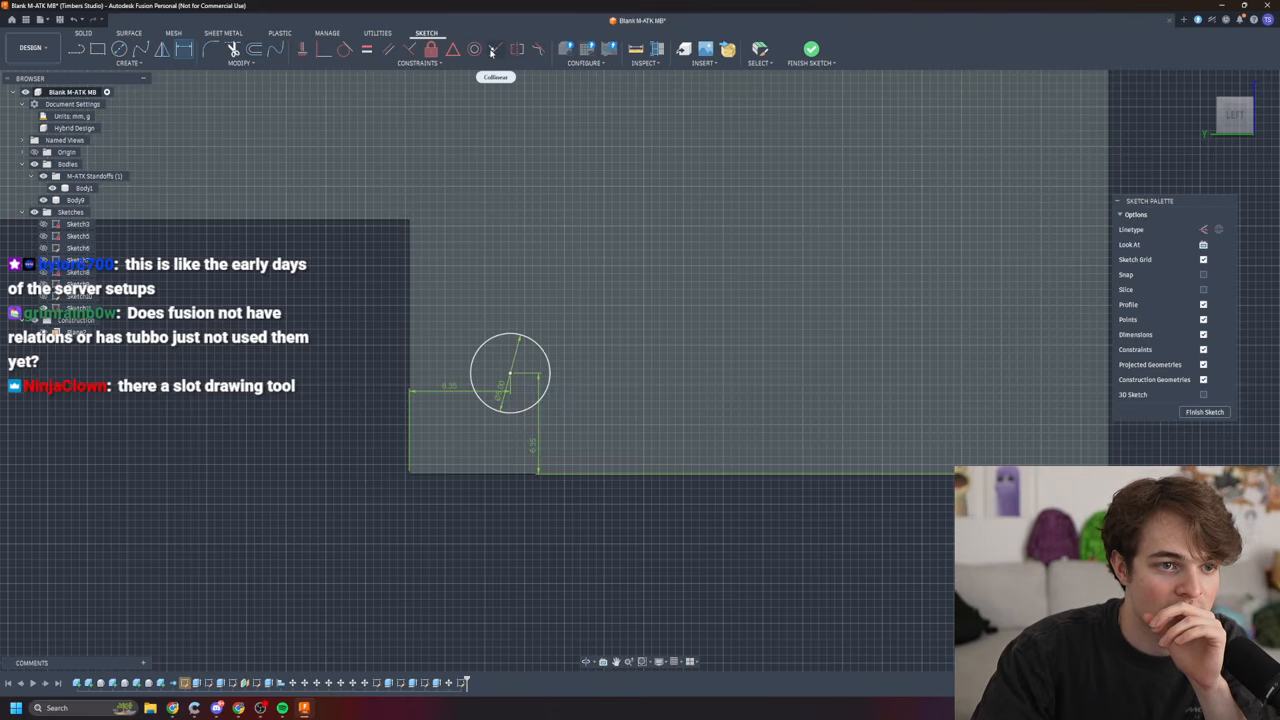
- Try to draw a center-to-center slot starting at the circle's centre
{"action": "left_click", "coordinate": [524, 54]}
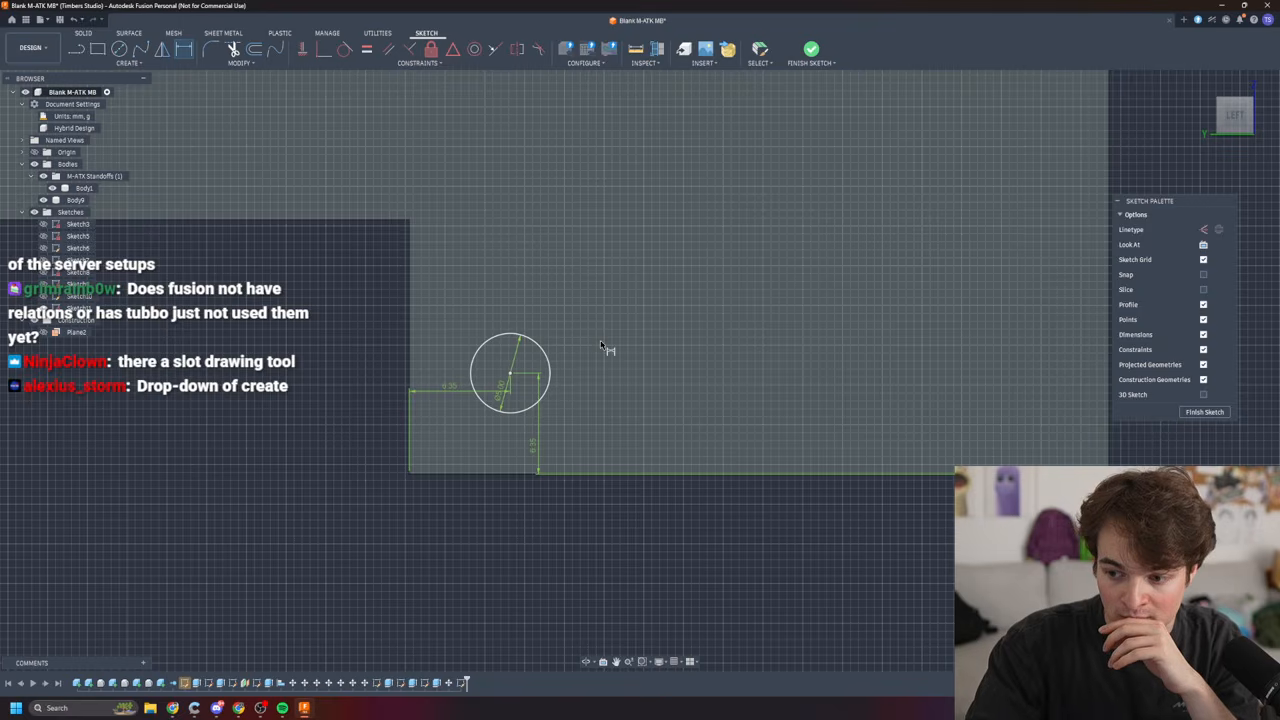
{"action": "left_click", "coordinate": [145, 63]}
{"action": "mouse_move", "coordinate": [117, 147]}
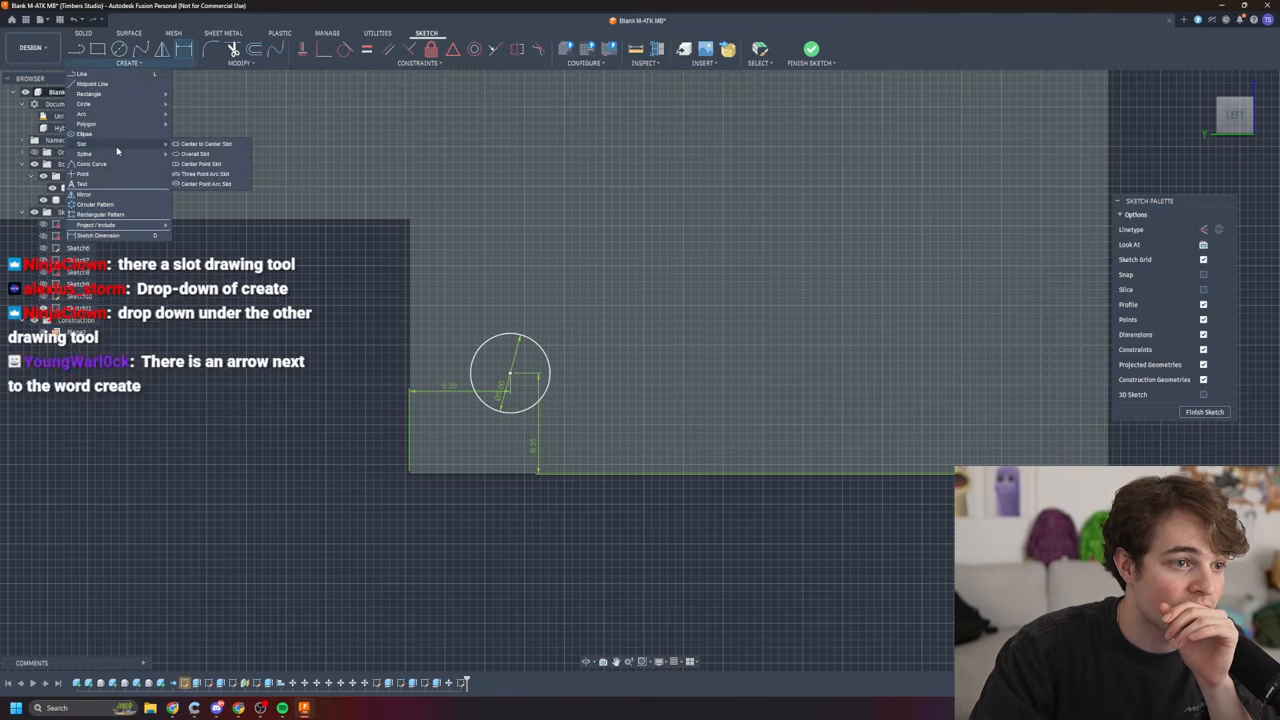
{"action": "left_click", "coordinate": [195, 147]}
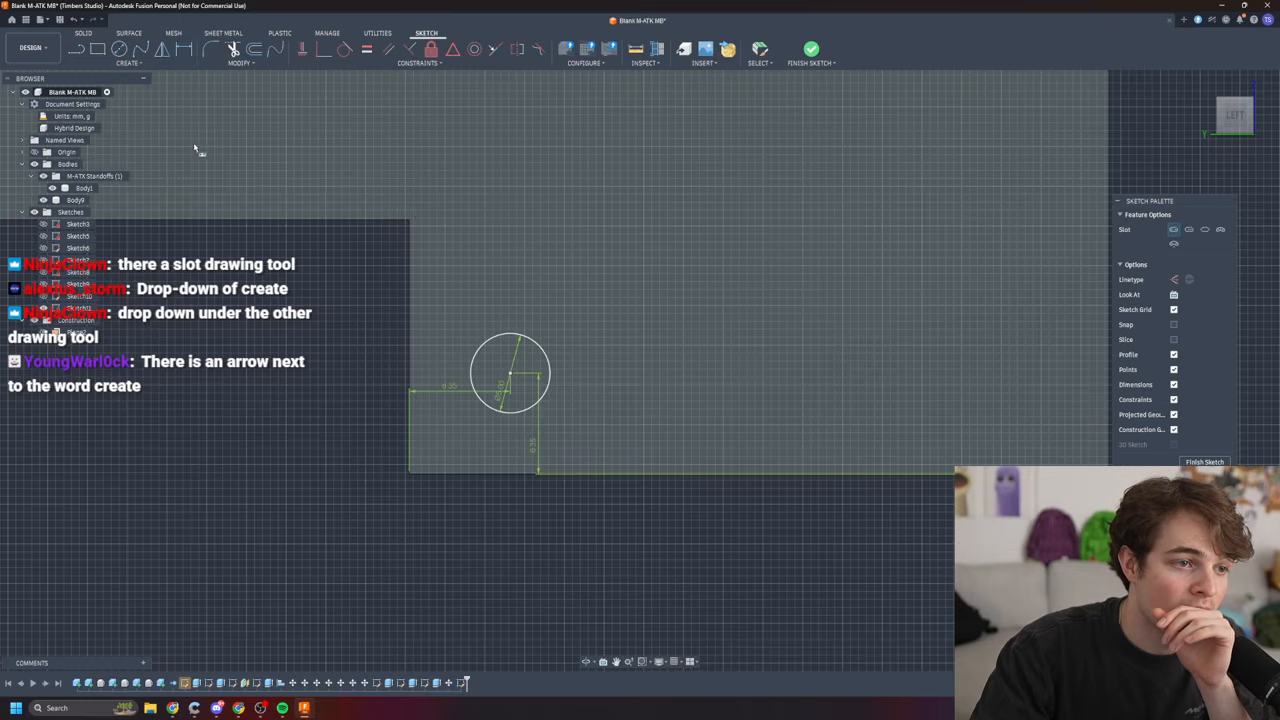
{"action": "left_click", "coordinate": [510, 374]}
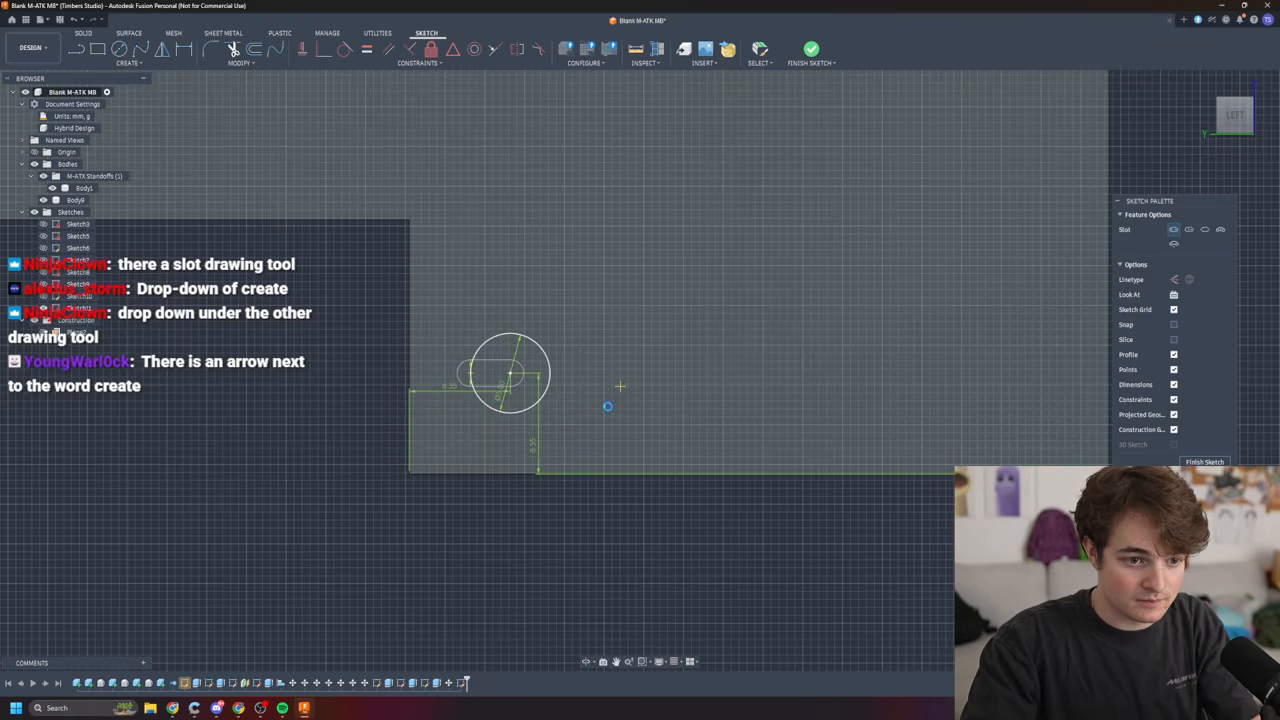
{"action": "key", "text": "Escape"}
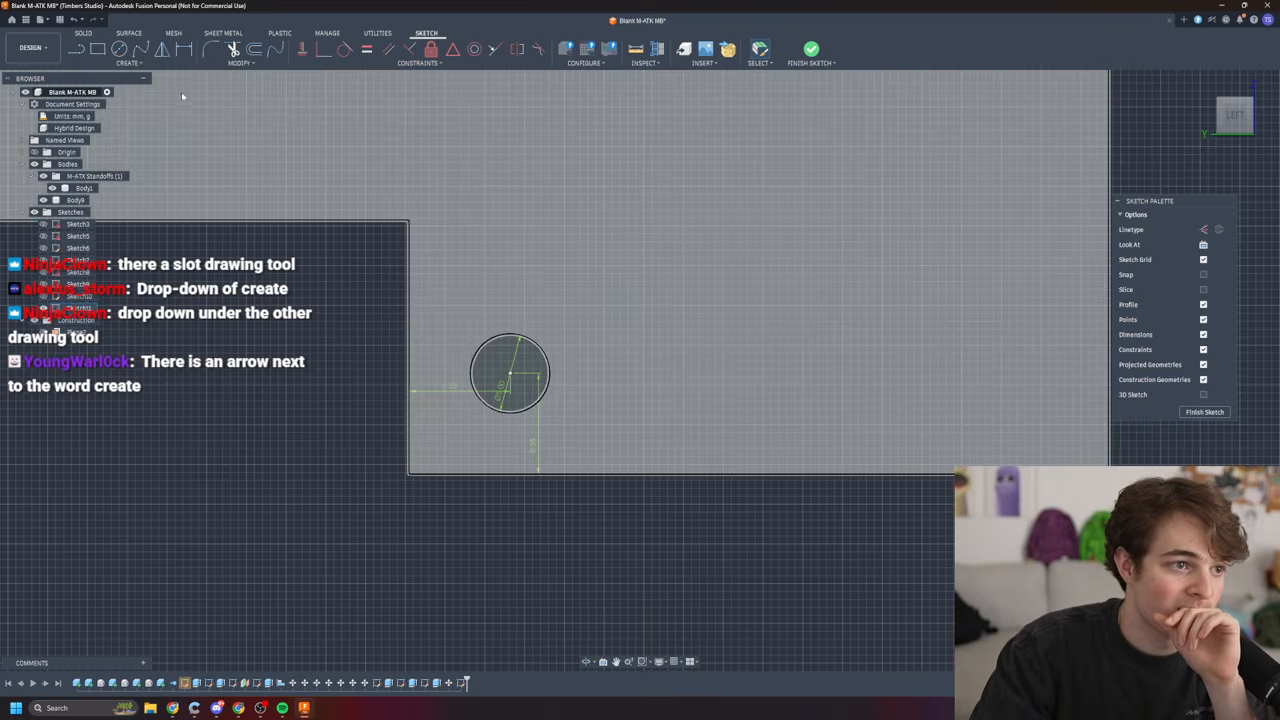
{"action": "left_click", "coordinate": [127, 62]}
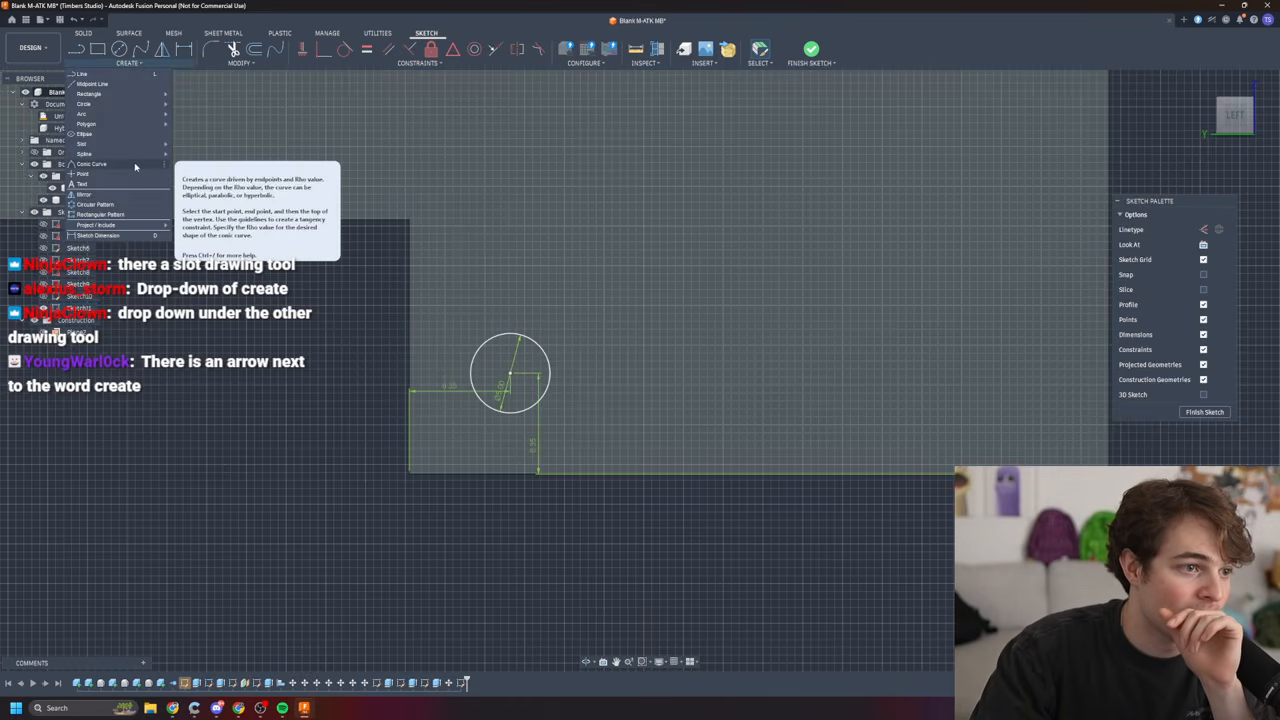
{"action": "mouse_move", "coordinate": [125, 147]}
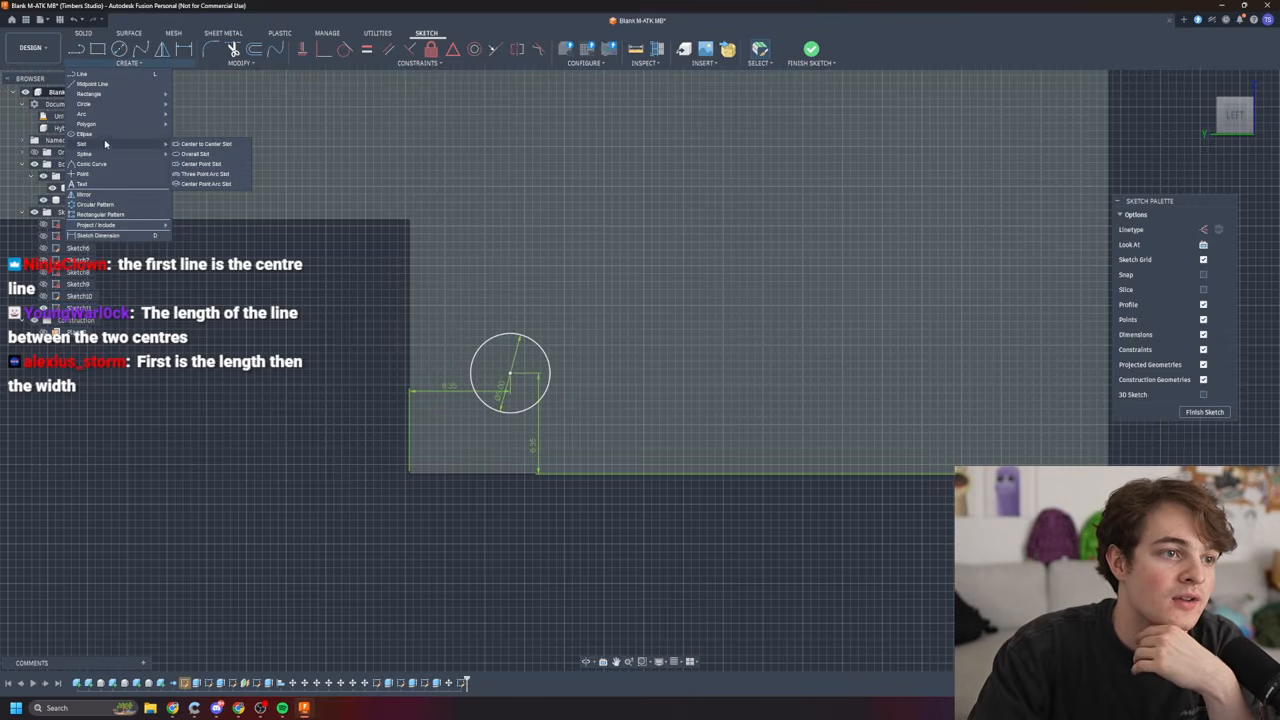
{"action": "left_click", "coordinate": [85, 74]}
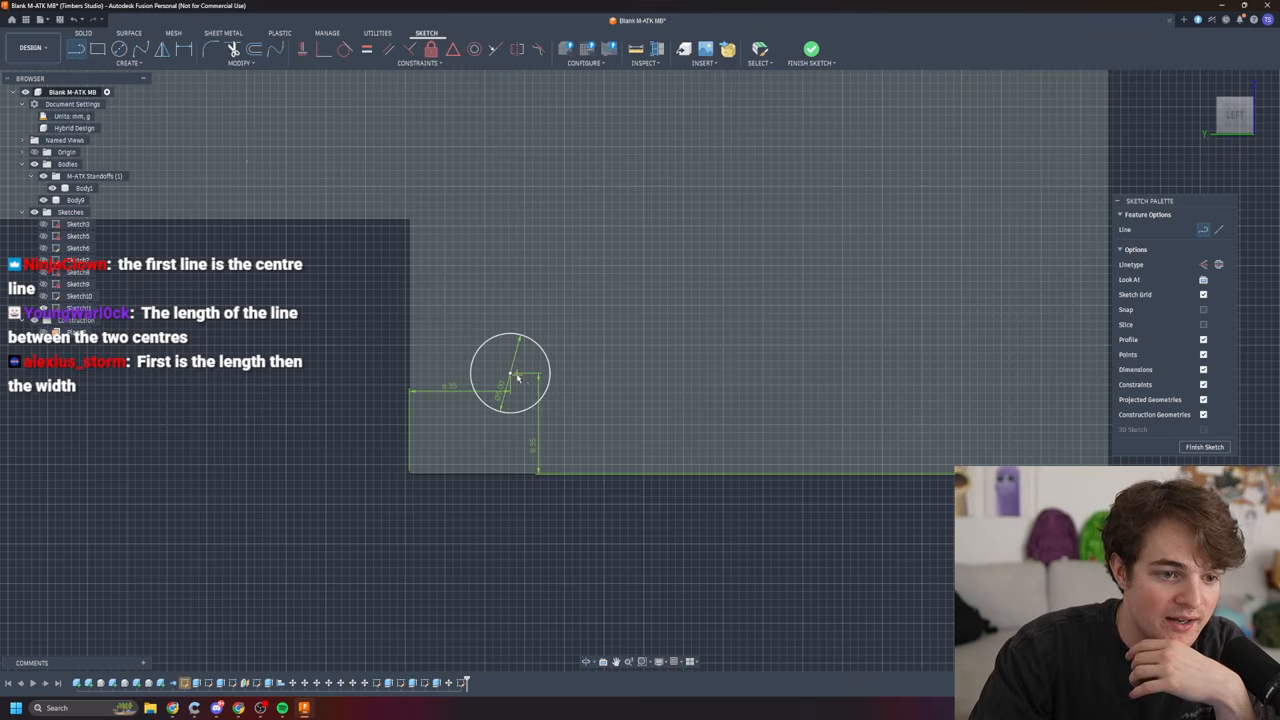
{"action": "left_click_drag", "start_coordinate": [634, 455], "coordinate": [644, 247]}
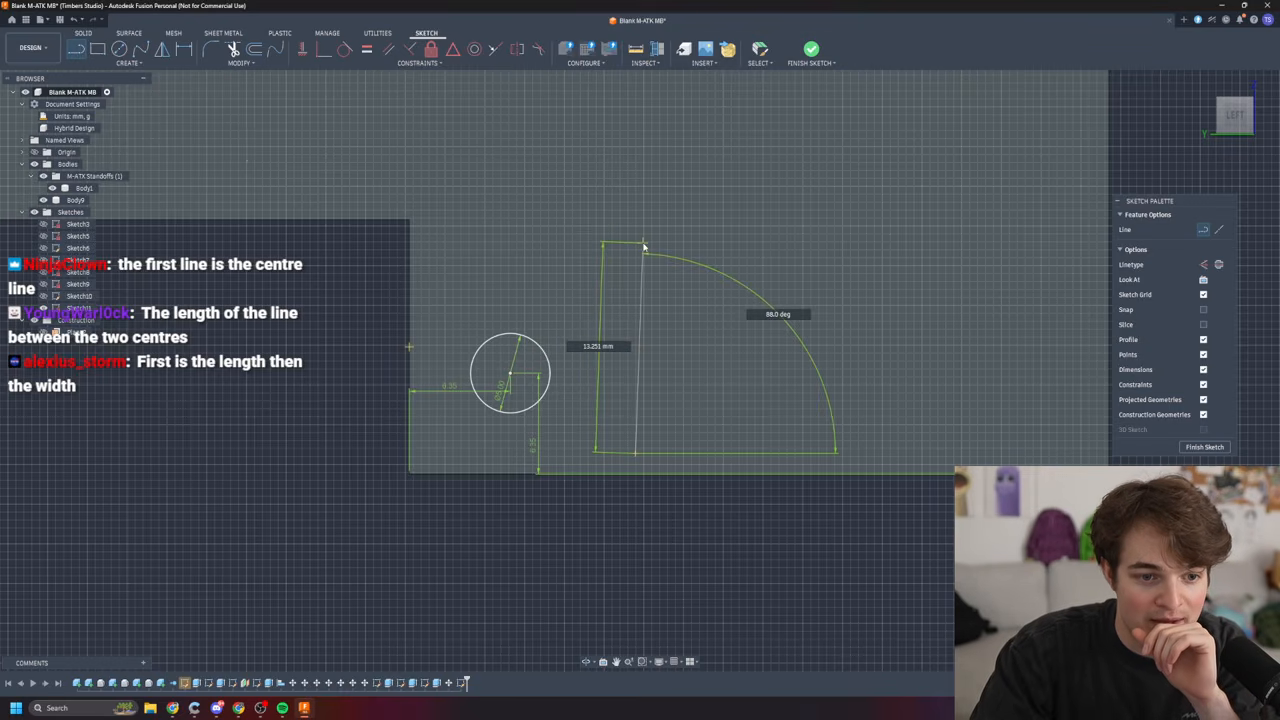
{"action": "right_click", "coordinate": [644, 247]}
{"action": "left_click", "coordinate": [630, 297]}
{"action": "left_click", "coordinate": [75, 50]}
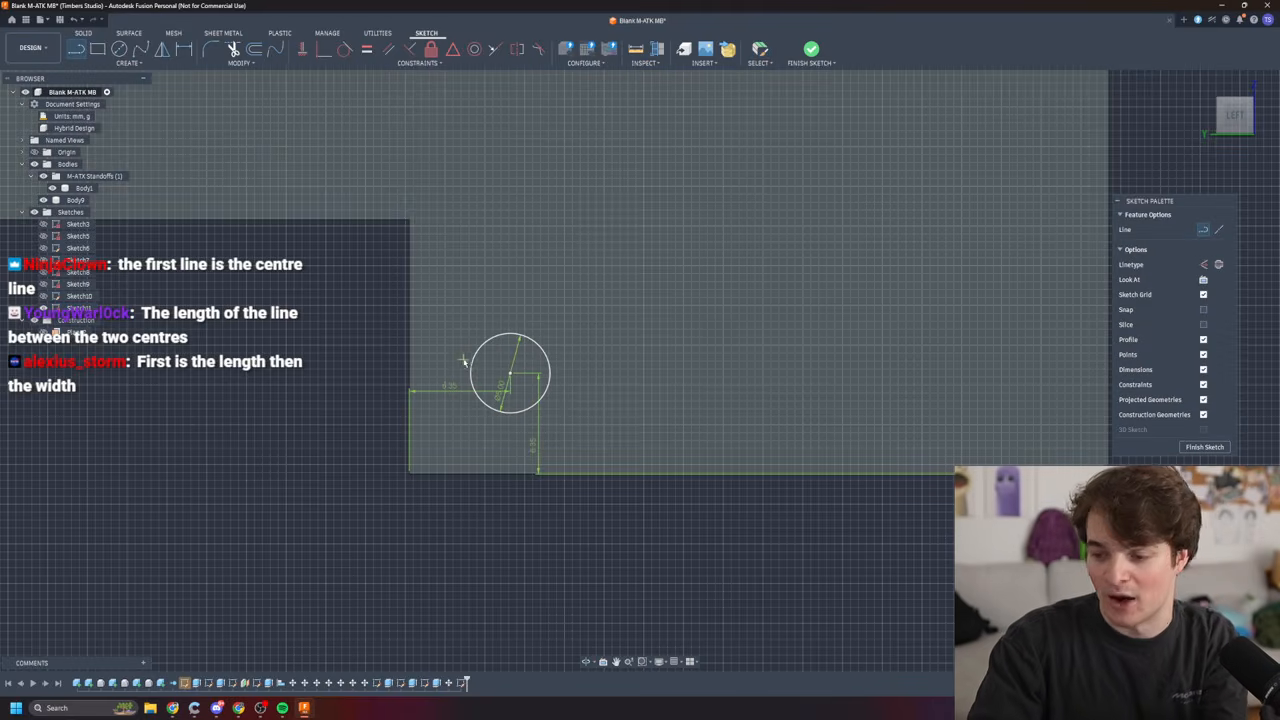
{"action": "left_click", "coordinate": [408, 428]}
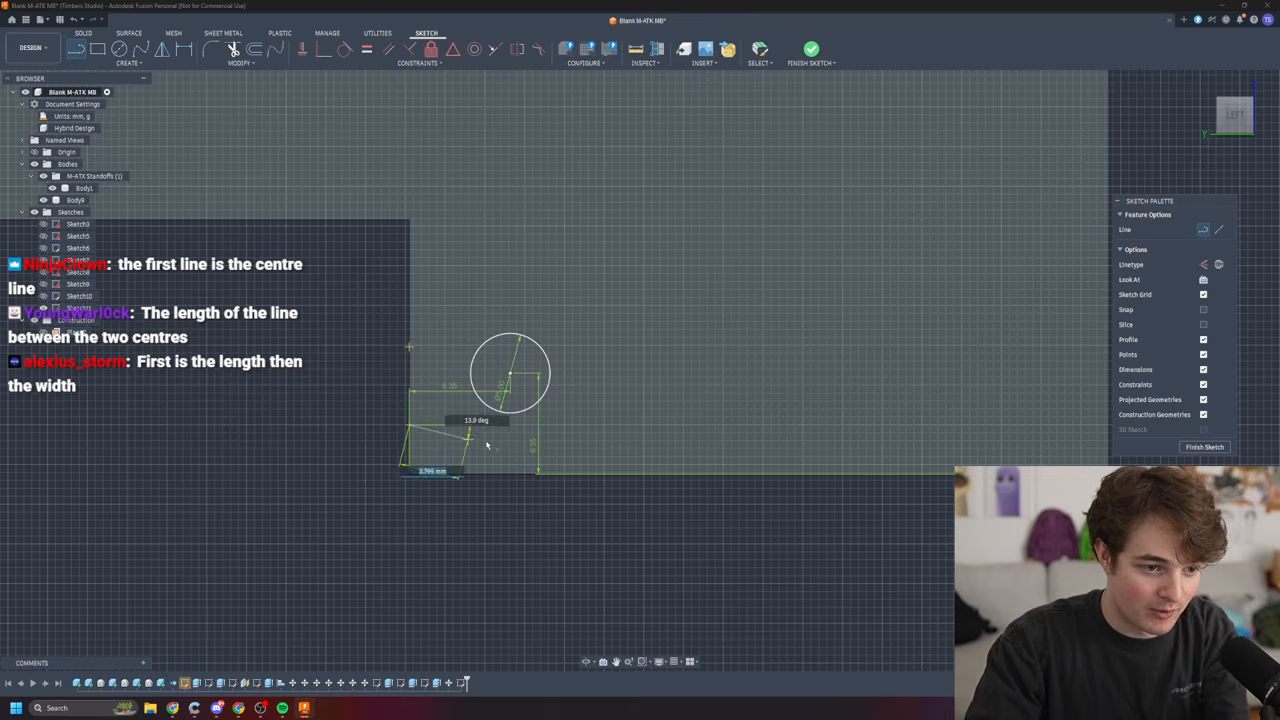
{"action": "key", "text": "Escape"}
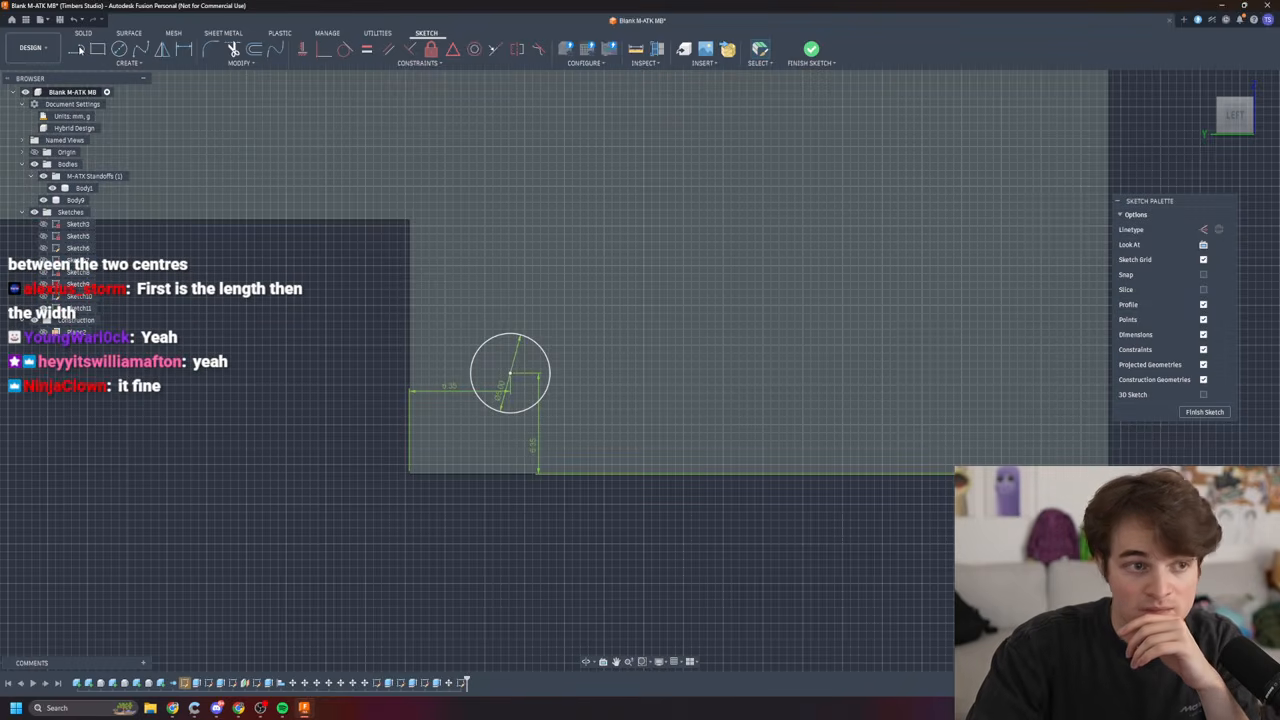
- Draw a line along the tab's stepped side edge, from the inner corner to the lower corner
{"action": "left_click", "coordinate": [77, 50]}
{"action": "left_click", "coordinate": [408, 220]}
{"action": "key", "text": "Escape"}
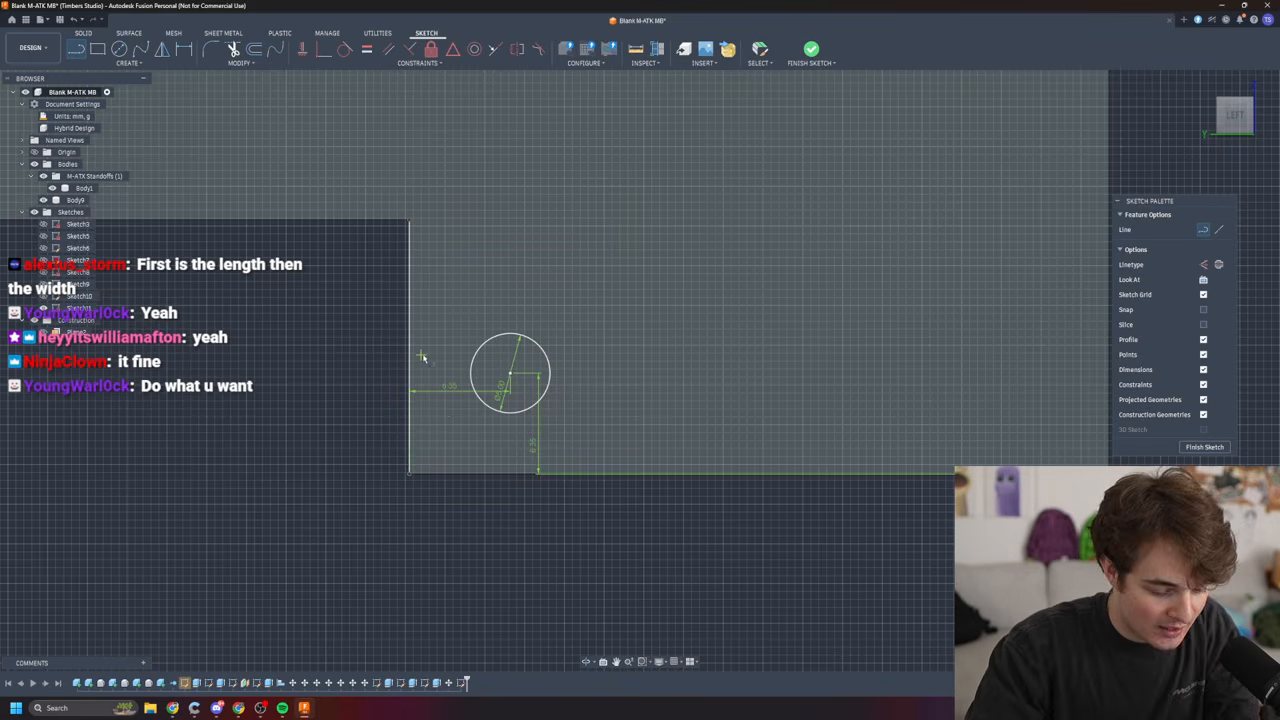
- Try to dimension the length of the line along the tab's side edge
{"action": "key", "text": "d"}
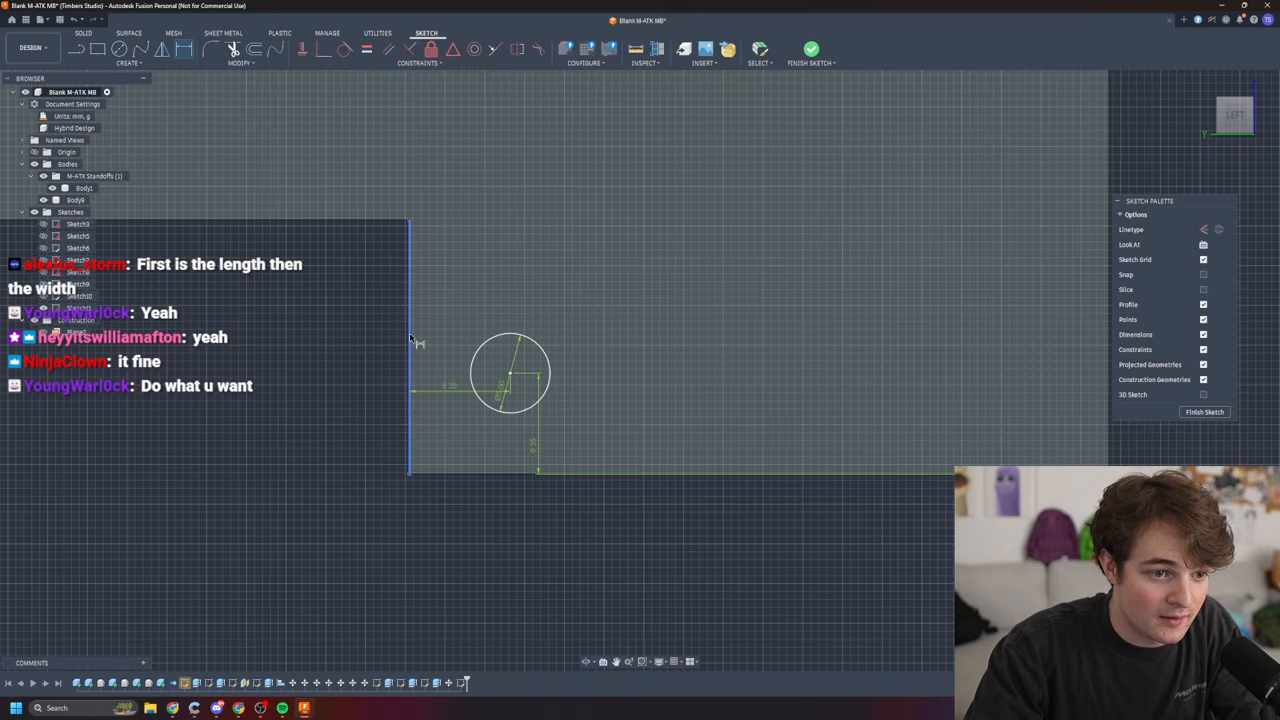
{"action": "left_click", "coordinate": [358, 341]}
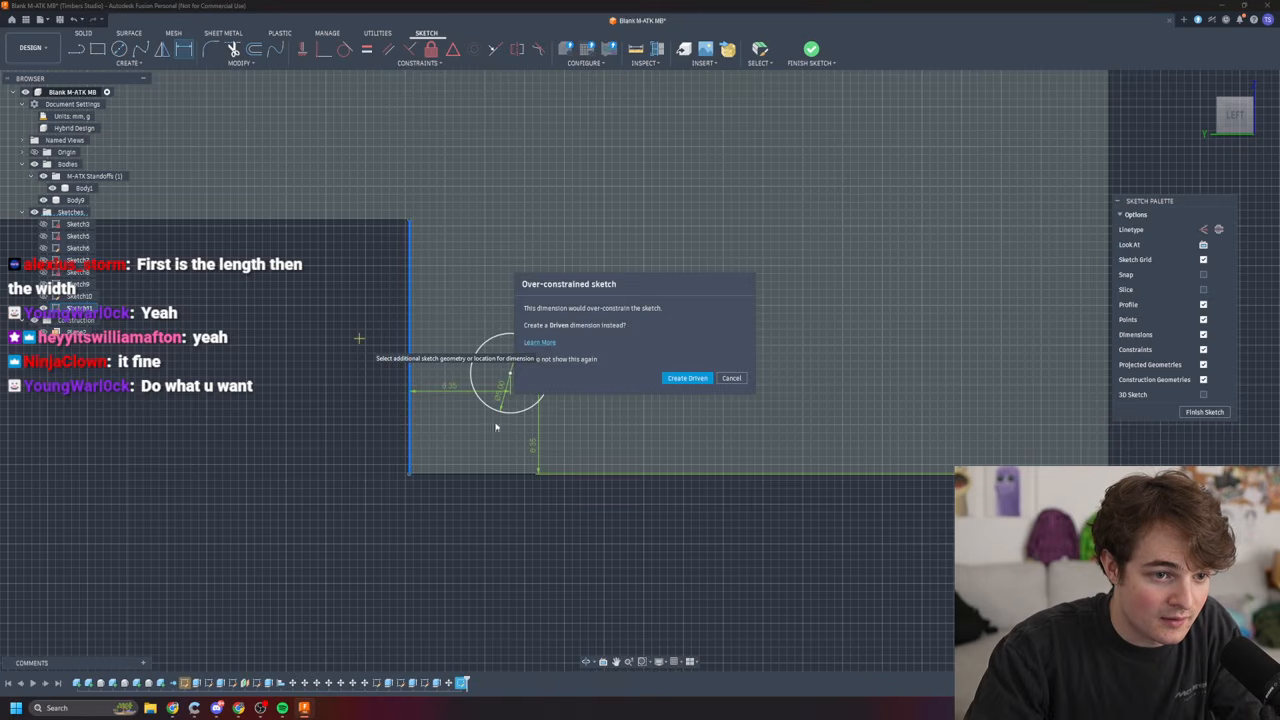
{"action": "left_click", "coordinate": [738, 379]}
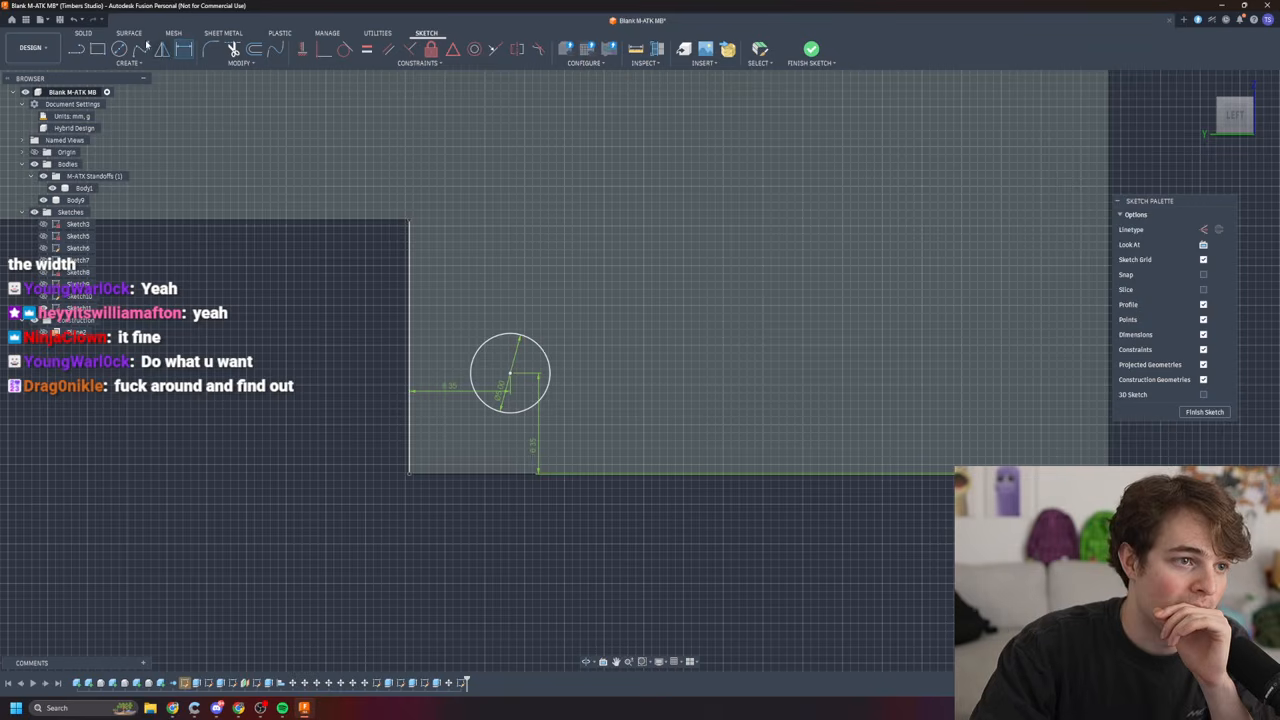
- Draw a 6.35 mm line down the tab's side edge from the inner corner and a perpendicular 6.35 mm line from its end into the tab
{"action": "left_click", "coordinate": [76, 49]}
{"action": "left_click", "coordinate": [409, 222]}
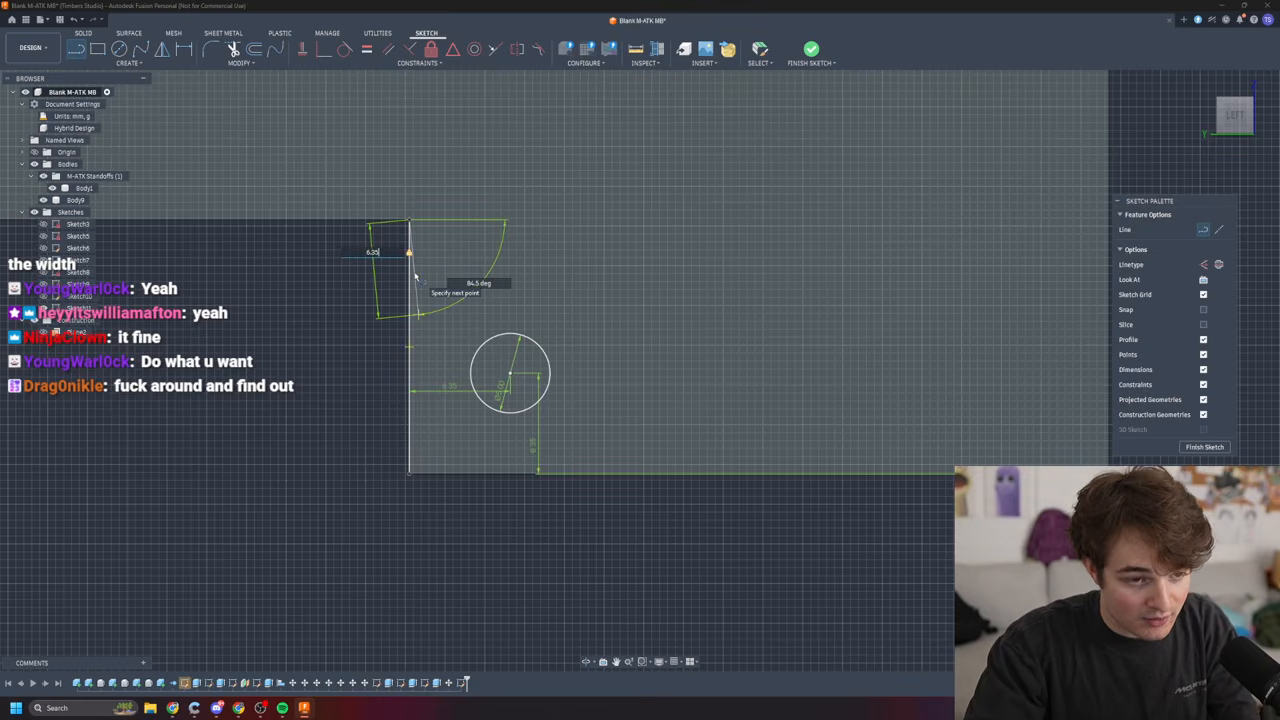
{"action": "key", "text": "Return"}
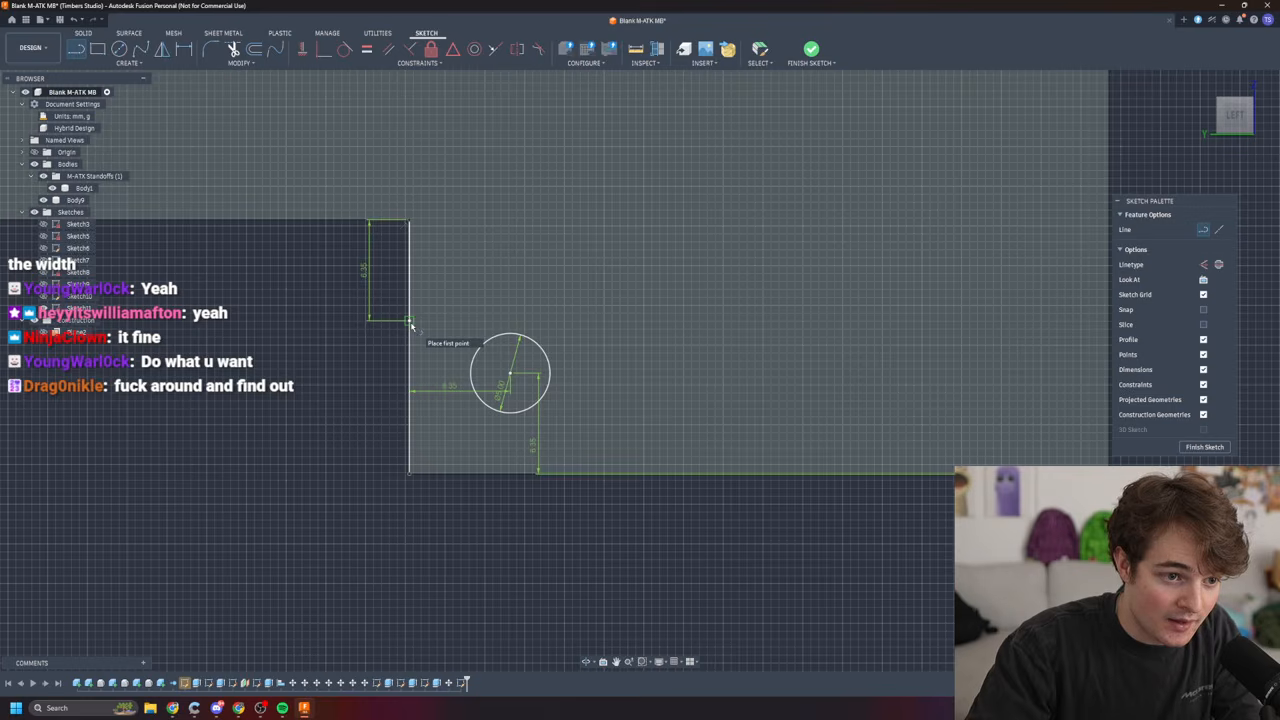
{"action": "left_click", "coordinate": [410, 321]}
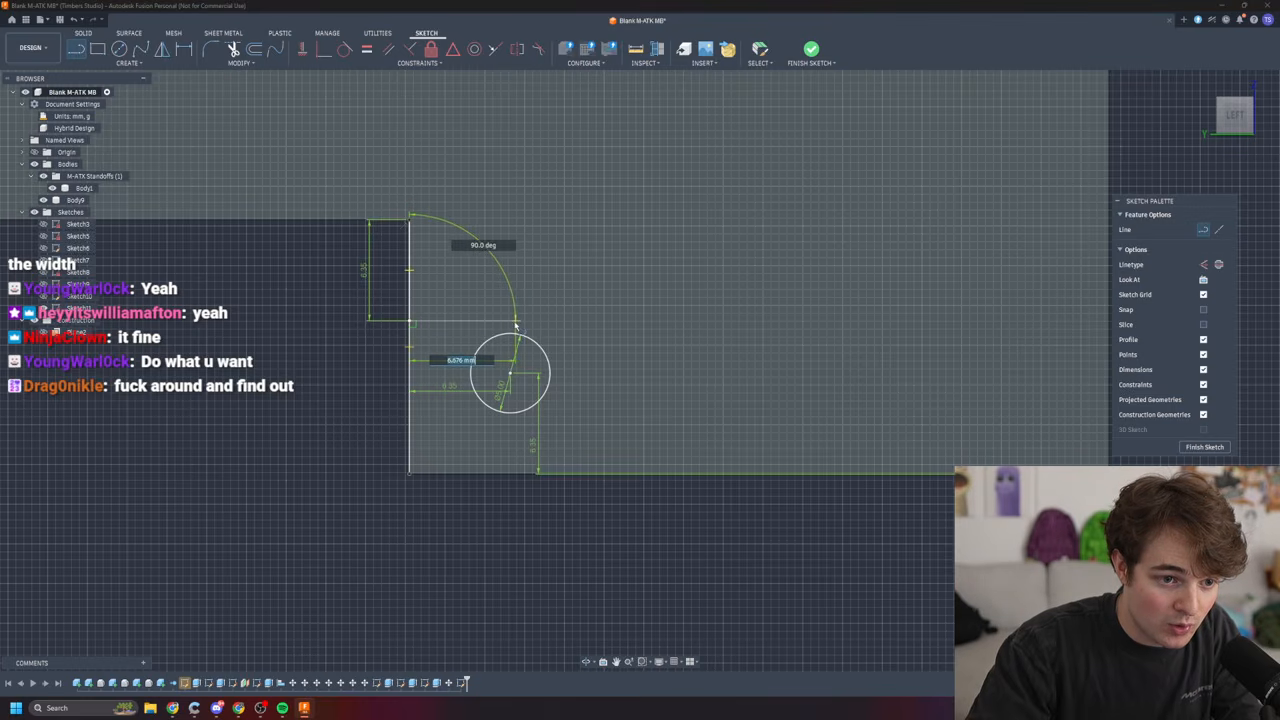
{"action": "type", "text": "6.35"}
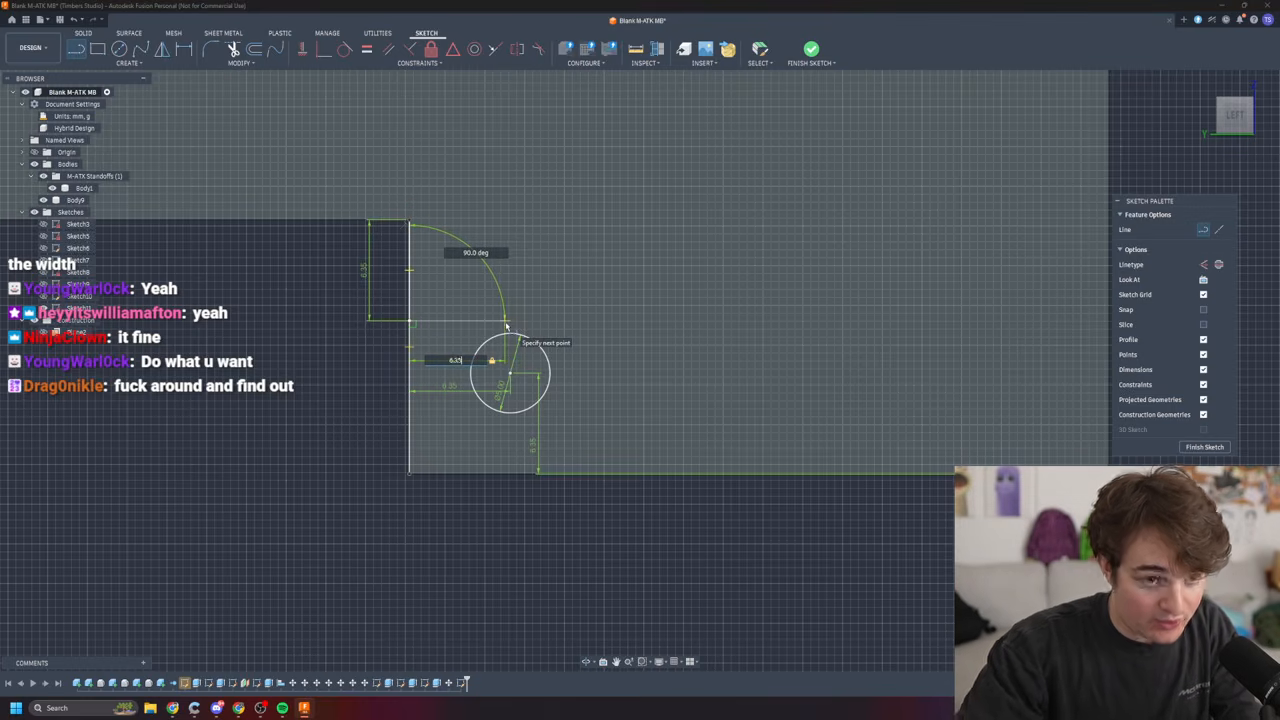
{"action": "key", "text": "Return"}
{"action": "key", "text": "Escape"}
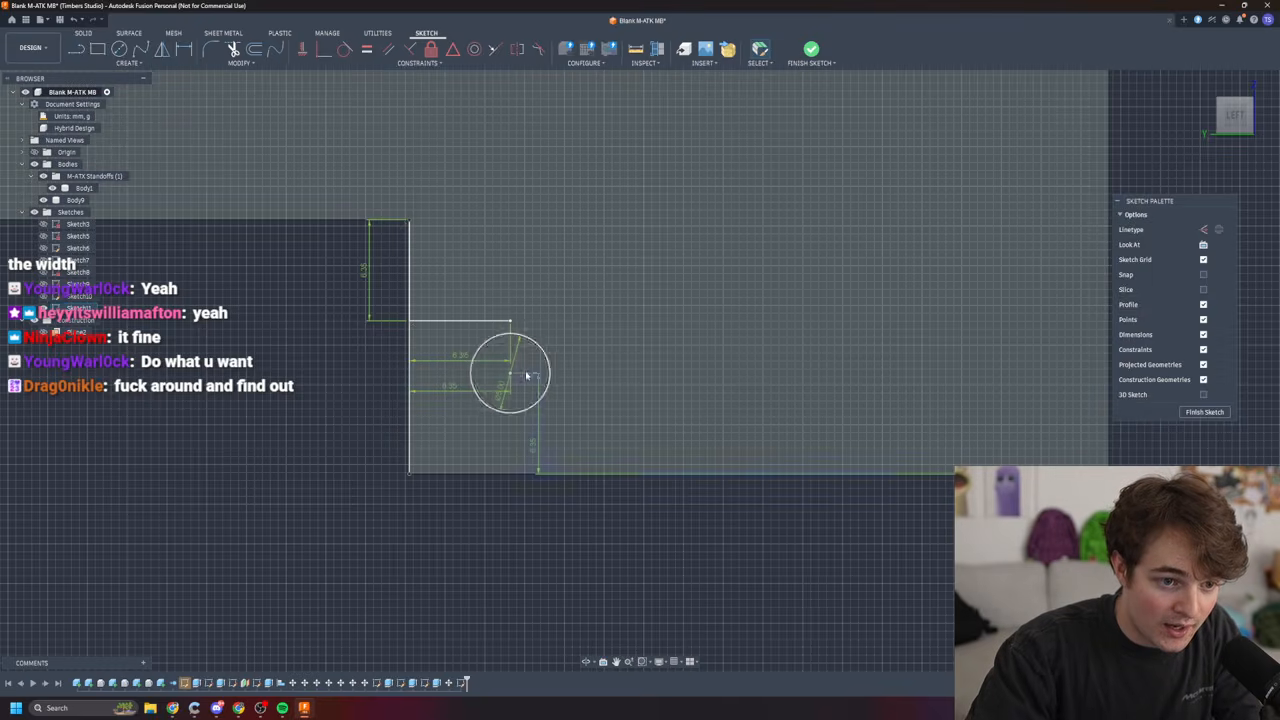
{"action": "left_click", "coordinate": [548, 369]}
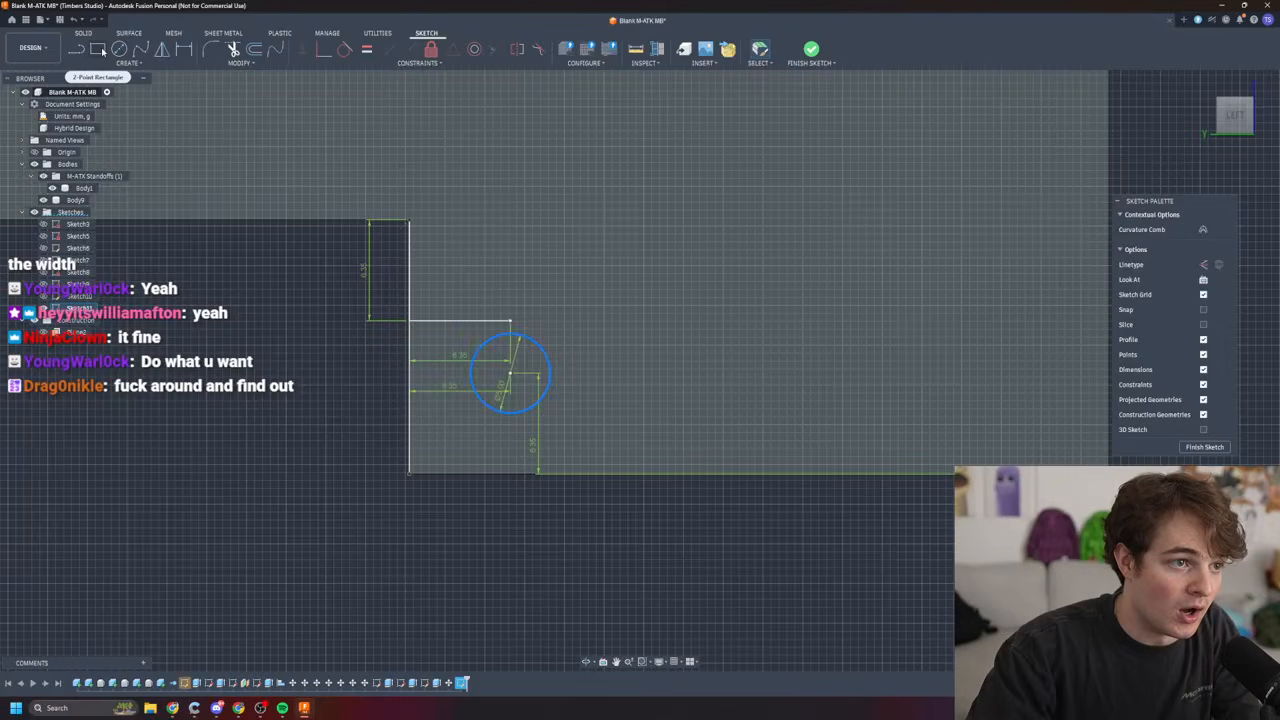
{"action": "left_click", "coordinate": [128, 62]}
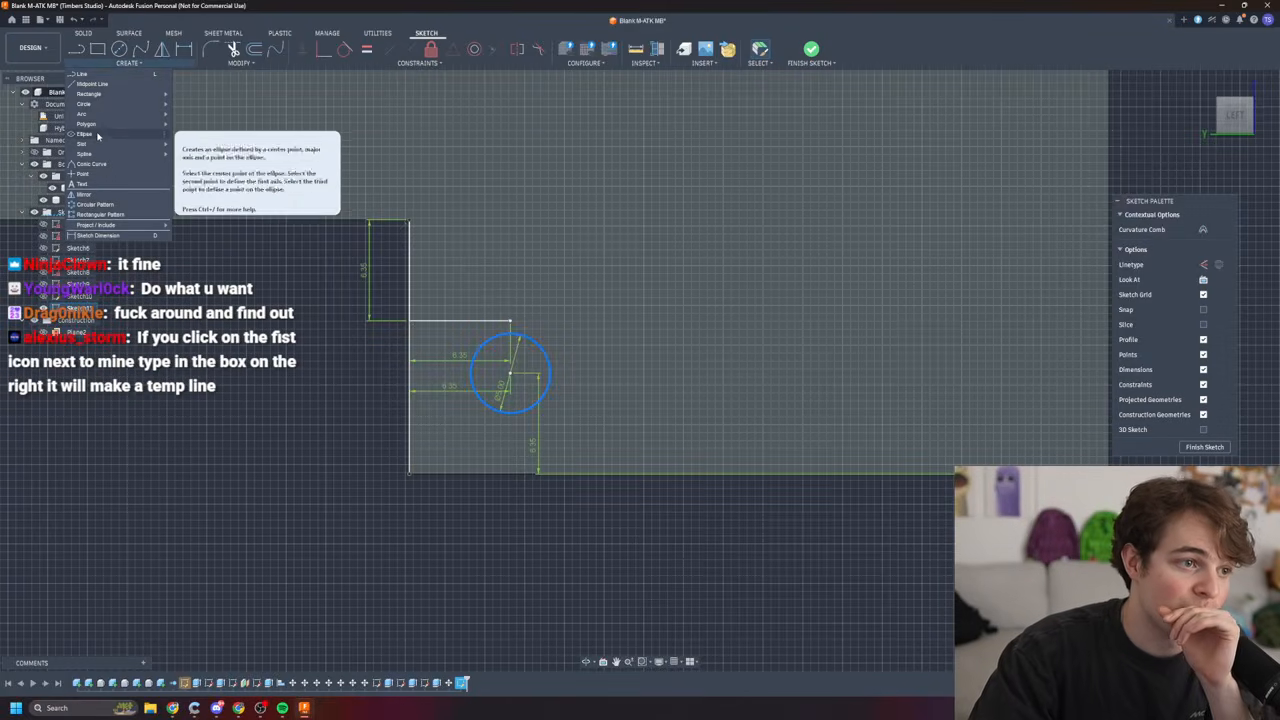
{"action": "mouse_move", "coordinate": [122, 145]}
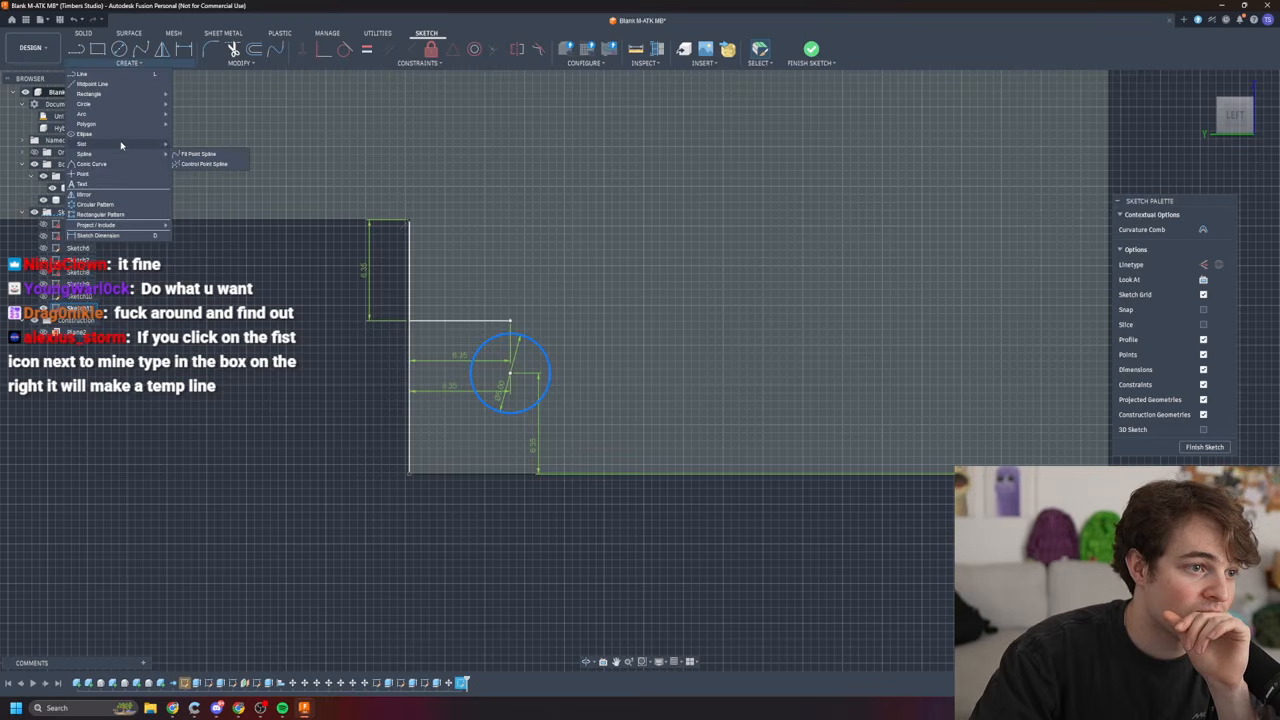
{"action": "left_click", "coordinate": [200, 144]}
{"action": "left_click", "coordinate": [510, 377]}
{"action": "left_click", "coordinate": [549, 374]}
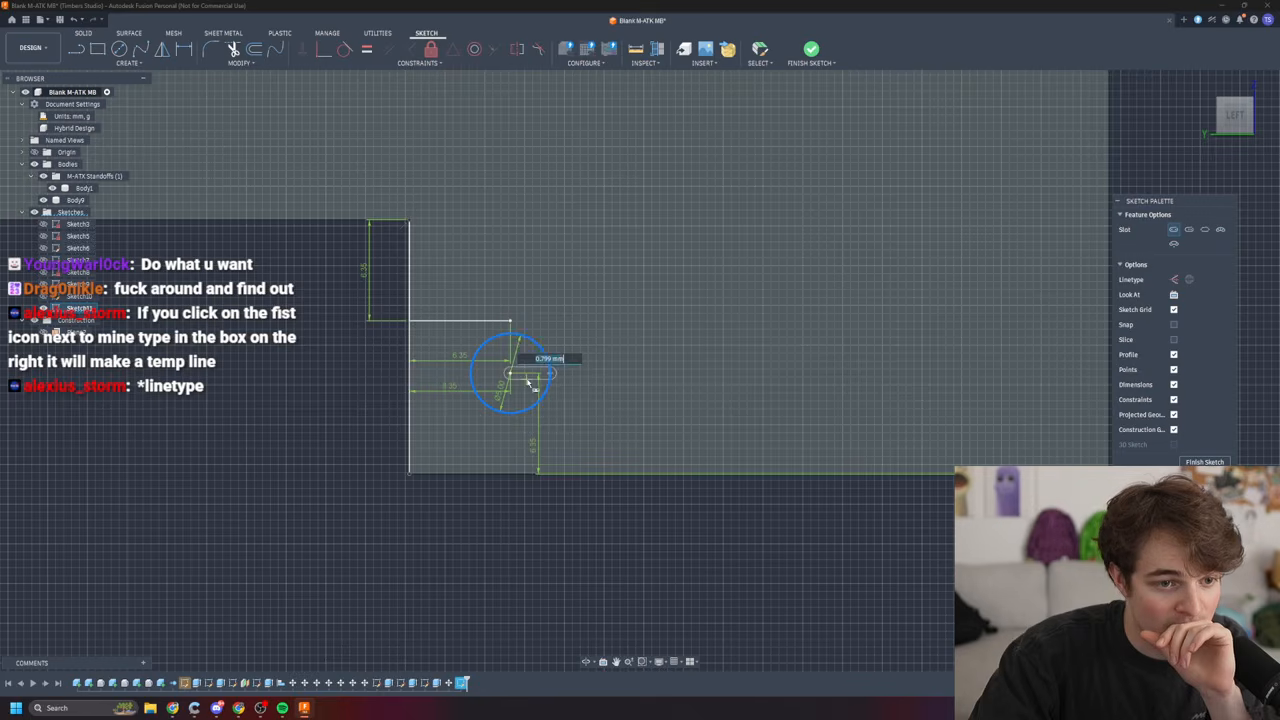
{"action": "right_click", "coordinate": [747, 335]}
{"action": "left_click", "coordinate": [724, 387]}
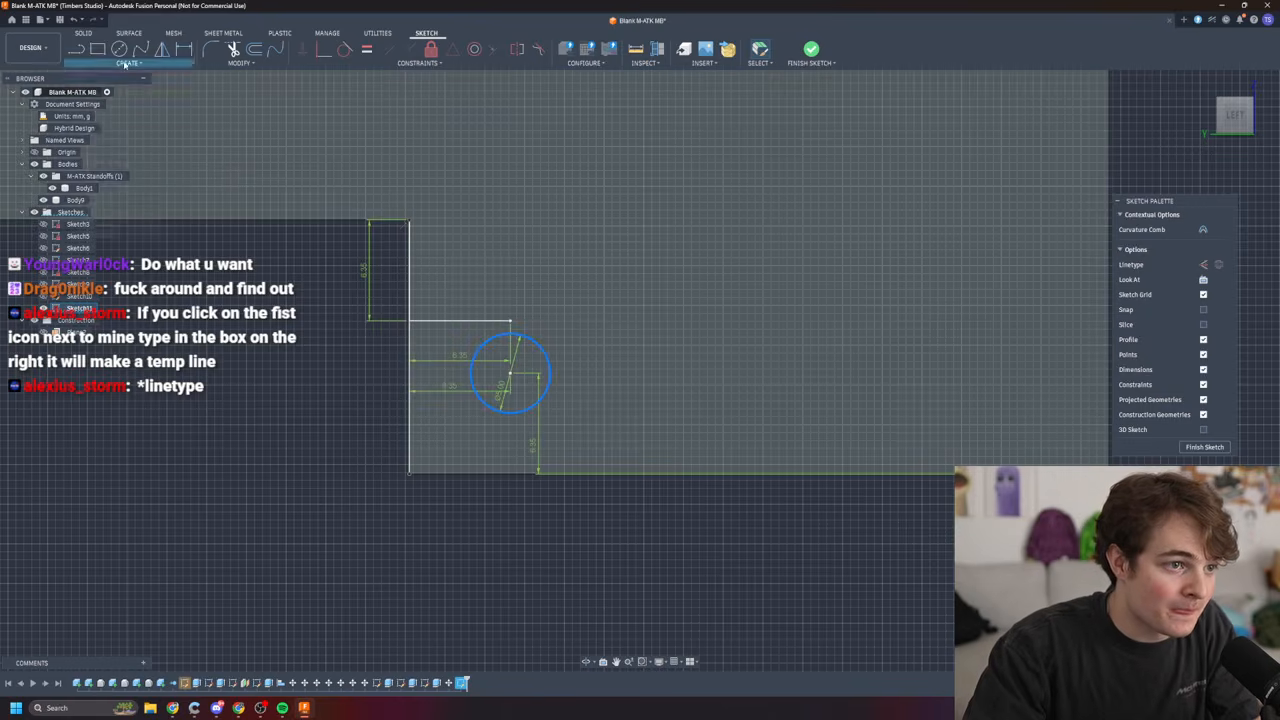
- Draw a vertical center-to-center slot from the circle's centre to the end of the horizontal 6.35 mm line, as wide as the circle
{"action": "left_click", "coordinate": [128, 62]}
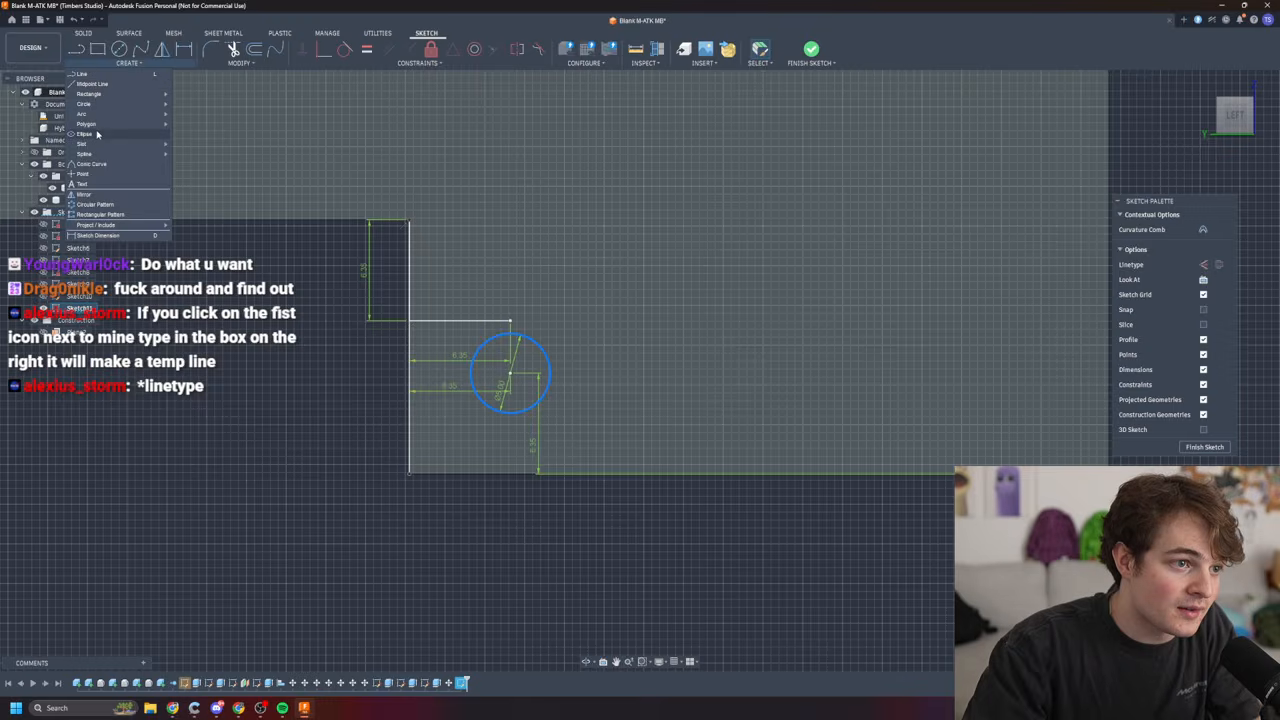
{"action": "mouse_move", "coordinate": [85, 143]}
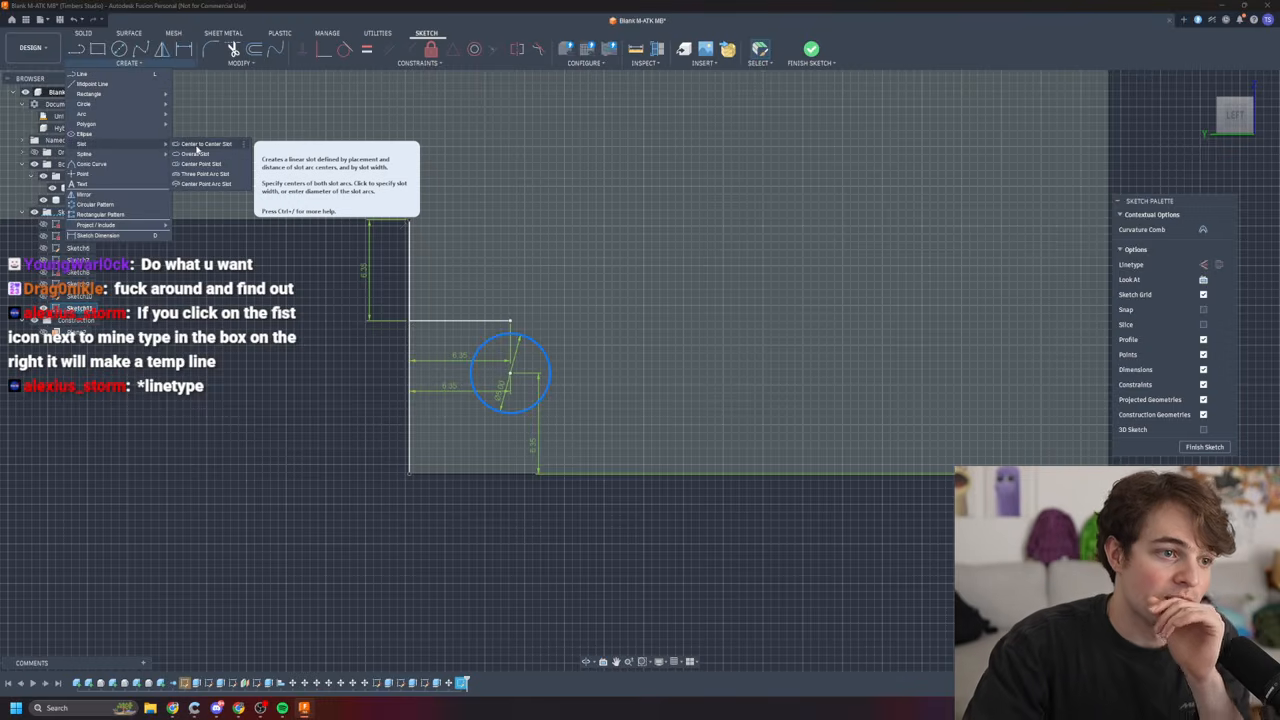
{"action": "left_click", "coordinate": [197, 147]}
{"action": "left_click", "coordinate": [510, 375]}
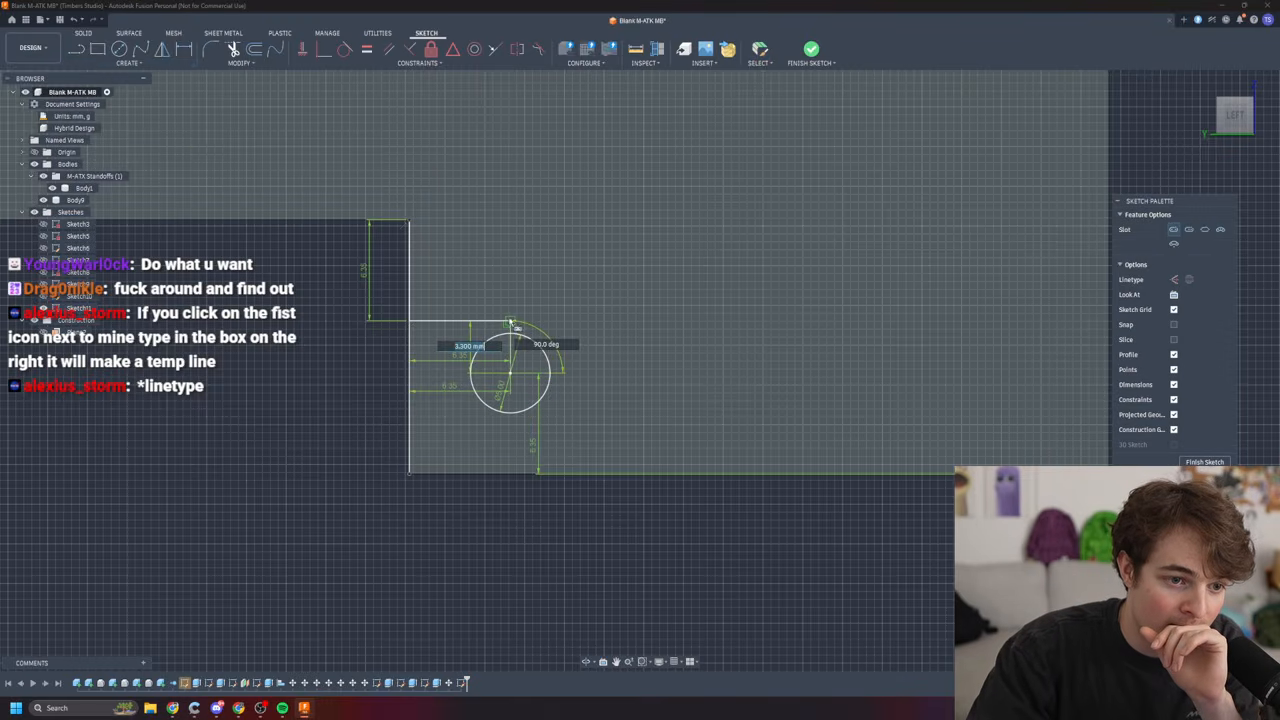
{"action": "left_click", "coordinate": [553, 382]}
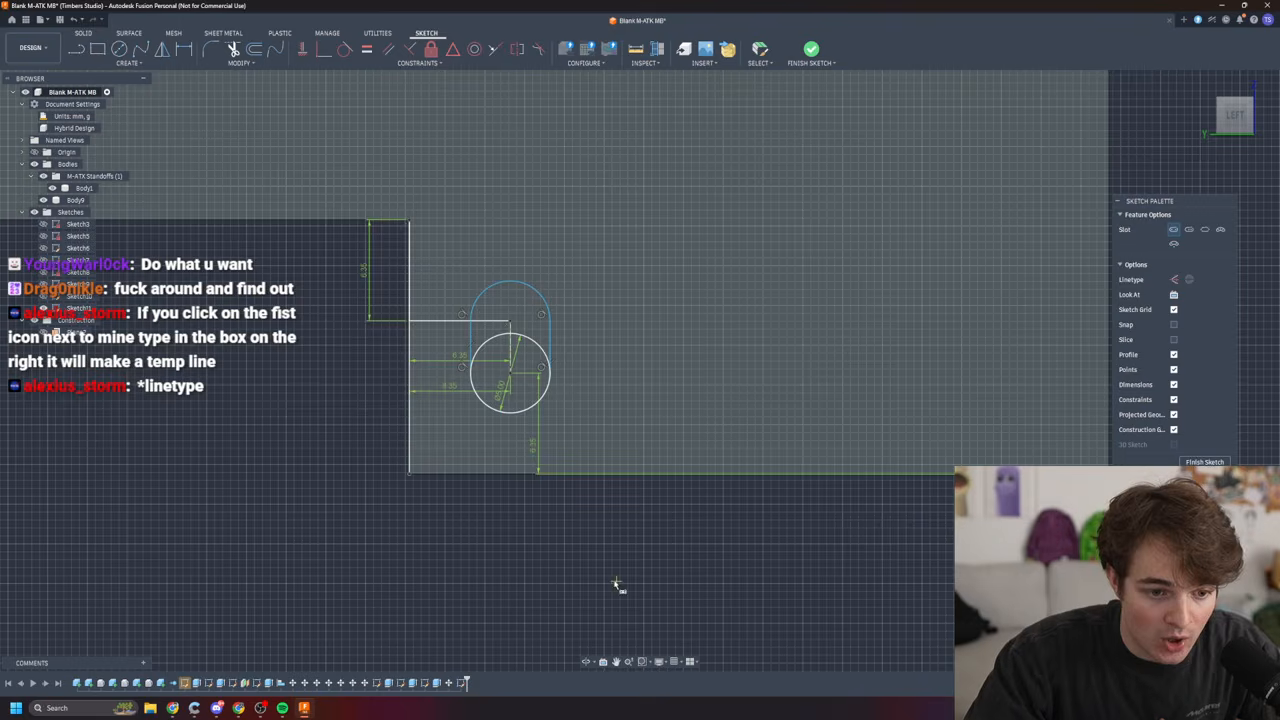
{"action": "left_click", "coordinate": [266, 358]}
{"action": "right_click", "coordinate": [335, 511]}
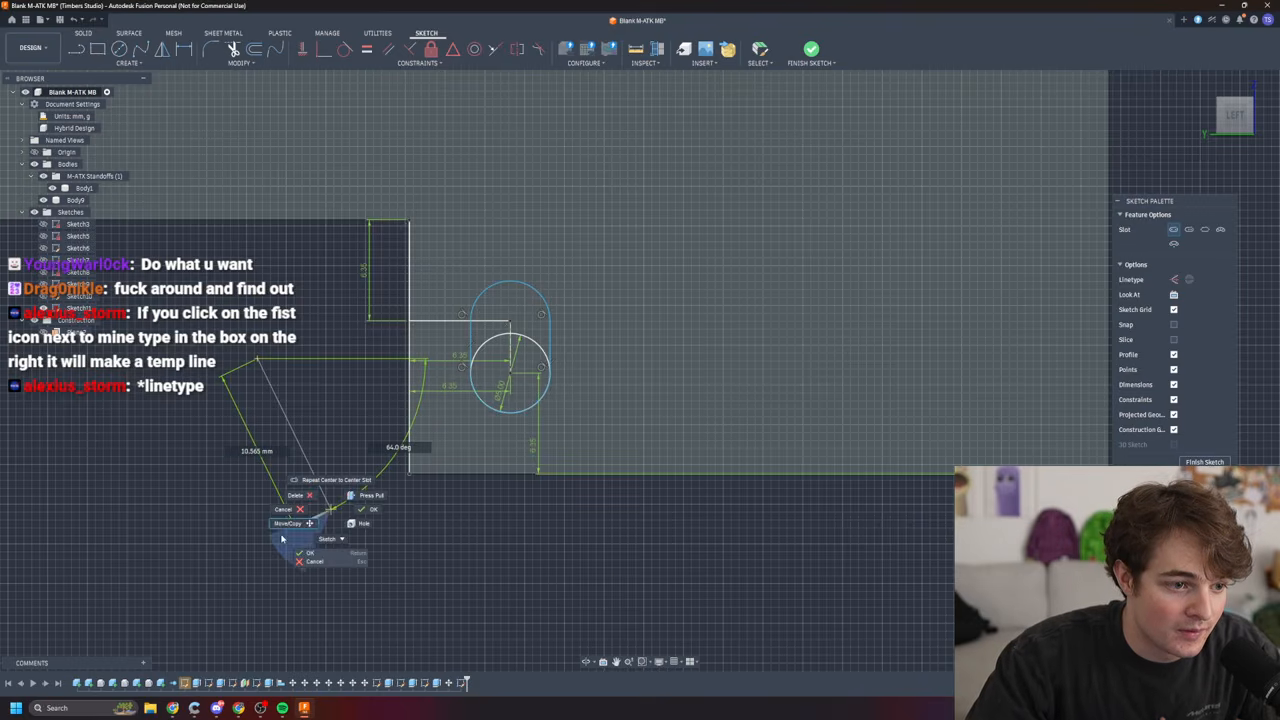
{"action": "left_click", "coordinate": [340, 564]}
- Delete the circle and the helper lines around the slot, keeping only the slot and its two position dimensions
{"action": "left_click", "coordinate": [531, 344]}
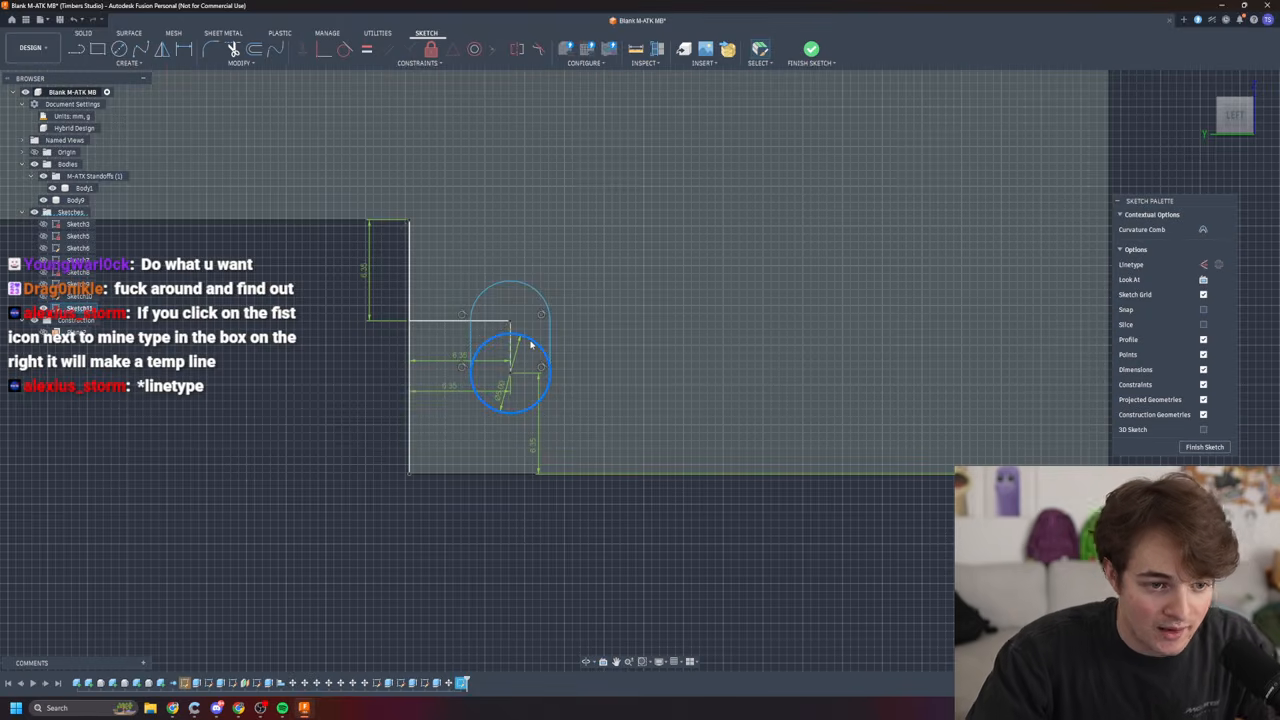
{"action": "key", "text": "Delete"}
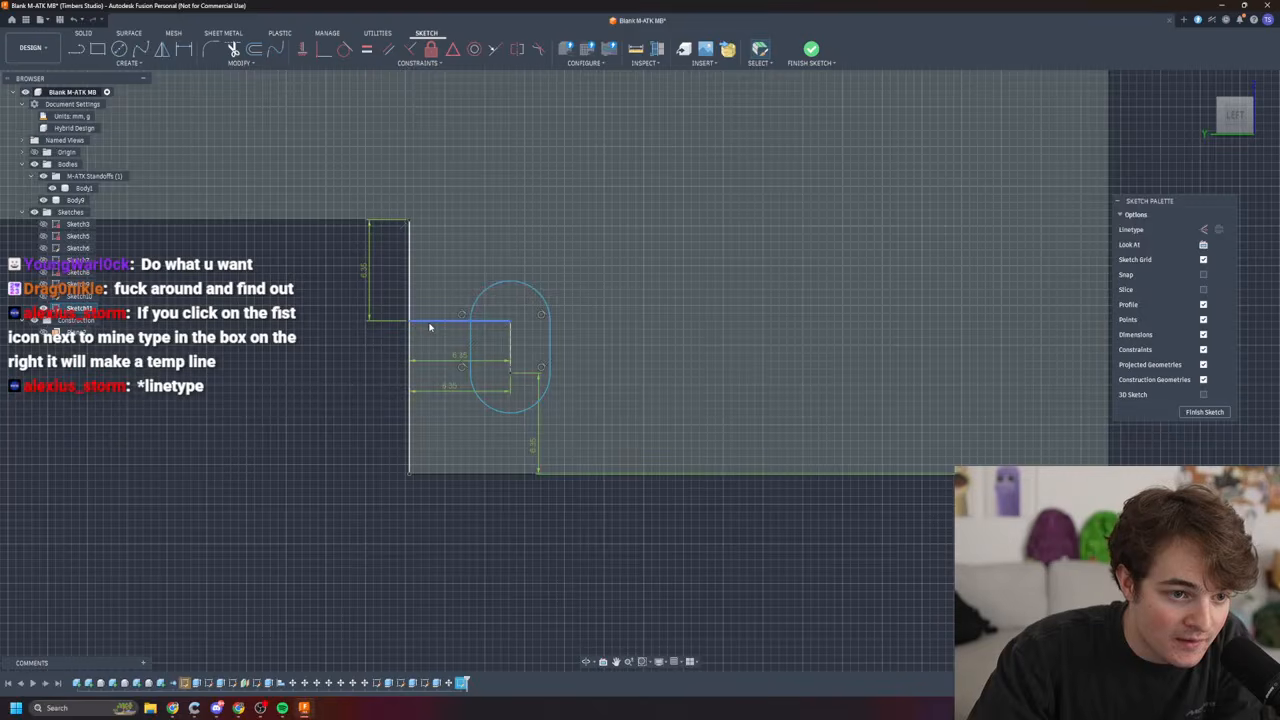
{"action": "left_click", "coordinate": [510, 350]}
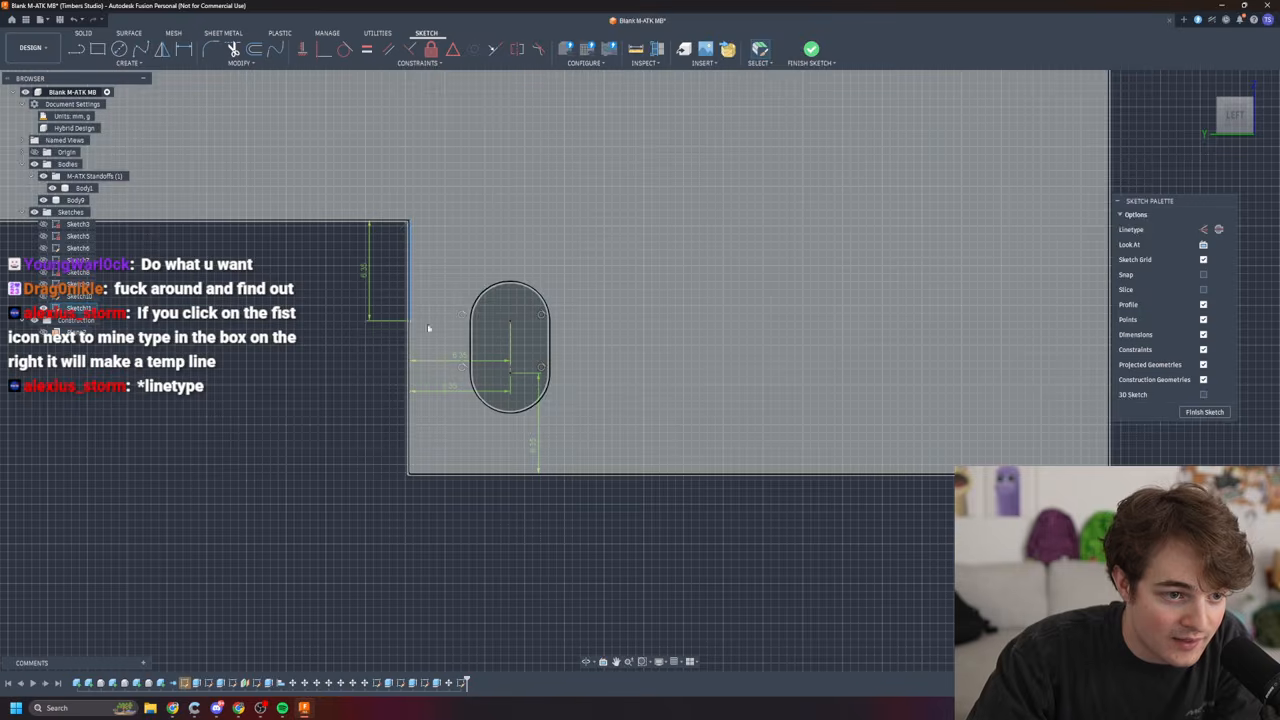
{"action": "key", "text": "Delete"}
{"action": "left_click", "coordinate": [409, 349]}
{"action": "left_click", "coordinate": [615, 549]}
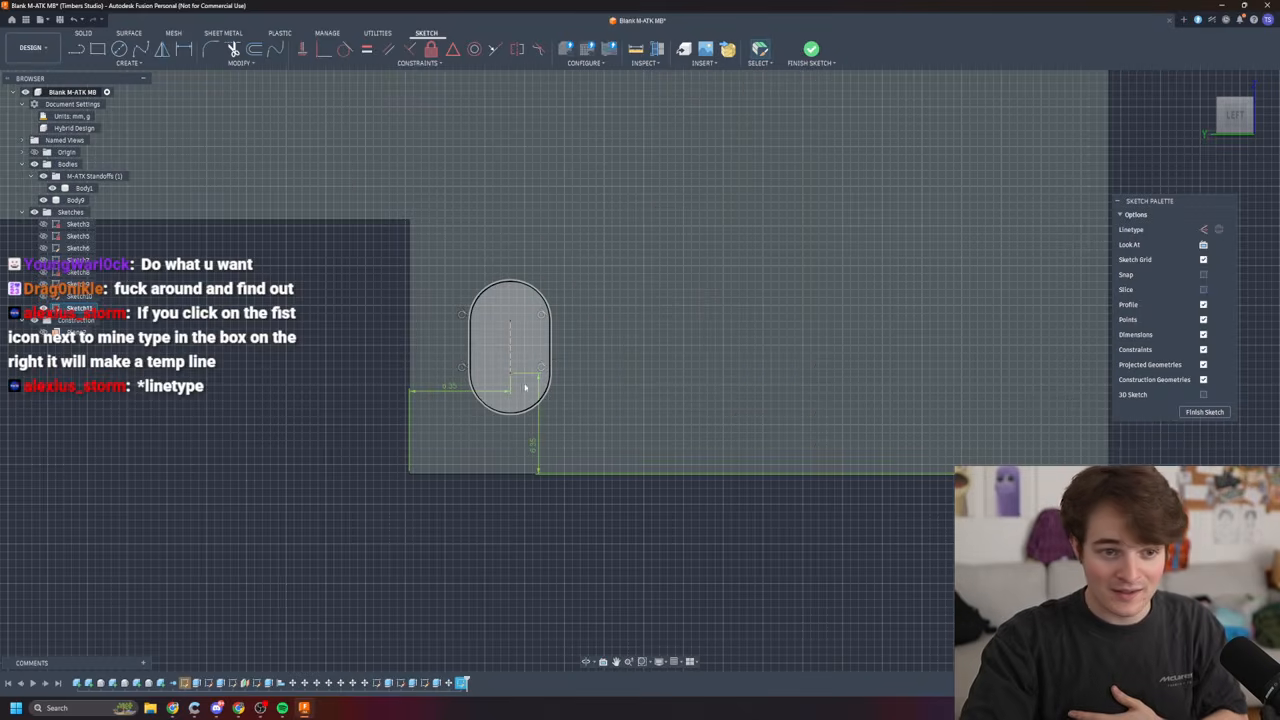
- Try to move the slot's lower arc 31 mm horizontally toward the far end of the tab
{"action": "left_click", "coordinate": [549, 352]}
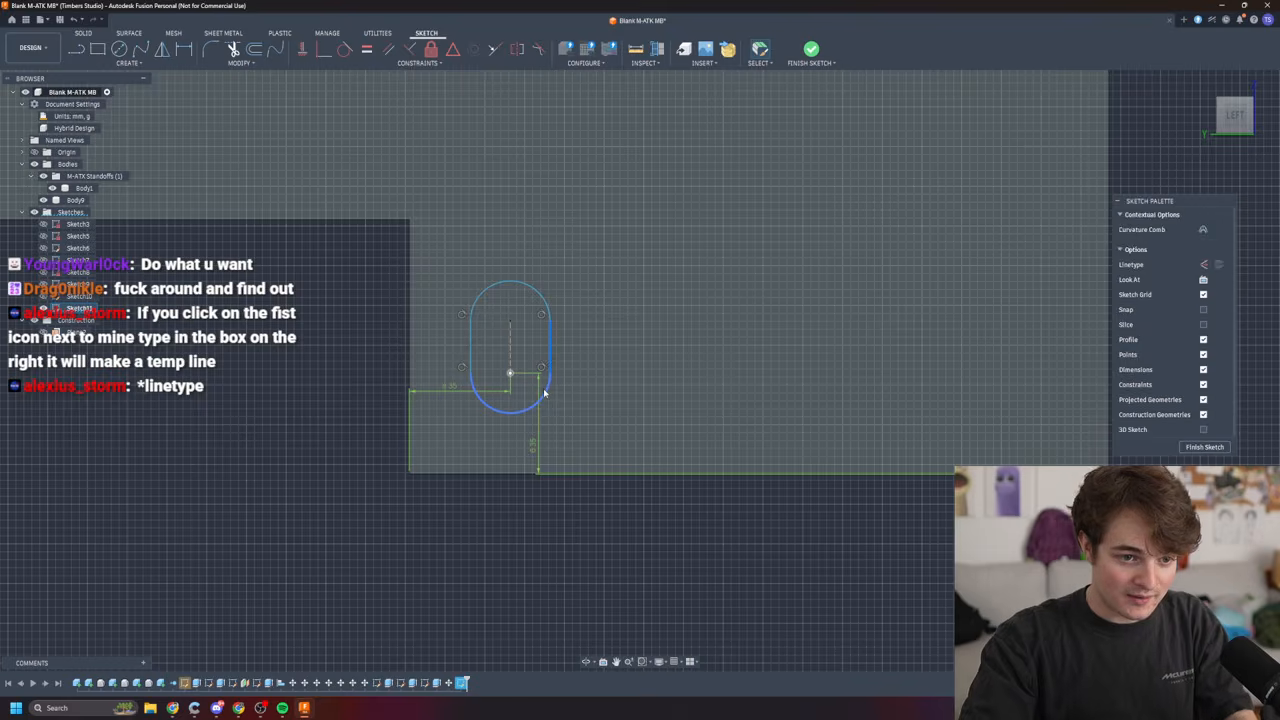
{"action": "key", "text": "m"}
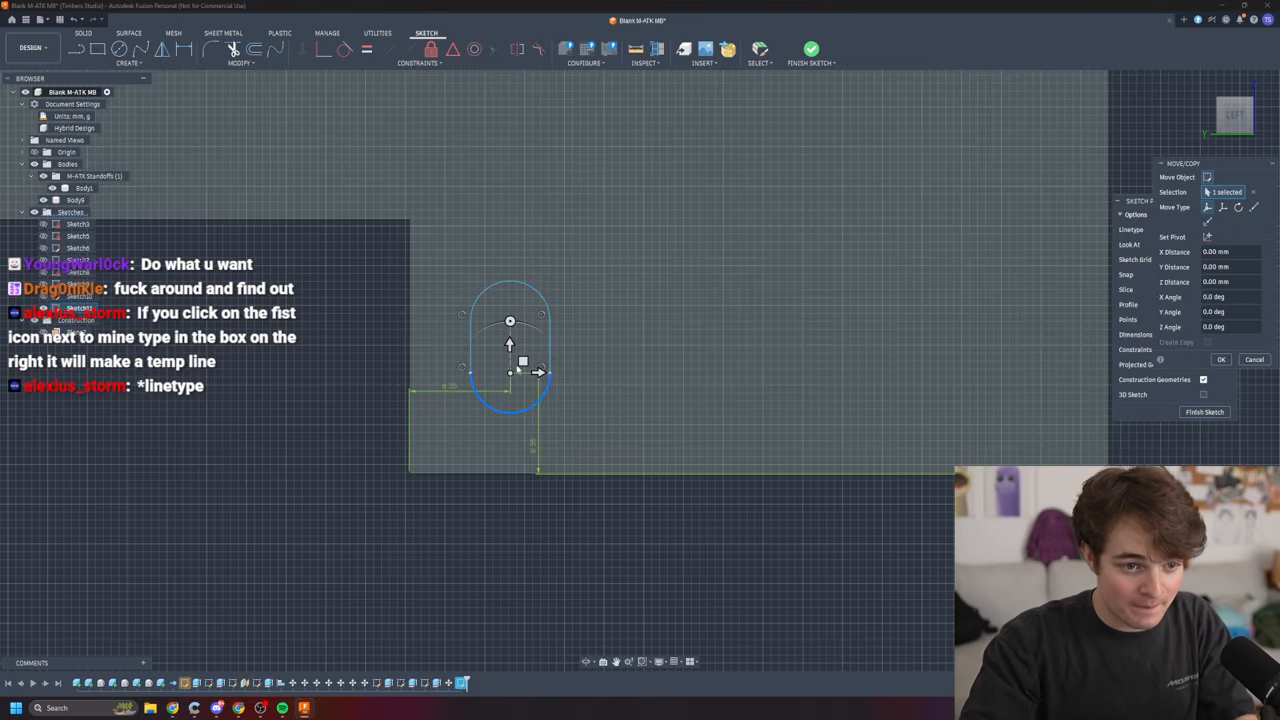
{"action": "left_click_drag", "start_coordinate": [538, 372], "coordinate": [1050, 445]}
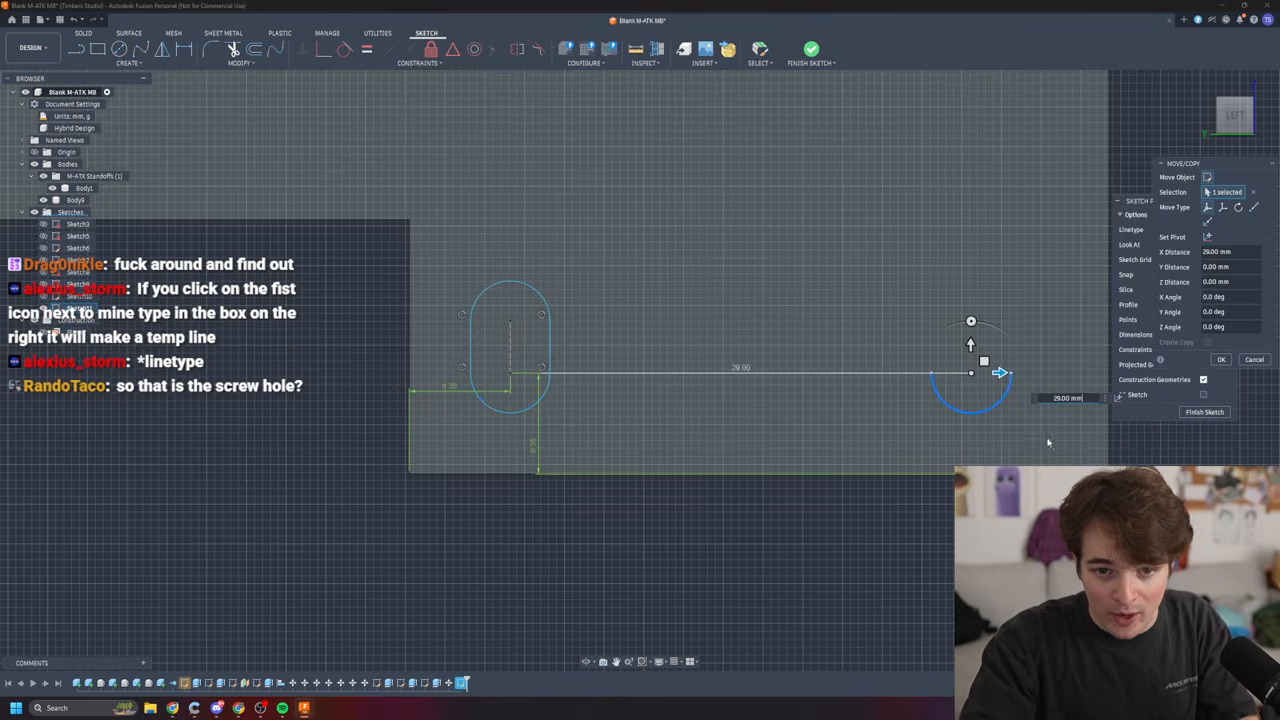
{"action": "left_click_drag", "start_coordinate": [1000, 372], "coordinate": [1032, 379]}
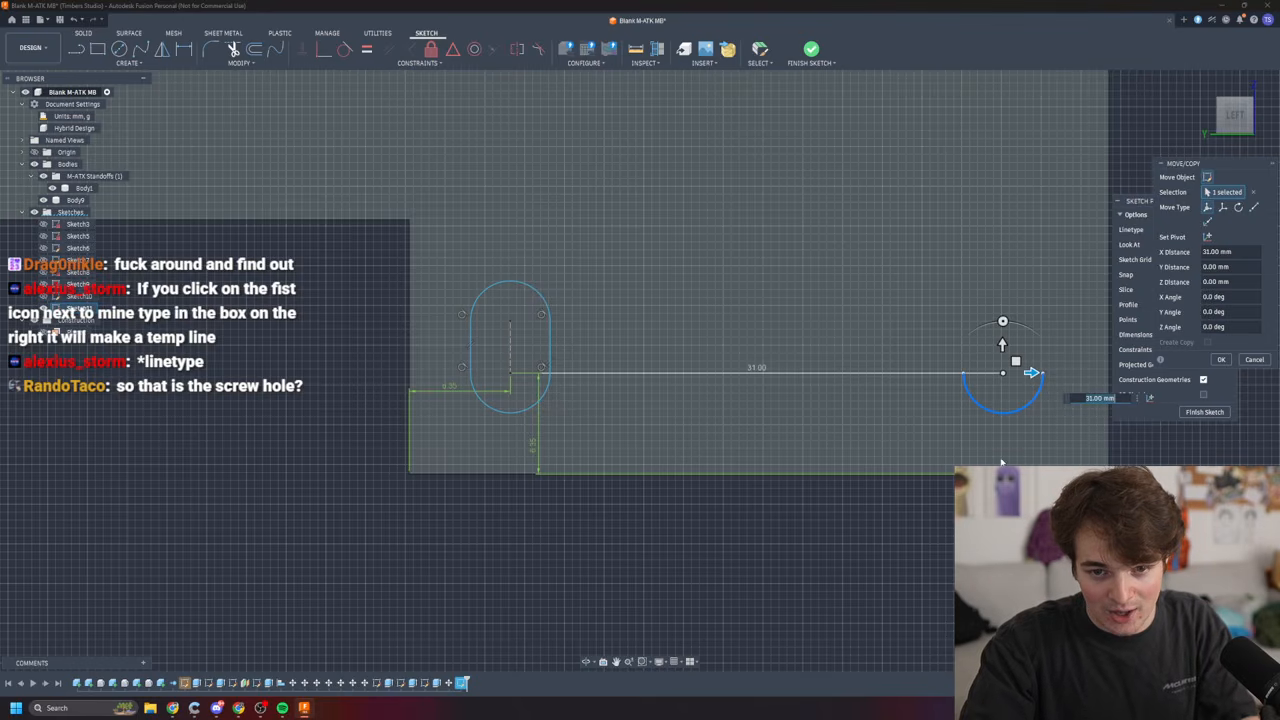
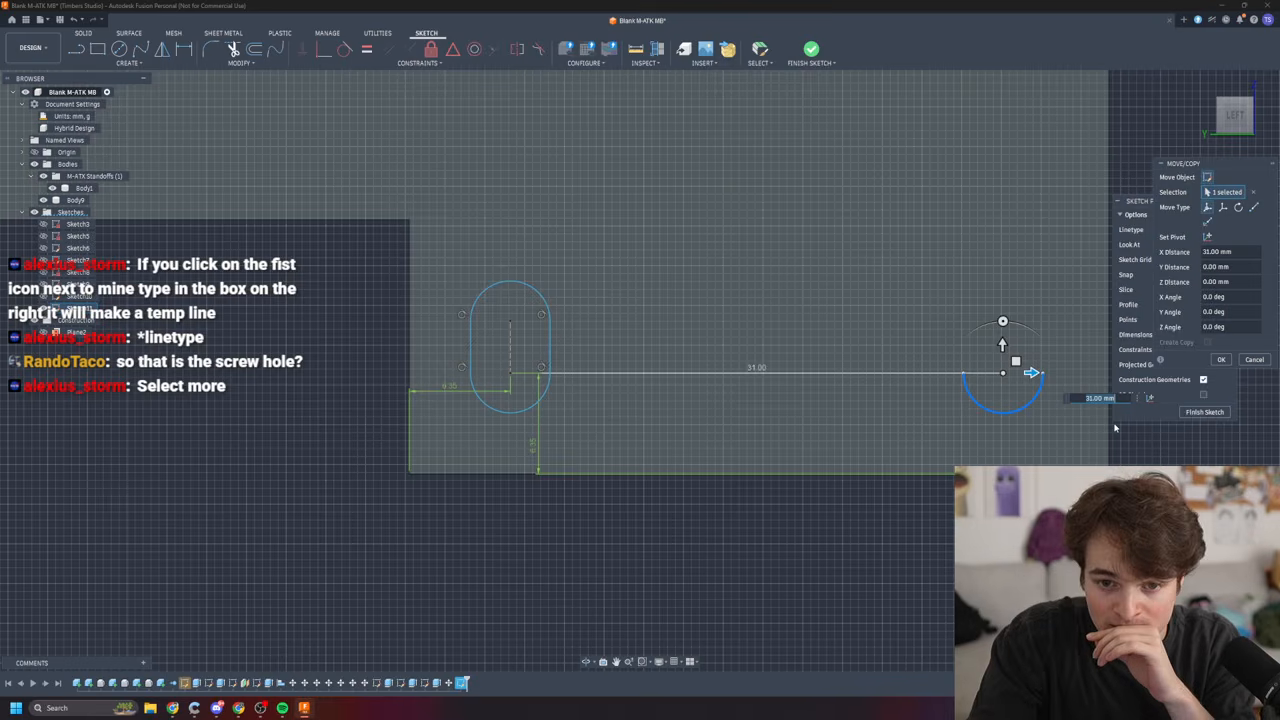
{"action": "key", "text": "Escape"}
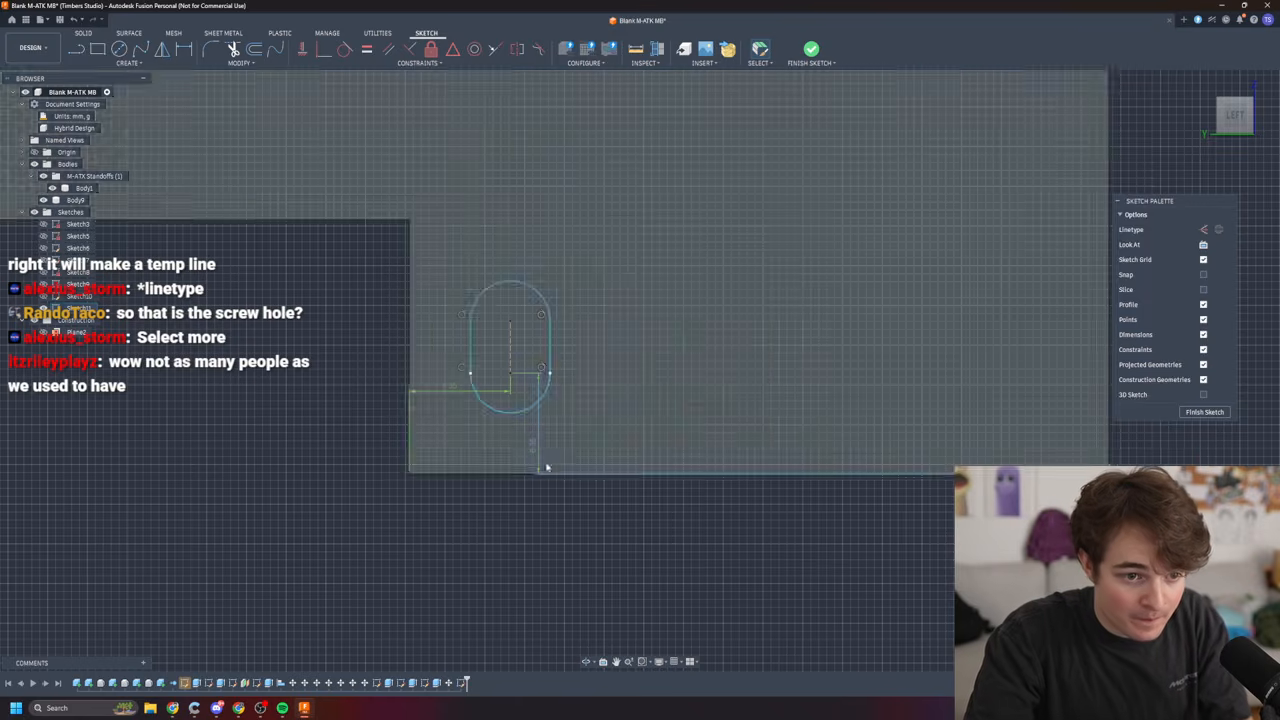
- Try to move the whole slot outline 18.5 mm horizontally along the tab
{"action": "left_click", "coordinate": [457, 334]}
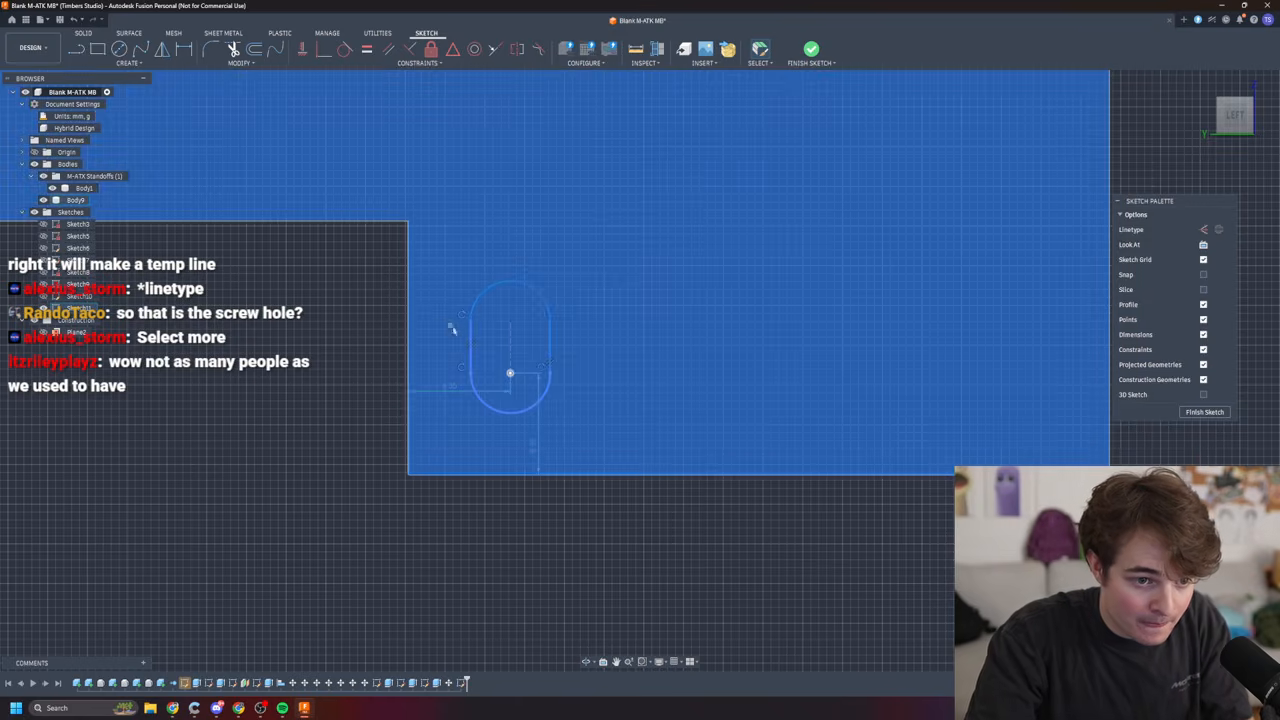
{"action": "left_click", "coordinate": [431, 484]}
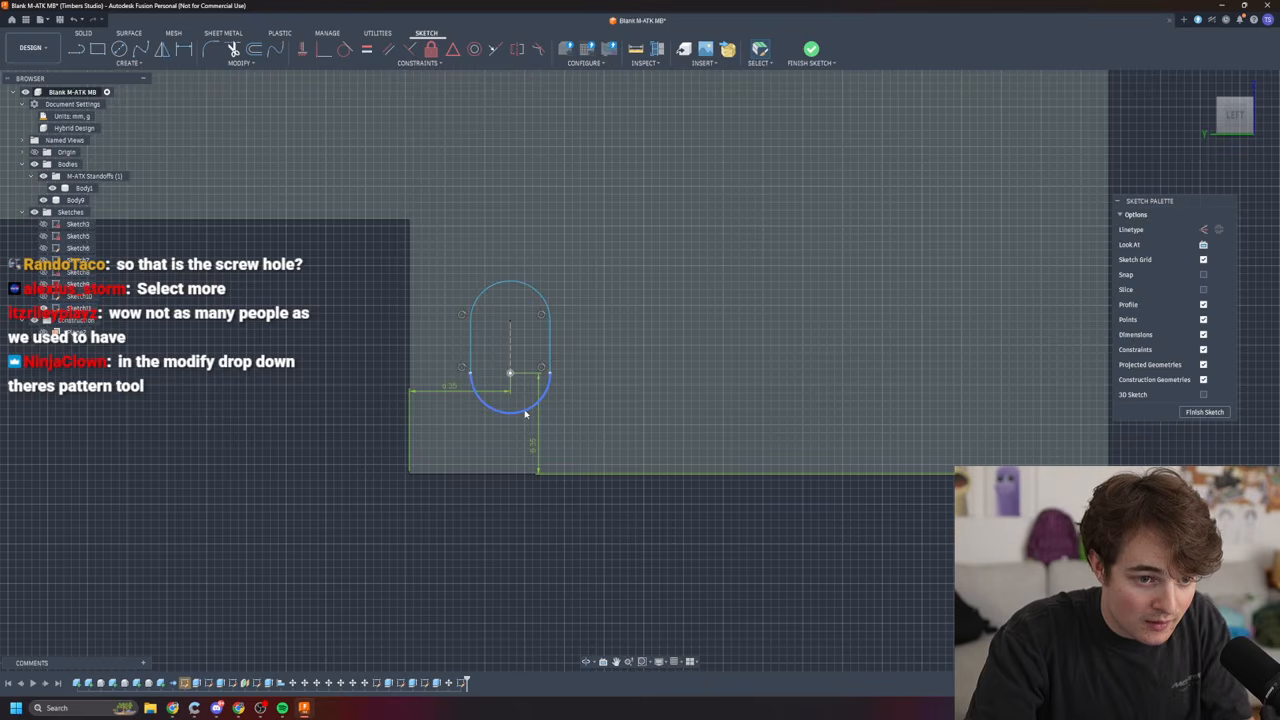
{"action": "double_click", "coordinate": [537, 300]}
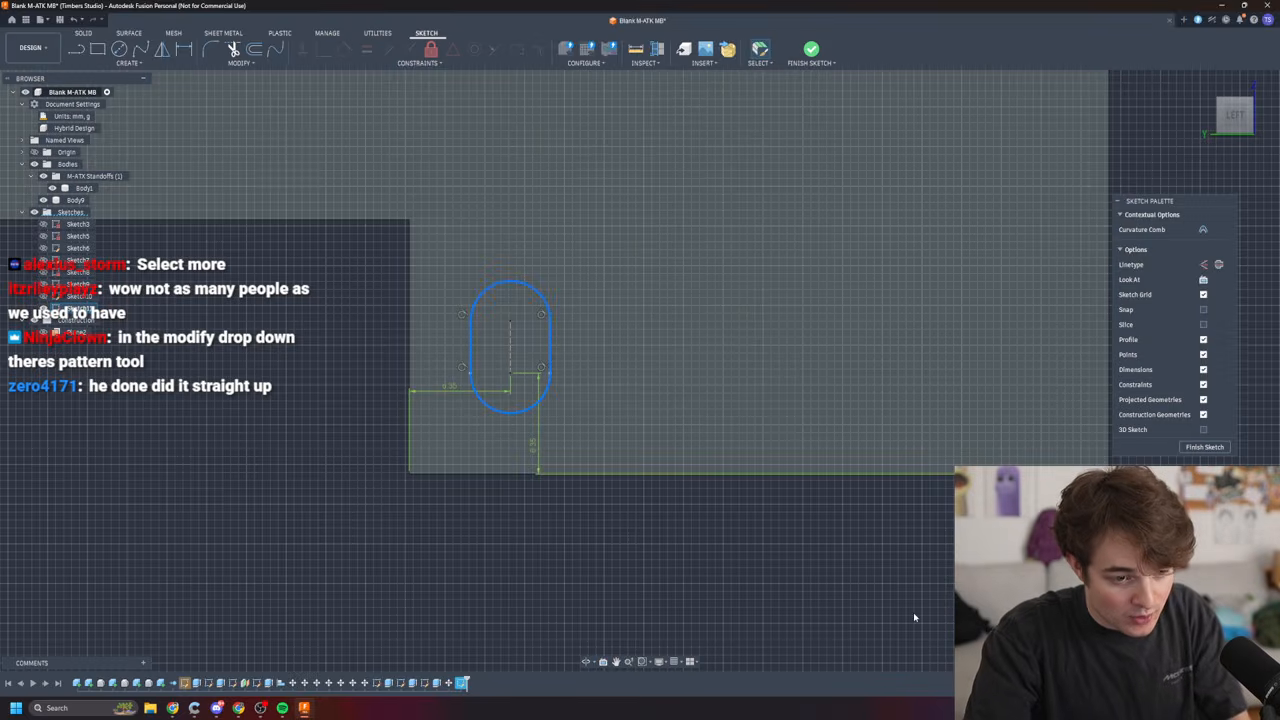
{"action": "key", "text": "m"}
{"action": "left_click_drag", "start_coordinate": [540, 371], "coordinate": [833, 372]}
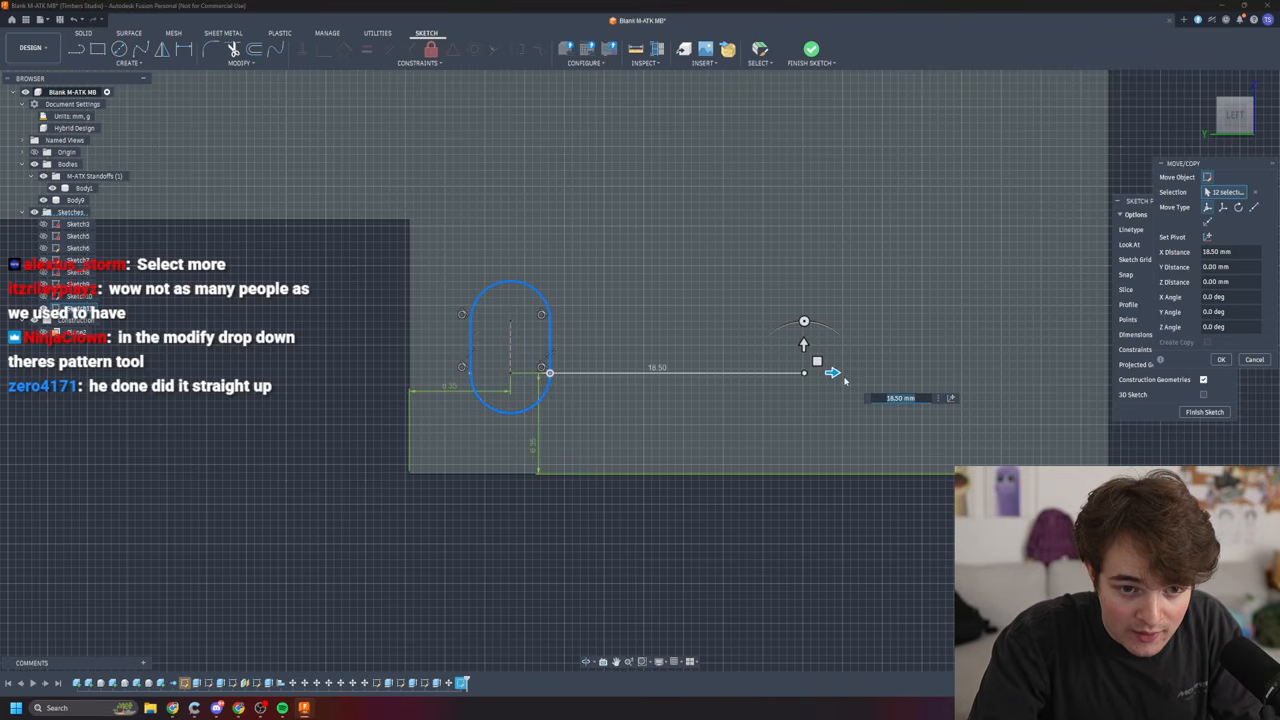
{"action": "key", "text": "Escape"}
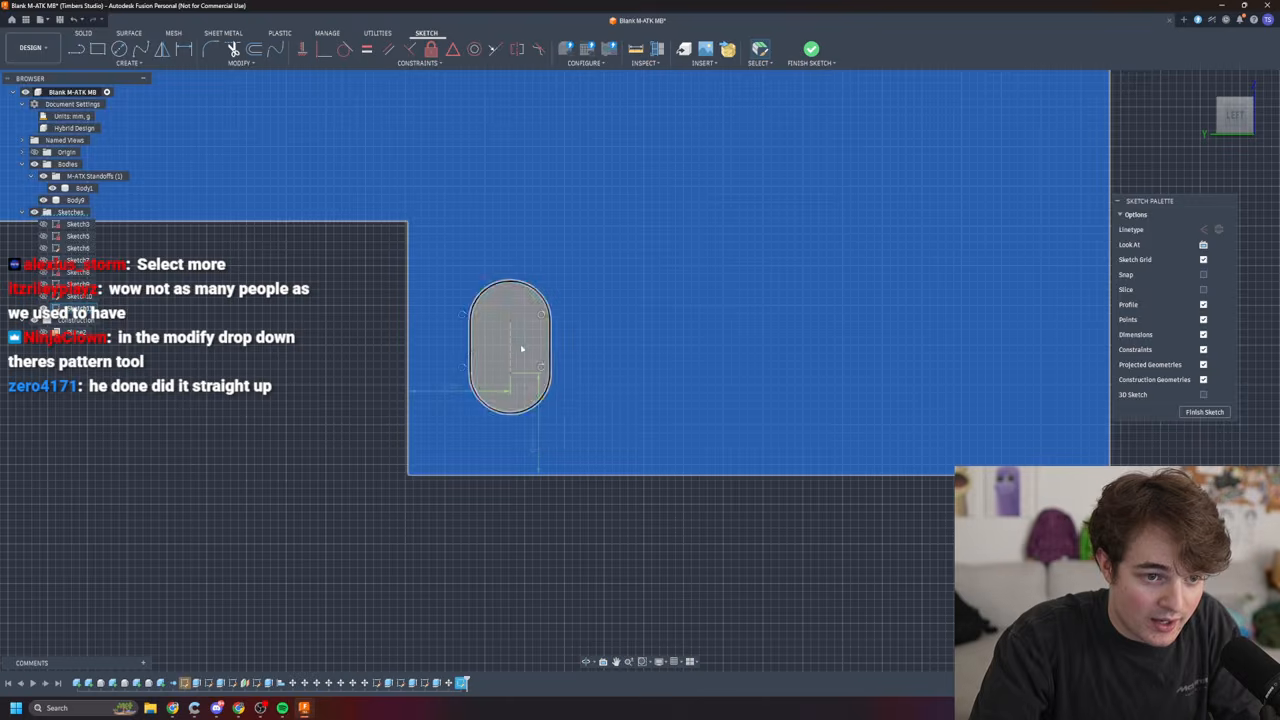
{"action": "left_click", "coordinate": [522, 347]}
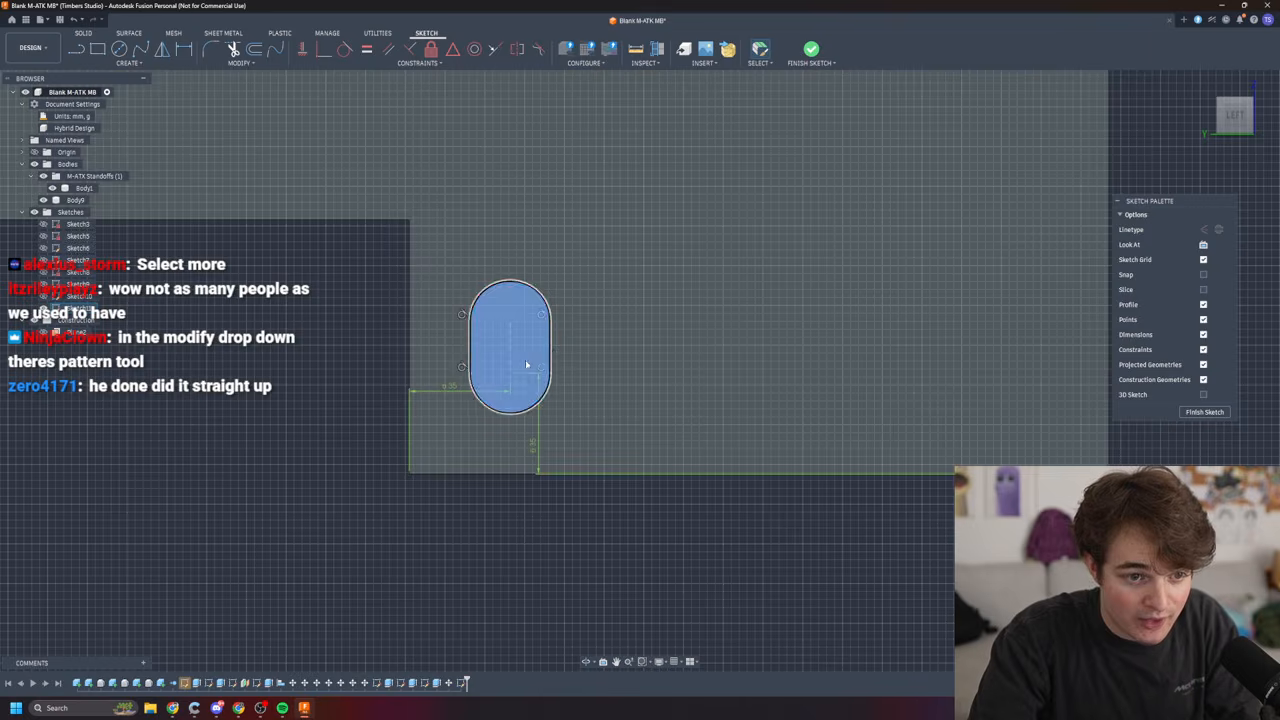
{"action": "left_click", "coordinate": [535, 363]}
{"action": "double_click", "coordinate": [513, 361]}
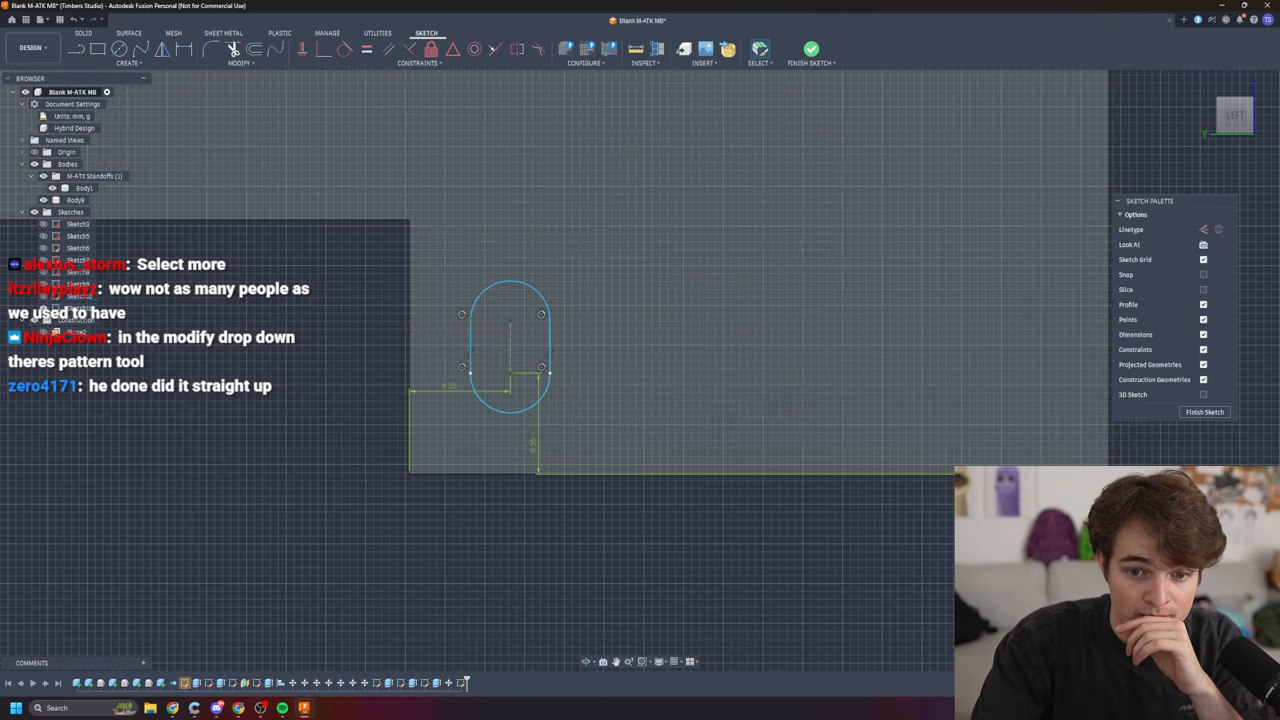
- Delete the sketch line along the tab's lower edge together with the slot's vertical position dimension
{"action": "left_click", "coordinate": [806, 474]}
{"action": "key", "text": "Delete"}
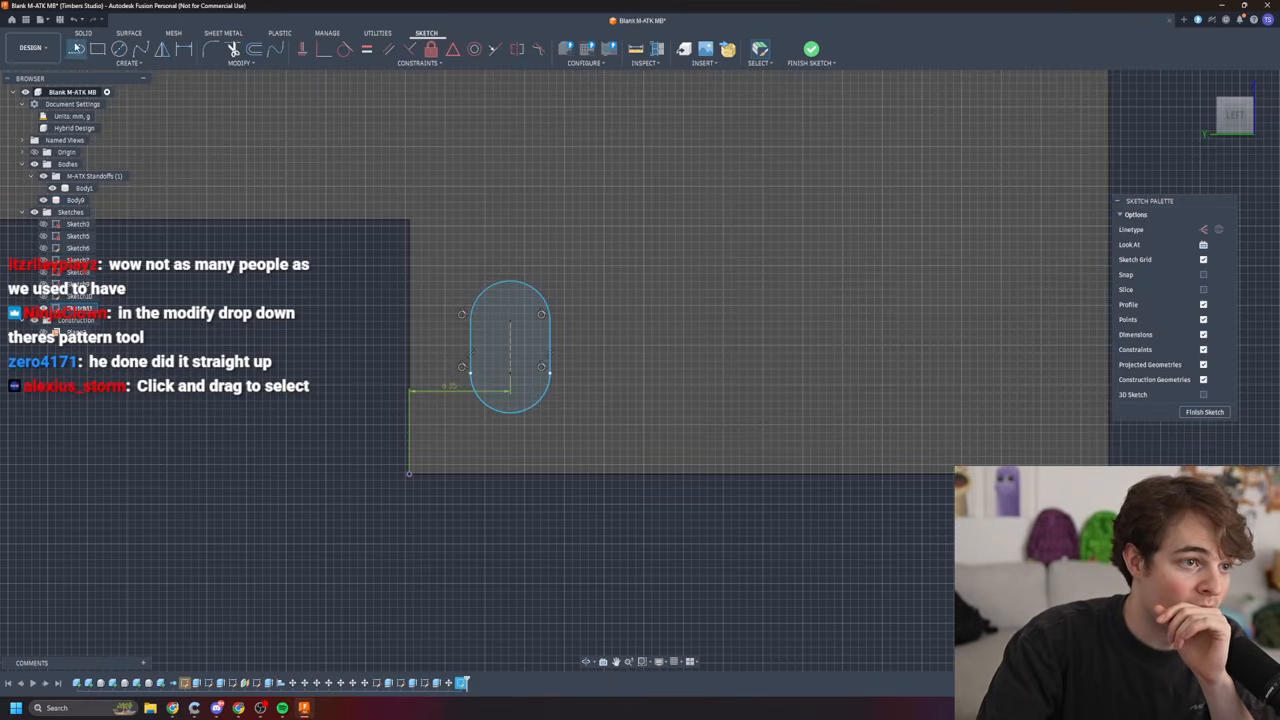
- Draw a helper line along the tab's lower edge from its far corner, then a 6.35 mm vertical line upward from it
{"action": "left_click", "coordinate": [76, 48]}
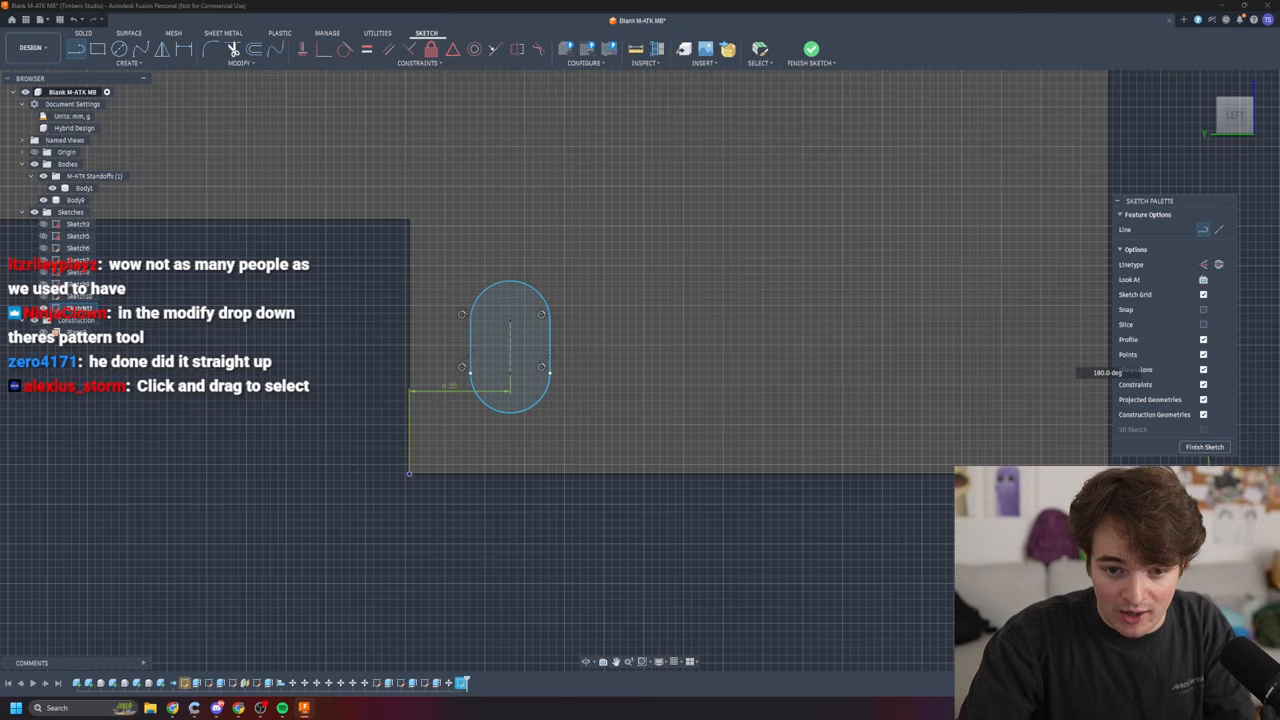
{"action": "left_click", "coordinate": [1007, 448]}
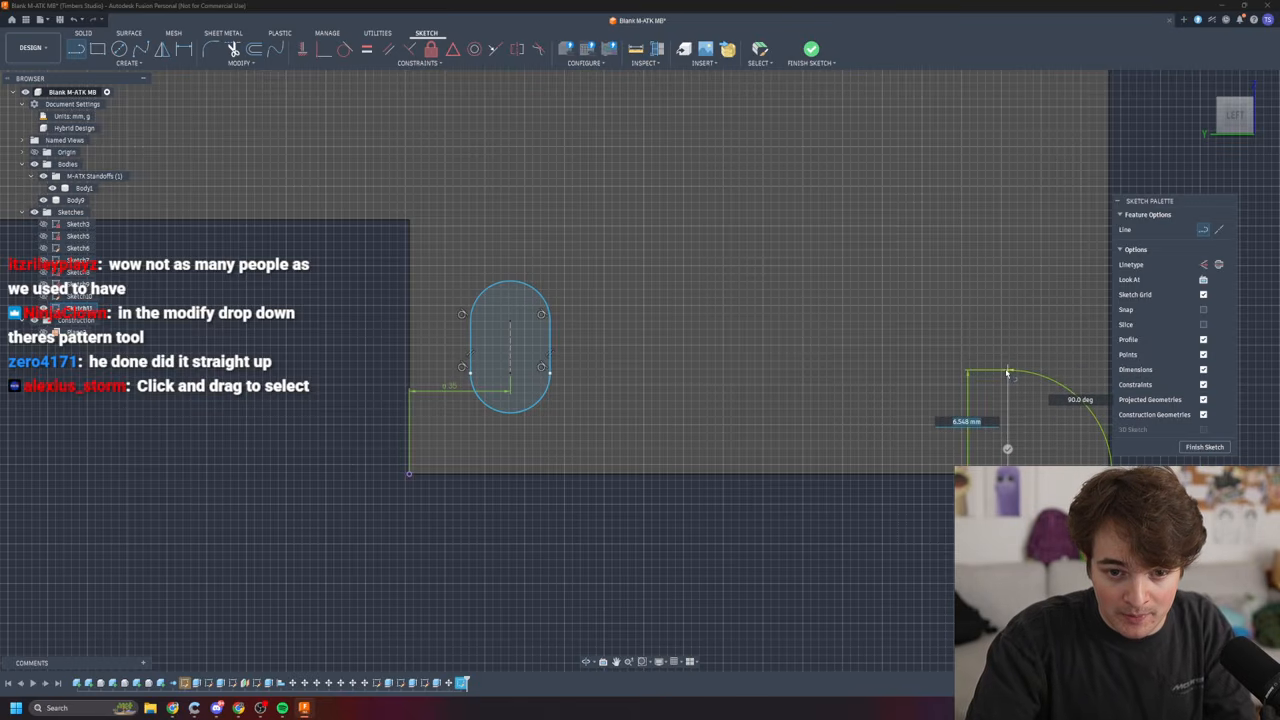
{"action": "type", "text": "6"}
{"action": "key", "text": "Tab"}
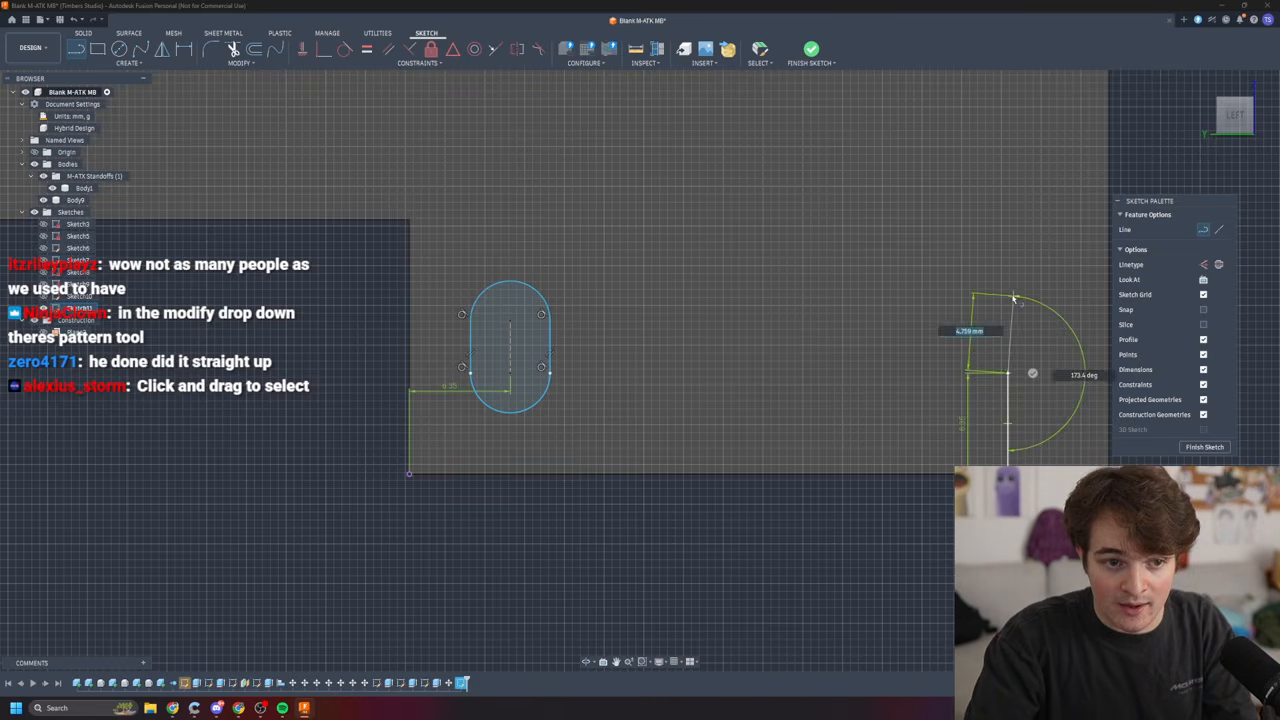
{"action": "left_click", "coordinate": [1007, 375]}
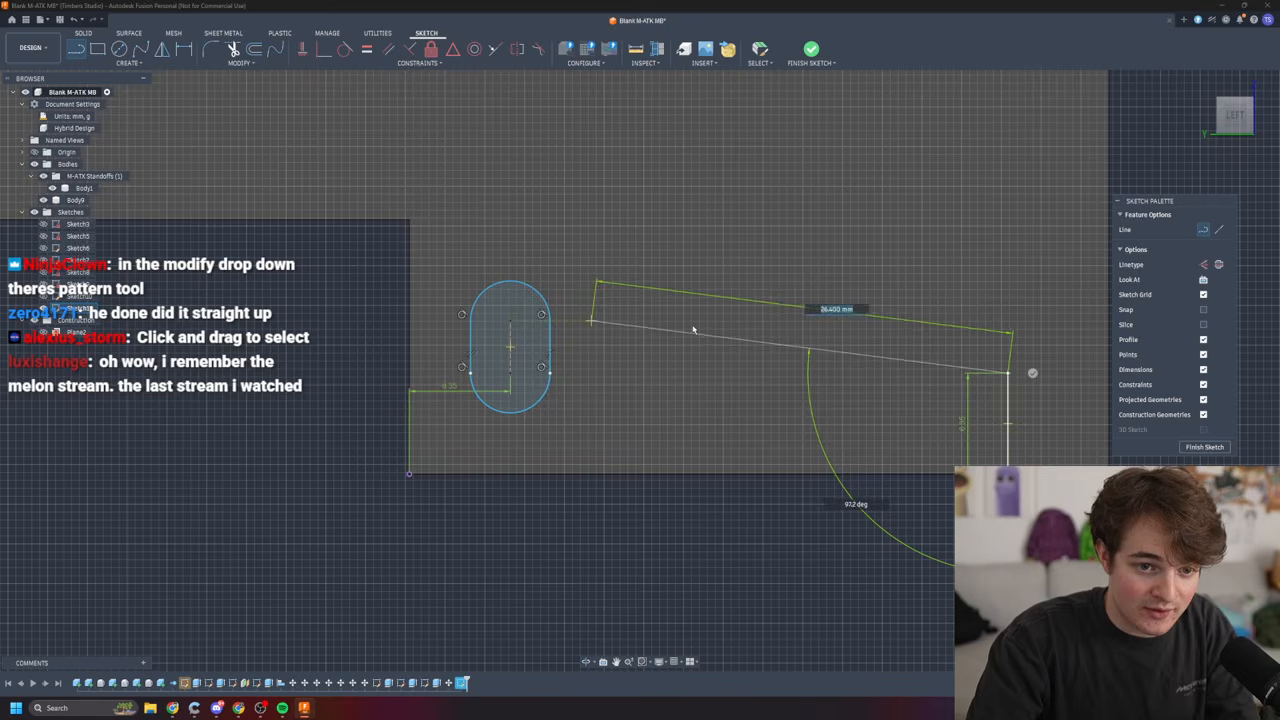
{"action": "right_click", "coordinate": [731, 327]}
{"action": "left_click", "coordinate": [716, 378]}
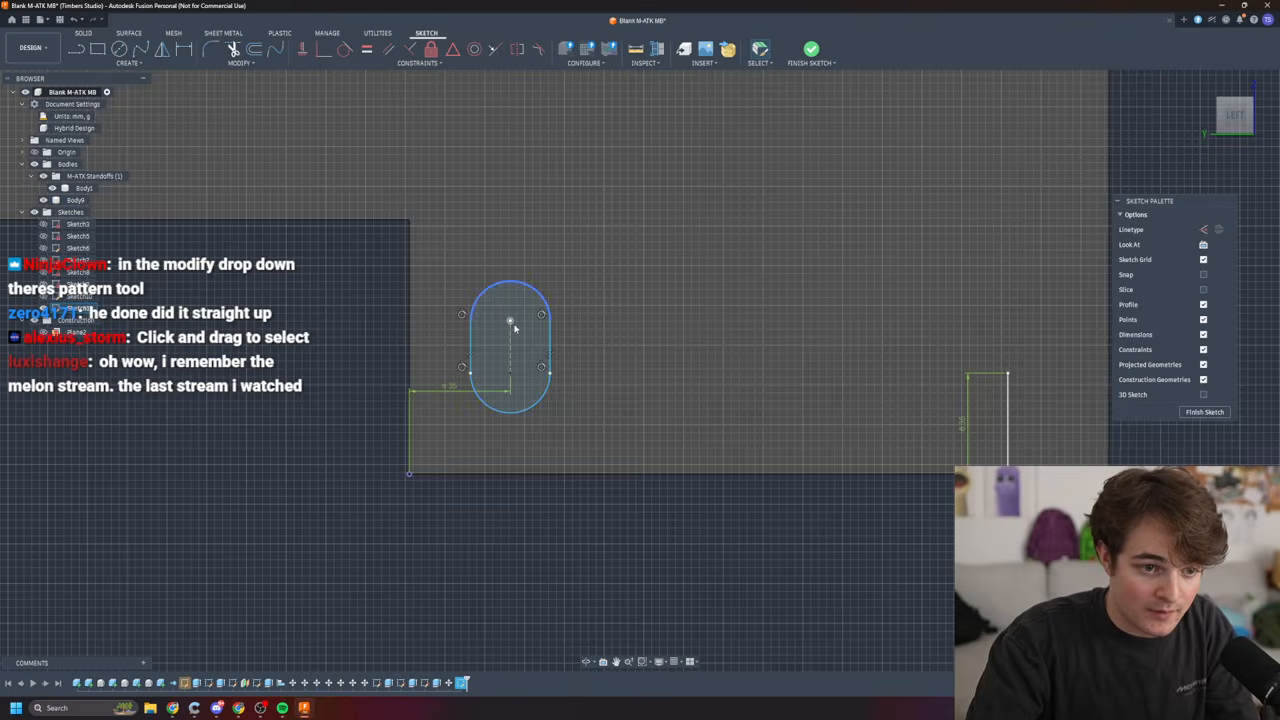
- Measure the distance between the existing slot's two arc centres with a temporary line
{"action": "key", "text": "l"}
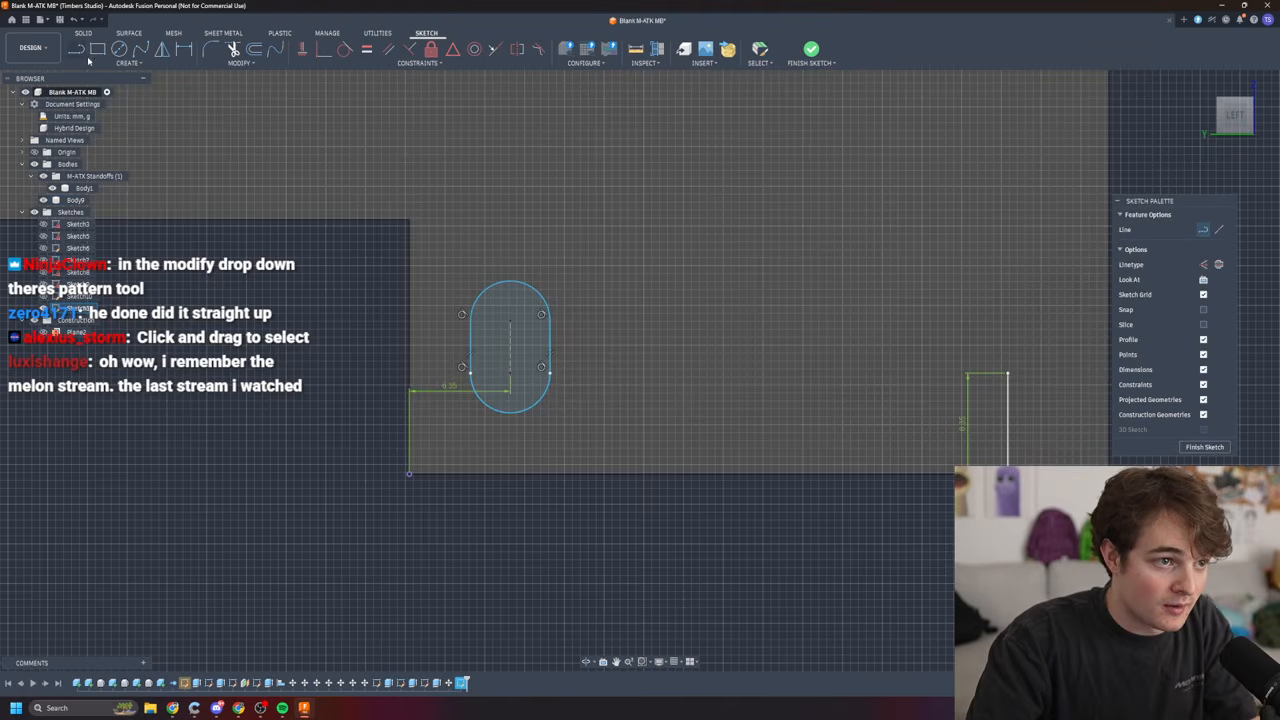
{"action": "left_click", "coordinate": [511, 322]}
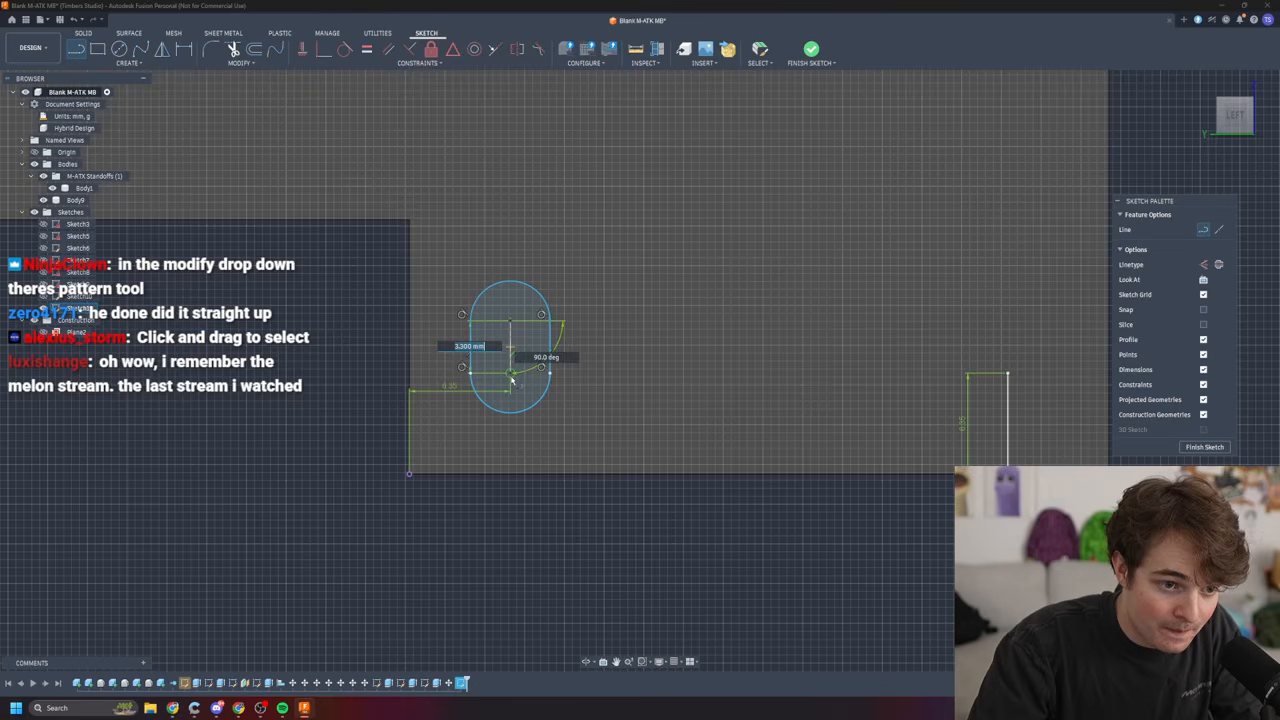
{"action": "left_click", "coordinate": [511, 376]}
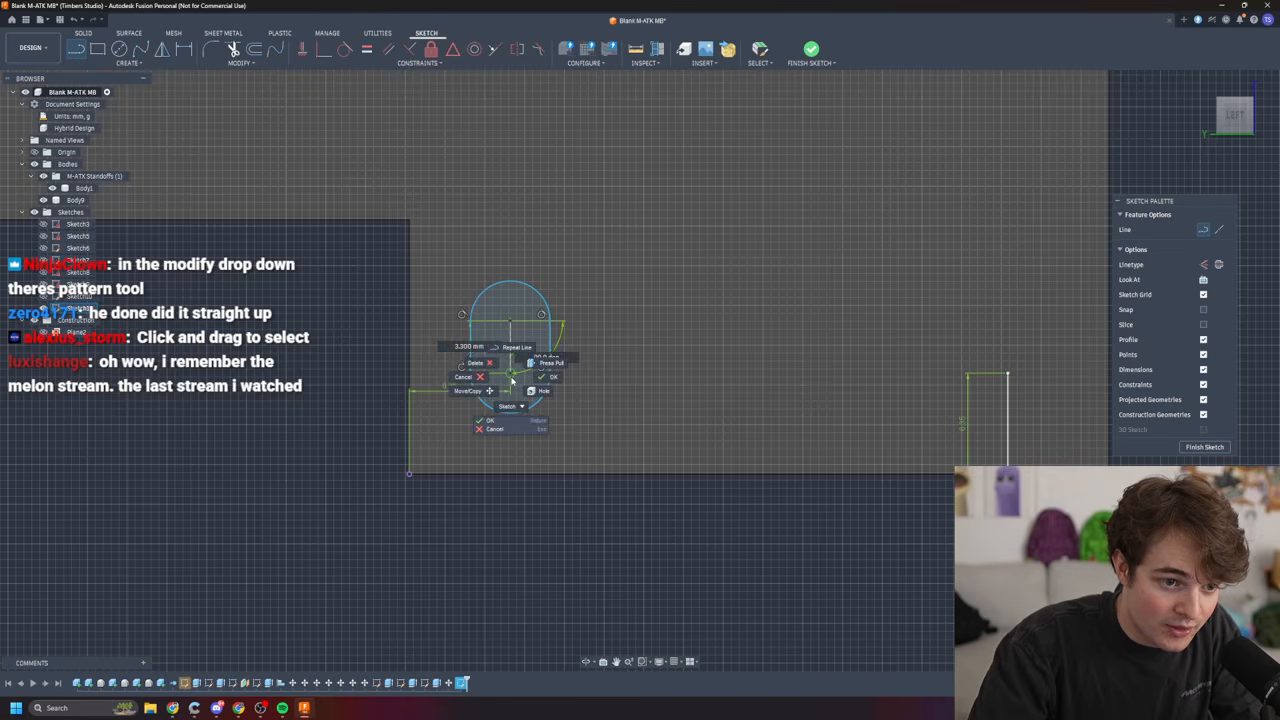
{"action": "key", "text": "Escape"}
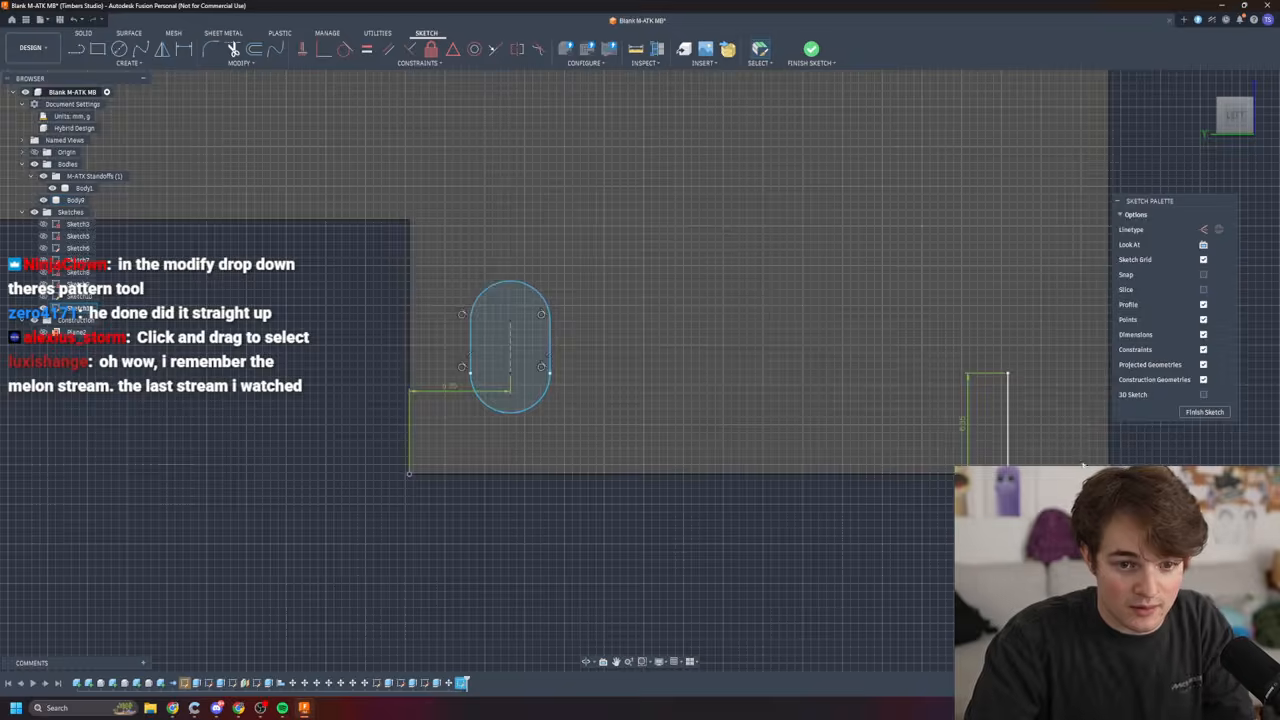
- Draw a 3.3 mm vertical line upward from the top end of the 6.35 mm helper line
{"action": "key", "text": "l"}
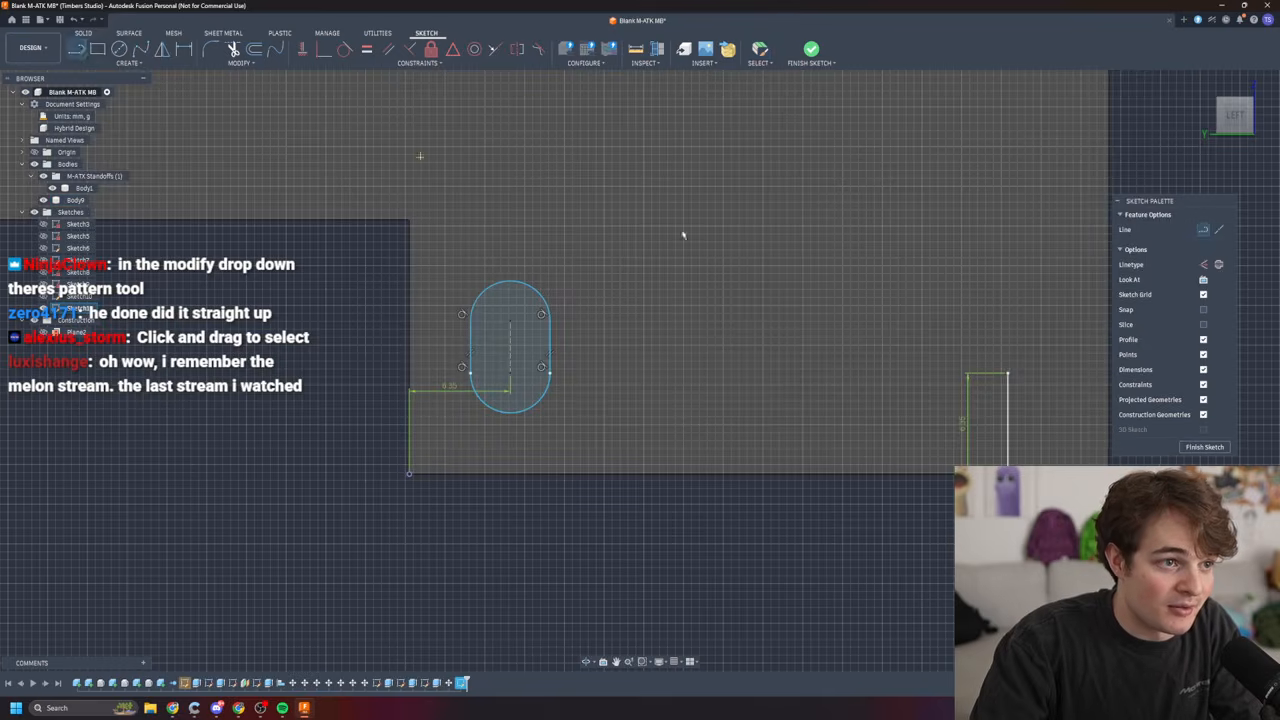
{"action": "left_click", "coordinate": [1008, 373]}
{"action": "type", "text": "3.3"}
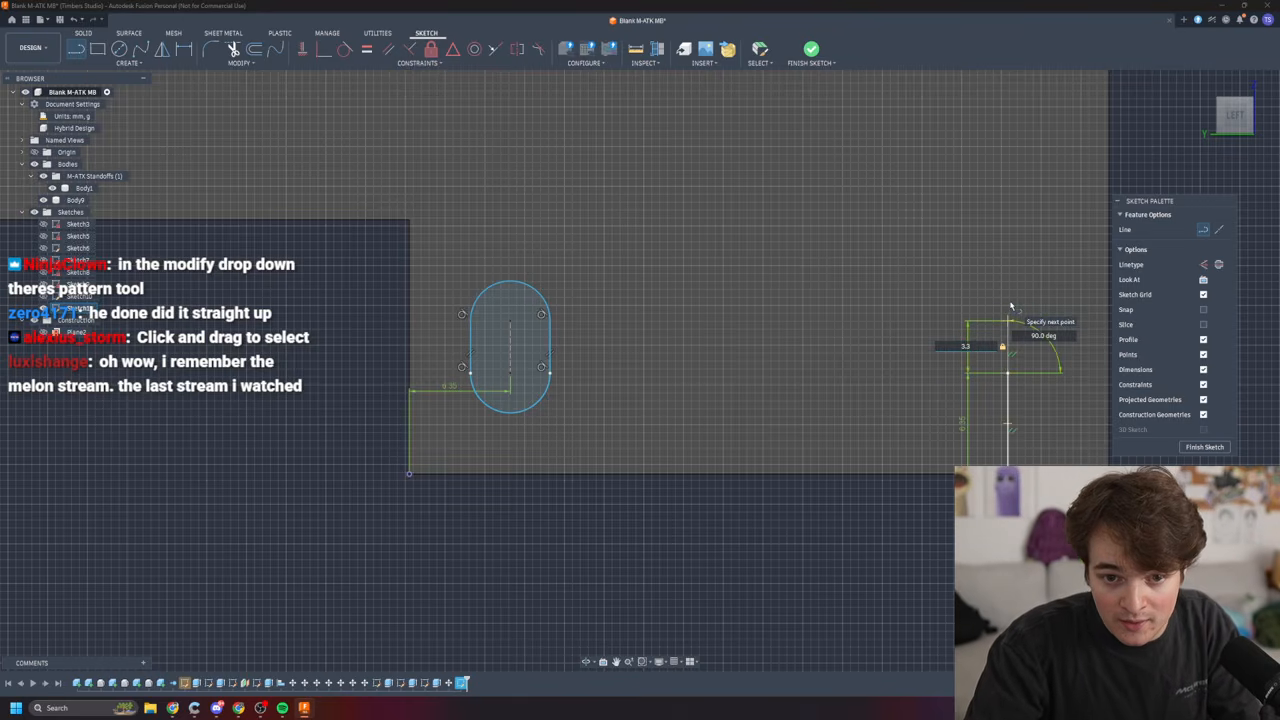
{"action": "key", "text": "Return"}
{"action": "key", "text": "Escape"}
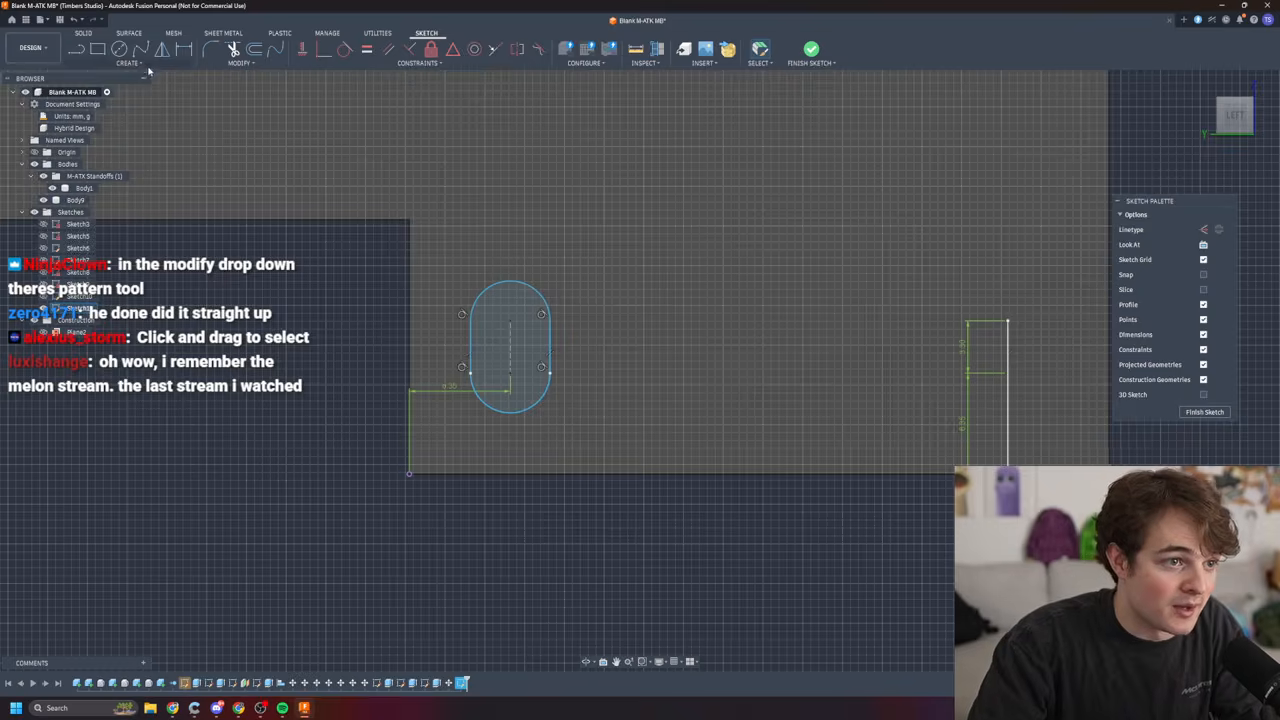
- Draw a center-to-center slot 5 mm wide along the 3.3 mm line at the tab's far end
{"action": "left_click", "coordinate": [140, 62]}
{"action": "mouse_move", "coordinate": [105, 143]}
{"action": "left_click", "coordinate": [205, 143]}
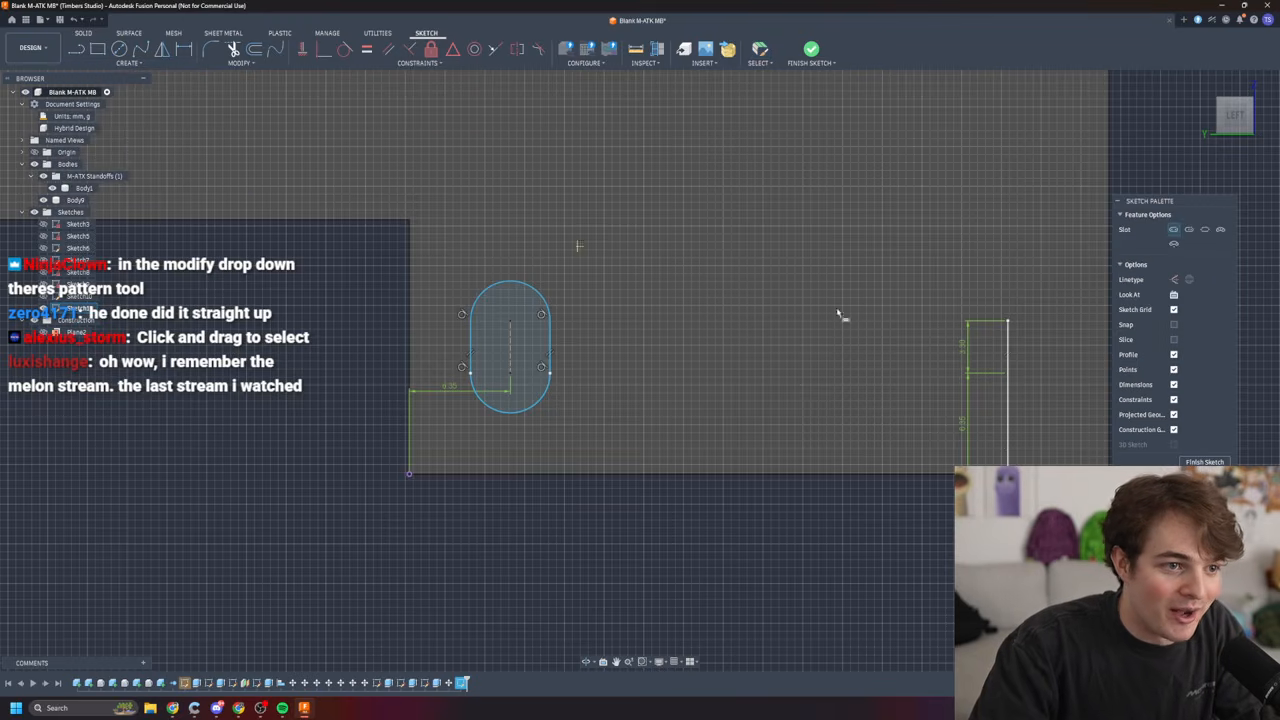
{"action": "left_click", "coordinate": [1008, 321]}
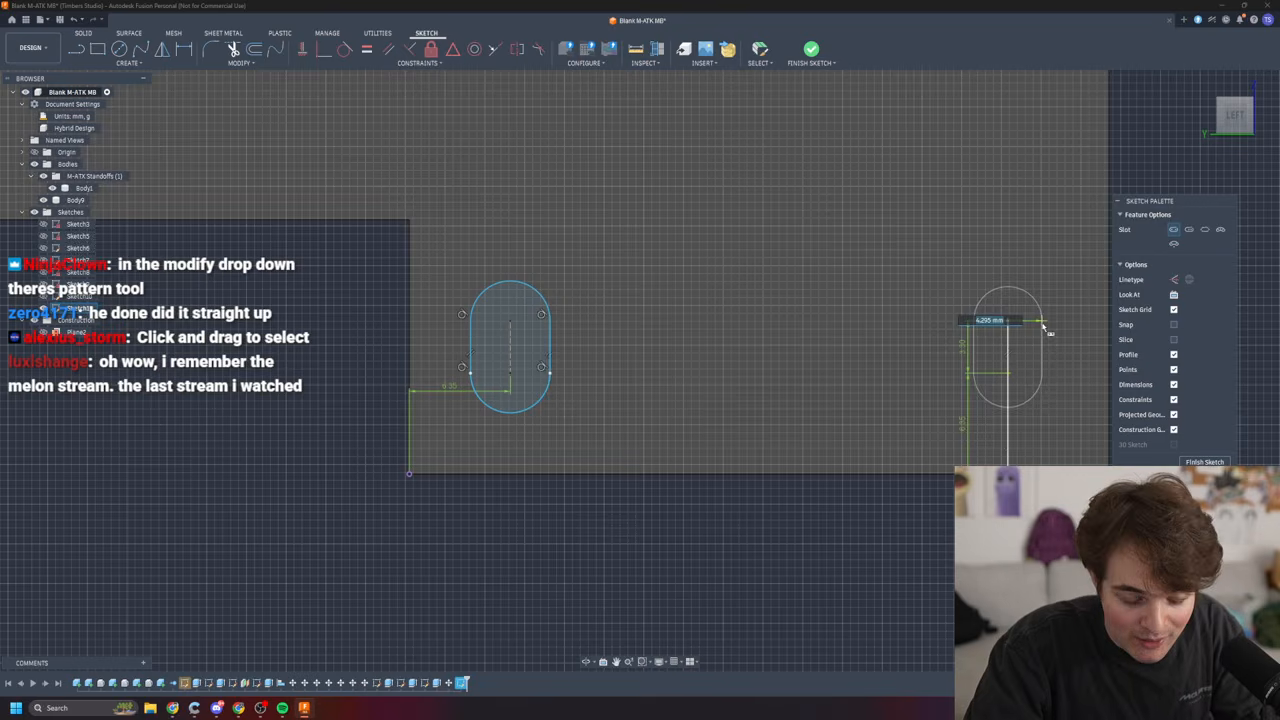
{"action": "left_click", "coordinate": [1048, 336]}
- Delete the helper lines around the new slot and its centre line, keeping its outline and size dimensions
{"action": "left_click_drag", "start_coordinate": [409, 475], "coordinate": [409, 474]}
{"action": "left_click", "coordinate": [1056, 474]}
{"action": "key", "text": "Delete"}
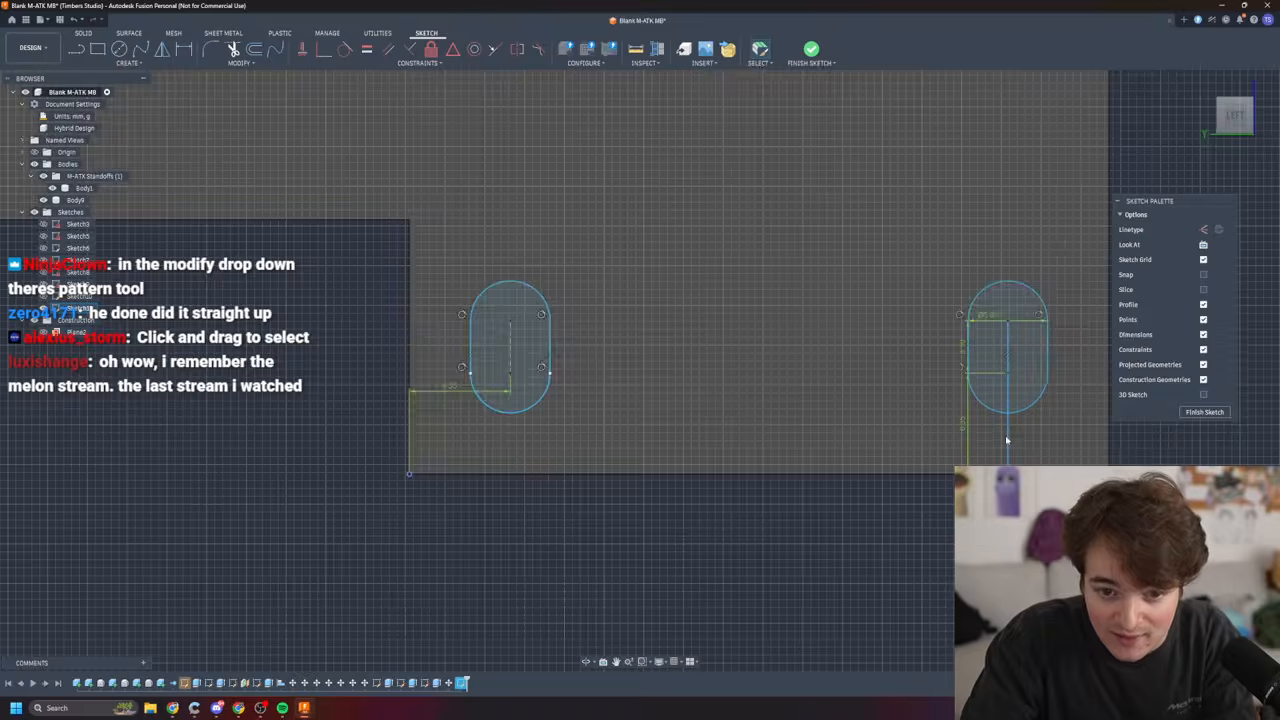
{"action": "left_click", "coordinate": [1008, 441]}
{"action": "key", "text": "Delete"}
{"action": "left_click", "coordinate": [1008, 349]}
{"action": "left_click", "coordinate": [942, 548]}
{"action": "scroll", "coordinate": [942, 548], "scroll_direction": "up", "scroll_amount": 2}
{"action": "left_click", "coordinate": [1034, 250]}
{"action": "key", "text": "Delete"}
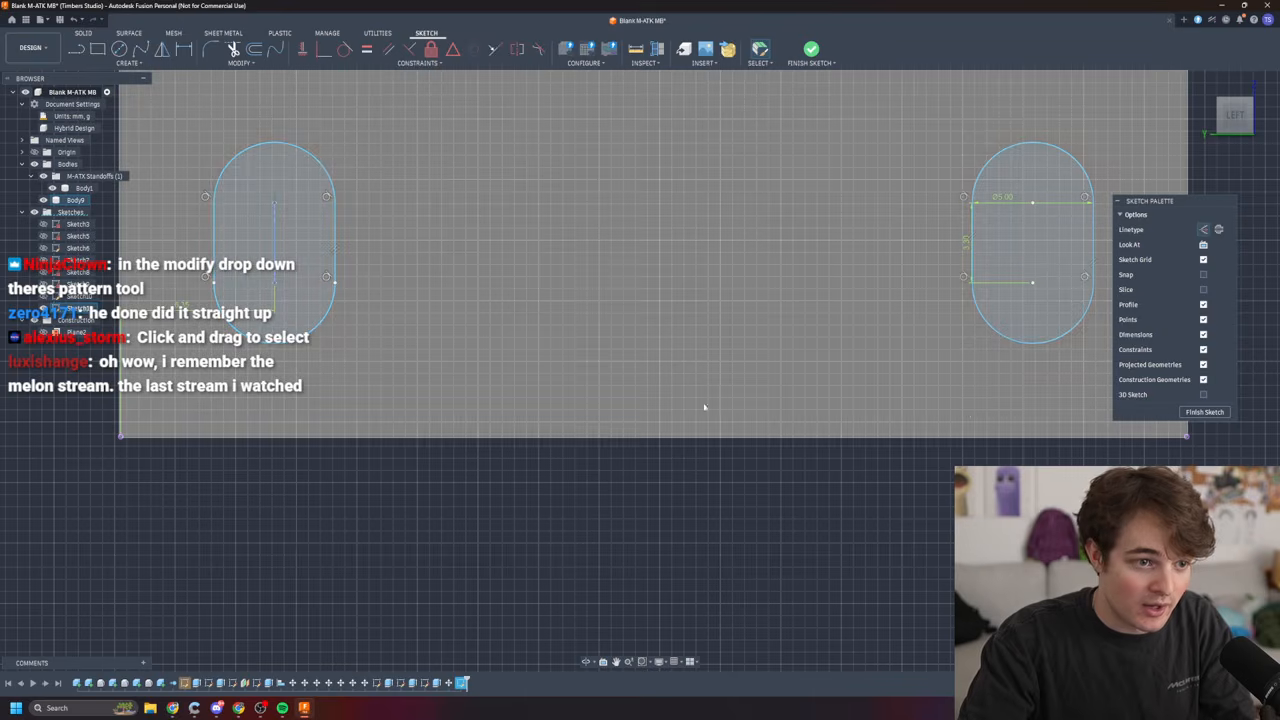
- Try to fillet the tab's lower corners within the slot sketch
{"action": "scroll", "coordinate": [526, 517], "scroll_direction": "down", "scroll_amount": 5}
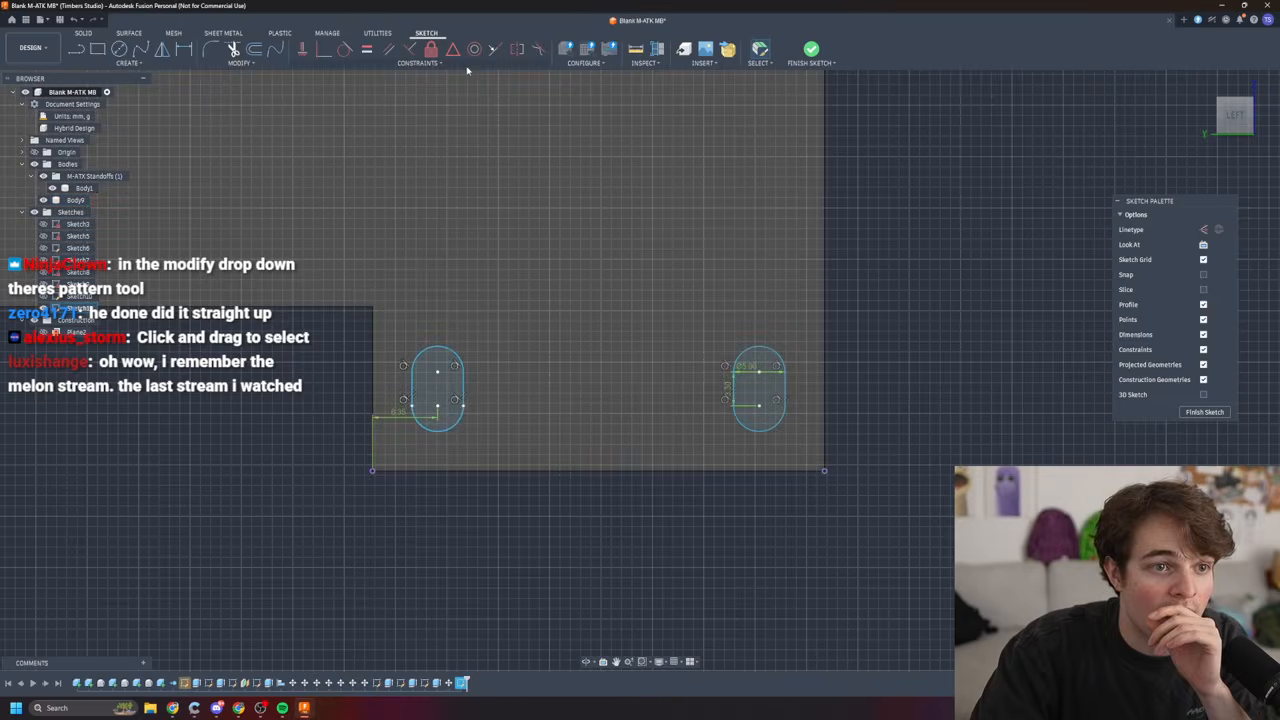
{"action": "left_click", "coordinate": [211, 48]}
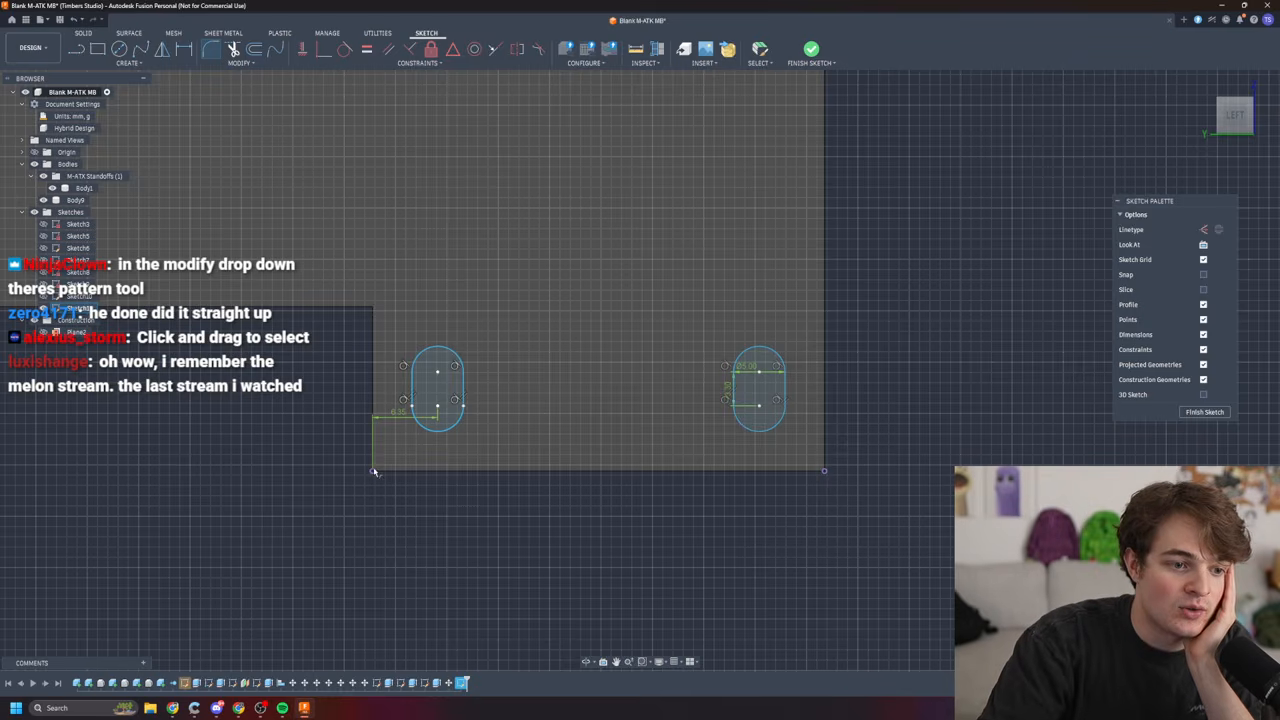
{"action": "left_click", "coordinate": [216, 54]}
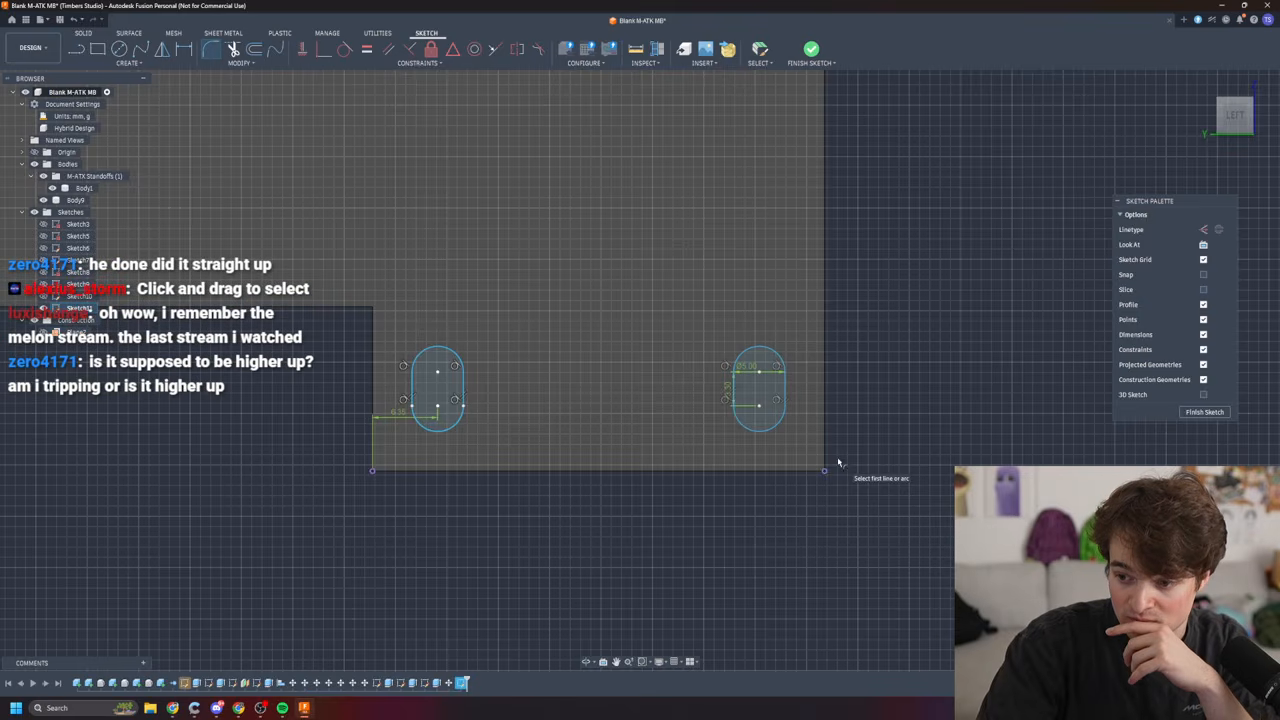
{"action": "mouse_move", "coordinate": [730, 552]}
{"action": "middle_mouse_down", "text": "shift"}
{"action": "mouse_move", "coordinate": [800, 445]}
{"action": "mouse_move", "coordinate": [730, 550]}
{"action": "middle_mouse_up", "text": "shift"}
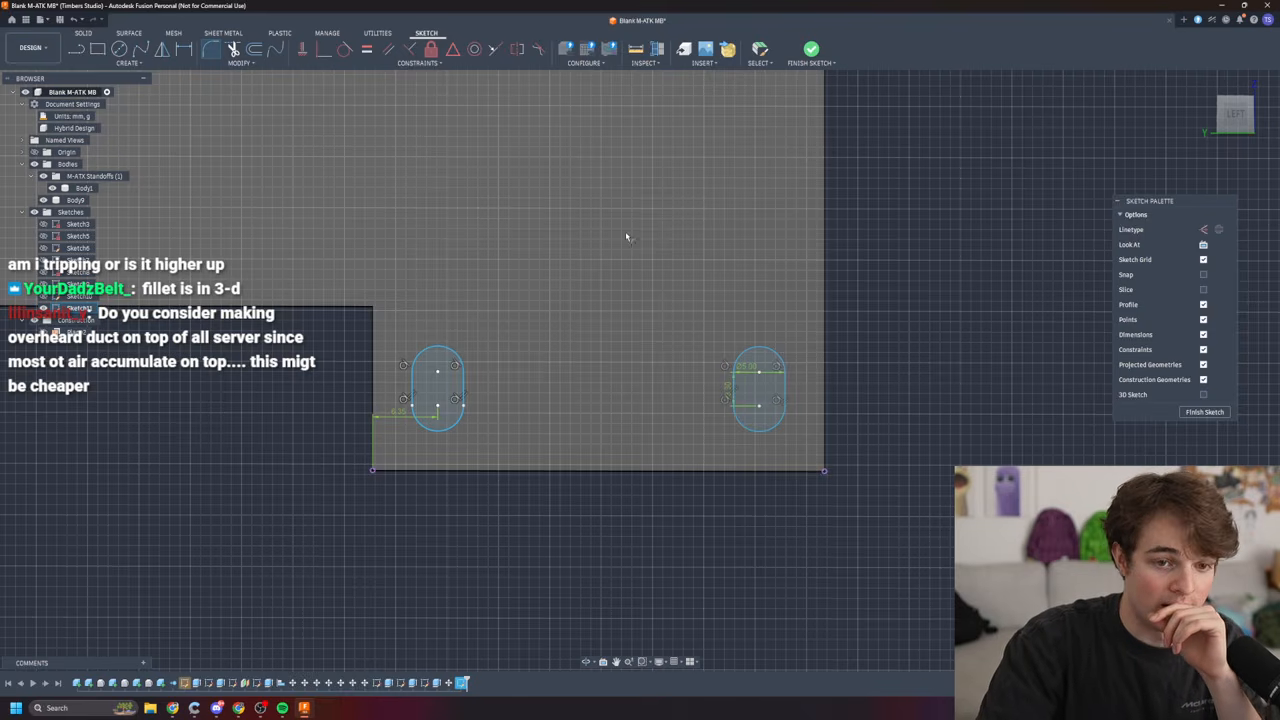
- Finish the sketch and cut both slot profiles into the tab with a -1 mm extrusion
{"action": "left_click", "coordinate": [1192, 411]}
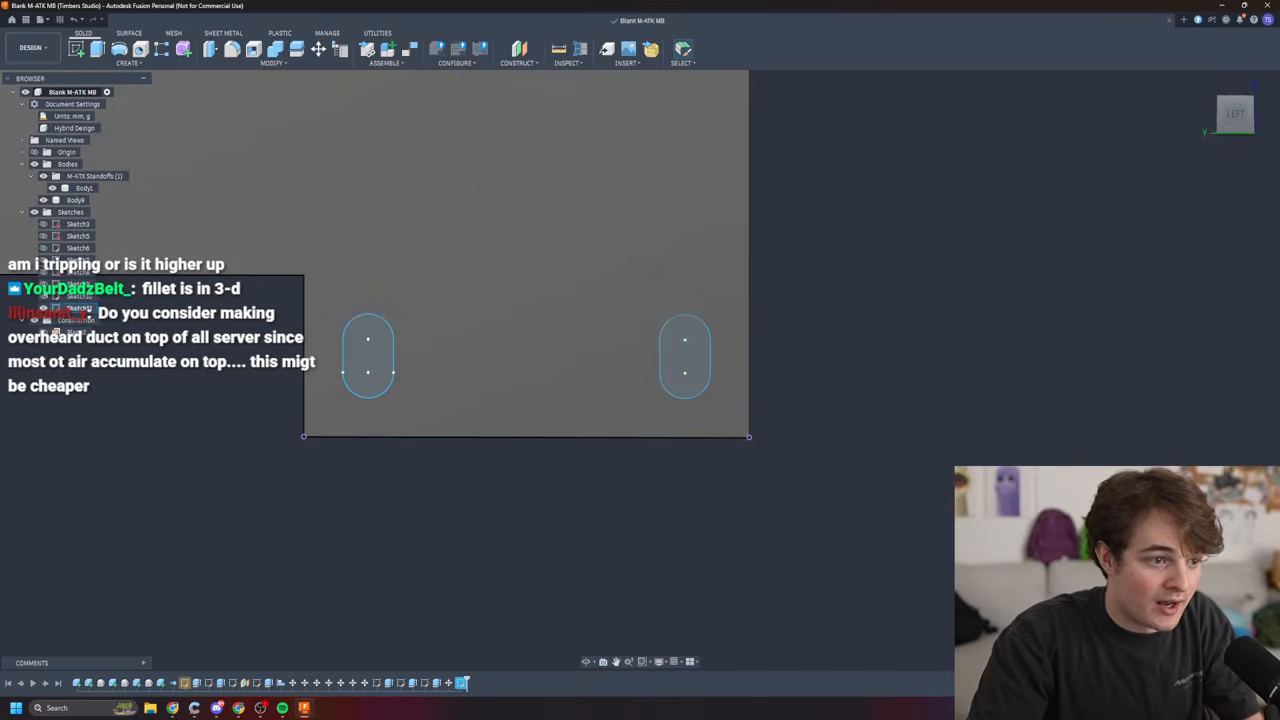
{"action": "right_click", "coordinate": [368, 355]}
{"action": "left_click", "coordinate": [705, 352]}
{"action": "left_click", "coordinate": [706, 349], "text": "ctrl"}
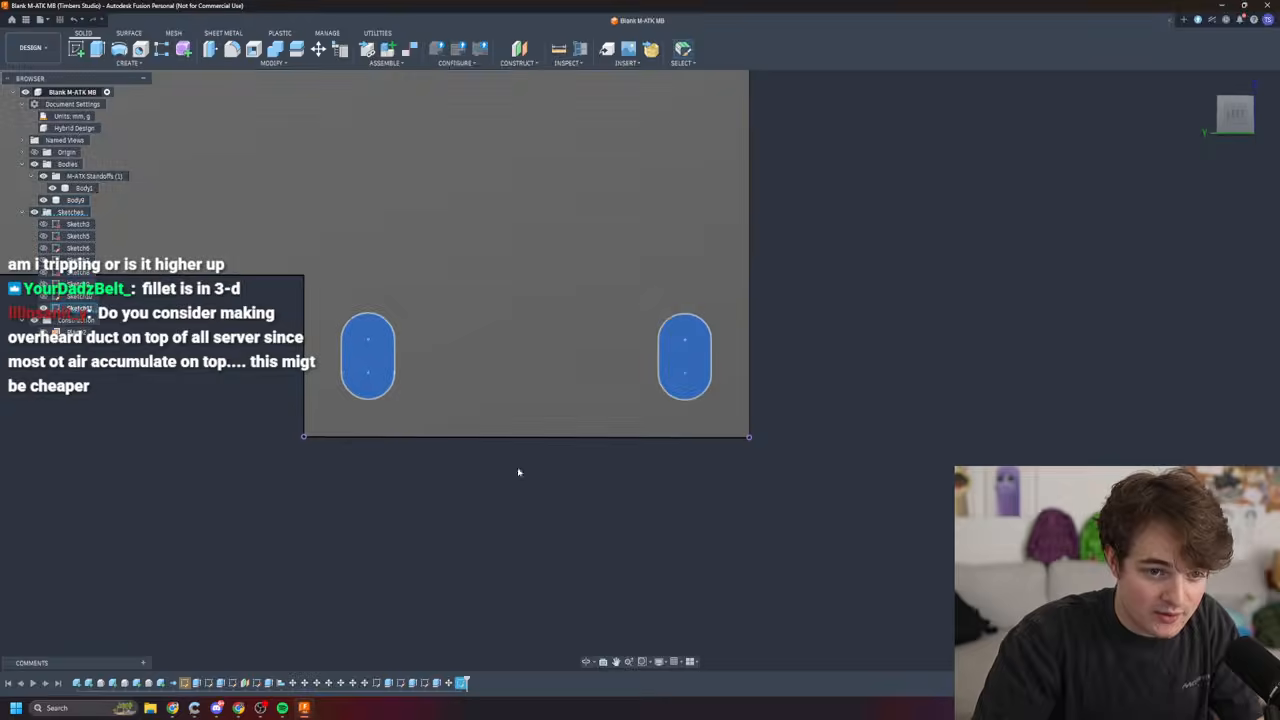
{"action": "left_click", "coordinate": [372, 364], "text": "ctrl"}
{"action": "left_click", "coordinate": [370, 366], "text": "ctrl"}
{"action": "right_click", "coordinate": [368, 360]}
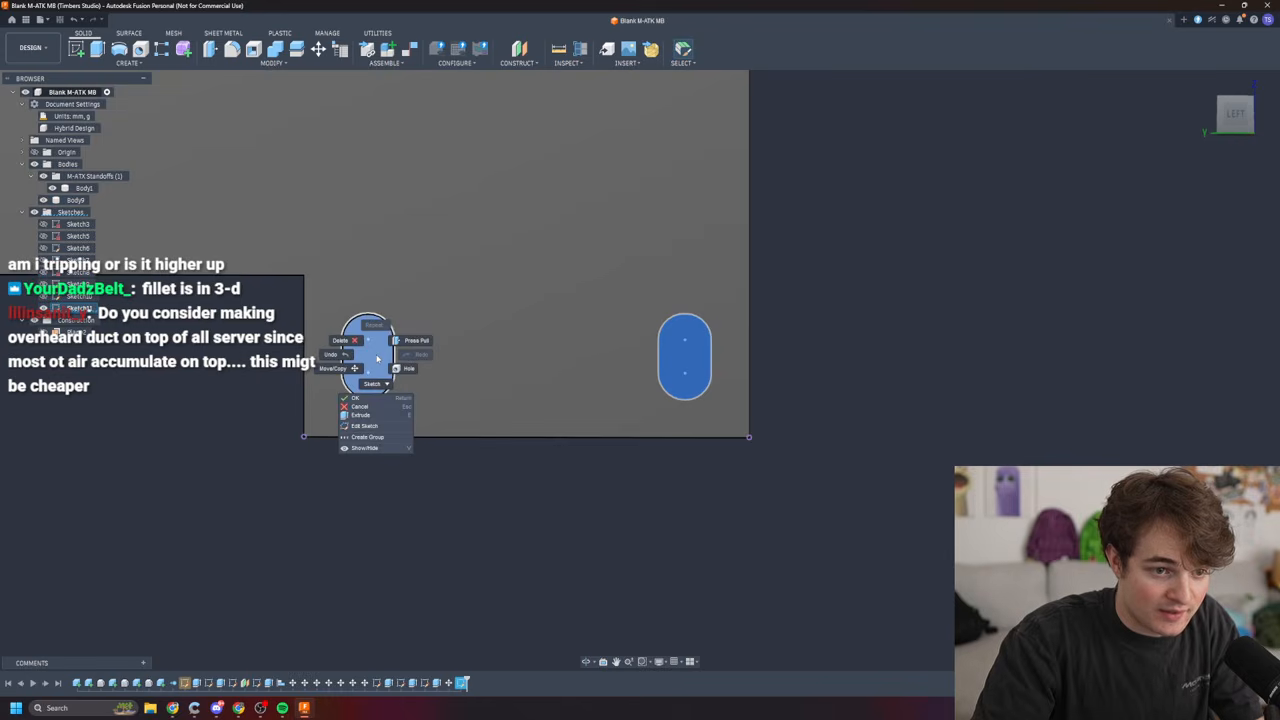
{"action": "left_click", "coordinate": [407, 419]}
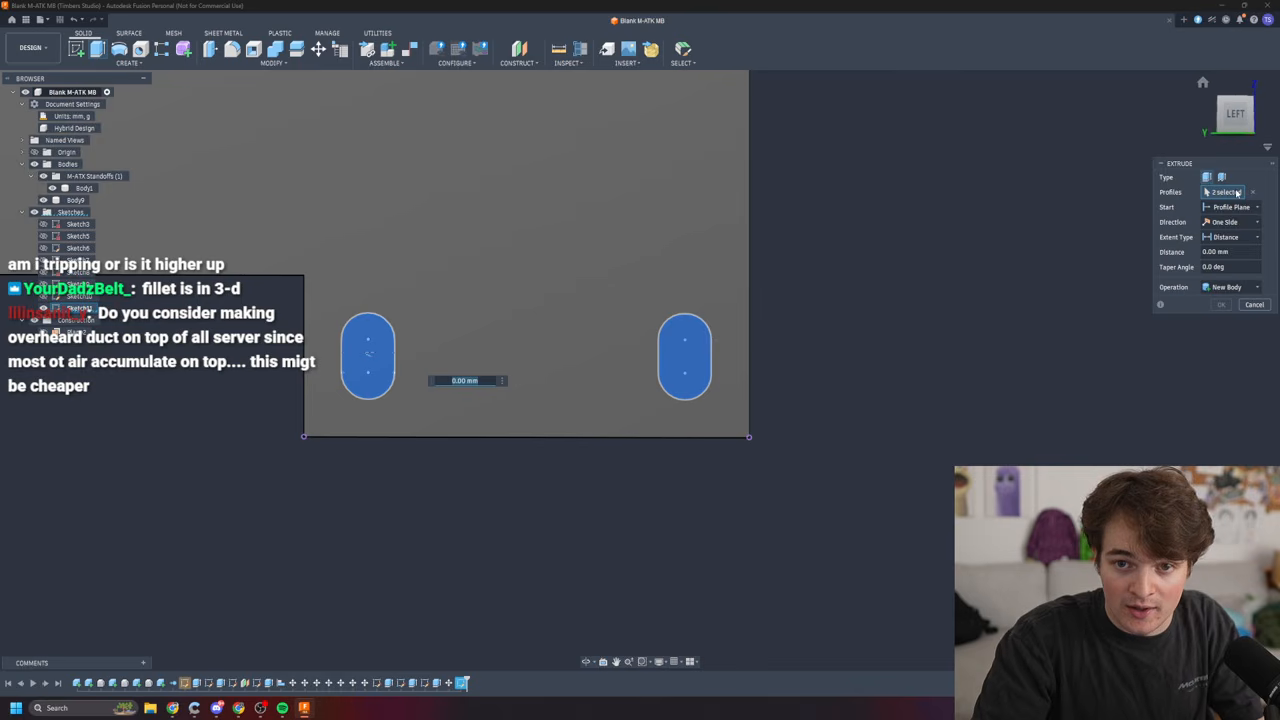
{"action": "left_click", "coordinate": [1213, 252]}
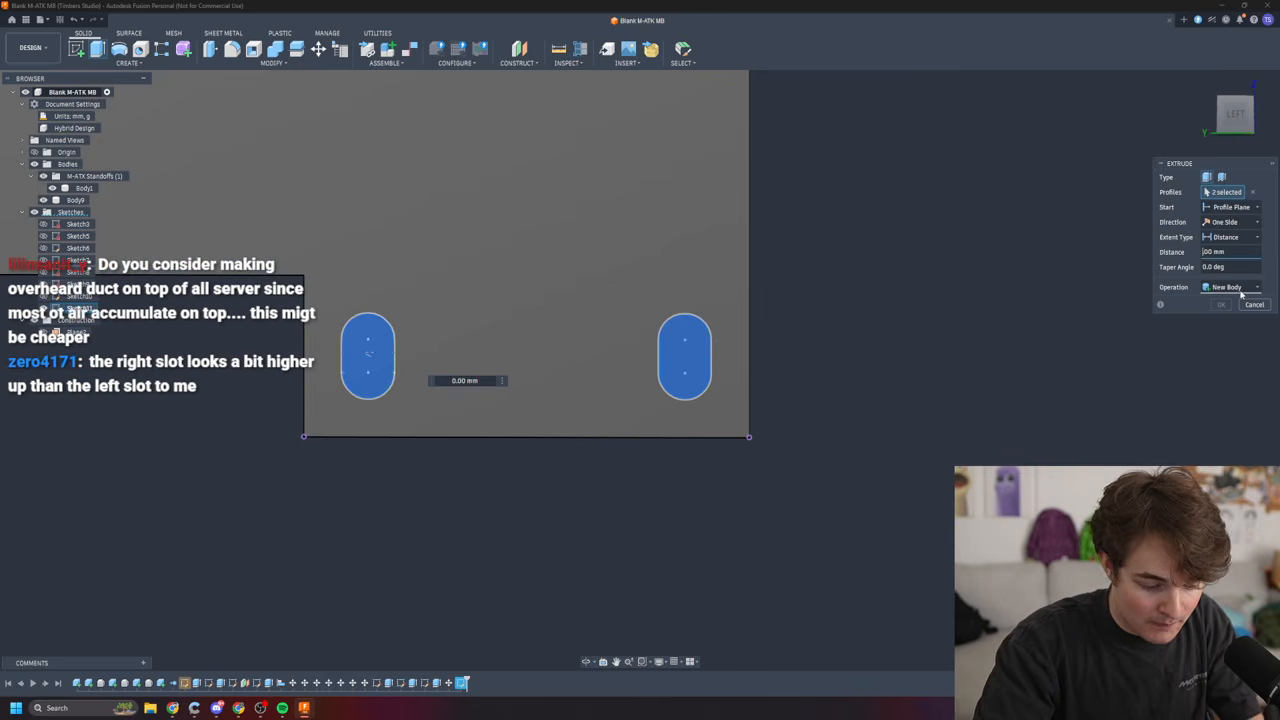
{"action": "type", "text": "-1"}
{"action": "key", "text": "Return"}
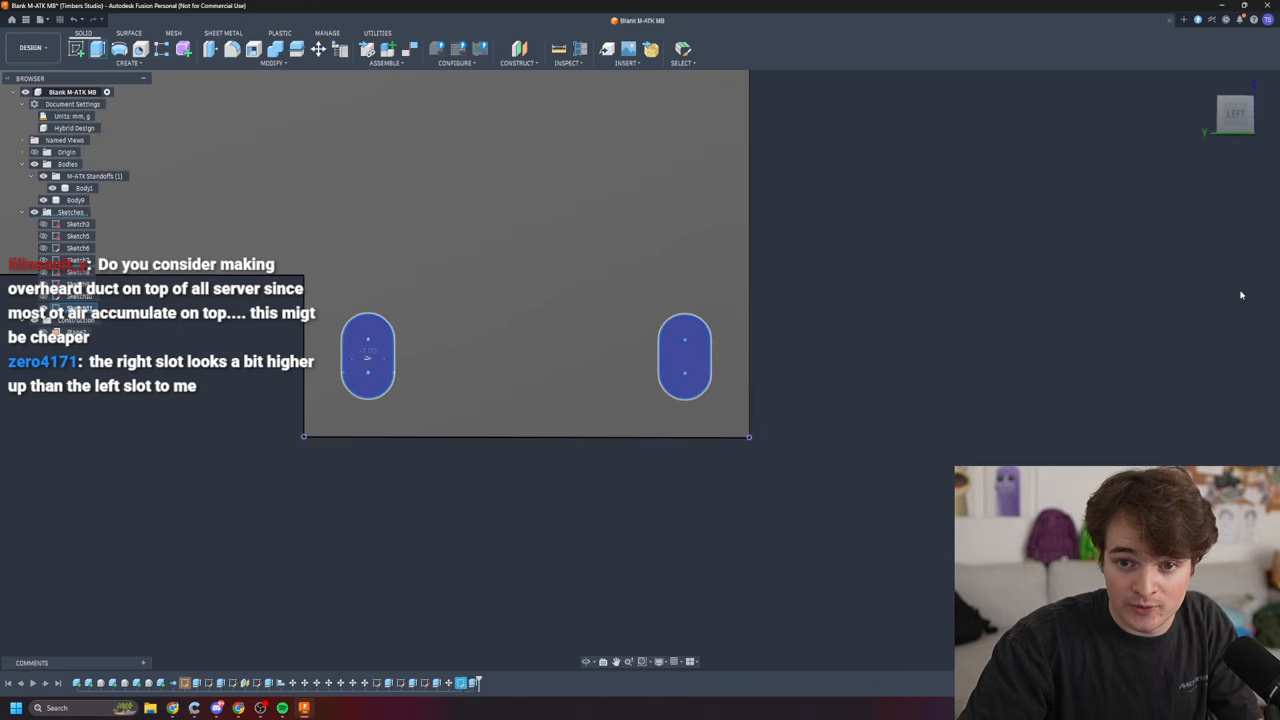
- Examine the two slots in the bottom tab and the outline of the whole plate
{"action": "middle_click_drag", "start_coordinate": [831, 554], "coordinate": [670, 485], "text": "shift"}
{"action": "scroll", "coordinate": [629, 497], "scroll_direction": "up", "scroll_amount": 1}
{"action": "scroll", "coordinate": [535, 494], "scroll_direction": "down", "scroll_amount": 9}
{"action": "scroll", "coordinate": [466, 540], "scroll_direction": "down", "scroll_amount": 3}
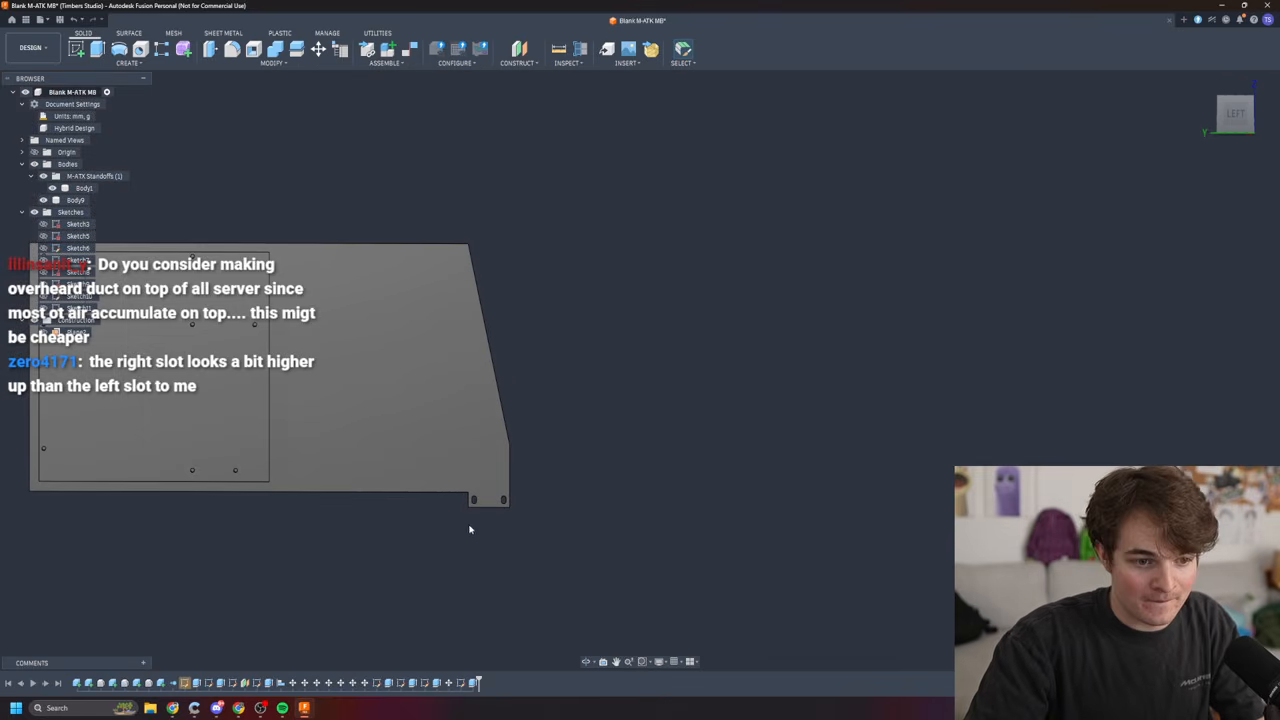
{"action": "scroll", "coordinate": [474, 517], "scroll_direction": "up", "scroll_amount": 10}
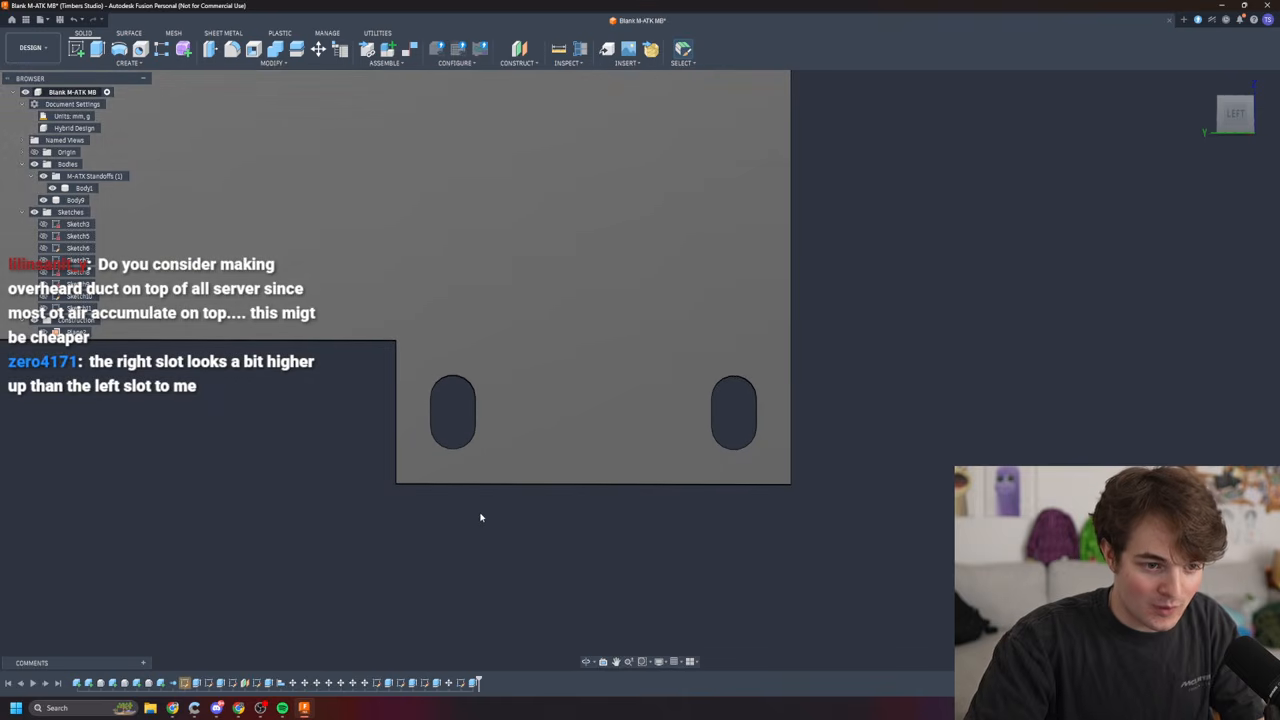
{"action": "scroll", "coordinate": [470, 530], "scroll_direction": "down", "scroll_amount": 8}
{"action": "scroll", "coordinate": [278, 550], "scroll_direction": "up", "scroll_amount": 2}
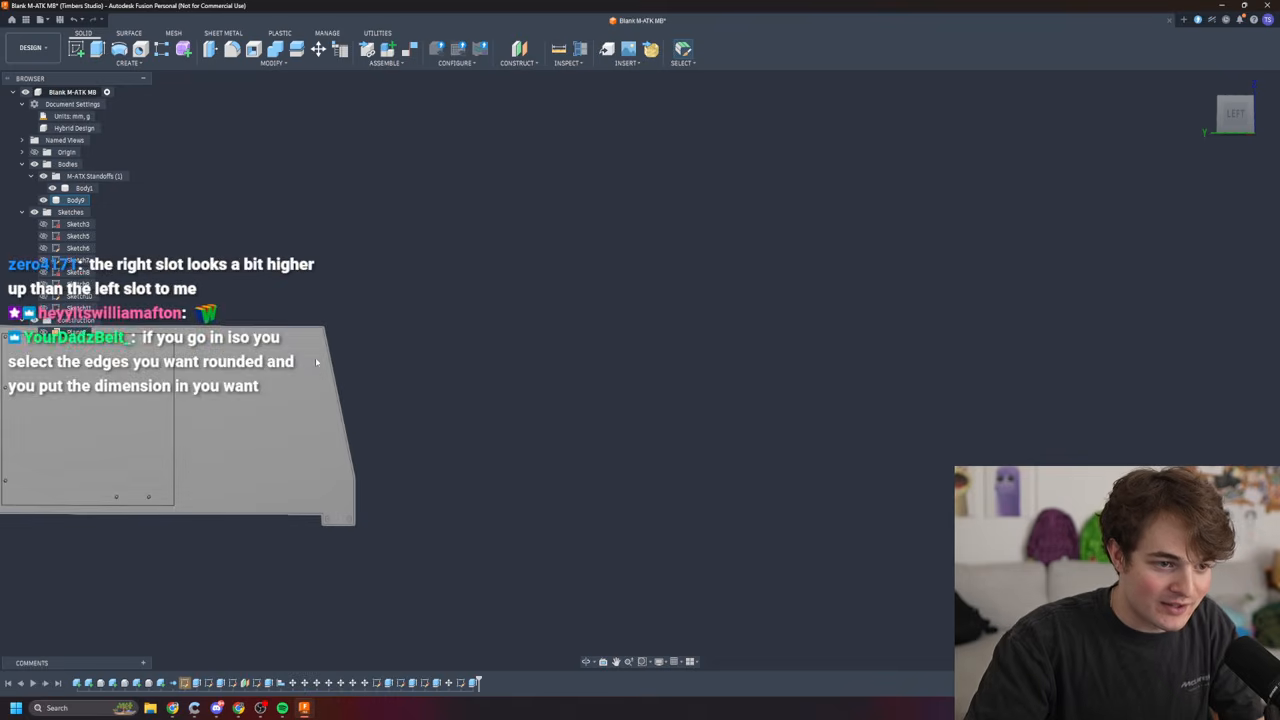
{"action": "middle_click_drag", "start_coordinate": [277, 609], "coordinate": [626, 580], "text": "shift"}
{"action": "middle_click_drag", "start_coordinate": [784, 583], "coordinate": [842, 585], "text": "shift"}
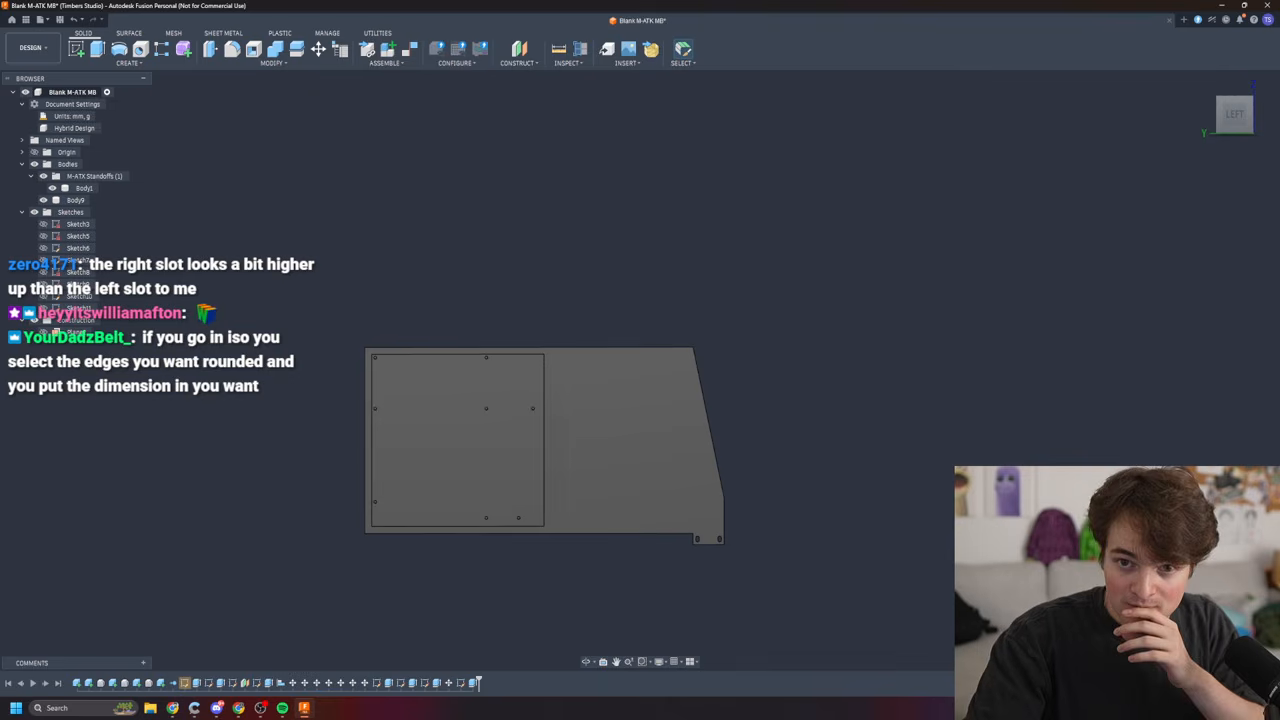
{"action": "scroll", "coordinate": [707, 581], "scroll_direction": "down", "scroll_amount": 2}
{"action": "scroll", "coordinate": [683, 550], "scroll_direction": "up", "scroll_amount": 5}
{"action": "scroll", "coordinate": [683, 550], "scroll_direction": "down", "scroll_amount": 1}
{"action": "scroll", "coordinate": [640, 551], "scroll_direction": "down", "scroll_amount": 2}
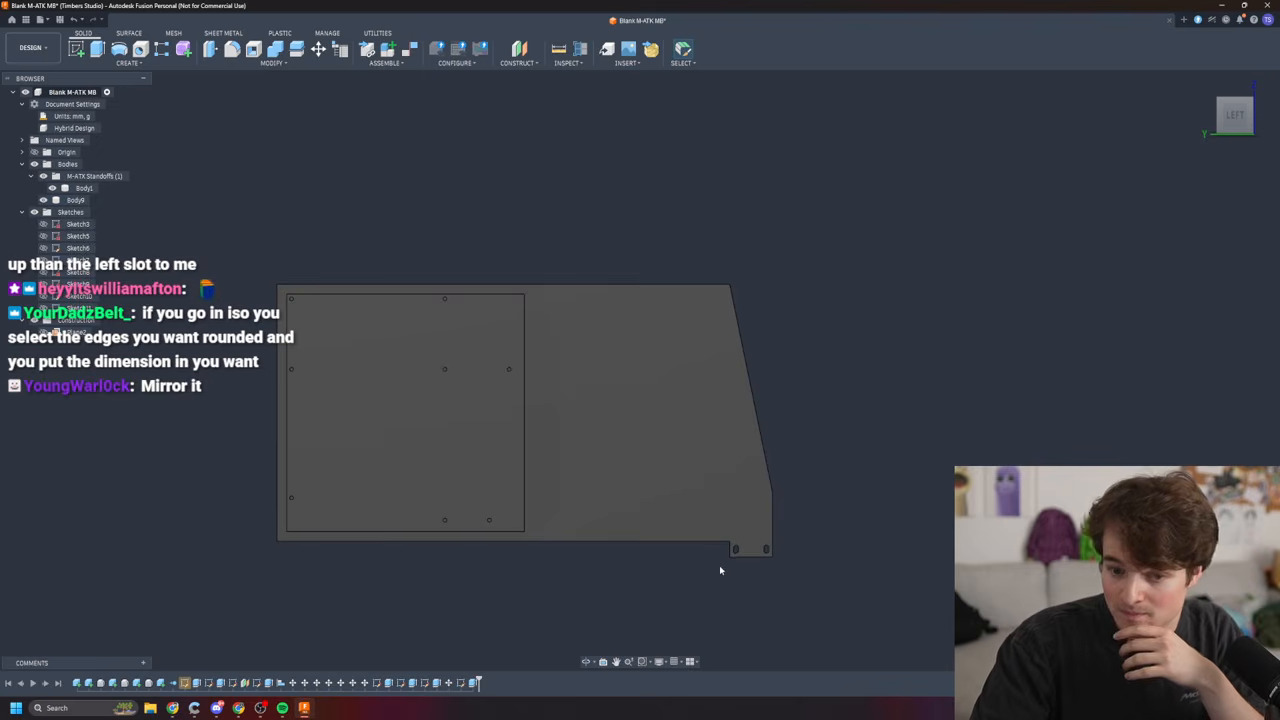
{"action": "left_click", "coordinate": [745, 402]}
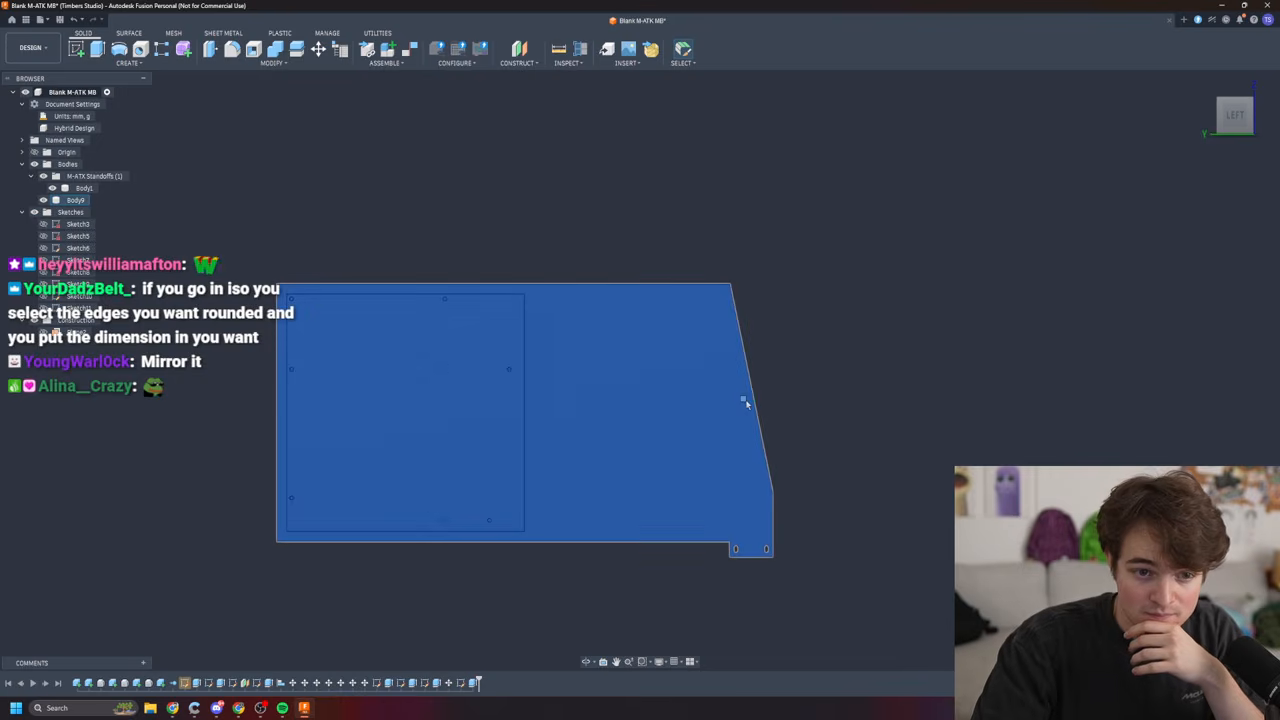
{"action": "left_click", "coordinate": [839, 638]}
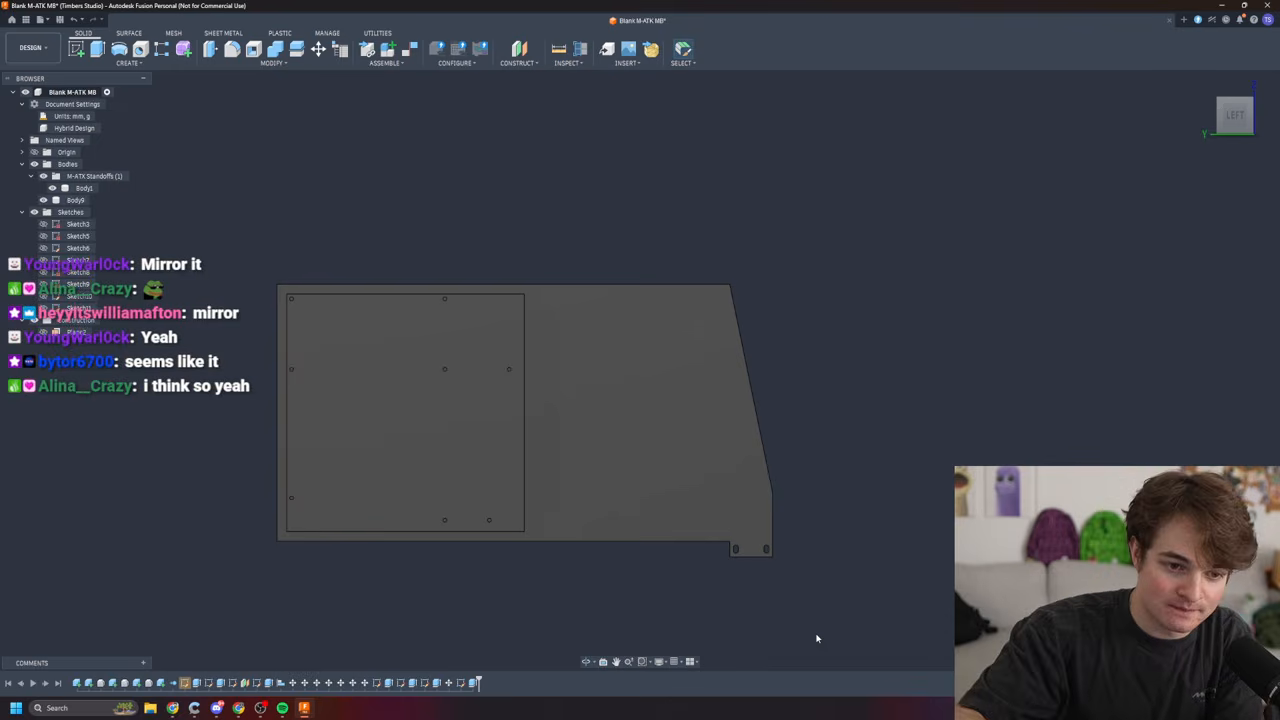
{"action": "scroll", "coordinate": [770, 565], "scroll_direction": "up", "scroll_amount": 8}
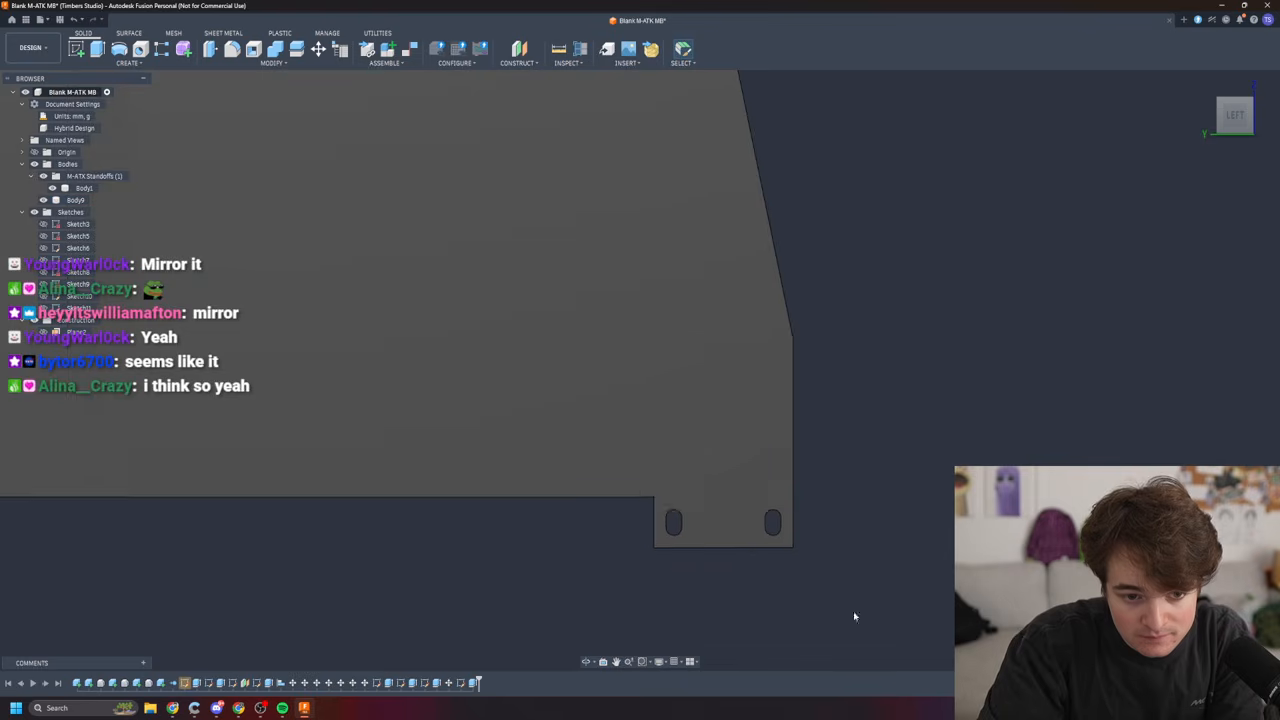
{"action": "scroll", "coordinate": [554, 557], "scroll_direction": "down", "scroll_amount": 6}
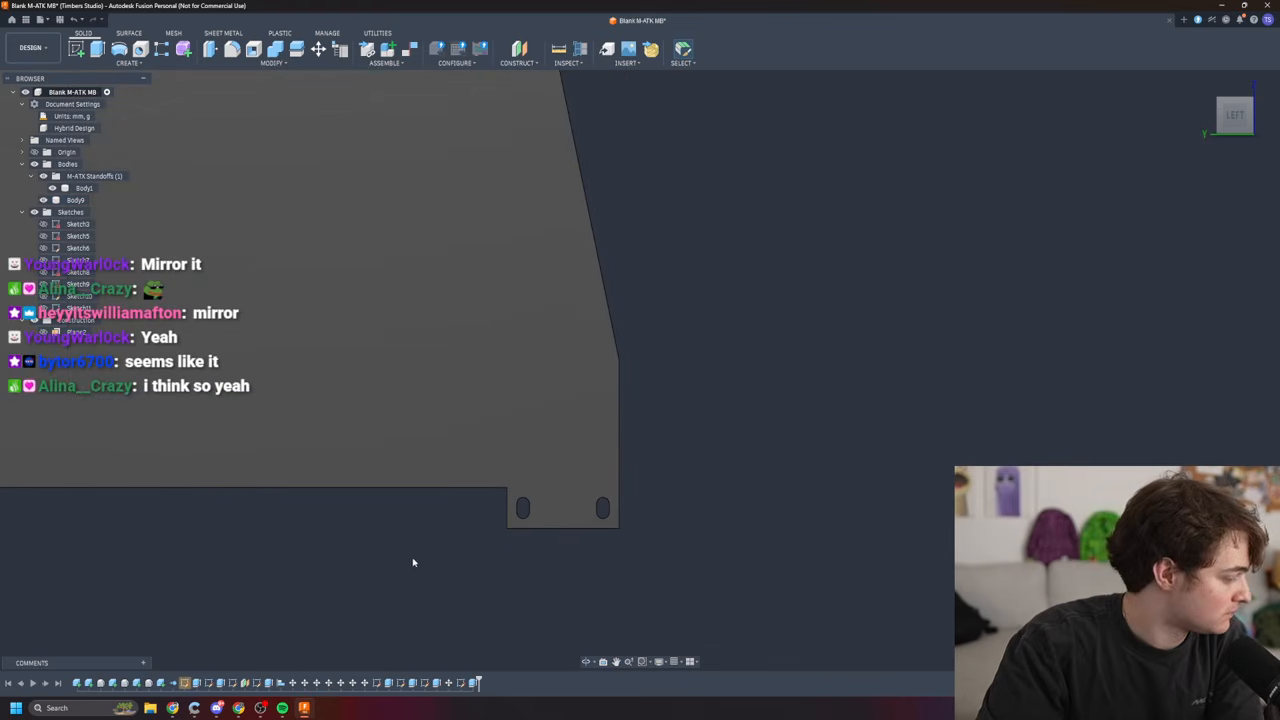
{"action": "scroll", "coordinate": [368, 581], "scroll_direction": "down", "scroll_amount": 1}
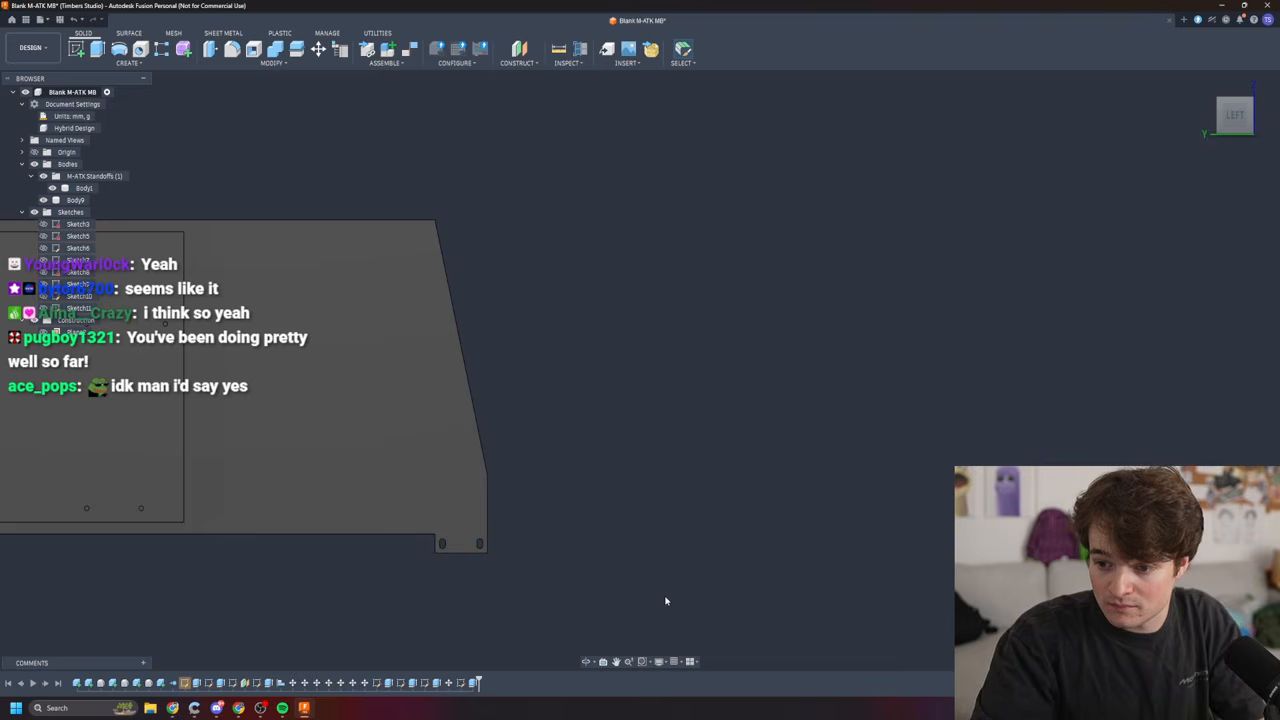
{"action": "middle_click_drag", "start_coordinate": [600, 600], "coordinate": [986, 567]}
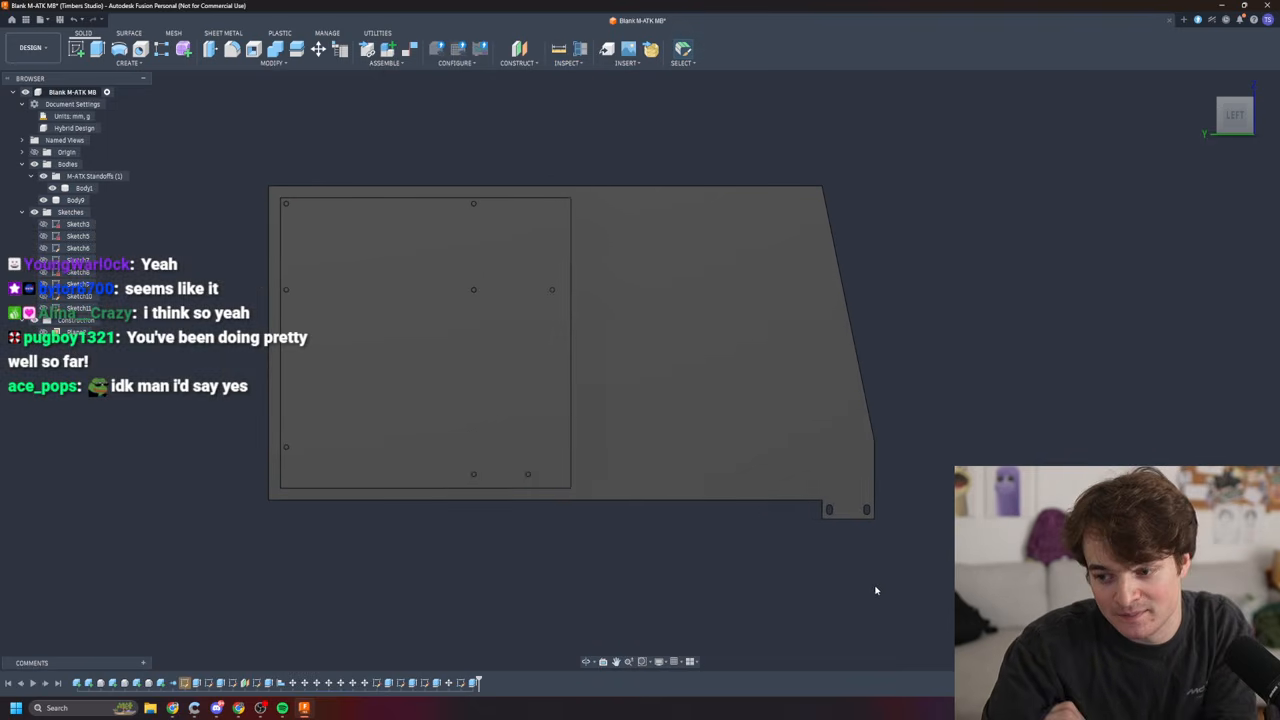
{"action": "left_click", "coordinate": [597, 496]}
{"action": "left_click", "coordinate": [789, 577]}
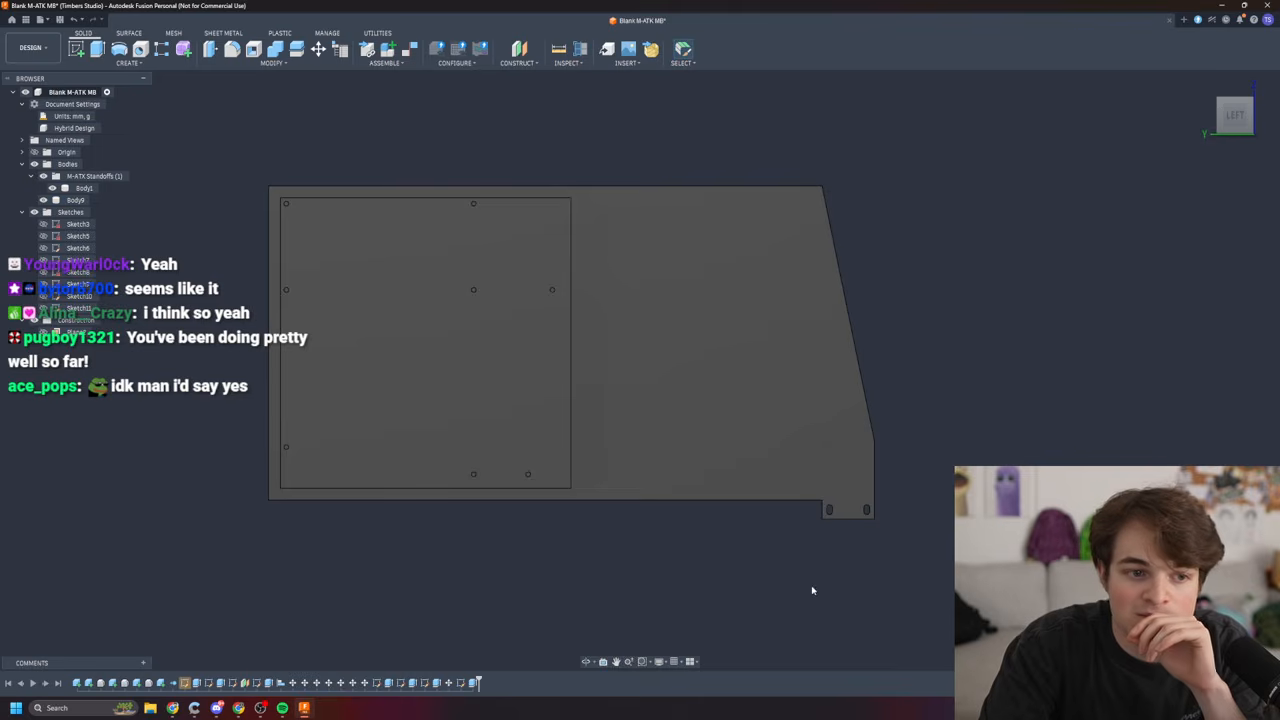
{"action": "left_click", "coordinate": [843, 493]}
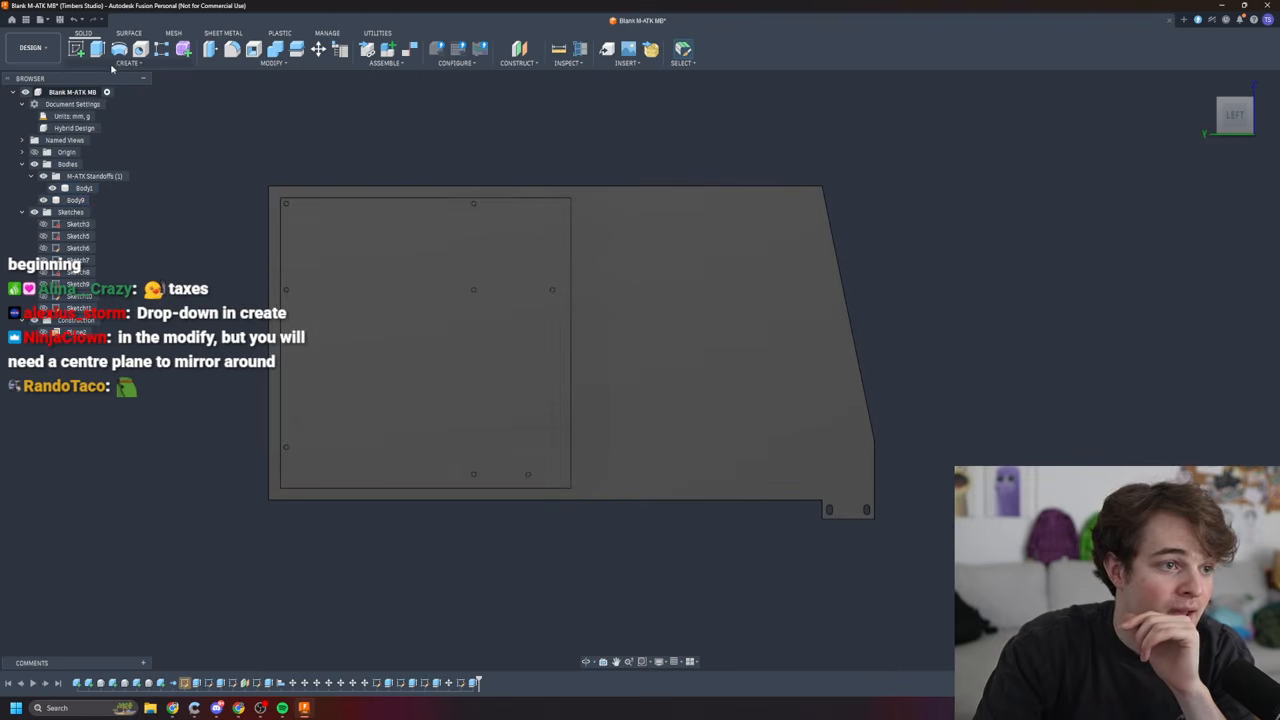
- Try to mirror the large plate's body across its own face with the Join operation, and clear both selections
{"action": "left_click", "coordinate": [138, 63]}
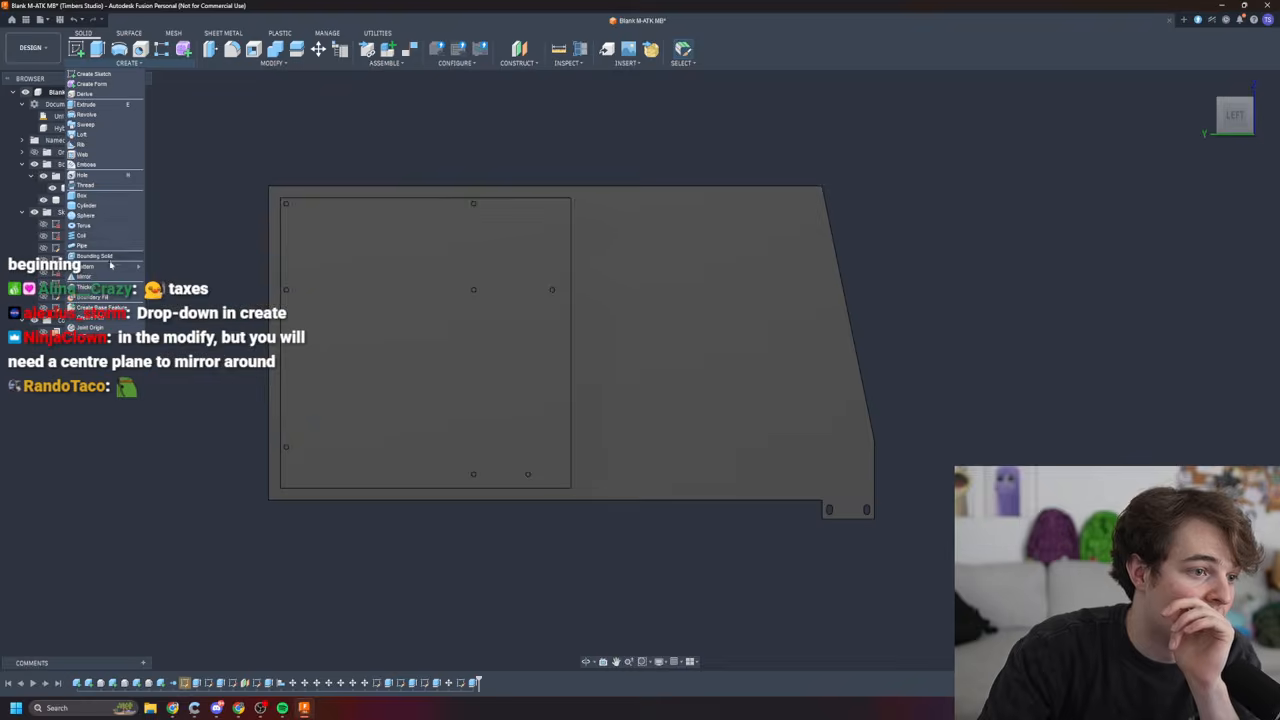
{"action": "left_click", "coordinate": [102, 279]}
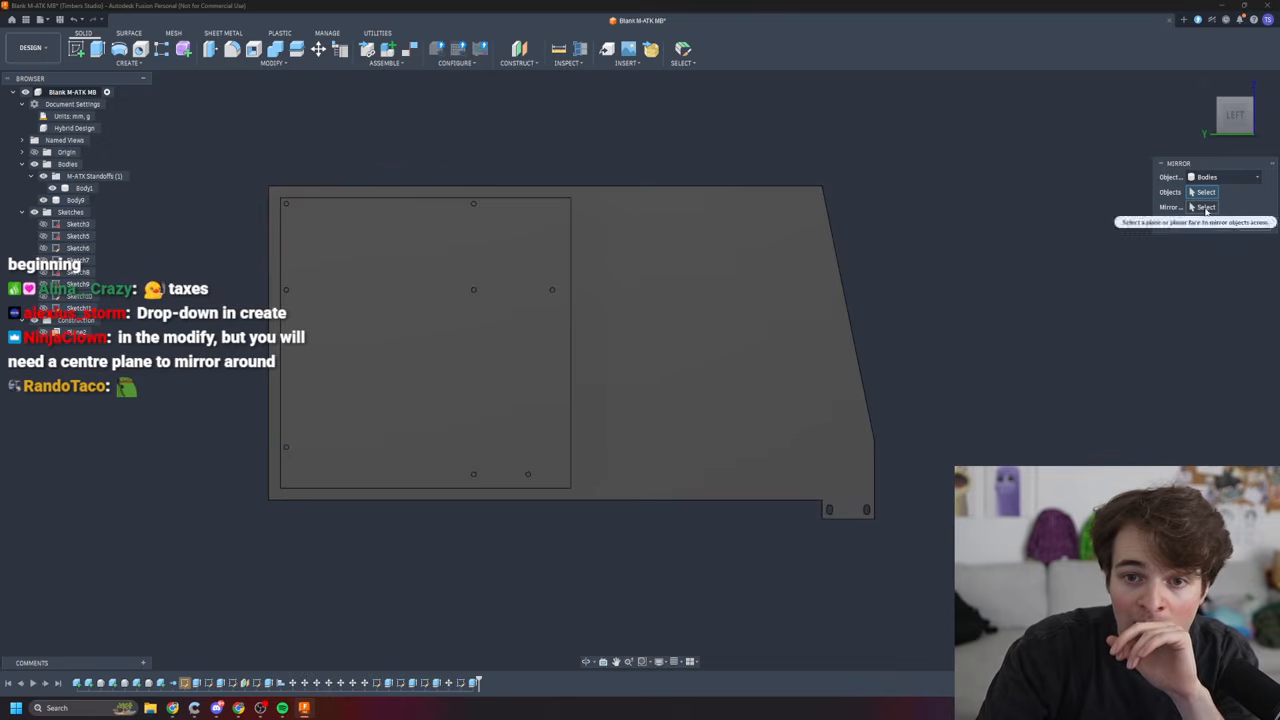
{"action": "left_click", "coordinate": [850, 465]}
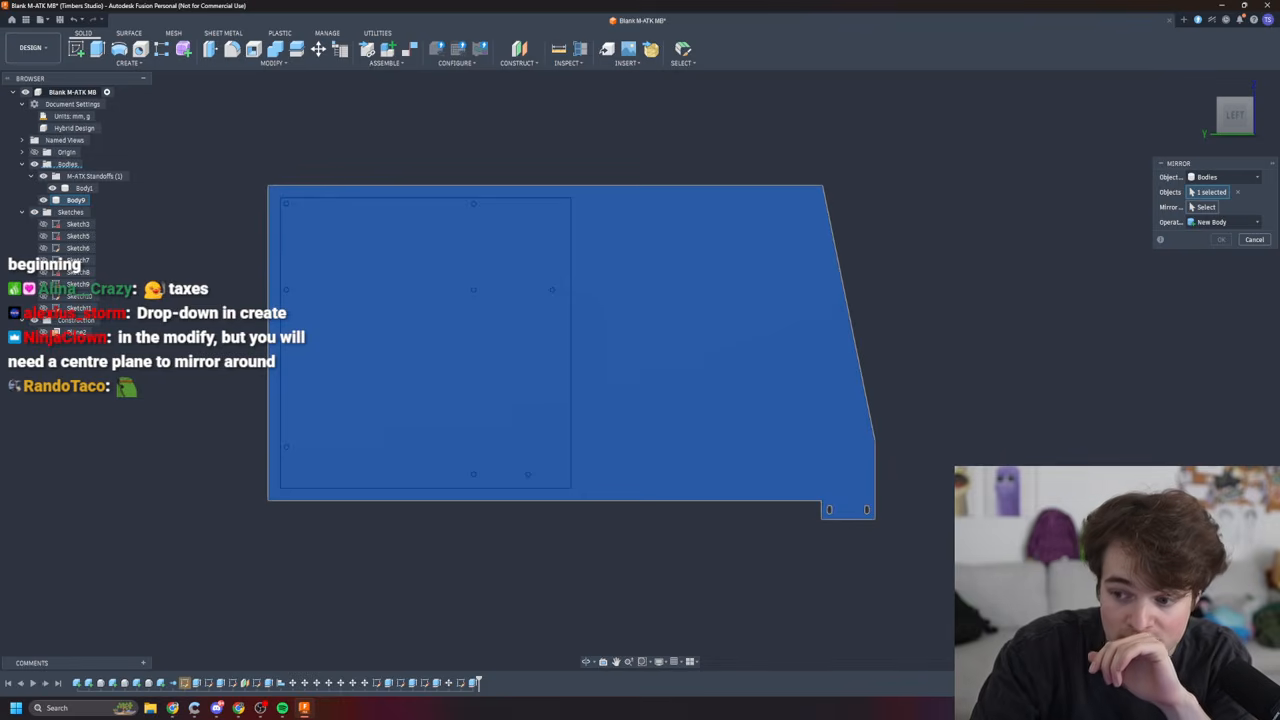
{"action": "left_click", "coordinate": [1255, 222]}
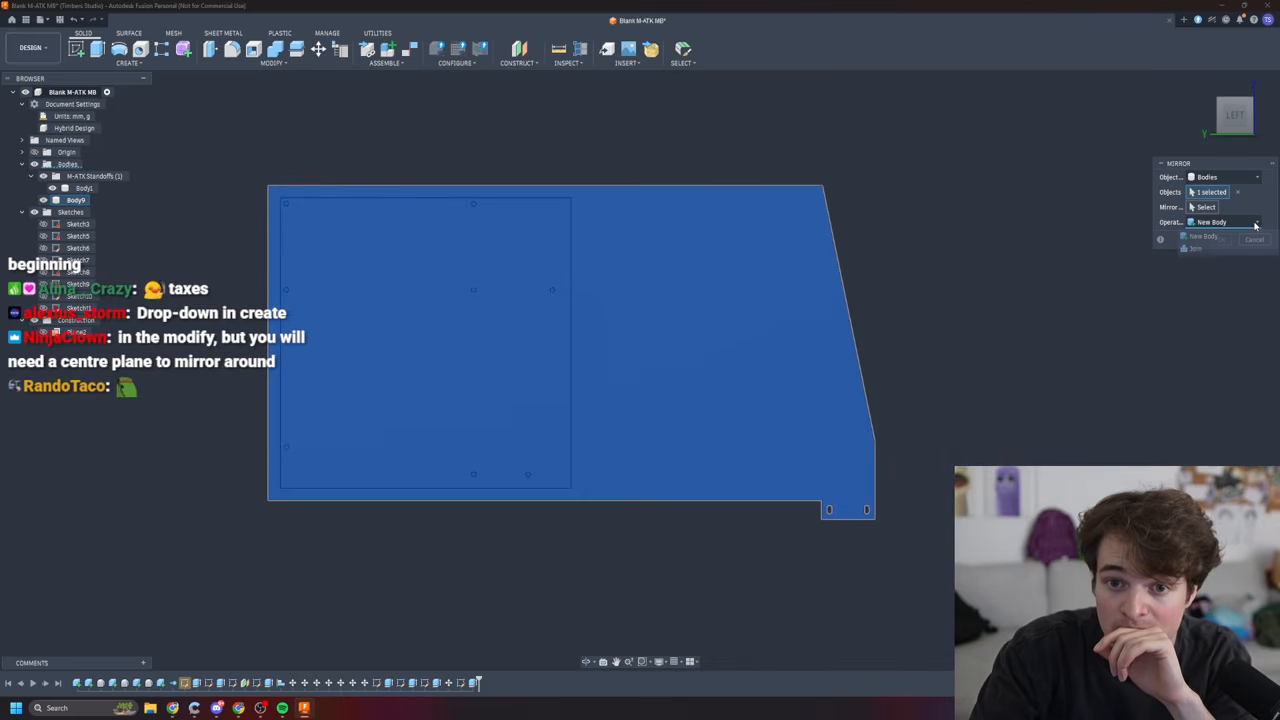
{"action": "left_click", "coordinate": [1192, 249]}
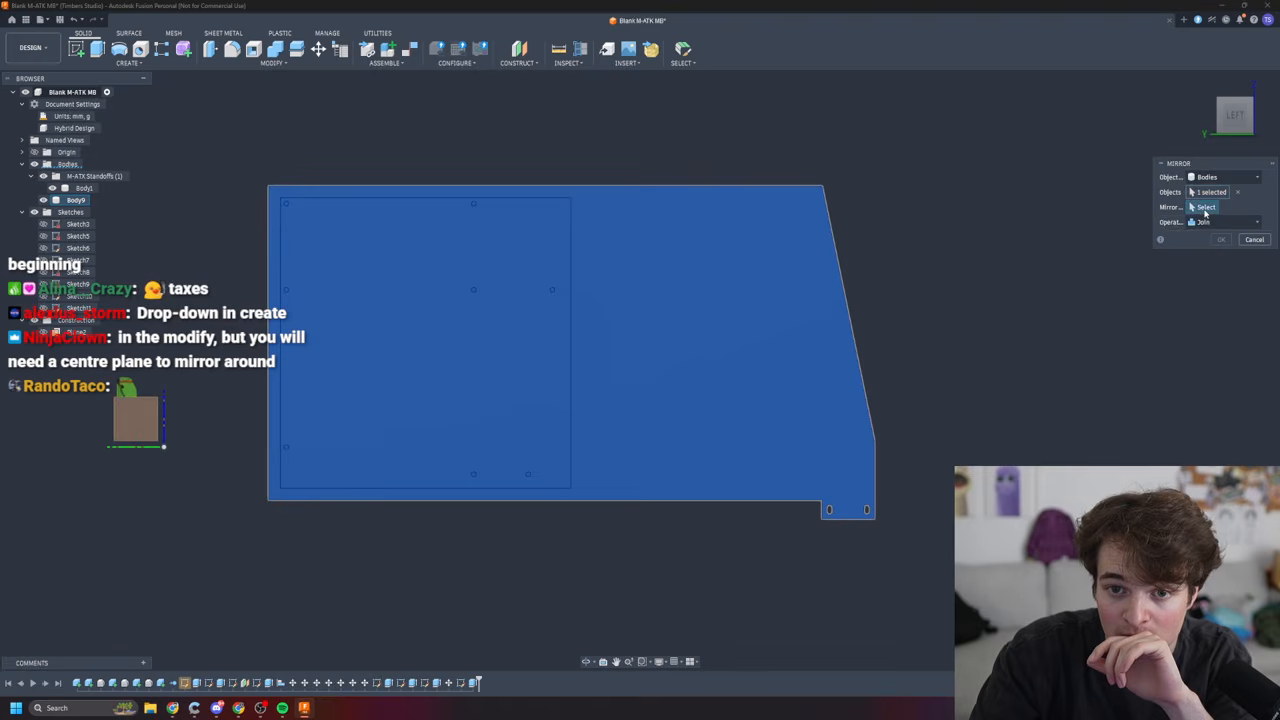
{"action": "left_click", "coordinate": [268, 402]}
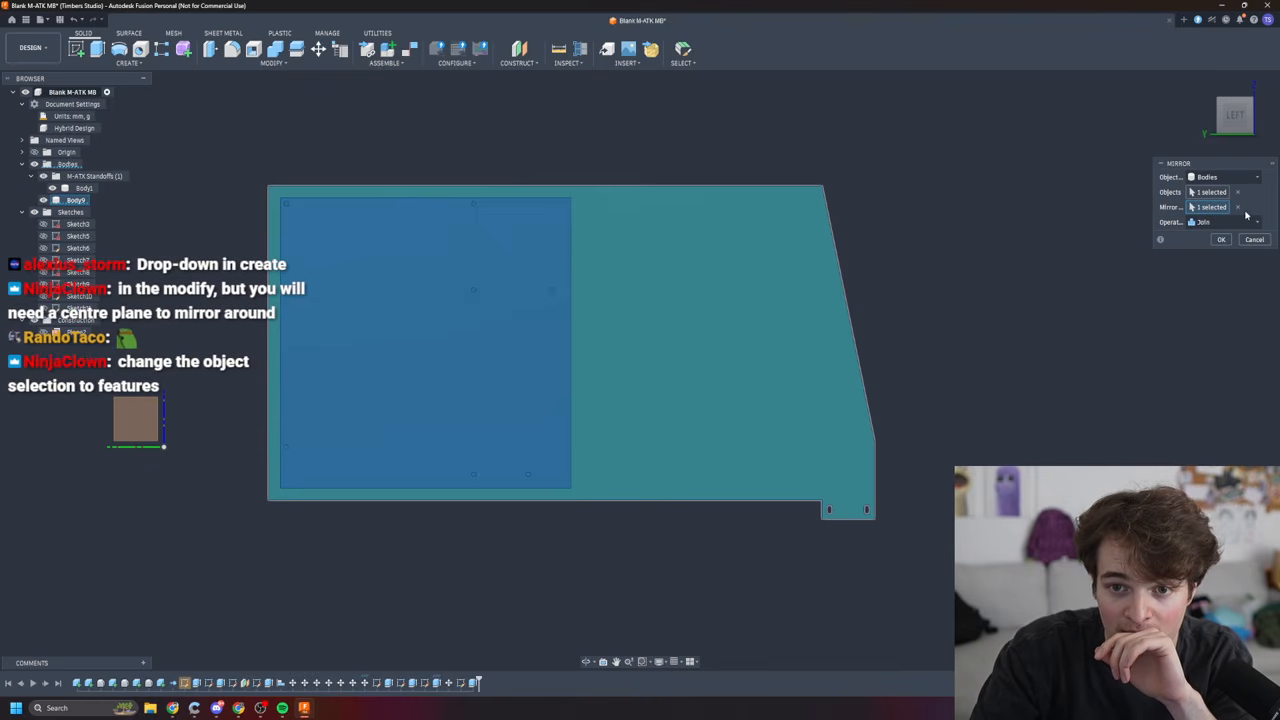
{"action": "left_click", "coordinate": [1237, 207]}
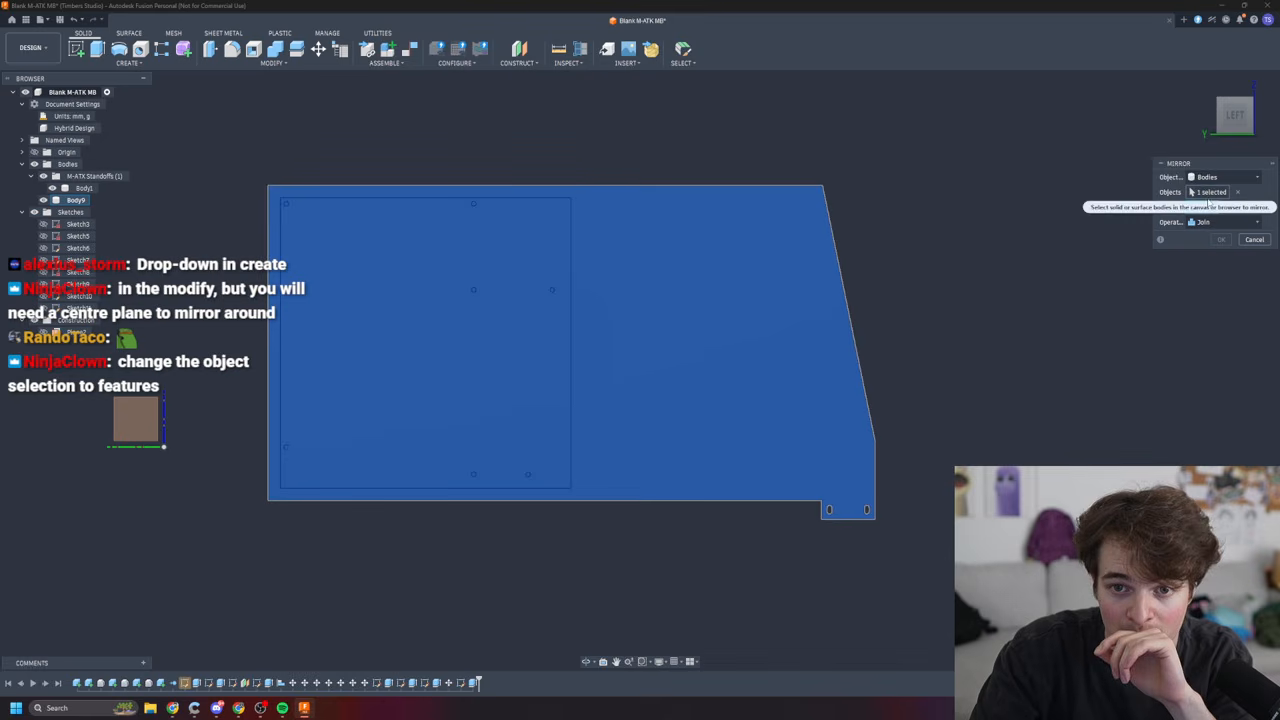
{"action": "left_click", "coordinate": [1237, 191]}
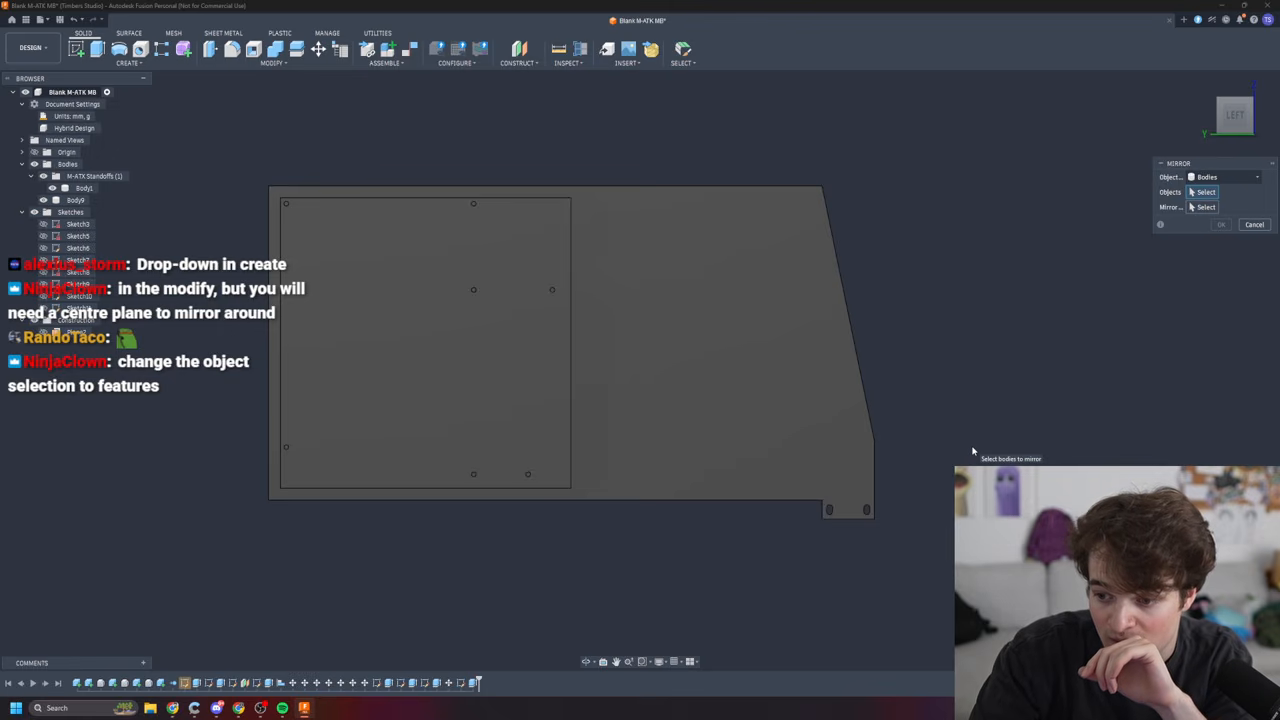
- Set the mirror's object type to Features and try picking the angled end's features directly on the plate
{"action": "left_click", "coordinate": [1225, 177]}
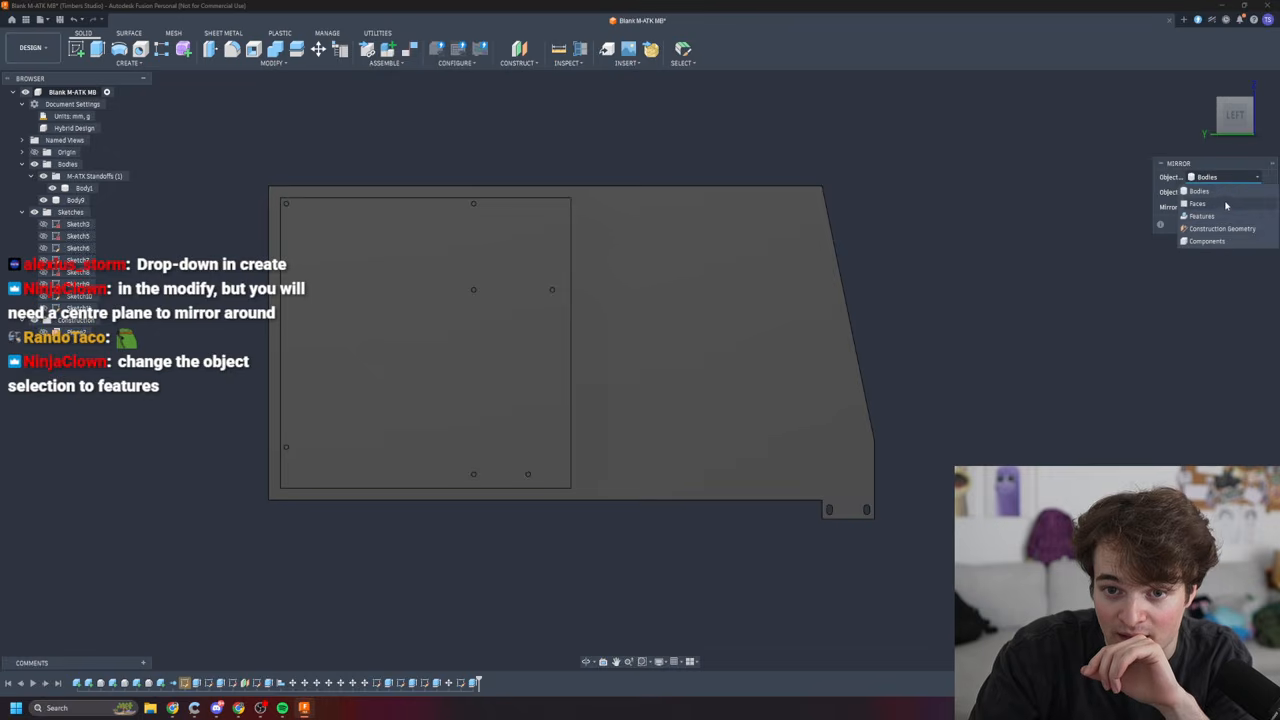
{"action": "left_click", "coordinate": [1221, 215]}
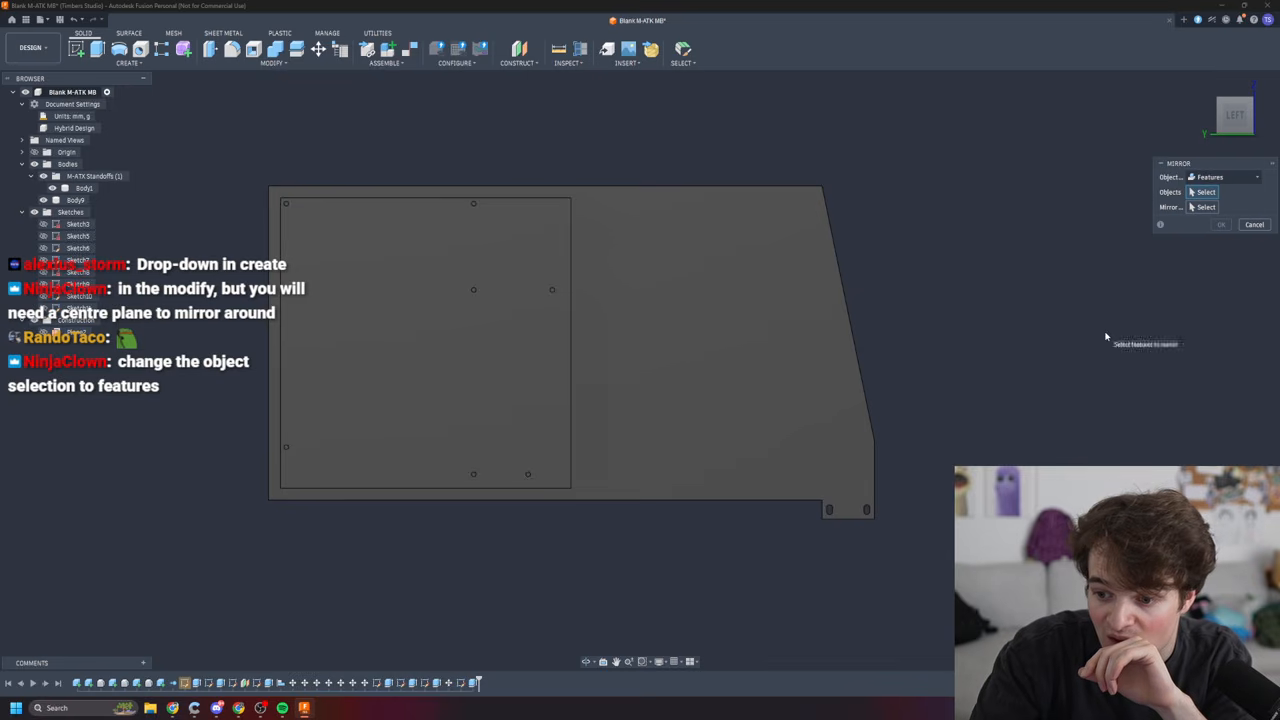
{"action": "left_click", "coordinate": [855, 463]}
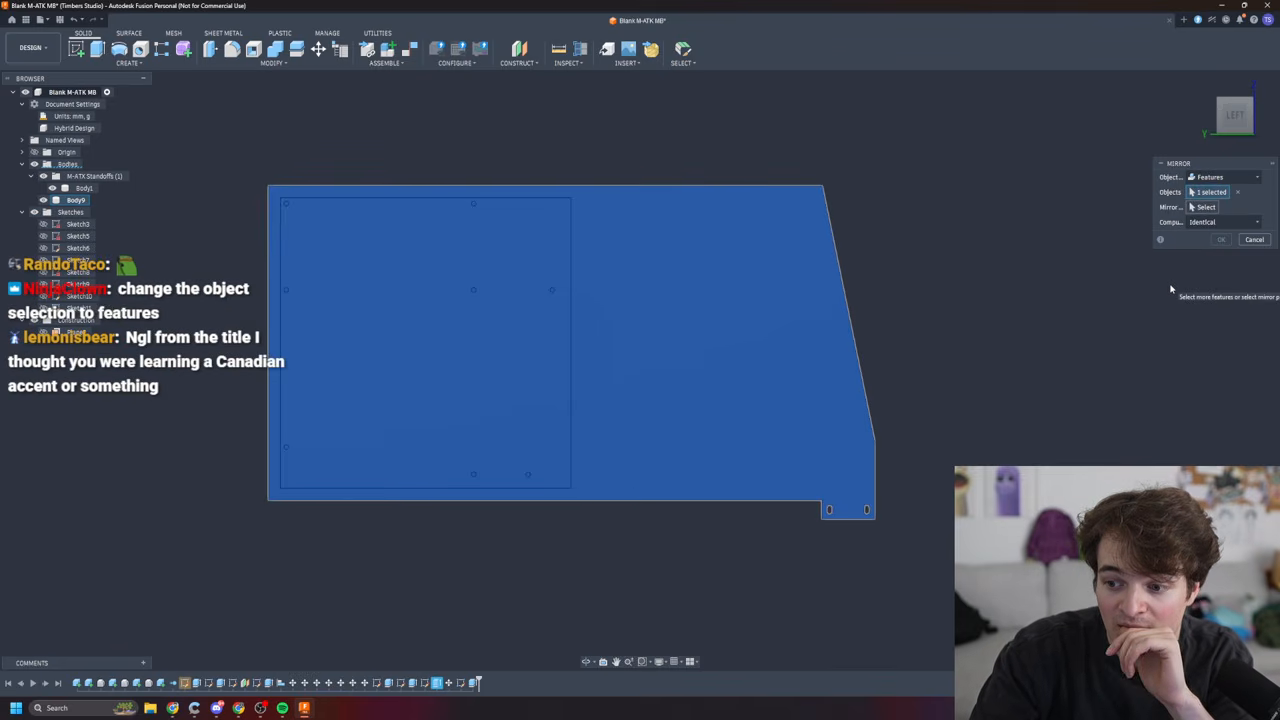
{"action": "left_click", "coordinate": [1226, 222]}
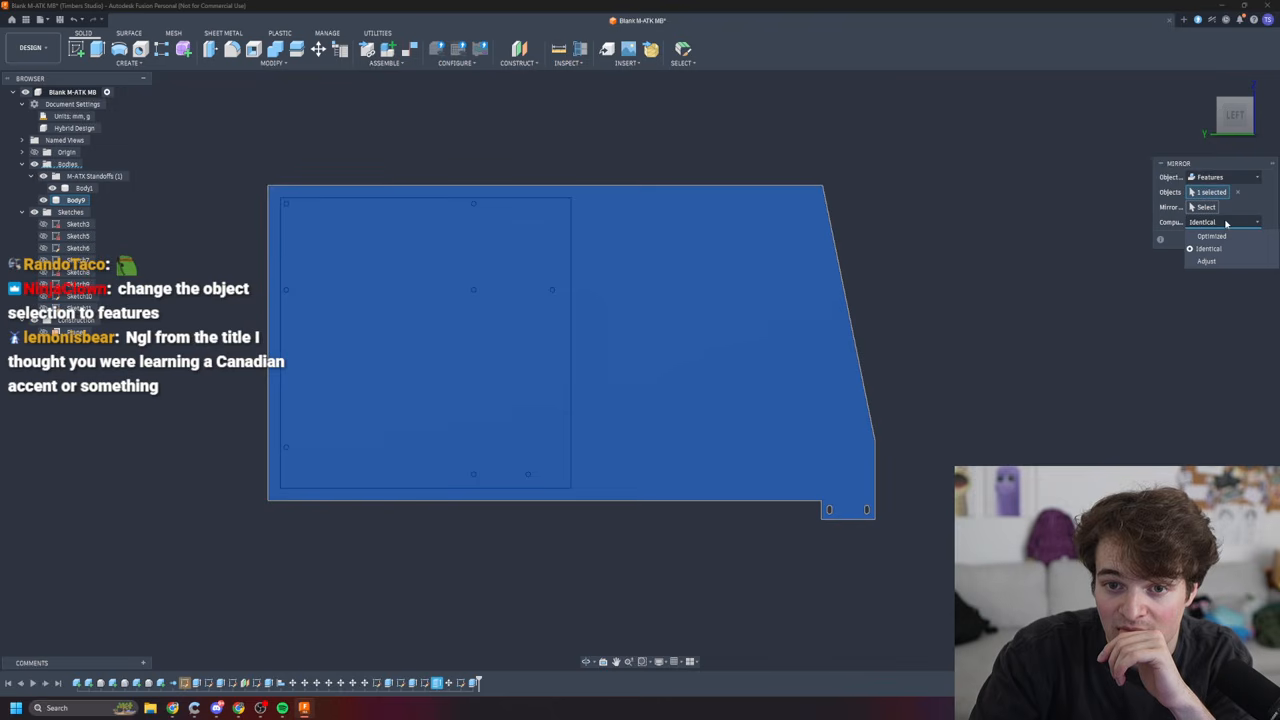
{"action": "left_click", "coordinate": [1226, 222]}
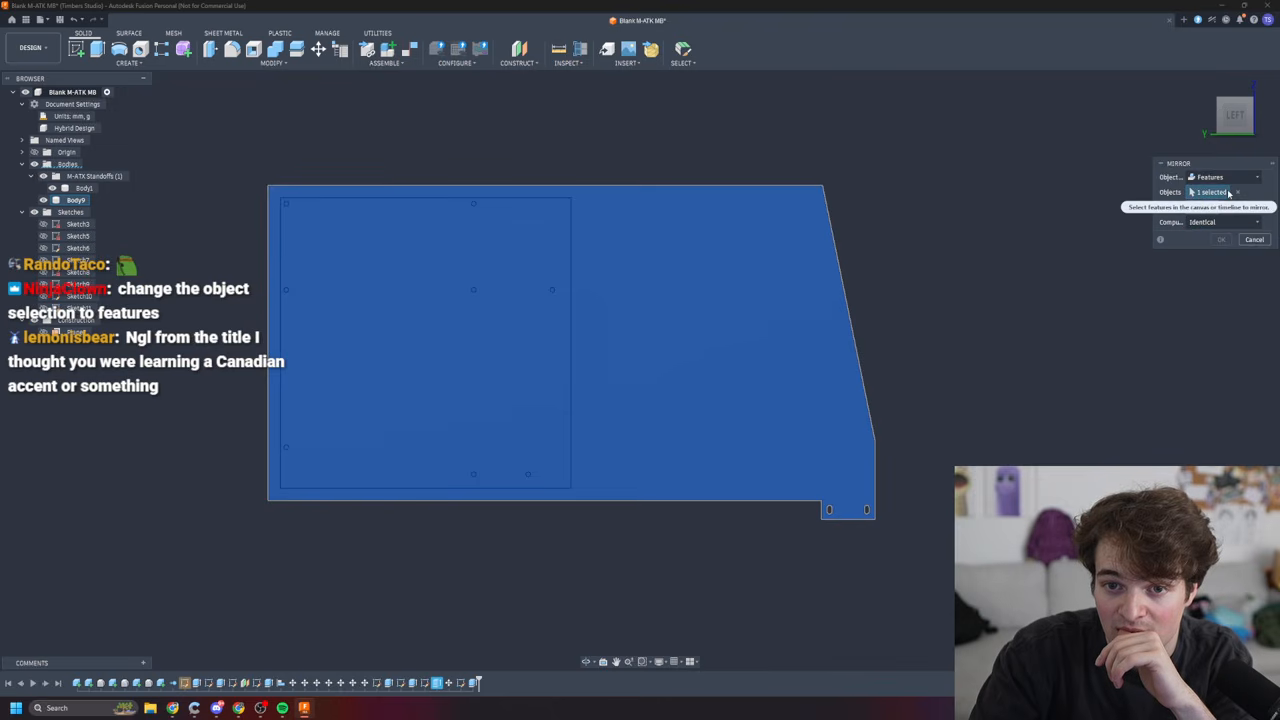
{"action": "left_click", "coordinate": [1235, 177]}
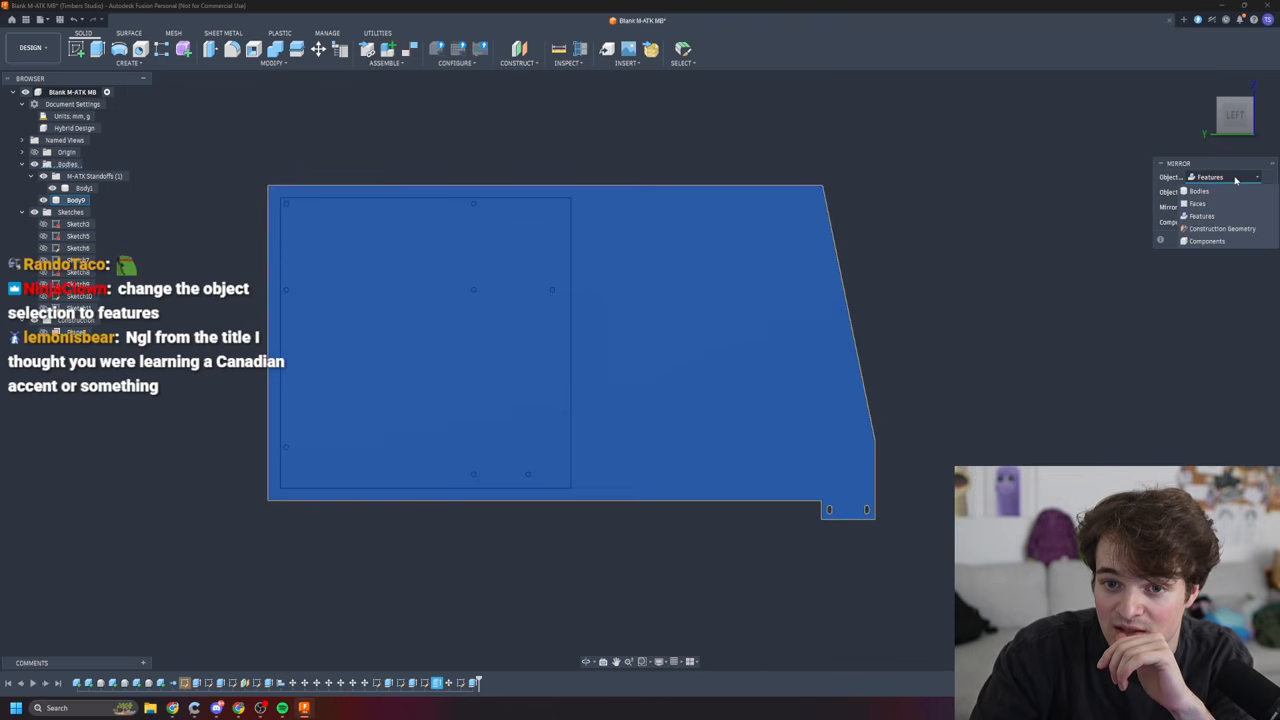
{"action": "left_click", "coordinate": [1235, 179]}
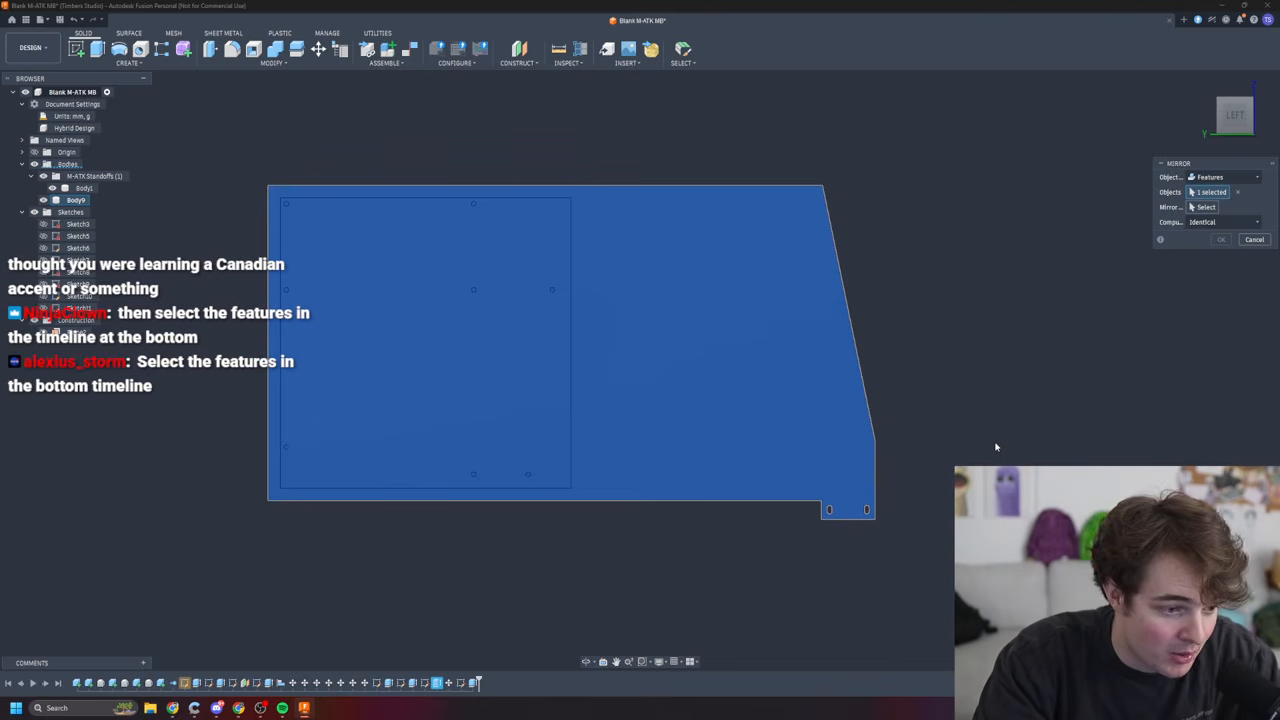
{"action": "left_click", "coordinate": [1237, 192]}
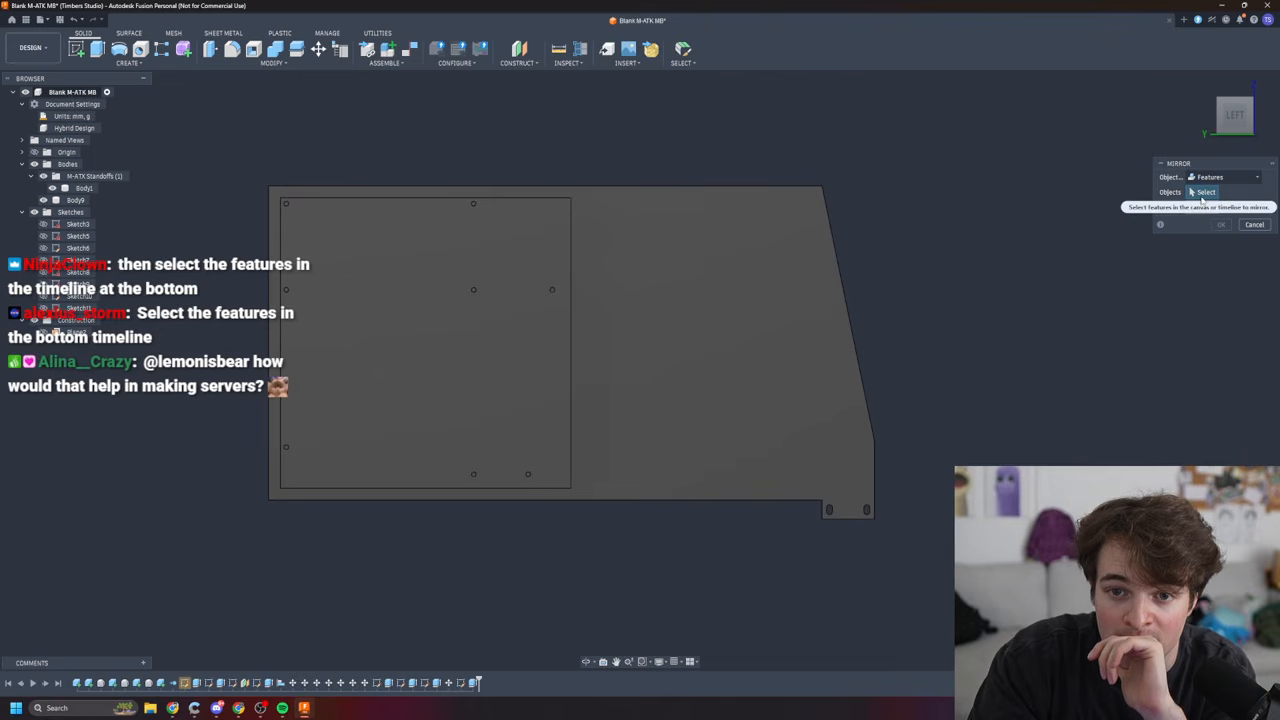
{"action": "left_click", "coordinate": [872, 446]}
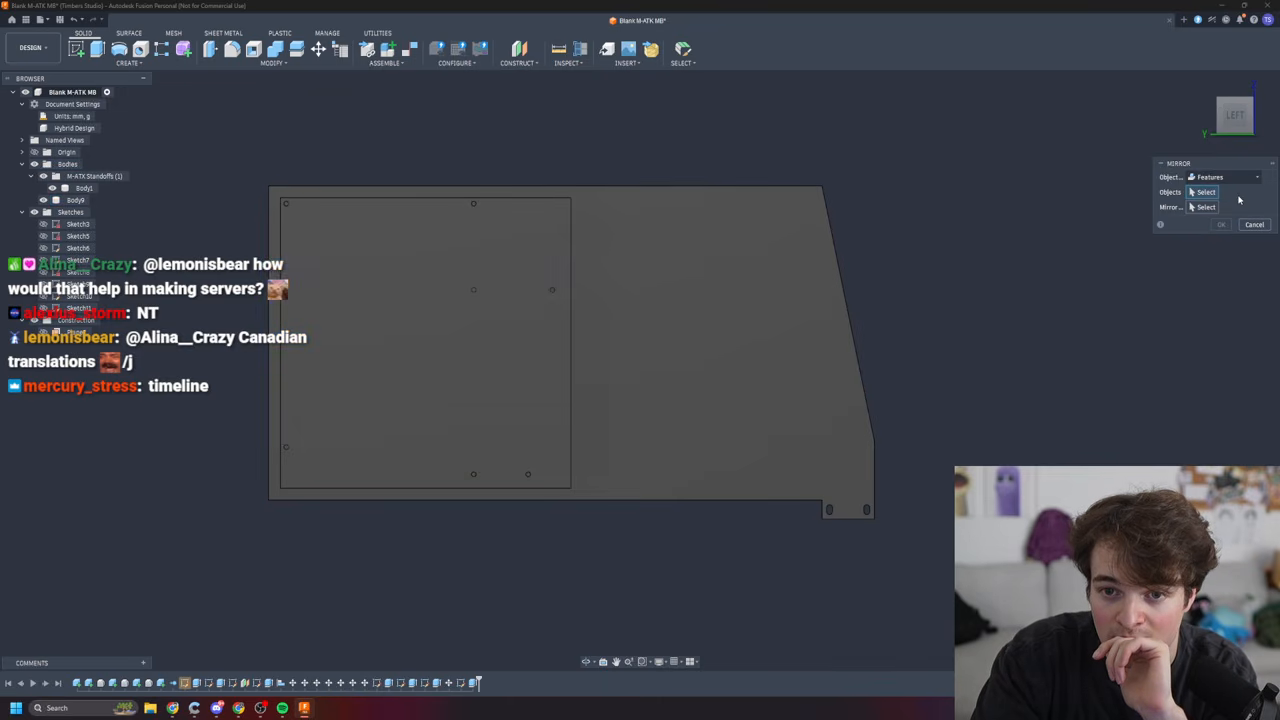
{"action": "left_click", "coordinate": [1238, 192]}
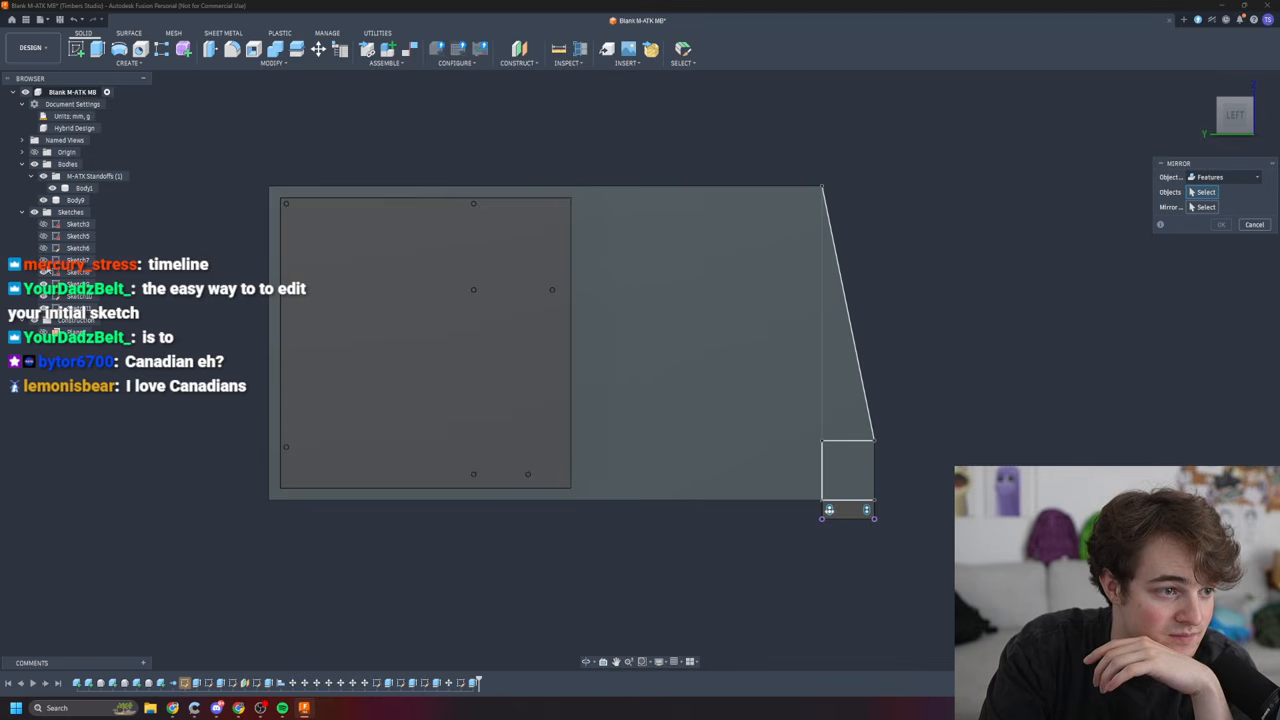
- Hide the sketches and choose three plate extrusions, including the final slot cut, from the feature history for mirroring
{"action": "left_click", "coordinate": [35, 214]}
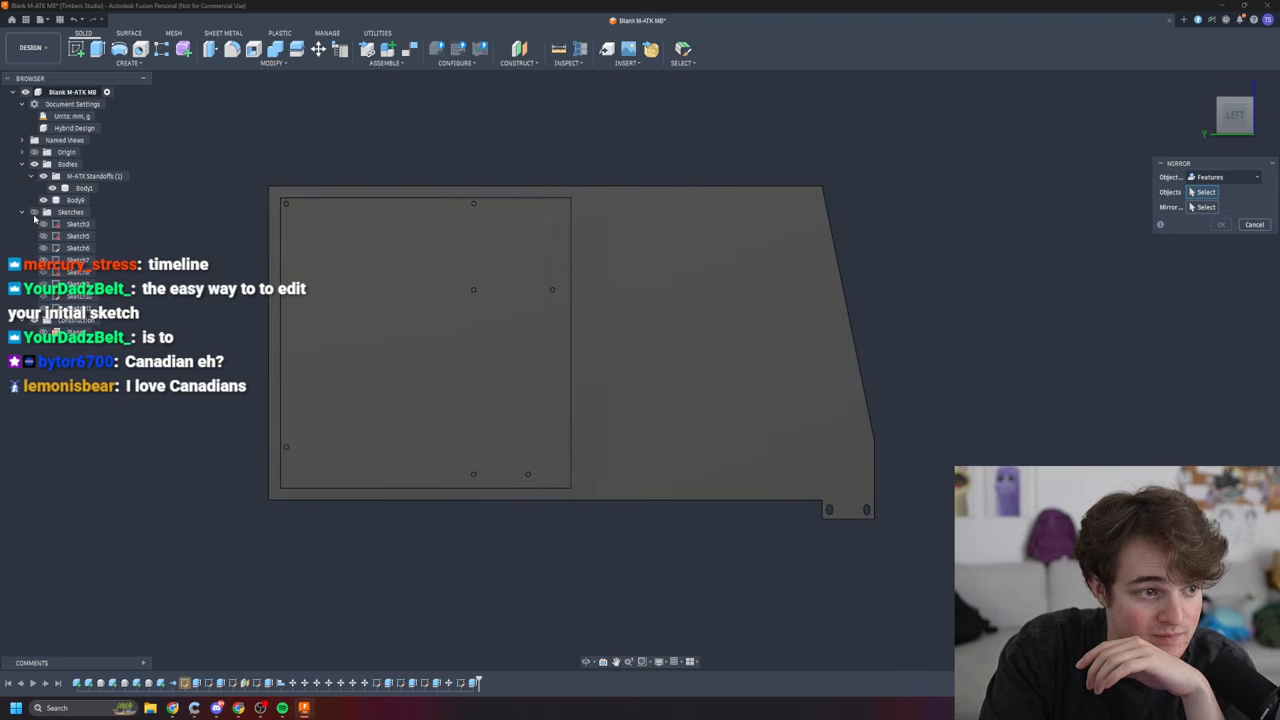
{"action": "left_click", "coordinate": [35, 213]}
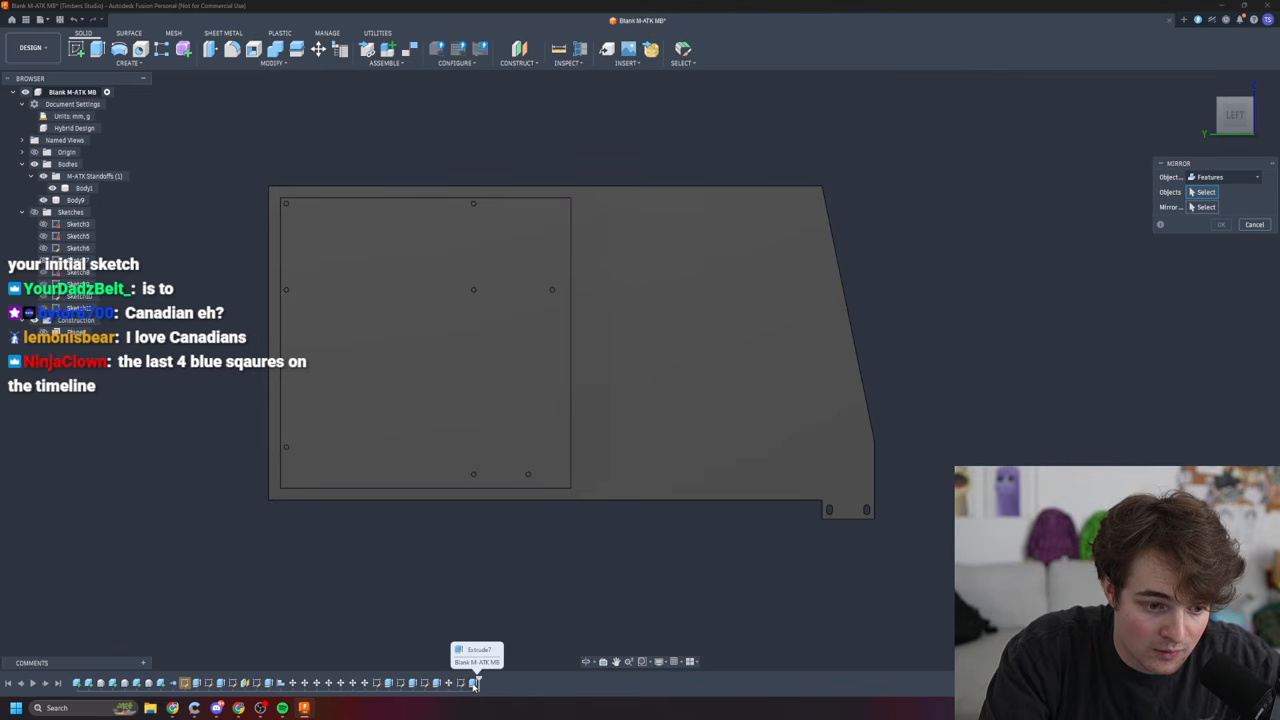
{"action": "left_click", "coordinate": [388, 683]}
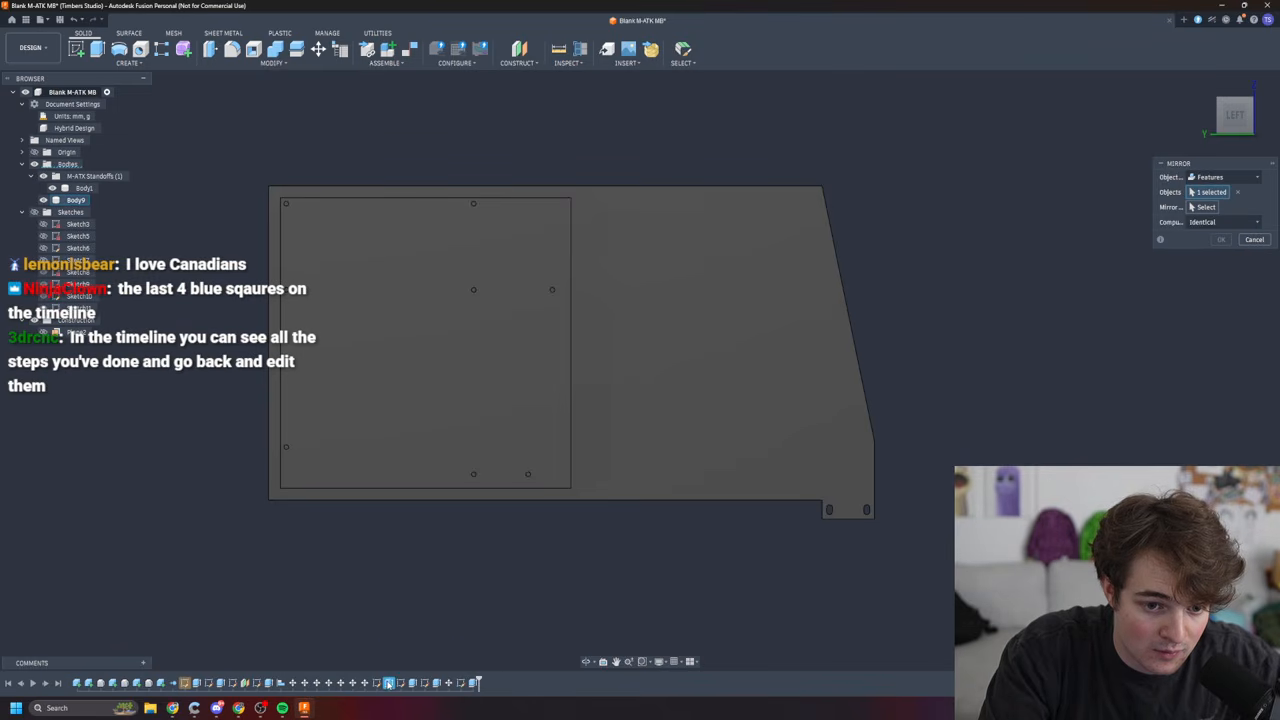
{"action": "left_click", "coordinate": [415, 683]}
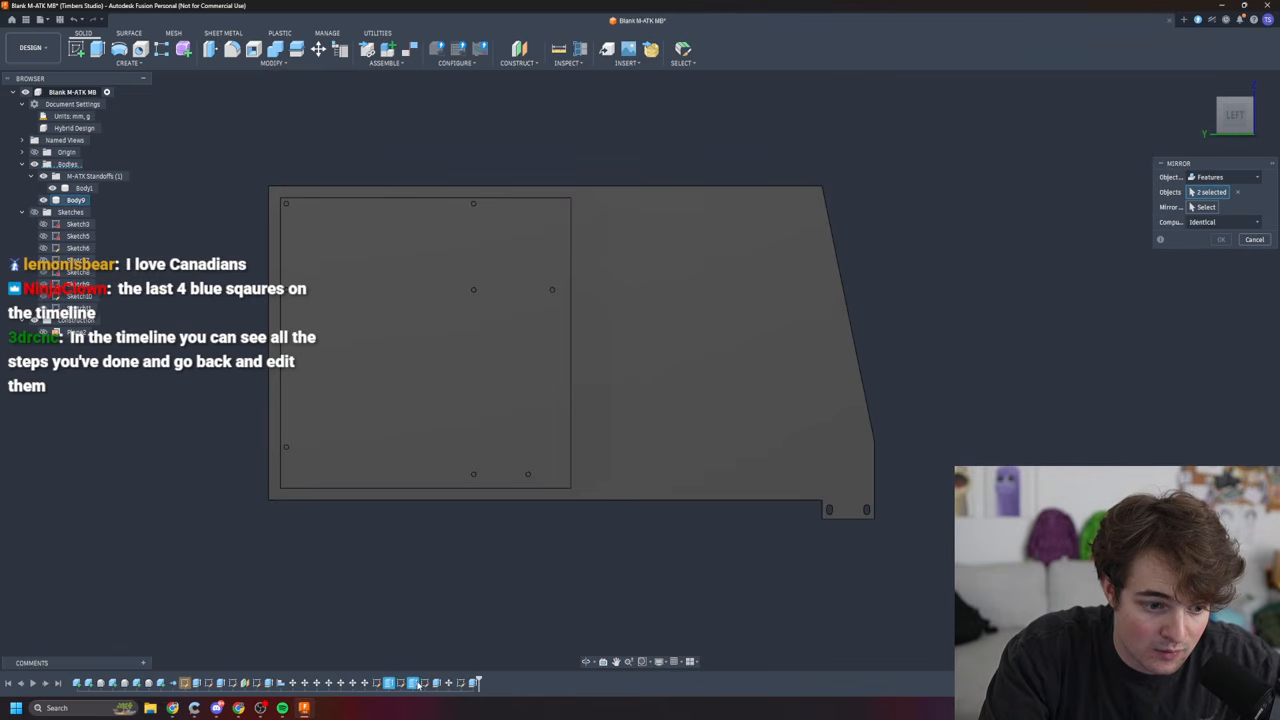
{"action": "left_click", "coordinate": [474, 683]}
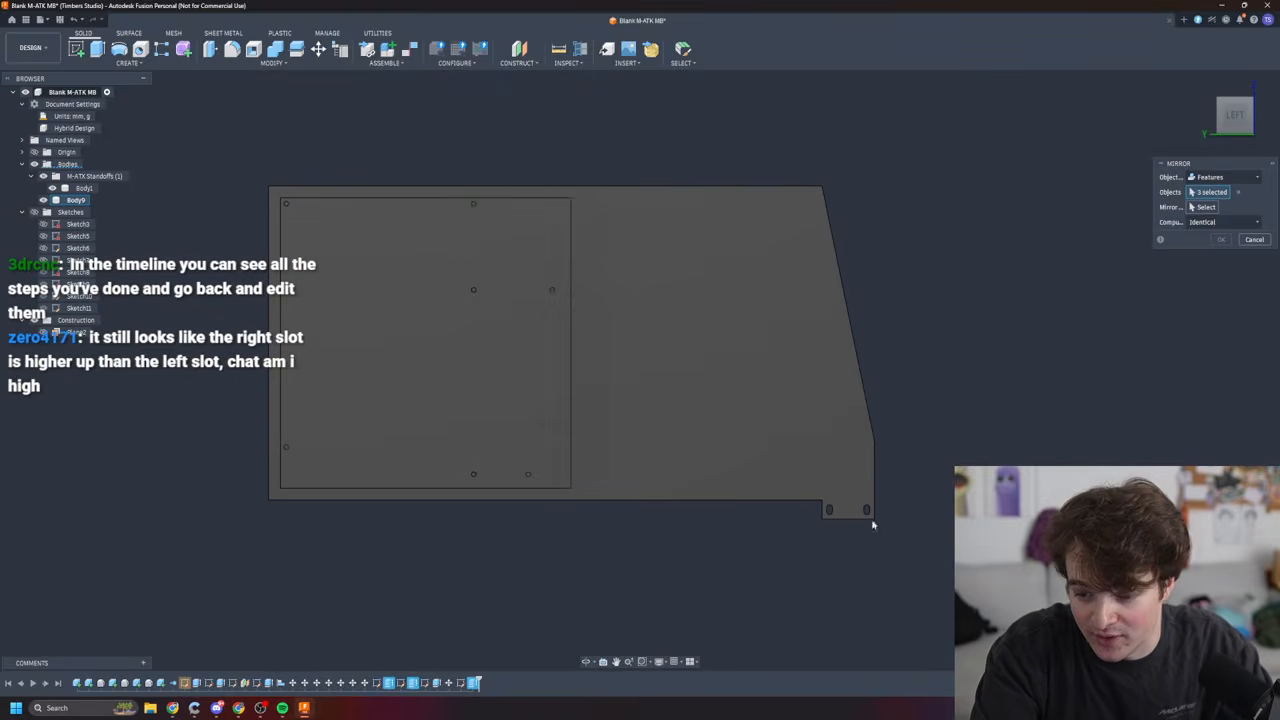
{"action": "left_click", "coordinate": [437, 683]}
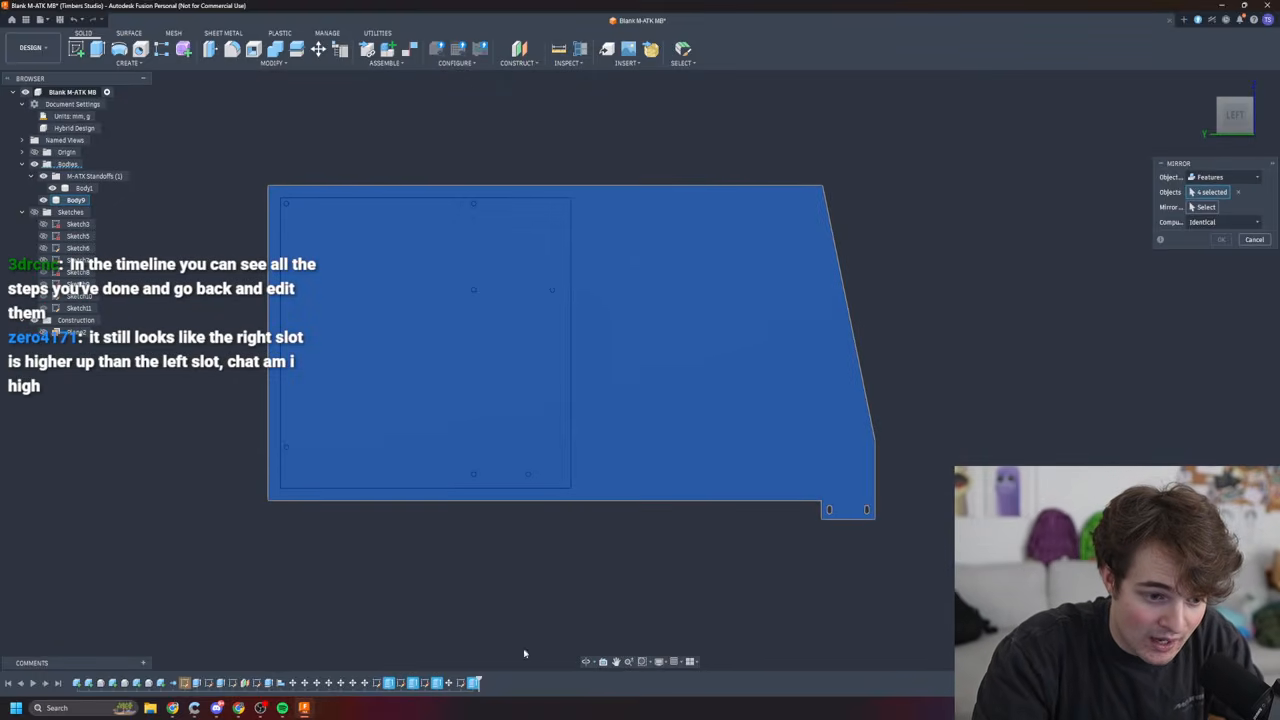
{"action": "left_click", "coordinate": [437, 684]}
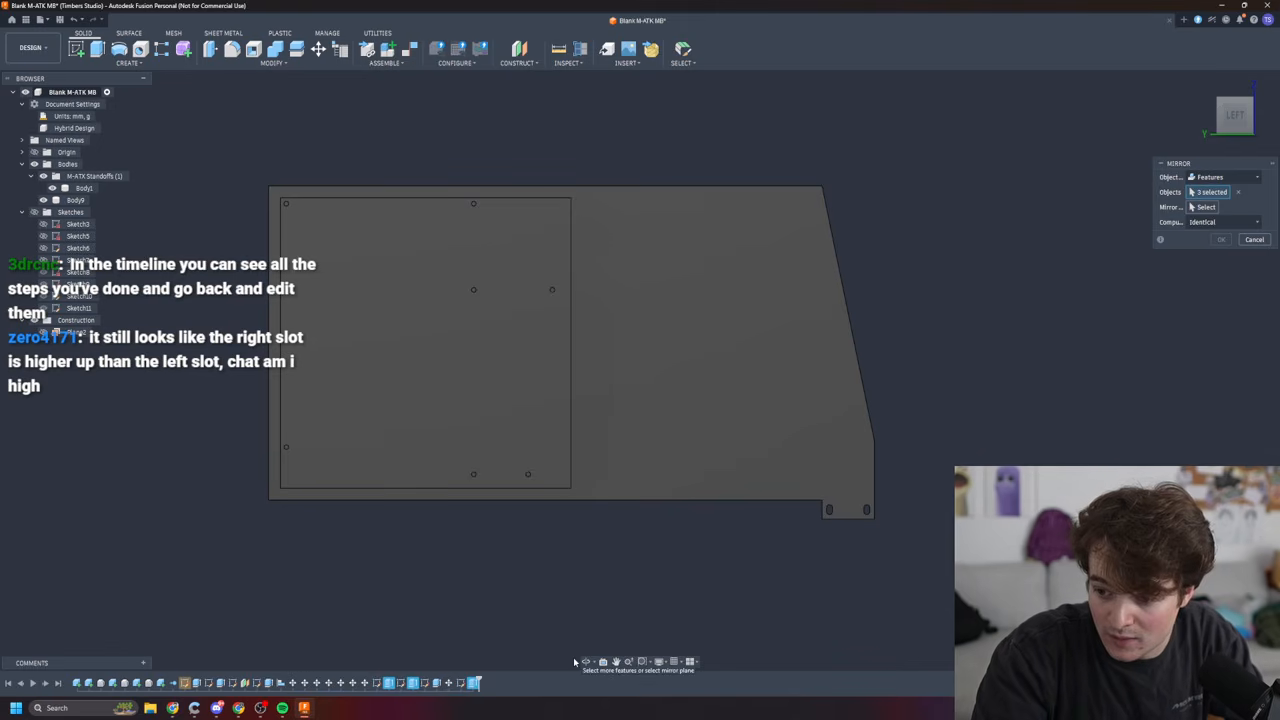
- Try the plate's face beside the tab as the mirror plane for the chosen features, and cancel the mirror
{"action": "middle_click_drag", "start_coordinate": [897, 563], "coordinate": [989, 325], "text": "shift"}
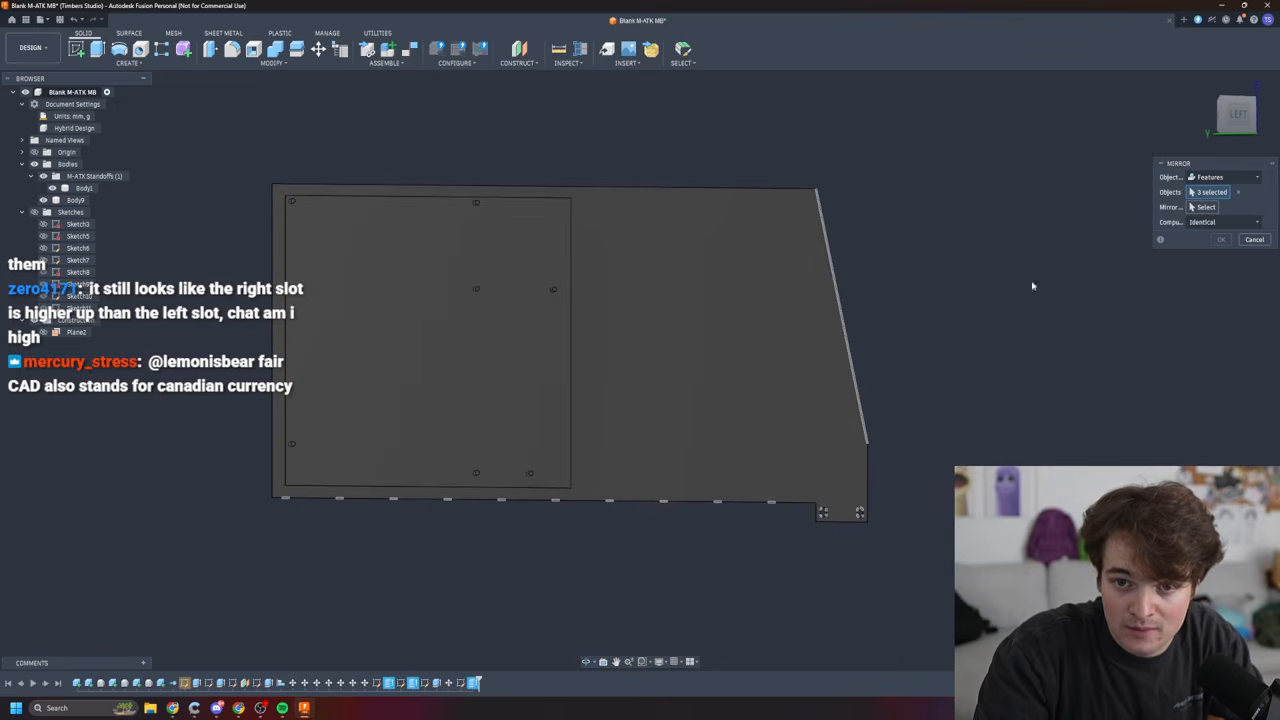
{"action": "left_click", "coordinate": [1205, 207]}
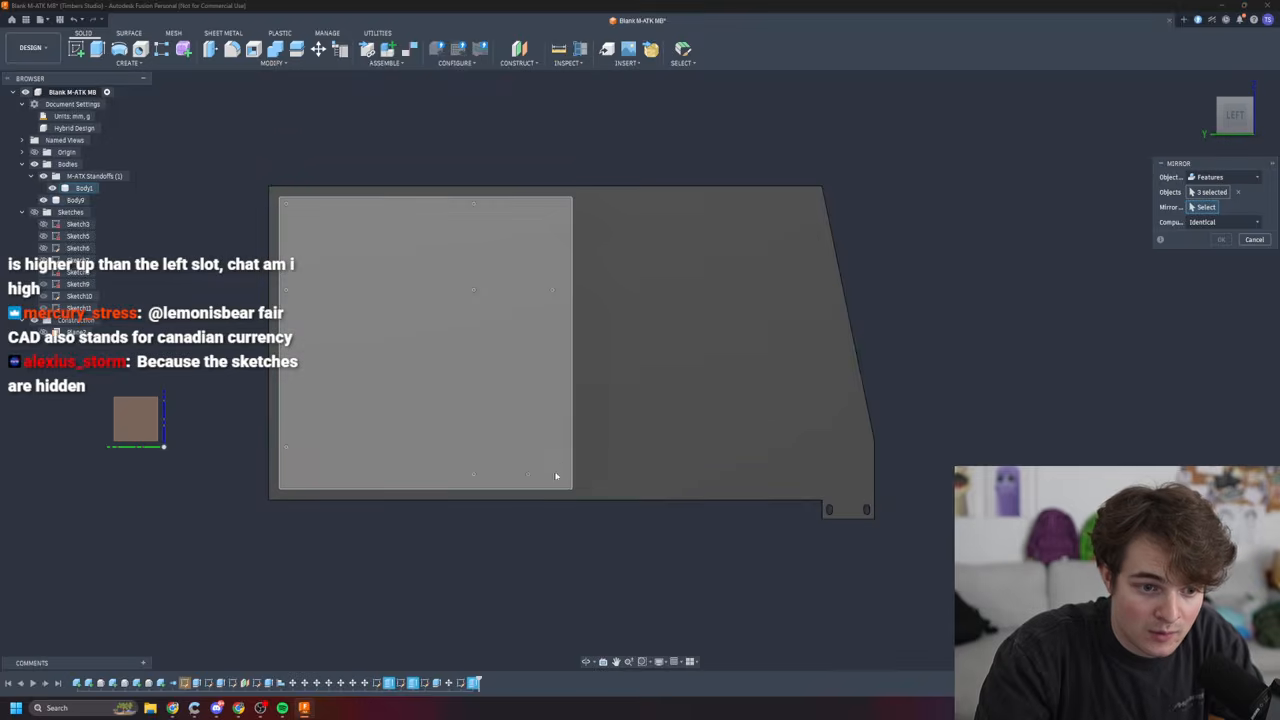
{"action": "left_click", "coordinate": [805, 497]}
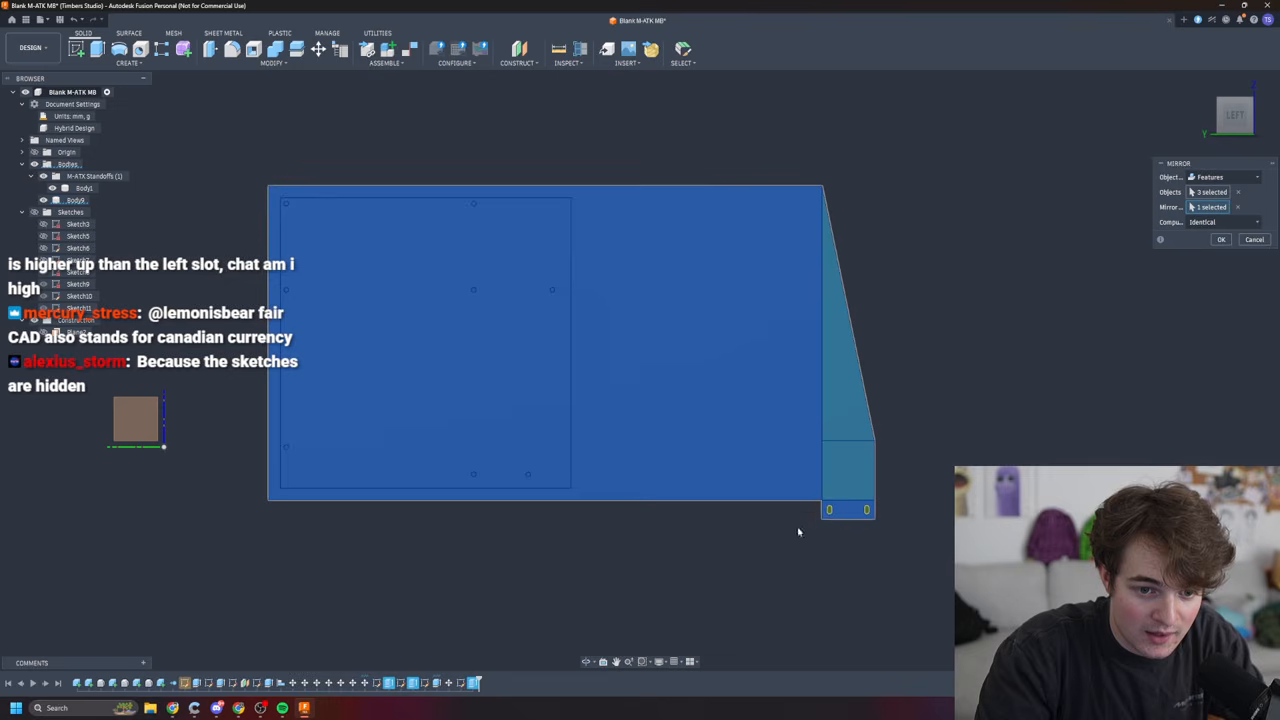
{"action": "mouse_move", "coordinate": [911, 571]}
{"action": "middle_mouse_down", "text": "shift"}
{"action": "mouse_move", "coordinate": [705, 598]}
{"action": "mouse_move", "coordinate": [886, 545]}
{"action": "mouse_move", "coordinate": [914, 562]}
{"action": "middle_mouse_up", "text": "shift"}
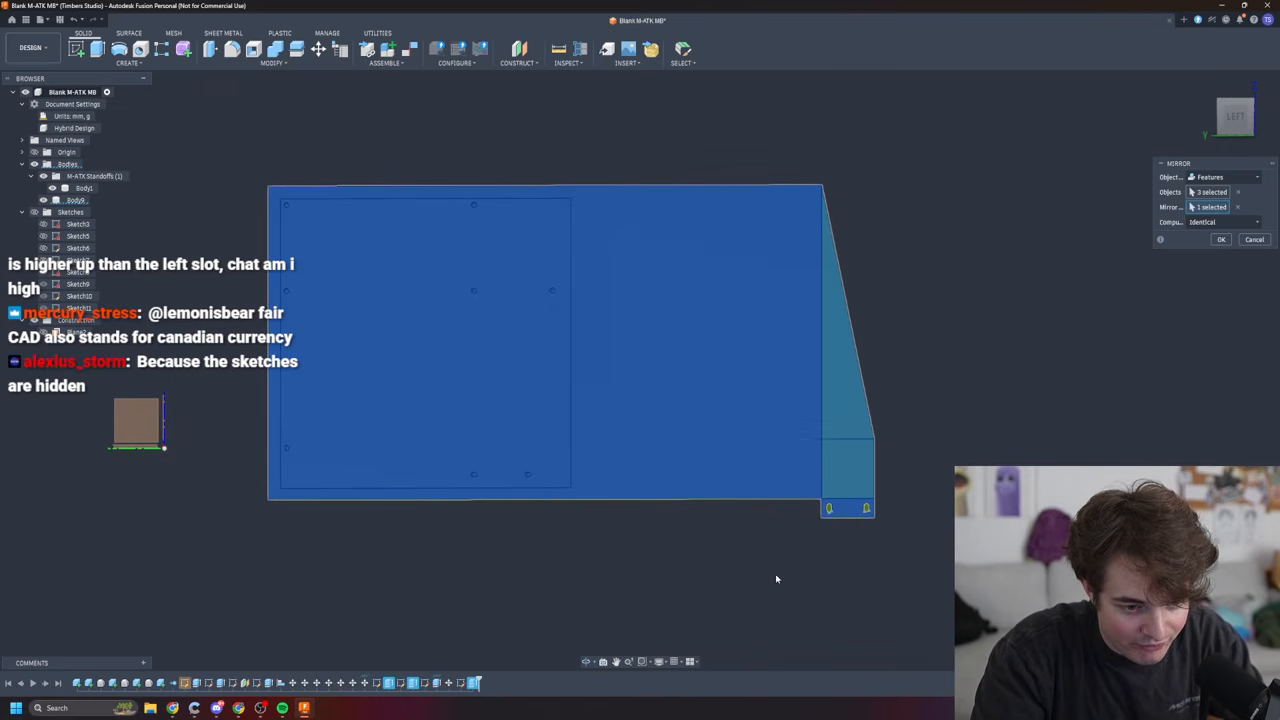
{"action": "left_click", "coordinate": [1253, 239]}
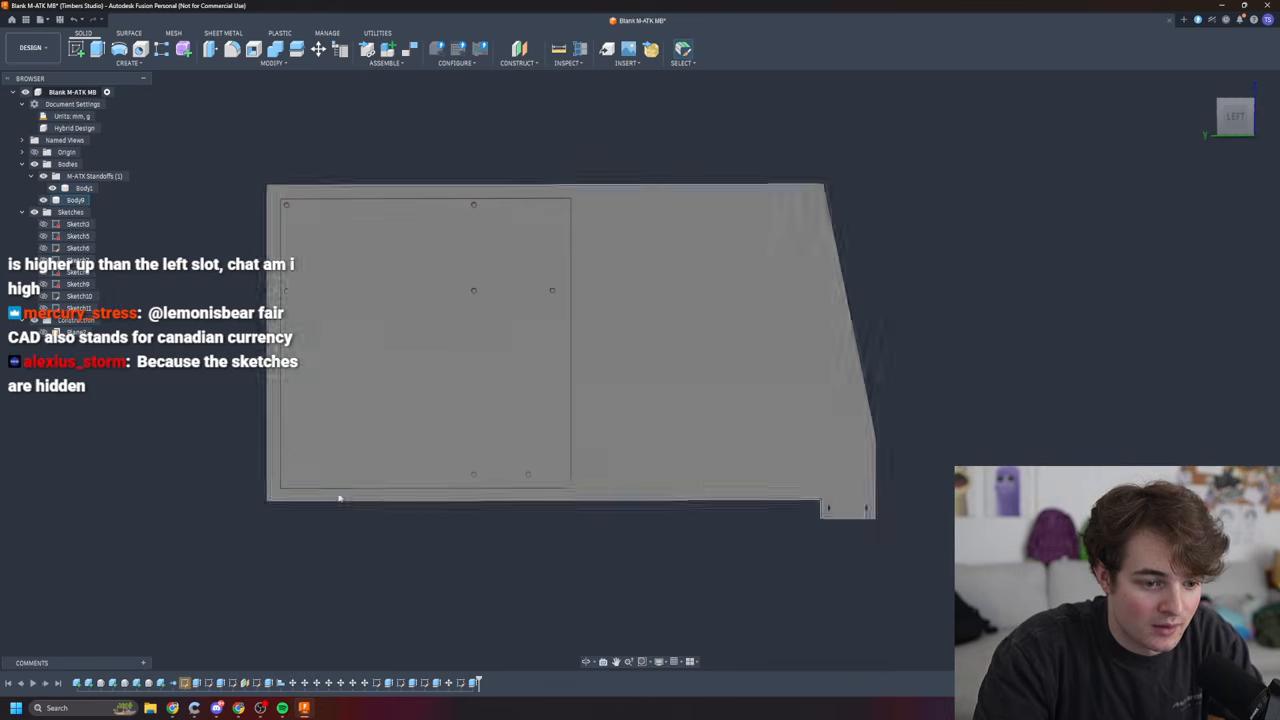
- Show and hide the recent plate sketches one at a time to check which shapes define the angled end and slotted tab
{"action": "left_click", "coordinate": [43, 308]}
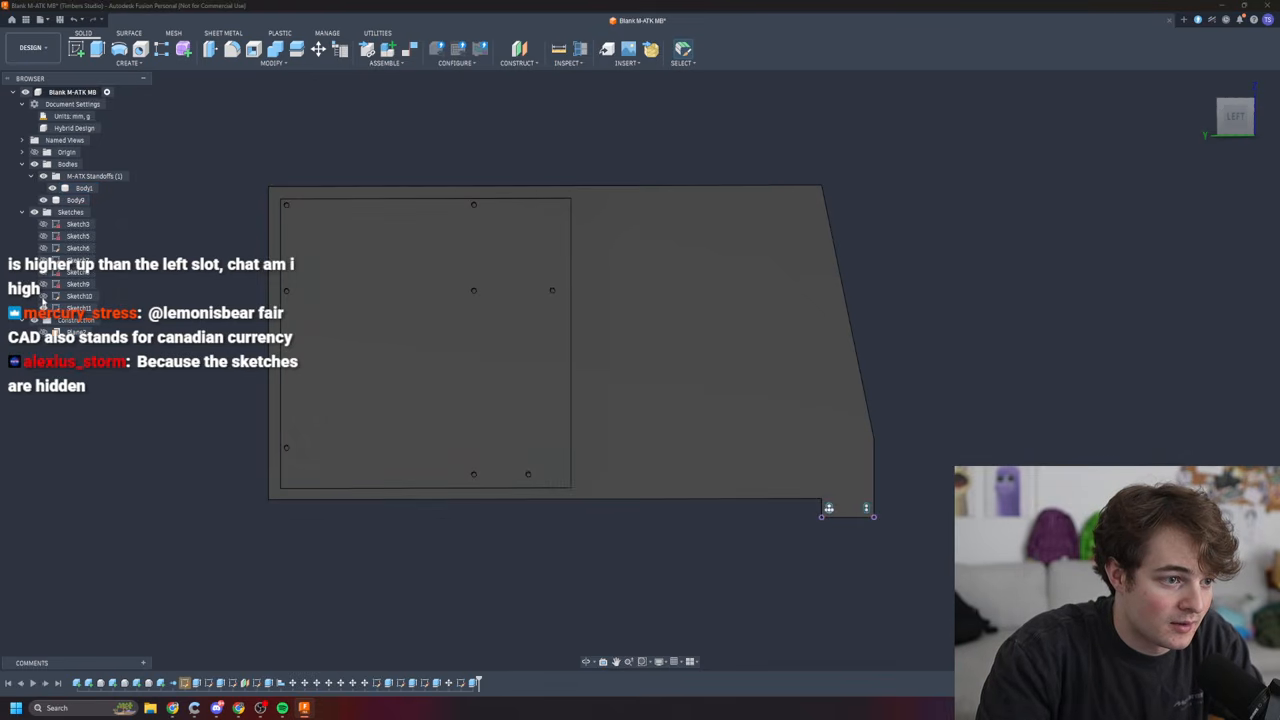
{"action": "left_click", "coordinate": [43, 296]}
{"action": "left_click", "coordinate": [44, 285]}
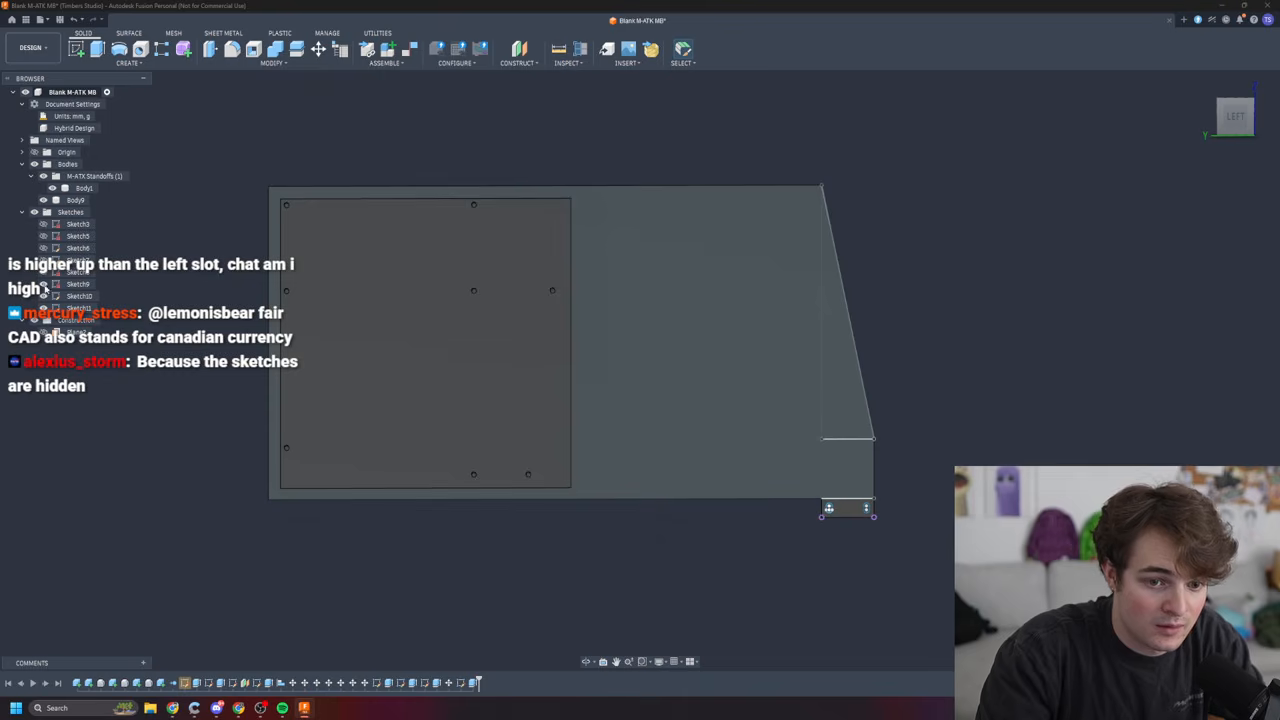
{"action": "left_click", "coordinate": [43, 308]}
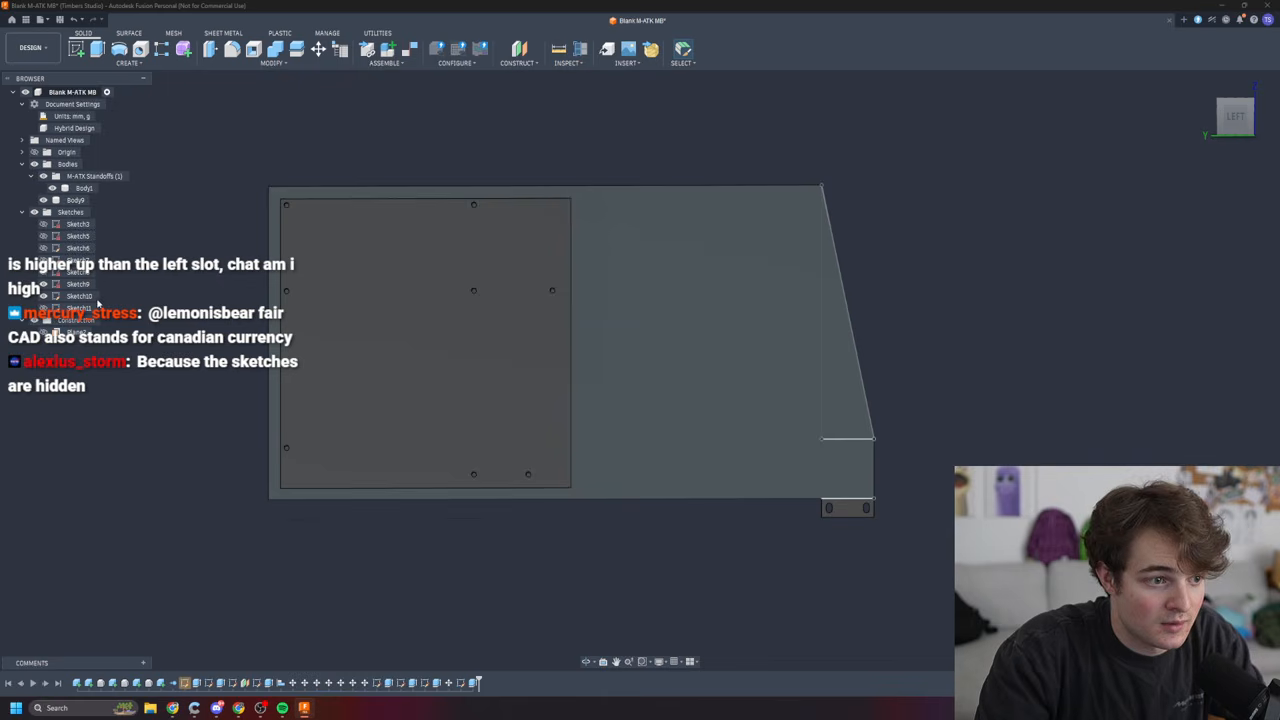
{"action": "left_click", "coordinate": [43, 296]}
{"action": "left_click", "coordinate": [43, 297]}
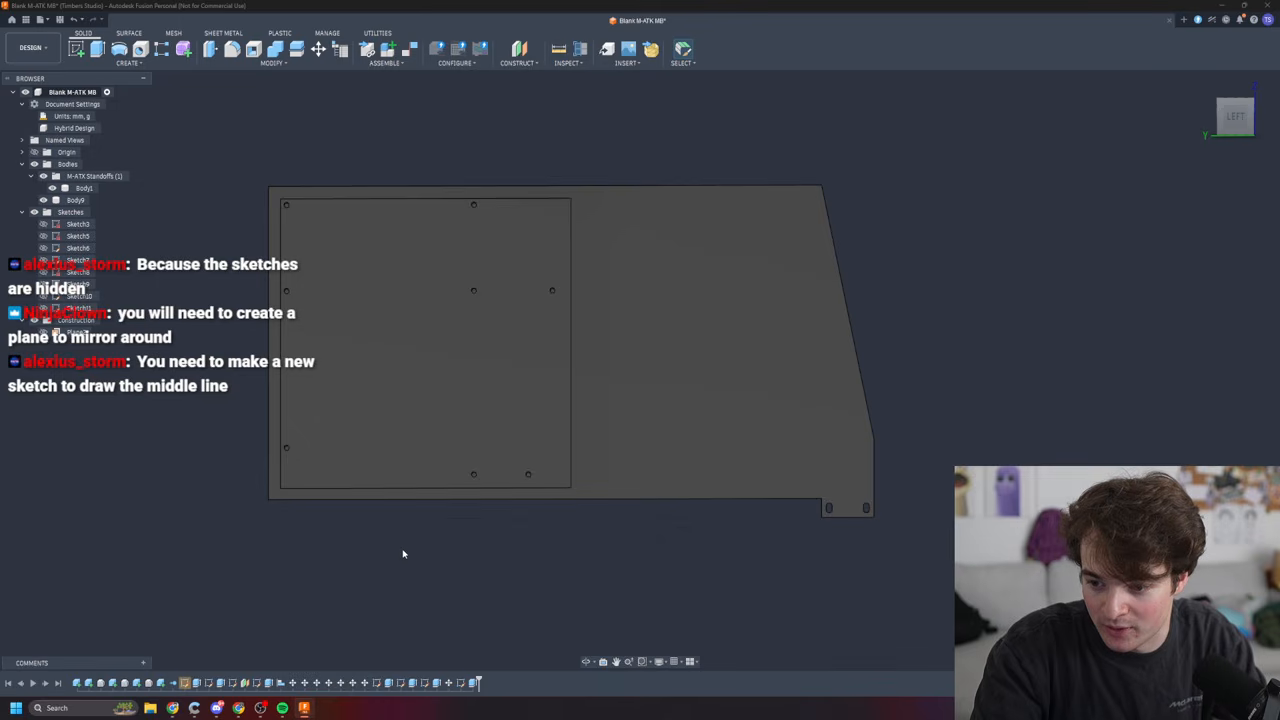
- Examine the large plate, motherboard plate and standoffs edge-on from the back, and return to the side view
{"action": "middle_click_drag", "start_coordinate": [417, 554], "coordinate": [509, 544], "text": "shift"}
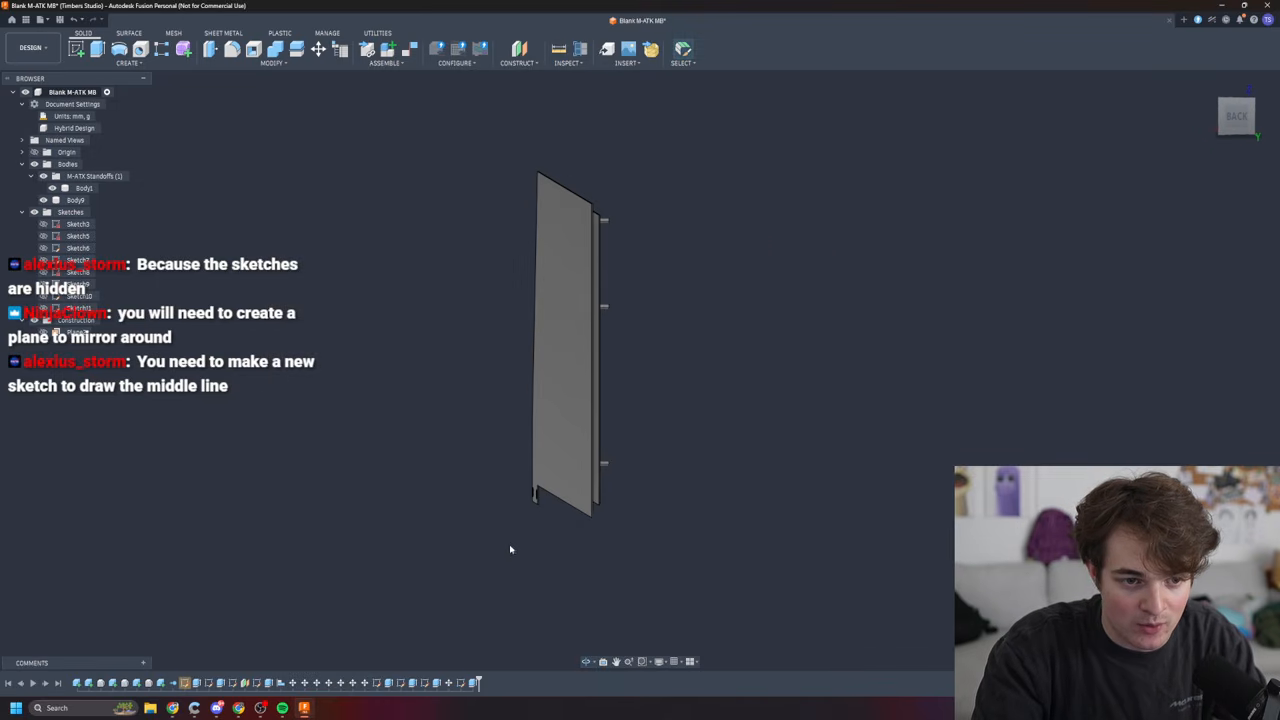
{"action": "left_click", "coordinate": [1231, 124]}
{"action": "scroll", "coordinate": [566, 292], "scroll_direction": "up", "scroll_amount": 5}
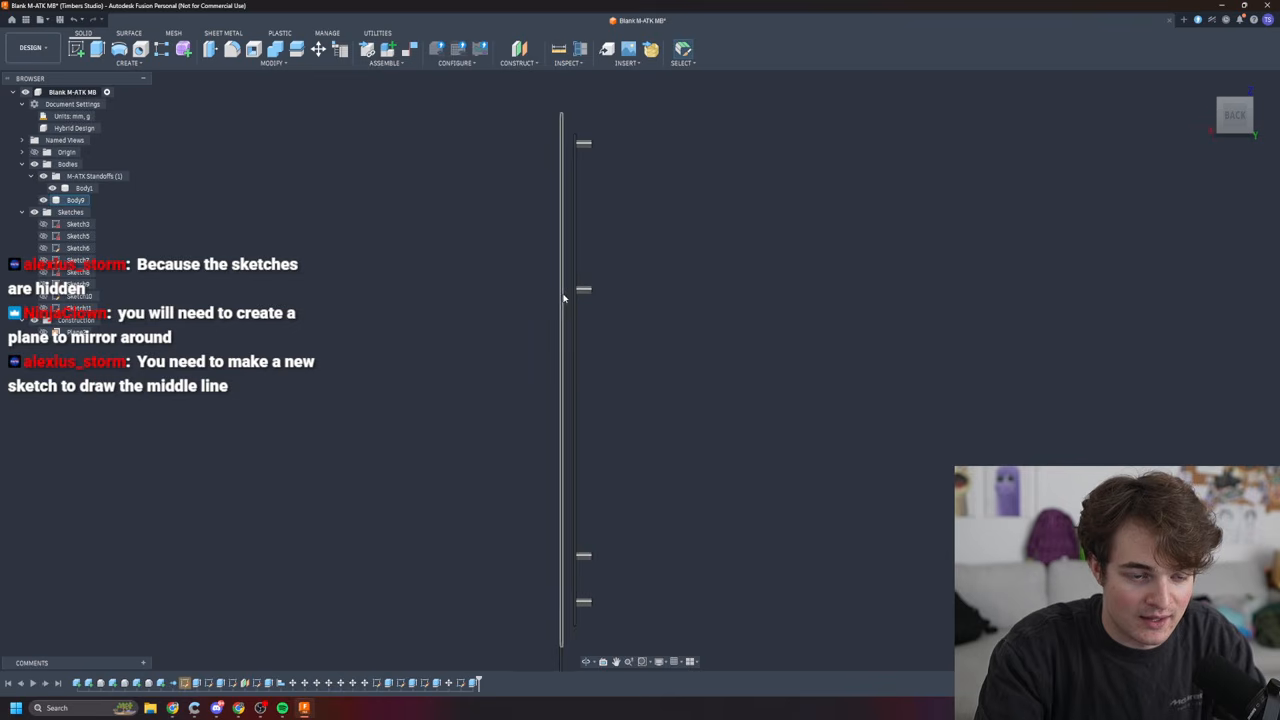
{"action": "scroll", "coordinate": [455, 331], "scroll_direction": "up", "scroll_amount": 2}
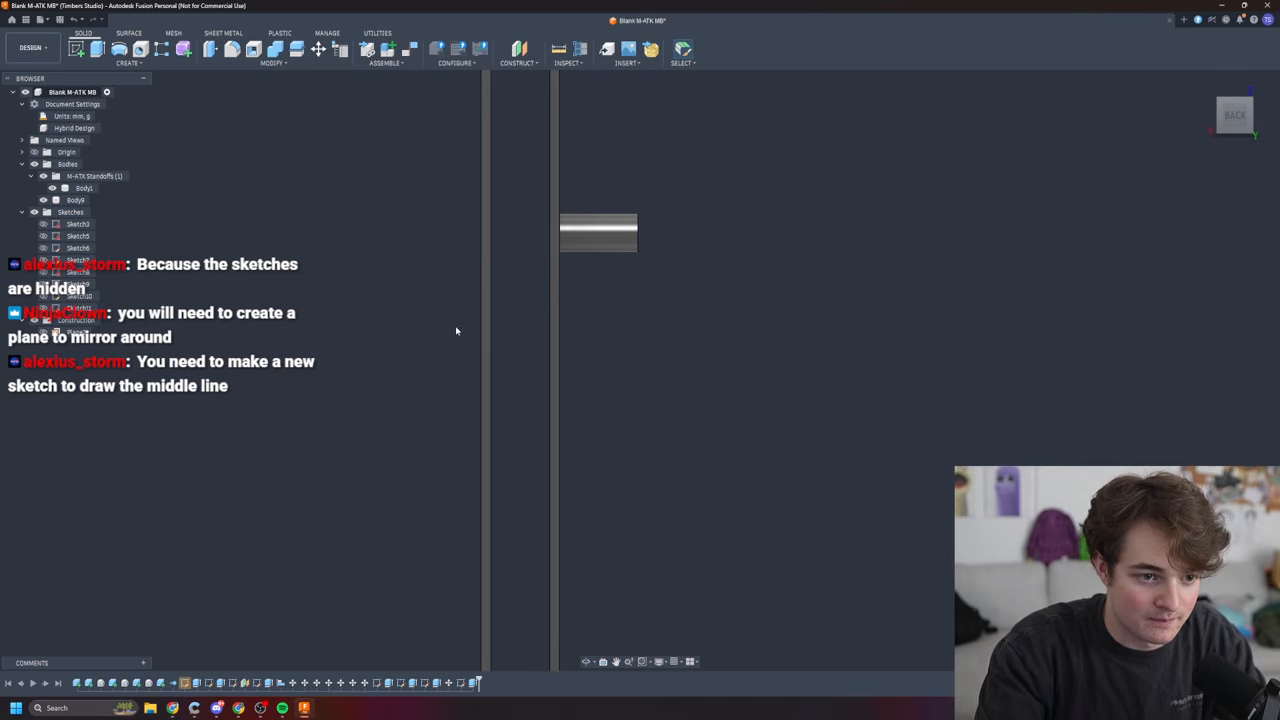
{"action": "scroll", "coordinate": [486, 366], "scroll_direction": "down", "scroll_amount": 1}
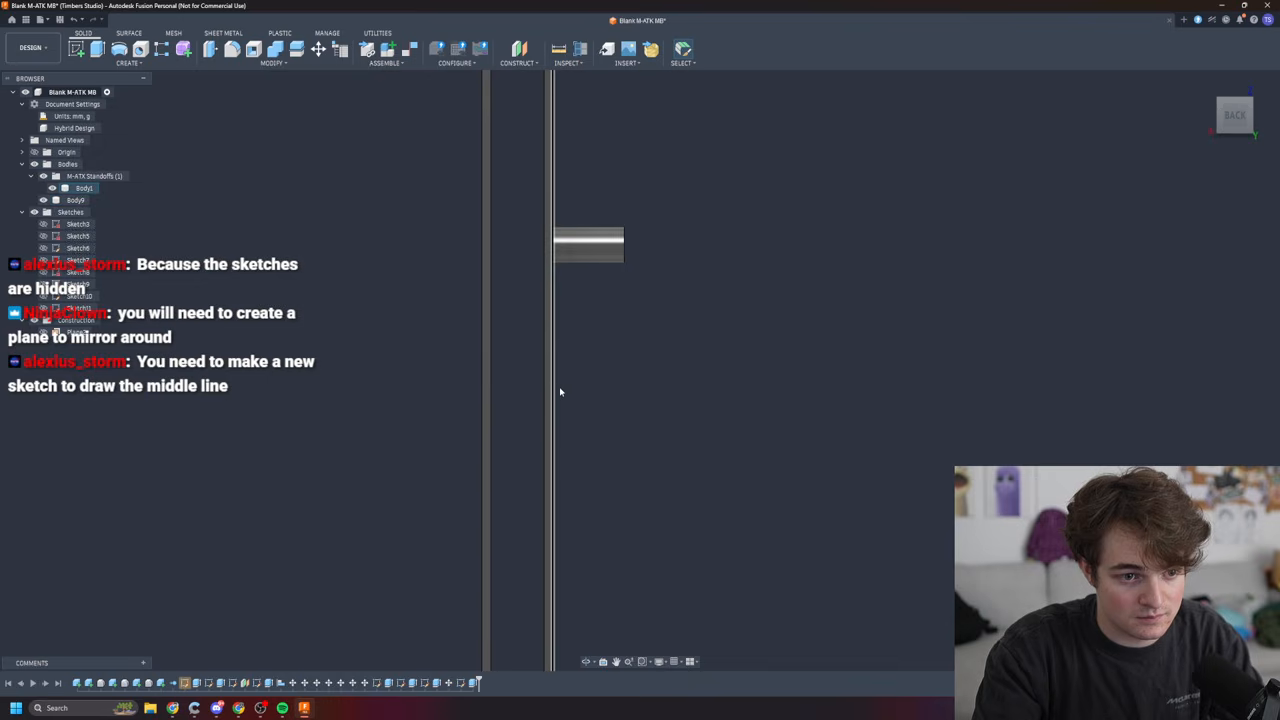
{"action": "scroll", "coordinate": [603, 416], "scroll_direction": "down", "scroll_amount": 3}
{"action": "scroll", "coordinate": [610, 420], "scroll_direction": "down", "scroll_amount": 3}
{"action": "scroll", "coordinate": [610, 425], "scroll_direction": "up", "scroll_amount": 3}
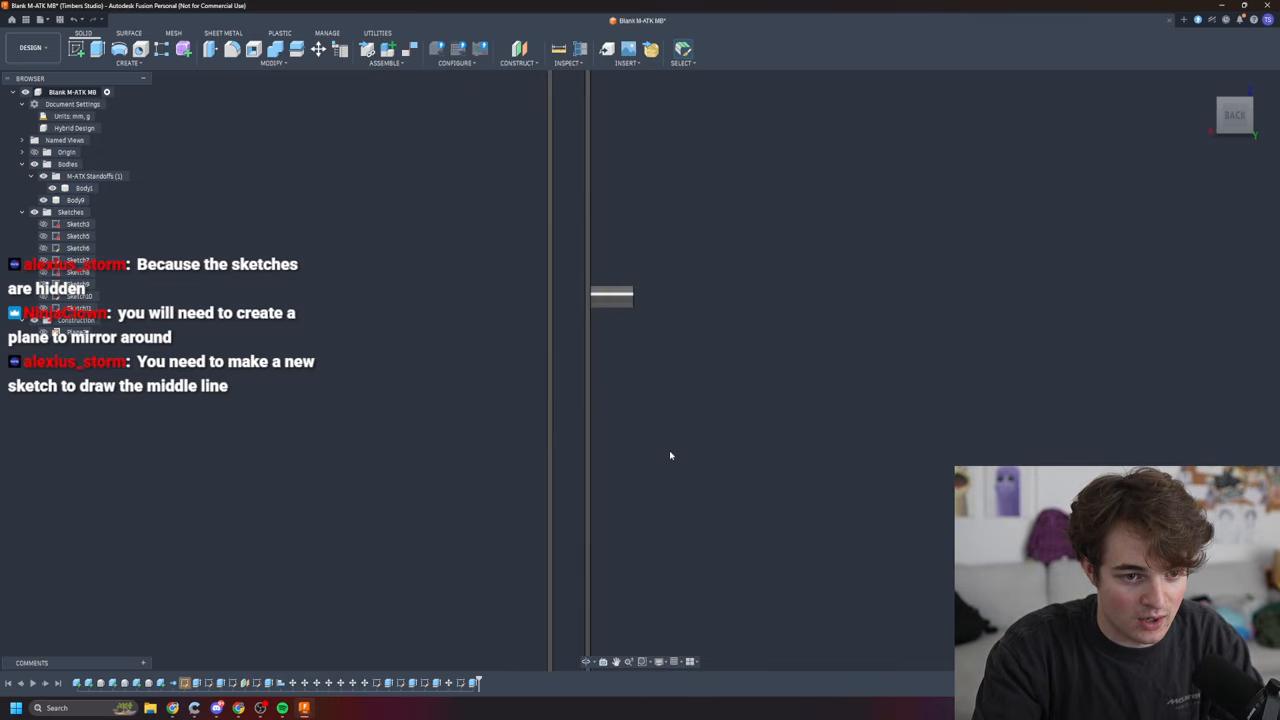
{"action": "scroll", "coordinate": [672, 456], "scroll_direction": "up", "scroll_amount": 3}
{"action": "scroll", "coordinate": [674, 457], "scroll_direction": "down", "scroll_amount": 8}
{"action": "scroll", "coordinate": [666, 519], "scroll_direction": "down", "scroll_amount": 2}
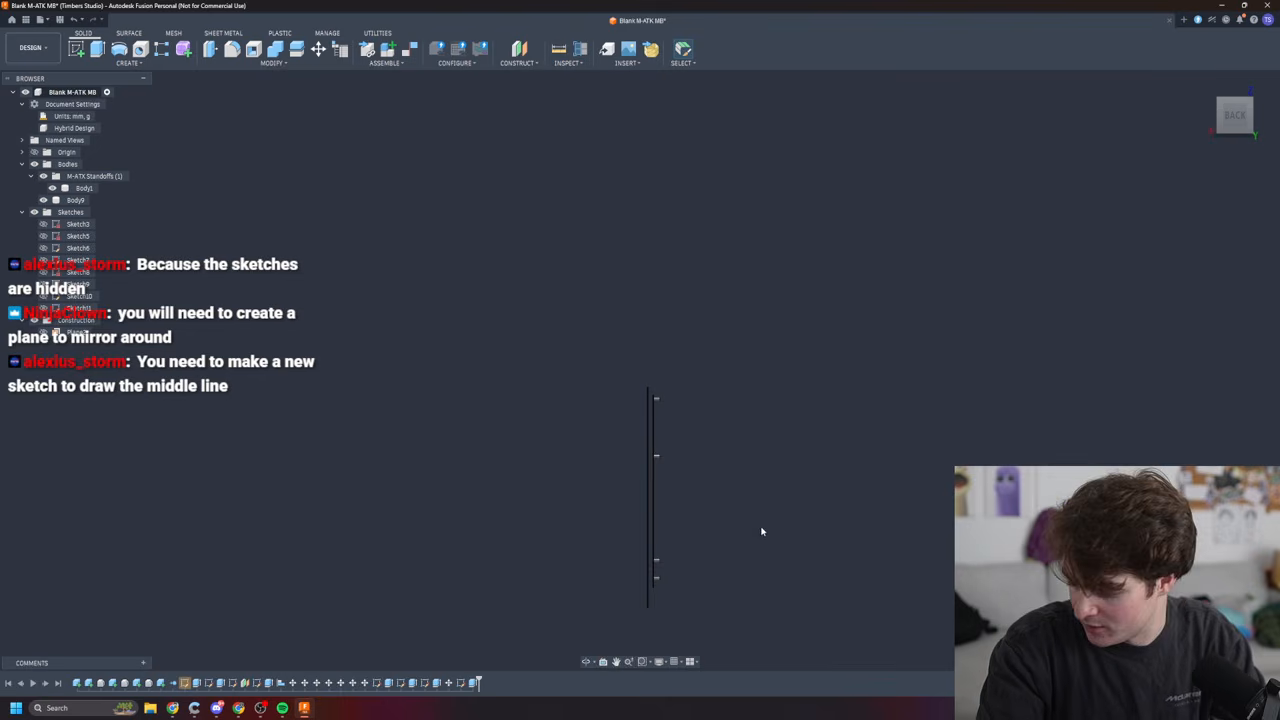
{"action": "middle_click_drag", "start_coordinate": [768, 541], "coordinate": [580, 538], "text": "shift"}
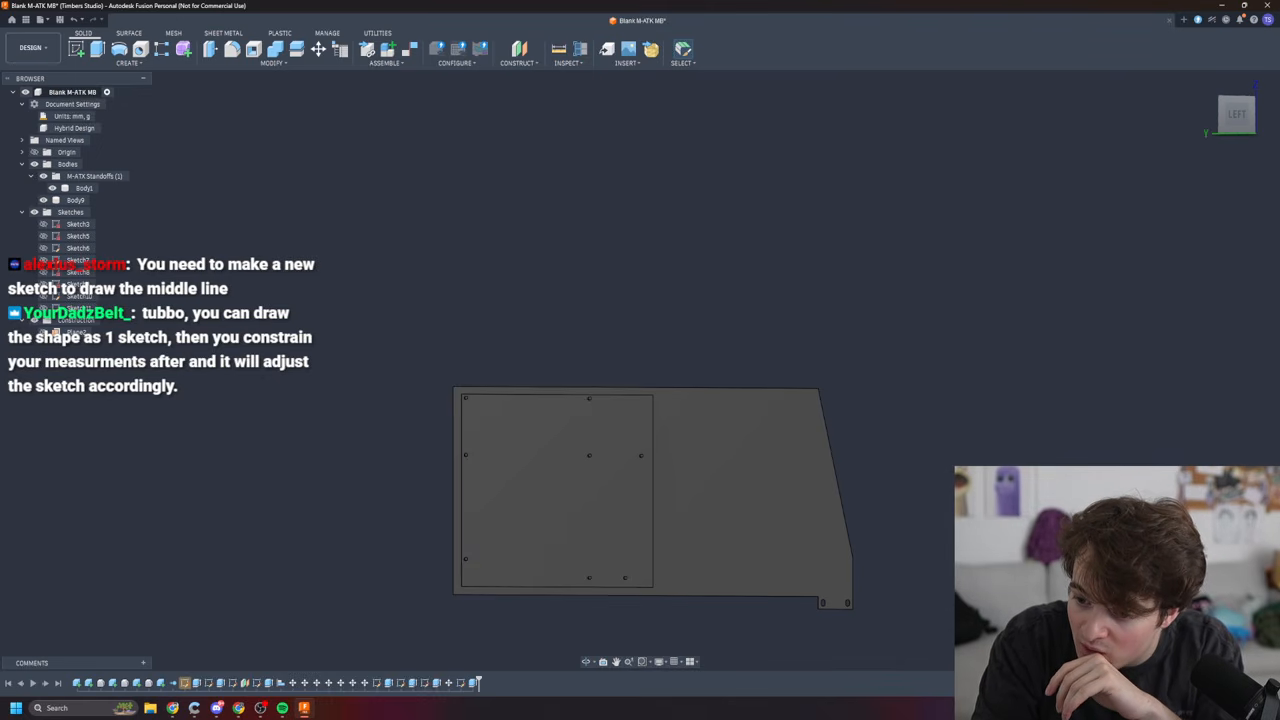
- Start a new sketch on the large plate's face and view it square-on from the left side
{"action": "scroll", "coordinate": [474, 606], "scroll_direction": "up", "scroll_amount": 5}
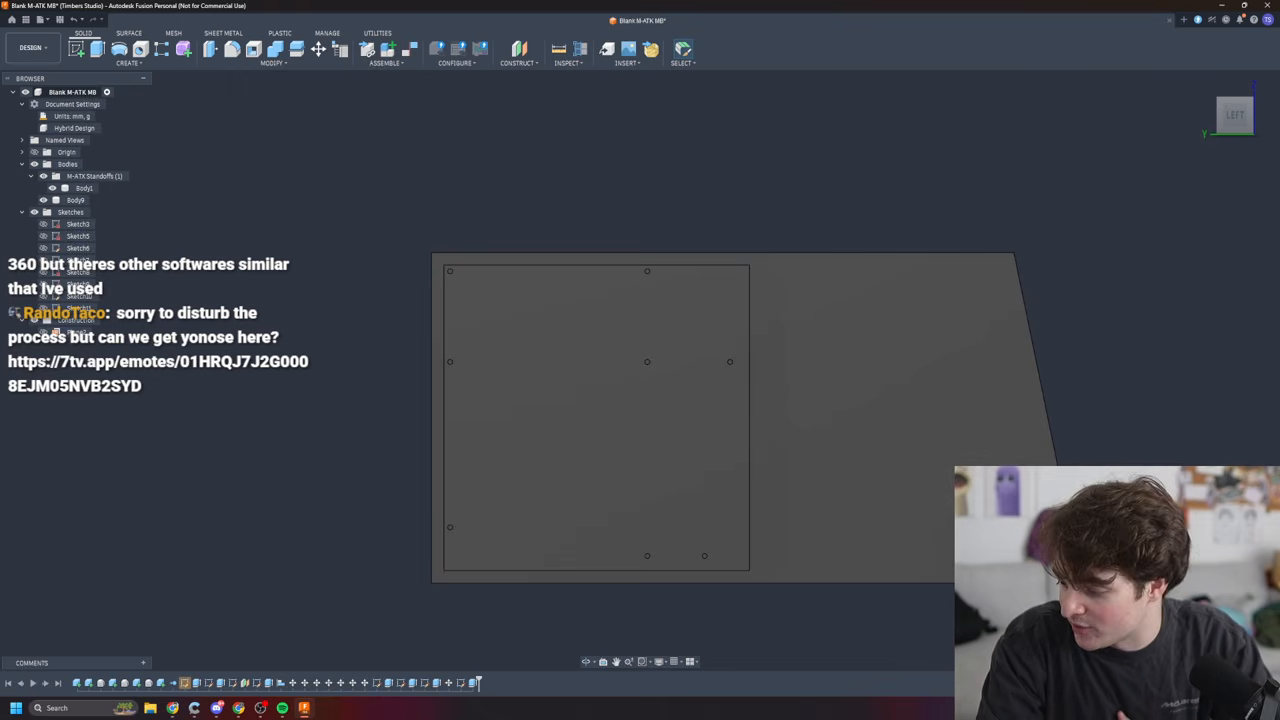
{"action": "left_click", "coordinate": [920, 537]}
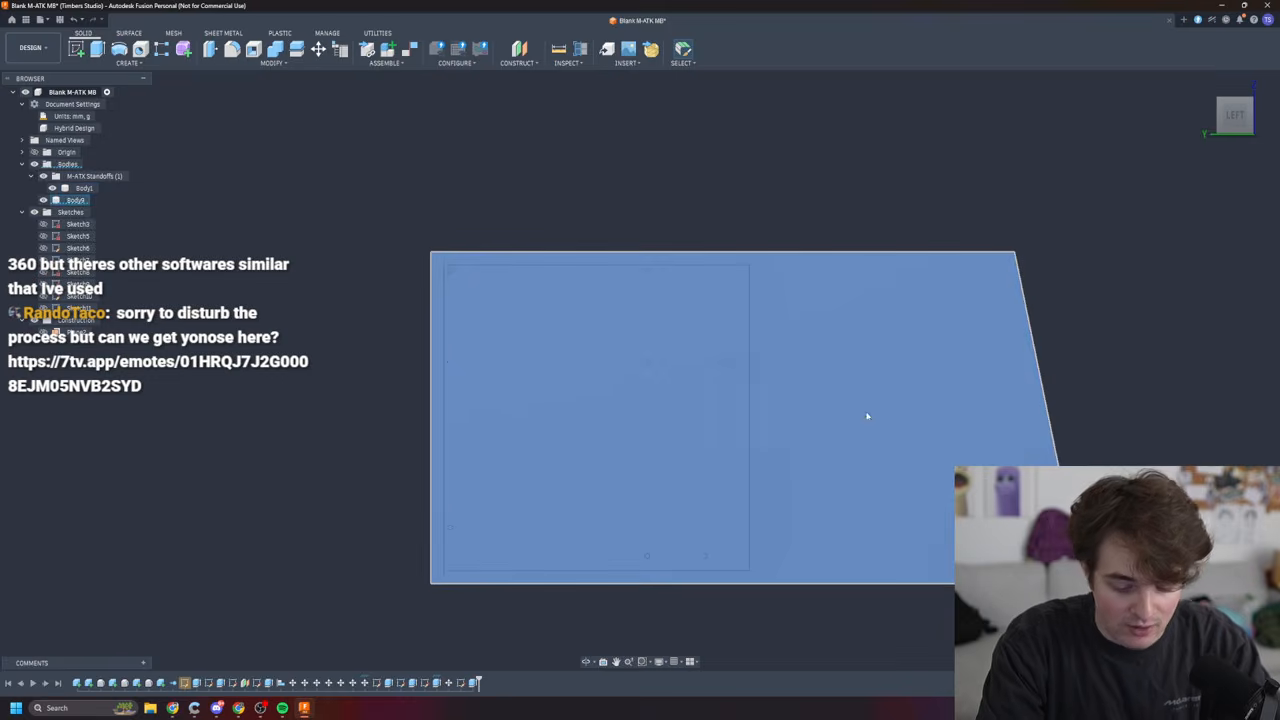
{"action": "key", "text": "r"}
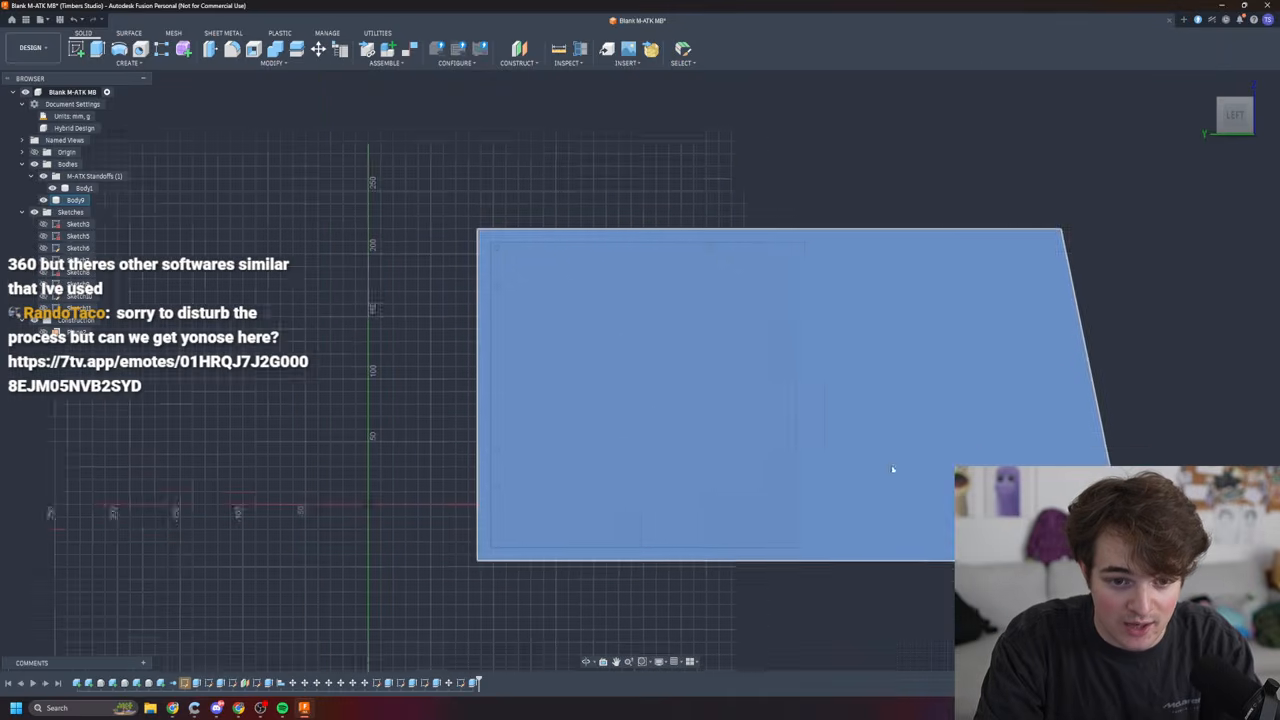
{"action": "left_click", "coordinate": [886, 463]}
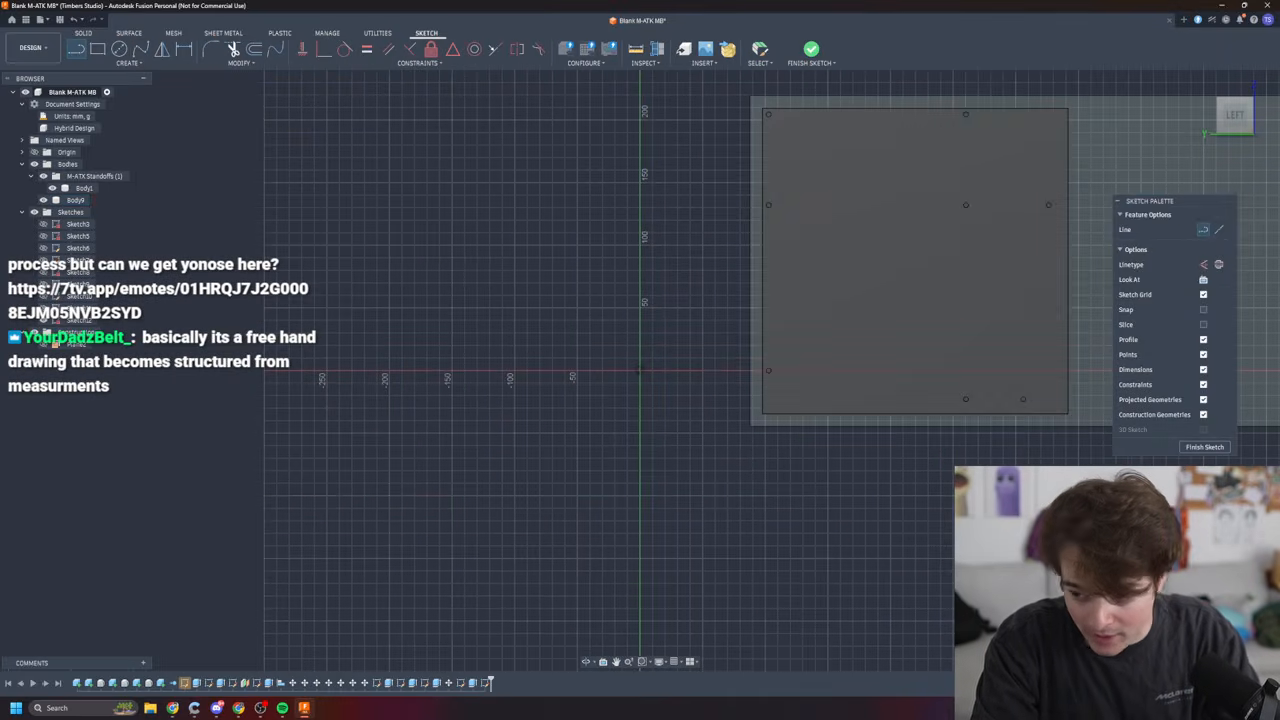
{"action": "mouse_move", "coordinate": [1085, 500]}
{"action": "middle_mouse_down", "text": "shift"}
{"action": "mouse_move", "coordinate": [943, 551]}
{"action": "mouse_move", "coordinate": [1092, 498]}
{"action": "middle_mouse_up", "text": "shift"}
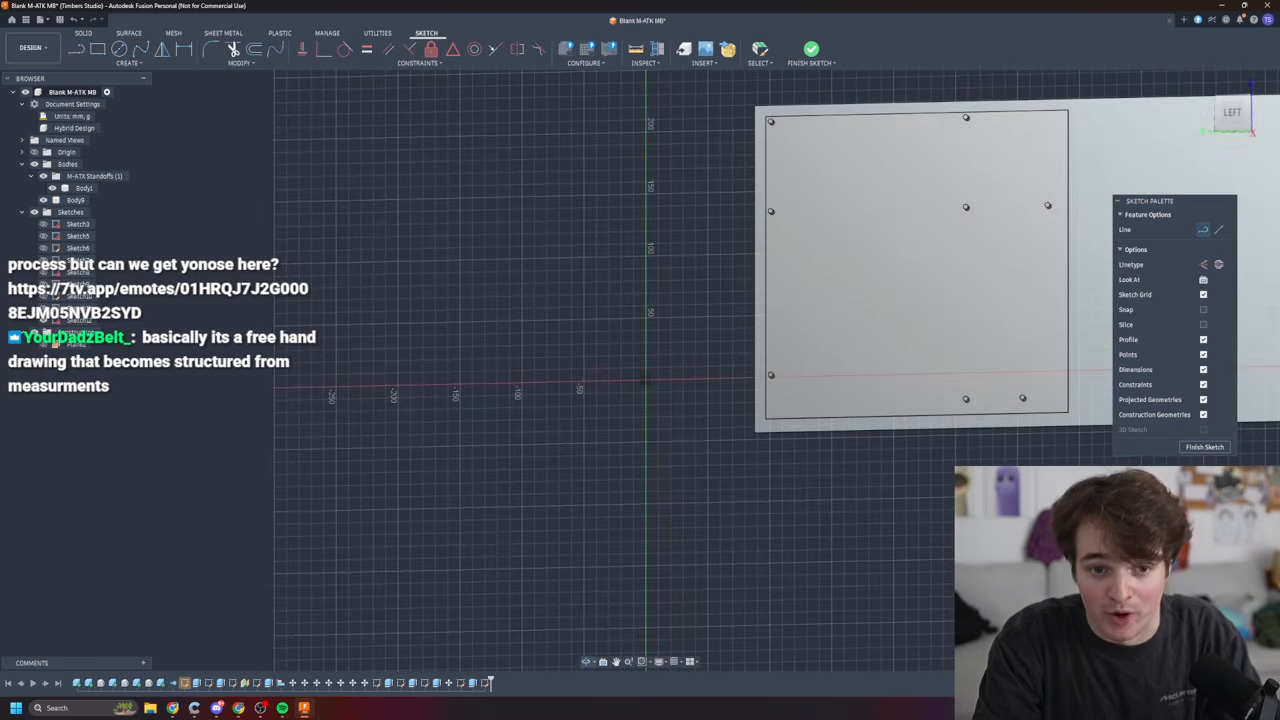
{"action": "left_click", "coordinate": [1236, 117]}
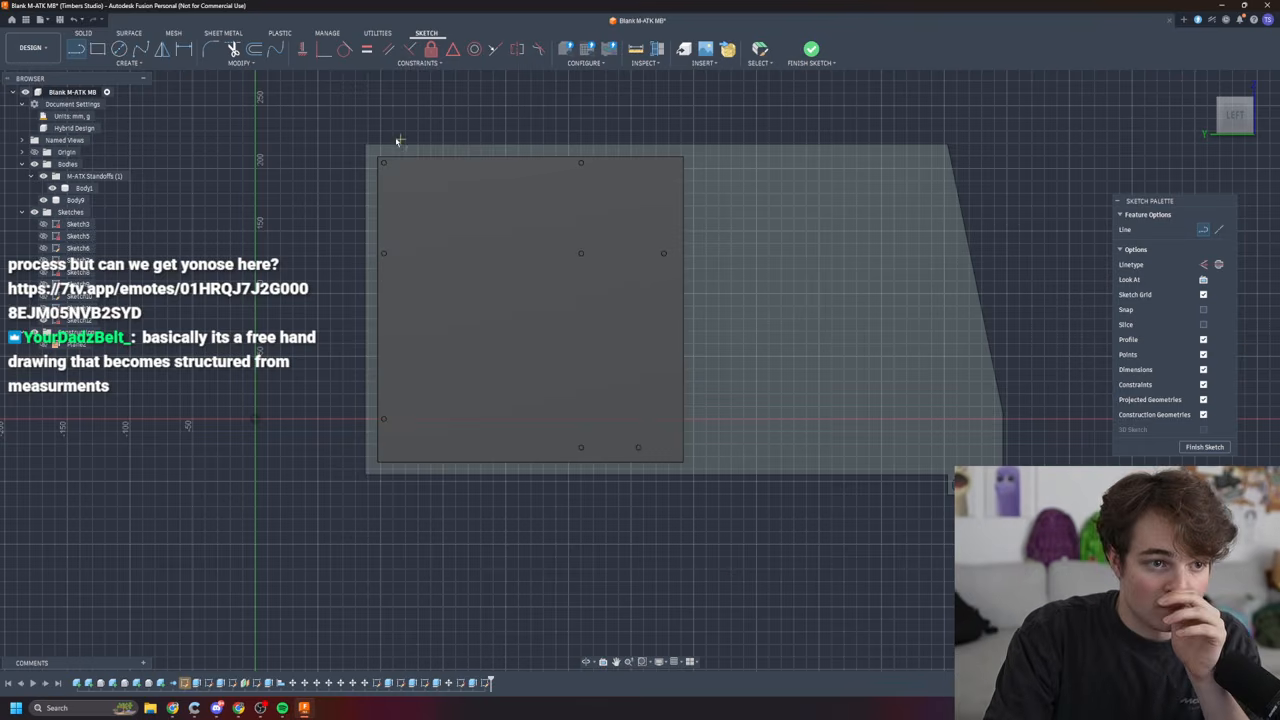
- Measure the existing tab's height with temporary lines from its inner upper corner, and cancel them
{"action": "left_click", "coordinate": [948, 478]}
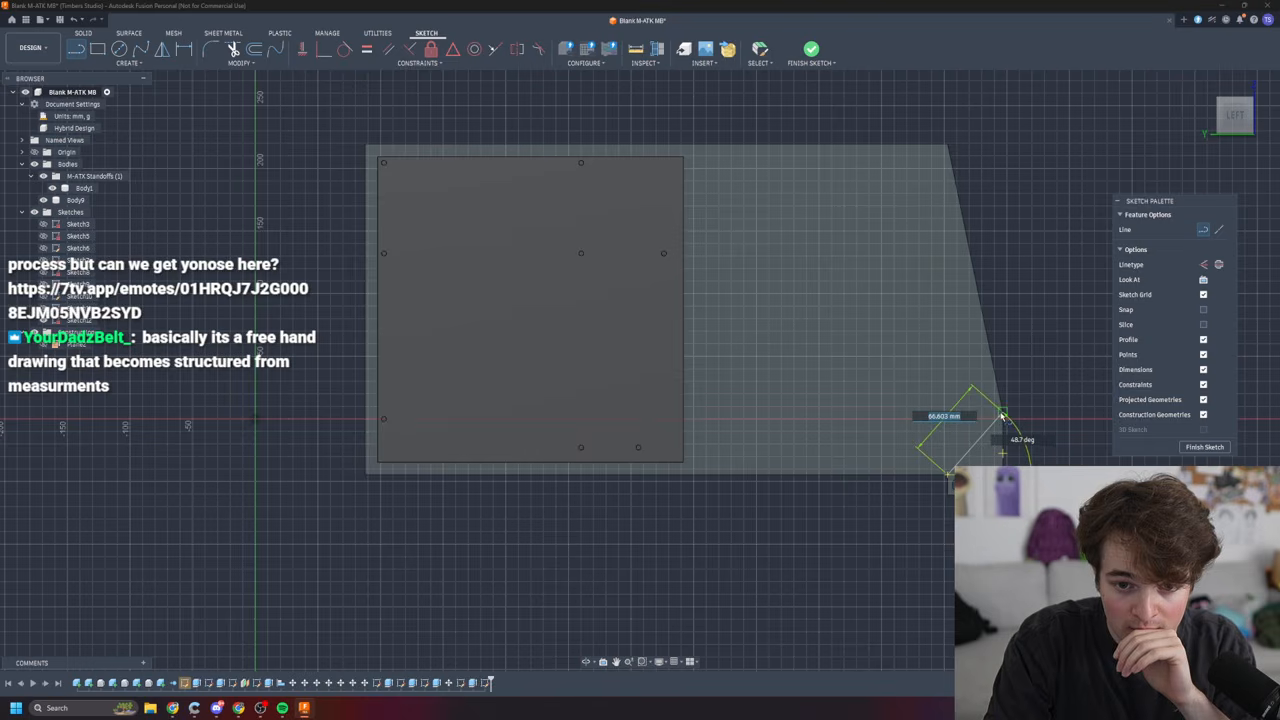
{"action": "key", "text": "Escape"}
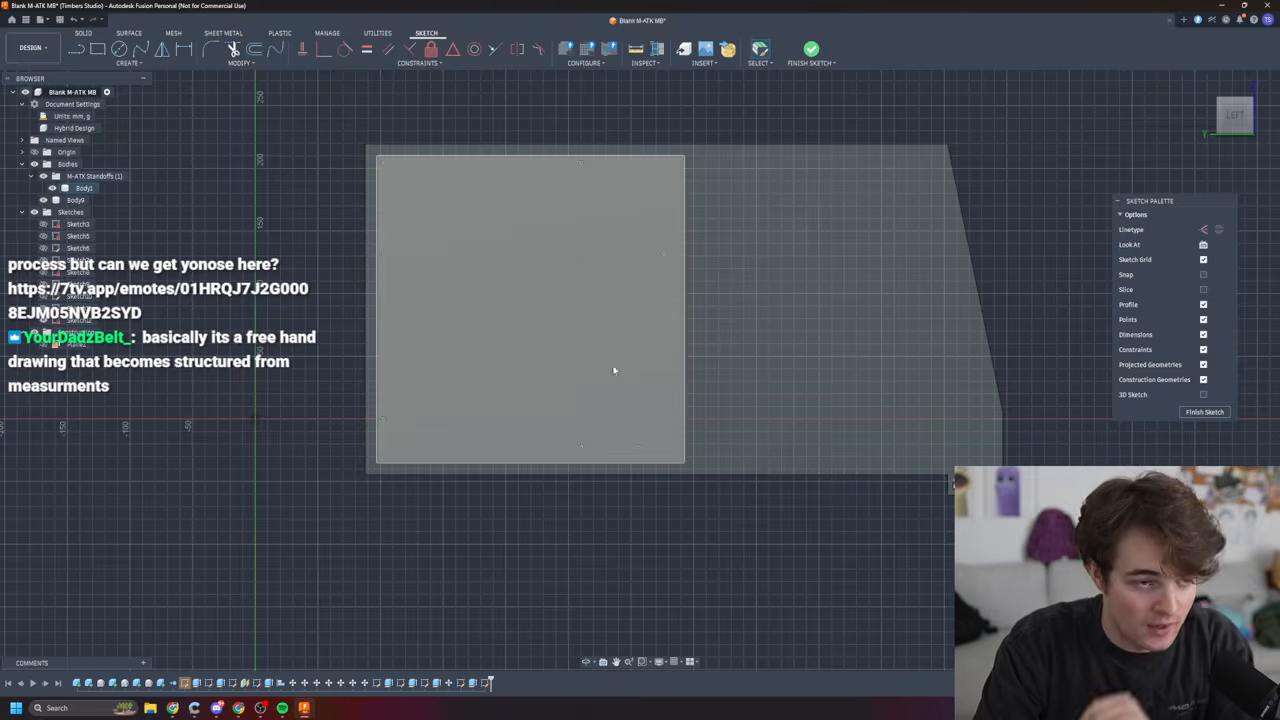
{"action": "key", "text": "l"}
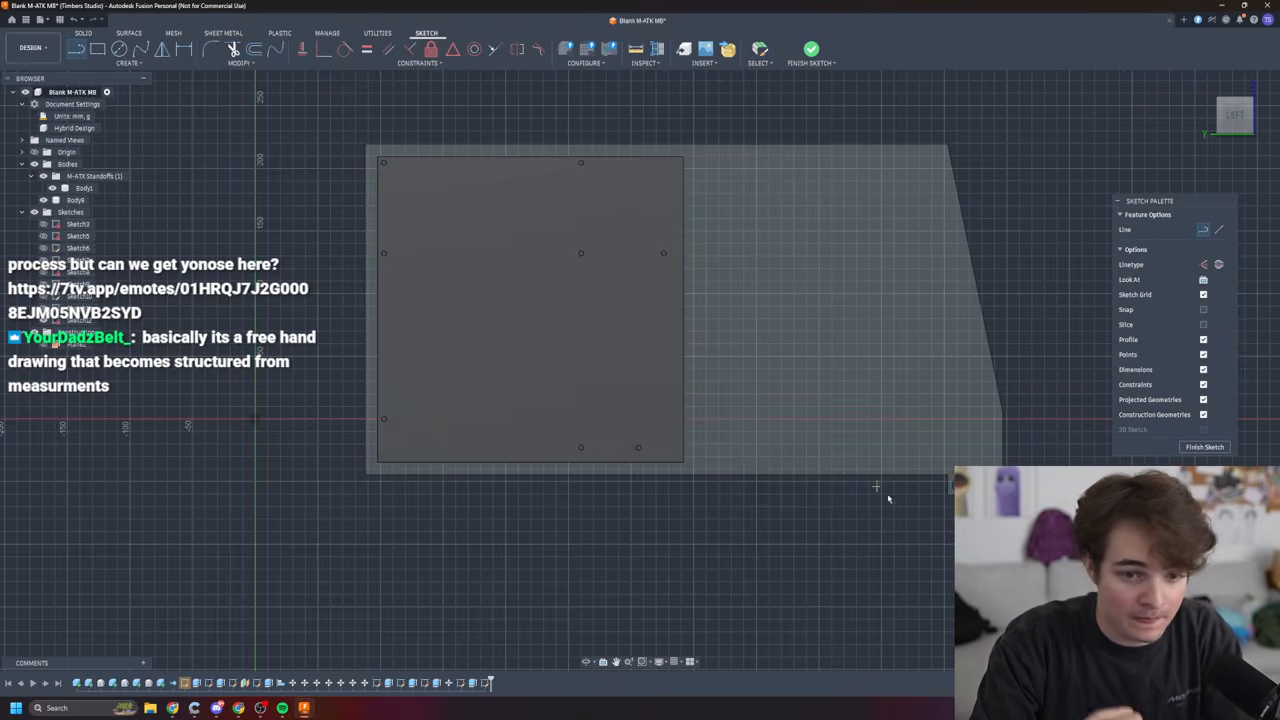
{"action": "left_click", "coordinate": [948, 478]}
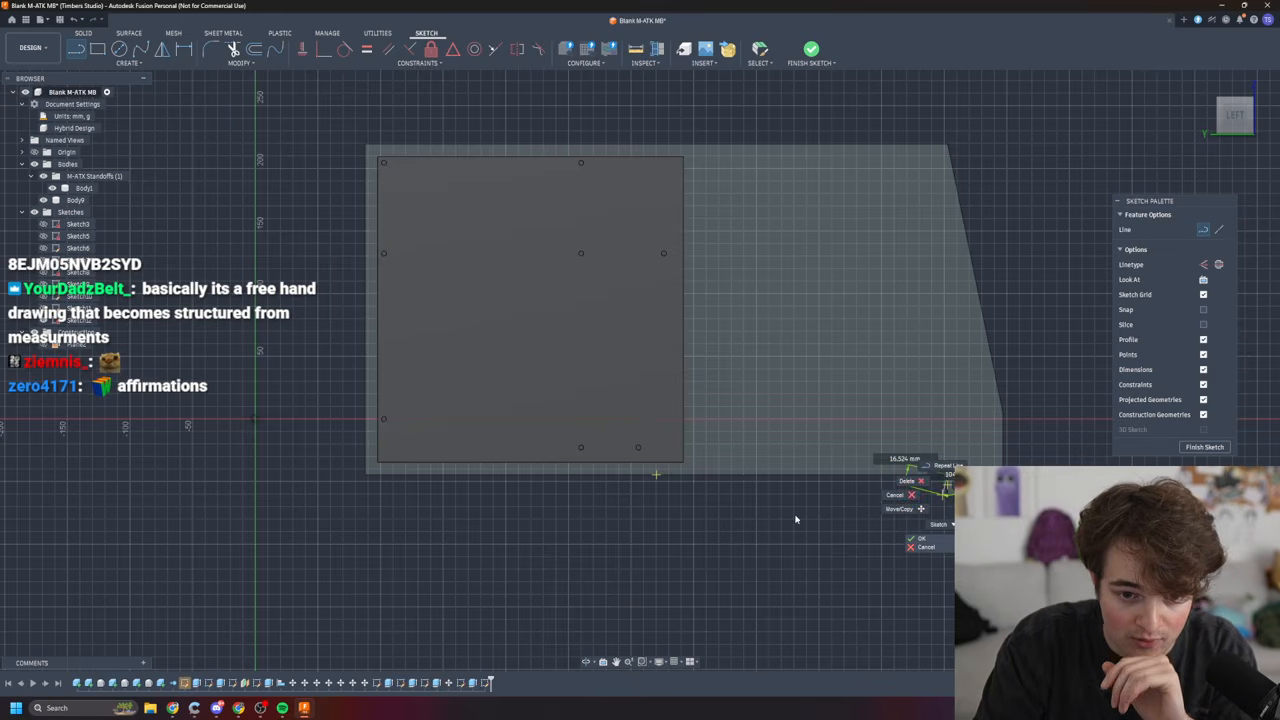
{"action": "key", "text": "Escape"}
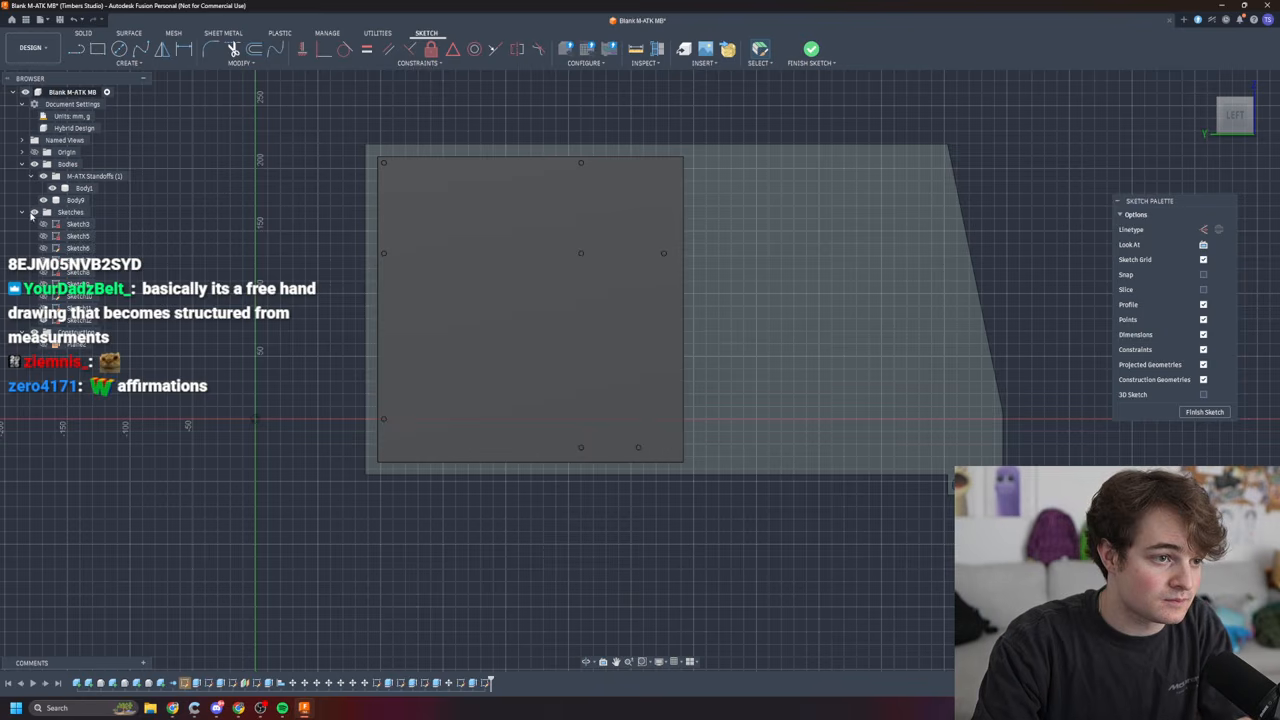
- Draw a 16 mm vertical line downward from the plate's lower corner at the square end
{"action": "left_click", "coordinate": [73, 50]}
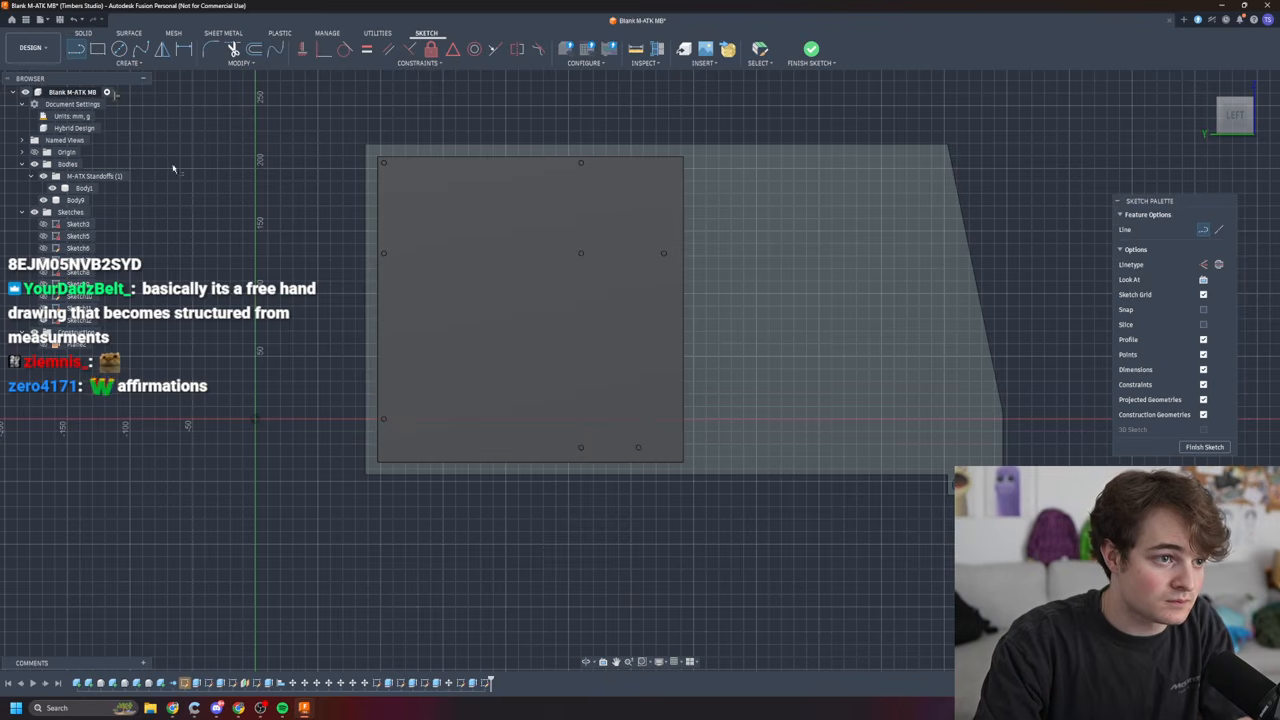
{"action": "left_click", "coordinate": [364, 477]}
{"action": "type", "text": "16"}
{"action": "key", "text": "Return"}
{"action": "key", "text": "Escape"}
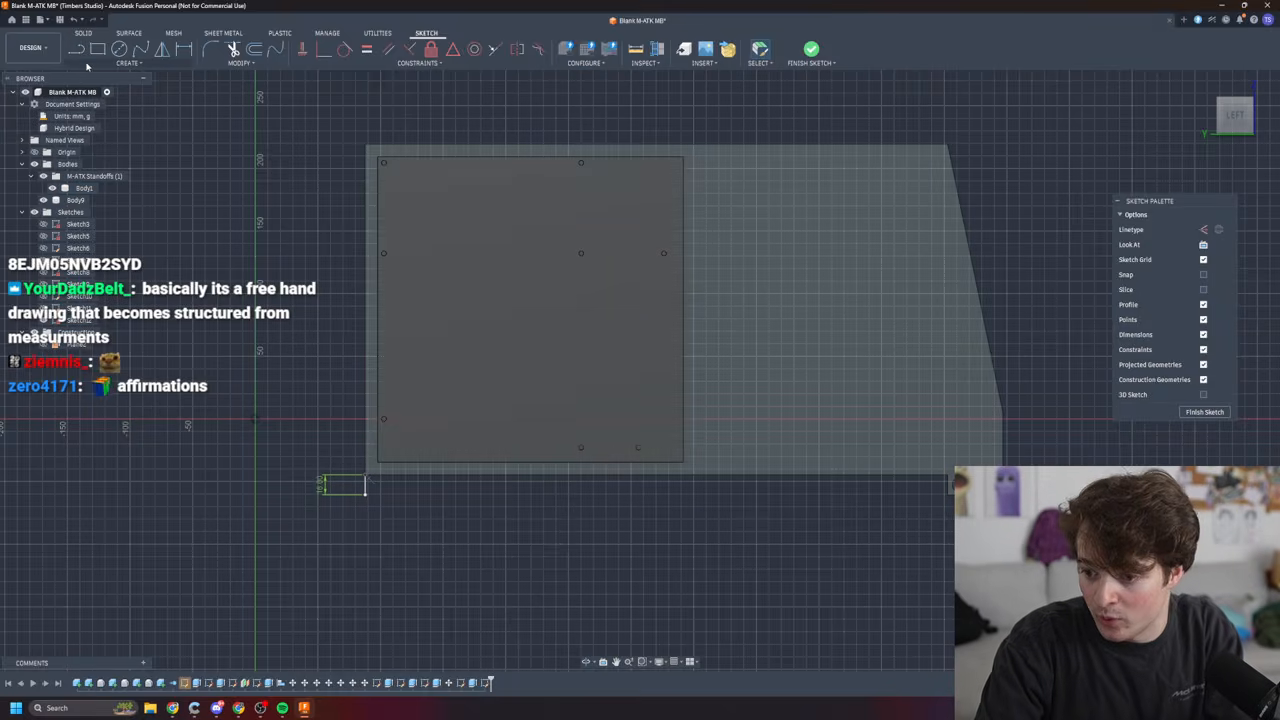
- Measure the existing tab's width with a temporary line along its bottom edge, and cancel it
{"action": "left_click", "coordinate": [76, 50]}
{"action": "left_click", "coordinate": [1002, 494]}
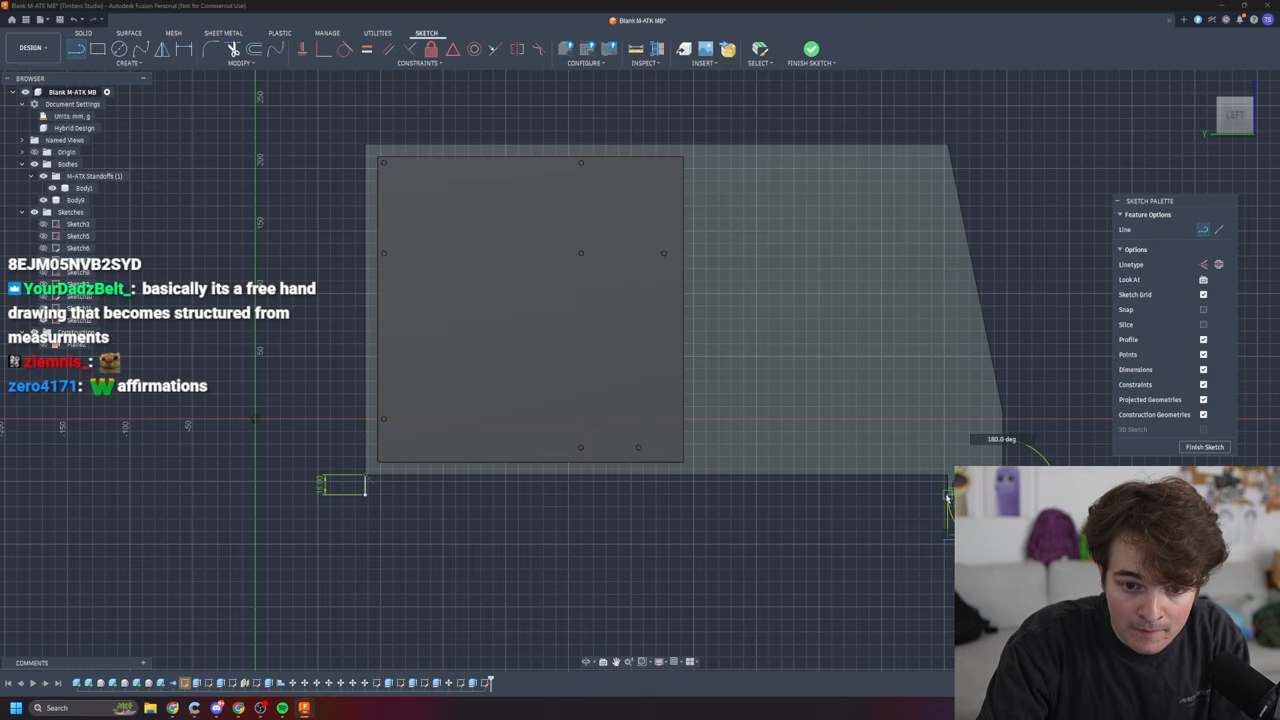
{"action": "key", "text": "Escape"}
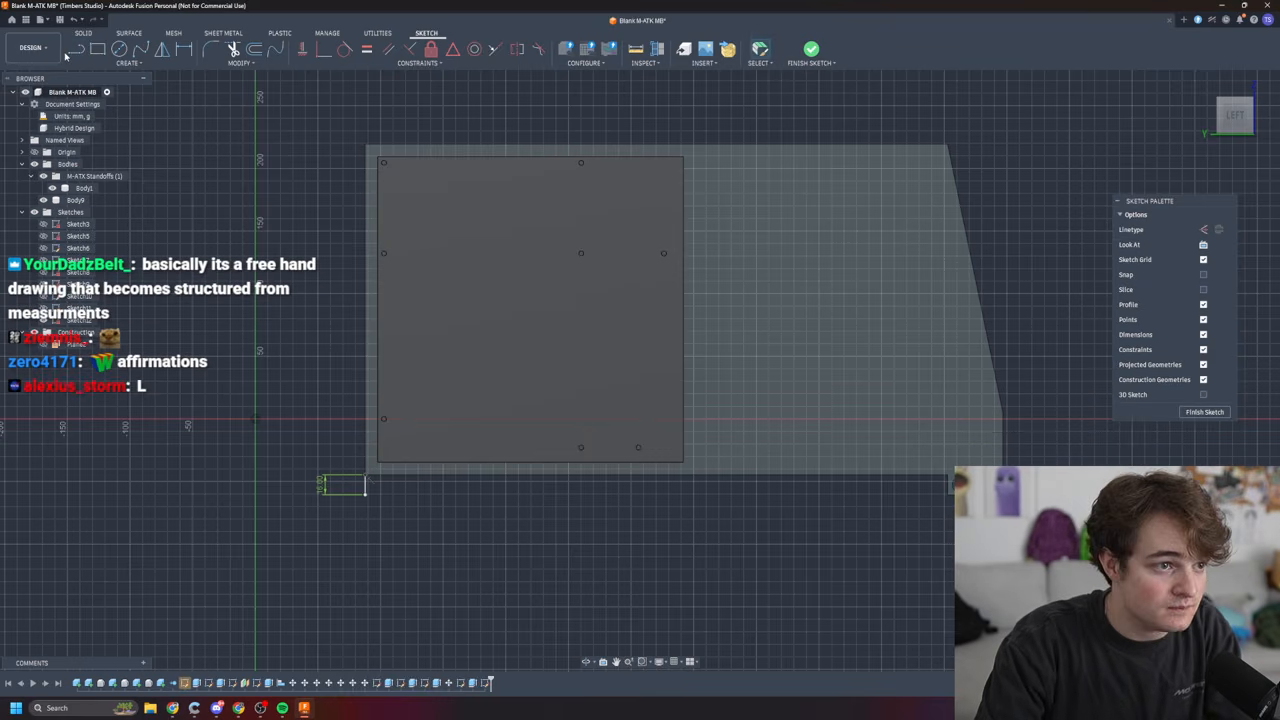
- Draw a 44 mm horizontal line outward from the lower end of the 16 mm line
{"action": "key", "text": "l"}
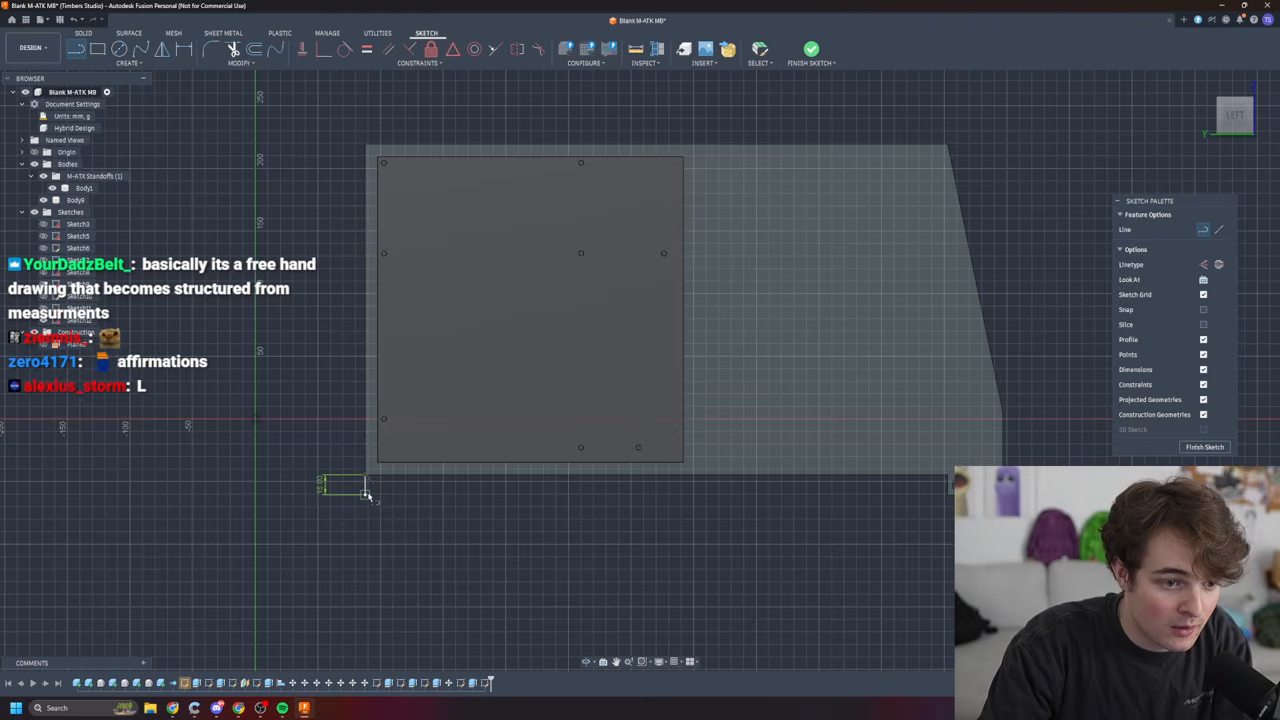
{"action": "left_click", "coordinate": [365, 492]}
{"action": "type", "text": "44"}
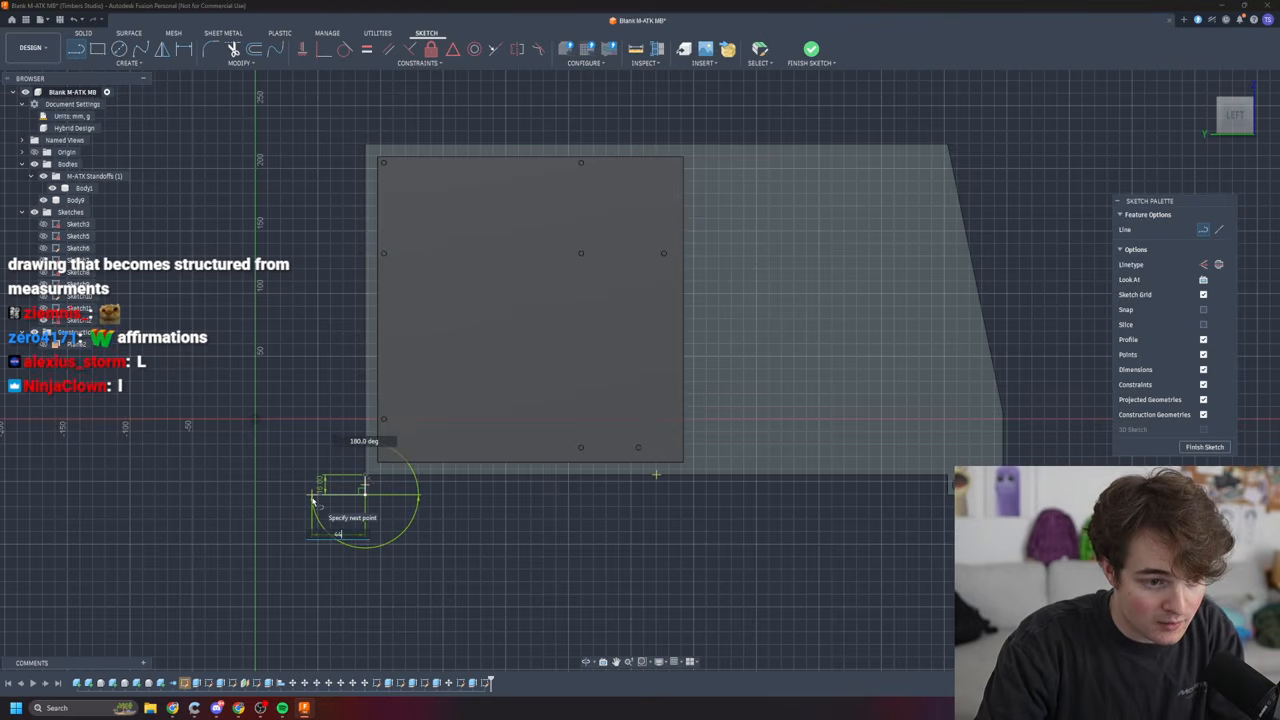
{"action": "key", "text": "Return"}
{"action": "key", "text": "Escape"}
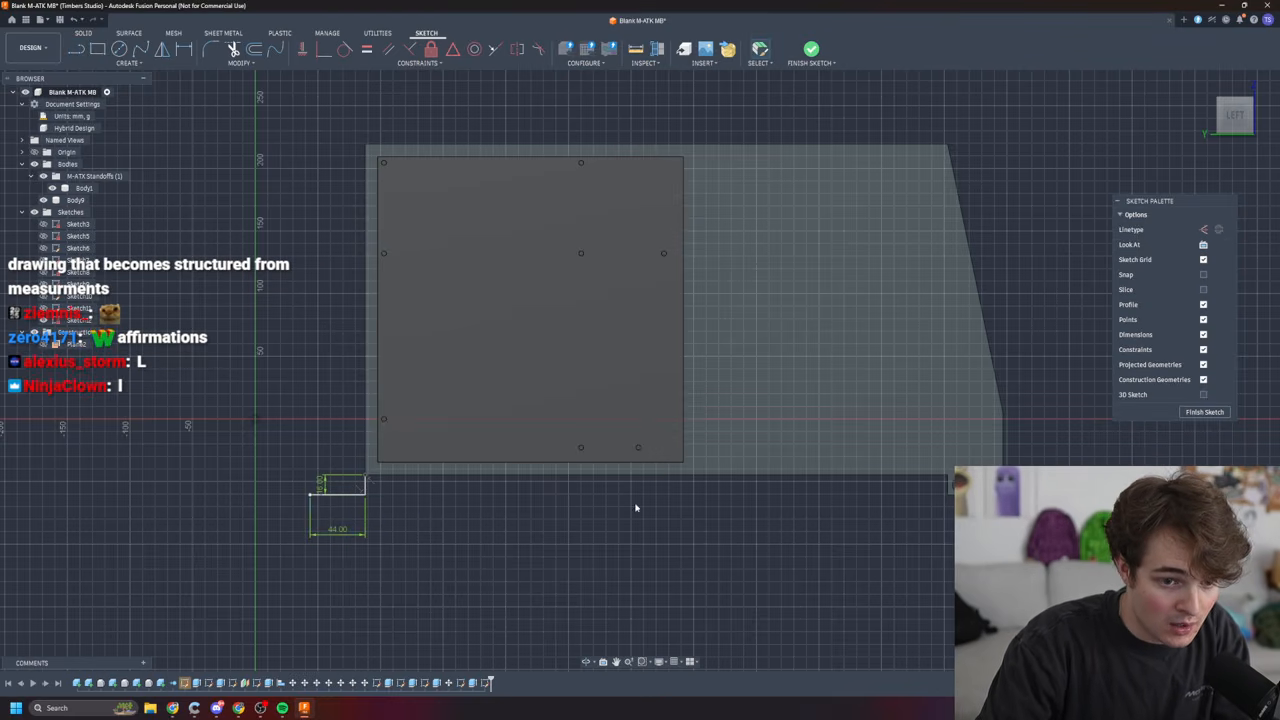
- Measure the angled end's short vertical edge with a temporary line, and undo and restore the 44 mm line
{"action": "key", "text": "l"}
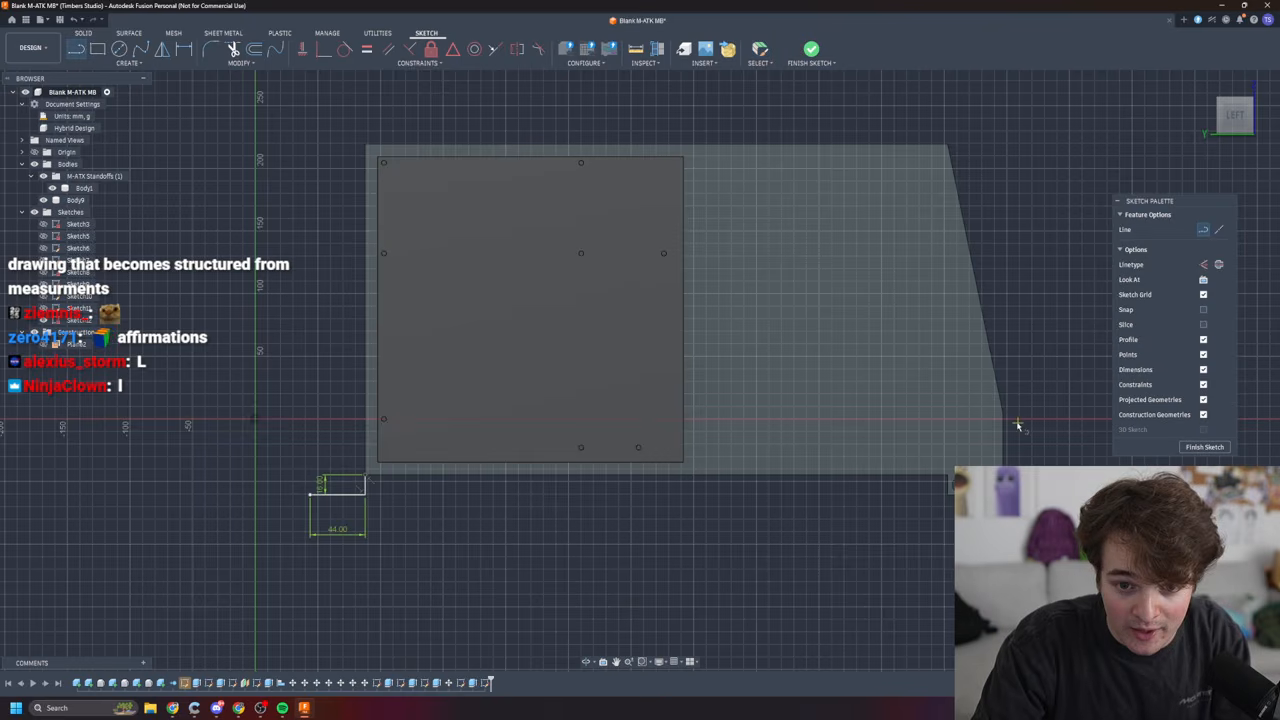
{"action": "left_click", "coordinate": [1003, 413]}
{"action": "type", "text": "66"}
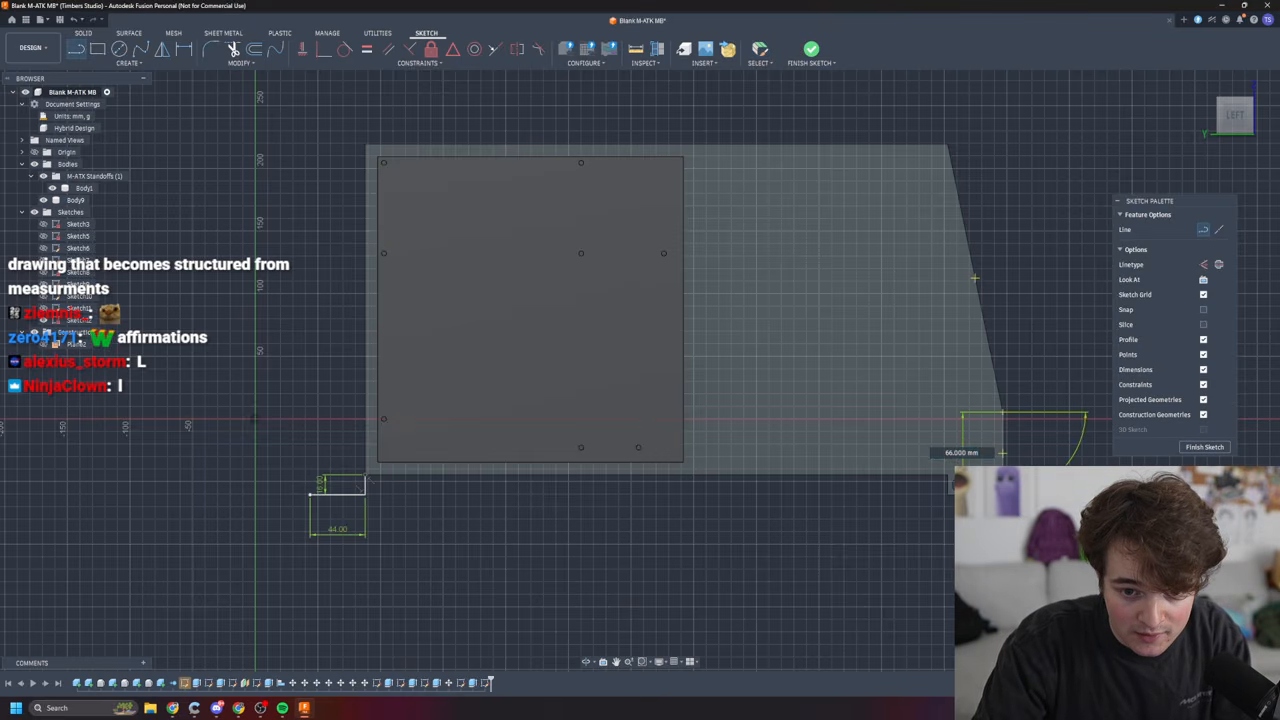
{"action": "key", "text": "Escape"}
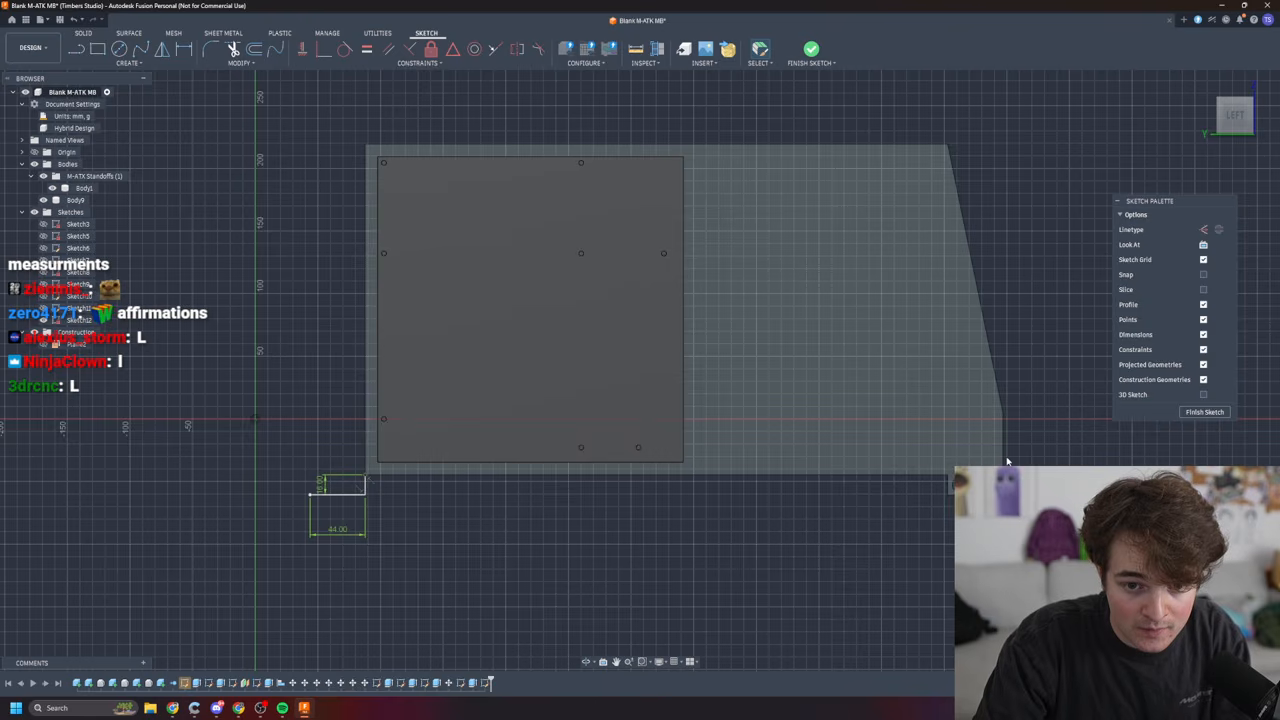
{"action": "key", "text": "ctrl+z"}
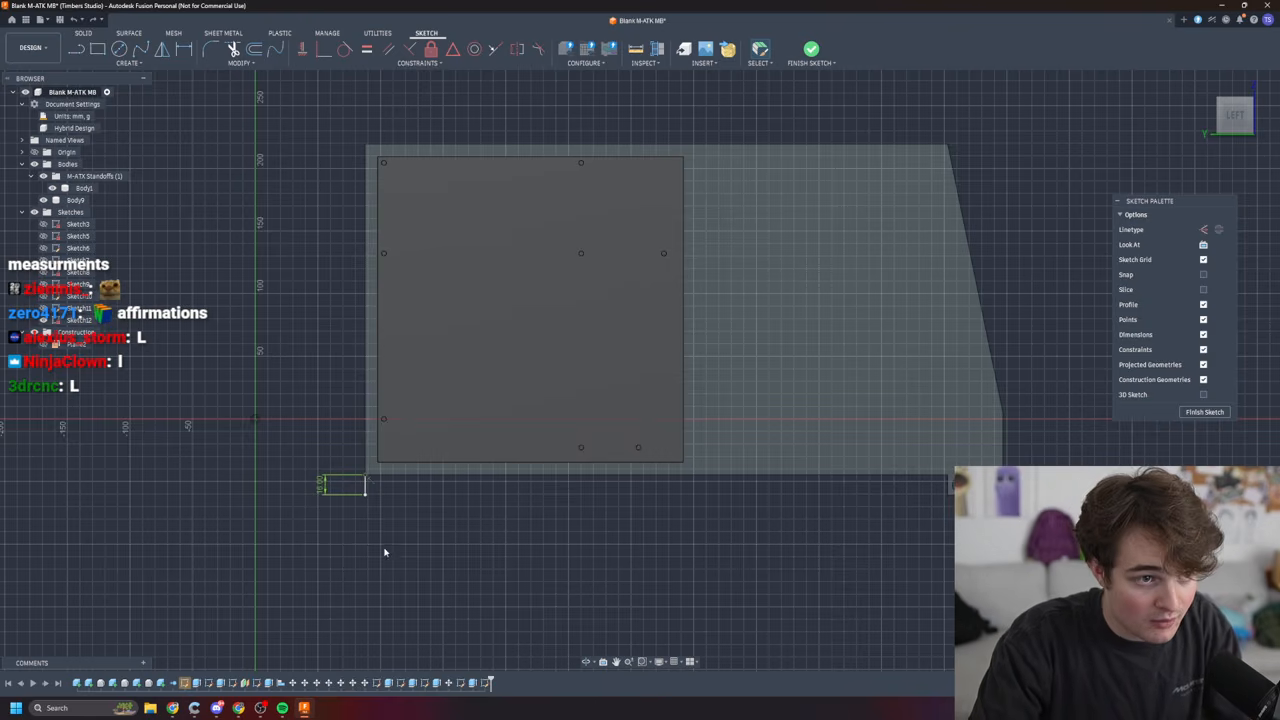
{"action": "left_click", "coordinate": [93, 20]}
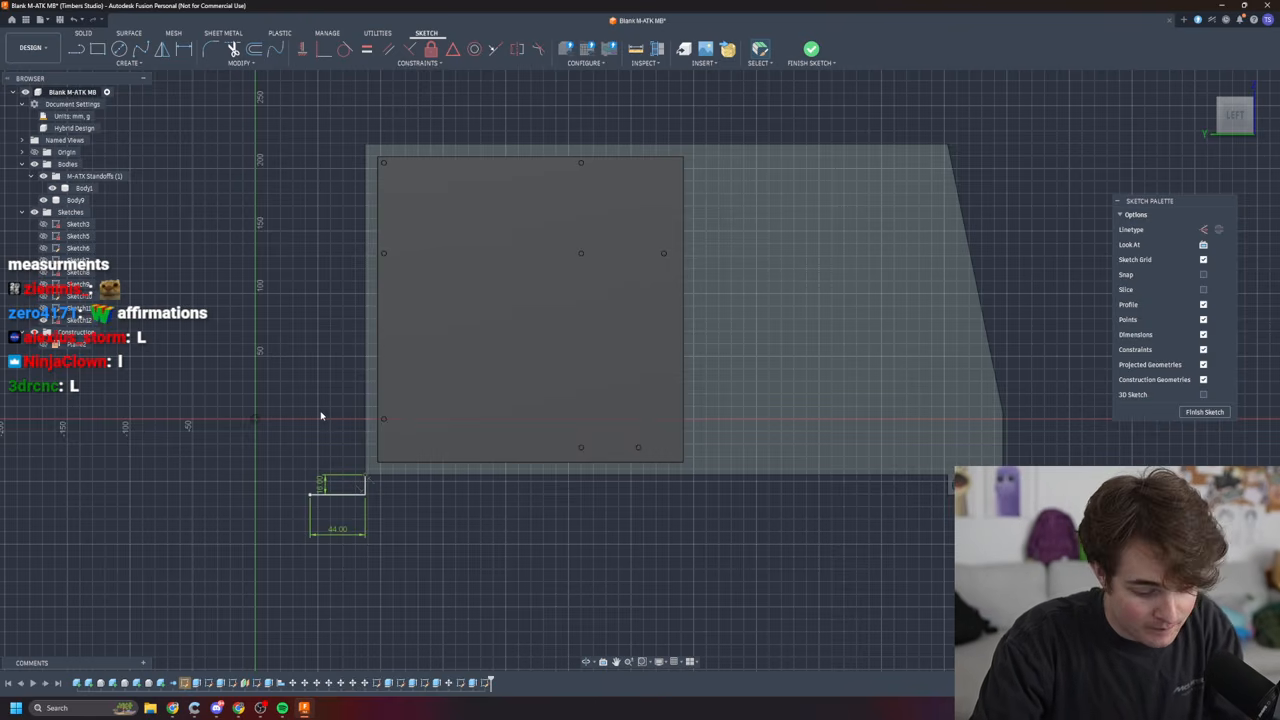
- Draw a 66 mm vertical line upward from the outer end of the 44 mm line
{"action": "key", "text": "l"}
{"action": "left_click_drag", "start_coordinate": [316, 491], "coordinate": [309, 408]}
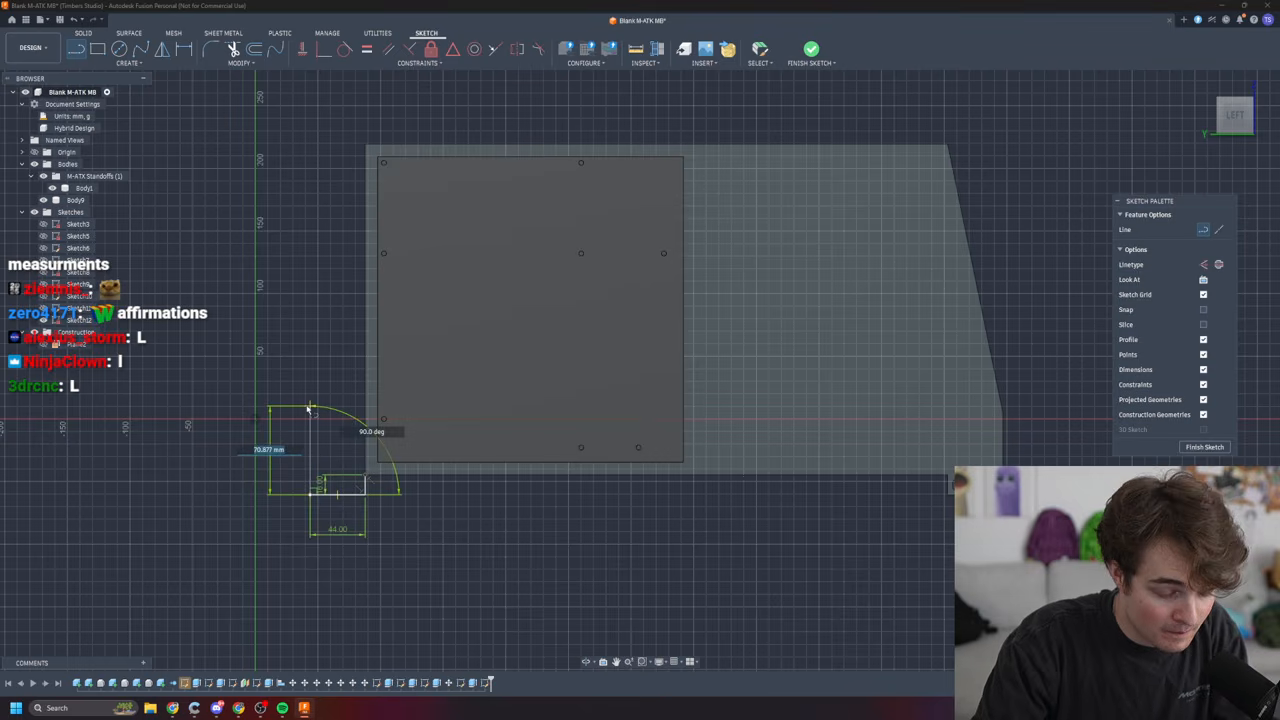
{"action": "type", "text": "66"}
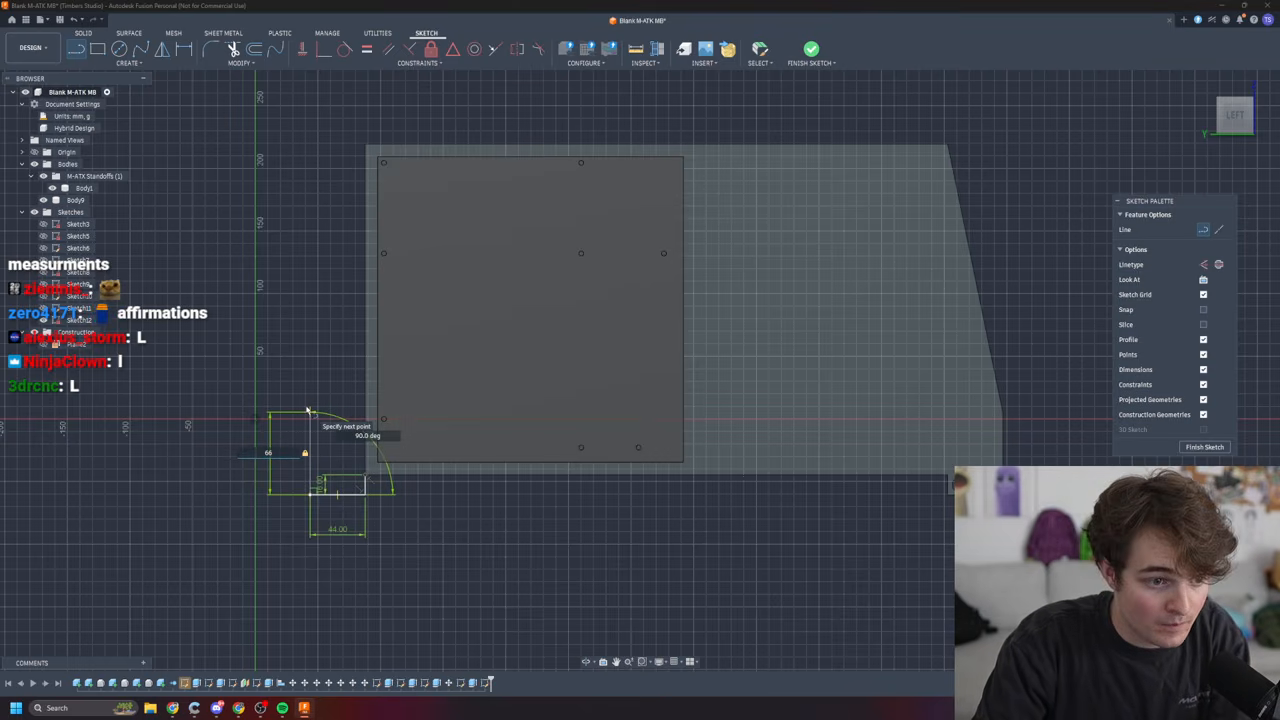
{"action": "key", "text": "Return"}
{"action": "key", "text": "Escape"}
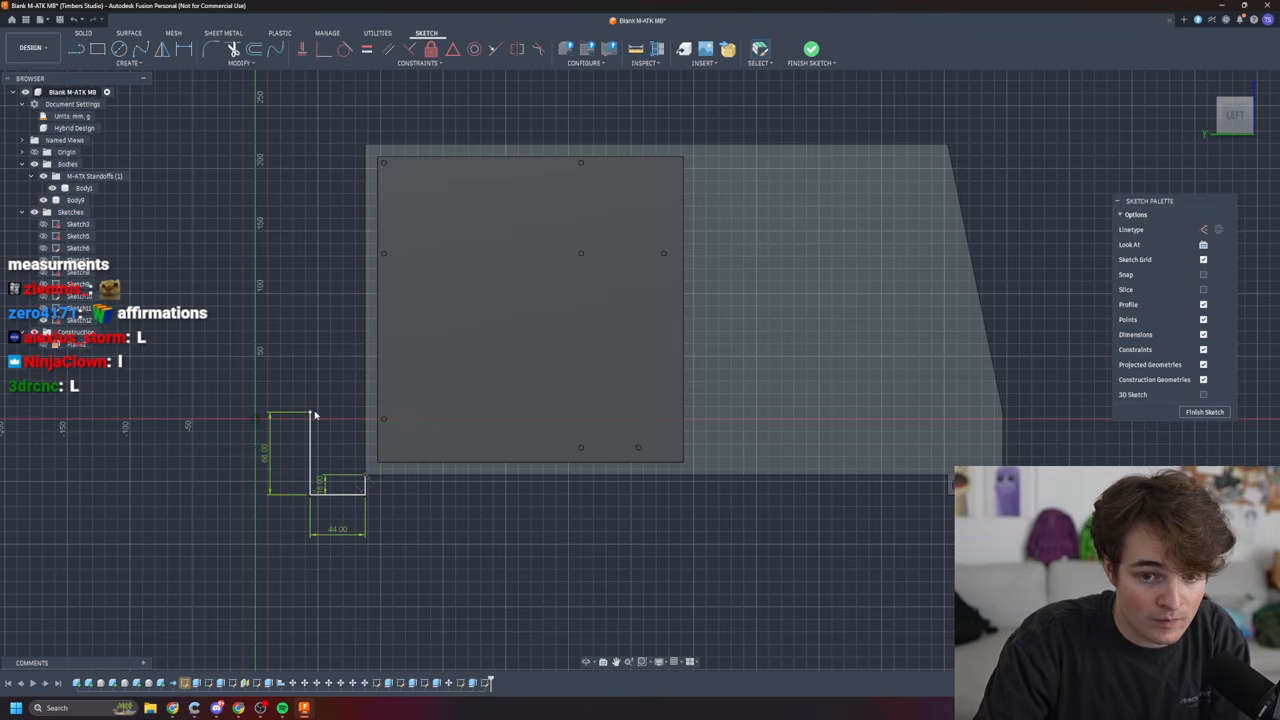
- Draw an angled line from the upper end of the 66 mm line to the plate's upper corner at the square end
{"action": "key", "text": "l"}
{"action": "left_click", "coordinate": [310, 412]}
{"action": "double_click", "coordinate": [366, 147]}
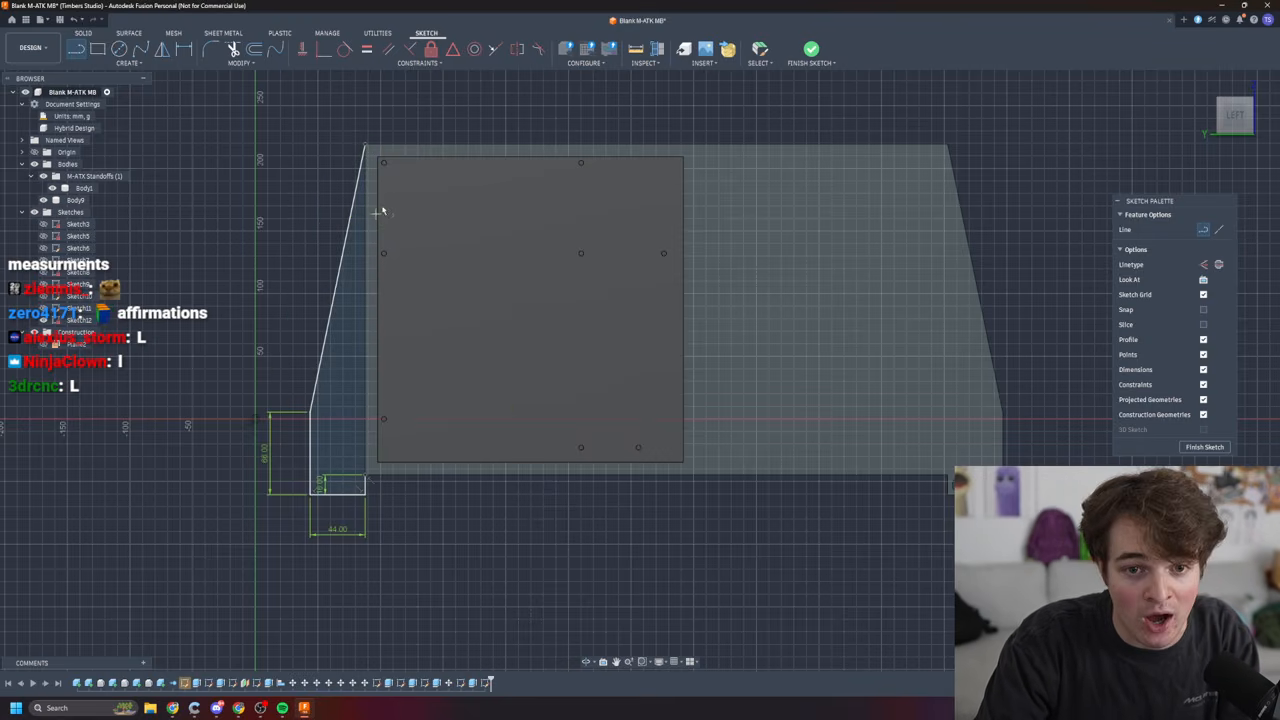
- Close the end profile with a vertical line from the plate's upper corner down the square edge to the 16 mm line
{"action": "scroll", "coordinate": [337, 542], "scroll_direction": "down", "scroll_amount": 1}
{"action": "scroll", "coordinate": [335, 545], "scroll_direction": "up", "scroll_amount": 4}
{"action": "scroll", "coordinate": [382, 456], "scroll_direction": "down", "scroll_amount": 5}
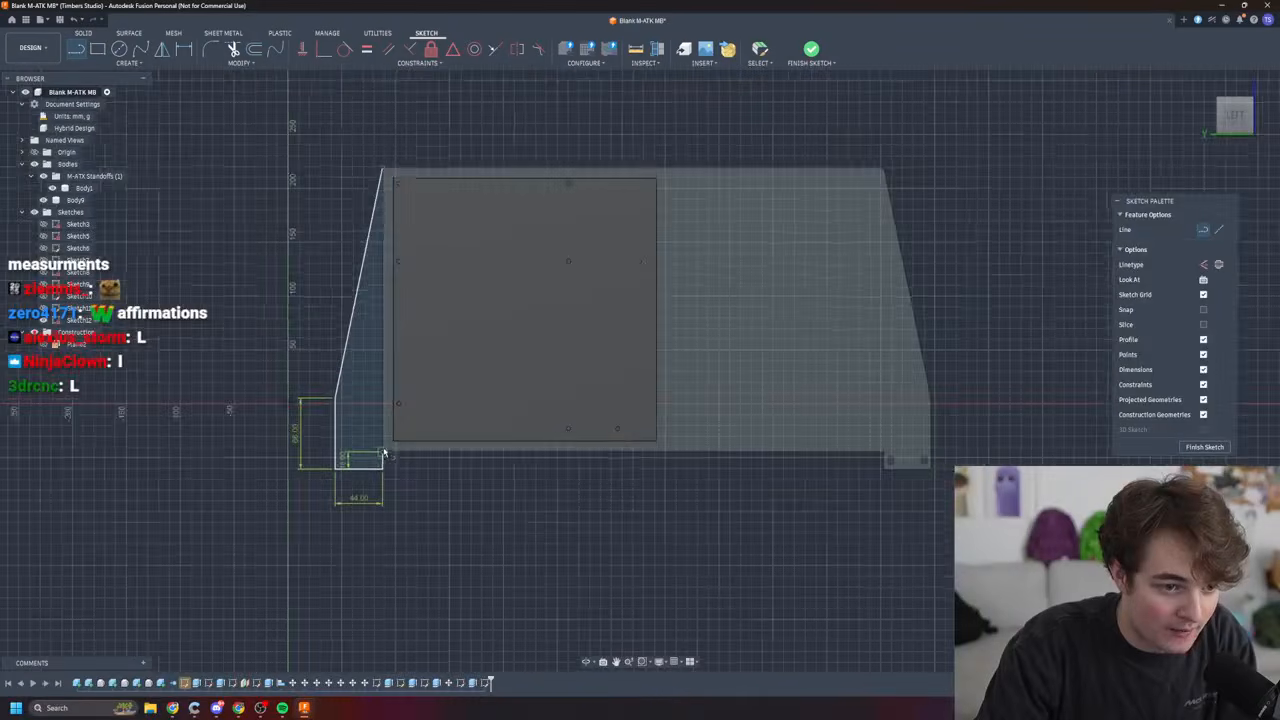
{"action": "left_click", "coordinate": [385, 170]}
{"action": "double_click", "coordinate": [382, 462]}
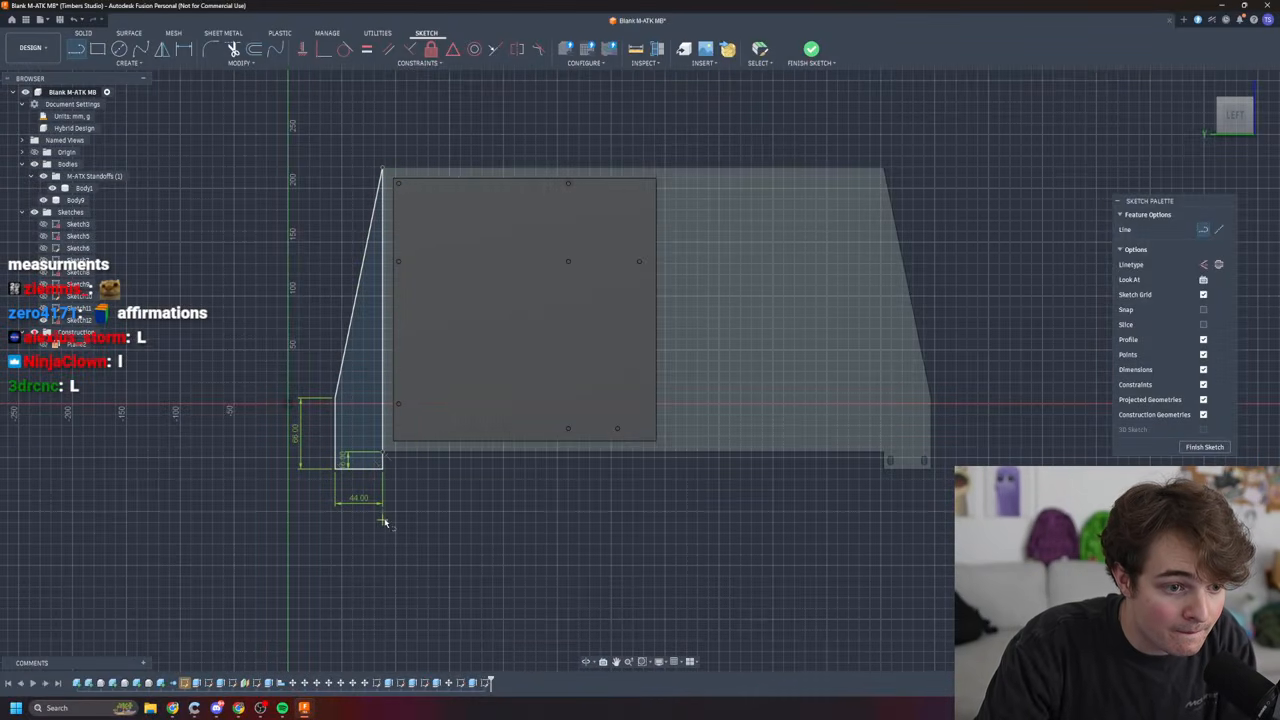
- Examine the closed end profile and its bottom tab against the rest of the plate
{"action": "scroll", "coordinate": [806, 510], "scroll_direction": "down", "scroll_amount": 1}
{"action": "scroll", "coordinate": [629, 480], "scroll_direction": "up", "scroll_amount": 3}
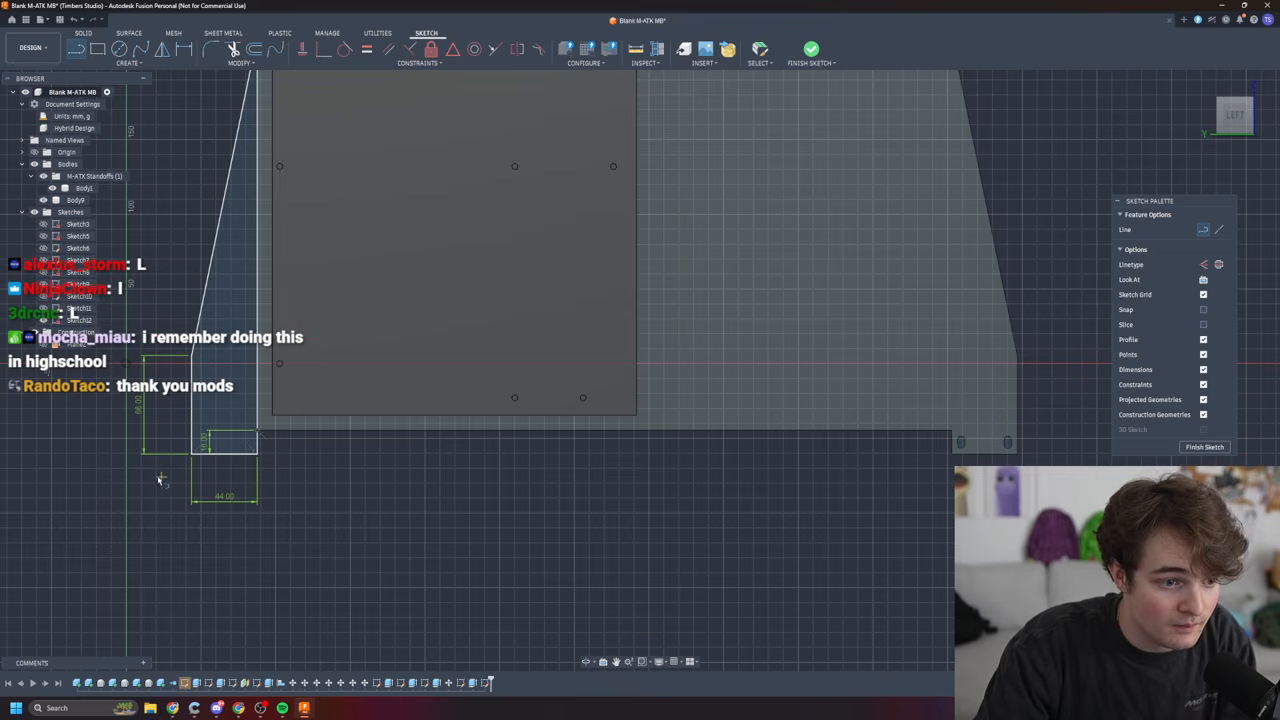
{"action": "scroll", "coordinate": [113, 458], "scroll_direction": "up", "scroll_amount": 2}
{"action": "scroll", "coordinate": [146, 418], "scroll_direction": "up", "scroll_amount": 3}
{"action": "scroll", "coordinate": [346, 462], "scroll_direction": "up", "scroll_amount": 2}
{"action": "scroll", "coordinate": [392, 480], "scroll_direction": "down", "scroll_amount": 4}
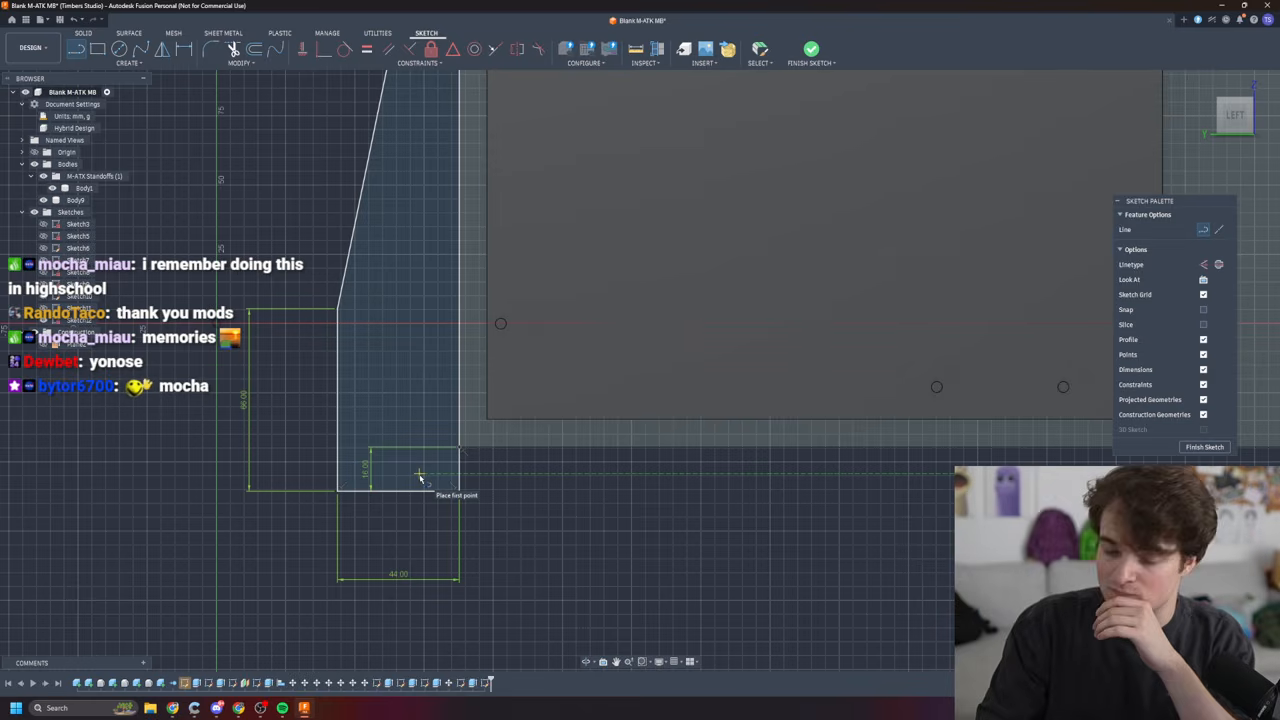
{"action": "middle_click_drag", "start_coordinate": [814, 532], "coordinate": [820, 527], "text": "shift"}
{"action": "left_click", "coordinate": [1236, 114]}
{"action": "scroll", "coordinate": [636, 443], "scroll_direction": "up", "scroll_amount": 2}
{"action": "scroll", "coordinate": [637, 444], "scroll_direction": "down", "scroll_amount": 3}
{"action": "scroll", "coordinate": [700, 490], "scroll_direction": "down", "scroll_amount": 1}
{"action": "middle_click_drag", "start_coordinate": [750, 498], "coordinate": [600, 543]}
{"action": "scroll", "coordinate": [611, 510], "scroll_direction": "up", "scroll_amount": 3}
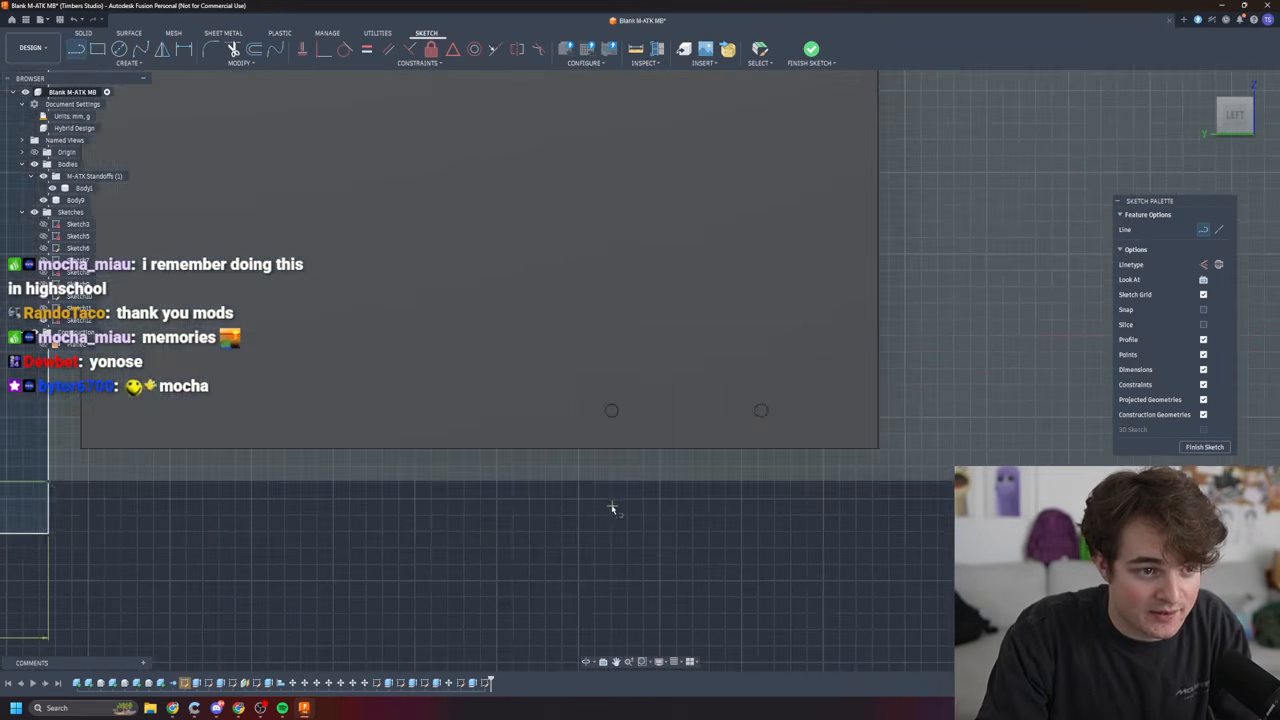
{"action": "scroll", "coordinate": [604, 508], "scroll_direction": "down", "scroll_amount": 5}
{"action": "scroll", "coordinate": [560, 502], "scroll_direction": "down", "scroll_amount": 1}
{"action": "scroll", "coordinate": [528, 511], "scroll_direction": "up", "scroll_amount": 2}
{"action": "scroll", "coordinate": [400, 537], "scroll_direction": "up", "scroll_amount": 2}
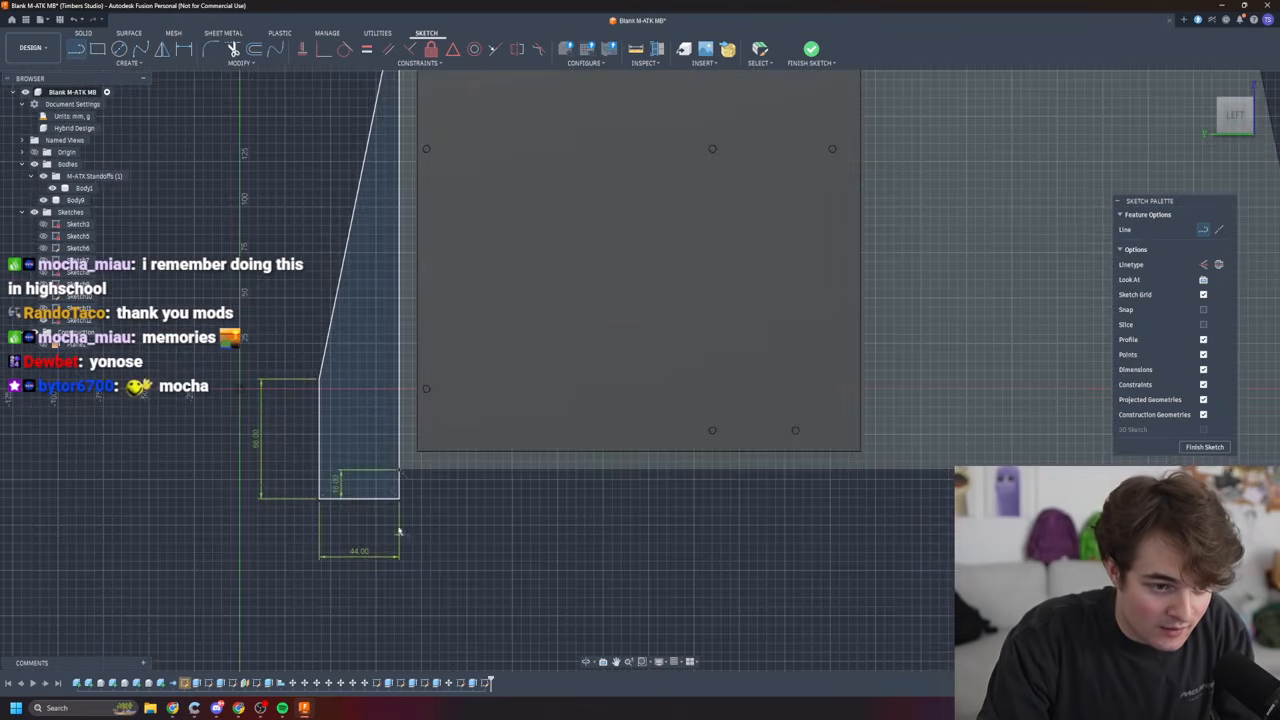
{"action": "scroll", "coordinate": [297, 445], "scroll_direction": "up", "scroll_amount": 2}
{"action": "scroll", "coordinate": [357, 480], "scroll_direction": "down", "scroll_amount": 1}
{"action": "scroll", "coordinate": [500, 500], "scroll_direction": "down", "scroll_amount": 2}
{"action": "scroll", "coordinate": [514, 514], "scroll_direction": "down", "scroll_amount": 2}
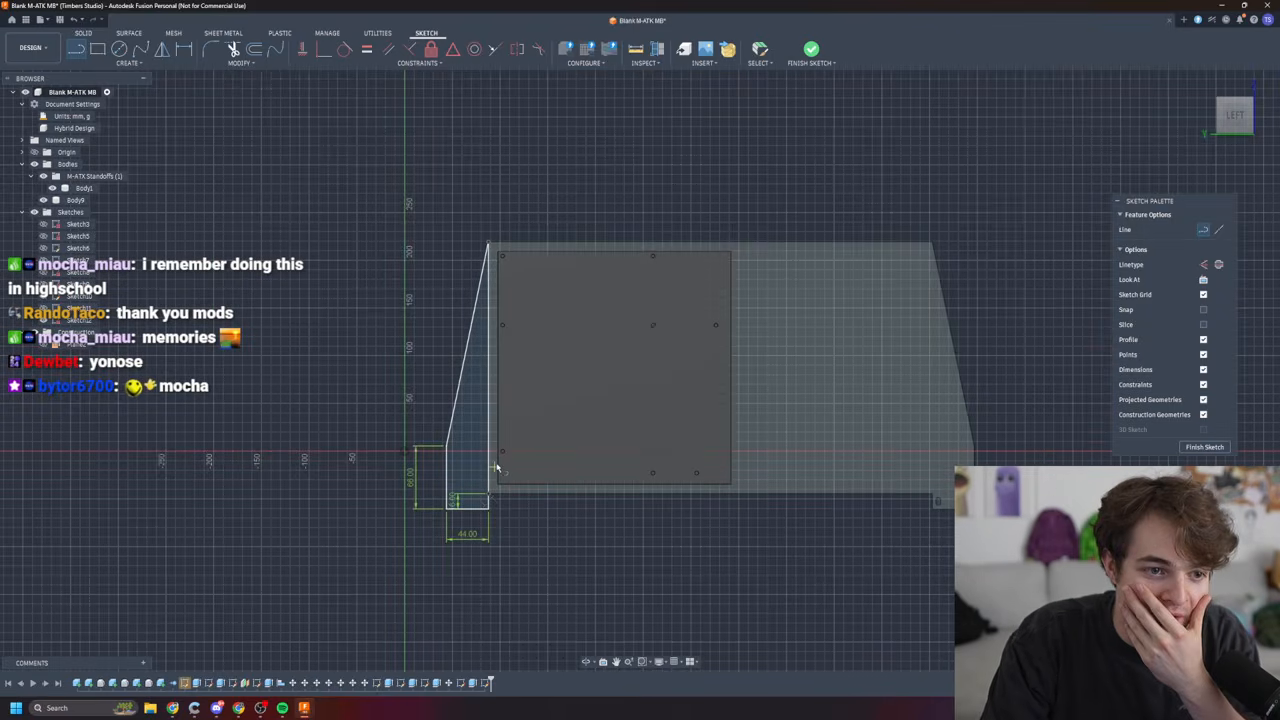
{"action": "scroll", "coordinate": [540, 528], "scroll_direction": "up", "scroll_amount": 5}
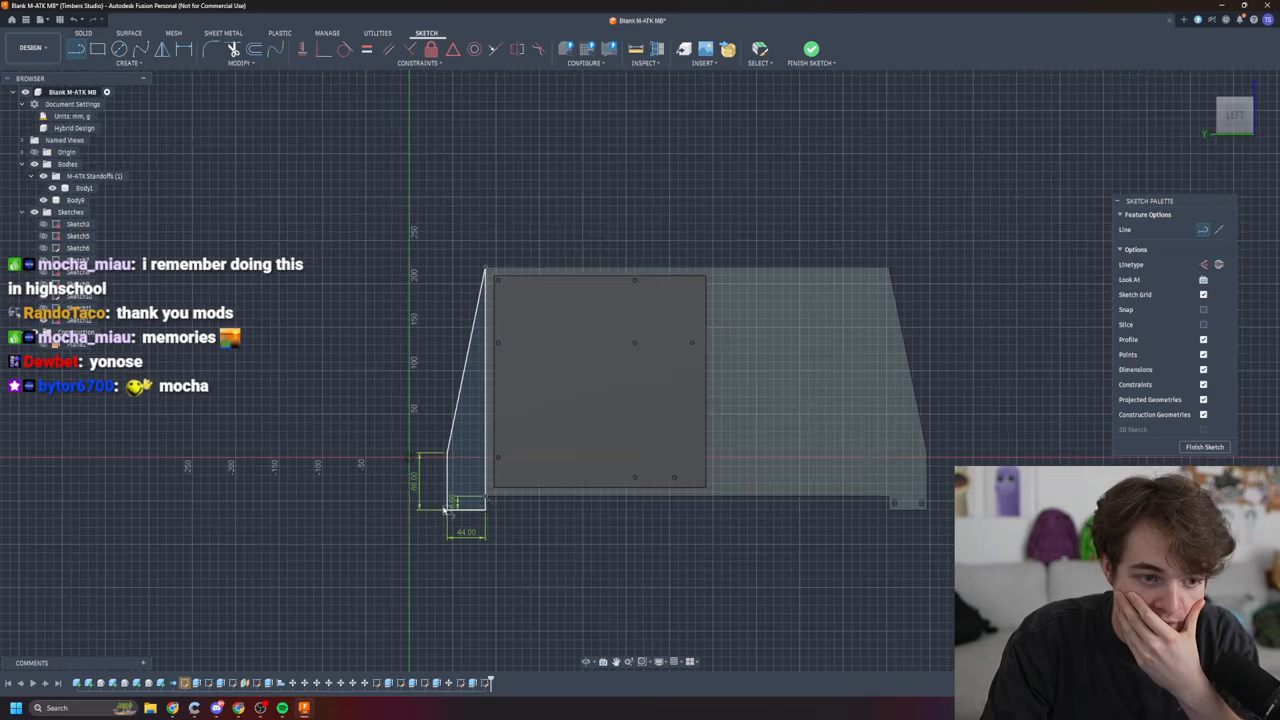
{"action": "scroll", "coordinate": [561, 524], "scroll_direction": "up", "scroll_amount": 2}
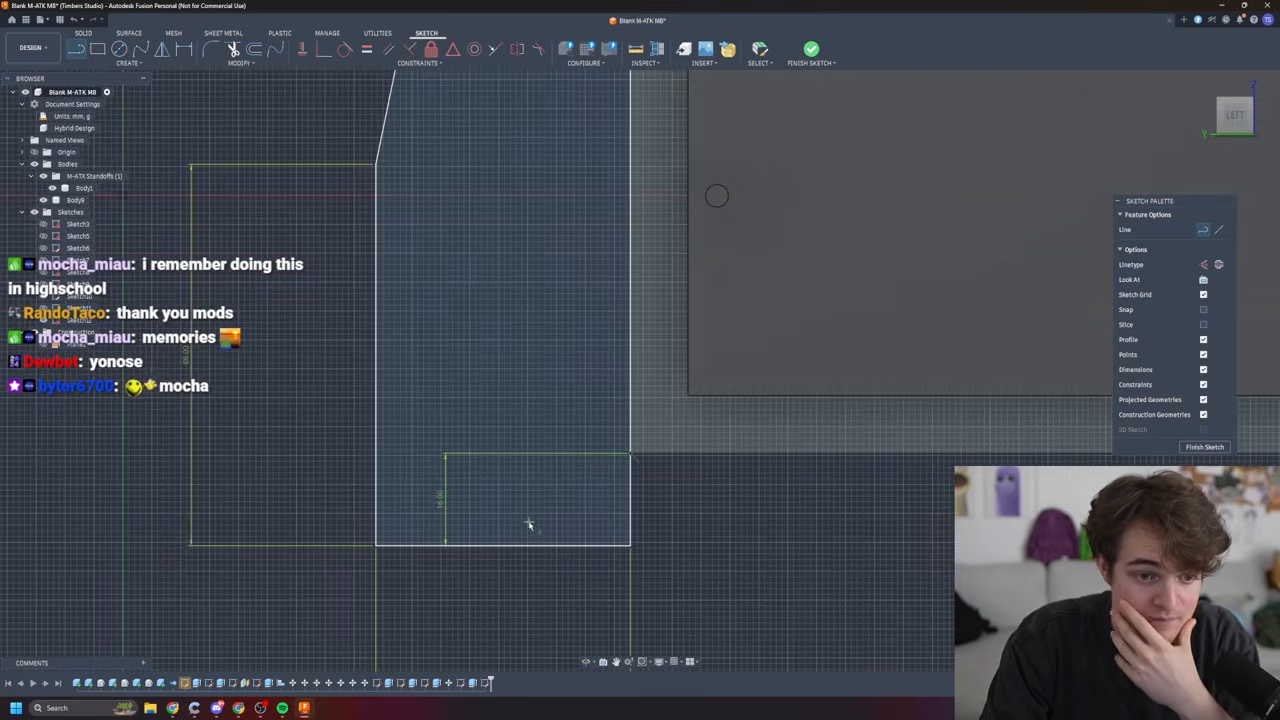
- Draw a 6.35 mm horizontal line along the new tab's bottom edge, starting from its inner lower corner
{"action": "scroll", "coordinate": [526, 520], "scroll_direction": "down", "scroll_amount": 4}
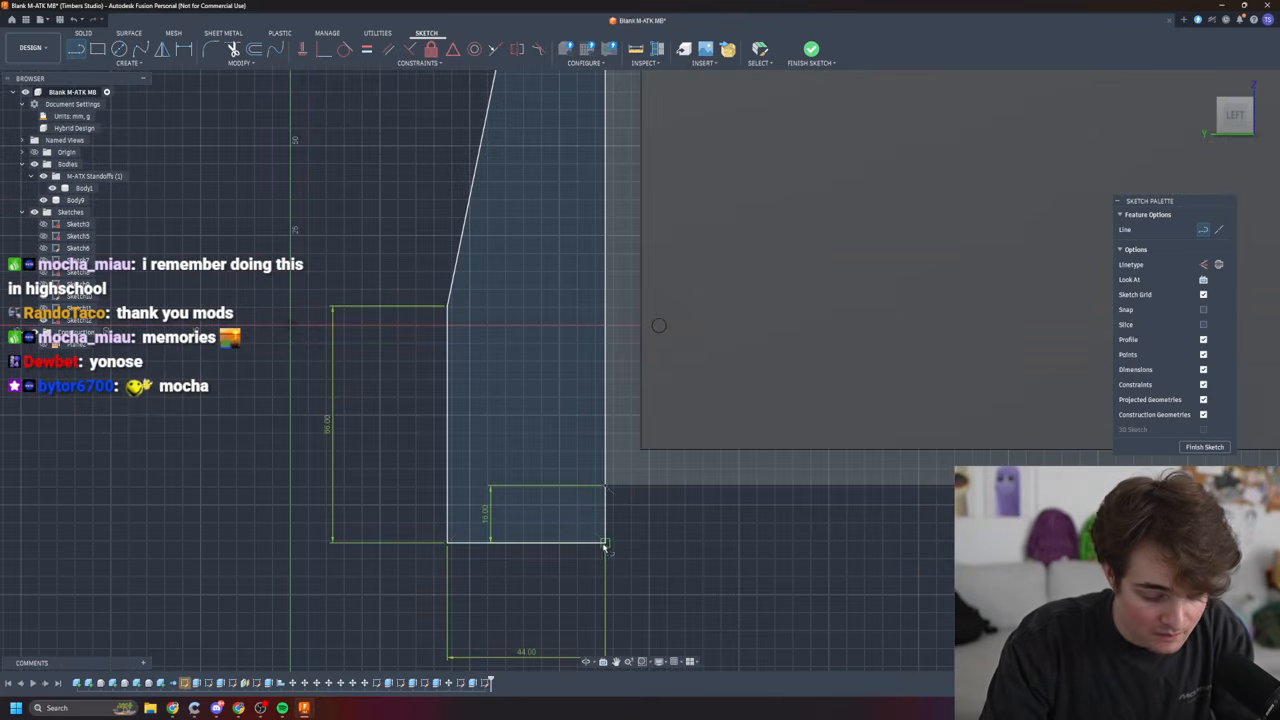
{"action": "left_click", "coordinate": [604, 543]}
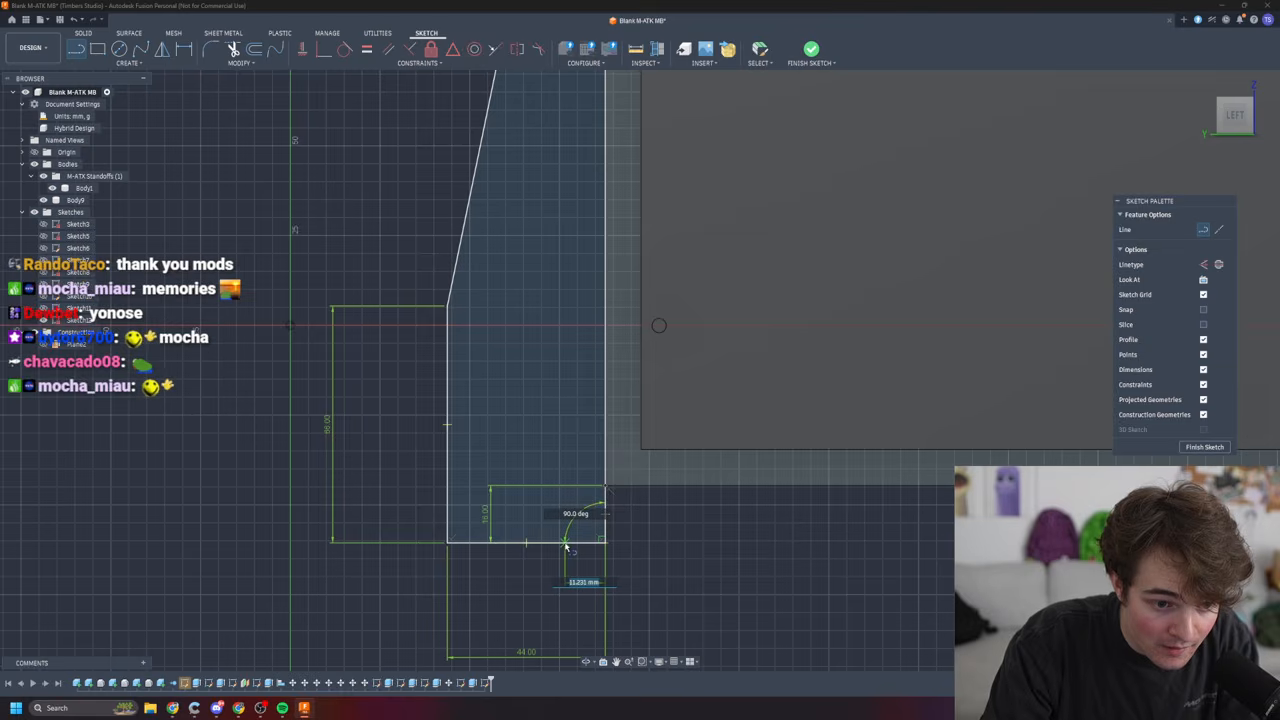
{"action": "type", "text": "6"}
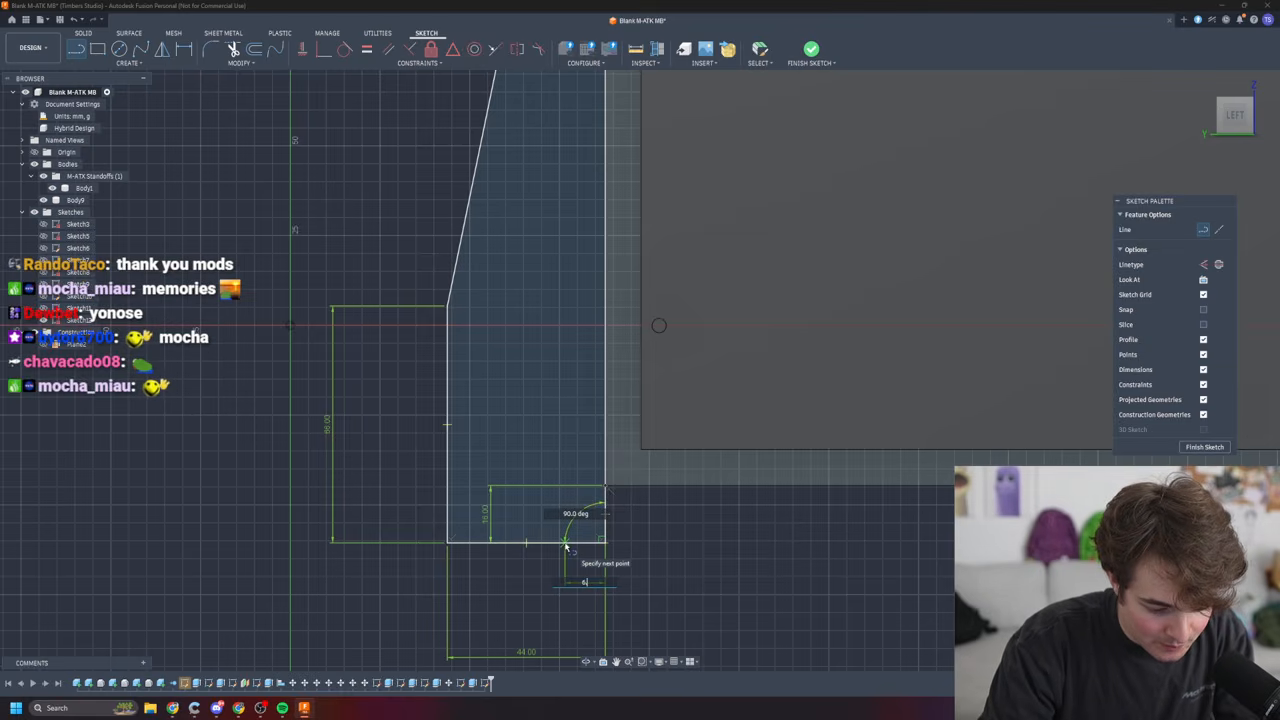
{"action": "type", "text": ".35"}
{"action": "key", "text": "Return"}
{"action": "key", "text": "Escape"}
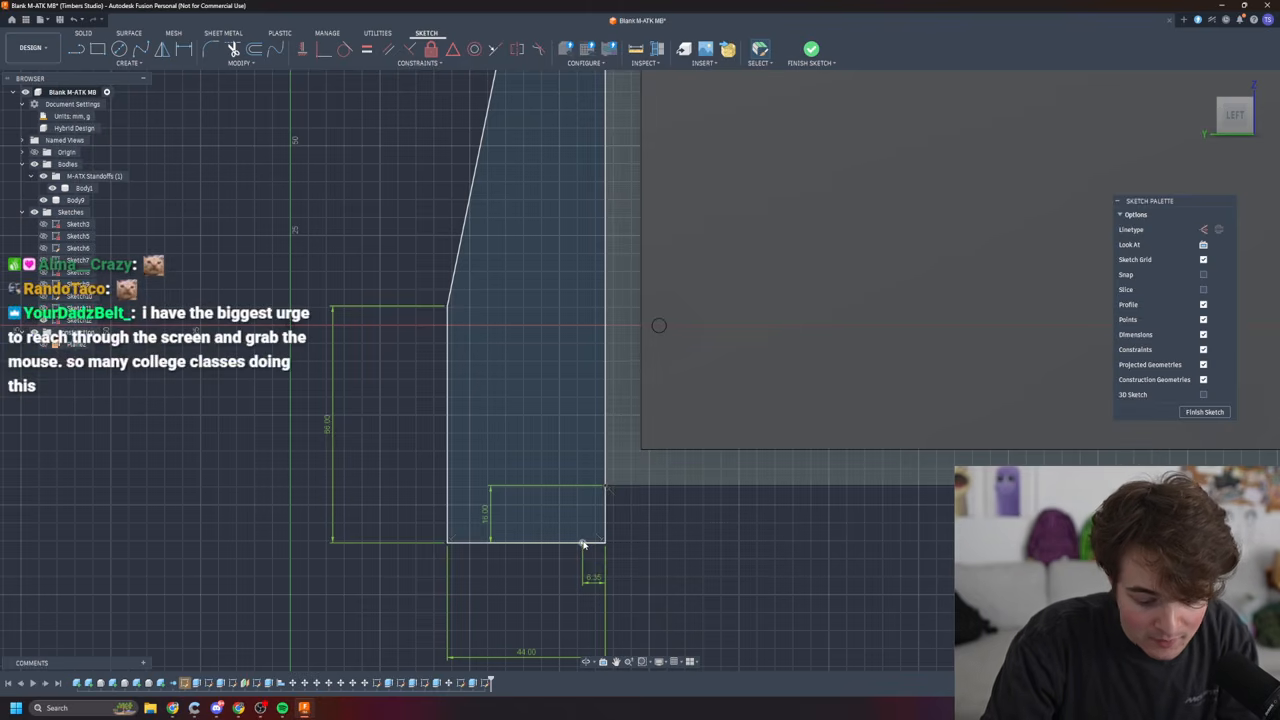
- Draw a 6.35 mm vertical line up into the new tab from the end of the short horizontal line
{"action": "key", "text": "l"}
{"action": "left_click", "coordinate": [583, 543]}
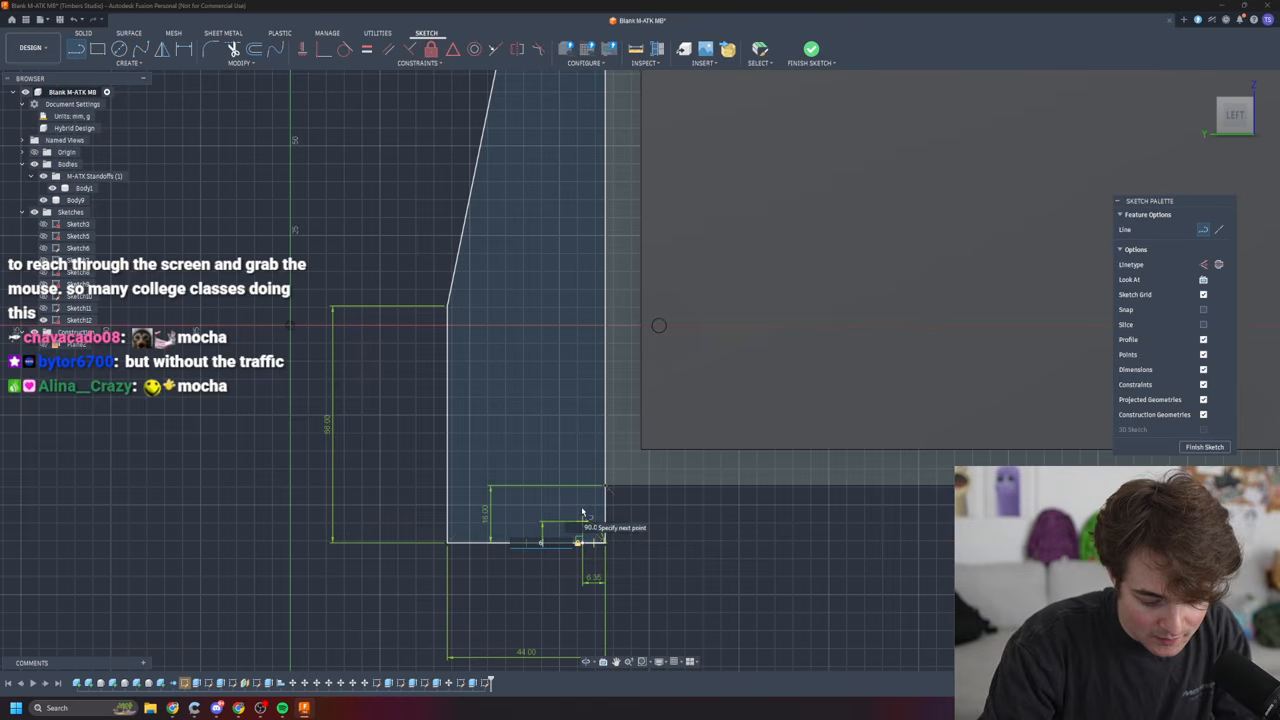
{"action": "left_click", "coordinate": [583, 520]}
{"action": "key", "text": "Escape"}
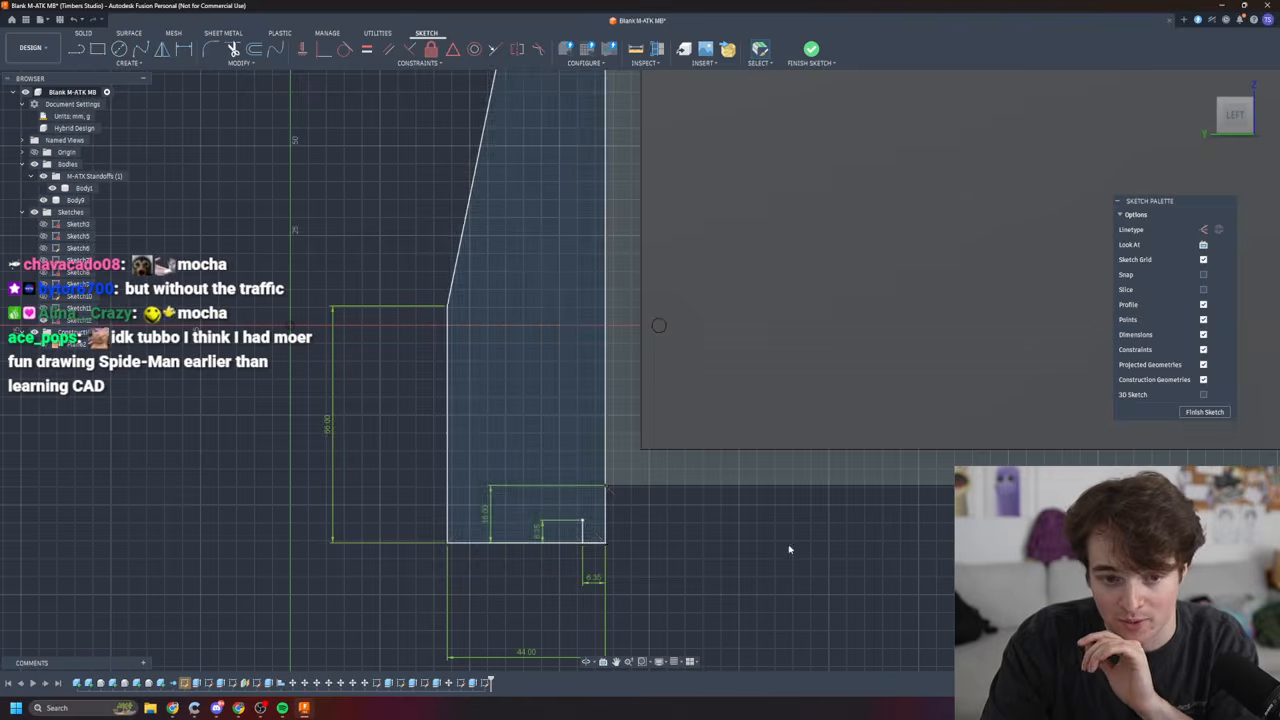
- Measure the distance between the arc centres of the existing tab's inner slot with a temporary line, and cancel it
{"action": "scroll", "coordinate": [833, 545], "scroll_direction": "up", "scroll_amount": 1}
{"action": "scroll", "coordinate": [834, 546], "scroll_direction": "down", "scroll_amount": 5}
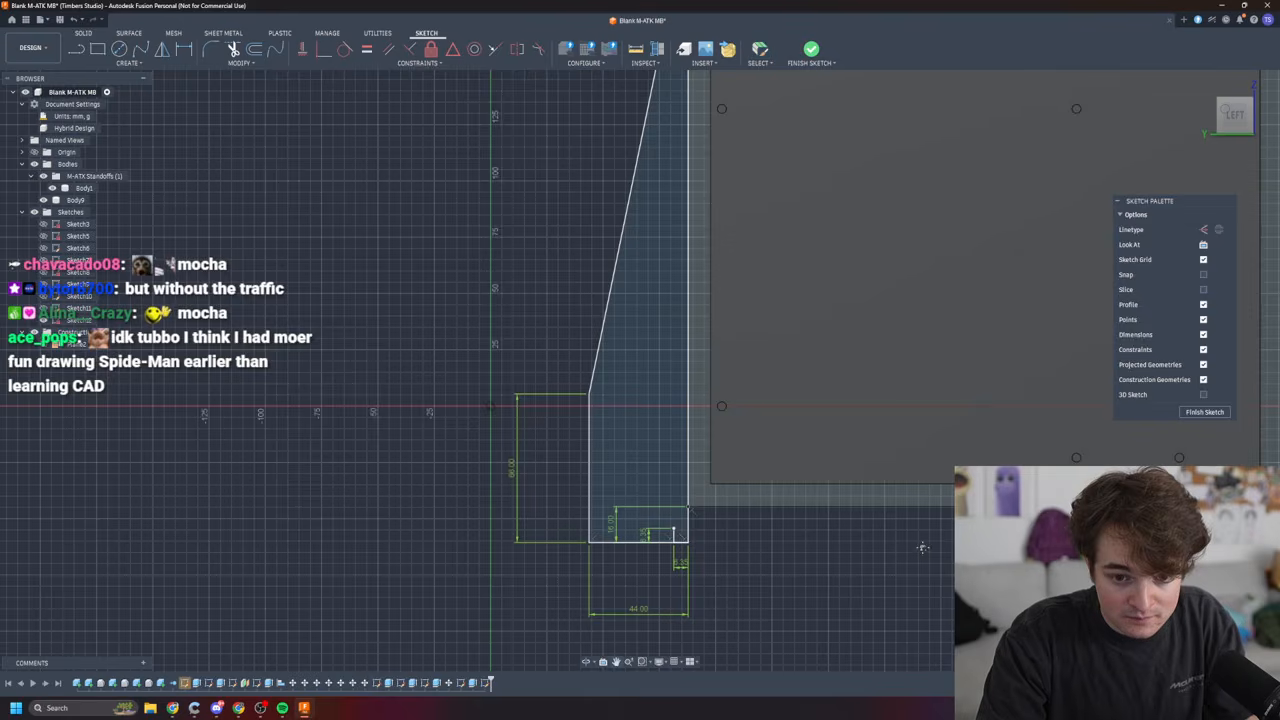
{"action": "middle_click_drag", "start_coordinate": [926, 549], "coordinate": [82, 531]}
{"action": "scroll", "coordinate": [752, 514], "scroll_direction": "up", "scroll_amount": 6}
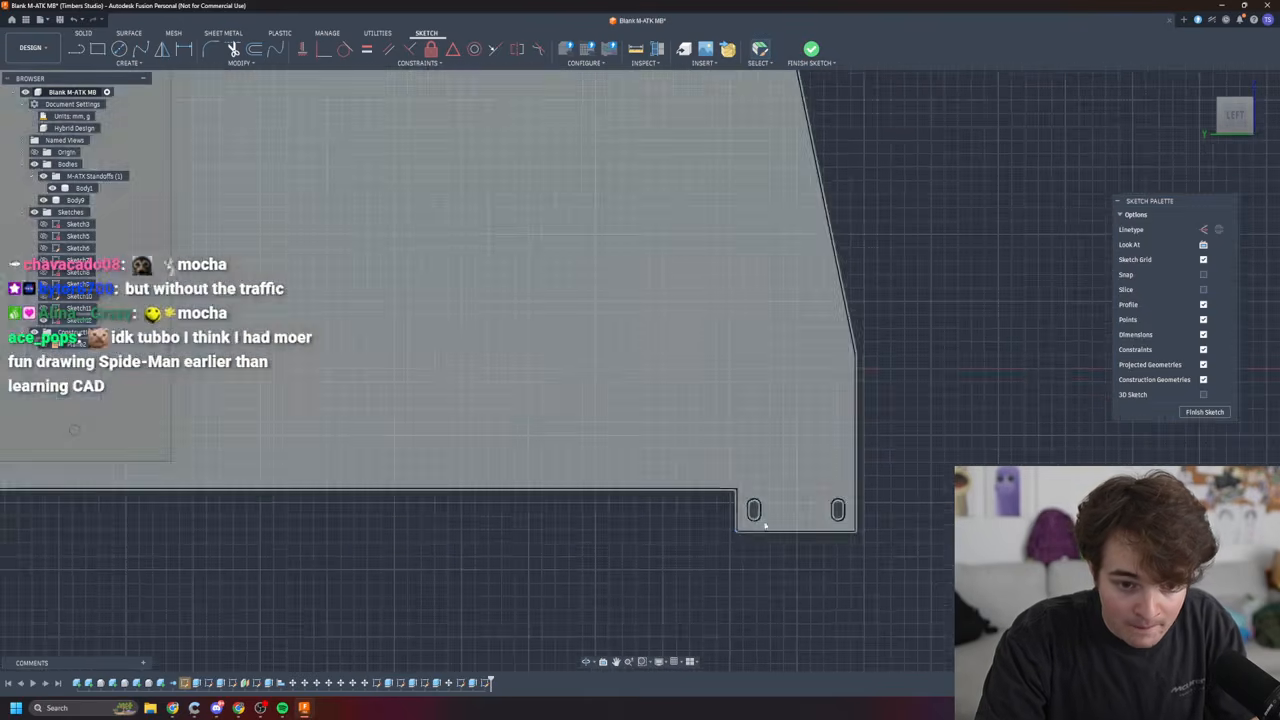
{"action": "scroll", "coordinate": [755, 511], "scroll_direction": "up", "scroll_amount": 2}
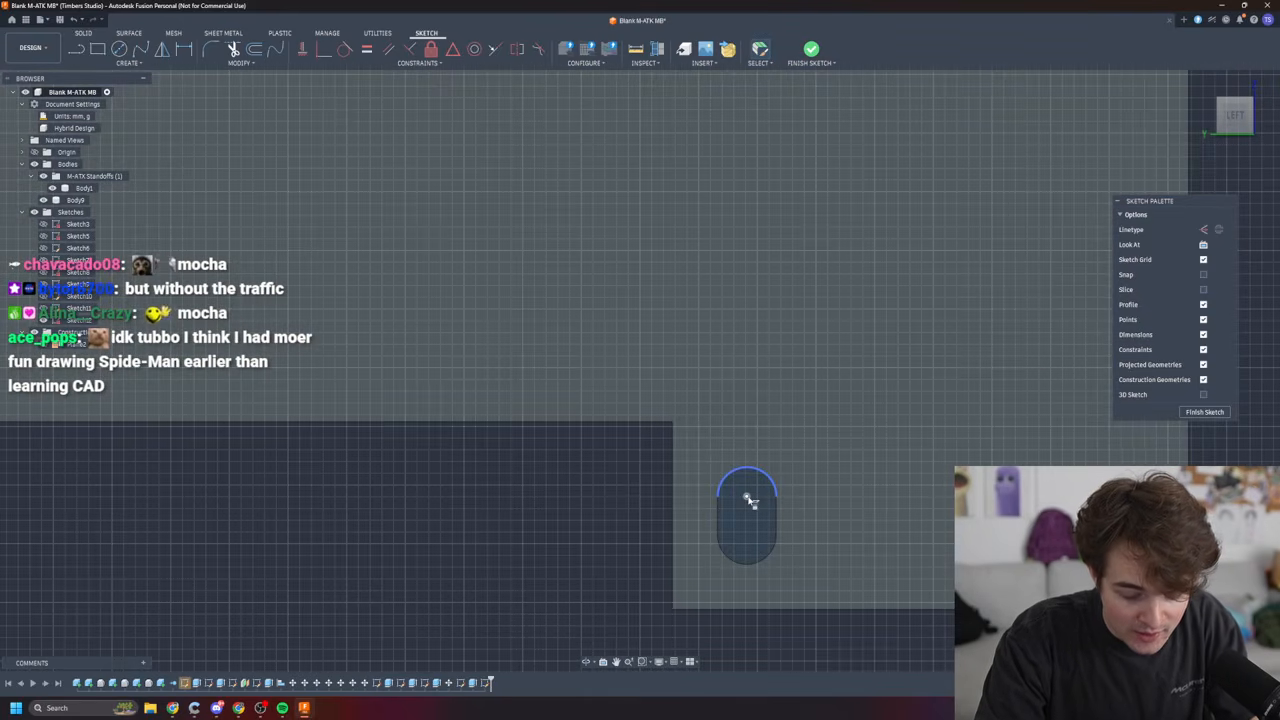
{"action": "key", "text": "l"}
{"action": "left_click", "coordinate": [748, 500]}
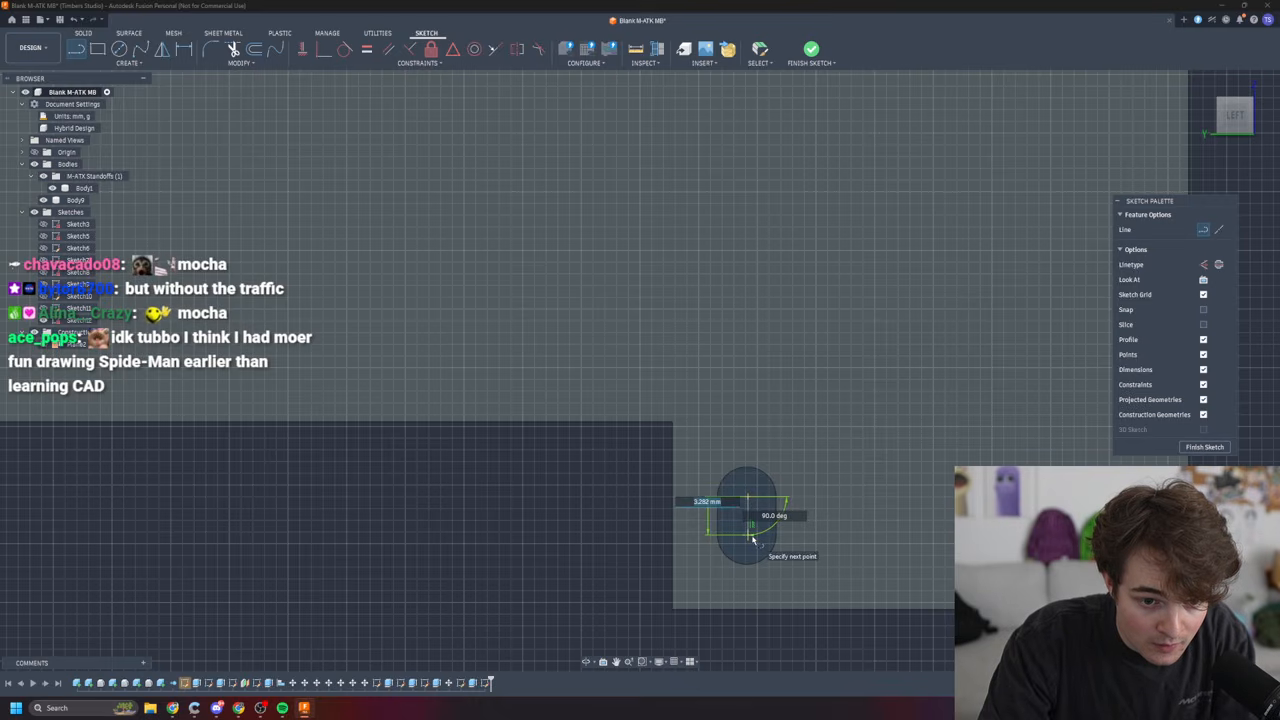
{"action": "right_click", "coordinate": [751, 536]}
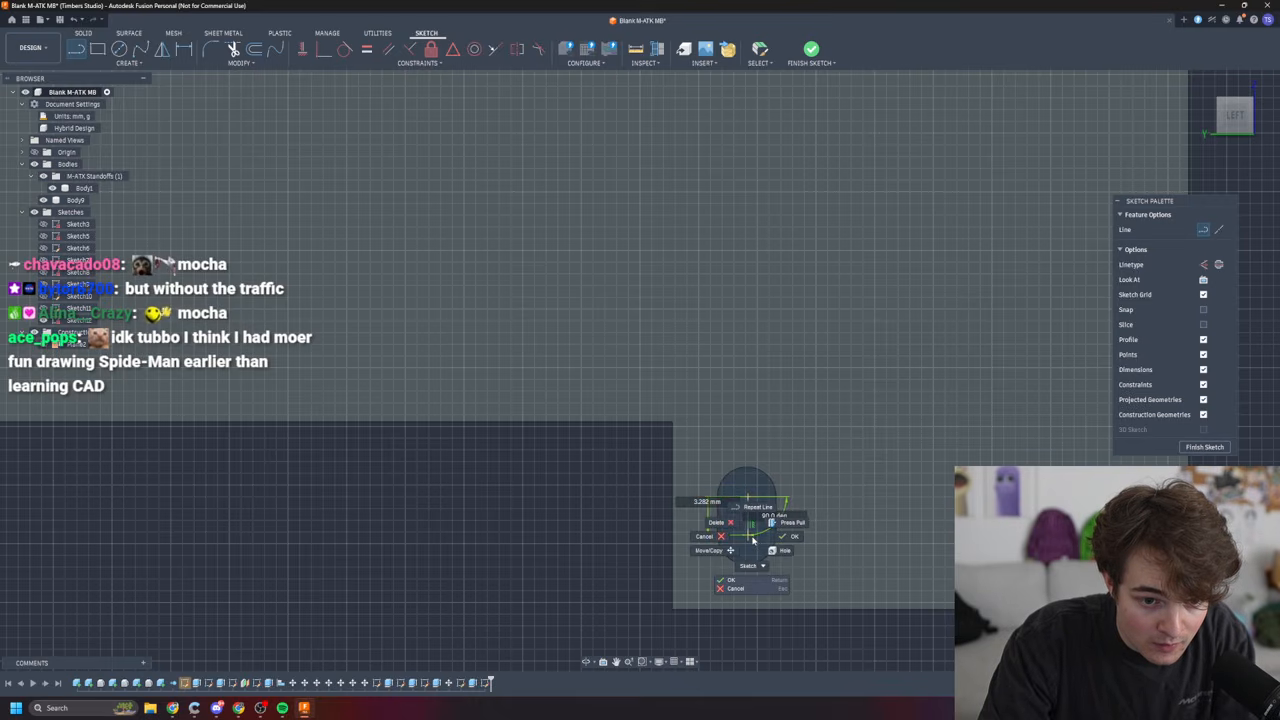
{"action": "left_click", "coordinate": [752, 589]}
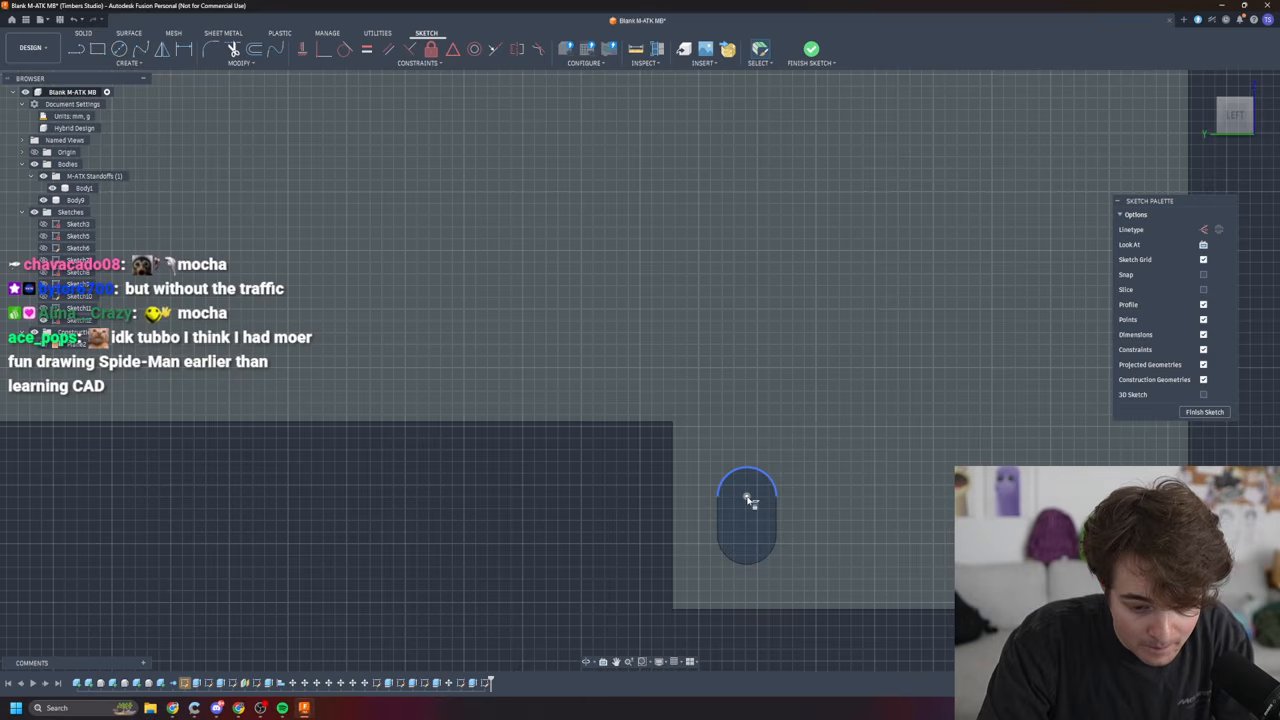
{"action": "key", "text": "l"}
{"action": "left_click", "coordinate": [747, 497]}
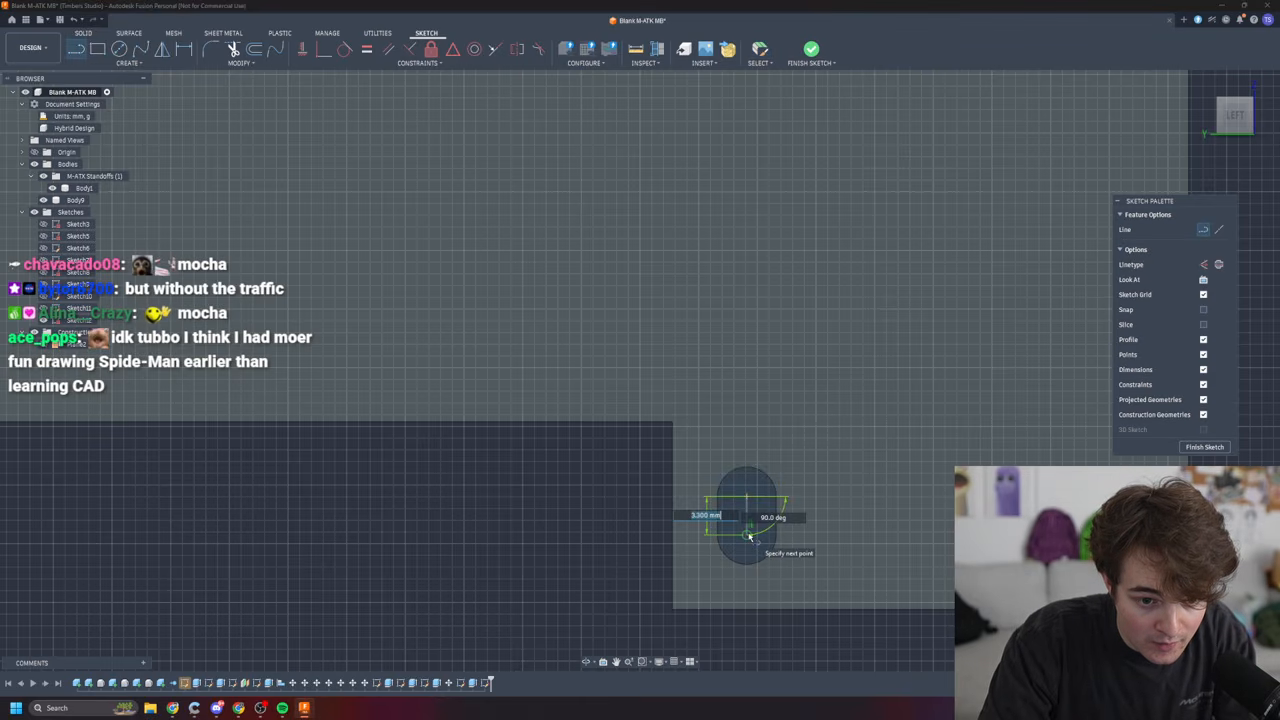
{"action": "right_click", "coordinate": [749, 537]}
{"action": "left_click", "coordinate": [720, 576]}
{"action": "scroll", "coordinate": [500, 548], "scroll_direction": "up", "scroll_amount": 4}
{"action": "scroll", "coordinate": [480, 549], "scroll_direction": "down", "scroll_amount": 4}
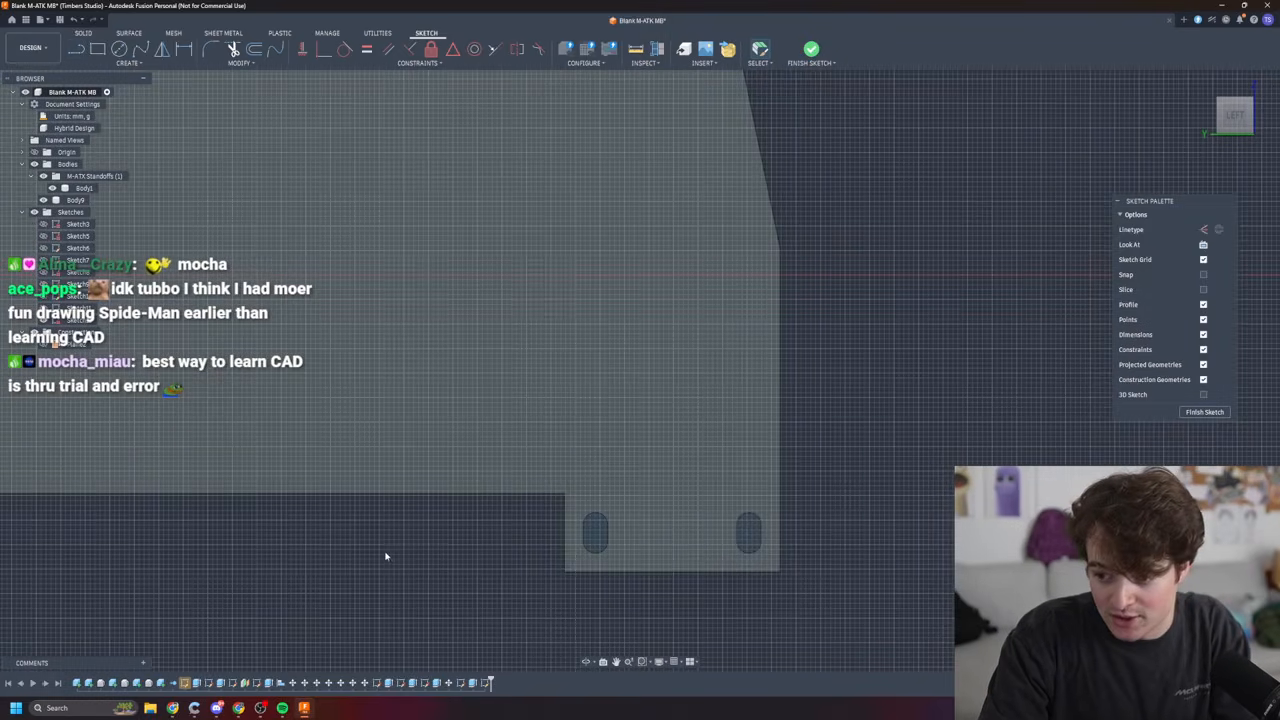
- Draw a vertical center-to-center slot upward from the end of the 6.35 mm vertical line, with 3.3 mm centre spacing and 5 mm width
{"action": "middle_click_drag", "start_coordinate": [402, 549], "coordinate": [860, 508]}
{"action": "middle_click_drag", "start_coordinate": [283, 534], "coordinate": [900, 505]}
{"action": "middle_click_drag", "start_coordinate": [240, 540], "coordinate": [880, 495]}
{"action": "middle_click_drag", "start_coordinate": [260, 535], "coordinate": [645, 507]}
{"action": "scroll", "coordinate": [609, 458], "scroll_direction": "up", "scroll_amount": 3}
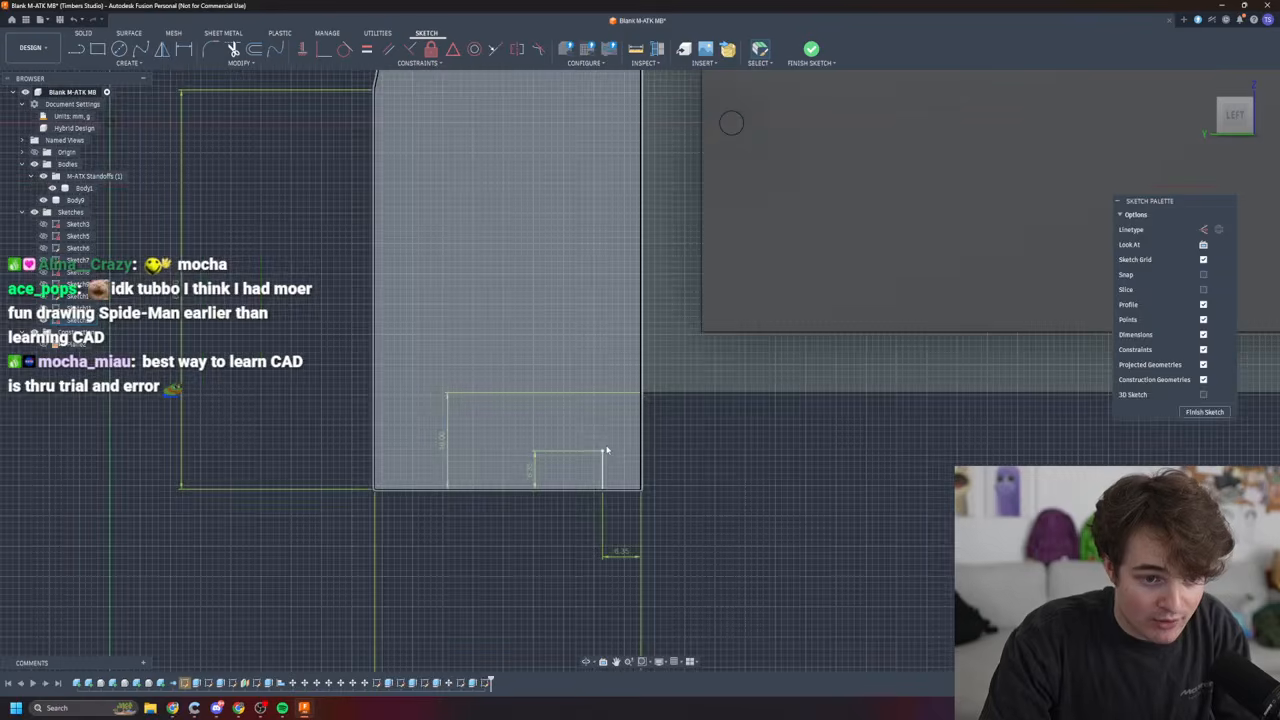
{"action": "left_click", "coordinate": [119, 49]}
{"action": "left_click", "coordinate": [127, 62]}
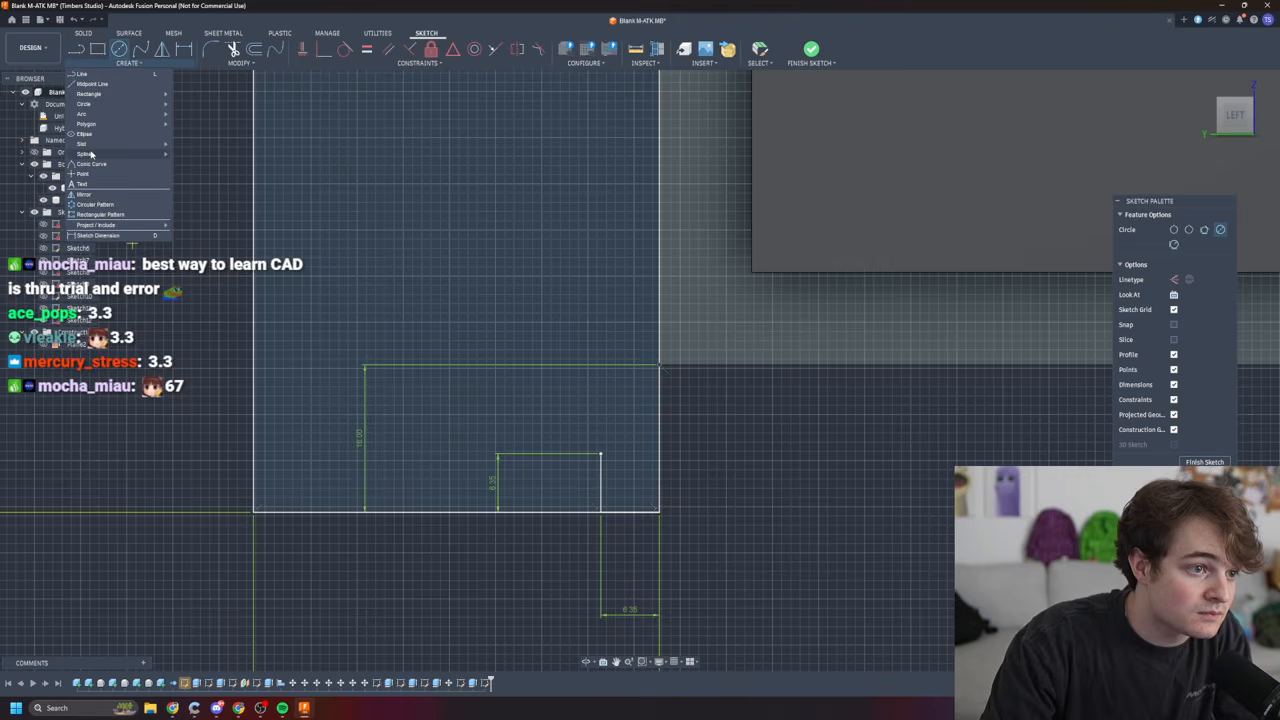
{"action": "mouse_move", "coordinate": [85, 143]}
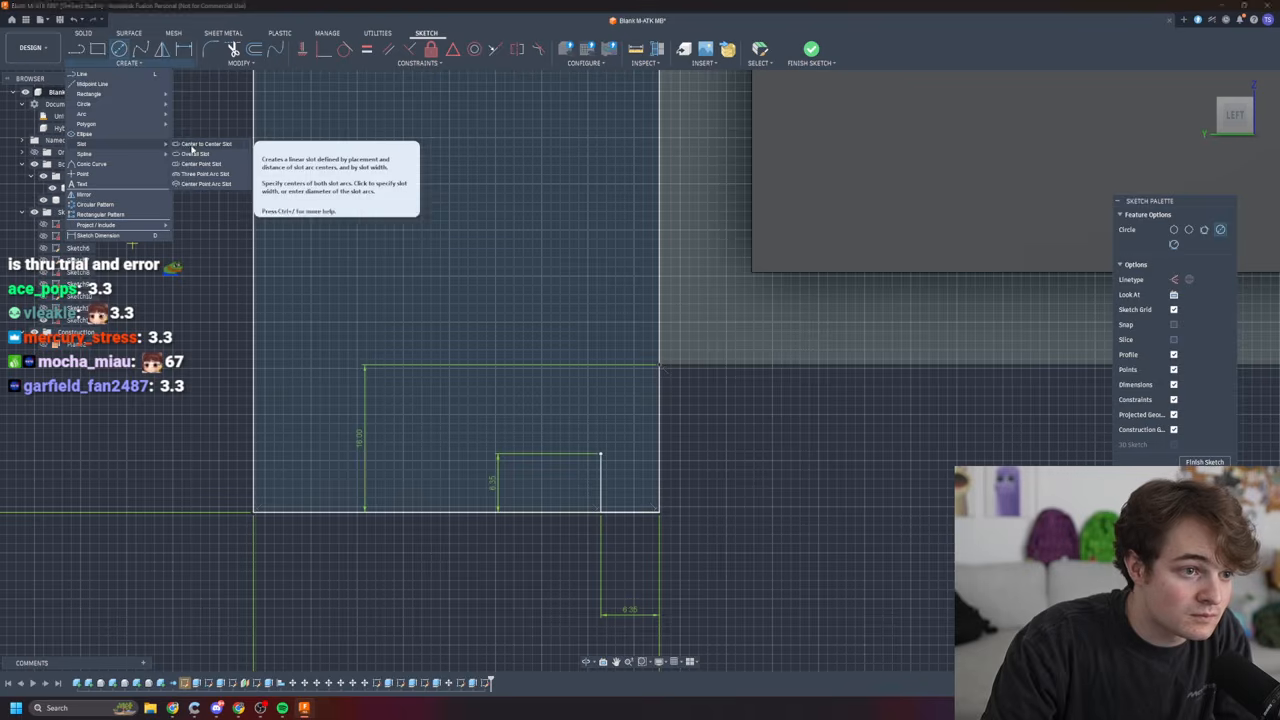
{"action": "left_click", "coordinate": [192, 146]}
{"action": "left_click", "coordinate": [600, 456]}
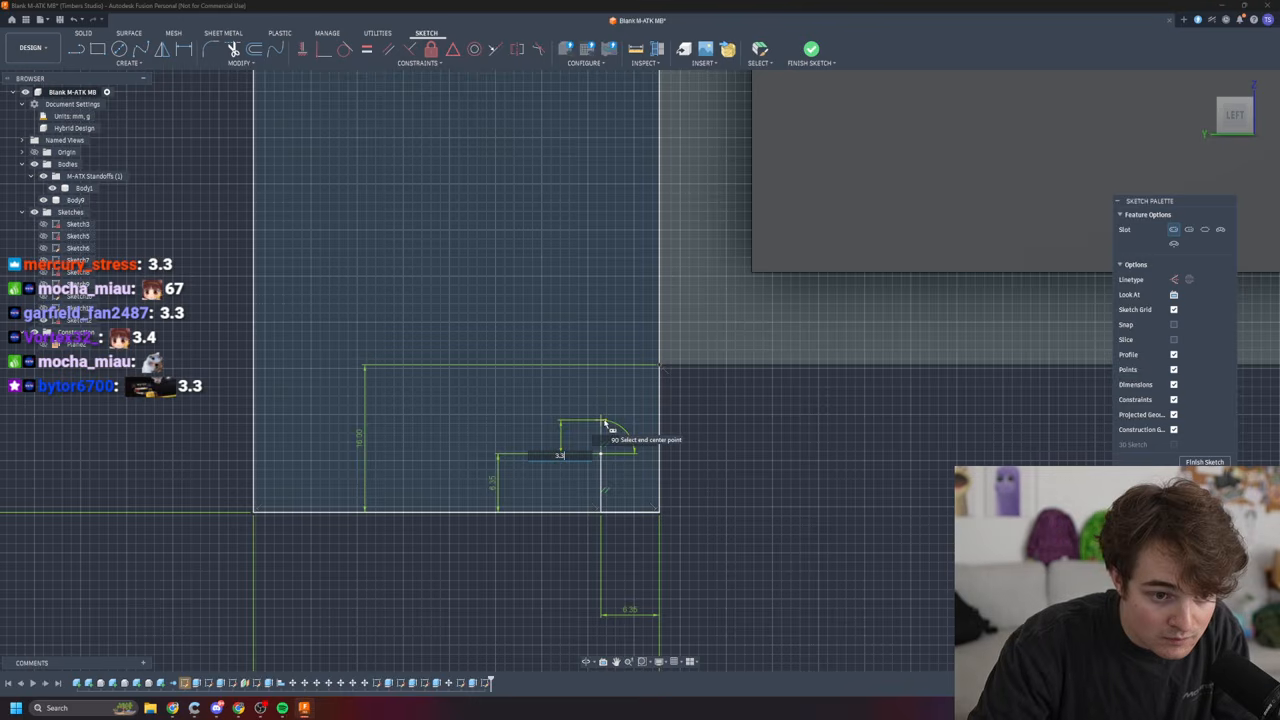
{"action": "type", "text": "3.3"}
{"action": "key", "text": "Return"}
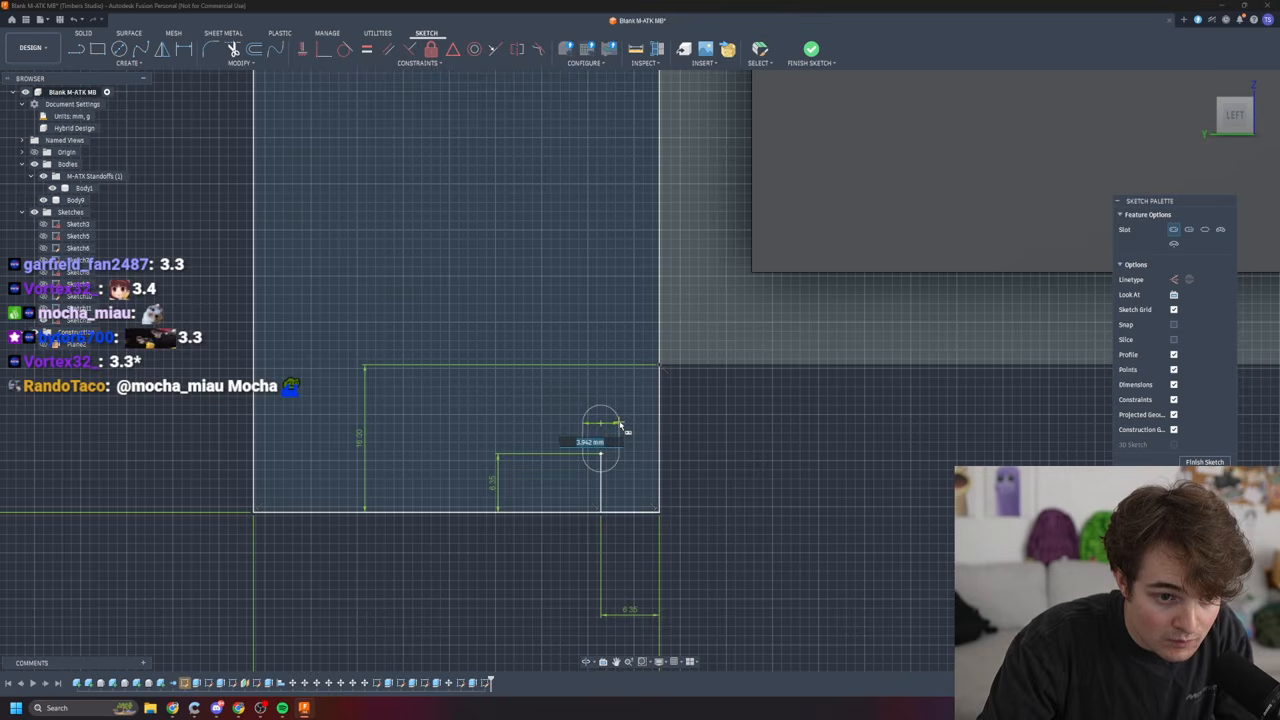
{"action": "type", "text": "5"}
{"action": "key", "text": "Return"}
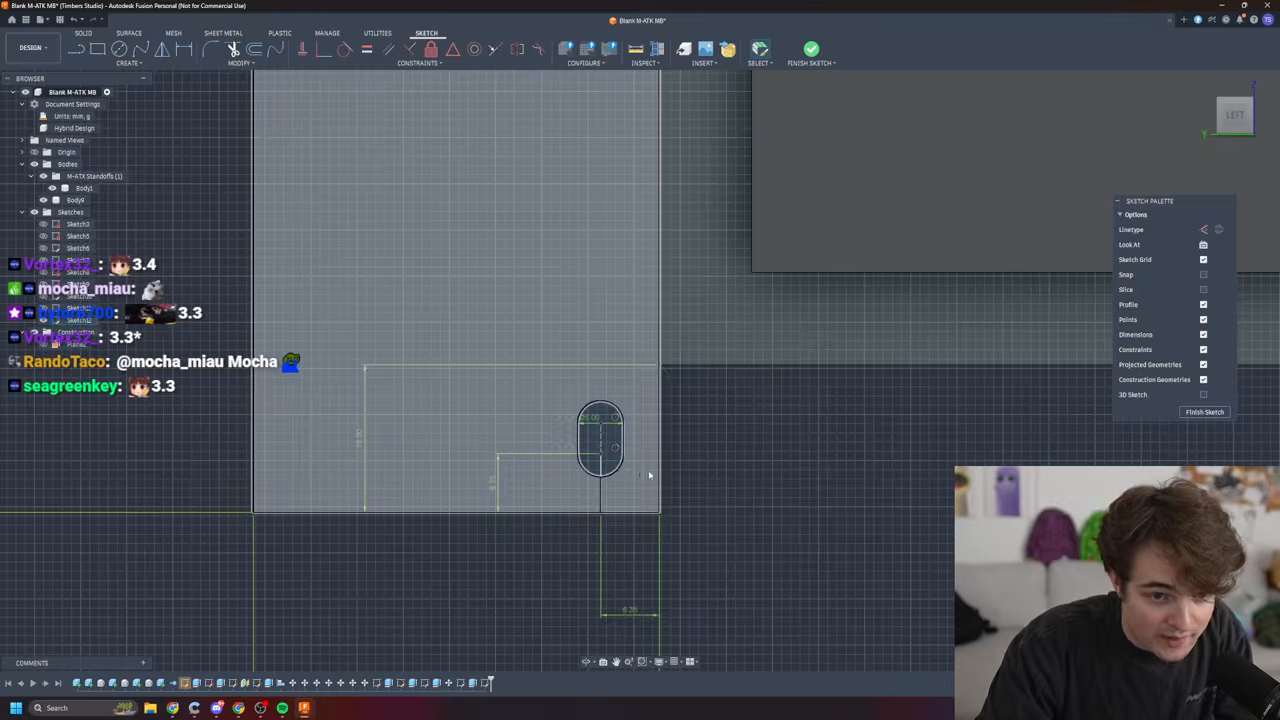
{"action": "scroll", "coordinate": [765, 486], "scroll_direction": "down", "scroll_amount": 2}
{"action": "scroll", "coordinate": [766, 483], "scroll_direction": "down", "scroll_amount": 3}
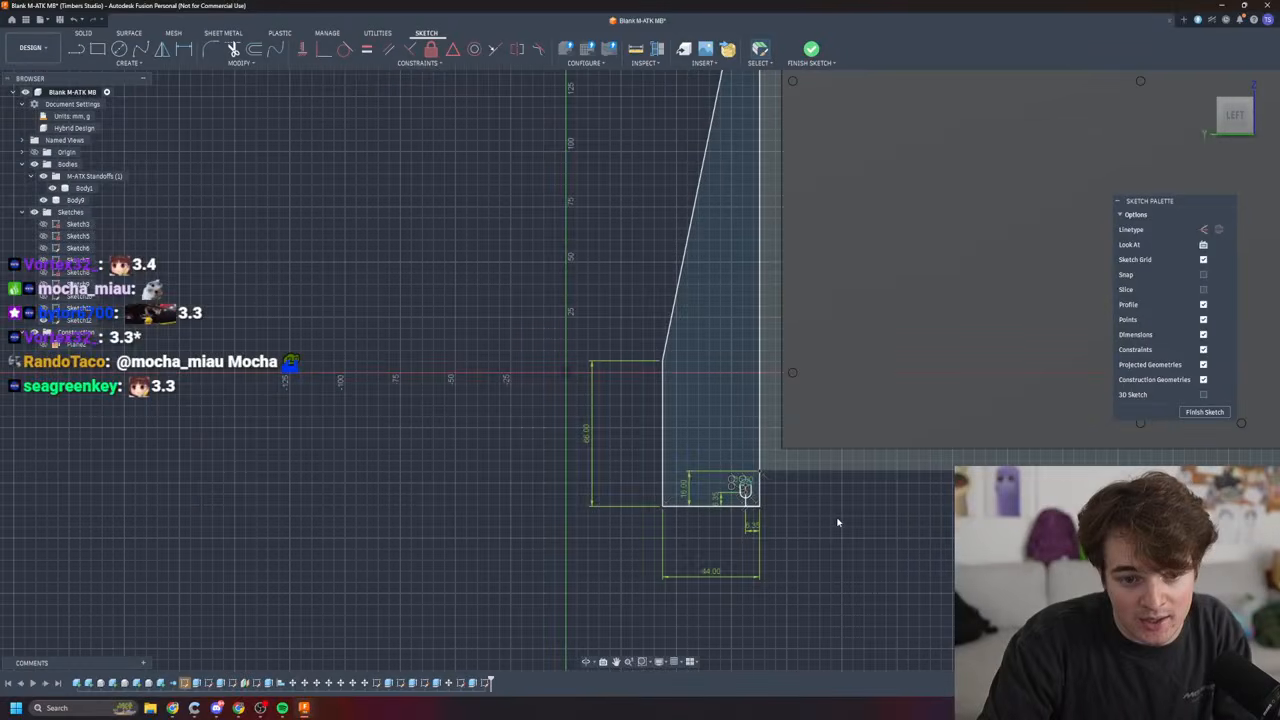
{"action": "scroll", "coordinate": [860, 505], "scroll_direction": "up", "scroll_amount": 2}
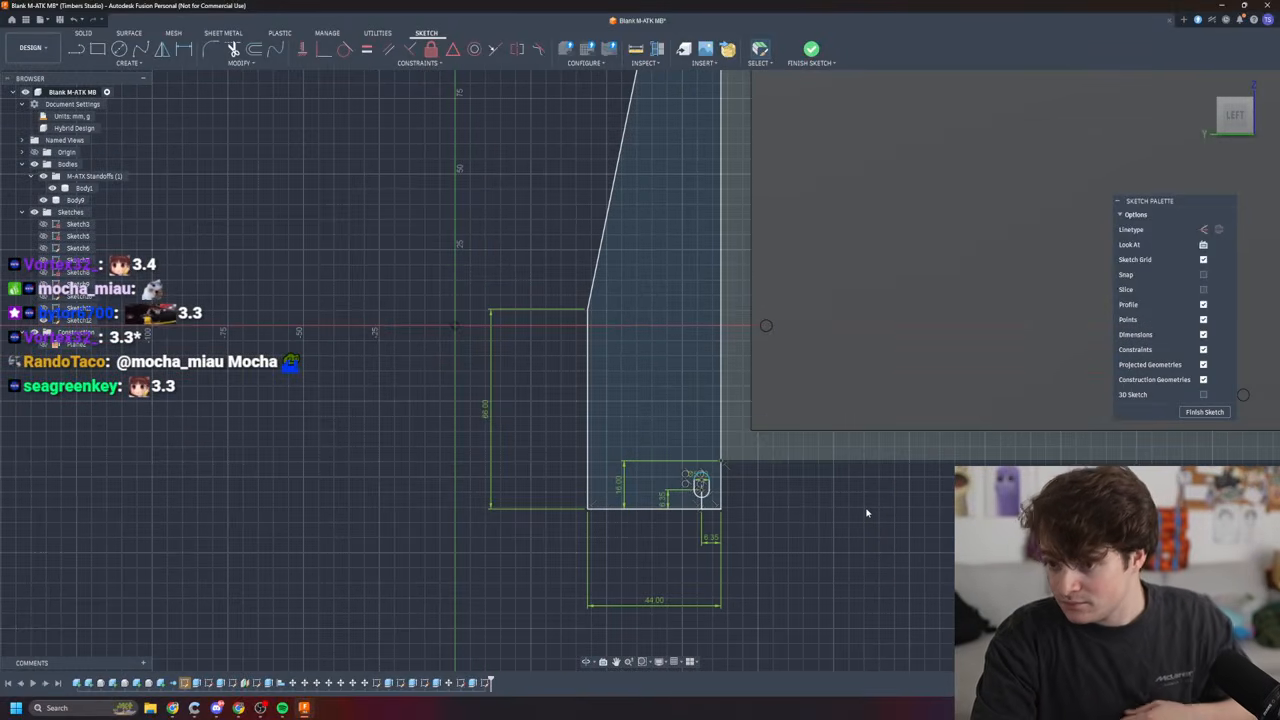
- Delete the two helper lines and the 6.35 mm horizontal dimension used to position the new tab's inner slot
{"action": "scroll", "coordinate": [740, 528], "scroll_direction": "up", "scroll_amount": 5}
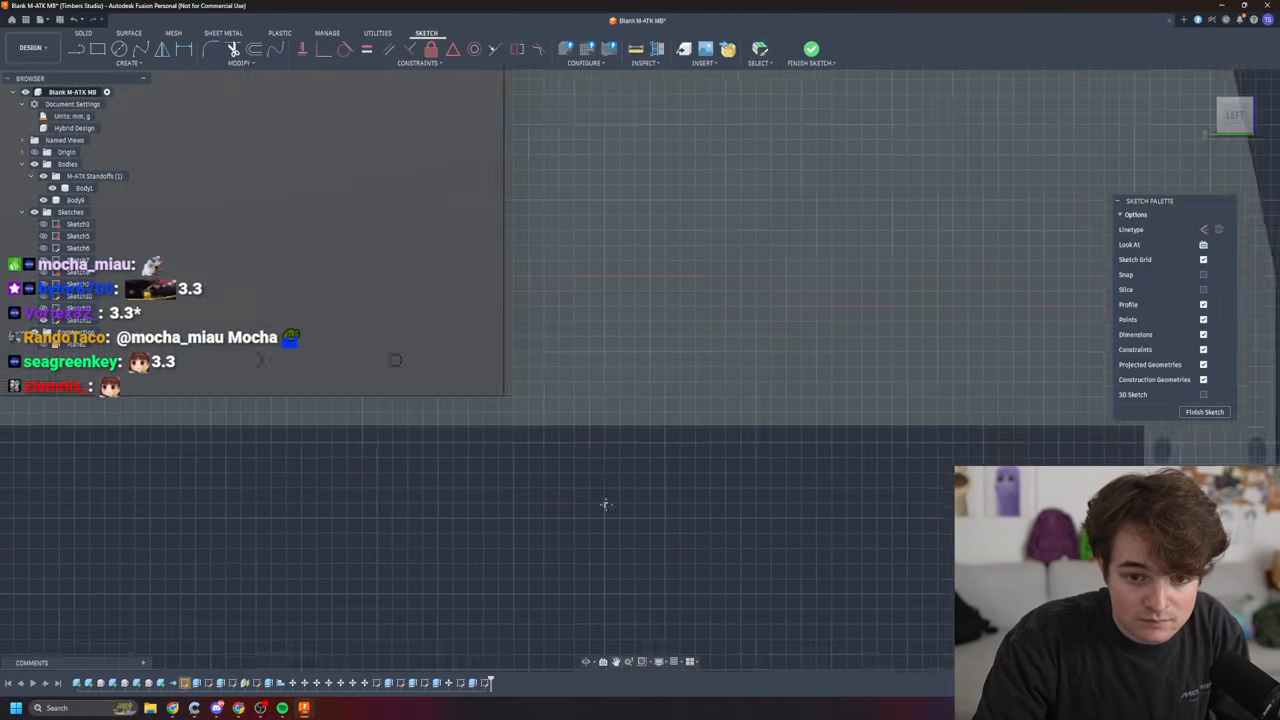
{"action": "scroll", "coordinate": [614, 489], "scroll_direction": "down", "scroll_amount": 5}
{"action": "scroll", "coordinate": [466, 457], "scroll_direction": "up", "scroll_amount": 3}
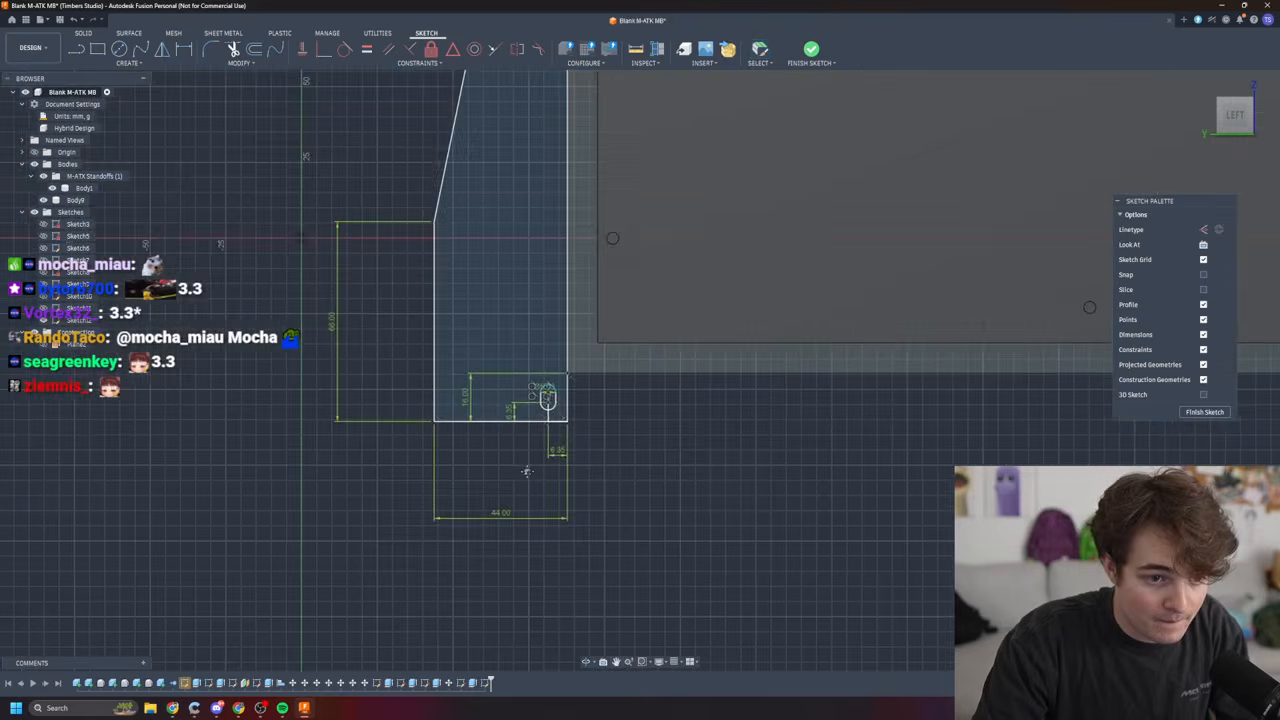
{"action": "scroll", "coordinate": [591, 437], "scroll_direction": "up", "scroll_amount": 5}
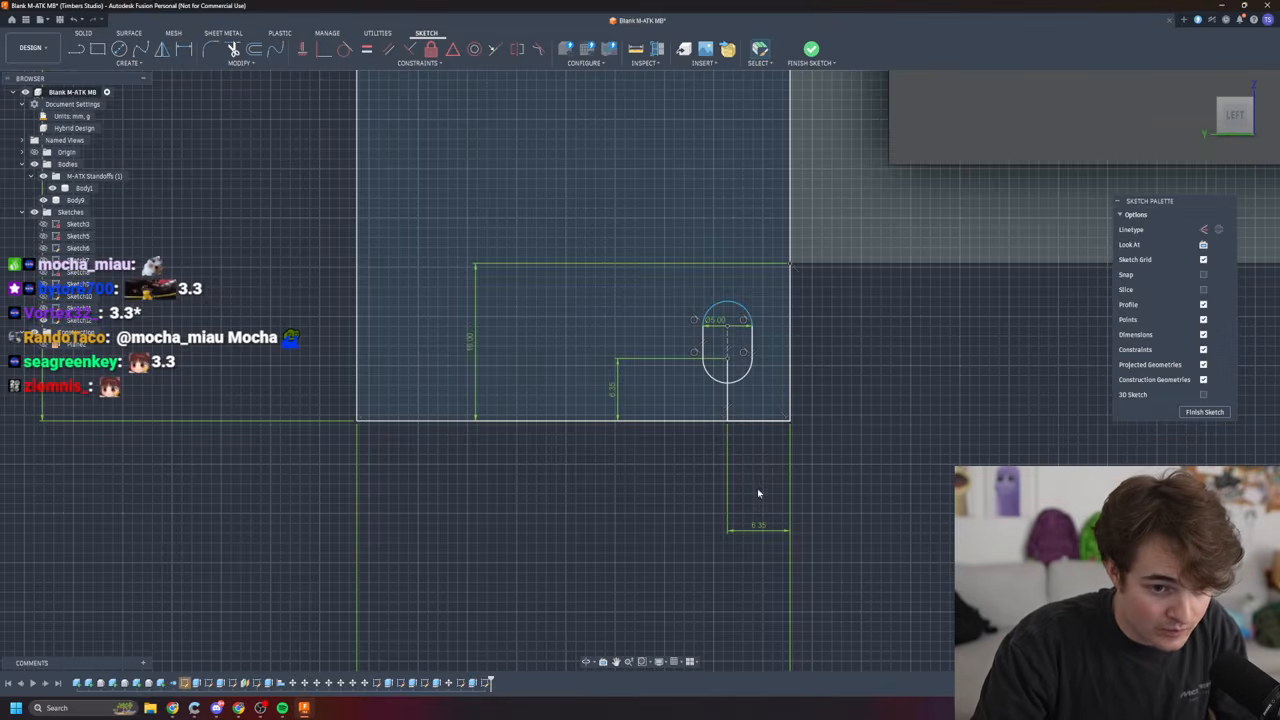
{"action": "left_click", "coordinate": [727, 405]}
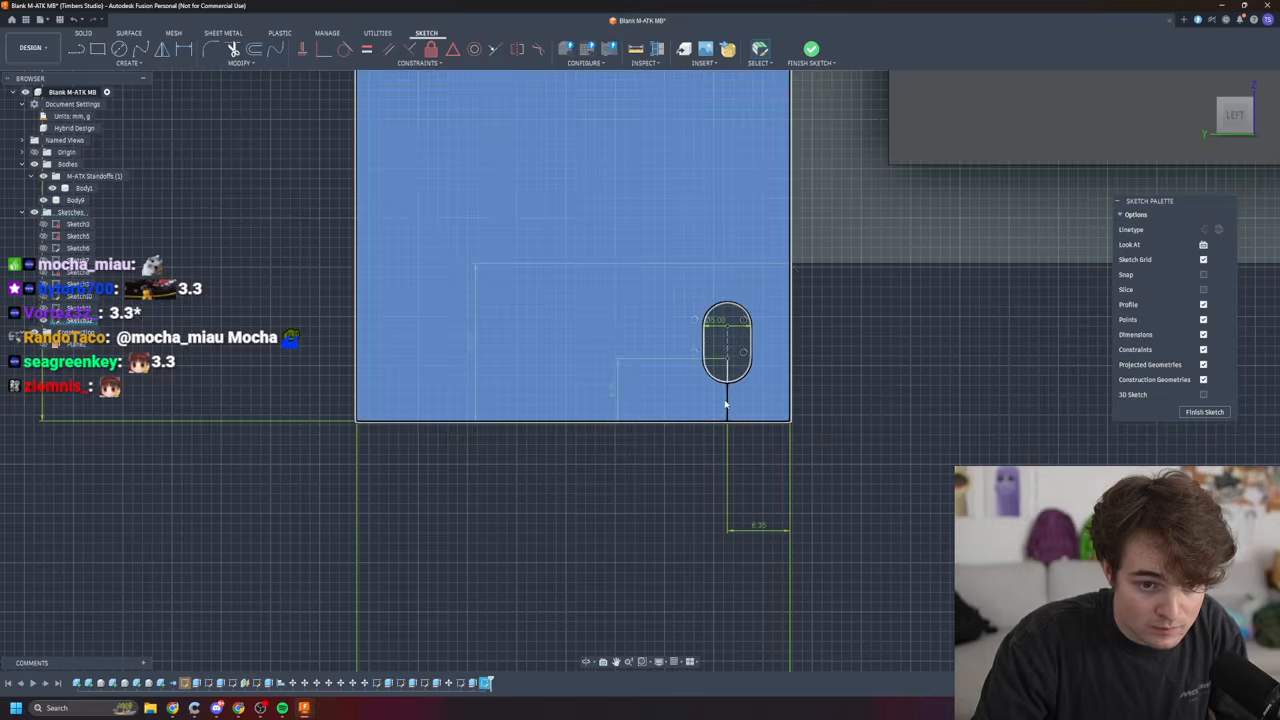
{"action": "left_click", "coordinate": [728, 372]}
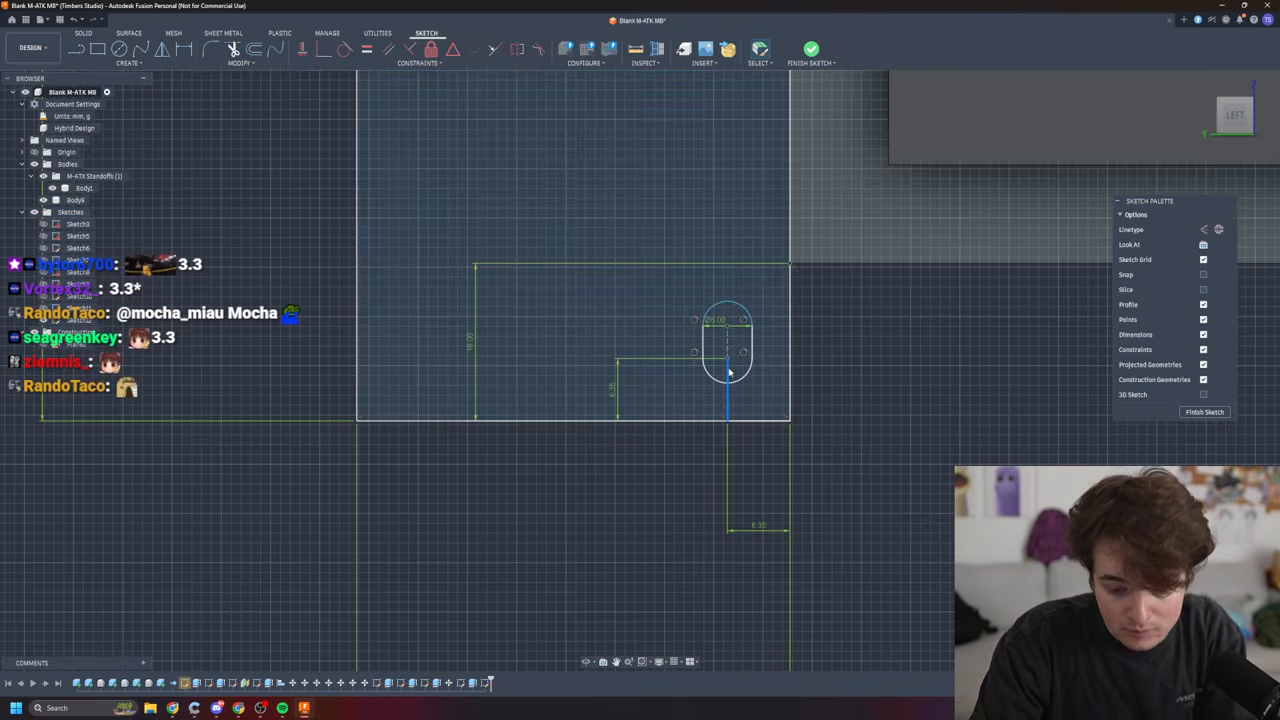
{"action": "key", "text": "Delete"}
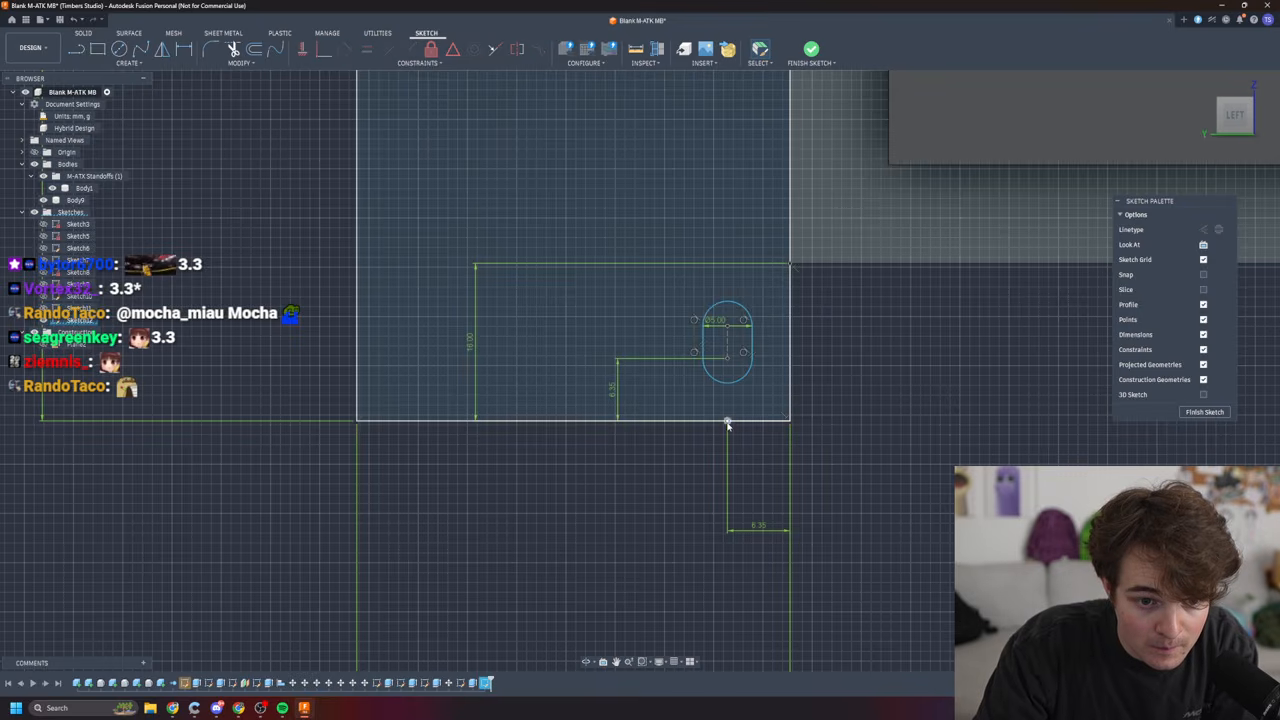
{"action": "left_click", "coordinate": [755, 529]}
{"action": "key", "text": "Delete"}
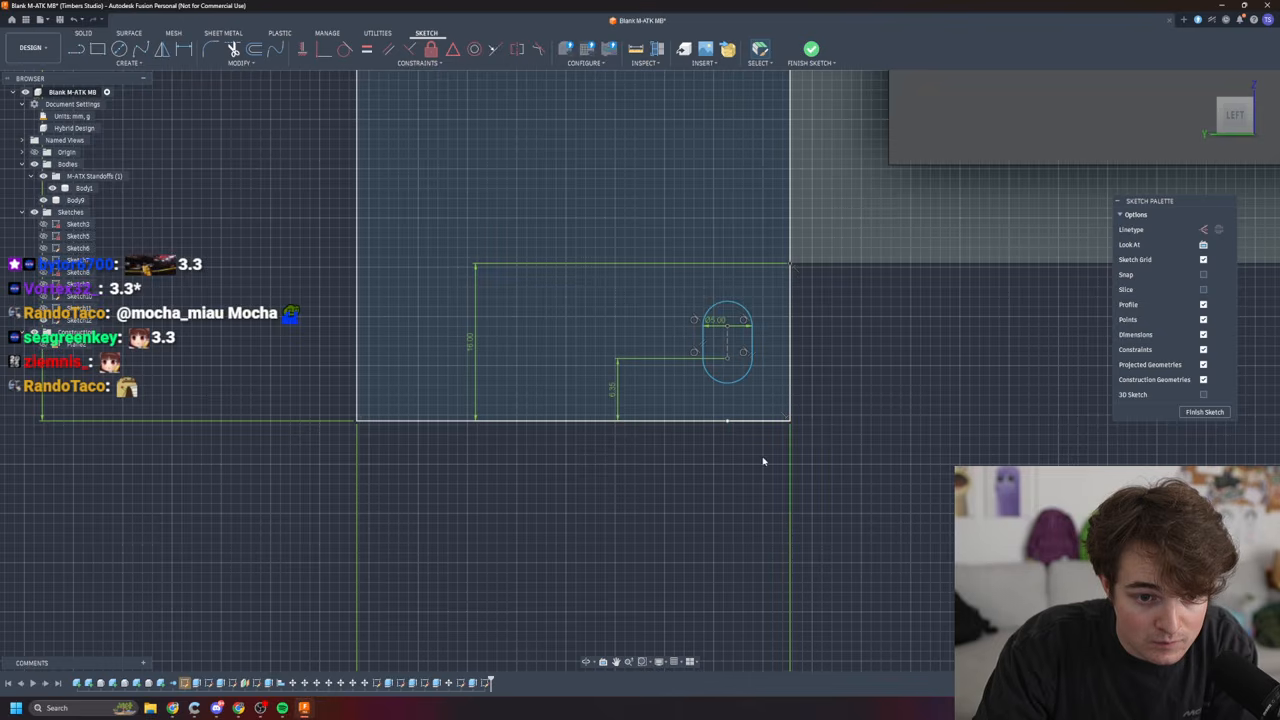
{"action": "left_click", "coordinate": [740, 424]}
{"action": "key", "text": "Delete"}
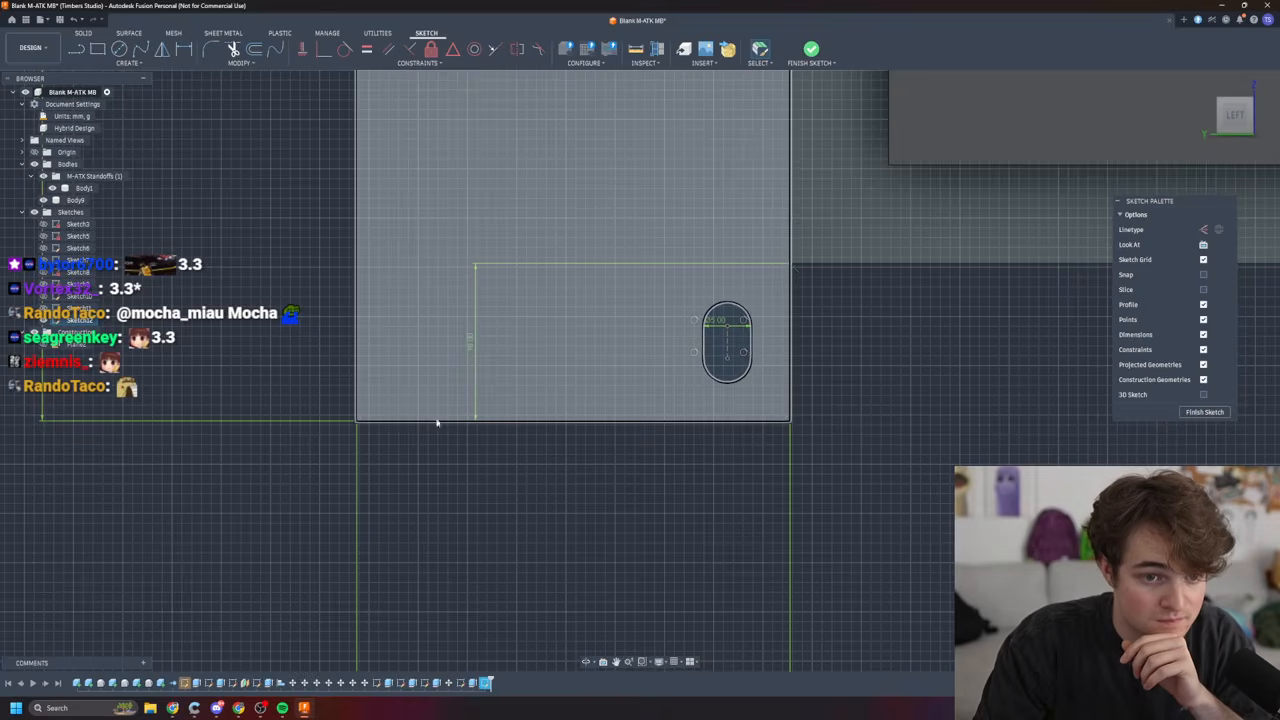
- Draw a 6.35 mm horizontal line along the new tab's bottom edge, starting from its outer lower corner
{"action": "key", "text": "l"}
{"action": "left_click", "coordinate": [364, 424]}
{"action": "type", "text": "6"}
{"action": "key", "text": "Tab"}
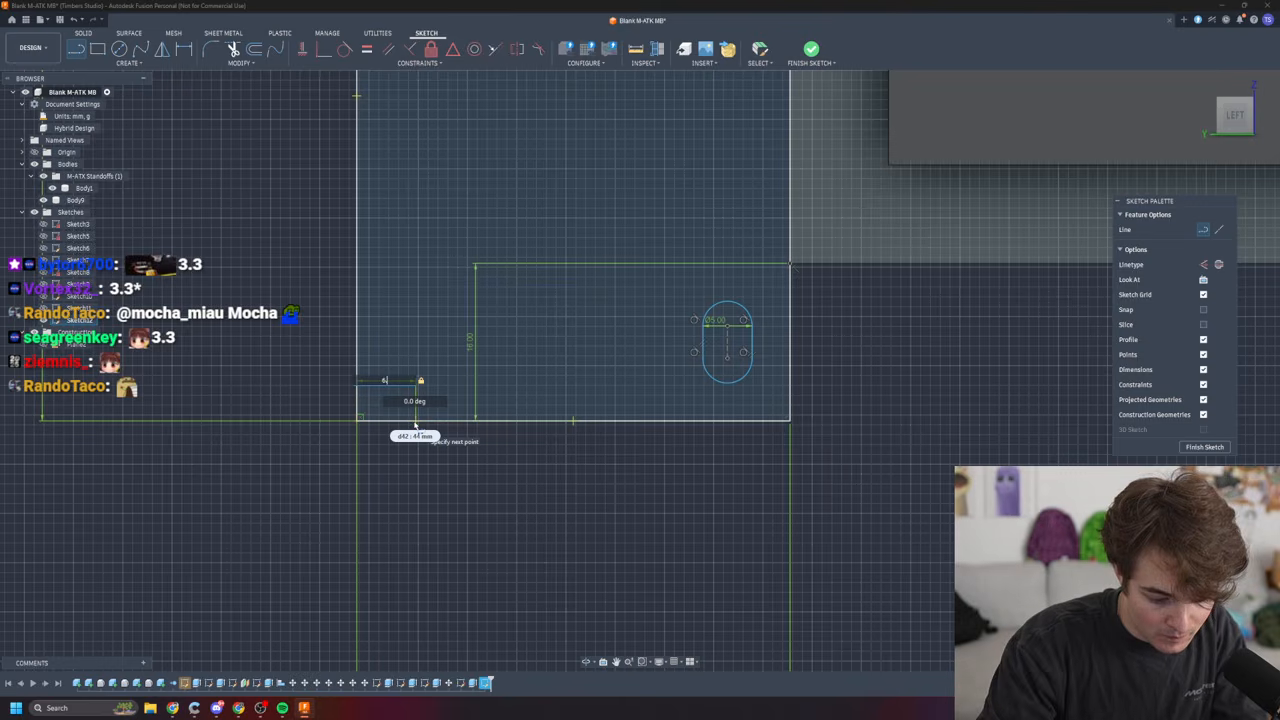
{"action": "key", "text": "Return"}
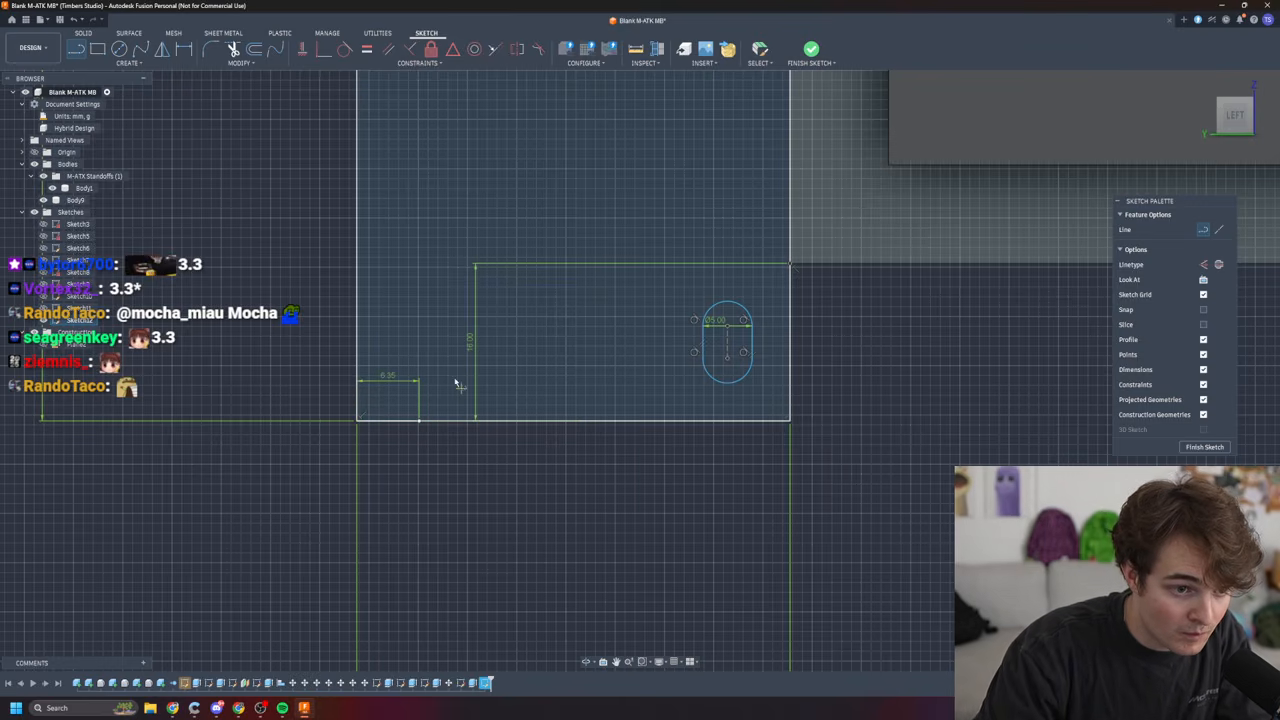
- Draw a 6.35 mm vertical line up into the tab from the end of the outer corner's helper line
{"action": "left_click_drag", "start_coordinate": [420, 420], "coordinate": [425, 360]}
{"action": "type", "text": "6"}
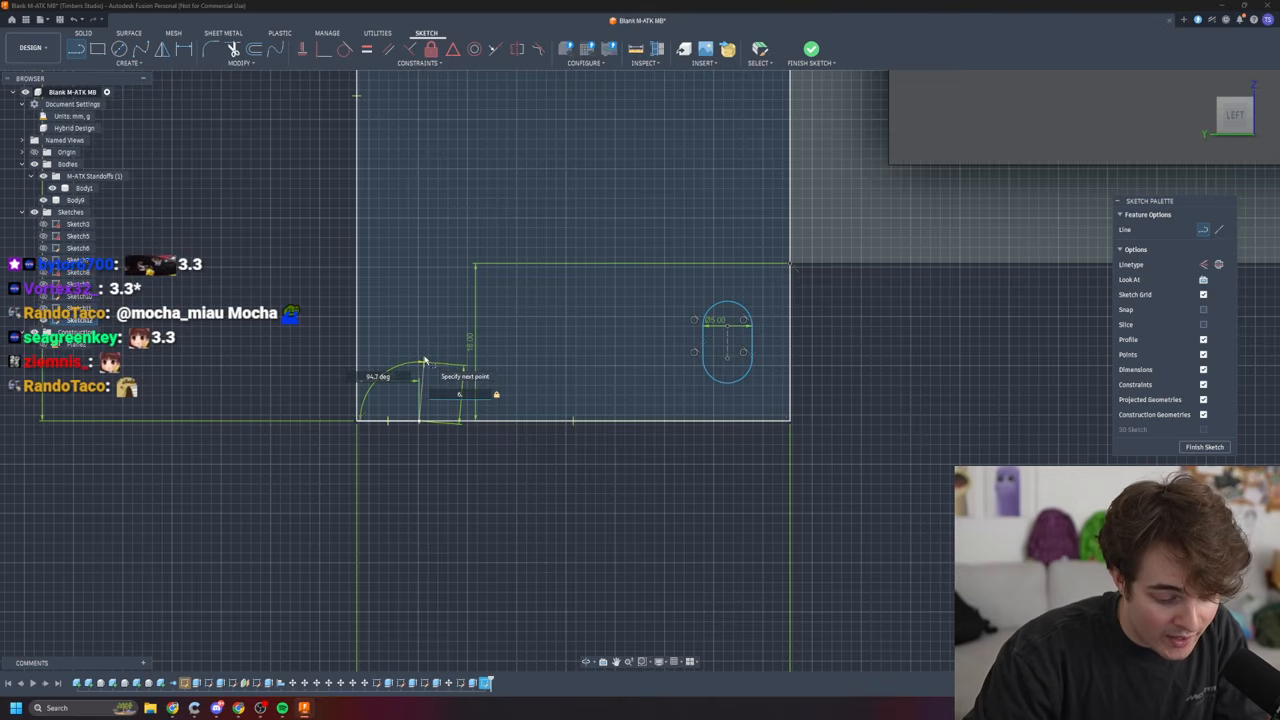
{"action": "type", "text": ".35"}
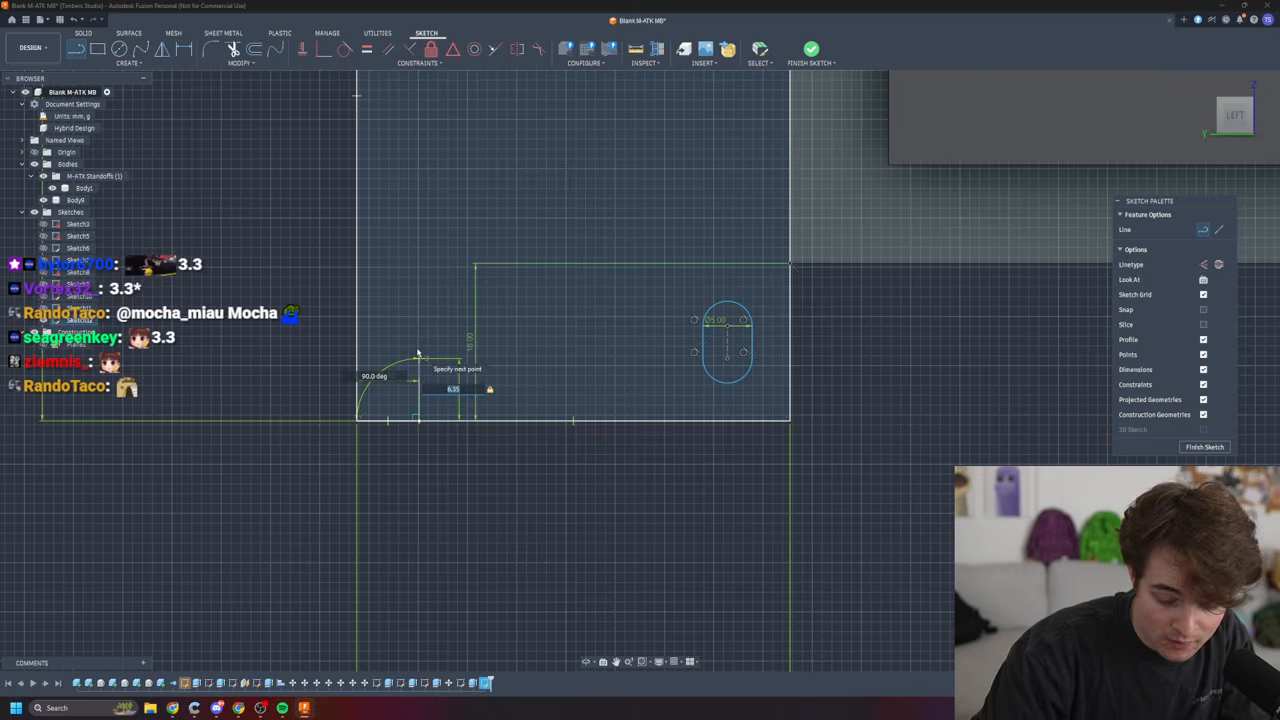
{"action": "key", "text": "Return"}
{"action": "key", "text": "Escape"}
- Draw a vertical center-to-center slot upward from the outer helper line's end, with 3.3 mm centre spacing and 5 mm width
{"action": "left_click", "coordinate": [127, 62]}
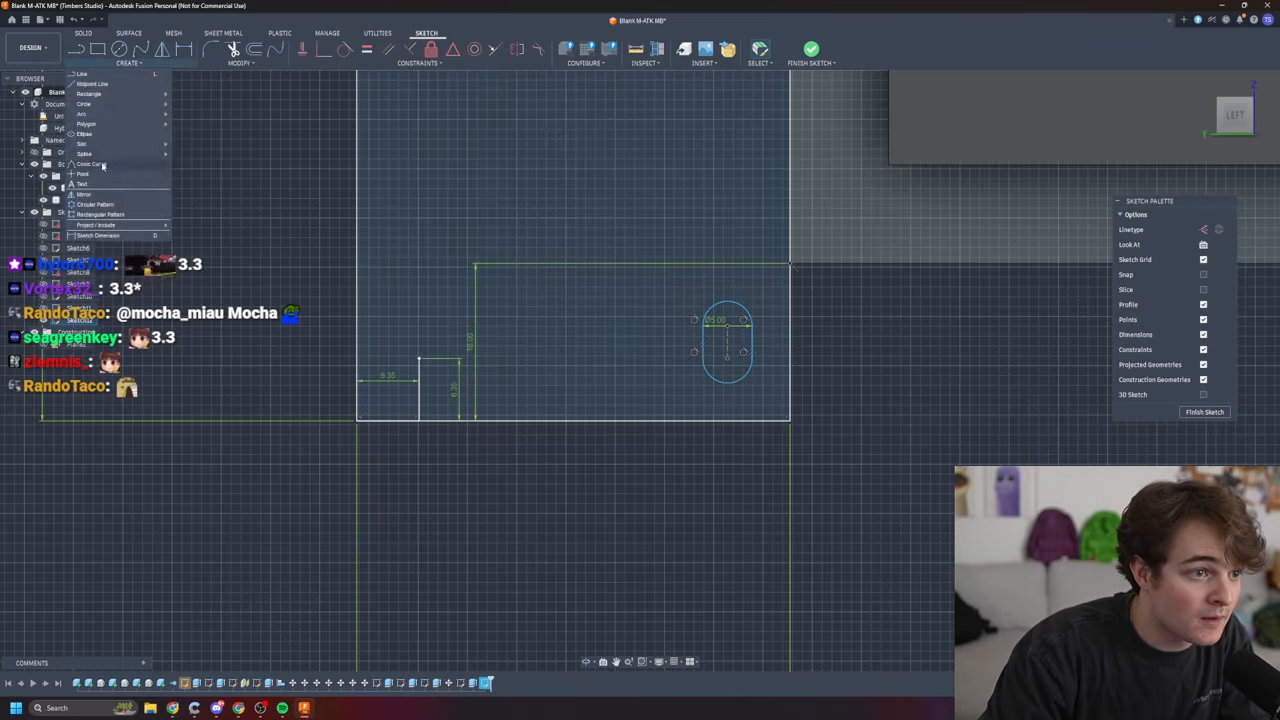
{"action": "mouse_move", "coordinate": [158, 153]}
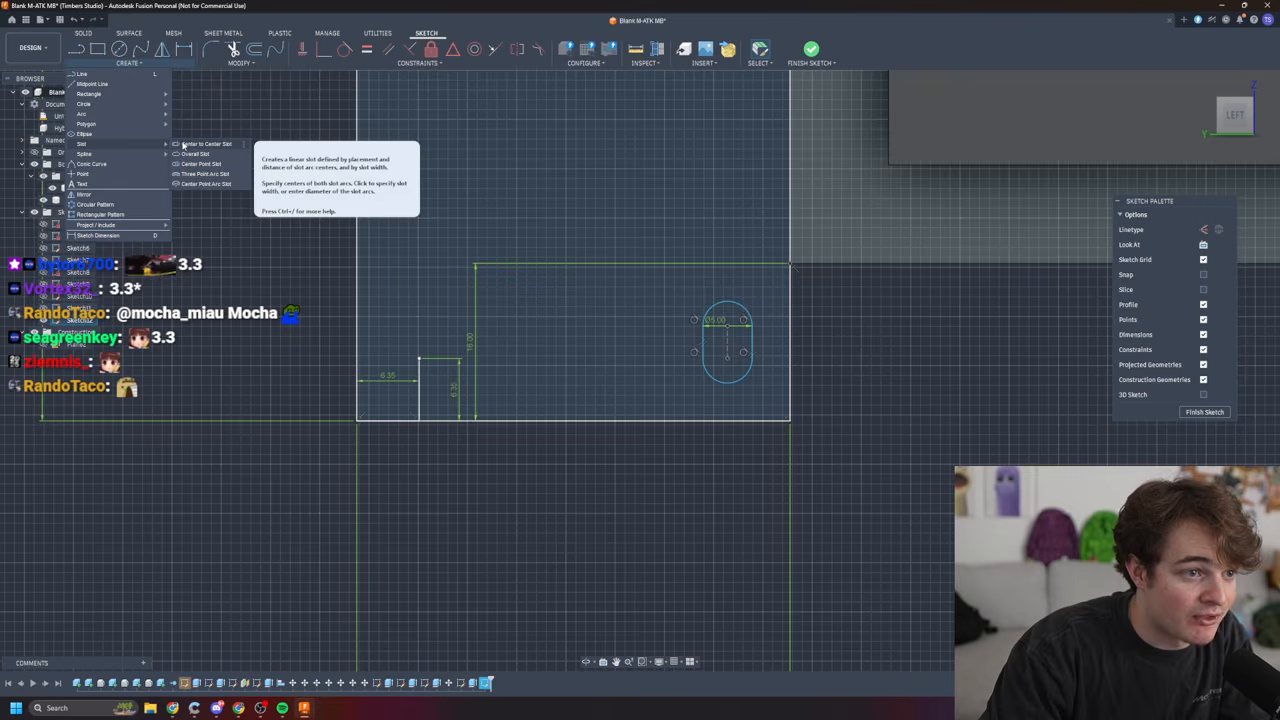
{"action": "left_click", "coordinate": [205, 143]}
{"action": "left_click", "coordinate": [419, 359]}
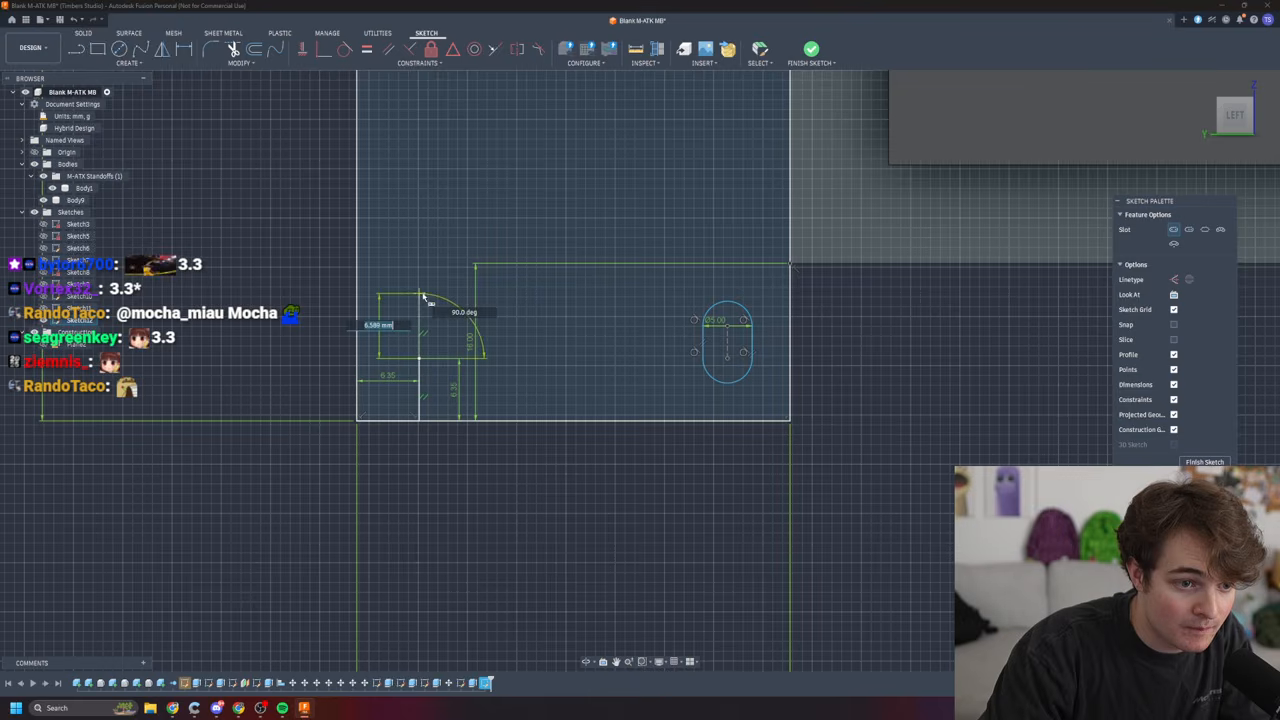
{"action": "type", "text": "3.3"}
{"action": "key", "text": "Return"}
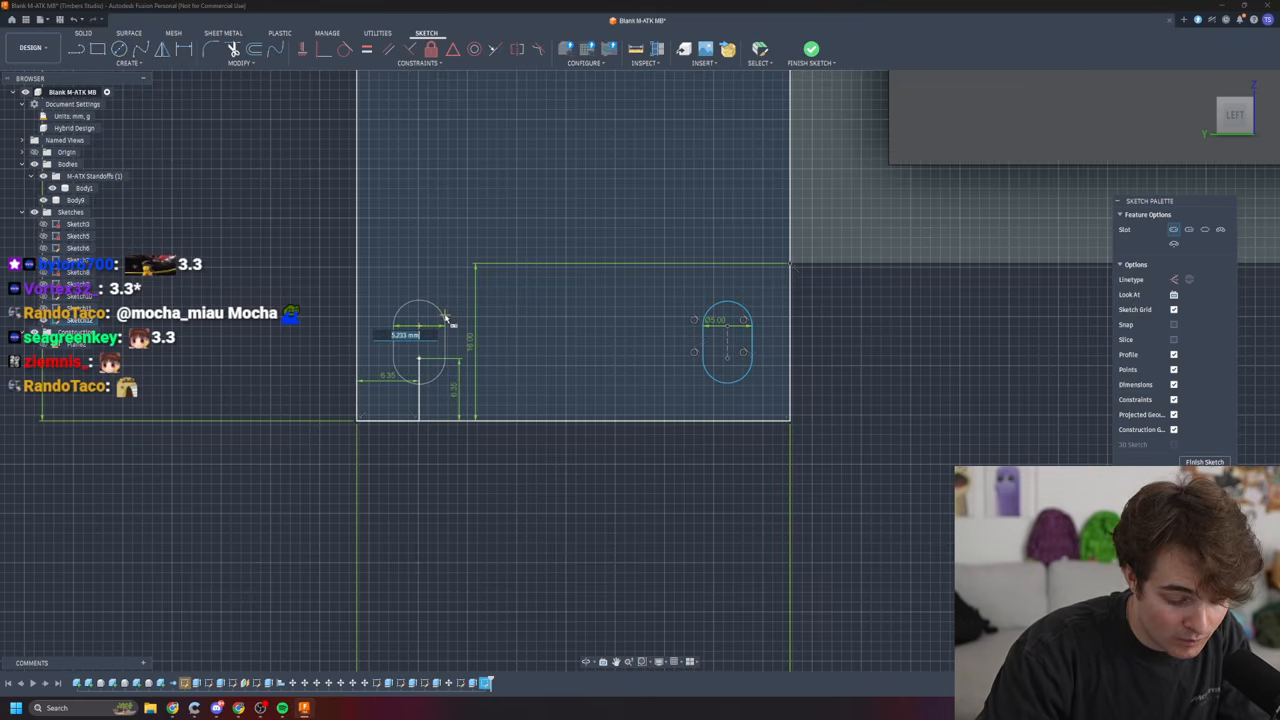
{"action": "type", "text": "5"}
{"action": "key", "text": "Return"}
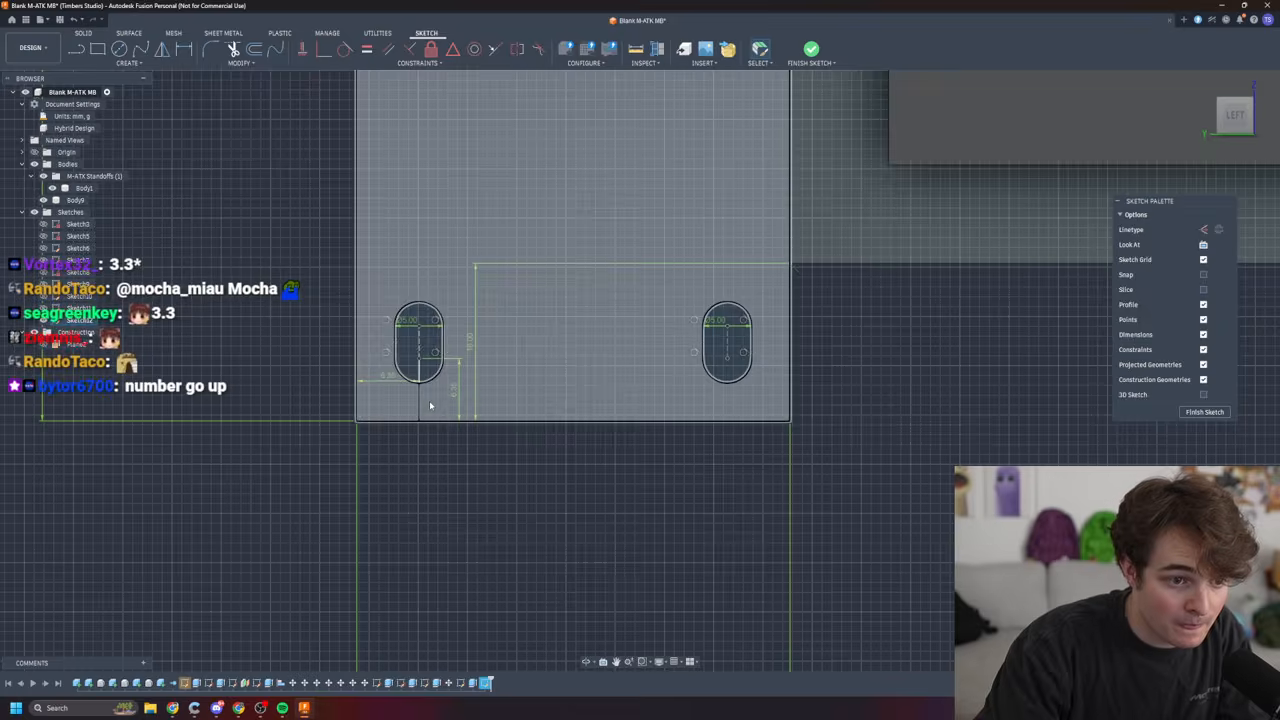
- Delete the vertical and horizontal helper lines used to position the tab's outer slot
{"action": "left_click", "coordinate": [421, 405]}
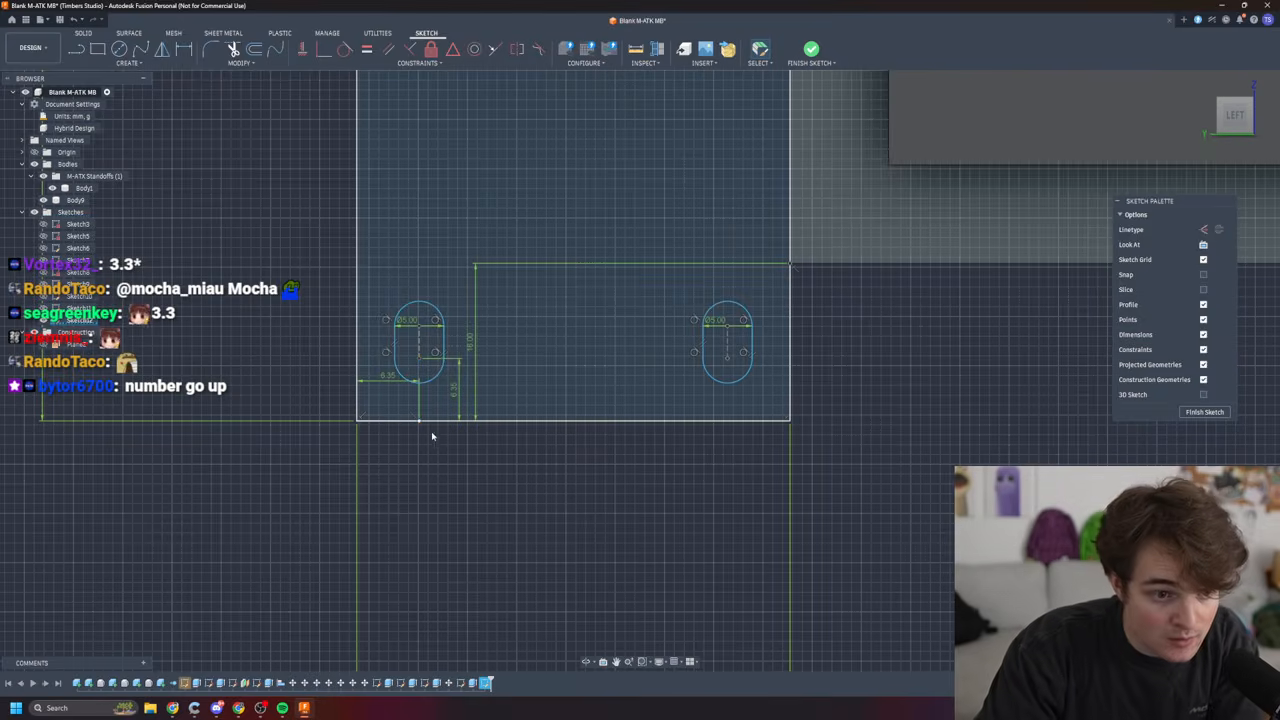
{"action": "left_click", "coordinate": [394, 421]}
{"action": "left_click", "coordinate": [427, 478]}
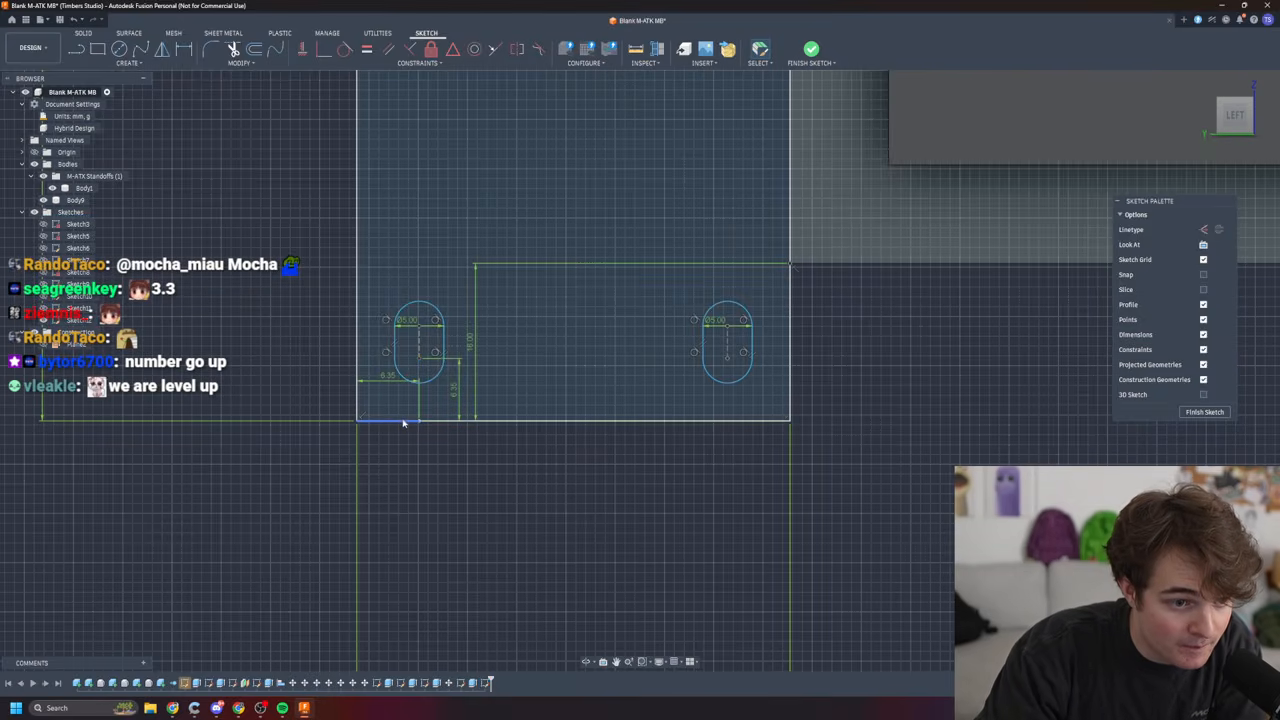
{"action": "left_click", "coordinate": [403, 421]}
{"action": "key", "text": "Delete"}
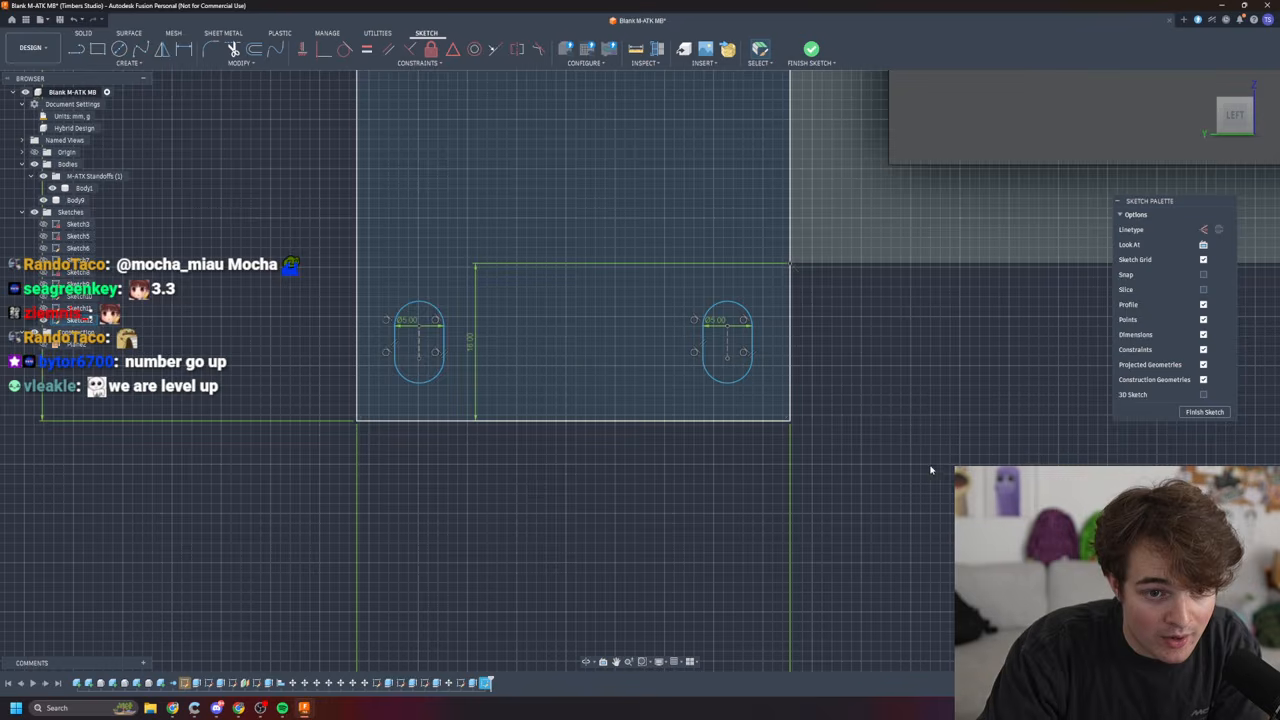
- Check the completed end profile against the whole plate and finish the sketch
{"action": "scroll", "coordinate": [933, 472], "scroll_direction": "down", "scroll_amount": 8}
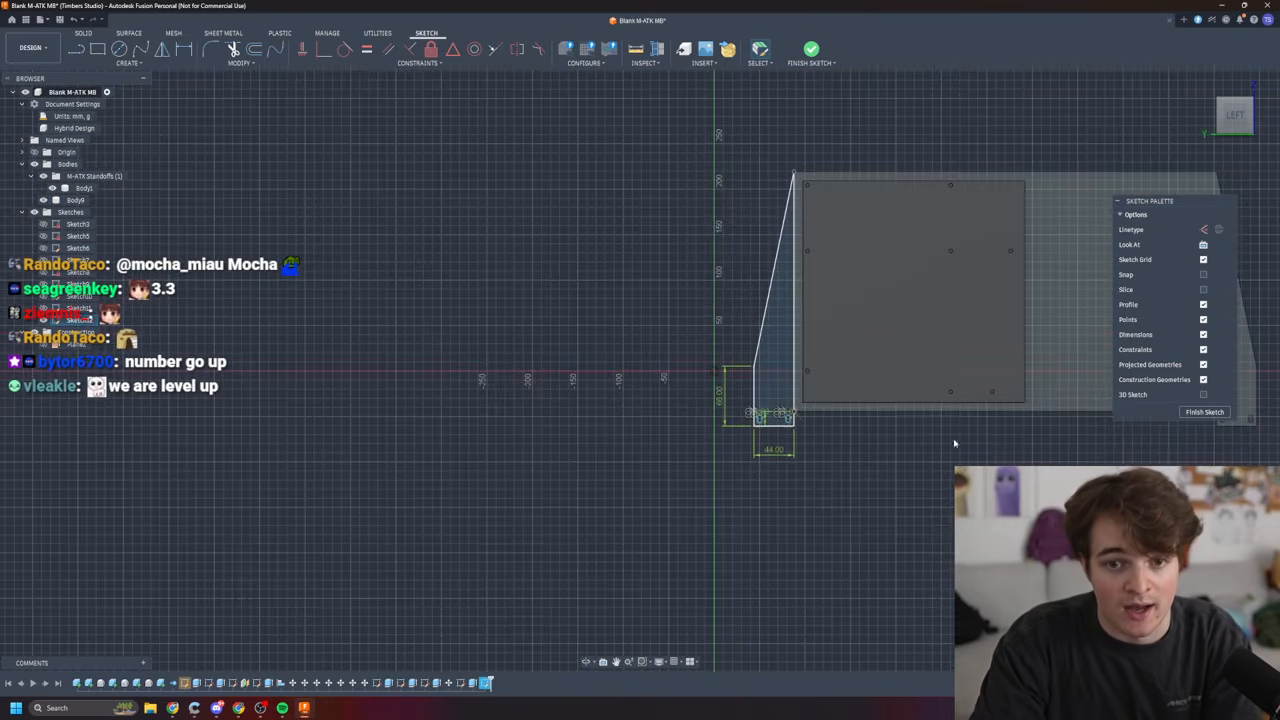
{"action": "mouse_move", "coordinate": [965, 476]}
{"action": "middle_mouse_down", "text": "shift"}
{"action": "mouse_move", "coordinate": [1032, 474]}
{"action": "mouse_move", "coordinate": [748, 525]}
{"action": "middle_mouse_up", "text": "shift"}
{"action": "left_click", "coordinate": [1236, 117]}
{"action": "scroll", "coordinate": [520, 430], "scroll_direction": "up", "scroll_amount": 3}
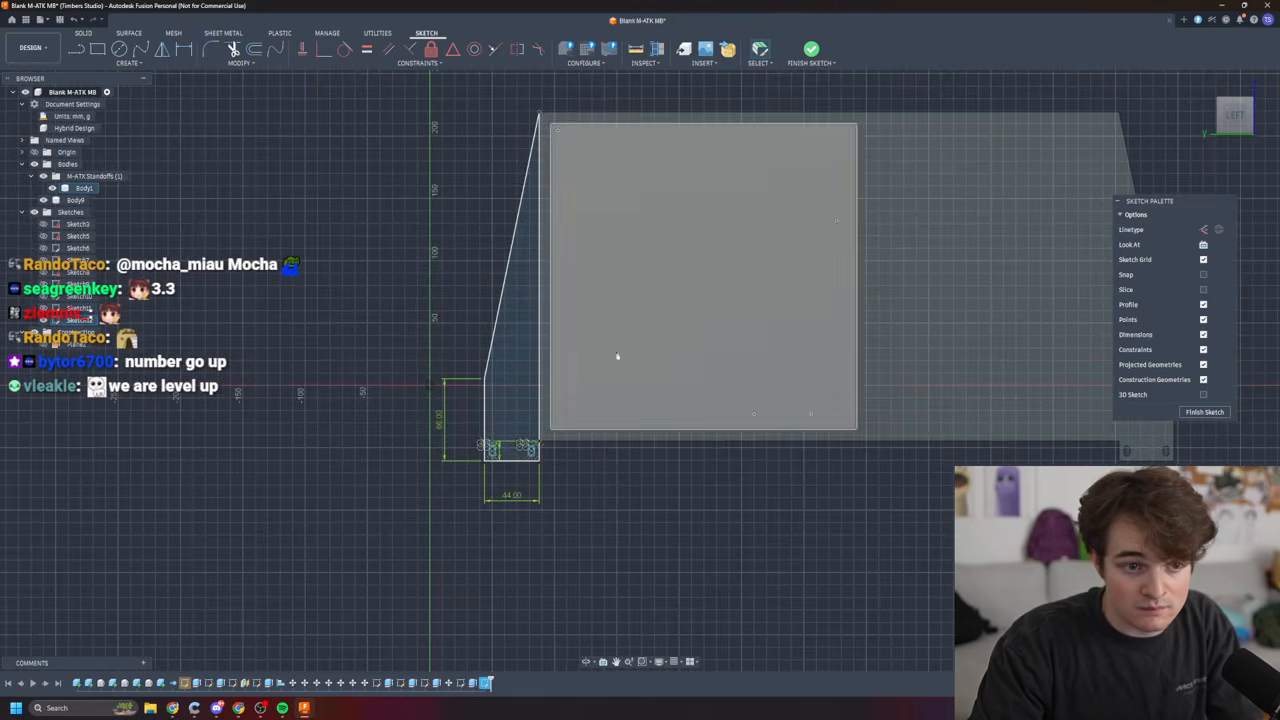
{"action": "left_click", "coordinate": [1205, 412]}
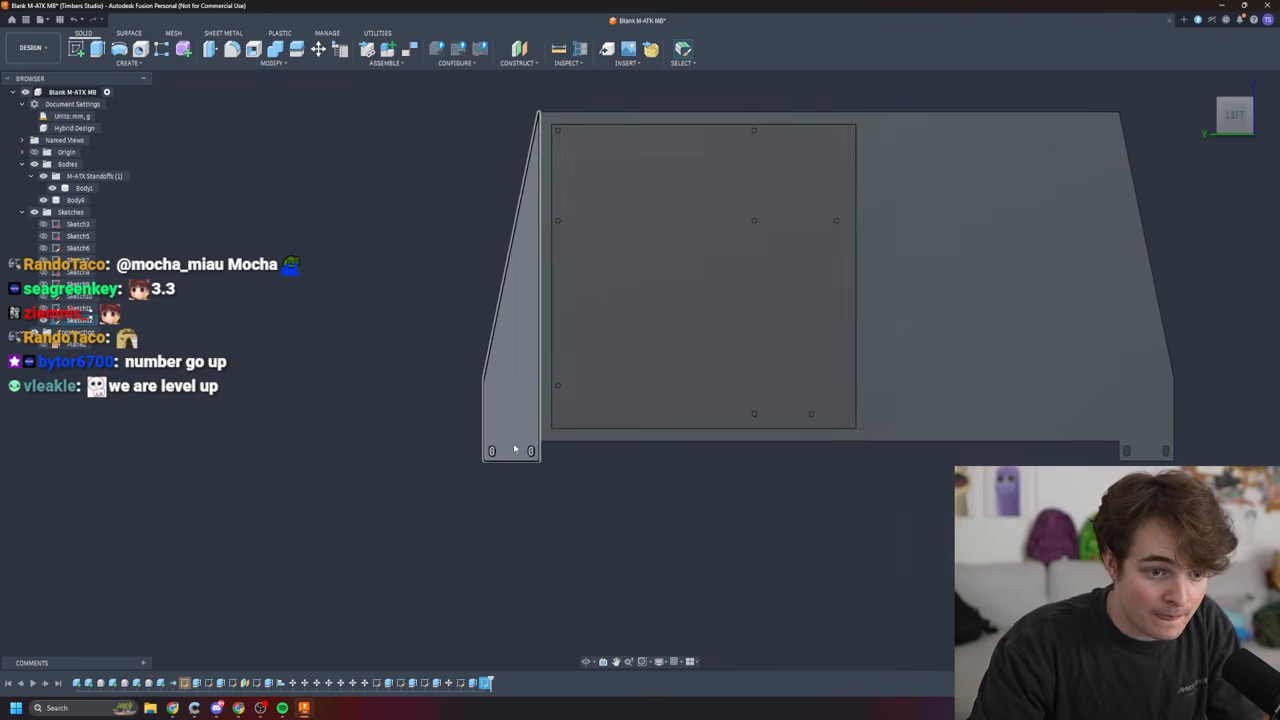
- Extrude the angled end profile with its slotted tab by -1 mm, joining it to the large plate
{"action": "left_click", "coordinate": [513, 379]}
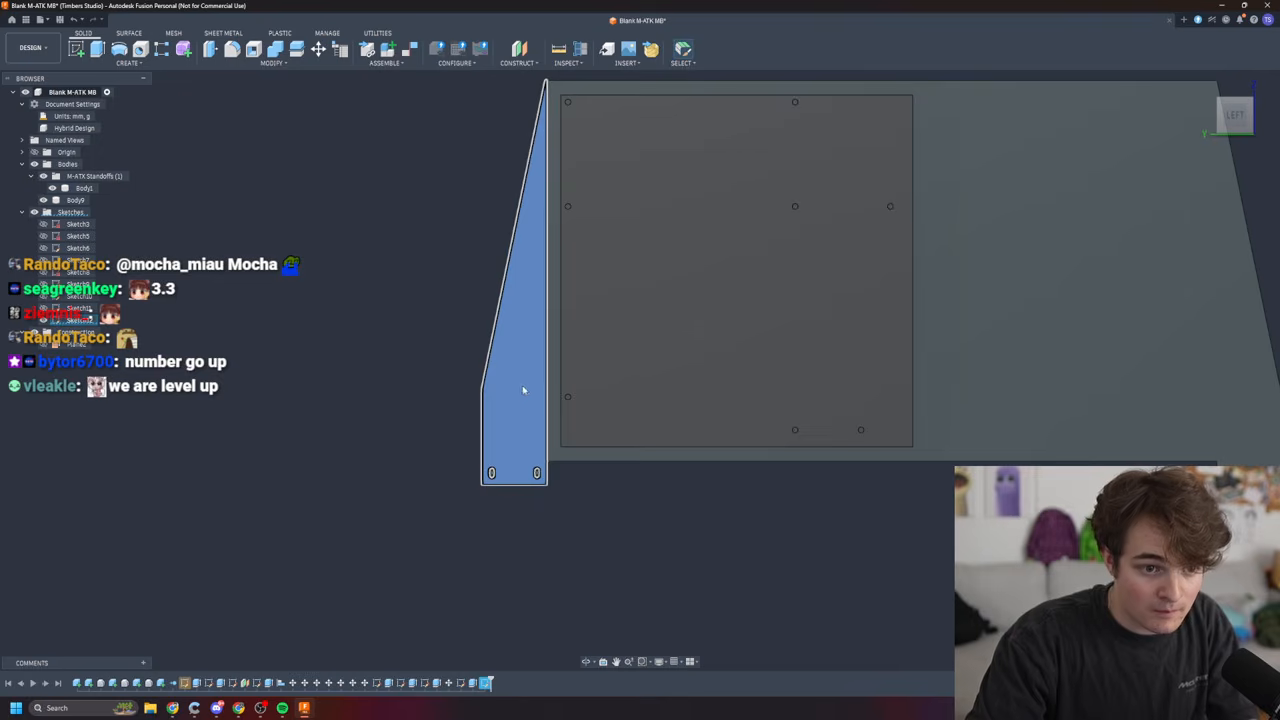
{"action": "right_click", "coordinate": [524, 387]}
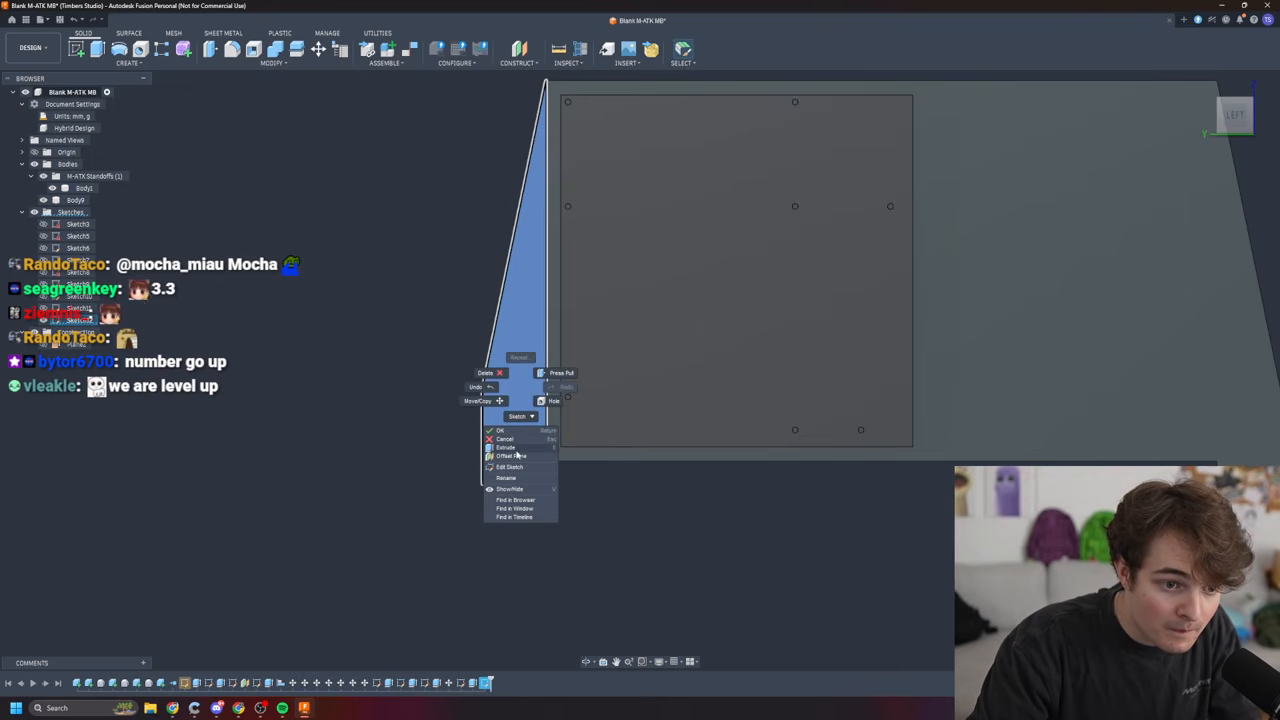
{"action": "left_click", "coordinate": [510, 447]}
{"action": "middle_click_drag", "start_coordinate": [533, 554], "coordinate": [756, 525], "text": "shift"}
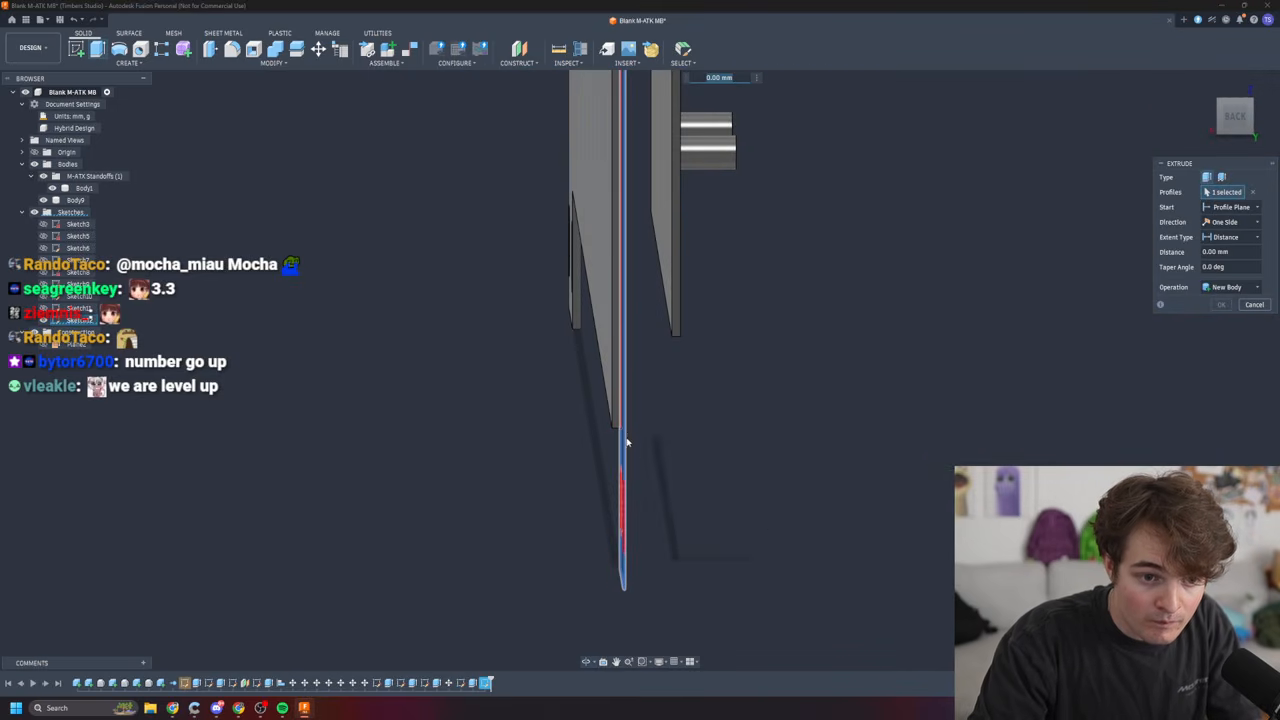
{"action": "right_click", "coordinate": [621, 438]}
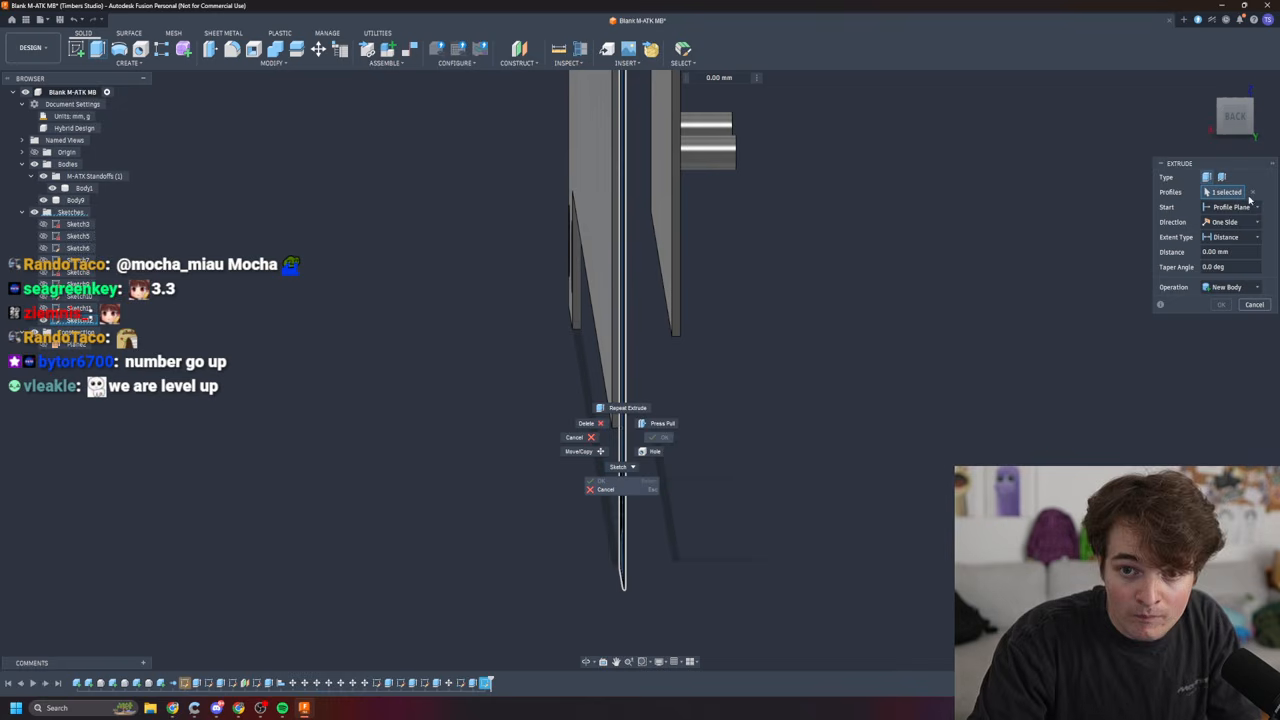
{"action": "left_click", "coordinate": [1212, 252]}
{"action": "left_click", "coordinate": [1212, 252]}
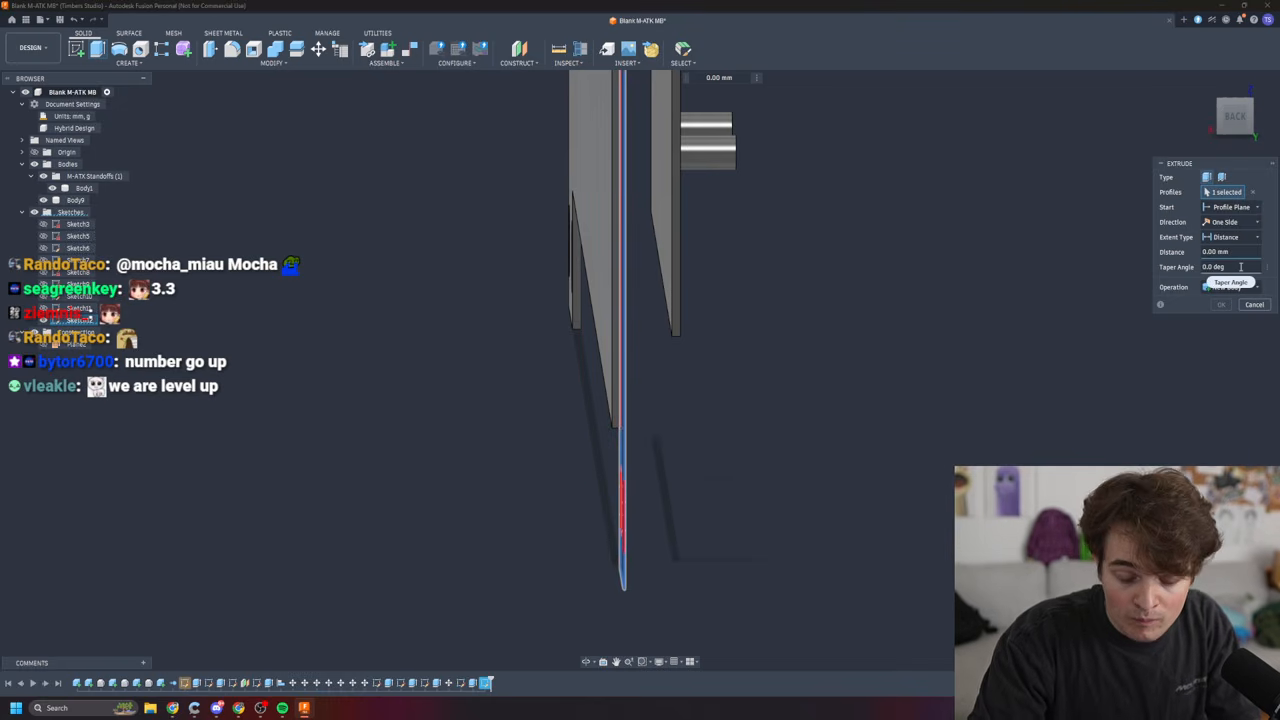
{"action": "type", "text": "-1"}
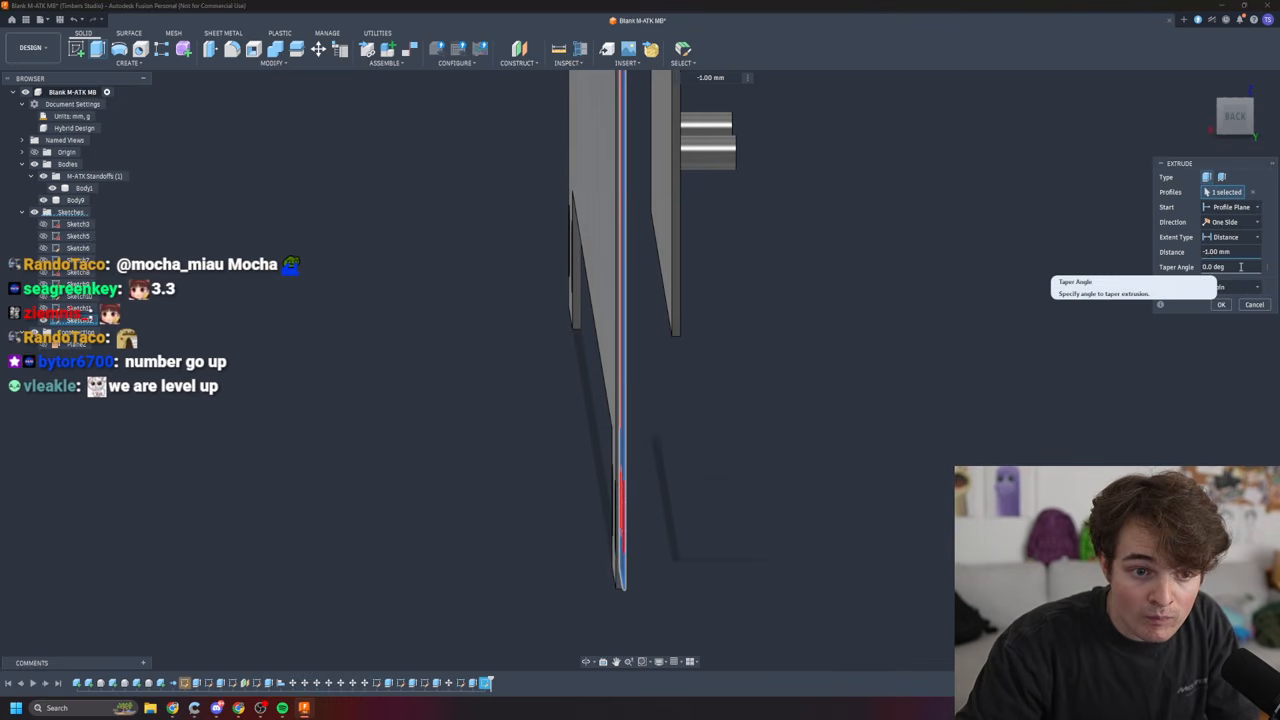
{"action": "key", "text": "Return"}
- Examine the completed plate in the left view, comparing both angled ends and the mounting slots on their tabs
{"action": "left_click", "coordinate": [1250, 116]}
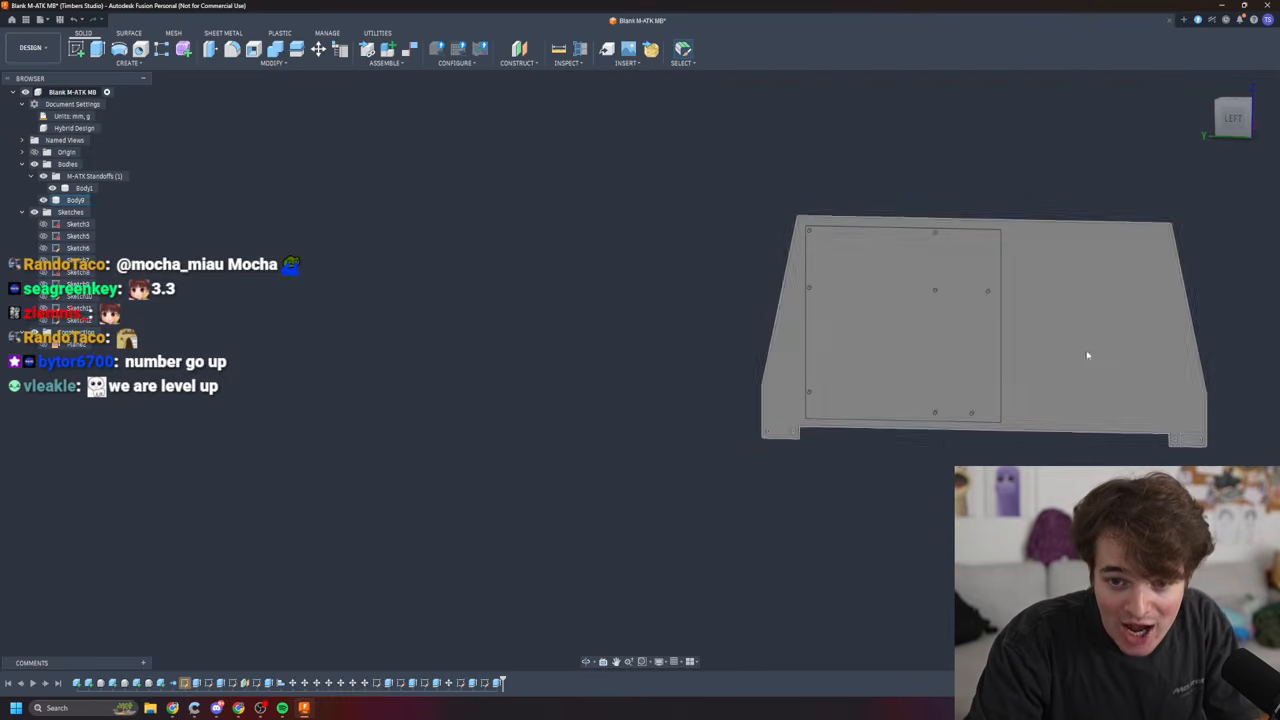
{"action": "left_click", "coordinate": [1238, 117]}
{"action": "mouse_move", "coordinate": [1240, 240]}
{"action": "middle_mouse_down", "text": "shift"}
{"action": "mouse_move", "coordinate": [1185, 310]}
{"action": "mouse_move", "coordinate": [1243, 245]}
{"action": "middle_mouse_up", "text": "shift"}
{"action": "scroll", "coordinate": [1243, 245], "scroll_direction": "up", "scroll_amount": 5}
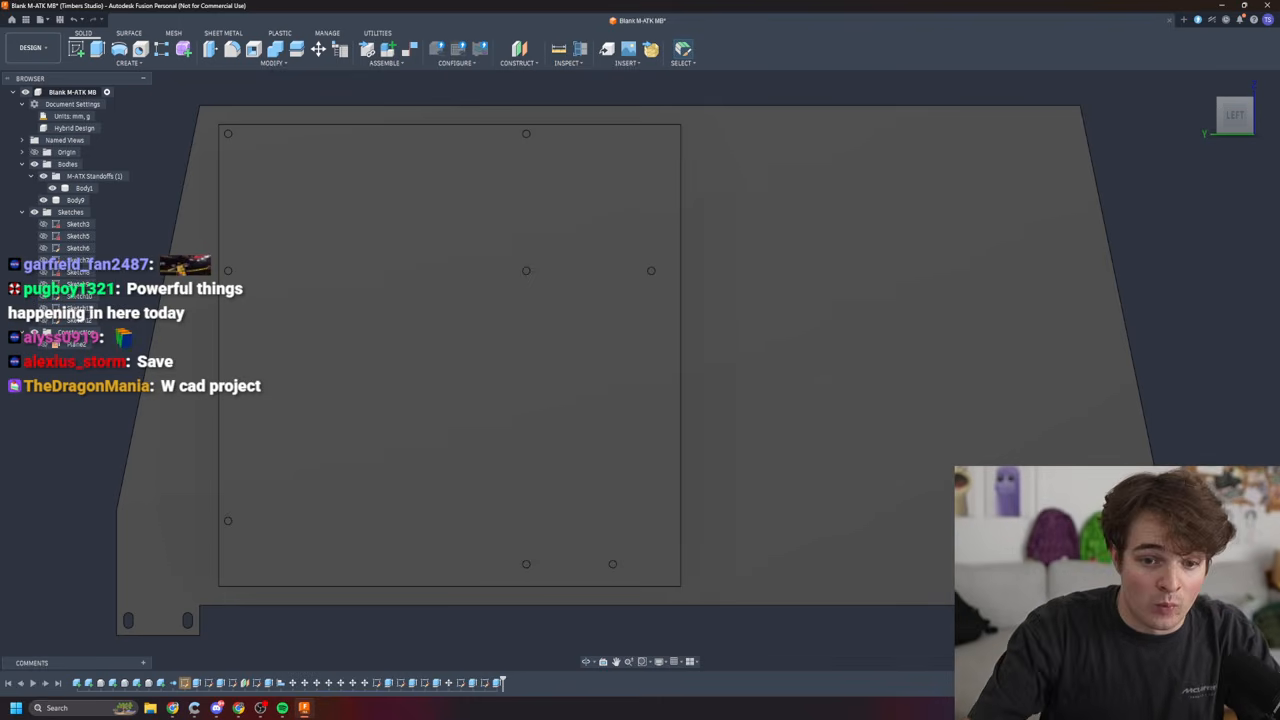
{"action": "scroll", "coordinate": [683, 523], "scroll_direction": "up", "scroll_amount": 1}
{"action": "scroll", "coordinate": [728, 524], "scroll_direction": "down", "scroll_amount": 4}
{"action": "mouse_move", "coordinate": [668, 432]}
{"action": "middle_mouse_down", "text": "shift"}
{"action": "mouse_move", "coordinate": [658, 312]}
{"action": "mouse_move", "coordinate": [676, 290]}
{"action": "mouse_move", "coordinate": [669, 430]}
{"action": "middle_mouse_up", "text": "shift"}
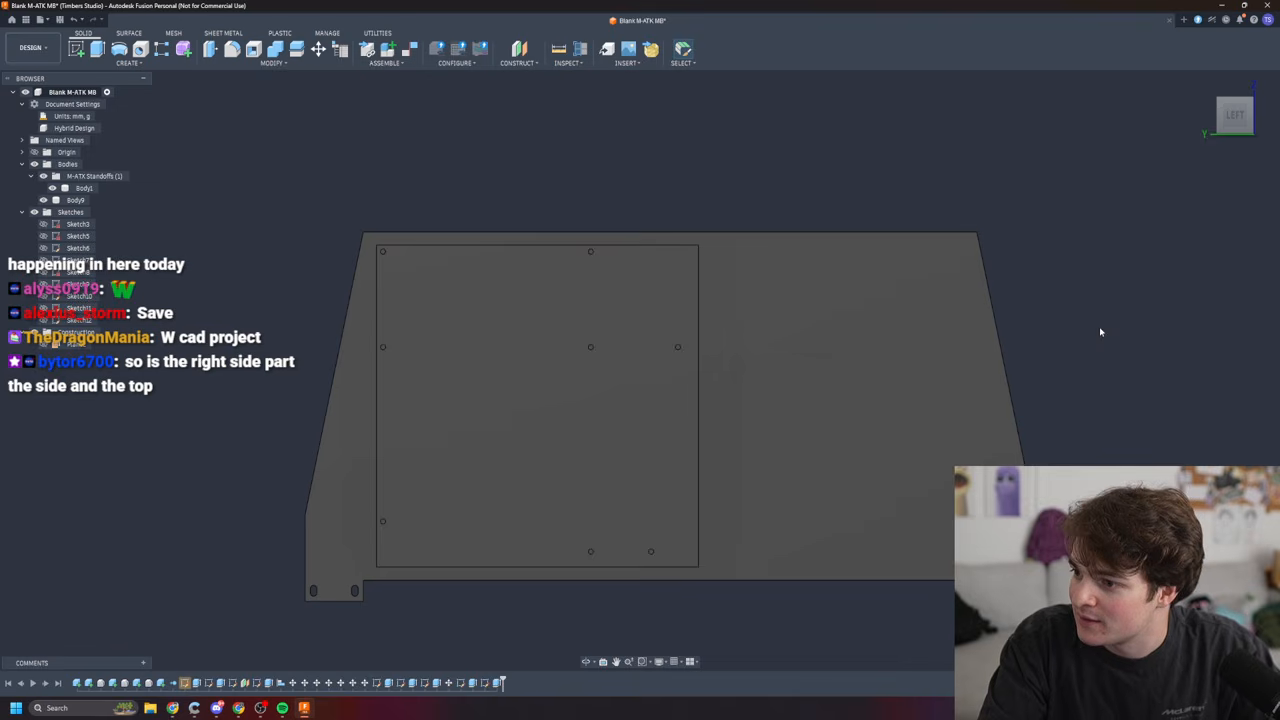
{"action": "middle_click_drag", "start_coordinate": [725, 437], "coordinate": [671, 417], "text": "shift"}
{"action": "left_click", "coordinate": [1239, 116]}
{"action": "middle_click_drag", "start_coordinate": [1149, 432], "coordinate": [1024, 415]}
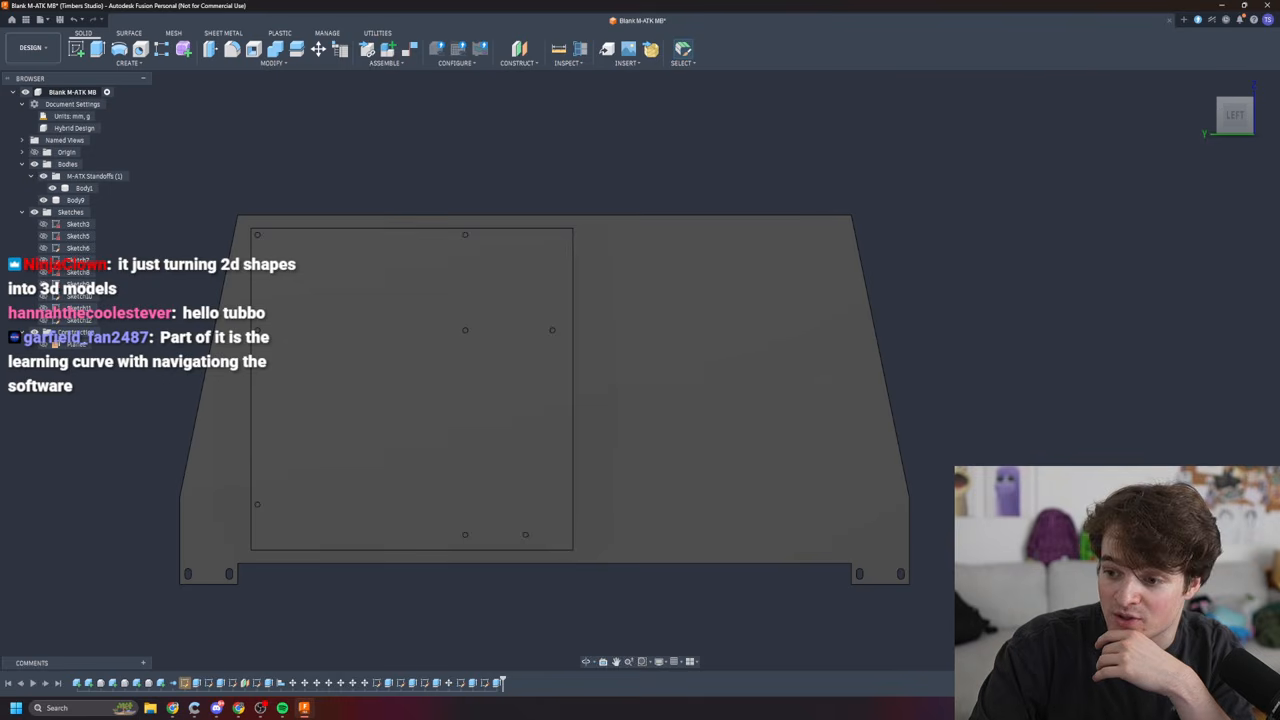
{"action": "middle_click_drag", "start_coordinate": [600, 400], "coordinate": [604, 345], "text": "shift"}
{"action": "left_click", "coordinate": [1236, 113]}
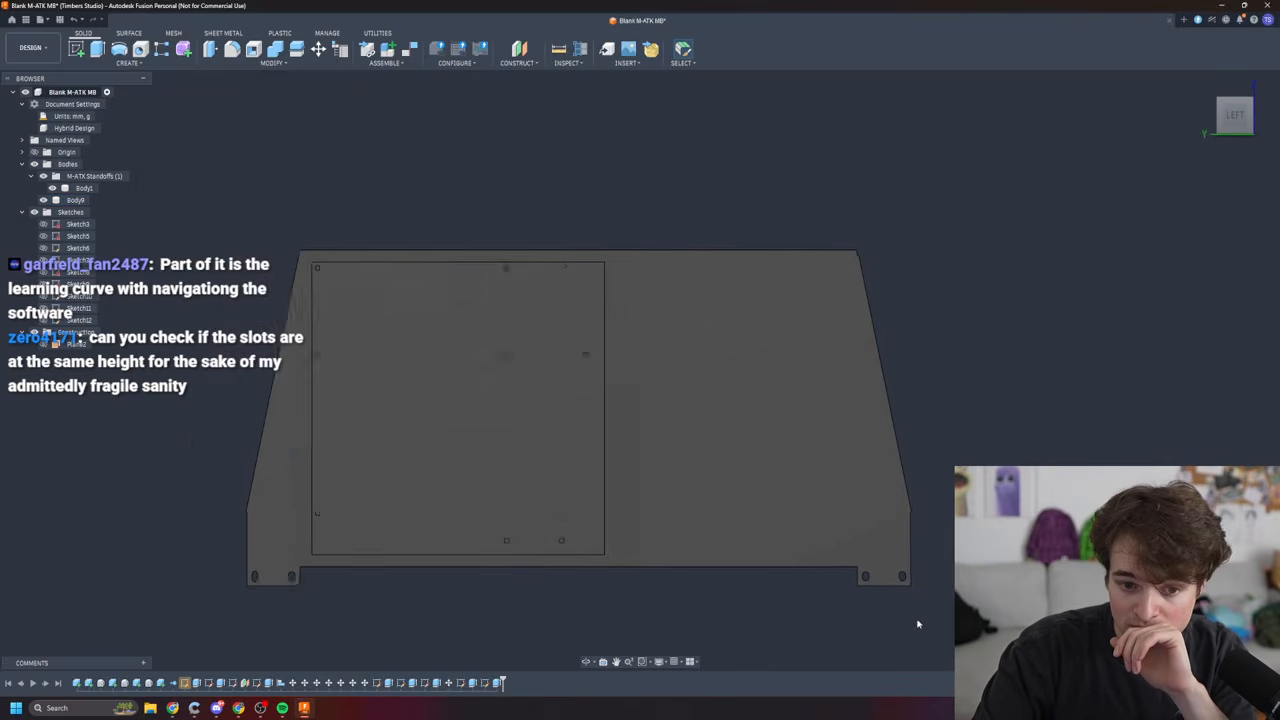
{"action": "scroll", "coordinate": [900, 572], "scroll_direction": "up", "scroll_amount": 6}
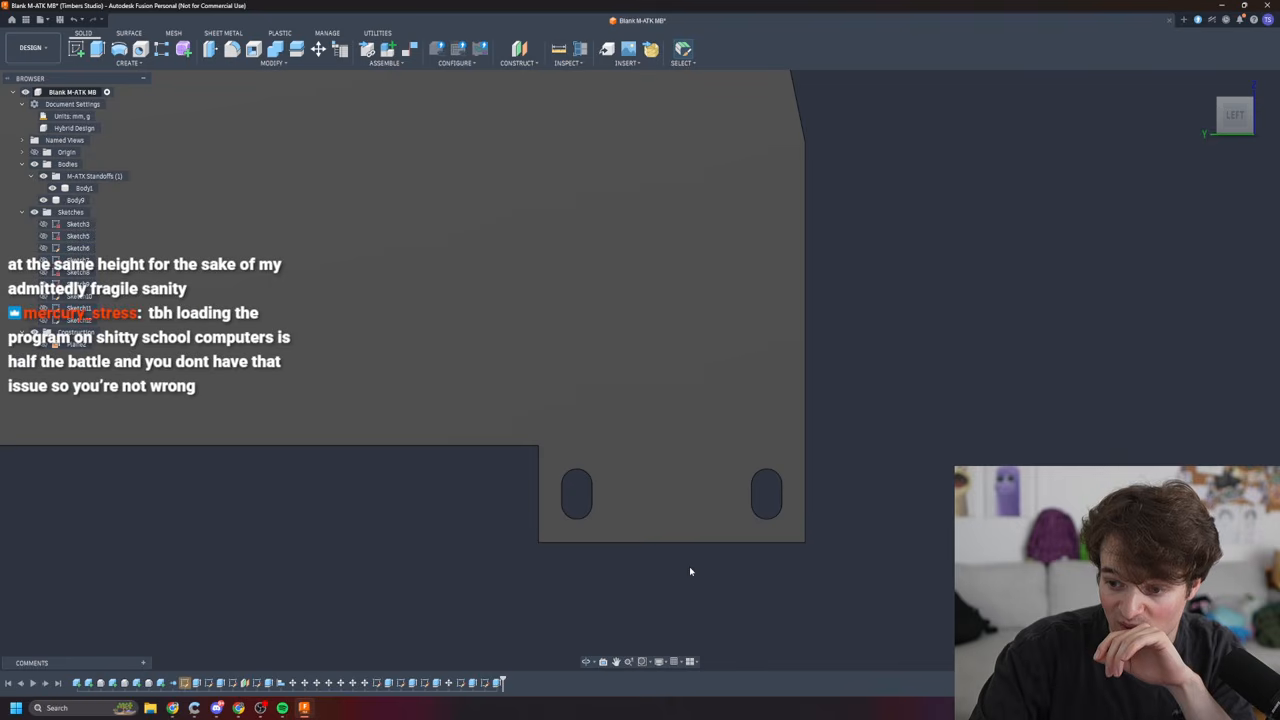
- Inspect the two bottom tabs of the plate, looking closely at the slots on the motherboard-side tab
{"action": "scroll", "coordinate": [541, 554], "scroll_direction": "down", "scroll_amount": 3}
{"action": "scroll", "coordinate": [541, 554], "scroll_direction": "down", "scroll_amount": 4}
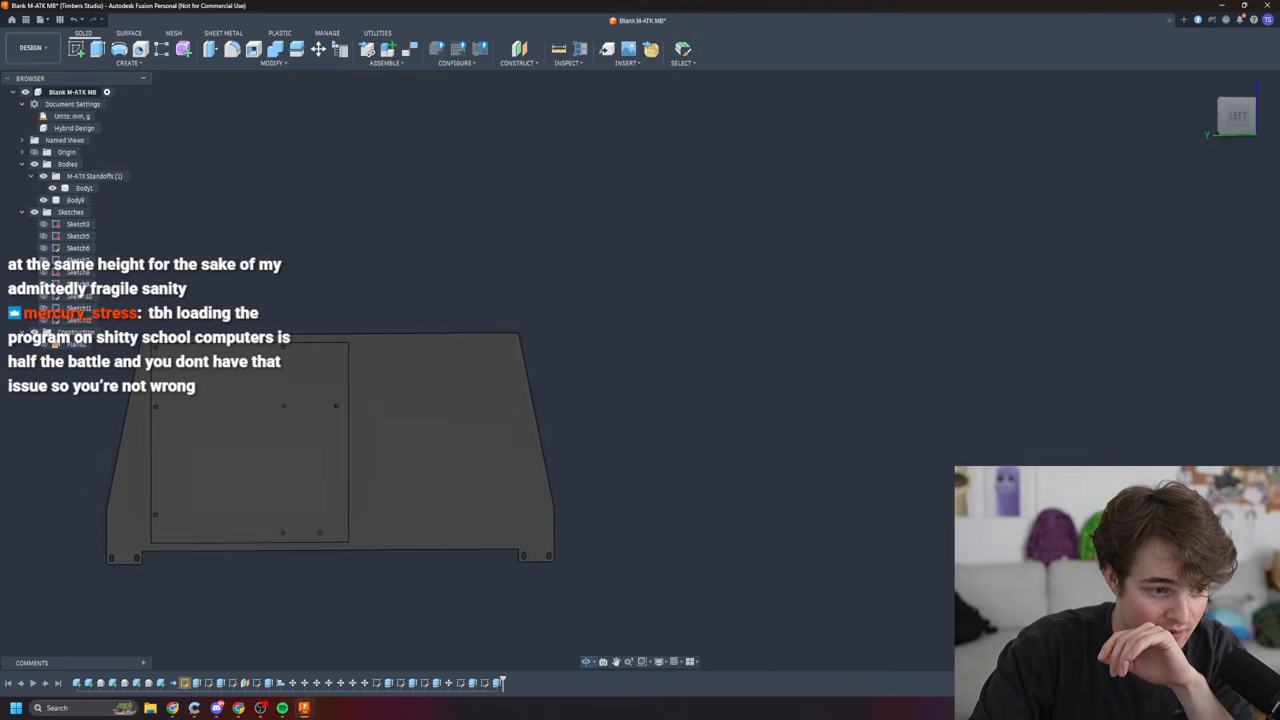
{"action": "scroll", "coordinate": [139, 556], "scroll_direction": "down", "scroll_amount": 2}
{"action": "scroll", "coordinate": [106, 563], "scroll_direction": "up", "scroll_amount": 10}
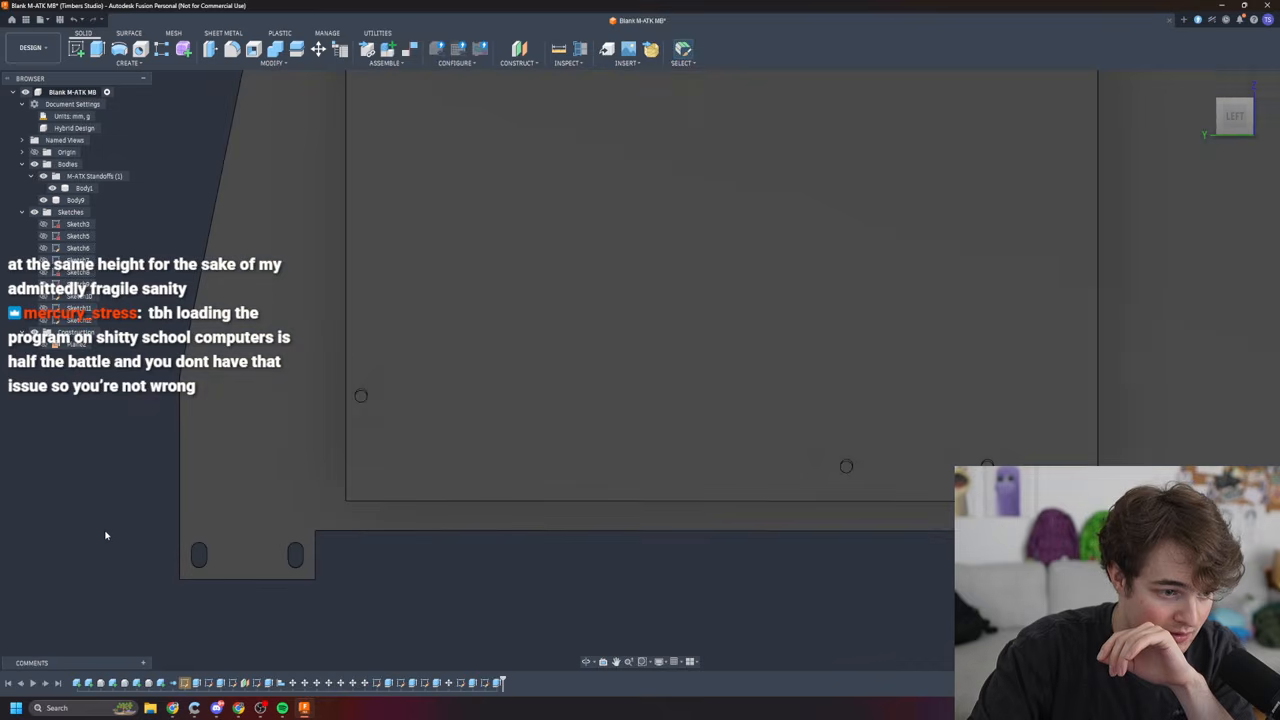
{"action": "scroll", "coordinate": [735, 552], "scroll_direction": "up", "scroll_amount": 1}
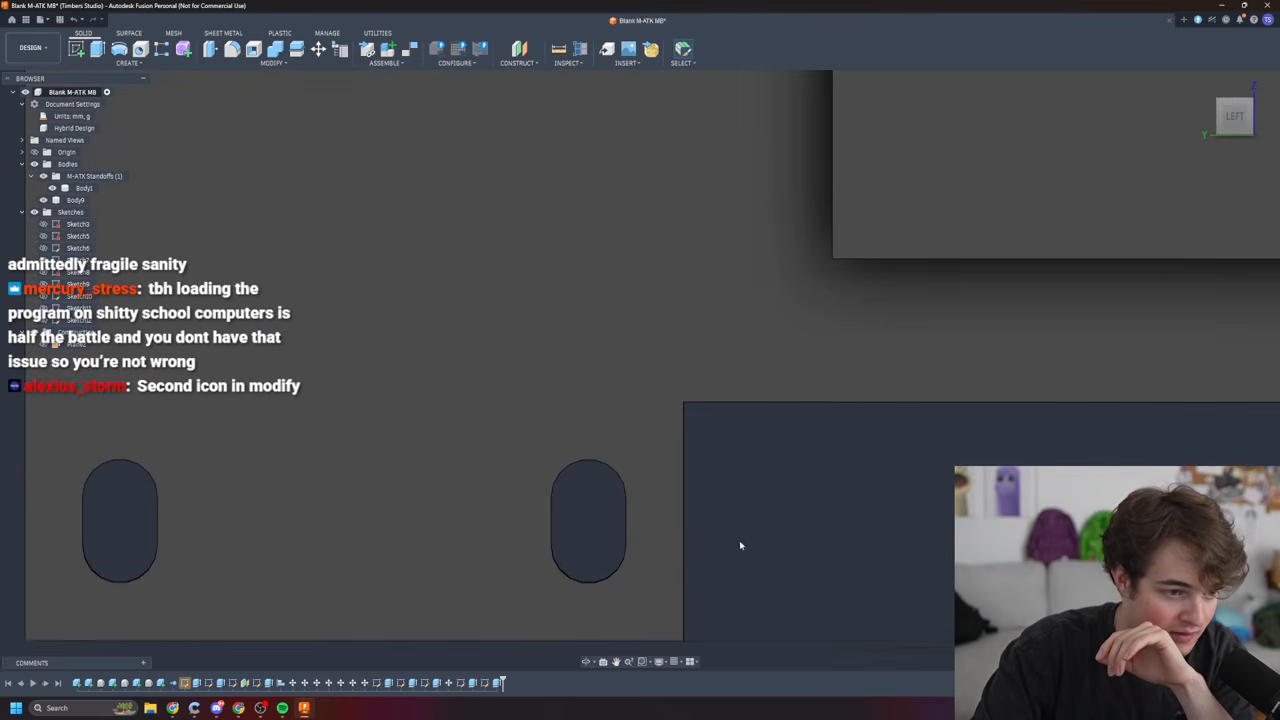
{"action": "middle_click_drag", "start_coordinate": [750, 532], "coordinate": [1031, 449]}
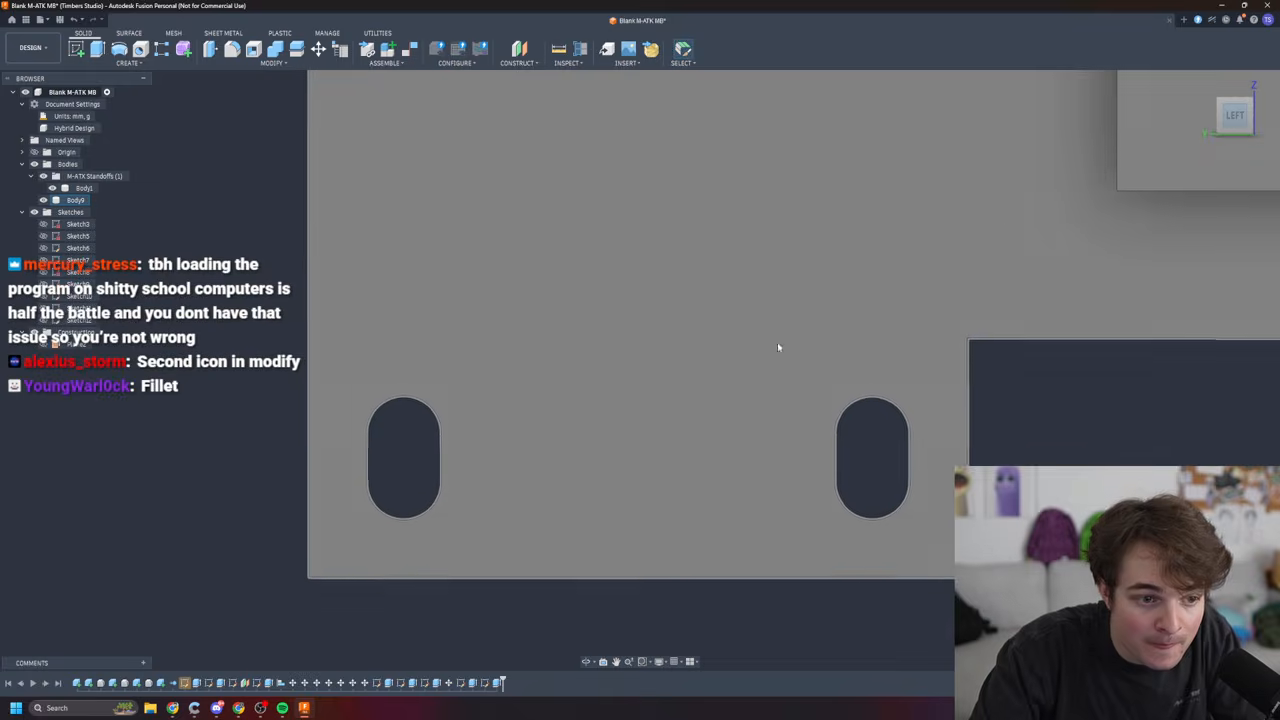
{"action": "middle_click_drag", "start_coordinate": [779, 347], "coordinate": [777, 357]}
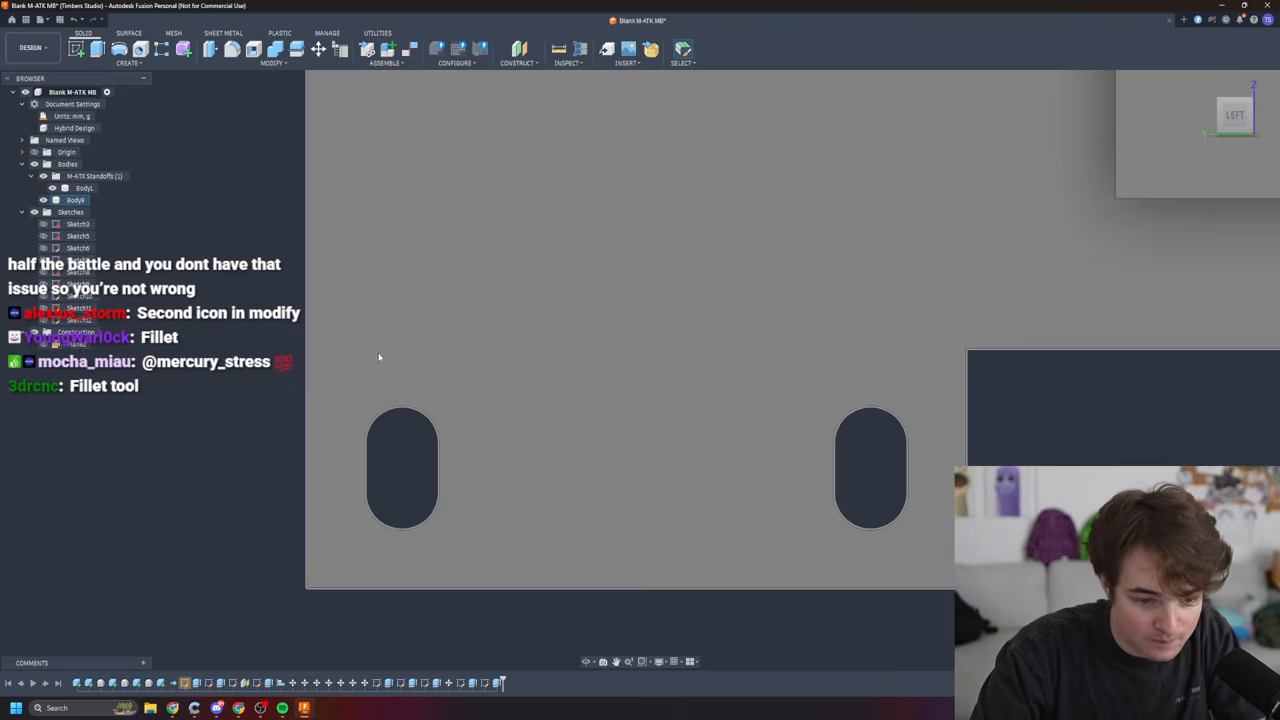
{"action": "key", "text": "m"}
{"action": "left_click", "coordinate": [400, 412]}
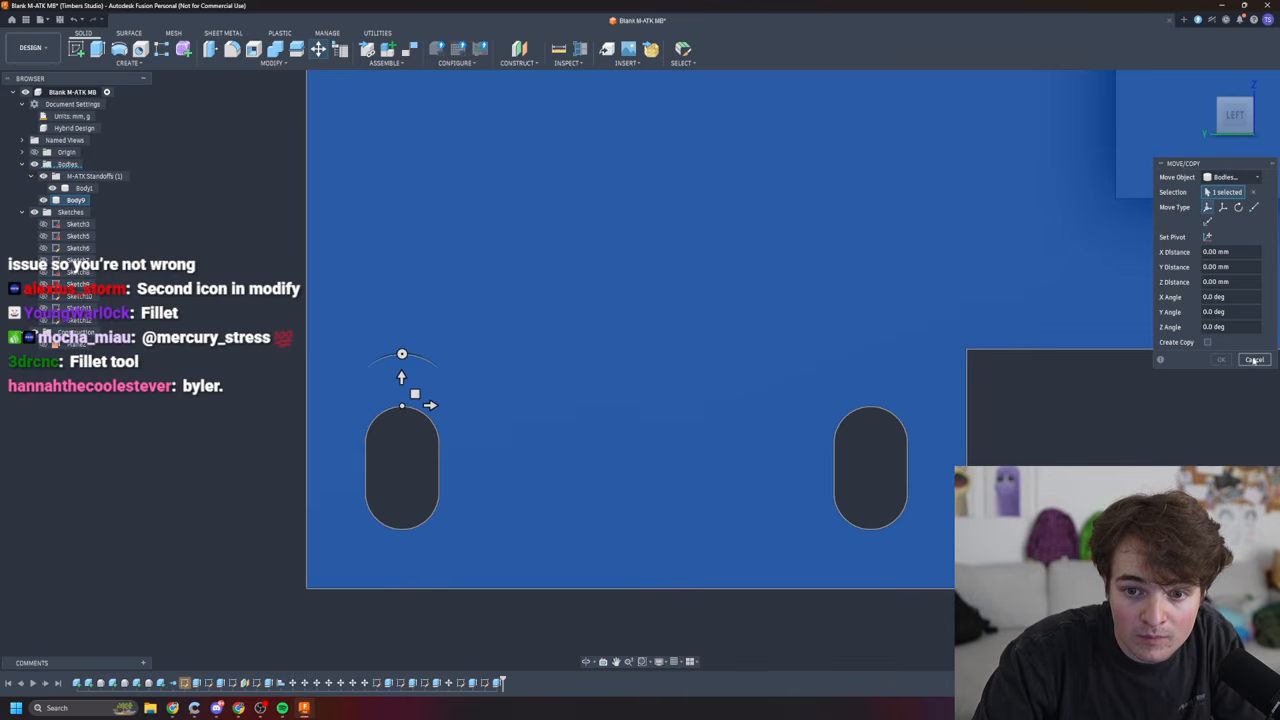
{"action": "left_click", "coordinate": [1254, 359]}
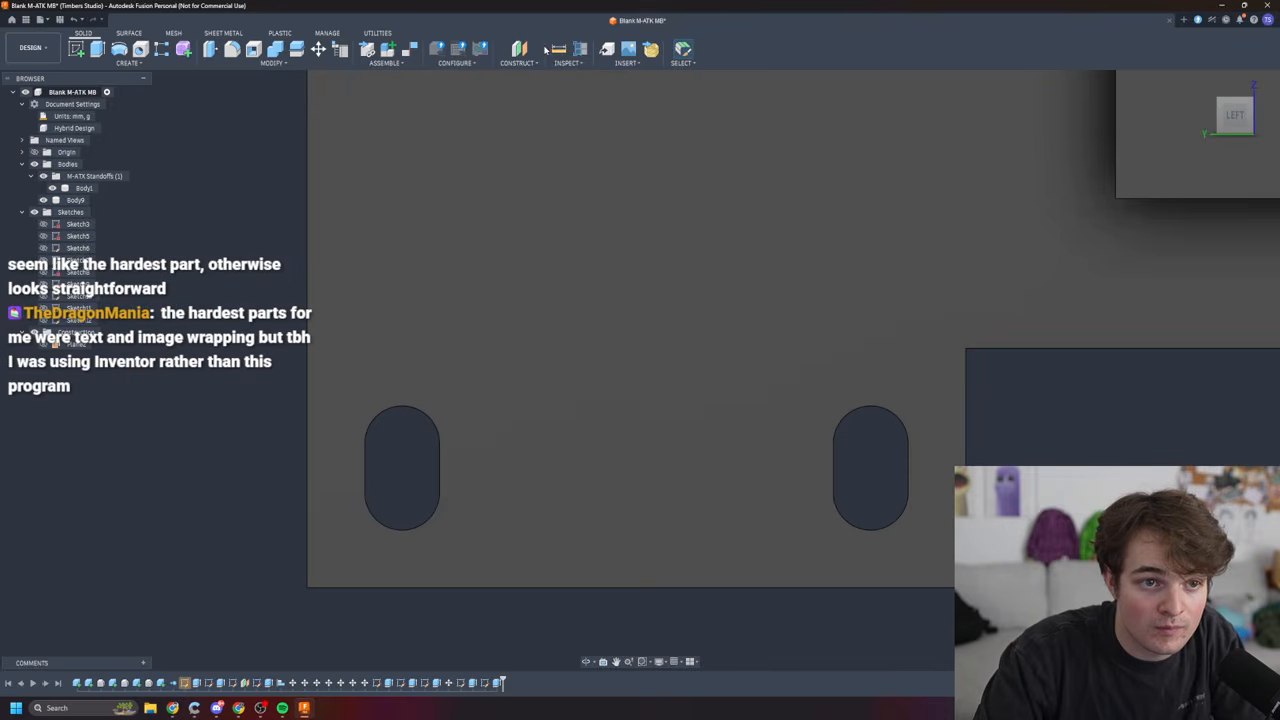
- Measure the distance between the upper arcs of the two slots on the motherboard-side tab
{"action": "left_click", "coordinate": [556, 48]}
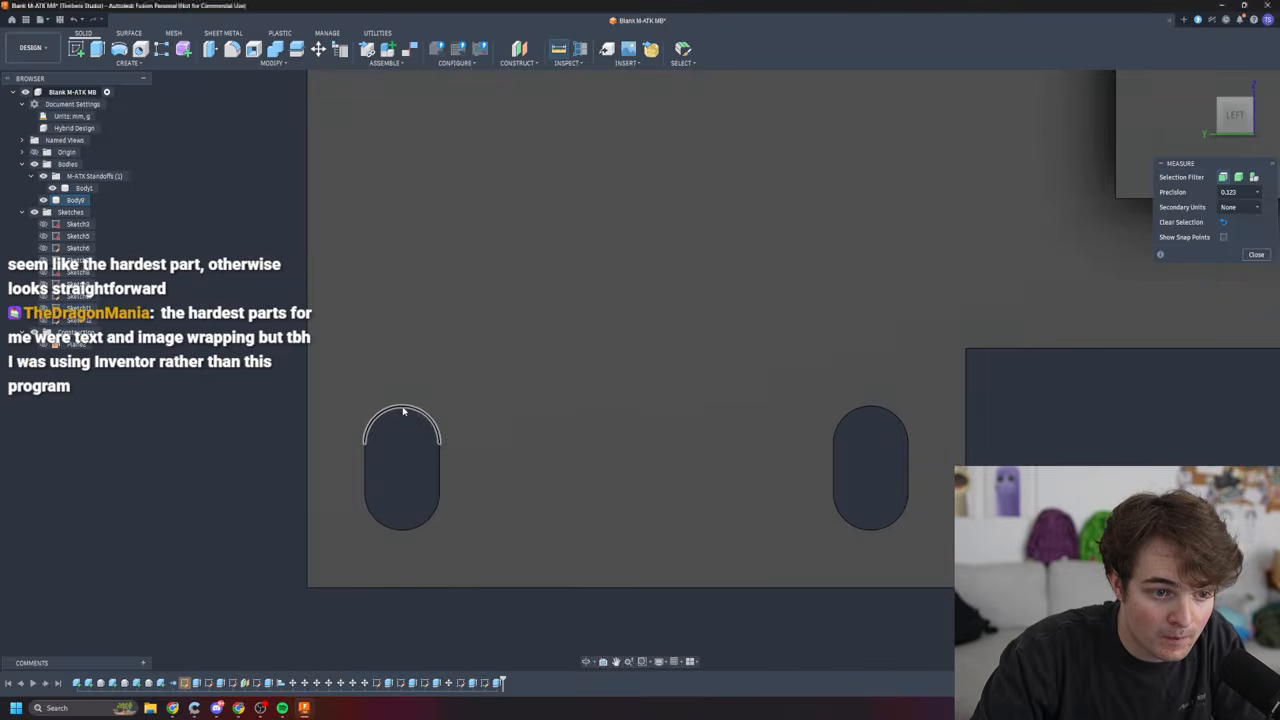
{"action": "left_click", "coordinate": [403, 411]}
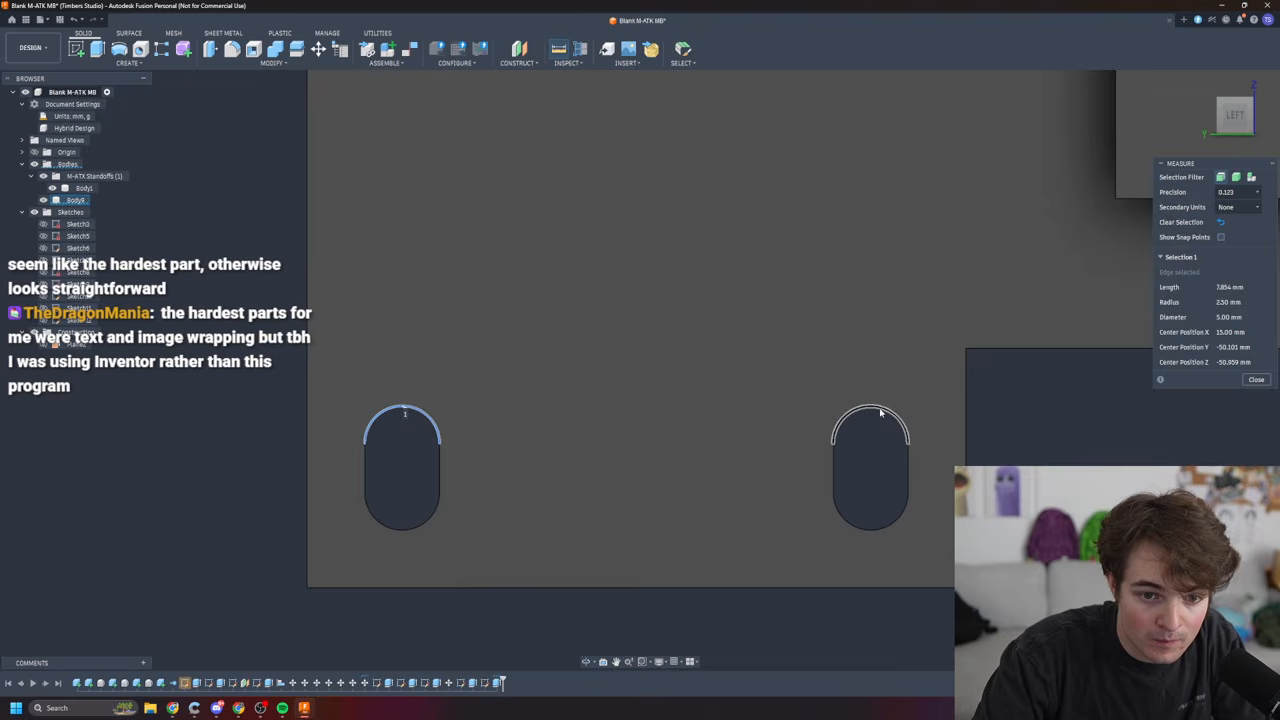
{"action": "left_click", "coordinate": [871, 410]}
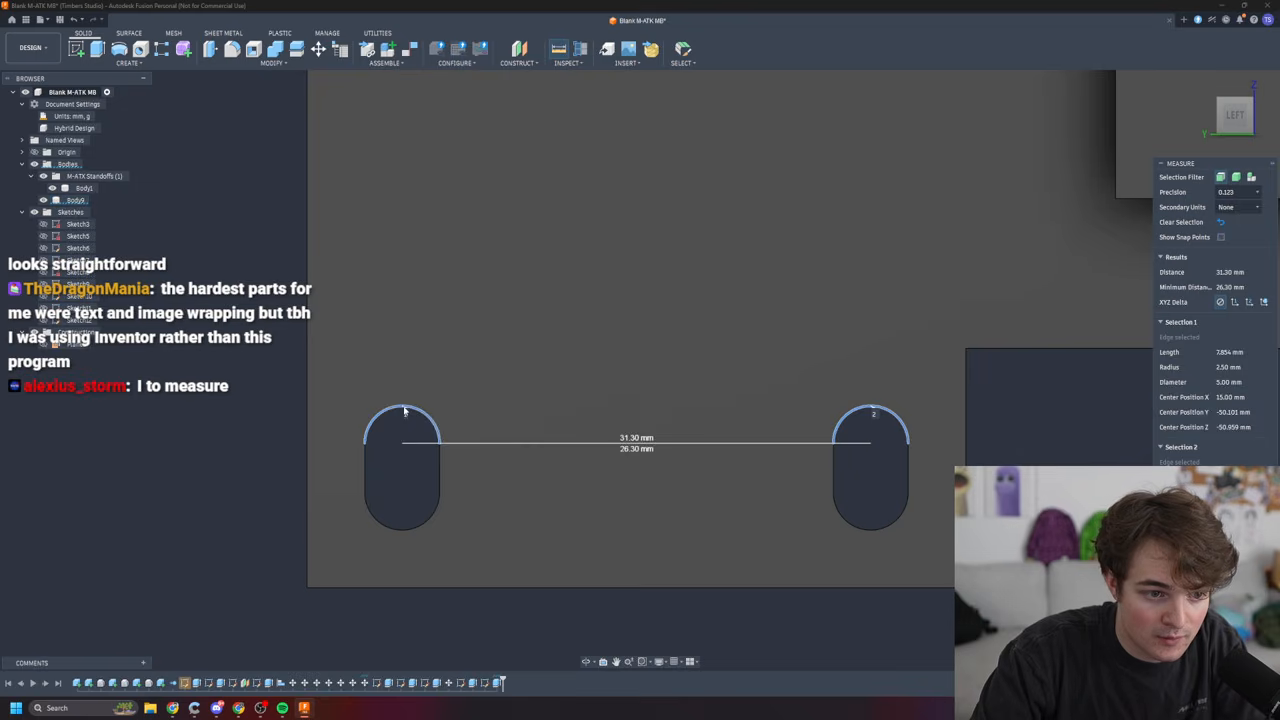
{"action": "key", "text": "Escape"}
{"action": "scroll", "coordinate": [1038, 536], "scroll_direction": "up", "scroll_amount": 5}
{"action": "scroll", "coordinate": [1005, 520], "scroll_direction": "down", "scroll_amount": 5}
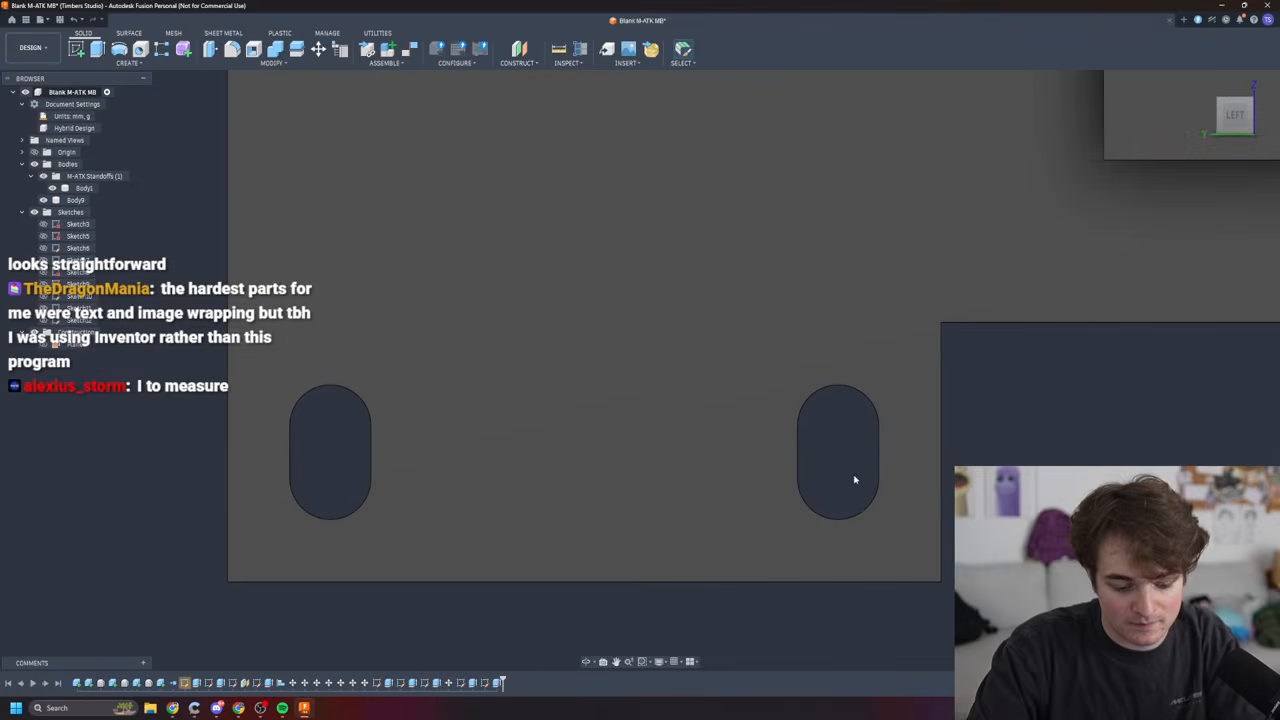
- Repeat the slot spacing measurement on the same tab, starting from the inner slot's upper arc and ending at the outer slot's
{"action": "key", "text": "i"}
{"action": "left_click", "coordinate": [783, 399]}
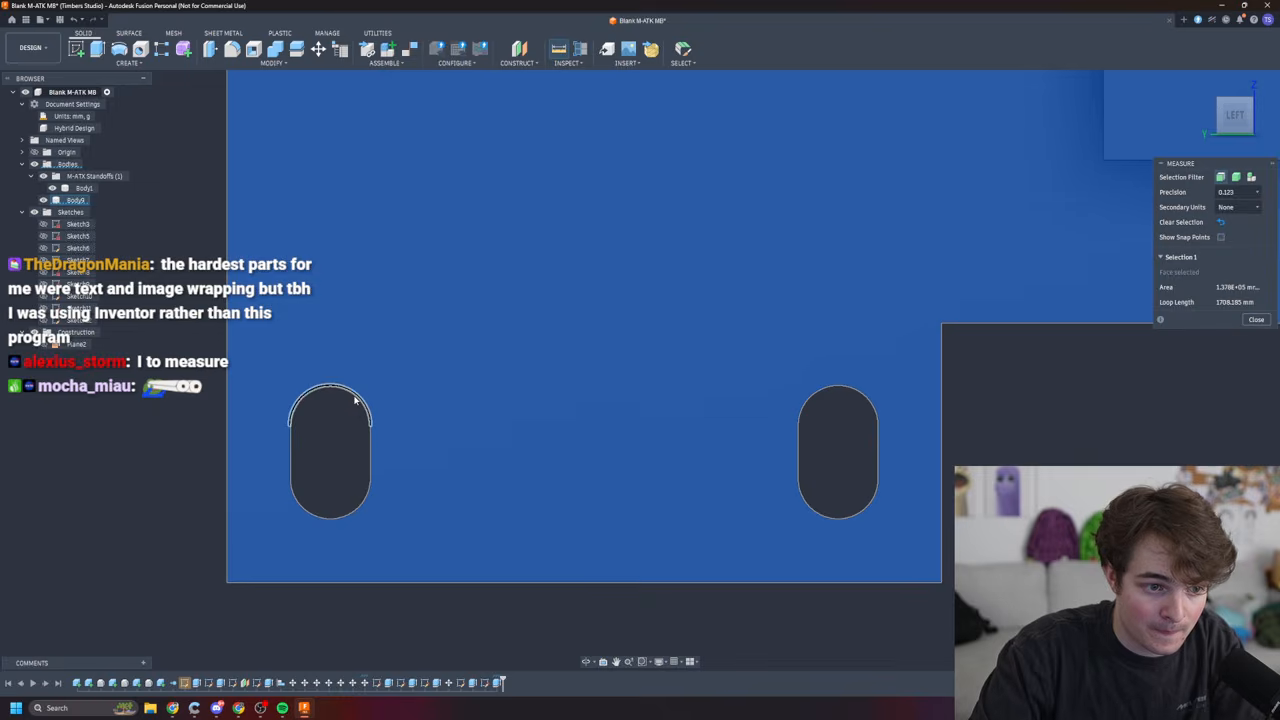
{"action": "left_click", "coordinate": [838, 388]}
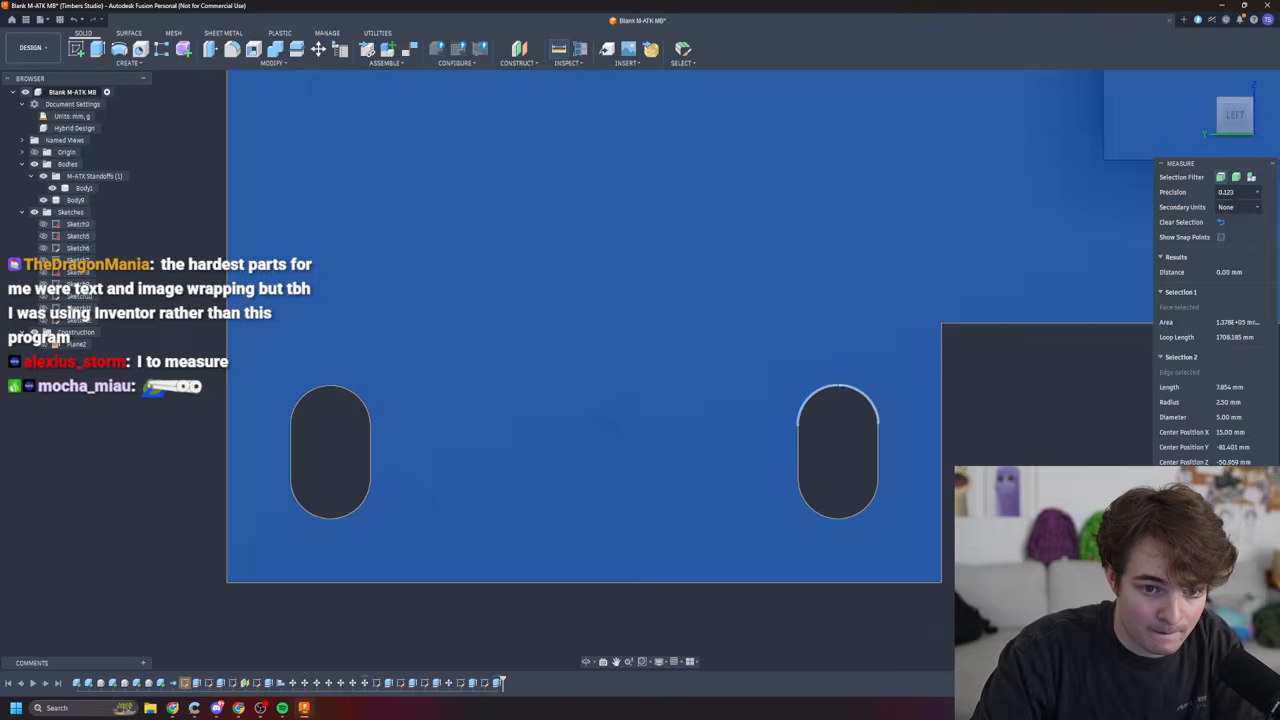
{"action": "left_click", "coordinate": [982, 520]}
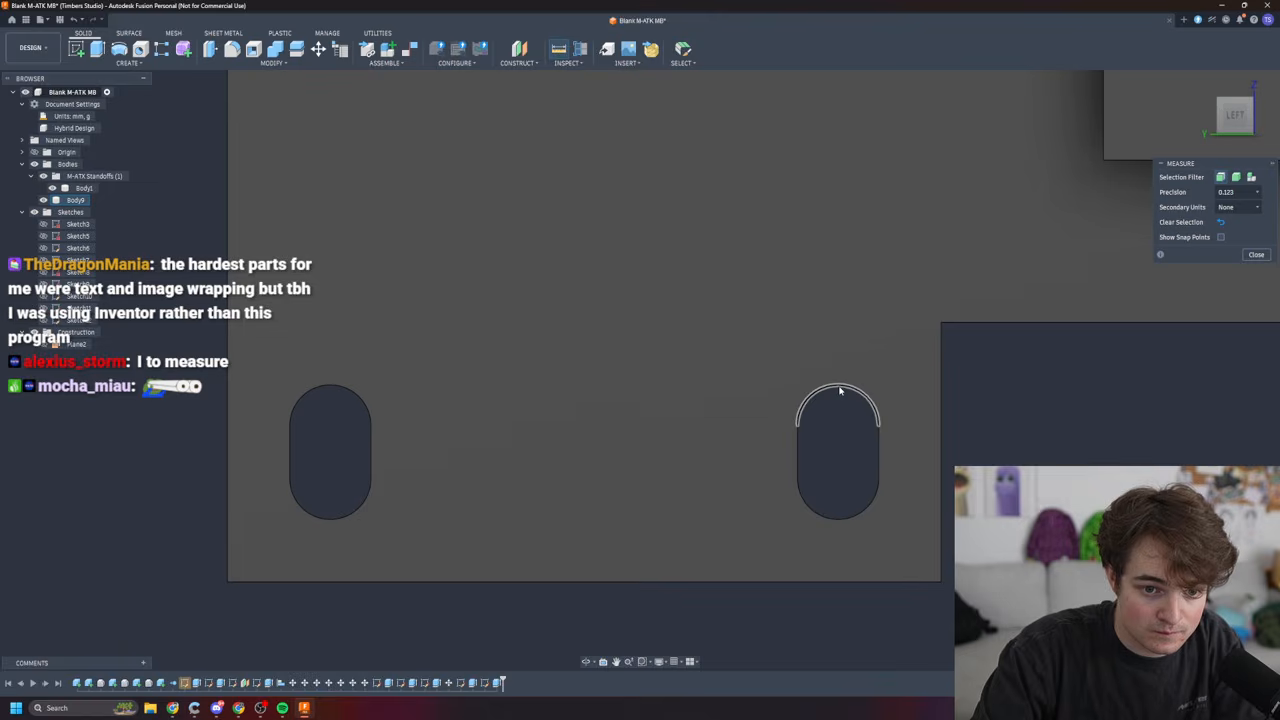
{"action": "left_click", "coordinate": [840, 390]}
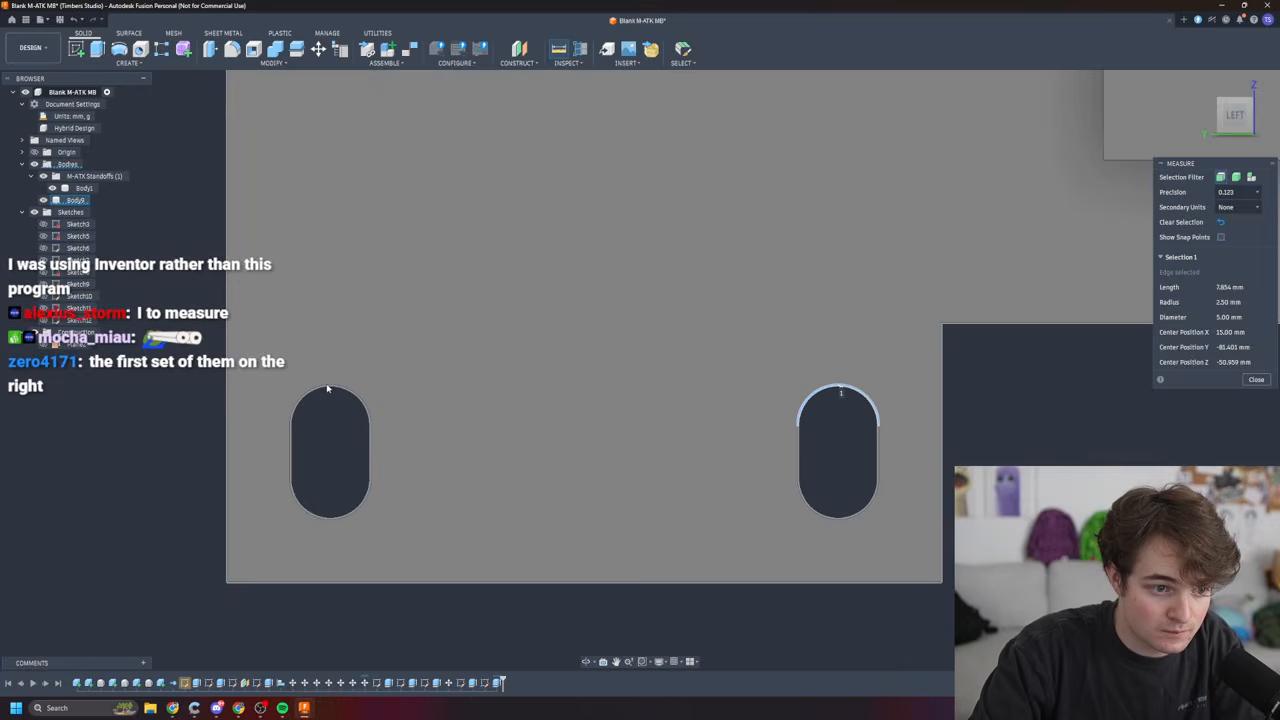
{"action": "left_click", "coordinate": [334, 380]}
{"action": "left_click", "coordinate": [831, 439]}
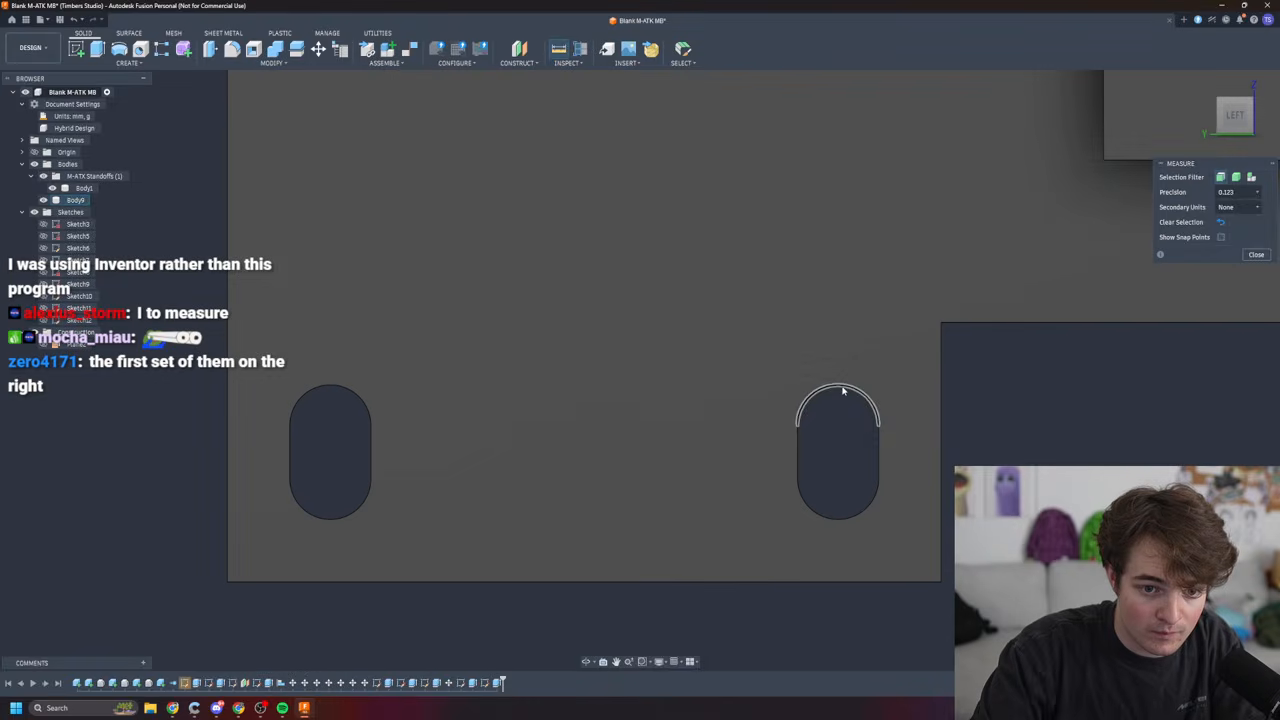
{"action": "left_click", "coordinate": [842, 388]}
{"action": "left_click", "coordinate": [331, 391]}
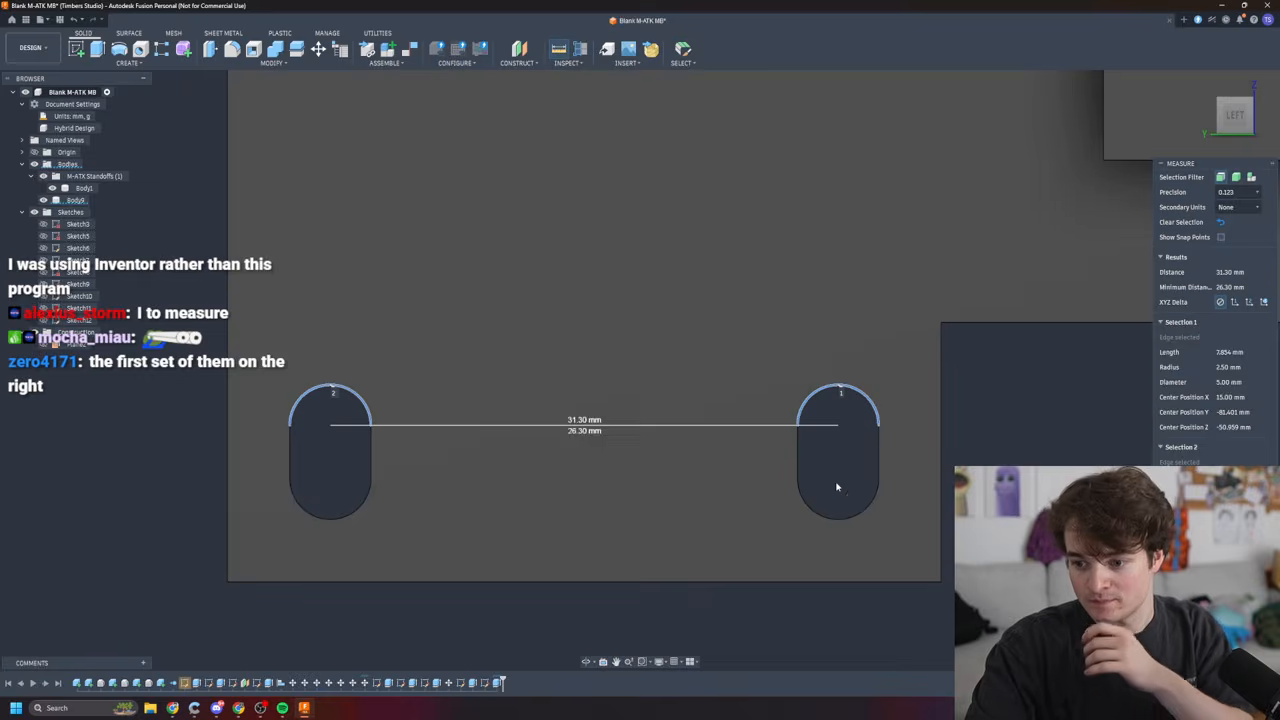
- Examine the measured tab and its slots in relation to the plate's angled end, and close the measurement
{"action": "scroll", "coordinate": [958, 481], "scroll_direction": "down", "scroll_amount": 1}
{"action": "scroll", "coordinate": [972, 495], "scroll_direction": "down", "scroll_amount": 8}
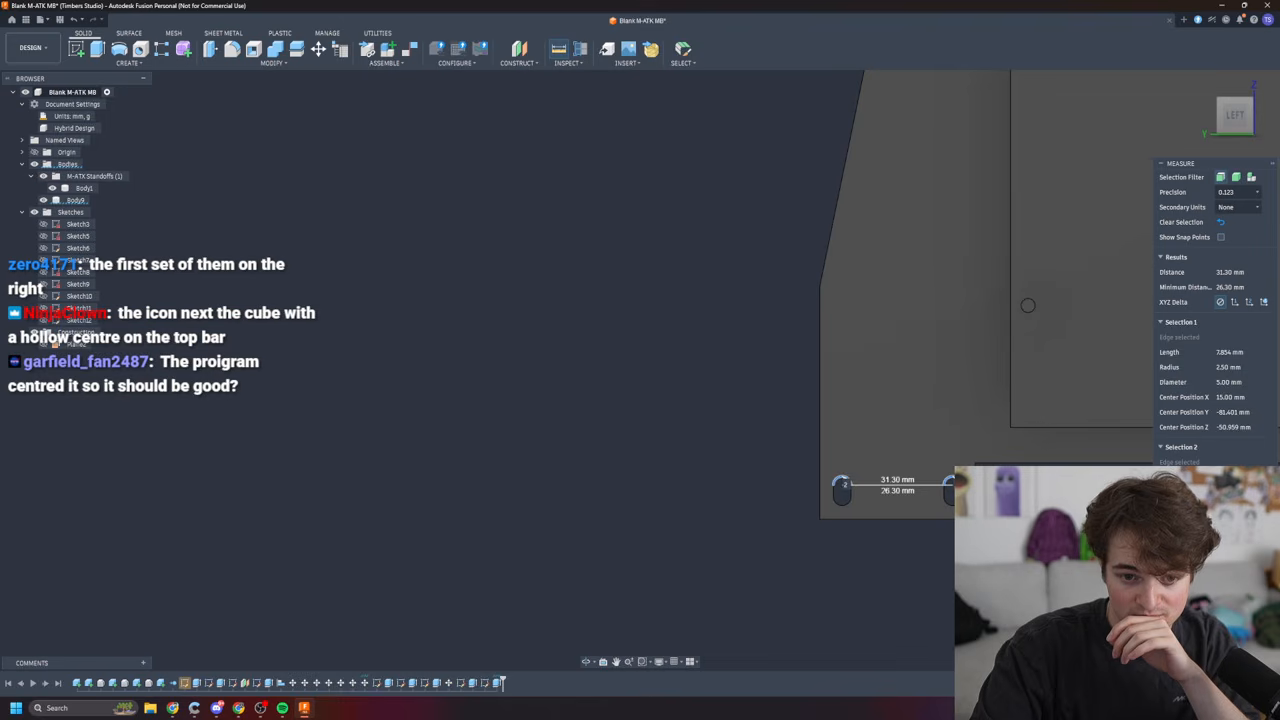
{"action": "scroll", "coordinate": [993, 504], "scroll_direction": "up", "scroll_amount": 5}
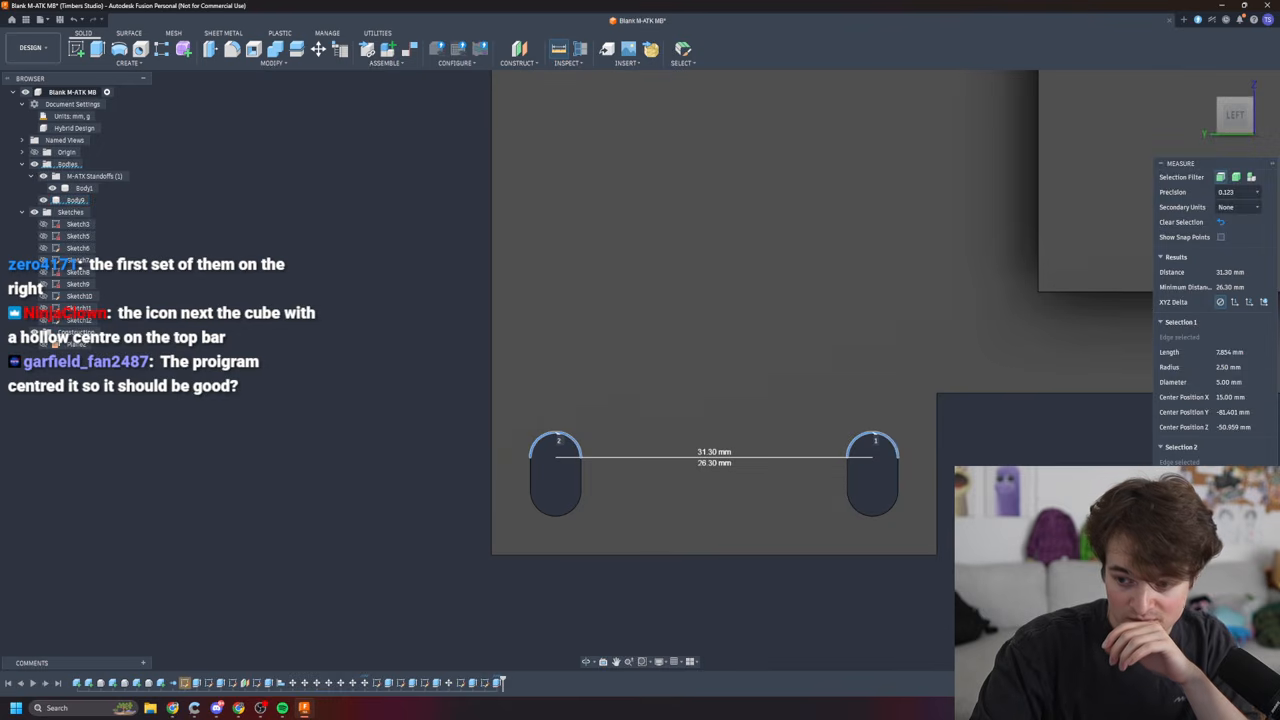
{"action": "scroll", "coordinate": [837, 486], "scroll_direction": "up", "scroll_amount": 3}
{"action": "scroll", "coordinate": [1016, 520], "scroll_direction": "down", "scroll_amount": 3}
{"action": "scroll", "coordinate": [1170, 545], "scroll_direction": "down", "scroll_amount": 1}
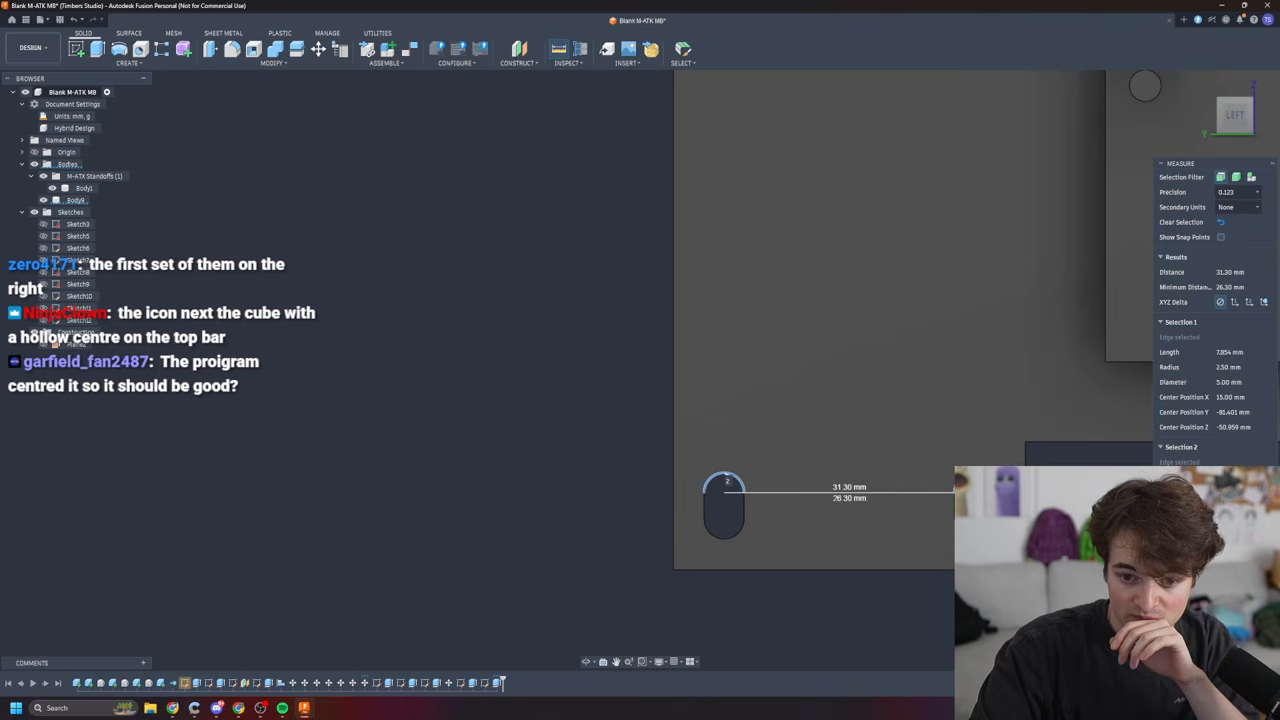
{"action": "key", "text": "Escape"}
{"action": "mouse_move", "coordinate": [1150, 540]}
{"action": "middle_mouse_down", "text": "shift"}
{"action": "mouse_move", "coordinate": [1020, 550]}
{"action": "mouse_move", "coordinate": [1130, 545]}
{"action": "mouse_move", "coordinate": [1155, 515]}
{"action": "mouse_move", "coordinate": [1132, 535]}
{"action": "middle_mouse_up", "text": "shift"}
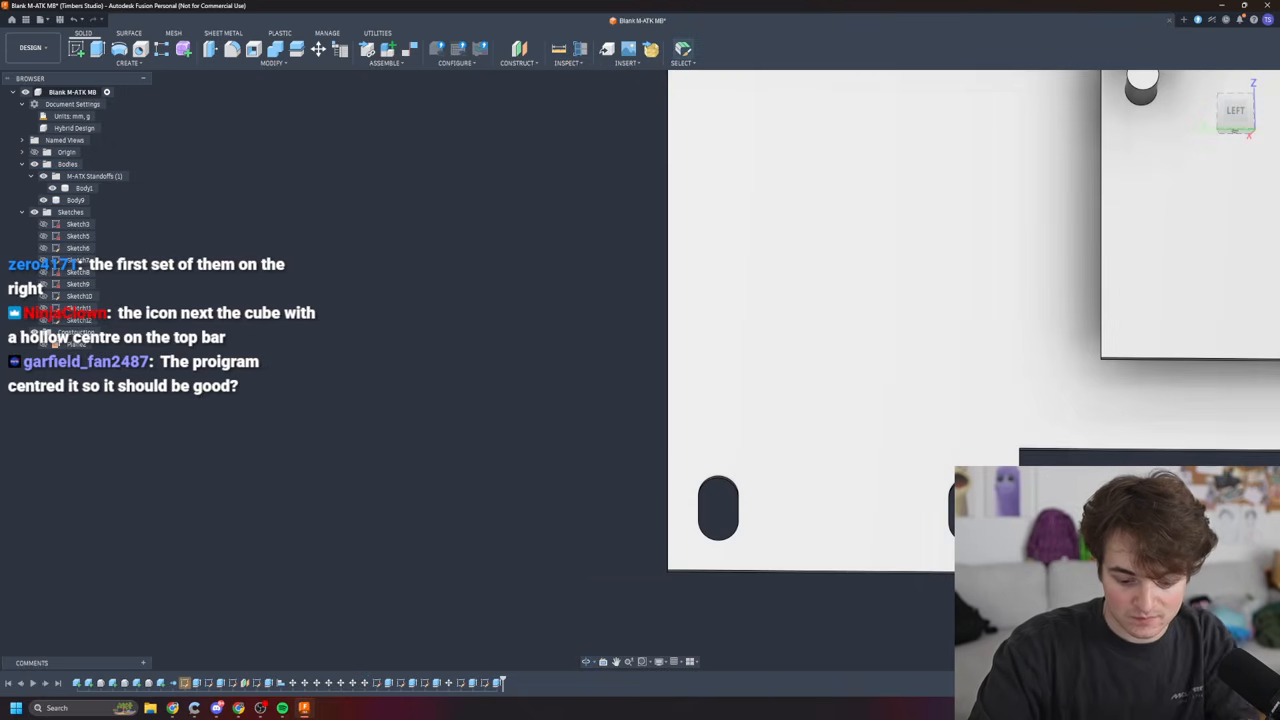
{"action": "key", "text": "i"}
{"action": "left_click", "coordinate": [1256, 254]}
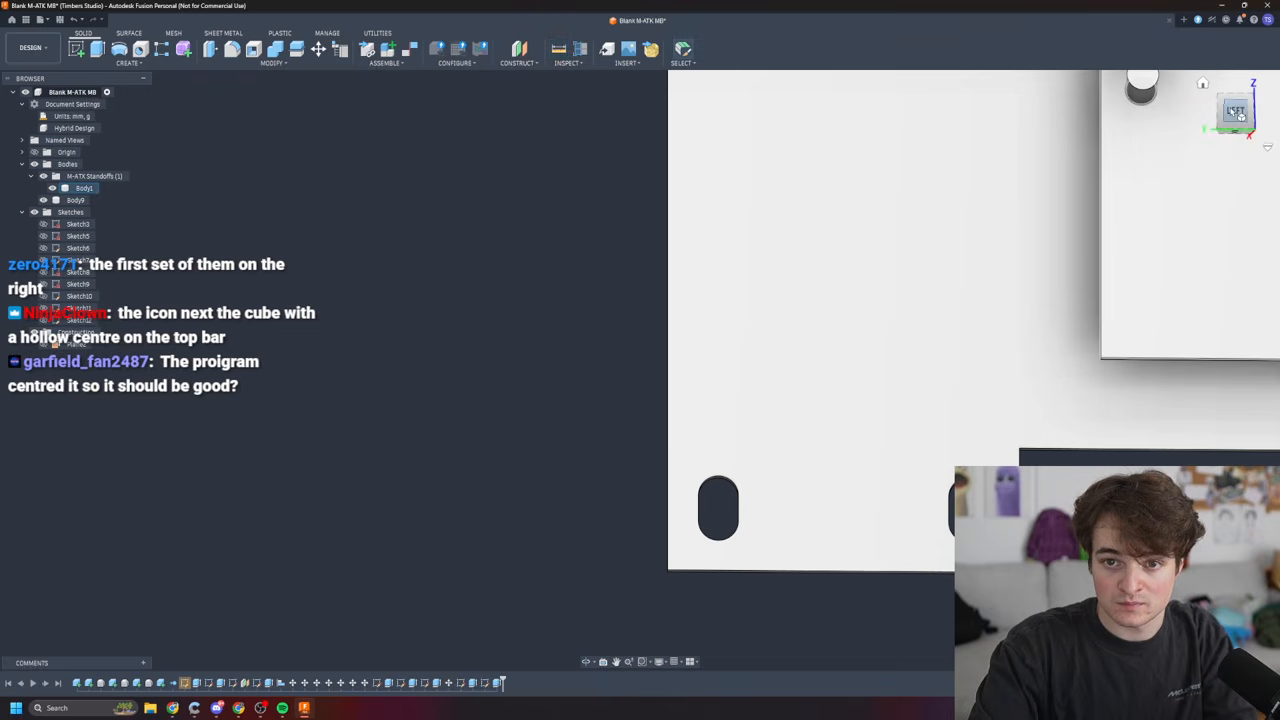
- Examine the whole plate in the left view, including its outline, mounting tabs and standoff holes
{"action": "left_click", "coordinate": [1236, 112]}
{"action": "scroll", "coordinate": [1006, 420], "scroll_direction": "down", "scroll_amount": 6}
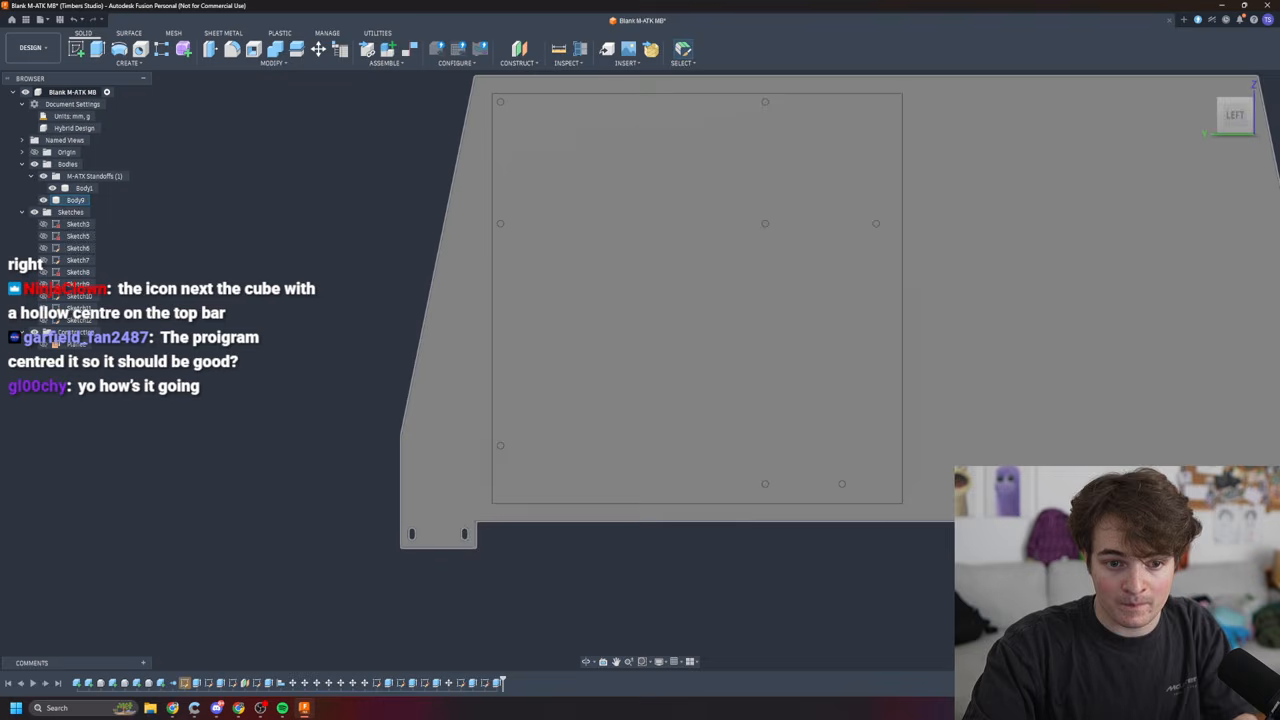
{"action": "scroll", "coordinate": [1062, 502], "scroll_direction": "down", "scroll_amount": 5}
{"action": "middle_click_drag", "start_coordinate": [1105, 530], "coordinate": [774, 471]}
{"action": "scroll", "coordinate": [613, 408], "scroll_direction": "up", "scroll_amount": 2}
{"action": "scroll", "coordinate": [617, 405], "scroll_direction": "up", "scroll_amount": 3}
{"action": "scroll", "coordinate": [655, 418], "scroll_direction": "down", "scroll_amount": 4}
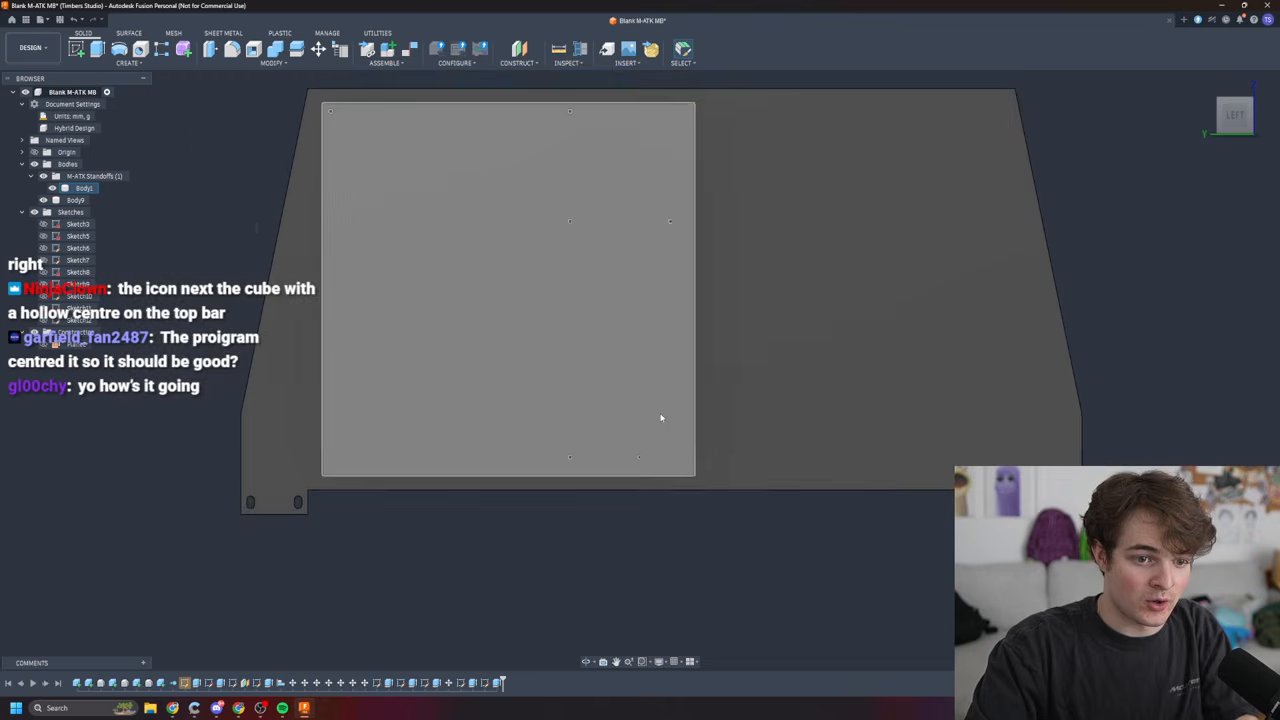
{"action": "middle_click_drag", "start_coordinate": [837, 317], "coordinate": [771, 337]}
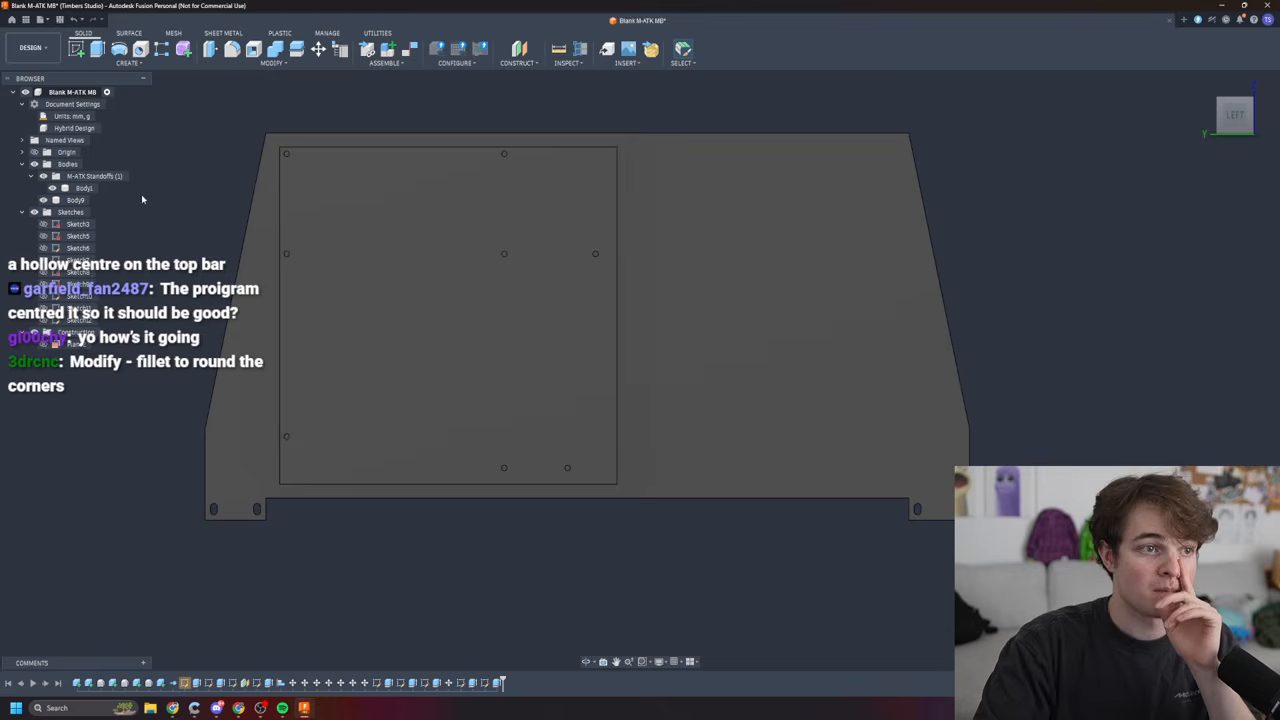
{"action": "scroll", "coordinate": [200, 566], "scroll_direction": "up", "scroll_amount": 5}
{"action": "scroll", "coordinate": [200, 500], "scroll_direction": "up", "scroll_amount": 5}
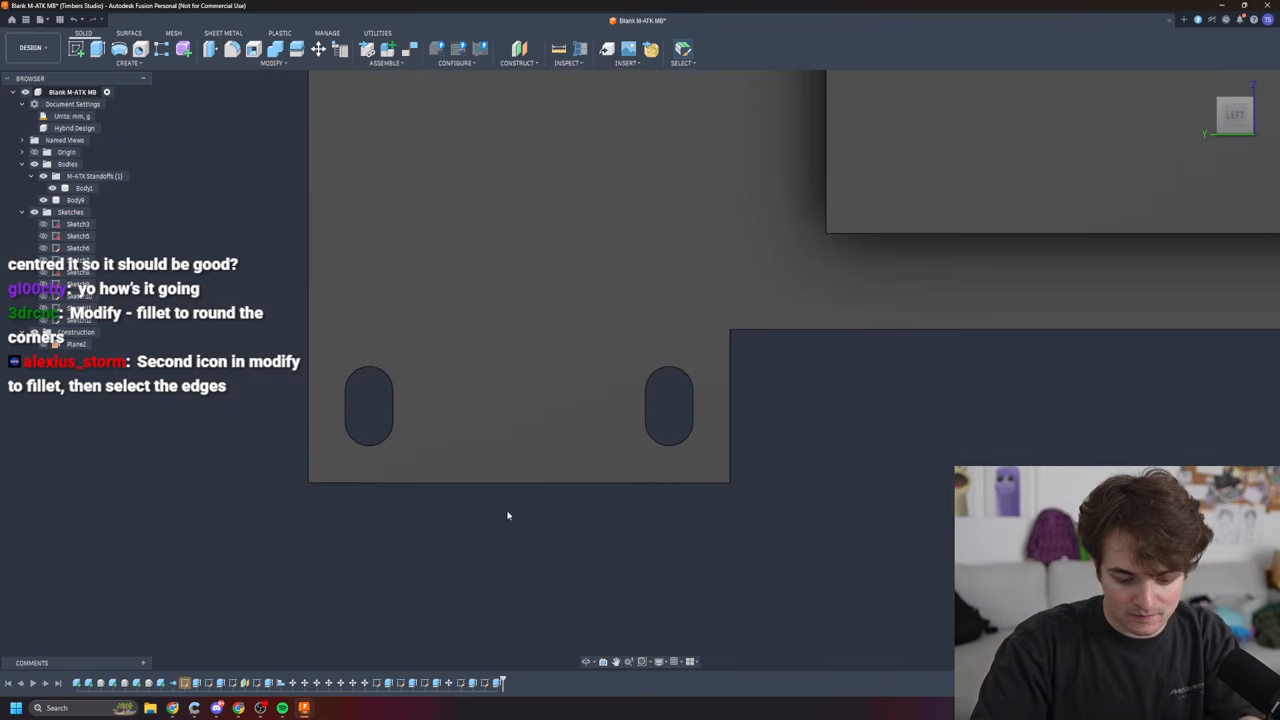
{"action": "key", "text": "m"}
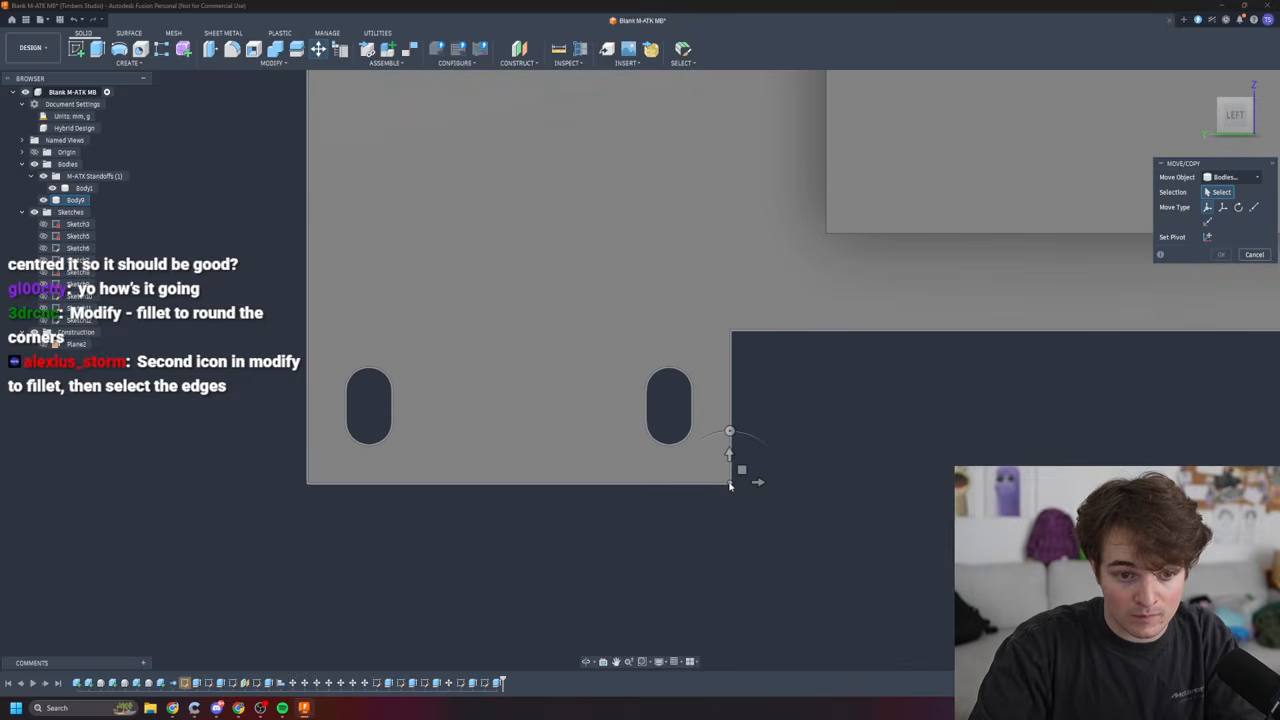
{"action": "left_click", "coordinate": [730, 484]}
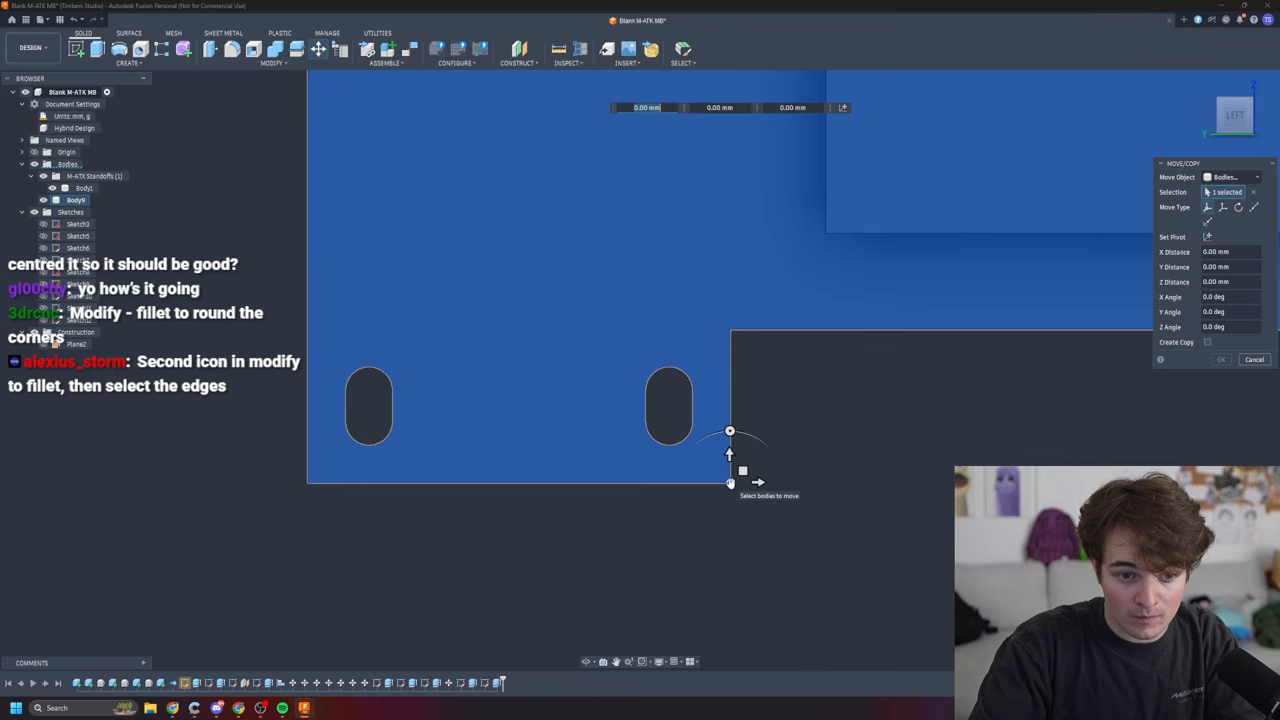
{"action": "left_click_drag", "start_coordinate": [728, 480], "coordinate": [595, 475]}
{"action": "key", "text": "Escape"}
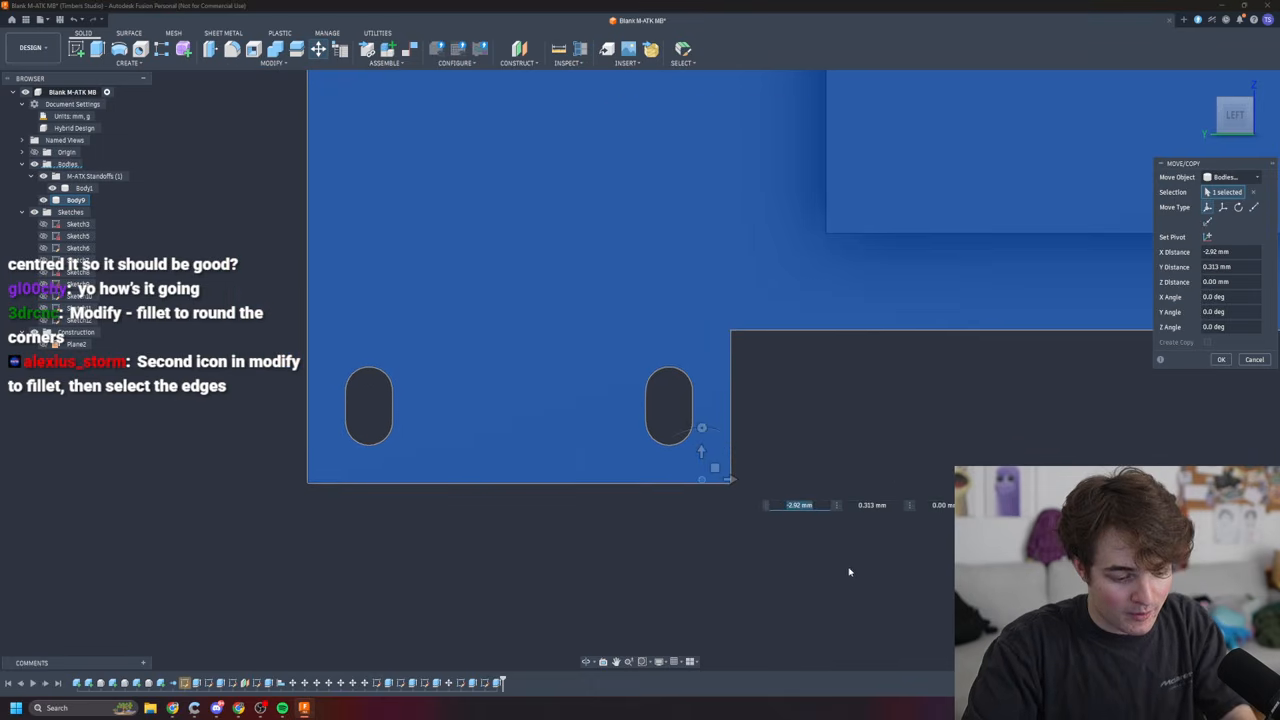
{"action": "key", "text": "m"}
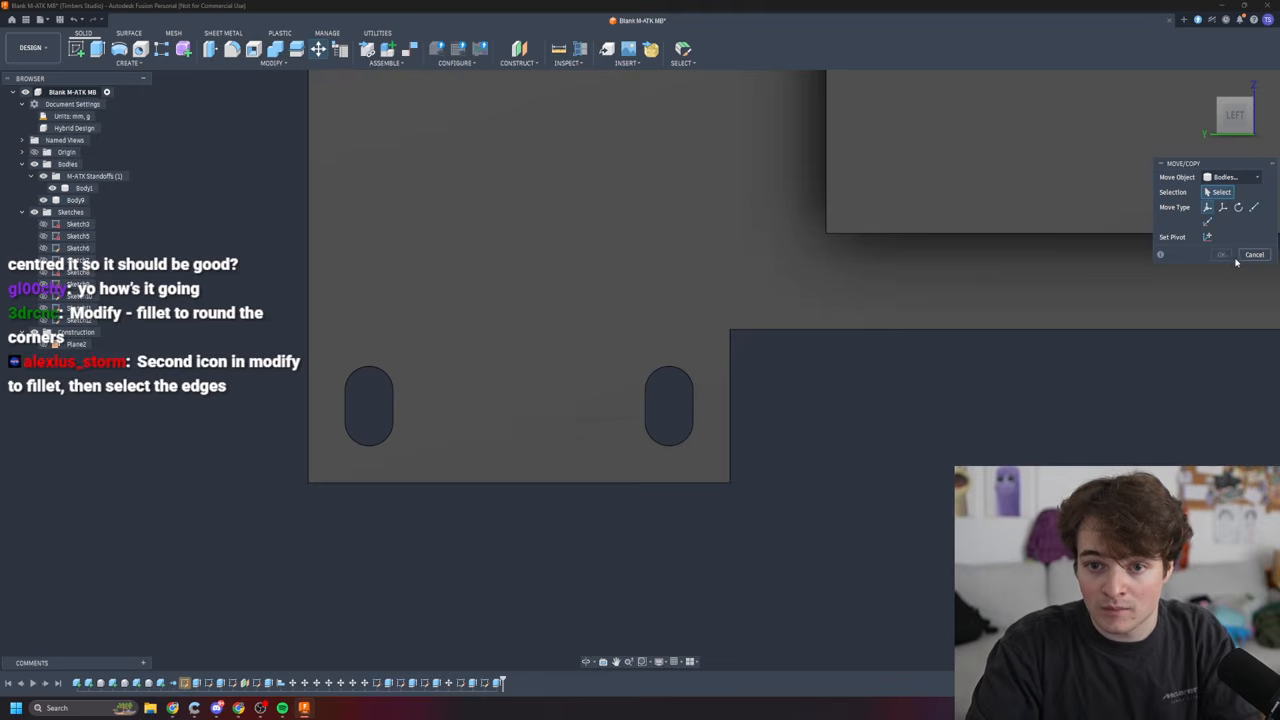
{"action": "left_click", "coordinate": [1253, 255]}
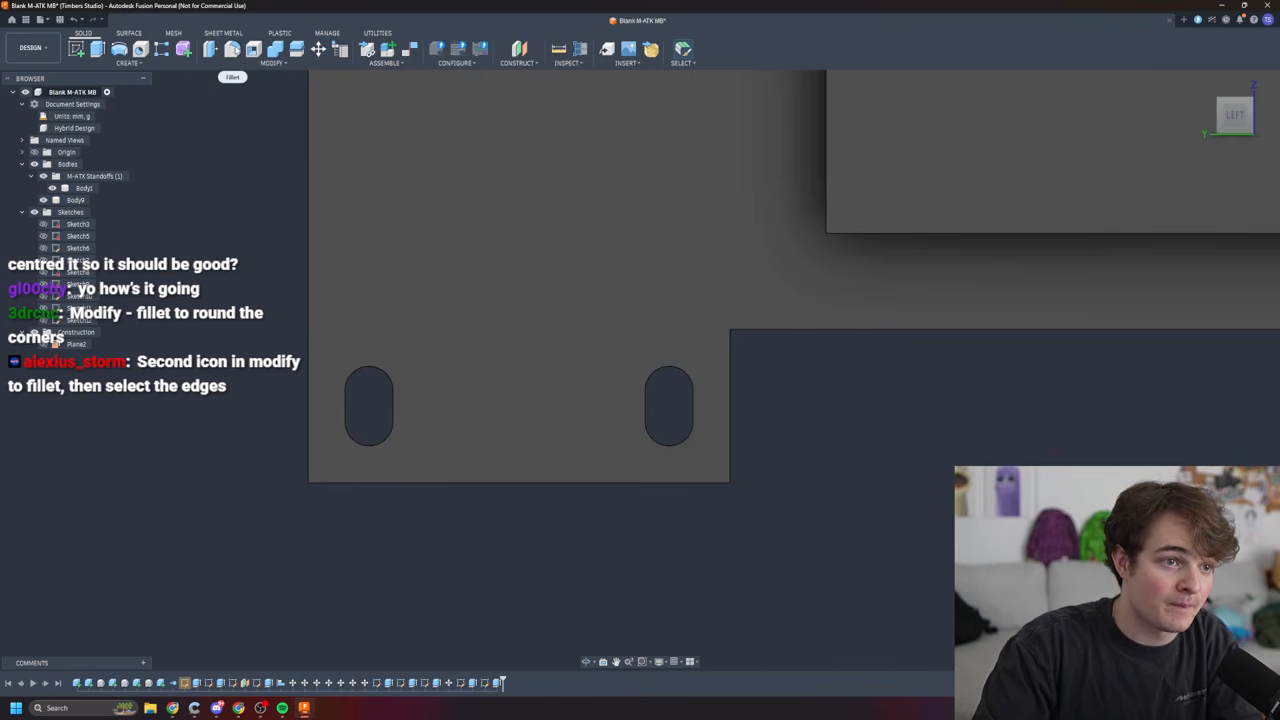
- Try a 5 mm fillet with the Setback corner type on the slotted tab's inner side and bottom edges
{"action": "left_click", "coordinate": [232, 50]}
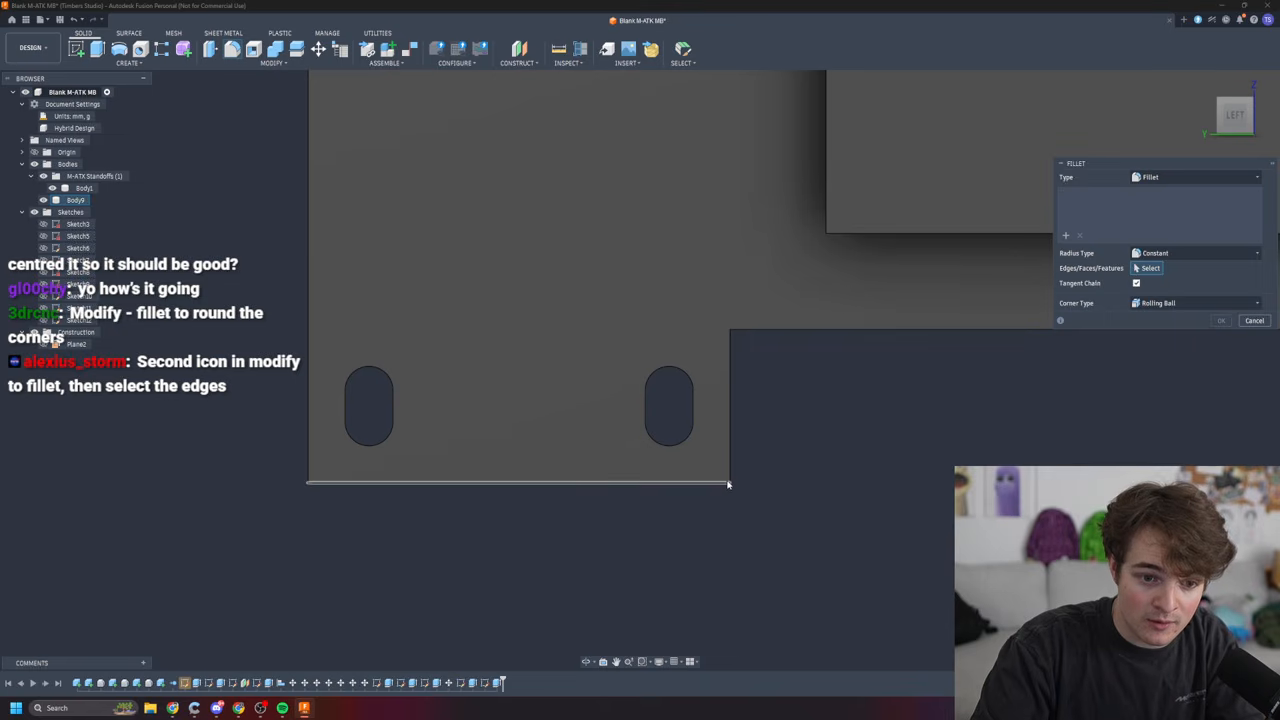
{"action": "left_click", "coordinate": [728, 484]}
{"action": "left_click", "coordinate": [730, 472]}
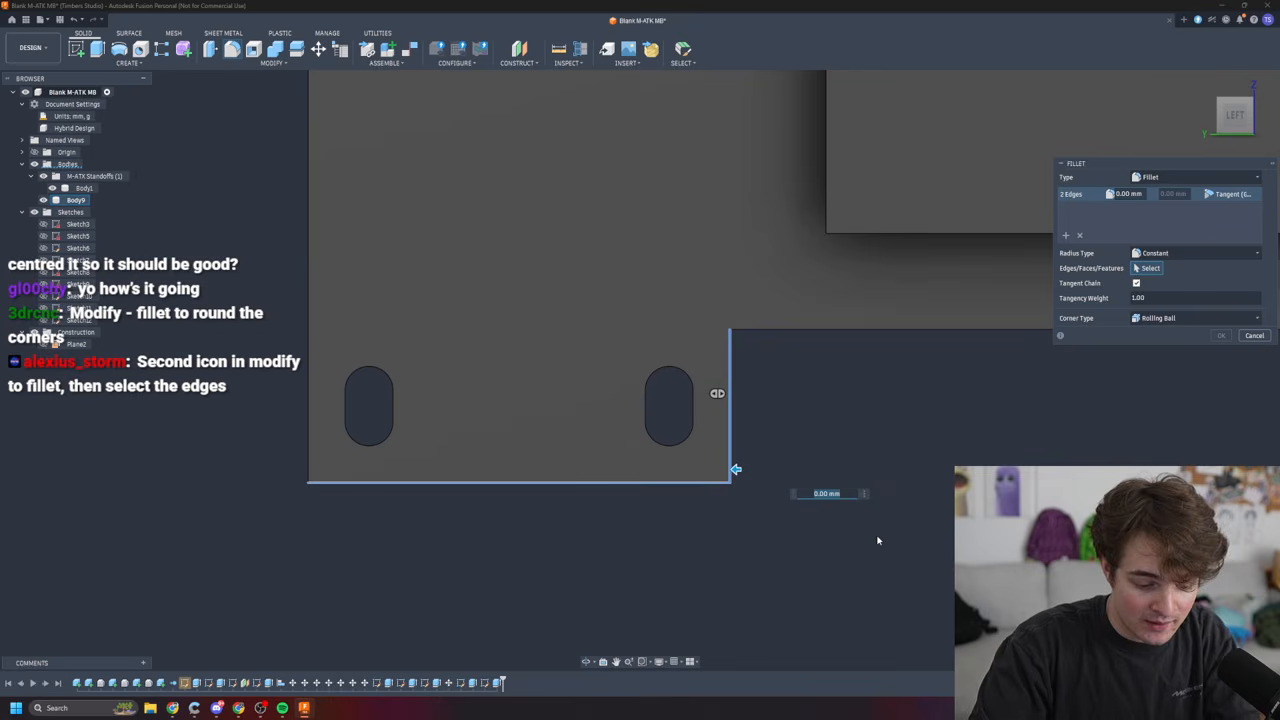
{"action": "type", "text": "5"}
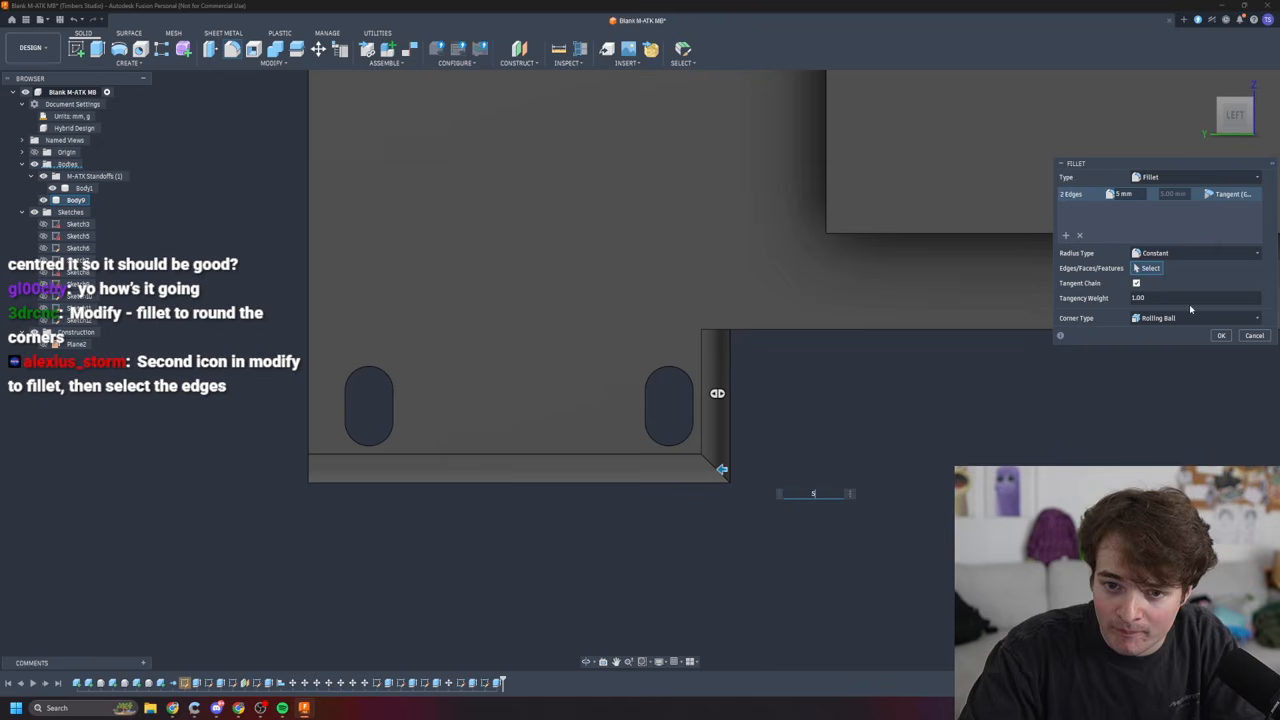
{"action": "left_click", "coordinate": [1174, 320]}
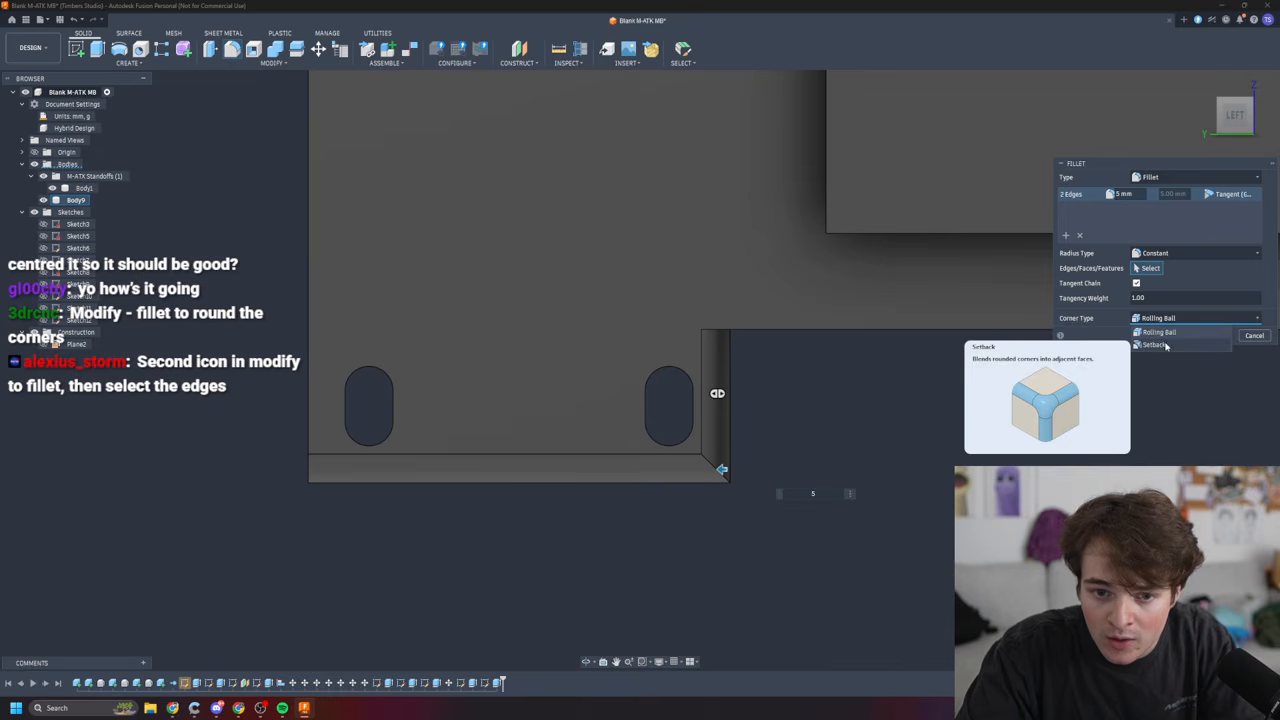
{"action": "left_click", "coordinate": [1164, 342]}
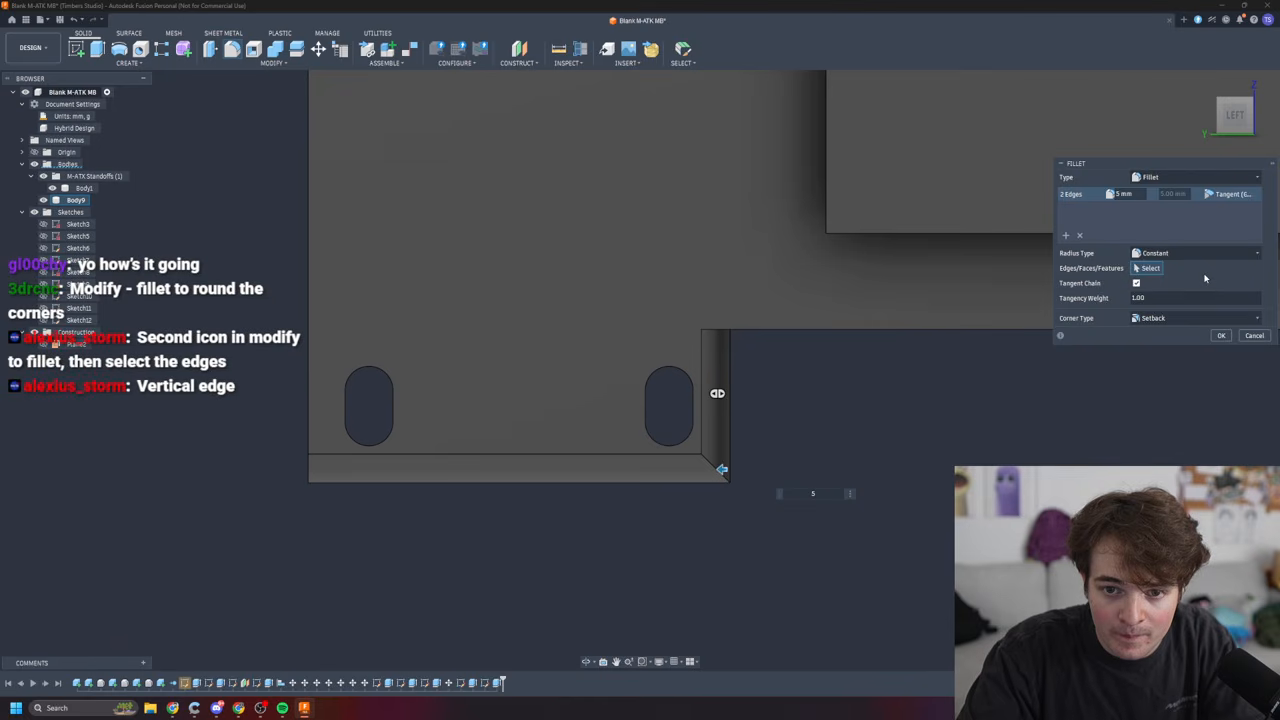
{"action": "middle_click_drag", "start_coordinate": [819, 463], "coordinate": [870, 410], "text": "shift"}
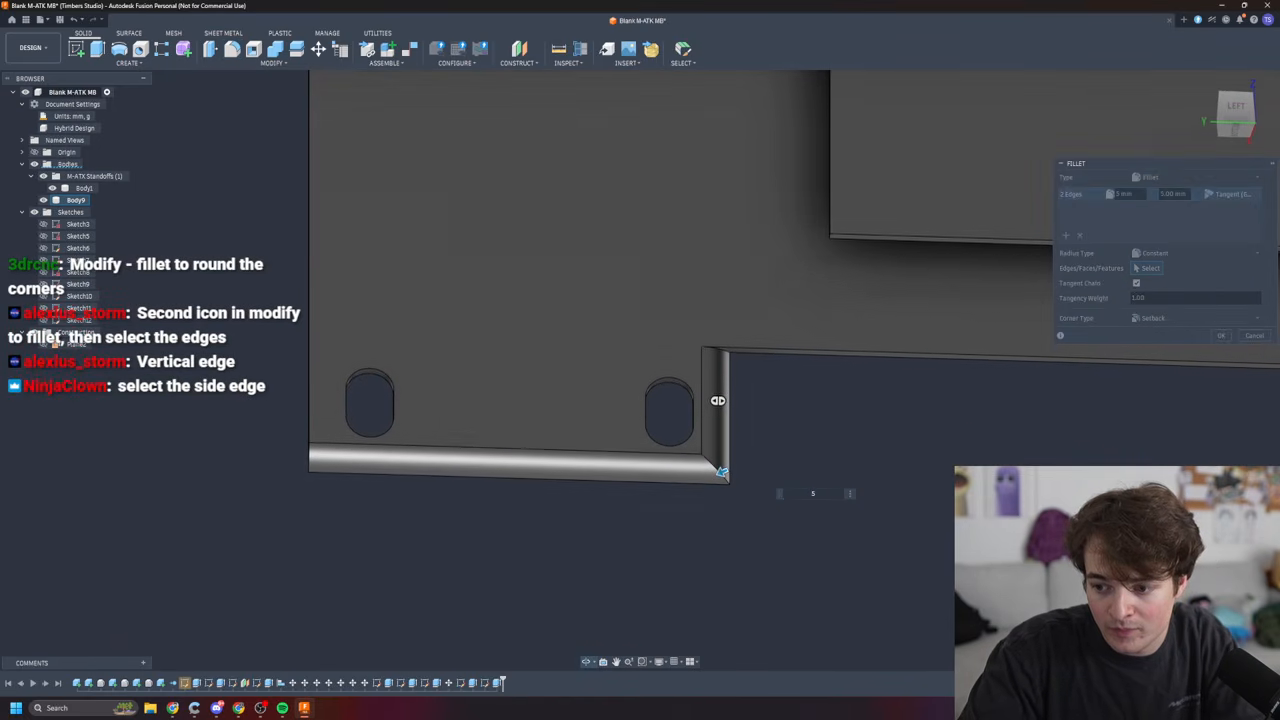
{"action": "left_click", "coordinate": [1152, 177]}
{"action": "left_click", "coordinate": [1150, 190]}
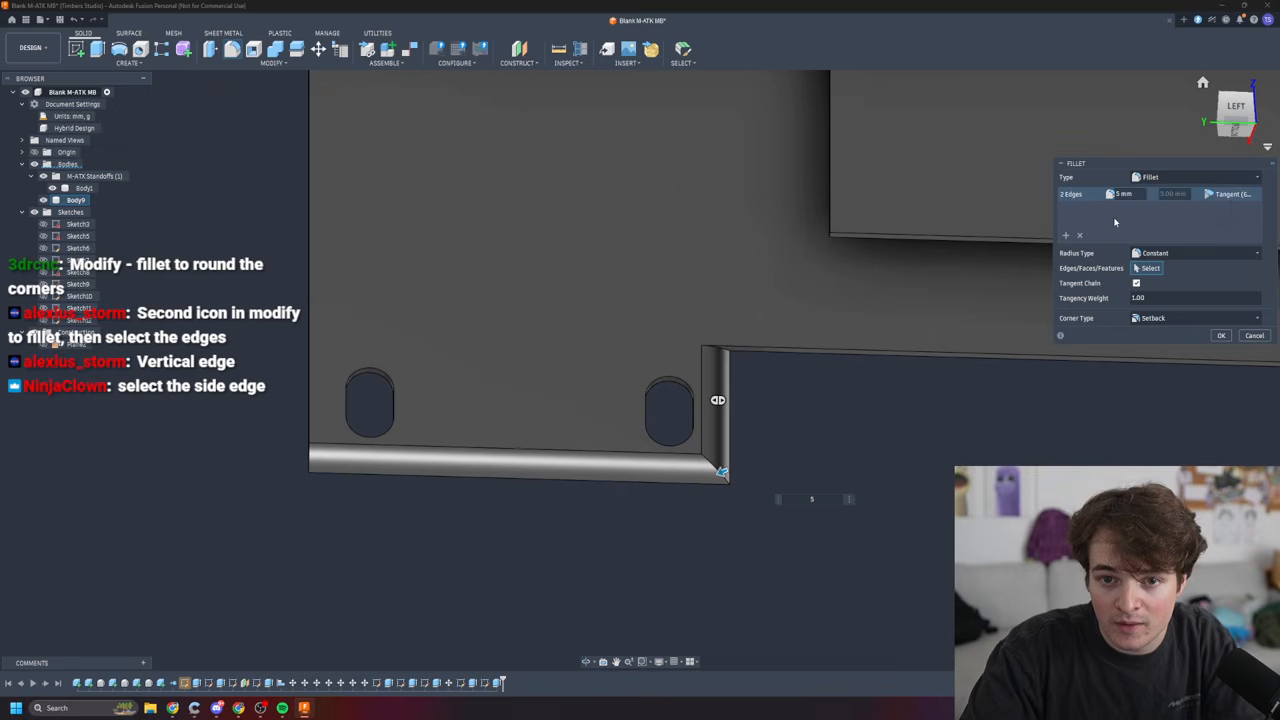
{"action": "left_click", "coordinate": [1255, 336]}
- Try to fillet the slotted tab's inner side and bottom faces with a 50 mm radius
{"action": "middle_click_drag", "start_coordinate": [760, 300], "coordinate": [566, 236], "text": "shift"}
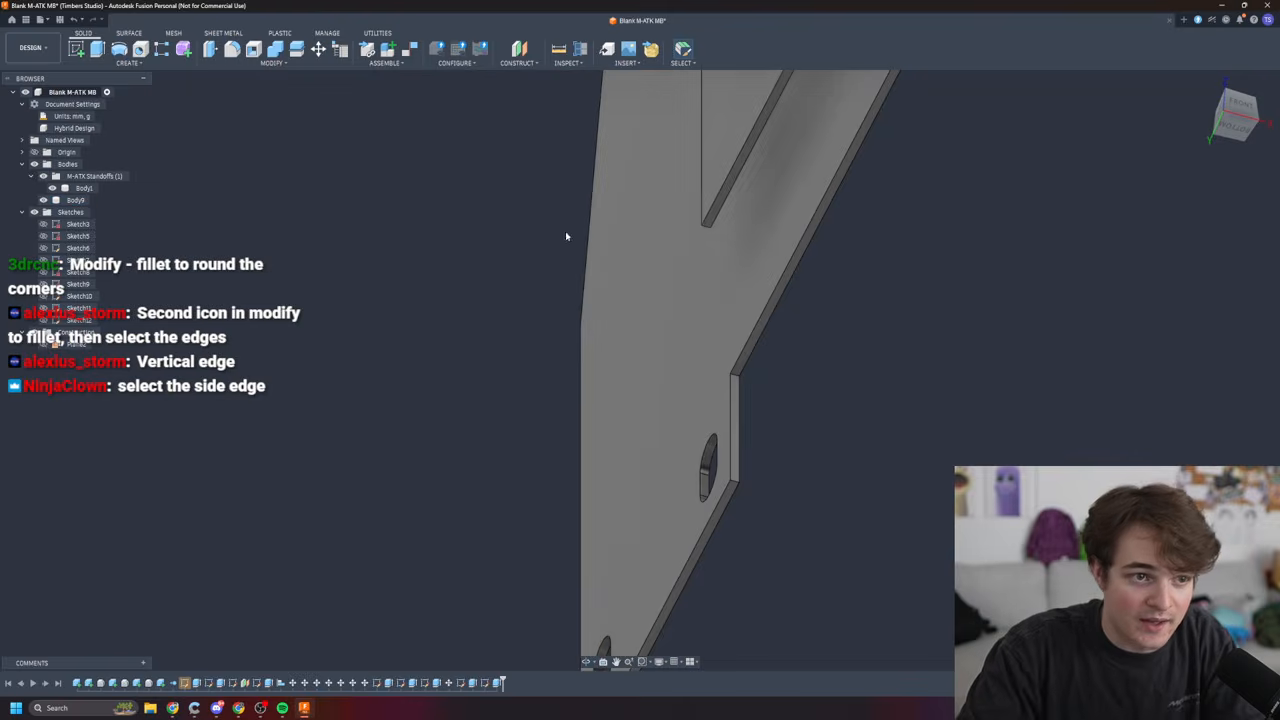
{"action": "left_click", "coordinate": [231, 48]}
{"action": "left_click", "coordinate": [735, 470]}
{"action": "left_click", "coordinate": [740, 494]}
{"action": "left_click", "coordinate": [1150, 298]}
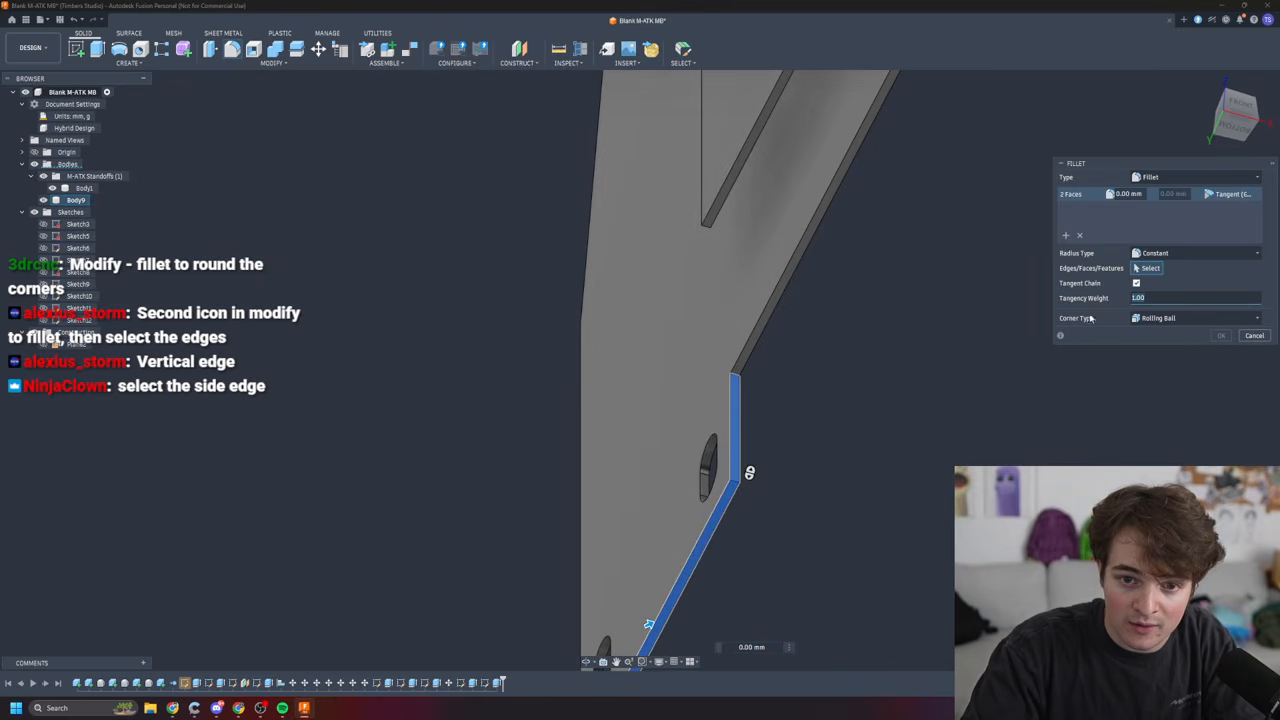
{"action": "middle_click_drag", "start_coordinate": [833, 505], "coordinate": [916, 534], "text": "shift"}
{"action": "left_click", "coordinate": [1127, 193]}
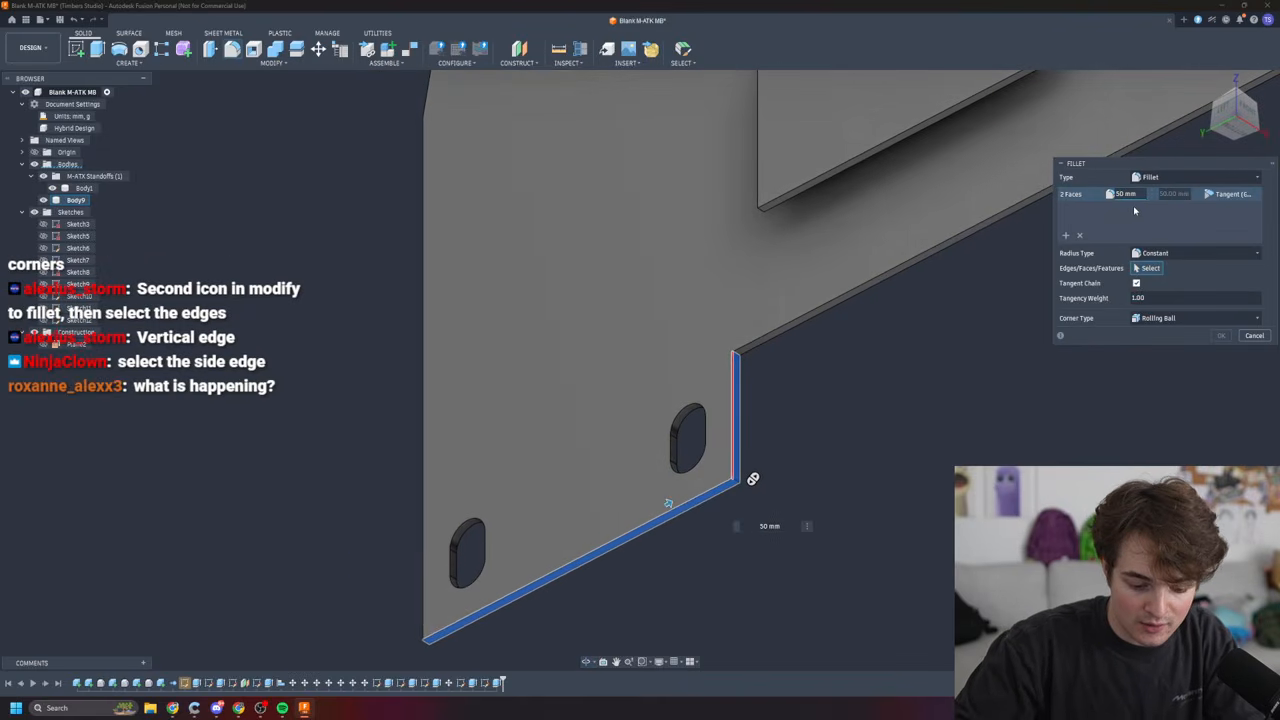
{"action": "type", "text": "."}
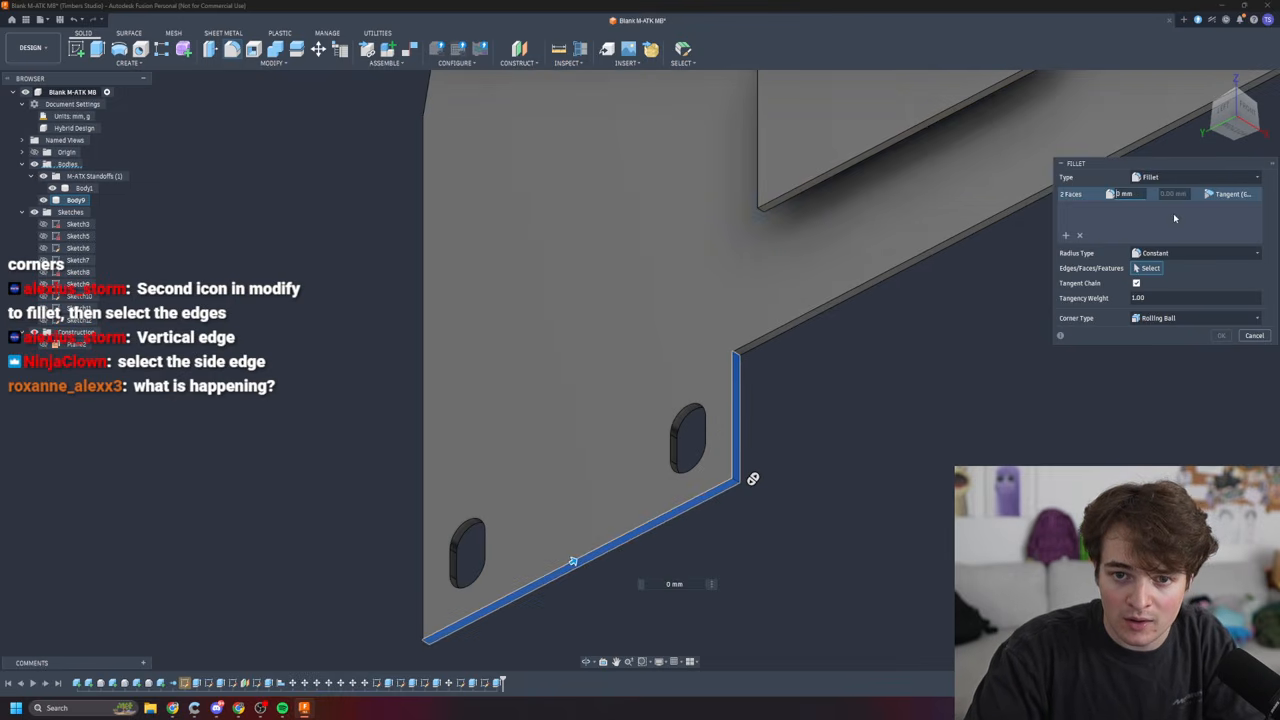
{"action": "middle_click_drag", "start_coordinate": [897, 407], "coordinate": [990, 470], "text": "shift"}
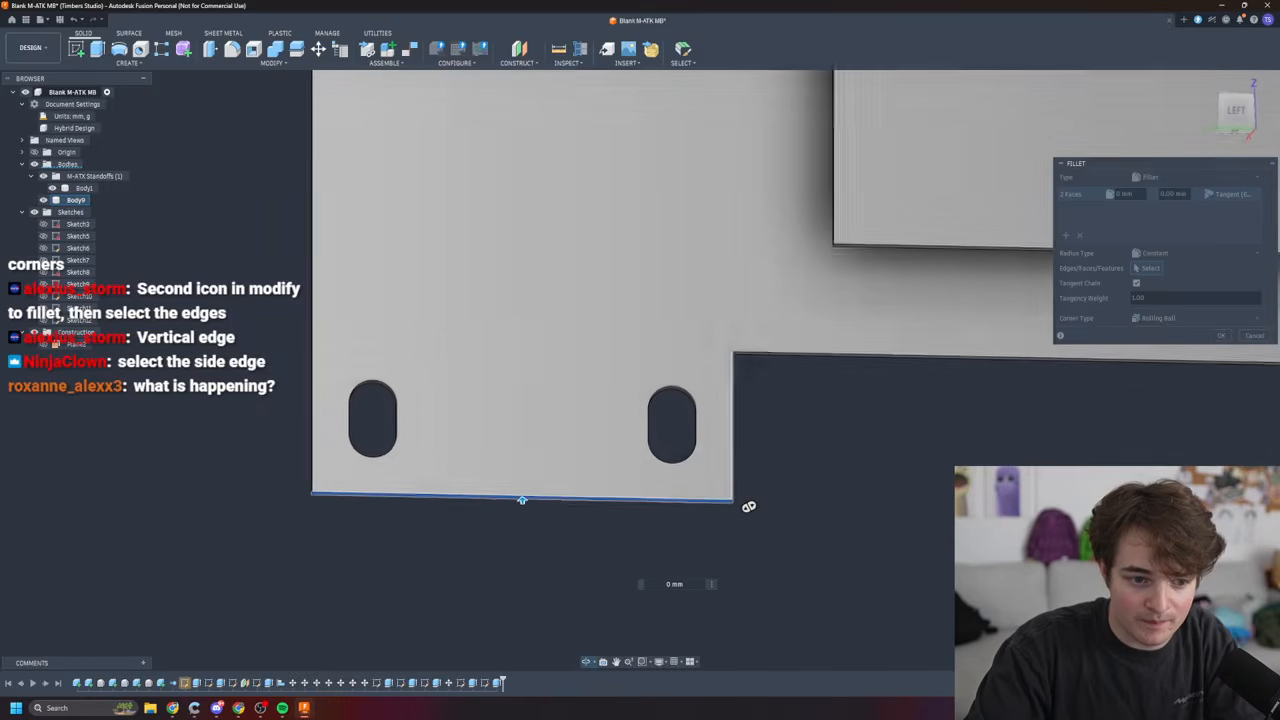
{"action": "middle_click_drag", "start_coordinate": [749, 507], "coordinate": [751, 506], "text": "shift"}
{"action": "left_click_drag", "start_coordinate": [749, 507], "coordinate": [760, 485]}
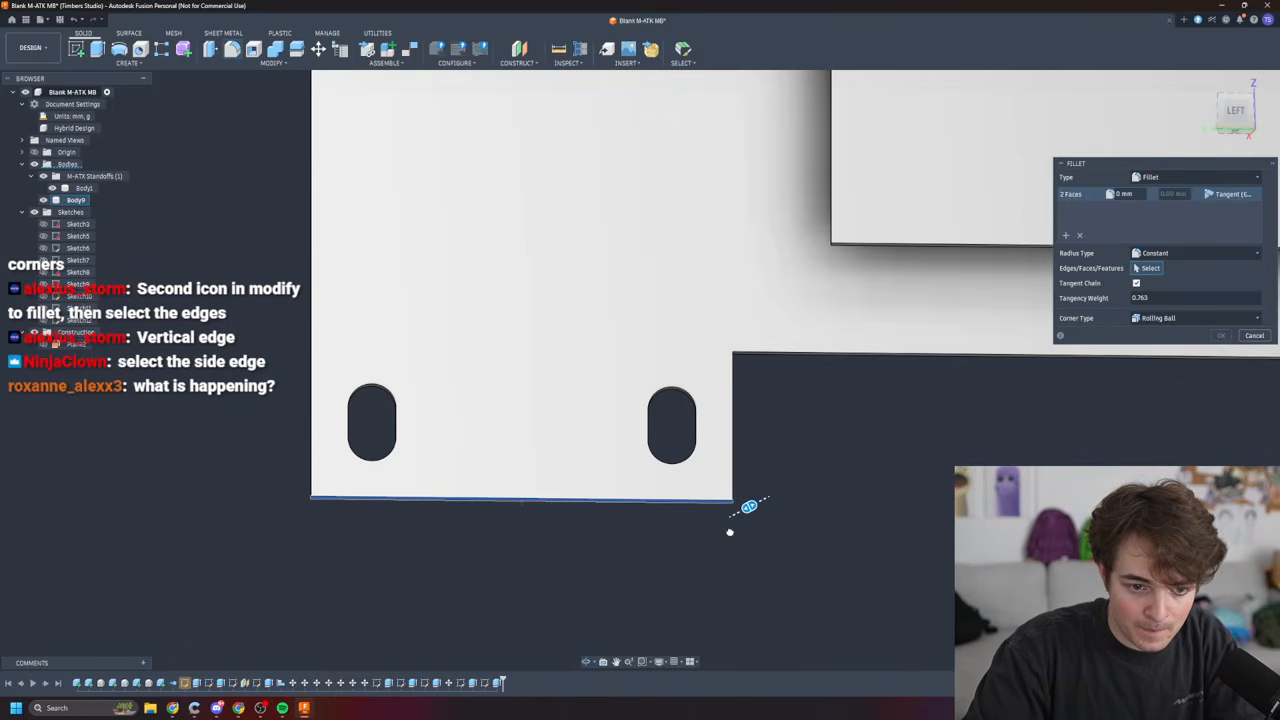
{"action": "mouse_move", "coordinate": [928, 547]}
{"action": "middle_mouse_down", "text": "shift"}
{"action": "mouse_move", "coordinate": [1008, 535]}
{"action": "mouse_move", "coordinate": [952, 544]}
{"action": "mouse_move", "coordinate": [800, 480]}
{"action": "mouse_move", "coordinate": [955, 503]}
{"action": "middle_mouse_up", "text": "shift"}
{"action": "key", "text": "Escape"}
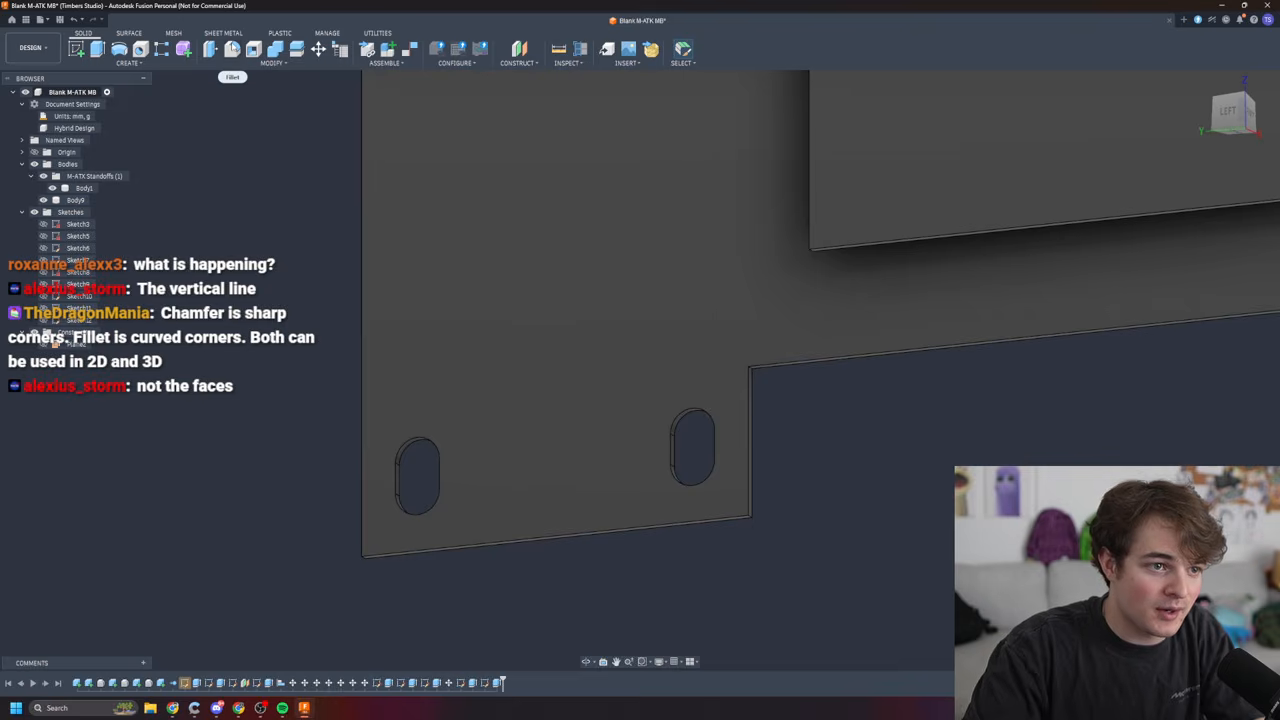
- Try a 5 mm Rolling Ball fillet on the two outline edges meeting at the tab's inner lower corner
{"action": "left_click", "coordinate": [232, 49]}
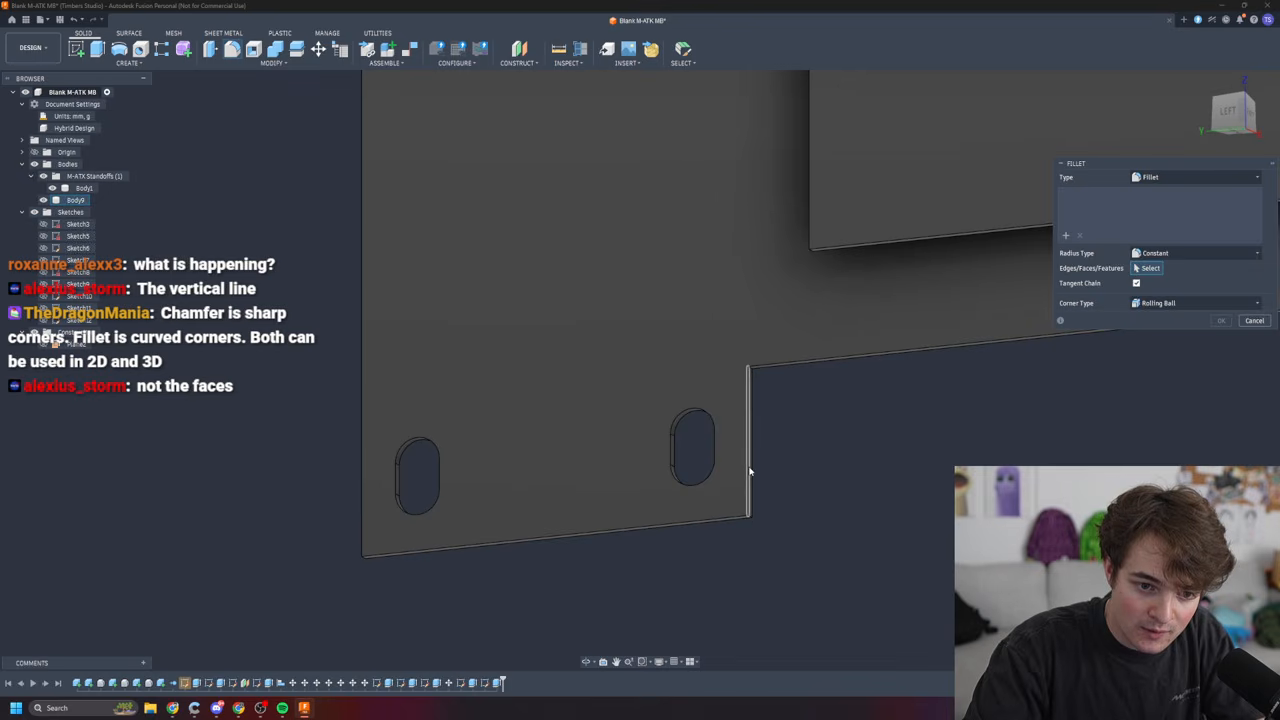
{"action": "left_click", "coordinate": [749, 470]}
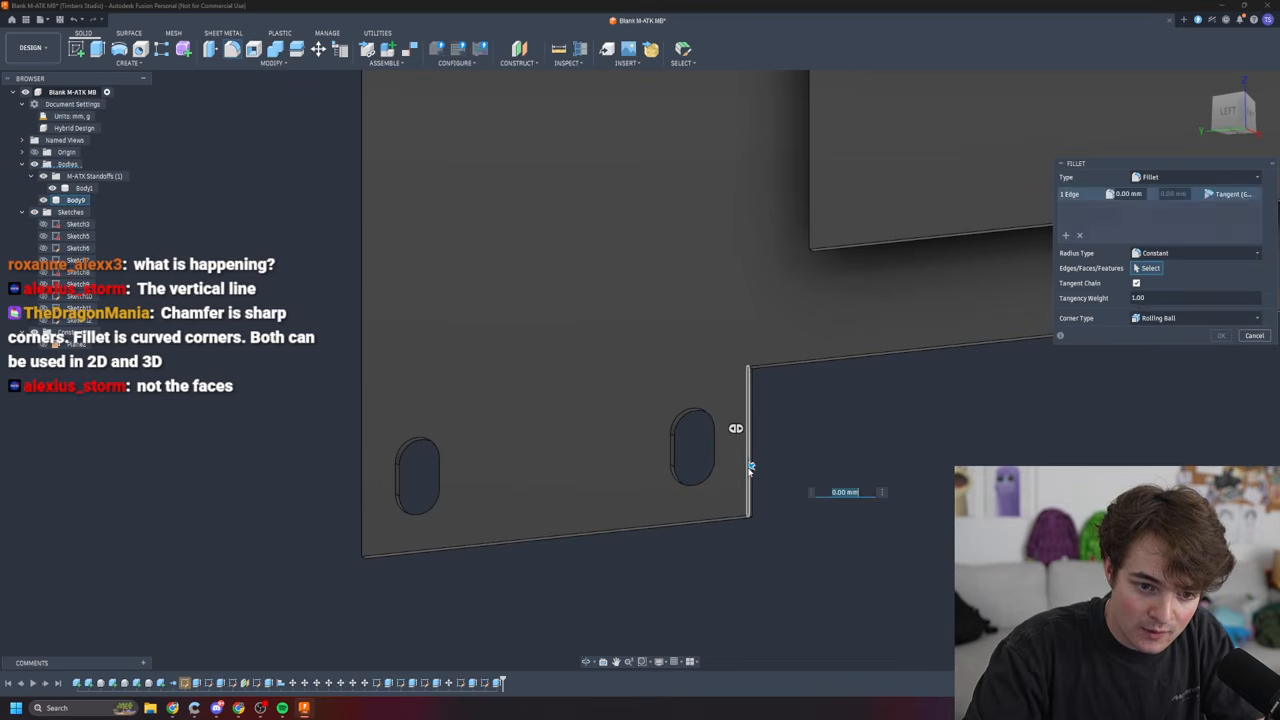
{"action": "left_click", "coordinate": [742, 518]}
{"action": "type", "text": "5"}
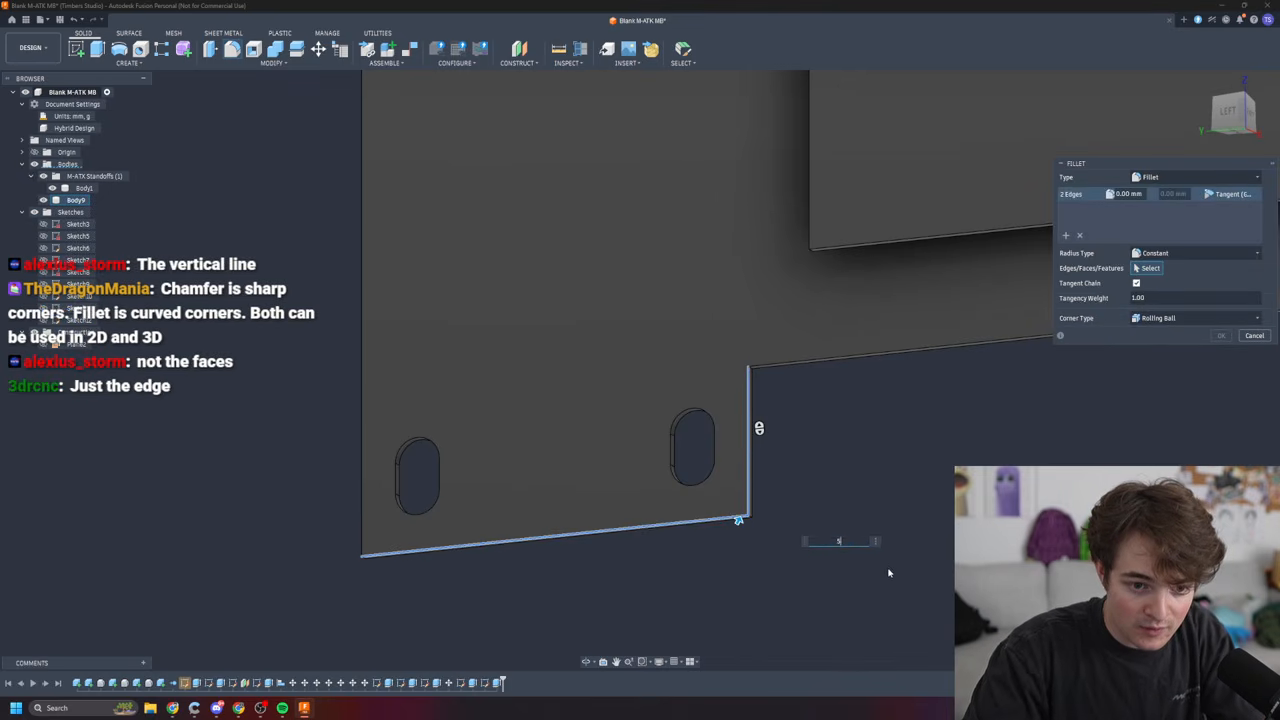
{"action": "middle_click_drag", "start_coordinate": [738, 539], "coordinate": [734, 479], "text": "shift"}
{"action": "middle_click_drag", "start_coordinate": [934, 519], "coordinate": [908, 516], "text": "shift"}
{"action": "key", "text": "Return"}
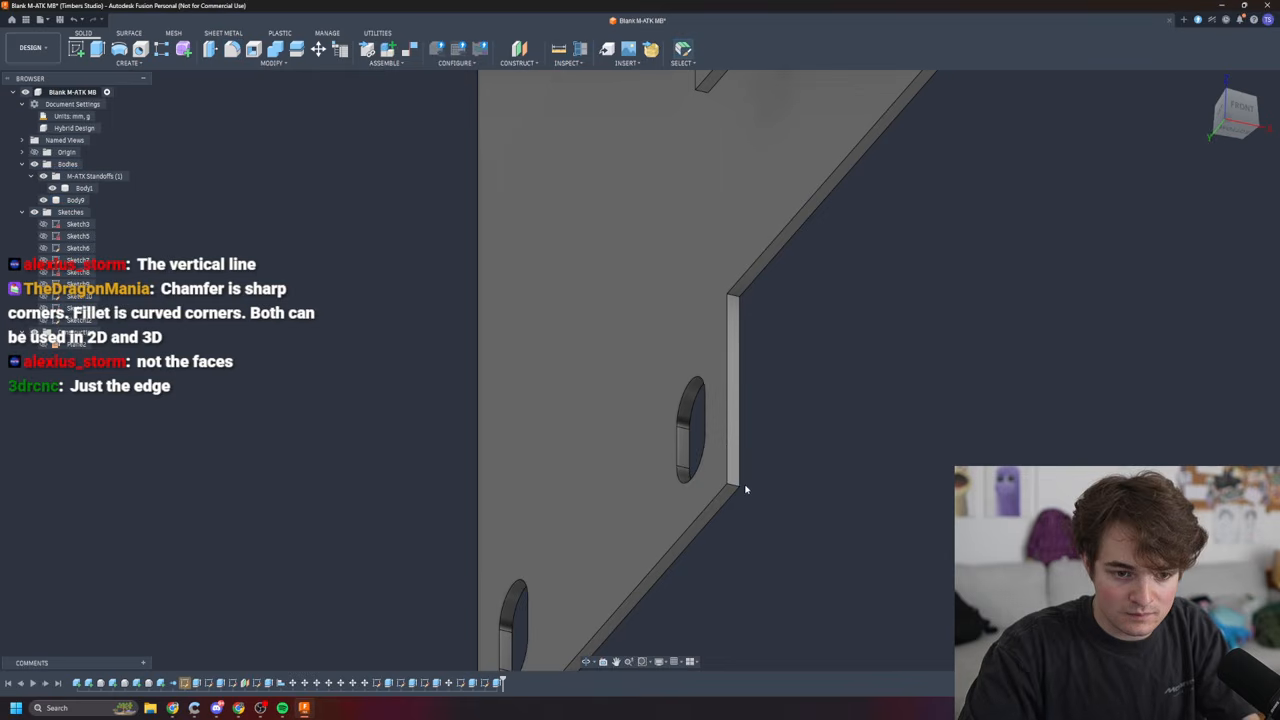
- Fillet the short edge through the plate's thickness at the tab's inner lower corner with a 5 mm radius
{"action": "left_click", "coordinate": [231, 49]}
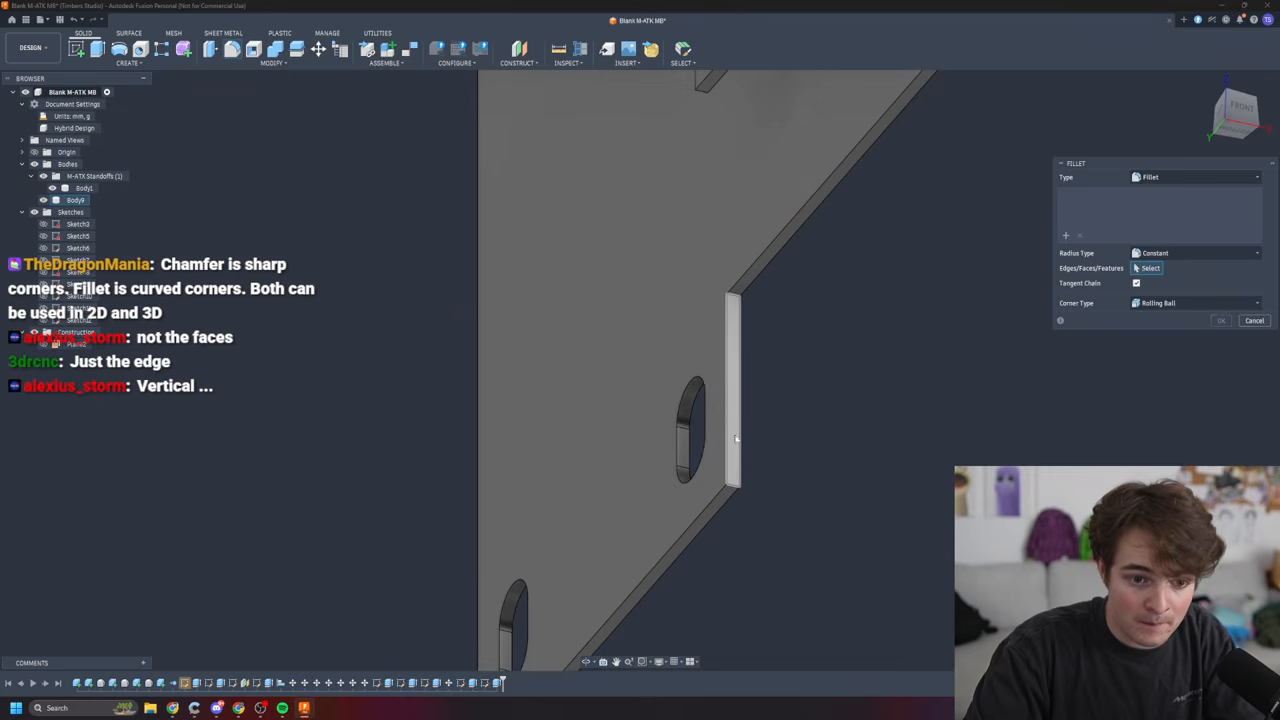
{"action": "left_click", "coordinate": [740, 448]}
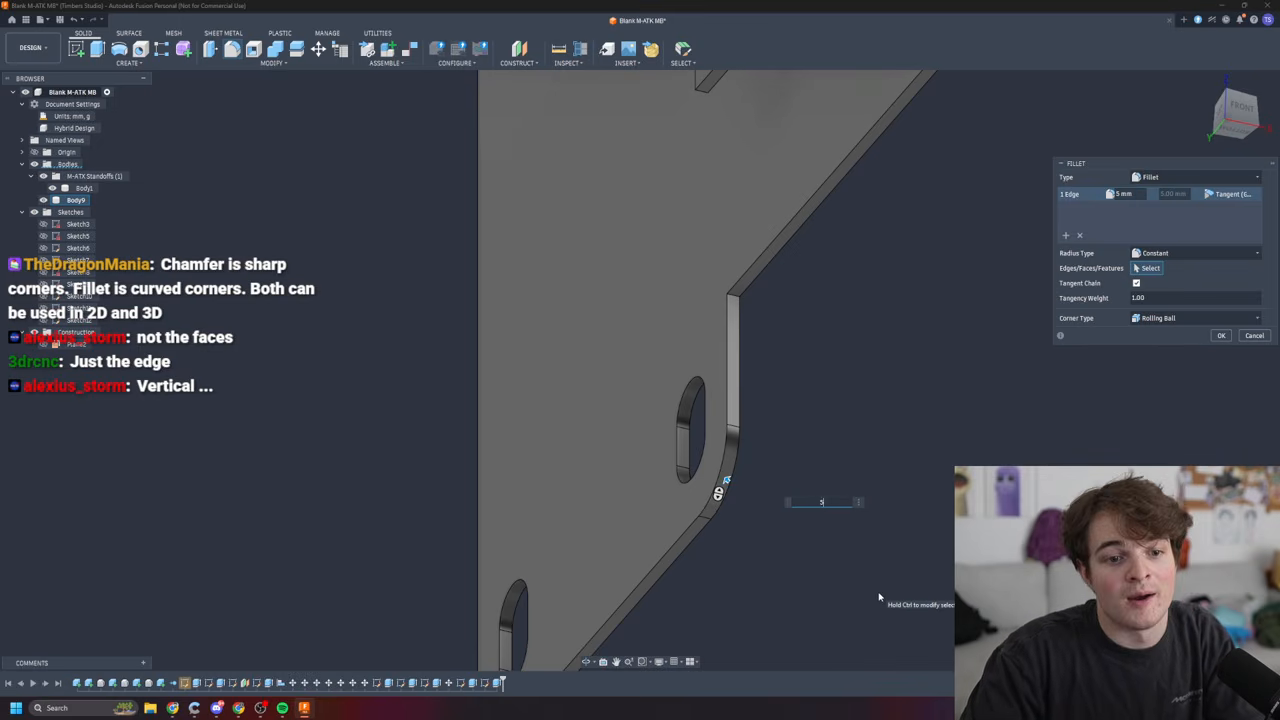
{"action": "mouse_move", "coordinate": [900, 463]}
{"action": "middle_mouse_down", "text": "shift"}
{"action": "mouse_move", "coordinate": [1090, 524]}
{"action": "mouse_move", "coordinate": [918, 449]}
{"action": "middle_mouse_up", "text": "shift"}
{"action": "key", "text": "Return"}
- Round the same tab's outer lower corner with a 5 mm fillet
{"action": "middle_click_drag", "start_coordinate": [674, 598], "coordinate": [570, 374], "text": "shift"}
{"action": "left_click", "coordinate": [236, 50]}
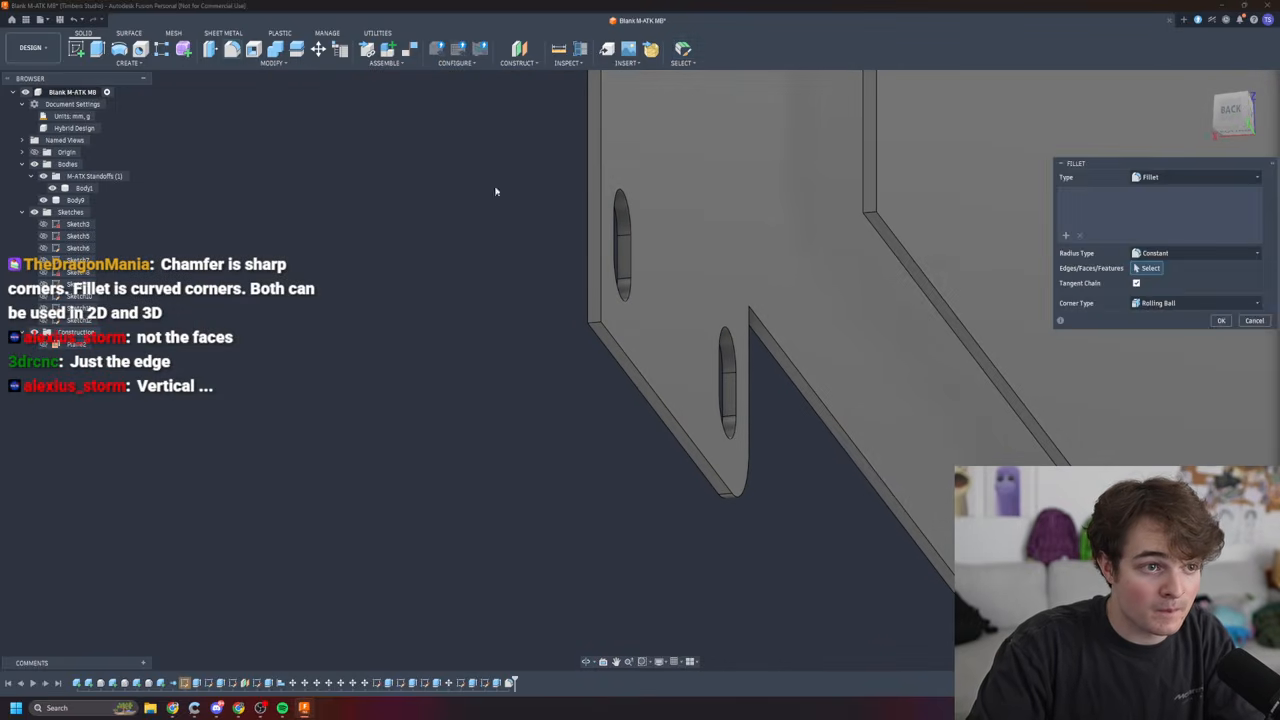
{"action": "left_click", "coordinate": [594, 323]}
{"action": "type", "text": "5"}
{"action": "key", "text": "Return"}
- Apply a 5 mm fillet to the outer lower corner of the slotted tab at the plate's opposite end
{"action": "middle_click_drag", "start_coordinate": [806, 414], "coordinate": [754, 491], "text": "shift"}
{"action": "scroll", "coordinate": [748, 493], "scroll_direction": "down", "scroll_amount": 9}
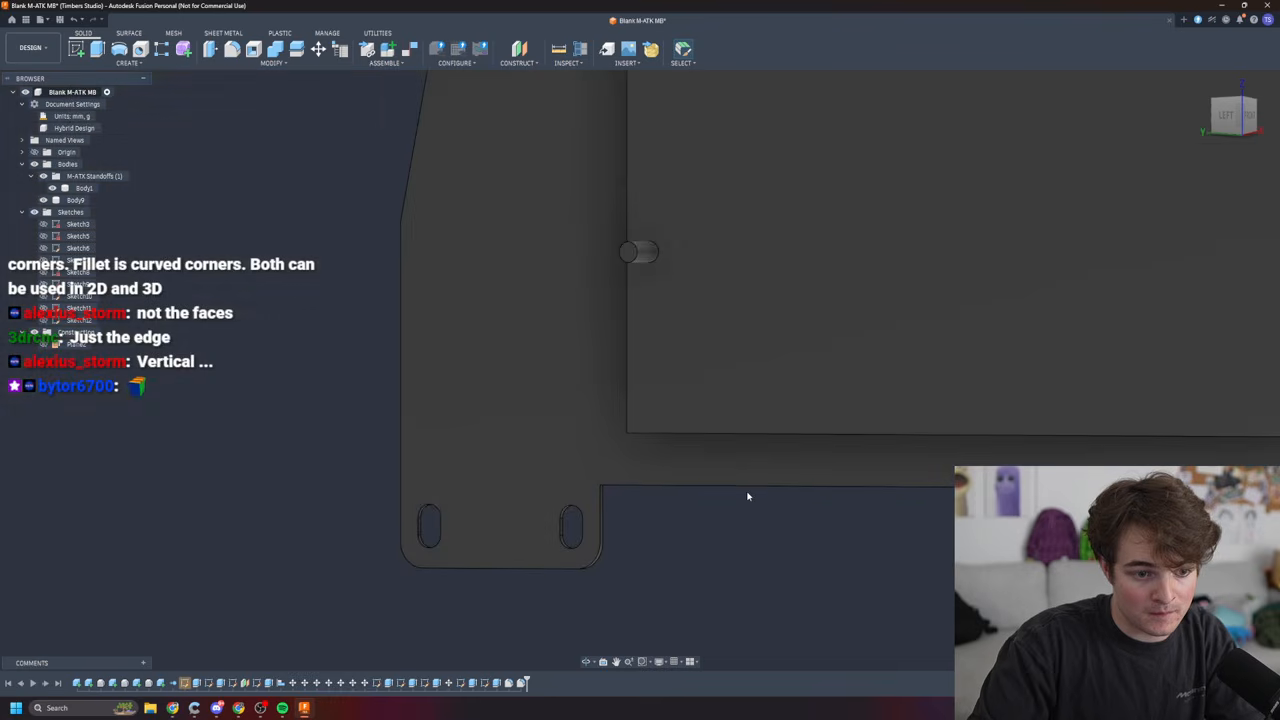
{"action": "scroll", "coordinate": [723, 491], "scroll_direction": "down", "scroll_amount": 2}
{"action": "scroll", "coordinate": [831, 523], "scroll_direction": "up", "scroll_amount": 1}
{"action": "middle_click_drag", "start_coordinate": [1041, 545], "coordinate": [500, 492]}
{"action": "scroll", "coordinate": [911, 451], "scroll_direction": "down", "scroll_amount": 1}
{"action": "scroll", "coordinate": [879, 443], "scroll_direction": "up", "scroll_amount": 8}
{"action": "middle_click_drag", "start_coordinate": [878, 444], "coordinate": [938, 480], "text": "shift"}
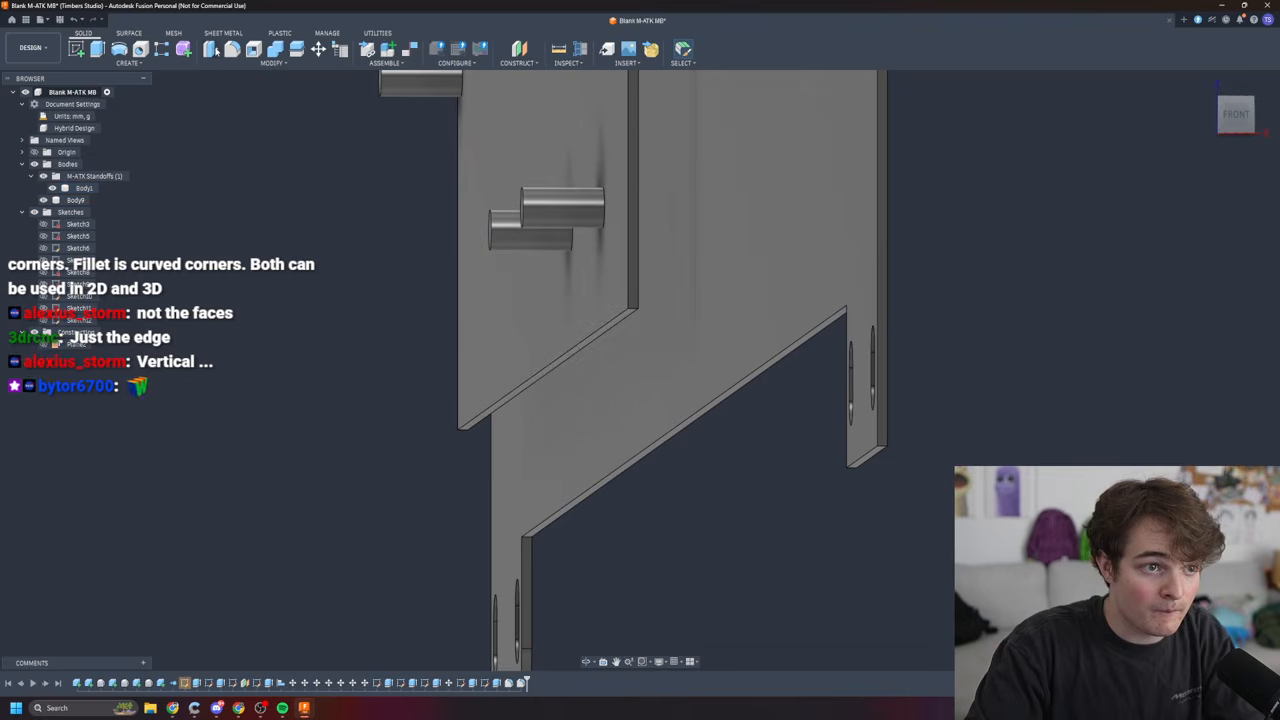
{"action": "key", "text": "f"}
{"action": "left_click", "coordinate": [882, 448]}
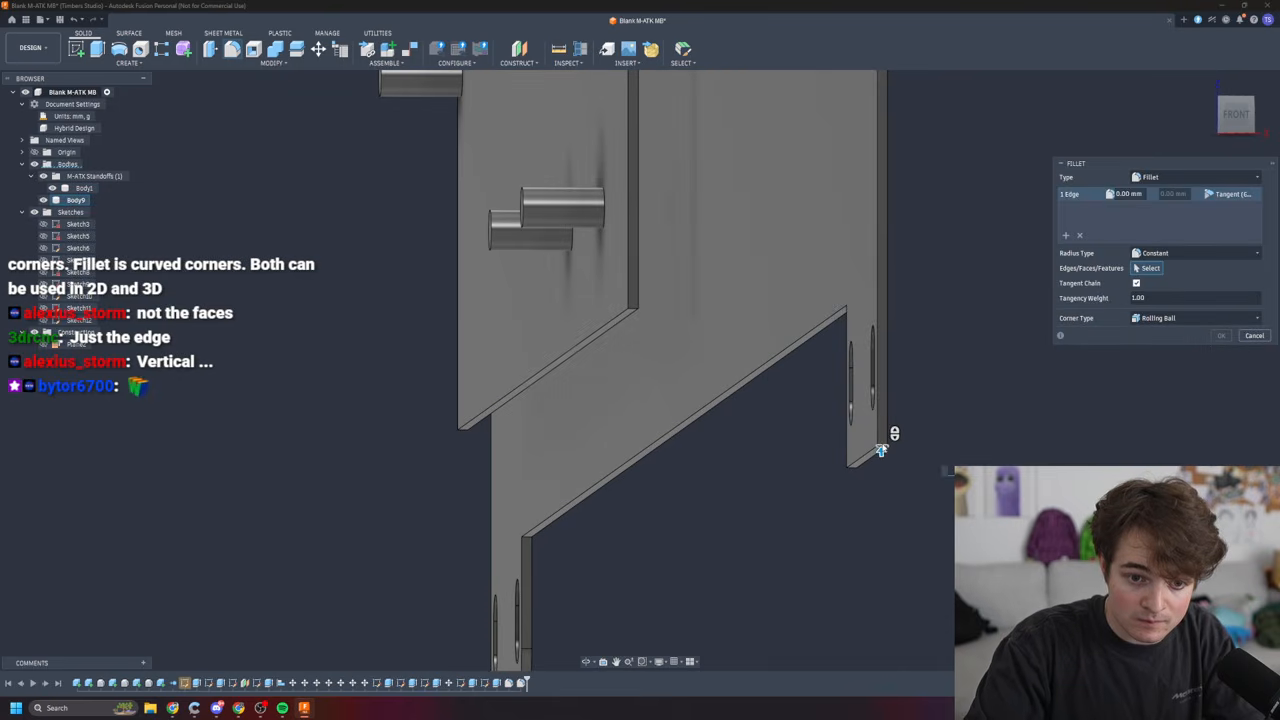
{"action": "type", "text": "5"}
{"action": "key", "text": "Return"}
- Round the remaining inner lower corner of the slotted tab with a 5 mm fillet
{"action": "middle_click_drag", "start_coordinate": [877, 463], "coordinate": [463, 283], "text": "shift"}
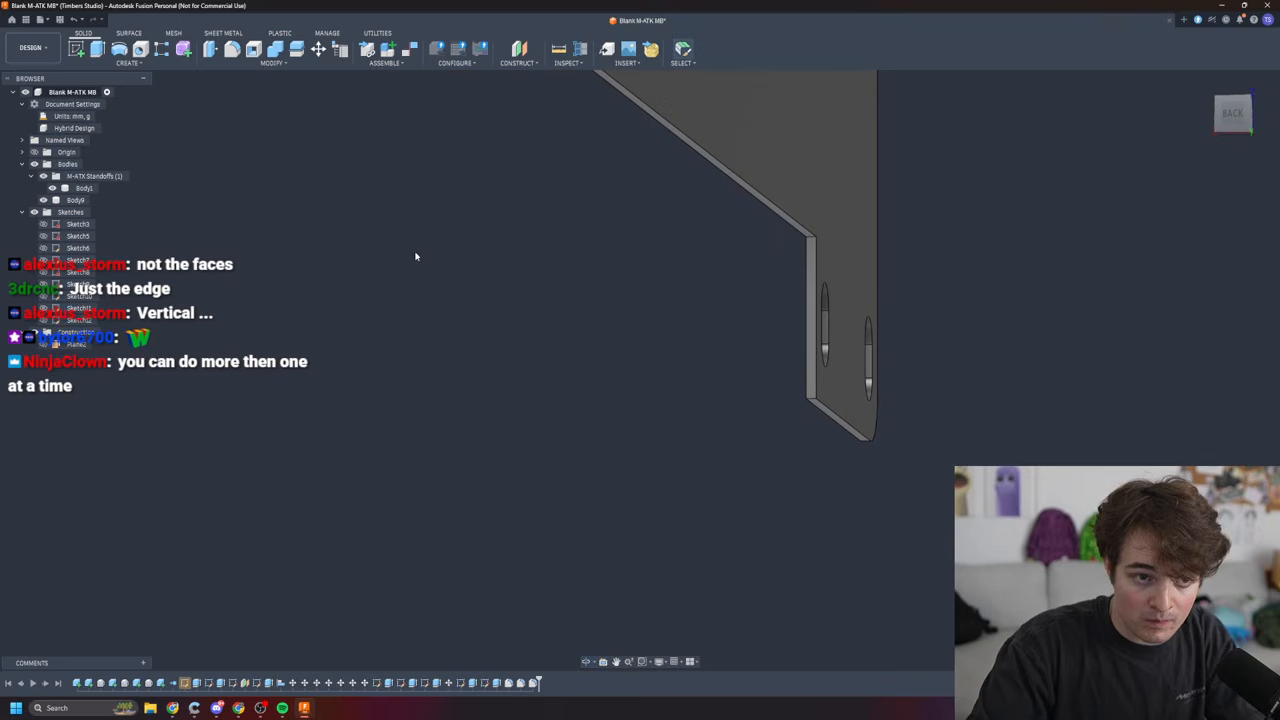
{"action": "left_click", "coordinate": [232, 48]}
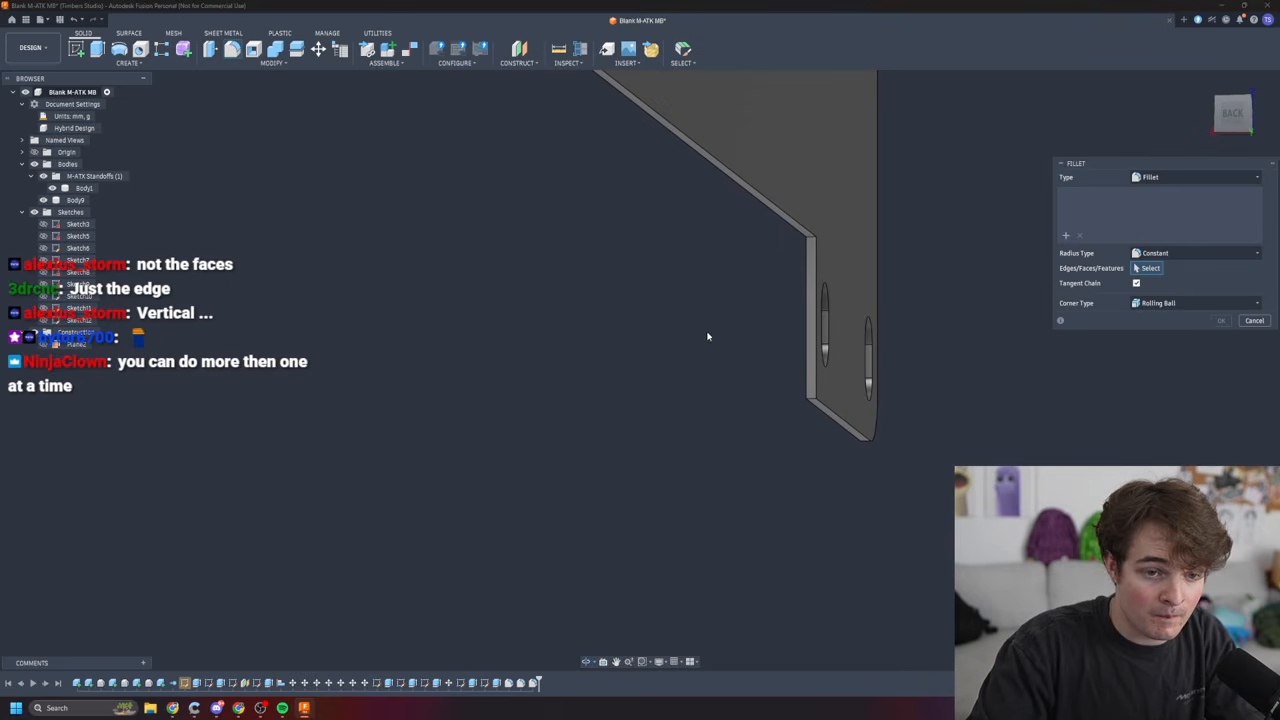
{"action": "left_click", "coordinate": [812, 403]}
{"action": "type", "text": "5"}
{"action": "key", "text": "Return"}
{"action": "middle_click_drag", "start_coordinate": [863, 446], "coordinate": [649, 358], "text": "shift"}
{"action": "middle_click_drag", "start_coordinate": [542, 408], "coordinate": [857, 491]}
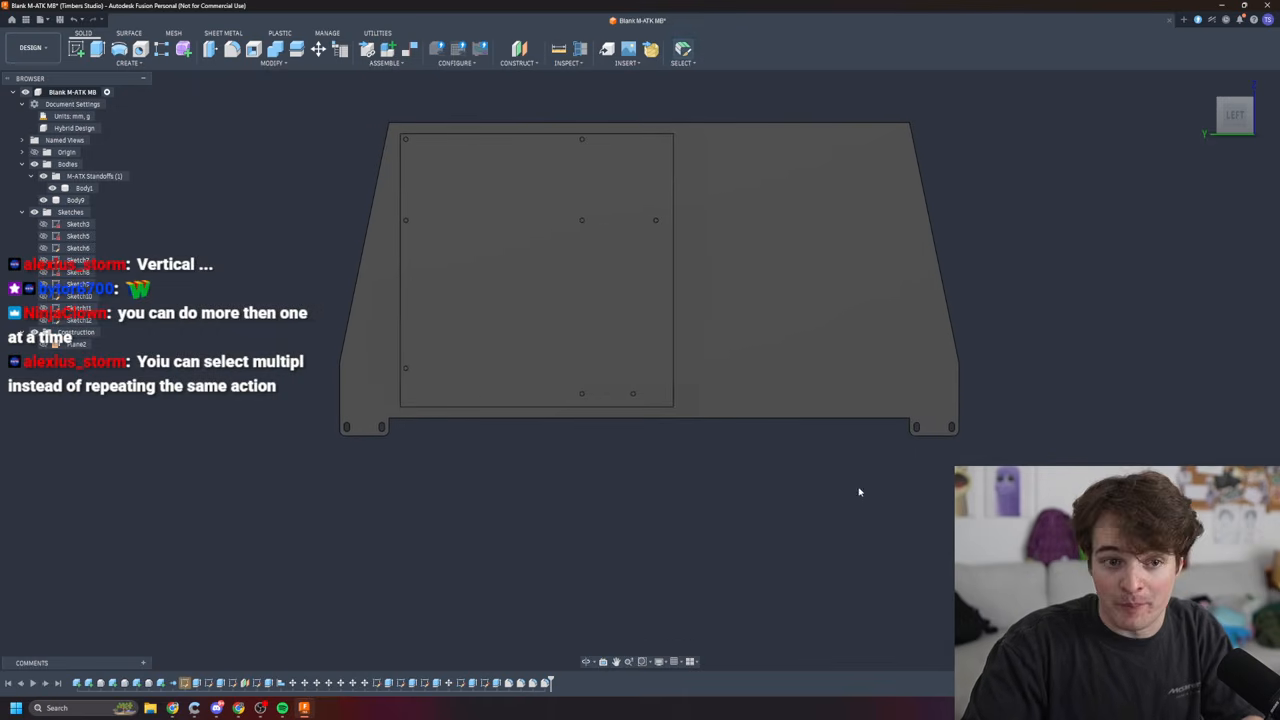
{"action": "left_click", "coordinate": [754, 393]}
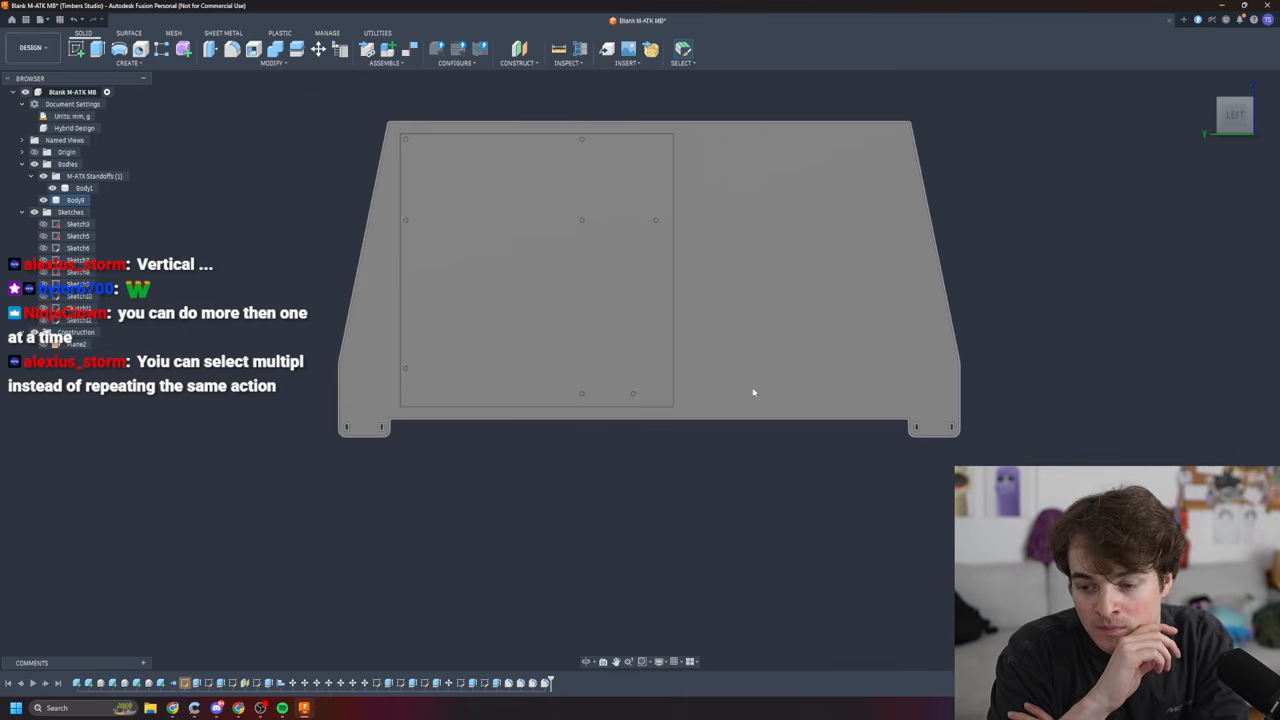
{"action": "left_click", "coordinate": [710, 577]}
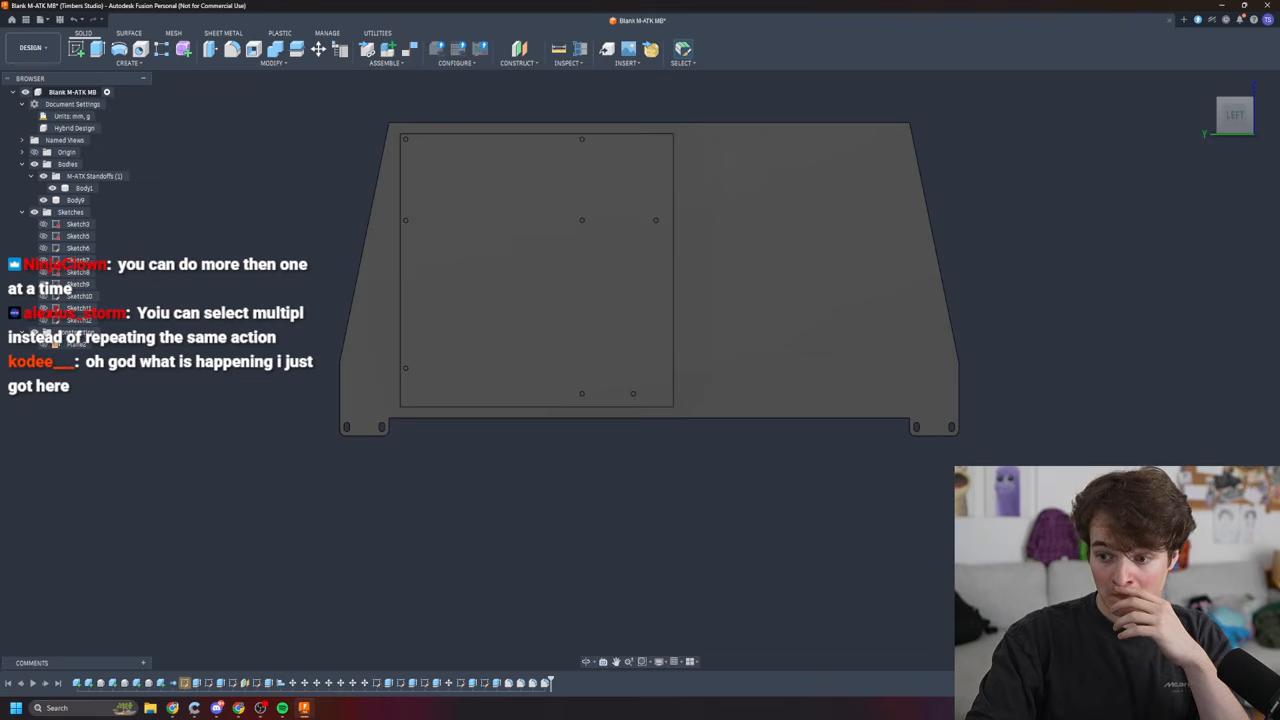
{"action": "scroll", "coordinate": [635, 335], "scroll_direction": "up", "scroll_amount": 5}
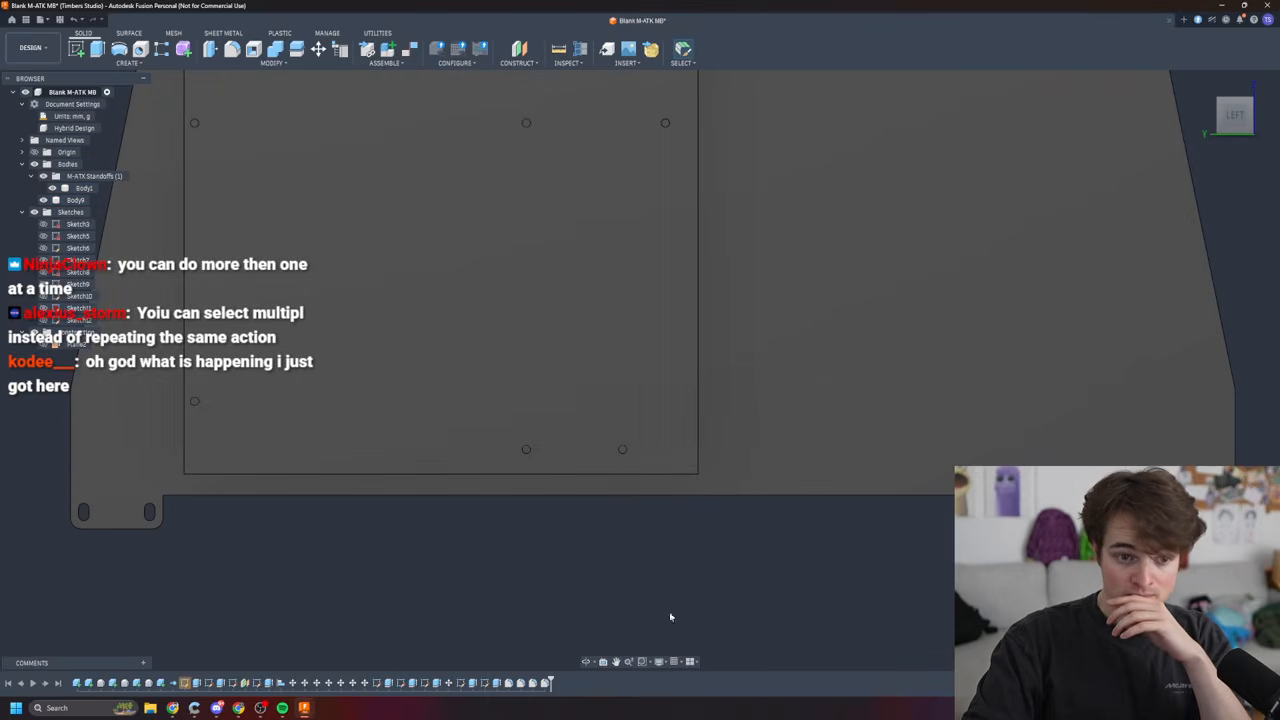
{"action": "scroll", "coordinate": [691, 543], "scroll_direction": "down", "scroll_amount": 3}
{"action": "mouse_move", "coordinate": [800, 566]}
{"action": "middle_mouse_down", "text": "shift"}
{"action": "mouse_move", "coordinate": [794, 440]}
{"action": "mouse_move", "coordinate": [776, 450]}
{"action": "mouse_move", "coordinate": [850, 500]}
{"action": "mouse_move", "coordinate": [800, 570]}
{"action": "middle_mouse_up", "text": "shift"}
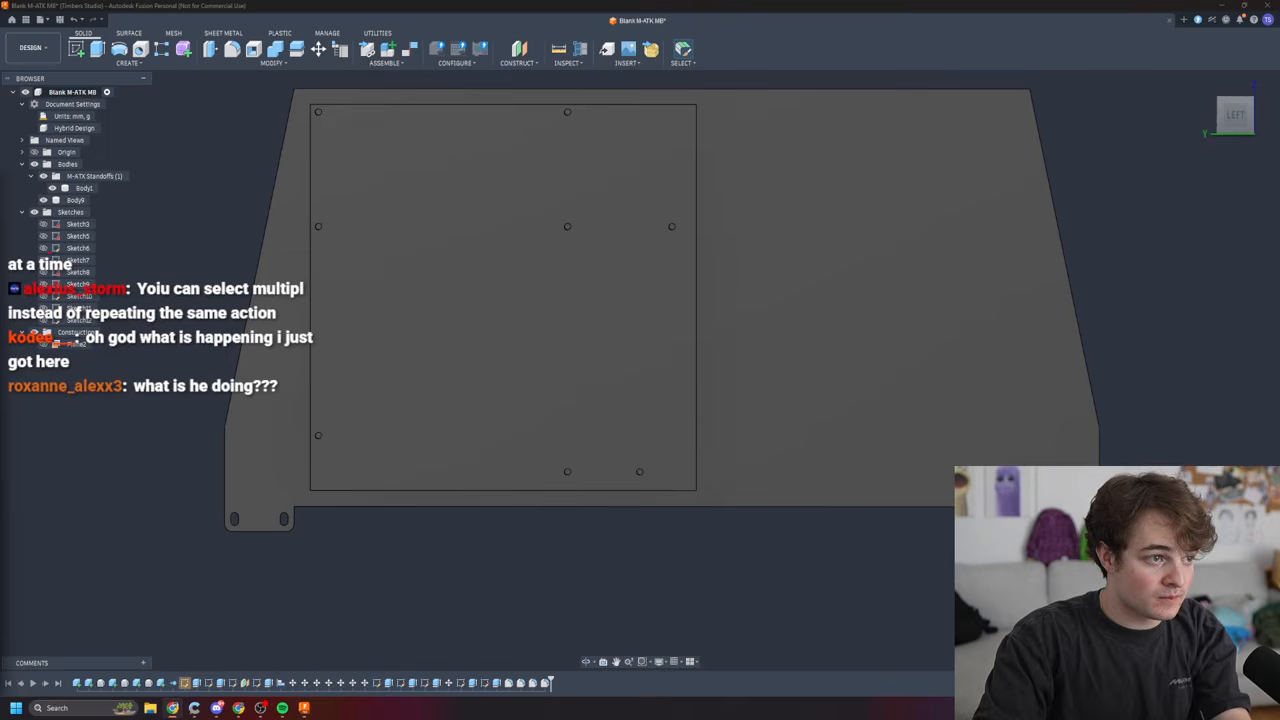
- Switch to the Chrome browser and search Google for "kvm", refining the query to "kvm little"
{"action": "left_click_drag", "start_coordinate": [631, 257], "coordinate": [681, 231]}
{"action": "type", "text": "kvm"}
{"action": "key", "text": "Return"}
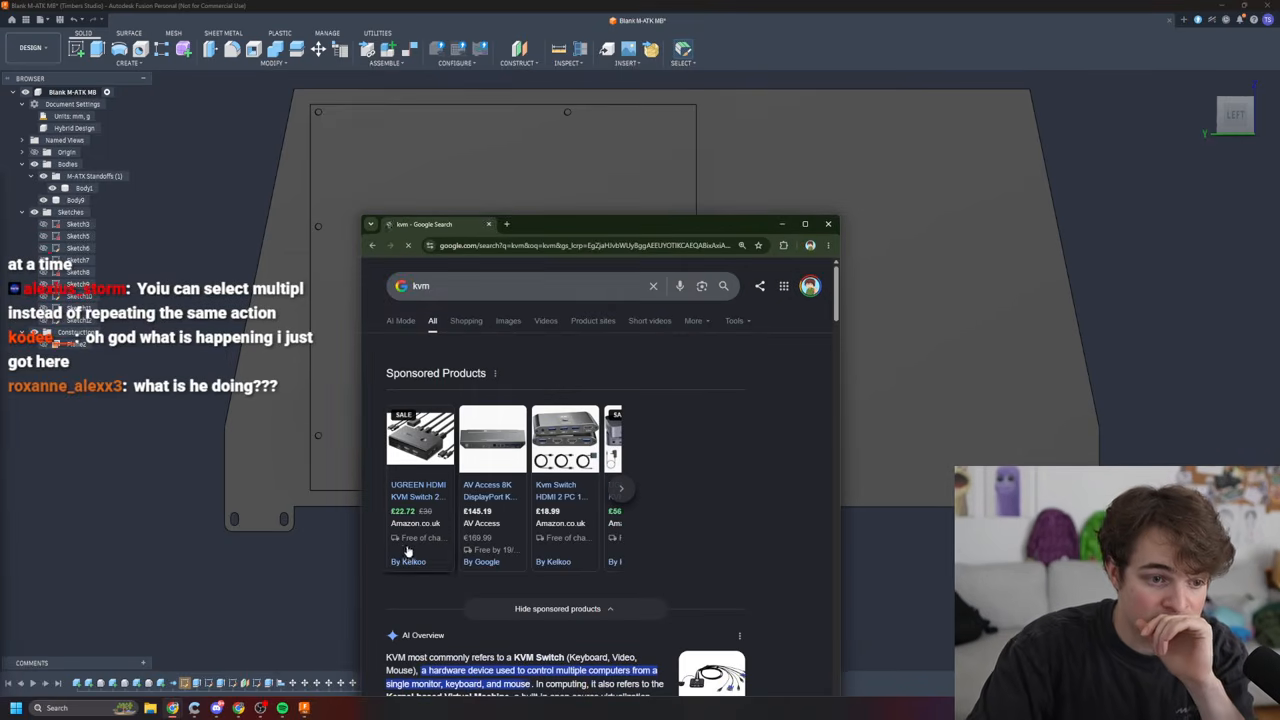
{"action": "left_click", "coordinate": [552, 291]}
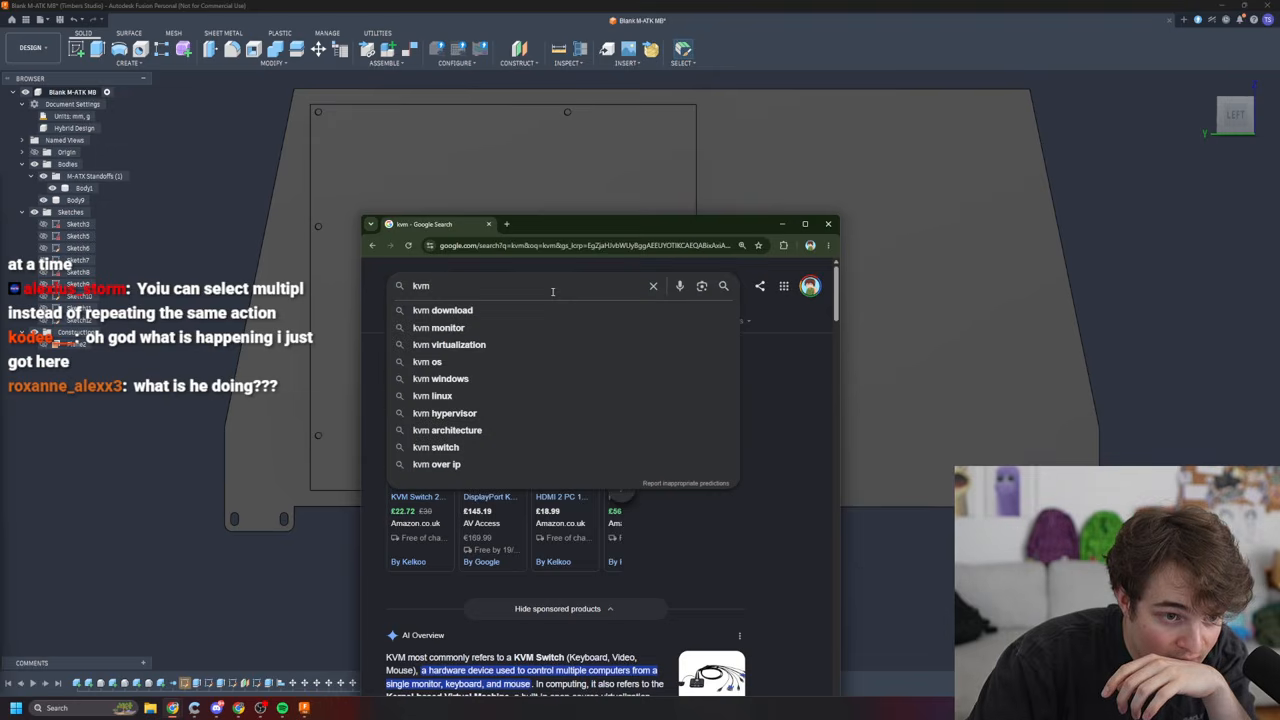
{"action": "type", "text": "little"}
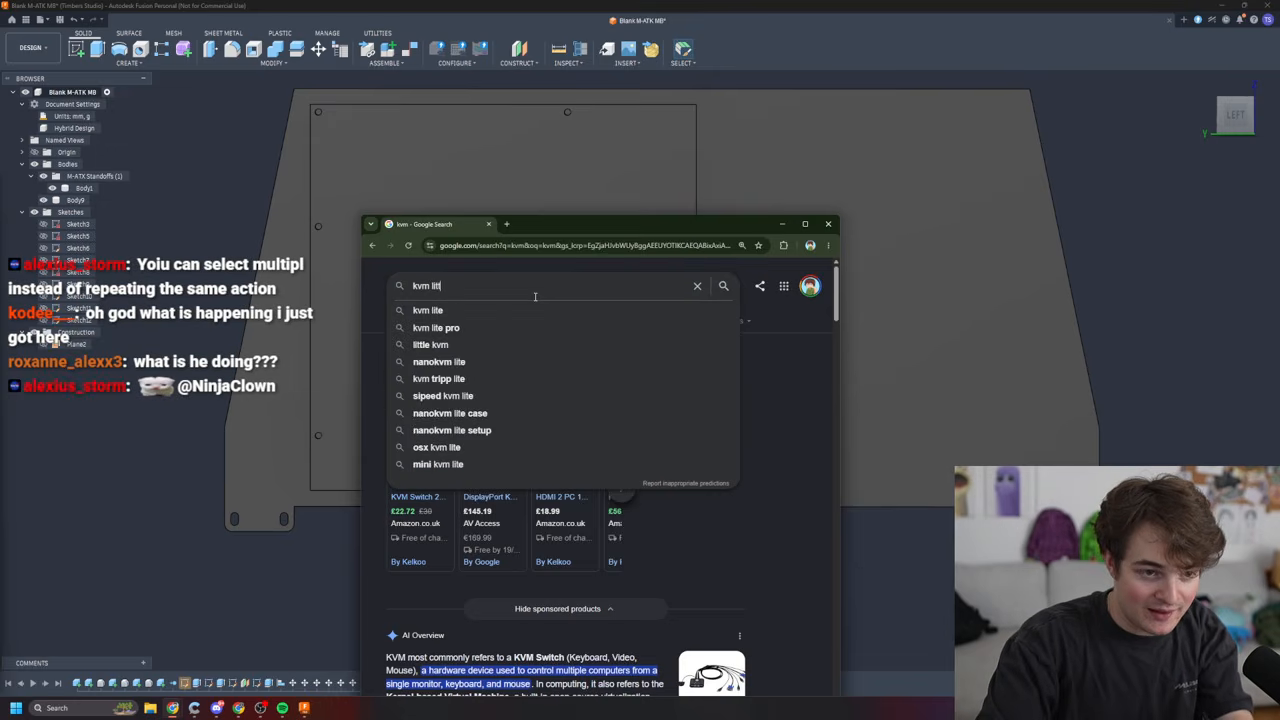
{"action": "key", "text": "Return"}
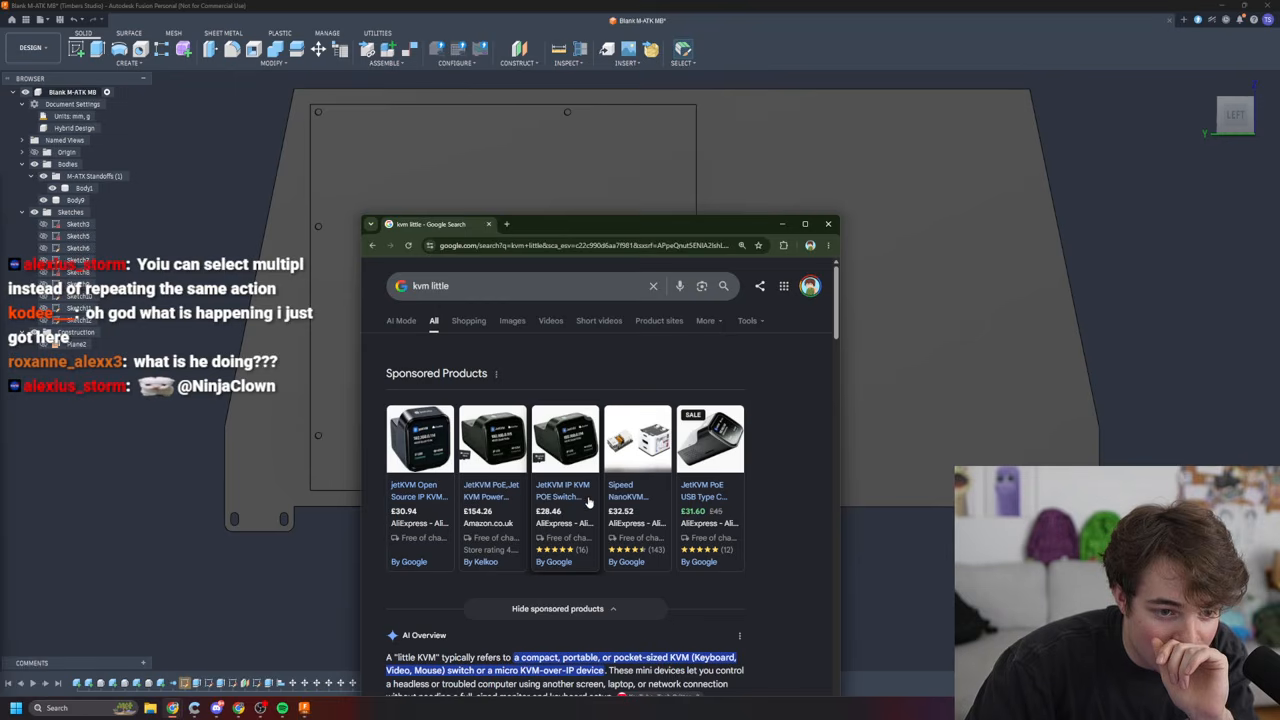
- Open the JetKVM IP KVM POE Switch listing, view its variants including JetKVM Poe ATX and JetKVM Poe DC, and close the listing
{"action": "left_click", "coordinate": [540, 487]}
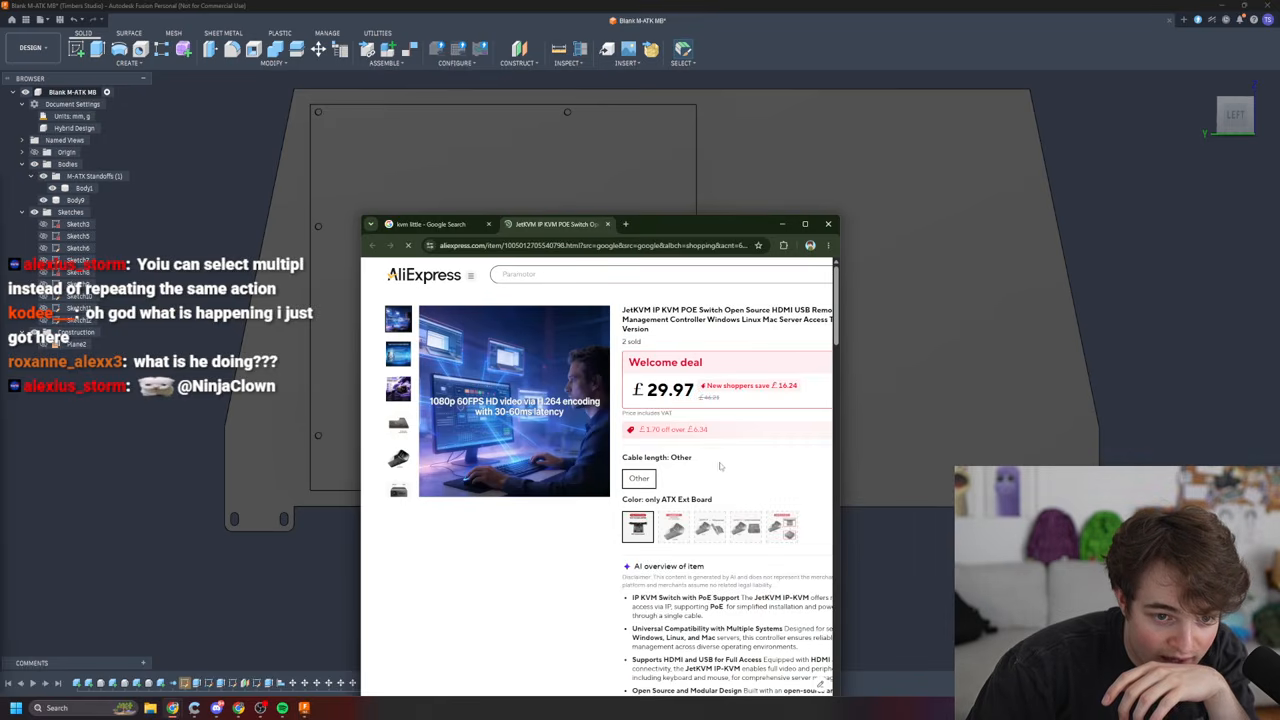
{"action": "left_click", "coordinate": [679, 530]}
{"action": "left_click", "coordinate": [643, 548]}
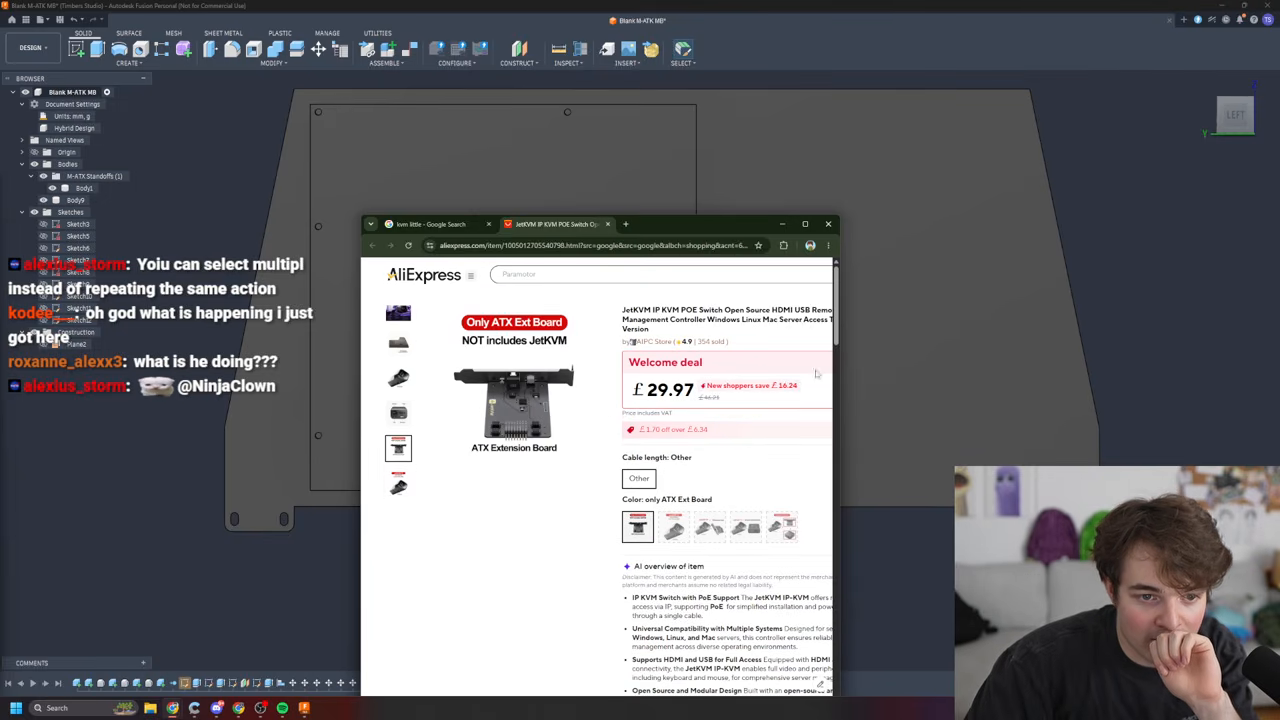
{"action": "left_click_drag", "start_coordinate": [843, 378], "coordinate": [1069, 380]}
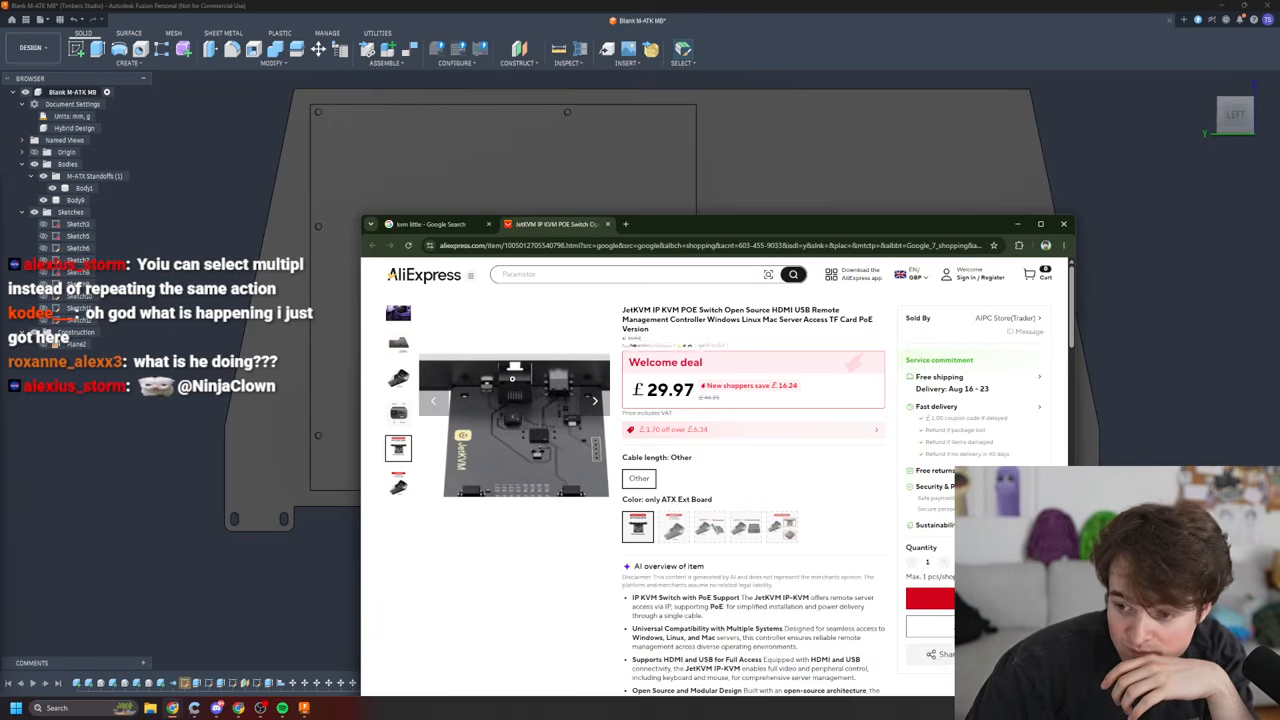
{"action": "left_click", "coordinate": [709, 548]}
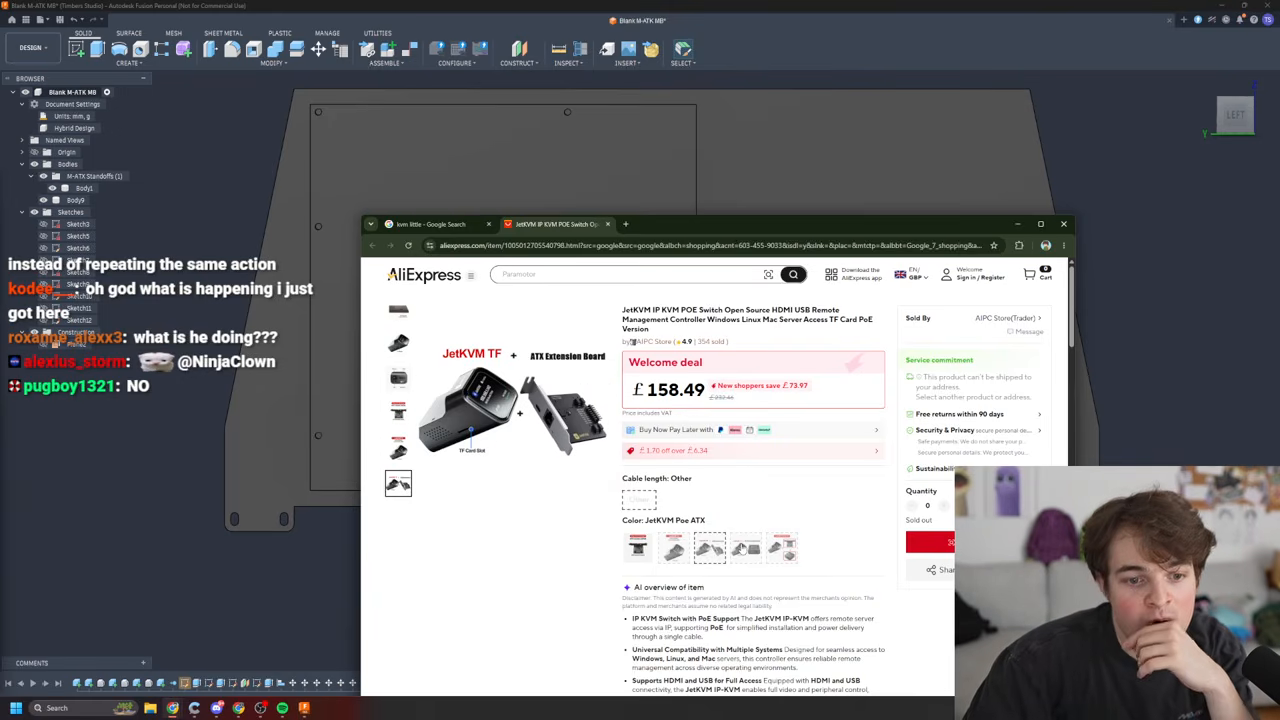
{"action": "left_click", "coordinate": [745, 548]}
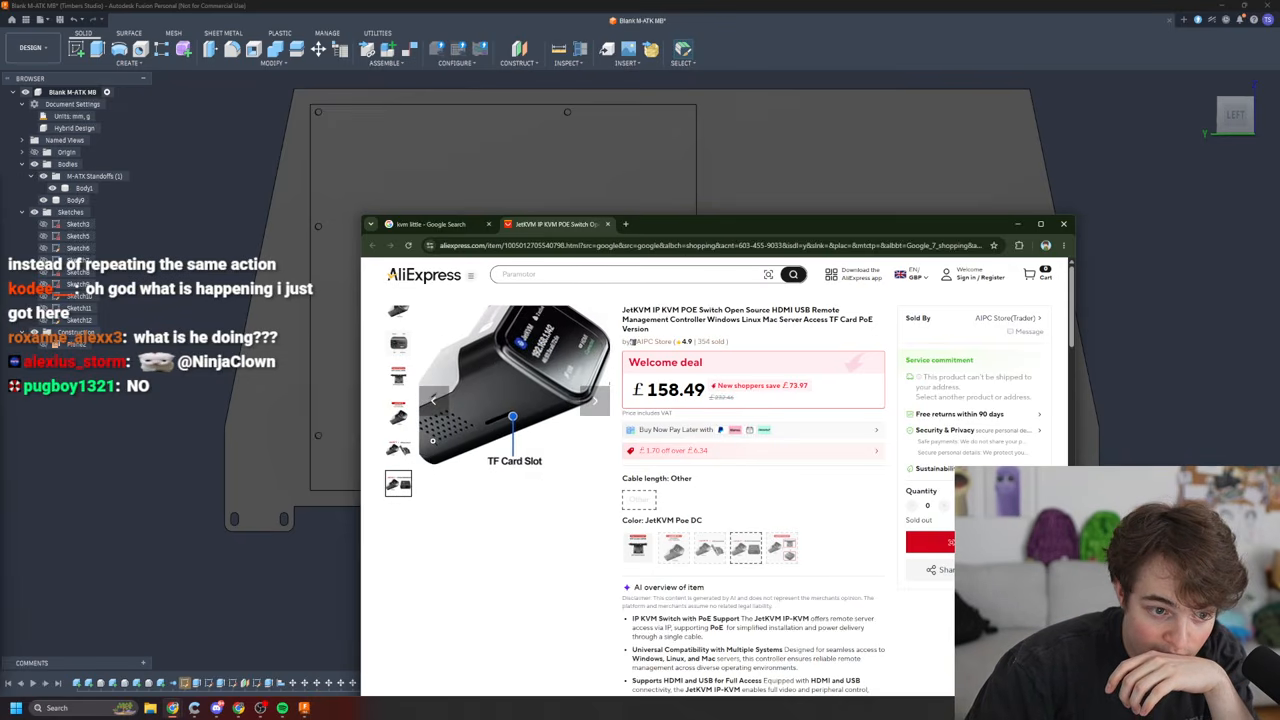
{"action": "left_click", "coordinate": [607, 224]}
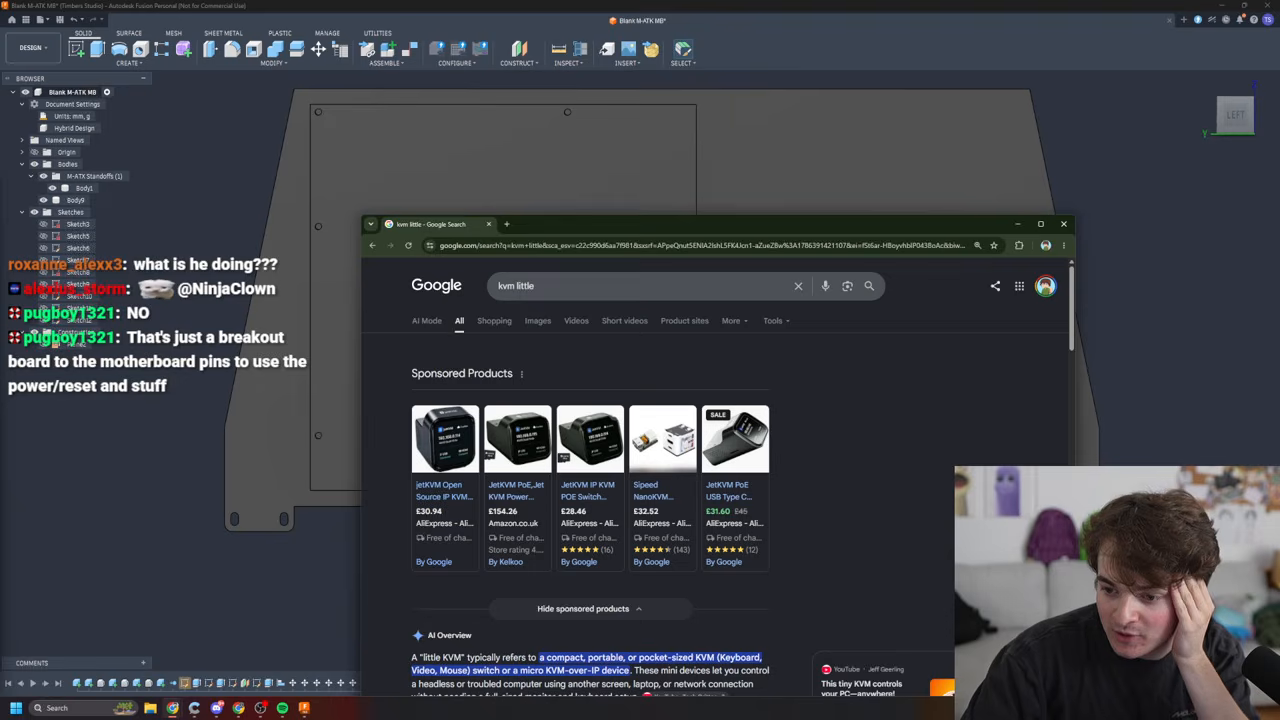
- Open the Sipeed NanoKVM listing and compare its bundles: FULL Black Shell, Cube Pure Ed White, POE Splitter, Cube Pure Ed Black and FULL White Shell
{"action": "left_click", "coordinate": [658, 453]}
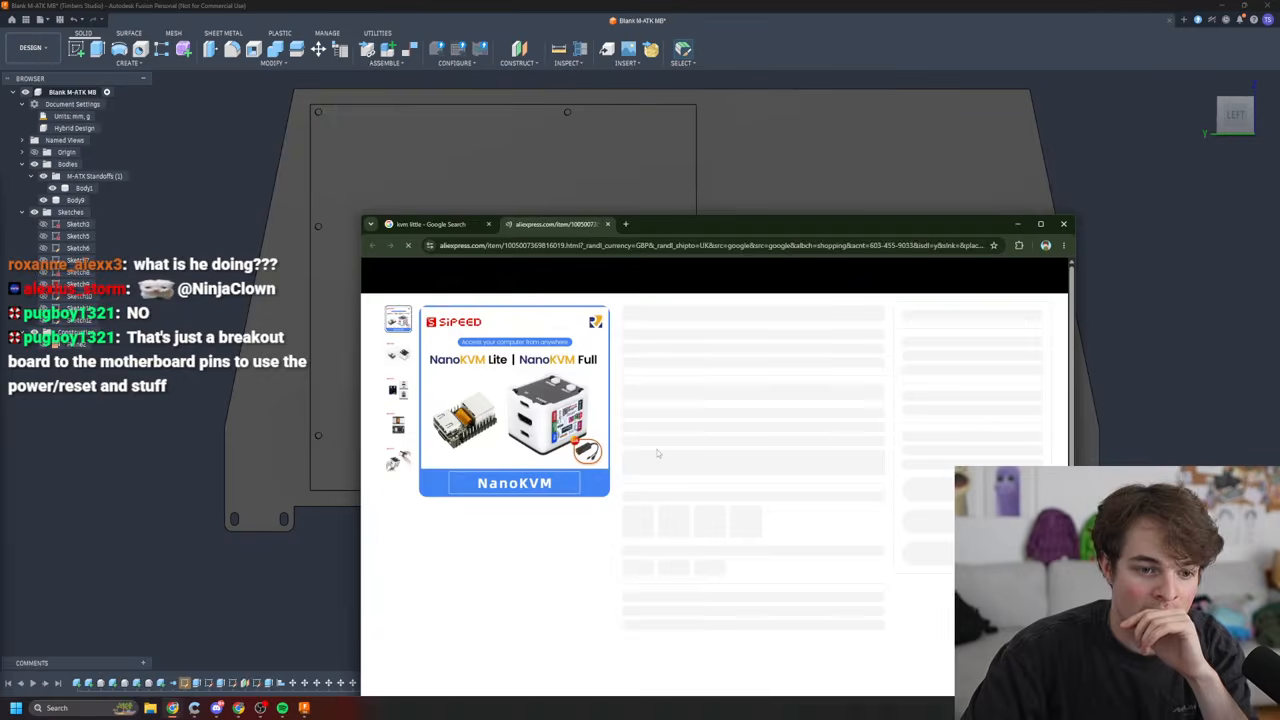
{"action": "left_click", "coordinate": [674, 484]}
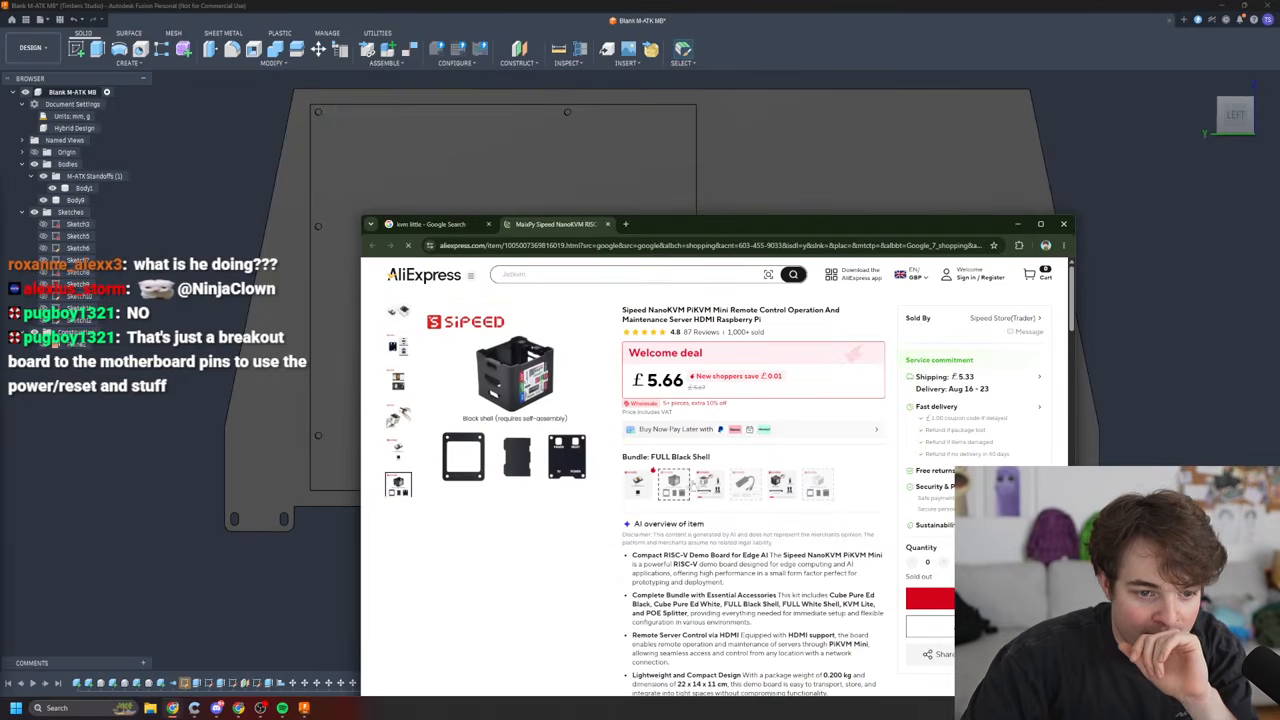
{"action": "left_click", "coordinate": [709, 484]}
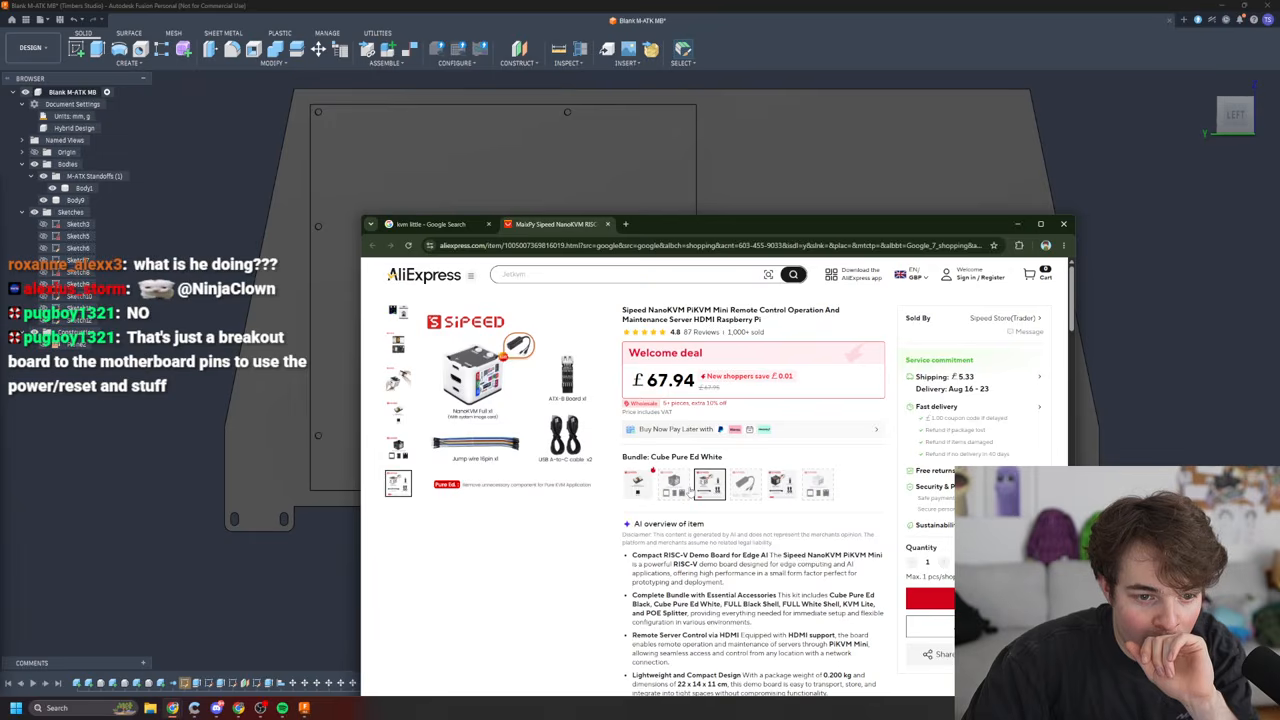
{"action": "left_click", "coordinate": [673, 484]}
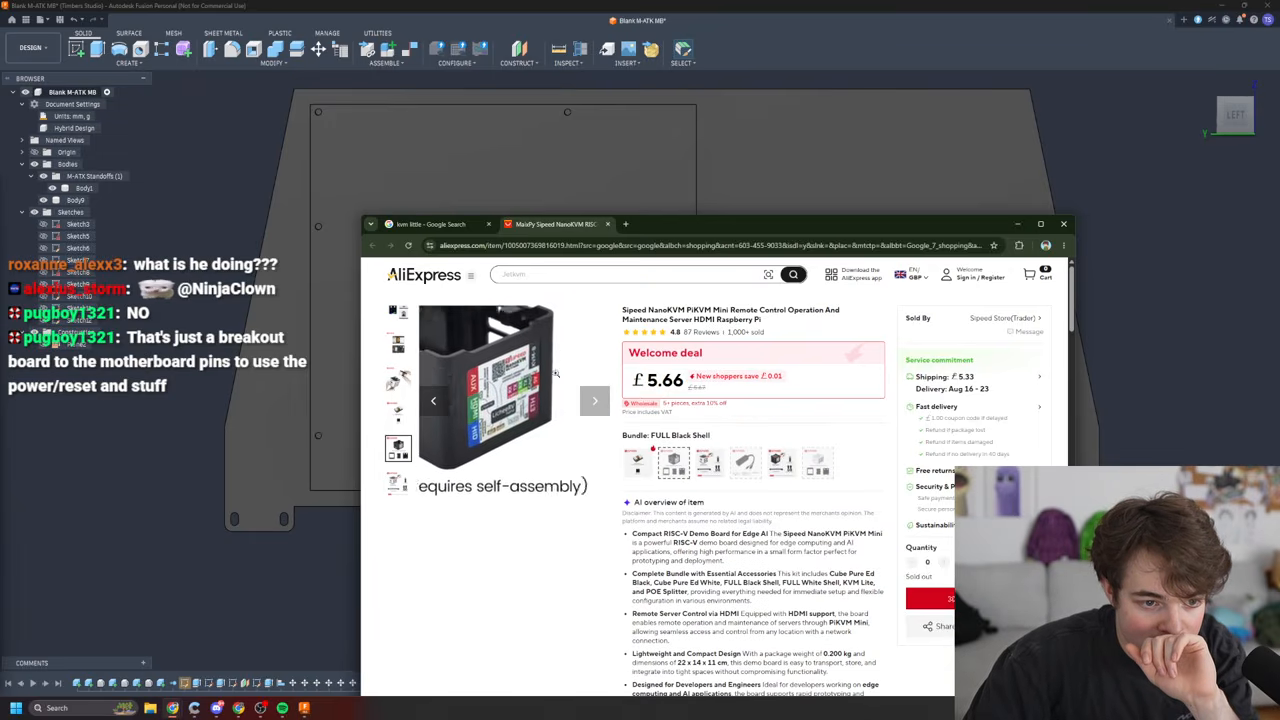
{"action": "left_click", "coordinate": [709, 461]}
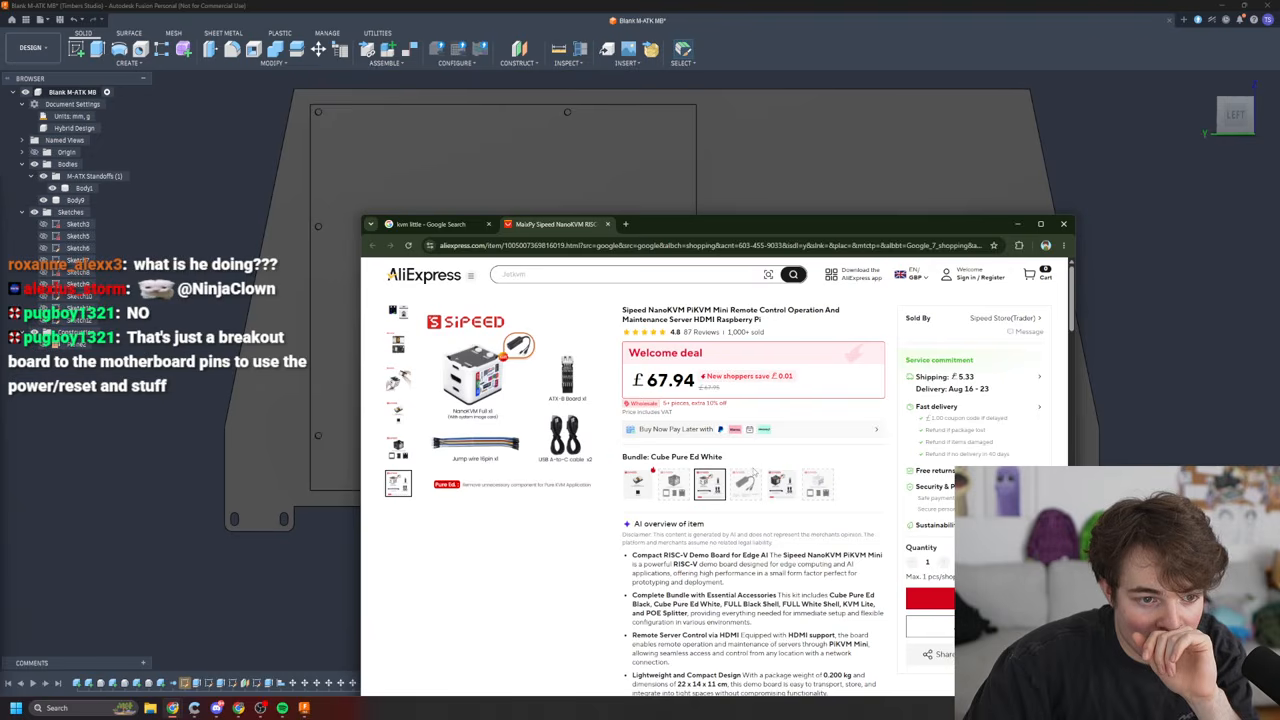
{"action": "left_click", "coordinate": [750, 484]}
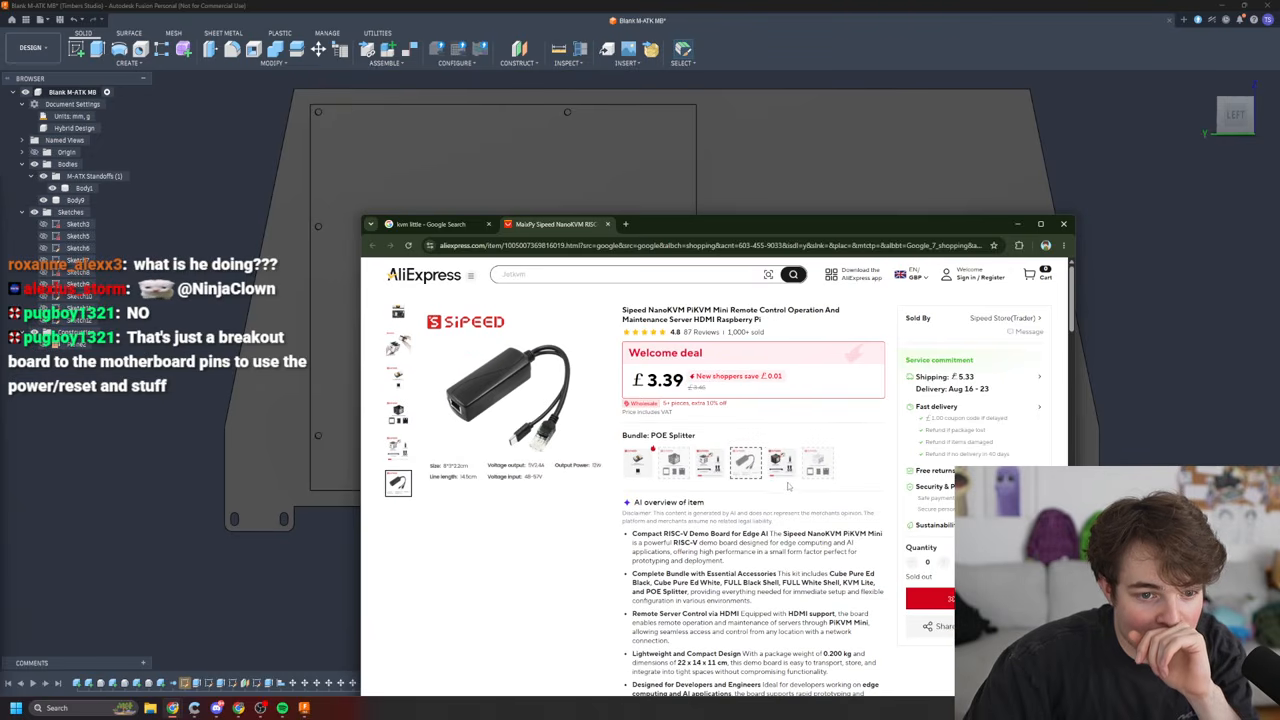
{"action": "left_click", "coordinate": [783, 468]}
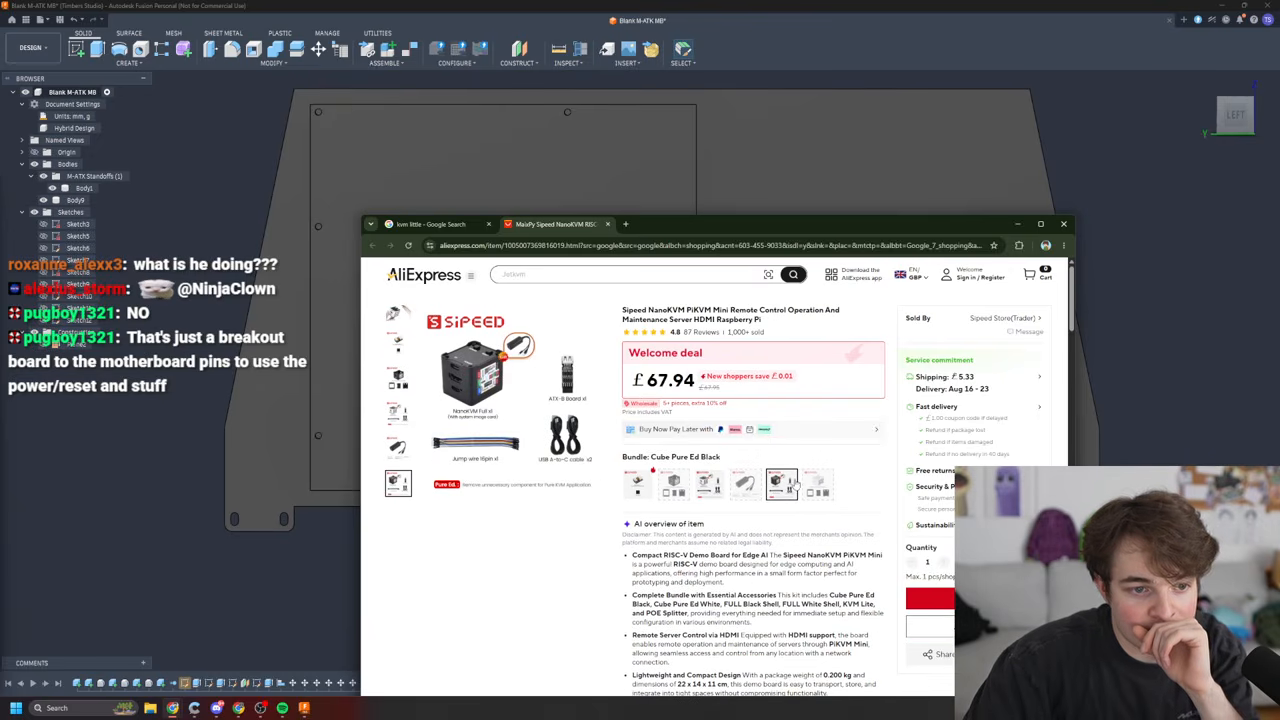
{"action": "left_click", "coordinate": [810, 485]}
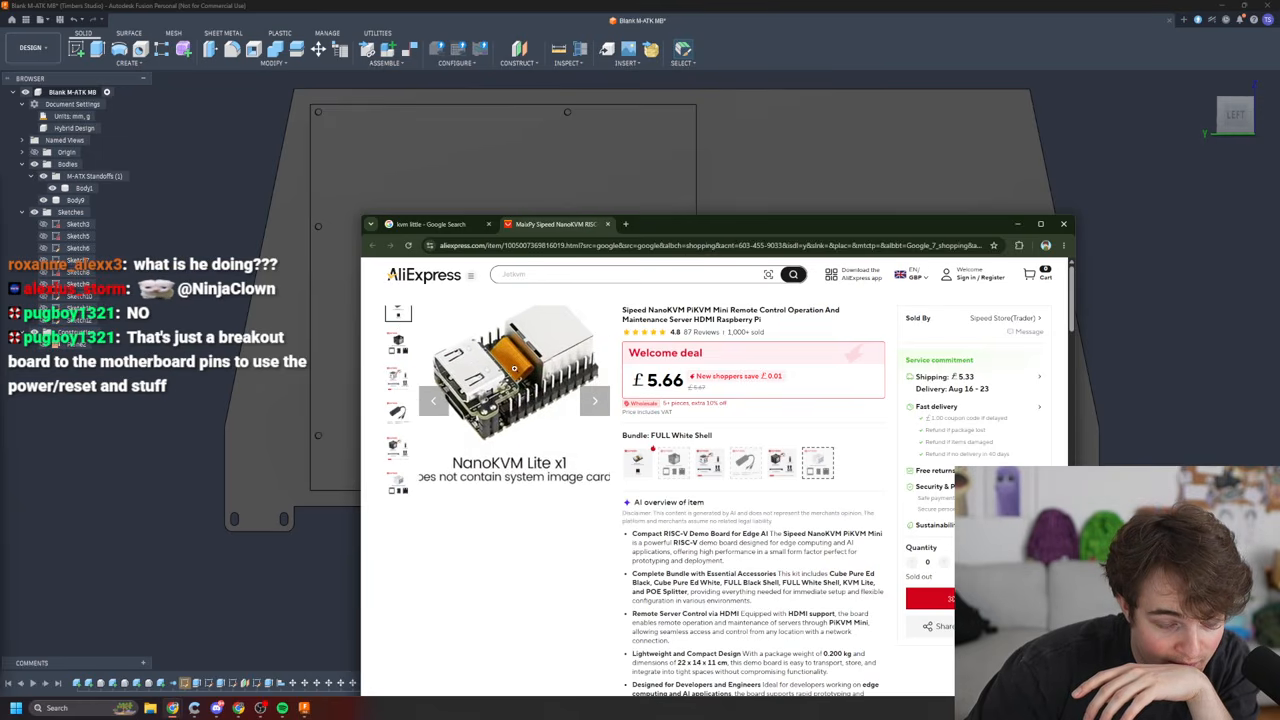
- Examine the NanoKVM listing's product pictures up close and view the KVM Lite bundle in a maximized window
{"action": "left_click", "coordinate": [518, 370]}
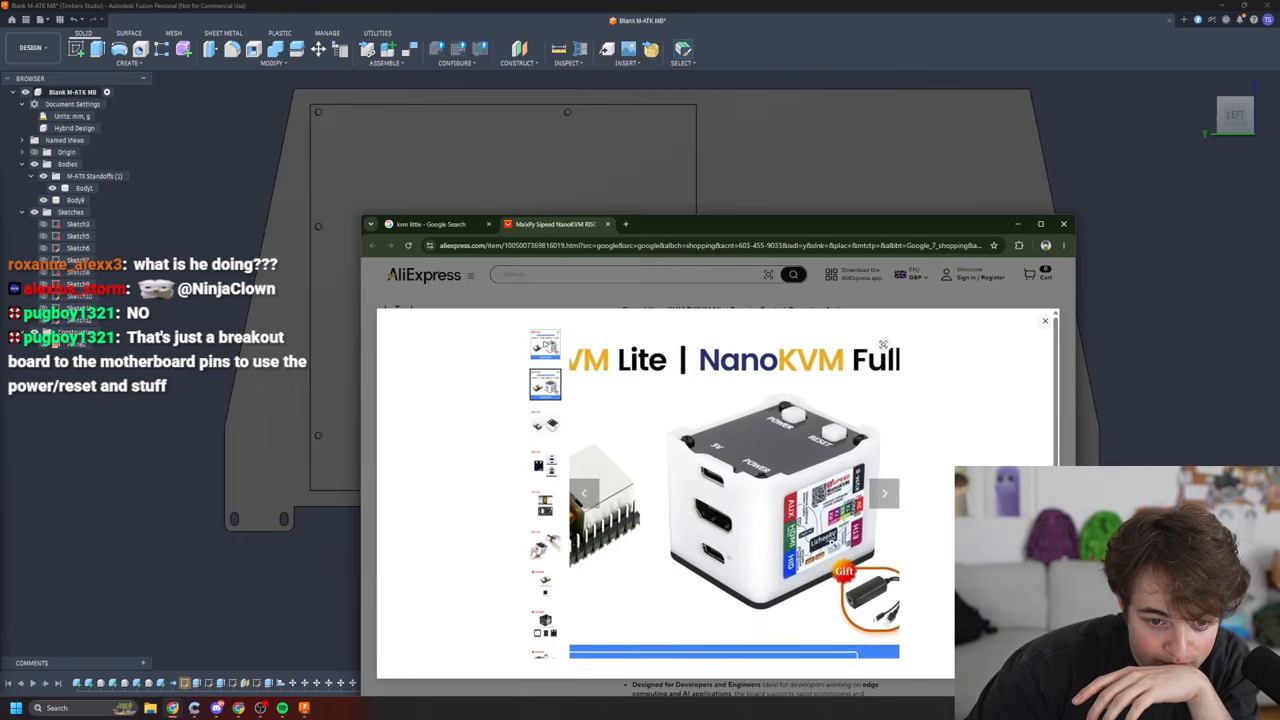
{"action": "left_click", "coordinate": [552, 412]}
{"action": "left_click", "coordinate": [1045, 321]}
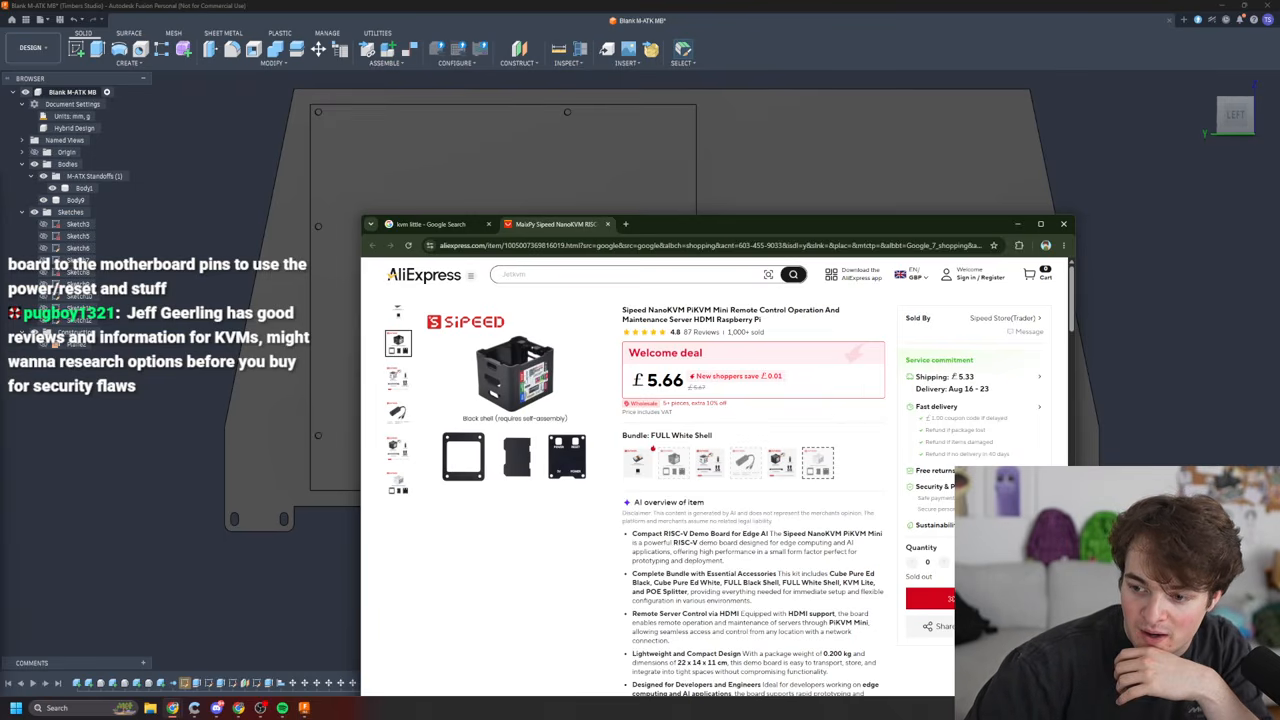
{"action": "mouse_move", "coordinate": [534, 414]}
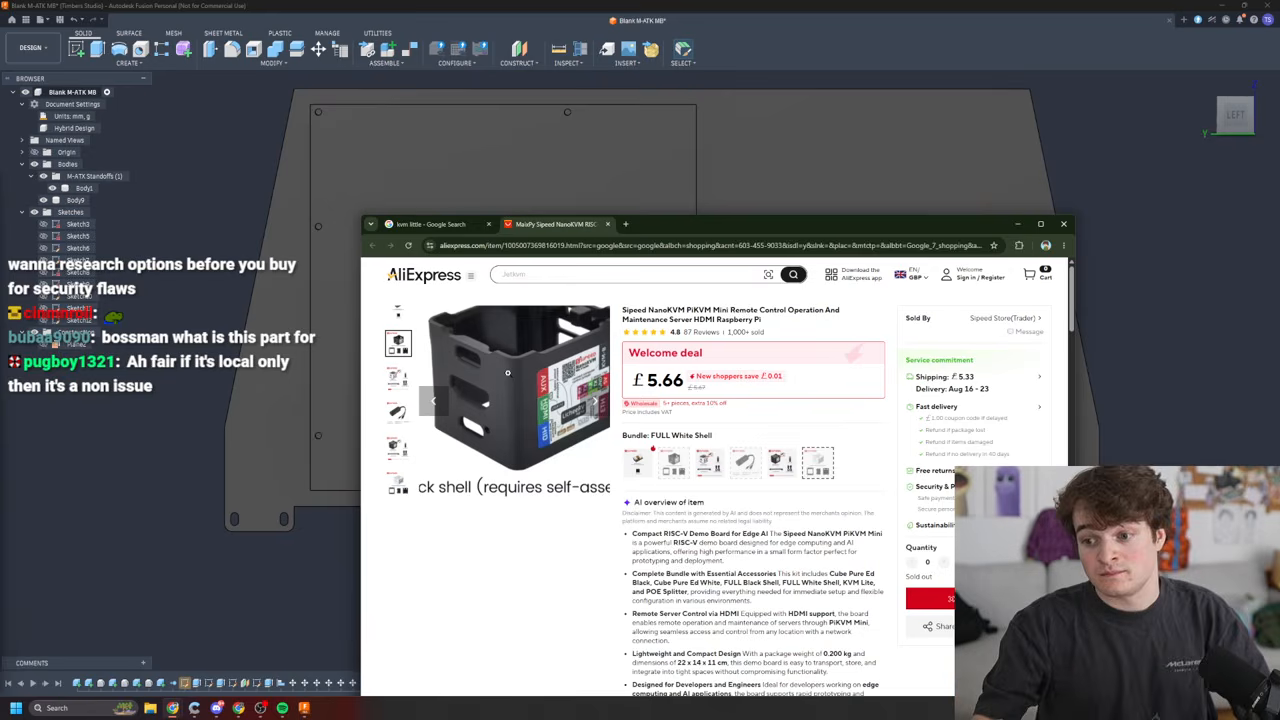
{"action": "mouse_move", "coordinate": [392, 379]}
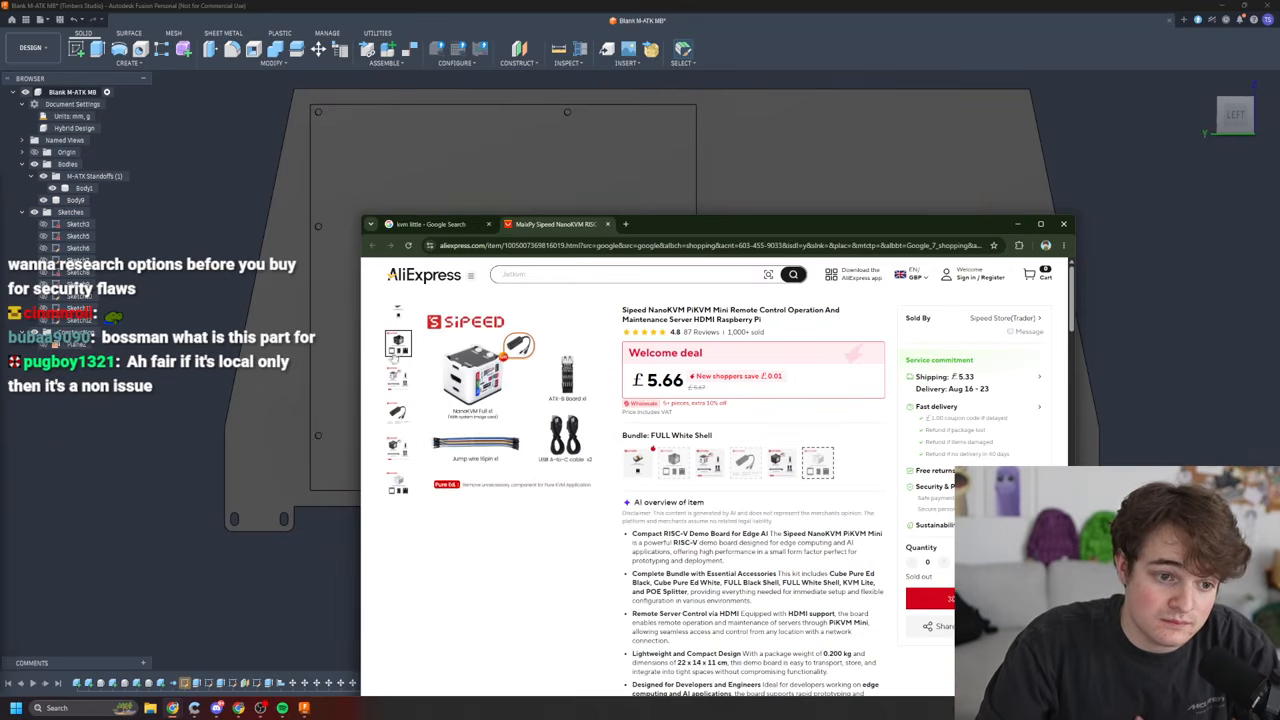
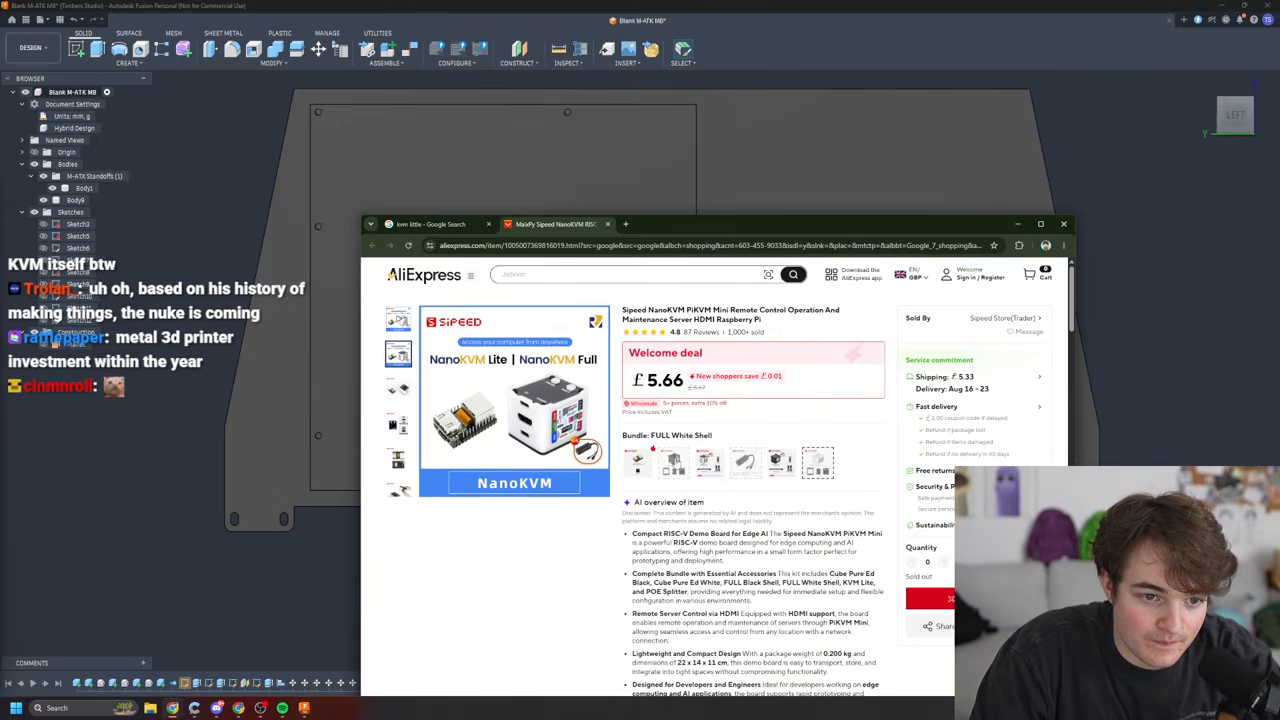
{"action": "left_click", "coordinate": [645, 463]}
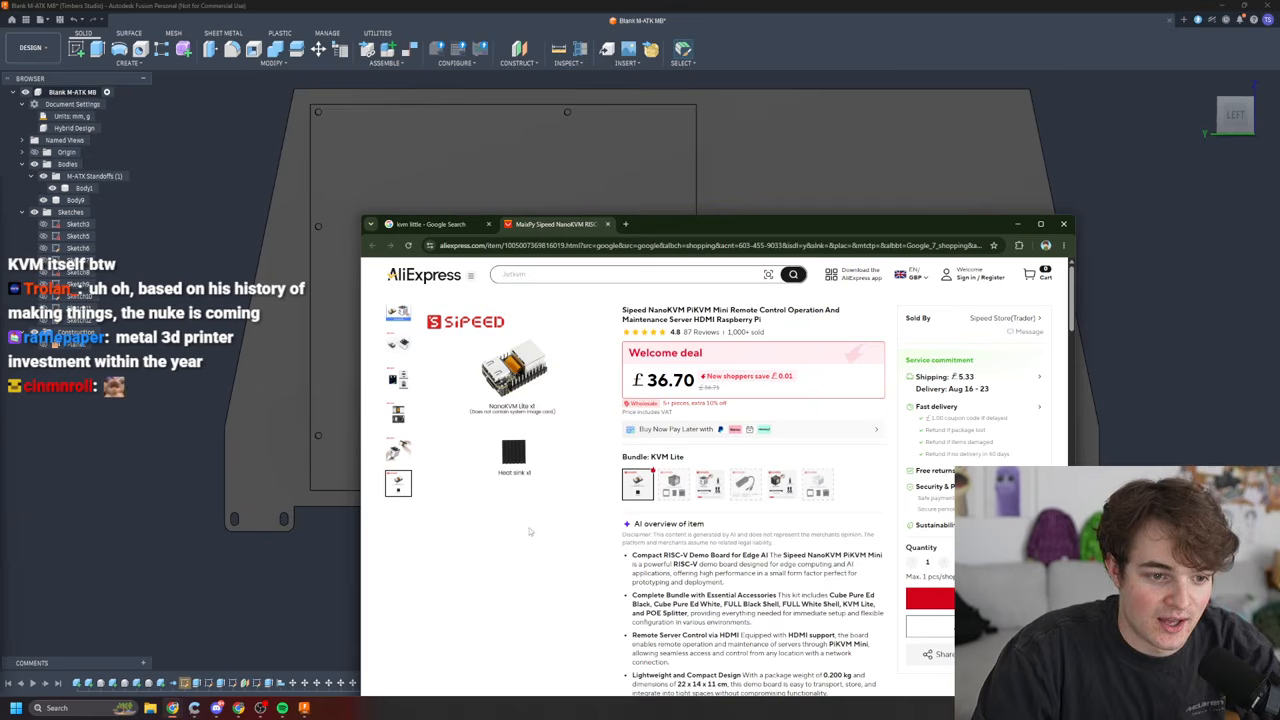
{"action": "left_click_drag", "start_coordinate": [682, 223], "coordinate": [684, 2]}
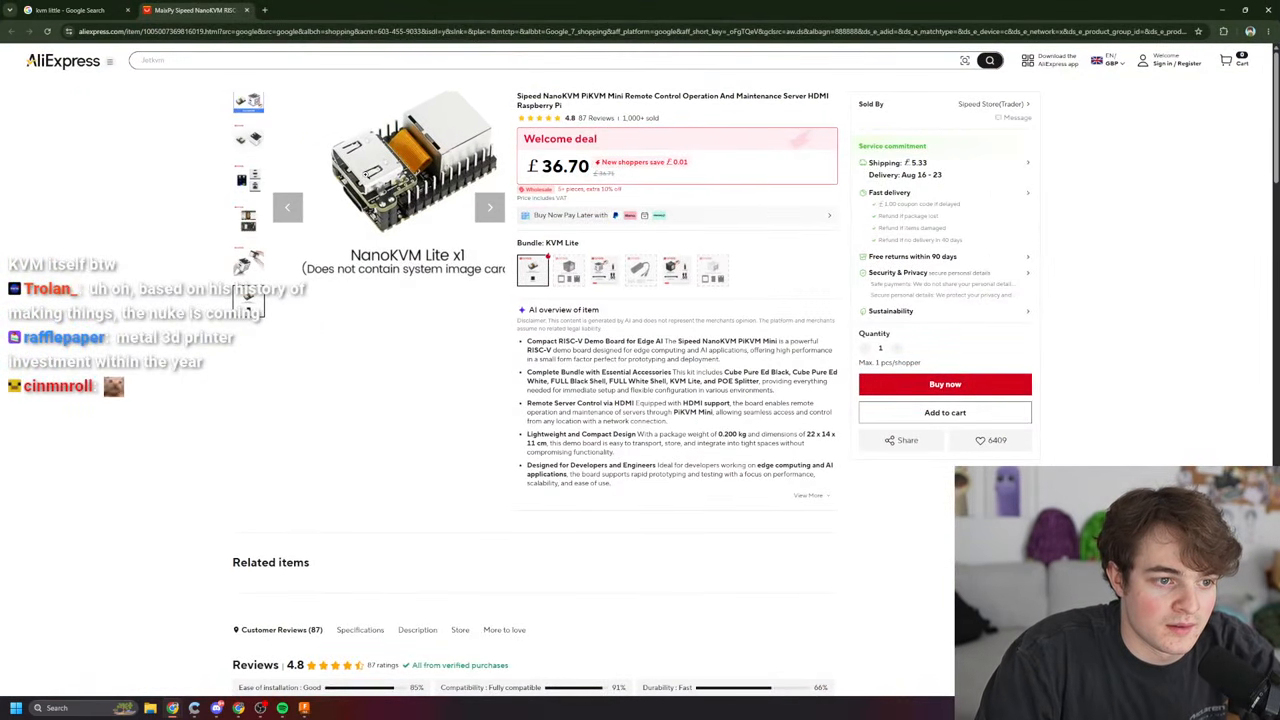
- Search Google for "nanokvm lite" in a new tab and expand the AI overview to read the board's specifications
{"action": "key", "text": "ctrl+t"}
{"action": "type", "text": "nanokvm lite"}
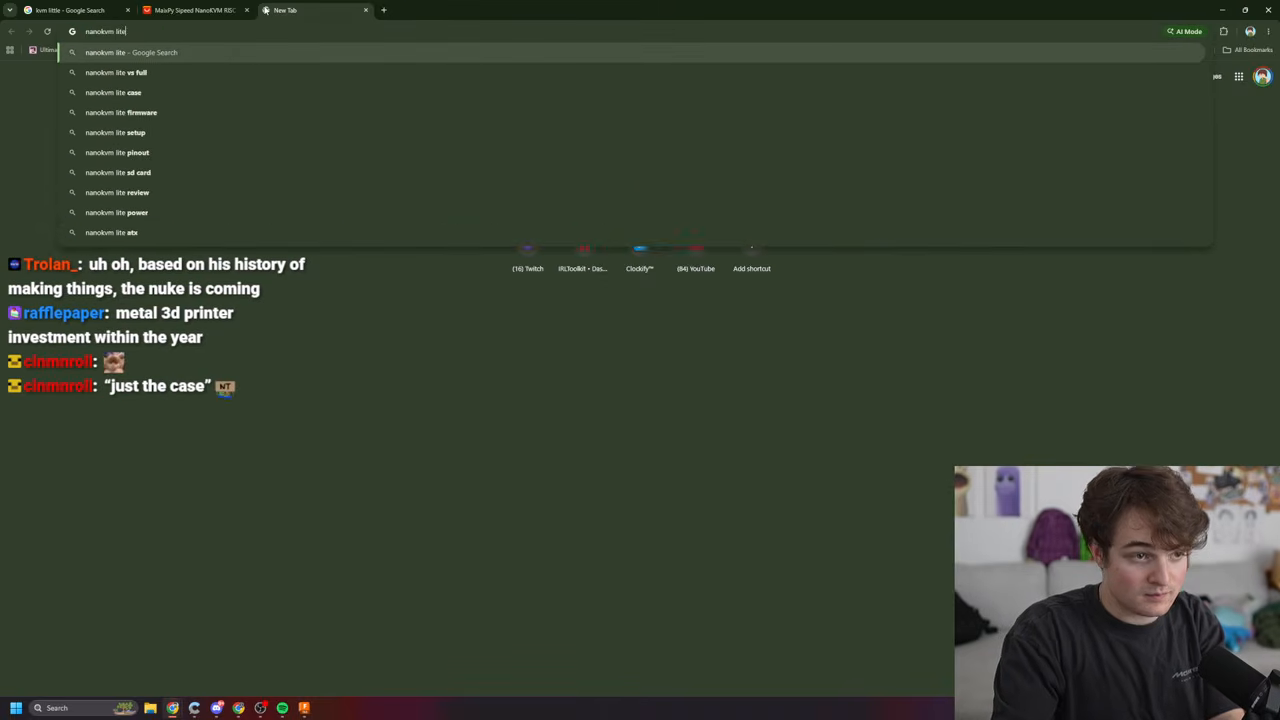
{"action": "key", "text": "Return"}
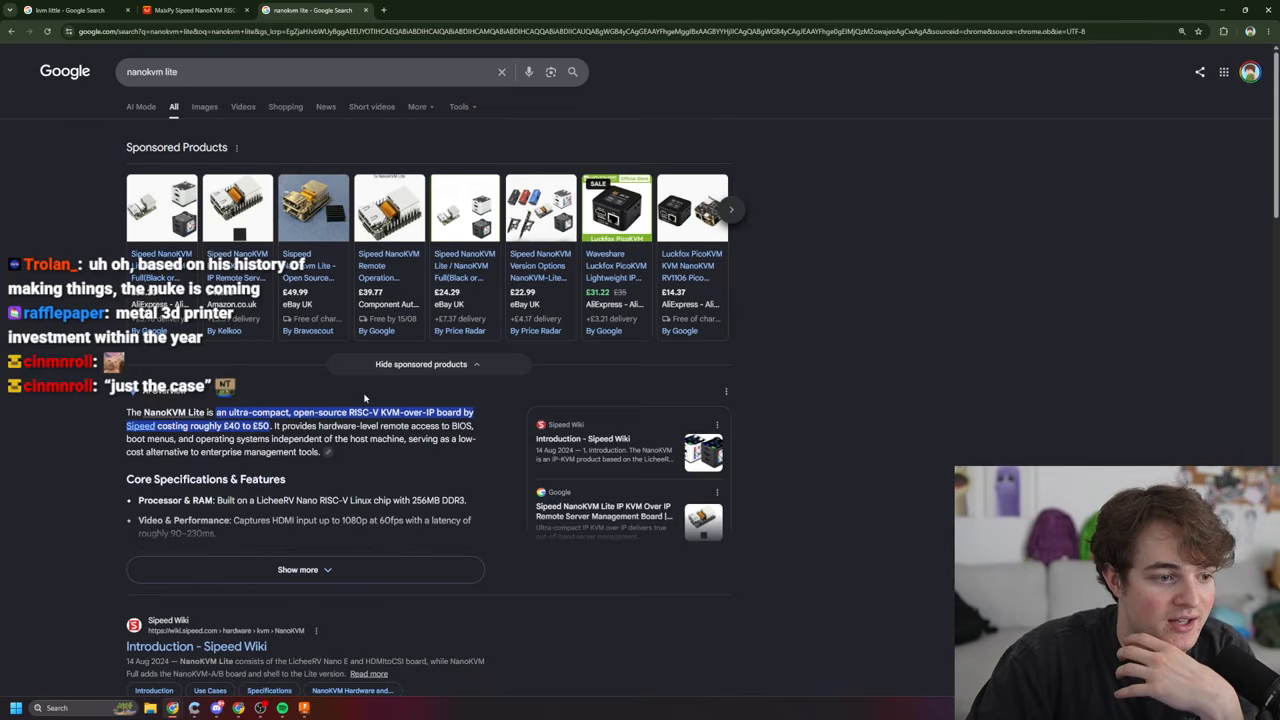
{"action": "left_click", "coordinate": [330, 569]}
{"action": "scroll", "coordinate": [205, 467], "scroll_direction": "down", "scroll_amount": 1}
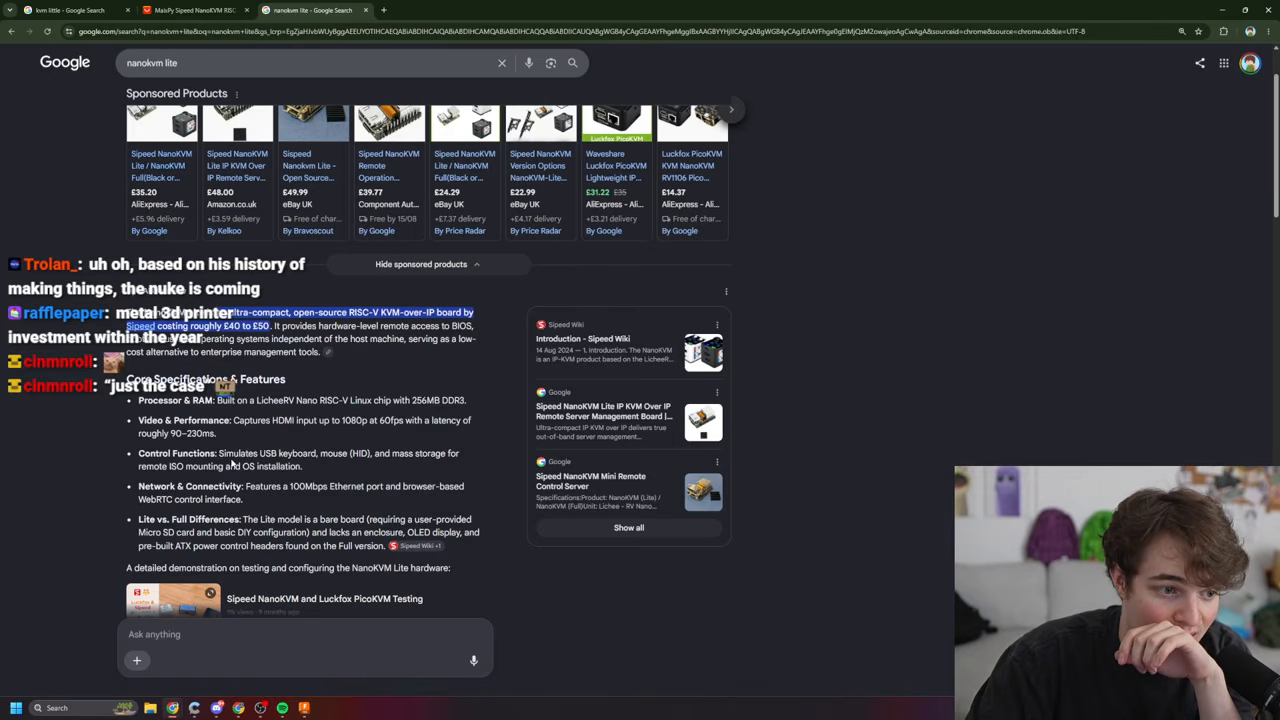
- Open the Sipeed Wiki's NanoKVM Introduction page from the search results and read its introduction and use cases
{"action": "scroll", "coordinate": [434, 443], "scroll_direction": "down", "scroll_amount": 3}
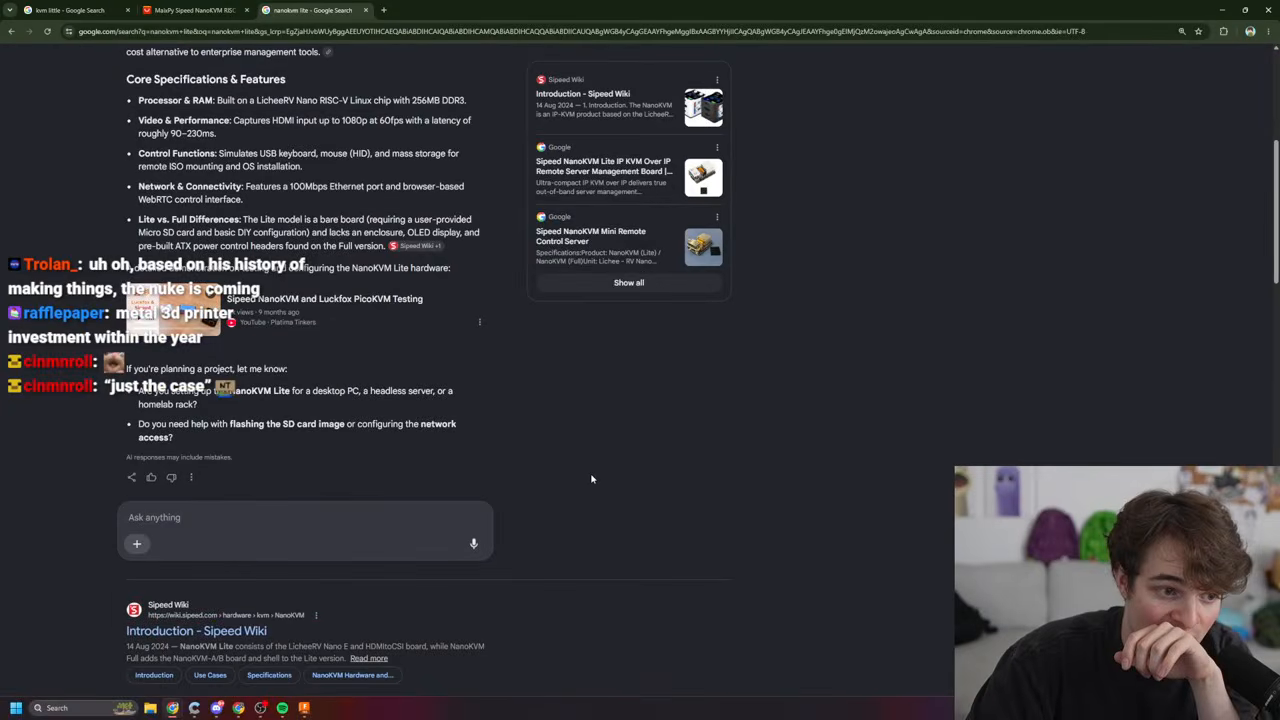
{"action": "scroll", "coordinate": [565, 474], "scroll_direction": "up", "scroll_amount": 4}
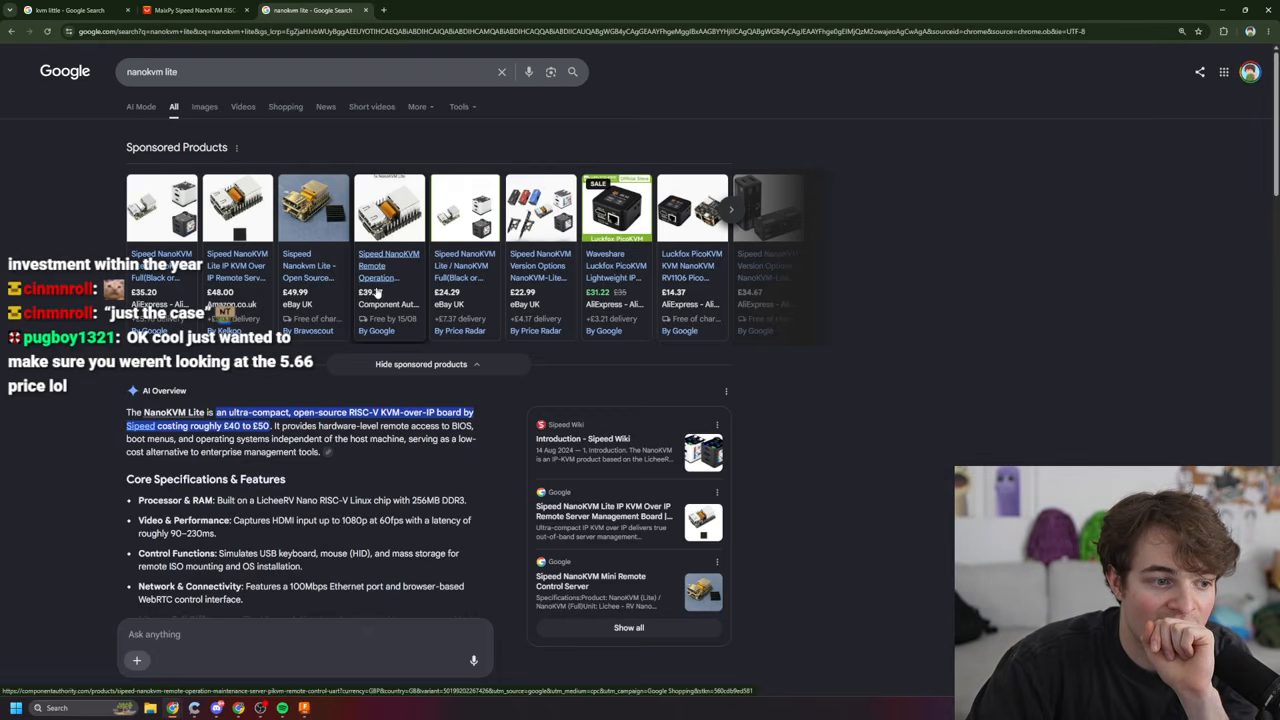
{"action": "scroll", "coordinate": [378, 285], "scroll_direction": "down", "scroll_amount": 5}
{"action": "left_click", "coordinate": [258, 432]}
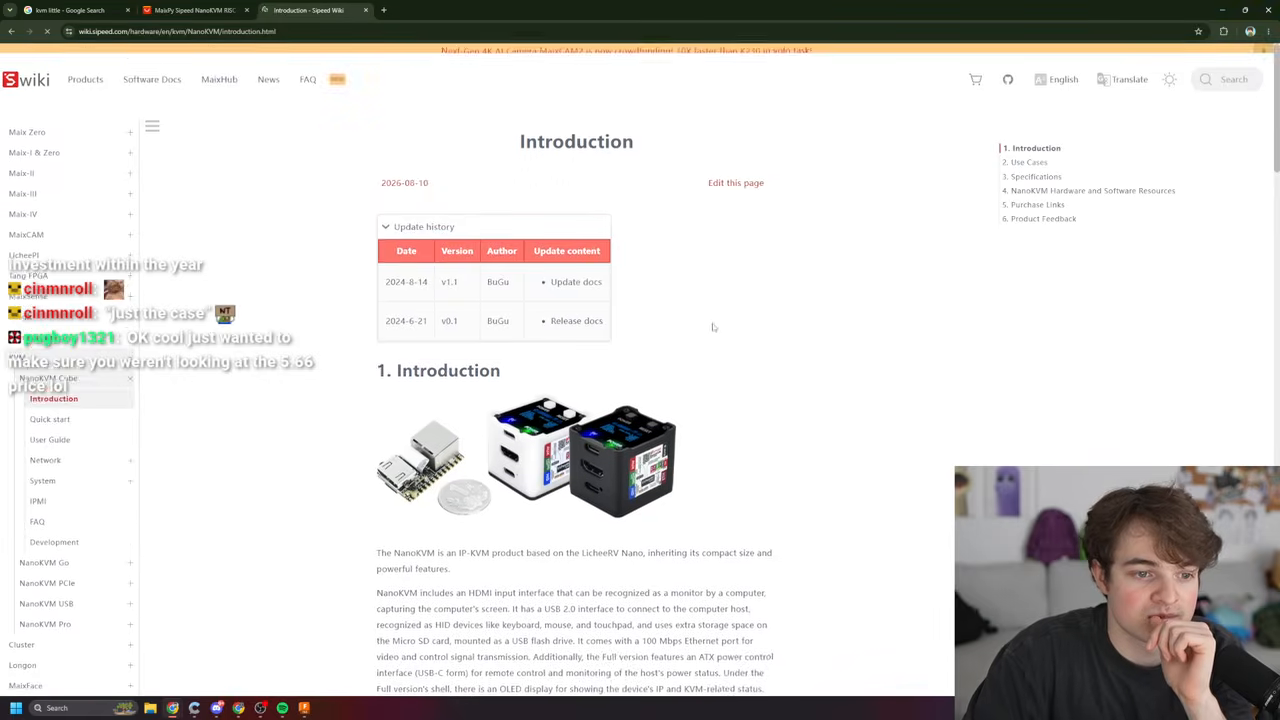
{"action": "scroll", "coordinate": [806, 387], "scroll_direction": "down", "scroll_amount": 5}
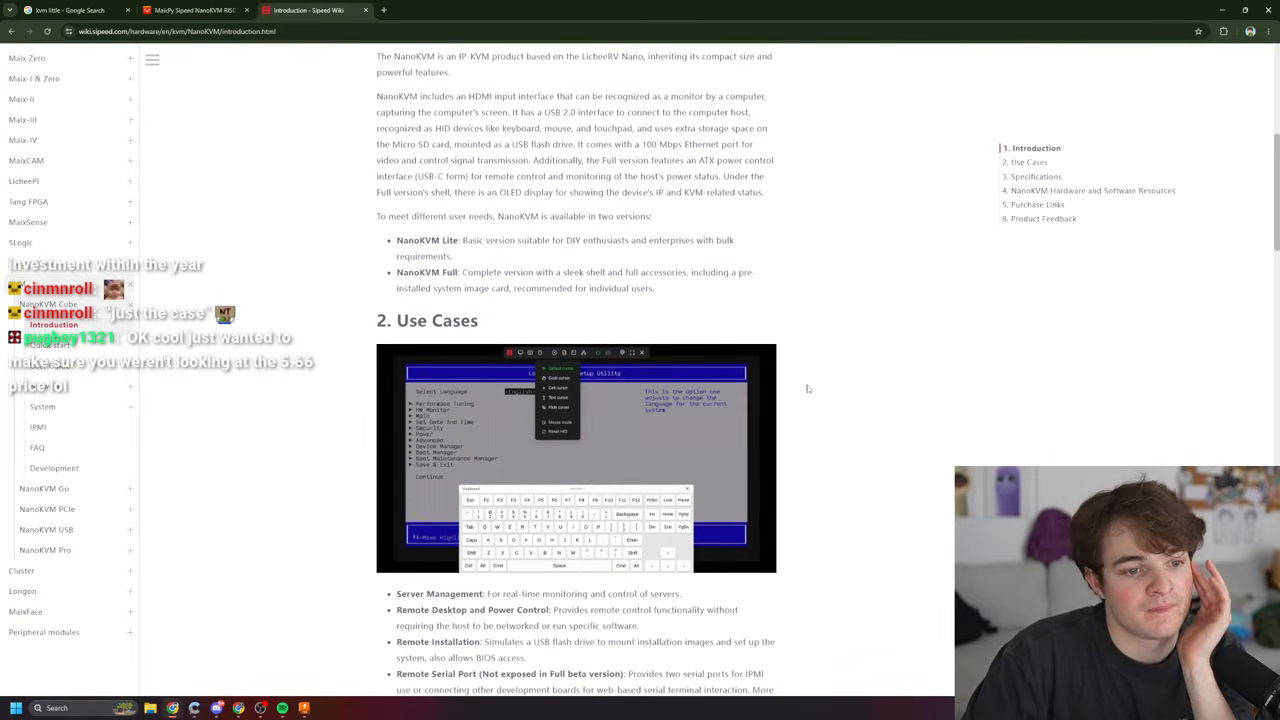
{"action": "scroll", "coordinate": [731, 415], "scroll_direction": "down", "scroll_amount": 2}
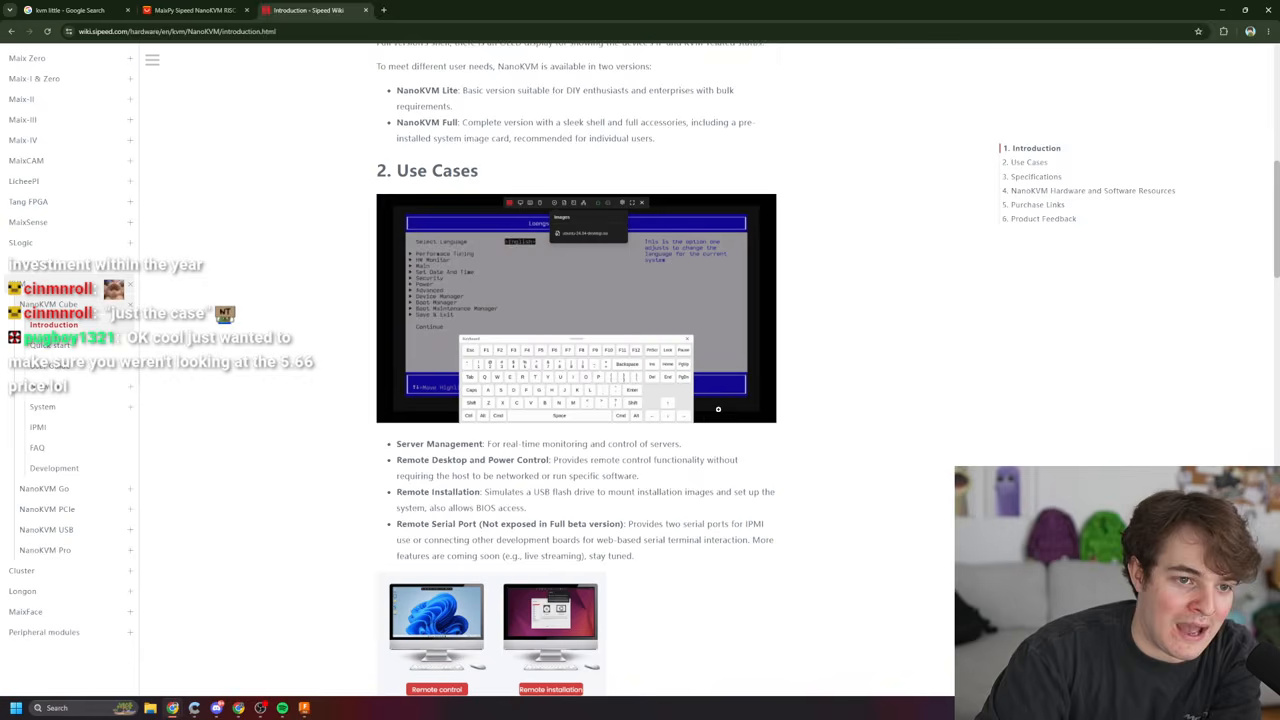
{"action": "scroll", "coordinate": [576, 400], "scroll_direction": "up", "scroll_amount": 6}
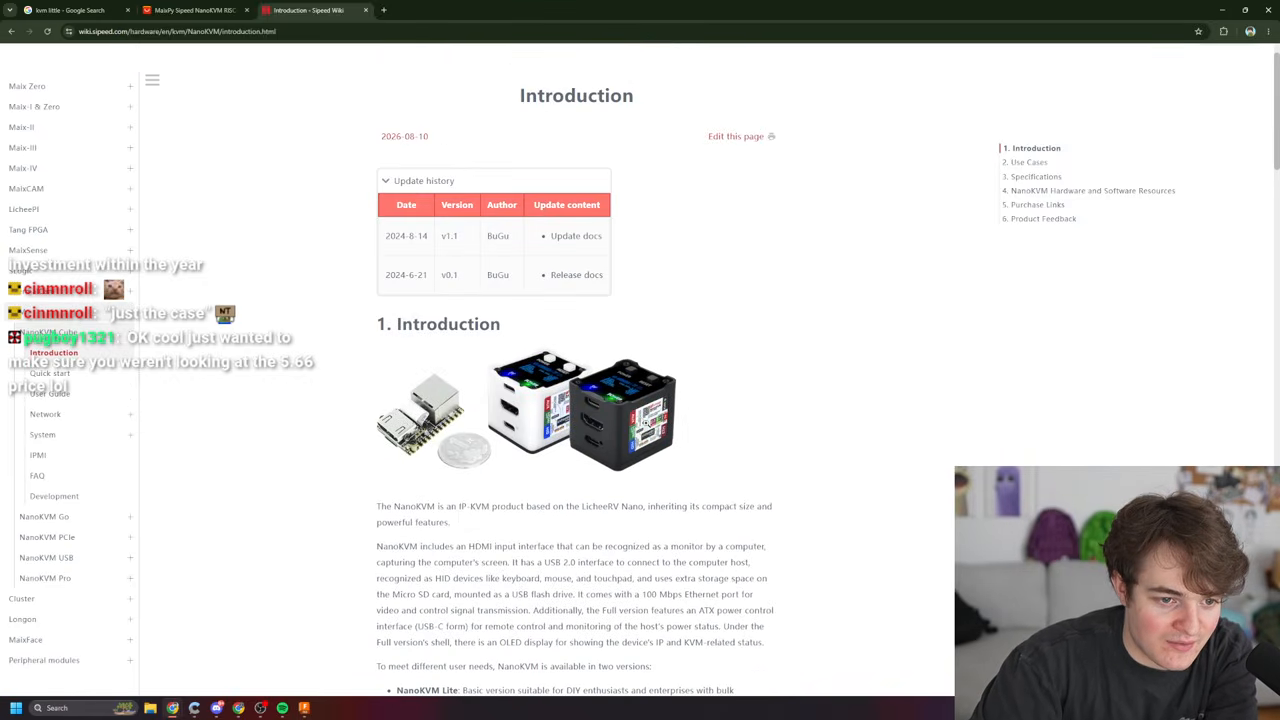
{"action": "scroll", "coordinate": [812, 498], "scroll_direction": "down", "scroll_amount": 6}
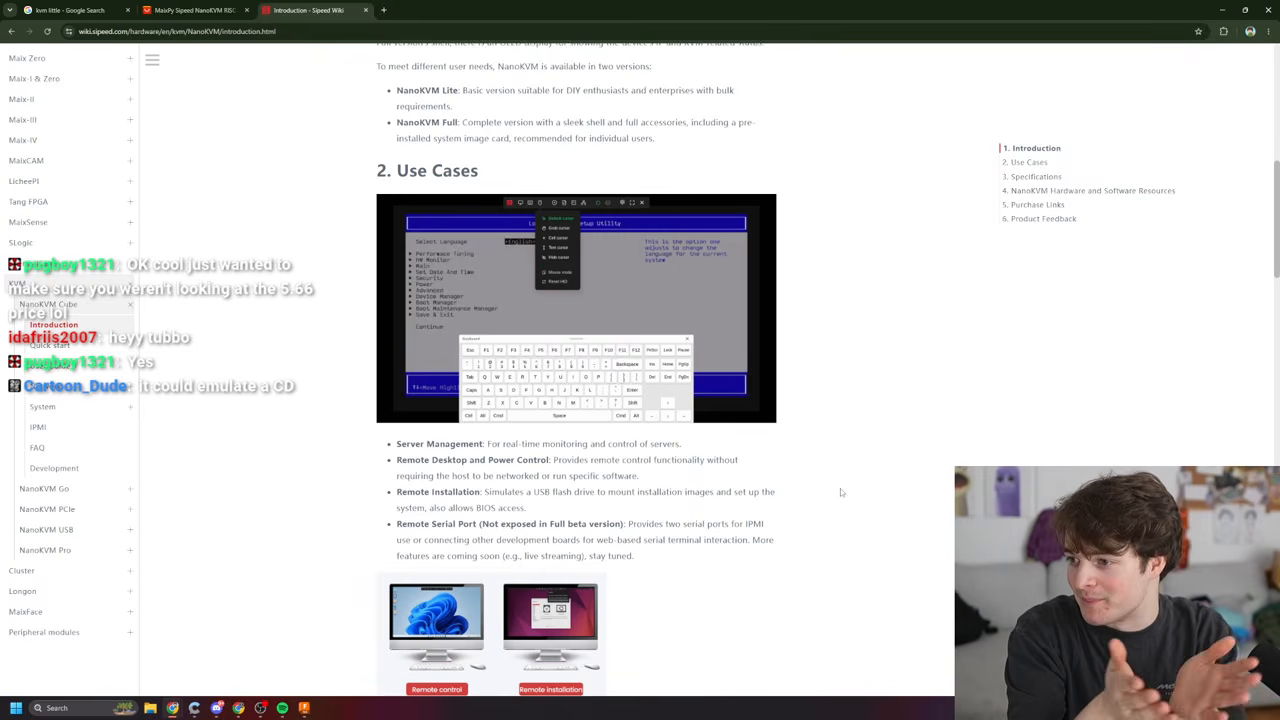
- Examine the specifications table comparing NanoKVM Lite, NanoKVM Full and PiKVM V4, plus the hardware and software resources section
{"action": "scroll", "coordinate": [800, 430], "scroll_direction": "down", "scroll_amount": 5}
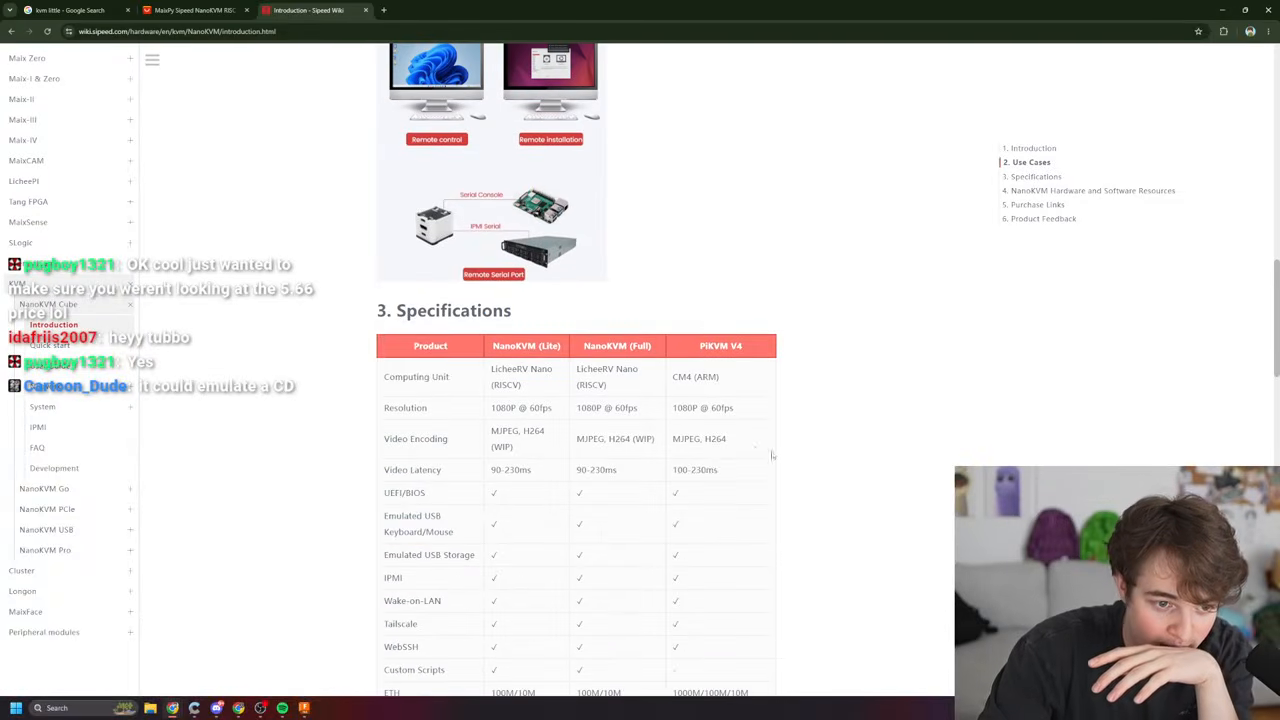
{"action": "scroll", "coordinate": [700, 425], "scroll_direction": "down", "scroll_amount": 2}
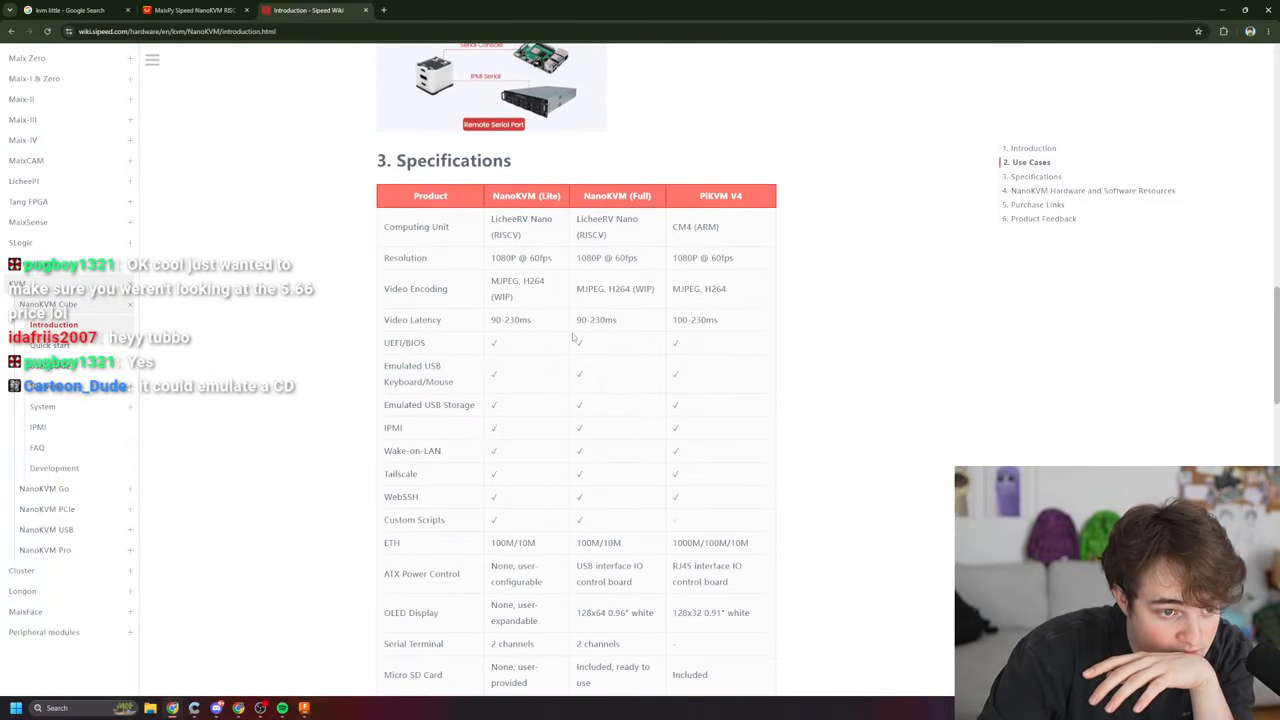
{"action": "scroll", "coordinate": [576, 339], "scroll_direction": "up", "scroll_amount": 3}
{"action": "scroll", "coordinate": [724, 342], "scroll_direction": "down", "scroll_amount": 9}
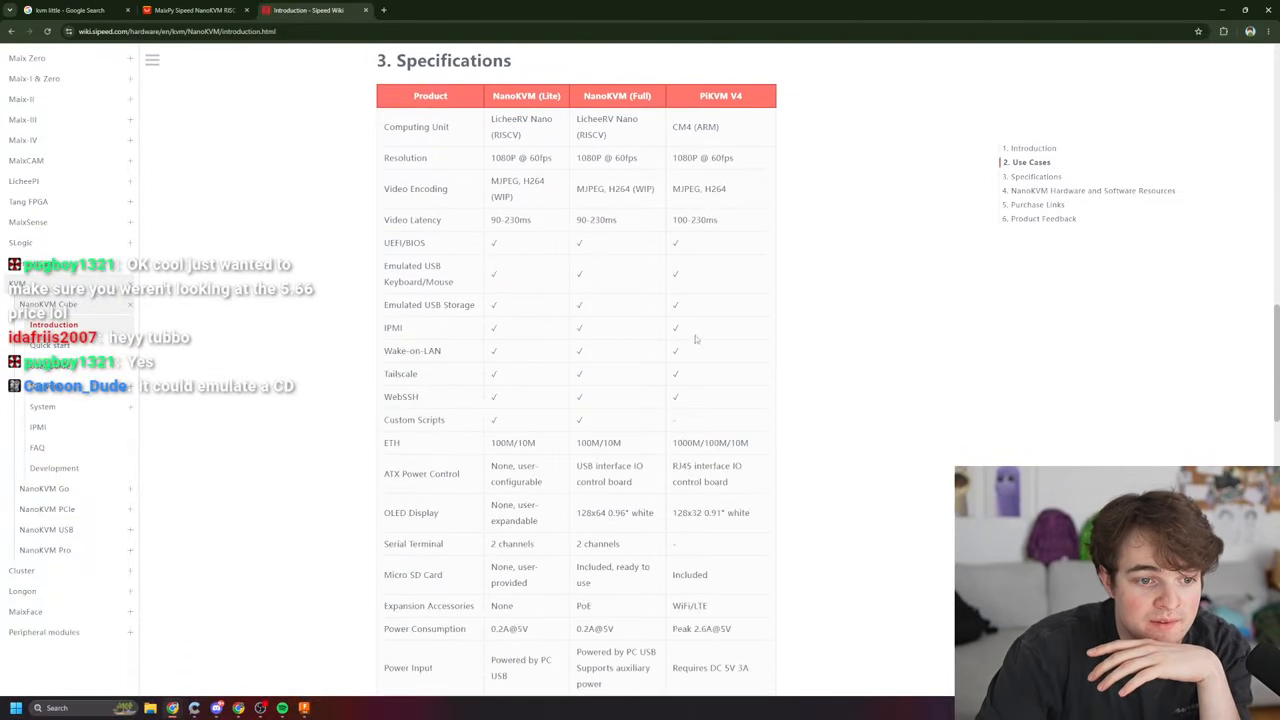
{"action": "scroll", "coordinate": [724, 342], "scroll_direction": "down", "scroll_amount": 1}
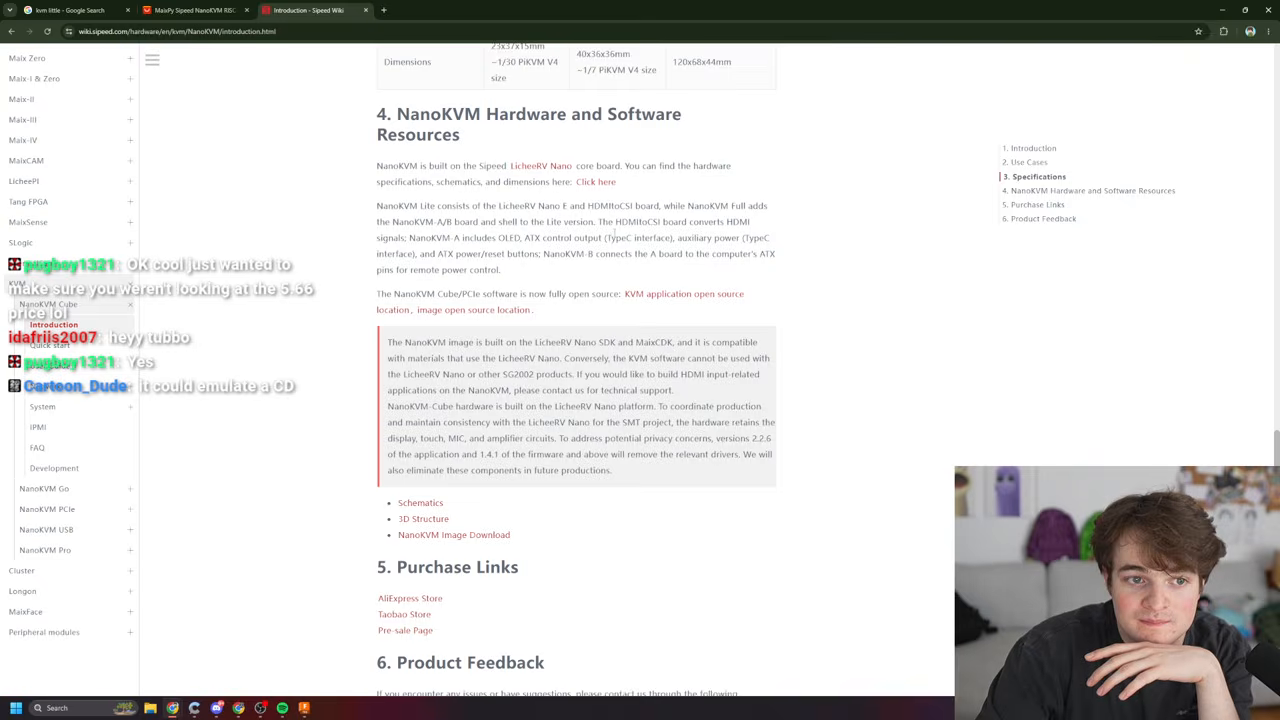
{"action": "scroll", "coordinate": [801, 274], "scroll_direction": "down", "scroll_amount": 3}
{"action": "scroll", "coordinate": [814, 308], "scroll_direction": "up", "scroll_amount": 10}
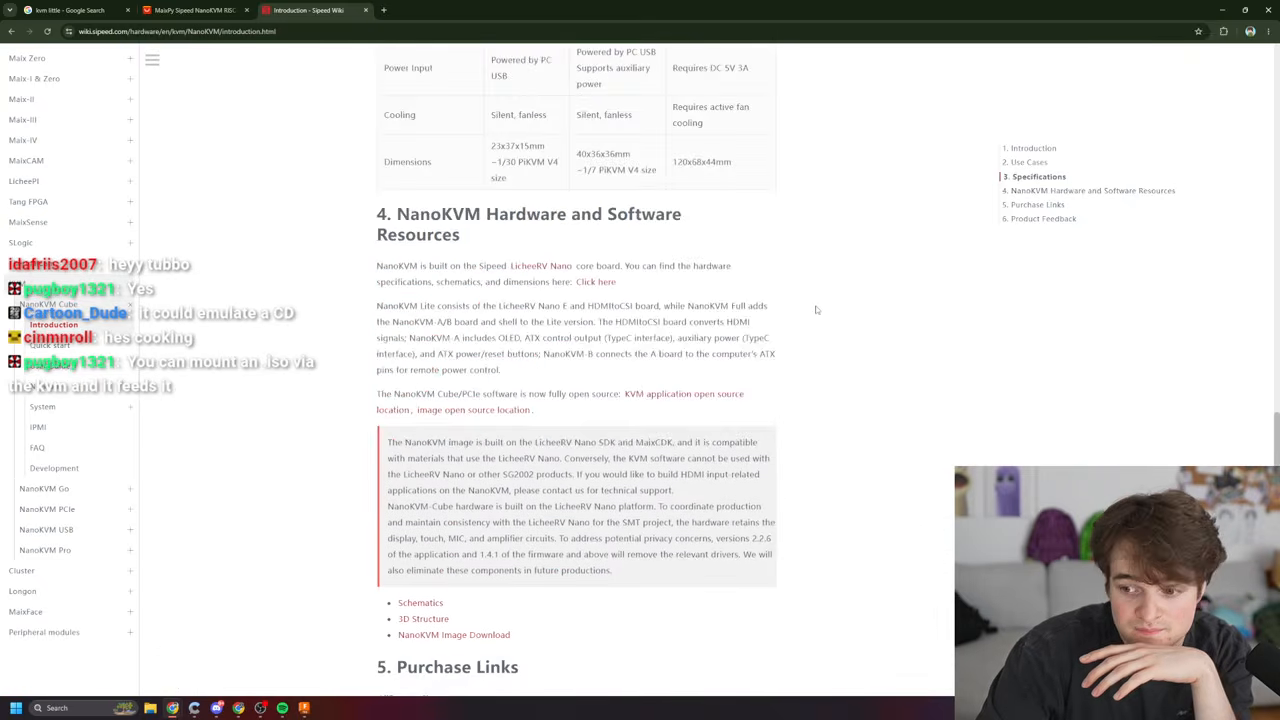
{"action": "scroll", "coordinate": [814, 310], "scroll_direction": "up", "scroll_amount": 15}
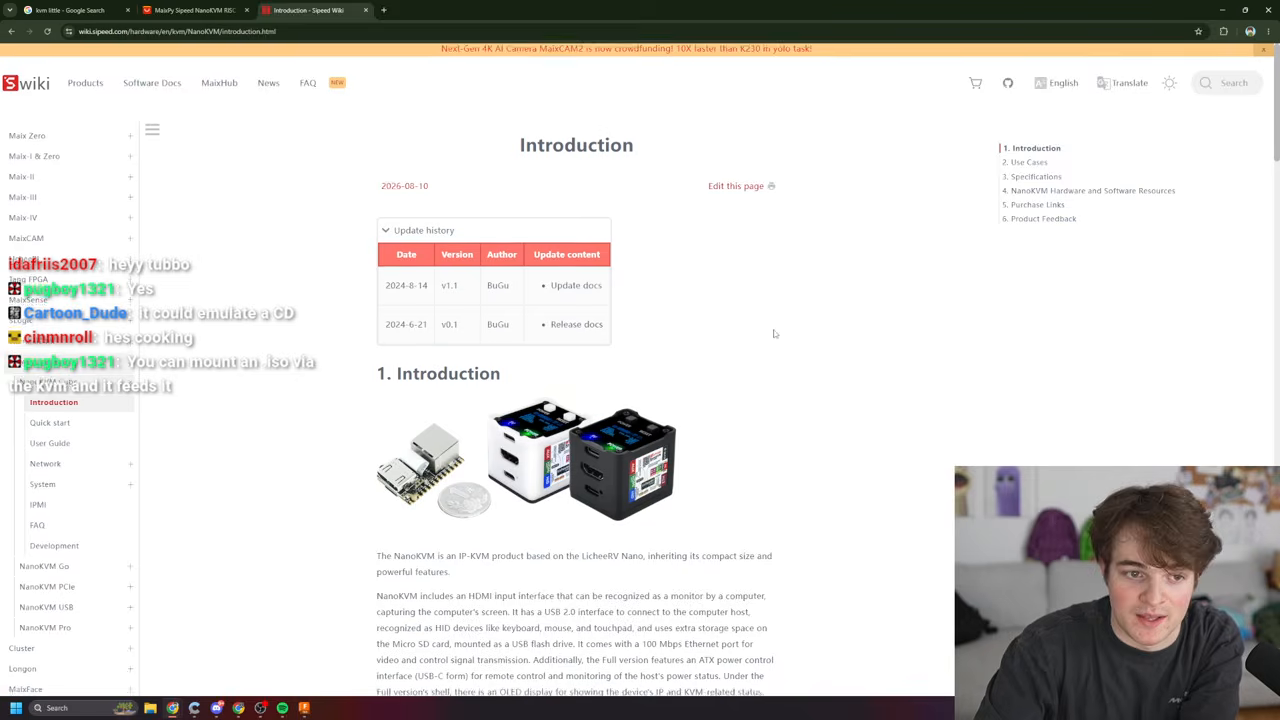
- Reread the wiki page's introduction and use cases, and look over the NanoKVM PCIe section in the page tree
{"action": "scroll", "coordinate": [772, 331], "scroll_direction": "down", "scroll_amount": 2}
{"action": "scroll", "coordinate": [802, 389], "scroll_direction": "down", "scroll_amount": 3}
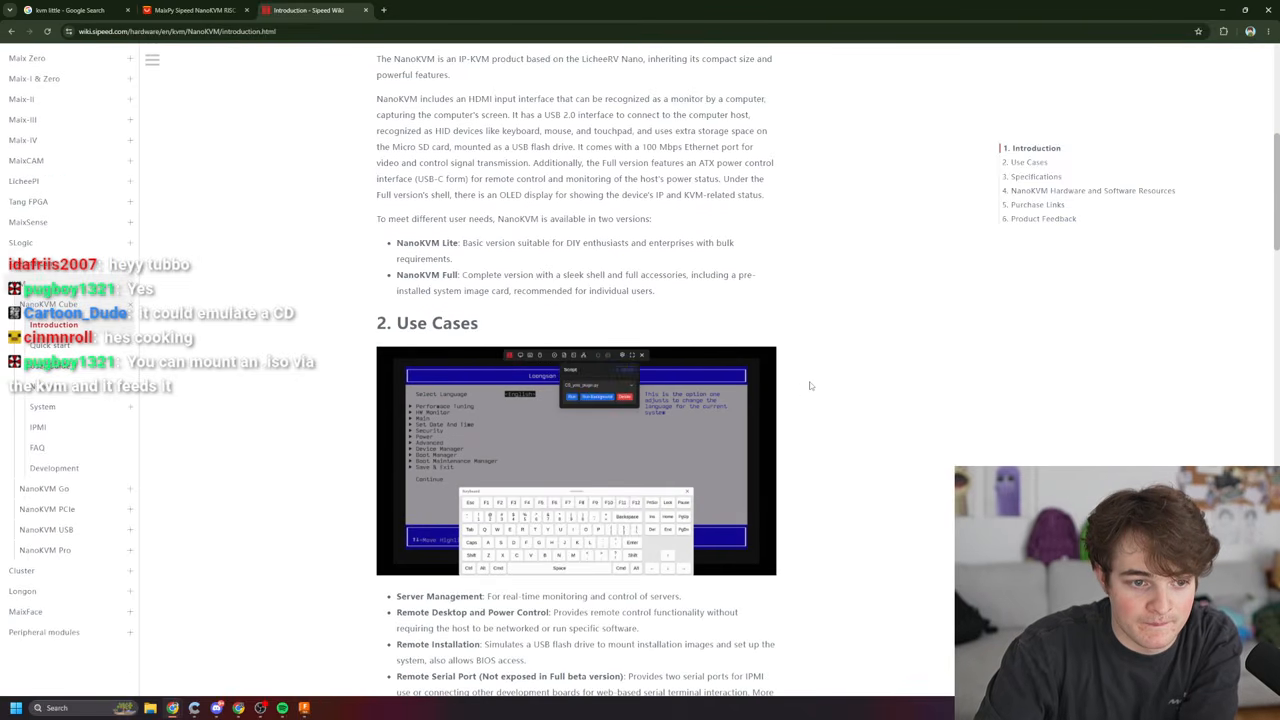
{"action": "scroll", "coordinate": [810, 385], "scroll_direction": "up", "scroll_amount": 5}
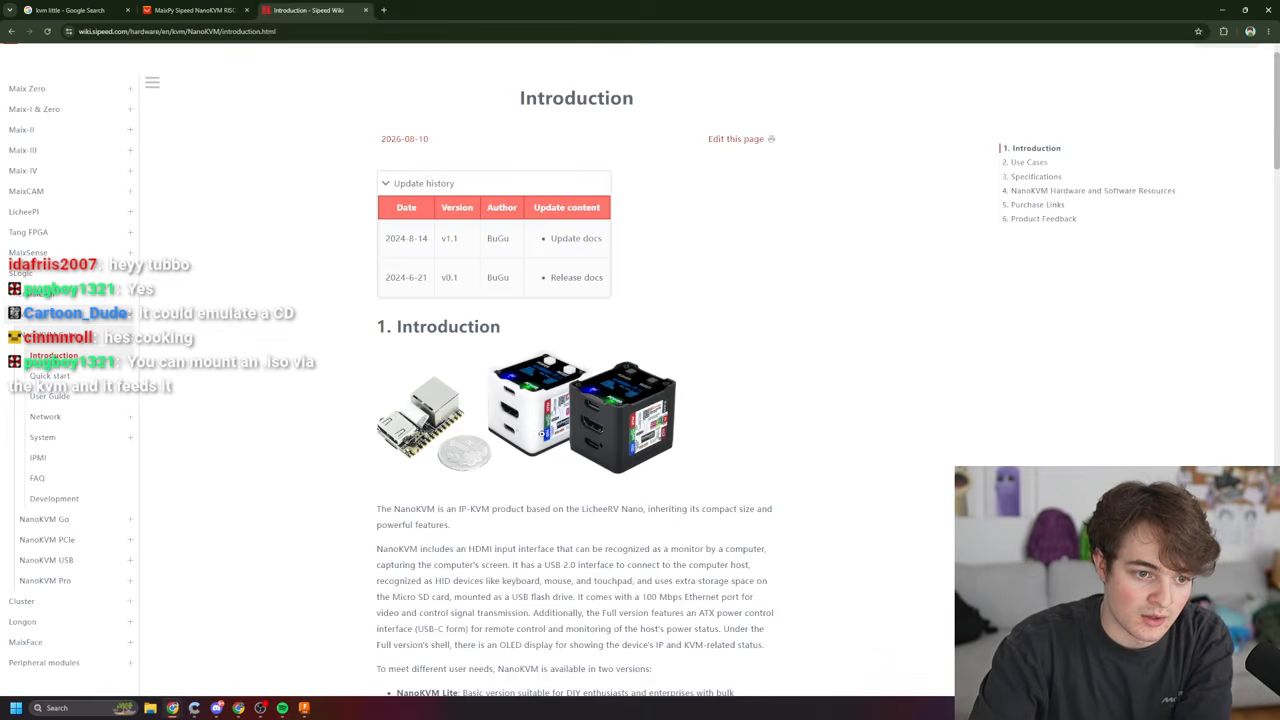
{"action": "scroll", "coordinate": [503, 343], "scroll_direction": "up", "scroll_amount": 1}
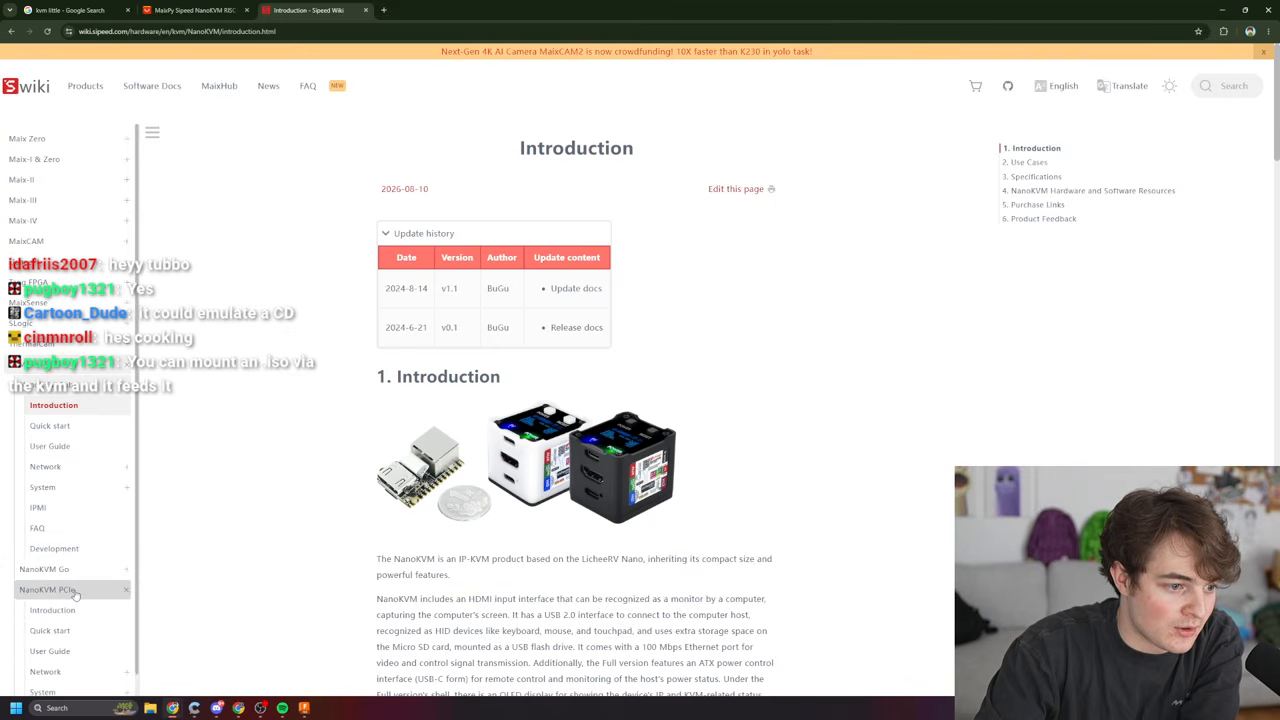
{"action": "left_click", "coordinate": [75, 592]}
{"action": "scroll", "coordinate": [90, 570], "scroll_direction": "down", "scroll_amount": 1}
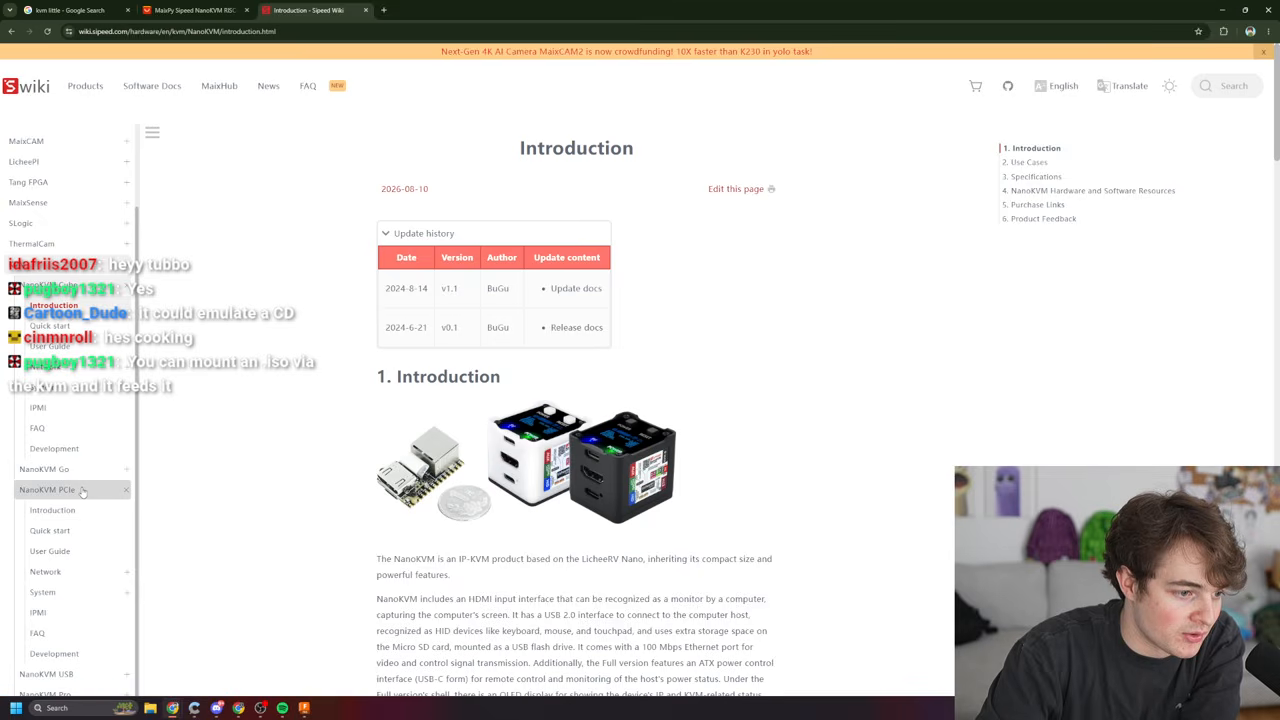
{"action": "left_click", "coordinate": [84, 491]}
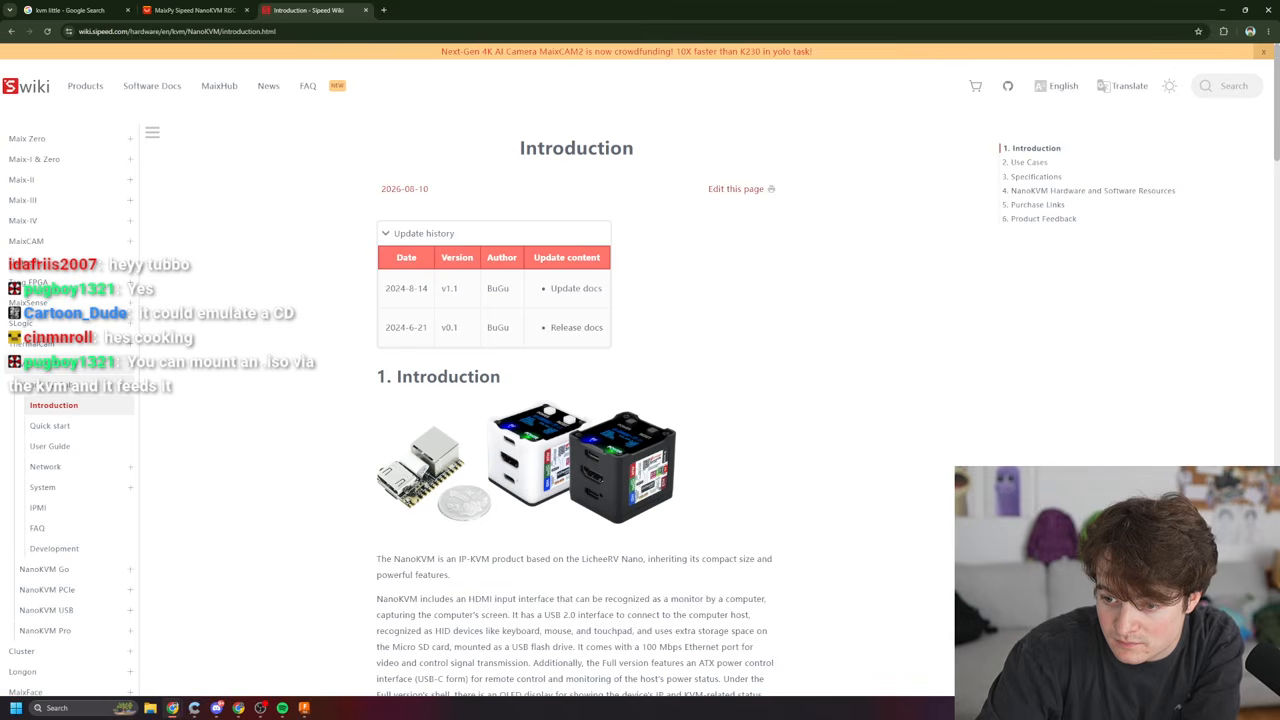
{"action": "scroll", "coordinate": [666, 366], "scroll_direction": "down", "scroll_amount": 5}
{"action": "scroll", "coordinate": [700, 401], "scroll_direction": "down", "scroll_amount": 6}
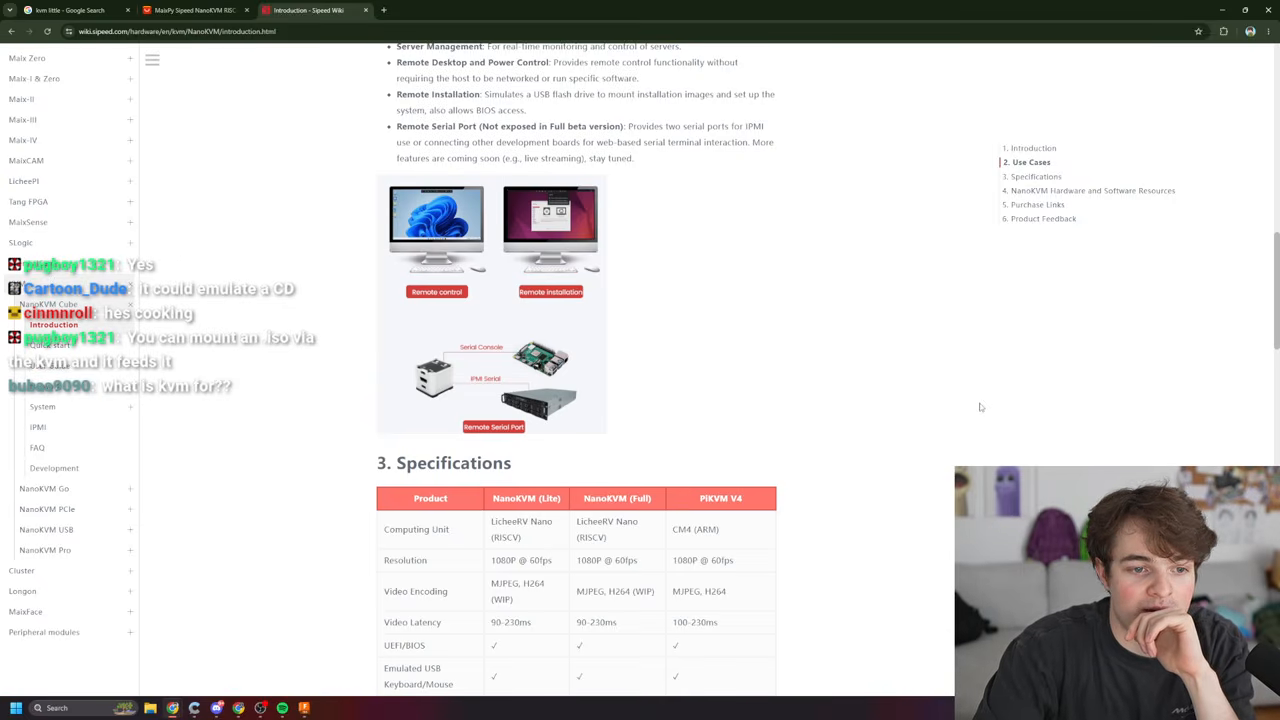
{"action": "scroll", "coordinate": [930, 425], "scroll_direction": "up", "scroll_amount": 12}
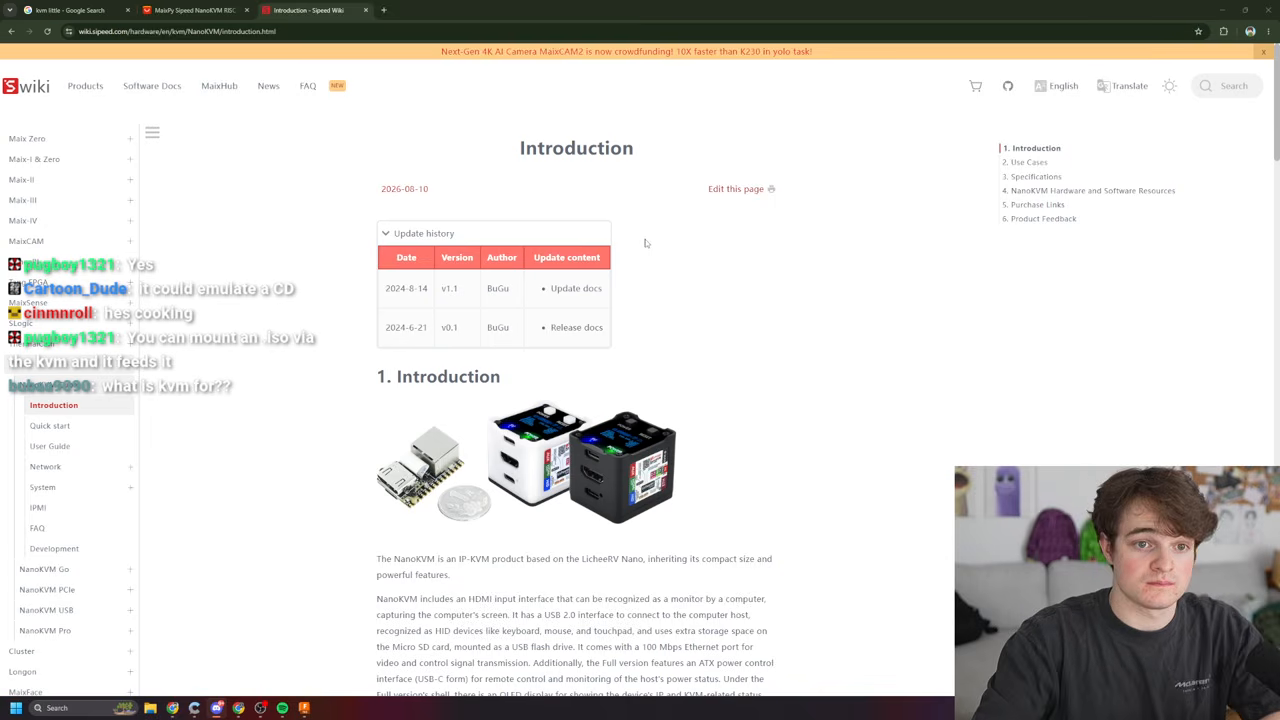
- Check the purchase quantity on the AliExpress NanoKVM listing and go back to the "nanokvm lite" search results
{"action": "left_click", "coordinate": [195, 10]}
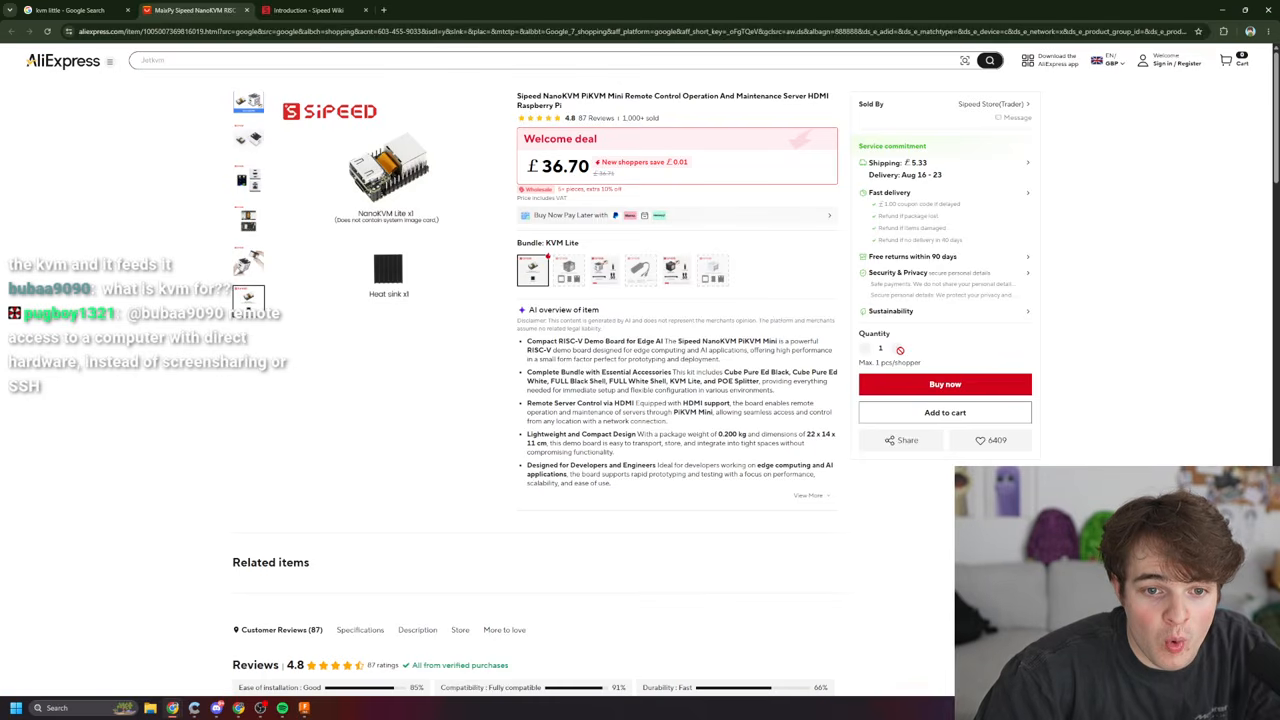
{"action": "left_click", "coordinate": [310, 10]}
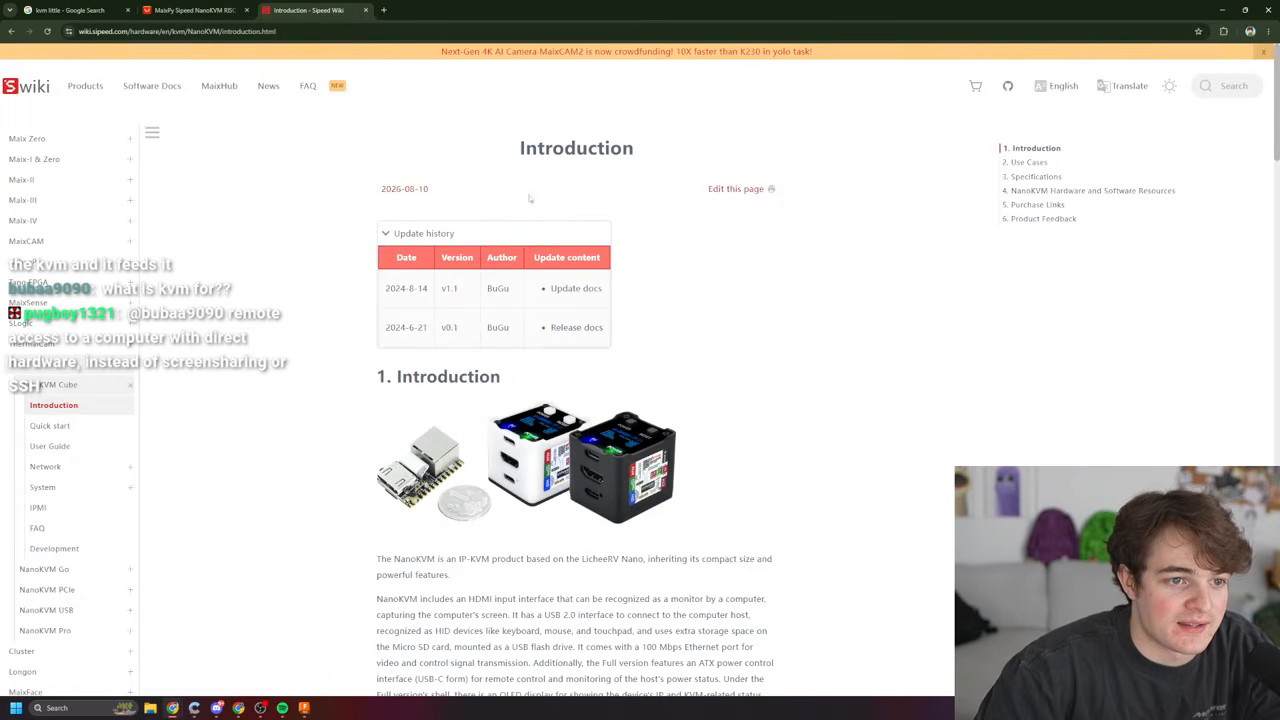
{"action": "left_click", "coordinate": [170, 9]}
{"action": "left_click", "coordinate": [310, 10]}
{"action": "key", "text": "alt+Left"}
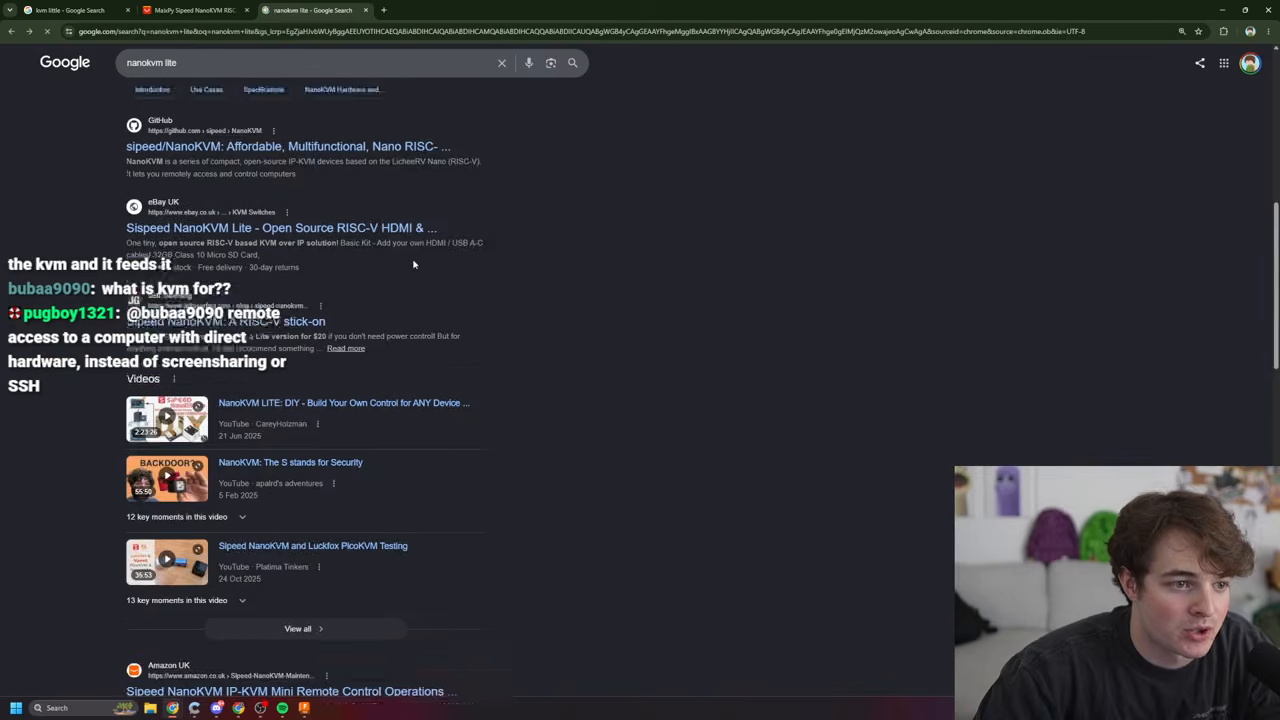
- Open the sponsored Component Authority listing for the Sipeed NanoKVM and raise the quantity to 4
{"action": "left_click", "coordinate": [394, 255]}
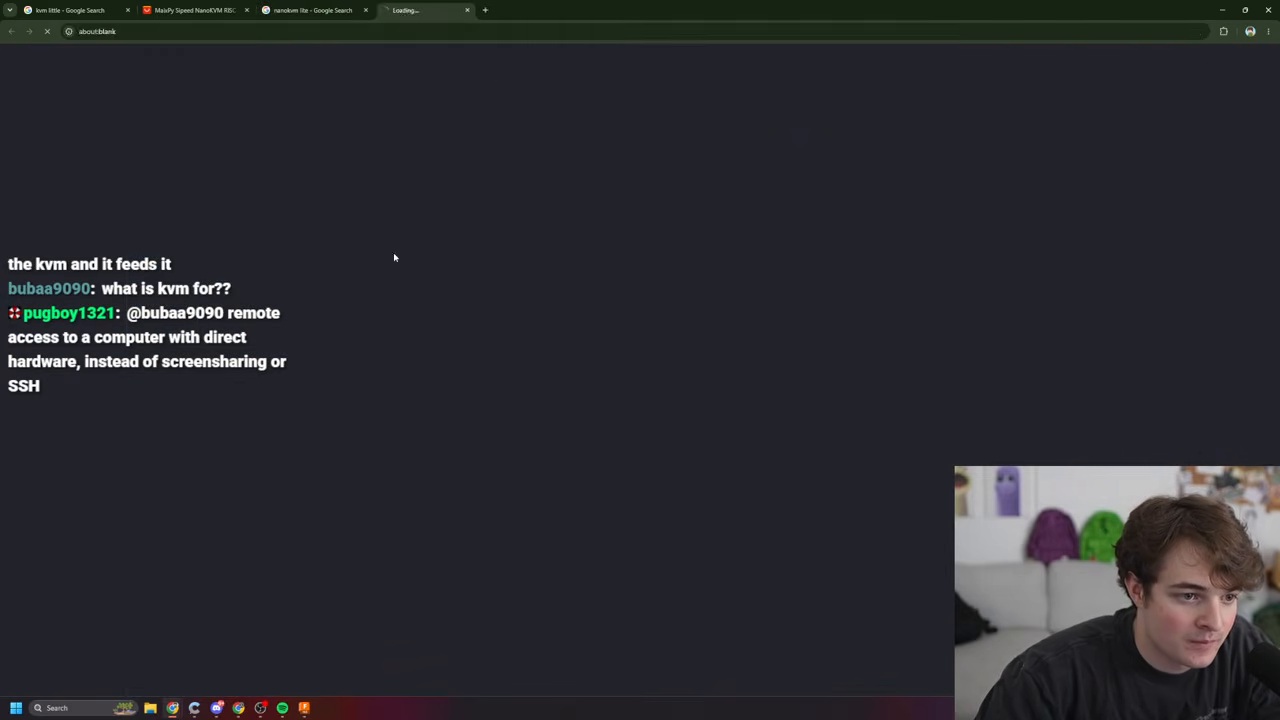
{"action": "left_click", "coordinate": [734, 431]}
{"action": "left_click", "coordinate": [734, 431]}
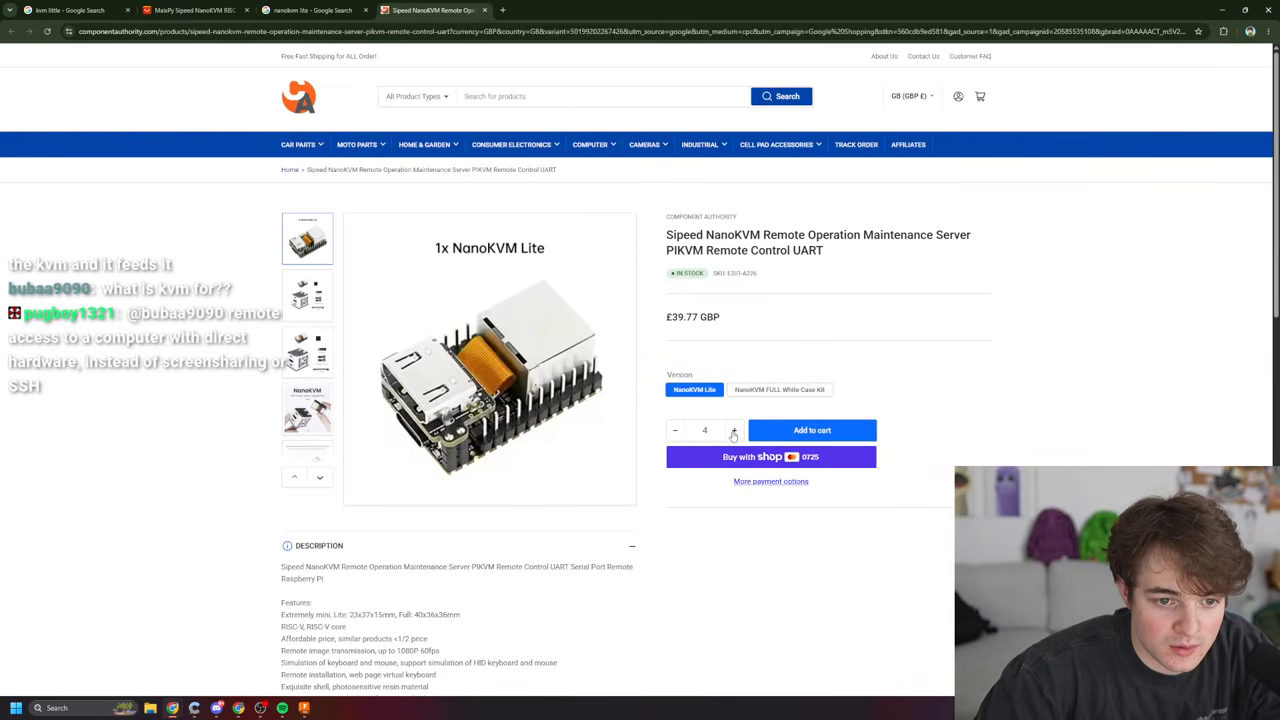
{"action": "left_click", "coordinate": [734, 431]}
{"action": "left_click", "coordinate": [734, 431]}
- Set the quantity of the NanoKVM FULL White Case Kit to 30 and add it to the cart
{"action": "scroll", "coordinate": [742, 512], "scroll_direction": "down", "scroll_amount": 1}
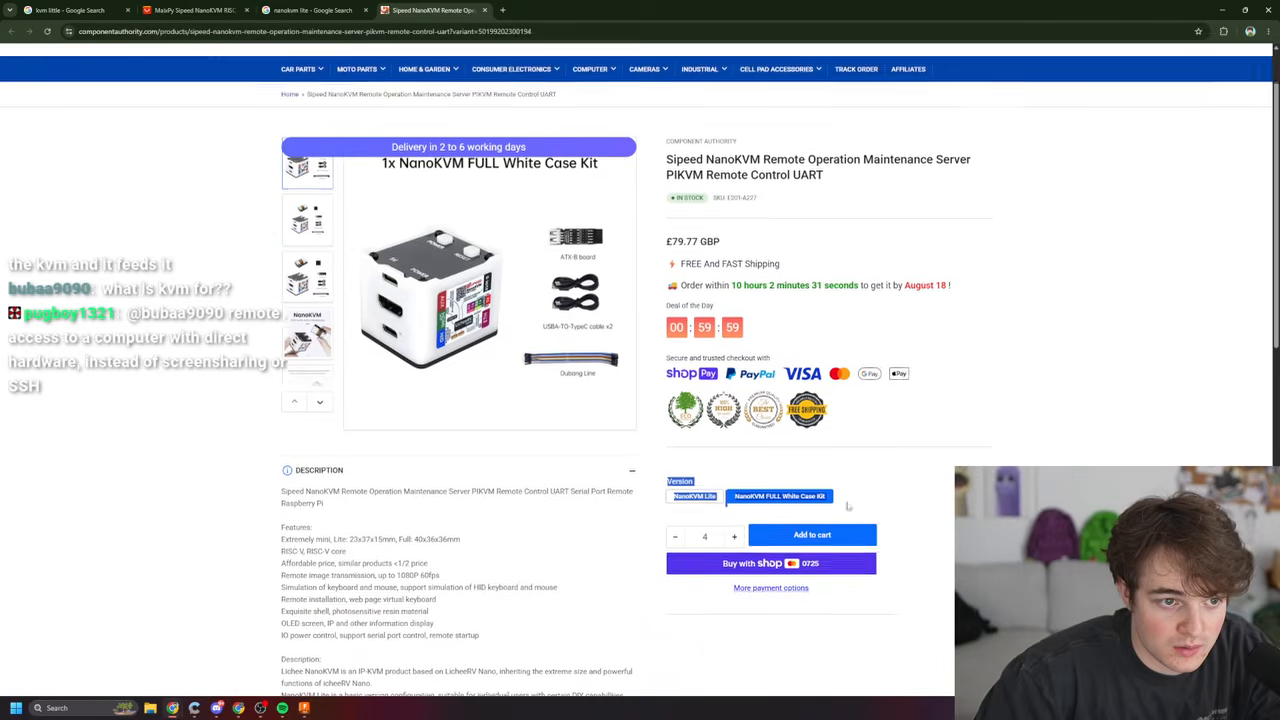
{"action": "left_click_drag", "start_coordinate": [712, 512], "coordinate": [651, 518]}
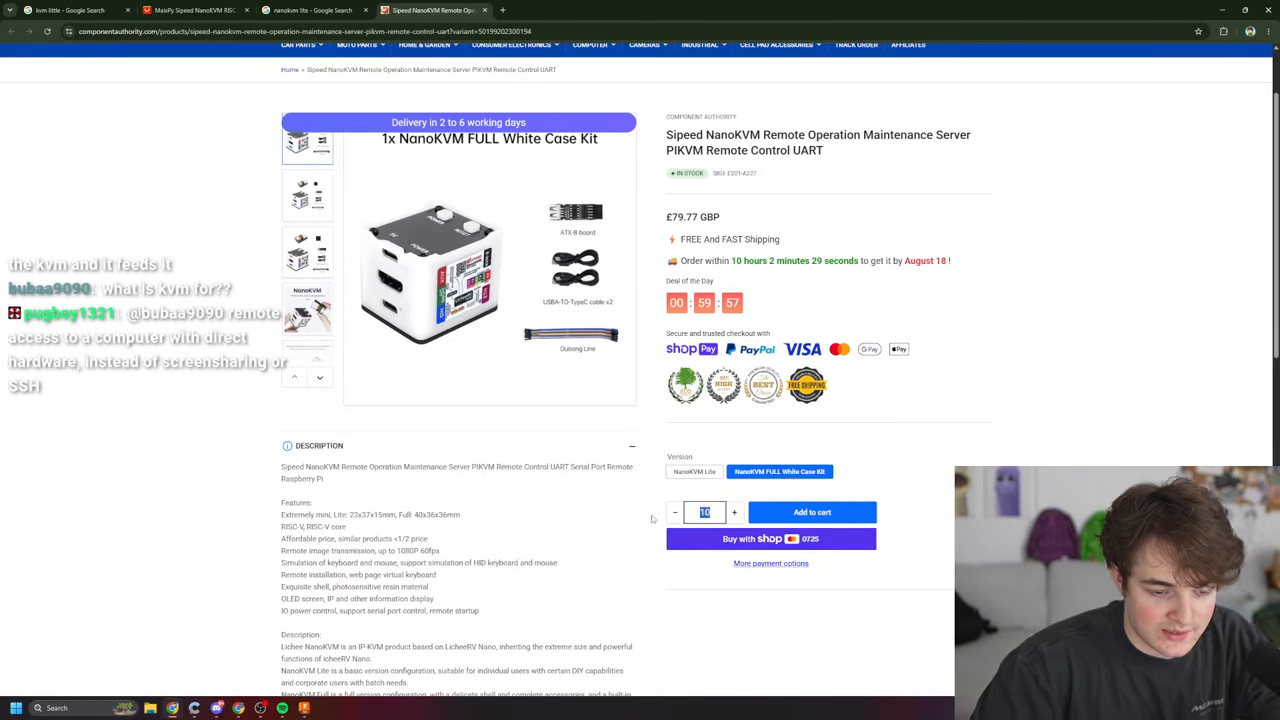
{"action": "type", "text": "30"}
{"action": "key", "text": "Return"}
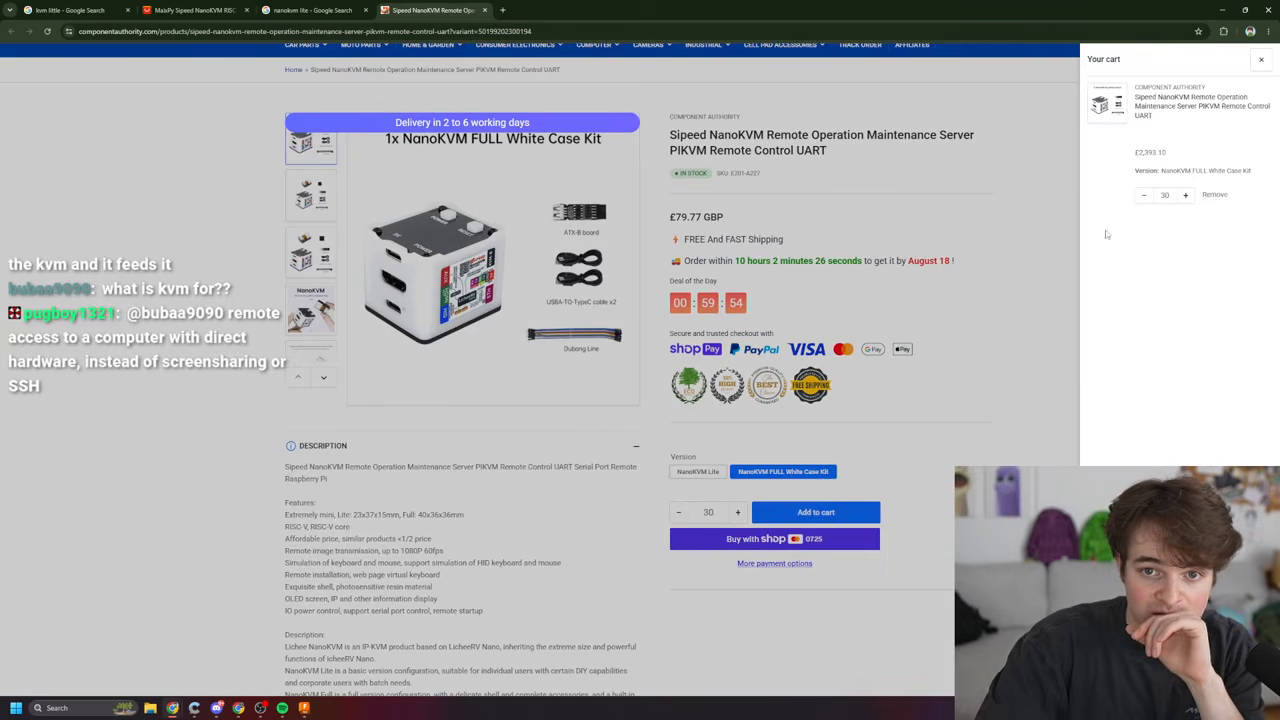
- Check the cart's price for the White Case Kits, close the cart and compare it with the unit price
{"action": "left_click_drag", "start_coordinate": [1176, 158], "coordinate": [1116, 154]}
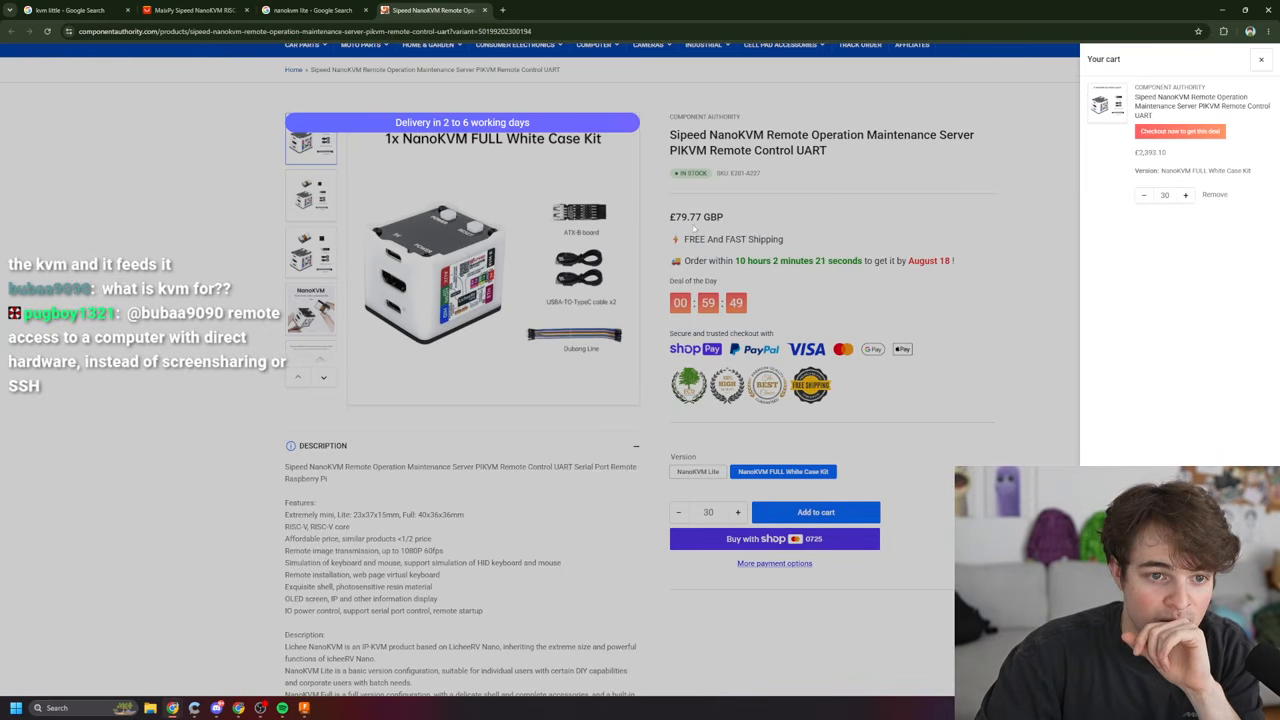
{"action": "left_click", "coordinate": [562, 161]}
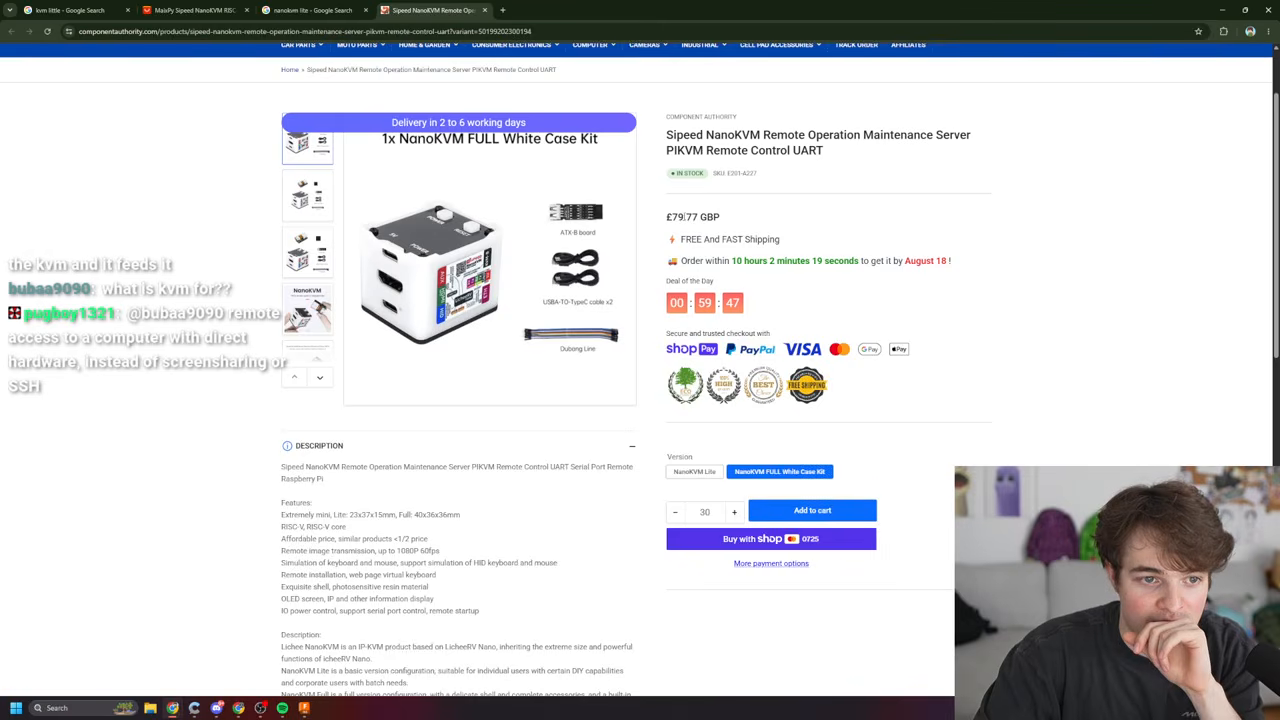
{"action": "scroll", "coordinate": [697, 335], "scroll_direction": "up", "scroll_amount": 1}
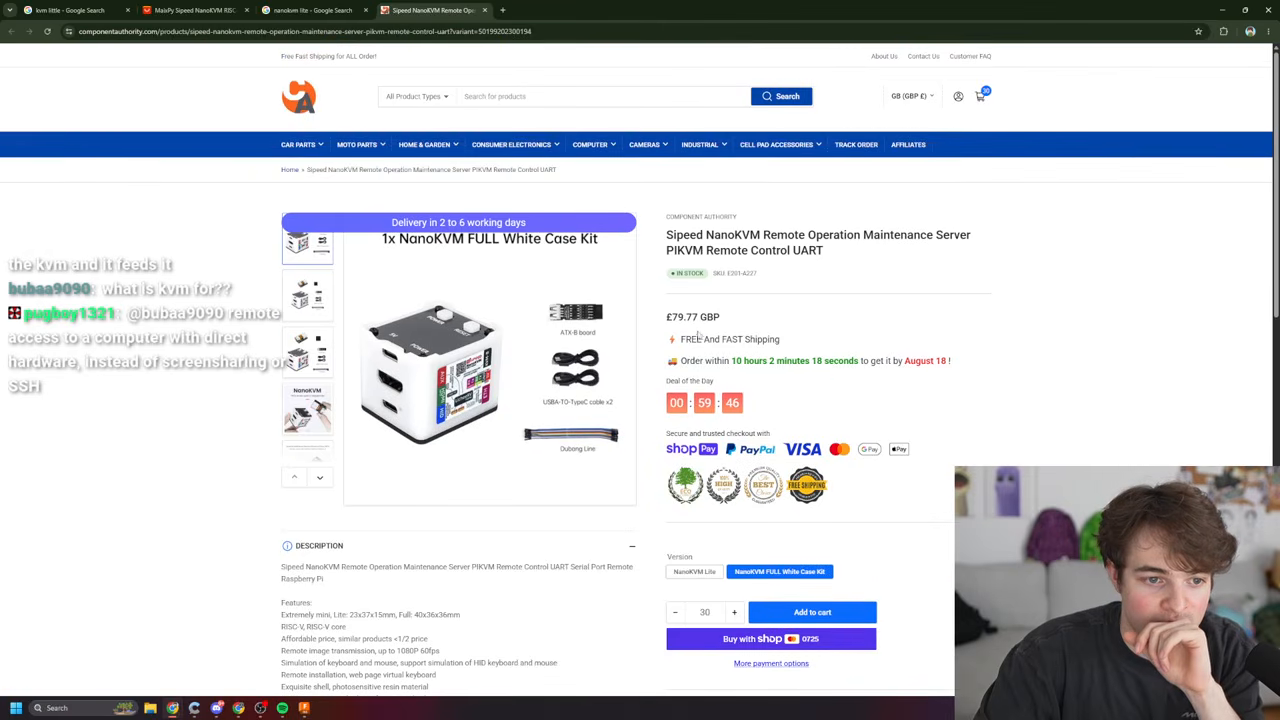
- Look through the product thumbnails and related products, and switch the listing's version to NanoKVM Lite
{"action": "left_click", "coordinate": [320, 477]}
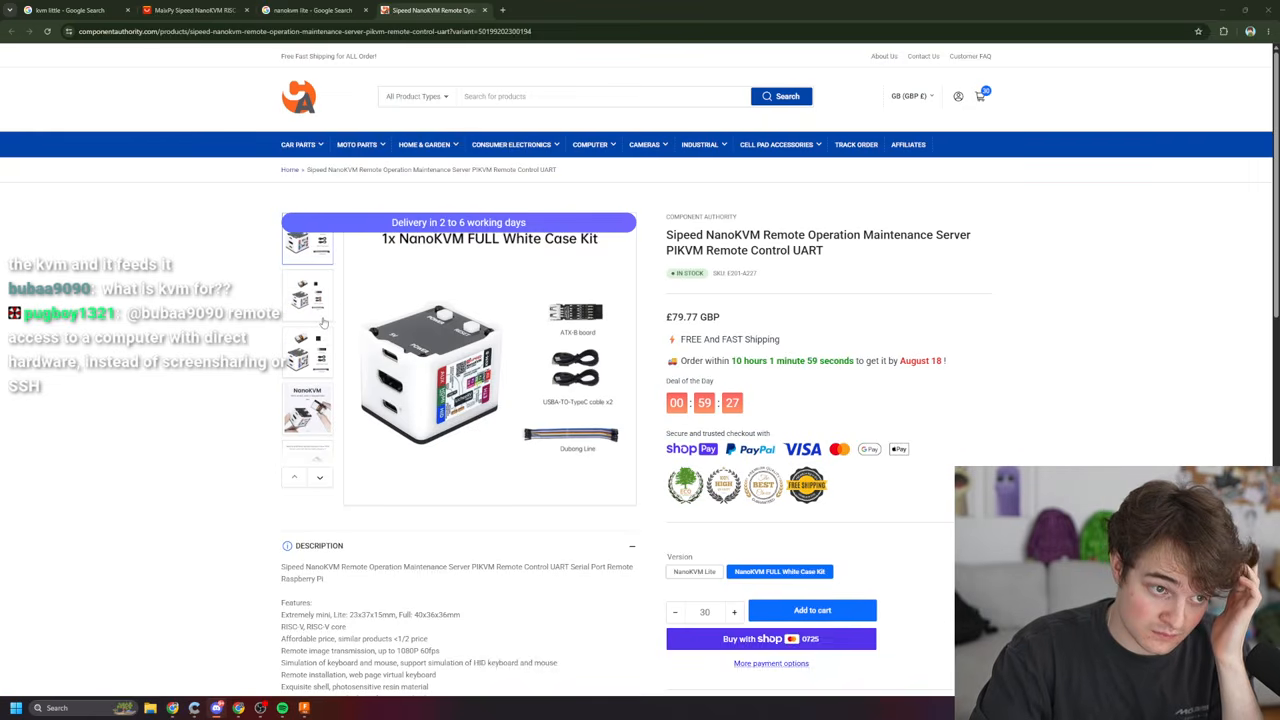
{"action": "scroll", "coordinate": [338, 342], "scroll_direction": "down", "scroll_amount": 20}
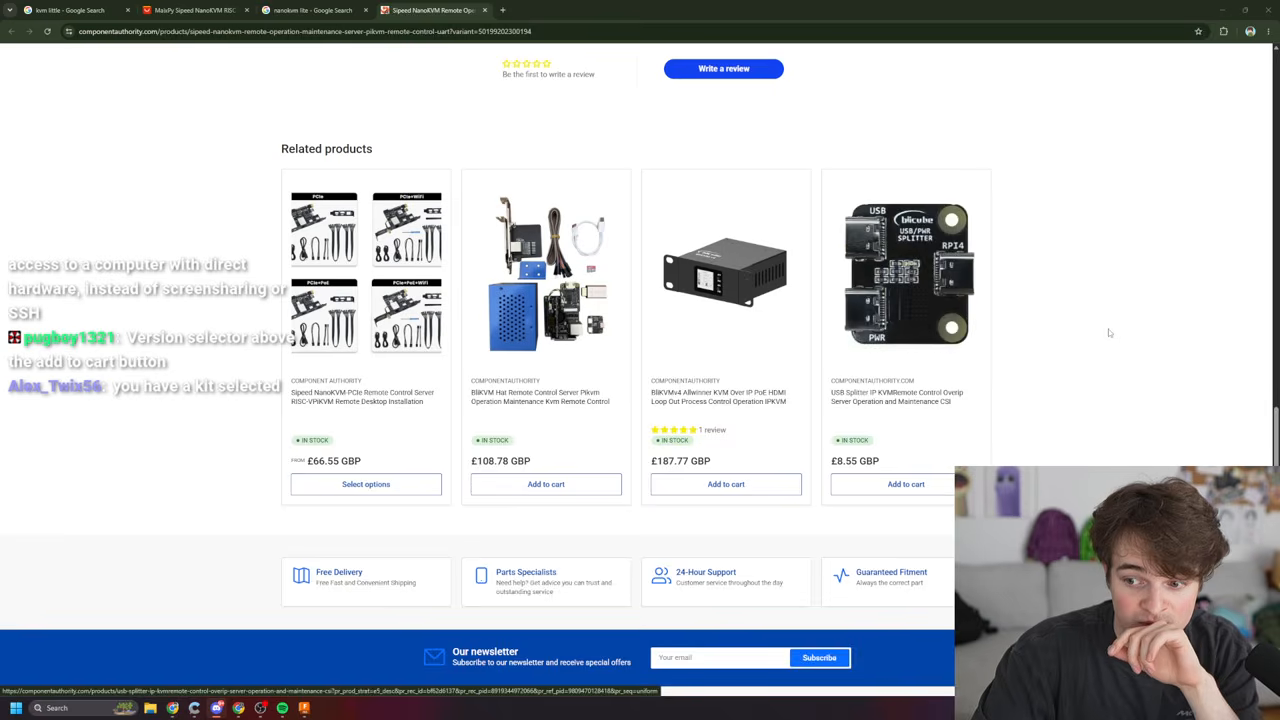
{"action": "scroll", "coordinate": [1066, 338], "scroll_direction": "up", "scroll_amount": 15}
{"action": "scroll", "coordinate": [796, 357], "scroll_direction": "down", "scroll_amount": 1}
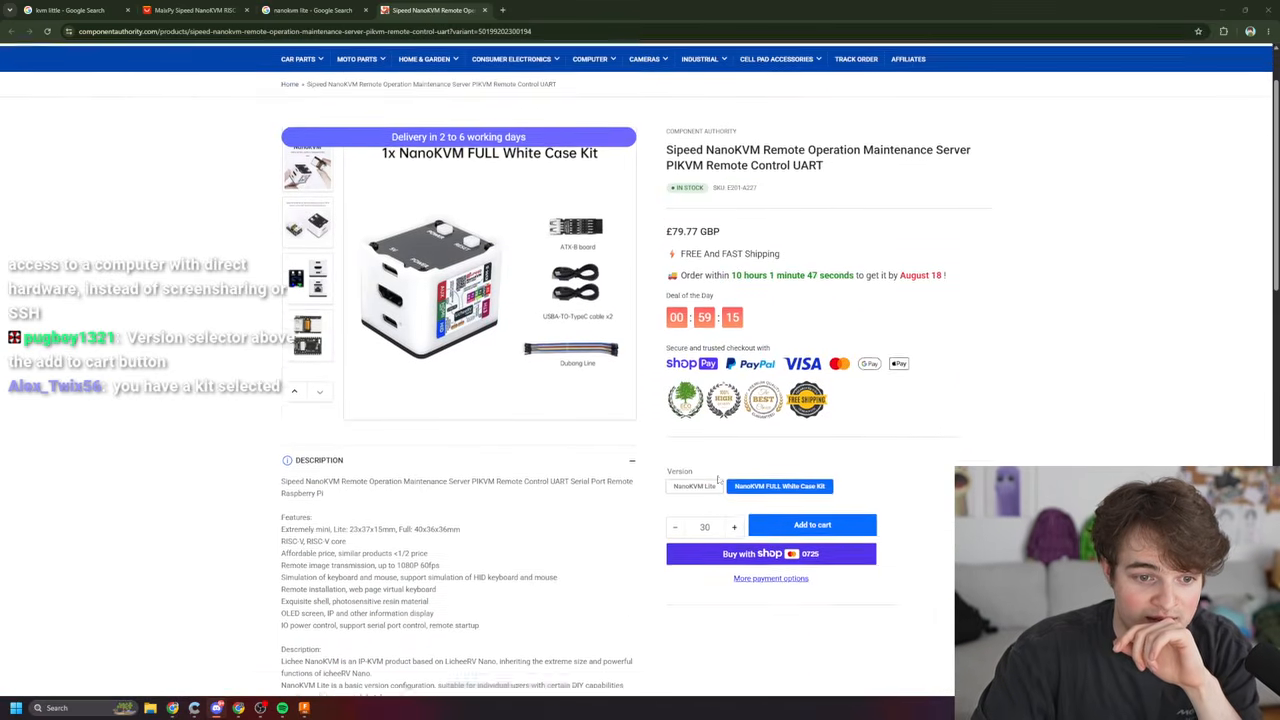
{"action": "left_click", "coordinate": [694, 471]}
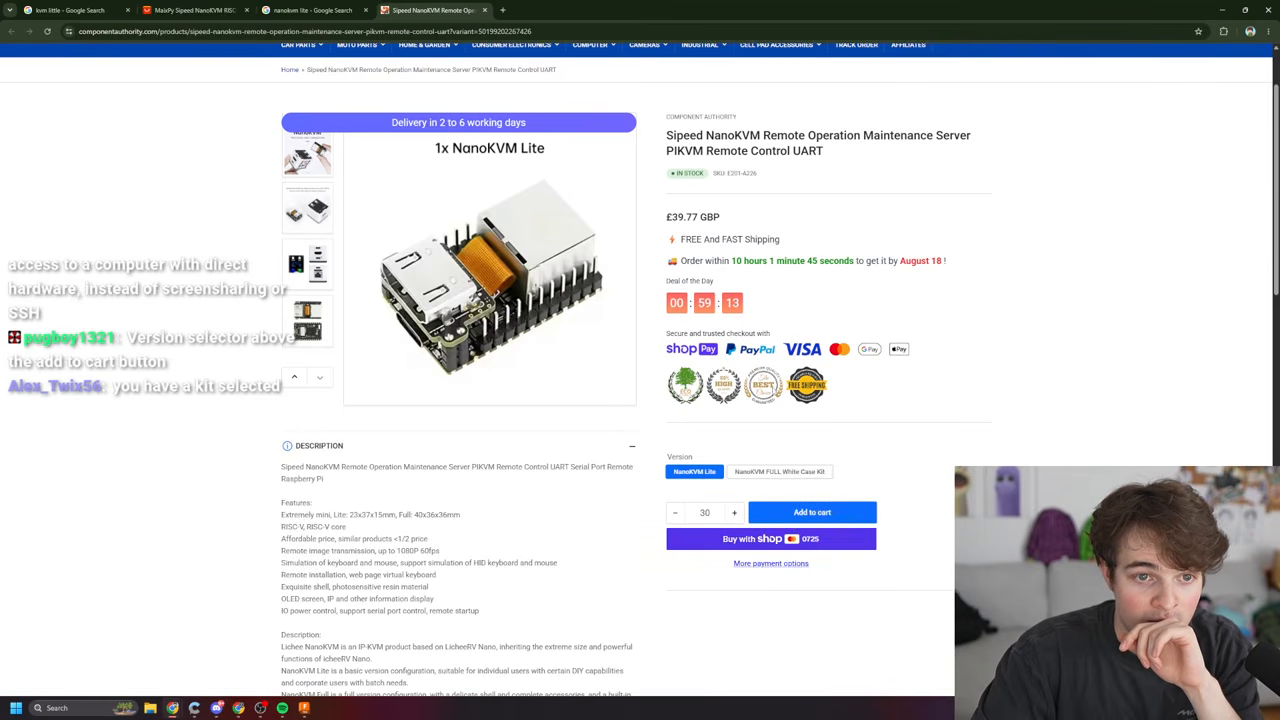
- Add 30 NanoKVM Lite boards to the cart and remove the NanoKVM FULL White Case Kits from it
{"action": "left_click", "coordinate": [800, 512]}
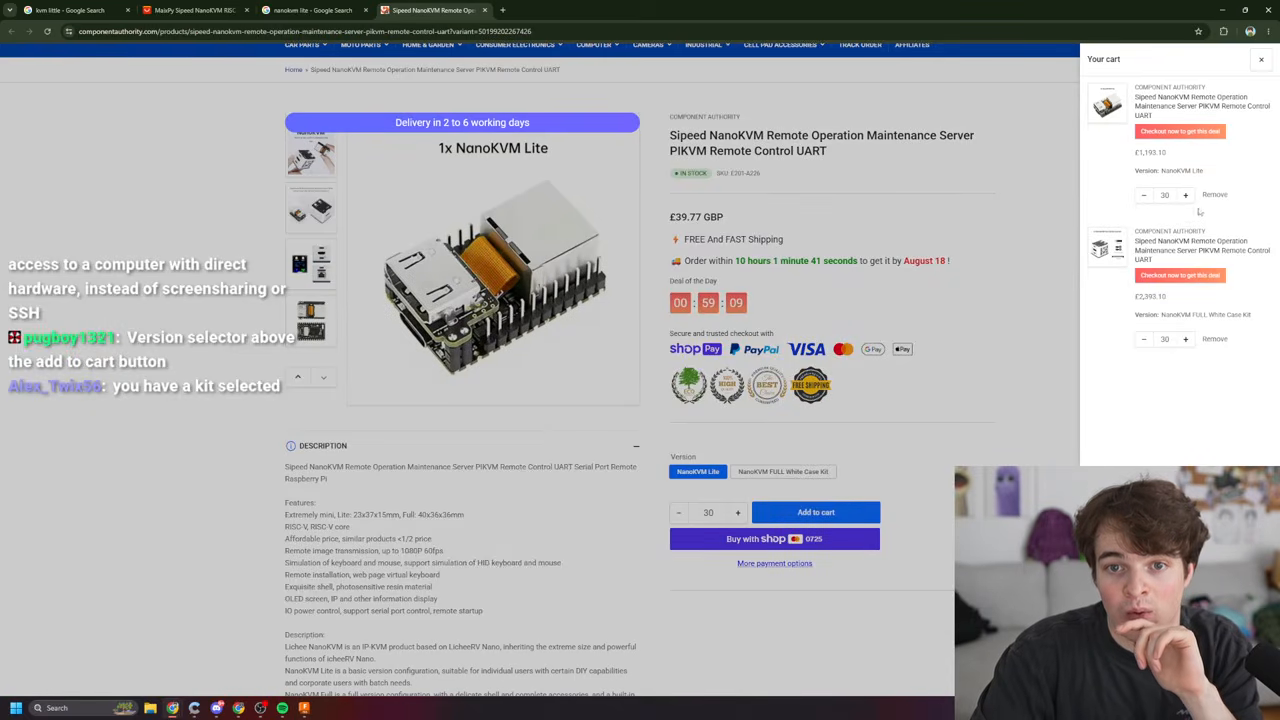
{"action": "left_click", "coordinate": [1215, 339]}
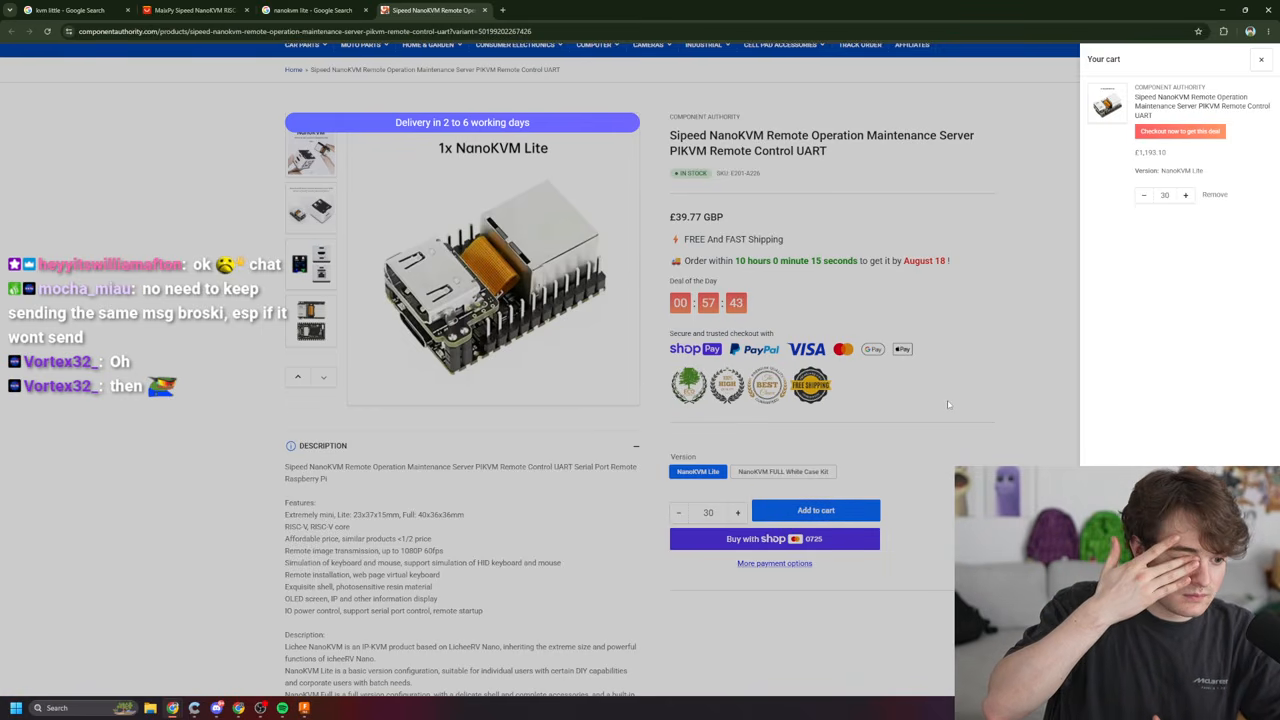
- Close the NanoKVM Lite search tab and move the browser out of the way to switch to the motherboard plate design in Fusion
{"action": "left_click_drag", "start_coordinate": [1163, 4], "coordinate": [970, 114]}
{"action": "left_click", "coordinate": [982, 117]}
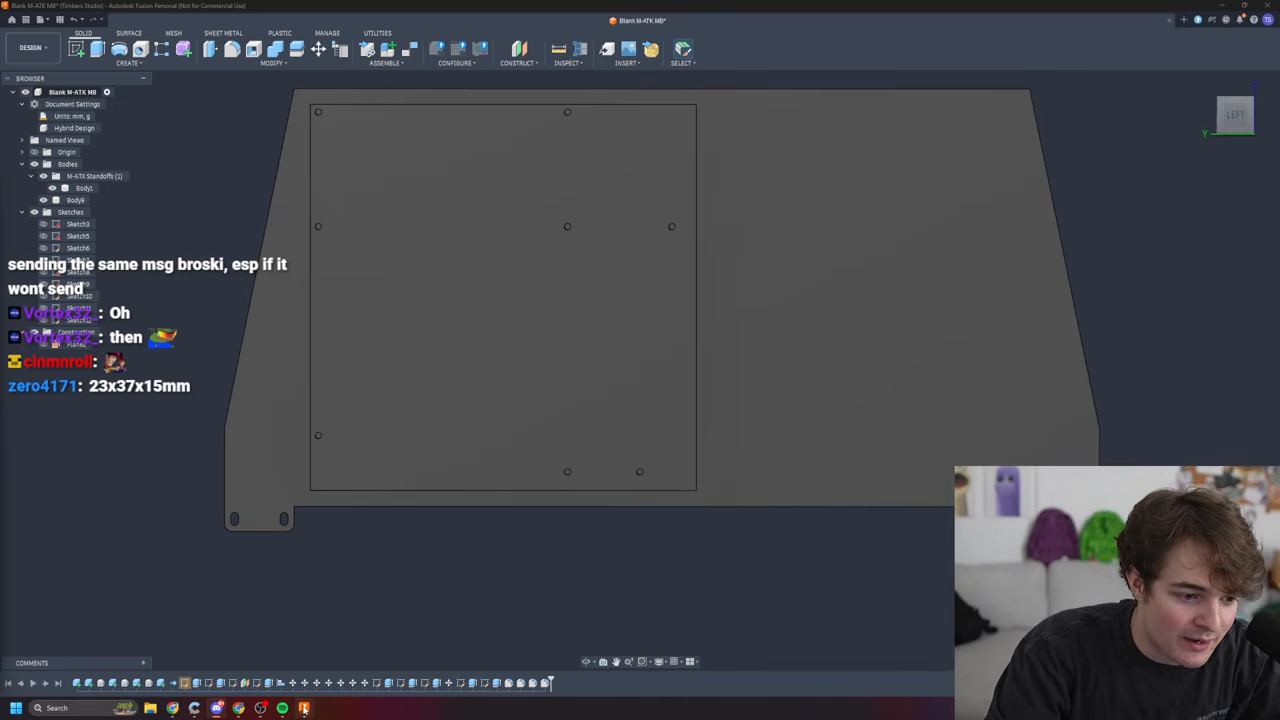
{"action": "mouse_move", "coordinate": [196, 707]}
{"action": "left_click", "coordinate": [262, 658]}
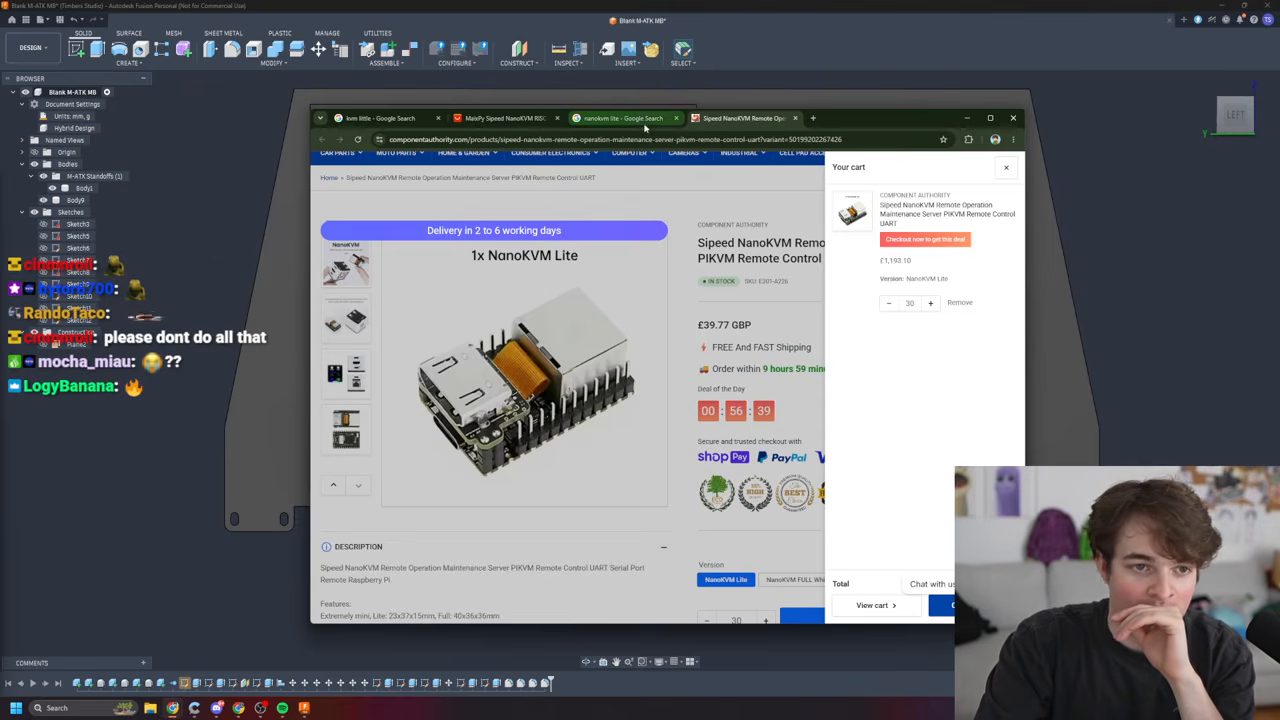
{"action": "left_click", "coordinate": [645, 121]}
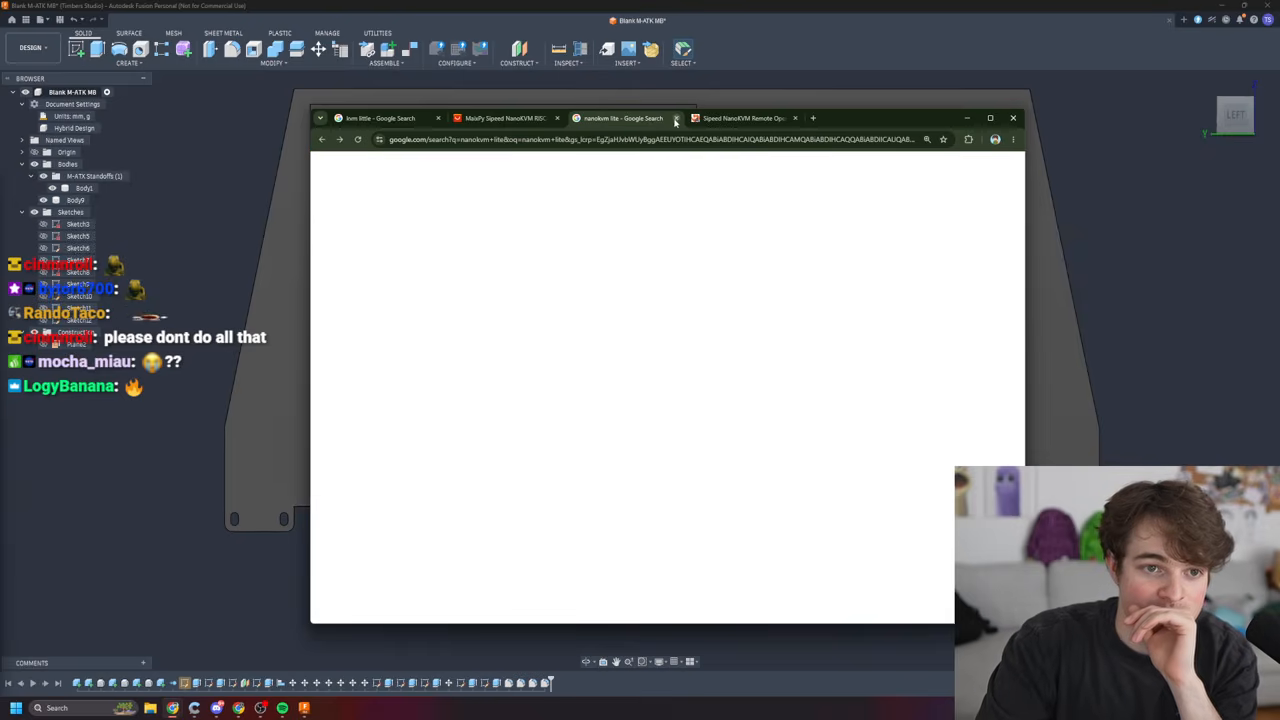
{"action": "left_click", "coordinate": [676, 118]}
{"action": "left_click_drag", "start_coordinate": [777, 115], "coordinate": [0, 221]}
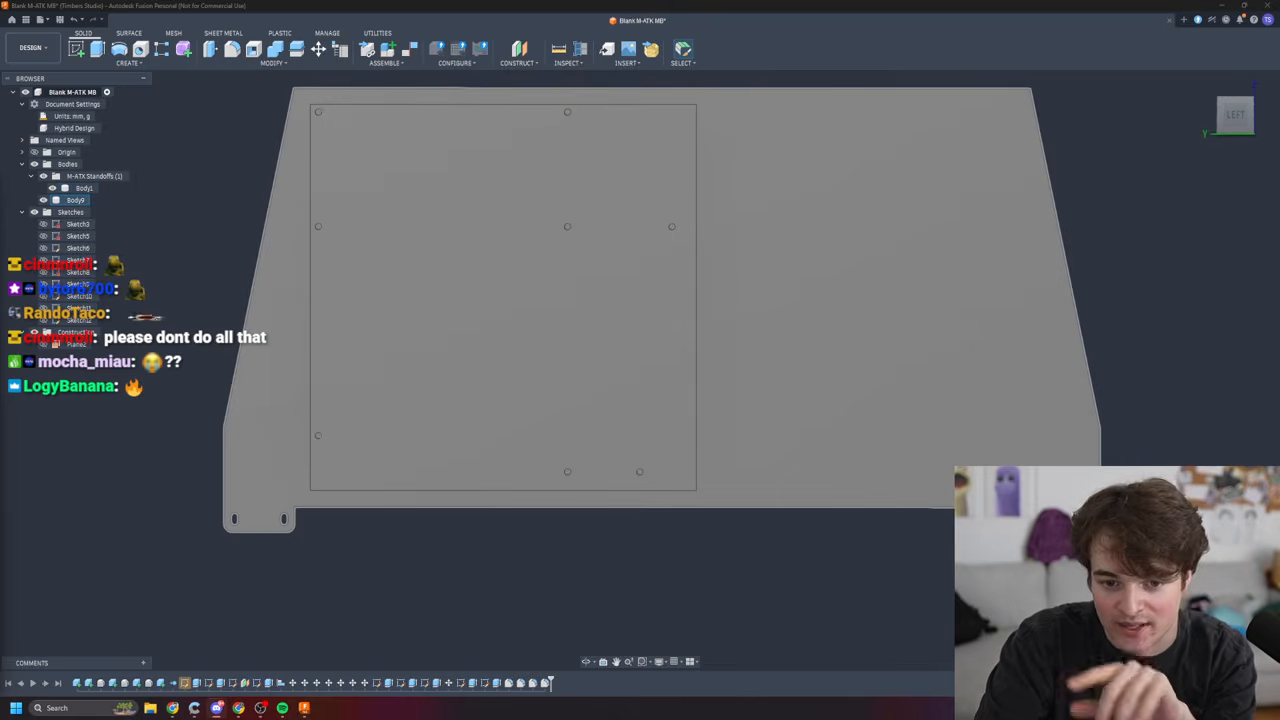
- Examine the motherboard plate and its standoff layout from tilted angles and from the straight Left view
{"action": "scroll", "coordinate": [801, 455], "scroll_direction": "up", "scroll_amount": 3}
{"action": "scroll", "coordinate": [785, 451], "scroll_direction": "down", "scroll_amount": 2}
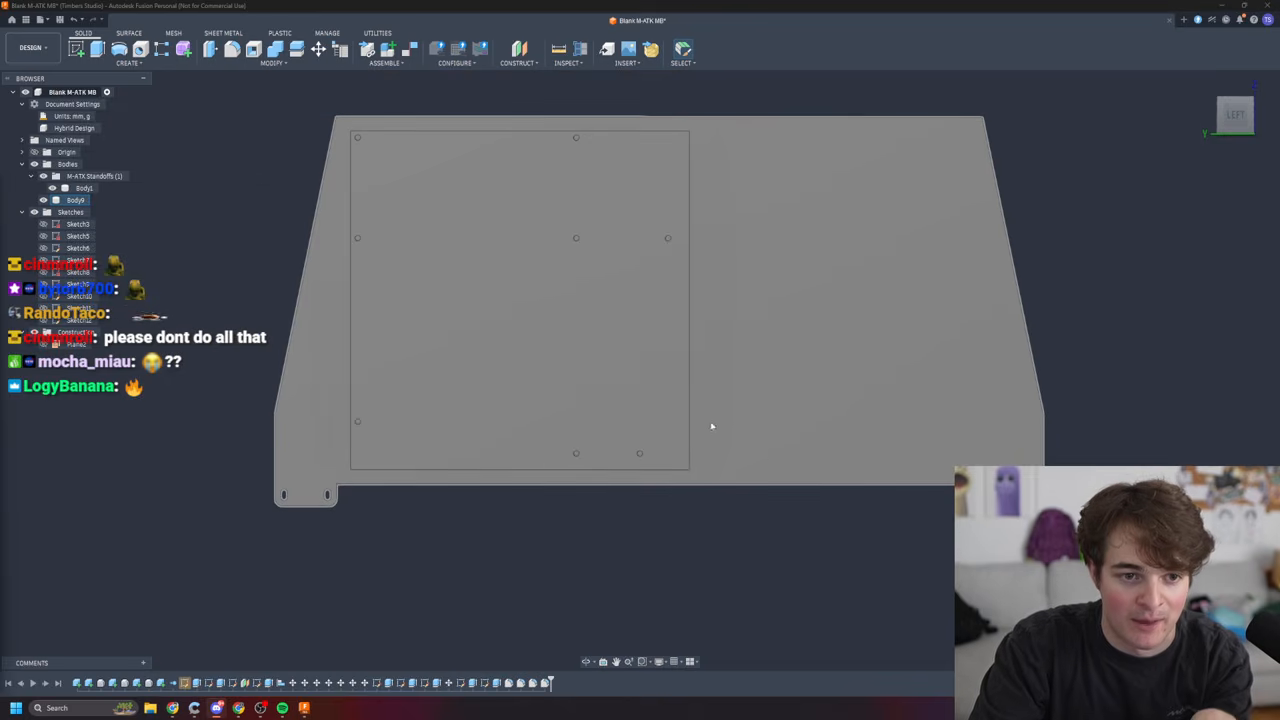
{"action": "middle_click_drag", "start_coordinate": [785, 451], "coordinate": [765, 355], "text": "shift"}
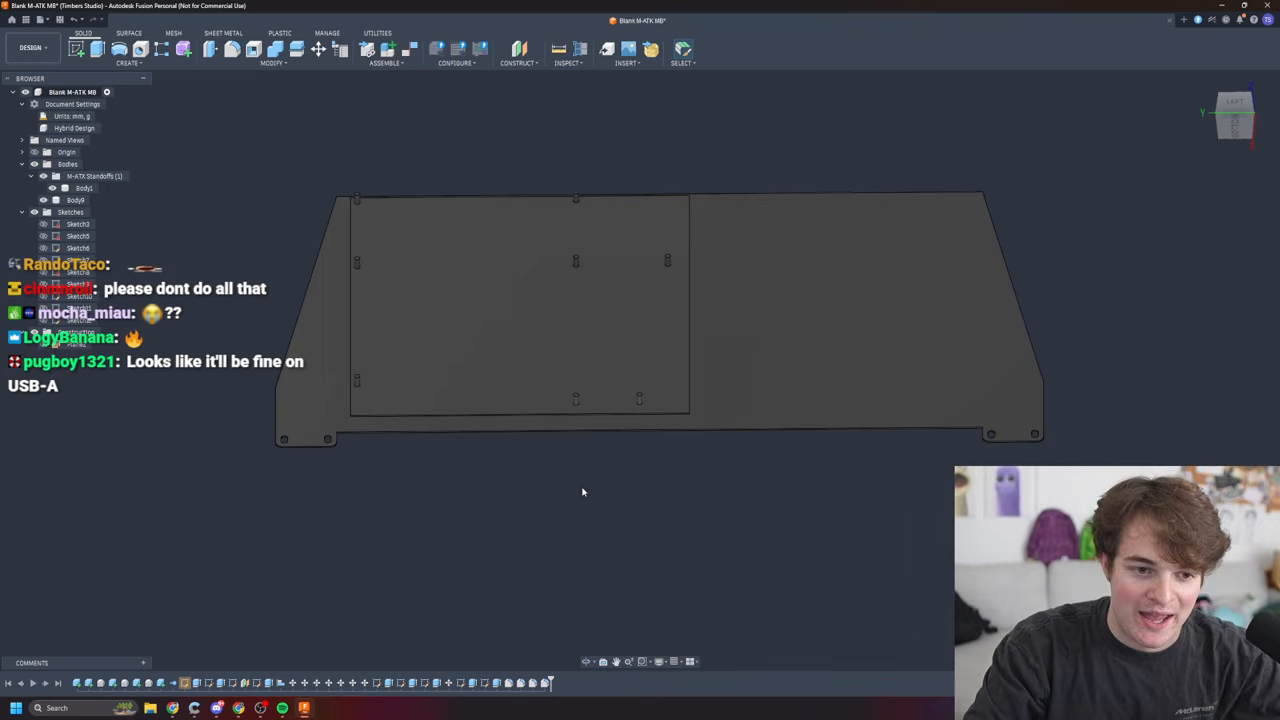
{"action": "middle_click_drag", "start_coordinate": [681, 498], "coordinate": [683, 594], "text": "shift"}
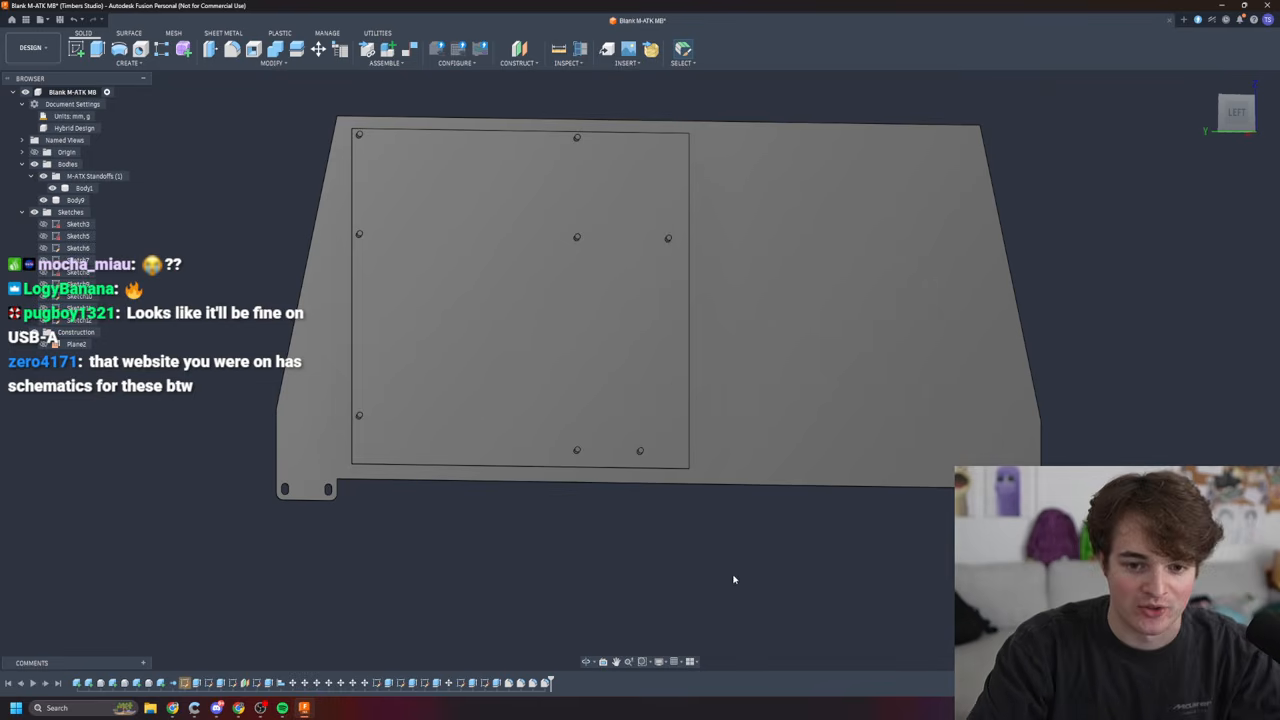
{"action": "left_click", "coordinate": [1237, 114]}
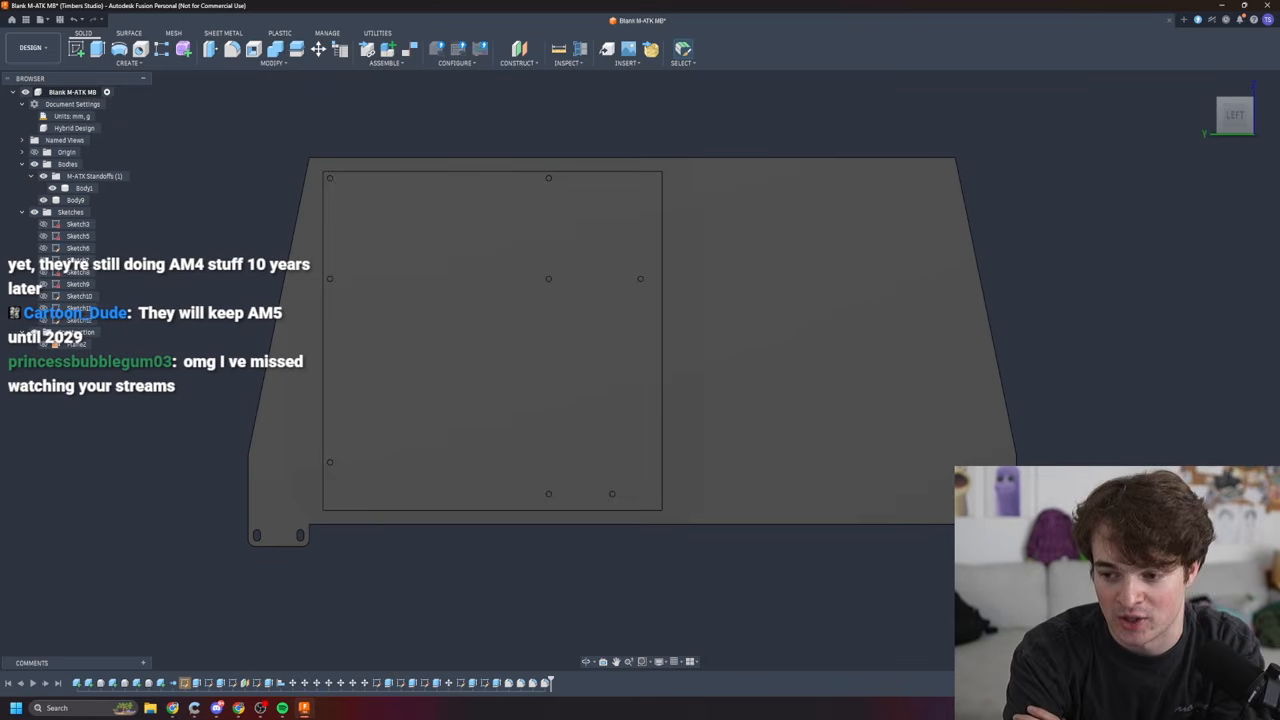
{"action": "middle_click_drag", "start_coordinate": [650, 345], "coordinate": [676, 278], "text": "shift"}
{"action": "left_click", "coordinate": [1240, 104]}
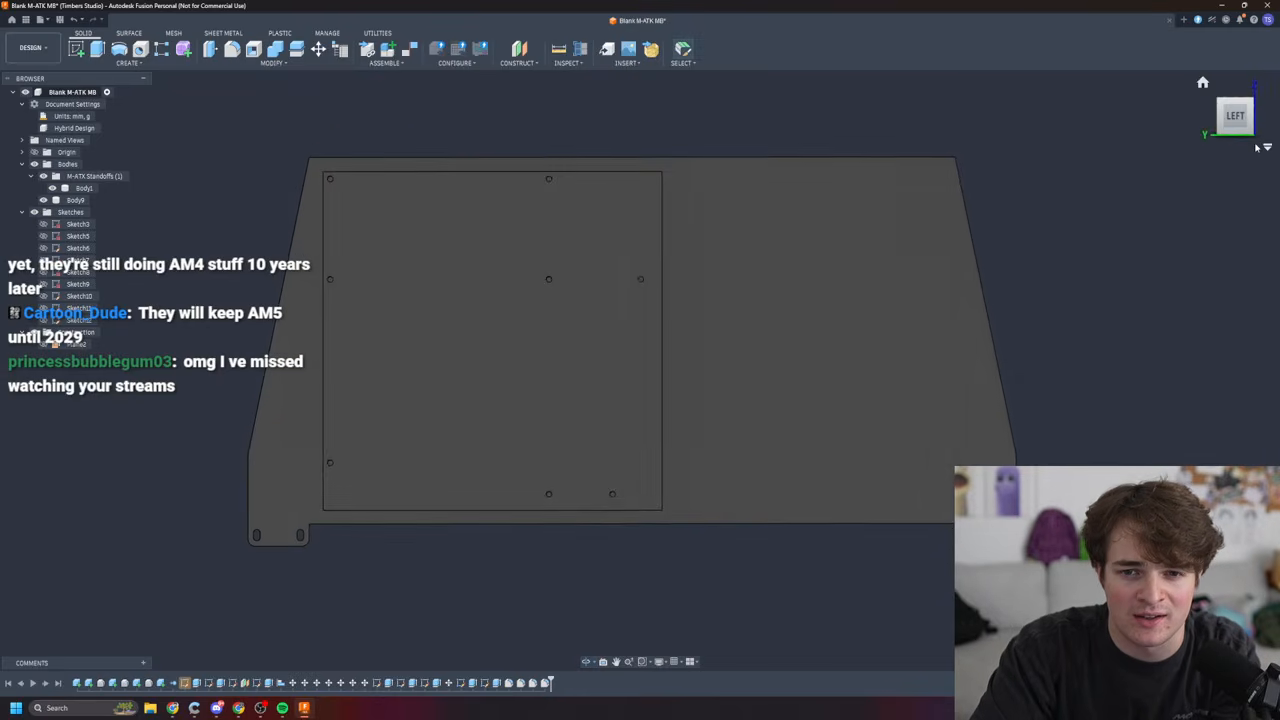
{"action": "left_click", "coordinate": [1238, 116]}
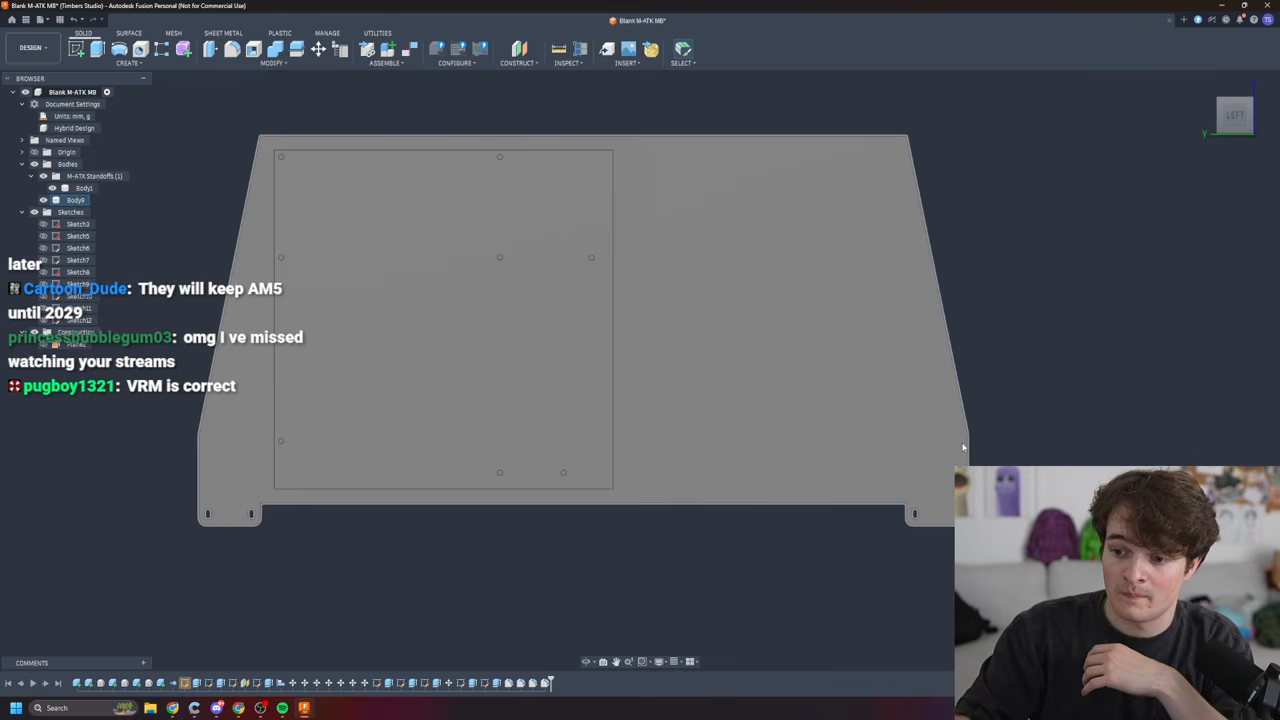
{"action": "left_click", "coordinate": [1031, 351]}
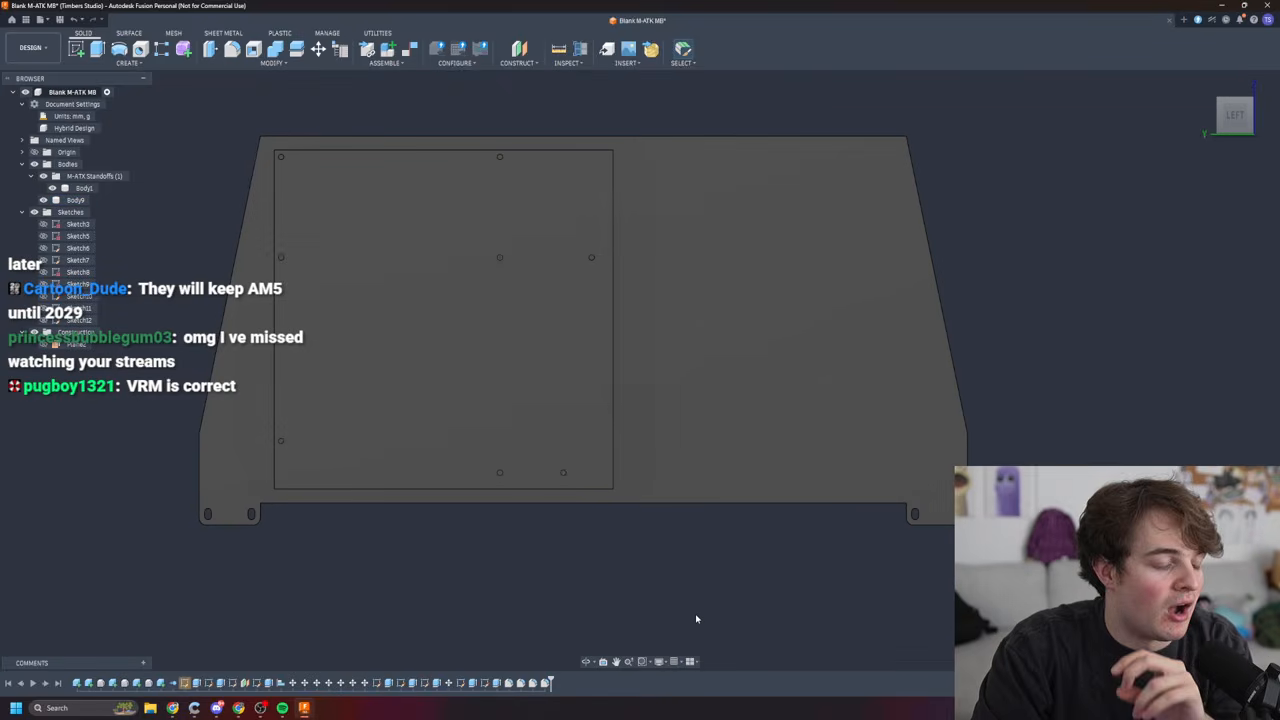
{"action": "mouse_move", "coordinate": [919, 594]}
{"action": "middle_mouse_down", "text": "shift"}
{"action": "mouse_move", "coordinate": [815, 612]}
{"action": "mouse_move", "coordinate": [752, 646]}
{"action": "mouse_move", "coordinate": [941, 588]}
{"action": "middle_mouse_up", "text": "shift"}
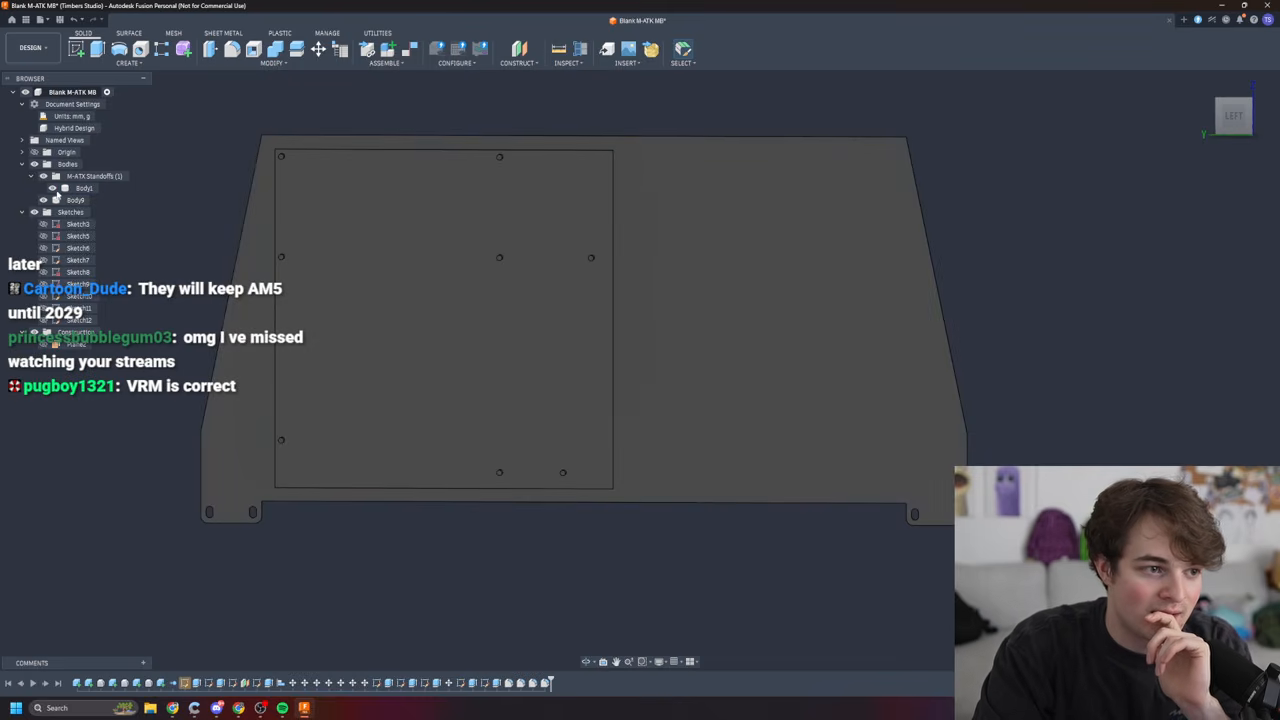
- Hide and re-show the M-ATX standoff body to compare the plate with and without it, checking it at an angle
{"action": "left_click", "coordinate": [52, 188]}
{"action": "middle_click_drag", "start_coordinate": [396, 508], "coordinate": [416, 484], "text": "shift"}
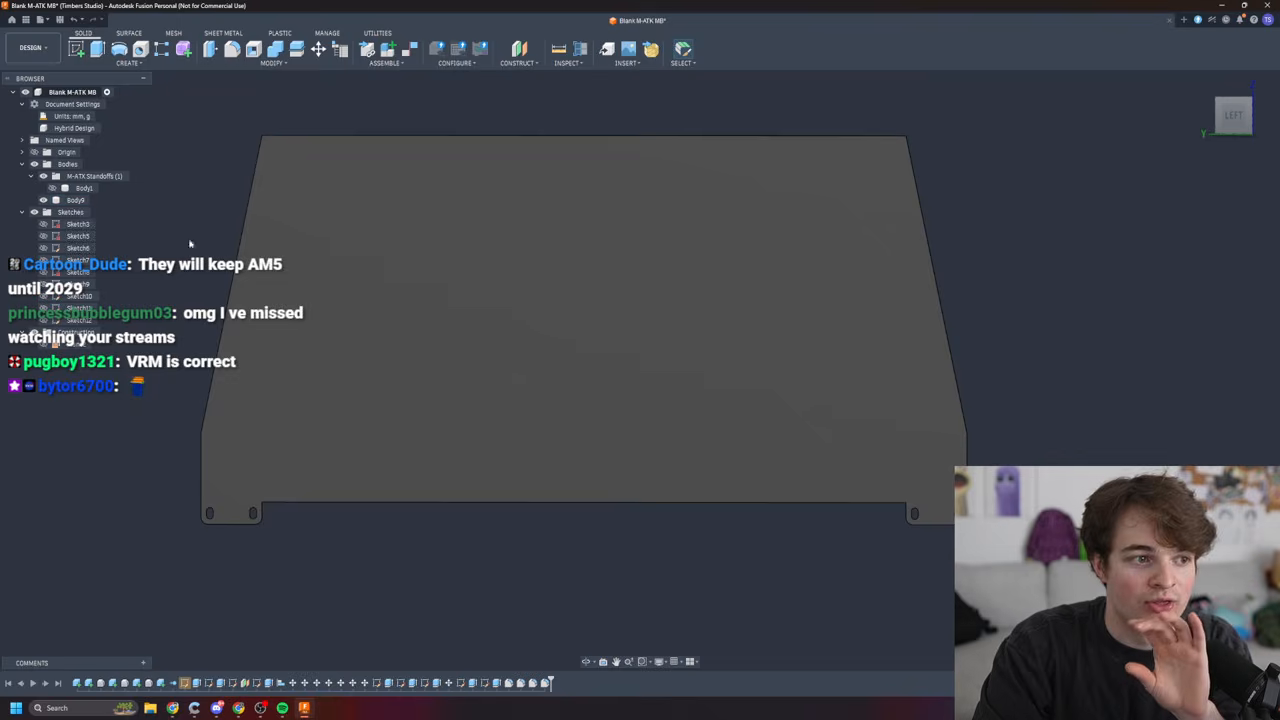
{"action": "left_click", "coordinate": [53, 188]}
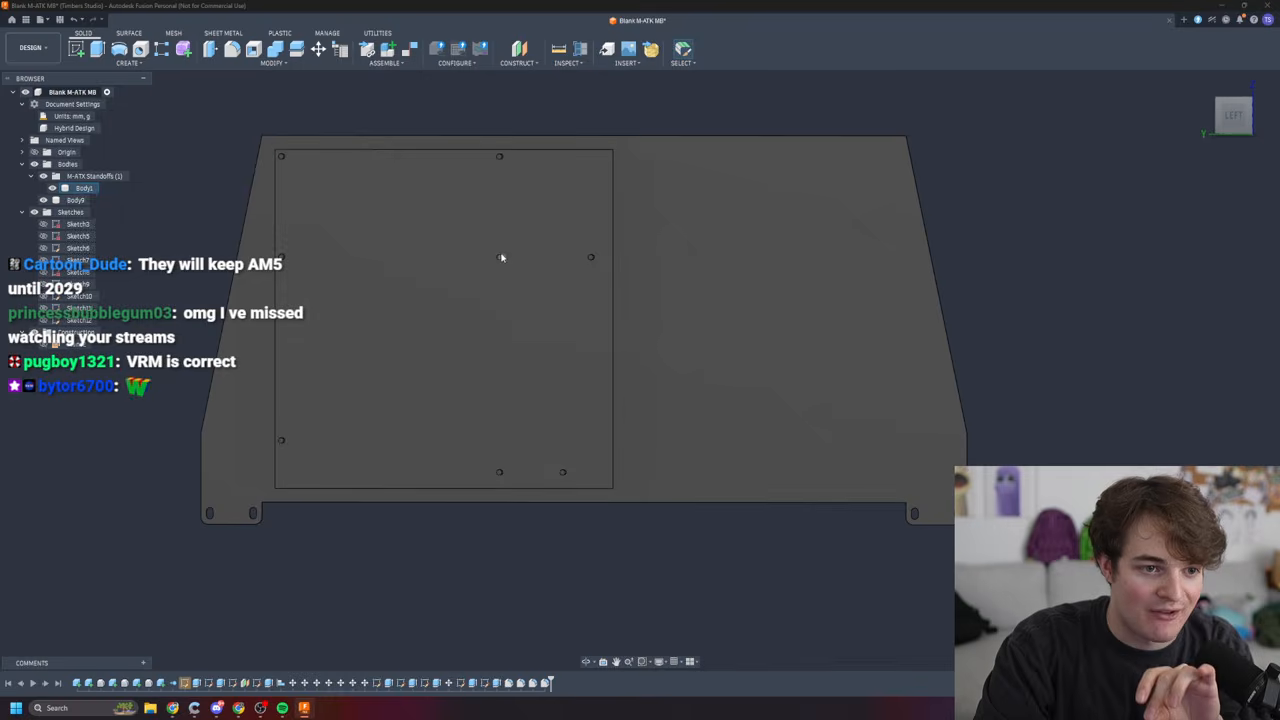
{"action": "mouse_move", "coordinate": [557, 526]}
{"action": "middle_mouse_down", "text": "shift"}
{"action": "mouse_move", "coordinate": [655, 440]}
{"action": "mouse_move", "coordinate": [590, 470]}
{"action": "mouse_move", "coordinate": [571, 534]}
{"action": "middle_mouse_up", "text": "shift"}
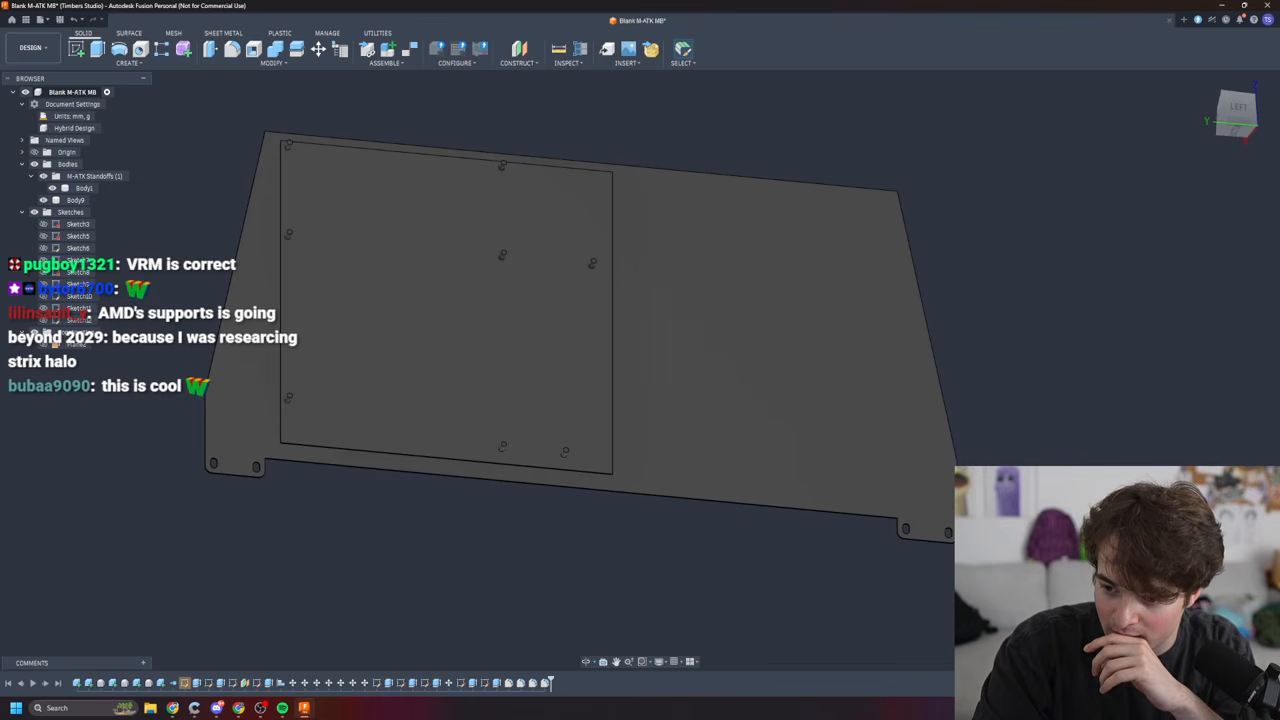
{"action": "middle_click_drag", "start_coordinate": [811, 480], "coordinate": [872, 476], "text": "shift"}
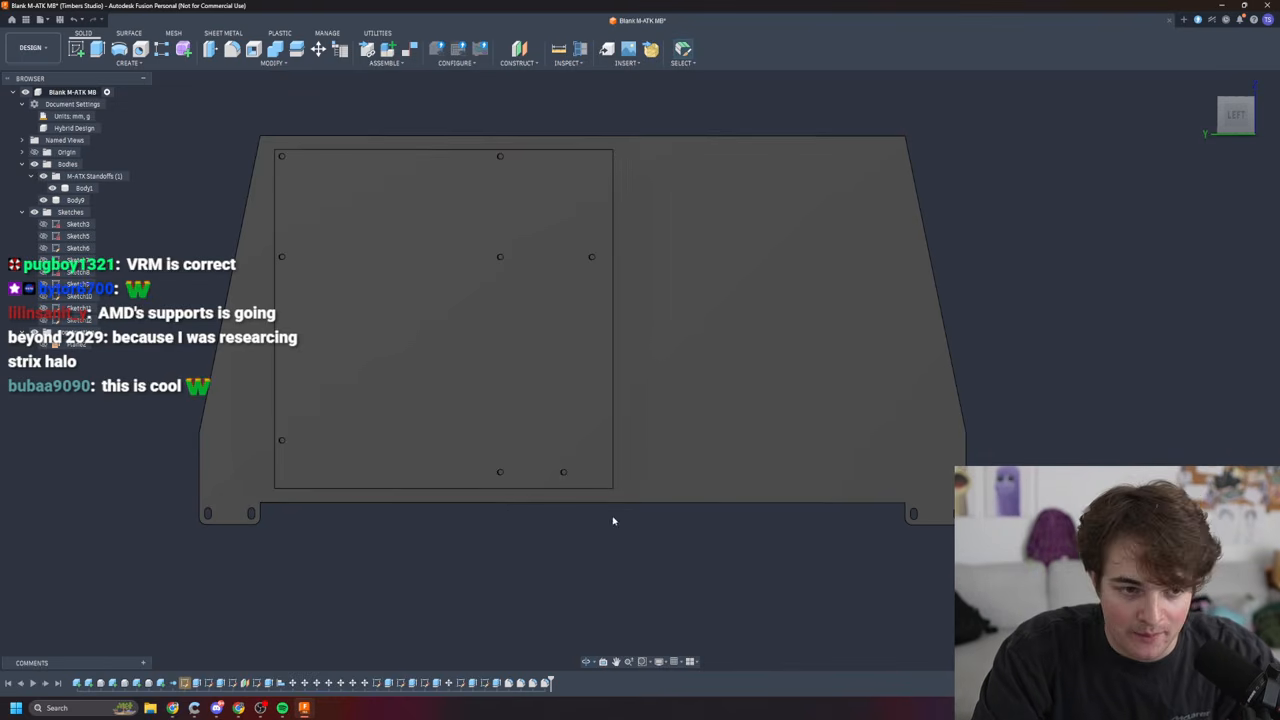
- Start a new sketch on the face of the M-ATX body's central standoff
{"action": "scroll", "coordinate": [166, 378], "scroll_direction": "up", "scroll_amount": 2}
{"action": "scroll", "coordinate": [167, 378], "scroll_direction": "up", "scroll_amount": 1}
{"action": "scroll", "coordinate": [217, 304], "scroll_direction": "down", "scroll_amount": 1}
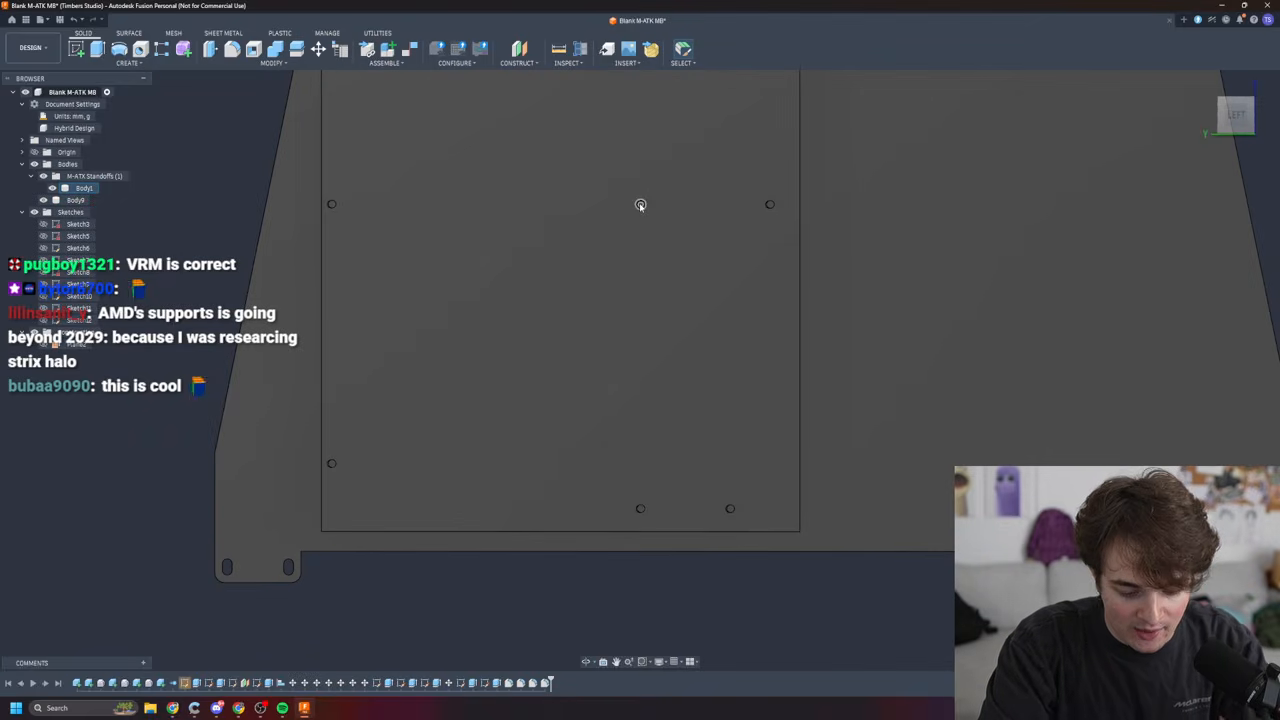
{"action": "key", "text": "c"}
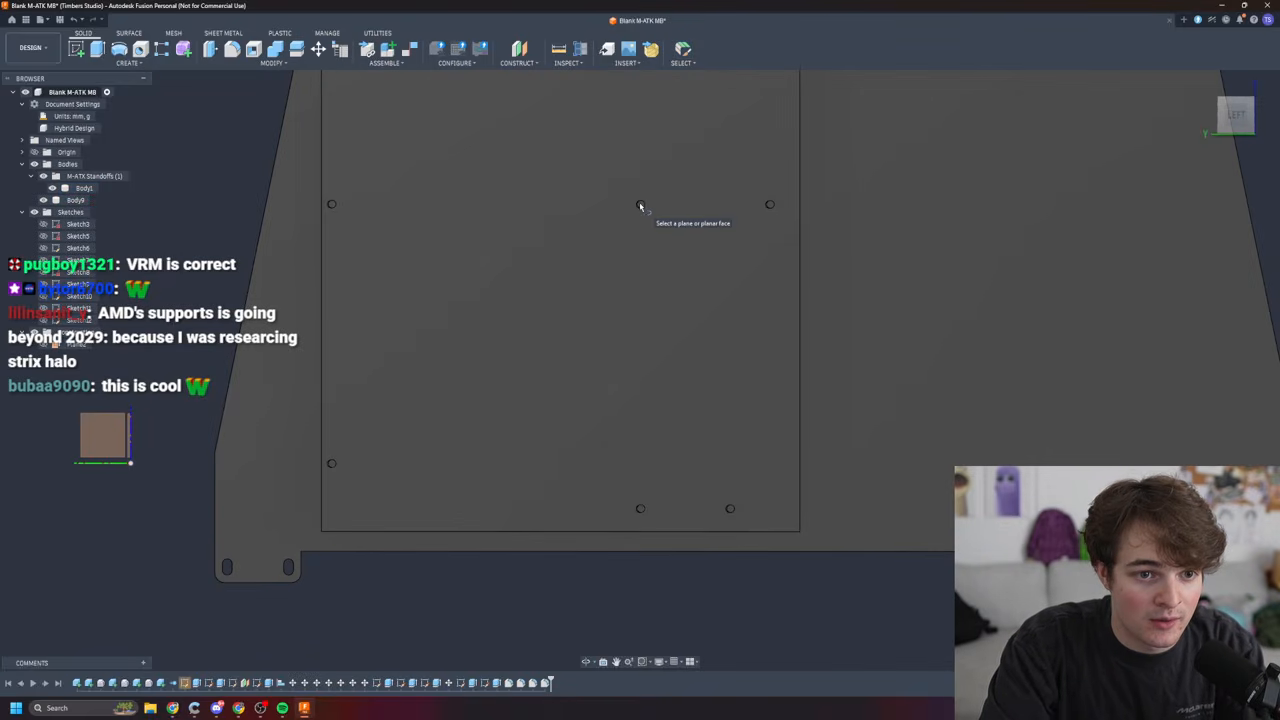
{"action": "left_click", "coordinate": [640, 205]}
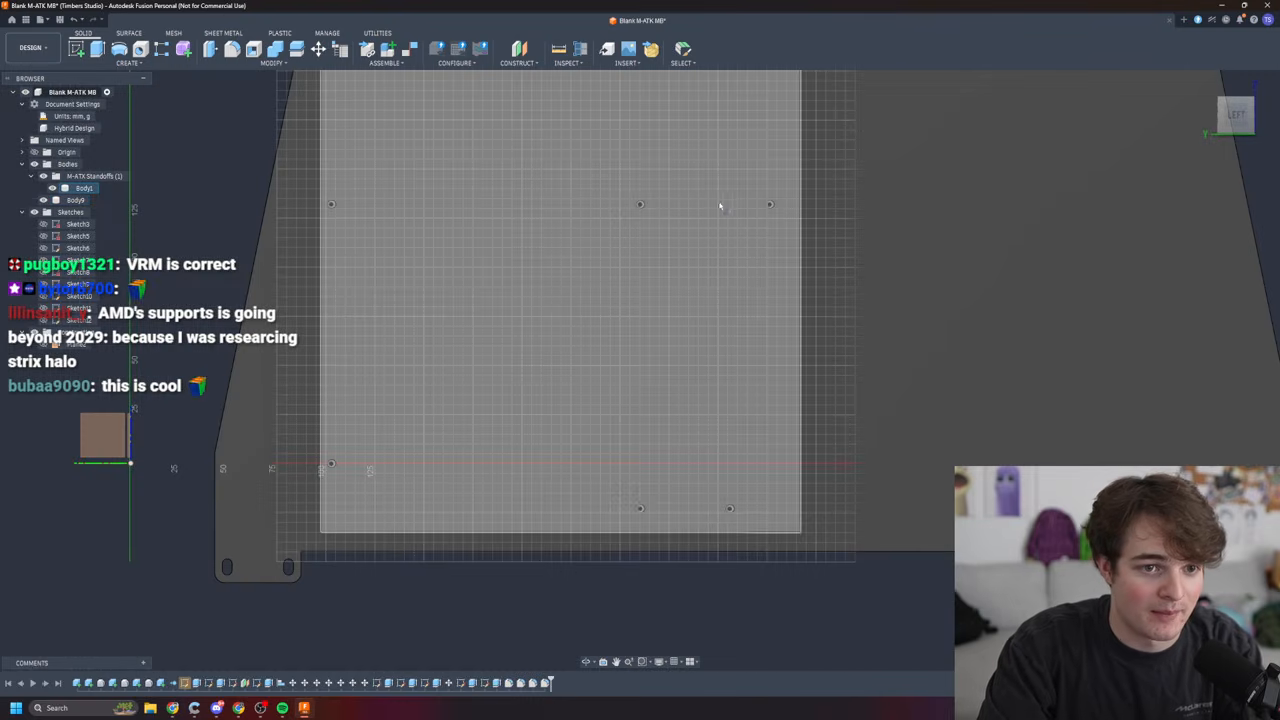
{"action": "scroll", "coordinate": [640, 205], "scroll_direction": "up", "scroll_amount": 5}
{"action": "left_click", "coordinate": [648, 207]}
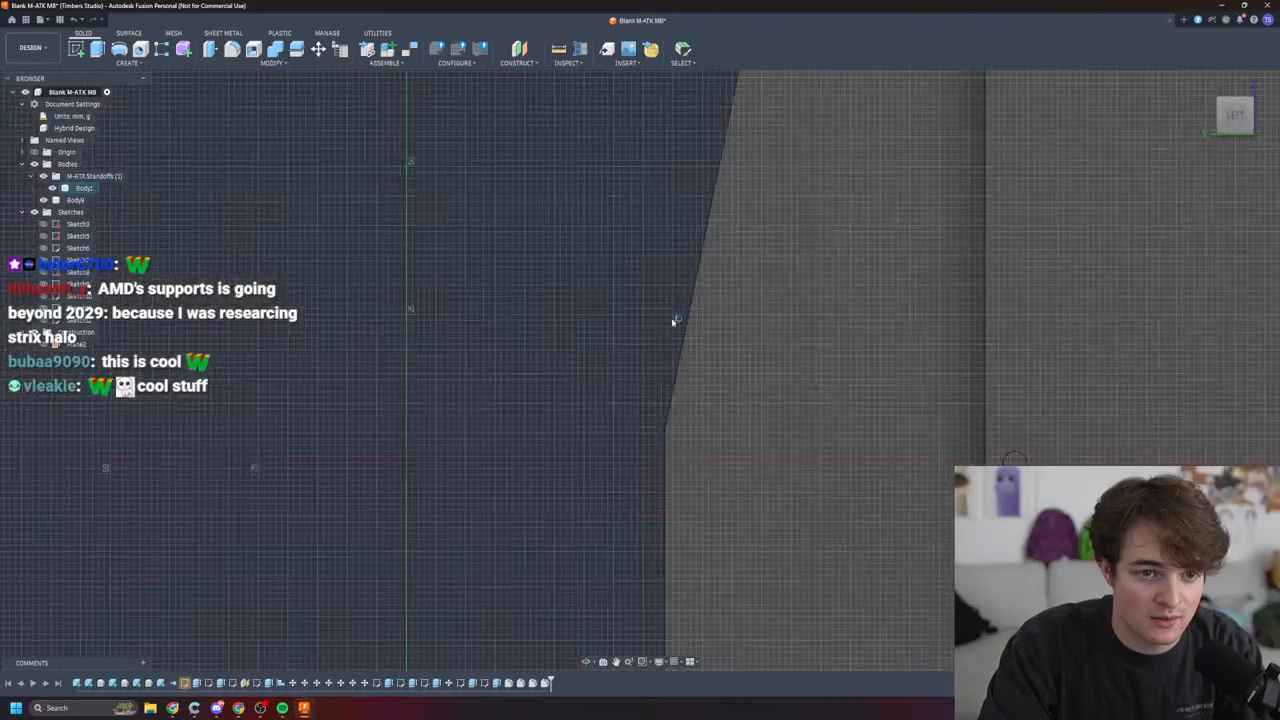
- Draw a center diameter circle on the central standoff, centred on it
{"action": "scroll", "coordinate": [569, 345], "scroll_direction": "down", "scroll_amount": 6}
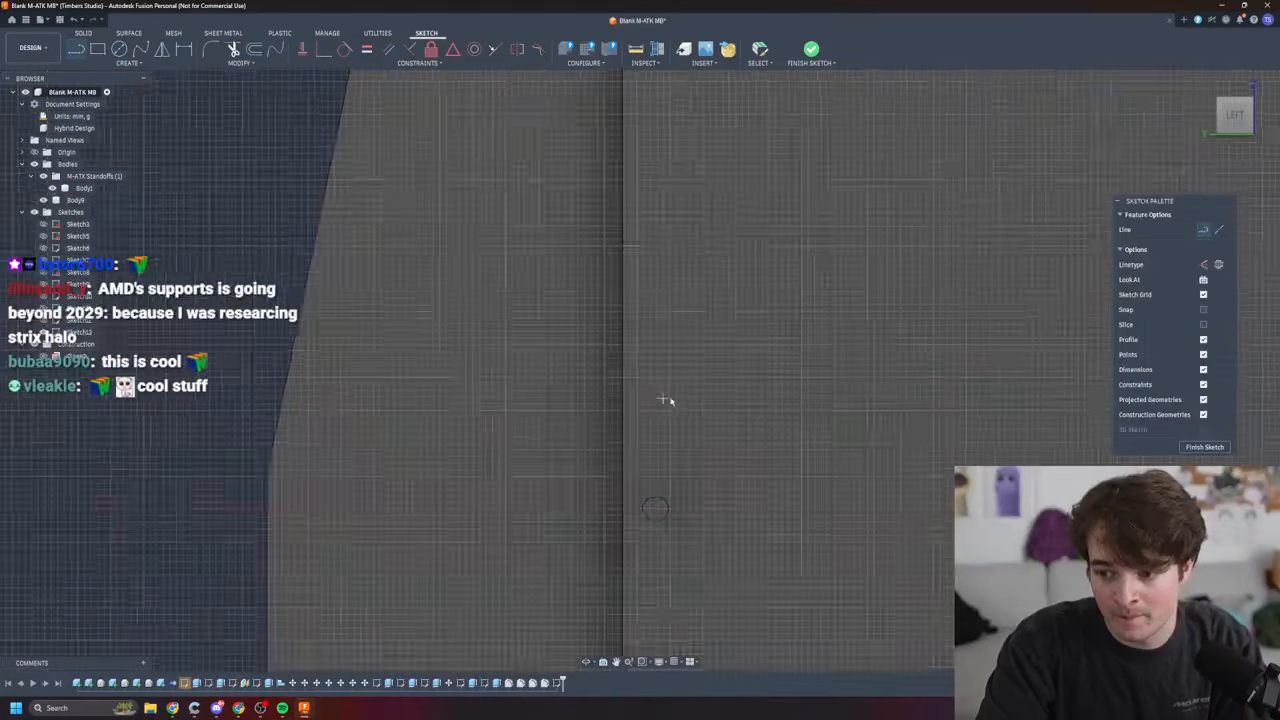
{"action": "middle_click_drag", "start_coordinate": [840, 331], "coordinate": [471, 443]}
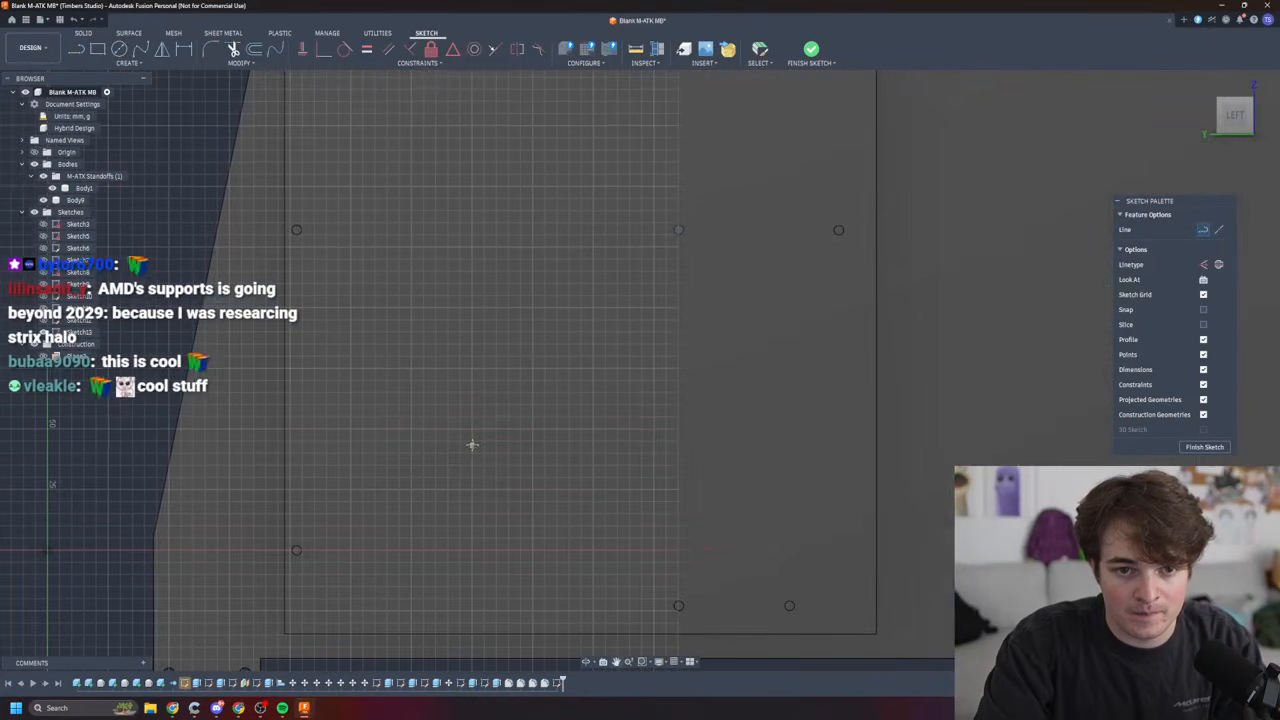
{"action": "mouse_move", "coordinate": [723, 229]}
{"action": "middle_mouse_down"}
{"action": "mouse_move", "coordinate": [686, 297]}
{"action": "mouse_move", "coordinate": [704, 253]}
{"action": "middle_mouse_up"}
{"action": "scroll", "coordinate": [704, 253], "scroll_direction": "down", "scroll_amount": 2}
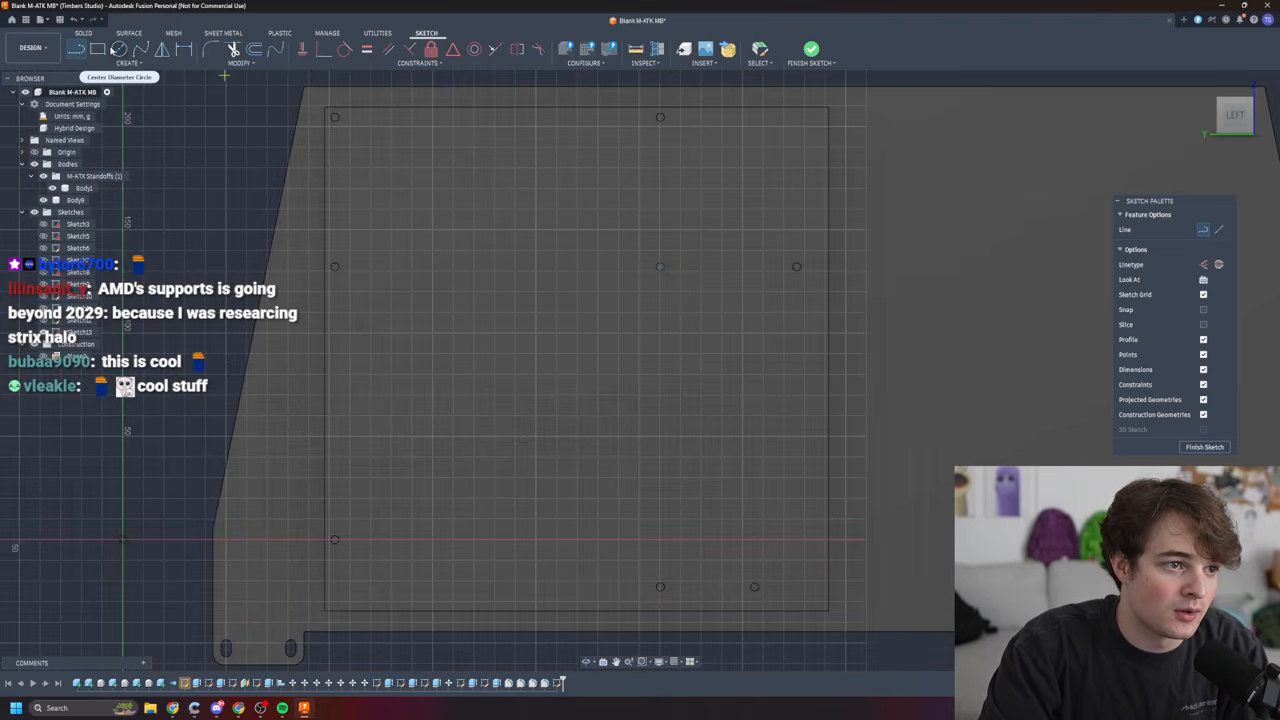
{"action": "left_click", "coordinate": [119, 49]}
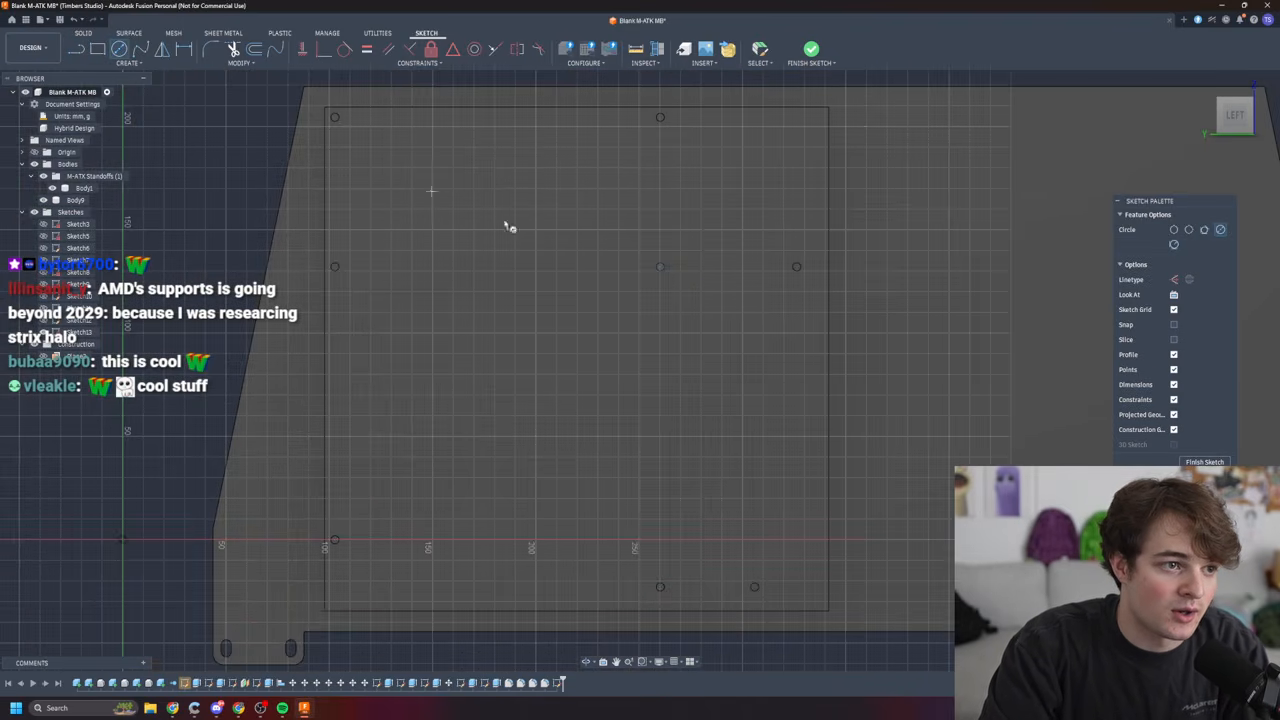
{"action": "left_click", "coordinate": [661, 268]}
{"action": "scroll", "coordinate": [814, 297], "scroll_direction": "down", "scroll_amount": 2}
{"action": "scroll", "coordinate": [714, 243], "scroll_direction": "up", "scroll_amount": 6}
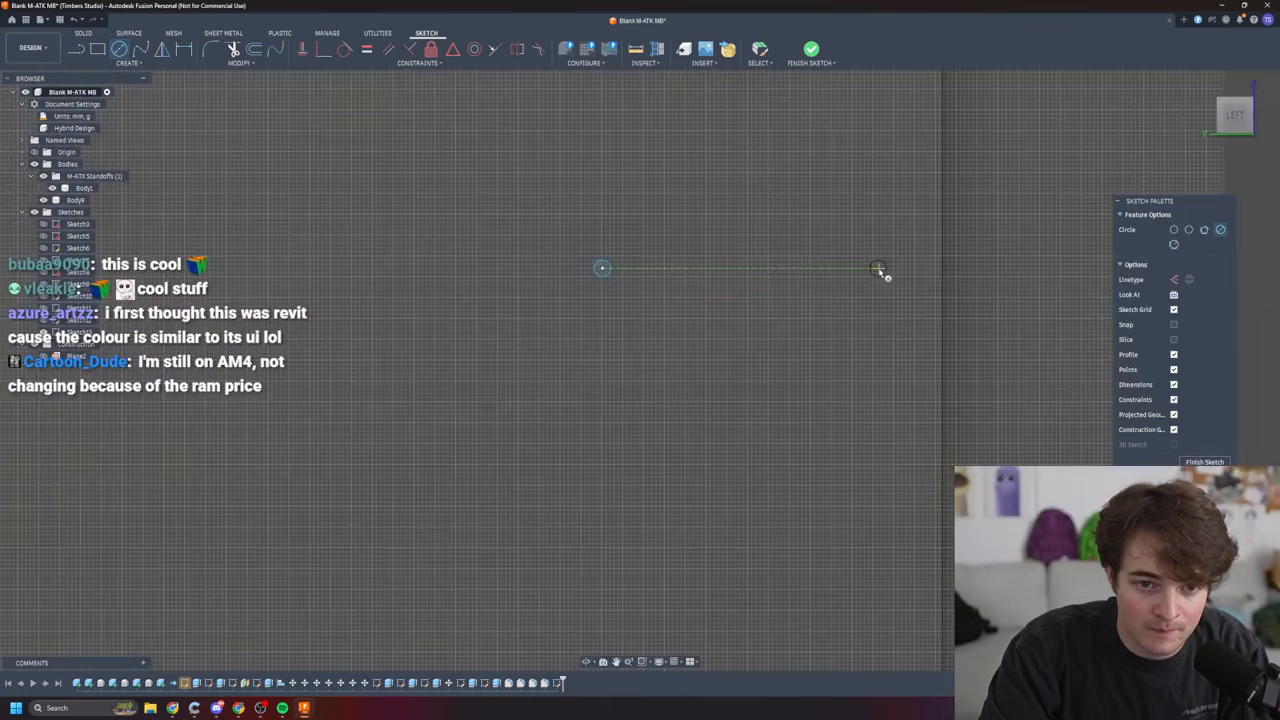
{"action": "right_click", "coordinate": [889, 272]}
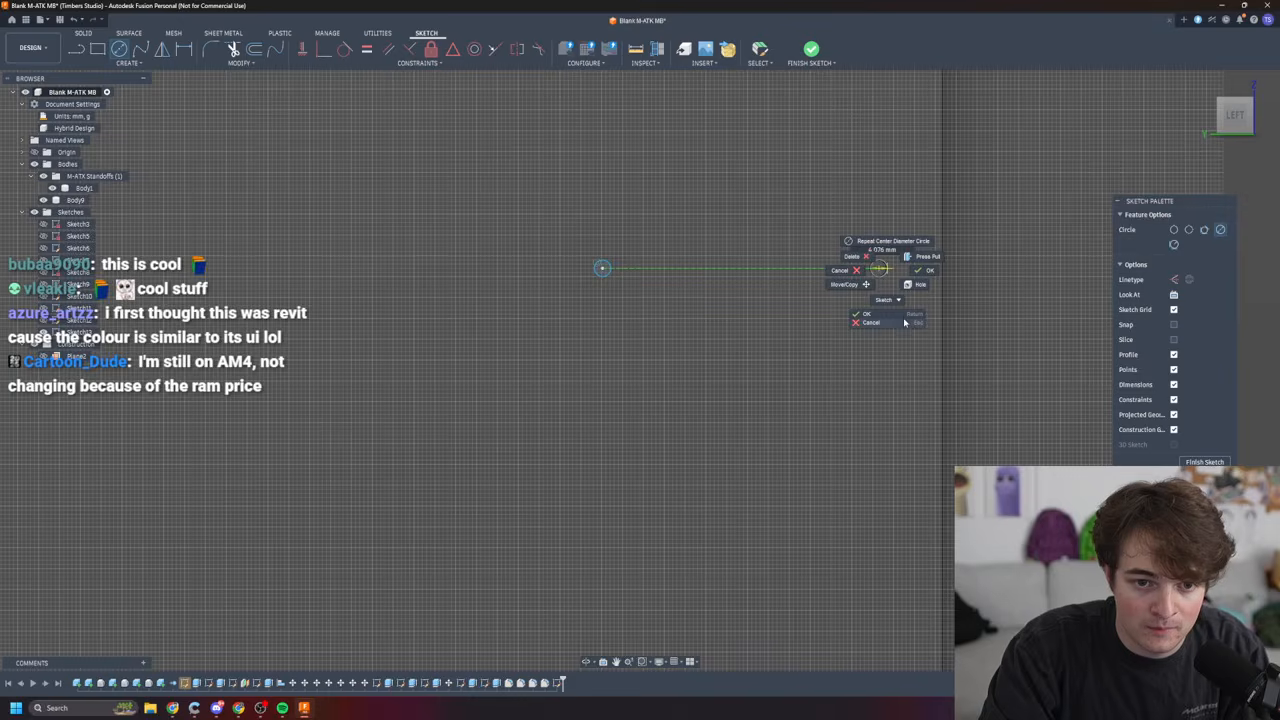
{"action": "key", "text": "Escape"}
{"action": "left_click", "coordinate": [877, 268]}
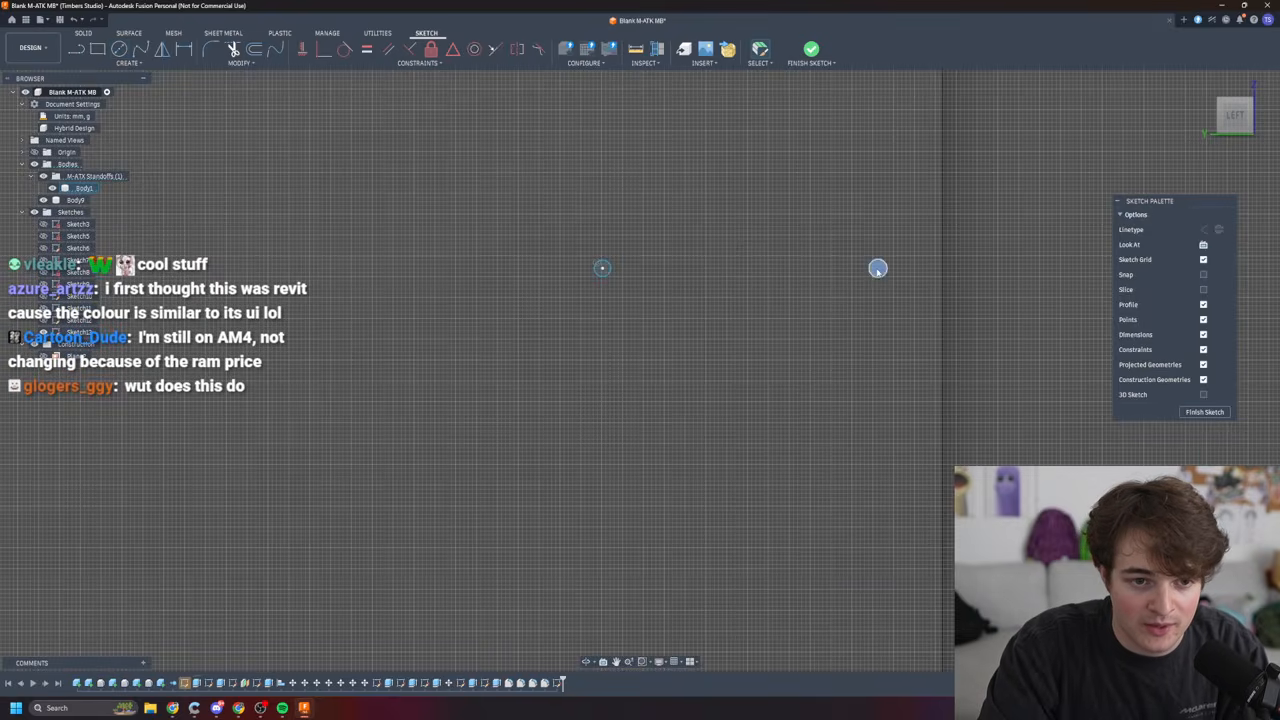
{"action": "scroll", "coordinate": [717, 311], "scroll_direction": "down", "scroll_amount": 3}
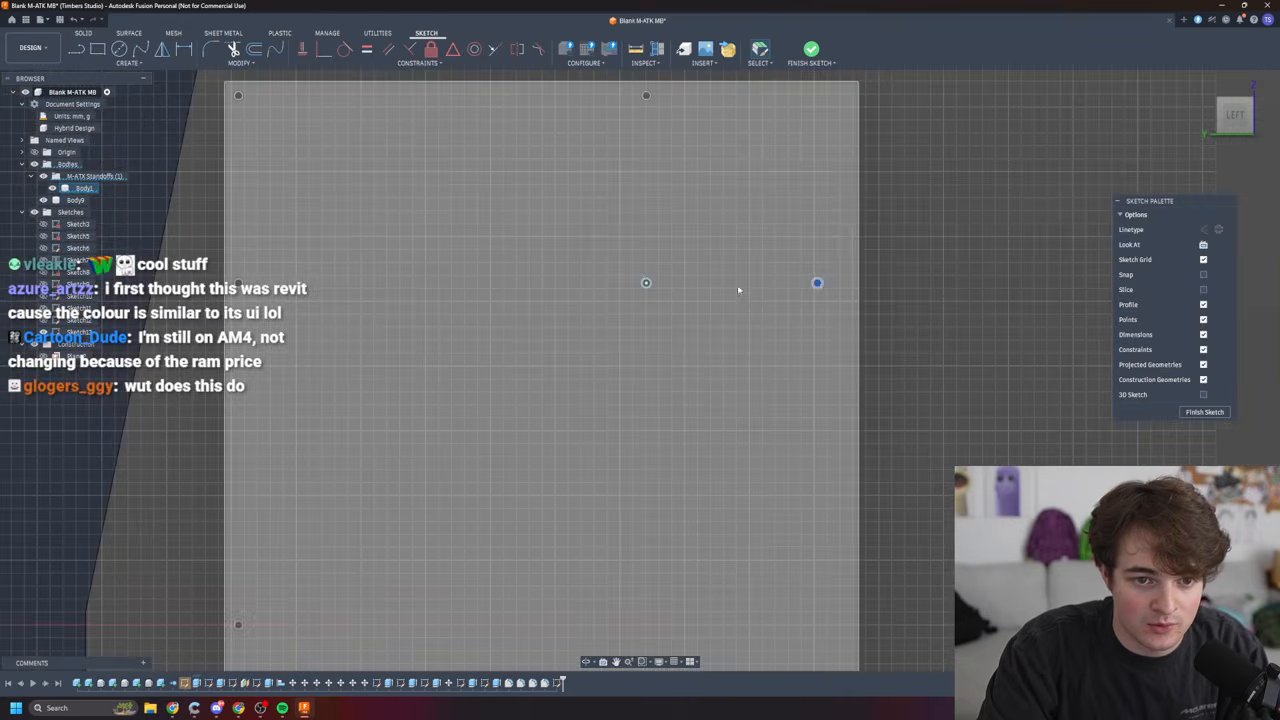
{"action": "left_click", "coordinate": [647, 96]}
{"action": "key", "text": "Escape"}
- Try to draw a center diameter circle on the outer standoff in the same row as the central one
{"action": "key", "text": "c"}
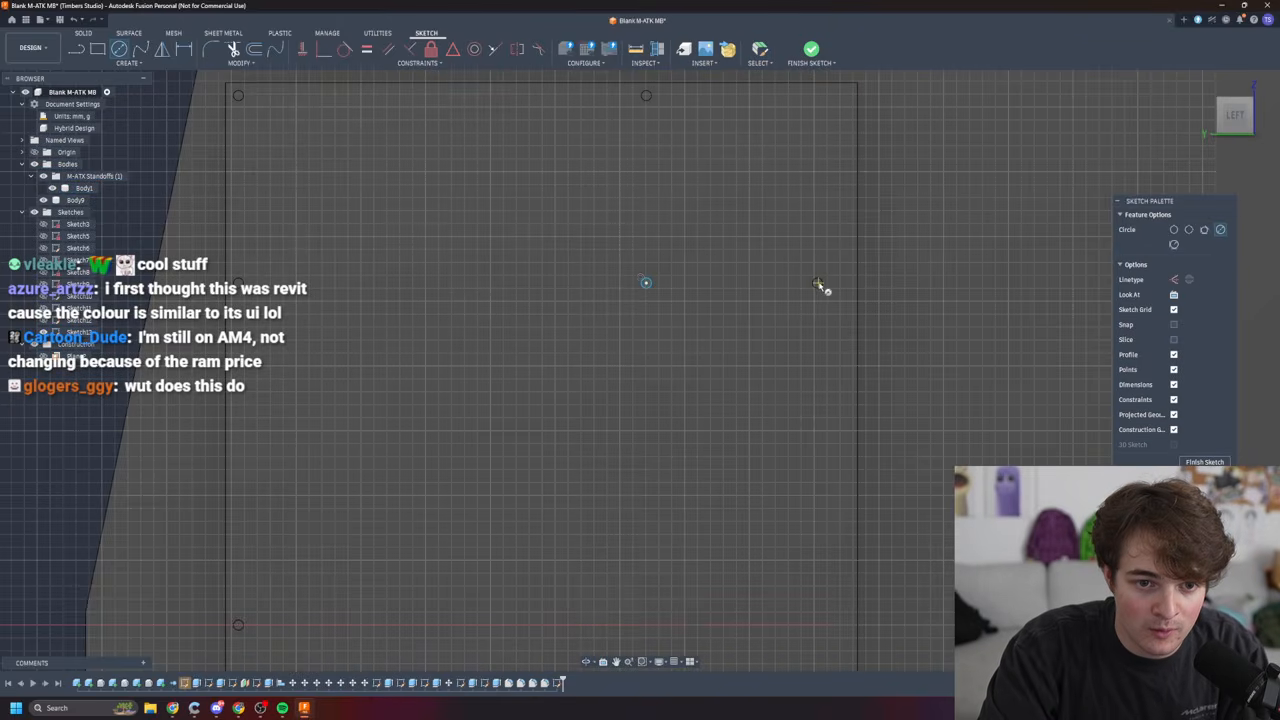
{"action": "scroll", "coordinate": [649, 300], "scroll_direction": "up", "scroll_amount": 2}
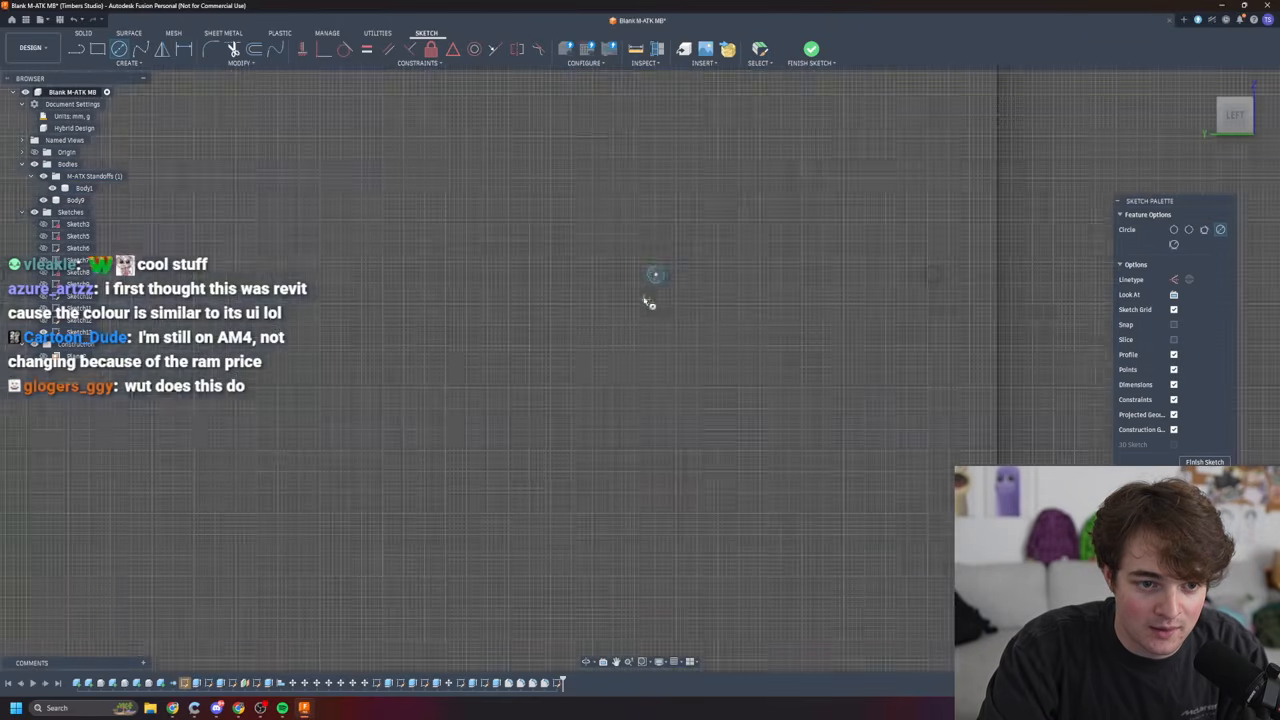
{"action": "scroll", "coordinate": [654, 243], "scroll_direction": "down", "scroll_amount": 3}
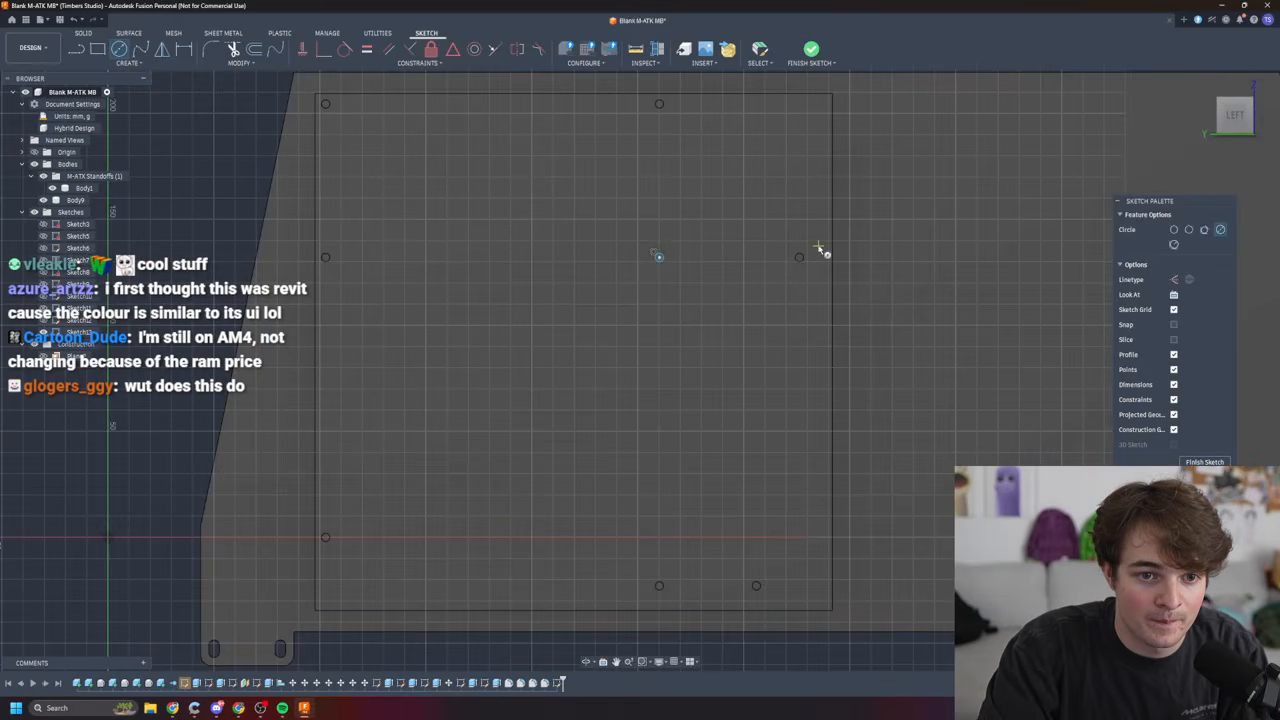
{"action": "scroll", "coordinate": [800, 262], "scroll_direction": "up", "scroll_amount": 5}
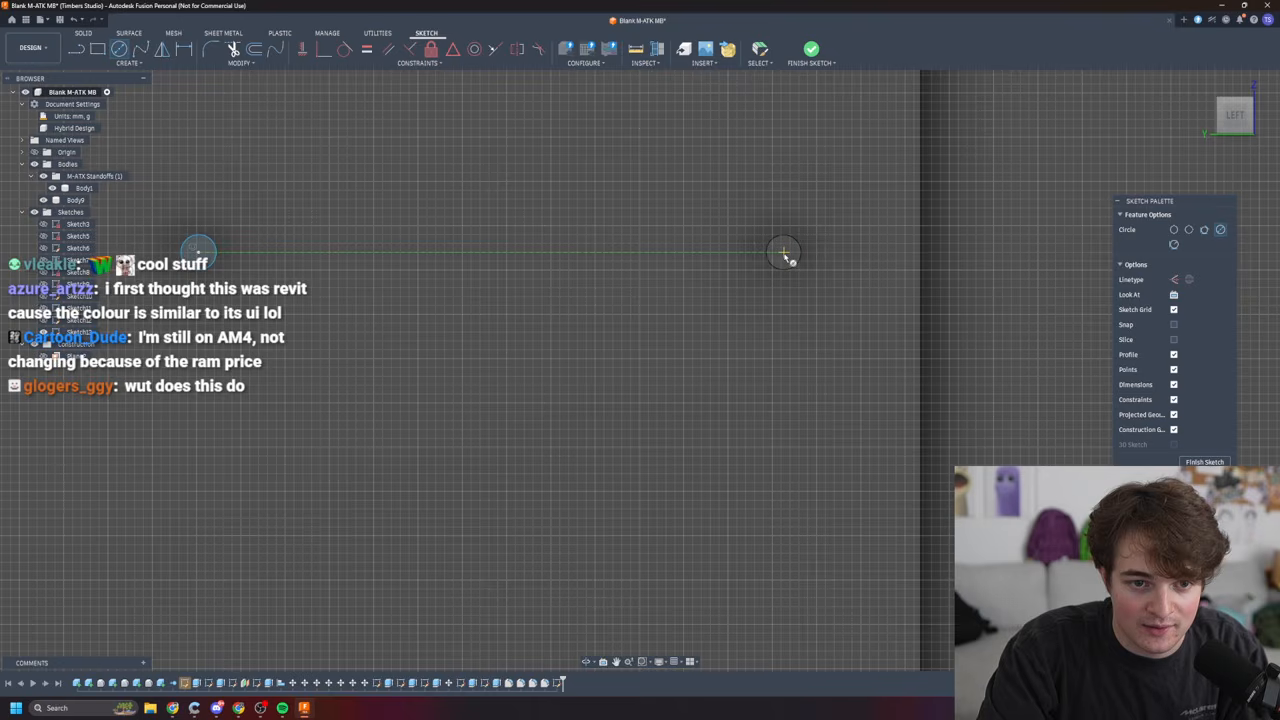
{"action": "left_click", "coordinate": [784, 256]}
{"action": "left_click", "coordinate": [808, 308]}
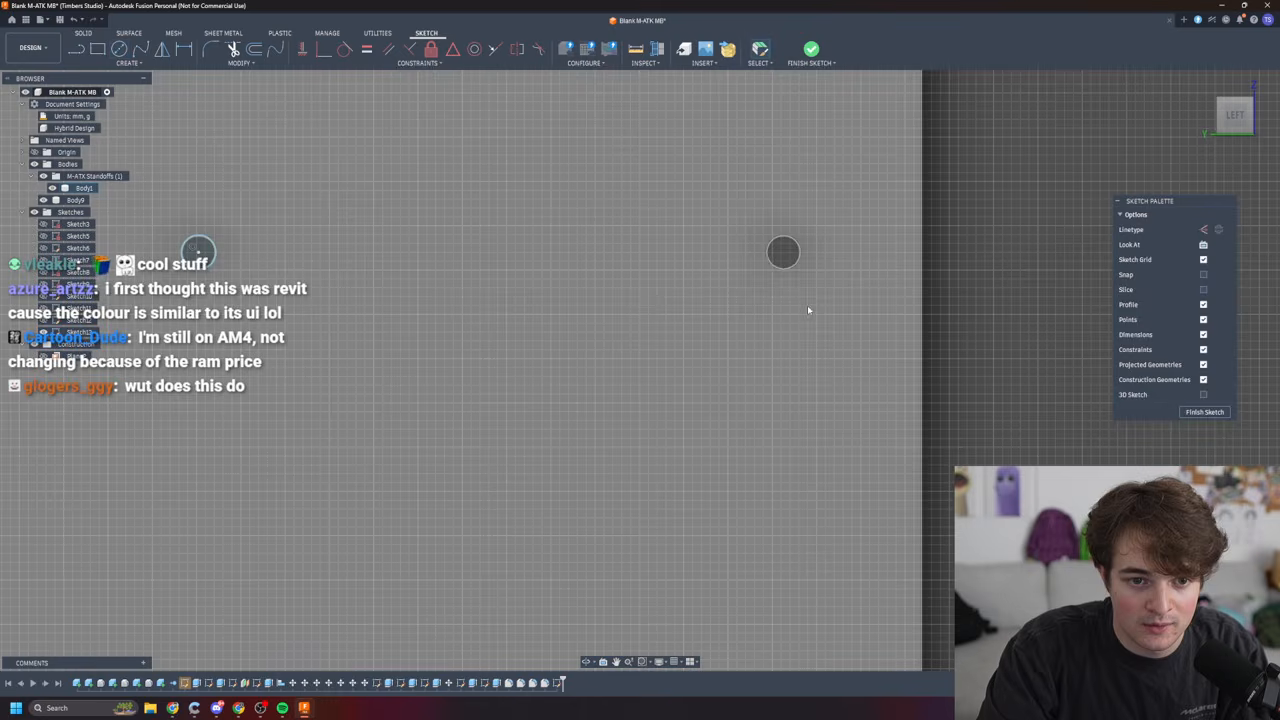
- Undo the whole sketch on the central standoff's face, including its circles
{"action": "scroll", "coordinate": [600, 258], "scroll_direction": "down", "scroll_amount": 10}
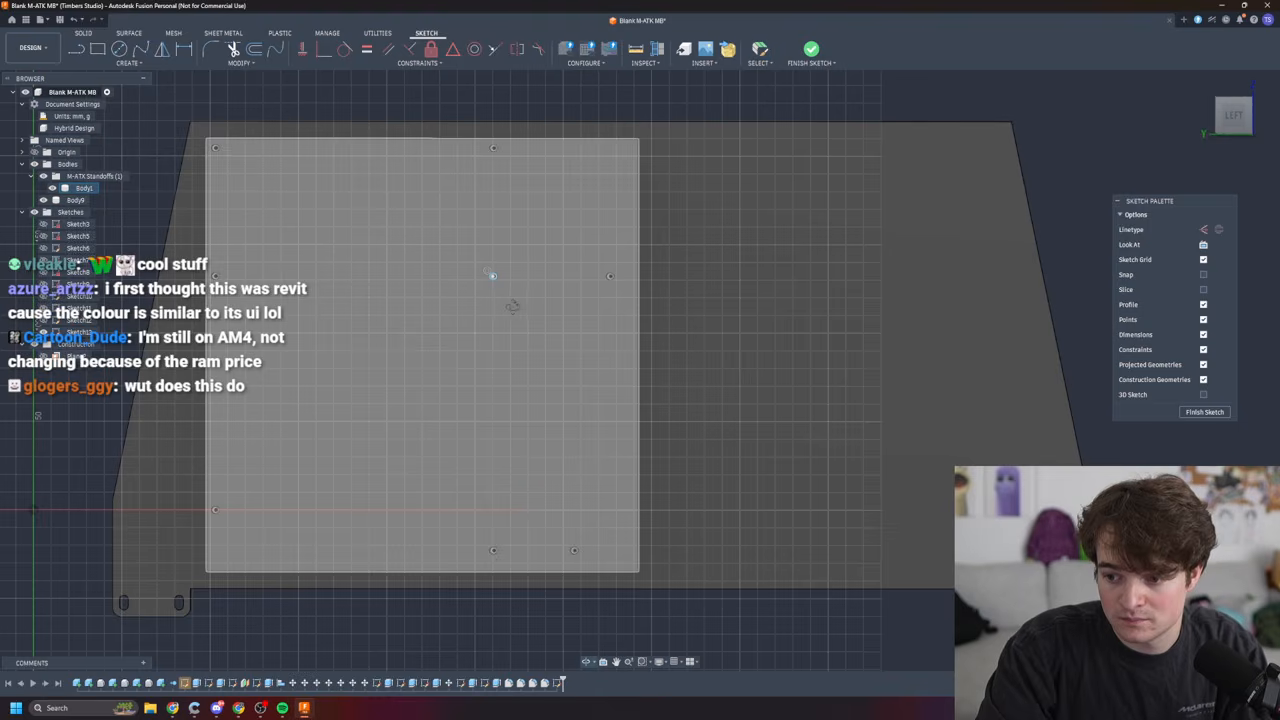
{"action": "middle_click_drag", "start_coordinate": [513, 307], "coordinate": [520, 307], "text": "shift"}
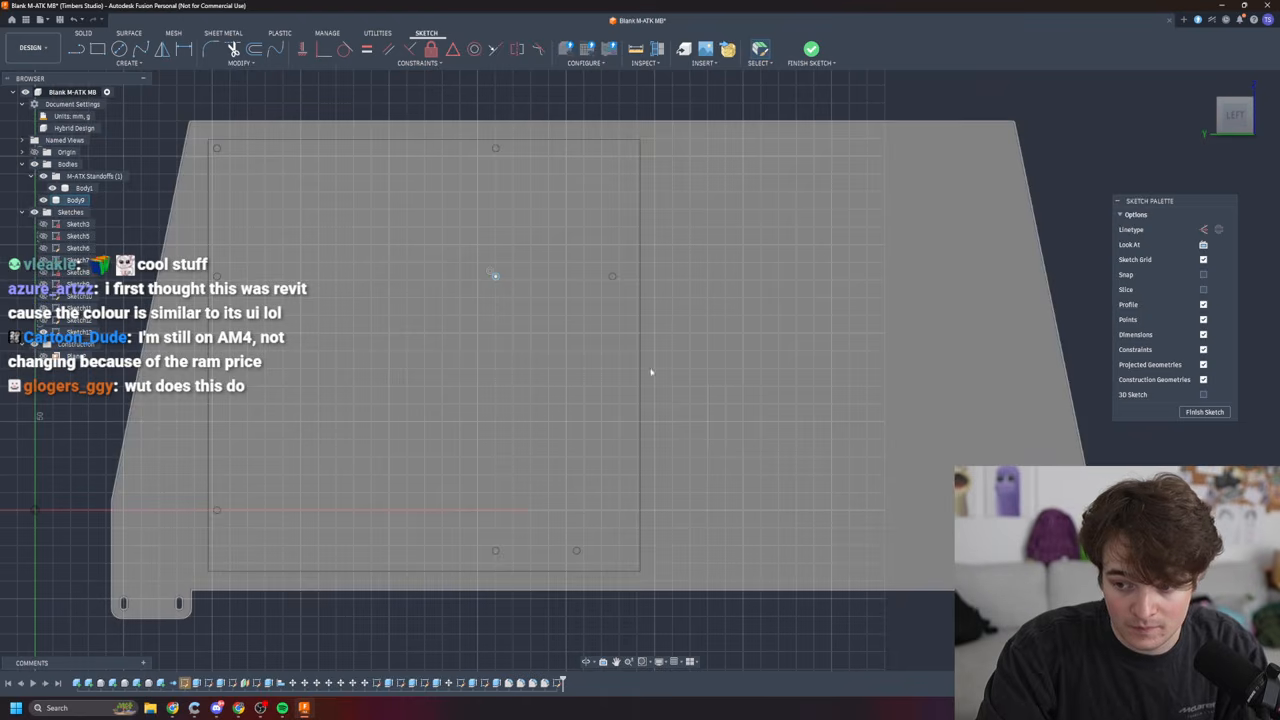
{"action": "middle_click_drag", "start_coordinate": [621, 348], "coordinate": [773, 360]}
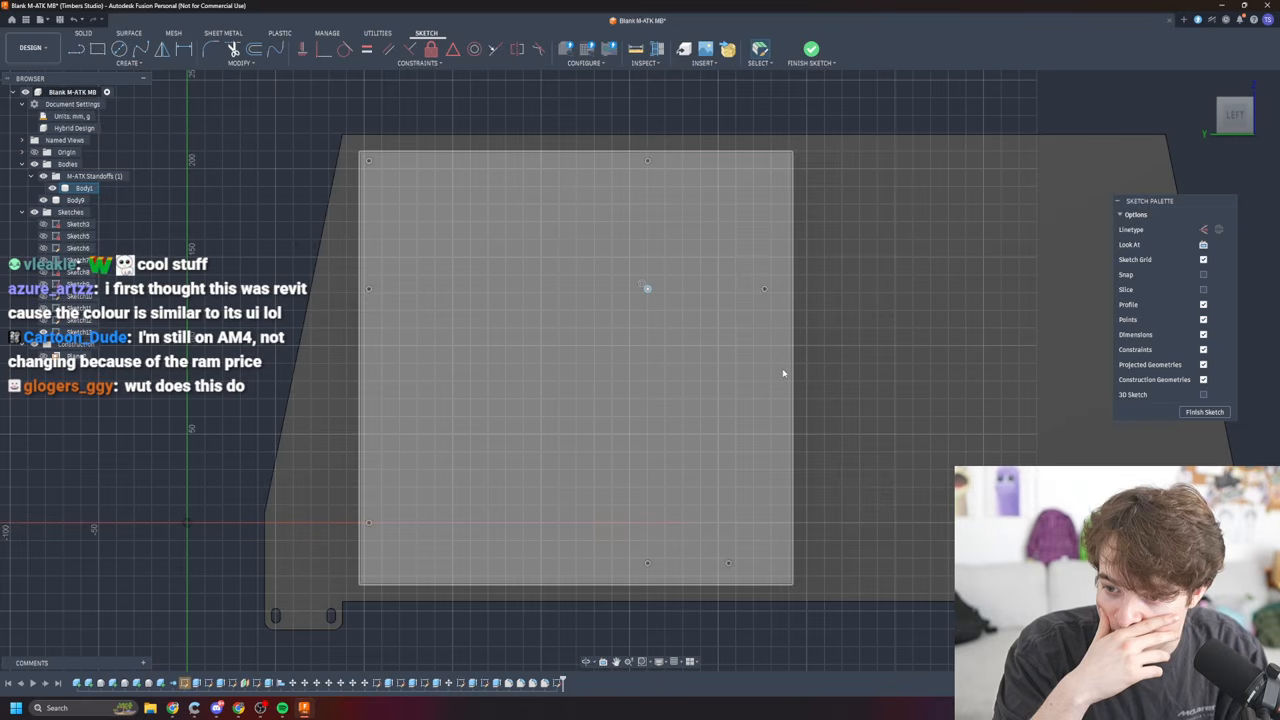
{"action": "scroll", "coordinate": [786, 371], "scroll_direction": "down", "scroll_amount": 2}
{"action": "scroll", "coordinate": [819, 600], "scroll_direction": "down", "scroll_amount": 3}
{"action": "scroll", "coordinate": [819, 600], "scroll_direction": "up", "scroll_amount": 5}
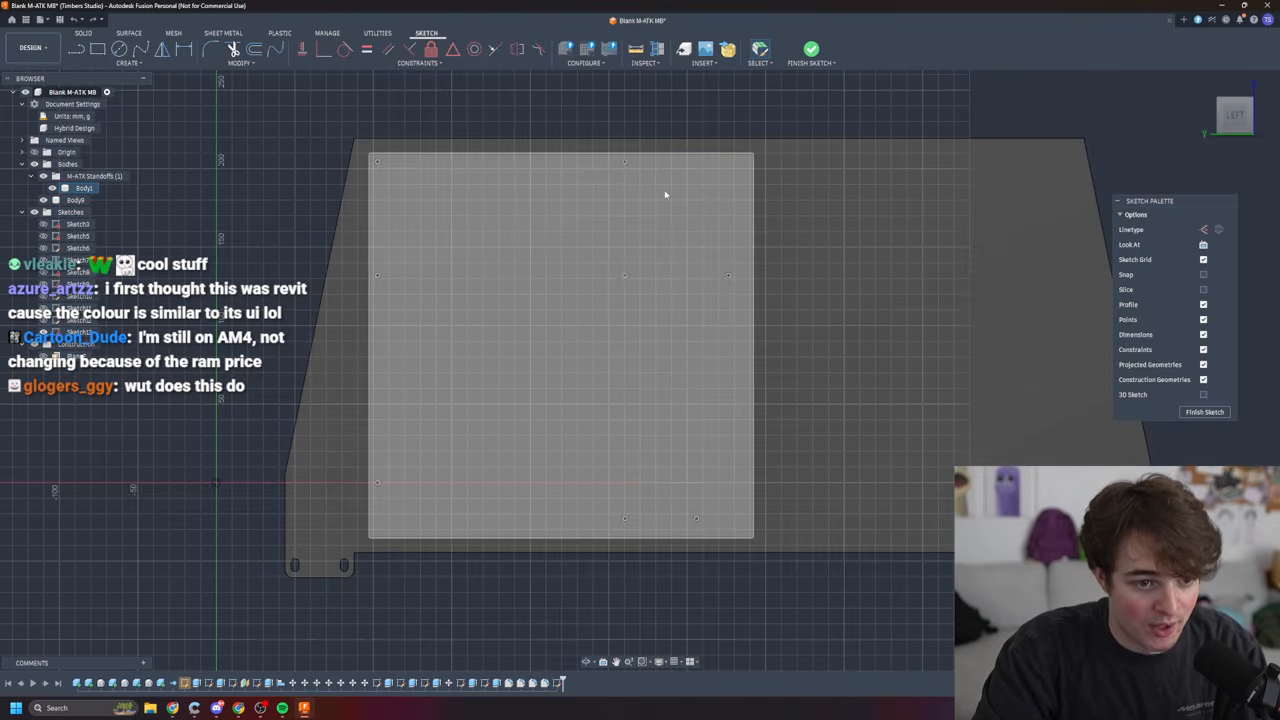
{"action": "key", "text": "ctrl+z"}
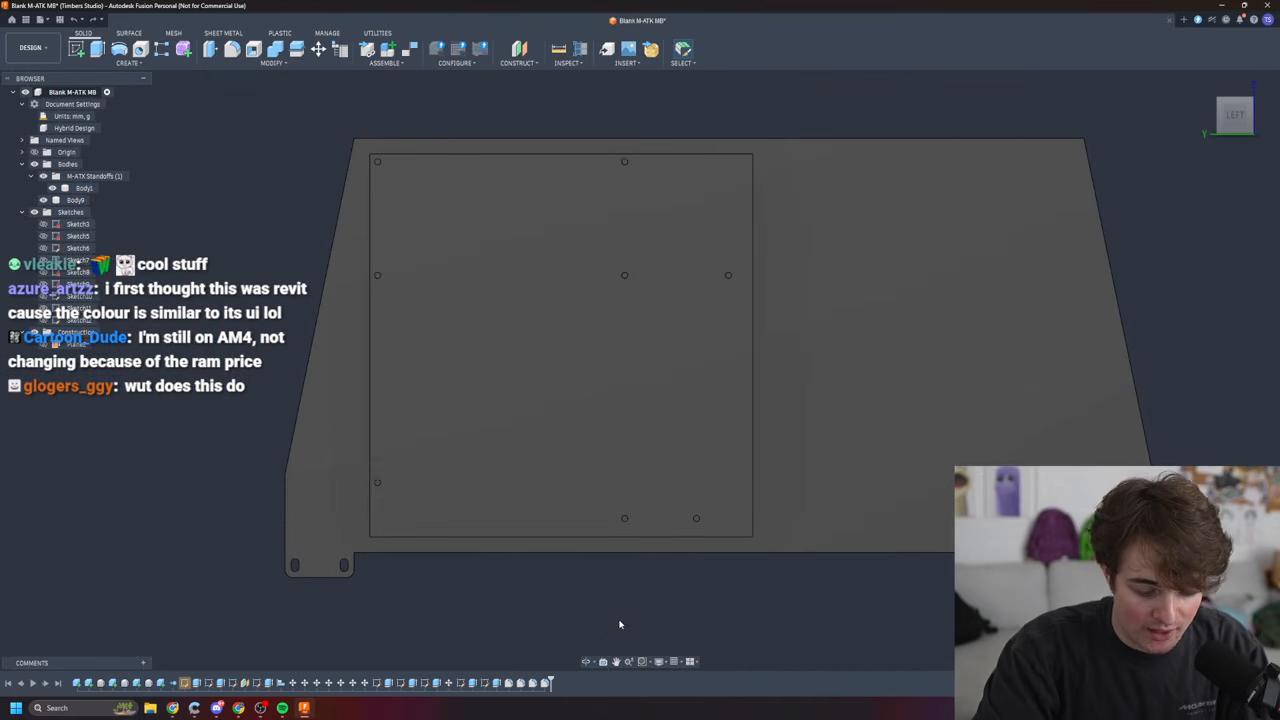
- Start a new sketch on the face of the M-ATX body's central standoff, viewed straight from the Left
{"action": "key", "text": "r"}
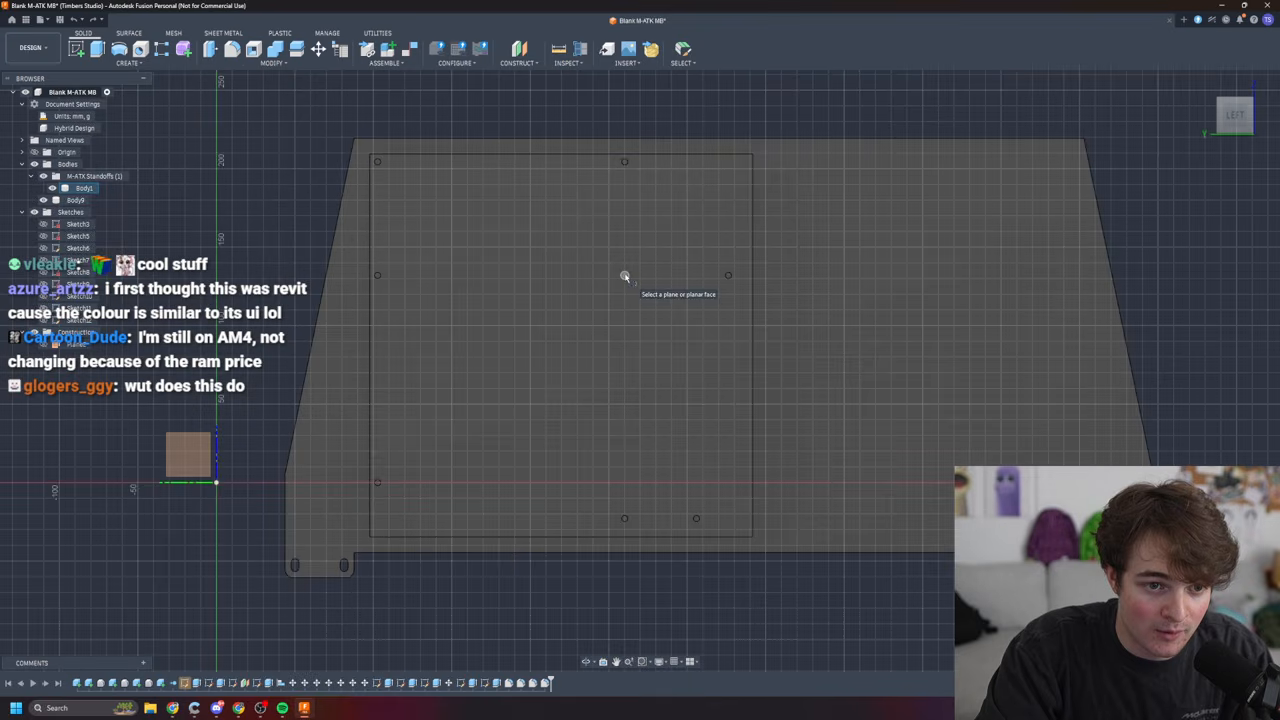
{"action": "left_click", "coordinate": [624, 276]}
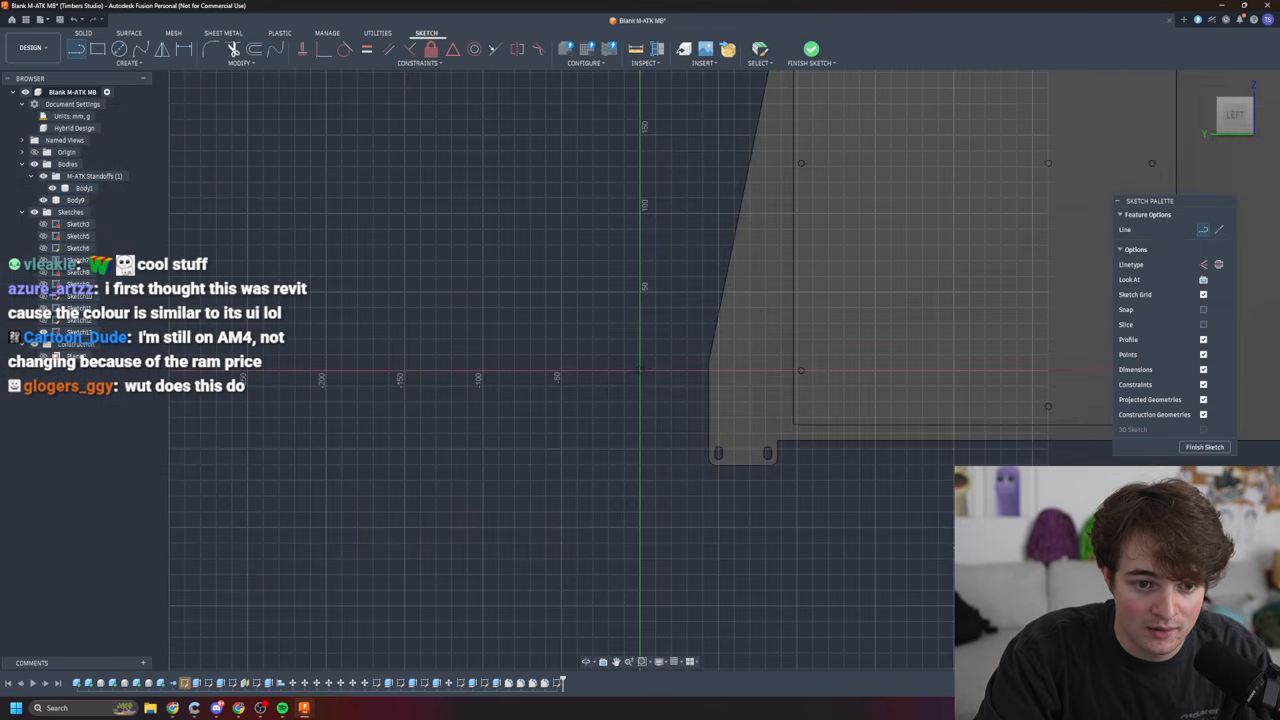
{"action": "mouse_move", "coordinate": [640, 370]}
{"action": "middle_mouse_down", "text": "shift"}
{"action": "mouse_move", "coordinate": [720, 330]}
{"action": "mouse_move", "coordinate": [645, 366]}
{"action": "mouse_move", "coordinate": [678, 376]}
{"action": "middle_mouse_up", "text": "shift"}
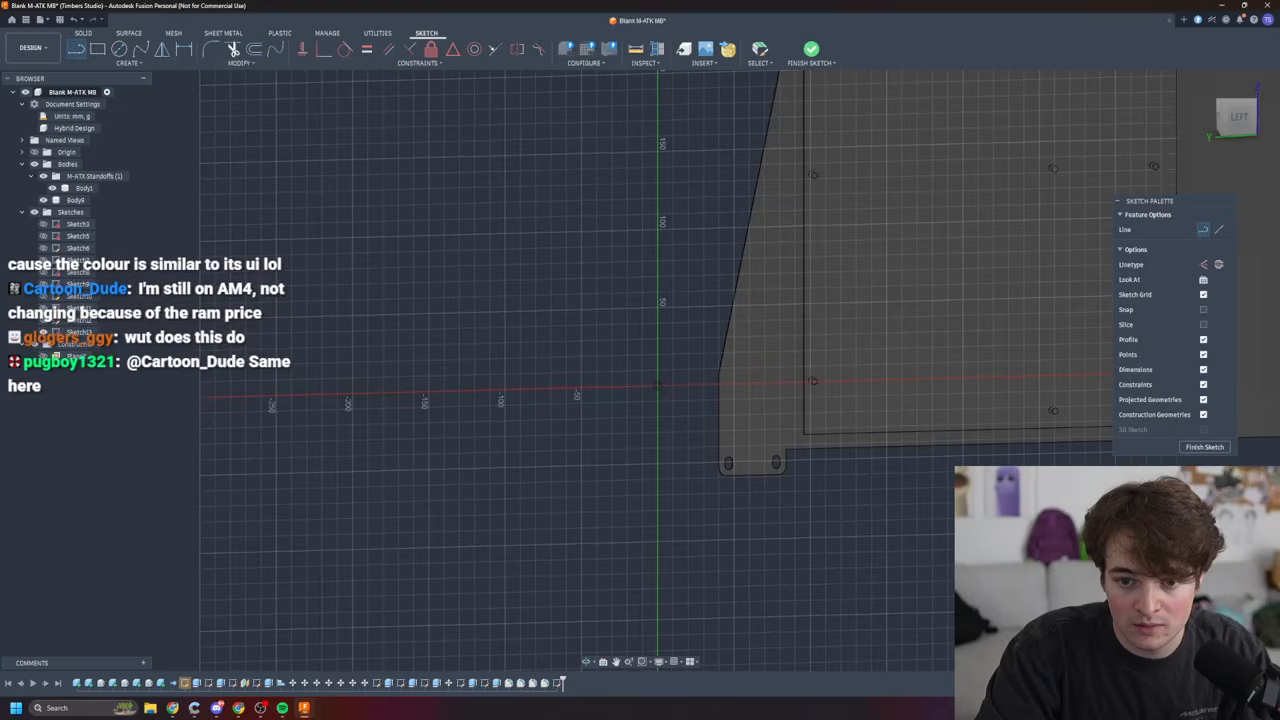
{"action": "left_click", "coordinate": [1240, 120]}
{"action": "mouse_move", "coordinate": [964, 434]}
{"action": "middle_mouse_down"}
{"action": "mouse_move", "coordinate": [737, 503]}
{"action": "mouse_move", "coordinate": [664, 576]}
{"action": "middle_mouse_up"}
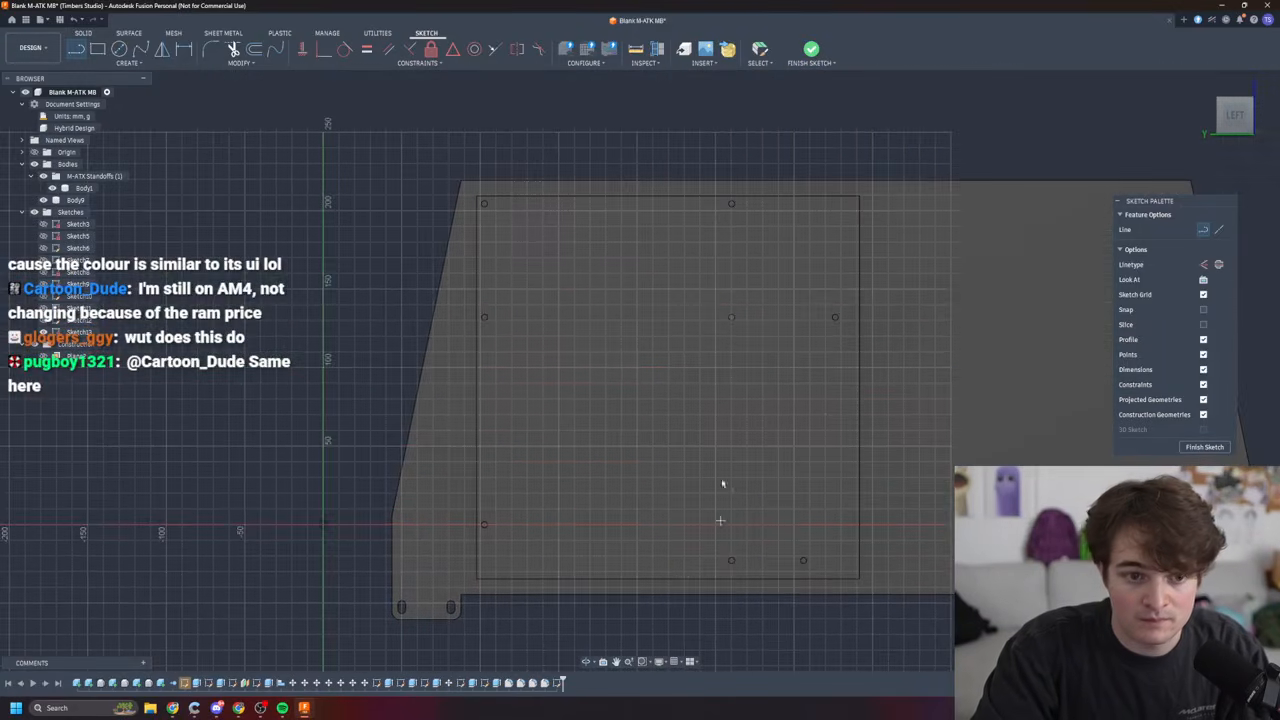
{"action": "scroll", "coordinate": [736, 333], "scroll_direction": "up", "scroll_amount": 3}
{"action": "scroll", "coordinate": [688, 314], "scroll_direction": "up", "scroll_amount": 2}
- Draw a center diameter circle on the central standoff and try to add one for the outer standoff beside it
{"action": "left_click", "coordinate": [120, 50]}
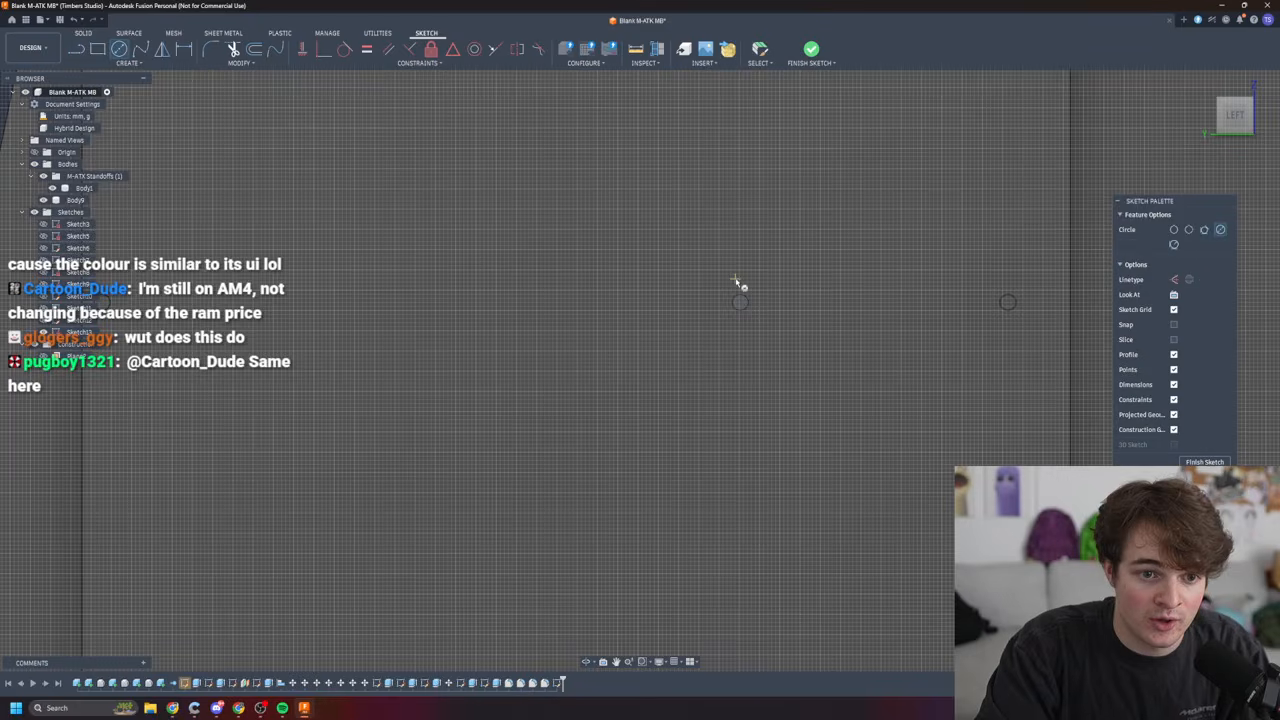
{"action": "left_click", "coordinate": [741, 304]}
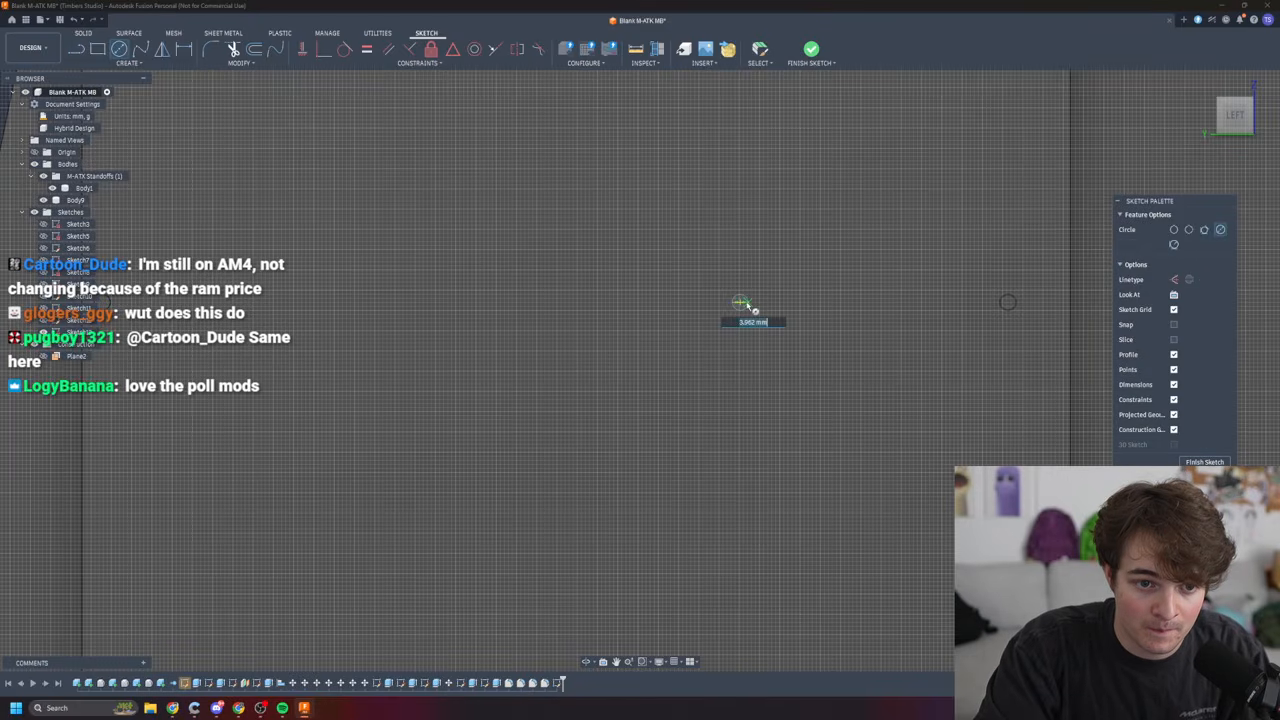
{"action": "left_click", "coordinate": [755, 307]}
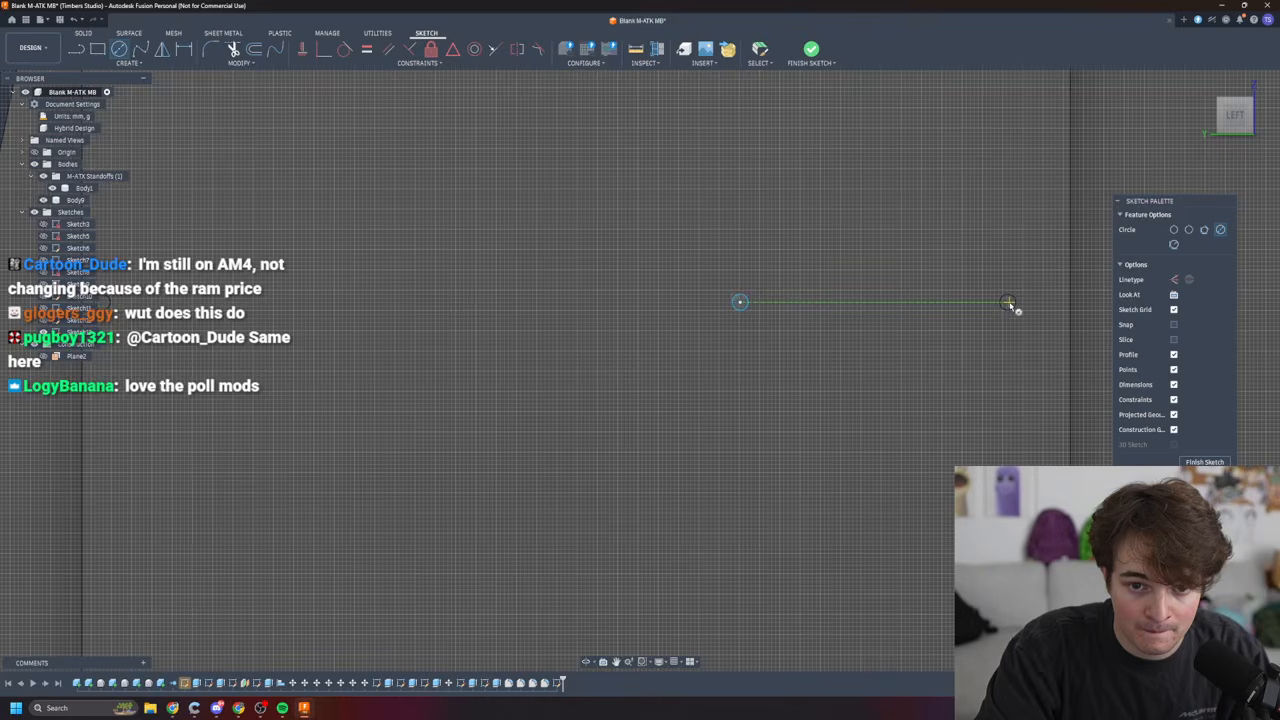
{"action": "left_click", "coordinate": [954, 371]}
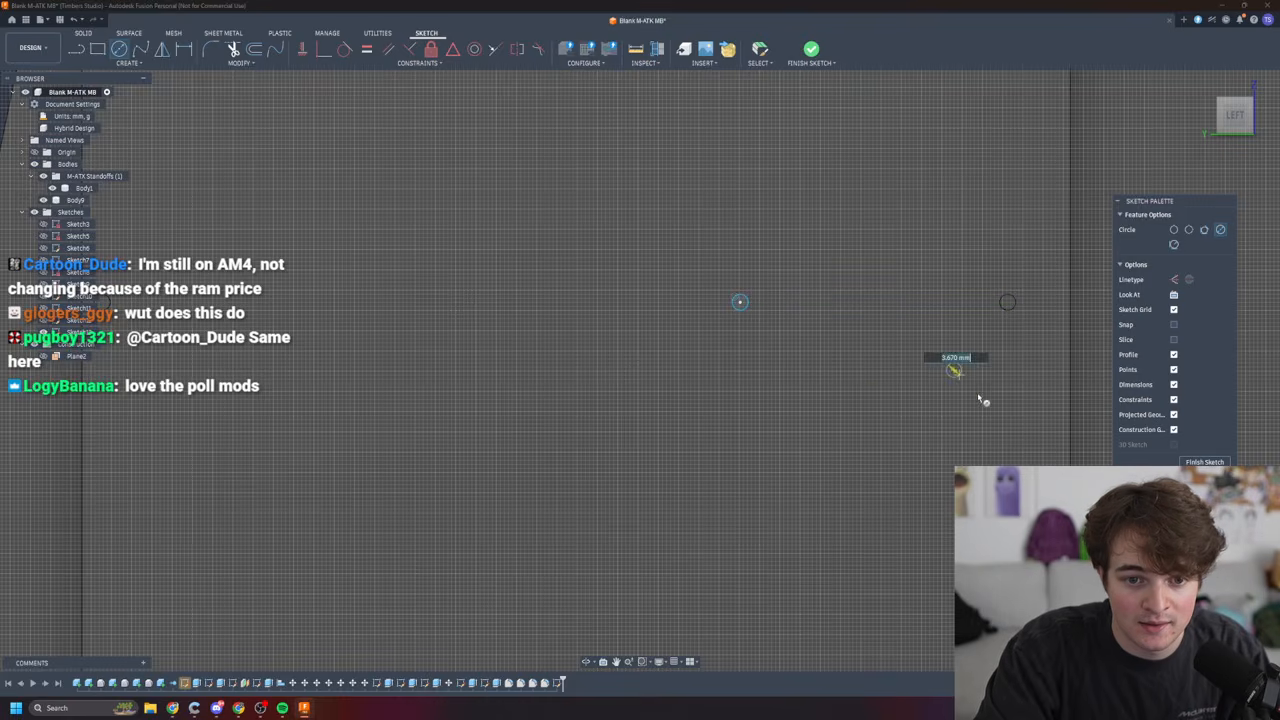
{"action": "left_click", "coordinate": [1004, 418]}
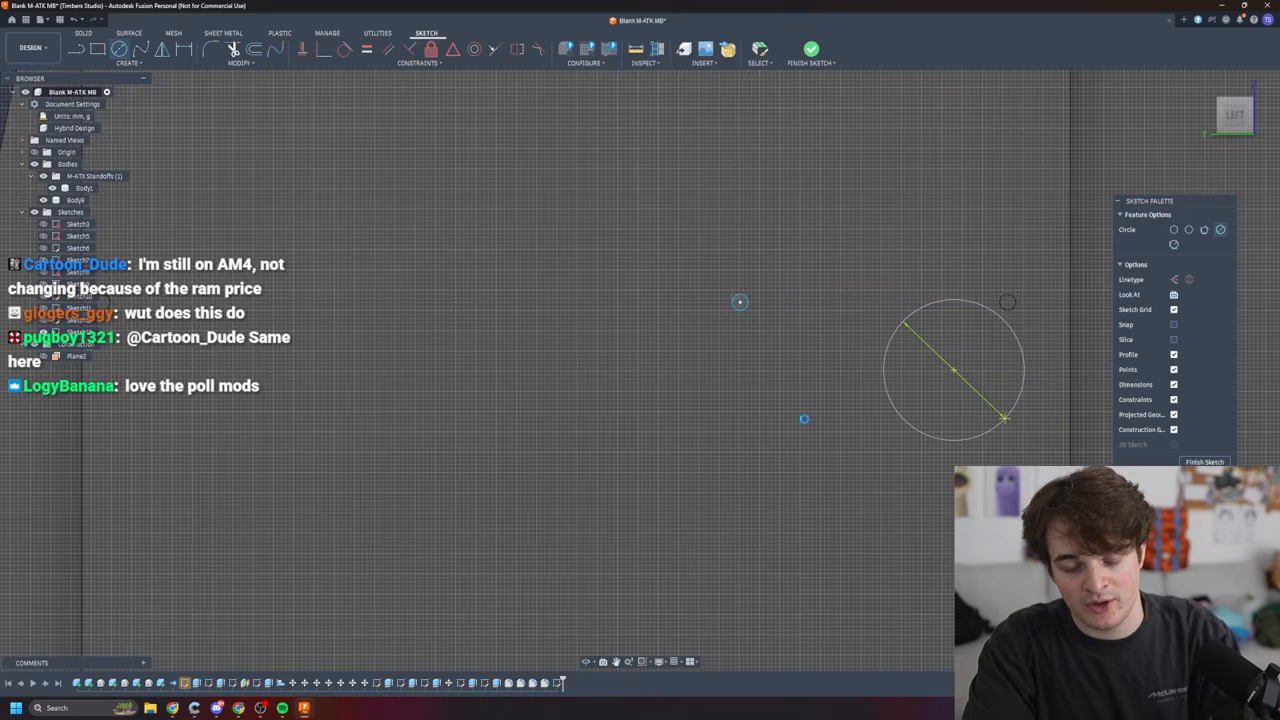
- Undo the repeated standoff sketch together with its circles, and face the plate squarely from the Left
{"action": "key", "text": "Escape"}
{"action": "scroll", "coordinate": [955, 386], "scroll_direction": "down", "scroll_amount": 7}
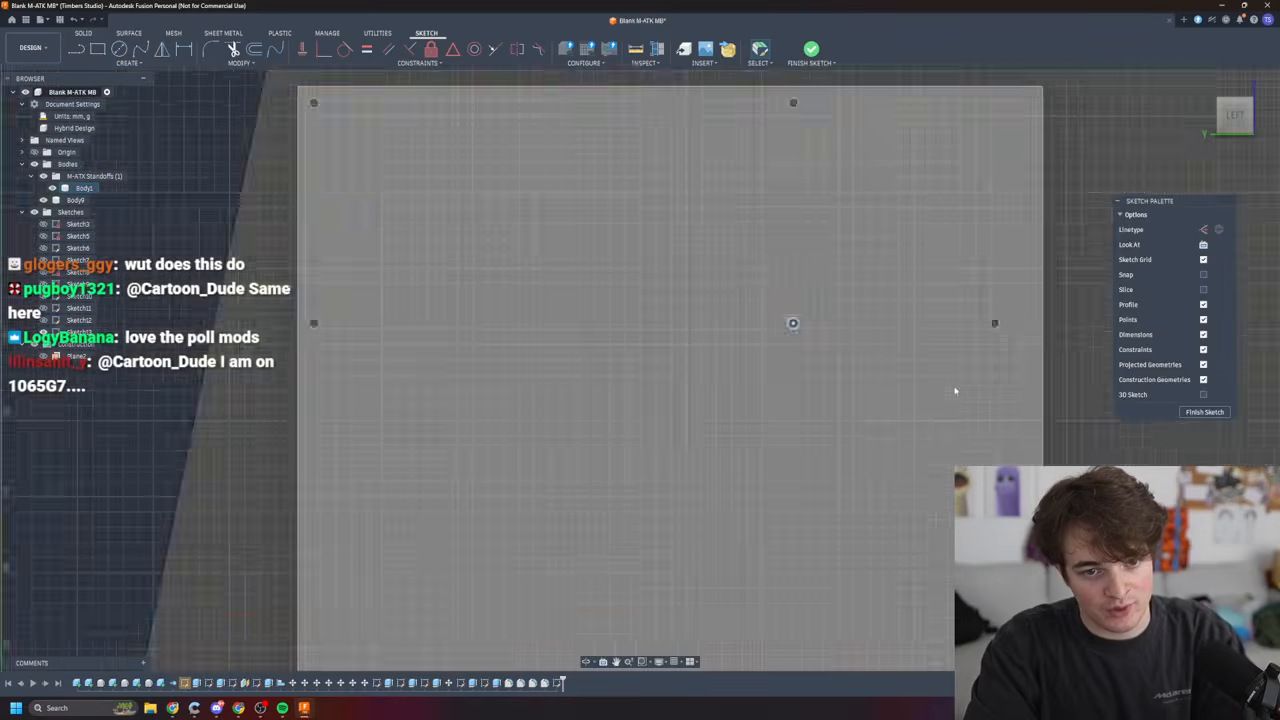
{"action": "key", "text": "ctrl+z"}
{"action": "mouse_move", "coordinate": [972, 468]}
{"action": "middle_mouse_down", "text": "shift"}
{"action": "mouse_move", "coordinate": [1005, 474]}
{"action": "mouse_move", "coordinate": [985, 478]}
{"action": "middle_mouse_up", "text": "shift"}
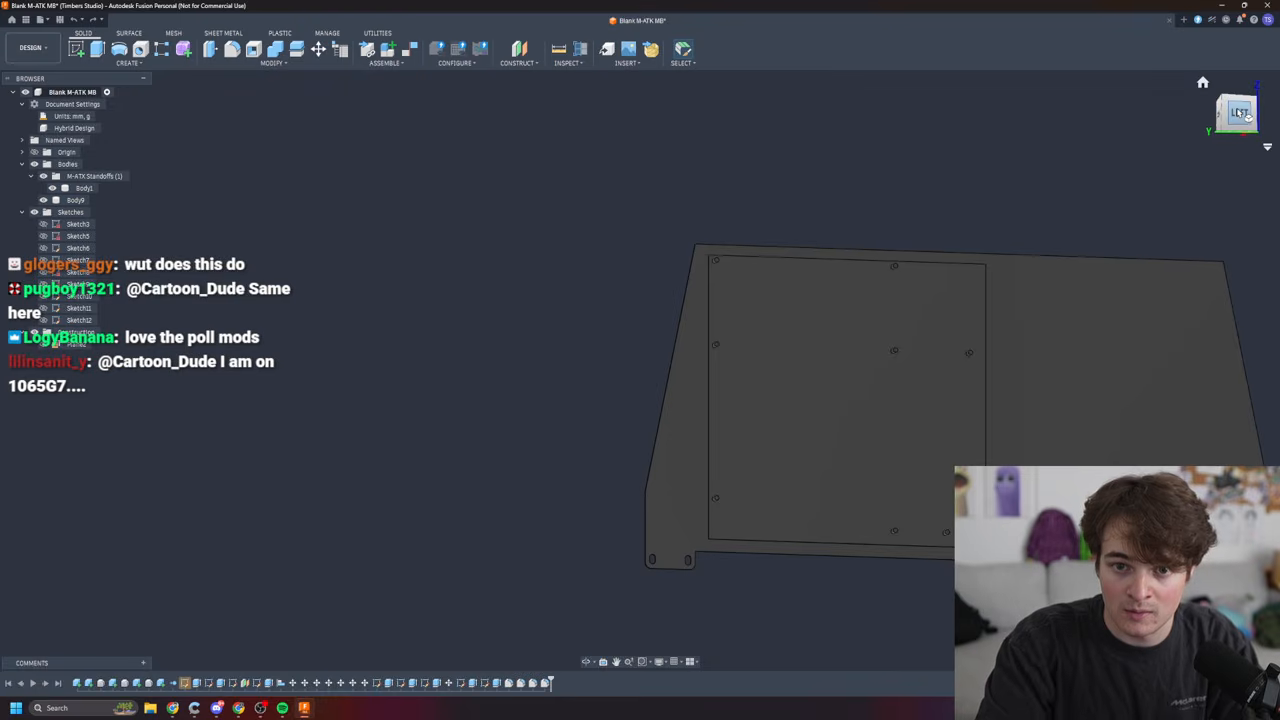
{"action": "left_click", "coordinate": [1238, 114]}
{"action": "scroll", "coordinate": [908, 480], "scroll_direction": "down", "scroll_amount": 3}
{"action": "scroll", "coordinate": [909, 479], "scroll_direction": "up", "scroll_amount": 3}
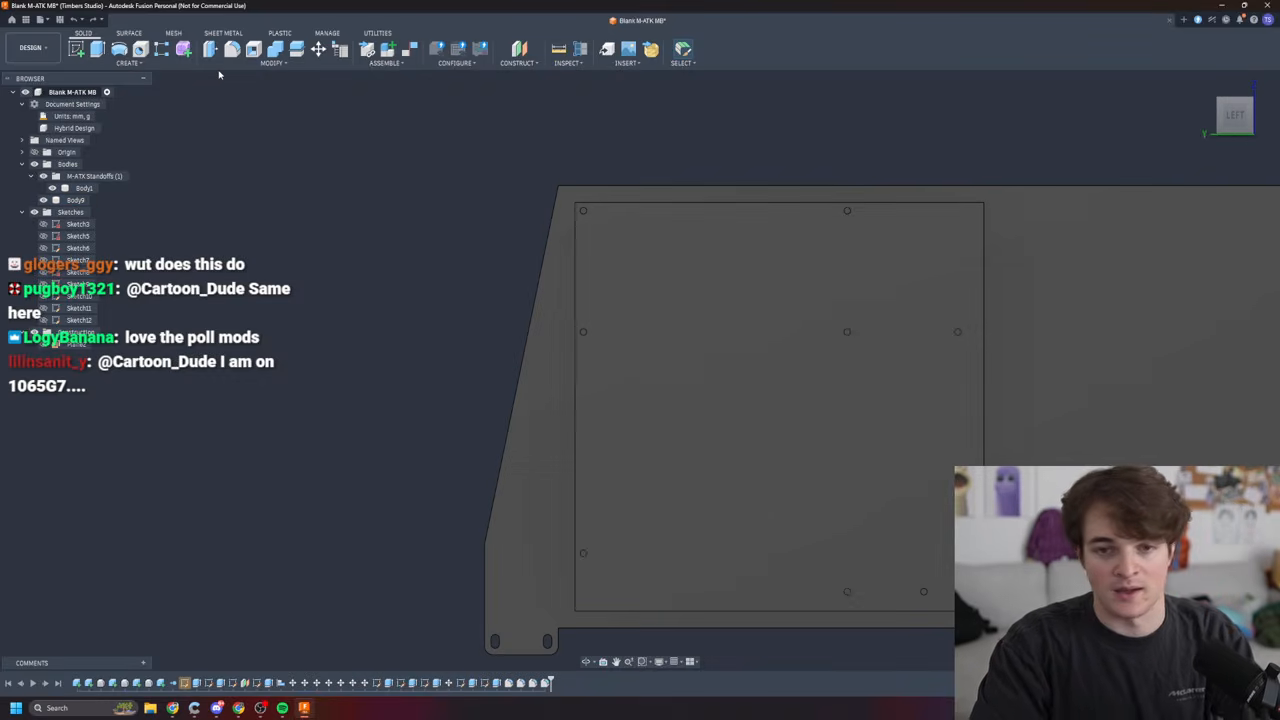
- Start a new sketch on the large square face of the M-ATX standoff body
{"action": "key", "text": "r"}
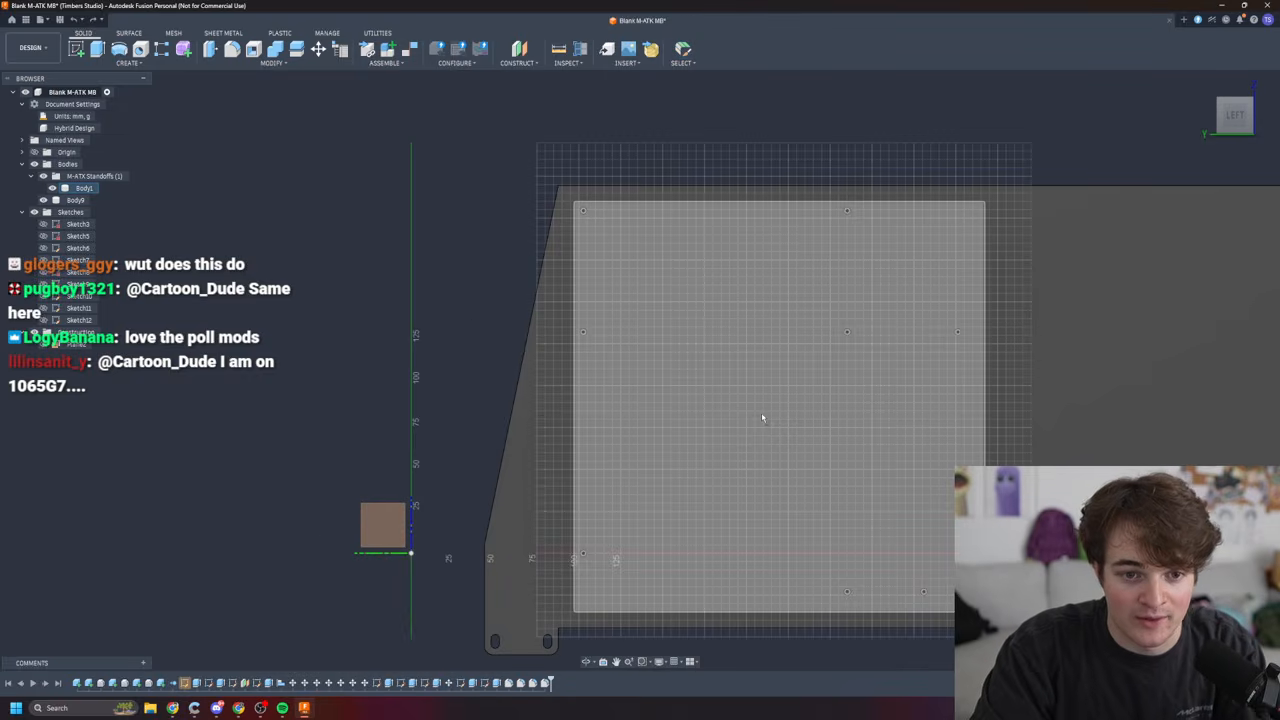
{"action": "left_click", "coordinate": [762, 417]}
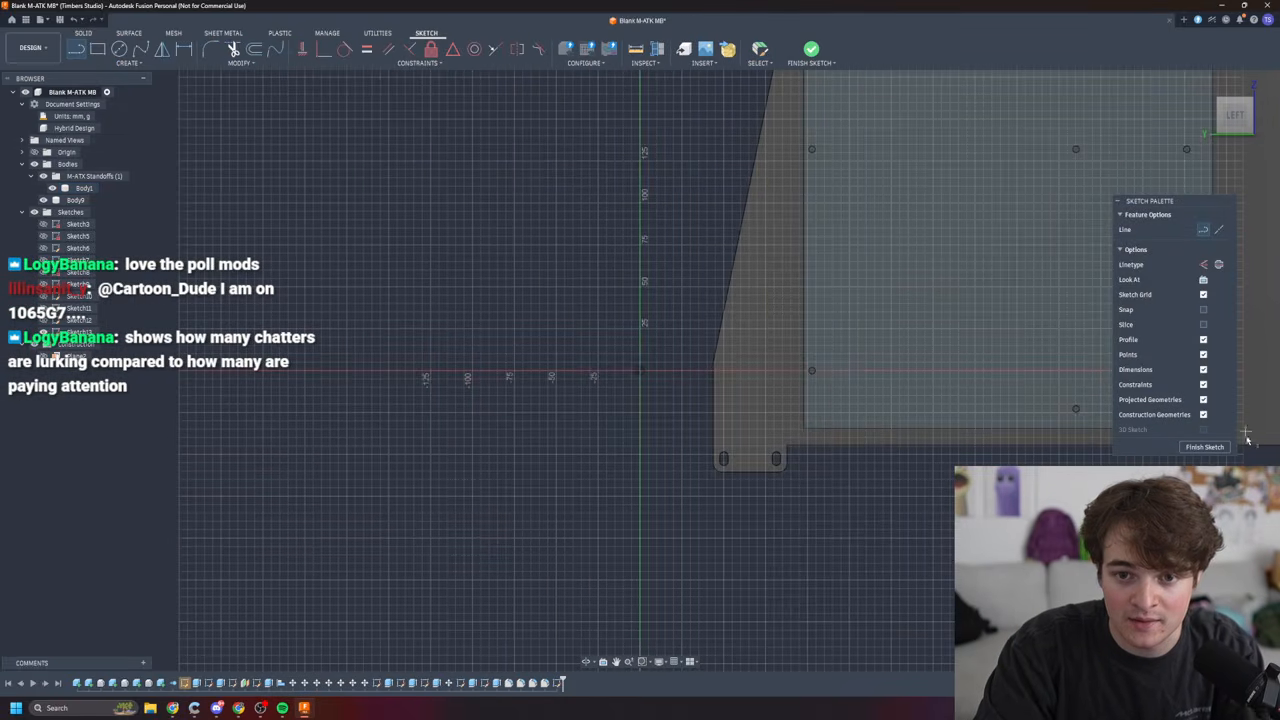
{"action": "mouse_move", "coordinate": [988, 530]}
{"action": "middle_mouse_down"}
{"action": "mouse_move", "coordinate": [580, 652]}
{"action": "mouse_move", "coordinate": [630, 660]}
{"action": "middle_mouse_up"}
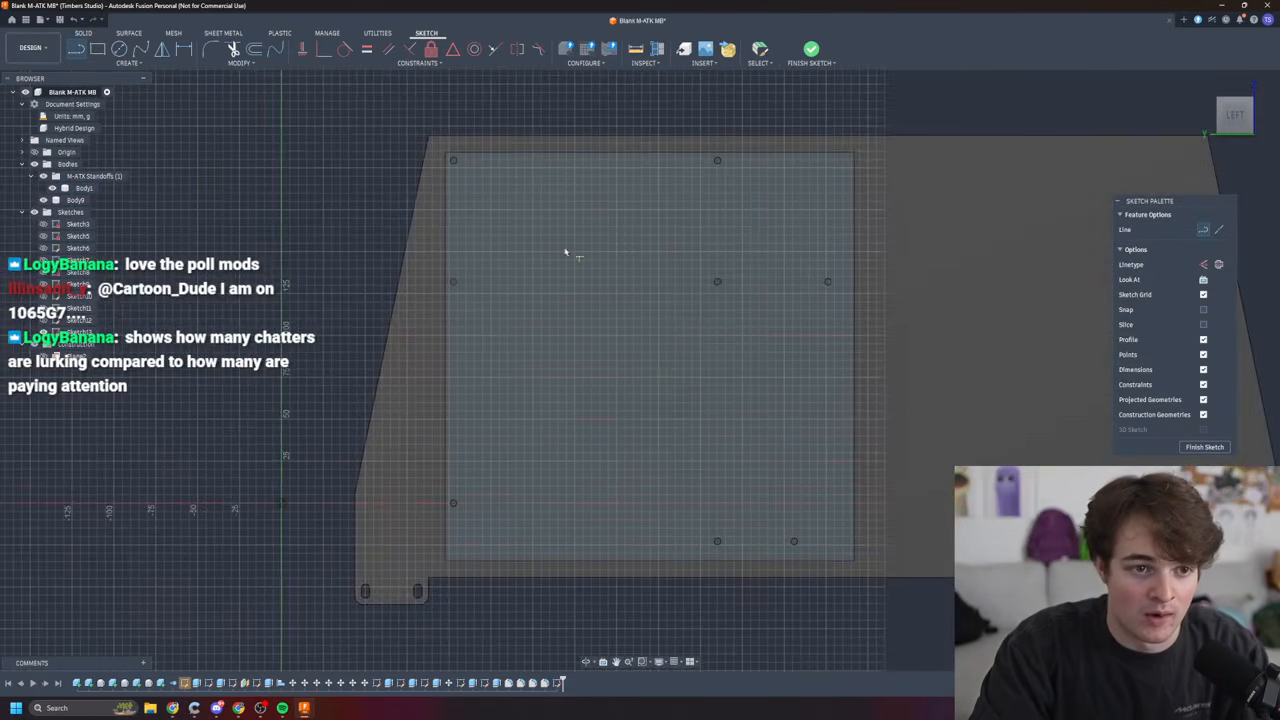
{"action": "scroll", "coordinate": [485, 215], "scroll_direction": "up", "scroll_amount": 1}
- Draw center diameter circles of about 4 mm matching the two upper standoffs, the left middle-row standoff and the central standoff
{"action": "key", "text": "c"}
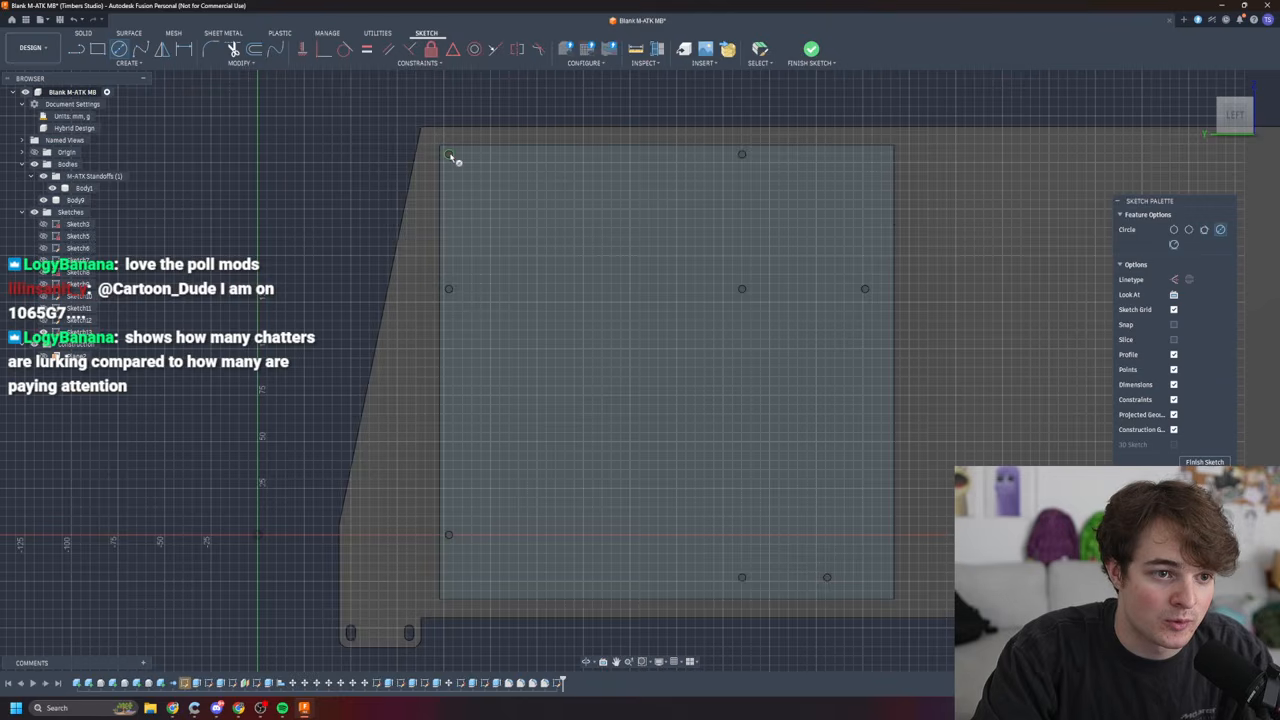
{"action": "scroll", "coordinate": [450, 157], "scroll_direction": "up", "scroll_amount": 5}
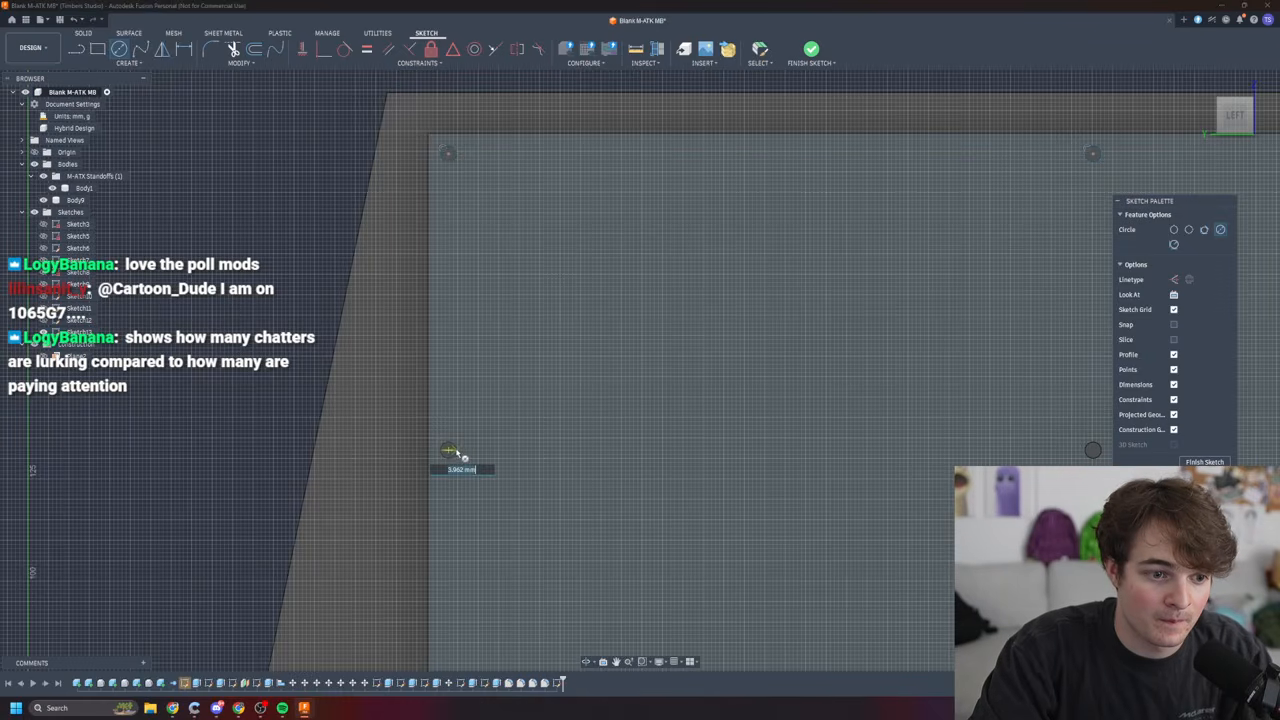
{"action": "left_click", "coordinate": [1093, 451]}
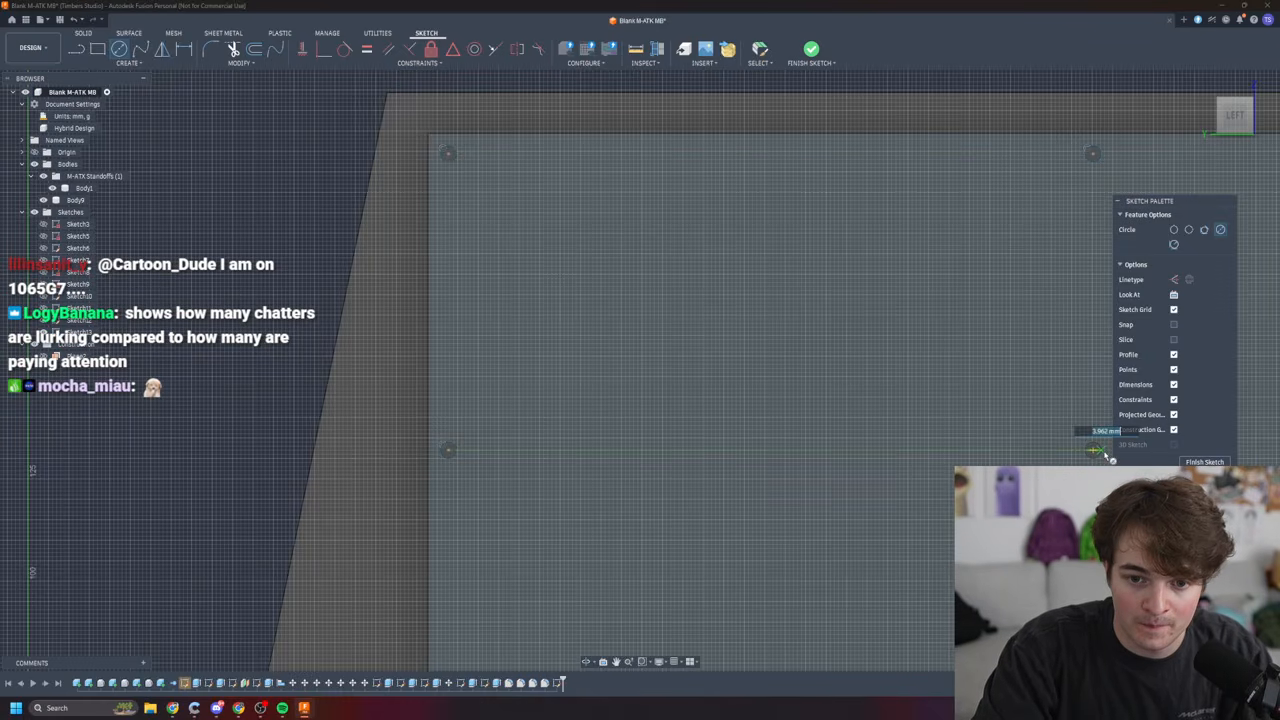
{"action": "scroll", "coordinate": [808, 503], "scroll_direction": "down", "scroll_amount": 4}
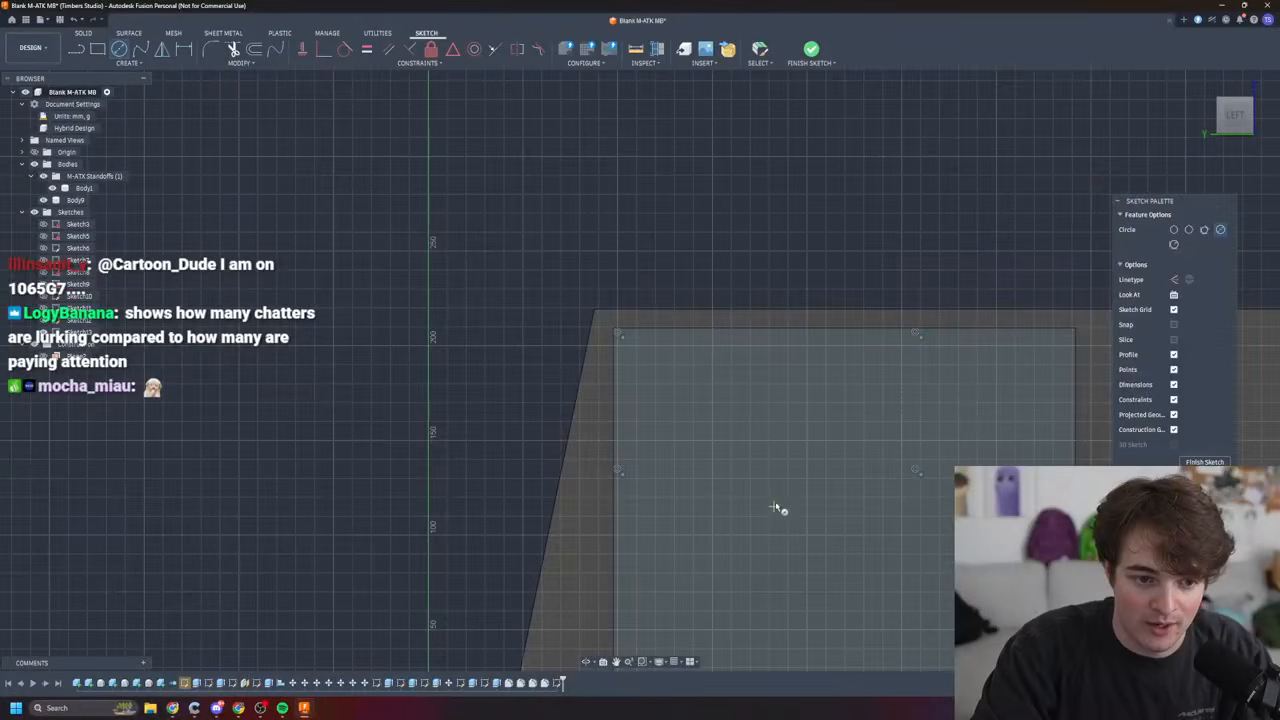
- Draw a center diameter circle matching the M-ATX body's lower-left standoff, centred on it
{"action": "middle_click_drag", "start_coordinate": [806, 506], "coordinate": [766, 166]}
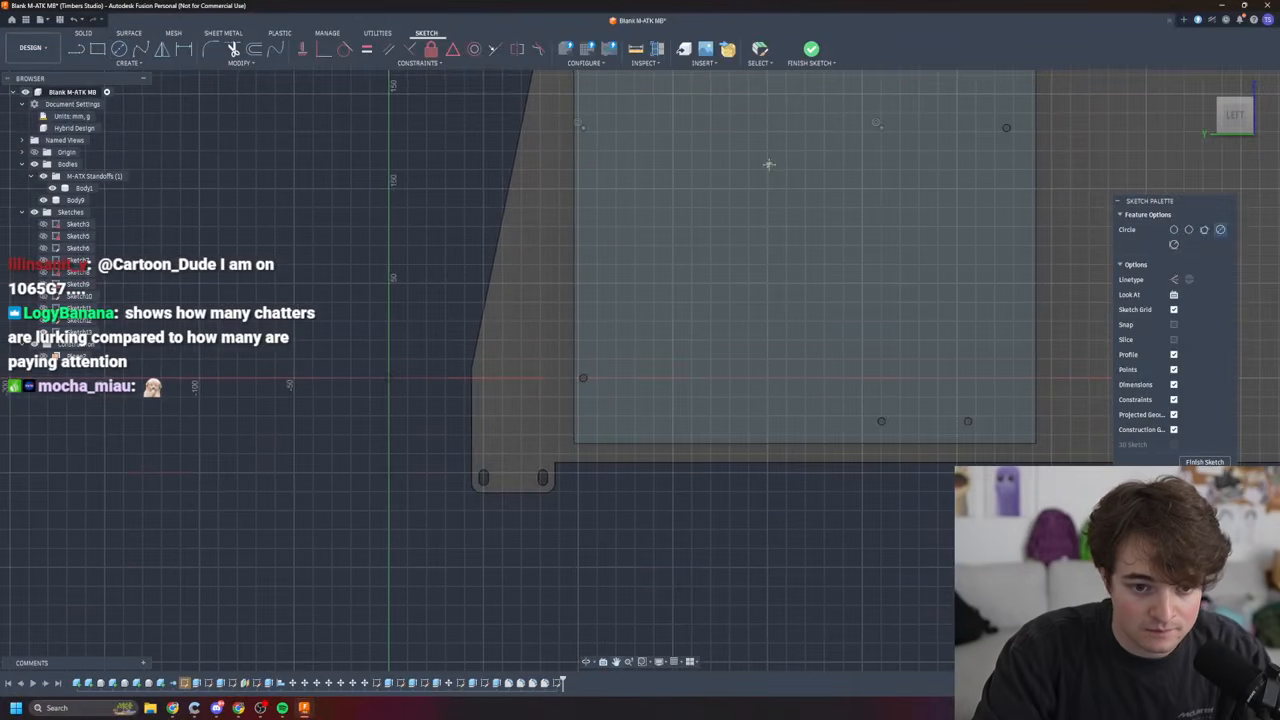
{"action": "left_click", "coordinate": [584, 379]}
{"action": "left_click", "coordinate": [588, 380]}
{"action": "scroll", "coordinate": [591, 380], "scroll_direction": "up", "scroll_amount": 4}
{"action": "scroll", "coordinate": [780, 452], "scroll_direction": "down", "scroll_amount": 3}
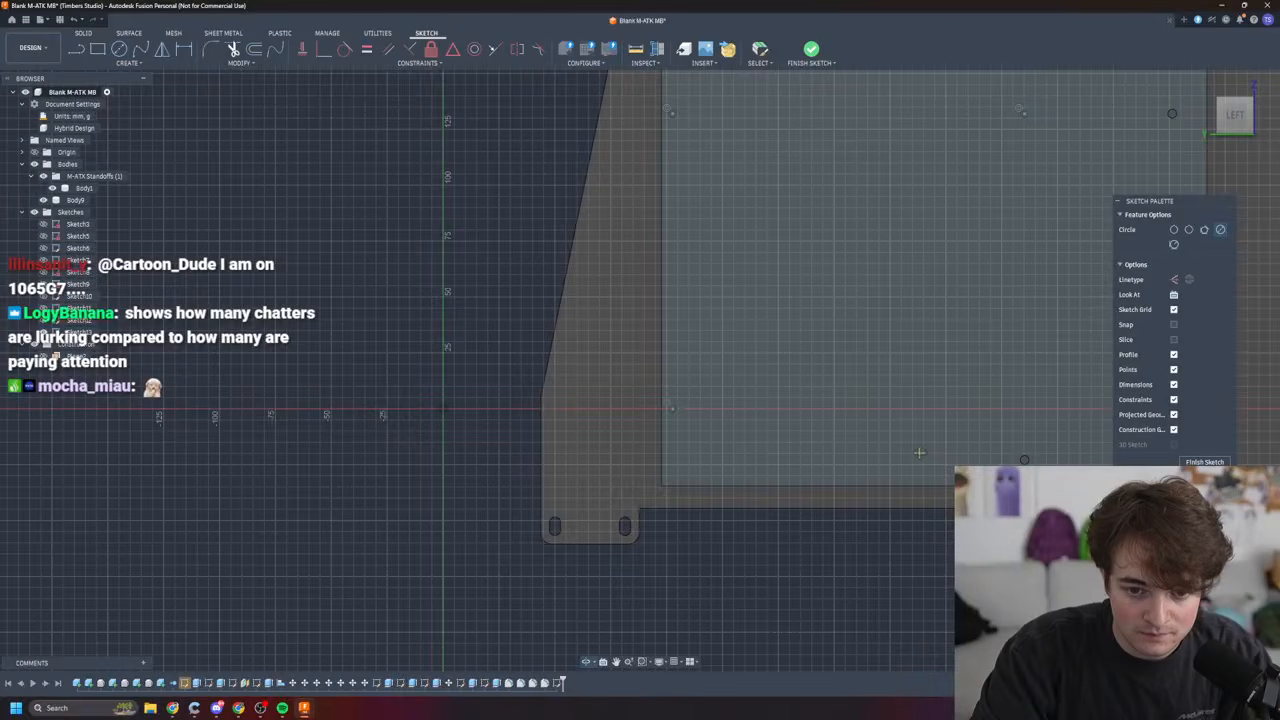
- Draw center diameter circles matching the two standoffs along the M-ATX body's lower edge
{"action": "middle_click_drag", "start_coordinate": [1006, 346], "coordinate": [614, 320]}
{"action": "scroll", "coordinate": [639, 452], "scroll_direction": "up", "scroll_amount": 3}
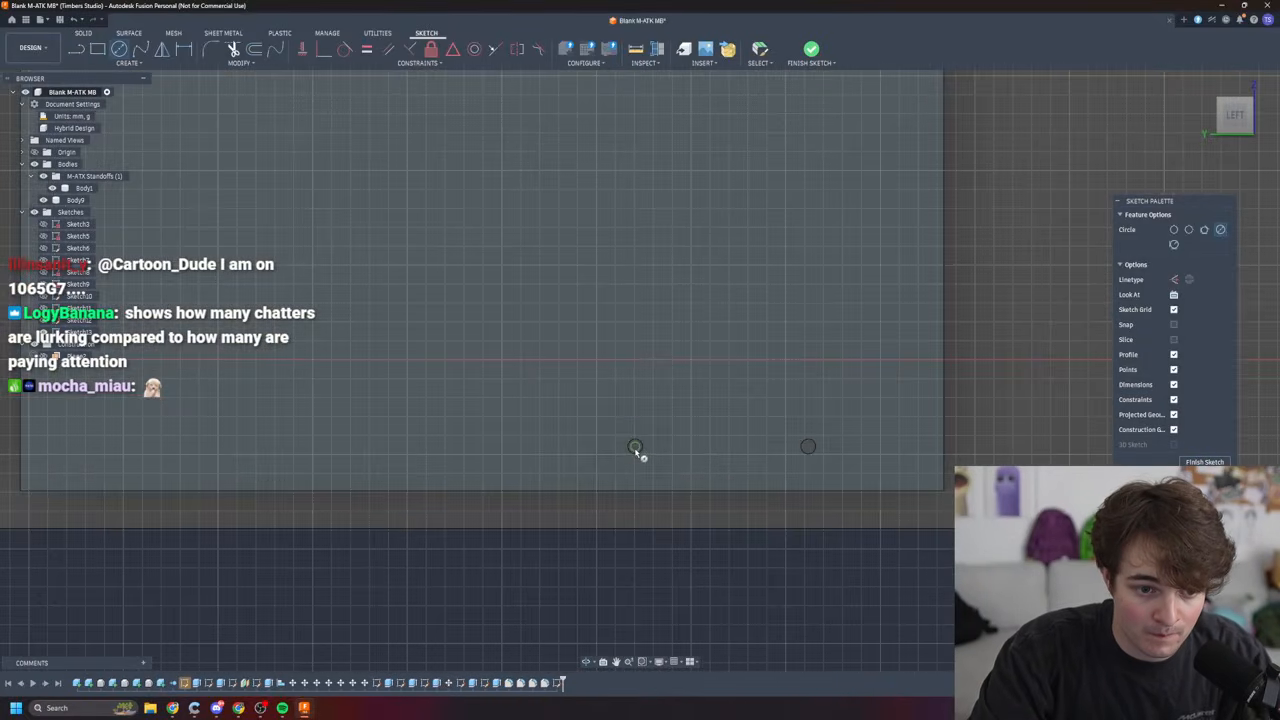
{"action": "left_click", "coordinate": [636, 447]}
{"action": "left_click", "coordinate": [642, 447]}
{"action": "left_click", "coordinate": [808, 447]}
{"action": "left_click", "coordinate": [813, 448]}
- Draw a center diameter circle matching the outer right standoff in the middle row of the M-ATX body
{"action": "middle_click_drag", "start_coordinate": [847, 168], "coordinate": [770, 594]}
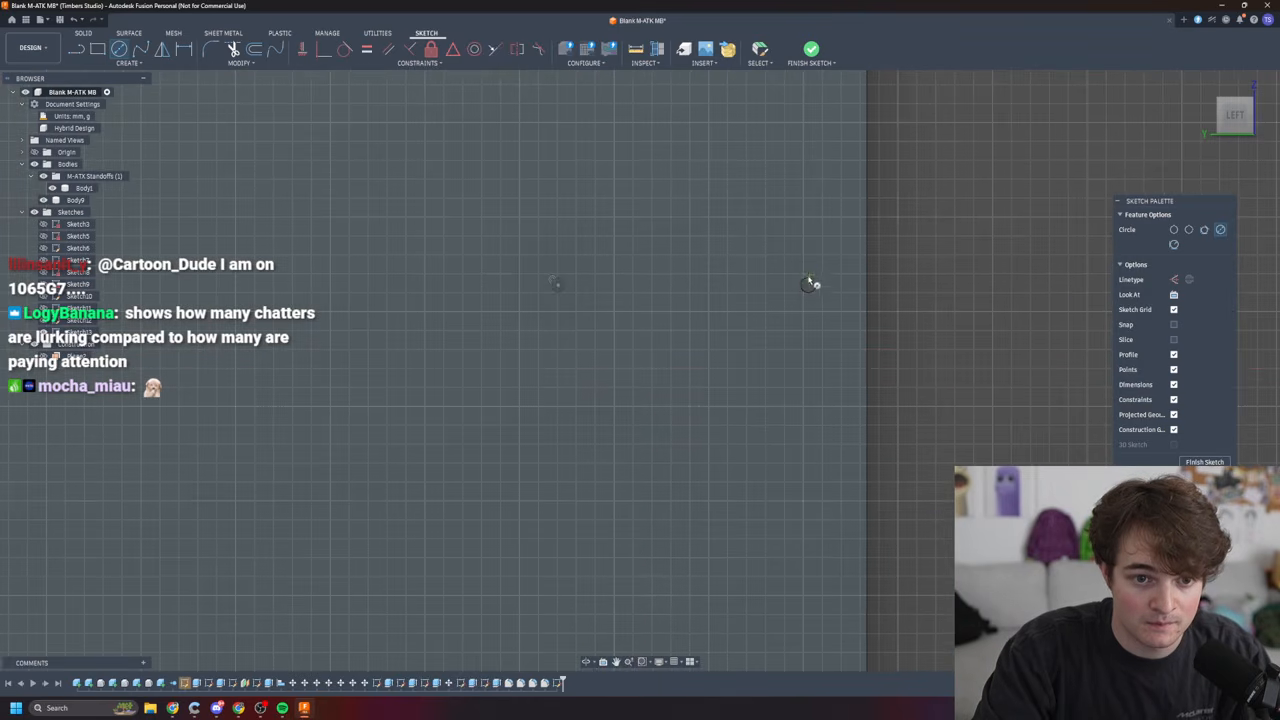
{"action": "left_click", "coordinate": [808, 287]}
{"action": "left_click", "coordinate": [816, 287]}
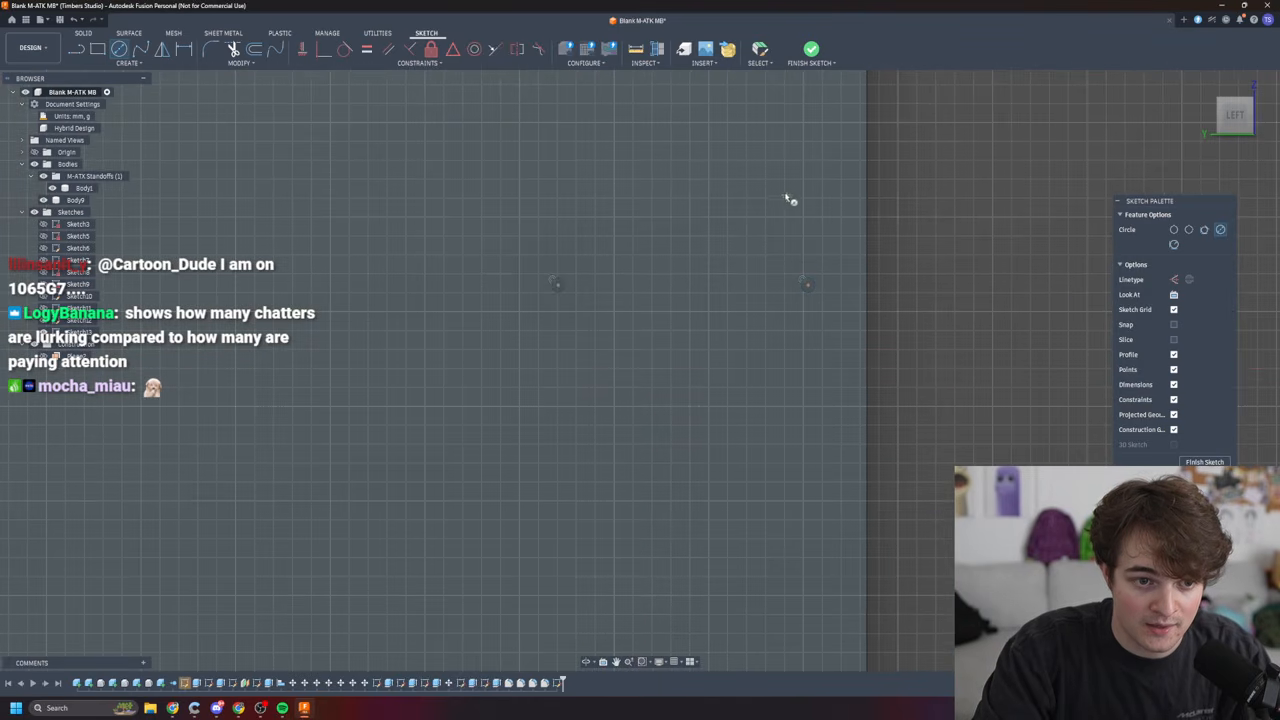
{"action": "middle_click_drag", "start_coordinate": [766, 181], "coordinate": [726, 380]}
{"action": "scroll", "coordinate": [837, 254], "scroll_direction": "up", "scroll_amount": 3}
{"action": "middle_click_drag", "start_coordinate": [837, 254], "coordinate": [665, 346]}
{"action": "scroll", "coordinate": [580, 397], "scroll_direction": "down", "scroll_amount": 5}
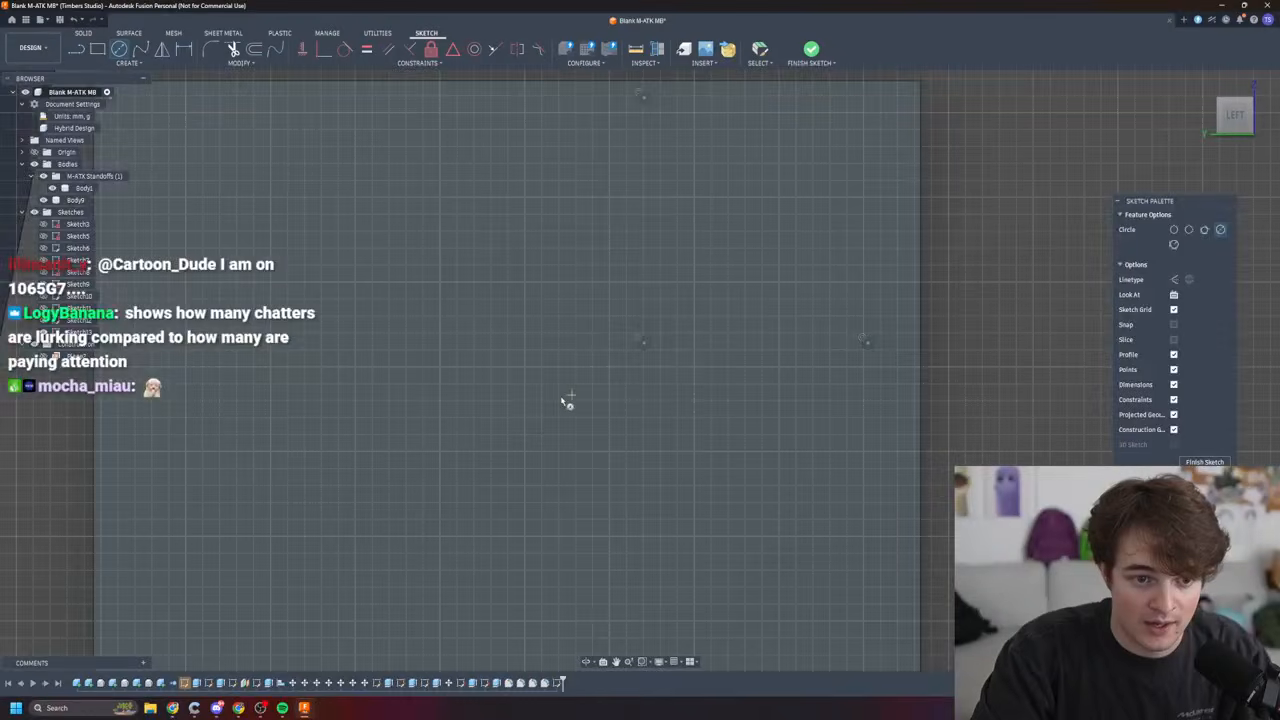
- Hide the M-ATX Standoffs group to check the circles on the plate, and finish the sketch
{"action": "middle_click_drag", "start_coordinate": [491, 463], "coordinate": [618, 367]}
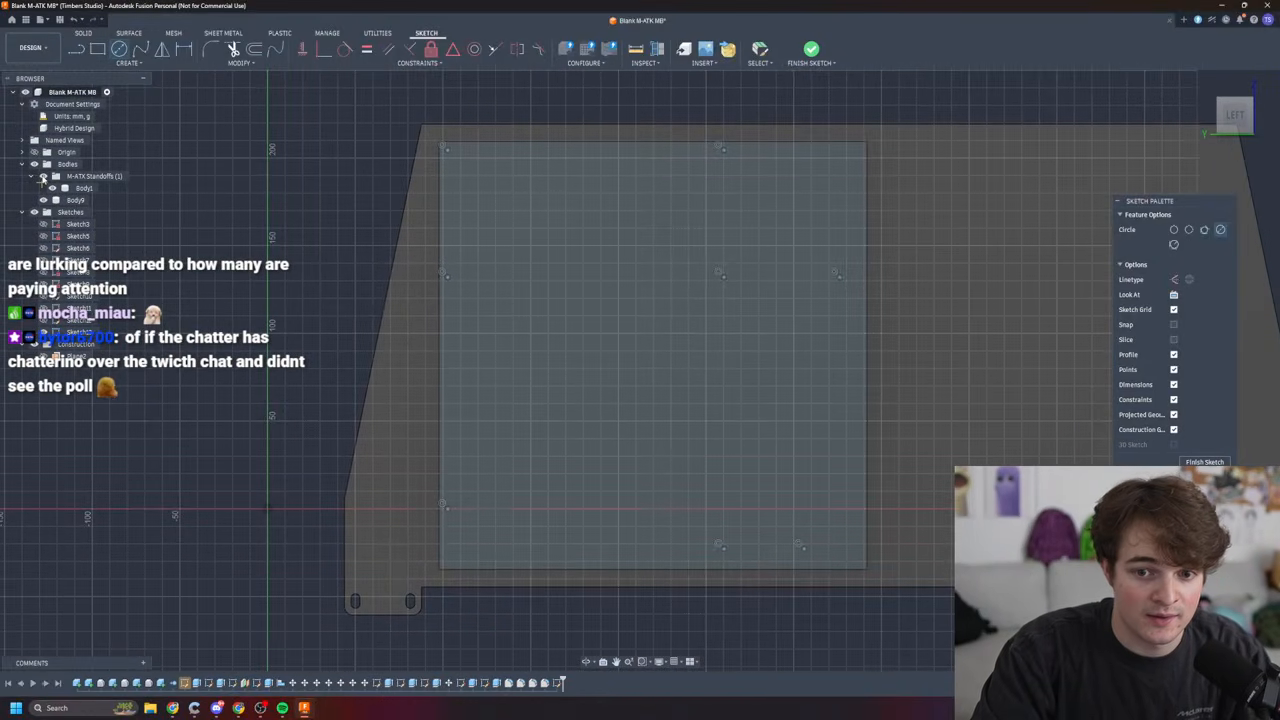
{"action": "mouse_move", "coordinate": [452, 336]}
{"action": "middle_mouse_down", "text": "shift"}
{"action": "mouse_move", "coordinate": [552, 345]}
{"action": "mouse_move", "coordinate": [556, 368]}
{"action": "mouse_move", "coordinate": [452, 333]}
{"action": "mouse_move", "coordinate": [482, 375]}
{"action": "mouse_move", "coordinate": [449, 331]}
{"action": "middle_mouse_up", "text": "shift"}
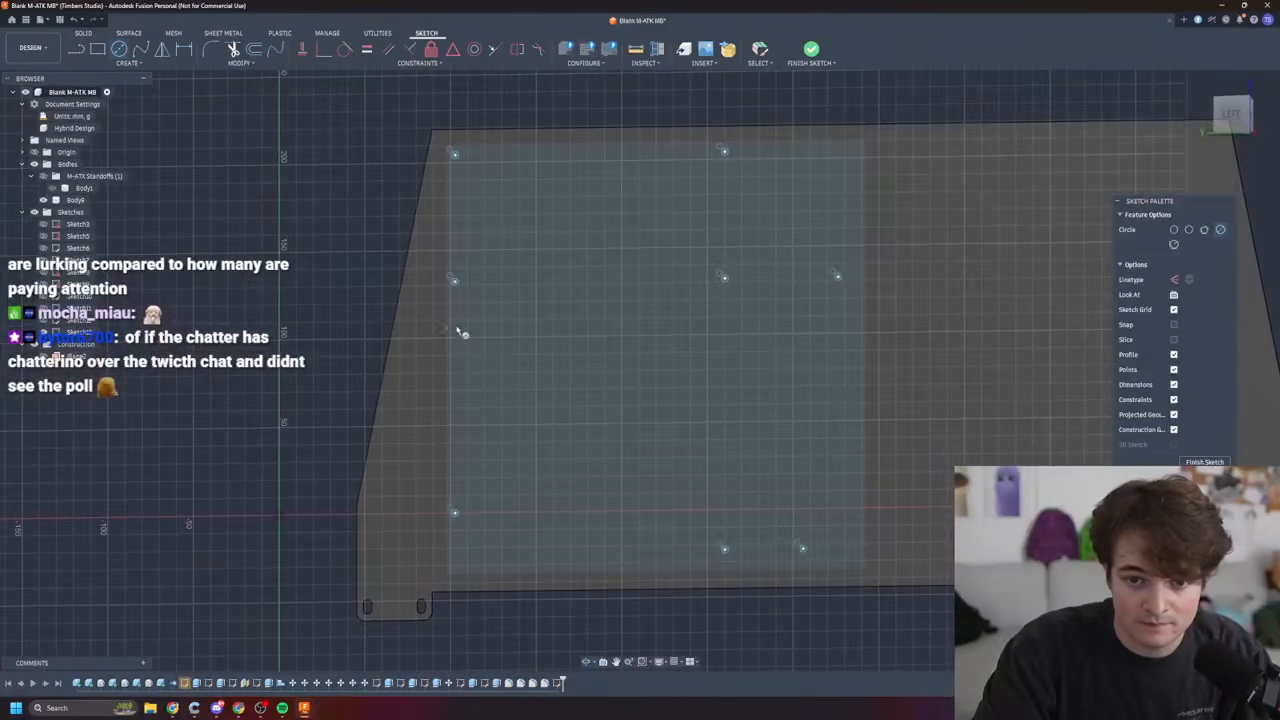
{"action": "left_click", "coordinate": [1234, 117]}
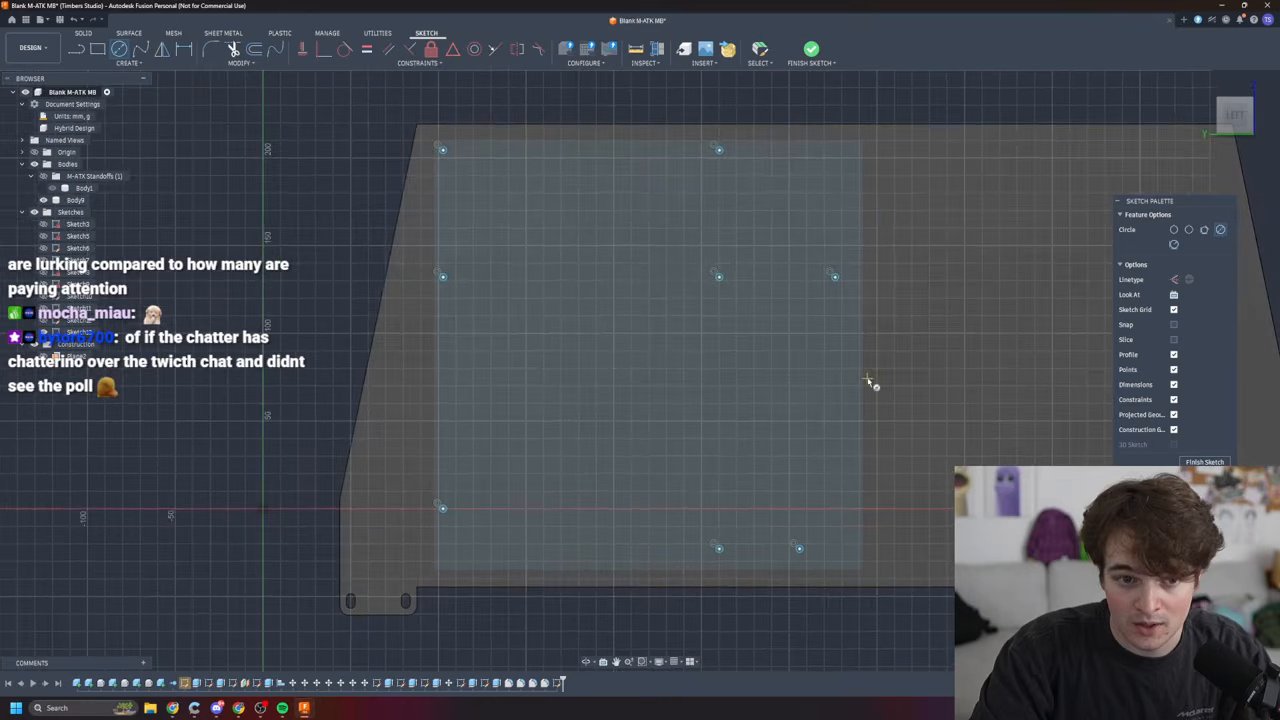
{"action": "scroll", "coordinate": [692, 325], "scroll_direction": "up", "scroll_amount": 4}
{"action": "scroll", "coordinate": [688, 321], "scroll_direction": "down", "scroll_amount": 5}
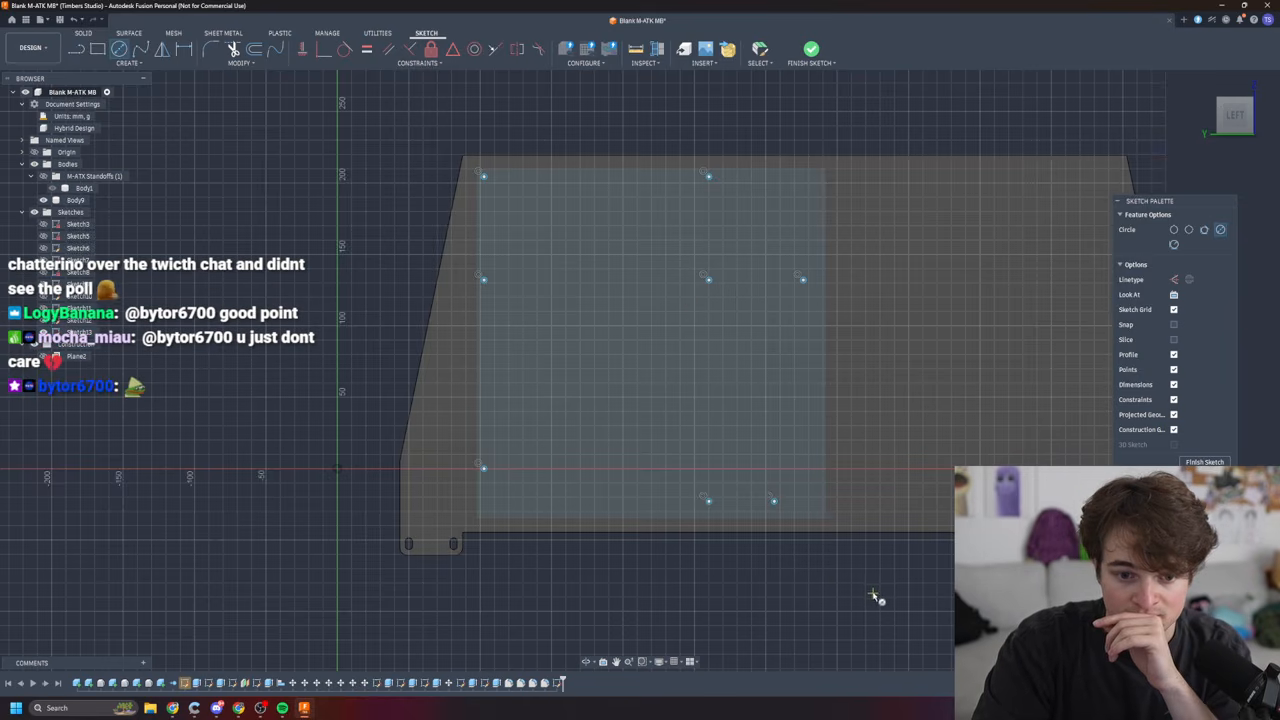
{"action": "mouse_move", "coordinate": [893, 589]}
{"action": "middle_mouse_down", "text": "shift"}
{"action": "mouse_move", "coordinate": [880, 370]}
{"action": "mouse_move", "coordinate": [941, 520]}
{"action": "mouse_move", "coordinate": [863, 583]}
{"action": "mouse_move", "coordinate": [874, 455]}
{"action": "mouse_move", "coordinate": [796, 356]}
{"action": "mouse_move", "coordinate": [612, 349]}
{"action": "mouse_move", "coordinate": [563, 297]}
{"action": "mouse_move", "coordinate": [563, 334]}
{"action": "mouse_move", "coordinate": [589, 354]}
{"action": "mouse_move", "coordinate": [606, 411]}
{"action": "mouse_move", "coordinate": [638, 427]}
{"action": "middle_mouse_up", "text": "shift"}
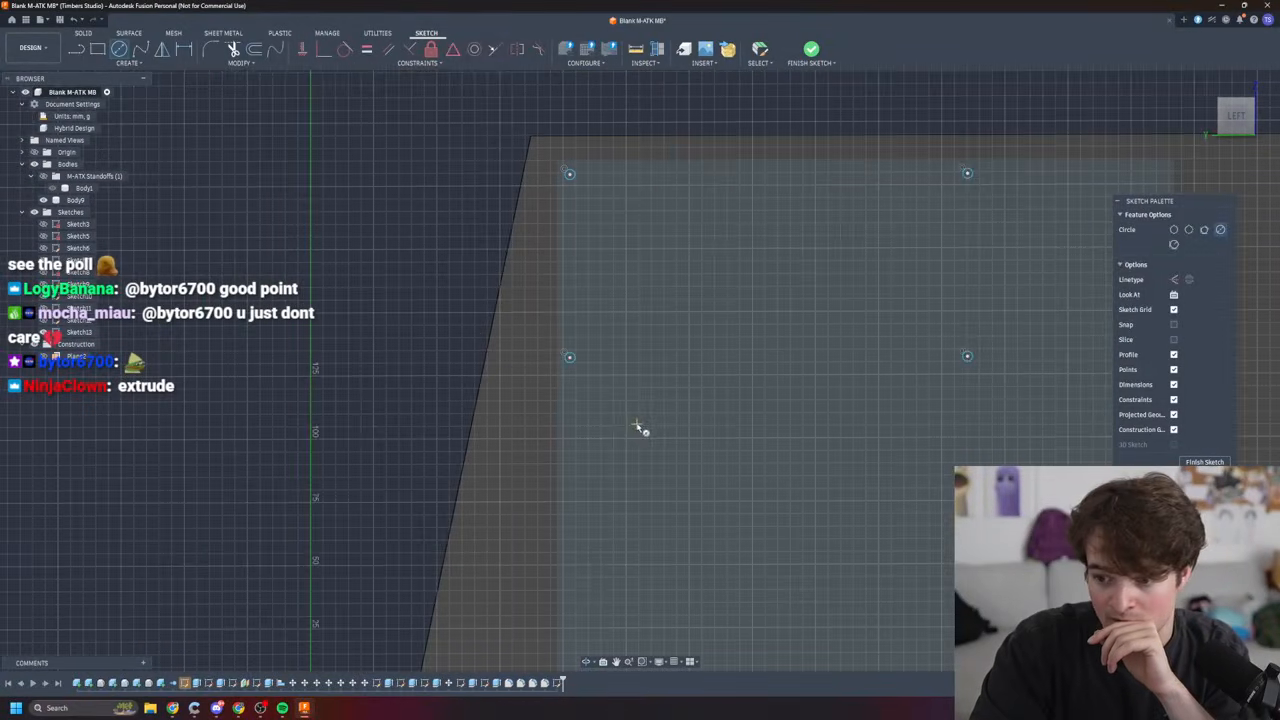
{"action": "left_click", "coordinate": [1206, 462]}
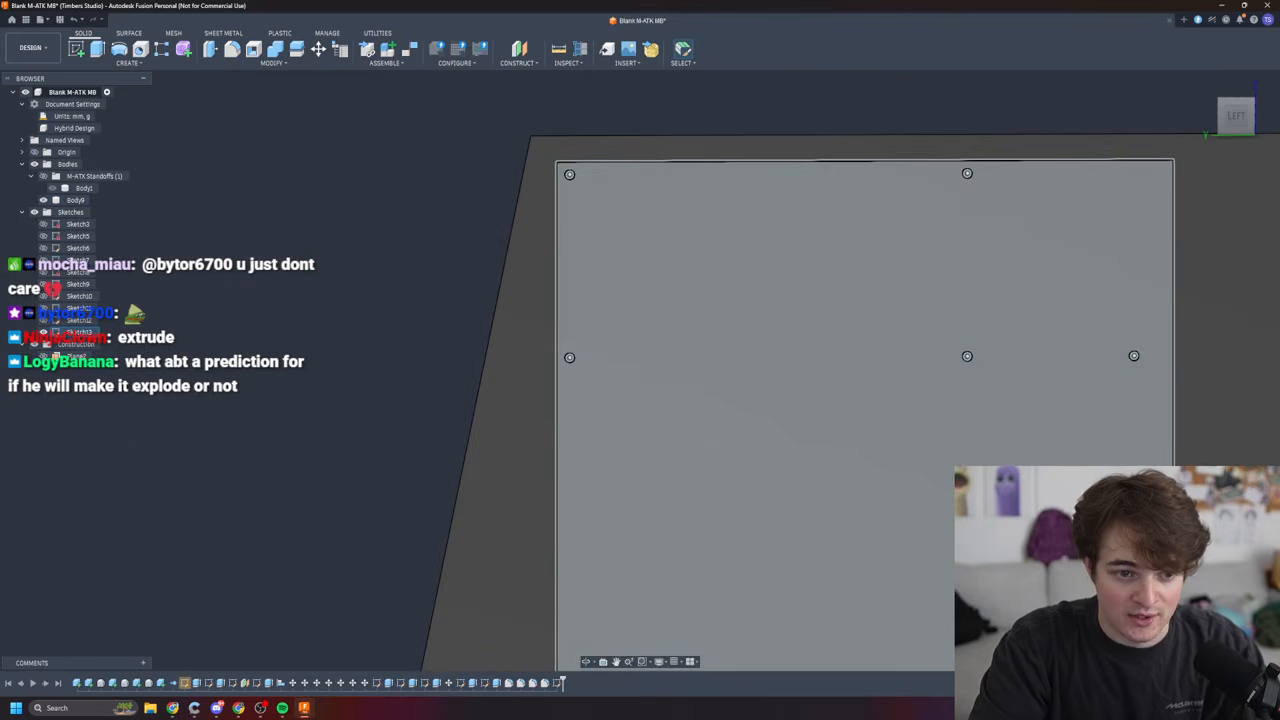
- Try to cut the nine selected profiles of the standoff sketch into the plate with a -9 mm Extrude
{"action": "mouse_move", "coordinate": [605, 405]}
{"action": "middle_mouse_down", "text": "shift"}
{"action": "mouse_move", "coordinate": [654, 395]}
{"action": "mouse_move", "coordinate": [609, 403]}
{"action": "middle_mouse_up", "text": "shift"}
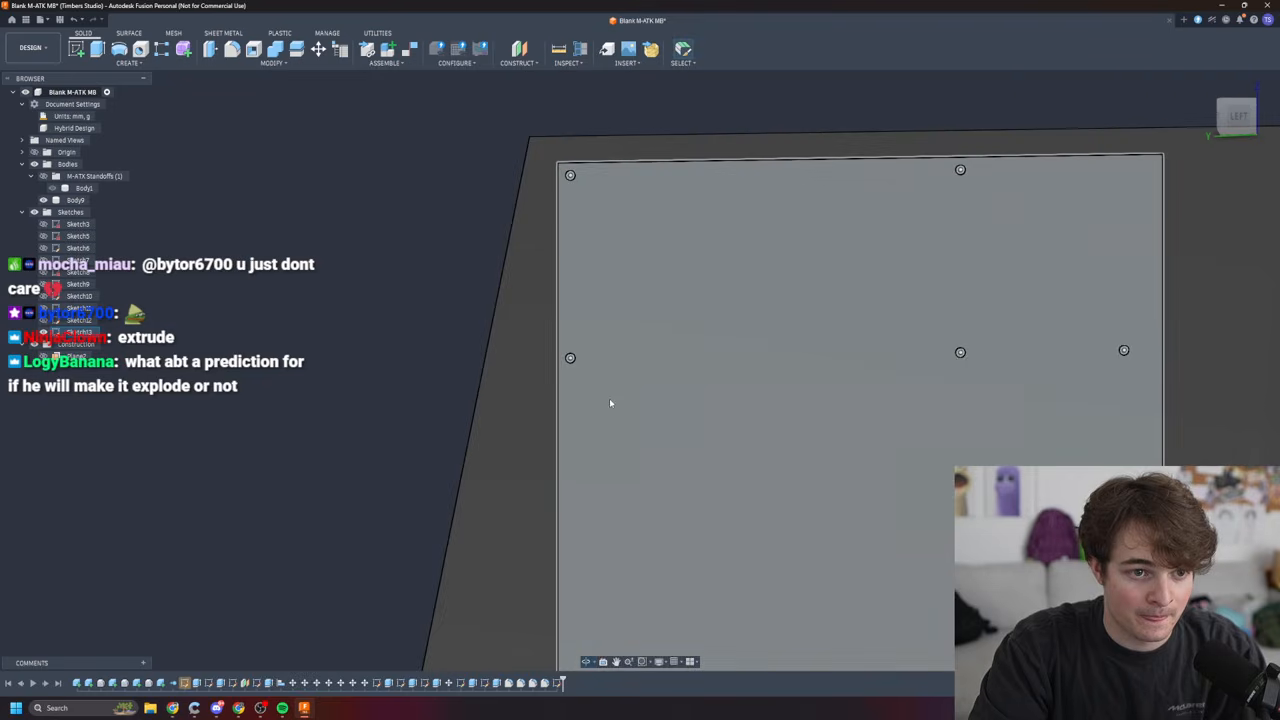
{"action": "scroll", "coordinate": [610, 402], "scroll_direction": "down", "scroll_amount": 3}
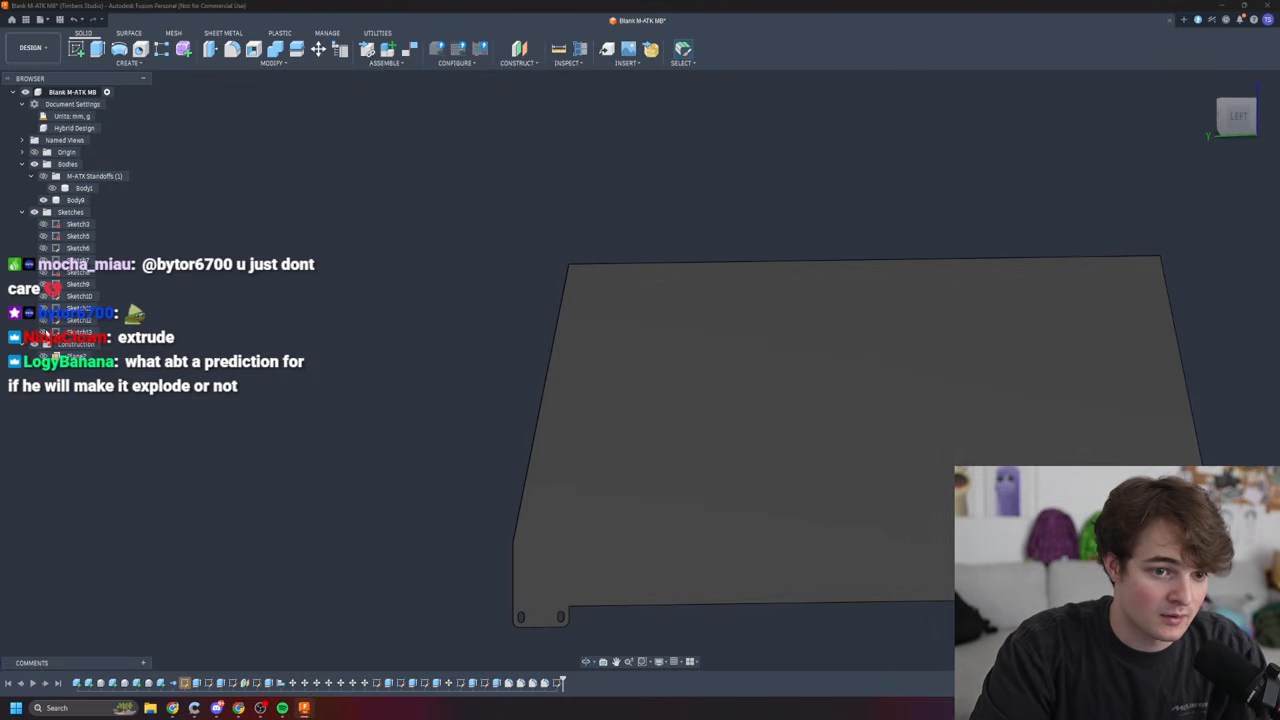
{"action": "scroll", "coordinate": [583, 307], "scroll_direction": "up", "scroll_amount": 3}
{"action": "scroll", "coordinate": [583, 307], "scroll_direction": "up", "scroll_amount": 3}
{"action": "middle_click_drag", "start_coordinate": [317, 292], "coordinate": [436, 270], "text": "shift"}
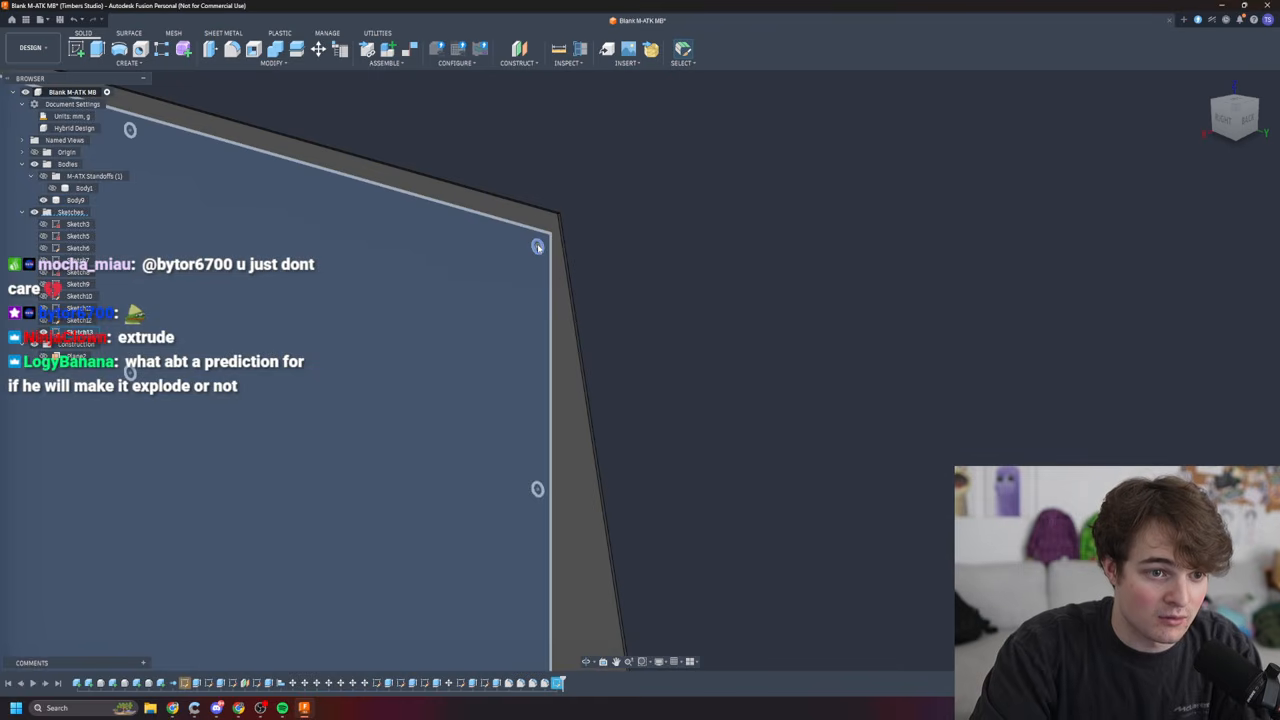
{"action": "right_click", "coordinate": [535, 246]}
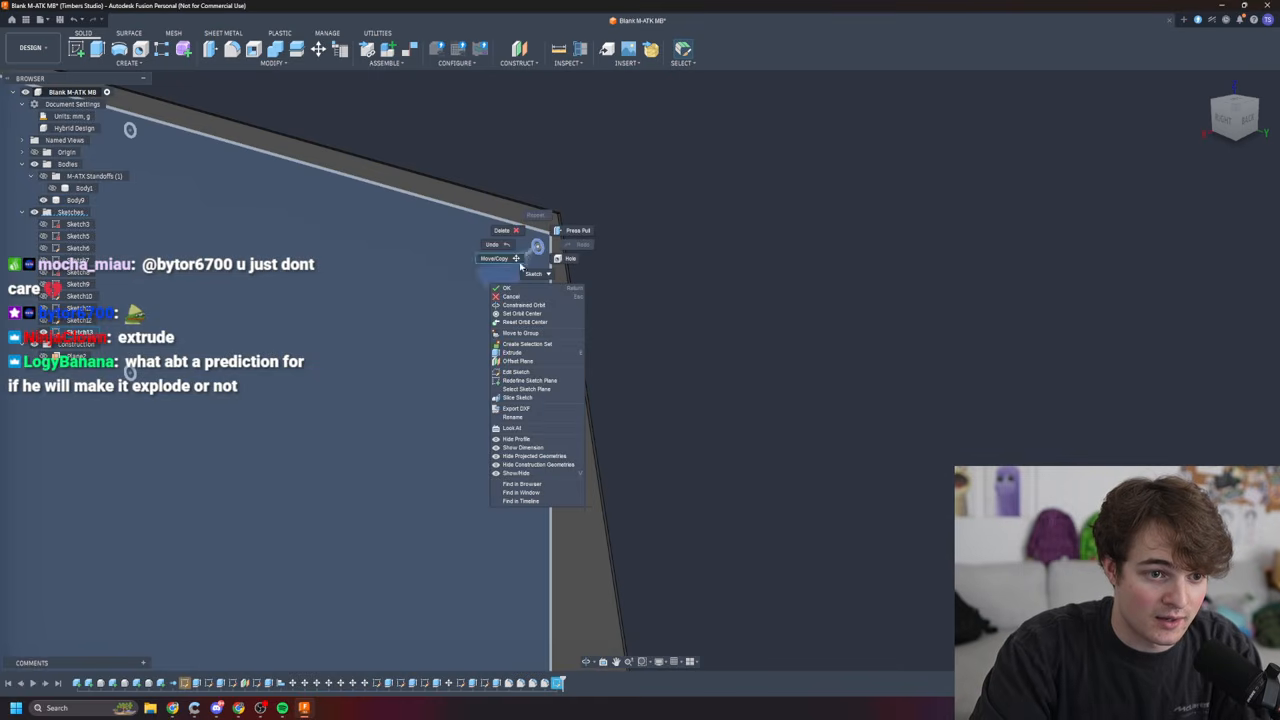
{"action": "left_click", "coordinate": [513, 352]}
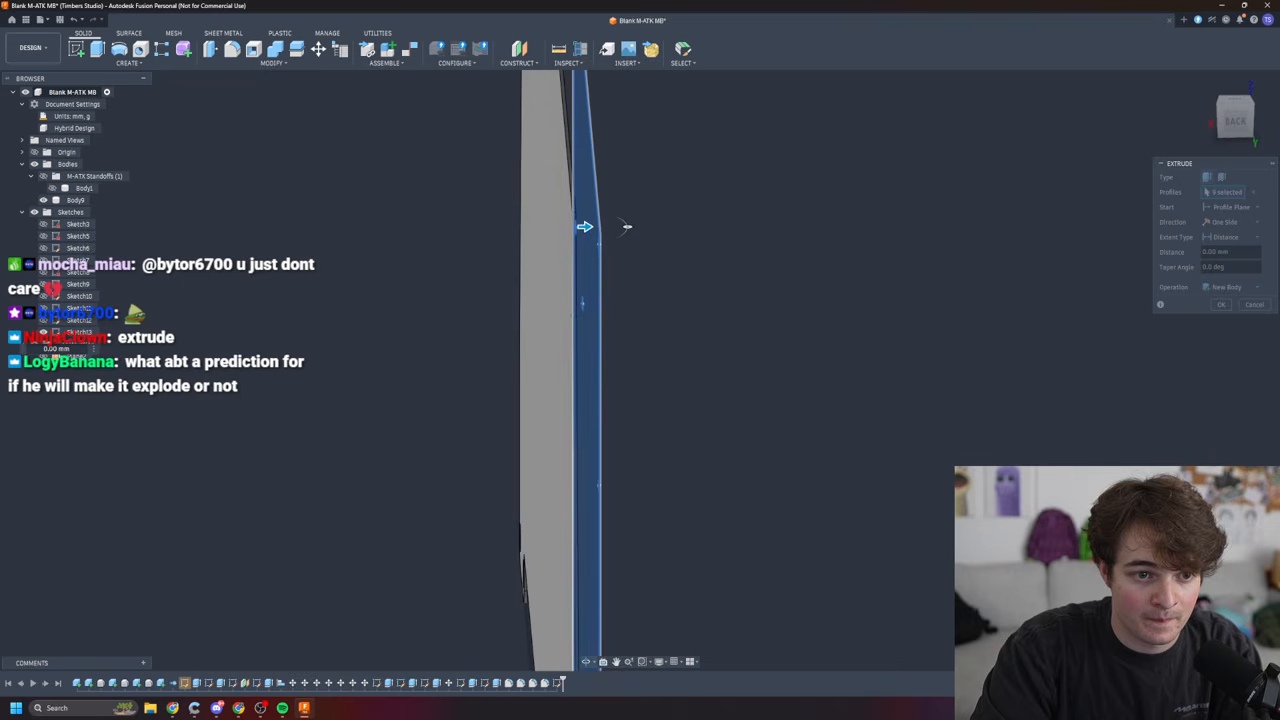
{"action": "left_click", "coordinate": [1228, 252]}
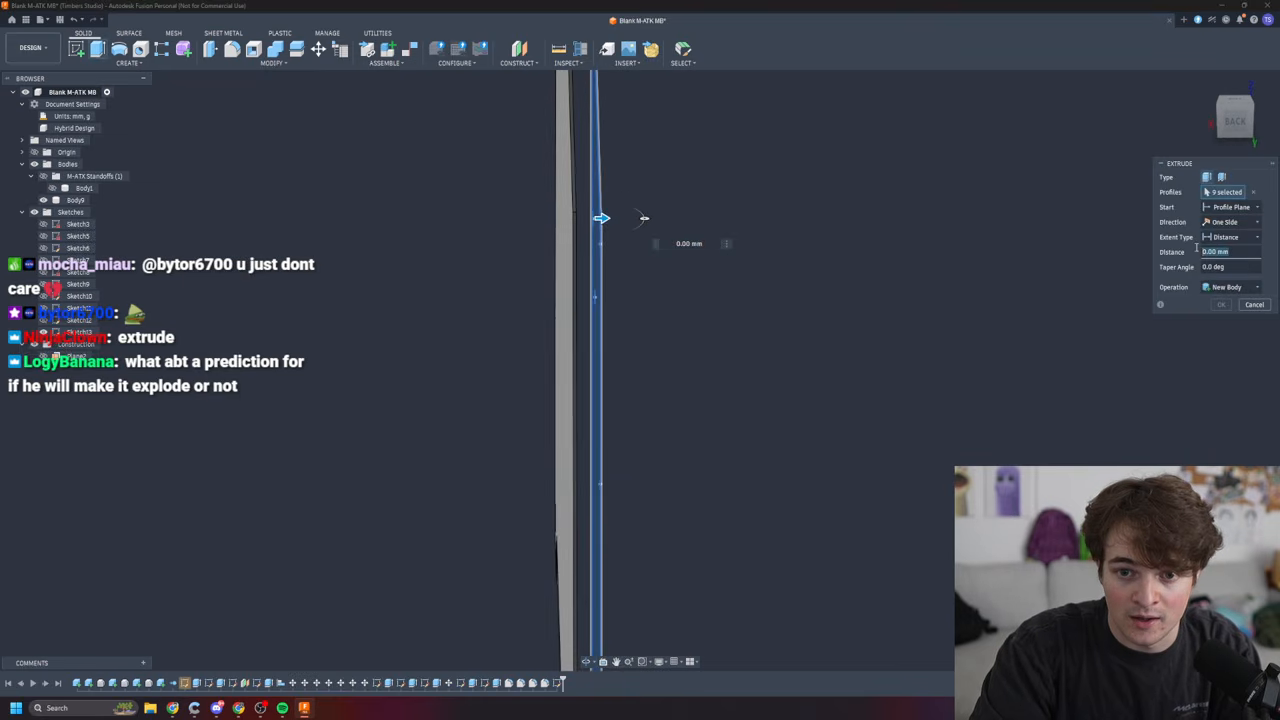
{"action": "type", "text": "-"}
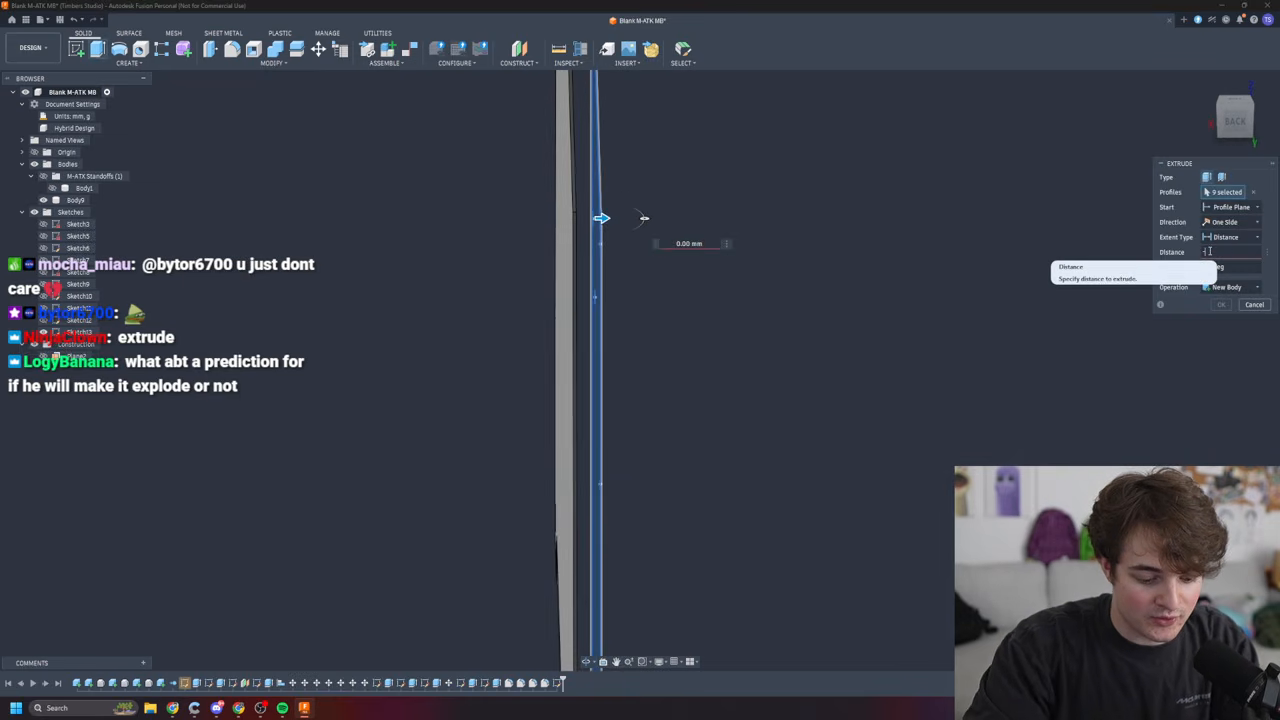
{"action": "type", "text": "9"}
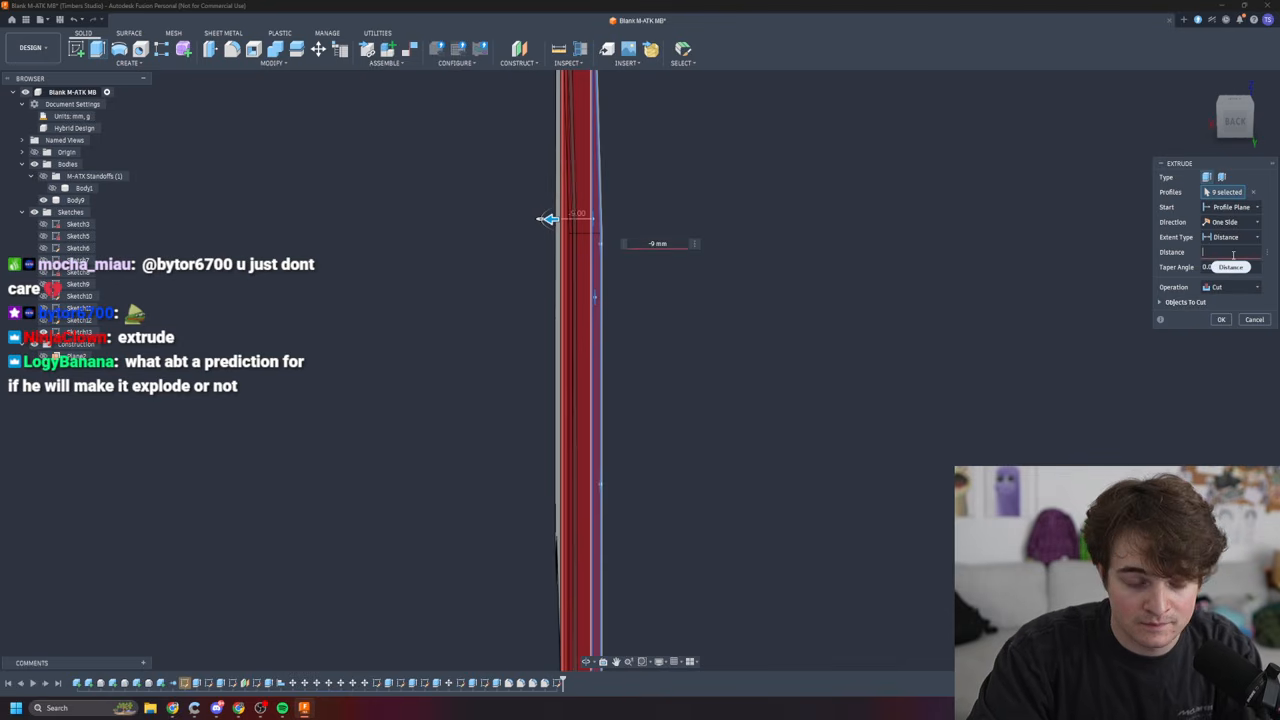
- Try changing the extrude distance to 1 for the nine selected profiles, and close the command
{"action": "type", "text": "1"}
{"action": "middle_click_drag", "start_coordinate": [893, 306], "coordinate": [660, 304], "text": "shift"}
{"action": "middle_click_drag", "start_coordinate": [838, 282], "coordinate": [812, 278], "text": "shift"}
{"action": "scroll", "coordinate": [827, 358], "scroll_direction": "down", "scroll_amount": 4}
{"action": "scroll", "coordinate": [872, 428], "scroll_direction": "up", "scroll_amount": 5}
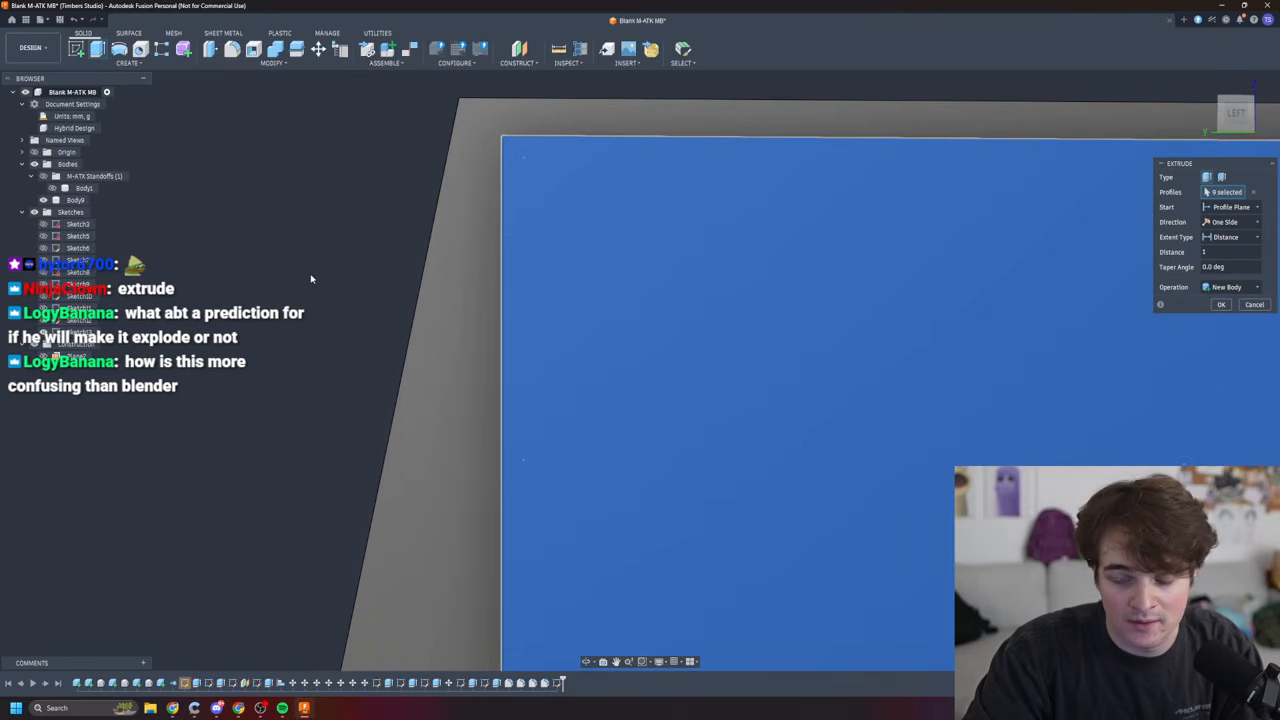
{"action": "scroll", "coordinate": [349, 284], "scroll_direction": "down", "scroll_amount": 5}
{"action": "key", "text": "Return"}
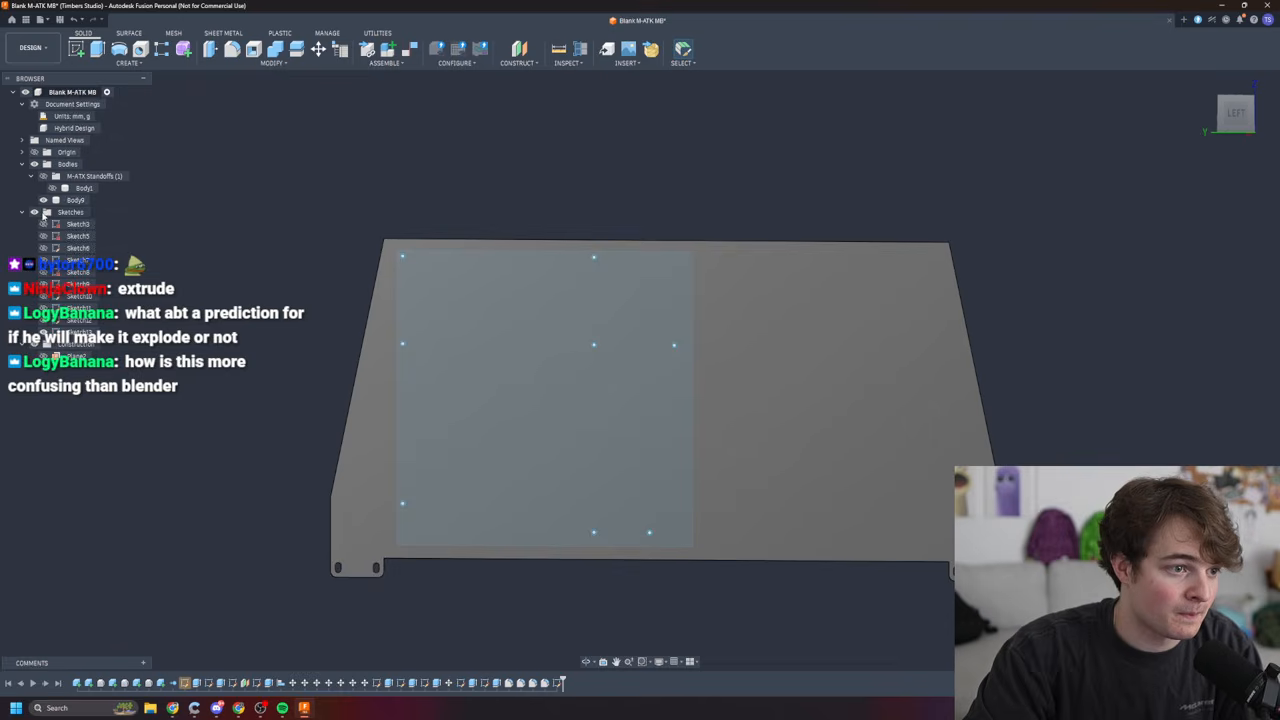
{"action": "left_click", "coordinate": [43, 200]}
{"action": "left_click", "coordinate": [43, 200]}
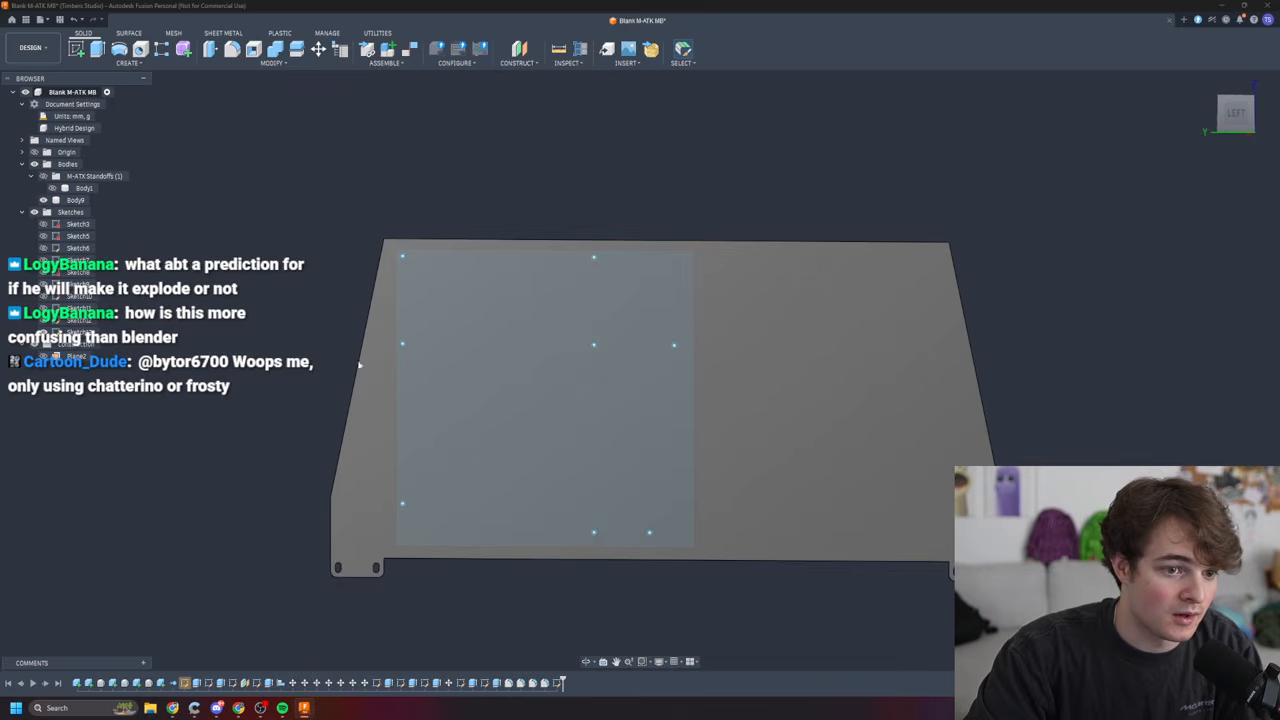
{"action": "scroll", "coordinate": [158, 298], "scroll_direction": "up", "scroll_amount": 3}
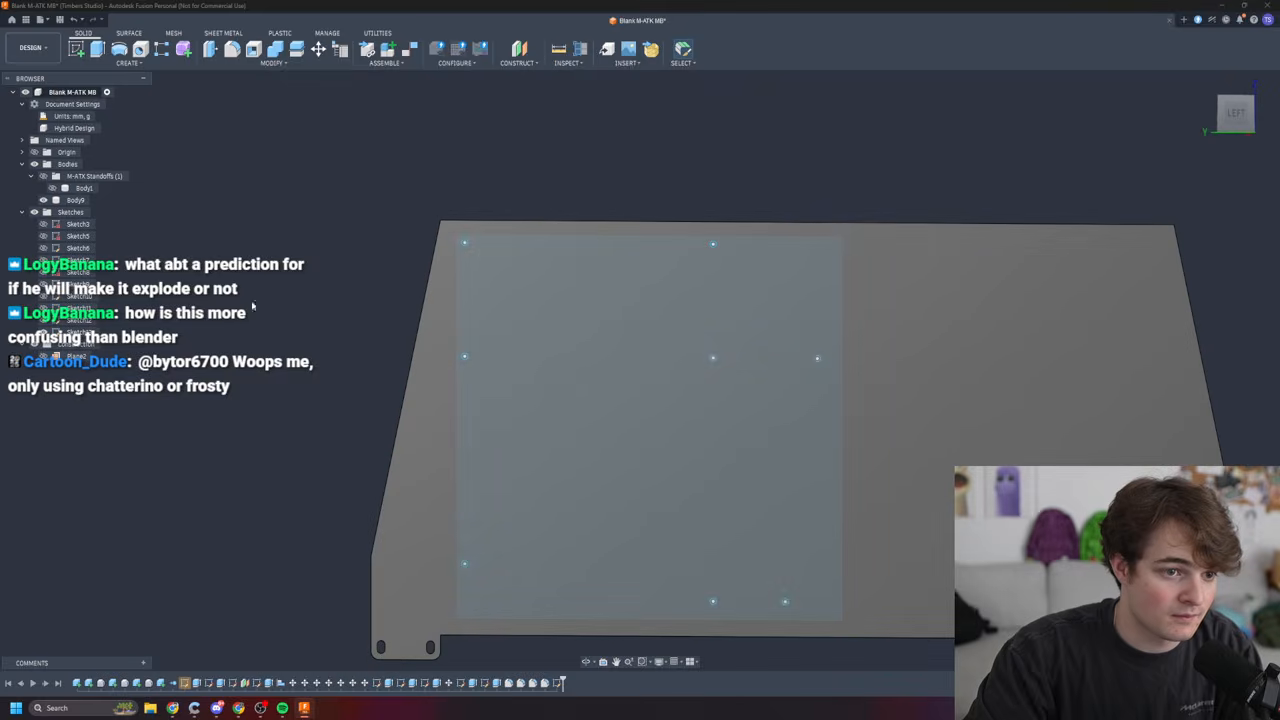
{"action": "left_click", "coordinate": [520, 280]}
{"action": "left_click", "coordinate": [317, 229]}
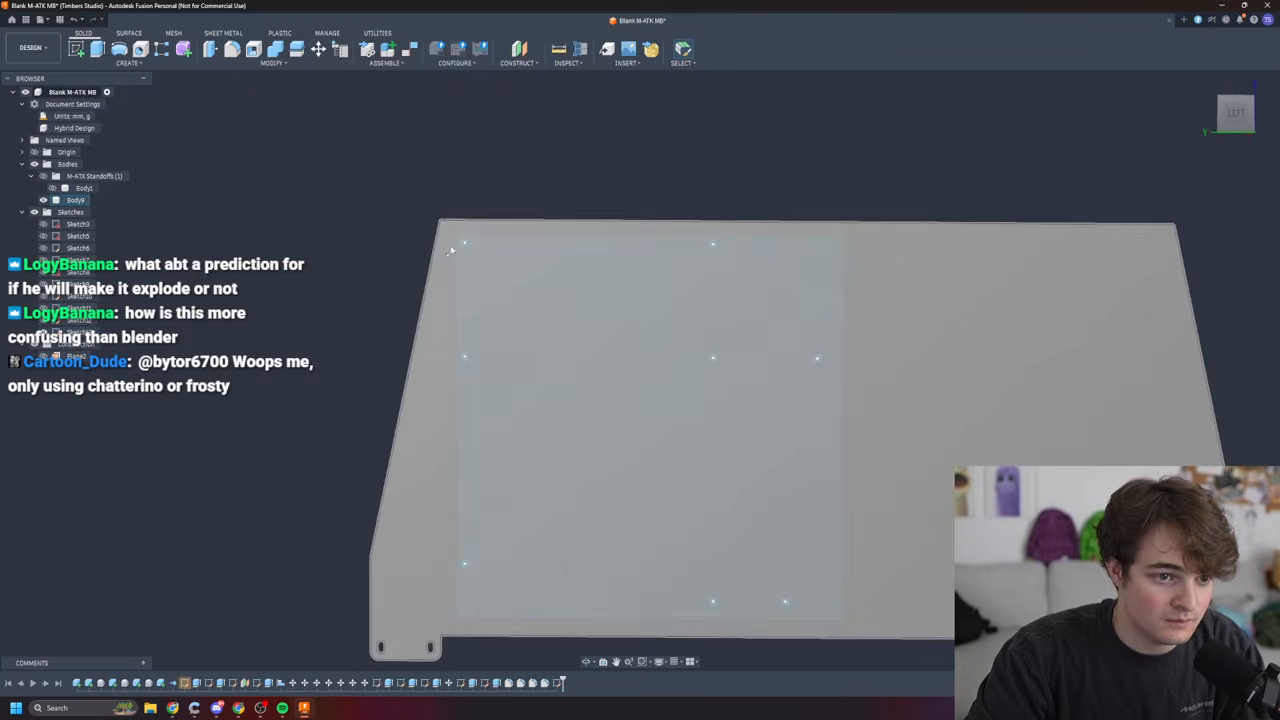
- Try to extrude the eight standoff circles by selecting only their outlines and repeating Extrude
{"action": "left_click", "coordinate": [713, 245]}
{"action": "left_click", "coordinate": [712, 358]}
{"action": "scroll", "coordinate": [711, 370], "scroll_direction": "down", "scroll_amount": 3}
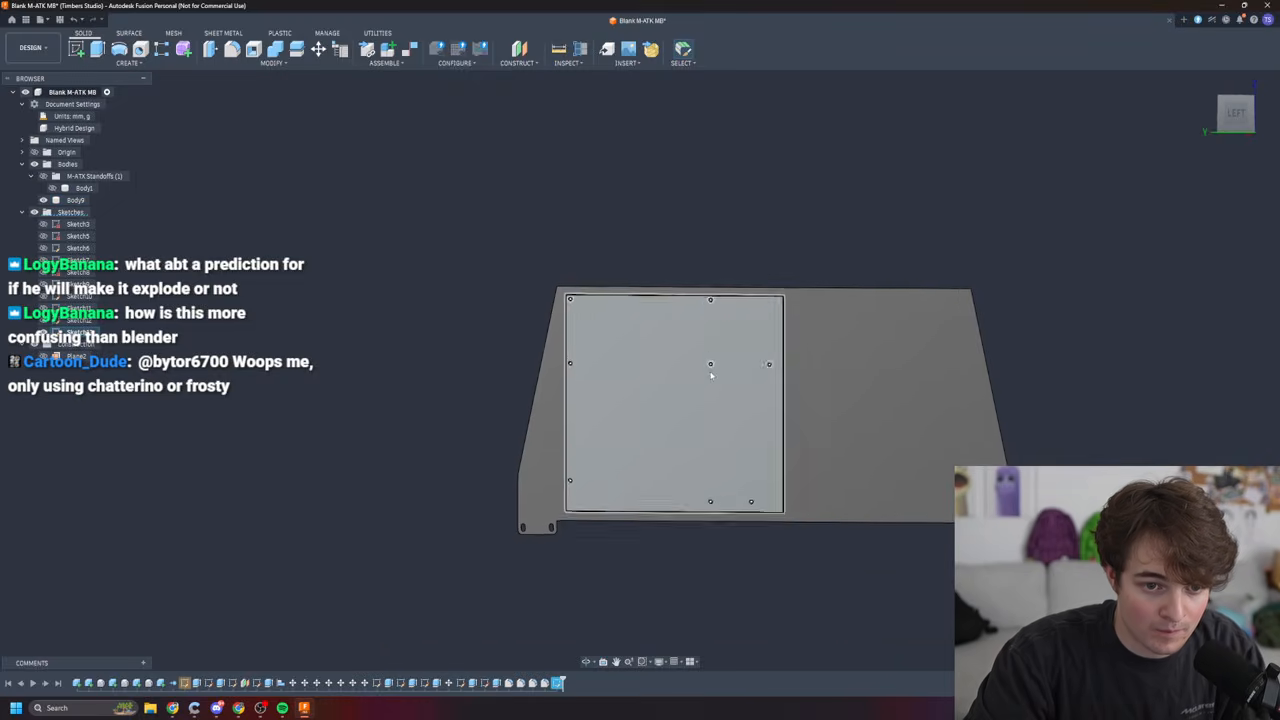
{"action": "scroll", "coordinate": [717, 358], "scroll_direction": "up", "scroll_amount": 6}
{"action": "scroll", "coordinate": [695, 381], "scroll_direction": "down", "scroll_amount": 3}
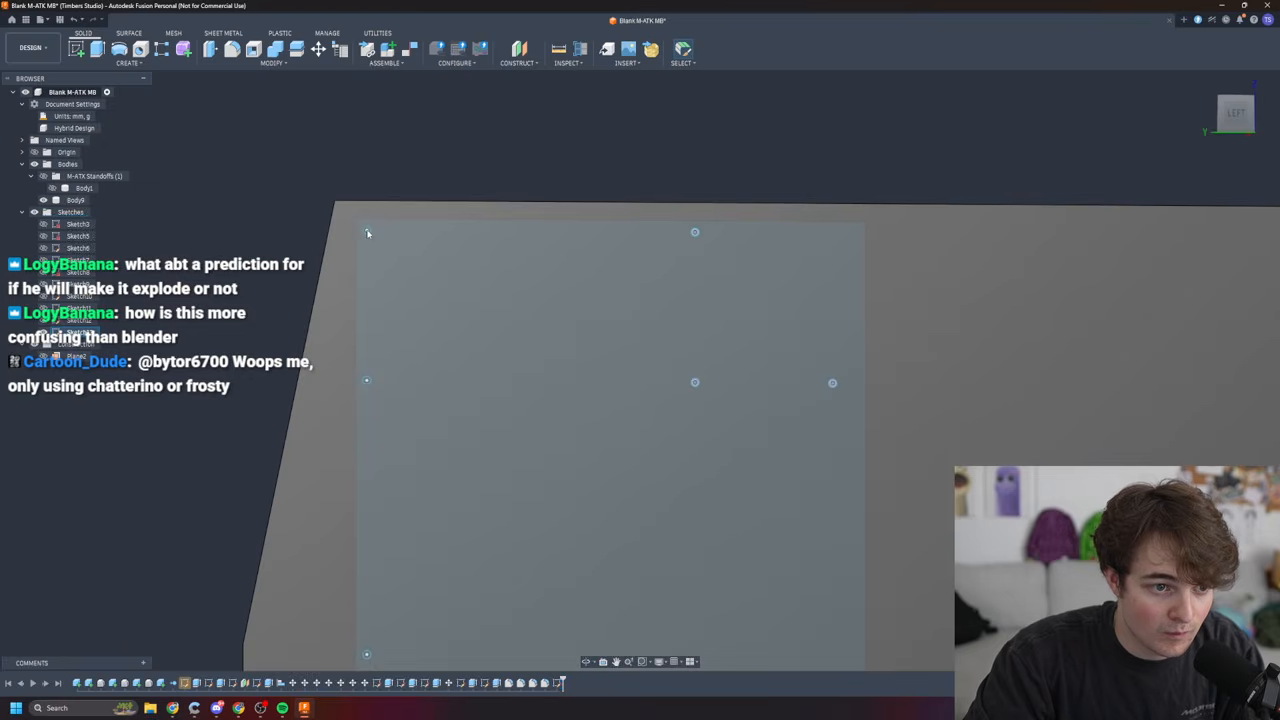
{"action": "scroll", "coordinate": [603, 257], "scroll_direction": "down", "scroll_amount": 3}
{"action": "scroll", "coordinate": [684, 240], "scroll_direction": "up", "scroll_amount": 8}
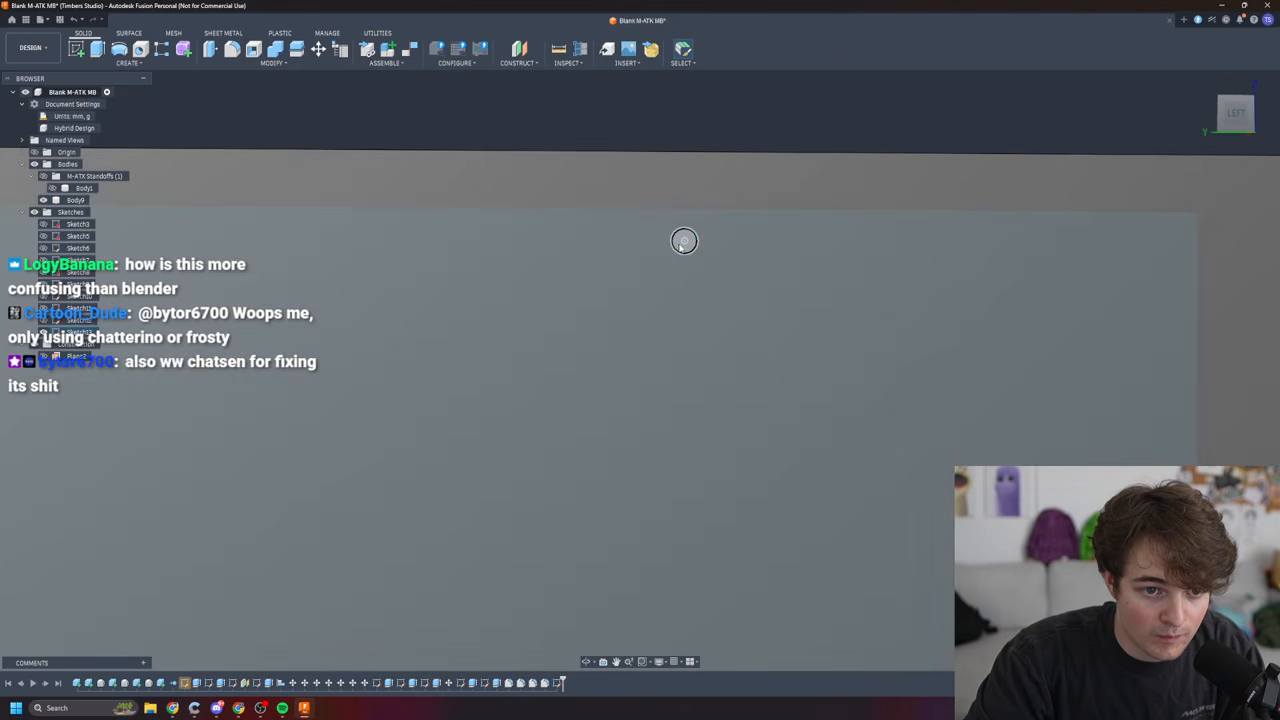
{"action": "scroll", "coordinate": [684, 242], "scroll_direction": "down", "scroll_amount": 4}
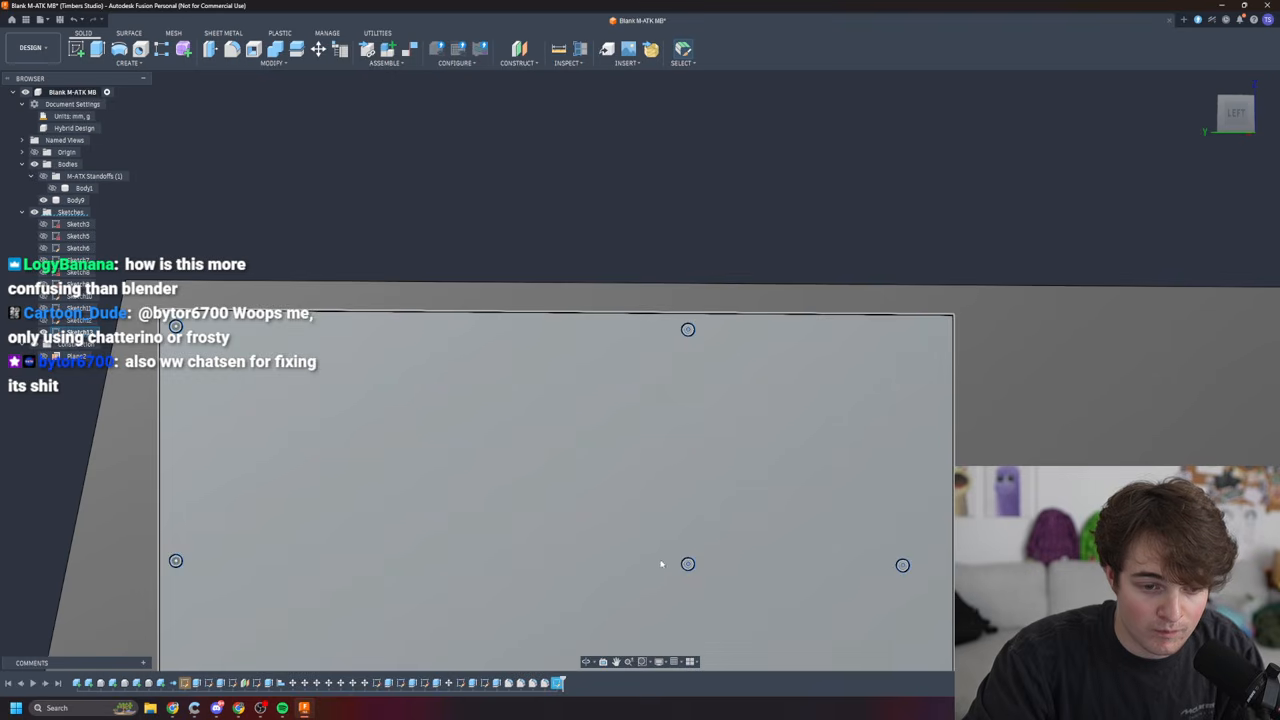
{"action": "middle_click_drag", "start_coordinate": [661, 564], "coordinate": [696, 93]}
{"action": "scroll", "coordinate": [706, 446], "scroll_direction": "down", "scroll_amount": 1}
{"action": "mouse_move", "coordinate": [705, 454]}
{"action": "middle_mouse_down"}
{"action": "mouse_move", "coordinate": [711, 400]}
{"action": "mouse_move", "coordinate": [704, 472]}
{"action": "middle_mouse_up"}
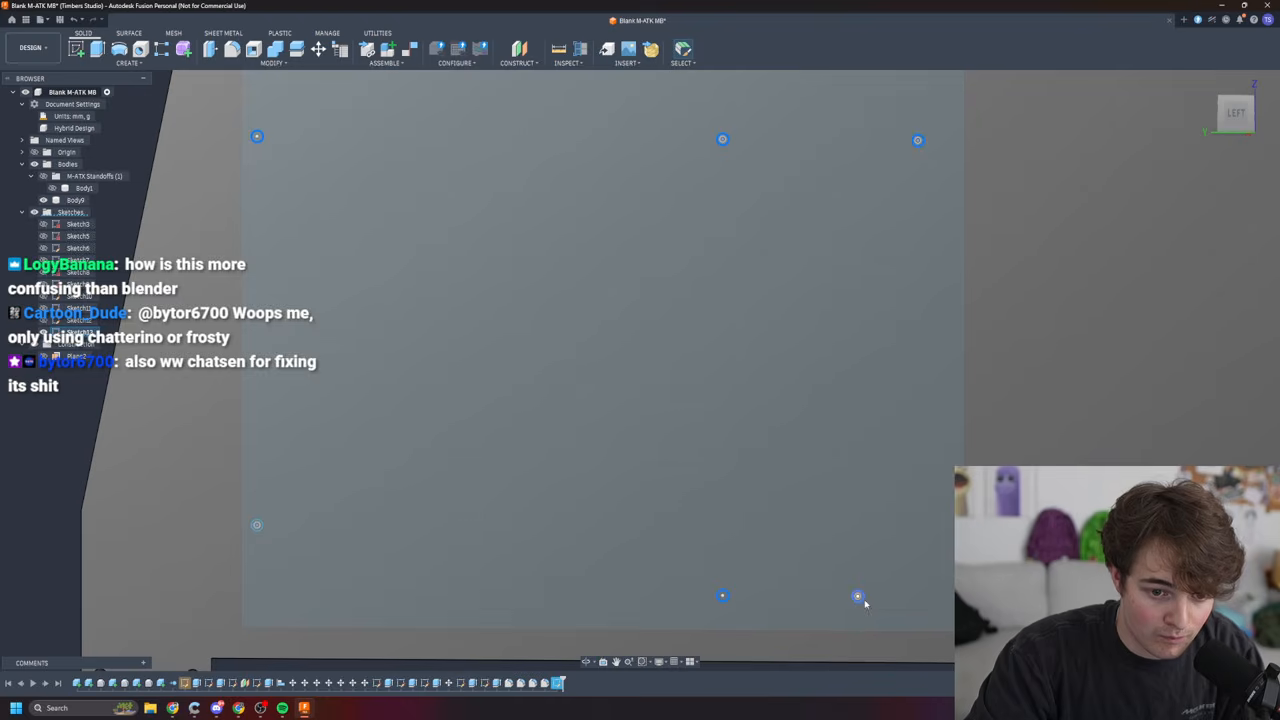
{"action": "scroll", "coordinate": [754, 523], "scroll_direction": "down", "scroll_amount": 3}
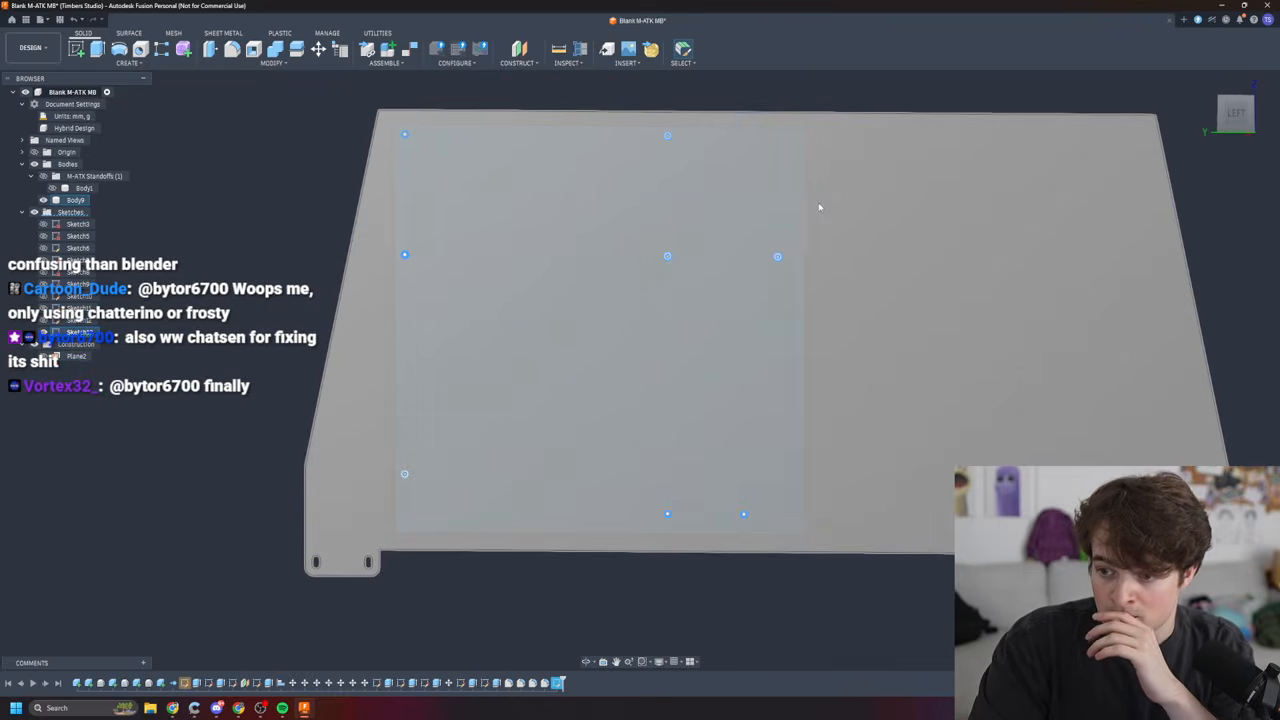
{"action": "right_click", "coordinate": [668, 257]}
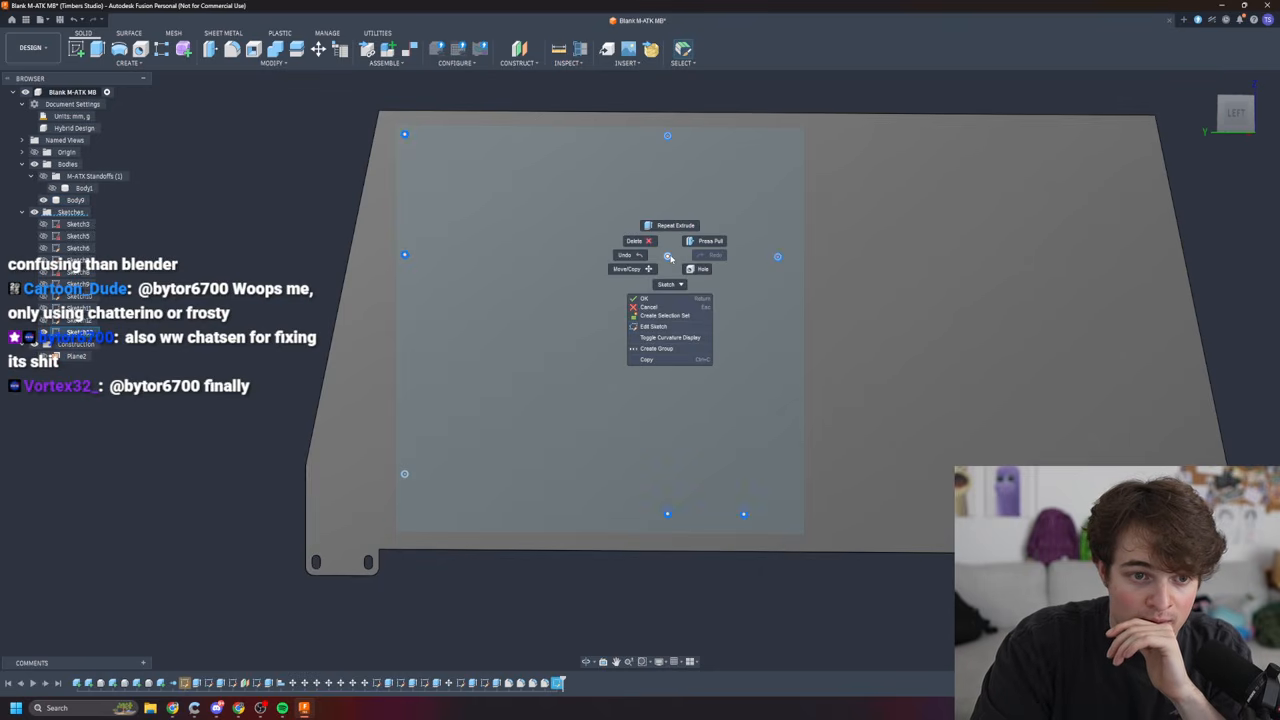
{"action": "right_click", "coordinate": [777, 259]}
{"action": "right_click", "coordinate": [777, 259]}
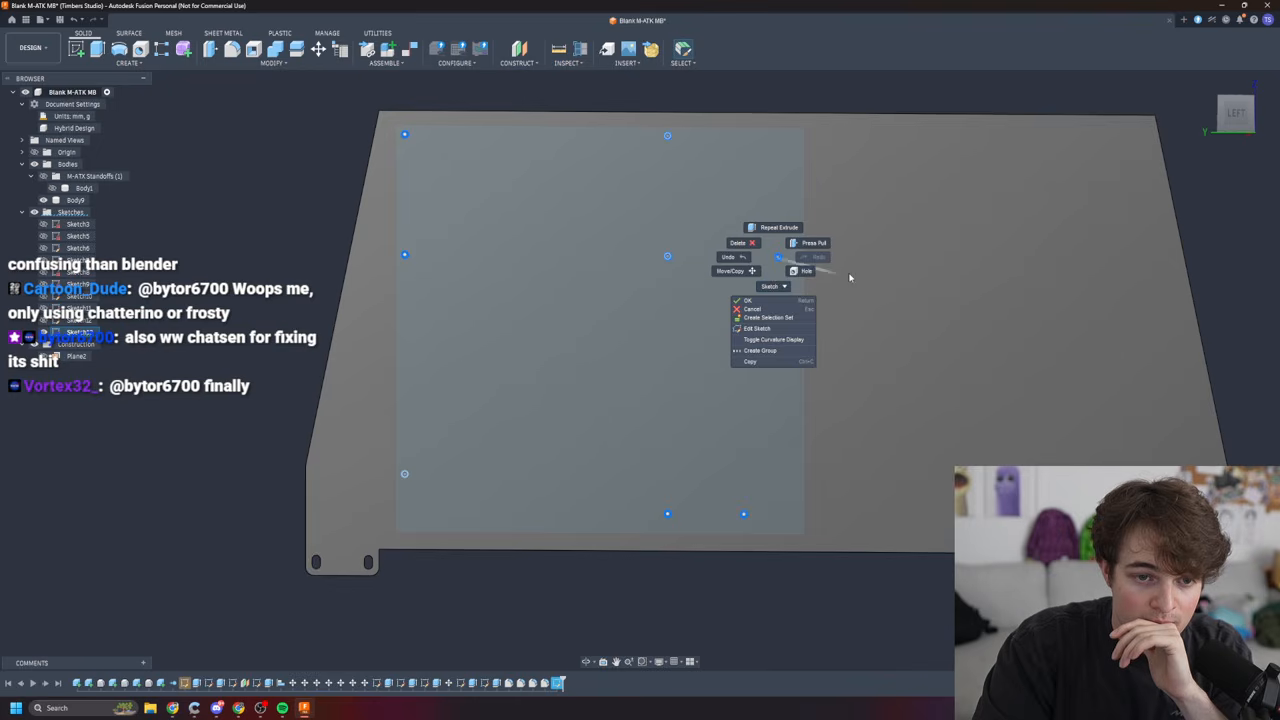
{"action": "left_click", "coordinate": [779, 228]}
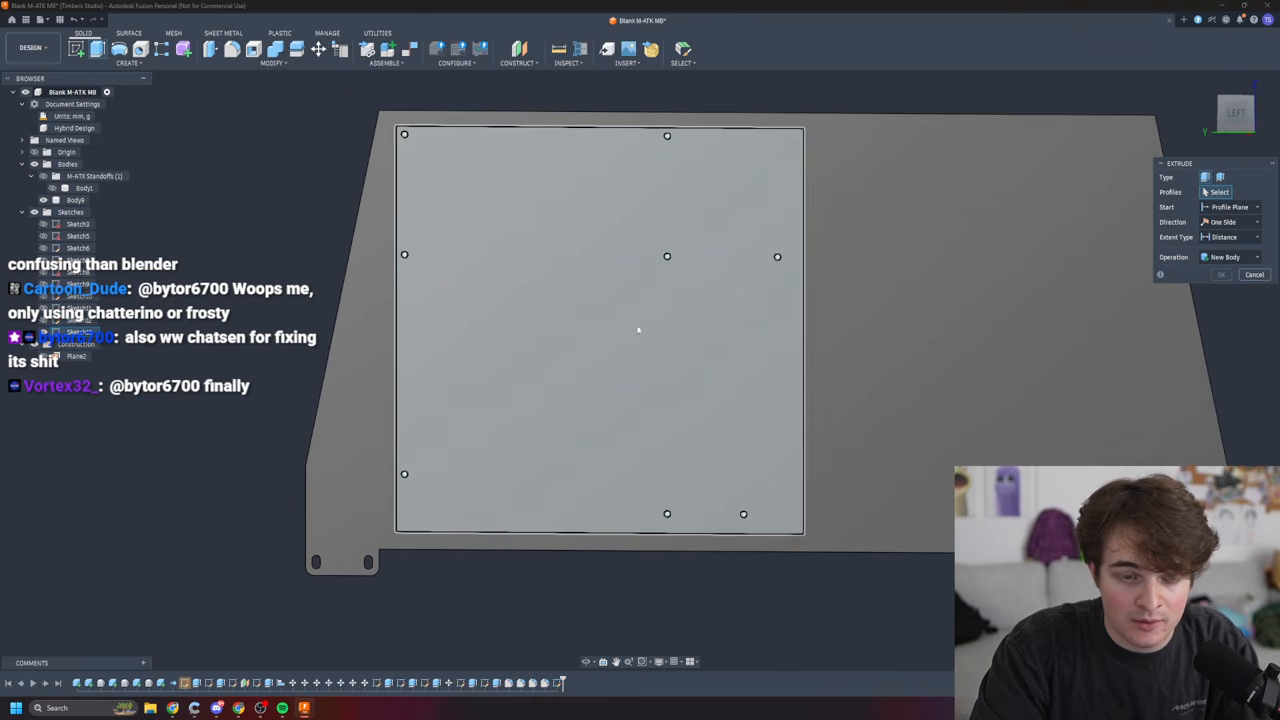
{"action": "scroll", "coordinate": [638, 330], "scroll_direction": "up", "scroll_amount": 10}
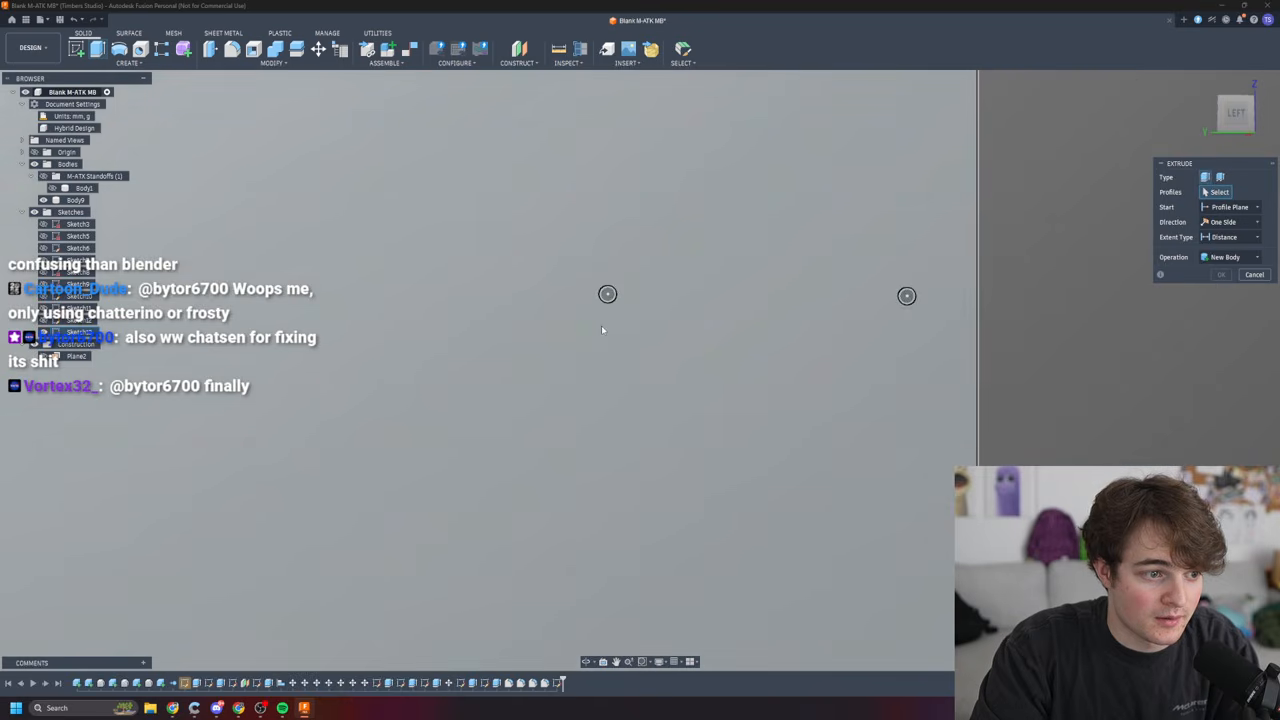
{"action": "scroll", "coordinate": [598, 332], "scroll_direction": "down", "scroll_amount": 3}
{"action": "scroll", "coordinate": [570, 368], "scroll_direction": "down", "scroll_amount": 3}
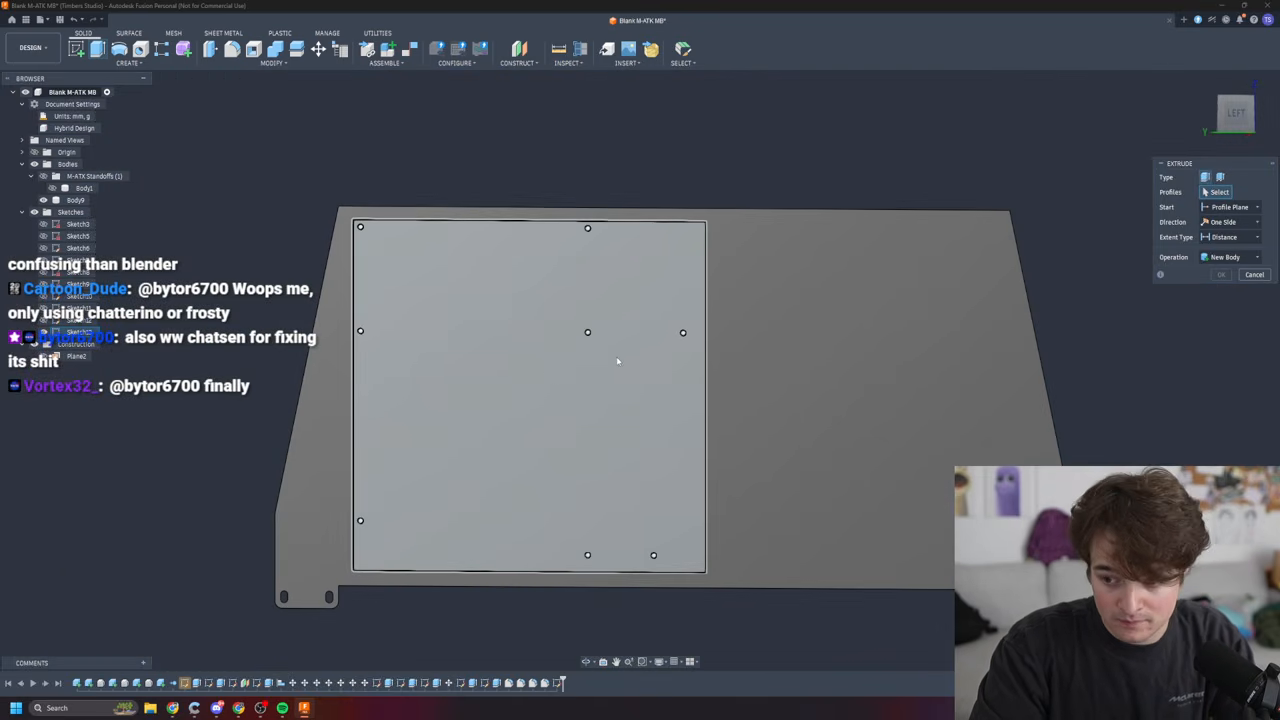
{"action": "key", "text": "Escape"}
- Delete the sketch that contains the standoff circles
{"action": "mouse_move", "coordinate": [566, 627]}
{"action": "middle_mouse_down", "text": "shift"}
{"action": "mouse_move", "coordinate": [690, 580]}
{"action": "mouse_move", "coordinate": [572, 620]}
{"action": "middle_mouse_up", "text": "shift"}
{"action": "left_click", "coordinate": [44, 332]}
{"action": "left_click", "coordinate": [44, 332]}
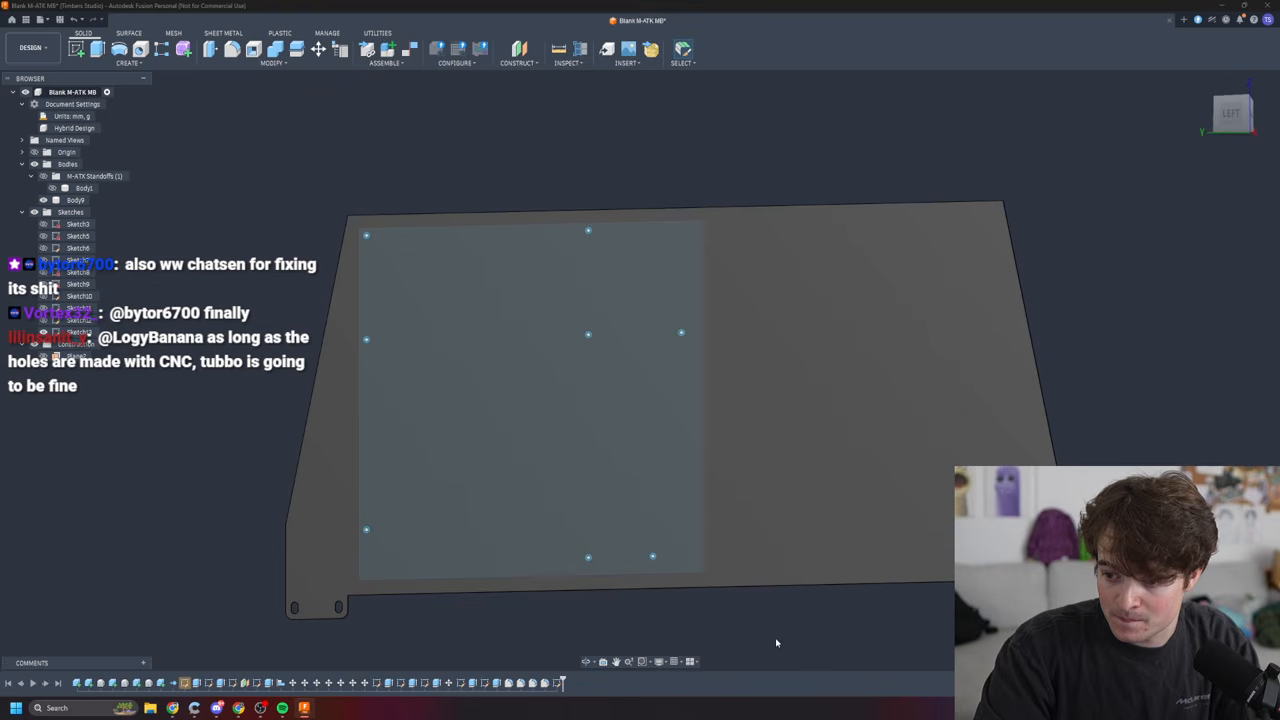
{"action": "mouse_move", "coordinate": [712, 614]}
{"action": "middle_mouse_down"}
{"action": "mouse_move", "coordinate": [806, 586]}
{"action": "mouse_move", "coordinate": [724, 615]}
{"action": "mouse_move", "coordinate": [727, 595]}
{"action": "mouse_move", "coordinate": [729, 614]}
{"action": "middle_mouse_up"}
{"action": "scroll", "coordinate": [674, 507], "scroll_direction": "up", "scroll_amount": 2}
{"action": "scroll", "coordinate": [665, 506], "scroll_direction": "down", "scroll_amount": 3}
{"action": "middle_click_drag", "start_coordinate": [663, 497], "coordinate": [741, 490]}
{"action": "left_click", "coordinate": [96, 333]}
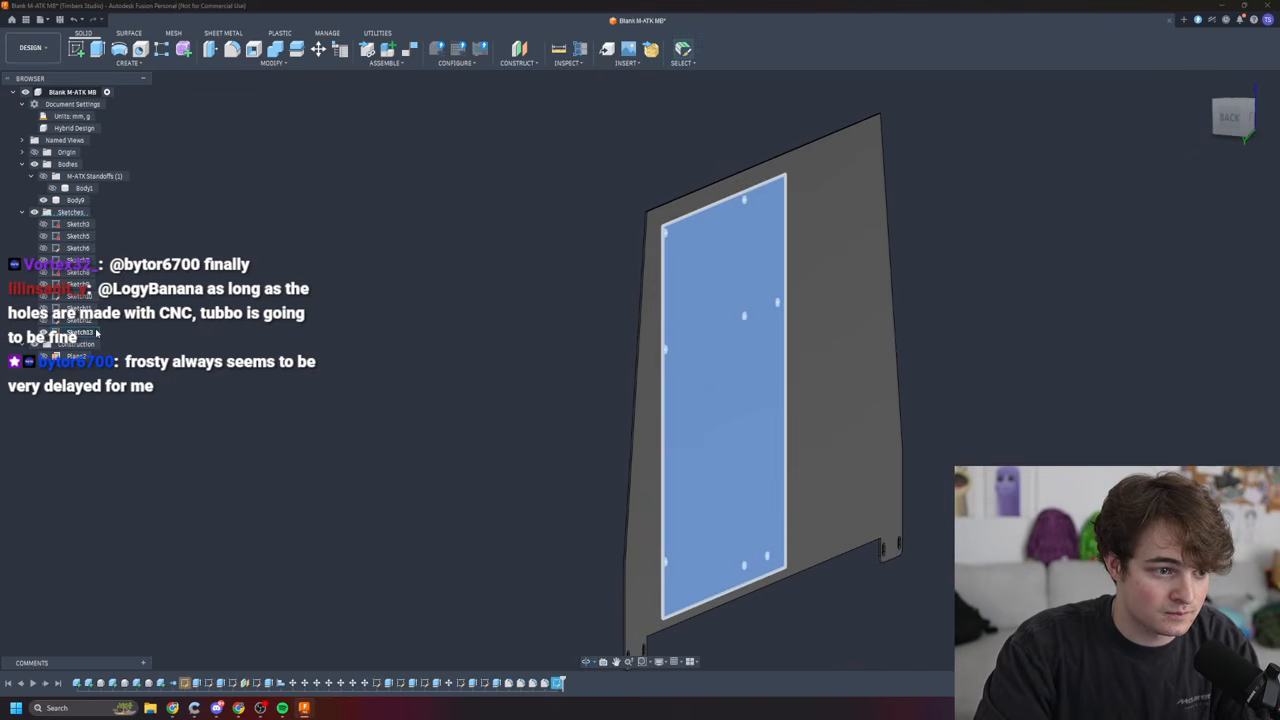
{"action": "key", "text": "Delete"}
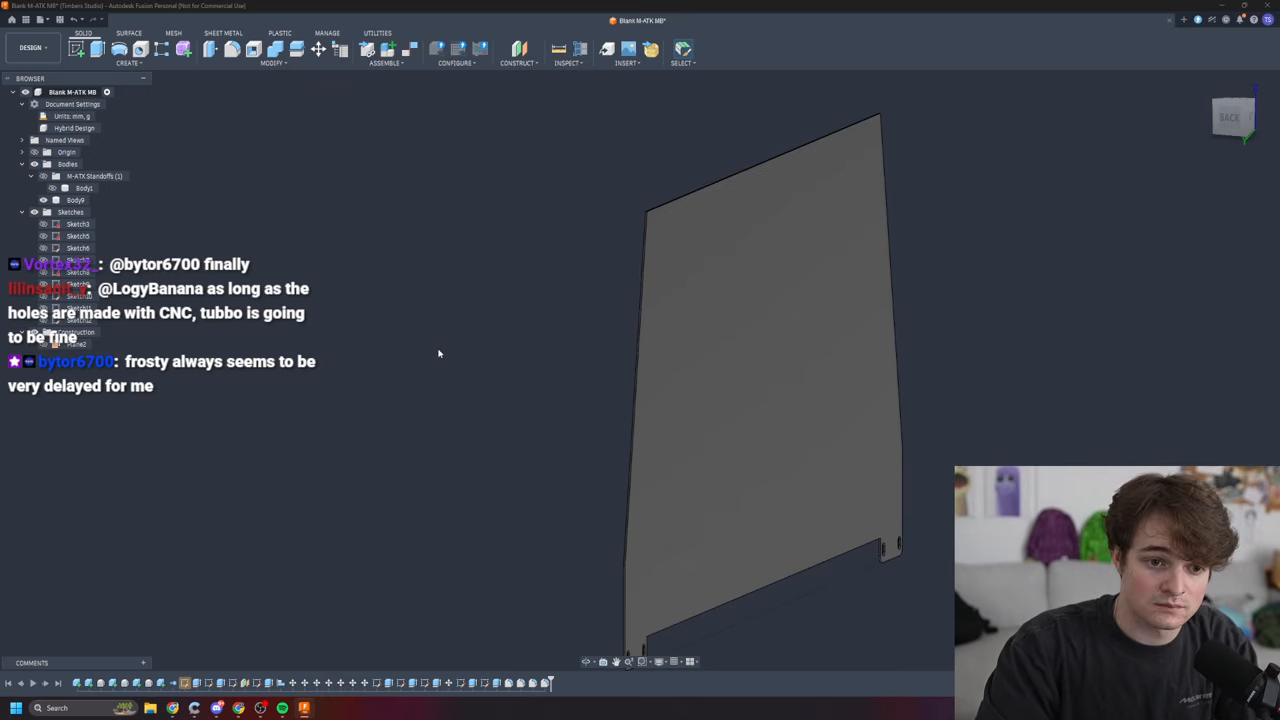
- Show the M-ATX Standoffs group again and face its standoff side on the plate
{"action": "middle_click_drag", "start_coordinate": [854, 480], "coordinate": [695, 470], "text": "shift"}
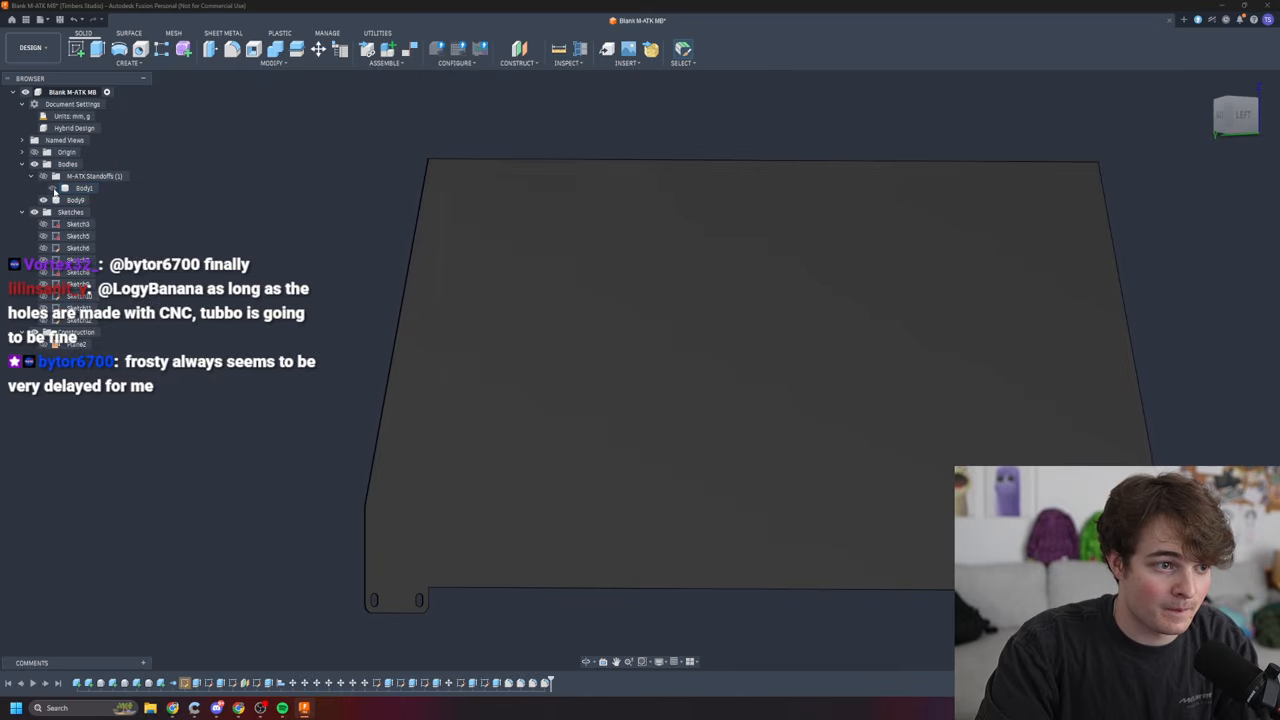
{"action": "left_click", "coordinate": [43, 177]}
{"action": "middle_click_drag", "start_coordinate": [520, 430], "coordinate": [560, 310], "text": "shift"}
{"action": "middle_click_drag", "start_coordinate": [800, 315], "coordinate": [552, 328], "text": "shift"}
{"action": "middle_click_drag", "start_coordinate": [210, 304], "coordinate": [200, 301], "text": "shift"}
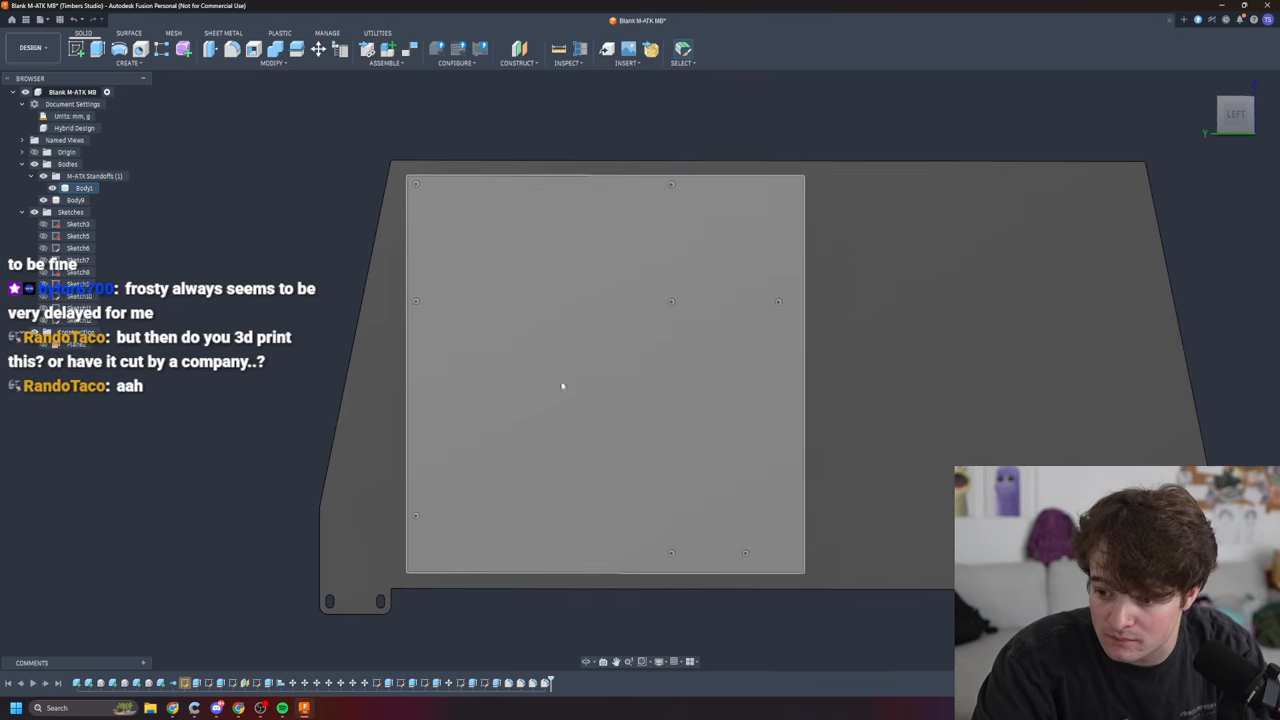
{"action": "mouse_move", "coordinate": [484, 561]}
{"action": "middle_mouse_down", "text": "shift"}
{"action": "mouse_move", "coordinate": [560, 552]}
{"action": "mouse_move", "coordinate": [690, 595]}
{"action": "mouse_move", "coordinate": [500, 578]}
{"action": "middle_mouse_up", "text": "shift"}
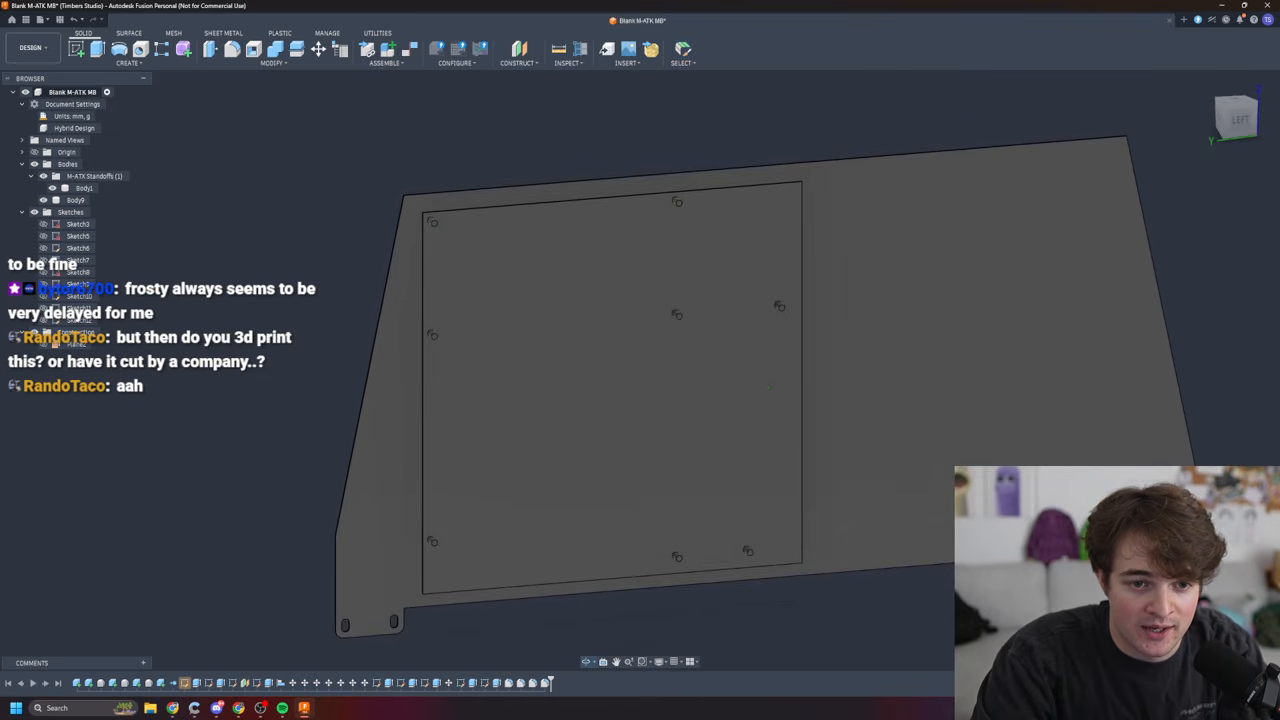
{"action": "scroll", "coordinate": [419, 218], "scroll_direction": "down", "scroll_amount": 2}
{"action": "scroll", "coordinate": [420, 219], "scroll_direction": "up", "scroll_amount": 6}
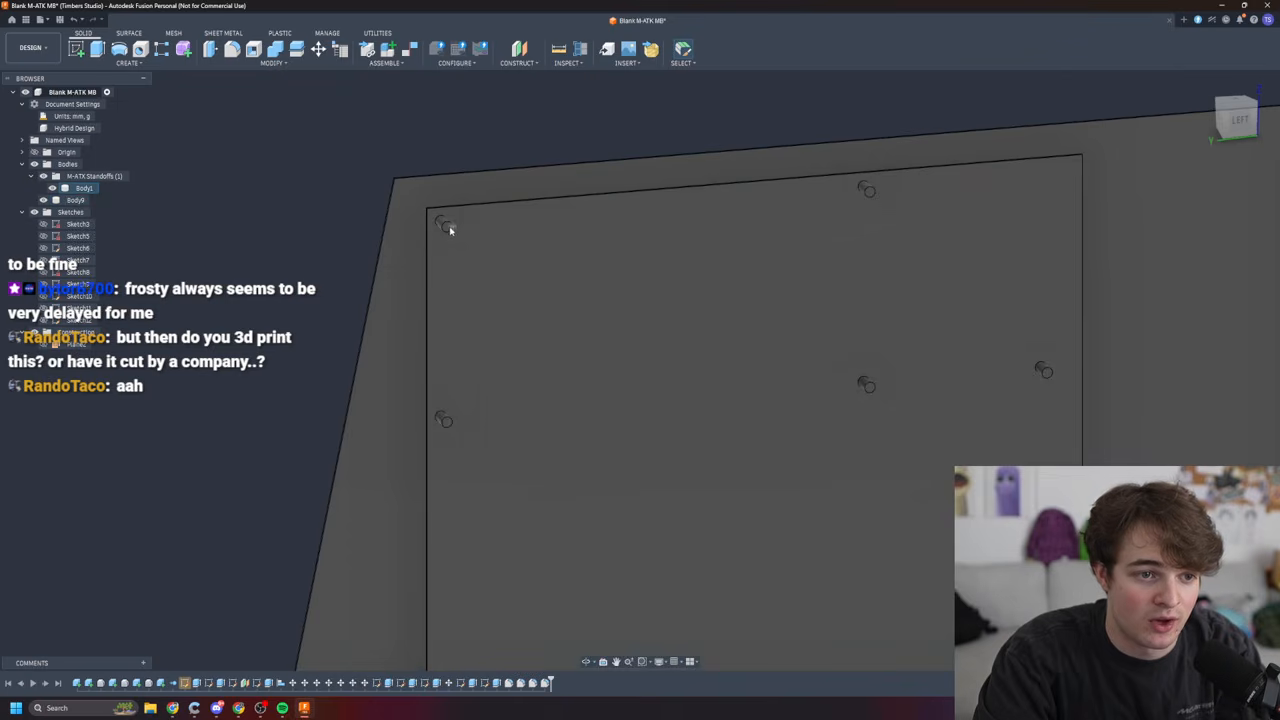
{"action": "left_click", "coordinate": [448, 230]}
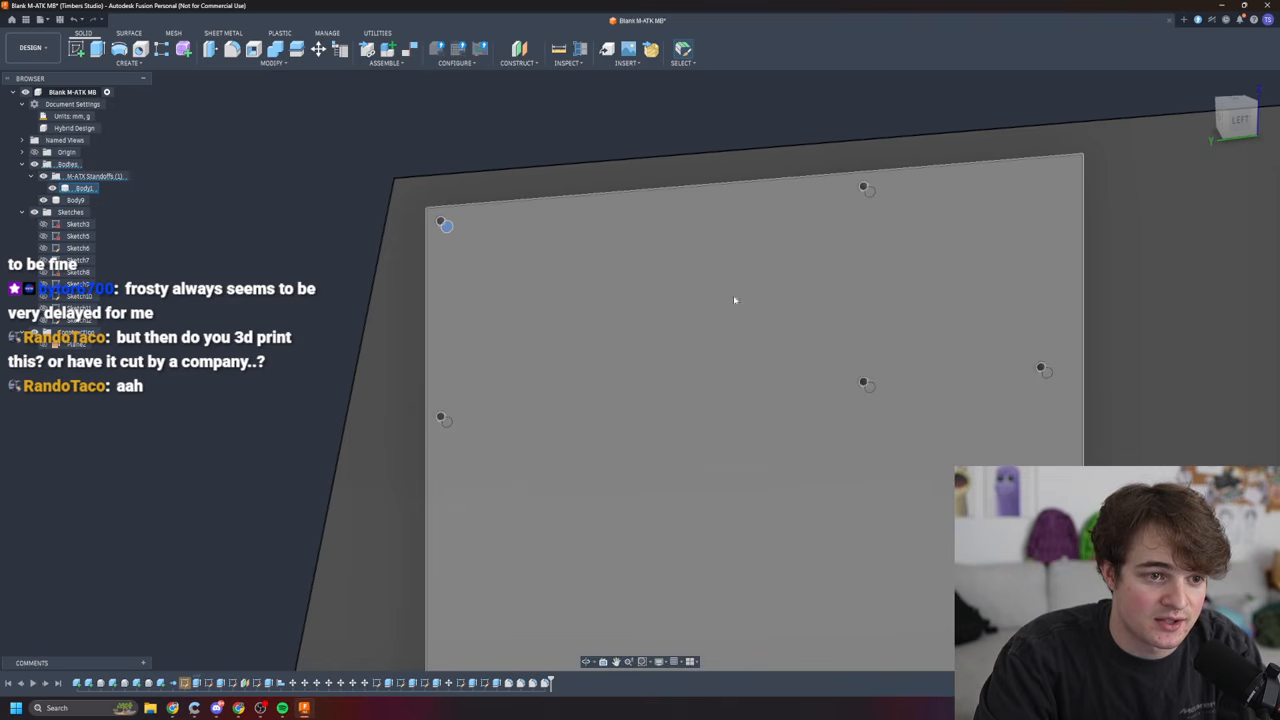
{"action": "middle_click_drag", "start_coordinate": [225, 236], "coordinate": [288, 276], "text": "shift"}
{"action": "scroll", "coordinate": [293, 238], "scroll_direction": "down", "scroll_amount": 3}
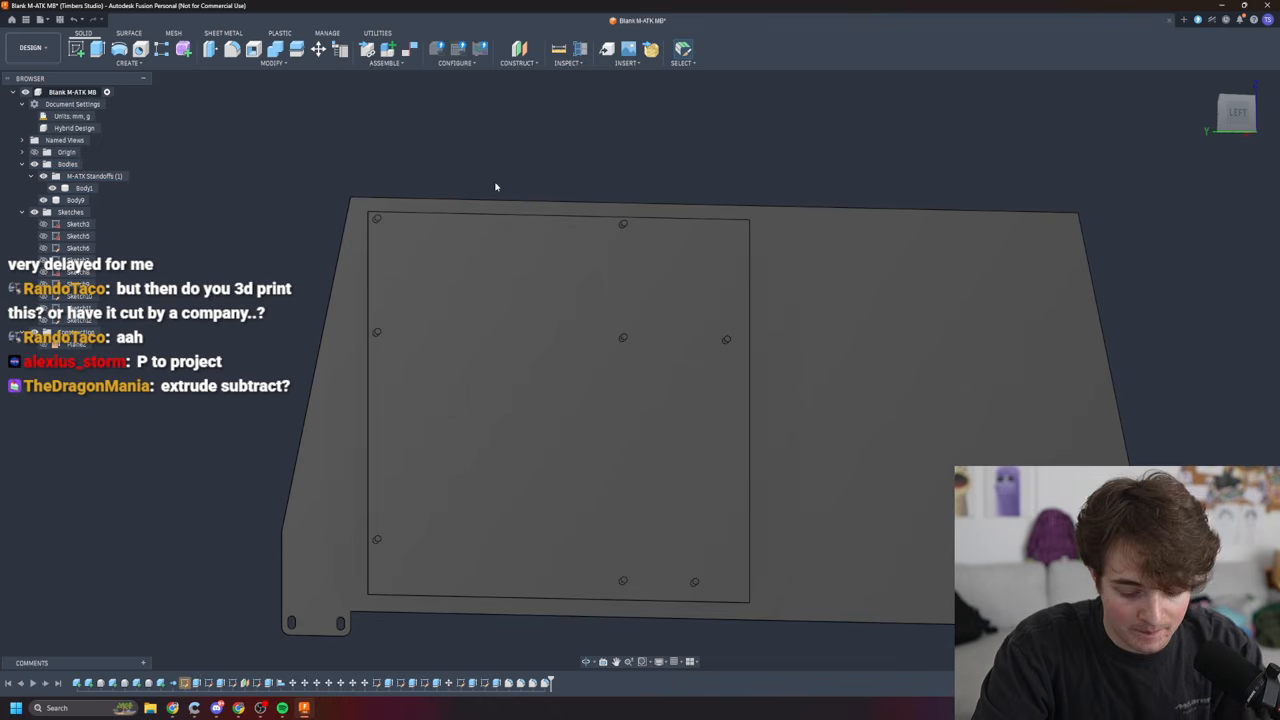
- Try to project a standoff circle into a new sketch placed on a standoff's end face, and undo it
{"action": "key", "text": "p"}
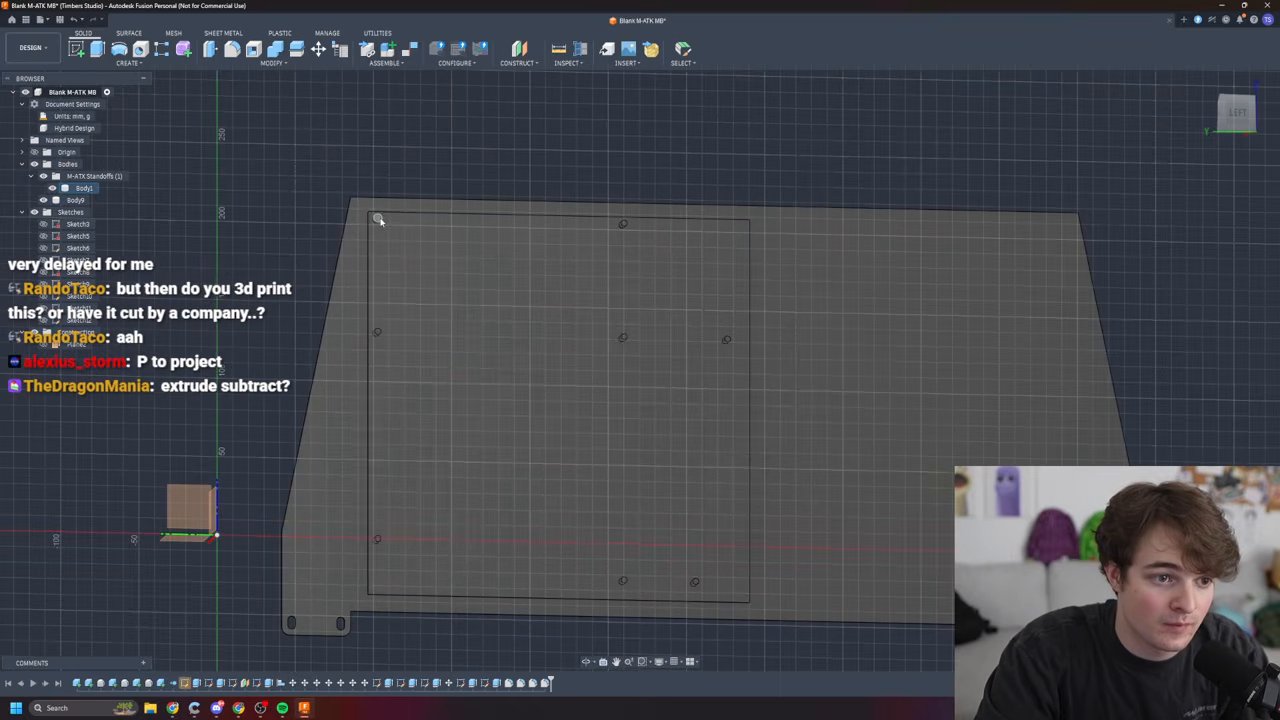
{"action": "left_click", "coordinate": [378, 220]}
{"action": "mouse_move", "coordinate": [695, 195]}
{"action": "middle_mouse_down", "text": "shift"}
{"action": "mouse_move", "coordinate": [540, 270]}
{"action": "mouse_move", "coordinate": [694, 199]}
{"action": "middle_mouse_up", "text": "shift"}
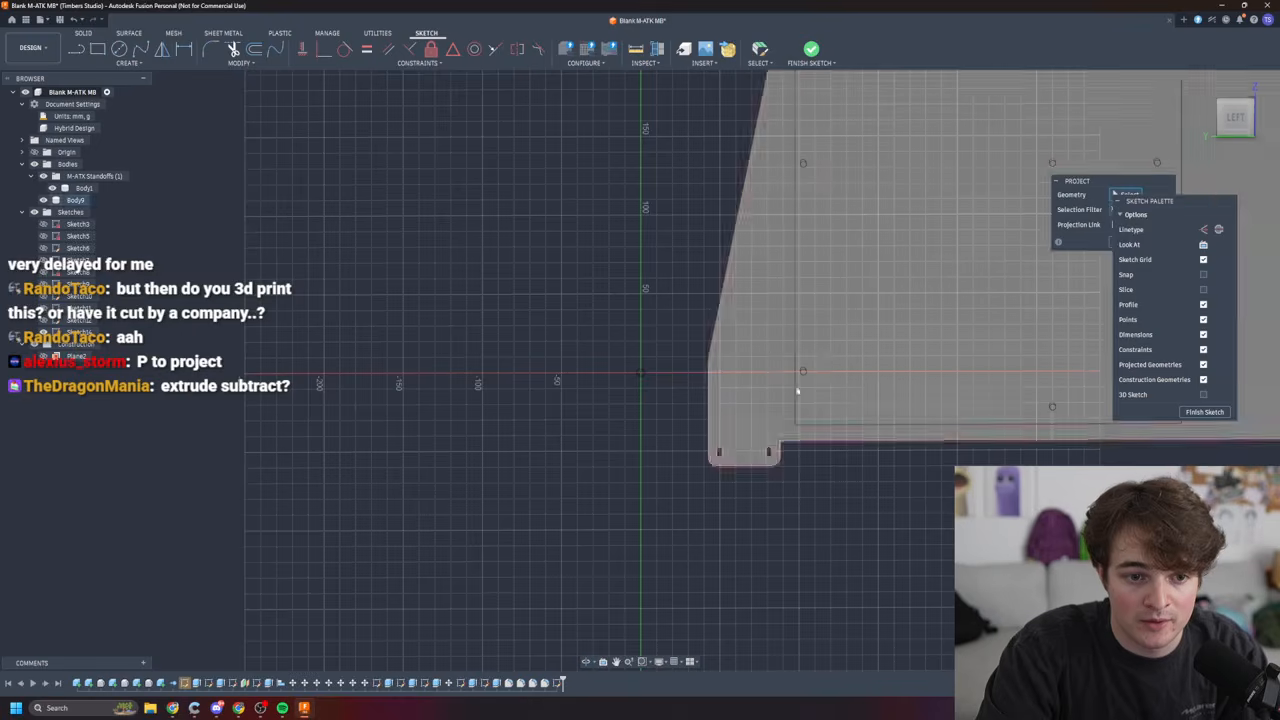
{"action": "left_click", "coordinate": [1236, 117]}
{"action": "mouse_move", "coordinate": [793, 170]}
{"action": "middle_mouse_down"}
{"action": "mouse_move", "coordinate": [617, 251]}
{"action": "mouse_move", "coordinate": [494, 333]}
{"action": "middle_mouse_up"}
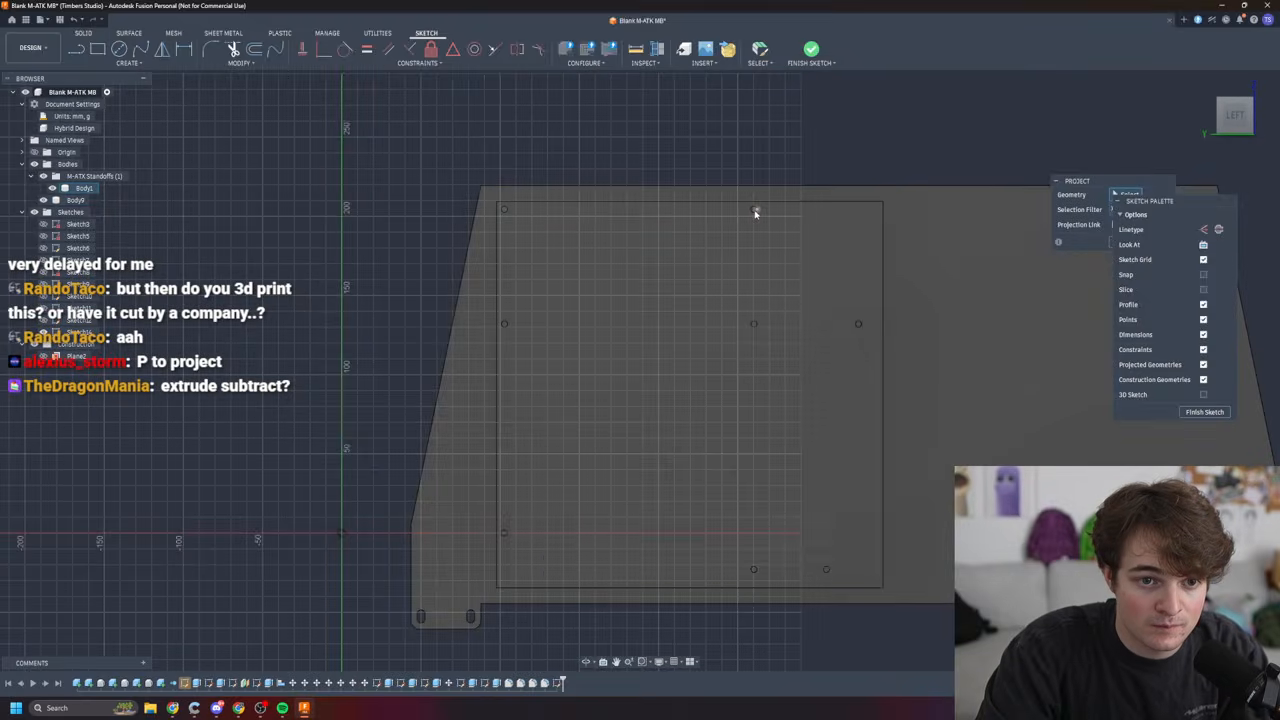
{"action": "scroll", "coordinate": [500, 212], "scroll_direction": "up", "scroll_amount": 3}
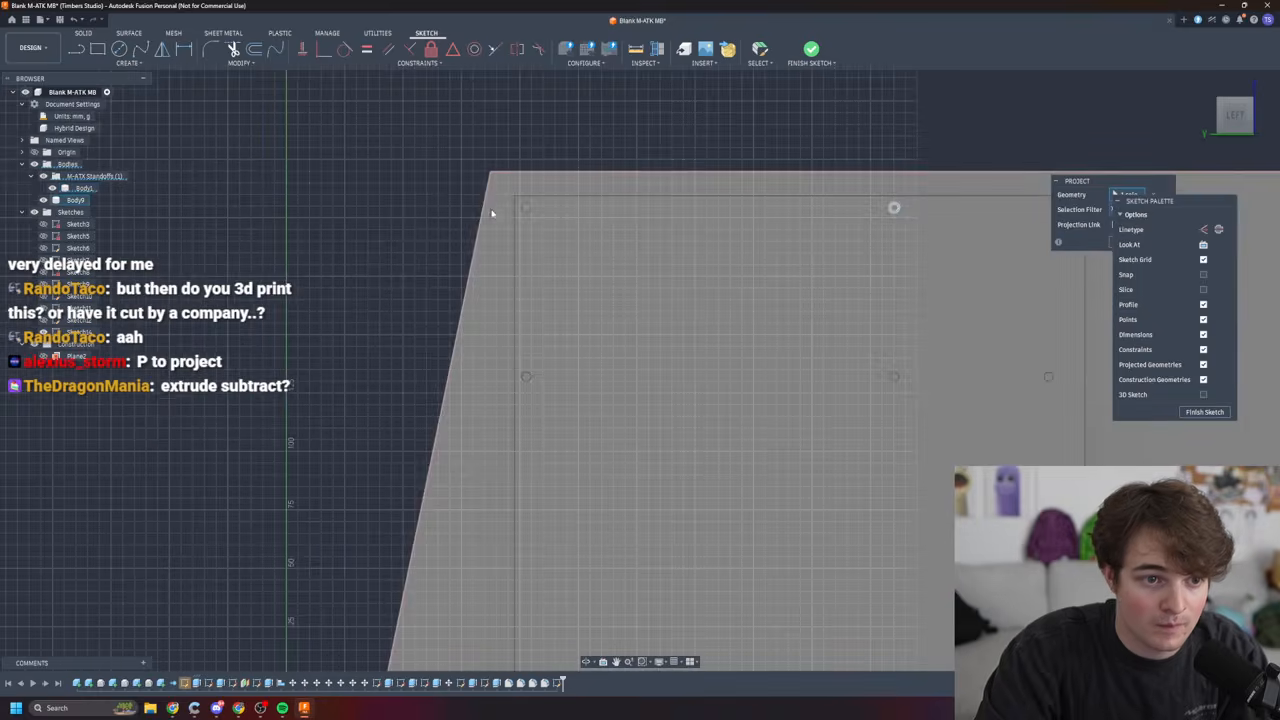
{"action": "scroll", "coordinate": [854, 265], "scroll_direction": "down", "scroll_amount": 3}
{"action": "left_click_drag", "start_coordinate": [1149, 203], "coordinate": [558, 198]}
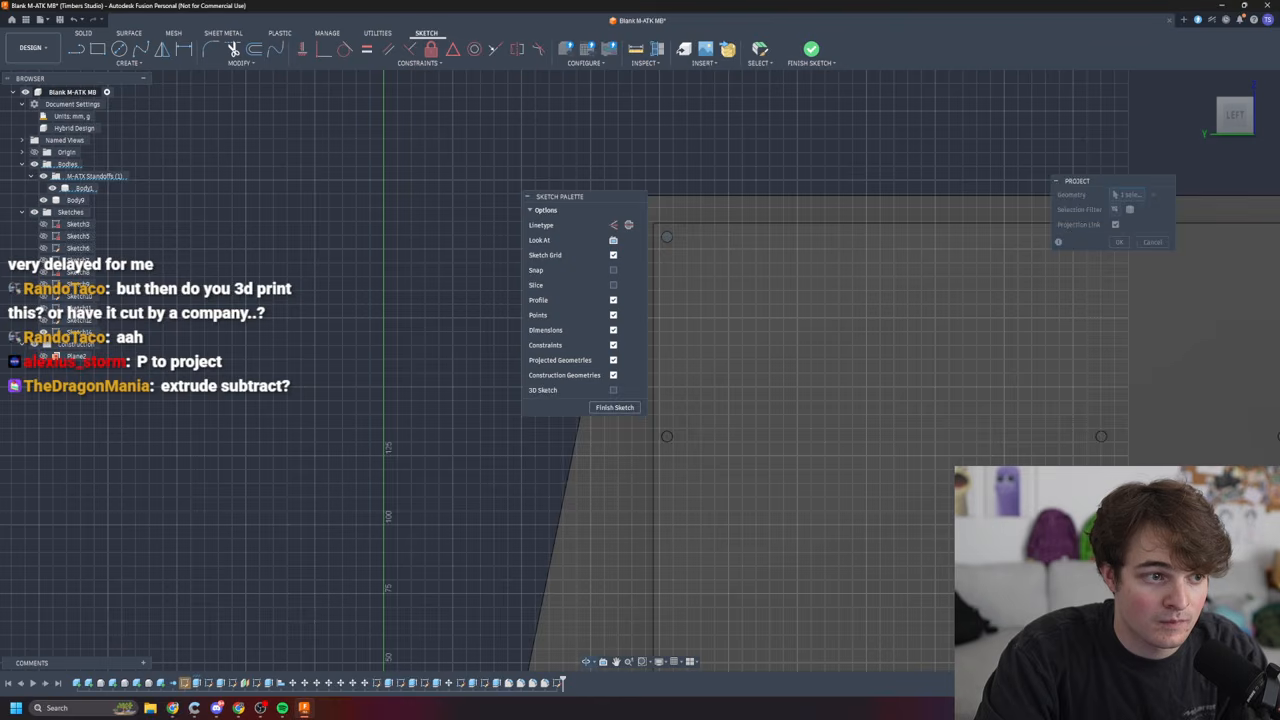
{"action": "middle_click_drag", "start_coordinate": [823, 176], "coordinate": [780, 190], "text": "shift"}
{"action": "left_click", "coordinate": [620, 406]}
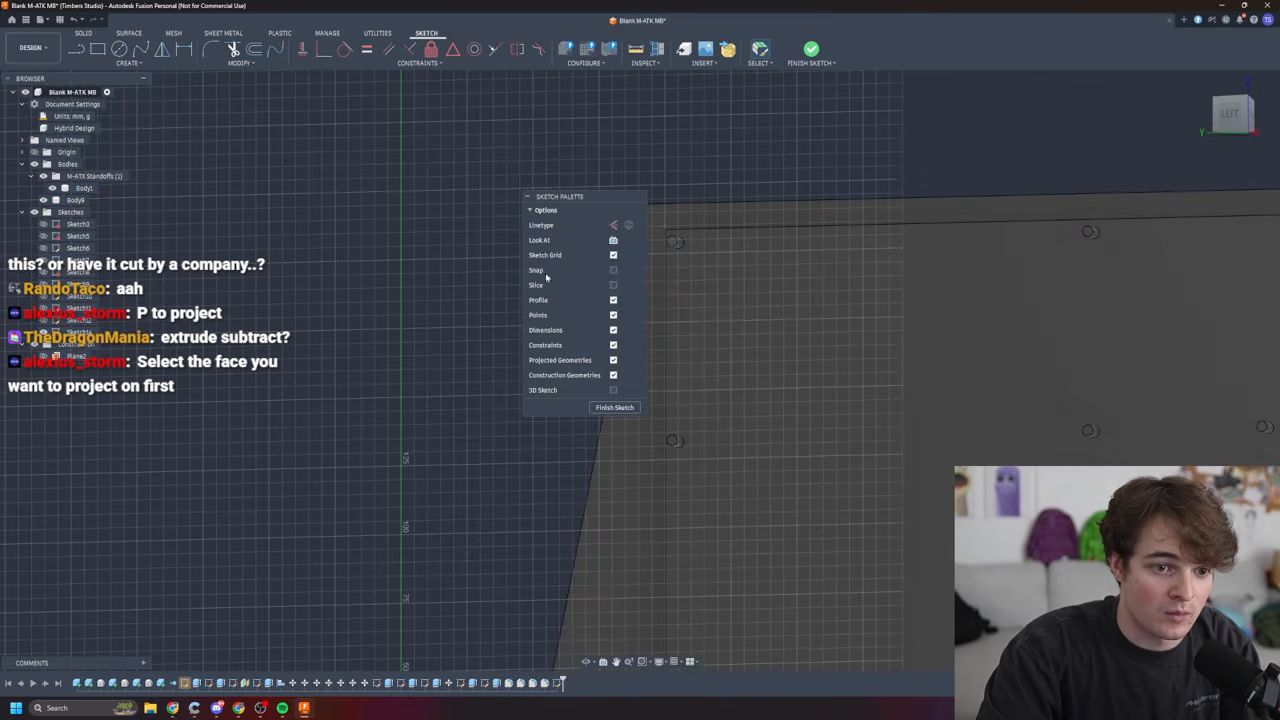
{"action": "key", "text": "ctrl+z"}
{"action": "mouse_move", "coordinate": [900, 223]}
{"action": "middle_mouse_down", "text": "shift"}
{"action": "mouse_move", "coordinate": [775, 265]}
{"action": "mouse_move", "coordinate": [922, 197]}
{"action": "middle_mouse_up", "text": "shift"}
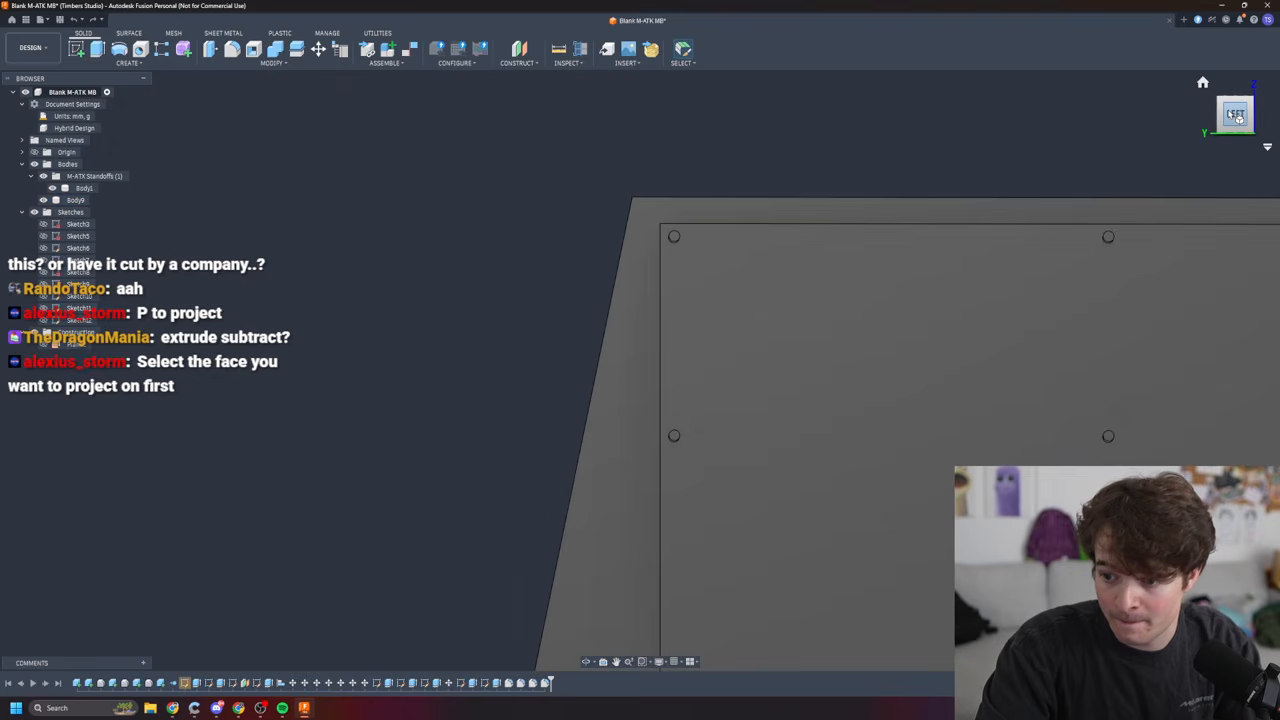
- Start projecting geometry into a new sketch placed on the large plate's face instead of a standoff's face
{"action": "left_click", "coordinate": [1237, 117]}
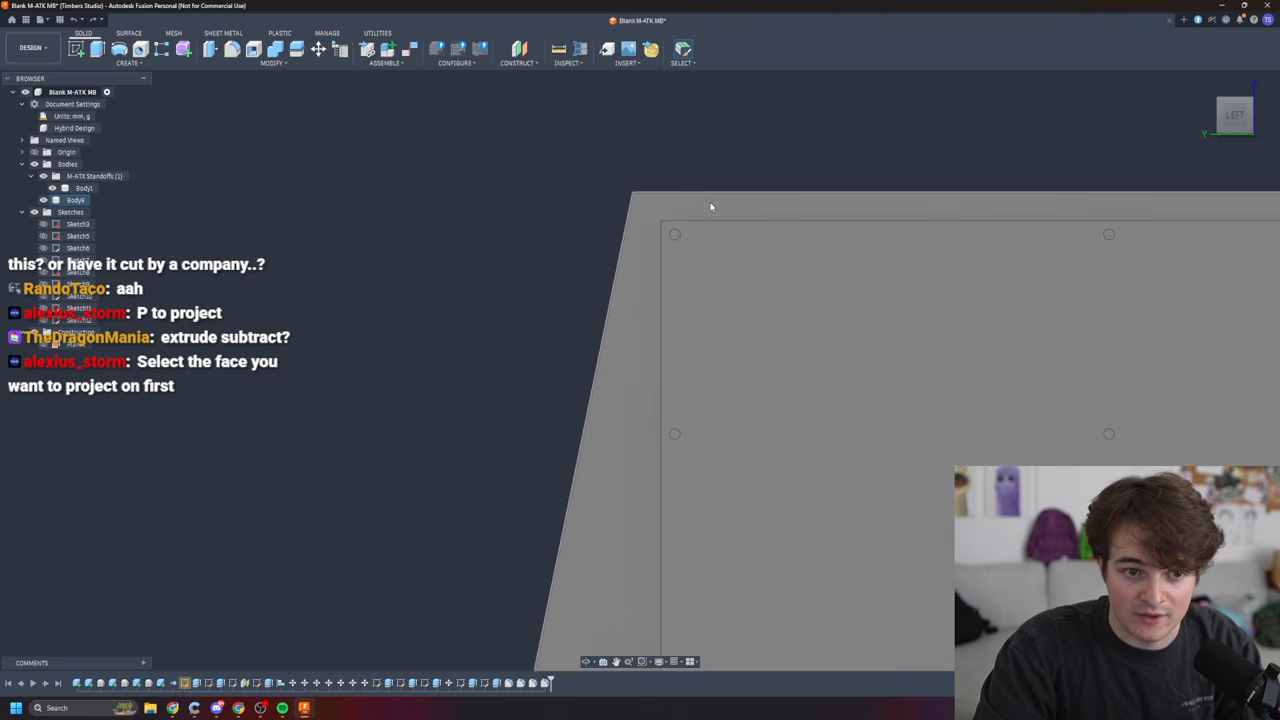
{"action": "scroll", "coordinate": [674, 314], "scroll_direction": "down", "scroll_amount": 3}
{"action": "scroll", "coordinate": [624, 350], "scroll_direction": "up", "scroll_amount": 1}
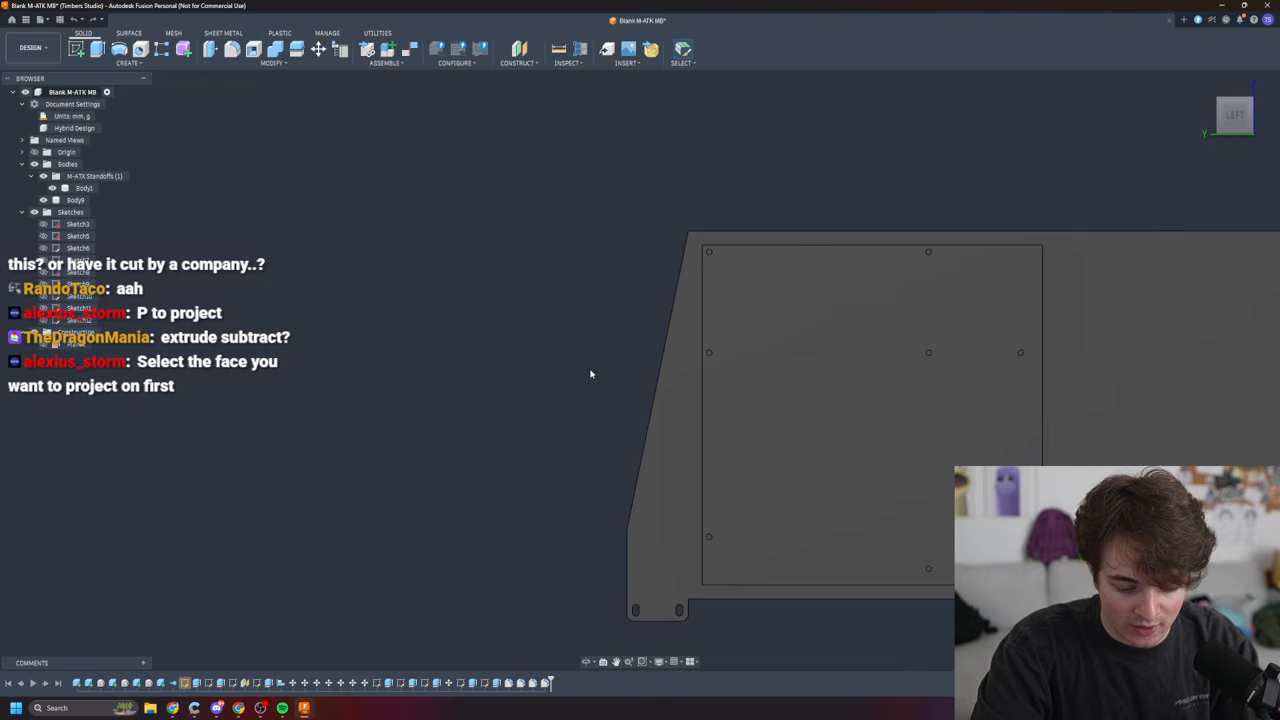
{"action": "key", "text": "p"}
{"action": "left_click", "coordinate": [685, 389]}
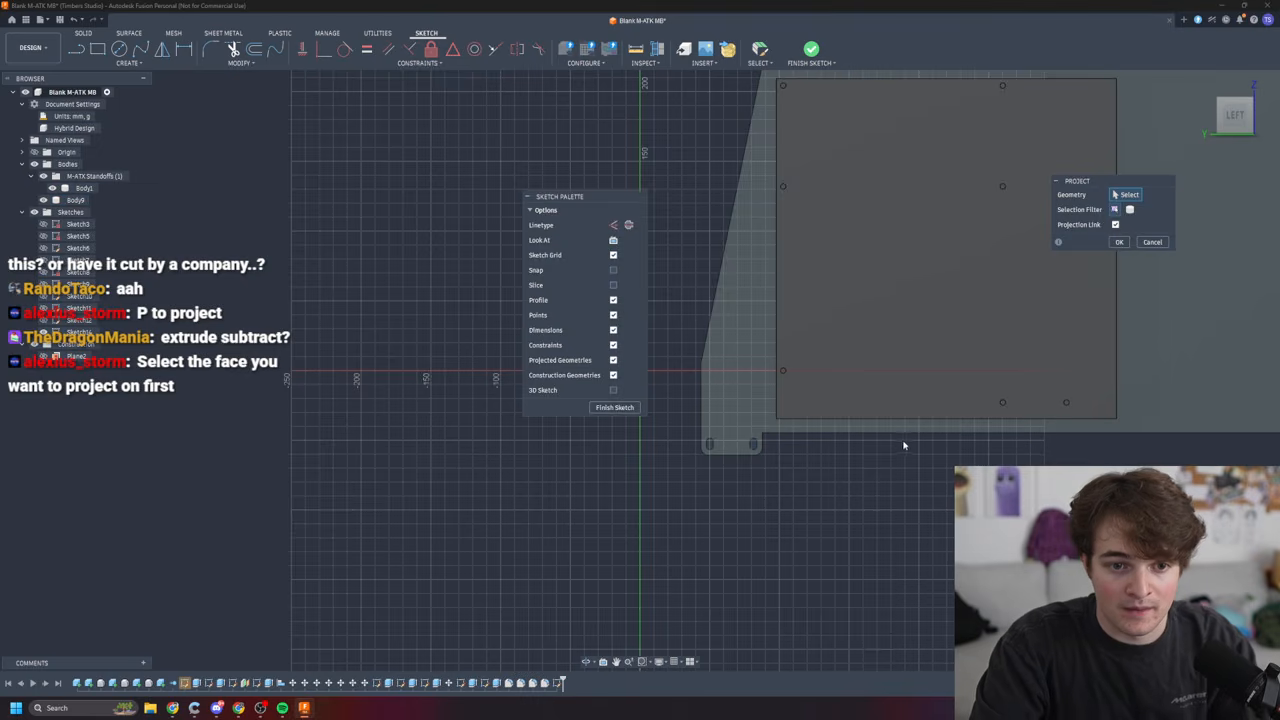
- Select the five standoff circles in the upper two rows as the geometry for the projection
{"action": "scroll", "coordinate": [877, 383], "scroll_direction": "down", "scroll_amount": 2}
{"action": "scroll", "coordinate": [997, 383], "scroll_direction": "up", "scroll_amount": 3}
{"action": "scroll", "coordinate": [874, 386], "scroll_direction": "down", "scroll_amount": 2}
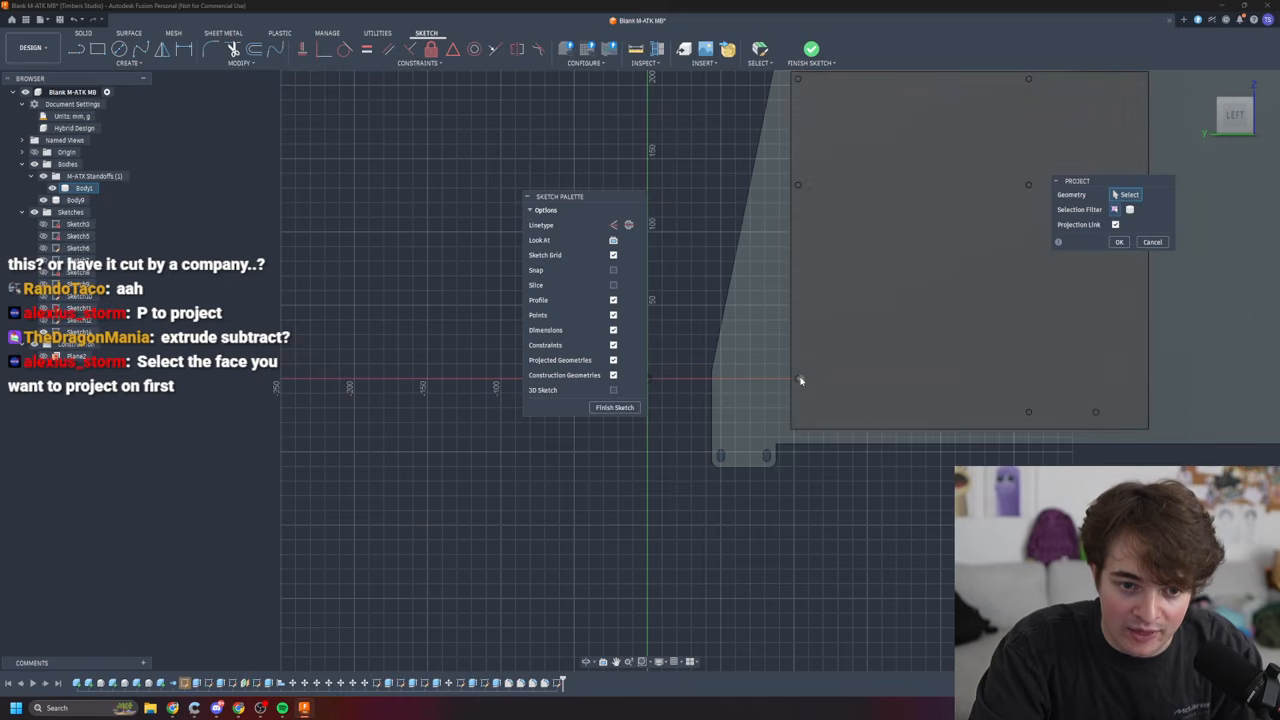
{"action": "scroll", "coordinate": [830, 100], "scroll_direction": "up", "scroll_amount": 5}
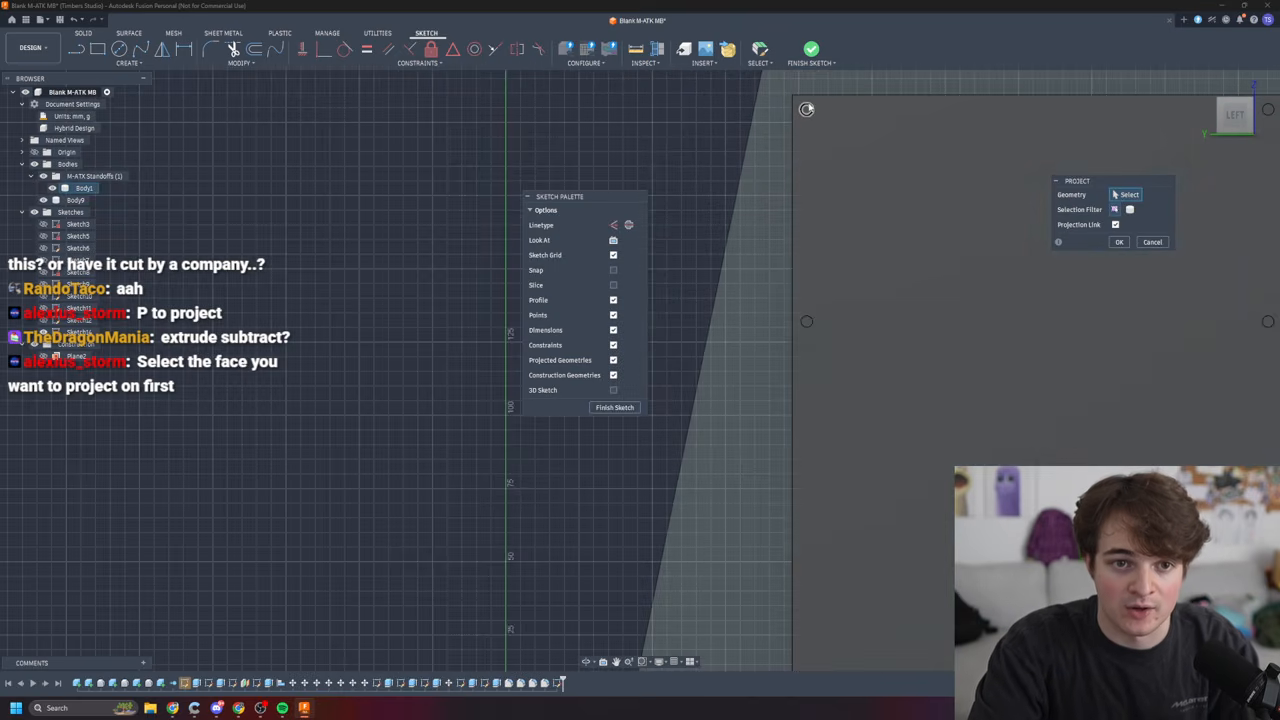
{"action": "left_click", "coordinate": [810, 108]}
{"action": "middle_click_drag", "start_coordinate": [1047, 352], "coordinate": [589, 365]}
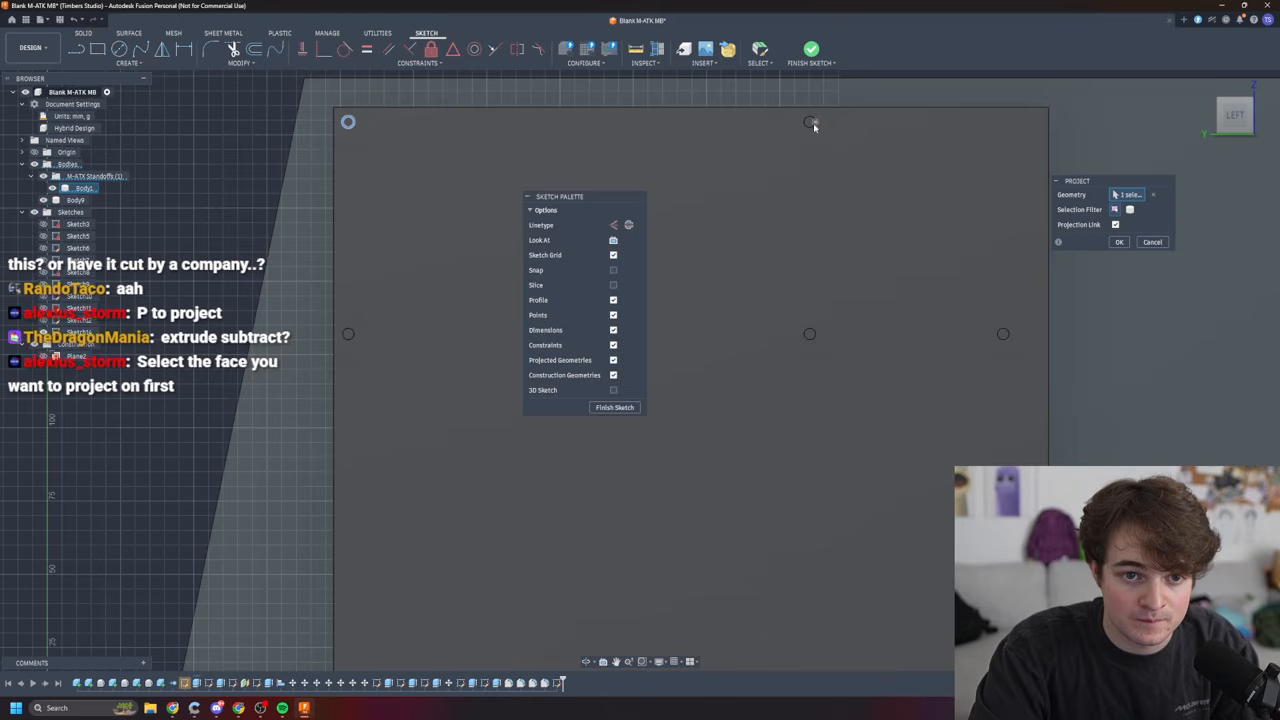
{"action": "left_click", "coordinate": [809, 123]}
{"action": "left_click", "coordinate": [809, 334]}
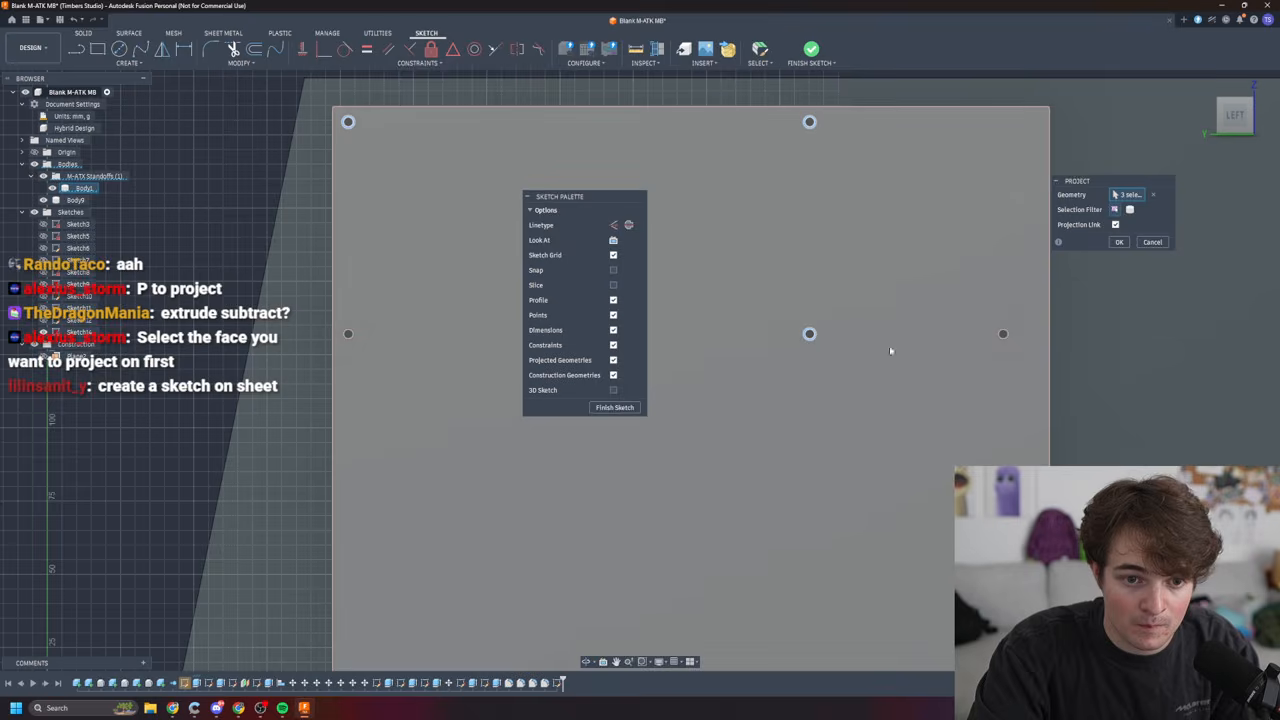
{"action": "left_click", "coordinate": [1003, 334]}
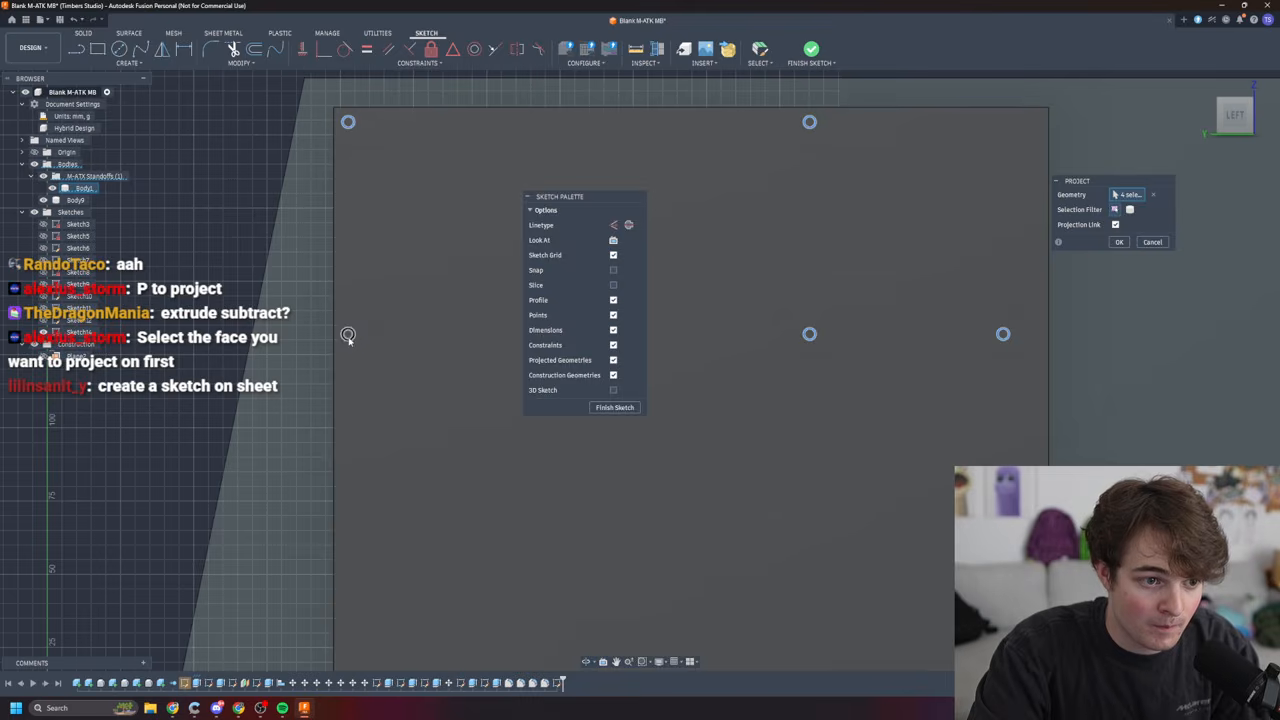
{"action": "left_click", "coordinate": [348, 334]}
- Add the three lower standoff circles to the projection, confirm it and finish the sketch
{"action": "middle_click_drag", "start_coordinate": [783, 514], "coordinate": [793, 364]}
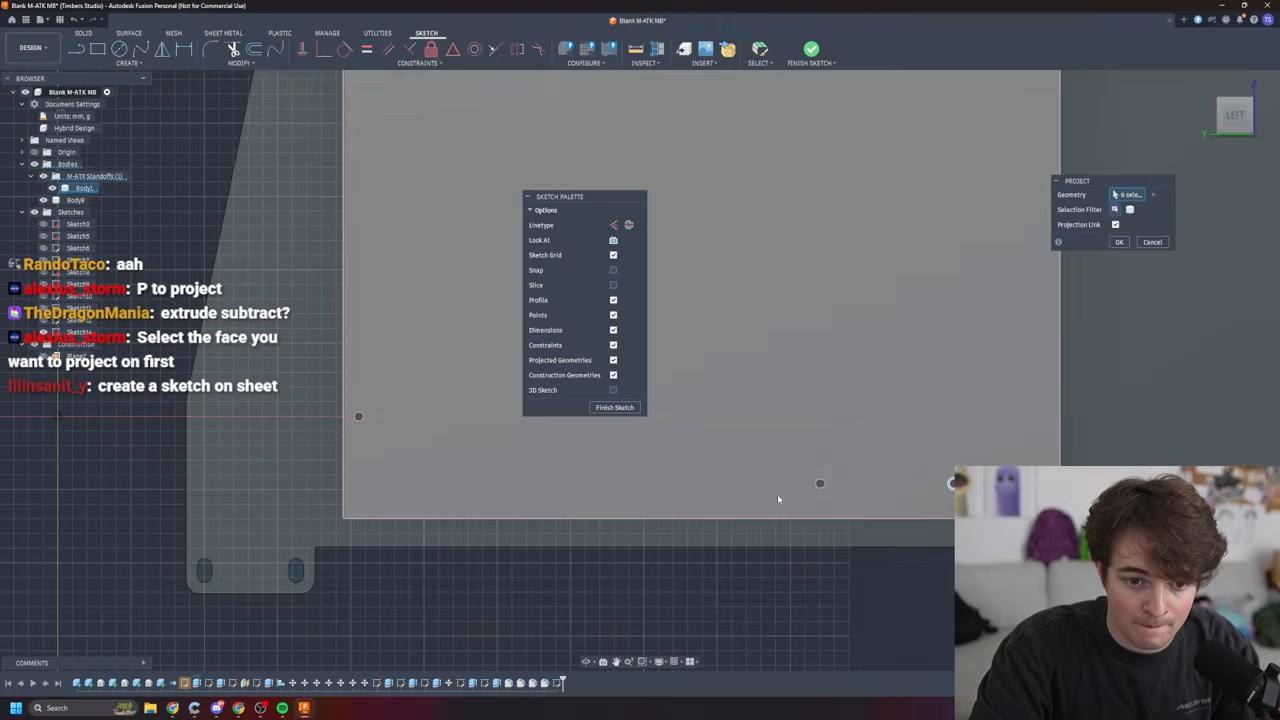
{"action": "left_click", "coordinate": [820, 484]}
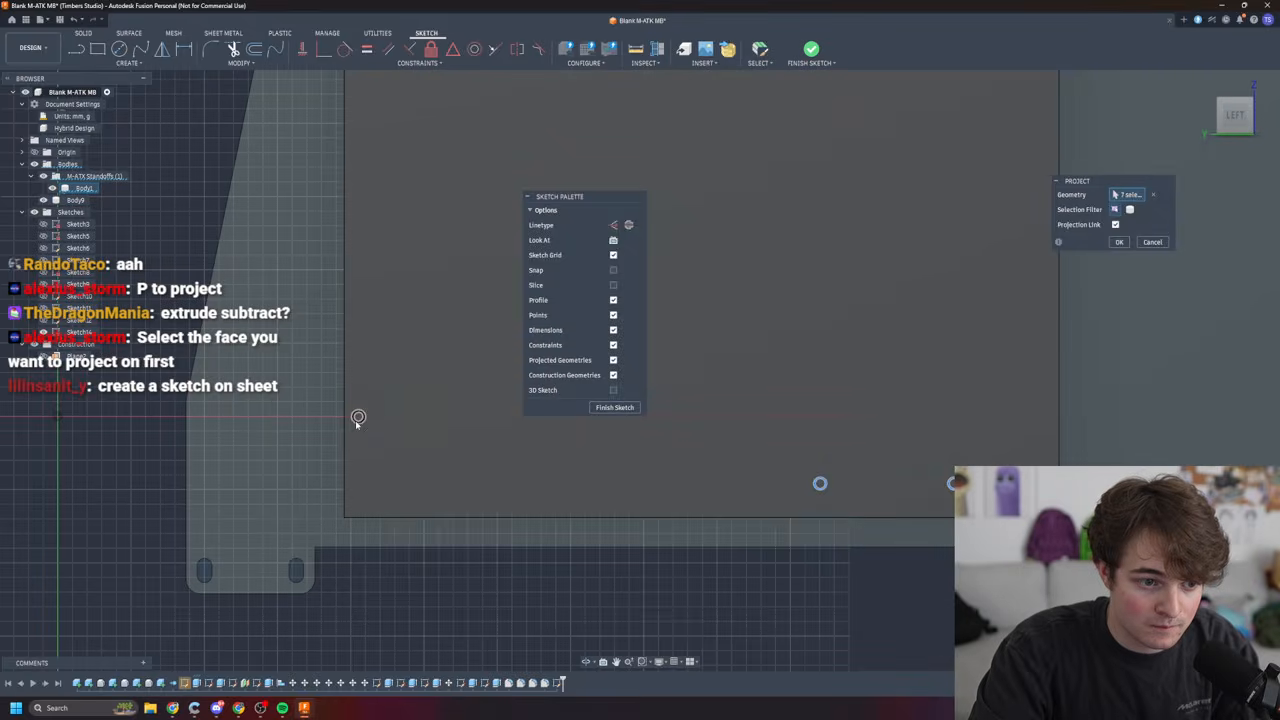
{"action": "left_click", "coordinate": [359, 416]}
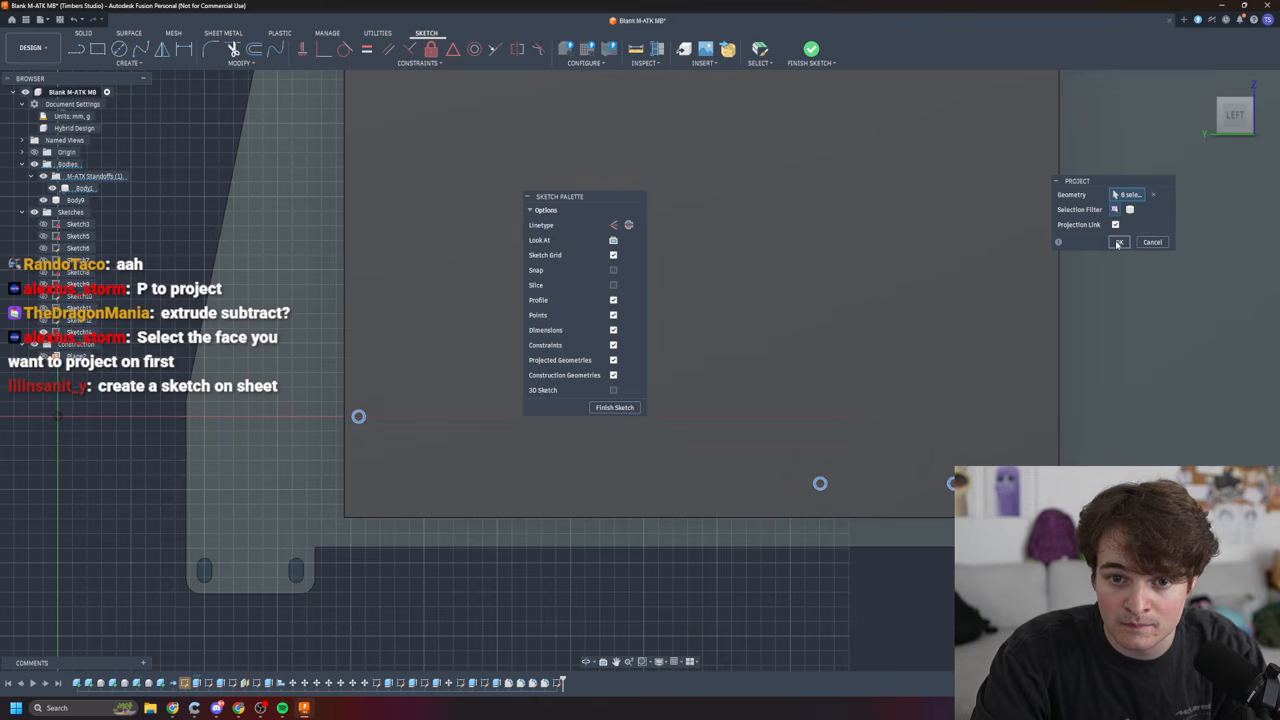
{"action": "left_click", "coordinate": [1118, 242]}
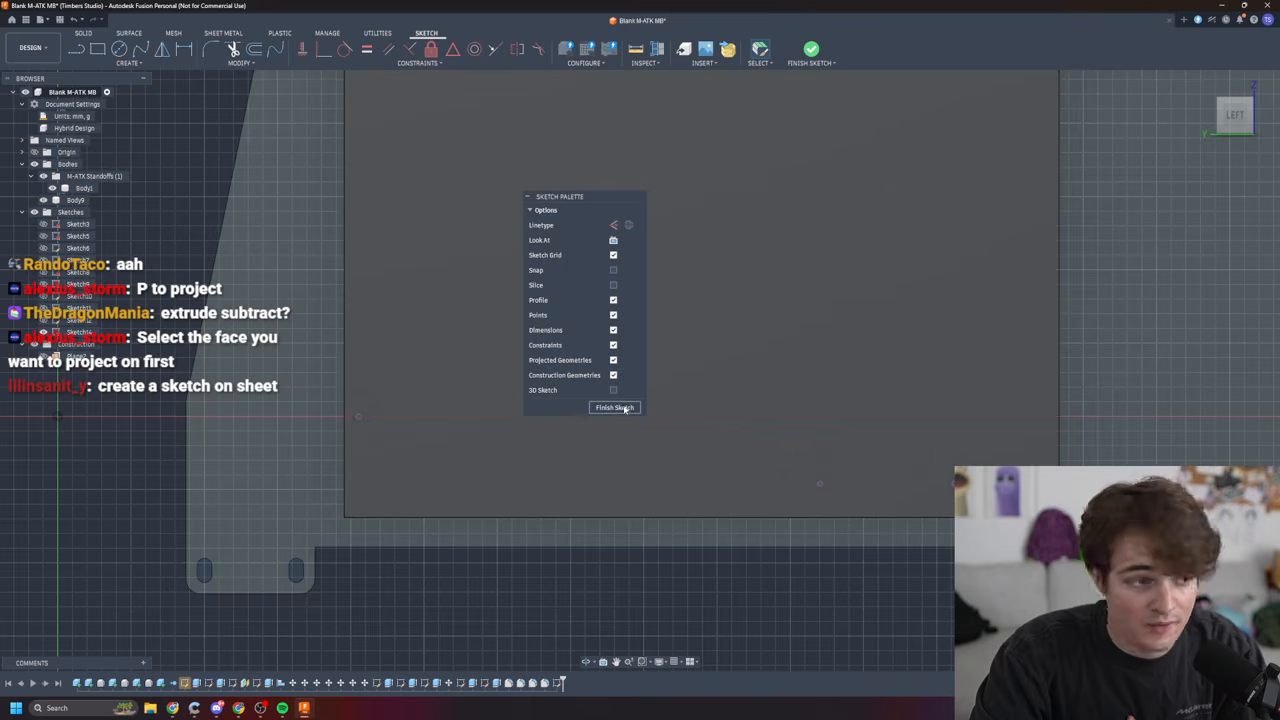
{"action": "left_click", "coordinate": [614, 408]}
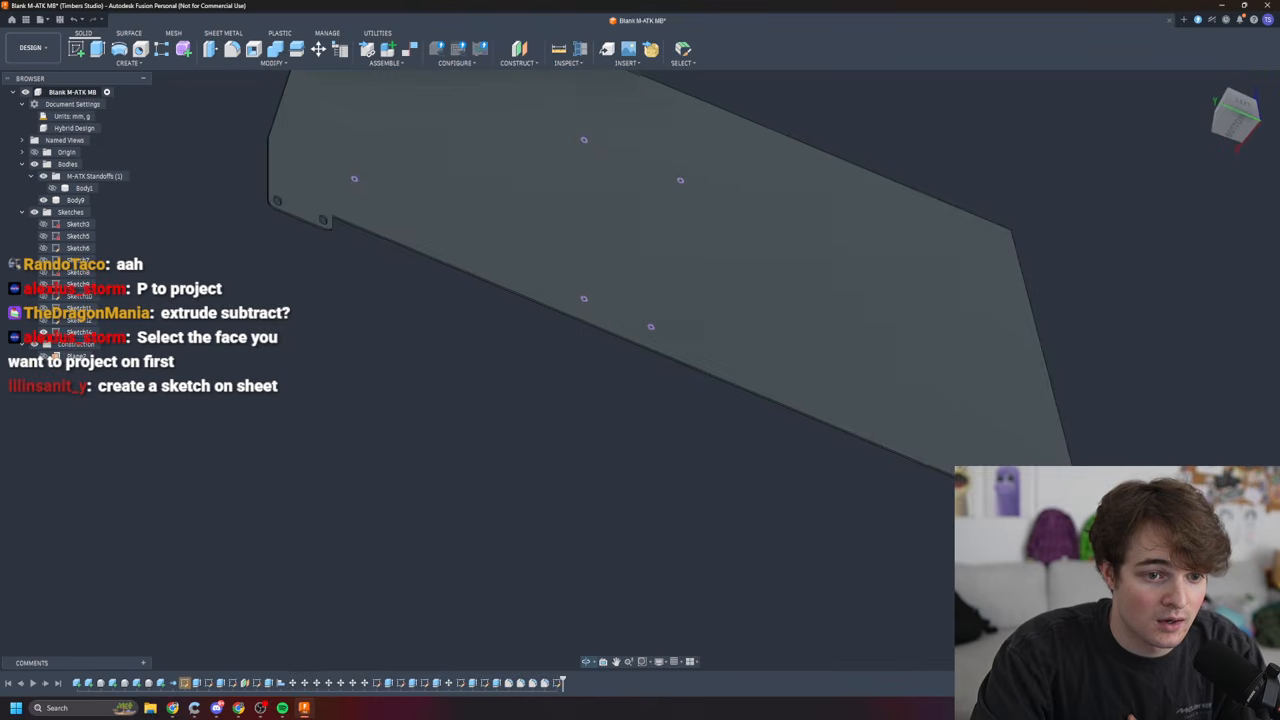
- Hide the standoff body and toggle the projected sketch's visibility to check its circles on the plate
{"action": "middle_click_drag", "start_coordinate": [640, 330], "coordinate": [740, 420], "text": "shift"}
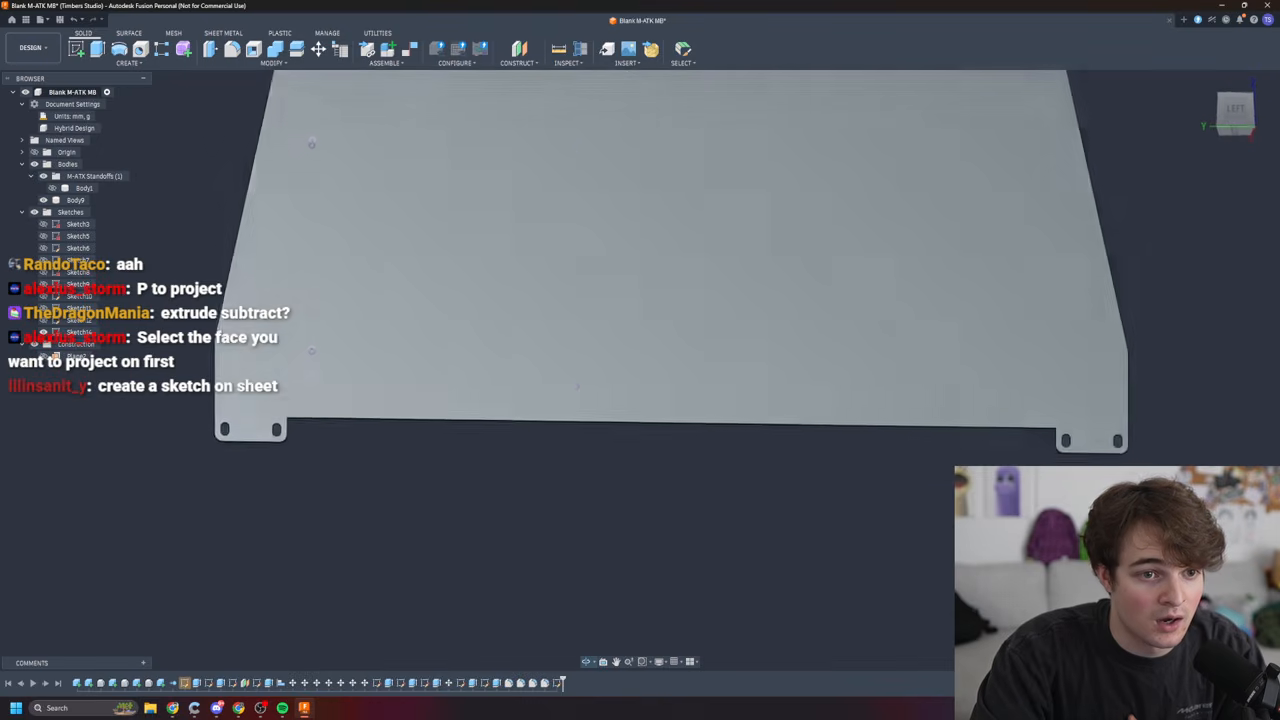
{"action": "left_click", "coordinate": [1236, 116]}
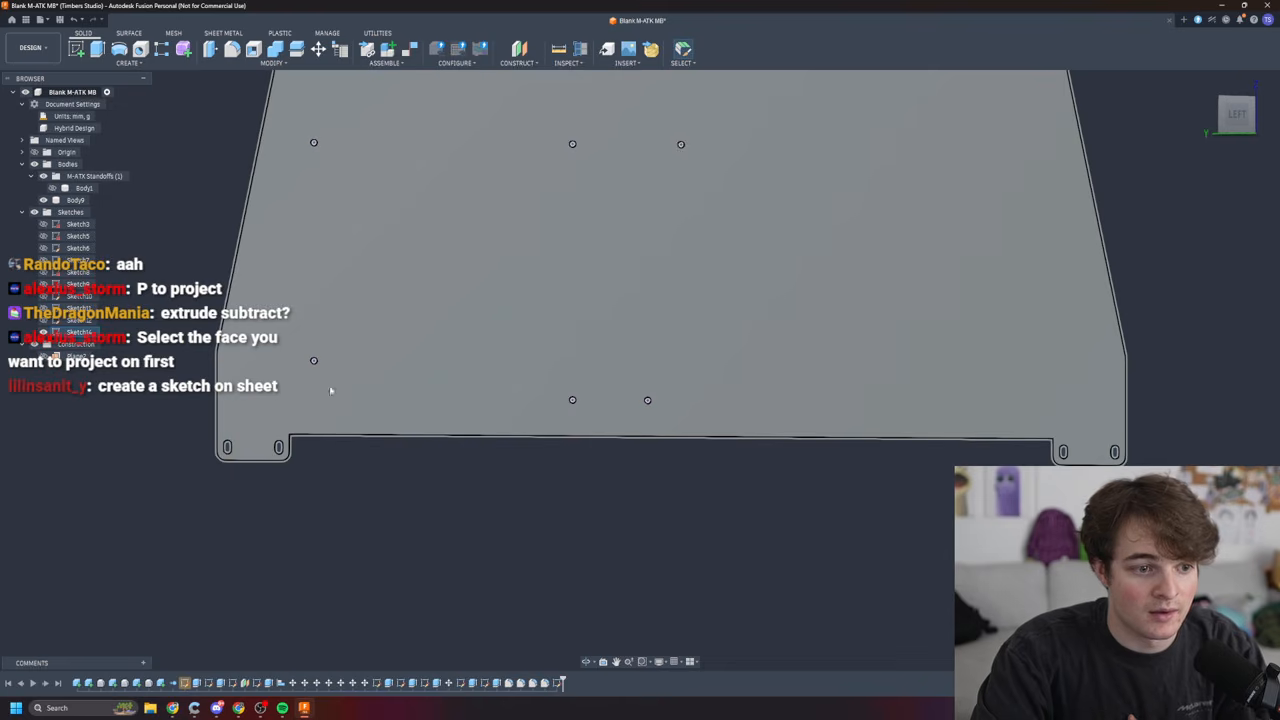
{"action": "left_click", "coordinate": [330, 390]}
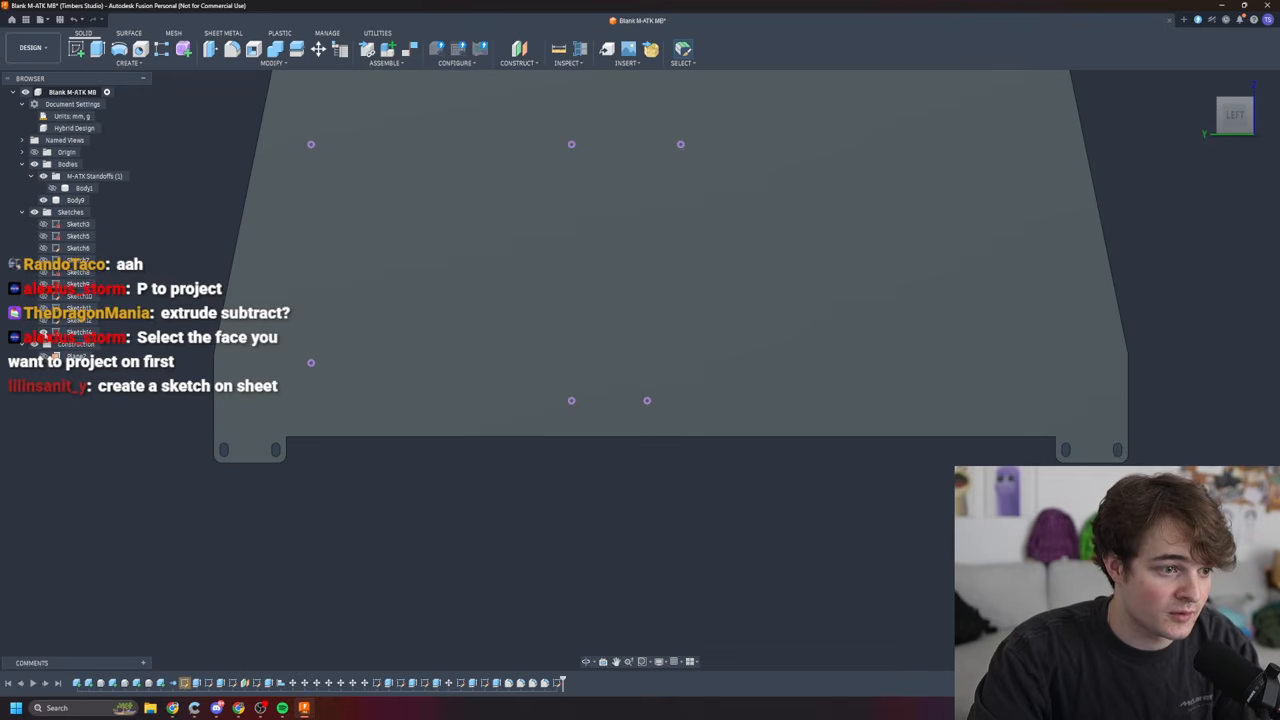
{"action": "left_click", "coordinate": [43, 332]}
{"action": "left_click", "coordinate": [43, 332]}
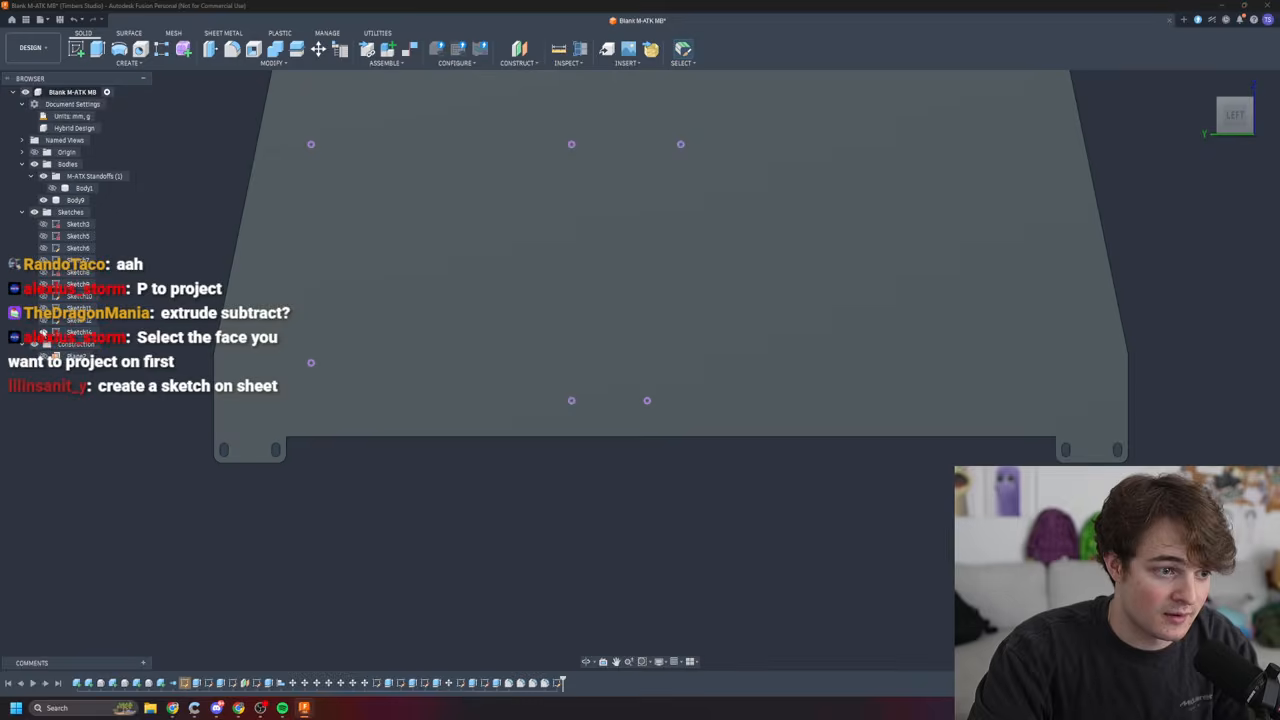
{"action": "middle_click_drag", "start_coordinate": [580, 500], "coordinate": [617, 603]}
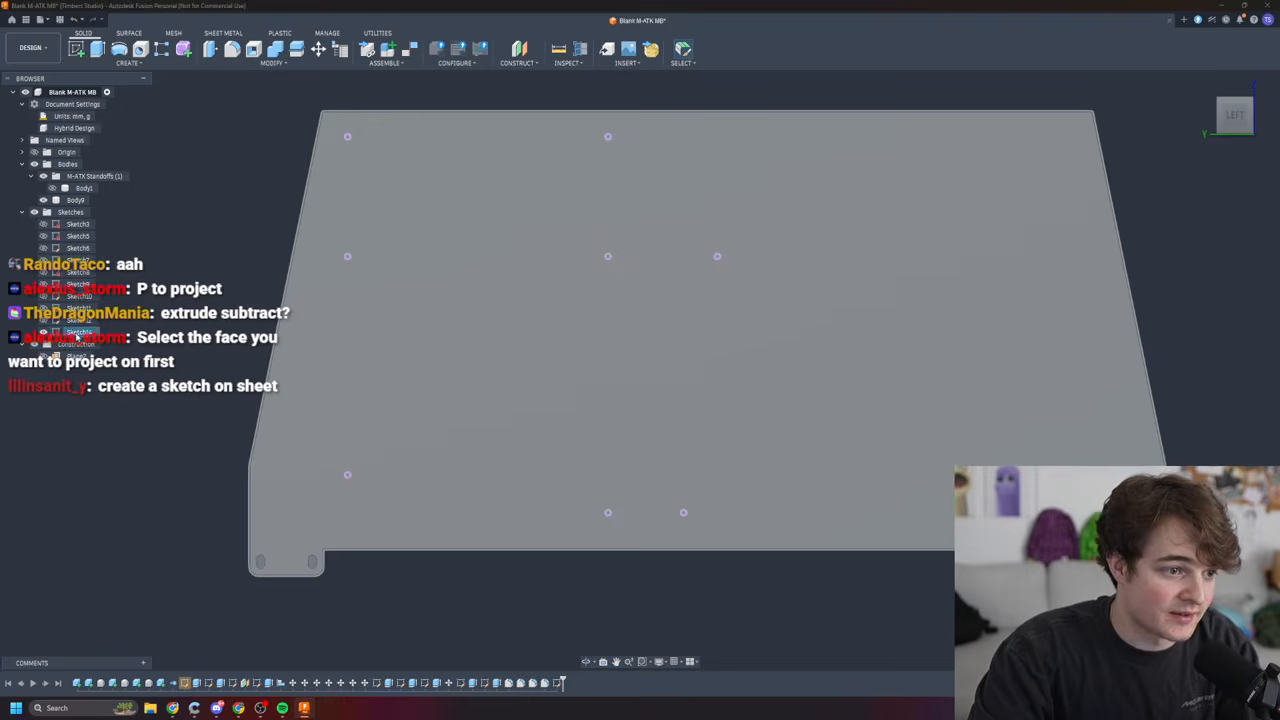
{"action": "left_click", "coordinate": [77, 338]}
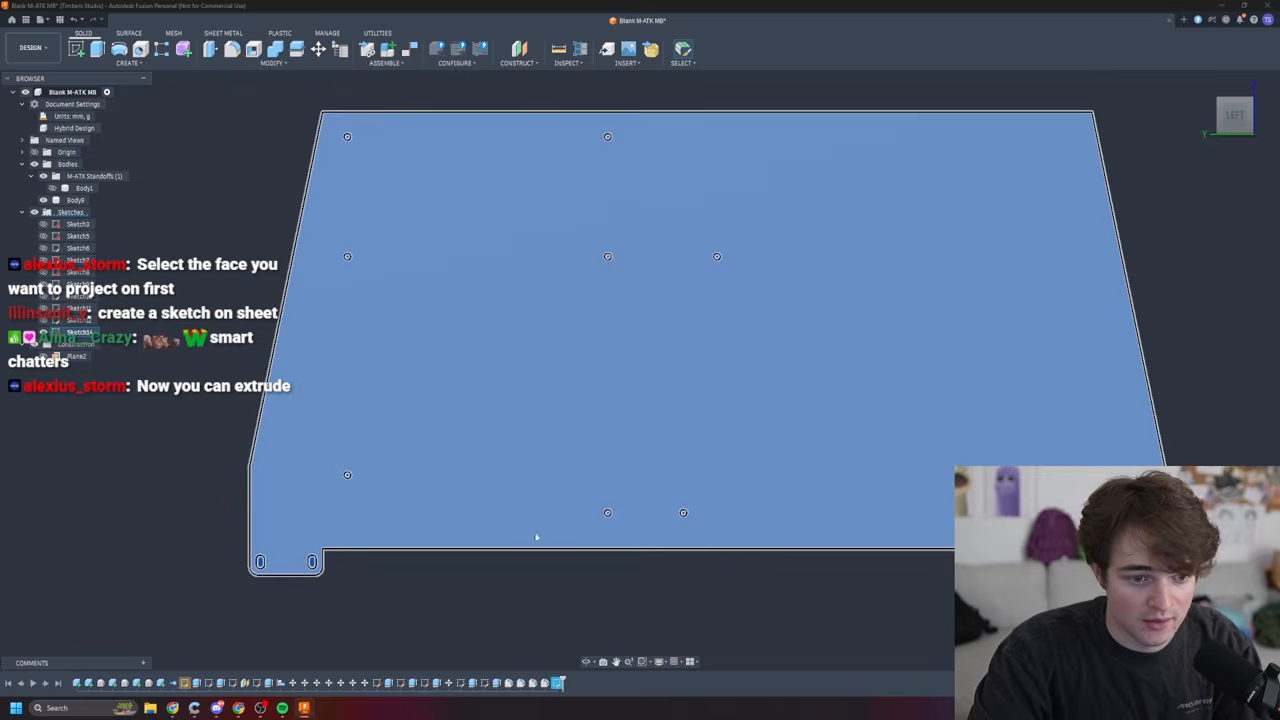
{"action": "left_click", "coordinate": [169, 328]}
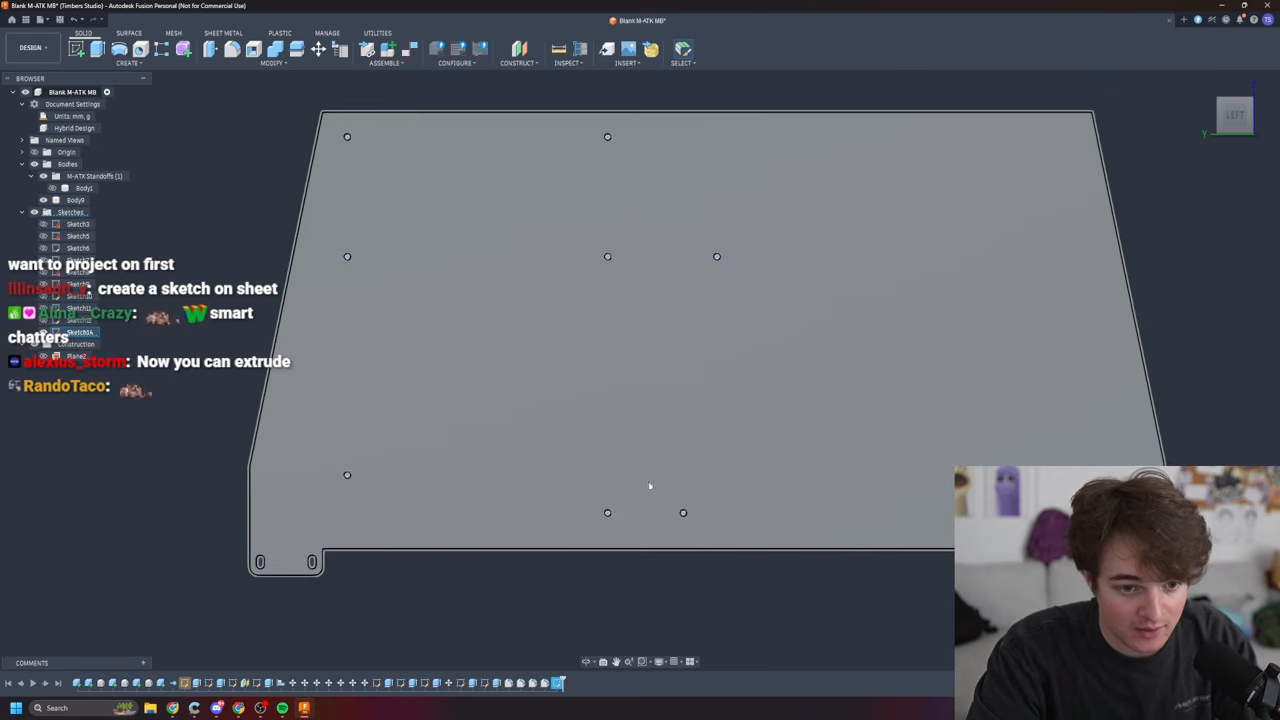
- Select the two neighbouring projected circle profiles near the plate's lower edge
{"action": "scroll", "coordinate": [590, 531], "scroll_direction": "down", "scroll_amount": 3}
{"action": "scroll", "coordinate": [624, 528], "scroll_direction": "up", "scroll_amount": 5}
{"action": "right_click", "coordinate": [629, 471]}
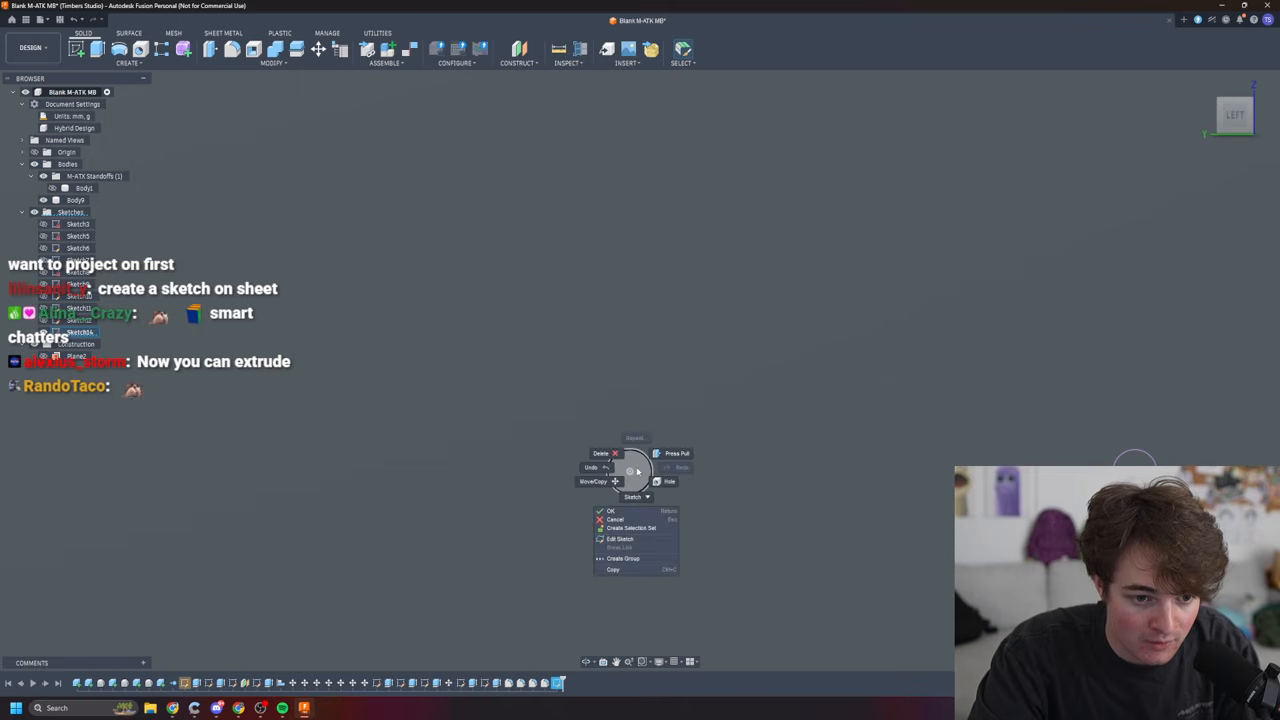
{"action": "left_click", "coordinate": [638, 467]}
{"action": "left_click", "coordinate": [629, 471]}
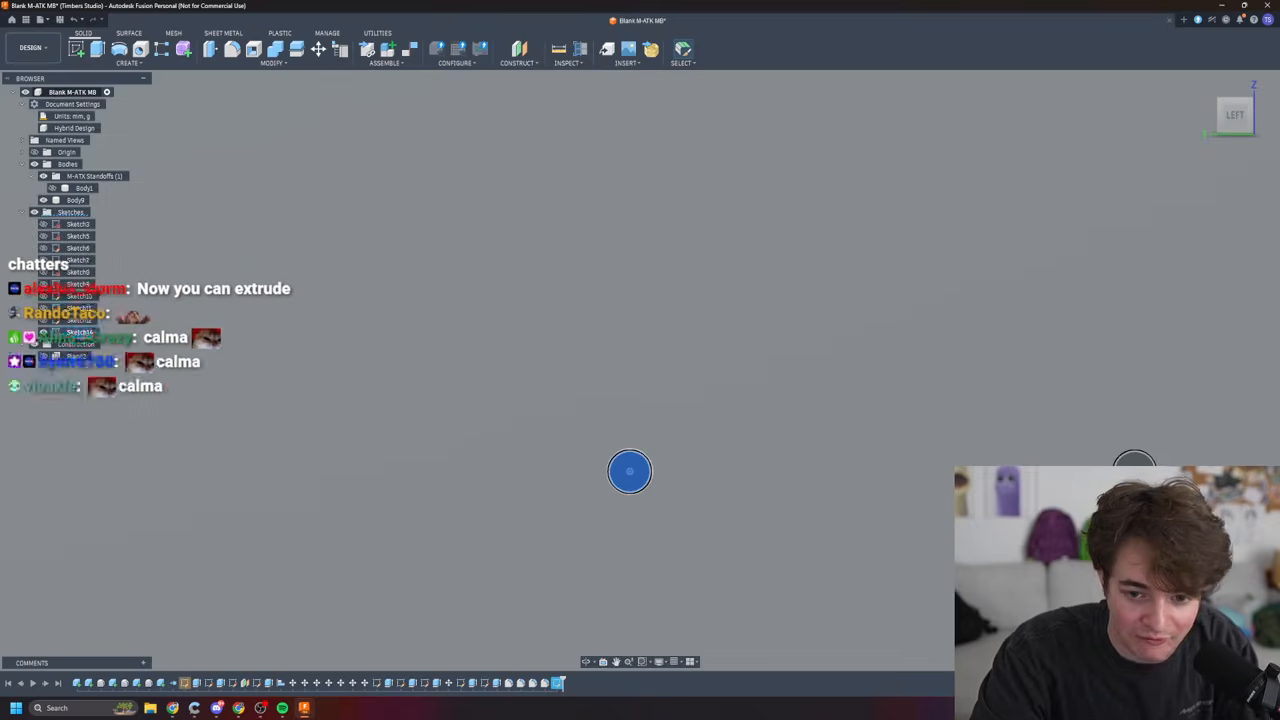
{"action": "scroll", "coordinate": [703, 449], "scroll_direction": "down", "scroll_amount": 4}
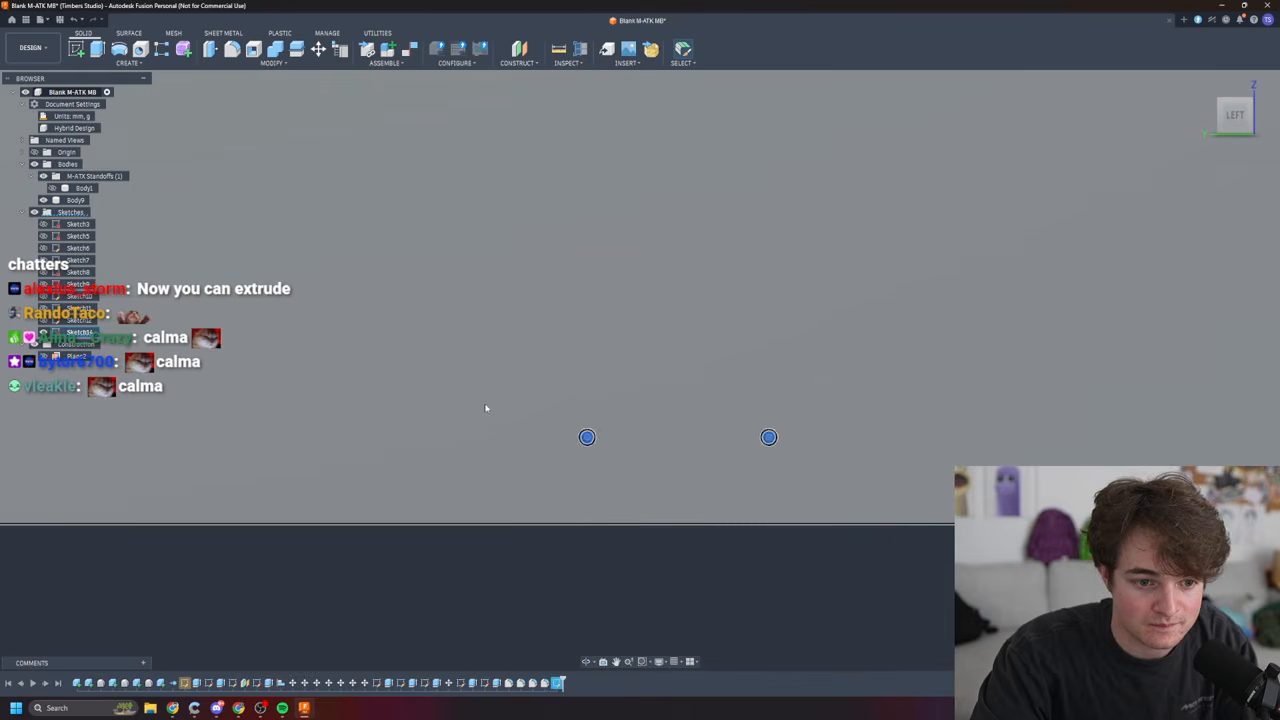
{"action": "mouse_move", "coordinate": [432, 329]}
{"action": "middle_mouse_down", "text": "shift"}
{"action": "mouse_move", "coordinate": [334, 351]}
{"action": "mouse_move", "coordinate": [463, 357]}
{"action": "mouse_move", "coordinate": [429, 337]}
{"action": "middle_mouse_up", "text": "shift"}
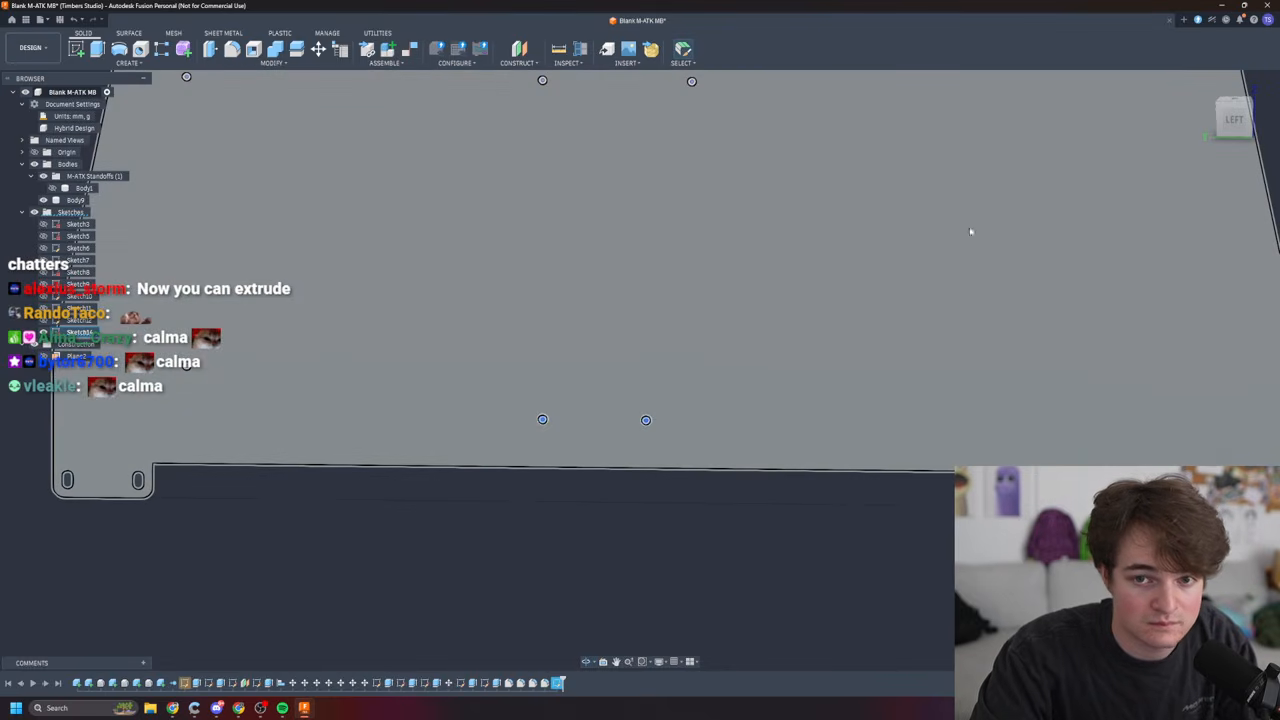
{"action": "left_click", "coordinate": [1220, 120]}
{"action": "left_click", "coordinate": [1242, 117]}
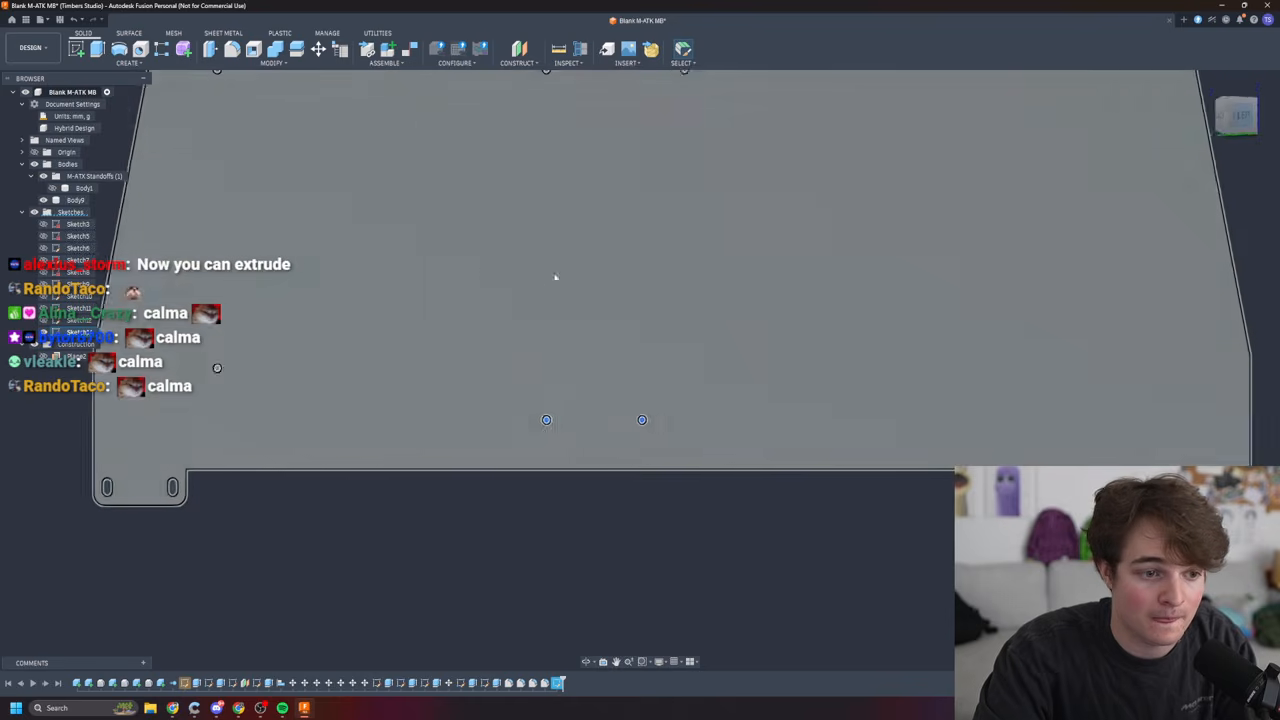
- Add the three circle profiles along the plate's slanted side to the selection
{"action": "mouse_move", "coordinate": [520, 325]}
{"action": "middle_mouse_down", "text": "shift"}
{"action": "mouse_move", "coordinate": [454, 354]}
{"action": "mouse_move", "coordinate": [476, 364]}
{"action": "mouse_move", "coordinate": [536, 353]}
{"action": "middle_mouse_up", "text": "shift"}
{"action": "scroll", "coordinate": [636, 296], "scroll_direction": "up", "scroll_amount": 5}
{"action": "scroll", "coordinate": [646, 281], "scroll_direction": "down", "scroll_amount": 12}
{"action": "middle_click_drag", "start_coordinate": [683, 251], "coordinate": [653, 348]}
{"action": "middle_click_drag", "start_coordinate": [740, 353], "coordinate": [634, 449]}
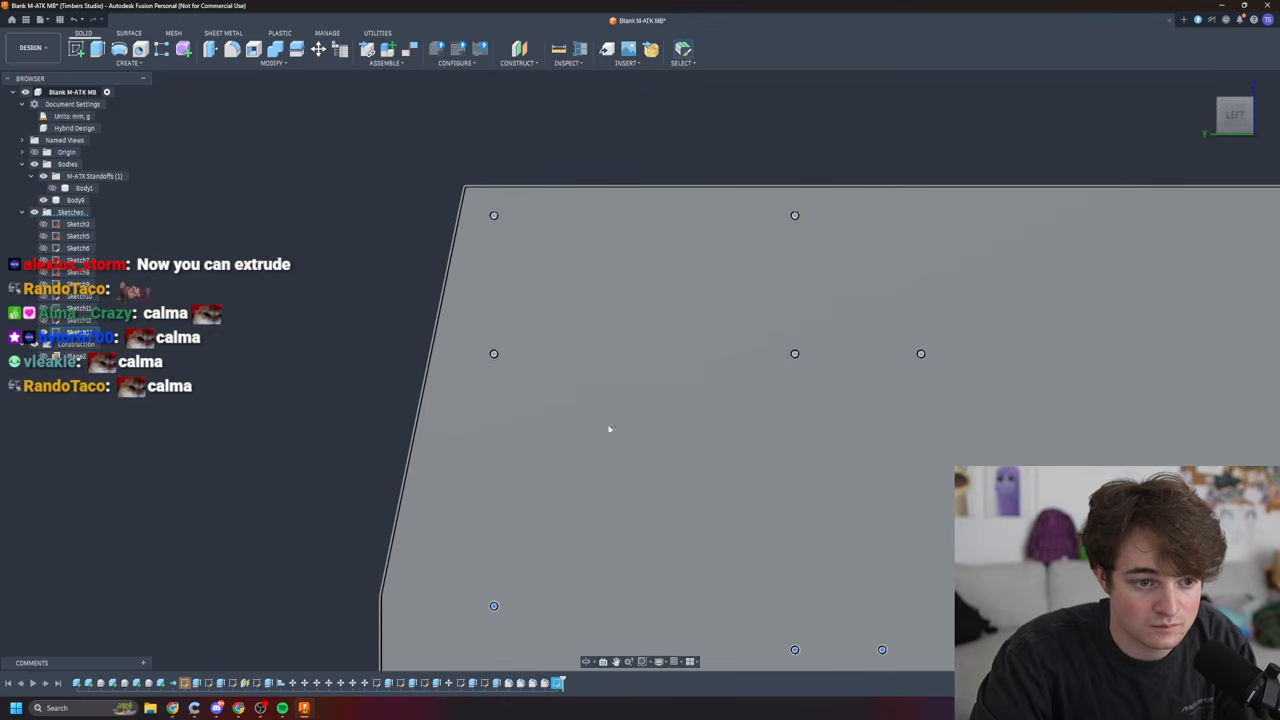
{"action": "scroll", "coordinate": [491, 290], "scroll_direction": "up", "scroll_amount": 4}
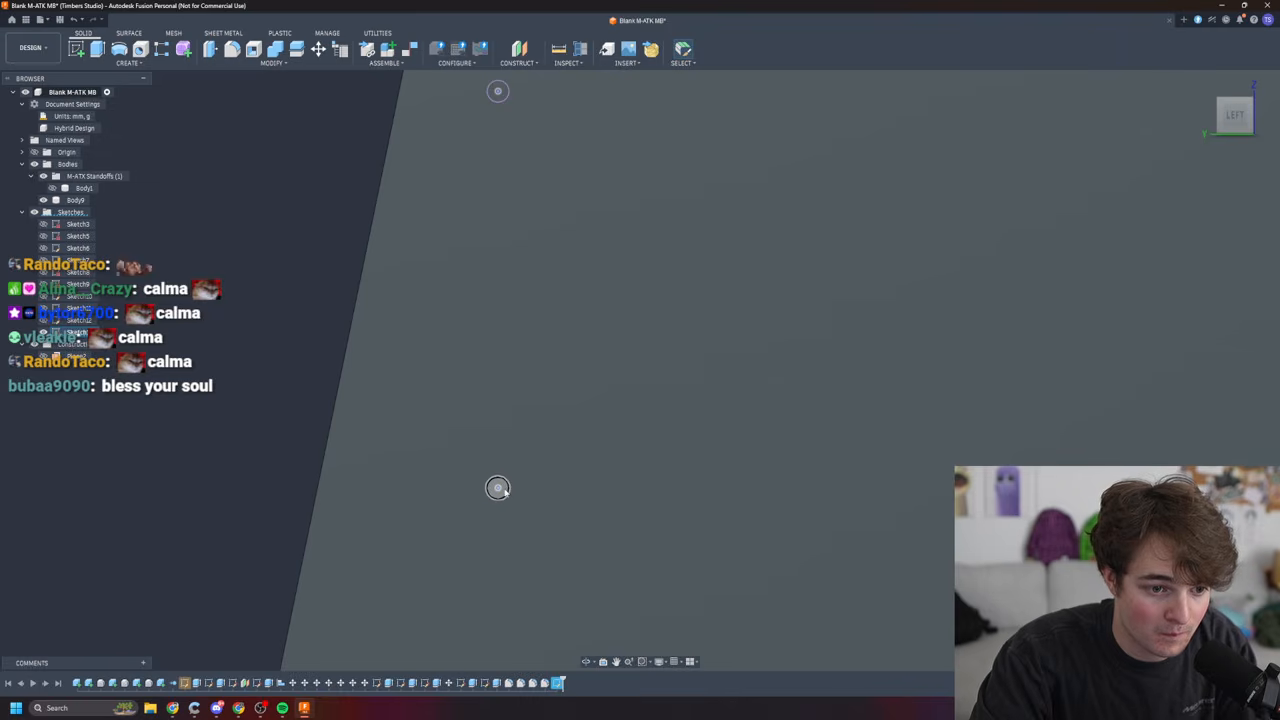
{"action": "left_click", "coordinate": [497, 488]}
{"action": "left_click", "coordinate": [498, 92]}
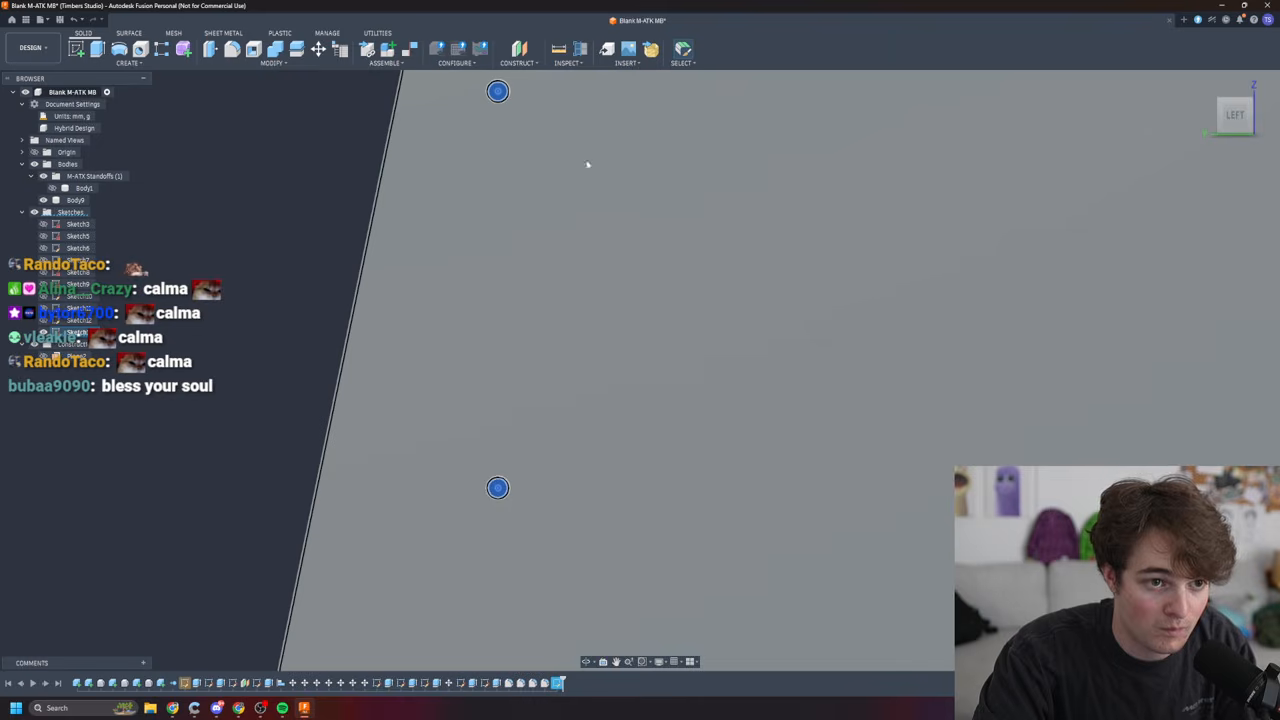
- Add the remaining three circle profiles in the two upper rows to the selection
{"action": "middle_click_drag", "start_coordinate": [993, 373], "coordinate": [214, 425]}
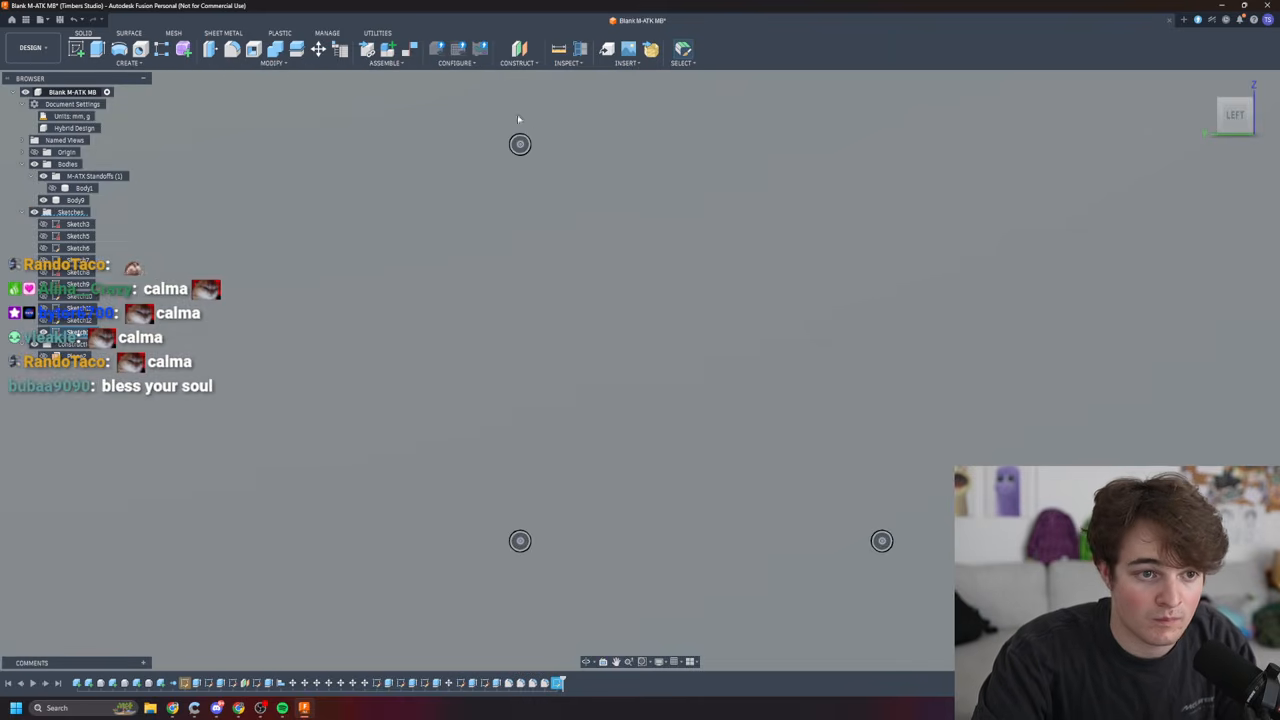
{"action": "left_click", "coordinate": [520, 144]}
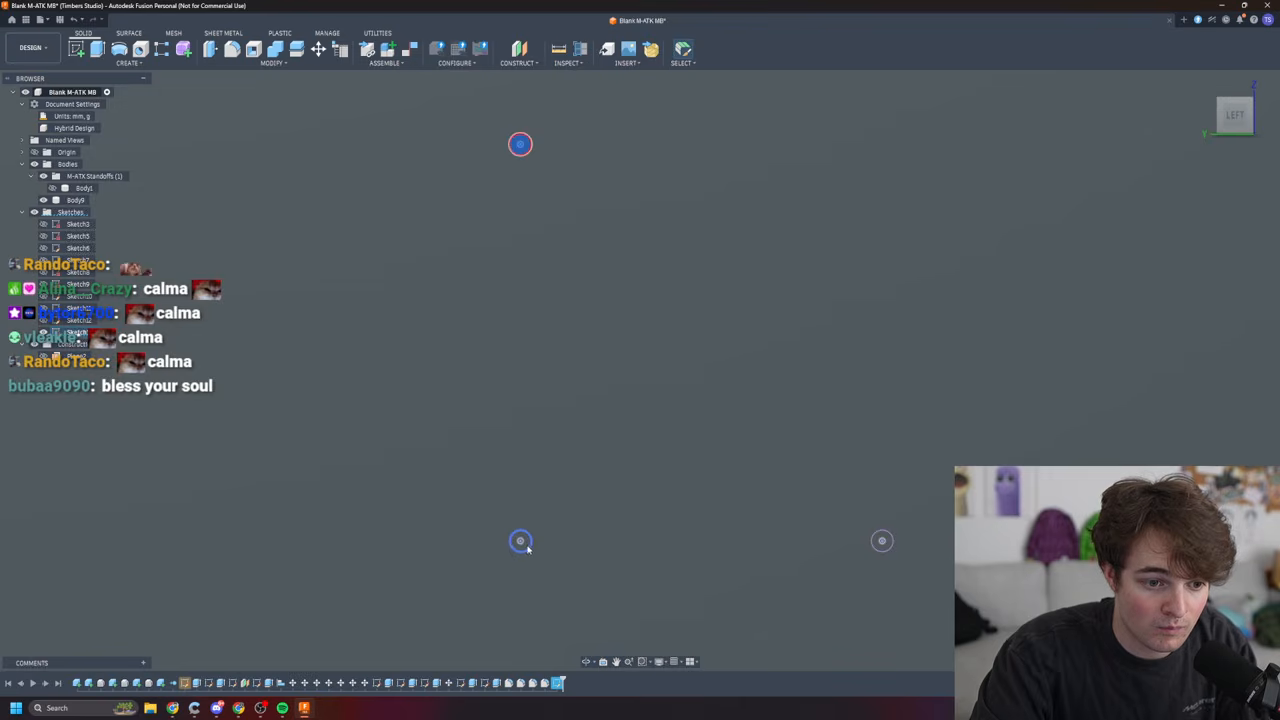
{"action": "left_click", "coordinate": [520, 540]}
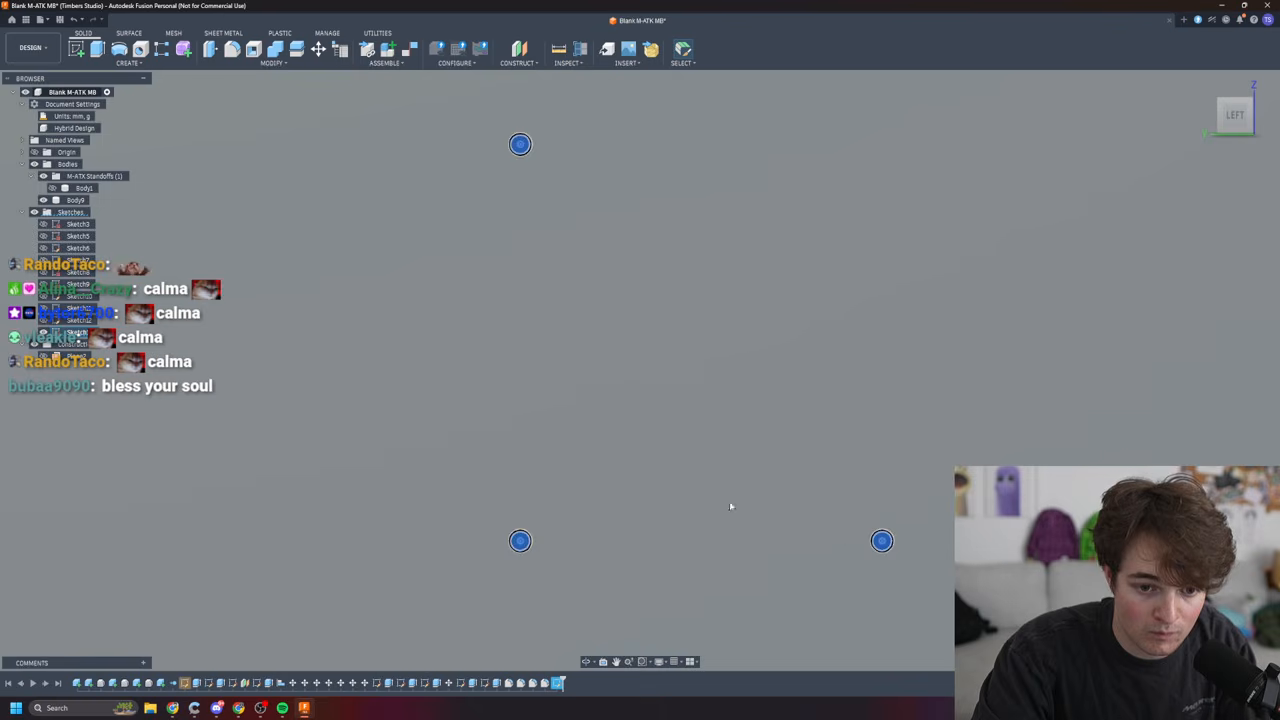
- Extrude the eight selected circle profiles by -1 mm as a cut through the plate
{"action": "scroll", "coordinate": [503, 466], "scroll_direction": "up", "scroll_amount": 5}
{"action": "scroll", "coordinate": [489, 480], "scroll_direction": "down", "scroll_amount": 10}
{"action": "scroll", "coordinate": [489, 480], "scroll_direction": "down", "scroll_amount": 3}
{"action": "scroll", "coordinate": [480, 530], "scroll_direction": "up", "scroll_amount": 10}
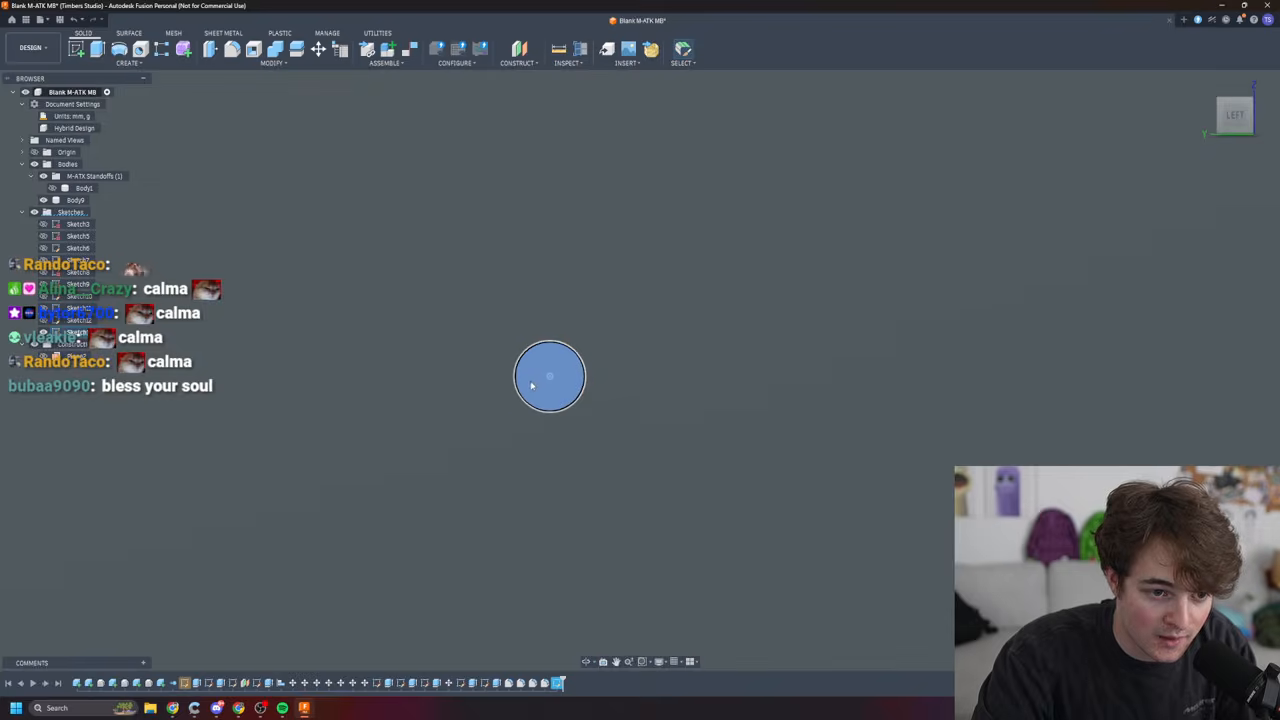
{"action": "right_click", "coordinate": [528, 395]}
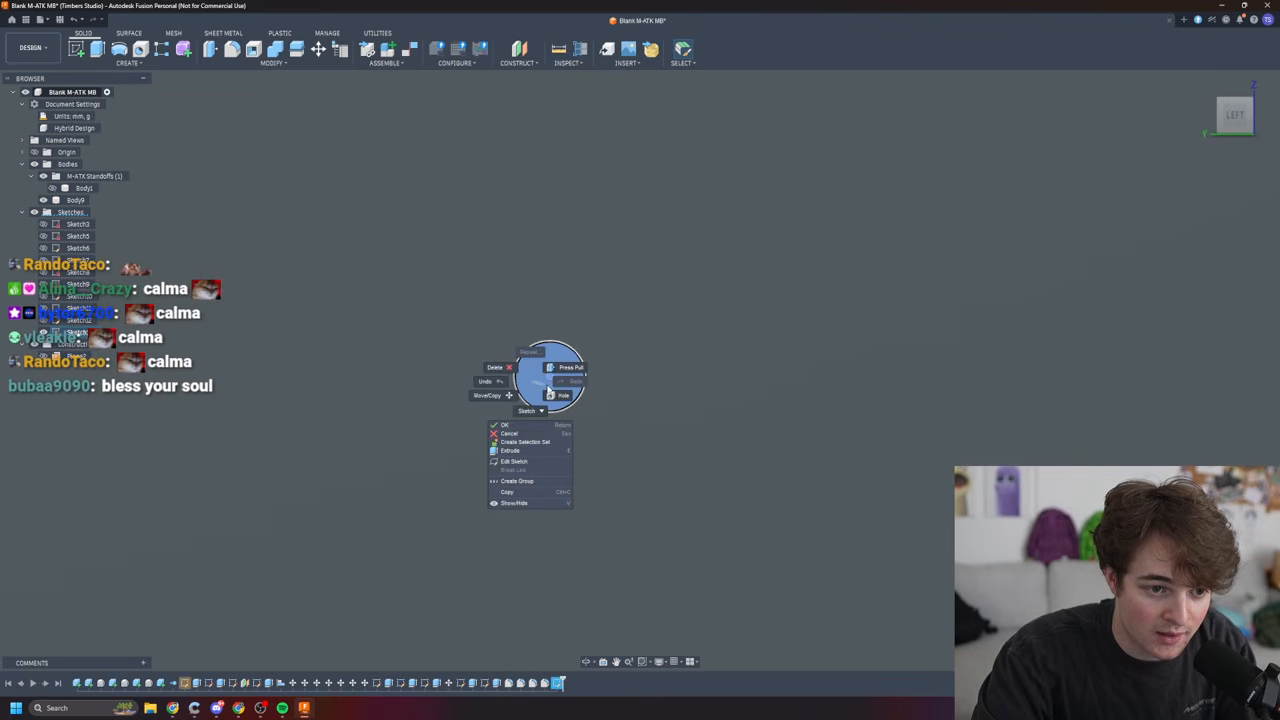
{"action": "left_click", "coordinate": [527, 452]}
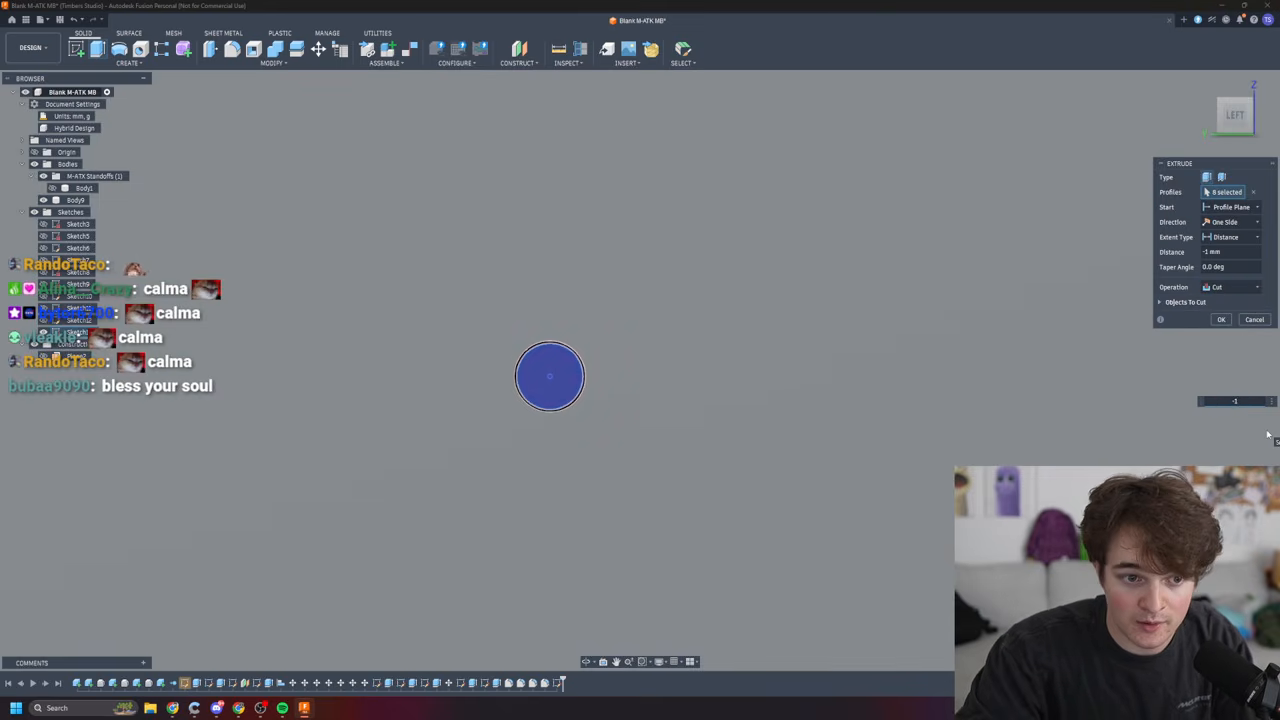
{"action": "key", "text": "Return"}
{"action": "scroll", "coordinate": [734, 401], "scroll_direction": "up", "scroll_amount": 3}
{"action": "scroll", "coordinate": [733, 407], "scroll_direction": "down", "scroll_amount": 7}
{"action": "scroll", "coordinate": [731, 413], "scroll_direction": "down", "scroll_amount": 4}
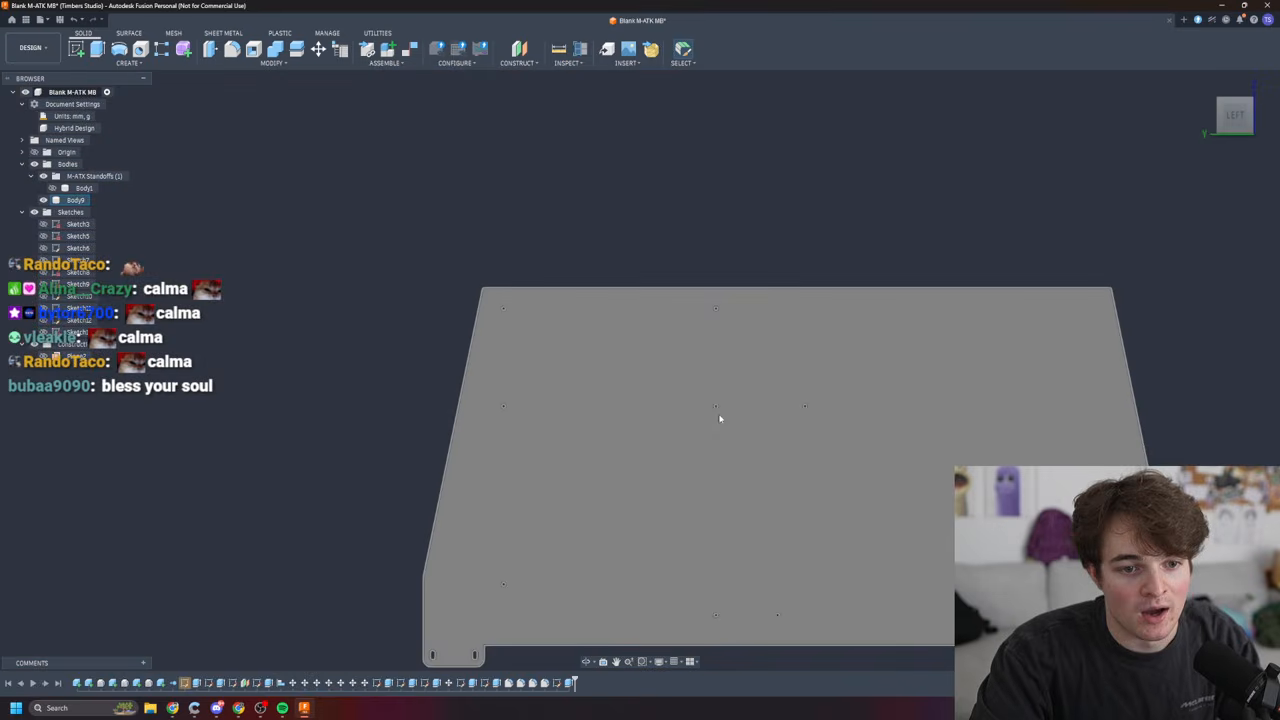
- Start a line in a new sketch on the plate's large face and move the sketch options clear of the plate
{"action": "mouse_move", "coordinate": [1187, 430]}
{"action": "middle_mouse_down", "text": "shift"}
{"action": "mouse_move", "coordinate": [1198, 590]}
{"action": "mouse_move", "coordinate": [1201, 432]}
{"action": "middle_mouse_up", "text": "shift"}
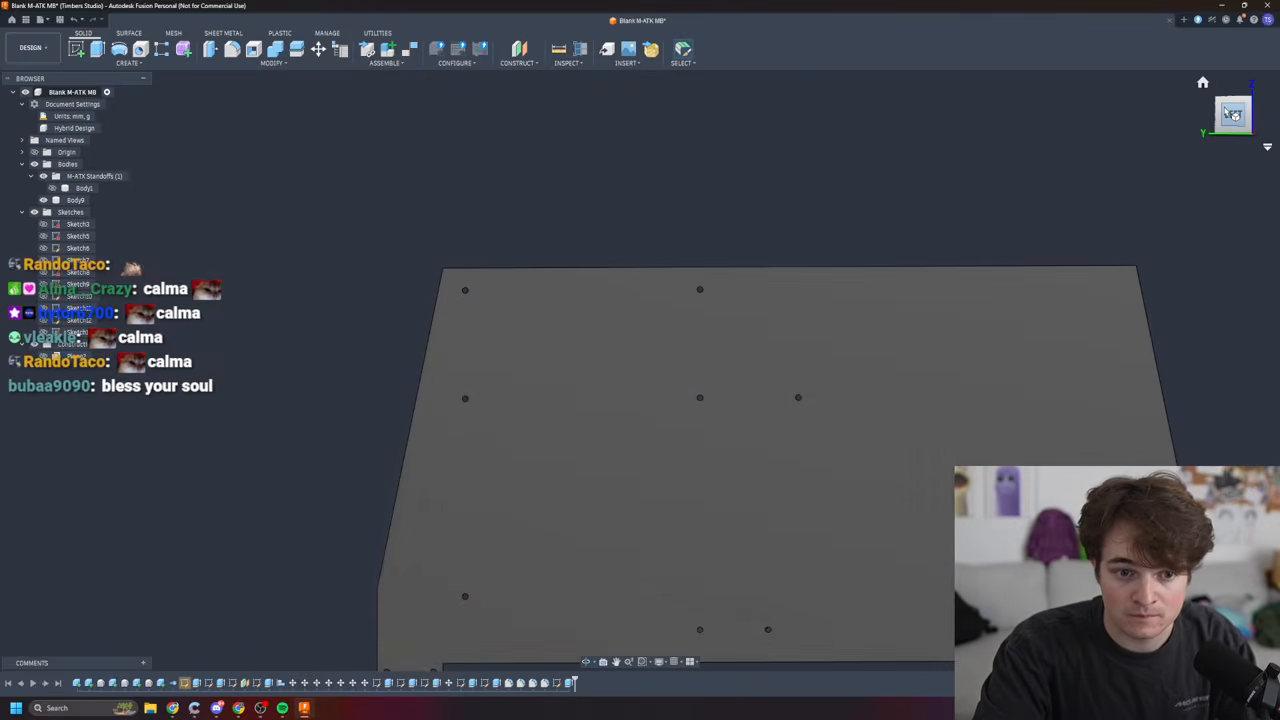
{"action": "left_click", "coordinate": [1232, 115]}
{"action": "middle_click_drag", "start_coordinate": [856, 468], "coordinate": [697, 352]}
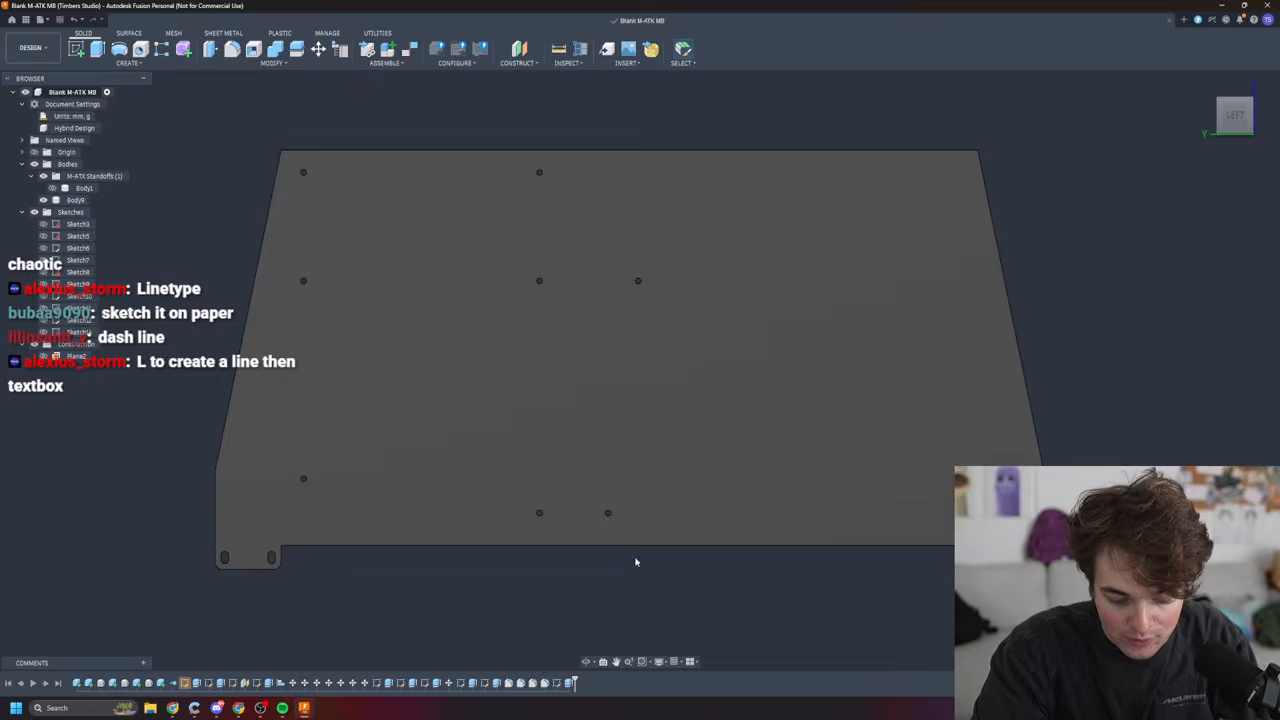
{"action": "key", "text": "l"}
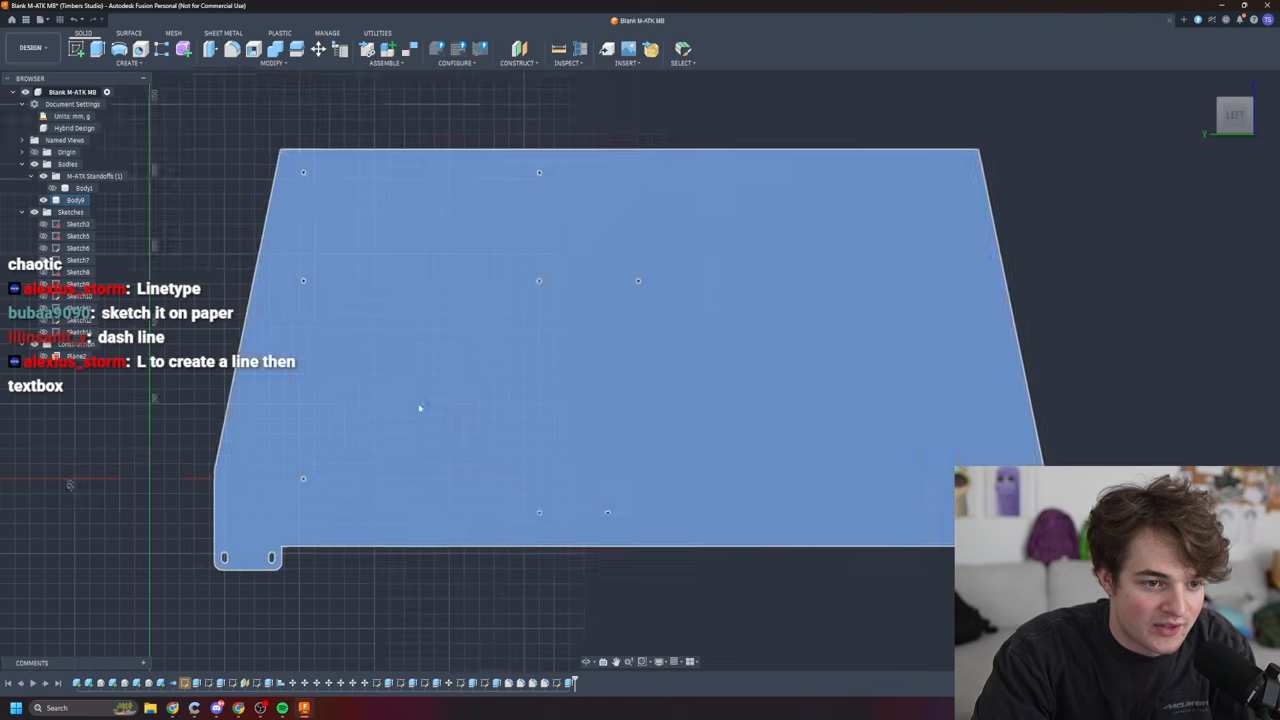
{"action": "left_click", "coordinate": [420, 406]}
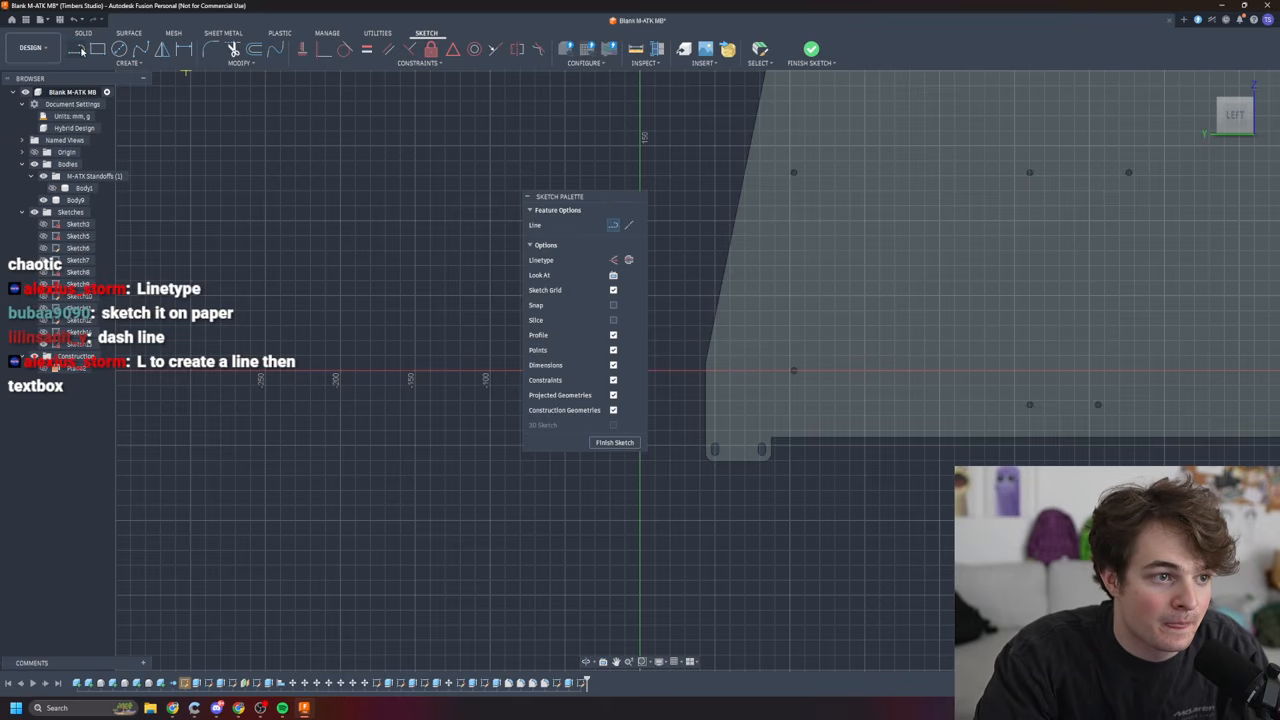
{"action": "mouse_move", "coordinate": [909, 527]}
{"action": "middle_mouse_down", "text": "shift"}
{"action": "mouse_move", "coordinate": [909, 514]}
{"action": "mouse_move", "coordinate": [909, 527]}
{"action": "middle_mouse_up", "text": "shift"}
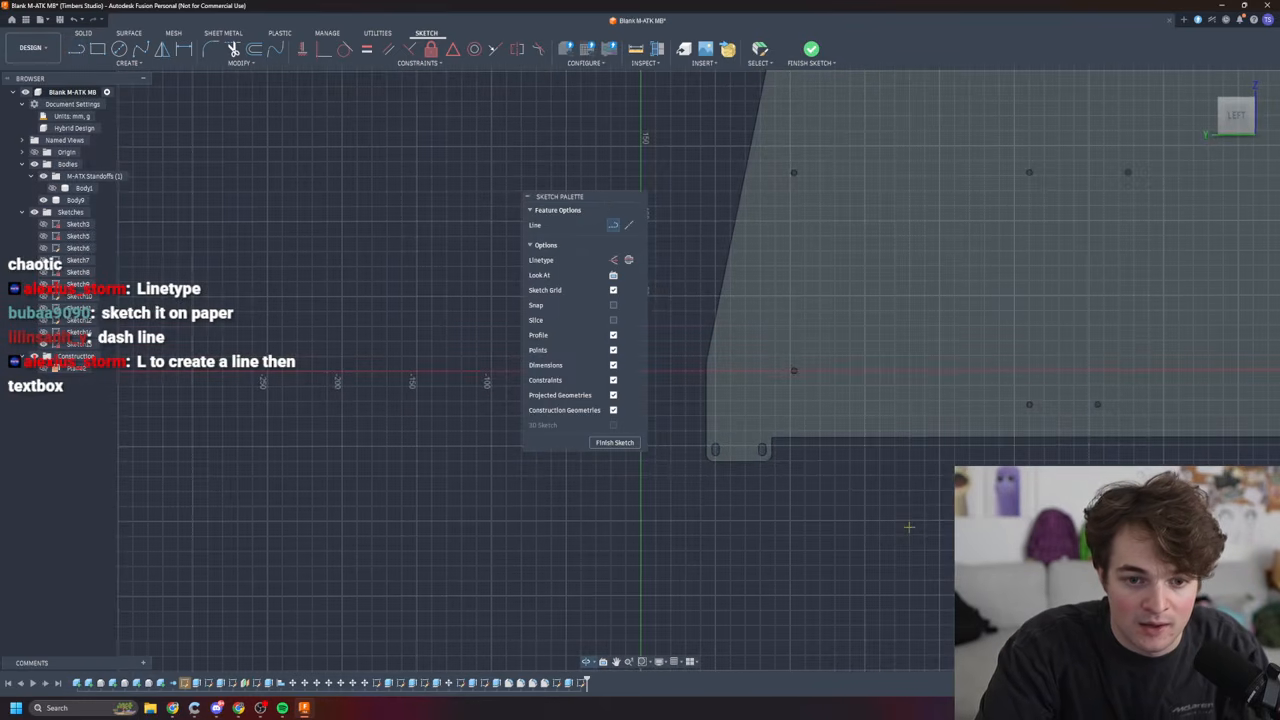
{"action": "left_click", "coordinate": [1236, 116]}
{"action": "middle_click_drag", "start_coordinate": [997, 323], "coordinate": [814, 406]}
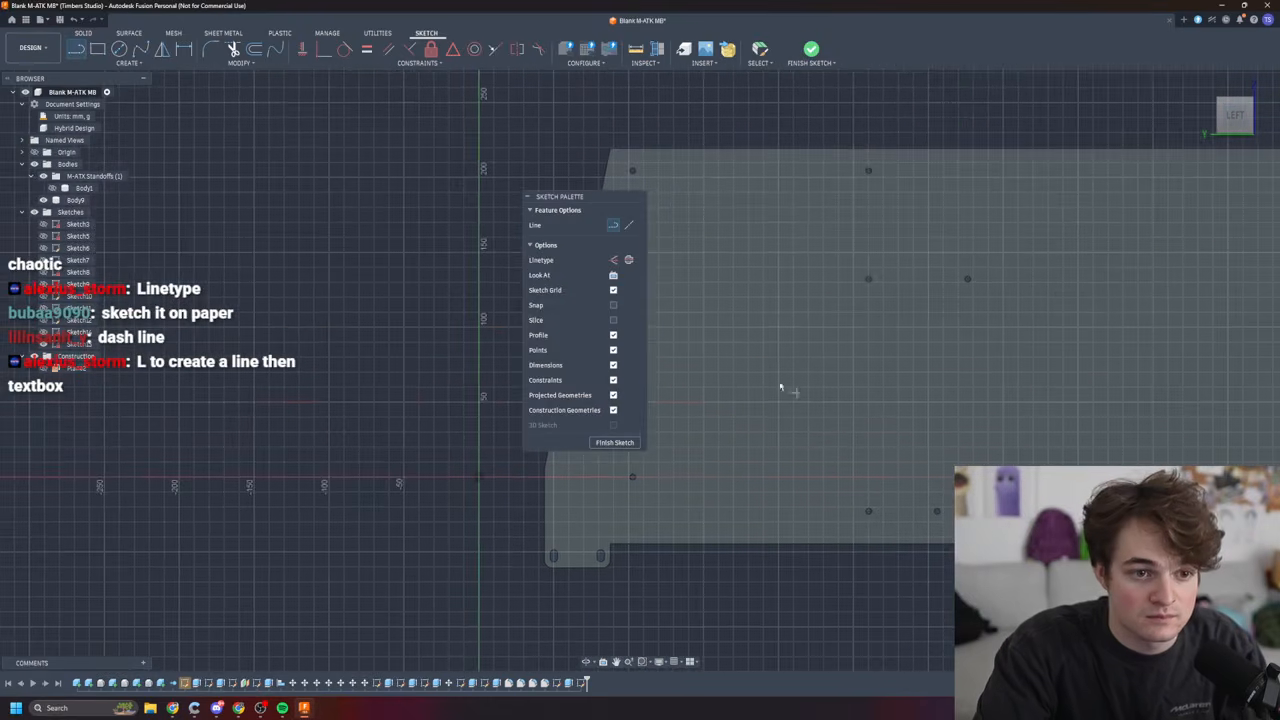
{"action": "left_click_drag", "start_coordinate": [583, 197], "coordinate": [412, 172]}
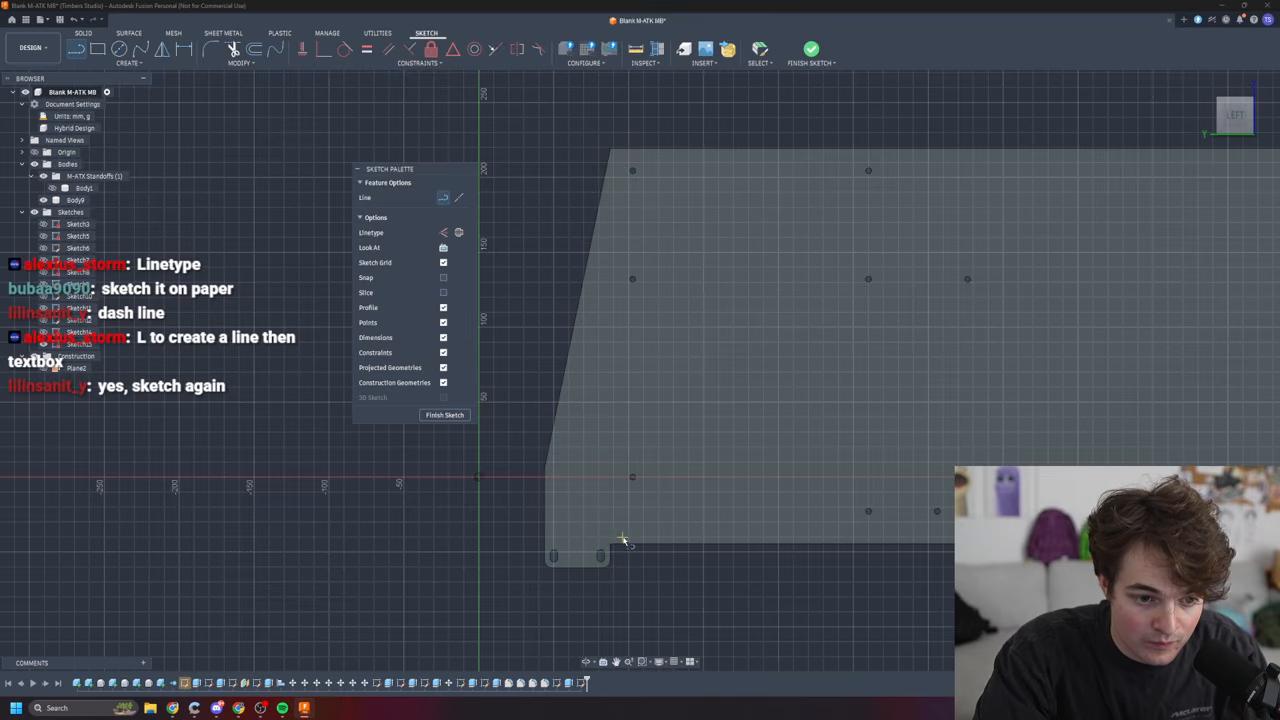
{"action": "scroll", "coordinate": [651, 616], "scroll_direction": "down", "scroll_amount": 2}
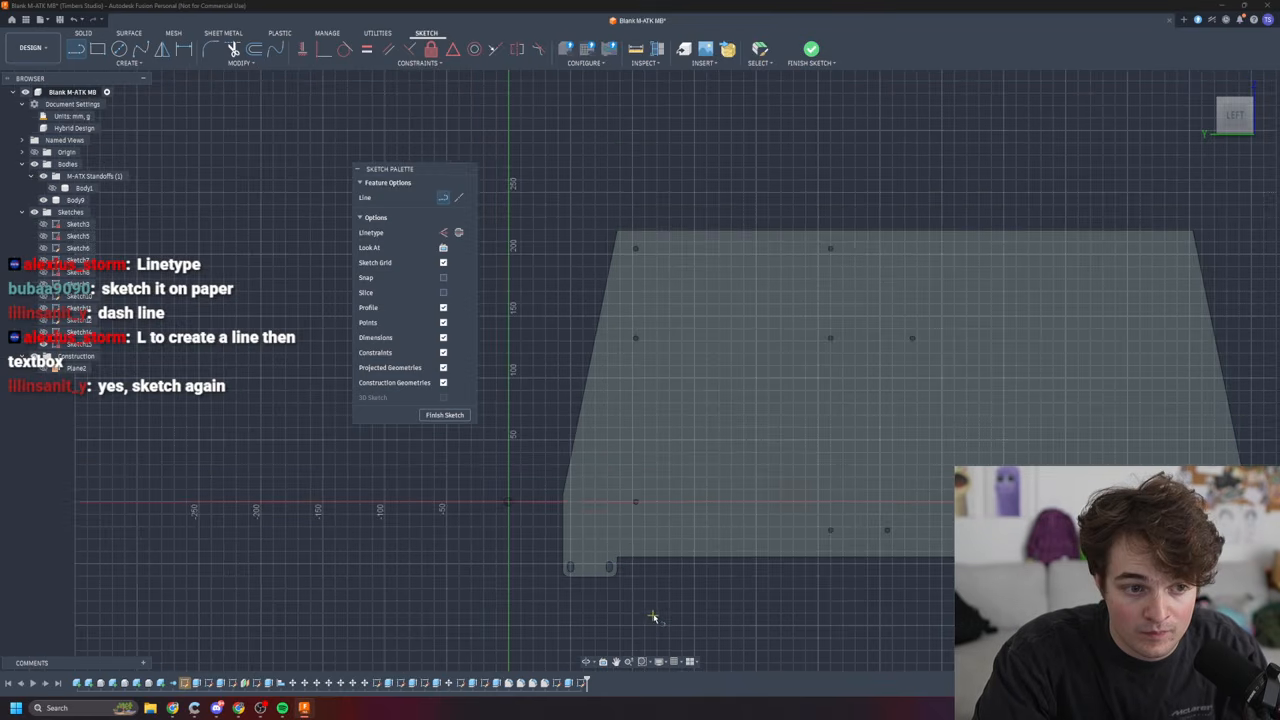
{"action": "scroll", "coordinate": [655, 600], "scroll_direction": "up", "scroll_amount": 5}
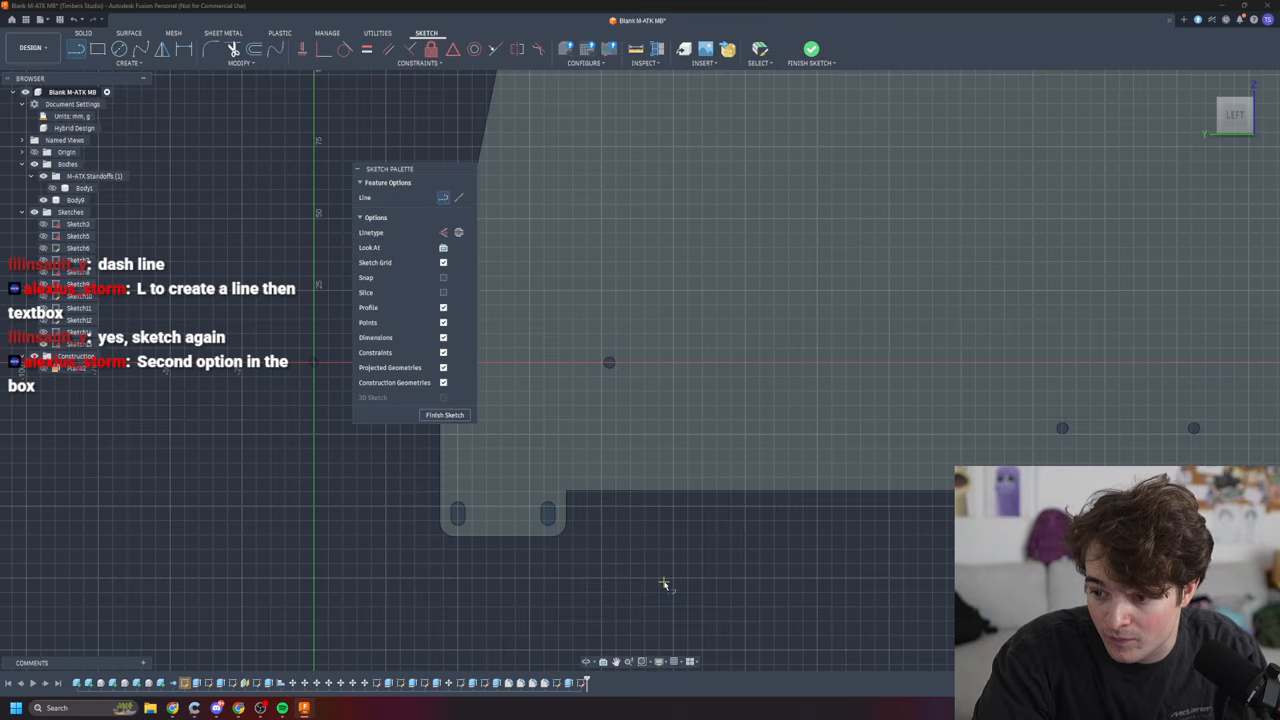
{"action": "scroll", "coordinate": [627, 561], "scroll_direction": "down", "scroll_amount": 1}
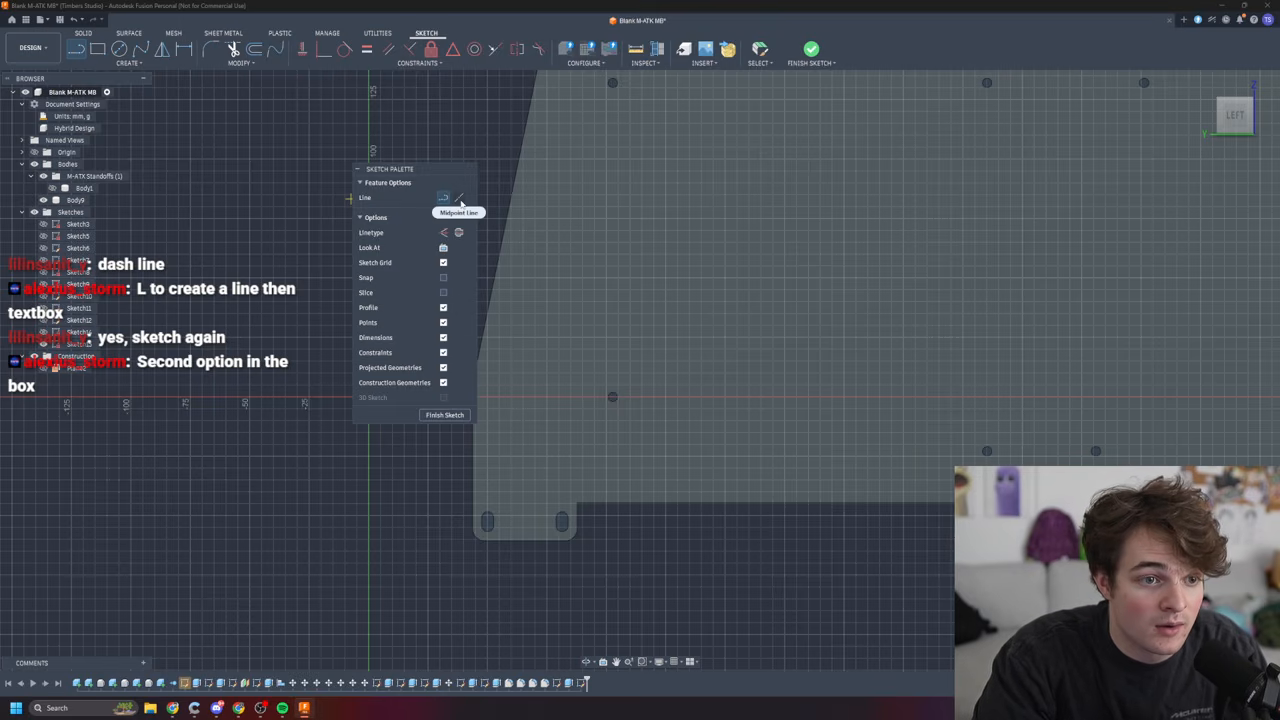
{"action": "left_click", "coordinate": [459, 198]}
{"action": "left_click", "coordinate": [598, 340]}
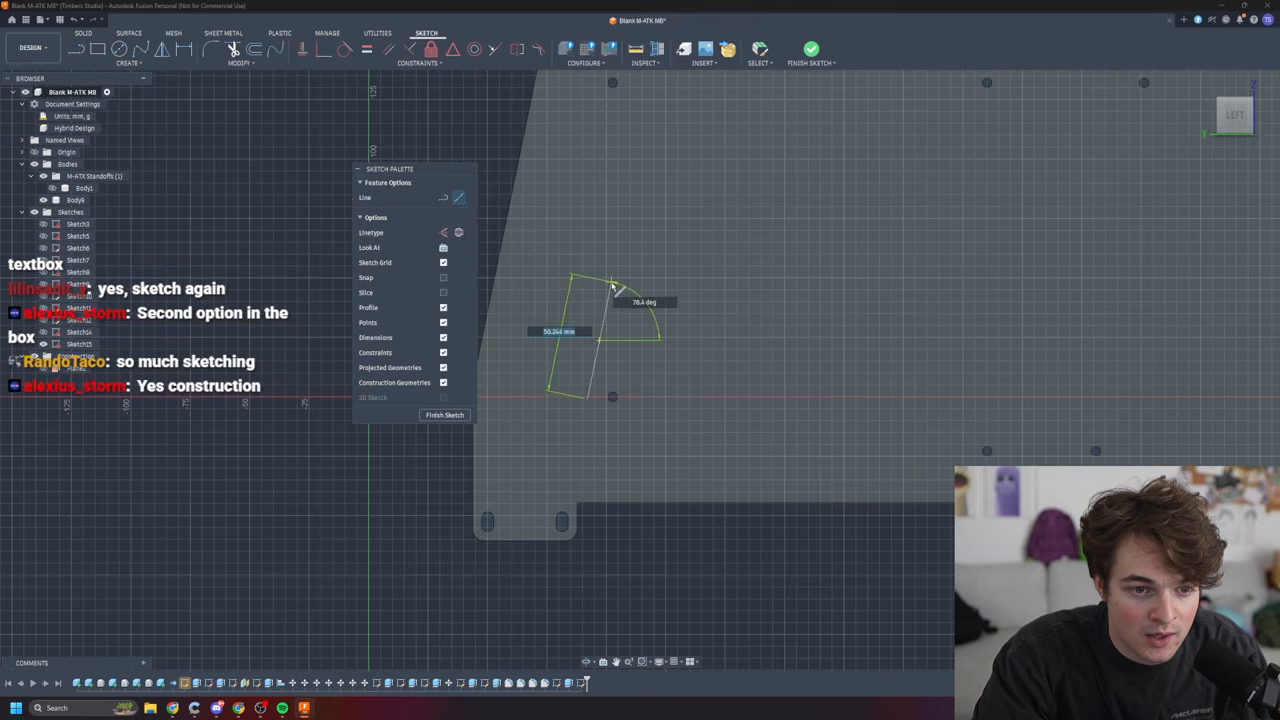
{"action": "right_click", "coordinate": [614, 300]}
{"action": "left_click", "coordinate": [596, 341]}
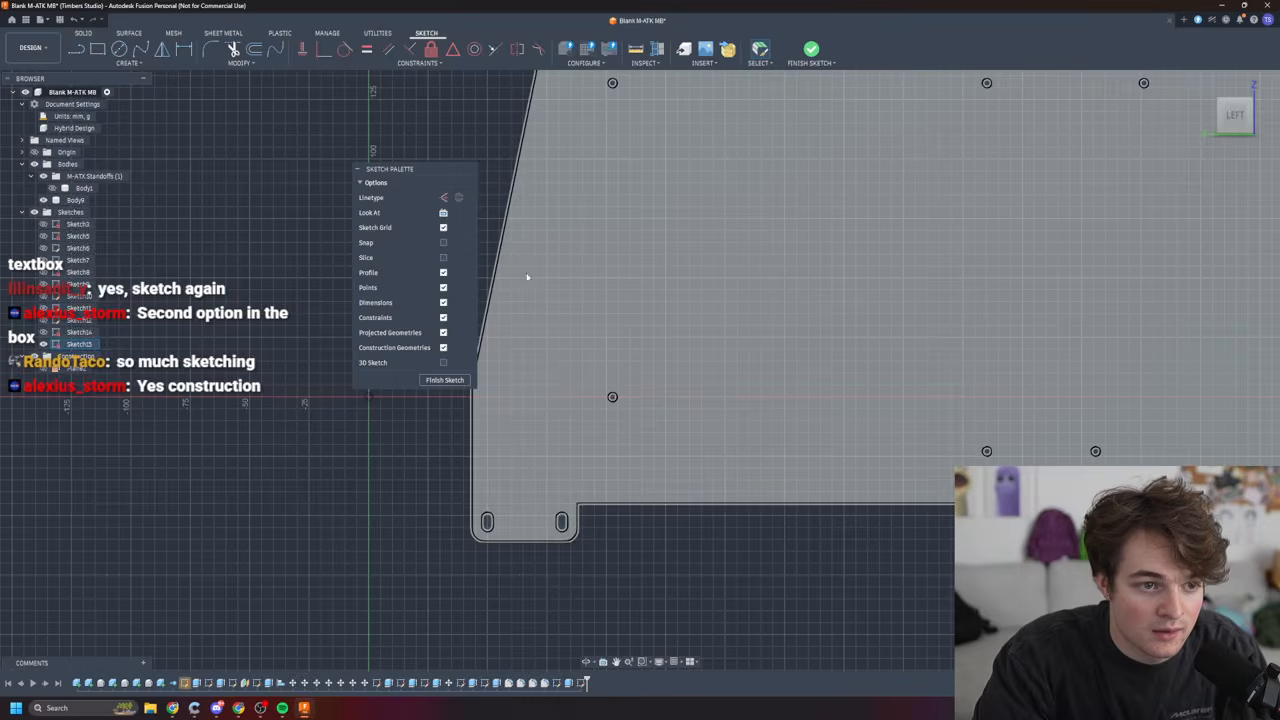
- Draw a vertical 10 mm midpoint line centred on the inner corner where the slotted tab meets the plate's lower edge
{"action": "key", "text": "l"}
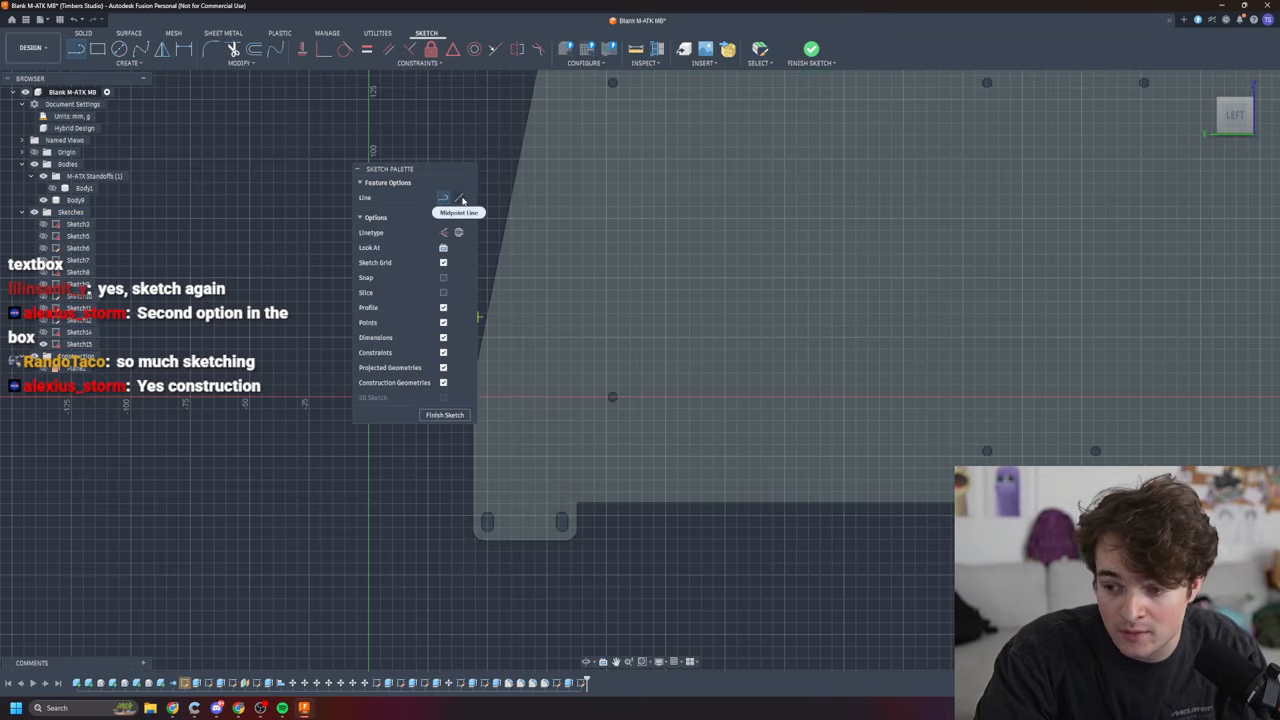
{"action": "left_click", "coordinate": [462, 200]}
{"action": "scroll", "coordinate": [610, 530], "scroll_direction": "up", "scroll_amount": 3}
{"action": "left_click", "coordinate": [559, 490]}
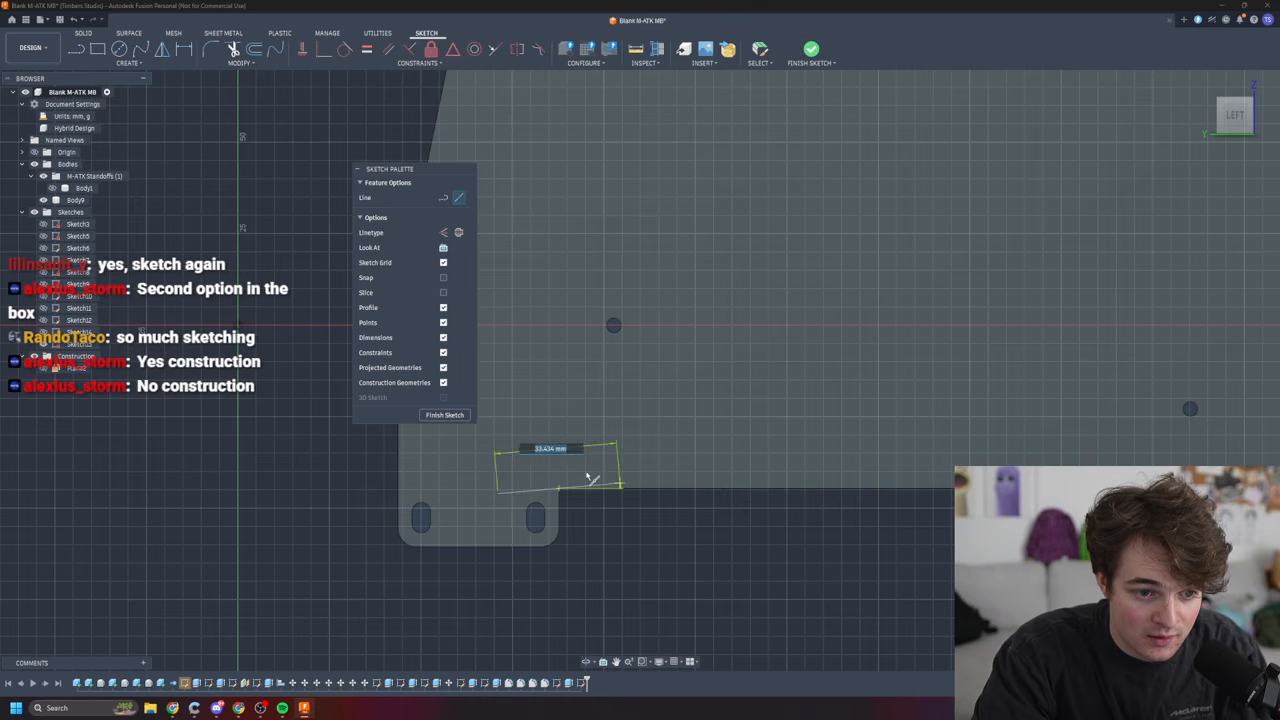
{"action": "type", "text": "10"}
{"action": "key", "text": "Tab"}
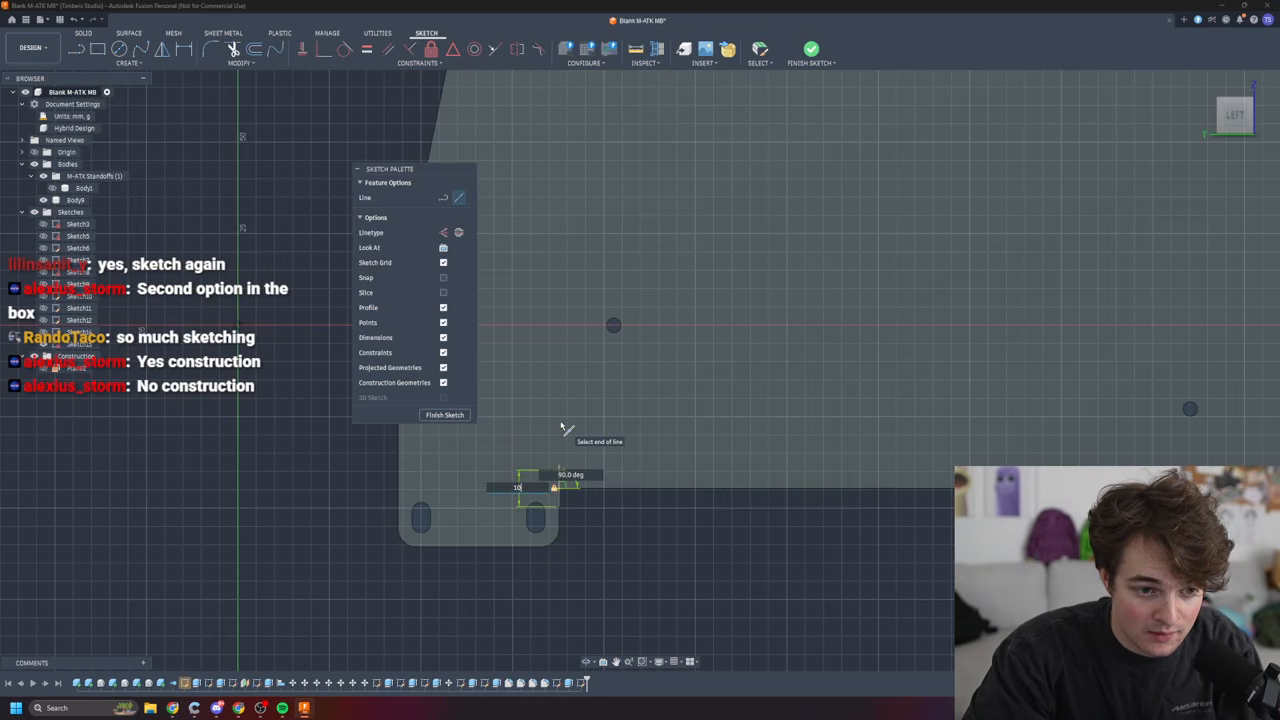
{"action": "key", "text": "Return"}
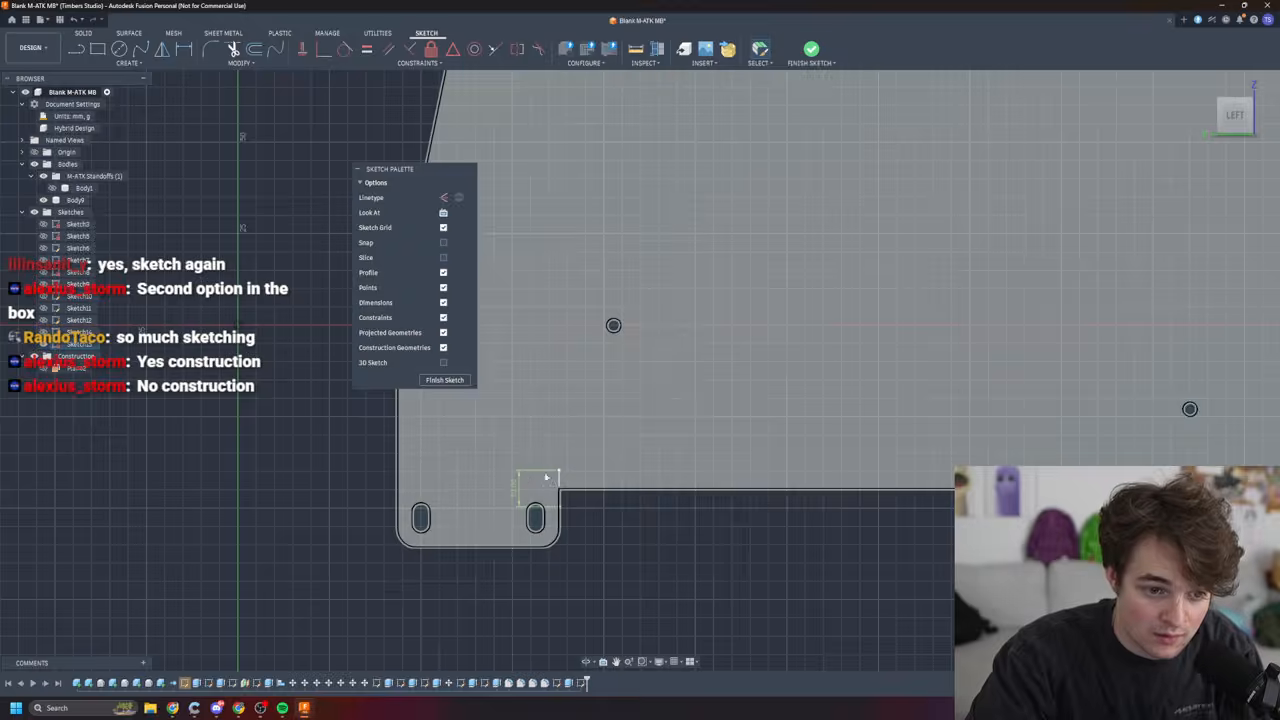
- Draw a horizontal 10 mm midpoint line centred on the upper end of the vertical line
{"action": "key", "text": "l"}
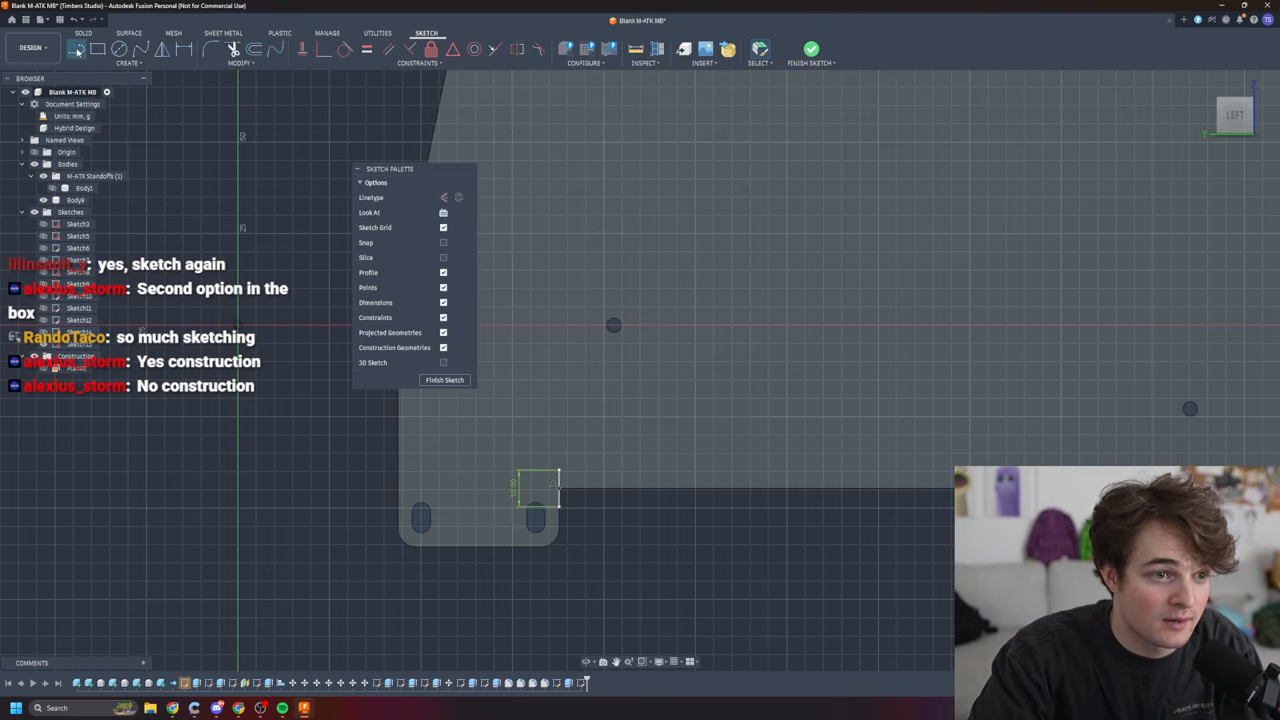
{"action": "left_click", "coordinate": [558, 471]}
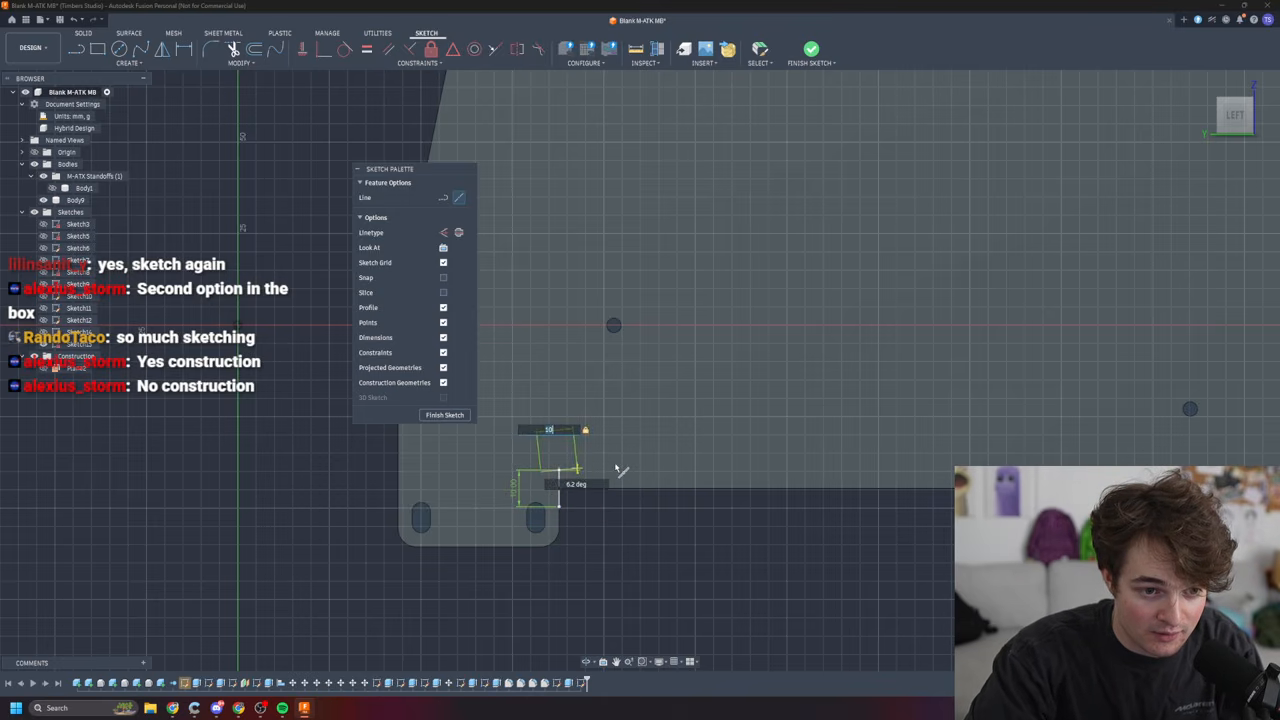
{"action": "key", "text": "Escape"}
{"action": "scroll", "coordinate": [578, 486], "scroll_direction": "up", "scroll_amount": 3}
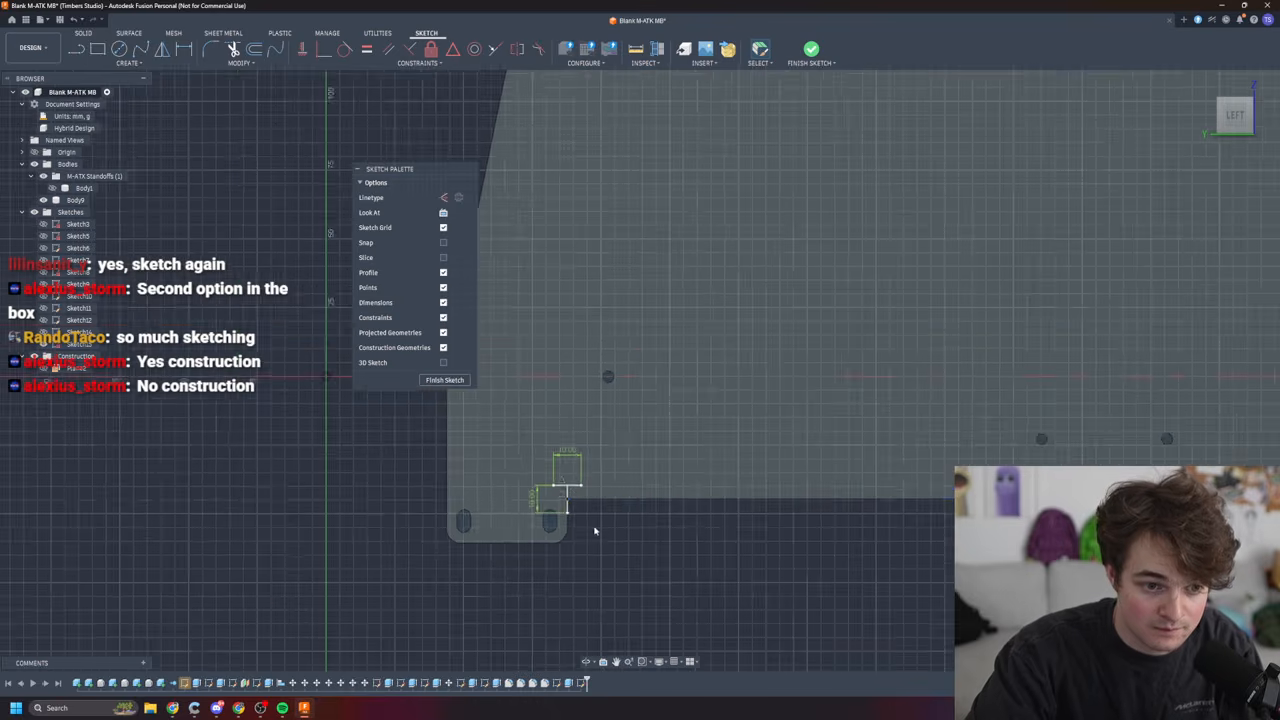
{"action": "scroll", "coordinate": [548, 484], "scroll_direction": "up", "scroll_amount": 3}
{"action": "scroll", "coordinate": [609, 486], "scroll_direction": "down", "scroll_amount": 5}
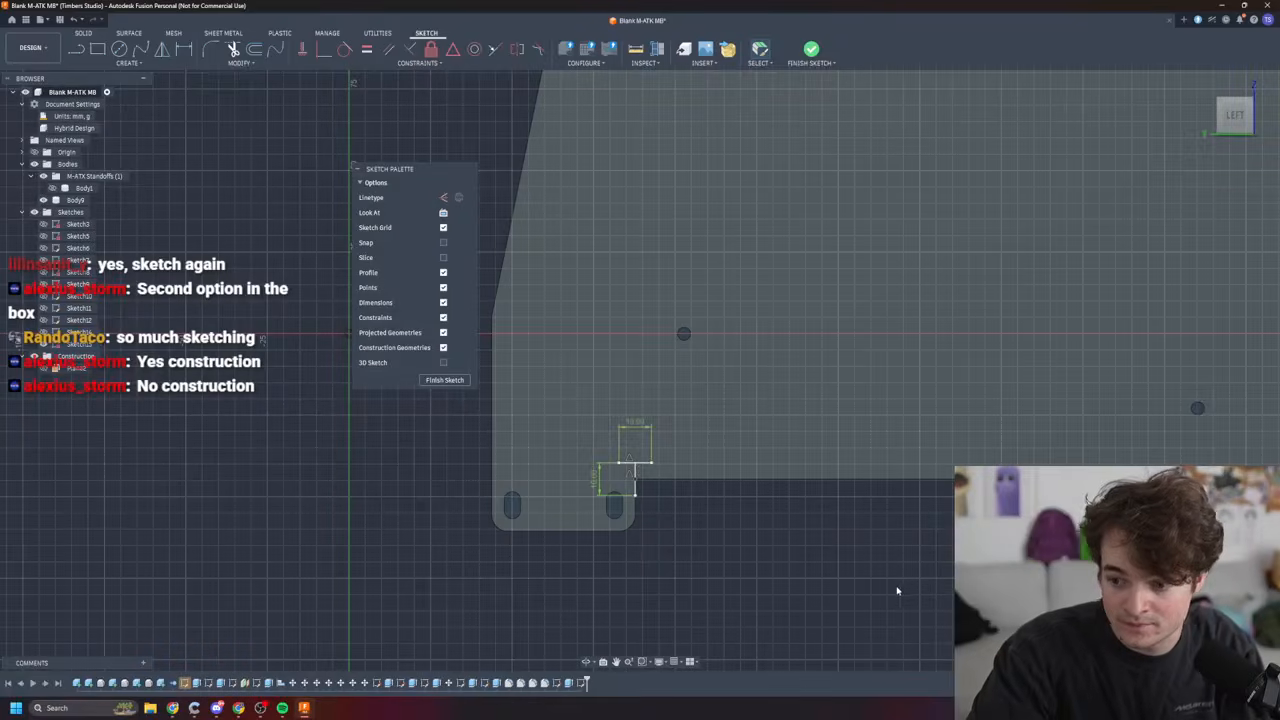
- Start the Line tool with the construction linetype, drawing from endpoint to endpoint instead of from the midpoint
{"action": "left_click", "coordinate": [82, 51]}
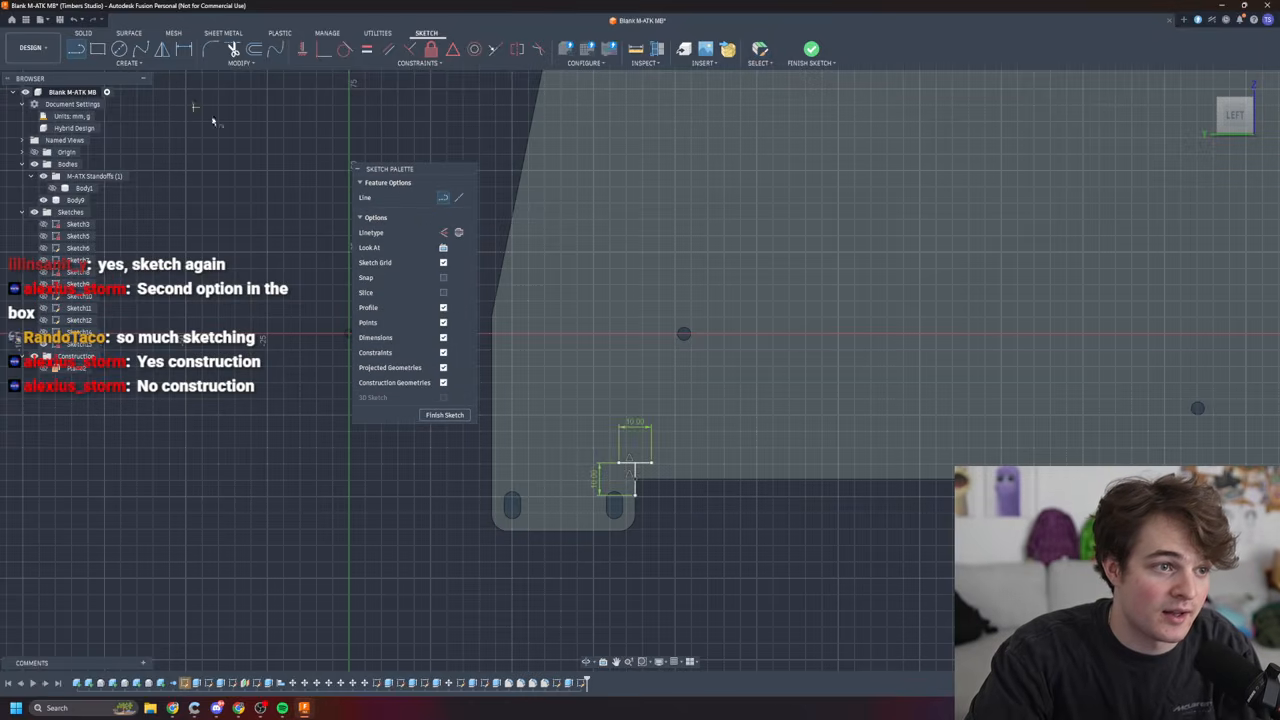
{"action": "left_click", "coordinate": [459, 198]}
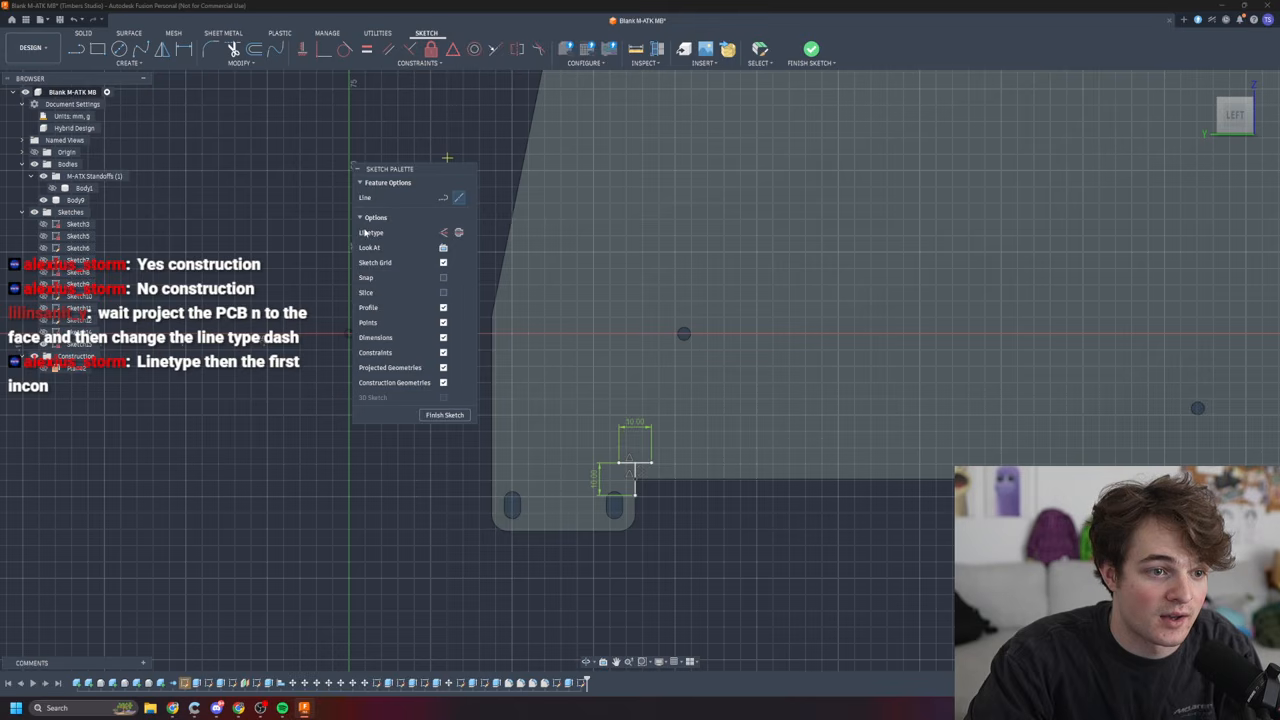
{"action": "left_click", "coordinate": [444, 232]}
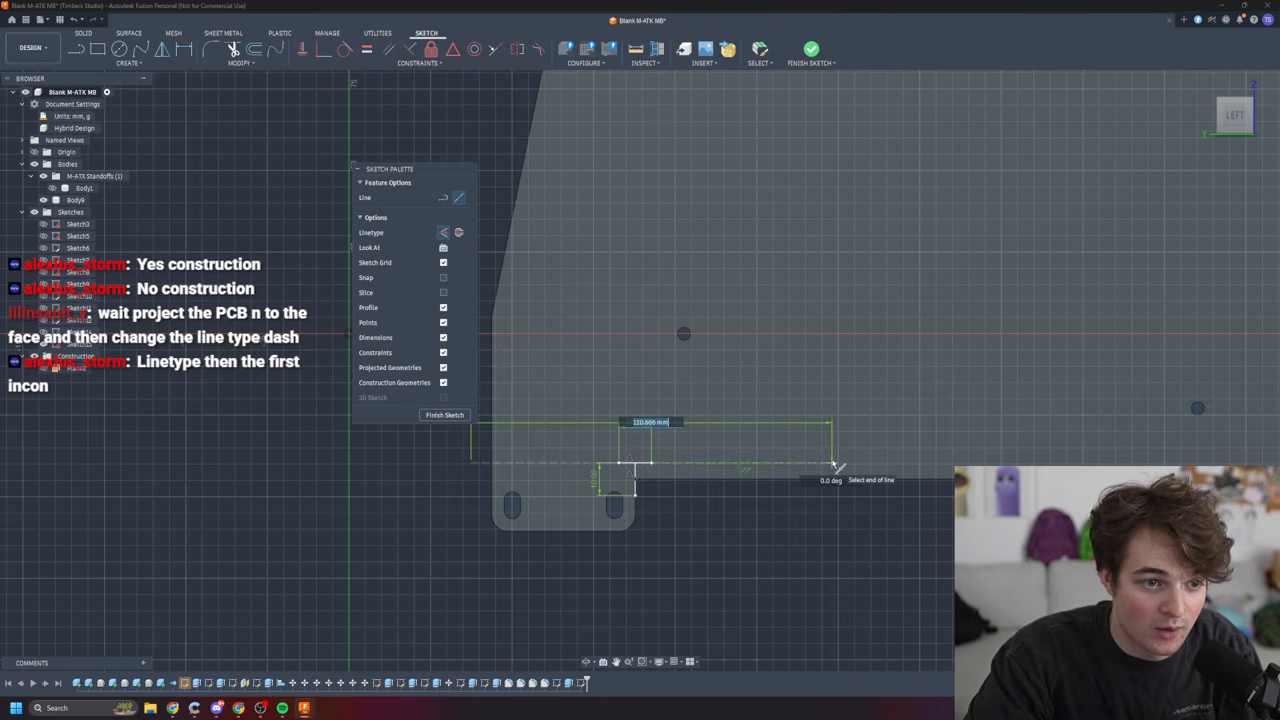
{"action": "left_click_drag", "start_coordinate": [850, 463], "coordinate": [448, 235]}
{"action": "left_click", "coordinate": [443, 199]}
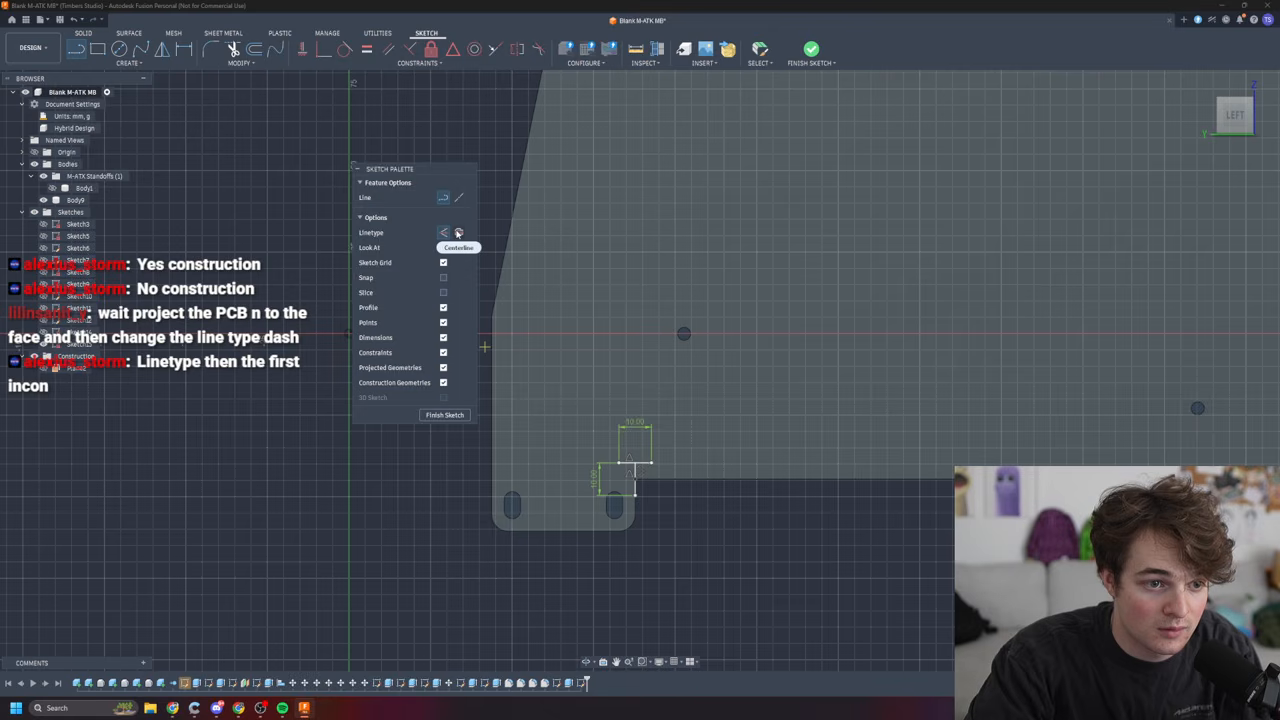
- Draw a horizontal 244 mm construction line along the plate's lower edge from the inner end of the 10 mm horizontal line
{"action": "left_click", "coordinate": [651, 463]}
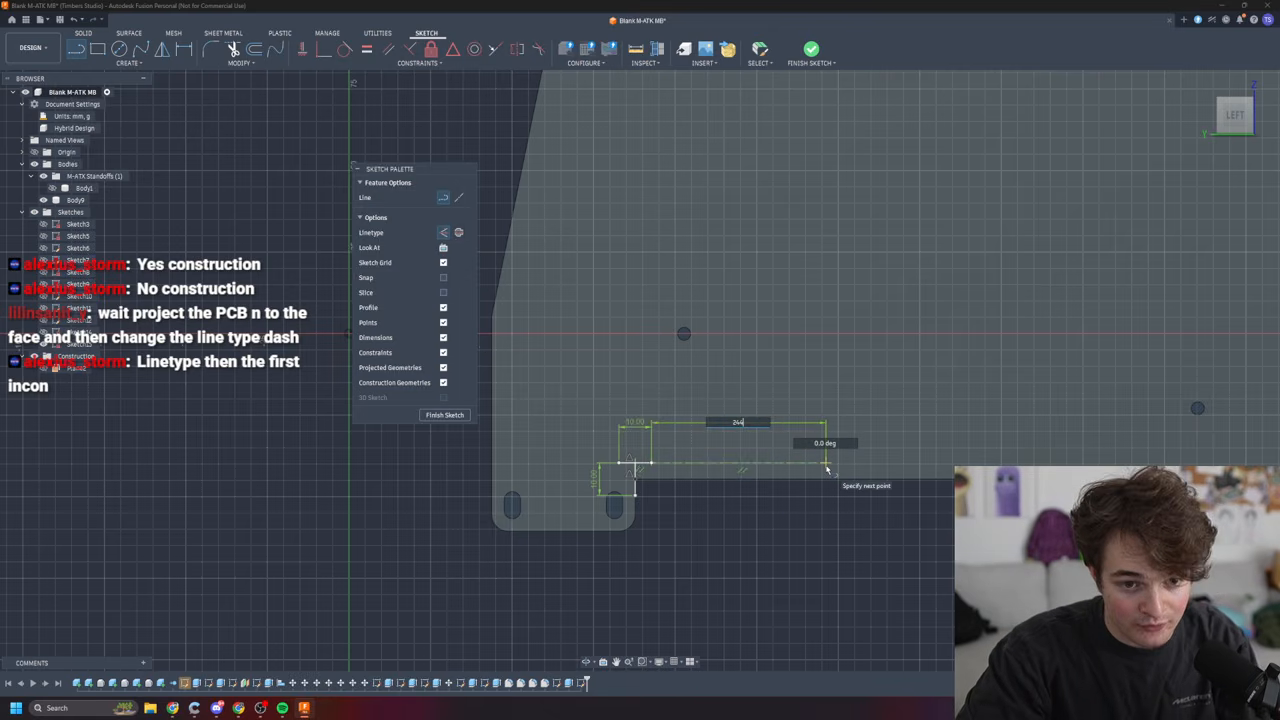
{"action": "type", "text": "244"}
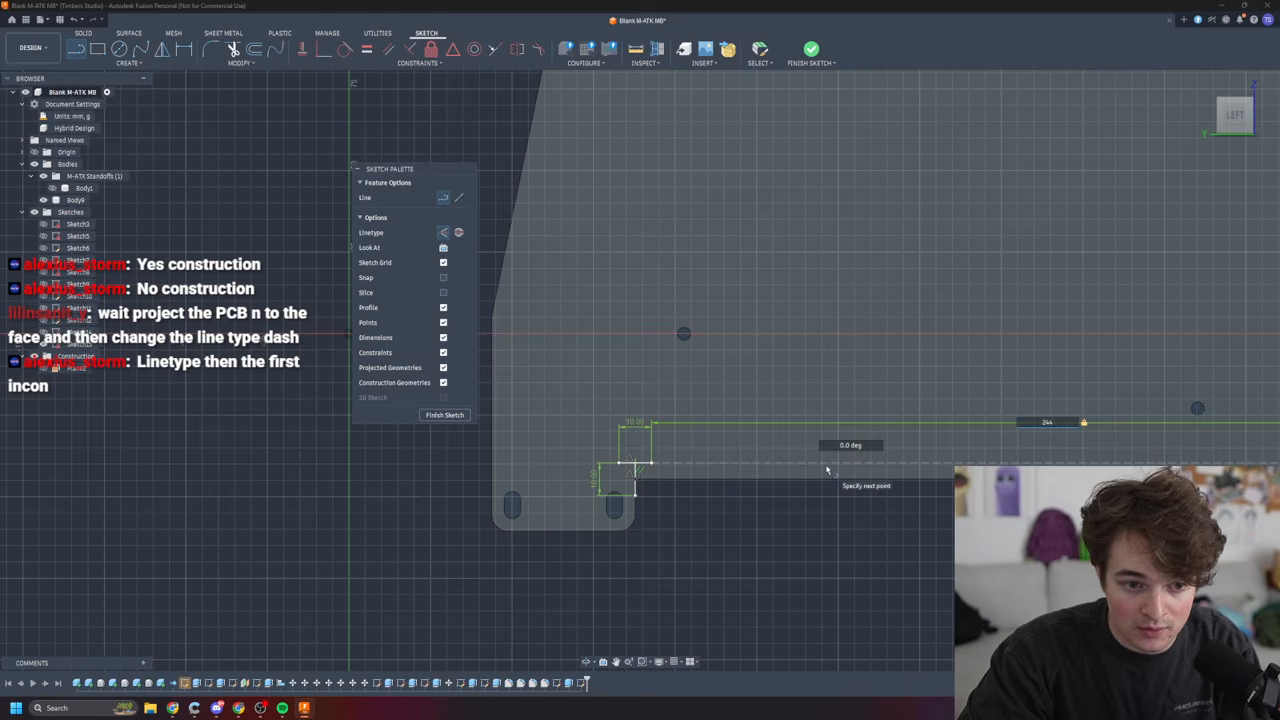
{"action": "key", "text": "Return"}
{"action": "key", "text": "Escape"}
{"action": "scroll", "coordinate": [843, 505], "scroll_direction": "down", "scroll_amount": 6}
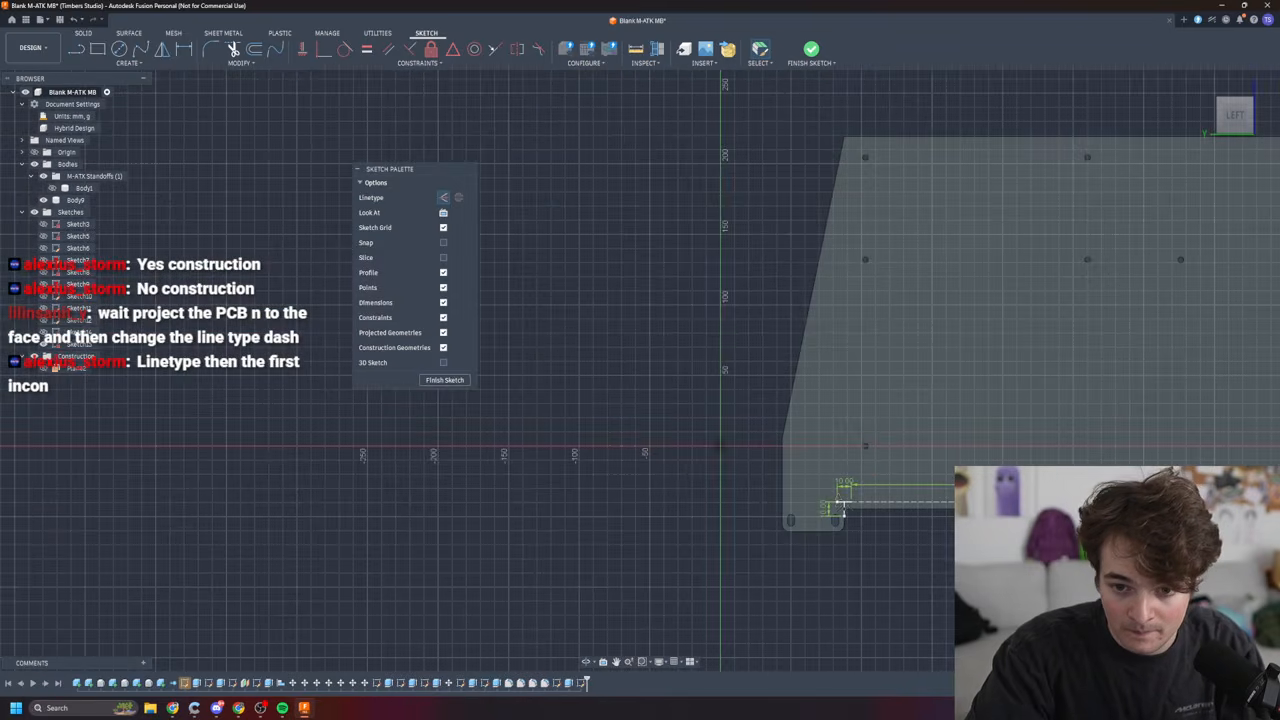
{"action": "scroll", "coordinate": [843, 505], "scroll_direction": "up", "scroll_amount": 4}
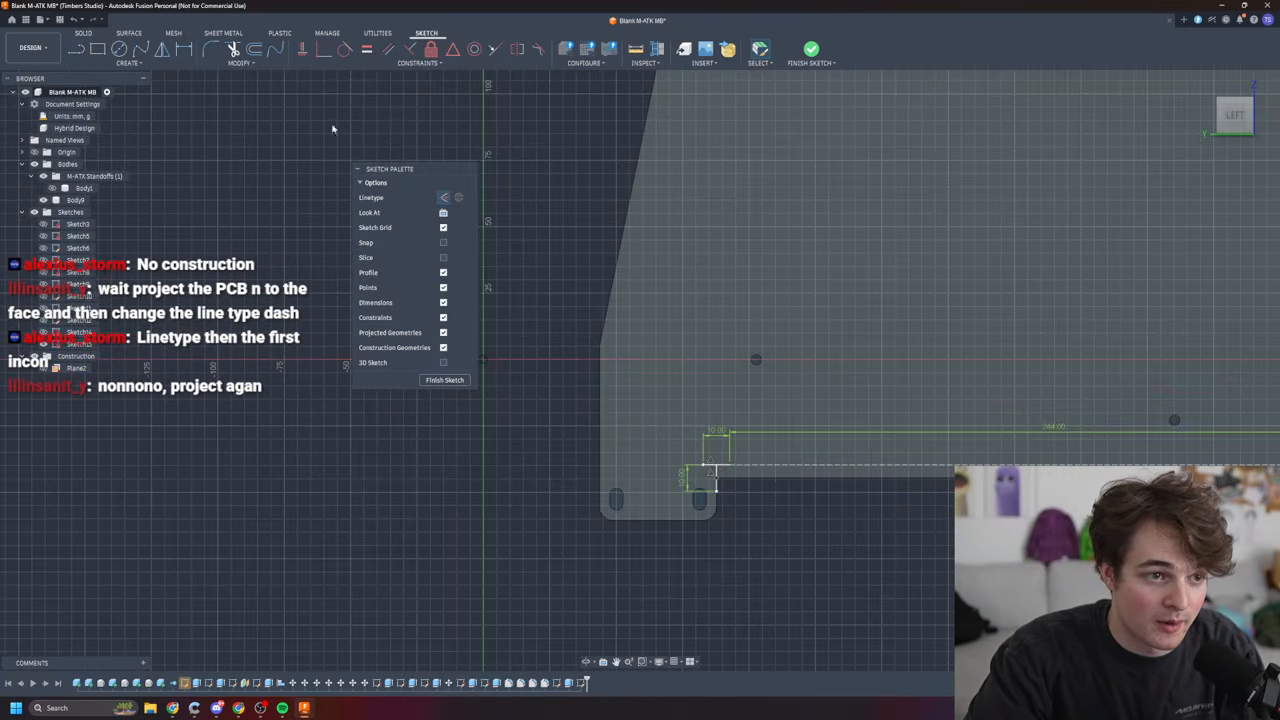
- Draw a vertical 244 mm construction line upward from the start of the horizontal 244 mm line
{"action": "key", "text": "l"}
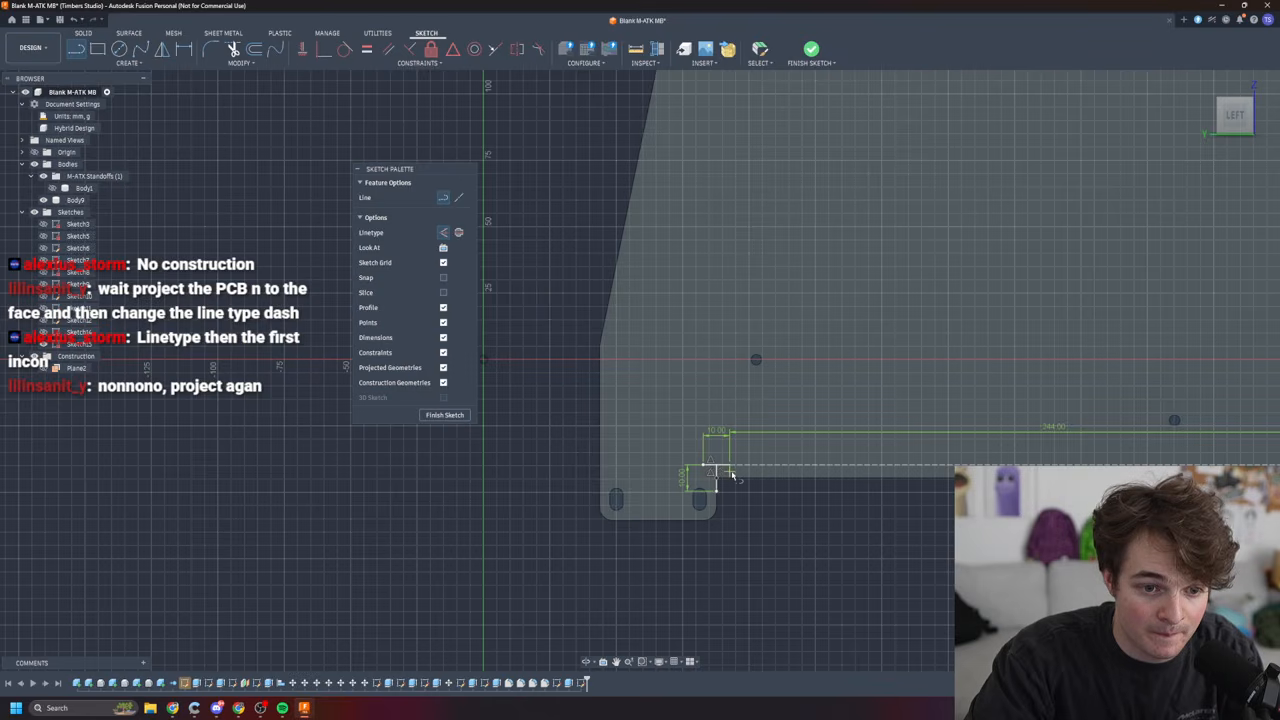
{"action": "left_click", "coordinate": [730, 466]}
{"action": "type", "text": "24"}
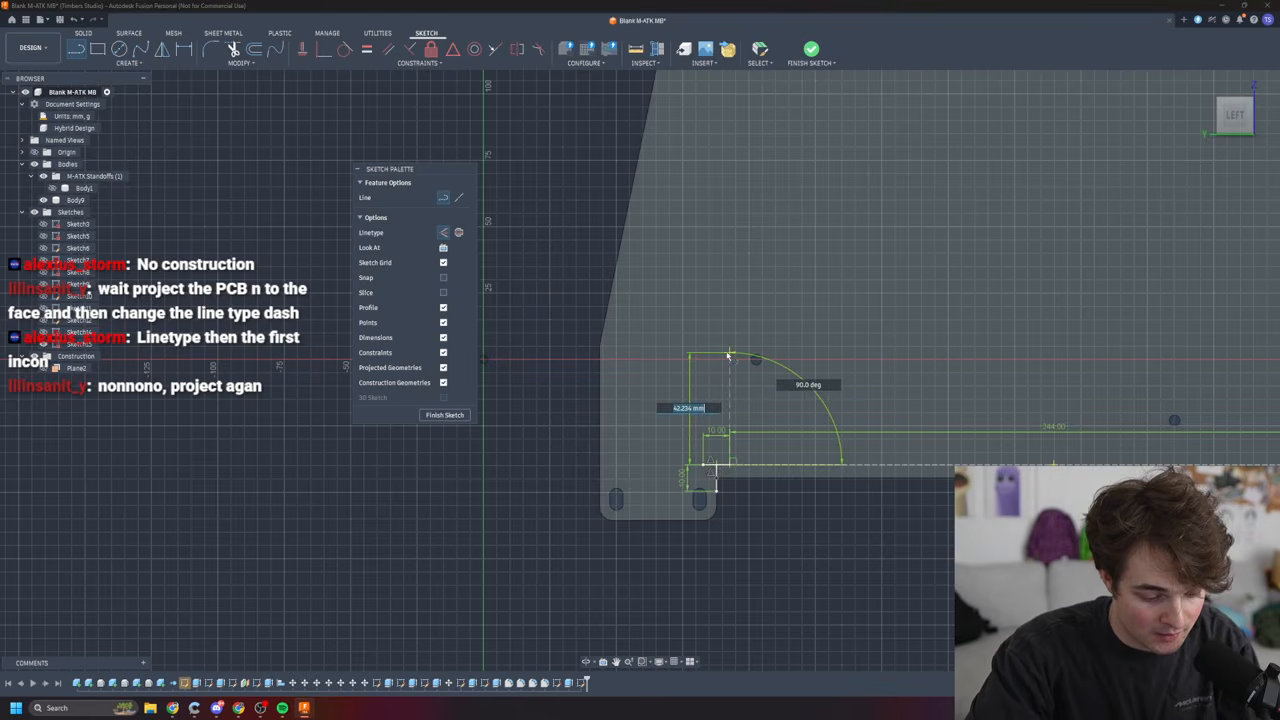
{"action": "type", "text": "4"}
{"action": "key", "text": "Tab"}
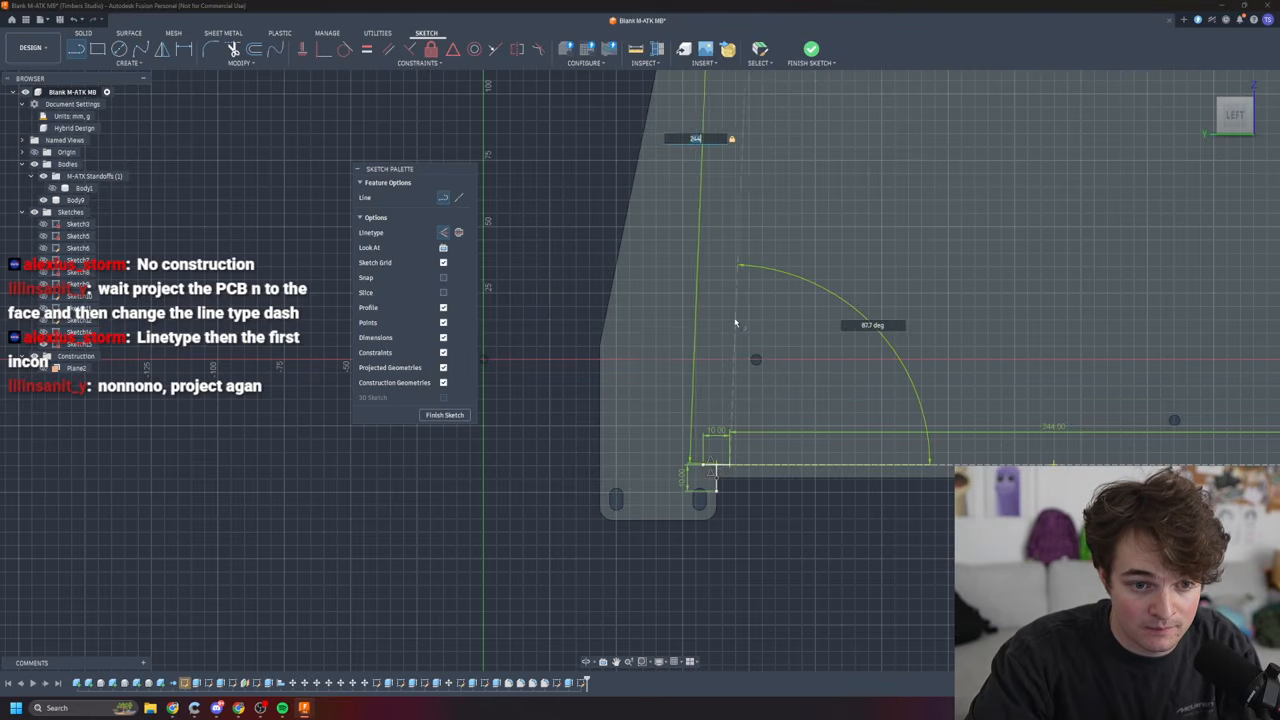
{"action": "key", "text": "Return"}
- Examine how the 244 mm construction lines sit relative to the standoff holes, the plate's slanted side and the tab corner
{"action": "mouse_move", "coordinate": [873, 189]}
{"action": "middle_mouse_down", "text": "shift"}
{"action": "mouse_move", "coordinate": [869, 207]}
{"action": "mouse_move", "coordinate": [867, 178]}
{"action": "mouse_move", "coordinate": [871, 200]}
{"action": "middle_mouse_up", "text": "shift"}
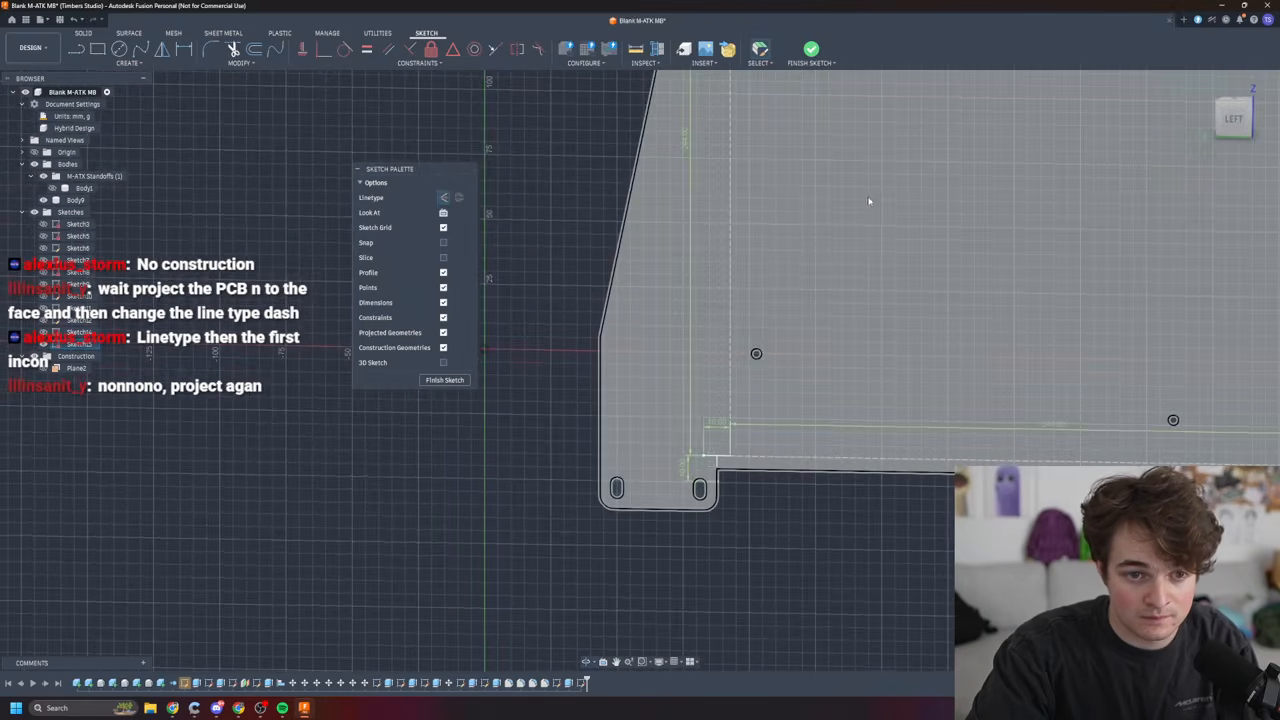
{"action": "left_click", "coordinate": [1234, 120]}
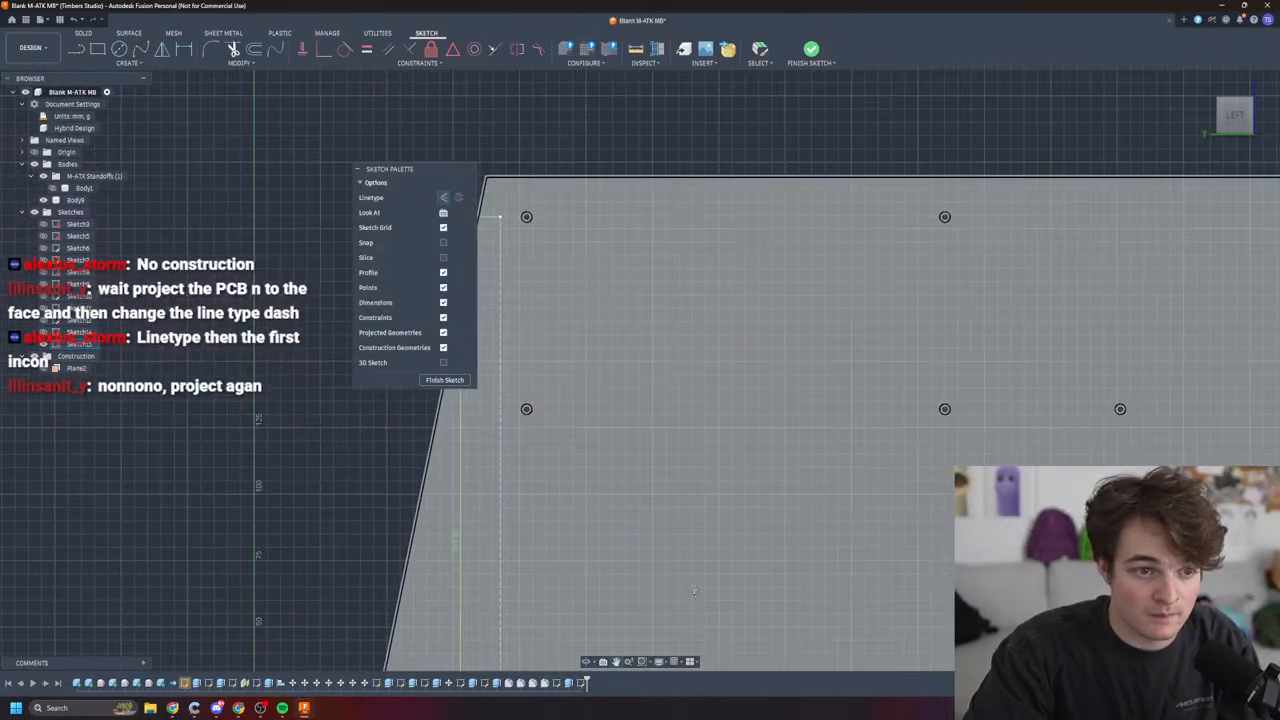
{"action": "middle_click_drag", "start_coordinate": [702, 602], "coordinate": [713, 602]}
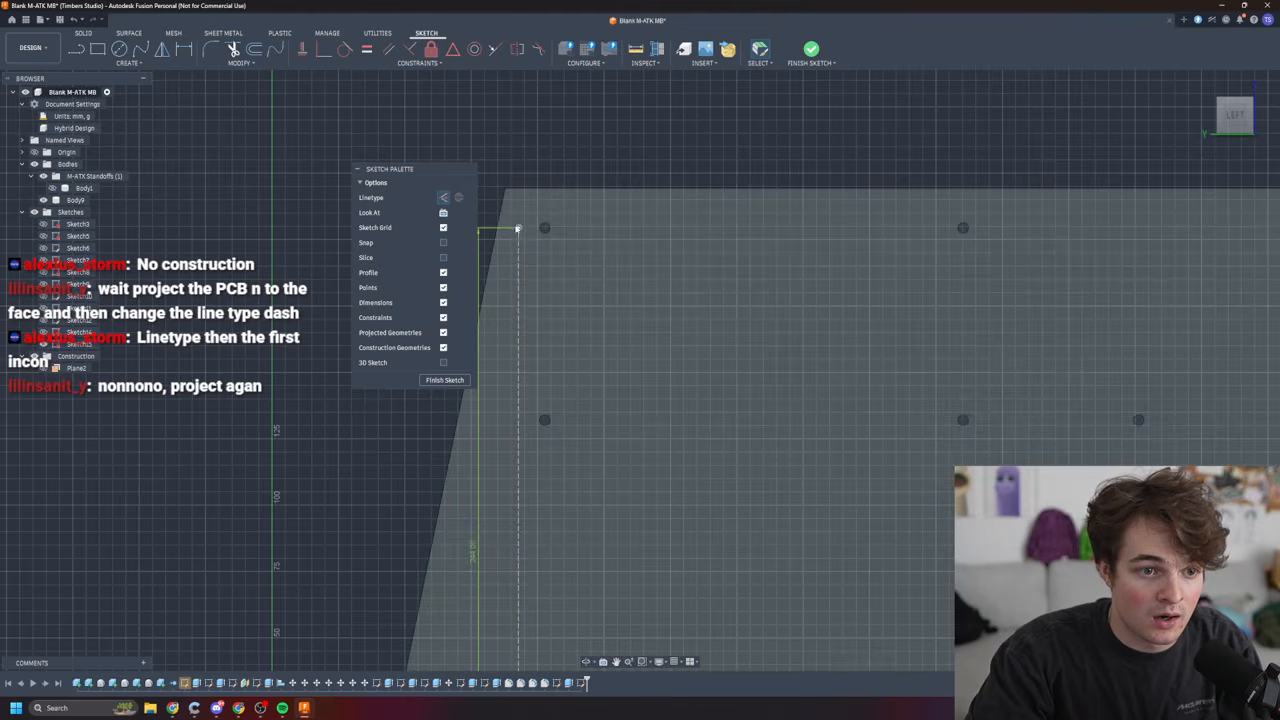
{"action": "scroll", "coordinate": [641, 480], "scroll_direction": "down", "scroll_amount": 5}
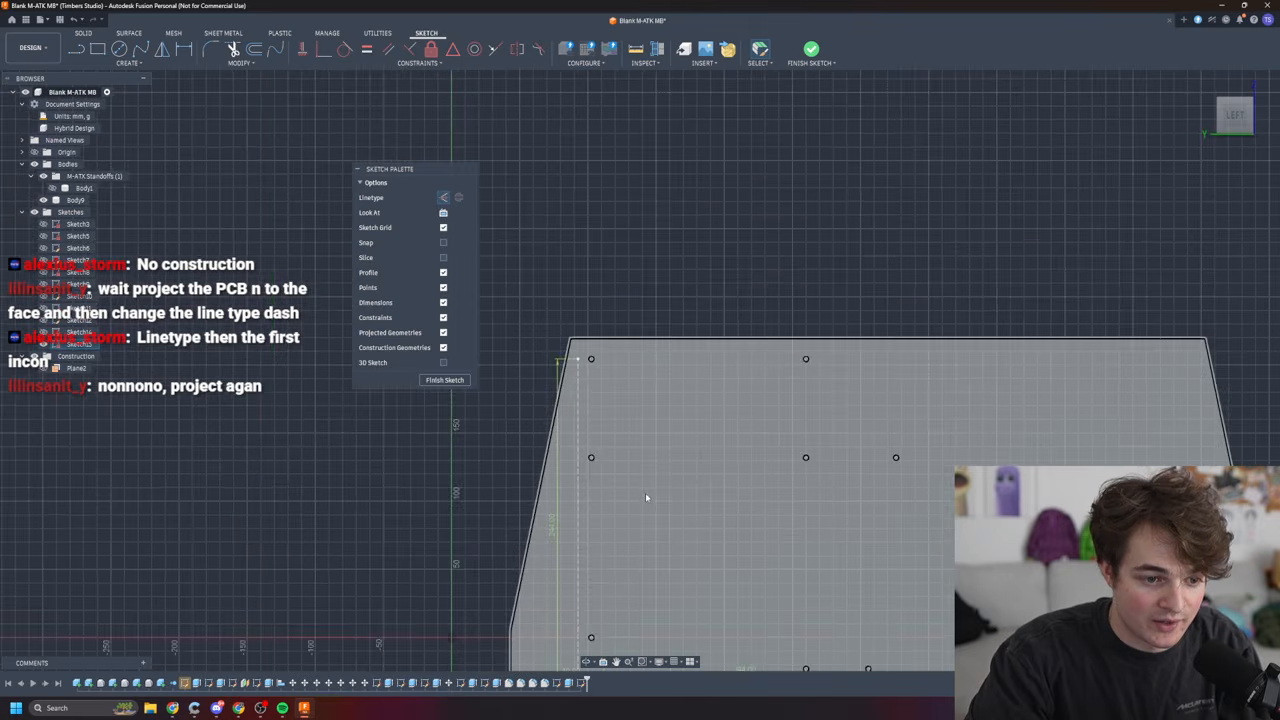
{"action": "scroll", "coordinate": [674, 604], "scroll_direction": "up", "scroll_amount": 3}
{"action": "middle_click_drag", "start_coordinate": [714, 563], "coordinate": [734, 398]}
{"action": "scroll", "coordinate": [598, 522], "scroll_direction": "down", "scroll_amount": 2}
{"action": "scroll", "coordinate": [592, 512], "scroll_direction": "up", "scroll_amount": 7}
{"action": "scroll", "coordinate": [663, 497], "scroll_direction": "up", "scroll_amount": 8}
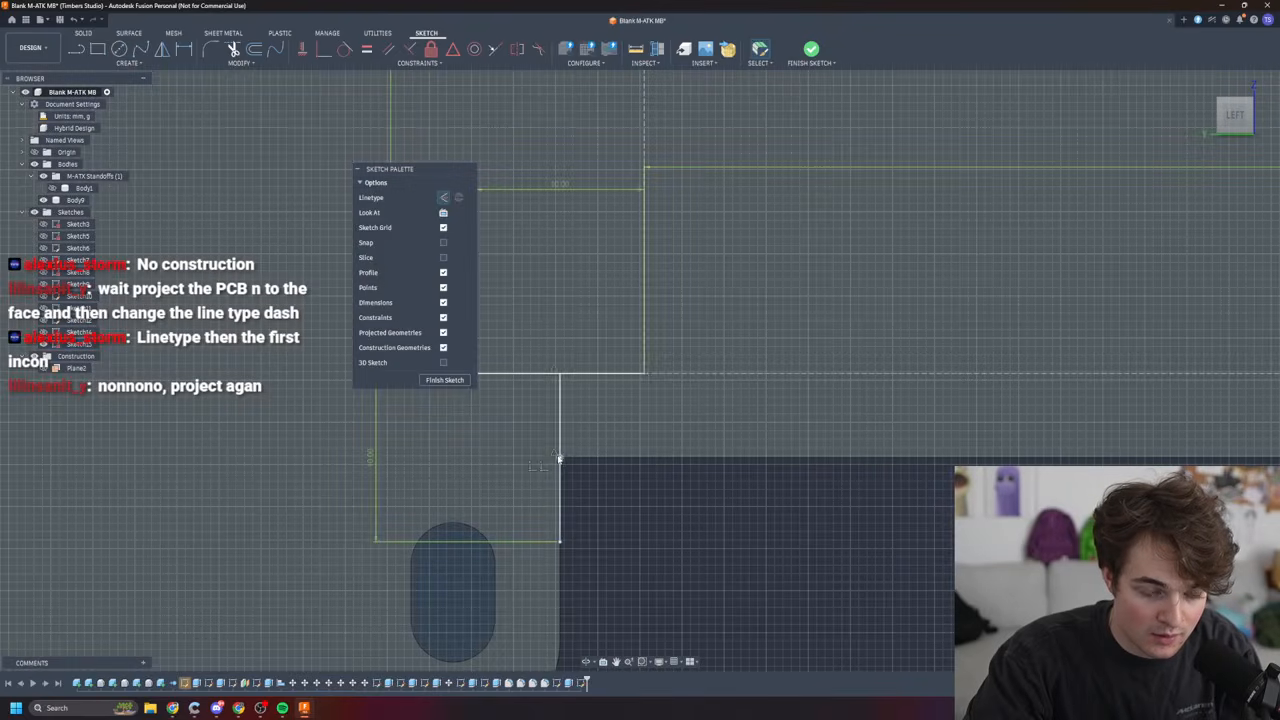
{"action": "scroll", "coordinate": [663, 437], "scroll_direction": "down", "scroll_amount": 7}
{"action": "scroll", "coordinate": [655, 413], "scroll_direction": "up", "scroll_amount": 6}
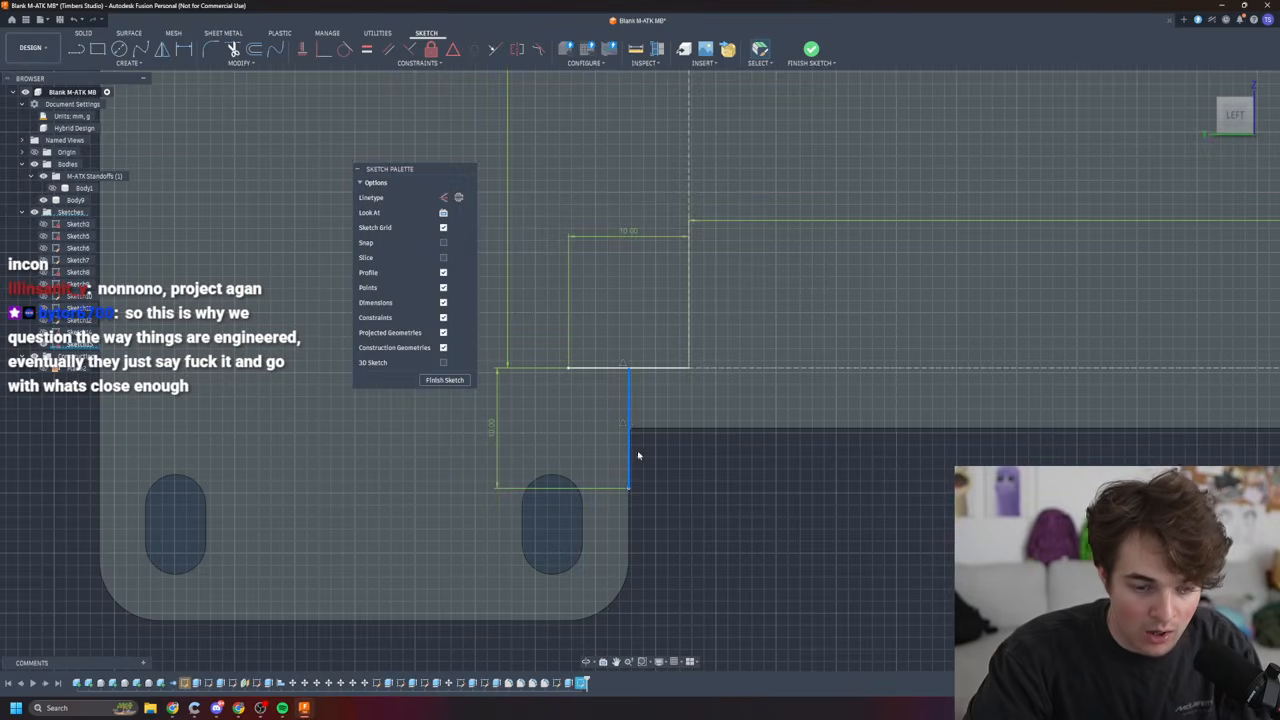
- Remove the two 10 mm midpoint lines and the two 244 mm construction lines from the sketch
{"action": "key", "text": "ctrl+z"}
{"action": "key", "text": "ctrl+z"}
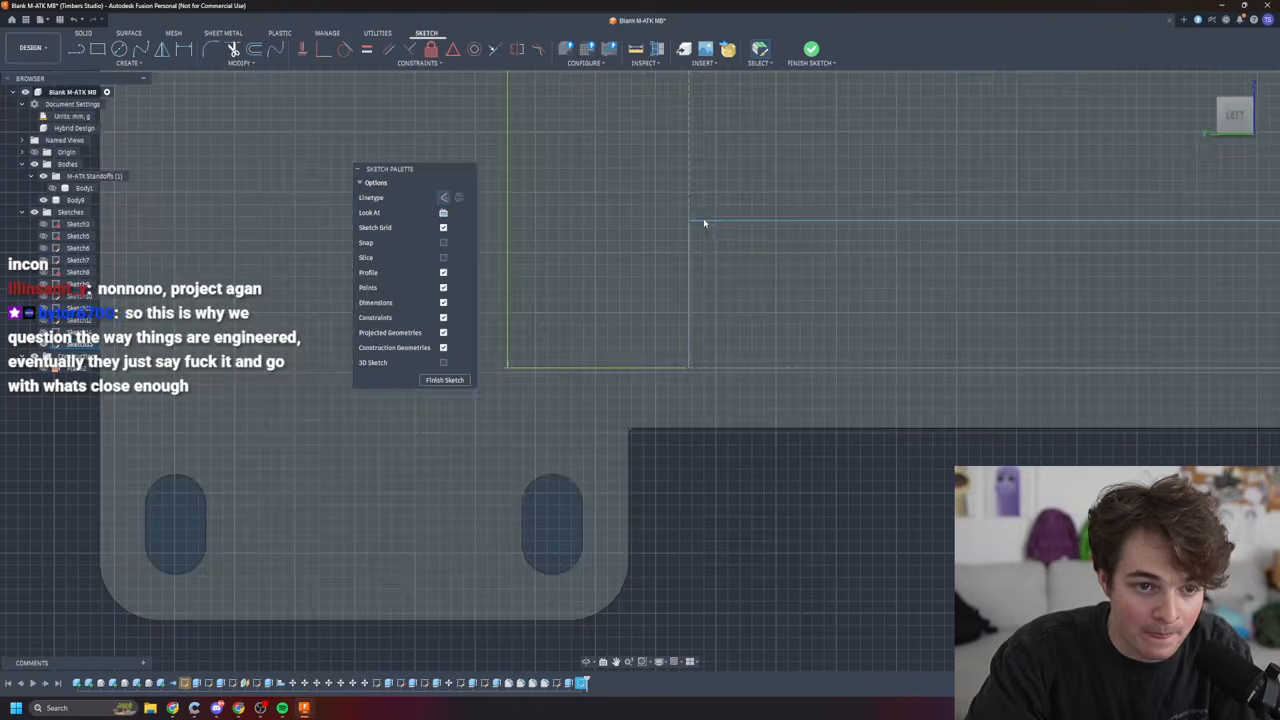
{"action": "key", "text": "ctrl+z"}
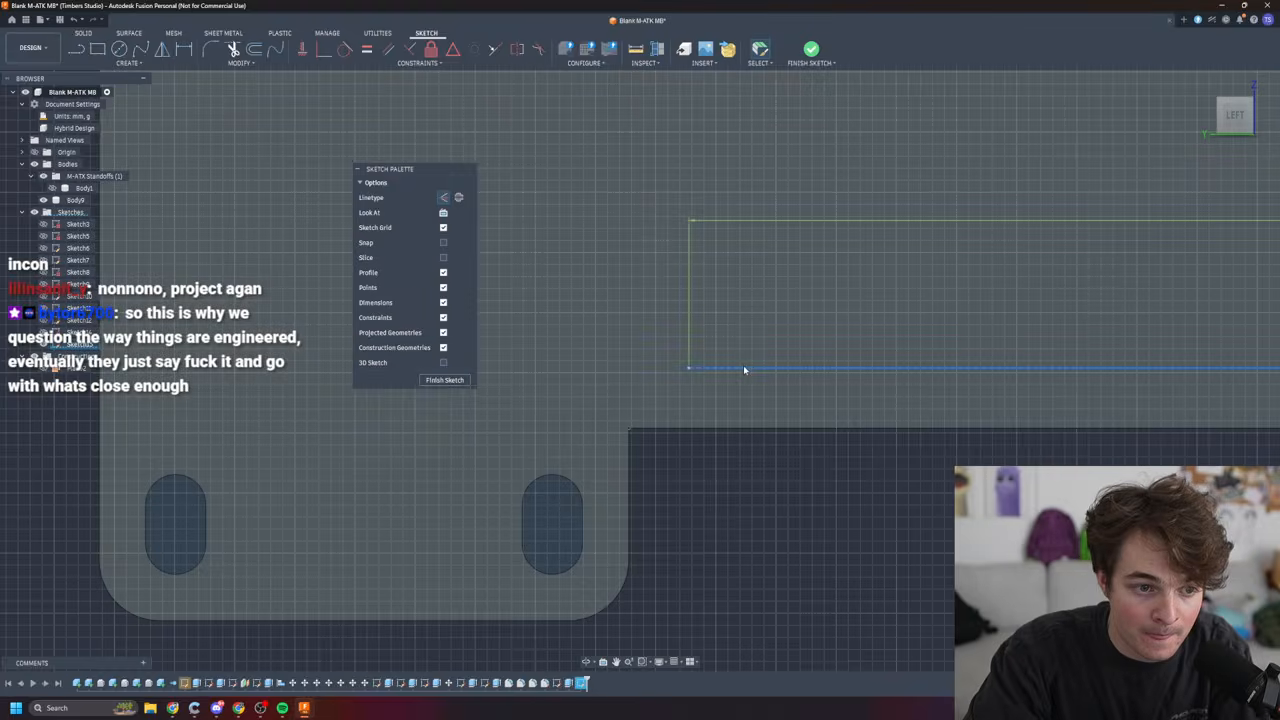
{"action": "key", "text": "ctrl+z"}
- Draw a vertical 10 mm construction line upward from the inner corner where the slotted tab meets the plate's lower edge
{"action": "key", "text": "l"}
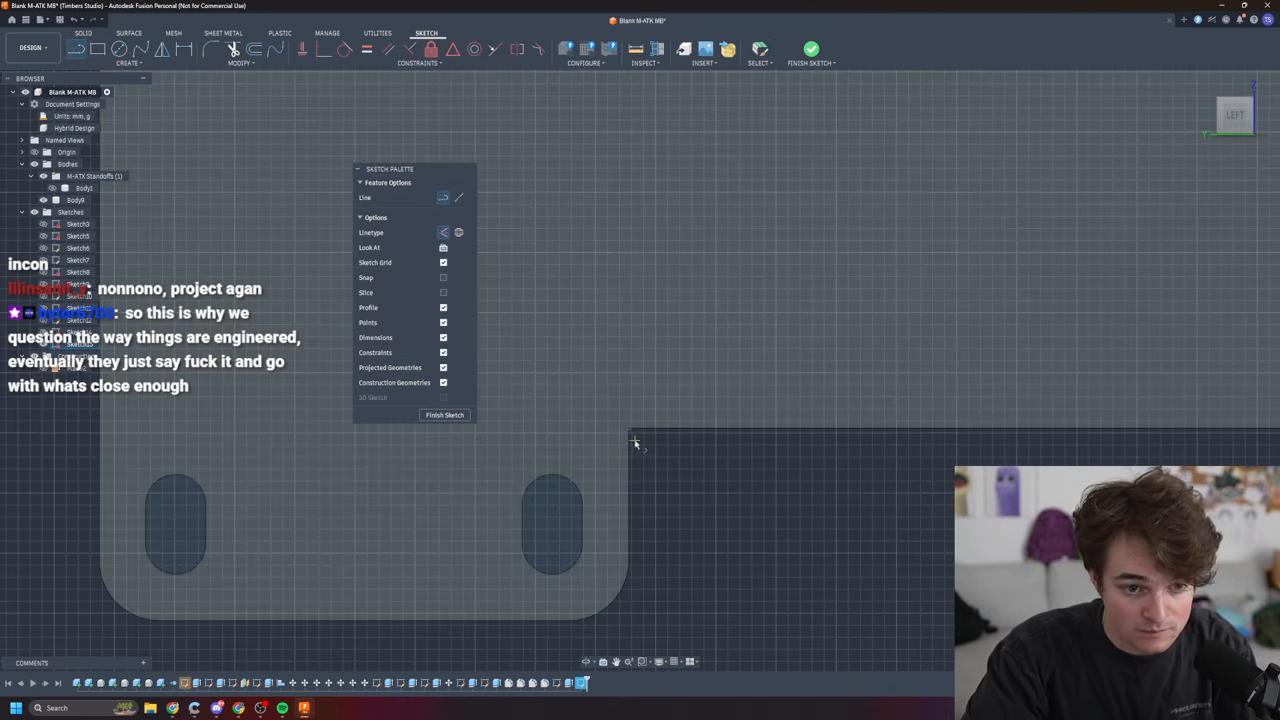
{"action": "left_click", "coordinate": [629, 428]}
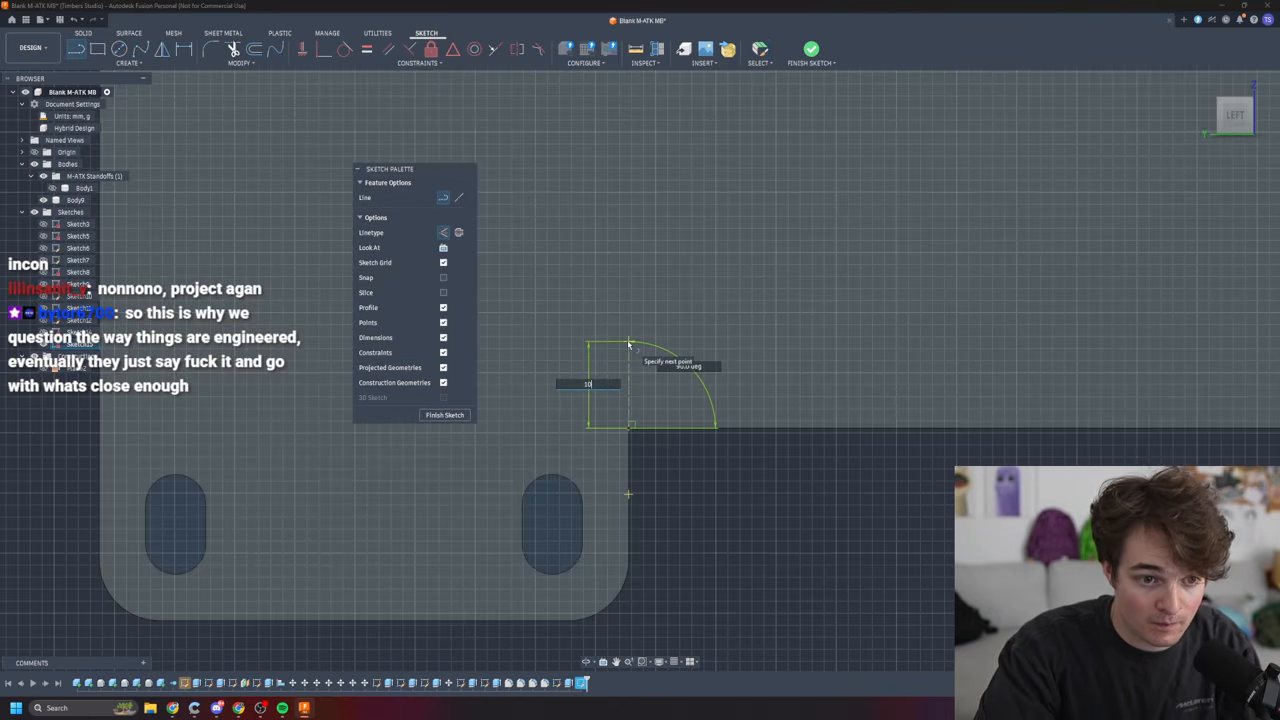
{"action": "key", "text": "Return"}
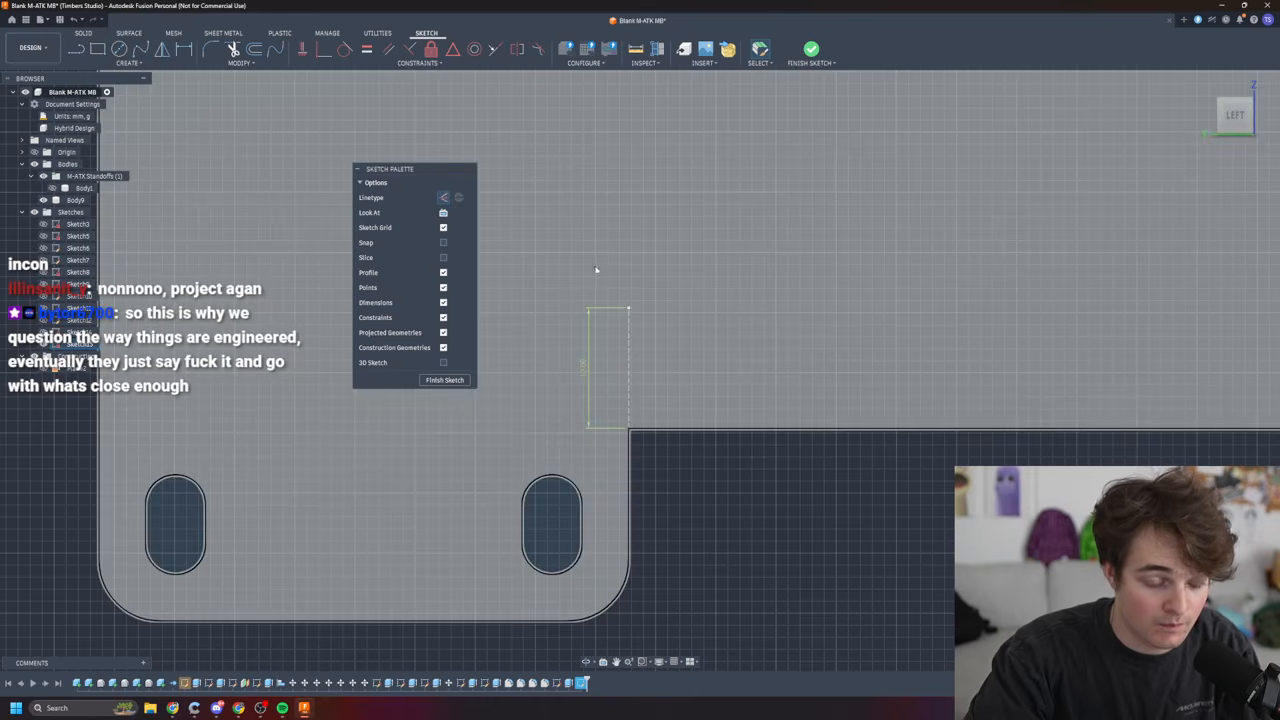
- Draw a horizontal 10 mm construction line from the upper end of the vertical line, away from the slotted tab
{"action": "key", "text": "l"}
{"action": "left_click", "coordinate": [630, 309]}
{"action": "type", "text": "10"}
{"action": "key", "text": "Tab"}
{"action": "key", "text": "Return"}
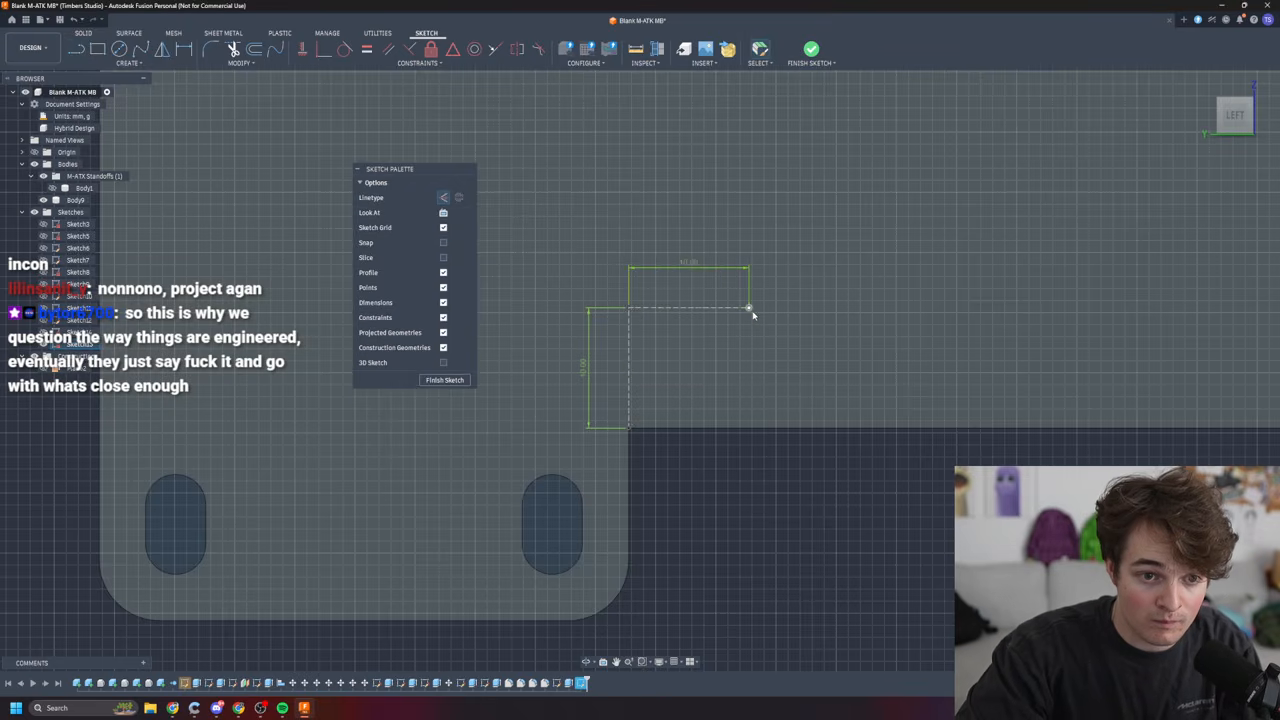
- Draw a horizontal 244 mm construction line continuing from the free end of the 10 mm horizontal line along the lower edge
{"action": "key", "text": "l"}
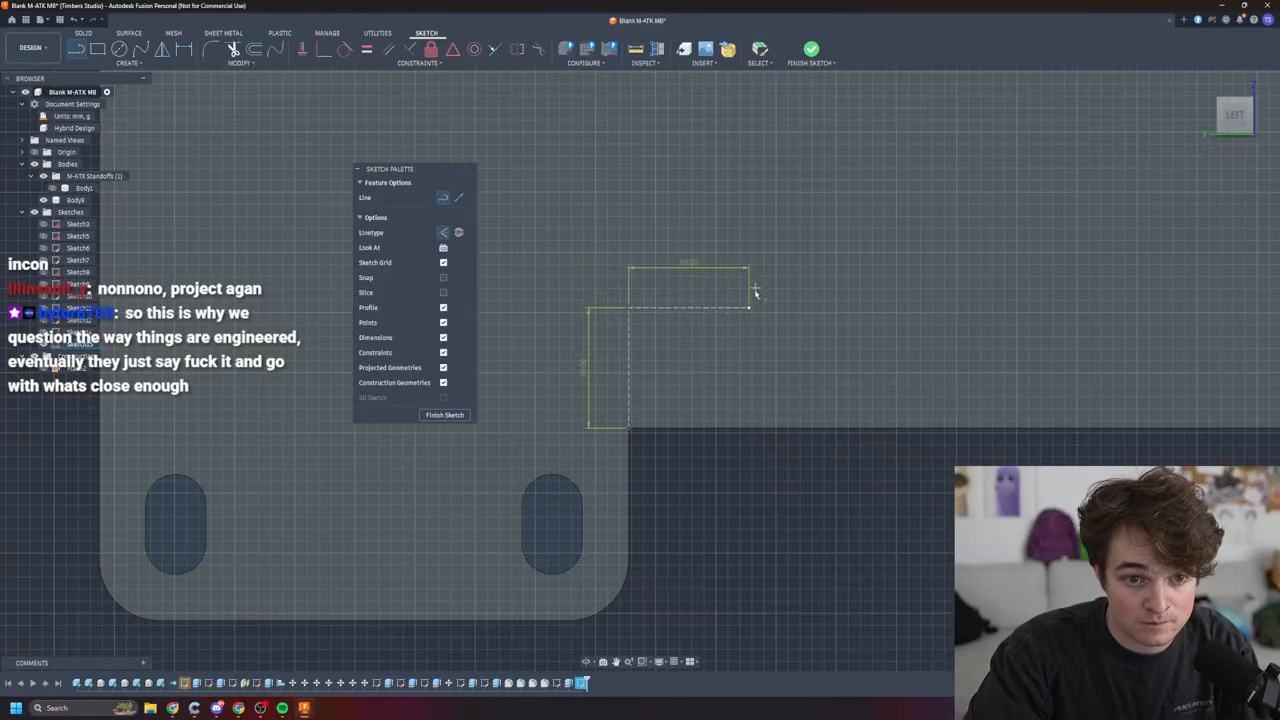
{"action": "left_click", "coordinate": [750, 310]}
{"action": "type", "text": "24"}
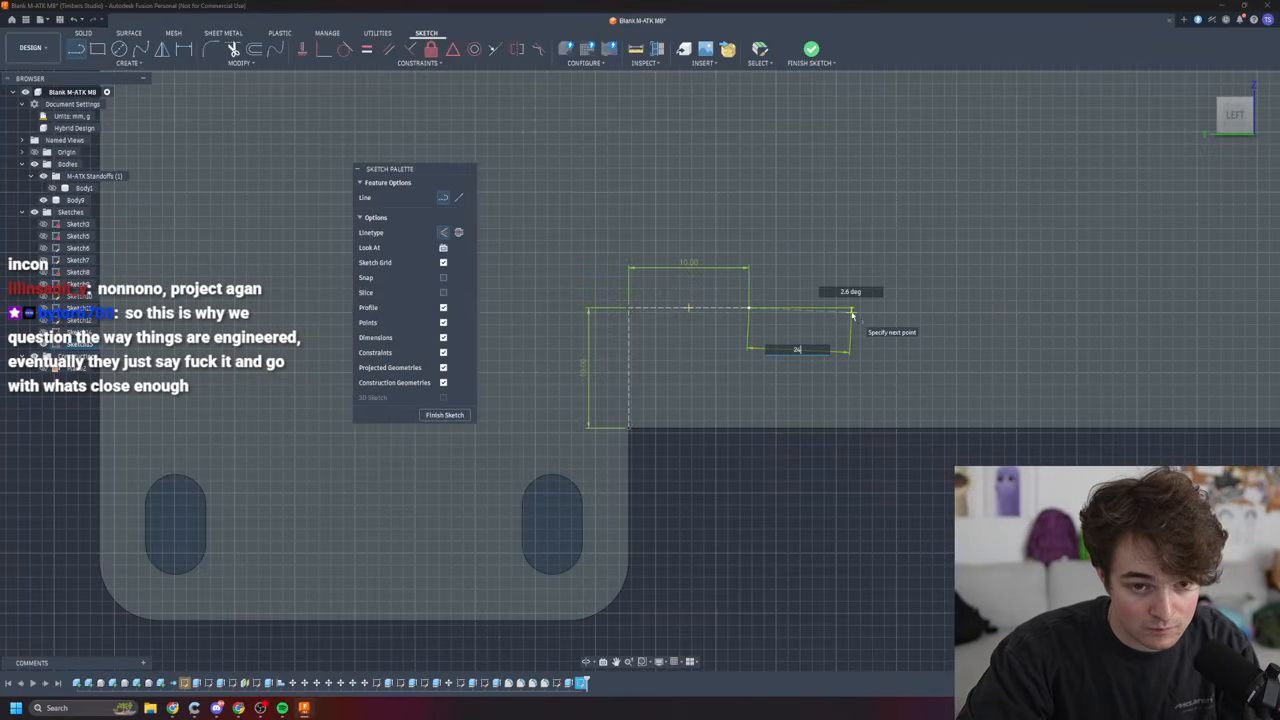
{"action": "type", "text": "4"}
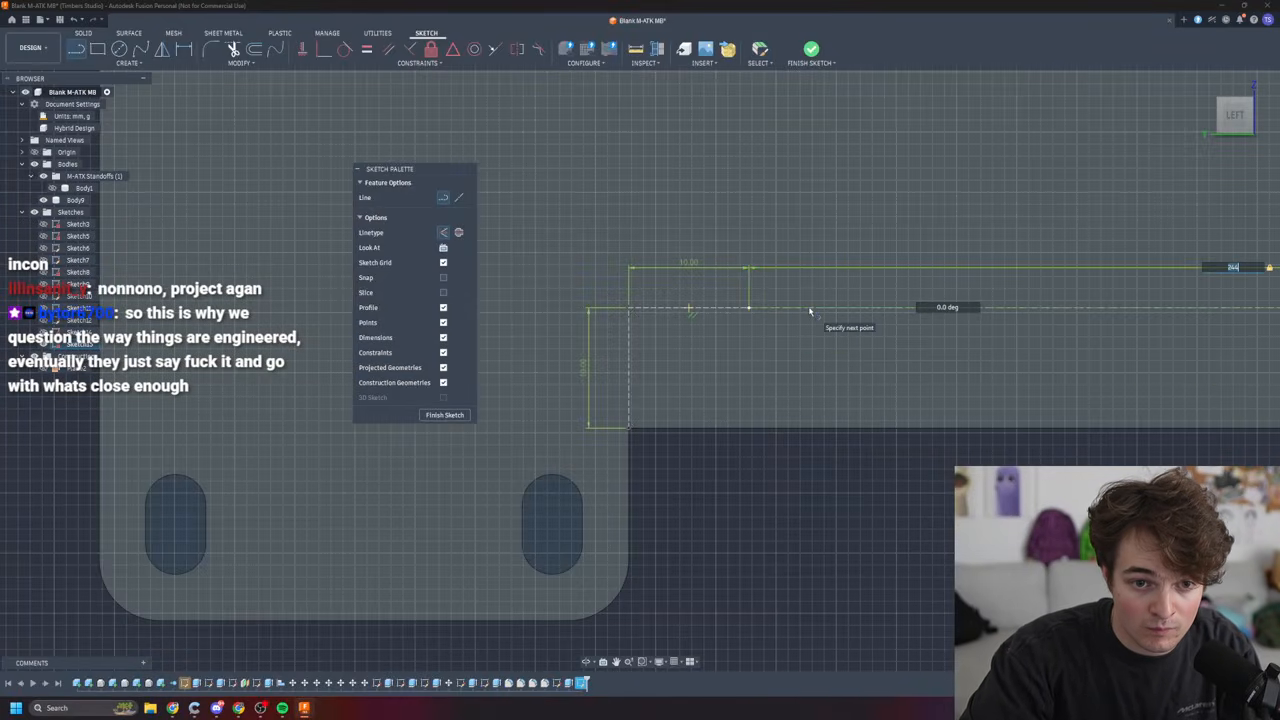
{"action": "key", "text": "Return"}
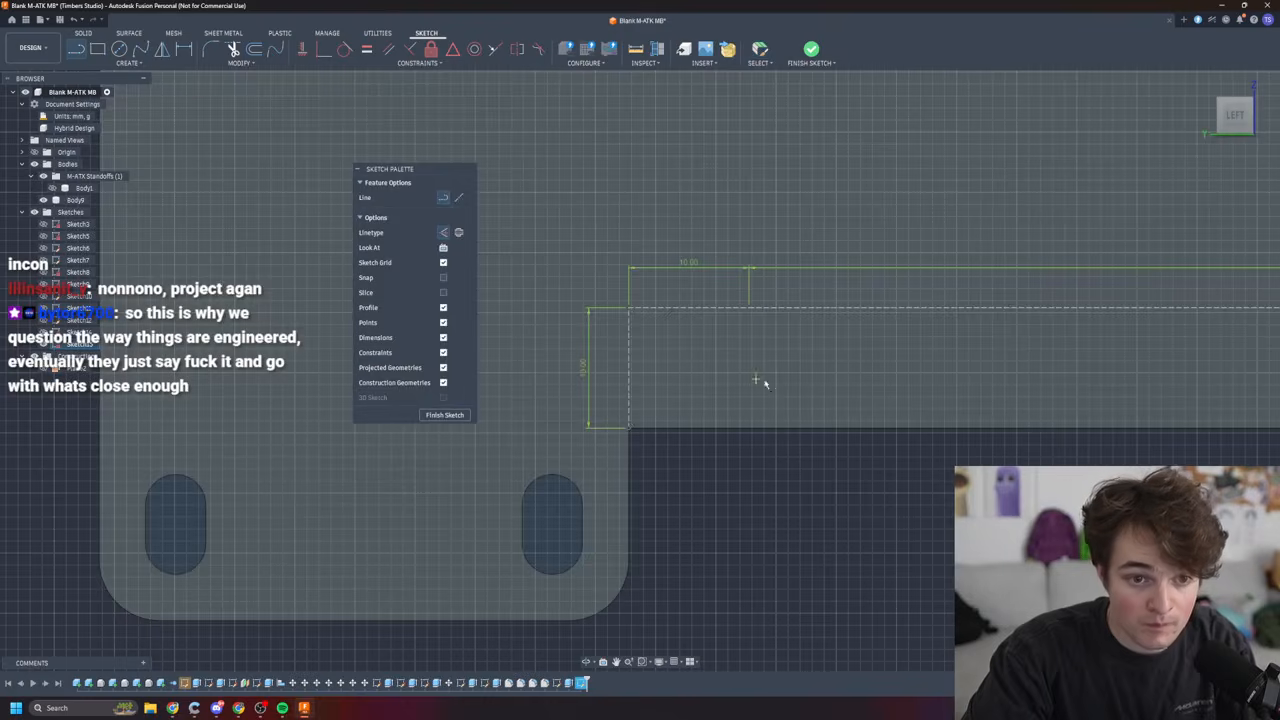
- Draw a vertical 244 mm construction line upward from the point where the 10 mm and 244 mm horizontal lines meet
{"action": "left_click", "coordinate": [750, 308]}
{"action": "type", "text": "344"}
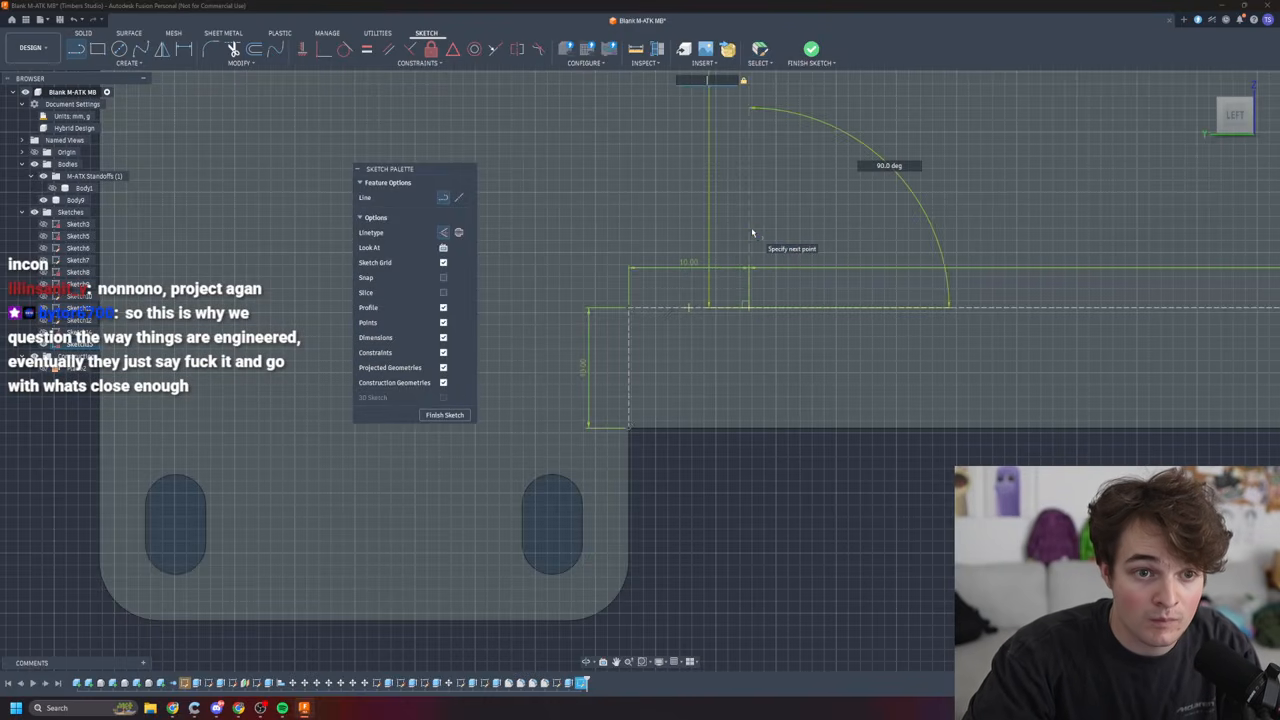
{"action": "key", "text": "BackSpace"}
{"action": "type", "text": "44"}
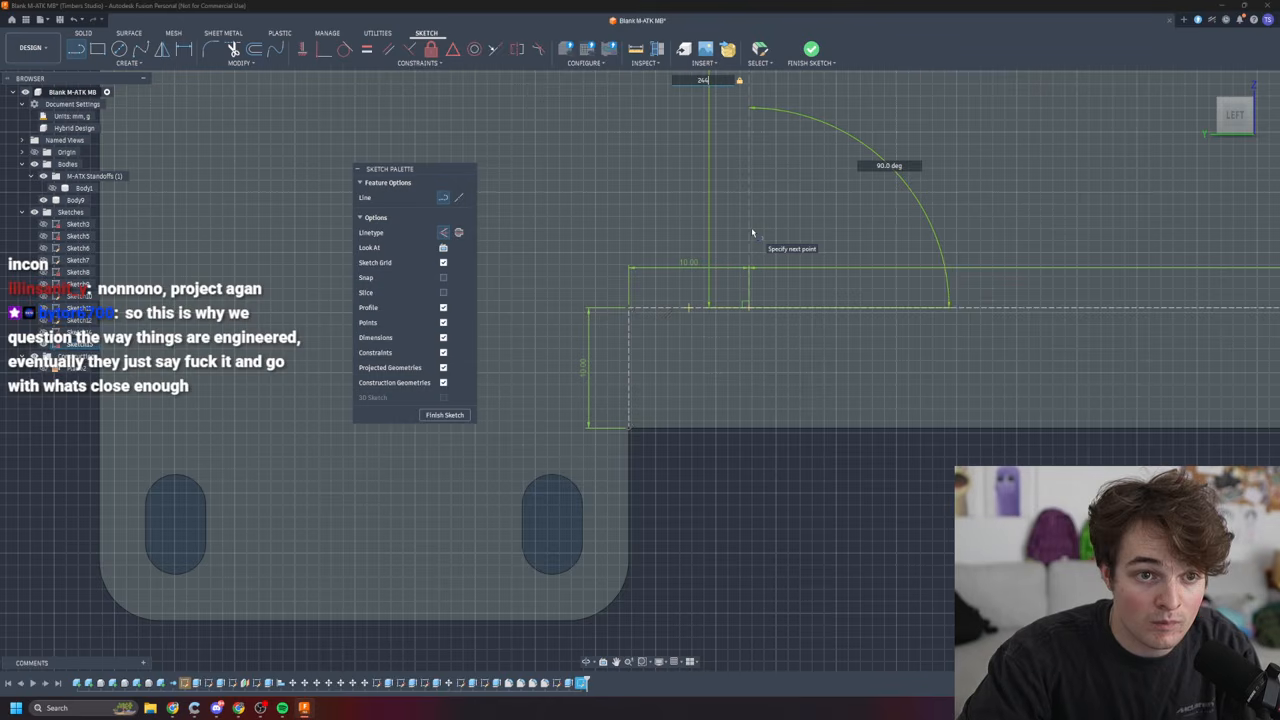
{"action": "key", "text": "Return"}
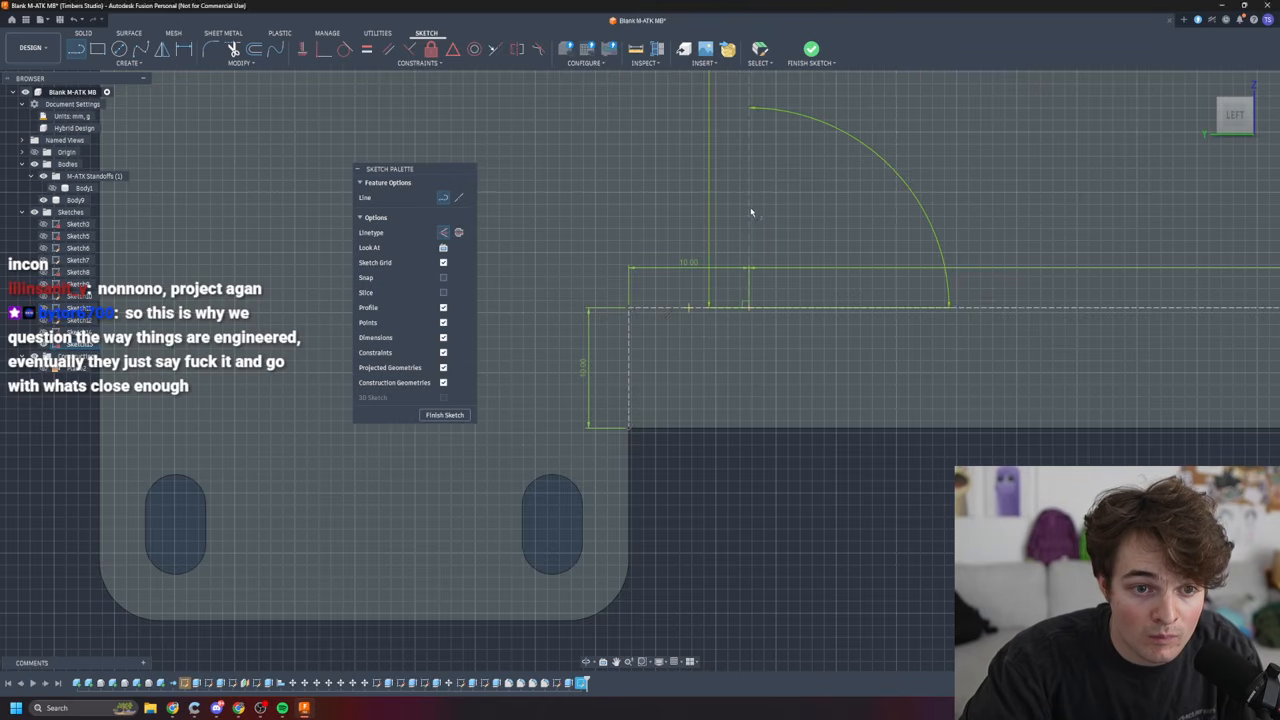
{"action": "key", "text": "Escape"}
- Draw a horizontal 244 mm construction line from the upper end of the vertical 244 mm line, across the plate away from its slanted edge
{"action": "scroll", "coordinate": [708, 332], "scroll_direction": "down", "scroll_amount": 5}
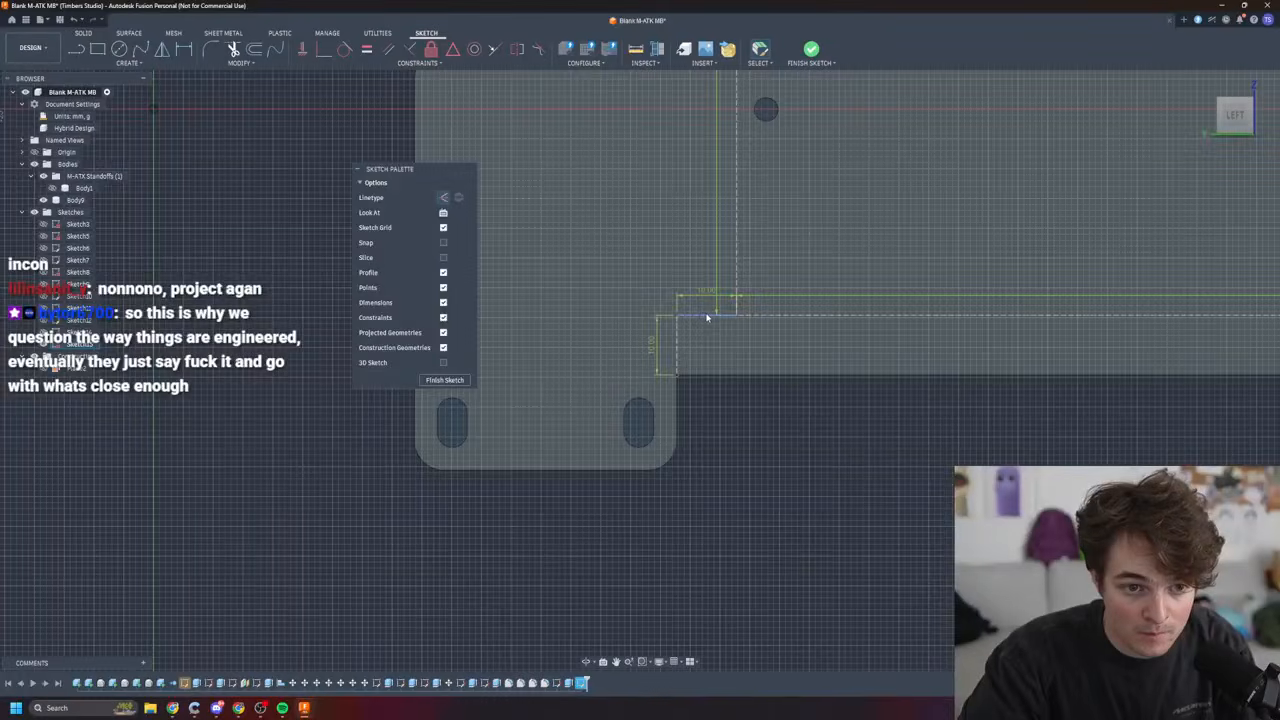
{"action": "scroll", "coordinate": [897, 357], "scroll_direction": "down", "scroll_amount": 5}
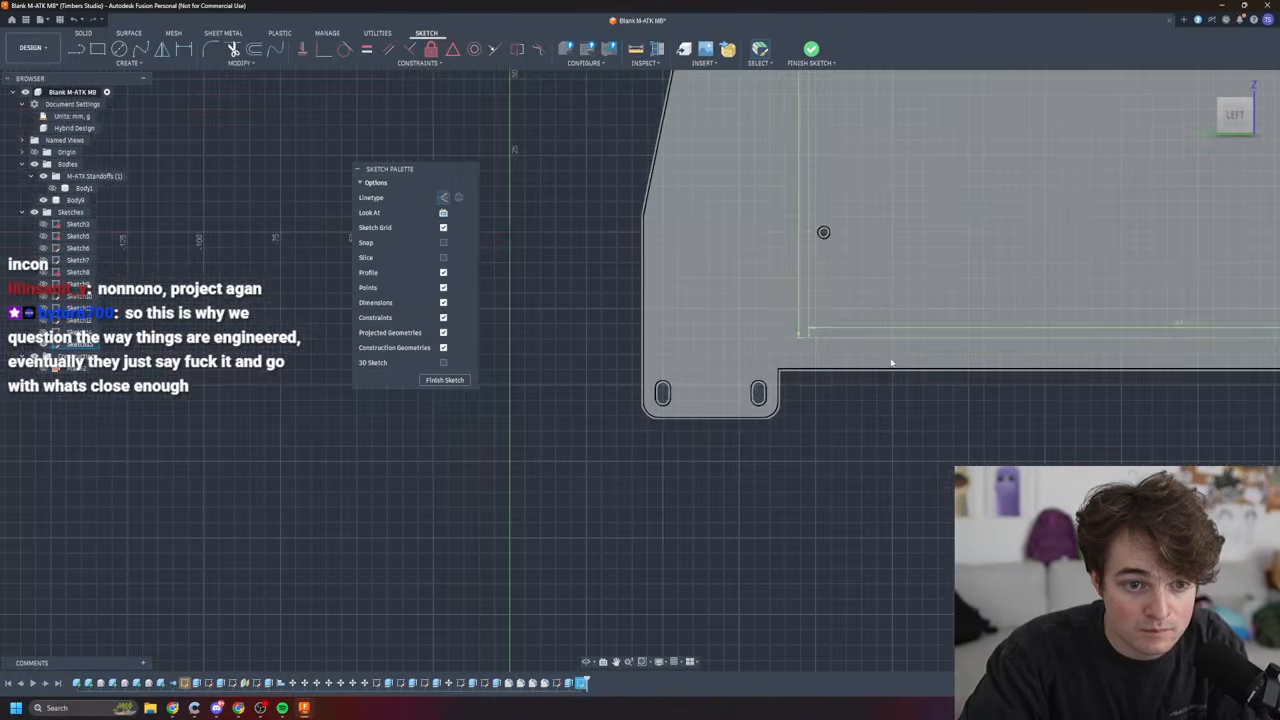
{"action": "scroll", "coordinate": [898, 356], "scroll_direction": "down", "scroll_amount": 4}
{"action": "scroll", "coordinate": [913, 328], "scroll_direction": "up", "scroll_amount": 4}
{"action": "middle_click_drag", "start_coordinate": [989, 246], "coordinate": [794, 445]}
{"action": "scroll", "coordinate": [636, 215], "scroll_direction": "up", "scroll_amount": 3}
{"action": "key", "text": "l"}
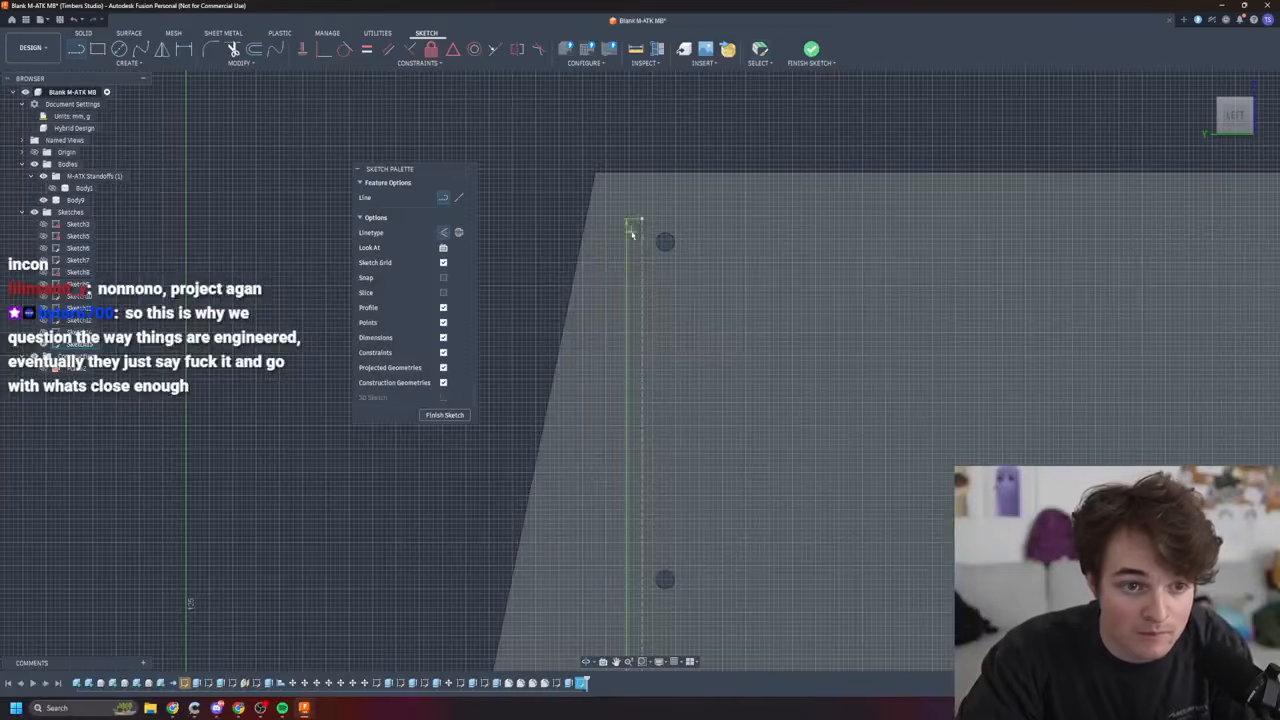
{"action": "left_click", "coordinate": [642, 220]}
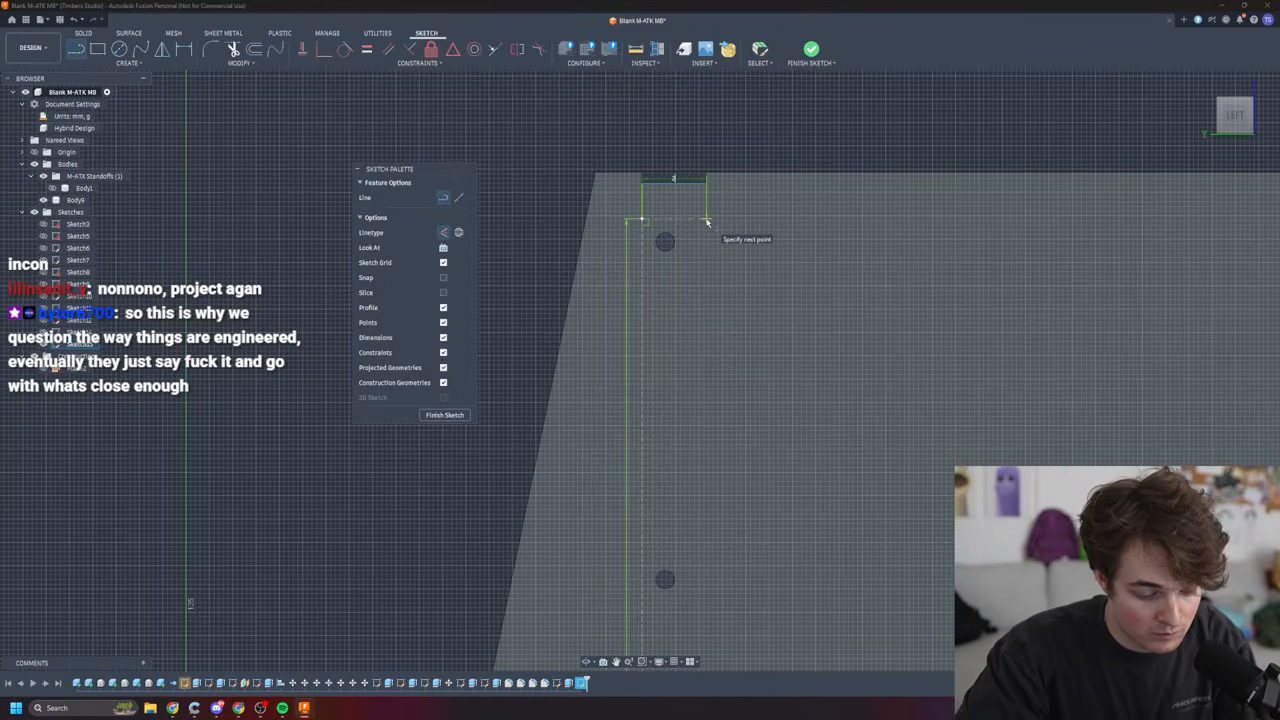
{"action": "type", "text": "244"}
{"action": "key", "text": "Tab"}
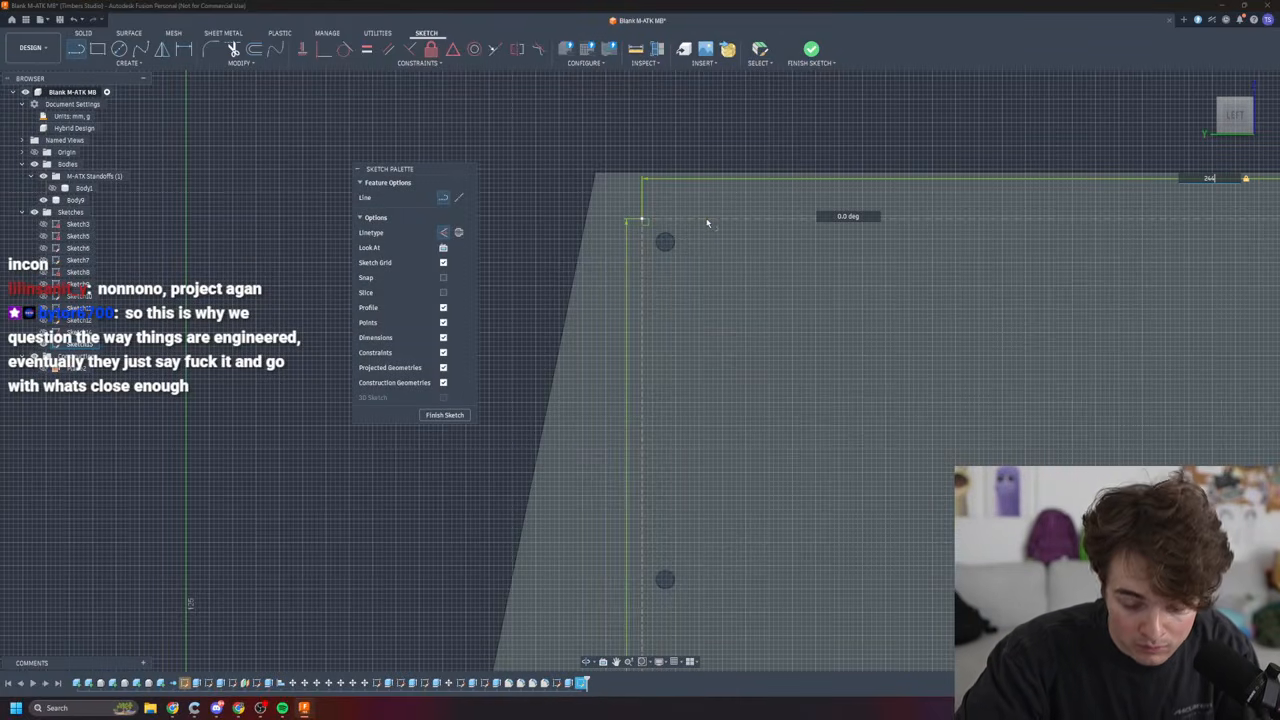
{"action": "key", "text": "Return"}
{"action": "key", "text": "Escape"}
- Draw a vertical 244 mm construction line downward from the free end of the upper horizontal line to close the square outline
{"action": "middle_click_drag", "start_coordinate": [1087, 341], "coordinate": [197, 327]}
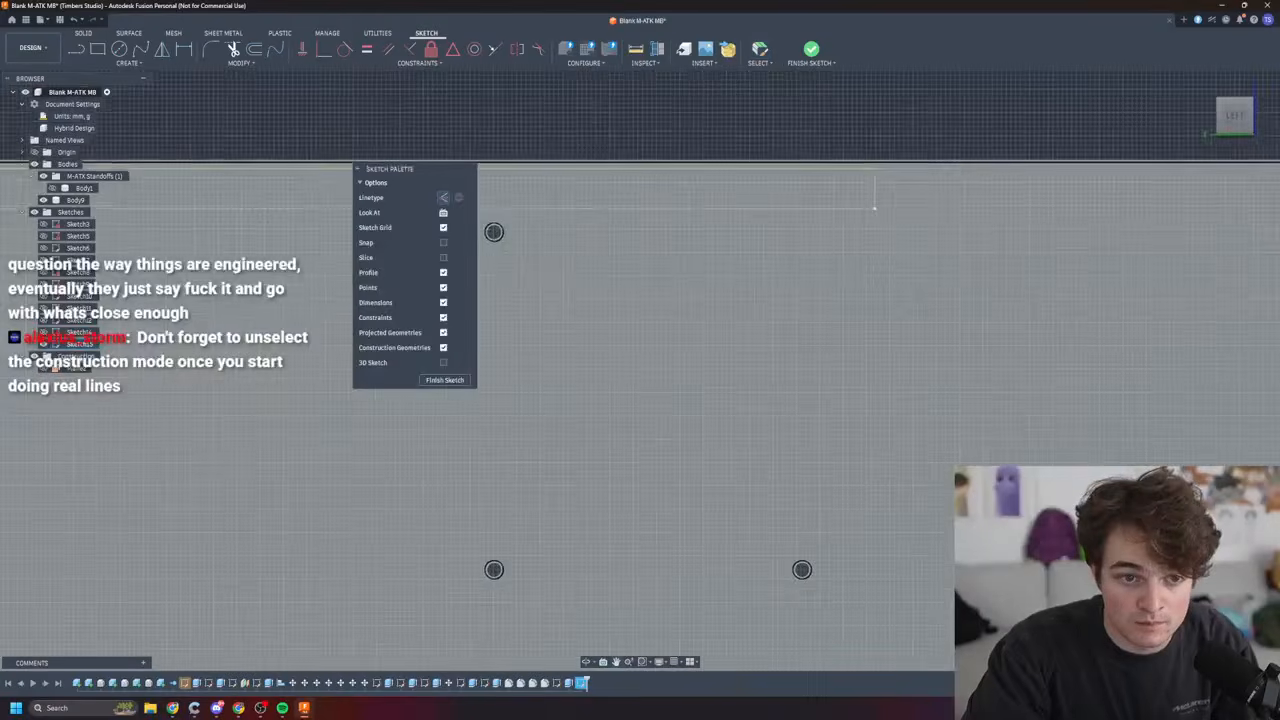
{"action": "middle_click_drag", "start_coordinate": [879, 275], "coordinate": [836, 283]}
{"action": "key", "text": "l"}
{"action": "left_click_drag", "start_coordinate": [843, 214], "coordinate": [845, 298]}
{"action": "type", "text": "244"}
{"action": "key", "text": "Tab"}
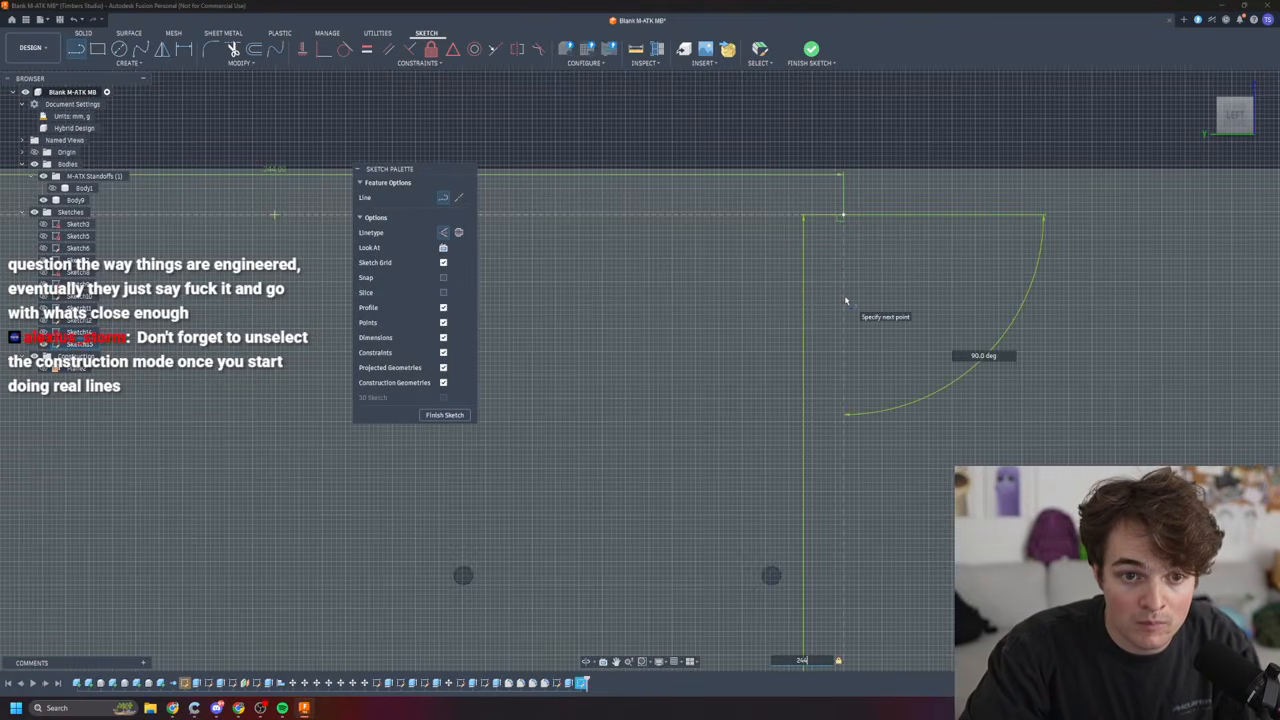
{"action": "key", "text": "Escape"}
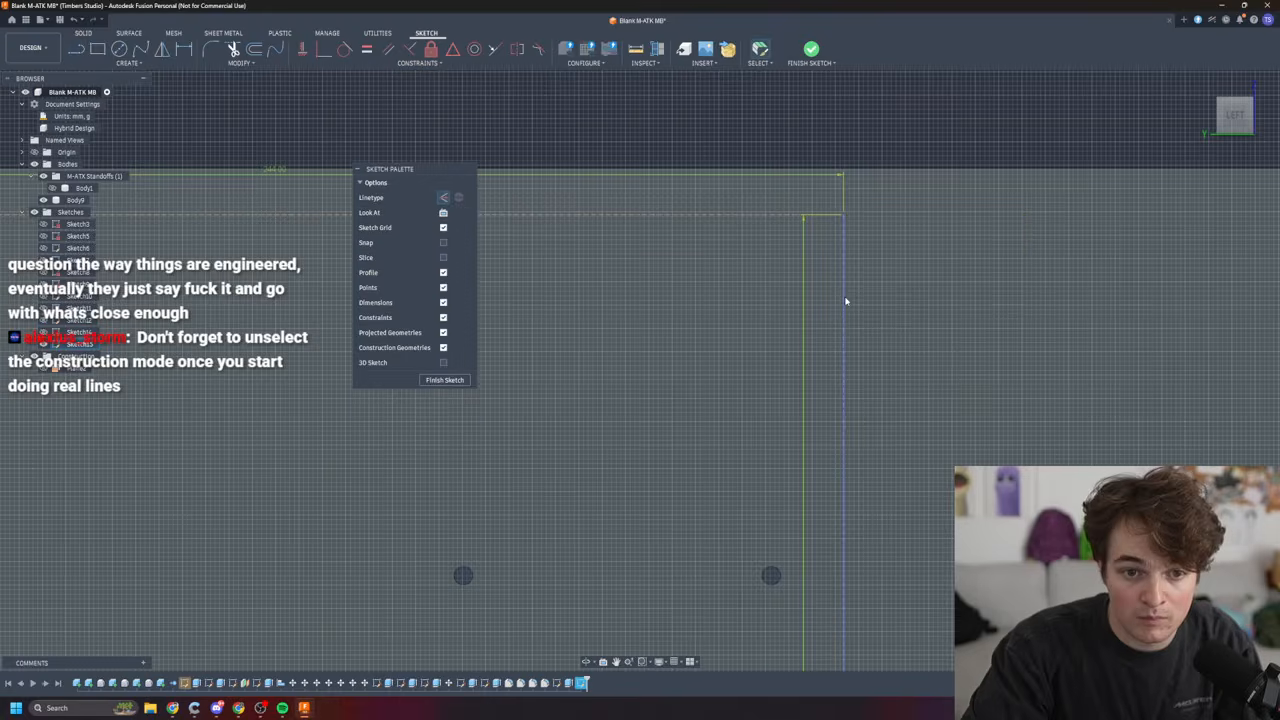
- Reposition the 244 mm dimensions of the upper, lower and newly drawn vertical lines just outside the square, and finish the sketch
{"action": "scroll", "coordinate": [846, 298], "scroll_direction": "down", "scroll_amount": 6}
{"action": "scroll", "coordinate": [849, 398], "scroll_direction": "up", "scroll_amount": 5}
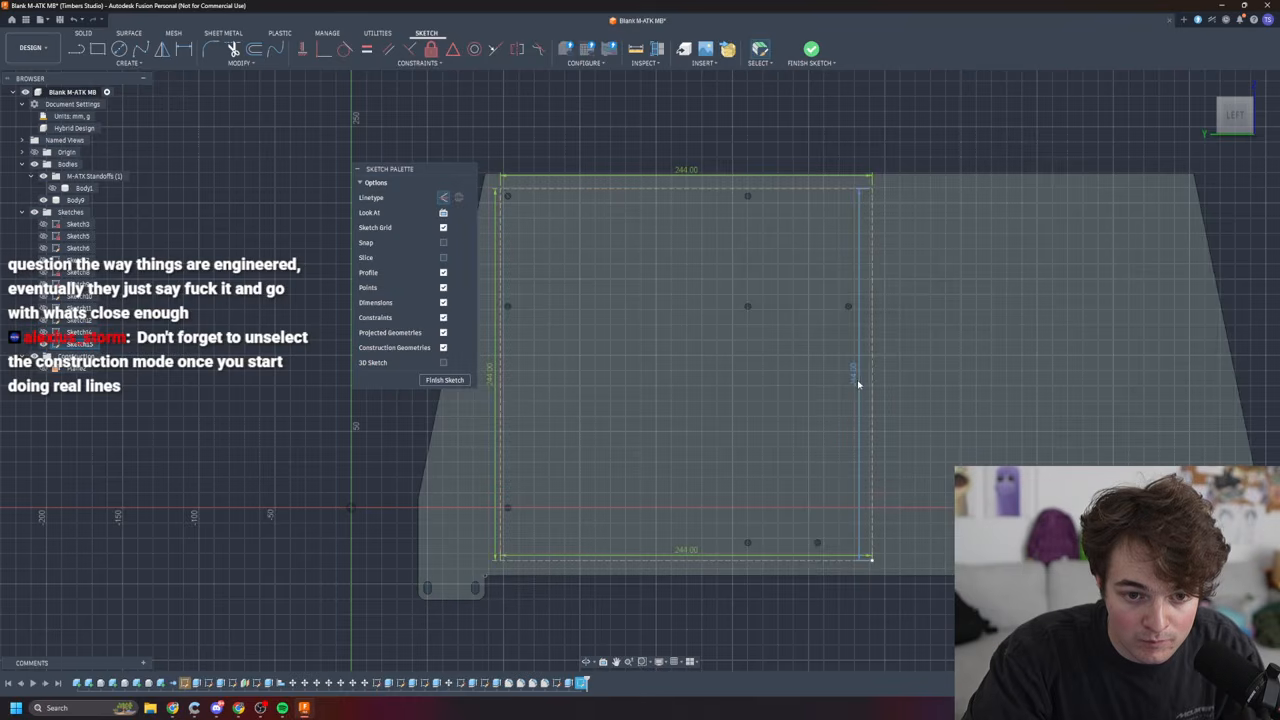
{"action": "left_click_drag", "start_coordinate": [857, 383], "coordinate": [884, 383]}
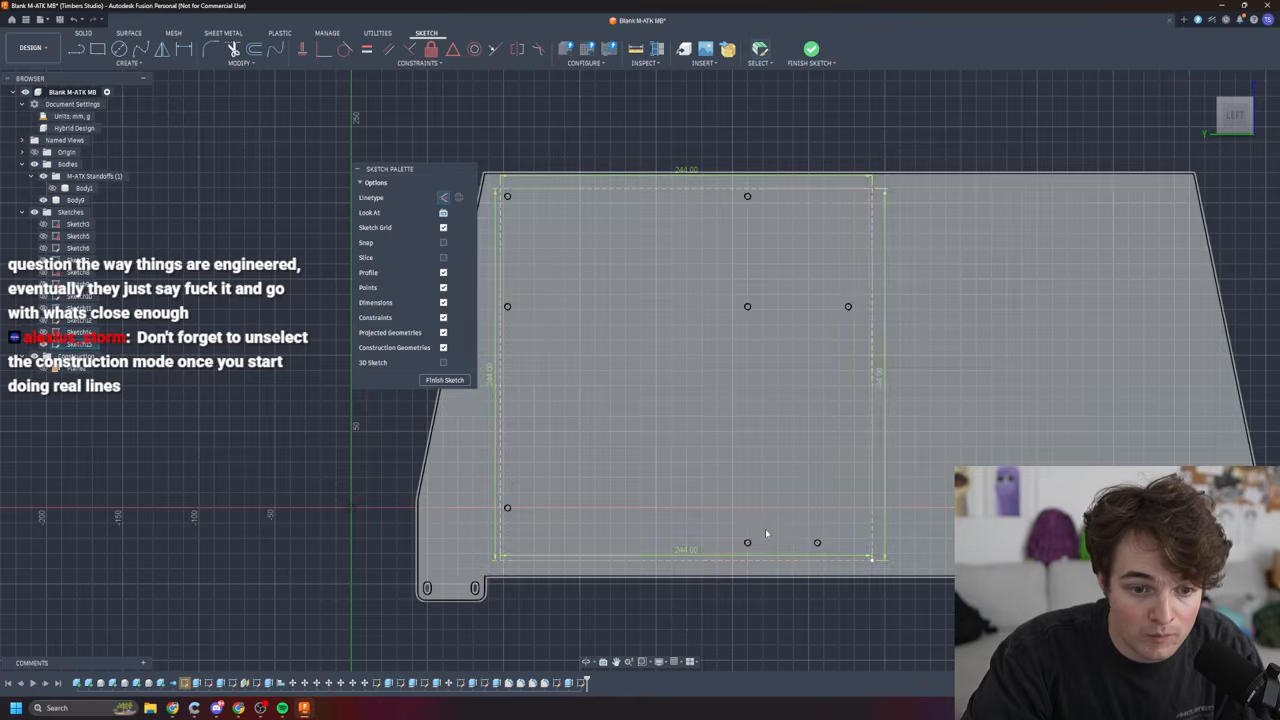
{"action": "left_click_drag", "start_coordinate": [733, 557], "coordinate": [735, 573]}
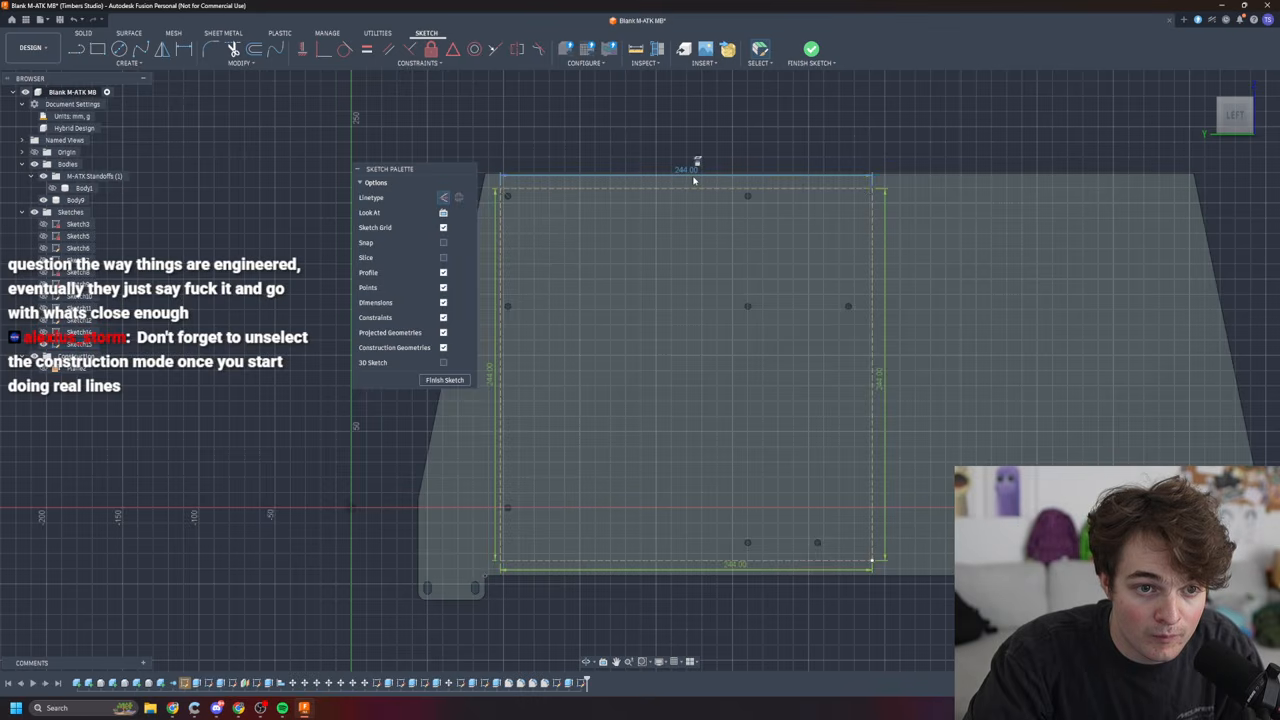
{"action": "left_click_drag", "start_coordinate": [694, 180], "coordinate": [694, 185]}
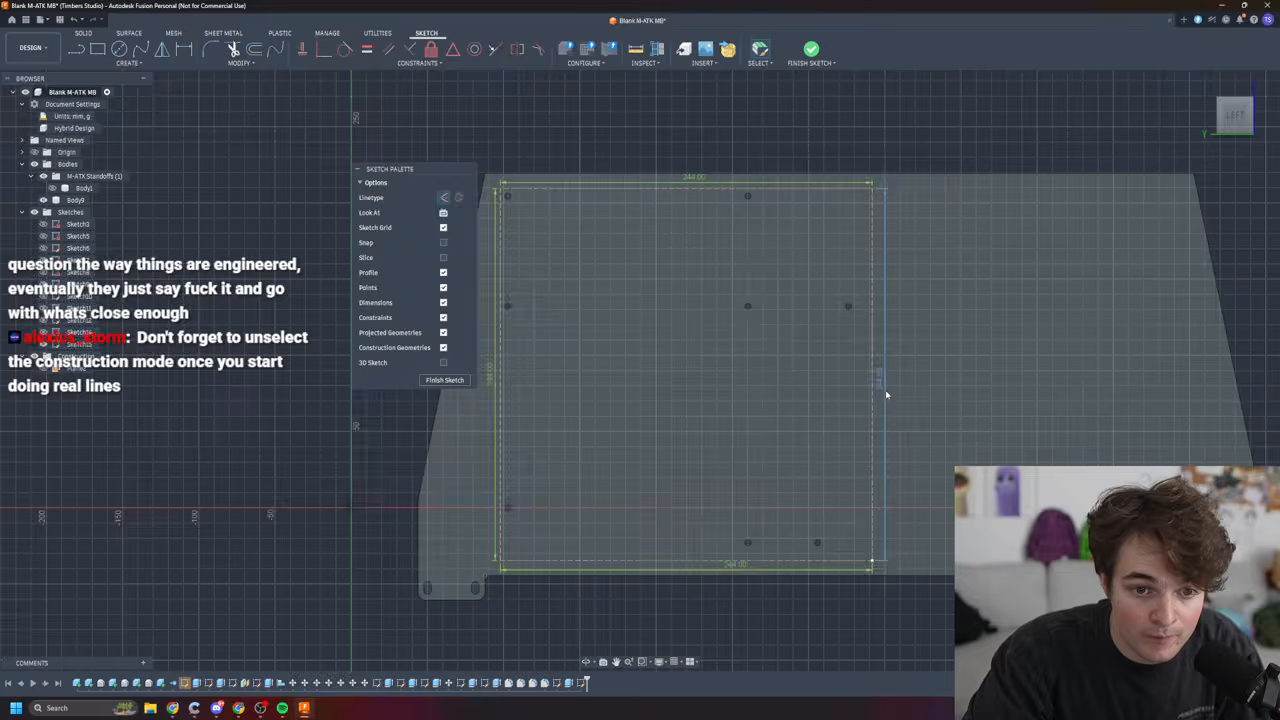
{"action": "left_click_drag", "start_coordinate": [886, 394], "coordinate": [882, 393]}
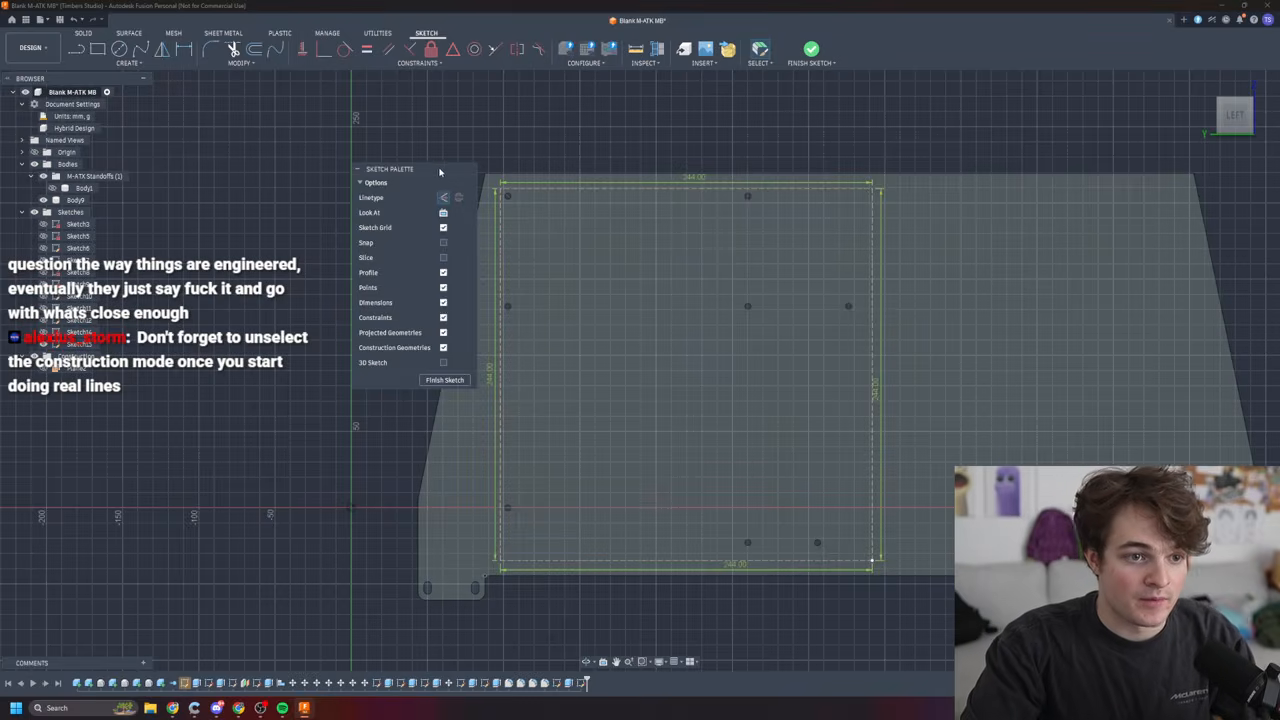
{"action": "left_click_drag", "start_coordinate": [439, 173], "coordinate": [329, 152]}
{"action": "left_click", "coordinate": [333, 360]}
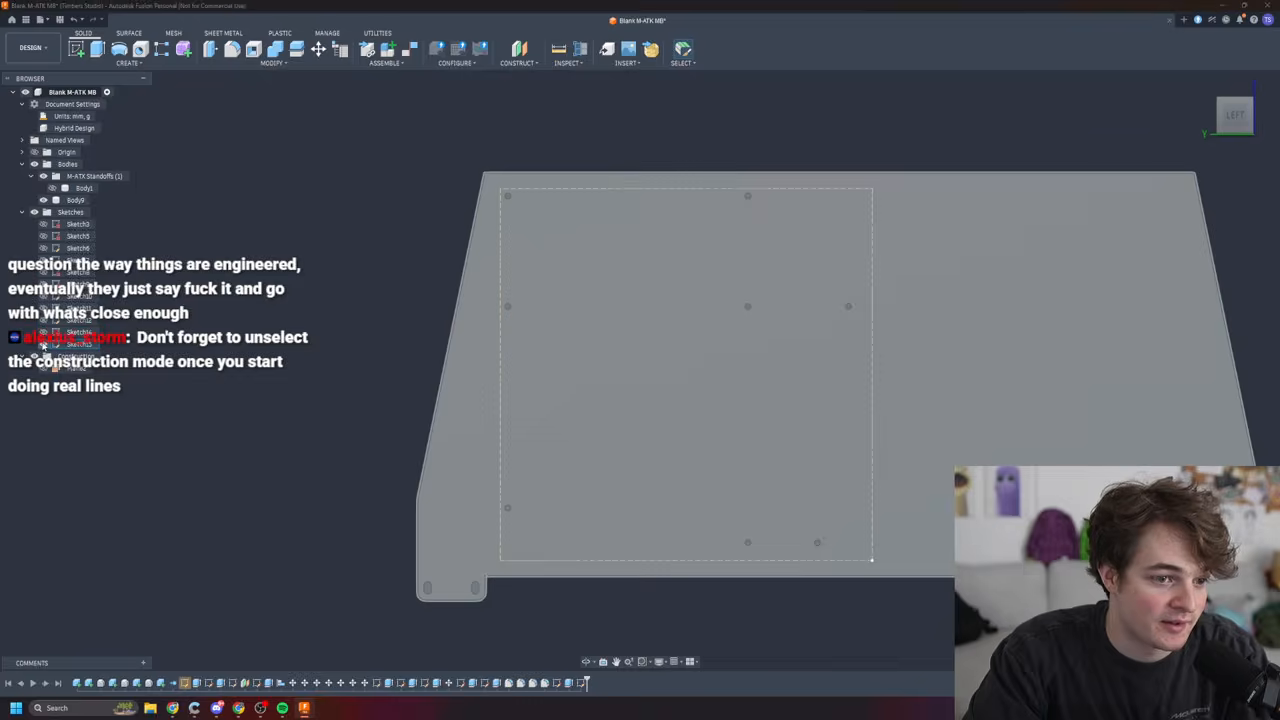
{"action": "left_click", "coordinate": [43, 345]}
{"action": "left_click", "coordinate": [43, 345]}
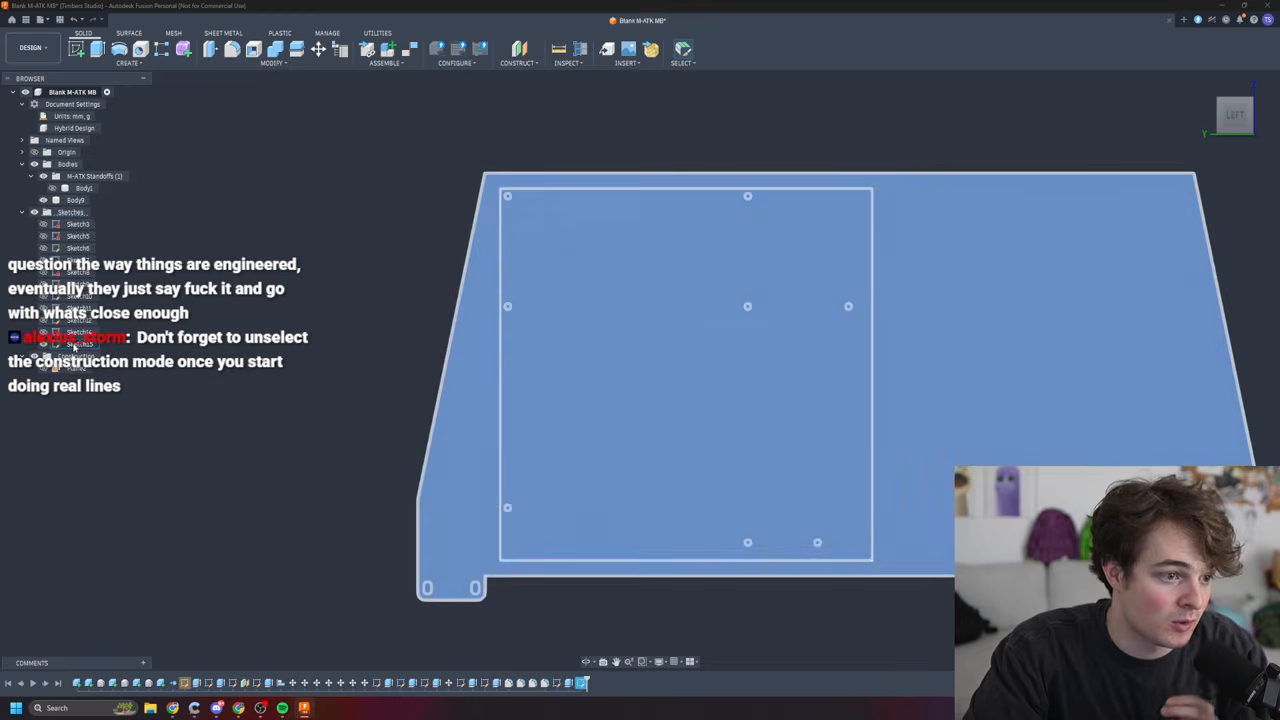
{"action": "double_click", "coordinate": [86, 345]}
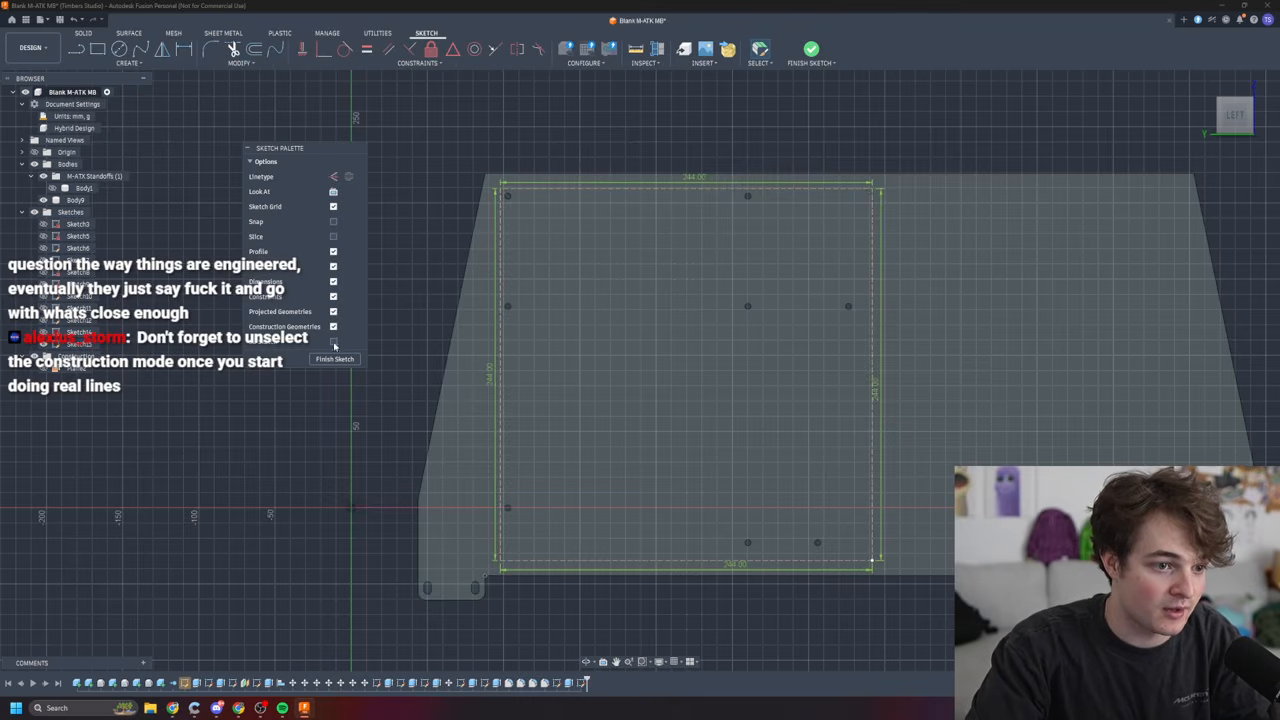
{"action": "left_click", "coordinate": [335, 358]}
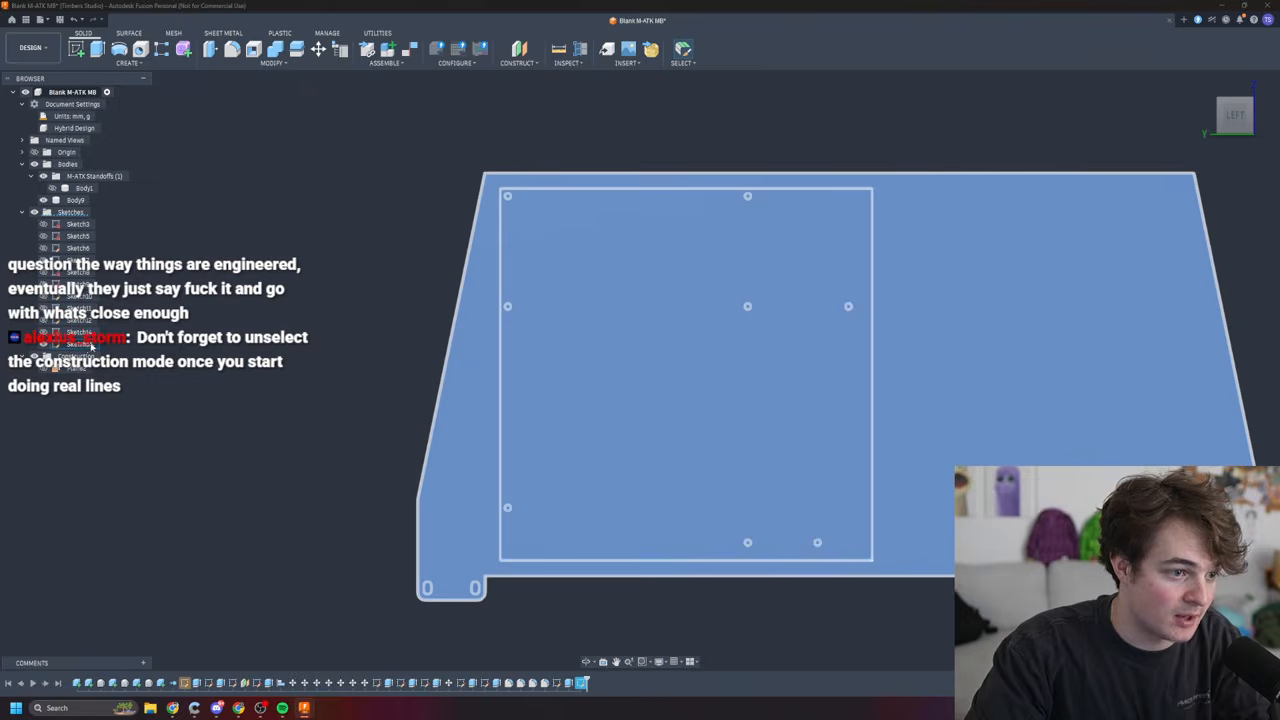
- Rename the square board outline sketch as MB Outline
{"action": "right_click", "coordinate": [85, 346]}
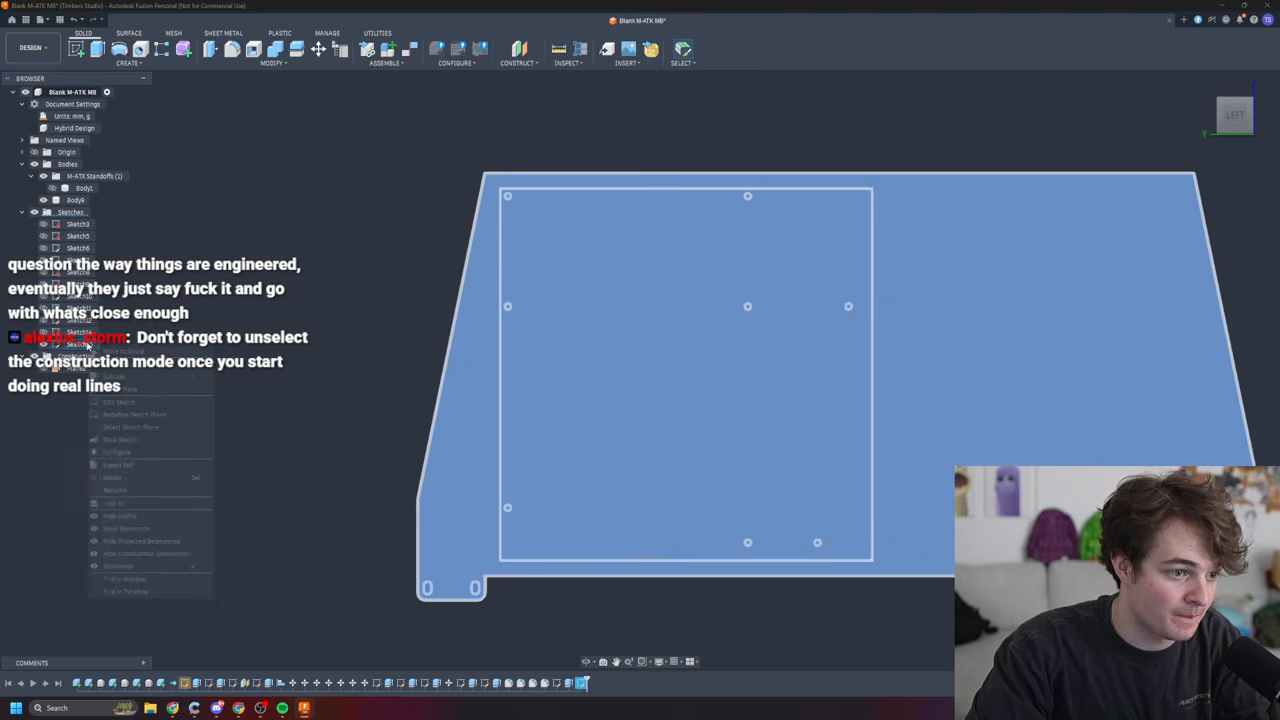
{"action": "left_click", "coordinate": [138, 488]}
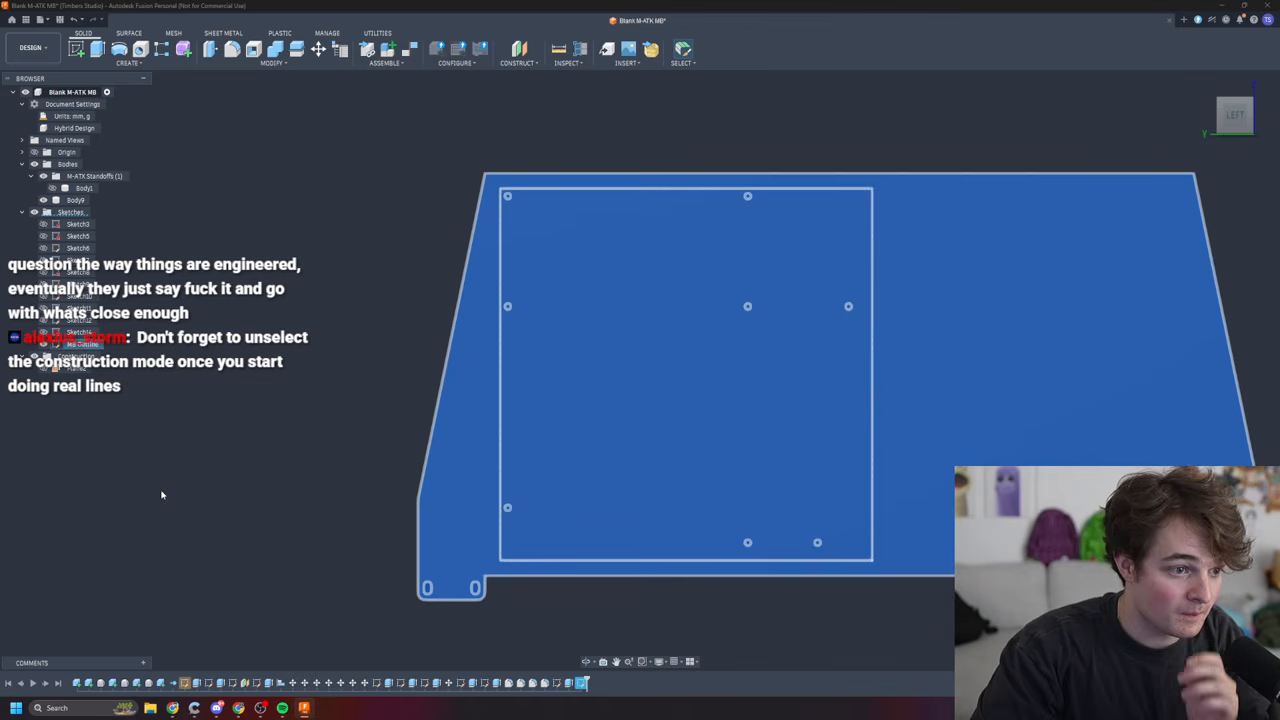
{"action": "left_click", "coordinate": [403, 273]}
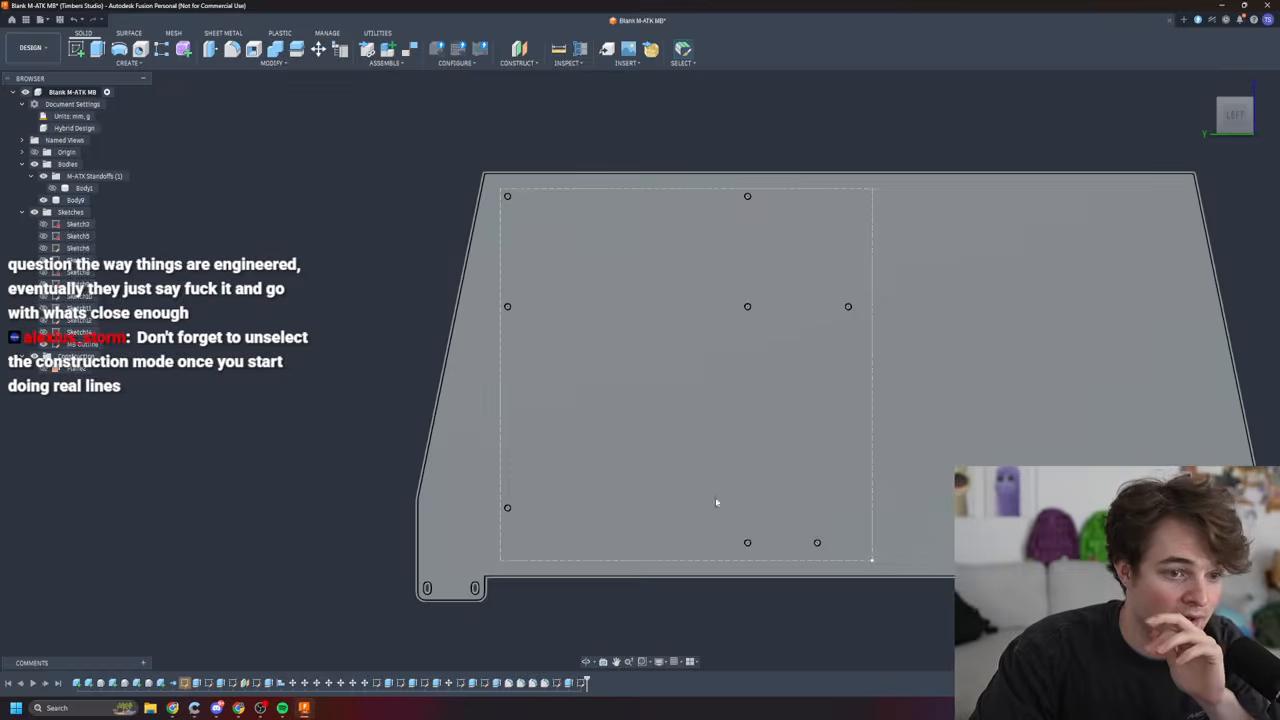
- Examine how the square board outline sits on the plate relative to the standoff holes and plate edges
{"action": "mouse_move", "coordinate": [898, 628]}
{"action": "middle_mouse_down", "text": "shift"}
{"action": "mouse_move", "coordinate": [832, 616]}
{"action": "mouse_move", "coordinate": [870, 637]}
{"action": "middle_mouse_up", "text": "shift"}
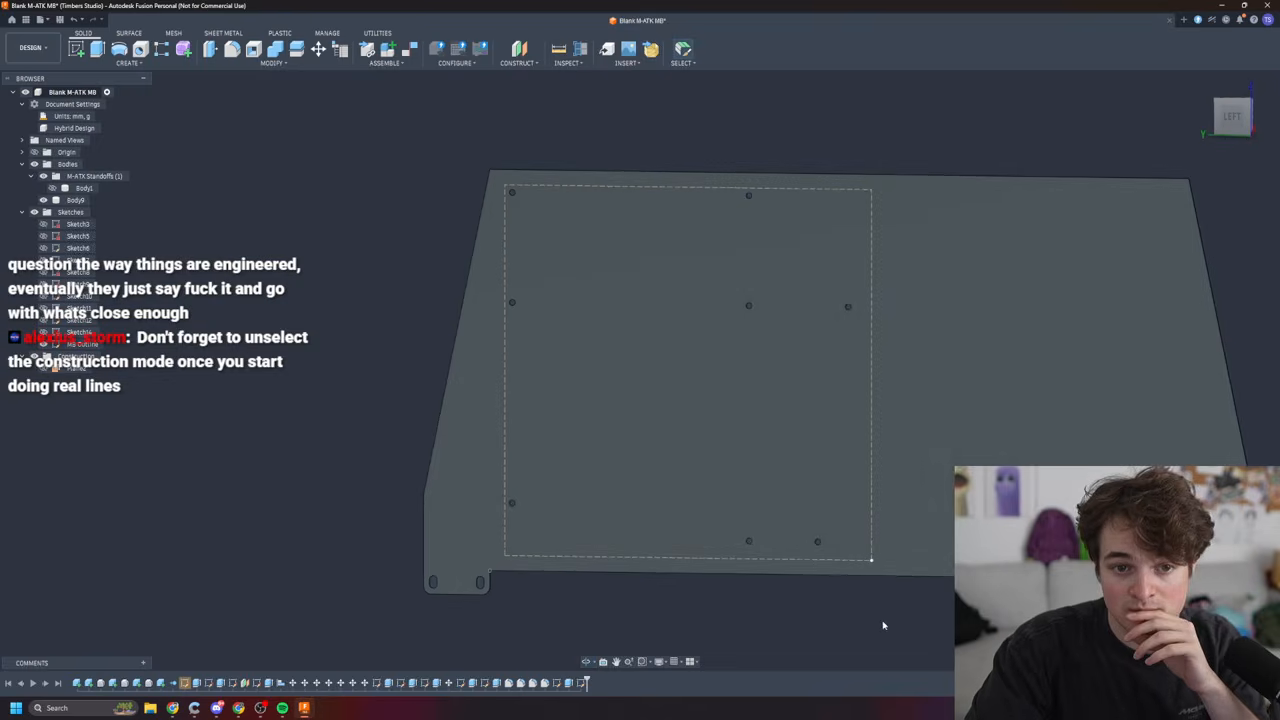
{"action": "scroll", "coordinate": [900, 610], "scroll_direction": "up", "scroll_amount": 3}
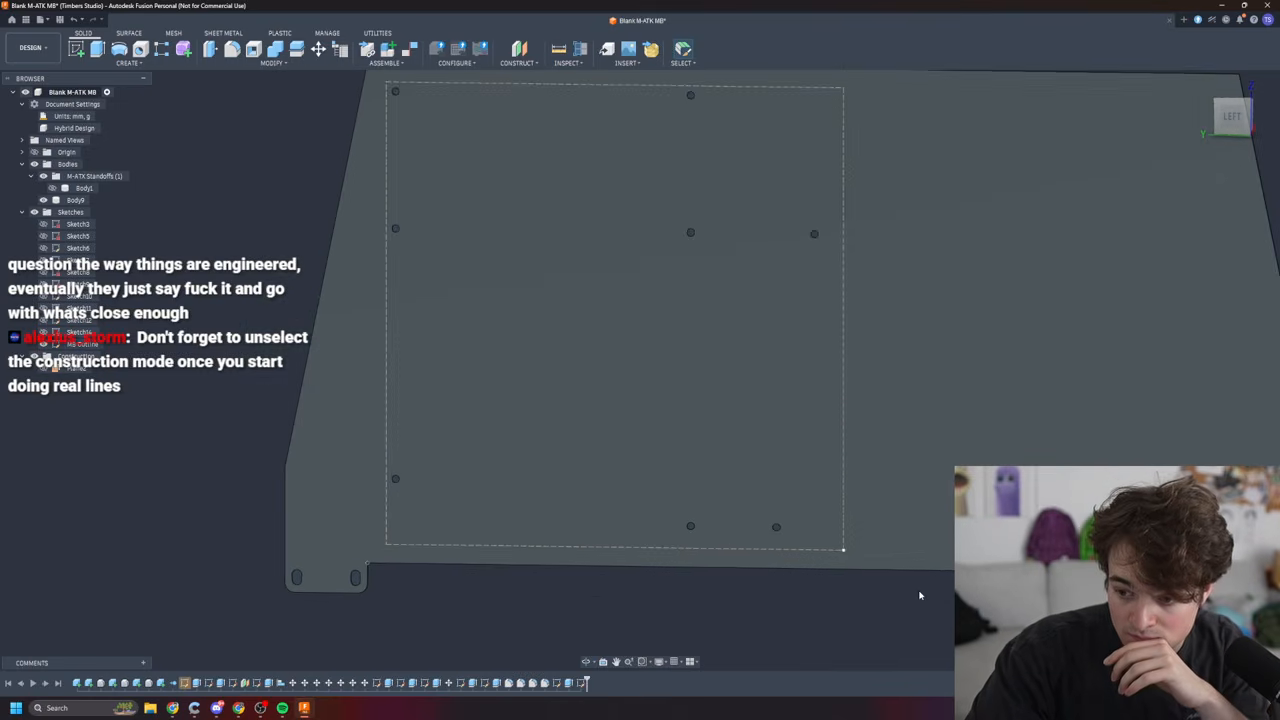
{"action": "scroll", "coordinate": [912, 560], "scroll_direction": "down", "scroll_amount": 2}
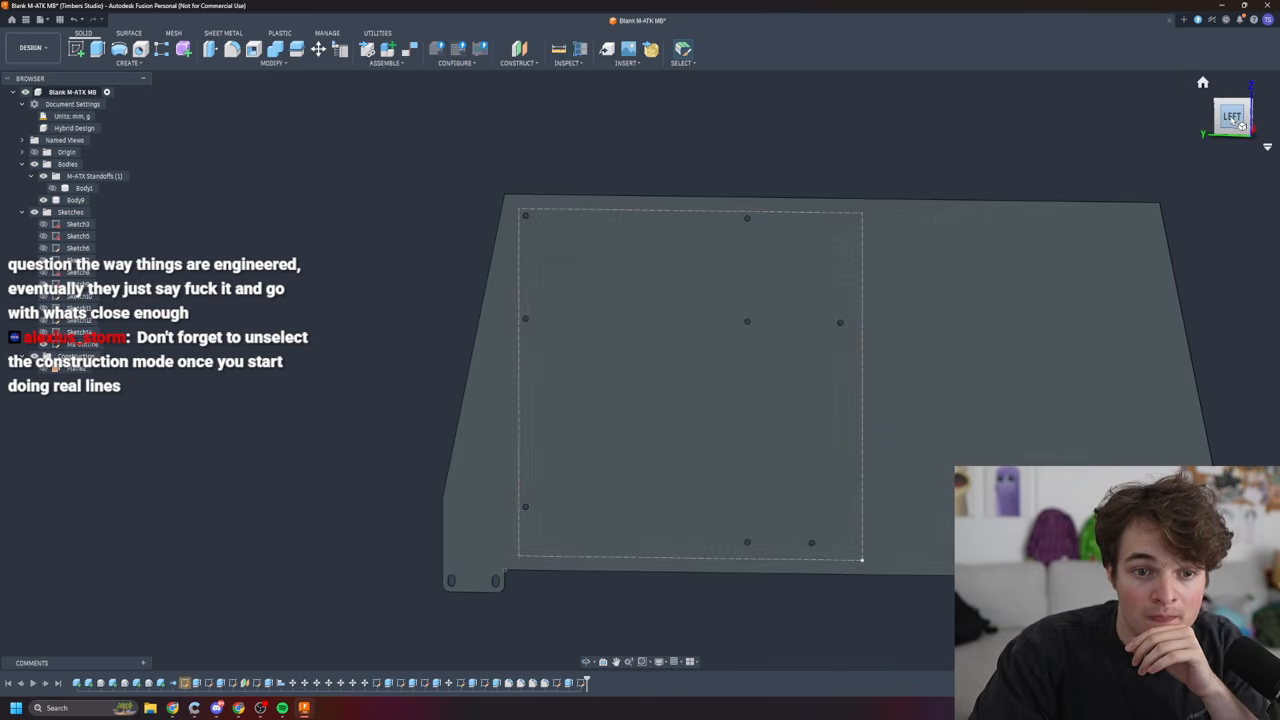
{"action": "scroll", "coordinate": [612, 366], "scroll_direction": "up", "scroll_amount": 3}
{"action": "scroll", "coordinate": [618, 369], "scroll_direction": "down", "scroll_amount": 5}
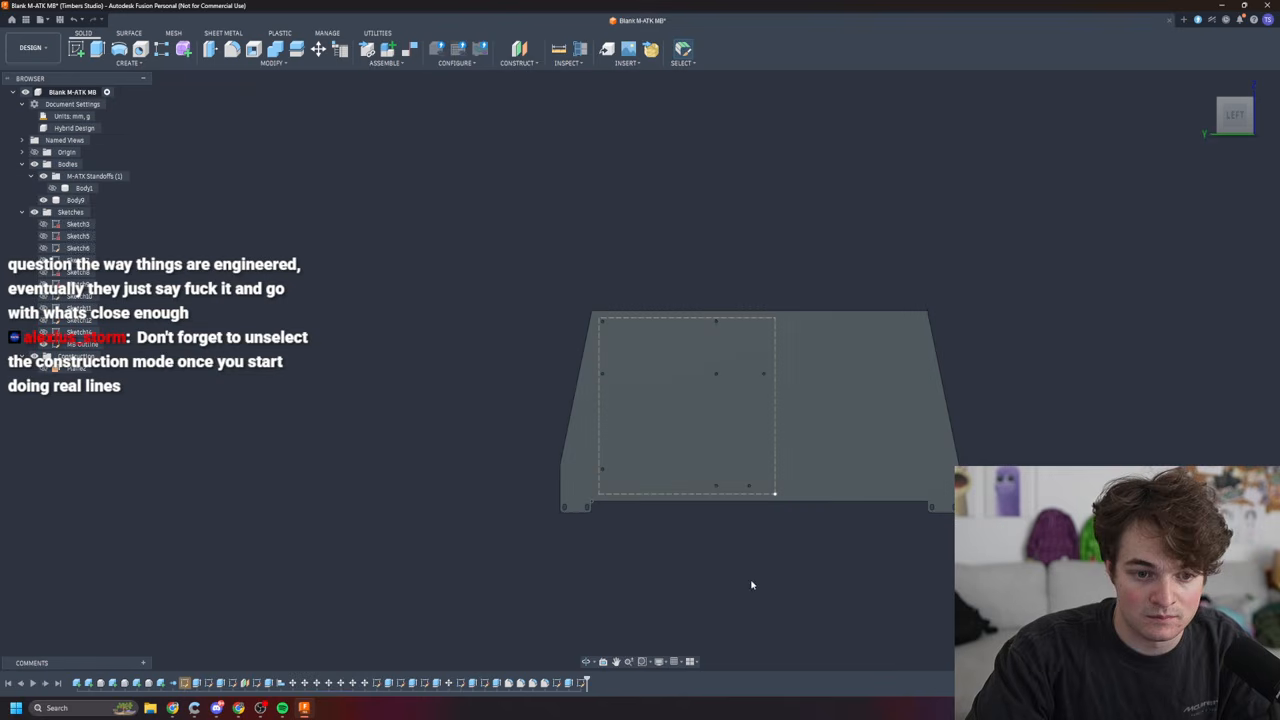
{"action": "middle_click_drag", "start_coordinate": [706, 559], "coordinate": [620, 514]}
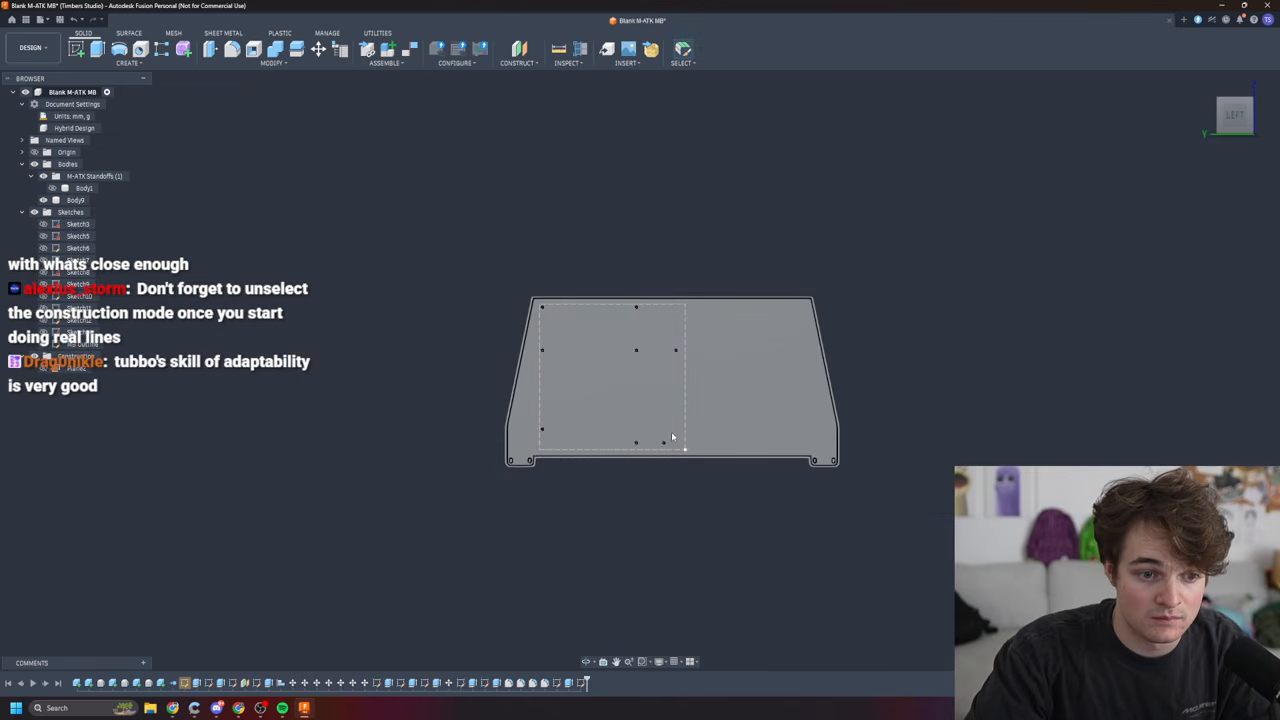
{"action": "scroll", "coordinate": [690, 420], "scroll_direction": "up", "scroll_amount": 2}
{"action": "scroll", "coordinate": [700, 465], "scroll_direction": "up", "scroll_amount": 1}
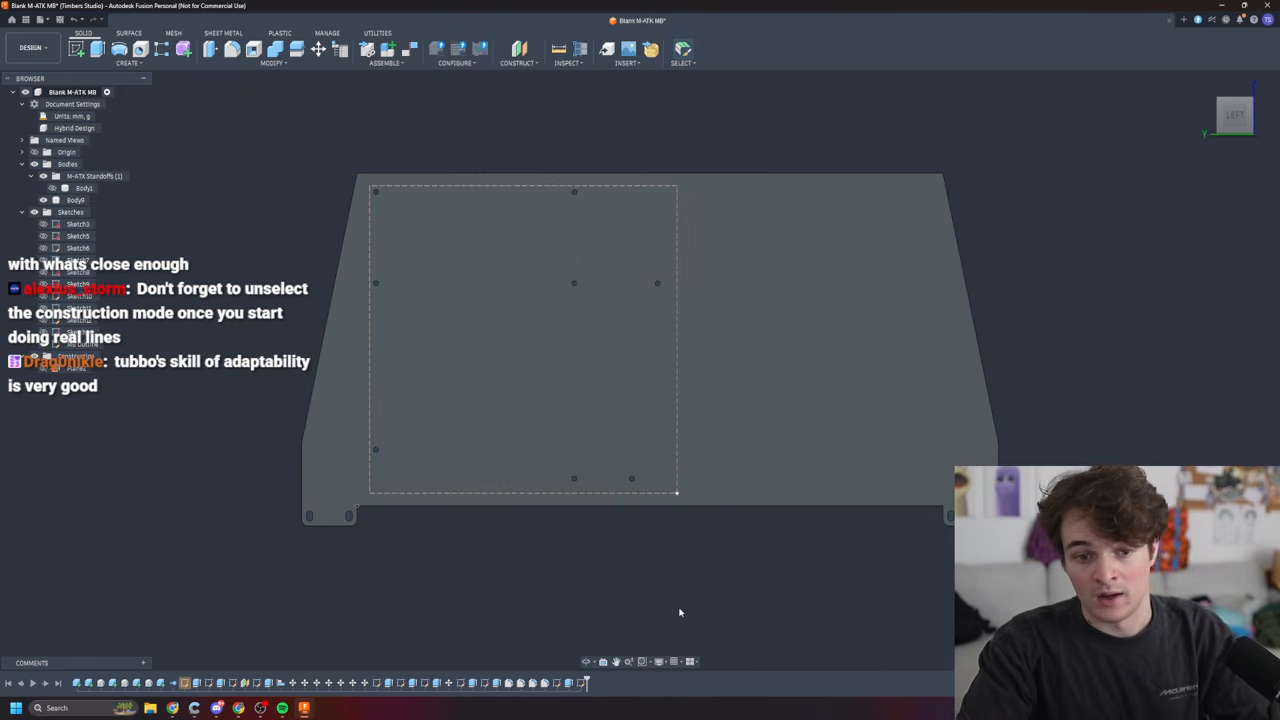
{"action": "middle_click_drag", "start_coordinate": [683, 584], "coordinate": [656, 585]}
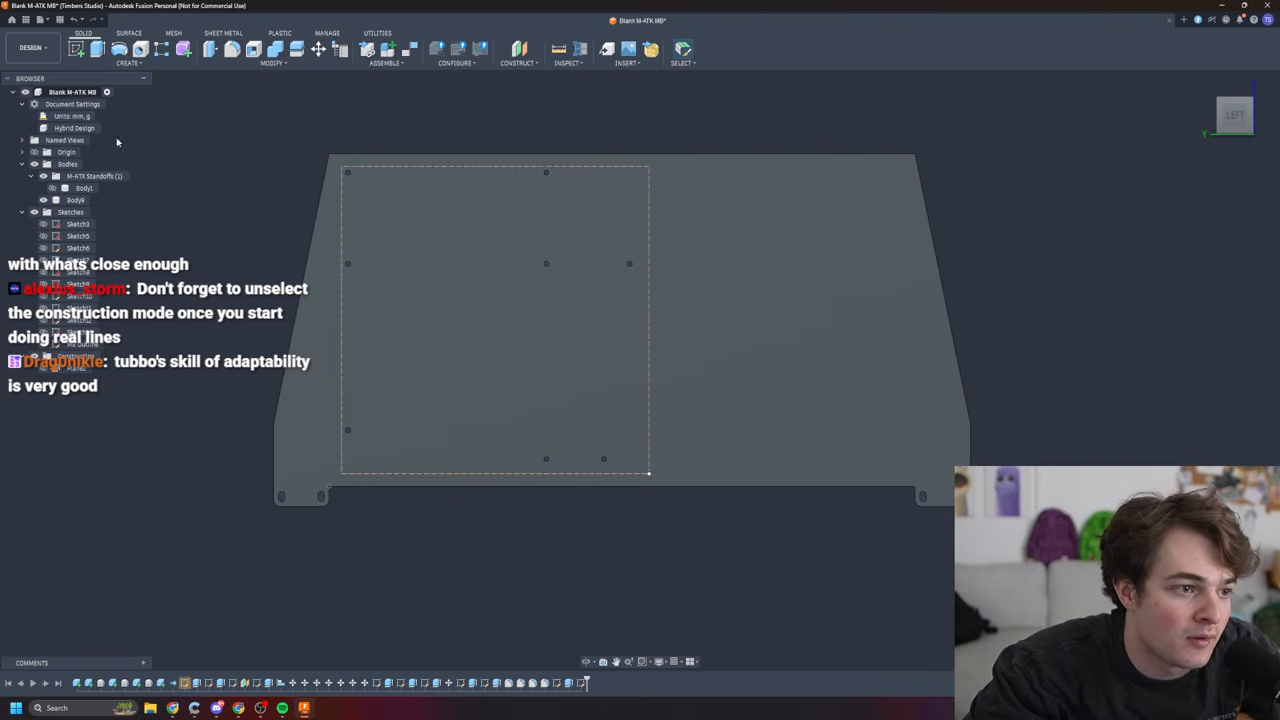
- In the board outline sketch, draw a vertical 264 mm construction line from the plate's upper corner down to the slotted tab's inner corner
{"action": "key", "text": "l"}
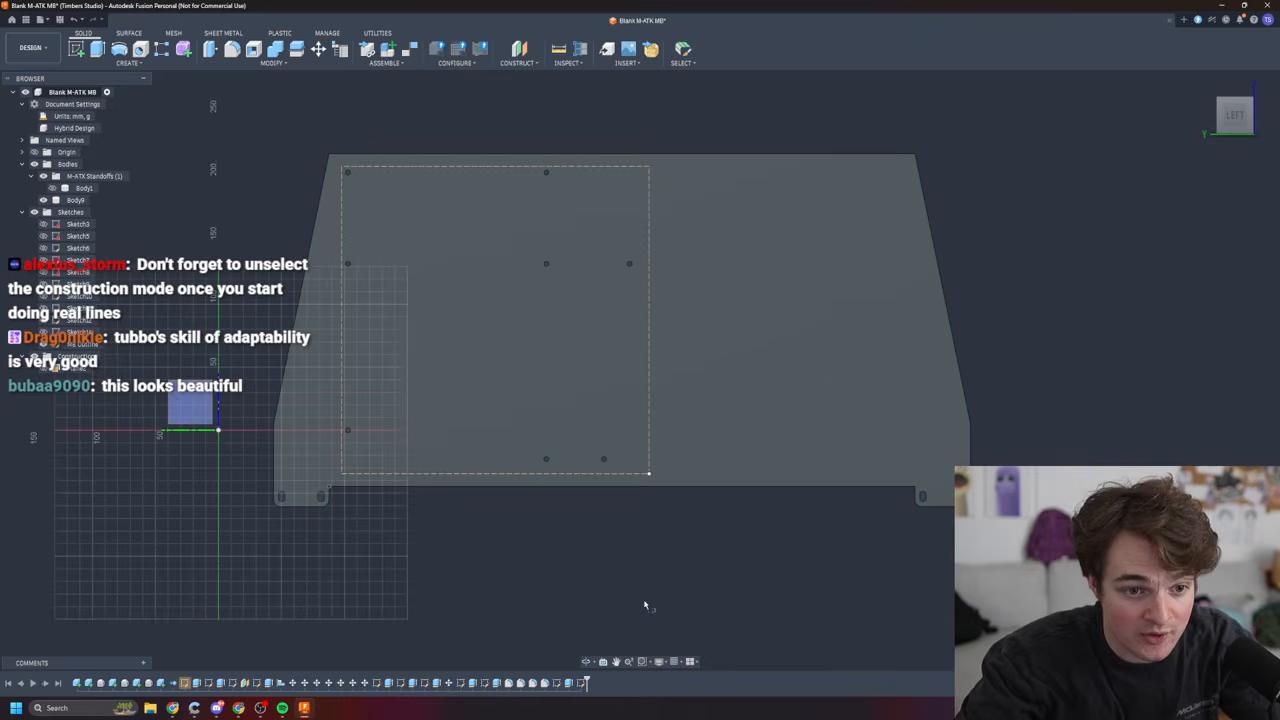
{"action": "left_click", "coordinate": [757, 385]}
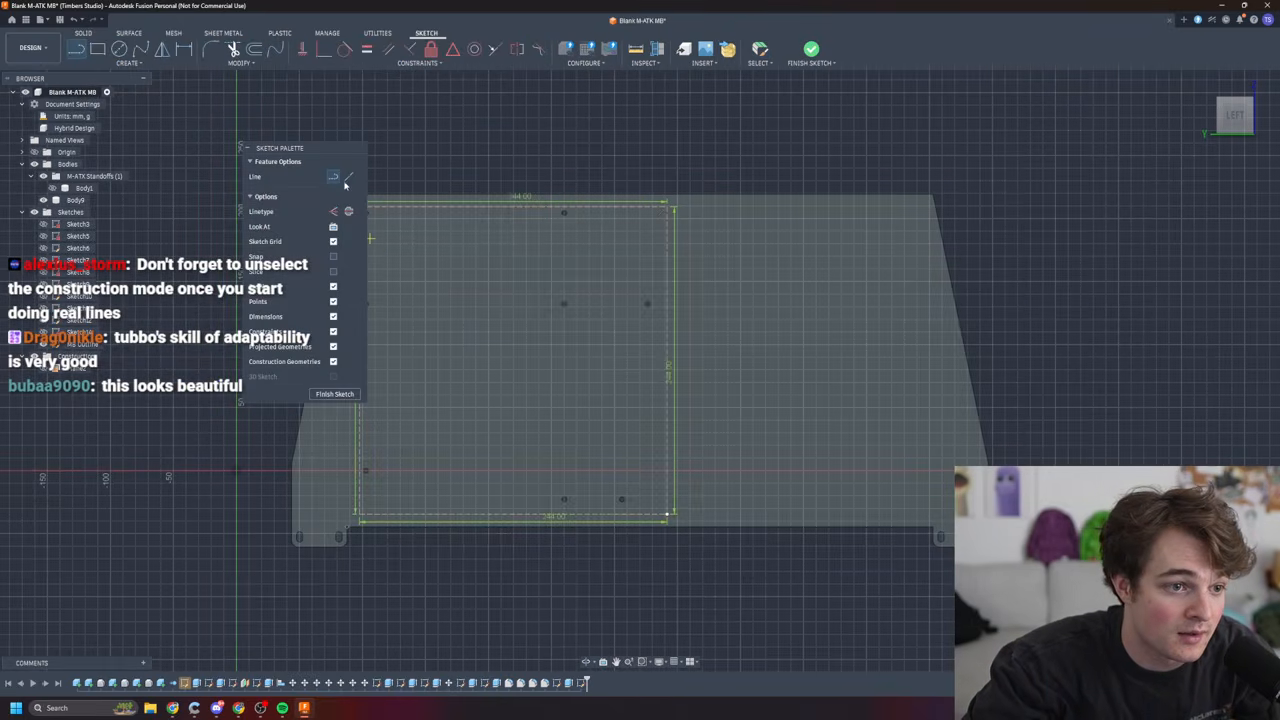
{"action": "left_click_drag", "start_coordinate": [307, 150], "coordinate": [205, 159]}
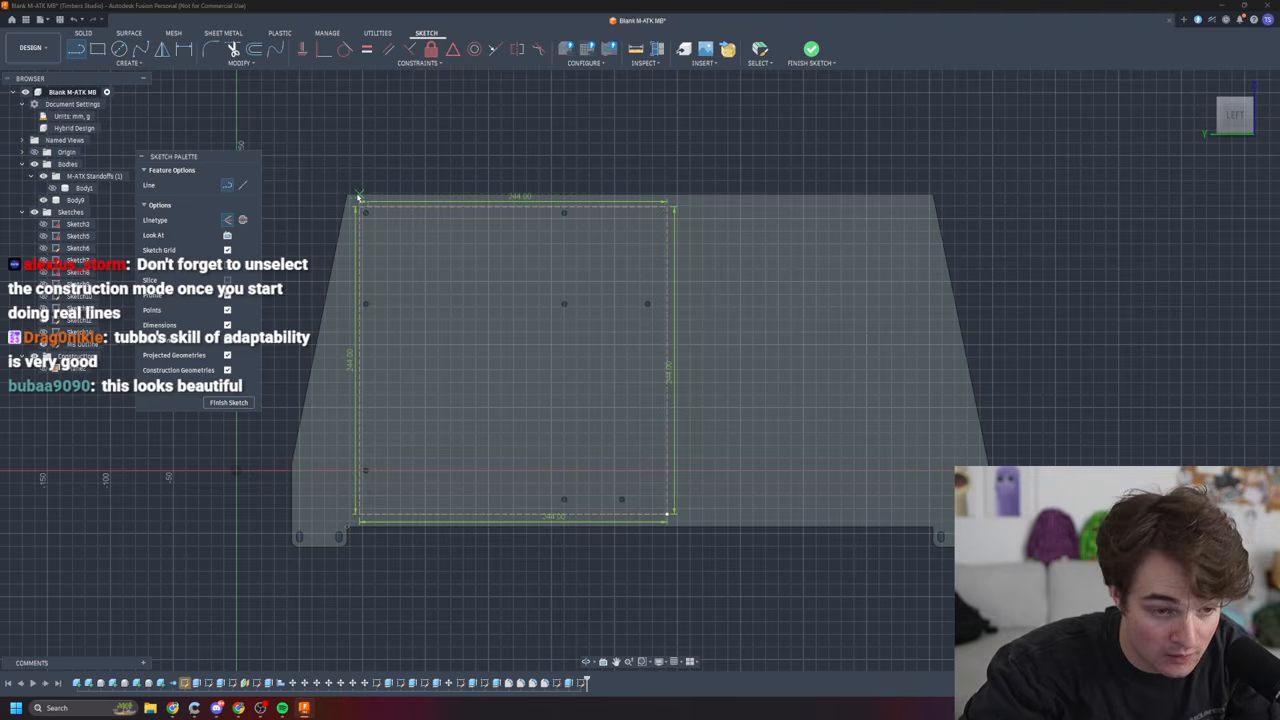
{"action": "left_click", "coordinate": [347, 196]}
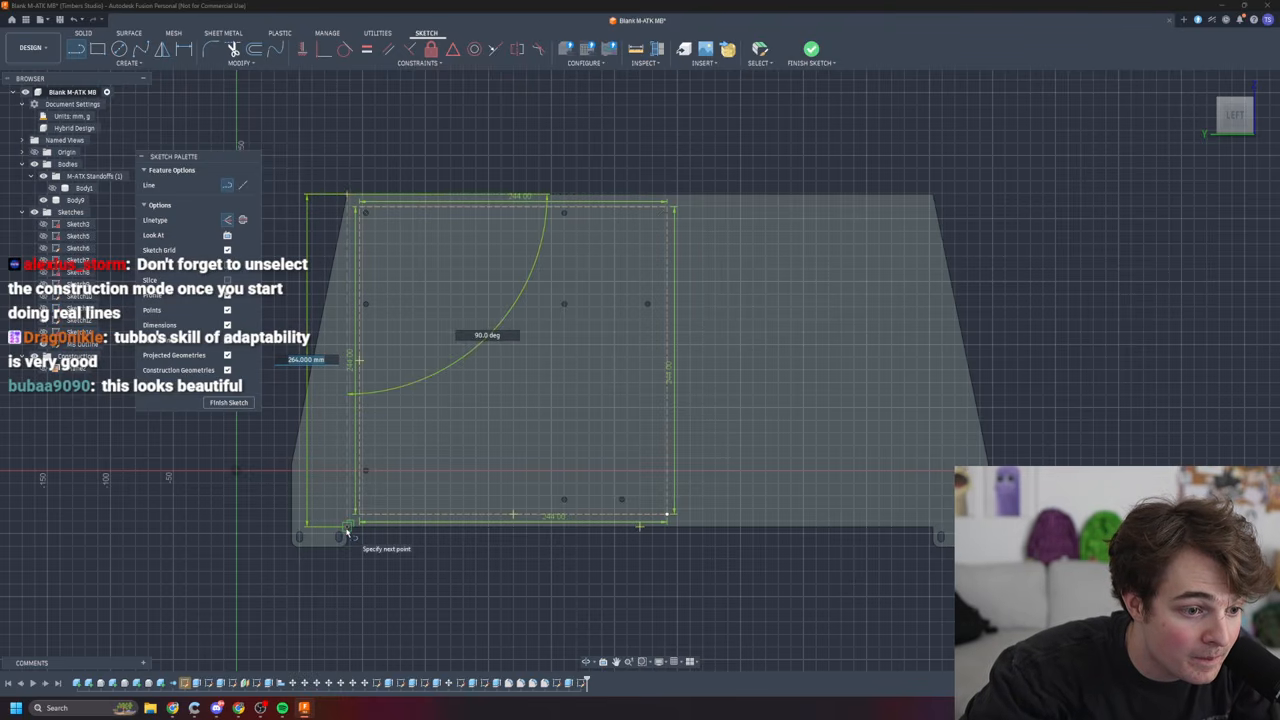
{"action": "scroll", "coordinate": [347, 530], "scroll_direction": "up", "scroll_amount": 5}
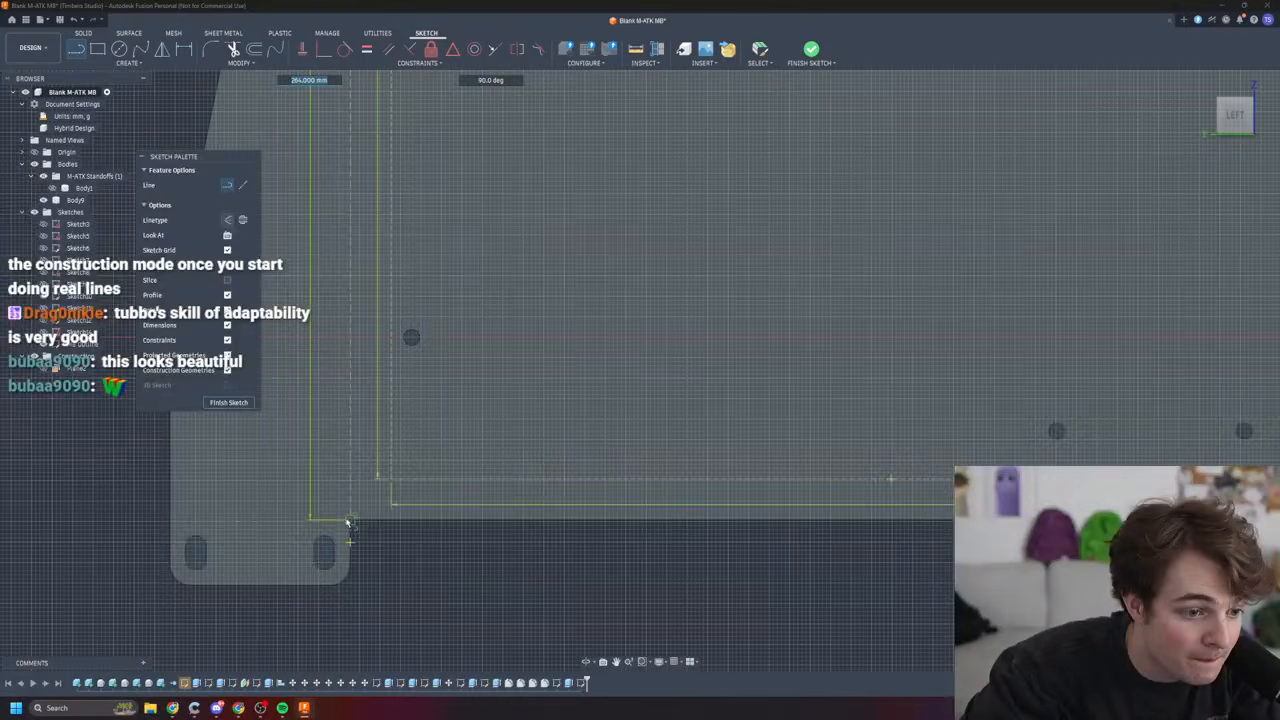
{"action": "left_click", "coordinate": [349, 521]}
{"action": "scroll", "coordinate": [371, 530], "scroll_direction": "down", "scroll_amount": 5}
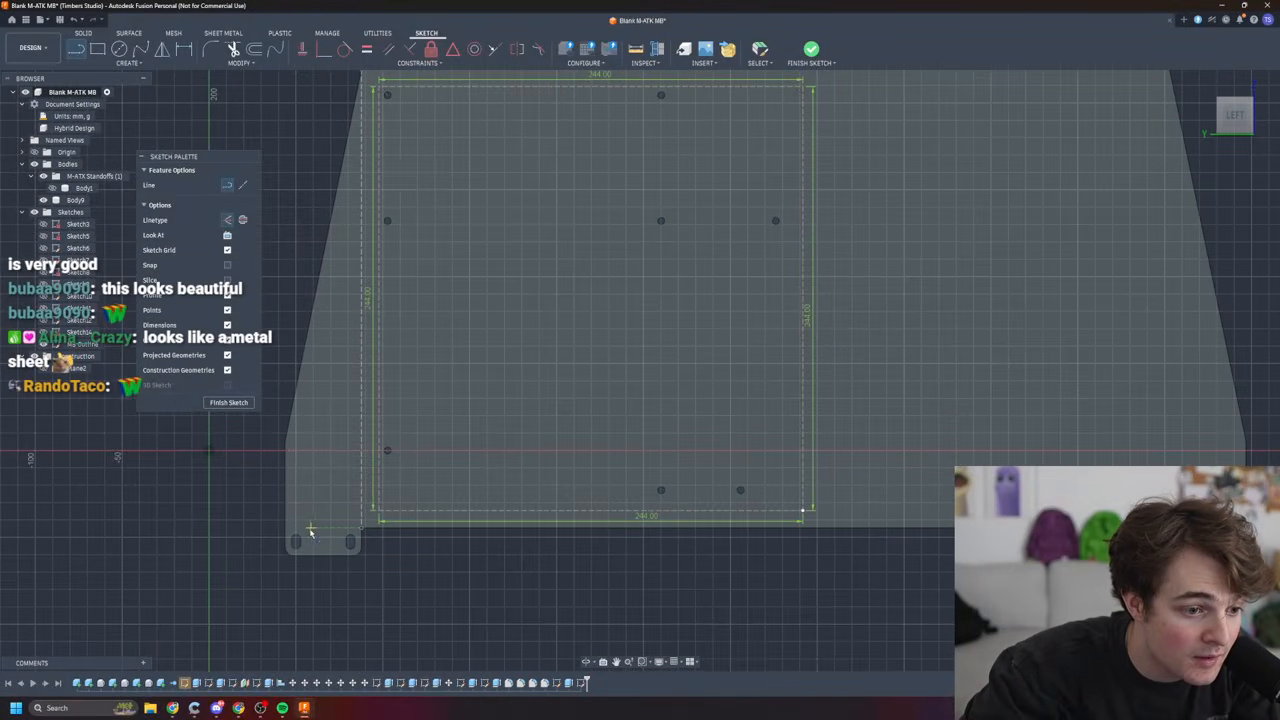
- Draw a horizontal construction line from the slotted tab's inner corner across to the plate's outer edge above the slots
{"action": "left_click", "coordinate": [362, 528]}
{"action": "left_click", "coordinate": [285, 528]}
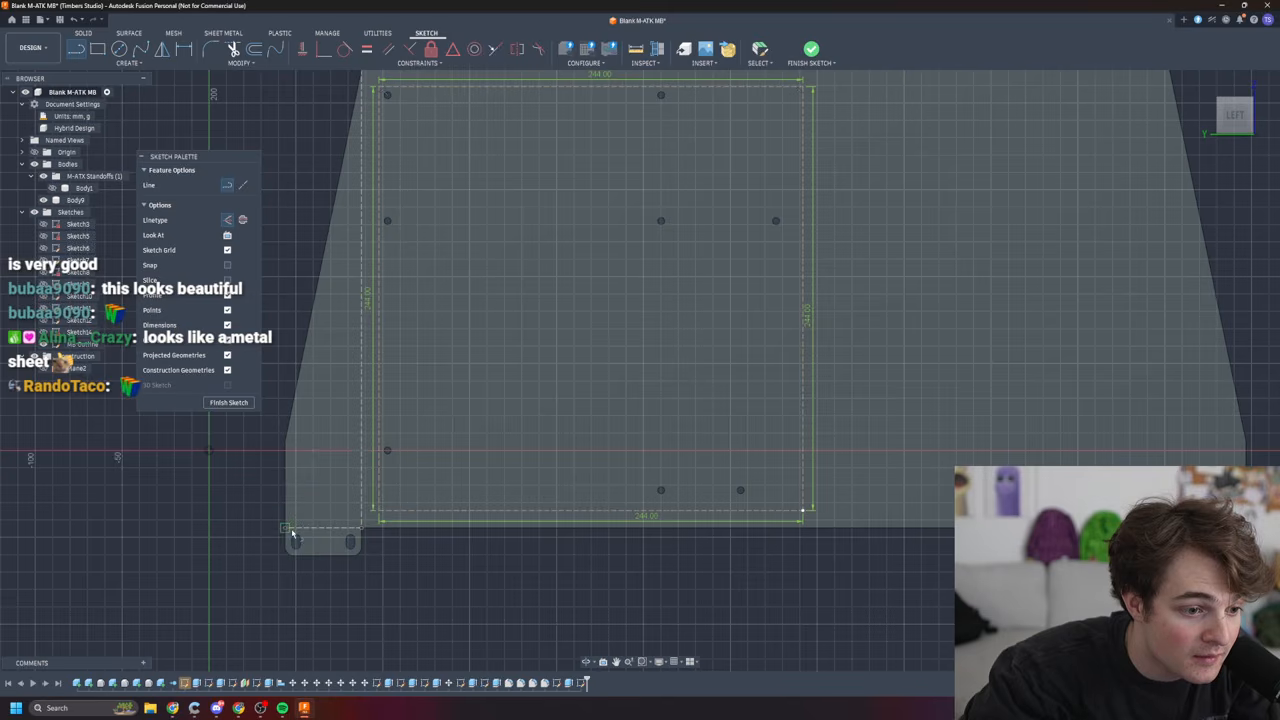
{"action": "middle_click_drag", "start_coordinate": [860, 577], "coordinate": [660, 583], "text": "shift"}
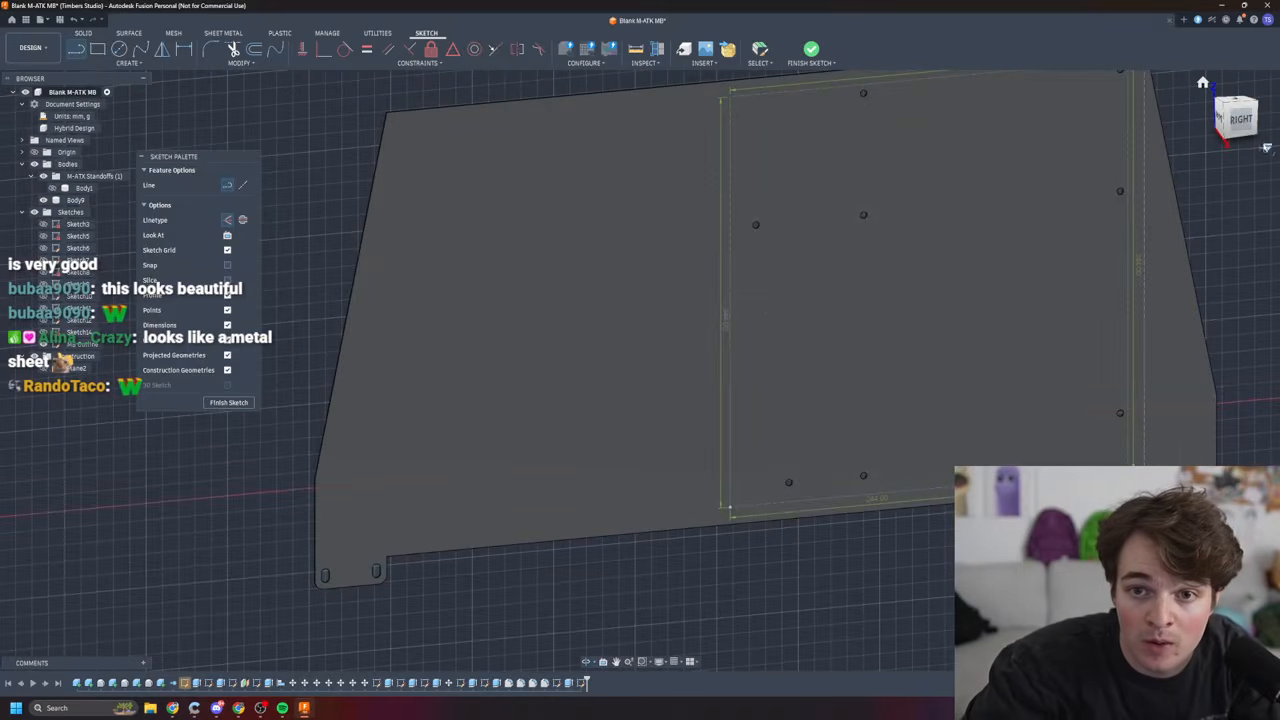
- Draw a vertical construction line from the plate's opposite upper corner to the second tab's inner corner, a horizontal one across that tab, and finish the sketch
{"action": "left_click", "coordinate": [1238, 119]}
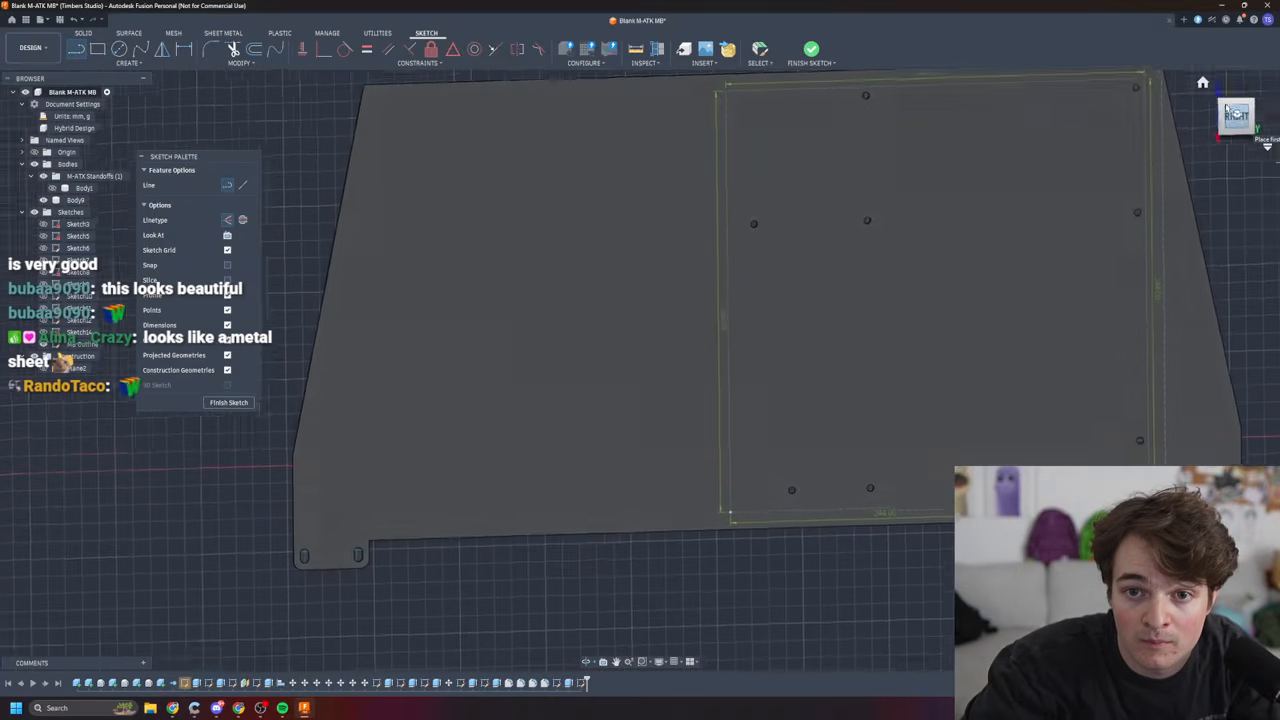
{"action": "middle_click_drag", "start_coordinate": [1118, 310], "coordinate": [440, 373], "text": "shift"}
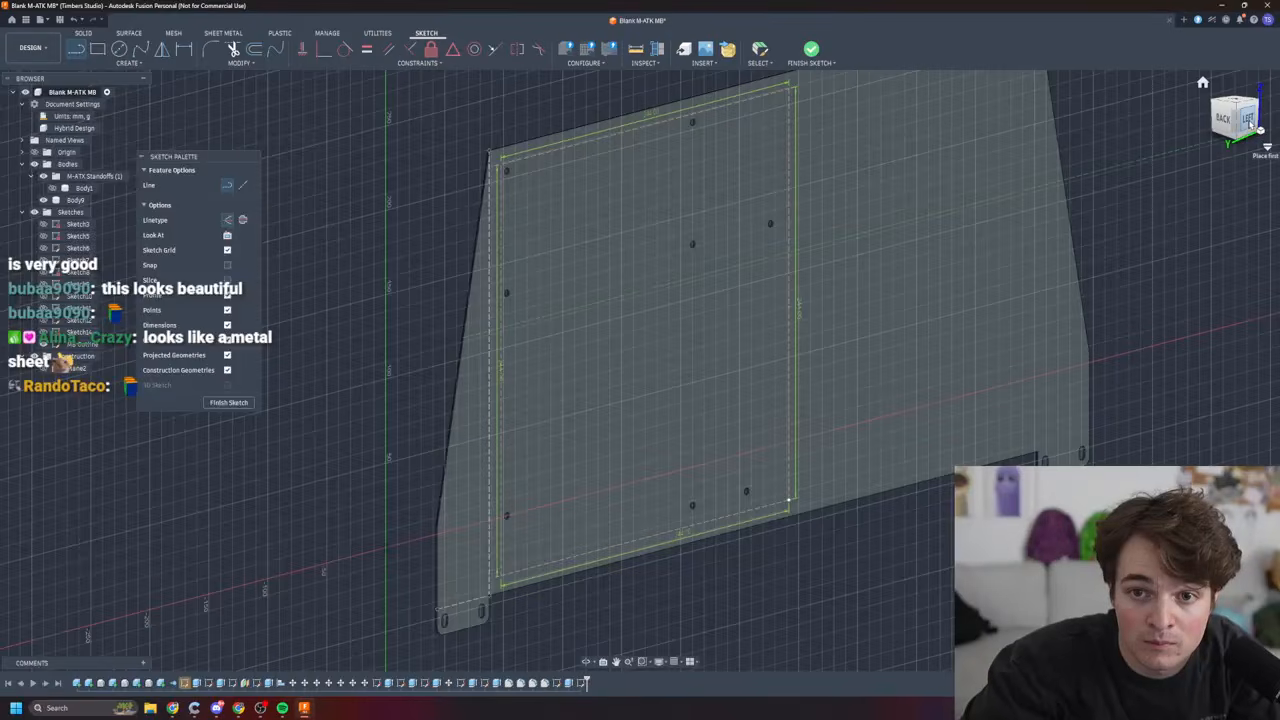
{"action": "left_click", "coordinate": [1233, 124]}
{"action": "middle_click_drag", "start_coordinate": [972, 388], "coordinate": [623, 456]}
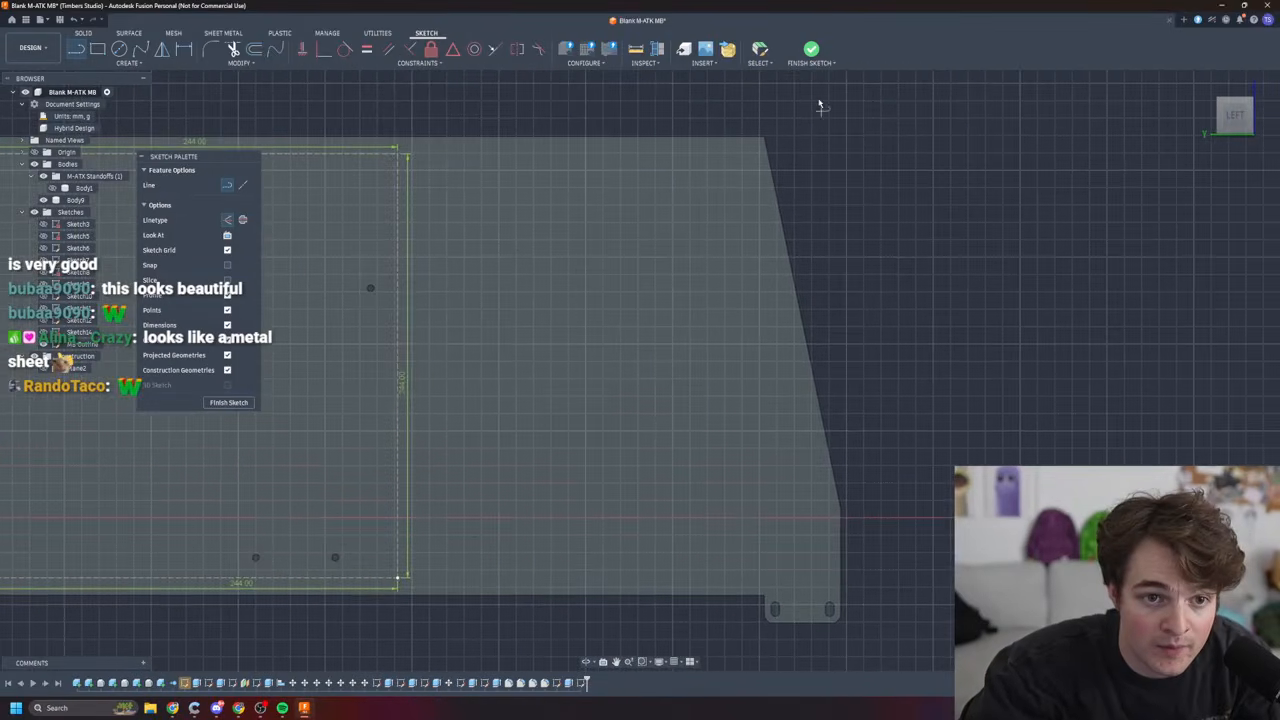
{"action": "left_click", "coordinate": [765, 140]}
{"action": "left_click", "coordinate": [765, 597]}
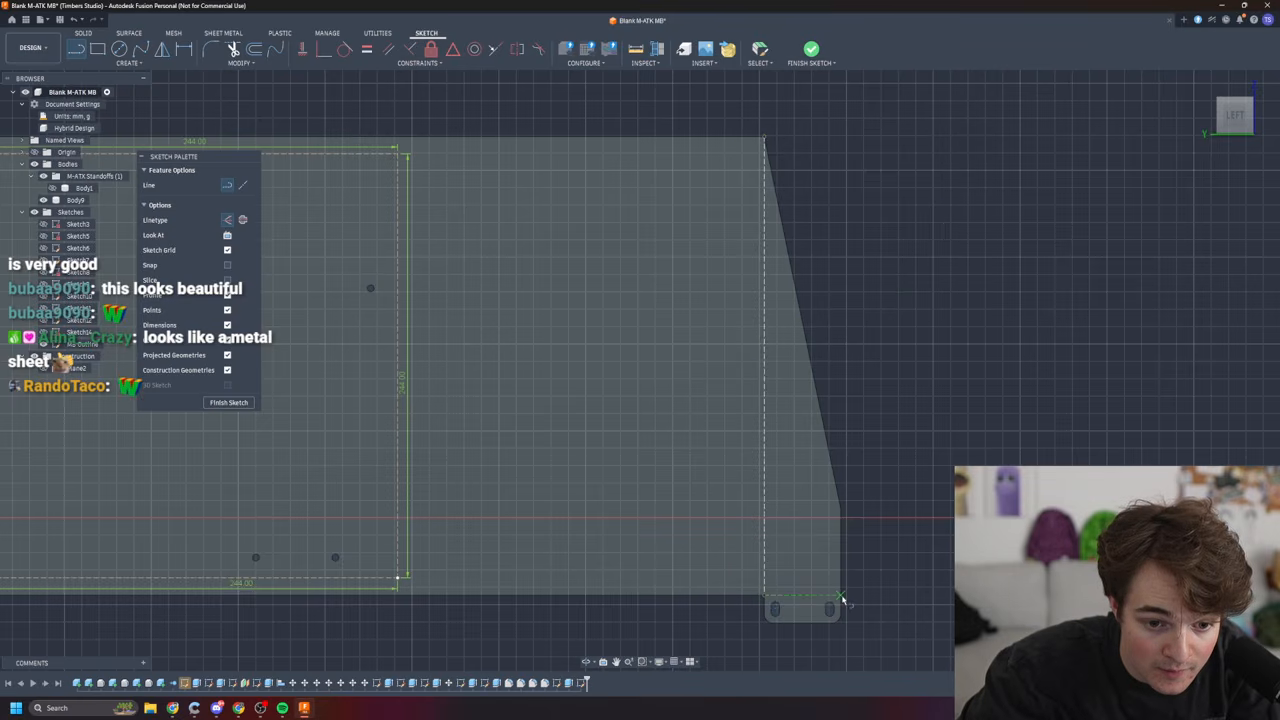
{"action": "left_click", "coordinate": [841, 596]}
{"action": "key", "text": "Escape"}
{"action": "right_click", "coordinate": [941, 606]}
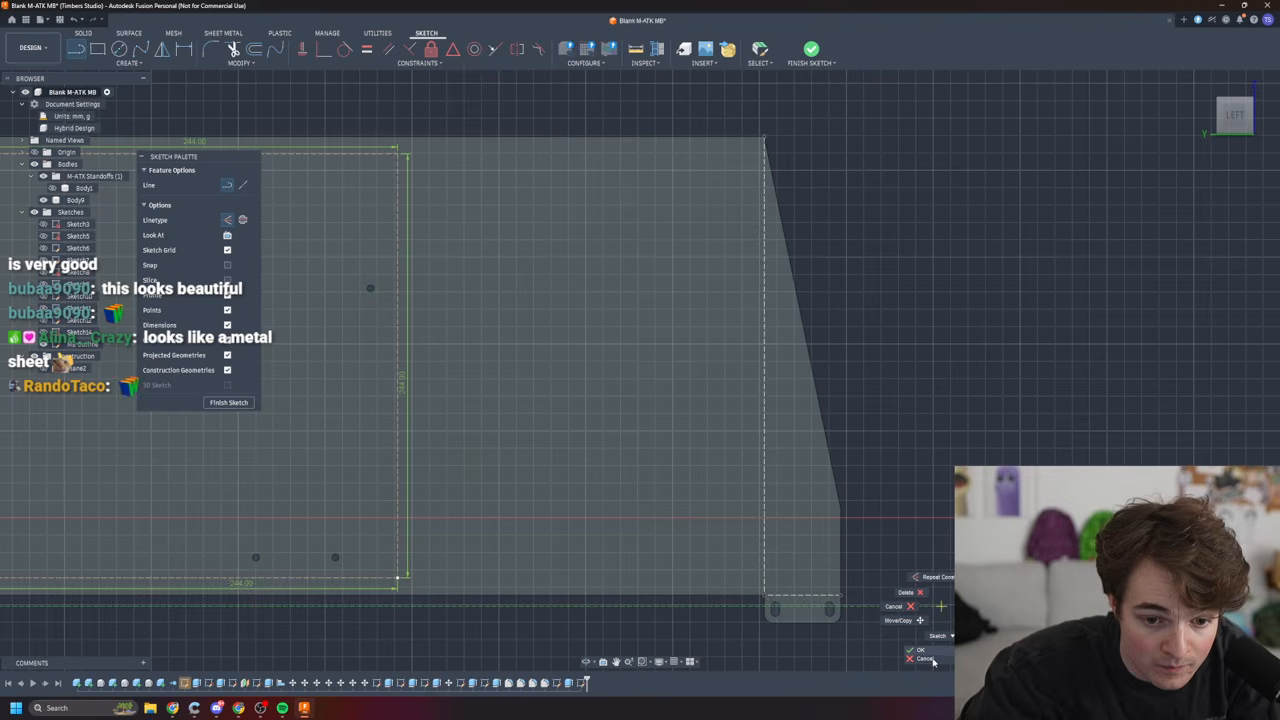
{"action": "left_click", "coordinate": [932, 660]}
{"action": "scroll", "coordinate": [837, 508], "scroll_direction": "up", "scroll_amount": 1}
{"action": "scroll", "coordinate": [783, 466], "scroll_direction": "down", "scroll_amount": 5}
{"action": "scroll", "coordinate": [431, 560], "scroll_direction": "up", "scroll_amount": 3}
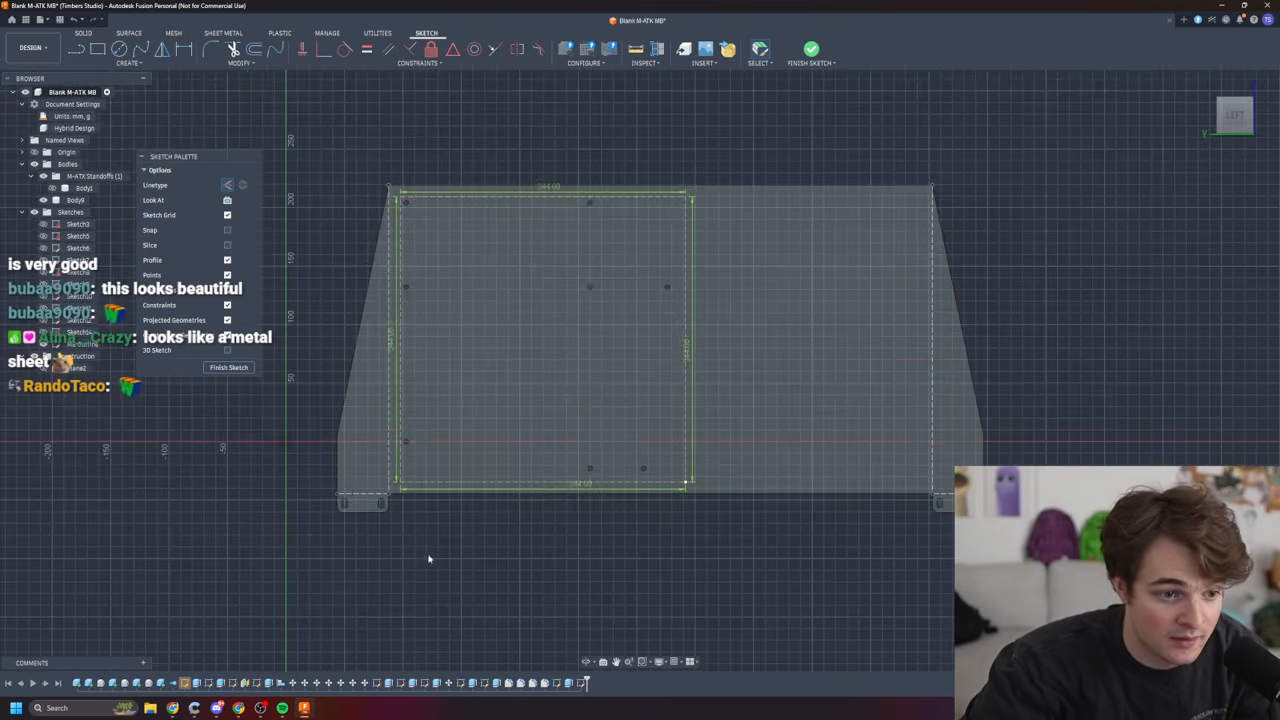
{"action": "scroll", "coordinate": [431, 560], "scroll_direction": "up", "scroll_amount": 1}
{"action": "left_click", "coordinate": [228, 367]}
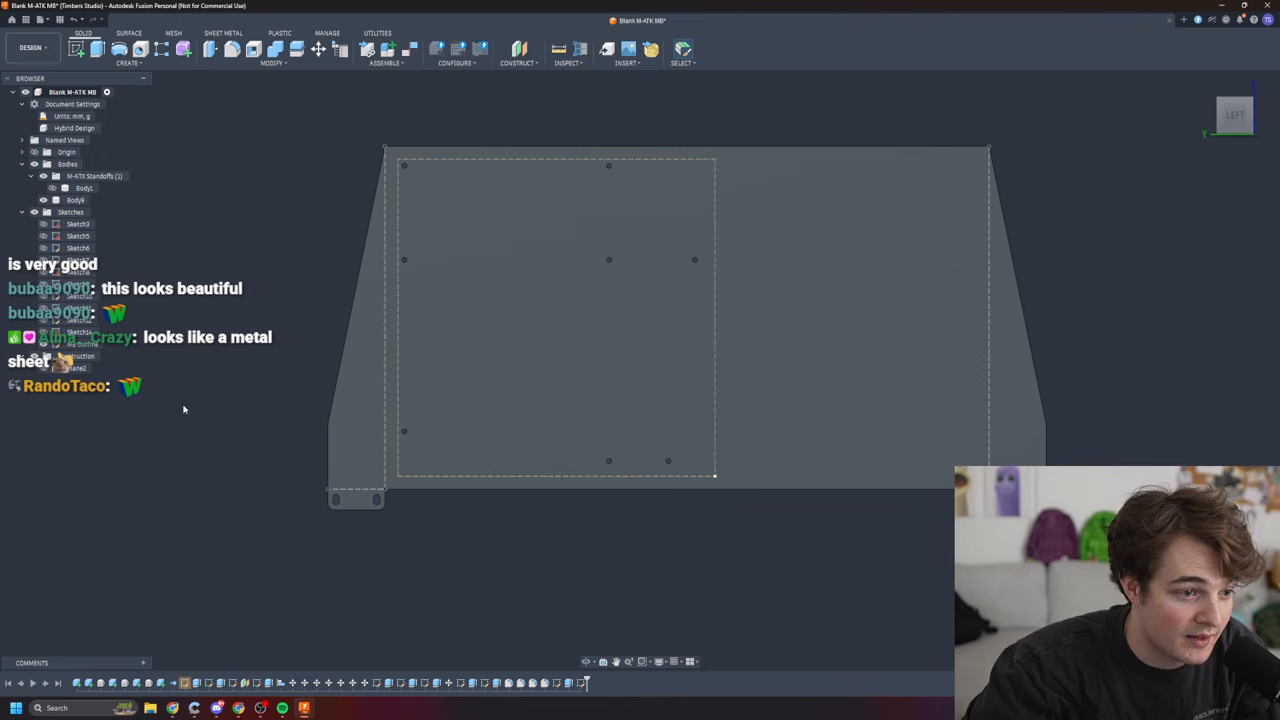
- Remove the construction lines at both slotted tabs from the MB Outline sketch, leaving only the square board outline, and finish the sketch
{"action": "left_click", "coordinate": [43, 345]}
{"action": "left_click", "coordinate": [43, 346]}
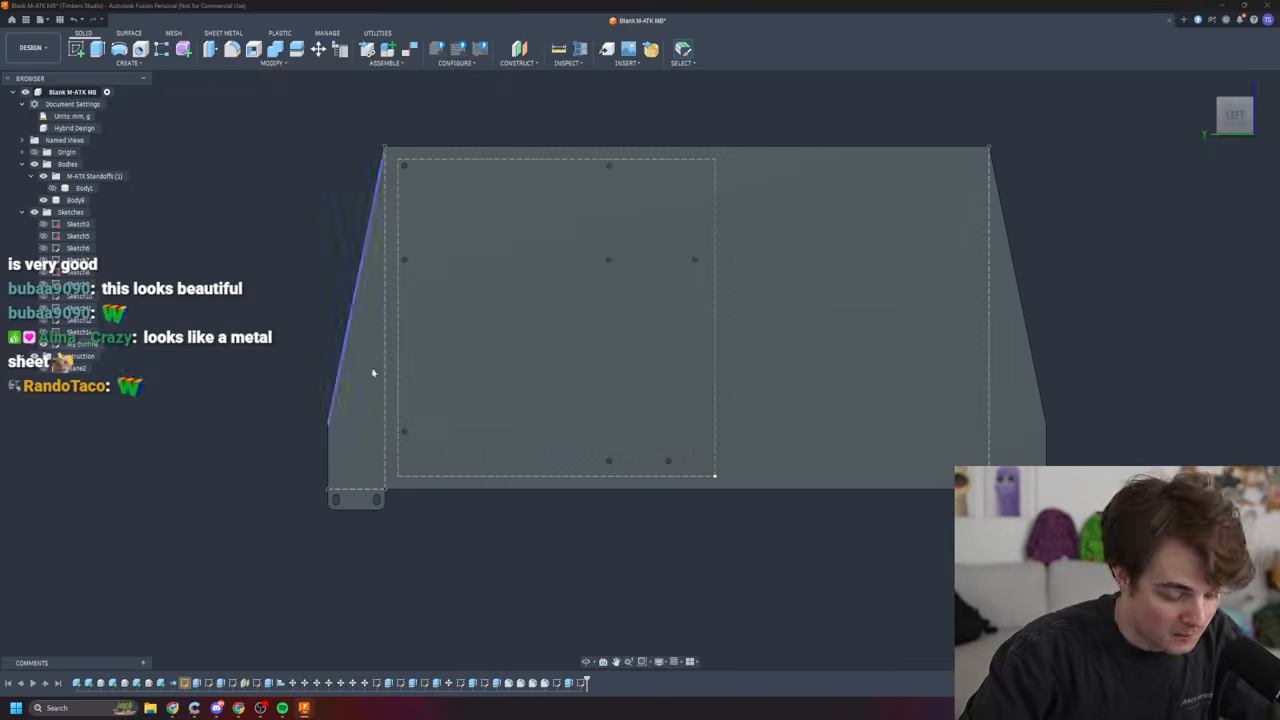
{"action": "double_click", "coordinate": [56, 345]}
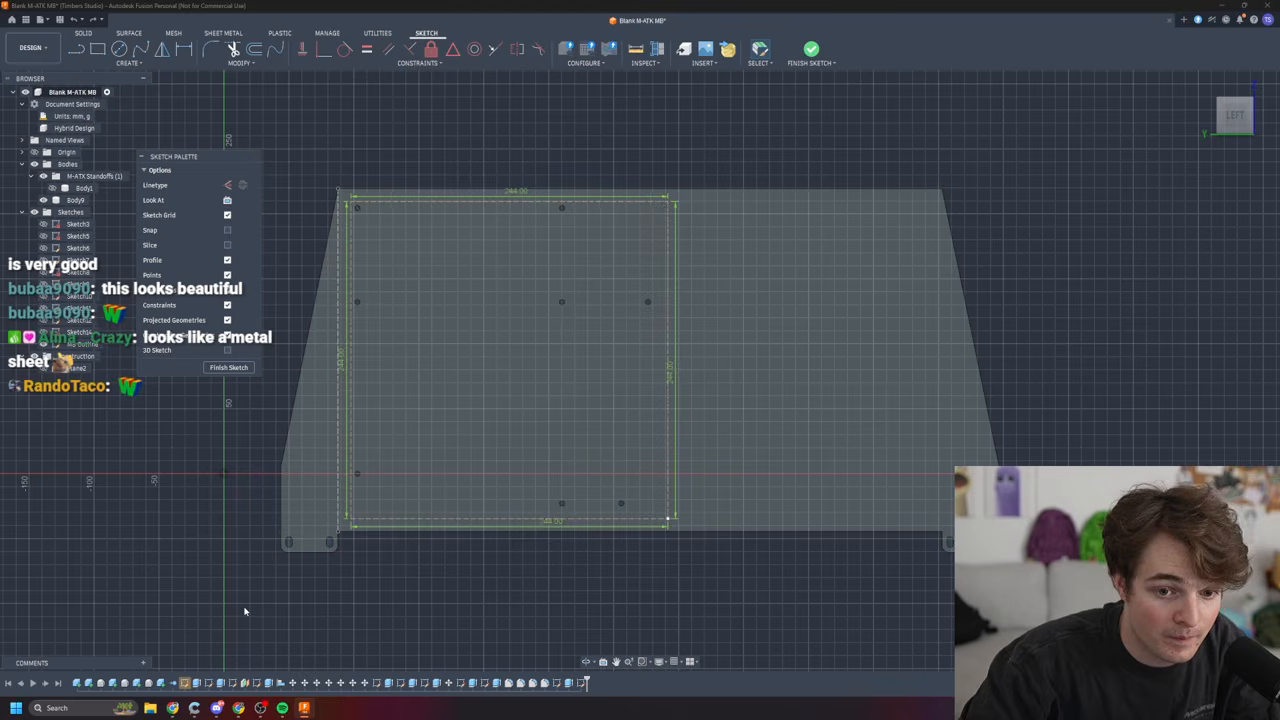
{"action": "left_click", "coordinate": [224, 368]}
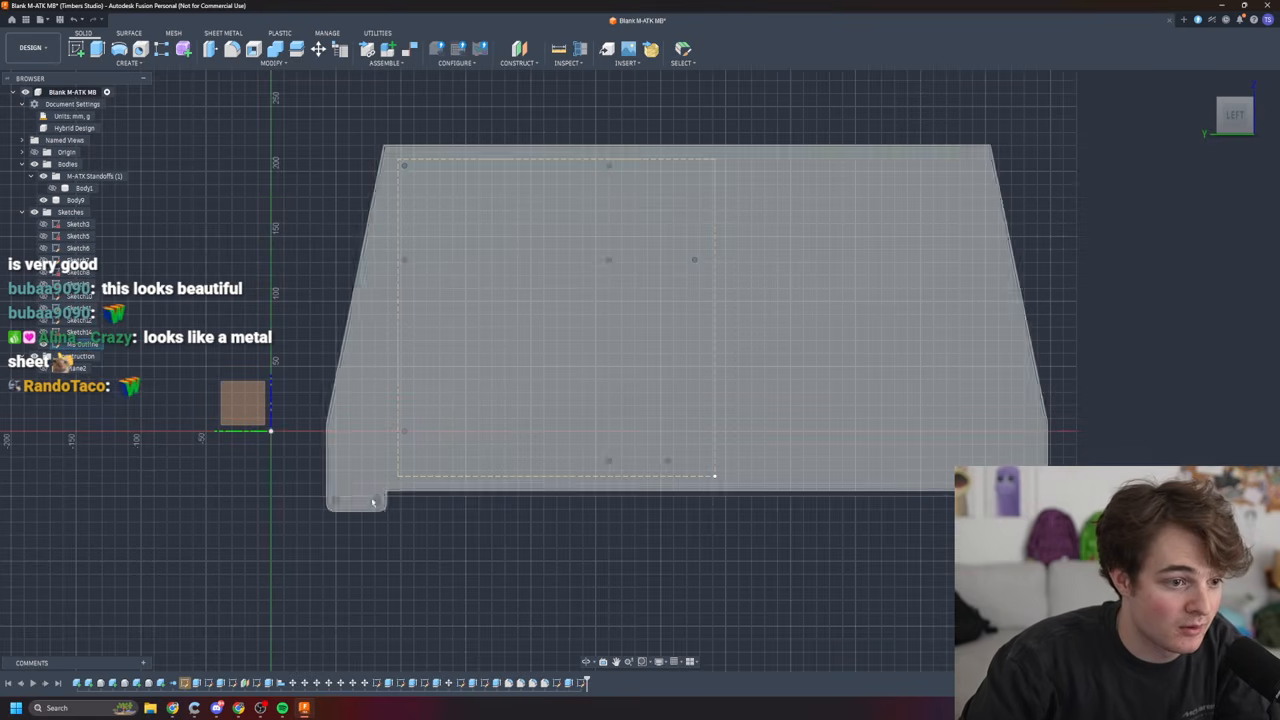
- Sketch a closed freehand four-sided shape crossing the board outline's corner and the plate's lower edge, and finish the sketch
{"action": "double_click", "coordinate": [358, 464]}
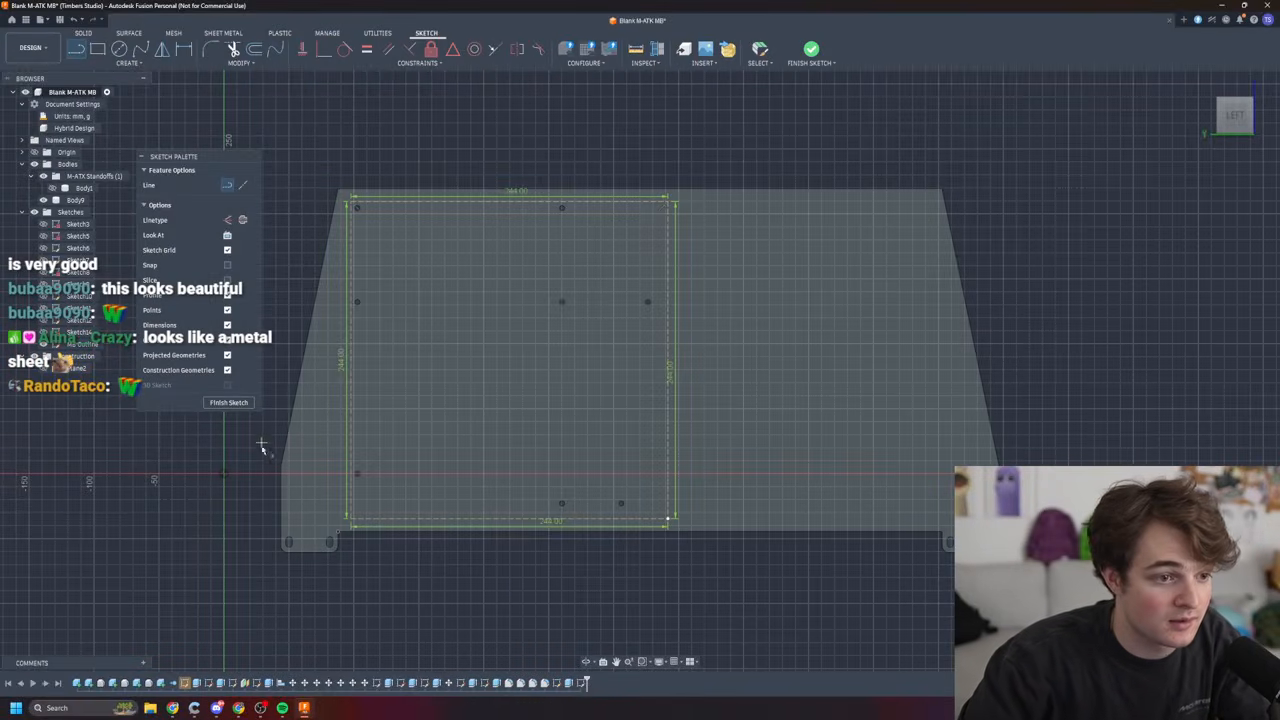
{"action": "left_click", "coordinate": [649, 379]}
{"action": "left_click", "coordinate": [842, 398]}
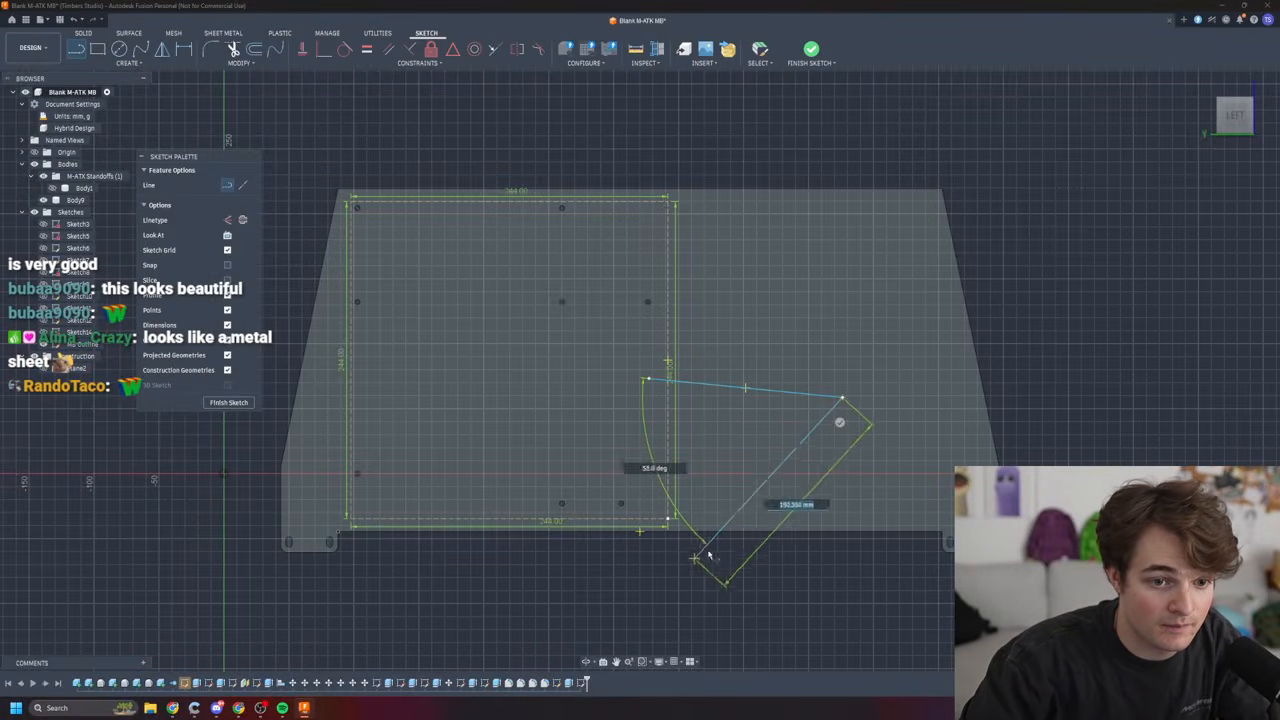
{"action": "left_click", "coordinate": [700, 570]}
{"action": "left_click", "coordinate": [545, 563]}
{"action": "left_click", "coordinate": [649, 379]}
{"action": "left_click", "coordinate": [229, 402]}
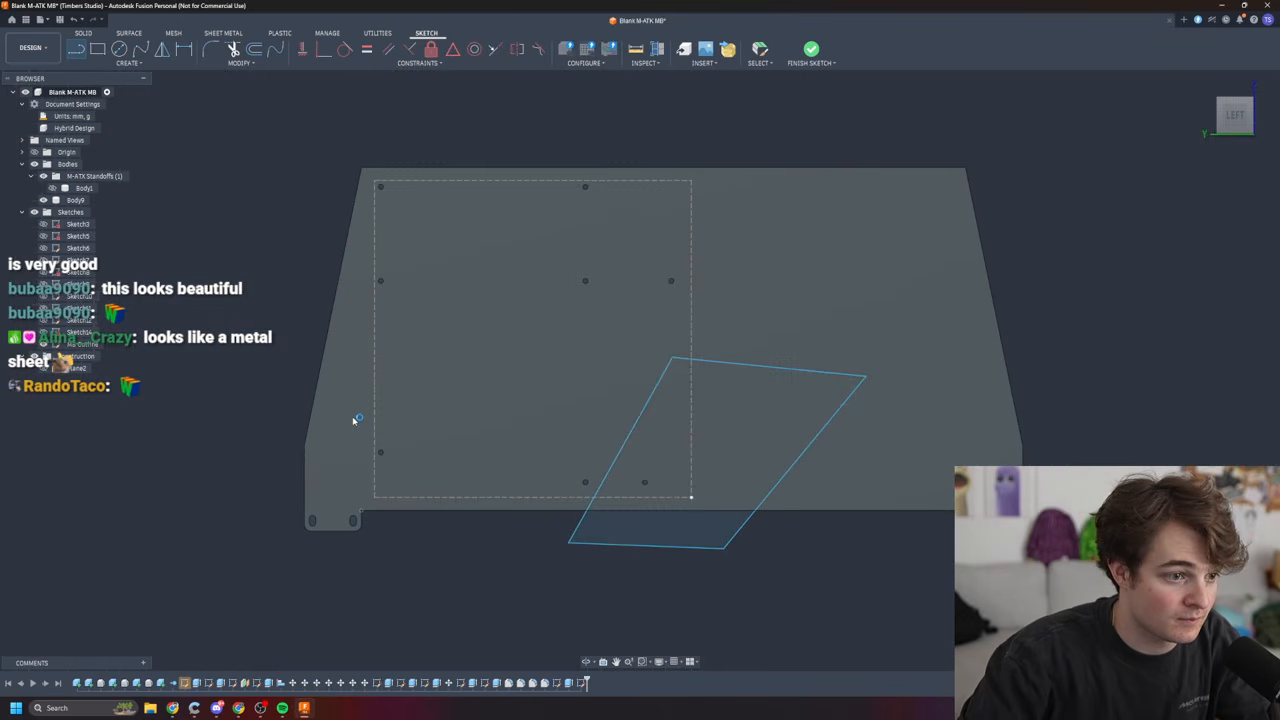
- Undo the freehand four-sided shape so the sketch holds only the square board outline
{"action": "key", "text": "ctrl+z"}
{"action": "key", "text": "ctrl+z"}
{"action": "key", "text": "ctrl+z"}
{"action": "key", "text": "ctrl+z"}
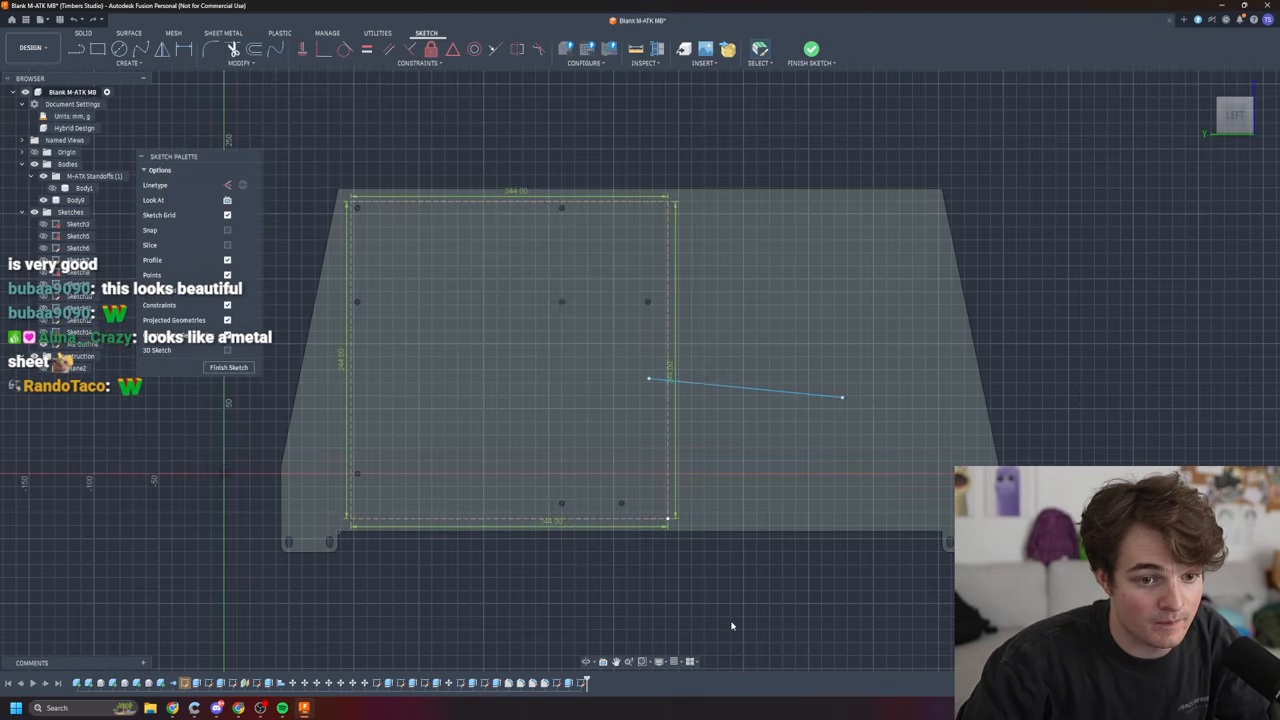
{"action": "key", "text": "ctrl+z"}
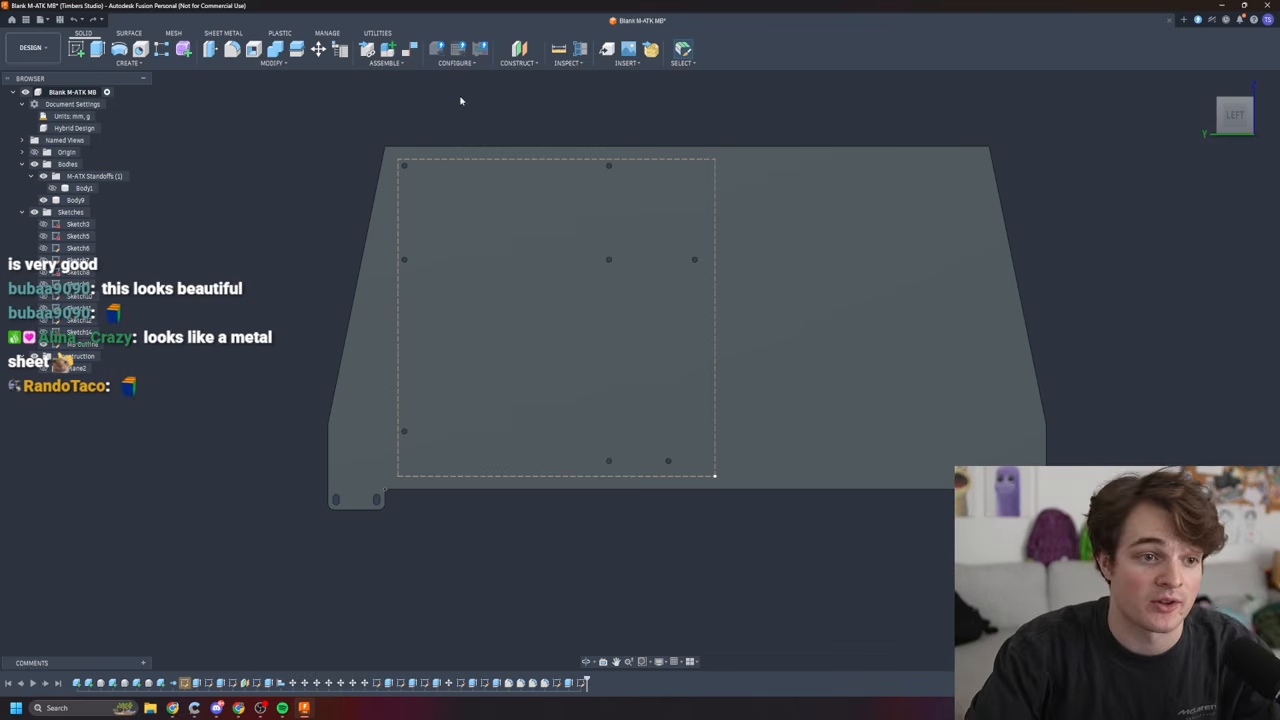
- Save the Blank M-ATX MB design with the square board outline on the plate
{"action": "scroll", "coordinate": [288, 317], "scroll_direction": "down", "scroll_amount": 3}
{"action": "scroll", "coordinate": [300, 307], "scroll_direction": "up", "scroll_amount": 4}
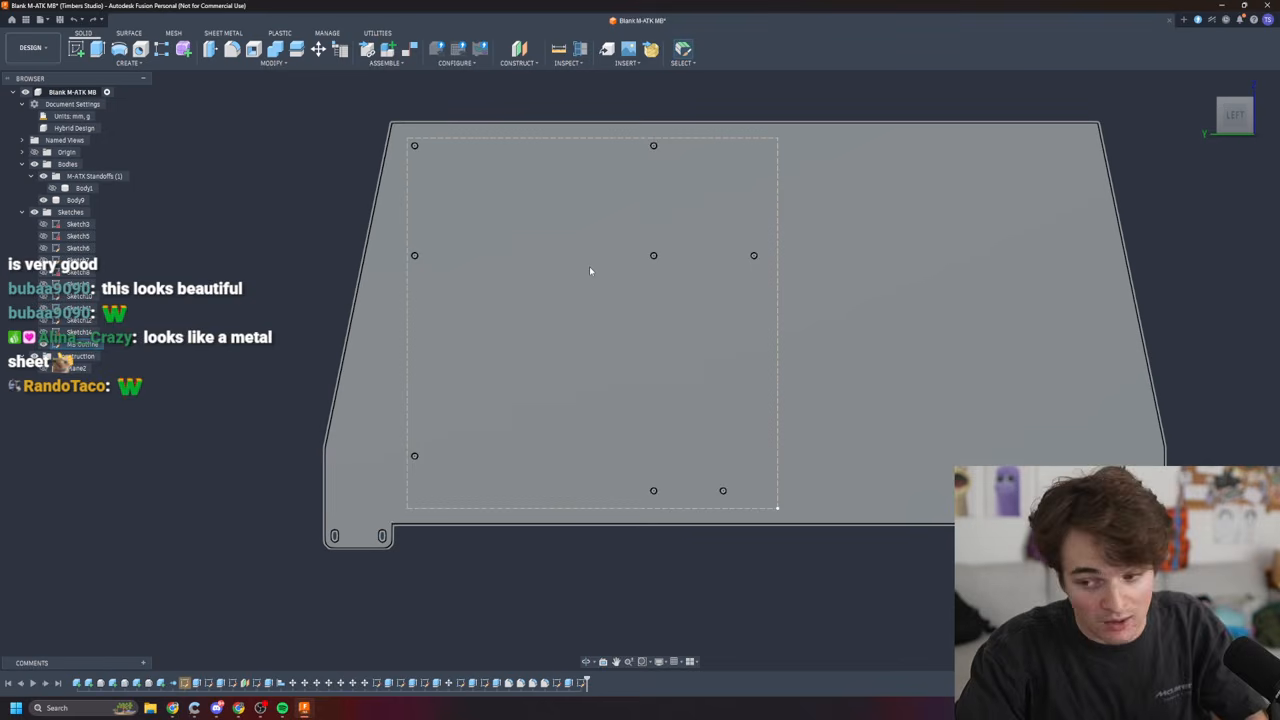
{"action": "key", "text": "ctrl+s"}
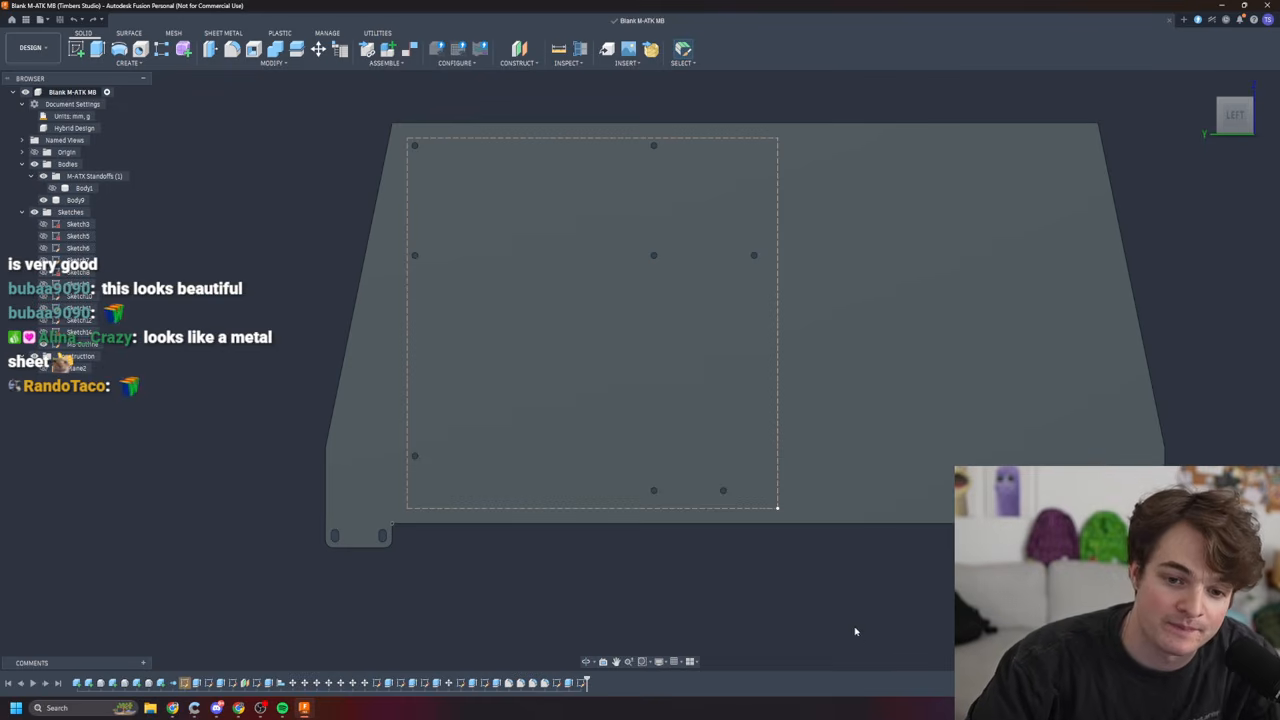